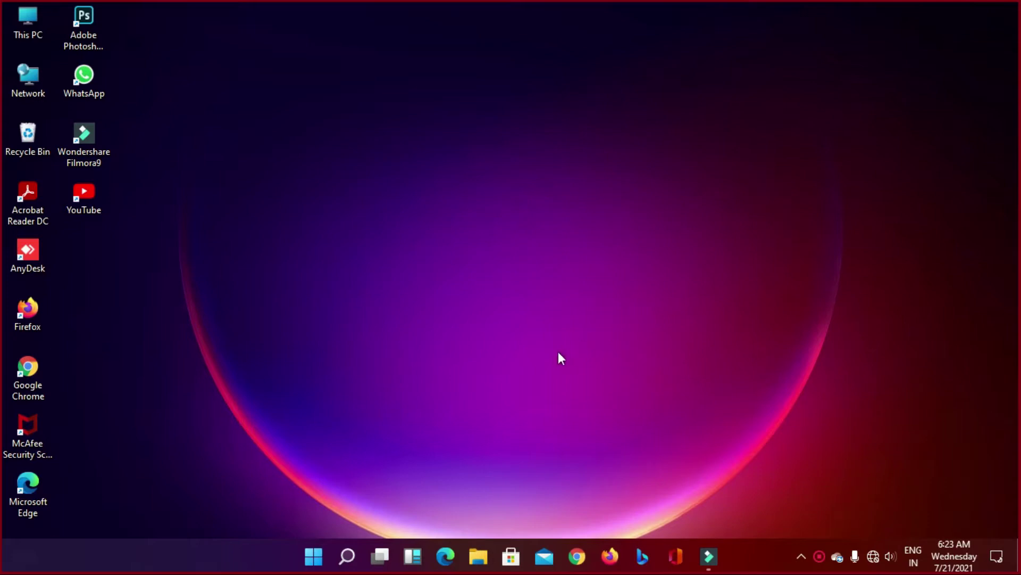
Step: Refresh the desktop five times from its right-click menu
right_click(349, 160)
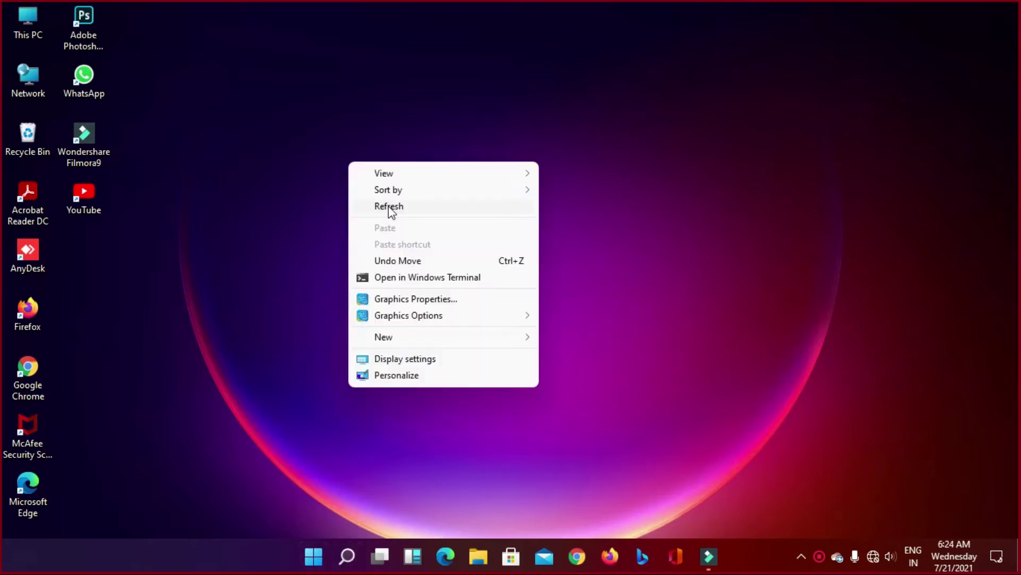
left_click(388, 206)
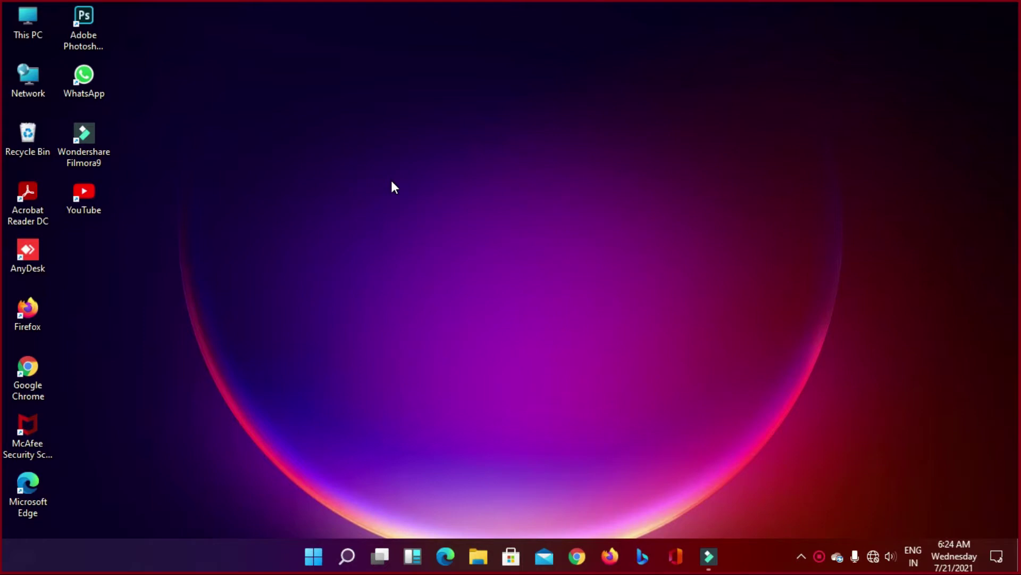
right_click(388, 178)
left_click(456, 221)
right_click(371, 194)
left_click(409, 233)
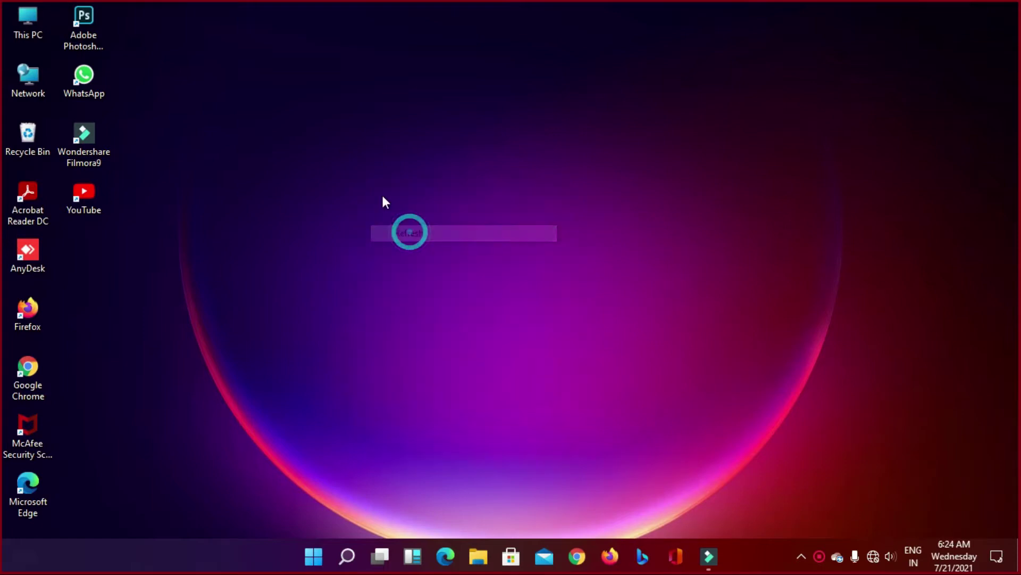
right_click(383, 196)
left_click(415, 239)
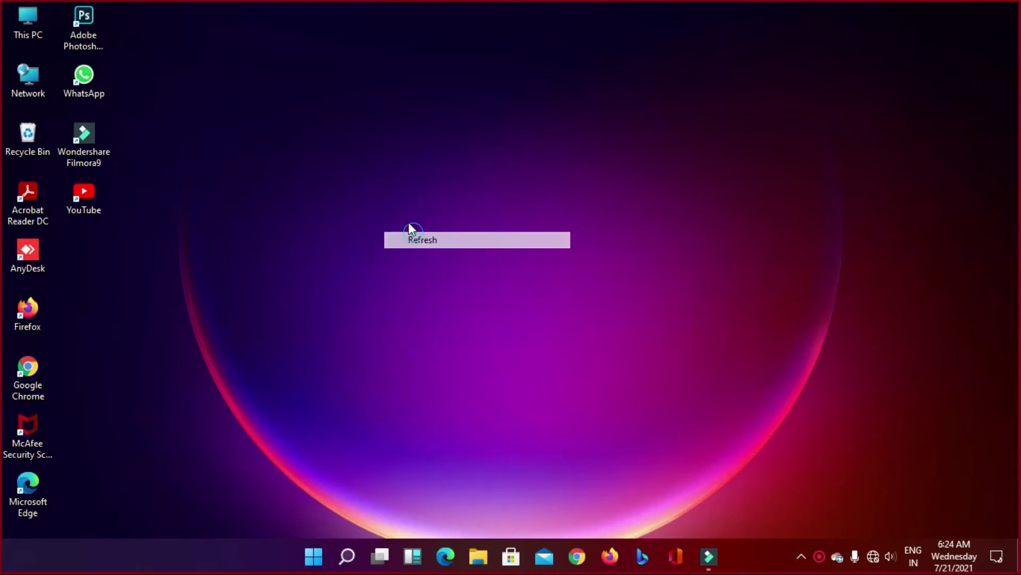
right_click(372, 195)
left_click(424, 241)
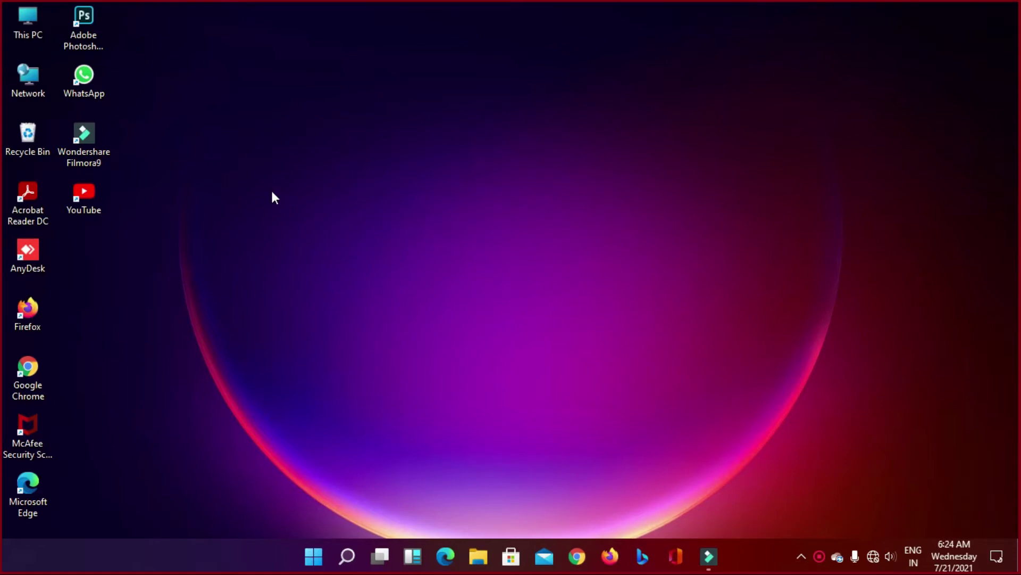
Step: Drag a selection box, refresh the desktop once more, and bring up the Start menu
left_click_drag(233, 153, 640, 444)
right_click(496, 287)
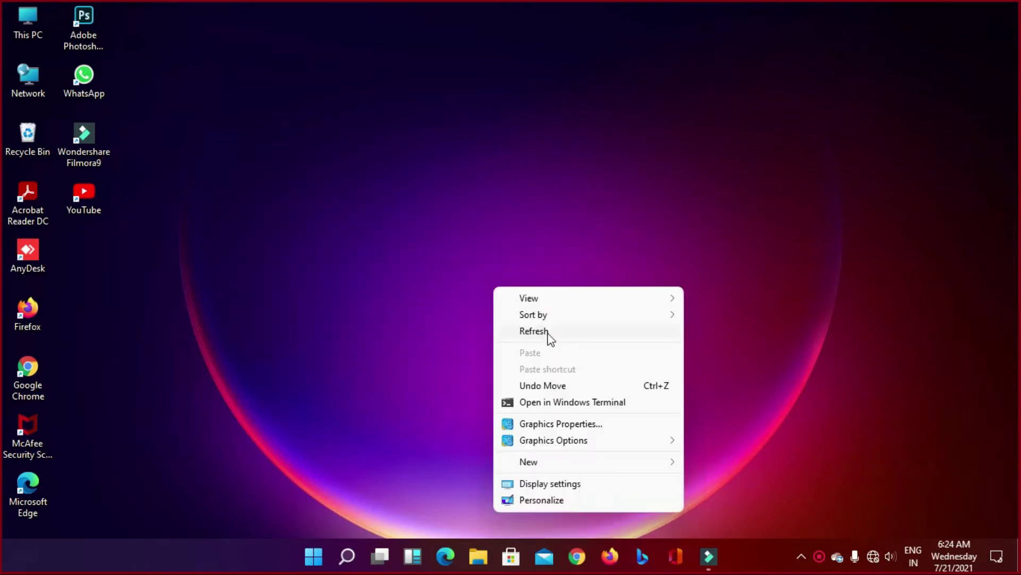
left_click(548, 338)
left_click(321, 548)
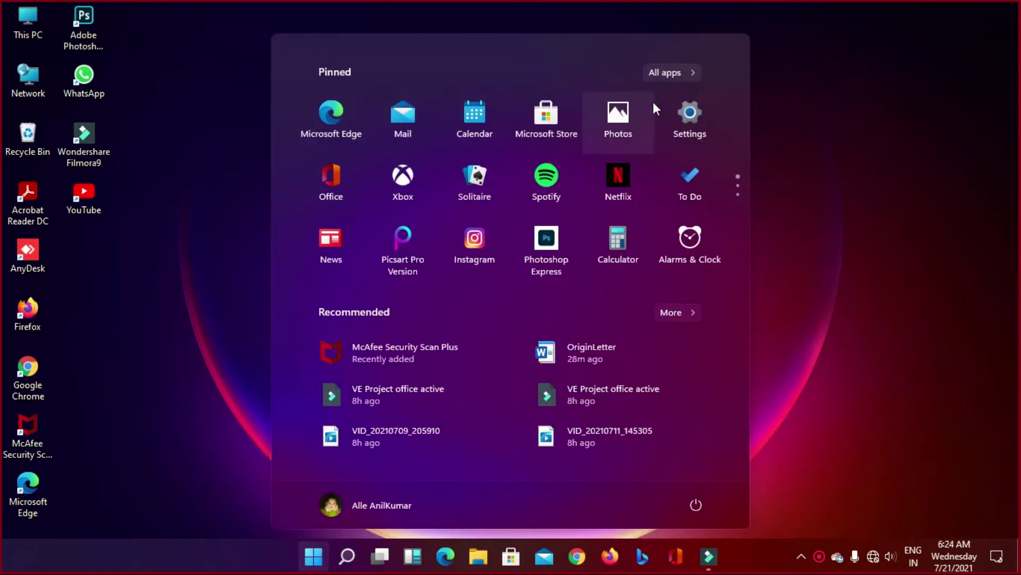
Step: Show All apps and scroll down through the full installed-app list
left_click(691, 75)
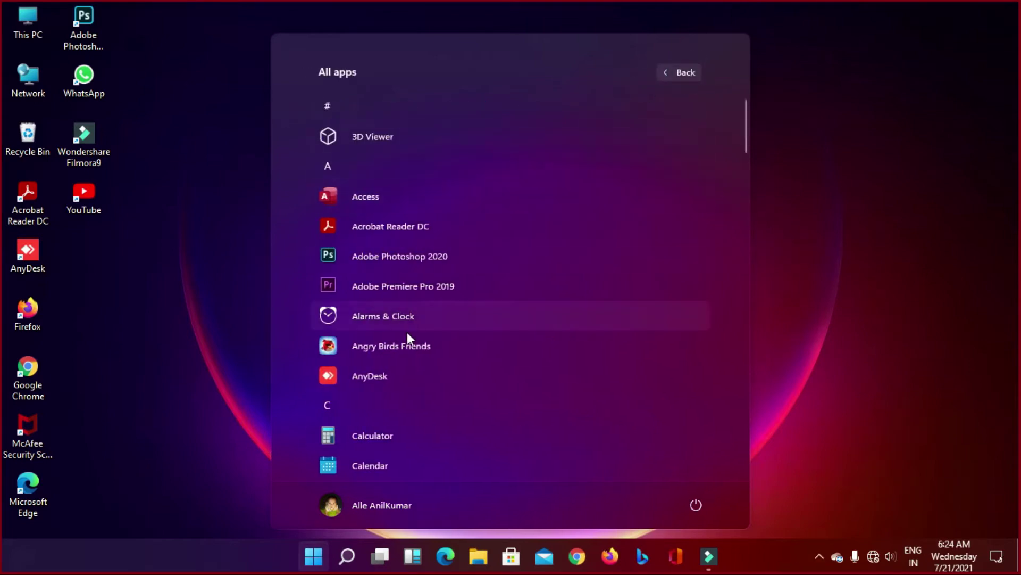
scroll(407, 332, "down", 4)
scroll(405, 344, "down", 5)
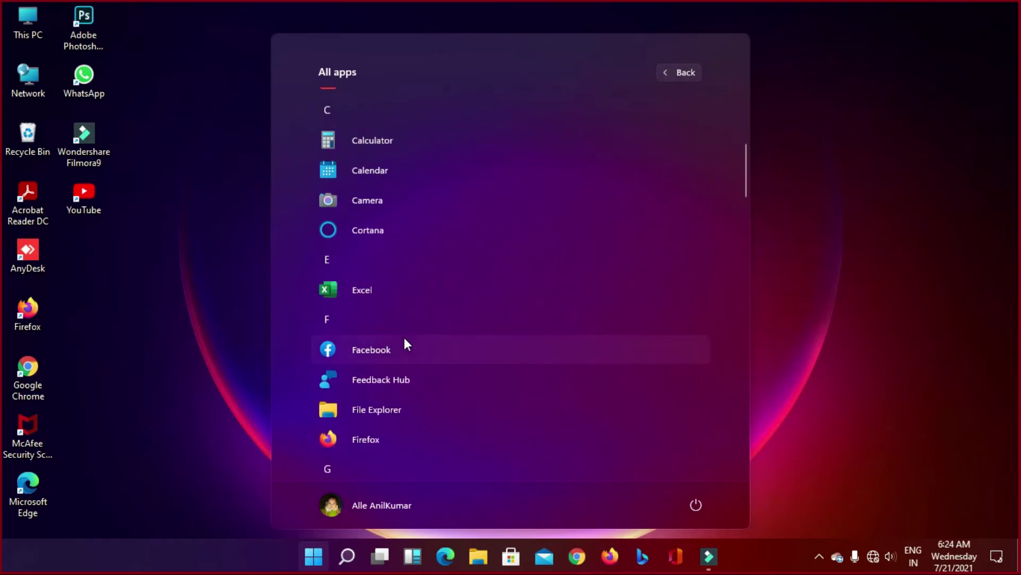
scroll(404, 331, "down", 10)
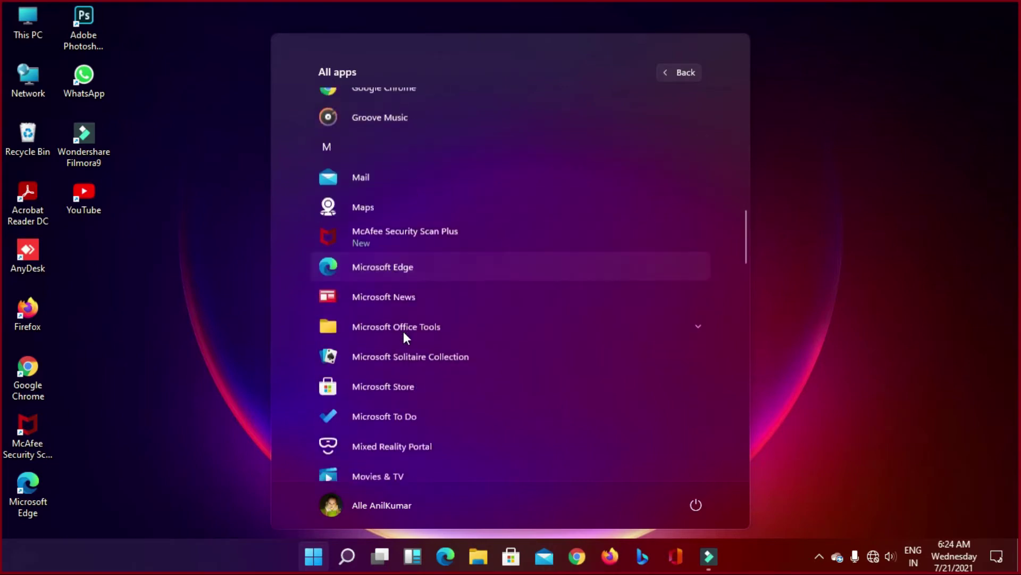
scroll(404, 336, "down", 8)
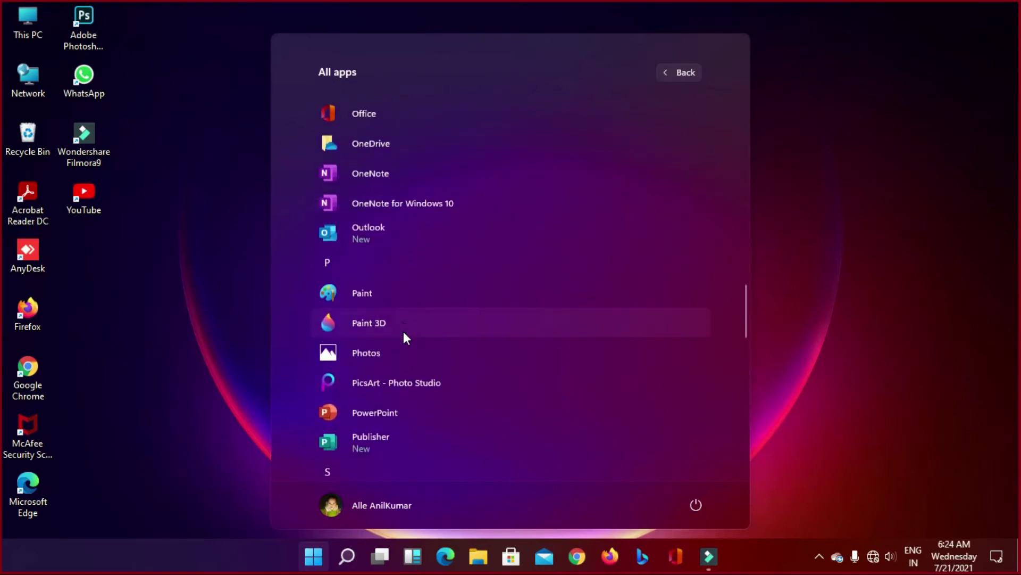
scroll(403, 331, "down", 9)
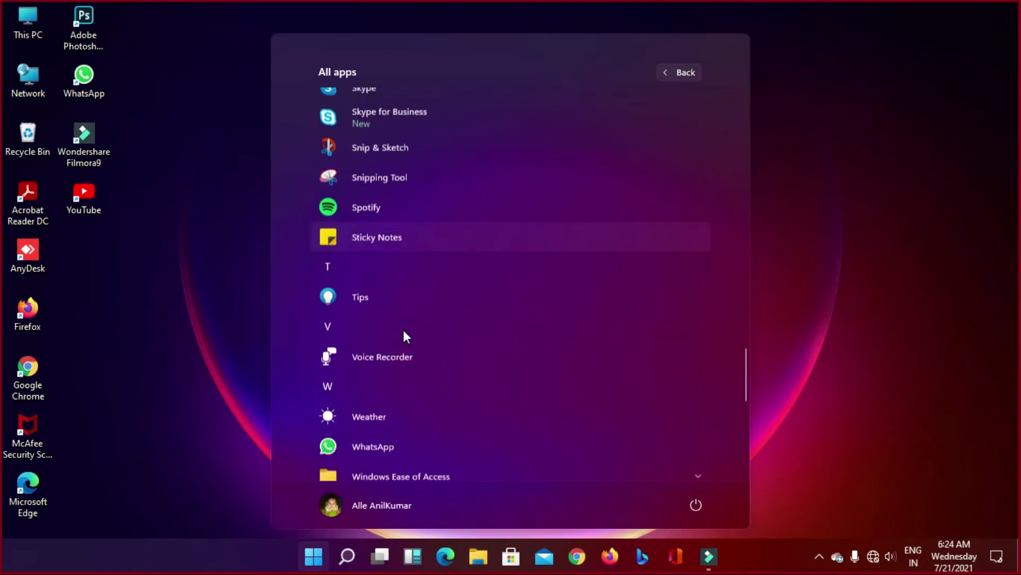
scroll(403, 335, "down", 2)
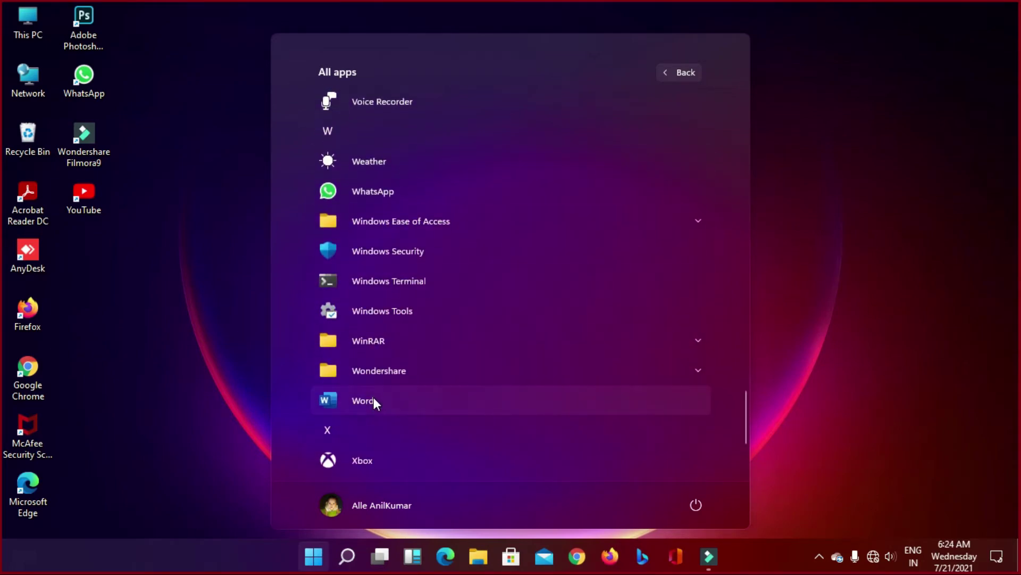
Step: Return to the pinned apps and page through the pinned-app pages
left_click(686, 72)
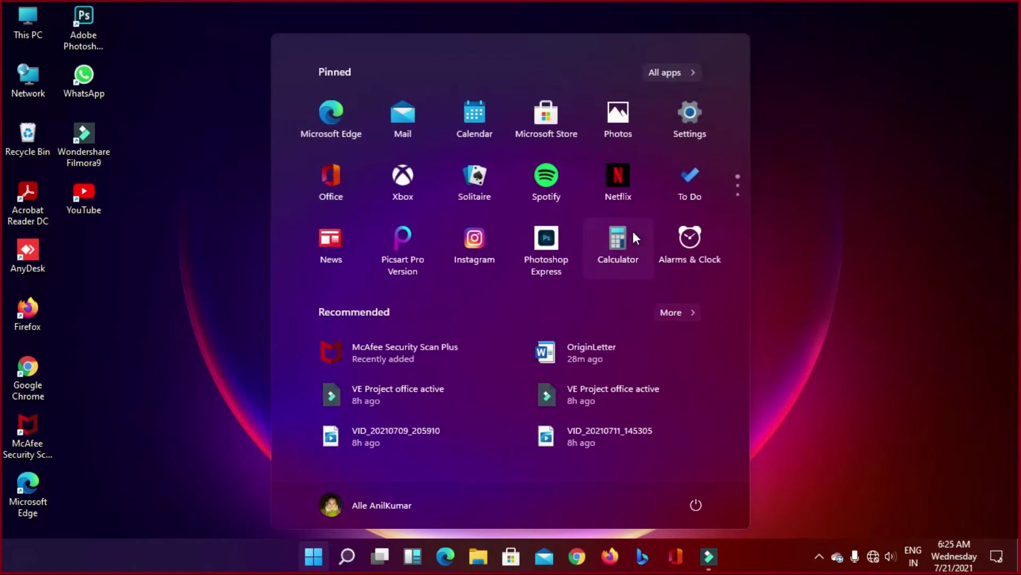
scroll(633, 231, "down", 1)
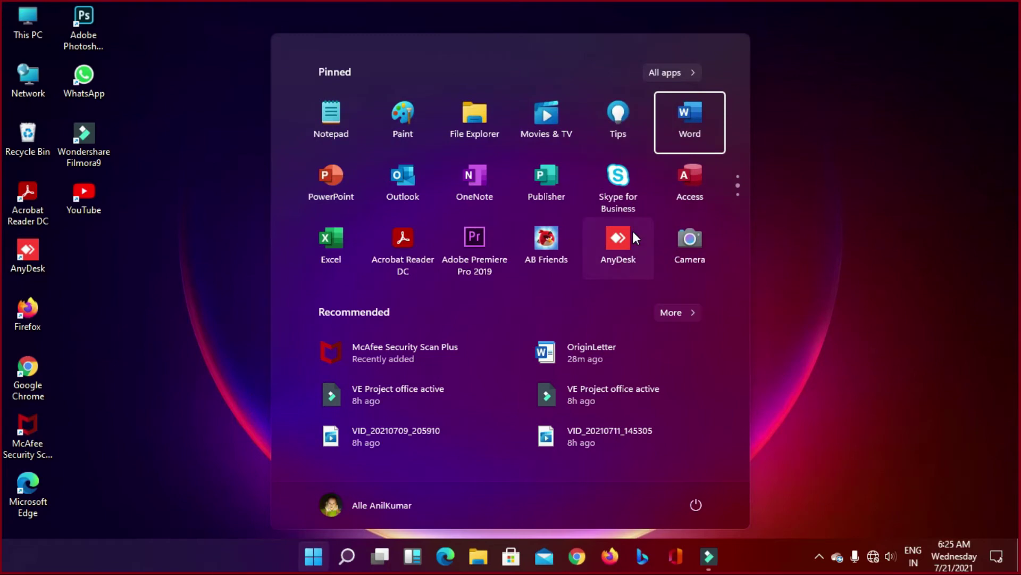
key("Right")
key("Right")
scroll(634, 231, "down", 1)
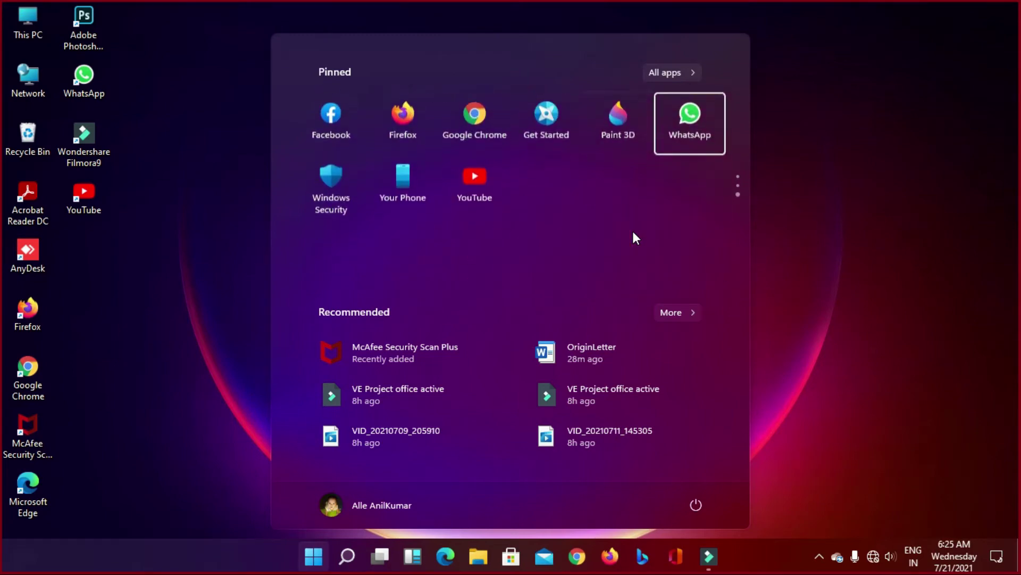
scroll(634, 231, "up", 1)
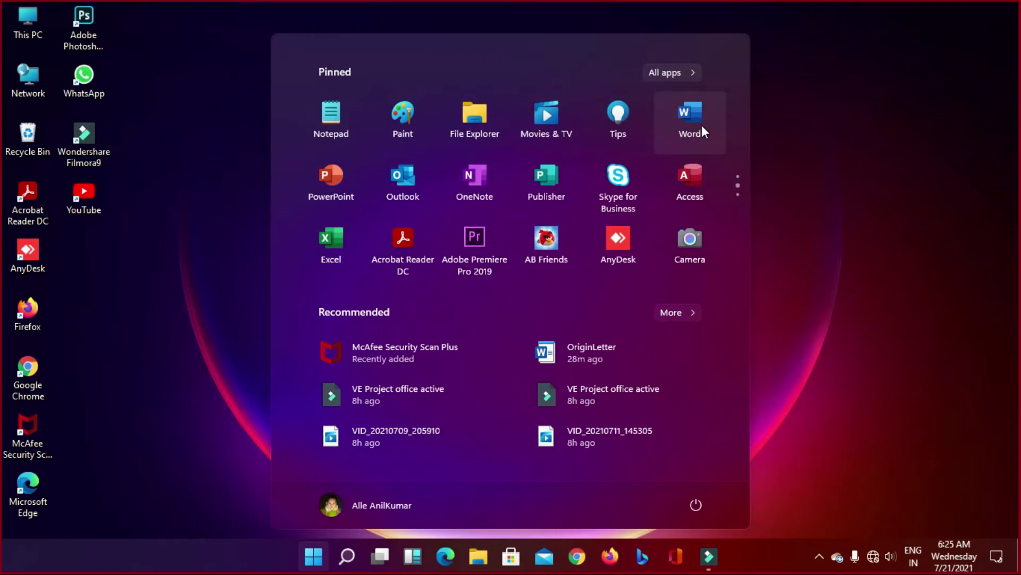
Step: Search Windows for 'word' and launch Microsoft Word from the best match
left_click(349, 556)
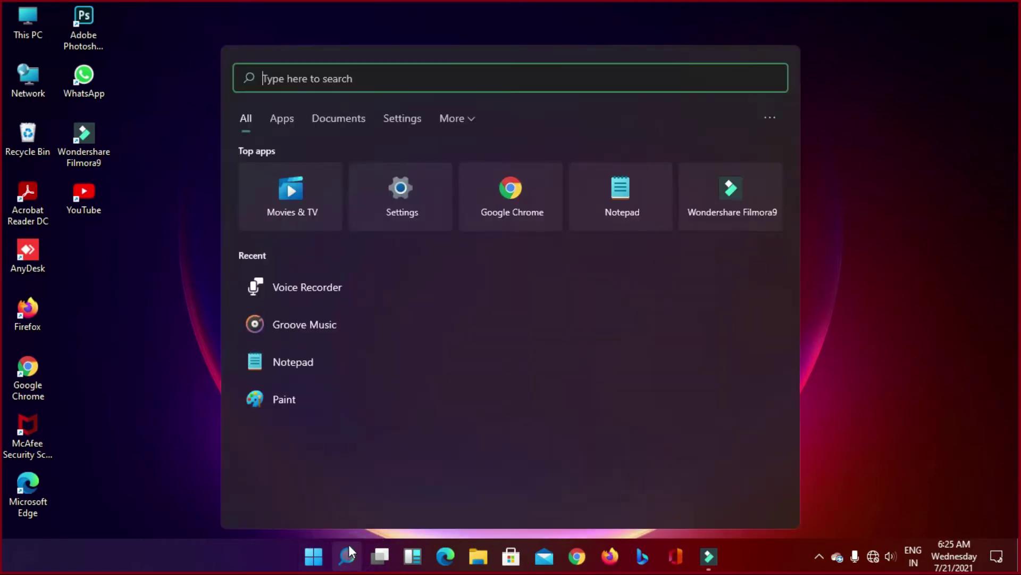
type("wor")
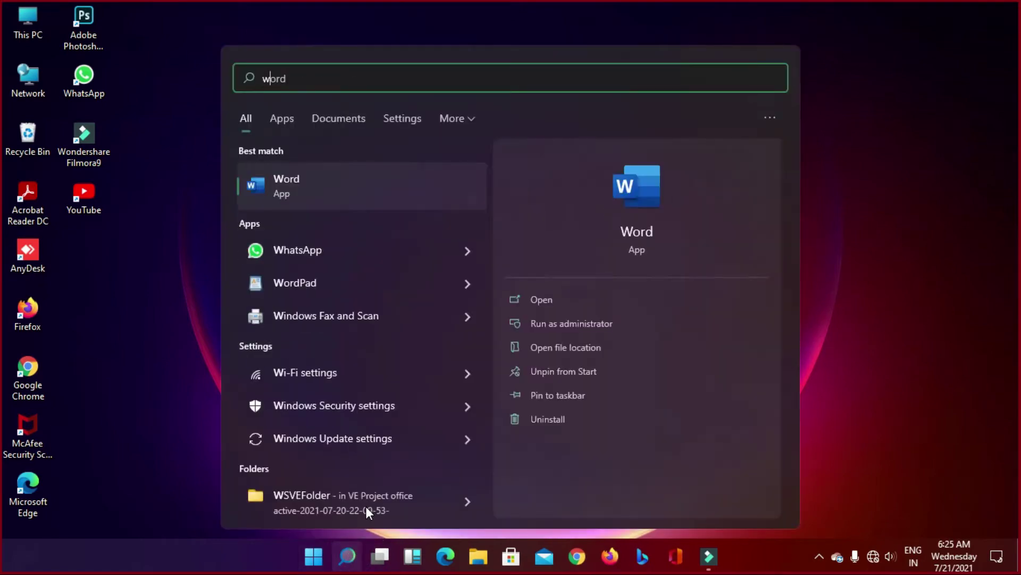
type("d")
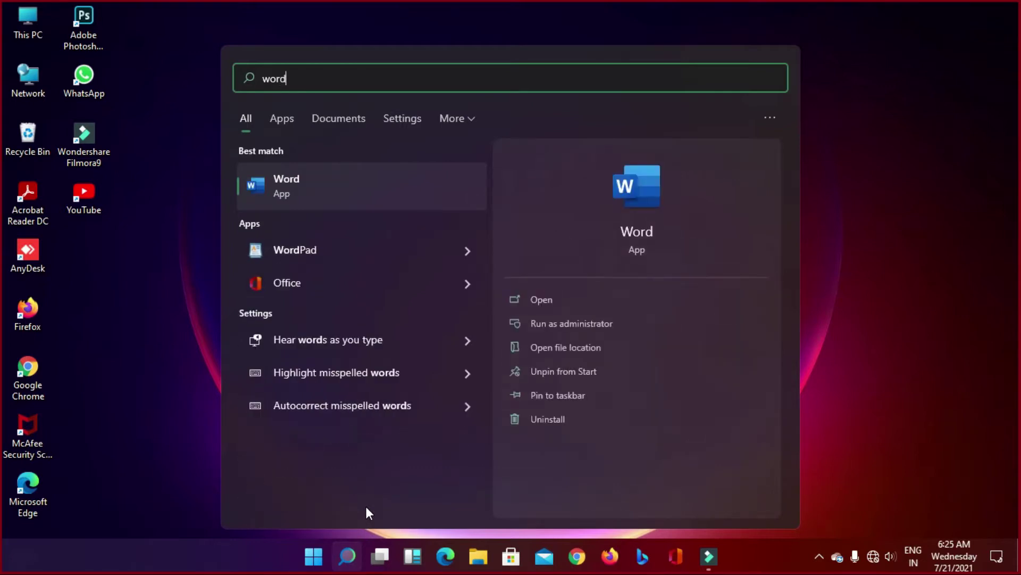
left_click(293, 186)
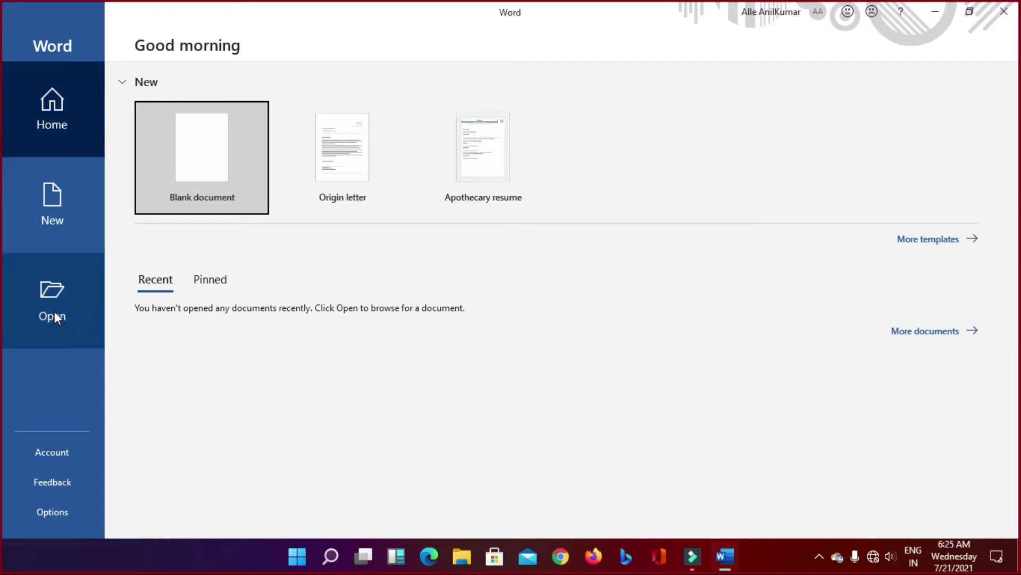
Step: Create Document1 from the Origin letter template on Word's New page
left_click(52, 208)
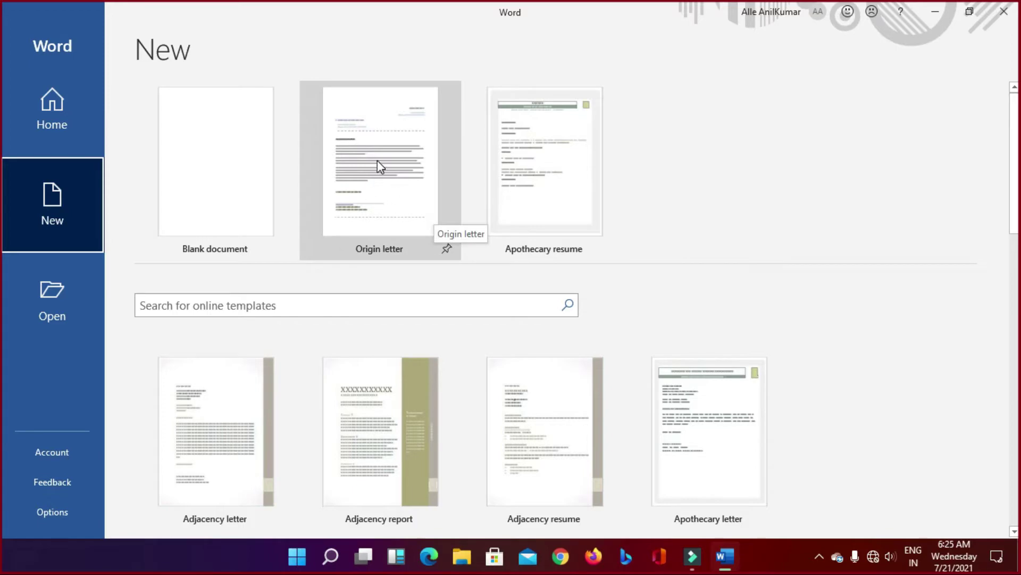
left_click(386, 199)
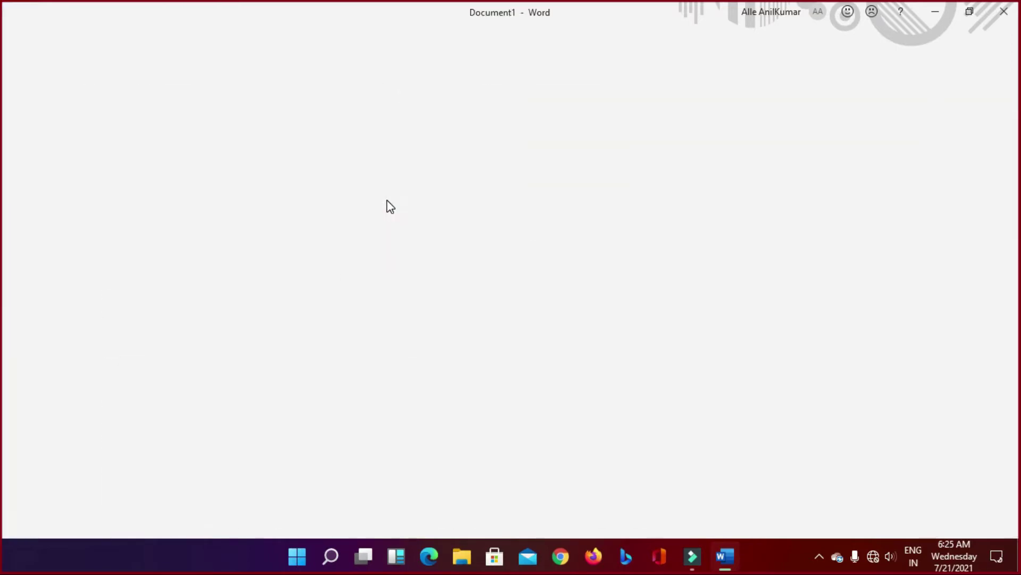
scroll(412, 233, "up", 3)
scroll(413, 232, "up", 5)
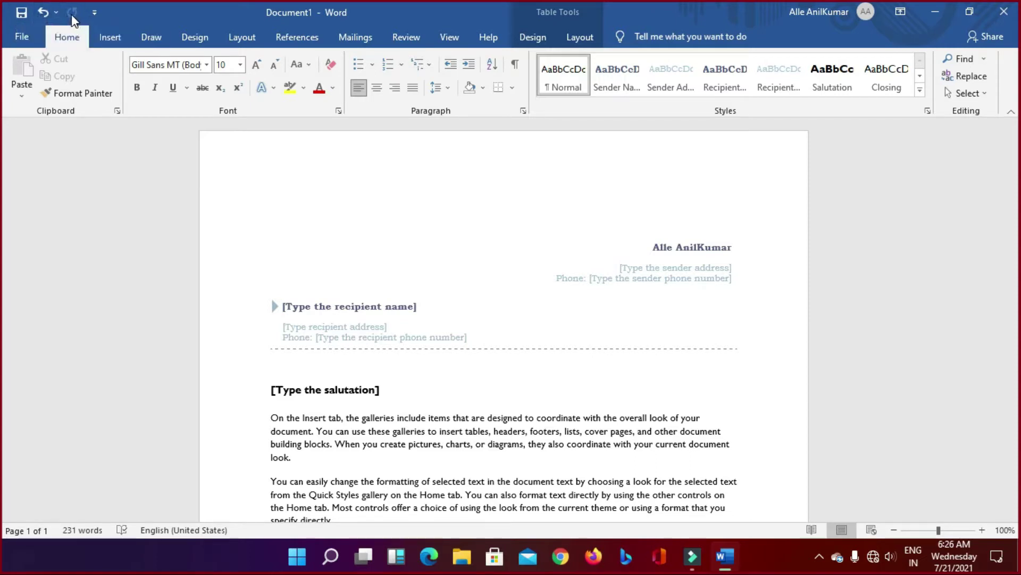
left_click(98, 14)
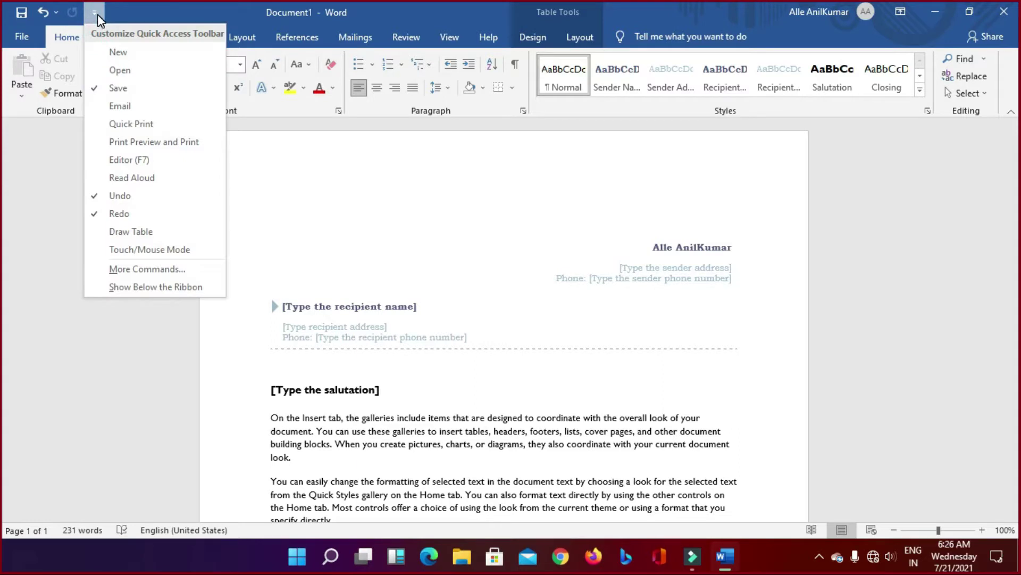
left_click(97, 13)
left_click(97, 12)
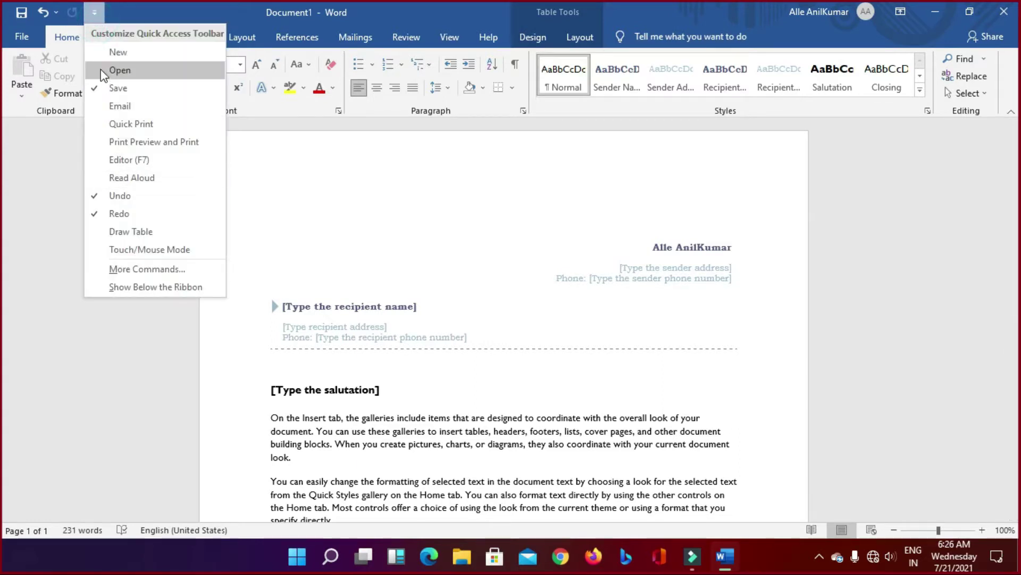
left_click(96, 11)
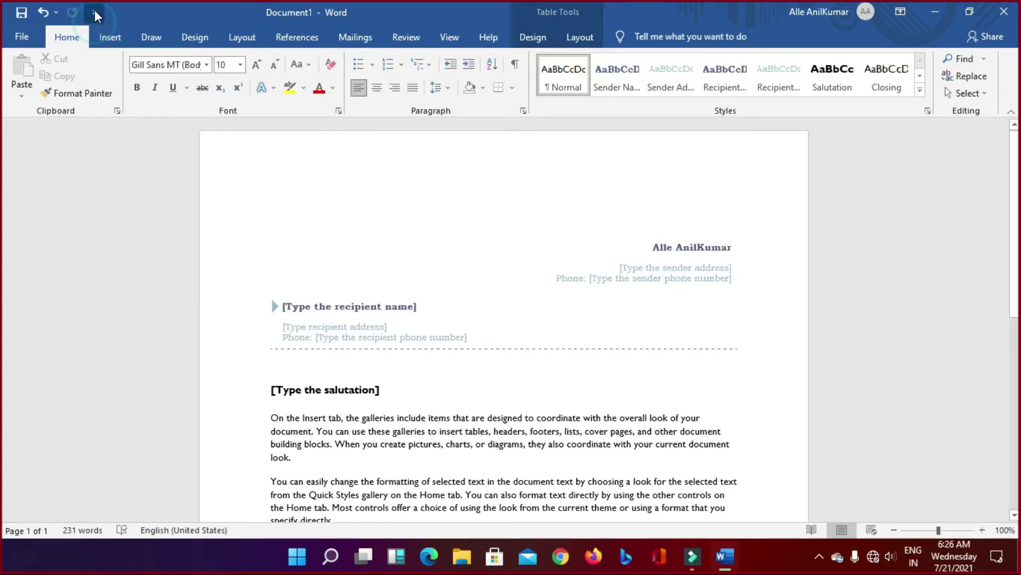
Step: From the File menu, create Document2 using the Origin letter template
left_click(15, 32)
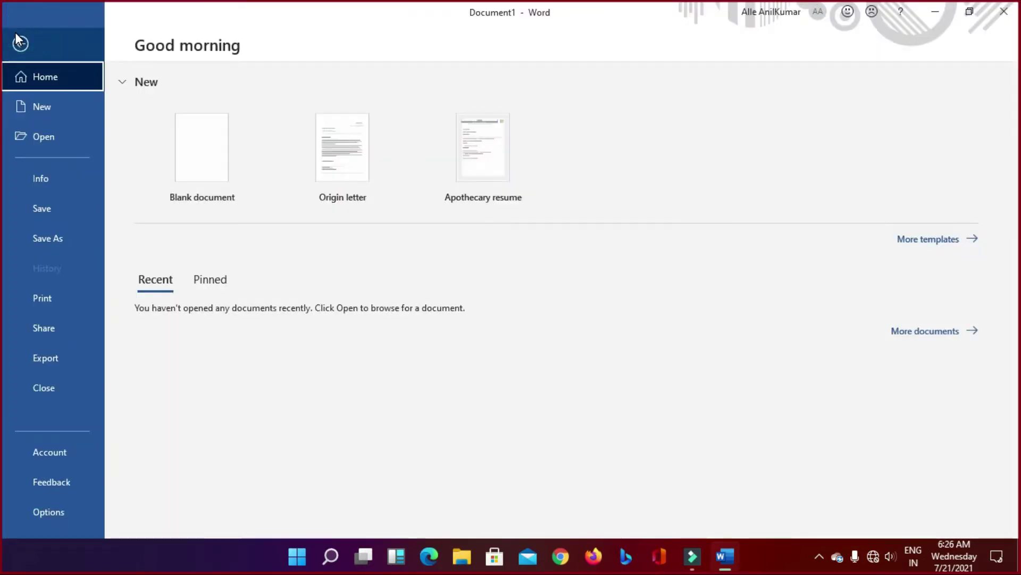
left_click(357, 153)
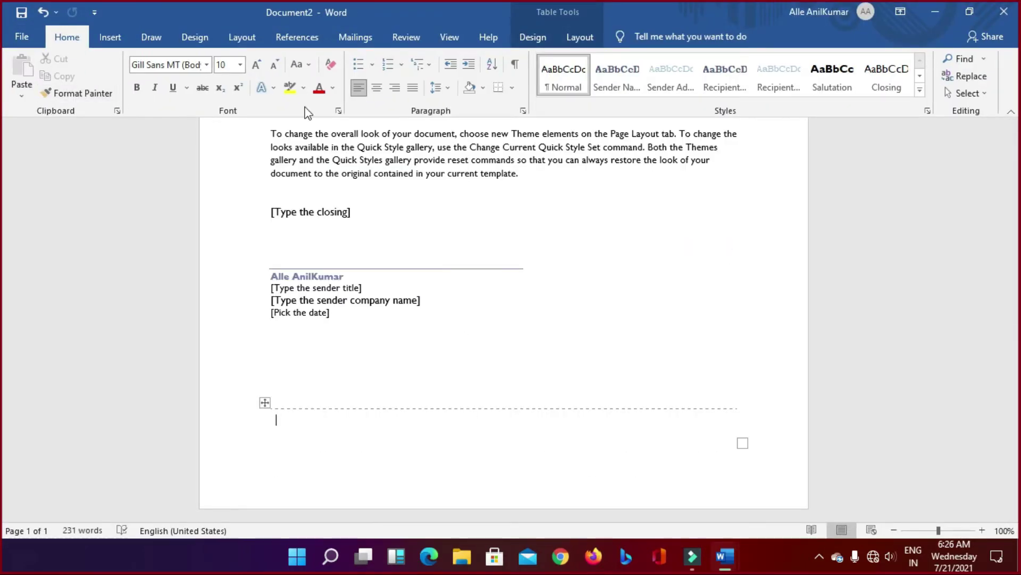
scroll(288, 316, "up", 10)
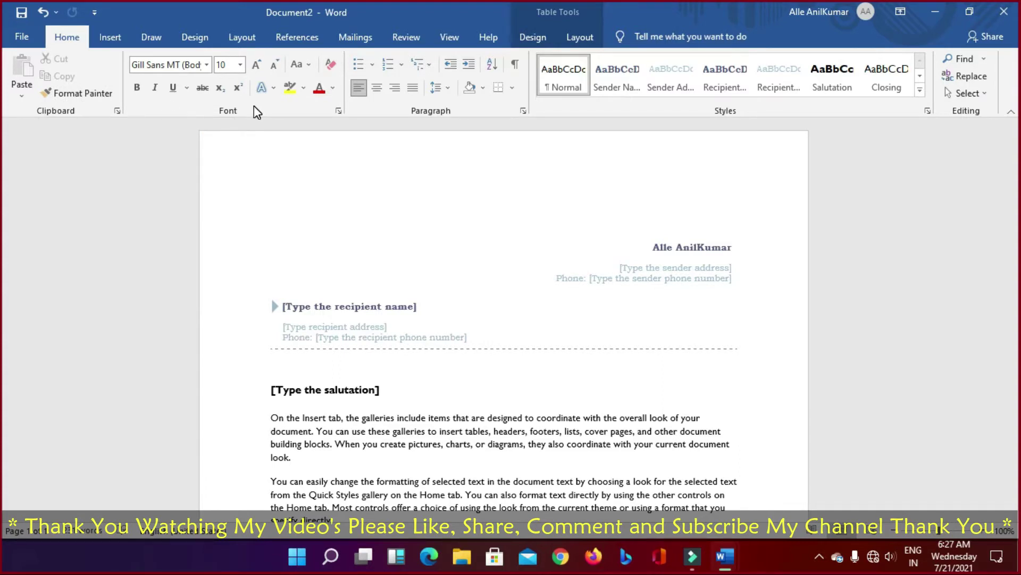
left_click(206, 65)
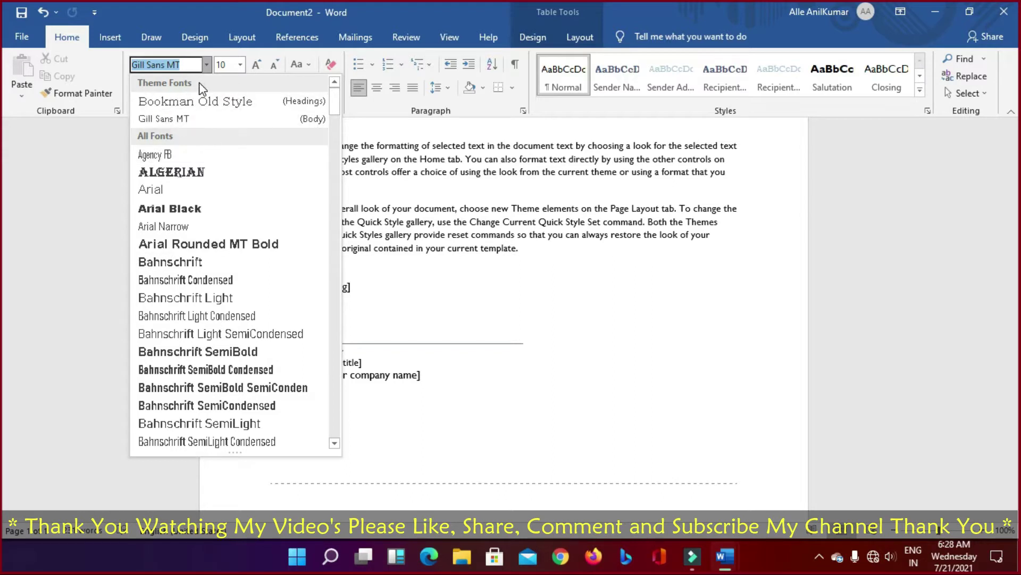
left_click(240, 64)
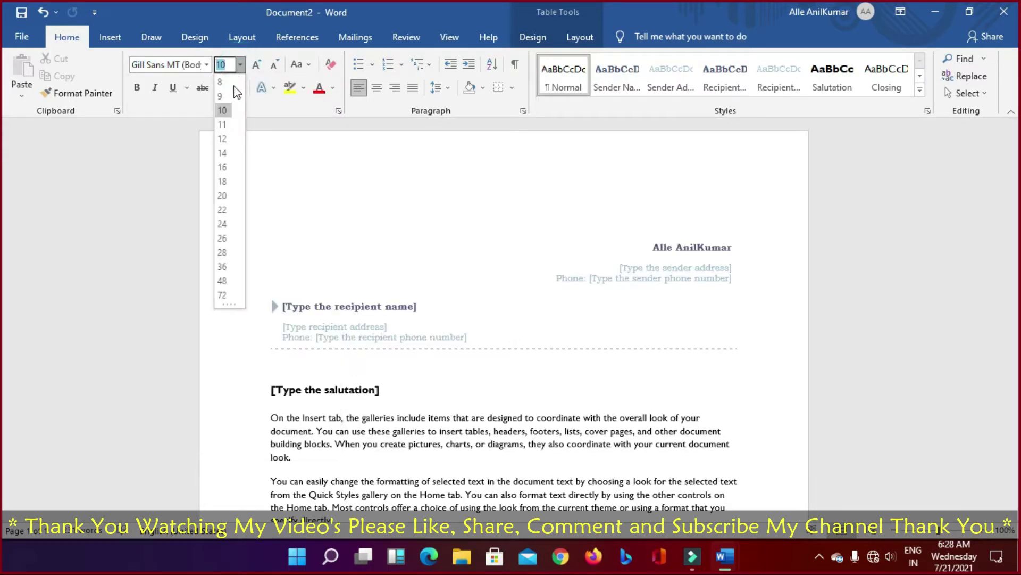
left_click(258, 65)
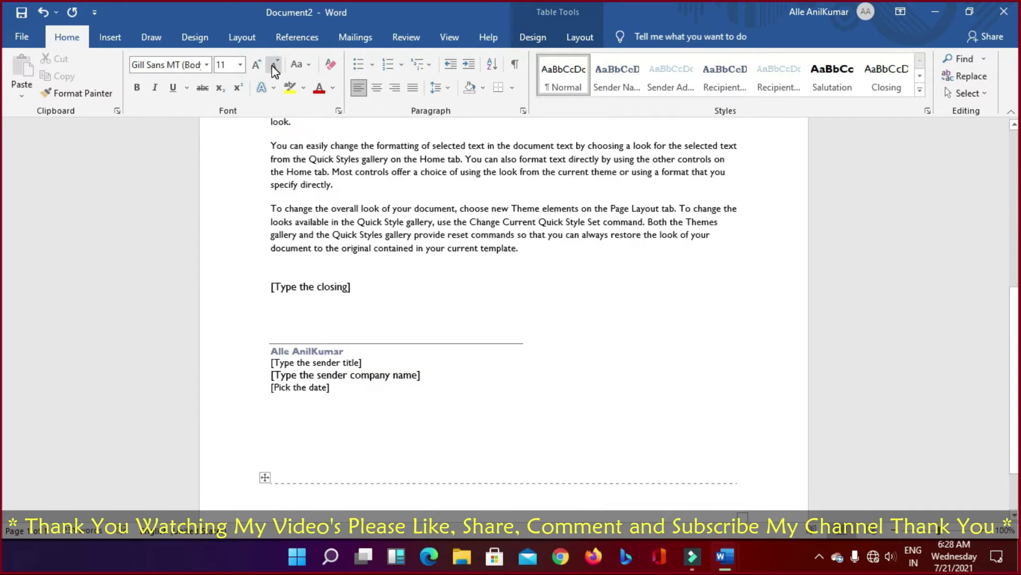
left_click(273, 66)
left_click(256, 66)
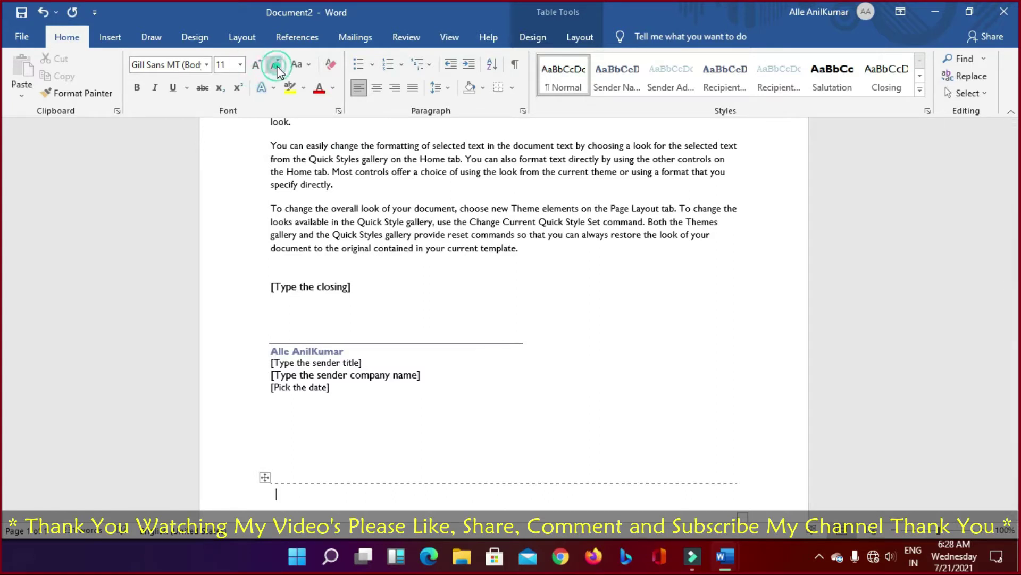
left_click(274, 66)
left_click(308, 65)
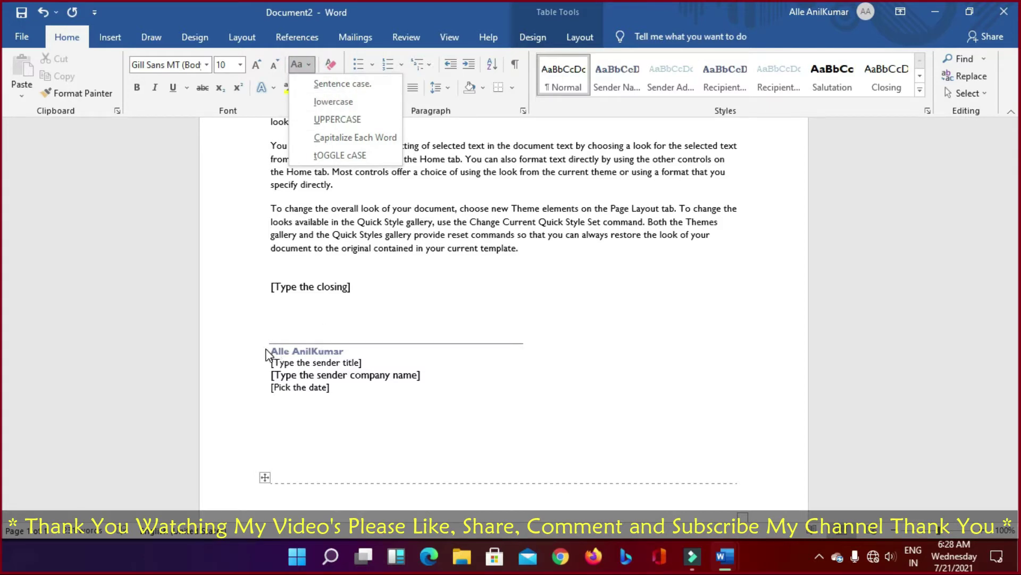
left_click(273, 278)
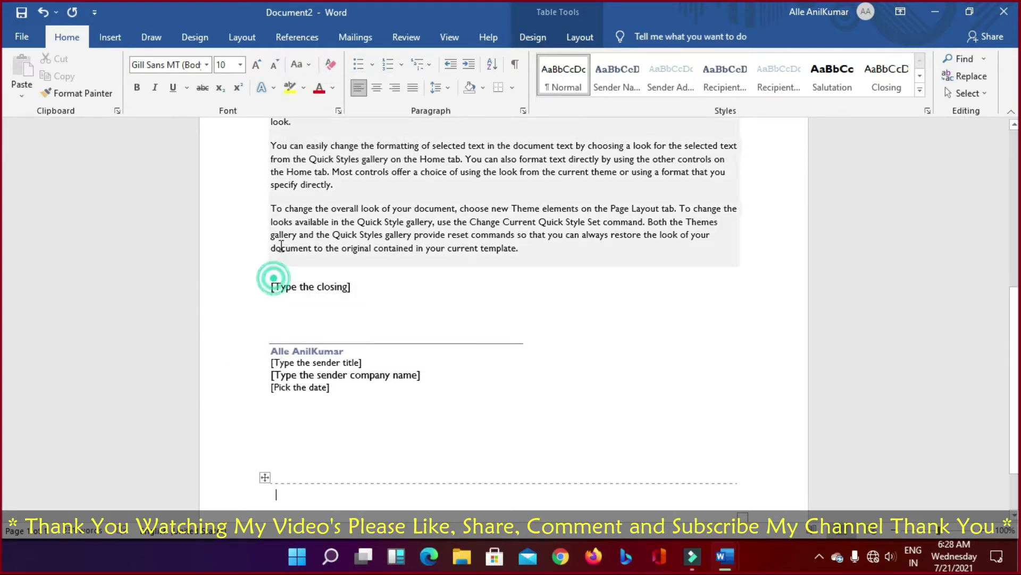
left_click(272, 285)
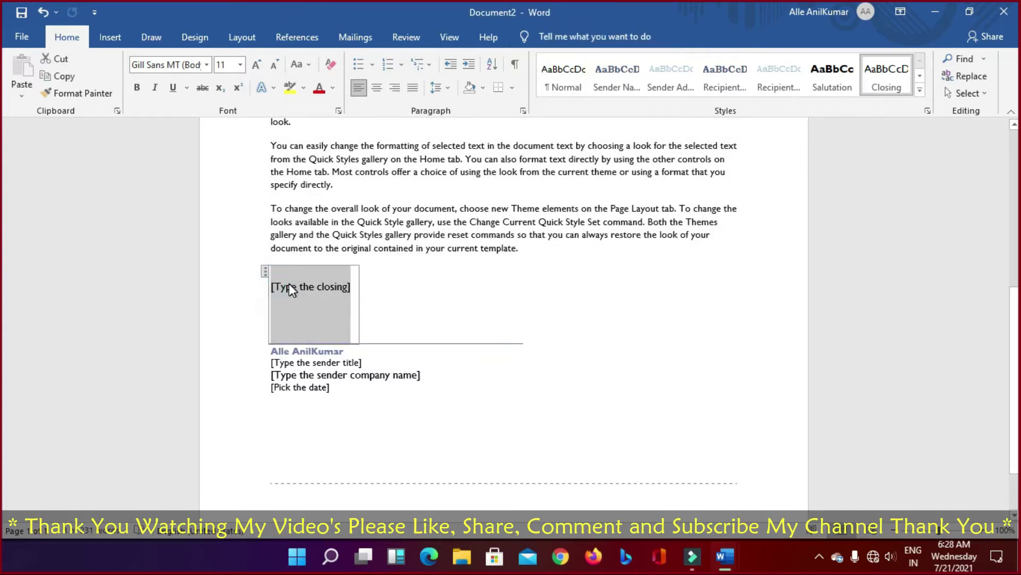
scroll(289, 285, "up", 5)
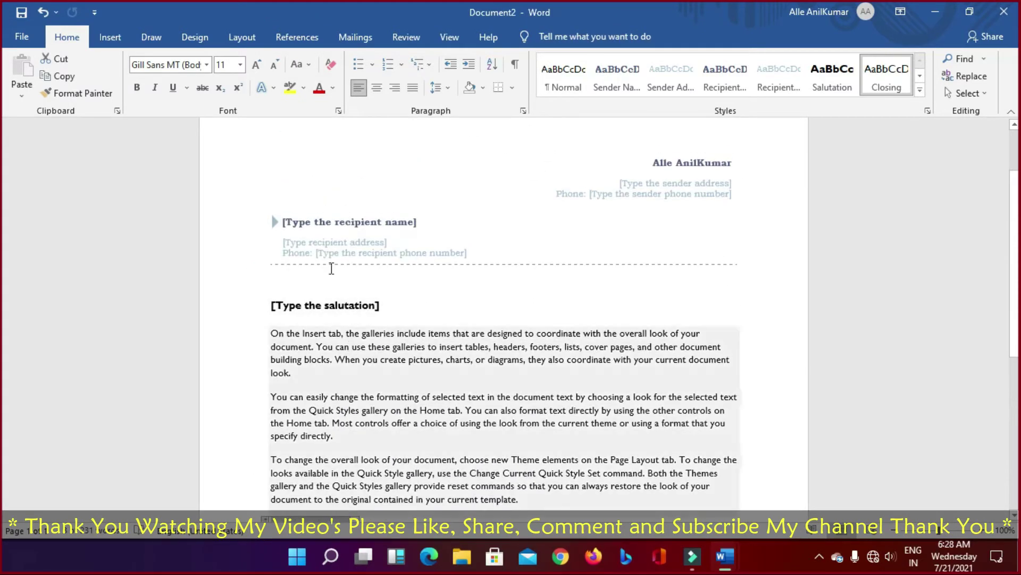
left_click(309, 65)
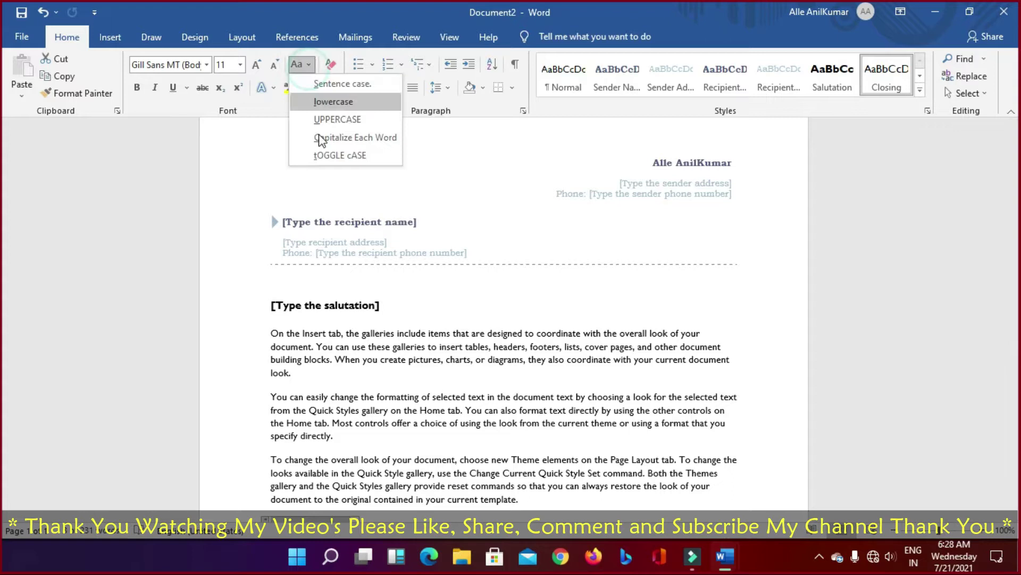
left_click(342, 344)
left_click(292, 318)
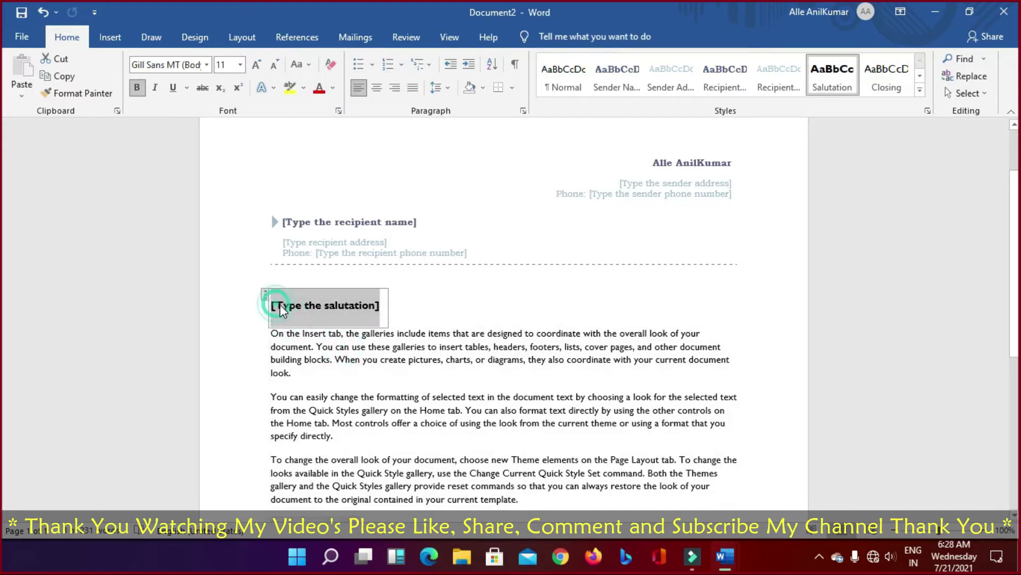
left_click(297, 64)
left_click(322, 117)
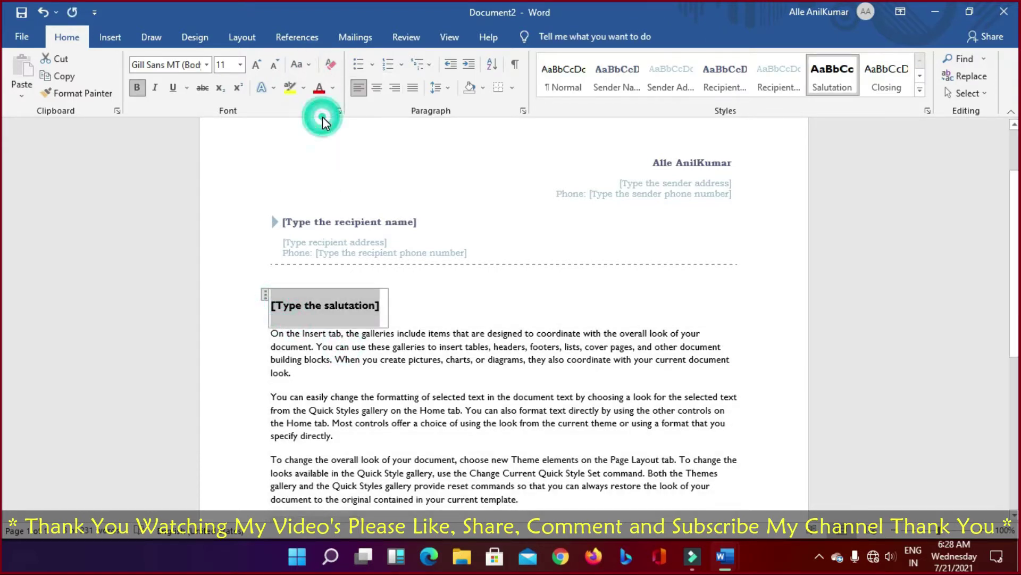
left_click(309, 65)
left_click(318, 82)
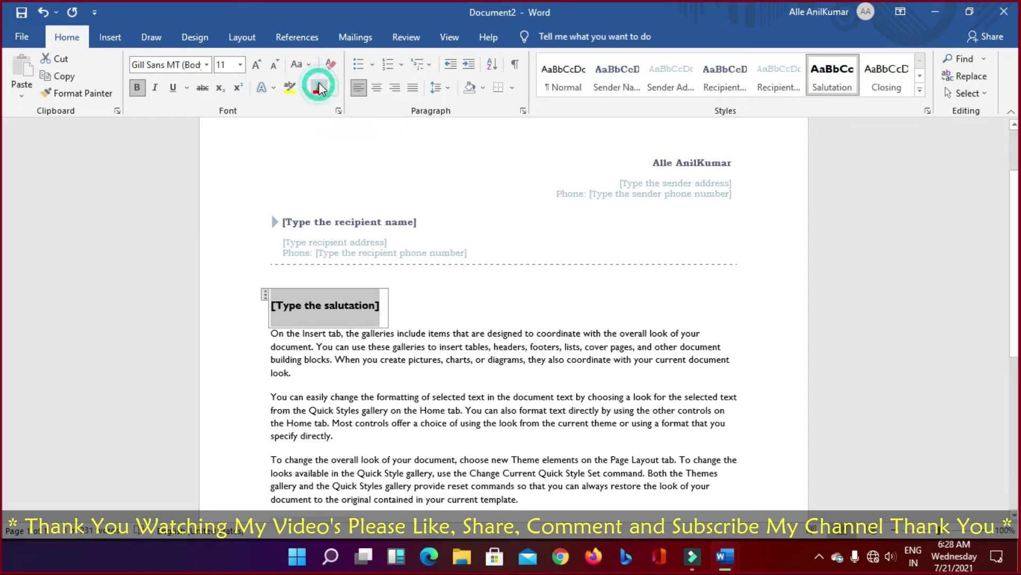
left_click(298, 64)
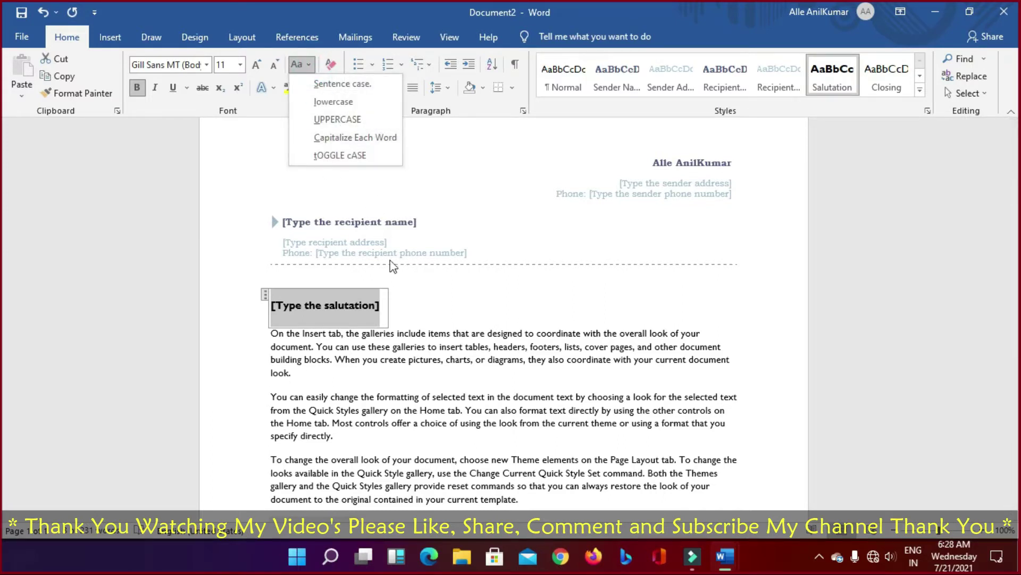
left_click(343, 305)
left_click(342, 305)
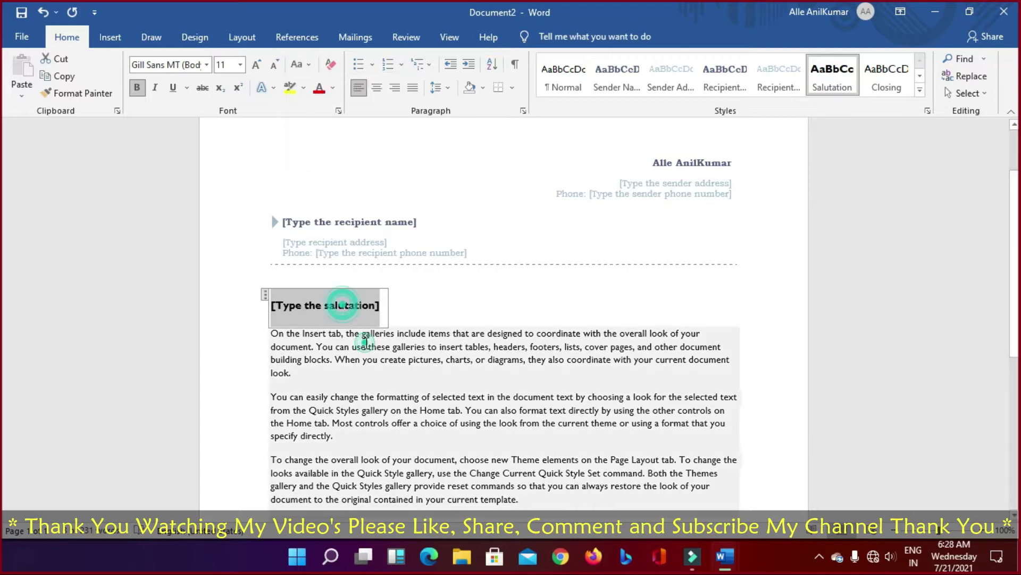
left_click(366, 343)
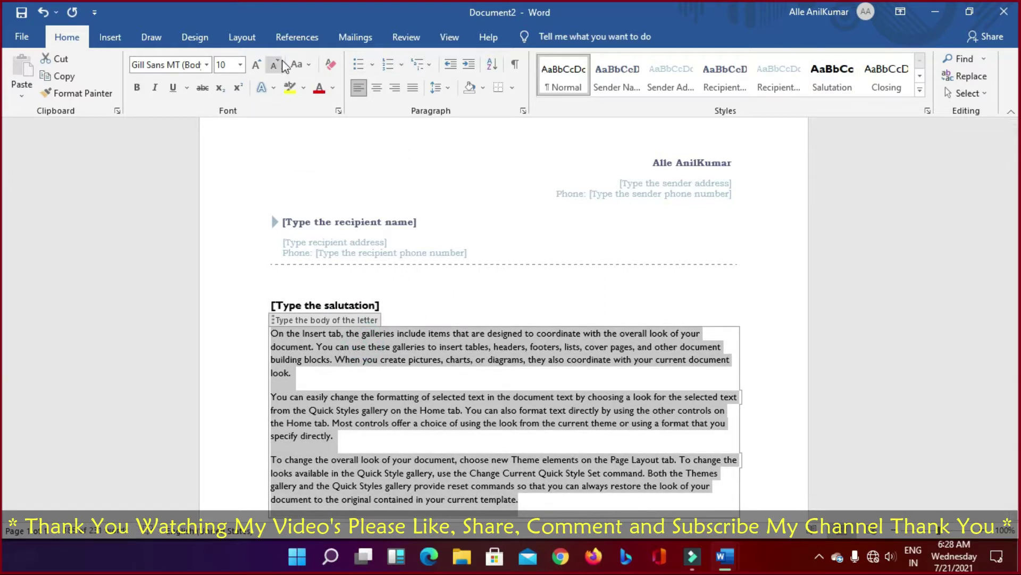
Step: Toggle Bold and Italic on the selected letter body, ending with both applied
left_click(139, 88)
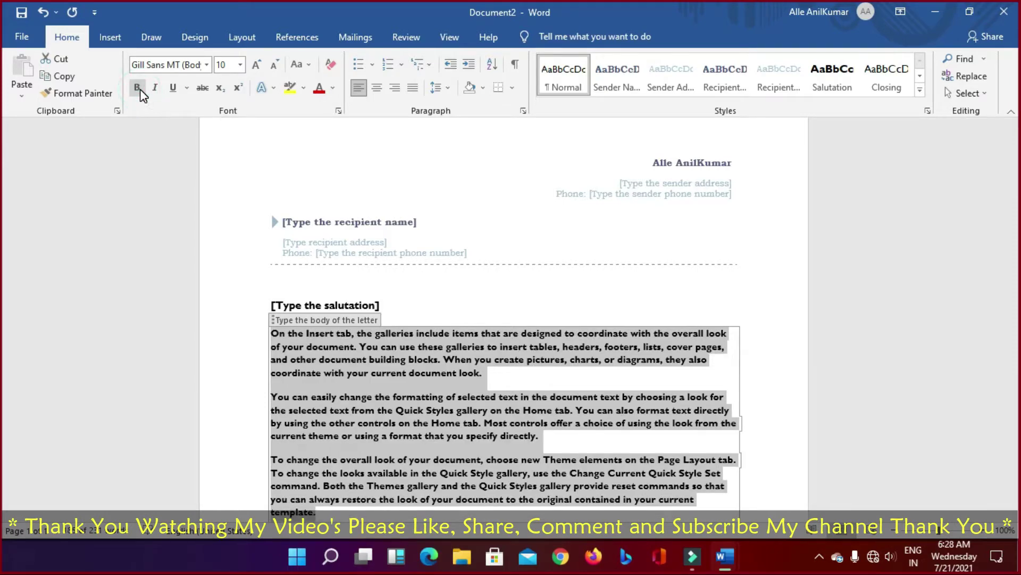
left_click(139, 89)
left_click(140, 88)
left_click(139, 88)
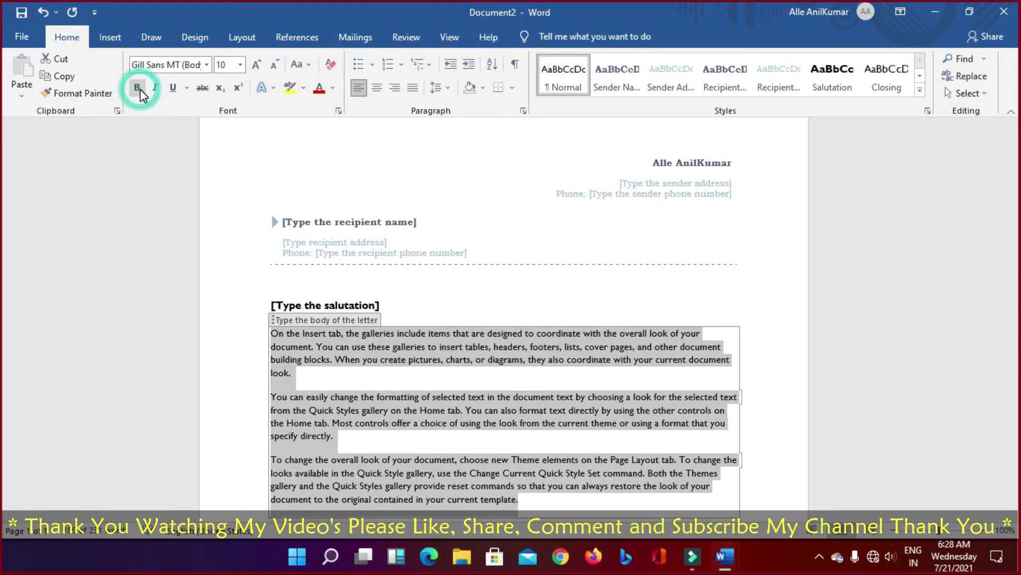
left_click(139, 88)
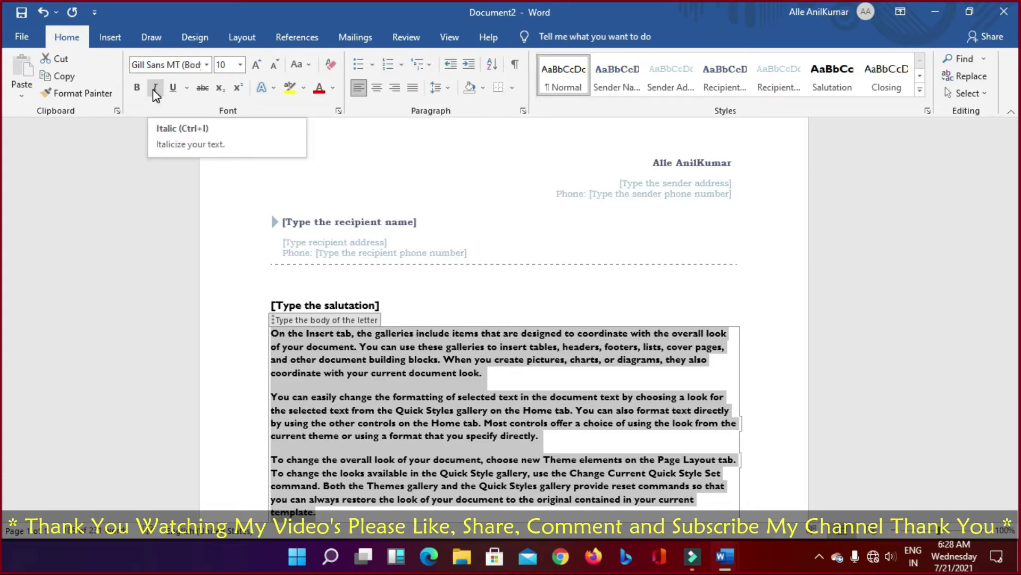
left_click(155, 88)
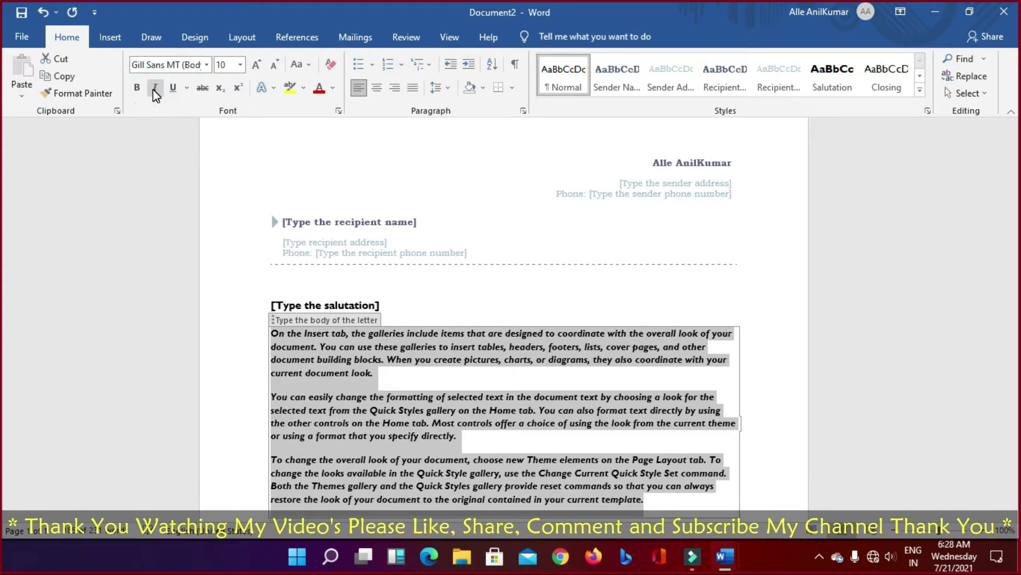
left_click(154, 89)
left_click(153, 88)
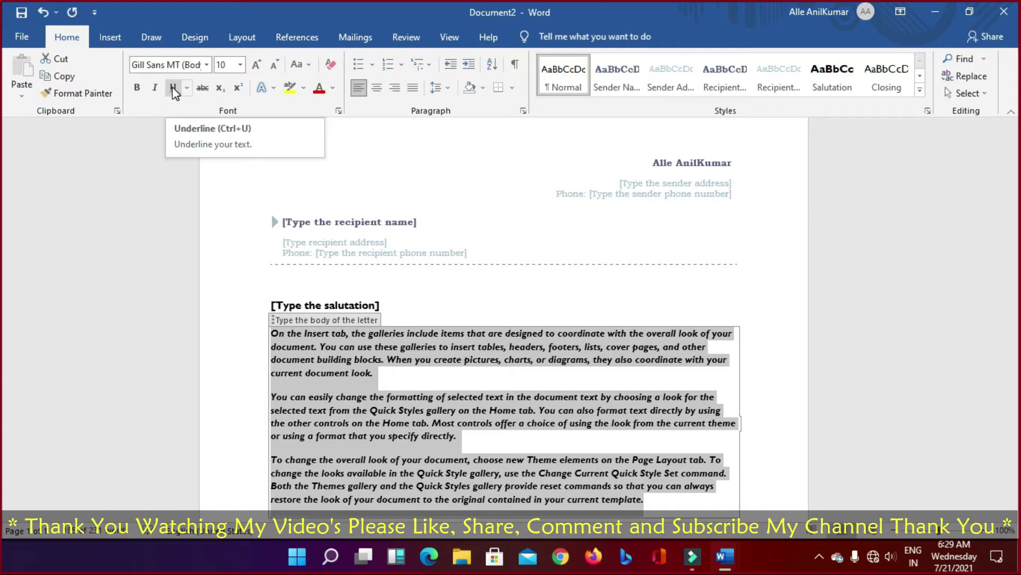
left_click(174, 88)
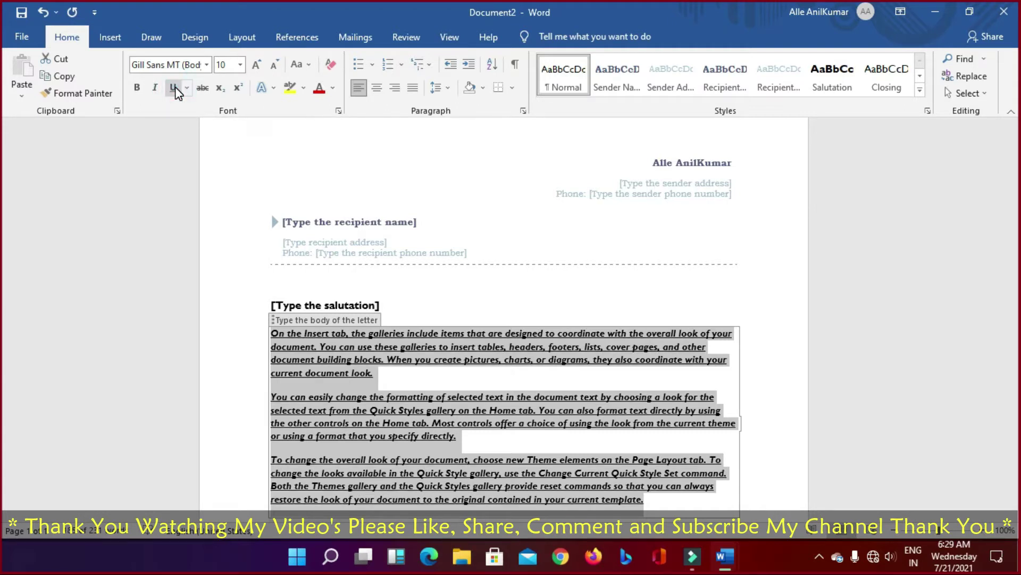
left_click(174, 88)
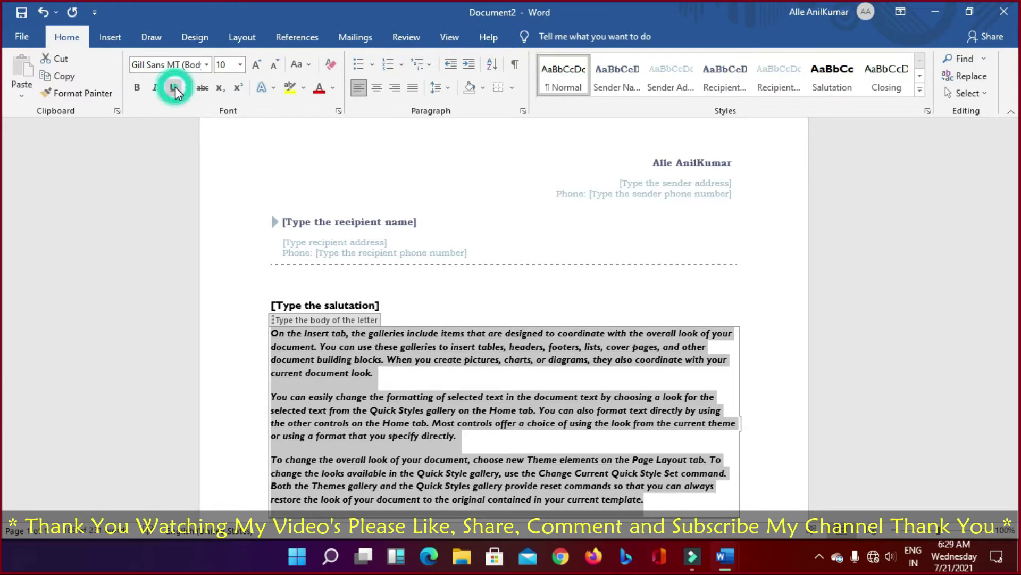
left_click(174, 87)
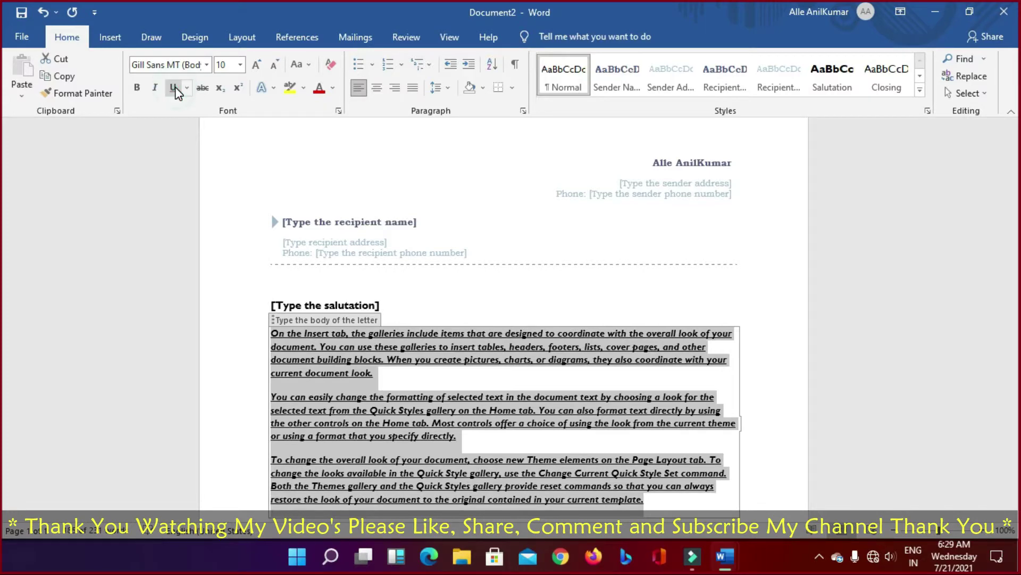
left_click(175, 87)
left_click(174, 87)
left_click(174, 87)
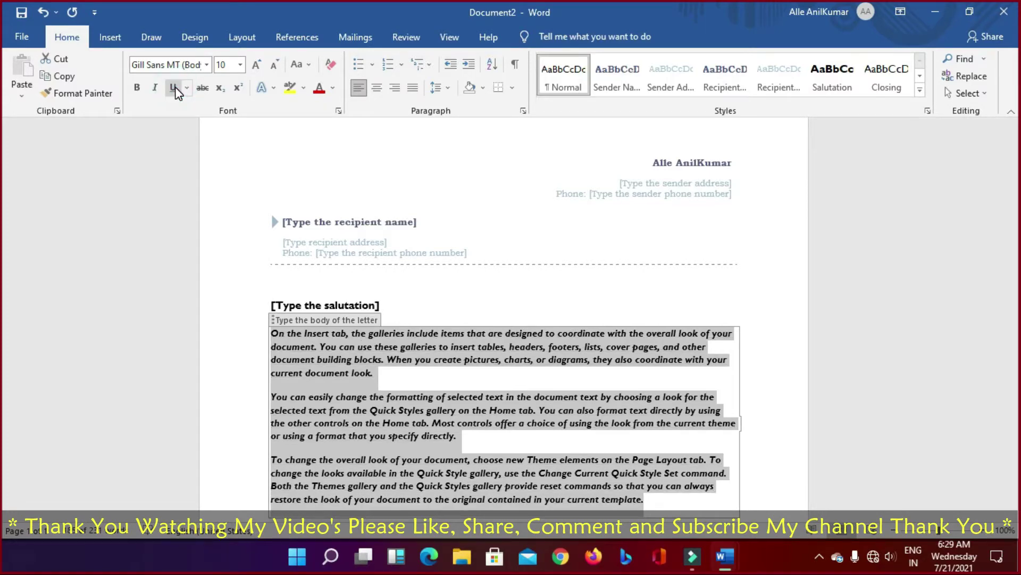
left_click(207, 92)
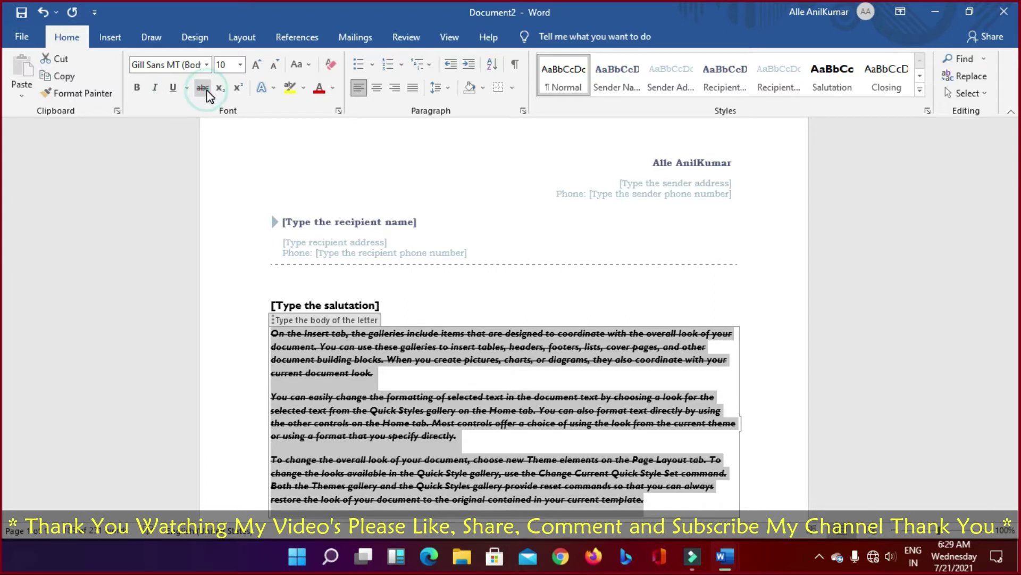
left_click(207, 91)
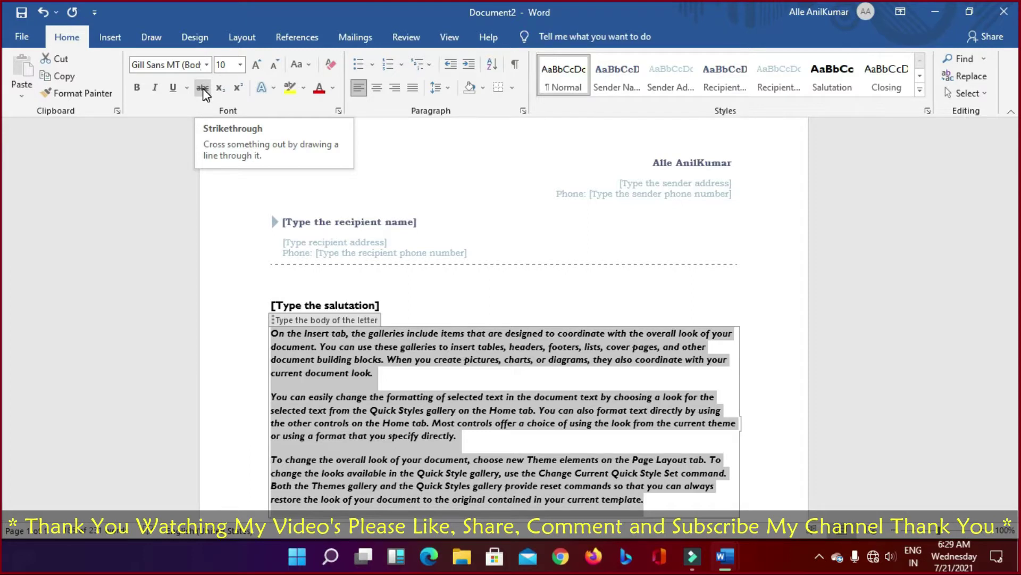
left_click(205, 91)
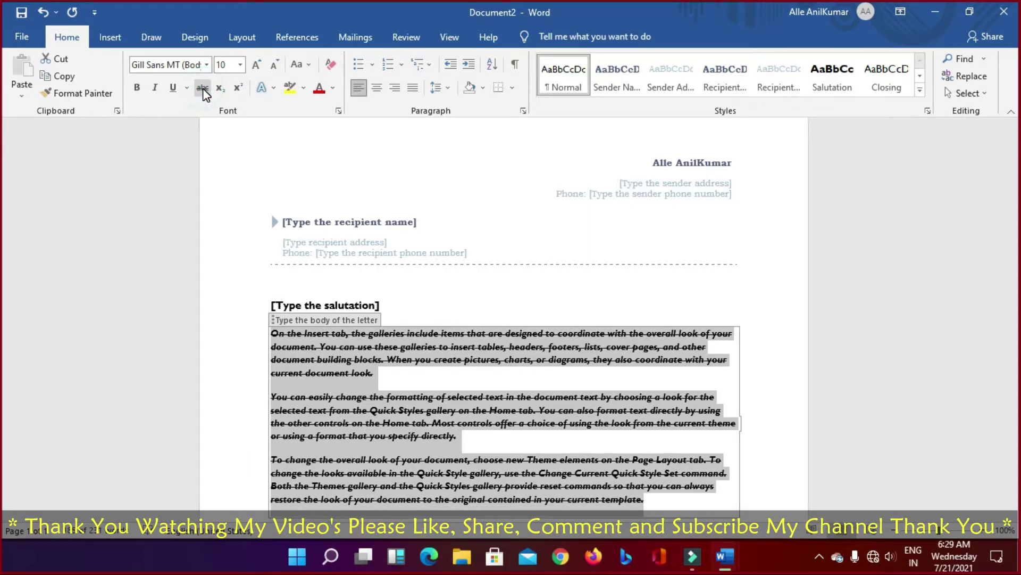
left_click(204, 91)
left_click(205, 91)
left_click(205, 91)
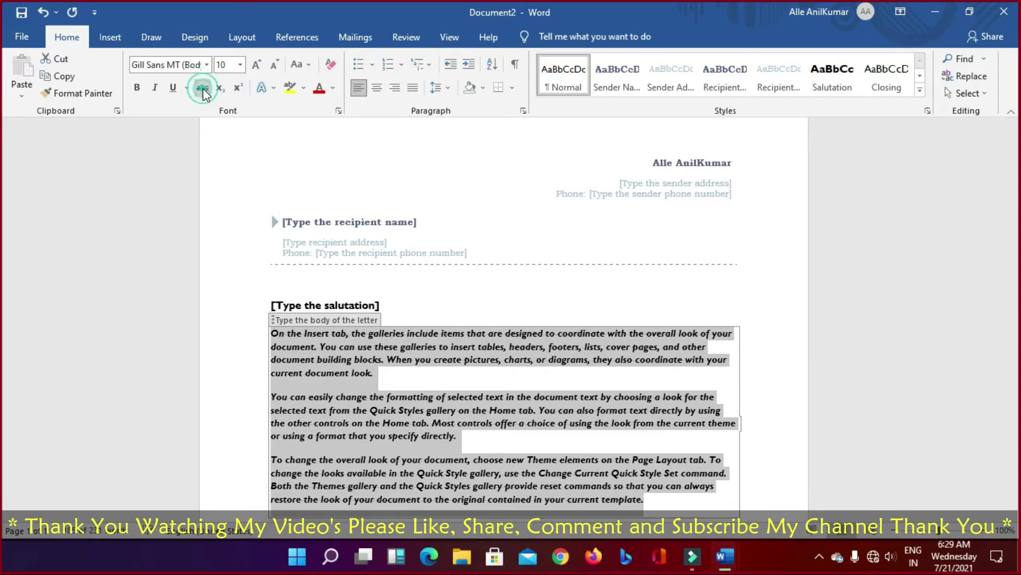
left_click(205, 92)
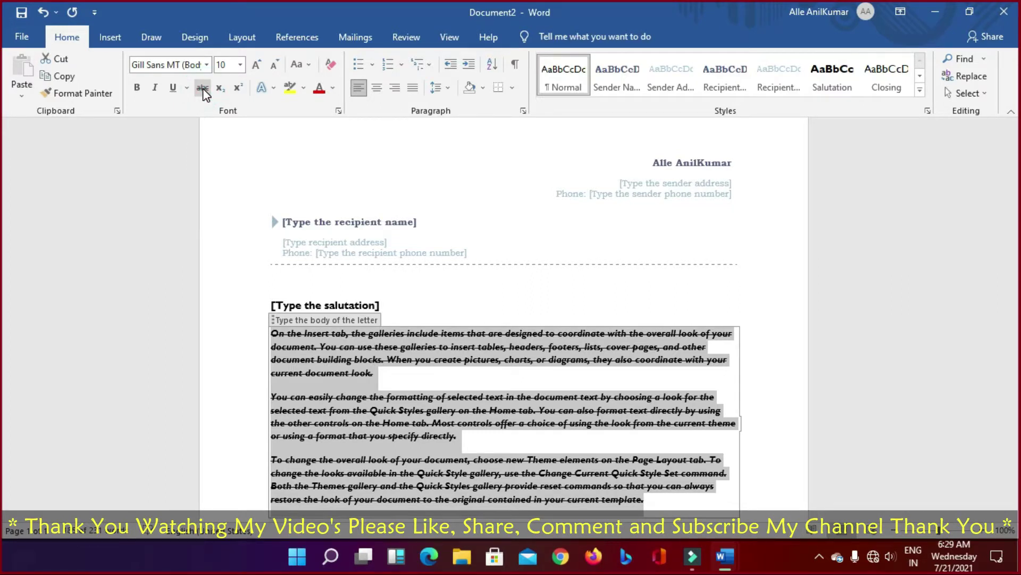
left_click(205, 92)
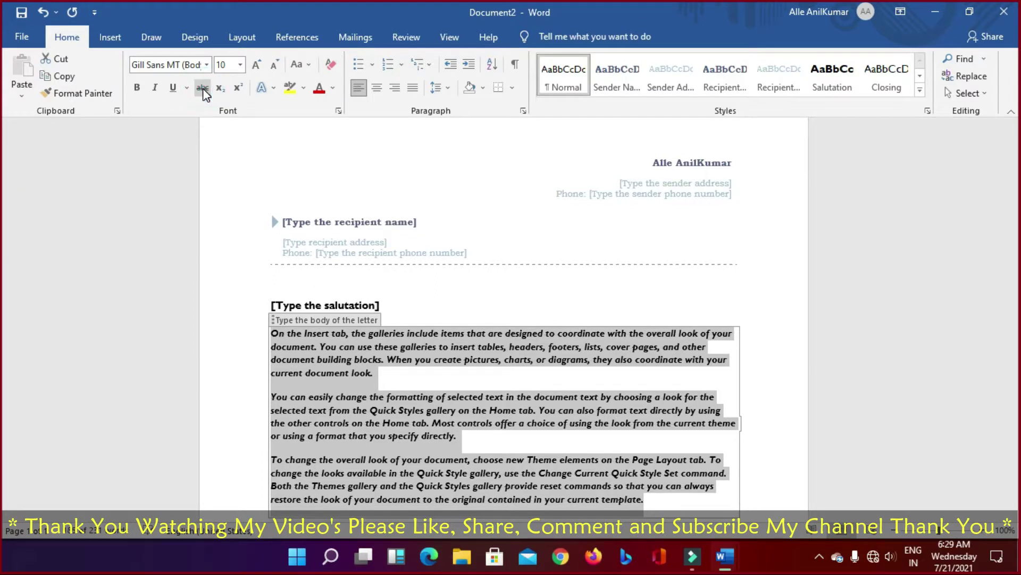
left_click(205, 92)
left_click(205, 91)
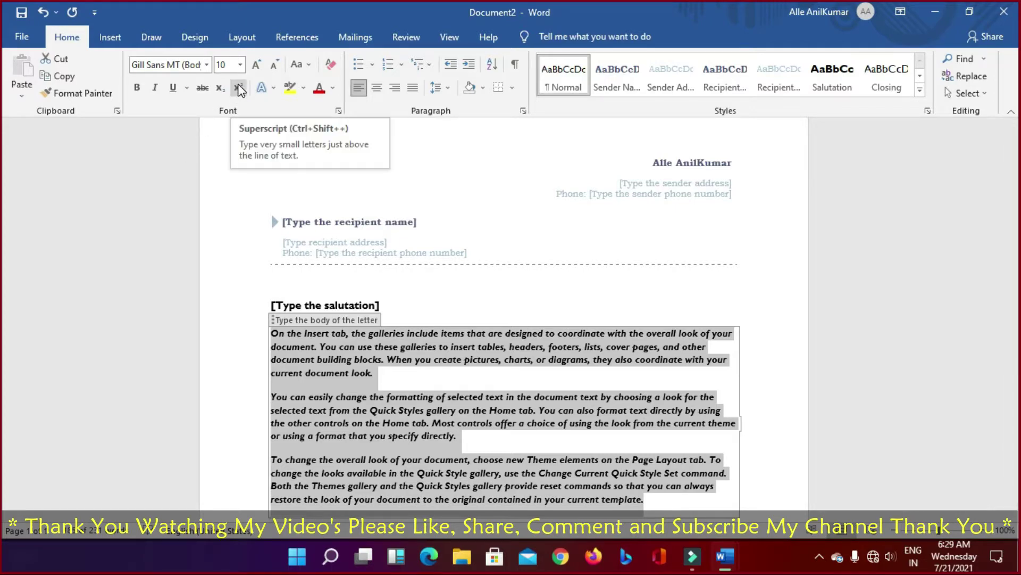
Step: Apply the top-left plain black text effect to the body and show the highlight colours
left_click(271, 87)
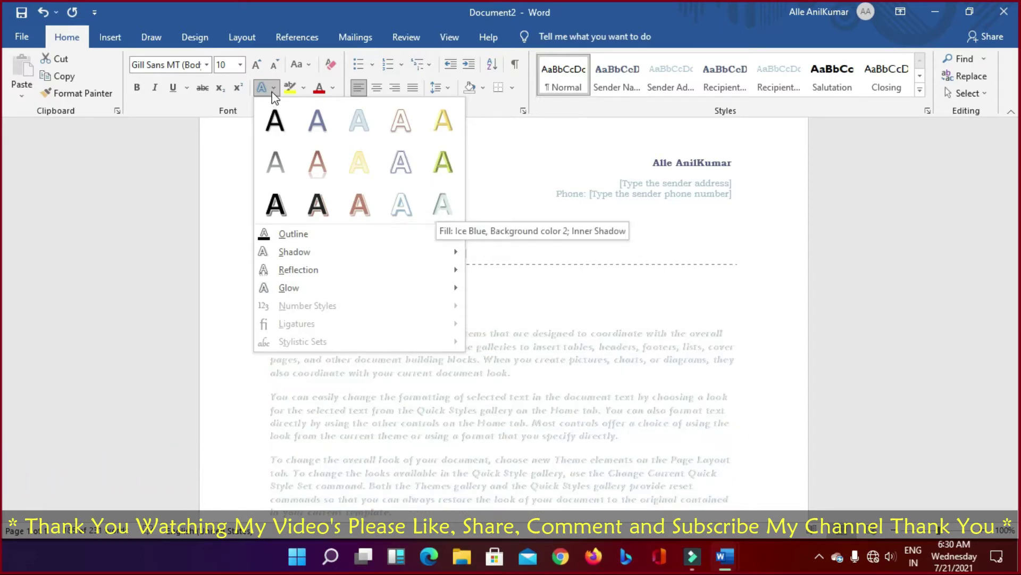
left_click(272, 116)
left_click(303, 88)
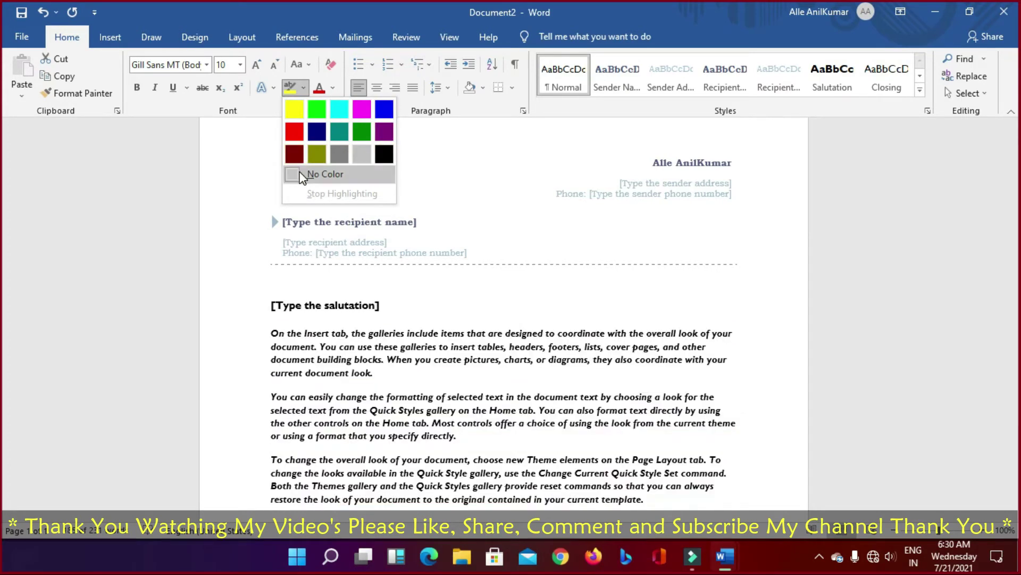
Step: Show the Font Color choices and dismiss them without picking a colour
left_click(331, 88)
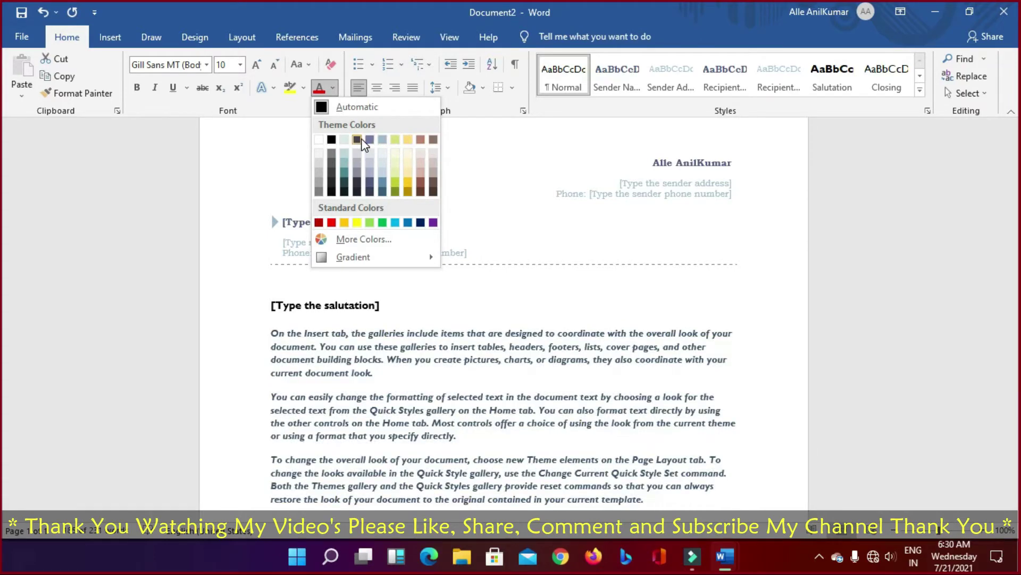
left_click(331, 89)
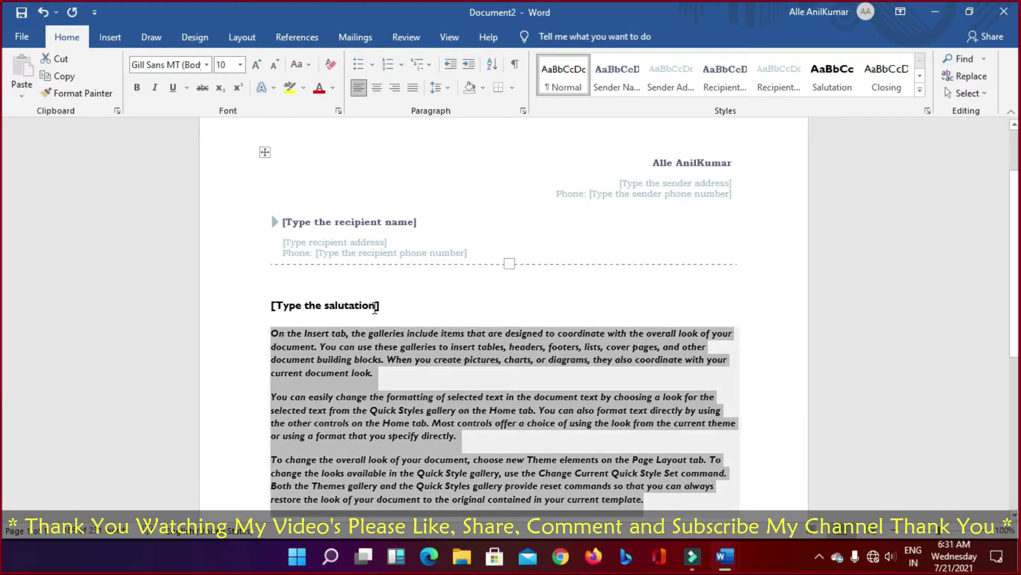
scroll(636, 258, "down", 6)
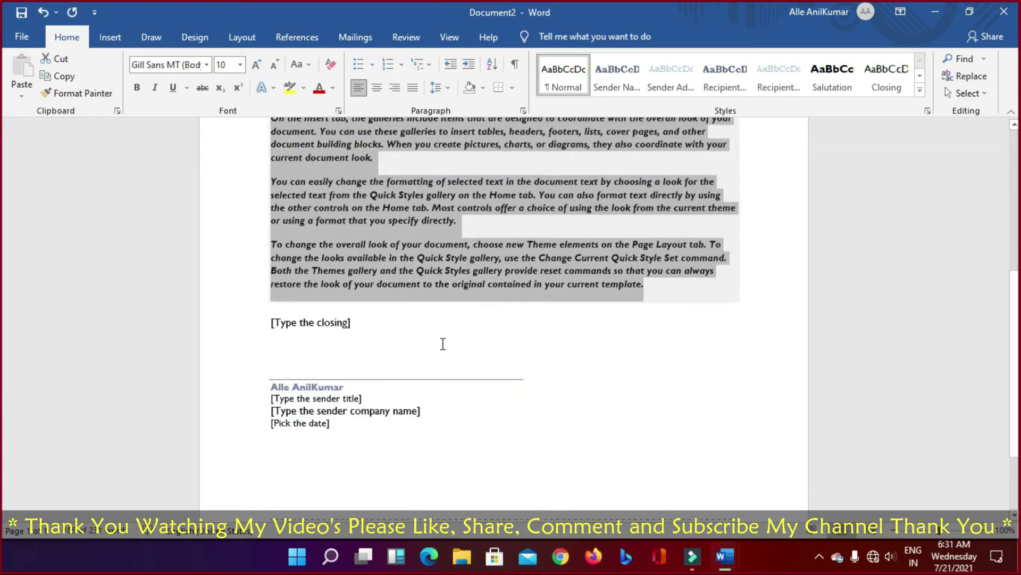
scroll(442, 346, "up", 8)
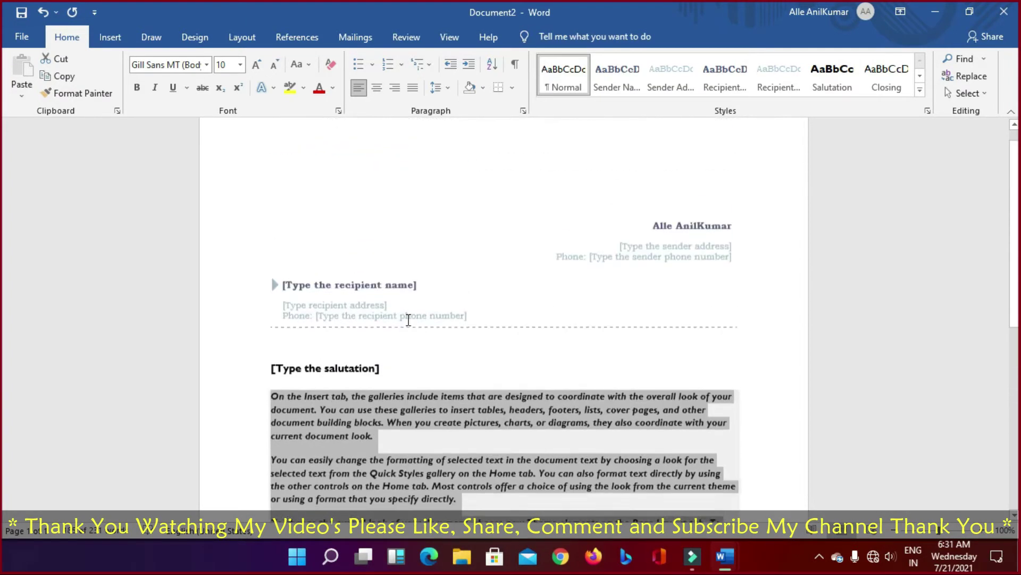
scroll(477, 386, "down", 2)
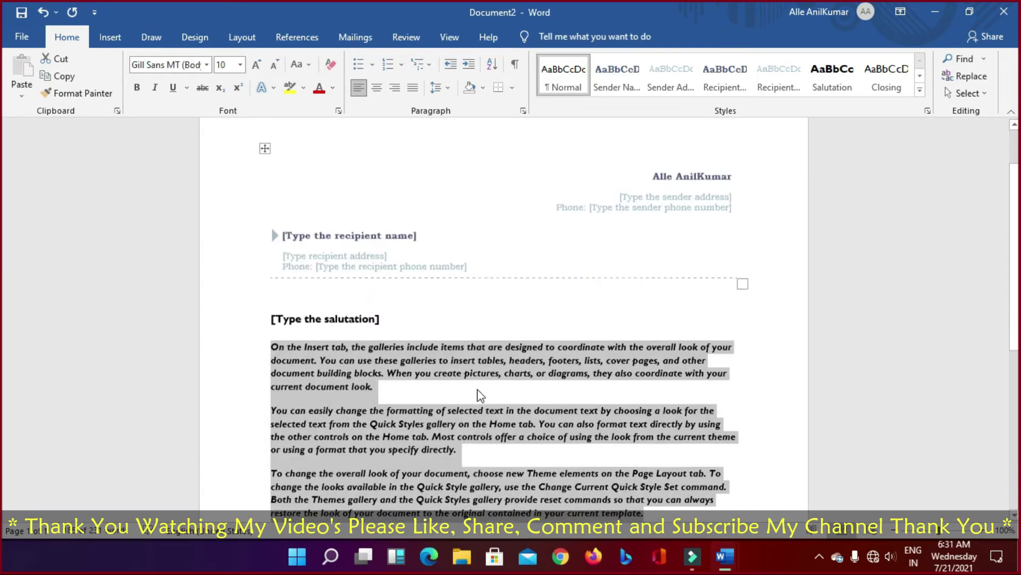
scroll(478, 383, "up", 2)
scroll(454, 264, "down", 5)
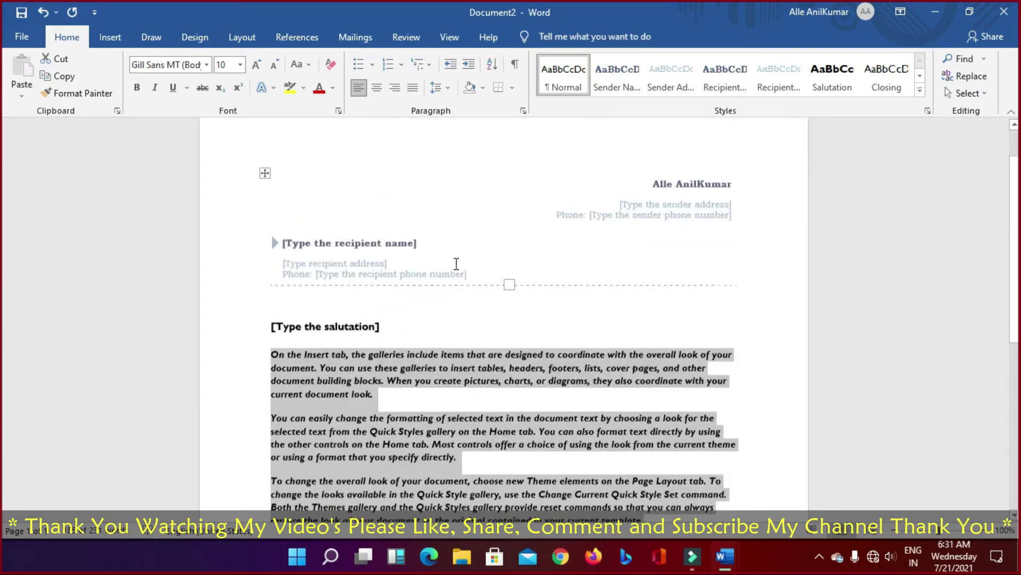
scroll(471, 272, "down", 3)
scroll(455, 280, "up", 8)
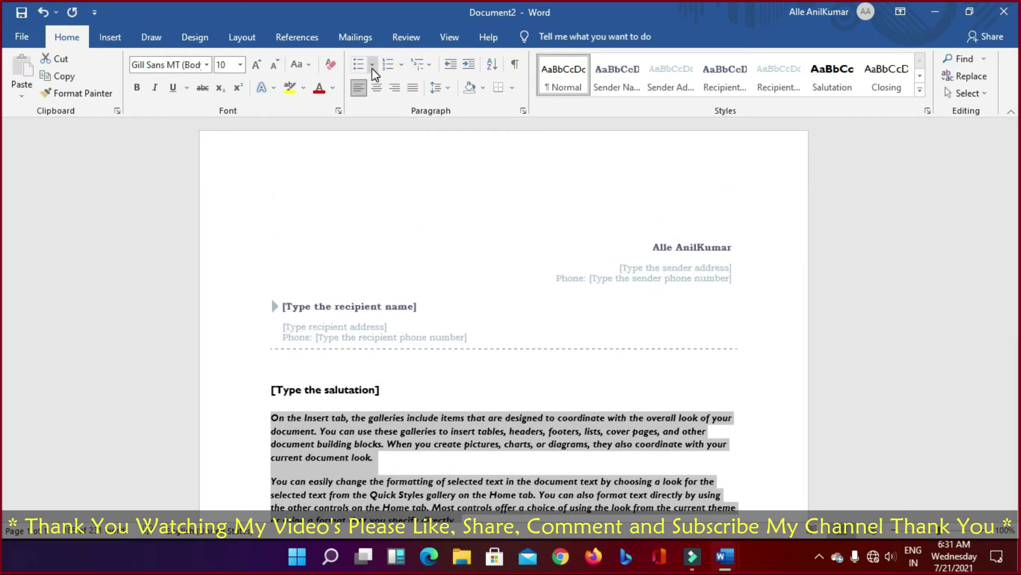
left_click(372, 65)
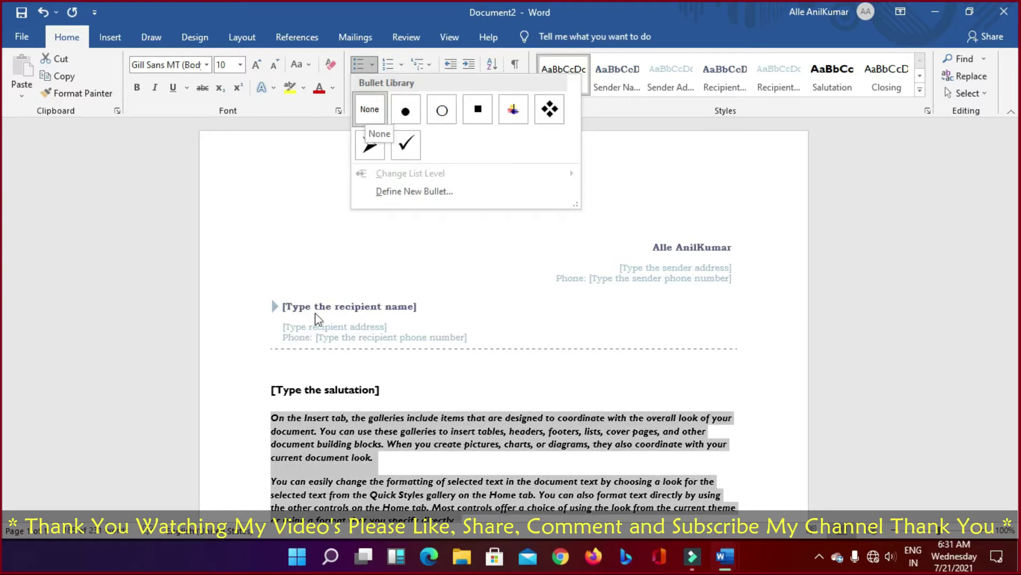
left_click(407, 112)
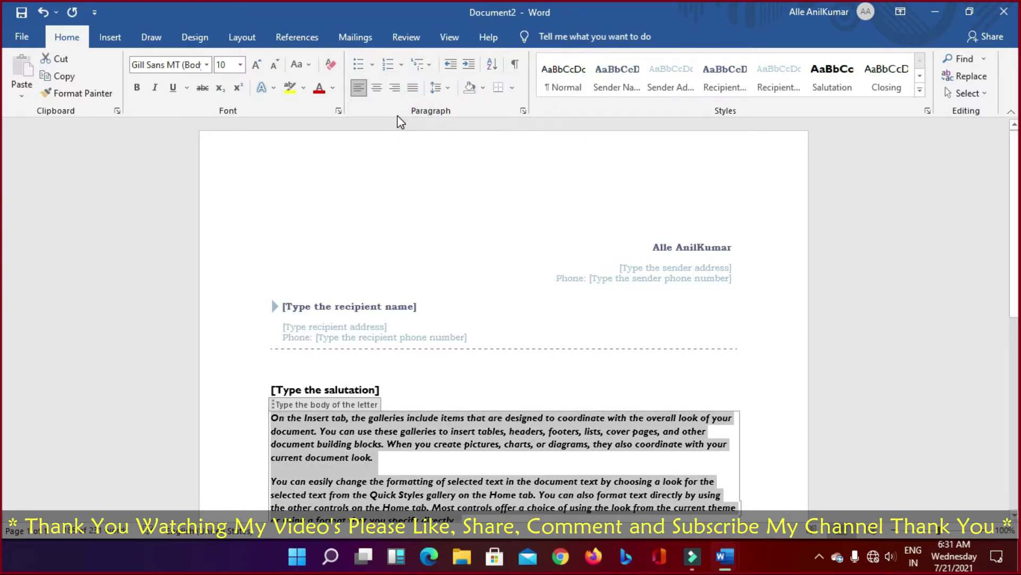
left_click(370, 64)
left_click(407, 166)
scroll(406, 167, "down", 4)
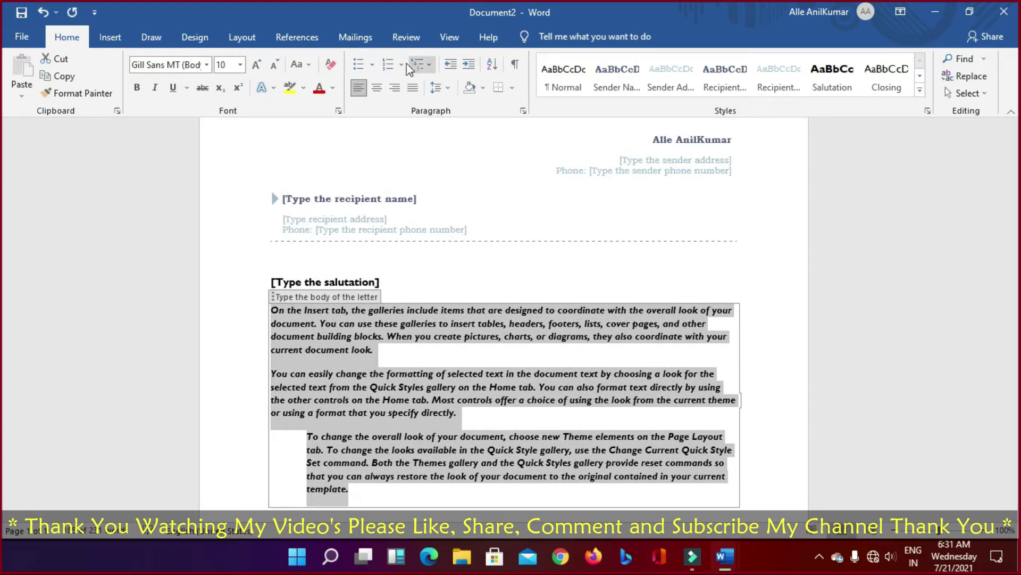
left_click(401, 64)
left_click(371, 64)
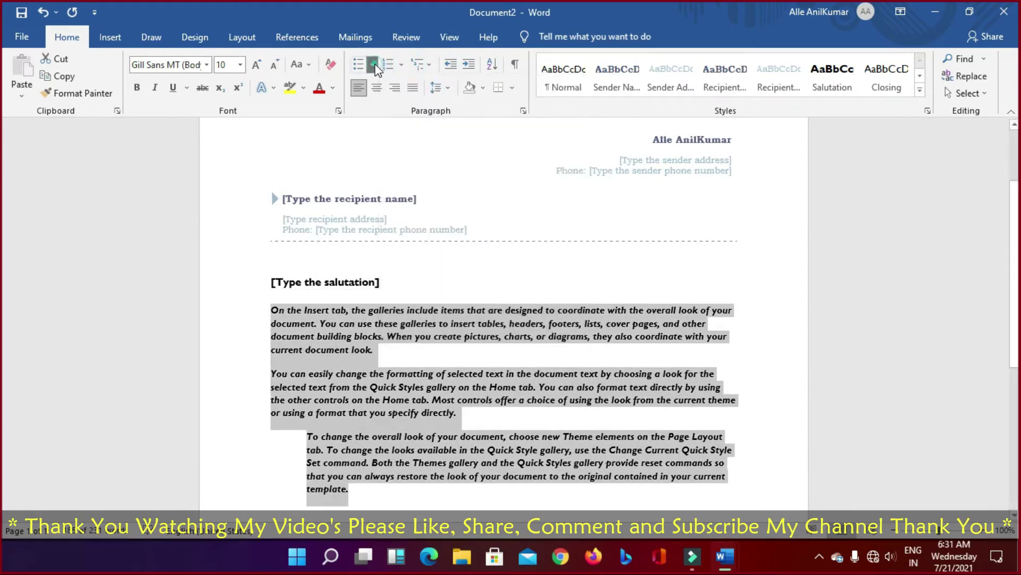
left_click(413, 165)
scroll(413, 164, "down", 3)
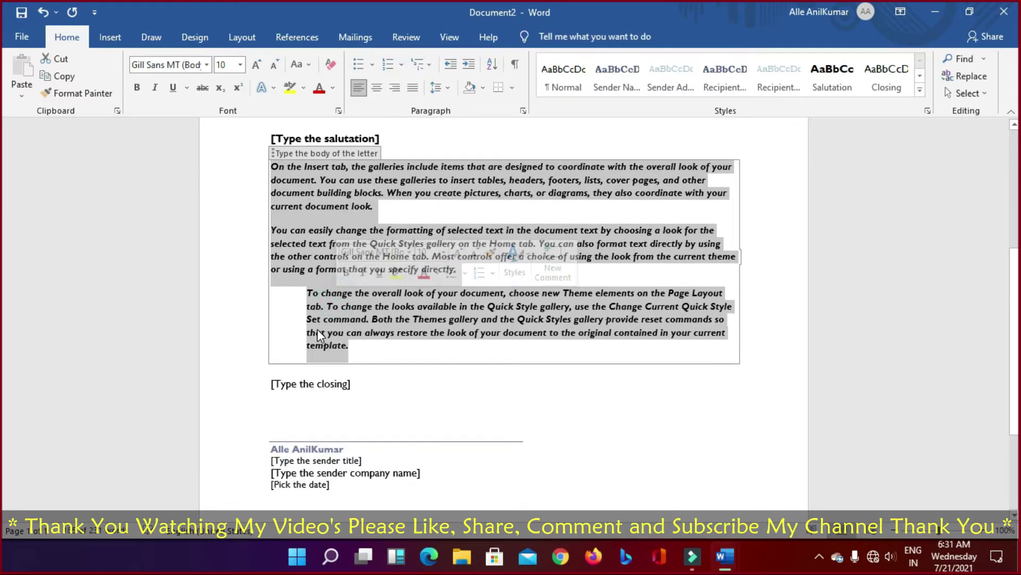
scroll(344, 345, "up", 3)
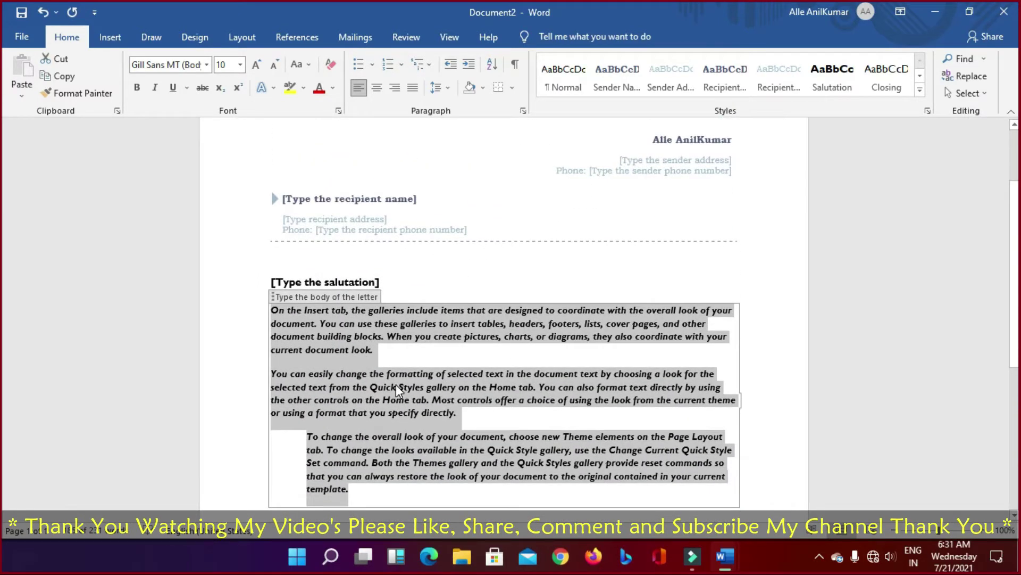
Step: Replace the body with 'gytututuyt', select that line, and show the bullet styles
type("gytututuyt")
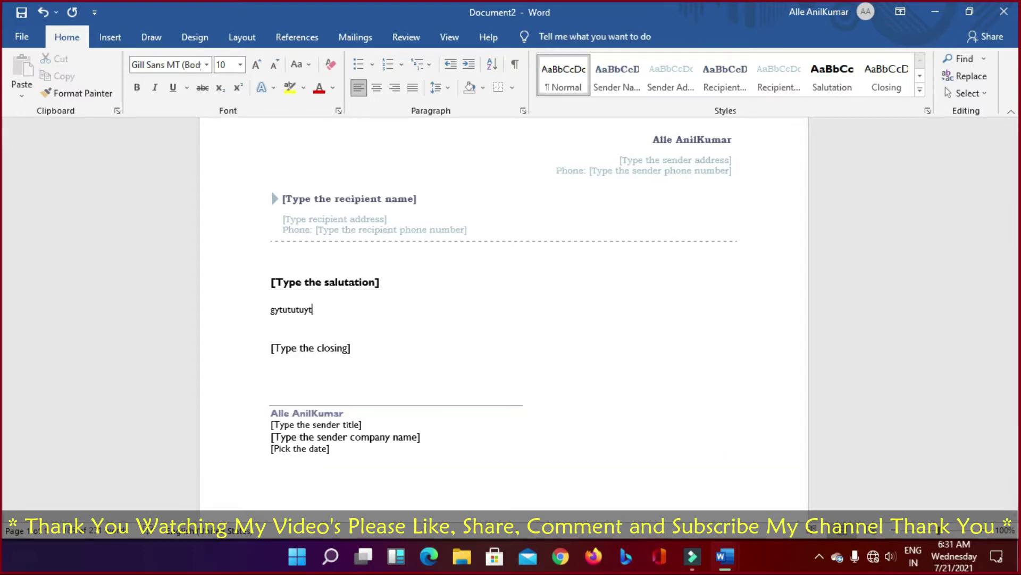
double_click(269, 309)
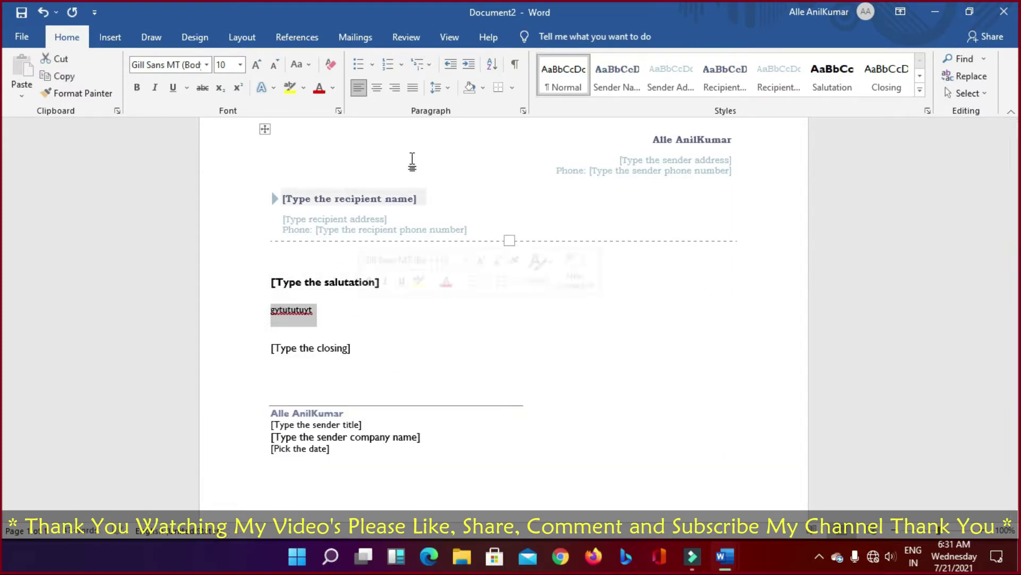
left_click(372, 64)
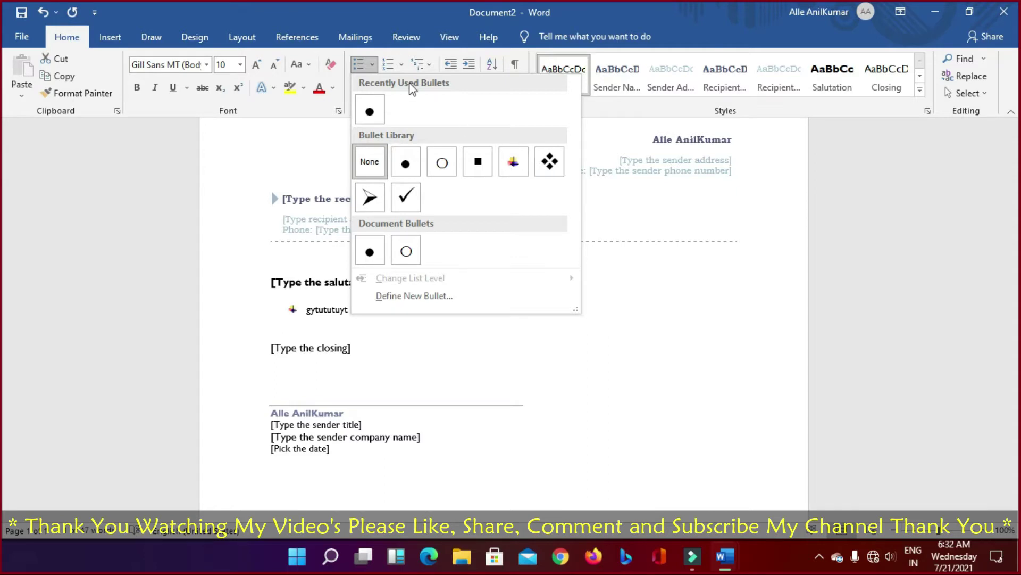
Step: Browse the Numbering and Multilevel List libraries without applying any list format
left_click(401, 65)
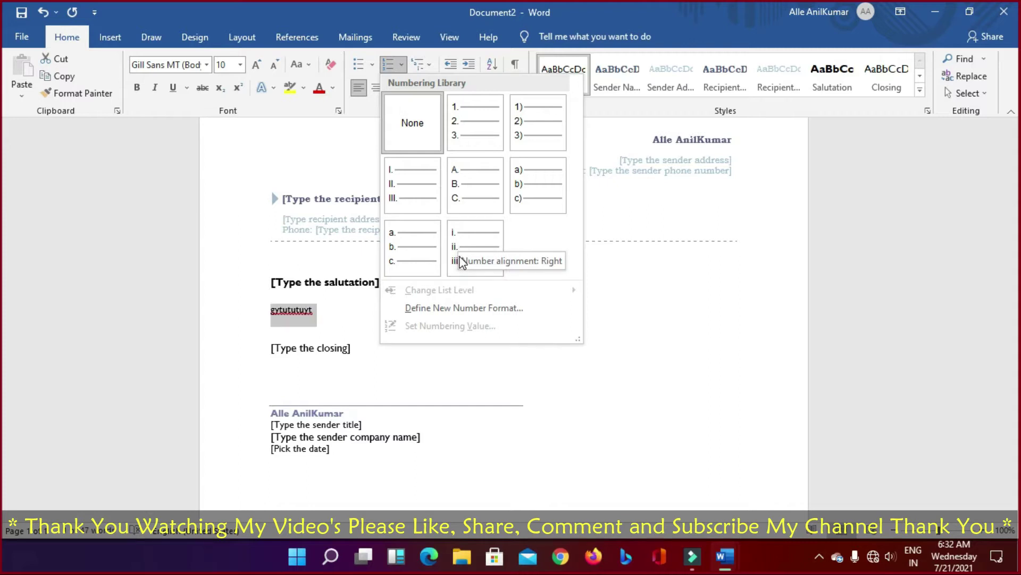
left_click(433, 61)
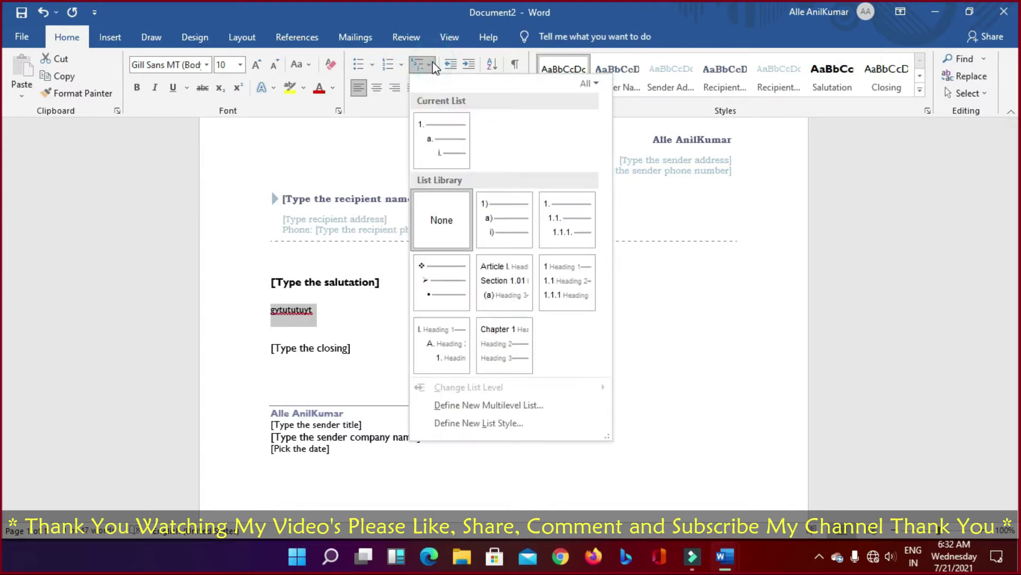
mouse_move(435, 136)
mouse_move(491, 226)
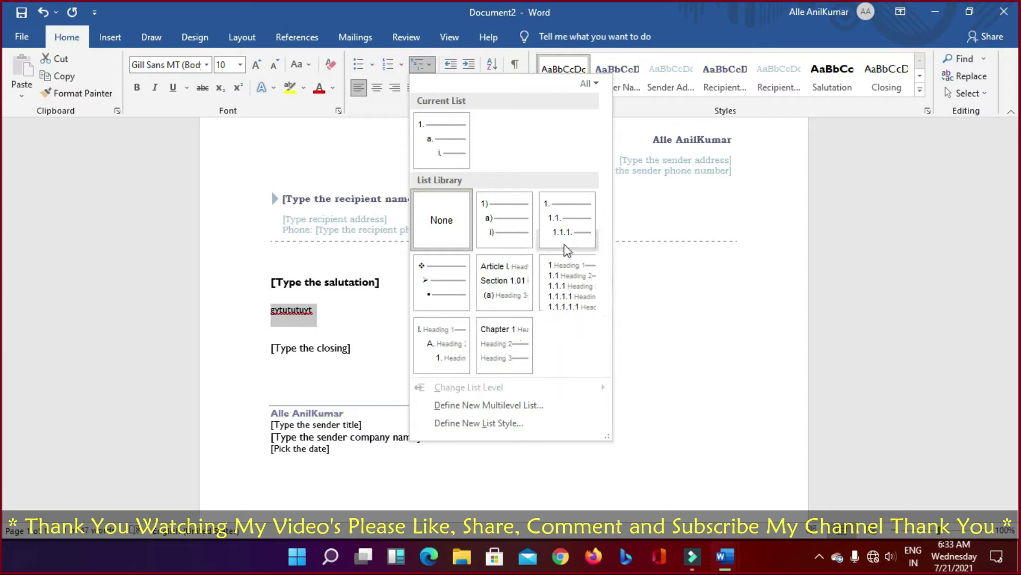
Step: Dismiss the list choices without applying one and decrease the typed line's indent
left_click(455, 67)
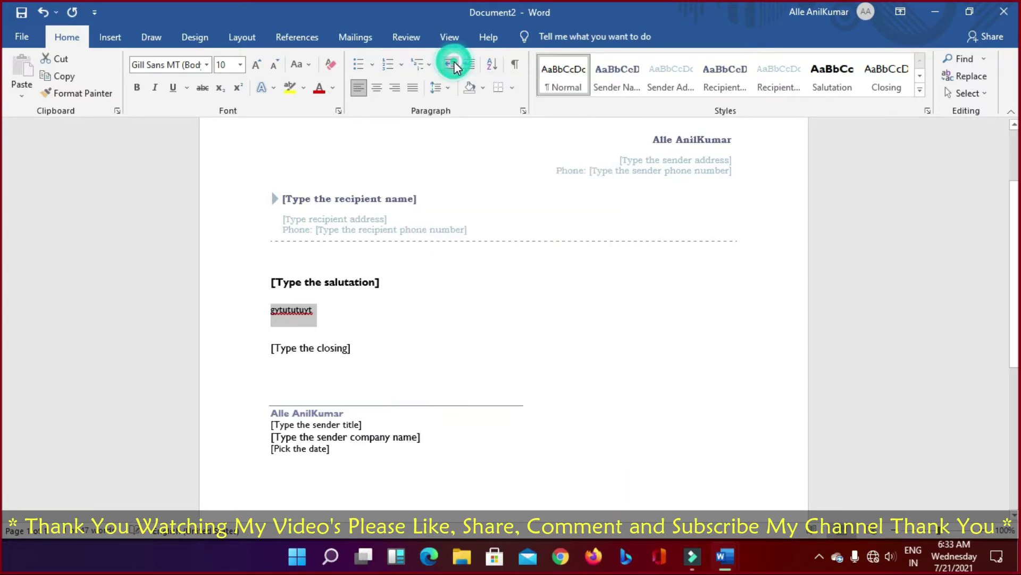
left_click(454, 62)
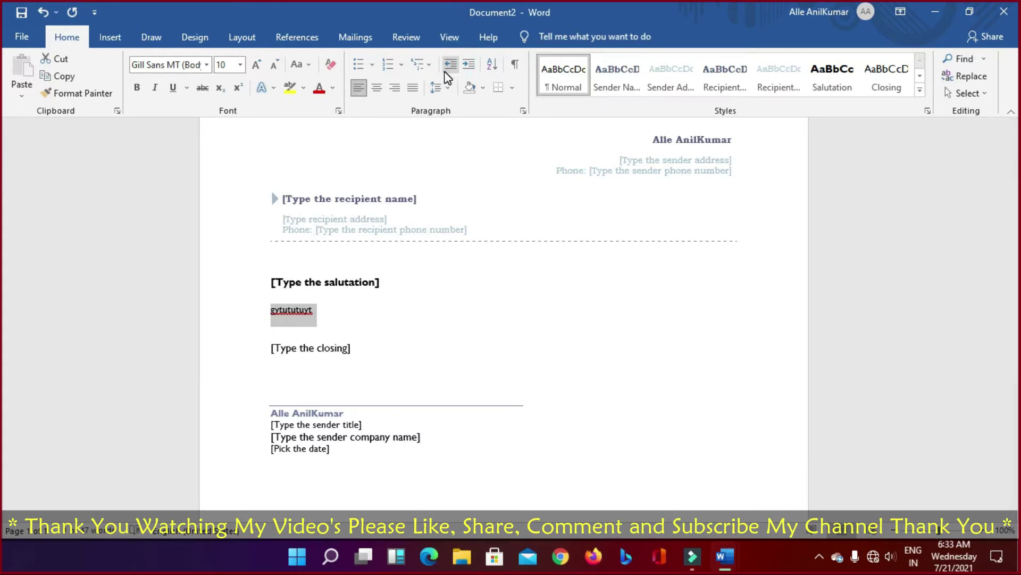
scroll(417, 165, "up", 1)
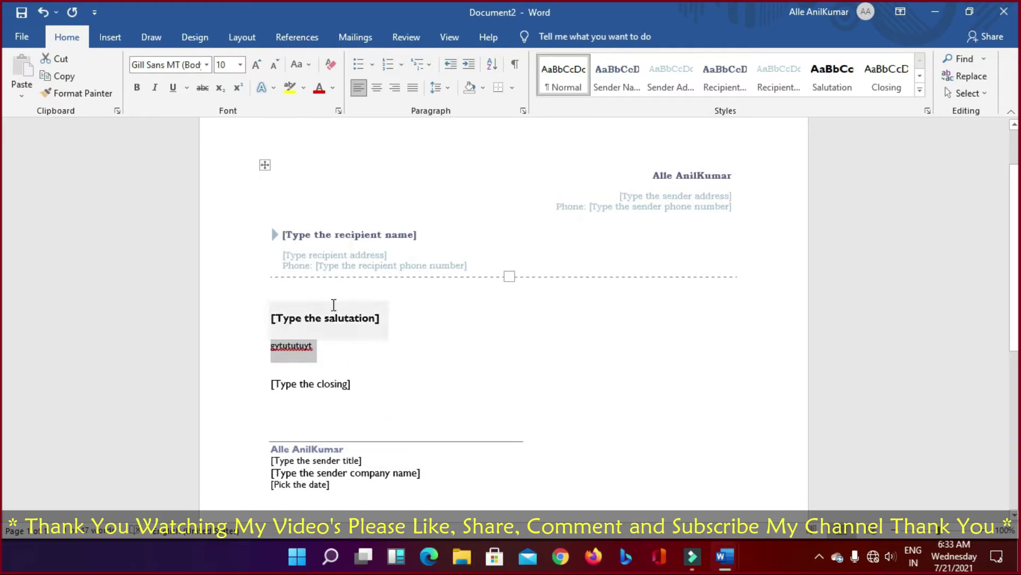
Step: Select the recipient details table and toggle its indent, leaving it indented right
left_click(265, 165)
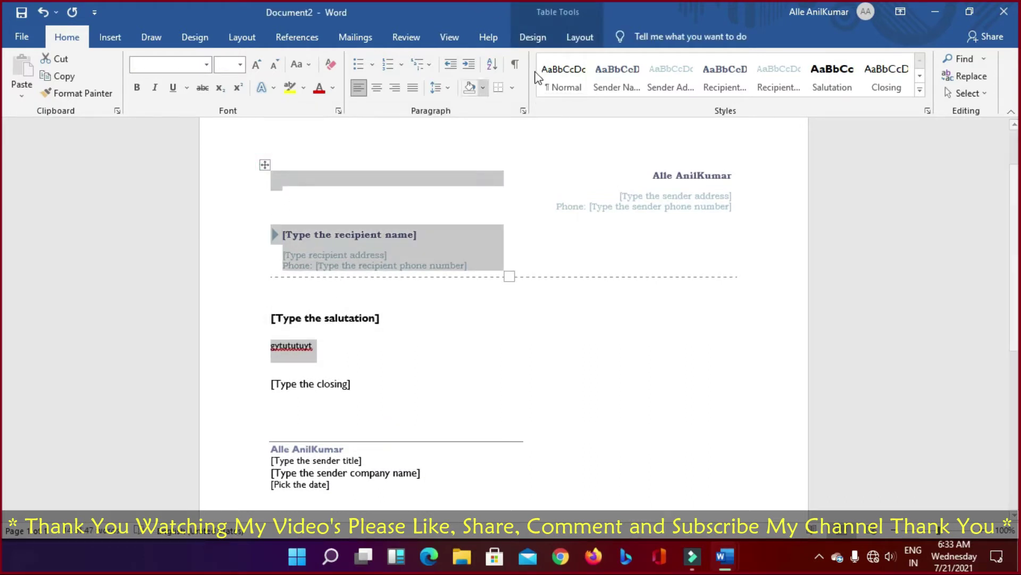
left_click(470, 64)
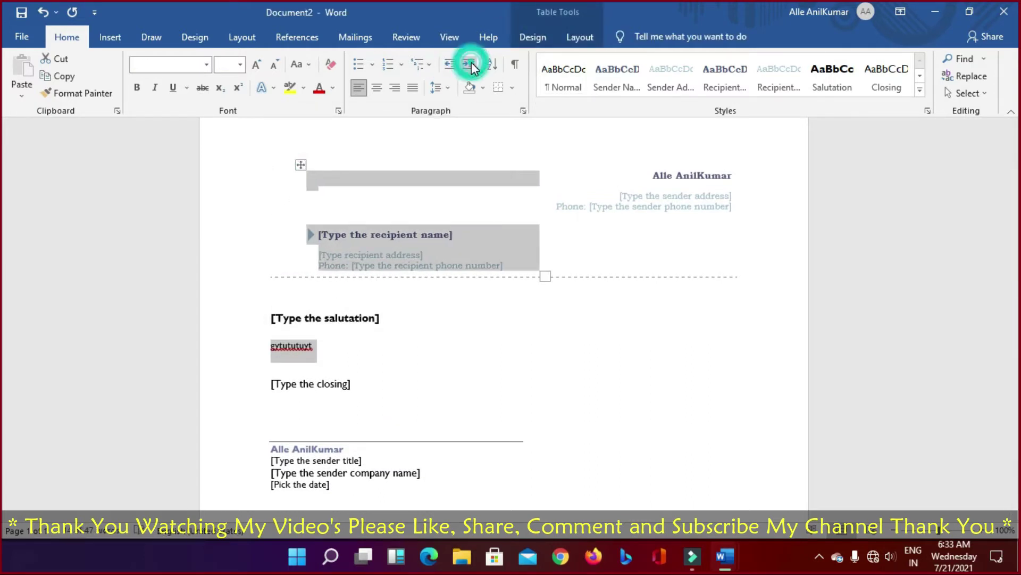
left_click(450, 63)
left_click(469, 64)
left_click(454, 65)
left_click(451, 65)
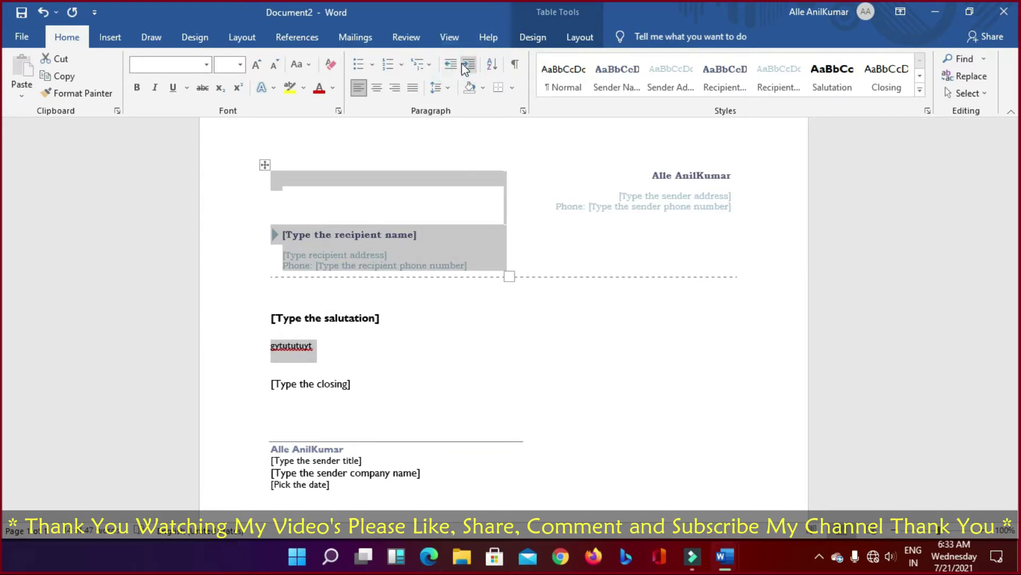
left_click(469, 64)
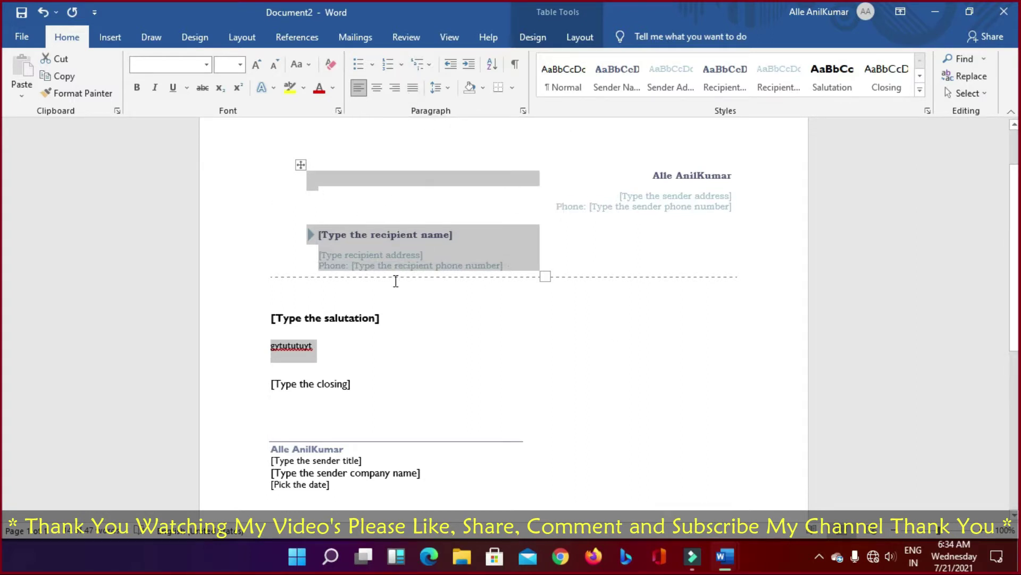
Step: Undo the table indents and the typed 'gytututuyt' line, restoring the bold italic paragraphs
key("ctrl+z")
key("ctrl+y")
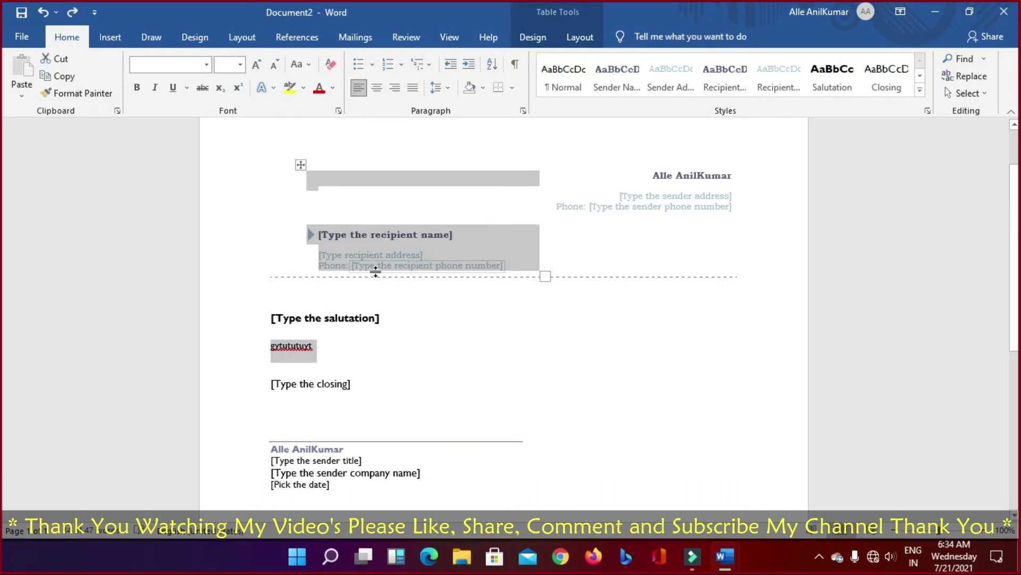
key("ctrl+z")
key("ctrl+y")
key("ctrl+z")
key("ctrl+y")
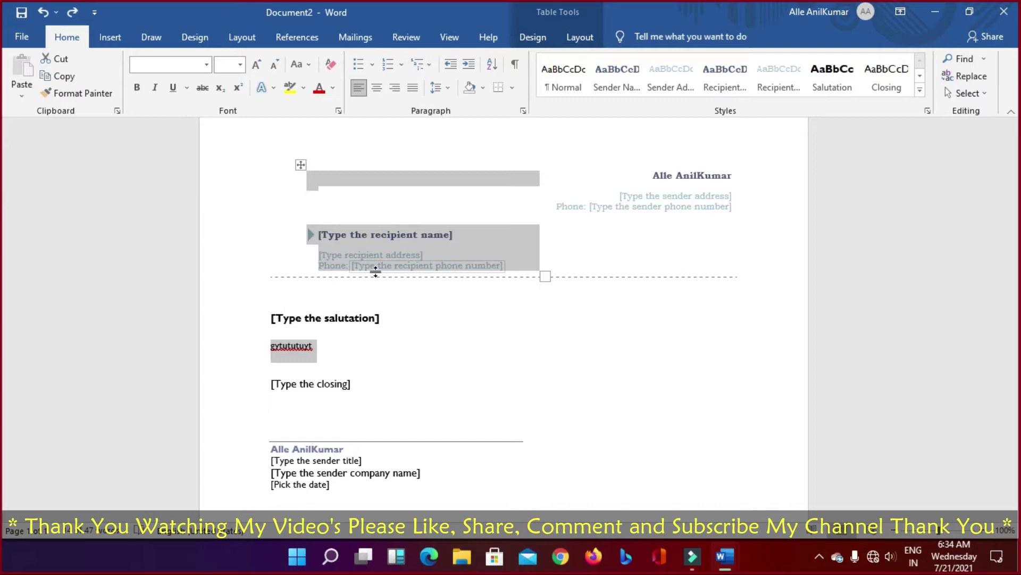
key("ctrl+z")
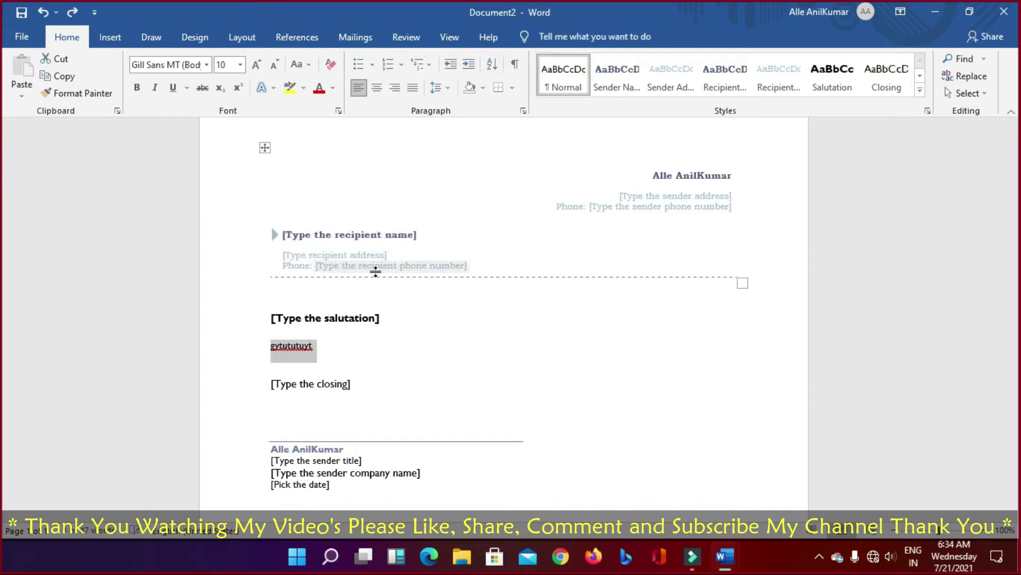
key("ctrl+z")
key("ctrl+z")
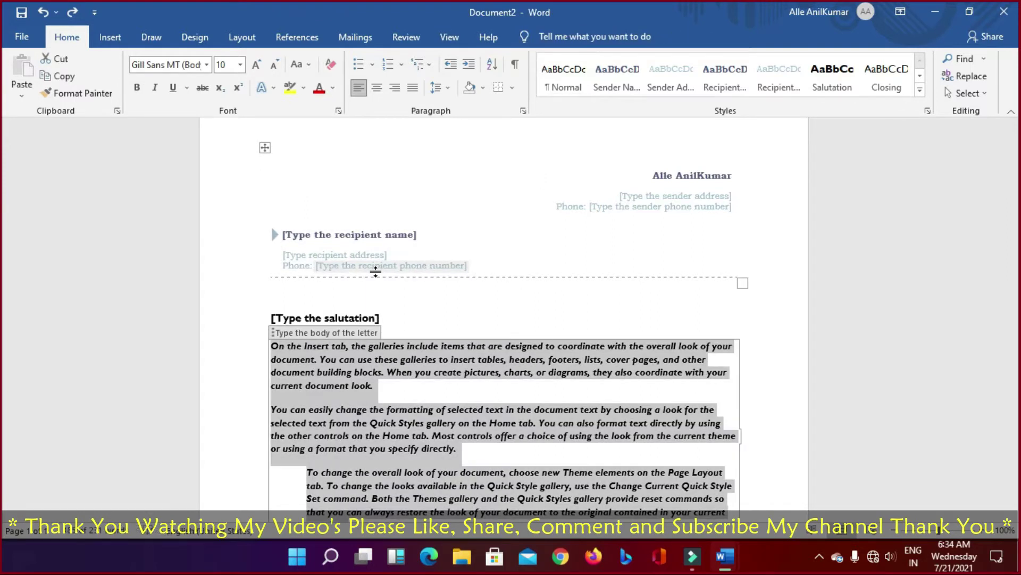
Step: Try centre and right alignment on the recipient table, then return it to left alignment
left_click(265, 165)
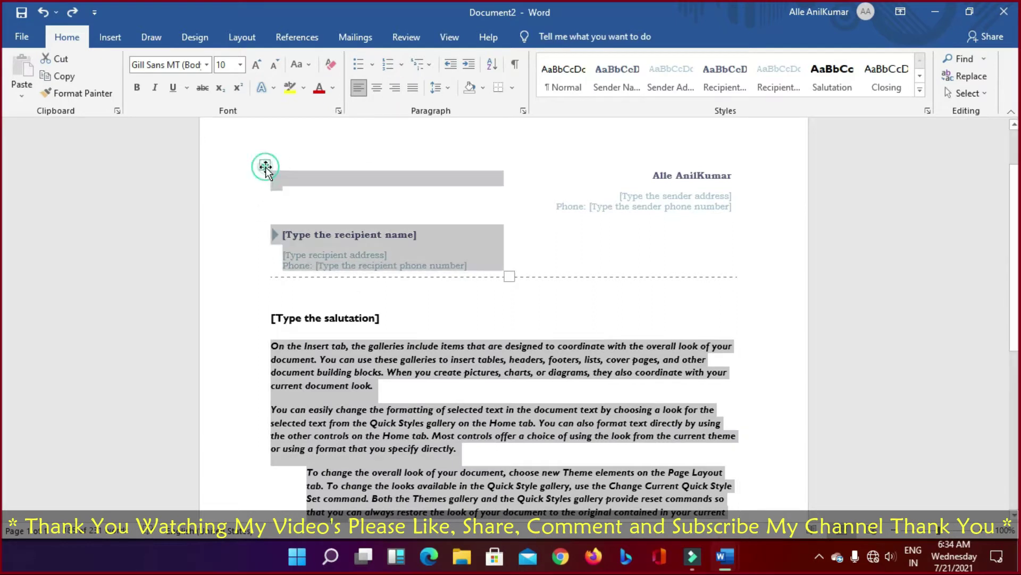
left_click(376, 87)
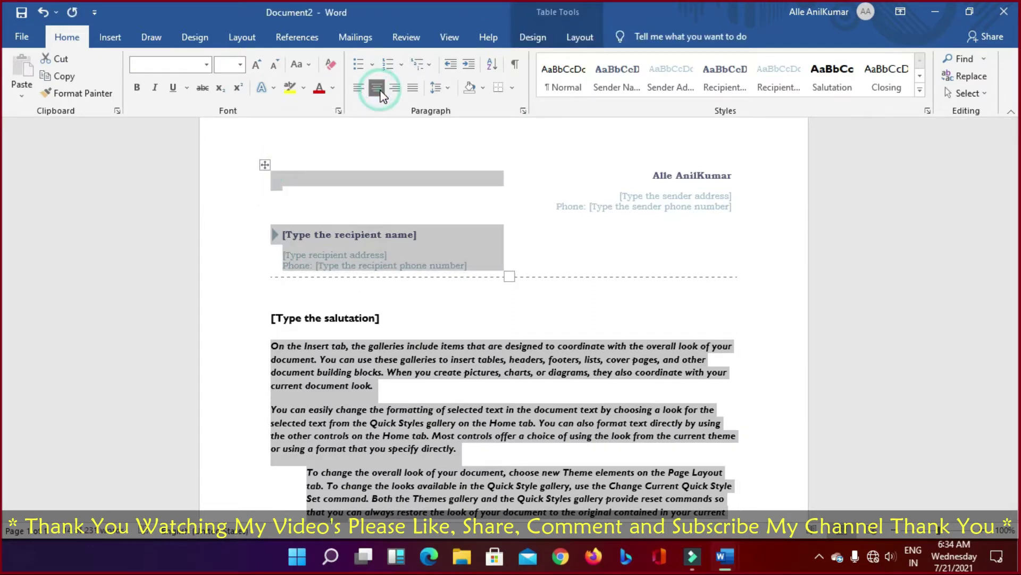
left_click(398, 87)
left_click(358, 87)
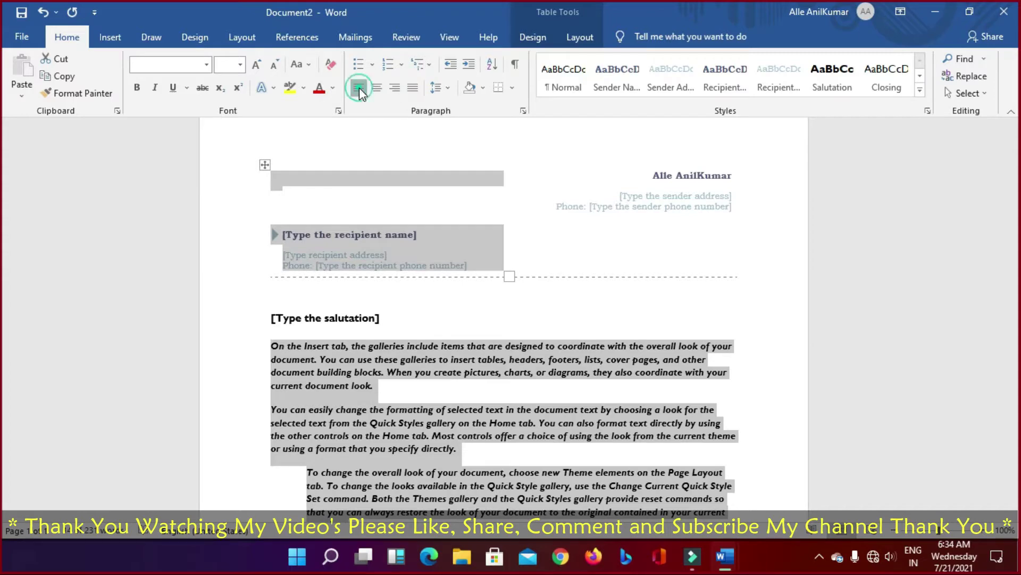
Step: Copy the bold italic letter body text
left_click(356, 366)
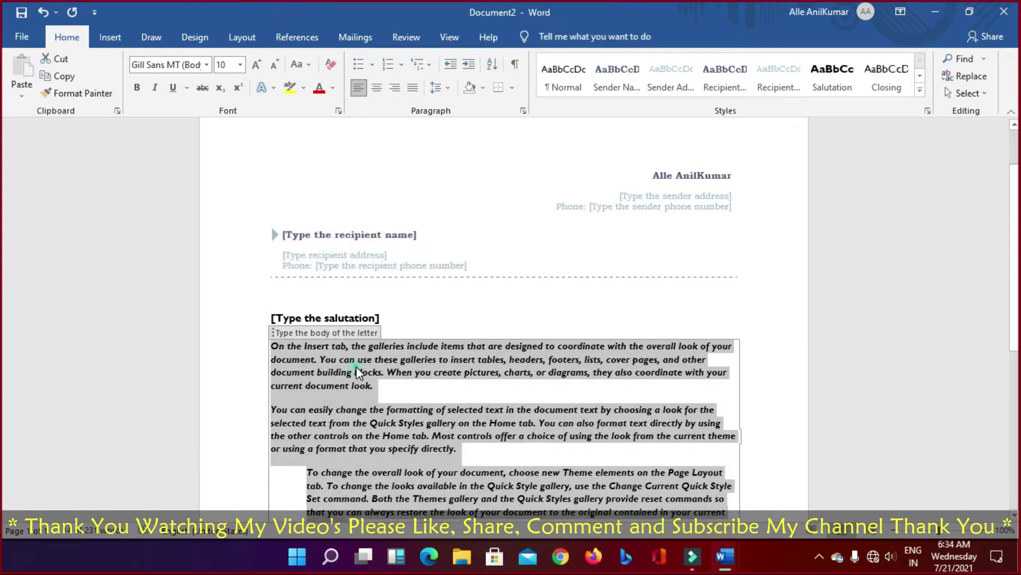
right_click(318, 379)
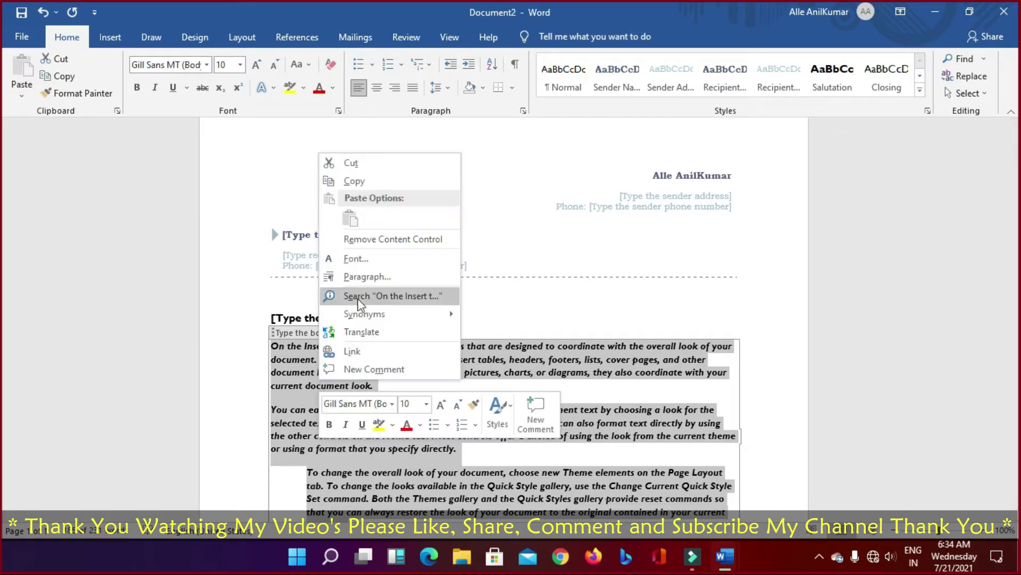
left_click(362, 181)
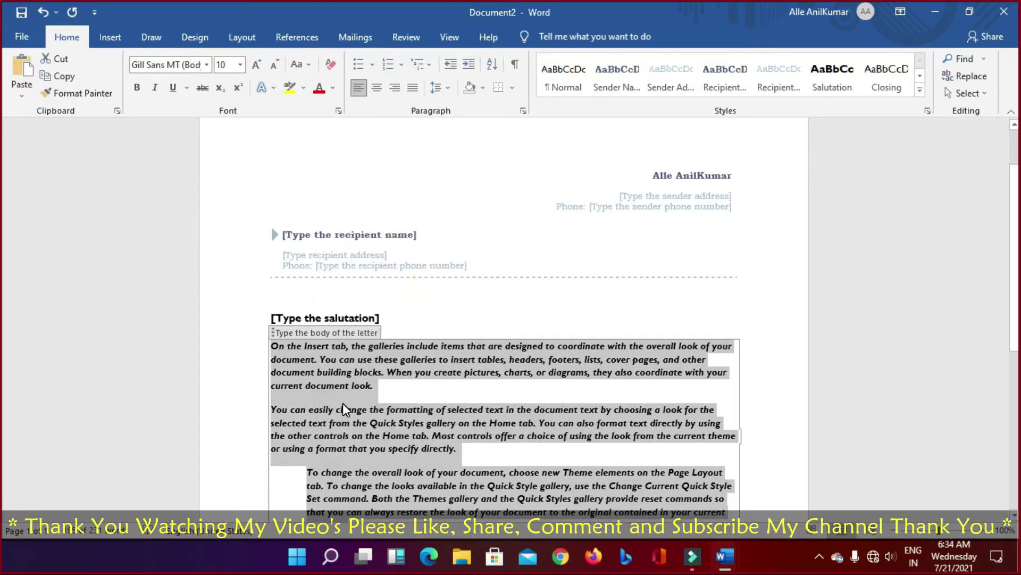
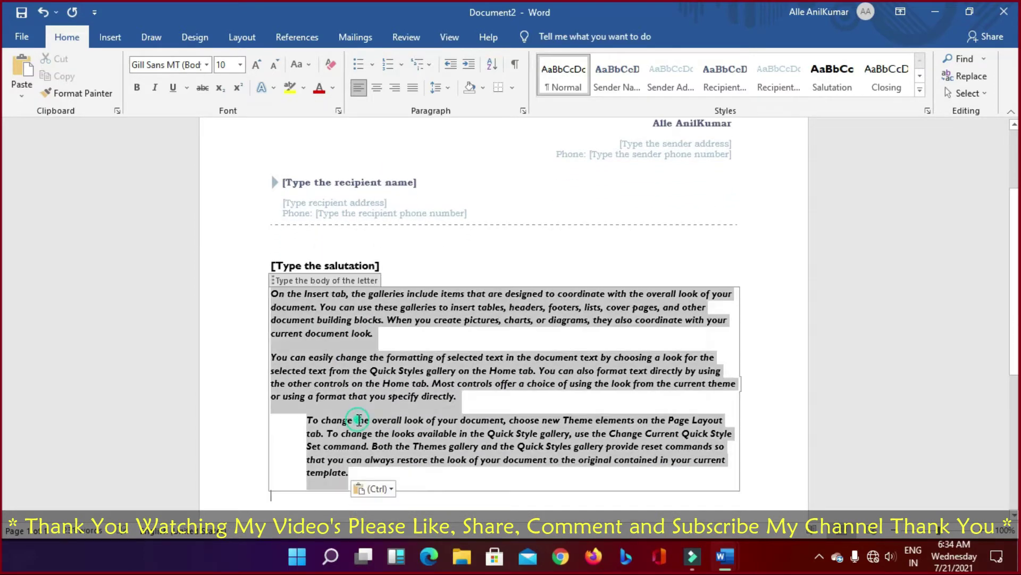
Step: Select and delete the letter body text, then paste the three paragraphs back
left_click_drag(359, 420, 336, 472)
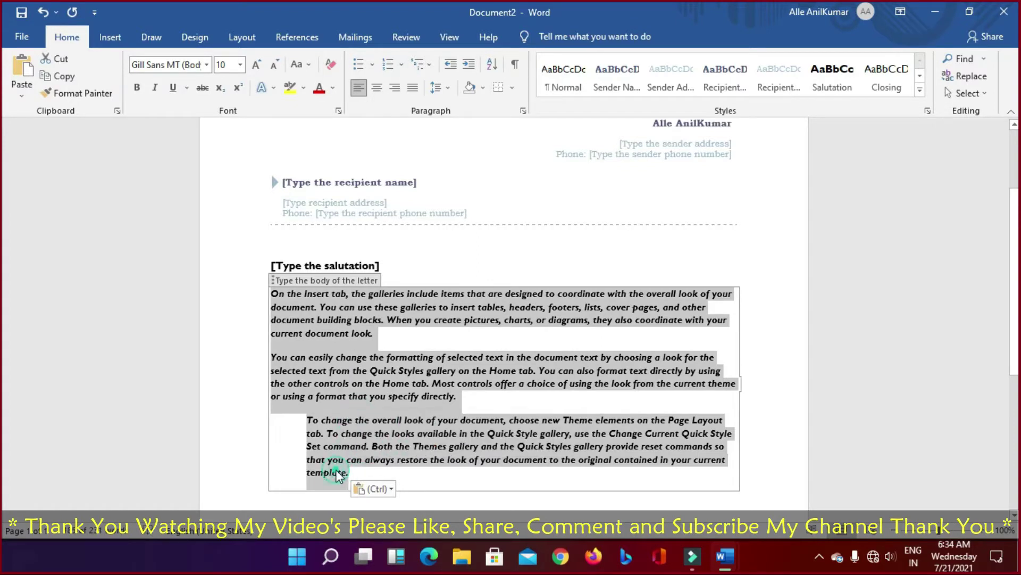
left_click(348, 468)
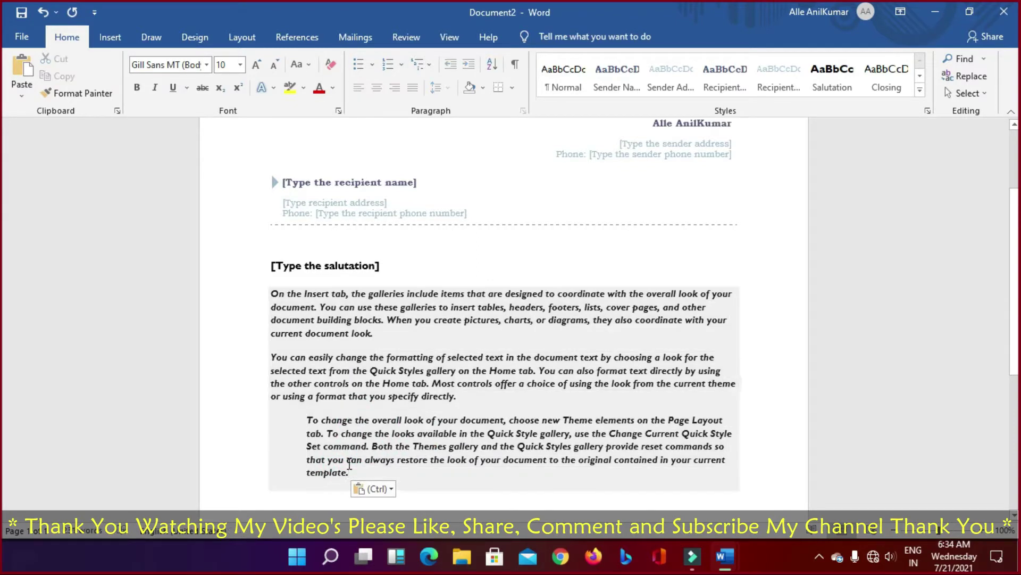
key("ctrl+a")
key("ctrl+c")
left_click(349, 468)
key("ctrl+a")
key("Delete")
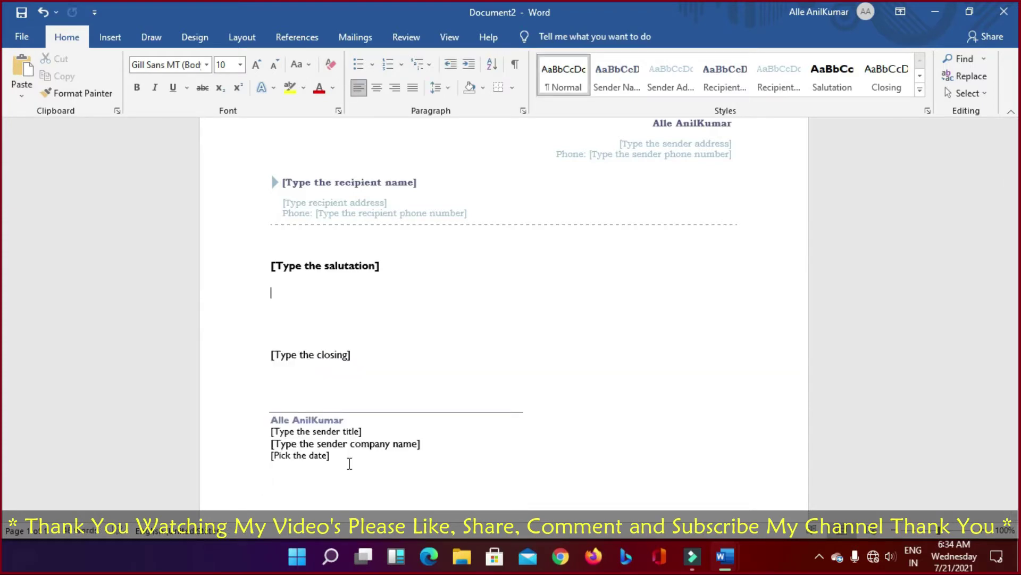
key("ctrl+v")
Step: Select the whole body again and delete the three sample paragraphs
left_click(370, 449)
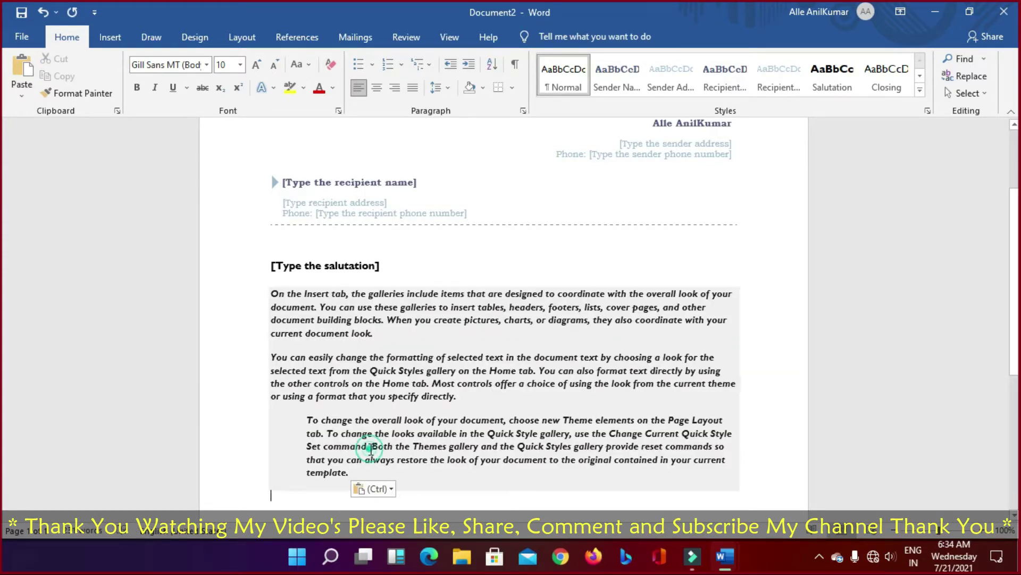
key("ctrl+a")
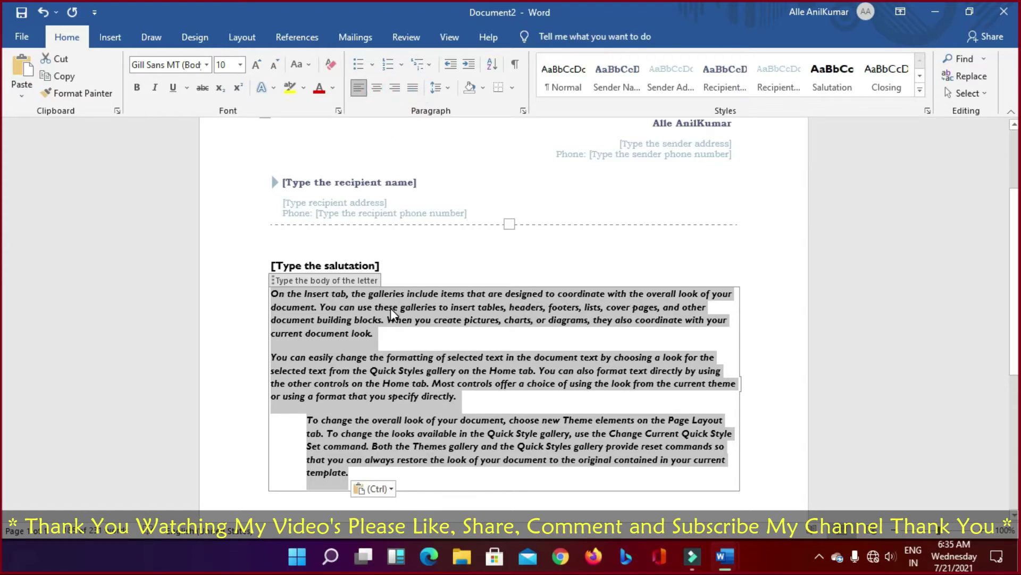
key("Delete")
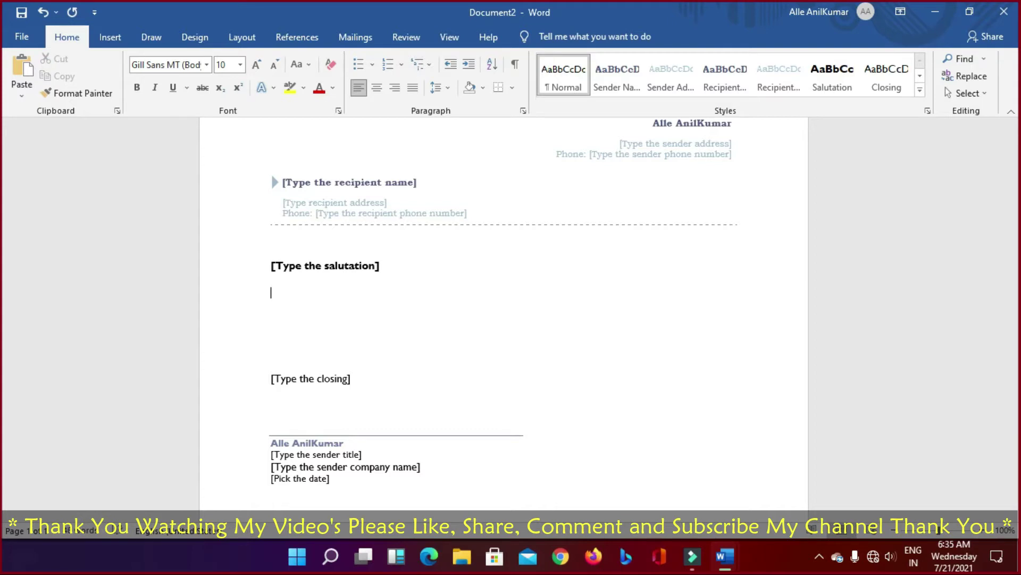
Step: Type 'Please subcribe my channel' in the body and correct 'subcribe' to 'subscribe' via spelling suggestions
type("Please subcribe my channel")
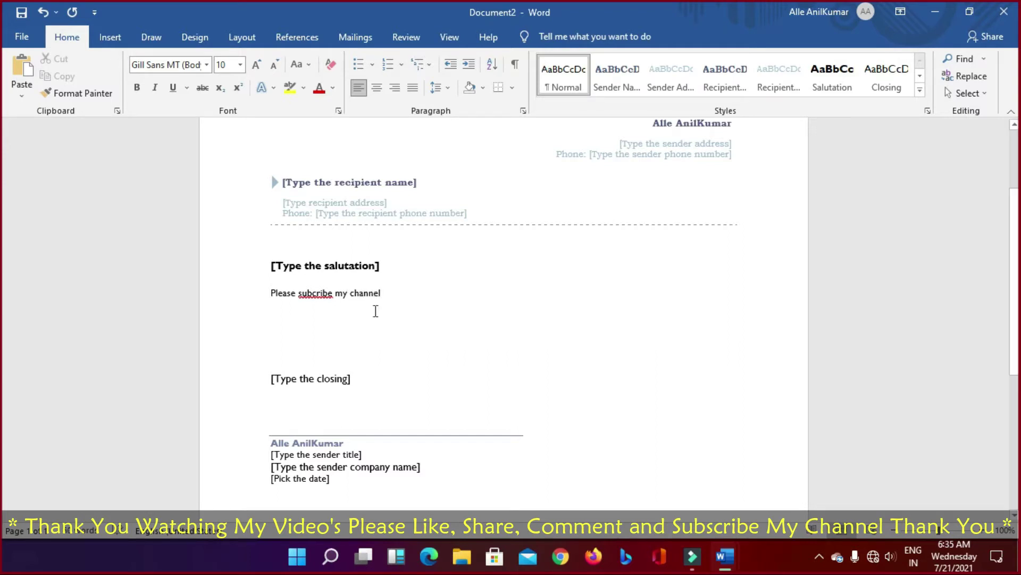
triple_click(268, 289)
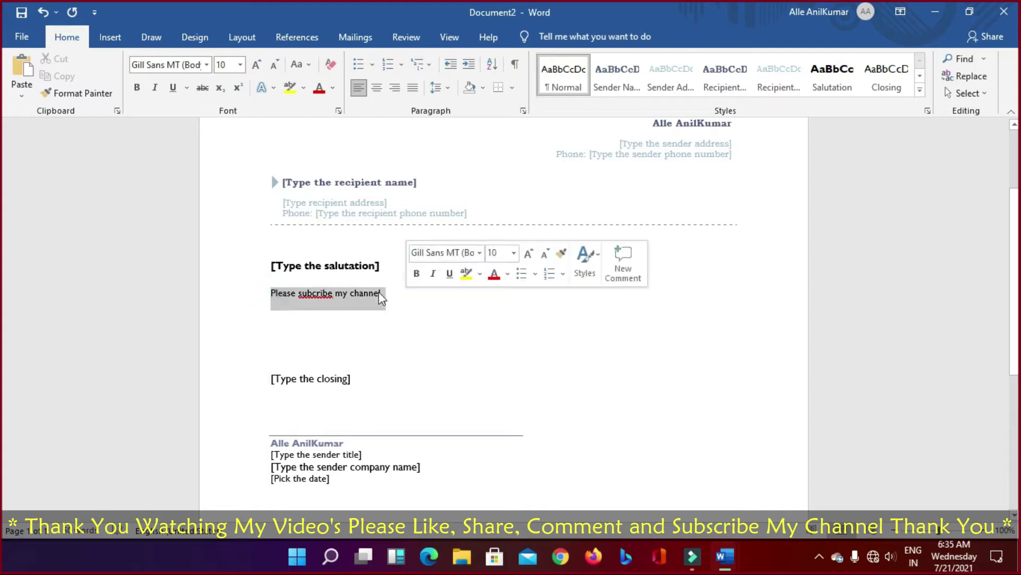
left_click(320, 293)
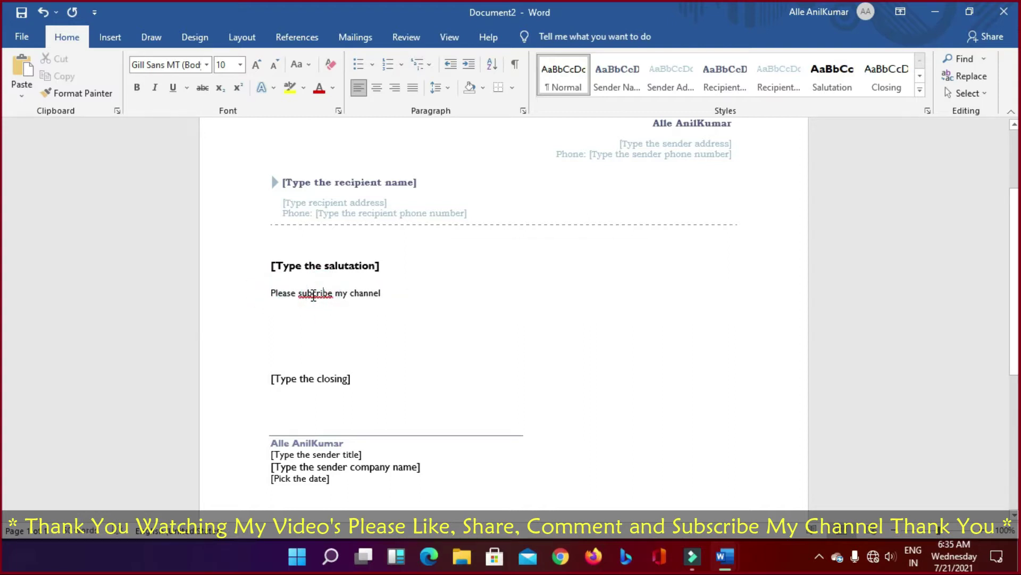
right_click(314, 294)
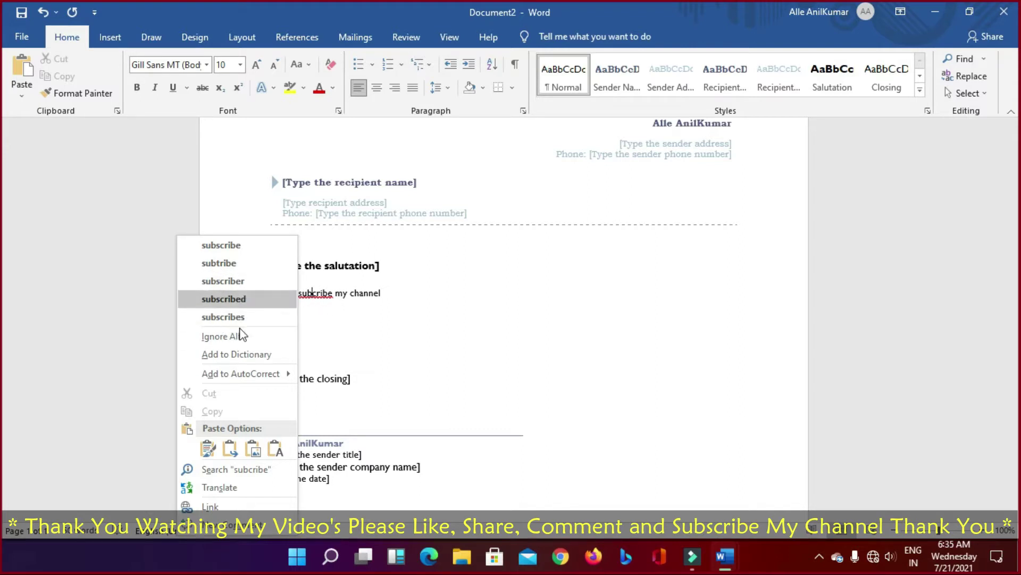
left_click(317, 294)
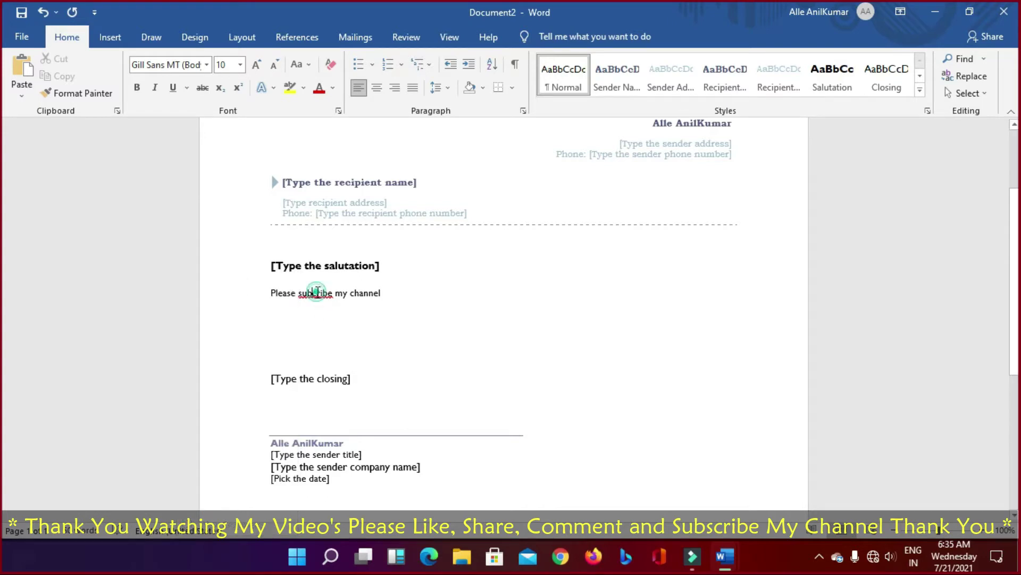
right_click(317, 296)
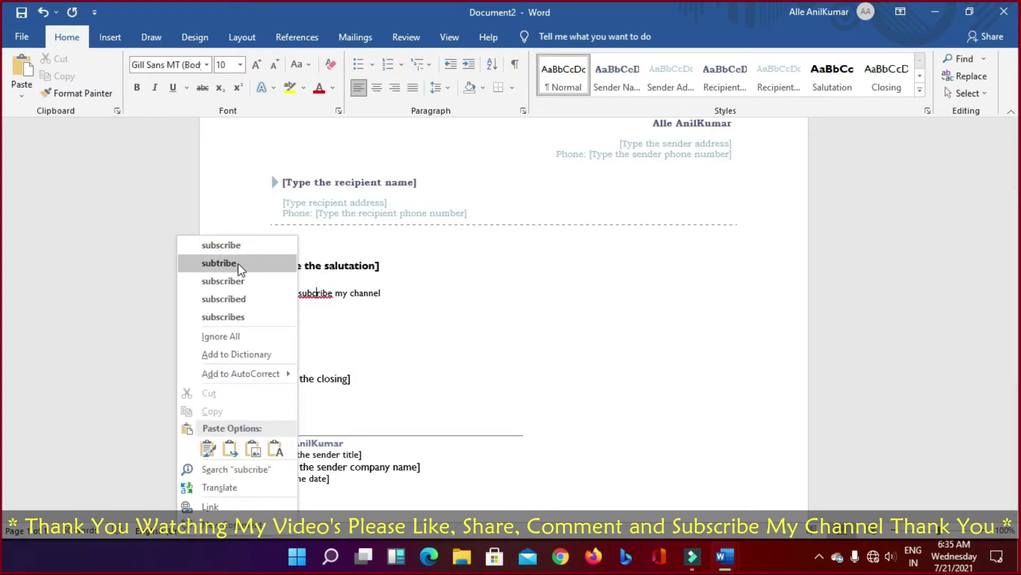
left_click(237, 246)
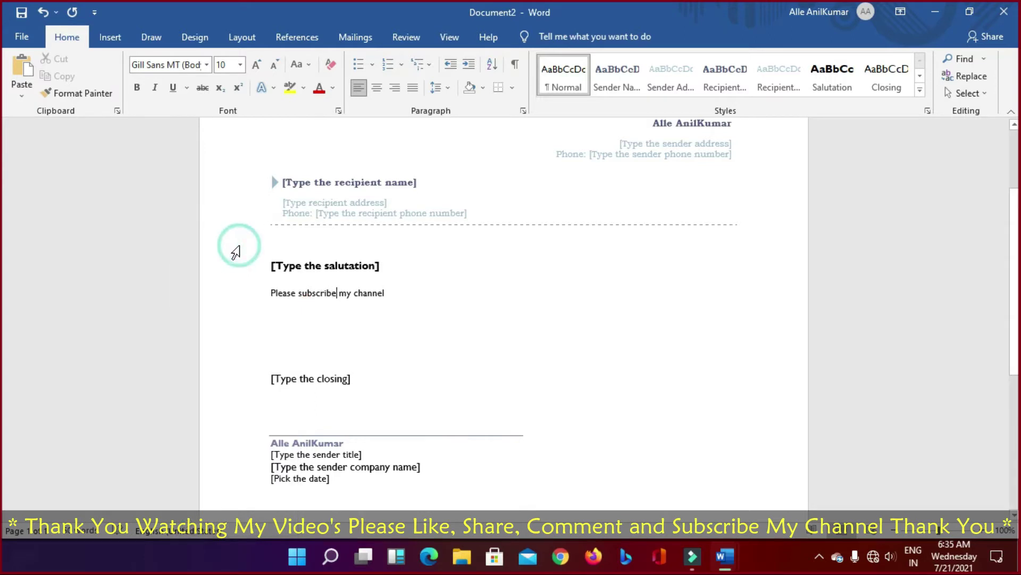
left_click_drag(269, 290, 423, 299)
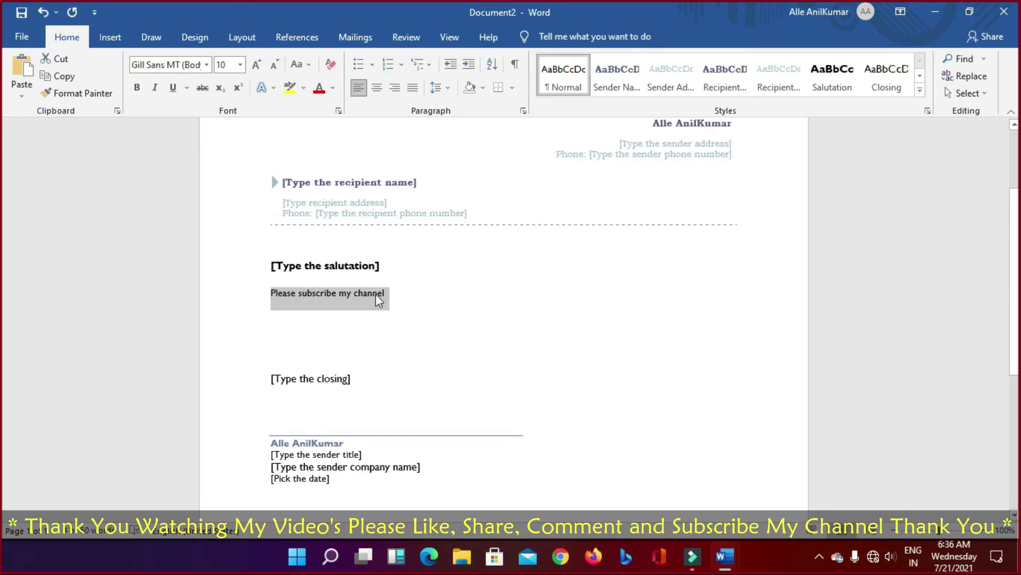
left_click(326, 294)
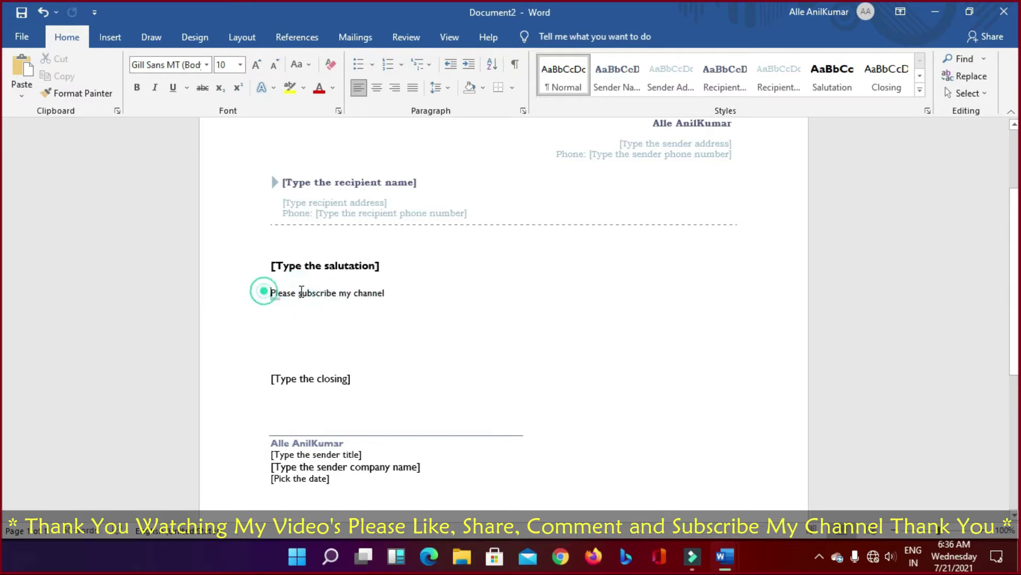
triple_click(267, 292)
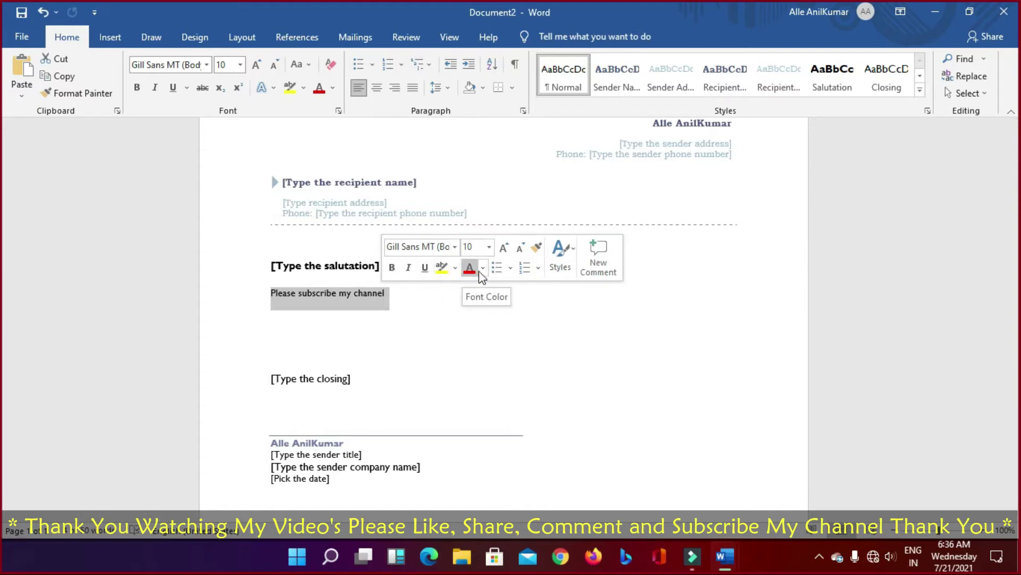
left_click(595, 263)
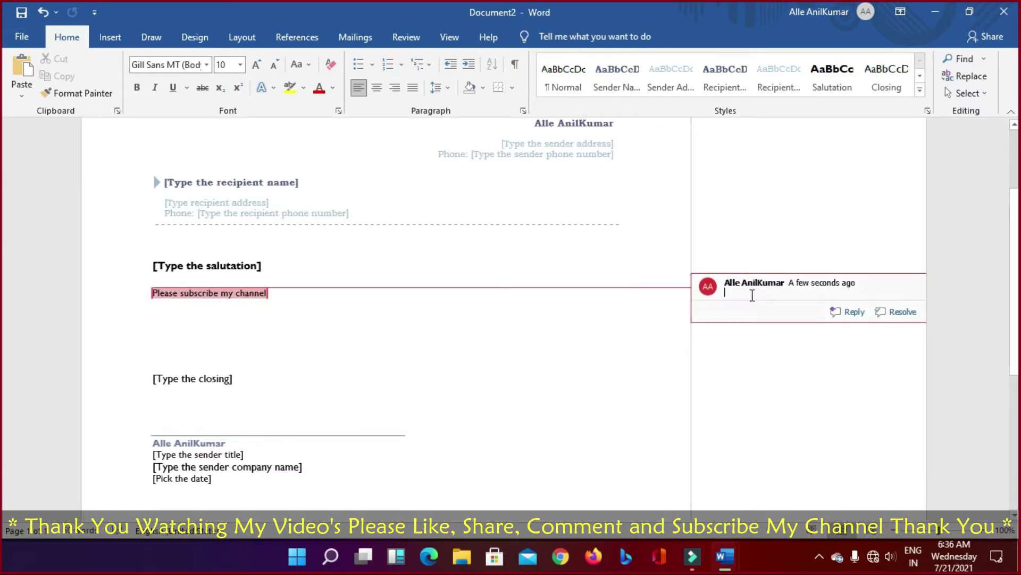
left_click(899, 318)
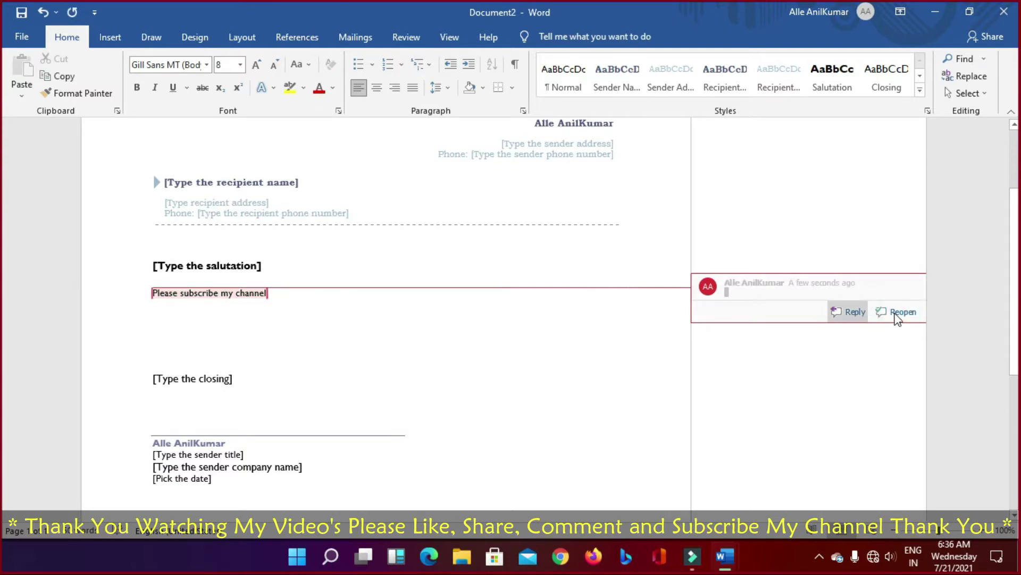
left_click(839, 321)
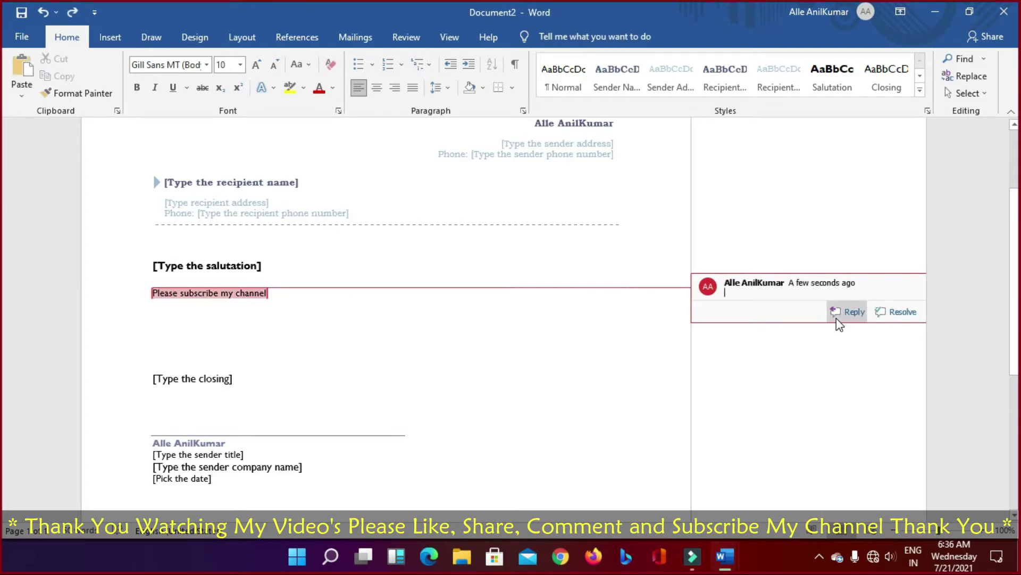
key("ctrl+z")
key("ctrl+z")
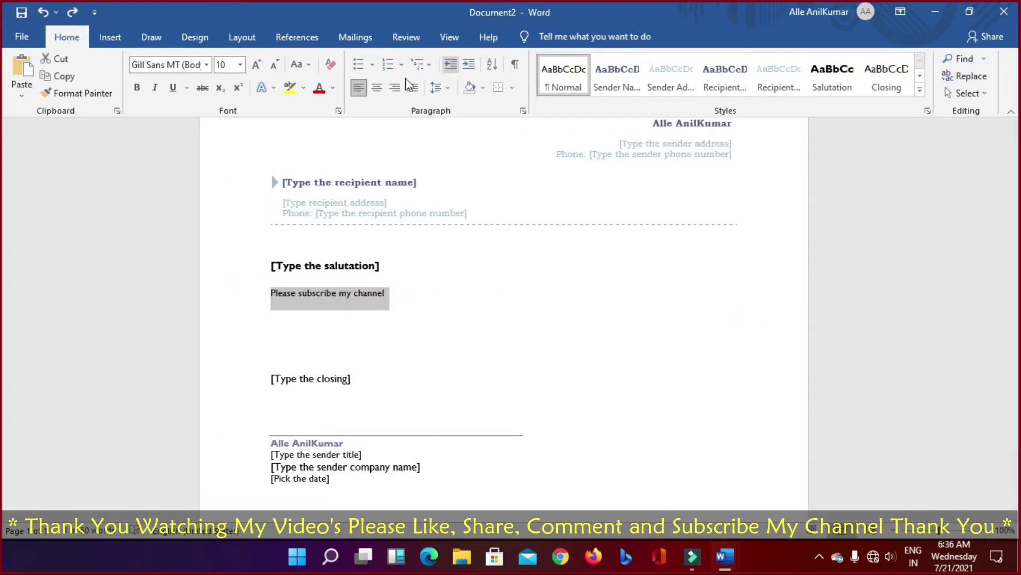
Step: Cycle the body line through center, right, justify and left alignment, and view the line spacing choices
left_click(377, 90)
left_click(394, 88)
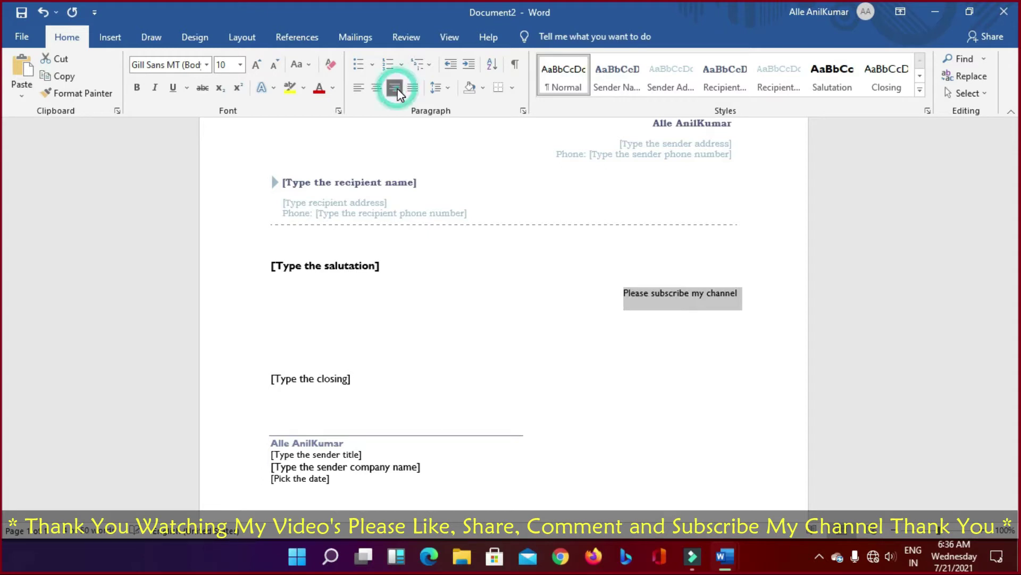
left_click(413, 89)
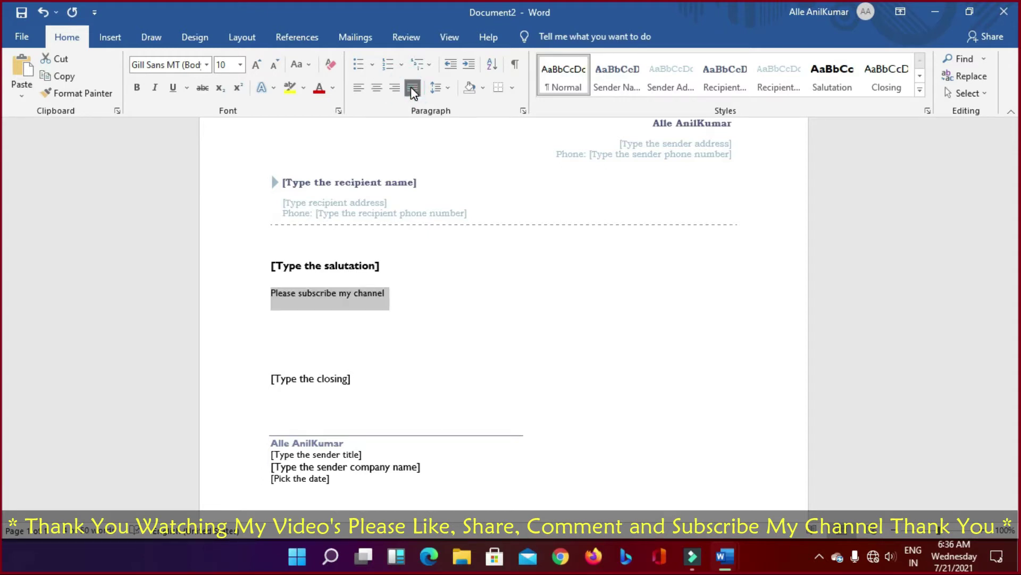
left_click(394, 87)
left_click(376, 87)
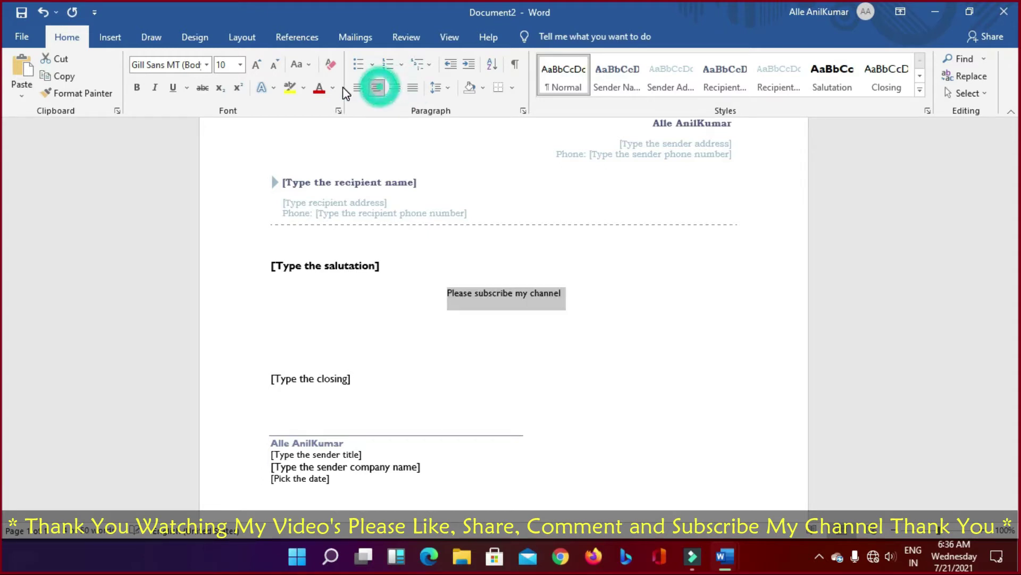
left_click(358, 87)
left_click(377, 88)
left_click(394, 87)
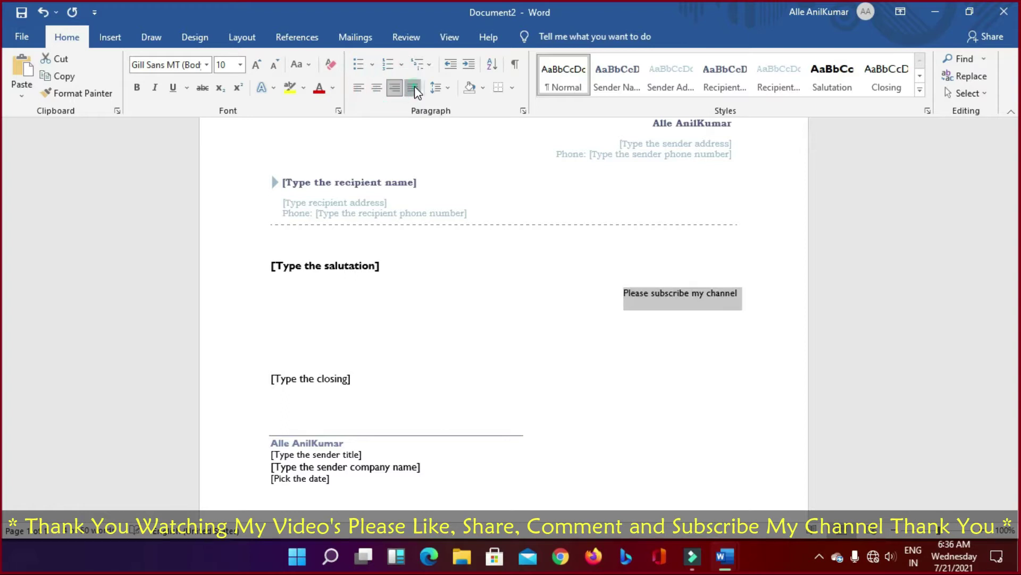
left_click(413, 87)
left_click(358, 87)
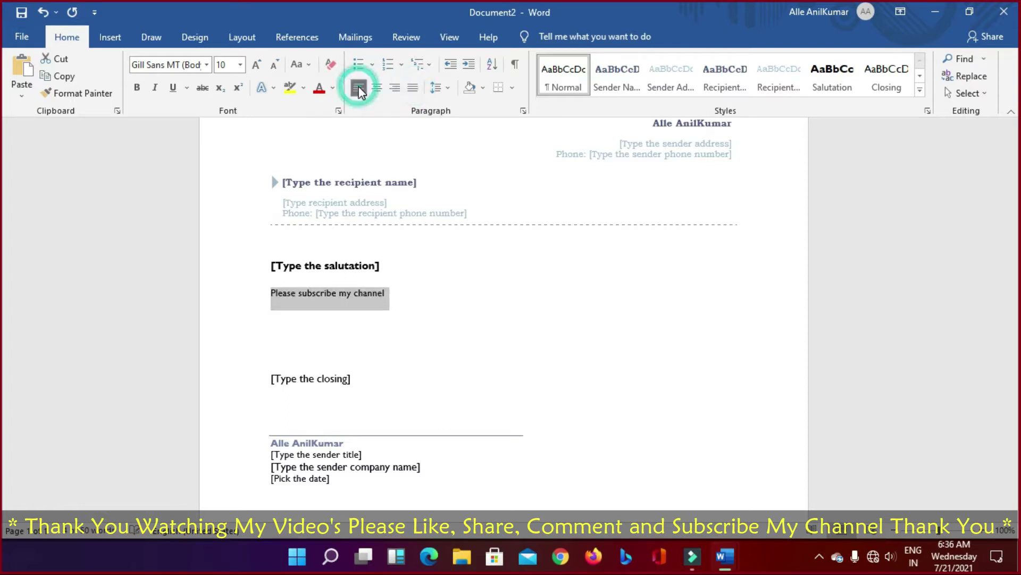
left_click(449, 88)
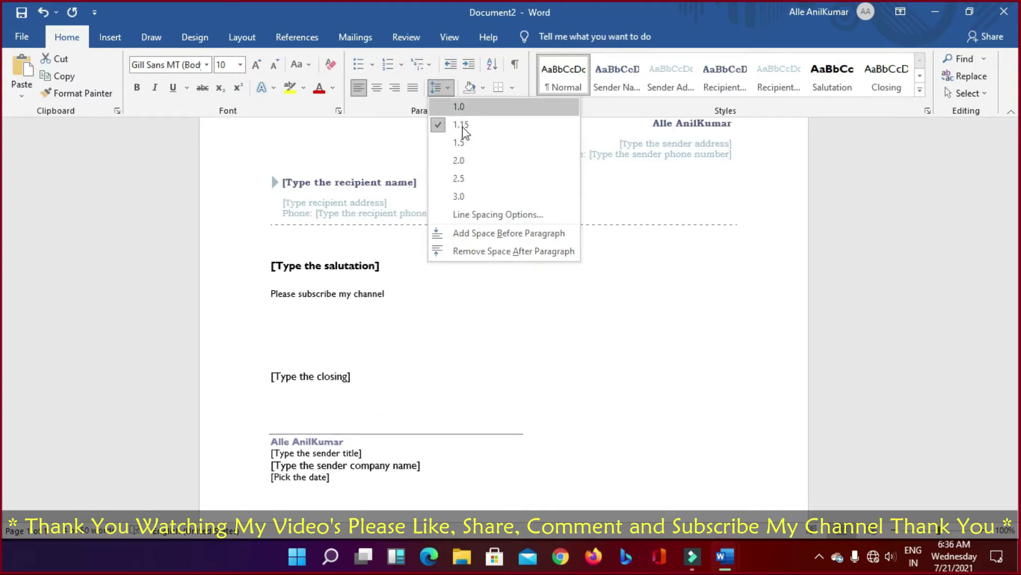
left_click(707, 187)
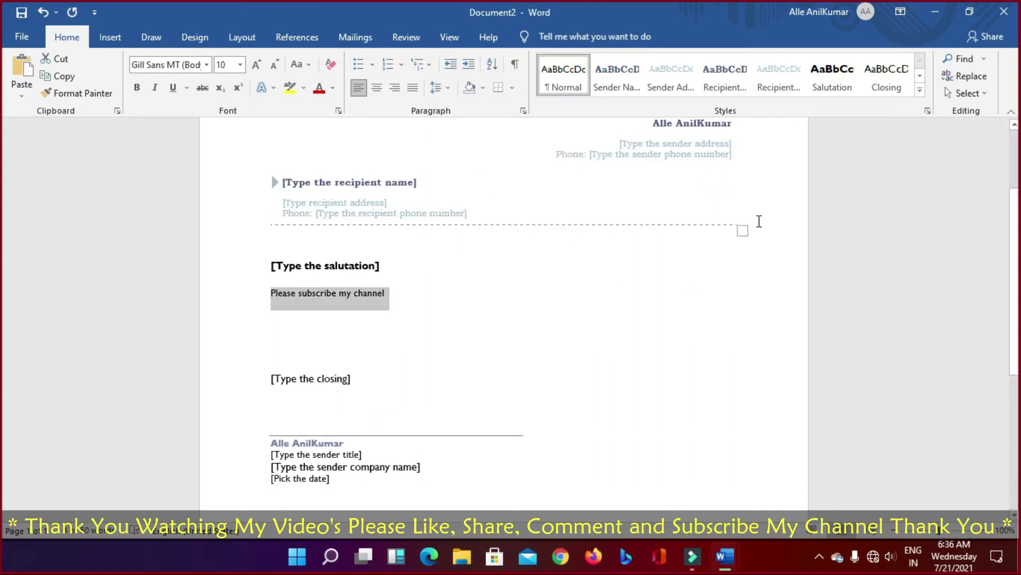
Step: Toggle the line's alignment with Ctrl+E, Ctrl+L and Ctrl+R, then undo the body-line edits
key("ctrl+e")
key("ctrl+l")
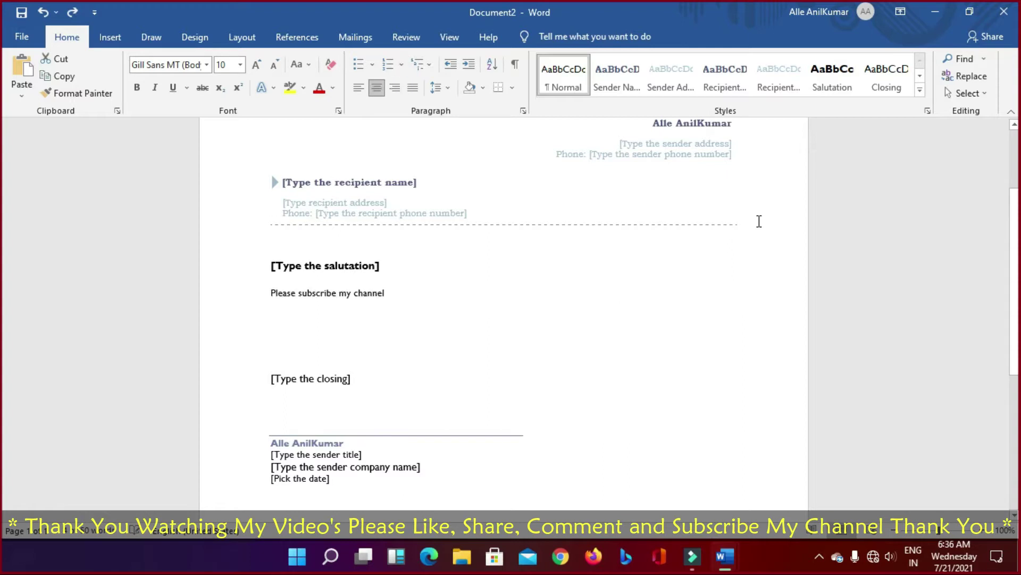
key("ctrl+e")
key("ctrl+r")
key("ctrl+l")
key("ctrl+r")
key("ctrl+e")
key("ctrl+z")
key("ctrl+z")
key("ctrl+z")
key("ctrl+z")
key("ctrl+z")
key("ctrl+z")
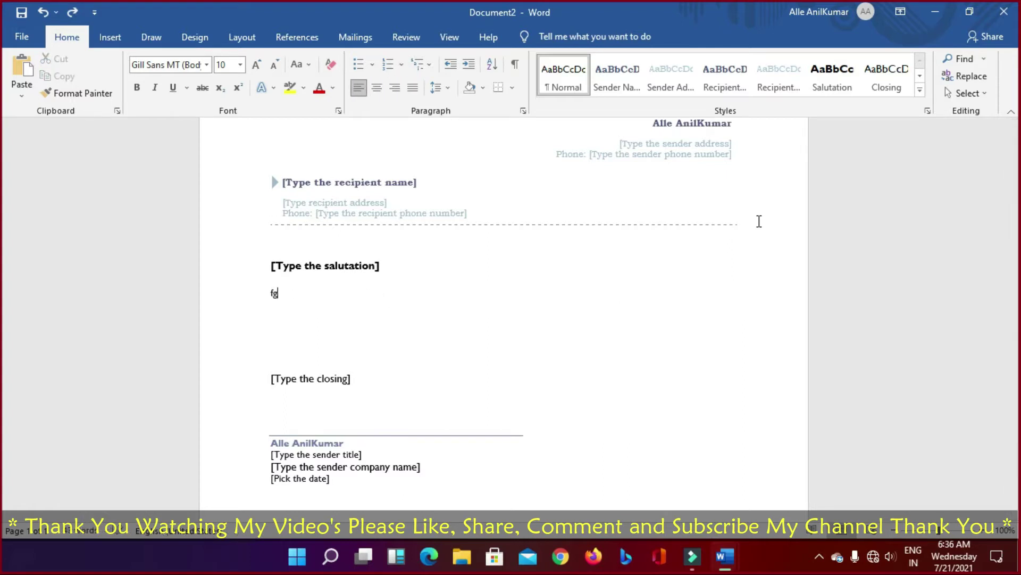
Step: Undo back to the original body paragraphs and try 1.5 and 1.15 line spacing on them
key("ctrl+z")
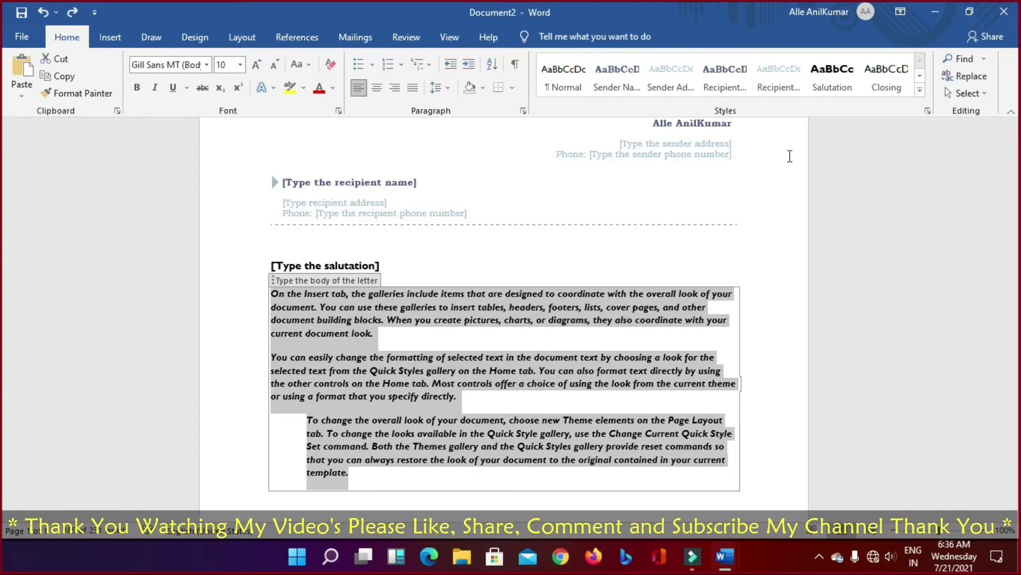
left_click(453, 90)
left_click(448, 143)
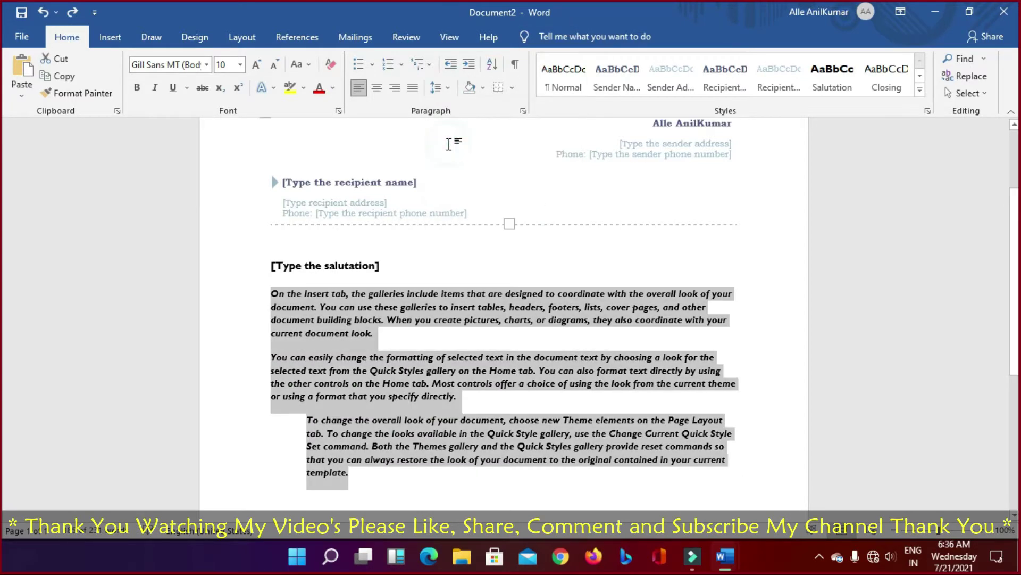
scroll(449, 145, "down", 5)
left_click(436, 88)
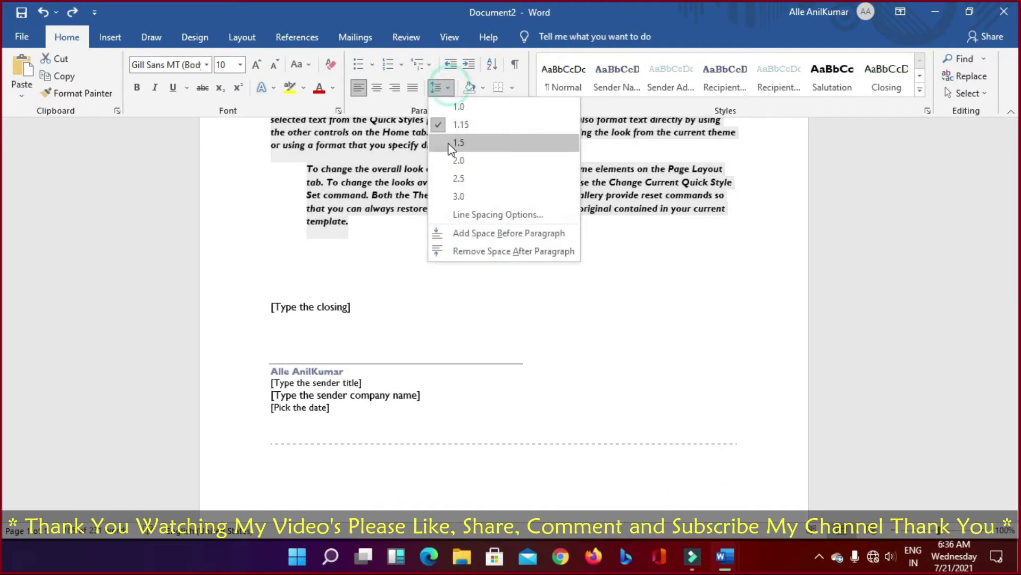
left_click(449, 143)
left_click(440, 88)
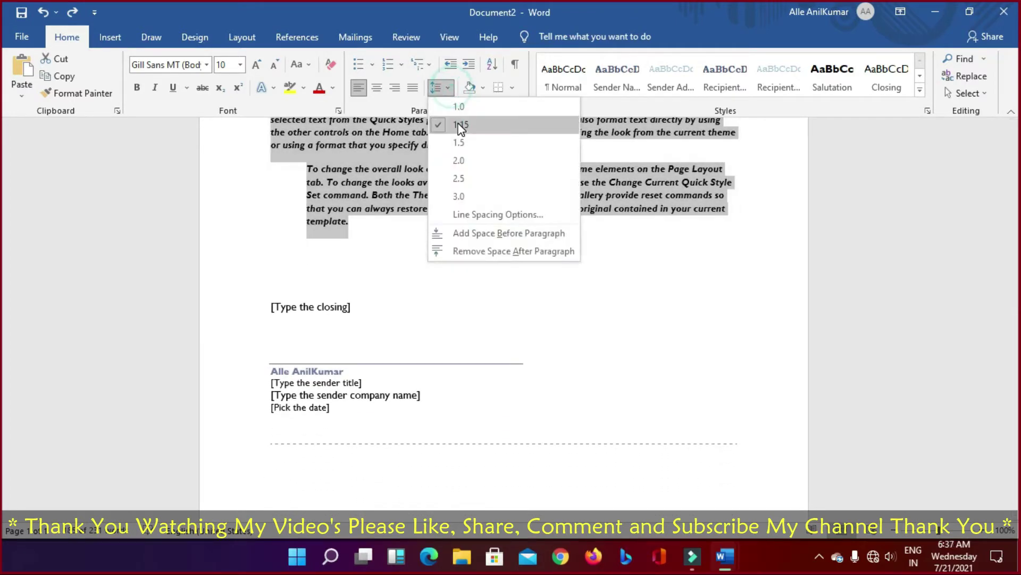
left_click(458, 122)
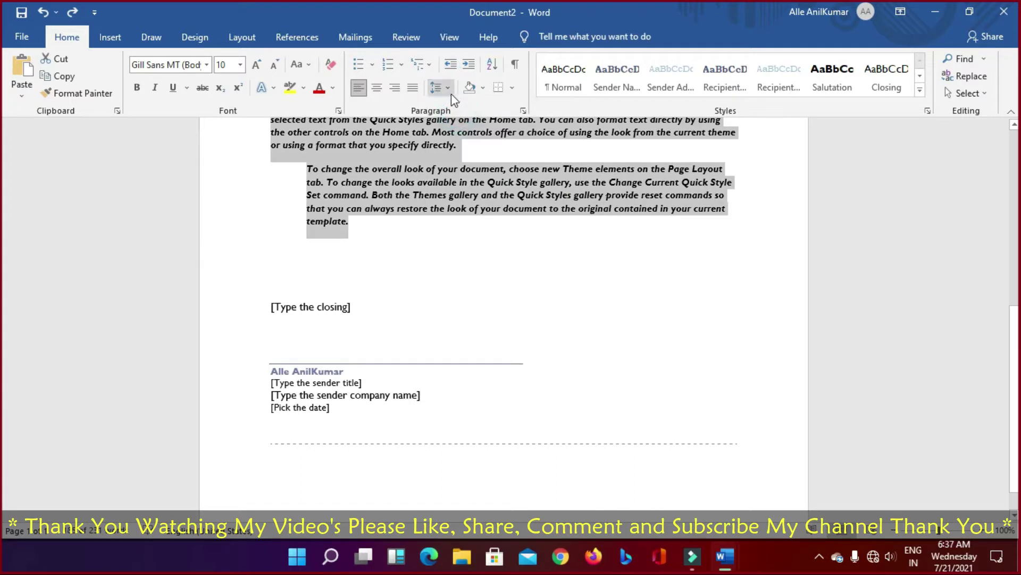
left_click(450, 88)
left_click(456, 142)
Step: Settle the body paragraphs on 1.5 line spacing
left_click(440, 88)
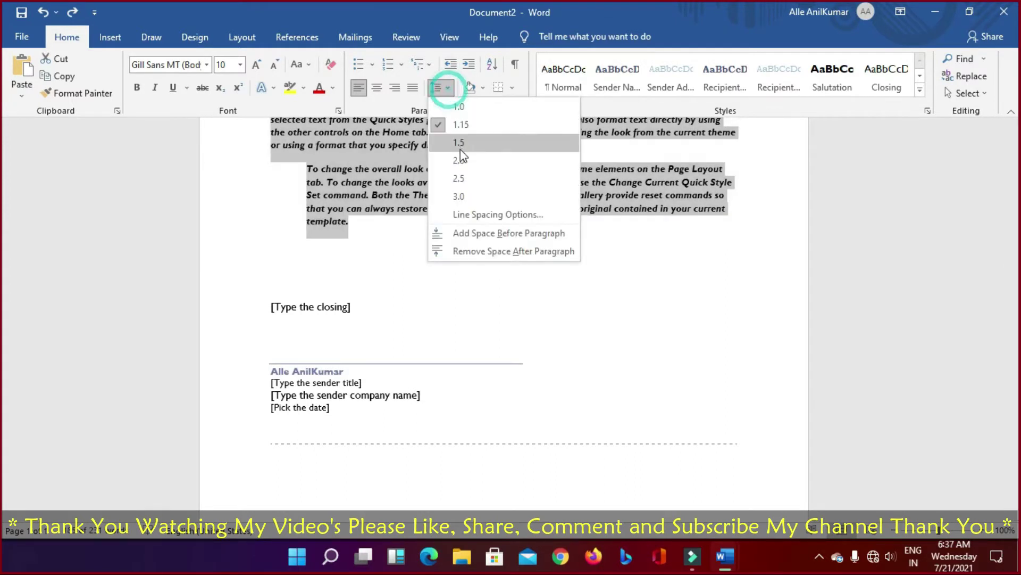
left_click(460, 148)
left_click(449, 89)
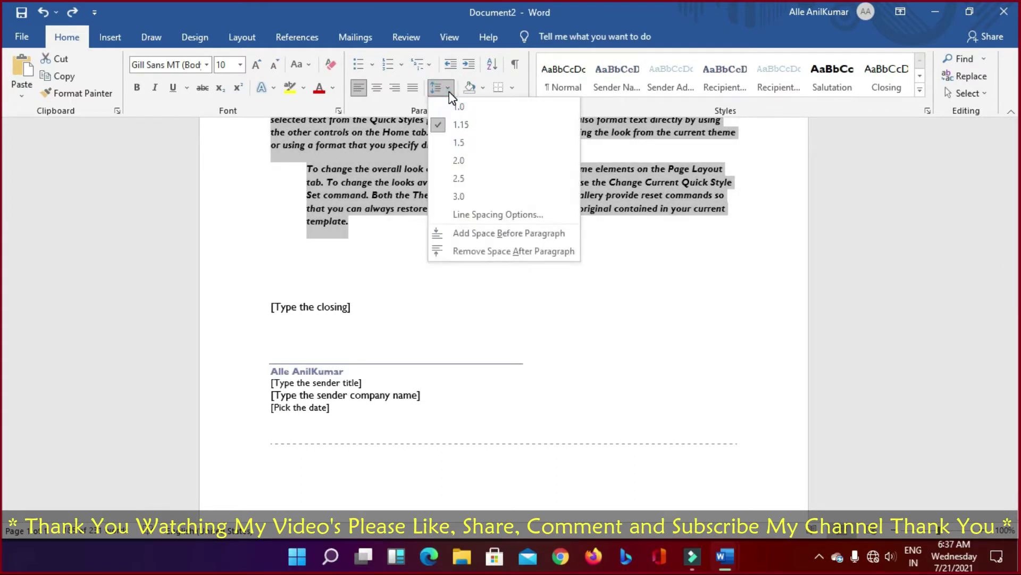
left_click(449, 90)
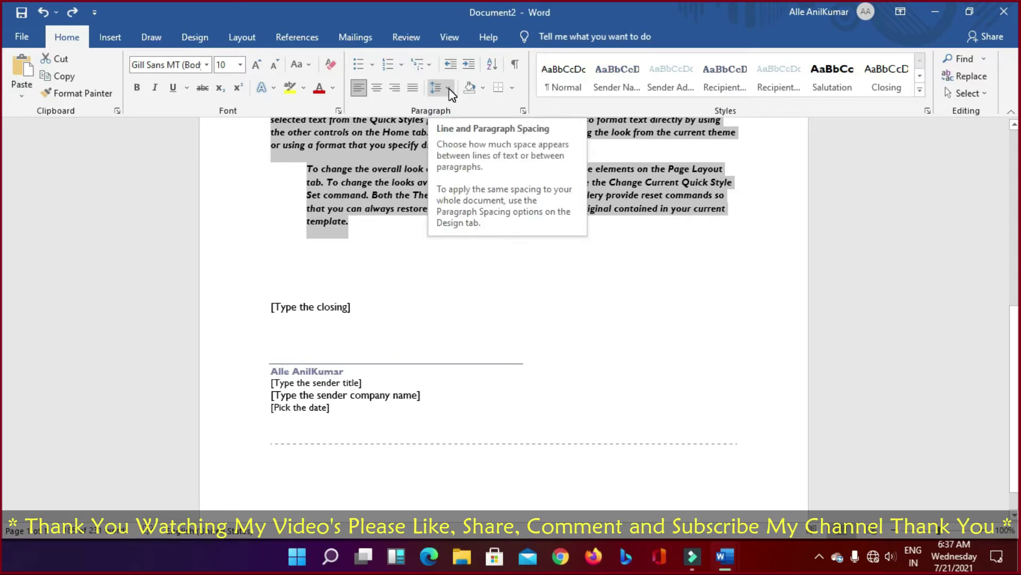
left_click(449, 89)
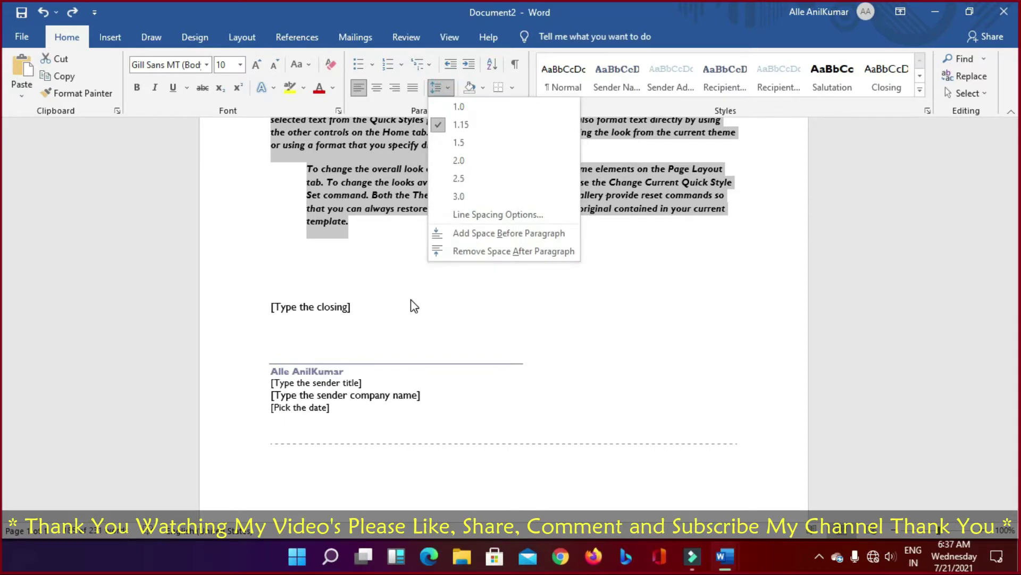
left_click(410, 296)
left_click(450, 89)
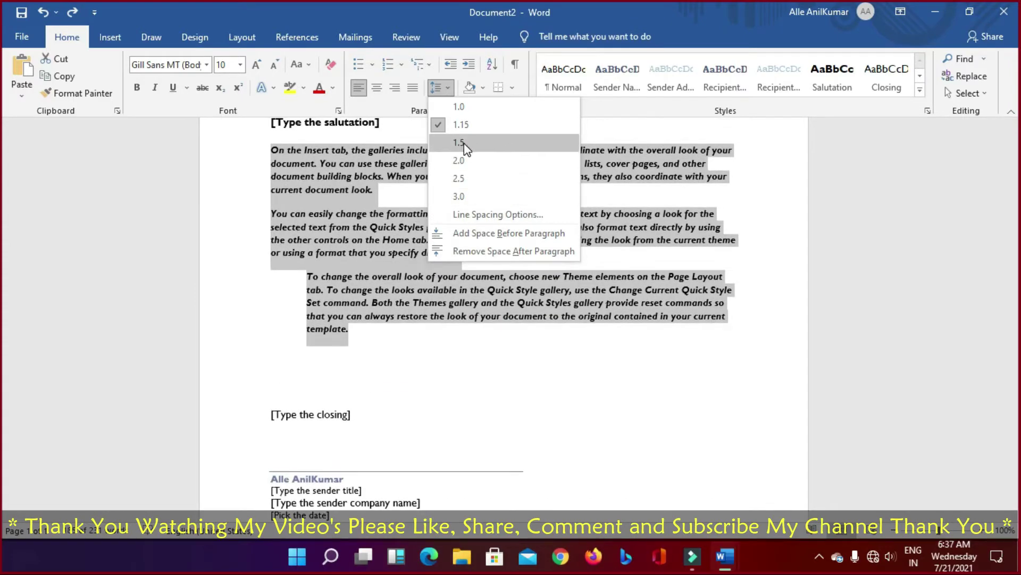
left_click(464, 142)
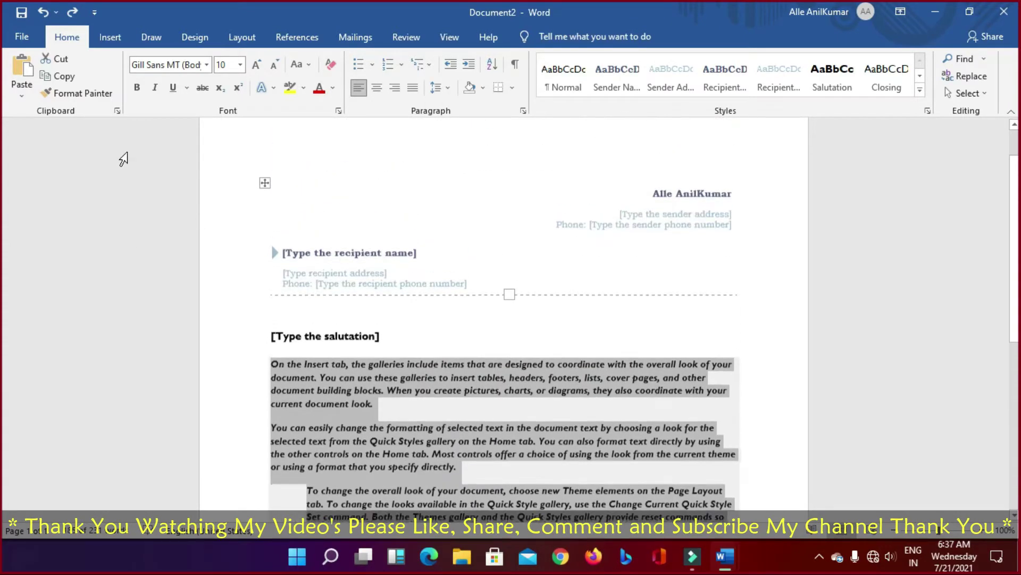
Step: Open the Print page and keep Microsoft Print to PDF as the printer
left_click(21, 40)
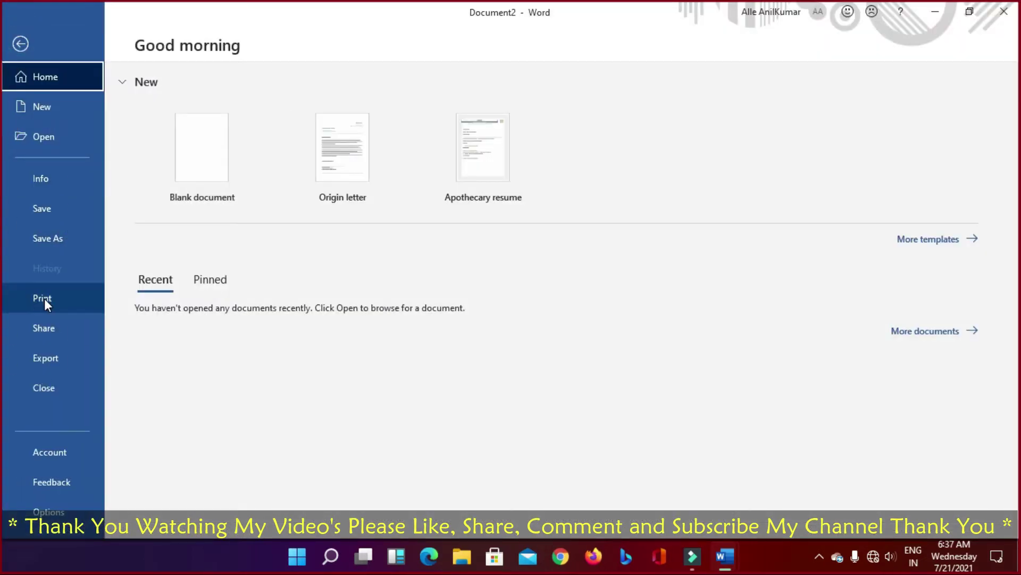
left_click(43, 298)
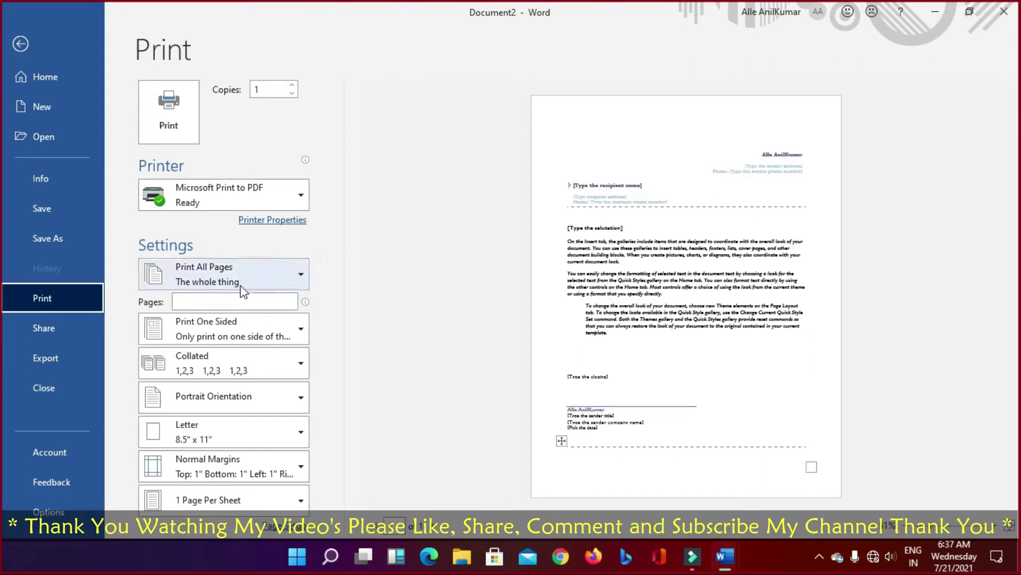
left_click(260, 305)
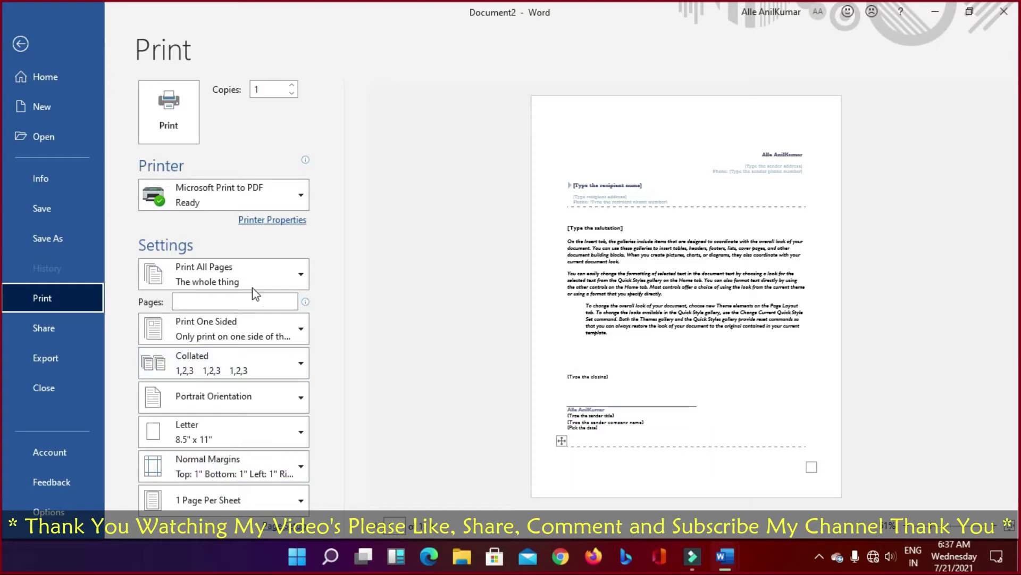
left_click(267, 307)
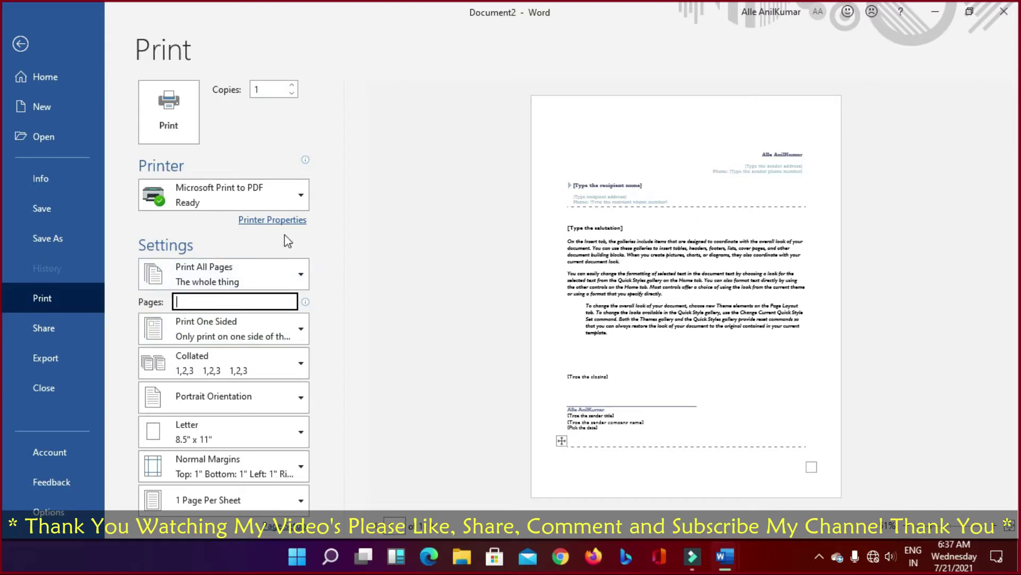
left_click(295, 198)
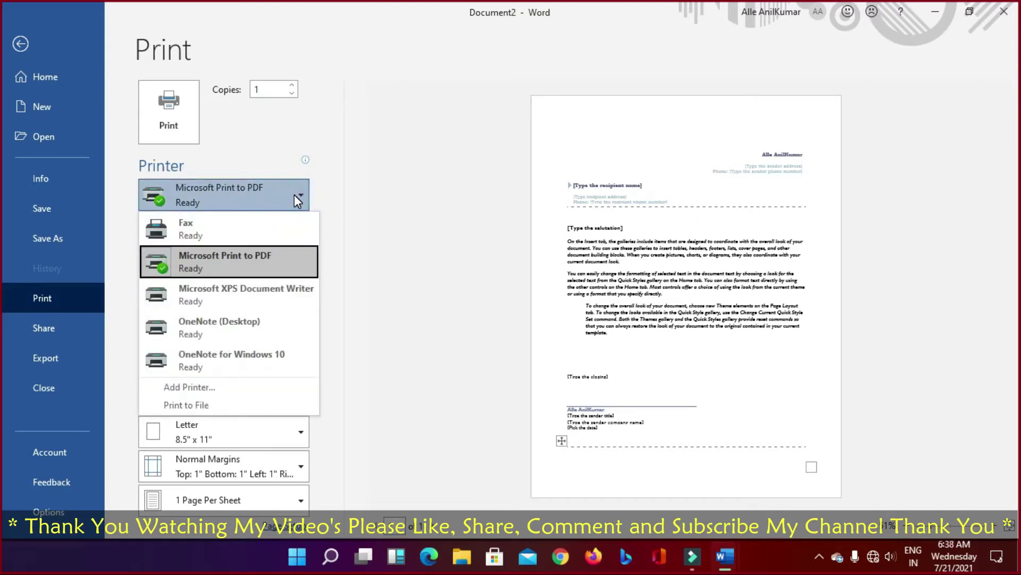
left_click(295, 195)
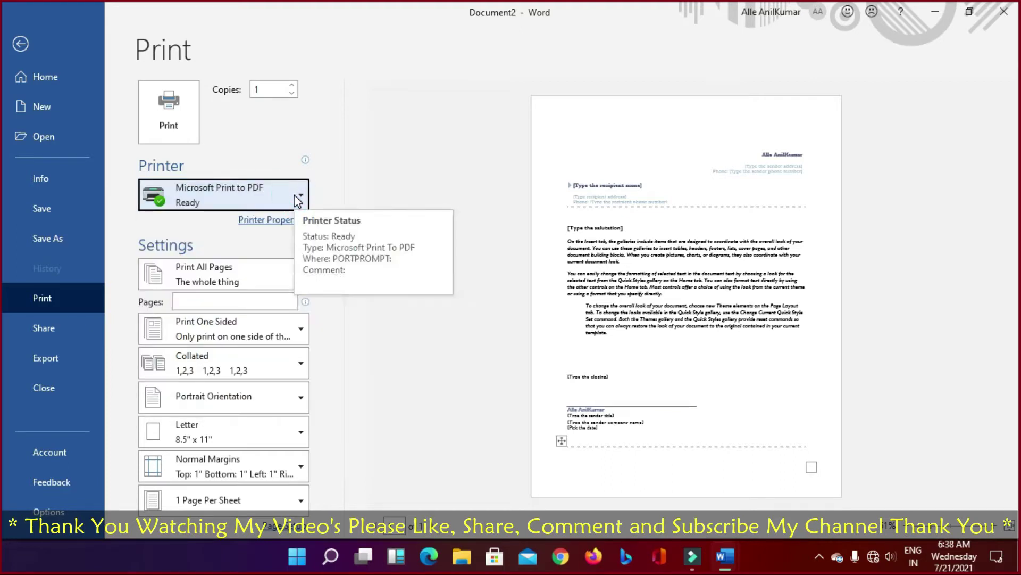
left_click(296, 195)
left_click(204, 405)
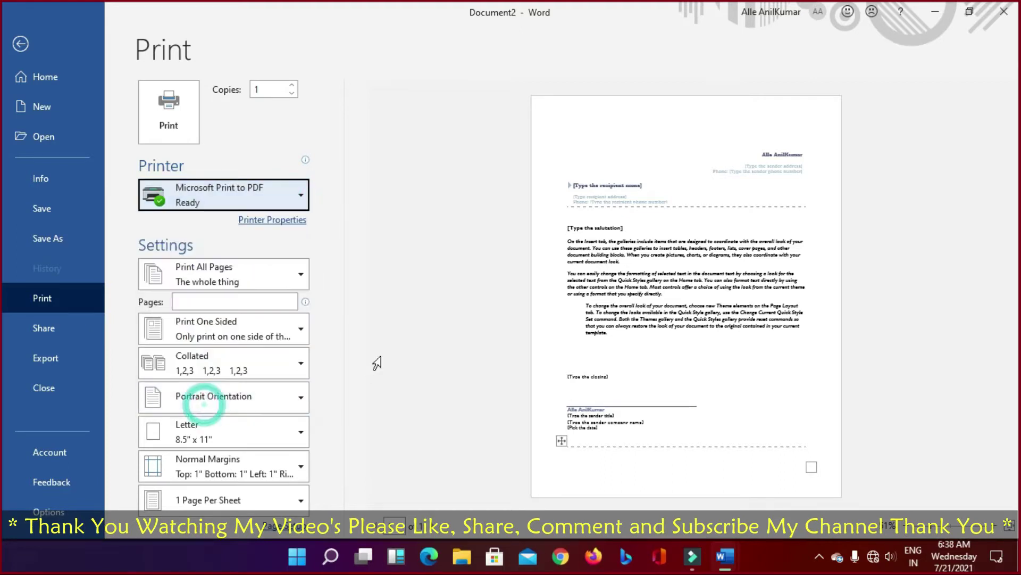
left_click(298, 197)
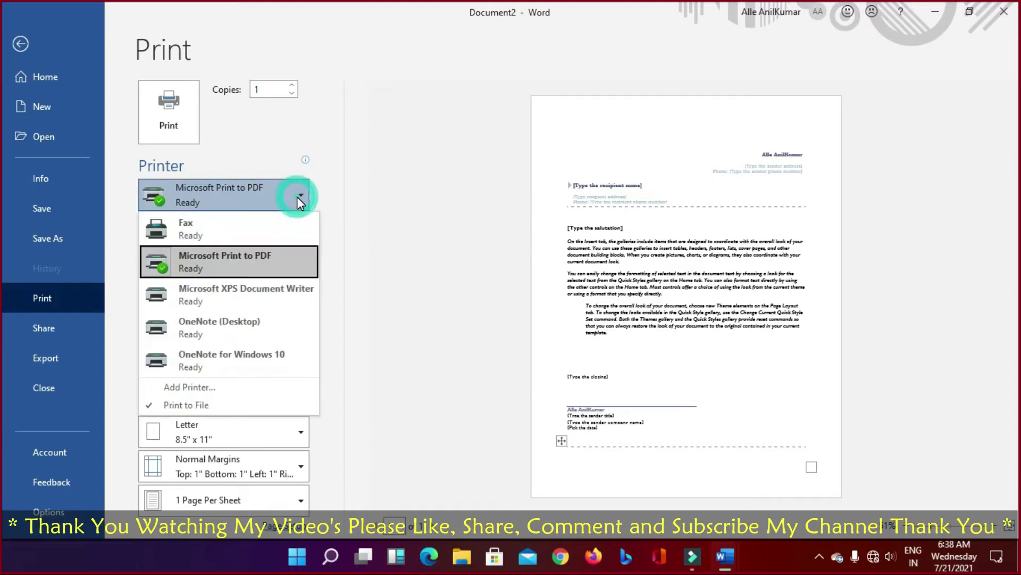
left_click(212, 263)
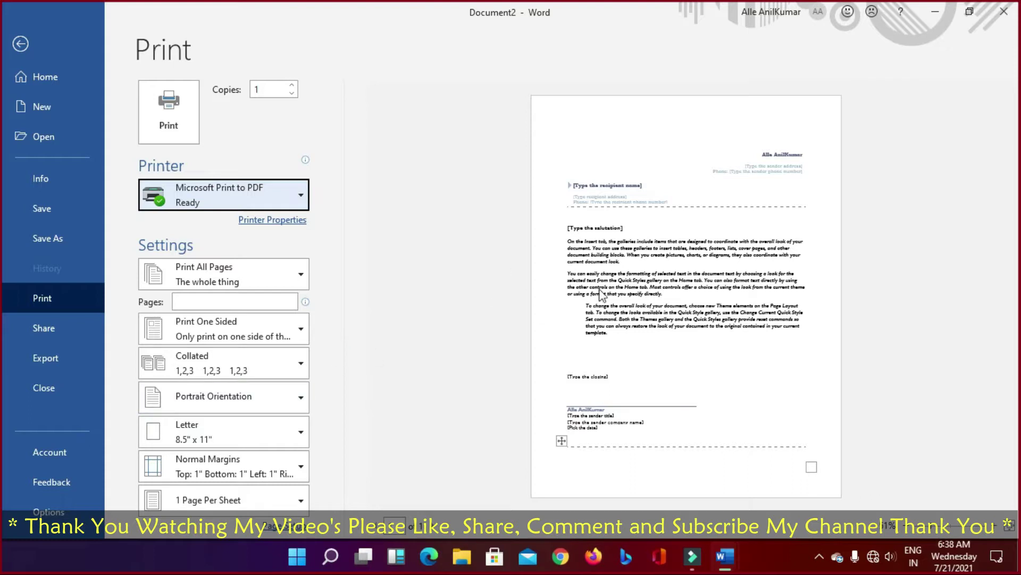
Step: Zoom the print preview in, then fit the whole page back to the window
left_click(644, 288)
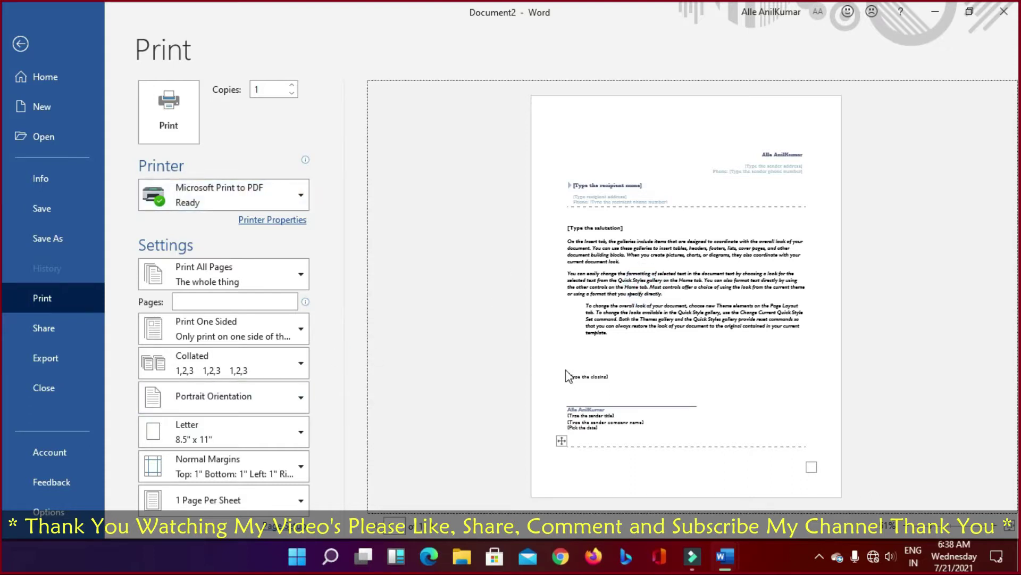
left_click(1008, 526)
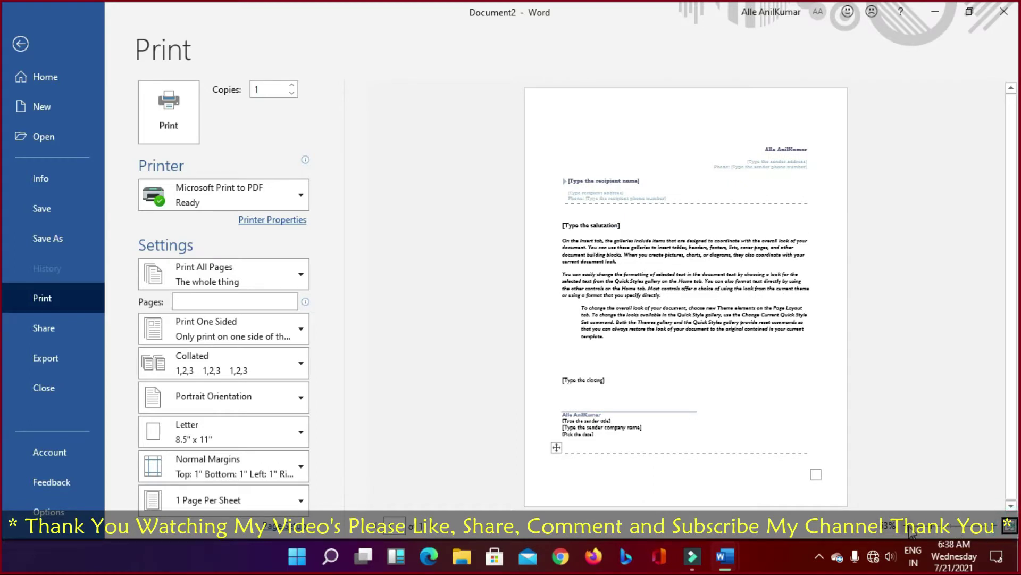
left_click_drag(921, 531, 907, 529)
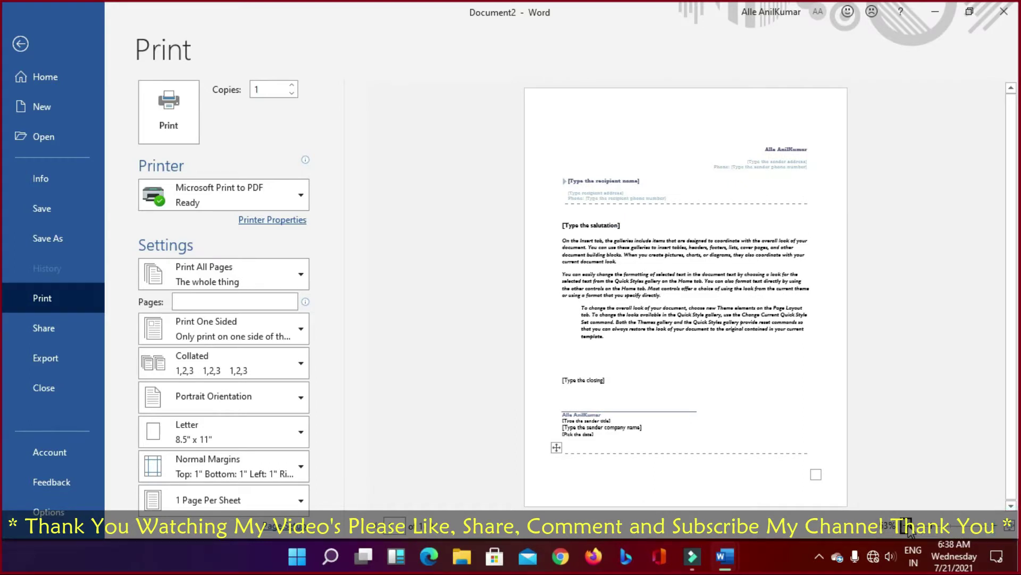
left_click(985, 532)
left_click(985, 532)
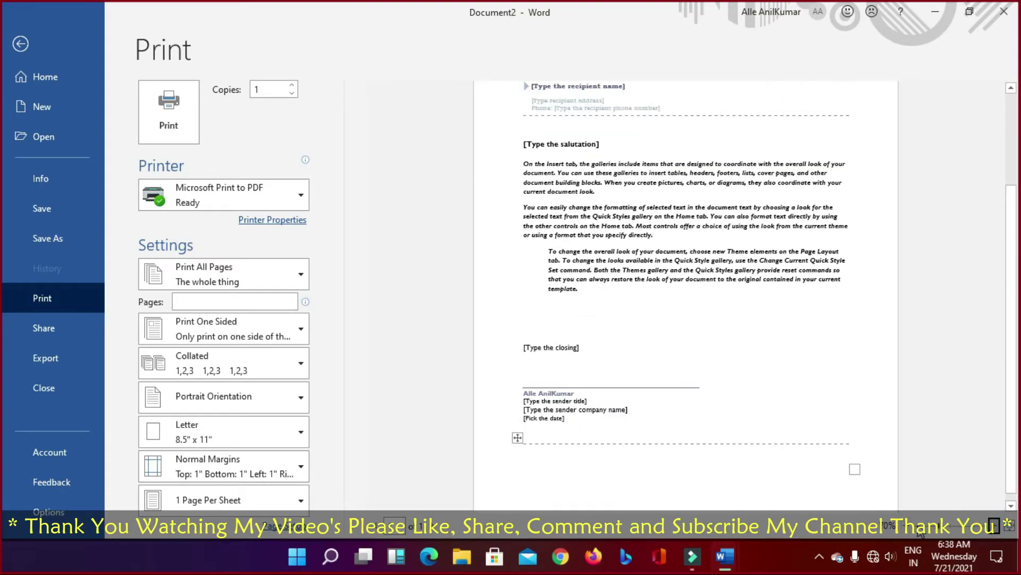
left_click(906, 530)
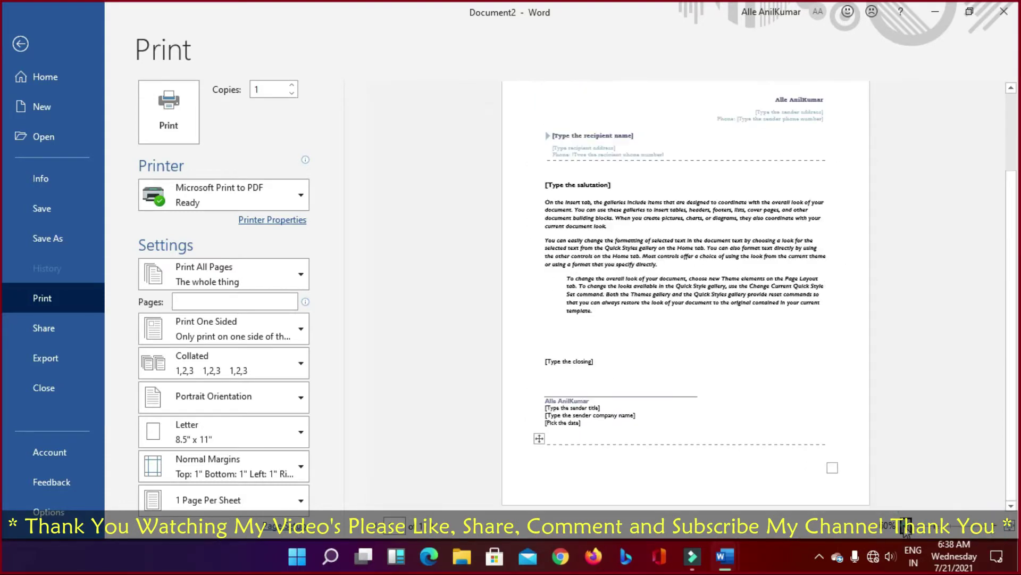
left_click(1009, 526)
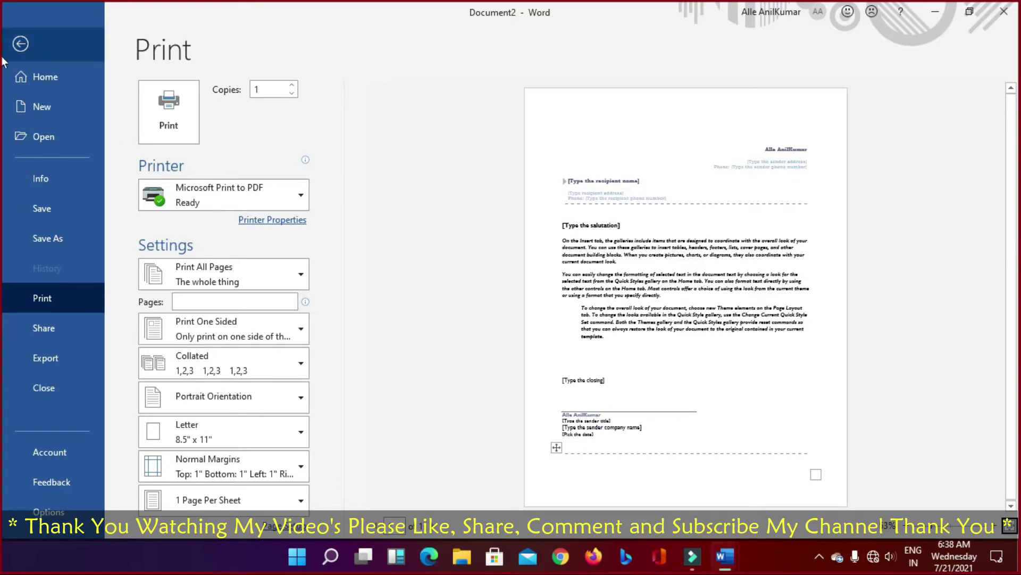
Step: Return to the letter and open the Shading colour menu for the body text
left_click(20, 45)
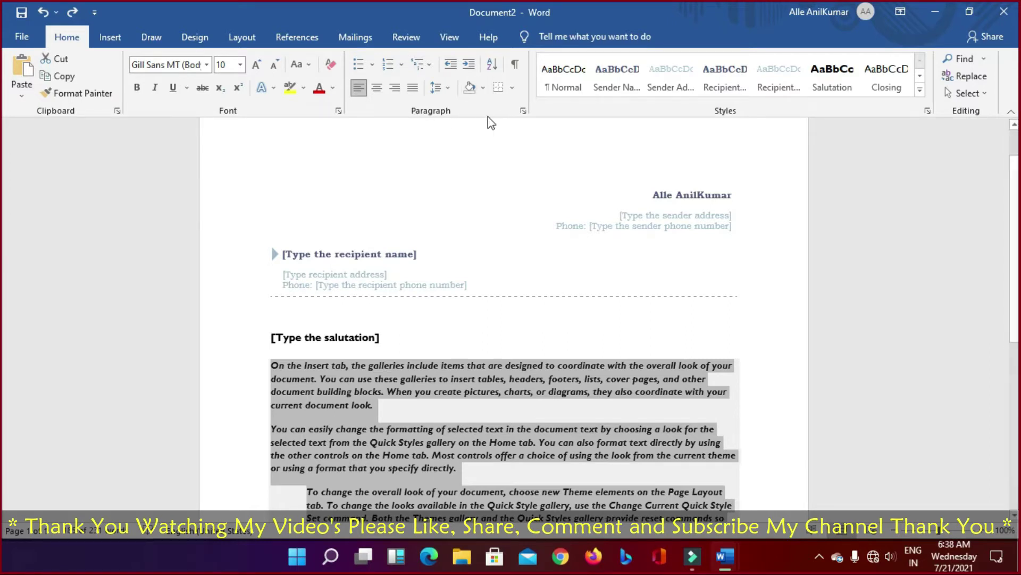
left_click(482, 90)
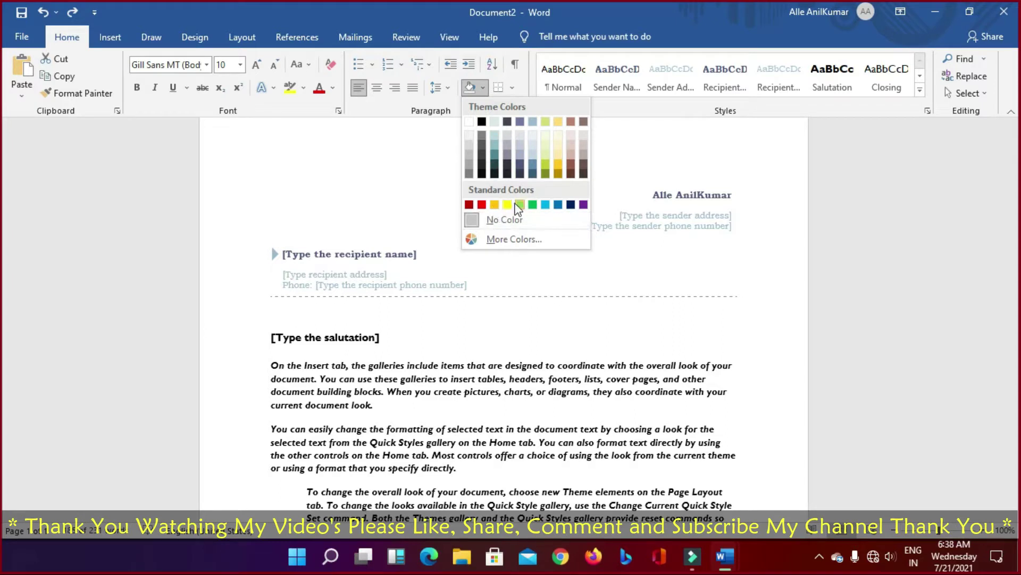
left_click(408, 376)
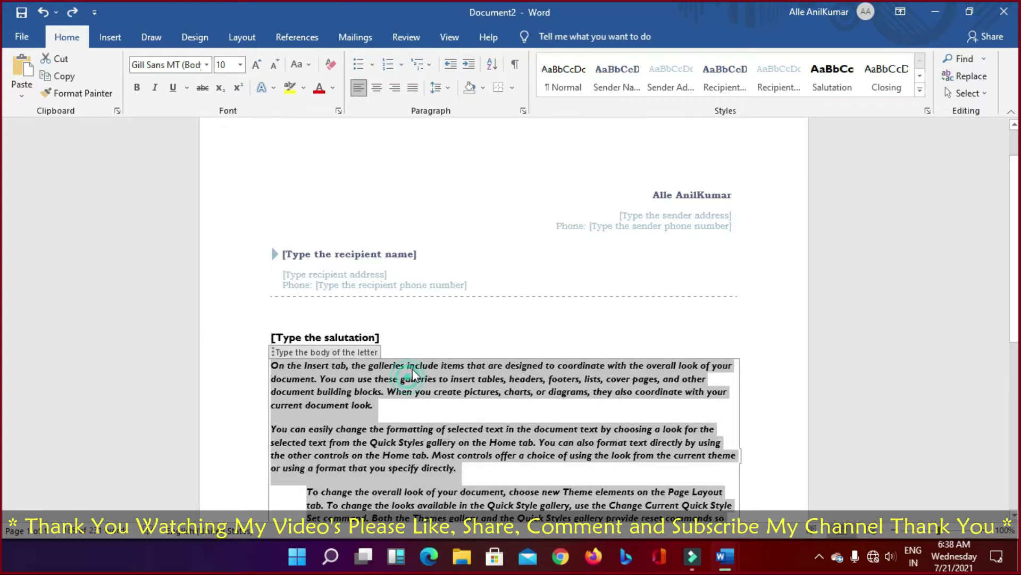
left_click(483, 88)
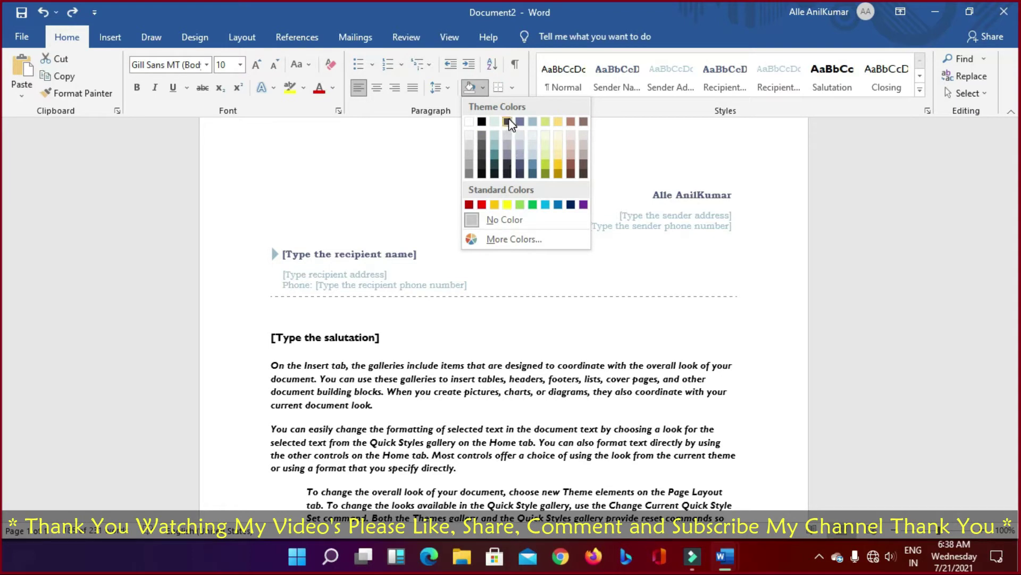
left_click(481, 88)
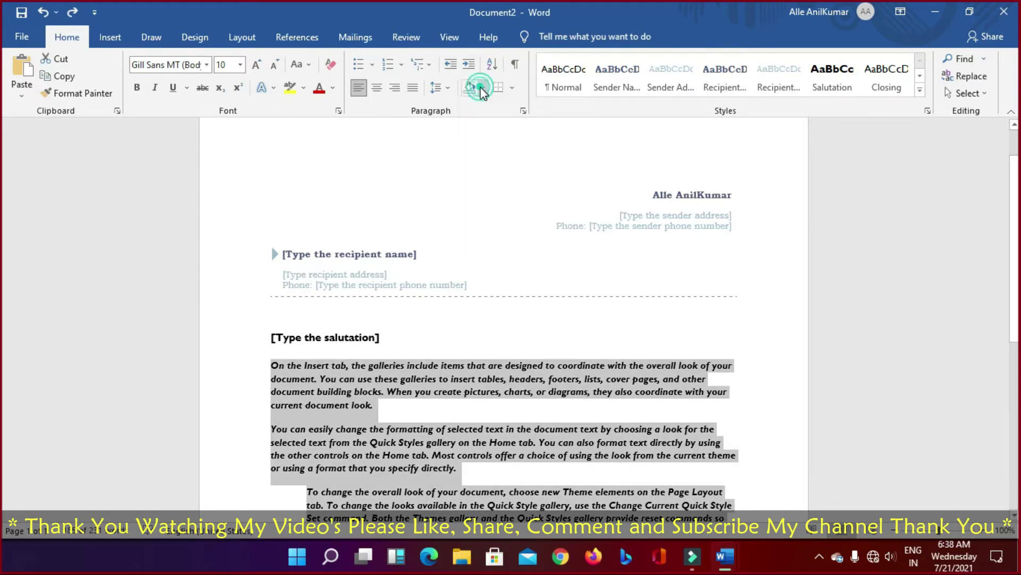
left_click(480, 87)
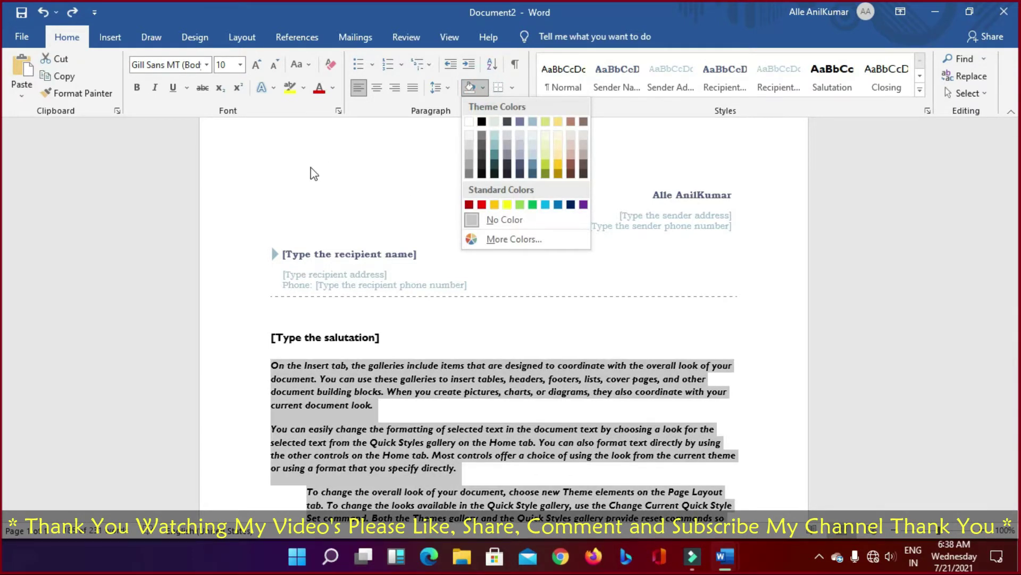
Step: View the Custom and Standard tabs of the Colors dialog, cancel it, and open the Borders list
left_click(501, 238)
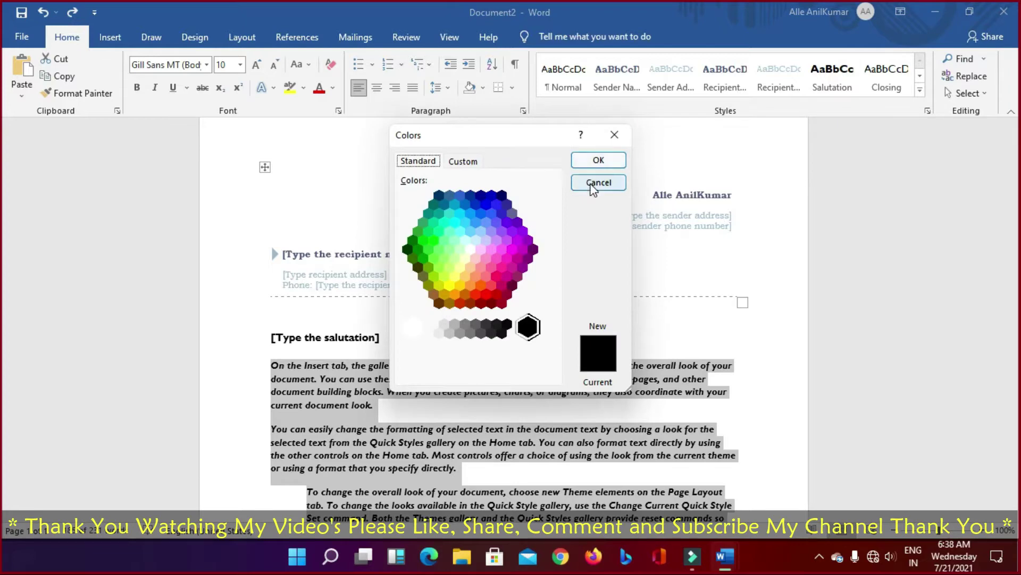
left_click(463, 162)
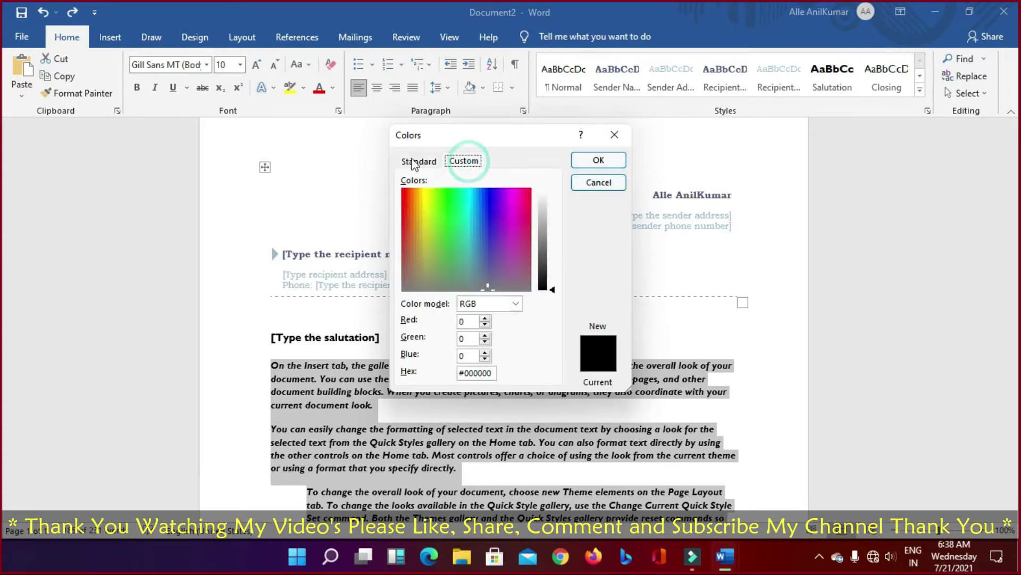
left_click(415, 160)
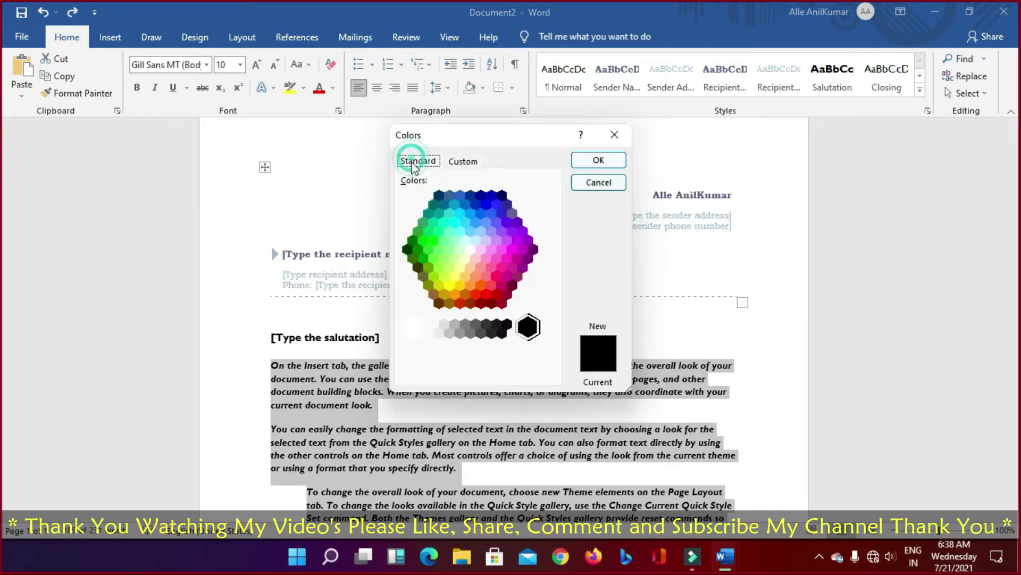
left_click(599, 183)
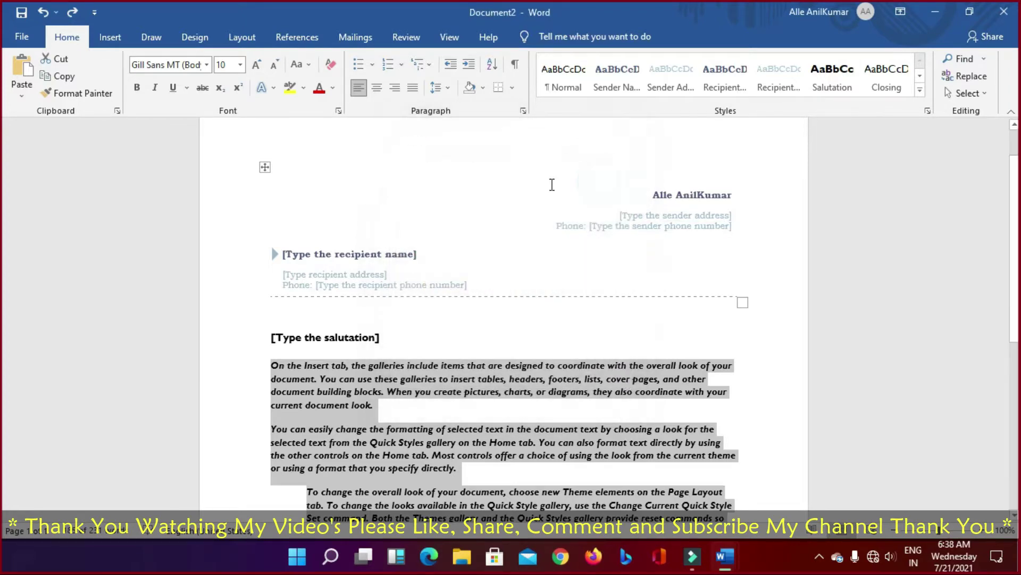
left_click(512, 86)
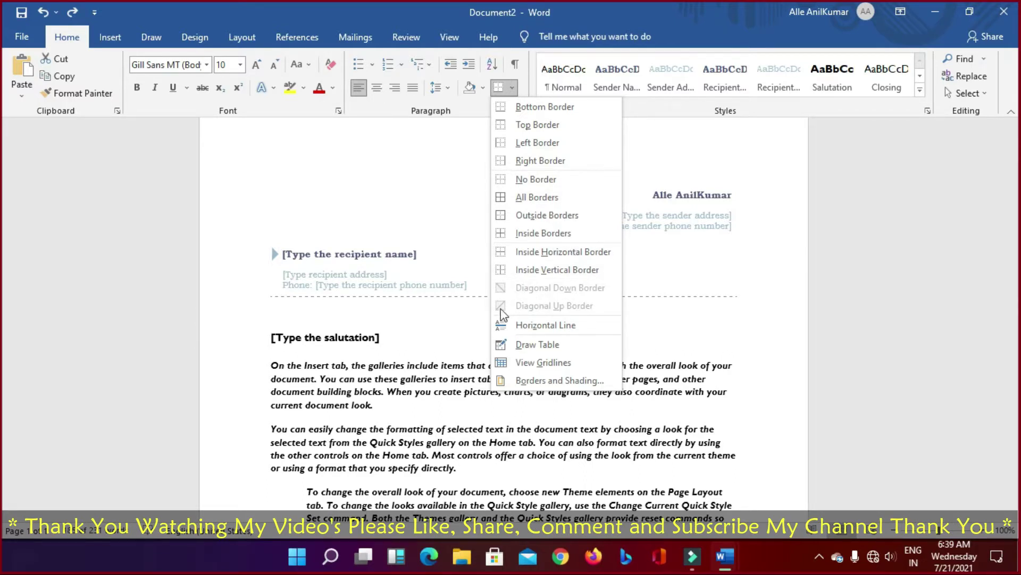
Step: Add top and bottom borders to the body paragraphs
left_click(406, 403)
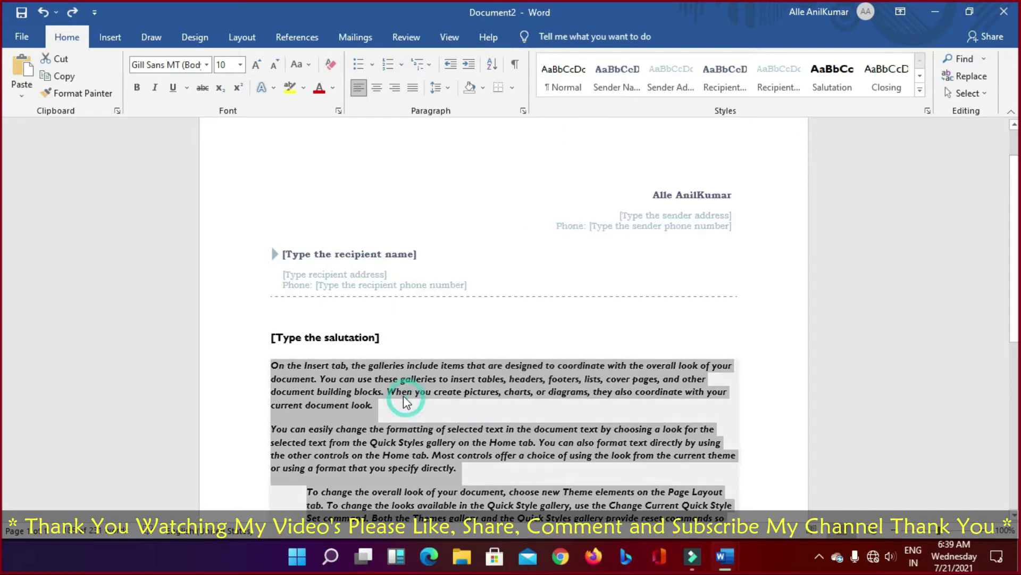
left_click(397, 392)
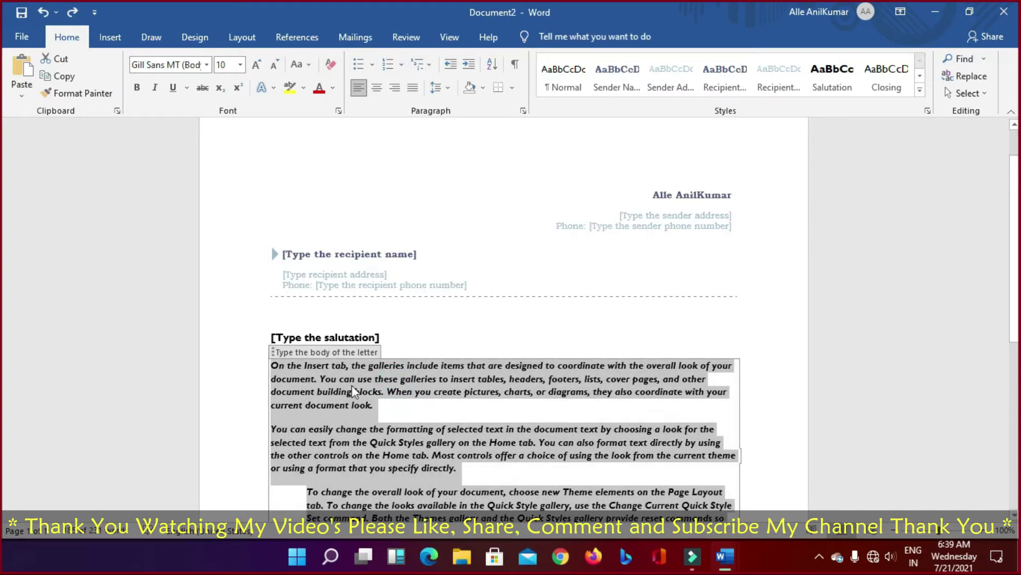
left_click(513, 88)
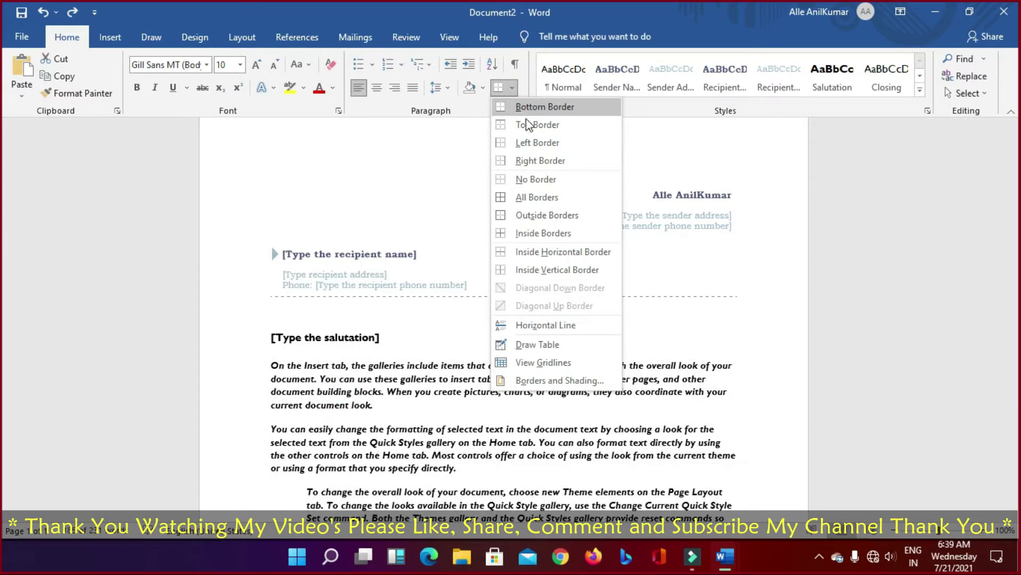
left_click(543, 123)
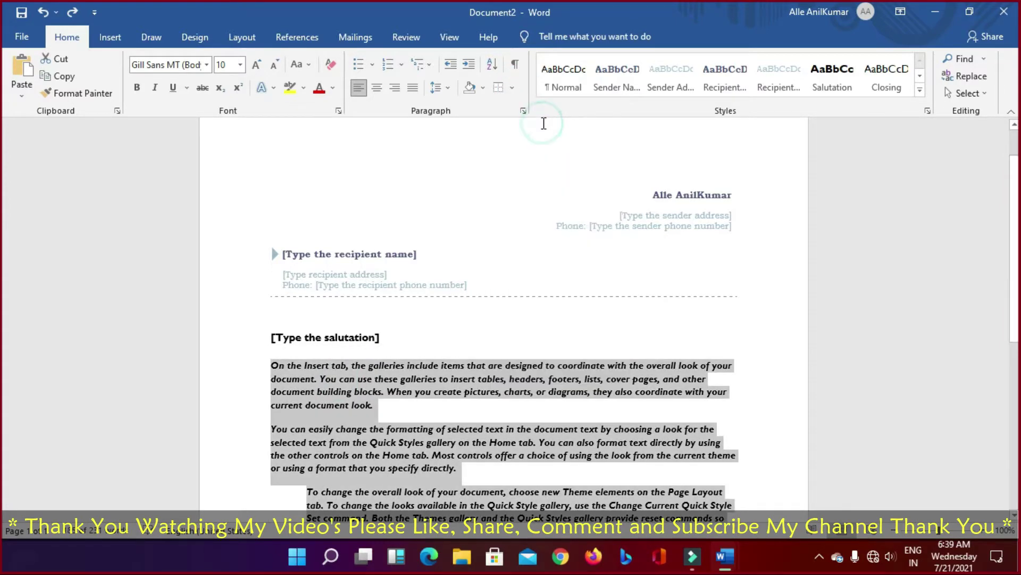
left_click(512, 88)
left_click(521, 111)
Step: Apply another border and then a right border to the body paragraphs
left_click(513, 87)
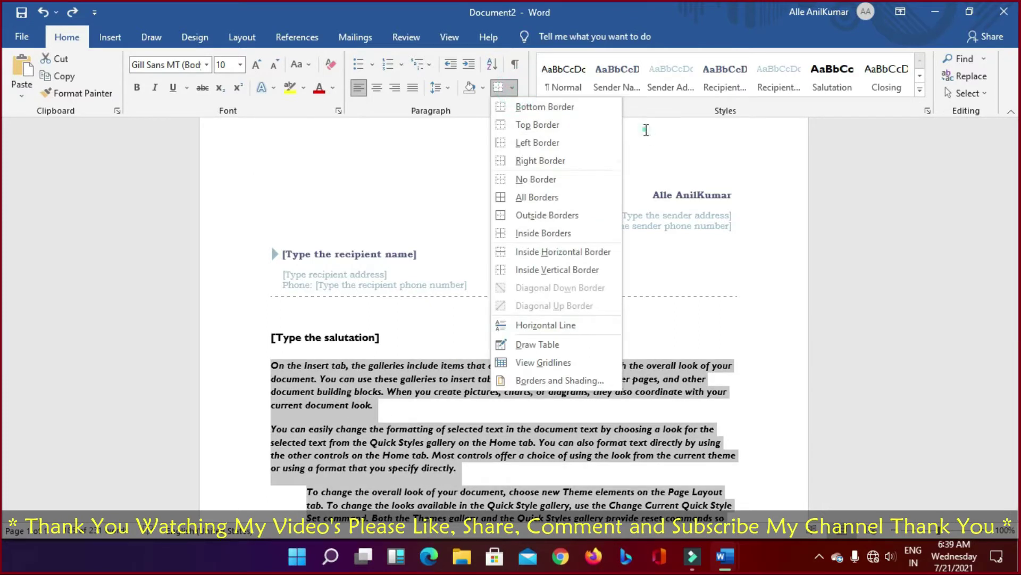
left_click(647, 130)
left_click(512, 88)
left_click(532, 125)
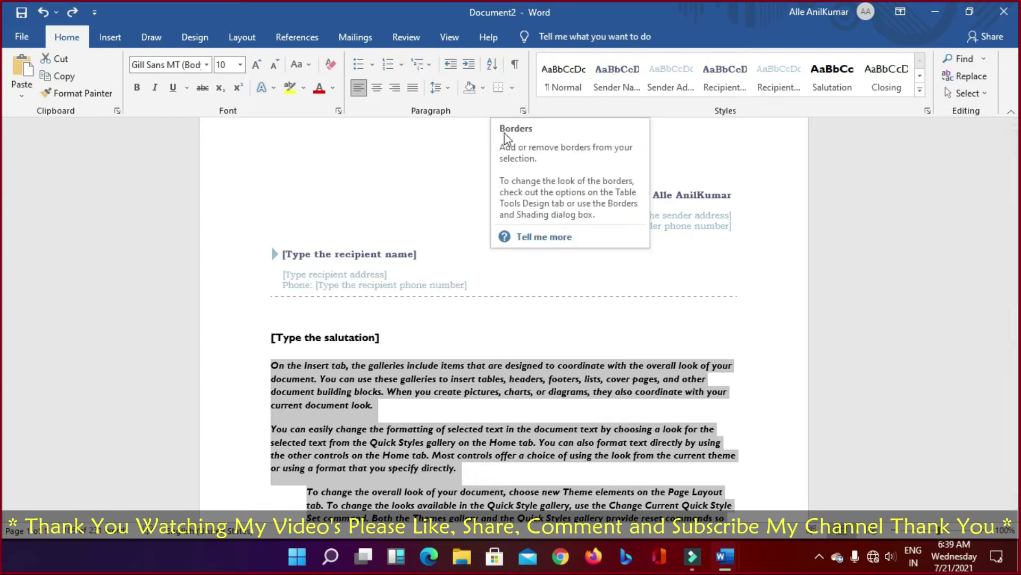
left_click(513, 88)
left_click(586, 162)
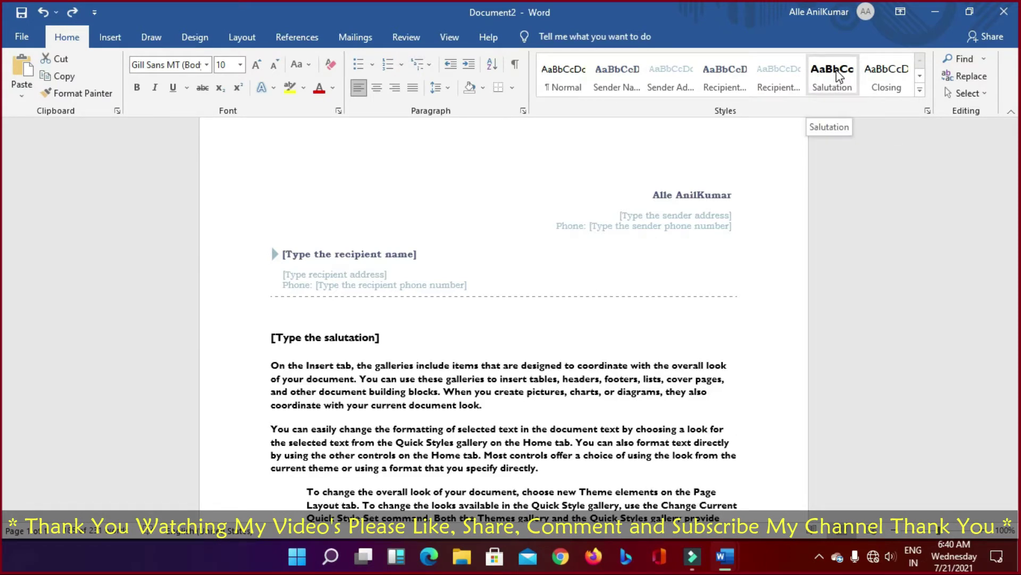
Step: Restyle the body with a Recipient style, remove bold, apply the Closing style, and open Find options
left_click(780, 72)
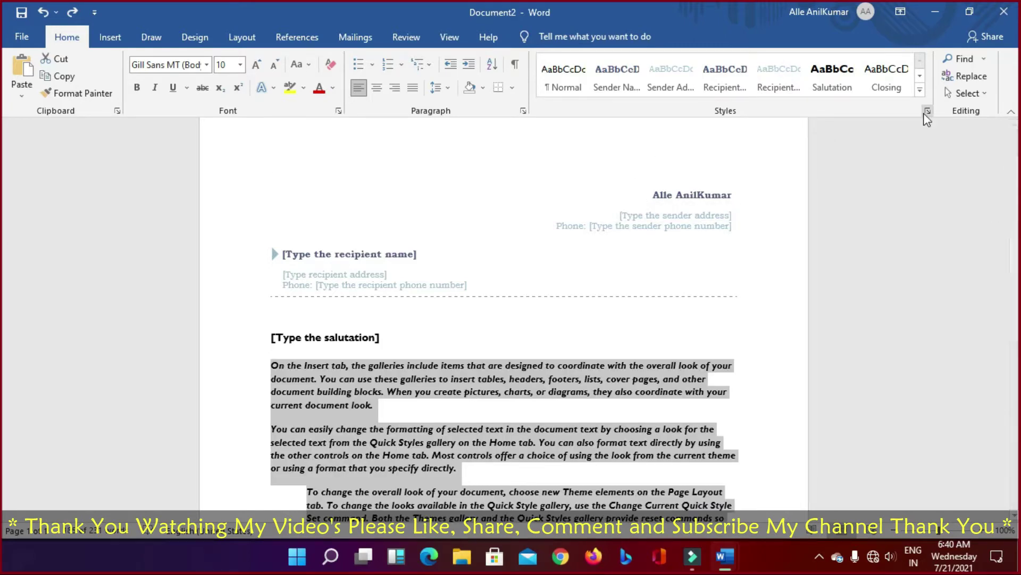
left_click(137, 87)
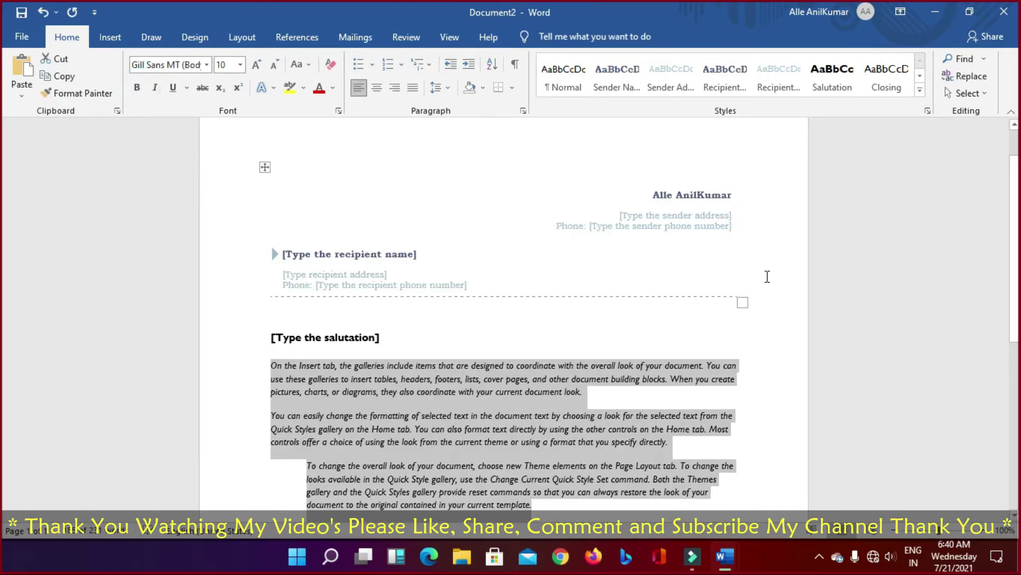
left_click(579, 392)
left_click(557, 312)
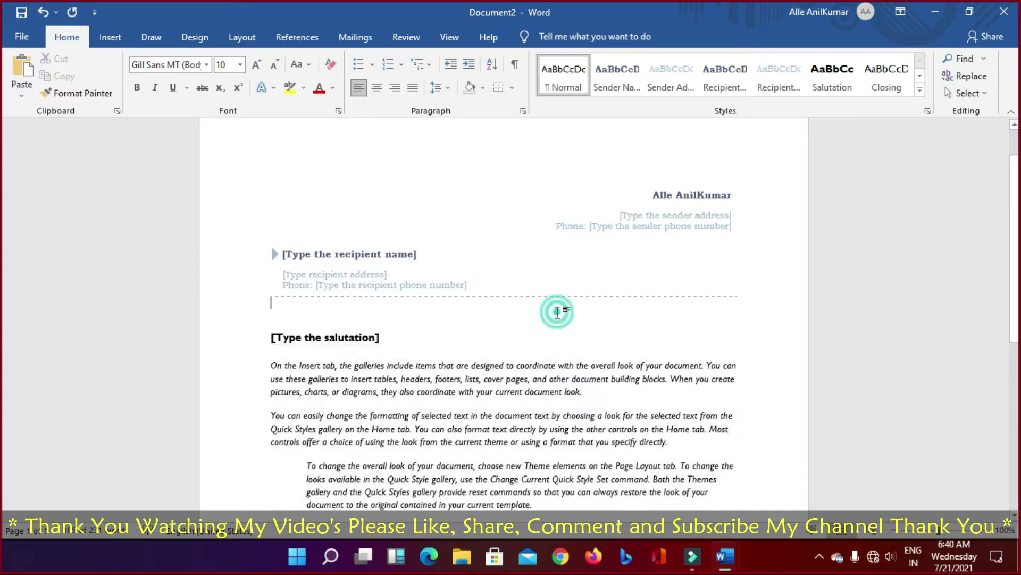
left_click(434, 391)
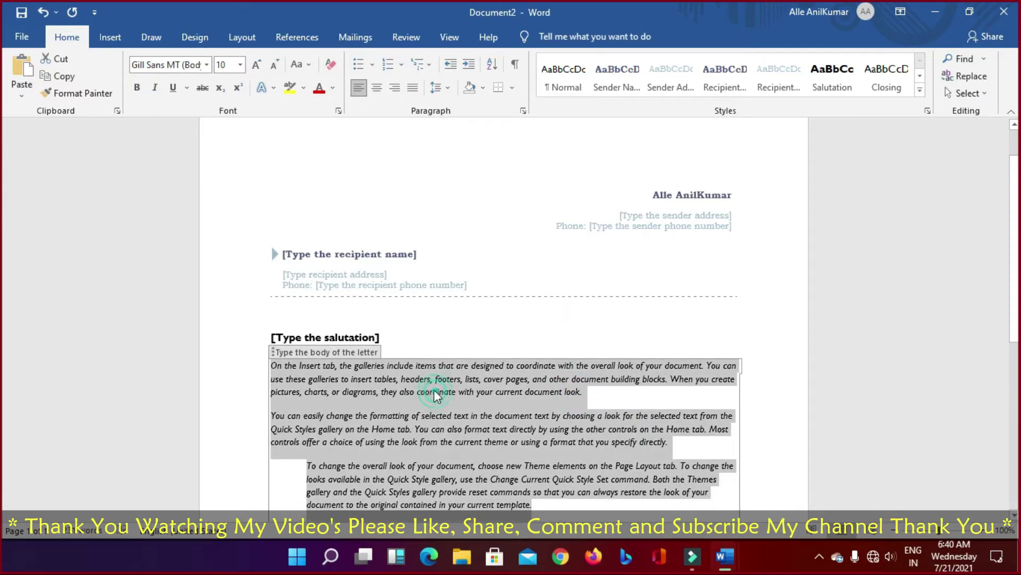
left_click(136, 87)
left_click(137, 87)
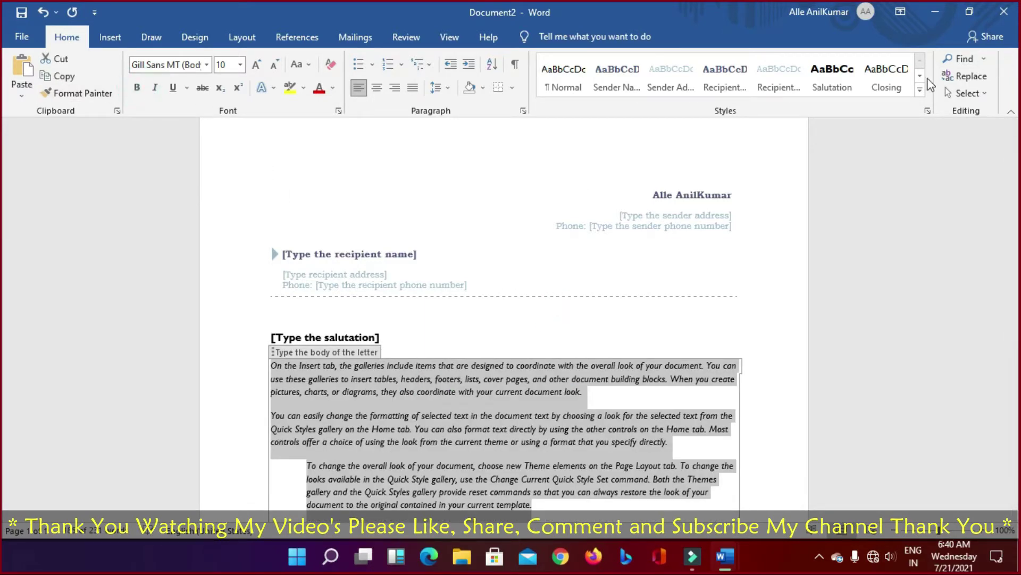
left_click(887, 85)
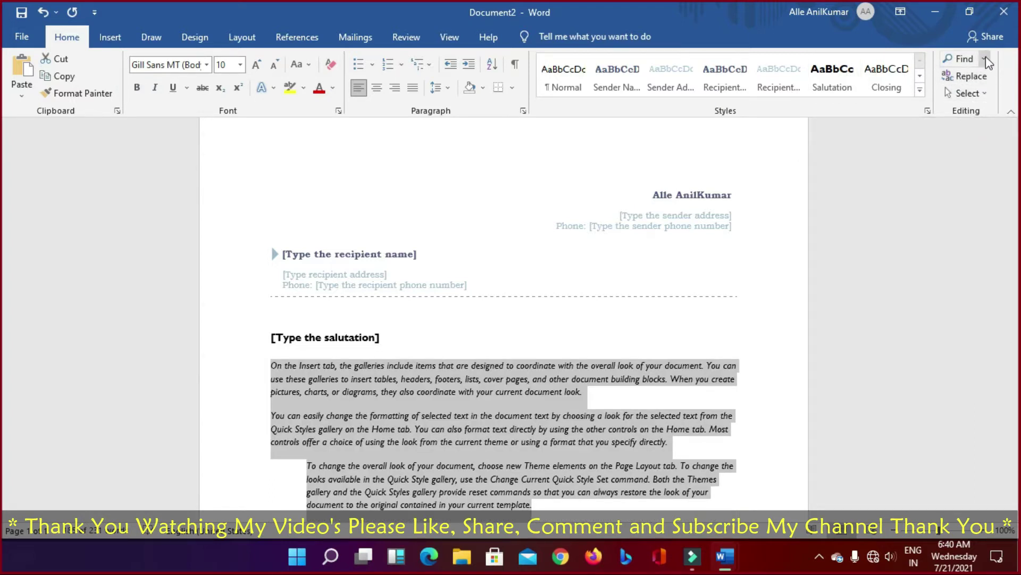
left_click(985, 56)
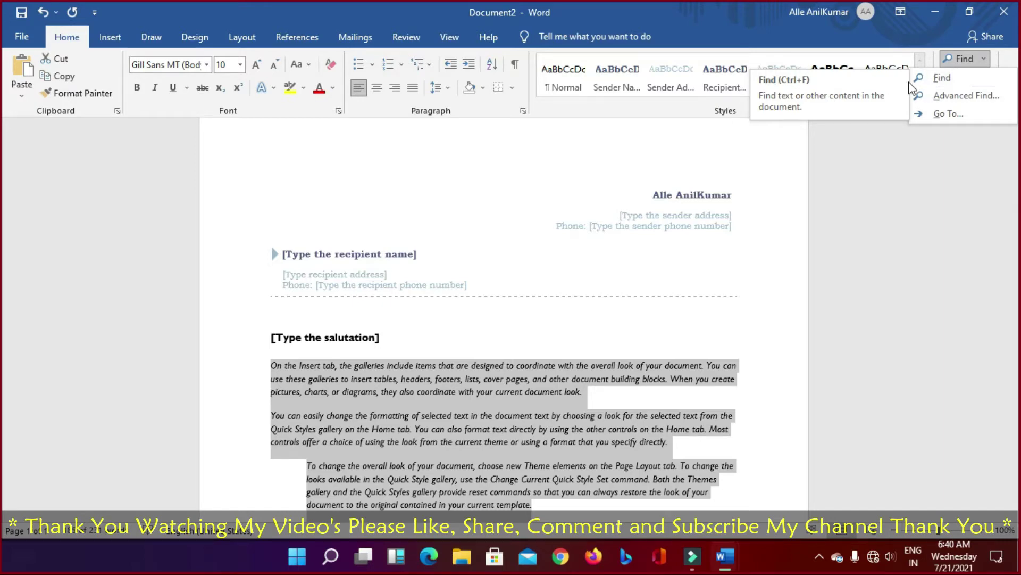
Step: Search for the sender's name, fix the search term, jump to the first of 2 matches, and close the pane
left_click(941, 79)
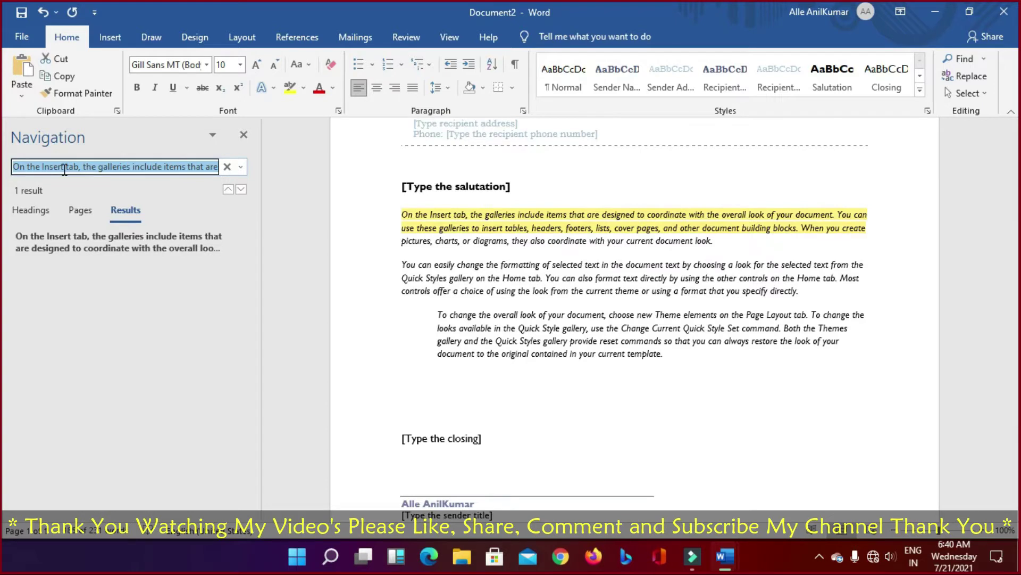
type("anni")
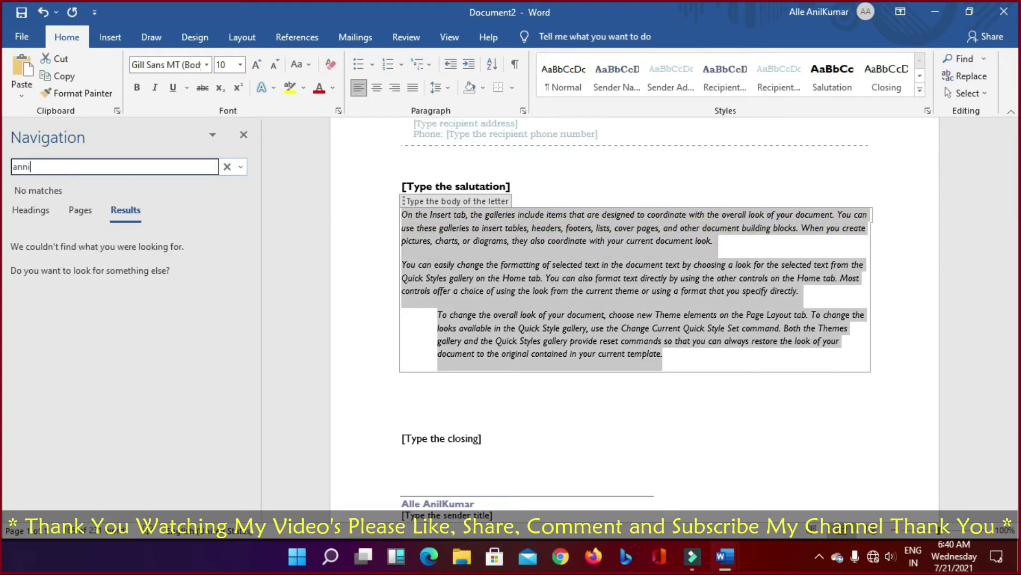
type("lkumar")
scroll(606, 345, "up", 4)
scroll(607, 346, "down", 2)
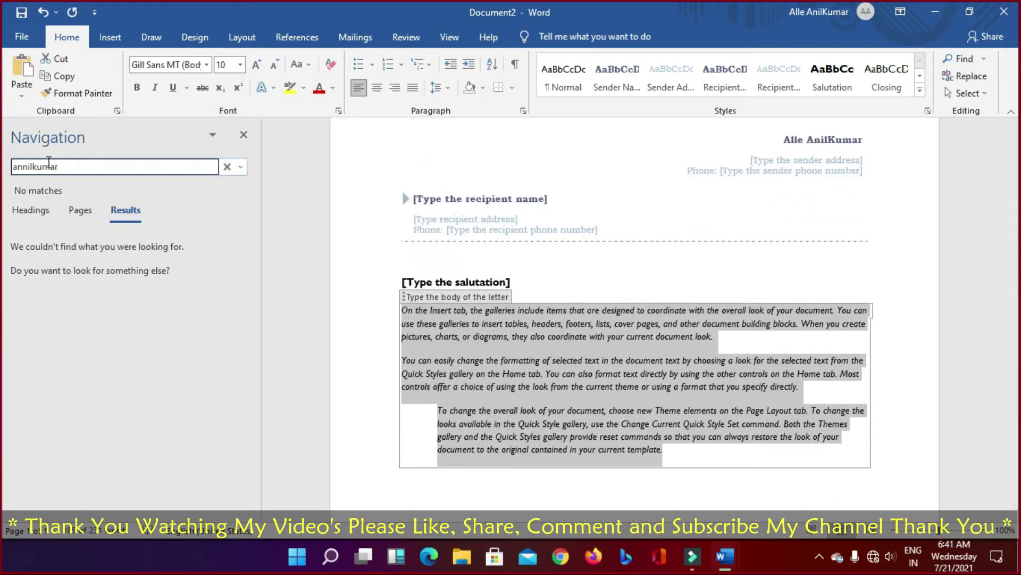
left_click(22, 164)
key("BackSpace")
left_click(142, 235)
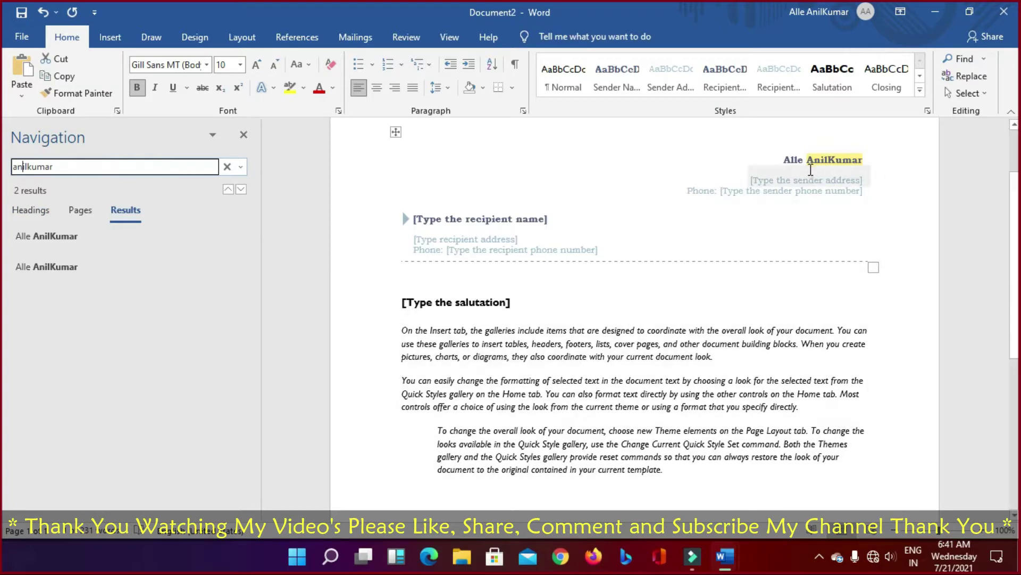
scroll(384, 475, "down", 3)
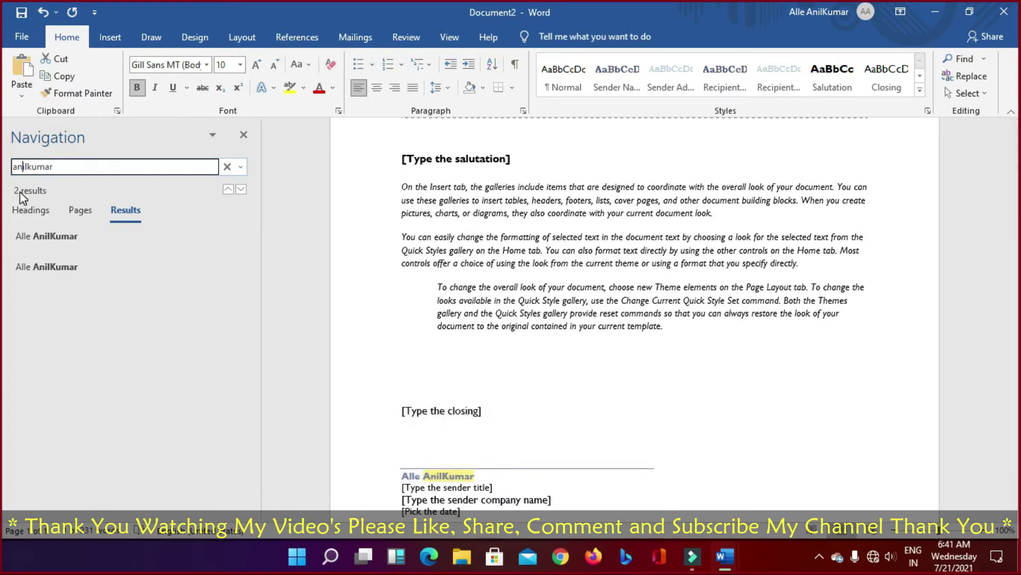
left_click(243, 136)
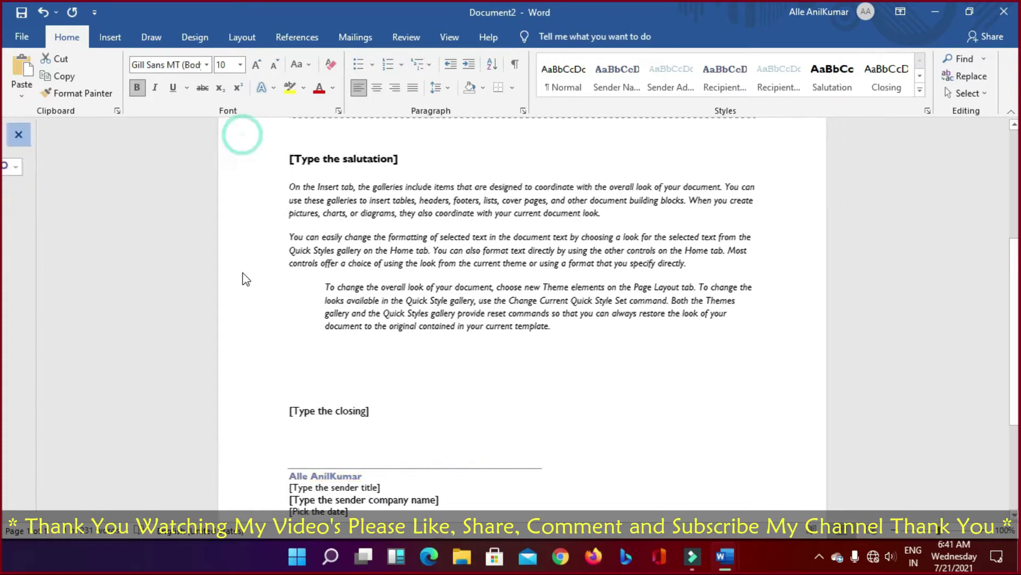
Step: Open Advanced Find's Replace tab and correct the search term to the sender's name
left_click(980, 60)
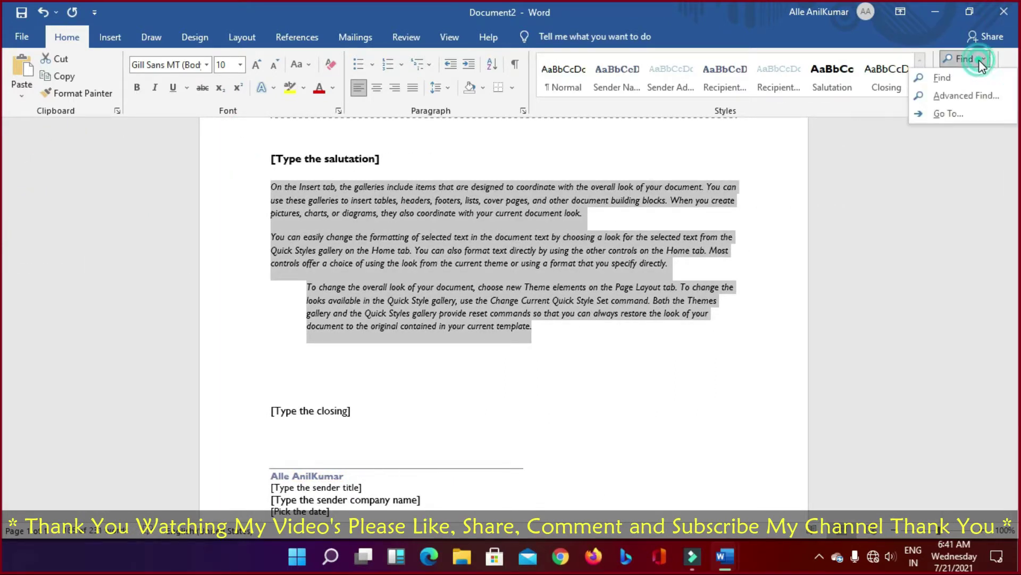
left_click(980, 60)
left_click(979, 59)
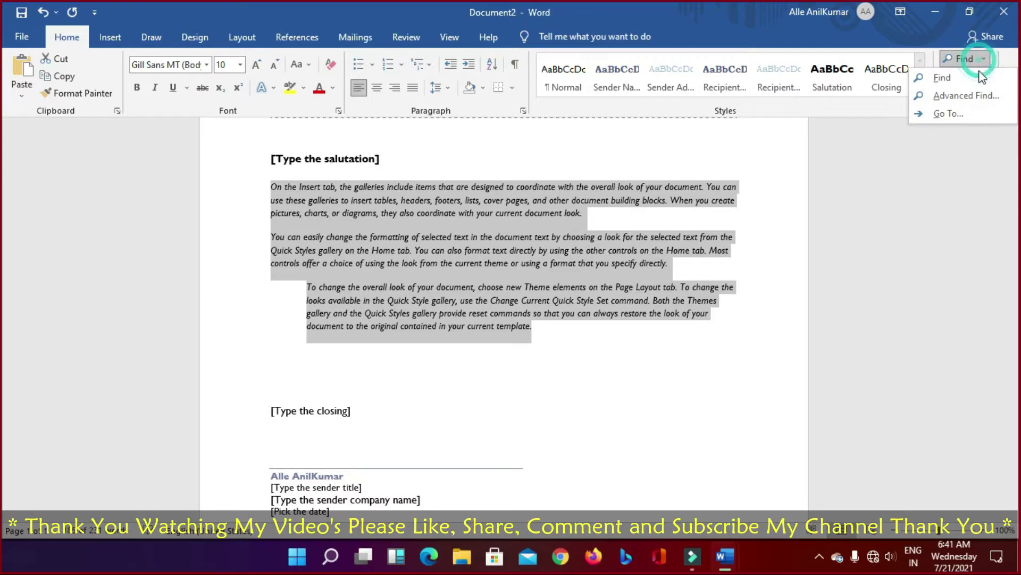
left_click(967, 96)
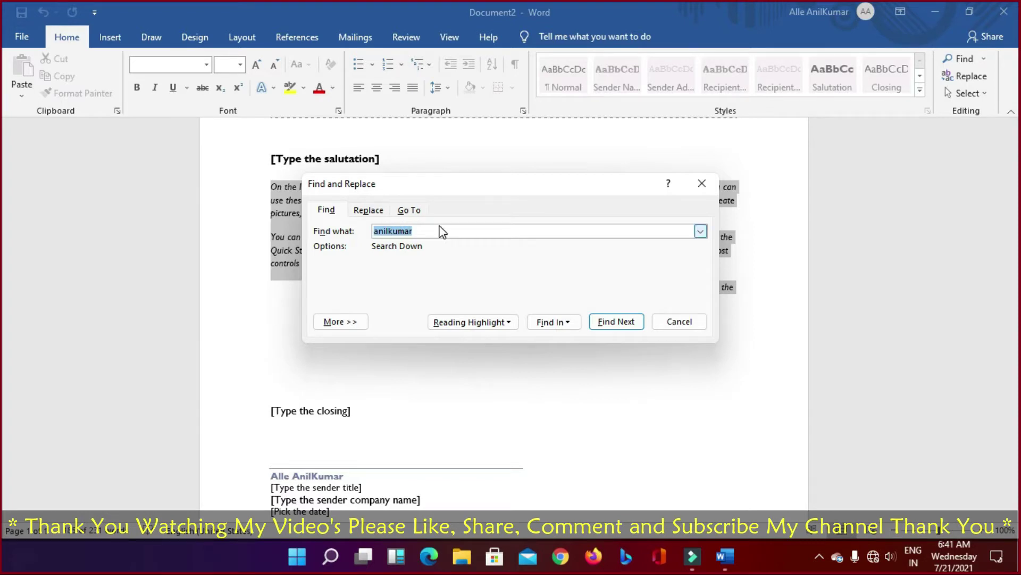
left_click(366, 209)
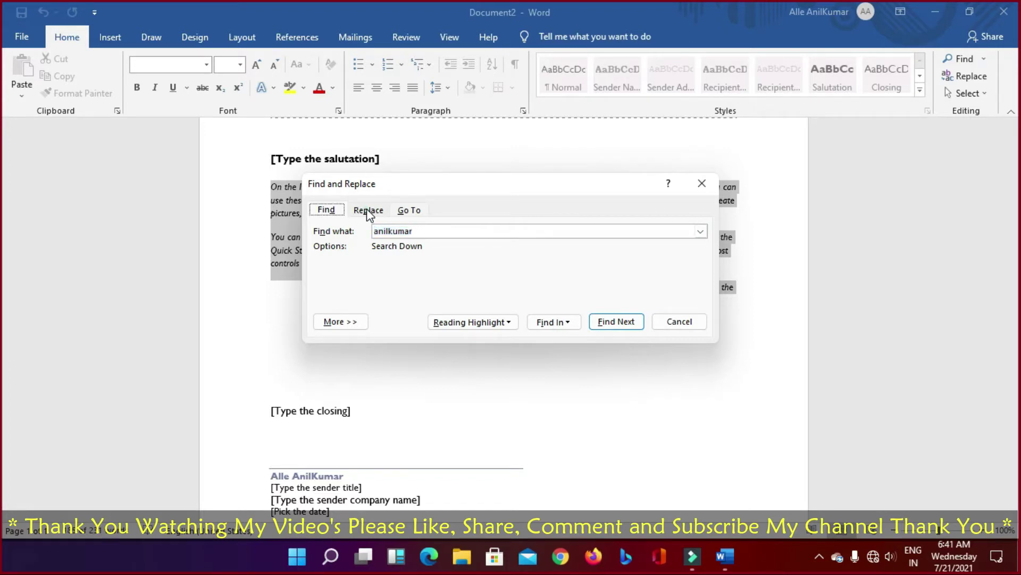
left_click(387, 231)
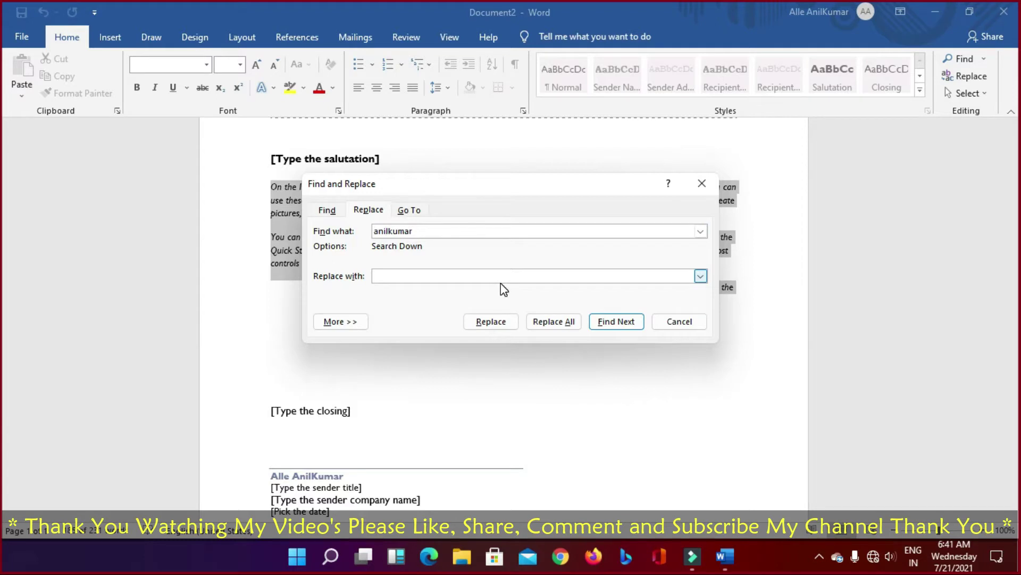
key("BackSpace")
type("su")
left_click(419, 274)
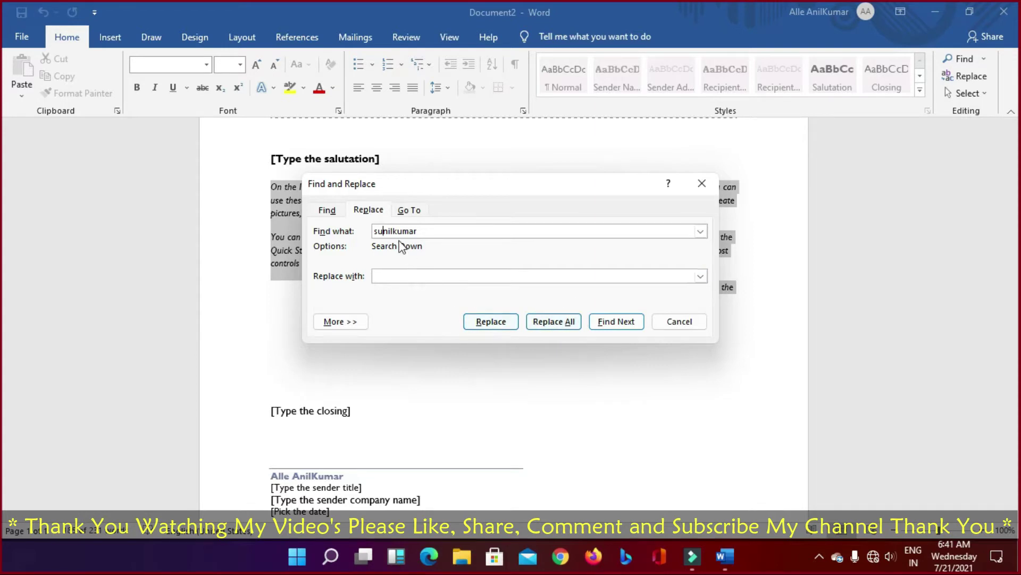
left_click_drag(383, 231, 336, 233)
key("Delete")
key("Delete")
type("an")
Step: Enter the new name as replacement, replace both occurrences, and close the dialog
left_click(431, 276)
type("sunilku,mar")
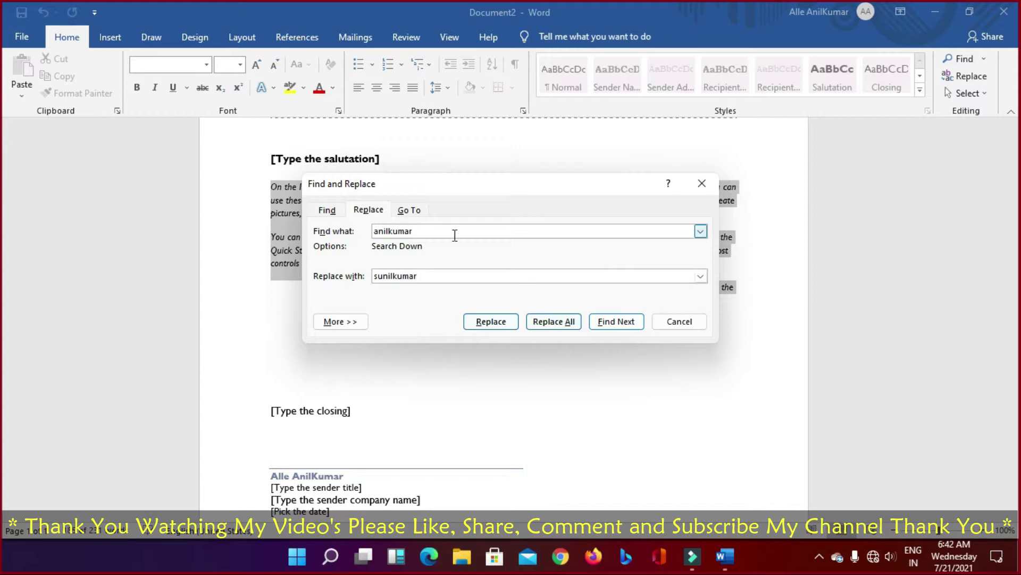
left_click(501, 323)
left_click(543, 322)
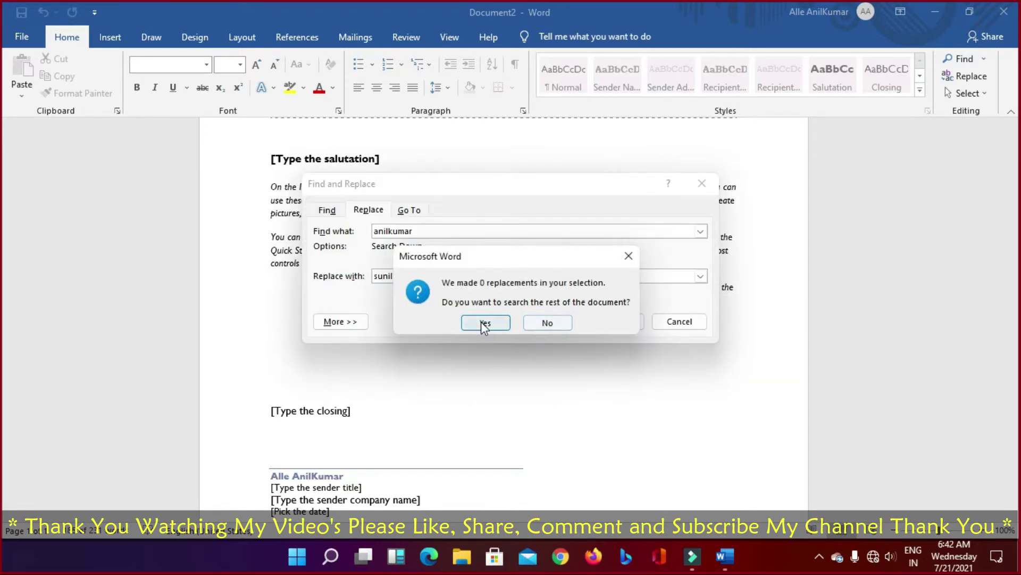
left_click(484, 323)
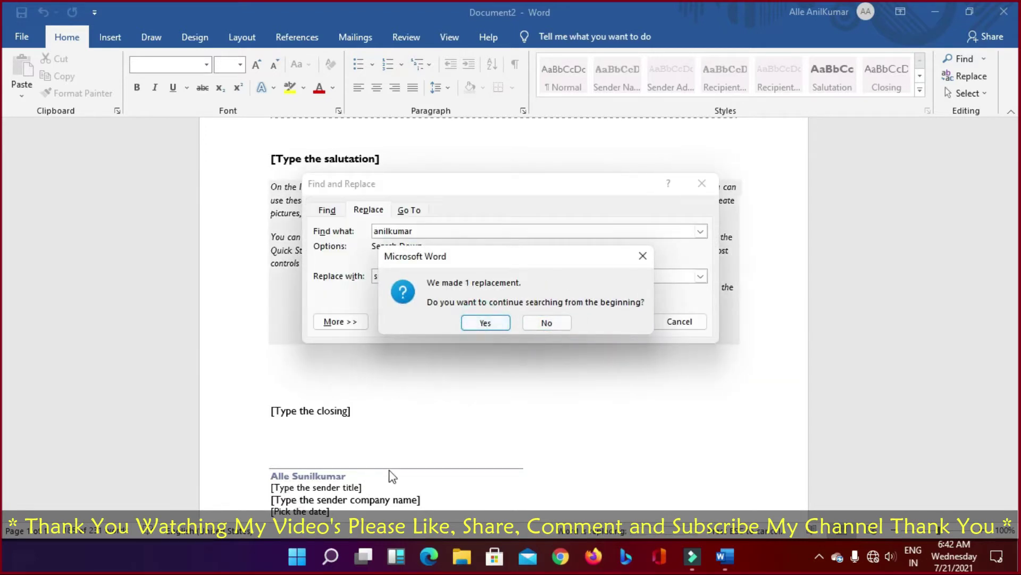
left_click(498, 321)
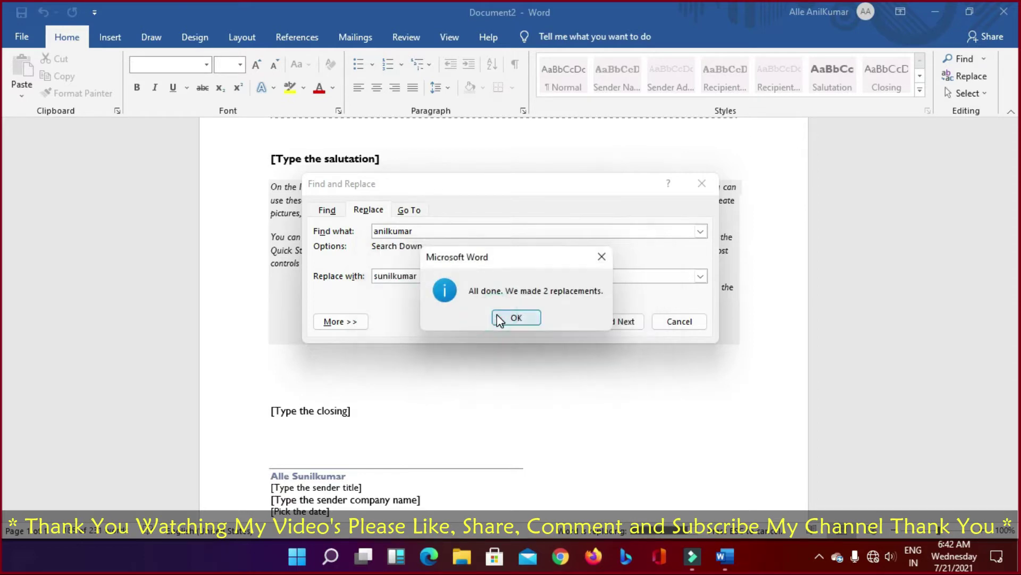
left_click(516, 318)
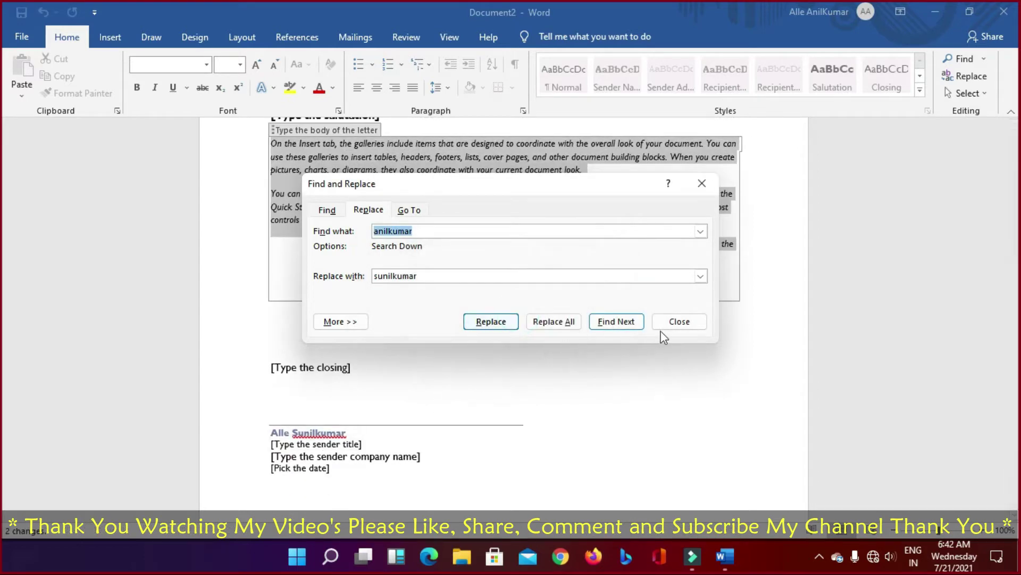
left_click(679, 322)
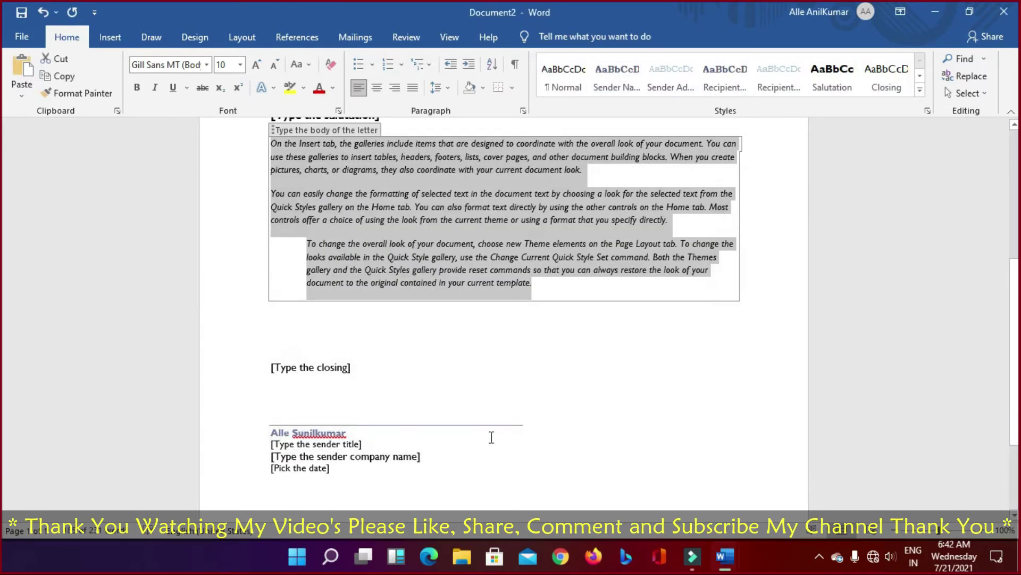
Step: Undo the sender name replacement in the letter with Ctrl+Z
scroll(490, 438, "up", 5)
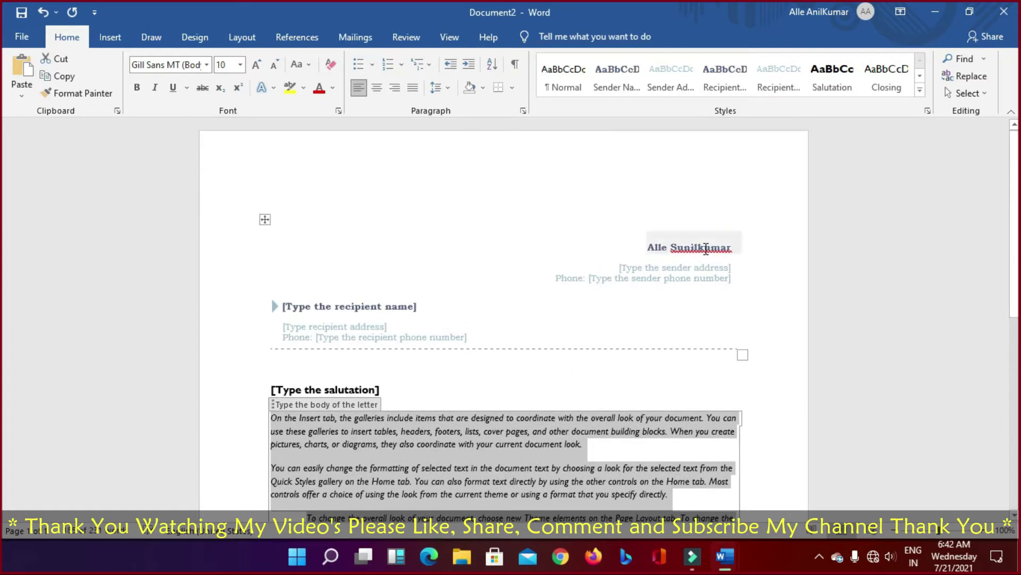
scroll(706, 249, "down", 3)
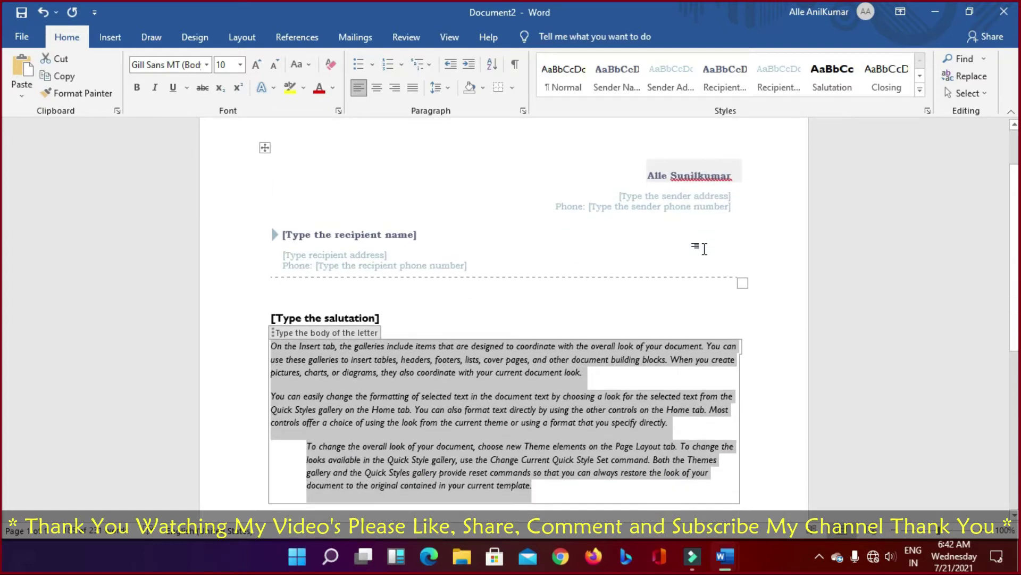
key("ctrl+z")
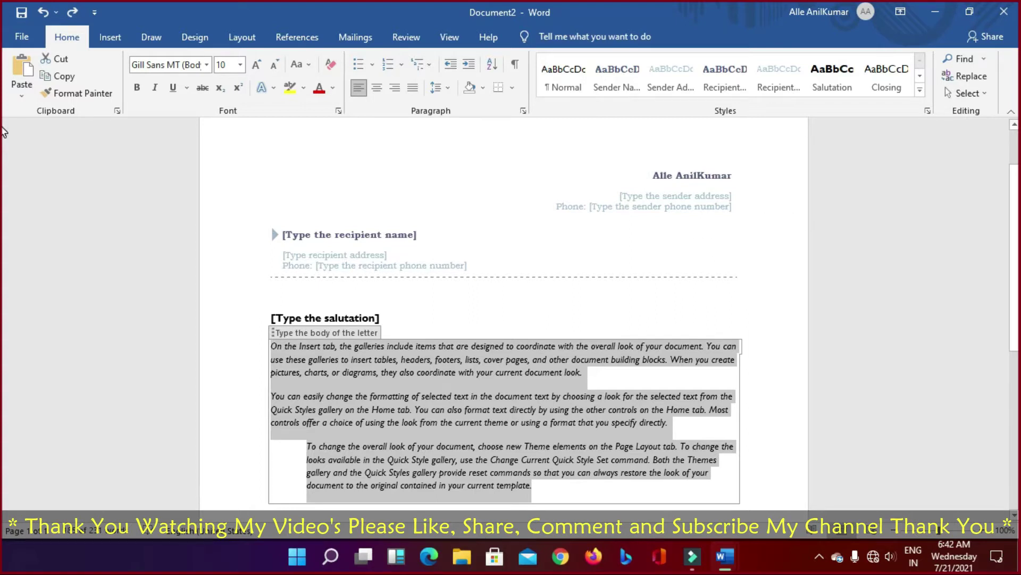
Step: Open and close the Find and the Select option lists on the Home tab
left_click(984, 59)
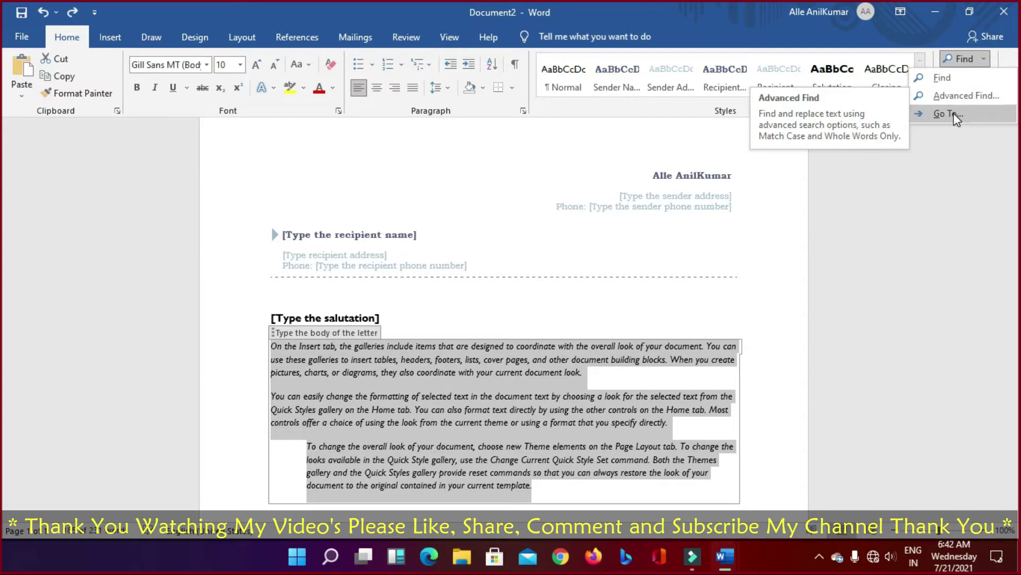
left_click(985, 59)
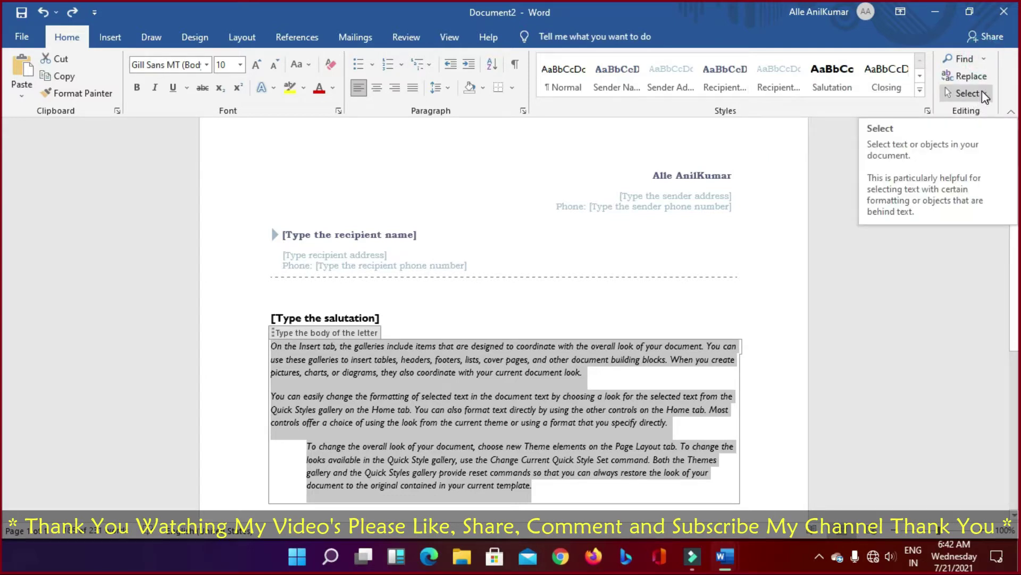
left_click(983, 94)
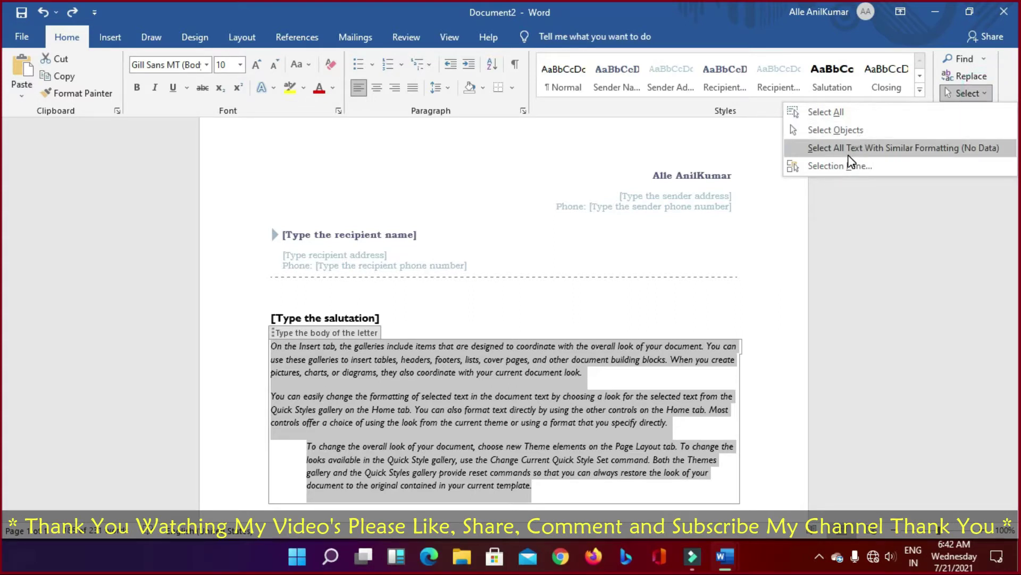
left_click(850, 197)
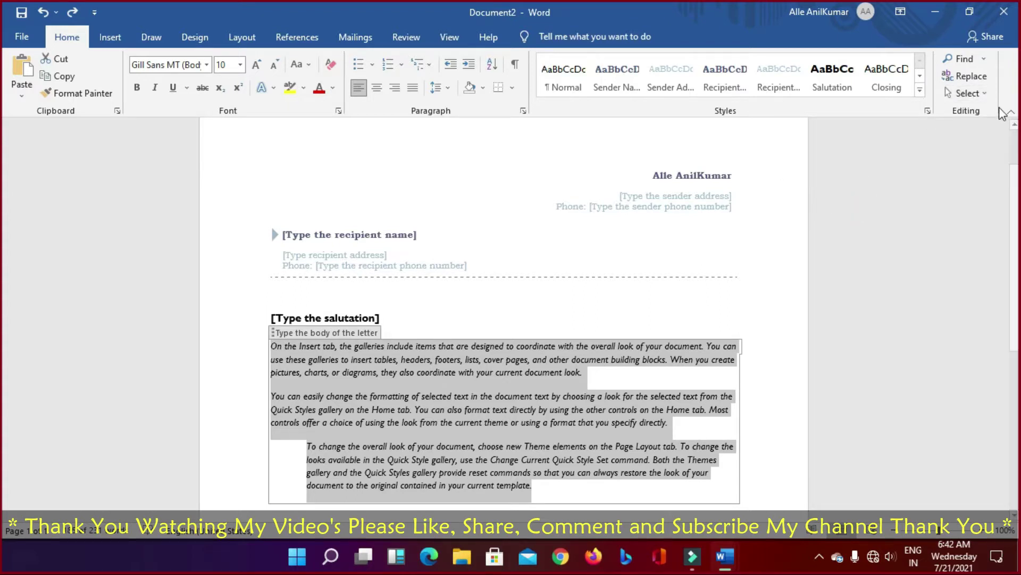
left_click(984, 94)
left_click(942, 209)
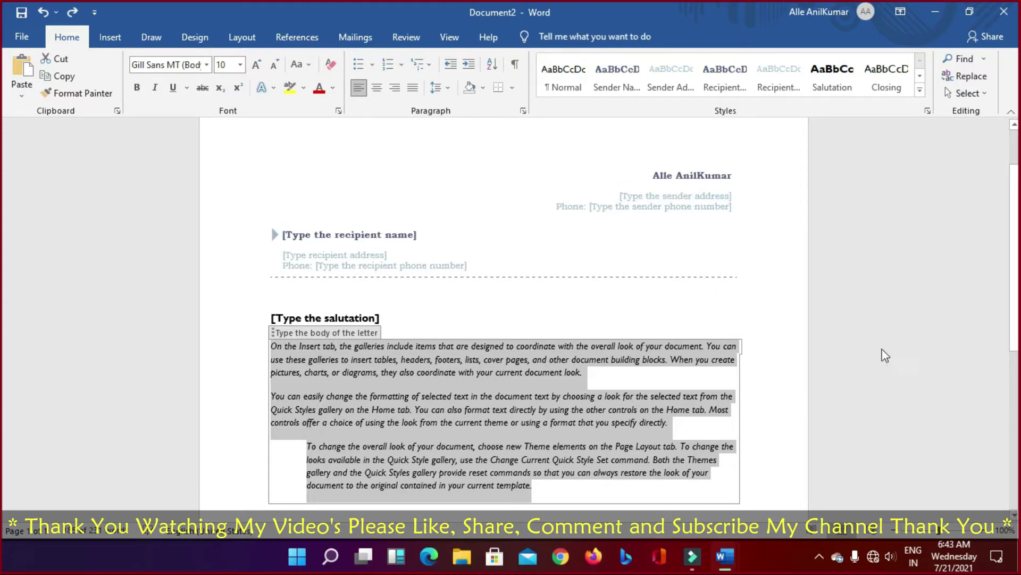
Step: On the Insert tab, look at the Cover Page gallery, then open the Table grid
left_click(108, 39)
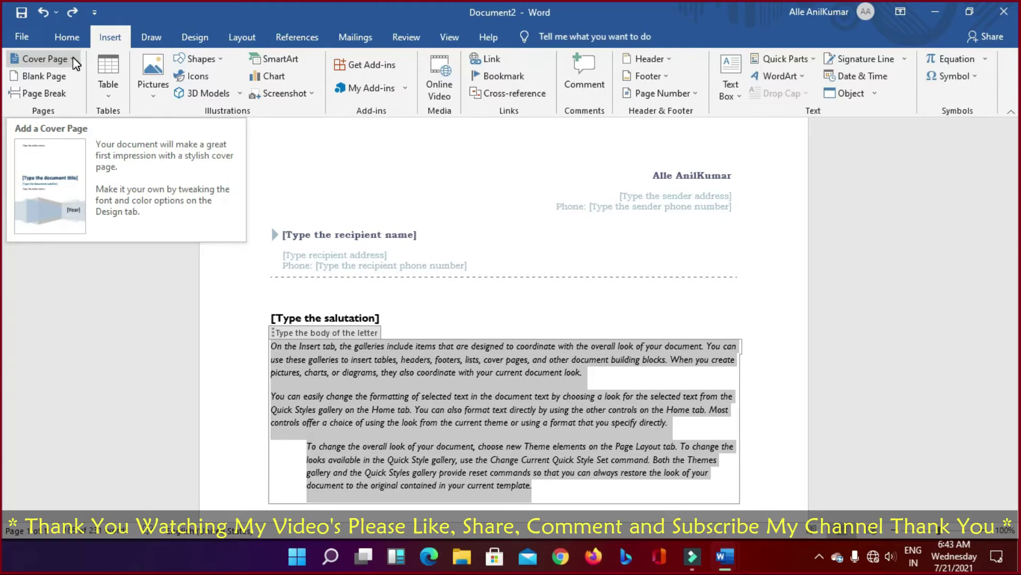
left_click(71, 59)
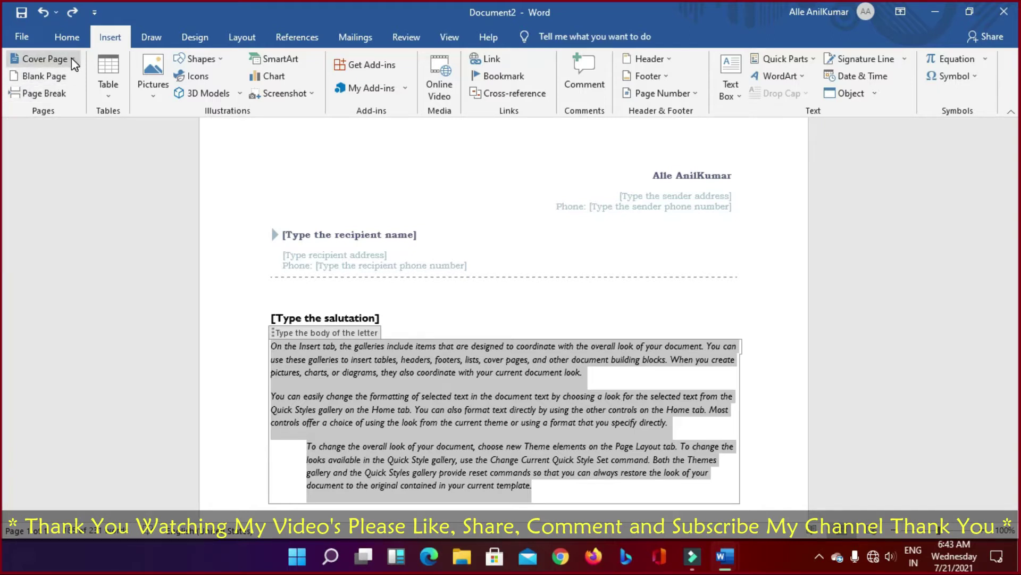
left_click(109, 97)
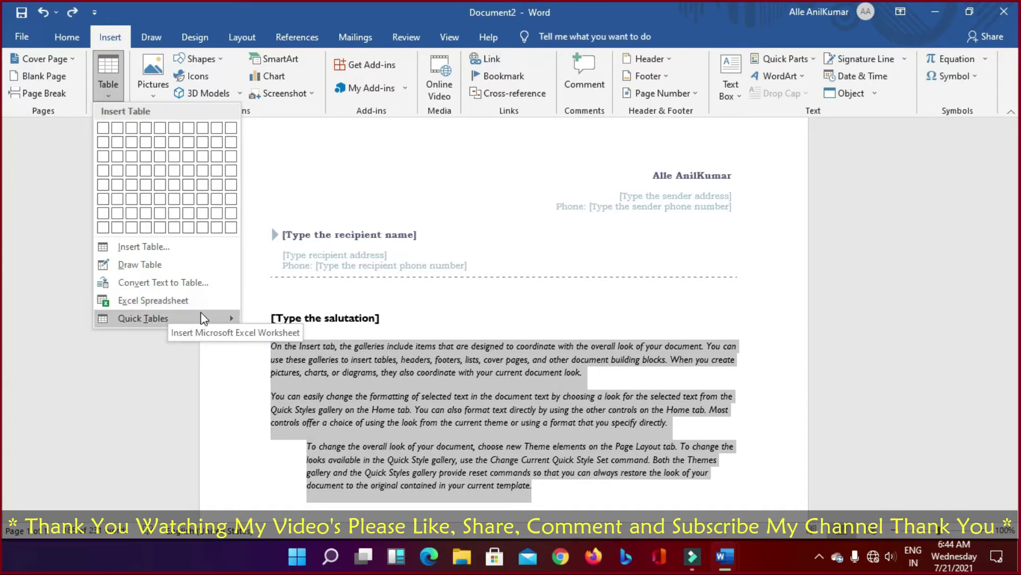
Step: Browse the Quick Tables gallery and preview a 6x2 table
left_click(191, 302)
mouse_move(183, 317)
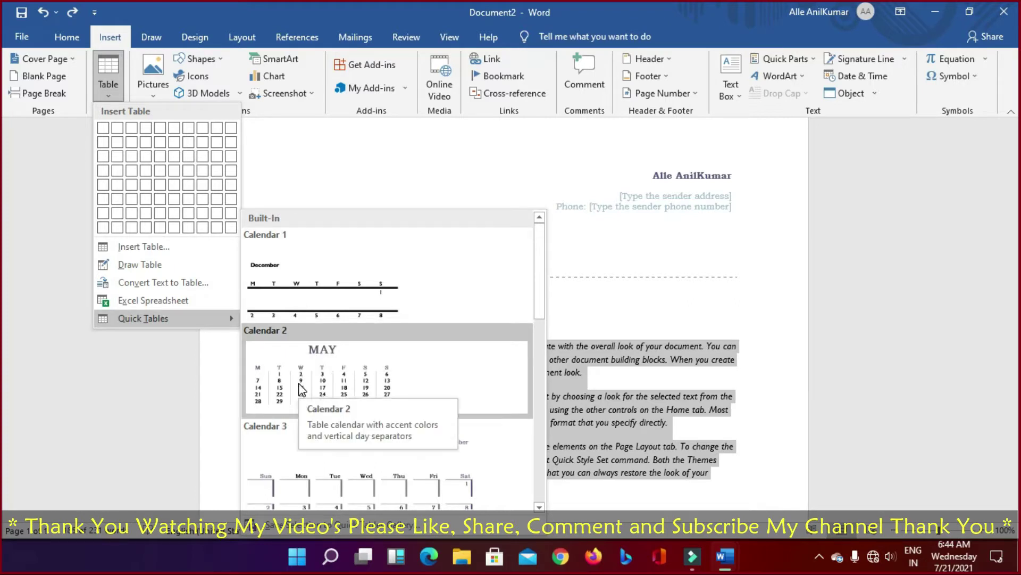
scroll(301, 389, "down", 3)
scroll(306, 375, "up", 3)
scroll(306, 375, "down", 3)
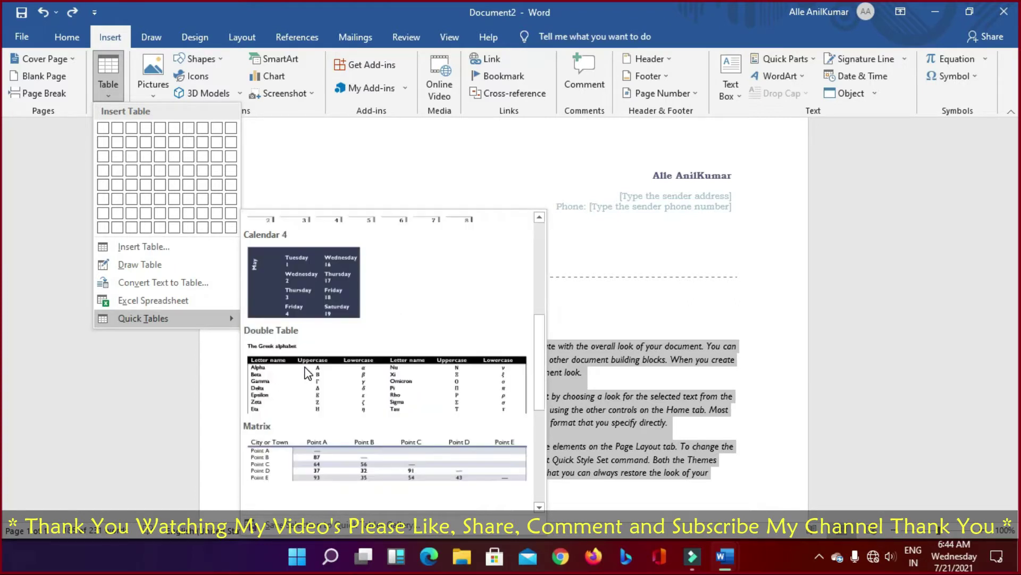
scroll(342, 373, "down", 3)
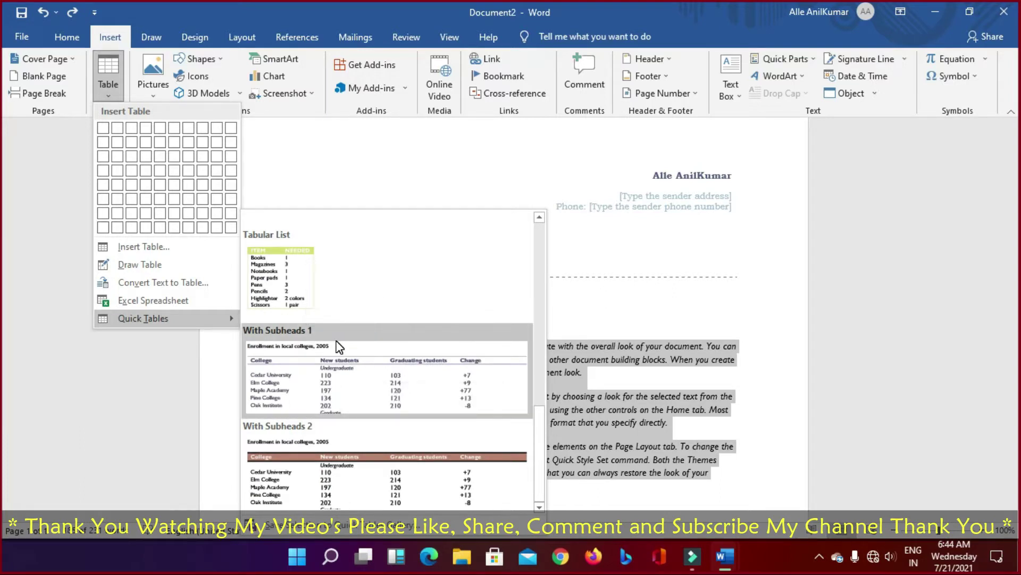
scroll(339, 347, "up", 6)
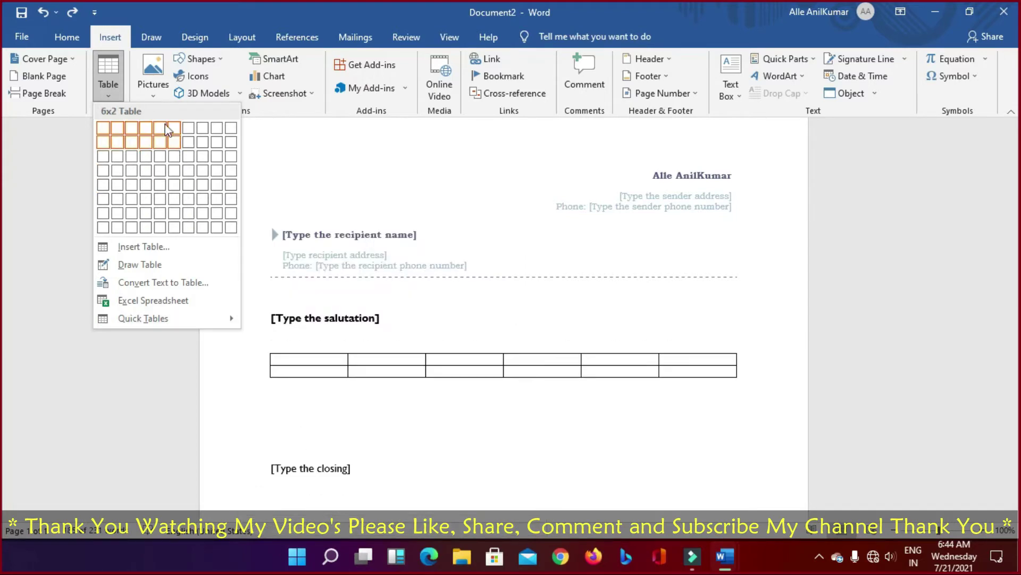
Step: Dismiss the table menu without inserting and open the Pictures insertion choices
left_click(149, 95)
left_click(149, 95)
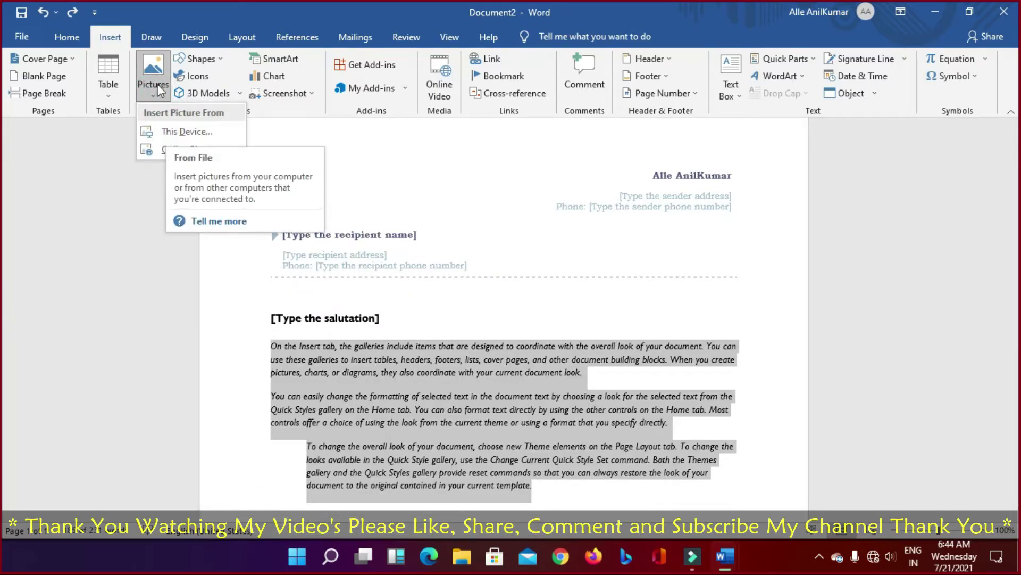
left_click(171, 131)
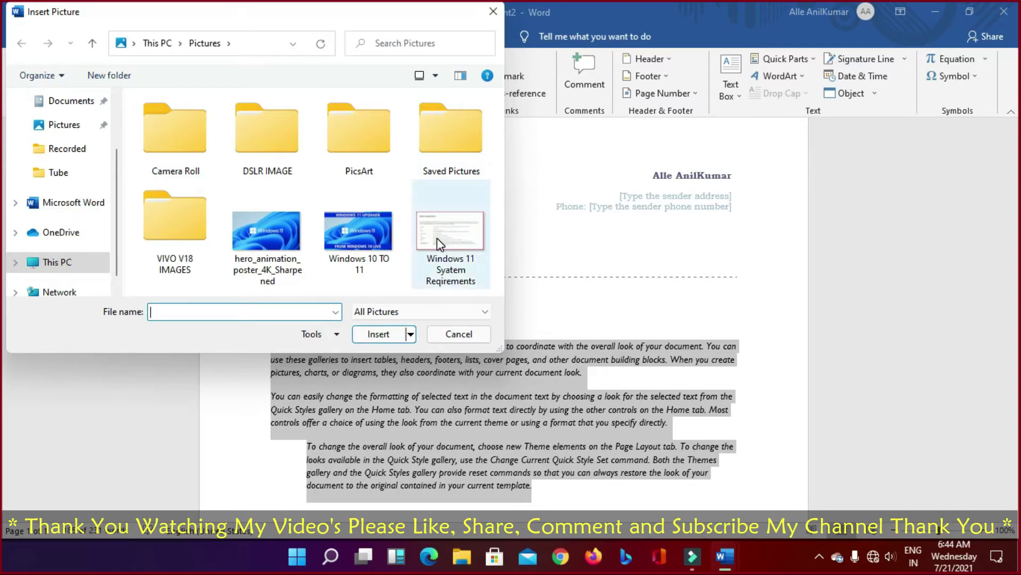
left_click(436, 238)
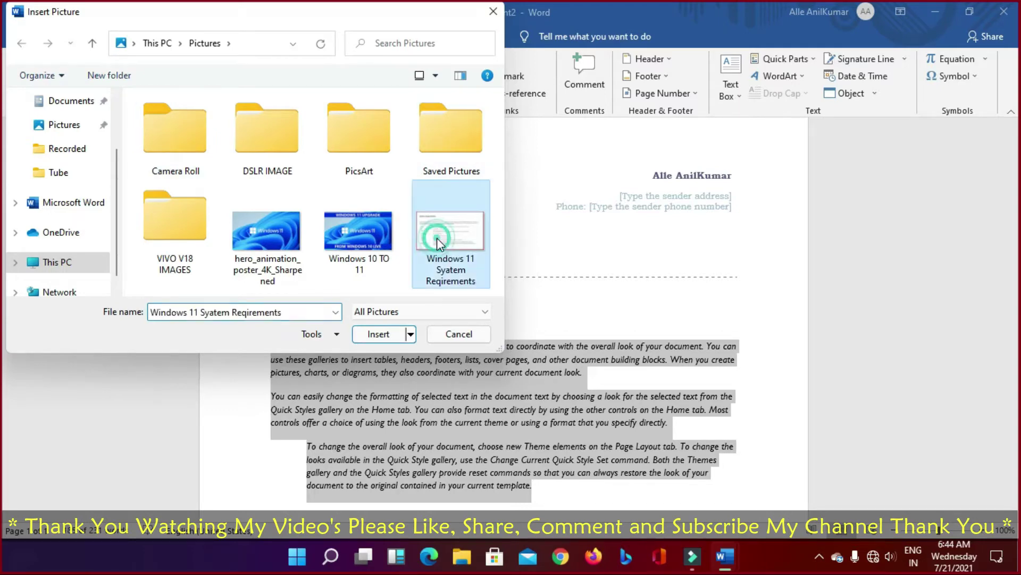
left_click(375, 335)
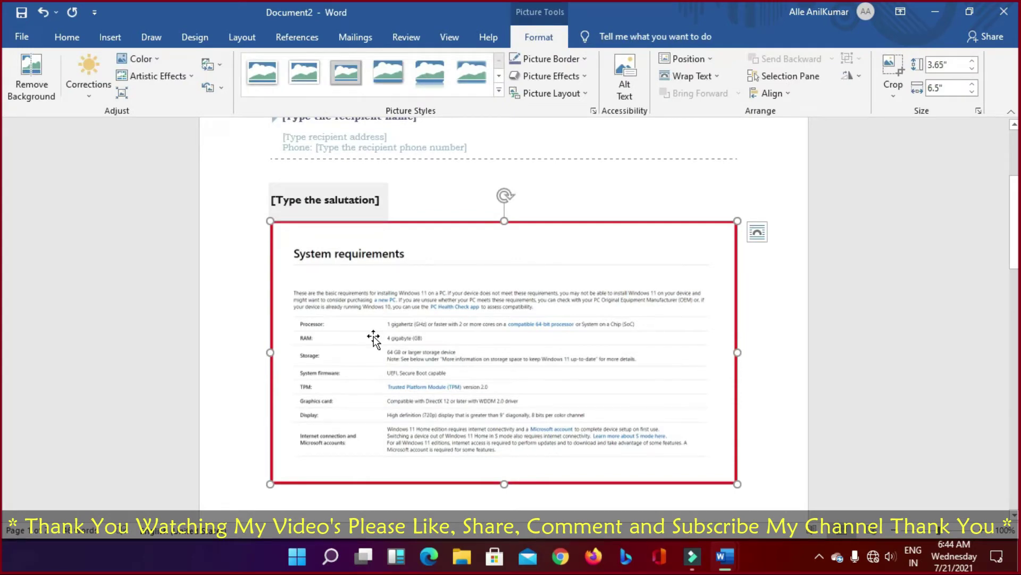
key("ctrl+z")
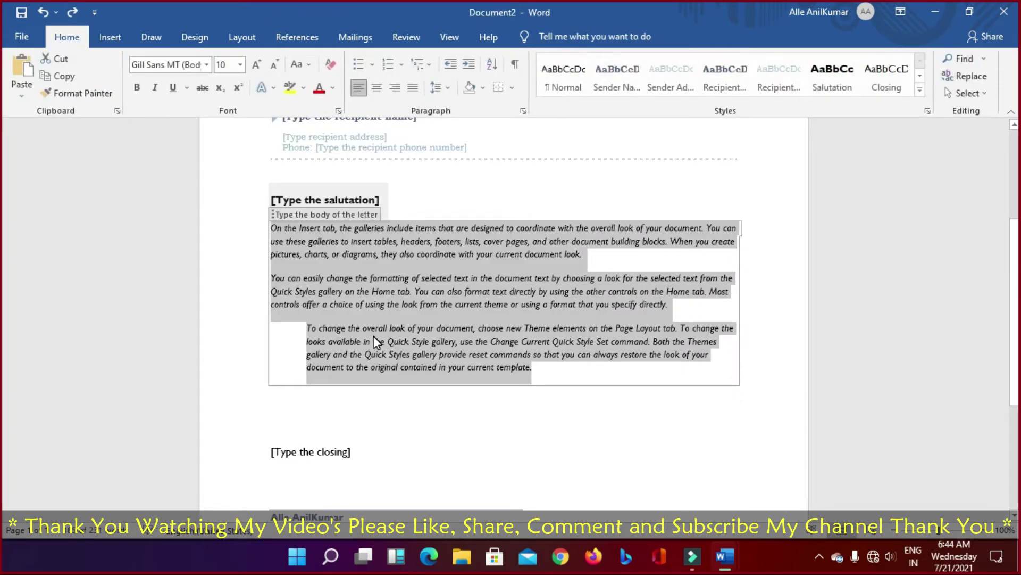
Step: Browse the Shapes gallery without drawing, then select the closing placeholder
left_click(110, 41)
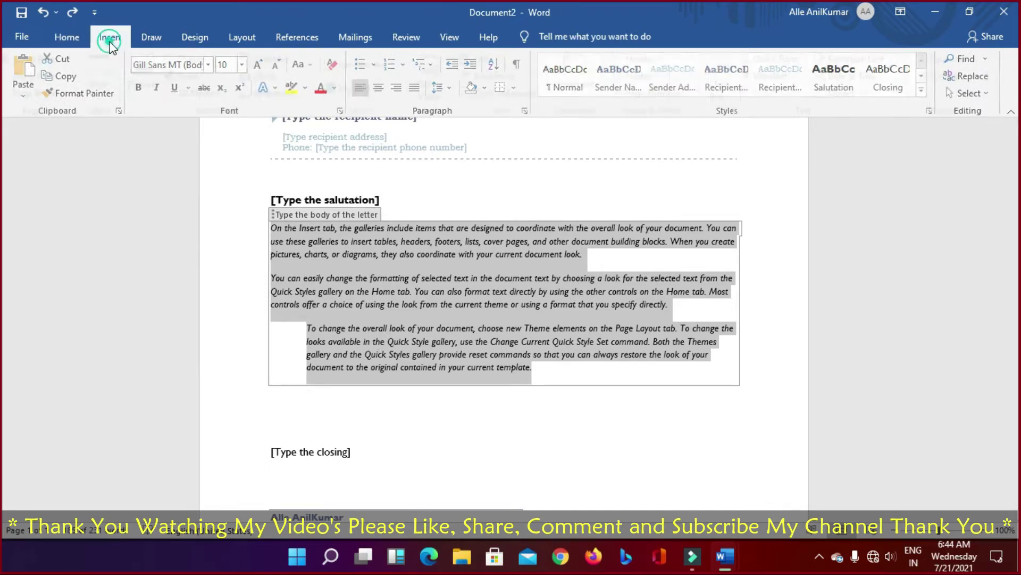
left_click(222, 59)
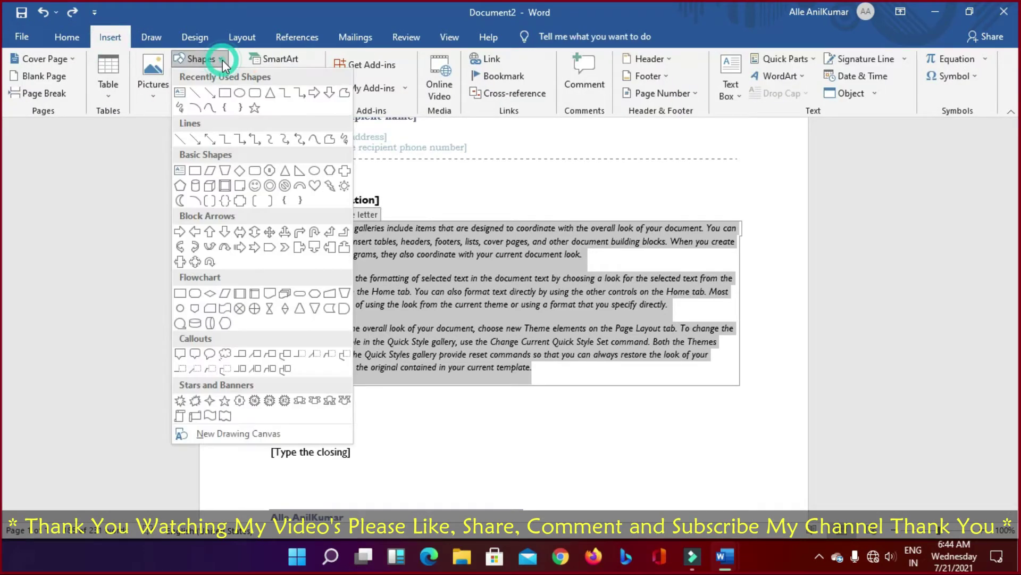
left_click(225, 95)
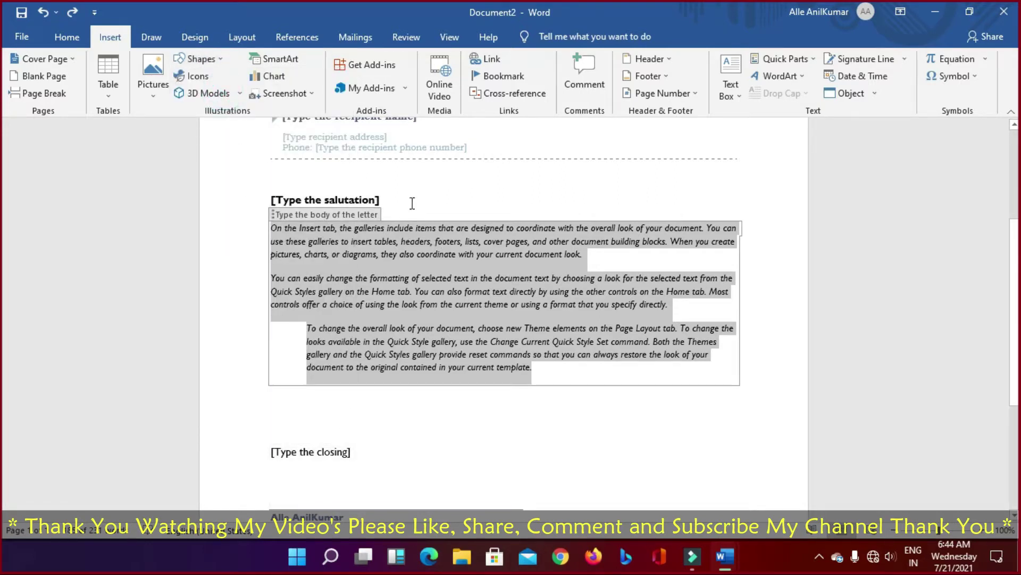
left_click(447, 419)
left_click(592, 435)
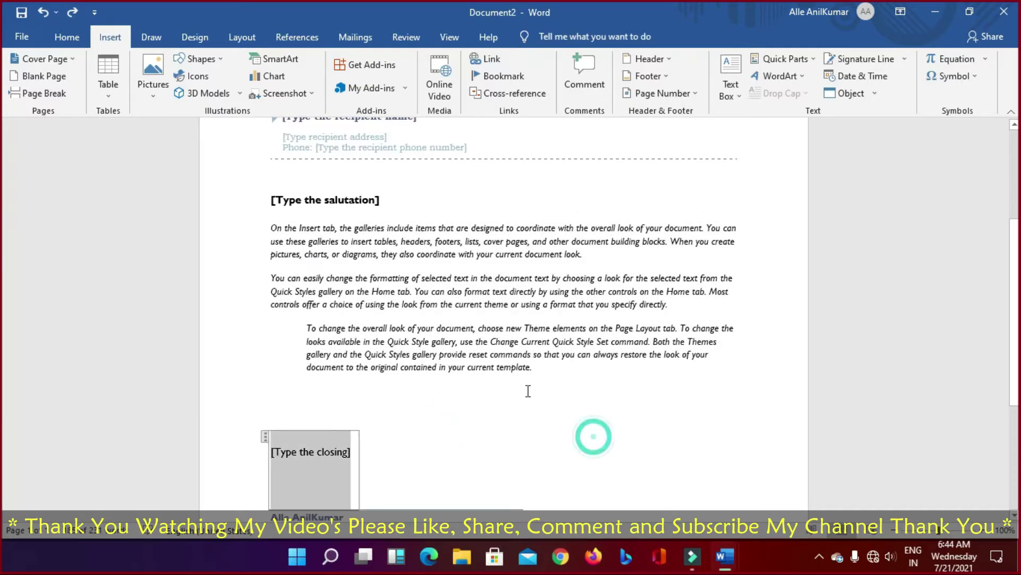
scroll(412, 402, "down", 1)
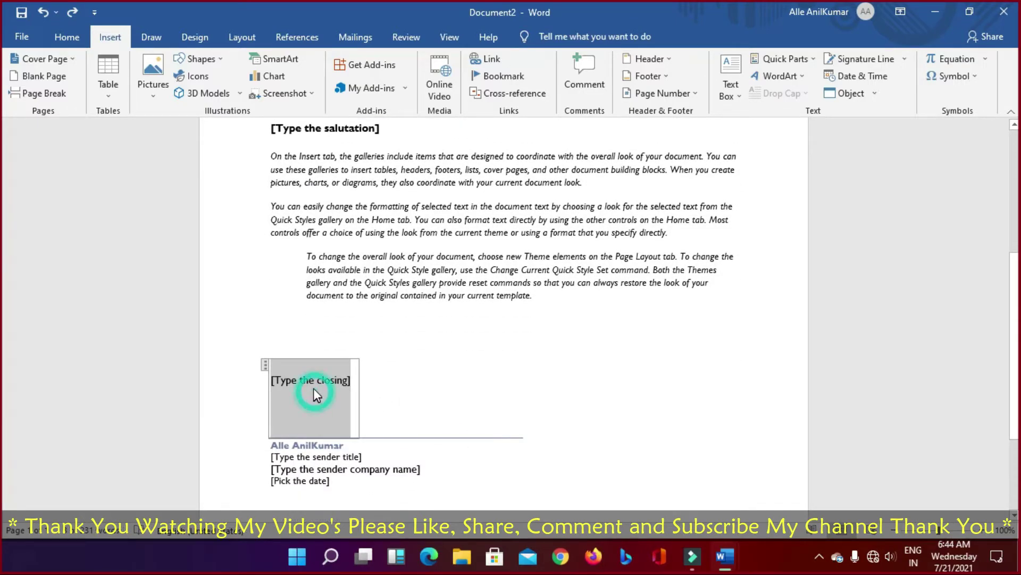
scroll(453, 325, "up", 5)
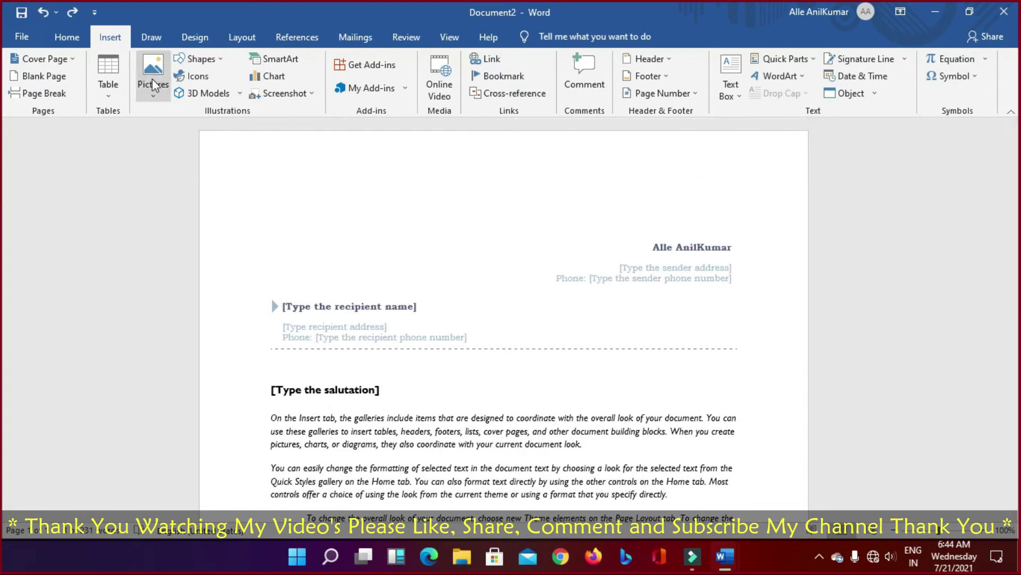
Step: Select the entire header table and delete its sender and recipient details
left_click(220, 58)
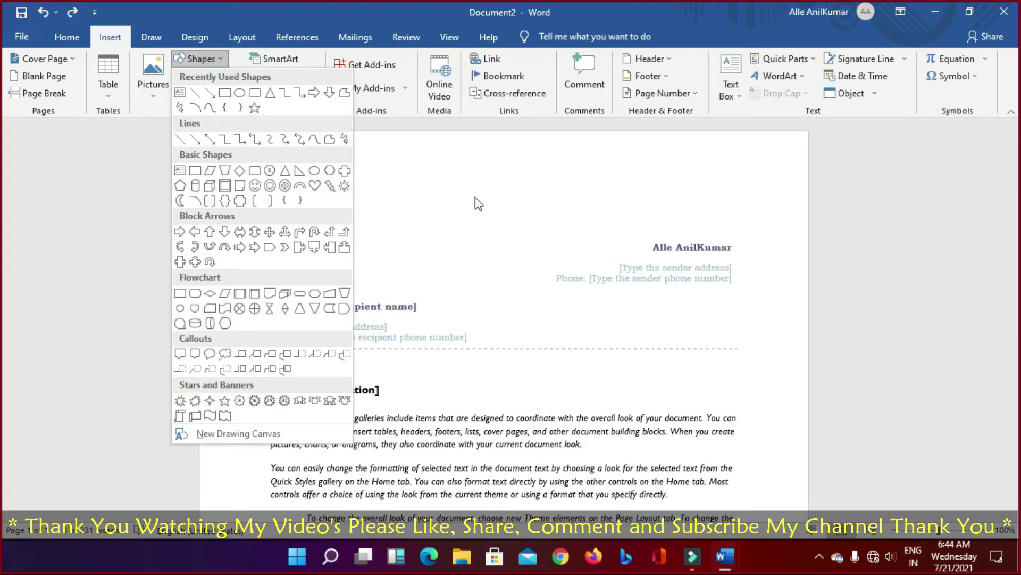
left_click(515, 212)
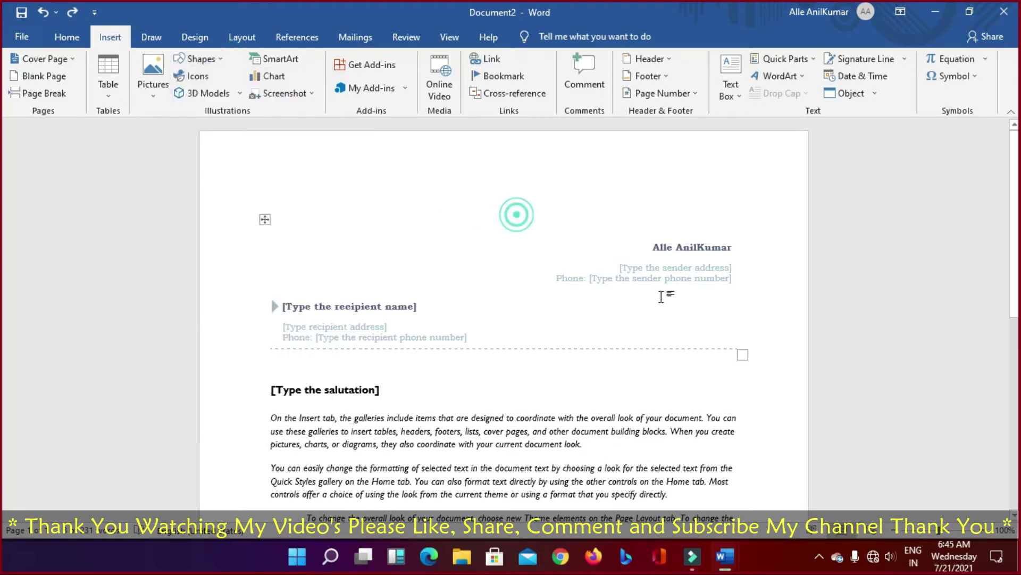
left_click(264, 219)
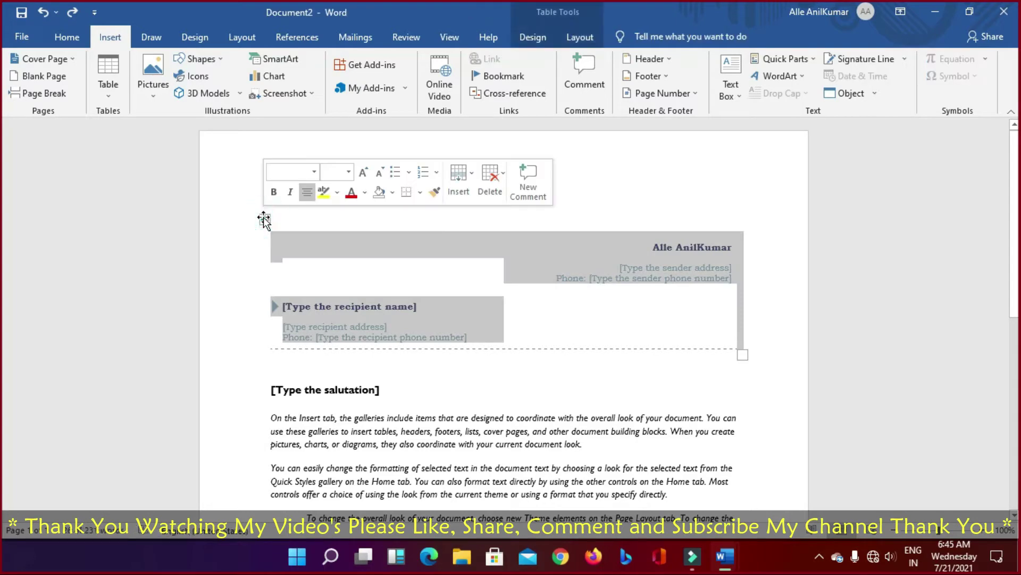
key("Delete")
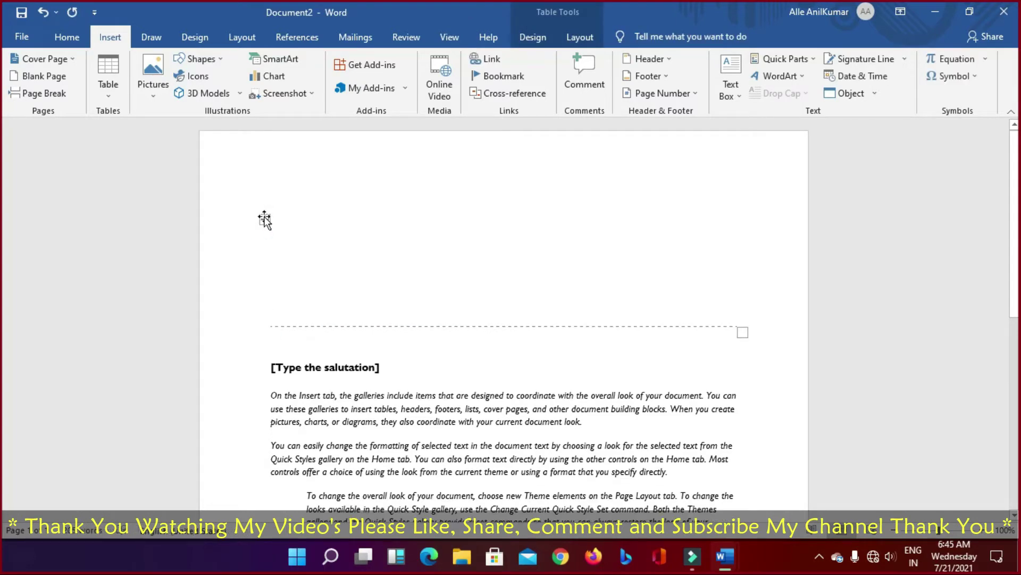
Step: Draw a rectangle near the top of the page, then delete it
left_click(214, 60)
left_click(217, 94)
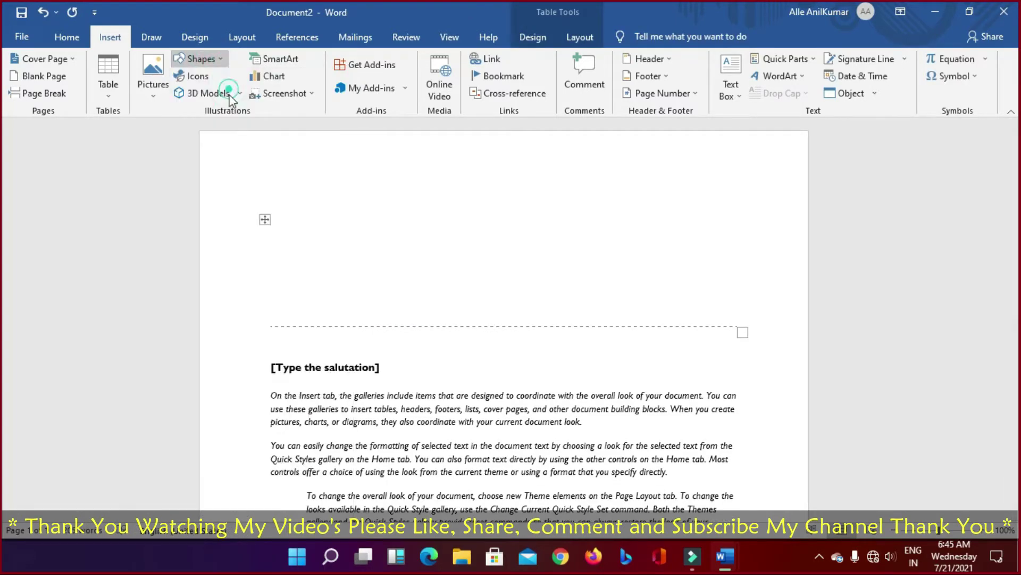
left_click_drag(397, 215, 582, 288)
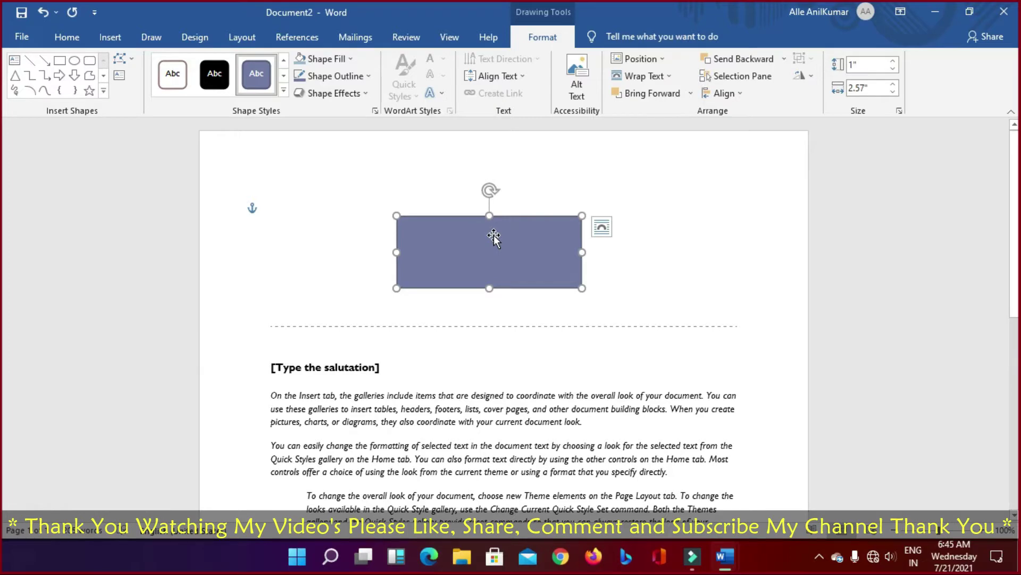
key("Delete")
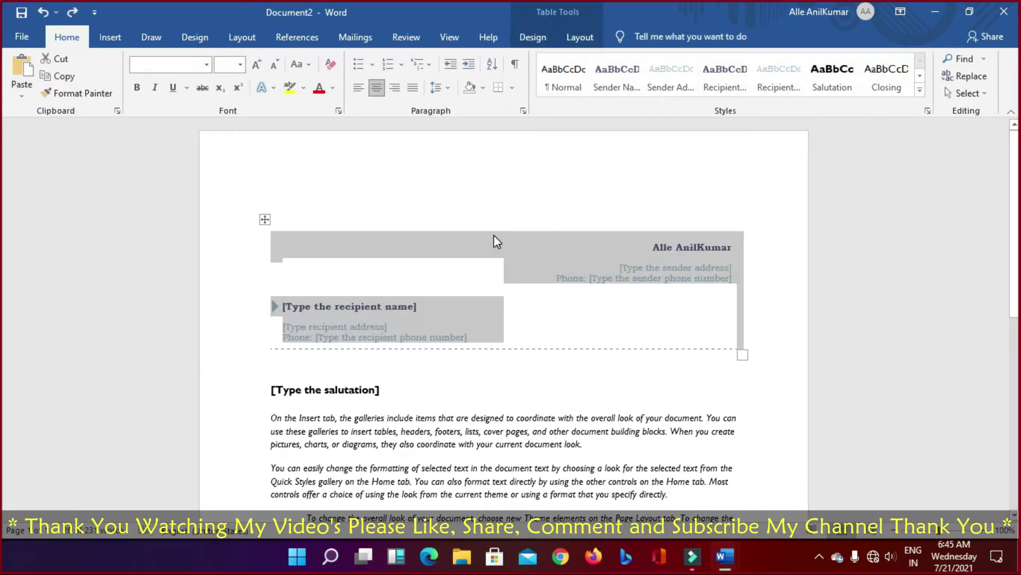
left_click(109, 37)
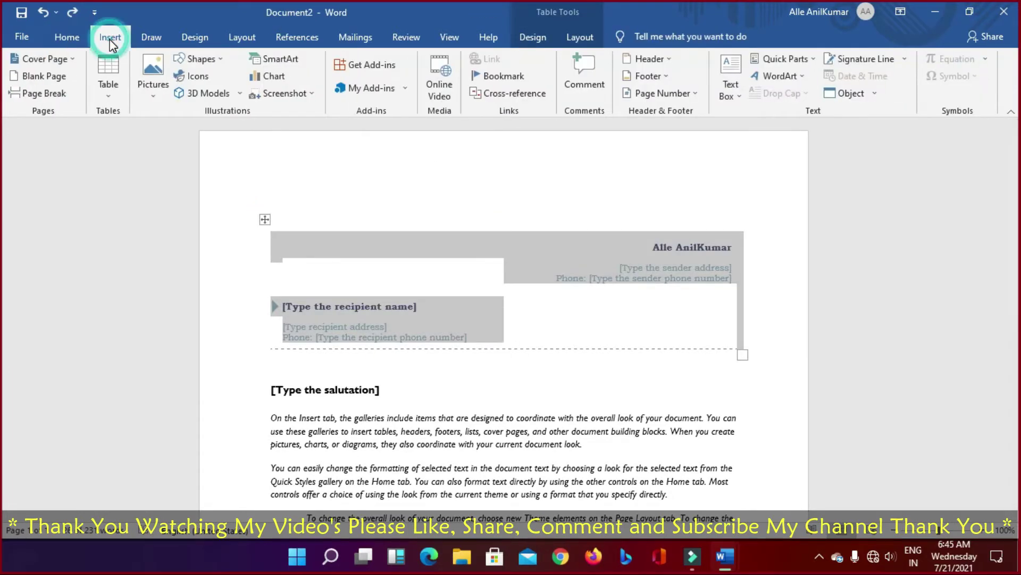
left_click(209, 78)
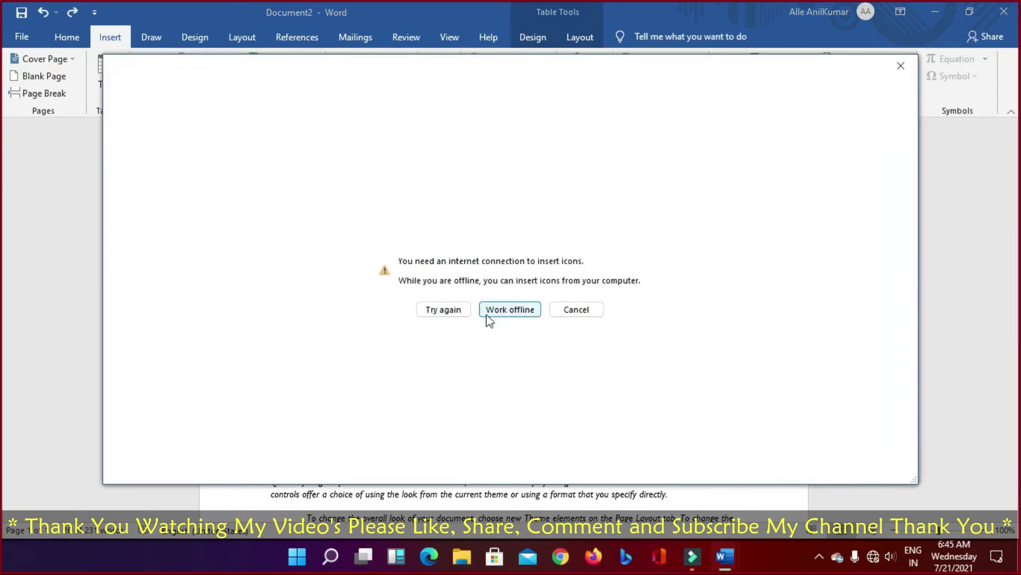
left_click(570, 310)
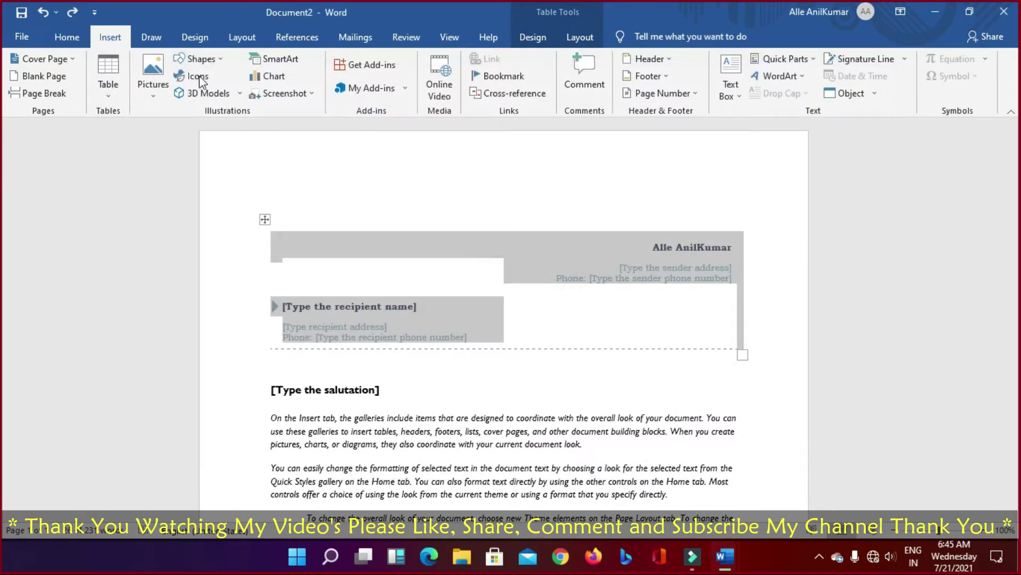
left_click(240, 94)
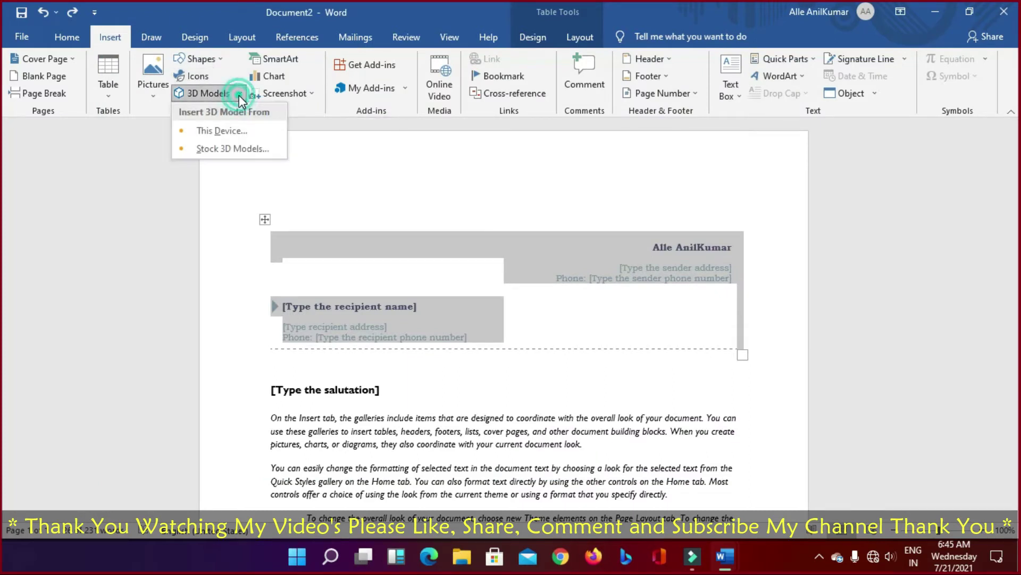
left_click(401, 173)
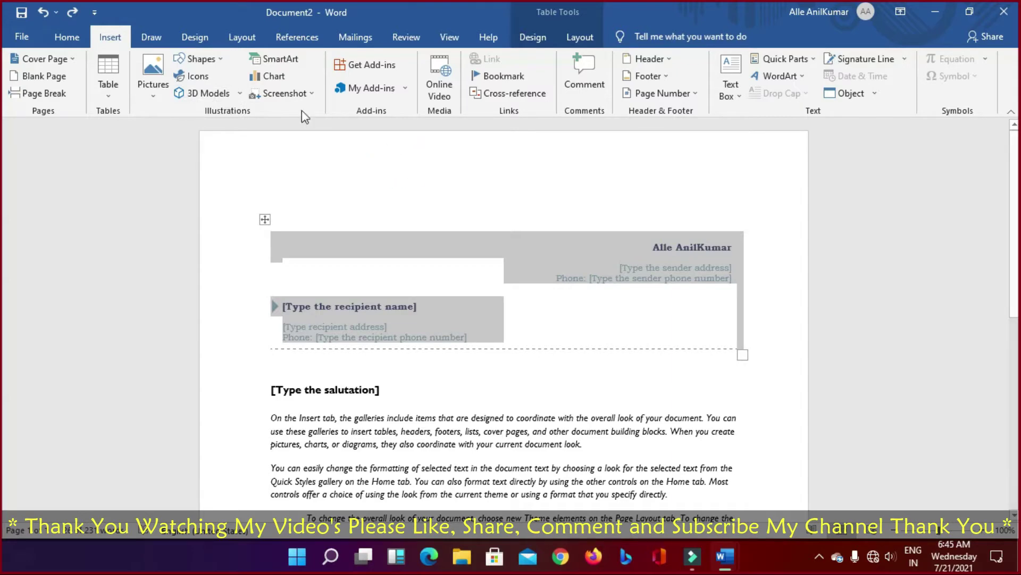
Step: Open the SmartArt chooser and browse the List, Process, Cycle, Hierarchy and Matrix layouts
left_click(278, 62)
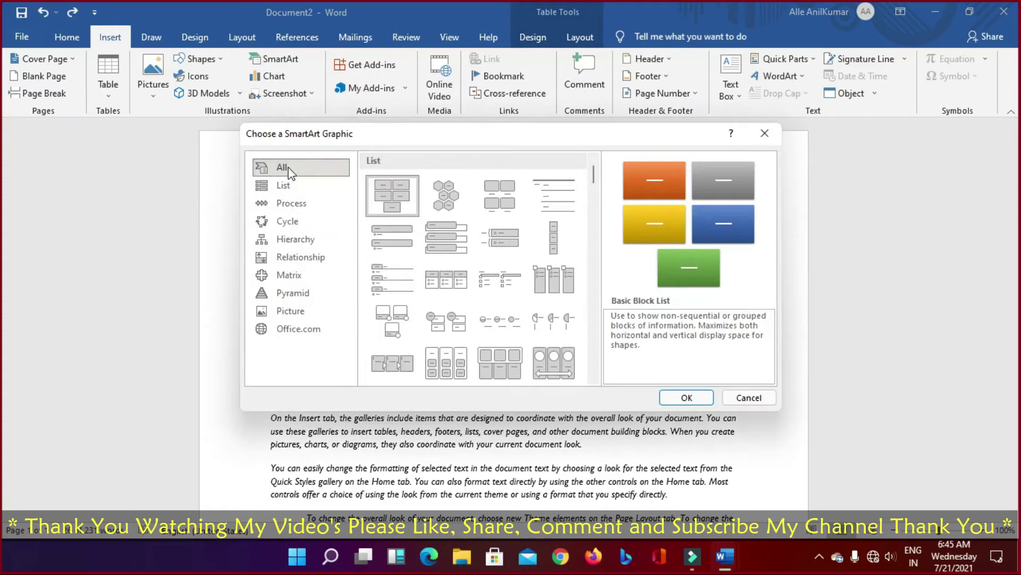
left_click(292, 191)
left_click(292, 205)
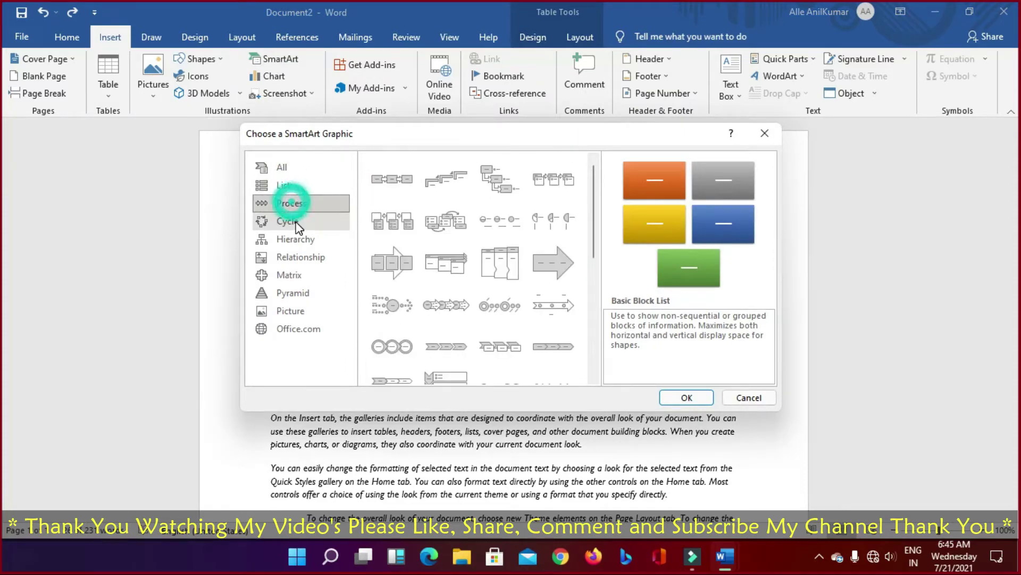
left_click(293, 222)
left_click(298, 242)
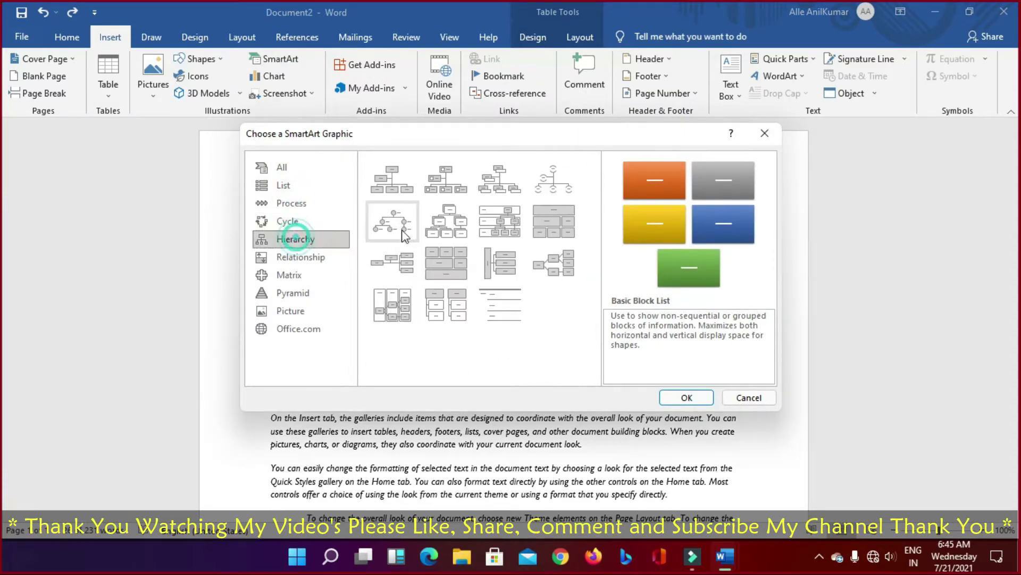
left_click(290, 204)
left_click(290, 220)
left_click(292, 240)
left_click(287, 274)
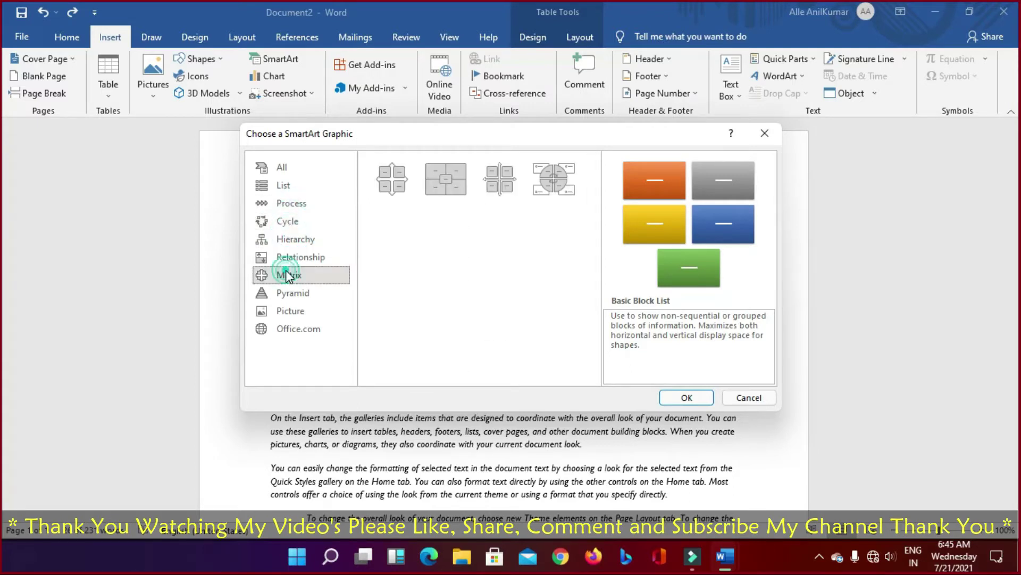
left_click(279, 239)
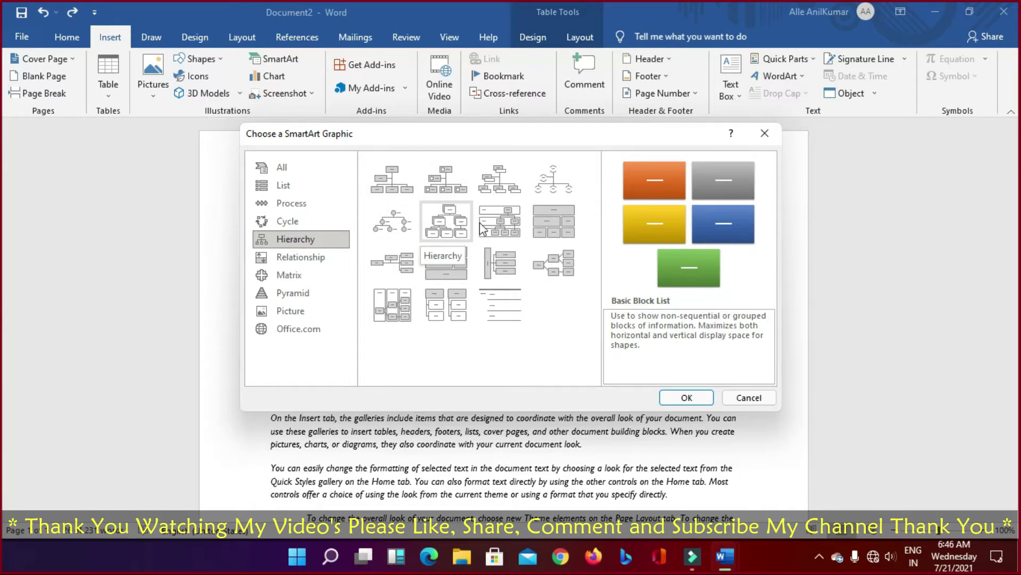
Step: Browse the Matrix, Pyramid, Picture and Office.com layouts, ending on All
left_click(291, 274)
left_click(291, 292)
left_click(285, 311)
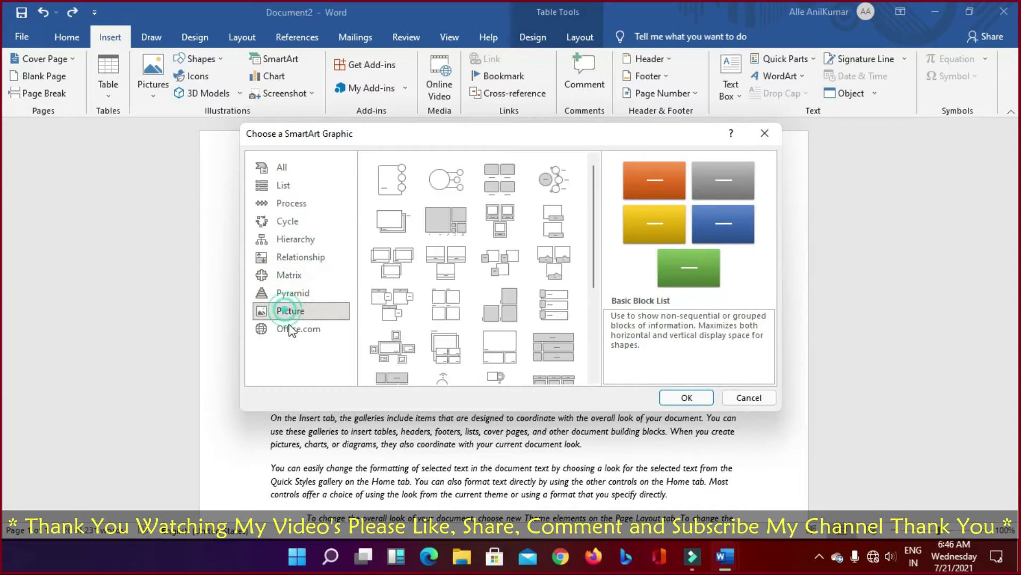
left_click(289, 328)
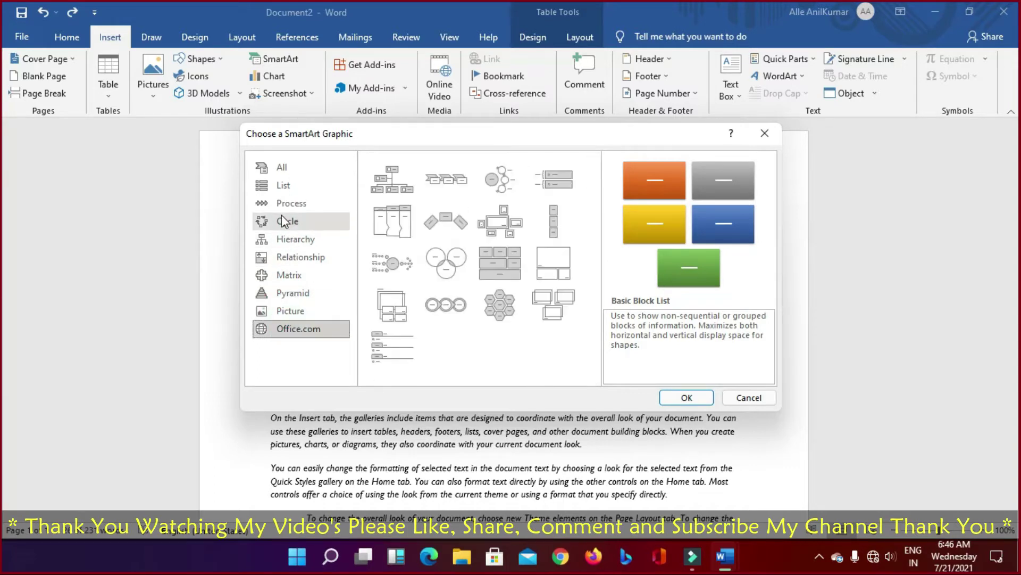
left_click(285, 168)
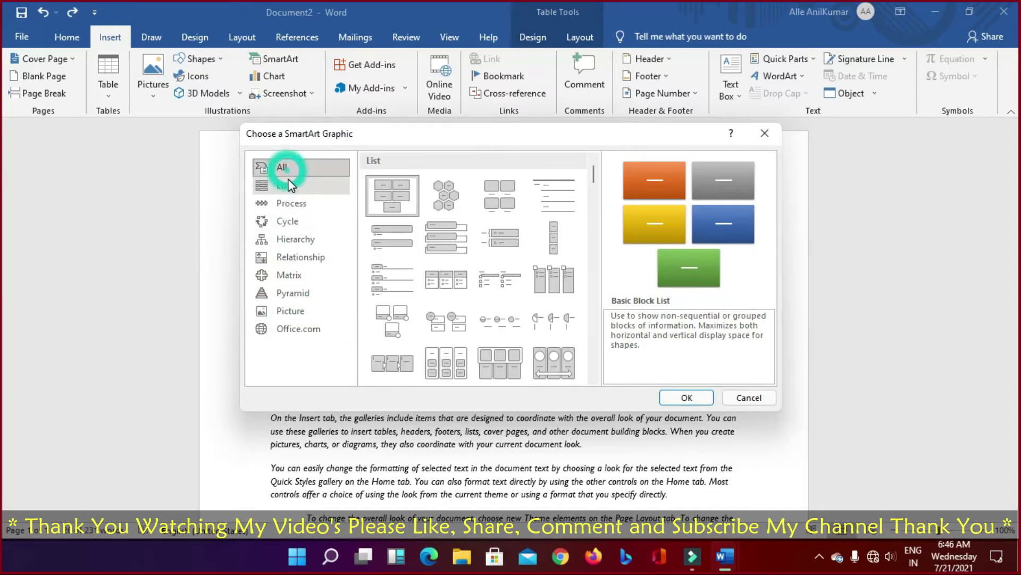
Step: Cancel the SmartArt chooser, then open and close the Screenshot options twice
left_click(750, 398)
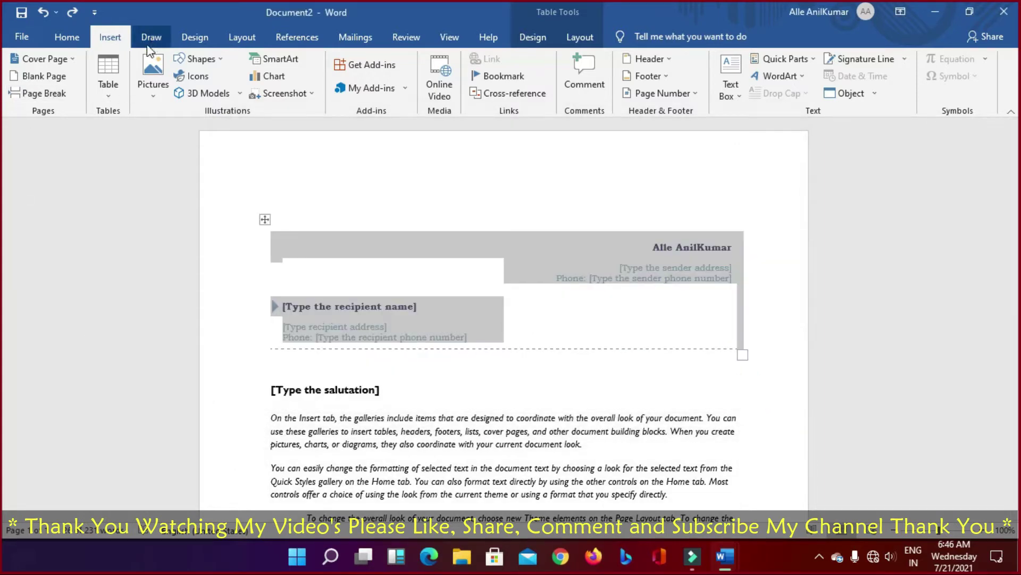
left_click(304, 94)
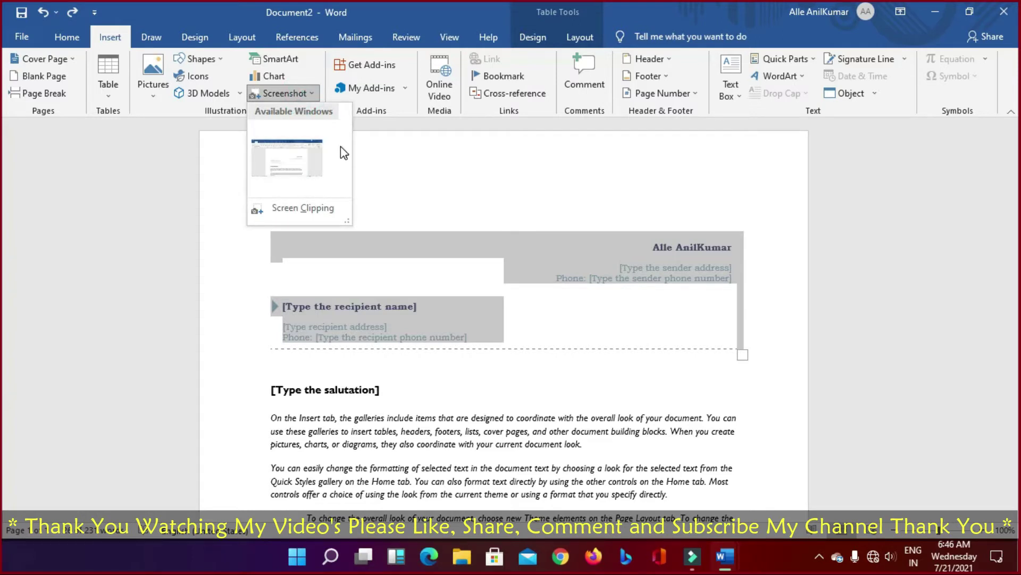
left_click(395, 175)
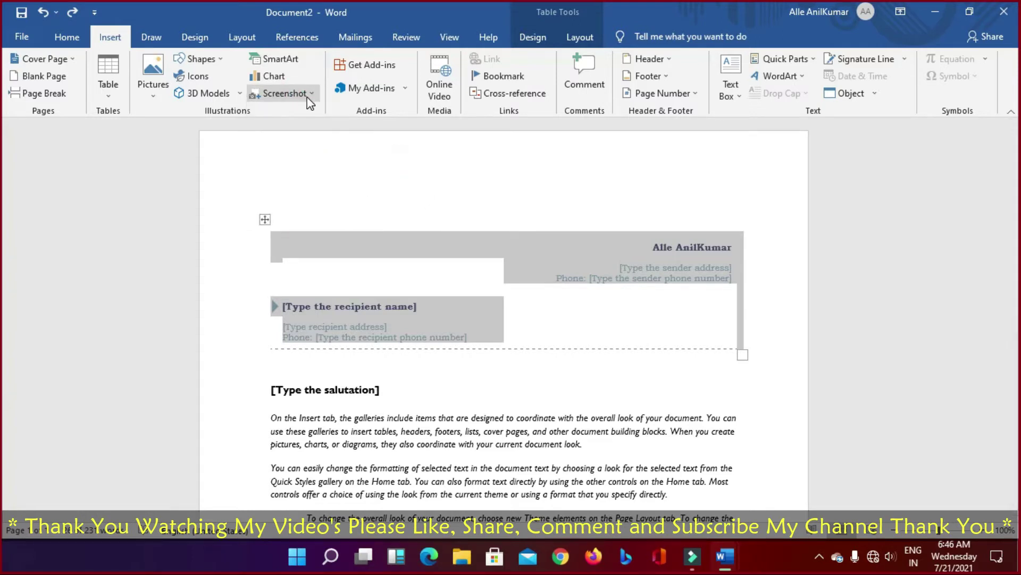
left_click(307, 96)
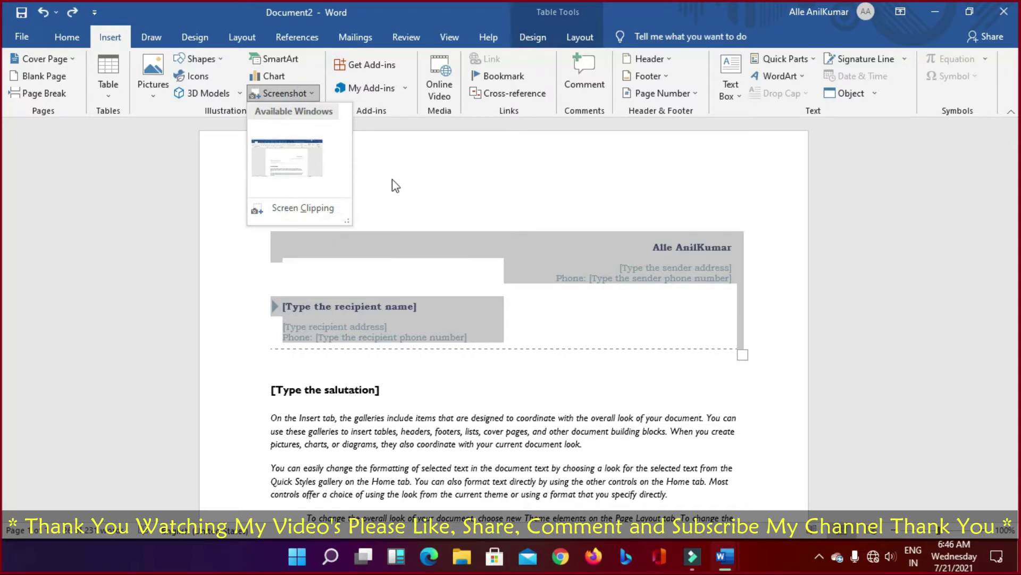
left_click(426, 162)
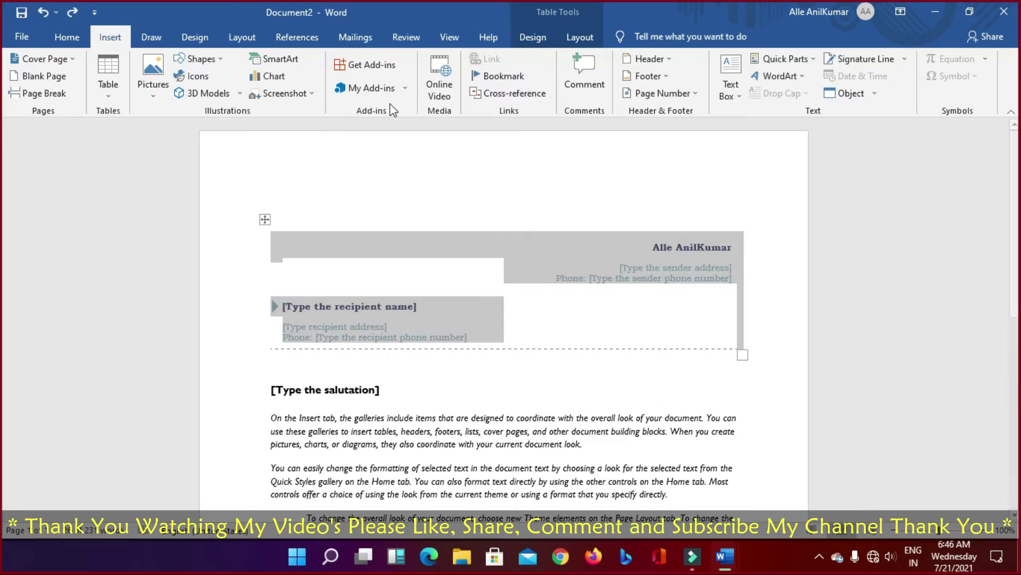
Step: Glance at the Office Add-ins store and My Add-ins, then open the Online Video dialog
left_click(381, 66)
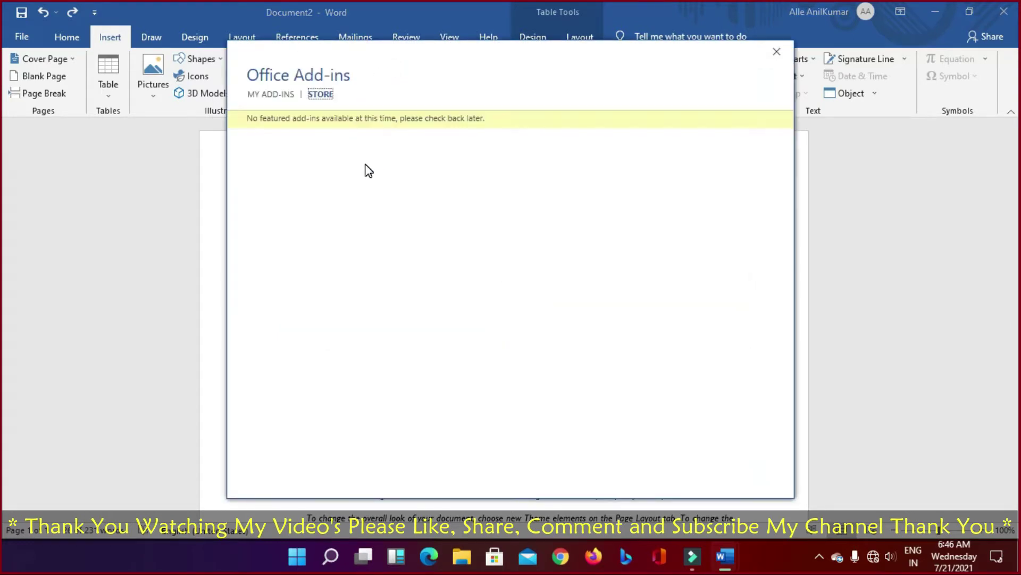
left_click(776, 51)
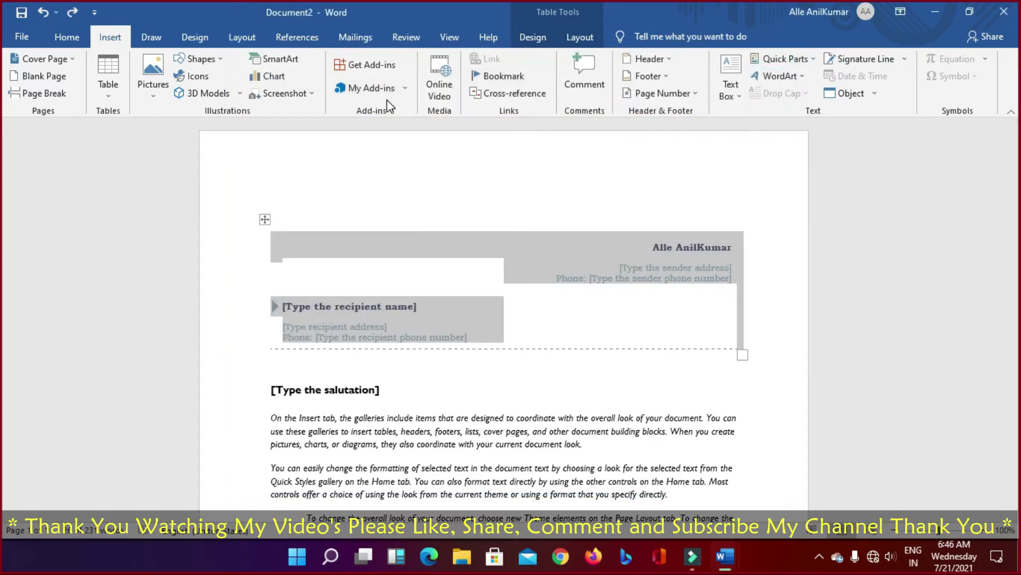
left_click(404, 88)
left_click(403, 89)
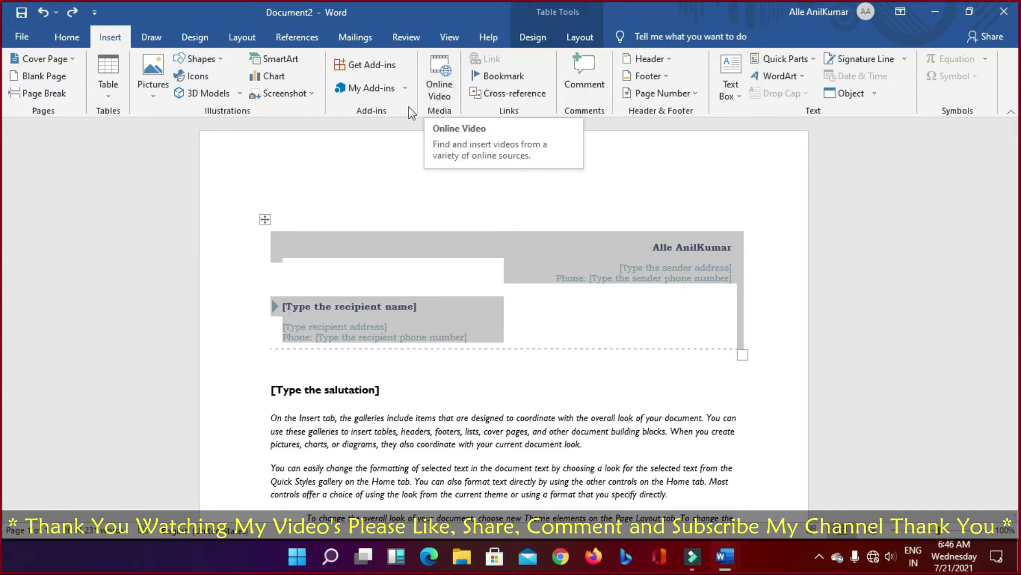
left_click(444, 87)
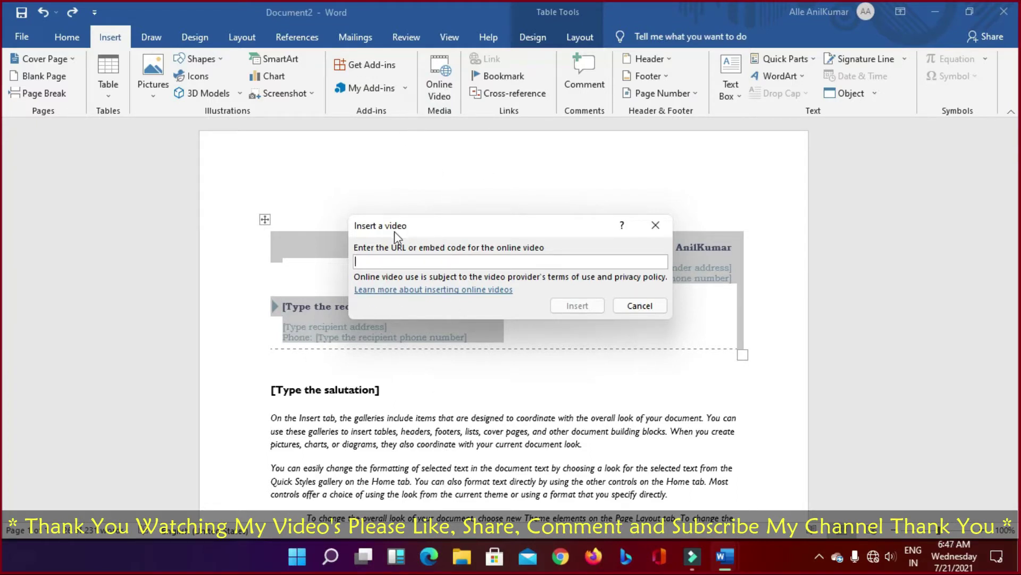
Step: Cancel the video dialog, add a comment, resolve it, and undo it away
left_click(630, 304)
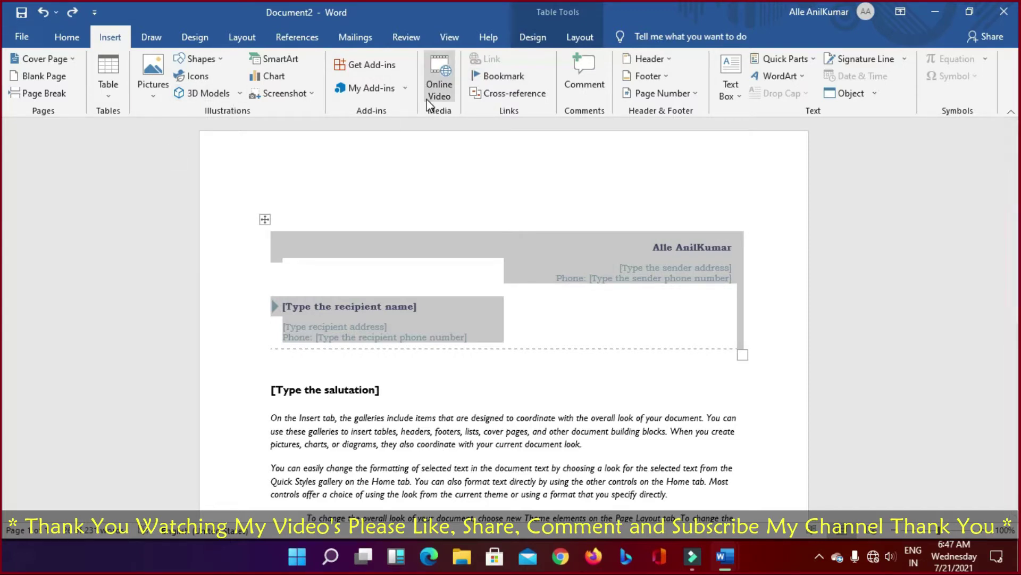
left_click(589, 76)
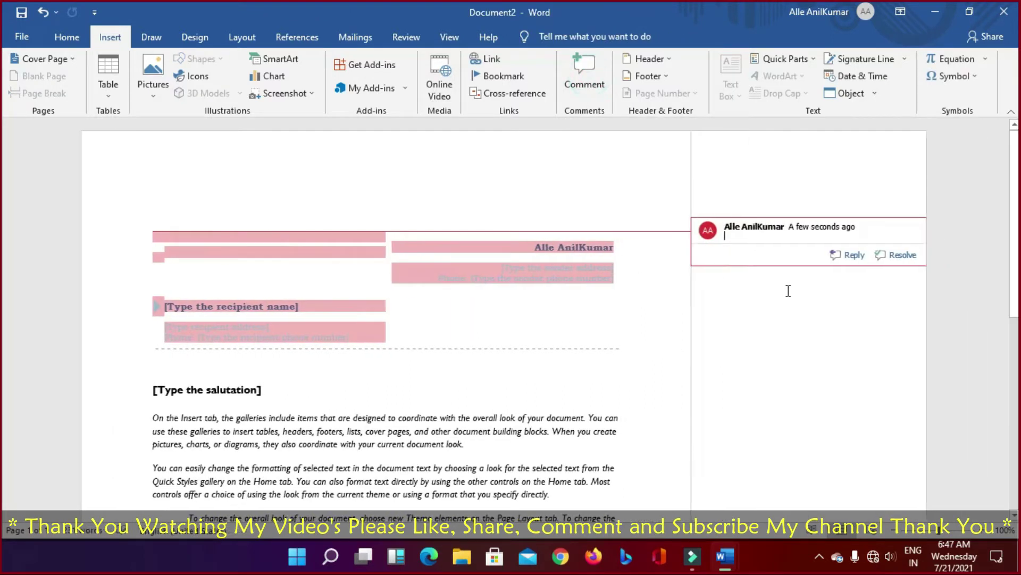
left_click(900, 255)
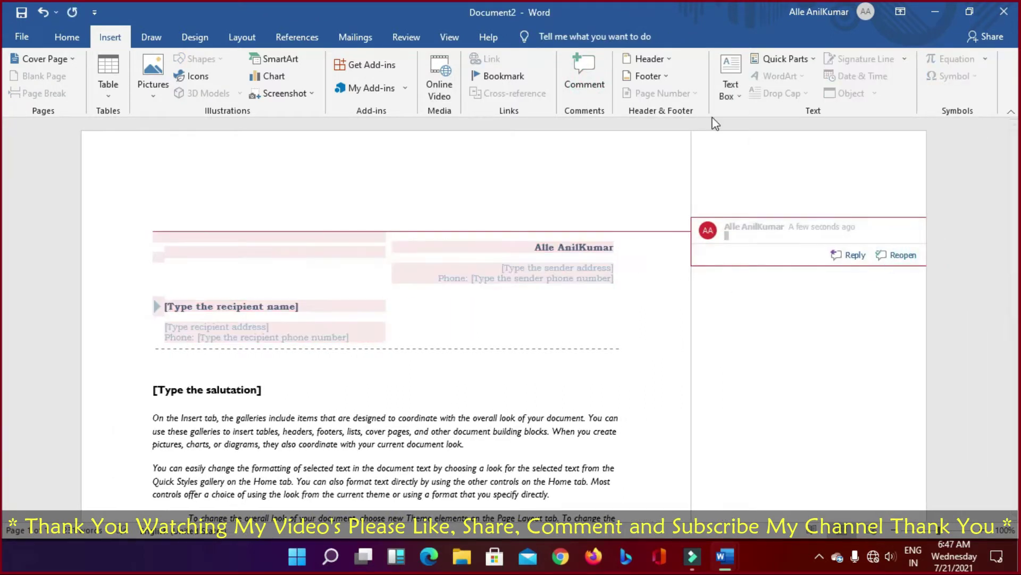
key("ctrl+z")
key("ctrl+z")
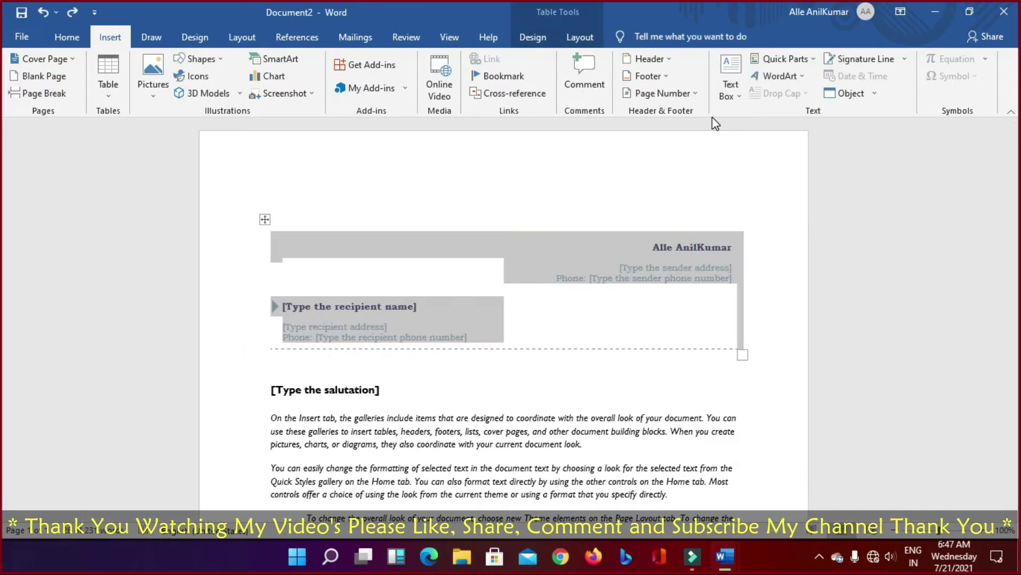
Step: Insert the Facet (Even Page) header, undo it, and return to the Insert tab
left_click(670, 62)
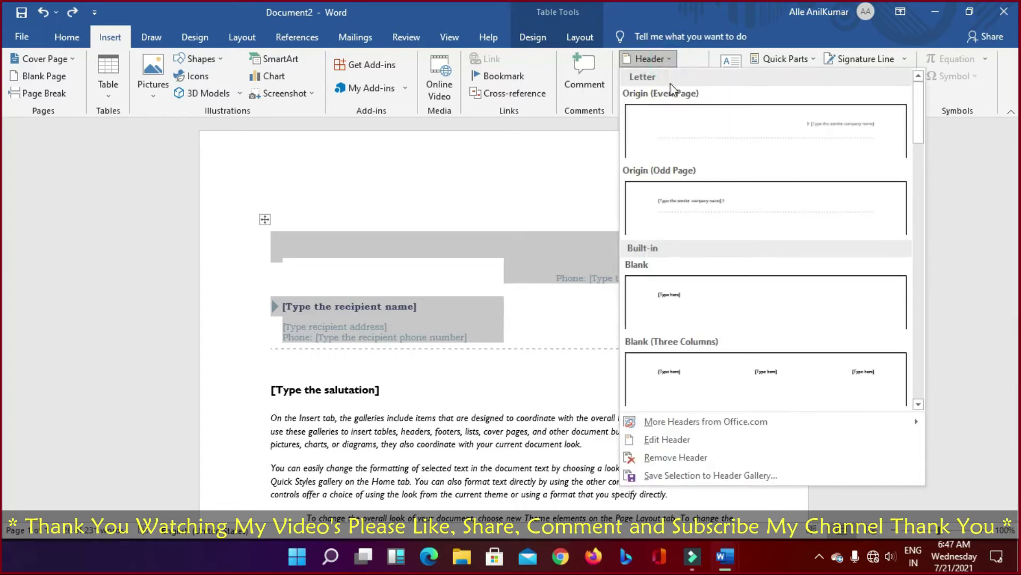
left_click(263, 219)
left_click(648, 58)
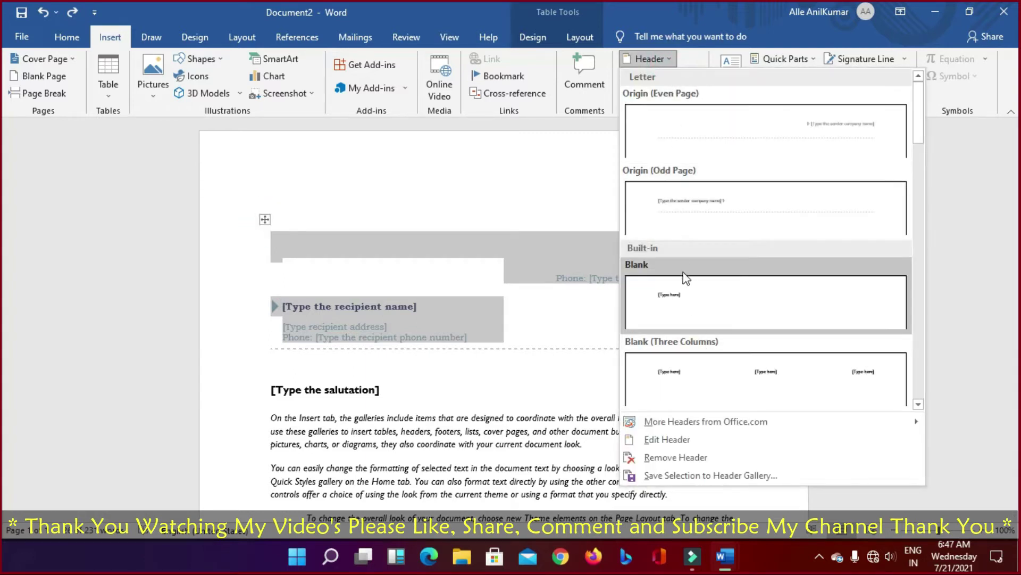
scroll(690, 253, "down", 8)
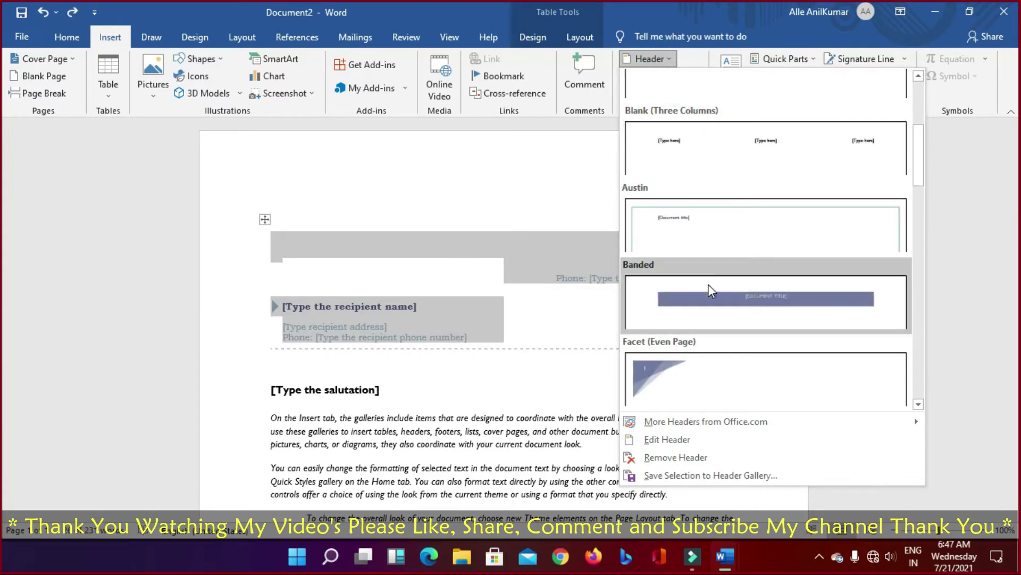
left_click(711, 175)
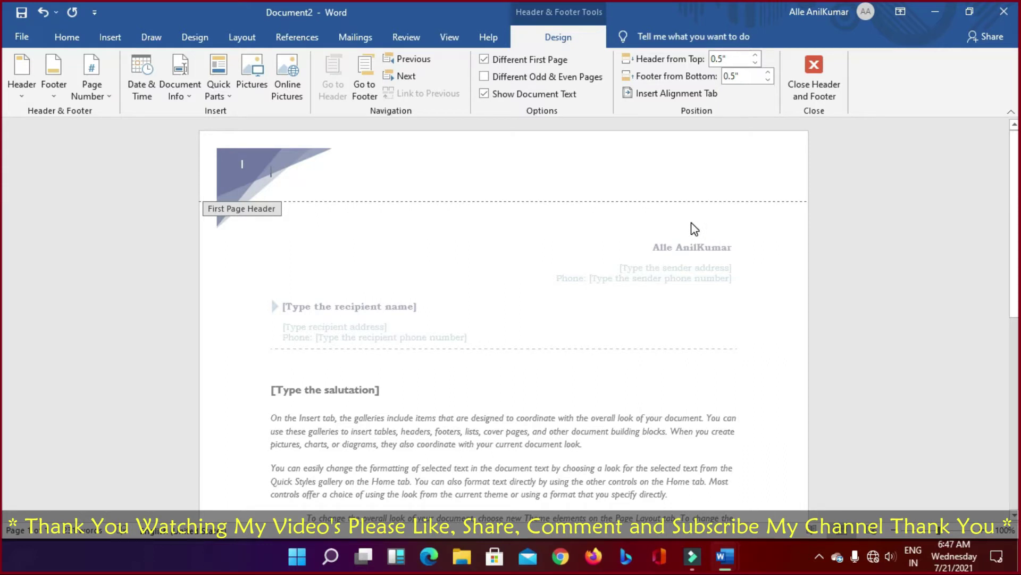
key("ctrl+z")
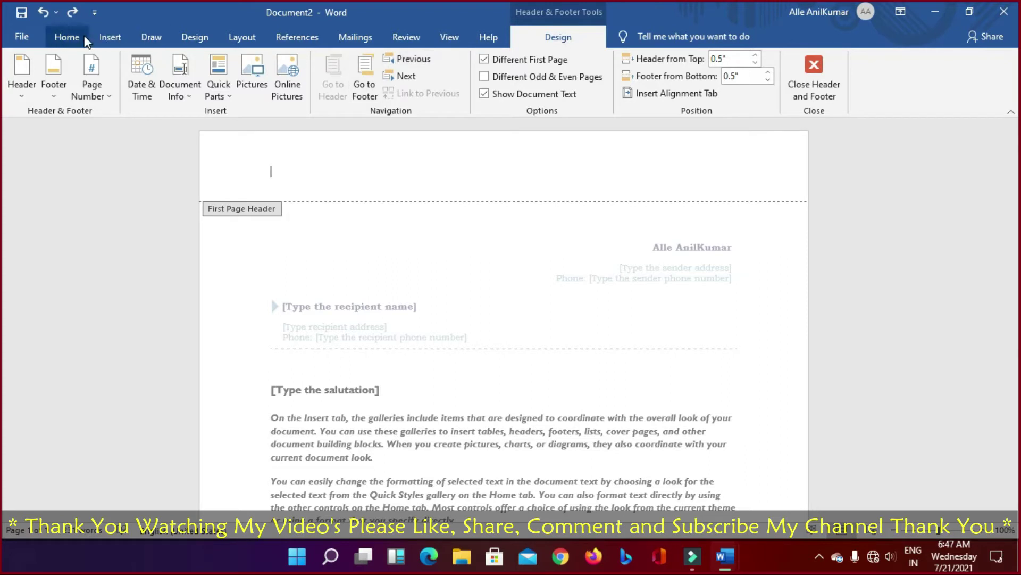
left_click(67, 37)
left_click(109, 36)
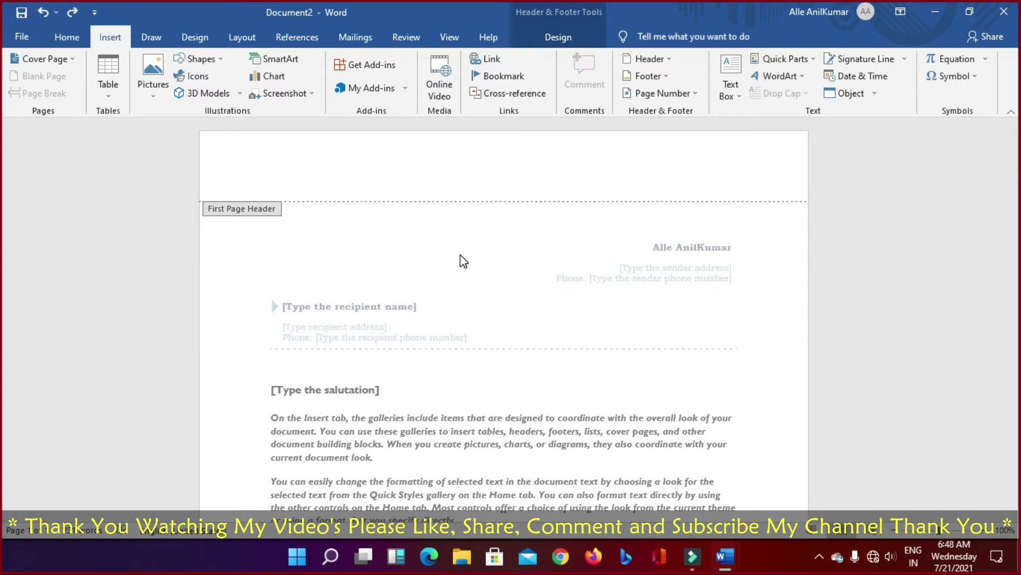
left_click(667, 57)
left_click(667, 58)
left_click(667, 58)
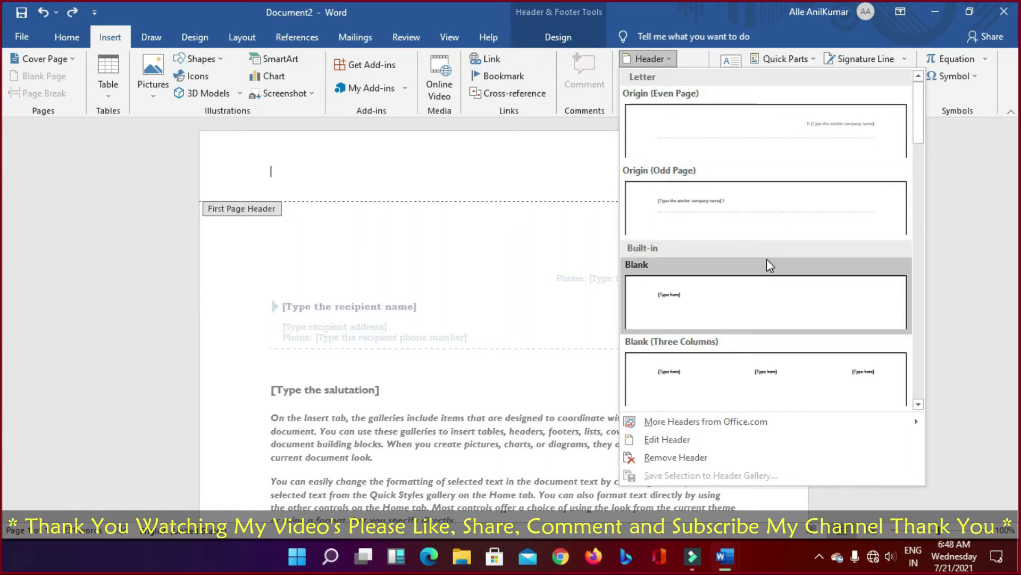
left_click(669, 56)
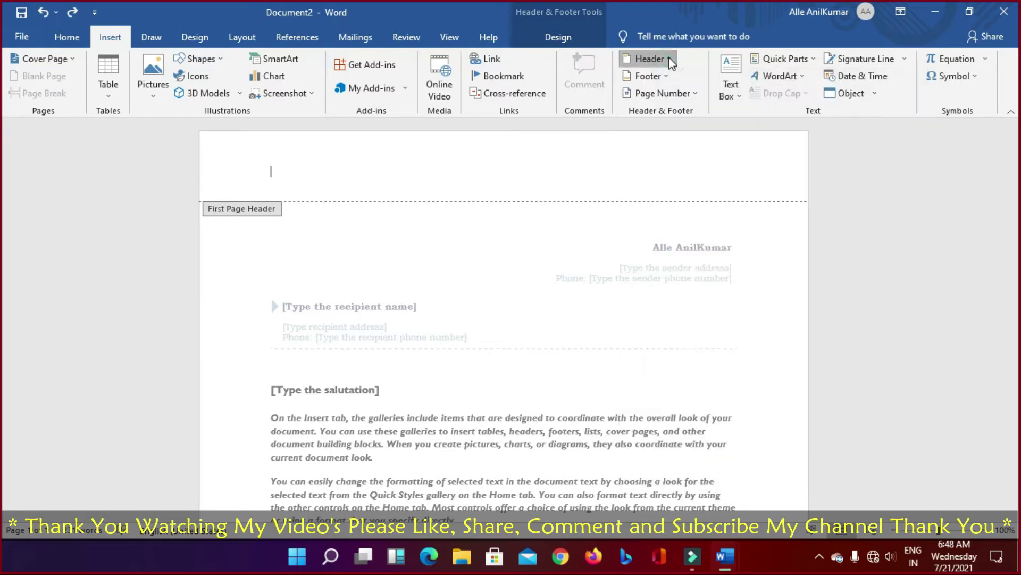
left_click(671, 76)
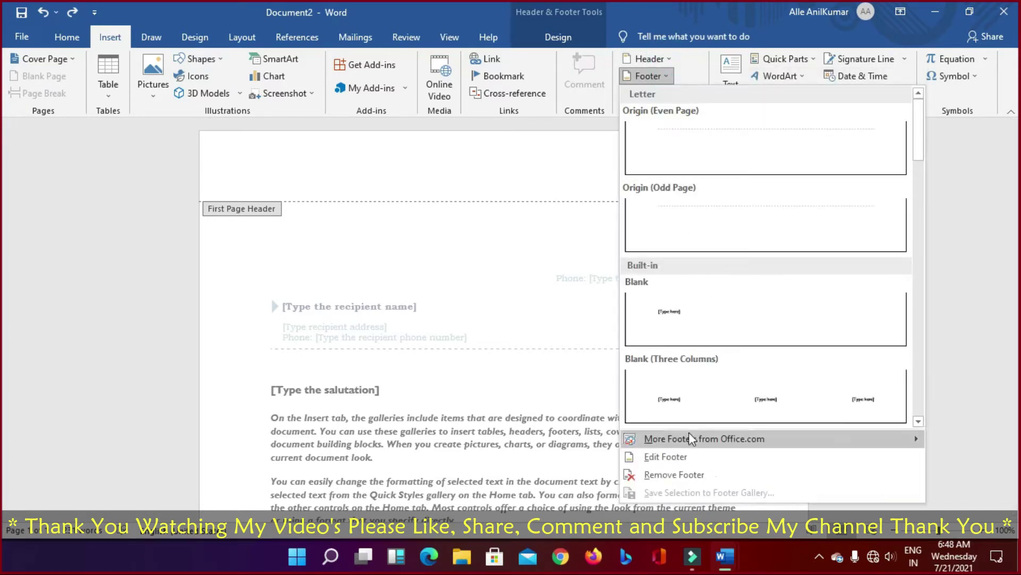
scroll(611, 457, "down", 10)
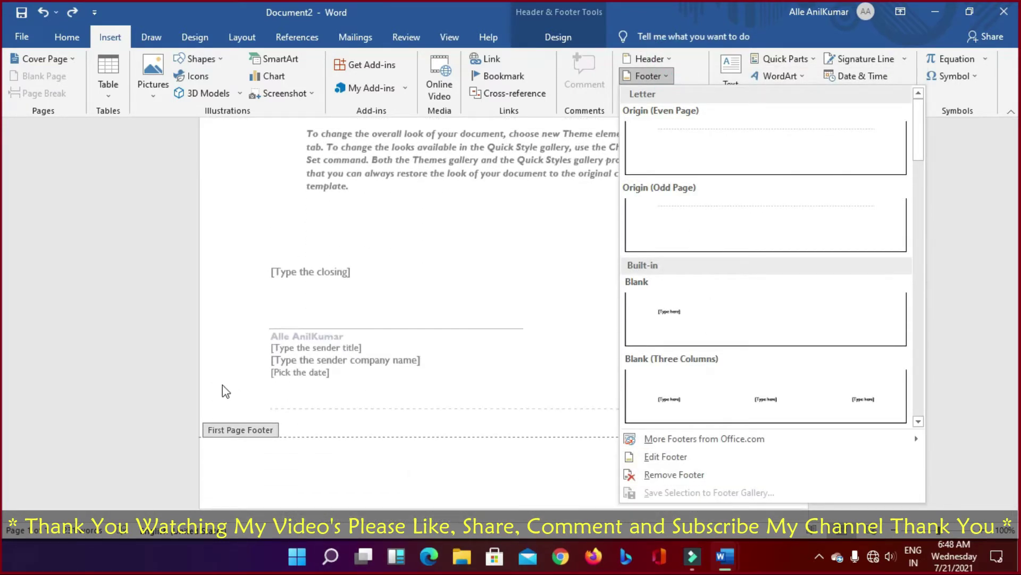
scroll(382, 385, "up", 10)
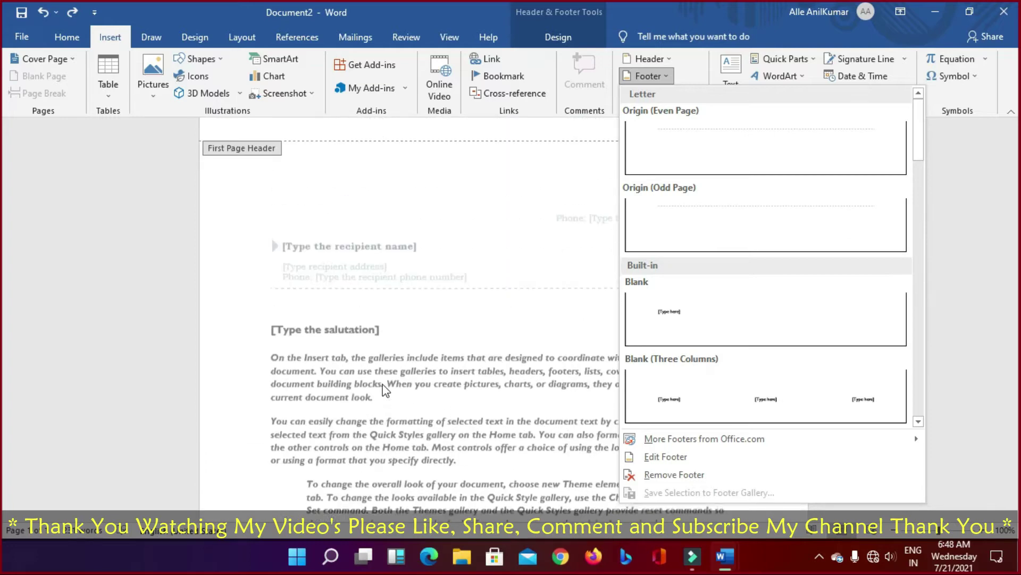
left_click(1011, 159)
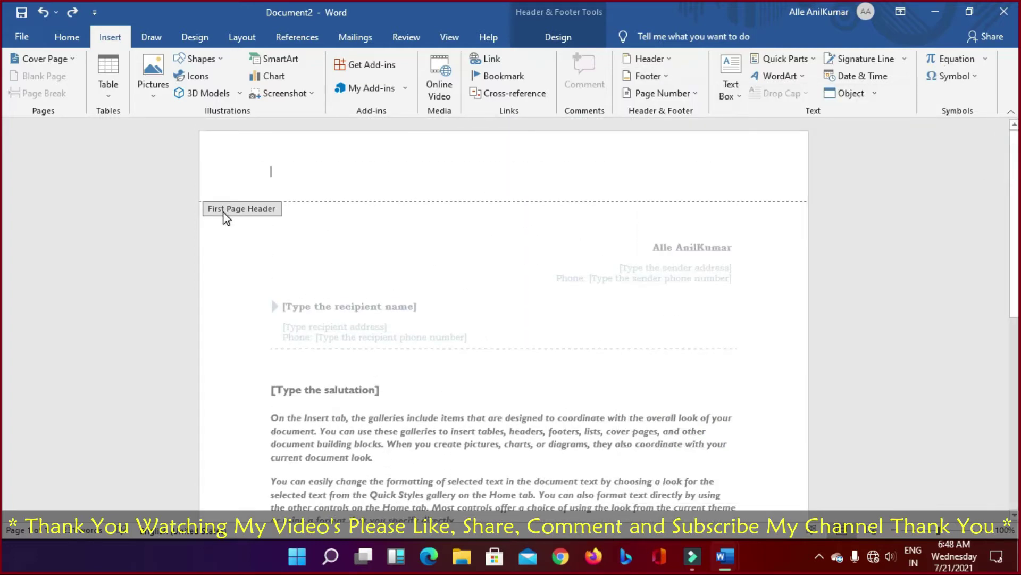
scroll(312, 228, "down", 10)
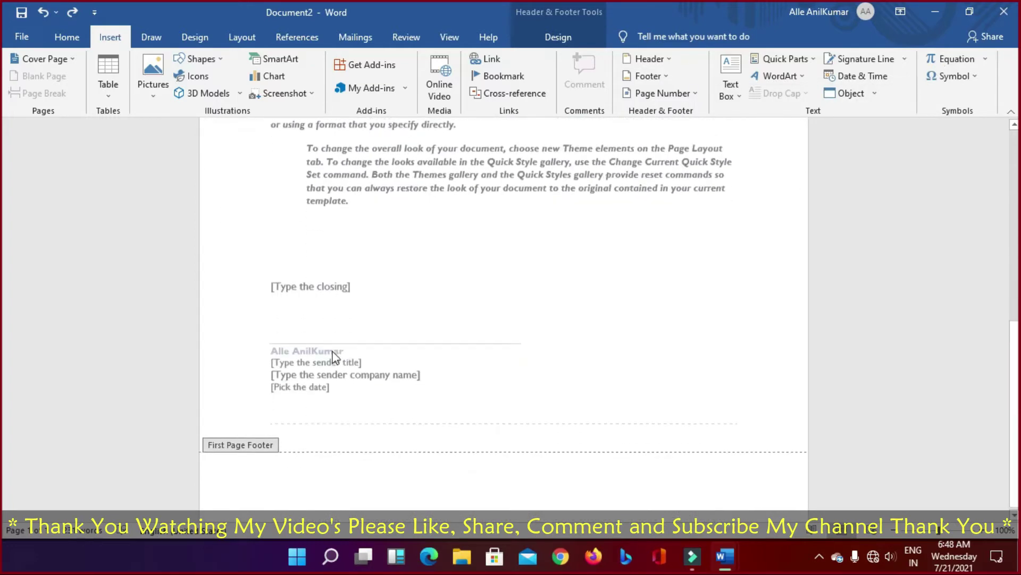
scroll(671, 369, "up", 5)
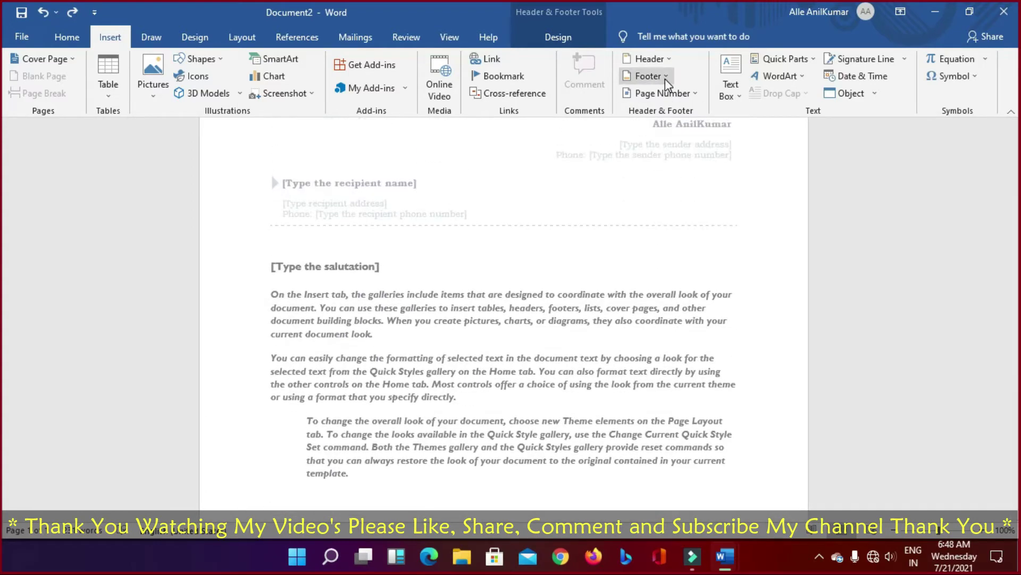
left_click(665, 78)
scroll(718, 302, "down", 10)
scroll(721, 289, "up", 5)
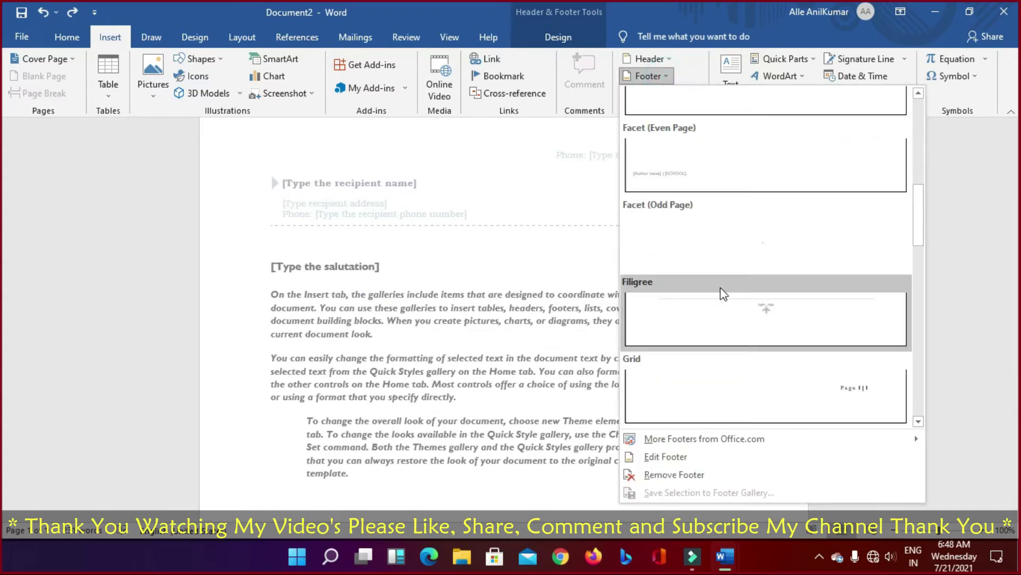
scroll(812, 248, "down", 3)
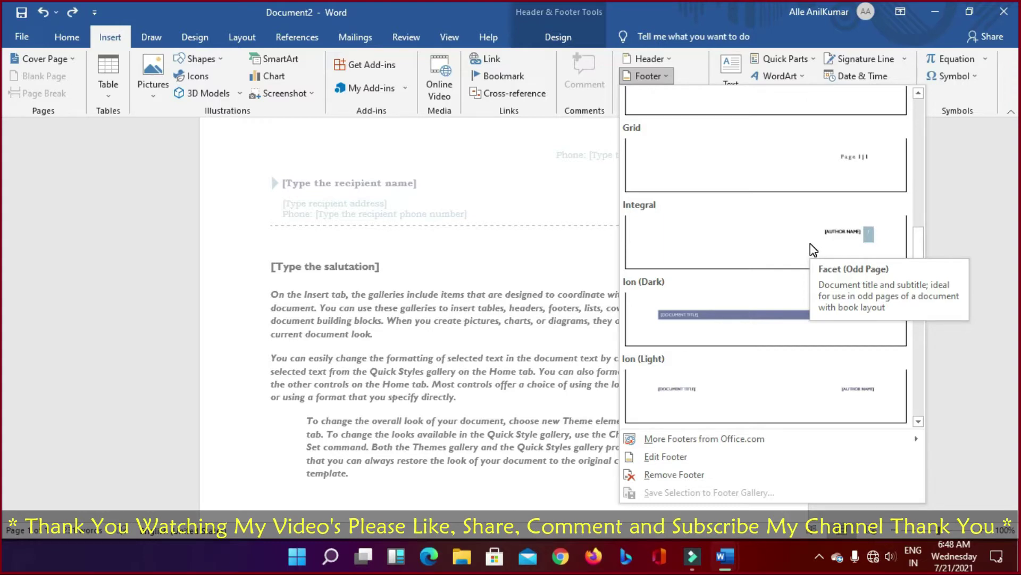
Step: Dismiss the footer gallery and browse the Page Number options without adding numbers
left_click(691, 59)
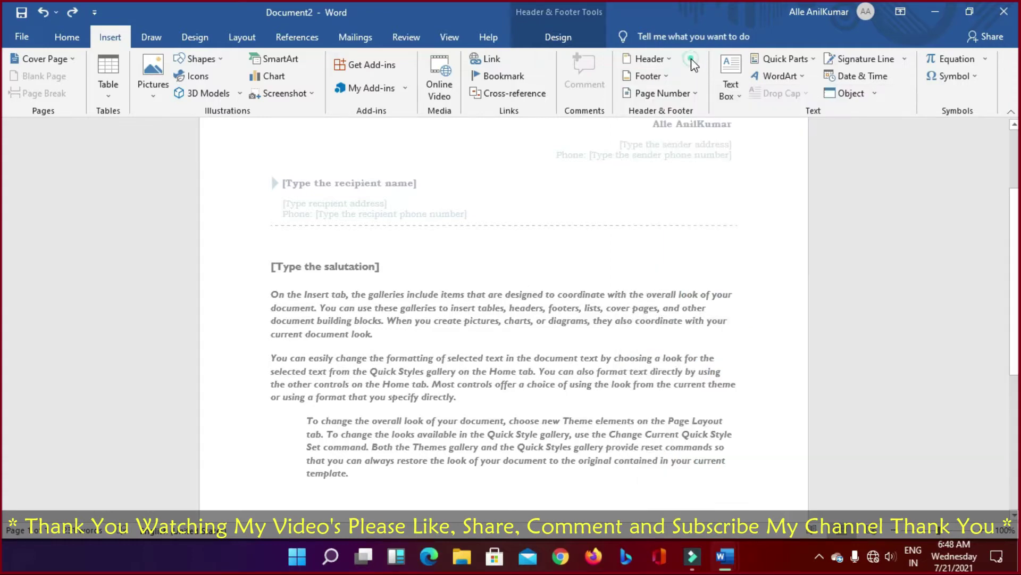
left_click(683, 95)
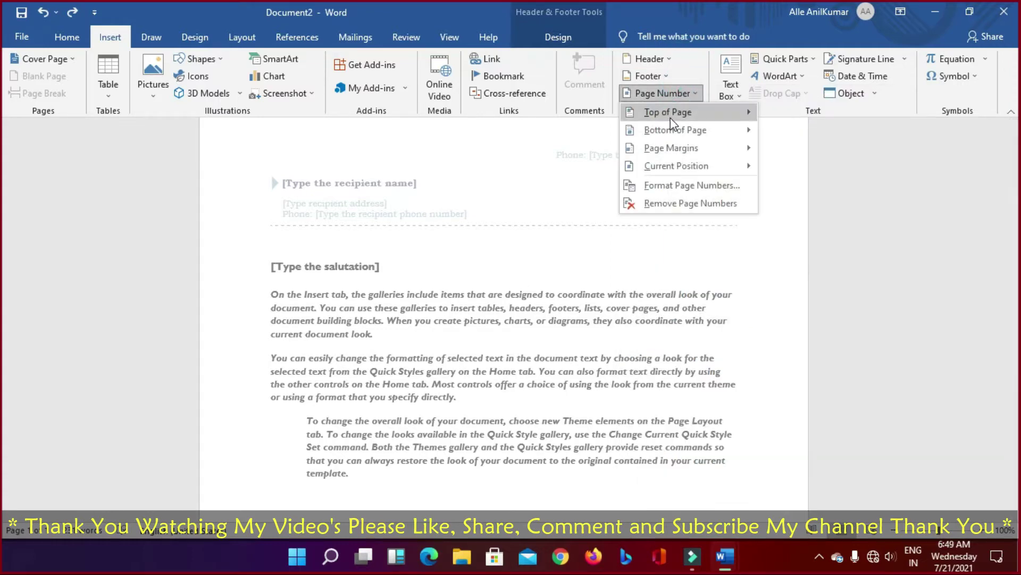
mouse_move(671, 119)
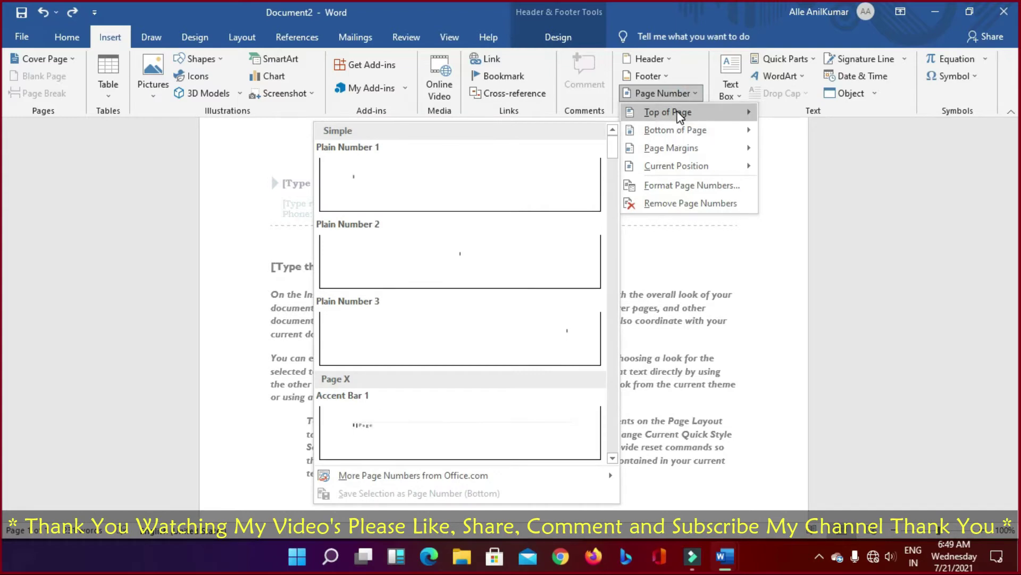
mouse_move(676, 148)
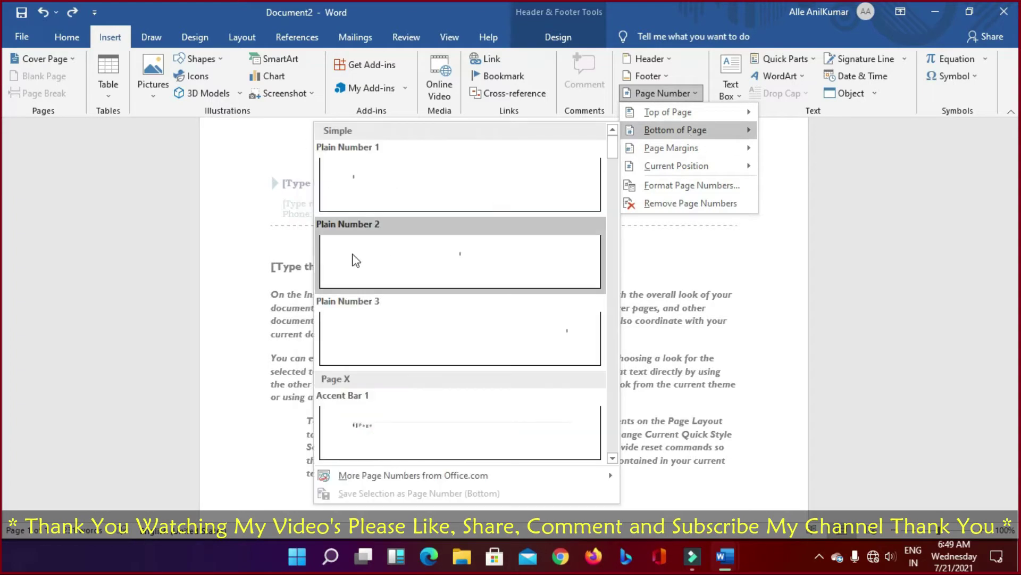
scroll(403, 334, "down", 6)
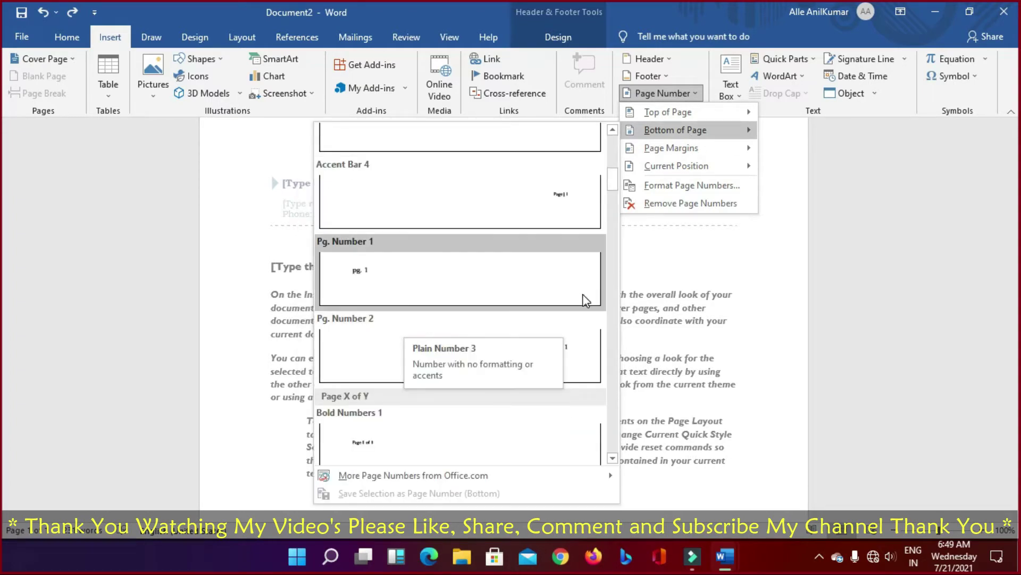
scroll(372, 288, "down", 3)
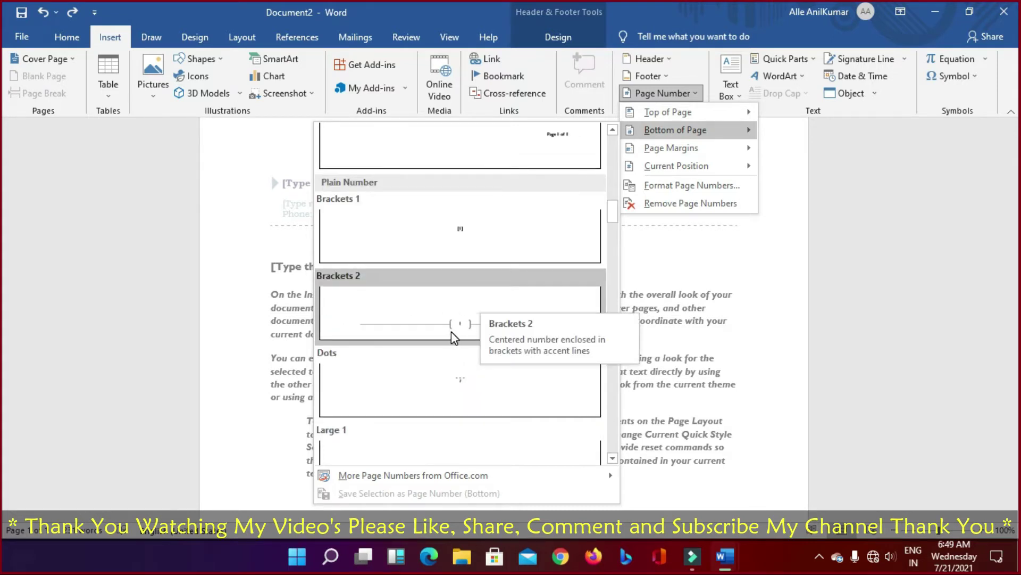
scroll(451, 331, "down", 5)
scroll(451, 330, "up", 5)
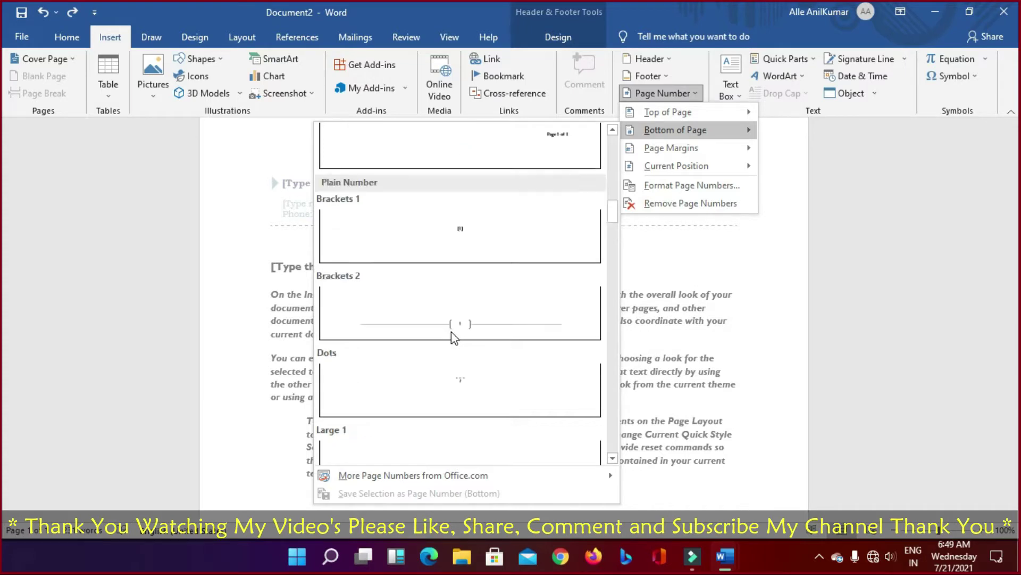
scroll(451, 332, "up", 5)
scroll(451, 333, "up", 5)
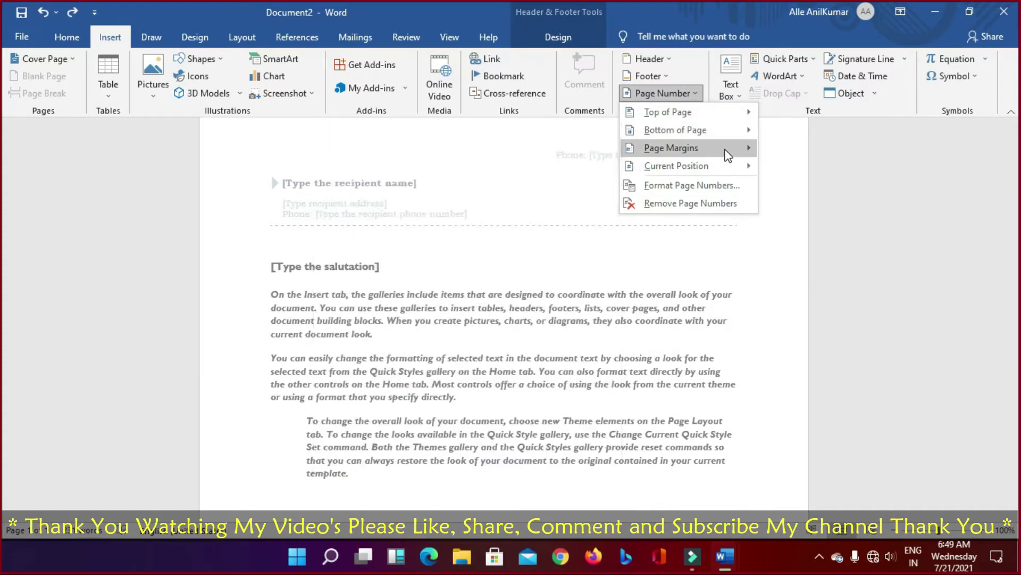
mouse_move(736, 155)
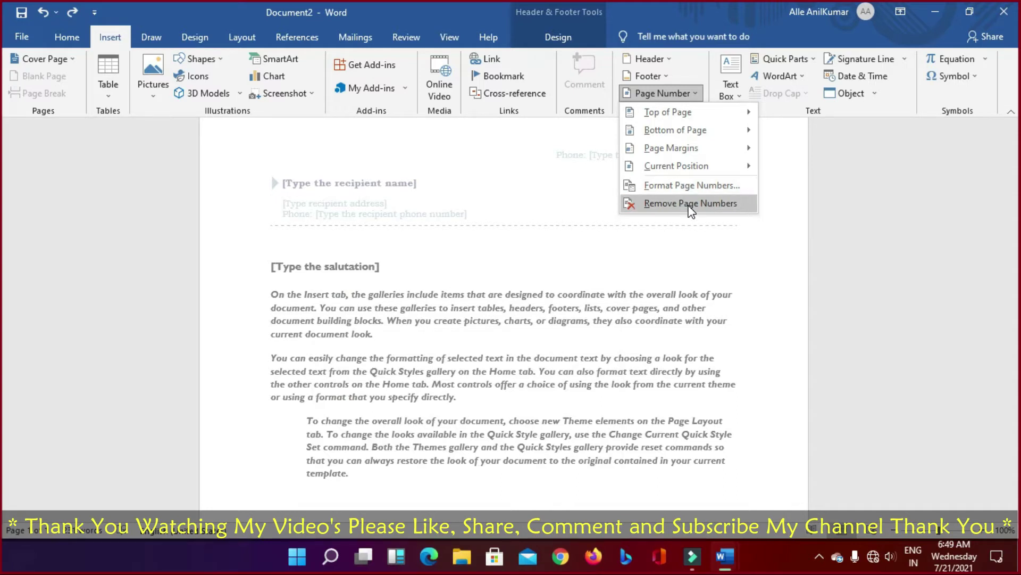
left_click(850, 179)
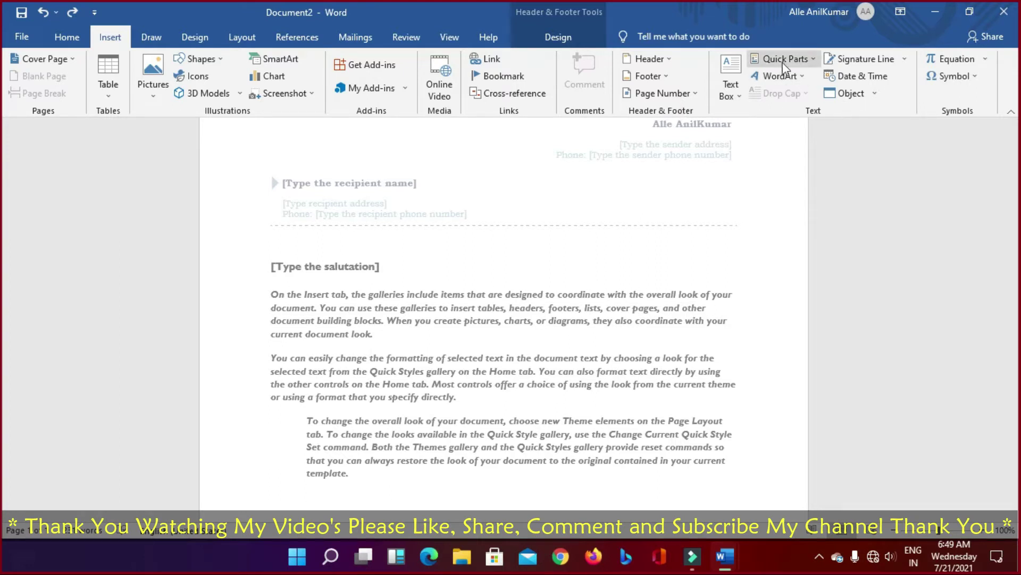
Step: Insert a simple text box with 'gfgfgfgfgfgfghfgh', tilt it, then undo it all
left_click(736, 98)
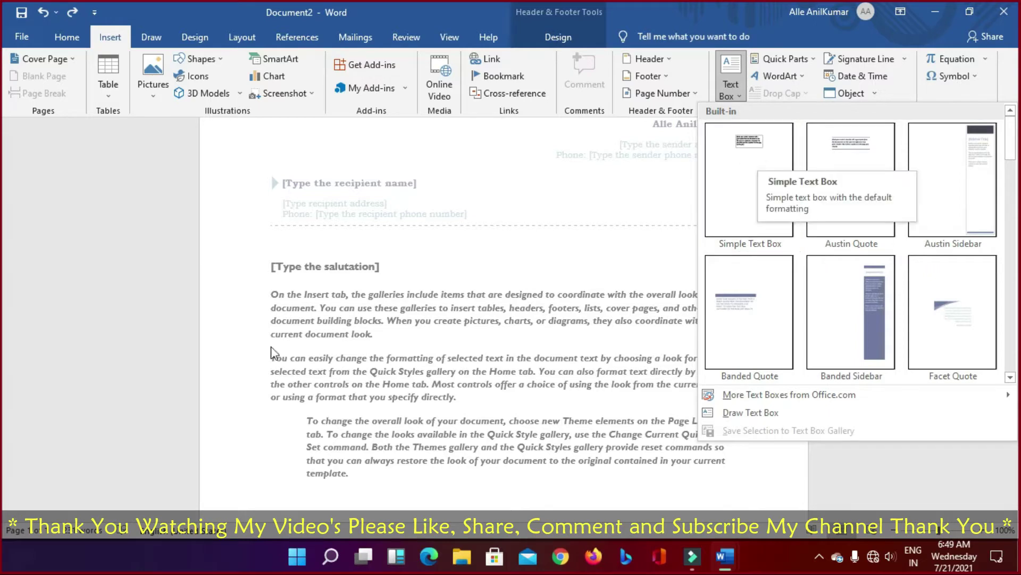
left_click(744, 151)
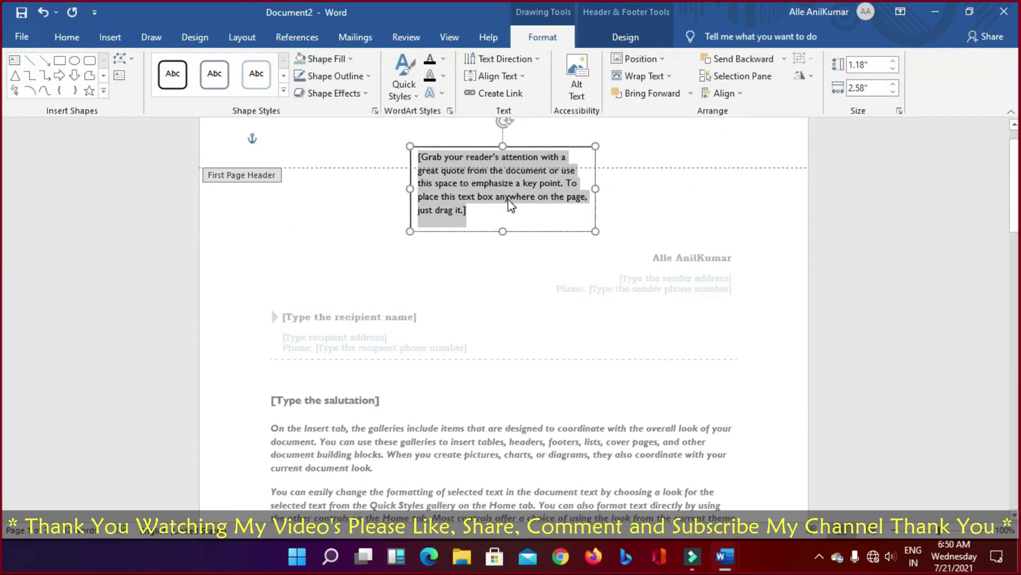
type("gfgfgfgfgfgfghfgh")
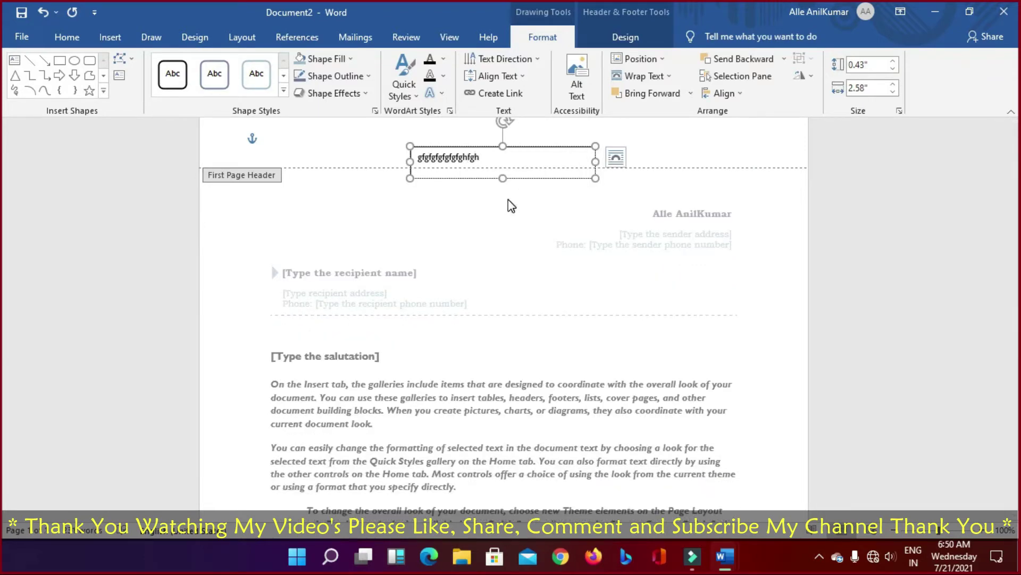
key("ctrl+a")
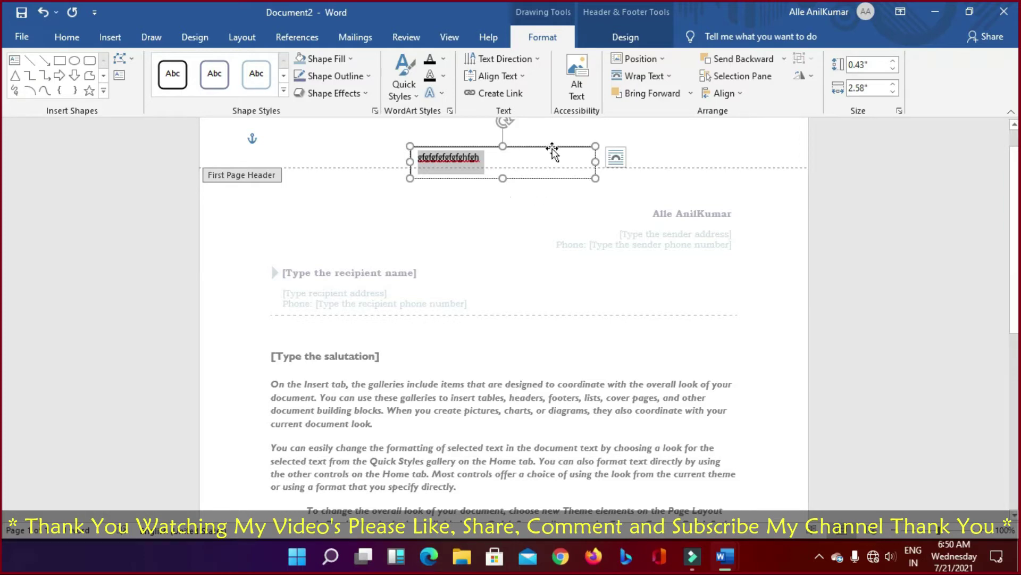
left_click(502, 121)
left_click_drag(502, 121, 505, 154)
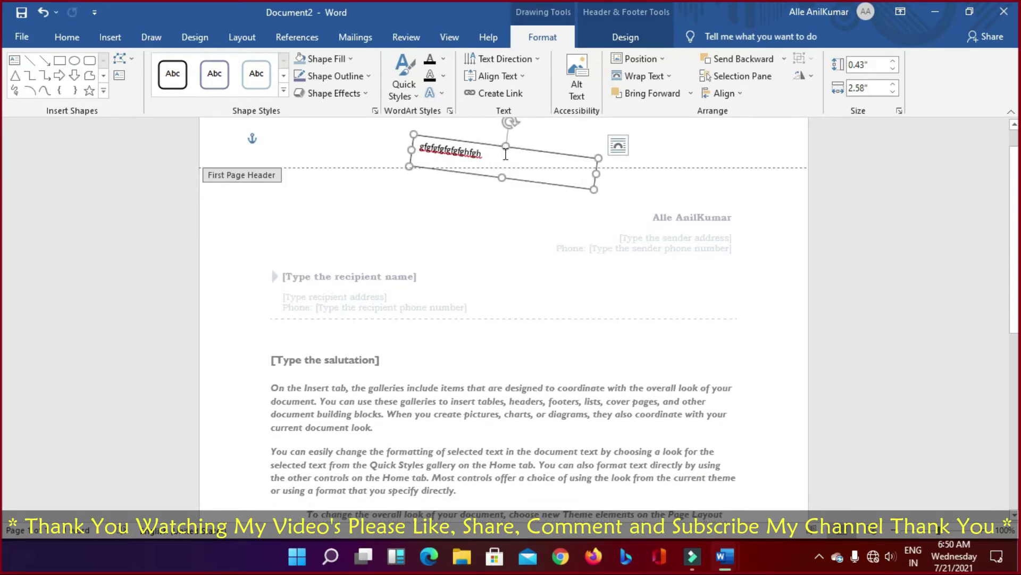
key("ctrl+z")
key("ctrl+z")
key("ctrl+z")
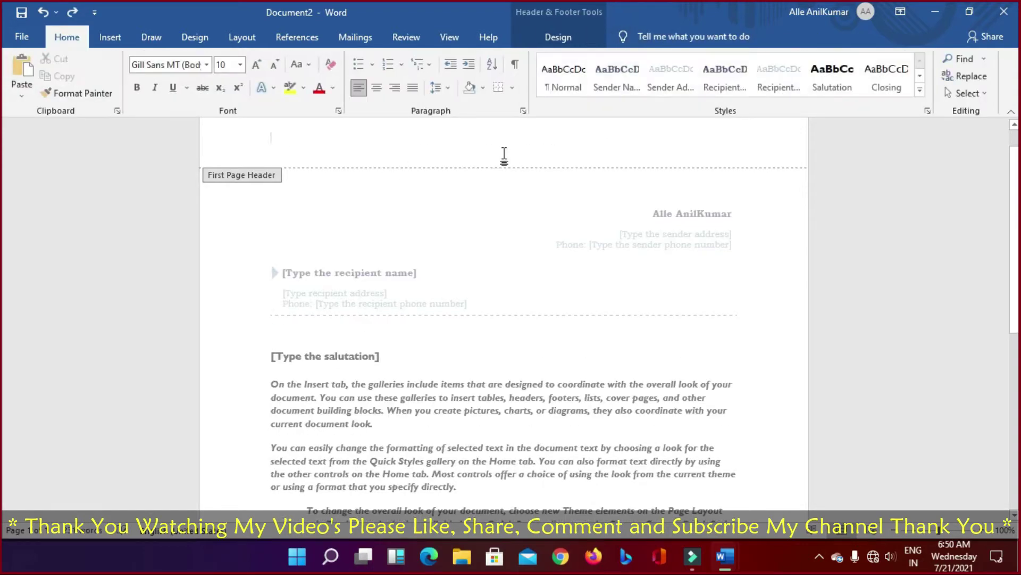
Step: Browse Quick Parts and WordArt without choosing, then type the author's name in capitals in the header
left_click(111, 42)
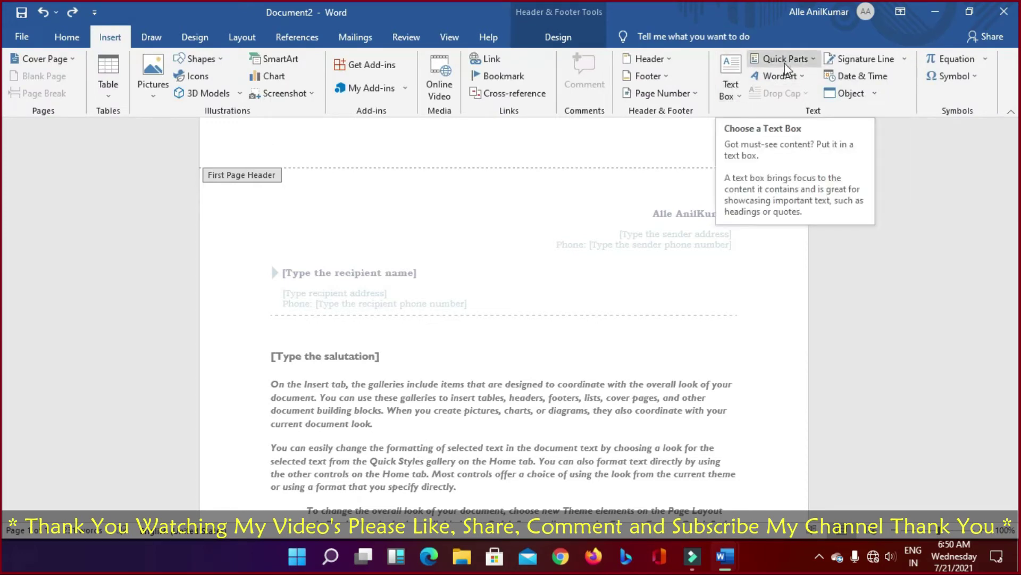
left_click(811, 62)
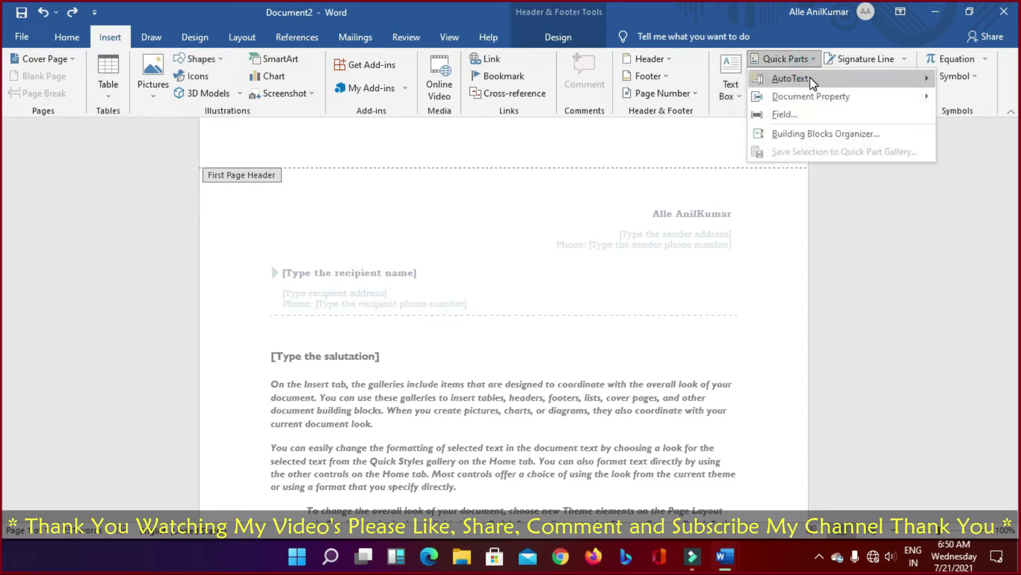
mouse_move(805, 85)
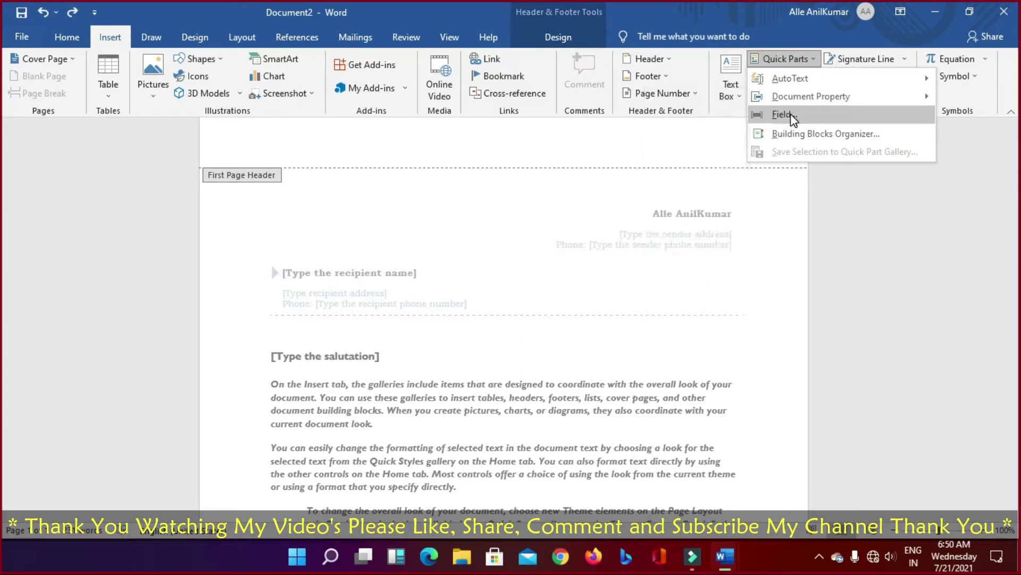
left_click(861, 200)
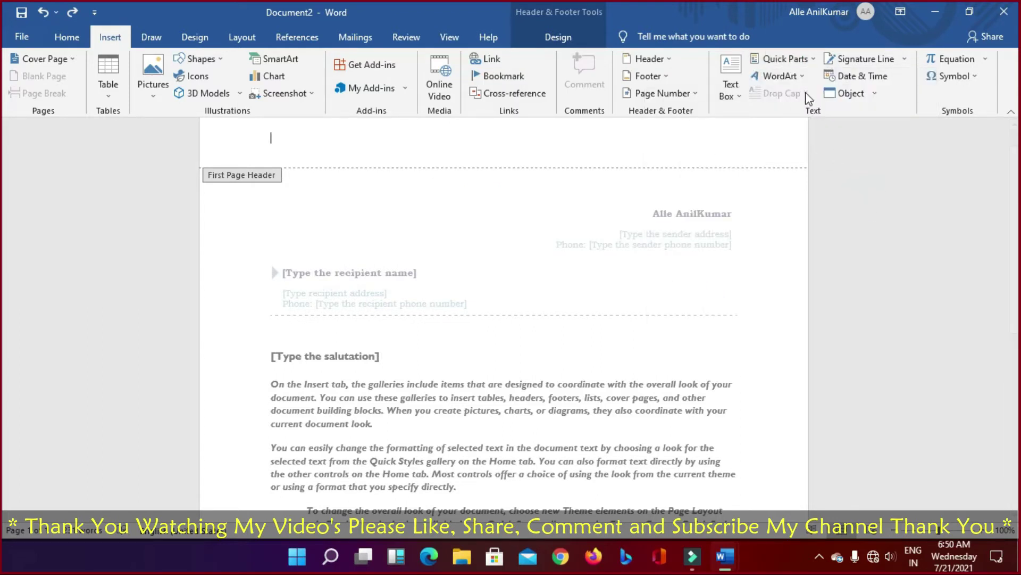
left_click(804, 78)
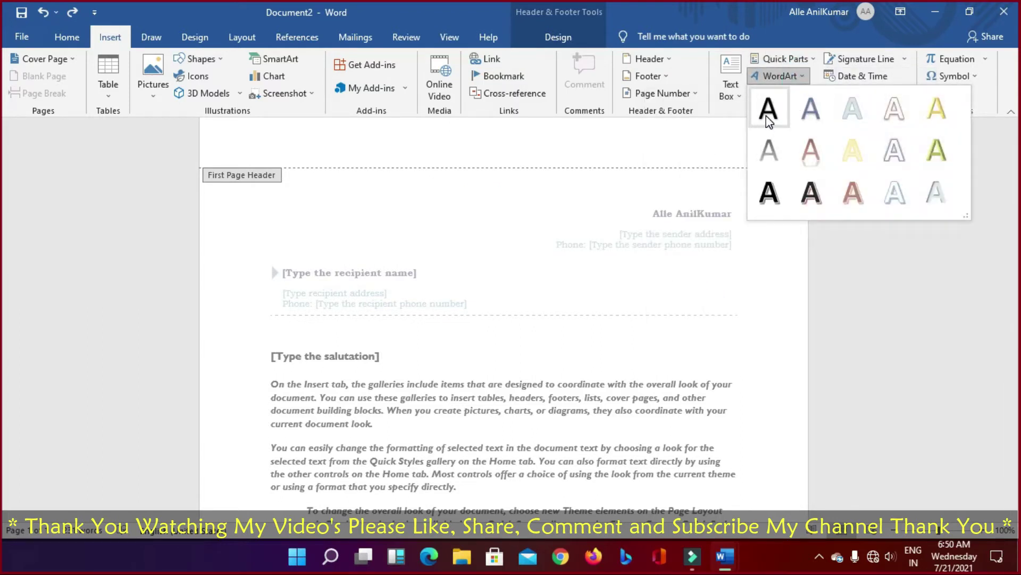
left_click(319, 150)
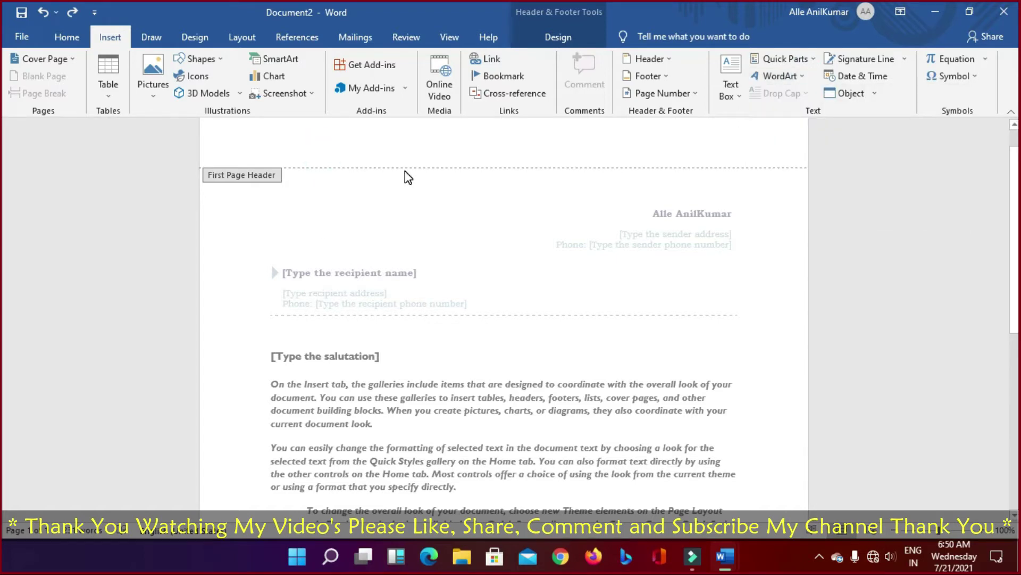
type("a")
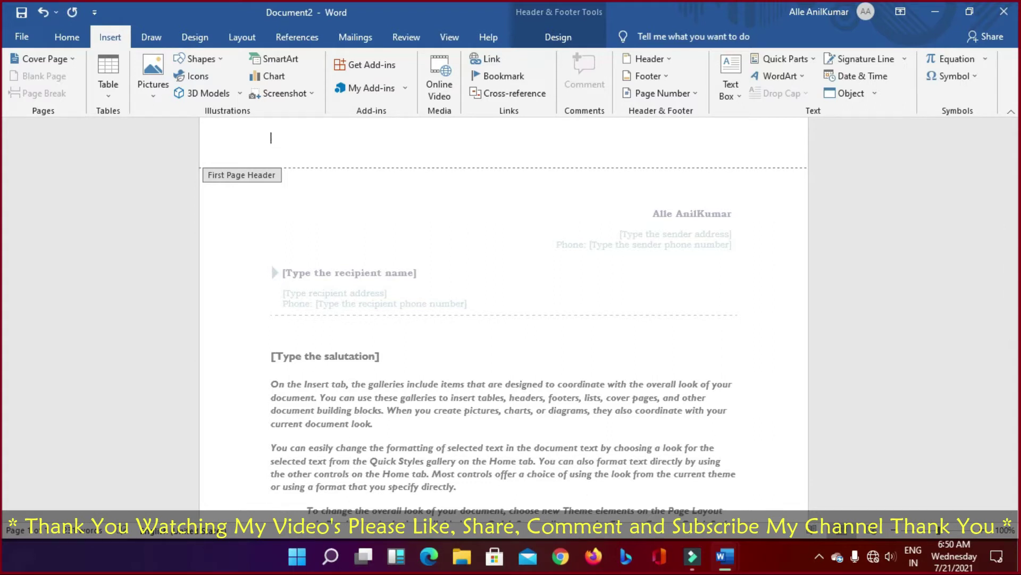
type("ANILKUMAR")
Step: Select the header name and apply a black, then a reddish reflected WordArt style
double_click(268, 136)
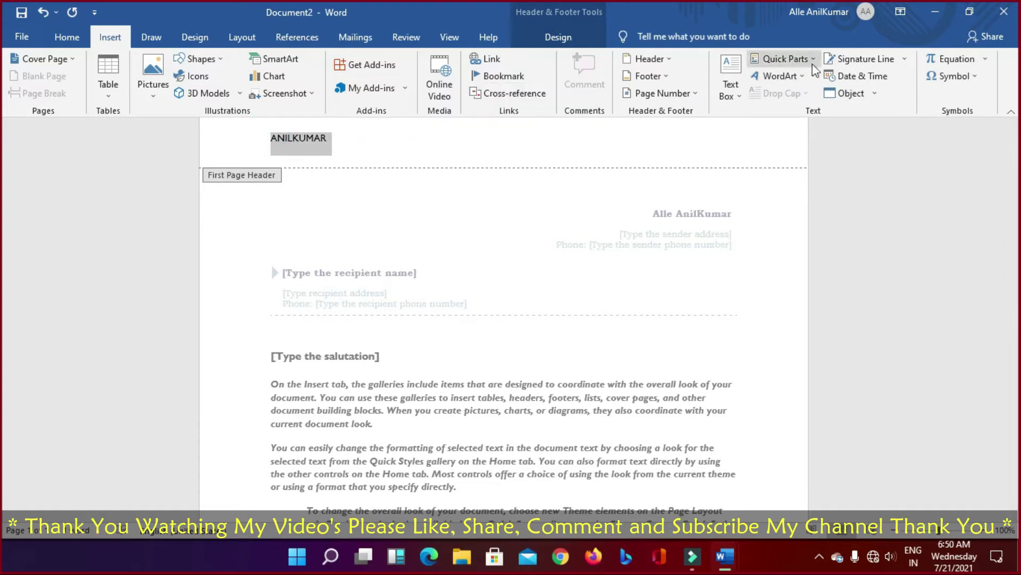
left_click(802, 76)
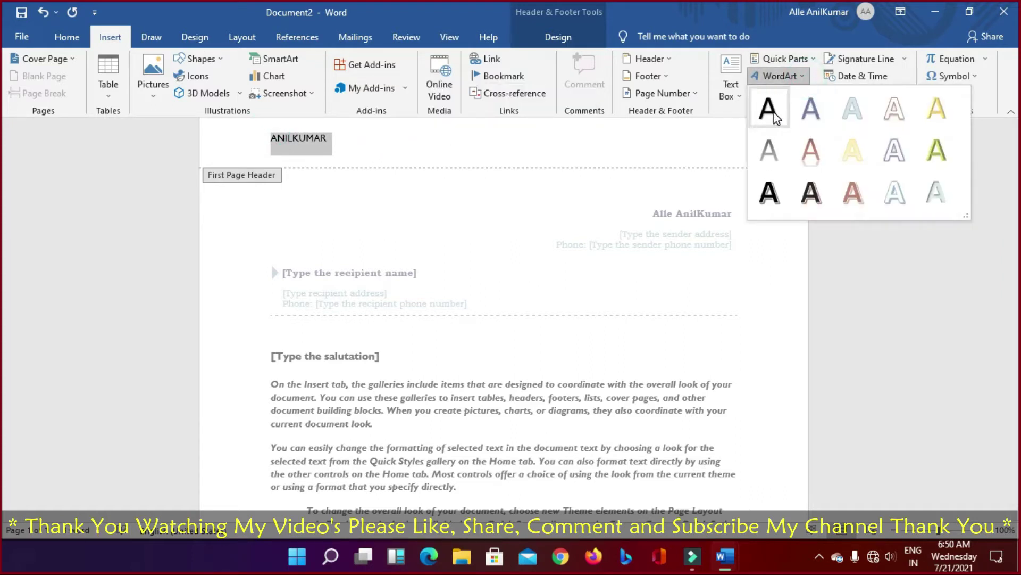
left_click(769, 192)
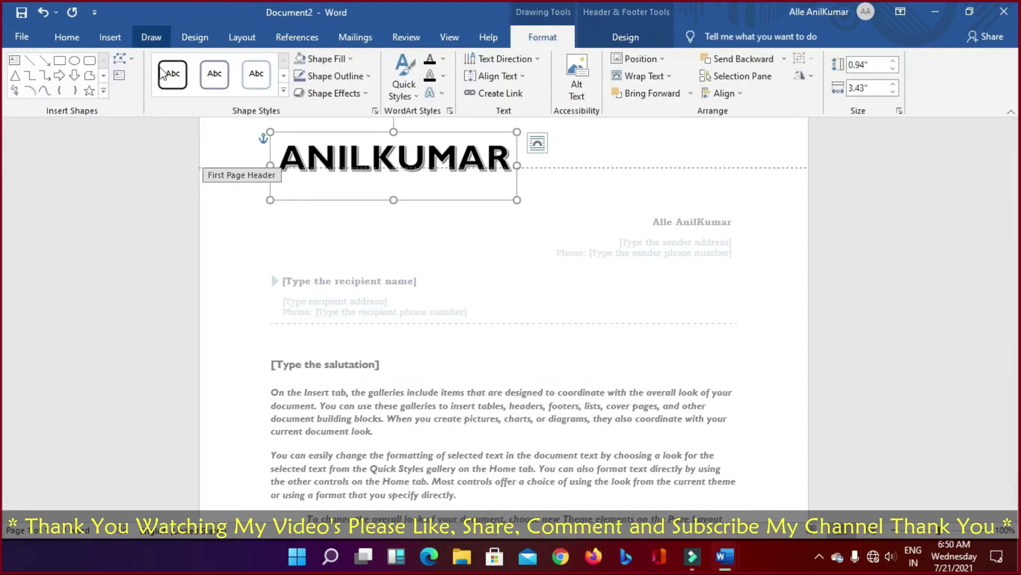
left_click(110, 37)
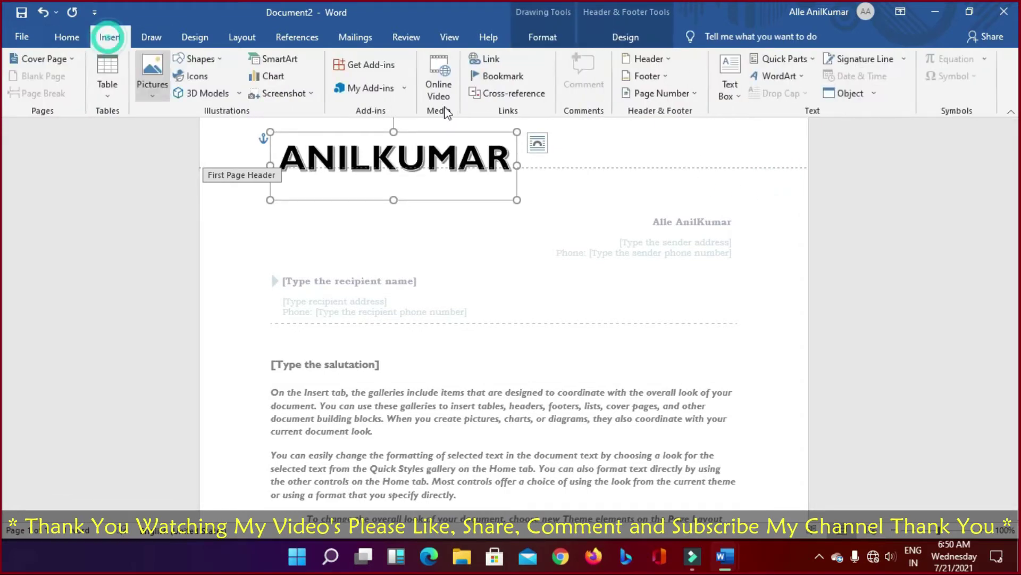
left_click(798, 77)
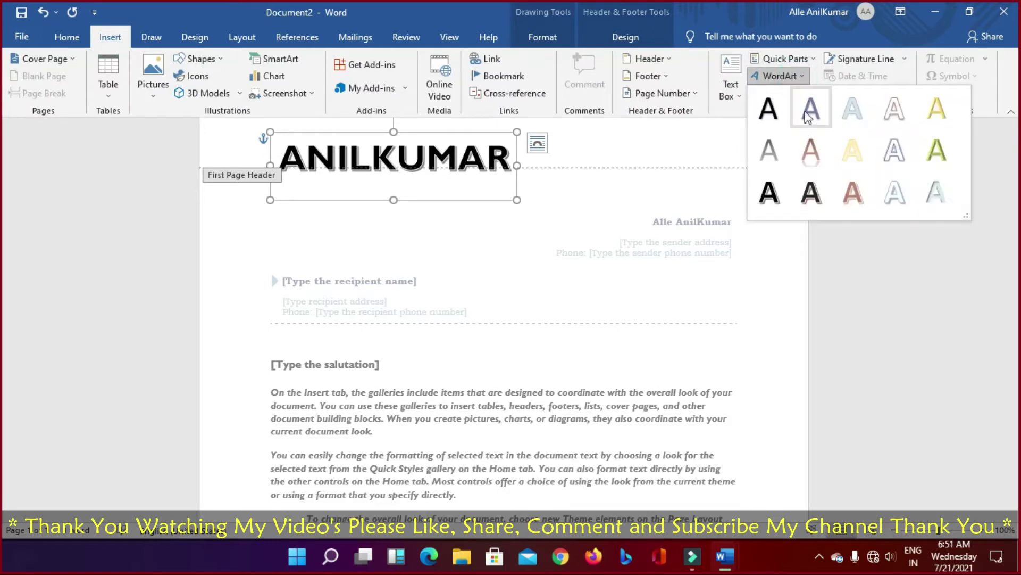
left_click(809, 155)
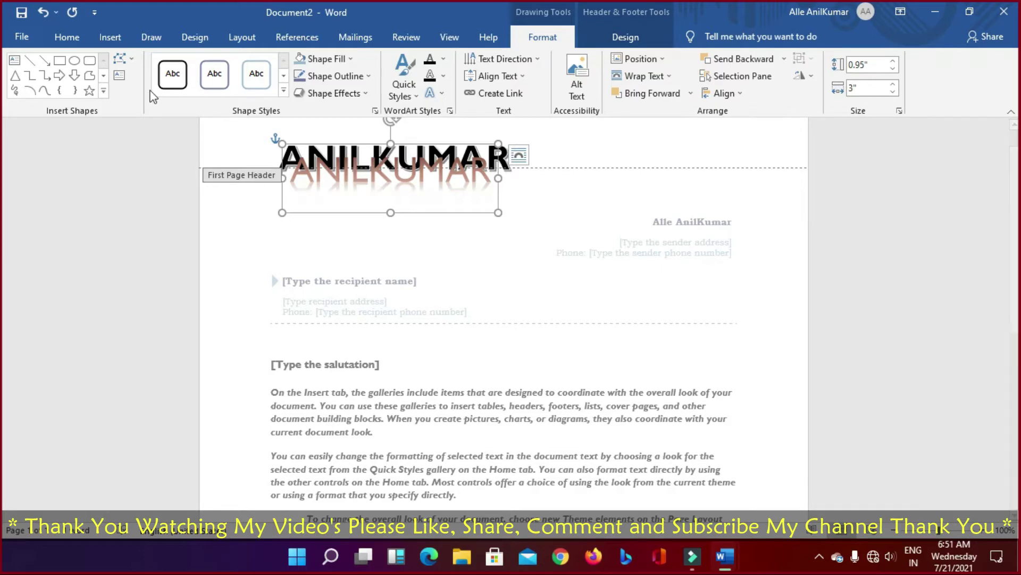
Step: Add a larger reddish WordArt copy, then undo the WordArt and delete the name
left_click(107, 36)
left_click(808, 79)
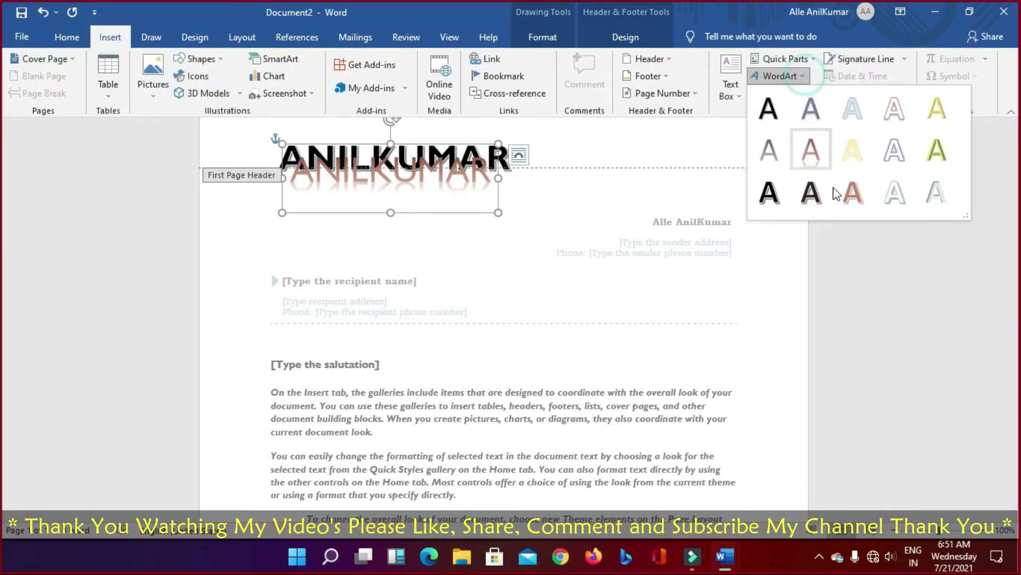
left_click(851, 193)
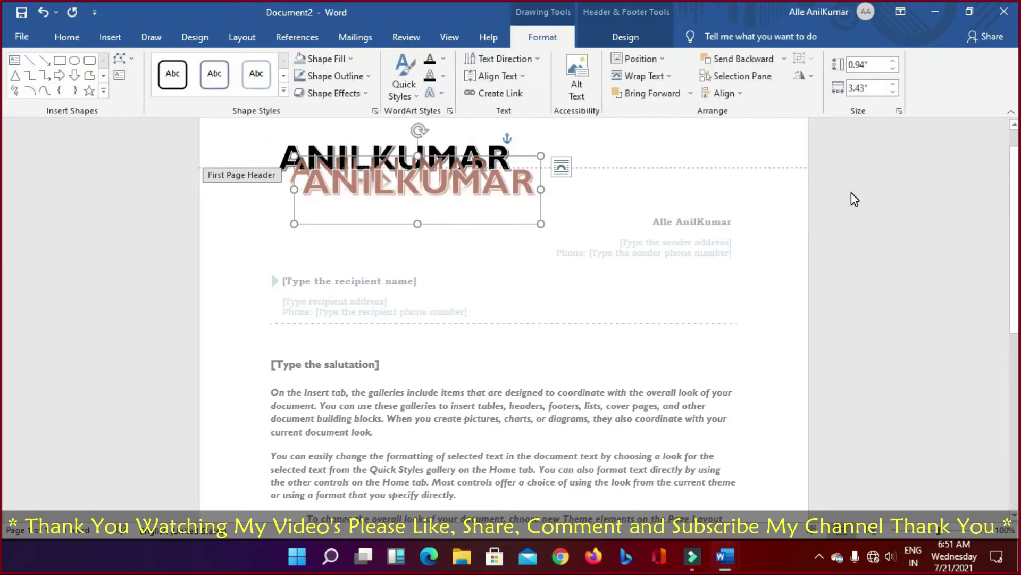
key("ctrl+z")
key("ctrl+z")
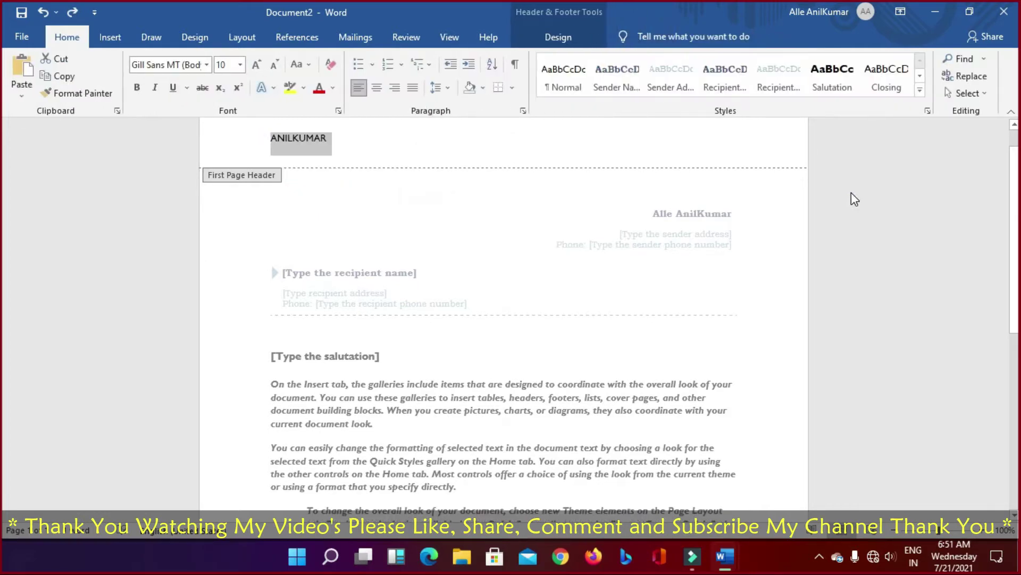
key("Delete")
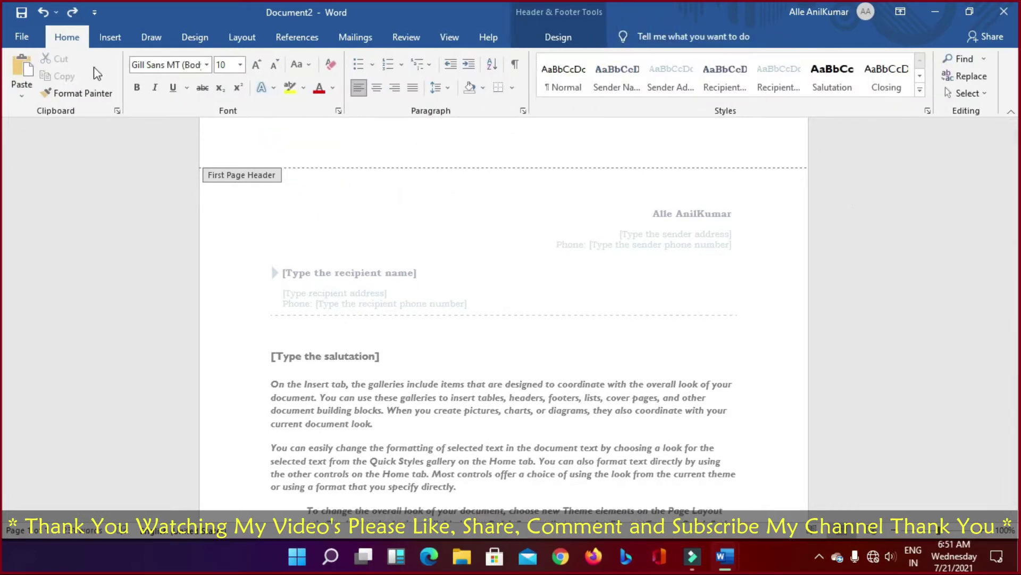
Step: Browse the Signature Line options without adding one, then bring up the Date & Time formats
left_click(106, 37)
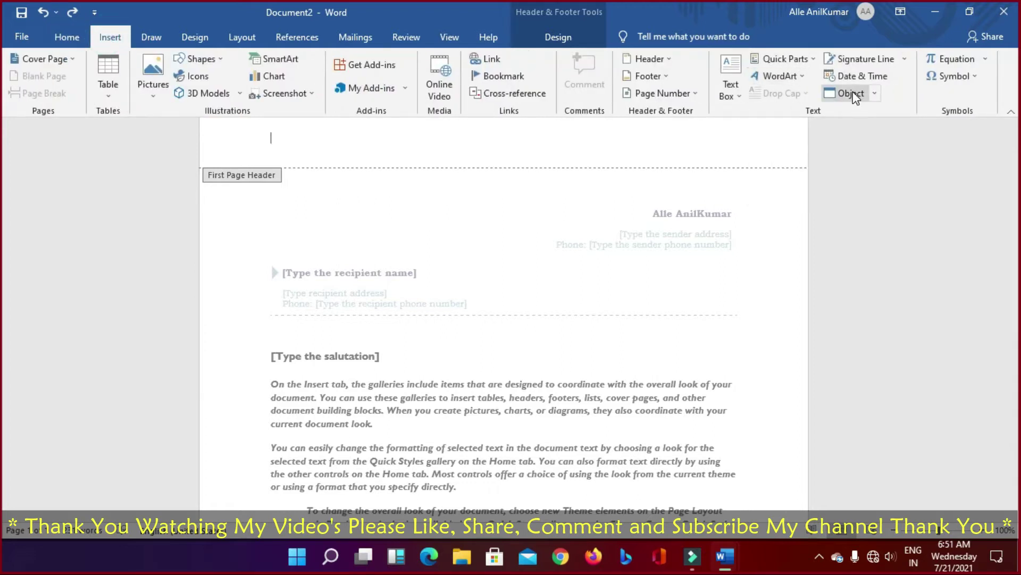
left_click(904, 59)
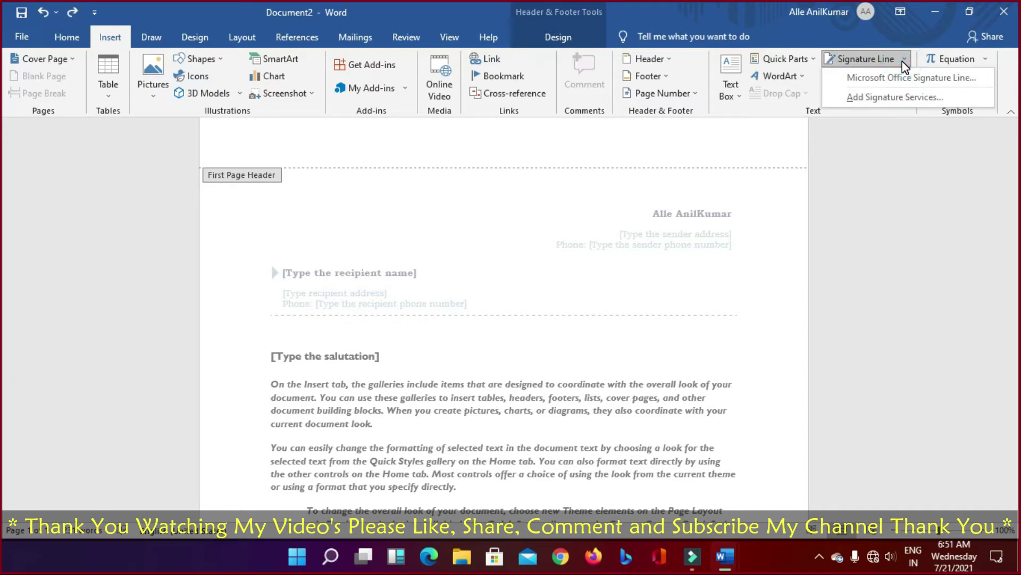
scroll(756, 335, "down", 5)
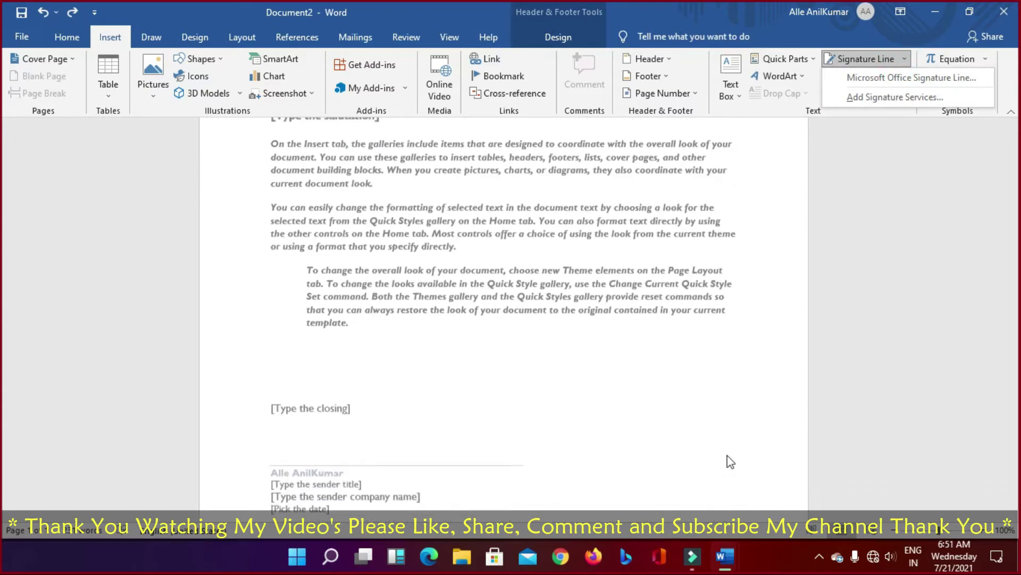
scroll(809, 373, "up", 2)
scroll(809, 372, "up", 2)
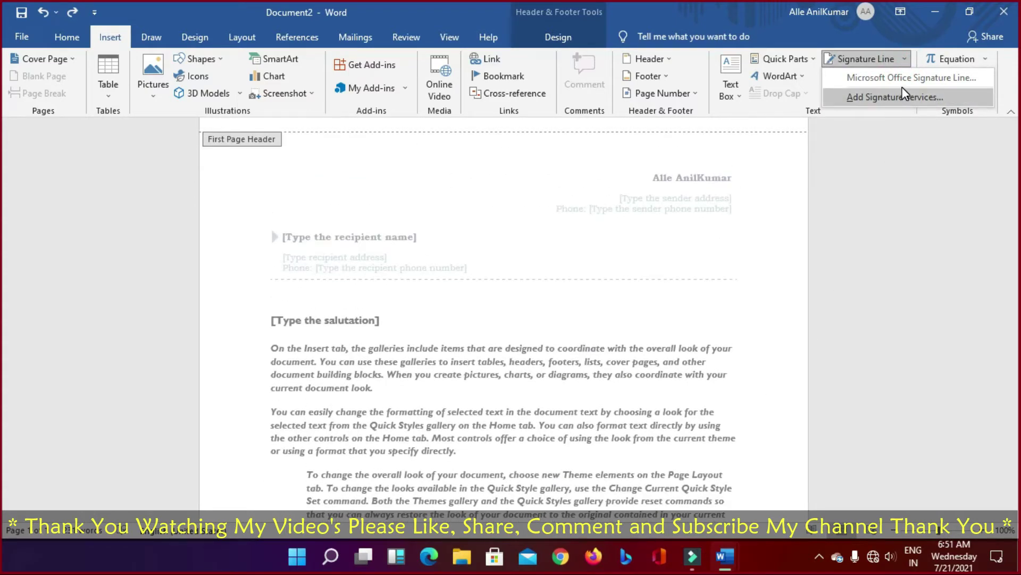
scroll(703, 438, "down", 4)
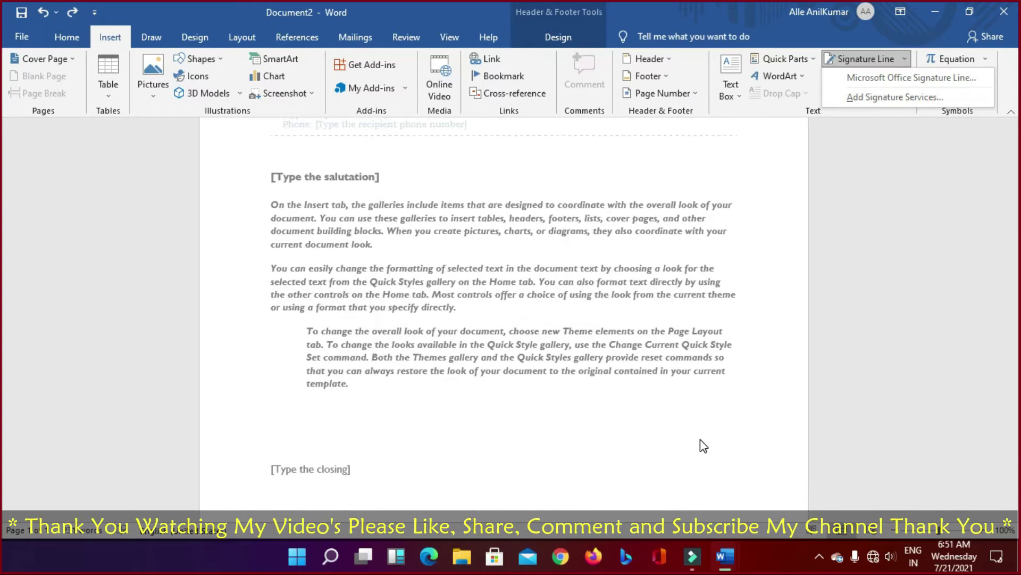
scroll(706, 439, "up", 5)
left_click(865, 232)
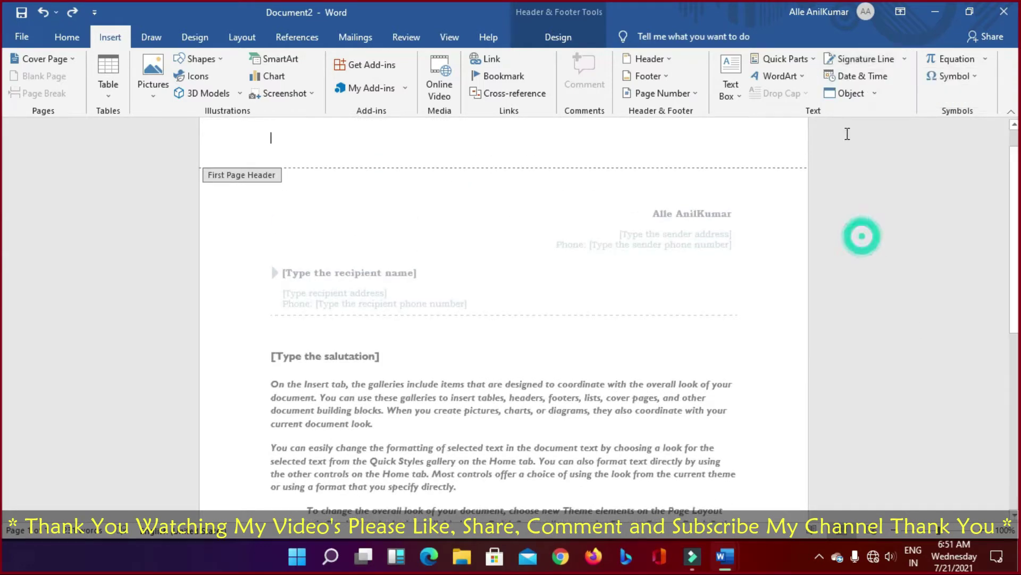
left_click(877, 70)
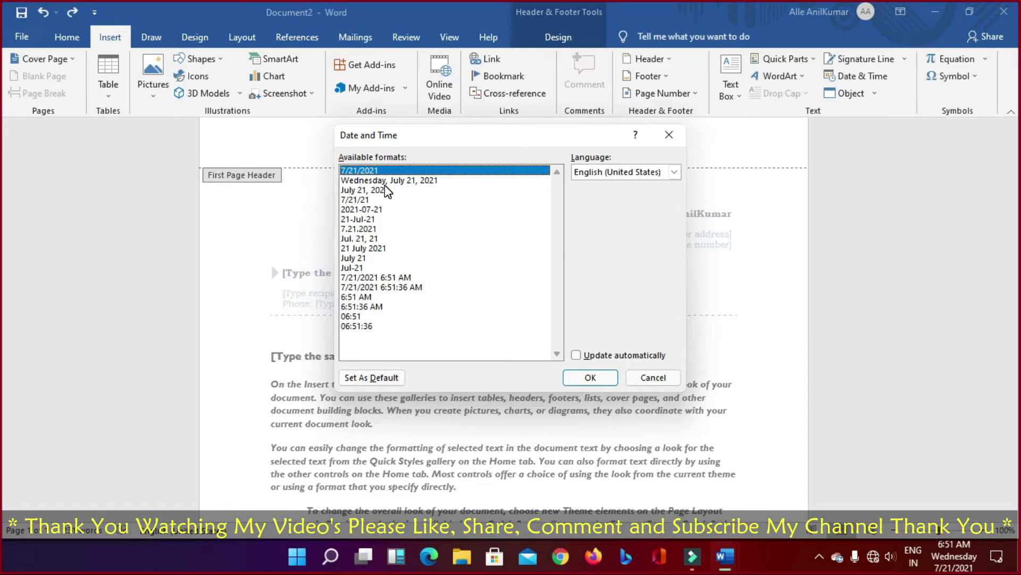
Step: Step through the date formats, from the full weekday date down to Jul-21
left_click(355, 181)
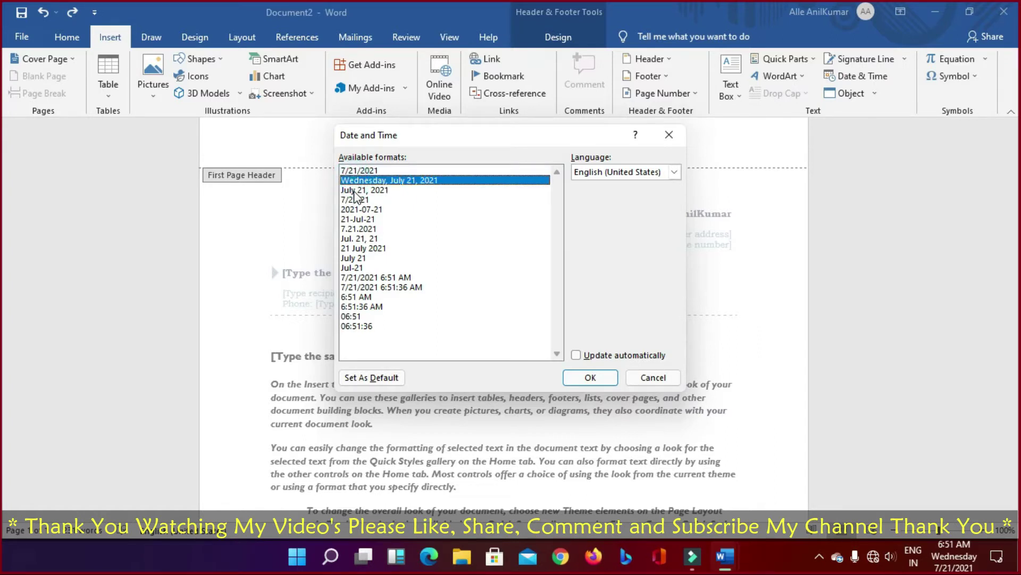
left_click(355, 191)
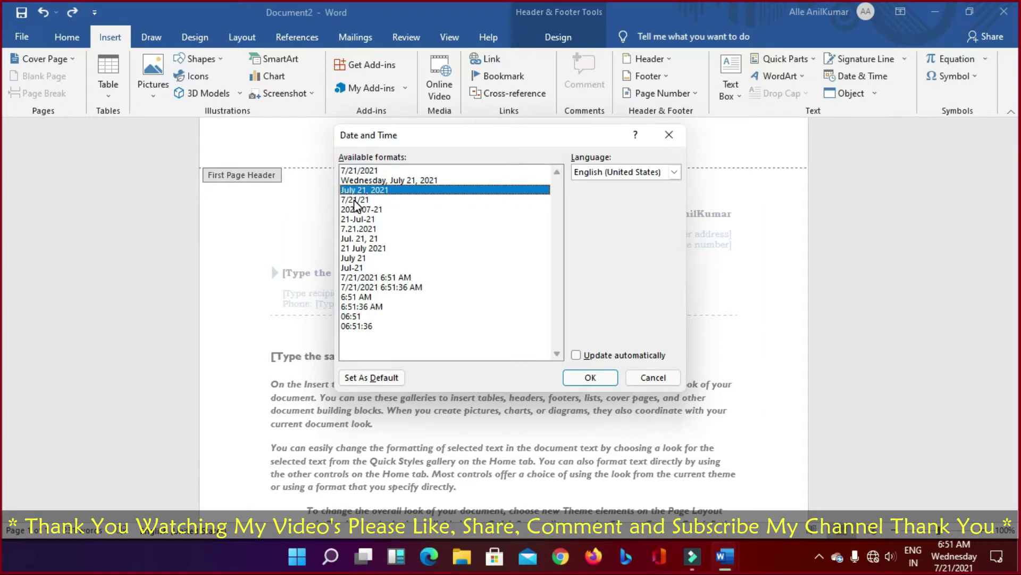
left_click(355, 200)
left_click(355, 209)
left_click(356, 220)
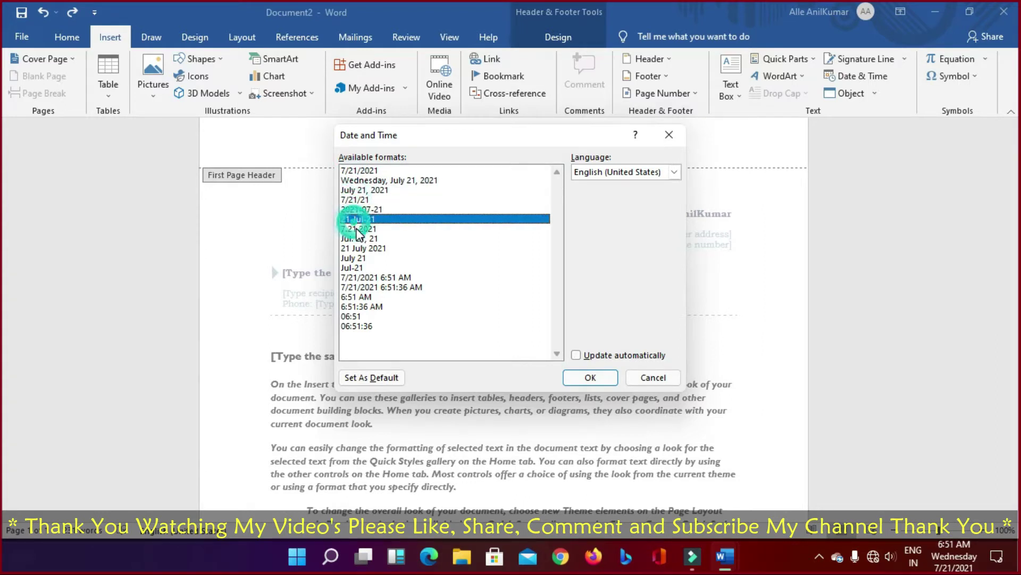
left_click(356, 229)
left_click(356, 238)
left_click(356, 248)
left_click(355, 257)
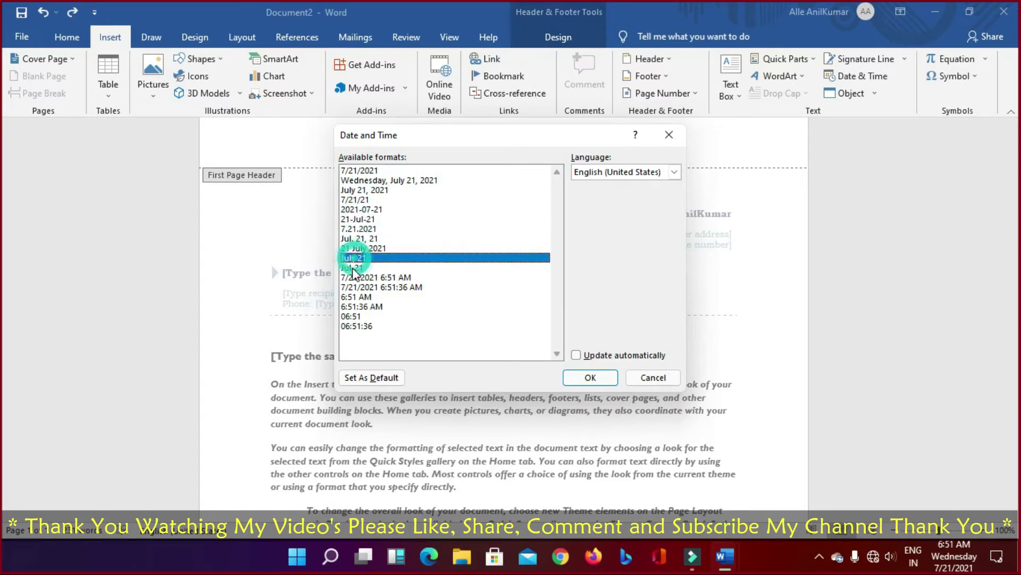
left_click(354, 268)
Step: Try the 06:51, 06:51:36 and 2021-07-21 formats, then cancel without inserting a date
left_click(354, 277)
left_click(354, 287)
left_click(353, 297)
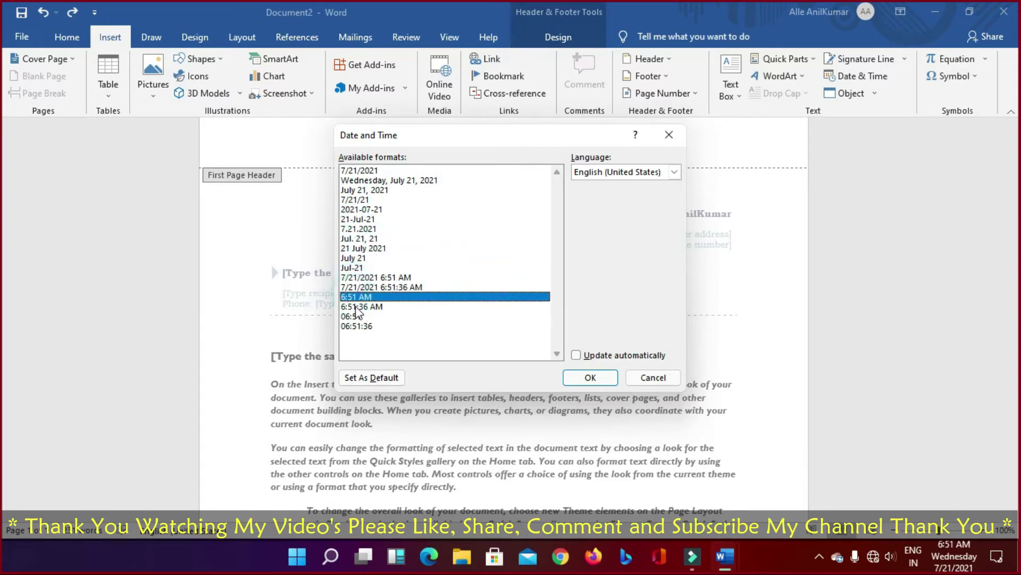
left_click(353, 306)
left_click(353, 316)
left_click(353, 325)
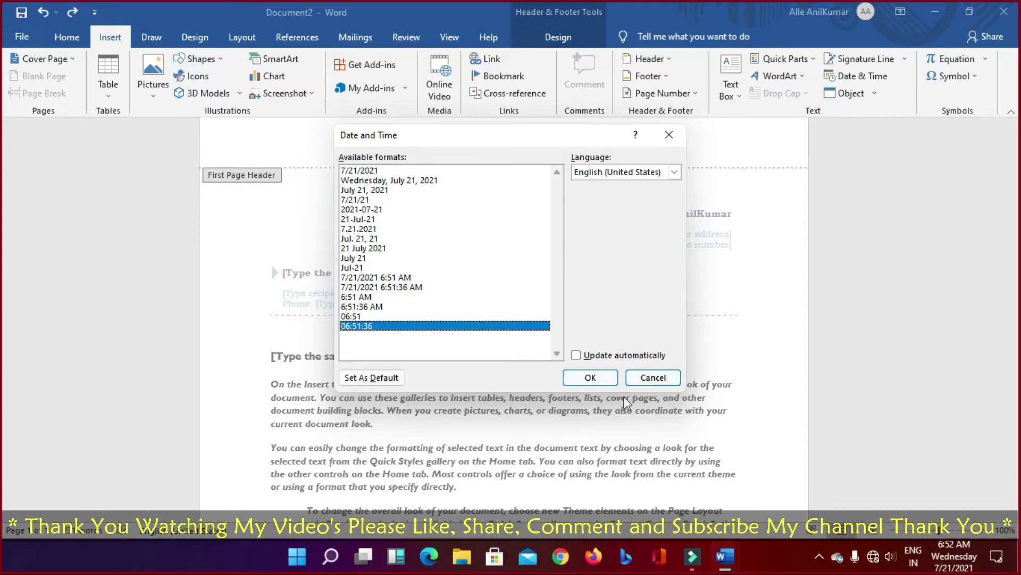
left_click(355, 286)
left_click(356, 258)
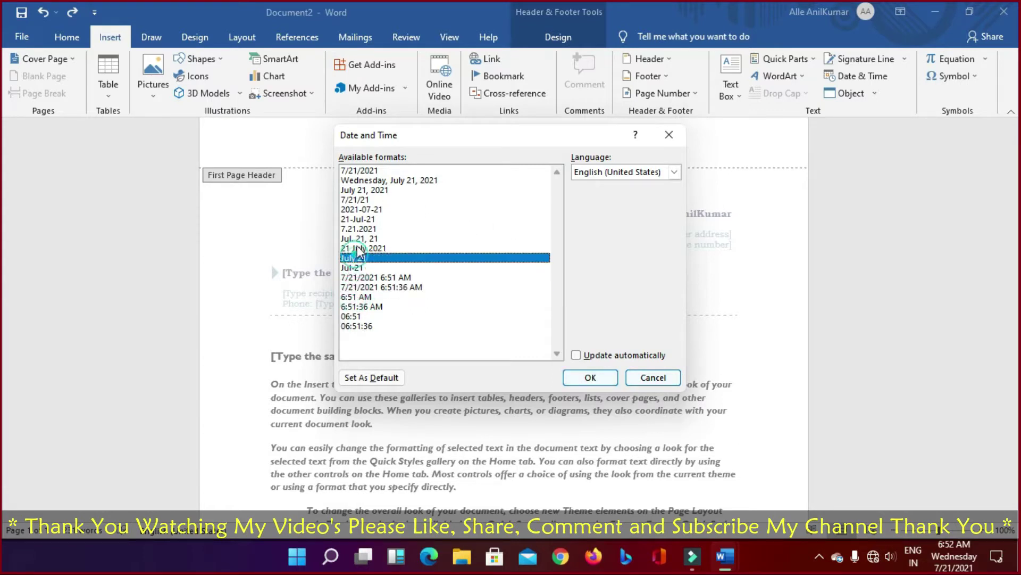
left_click(362, 238)
left_click(366, 209)
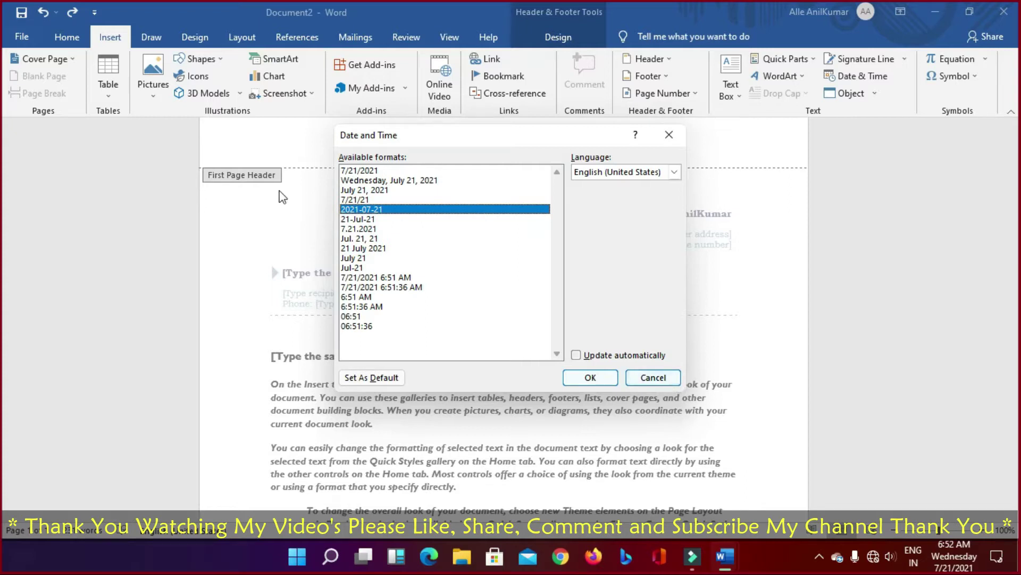
left_click(655, 378)
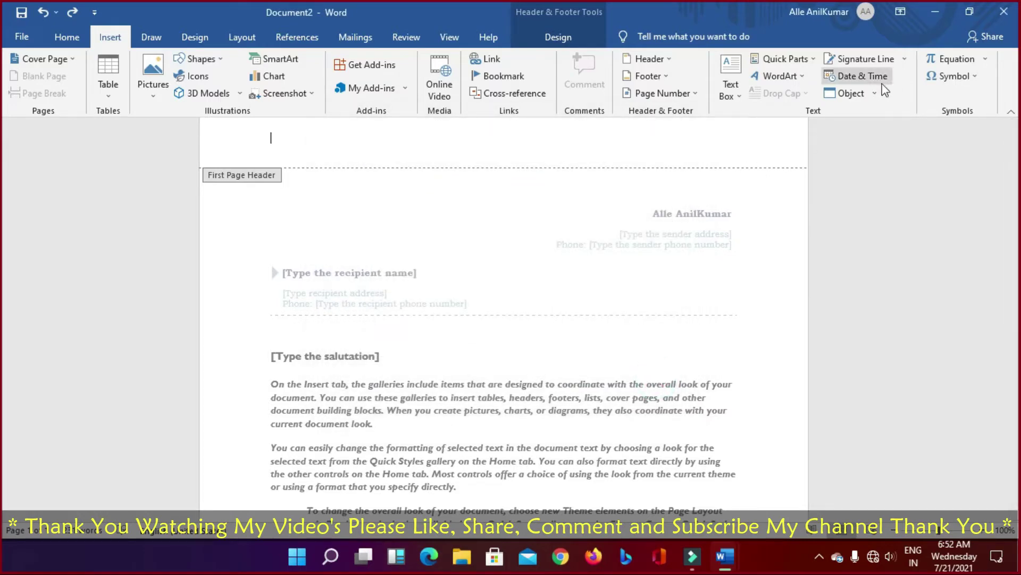
left_click(870, 93)
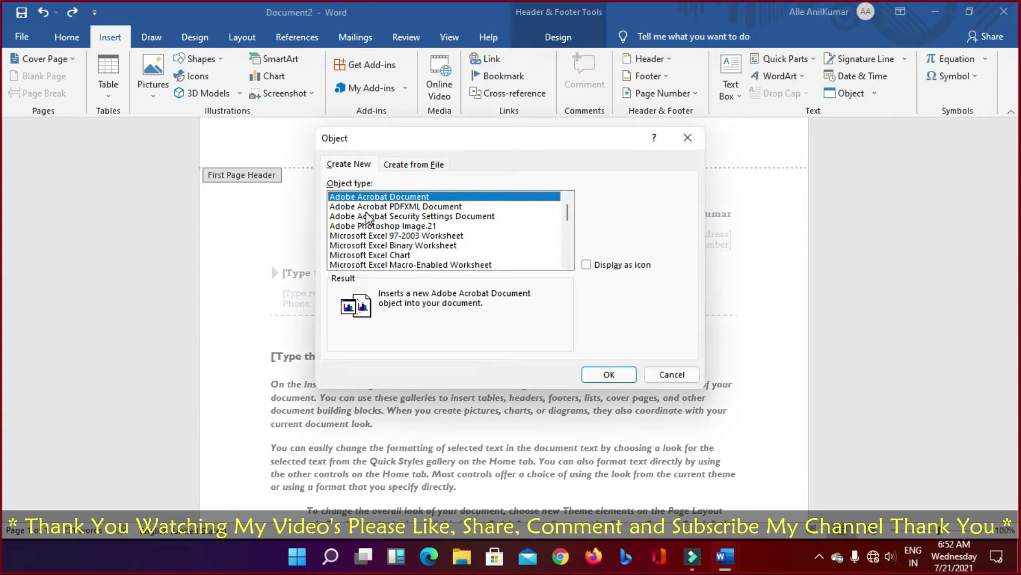
left_click(369, 206)
left_click(369, 196)
key("Down")
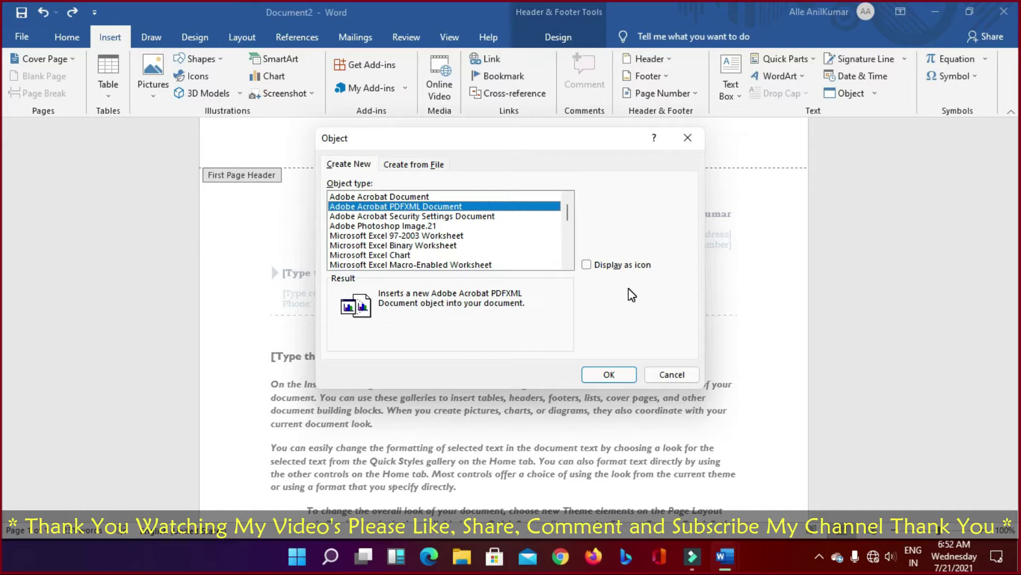
key("Down")
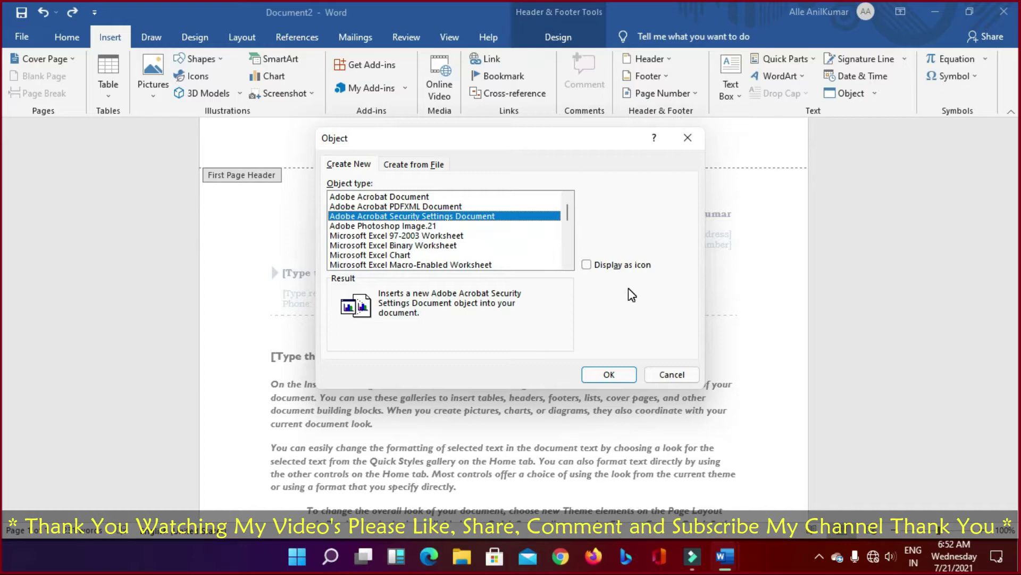
key("Down")
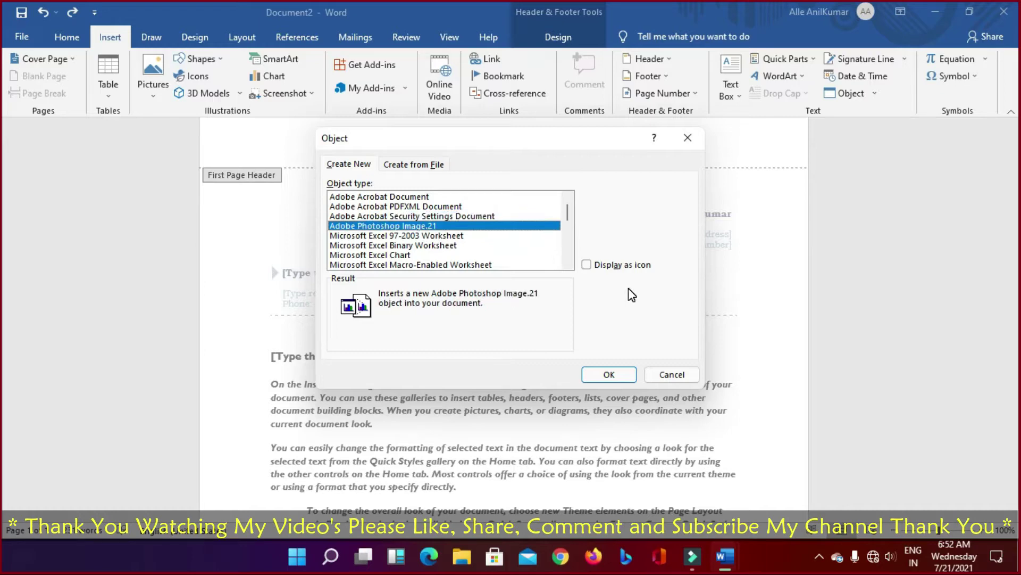
key("Down")
key("Down")
key("Down")
key("Down")
key("Down")
key("Down")
key("Down")
key("Down")
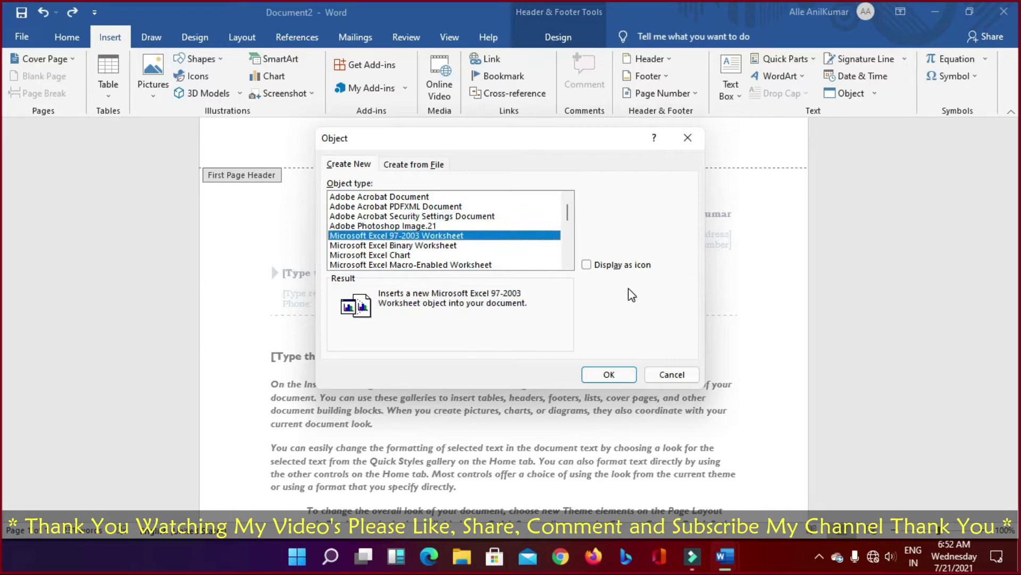
key("Down")
key("Down")
key("Down")
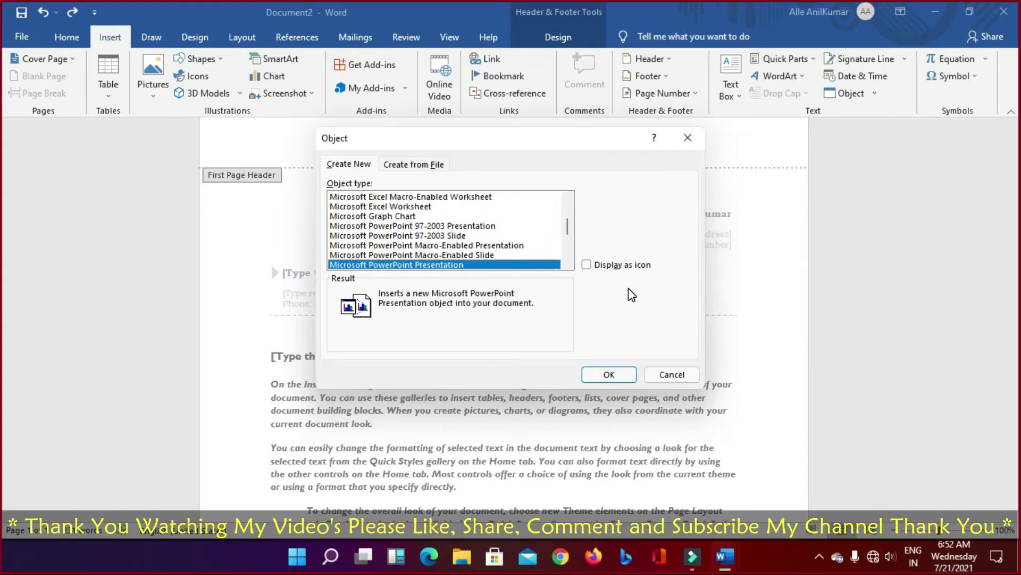
left_click(670, 374)
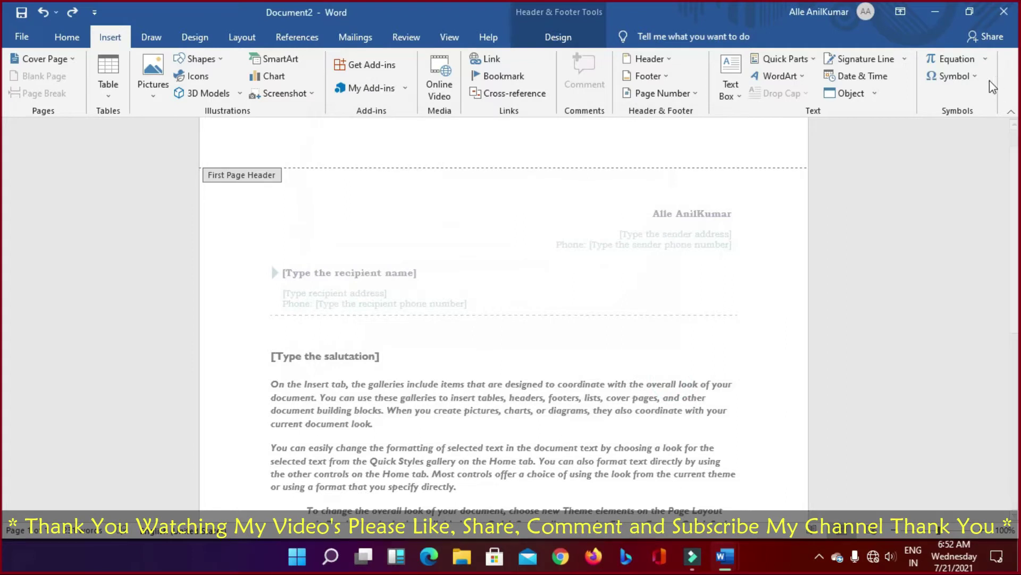
left_click(875, 95)
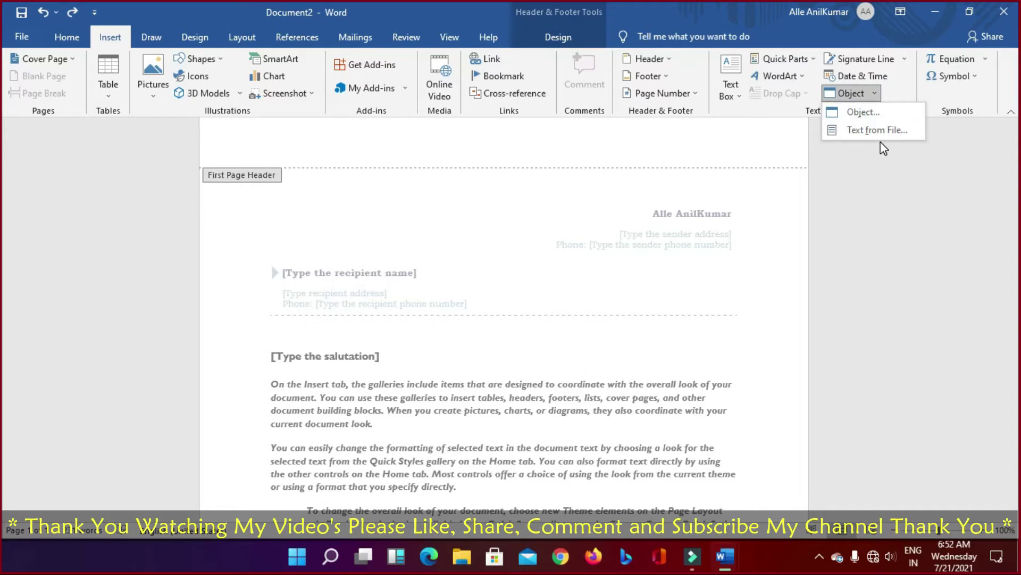
left_click(906, 87)
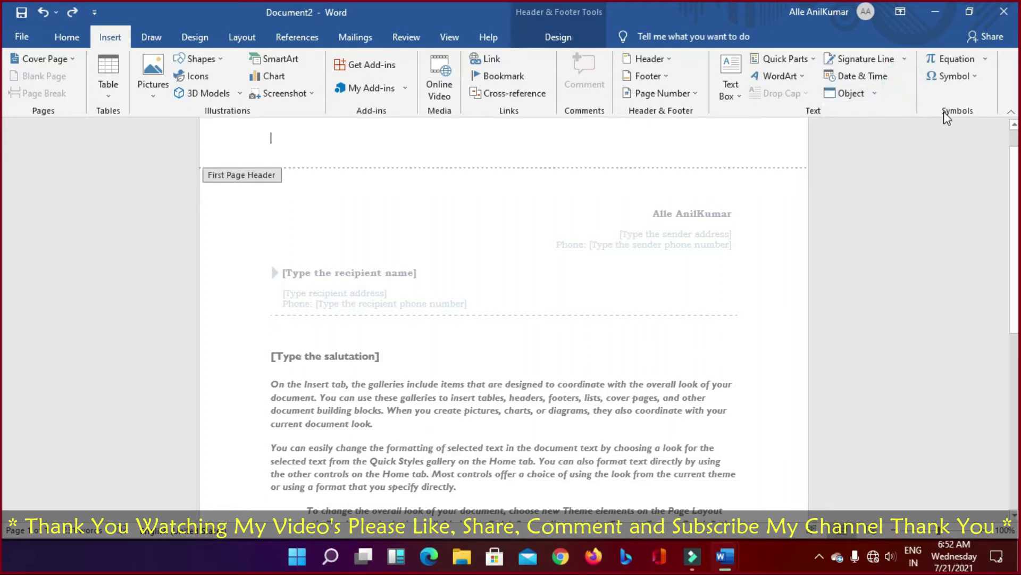
Step: Browse the built-in Equation gallery, close it, and show the common Symbol choices
left_click(984, 60)
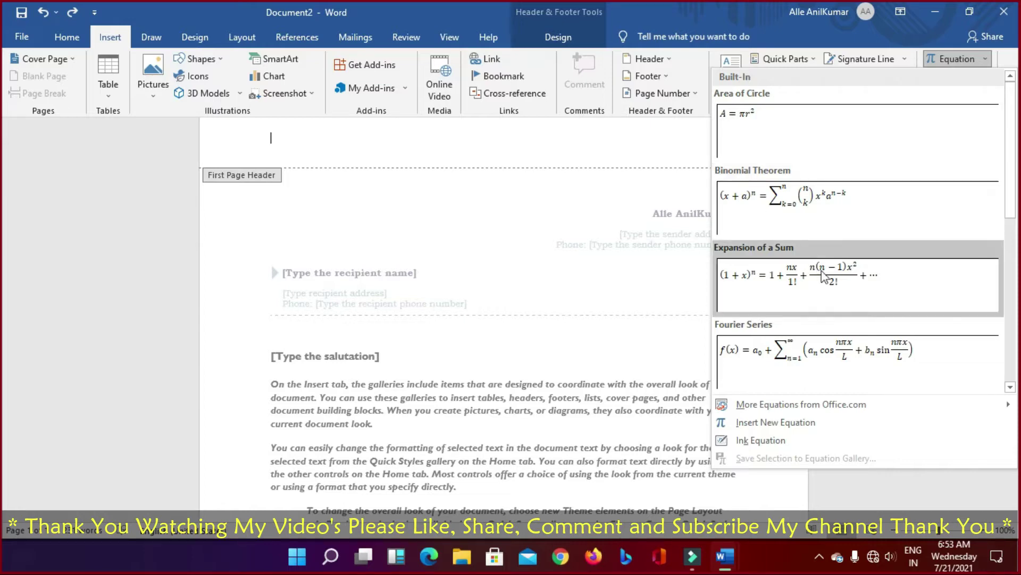
scroll(828, 293, "down", 5)
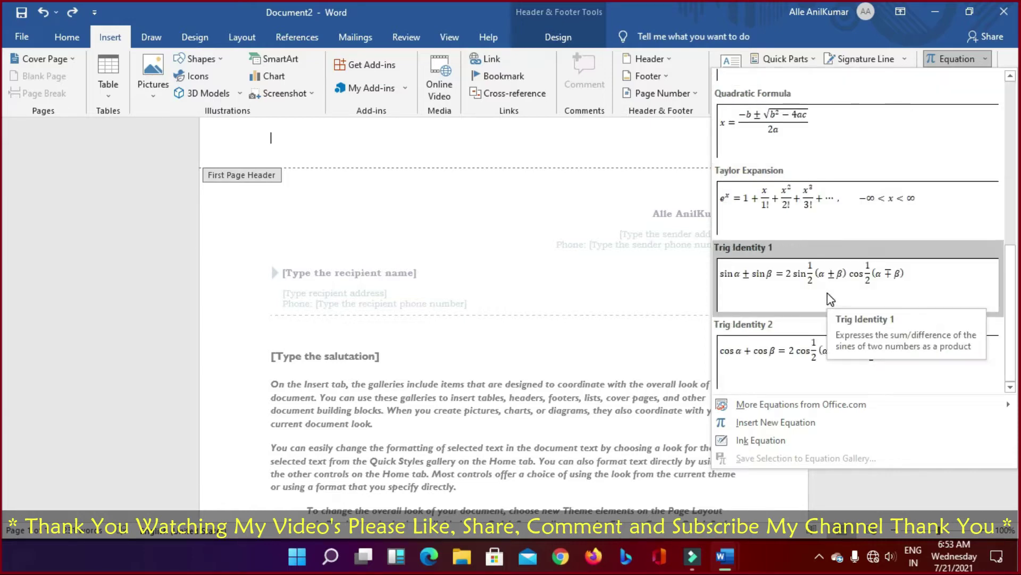
left_click(663, 155)
left_click(974, 76)
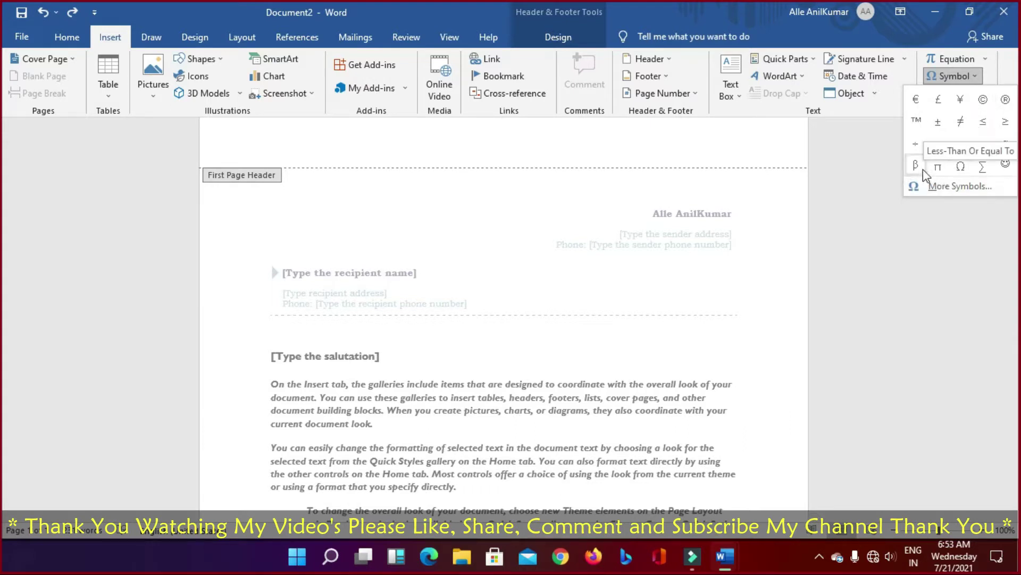
Step: In More Symbols, inspect Dot Above, Caron, Square Root and Division Slash, then cancel
left_click(949, 186)
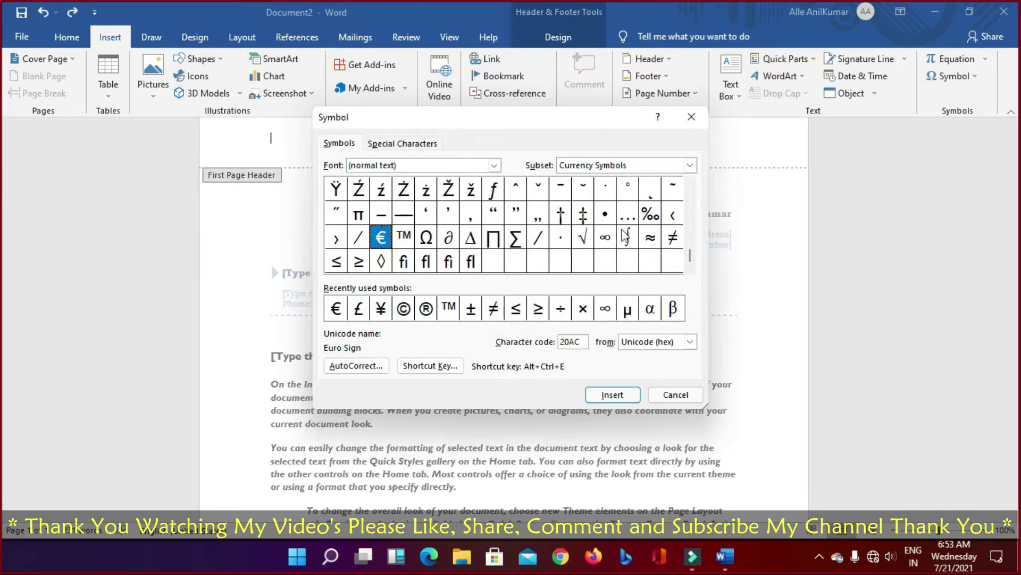
left_click(605, 213)
left_click(605, 188)
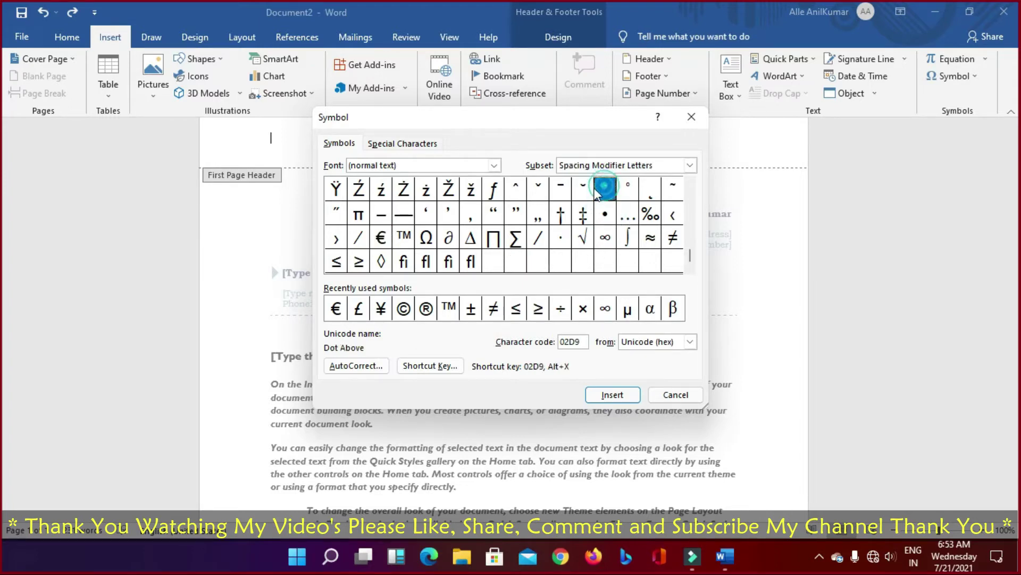
left_click(560, 188)
left_click(514, 196)
left_click(538, 190)
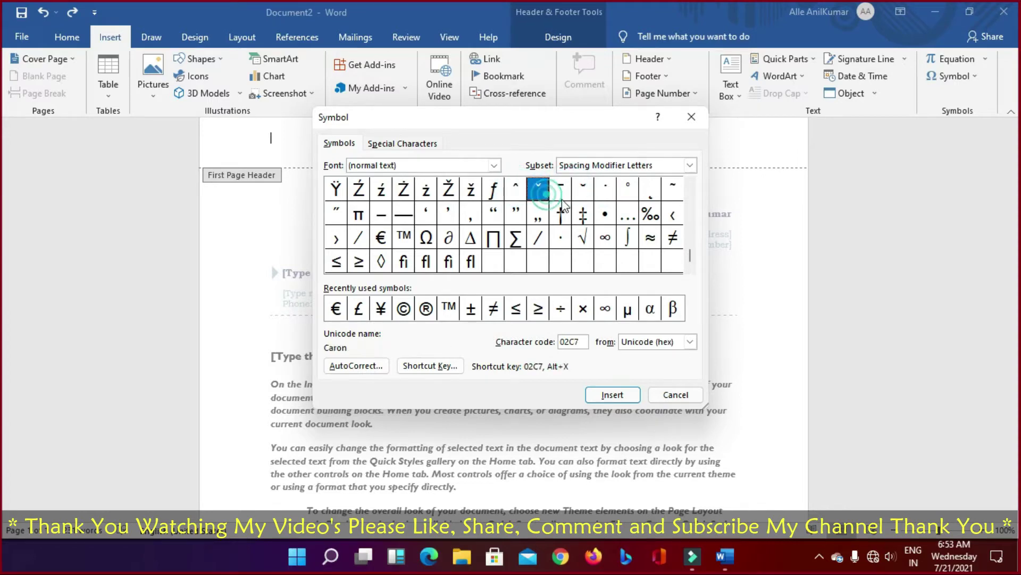
left_click(537, 215)
left_click(580, 237)
left_click(538, 237)
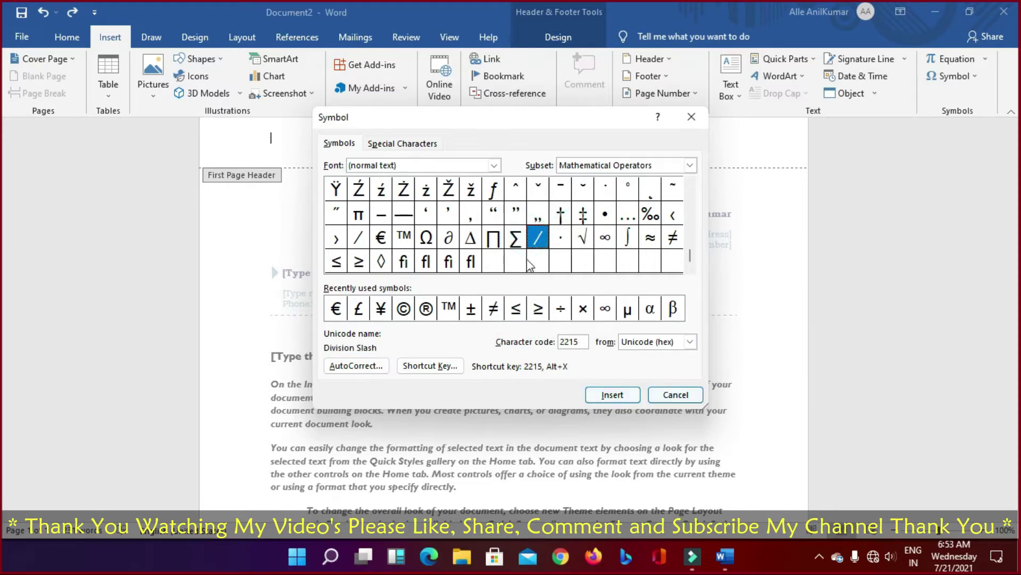
left_click(675, 395)
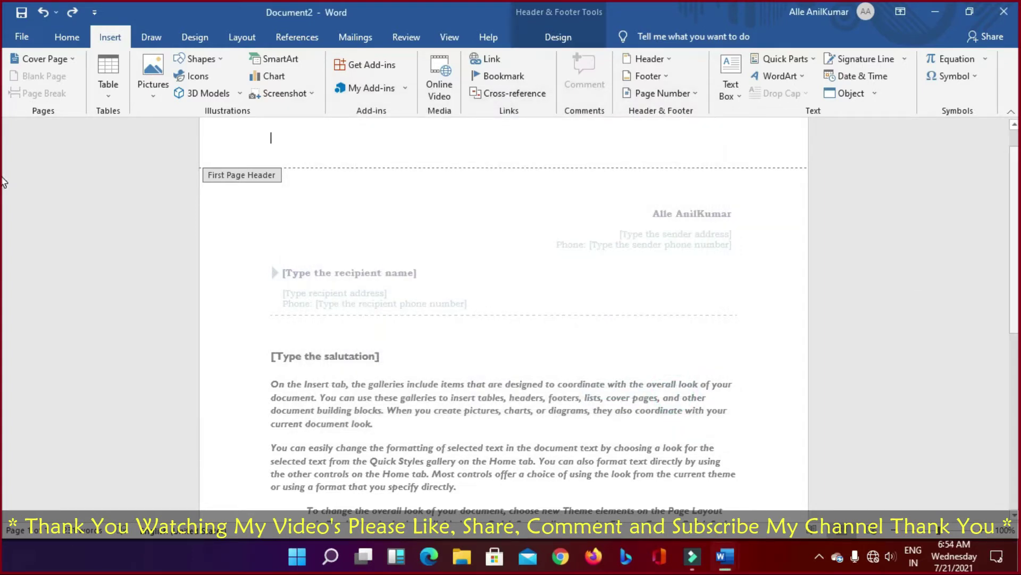
Step: On the Draw tab, pick the black pen and try inking in the header
left_click(151, 37)
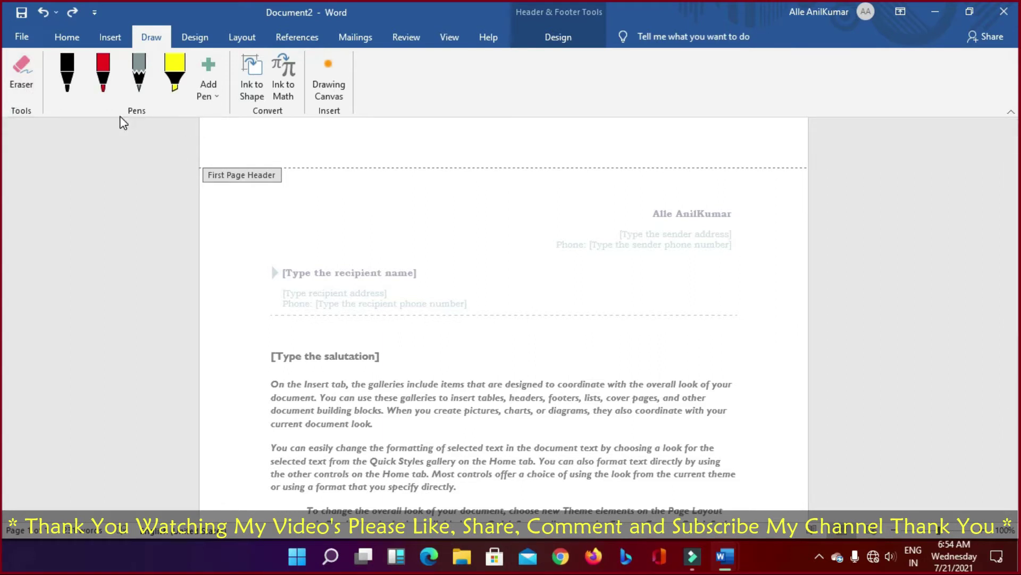
left_click(67, 77)
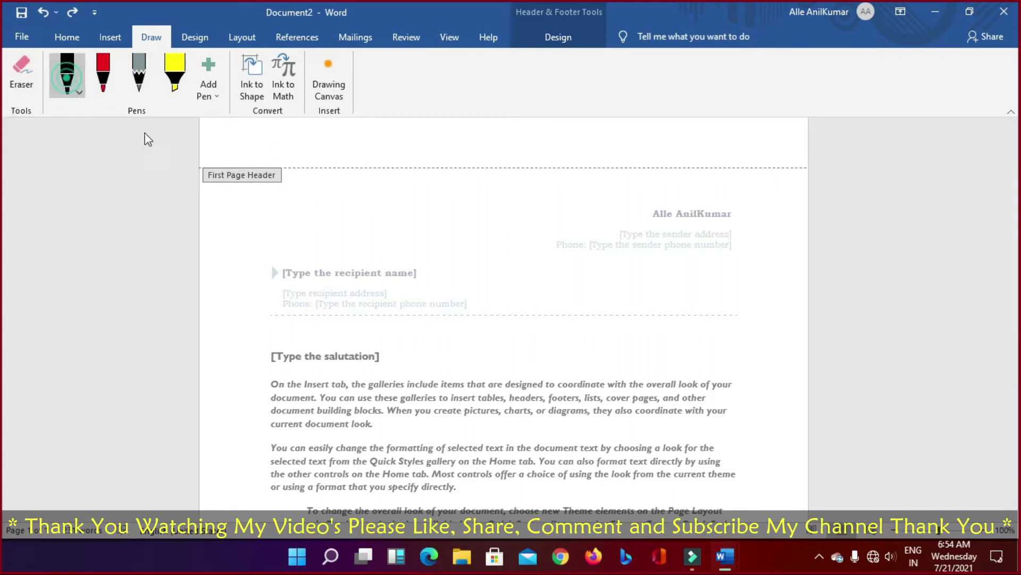
left_click(318, 141)
left_click(272, 152)
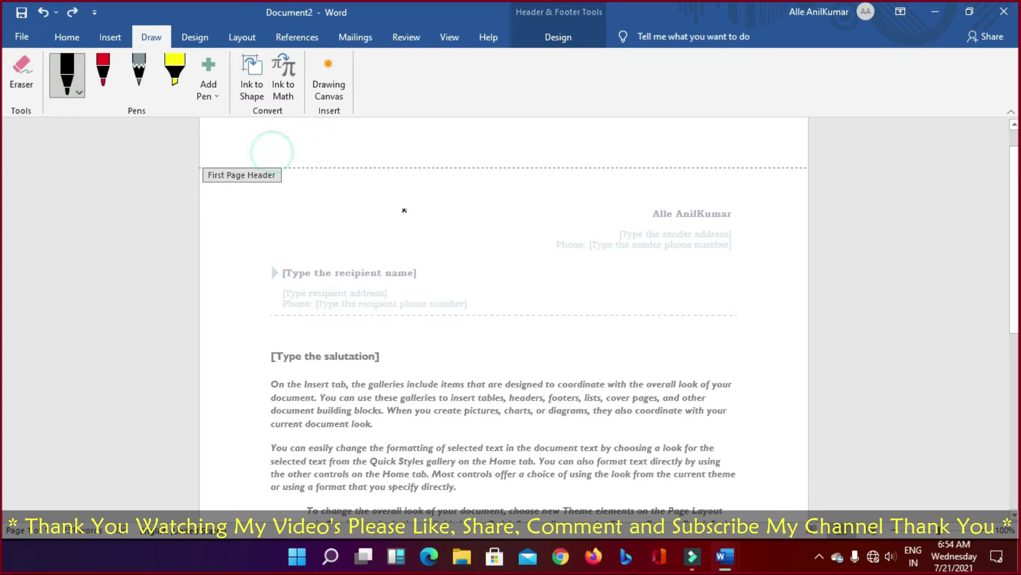
scroll(393, 340, "down", 5)
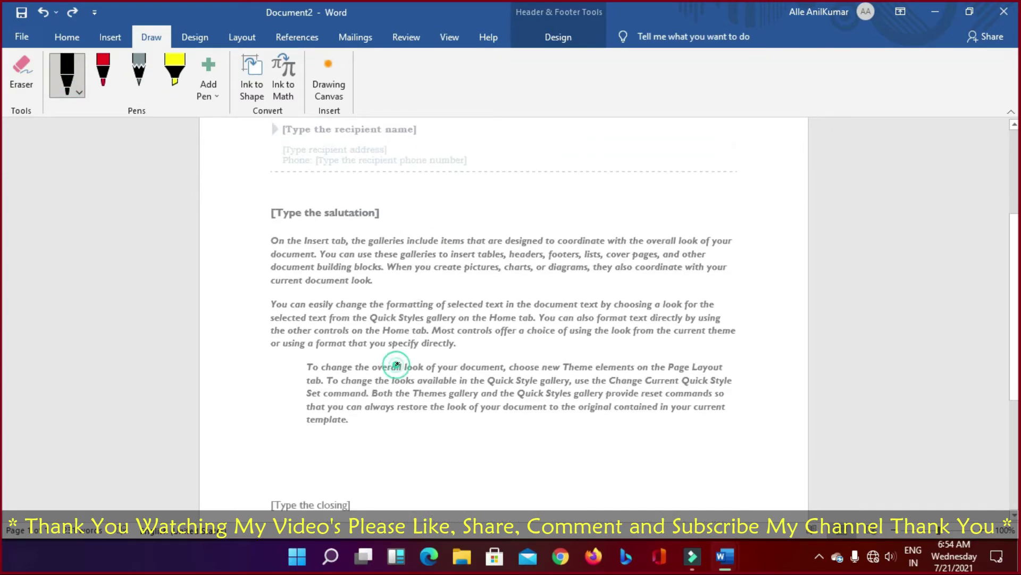
Step: Switch to the red pen, try ink on the salutation, body and footer, then go to the File start screen
left_click(292, 314)
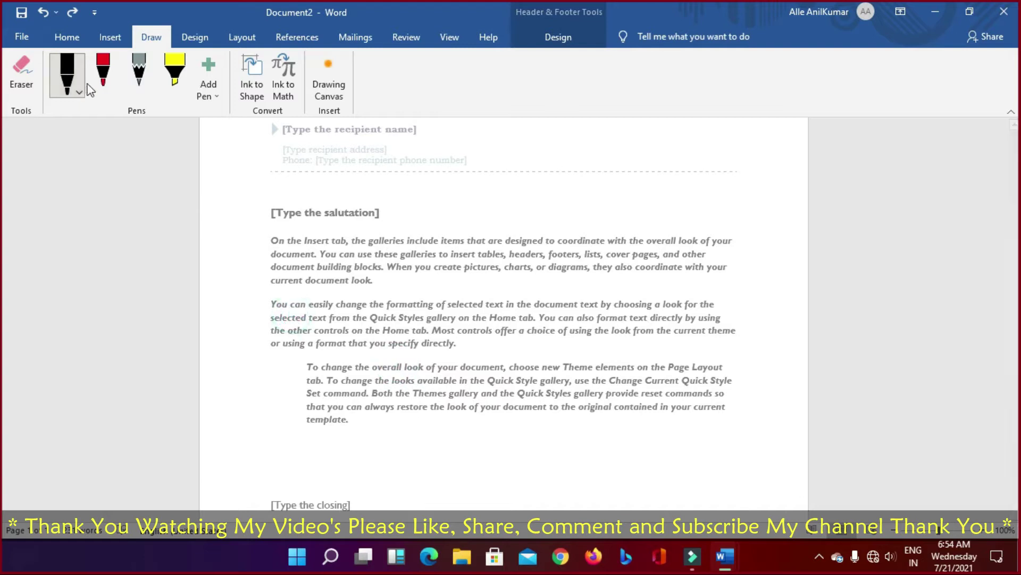
left_click(103, 75)
left_click(285, 212)
left_click(417, 296)
scroll(417, 298, "down", 8)
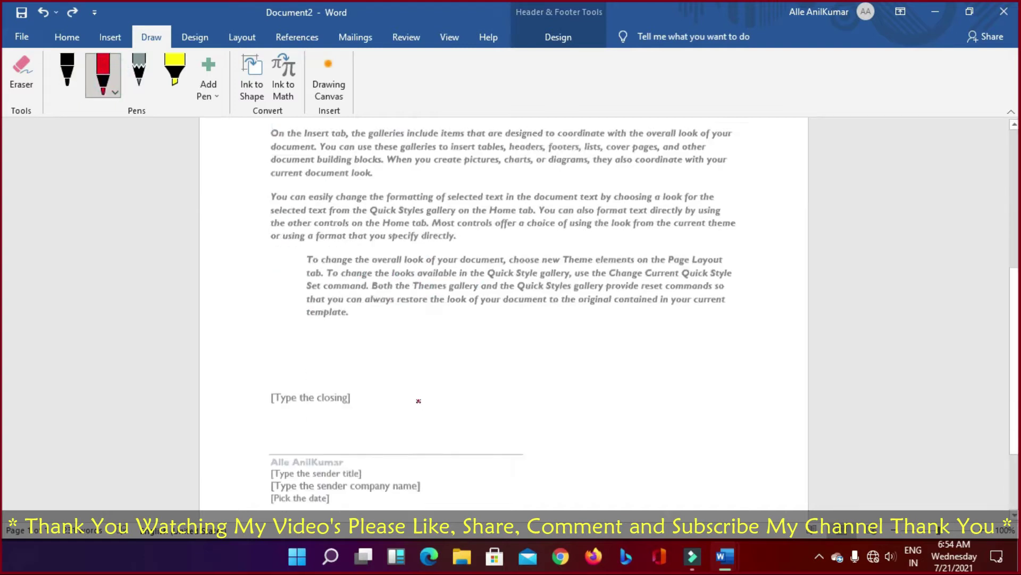
left_click(235, 474)
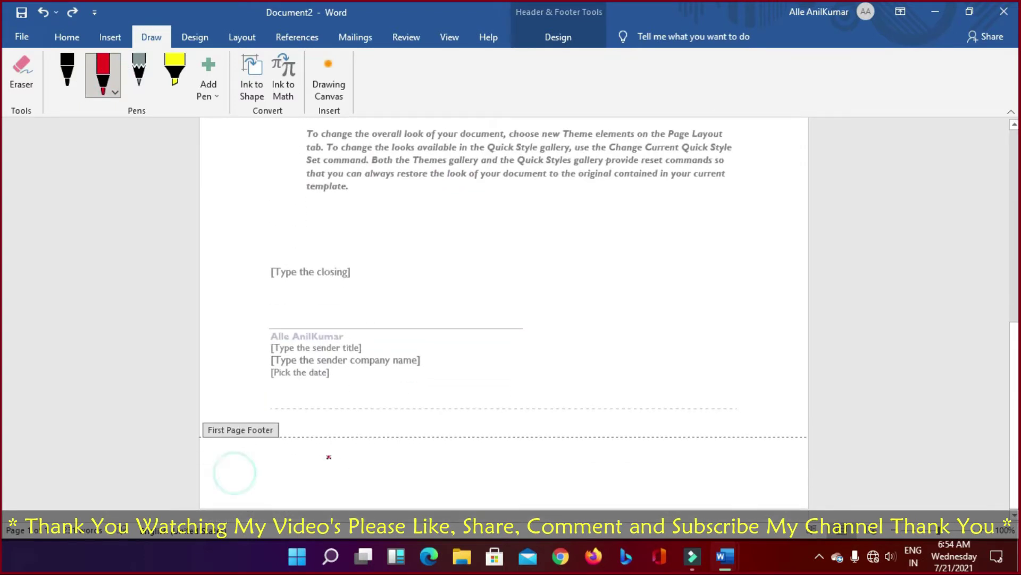
left_click(322, 459)
scroll(298, 302, "up", 12)
scroll(283, 301, "up", 3)
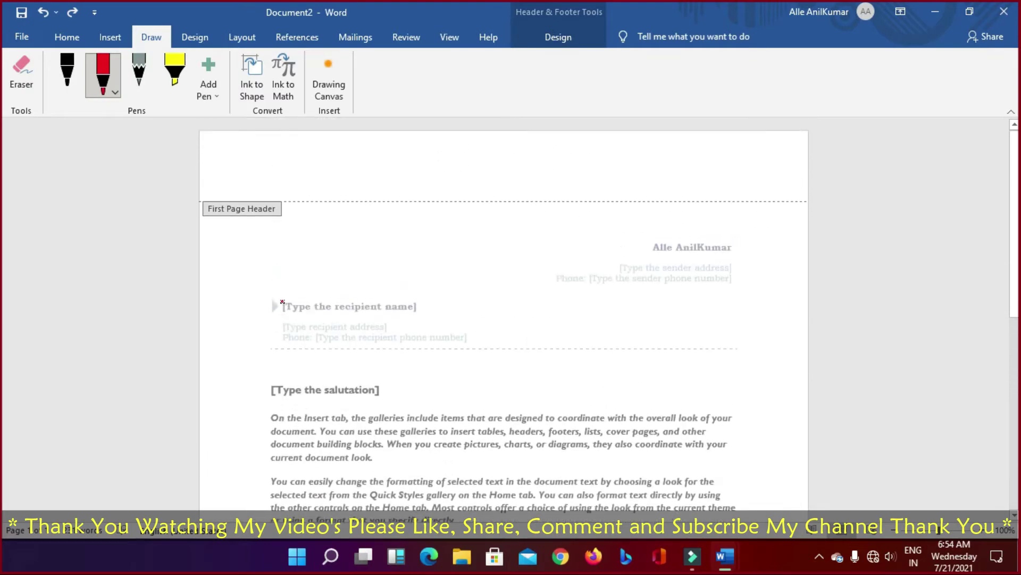
left_click(466, 292)
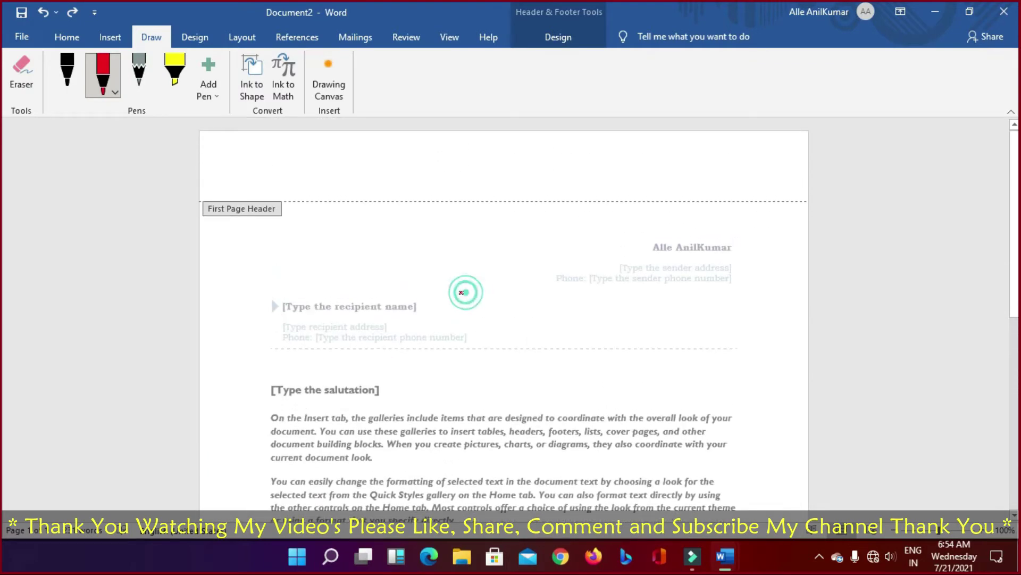
left_click(20, 38)
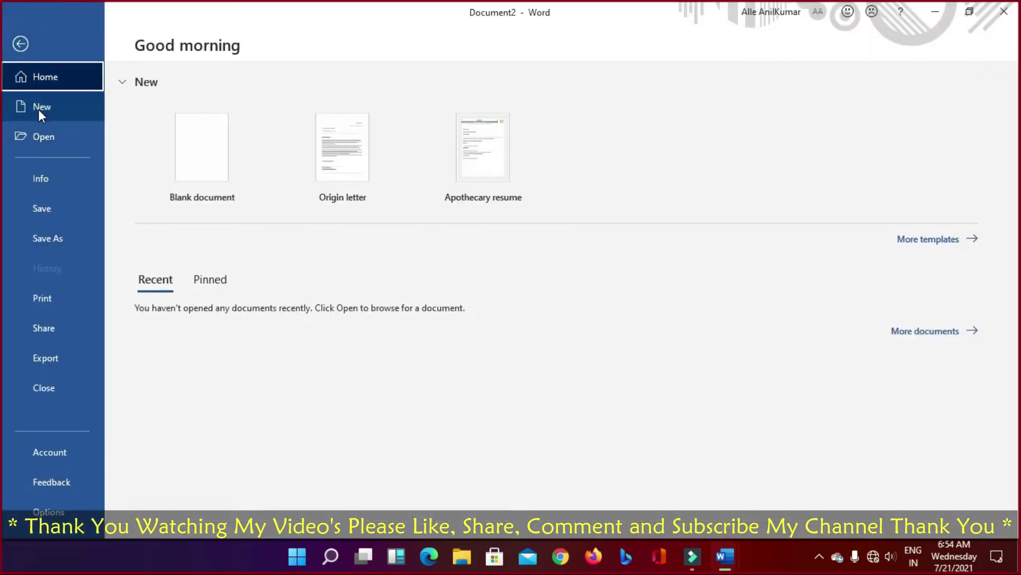
Step: Create a new blank document, draw a black pen stroke, and undo it
left_click(190, 159)
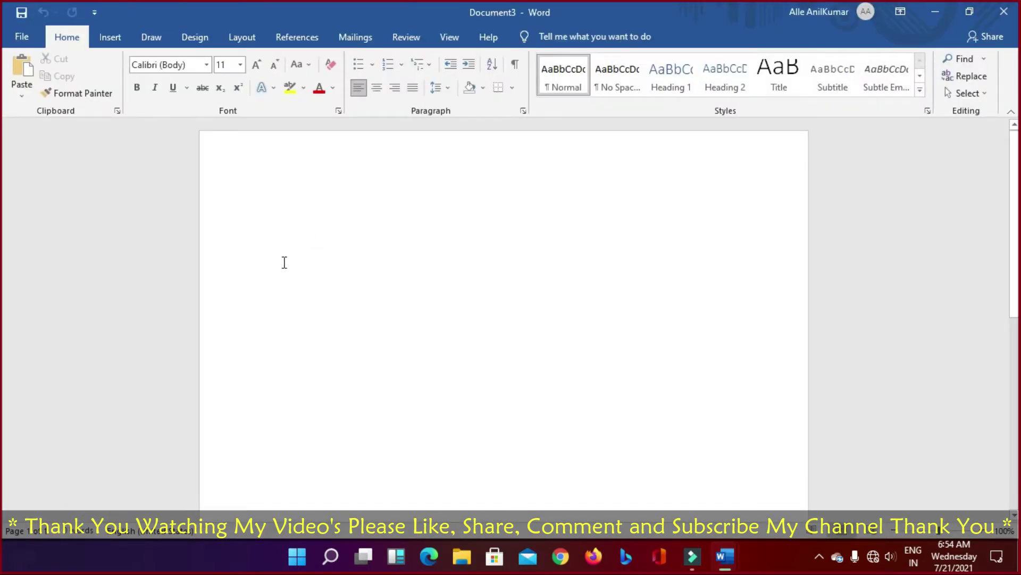
left_click(151, 37)
left_click(59, 90)
mouse_move(283, 312)
left_mouse_down()
mouse_move(376, 322)
mouse_move(358, 306)
mouse_move(490, 347)
left_mouse_up()
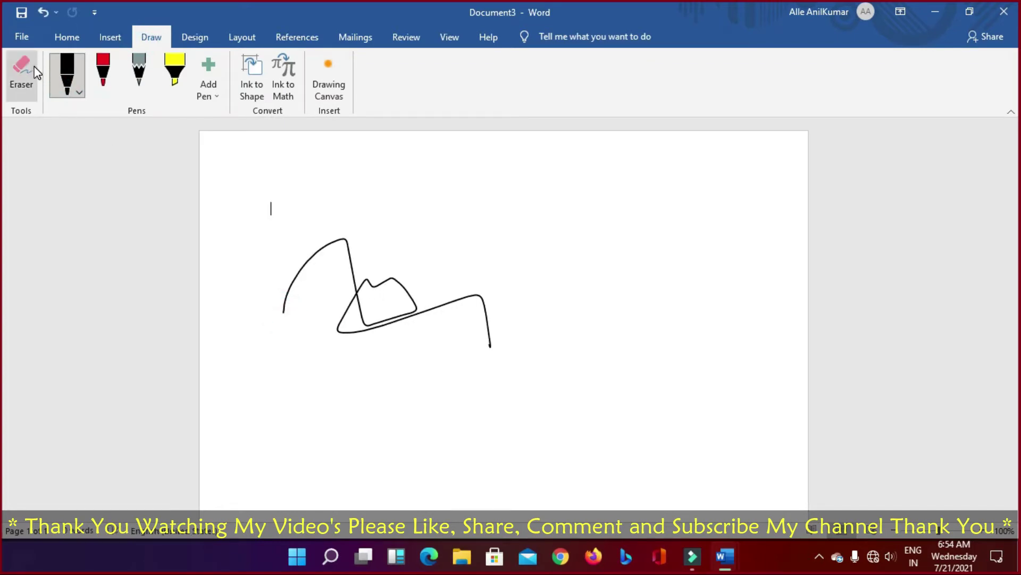
key("ctrl+z")
key("ctrl+z")
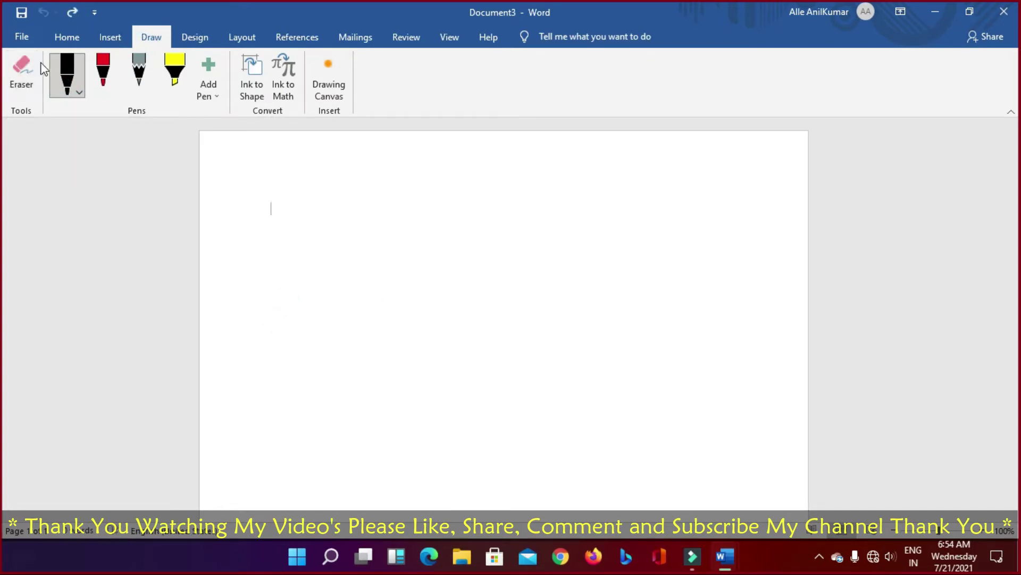
Step: Handwrite the two-word name on two lines in red ink and enclose it in large parentheses
left_click(103, 72)
mouse_move(320, 333)
left_mouse_down()
mouse_move(340, 272)
mouse_move(325, 297)
left_mouse_up()
mouse_move(384, 319)
left_mouse_down()
mouse_move(392, 276)
mouse_move(439, 244)
mouse_move(453, 314)
left_mouse_up()
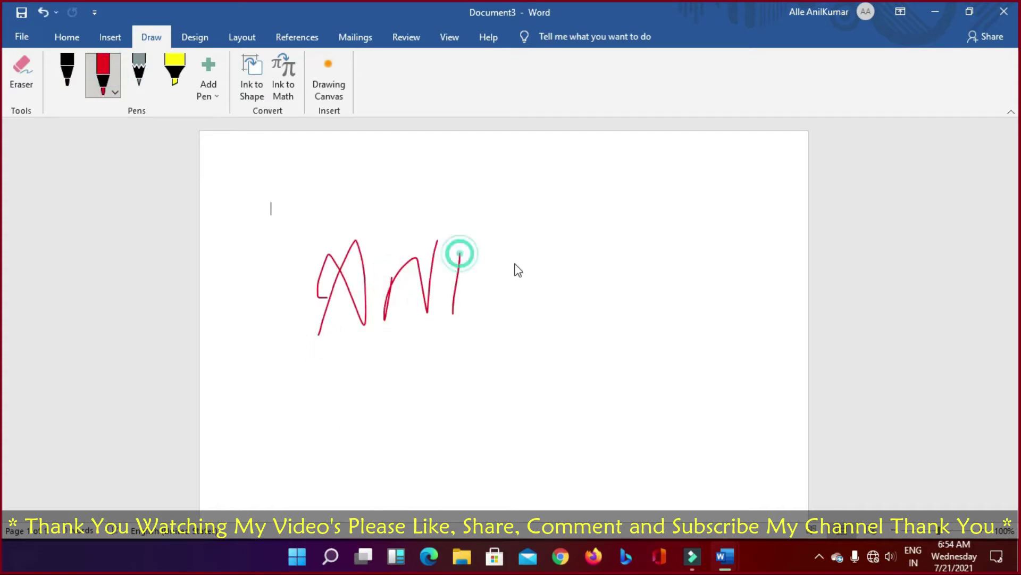
mouse_move(524, 255)
left_mouse_down()
mouse_move(504, 314)
mouse_move(570, 301)
left_mouse_up()
left_click_drag(363, 373, 365, 431)
mouse_move(398, 399)
left_mouse_down()
mouse_move(371, 442)
mouse_move(401, 447)
mouse_move(420, 372)
left_mouse_up()
mouse_move(435, 431)
left_mouse_down()
mouse_move(504, 444)
mouse_move(559, 436)
mouse_move(547, 411)
mouse_move(590, 387)
mouse_move(640, 442)
left_mouse_up()
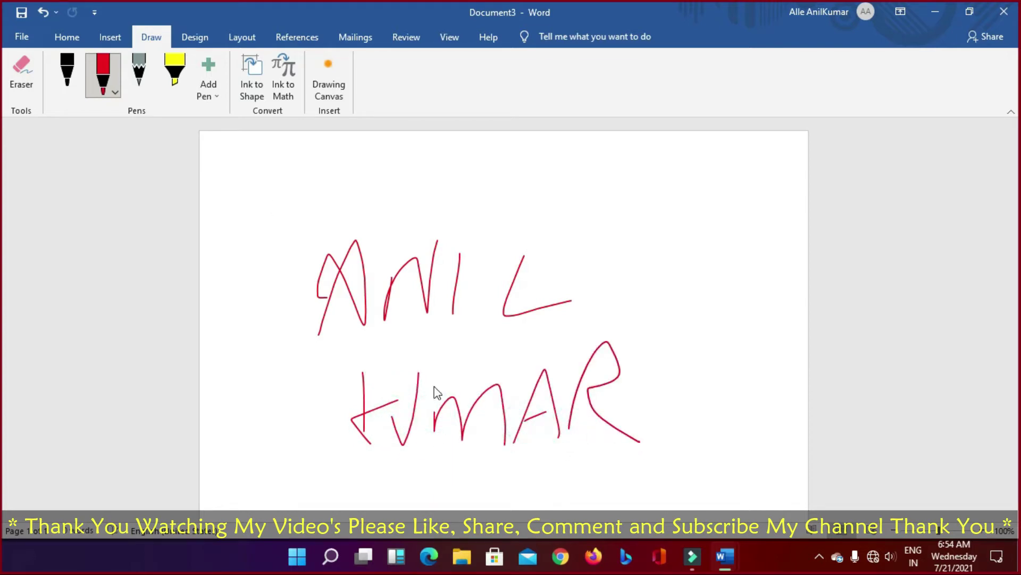
mouse_move(264, 246)
left_mouse_down()
mouse_move(274, 420)
mouse_move(323, 453)
left_mouse_up()
mouse_move(648, 238)
left_mouse_down()
mouse_move(695, 388)
mouse_move(686, 433)
left_mouse_up()
Step: Erase every red stroke, including both parentheses and each letter of both words
left_click(20, 77)
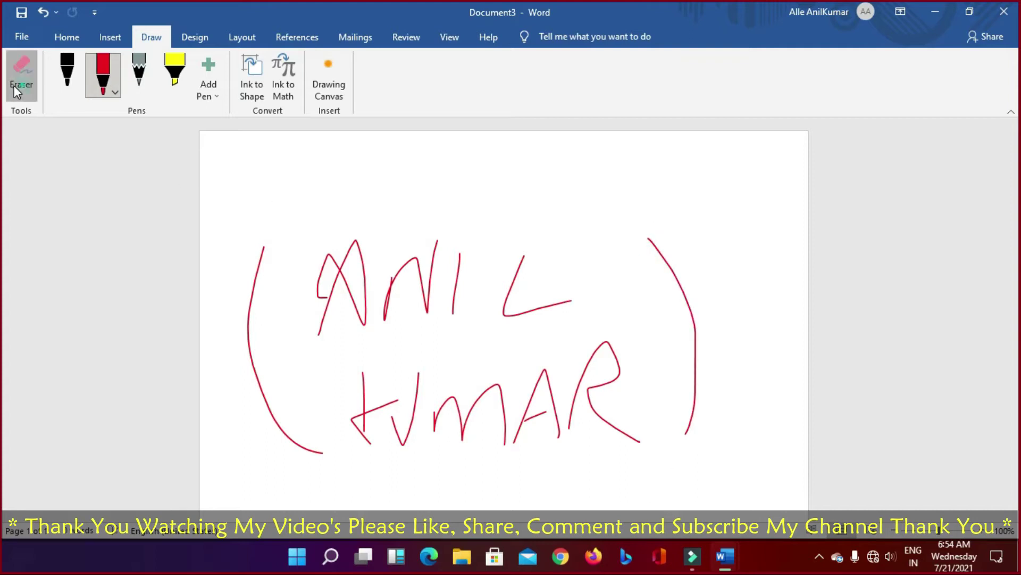
left_click(683, 434)
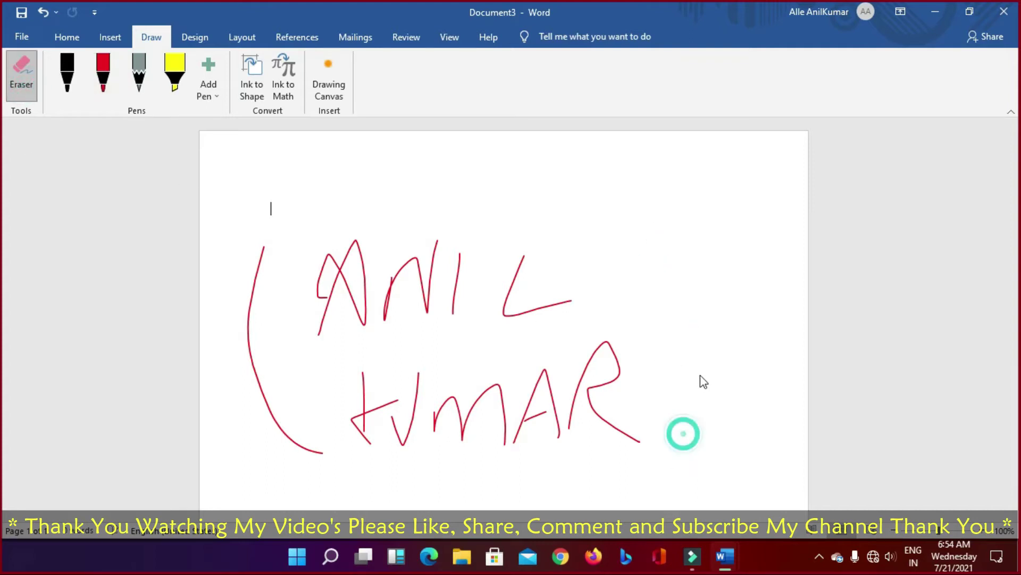
left_click(611, 410)
left_click(589, 406)
left_click(552, 406)
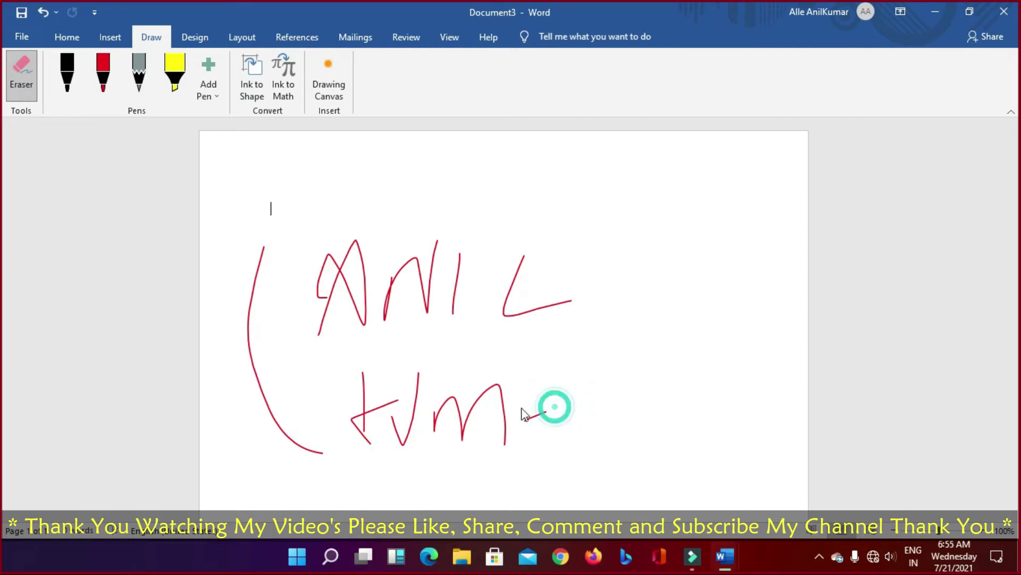
left_click(534, 416)
left_click(544, 307)
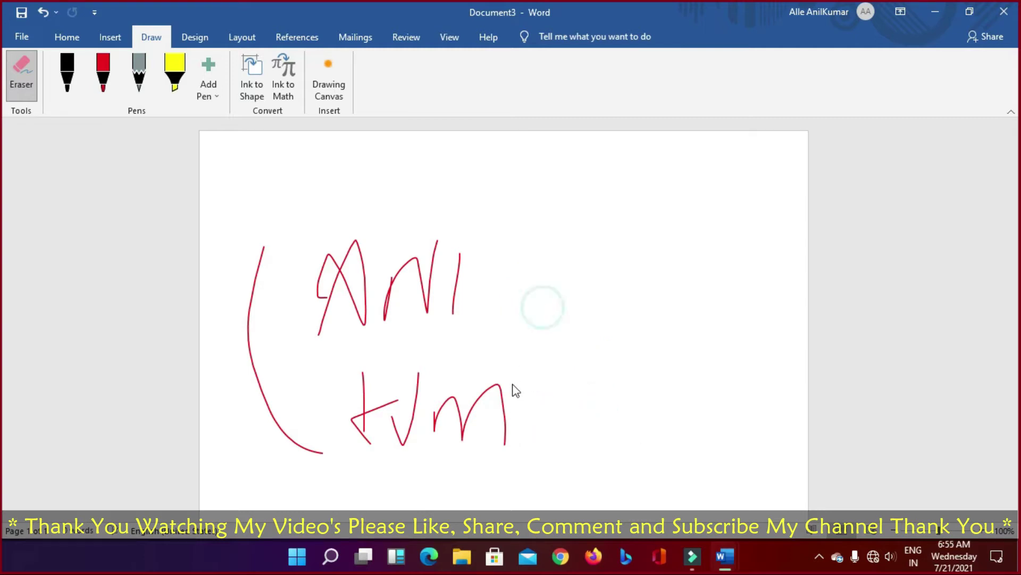
left_click(504, 388)
left_click(417, 393)
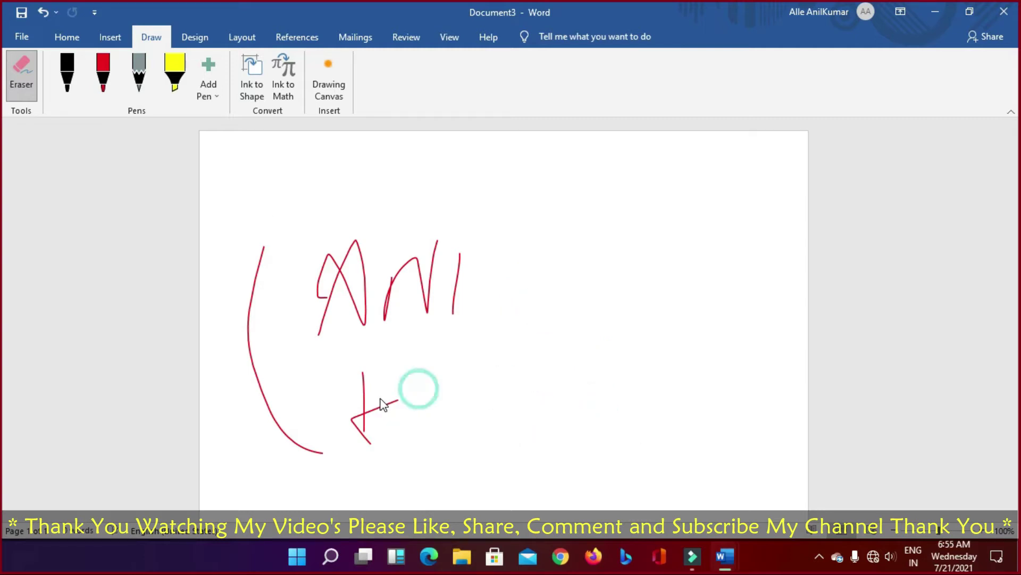
left_click(378, 407)
left_click(361, 399)
left_click(262, 400)
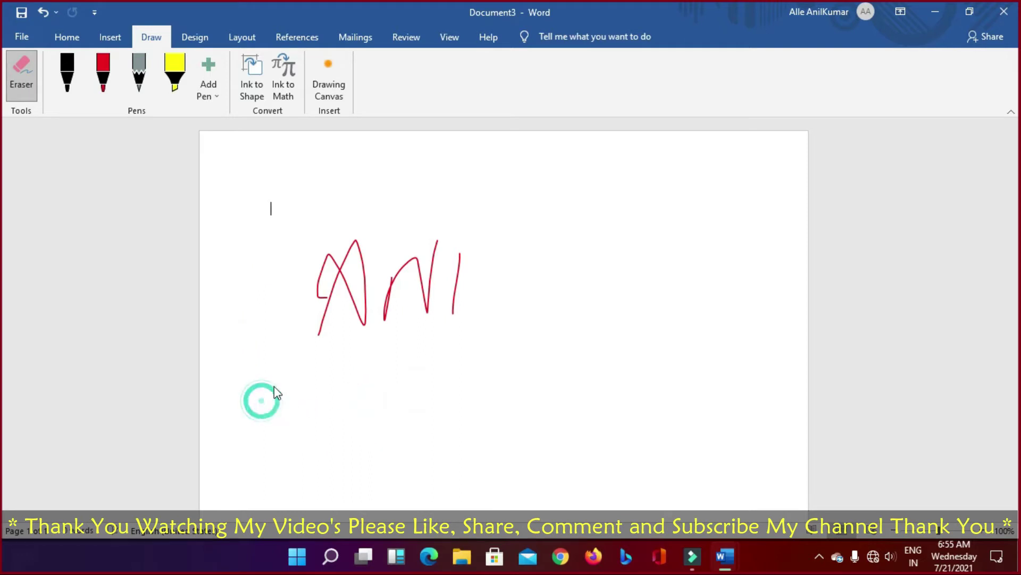
left_click(338, 268)
left_click(418, 279)
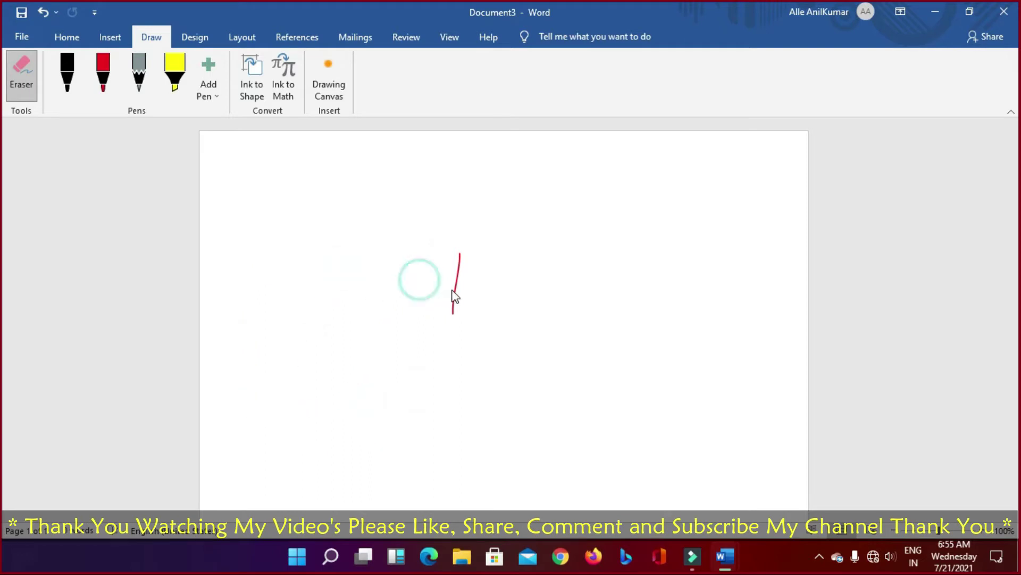
left_click(457, 290)
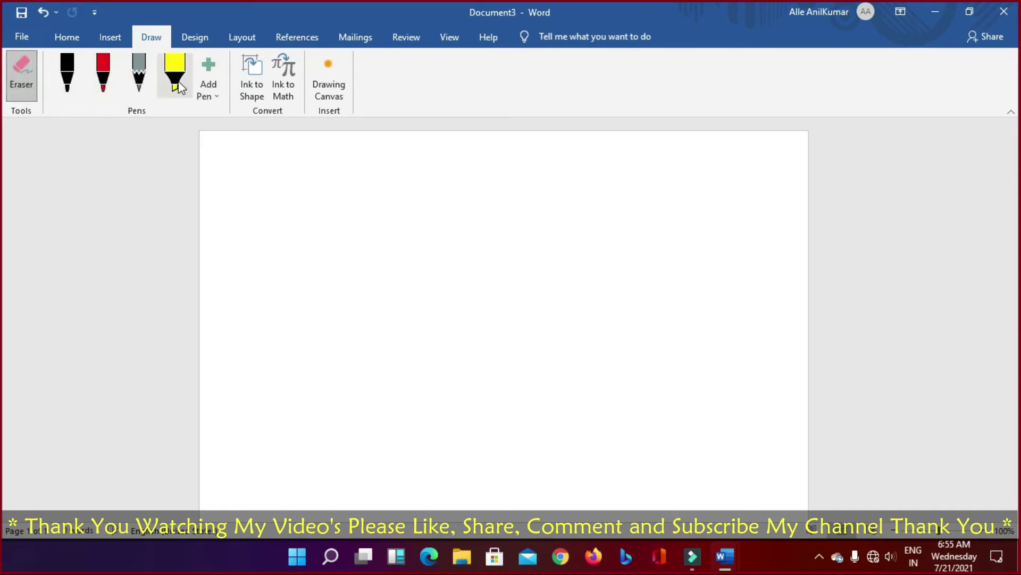
Step: Browse the pen type list without adding one, turn off erasing and reselect the black pen
left_click(213, 96)
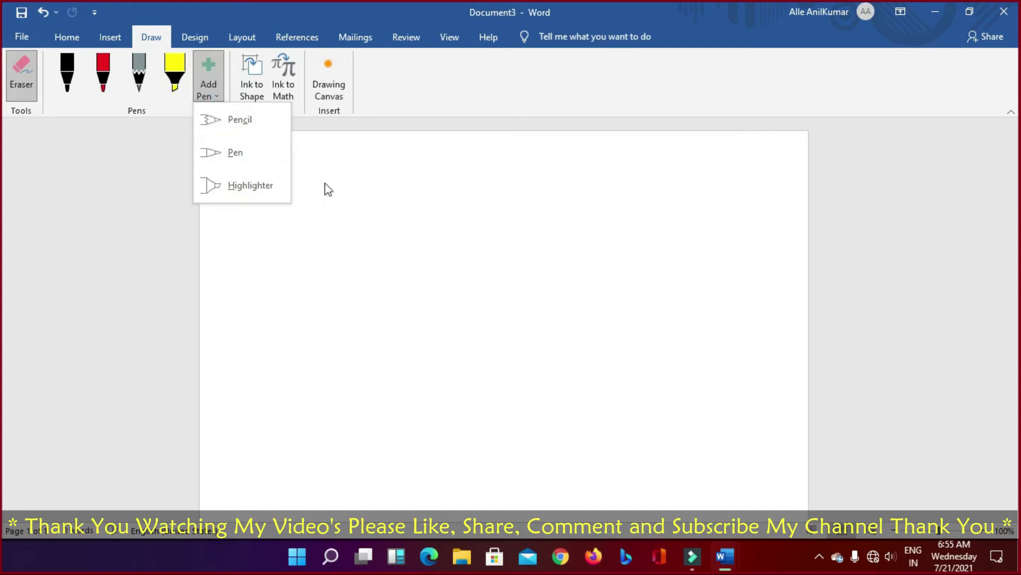
left_click(337, 169)
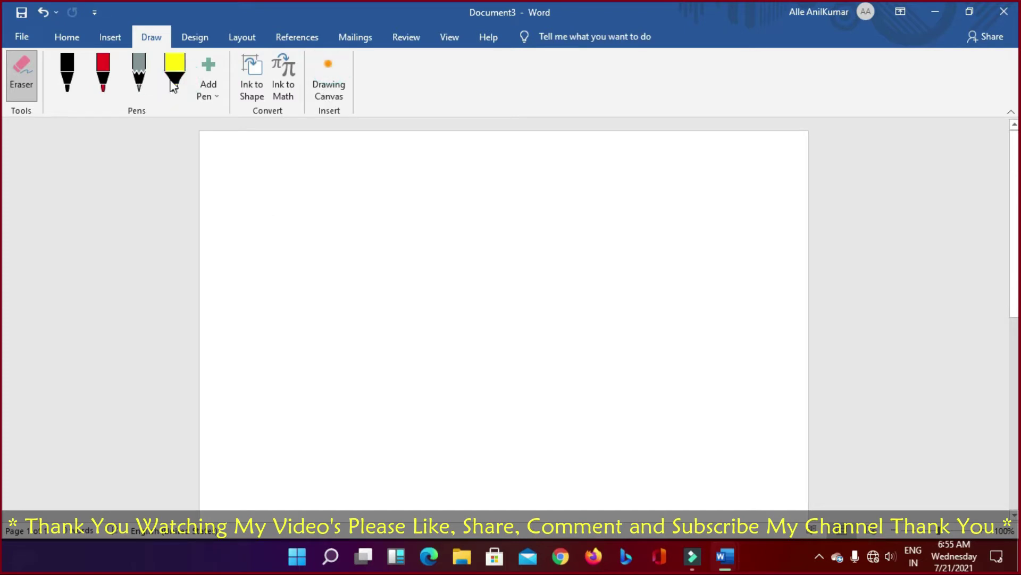
left_click(318, 225)
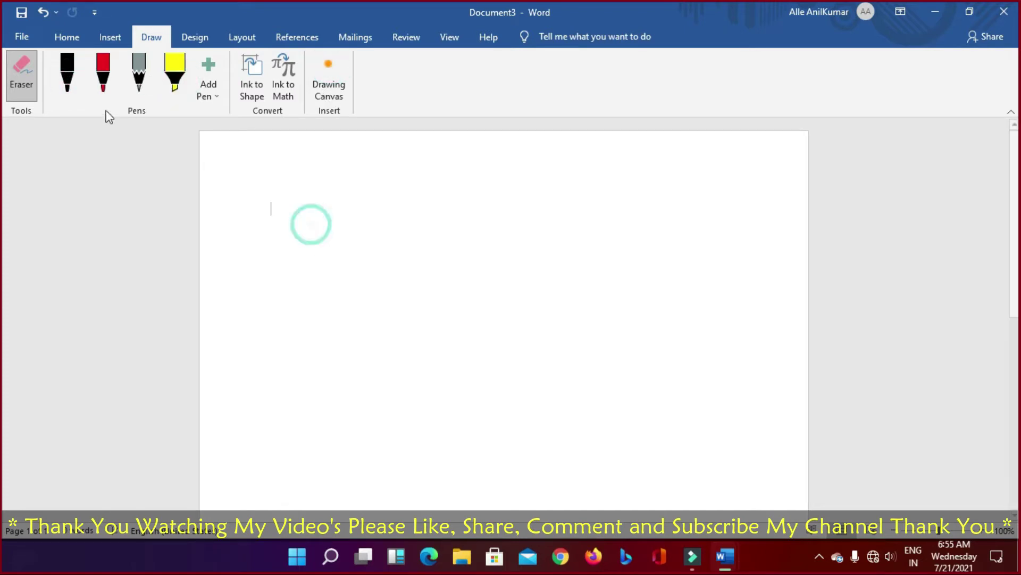
left_click(48, 83)
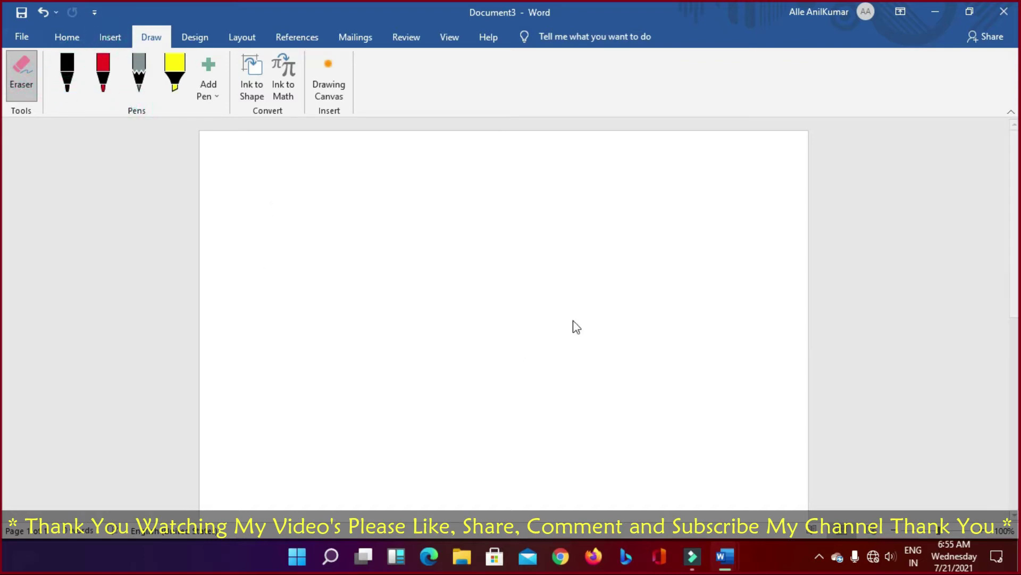
key("Escape")
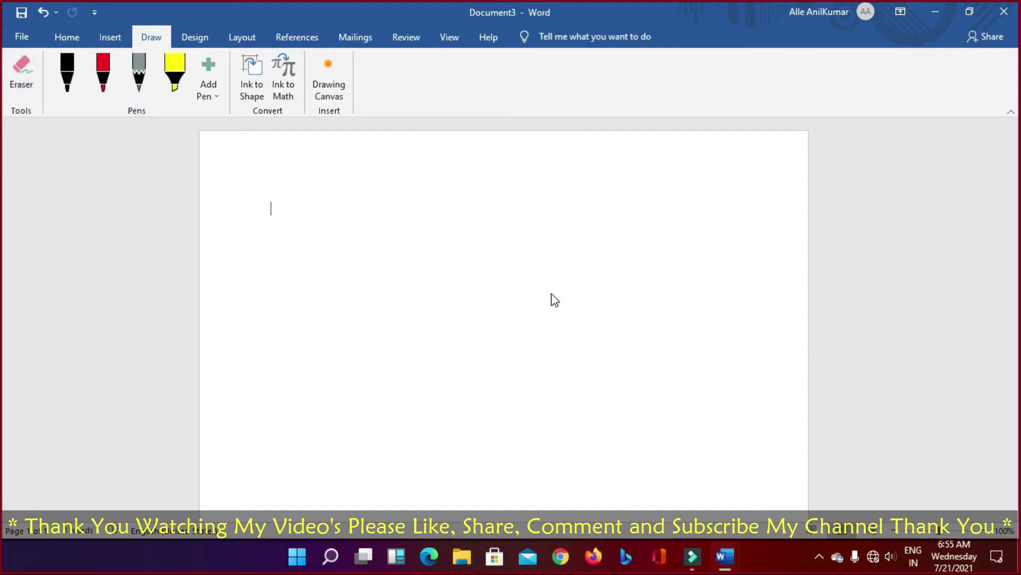
left_click(71, 76)
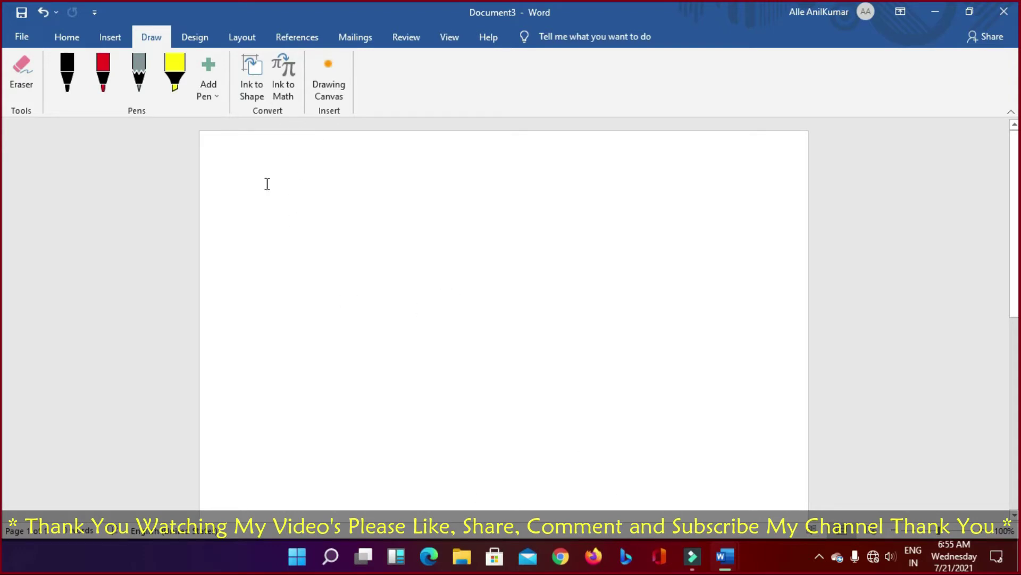
Step: Undo and redo the erasures to restore and remove the red N and I strokes
left_click(300, 224)
left_click(455, 270)
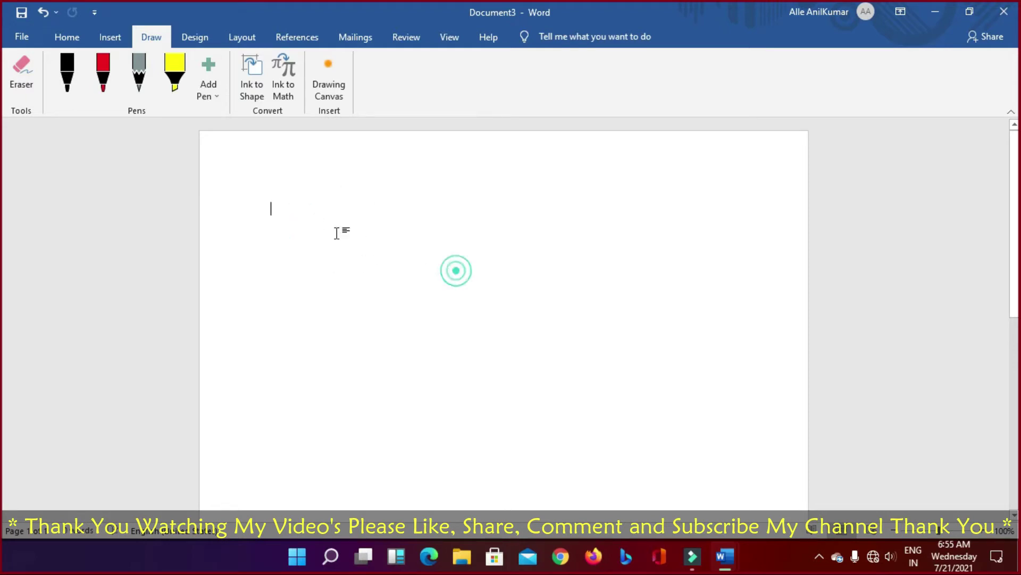
left_click(41, 14)
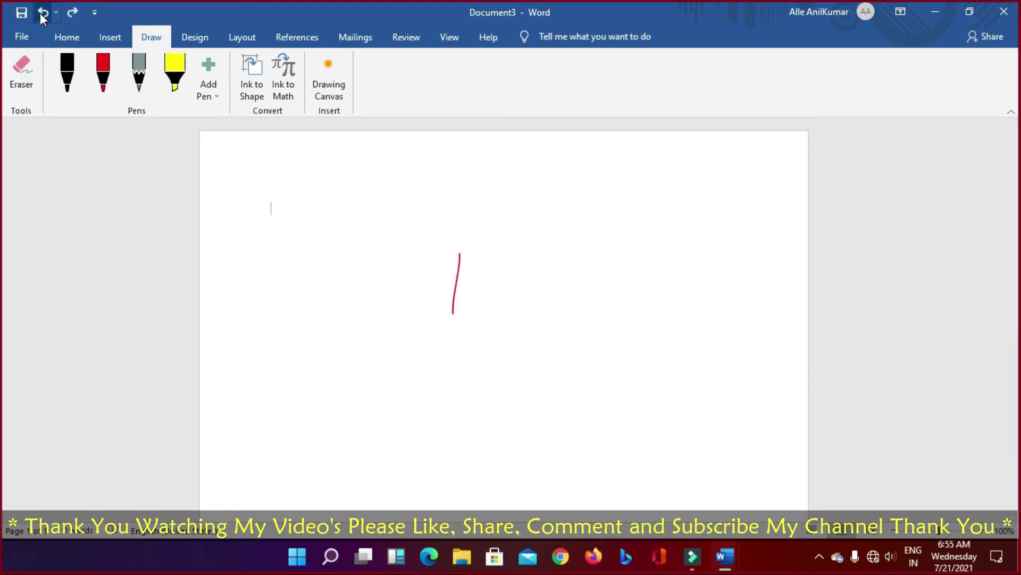
left_click(41, 13)
left_click(72, 12)
left_click(73, 12)
key("ctrl+z")
key("ctrl+z")
key("ctrl+z")
key("ctrl+z")
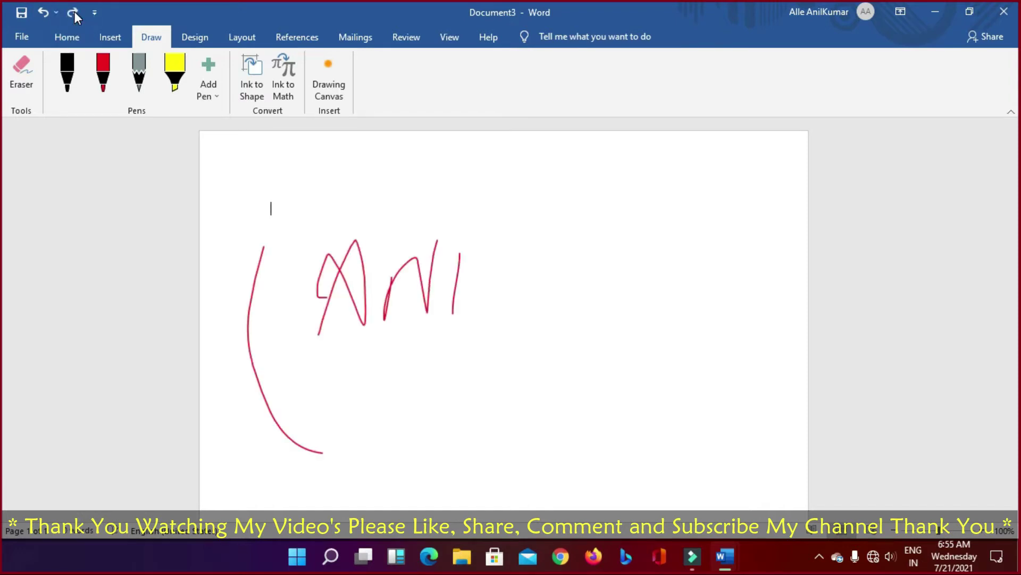
Step: Close Document3 with Don't Save, then bring up the letter's Design themes and style sets
left_click(1003, 11)
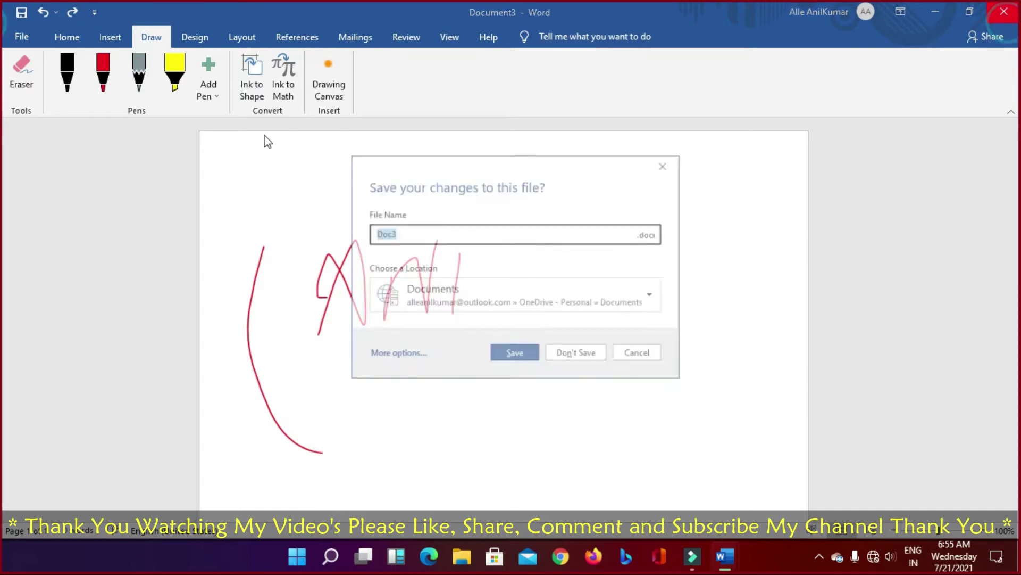
left_click(586, 360)
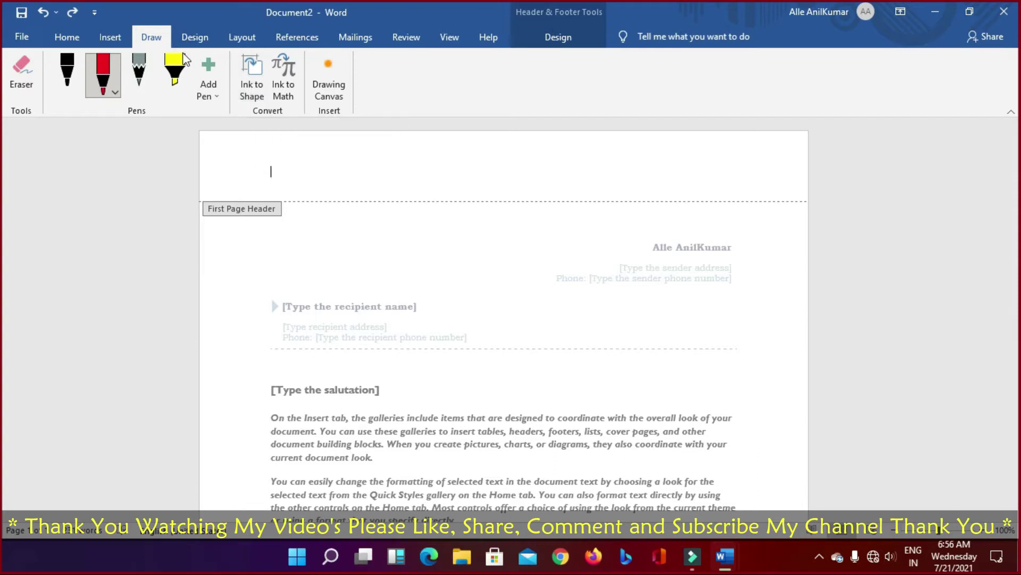
left_click(193, 38)
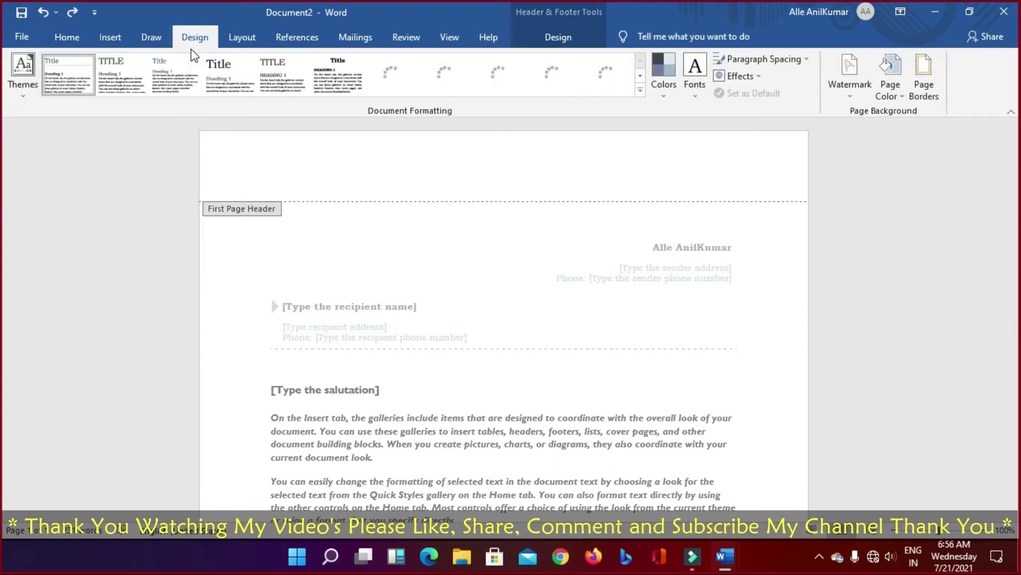
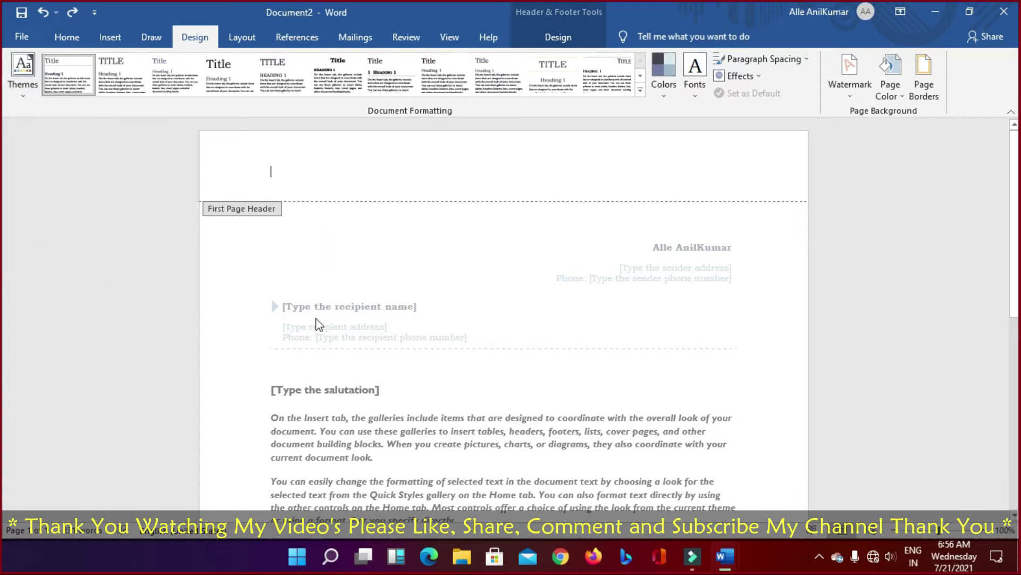
Step: Apply the Facet theme to the letter and return to its body placeholder text
left_click(21, 92)
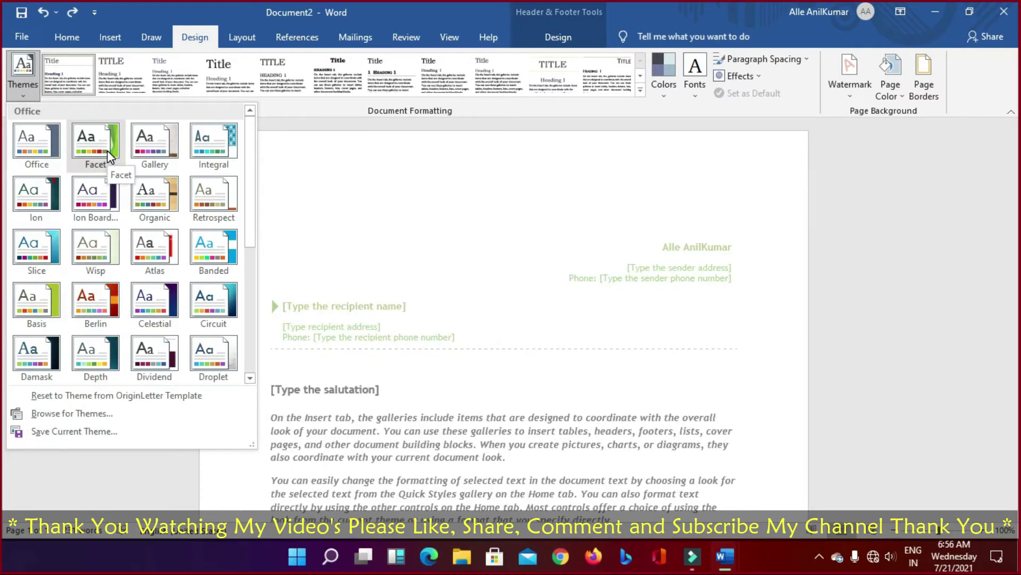
left_click(92, 143)
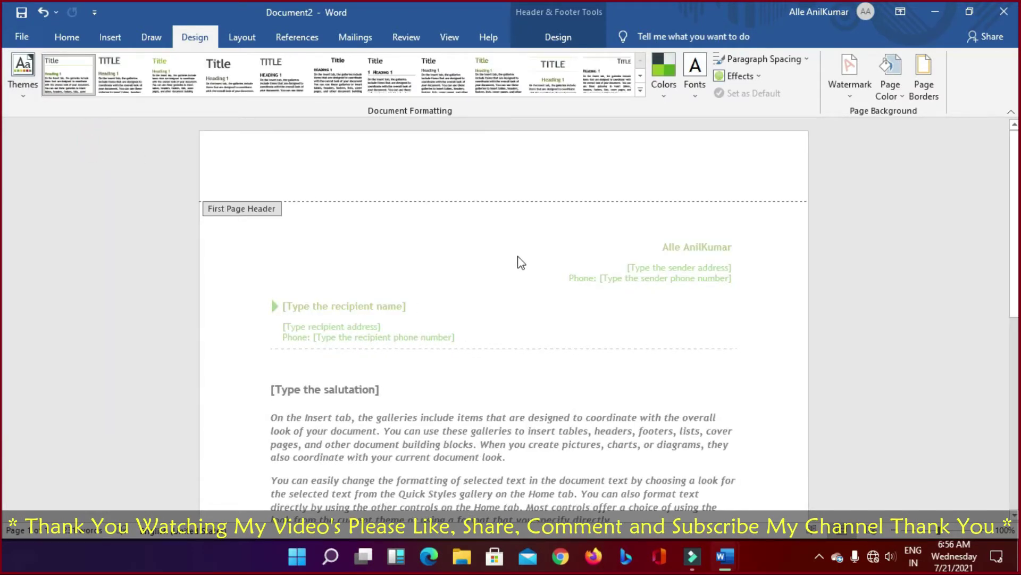
scroll(563, 317, "down", 7)
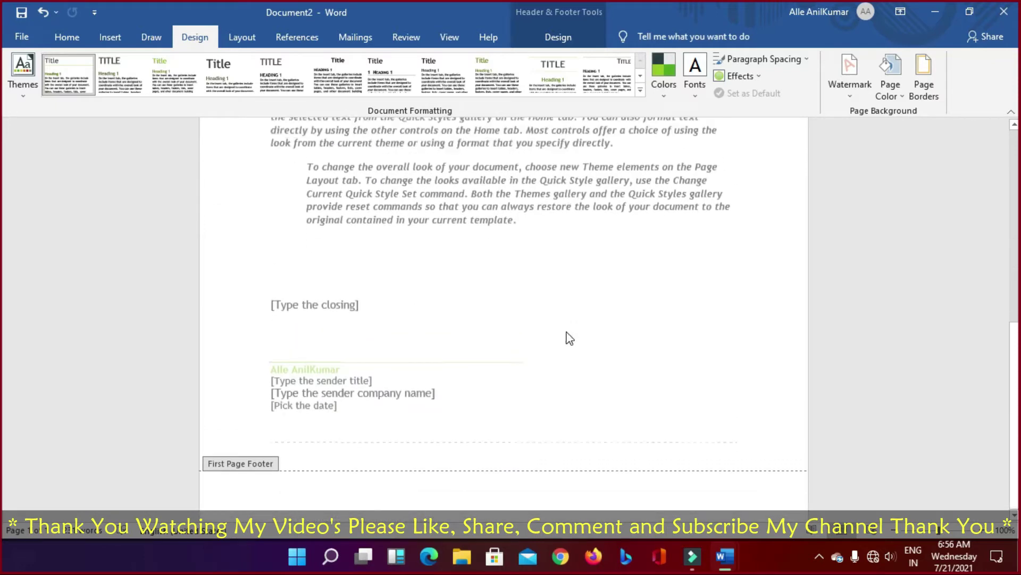
scroll(570, 339, "up", 7)
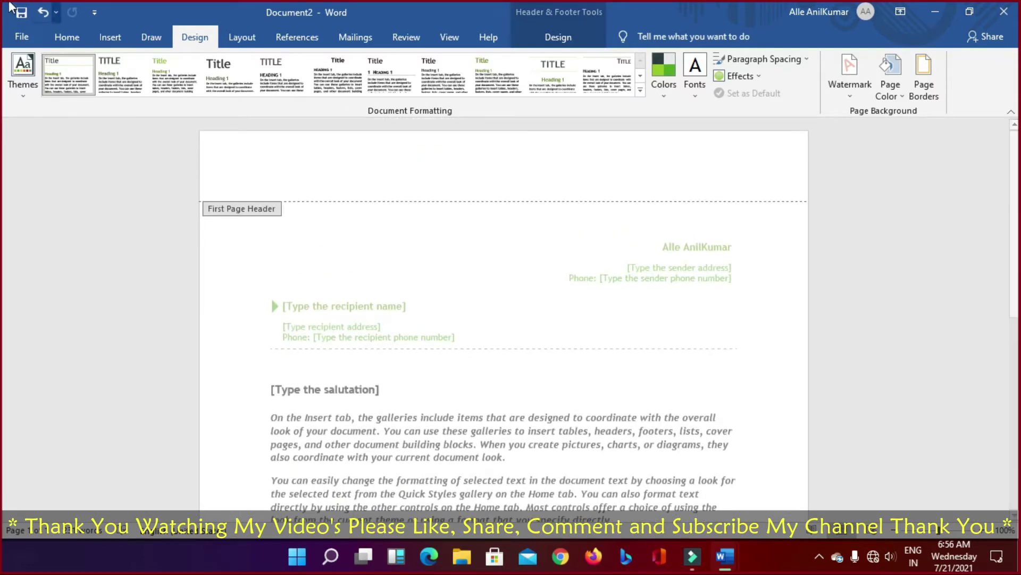
left_click(29, 82)
left_click(96, 150)
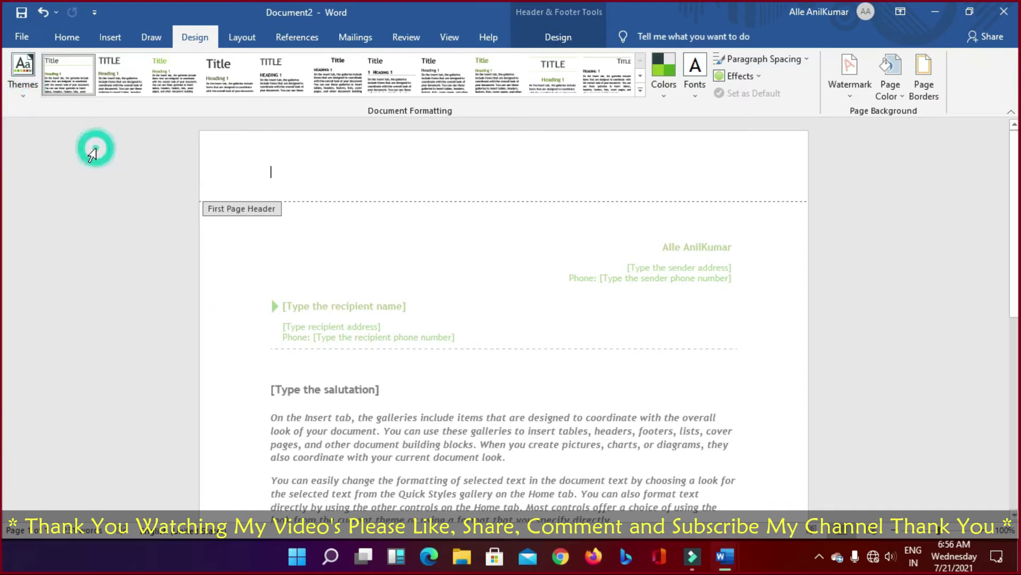
left_click(466, 286)
double_click(440, 329)
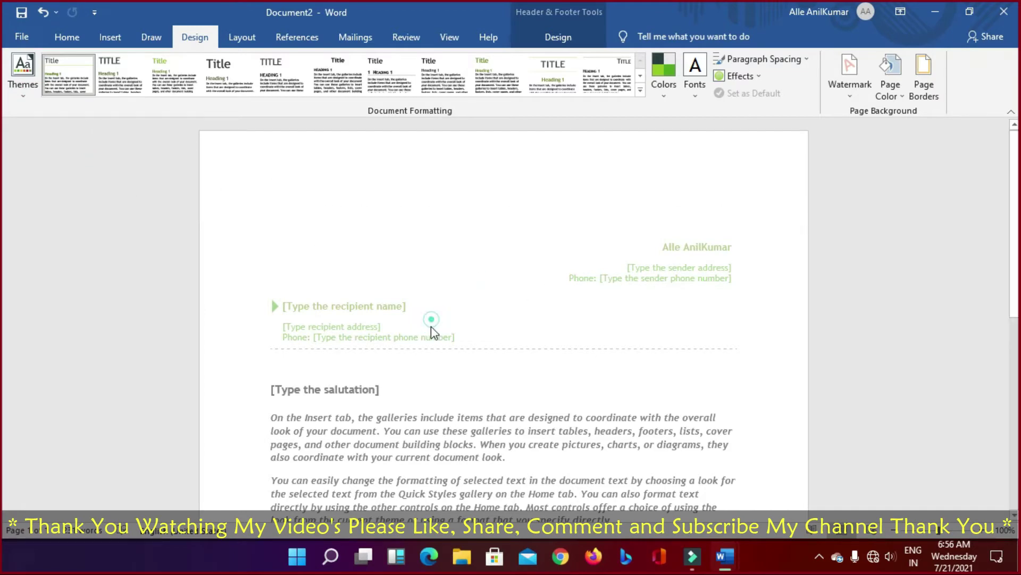
left_click(433, 417)
Step: Try a pink-red theme, Organic and Office, then settle back on Facet
left_click(25, 89)
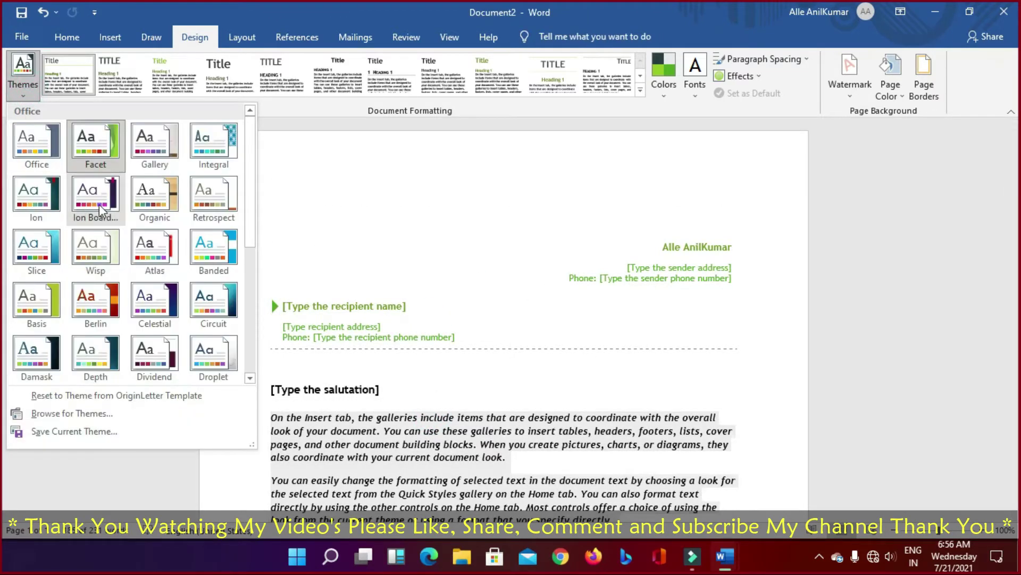
left_click(101, 197)
left_click(23, 72)
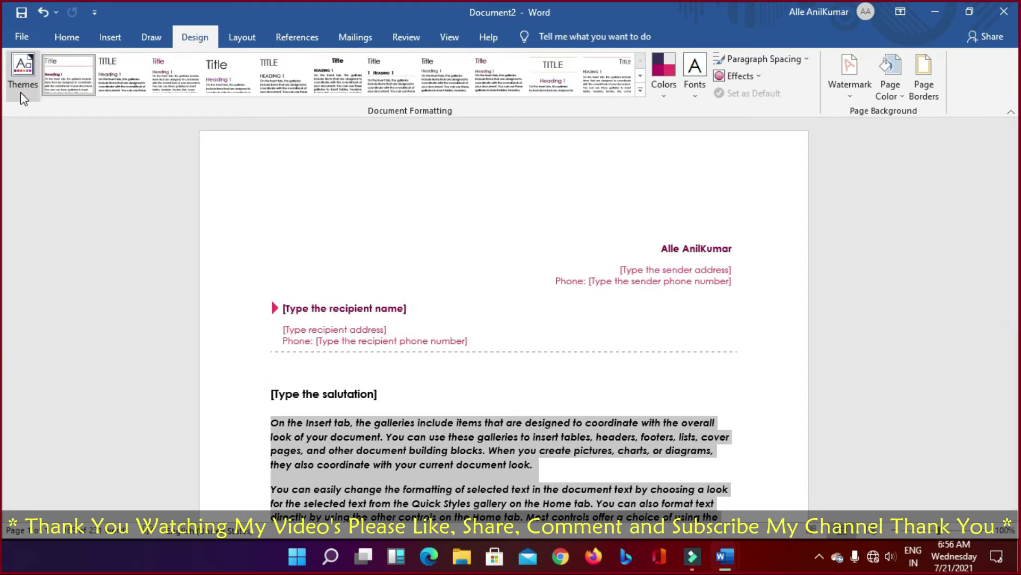
left_click(155, 192)
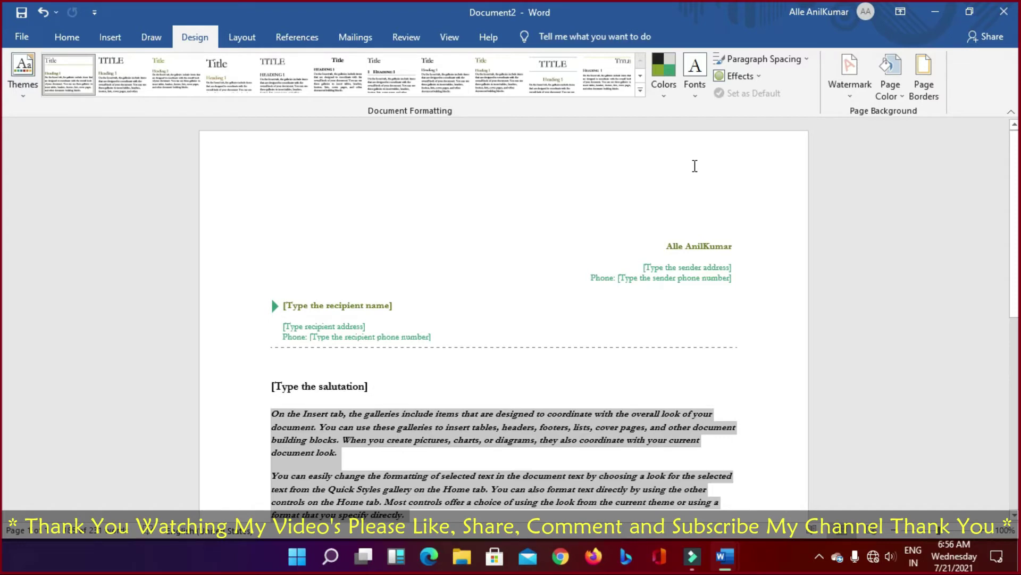
left_click(22, 94)
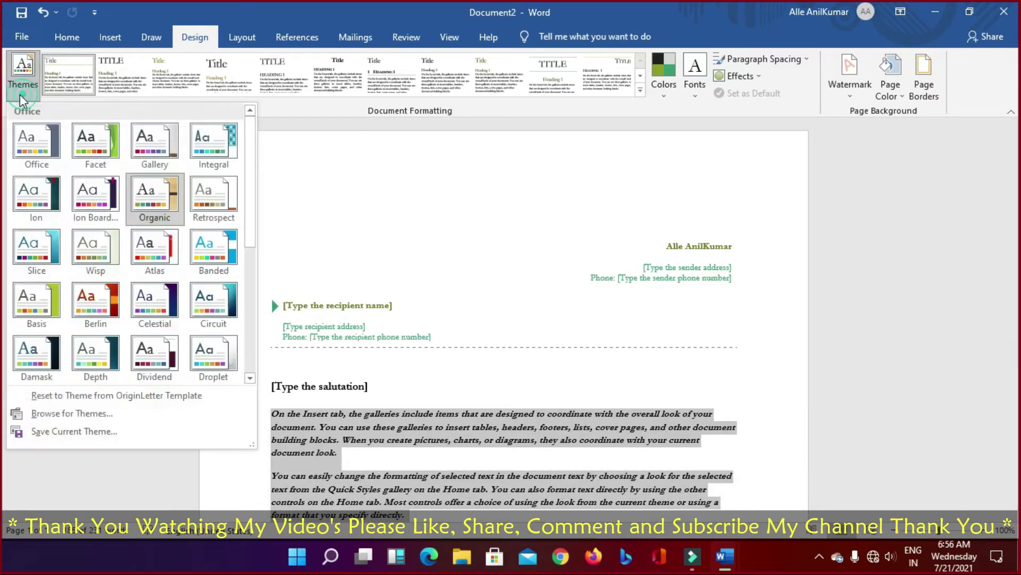
left_click(33, 148)
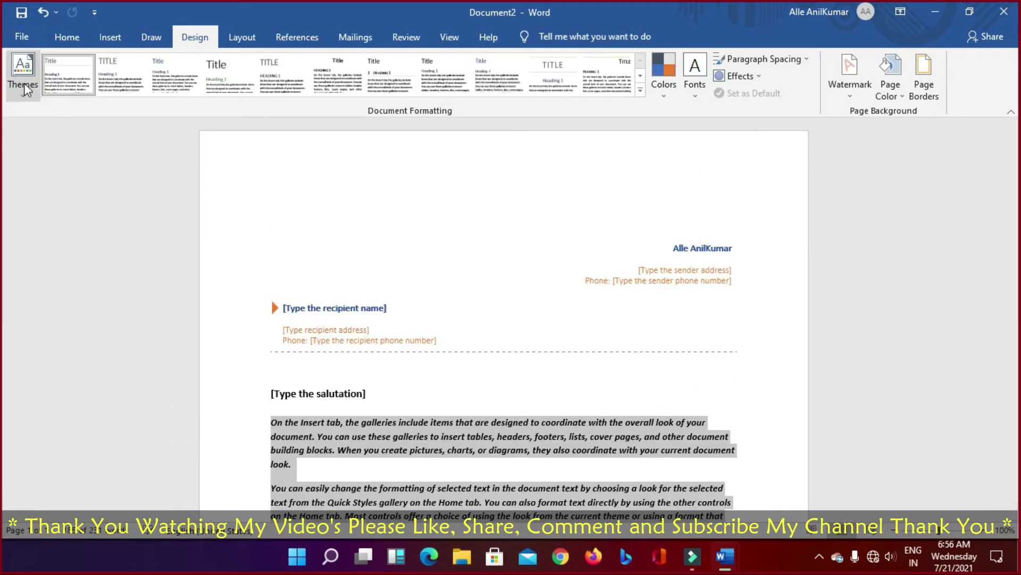
left_click(24, 85)
left_click(98, 159)
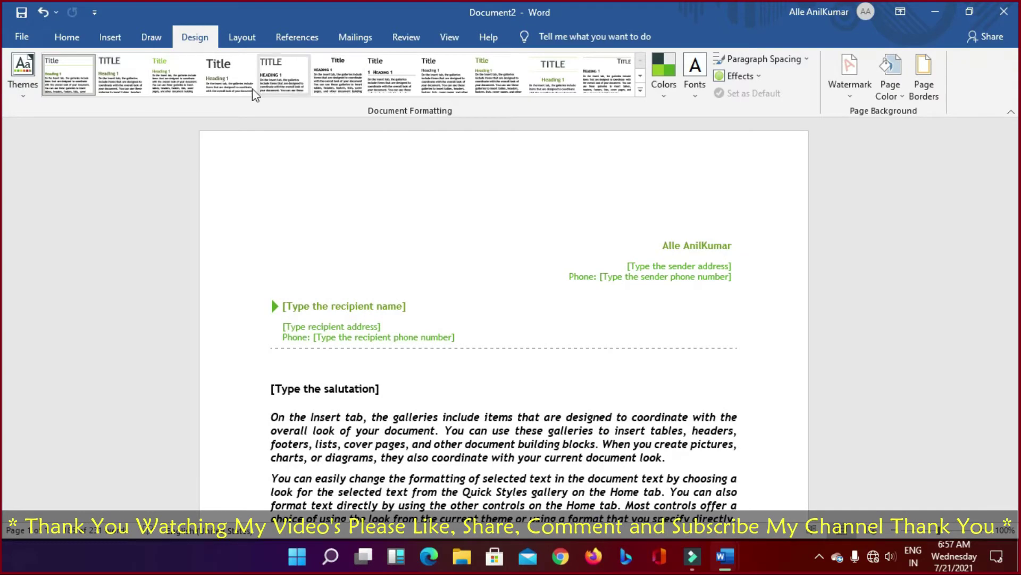
left_click(21, 93)
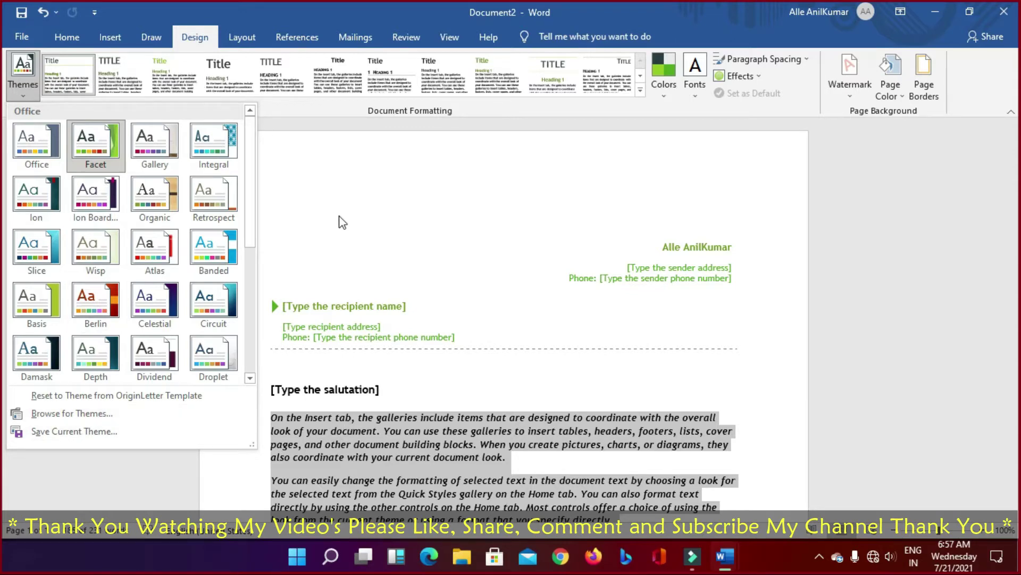
left_click(330, 175)
Step: Try several Style Set thumbnails, keeping one that justifies the body paragraphs
left_click(80, 78)
left_click(131, 80)
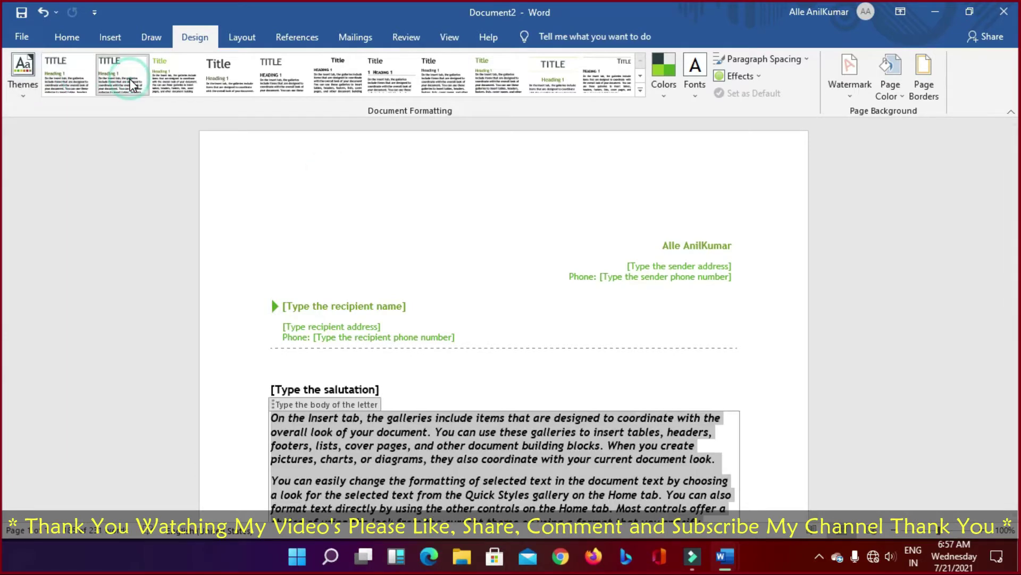
left_click(283, 77)
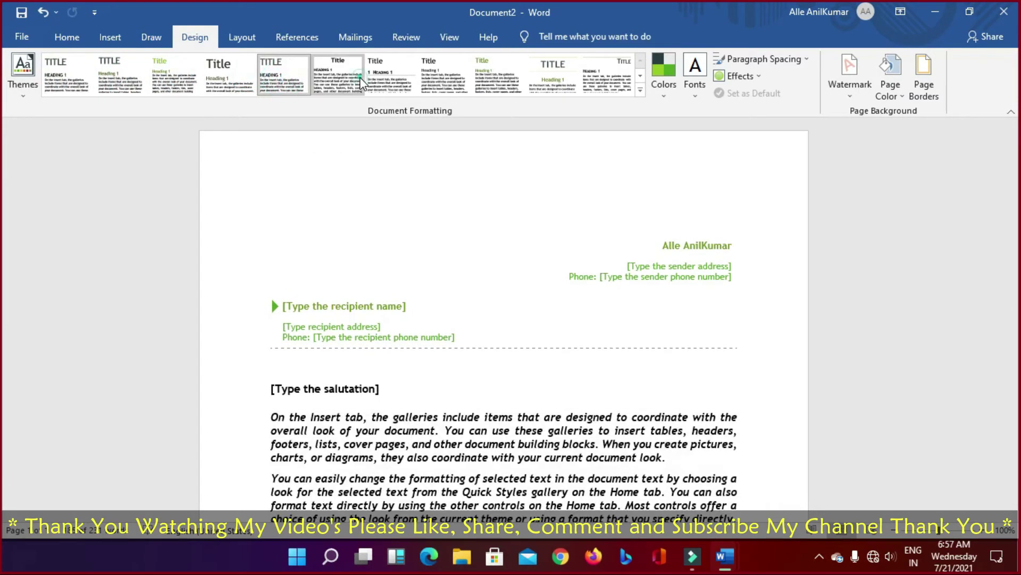
left_click(610, 82)
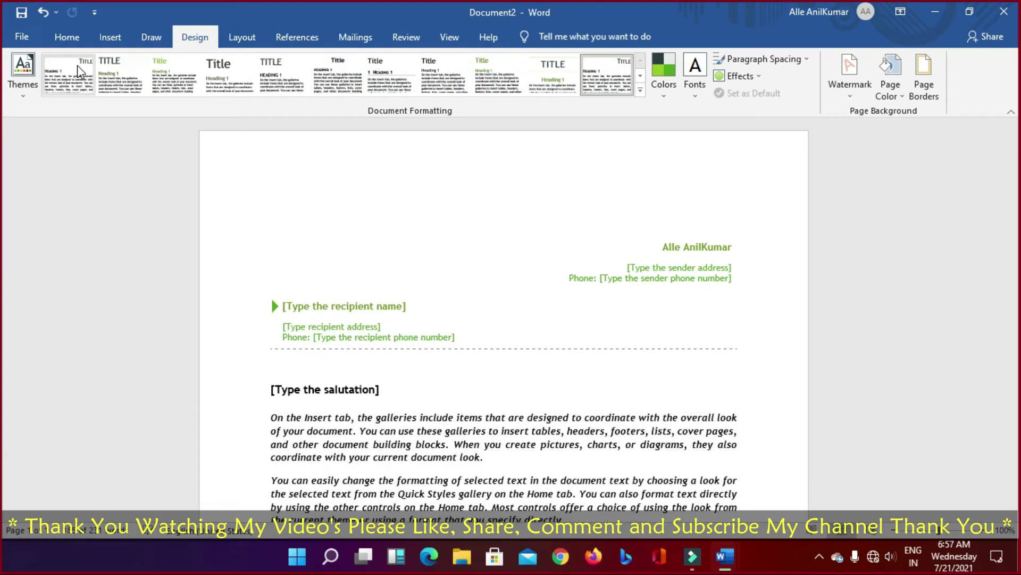
left_click(663, 77)
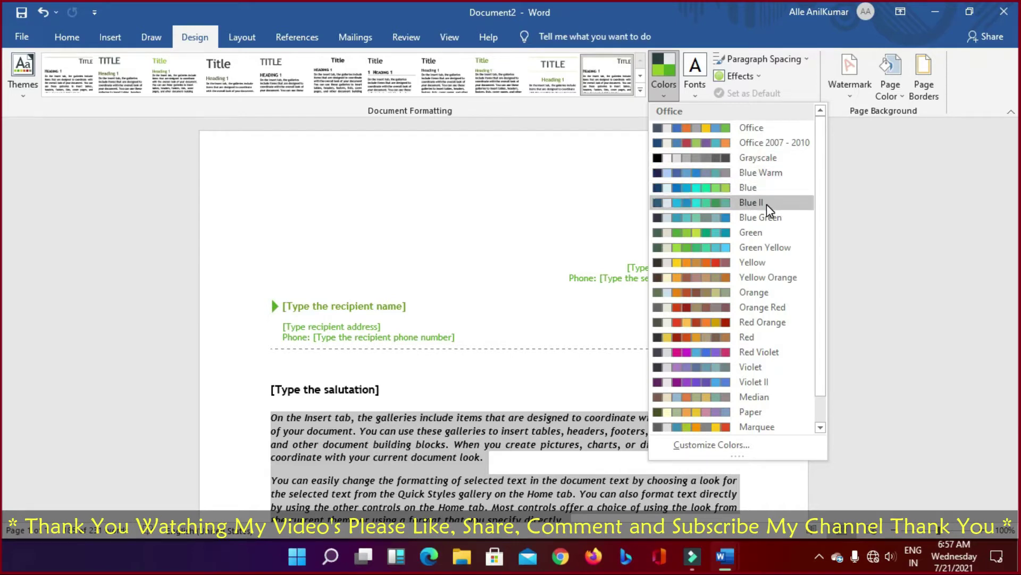
Step: Try the Orange Red, Yellow, red-orange and Red Violet colour schemes, then choose Violet II
left_click(742, 306)
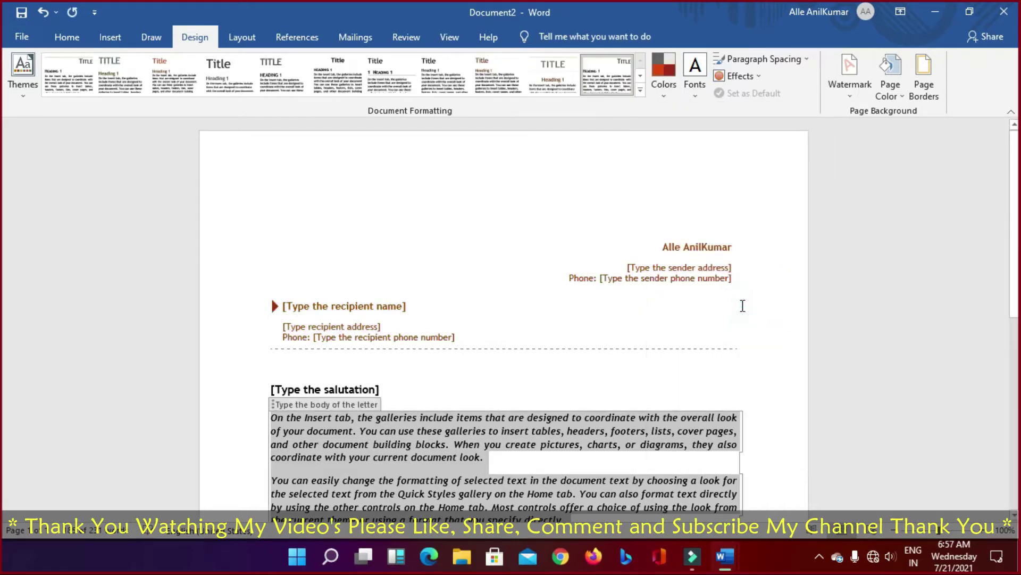
left_click(674, 95)
left_click(730, 259)
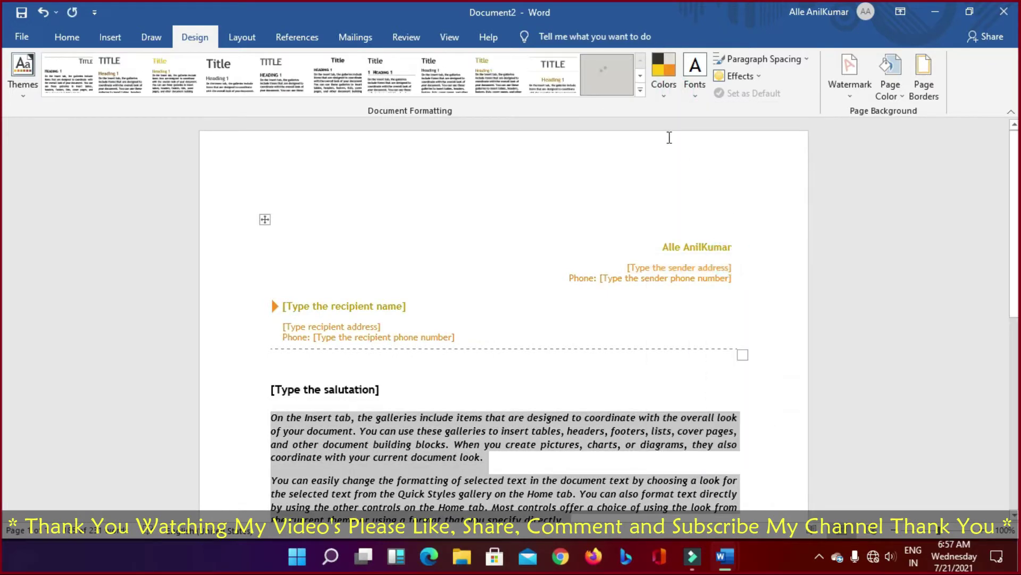
left_click(662, 87)
left_click(745, 334)
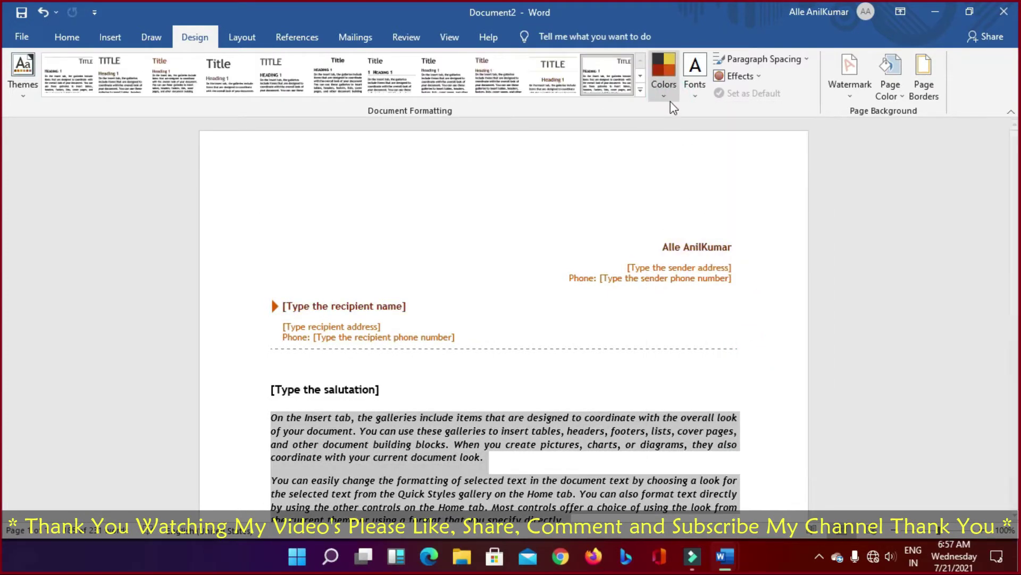
left_click(664, 89)
left_click(752, 353)
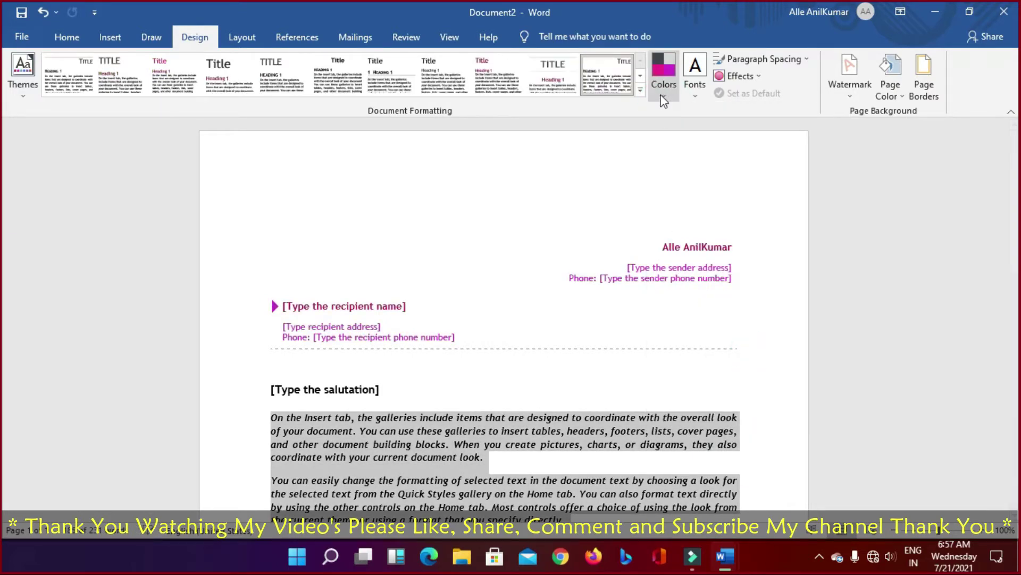
left_click(664, 99)
left_click(742, 385)
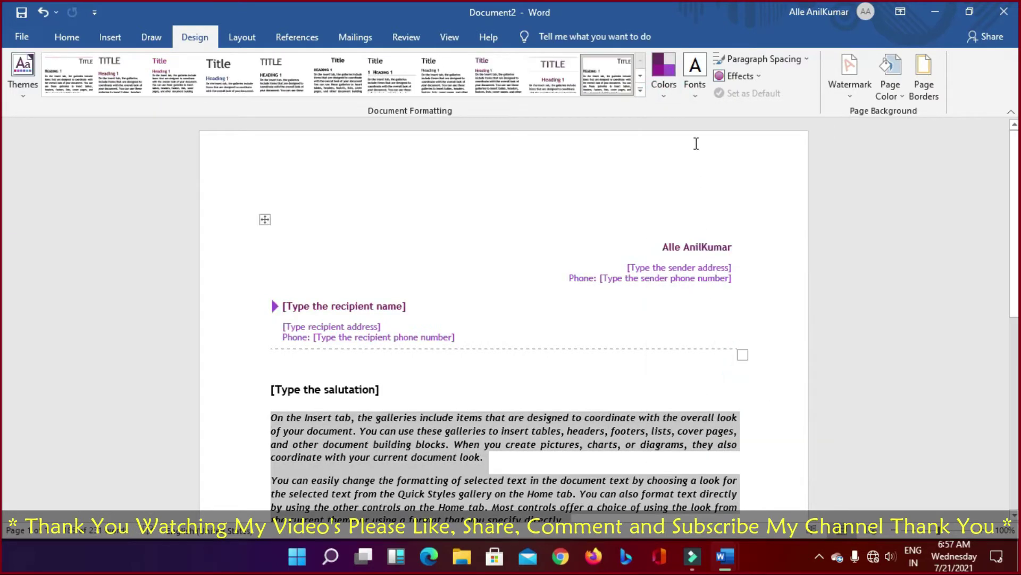
left_click(694, 85)
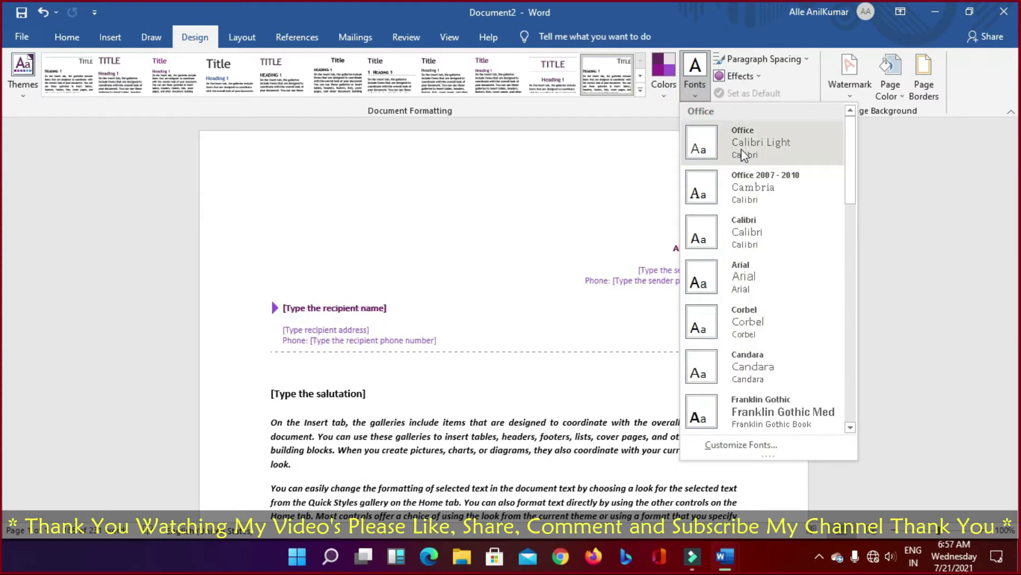
scroll(771, 372, "down", 5)
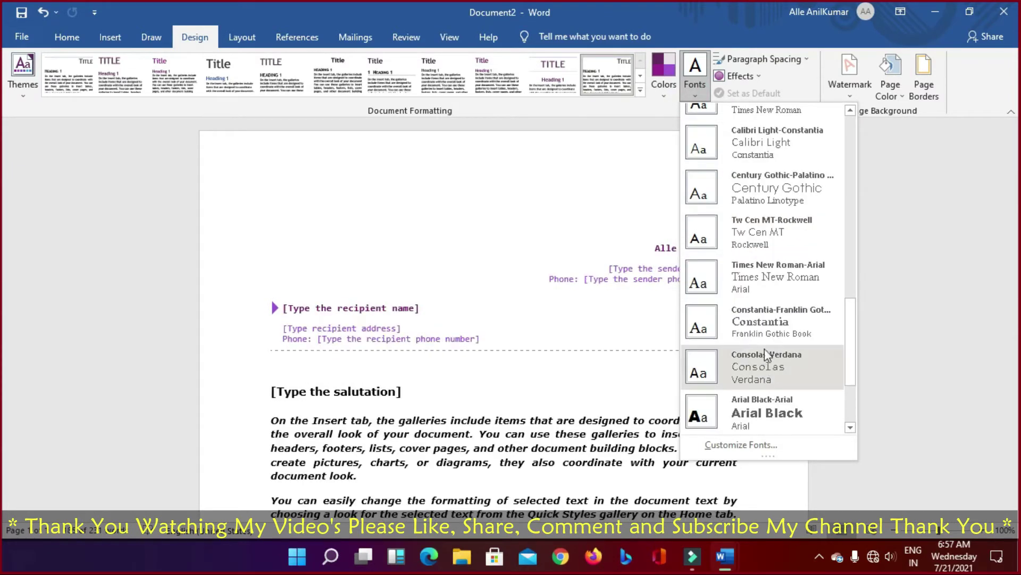
left_click(951, 225)
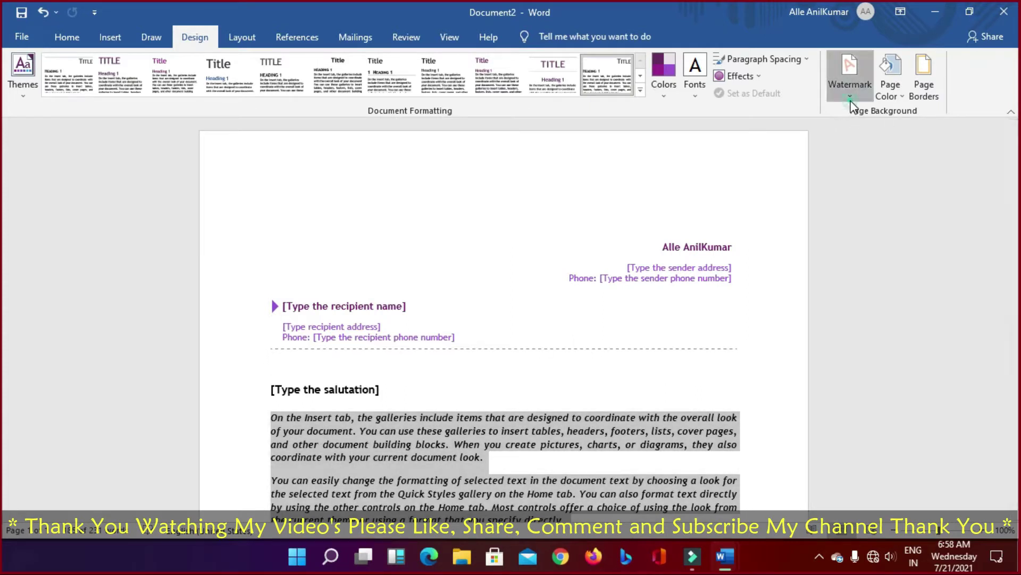
Step: Browse the watermark gallery twice without adding a watermark to the letter
left_click(849, 72)
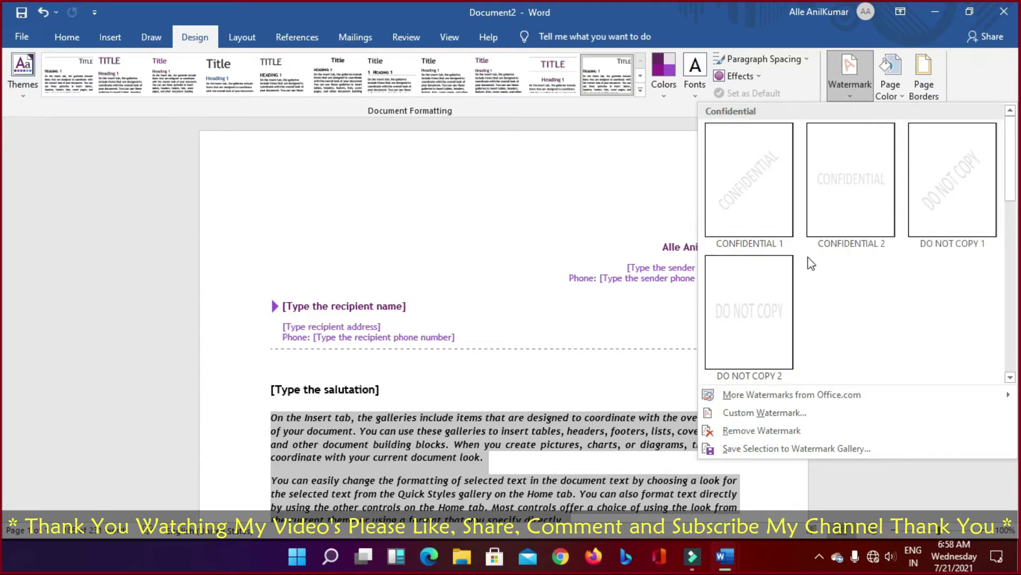
left_click(574, 177)
left_click(851, 88)
left_click(477, 222)
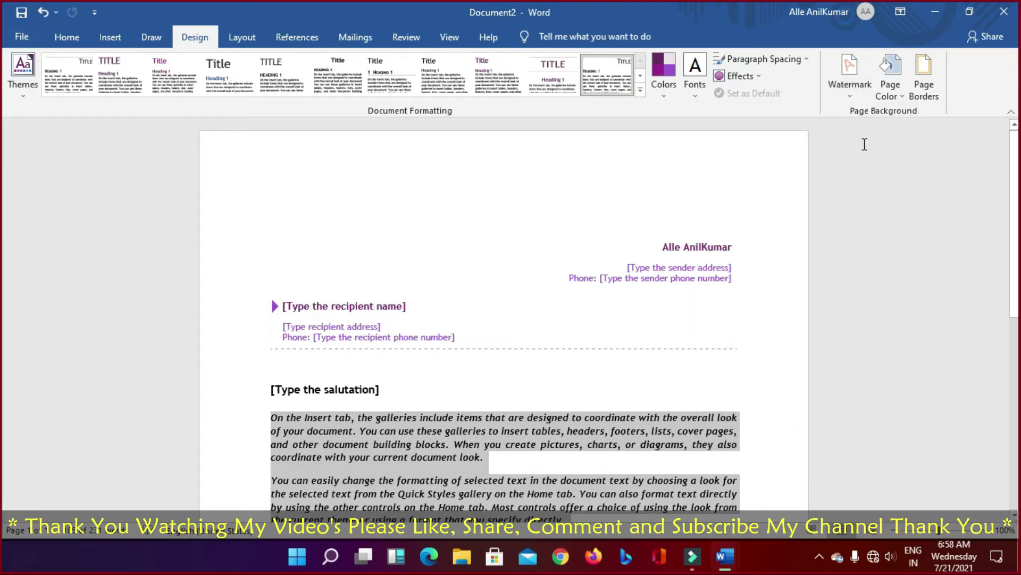
left_click(896, 98)
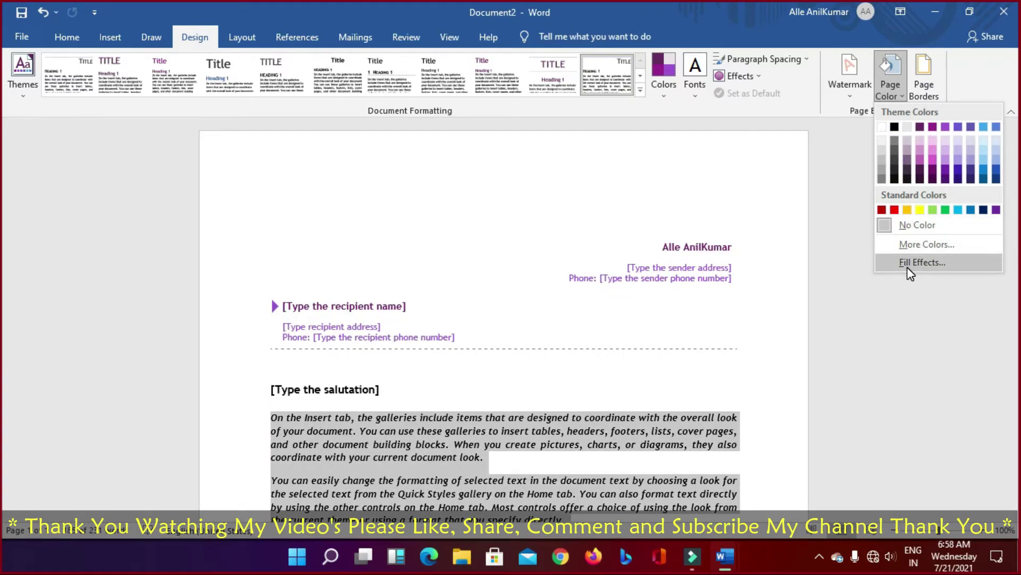
Step: Compare None, Box and Shadow page borders, then apply a Shadow page border
left_click(924, 86)
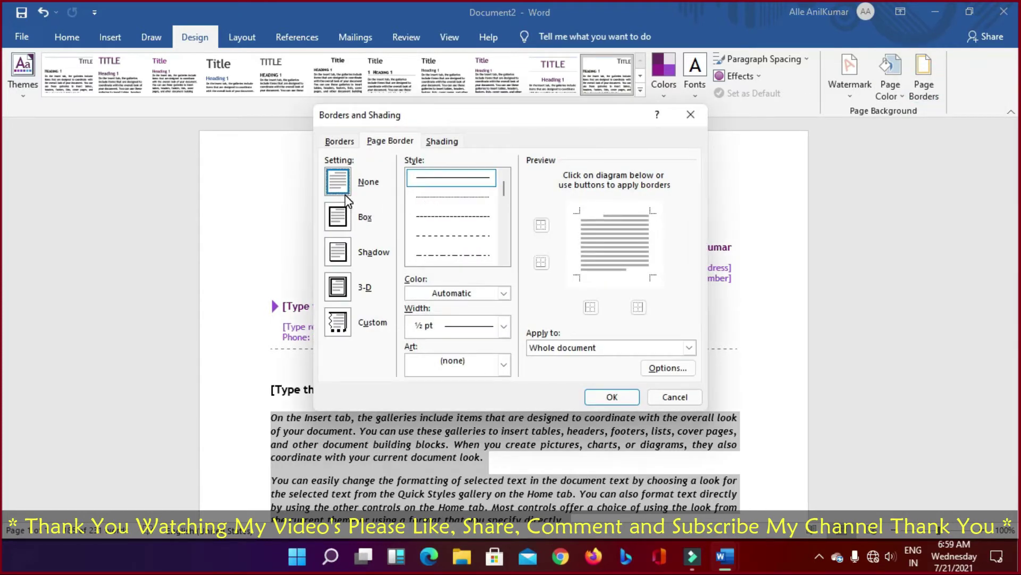
left_click(339, 216)
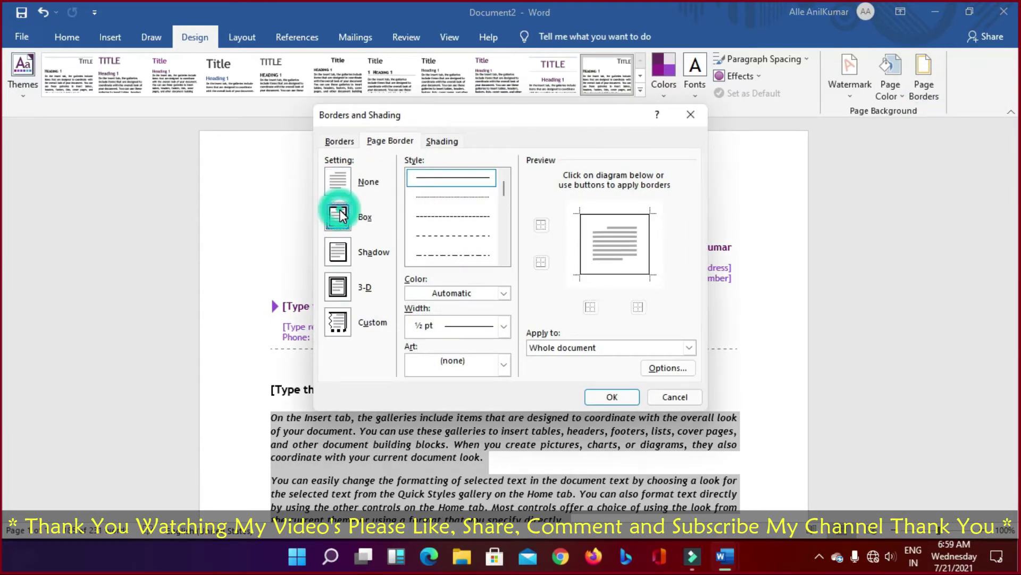
left_click(337, 181)
left_click(338, 215)
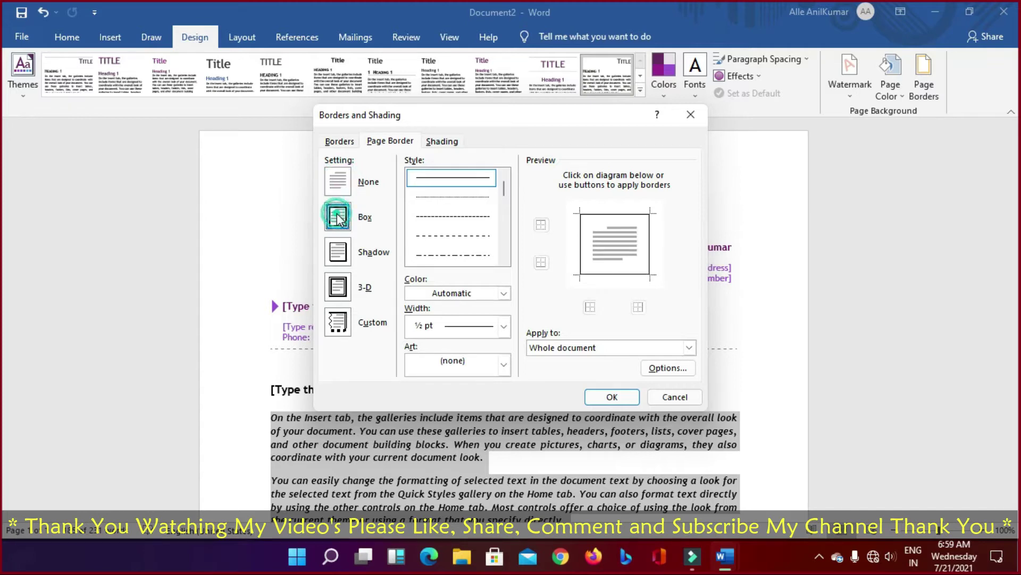
left_click(342, 251)
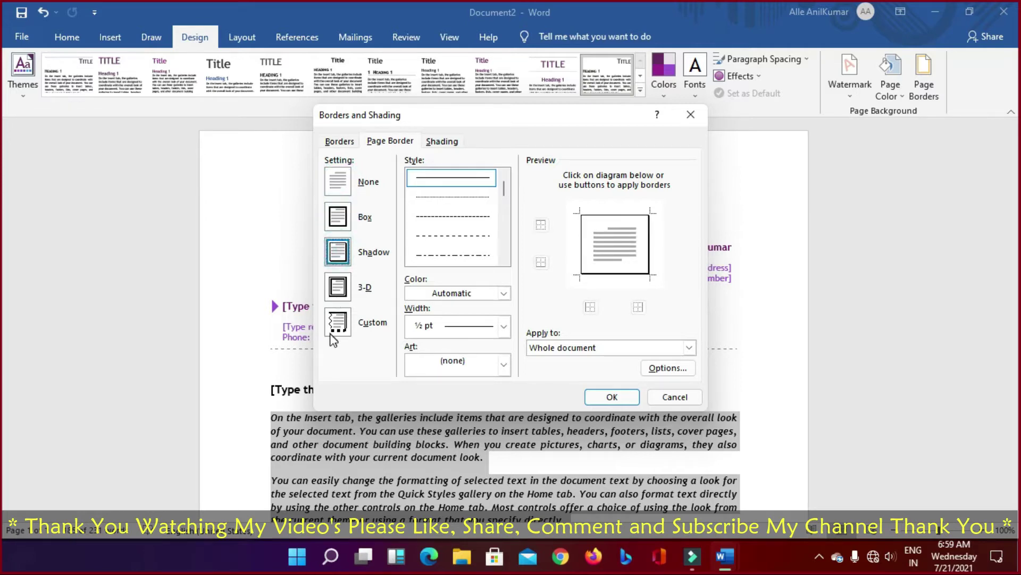
left_click(339, 215)
left_click(348, 186)
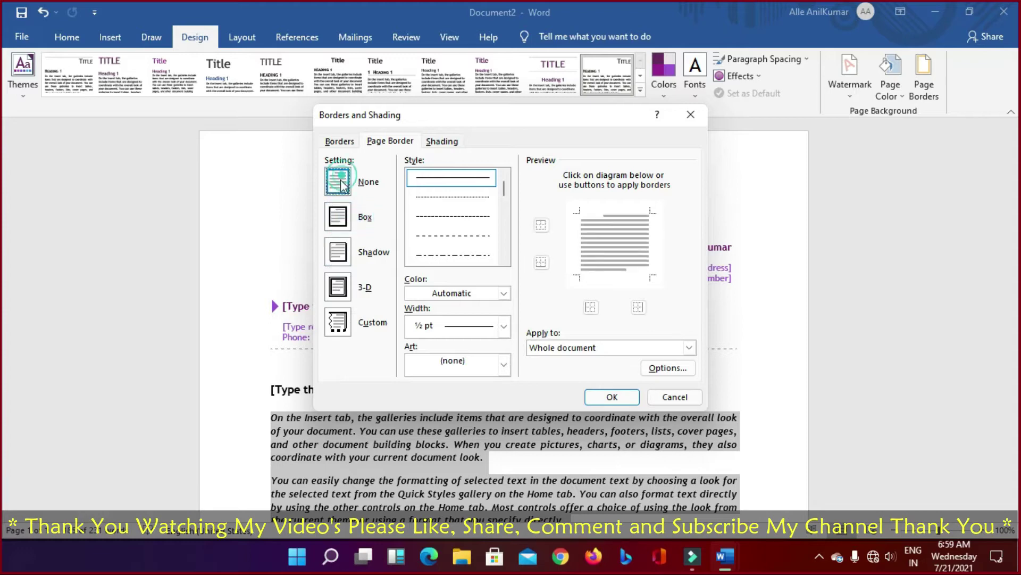
left_click(338, 216)
left_click(335, 249)
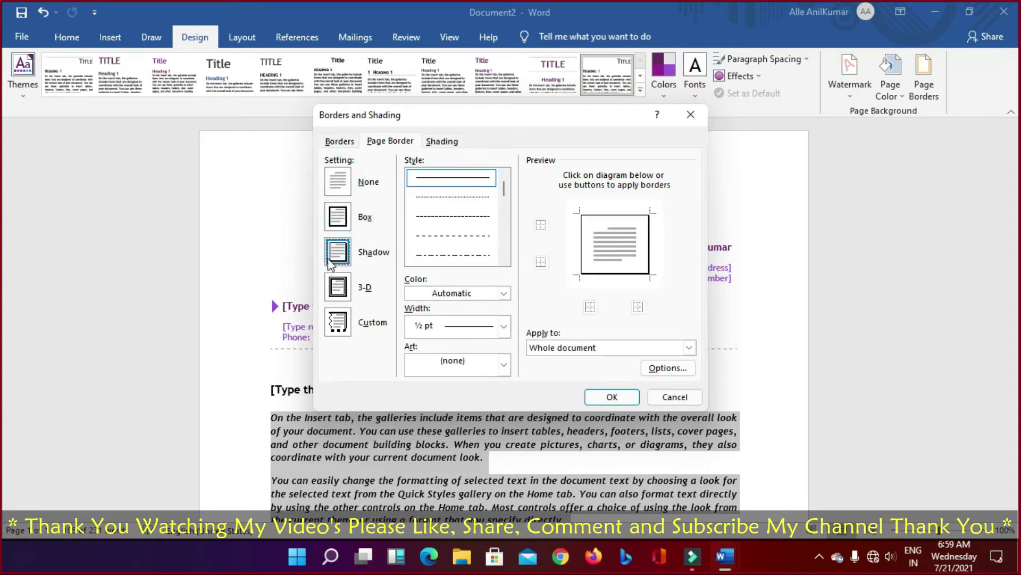
left_click(606, 396)
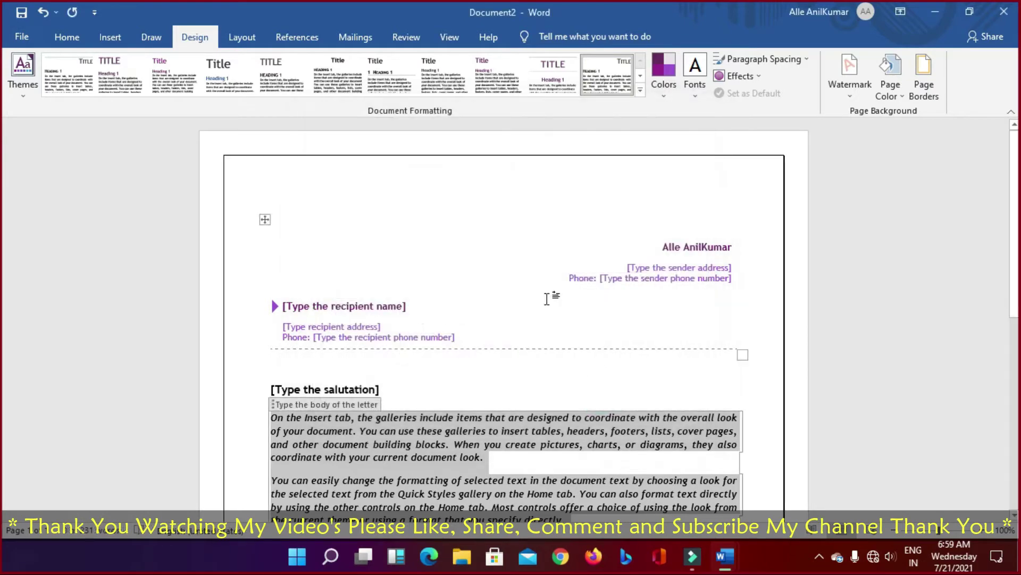
Step: Undo the shadow border and a colour change, leaving magenta accent text
scroll(560, 333, "down", 10)
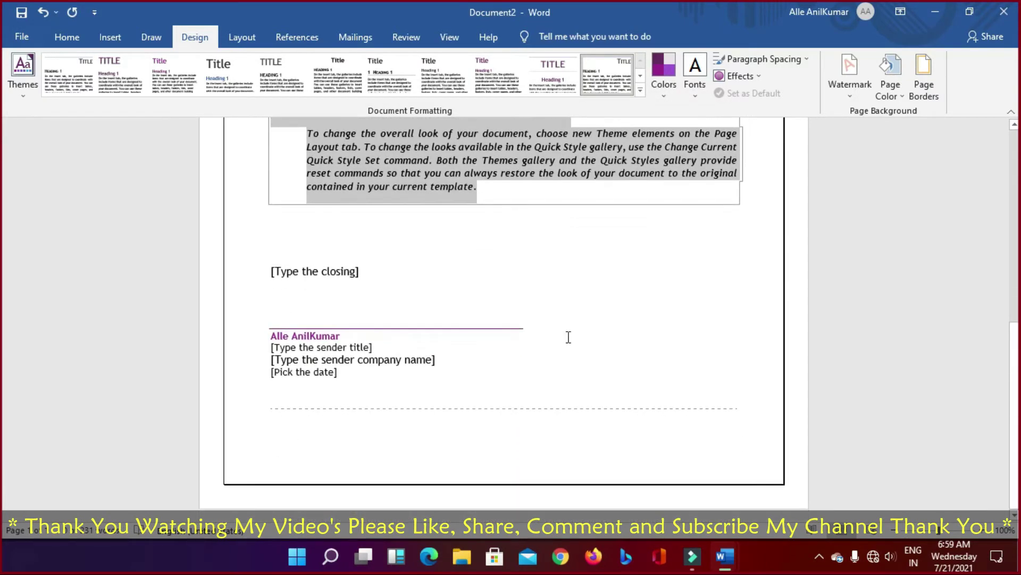
scroll(570, 332, "up", 6)
scroll(570, 332, "up", 5)
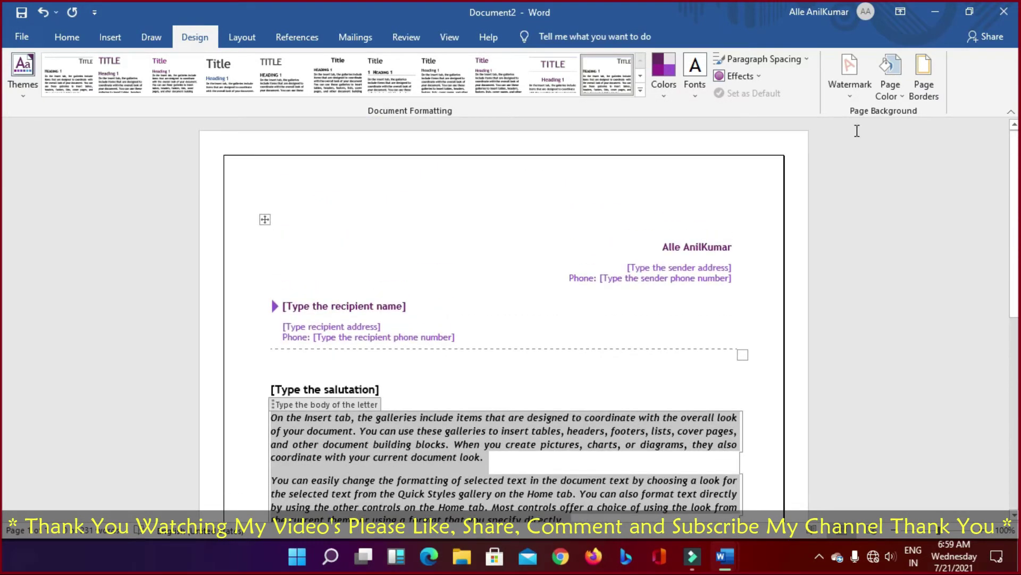
key("ctrl+z")
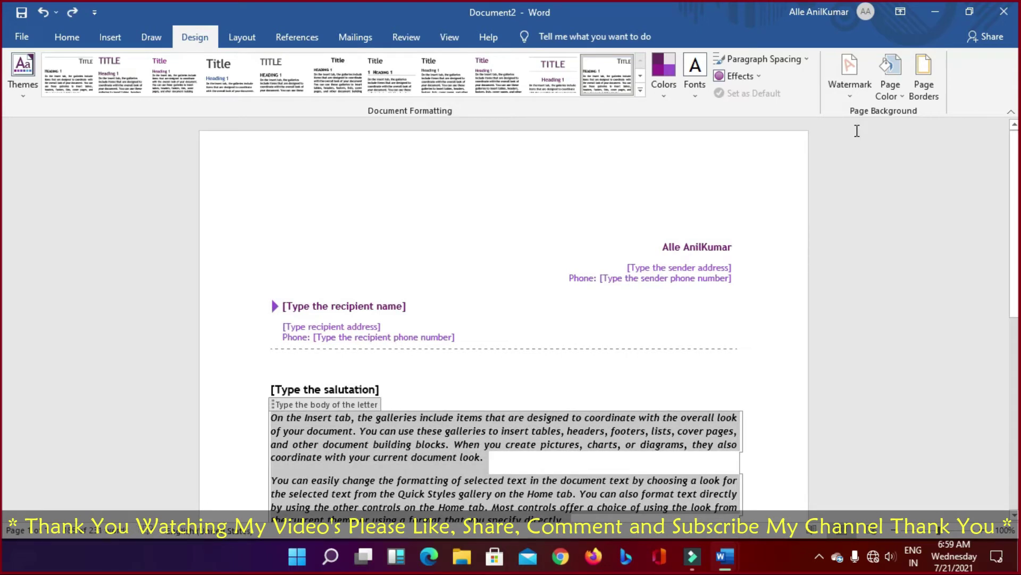
key("ctrl+z")
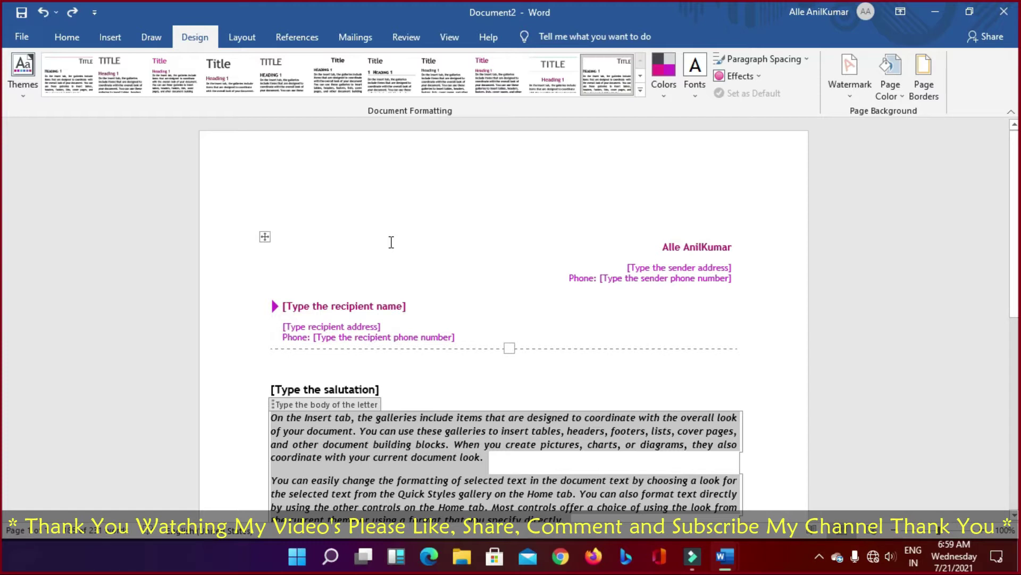
Step: Try the Normal, Narrow and Moderate margin presets on the letter
left_click(245, 40)
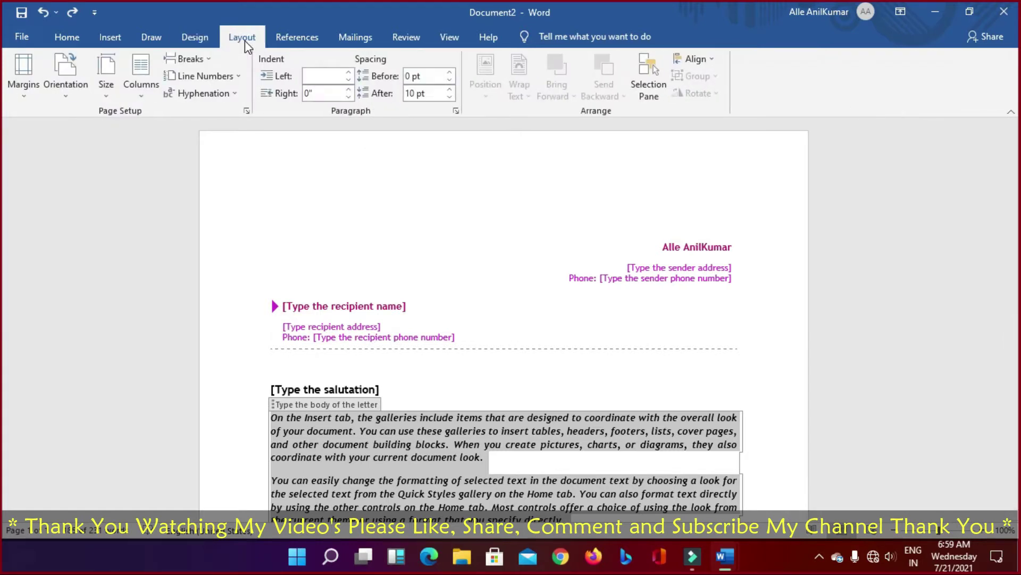
left_click(24, 97)
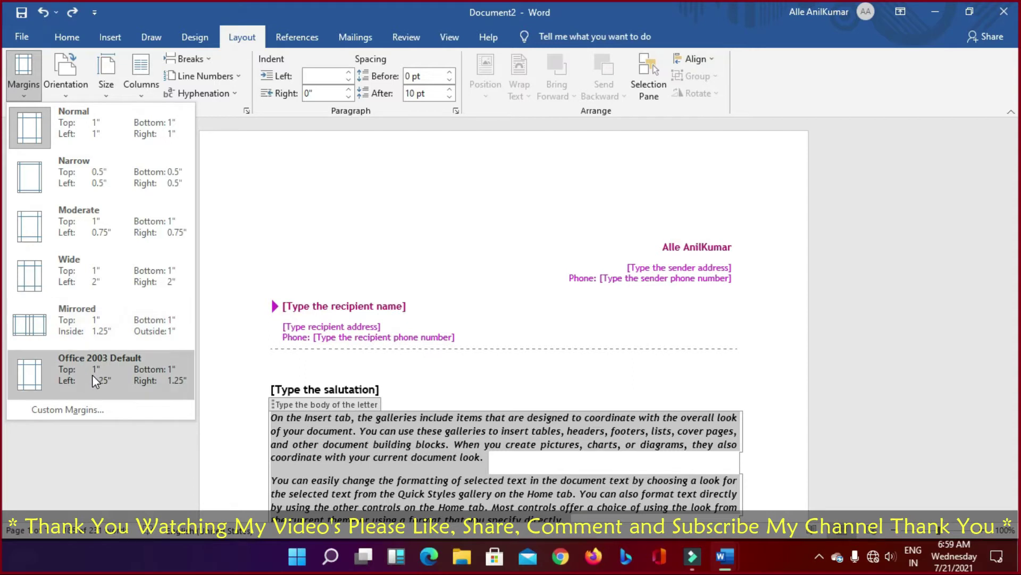
left_click(81, 119)
left_click(19, 85)
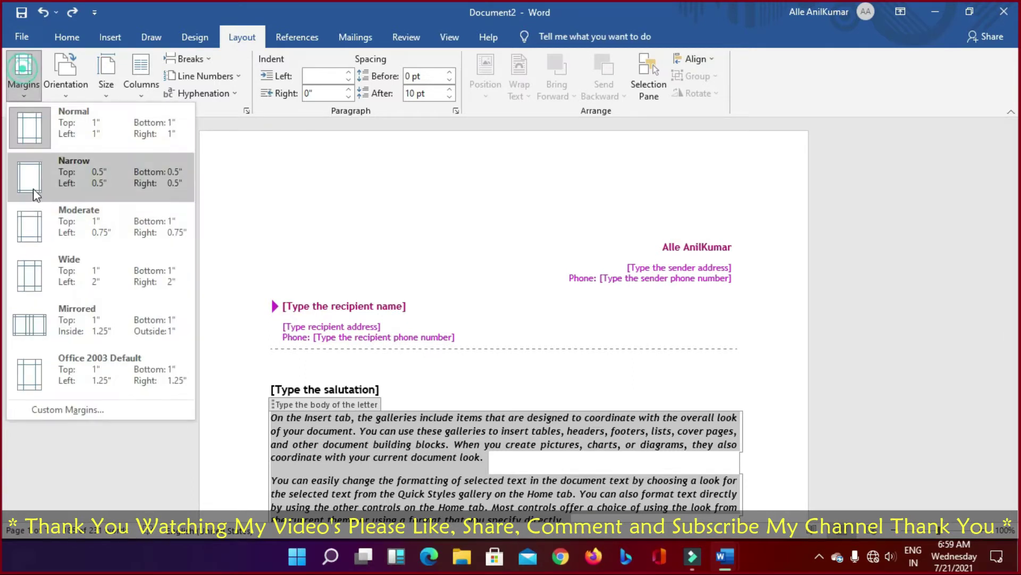
left_click(81, 177)
left_click(22, 85)
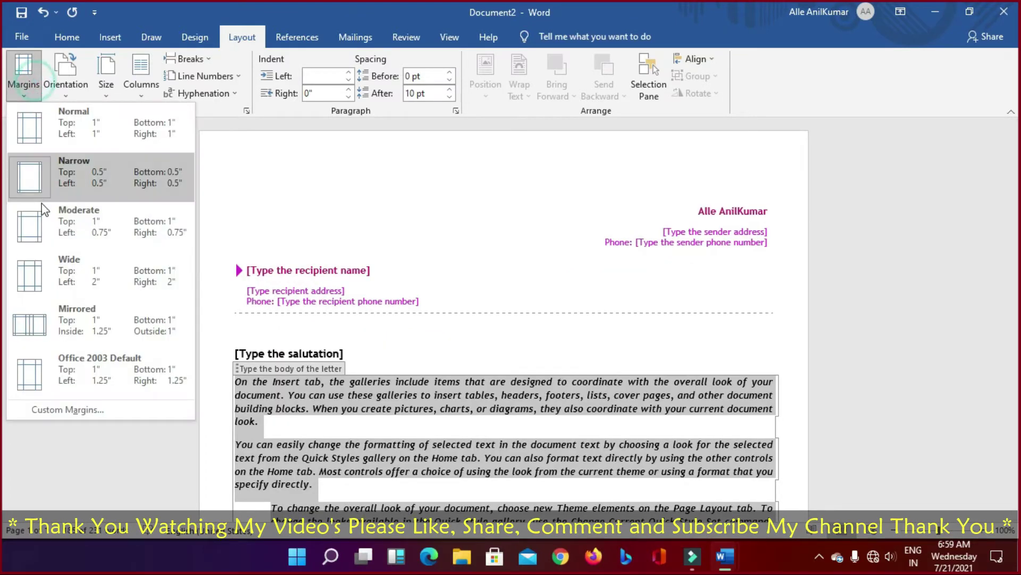
left_click(75, 221)
Step: Cycle through Narrow, Moderate and Wide margins, then restore Normal 1-inch margins
left_click(22, 80)
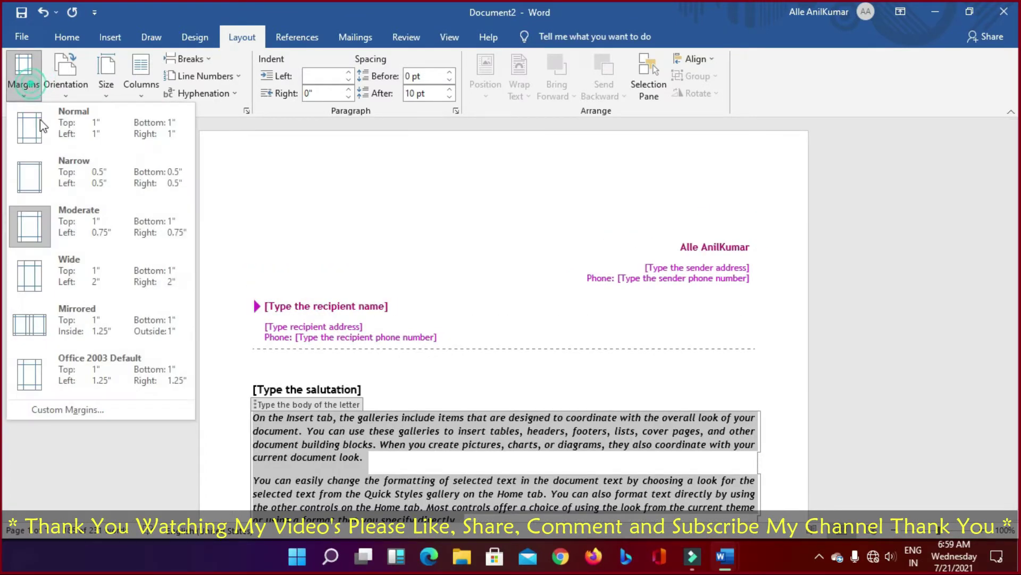
left_click(87, 179)
left_click(21, 88)
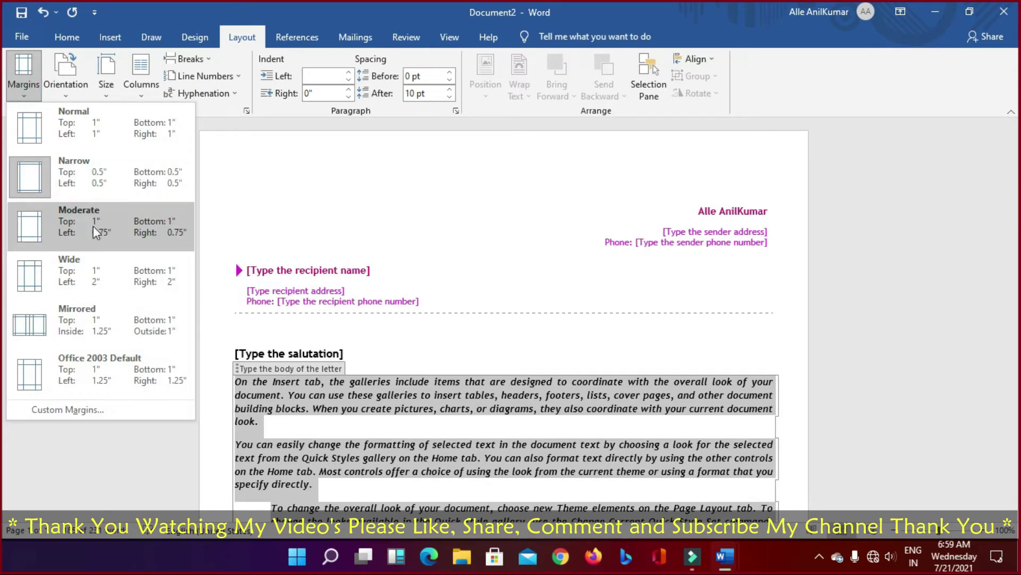
left_click(92, 227)
left_click(24, 96)
left_click(88, 265)
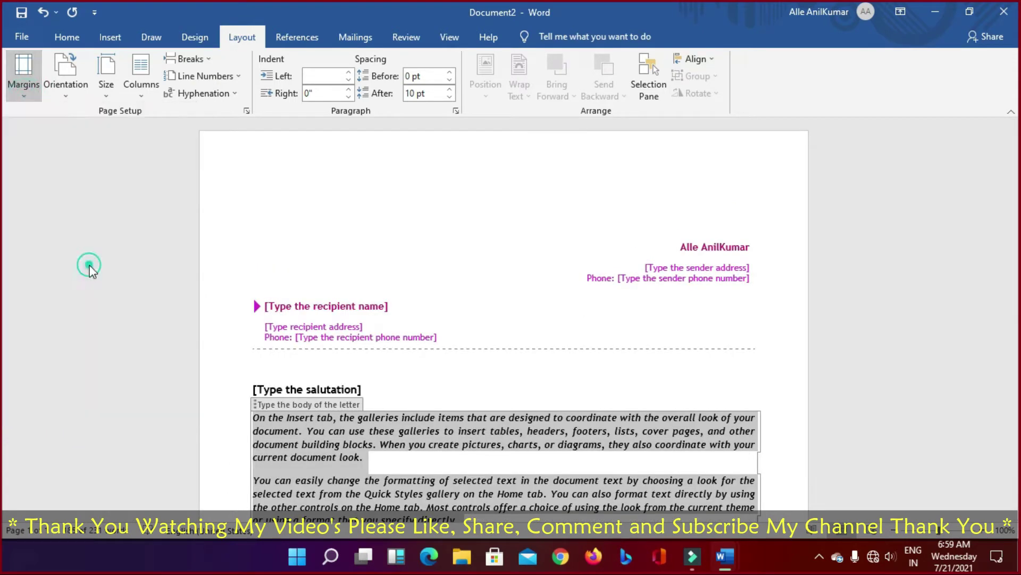
left_click(22, 92)
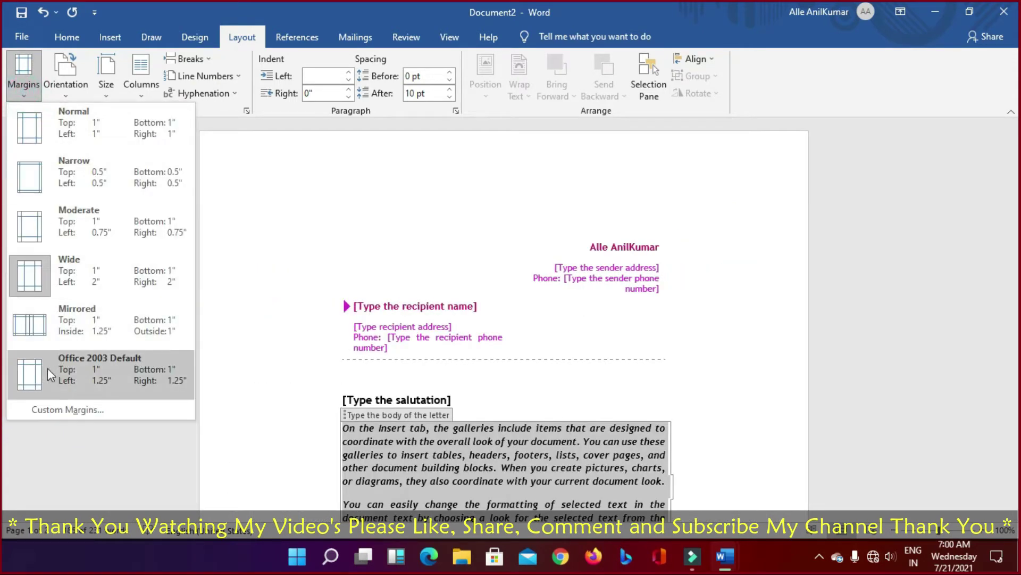
left_click(83, 166)
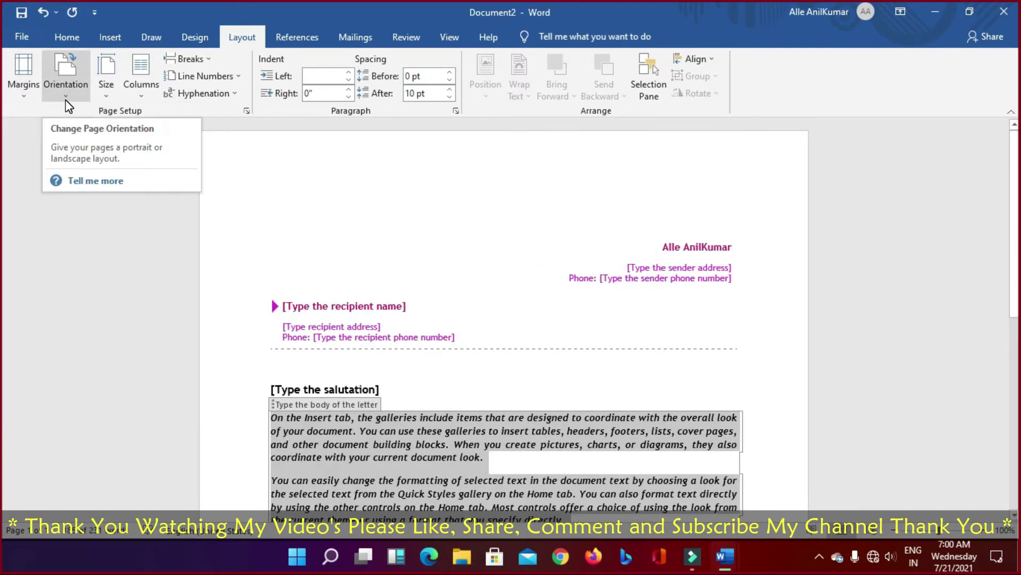
Step: Switch orientation to Landscape and back to Portrait, then set the paper size to A4
left_click(66, 100)
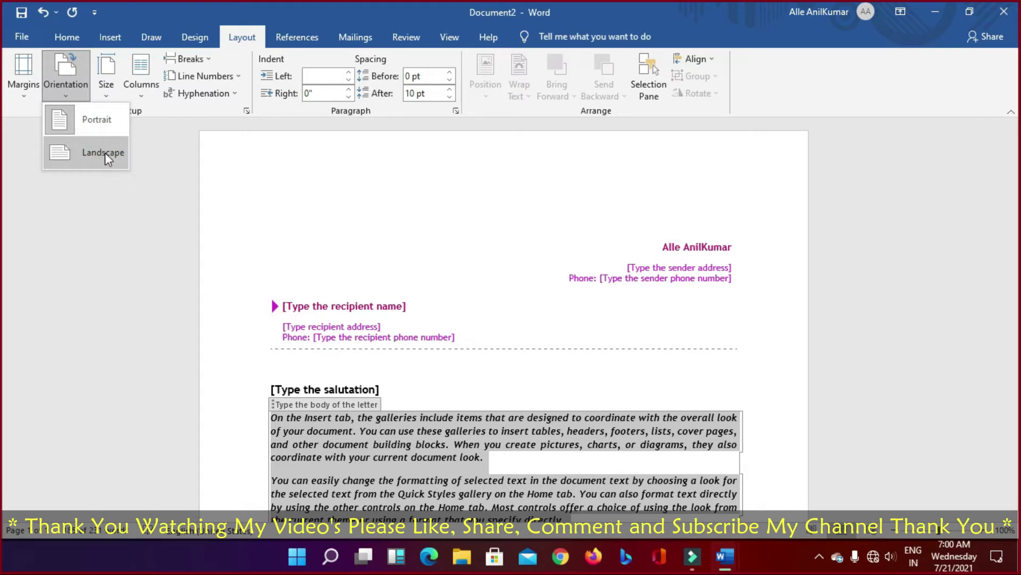
left_click(59, 67)
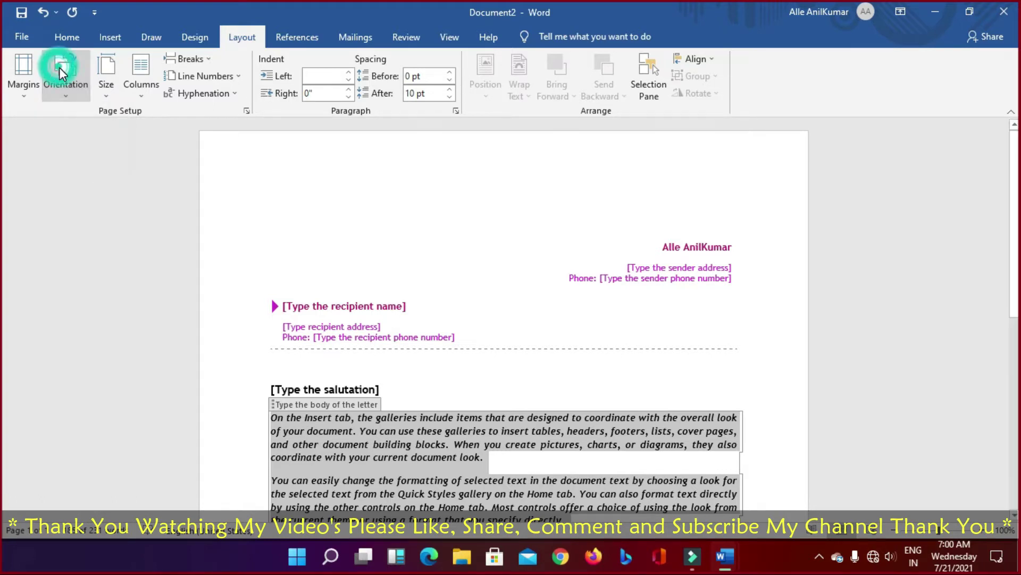
left_click(62, 69)
left_click(80, 149)
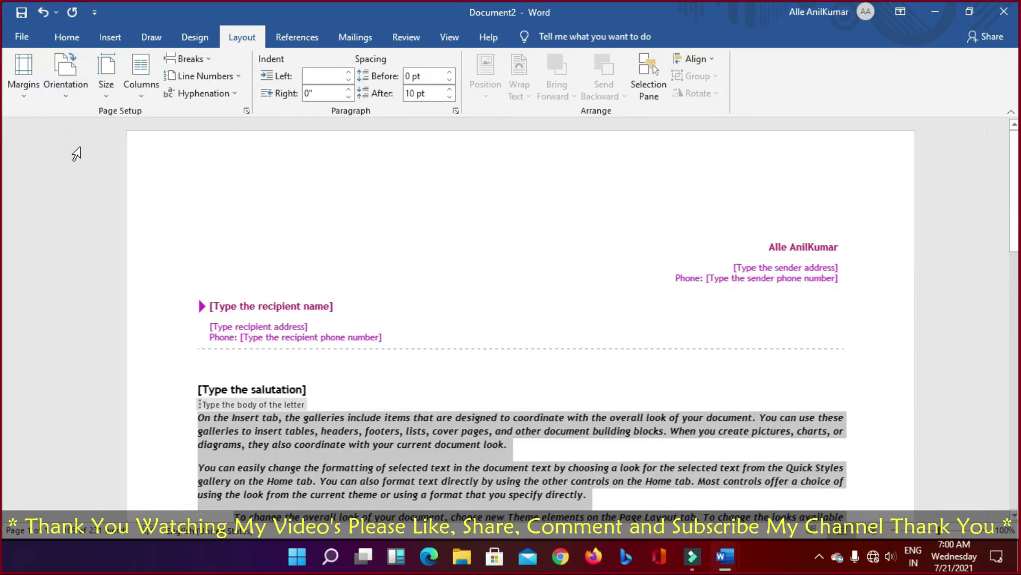
left_click(65, 69)
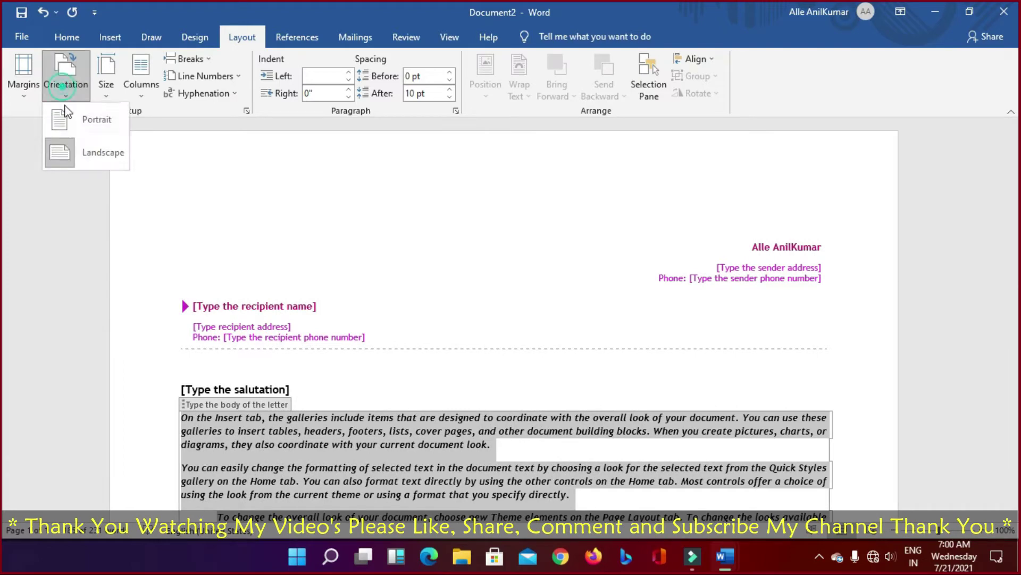
left_click(103, 122)
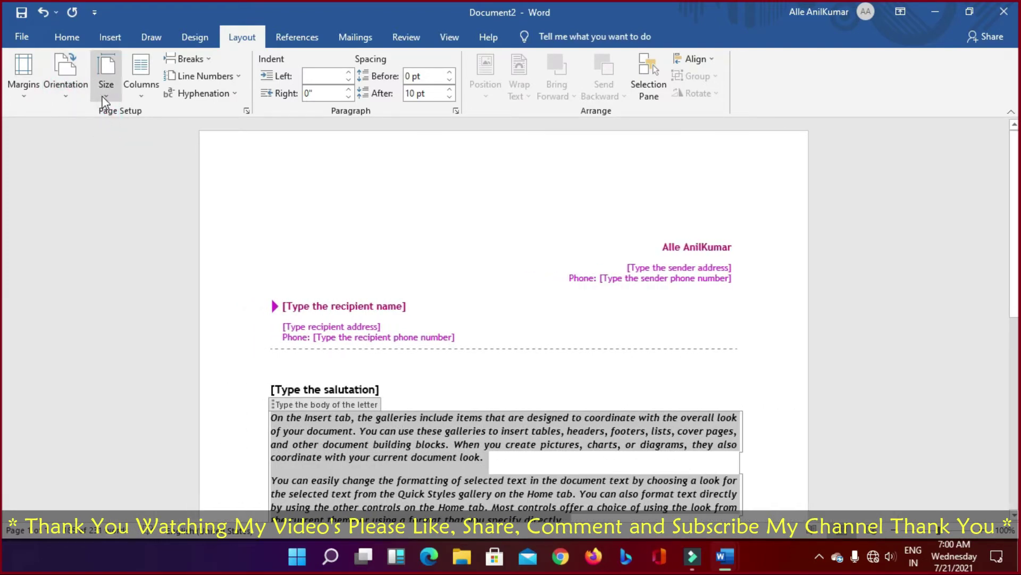
left_click(104, 93)
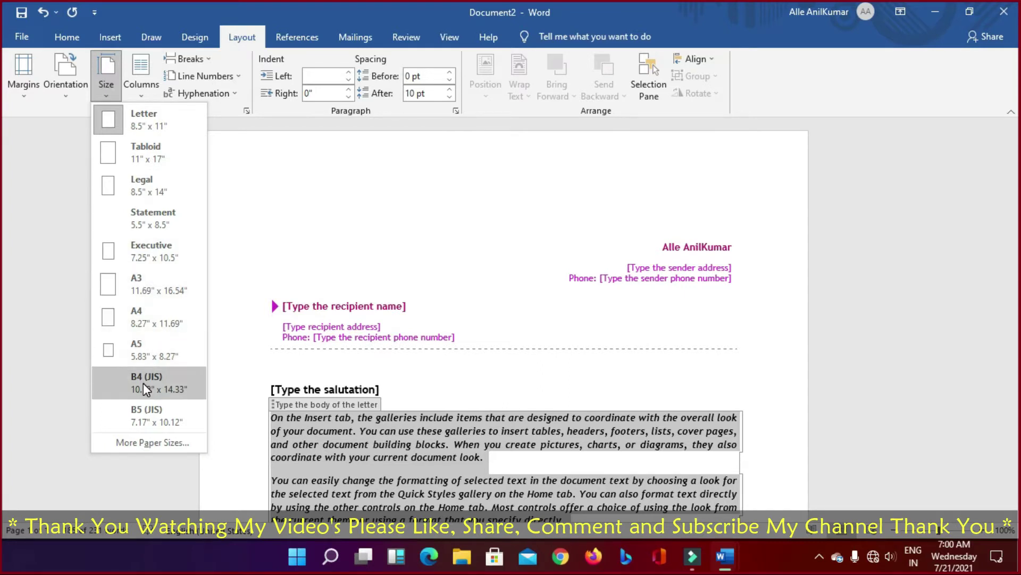
left_click(145, 319)
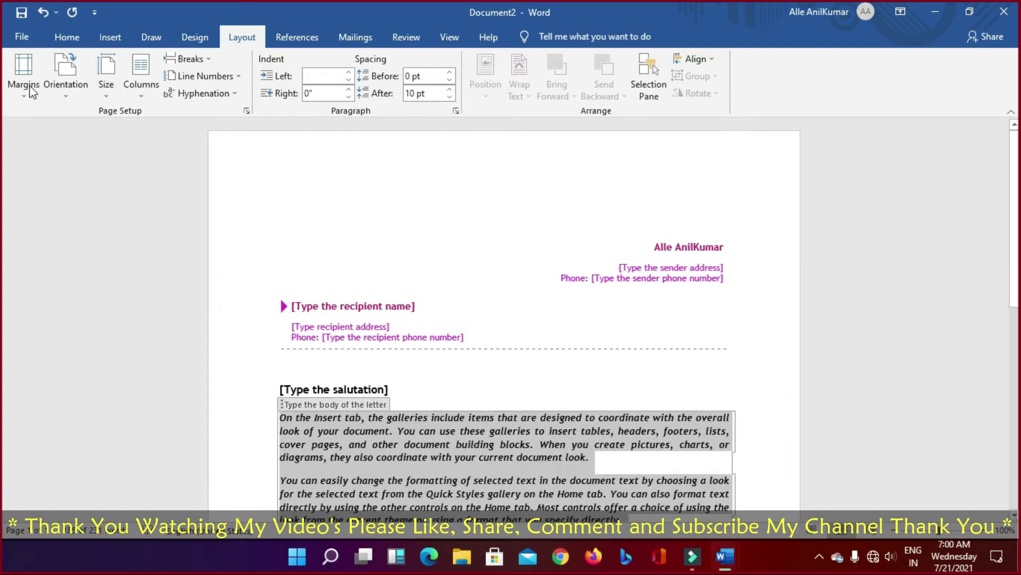
Step: Confirm A4 paper size and check the letter's print preview with Normal 1" margins
left_click(24, 53)
left_click(22, 37)
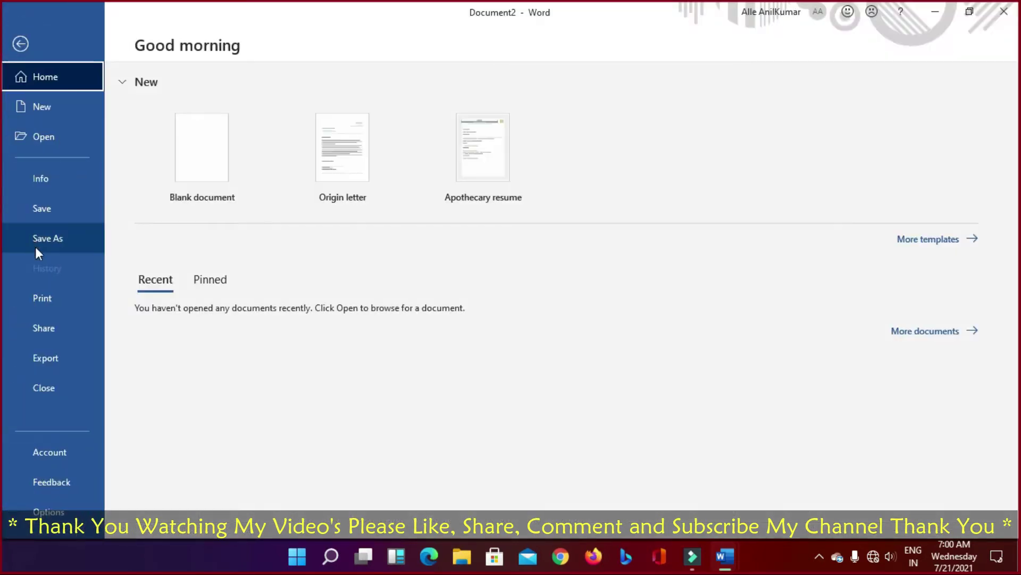
left_click(45, 299)
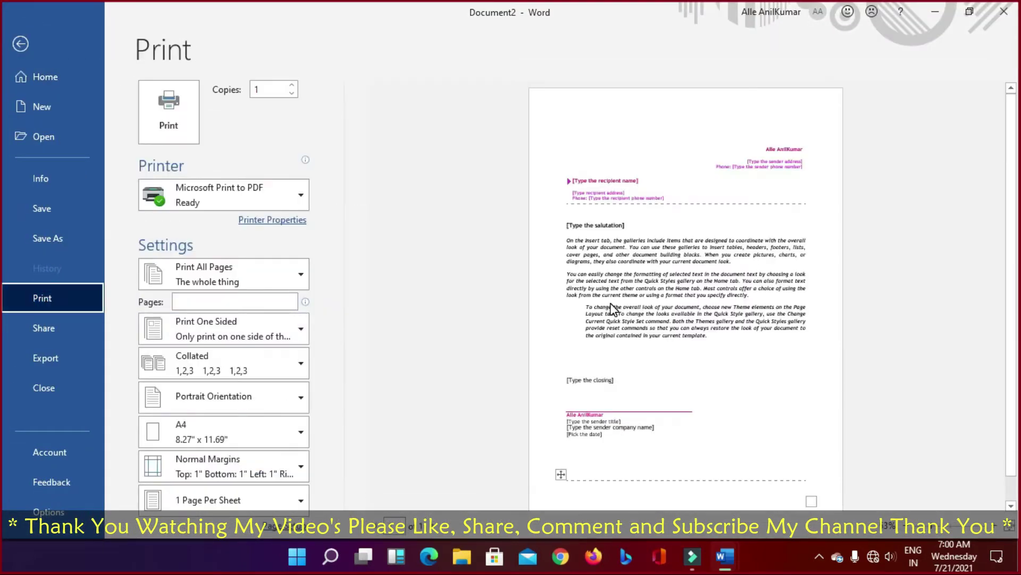
left_click(24, 43)
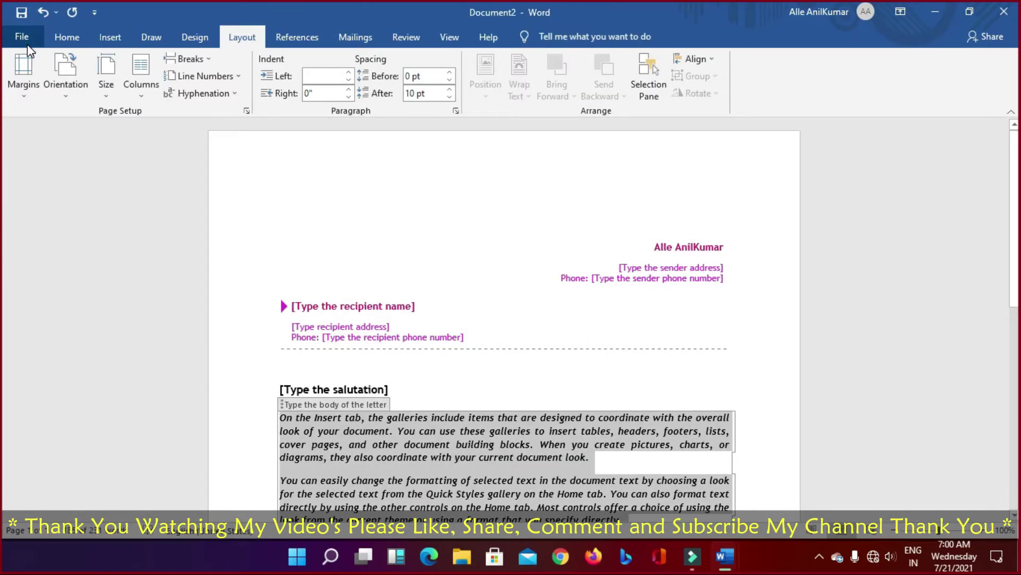
left_click(113, 96)
left_click(145, 91)
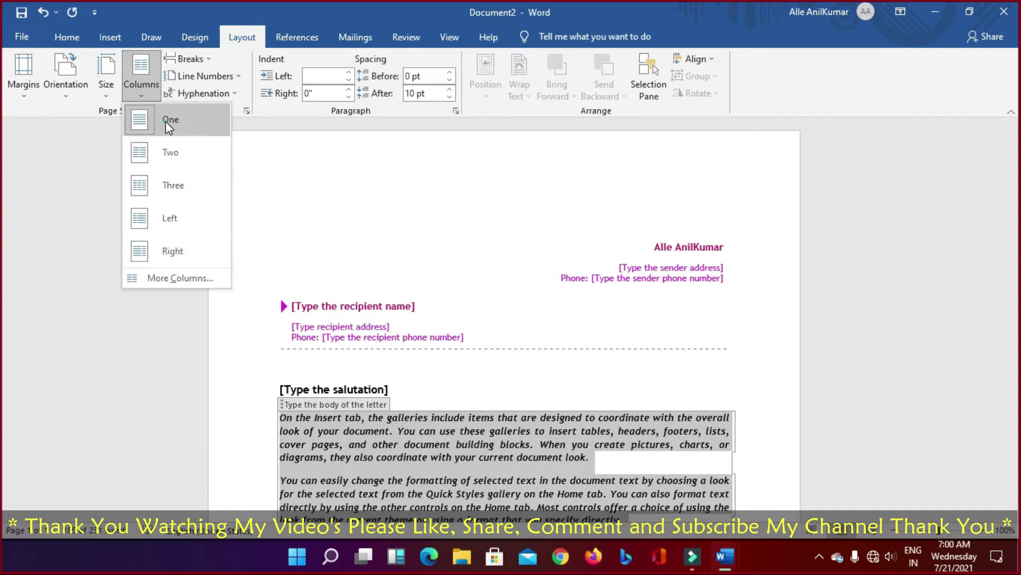
Step: Try a three-column layout and dismiss the section-break warning
left_click(165, 121)
left_click(149, 93)
left_click(162, 173)
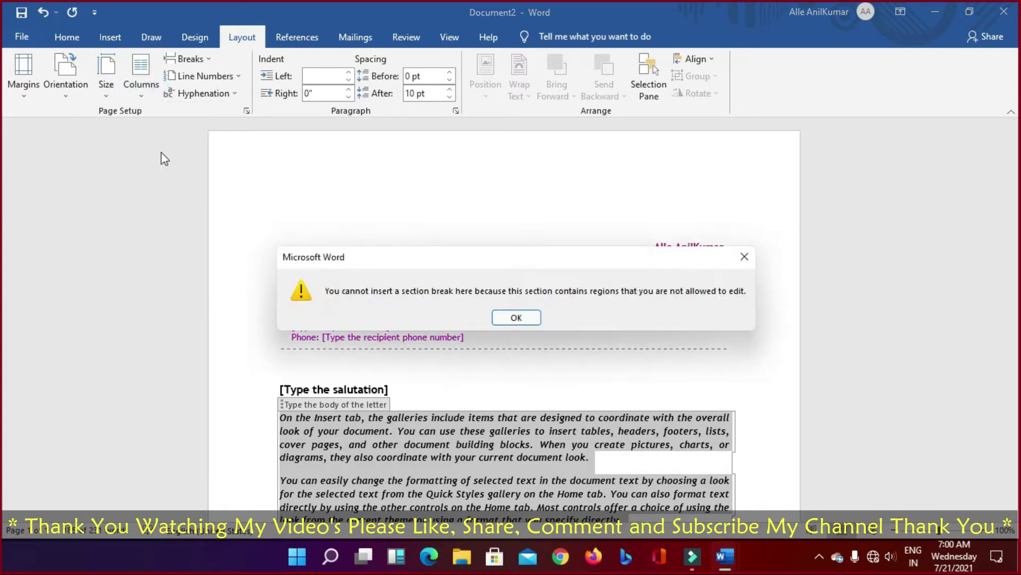
left_click(517, 317)
left_click(425, 436)
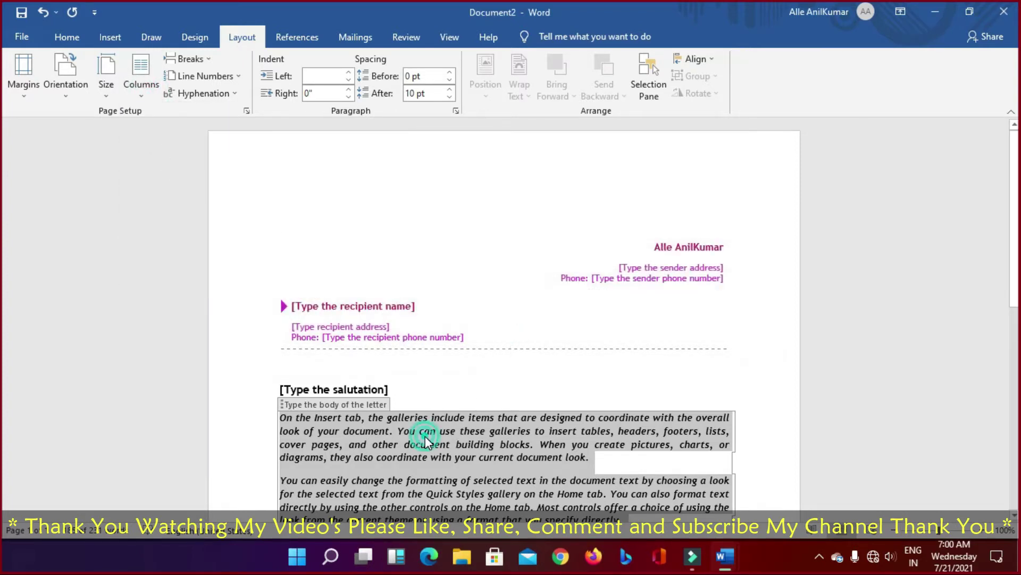
Step: Type 'FDFDFGDFDFGDFGDFDFGFG' into the body placeholder and select that line
type("FDFDF")
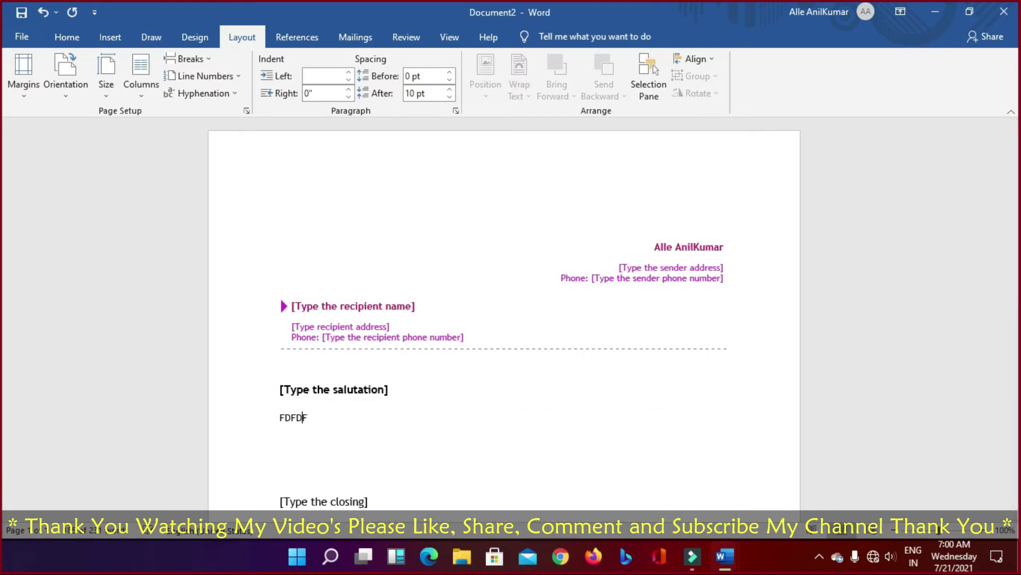
type("GDFDFGDFGDFDFGFG")
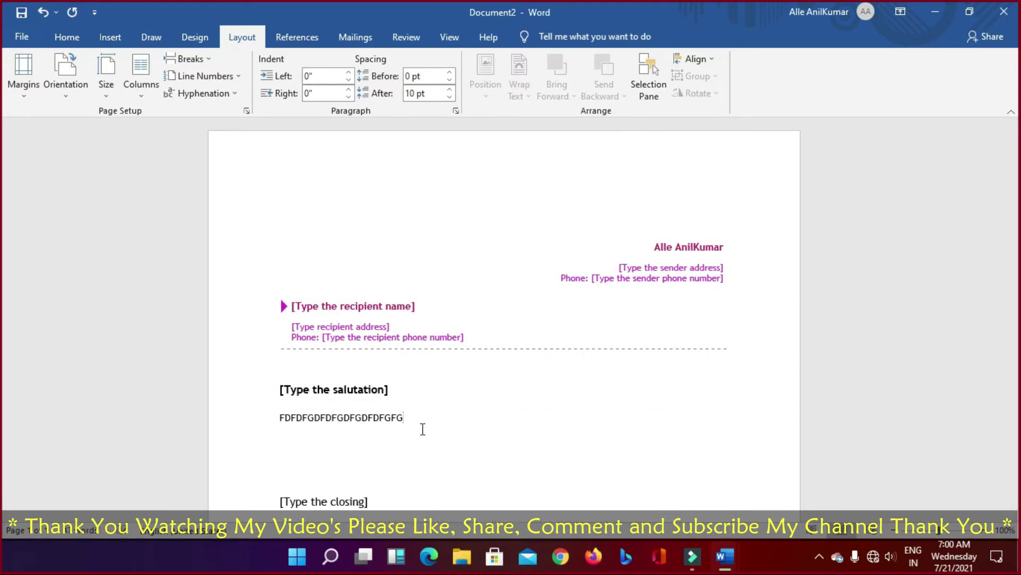
key("ctrl+a")
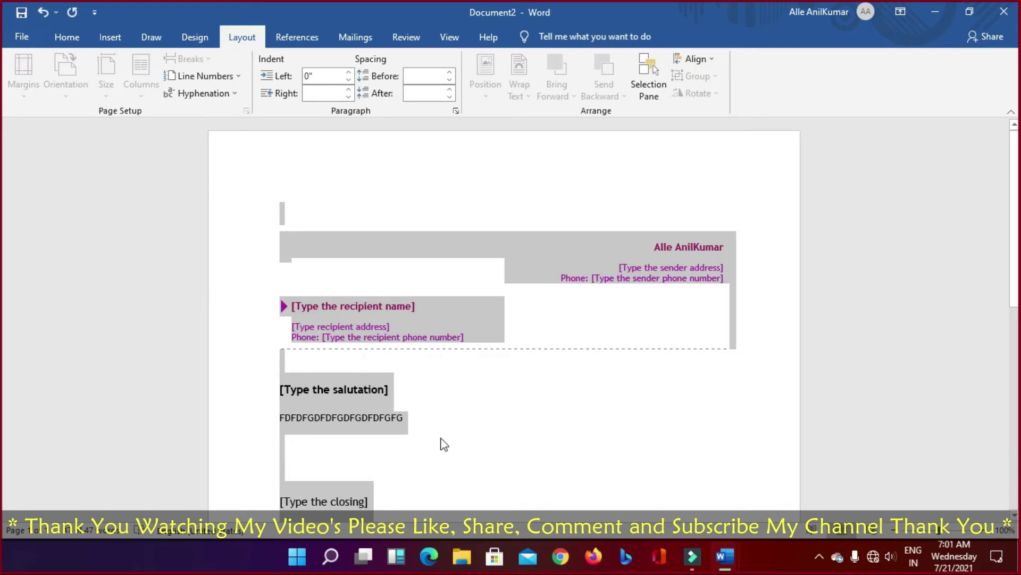
left_click(445, 444)
left_click(312, 422)
double_click(278, 418)
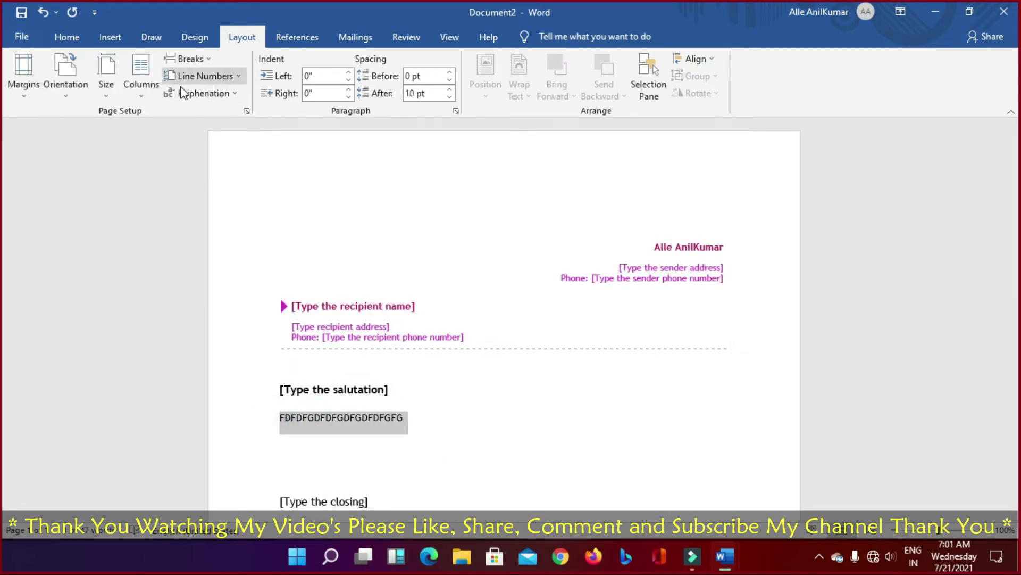
Step: Apply the Two, Three and Right column layouts to the sample text in turn
left_click(147, 100)
left_click(159, 153)
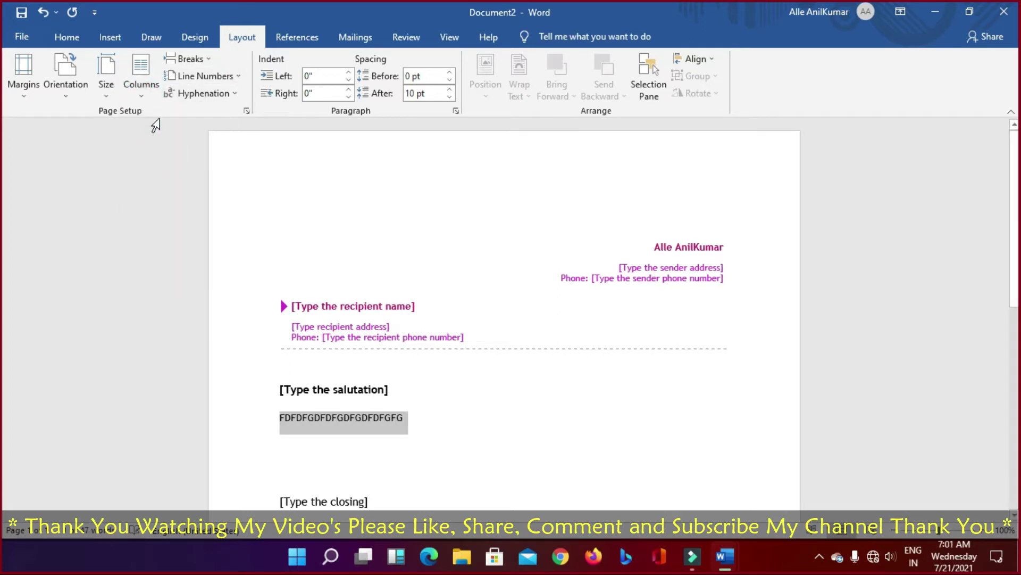
left_click(145, 90)
left_click(154, 191)
left_click(144, 96)
left_click(159, 251)
scroll(376, 336, "down", 5)
scroll(378, 328, "up", 1)
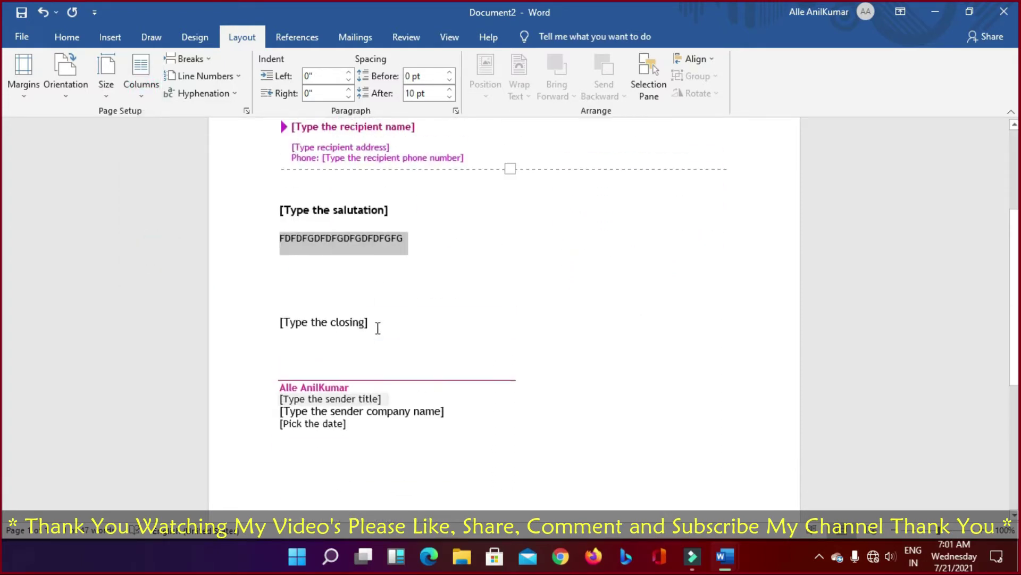
scroll(378, 327, "up", 2)
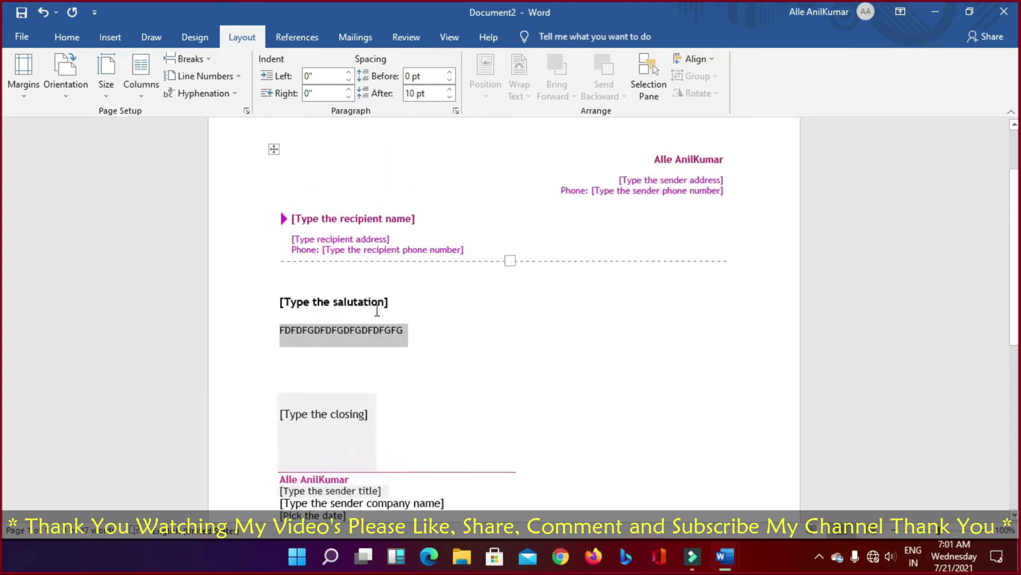
left_click(145, 97)
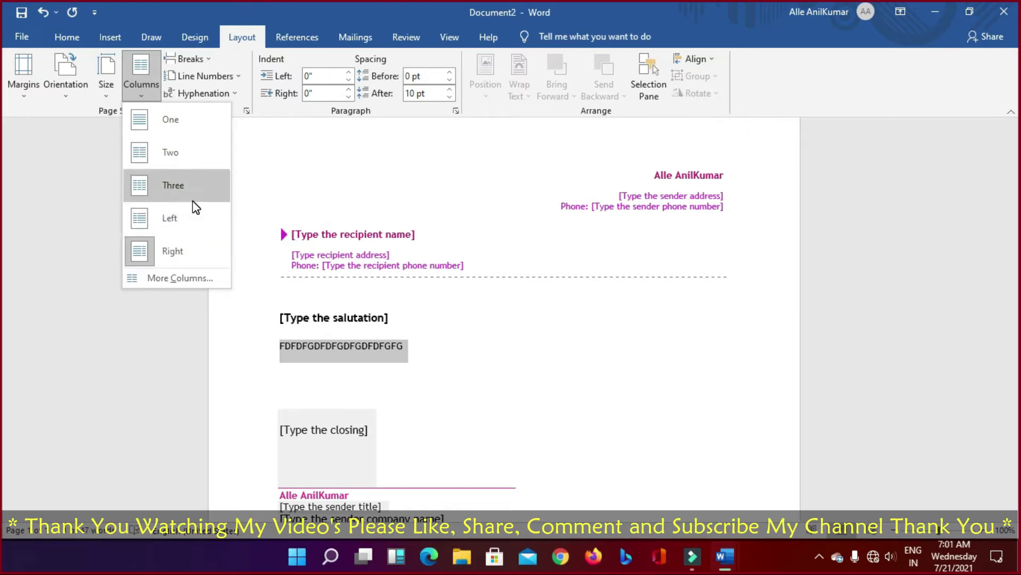
Step: Undo the column change and sample text, restoring the placeholder body paragraphs
left_click(515, 398)
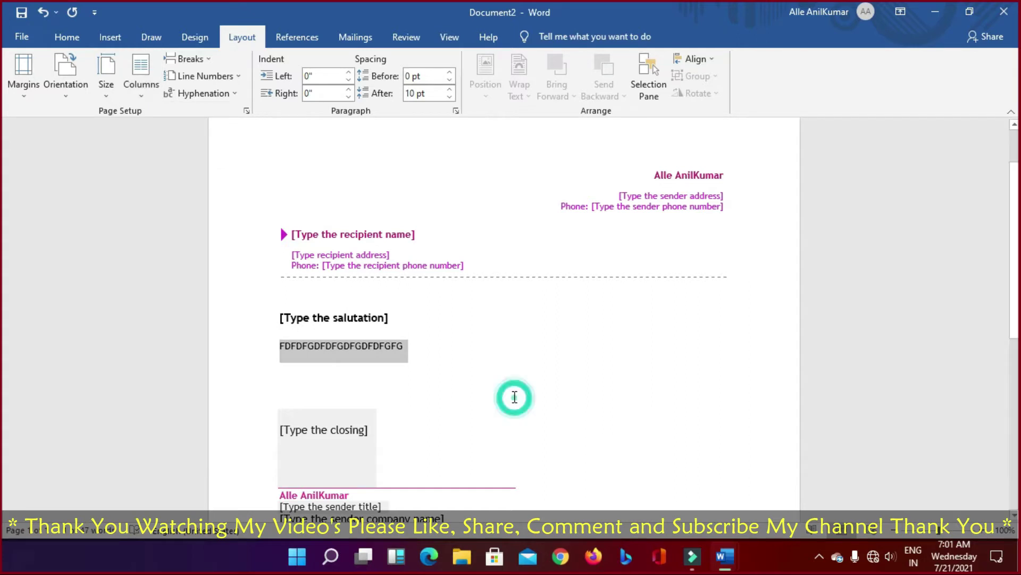
key("ctrl+z")
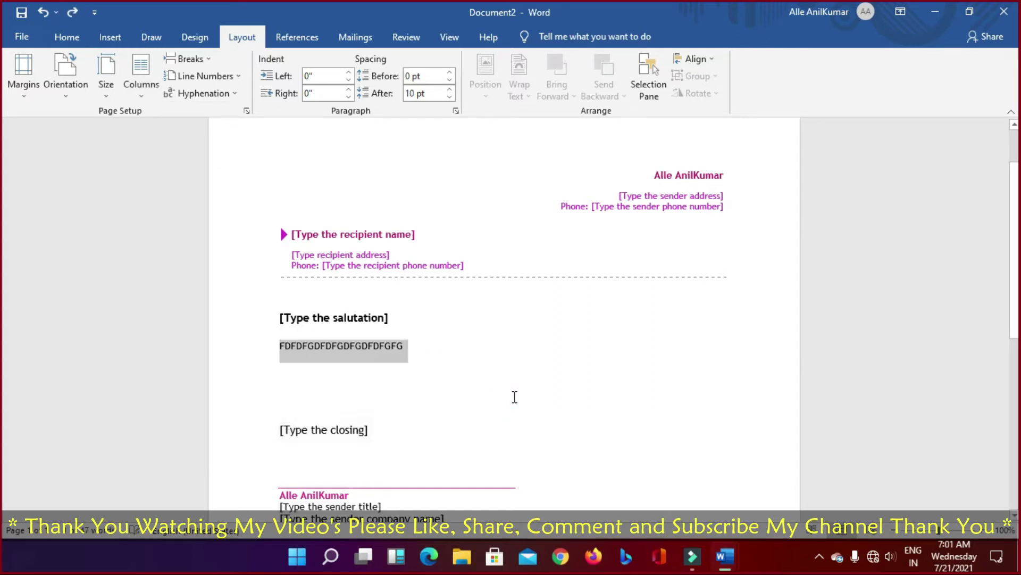
key("ctrl+z")
key("ctrl+z")
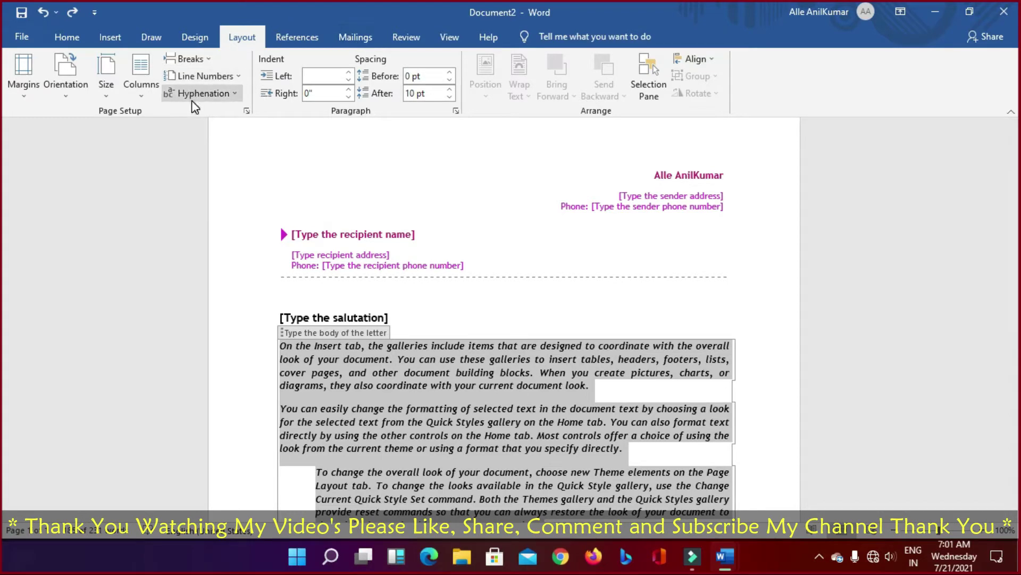
Step: Look through the Columns, Breaks and Hyphenation options without changing anything
left_click(140, 89)
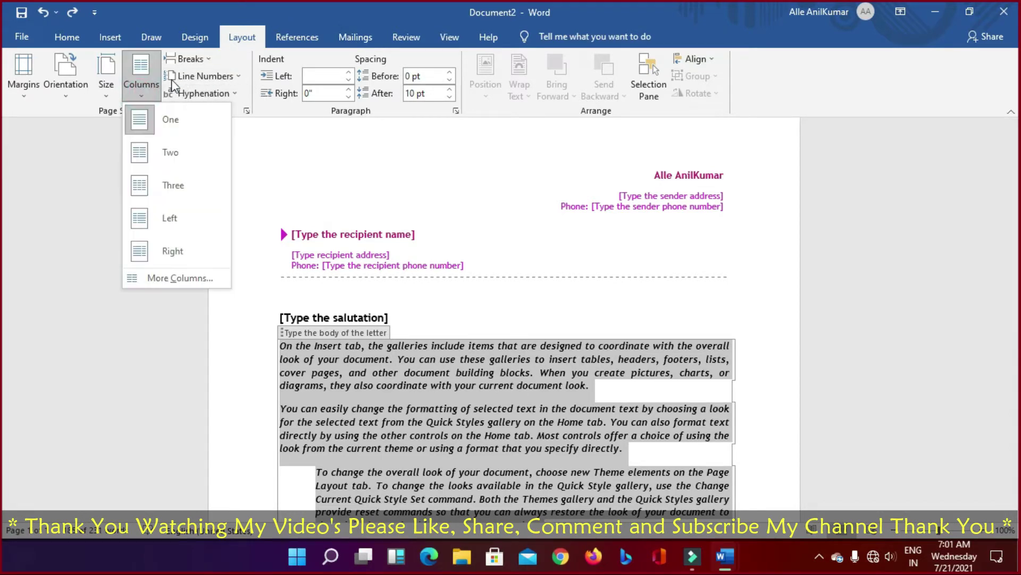
left_click(207, 58)
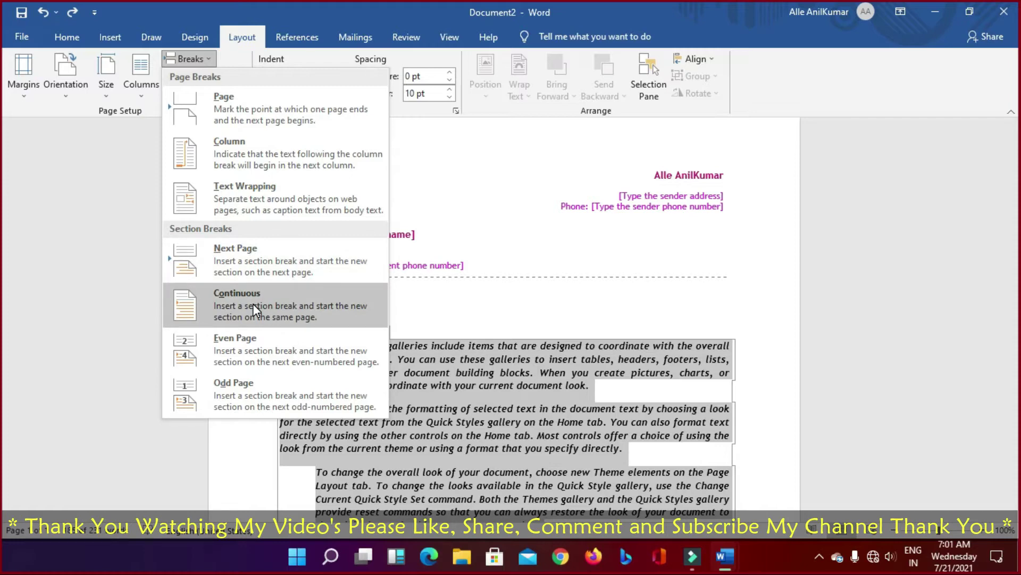
left_click(238, 39)
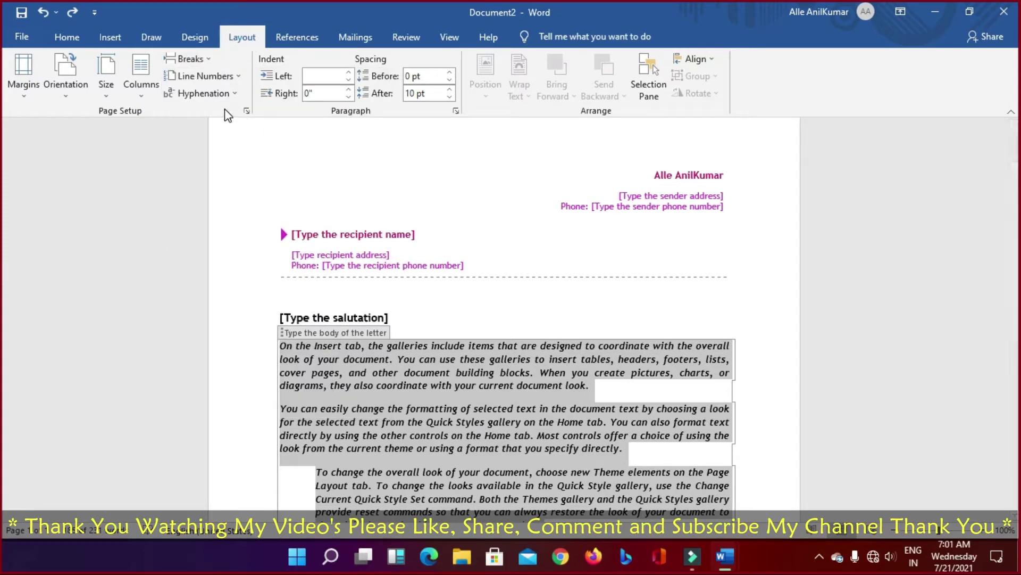
left_click(233, 95)
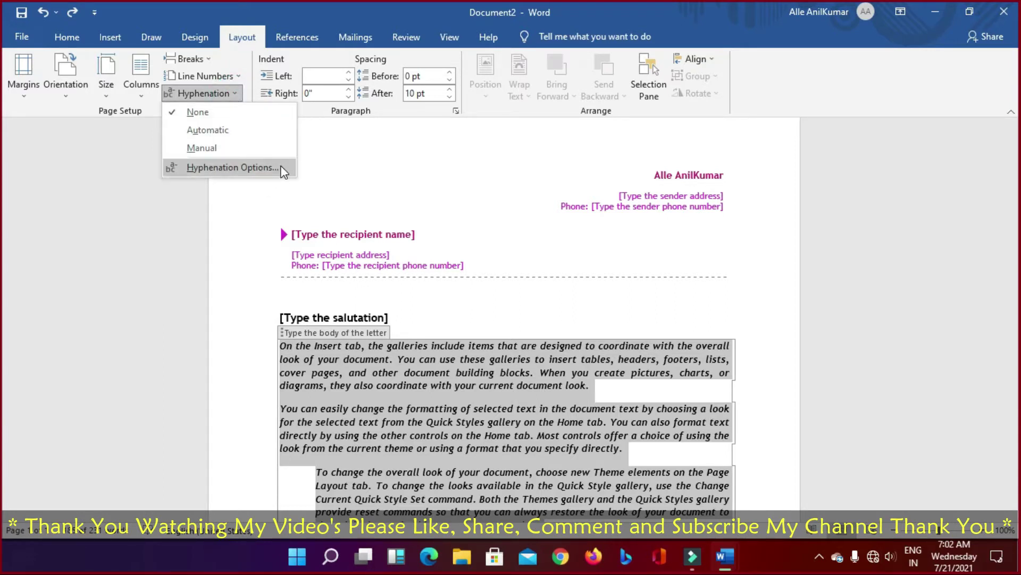
Step: Set the letter body's left indent to 0" in the Layout indent box
left_click(351, 152)
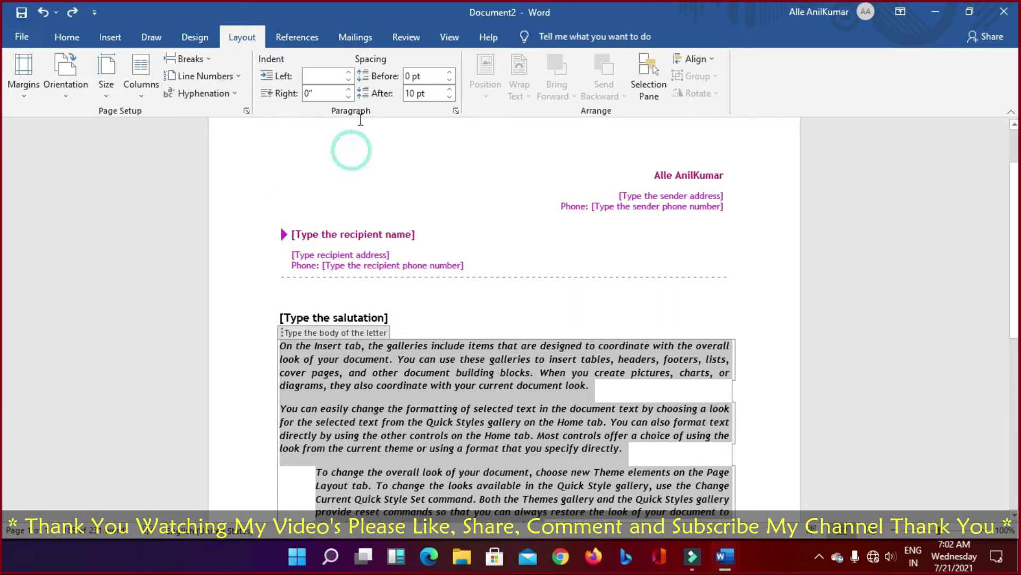
left_click(342, 74)
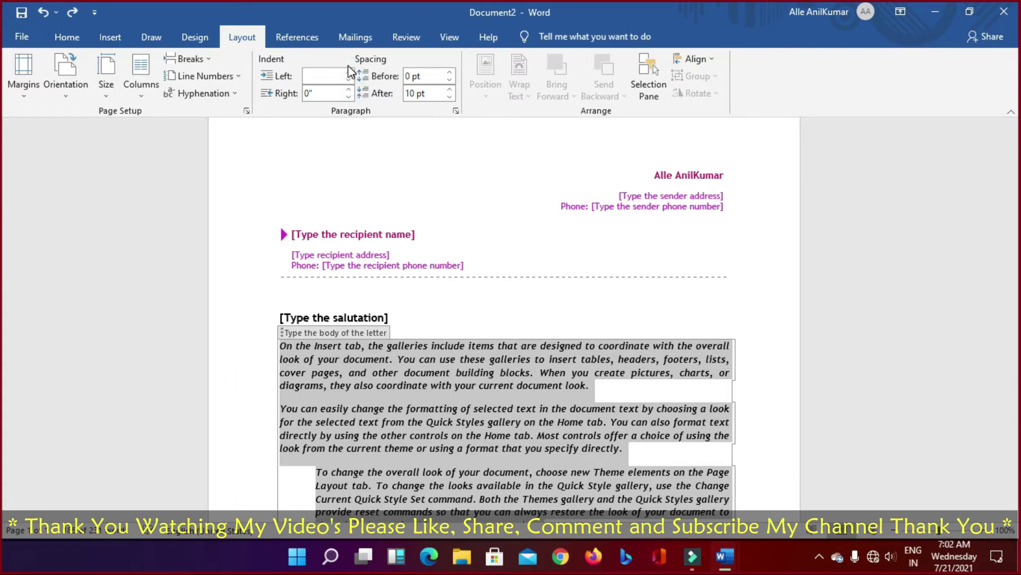
left_click(337, 73)
key("Escape")
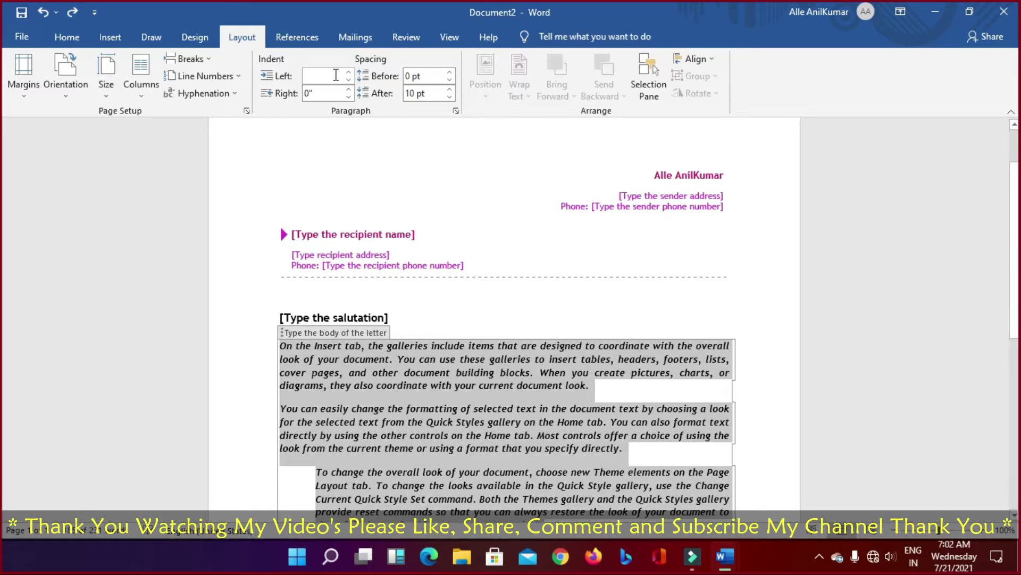
key("Right")
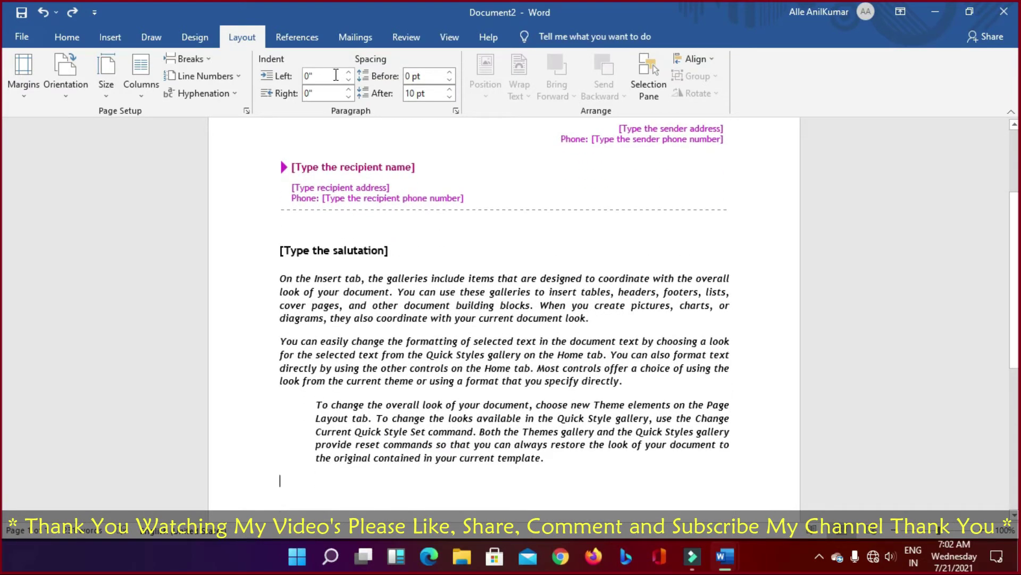
Step: Reselect the whole body and change Spacing Before to Auto, keeping 10 pt after
key("ctrl+a")
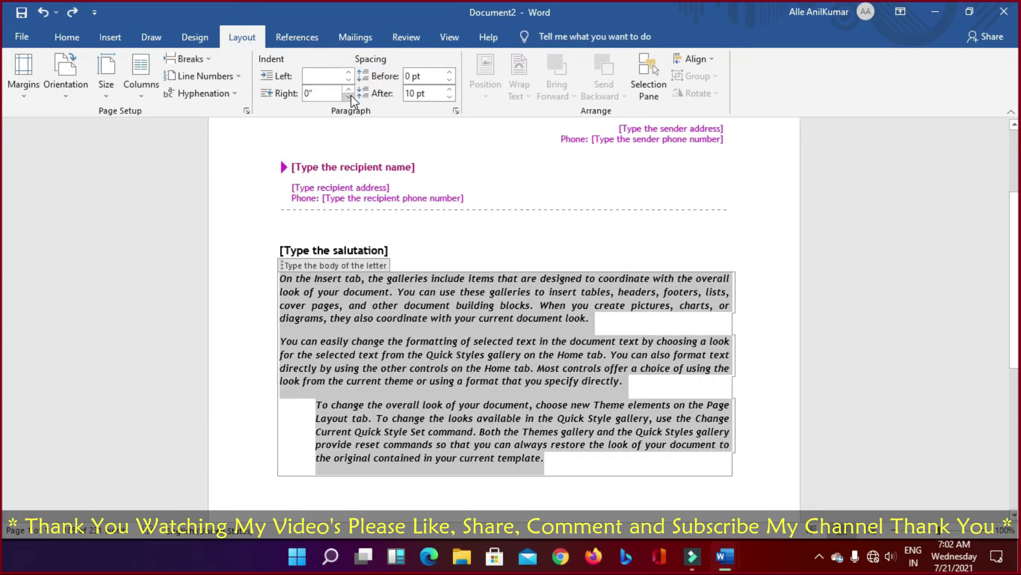
left_click(349, 95)
left_click(350, 96)
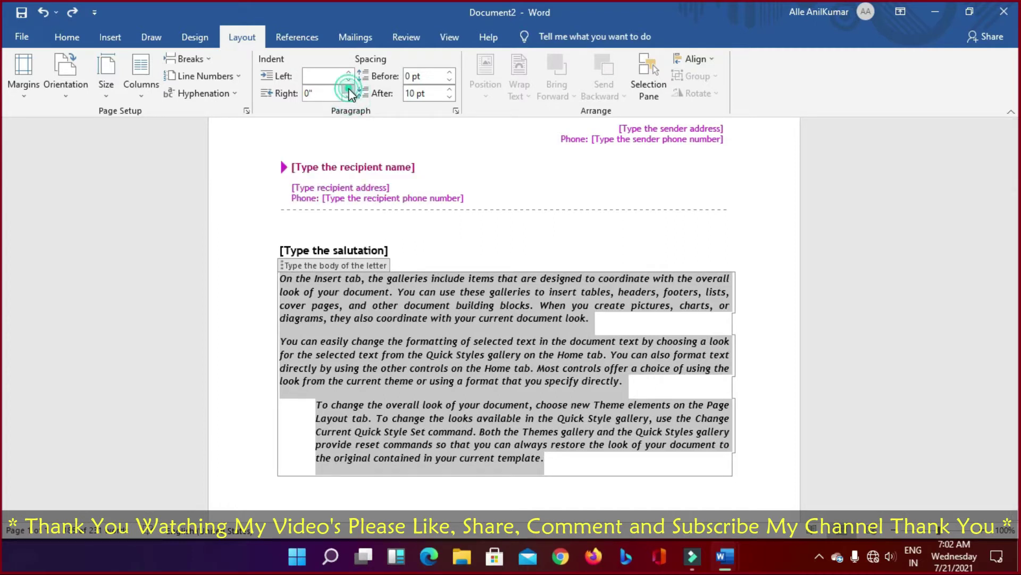
left_click(449, 72)
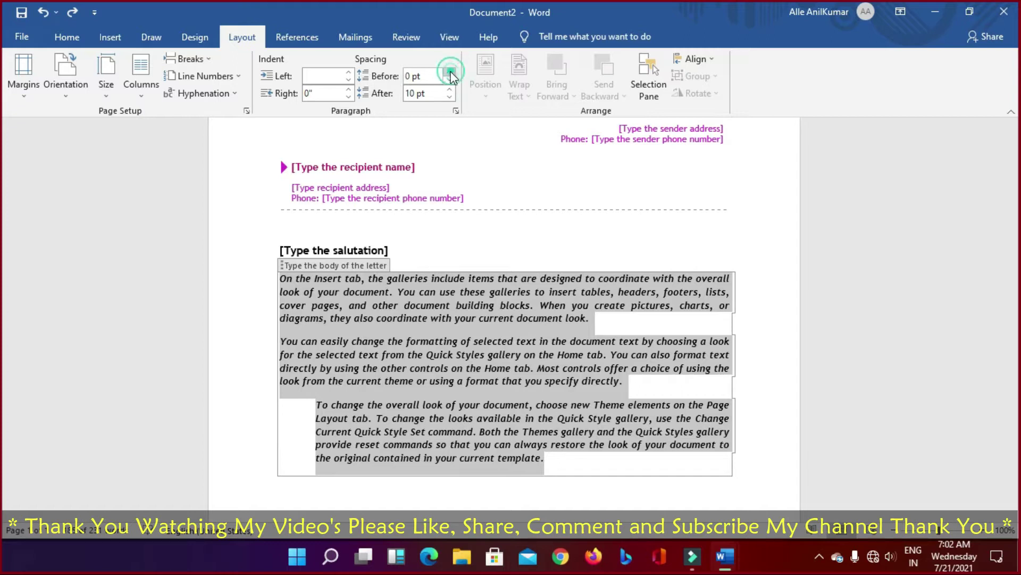
left_click(449, 79)
left_click(449, 89)
left_click(449, 97)
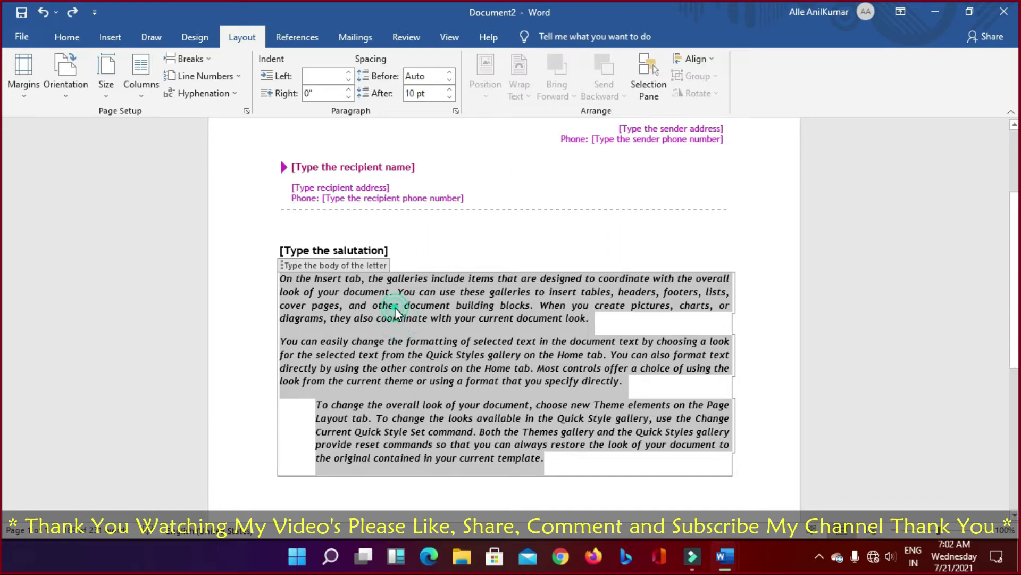
Step: Open the Selection Pane, look at its options, and close it again
left_click(647, 96)
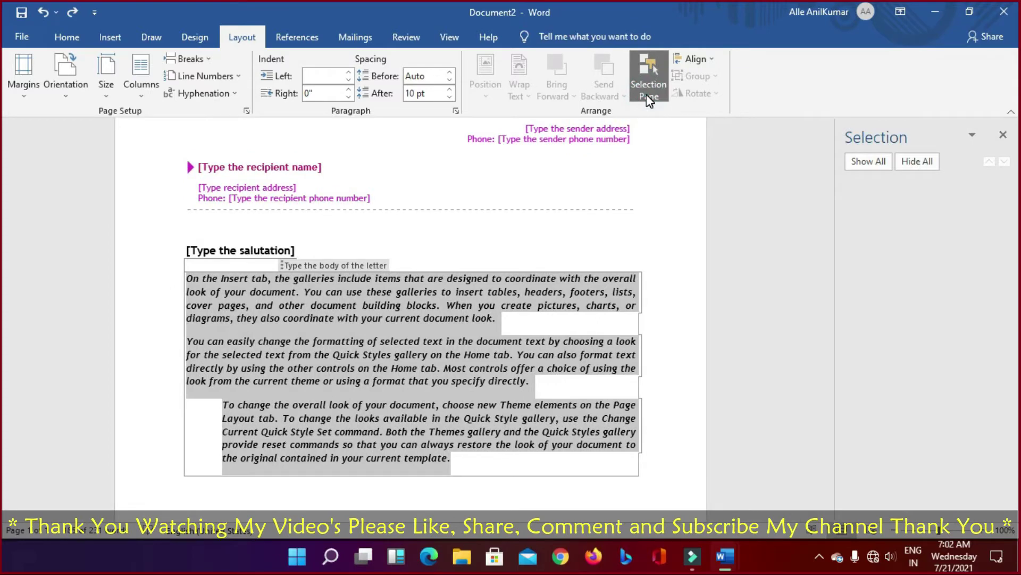
left_click(648, 97)
left_click(648, 97)
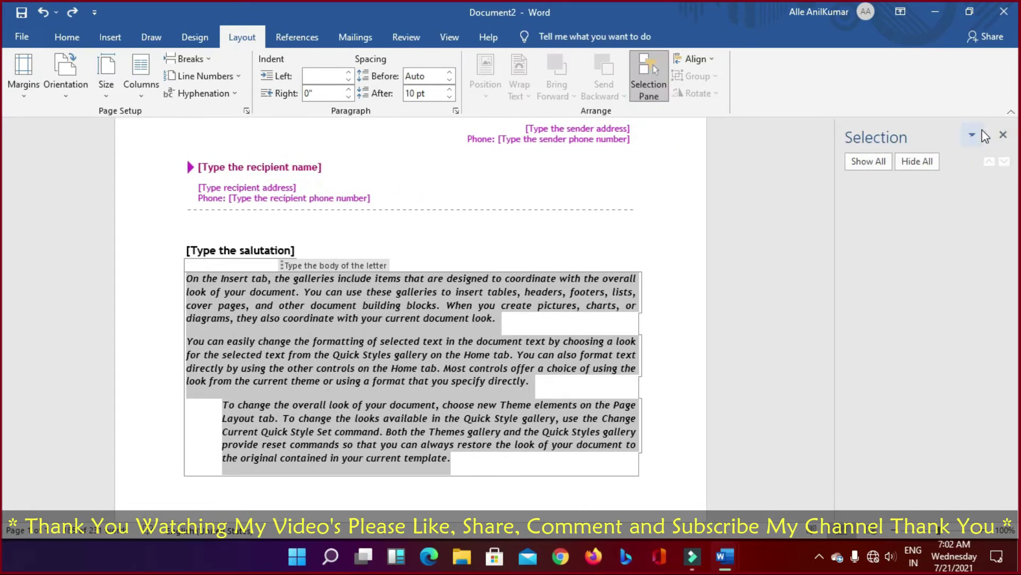
left_click(981, 132)
left_click(1003, 134)
left_click(1002, 134)
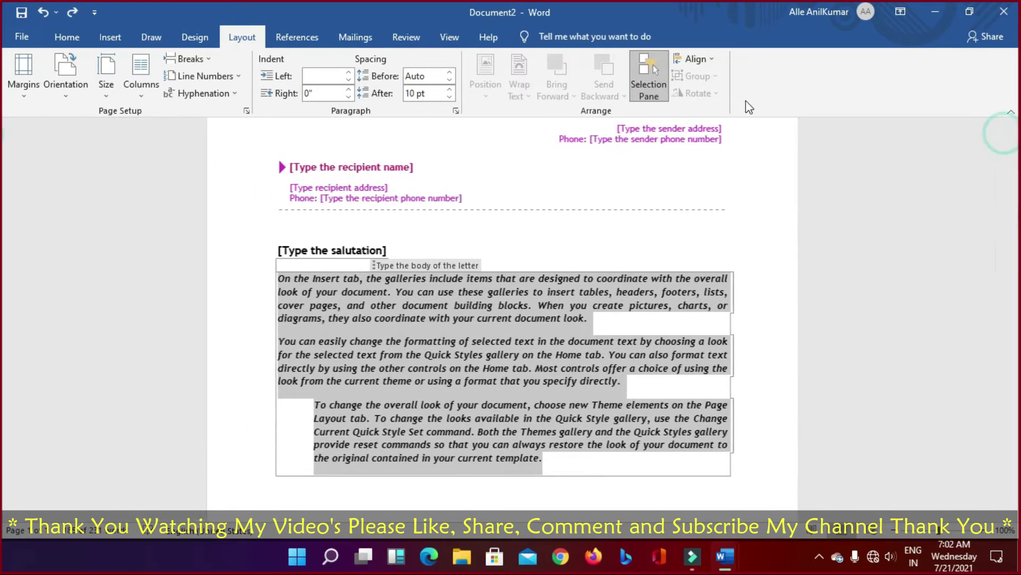
Step: Check the Align options without choosing, then switch to the References tab
left_click(708, 59)
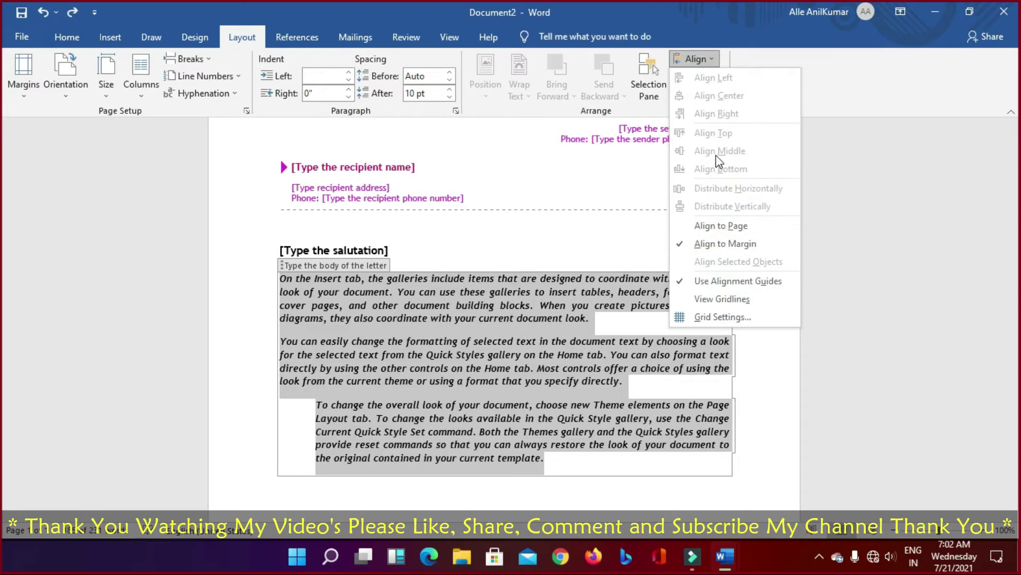
left_click(869, 257)
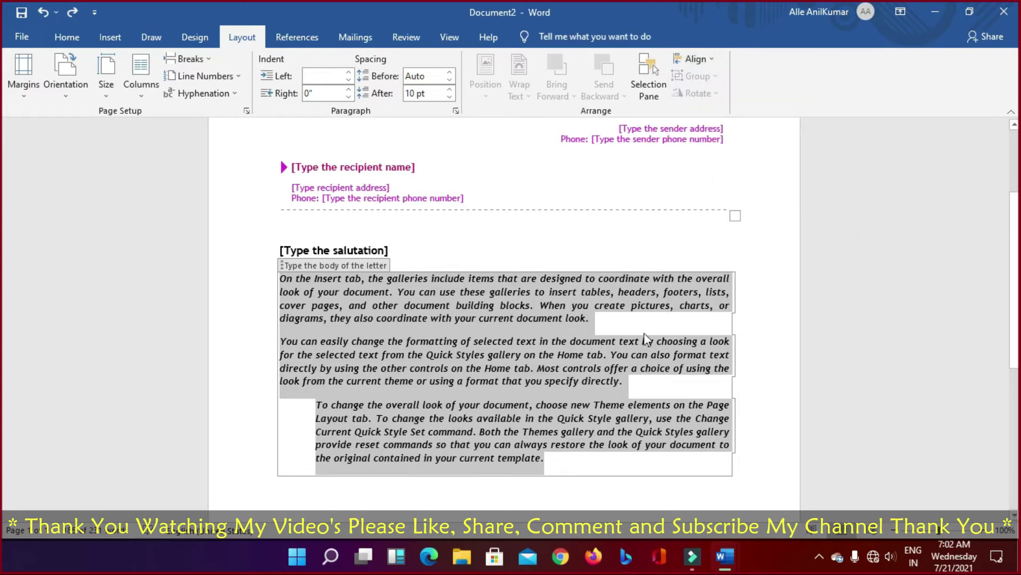
left_click(282, 39)
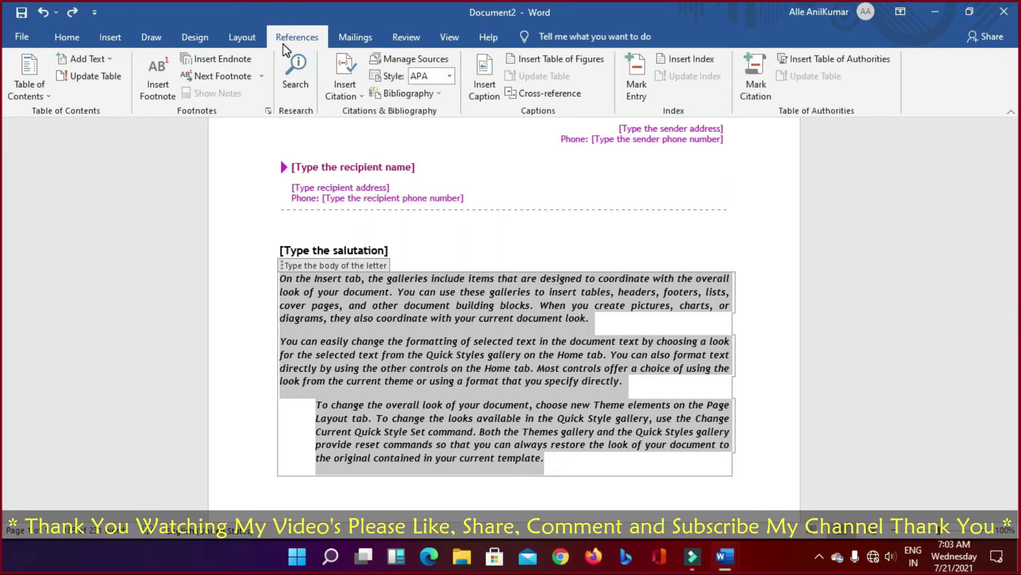
Step: Insert an automatic table of contents and a trial footnote into the letter
left_click(51, 95)
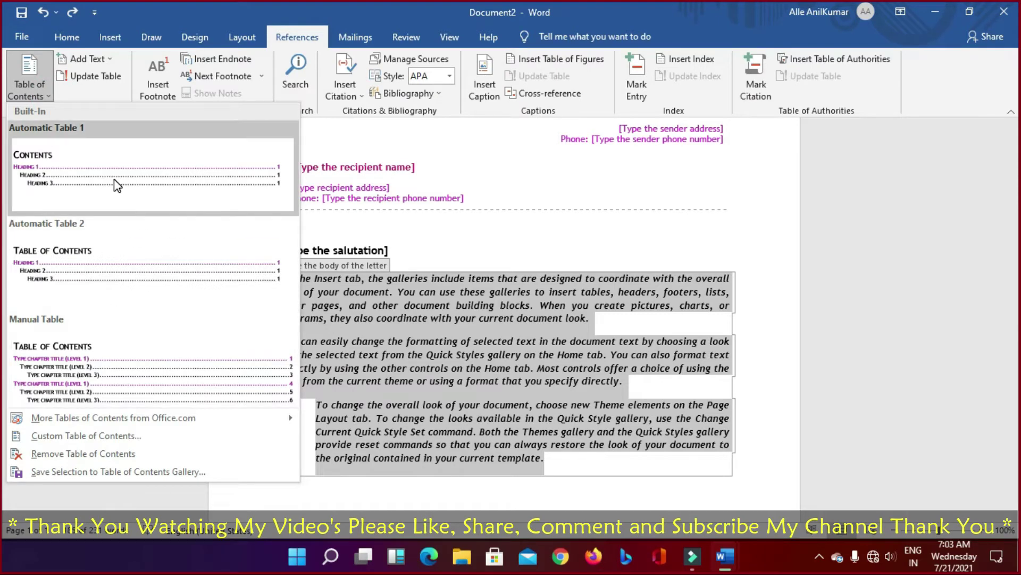
left_click(114, 179)
left_click(515, 318)
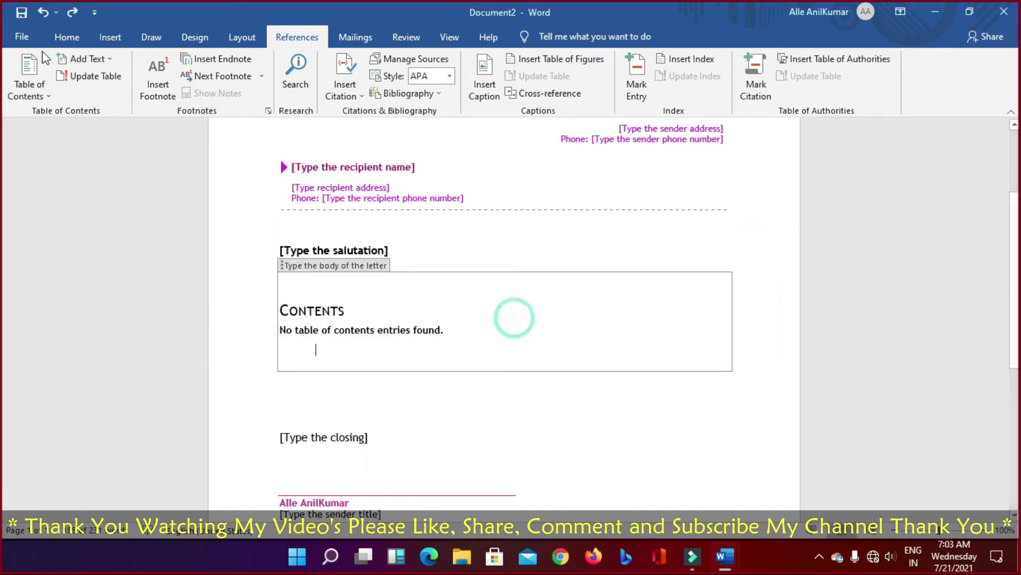
left_click(42, 95)
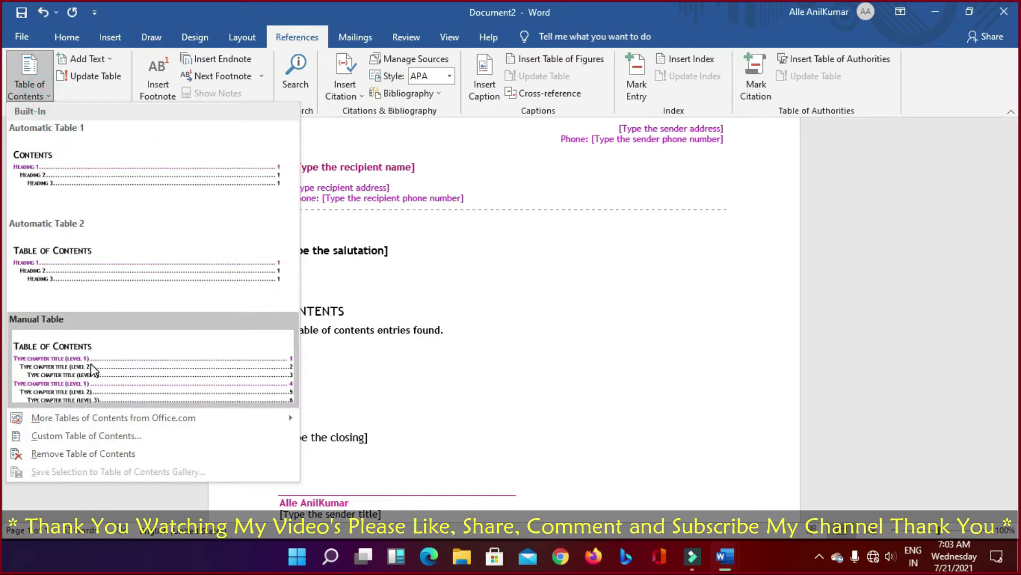
left_click(112, 58)
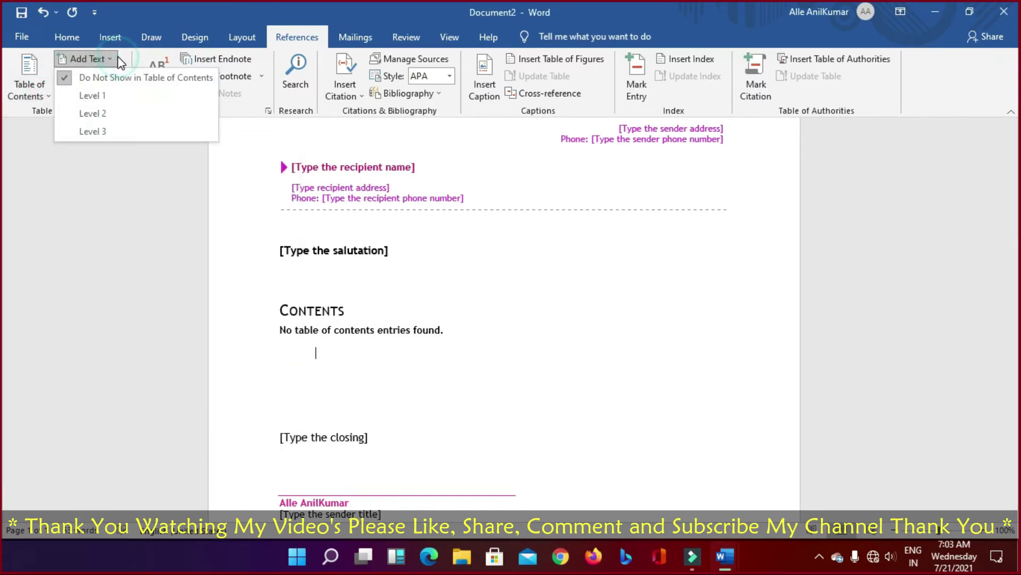
left_click(154, 72)
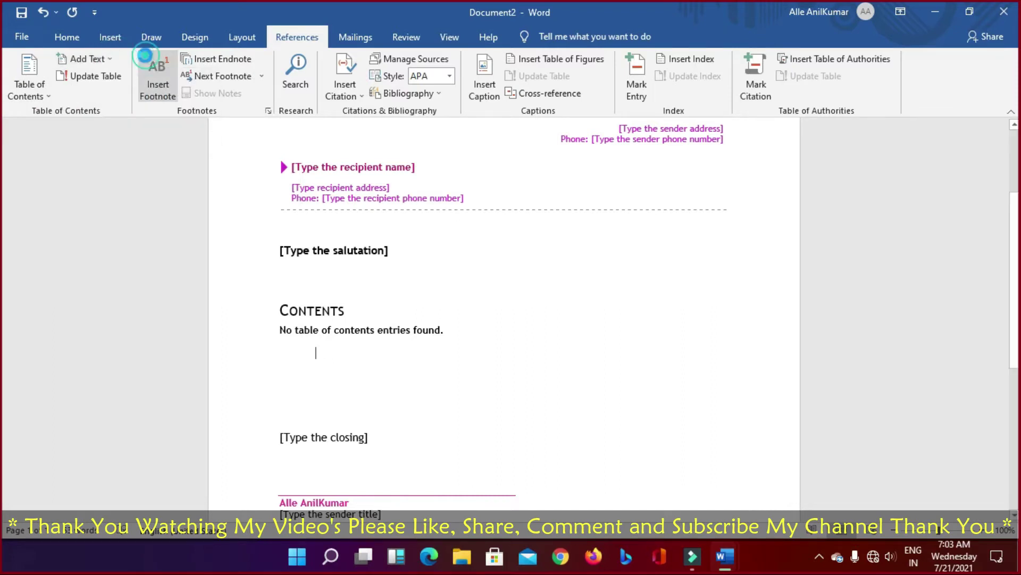
Step: Undo the footnote and contents table with two Ctrl+Z, then show the Mailings tools
scroll(125, 88, "up", 5)
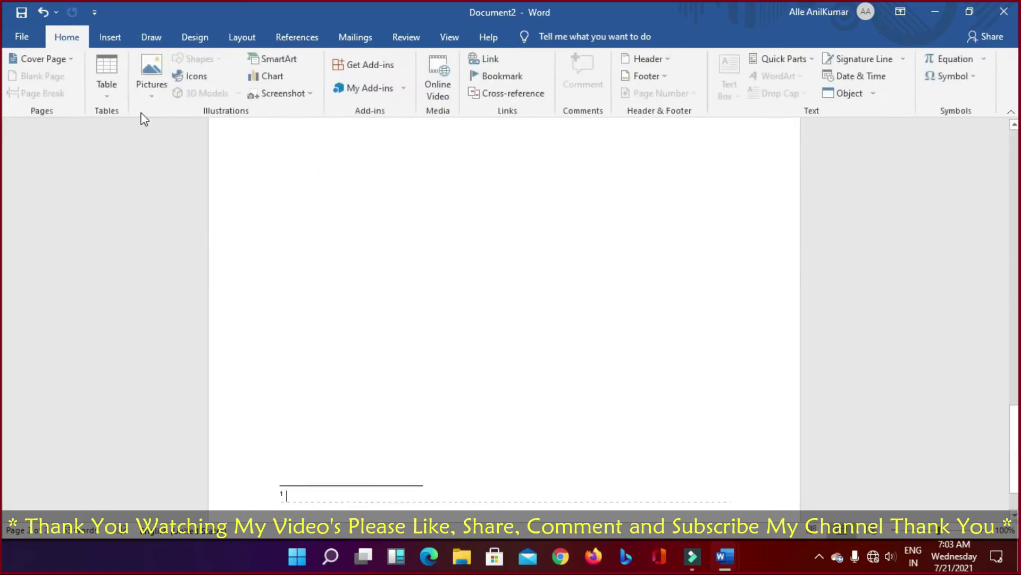
scroll(115, 109, "down", 1)
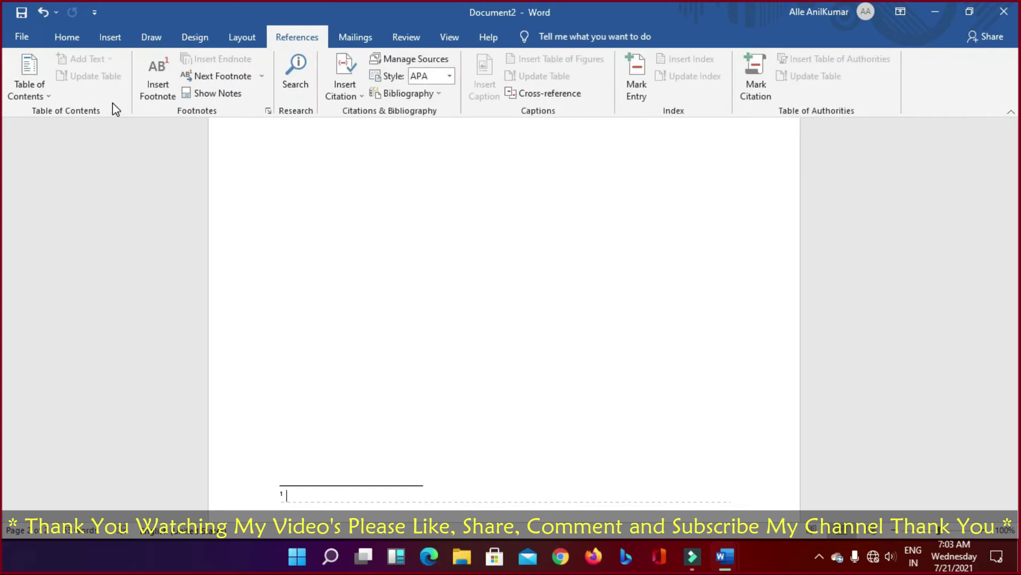
scroll(115, 109, "up", 1)
scroll(114, 109, "up", 1)
scroll(115, 109, "down", 1)
scroll(114, 110, "down", 1)
scroll(114, 109, "up", 1)
scroll(115, 109, "down", 1)
left_click(294, 270)
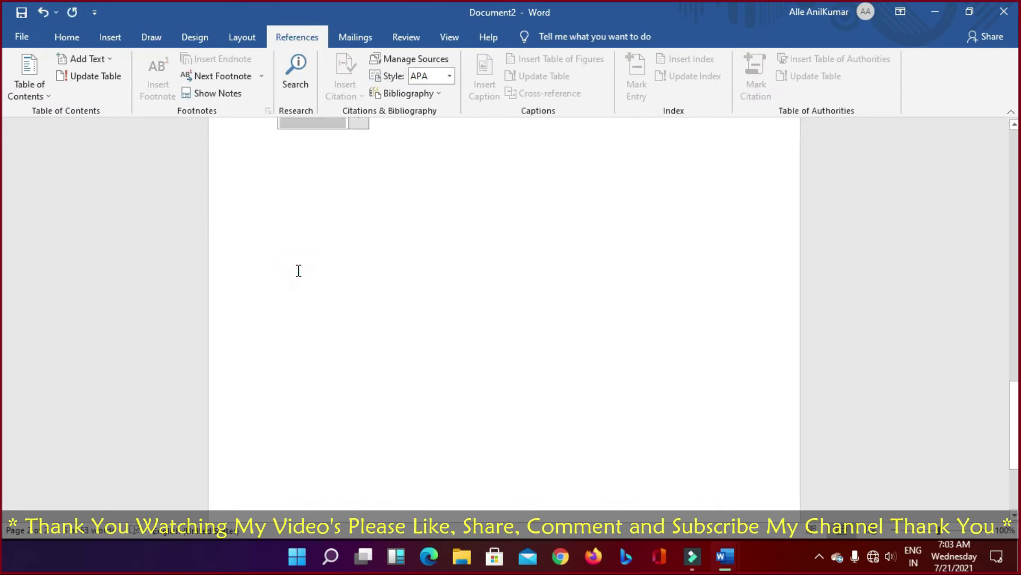
key("ctrl+z")
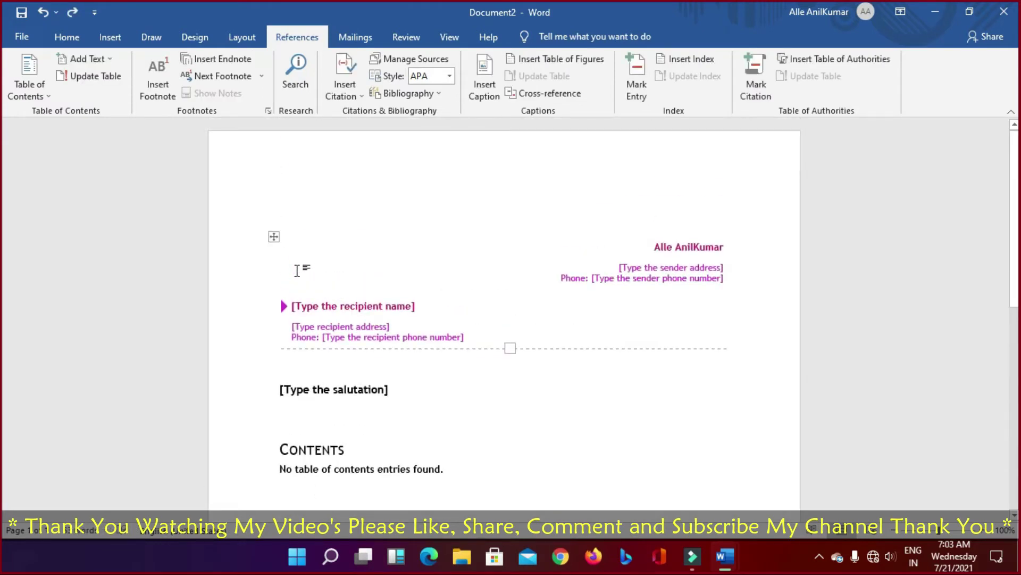
key("ctrl+z")
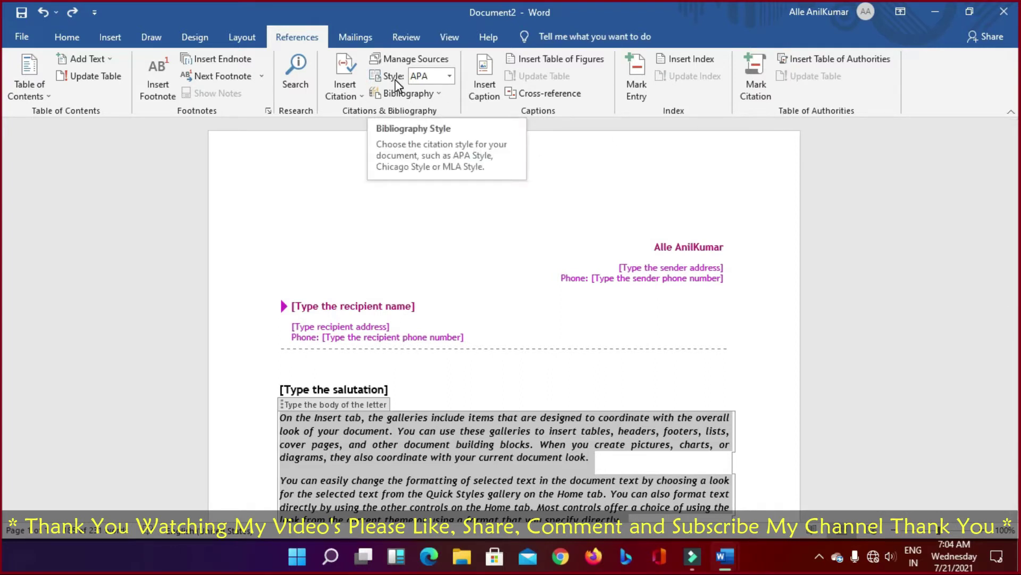
left_click(355, 38)
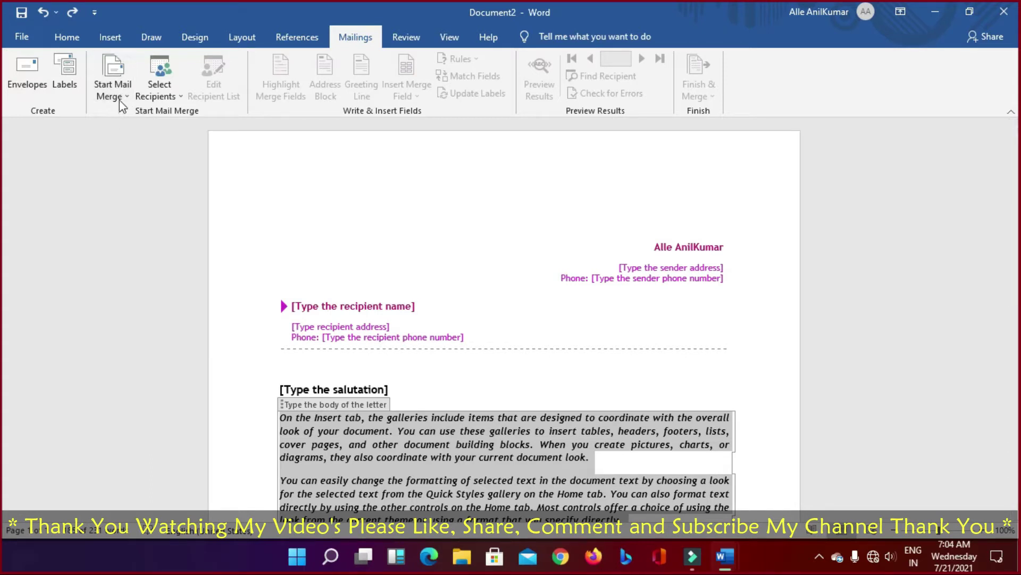
Step: Look at the Select Recipients choices without picking one, then switch to the Review tab
left_click(183, 98)
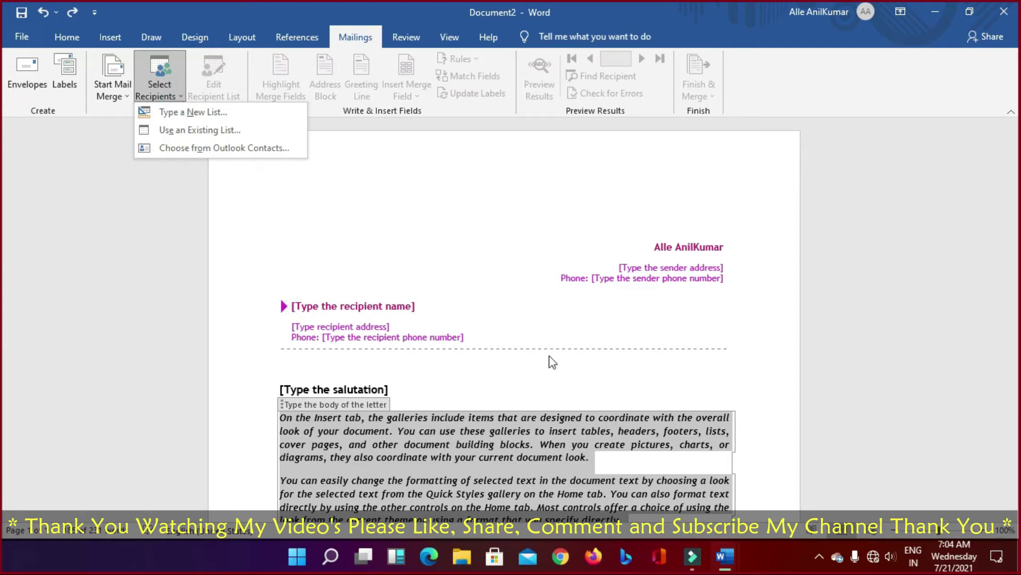
left_click(530, 313)
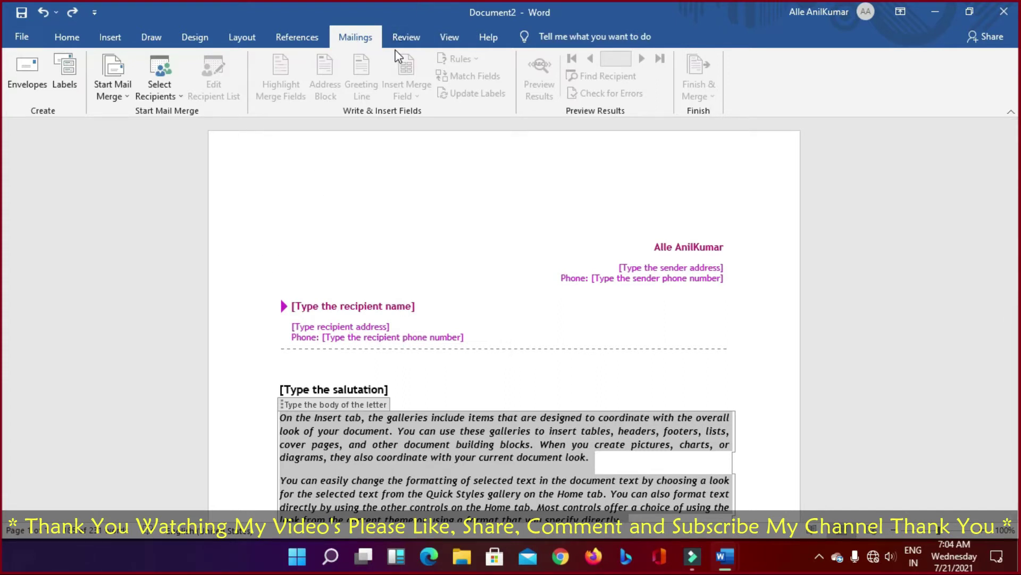
left_click(407, 47)
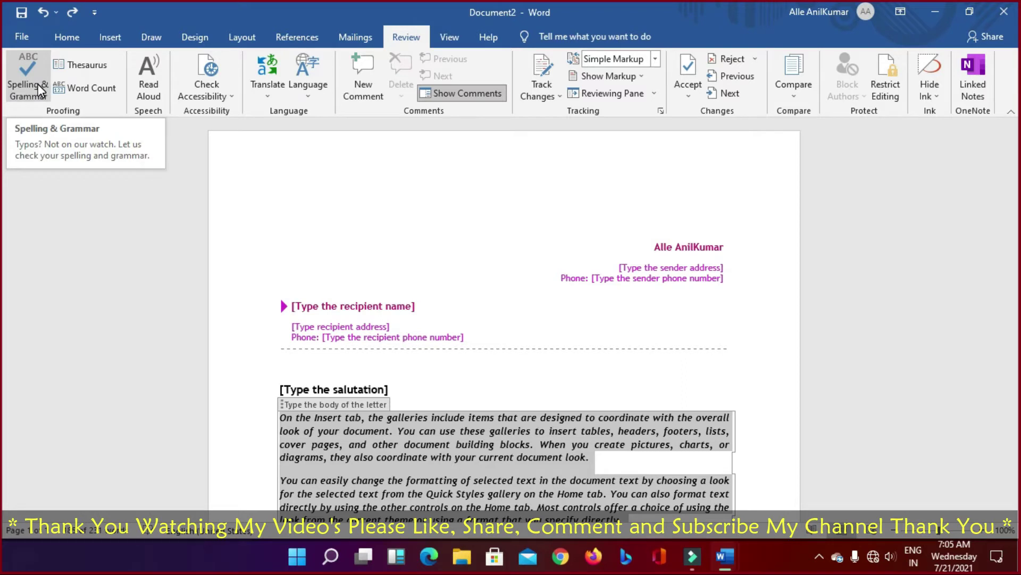
left_click(101, 70)
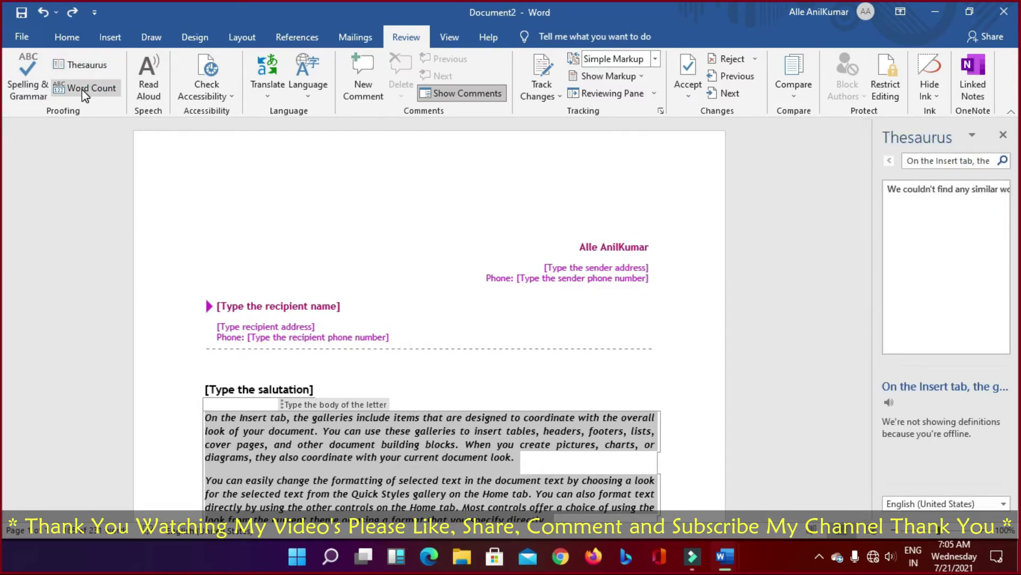
left_click(84, 88)
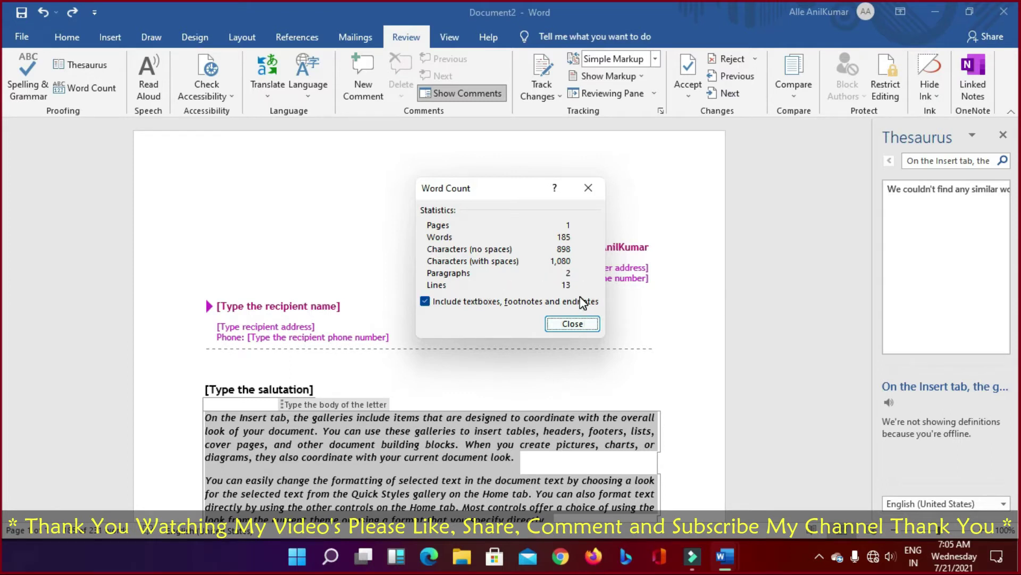
left_click(572, 324)
left_click(1003, 134)
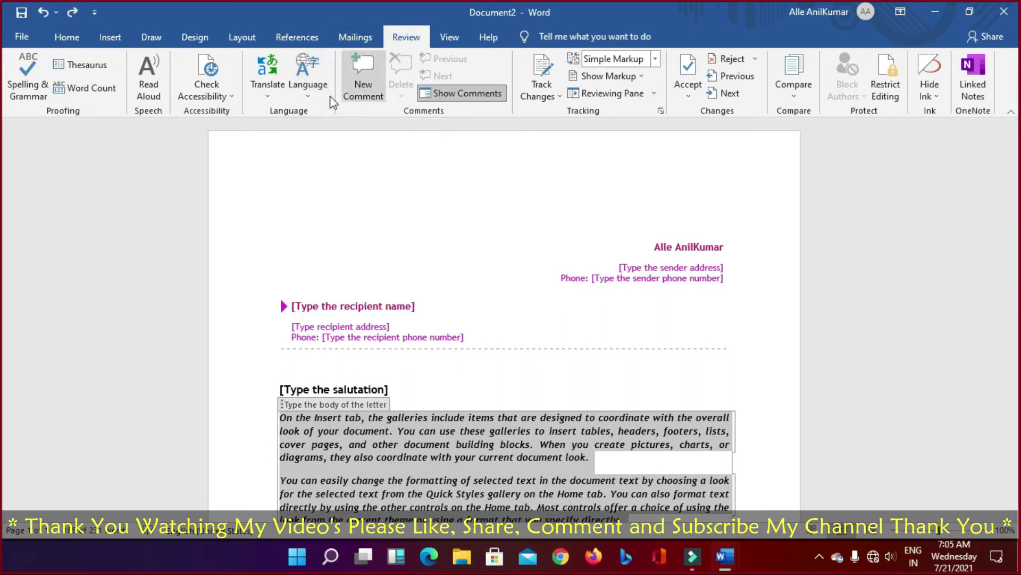
left_click(150, 96)
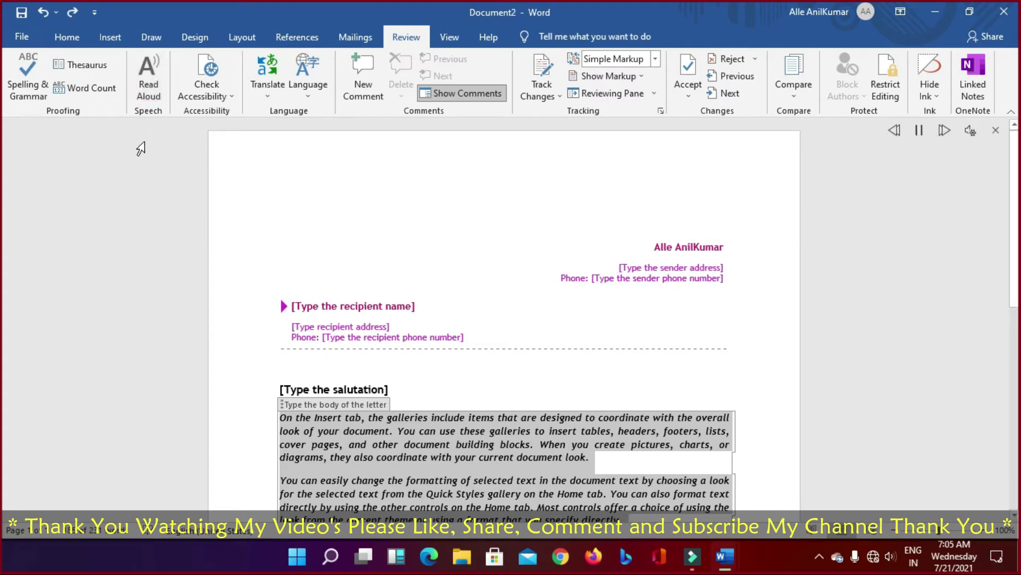
left_click(150, 95)
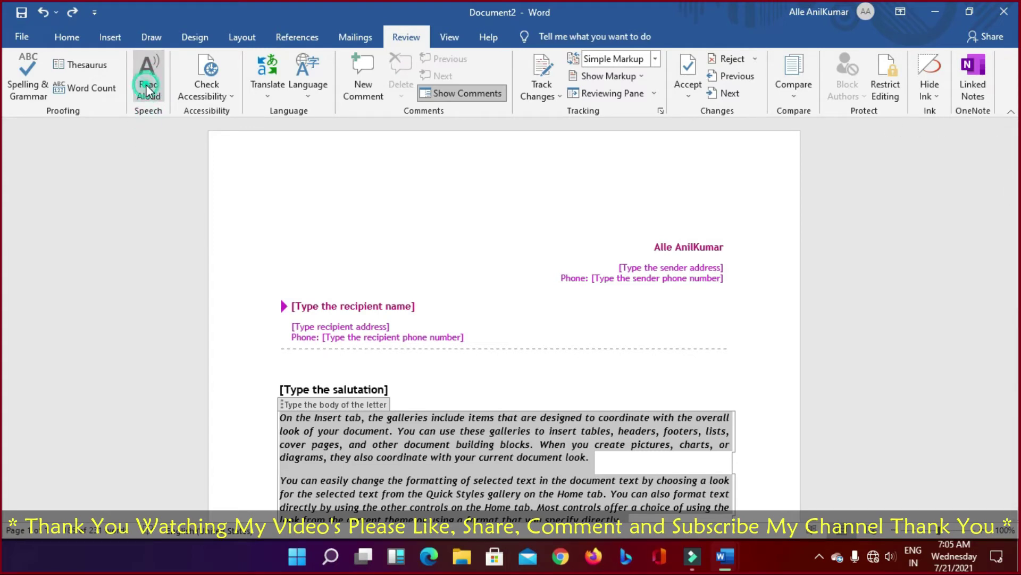
left_click(149, 92)
left_click(148, 92)
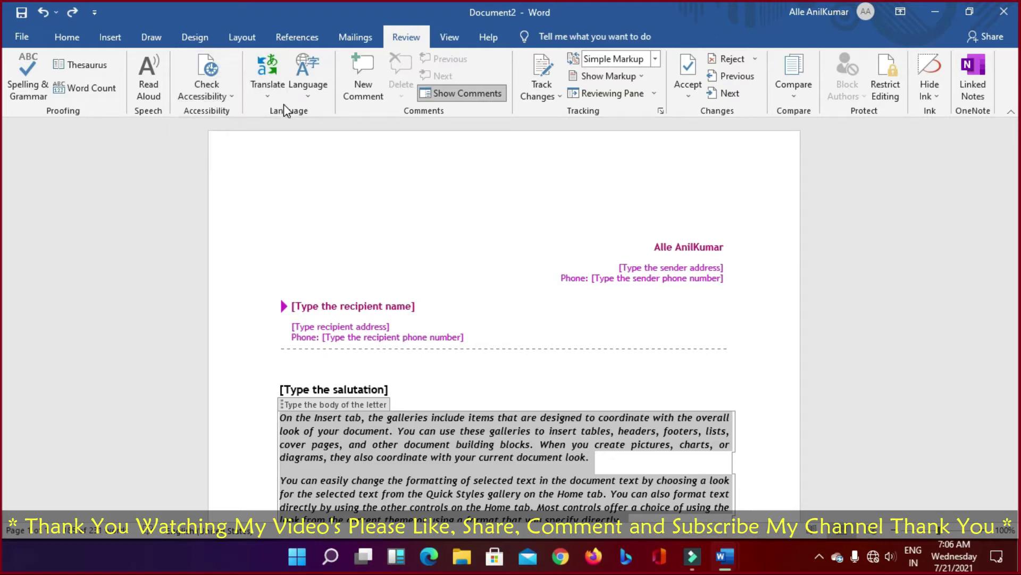
left_click(269, 97)
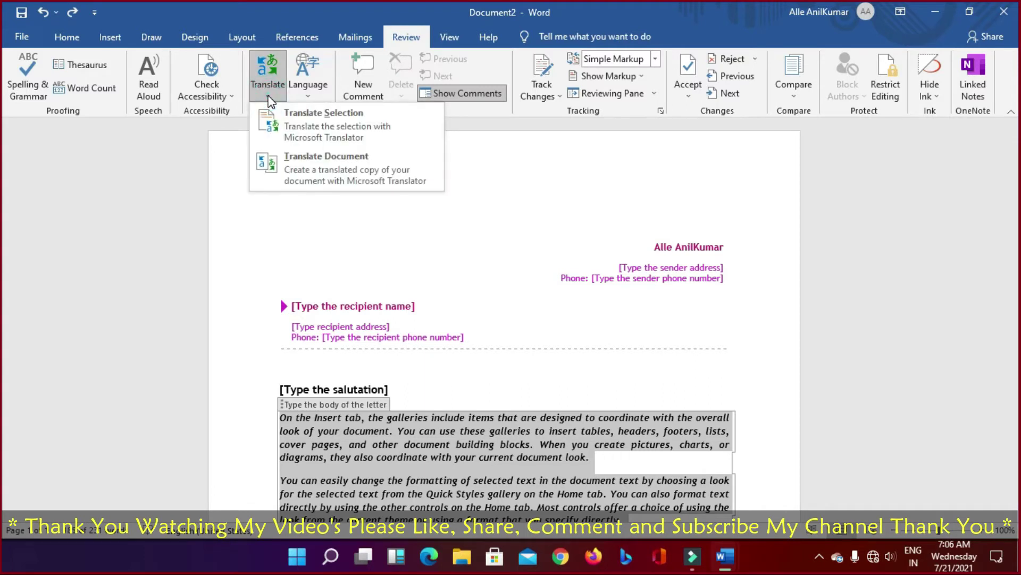
left_click(269, 99)
left_click(314, 97)
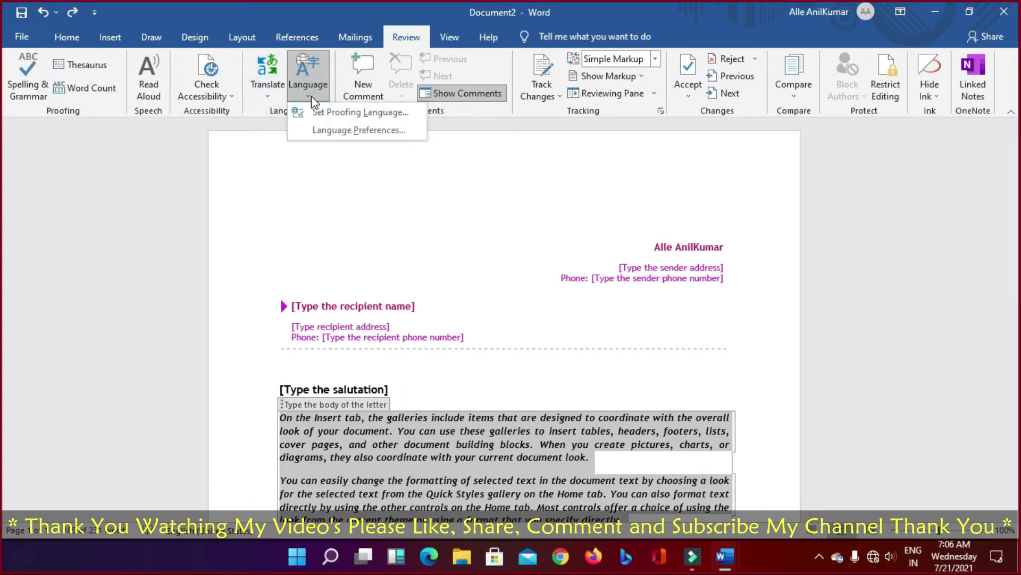
left_click(311, 96)
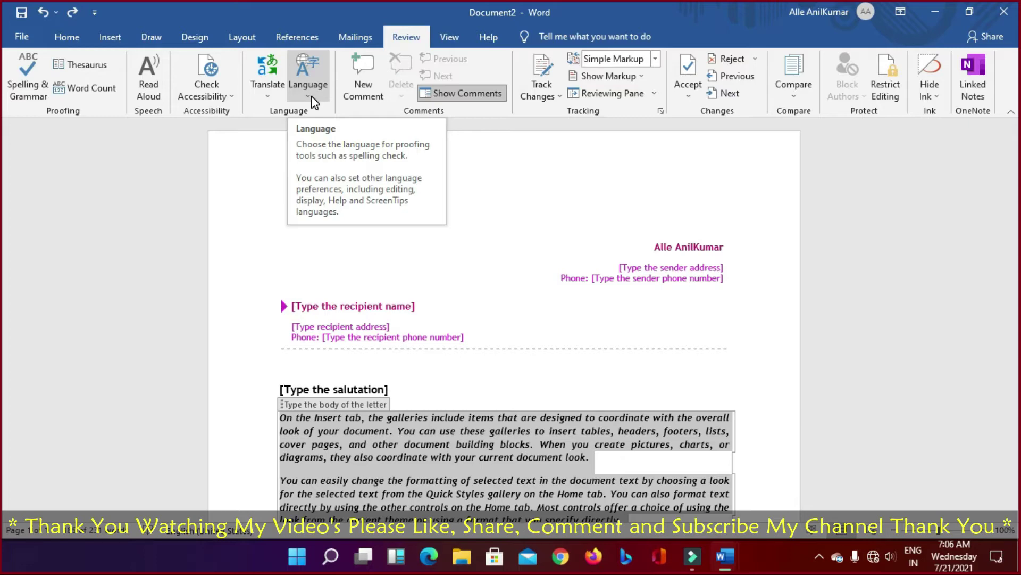
Step: Add a comment on the selected body text, resolve and reopen it, then delete it
left_click(361, 77)
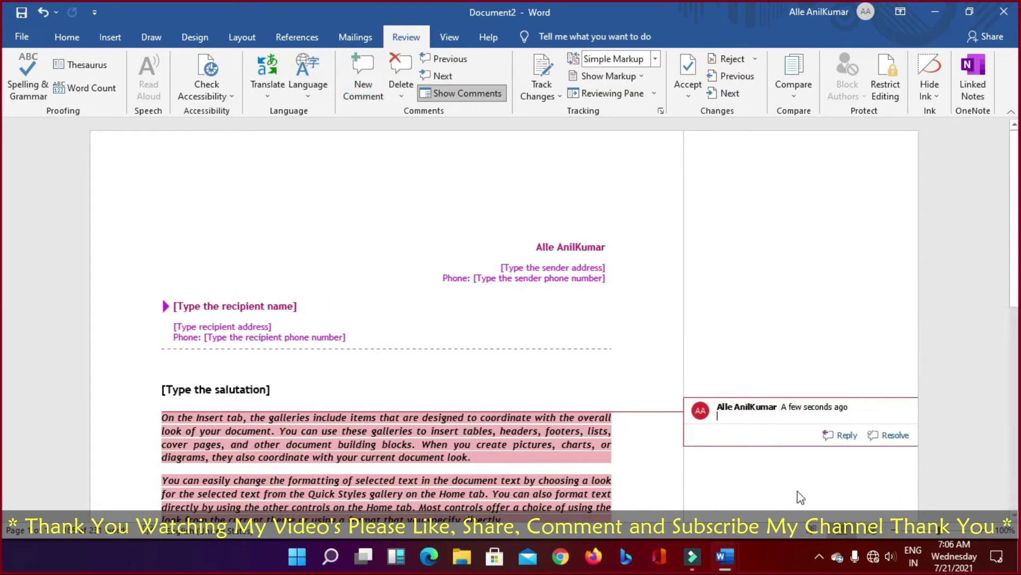
left_click(900, 435)
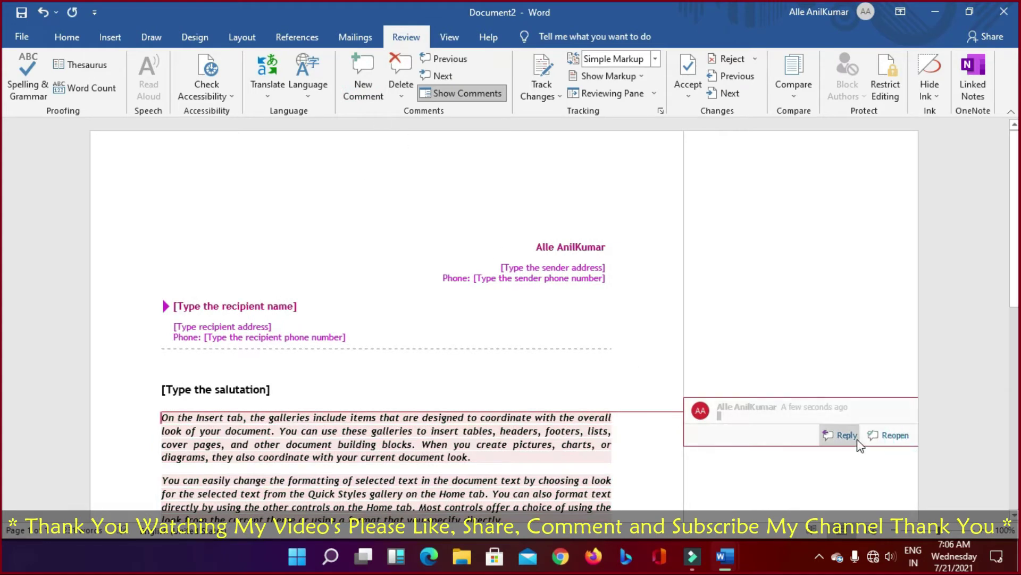
left_click(893, 435)
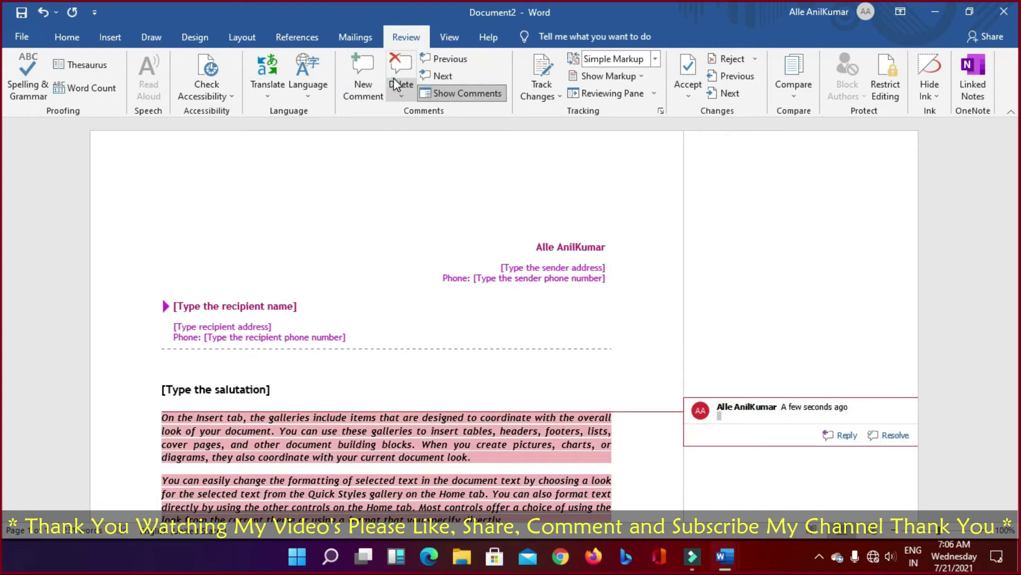
left_click(403, 94)
left_click(423, 113)
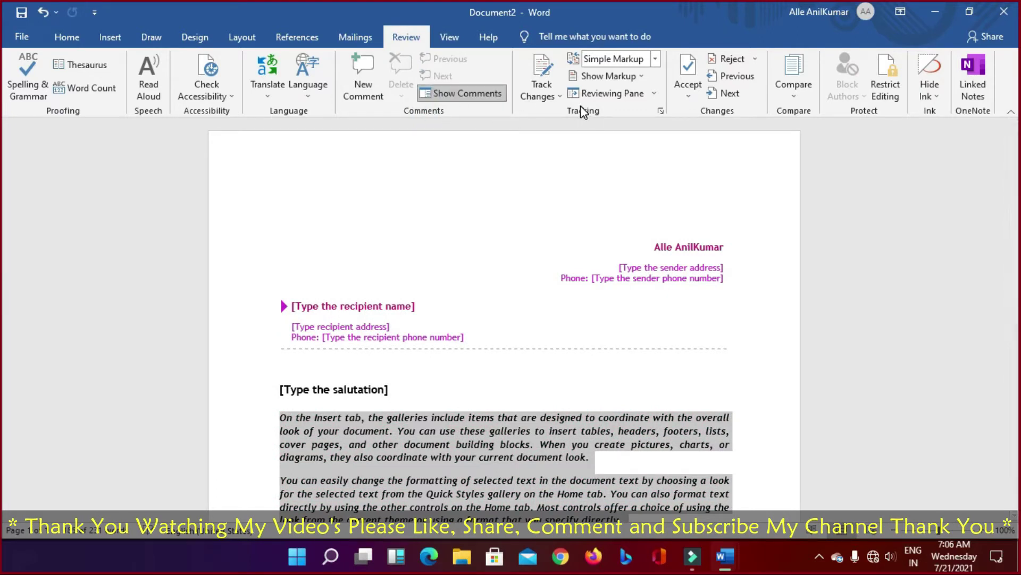
Step: Browse the Track Changes, revision display and Reviewing Pane options without changing them
left_click(544, 94)
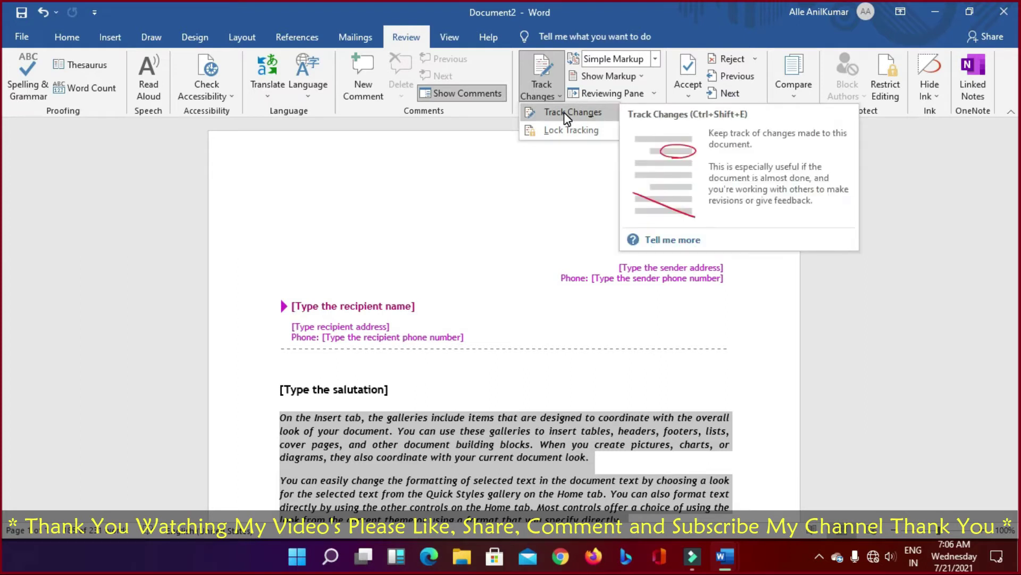
left_click(655, 58)
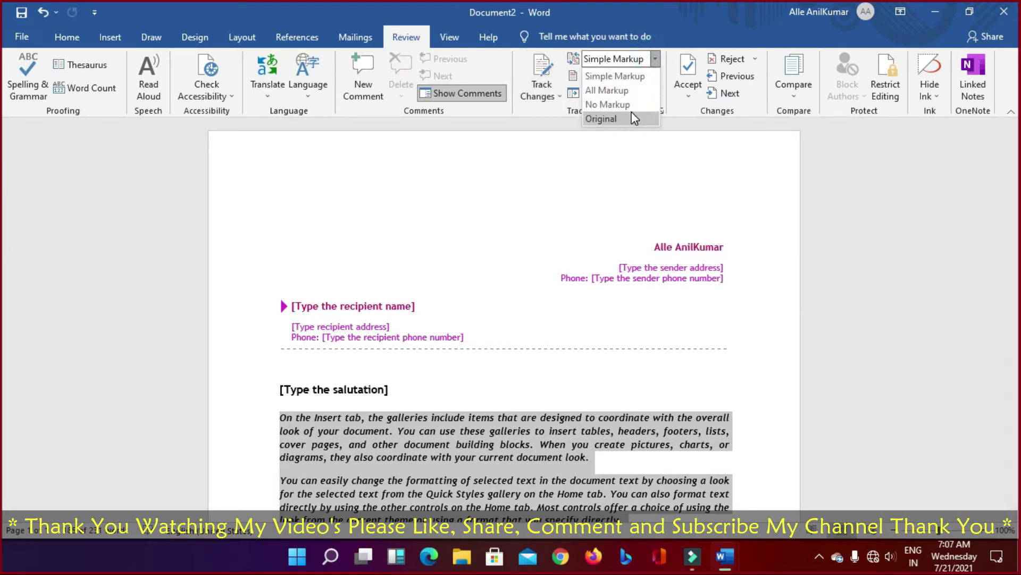
left_click(701, 32)
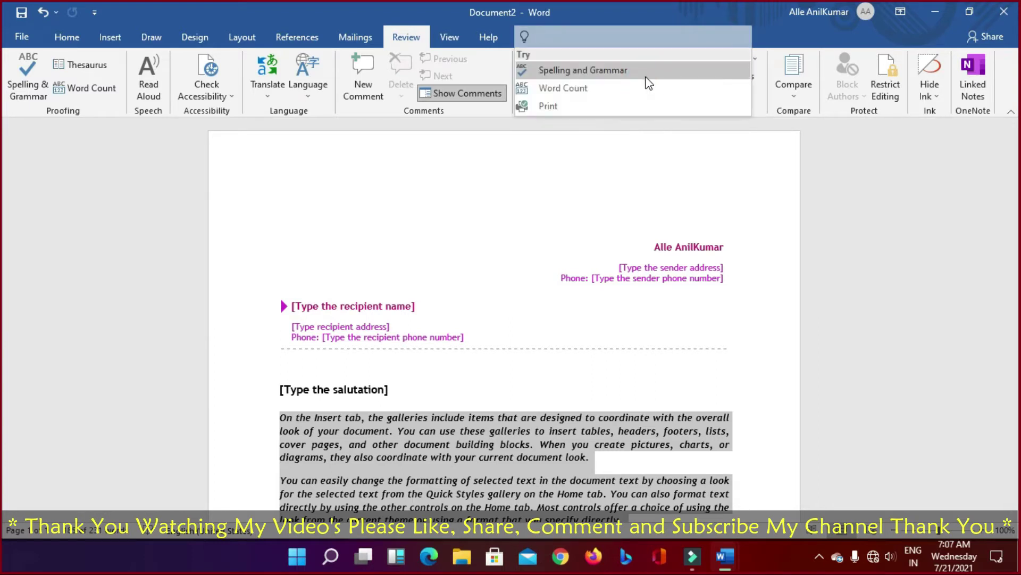
left_click(759, 20)
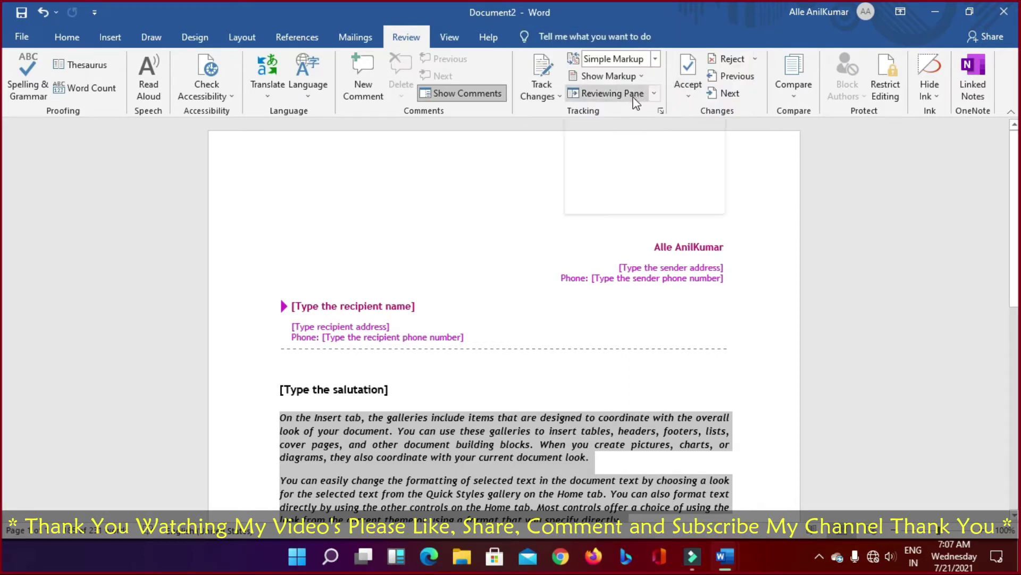
left_click(655, 94)
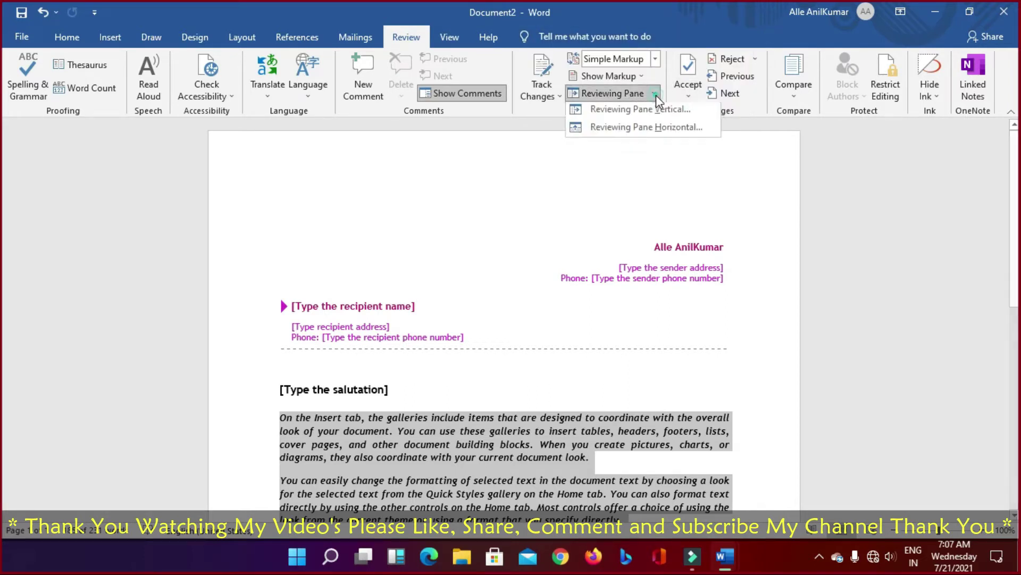
left_click(656, 95)
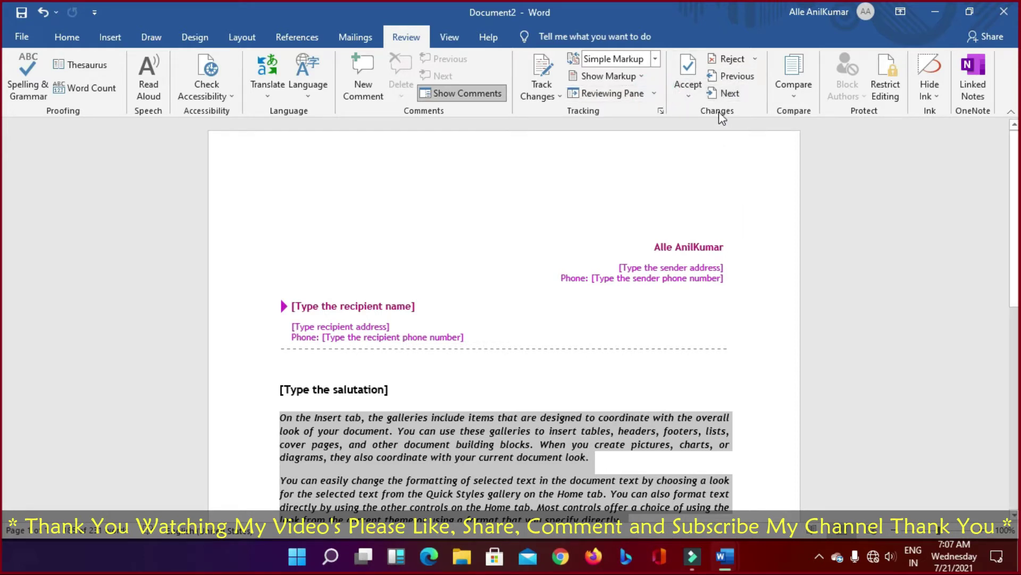
Step: Check the Accept and Compare options without using them, then switch to the View tab
left_click(691, 88)
left_click(567, 198)
left_click(802, 109)
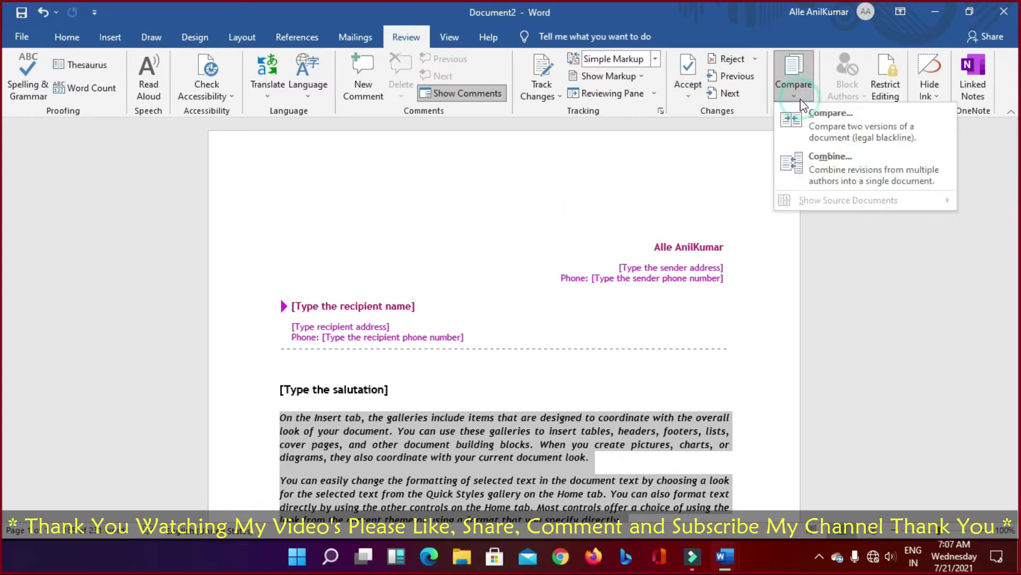
left_click(802, 109)
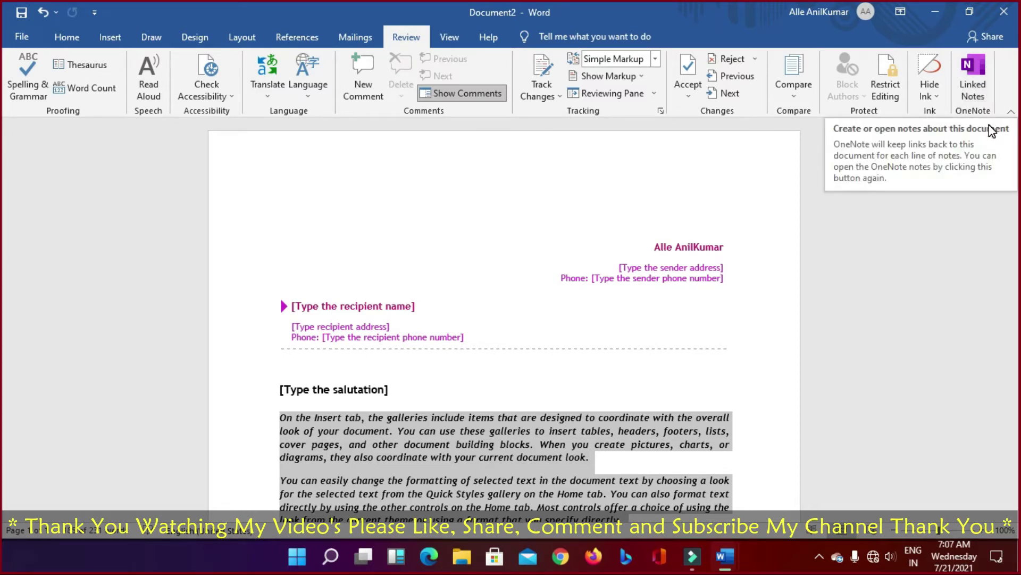
left_click(459, 40)
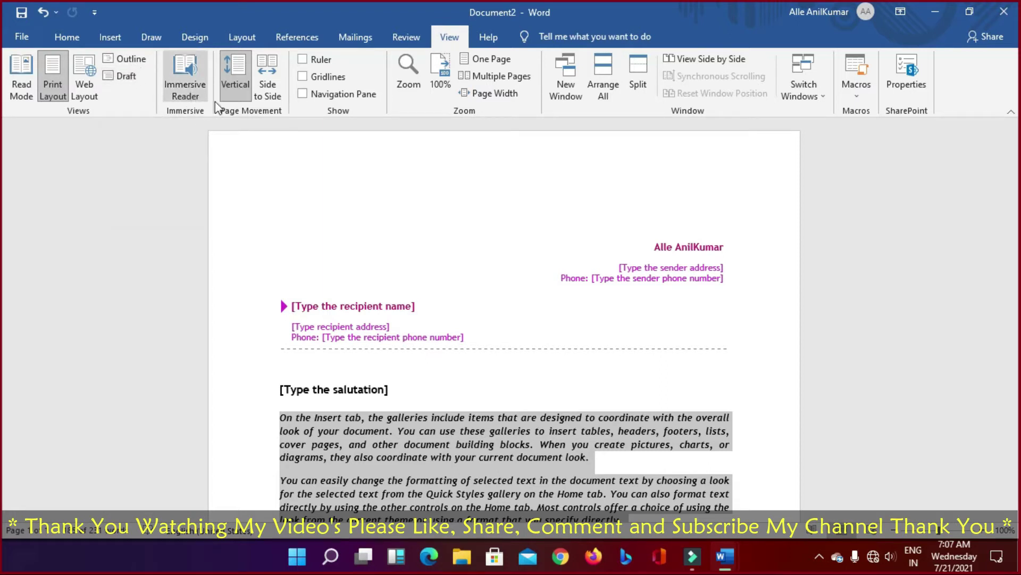
left_click(269, 84)
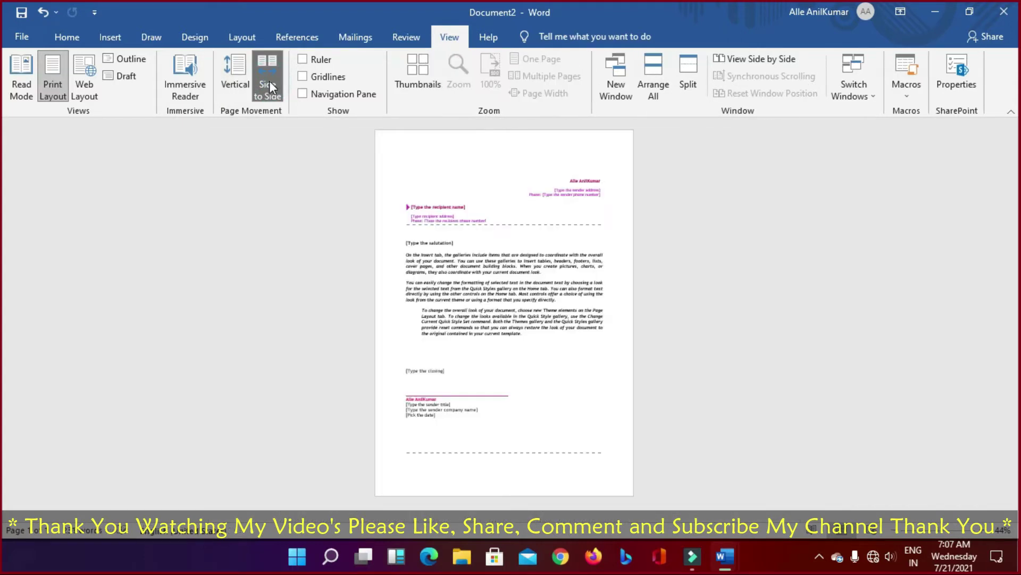
left_click(241, 79)
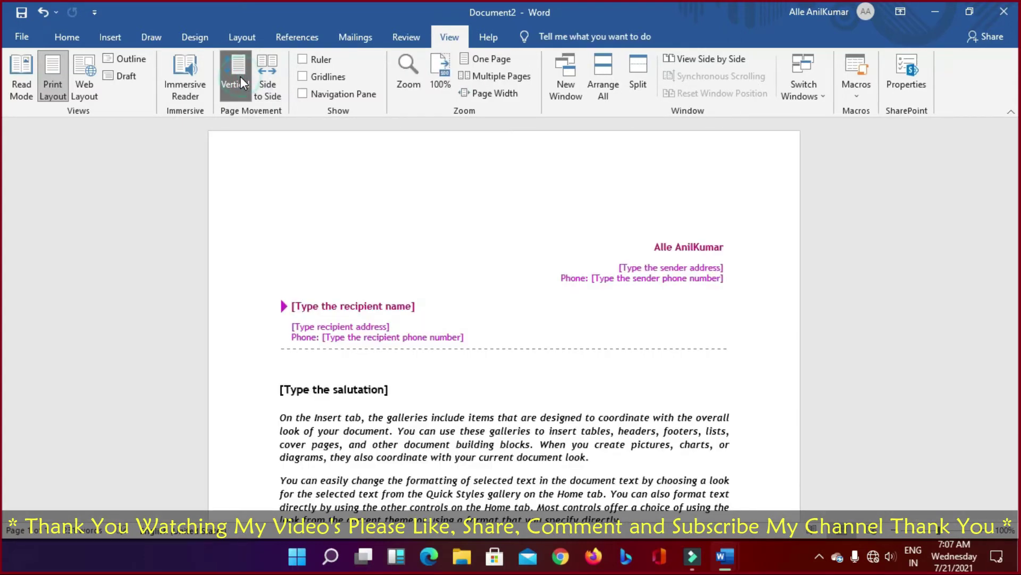
left_click(196, 80)
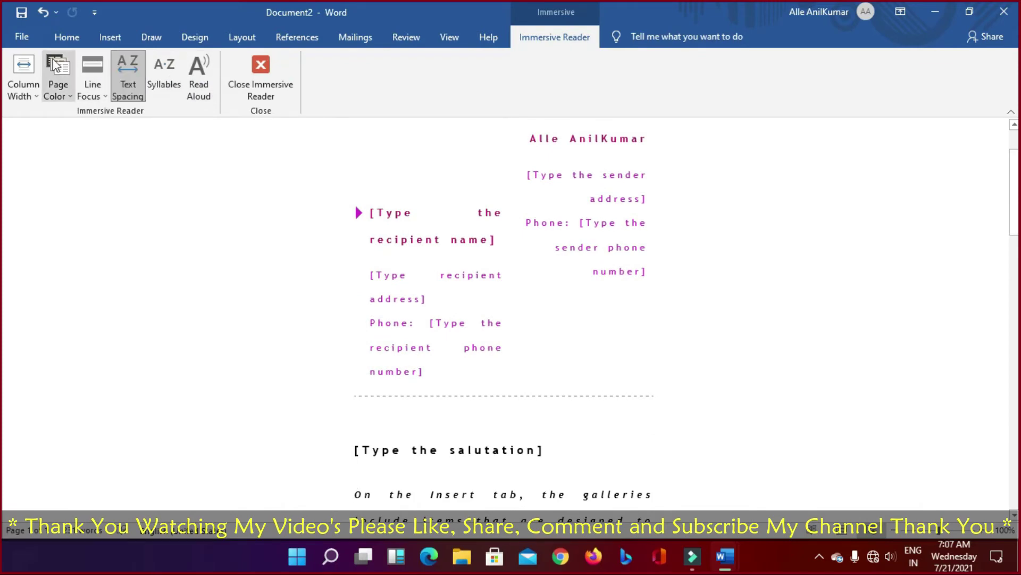
left_click(264, 78)
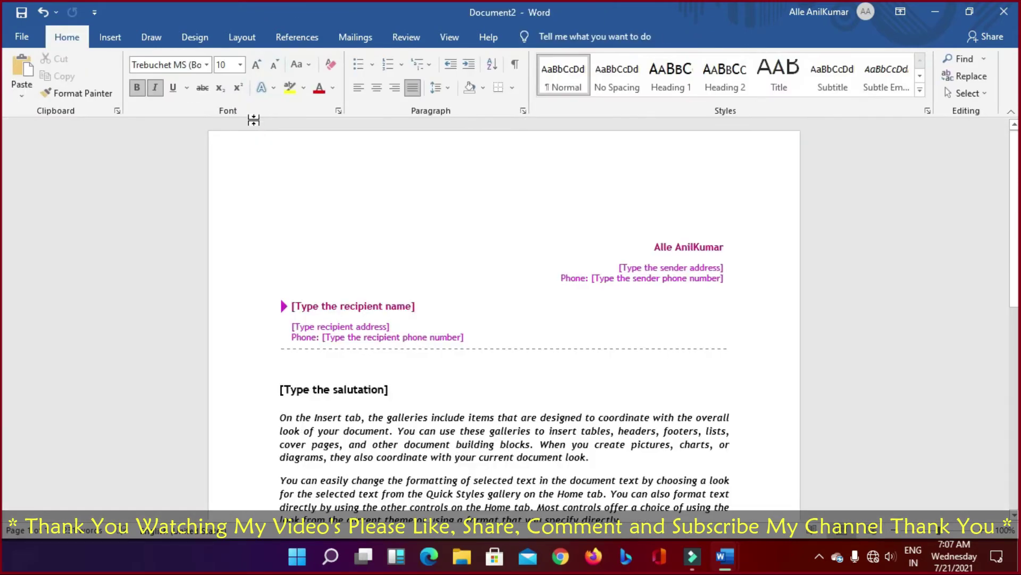
left_click(399, 41)
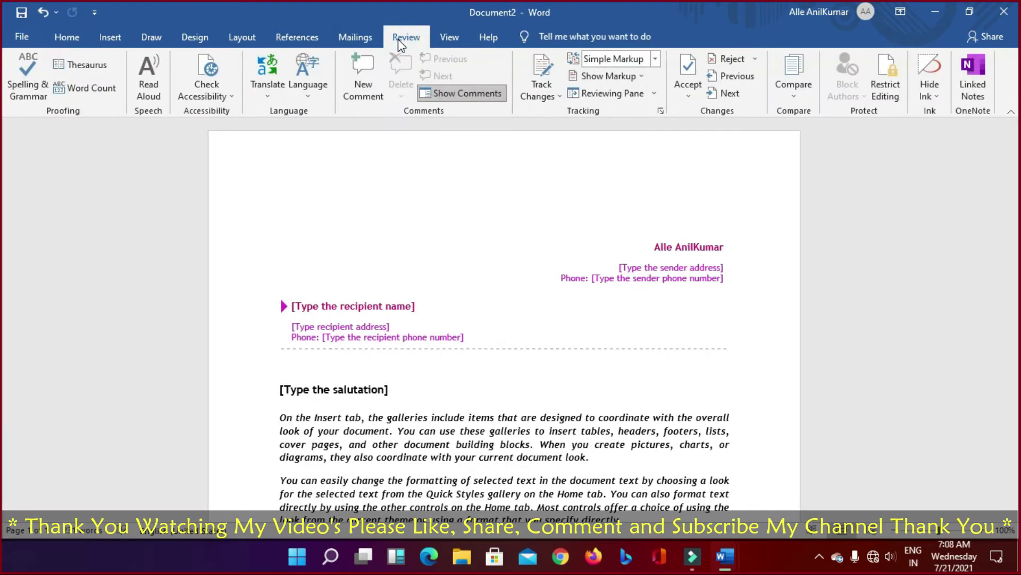
left_click(437, 41)
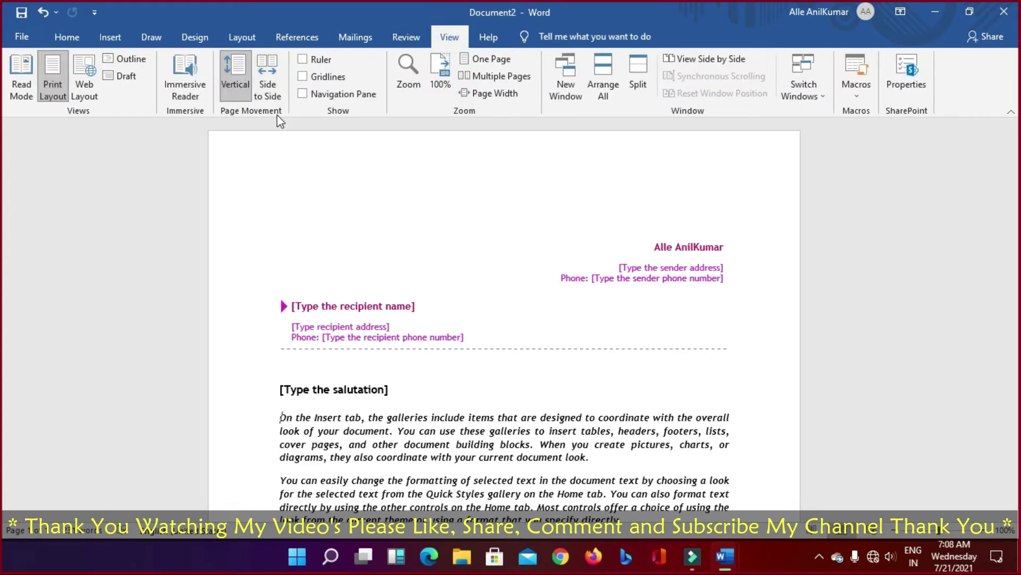
left_click(303, 59)
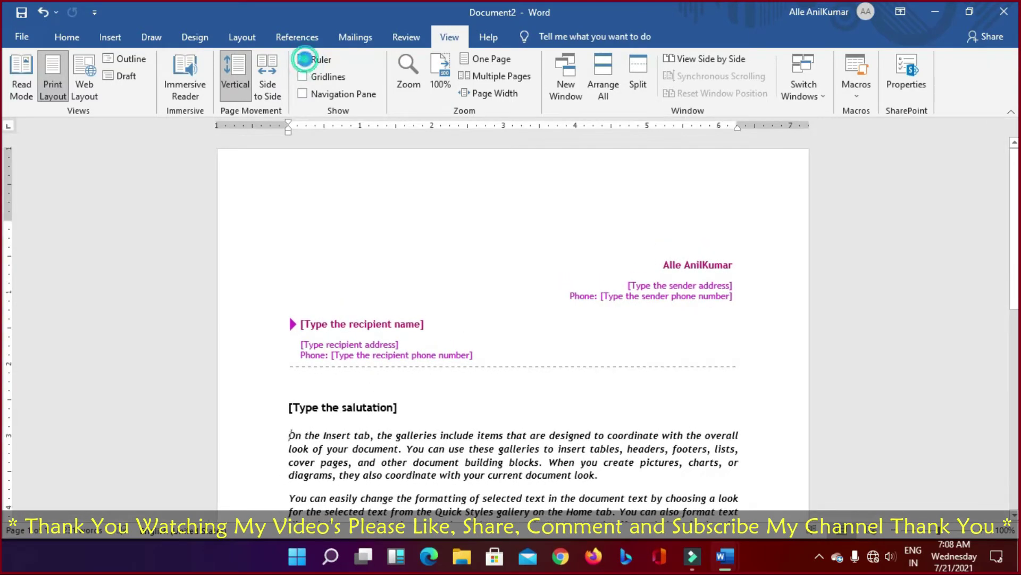
left_click(304, 59)
left_click(303, 77)
left_click(302, 77)
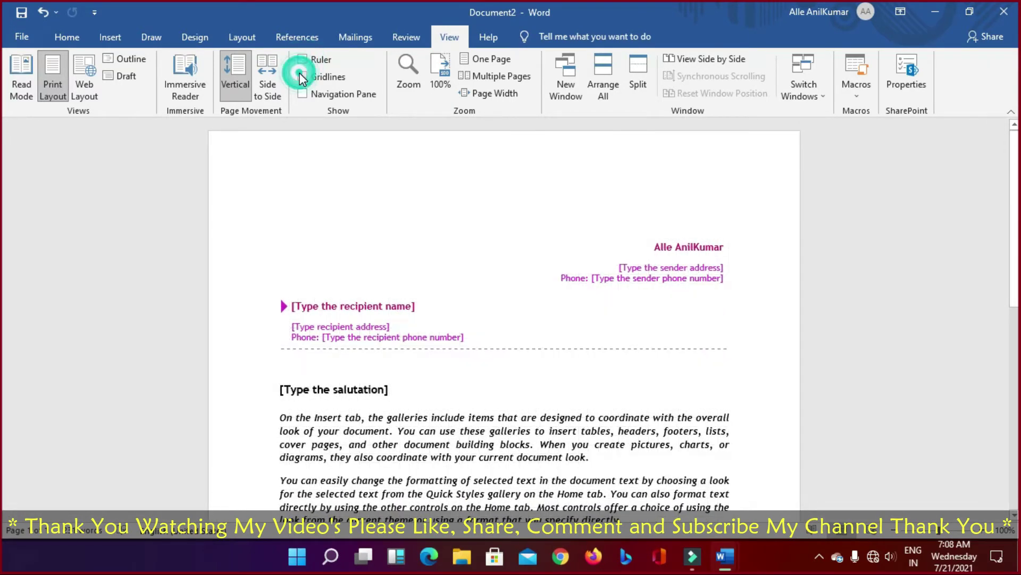
left_click(303, 95)
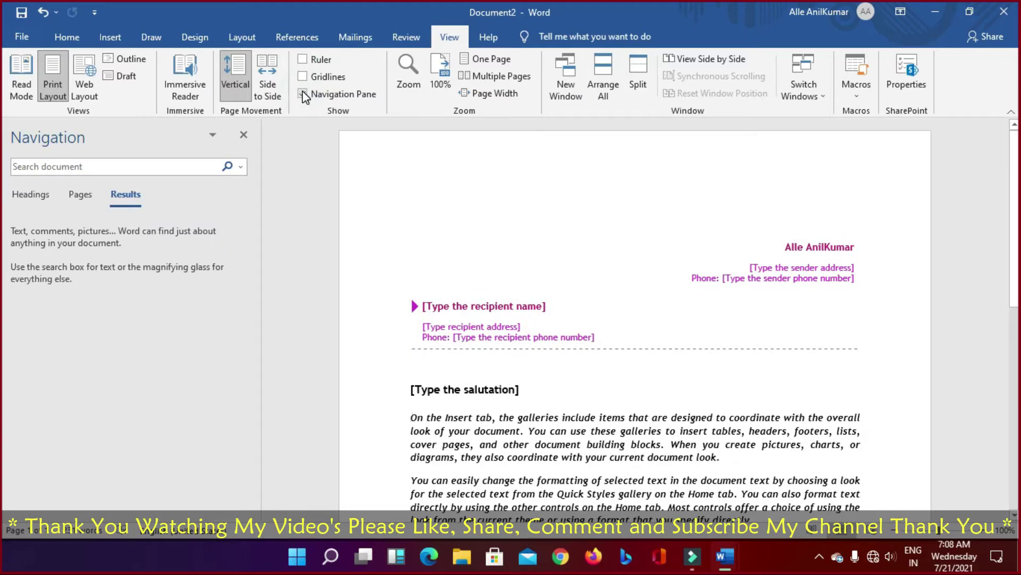
left_click(304, 94)
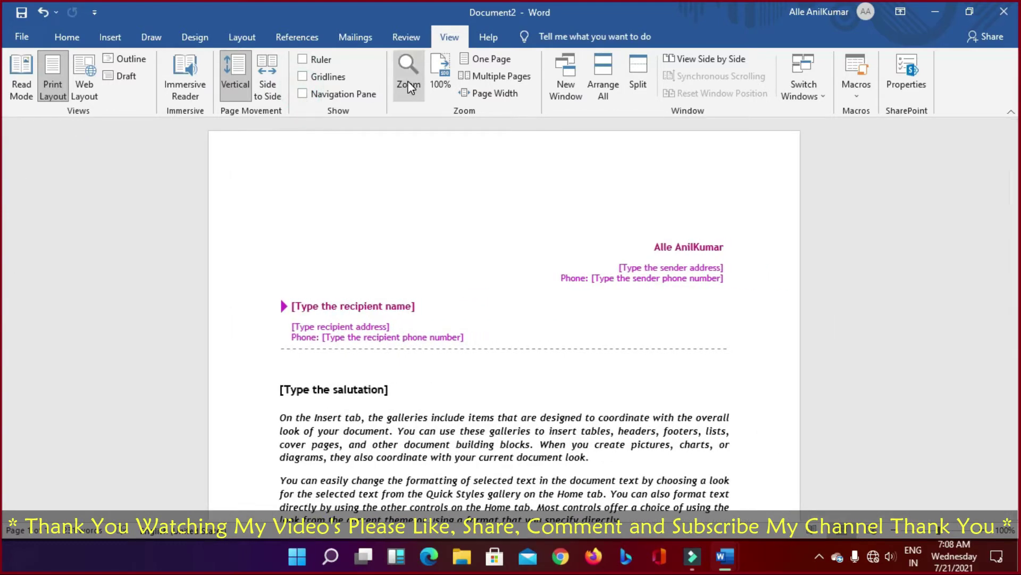
left_click(410, 87)
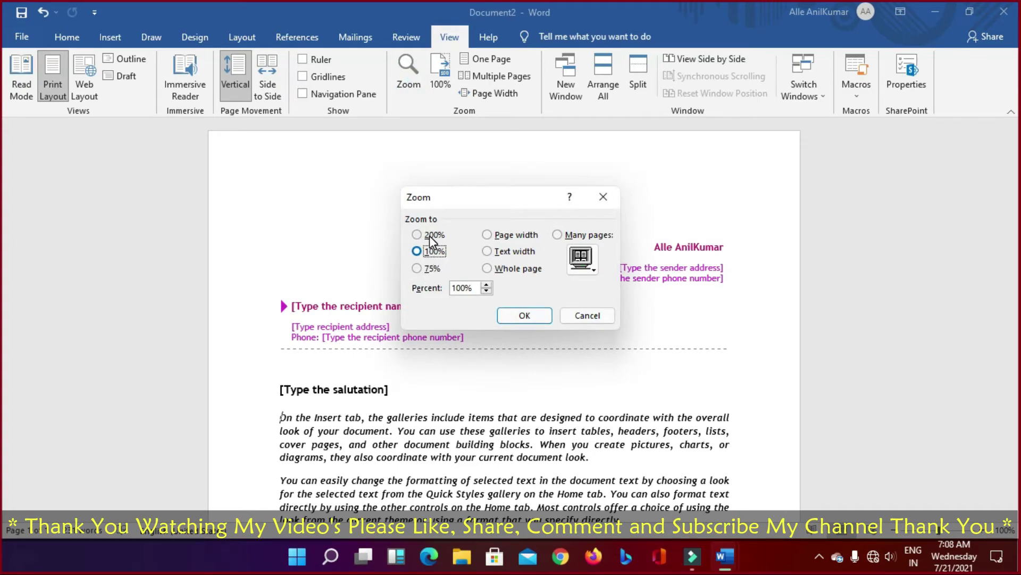
left_click(603, 313)
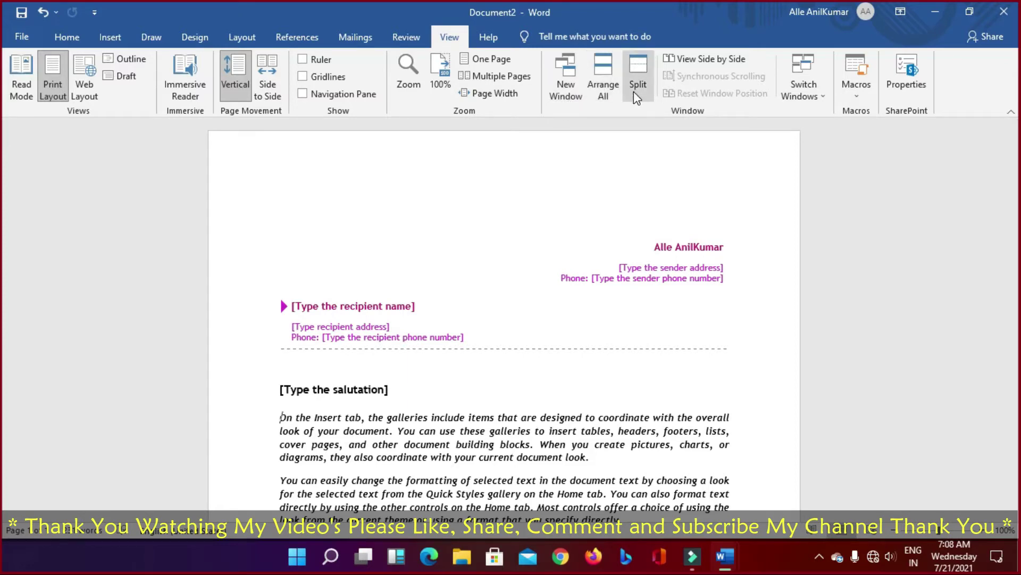
Step: Open the letter in a new window, tile all windows with Arrange All, and close Document2:2
left_click(570, 88)
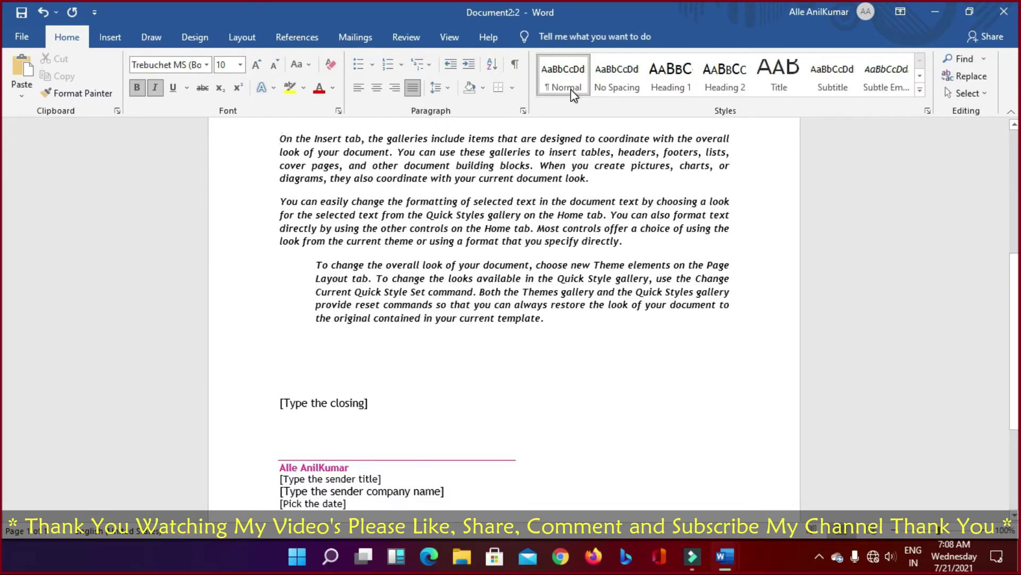
left_click(449, 38)
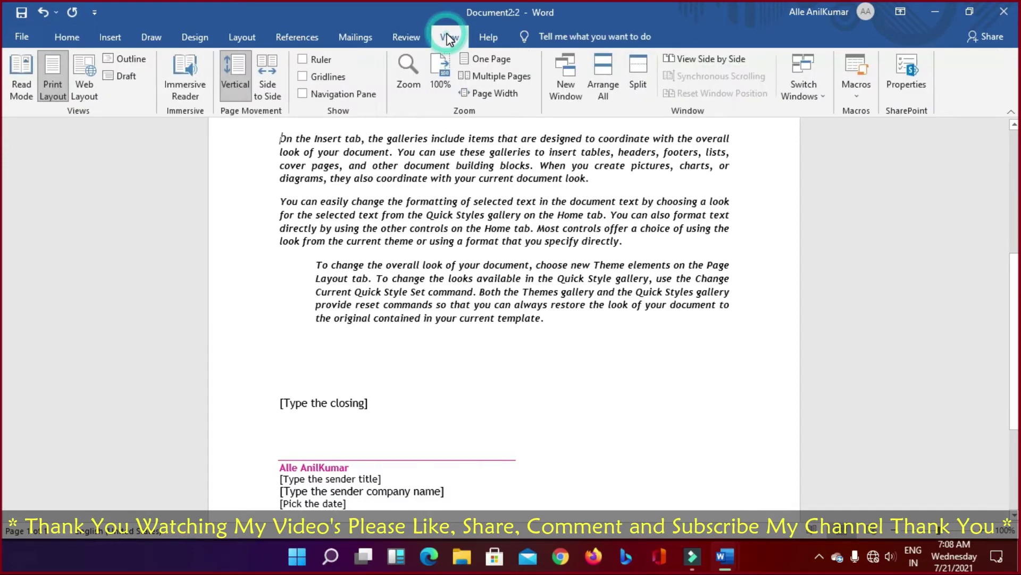
left_click(600, 75)
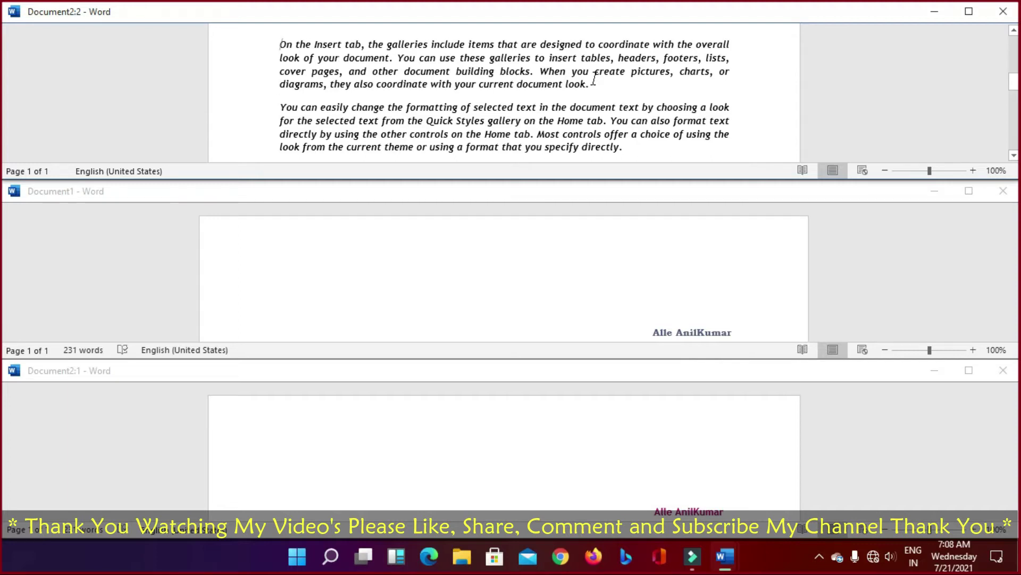
left_click(1003, 12)
Step: Close Document1 with Don't Save, maximize the letter's window, and toggle Split on and off
left_click(1003, 371)
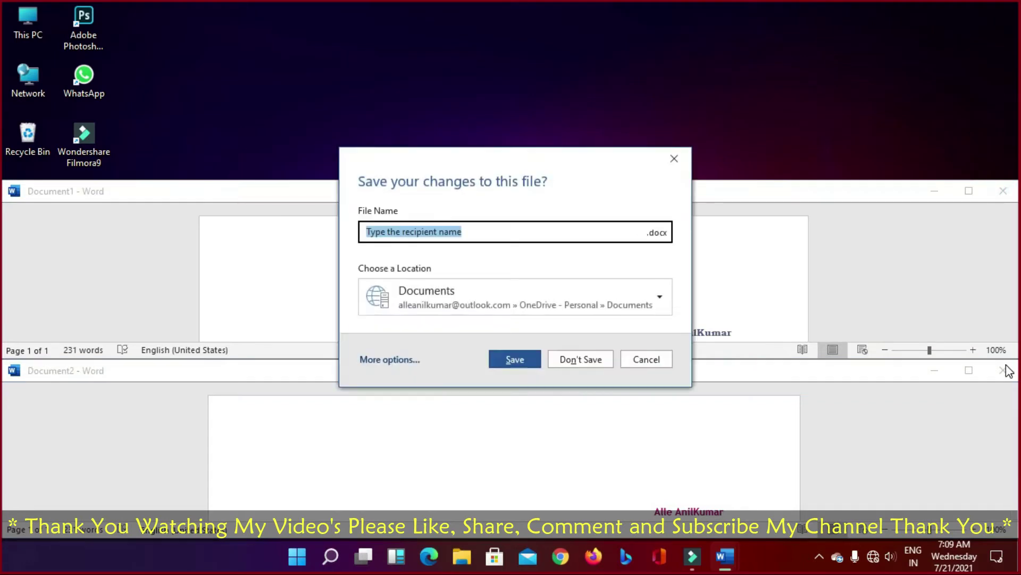
left_click(585, 359)
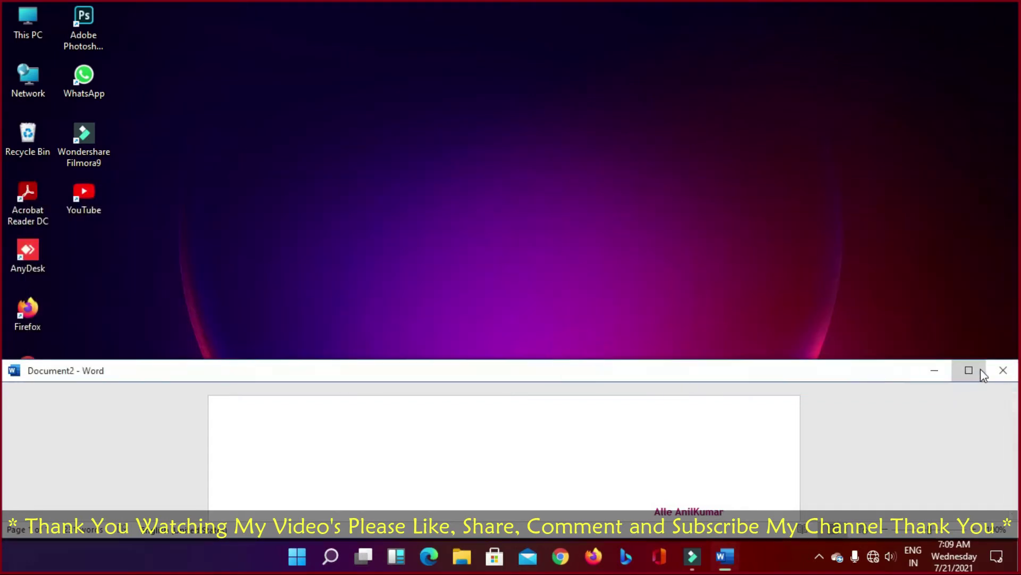
left_click(969, 370)
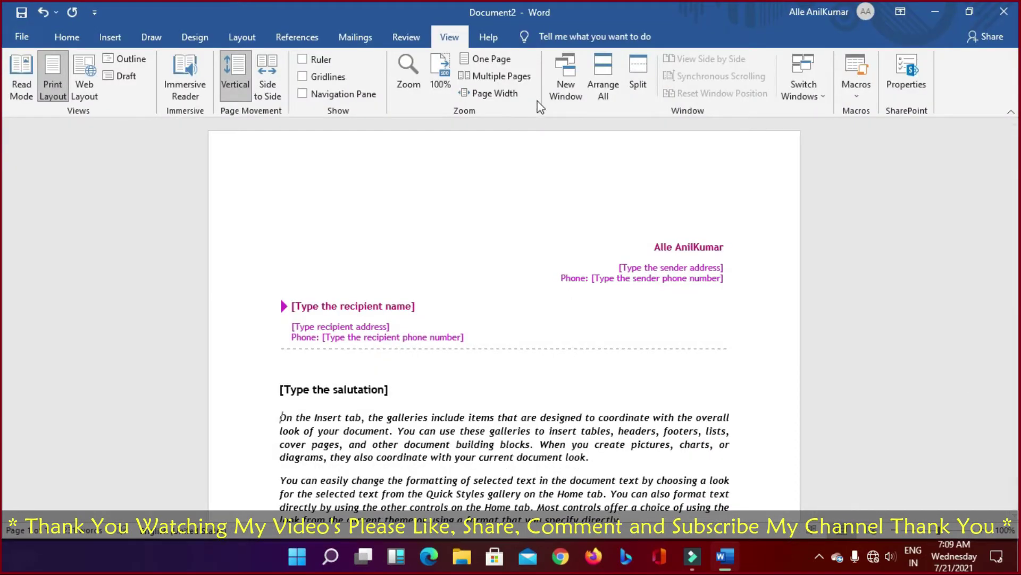
left_click(636, 84)
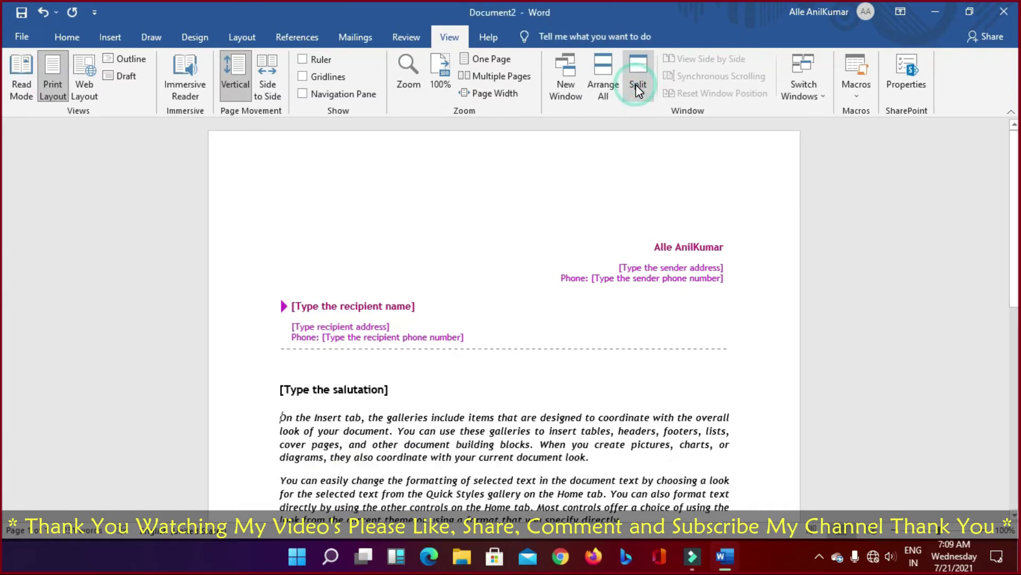
left_click(638, 94)
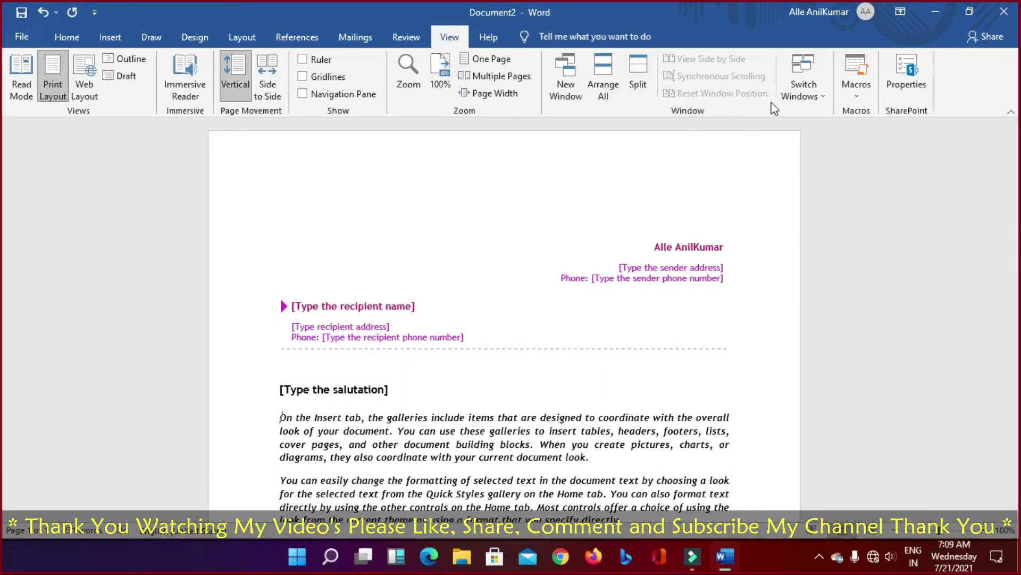
Step: Use Switch Windows to pick Document2 from the open window list
left_click(820, 97)
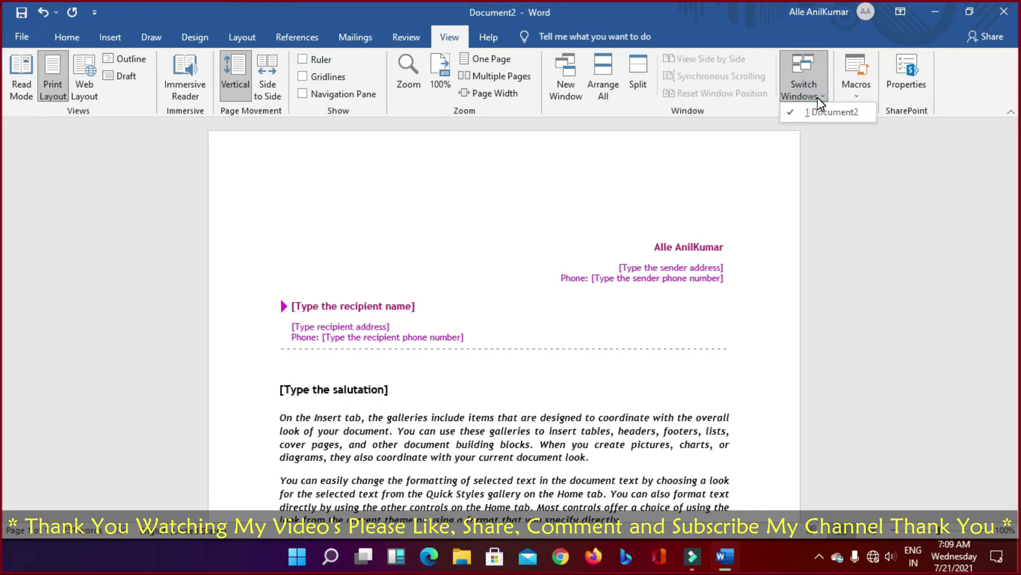
left_click(819, 97)
left_click(820, 98)
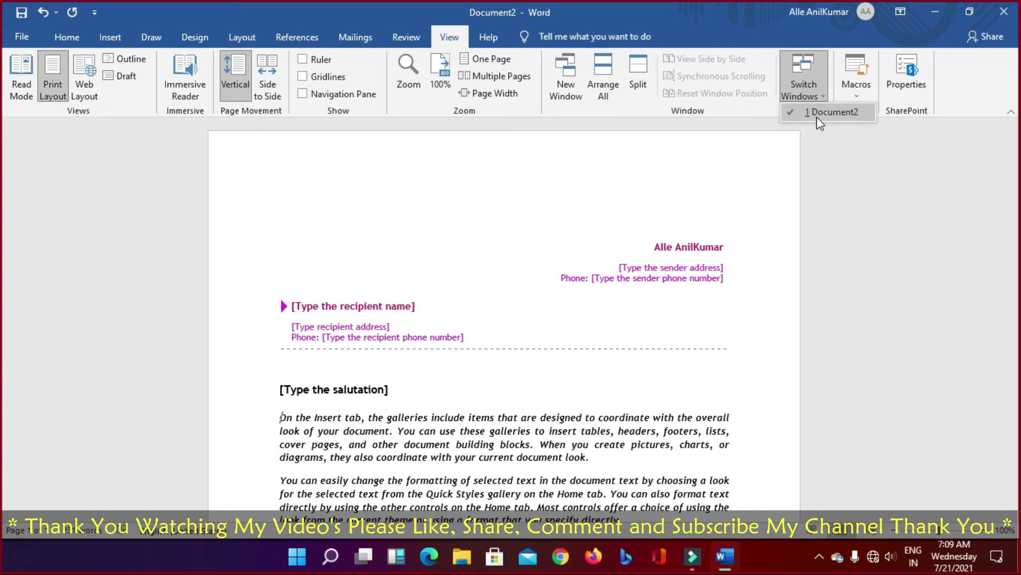
left_click(550, 227)
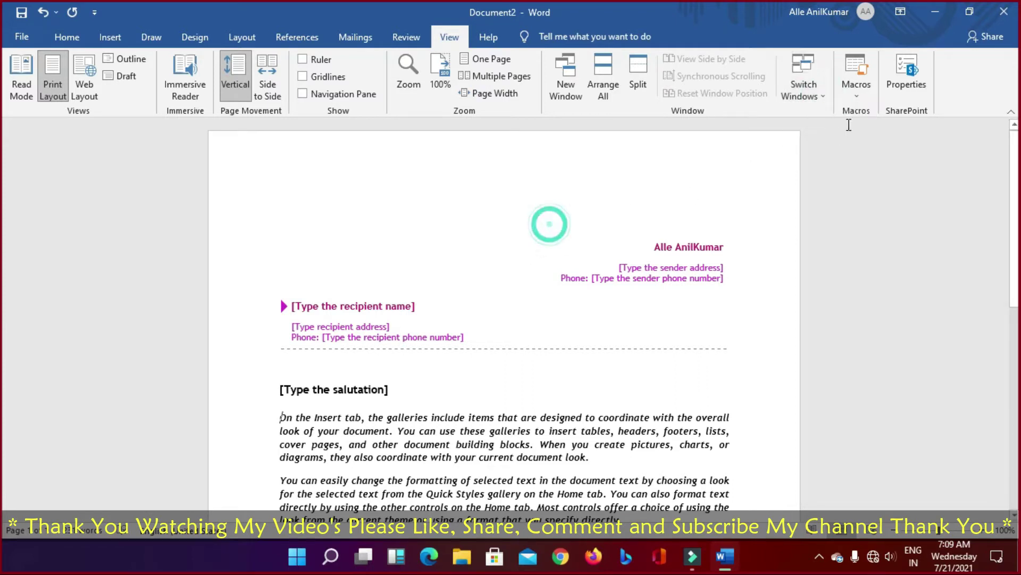
left_click(820, 103)
left_click(825, 110)
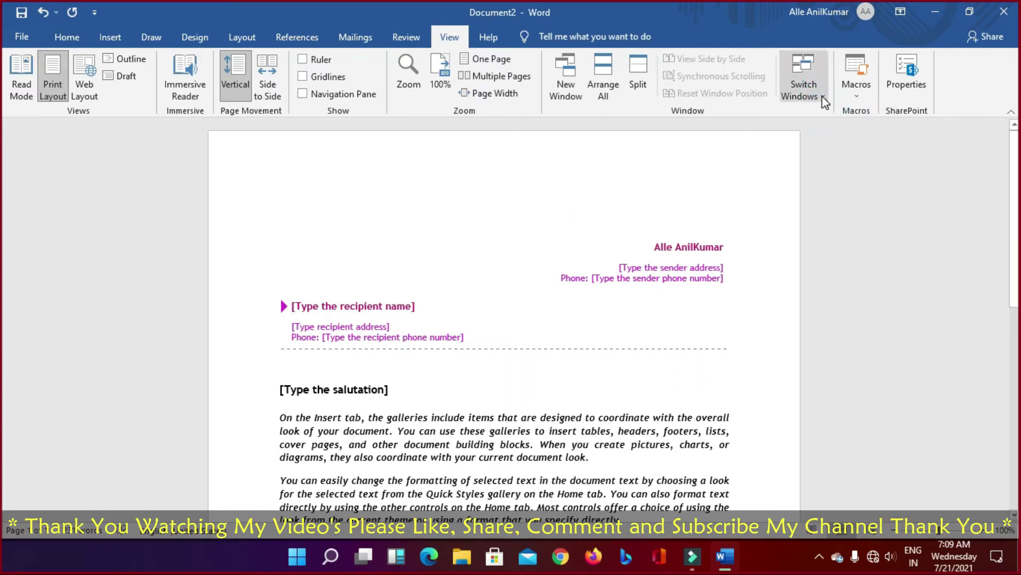
left_click(824, 101)
left_click(819, 114)
Step: Open and dismiss the Macros options without running any macro
left_click(857, 98)
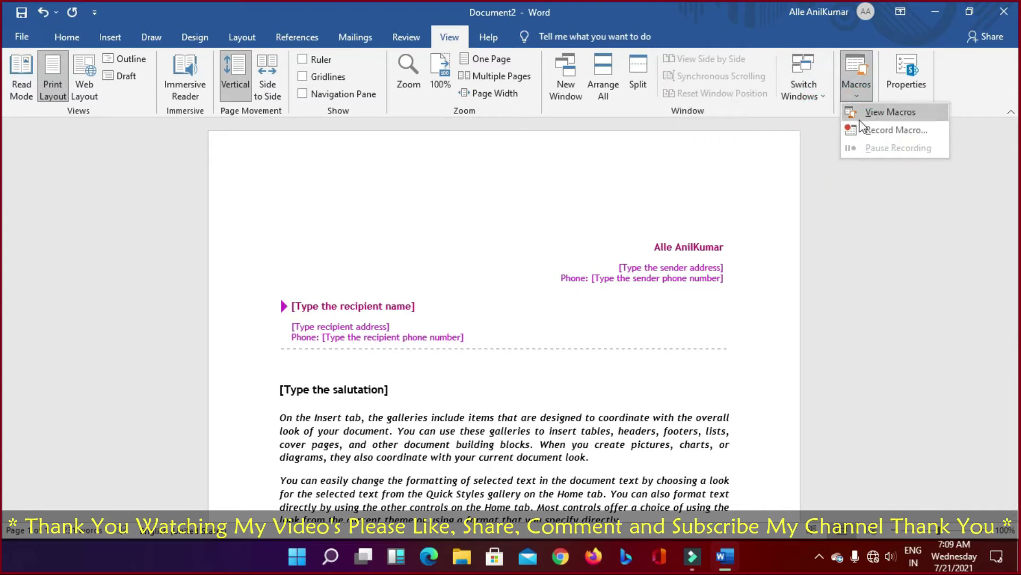
left_click(533, 214)
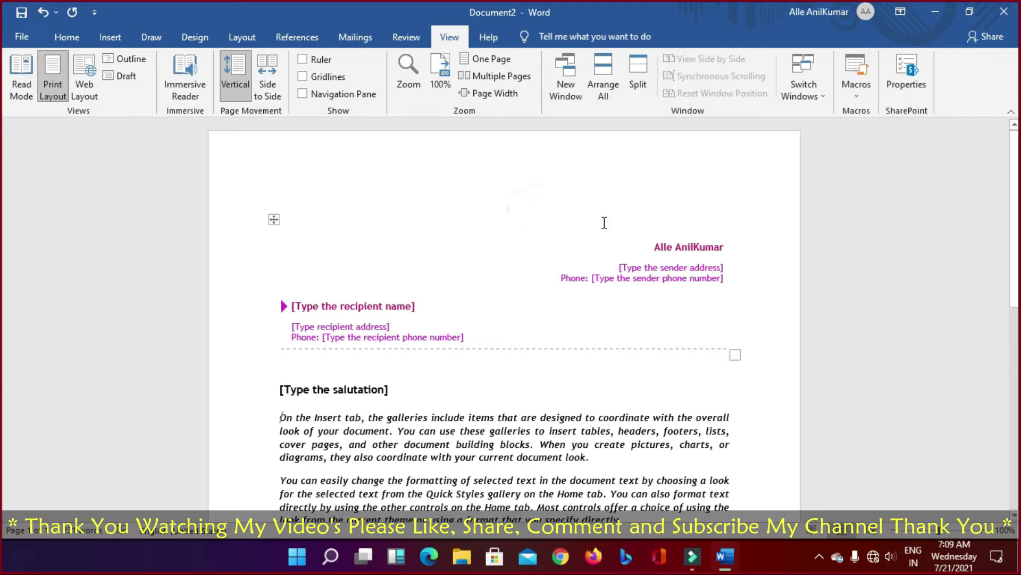
left_click(864, 86)
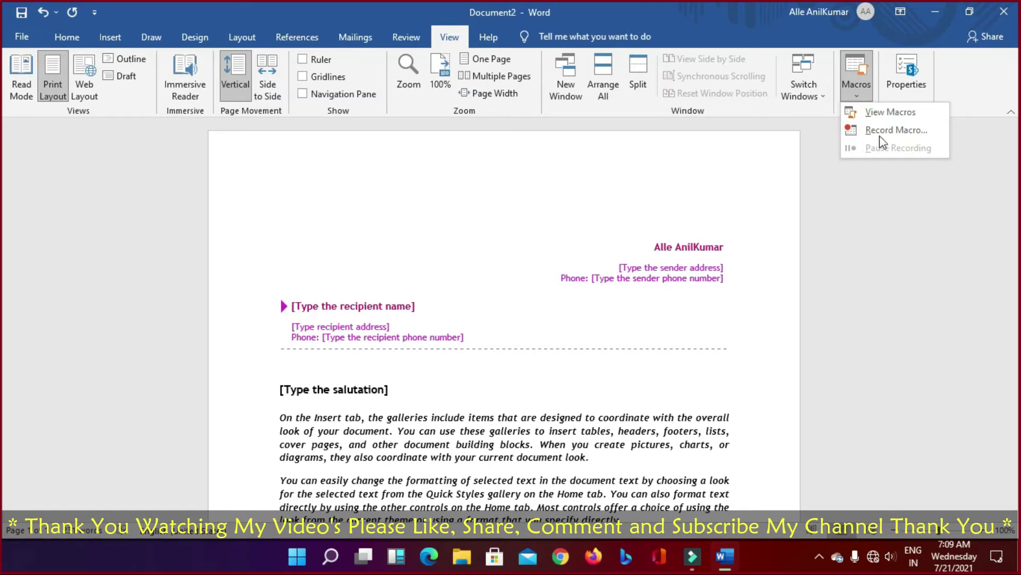
left_click(875, 187)
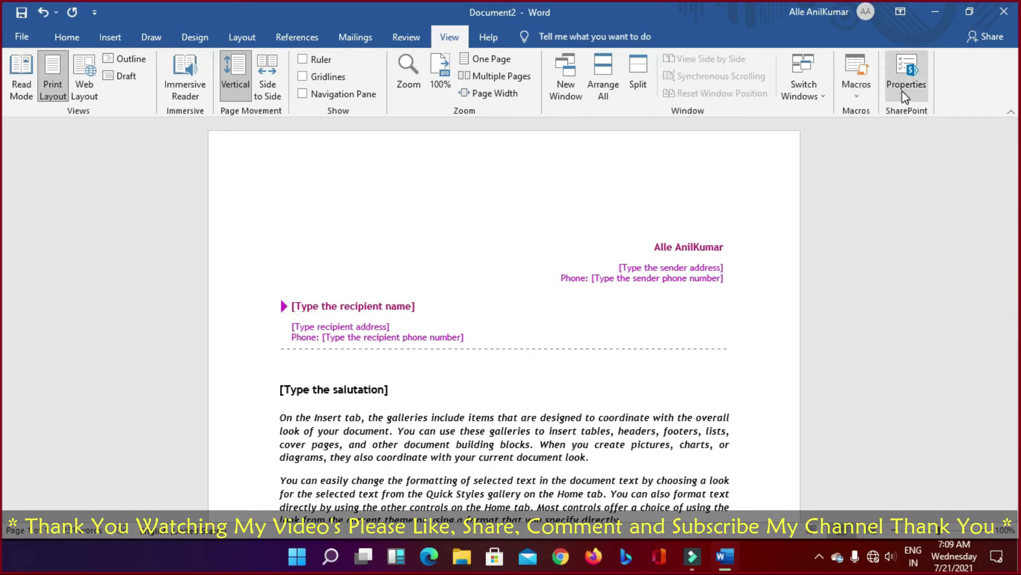
Step: View the document properties, return to the letter, and show the Help tab
left_click(906, 96)
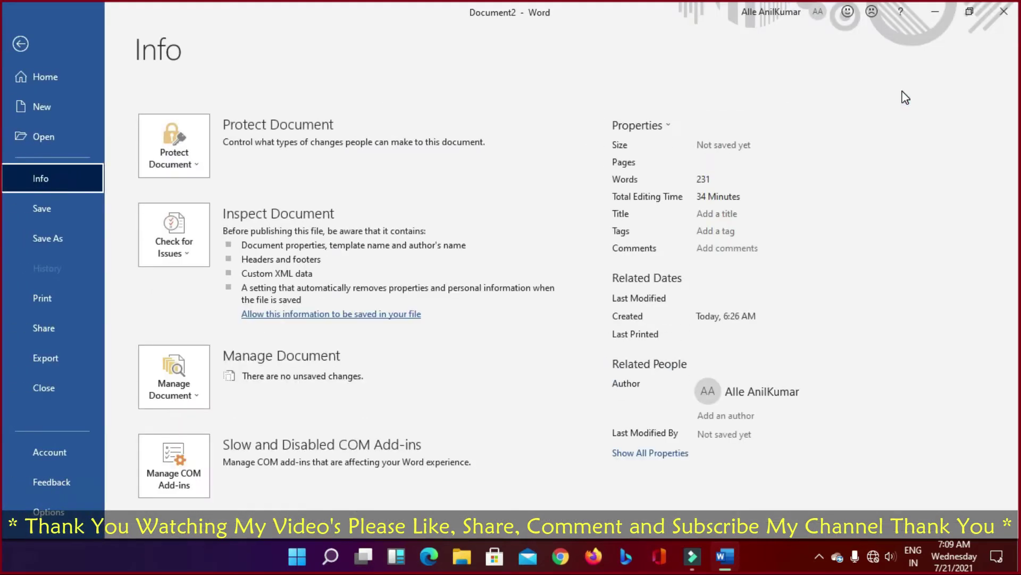
left_click(20, 44)
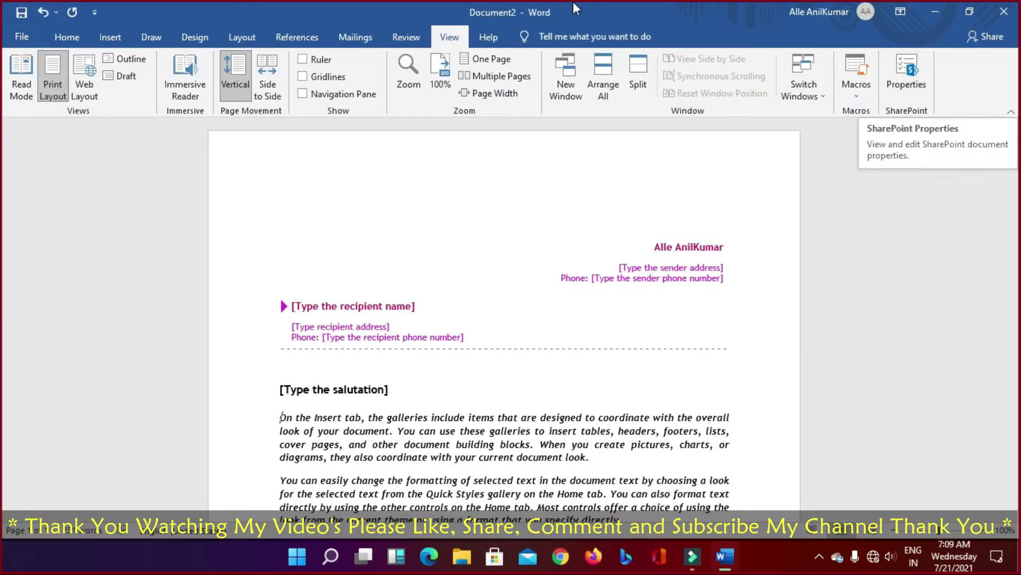
left_click(495, 38)
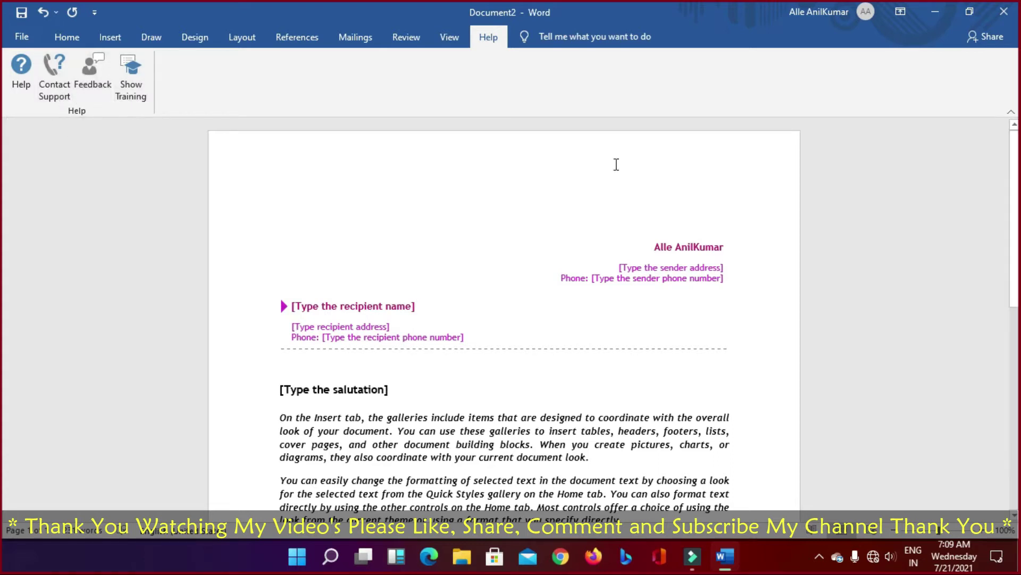
Step: Try the command search box, dismiss it, and return to the Home tab
left_click(576, 39)
left_click(470, 95)
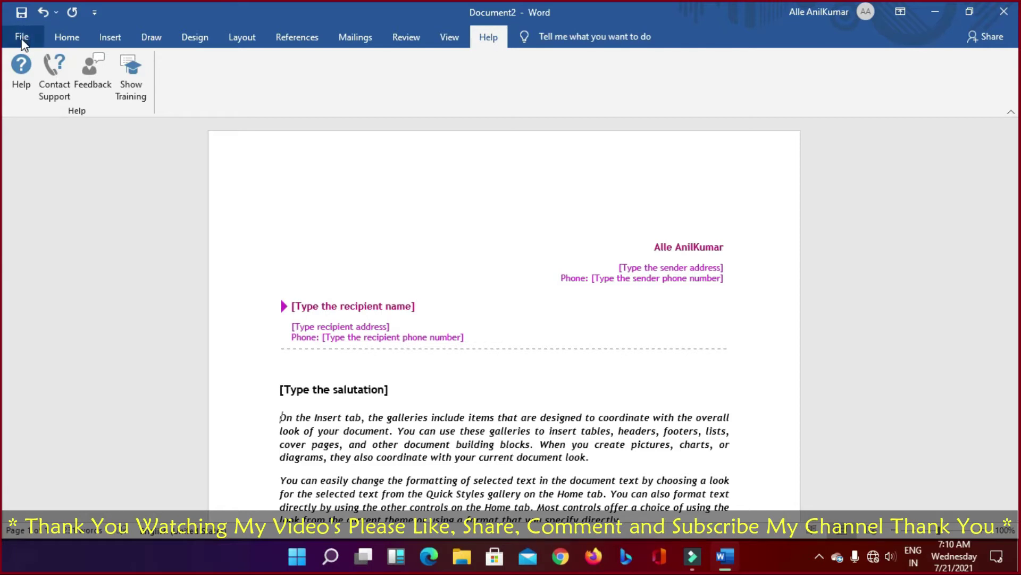
left_click(66, 38)
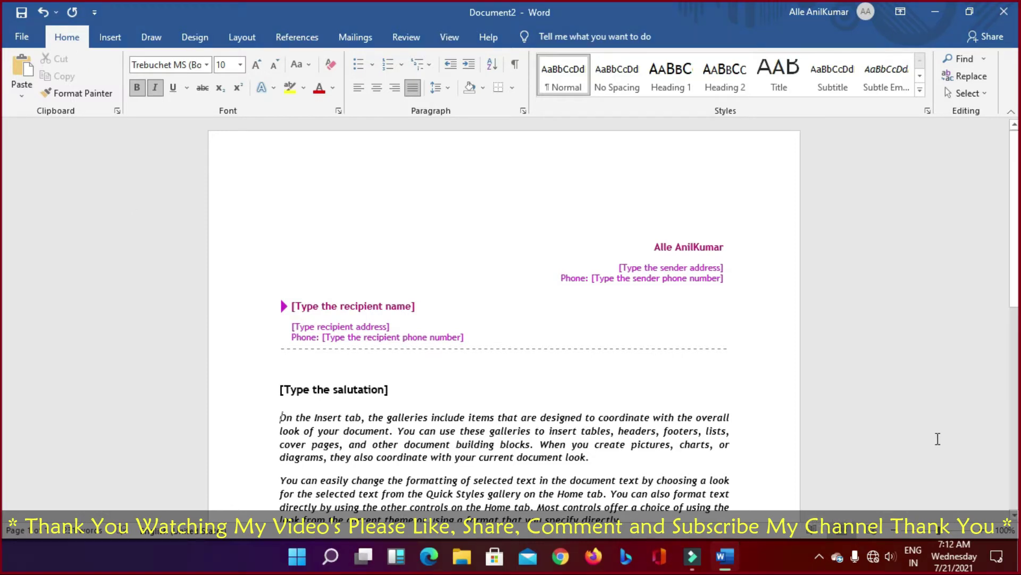
Step: Close the letter template with the window's X button and choose Don't Save
left_click(580, 36)
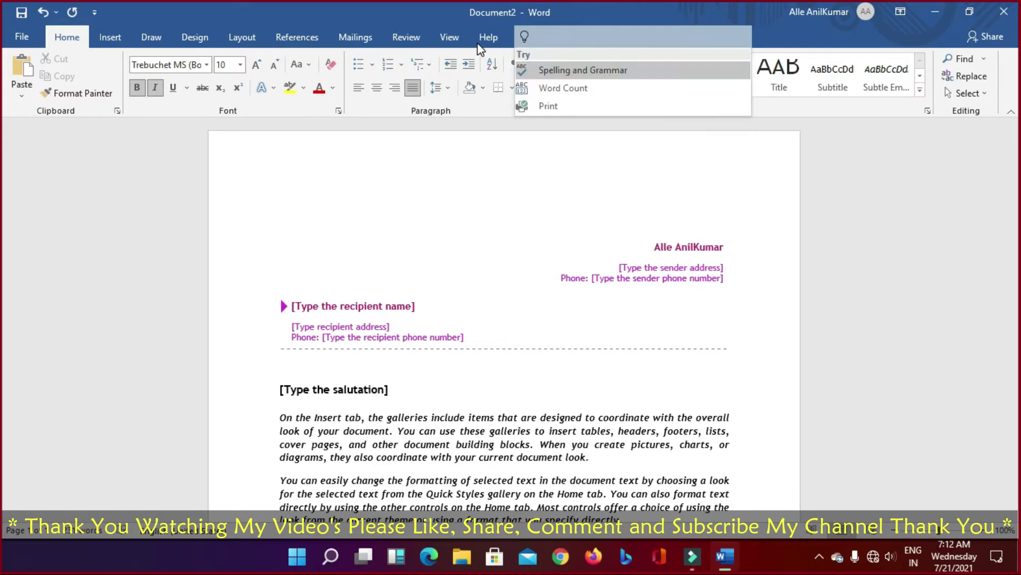
left_click(487, 37)
left_click(575, 40)
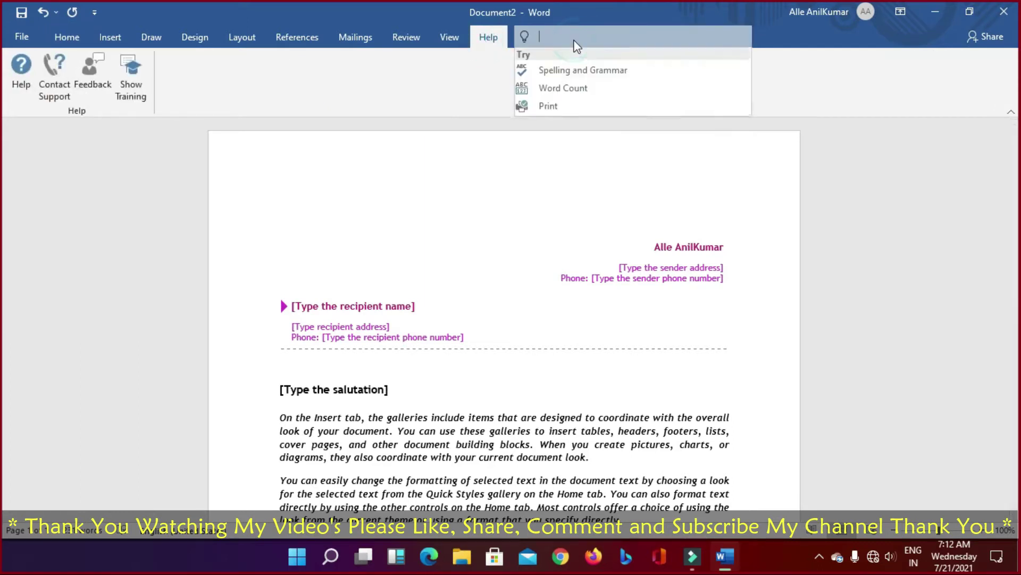
left_click(1013, 10)
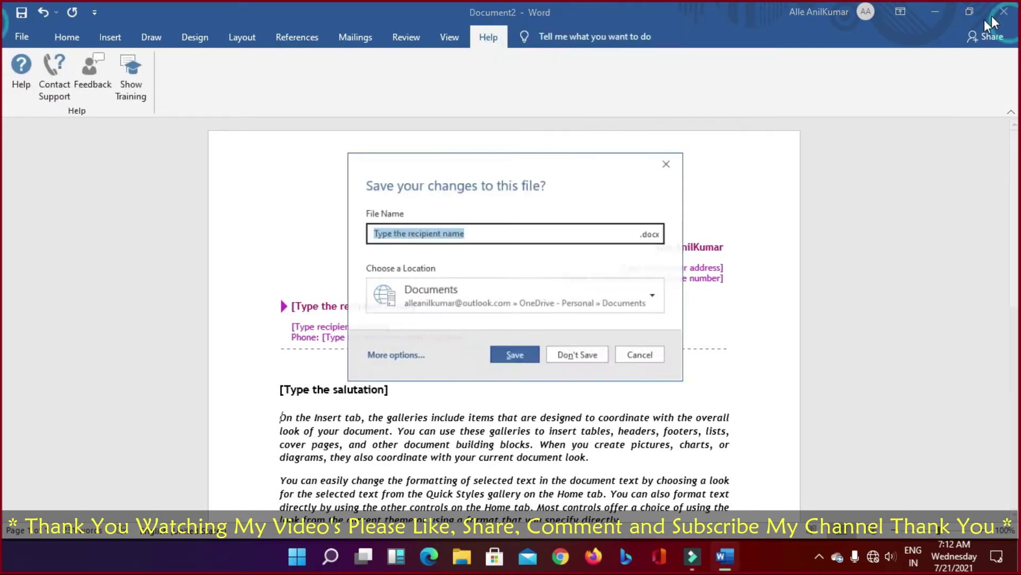
left_click(587, 360)
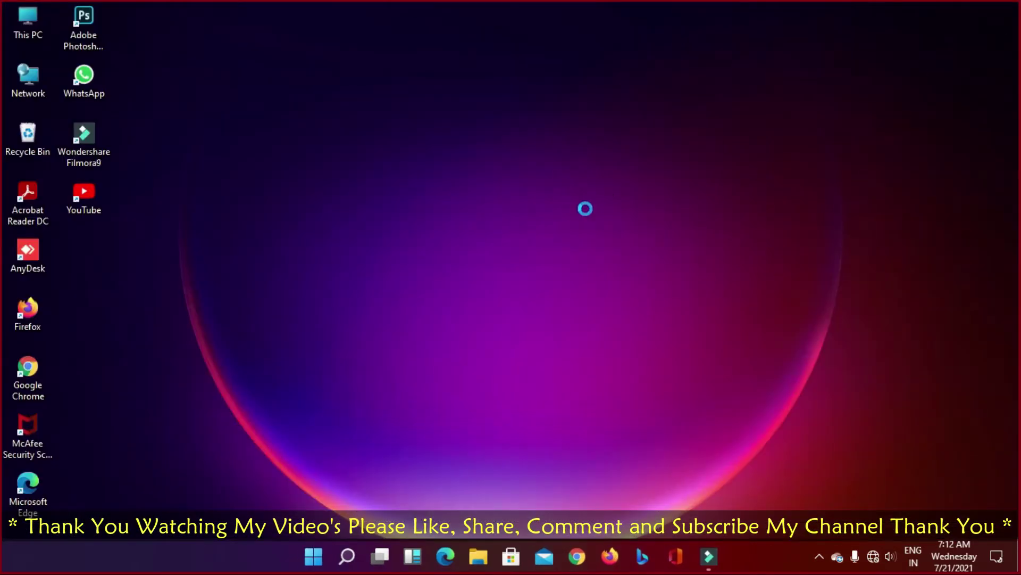
right_click(585, 209)
left_click(591, 219)
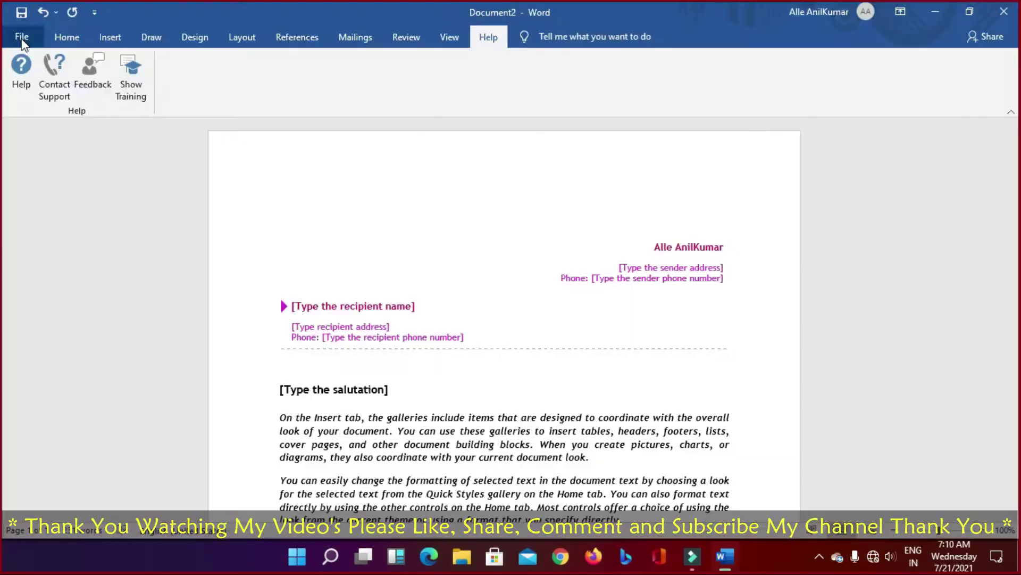
left_click(20, 41)
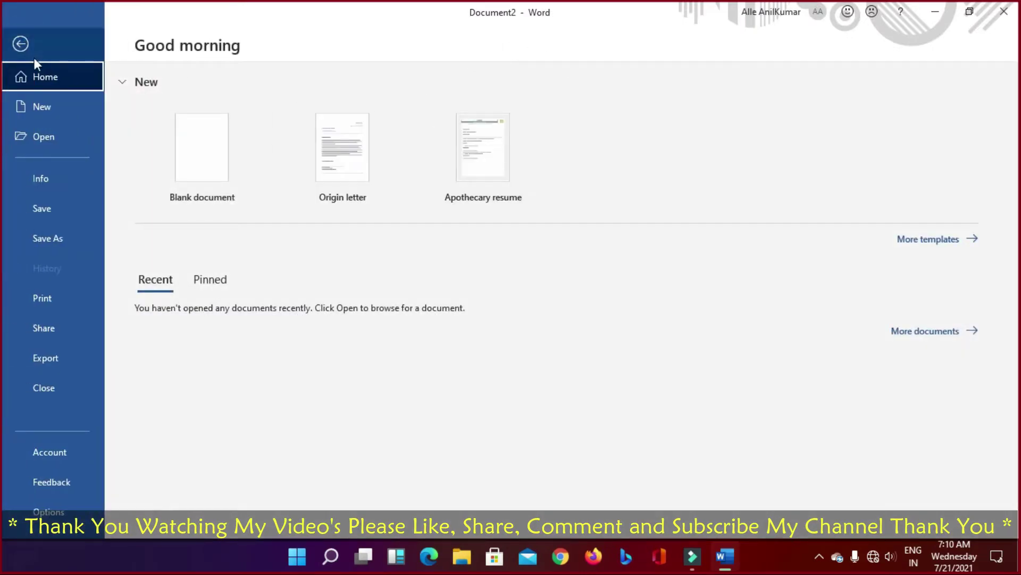
left_click(20, 44)
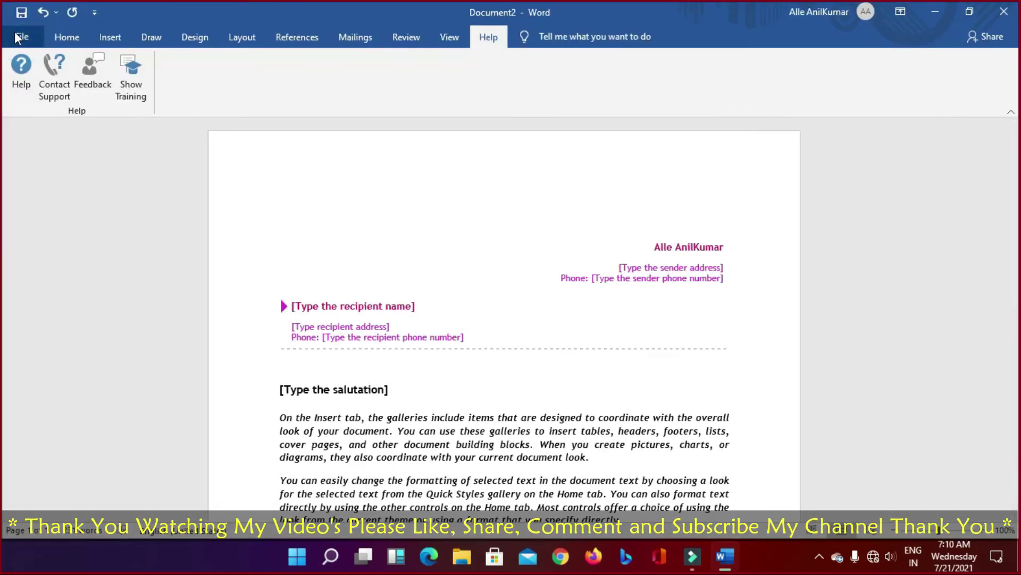
left_click(23, 39)
left_click(24, 44)
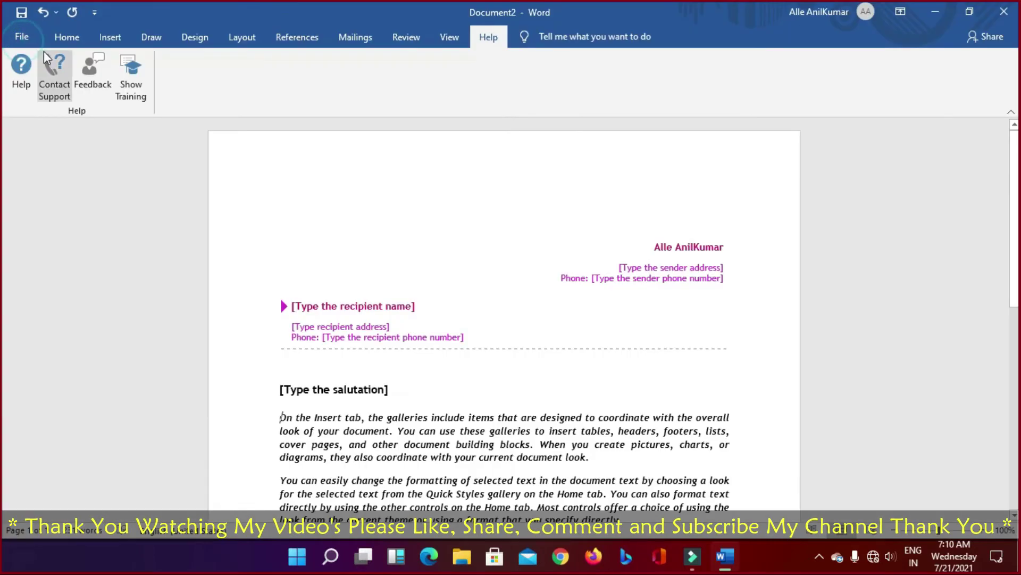
left_click(67, 37)
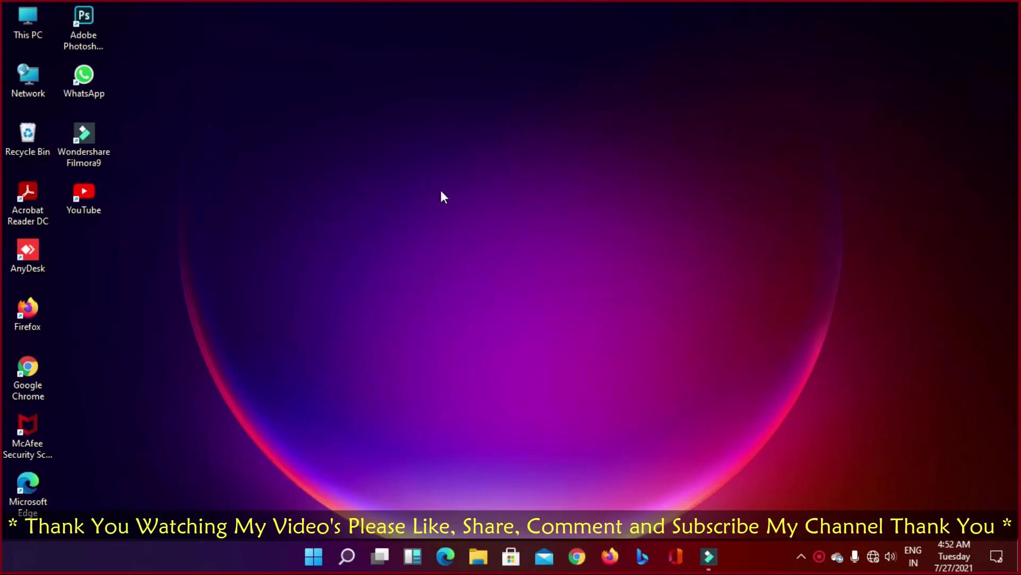
Step: Refresh the desktop, launch Word from the Start menu, and create a blank document
right_click(441, 192)
left_click(475, 237)
left_click(314, 556)
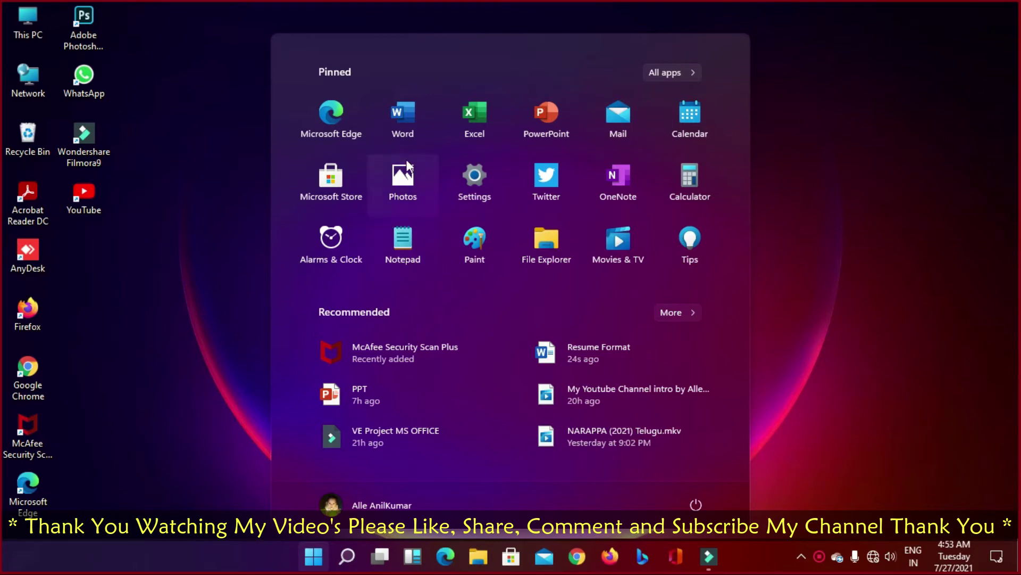
left_click(409, 124)
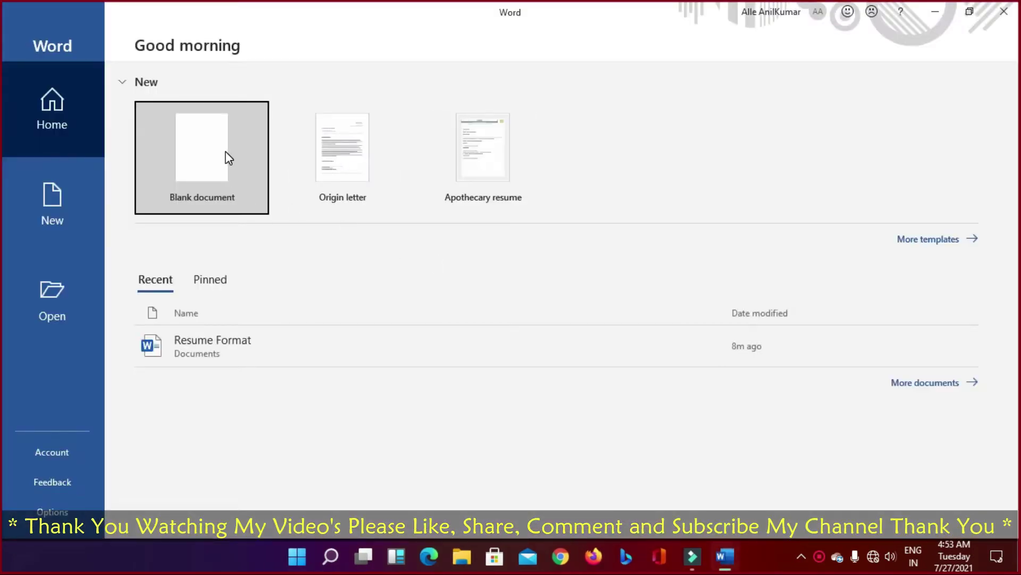
left_click(226, 158)
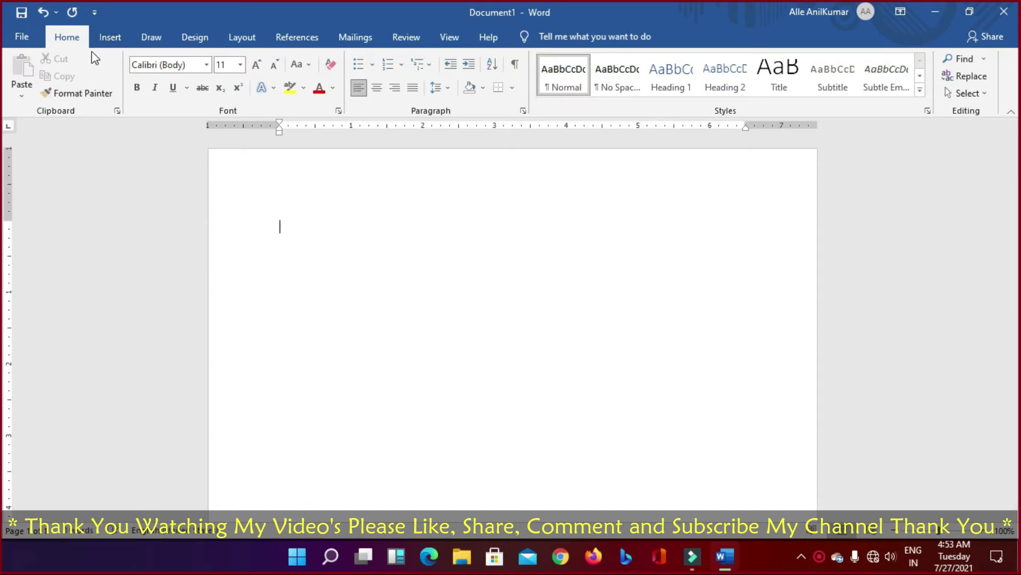
Step: Apply the Narrow preset (0.5-inch margins on all sides) from Layout > Margins
left_click(190, 38)
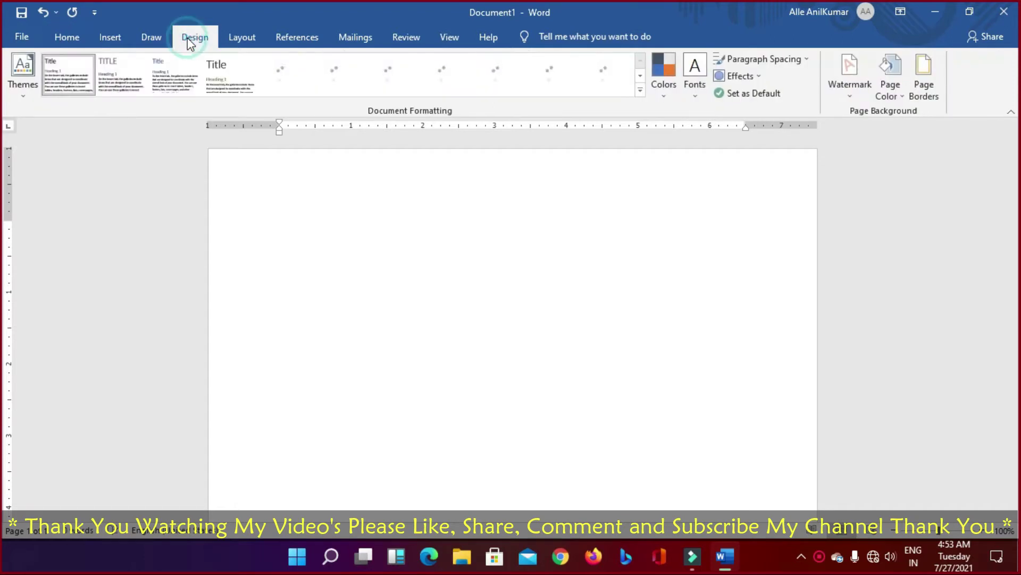
left_click(249, 39)
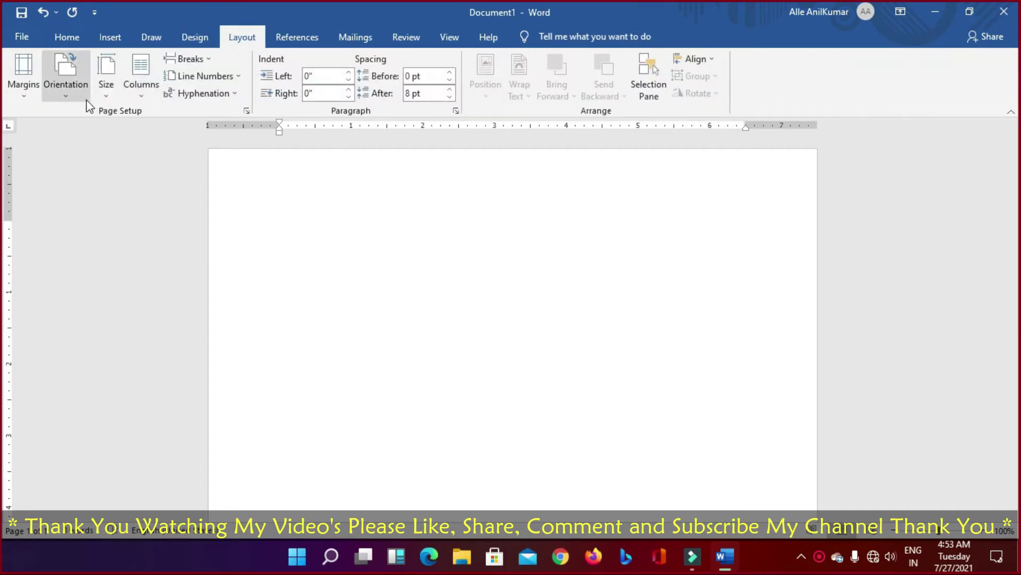
left_click(25, 91)
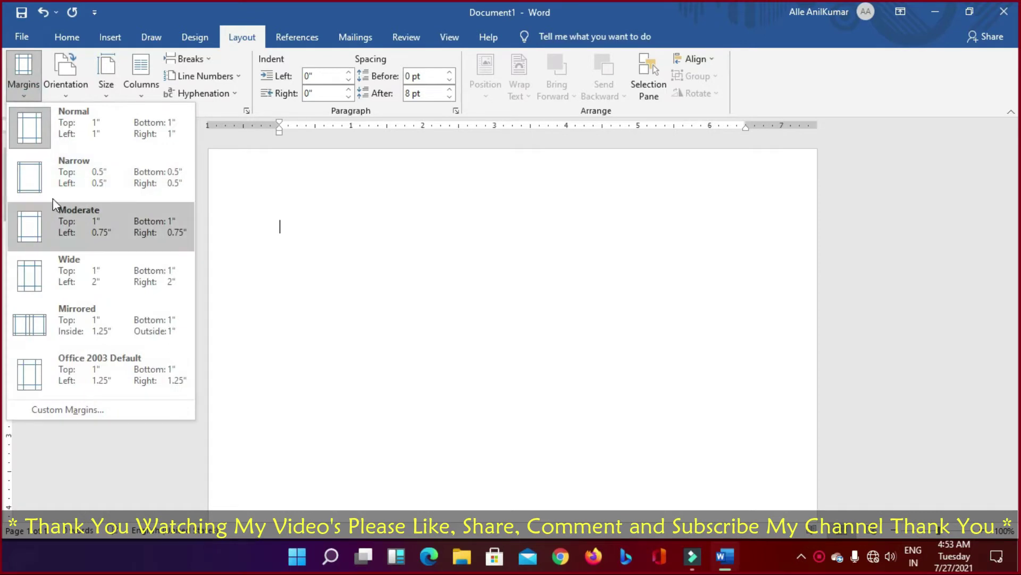
left_click(88, 173)
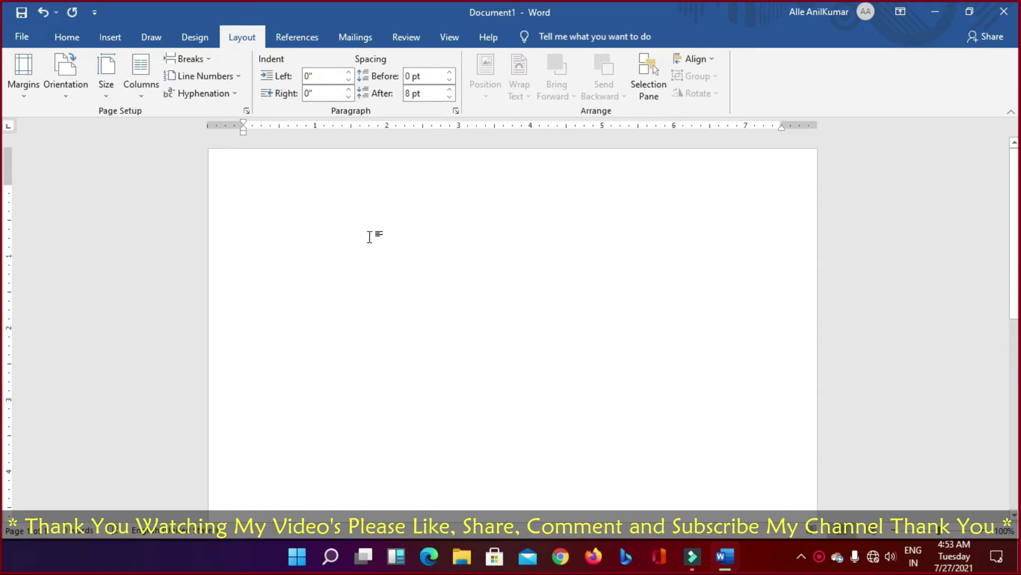
Step: Type the REGUEST LETTER heading followed by the line DATE : 17-07-2021
type("r")
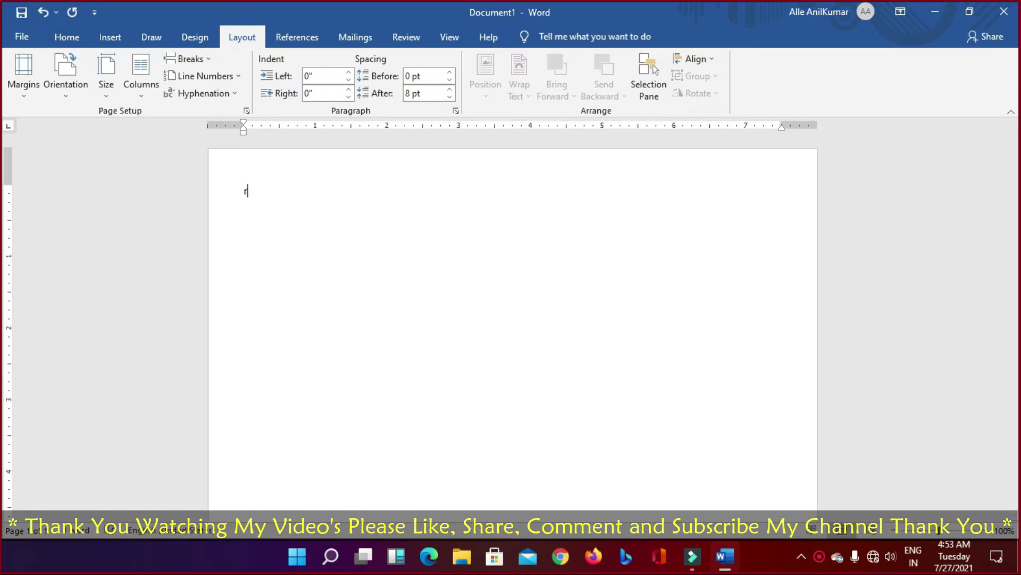
key("BackSpace")
type("REGUEST LETTER ")
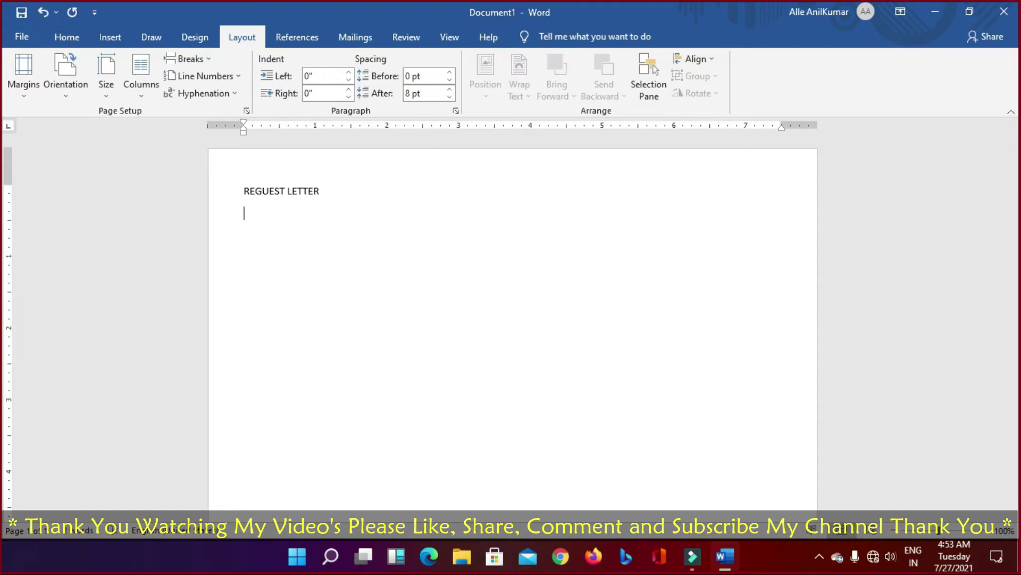
type("DATE : 17-07-2021")
key("Return")
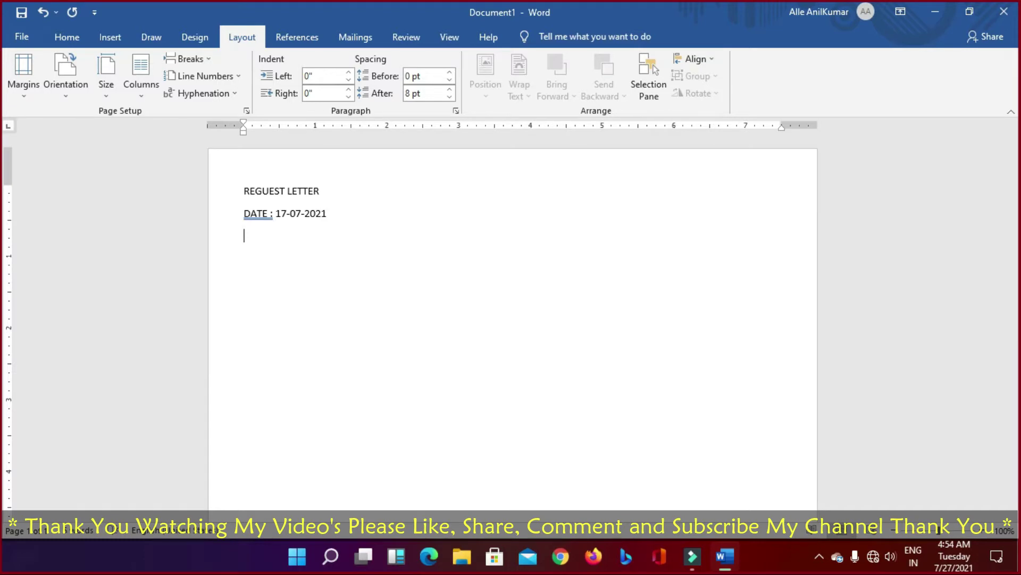
Step: Add the recipient lines TO THE and PRINCEPLE OF SCHOOL, discarding a trial FROM: label
type("FROM:")
key("Return")
key("BackSpace")
key("BackSpace")
key("BackSpace")
key("BackSpace")
key("BackSpace")
key("BackSpace")
key("Return")
type("PRINCEPLE OF SCHOOL")
key("Return")
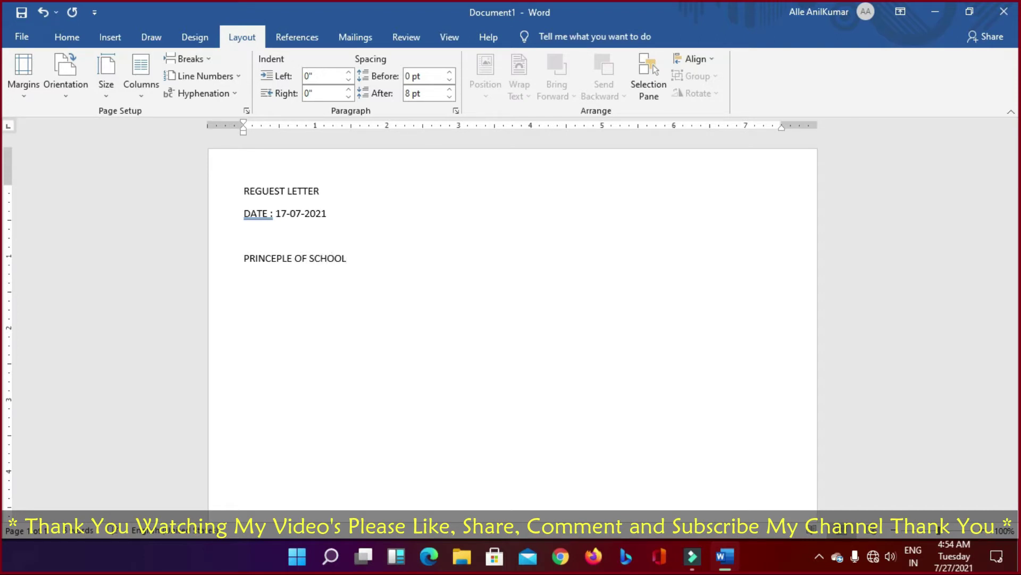
Step: Check spelling suggestions for PRINCEPLE, then return to the end of the recipient line
left_click(265, 258)
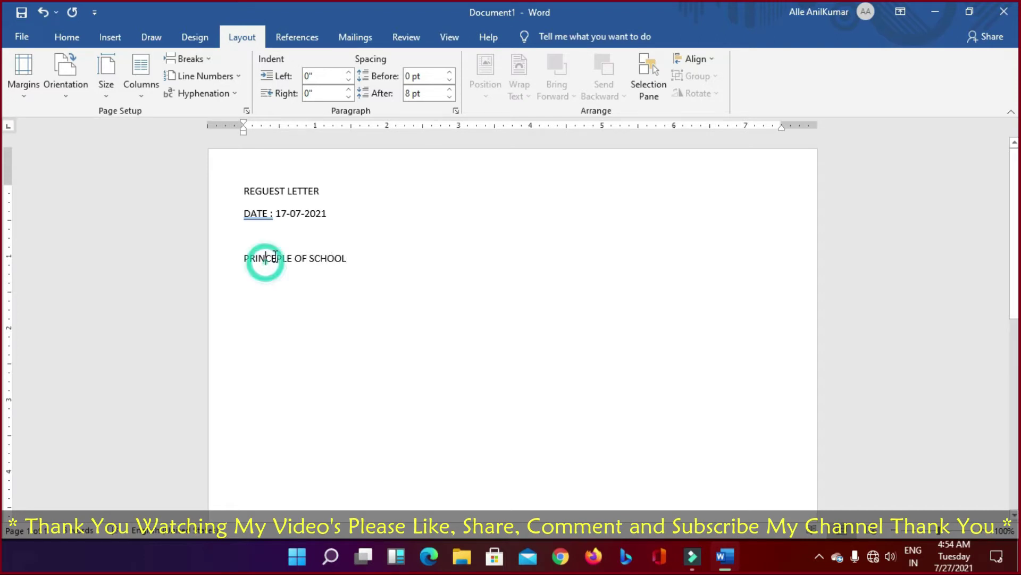
right_click(271, 258)
left_click(266, 262)
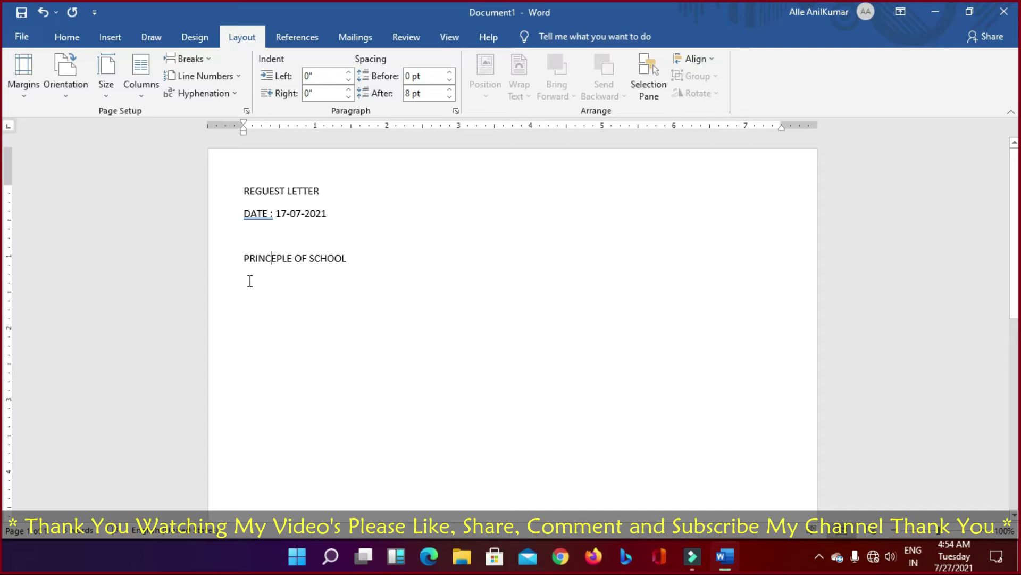
left_click(346, 258)
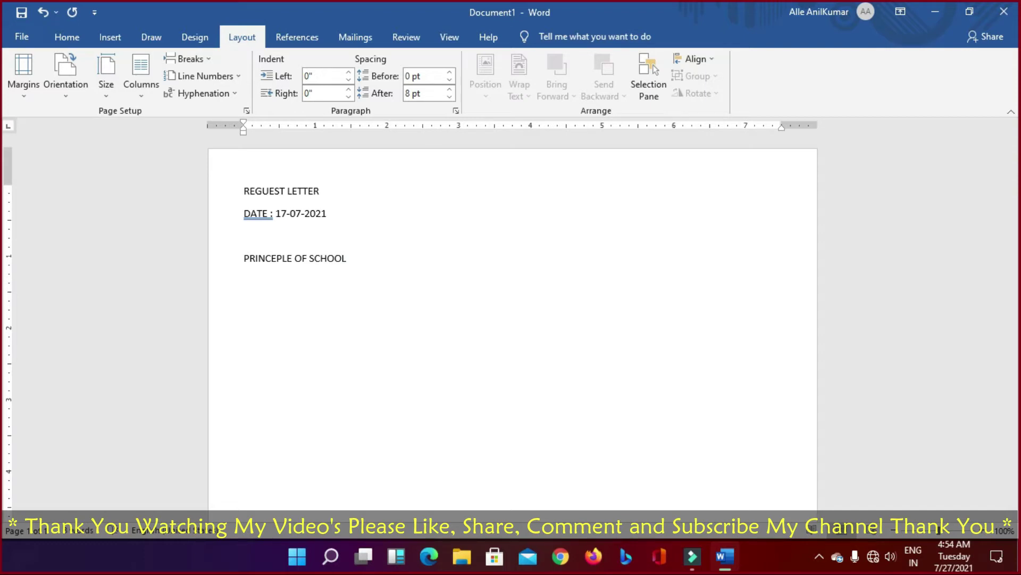
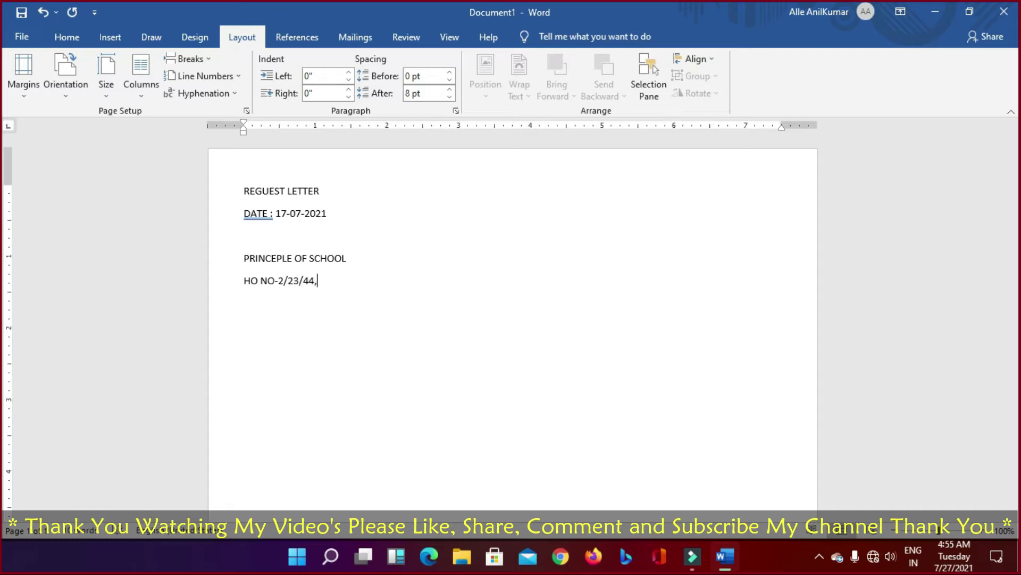
Step: Type the school's three-line postal address beneath the recipient line
key("Return")
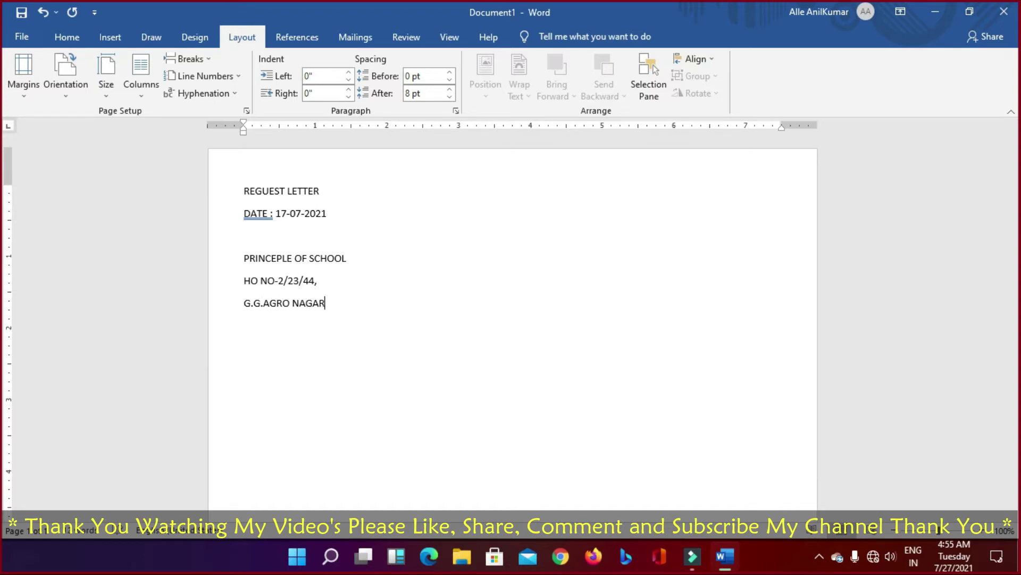
type(",")
type("N")
key("End")
key("Return")
type("r")
key("BackSpace")
type("RINGA")
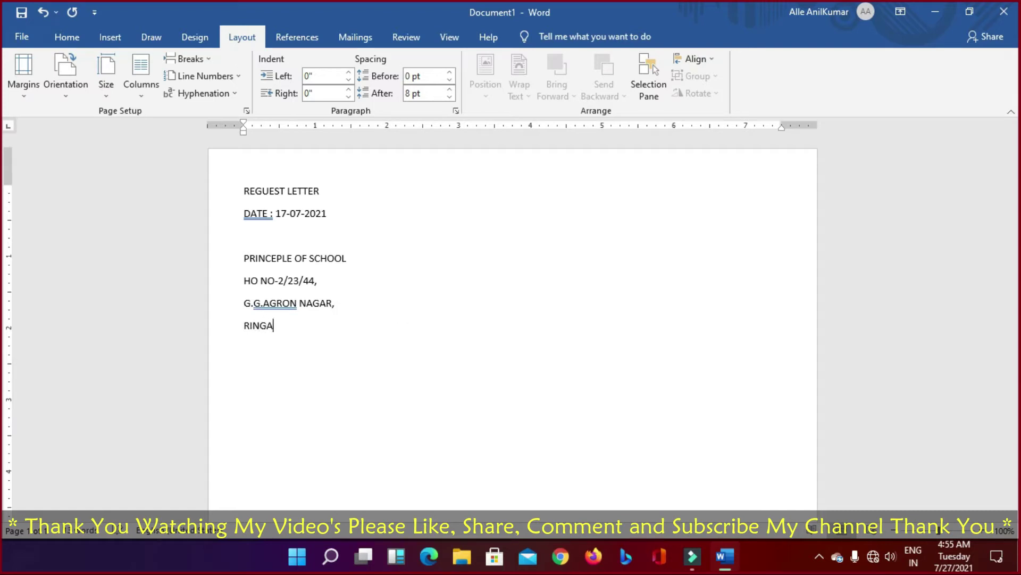
type("REDDY (D)")
key("Return")
key("Return")
Step: Type the subject line SUB : SCHOOL FEES
type("s")
key("BackSpace")
type("SUB :")
type("SCHOOL FEES")
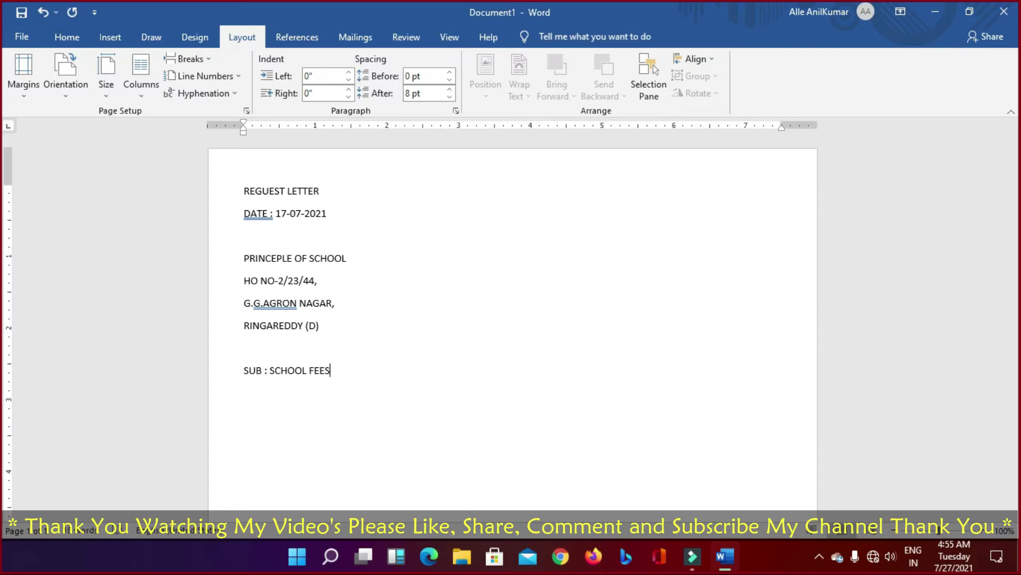
Step: Type the salutation 'DEAR SIR/MEDAM,' on a new line below the subject line
key("Return")
key("Return")
type("DEAR SIR,MO")
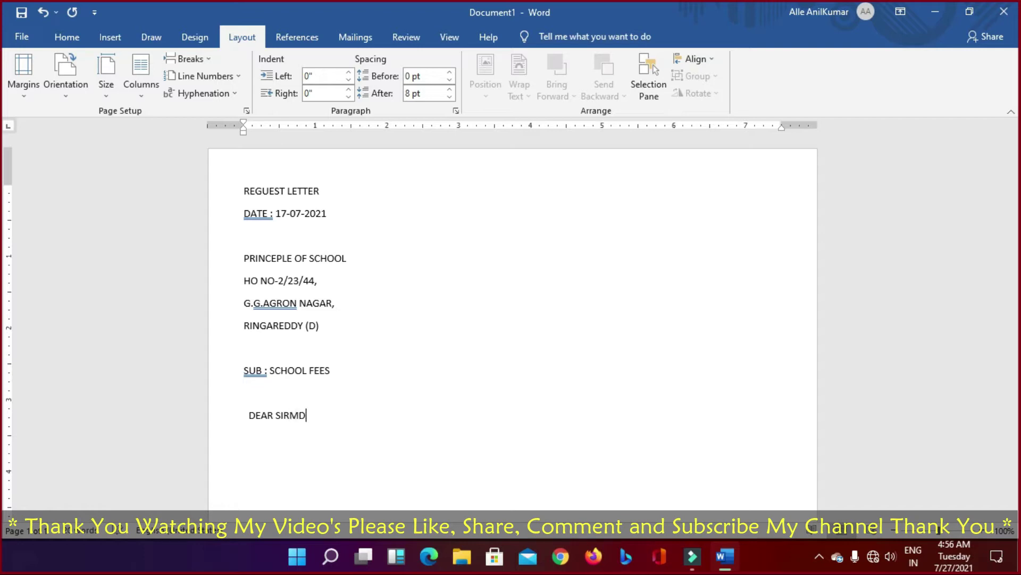
key("BackSpace")
key("BackSpace")
type("/MEDAM,")
key("Return")
key("Return")
Step: Try a first-line indent on the salutation, remove it, and move to the empty line below
key("Up")
key("Up")
key("Tab")
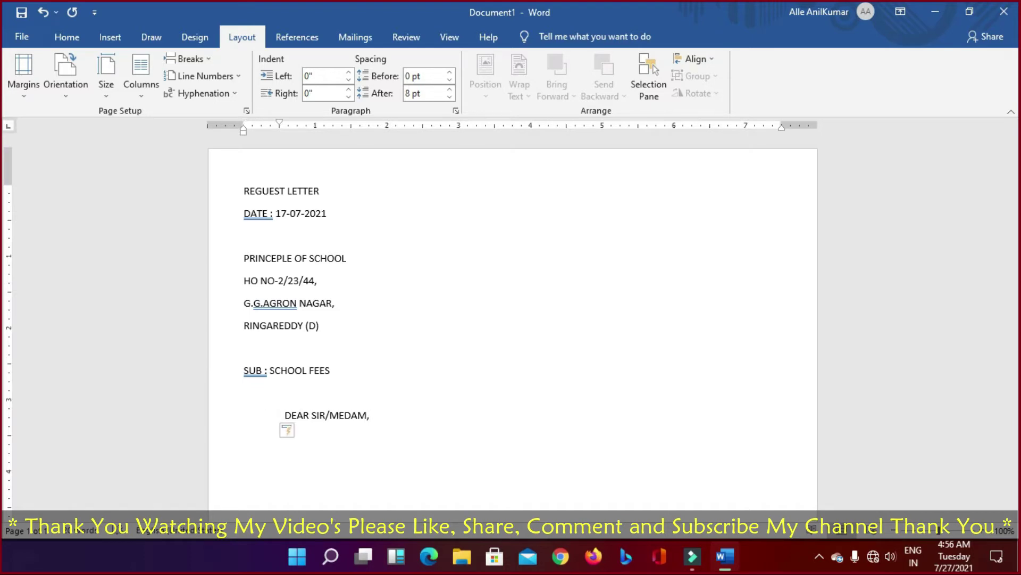
key("Down")
key("Up")
key("BackSpace")
key("Down")
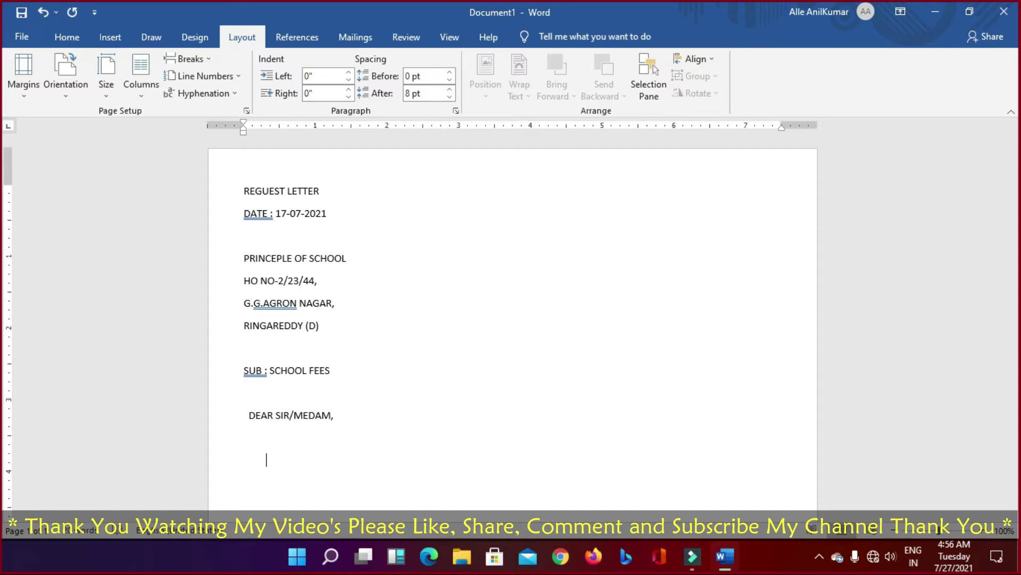
Step: Type the opening sentence with the student's name, 'S/O' the parent's name, and 'STUDYING IN INTER 2YEAR AND'
type("I AM ANILKUMAR")
key("BackSpace")
type("R ")
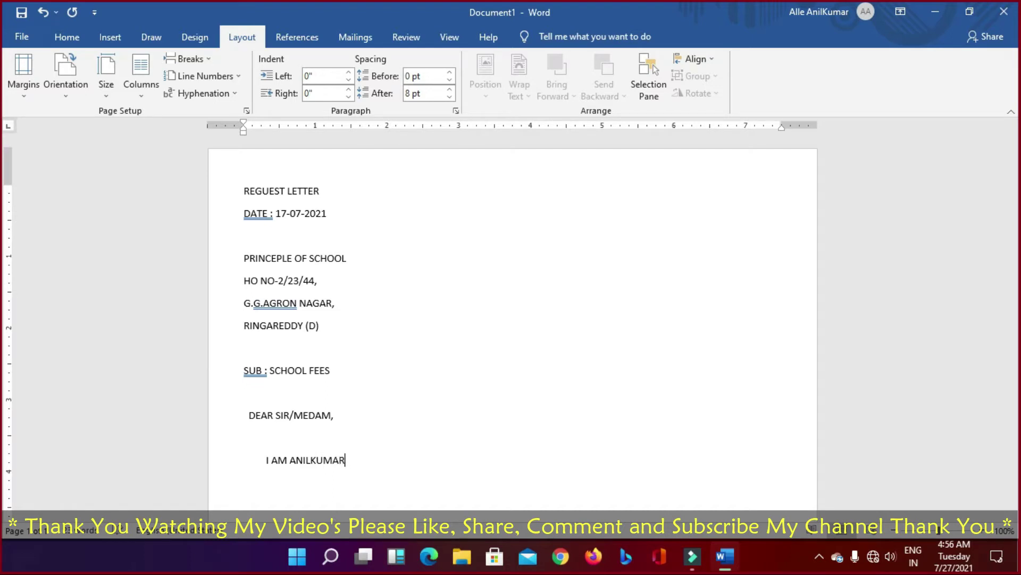
type("STUDYING I")
key("BackSpace")
type("N INTE")
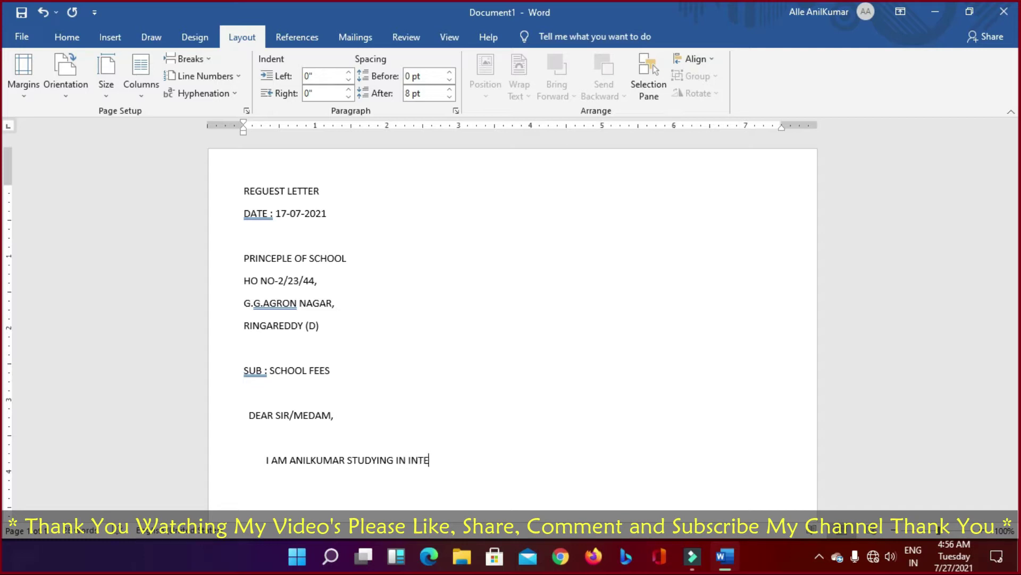
type("R 2YEAR")
type("AND AM")
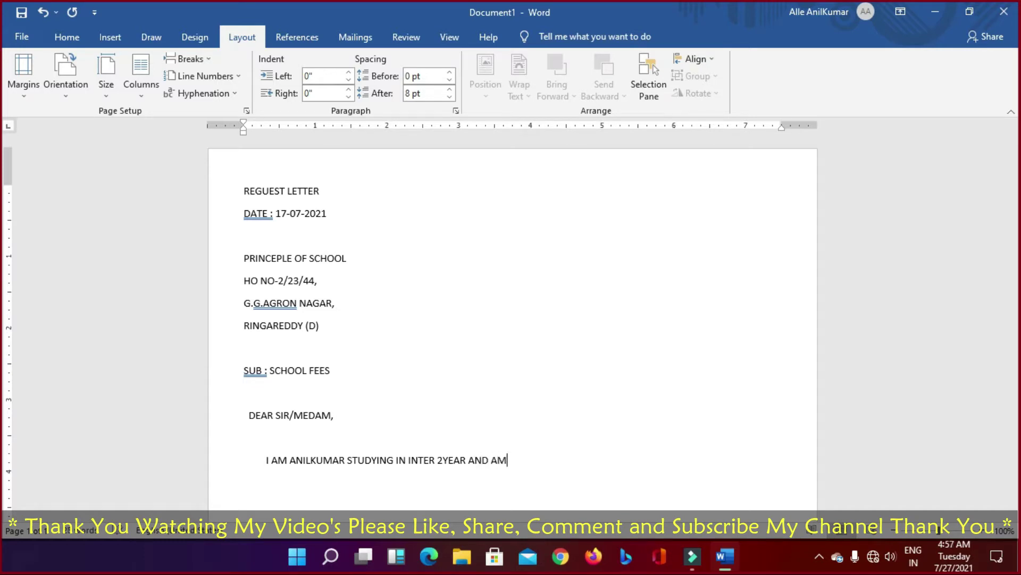
key("BackSpace")
key("BackSpace")
key("BackSpace")
key("BackSpace")
key("Left")
key("Left")
key("Left")
key("Left")
key("Left")
key("Left")
key("Left")
key("Left")
key("Left")
key("Left")
key("Left")
key("Left")
key("Left")
key("Left")
key("Left")
key("Left")
key("Left")
key("Left")
key("Left")
key("Left")
type(",")
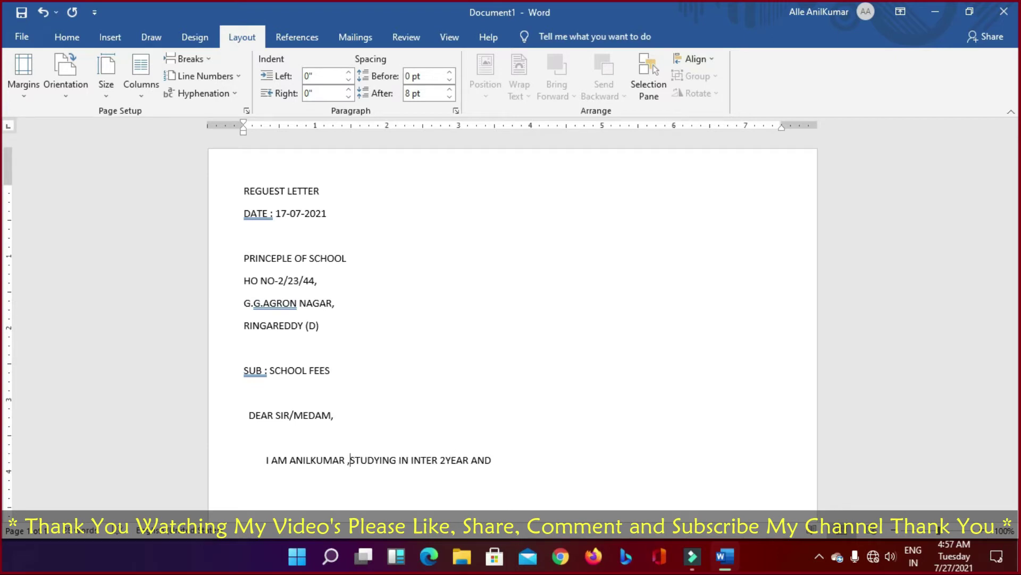
key("BackSpace")
type("S")
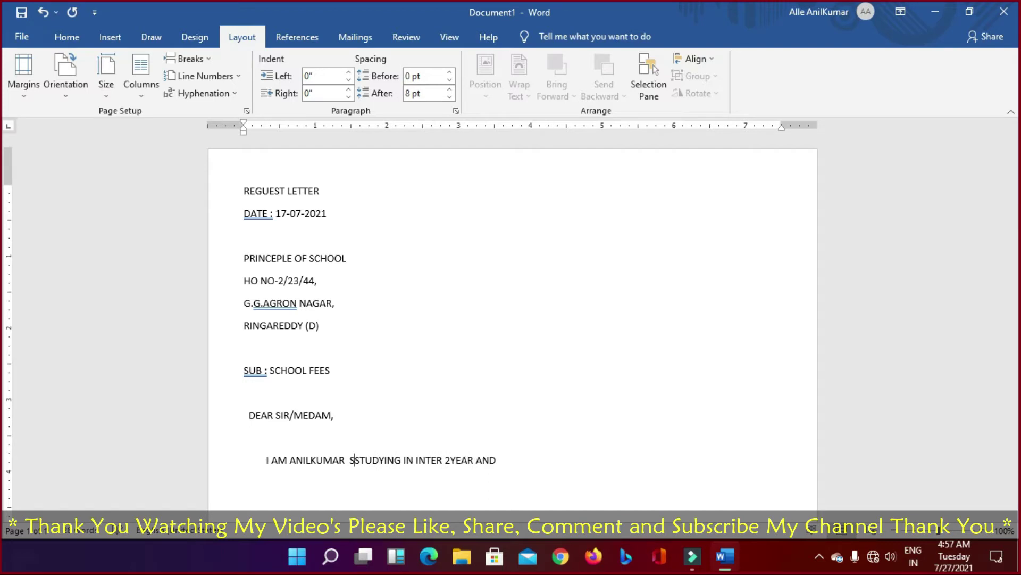
type("/O ")
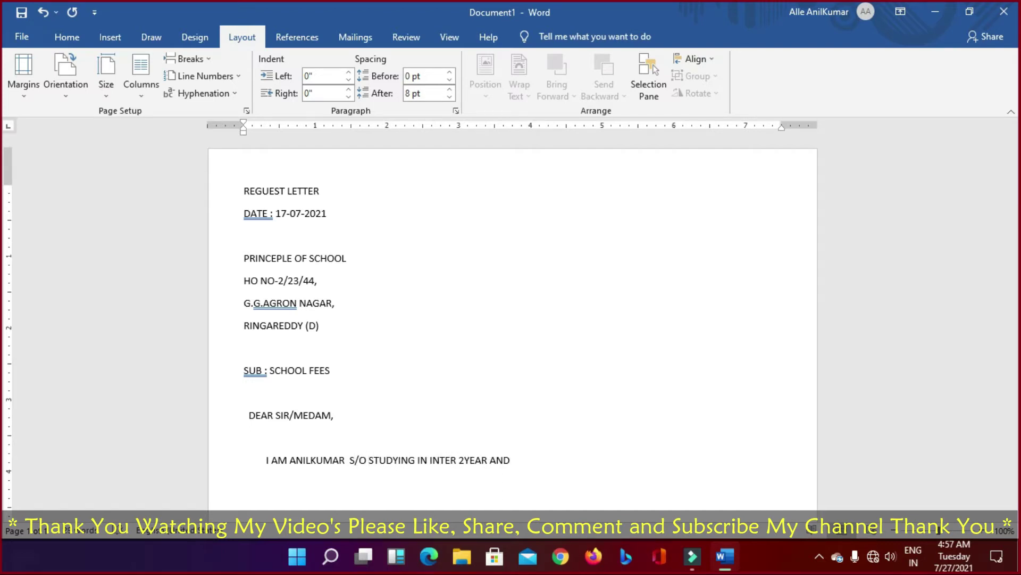
type("A")
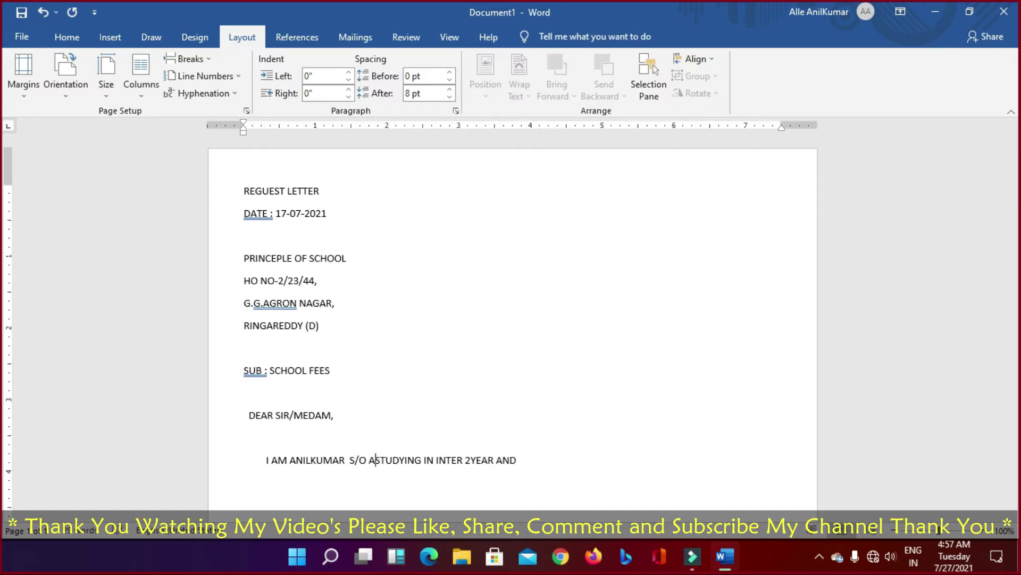
type("NILKUMAR")
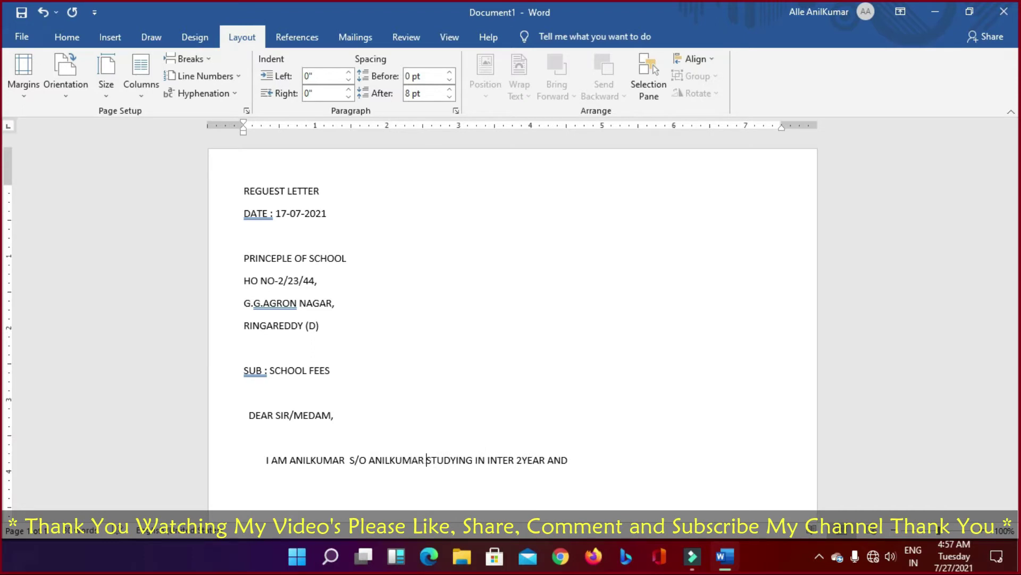
Step: Continue the body with 'I AM WIRITING THIS LETTER FOR'
key("Right")
key("Right")
key("Right")
key("Right")
key("Right")
key("Right")
key("Right")
key("Right")
key("Right")
key("Right")
key("Right")
key("Right")
key("Right")
key("Right")
key("Right")
key("Right")
key("Right")
key("Right")
key("Right")
key("Right")
type("IA")
key("BackSpace")
type("AM WIRITING THIS LETTER")
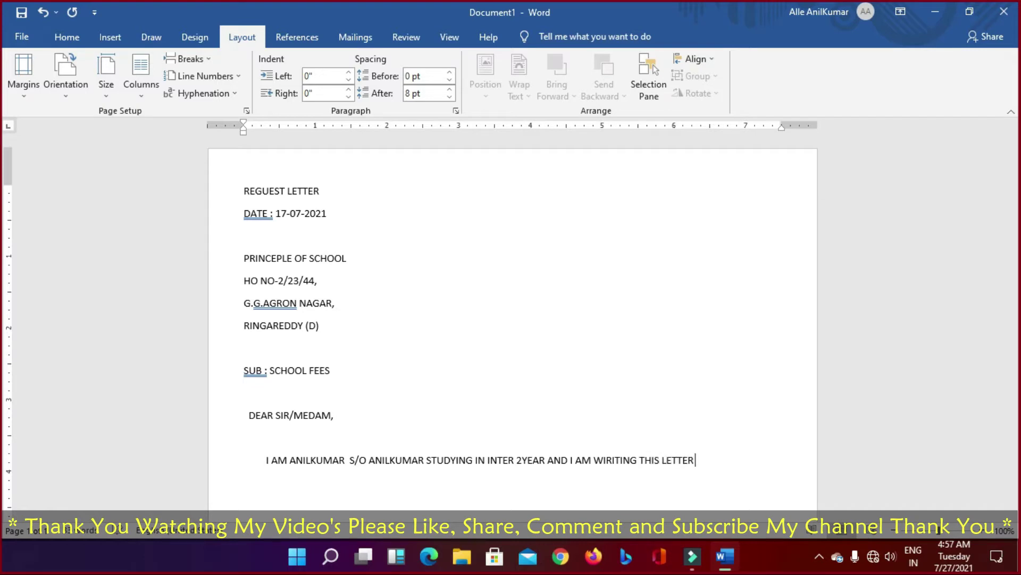
type(" FO")
key("BackSpace")
type("FOR ")
type("TR")
key("BackSpace")
key("BackSpace")
Step: Add 'REGUESTING FOR A CONCESSION ON MY SCHOOL FEES AS MY FATHER WAS NOT KEEPING WELL…AND'
type("REGUESTIN")
key("BackSpace")
type("NG")
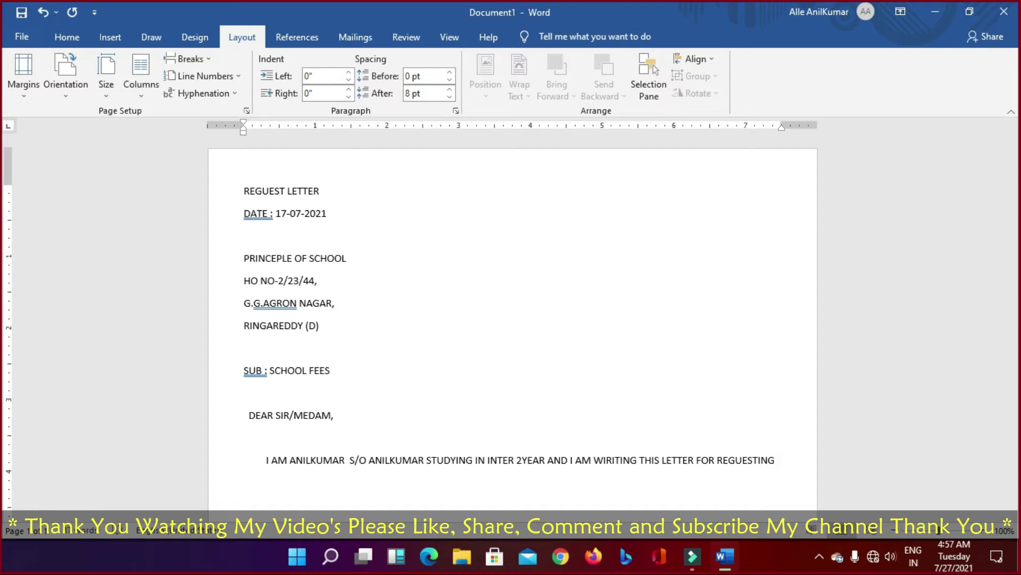
type(" O")
key("BackSpace")
type("FOR A CONCESSION ")
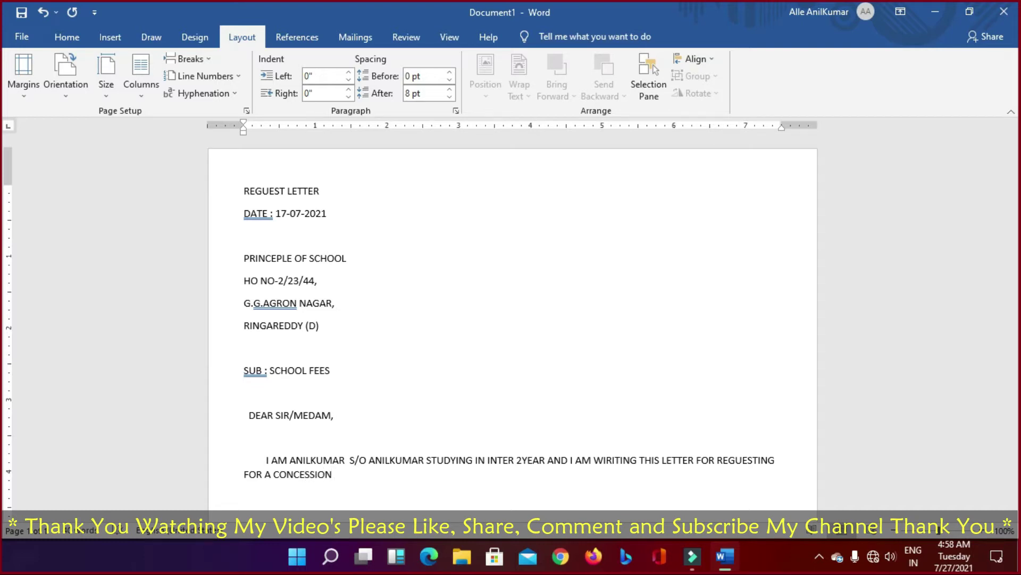
type("ON MY SCHOOL FEE")
type("S")
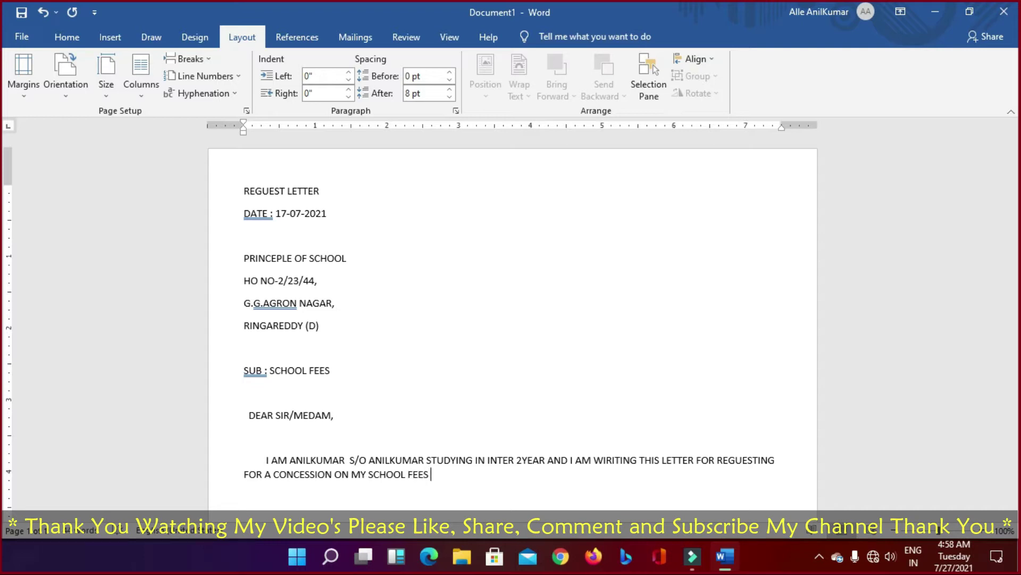
type(" AS MY FATHER WA")
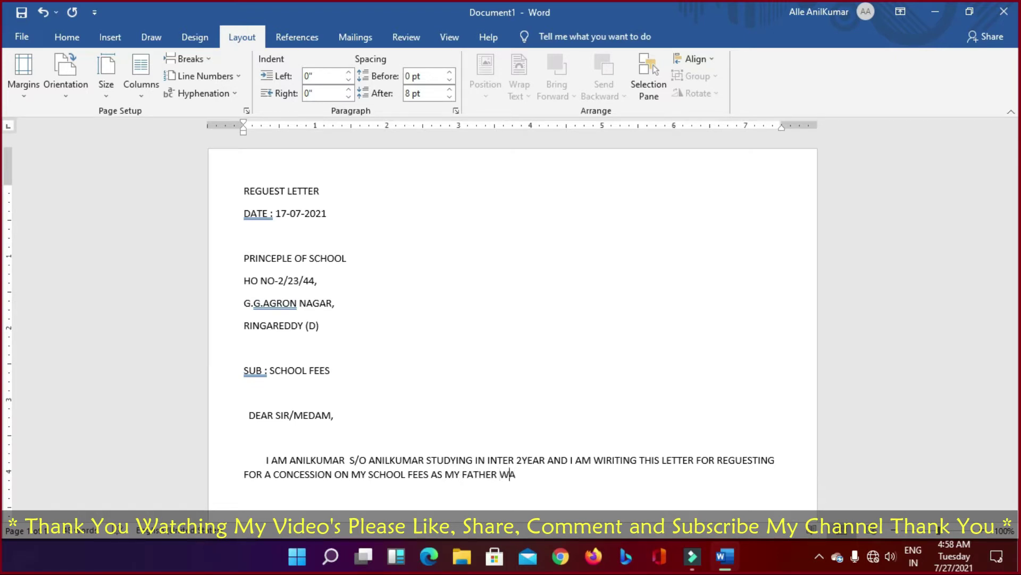
type("S NOT KEEPING WELL")
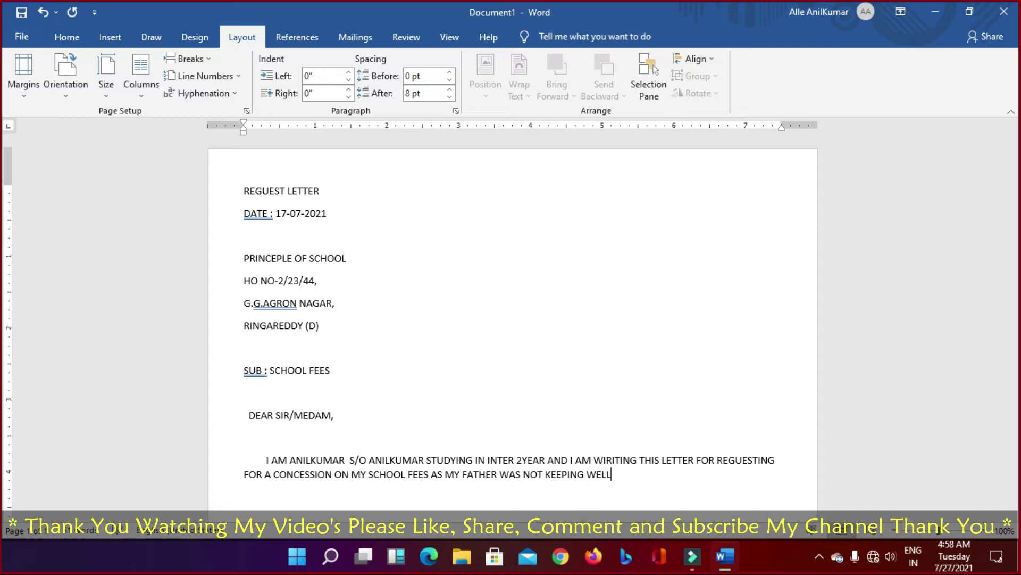
type(" FOR THE LAST FEW ")
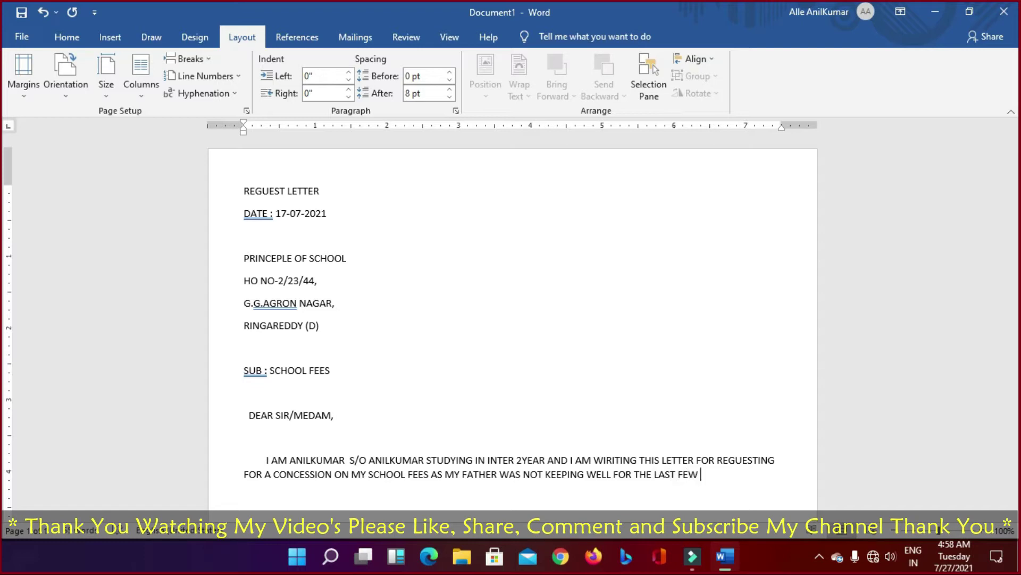
type("MONTHS")
type(" AND")
Step: Add 'HAD TO OPTION FOR EARLY RETIREMENT, THEREFORE THE FAMILY INCOME HAS BEEN VASTLY DECREASED…', then a new line
type("HAD TO")
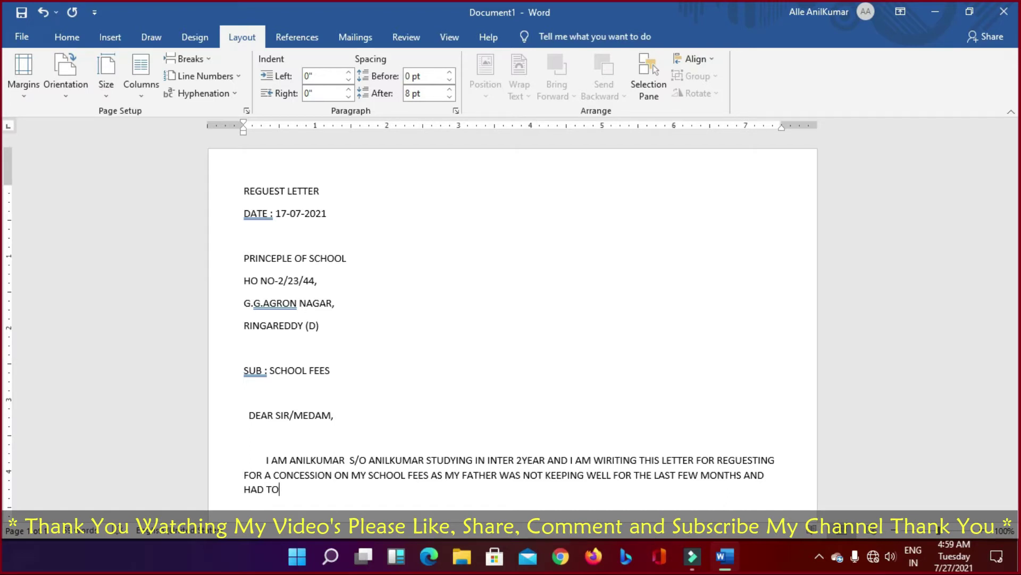
type("OPTION O")
key("BackSpace")
type("FOR EARLY ")
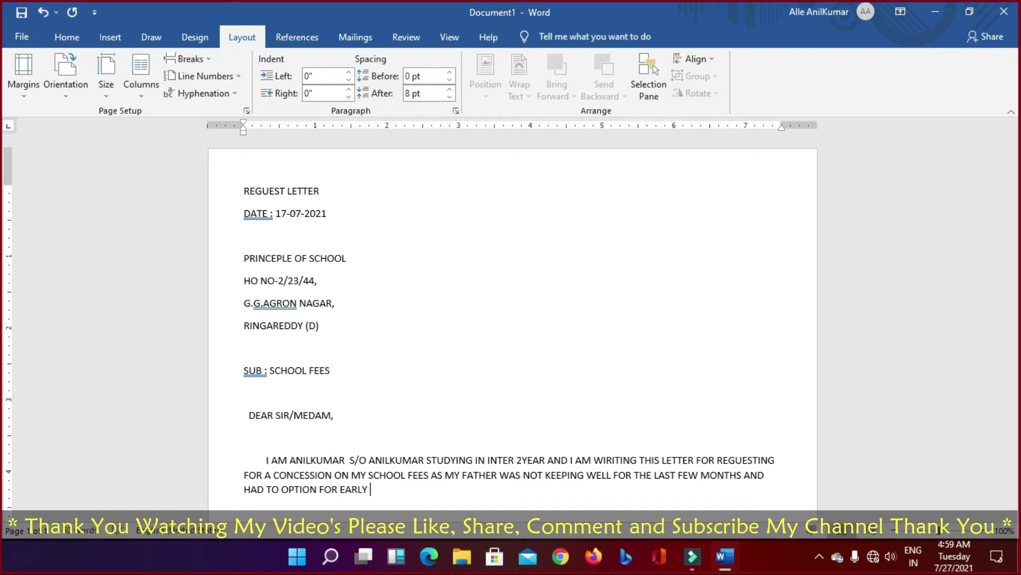
type("RETIREMENT")
key("BackSpace")
type(".")
key("BackSpace")
type(", THE")
key("BackSpace")
type("REFORE")
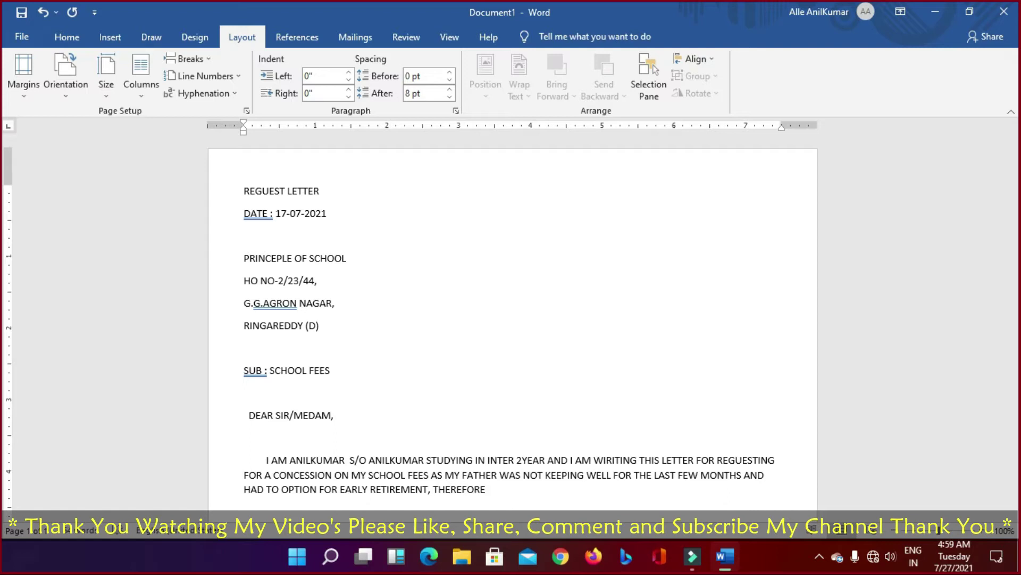
type(" THE FAMILY INCOME HA")
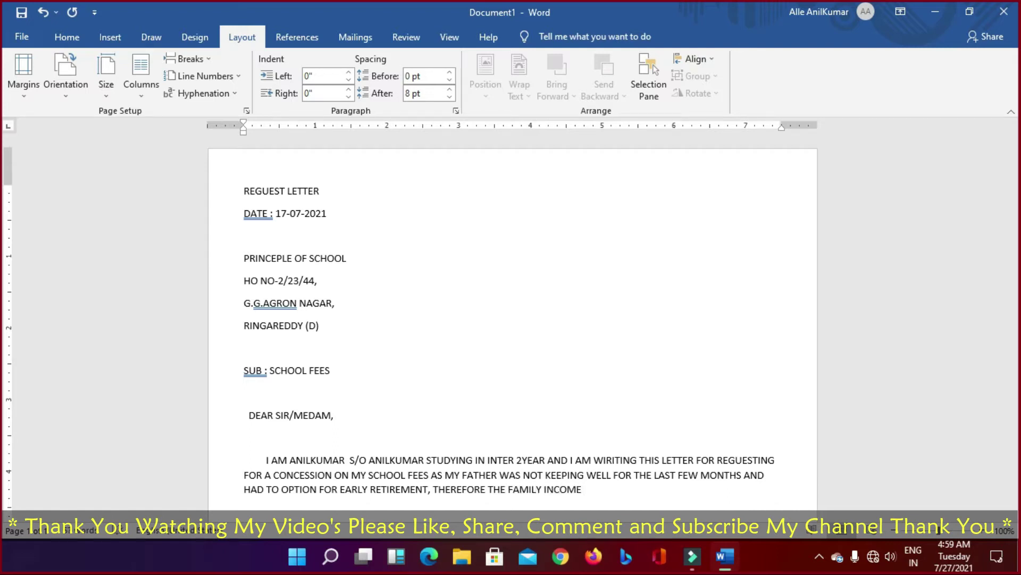
type("S BEEN VASTLY DE")
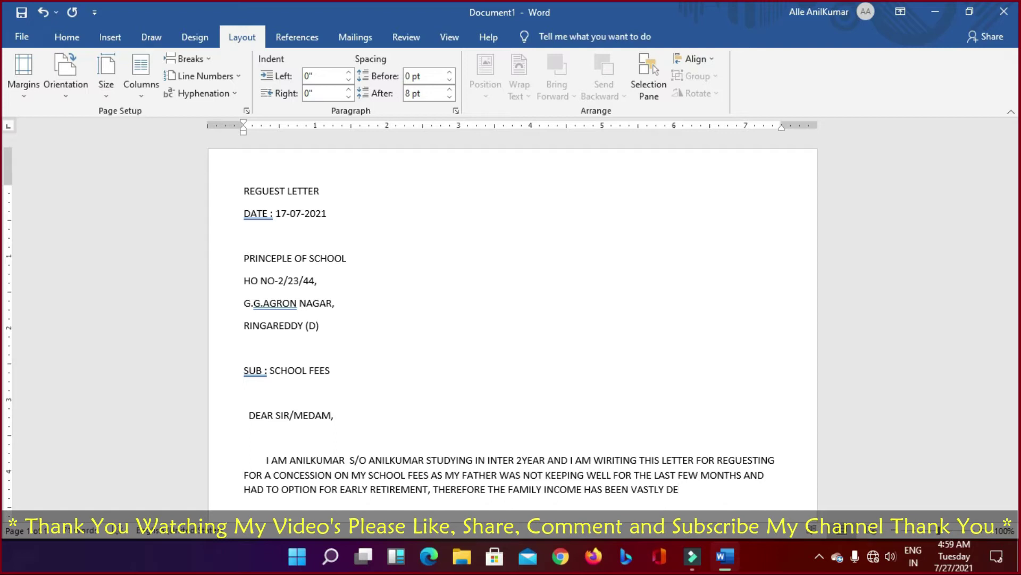
type("CREASED AND VERY")
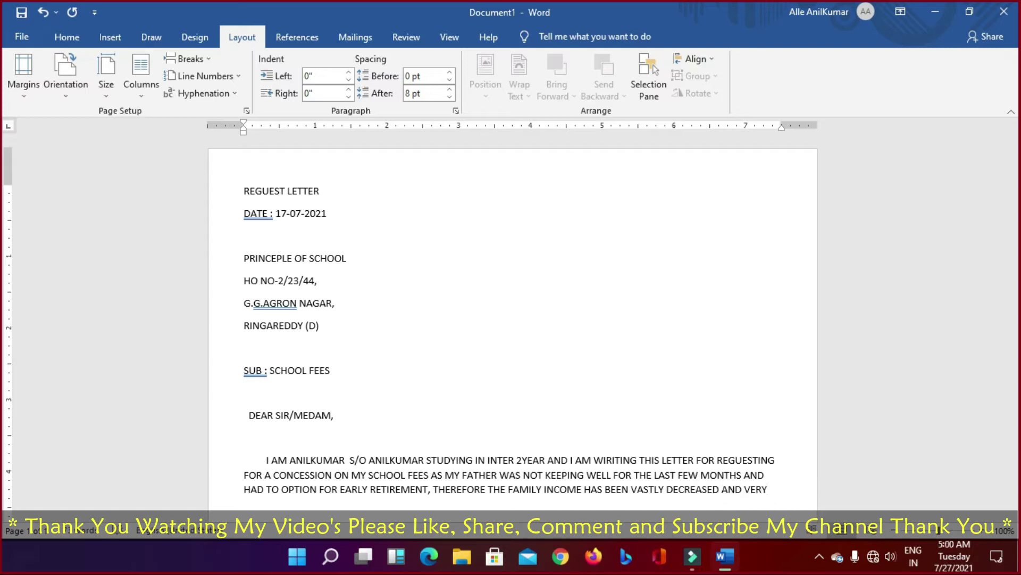
type(" LESS MONY IS LEFT ")
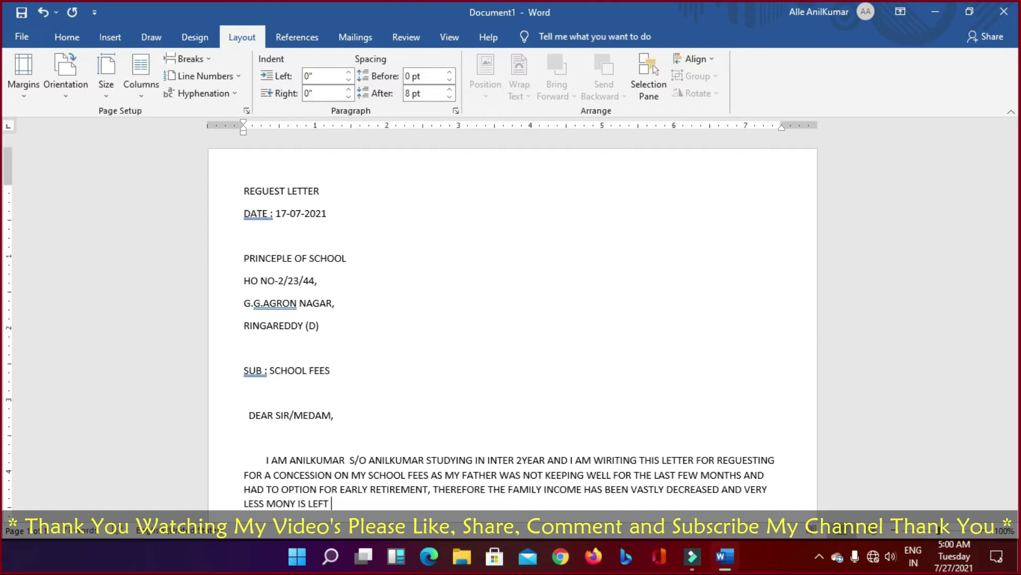
type("FOR THE EXPENSE")
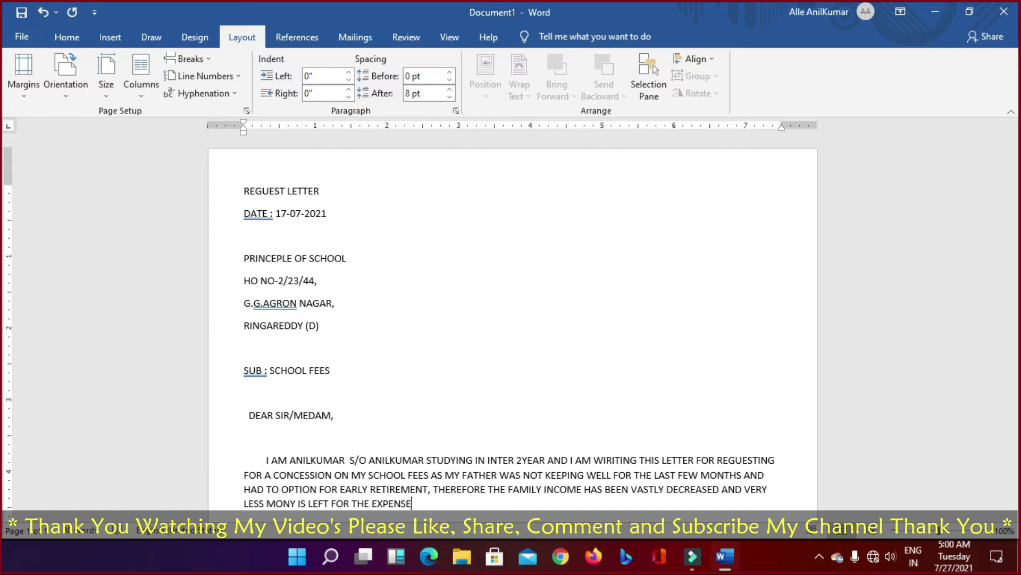
type("S OF MY STUDIES.")
key("Return")
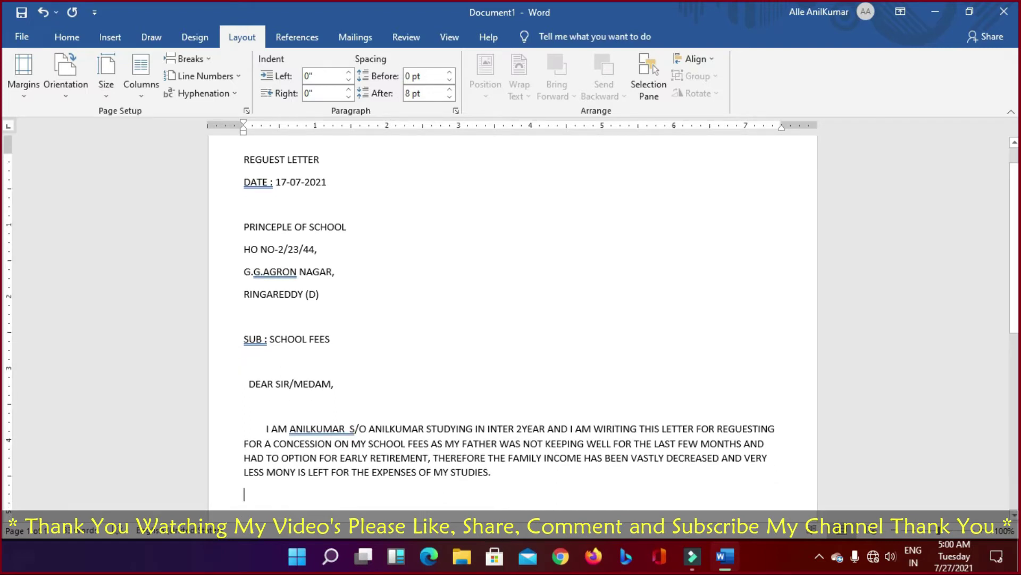
Step: Add 'I WILL BE HIGHLY OBLIGED IF MY REQUEST CAN BE KINDLY CONSIDERD.' and the sign-off 'YOUR'S FAITHFULLY'
key("Return")
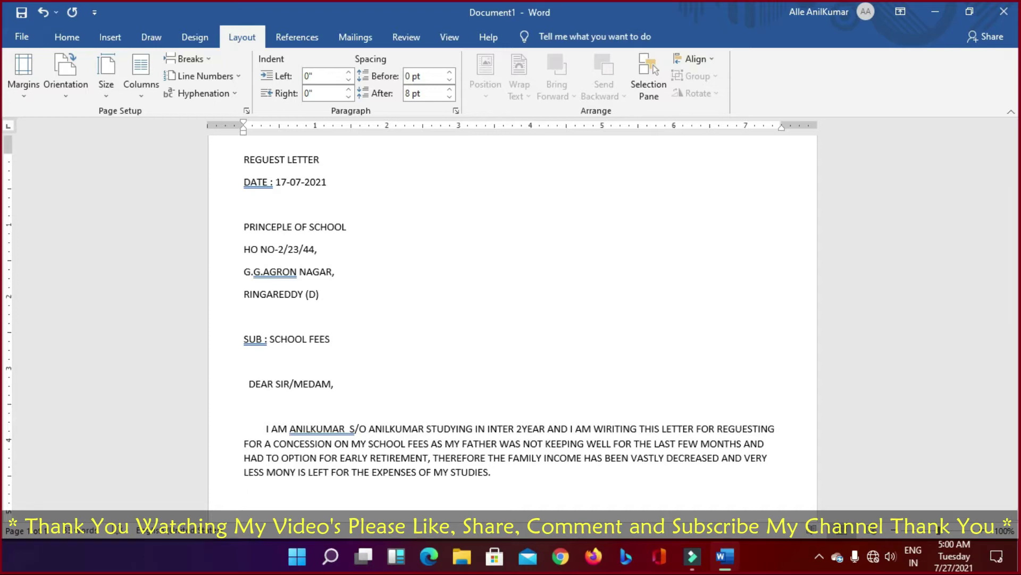
type("I WILL BE HIGHLY OBLIGED")
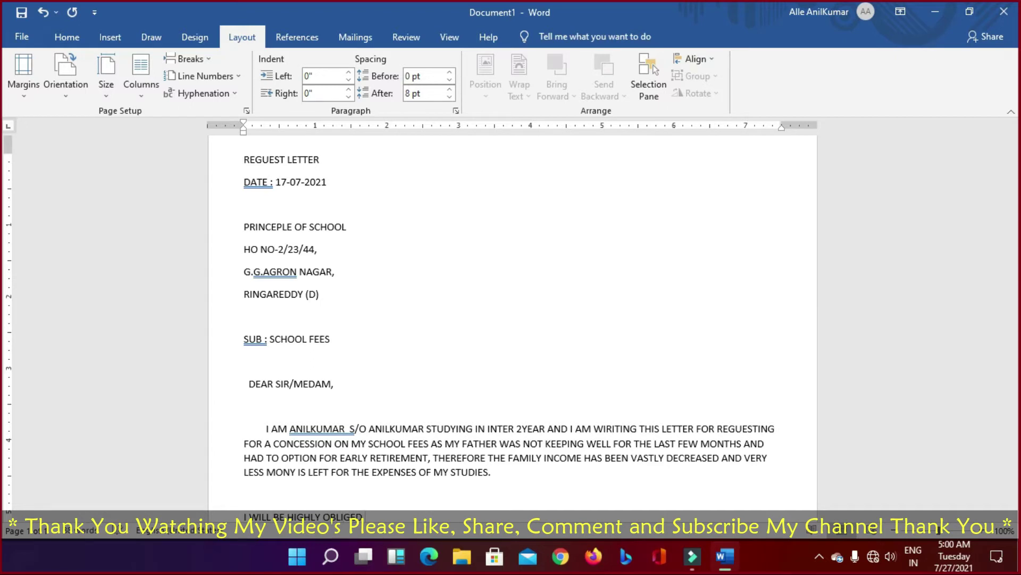
type(" IF MY REQUEST CAN BE")
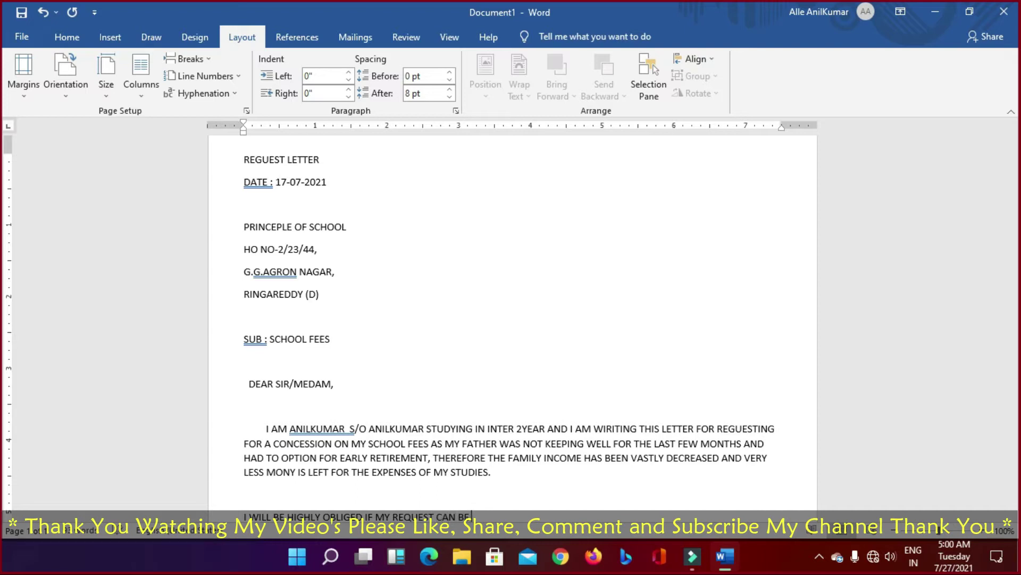
type(" KINDLY CONSIDERD")
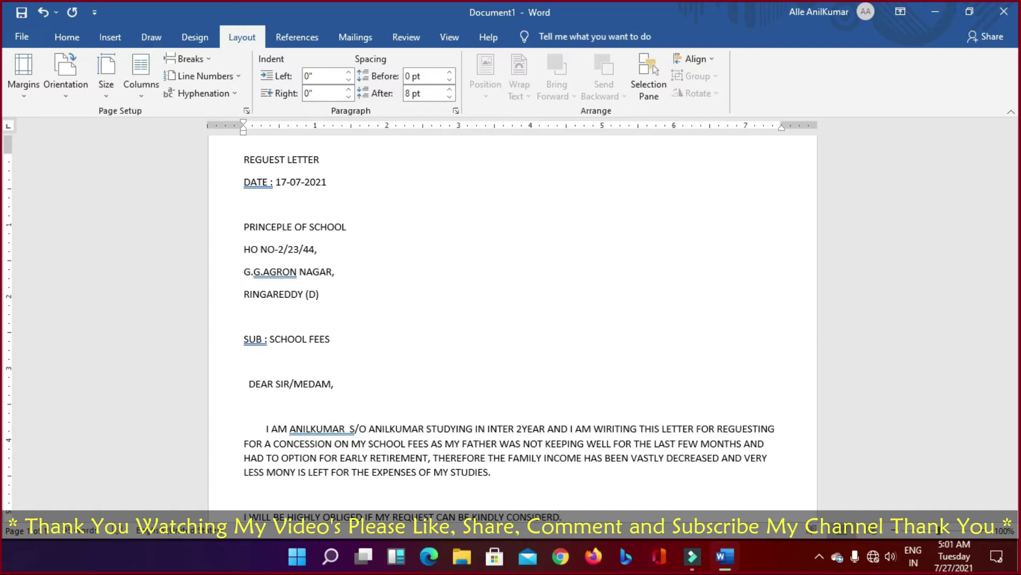
type(".")
key("Return")
key("Return")
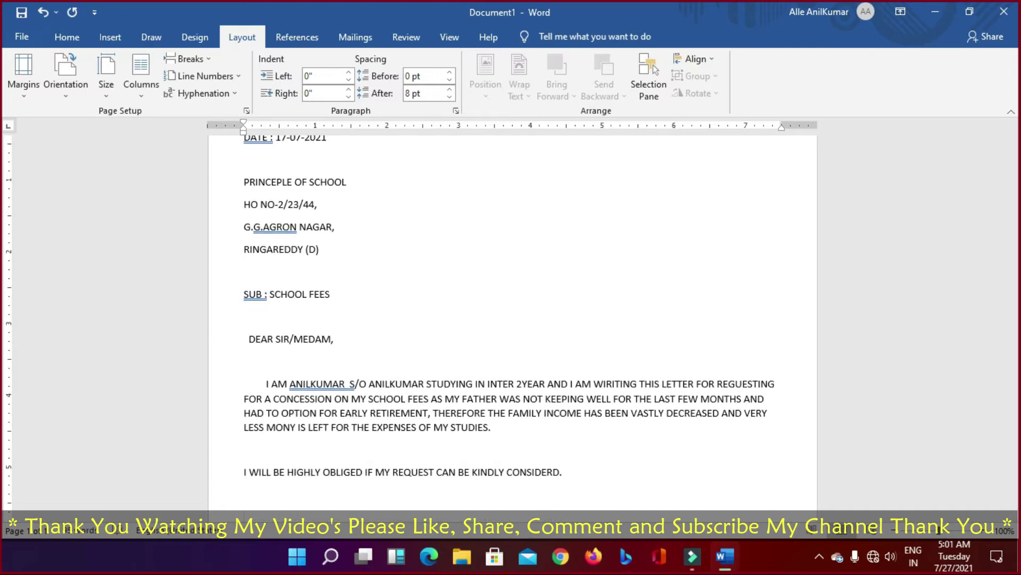
type("YOUR'S FAITHFULLY")
Step: Below the sign-off, enter the sender's name and a 'CELL +91' line with the phone number
key("Return")
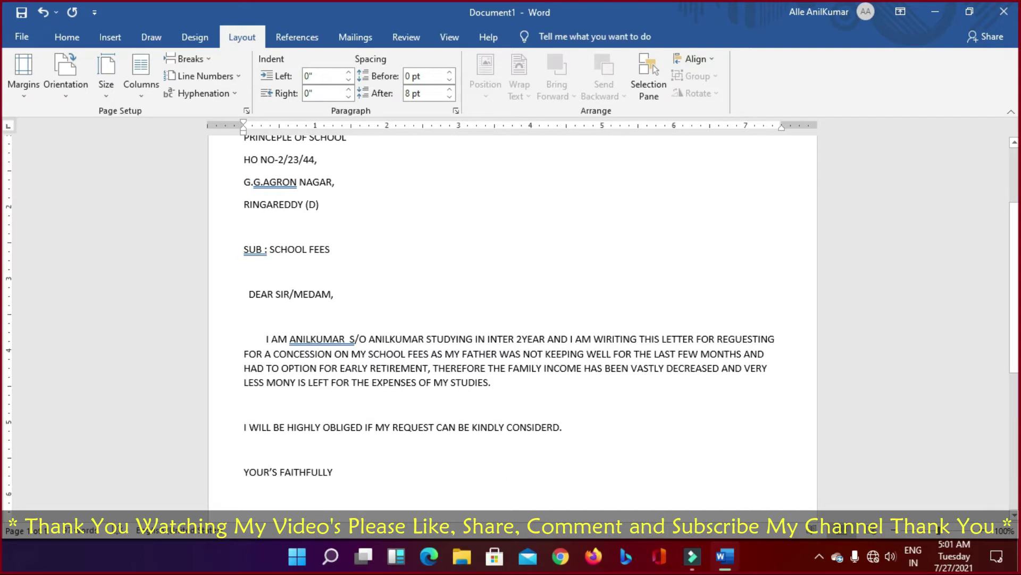
type("ANILKUMAR")
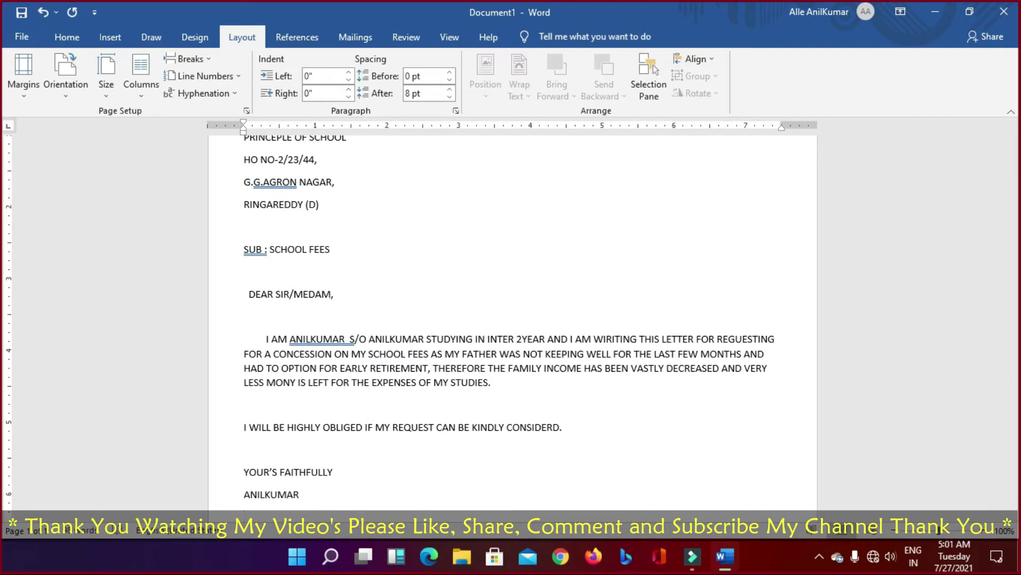
key("Return")
type("CELL + 99999999")
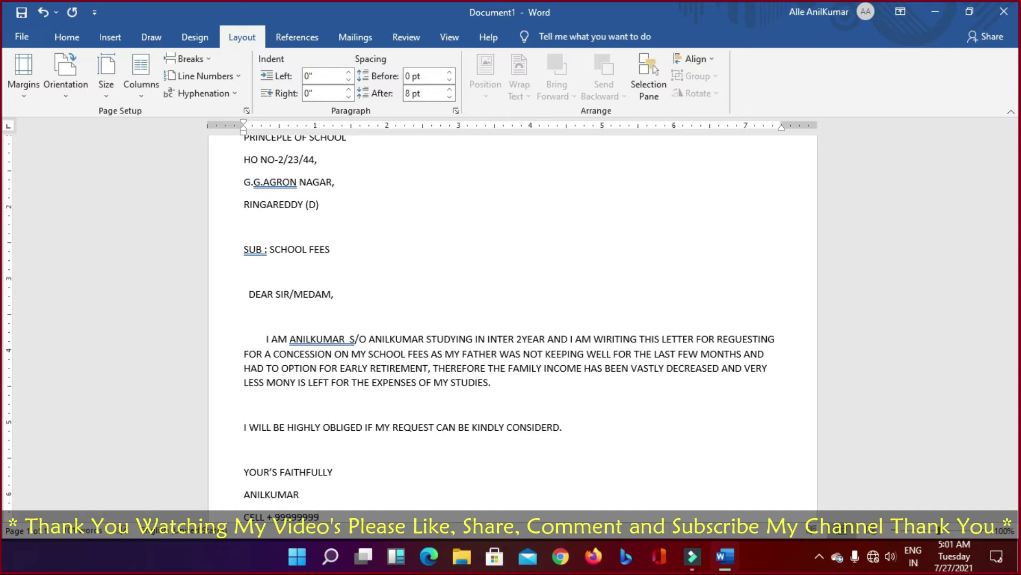
type("5")
key("BackSpace")
type("99")
Step: Add the sender's place on the next line and open an empty line after the name
key("Return")
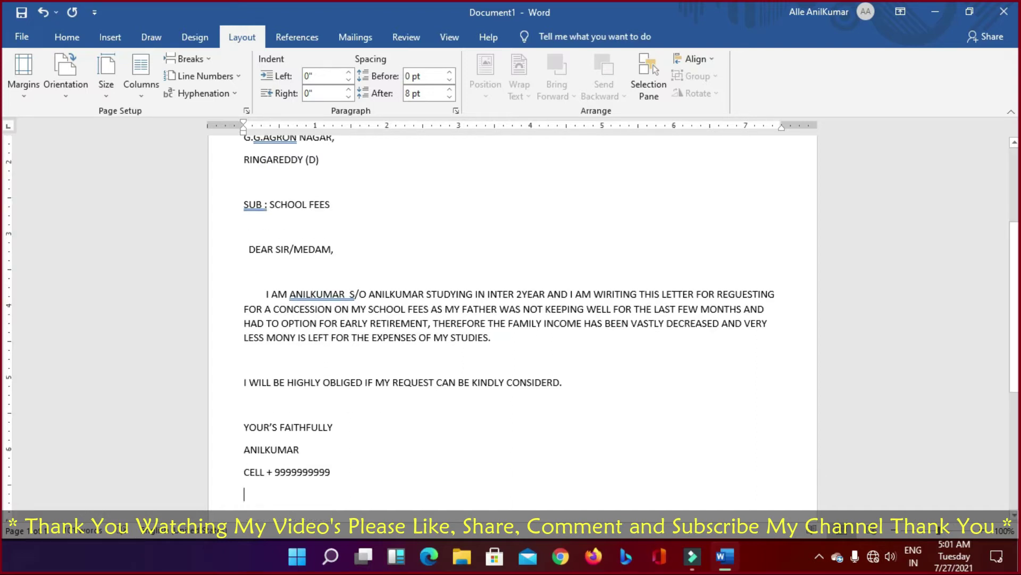
type("RIN")
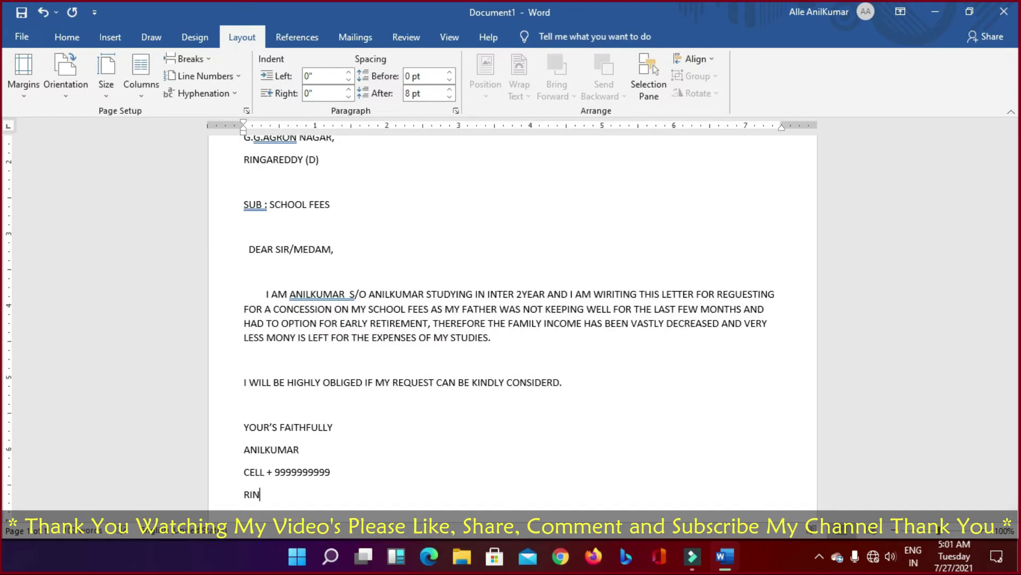
type("GAR")
key("BackSpace")
type(")")
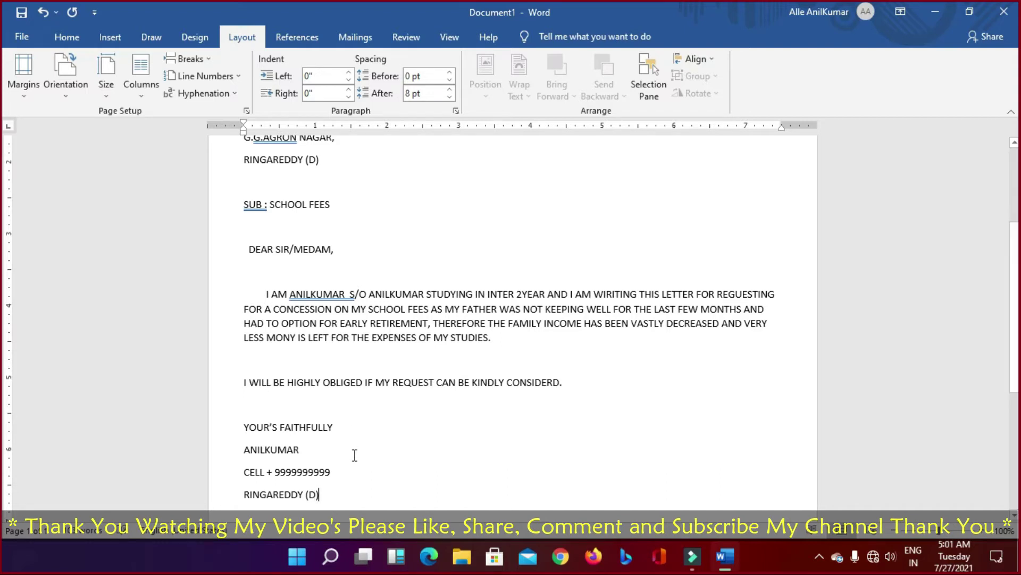
left_click(311, 449)
key("Return")
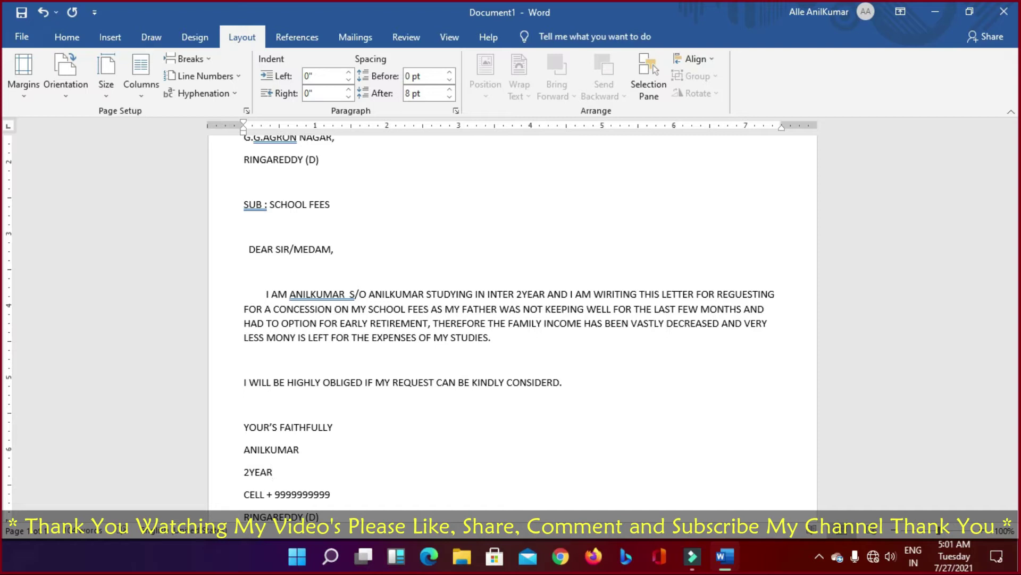
Step: Review the letter and start deleting the word CONSIDERD from the closing sentence
scroll(346, 450, "down", 3)
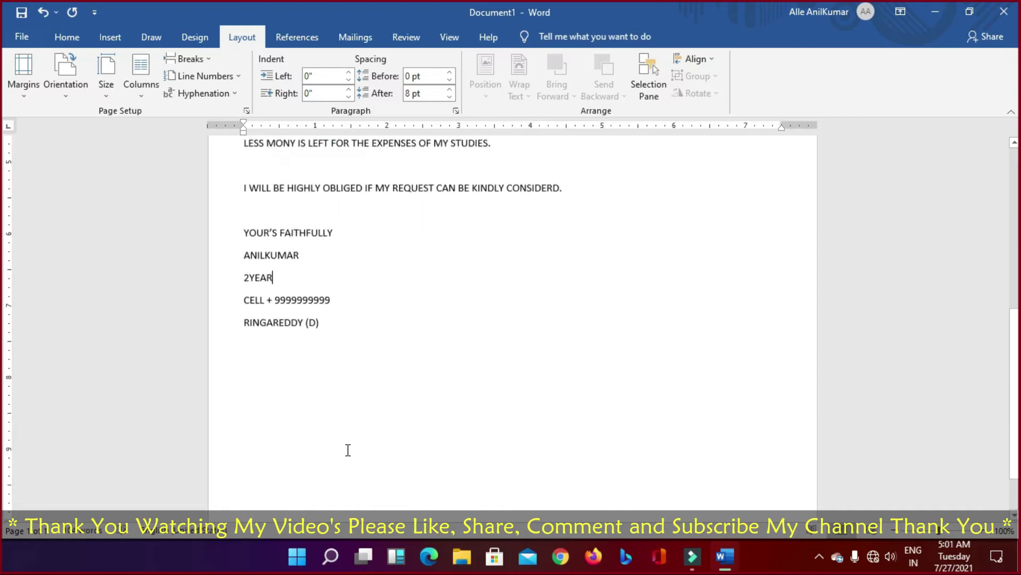
scroll(348, 450, "up", 6)
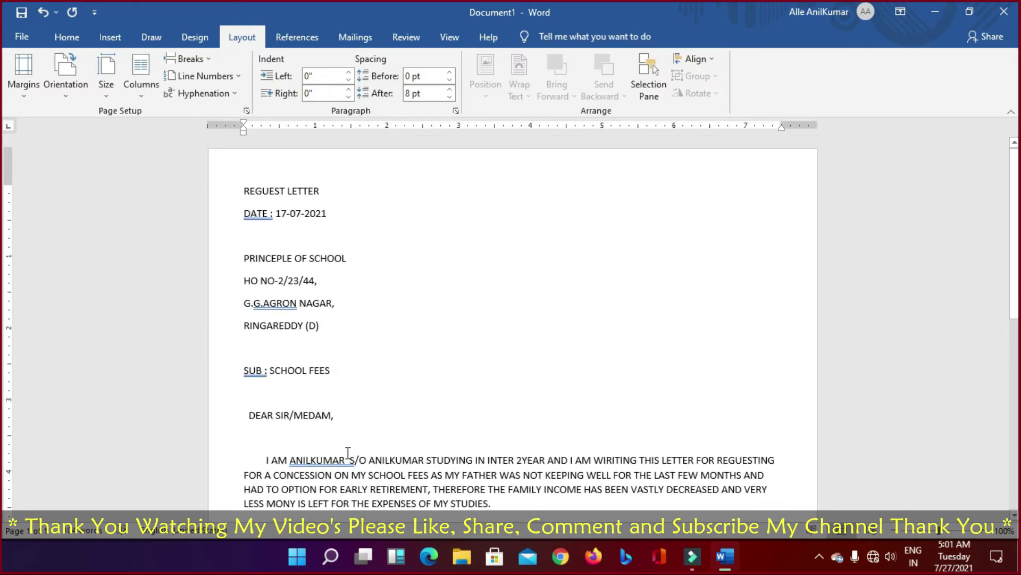
scroll(426, 330, "down", 7)
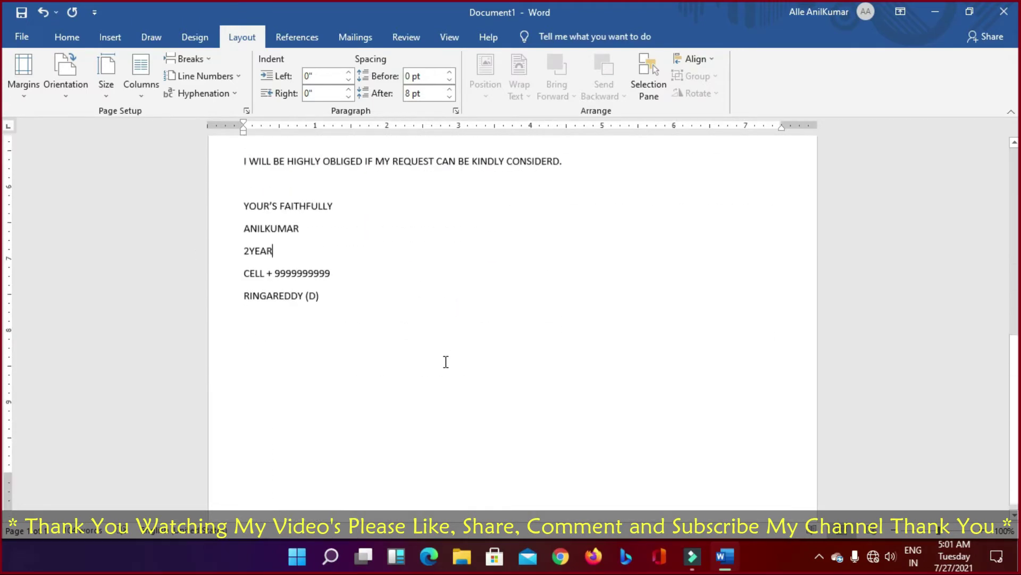
scroll(445, 365, "up", 3)
scroll(445, 358, "up", 5)
scroll(450, 358, "down", 5)
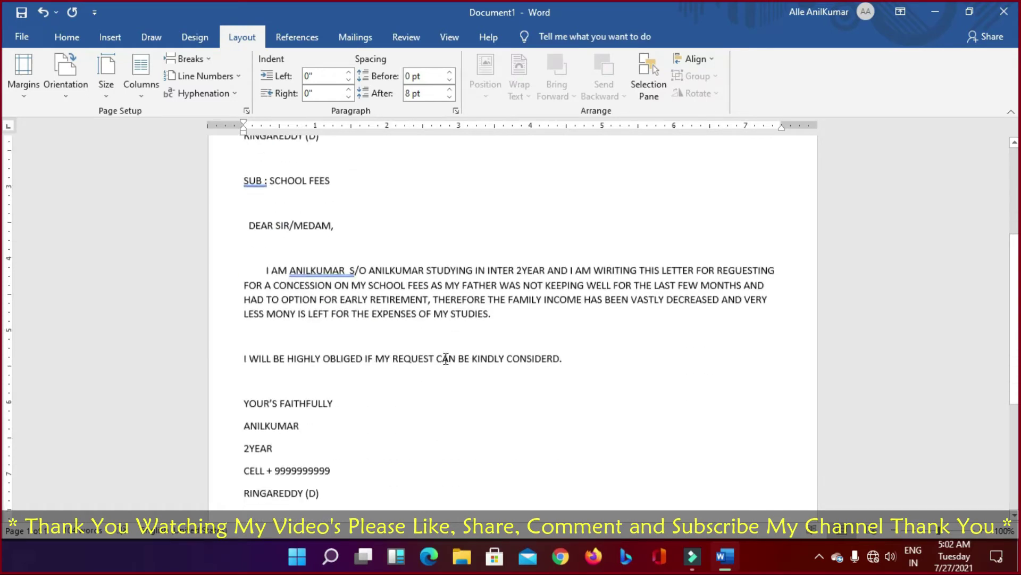
scroll(450, 358, "up", 1)
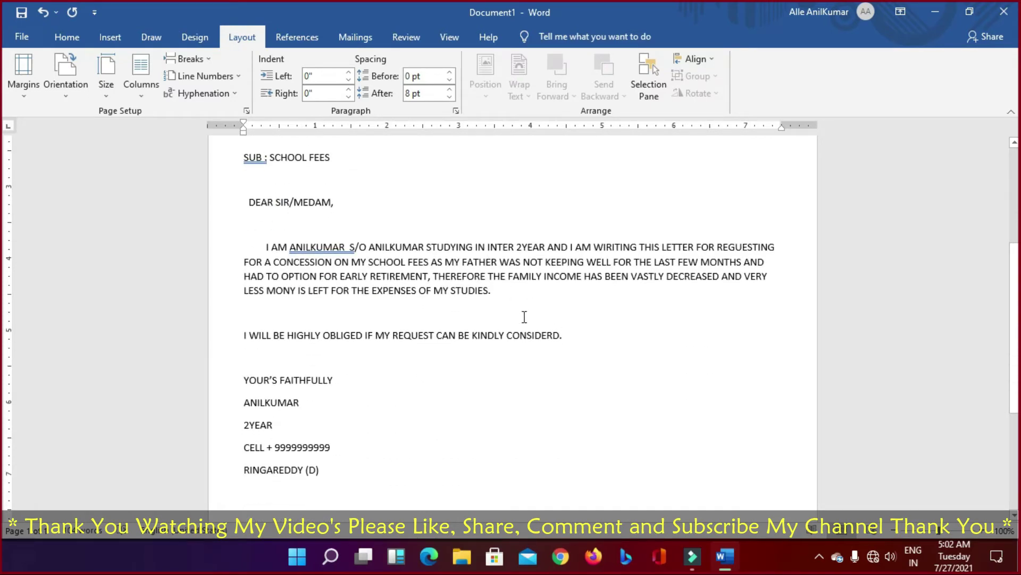
left_click(498, 292)
left_click(508, 337)
key("Delete")
key("Delete")
key("Delete")
key("Delete")
key("Delete")
key("Delete")
key("Delete")
key("Delete")
Step: Finish the closing sentence as 'CAN BE KINDLY DO THE NEEDFUL.'
type("O THE NEEDFUL")
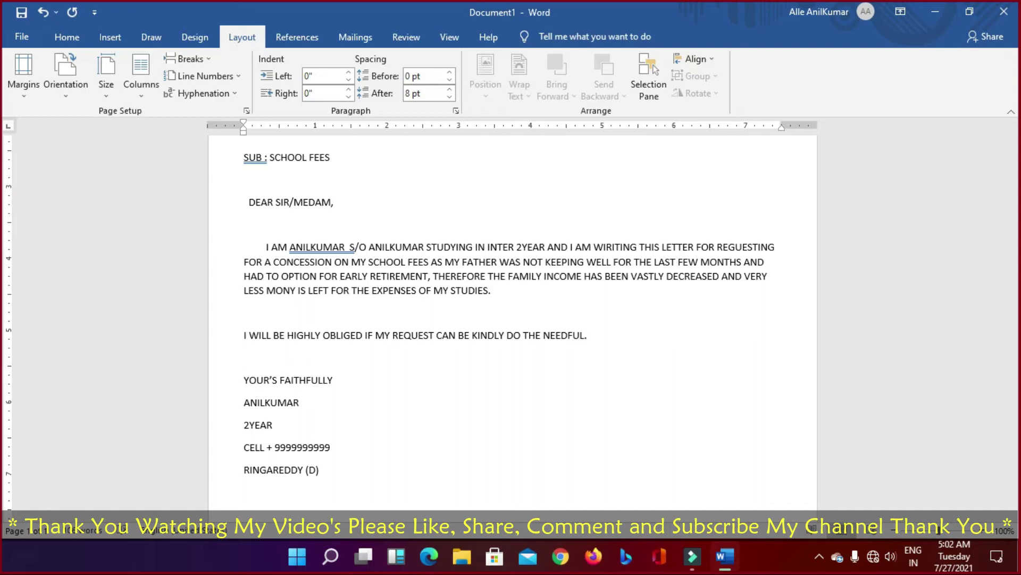
left_click(582, 336)
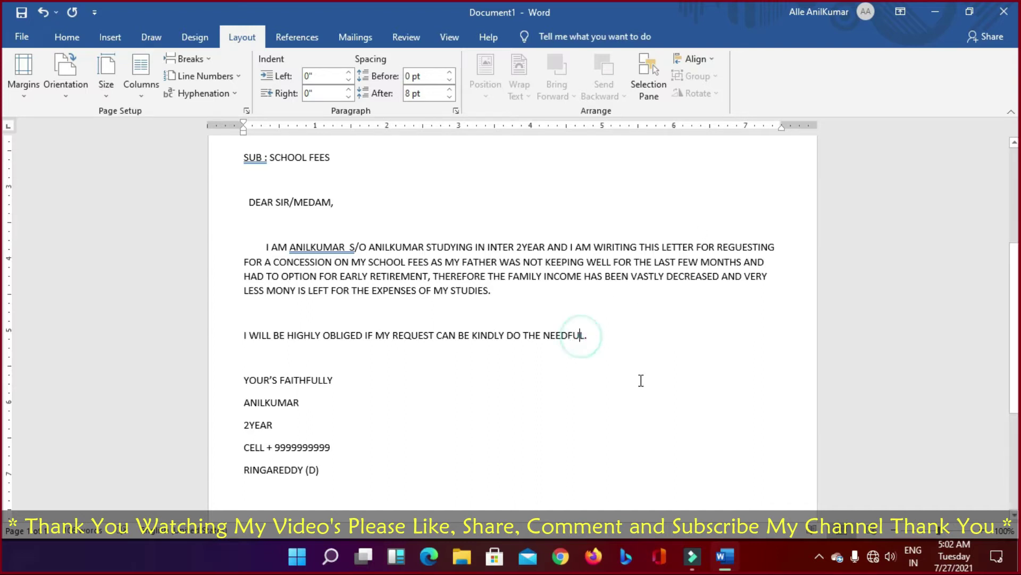
type("L")
left_click(588, 367)
Step: Remove the double space in the sender's name using the spelling suggestion
scroll(301, 351, "up", 3)
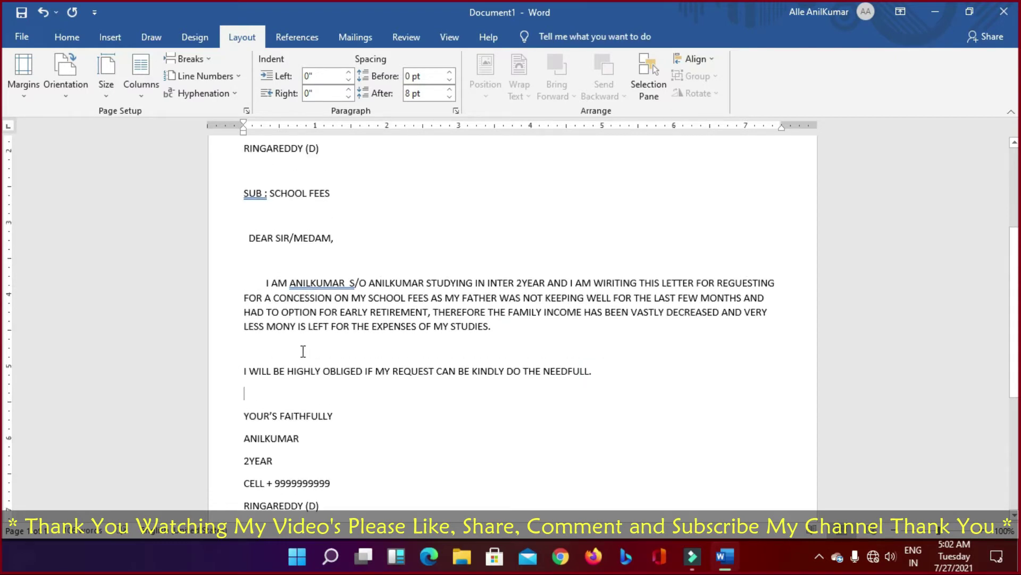
left_click(324, 355)
right_click(327, 356)
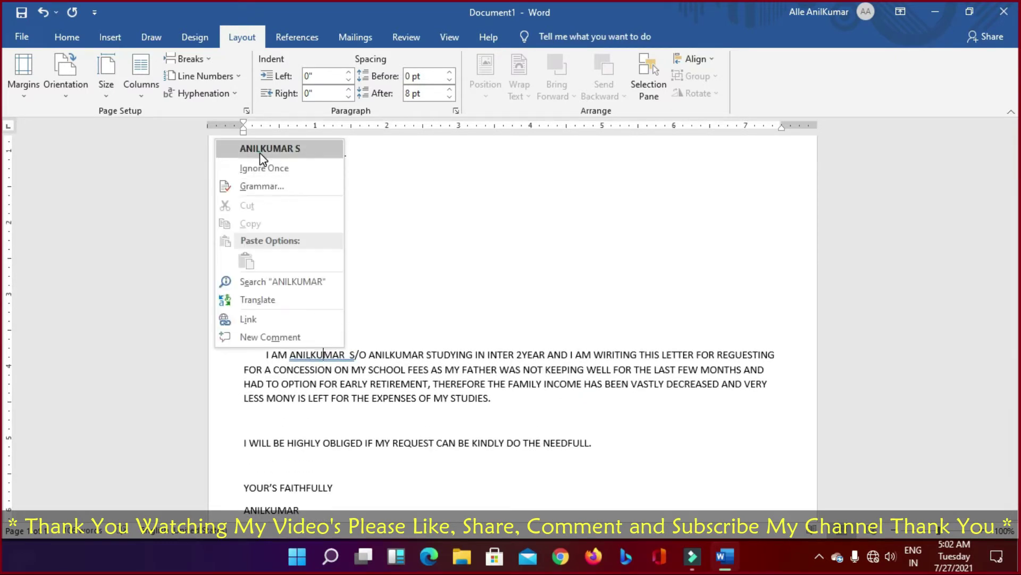
left_click(263, 151)
left_click(638, 451)
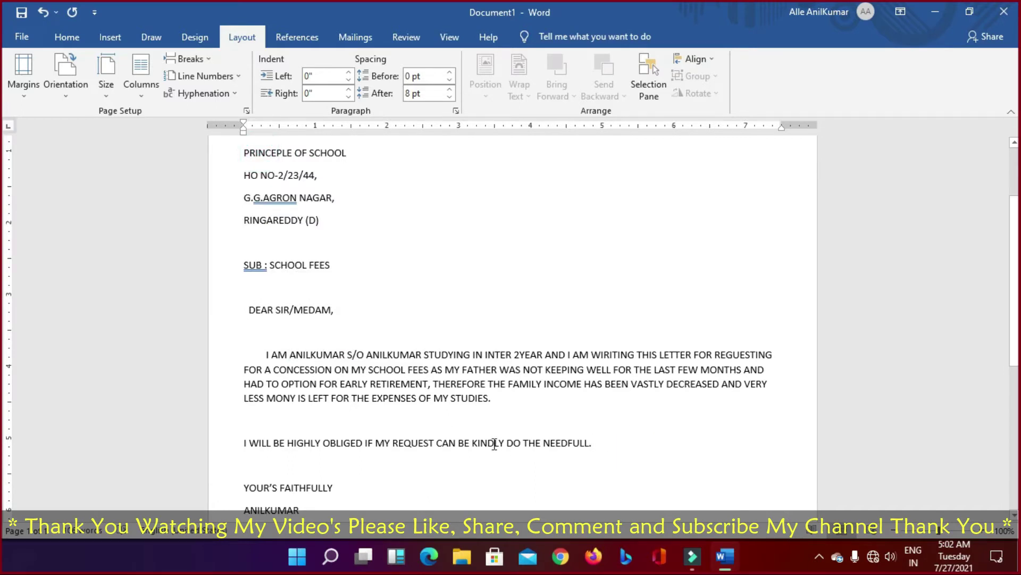
Step: Accept spelling fixes for 'DATE:', the address word 'AGRON NAGAR,' and 'SUB:'
scroll(496, 443, "up", 3)
scroll(358, 308, "down", 7)
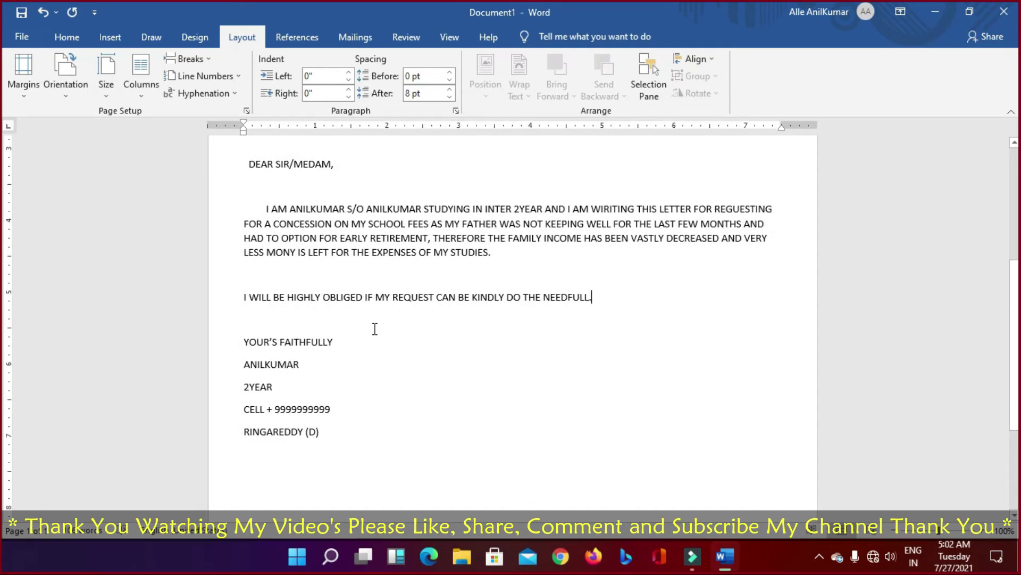
scroll(375, 324, "up", 7)
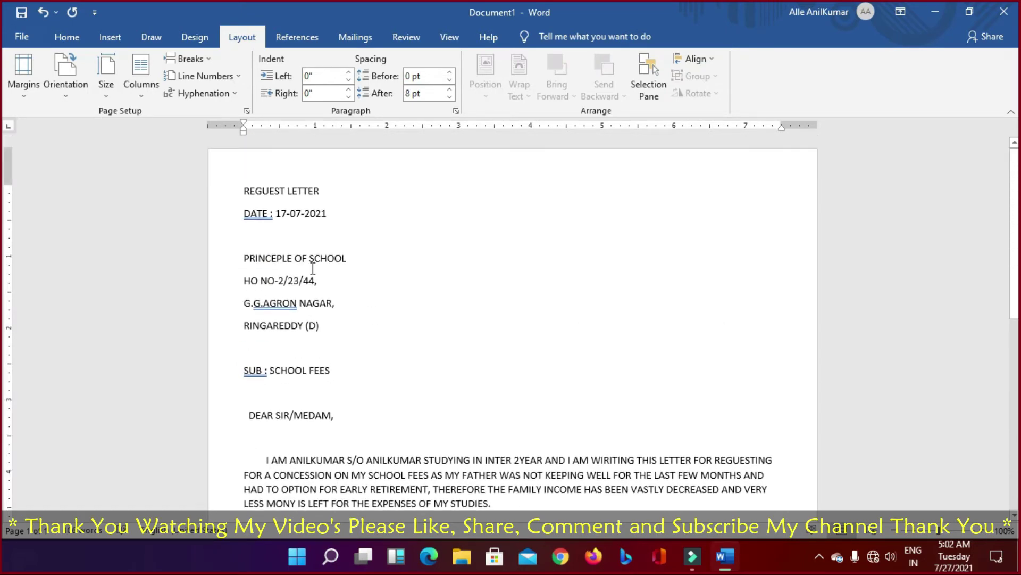
right_click(262, 218)
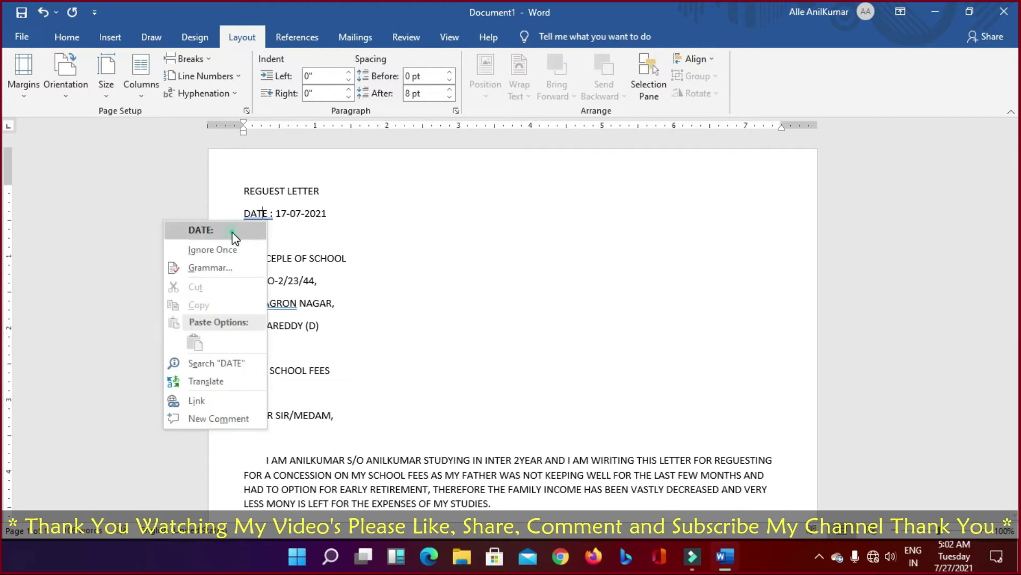
left_click(234, 231)
right_click(276, 303)
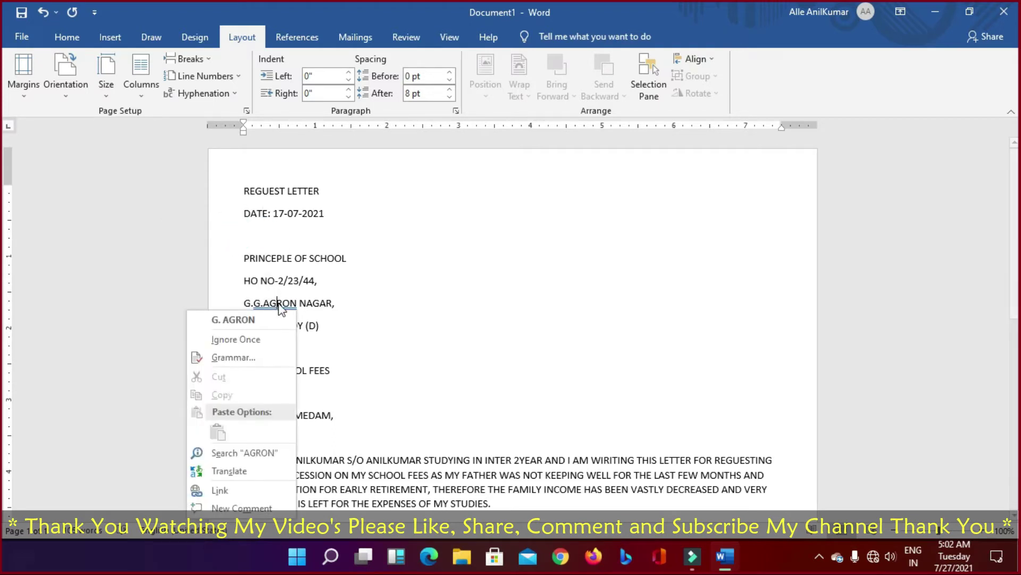
left_click(253, 315)
right_click(259, 370)
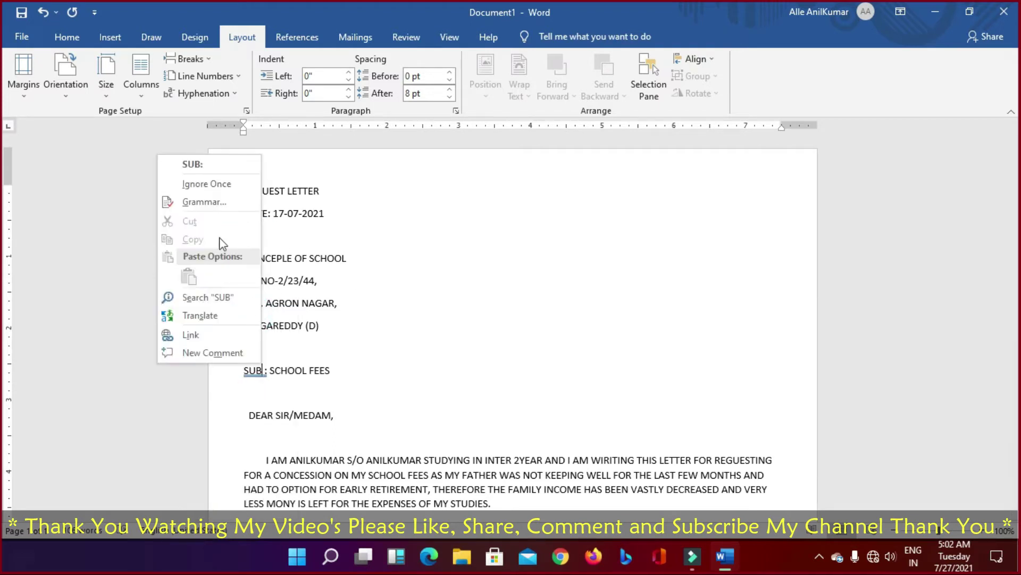
left_click(201, 161)
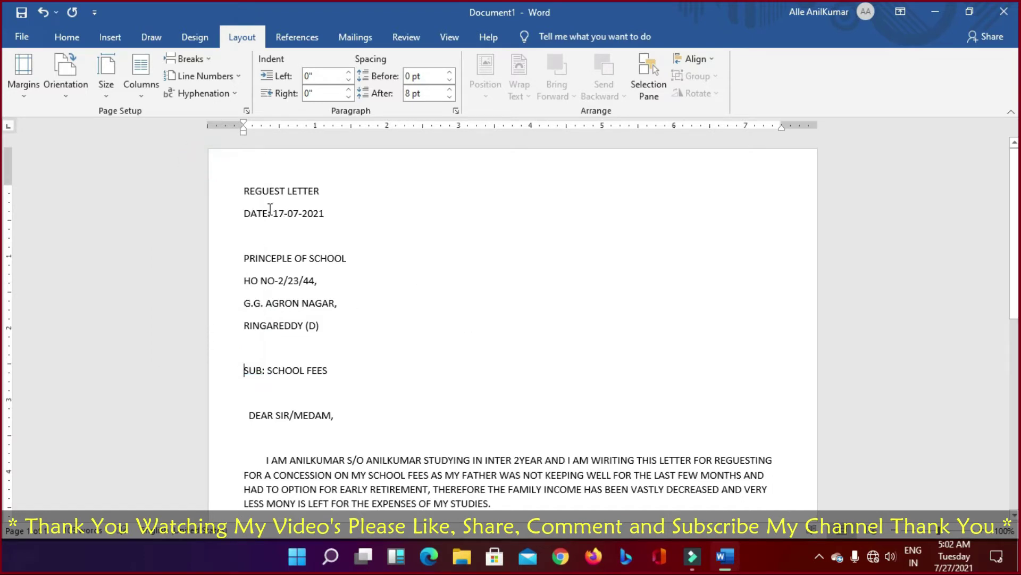
Step: Correct the title REGUEST to REQUEST and select the whole REQUEST LETTER line in uppercase
left_click_drag(241, 186, 360, 190)
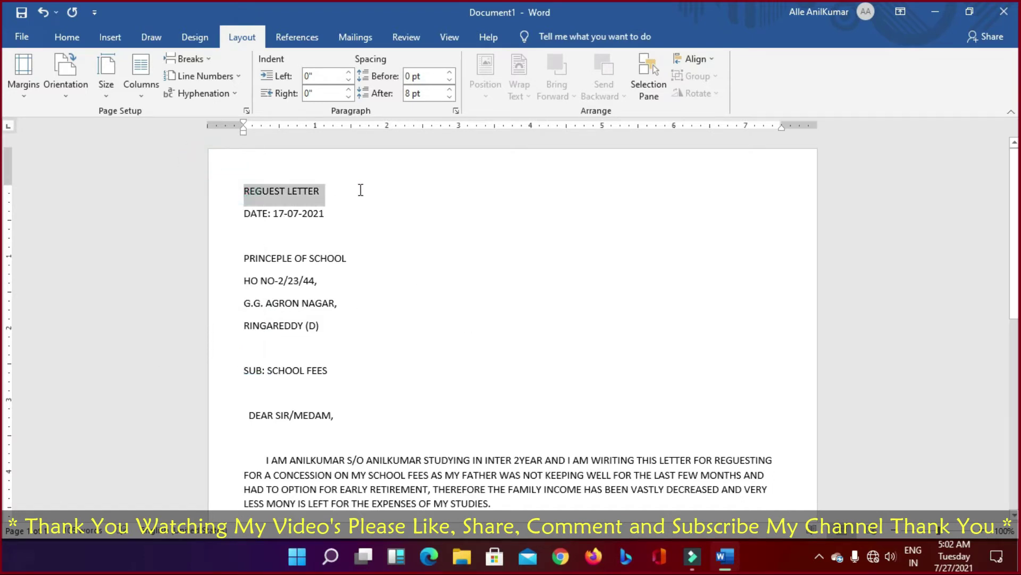
left_click(260, 189)
key("BackSpace")
type("Q")
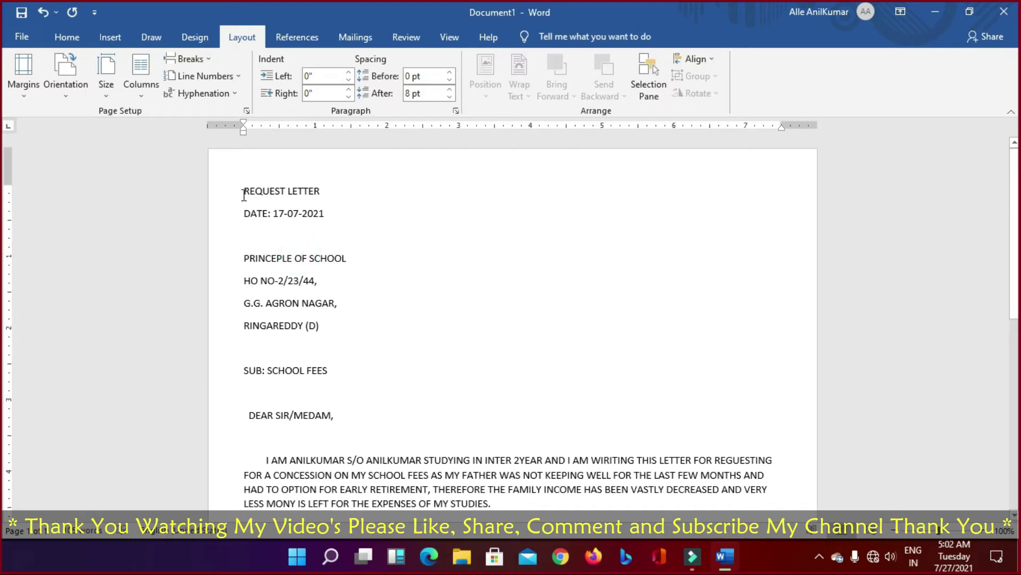
left_click_drag(243, 193, 365, 201)
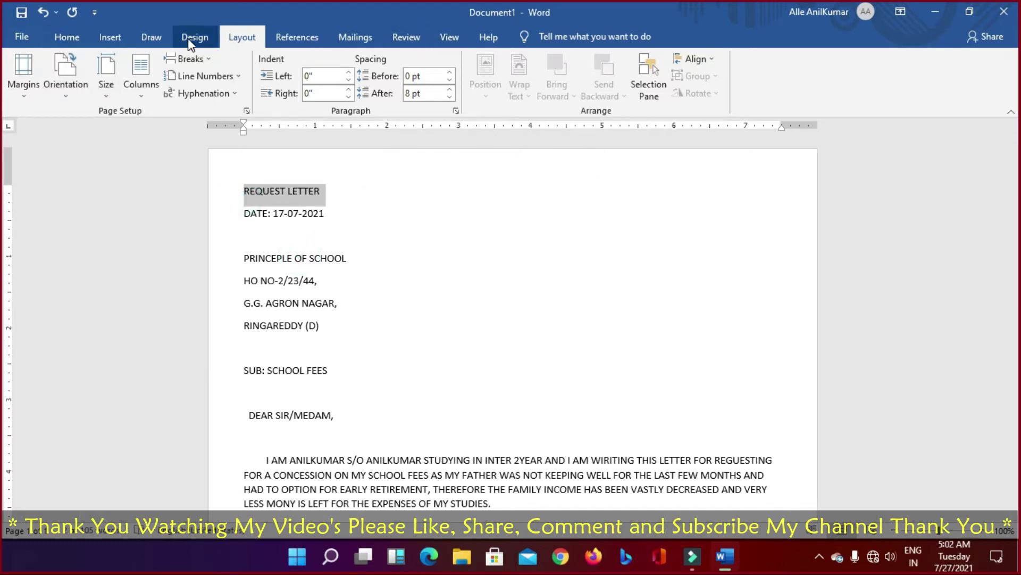
double_click(299, 192)
triple_click(299, 193)
key("shift+F3")
key("shift+F3")
key("shift+F3")
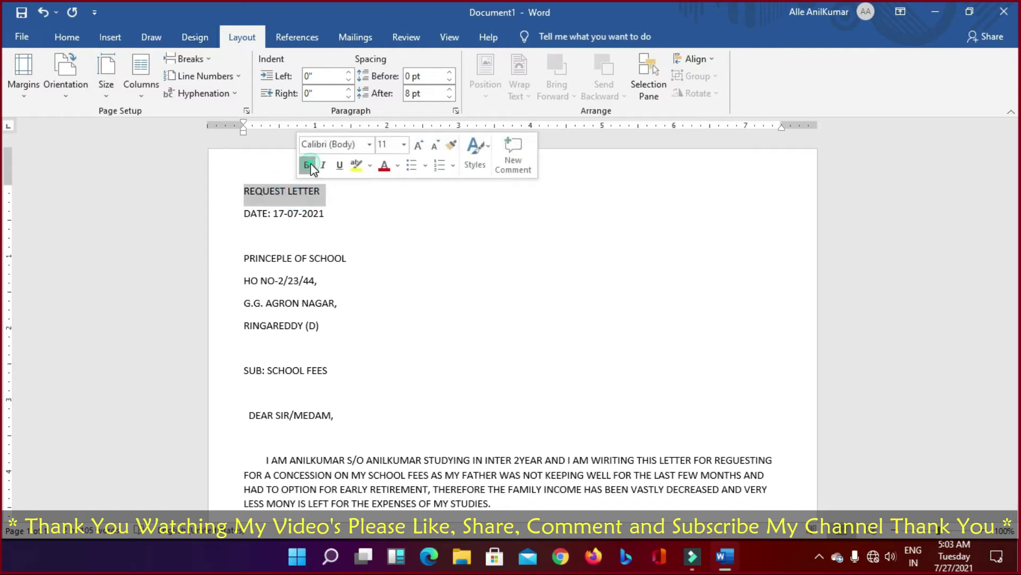
Step: Make the REQUEST LETTER title bold
left_click(308, 166)
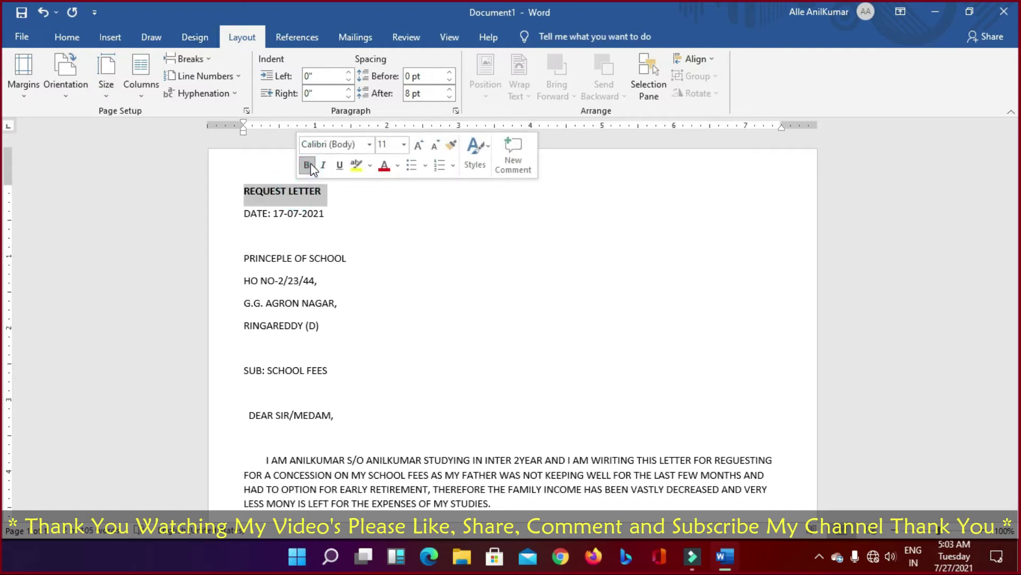
left_click(453, 168)
left_click(453, 168)
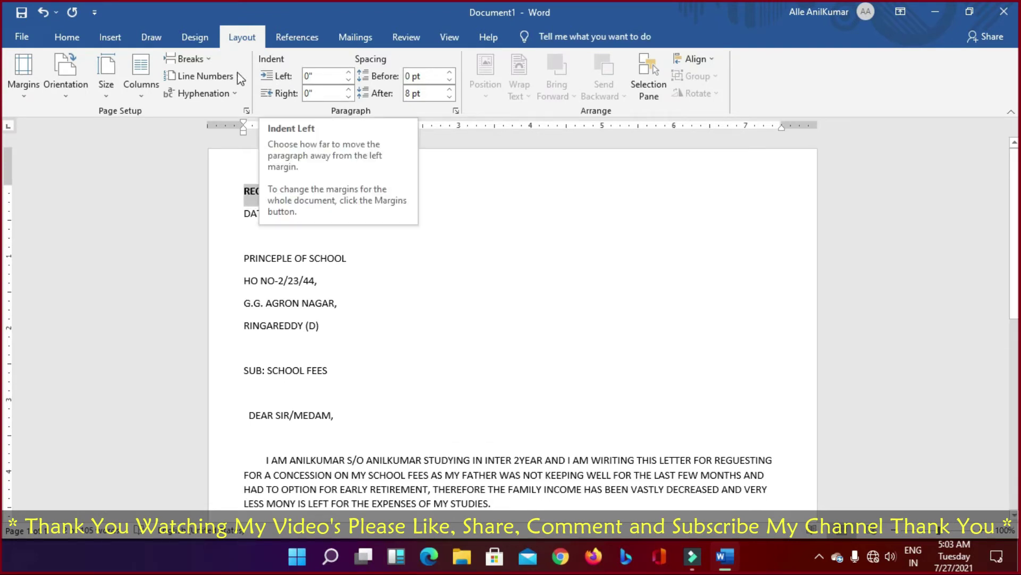
left_click(195, 37)
left_click(149, 38)
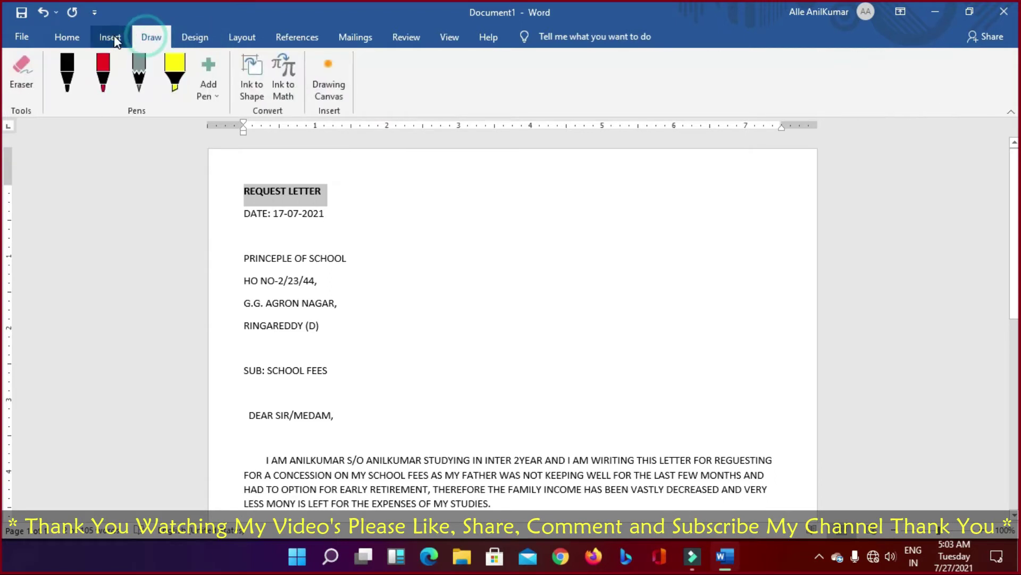
left_click(110, 37)
left_click(63, 38)
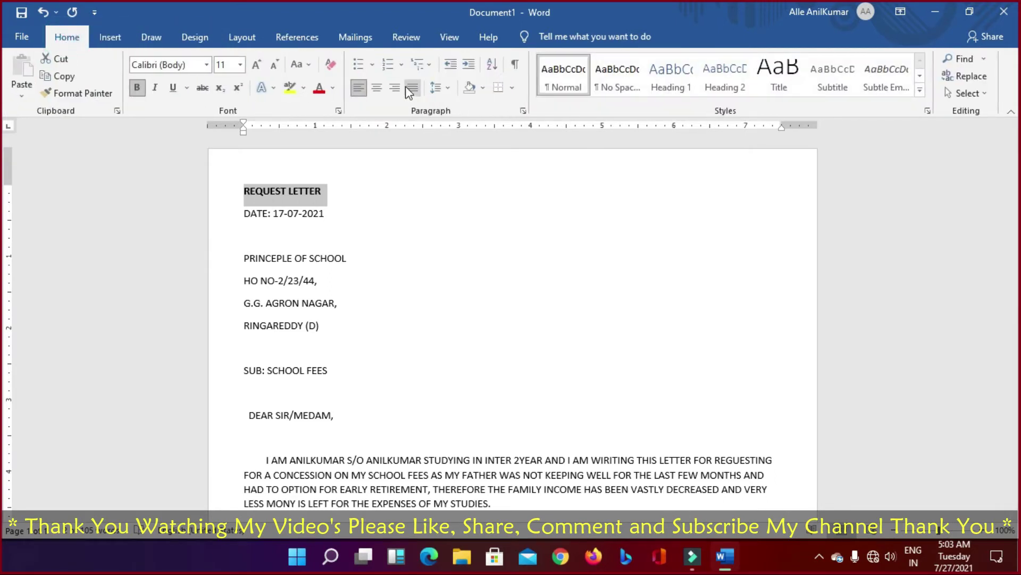
Step: Centre the title, enlarge it to 14 pt, underline it and add a blank line above
left_click(381, 91)
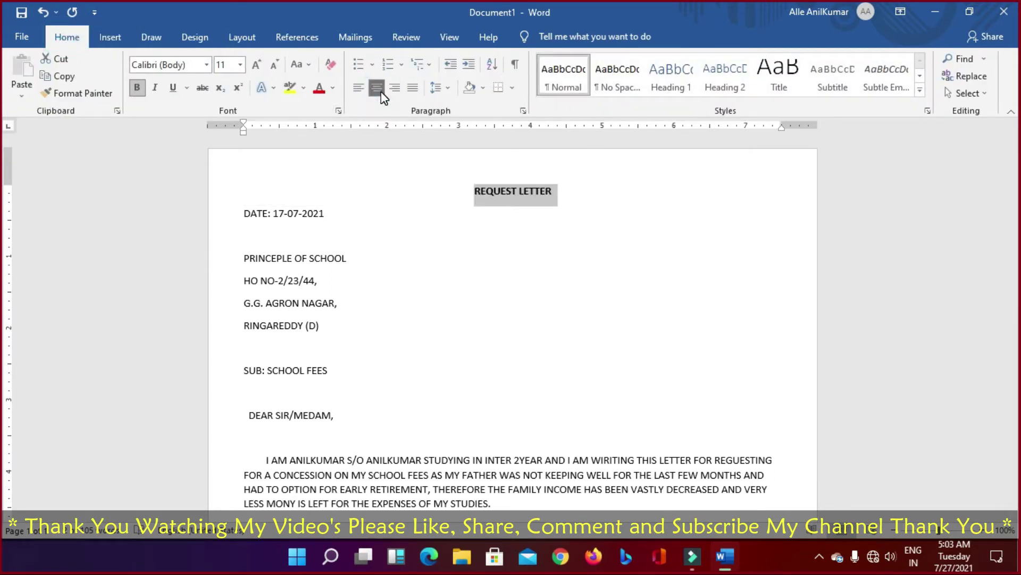
left_click(258, 66)
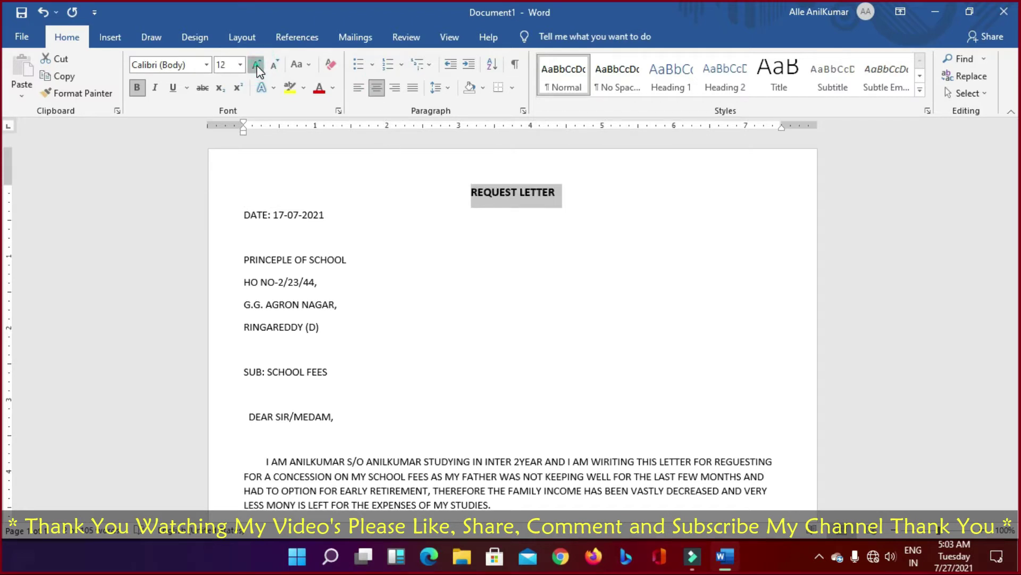
left_click(257, 66)
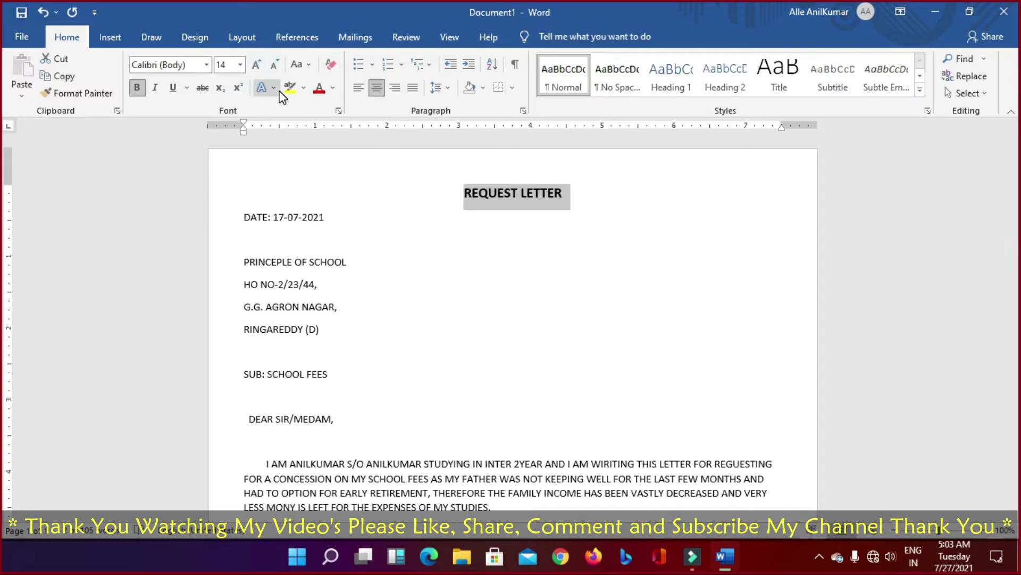
key("ctrl+u")
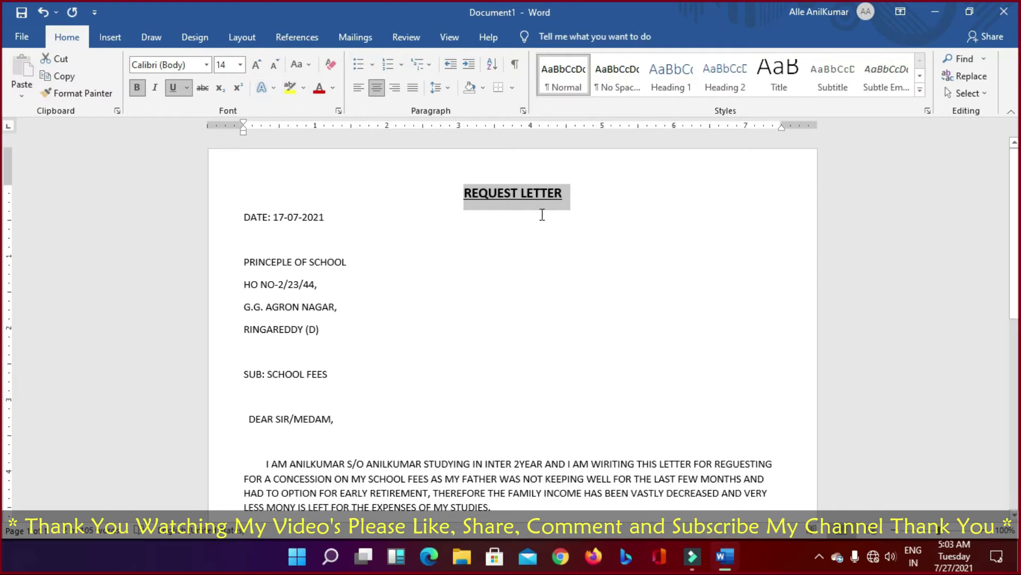
left_click(538, 201)
left_click(459, 191)
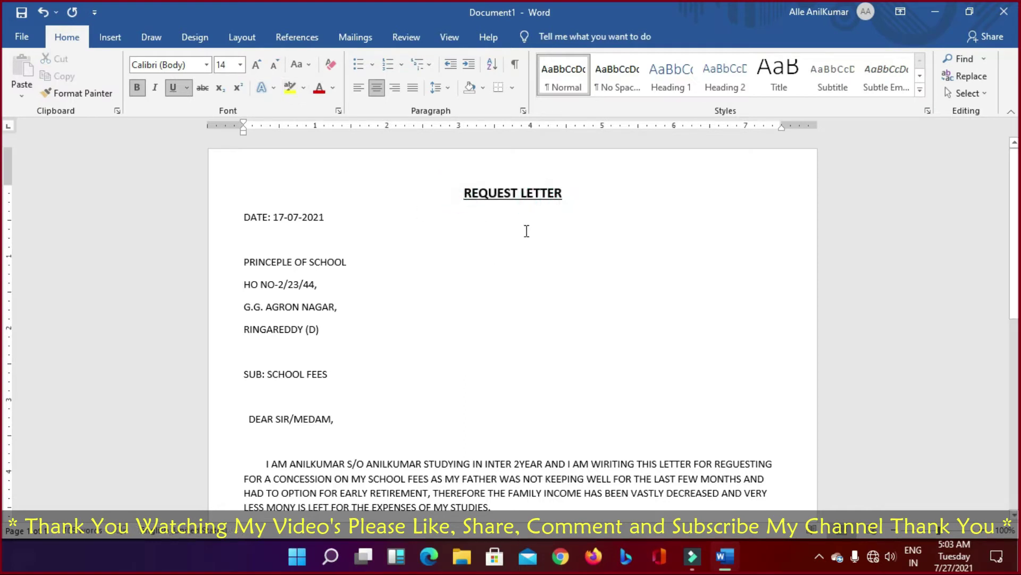
key("Return")
Step: Right-align the DATE line and insert a blank line above it
left_click(245, 243)
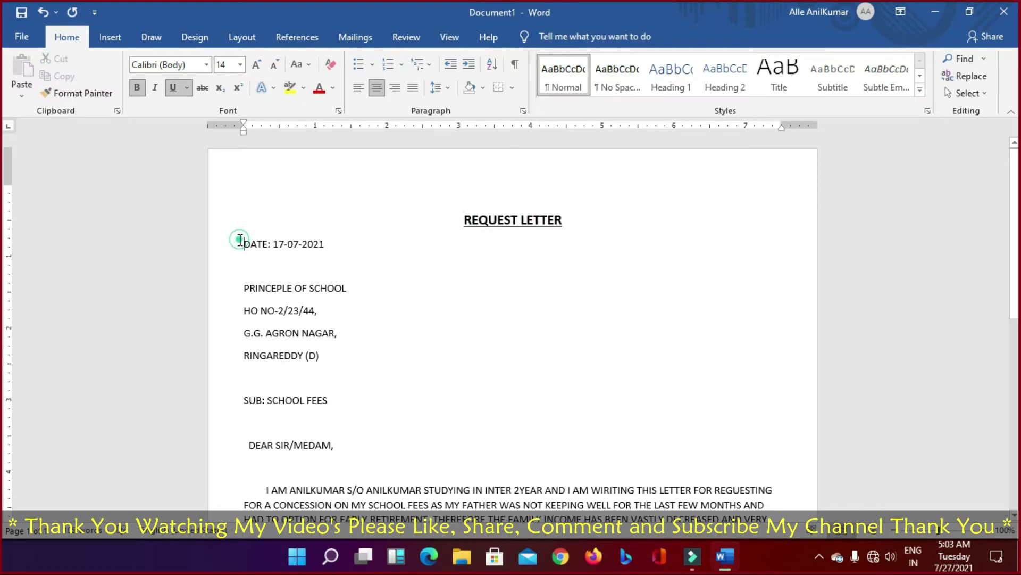
key("Tab")
key("Tab")
key("Tab")
key("Tab")
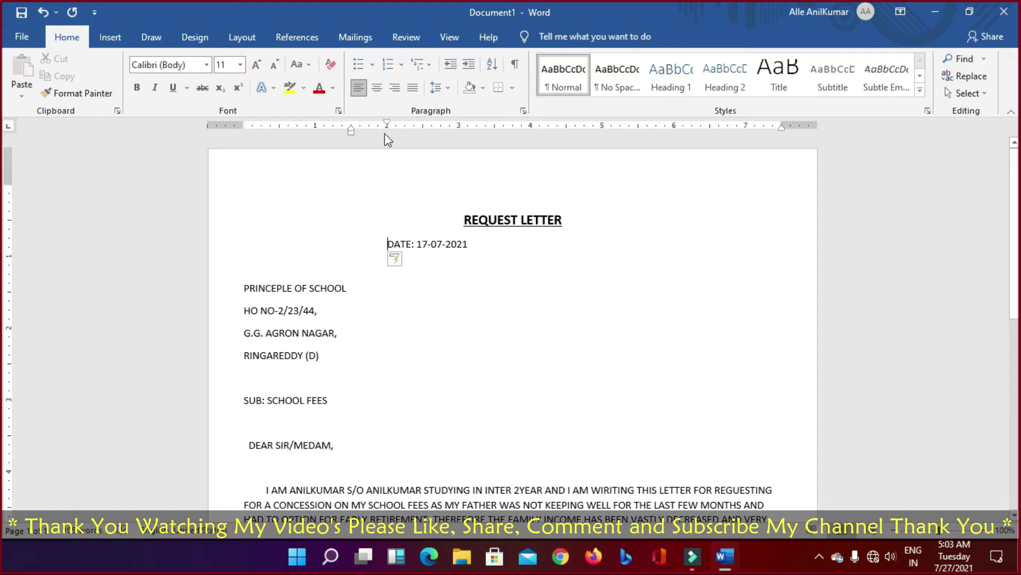
left_click(394, 87)
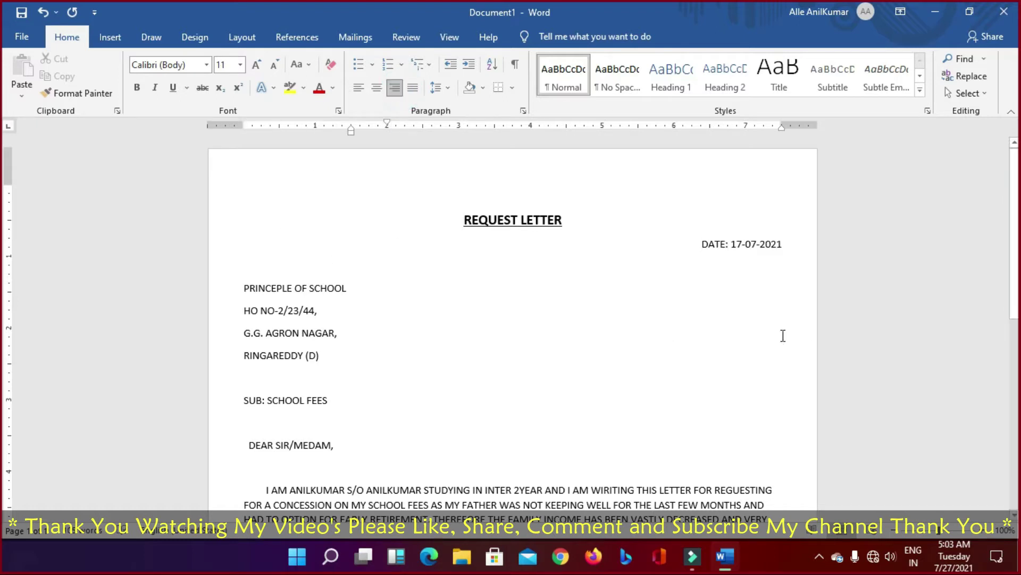
left_click_drag(703, 244, 785, 248)
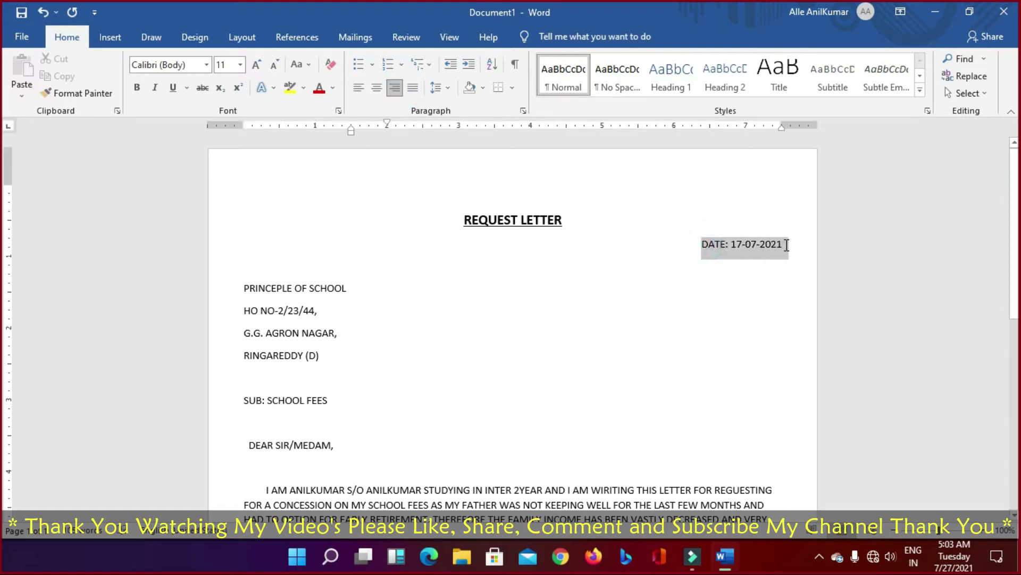
left_click(774, 253)
left_click(701, 244)
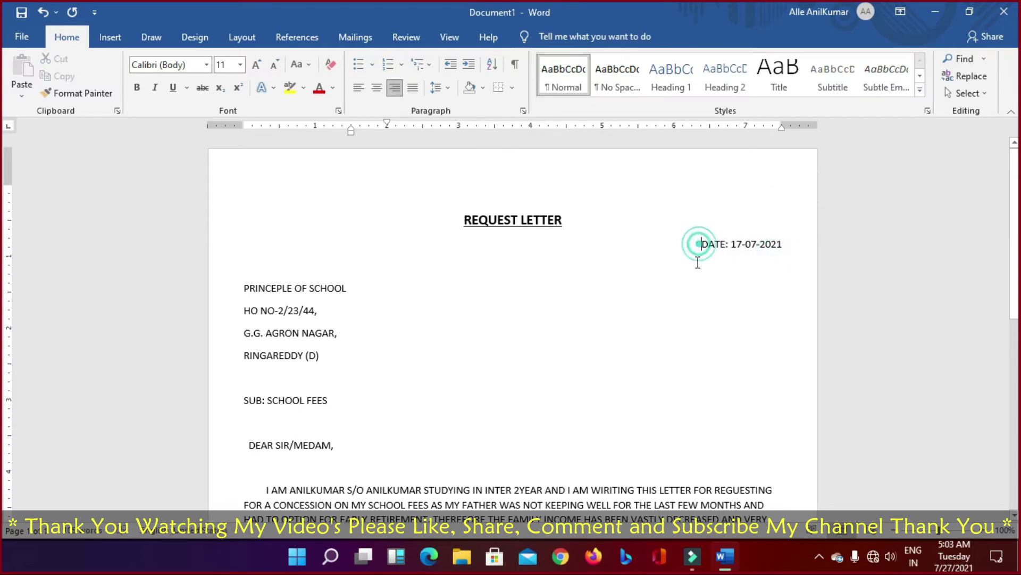
key("Return")
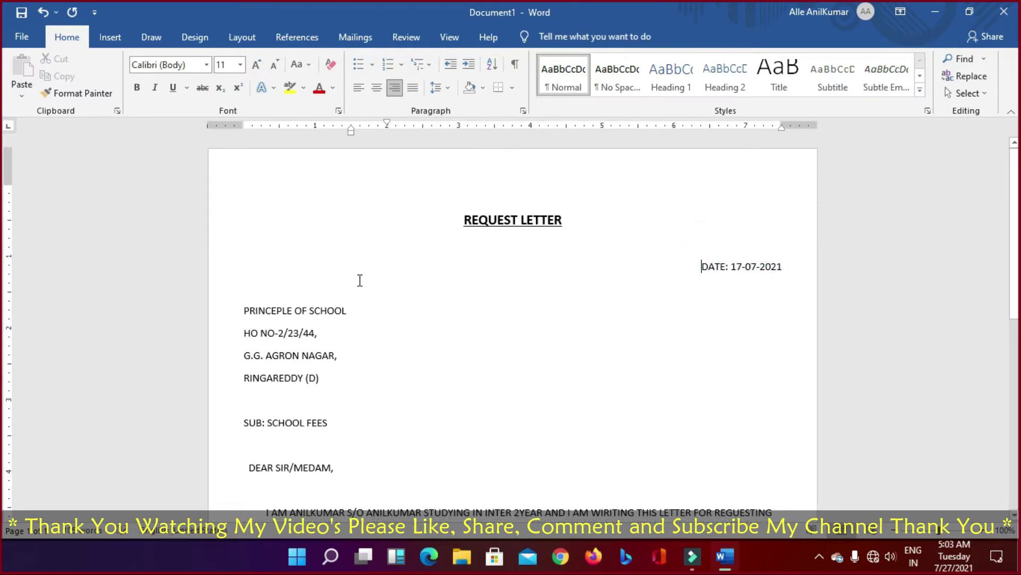
Step: Add a blank line above the address block and make PRINCEPLE OF SCHOOL bold
left_click(245, 311)
key("Return")
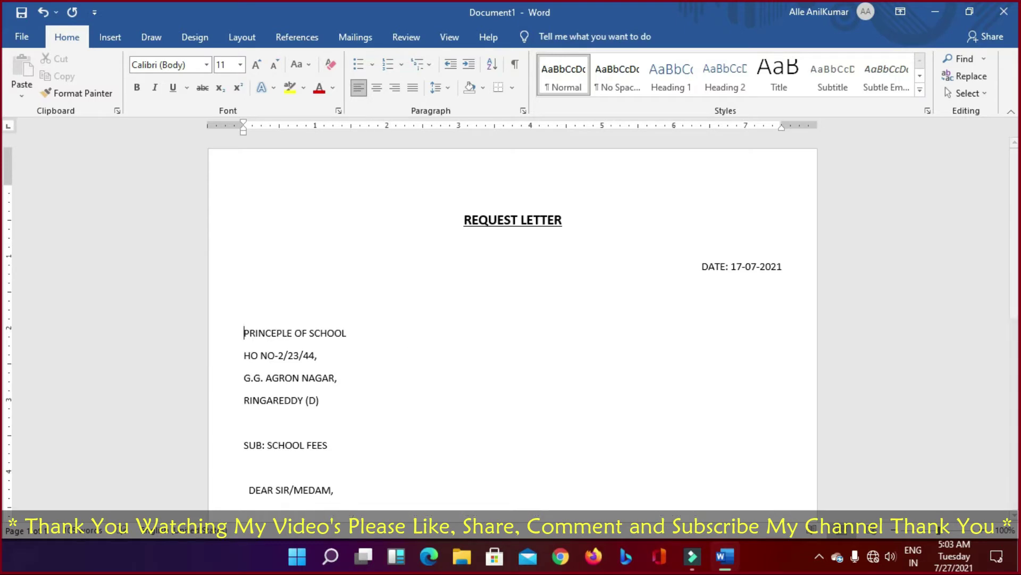
scroll(620, 312, "down", 1)
scroll(630, 290, "up", 1)
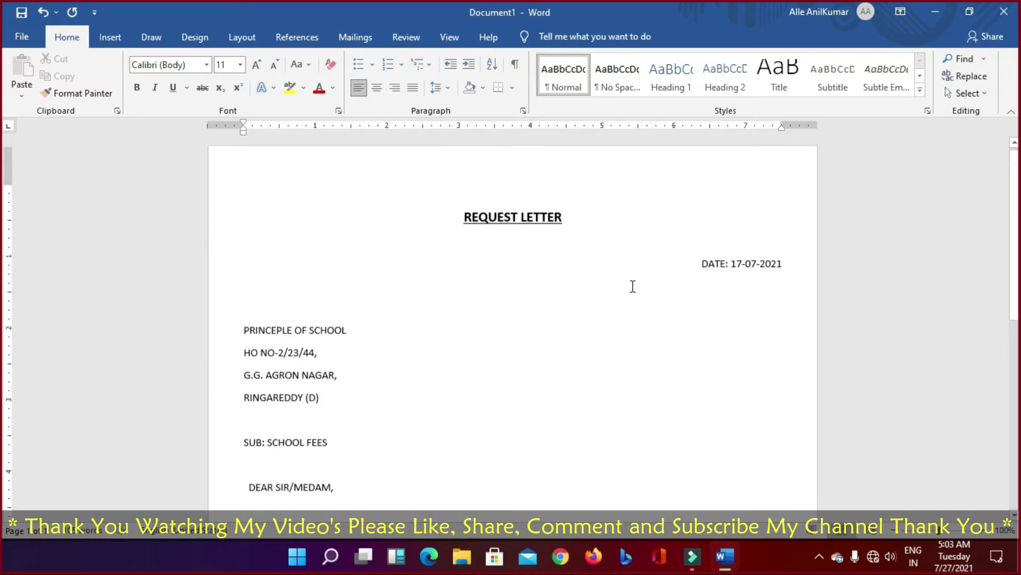
scroll(632, 286, "down", 1)
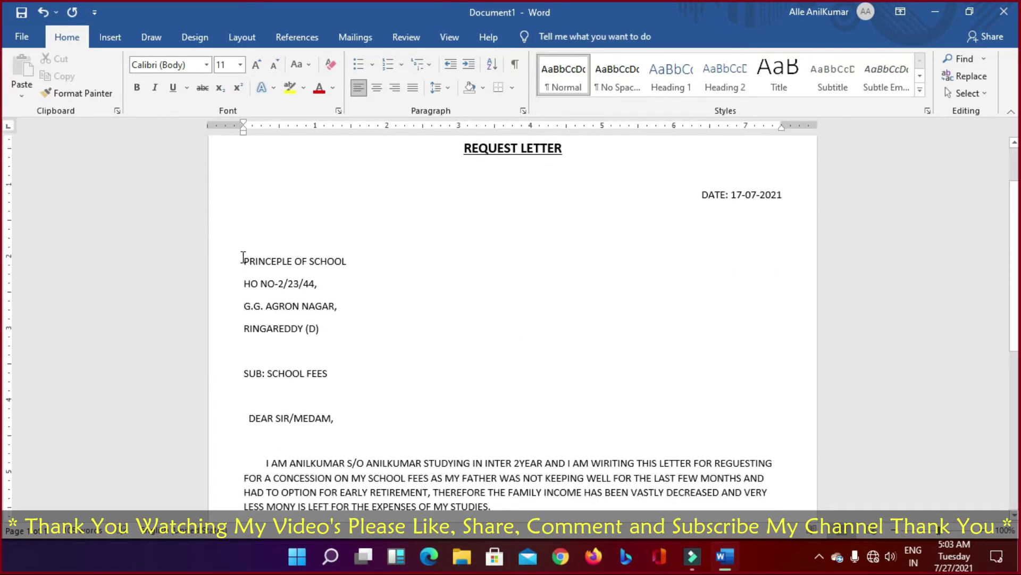
left_click_drag(244, 258, 365, 266)
key("ctrl+b")
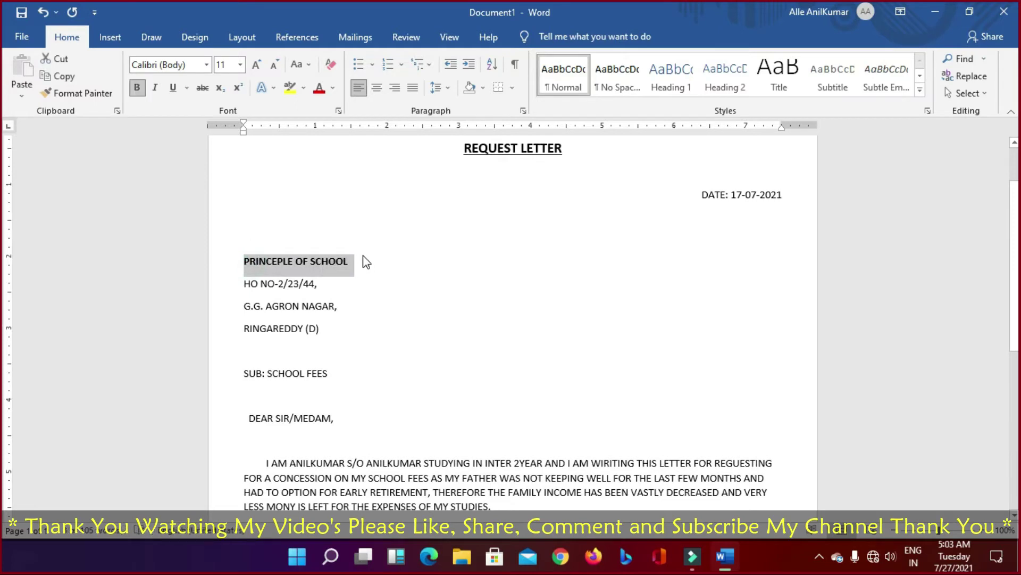
left_click(365, 303)
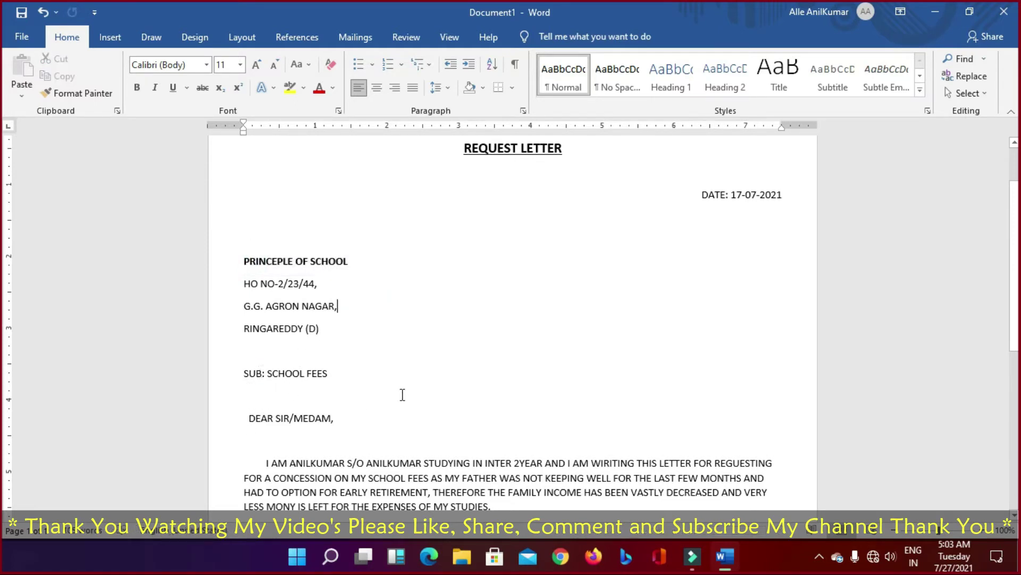
scroll(472, 324, "up", 2)
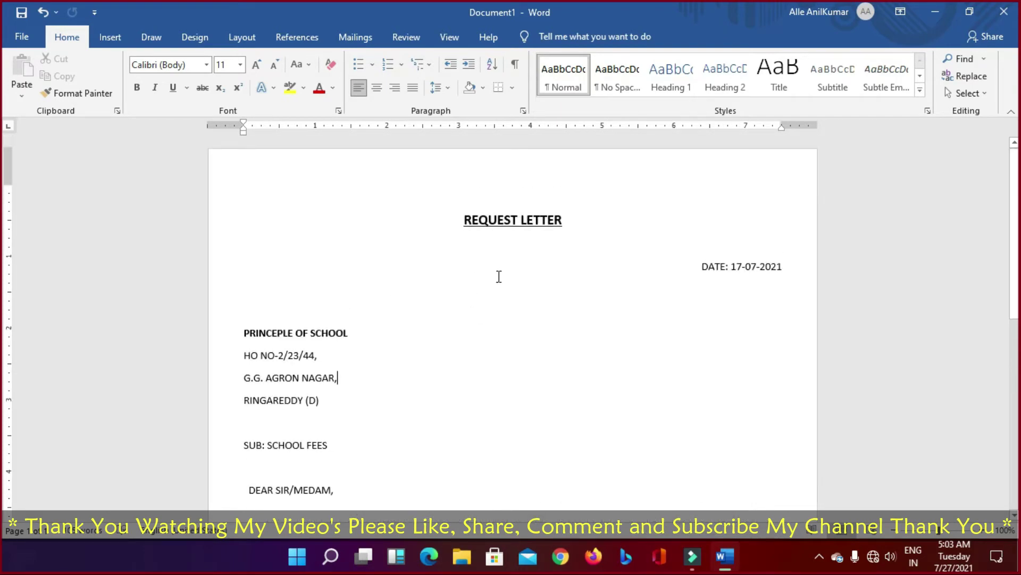
left_click_drag(464, 216, 445, 393)
scroll(445, 393, "up", 7)
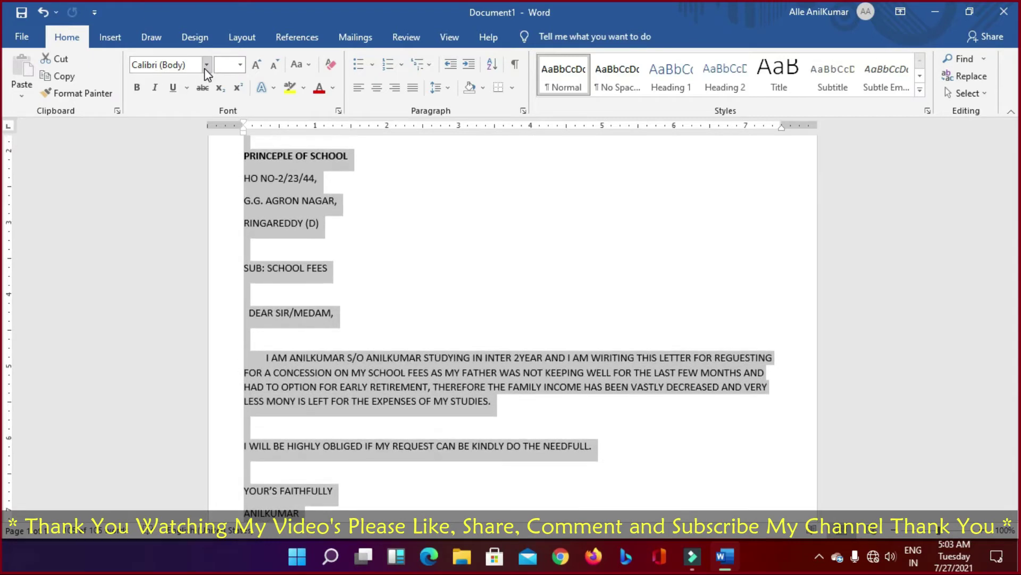
left_click(206, 65)
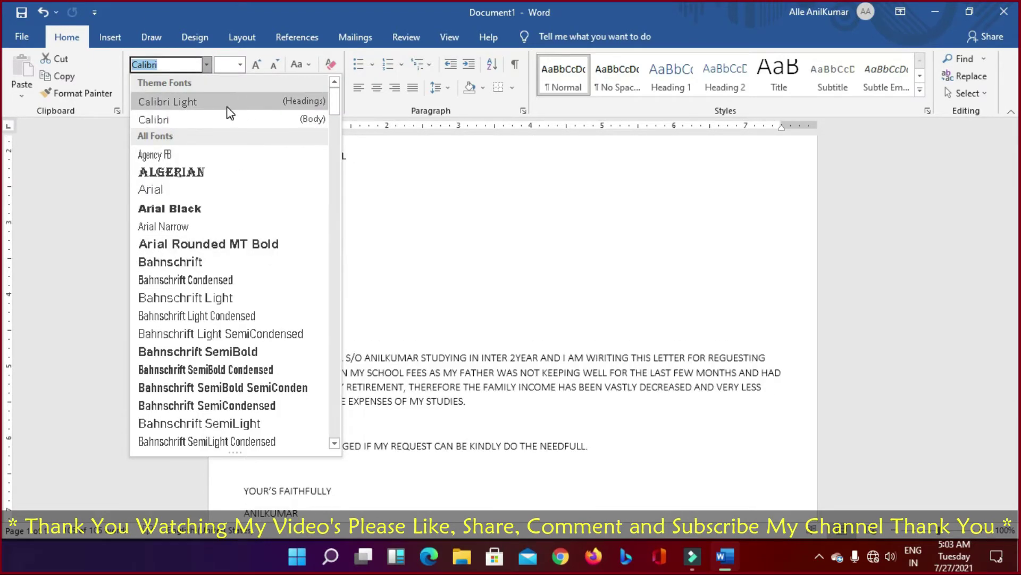
scroll(224, 176, "down", 6)
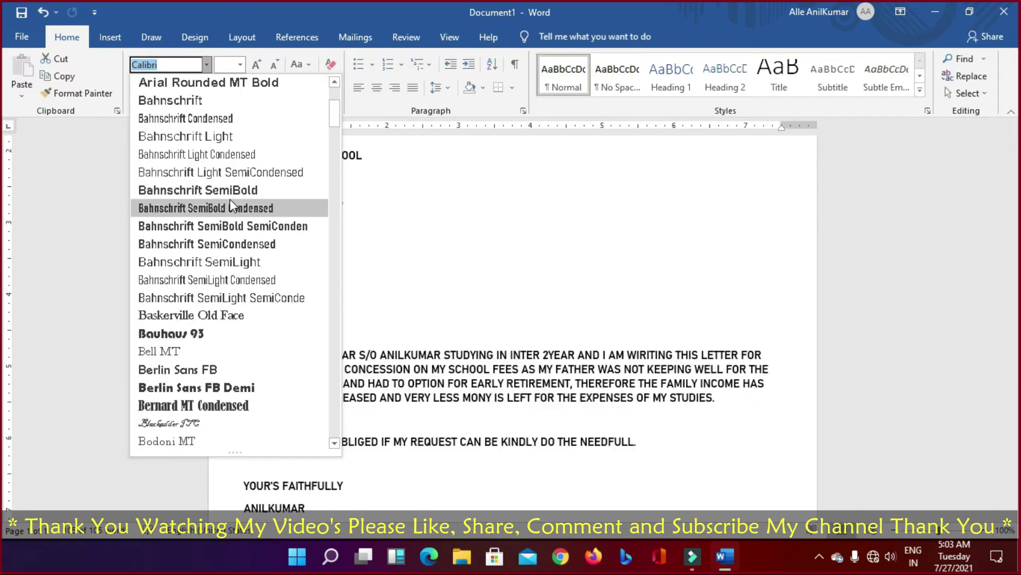
scroll(229, 199, "down", 6)
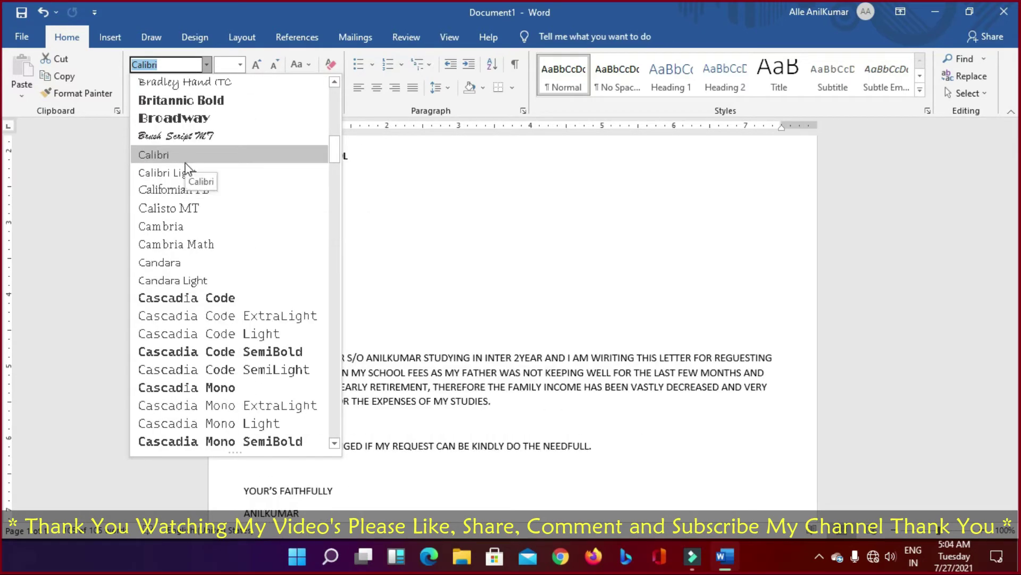
scroll(237, 244, "down", 4)
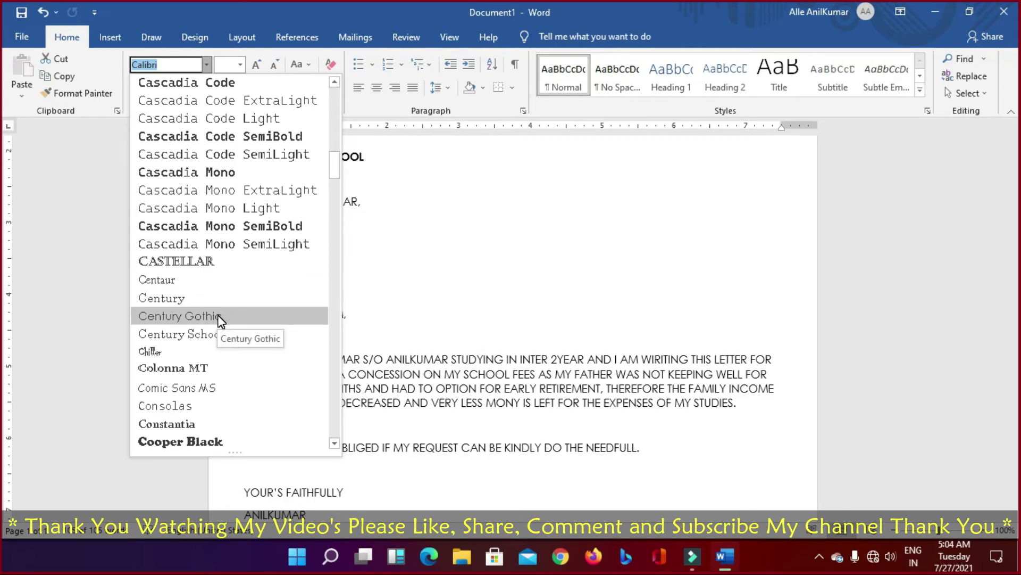
scroll(235, 206, "up", 18)
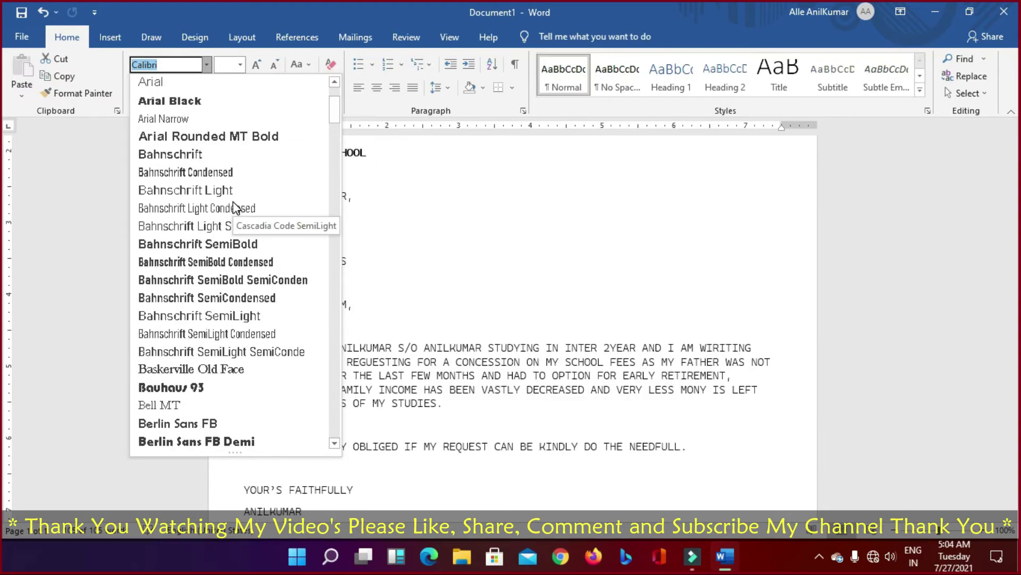
left_click(762, 190)
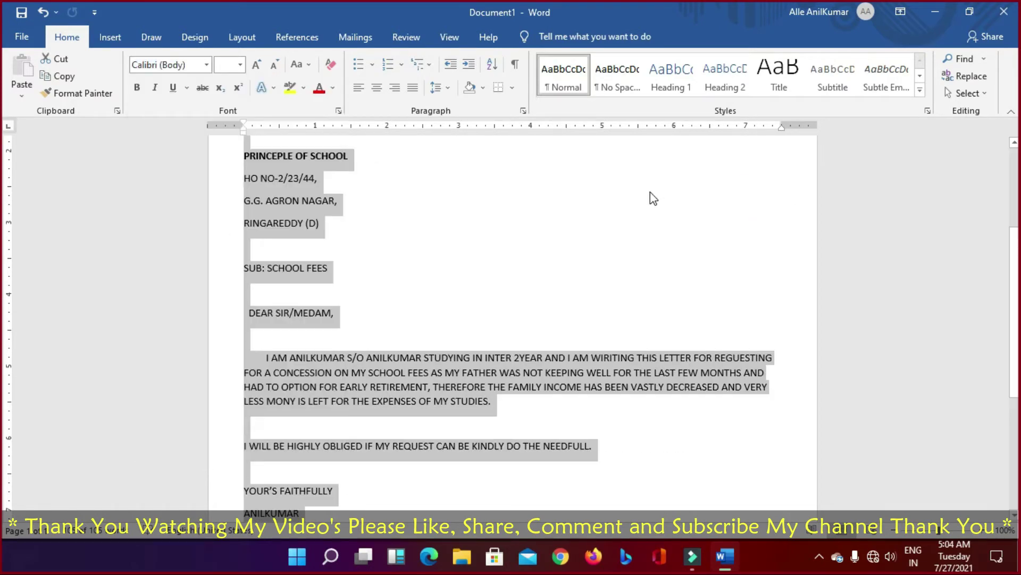
scroll(649, 198, "up", 3)
left_click(506, 254)
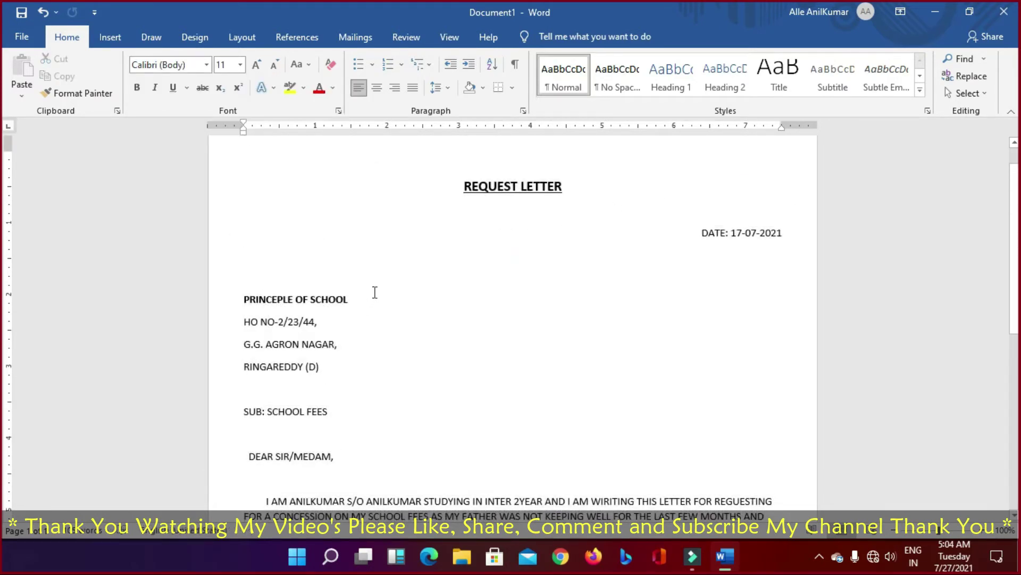
scroll(375, 292, "down", 3)
scroll(376, 294, "up", 4)
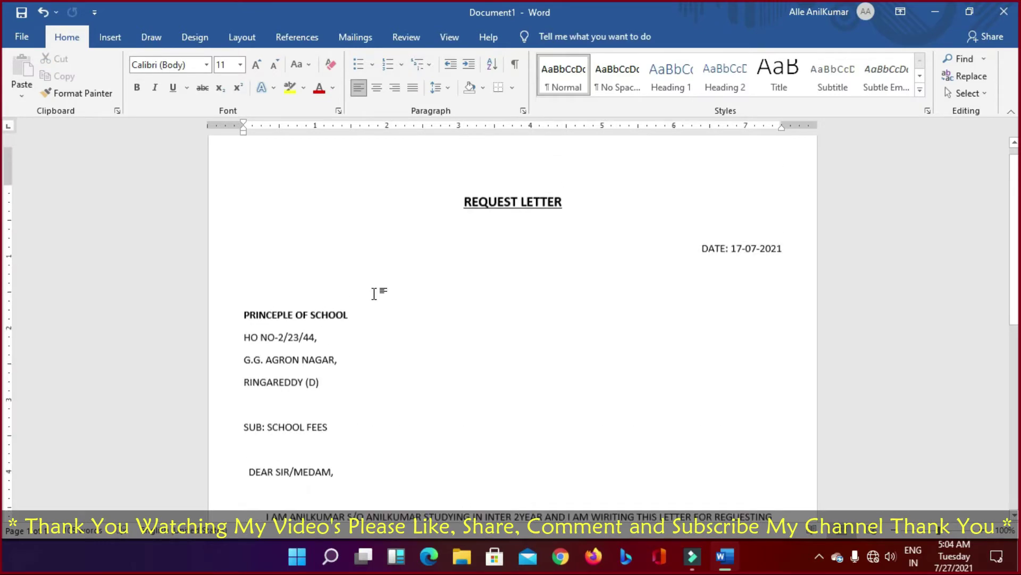
scroll(376, 294, "down", 10)
scroll(375, 295, "up", 6)
Step: Apply the Ion Boardroom document theme from the Design tab's Themes gallery
scroll(375, 292, "up", 5)
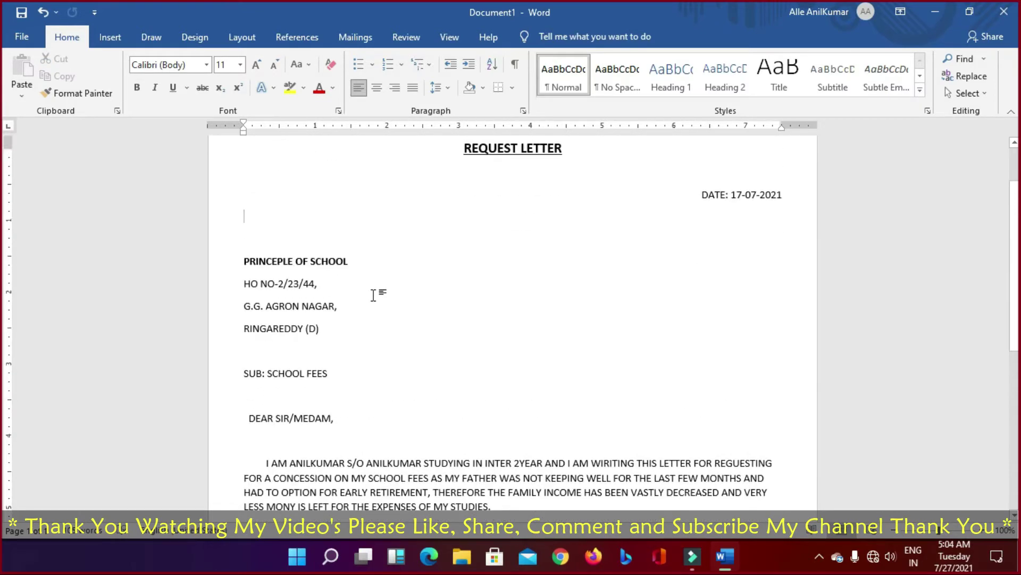
left_click(195, 39)
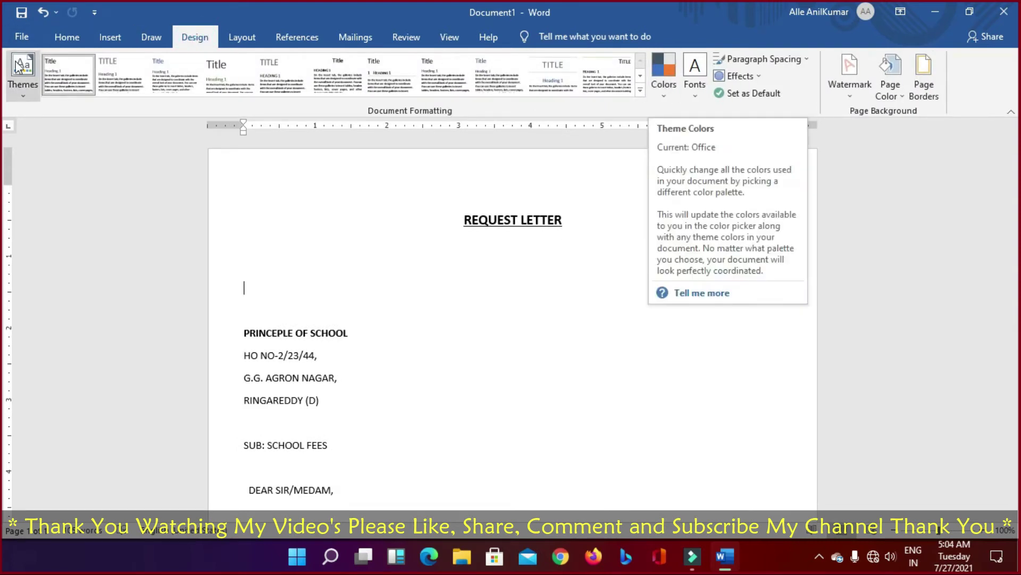
left_click(23, 95)
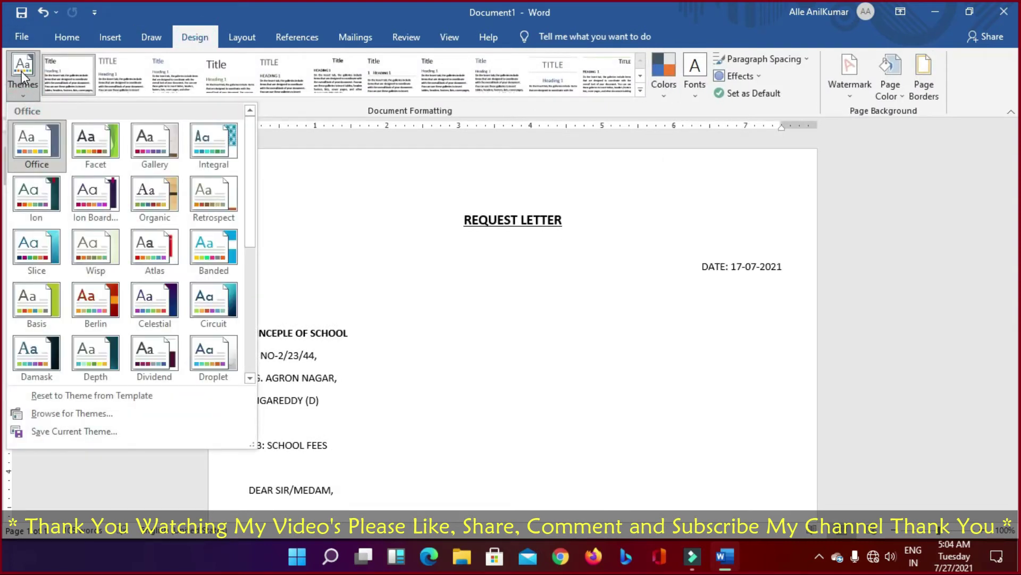
left_click(27, 145)
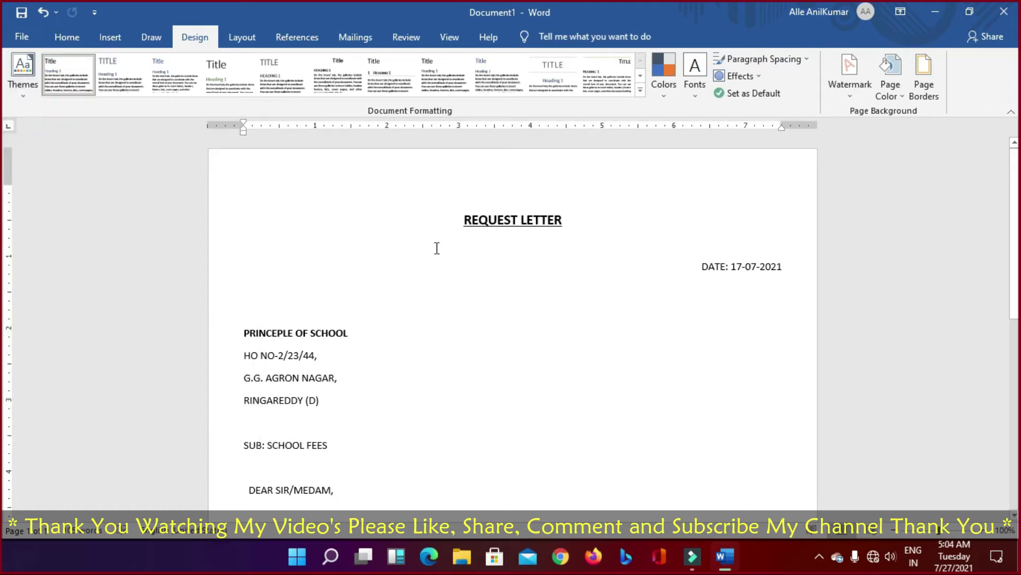
left_click(25, 101)
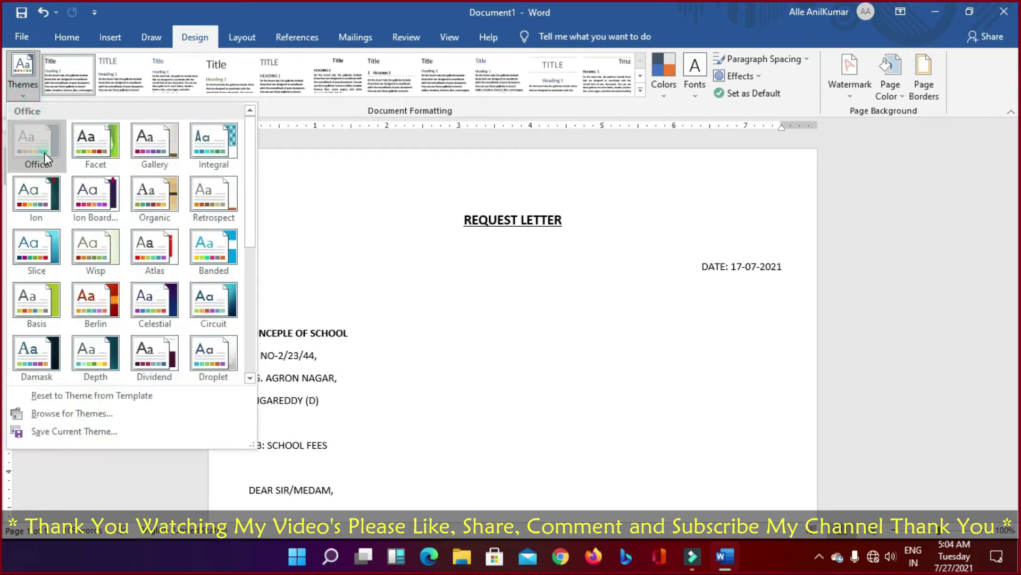
left_click(44, 152)
left_click(23, 94)
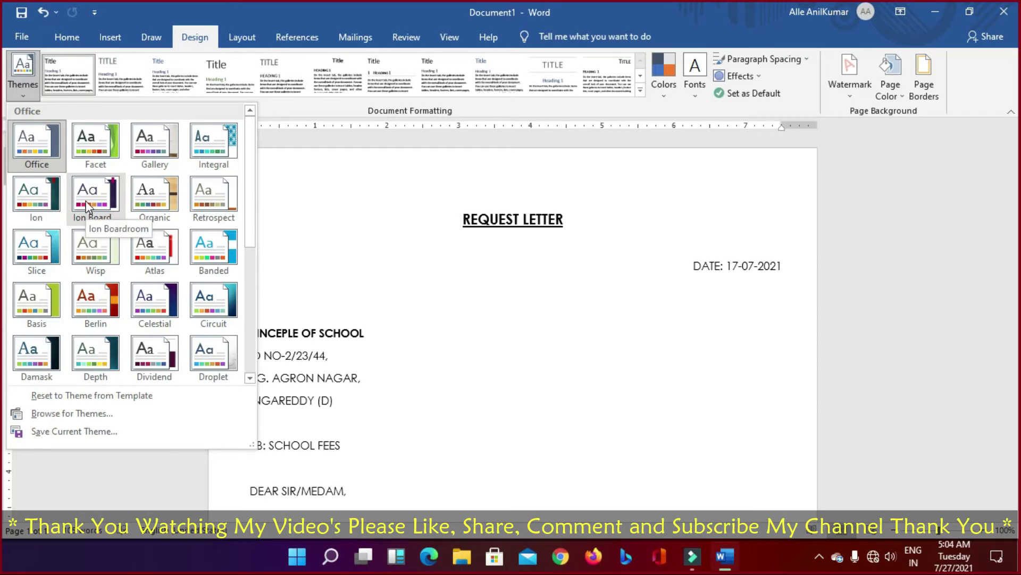
left_click(88, 205)
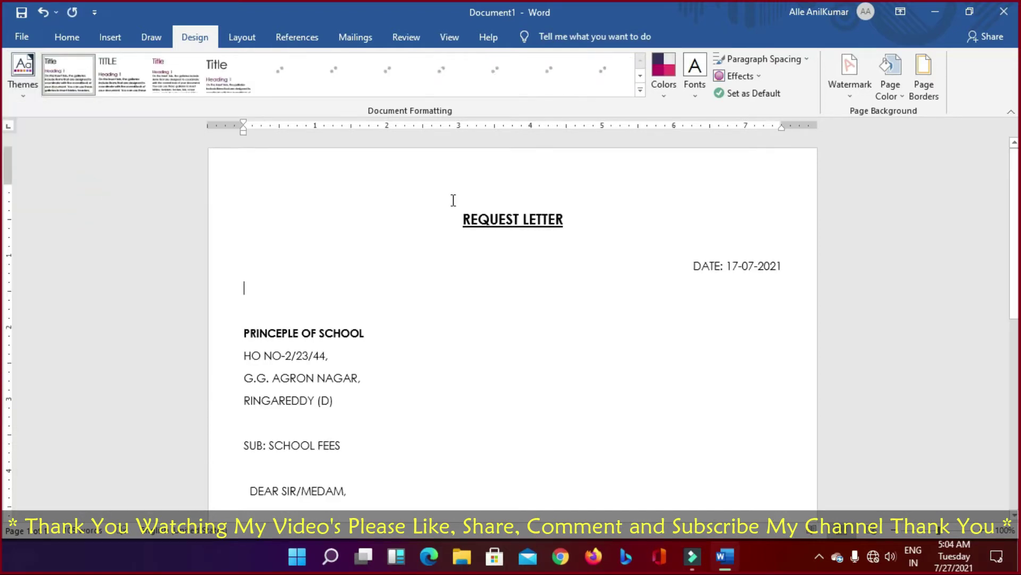
scroll(611, 207, "down", 6)
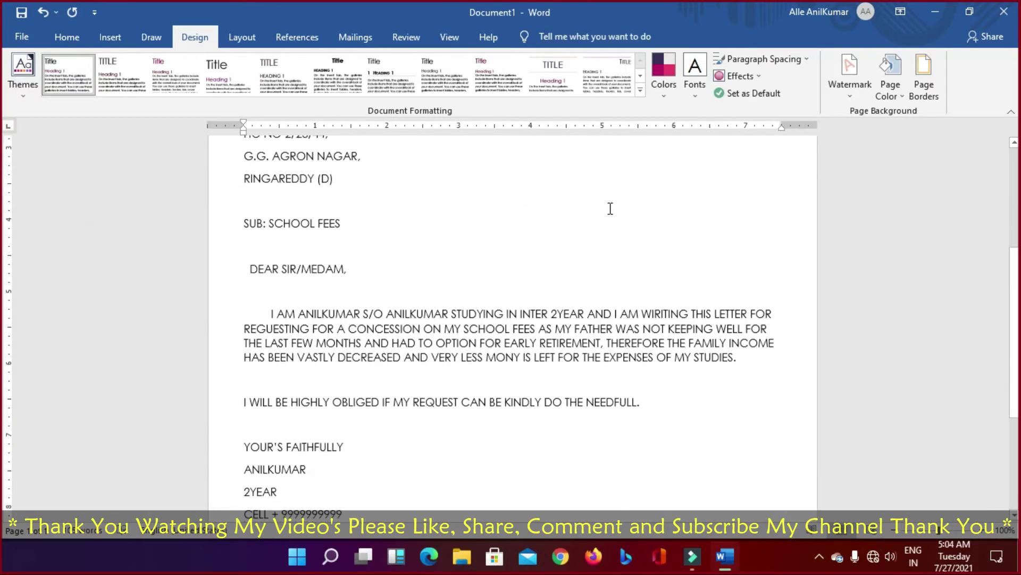
scroll(609, 209, "down", 1)
scroll(609, 209, "up", 6)
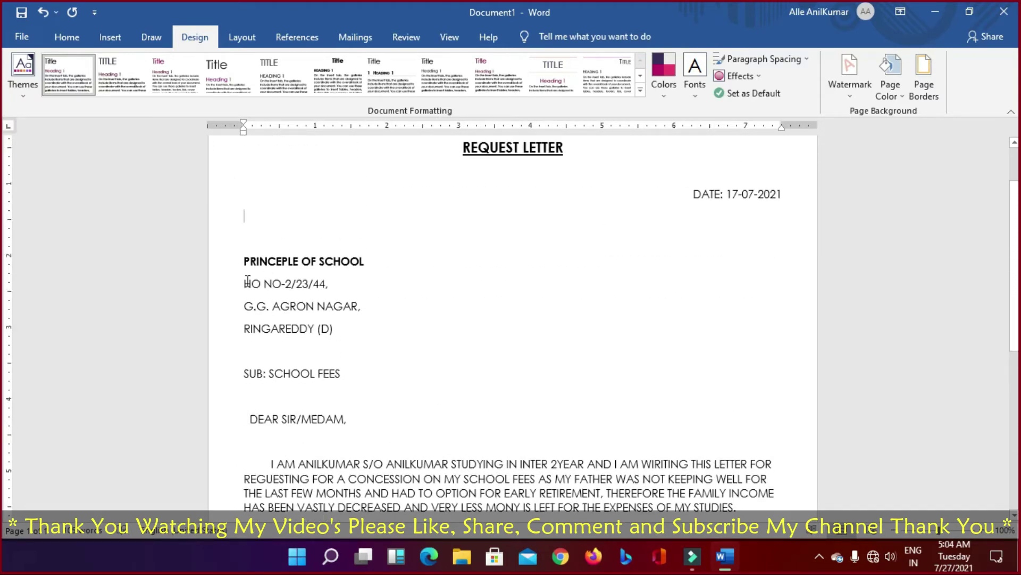
Step: Reduce the selected address and body text from font size 11 to 10
left_click_drag(244, 257, 384, 465)
left_click(447, 369)
left_click_drag(244, 257, 543, 438)
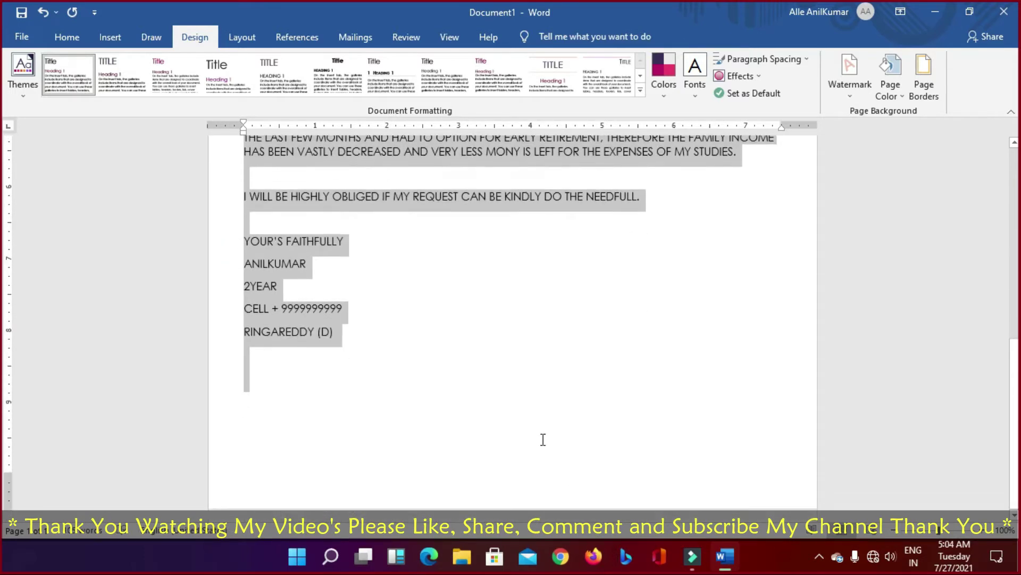
left_click(24, 39)
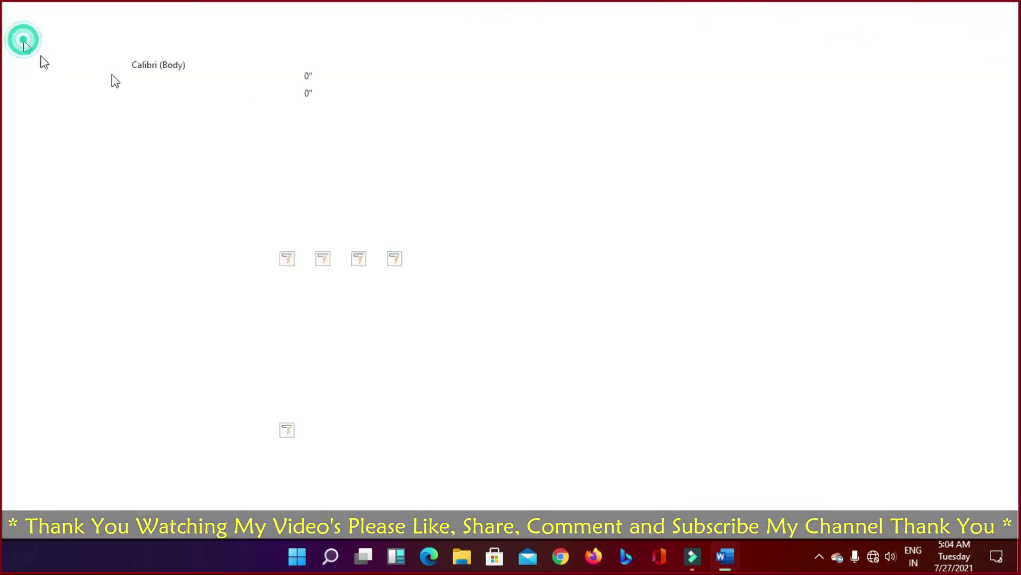
left_click(21, 44)
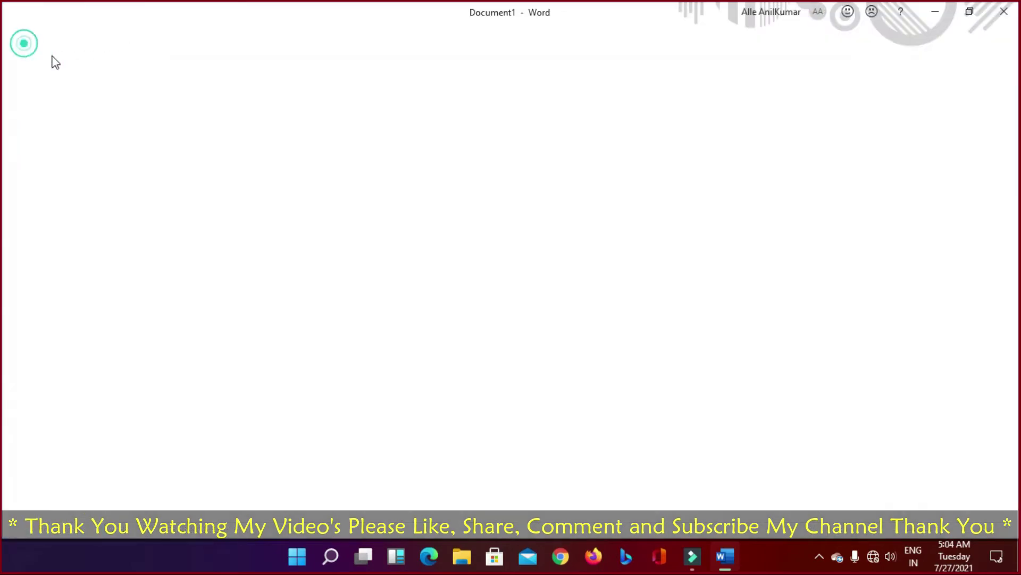
left_click(74, 37)
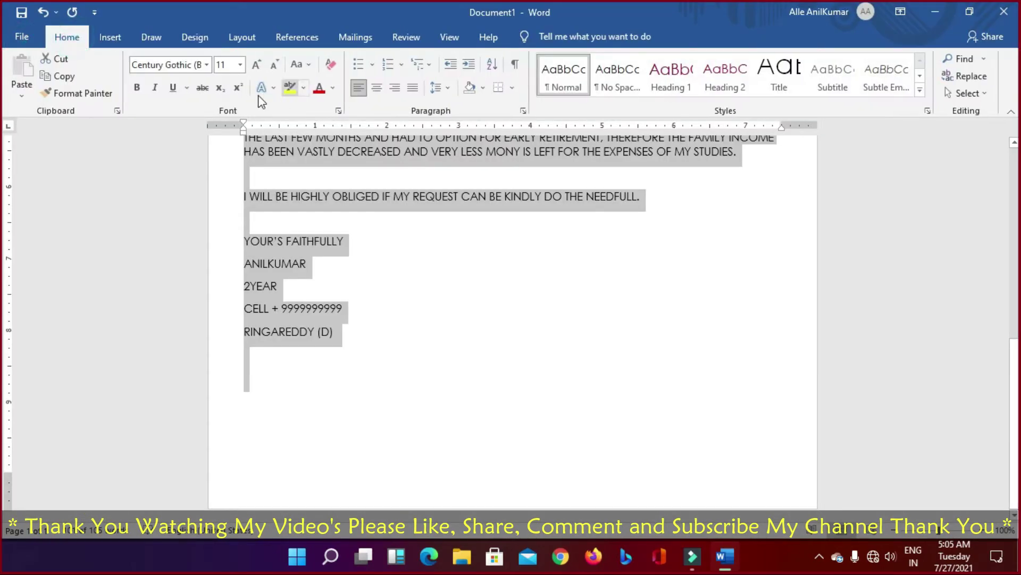
left_click(276, 64)
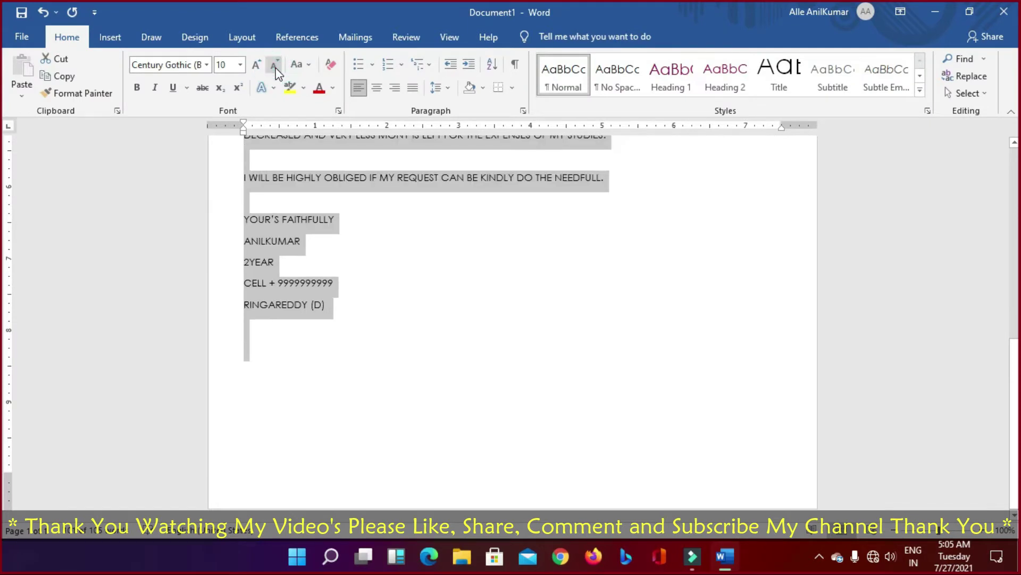
left_click(487, 258)
scroll(488, 258, "up", 5)
scroll(490, 253, "up", 3)
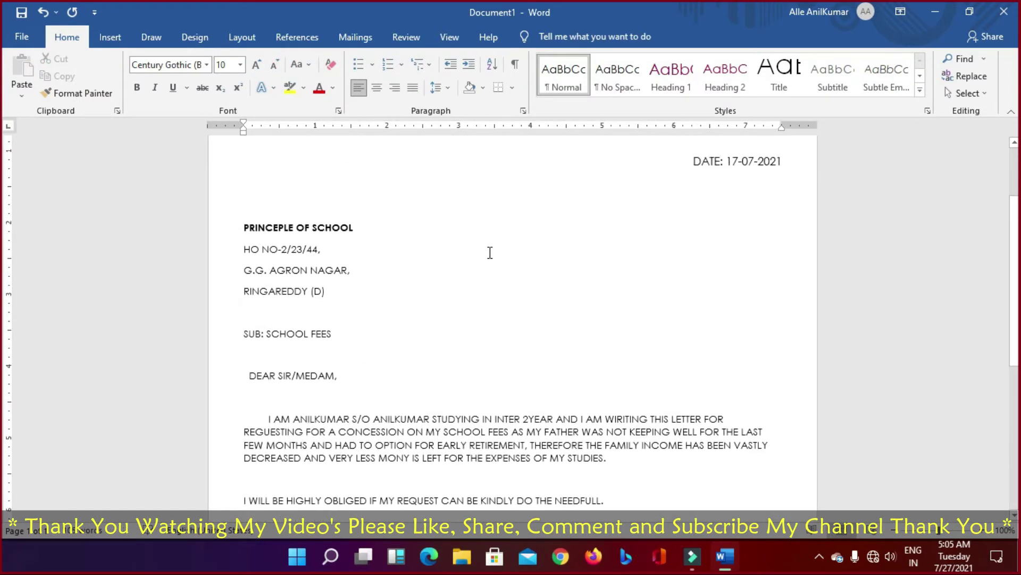
scroll(490, 253, "up", 3)
Step: Insert a blank line above YOUR'S FAITHFULLY and above the I WILL BE HIGHLY OBLIGED line
left_click(691, 265)
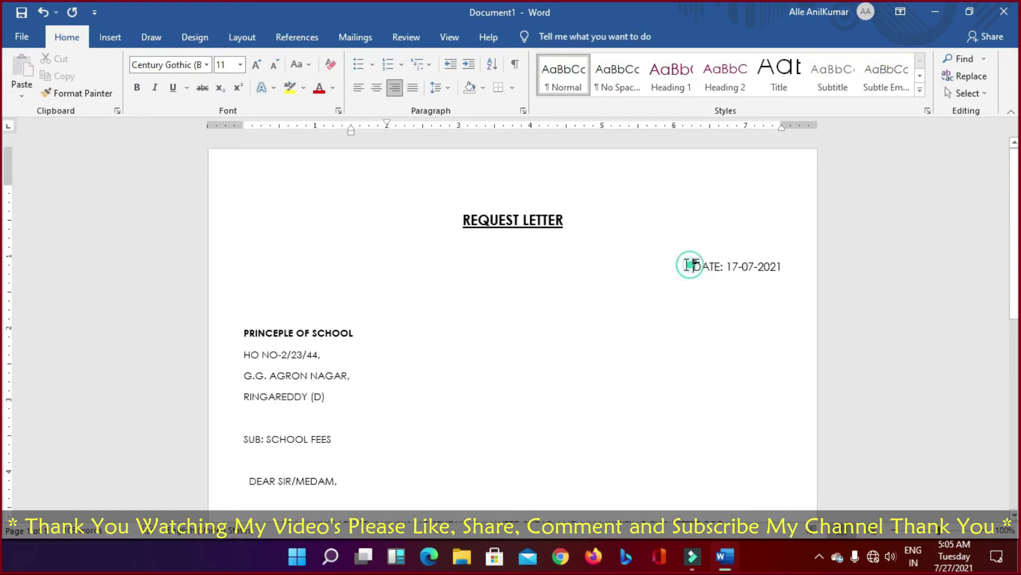
scroll(634, 274, "down", 5)
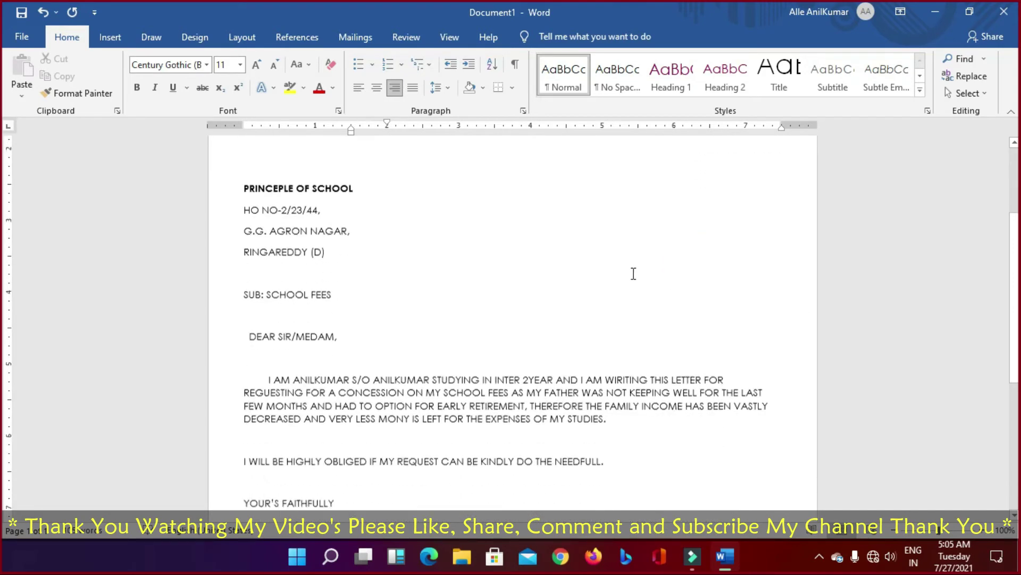
scroll(634, 273, "down", 3)
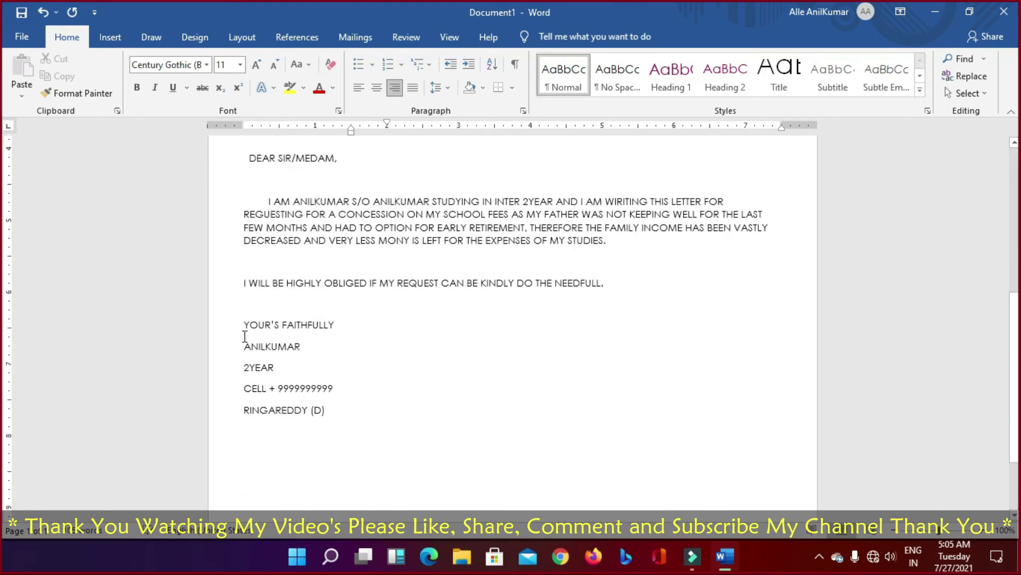
left_click(243, 325)
key("Return")
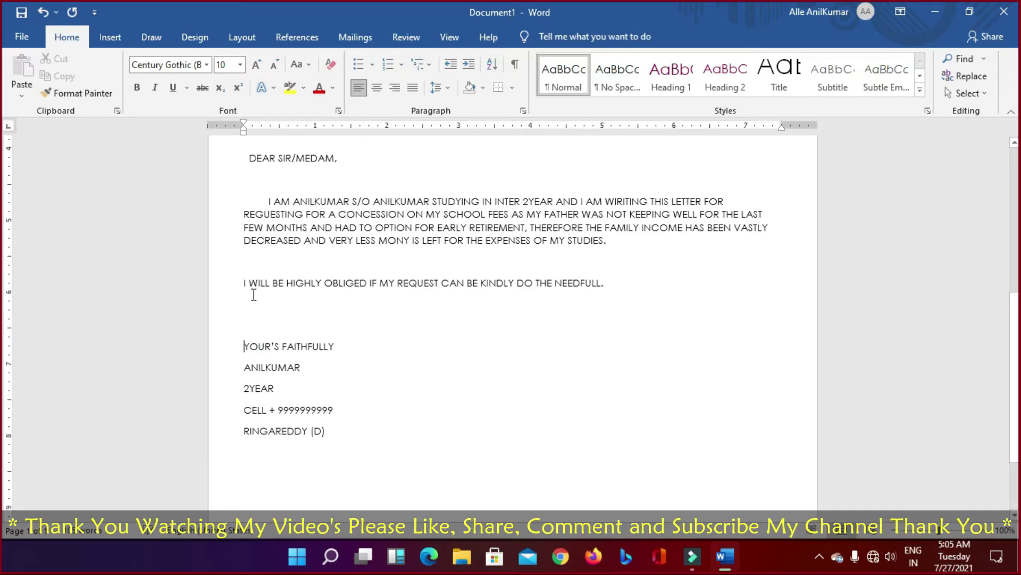
left_click(239, 281)
key("Return")
left_click(490, 362)
scroll(490, 361, "down", 3)
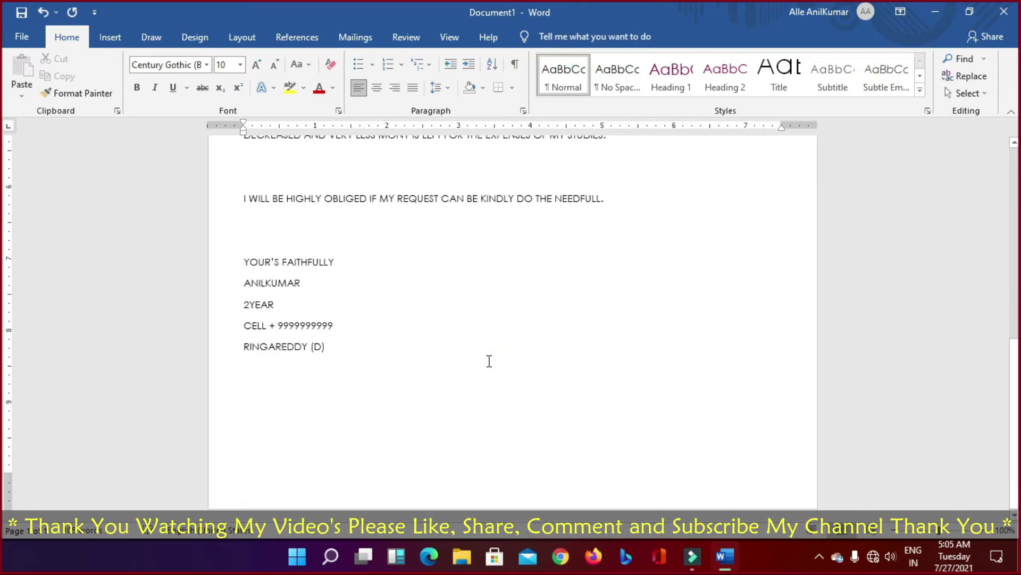
scroll(490, 361, "up", 4)
scroll(490, 362, "up", 8)
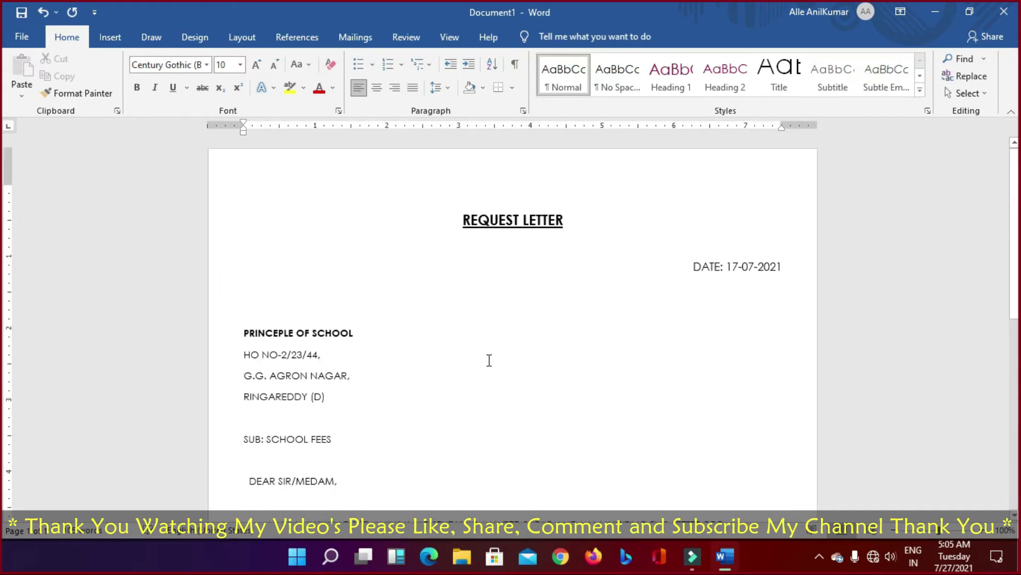
scroll(489, 360, "down", 4)
scroll(488, 360, "up", 4)
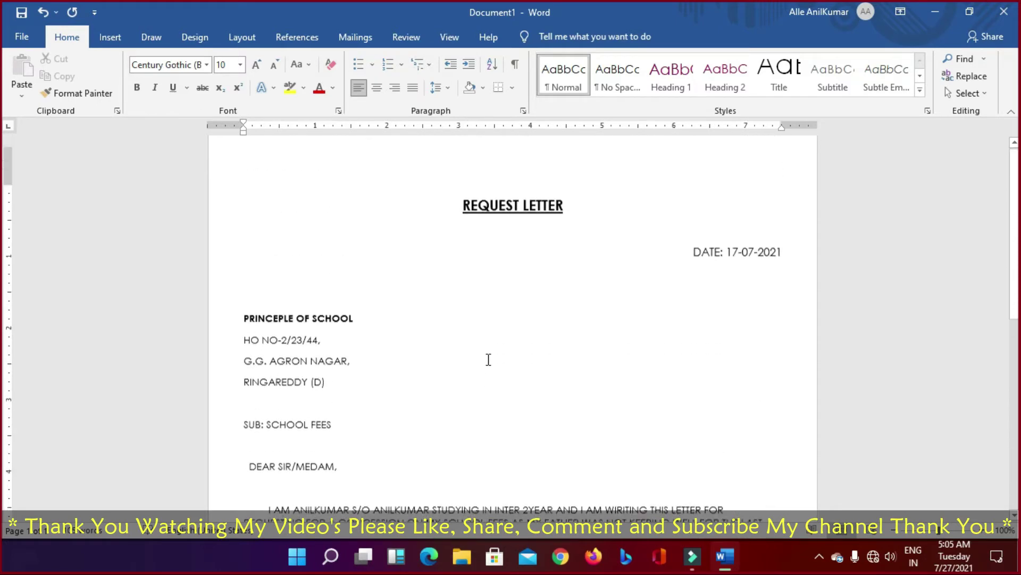
left_click(718, 267)
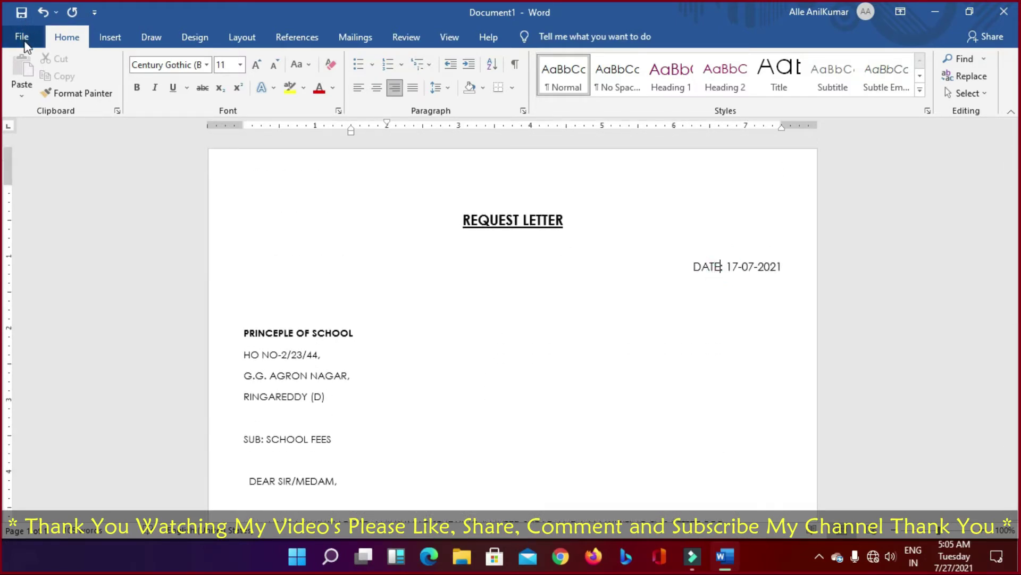
Step: Collapse the ribbon with Ctrl+F1, zoom out to 50%, then zoom back to 70%
left_click(67, 41)
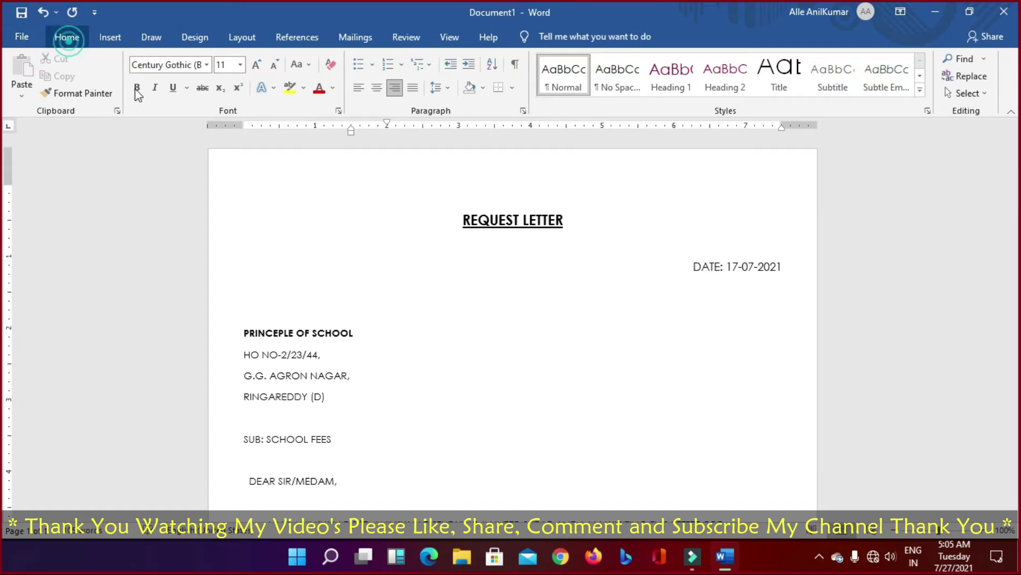
key("ctrl+F1")
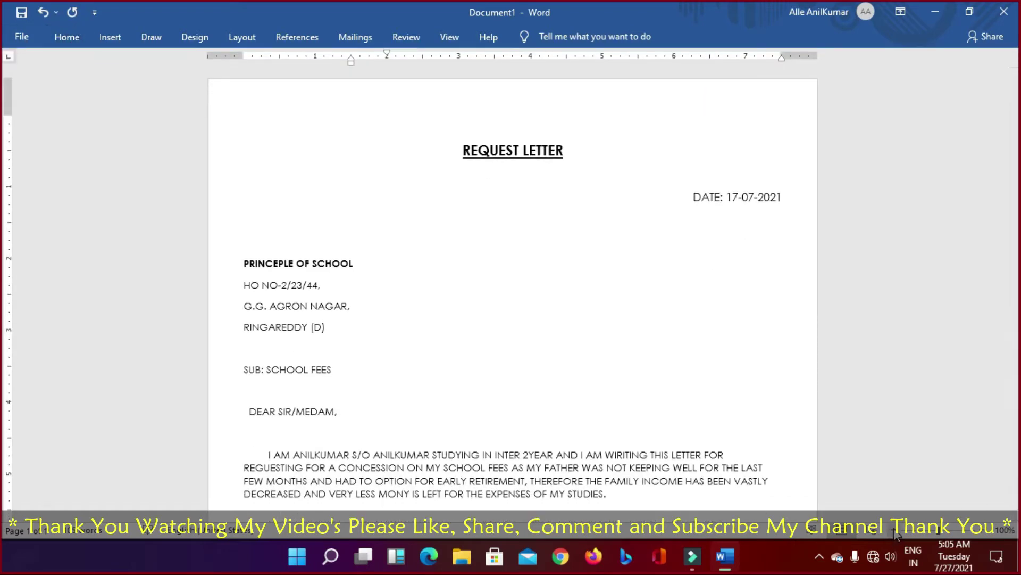
left_click(894, 532)
left_click(894, 532)
left_click(894, 532)
left_click(894, 532)
left_click(894, 532)
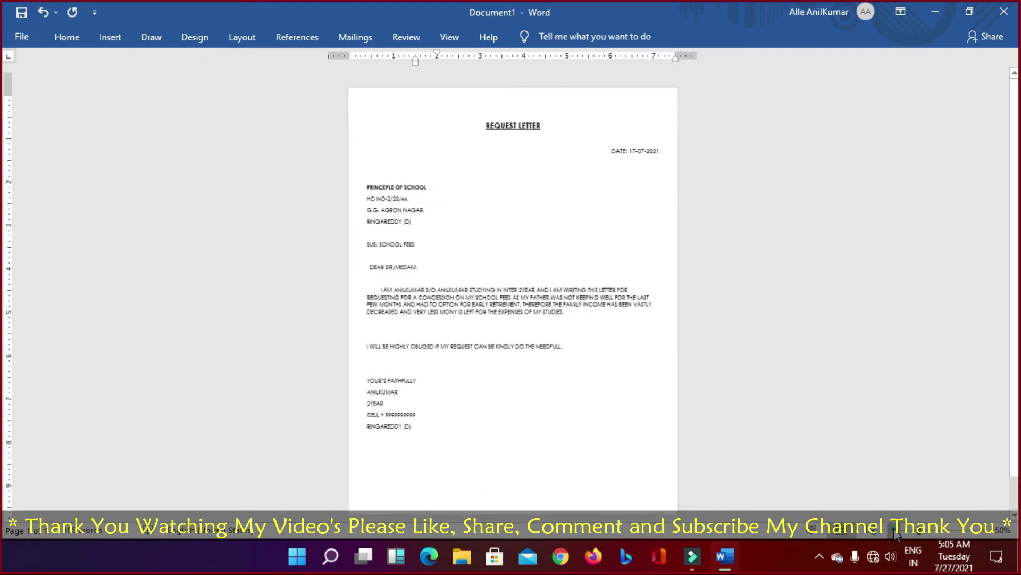
left_click(983, 530)
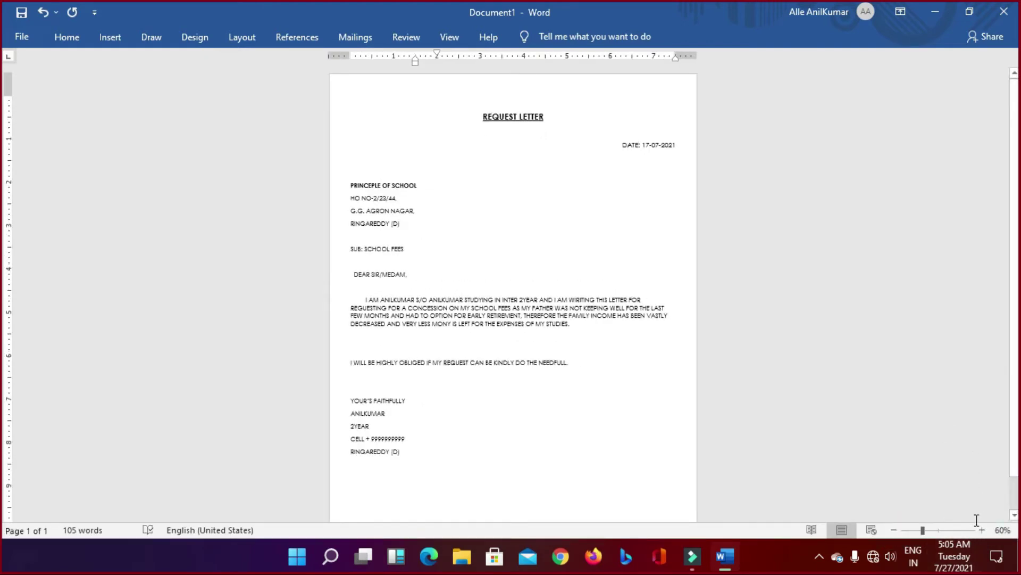
left_click(982, 529)
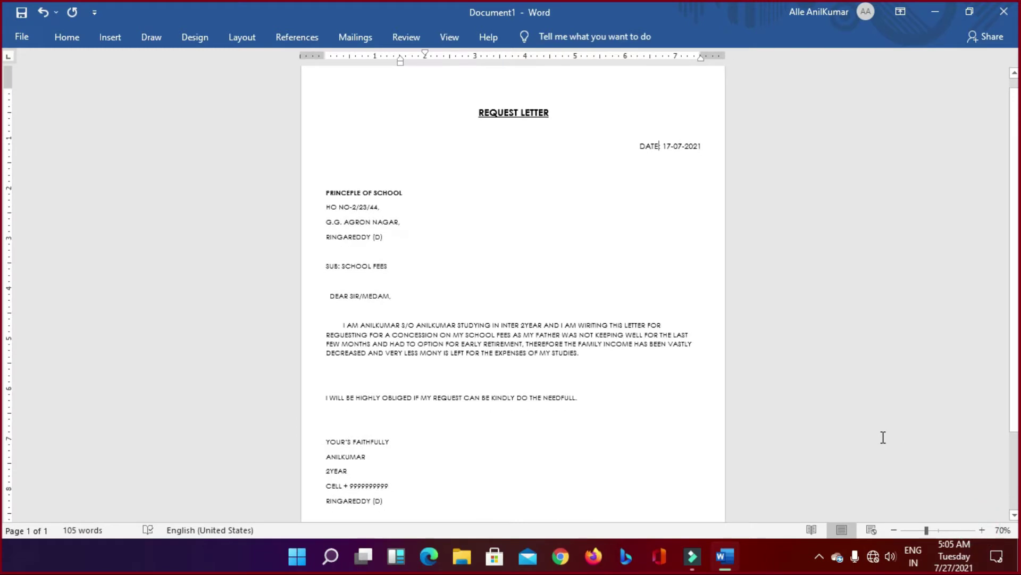
left_click(583, 396)
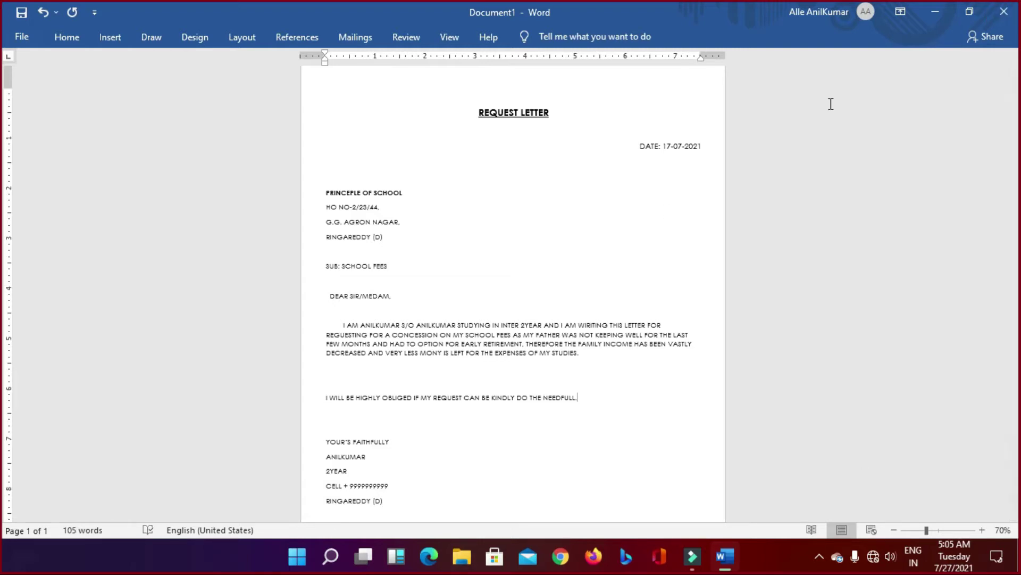
Step: Close Word, saving the letter as Word Document REQUEST LETTER in the local Documents folder
left_click(1005, 16)
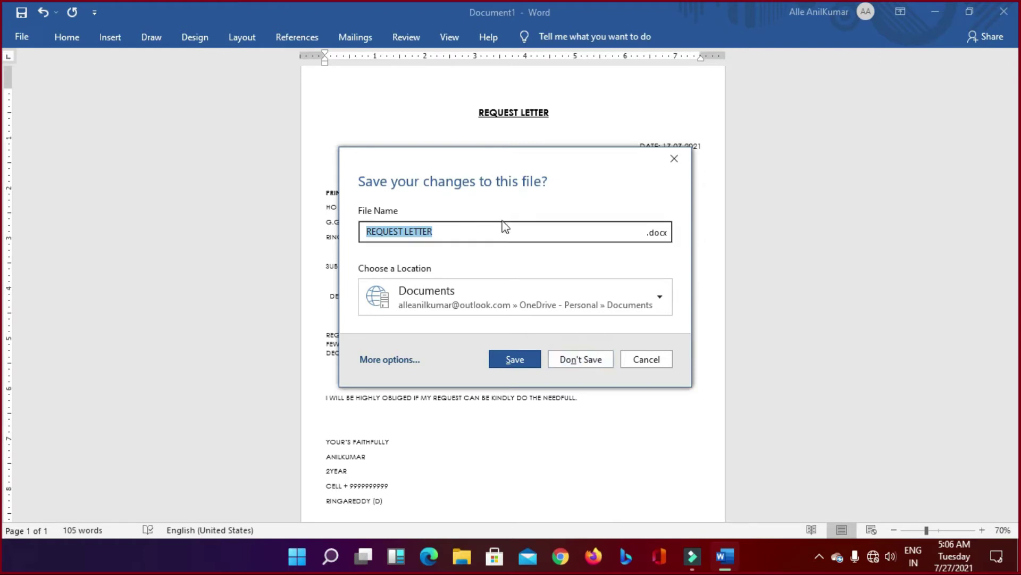
left_click(657, 232)
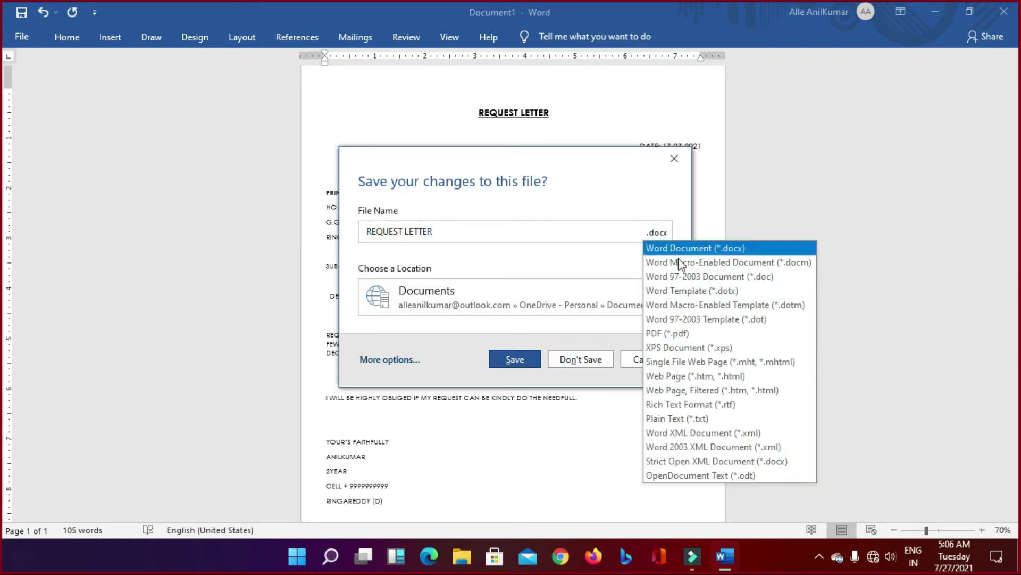
left_click(588, 237)
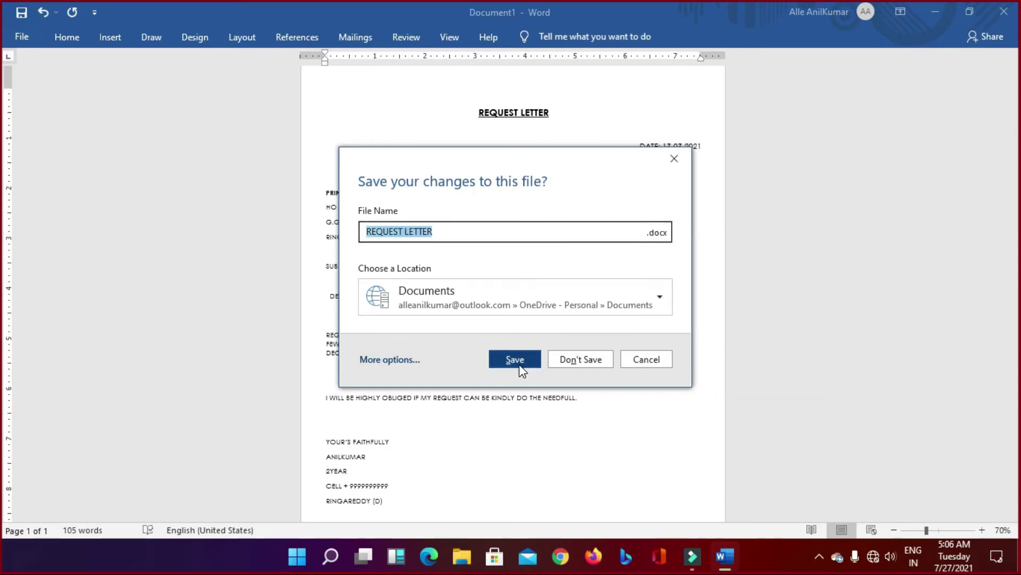
left_click(660, 297)
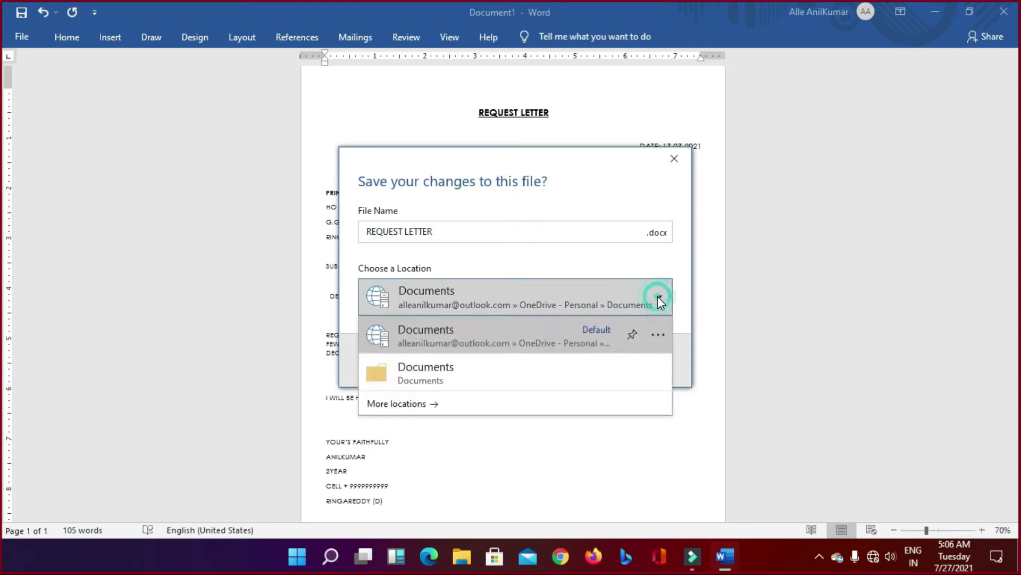
left_click(451, 375)
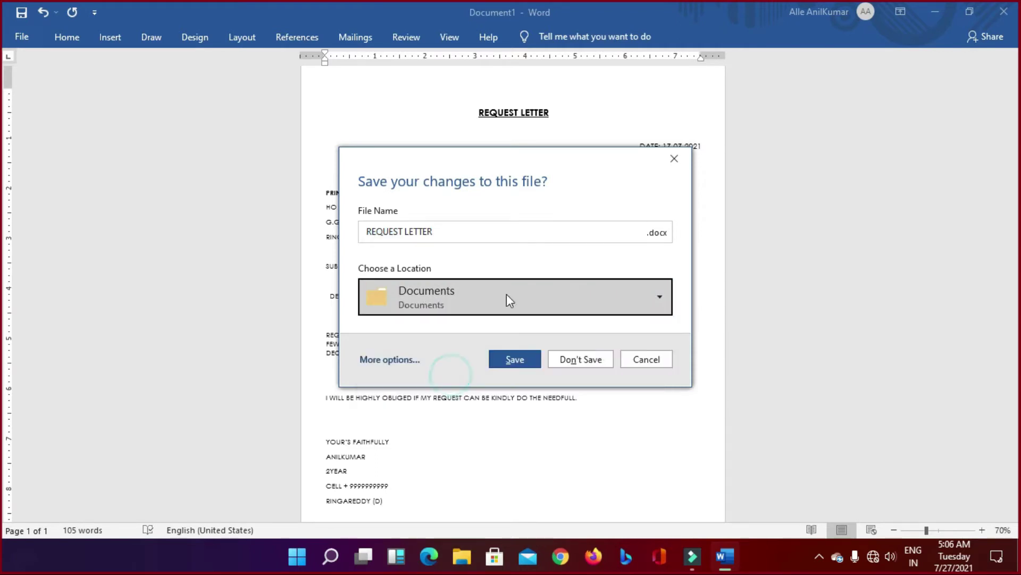
left_click(515, 360)
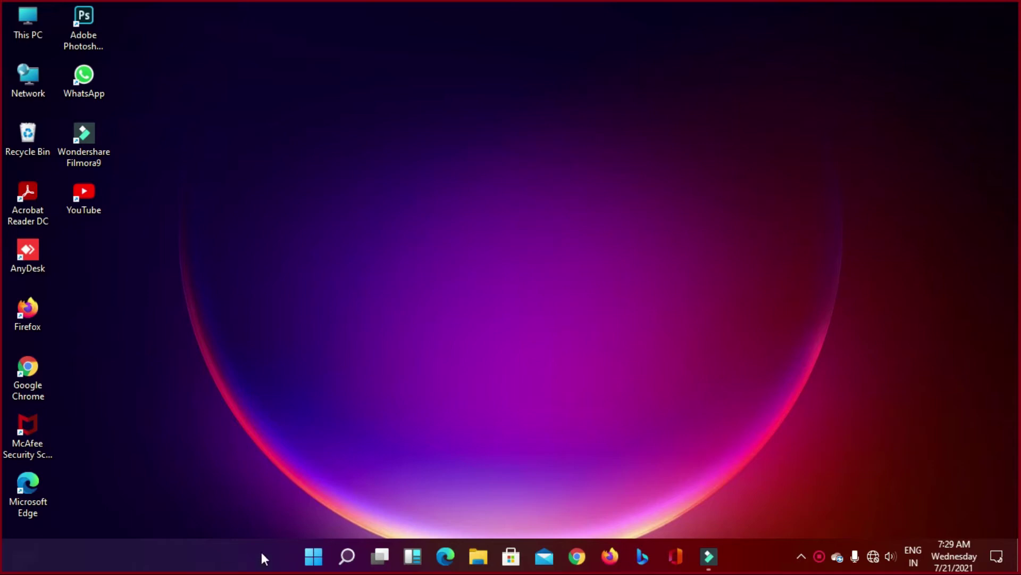
Step: Launch Excel from the second page of the Start menu's pinned apps
left_click(313, 556)
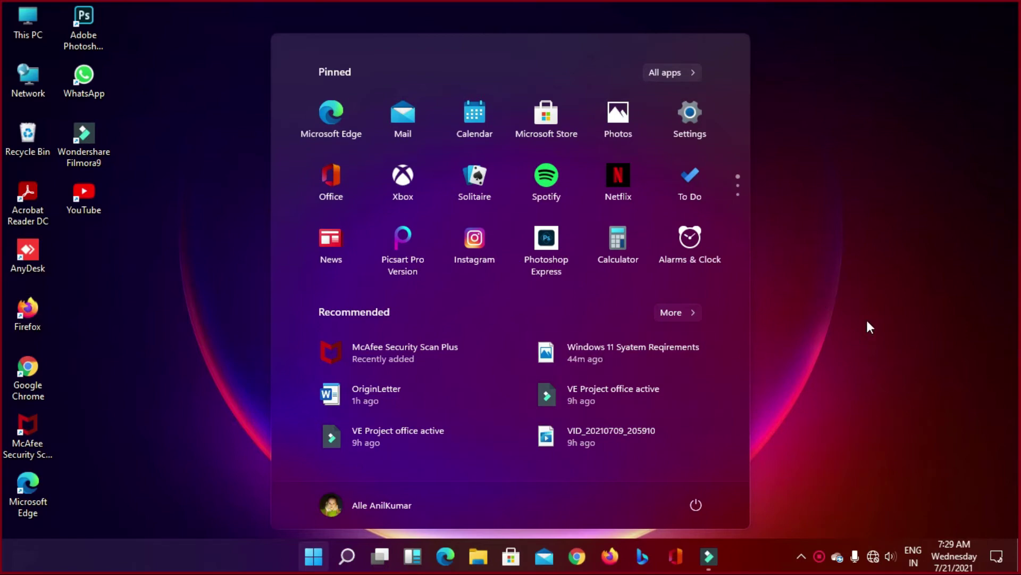
right_click(774, 208)
left_click(810, 247)
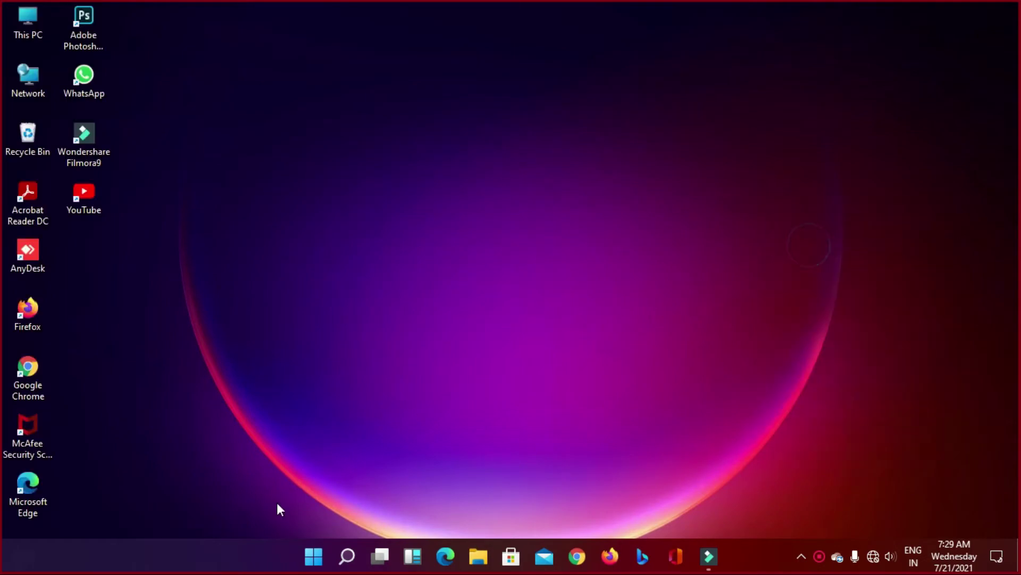
left_click(316, 556)
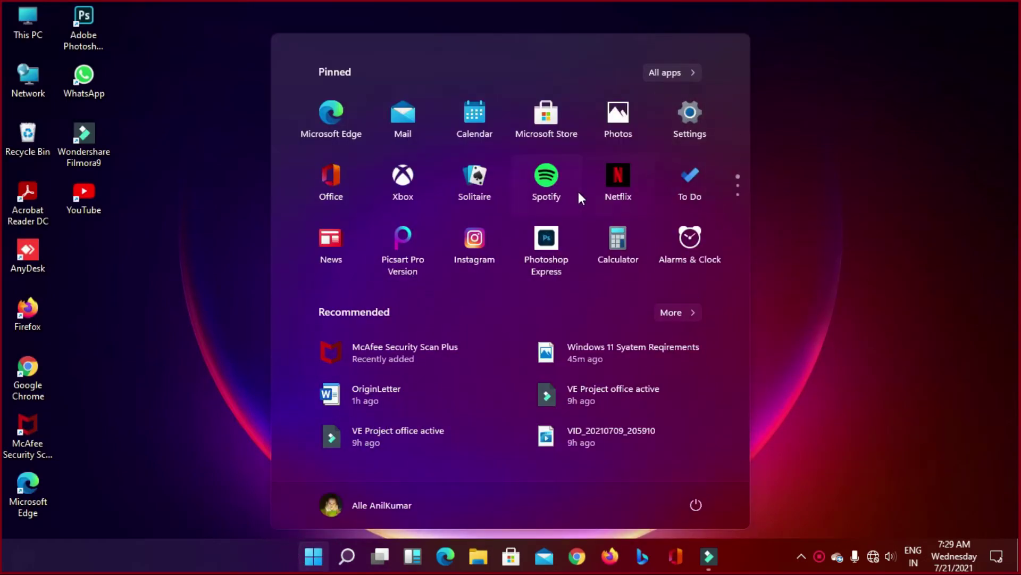
left_click(482, 190)
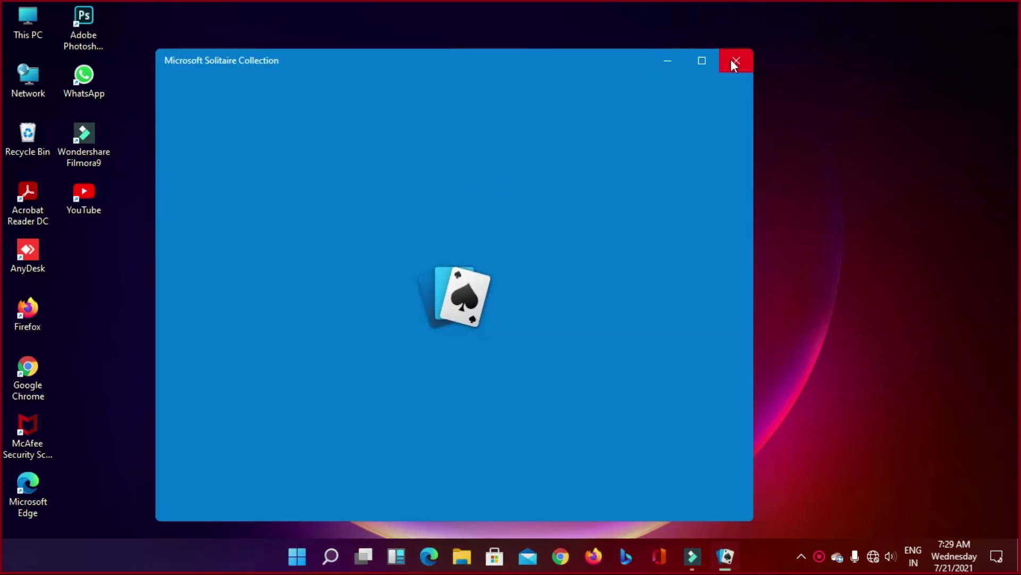
left_click(734, 63)
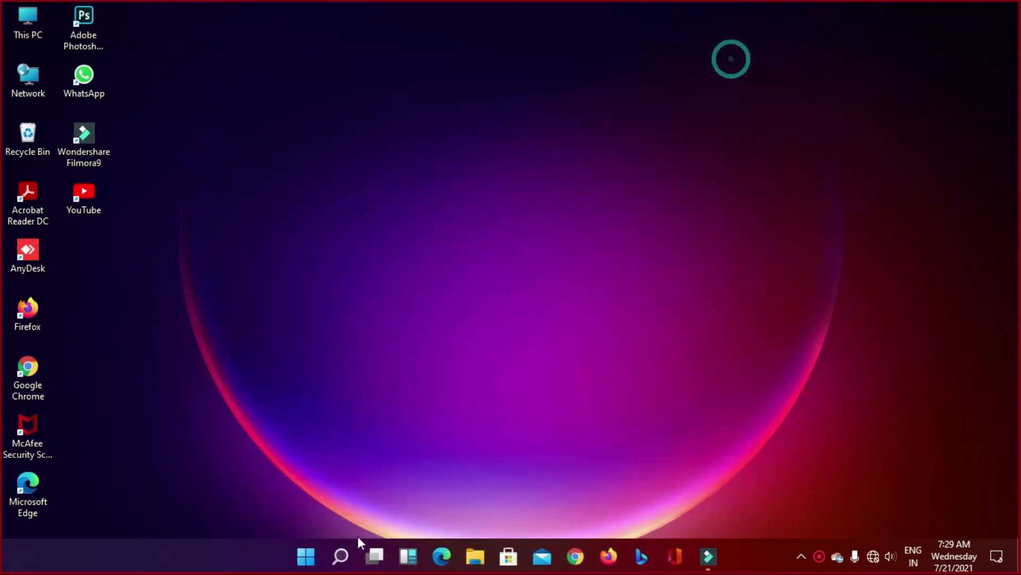
left_click(314, 556)
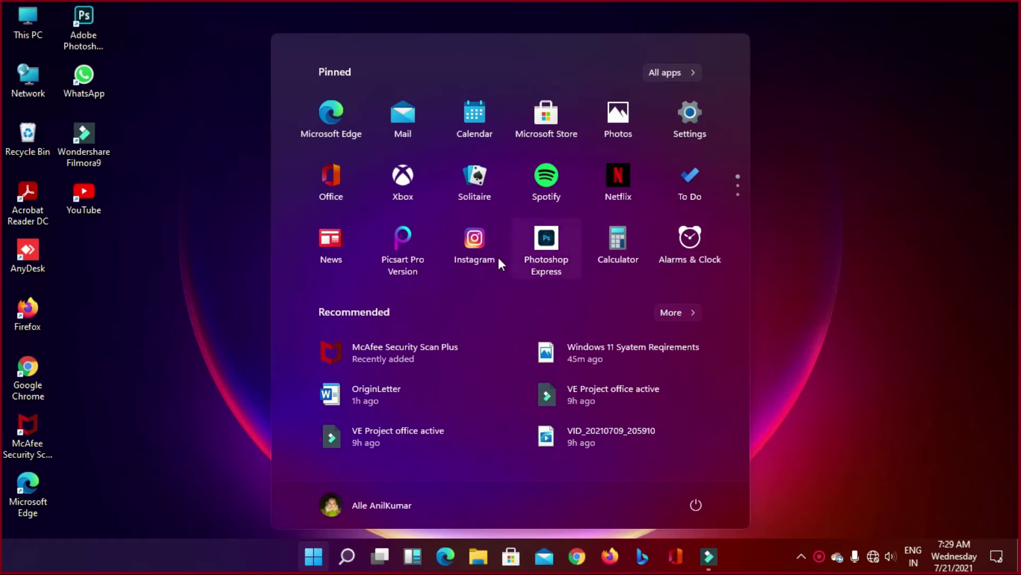
scroll(496, 256, "down", 1)
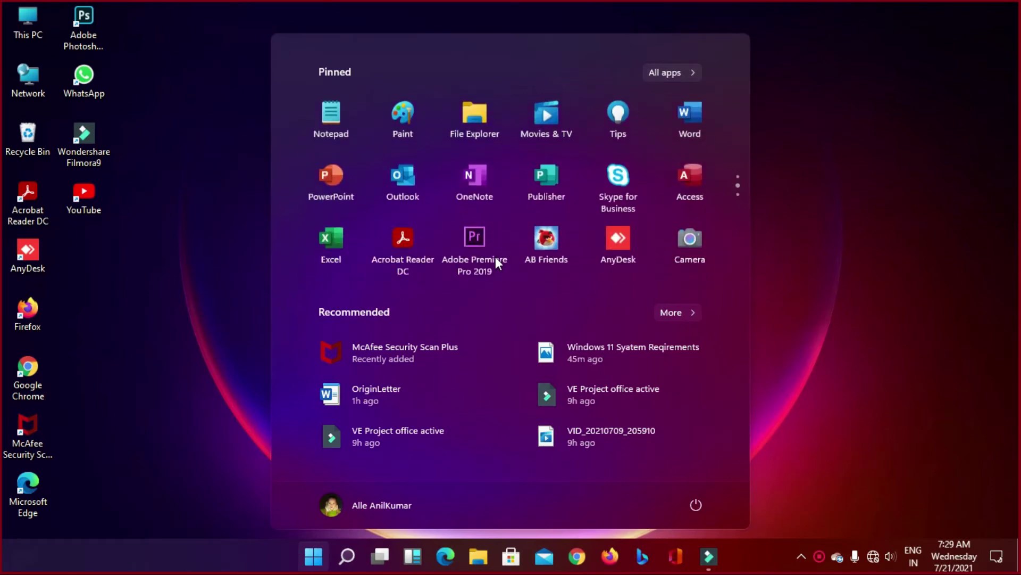
left_click(331, 248)
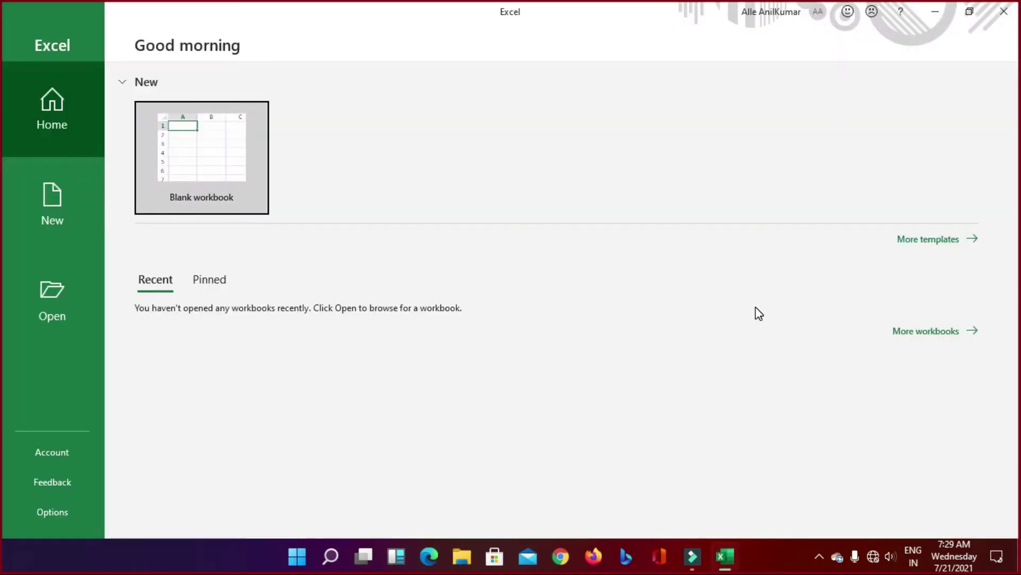
Step: Create a Blank workbook from Excel's New page
left_click(49, 209)
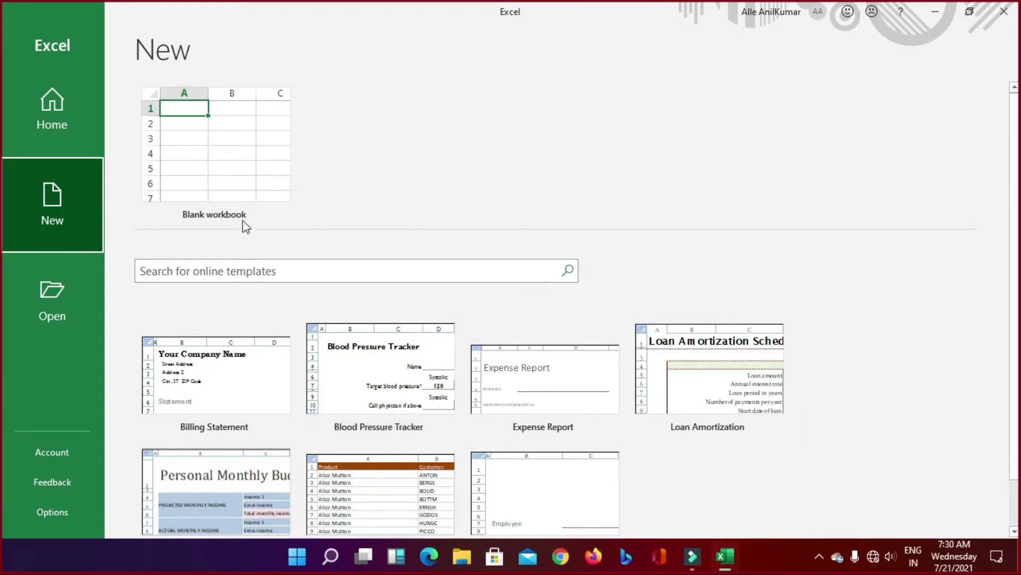
scroll(268, 406, "down", 2)
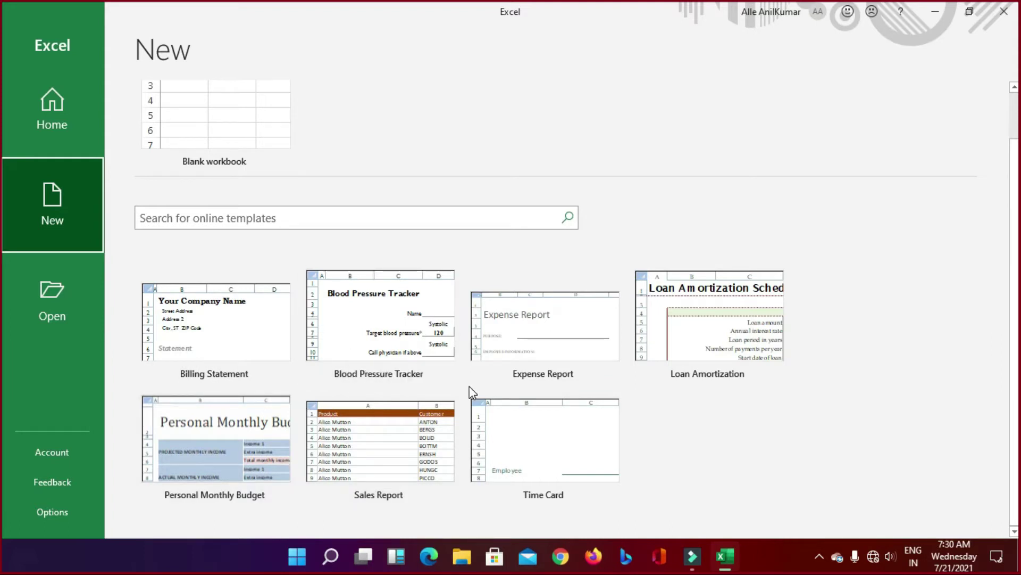
left_click(180, 130)
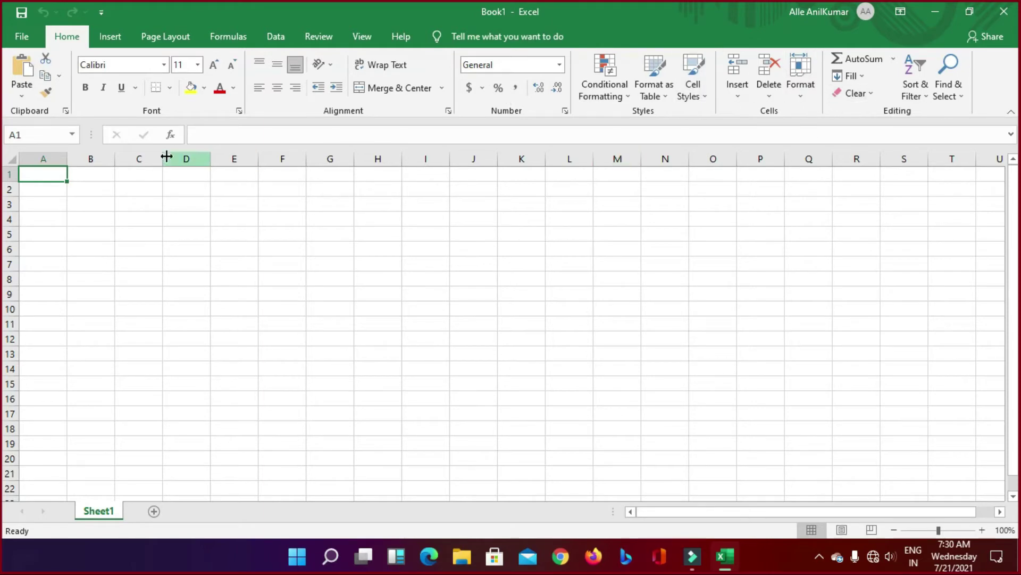
Step: Select and then deselect the block E6:P10 on the empty sheet
left_click(340, 240)
left_click_drag(491, 290, 764, 315)
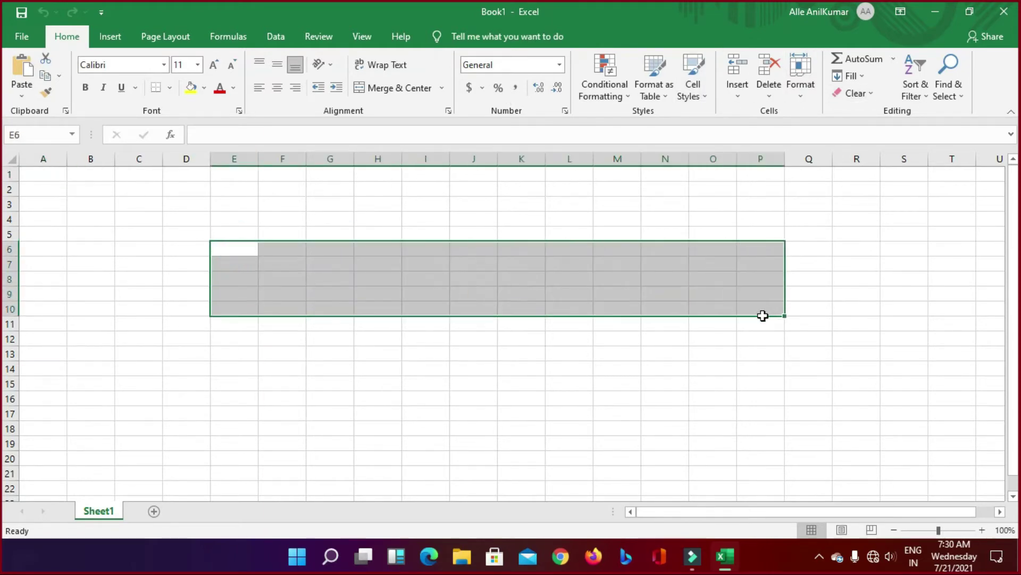
left_click(680, 353)
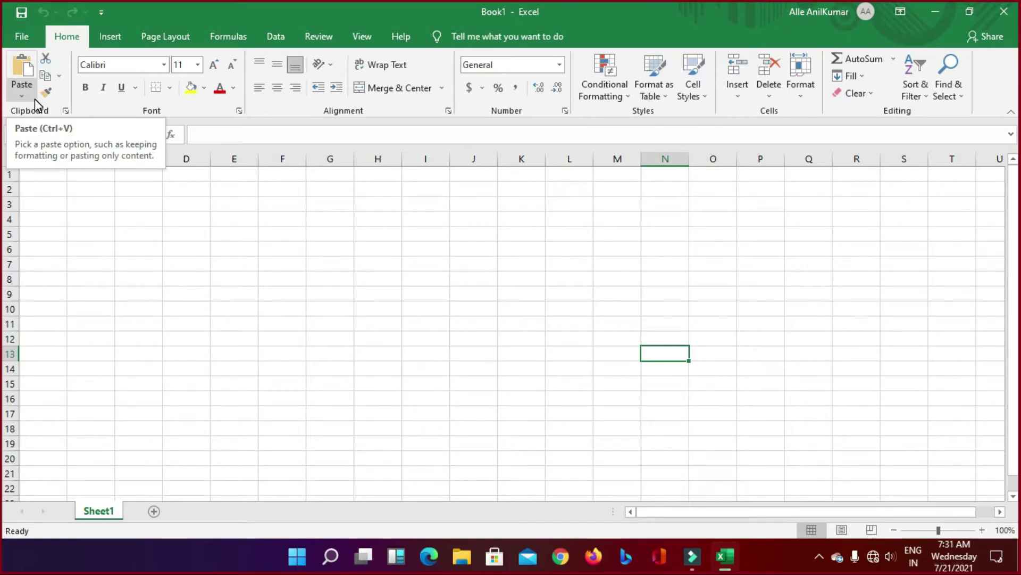
left_click(382, 248)
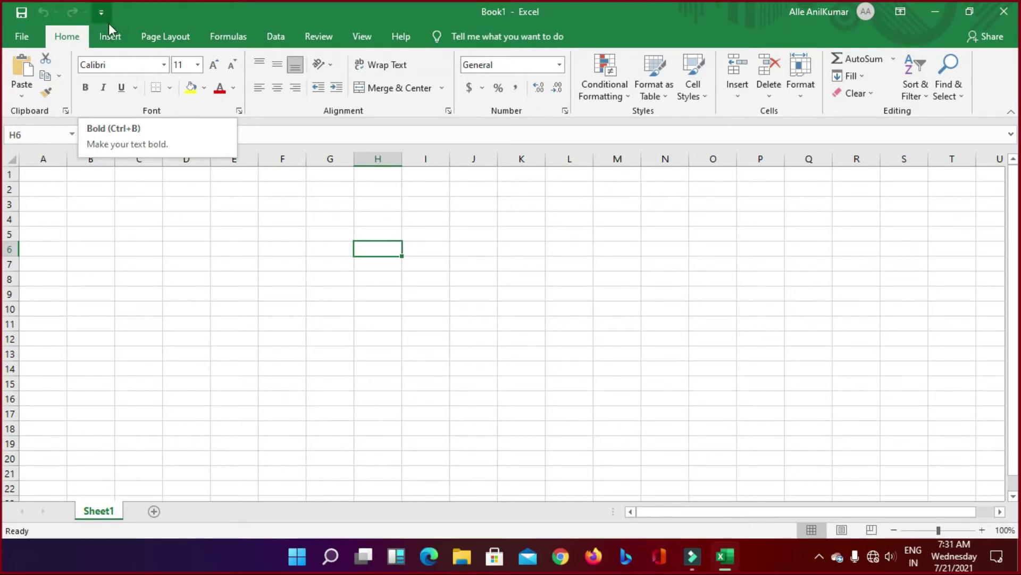
scroll(75, 41, "down", 1)
Step: Browse the Home and Insert ribbon tabs and the File view, then return to the worksheet
left_click(69, 37)
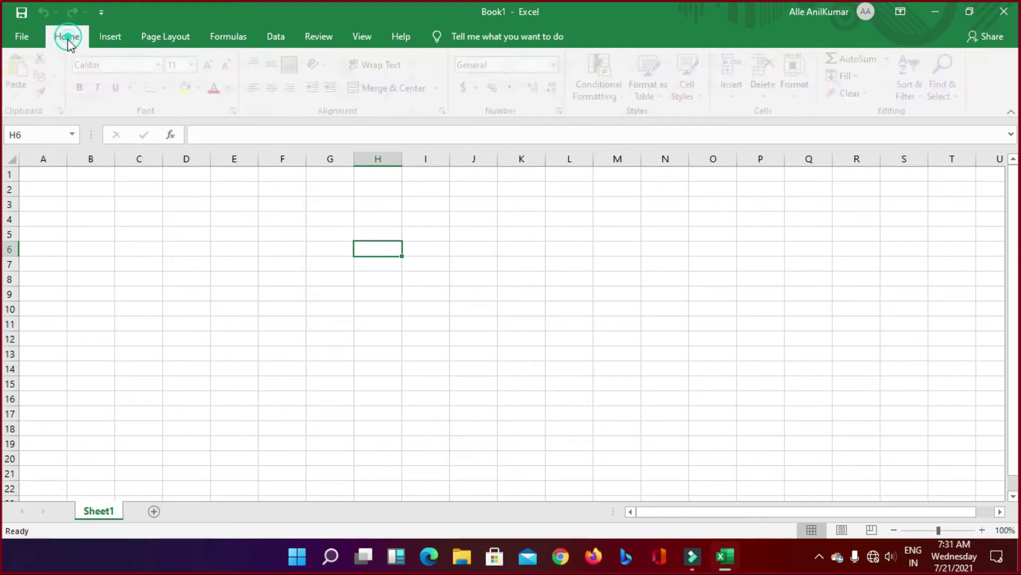
left_click(109, 37)
scroll(106, 38, "down", 1)
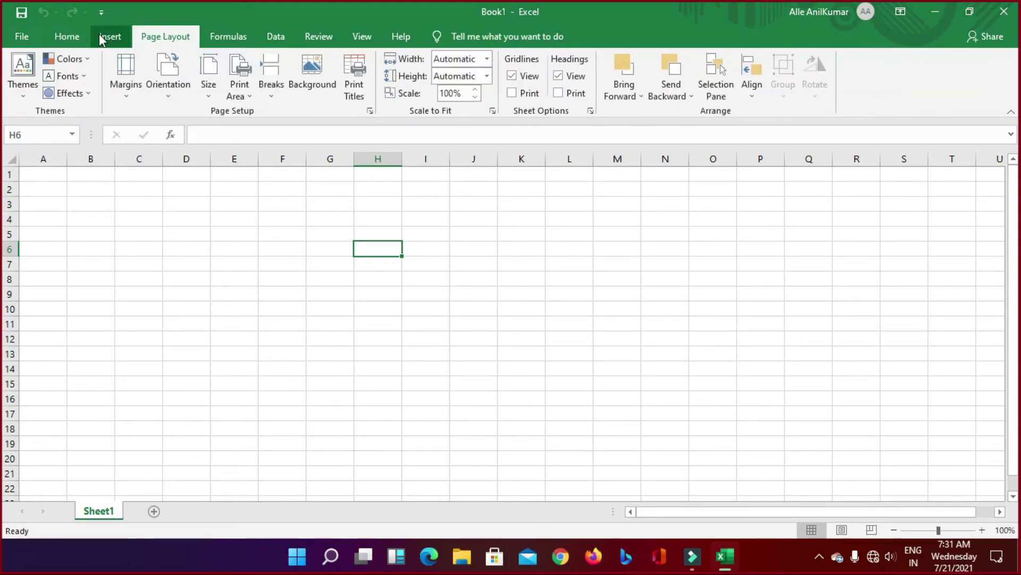
scroll(69, 39, "up", 2)
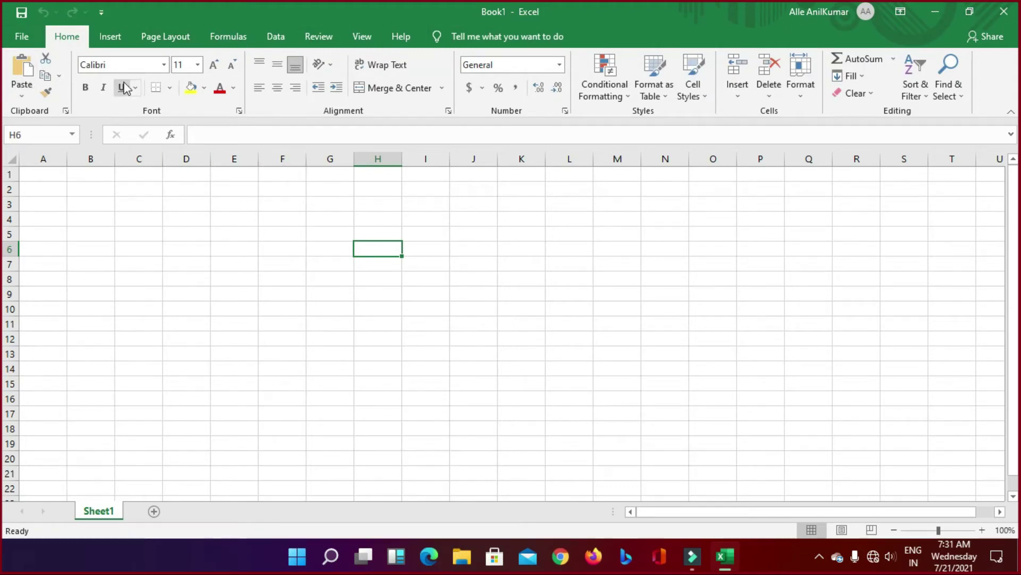
left_click(20, 39)
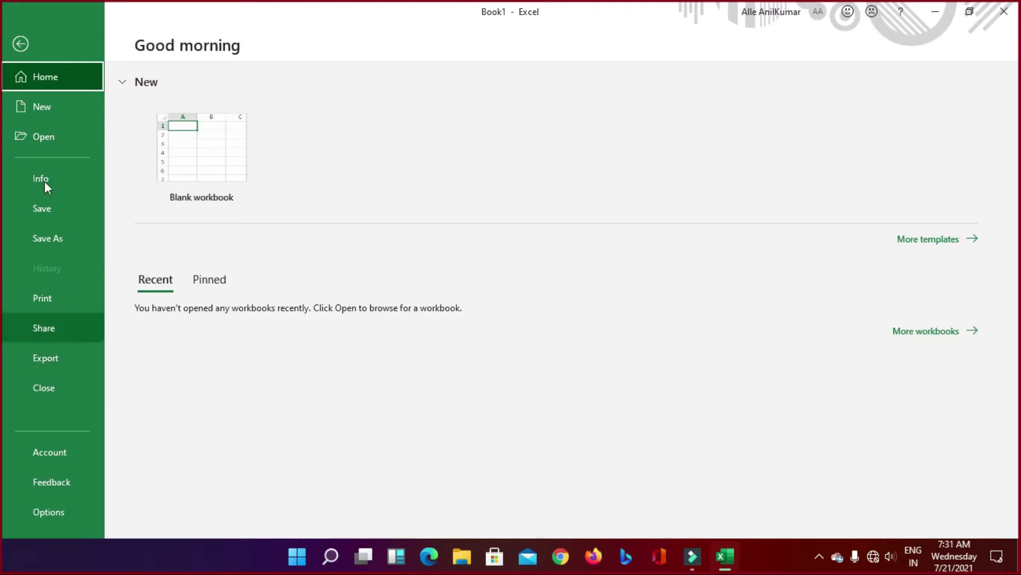
left_click(20, 44)
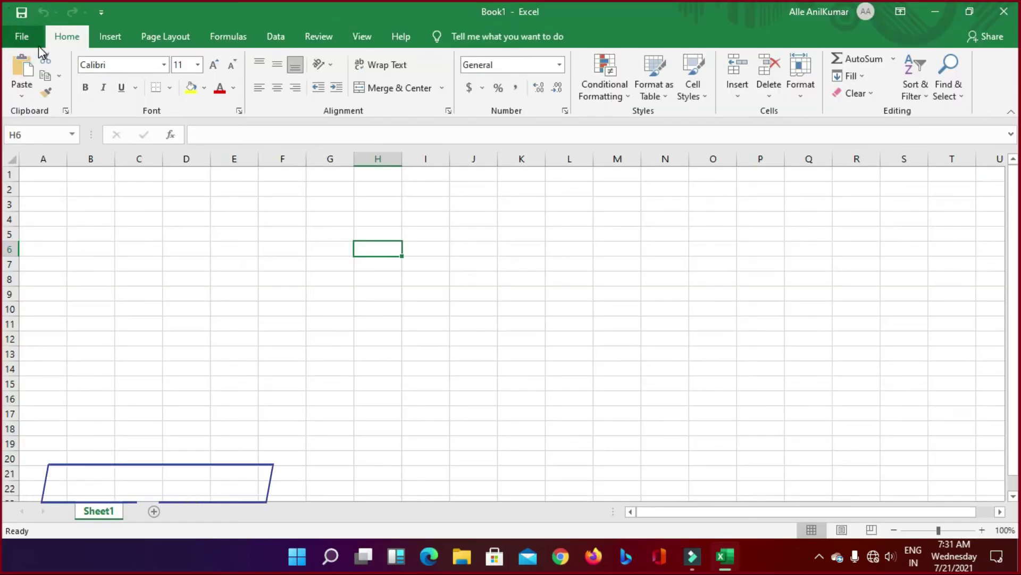
Step: Collapse and restore the ribbon several times to show more rows
left_click(166, 270)
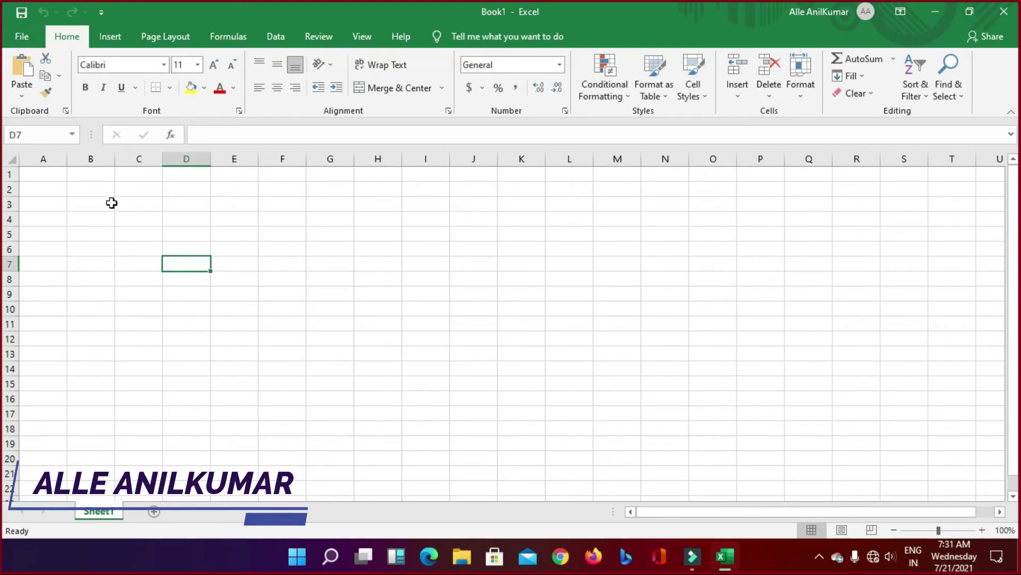
double_click(69, 37)
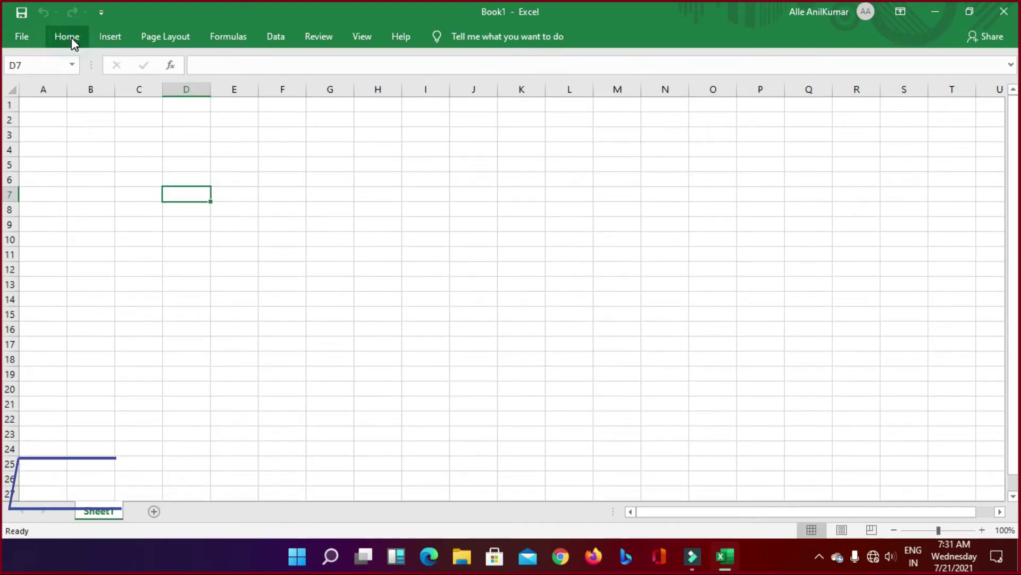
double_click(71, 37)
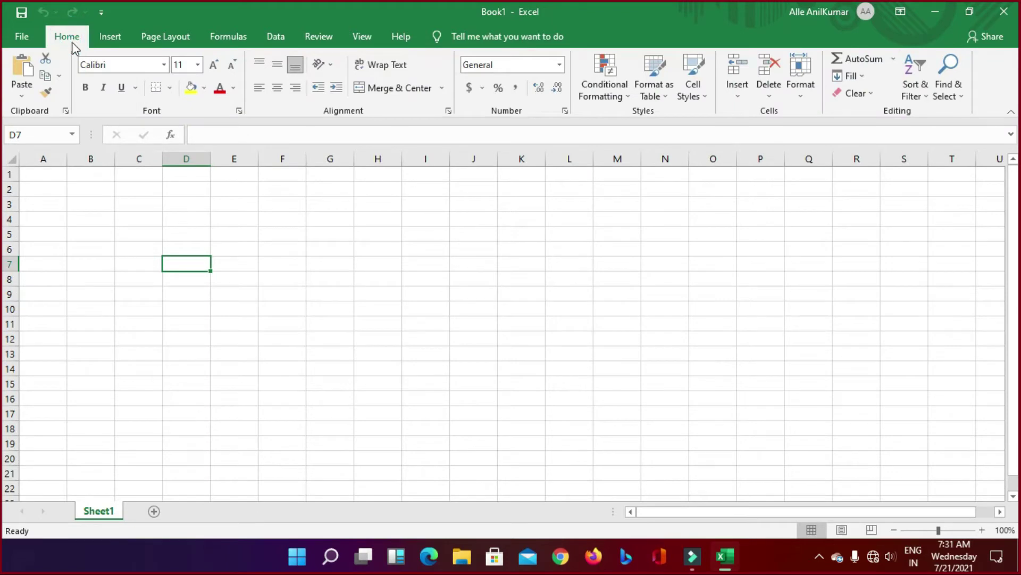
left_click(56, 37)
double_click(57, 37)
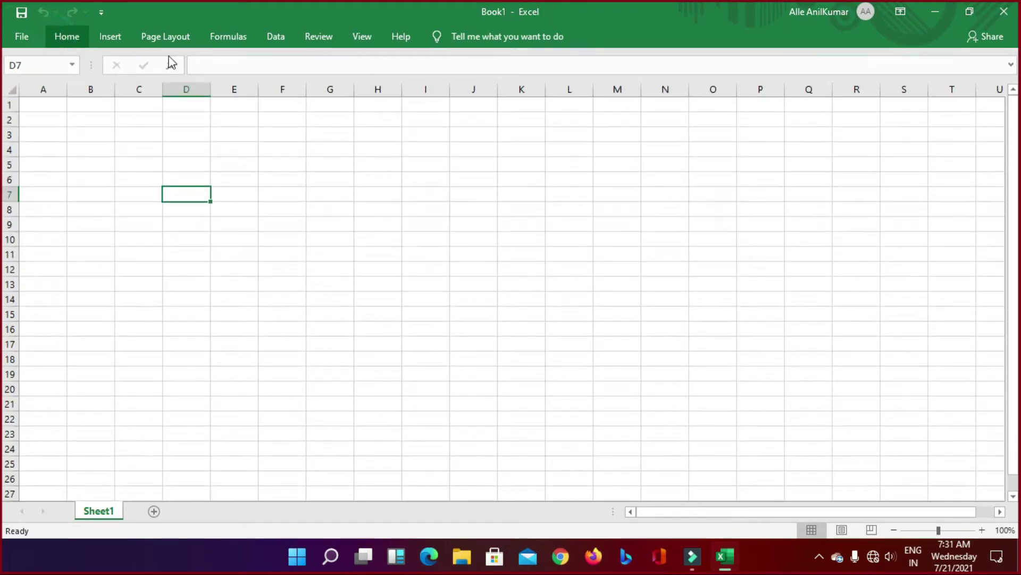
double_click(68, 38)
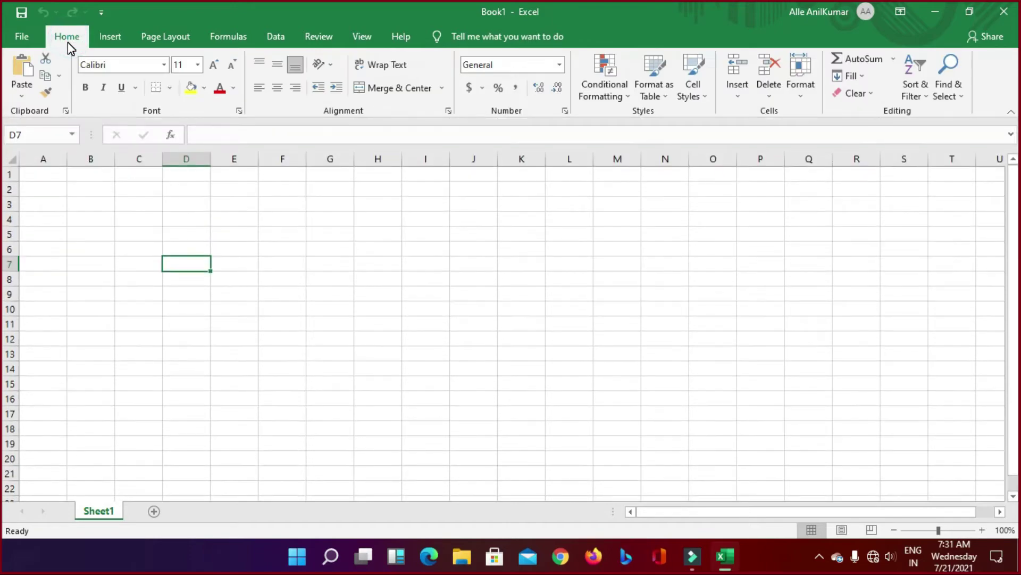
double_click(69, 38)
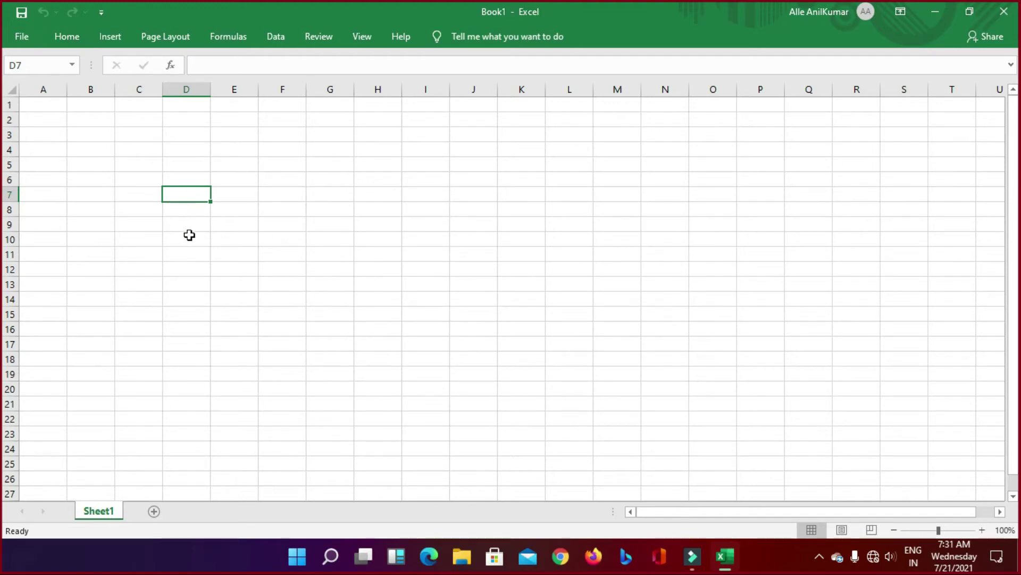
Step: Select the ranges D10:I14 and A1:M11 and restore the full ribbon
left_click_drag(189, 235, 490, 282)
left_click(605, 237)
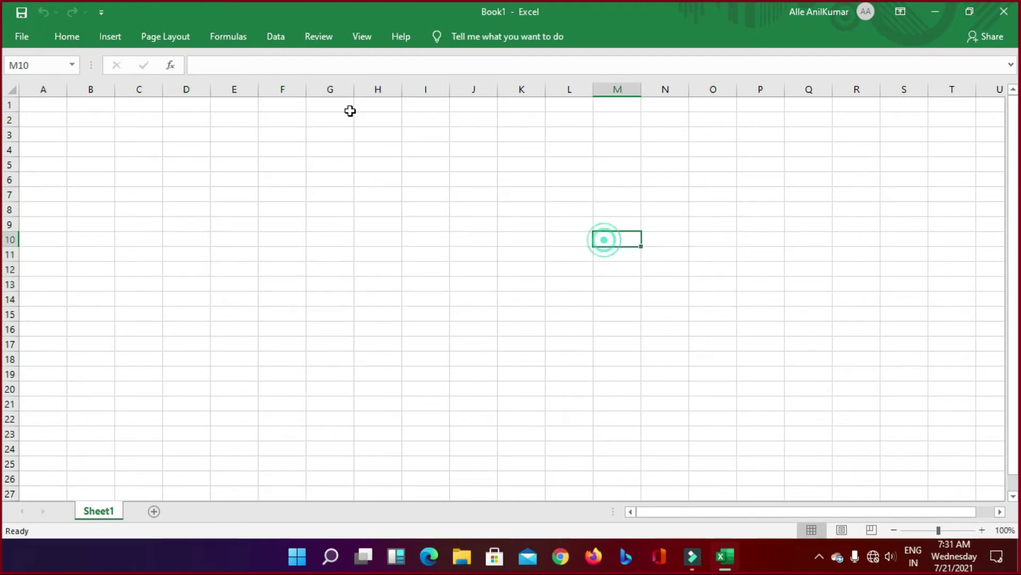
double_click(63, 36)
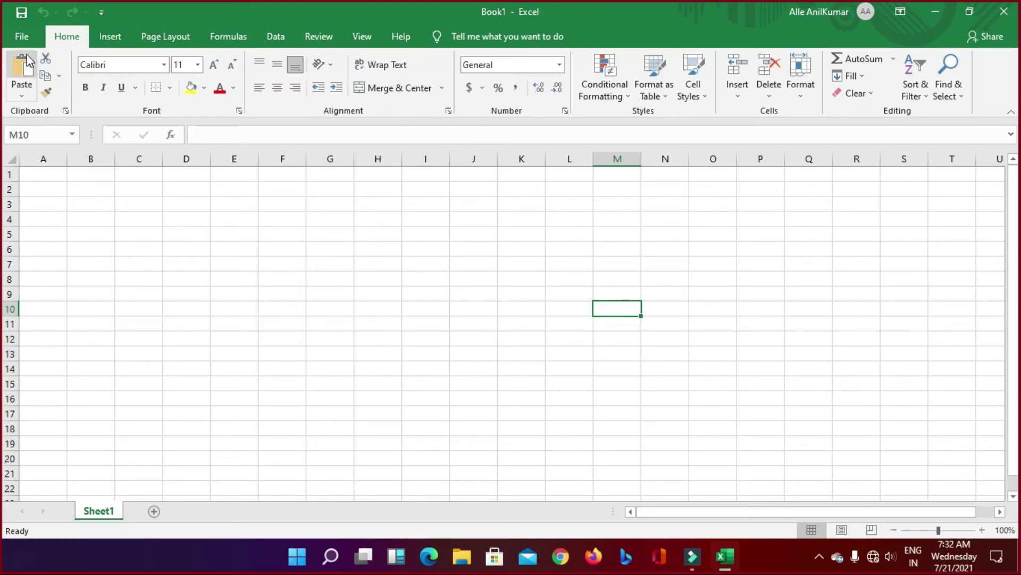
left_click(283, 322)
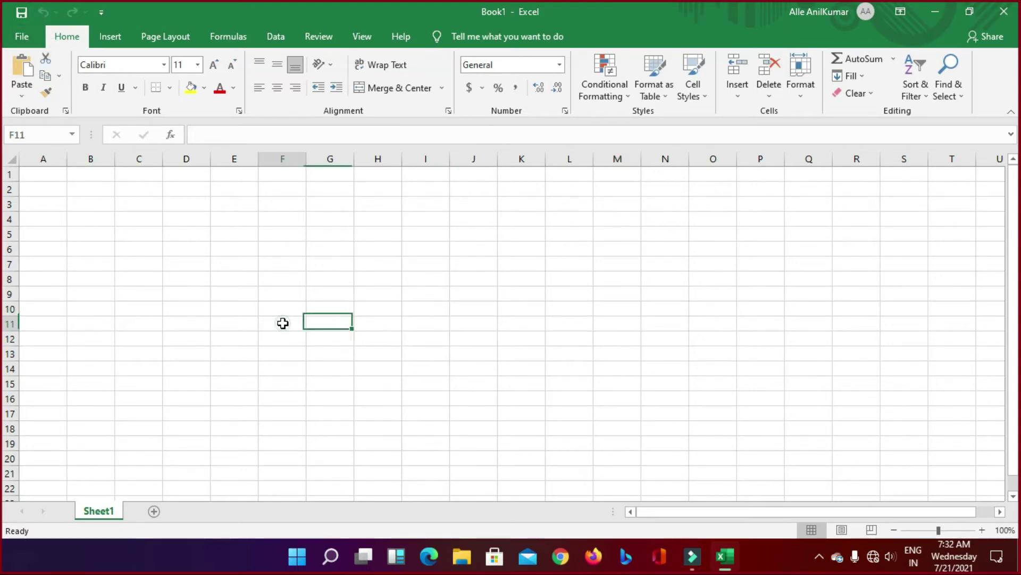
left_click(102, 229)
left_click_drag(43, 174, 736, 321)
left_click(776, 313)
Step: Select column A, rows 1 to 3 and column B in turn, then pick E16
left_click(41, 158)
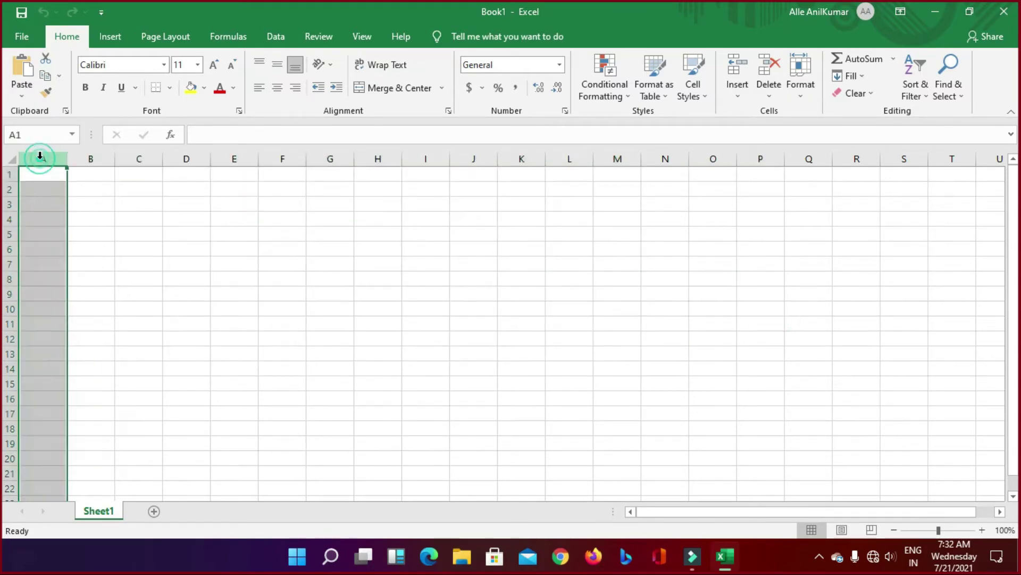
left_click(12, 172)
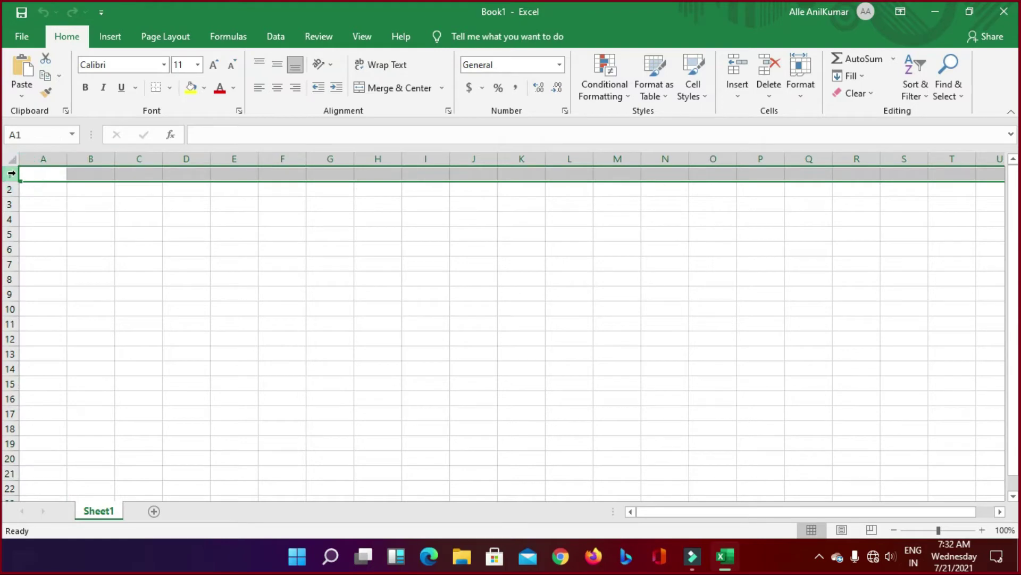
left_click(12, 189)
left_click(10, 204)
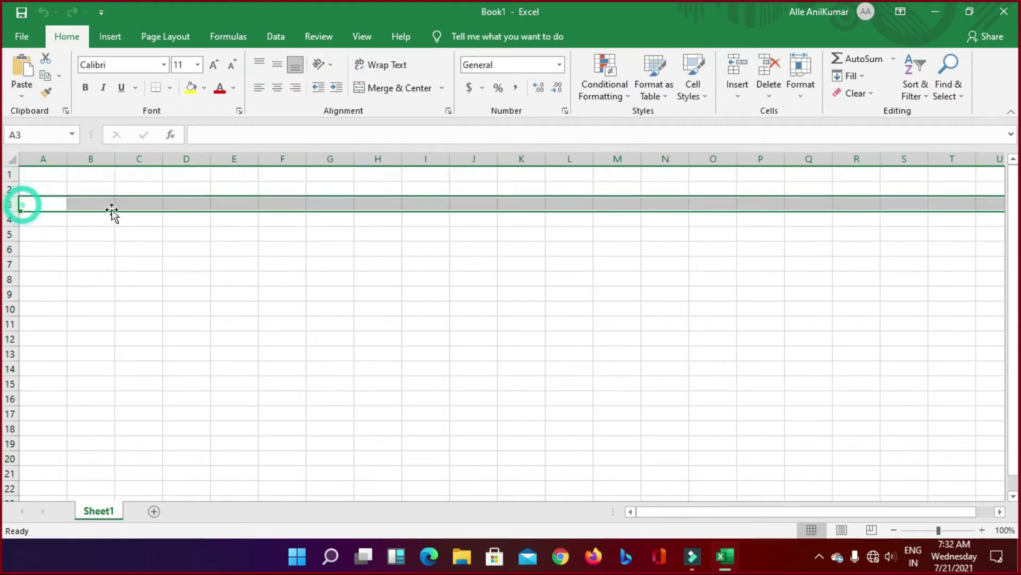
left_click(43, 159)
left_click(106, 155)
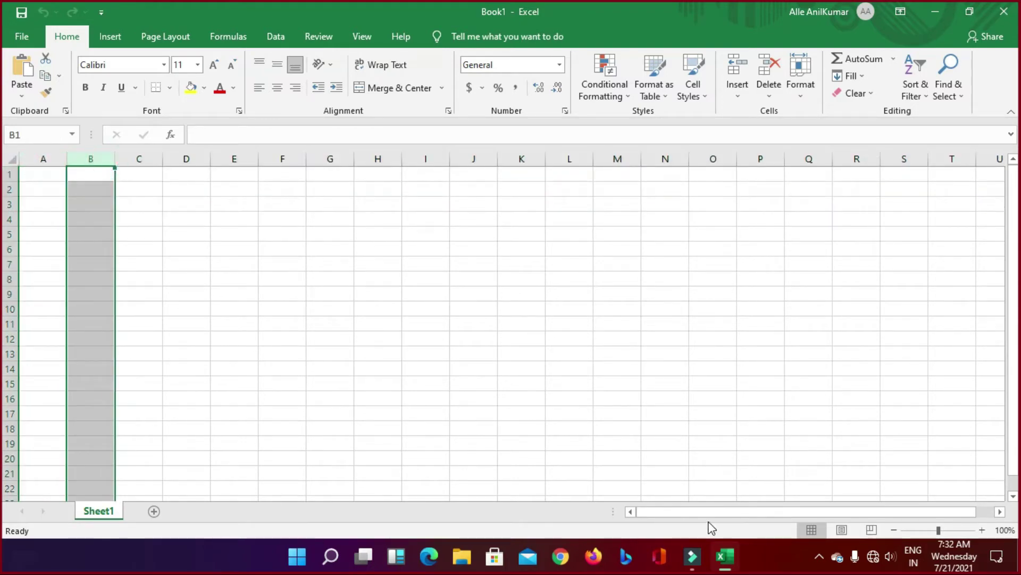
left_click(233, 393)
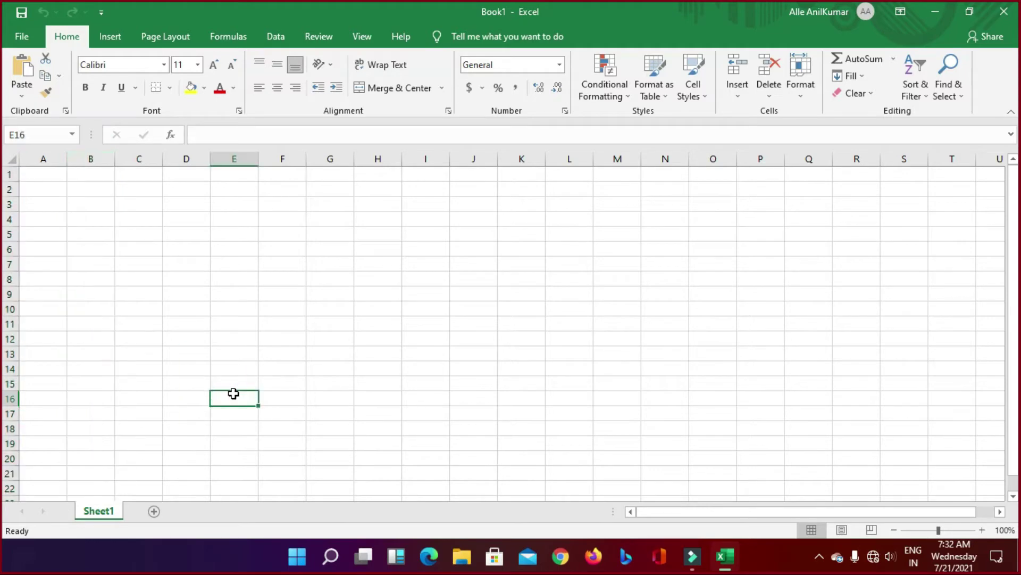
Step: Jump to the last column XFD and move between XFA6, XFB16 and XFD16
key("ctrl+Right")
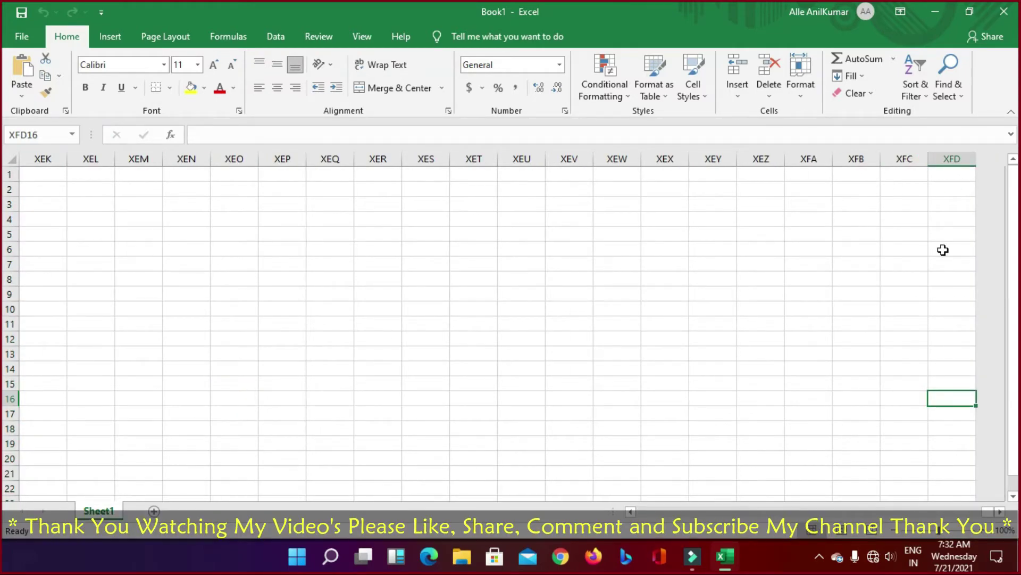
left_click(830, 253)
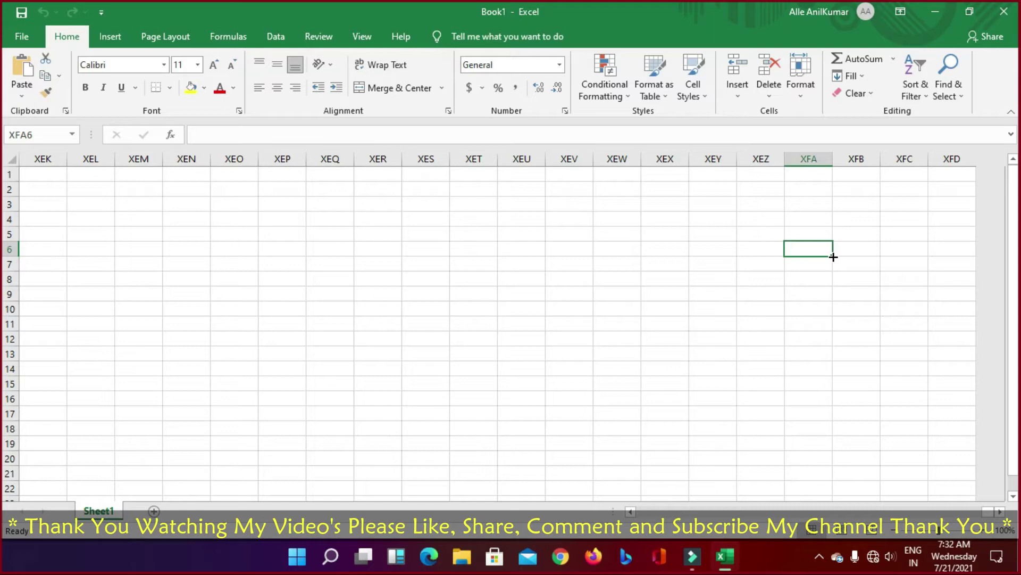
left_click(935, 394)
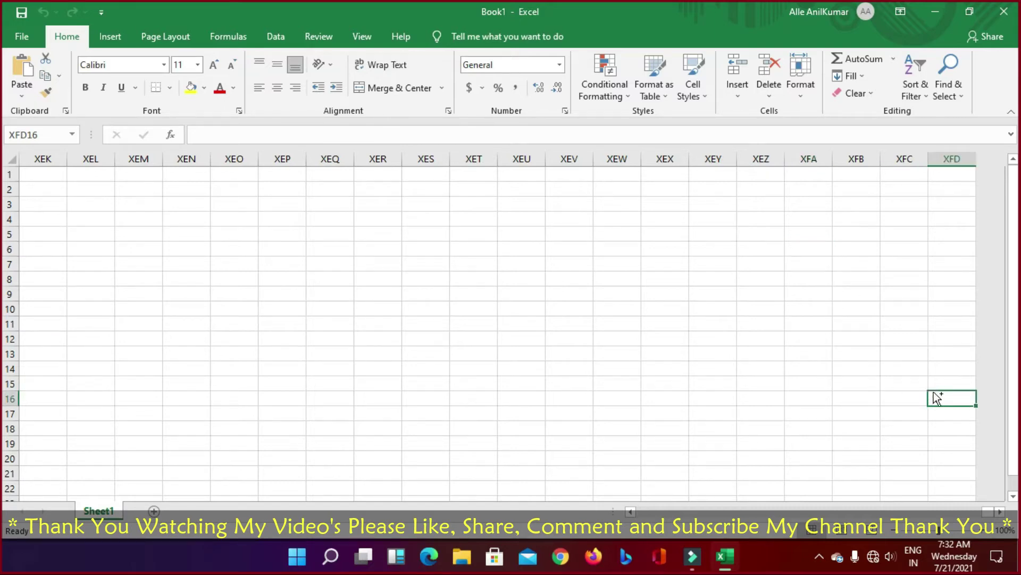
key("Left")
key("Left")
key("Right")
key("Right")
Step: Copy a few selected cells at the end of row 16 and extend the selection across the row
key("shift+Left")
key("shift+Left")
key("shift+Left")
key("shift+Left")
key("shift+Left")
key("shift+Left")
key("shift+Left")
key("shift+Left")
key("shift+Left")
key("shift+Left")
key("shift+Left")
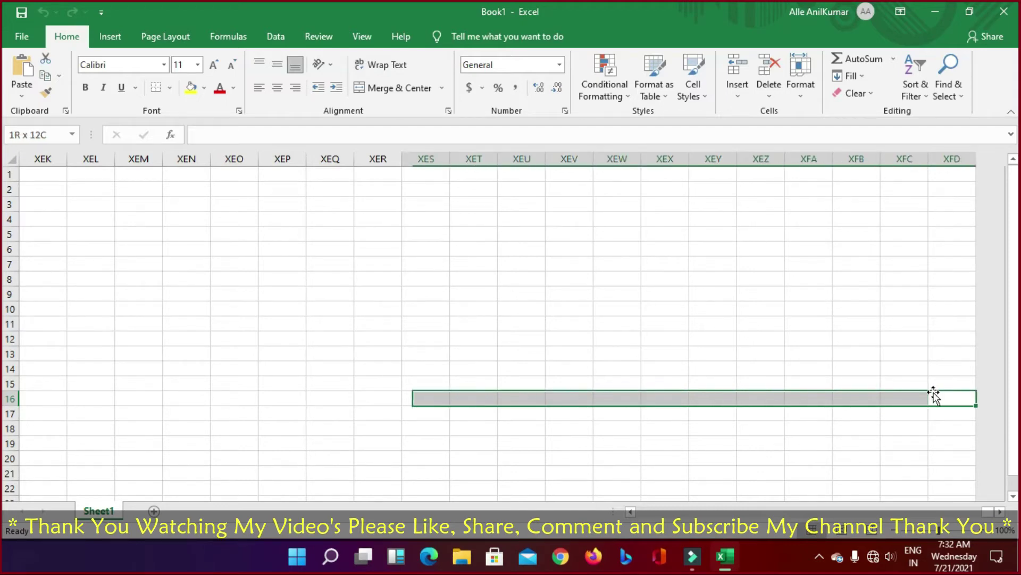
key("shift+Left")
key("ctrl+c")
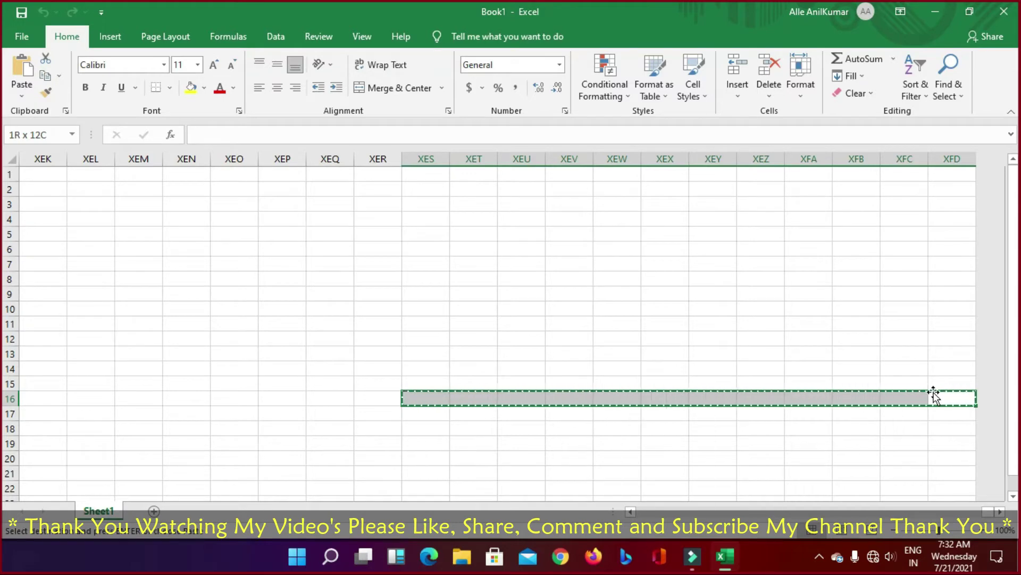
key("ctrl+shift+Left")
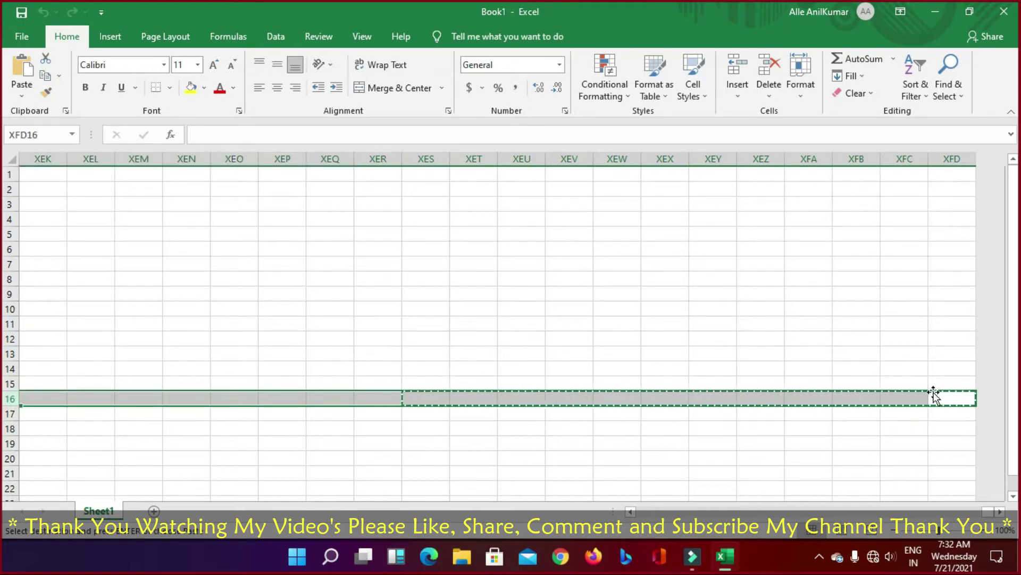
left_click(428, 398)
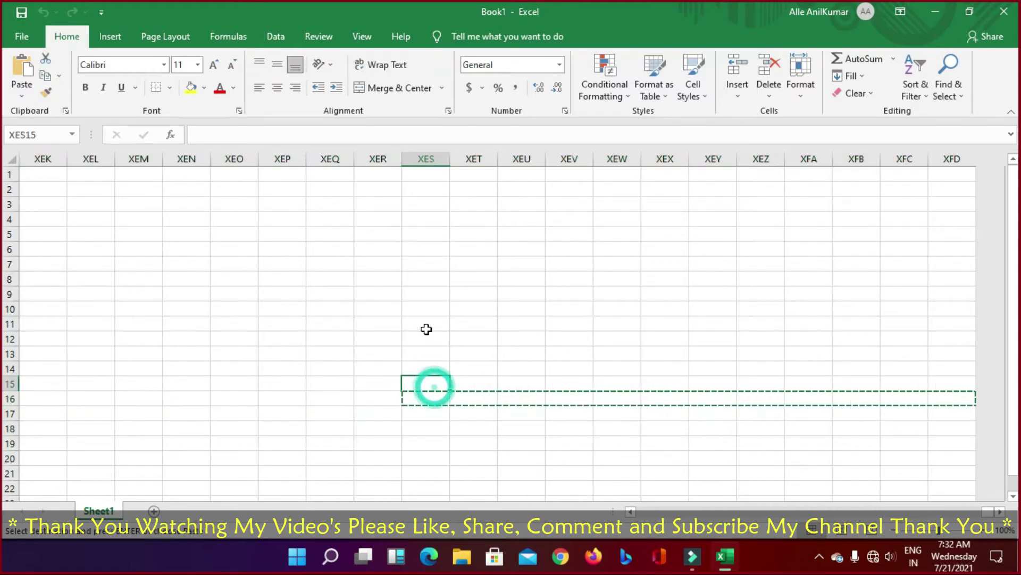
Step: Drop the pending copy and jump back to cell A1 at the sheet start
left_click(426, 328)
key("ctrl+Up")
double_click(423, 235)
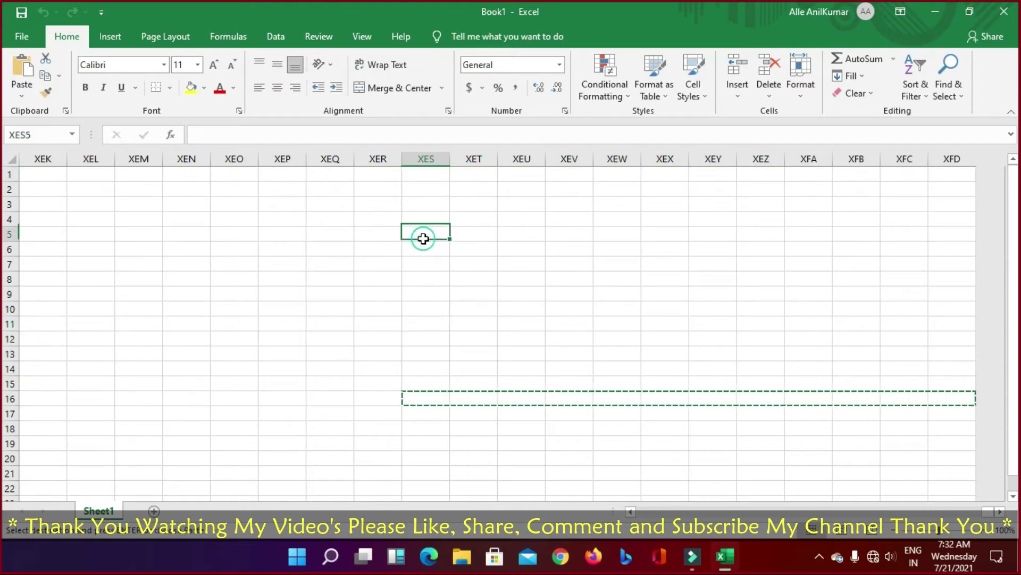
left_click(488, 377)
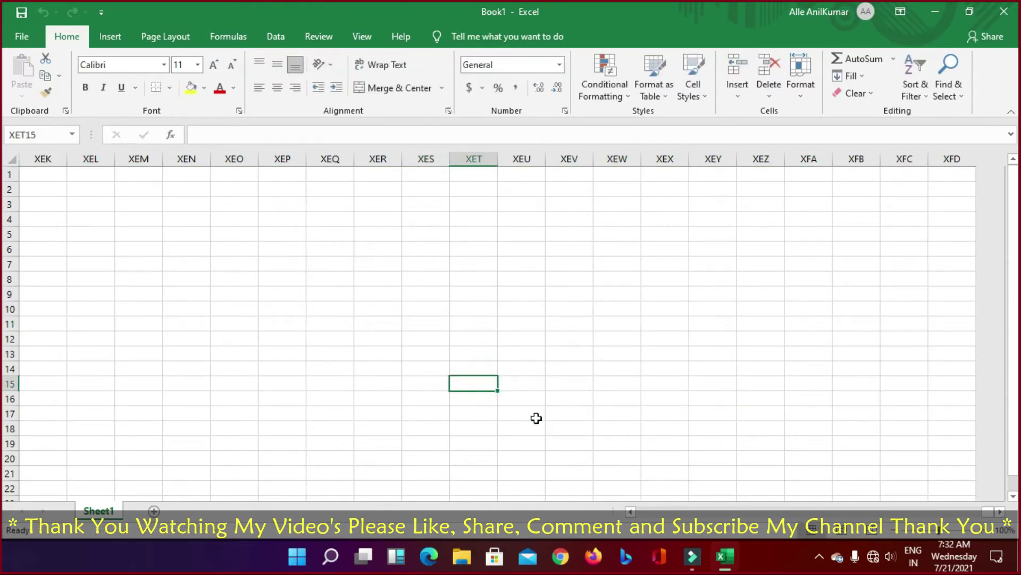
key("ctrl+Left")
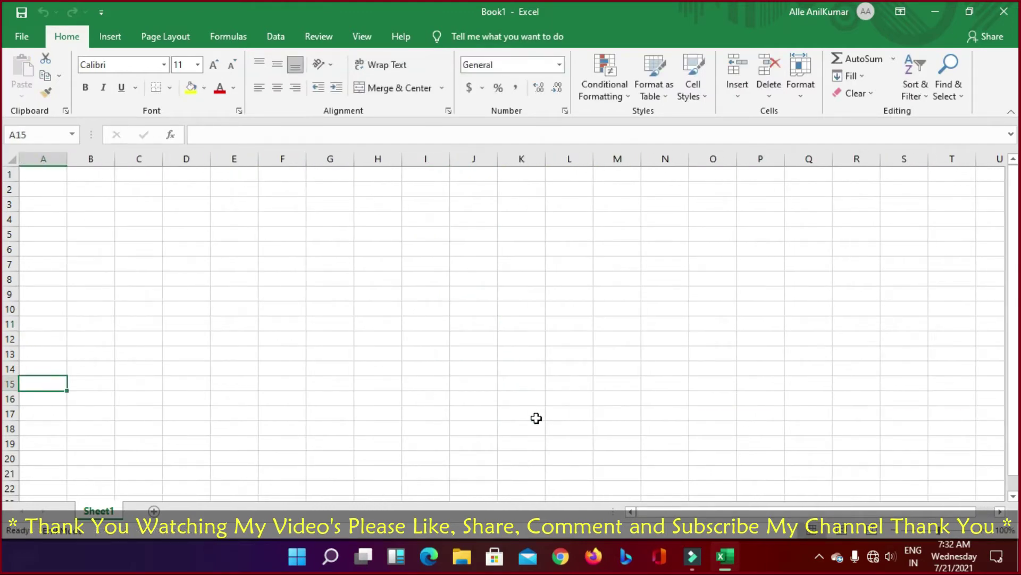
key("ctrl+Up")
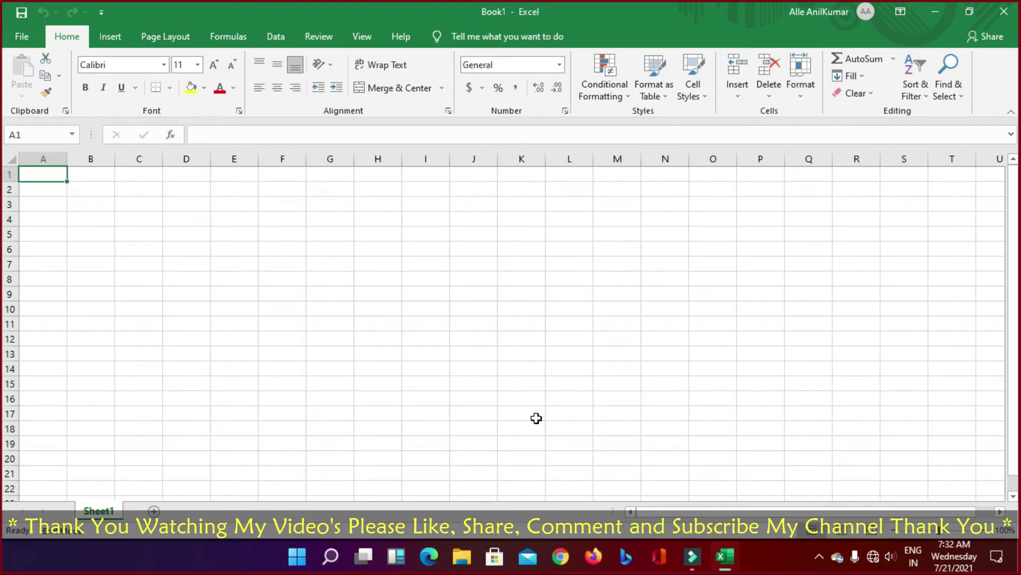
scroll(536, 419, "down", 3)
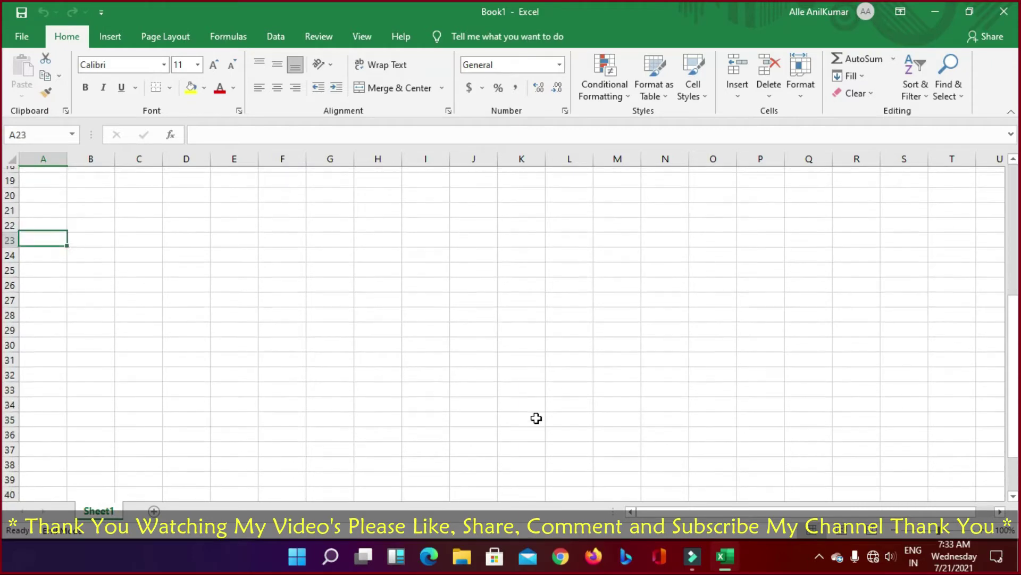
scroll(536, 418, "up", 3)
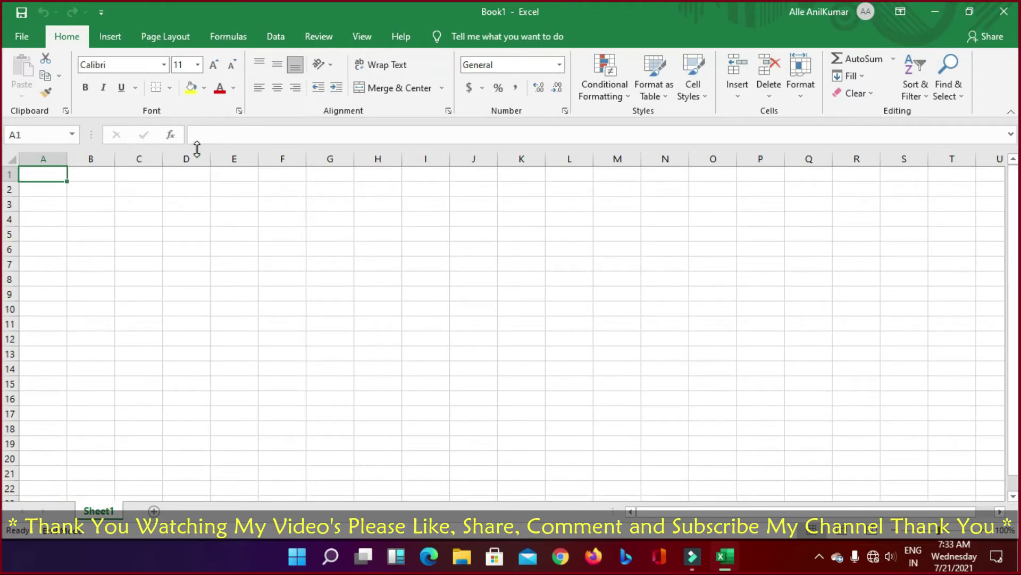
left_click(165, 206)
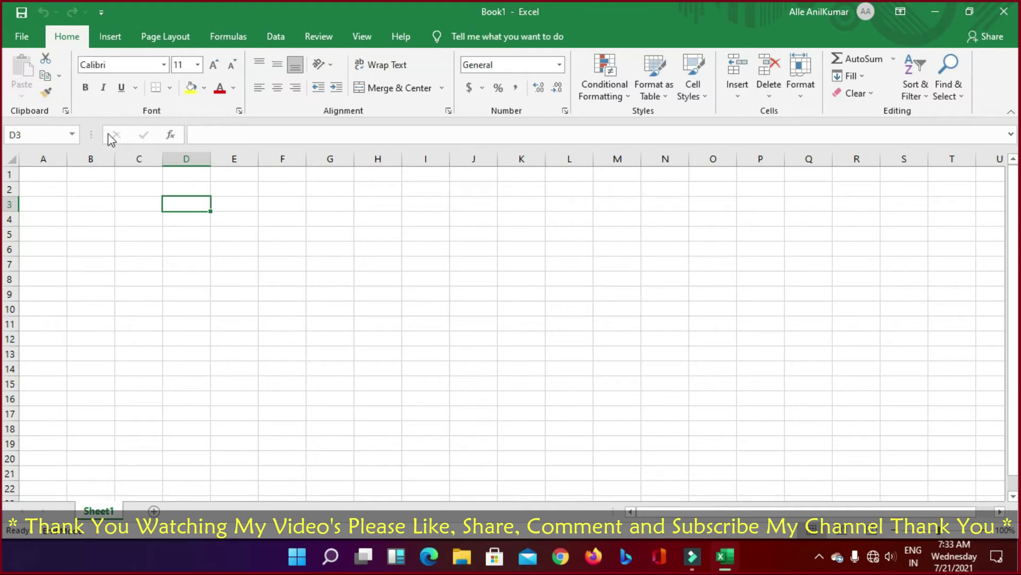
Step: Enter the numbers 1 through 6 in A2:A7
left_click(117, 218)
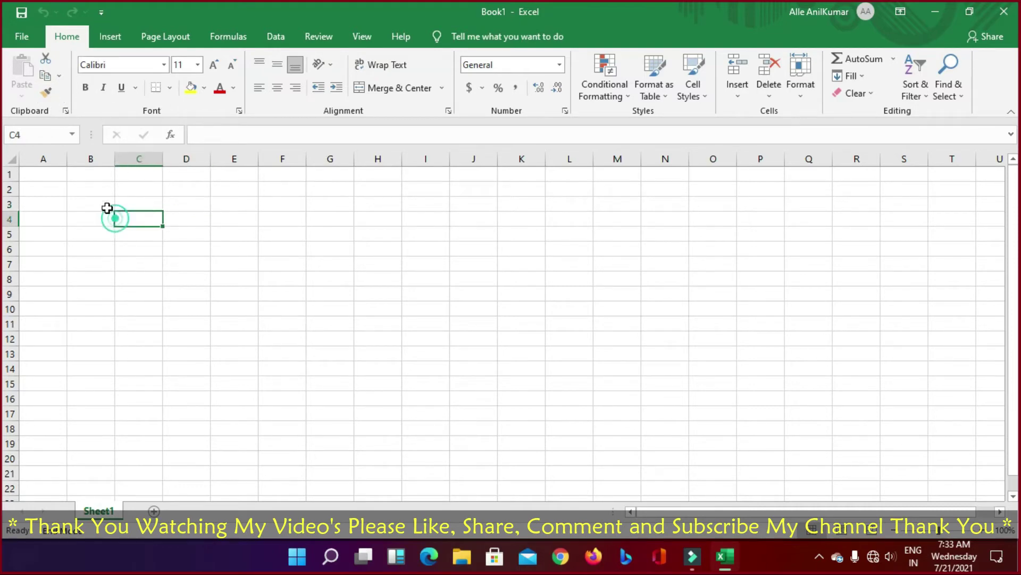
left_click(46, 186)
type("1")
key("Return")
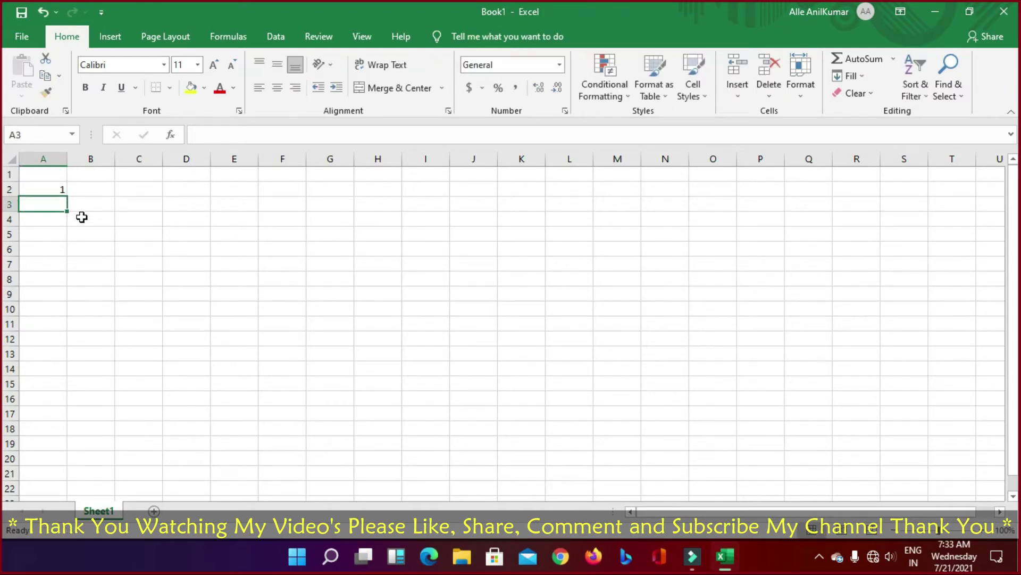
type("2")
key("Return")
type("3")
key("Return")
type("4")
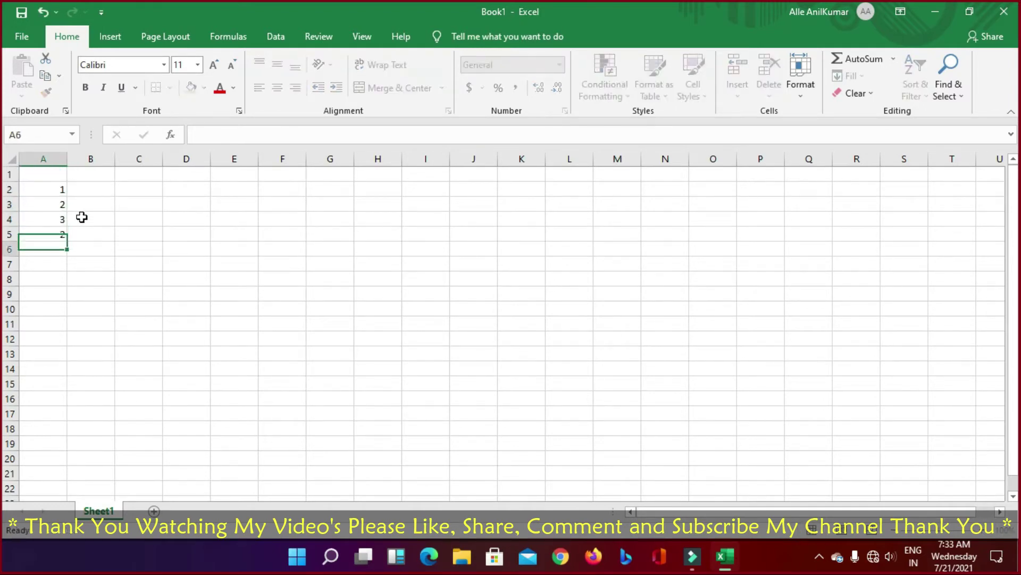
key("Return")
key("Up")
key("Down")
type("5")
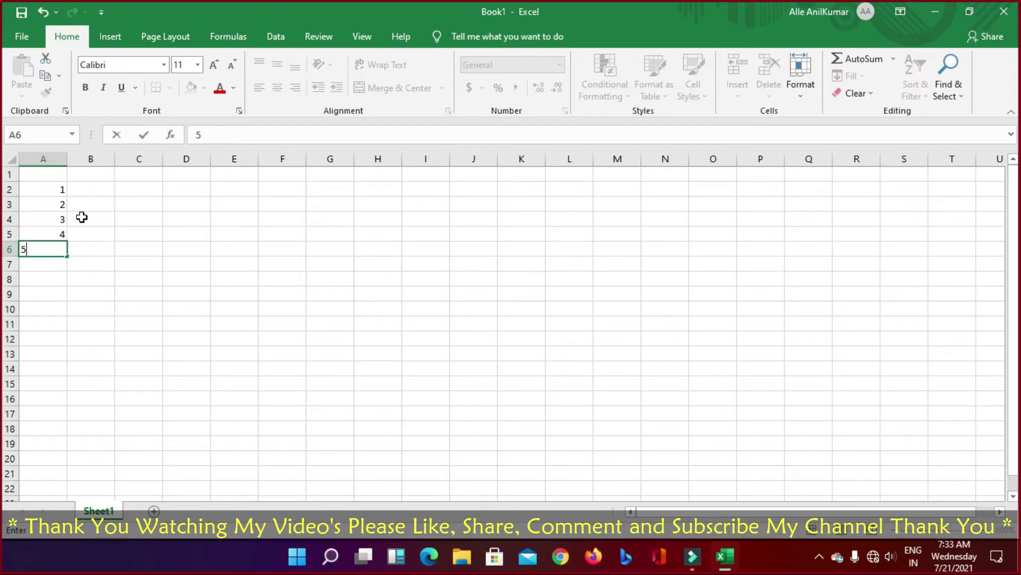
key("Return")
type("6")
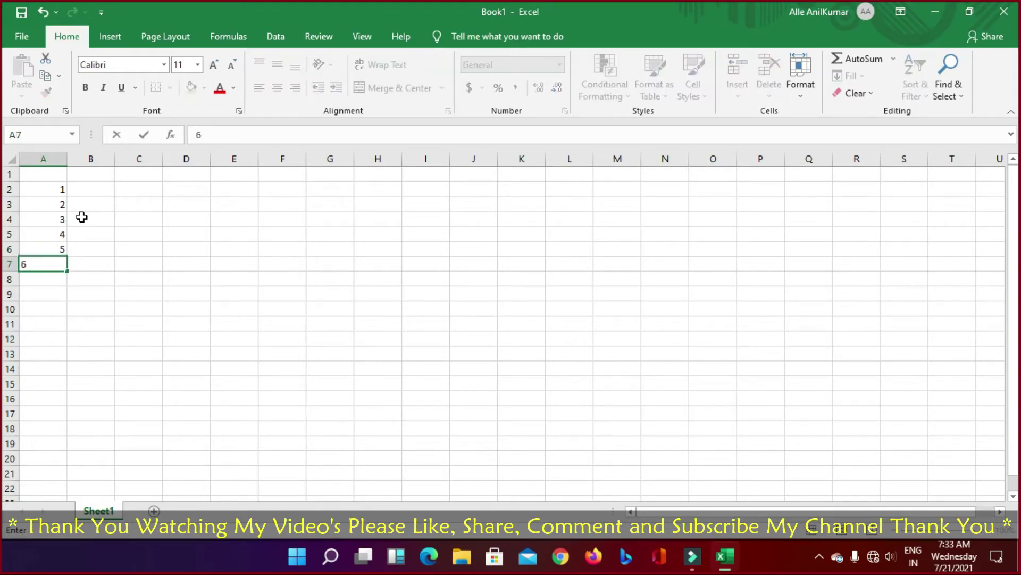
key("Return")
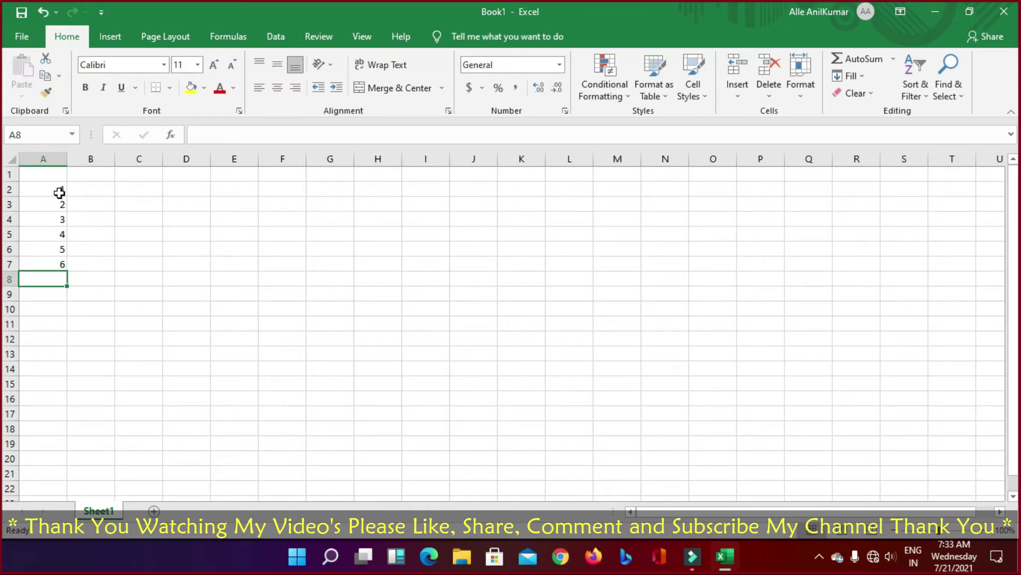
Step: Extend the number series with the fill handle down to 10 in A11
left_click_drag(55, 184, 68, 267)
left_click(113, 290)
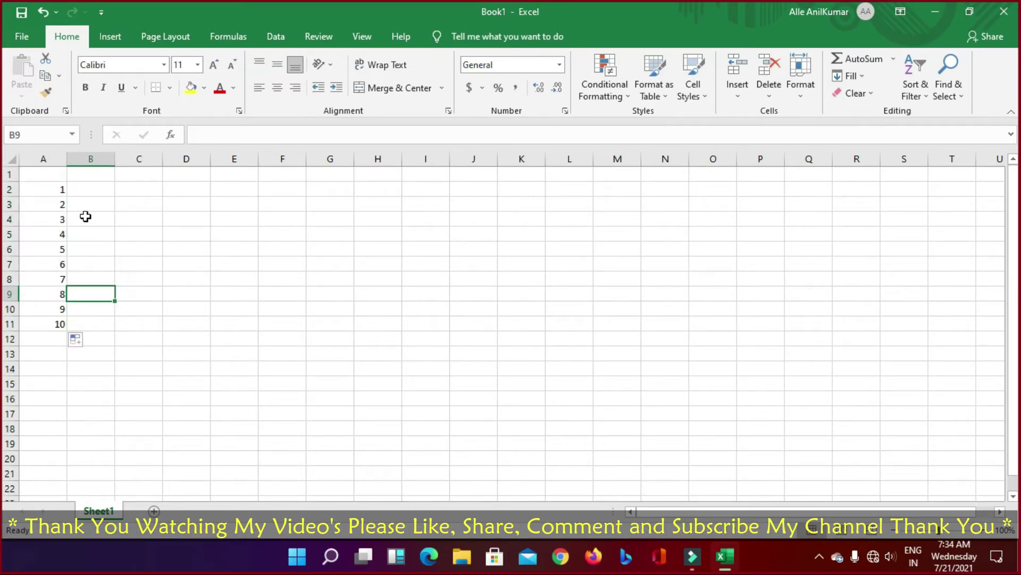
left_click(89, 189)
Step: Type five first names into B2:B6, one per row beside numbers 1–5
type("ANIL")
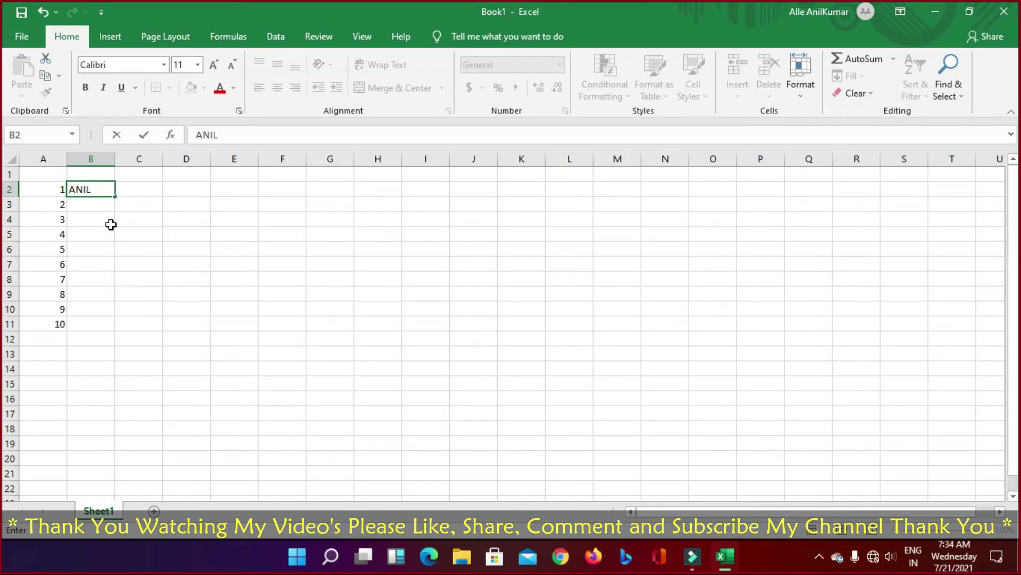
key("Return")
type("SUNIL")
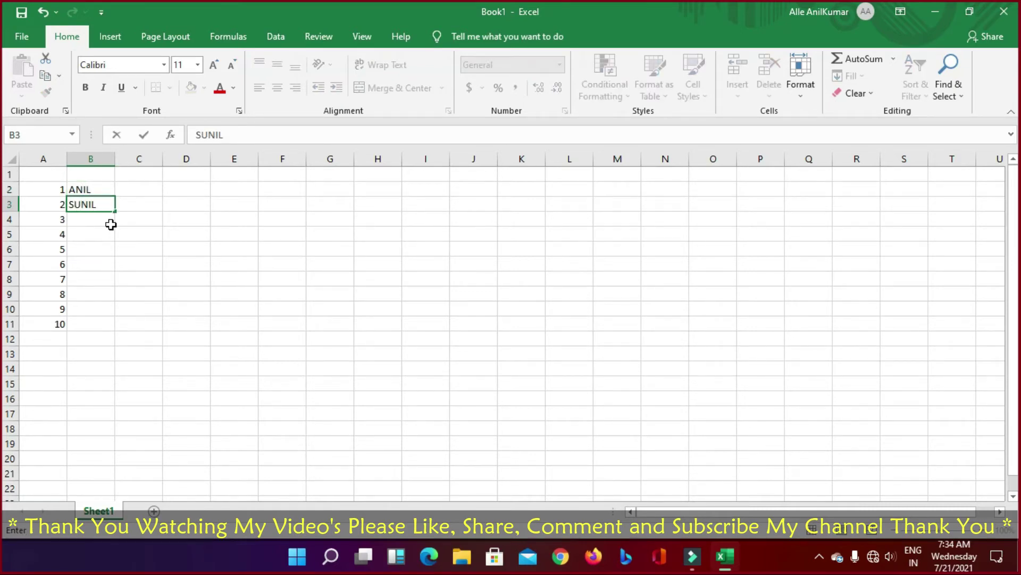
key("Return")
type("KUMAR")
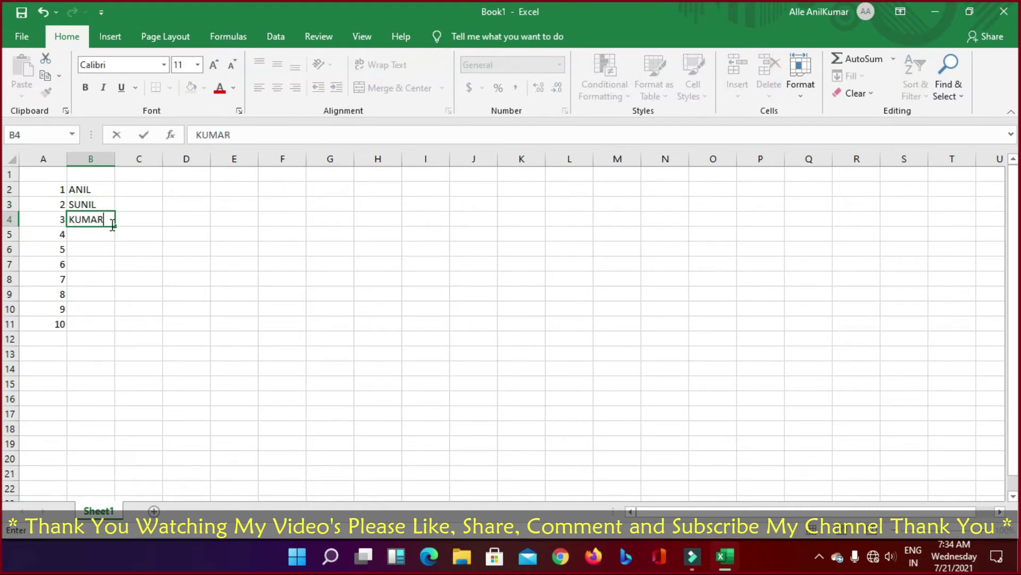
key("Return")
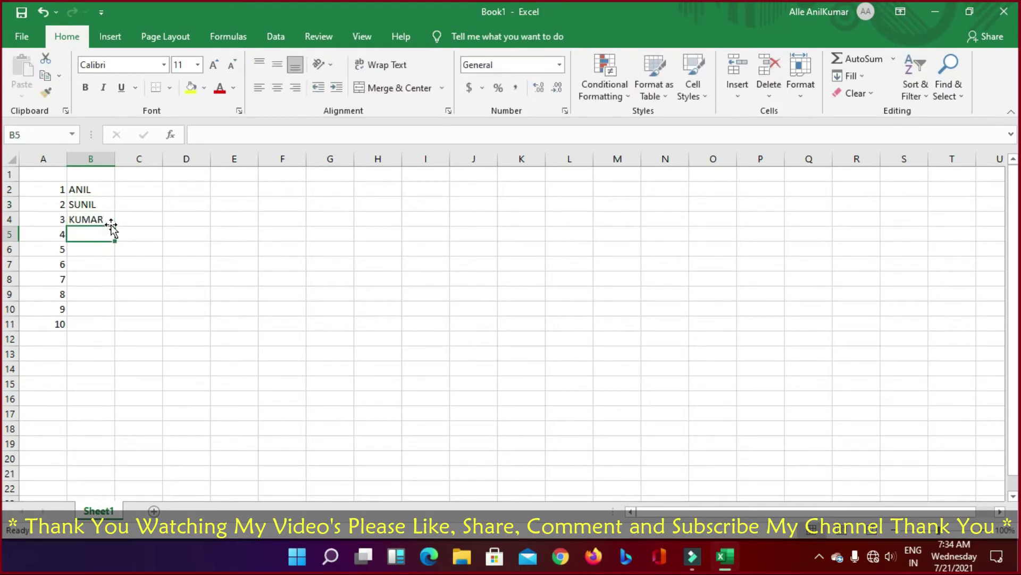
type("DEVID")
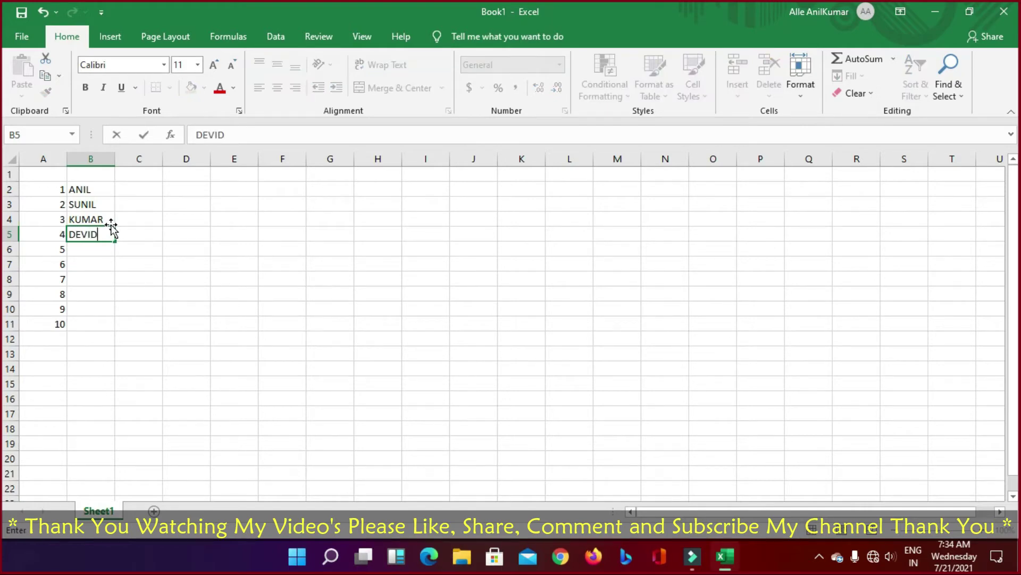
key("Return")
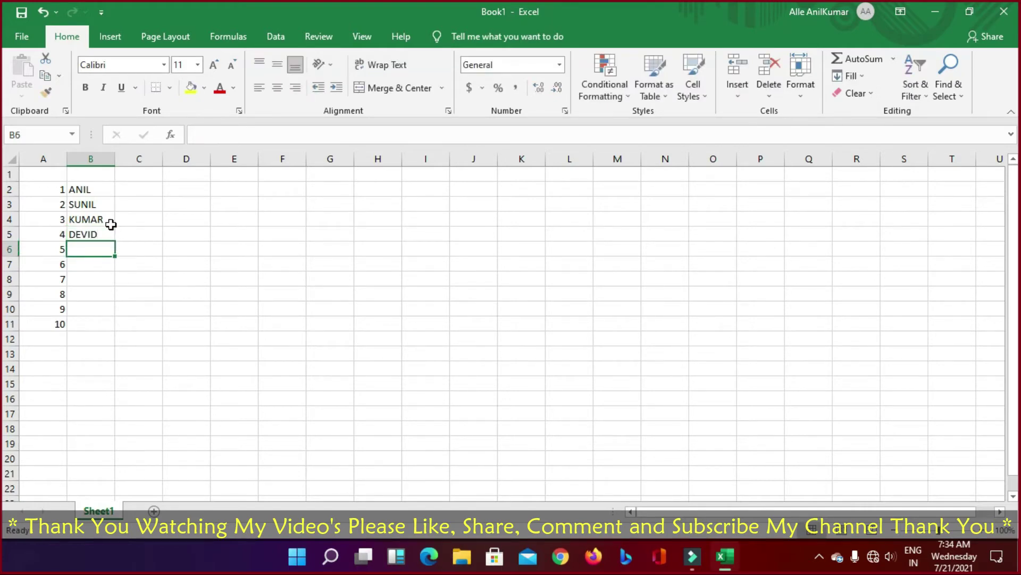
type("SUNIL")
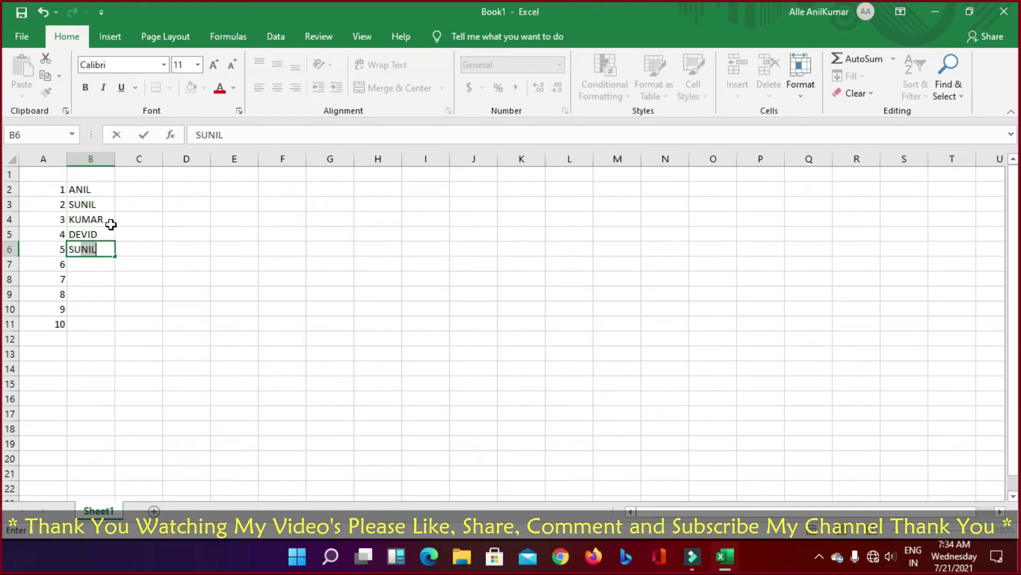
type("M")
key("Return")
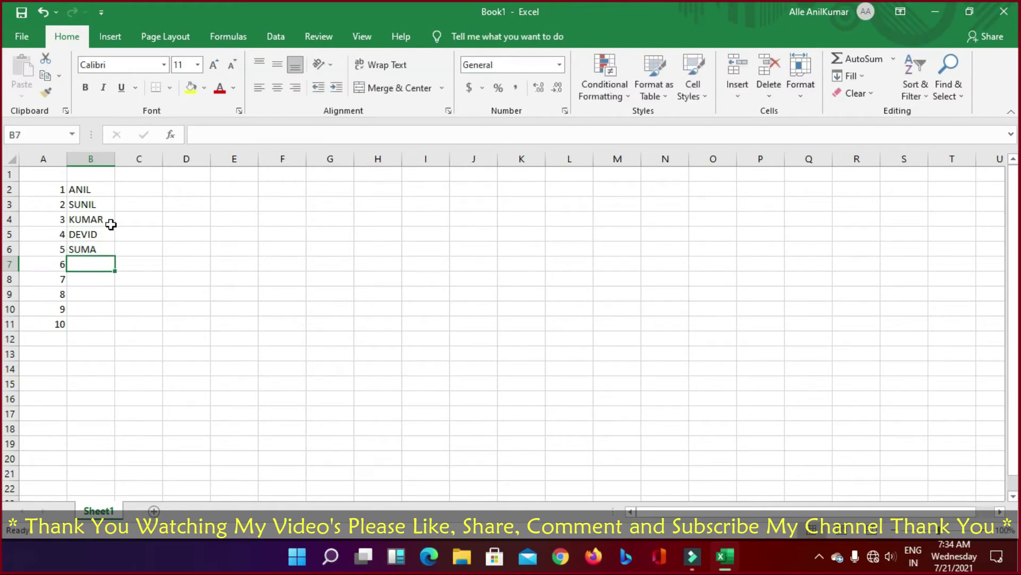
left_click_drag(102, 187, 96, 251)
left_click(139, 258)
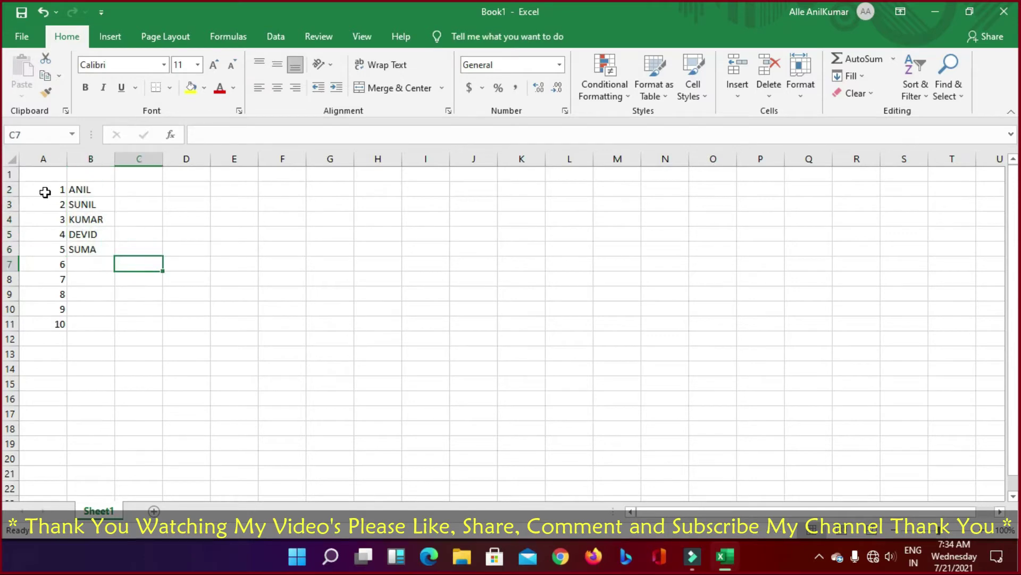
left_click(85, 189)
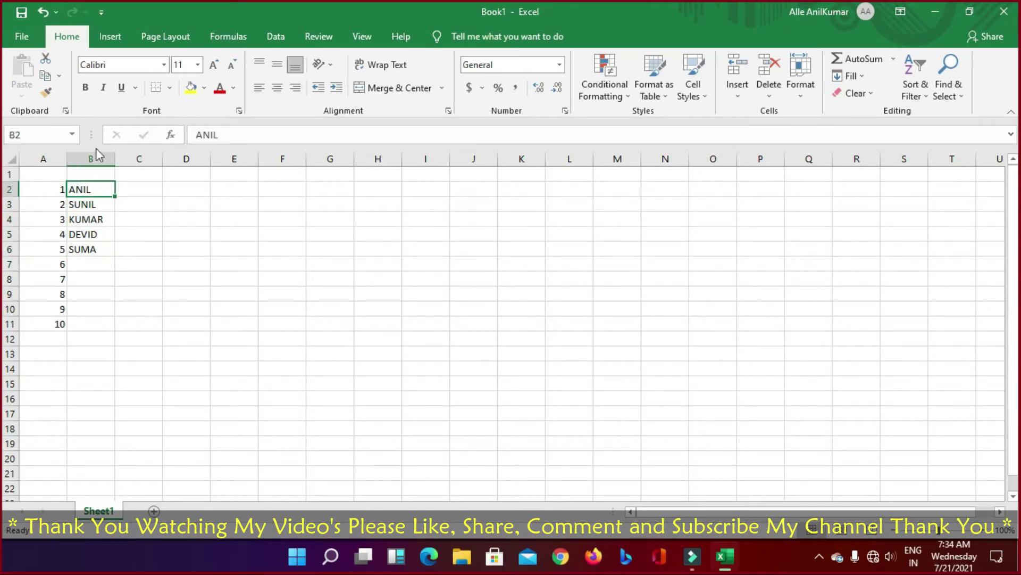
left_click_drag(59, 192, 81, 335)
left_click(169, 319)
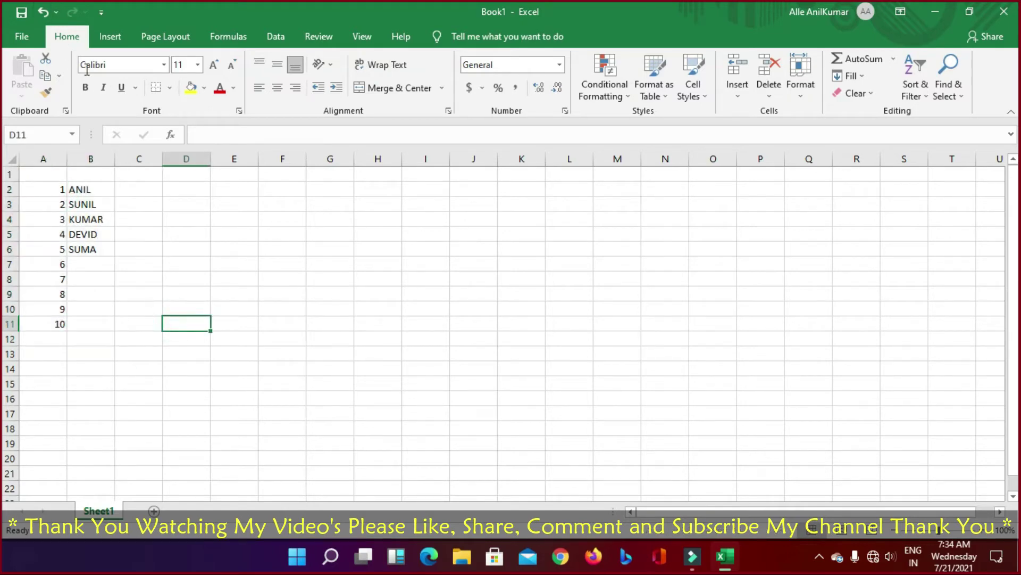
left_click_drag(68, 189, 75, 324)
left_click(155, 305)
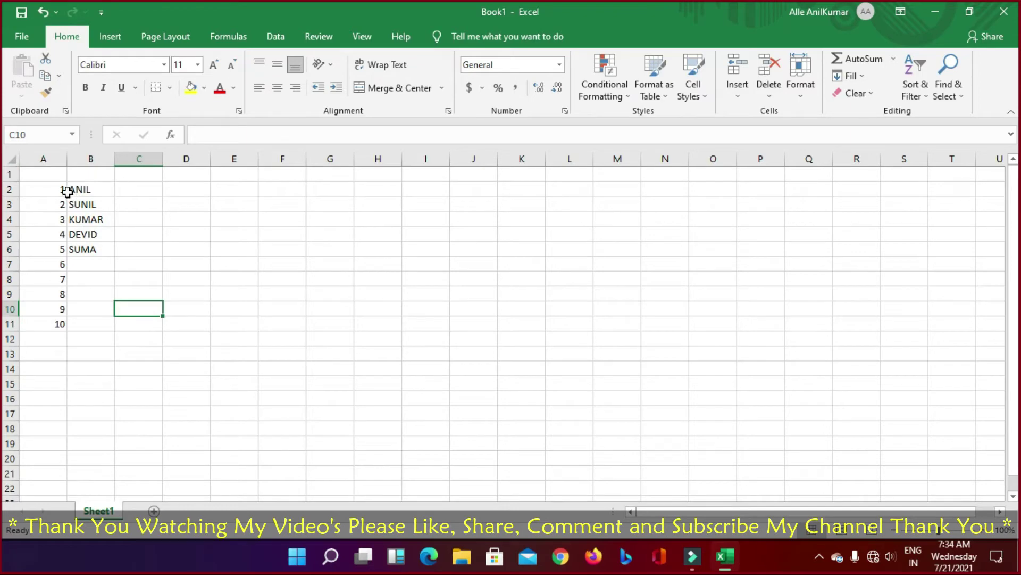
left_click_drag(68, 192, 82, 326)
left_click(223, 306)
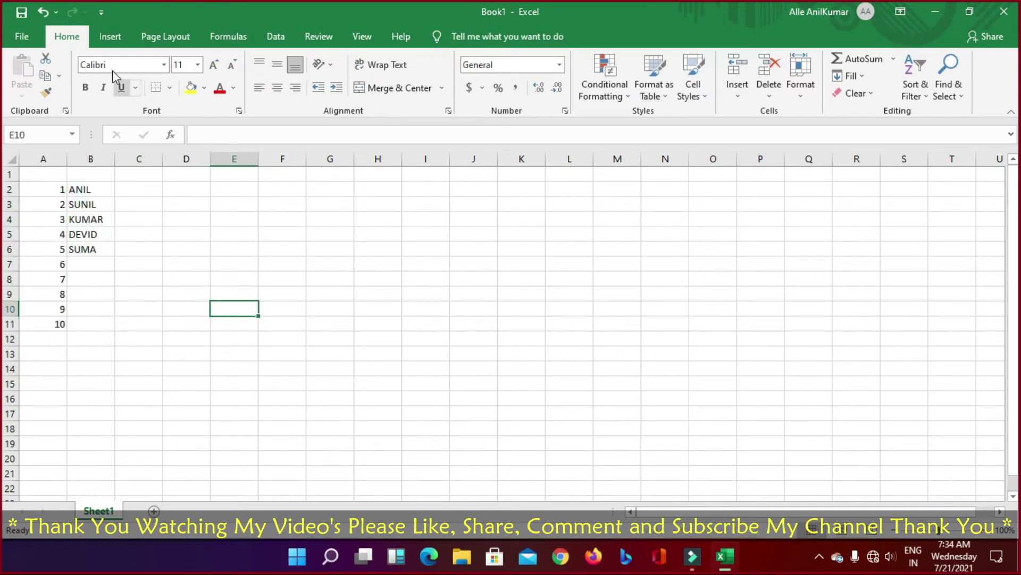
left_click(58, 185)
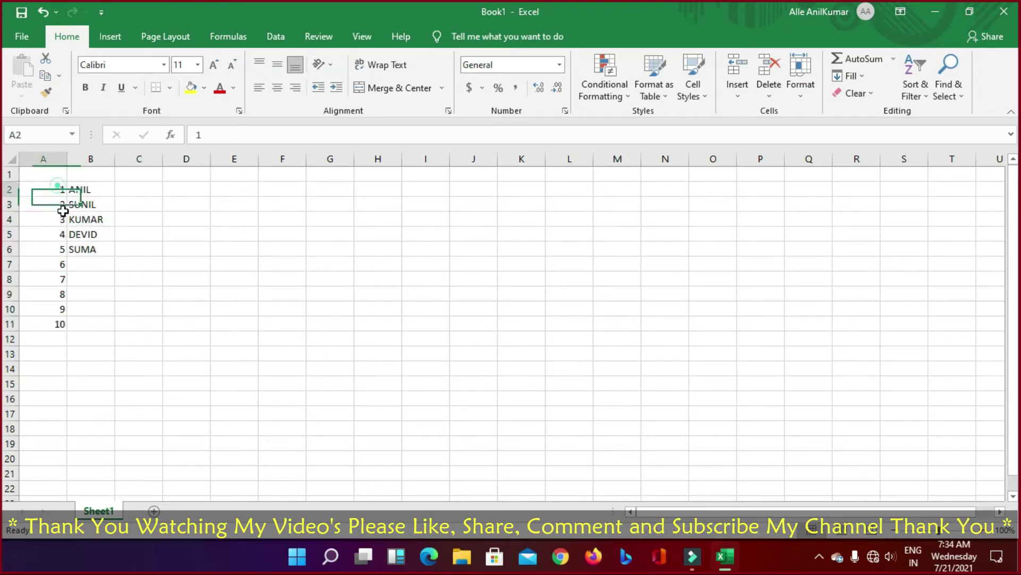
left_click_drag(62, 211, 88, 234)
left_click_drag(87, 189, 87, 248)
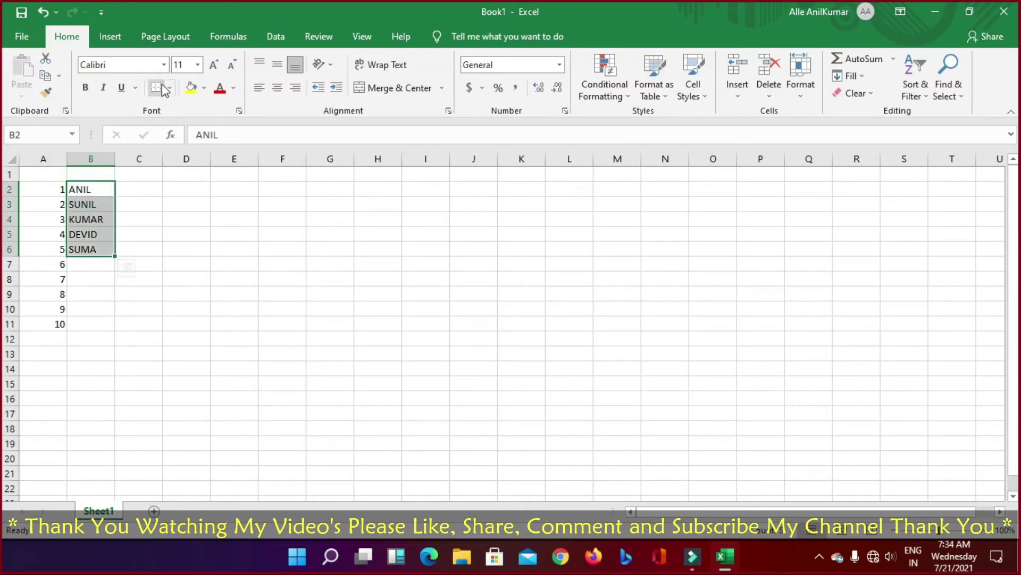
left_click(164, 64)
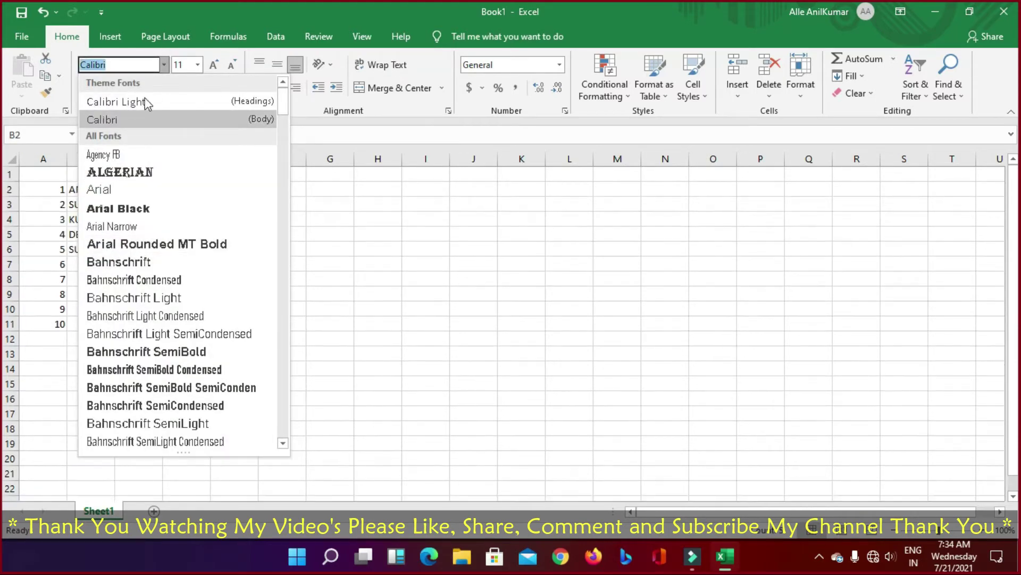
left_click(338, 175)
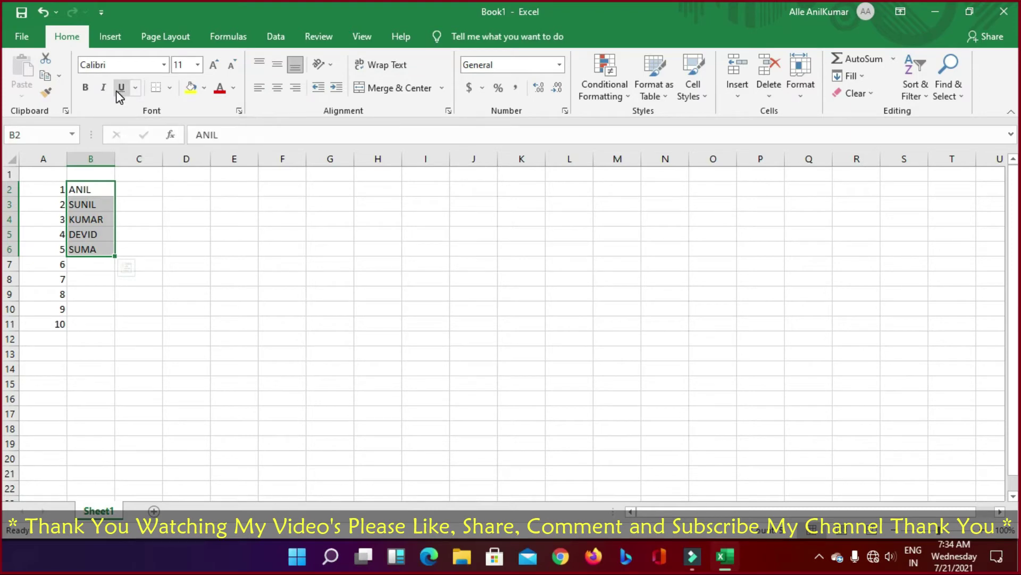
left_click(169, 88)
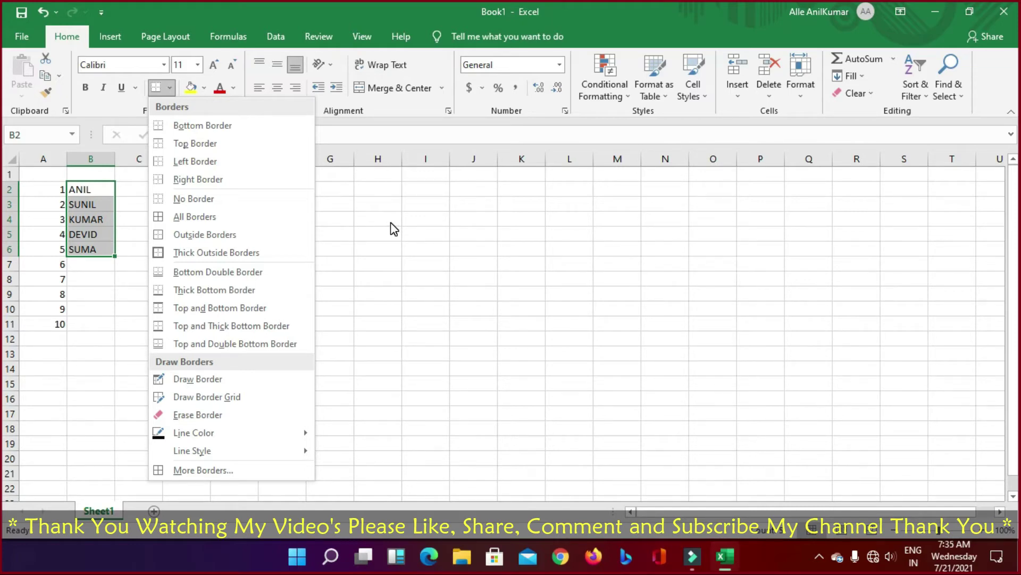
left_click(392, 224)
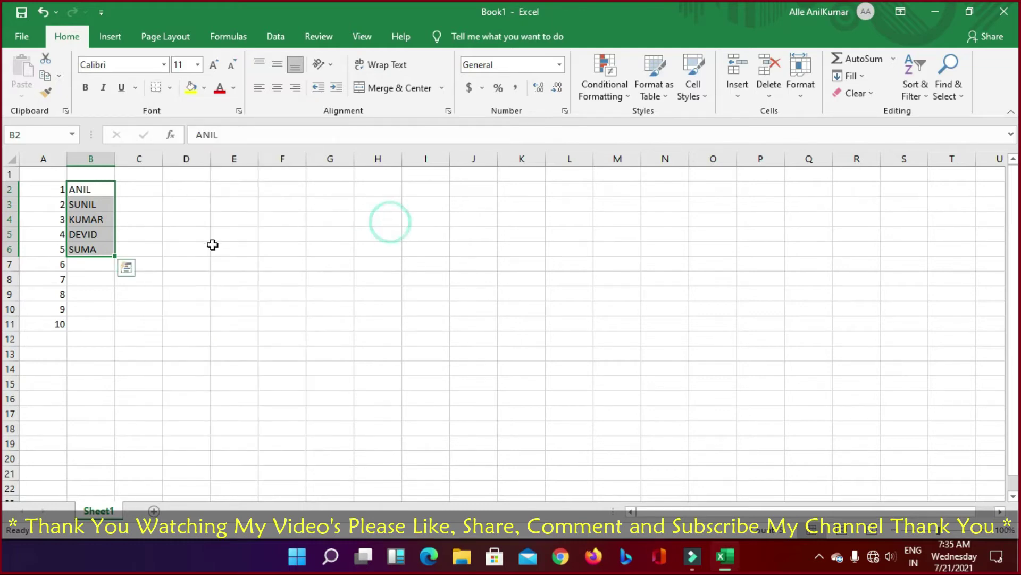
left_click_drag(56, 189, 84, 332)
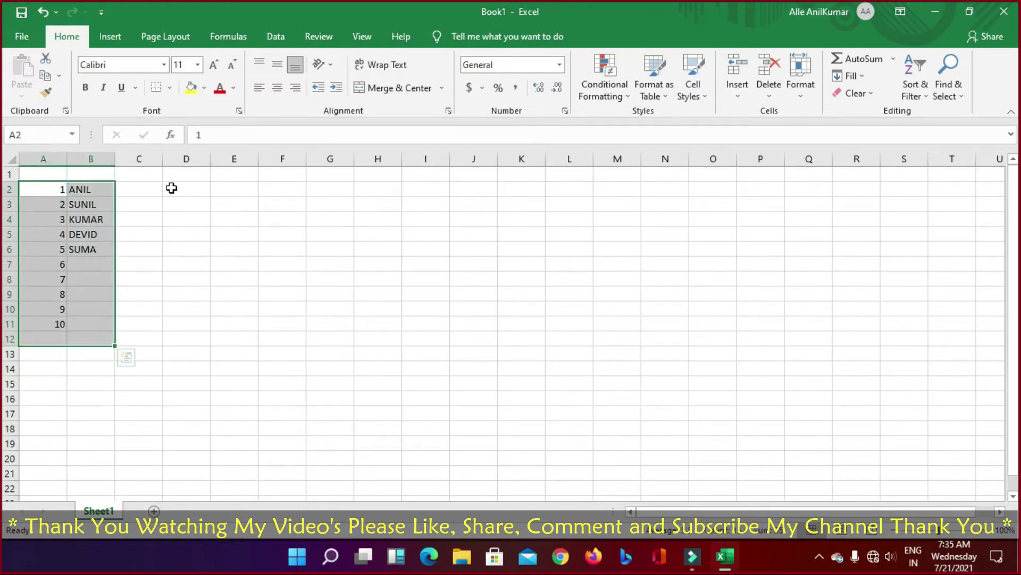
left_click(169, 88)
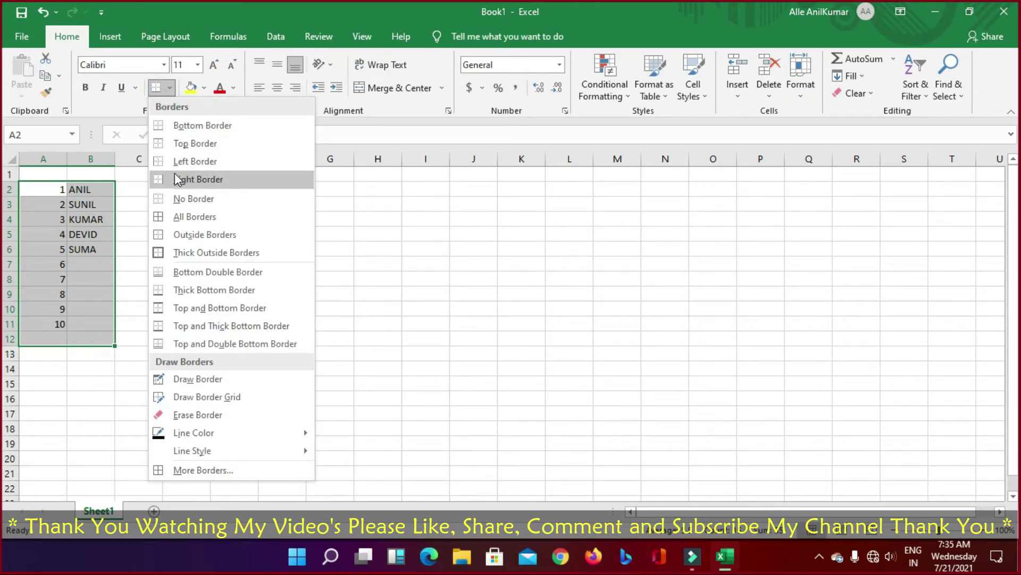
left_click(184, 128)
left_click(146, 309)
left_click(64, 337)
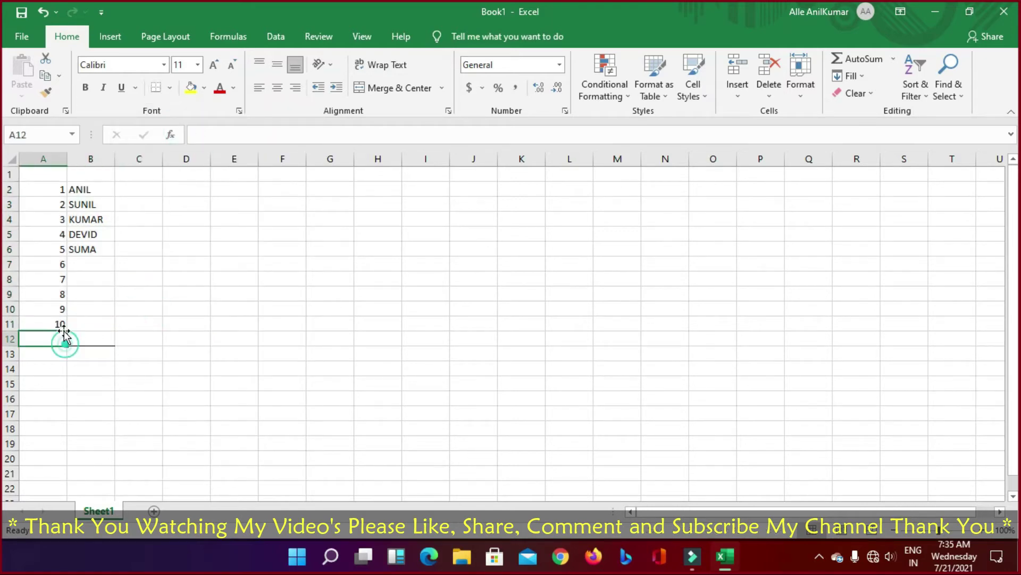
left_click_drag(43, 190, 94, 339)
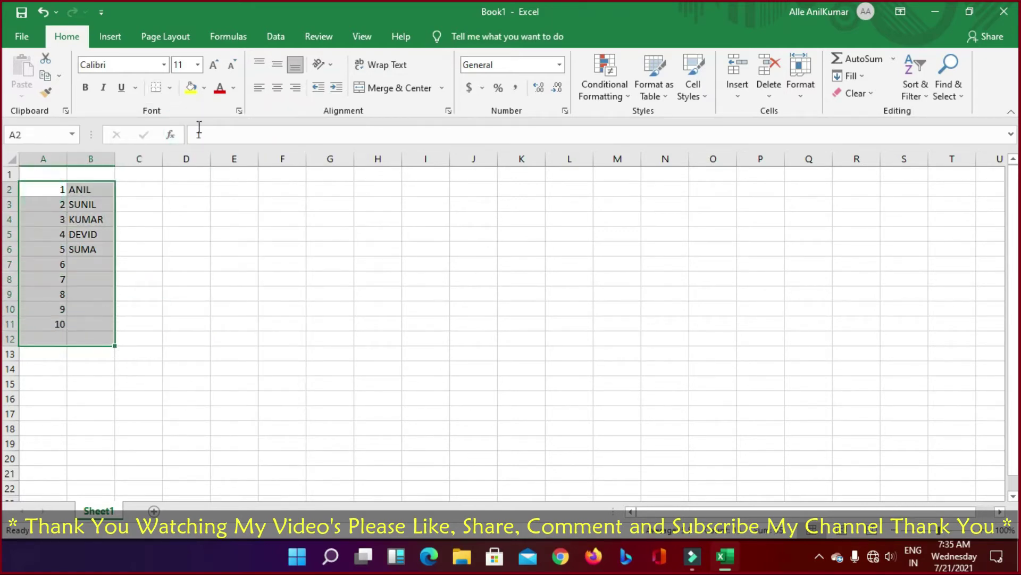
left_click(170, 87)
left_click(182, 152)
left_click(119, 233)
left_click_drag(45, 185, 105, 335)
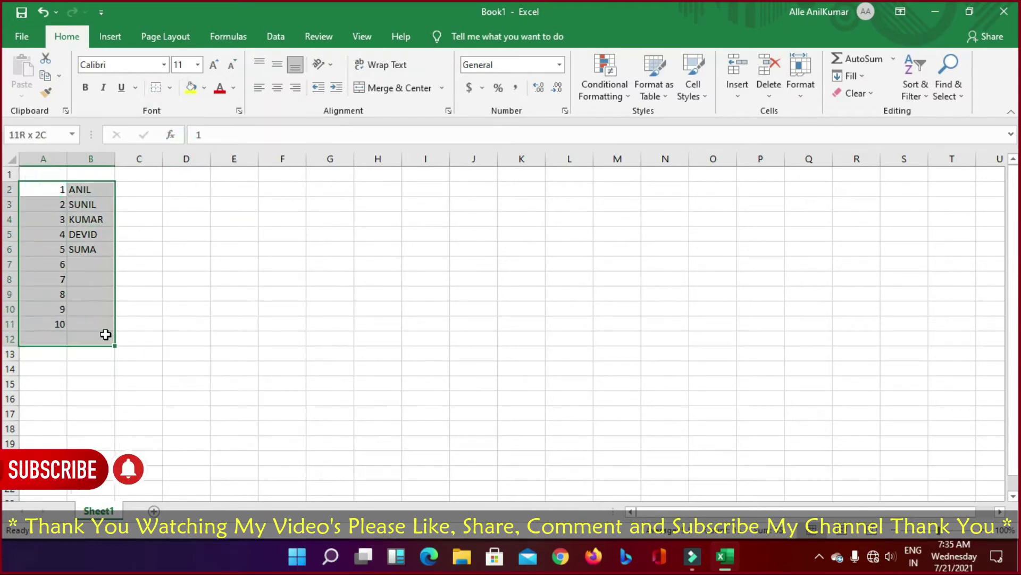
left_click(234, 323)
left_click_drag(54, 188, 94, 354)
left_click_drag(53, 186, 88, 340)
left_click(171, 88)
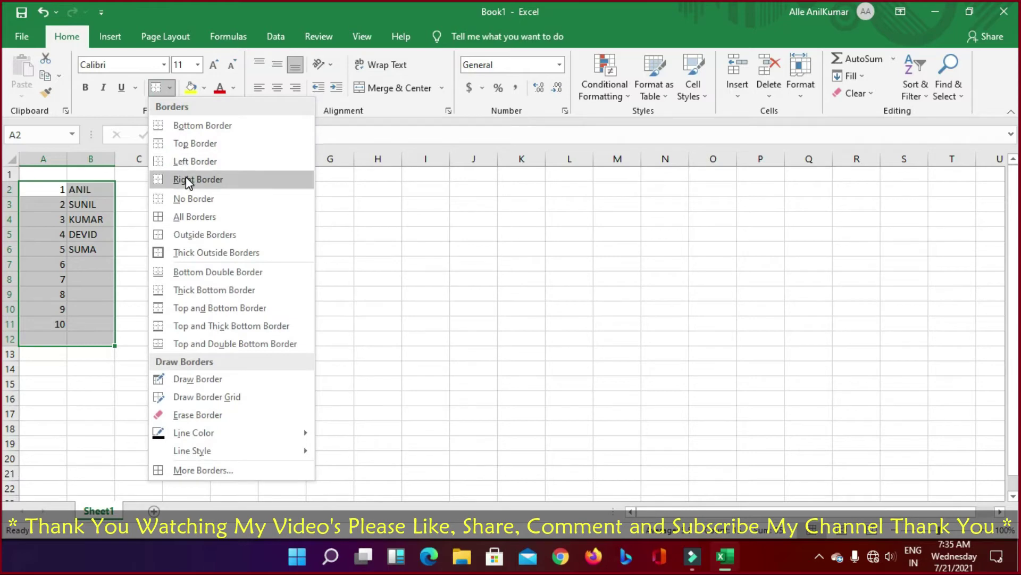
left_click(194, 198)
left_click(266, 279)
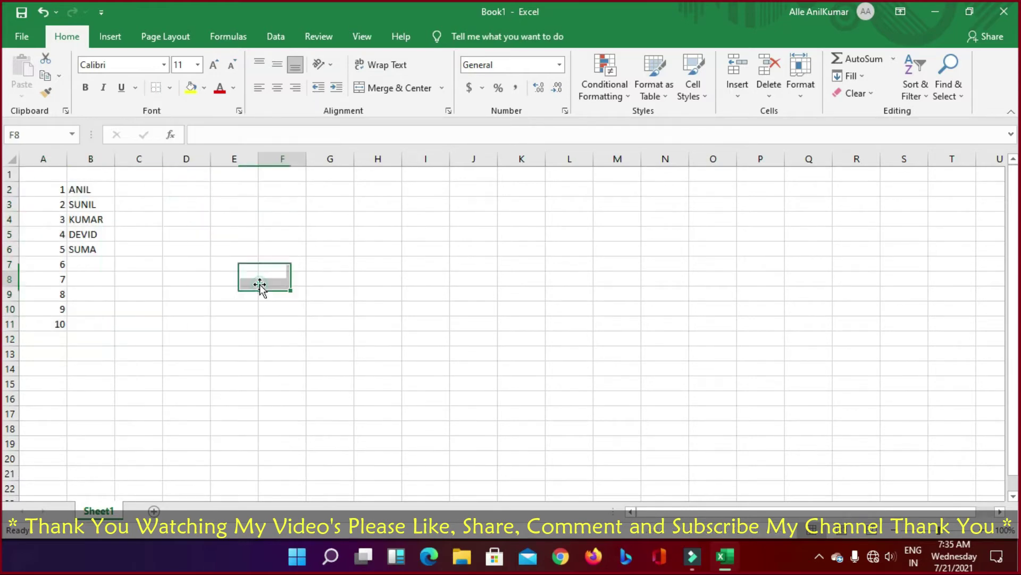
left_click_drag(42, 186, 100, 325)
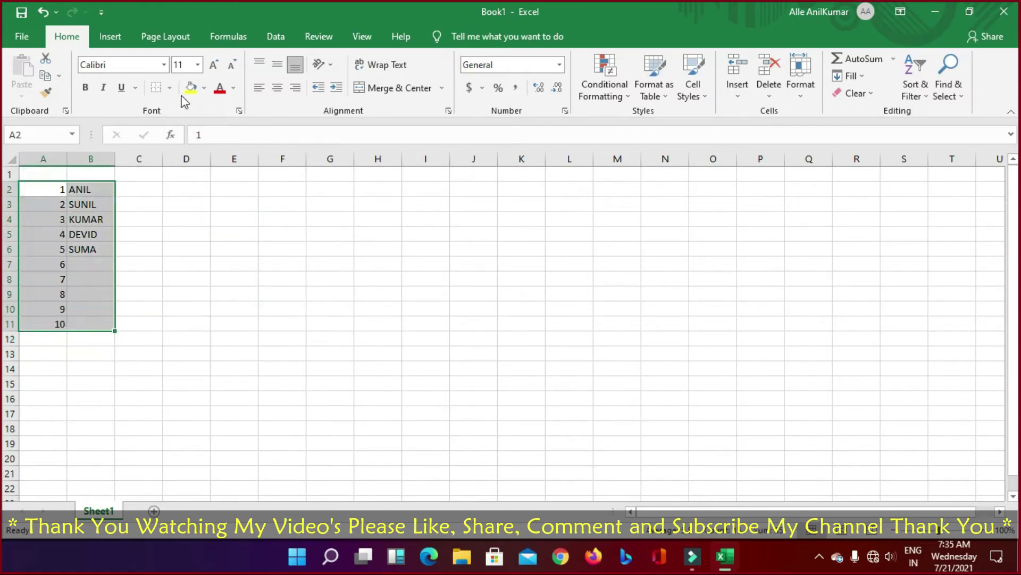
Step: Apply All Borders to A2:B11, inspect the grid, and reselect the table
left_click(169, 88)
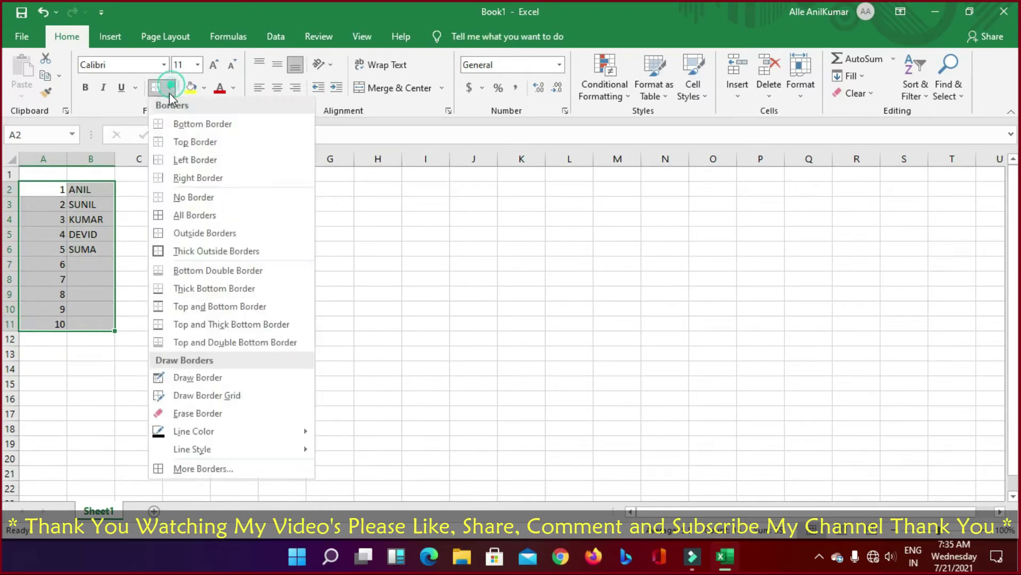
left_click(182, 221)
left_click(269, 292)
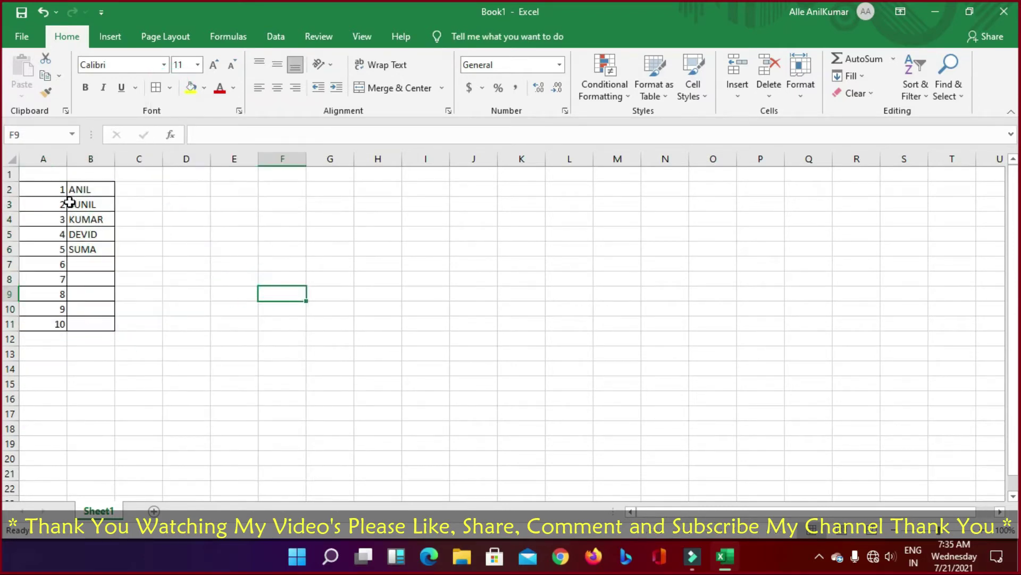
left_click_drag(54, 192, 59, 321)
left_click(224, 306)
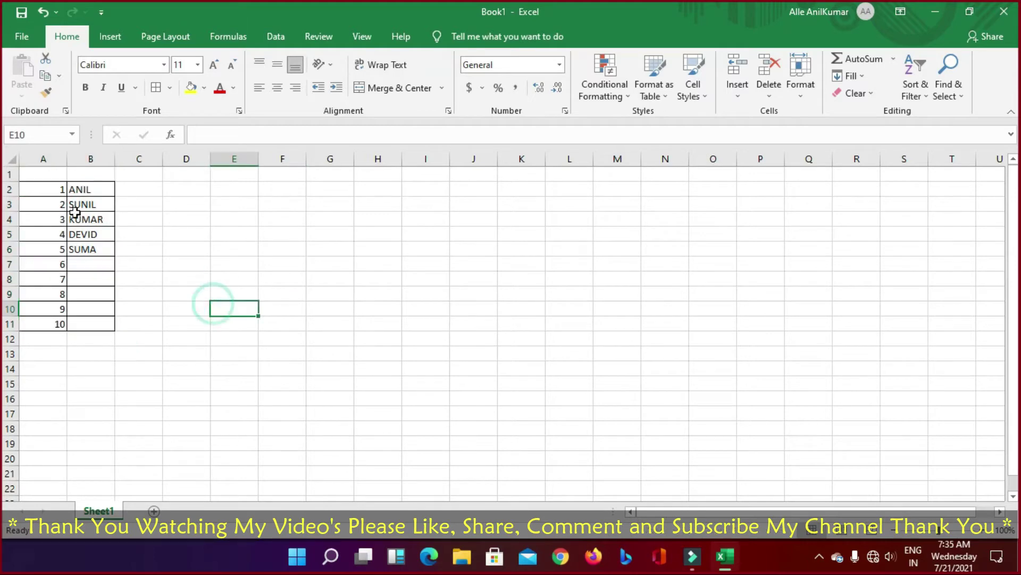
left_click_drag(52, 187, 52, 204)
left_click_drag(78, 248, 91, 322)
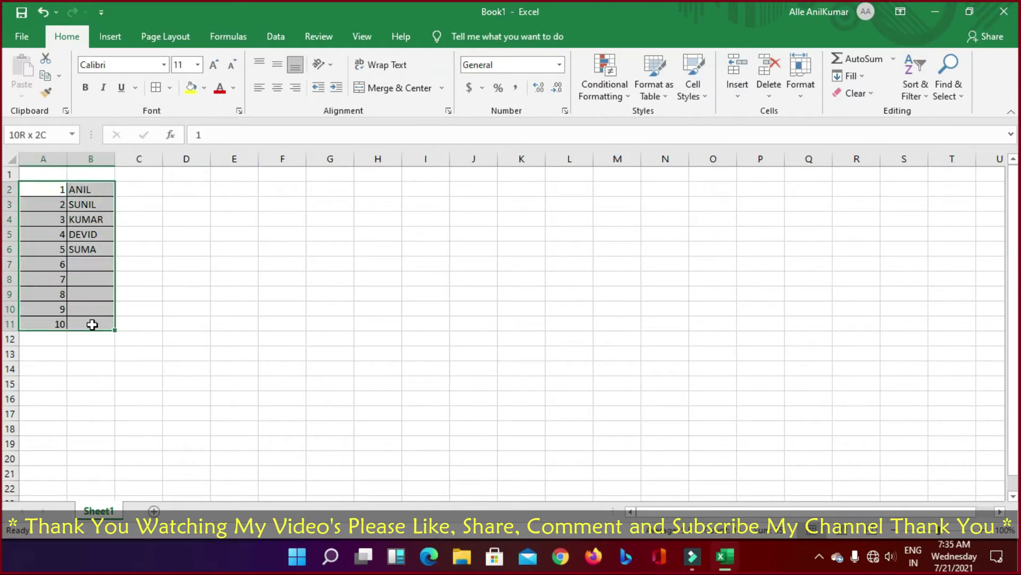
Step: Try Outside Borders on the table, then remove all borders with No Border
left_click(170, 89)
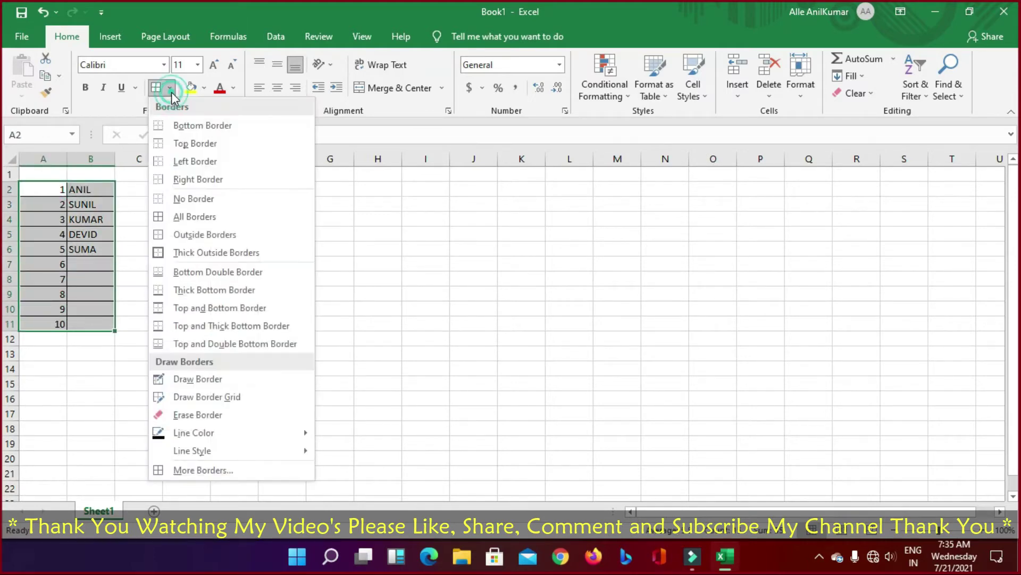
left_click(180, 235)
left_click(269, 276)
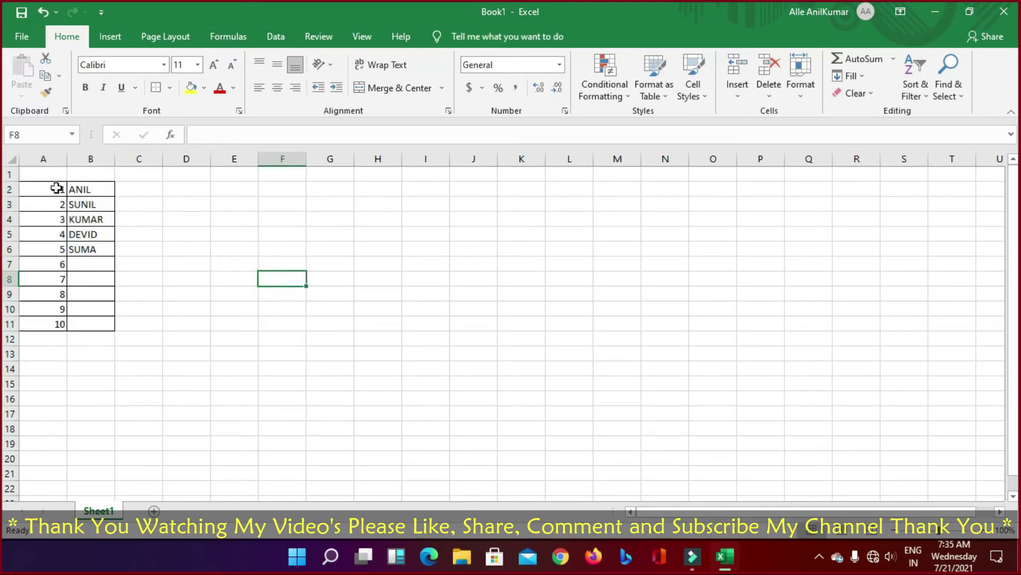
left_click_drag(57, 188, 92, 322)
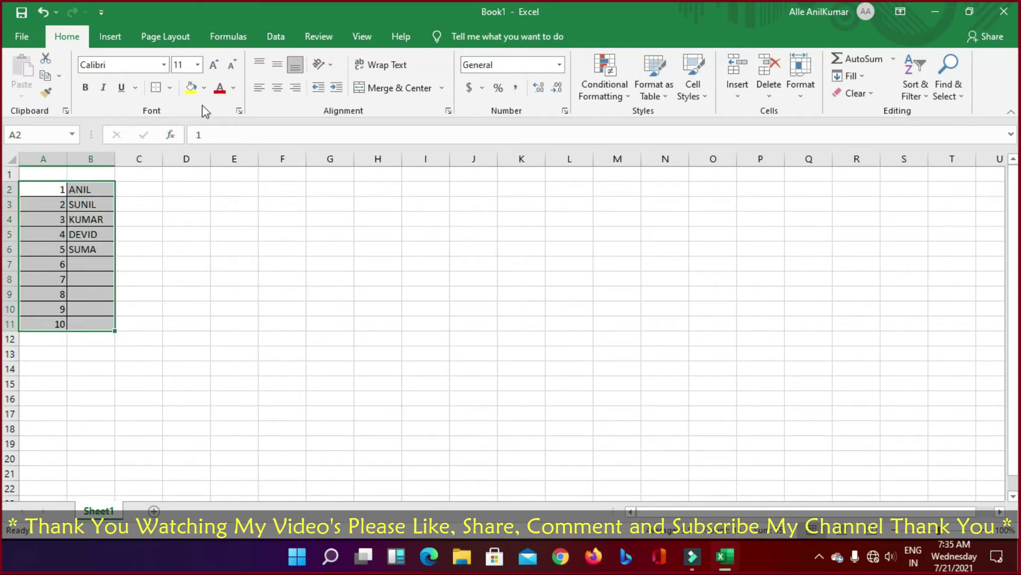
left_click(169, 88)
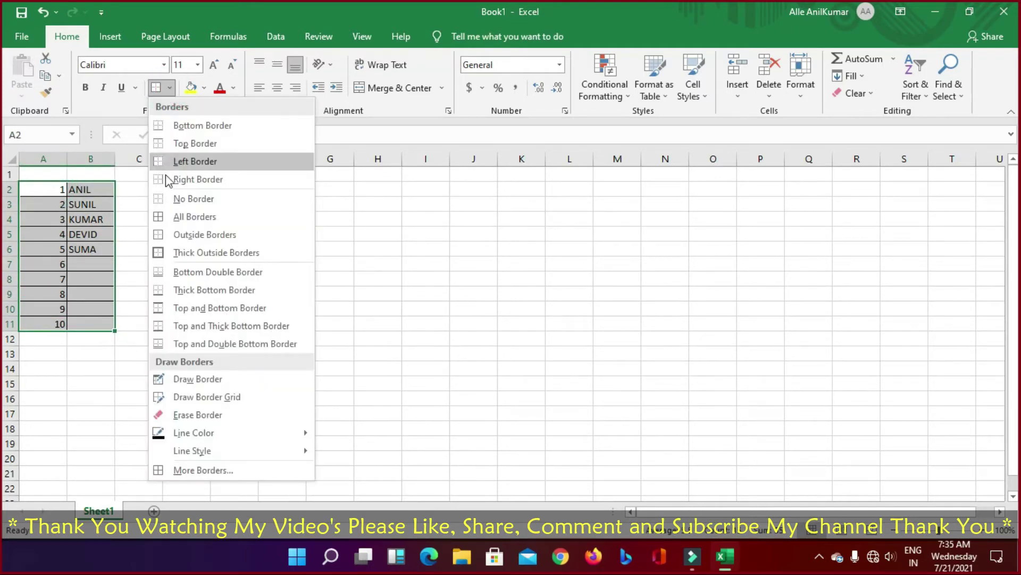
left_click(189, 200)
Step: Apply Outside Borders again, then finish with Thick Outside Borders on A2:B11
left_click(169, 88)
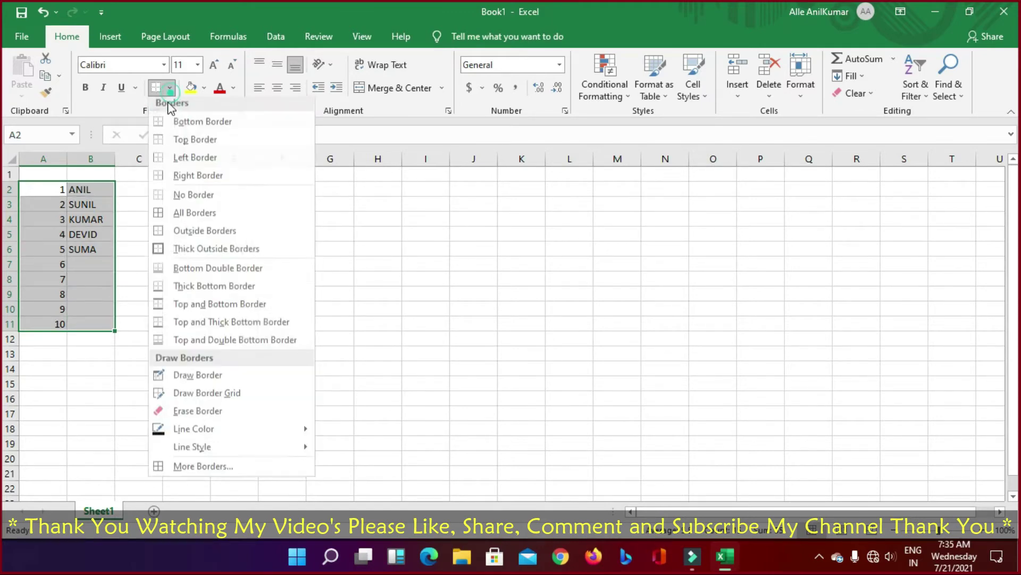
left_click(183, 234)
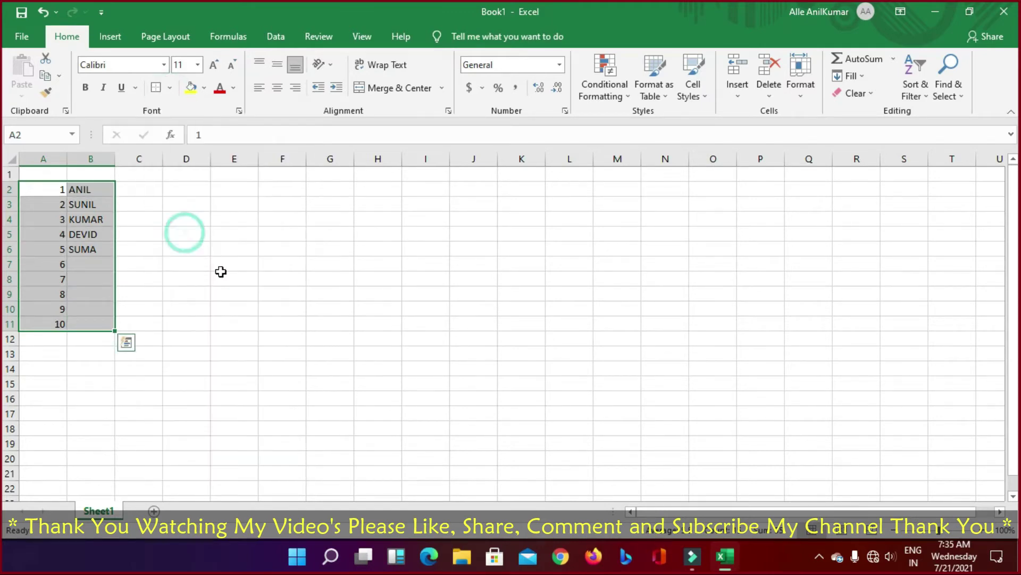
left_click(221, 274)
left_click(48, 187)
left_click_drag(72, 202, 102, 317)
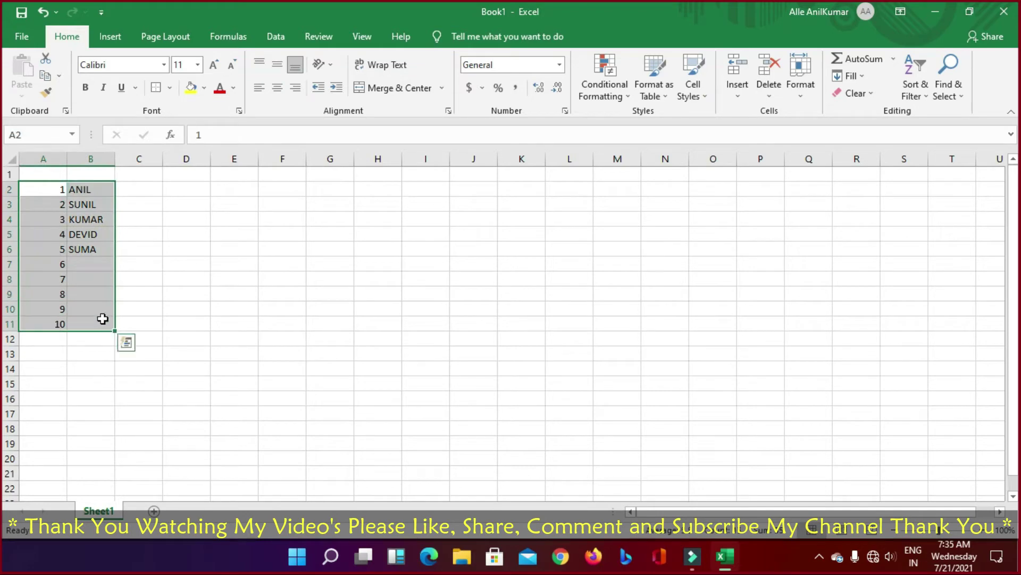
left_click_drag(46, 187, 94, 322)
left_click(169, 88)
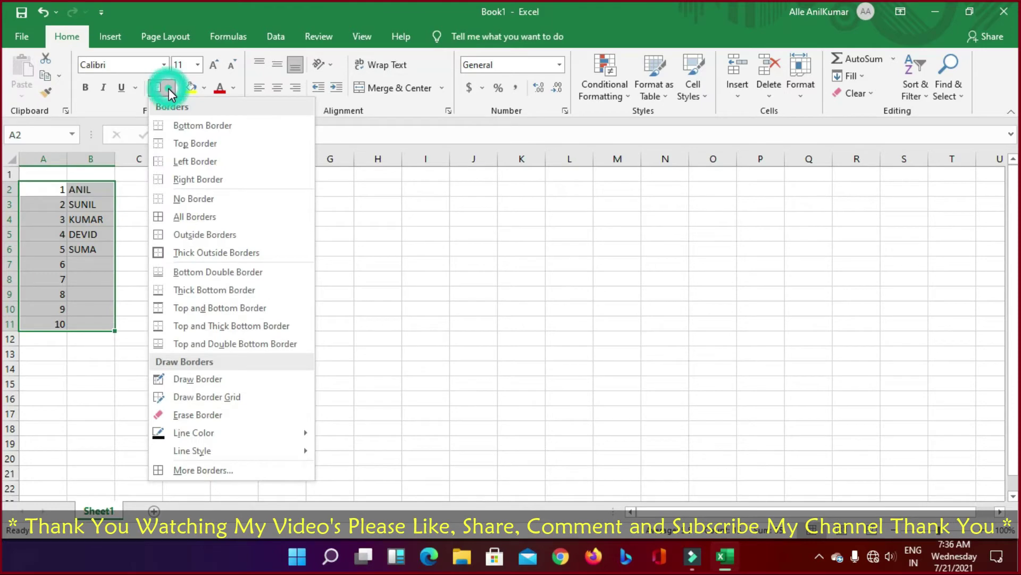
left_click(196, 256)
left_click(329, 281)
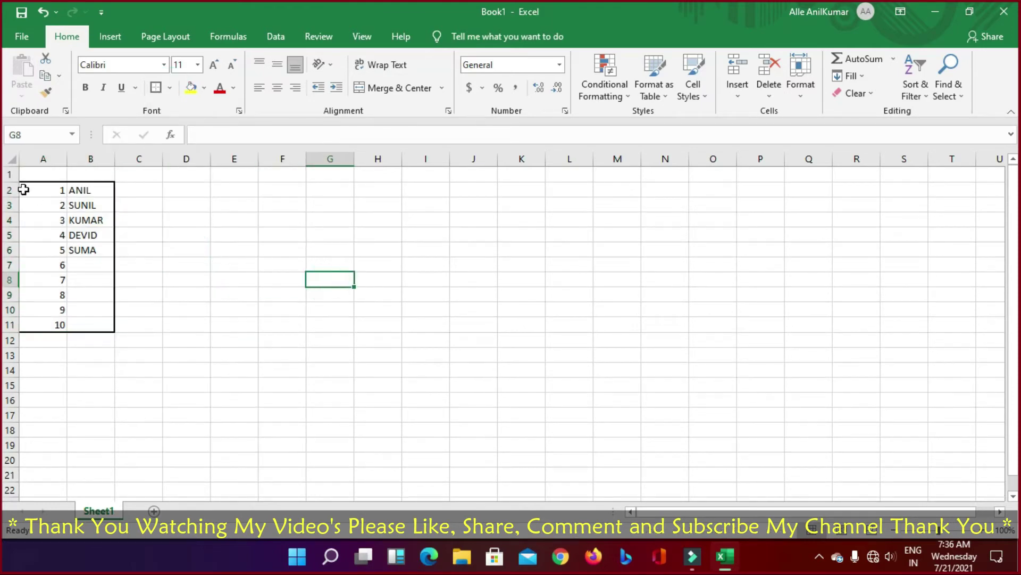
left_click(40, 158)
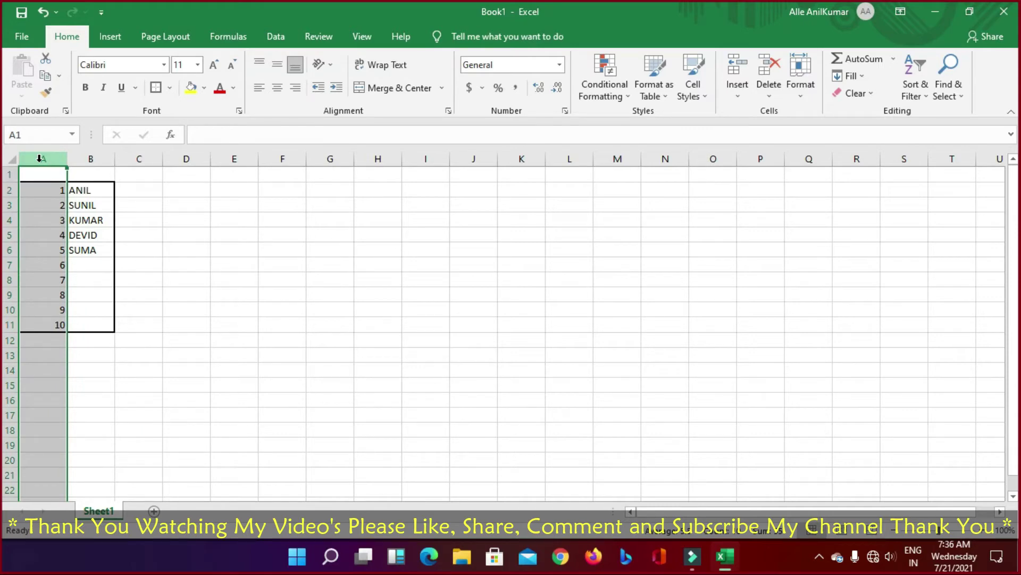
type("+")
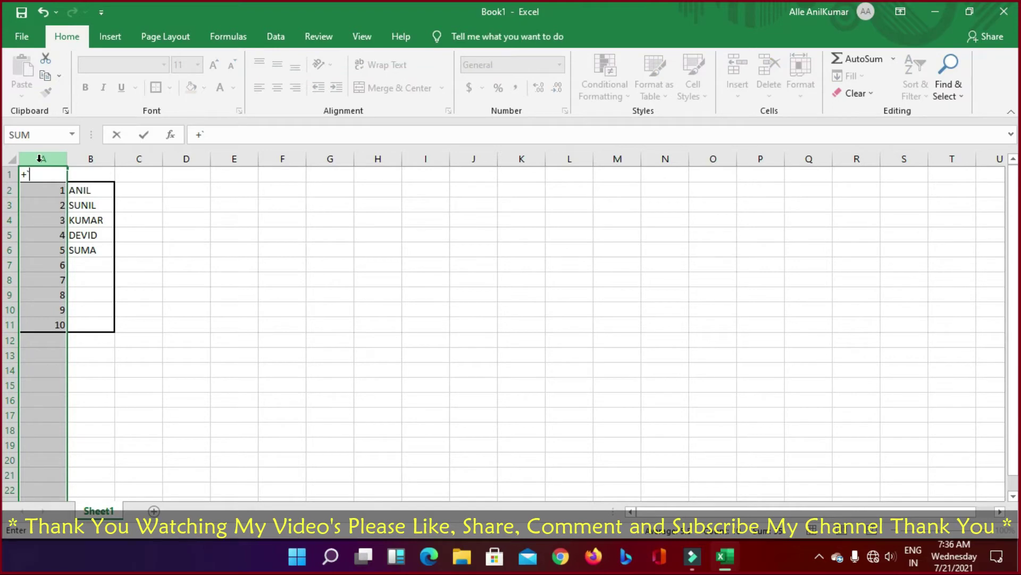
key("Escape")
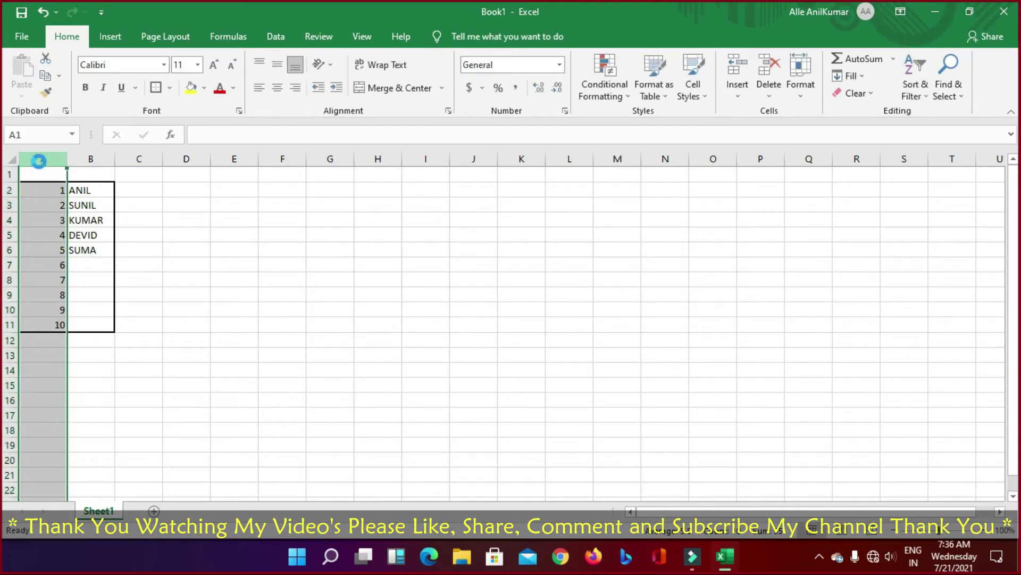
key("ctrl+shift+plus")
left_click(274, 276)
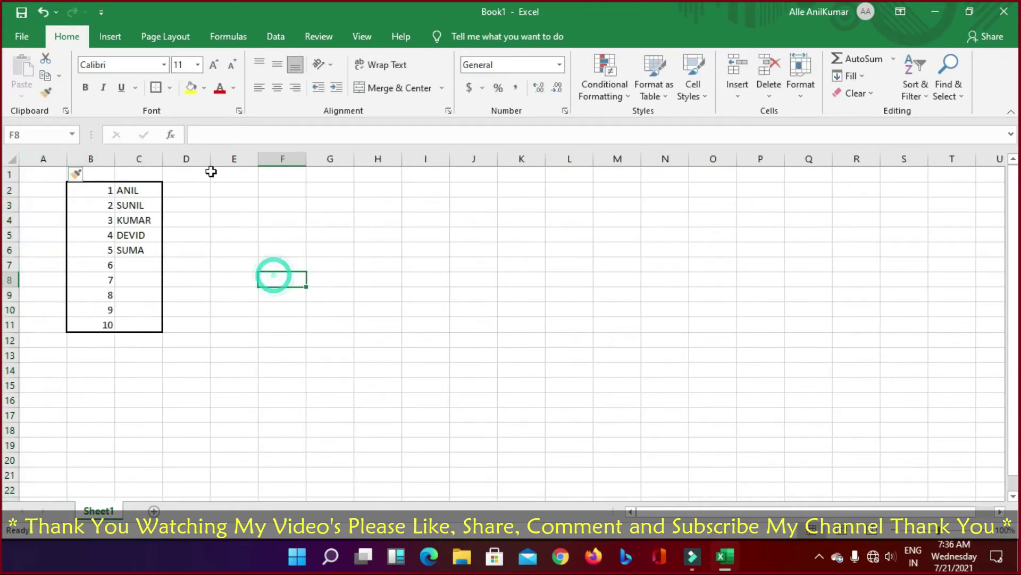
left_click(88, 177)
left_click(267, 204)
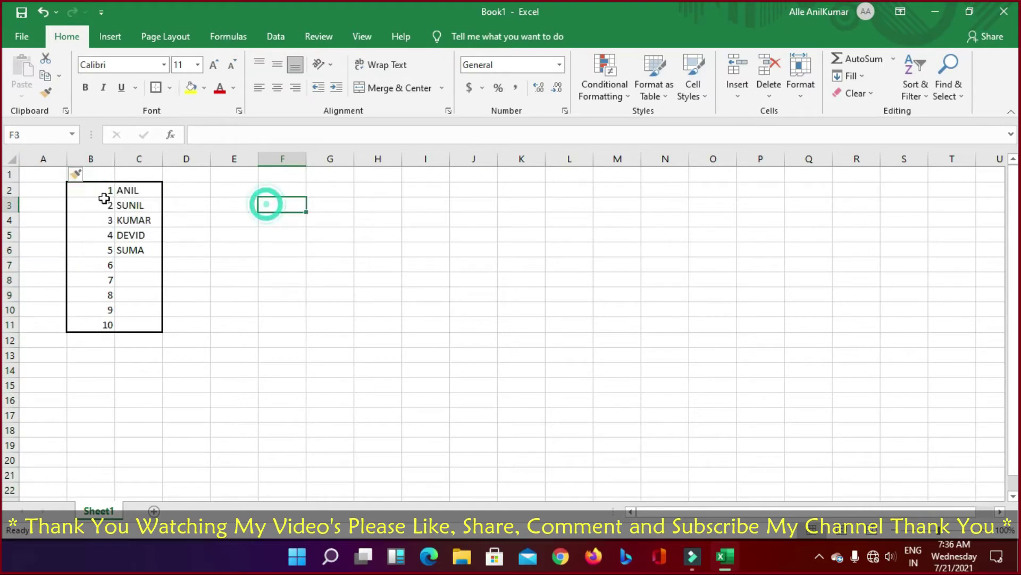
left_click_drag(100, 192, 142, 324)
left_click(263, 321)
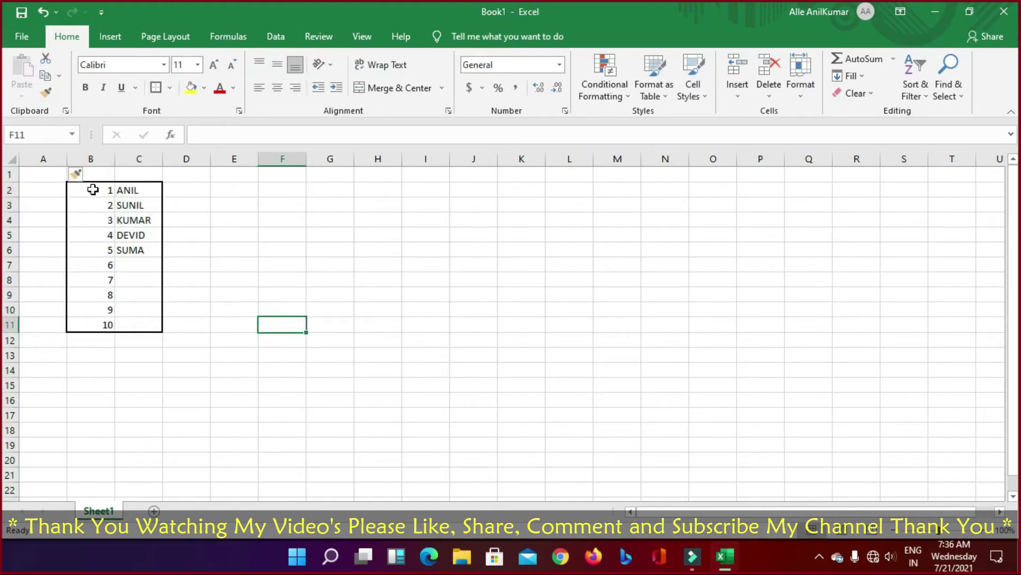
left_click_drag(92, 190, 143, 325)
left_click(170, 88)
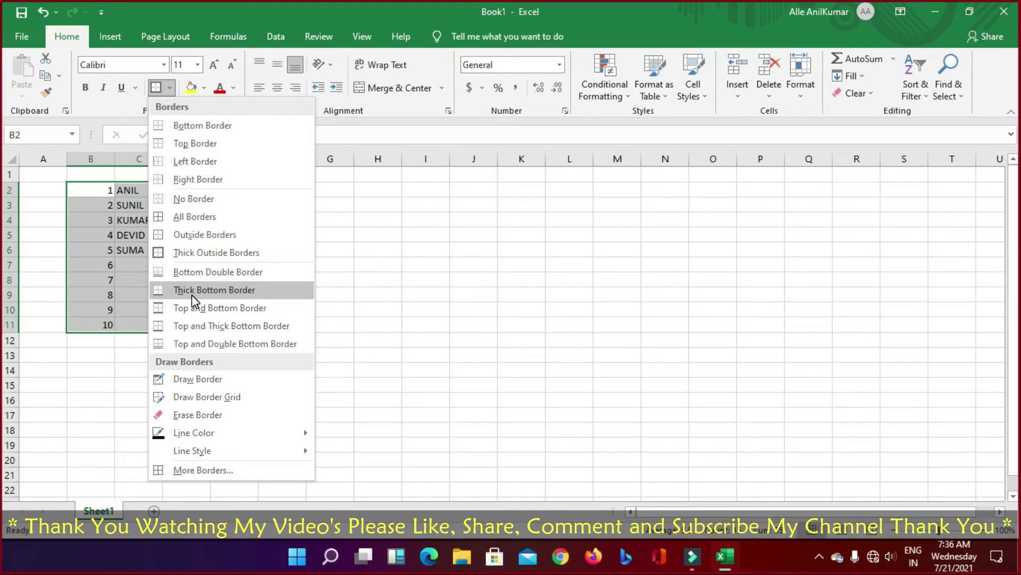
left_click(428, 310)
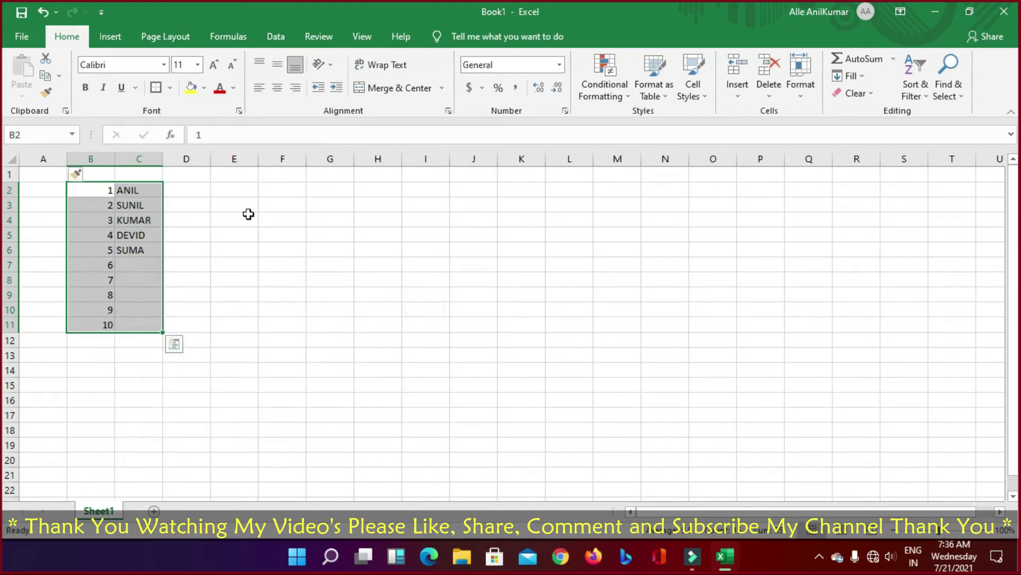
left_click_drag(96, 188, 141, 322)
left_click_drag(91, 191, 143, 323)
left_click(94, 188)
left_click_drag(95, 187, 157, 325)
left_click(234, 278)
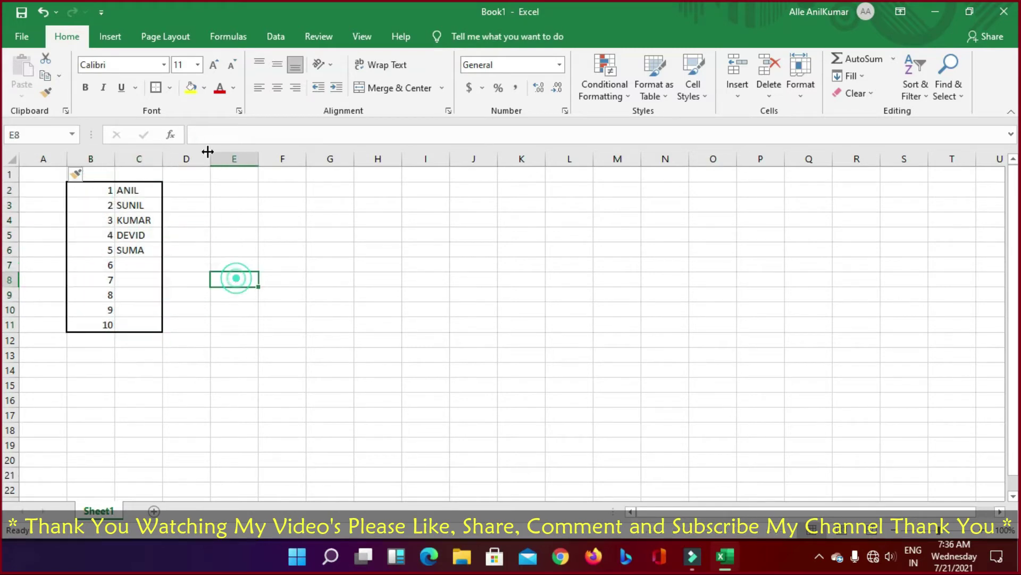
left_click(192, 89)
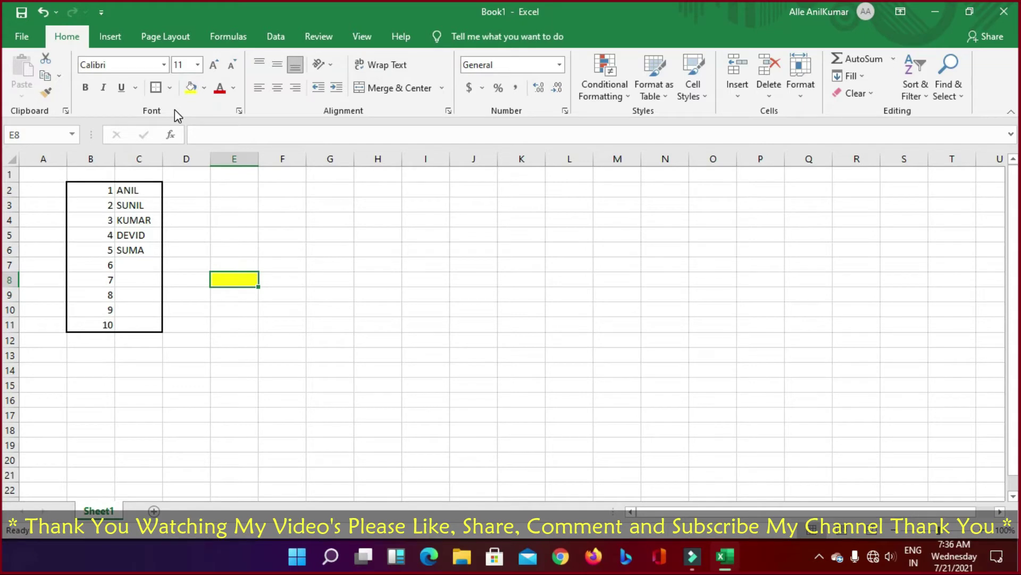
key("ctrl+z")
left_click(234, 86)
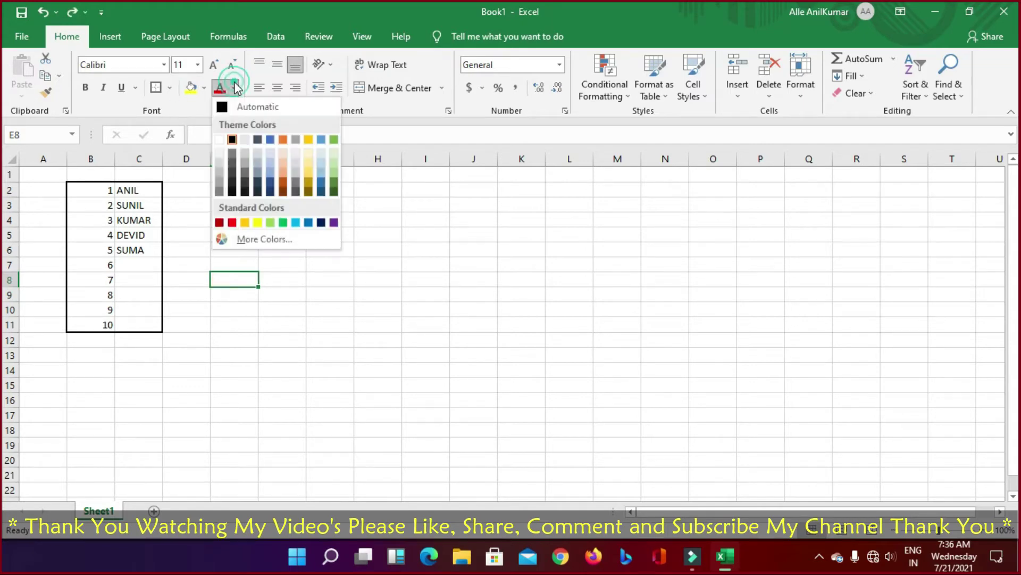
left_click(133, 190)
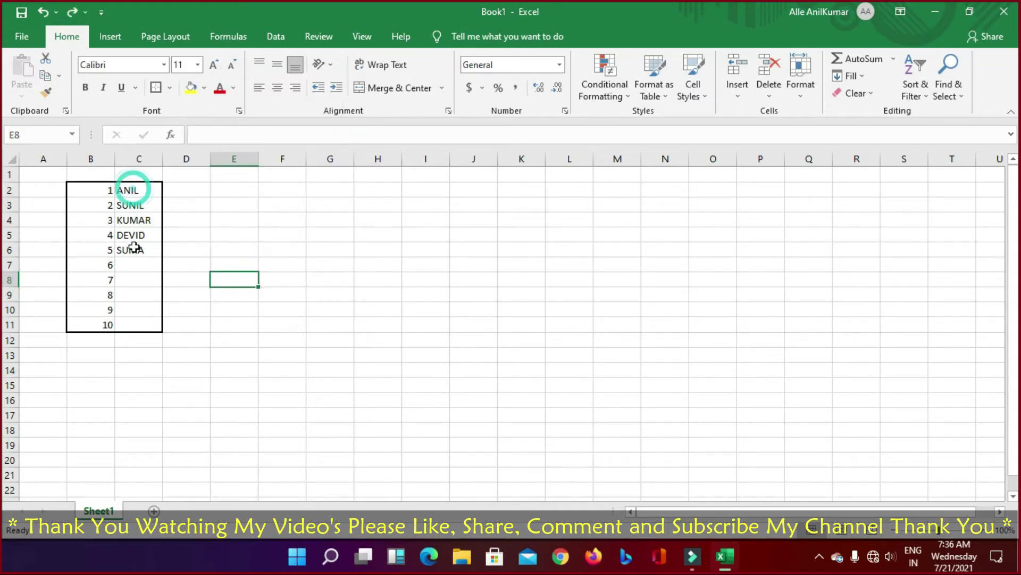
left_click_drag(135, 190, 137, 250)
left_click(233, 88)
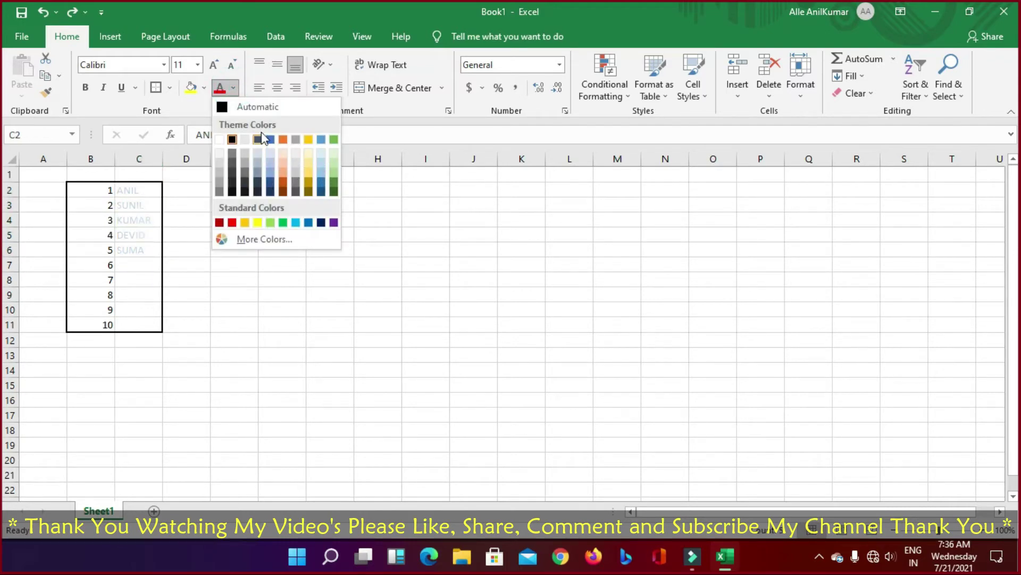
left_click(260, 66)
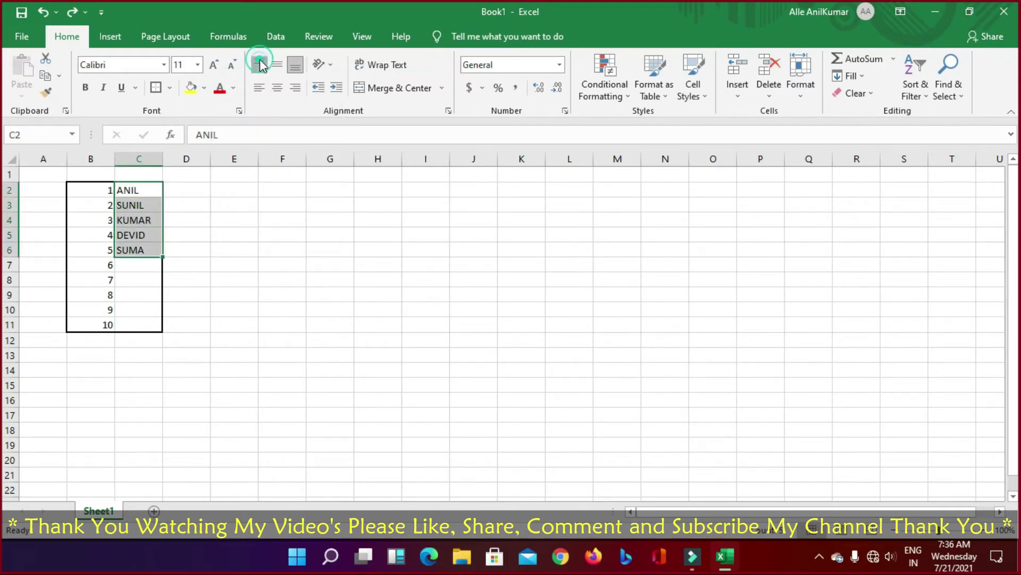
left_click_drag(98, 192, 135, 327)
left_click(297, 227)
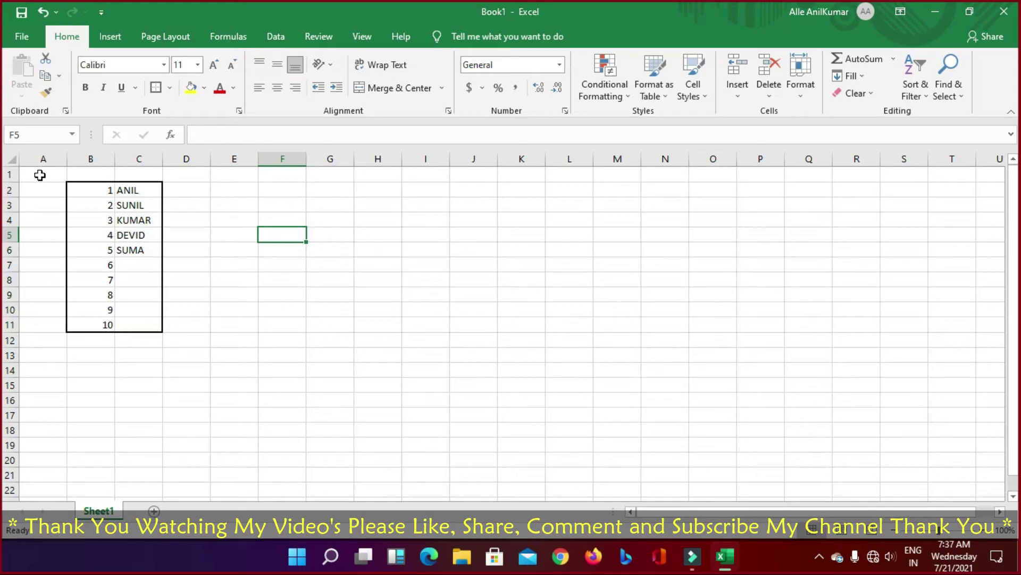
Step: Merge A1:J1 into a single title cell and start editing it
left_click_drag(40, 175, 471, 174)
left_click(389, 89)
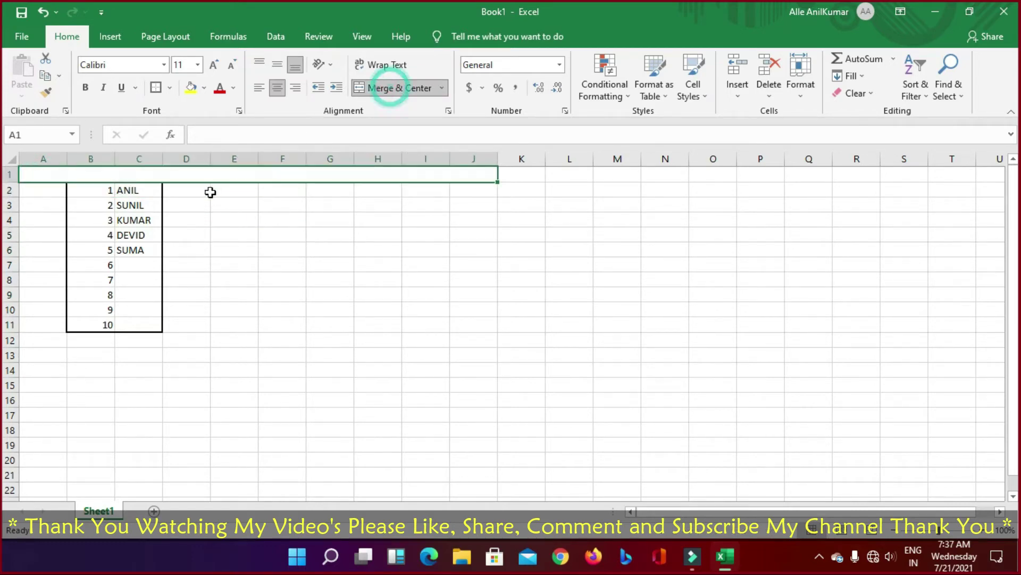
double_click(116, 169)
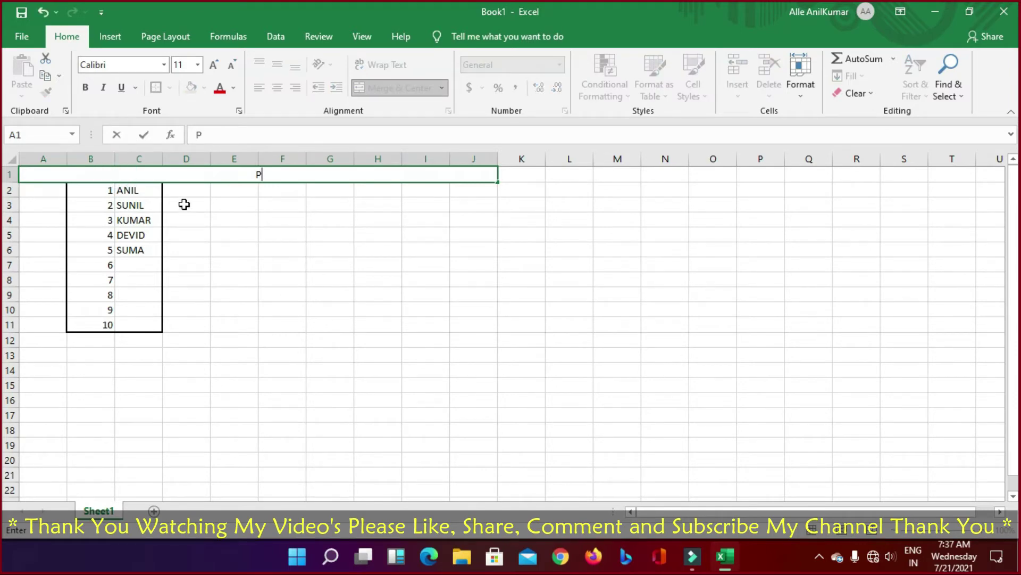
type("PLEASE SU")
key("BackSpace")
key("BackSpace")
key("BackSpace")
key("BackSpace")
key("BackSpace")
key("BackSpace")
key("BackSpace")
key("BackSpace")
Step: Type the title 'THANK YOU WATCHIG MY VIDEO'S PLEASE LIKE, SHARE, COMMENT, AND SUBSCRIBE MY CHANNEL THANK YOU'
type("THANK YOU ")
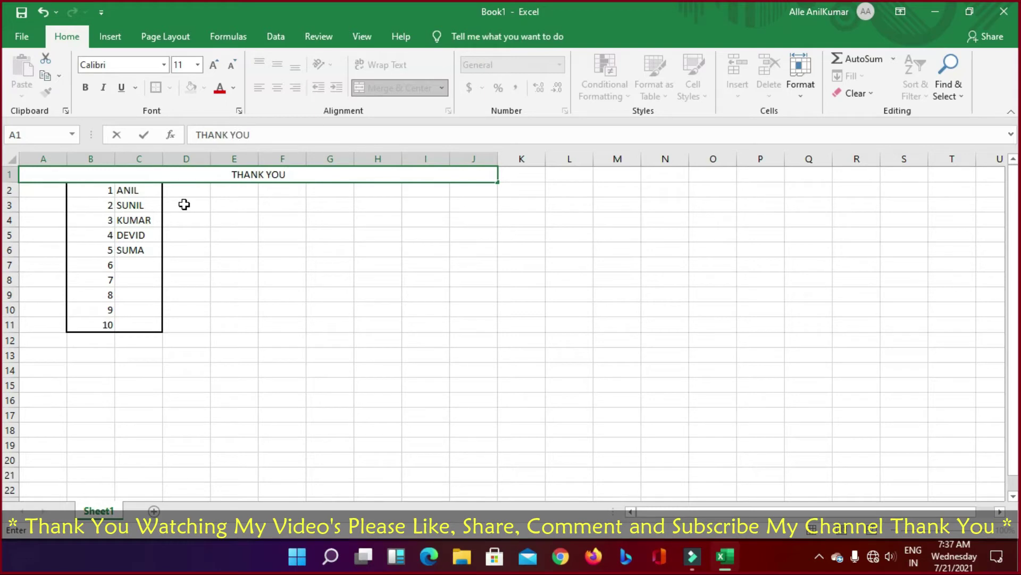
type("WATCHIG M")
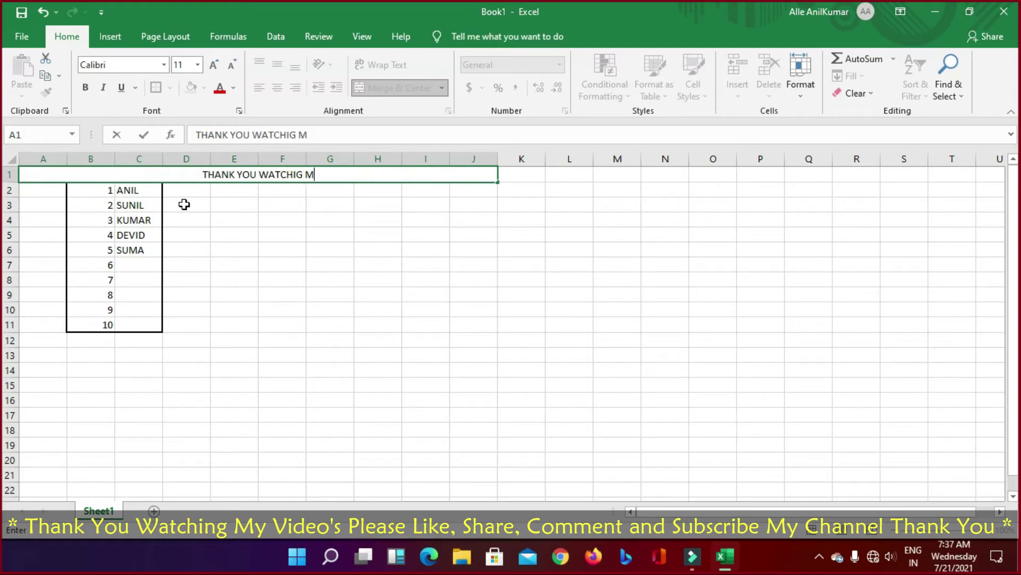
type("Y VIDEO")
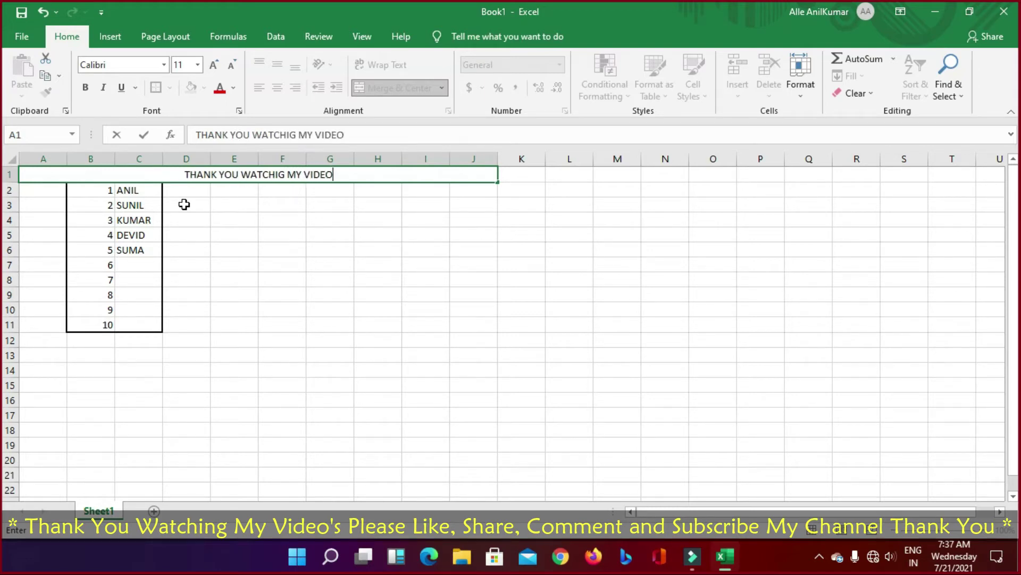
type("'S PLEASE")
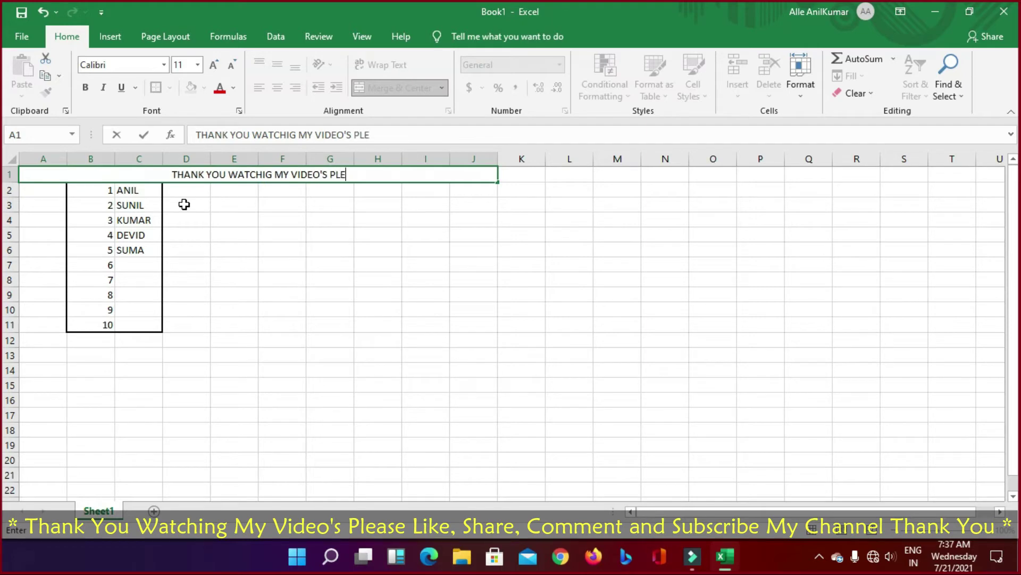
type("IKE, SHARE")
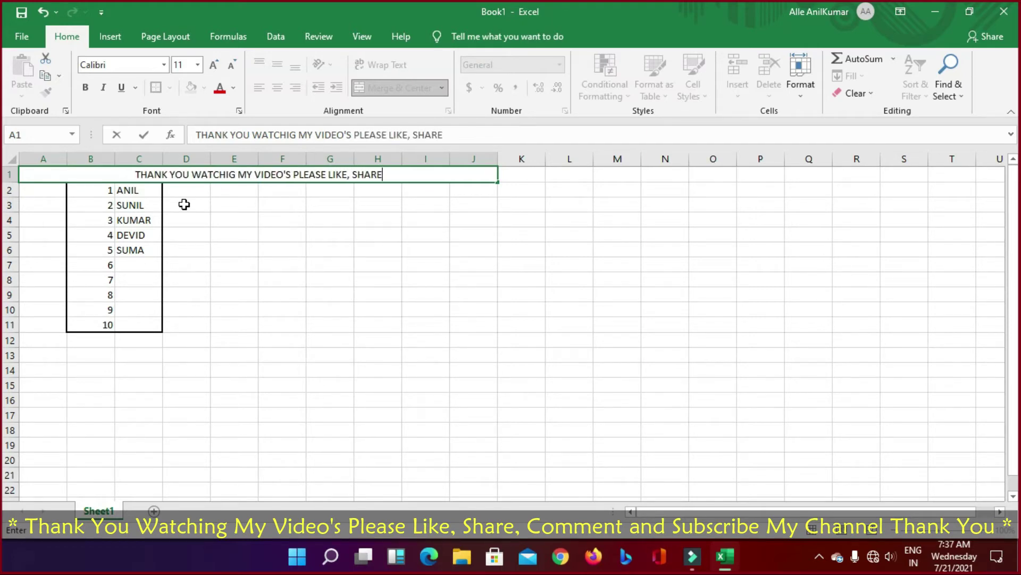
type(", COMME")
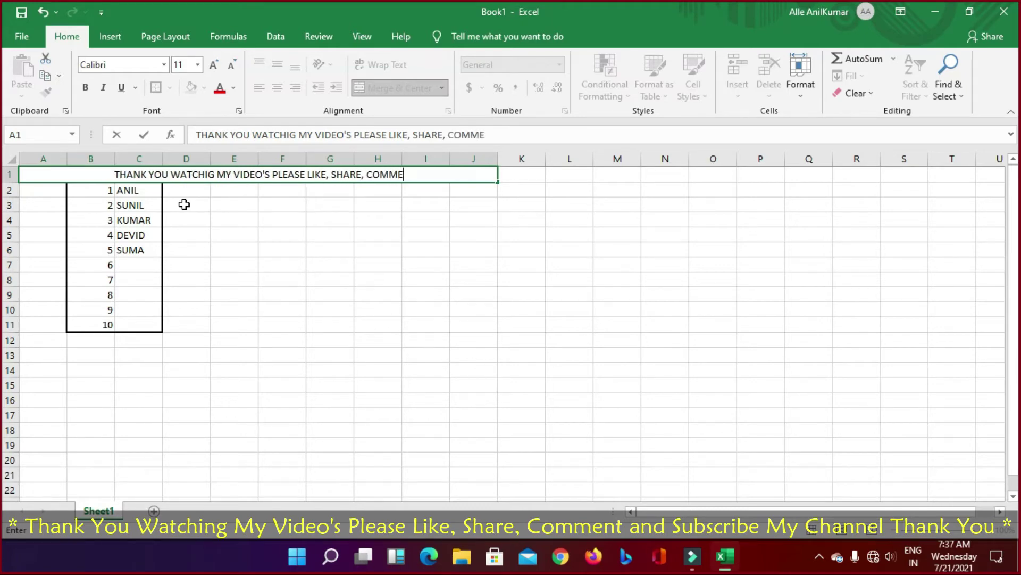
type("NT, AD SU")
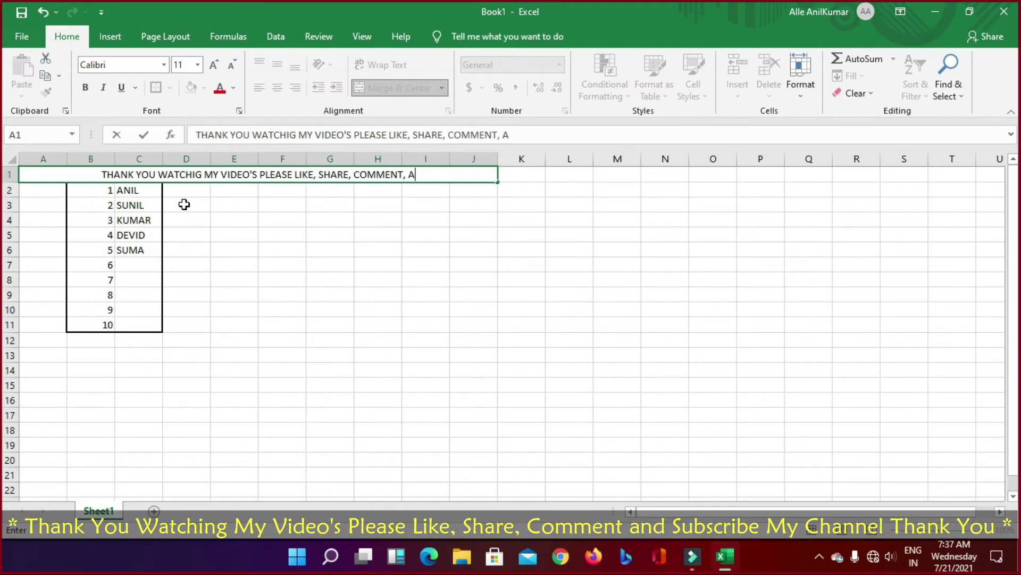
key("BackSpace")
key("BackSpace")
key("BackSpace")
key("BackSpace")
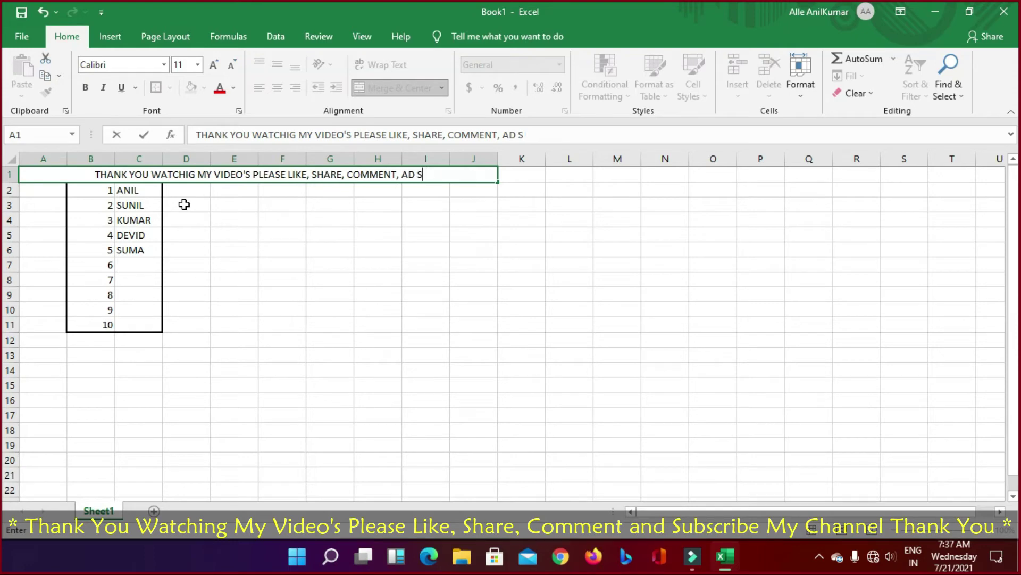
type("ND SUBSCRI")
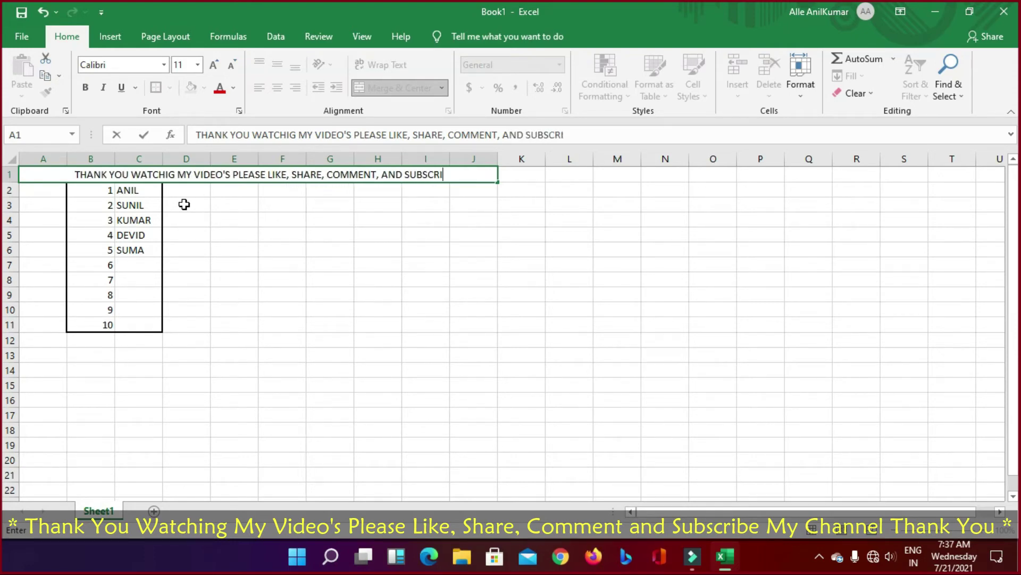
type("BE MY")
type(" C")
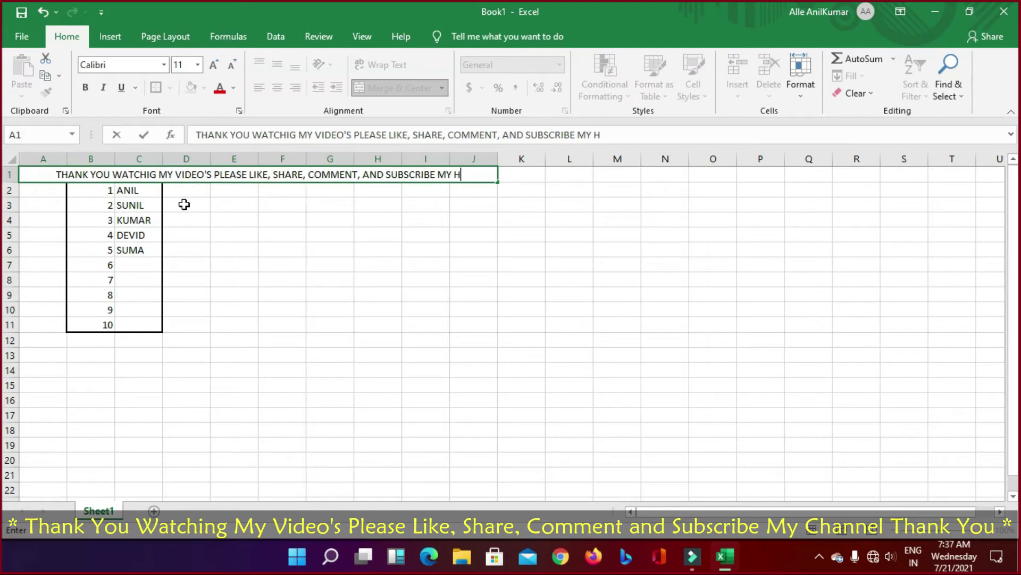
key("BackSpace")
type("C")
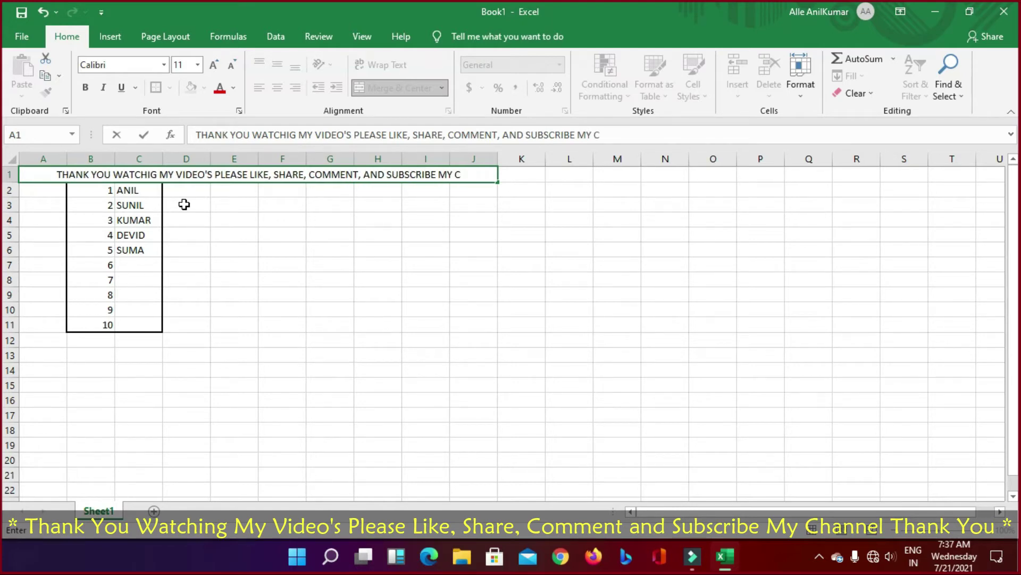
type("HANNEL")
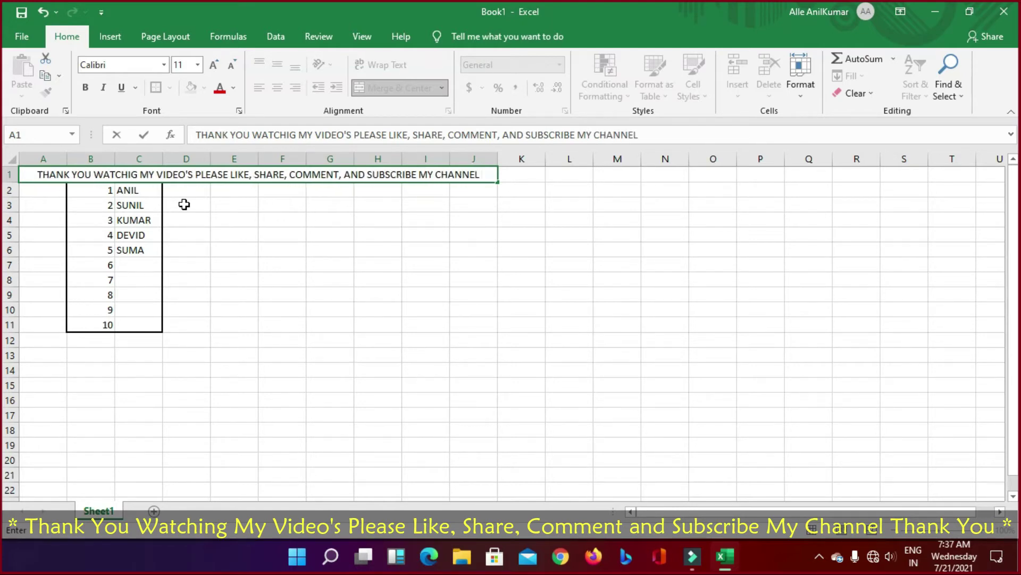
type(" THANK YOU")
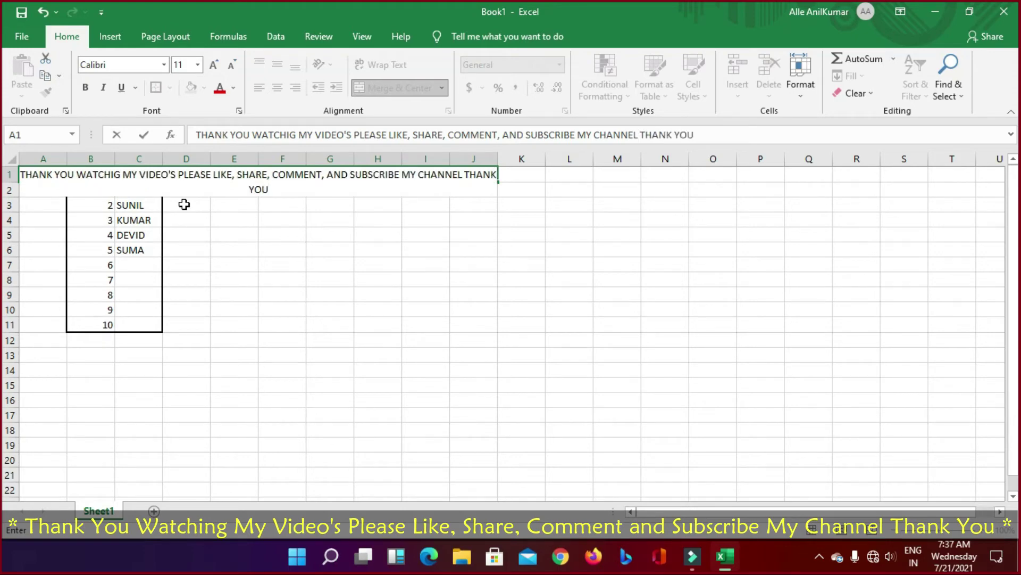
Step: Commit the title and merge and centre it across A1:Q1
left_click(297, 247)
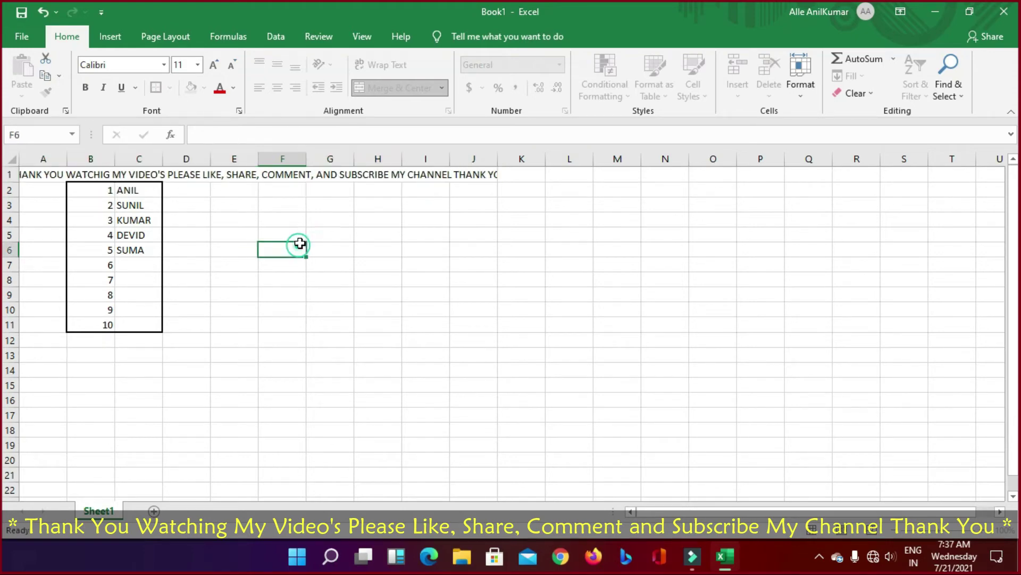
left_click_drag(43, 174, 822, 176)
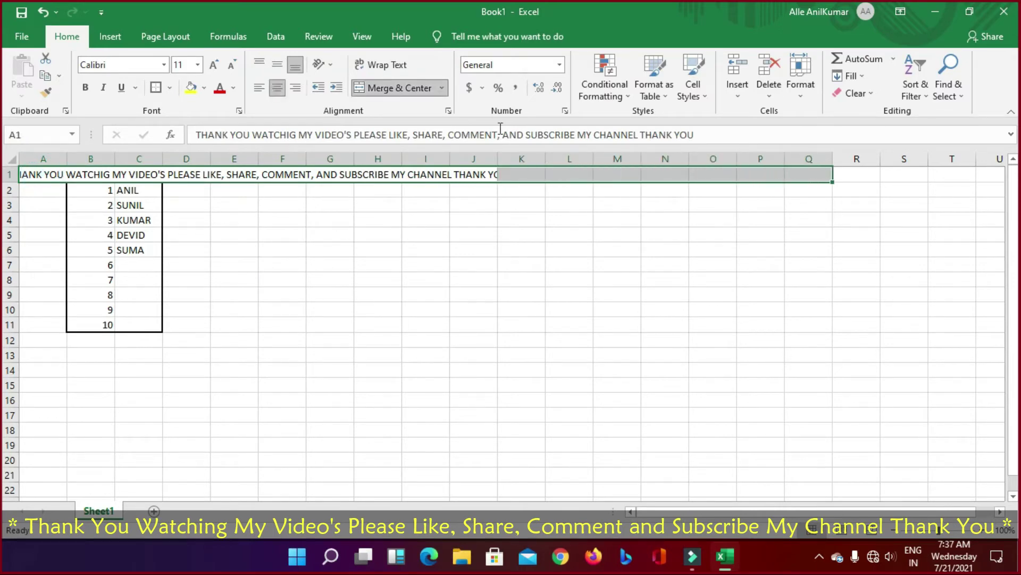
left_click(389, 89)
left_click(463, 266)
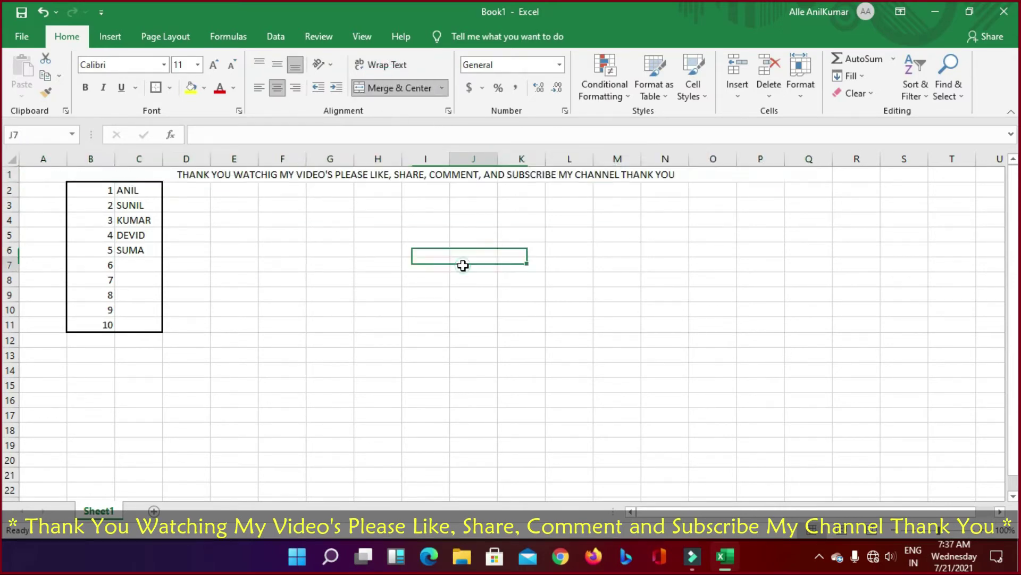
left_click(264, 175)
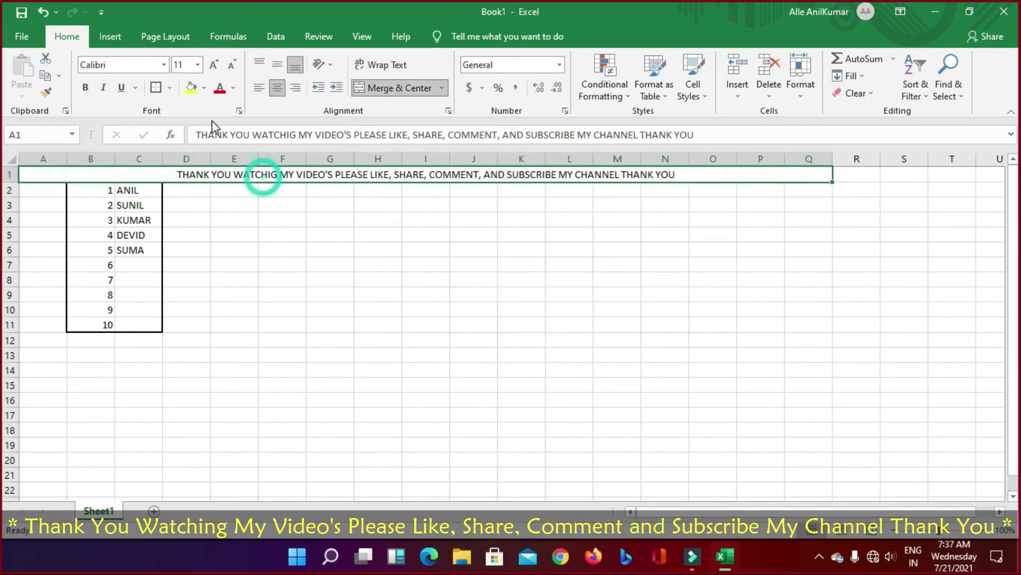
Step: Make the merged title bold with a yellow fill
left_click(84, 88)
left_click(426, 253)
left_click(267, 176)
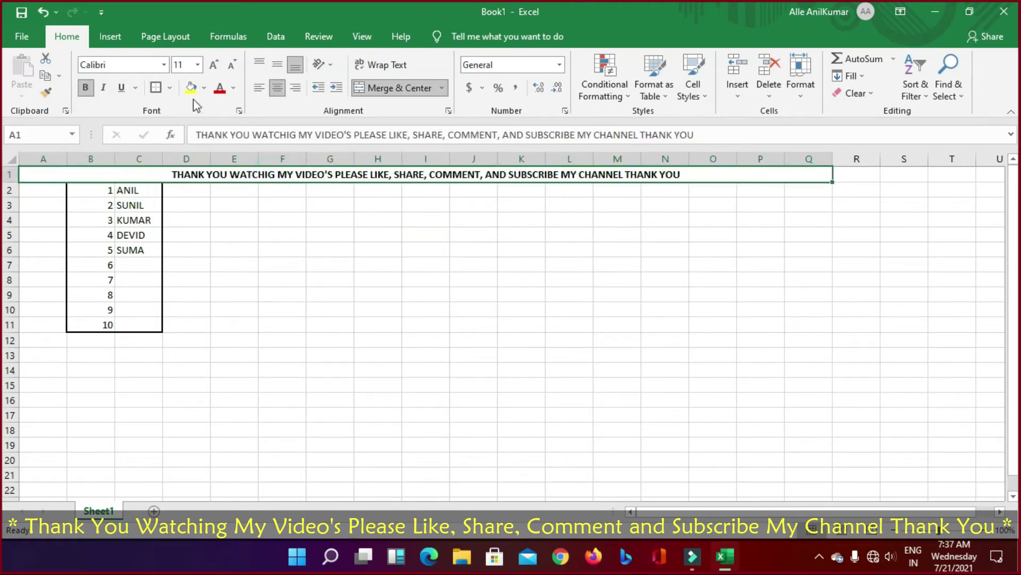
left_click(203, 87)
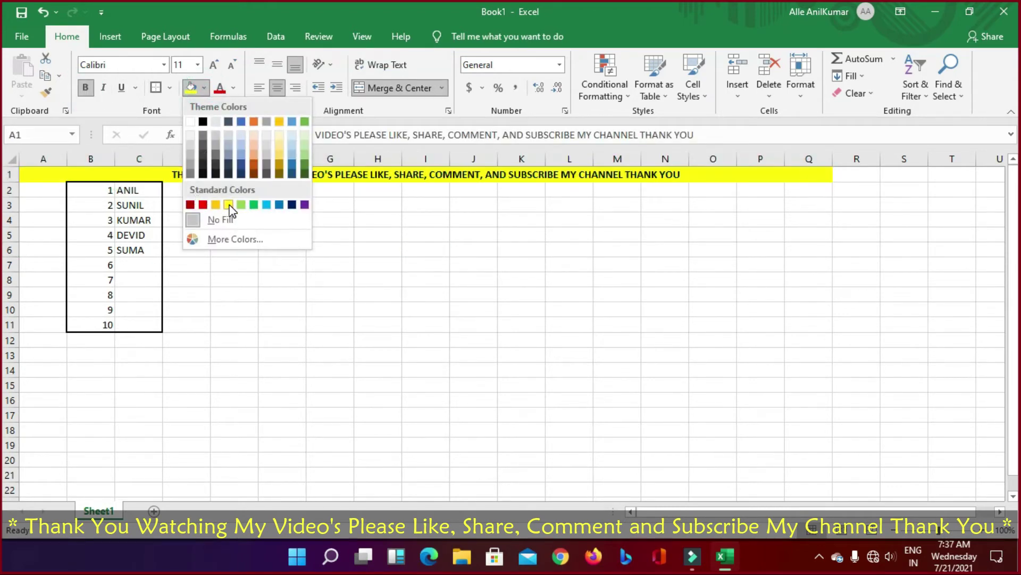
left_click(229, 205)
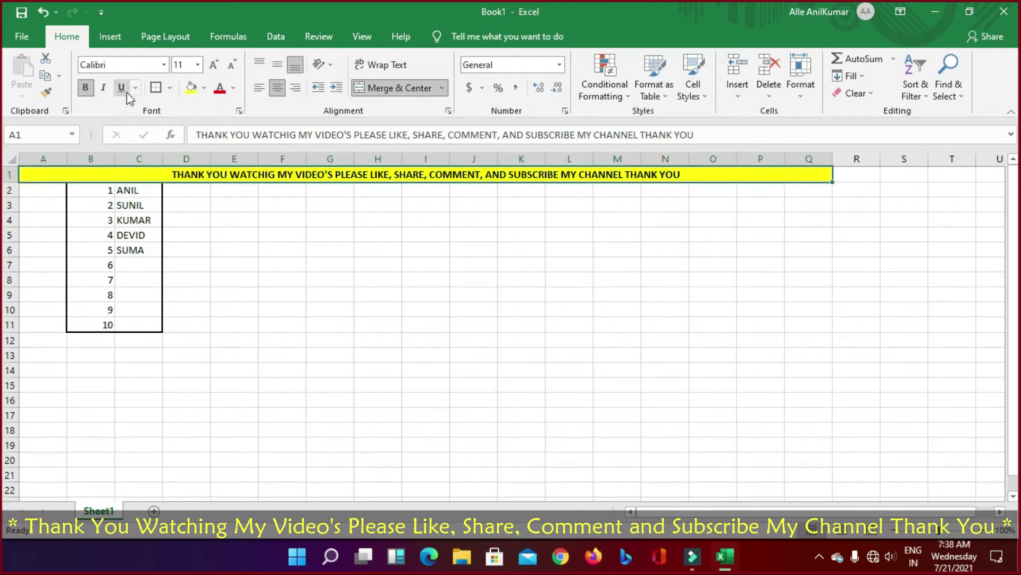
left_click(367, 260)
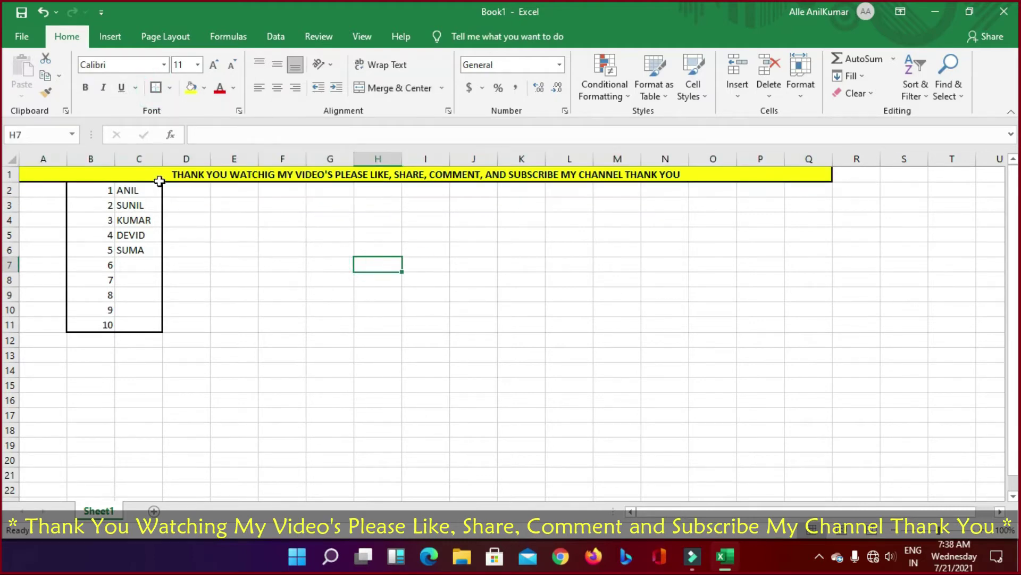
left_click(111, 175)
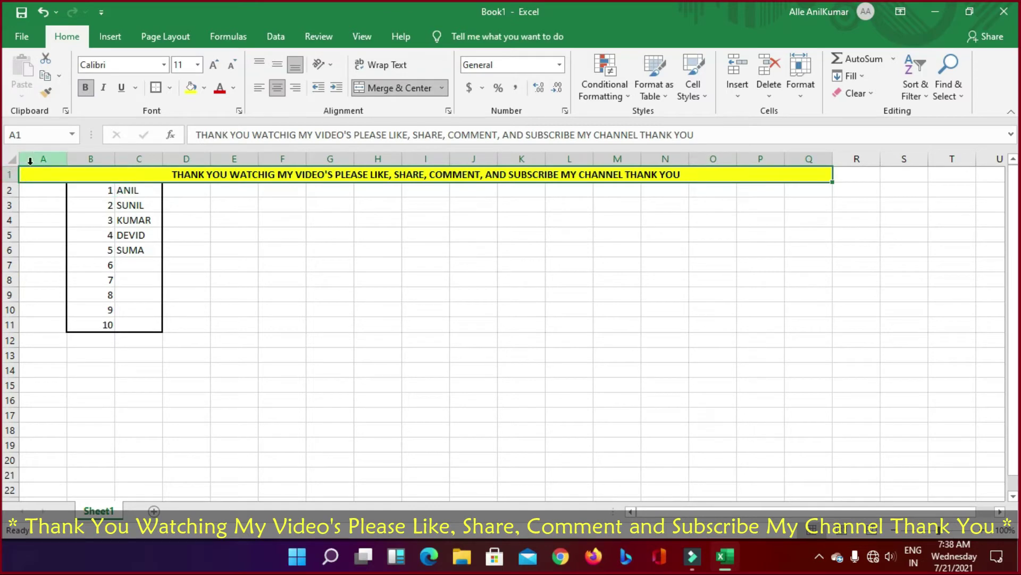
left_click(35, 156)
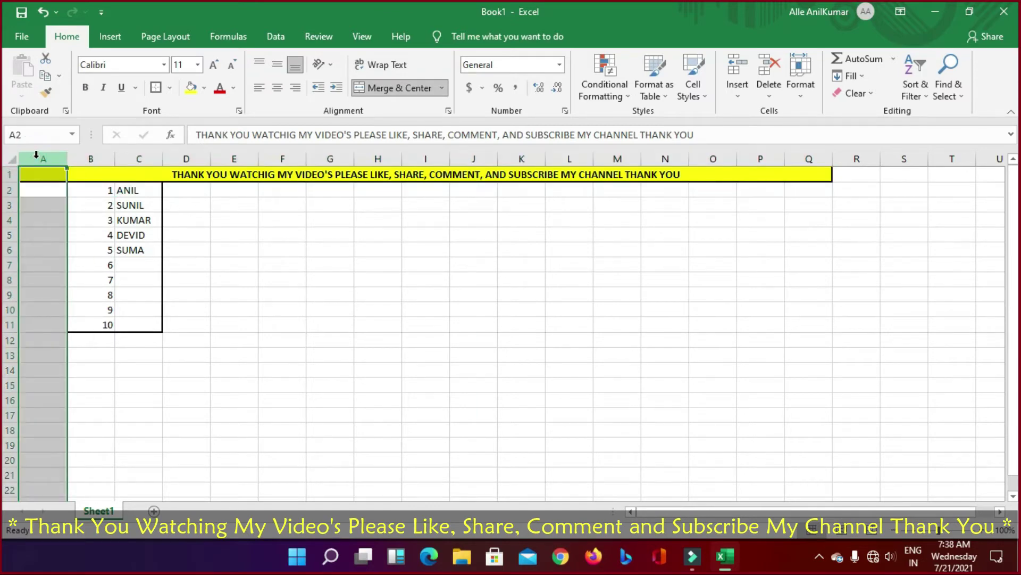
Step: Insert a blank column before column A and a blank row above the banner
key("ctrl+shift+plus")
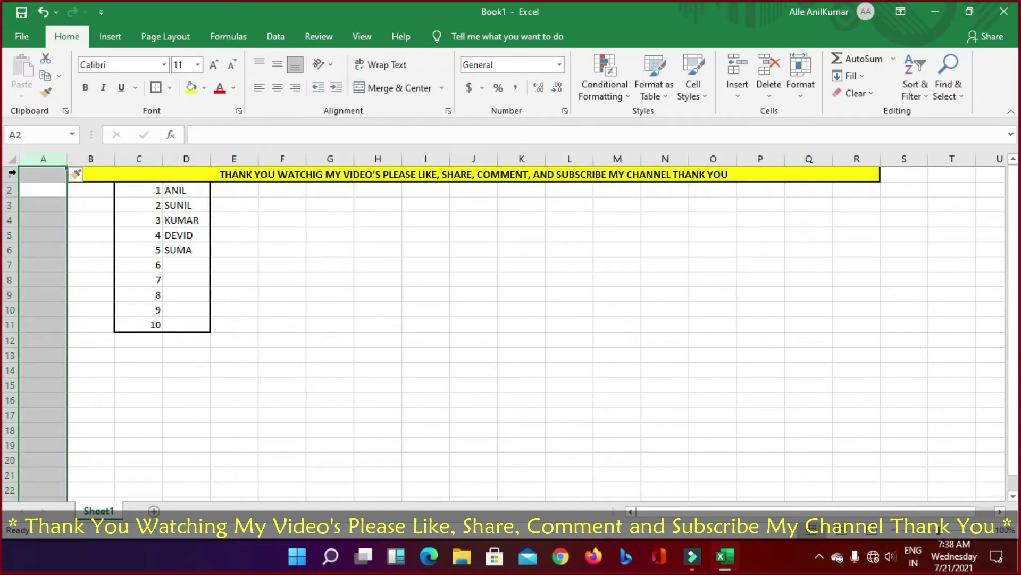
left_click(12, 174)
key("ctrl+shift+plus")
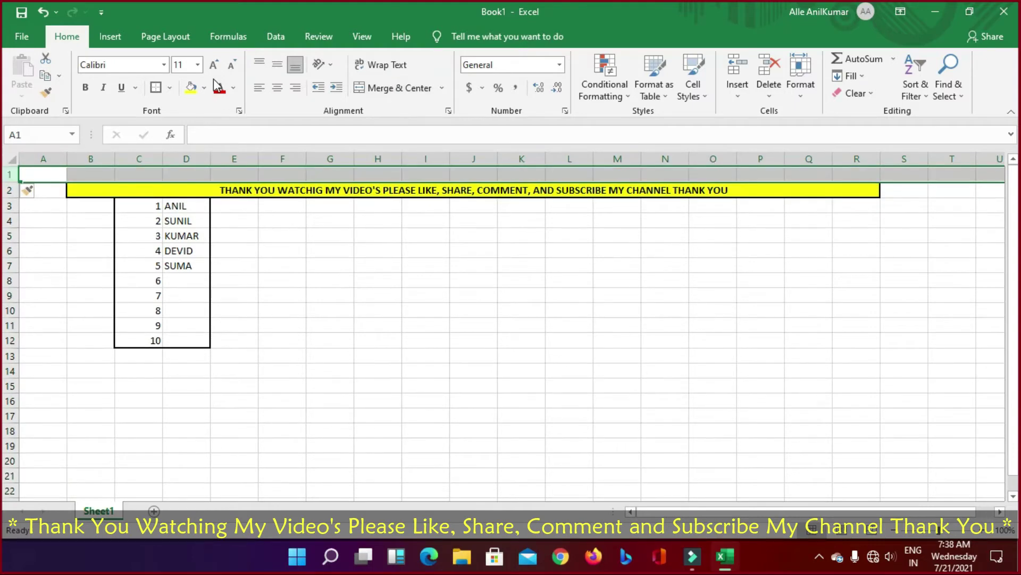
left_click(343, 313)
Step: Move the name table to F5:G14 and give it a thick outside border
left_click_drag(135, 205, 339, 382)
left_click(518, 370)
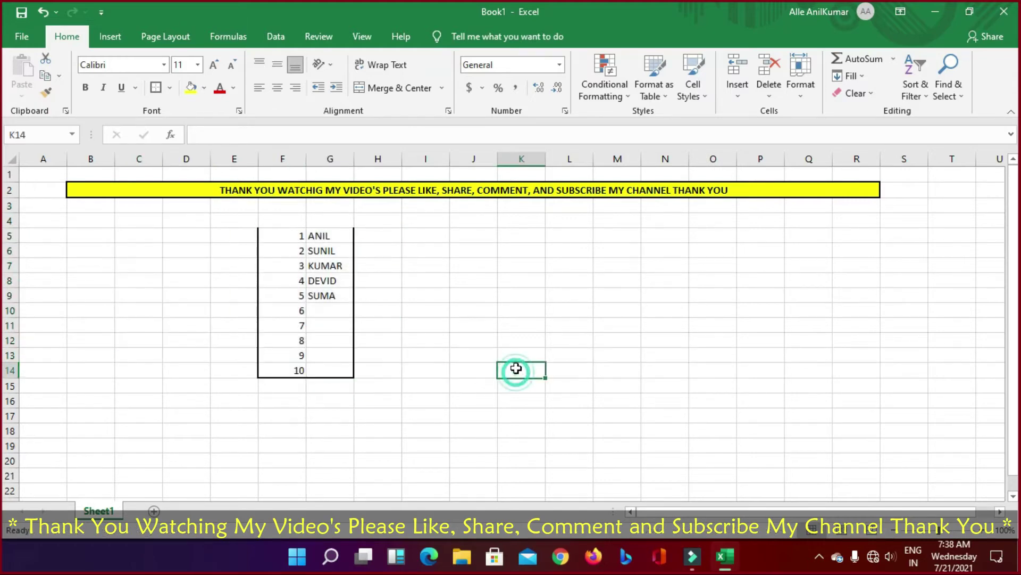
left_click_drag(276, 234, 336, 369)
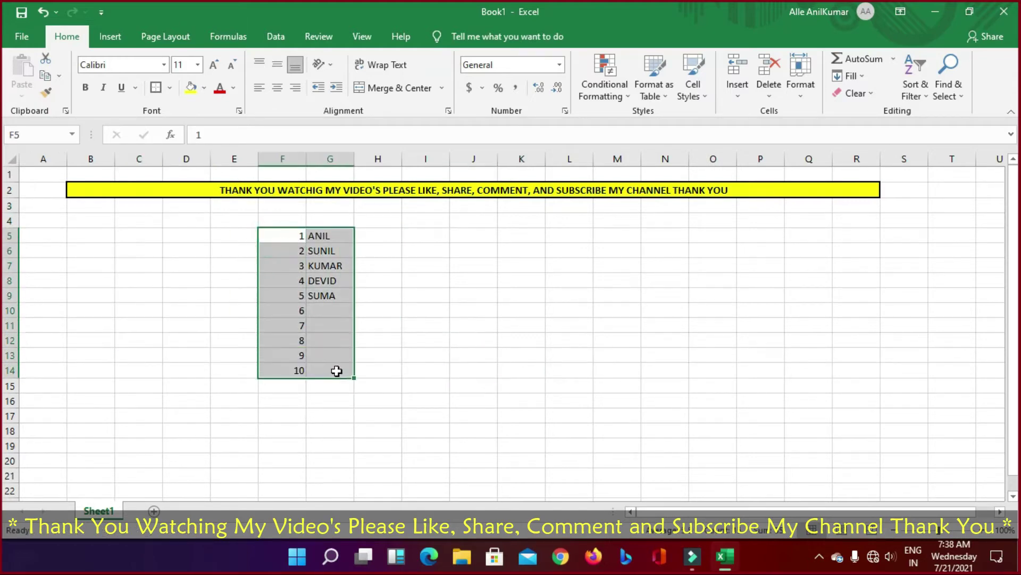
left_click(155, 87)
left_click(478, 294)
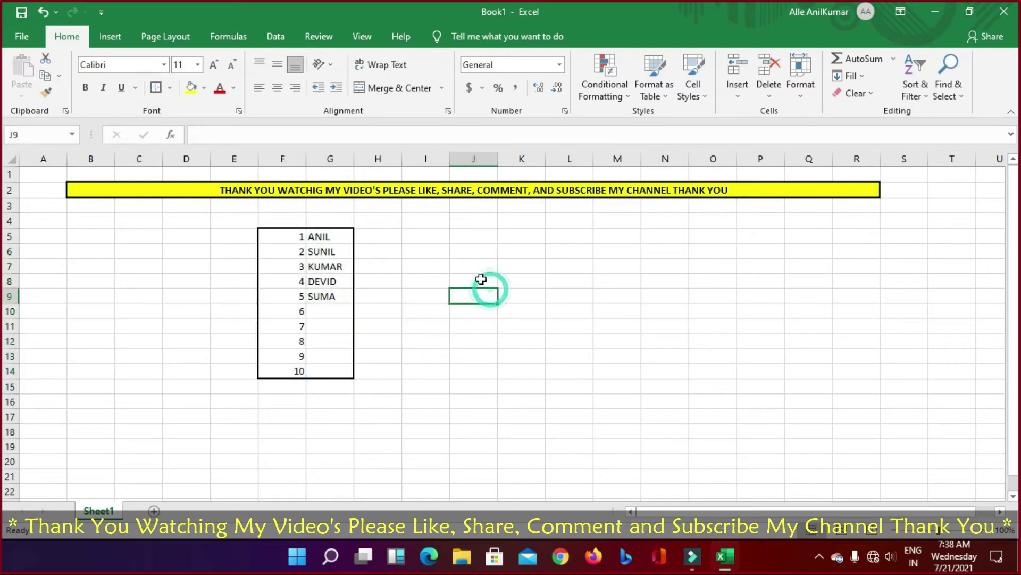
left_click(138, 189)
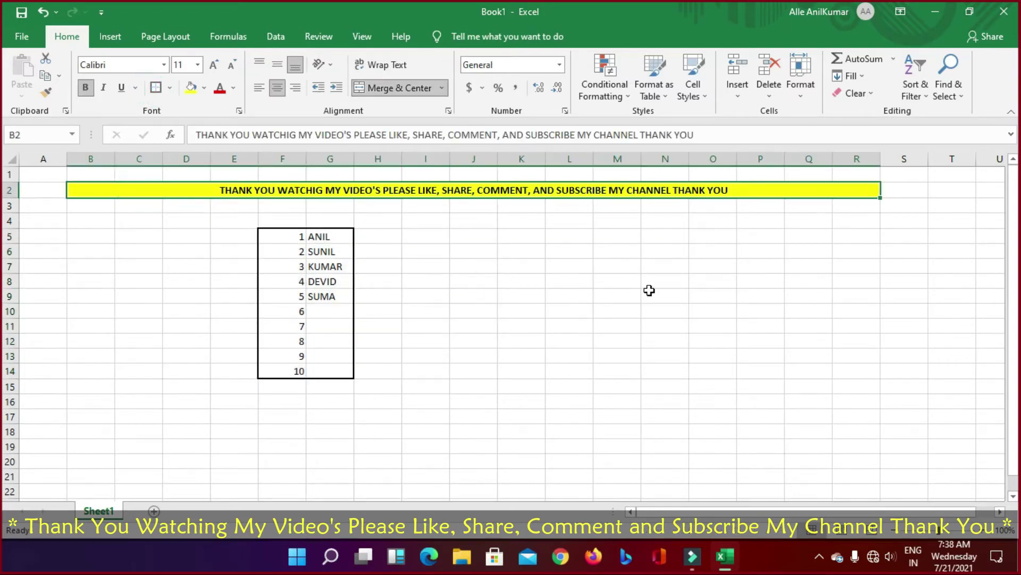
Step: Select the merged B2 banner, browse border and font colour choices, then middle-align its text
left_click(623, 262)
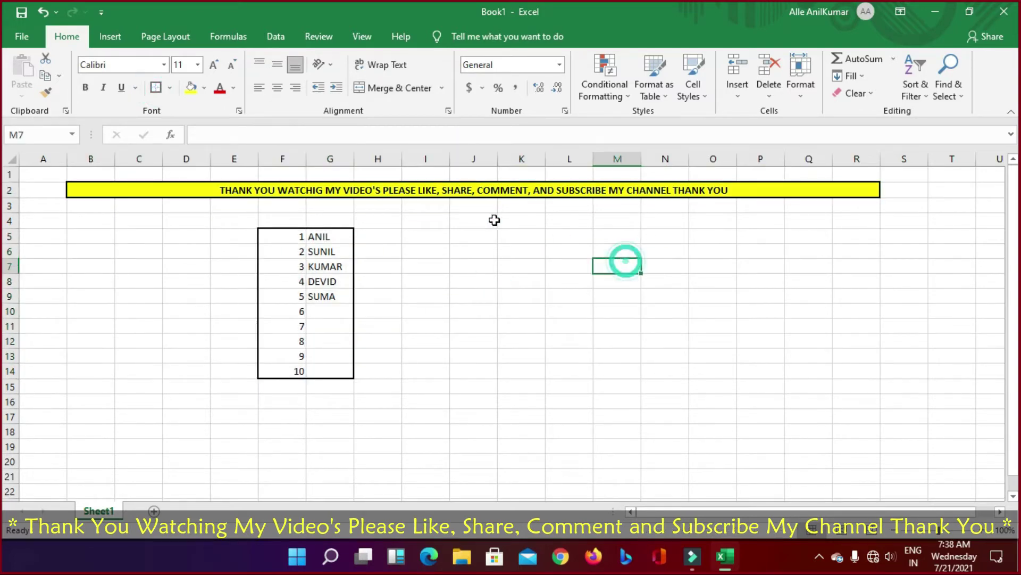
left_click(369, 193)
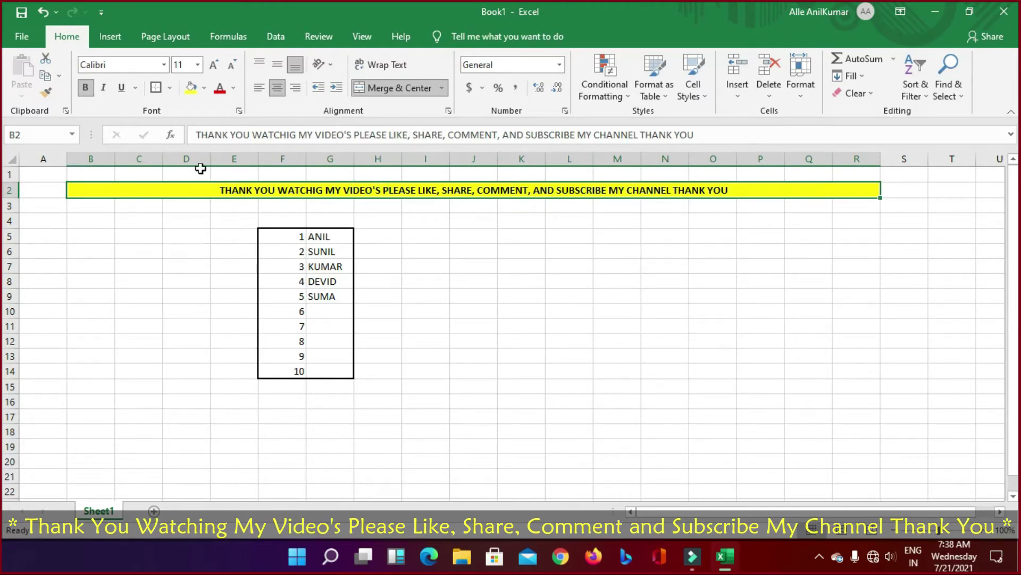
left_click(467, 337)
left_click(234, 190)
left_click(170, 87)
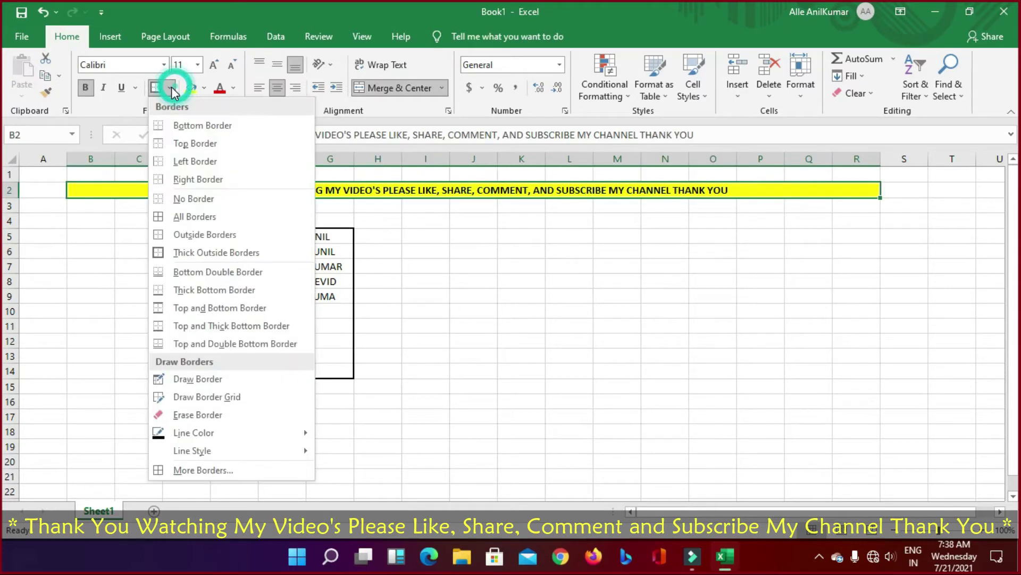
left_click(470, 321)
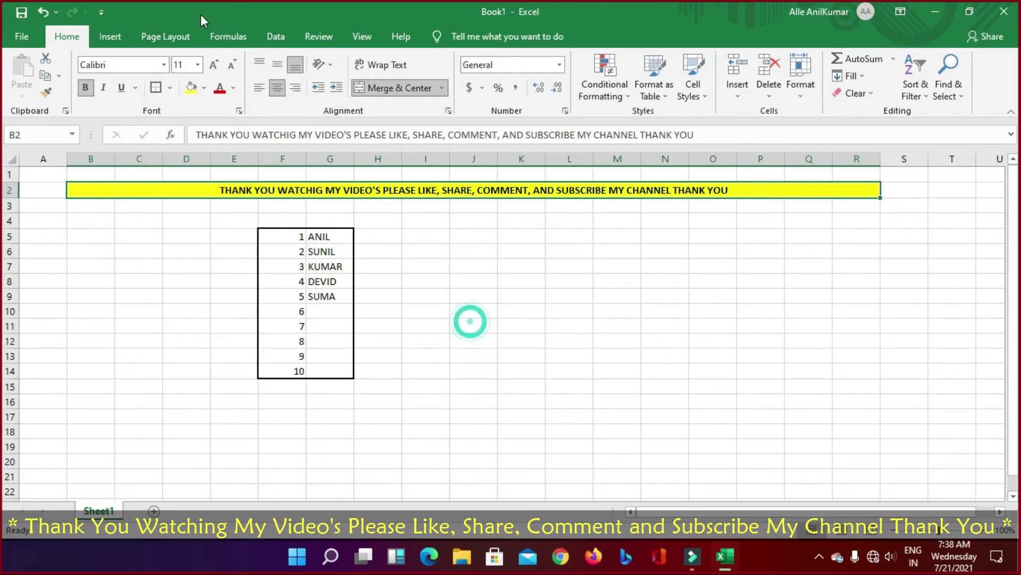
left_click(233, 89)
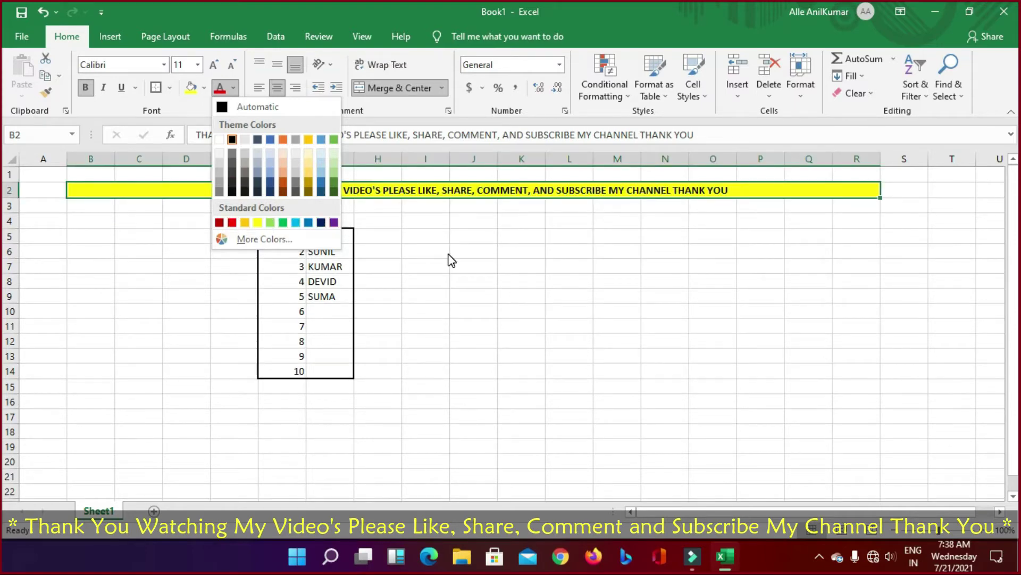
left_click(277, 64)
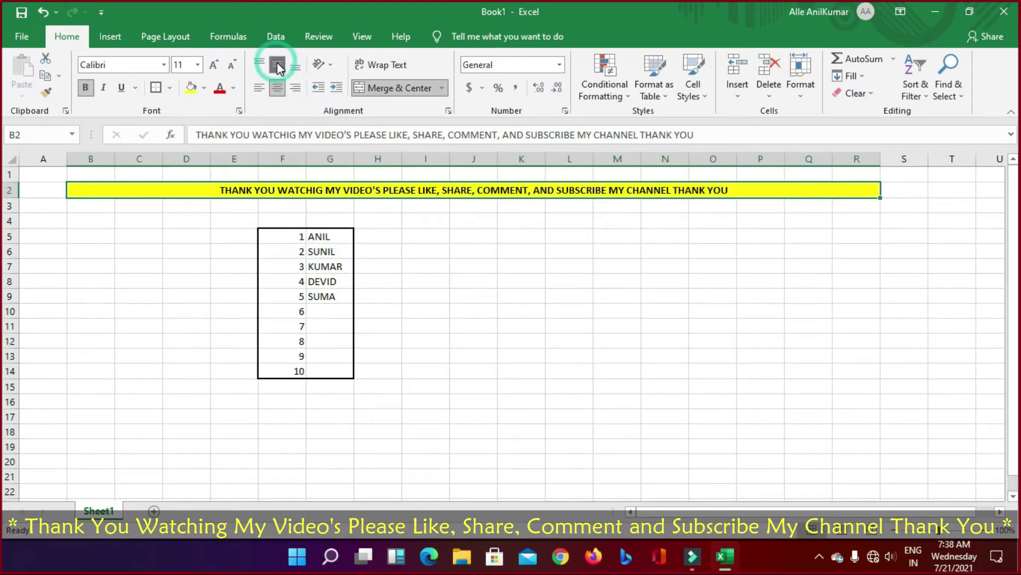
left_click_drag(15, 197, 15, 205)
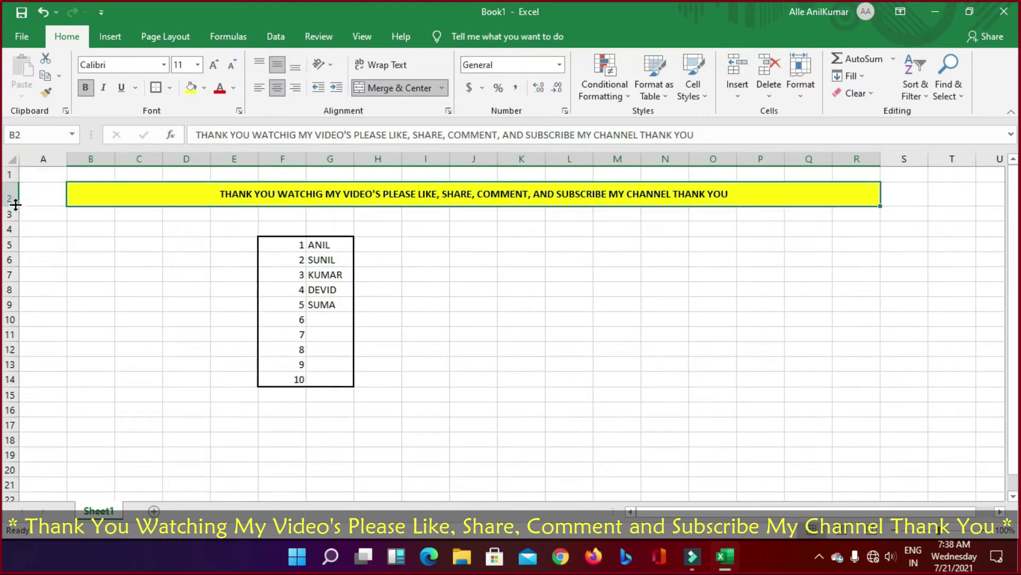
left_click(11, 200)
left_click(260, 64)
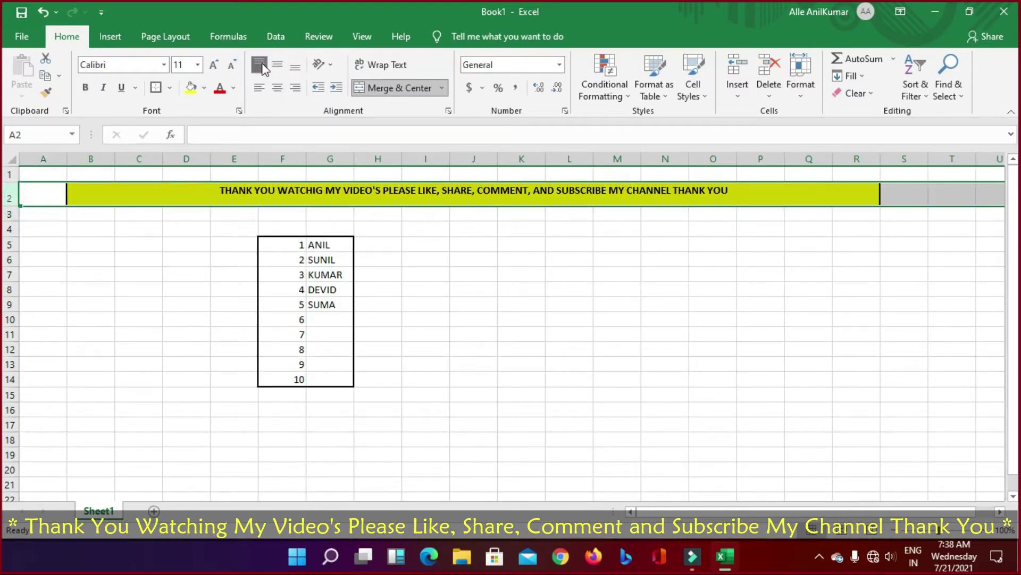
left_click(272, 65)
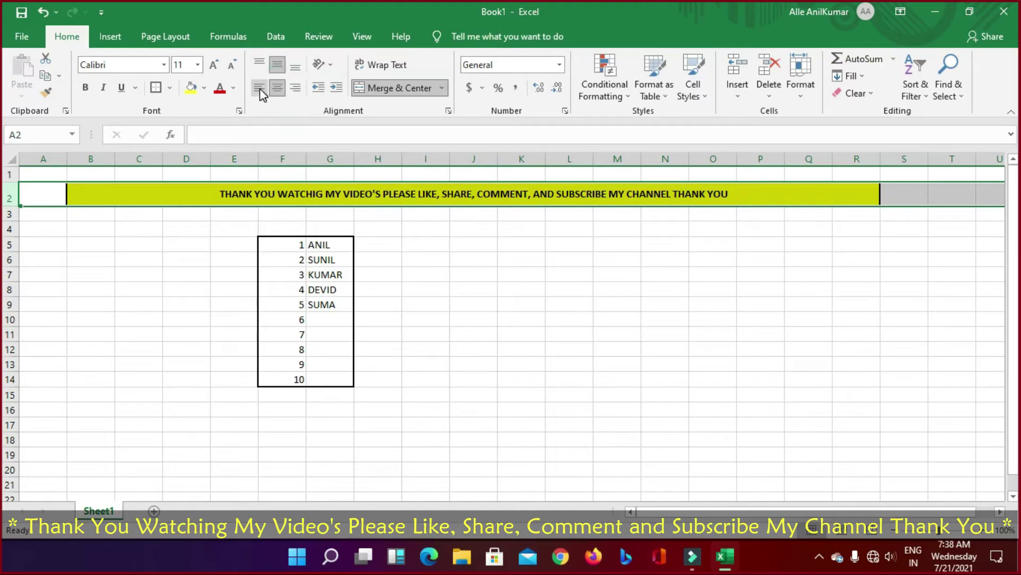
left_click(260, 89)
left_click(296, 88)
left_click(296, 66)
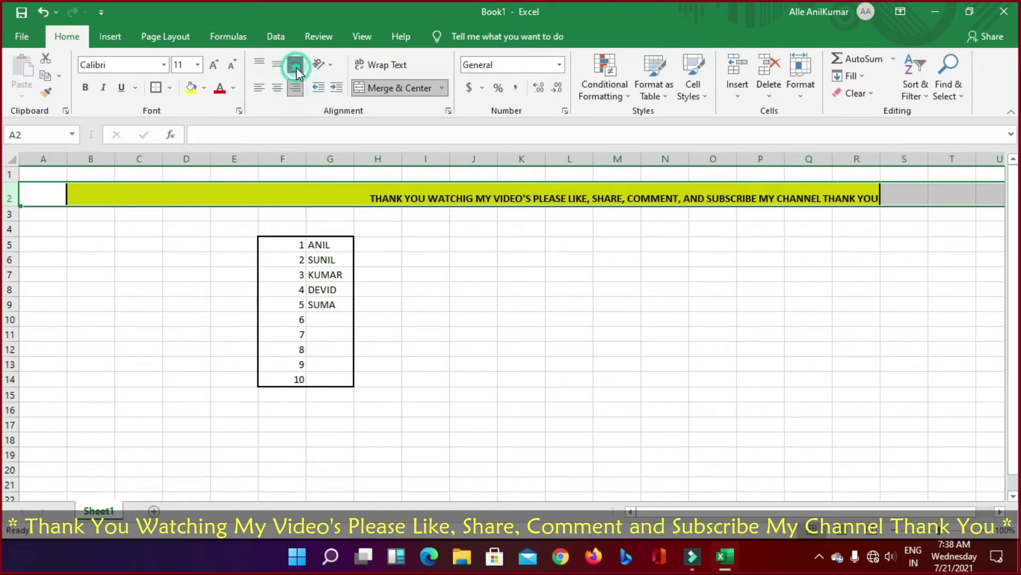
left_click(279, 88)
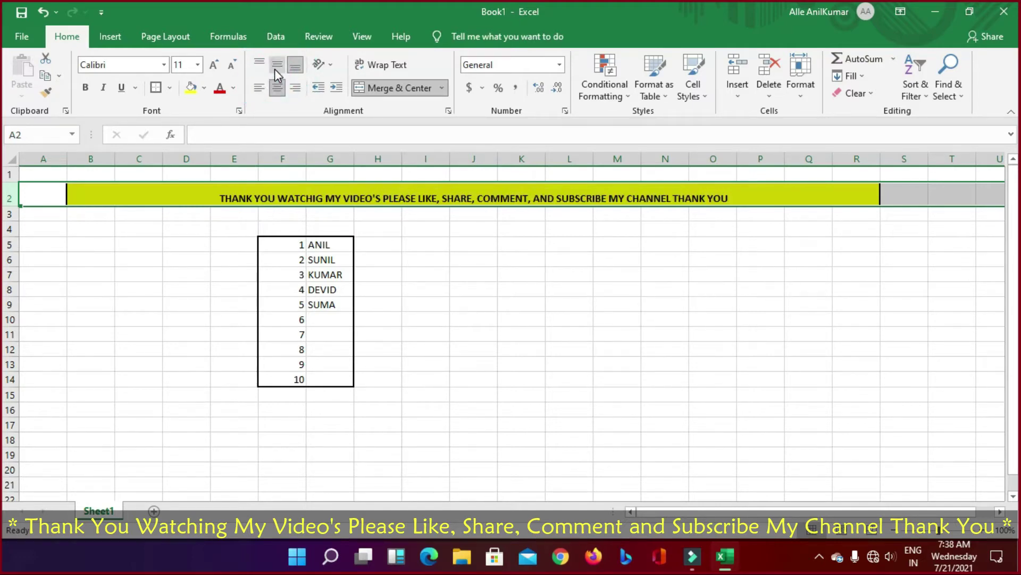
left_click(274, 69)
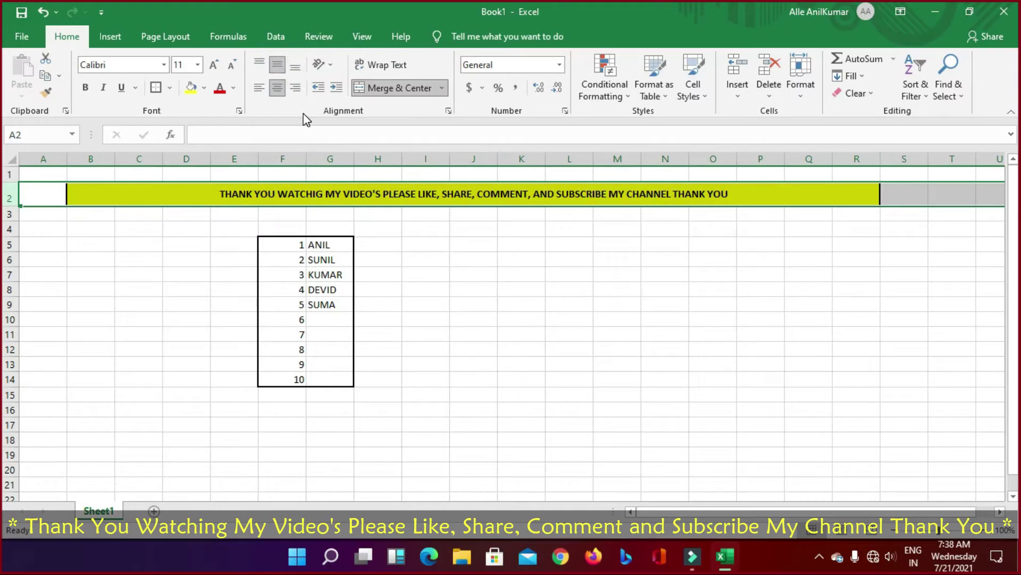
left_click(214, 65)
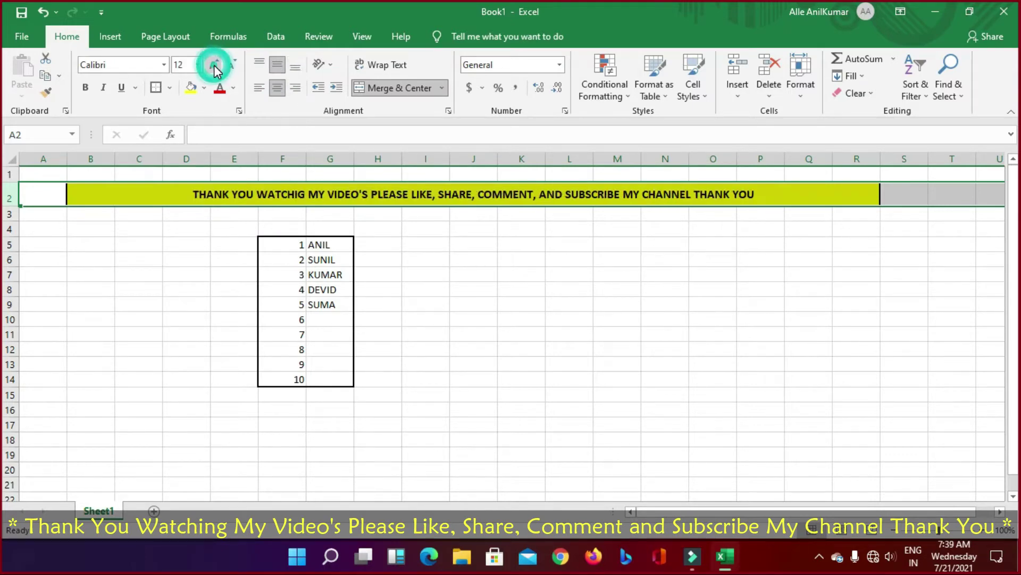
left_click(214, 66)
left_click(554, 280)
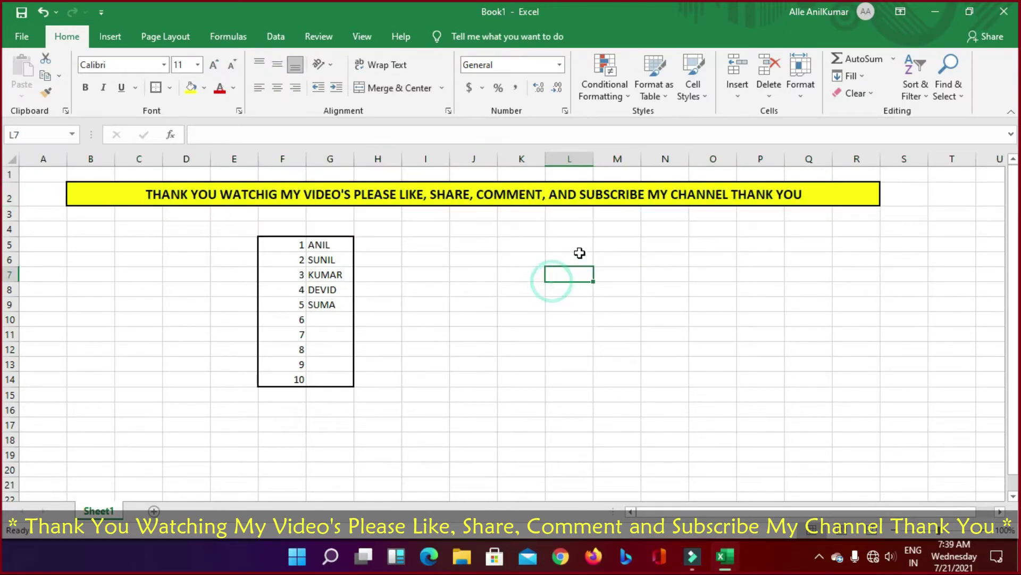
left_click(134, 197)
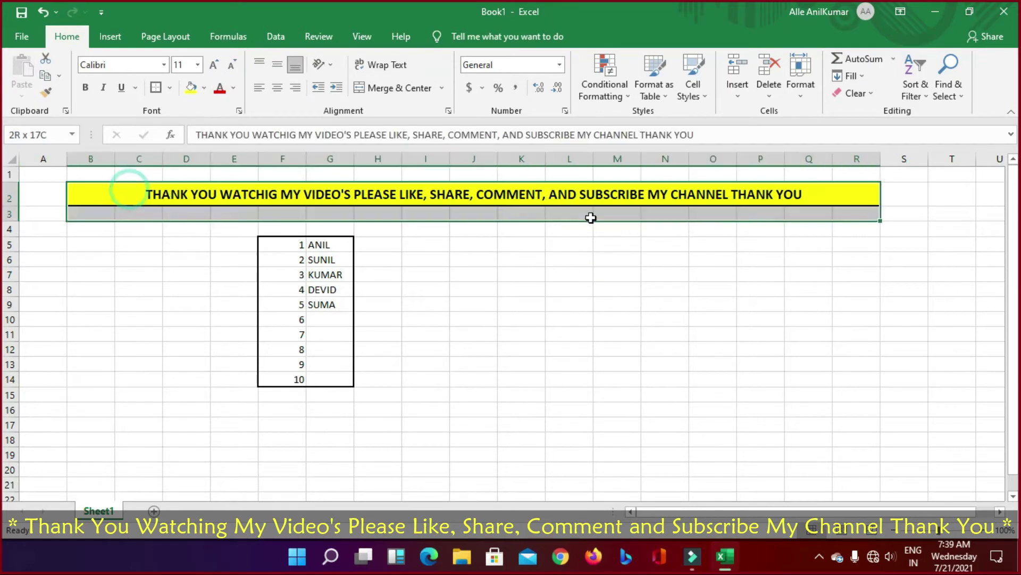
left_click(713, 272)
left_click(133, 191)
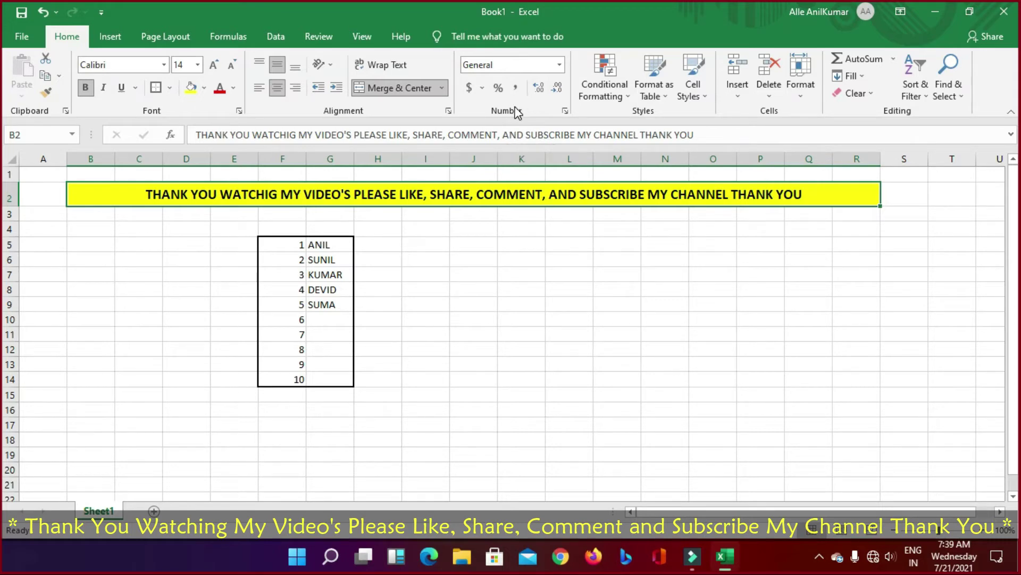
left_click(560, 66)
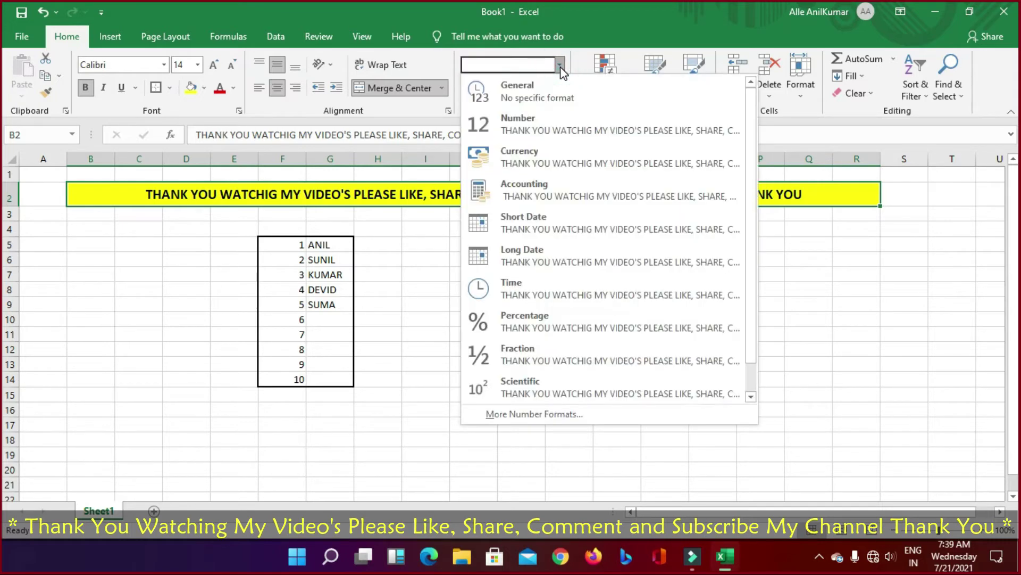
left_click(372, 345)
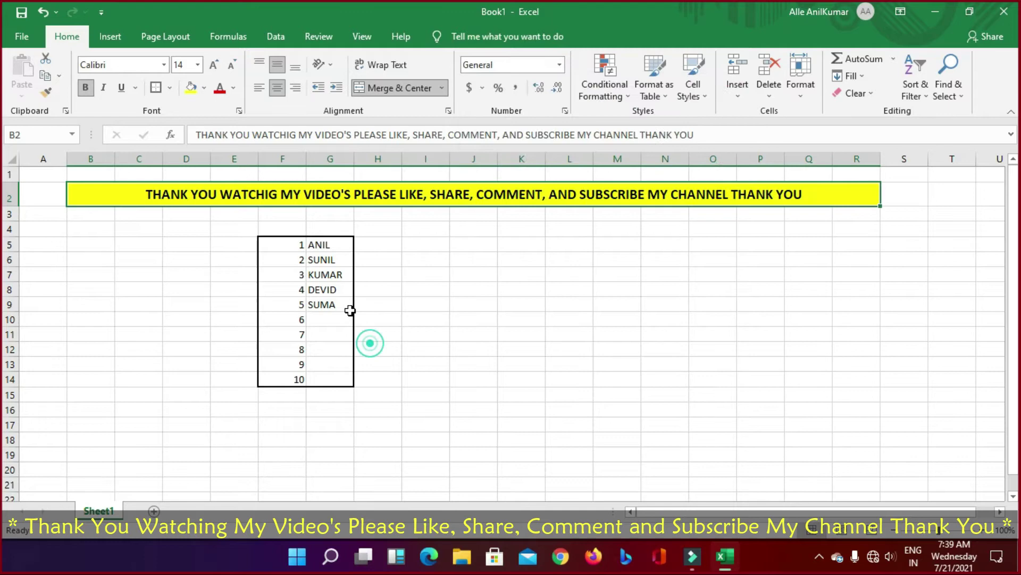
left_click(296, 240)
left_click(560, 65)
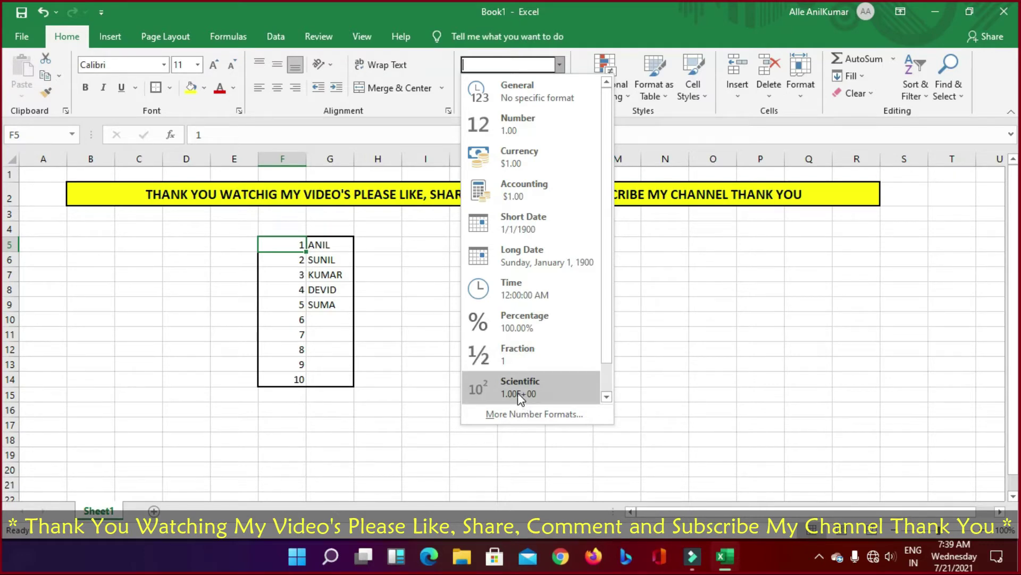
left_click(415, 406)
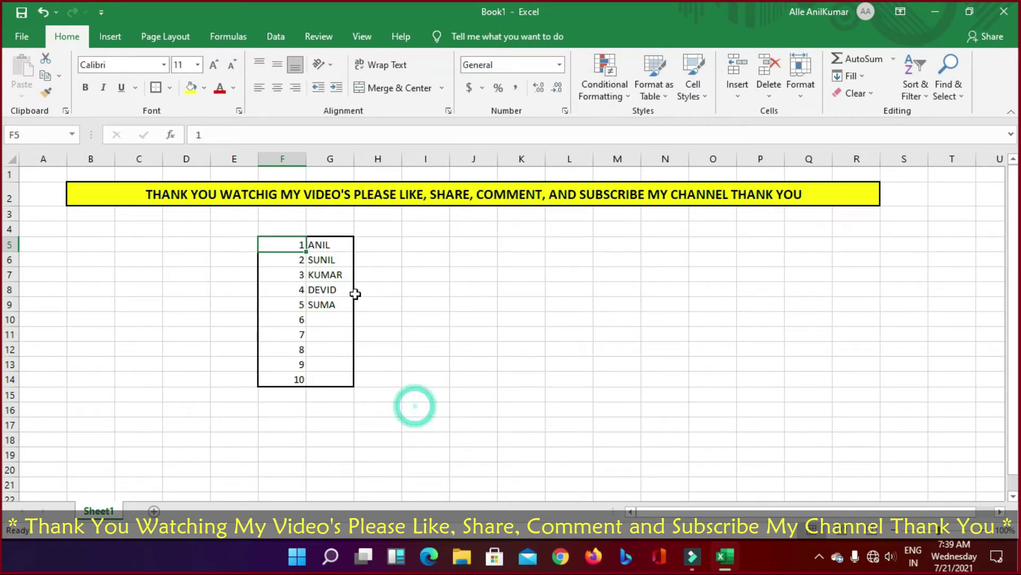
left_click(424, 335)
left_click(297, 243)
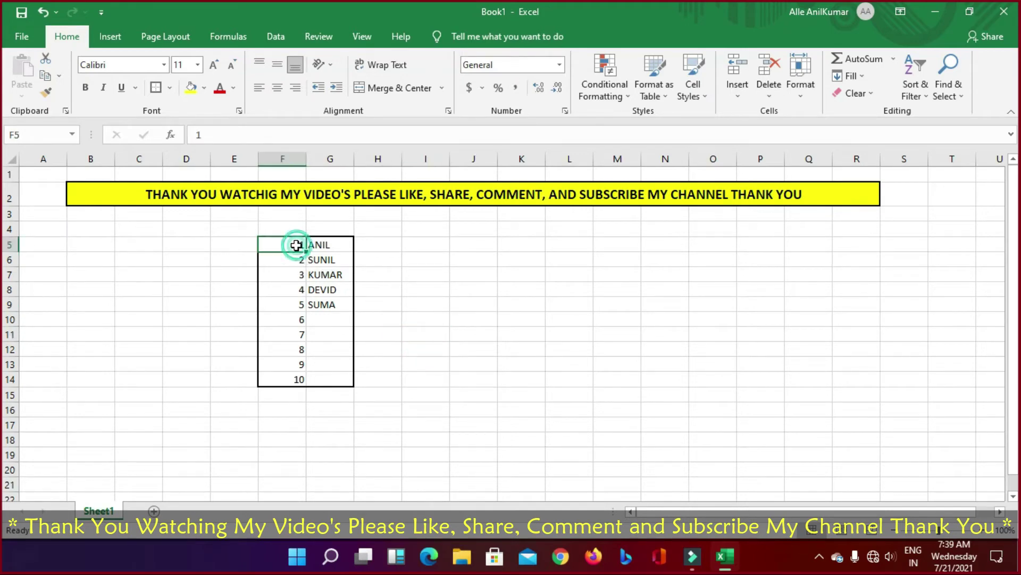
left_click(559, 64)
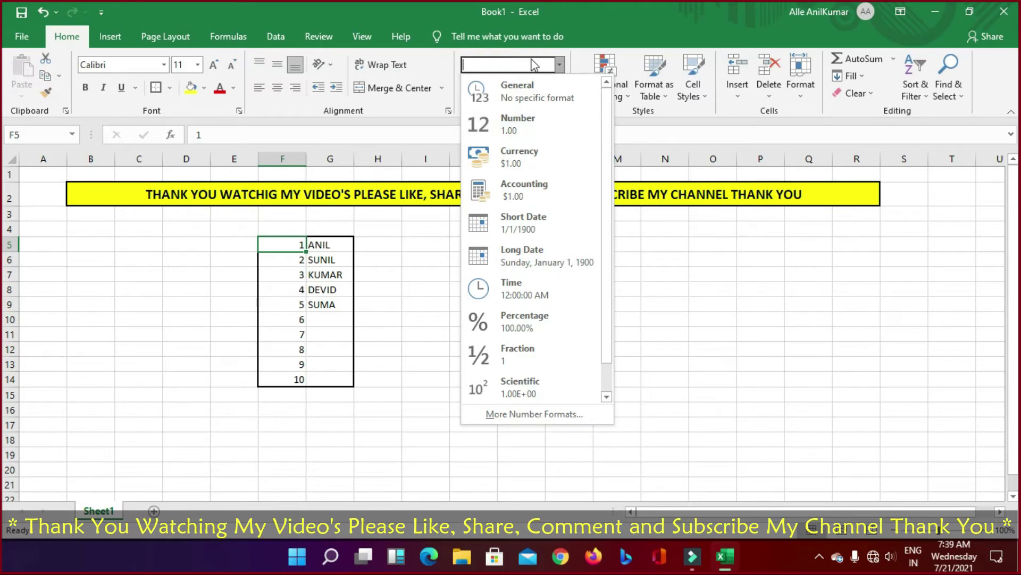
left_click(661, 321)
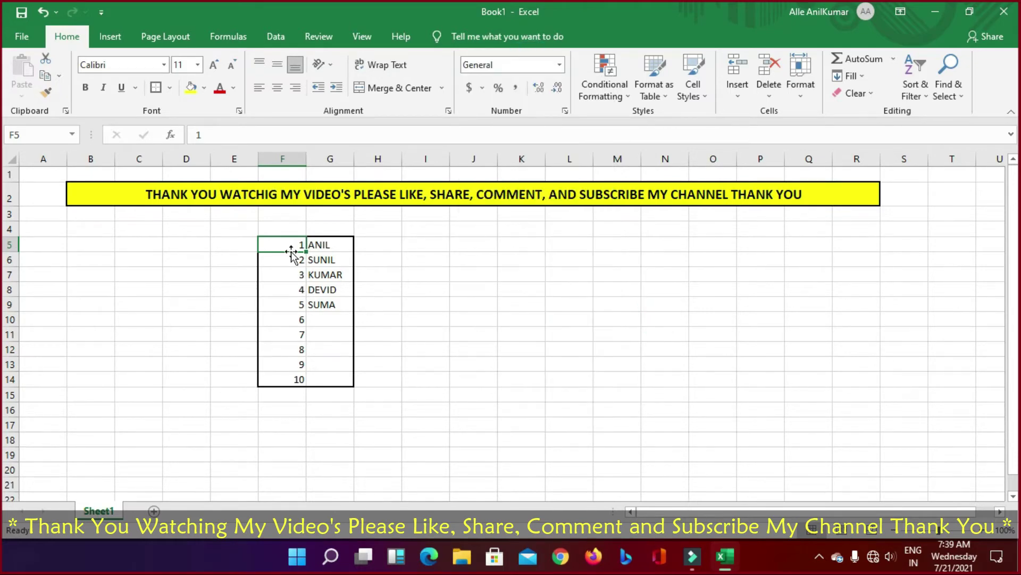
Step: Enter the number 12 in cell J8
left_click(481, 288)
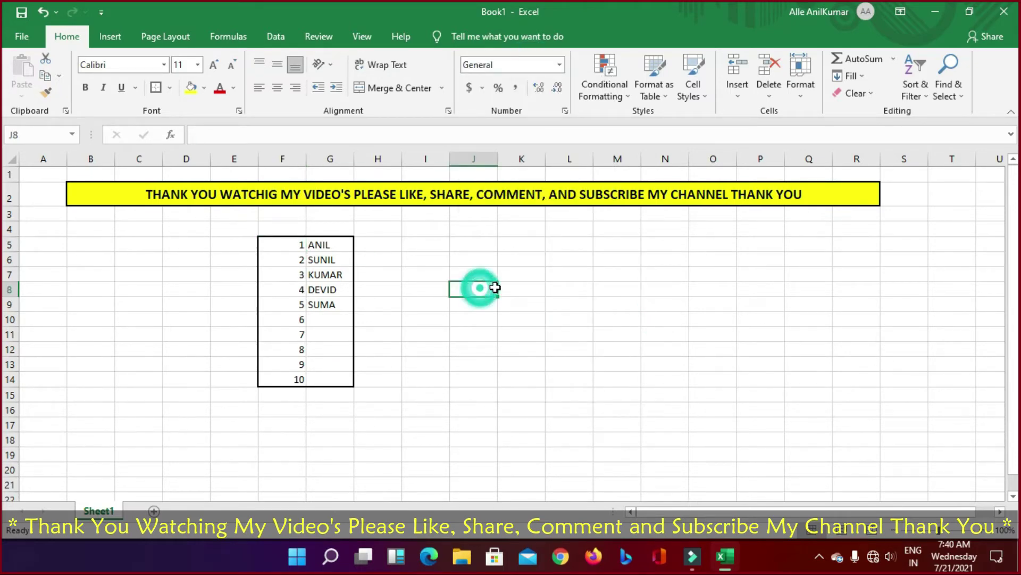
type("12")
key("Return")
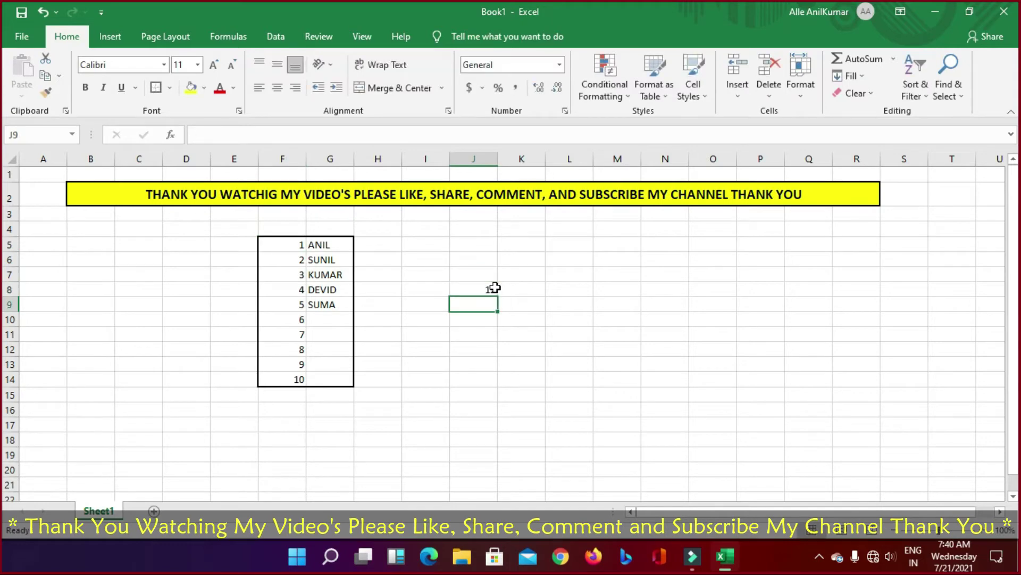
Step: Try Time, Currency and Percentage formats on J8, undoing each to keep General
left_click(495, 288)
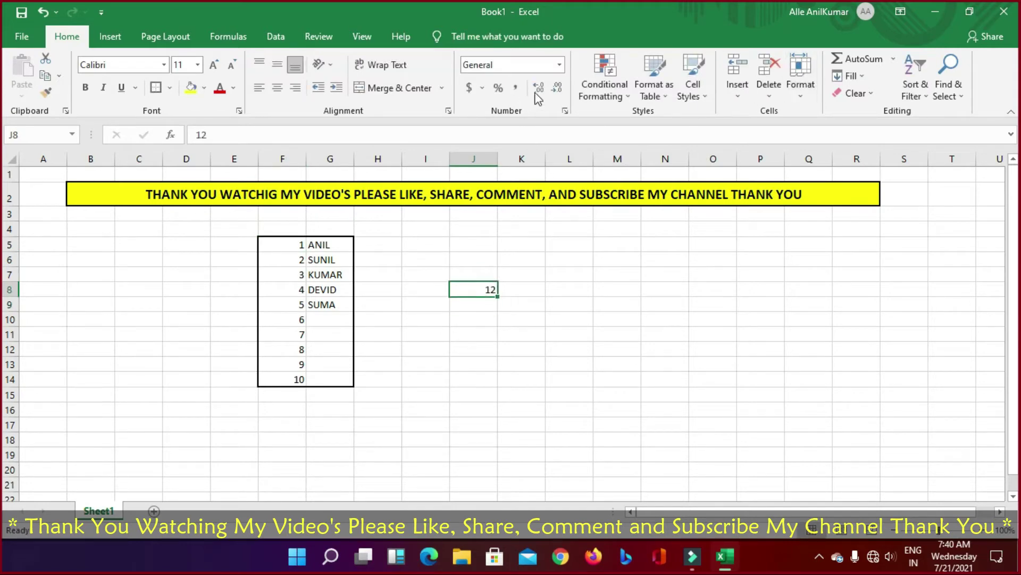
left_click(559, 65)
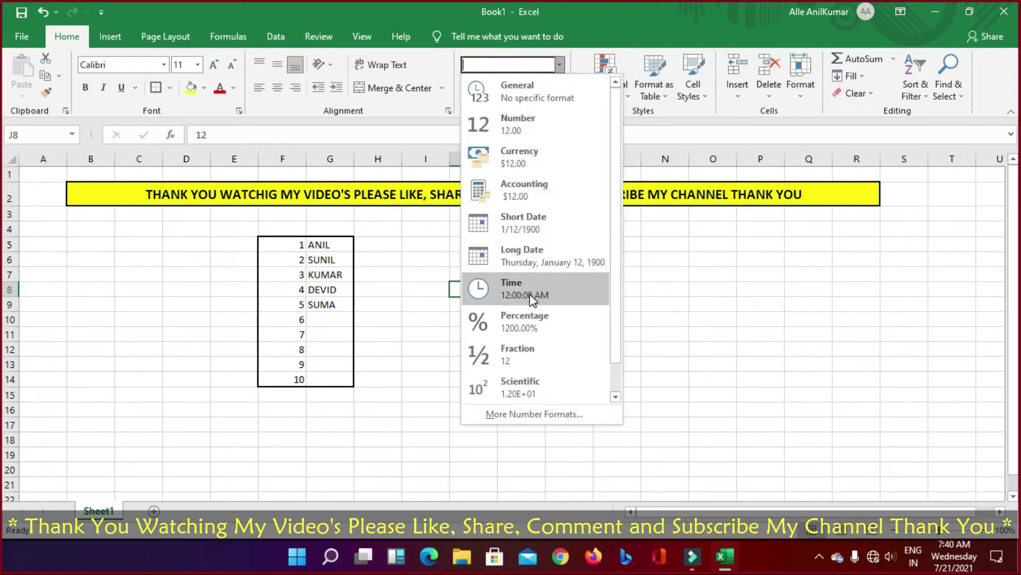
left_click(528, 296)
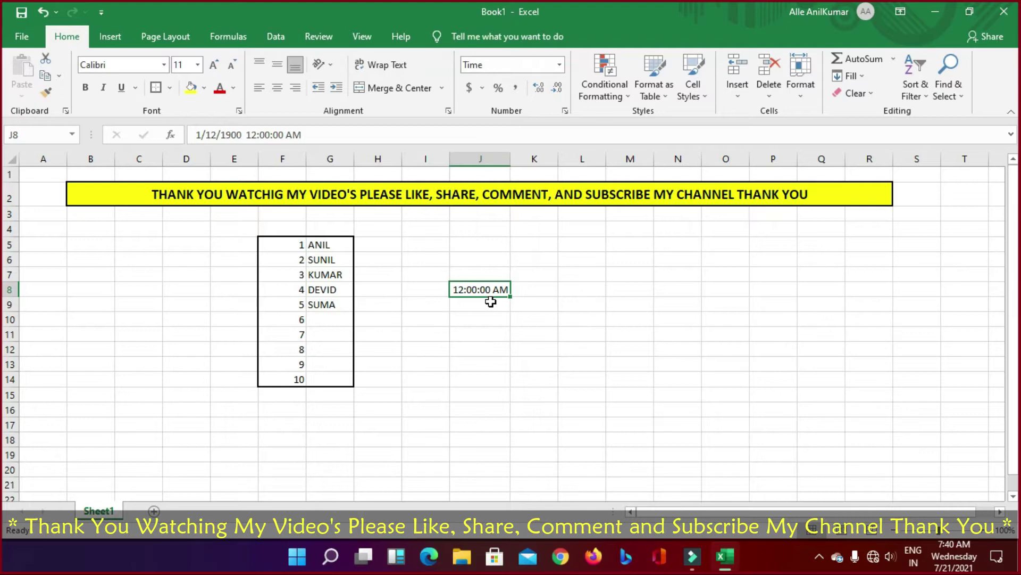
key("ctrl+z")
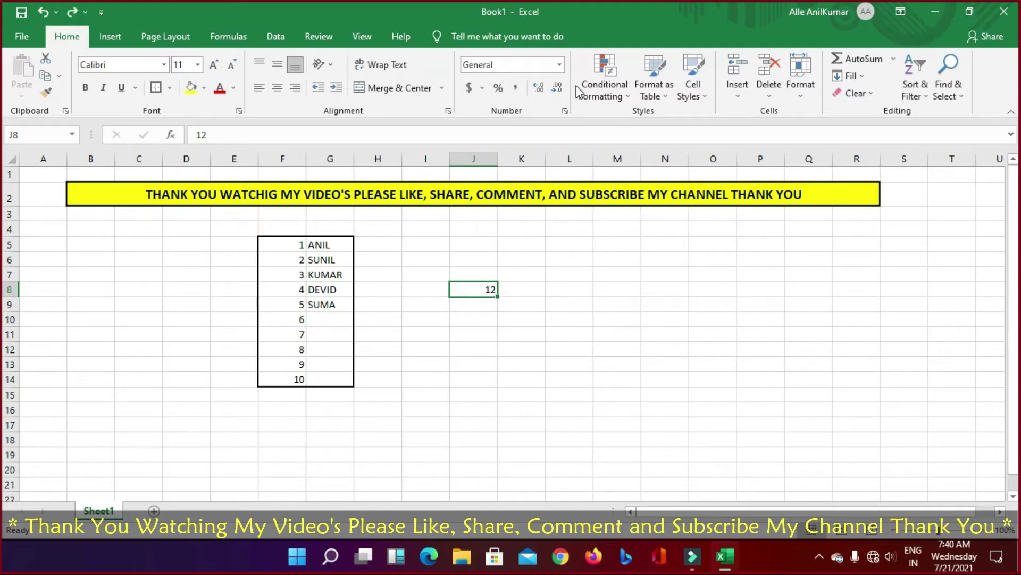
left_click(559, 64)
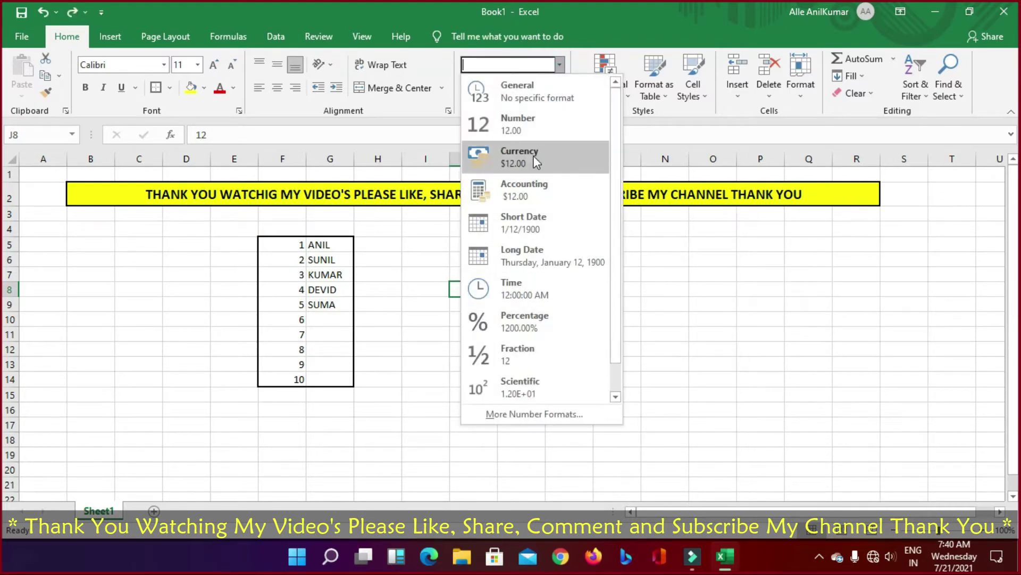
left_click(535, 163)
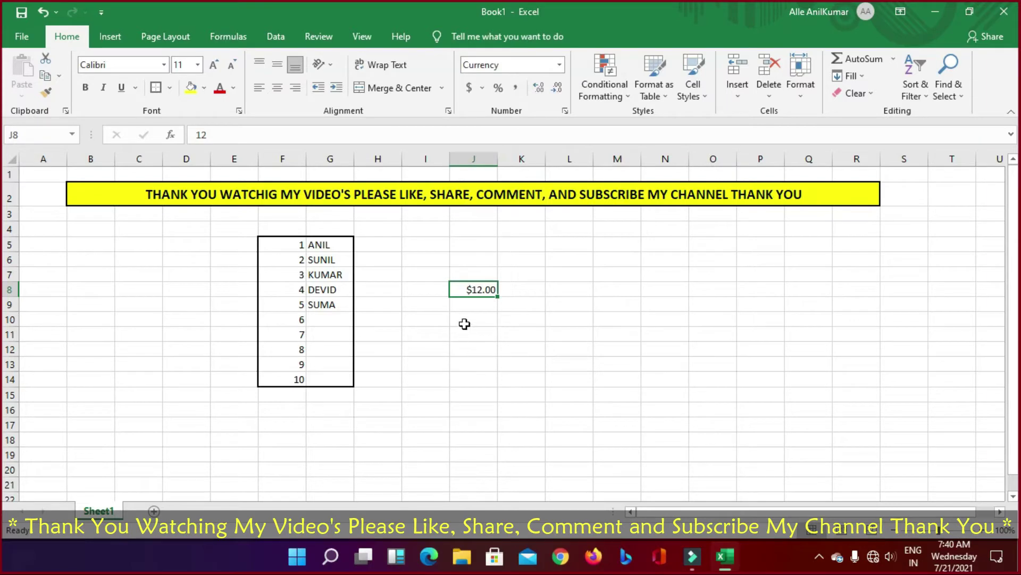
key("ctrl+z")
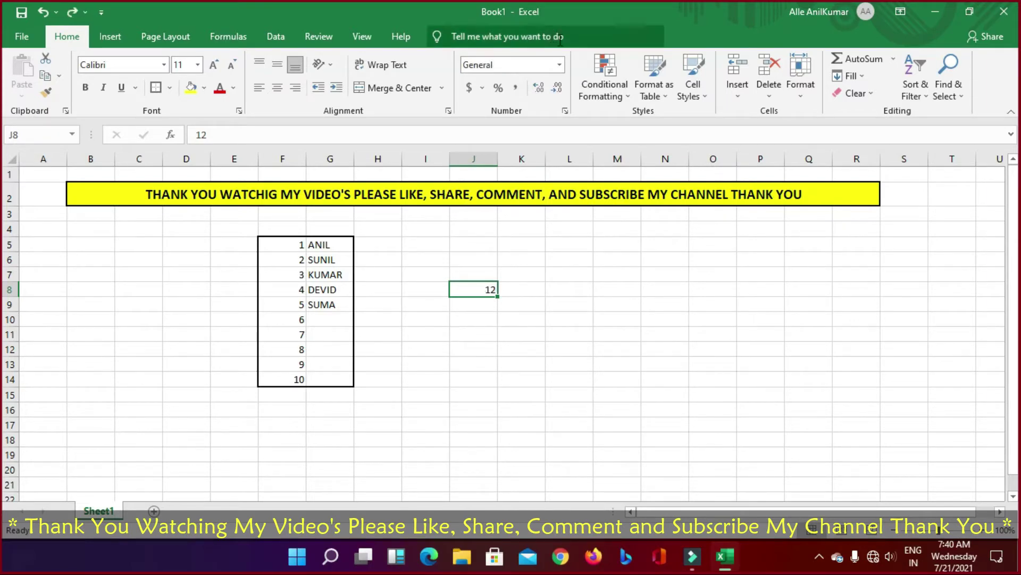
left_click(559, 65)
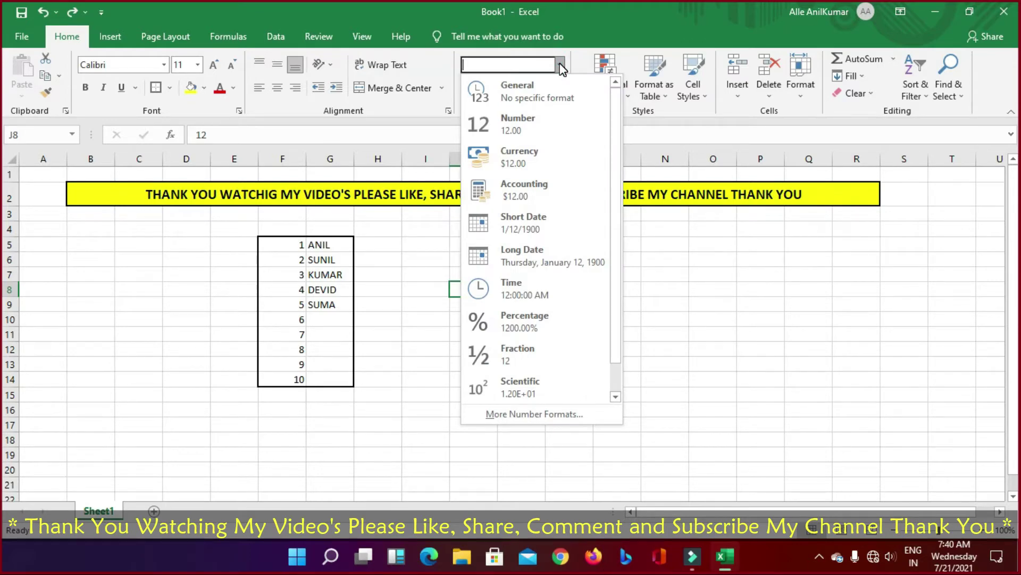
left_click(524, 330)
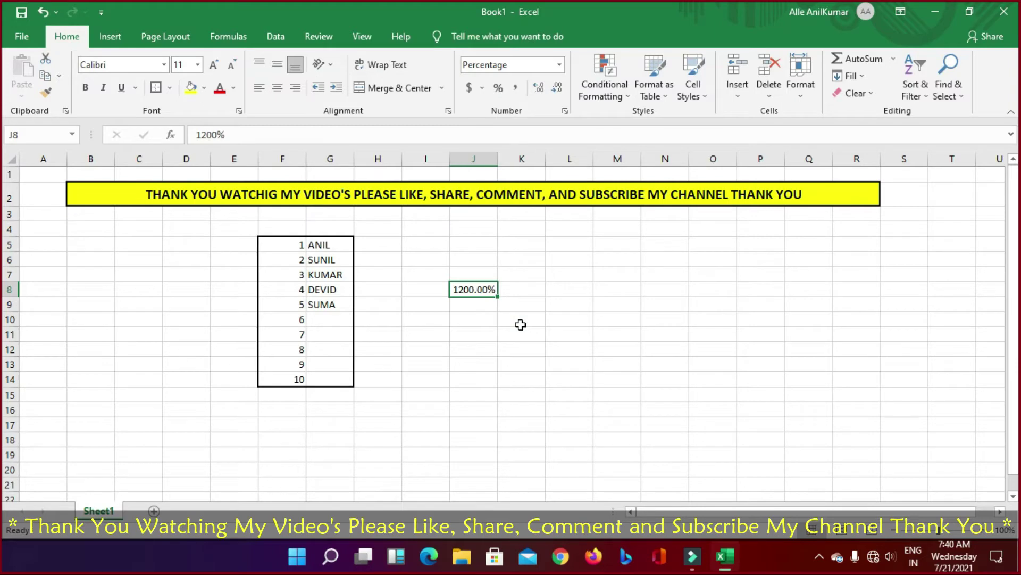
key("ctrl+z")
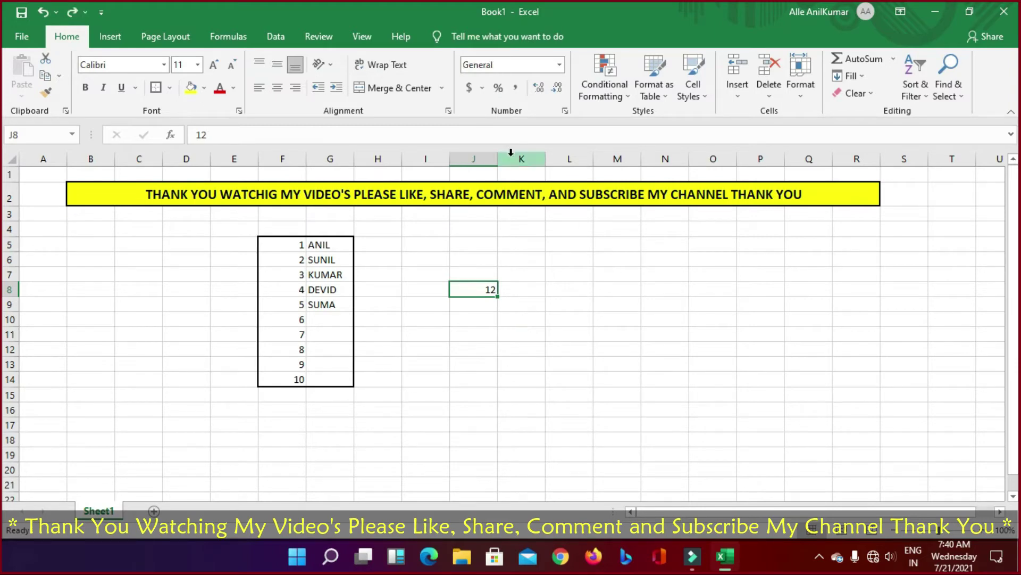
Step: Adjust J8's decimal places up and down until 12 displays as 12.00
left_click(538, 85)
left_click(537, 85)
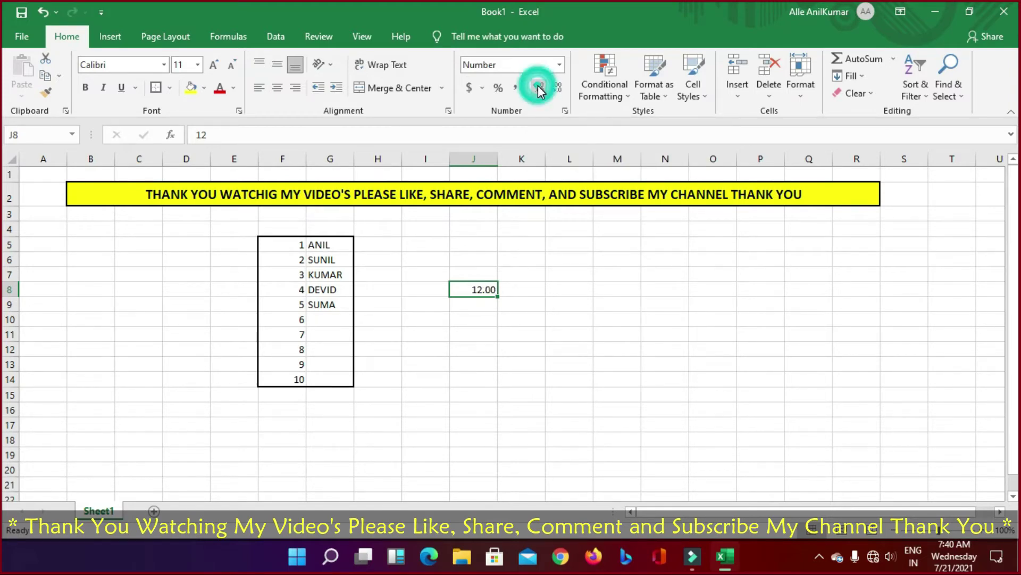
left_click(557, 90)
left_click(557, 91)
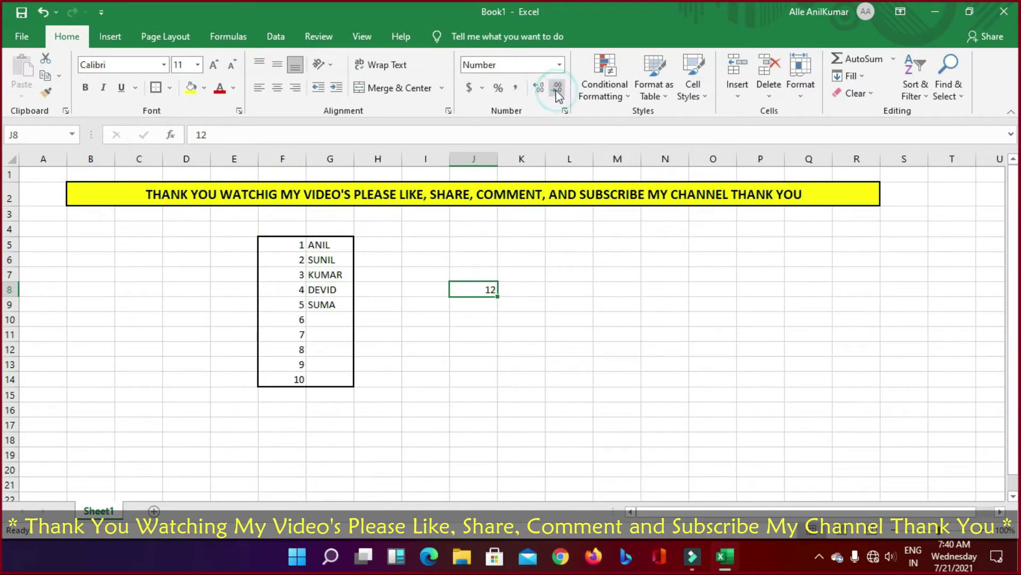
left_click(538, 86)
left_click(538, 87)
left_click(538, 87)
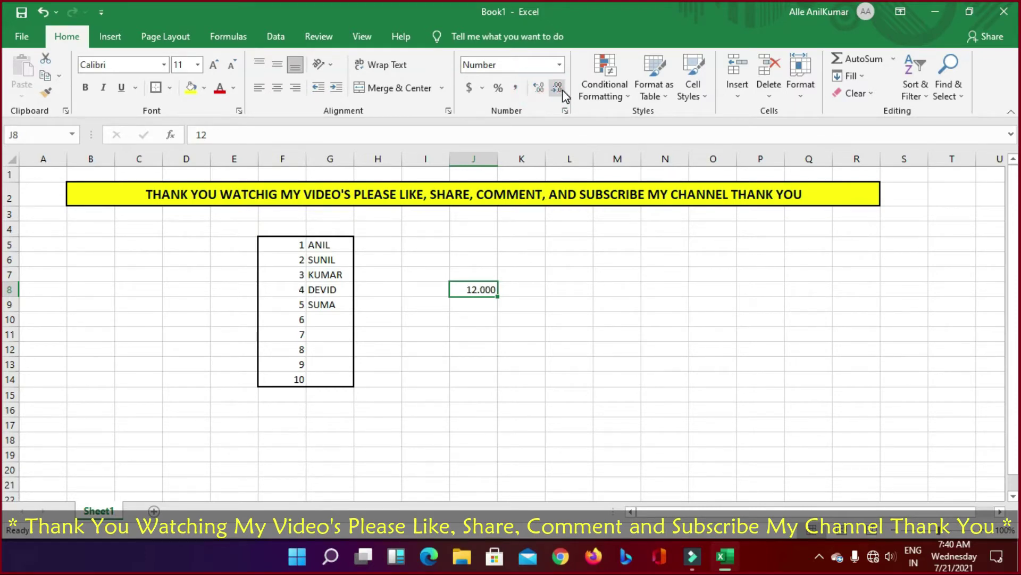
left_click(563, 91)
left_click(563, 91)
left_click(557, 88)
left_click(540, 88)
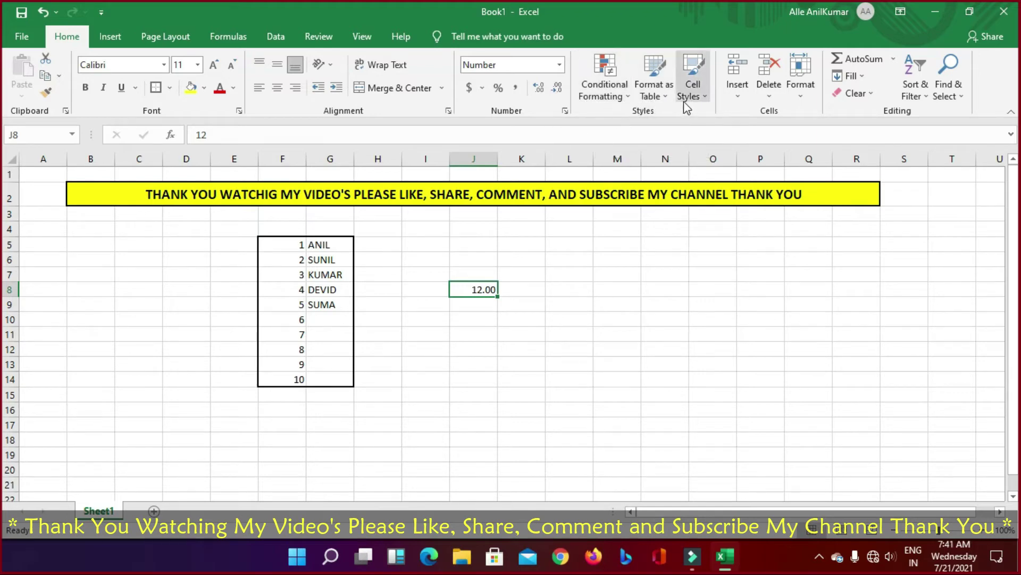
left_click(632, 94)
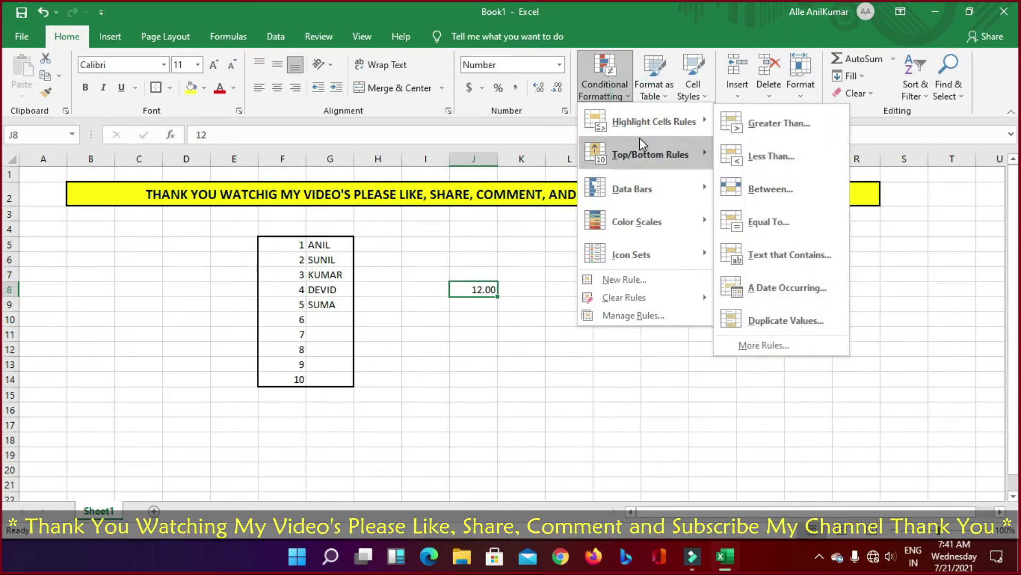
left_click(750, 127)
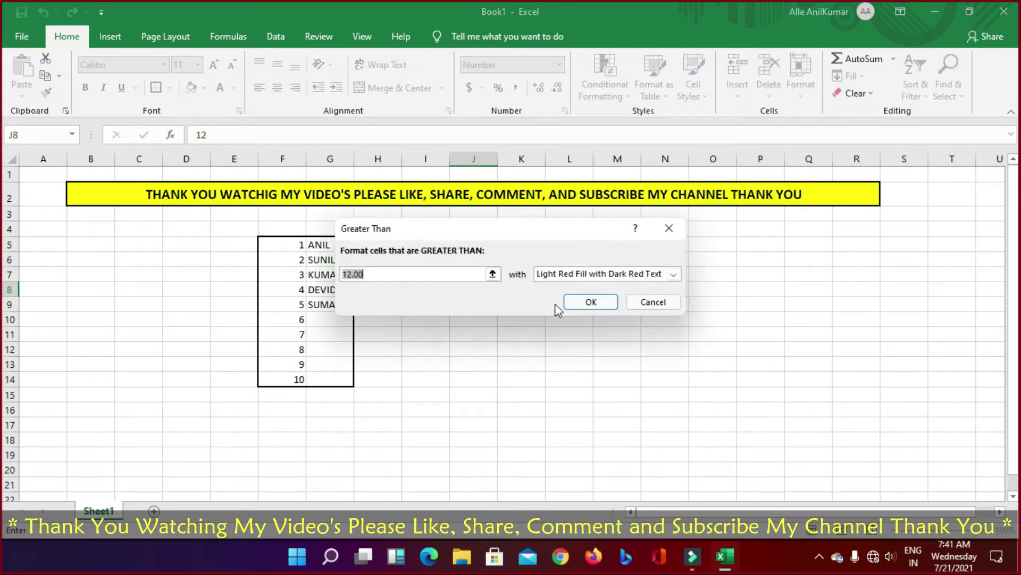
left_click(597, 302)
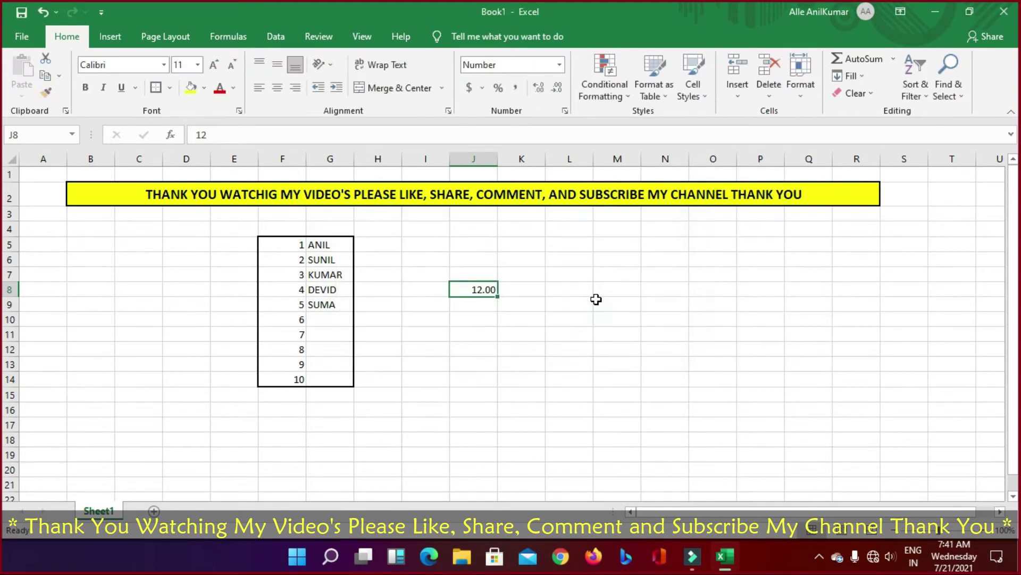
left_click(526, 302)
left_click(477, 288)
left_click(605, 80)
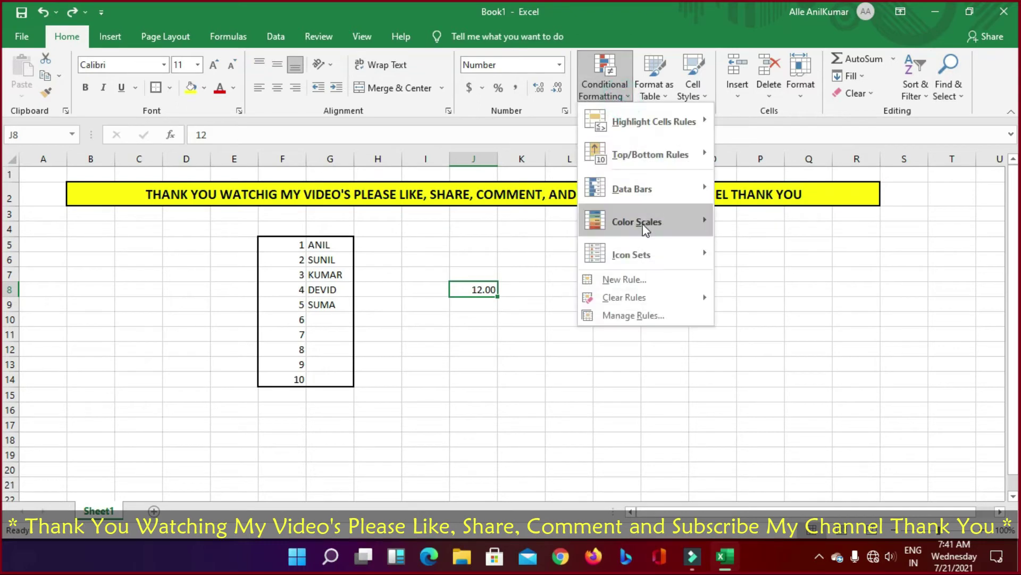
mouse_move(697, 230)
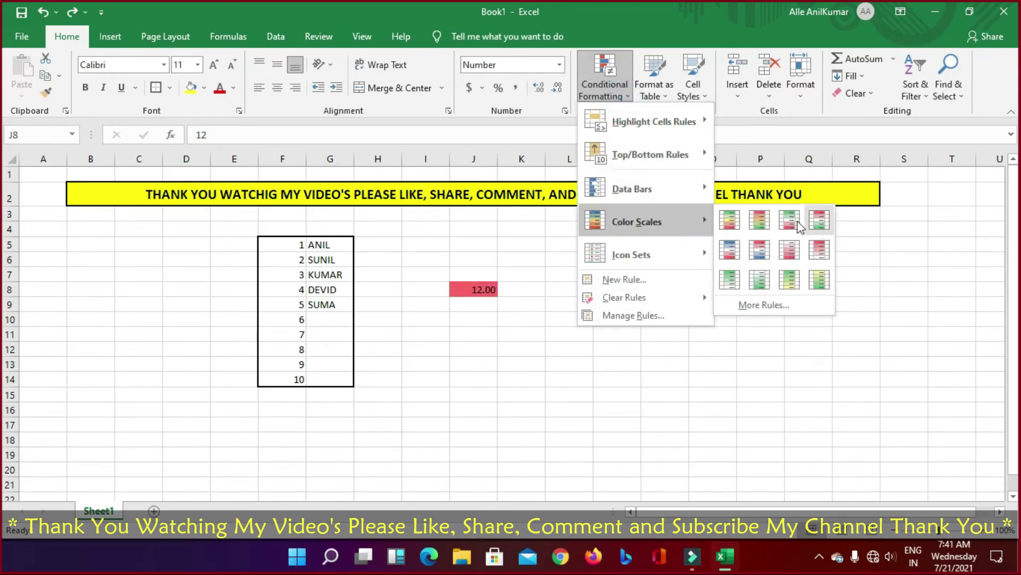
mouse_move(699, 192)
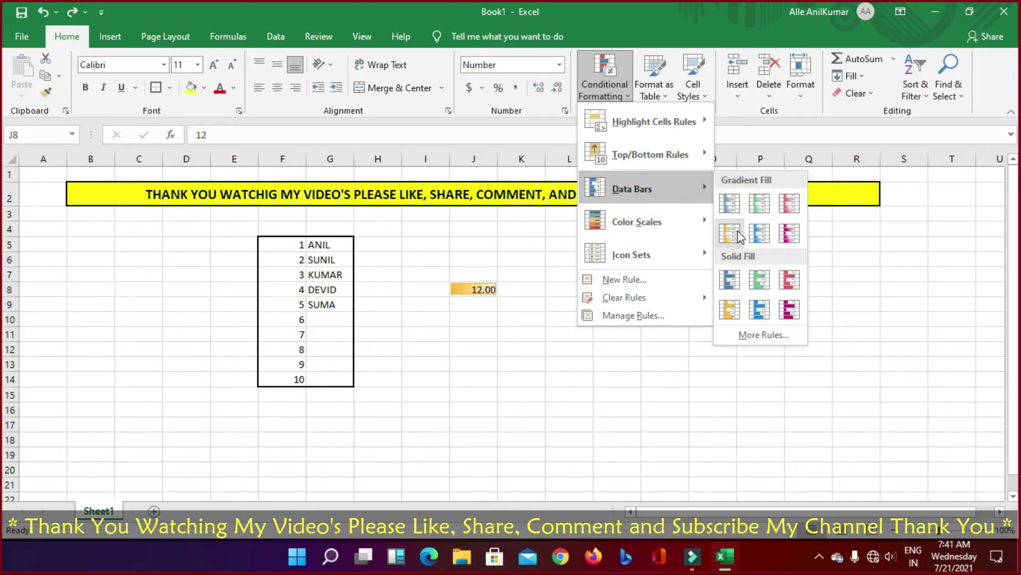
left_click(392, 192)
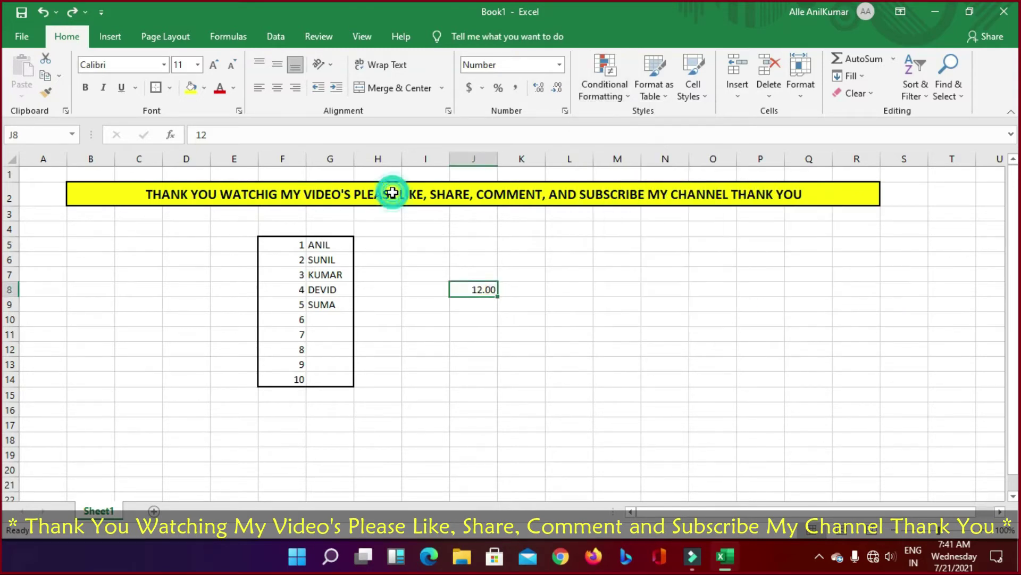
left_click(392, 191)
left_click(623, 101)
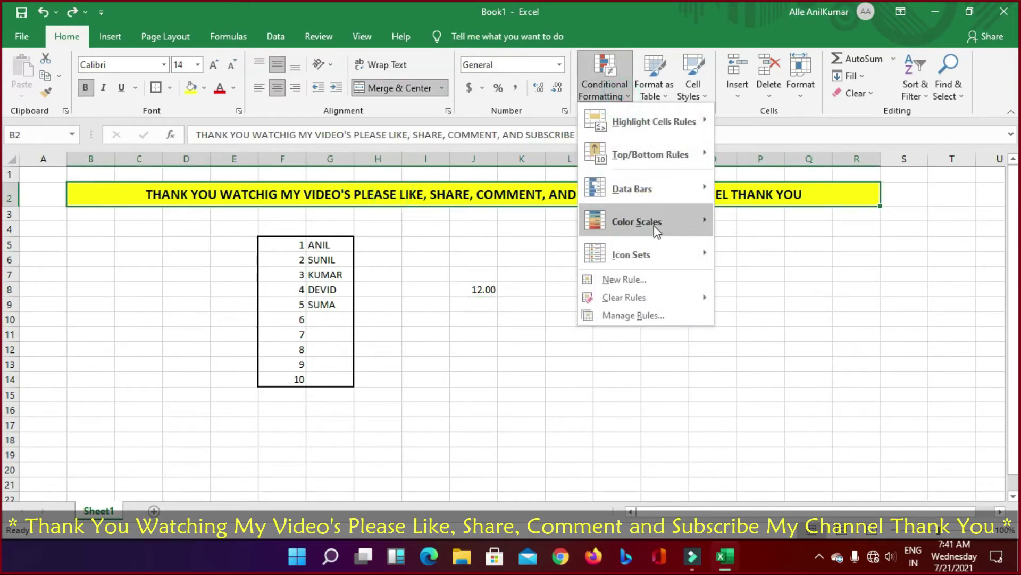
mouse_move(653, 225)
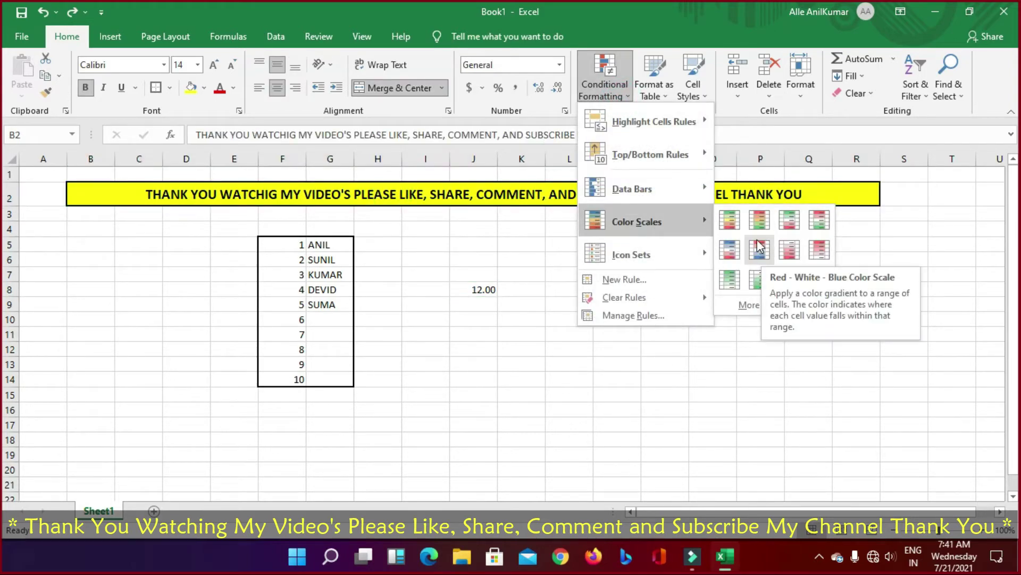
left_click(734, 225)
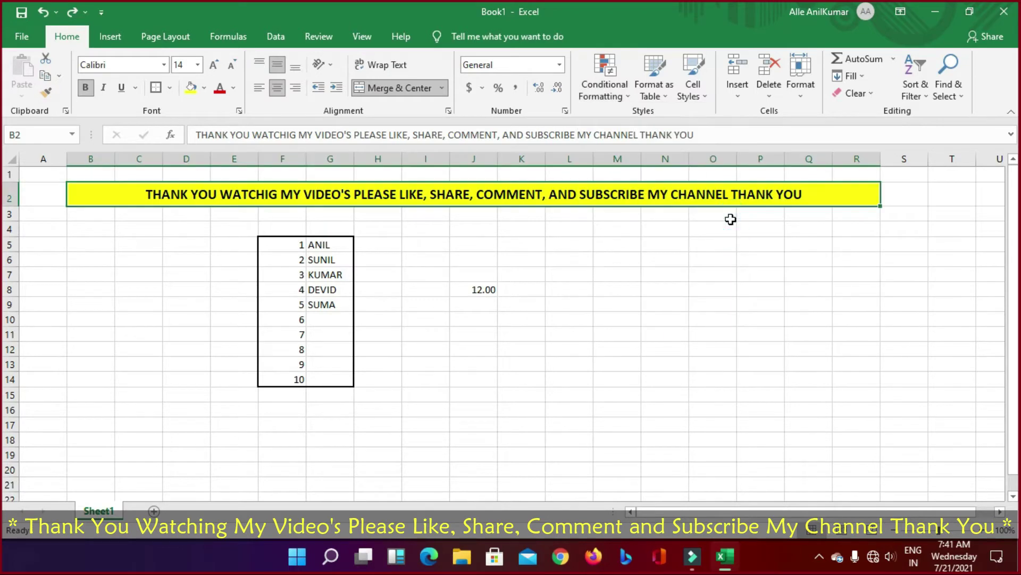
left_click(625, 101)
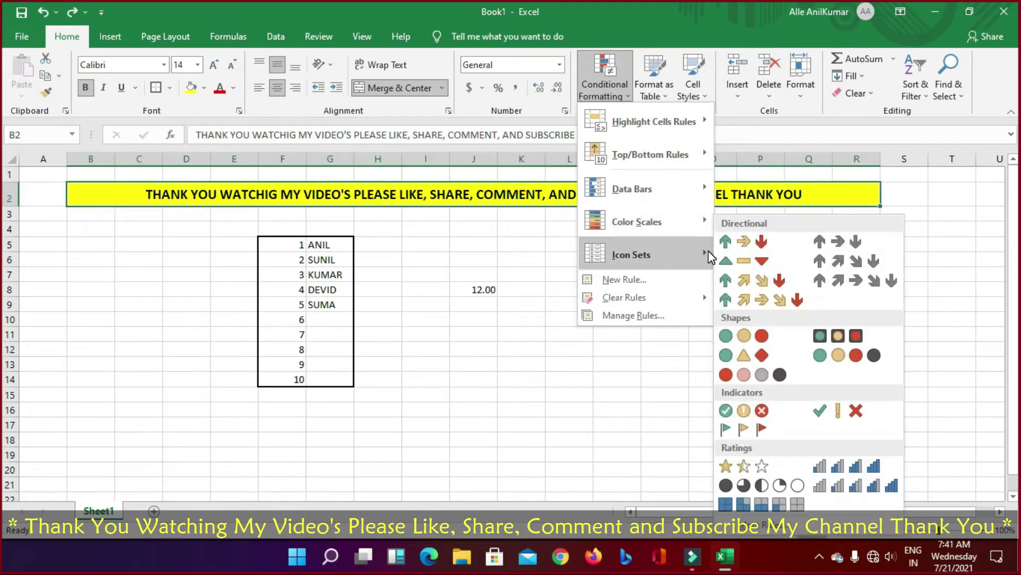
left_click(753, 224)
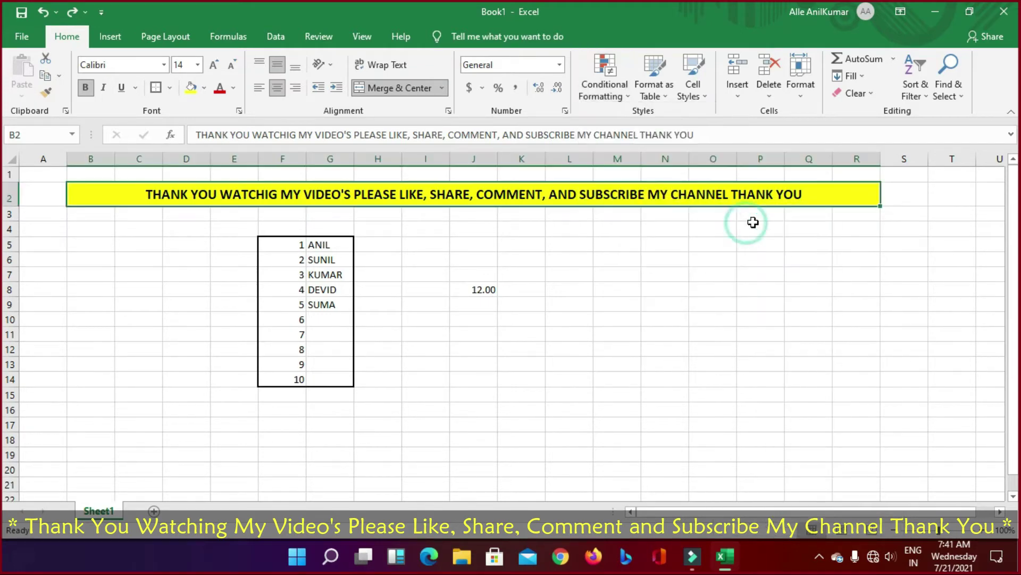
left_click(205, 88)
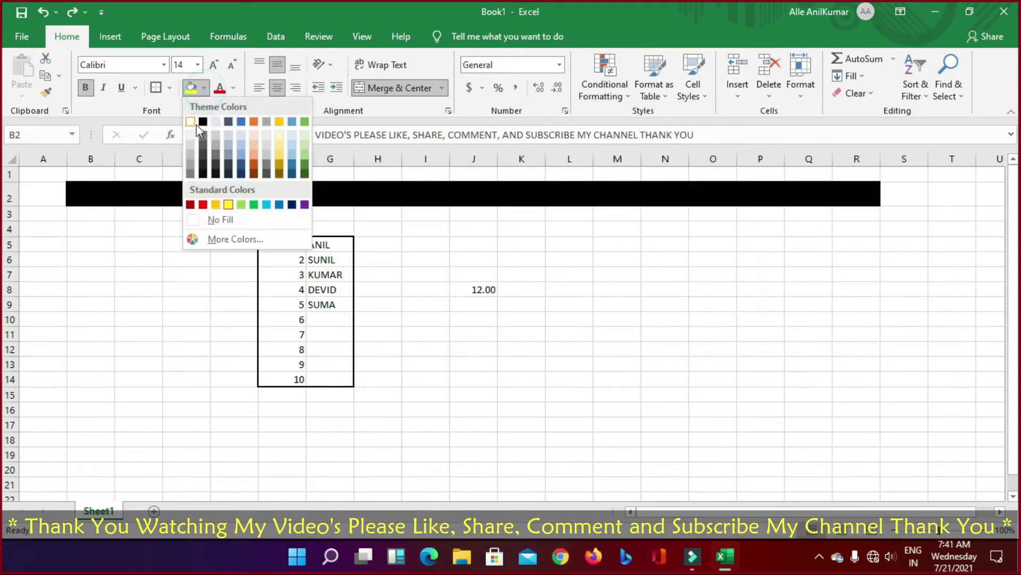
left_click(191, 124)
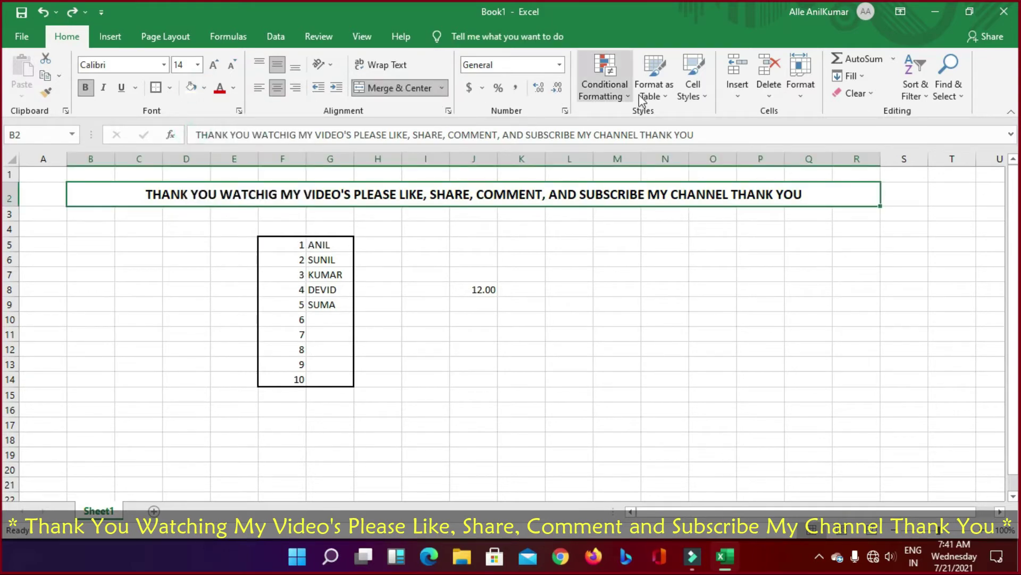
left_click(617, 101)
mouse_move(707, 223)
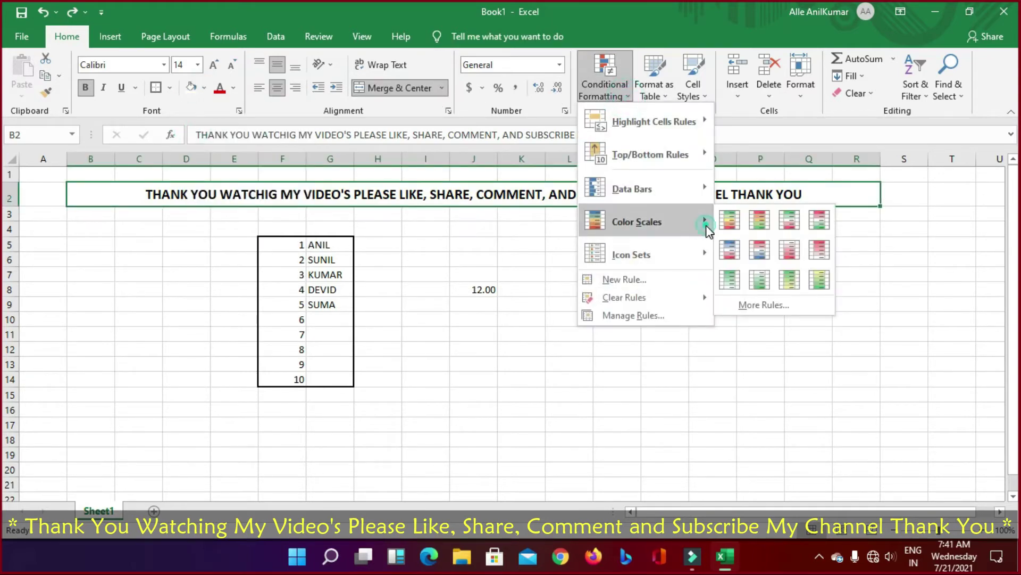
mouse_move(663, 185)
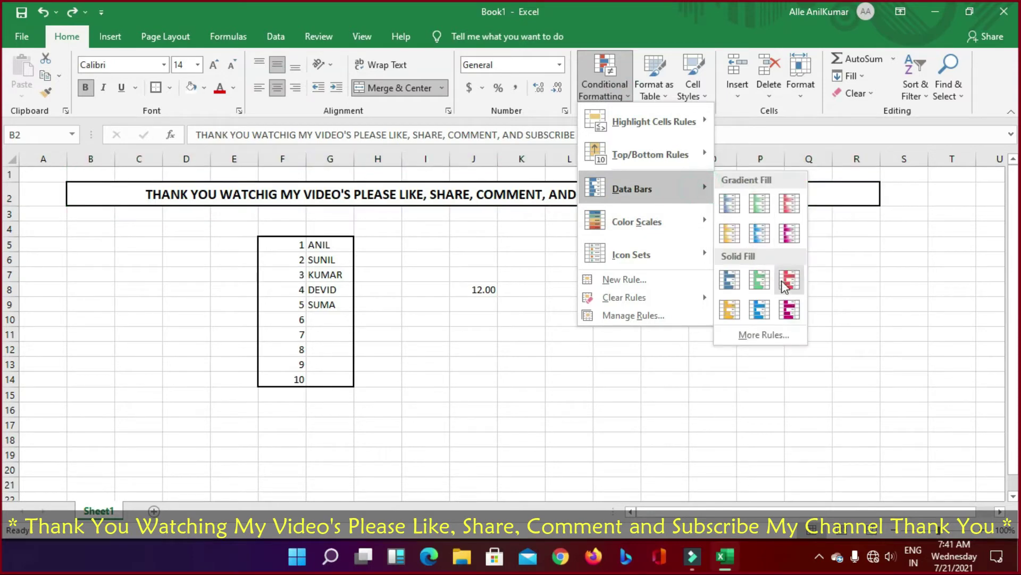
left_click(729, 222)
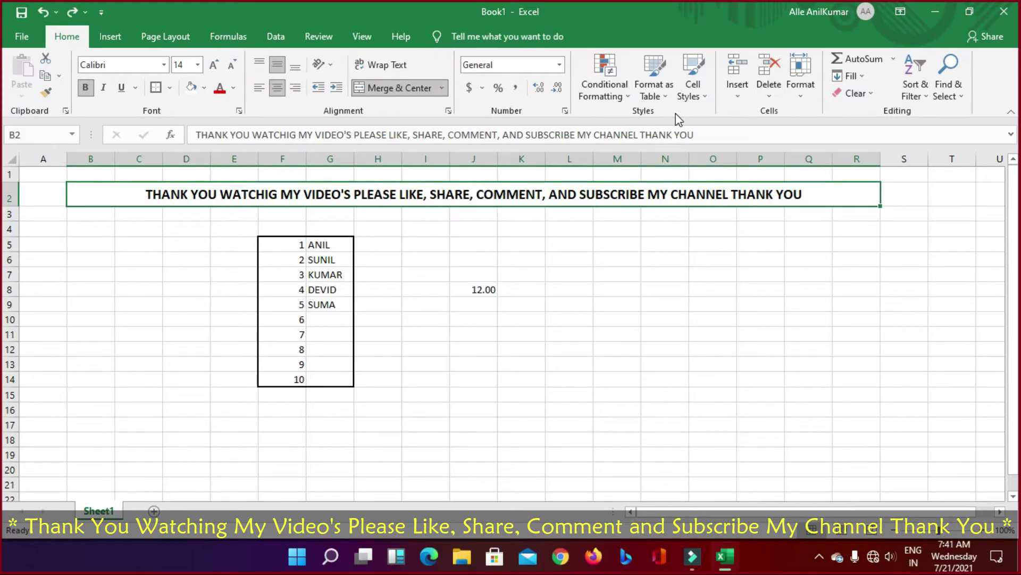
left_click(628, 98)
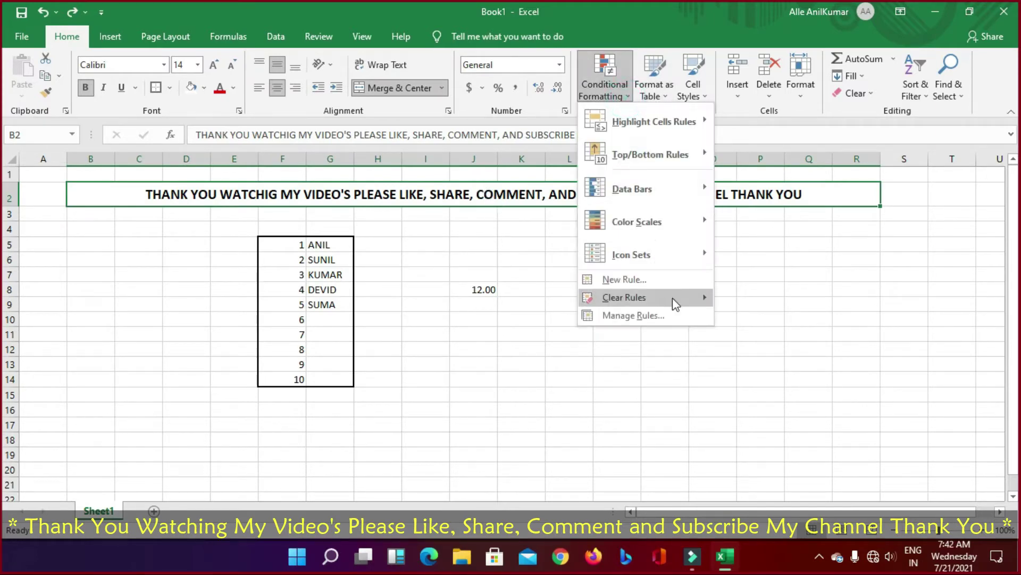
mouse_move(697, 250)
mouse_move(710, 223)
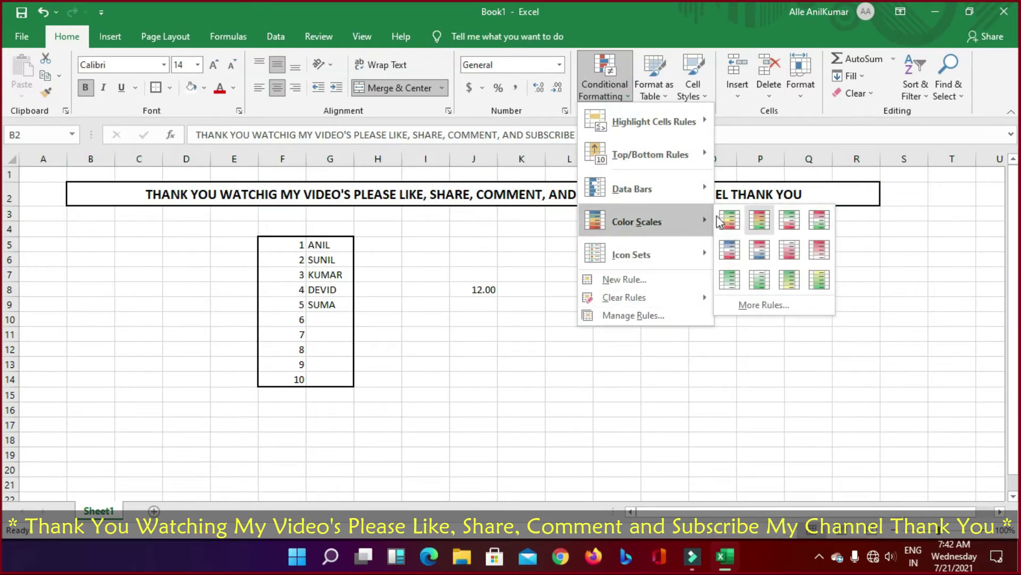
left_click(701, 191)
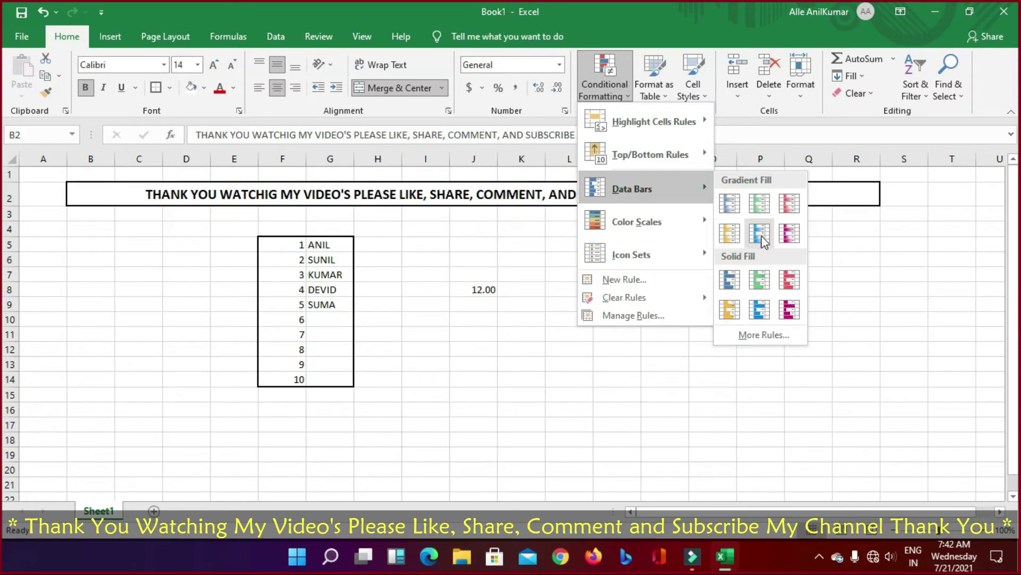
left_click(880, 282)
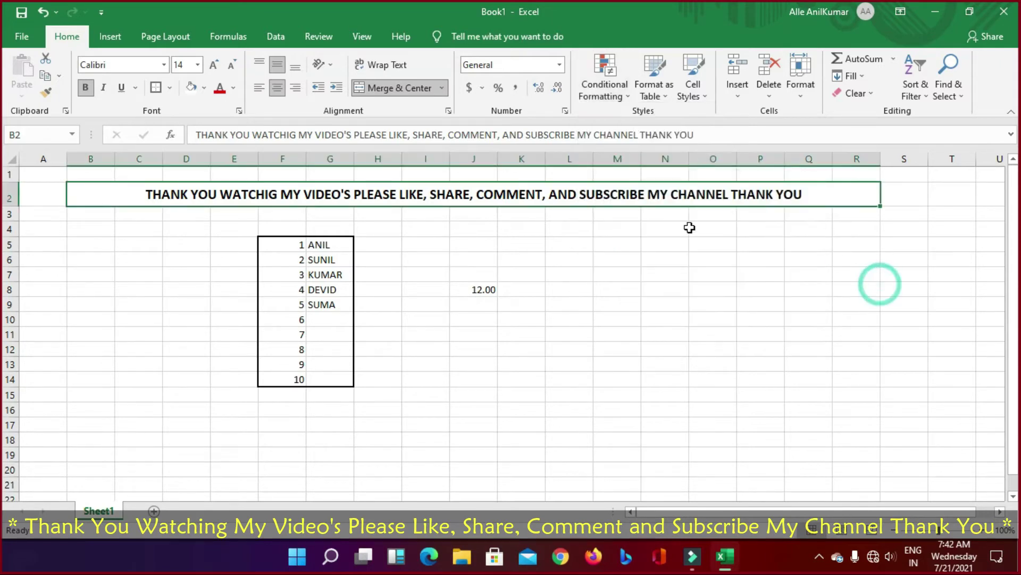
key("F4")
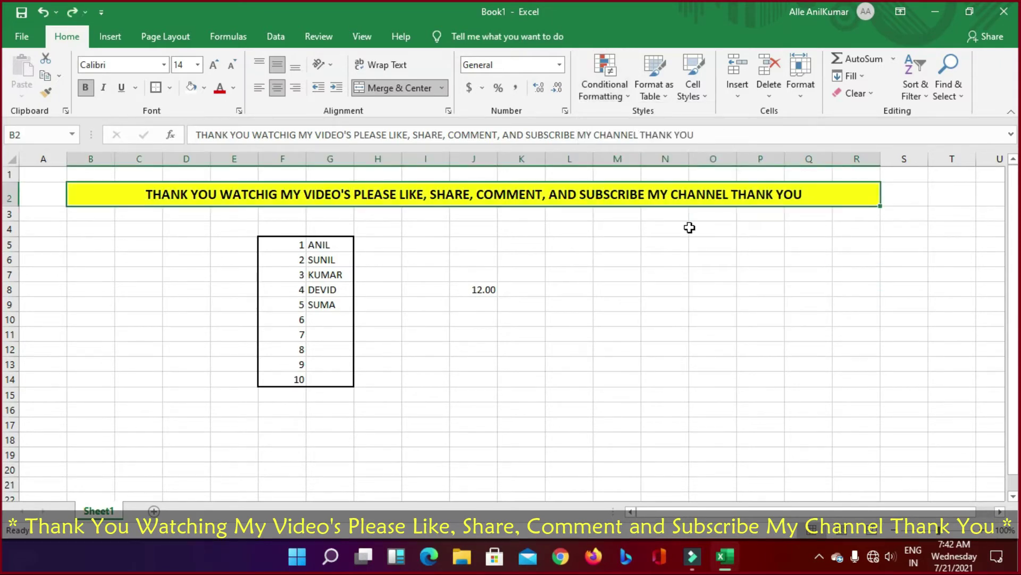
left_click(604, 80)
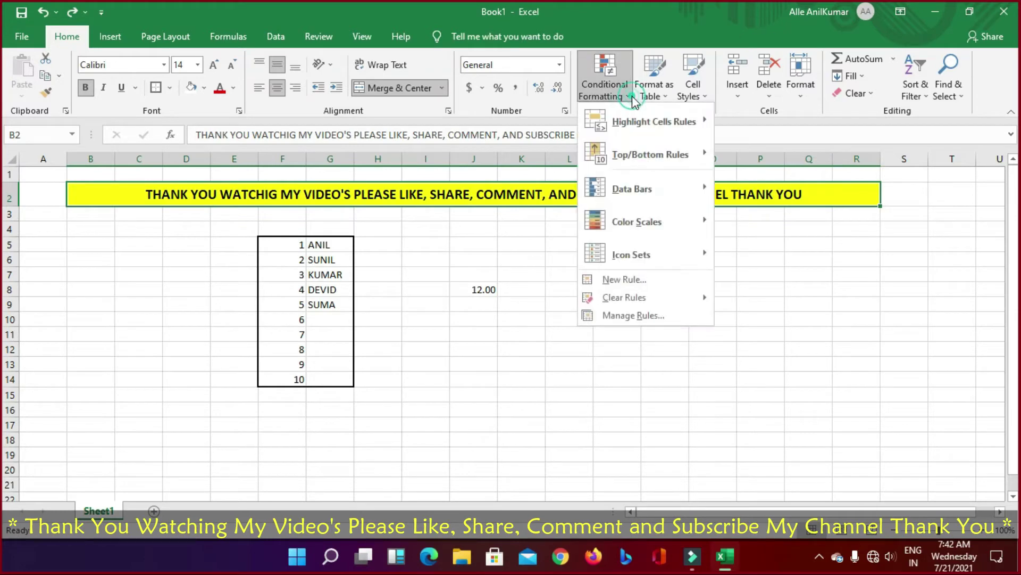
mouse_move(643, 253)
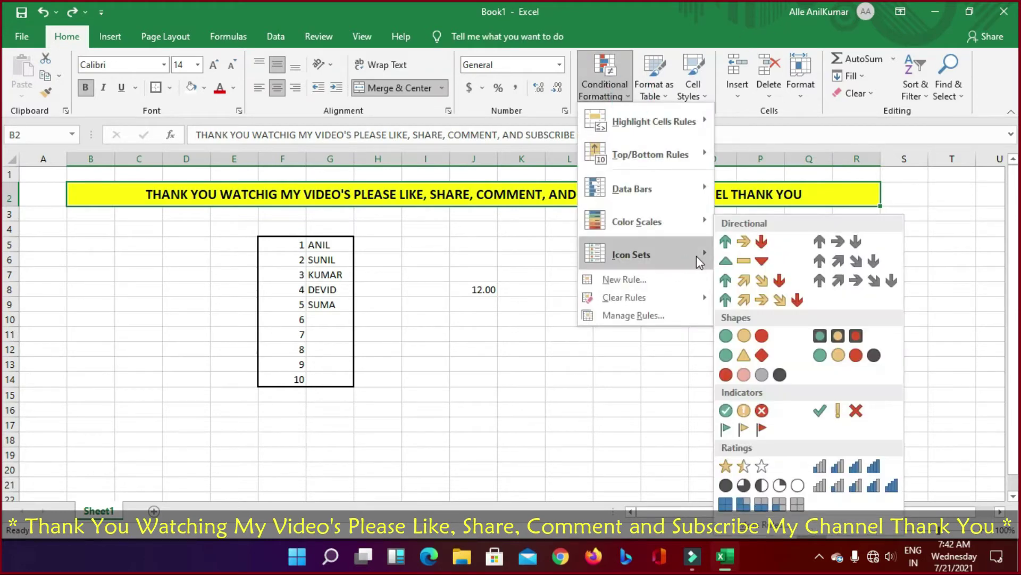
left_click(727, 241)
Step: Apply the three traffic lights icon set to cell N8
left_click(685, 285)
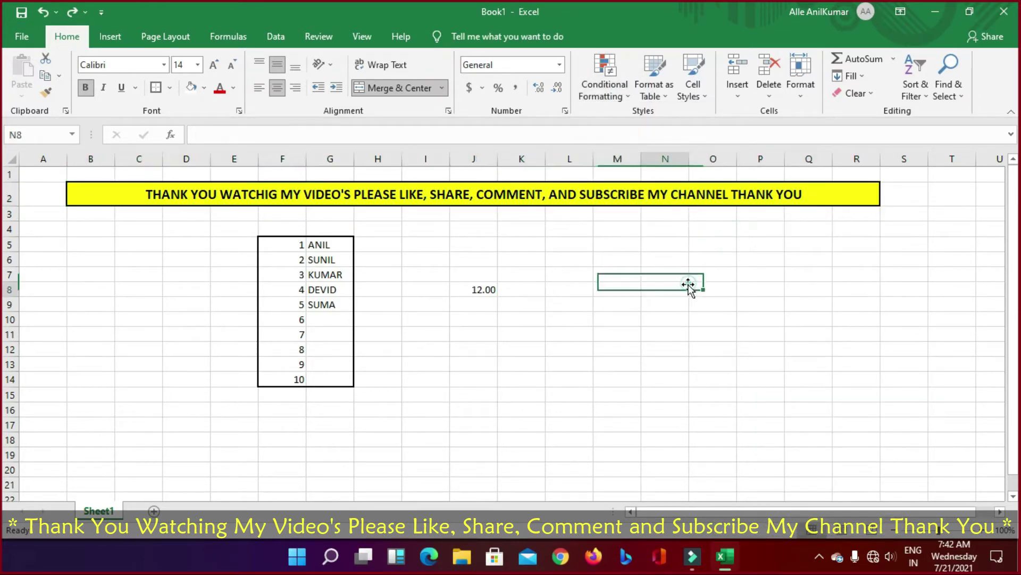
left_click(653, 91)
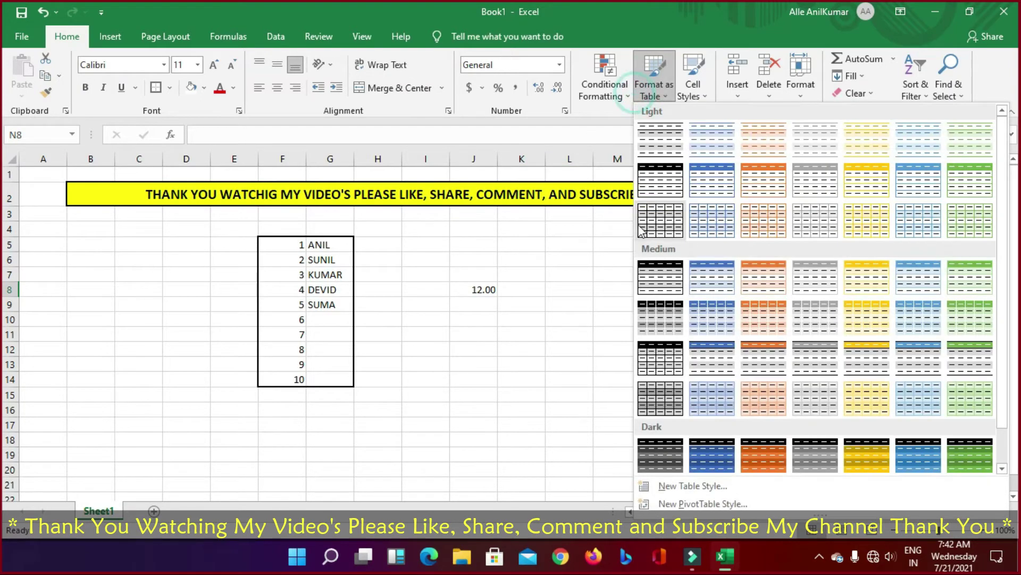
left_click(625, 96)
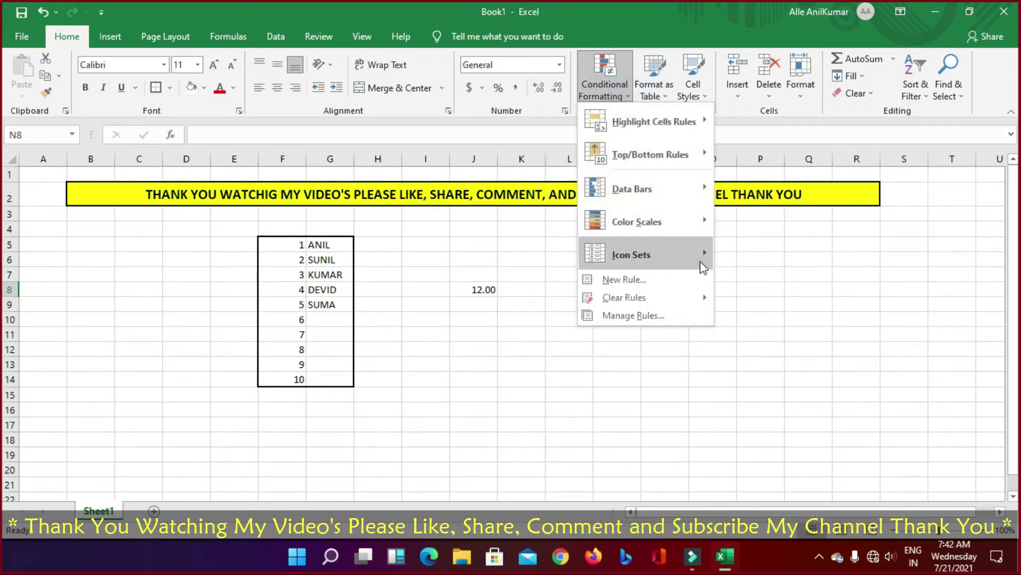
mouse_move(702, 260)
left_click(728, 336)
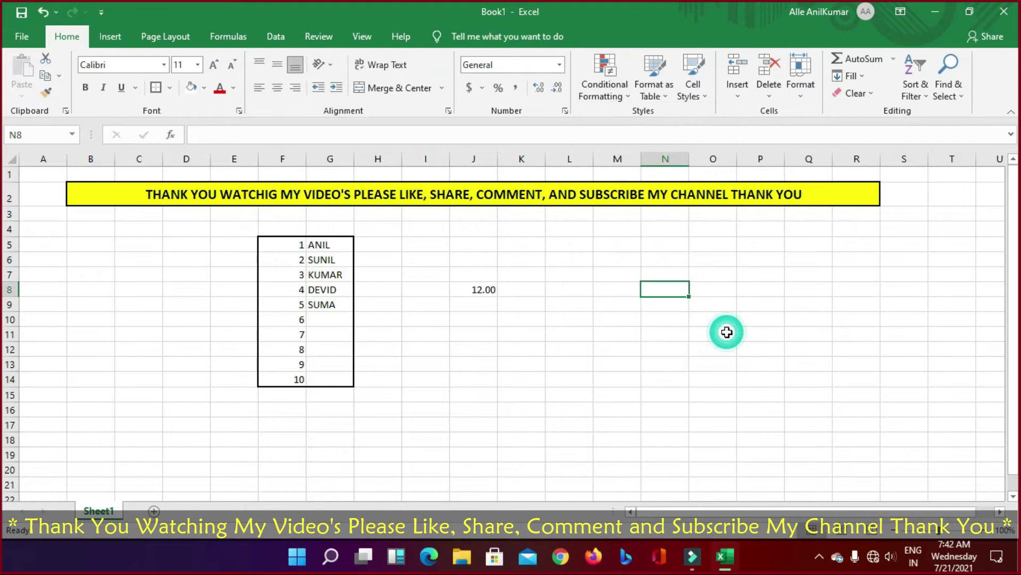
Step: Apply the gray three-arrows icon set to cell N9
left_click(673, 319)
left_click(657, 309)
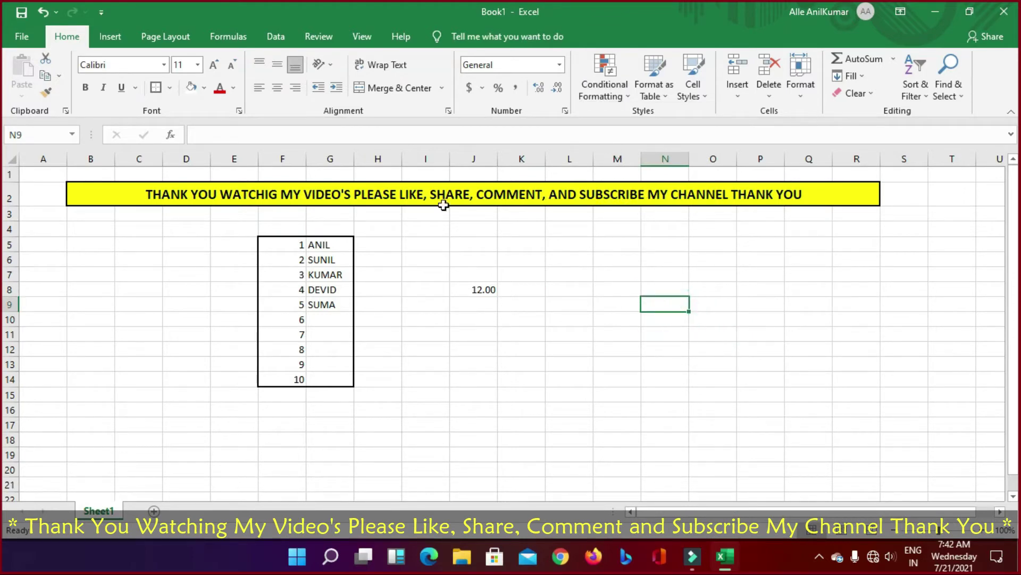
left_click(605, 80)
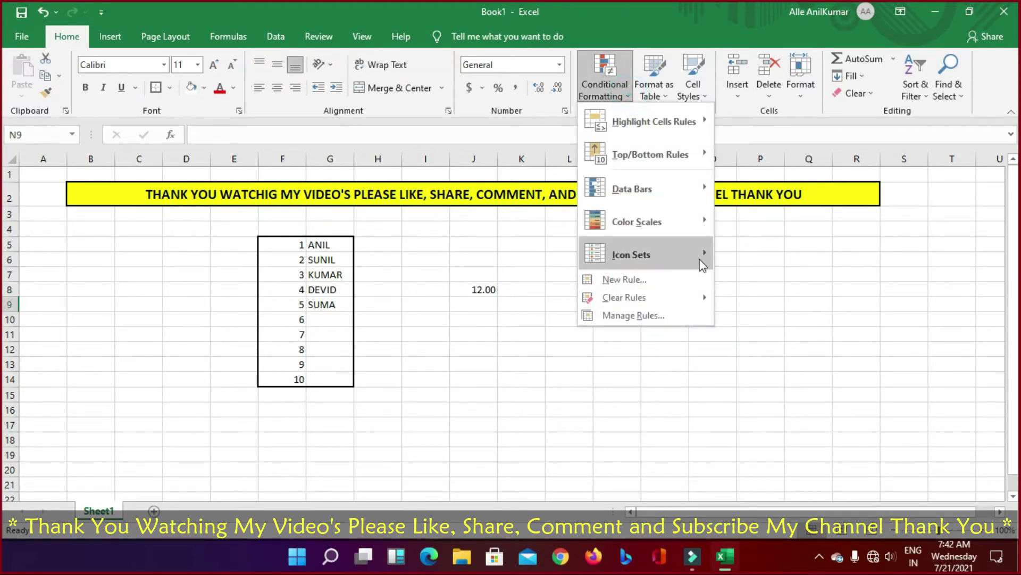
mouse_move(703, 260)
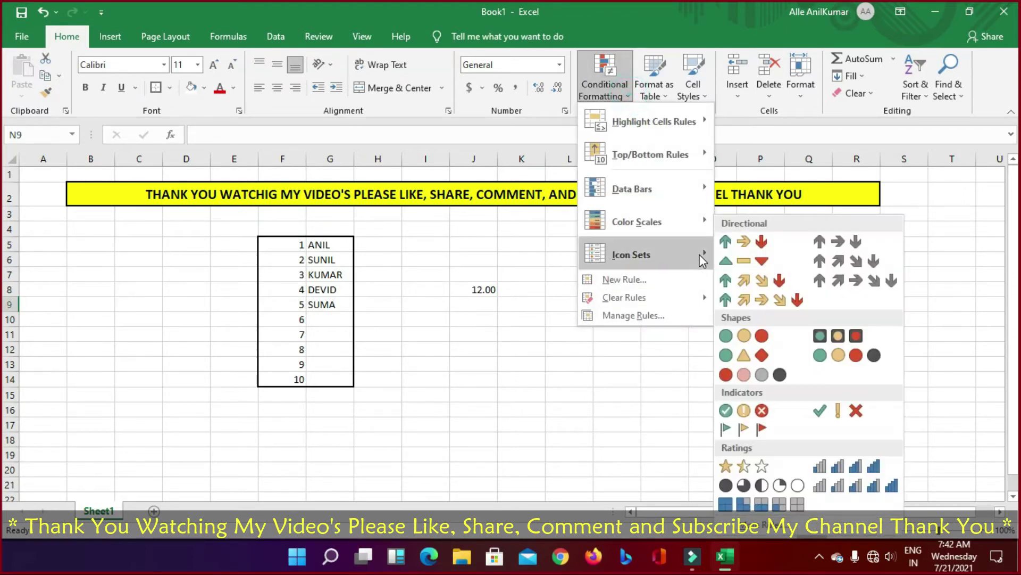
left_click(819, 241)
Step: Reselect N9 and browse the conditional formatting options
left_click(609, 365)
left_click(657, 301)
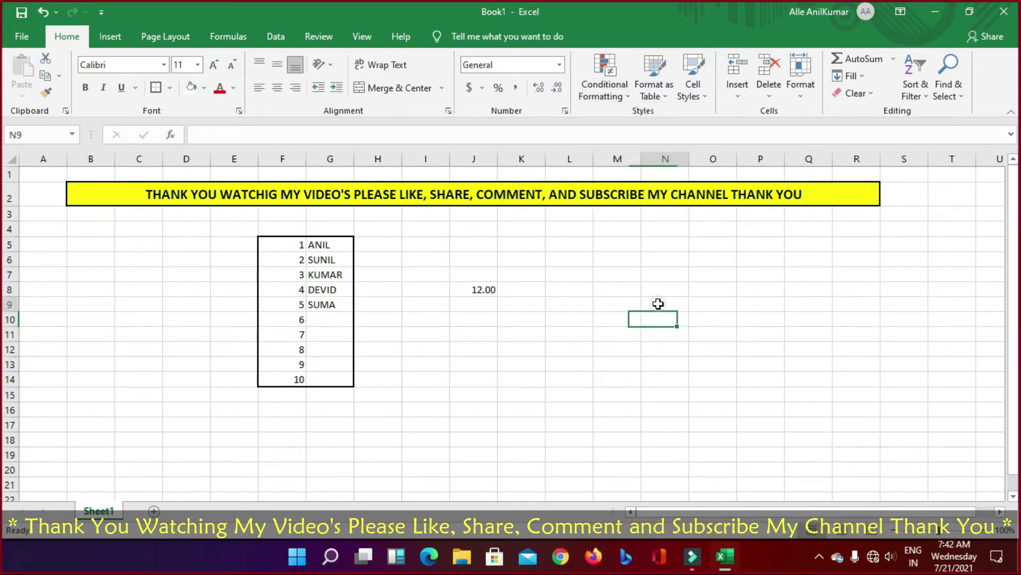
left_click(630, 101)
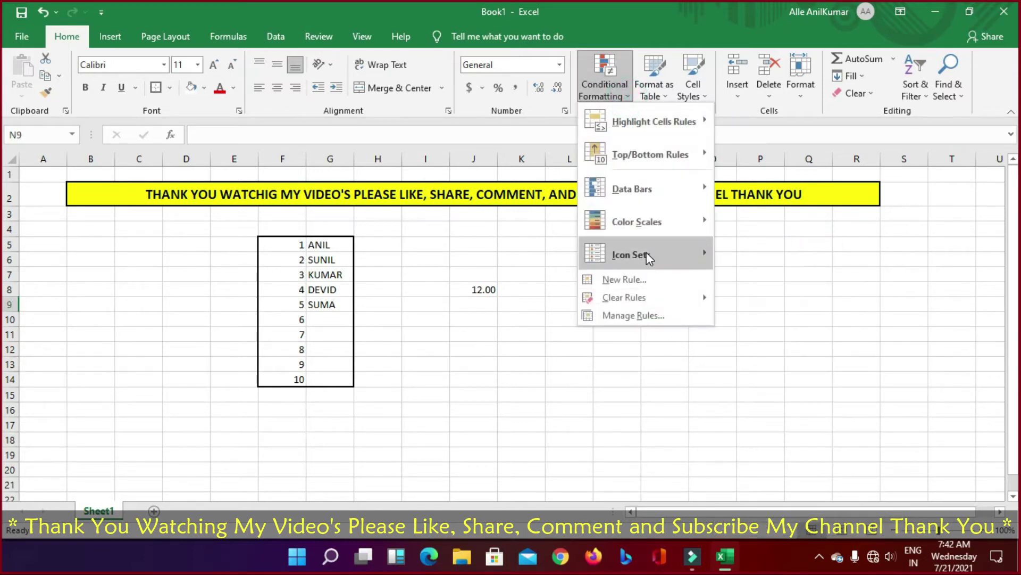
mouse_move(653, 257)
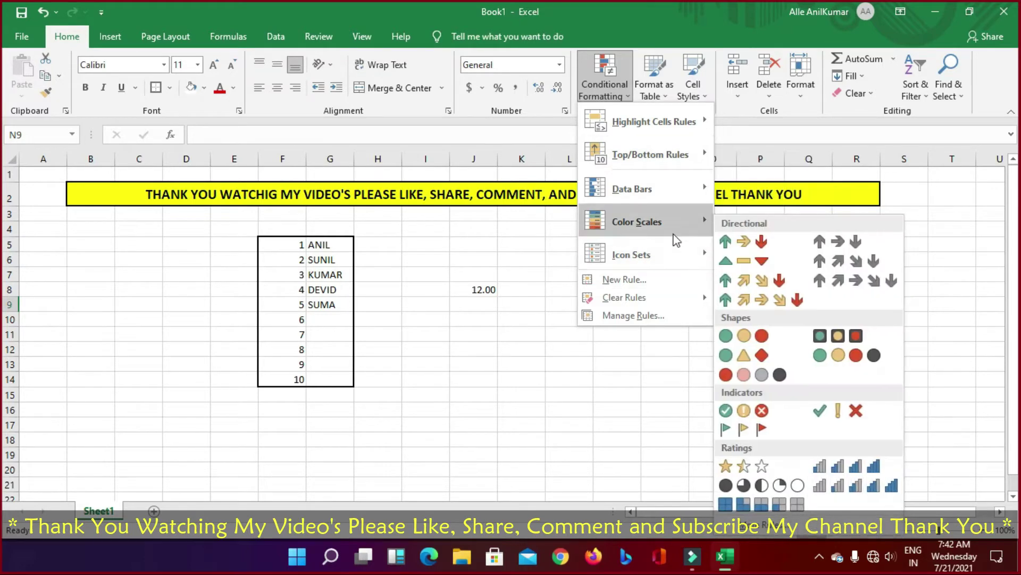
mouse_move(681, 227)
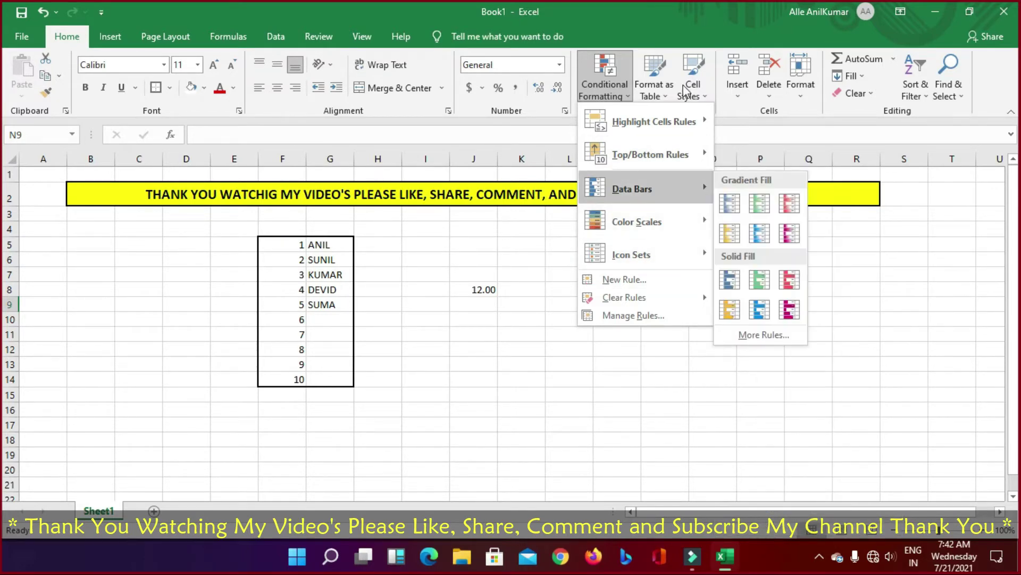
Step: Pick a table style, cancel the Create Table dialog, and reopen the table style gallery
left_click(661, 91)
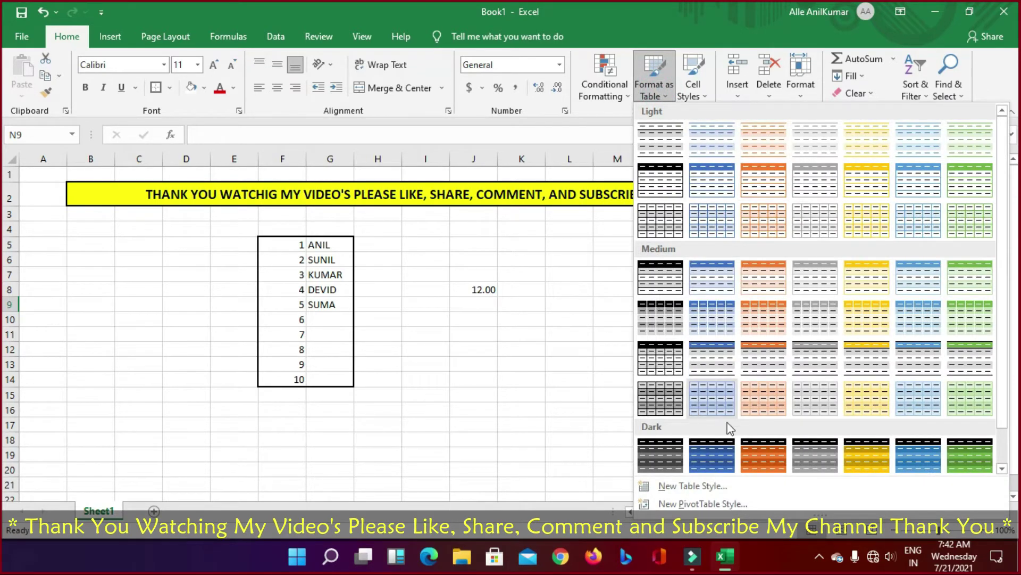
left_click(666, 148)
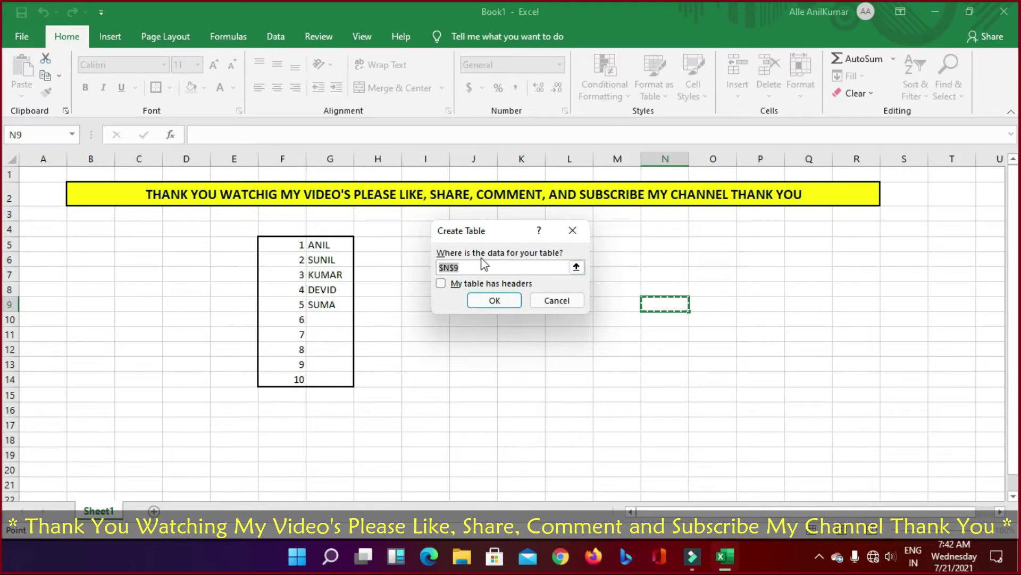
left_click(557, 302)
left_click(665, 100)
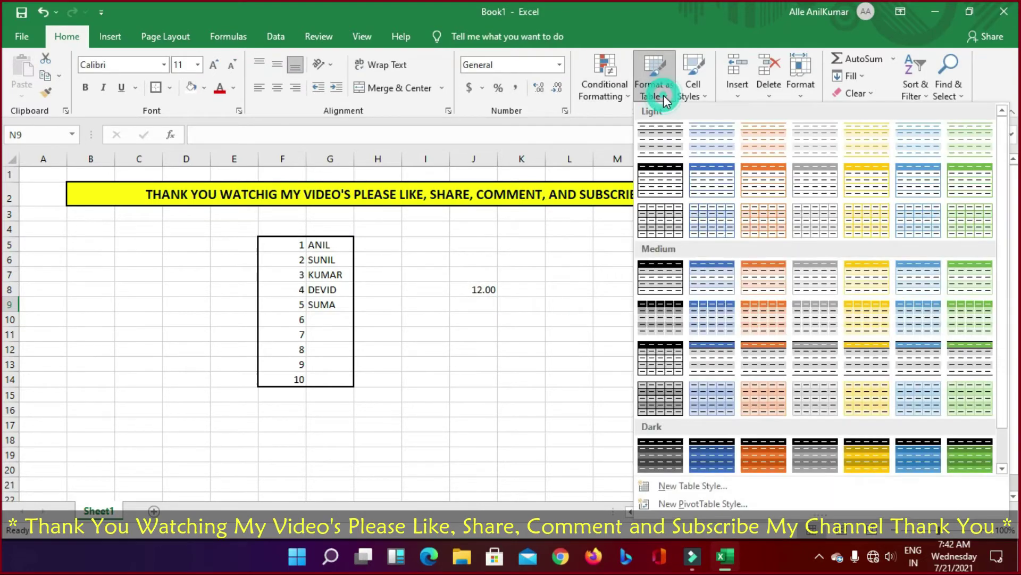
Step: Apply Bad, Good and Neutral cell styles to N9 in turn, then reset it to Normal
left_click(699, 95)
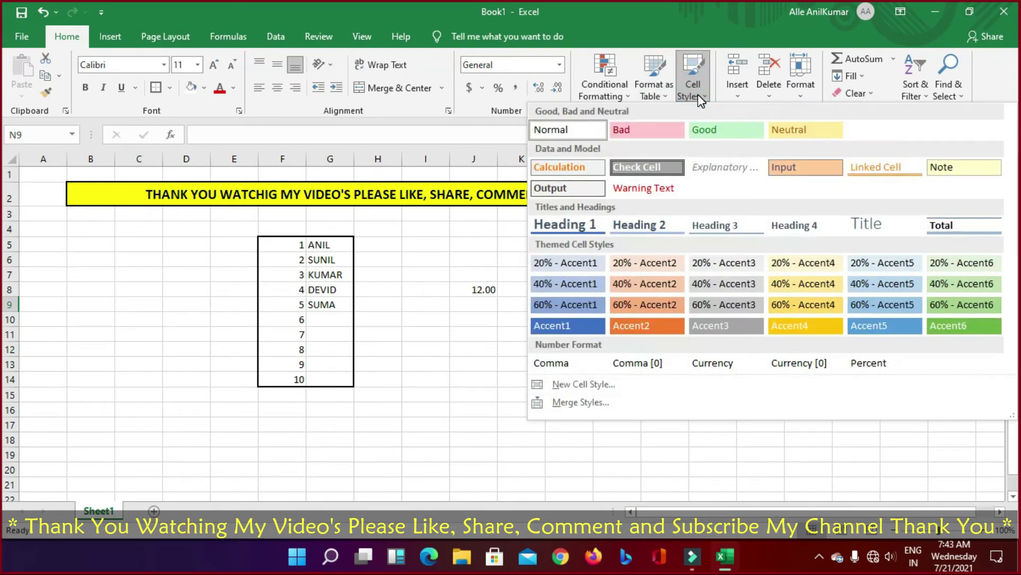
left_click(629, 135)
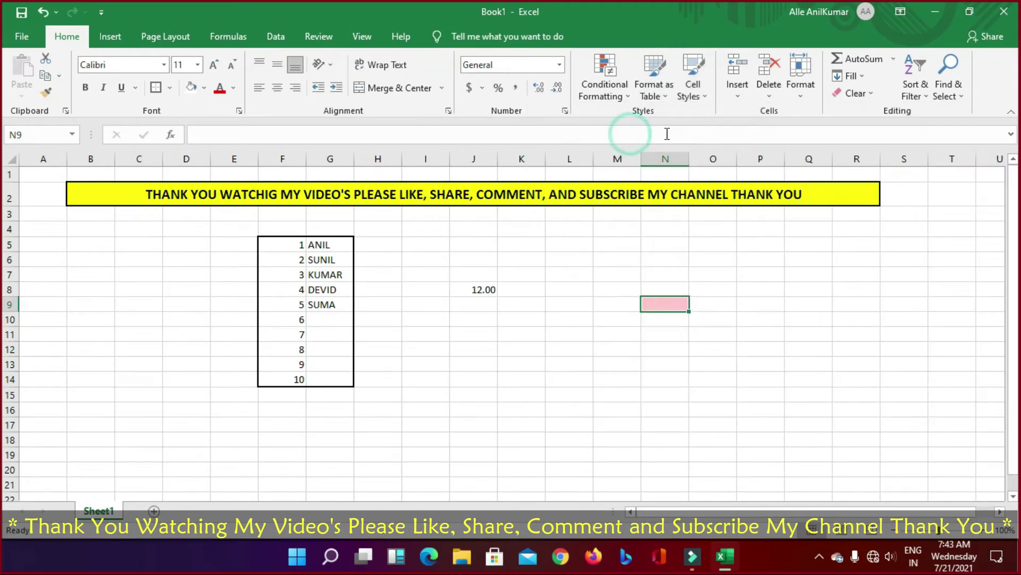
left_click(692, 90)
left_click(693, 134)
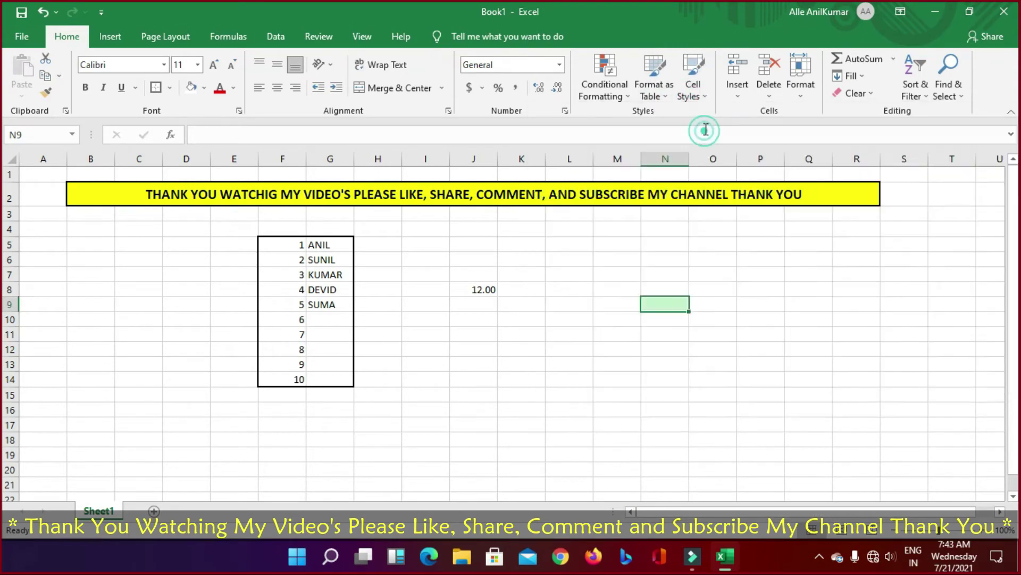
left_click(698, 90)
left_click(795, 134)
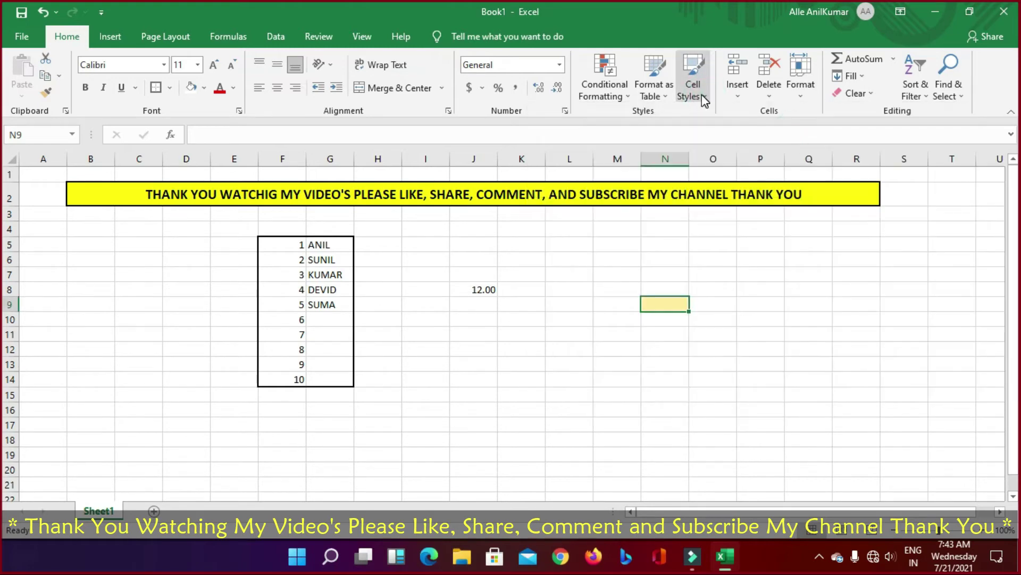
left_click(698, 90)
left_click(553, 133)
Step: Apply the 20% - Accent2 cell style to N9, then return it to Normal
left_click(708, 97)
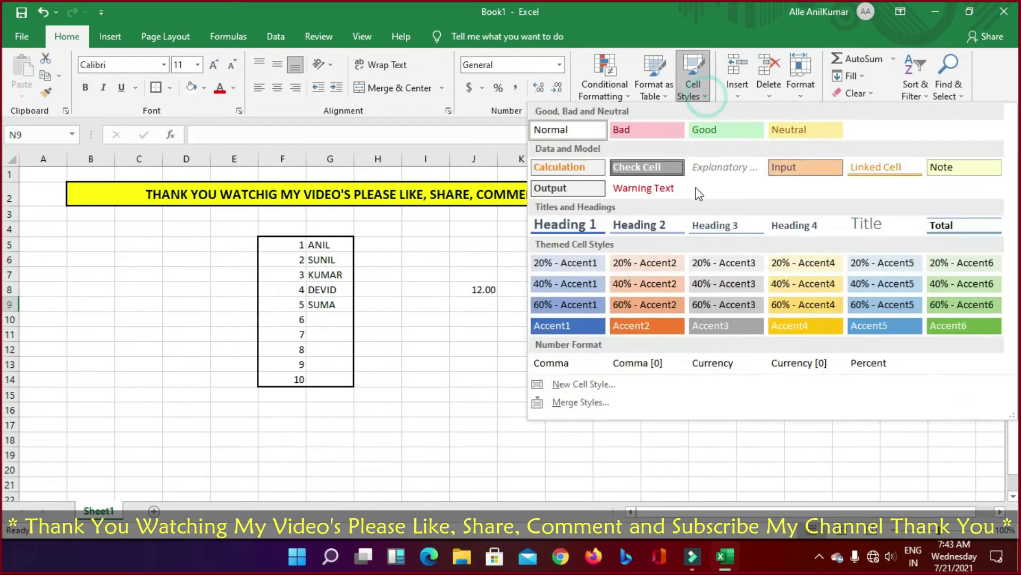
left_click(644, 266)
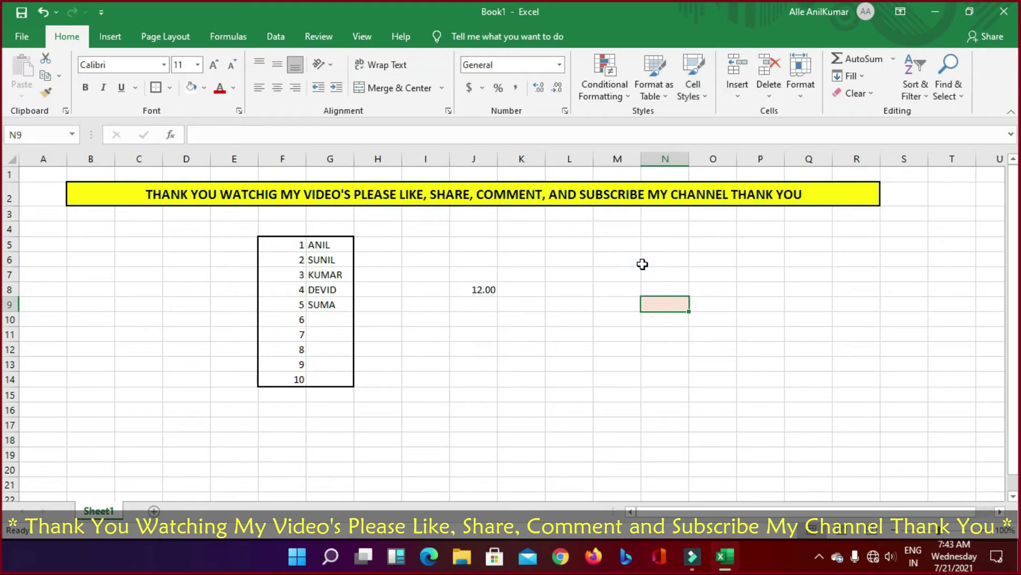
left_click(695, 90)
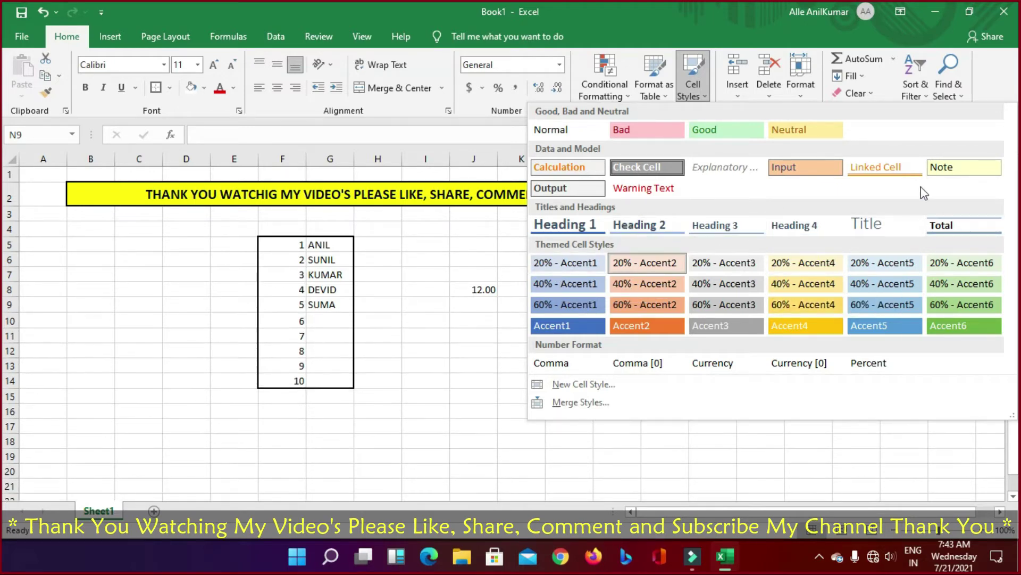
left_click(563, 133)
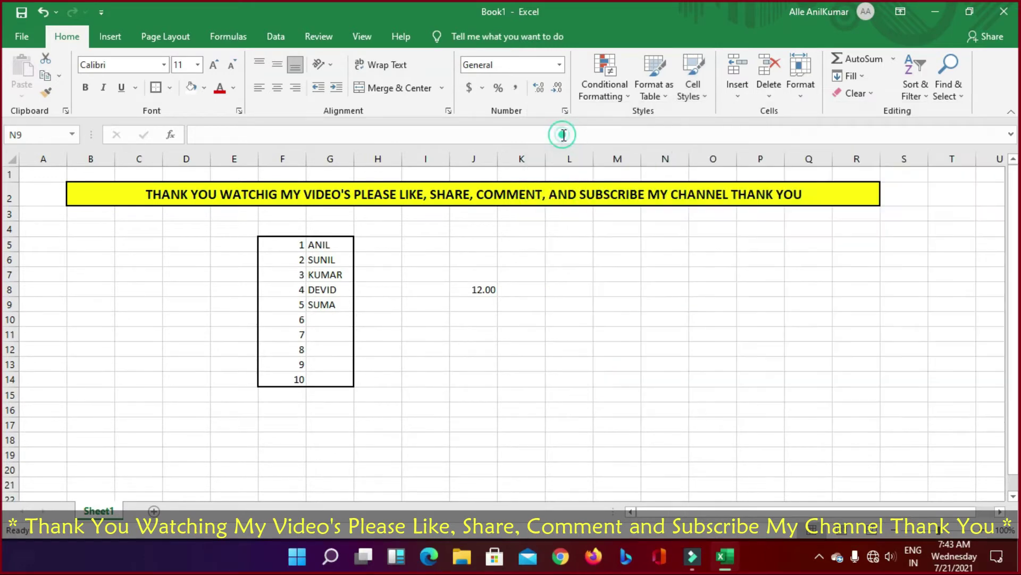
left_click(459, 290)
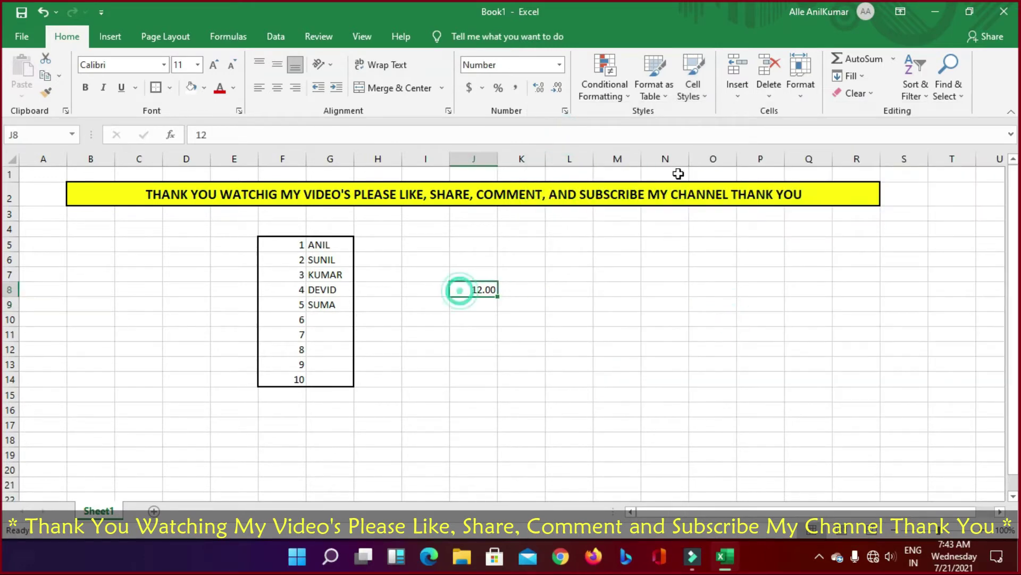
left_click(739, 96)
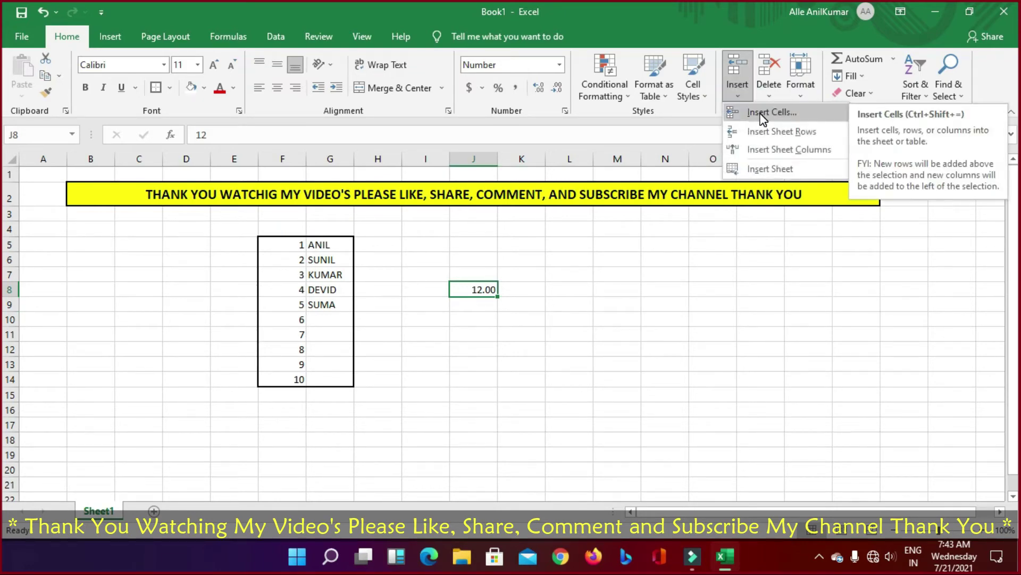
left_click(764, 113)
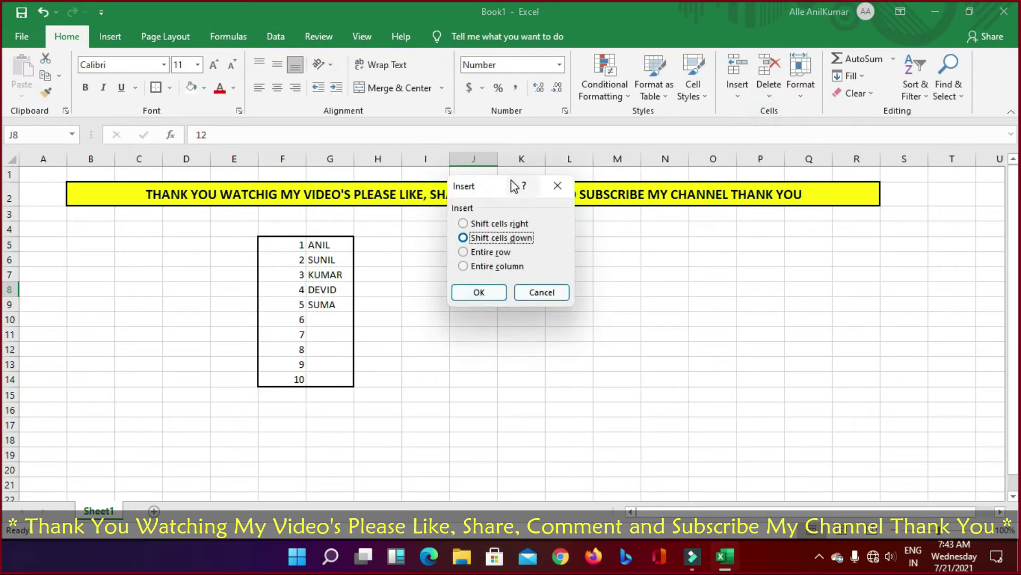
left_click_drag(496, 187, 656, 249)
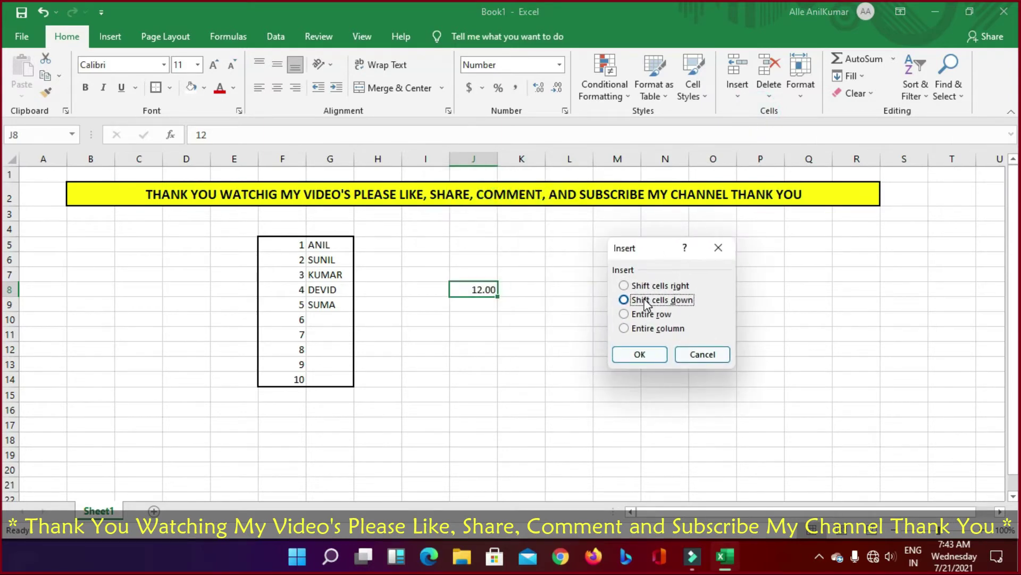
left_click(640, 355)
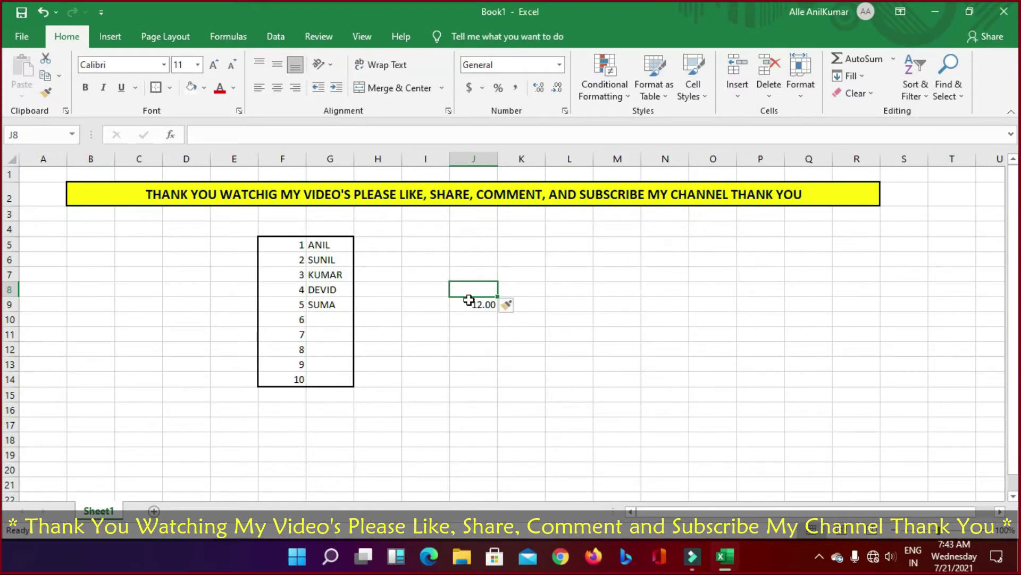
key("ctrl+z")
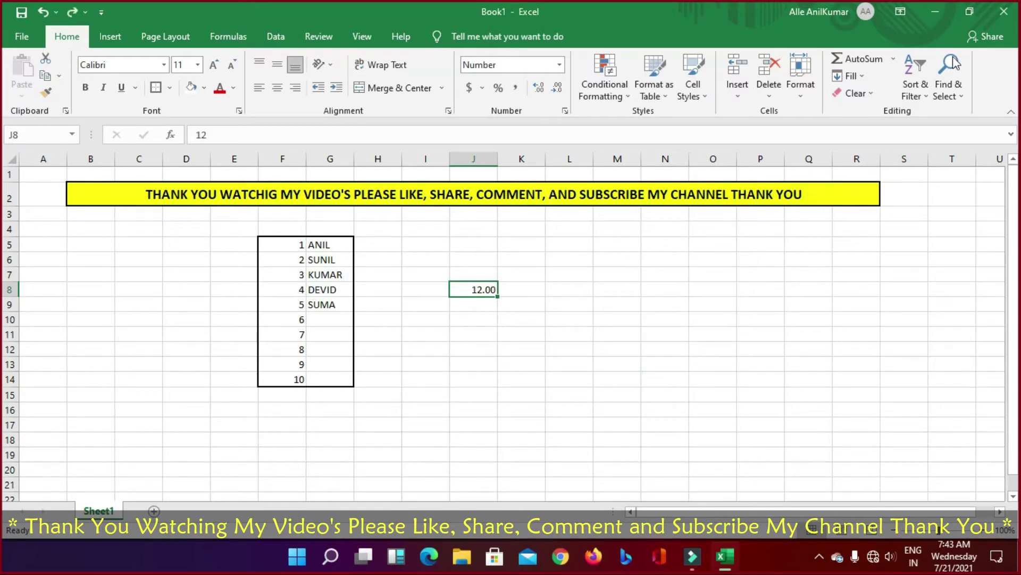
left_click(809, 91)
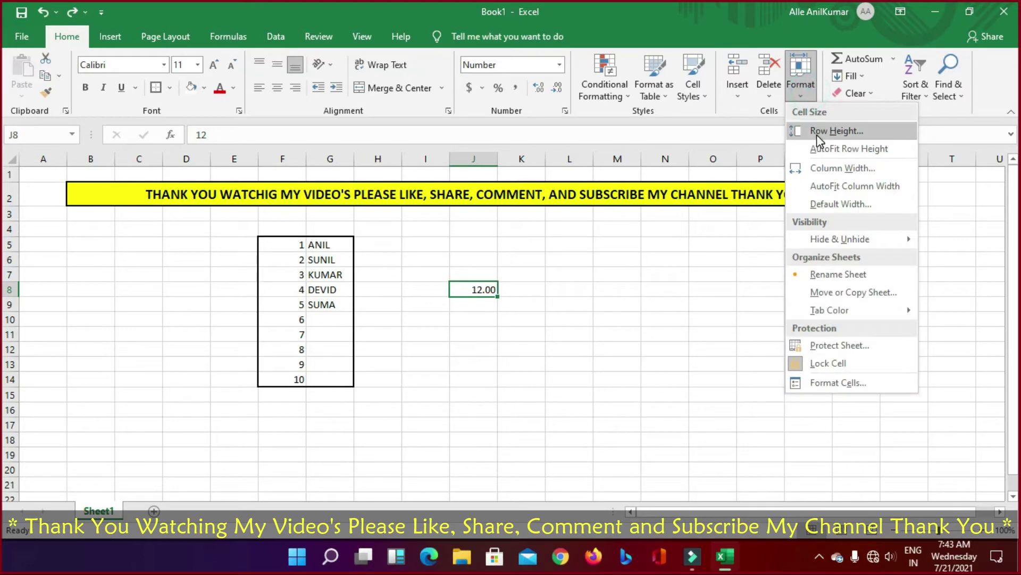
left_click(801, 93)
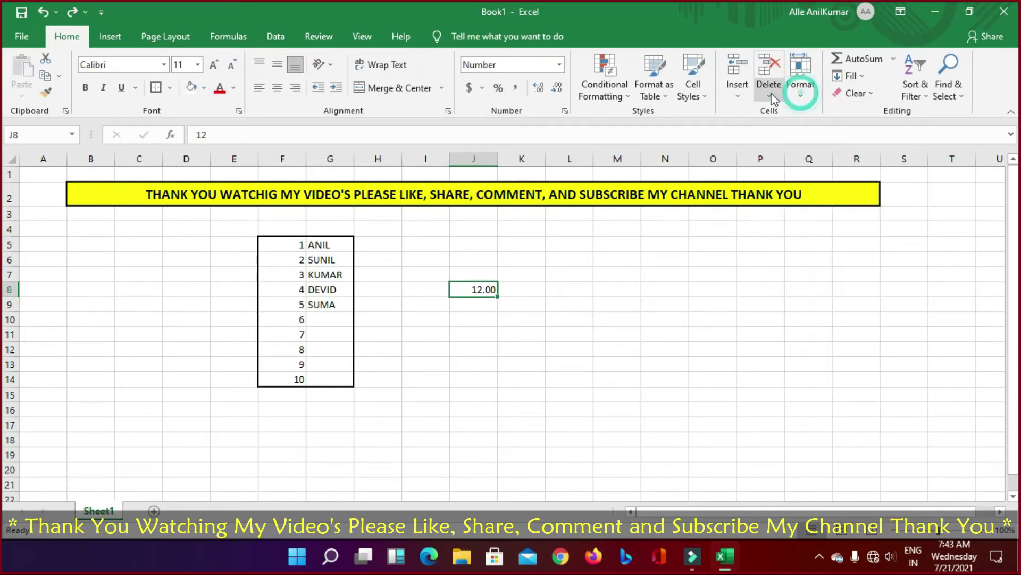
left_click(740, 91)
left_click(746, 109)
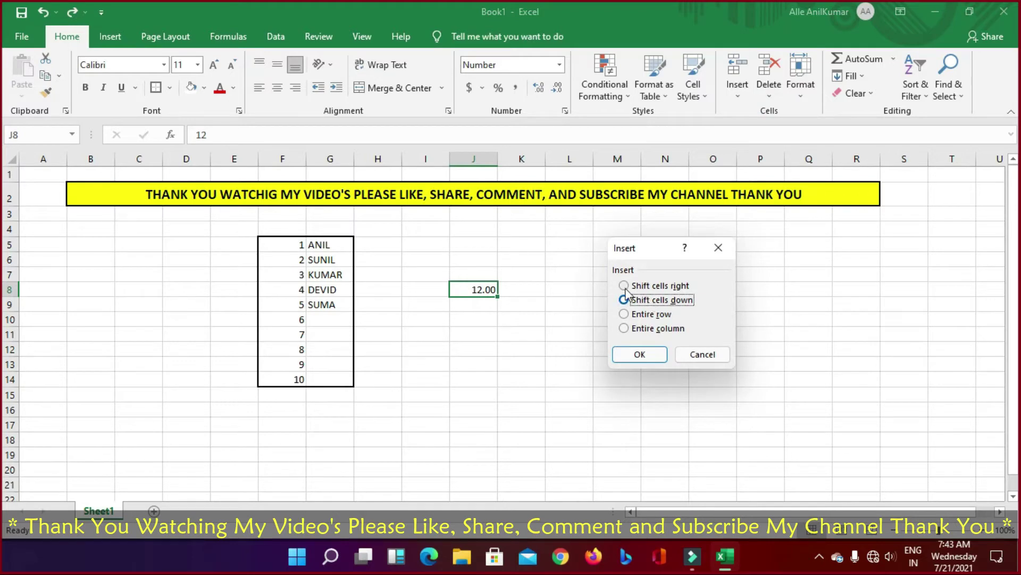
left_click(624, 288)
left_click(640, 354)
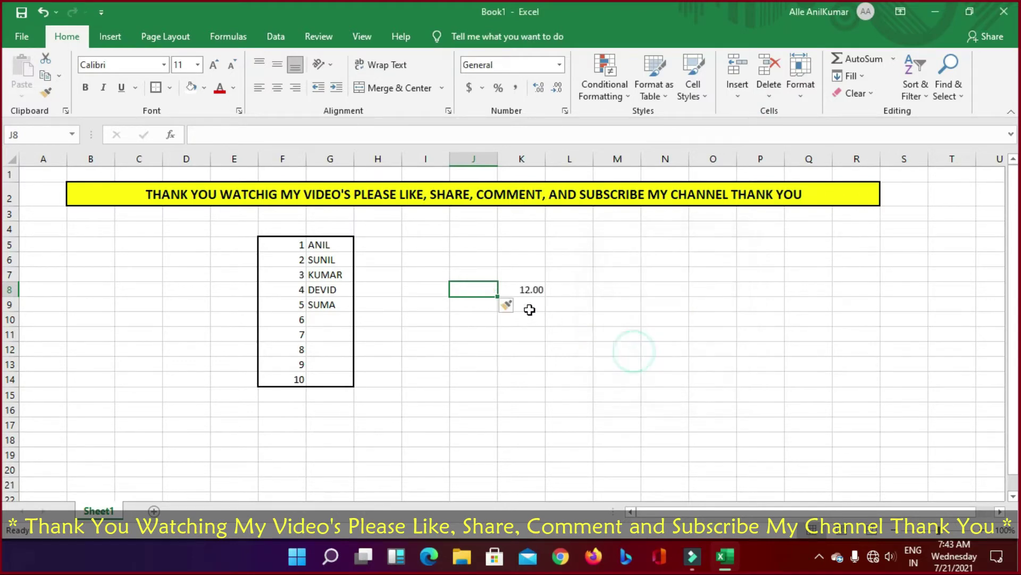
key("ctrl+z")
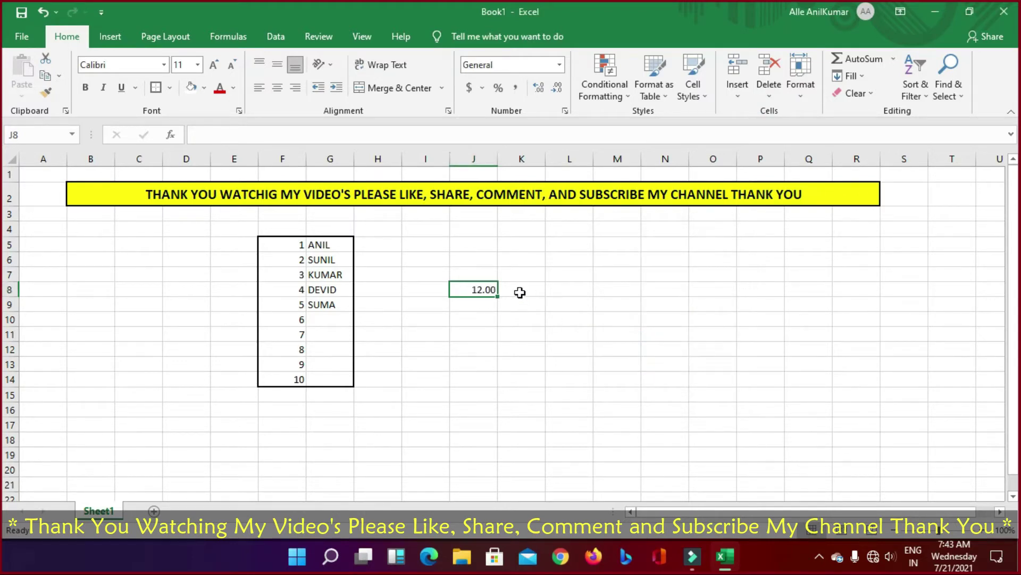
left_click(739, 96)
left_click(759, 113)
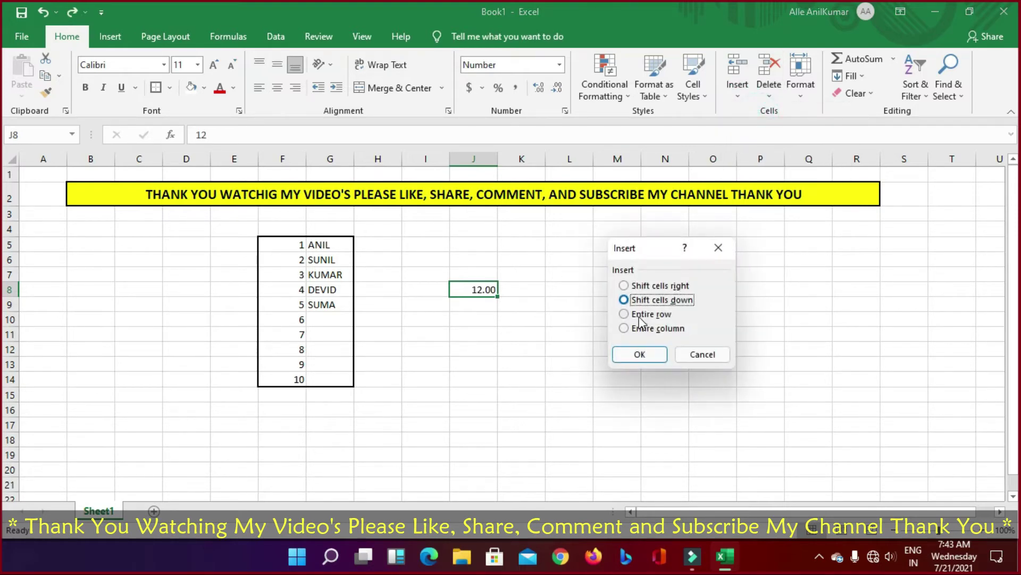
left_click(625, 329)
left_click(640, 356)
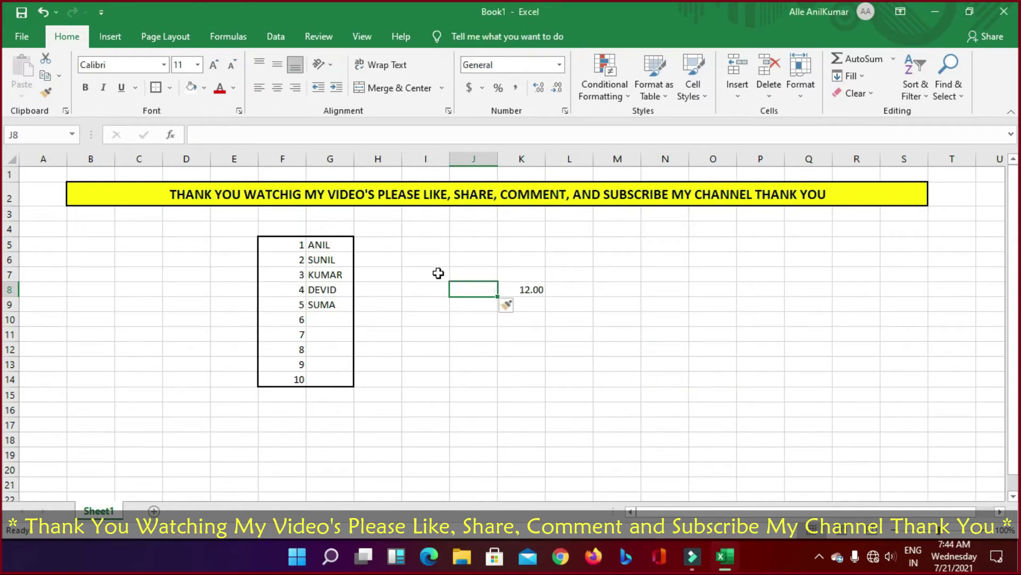
key("ctrl+z")
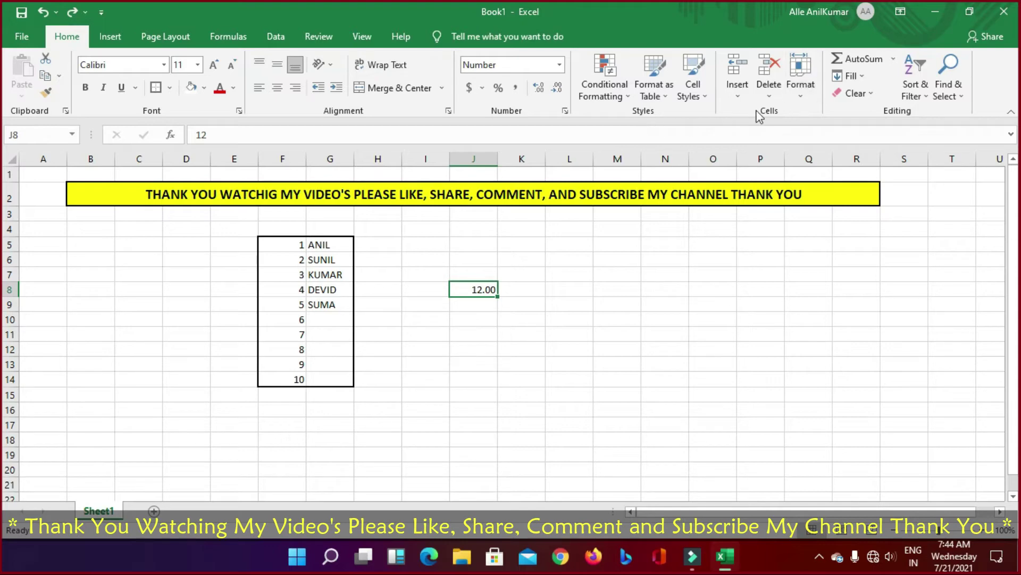
left_click(739, 90)
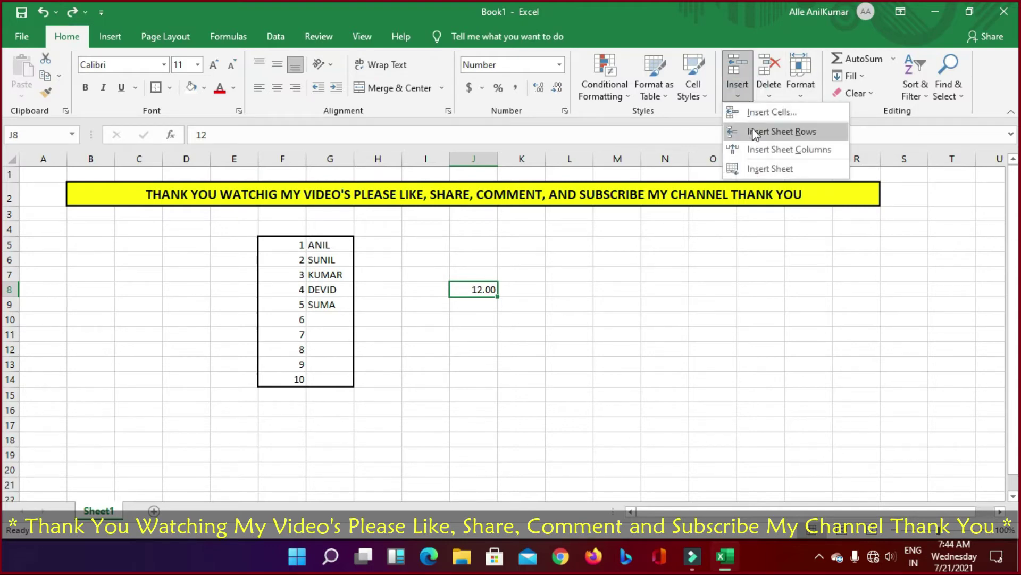
left_click(771, 94)
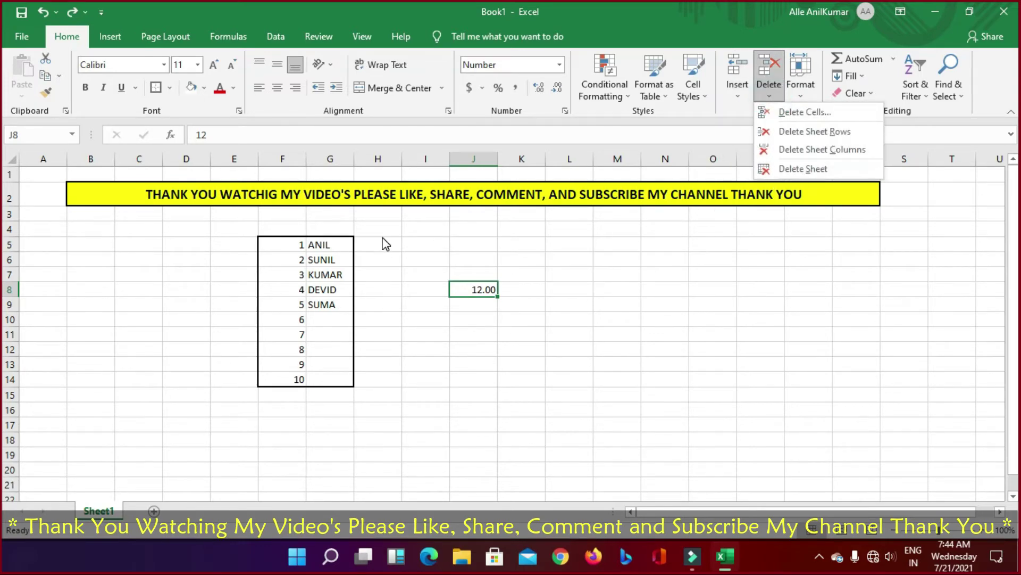
left_click(802, 94)
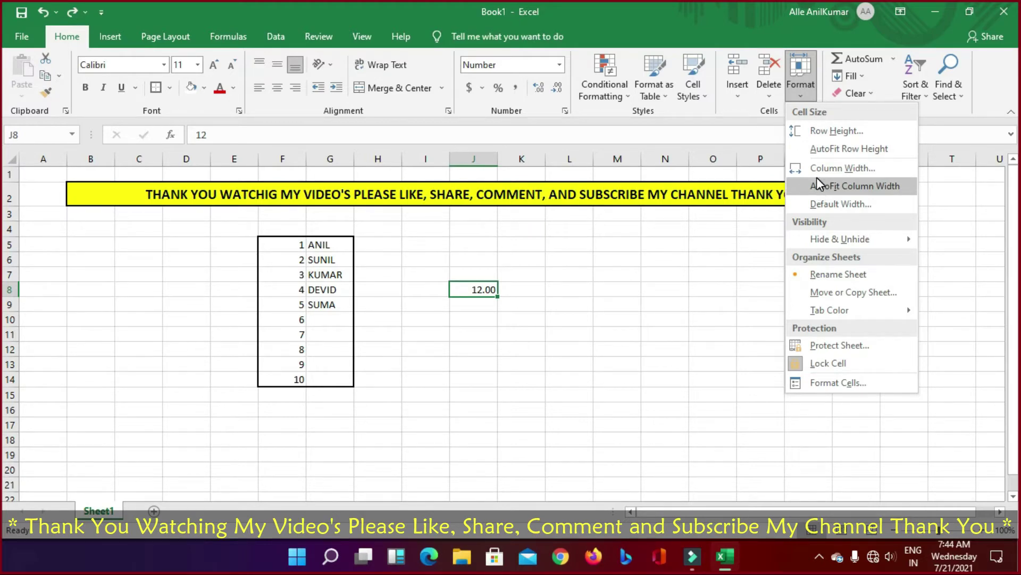
mouse_move(838, 310)
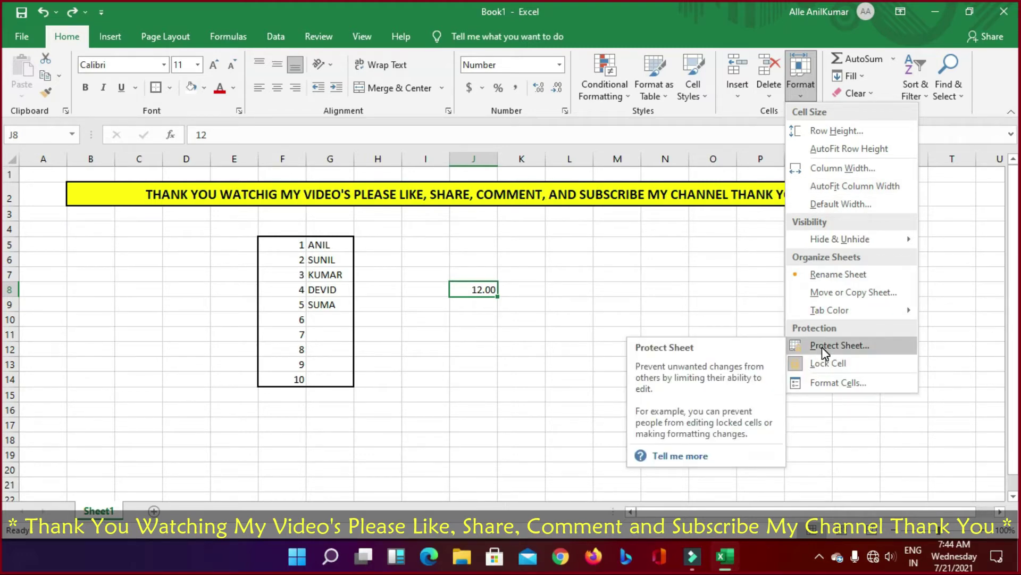
Step: Start Protect Sheet from the Format menu and type a sheet password
left_click(690, 274)
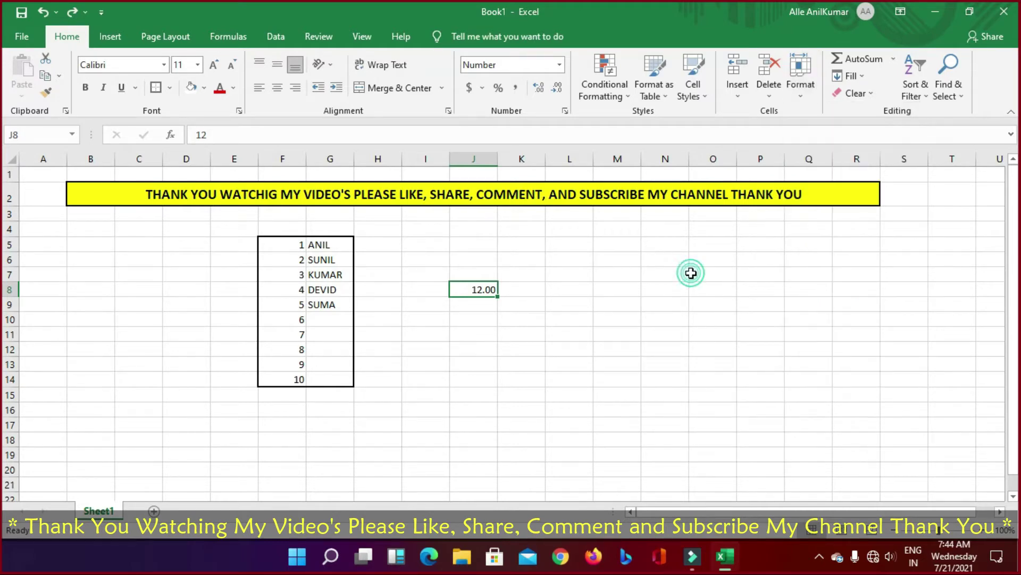
left_click(800, 99)
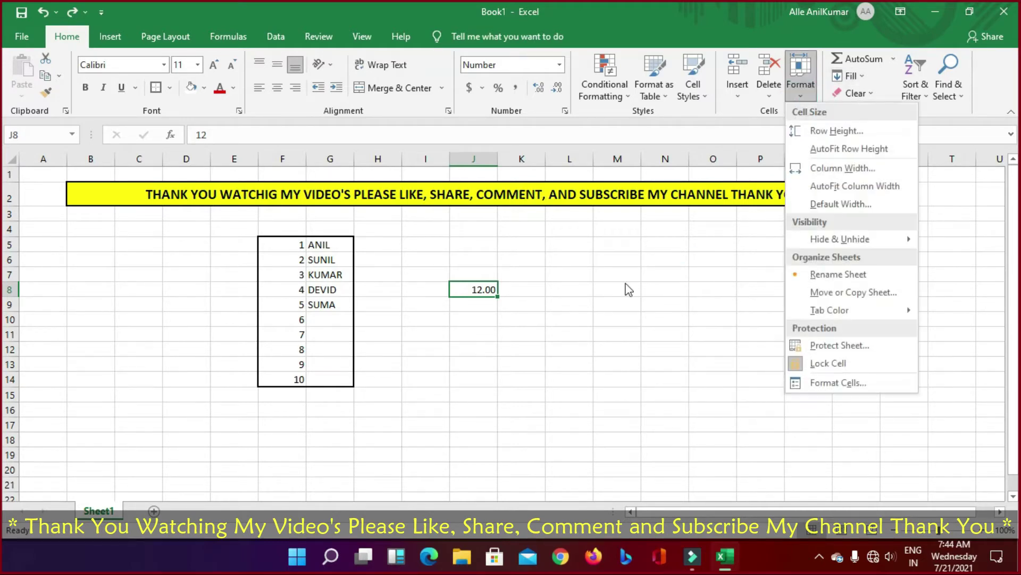
left_click(838, 344)
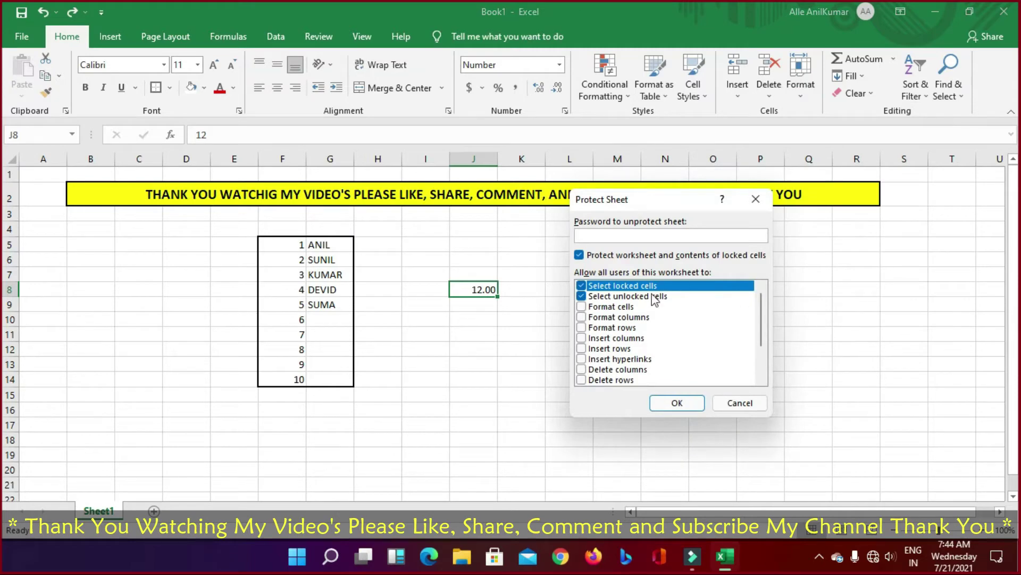
type("123456")
Step: Leave only the Select locked cells and Select unlocked cells permissions checked
left_click(581, 286)
left_click(582, 296)
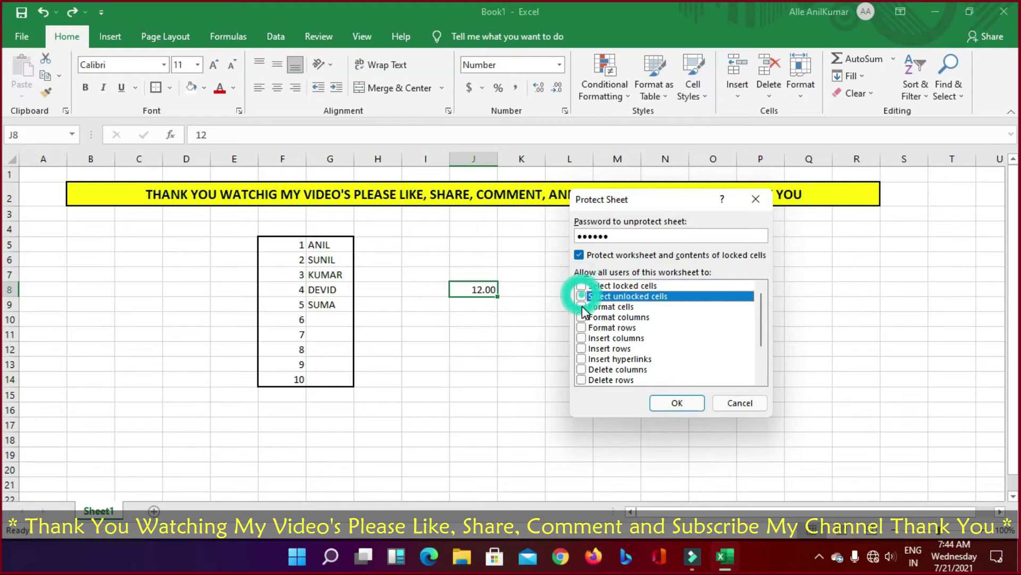
left_click(581, 307)
left_click(582, 286)
left_click(581, 307)
left_click(582, 295)
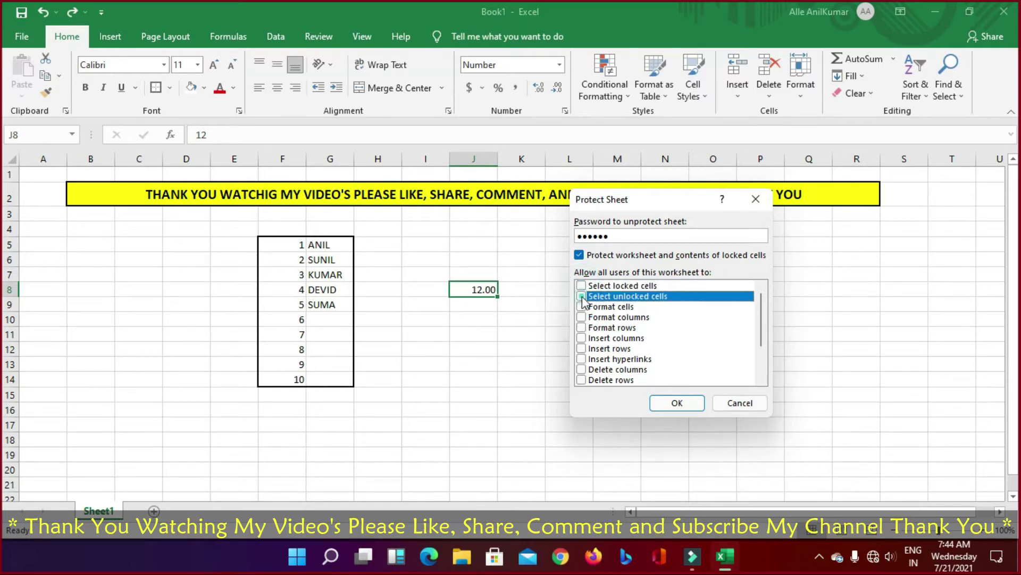
left_click(581, 285)
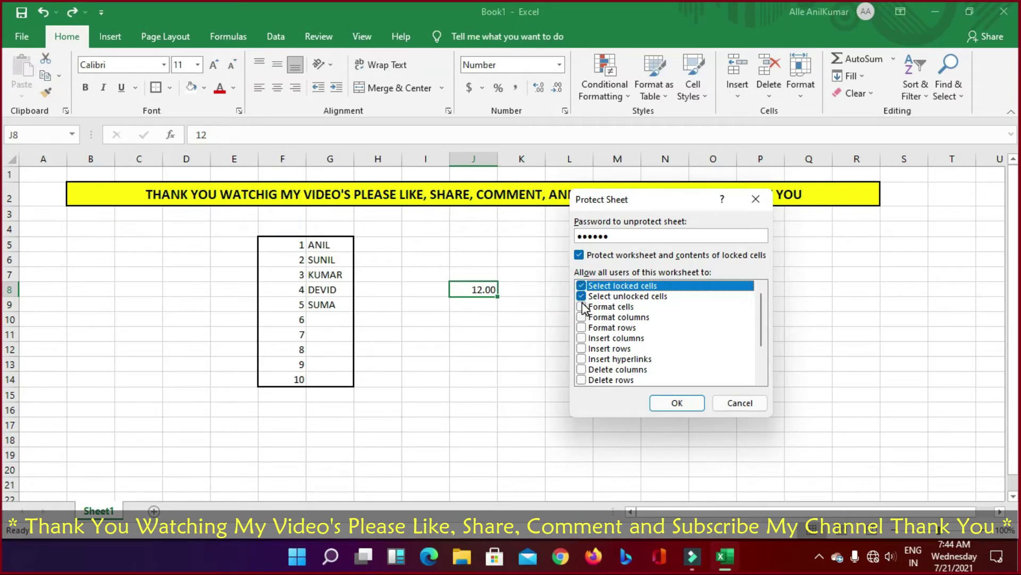
left_click(582, 307)
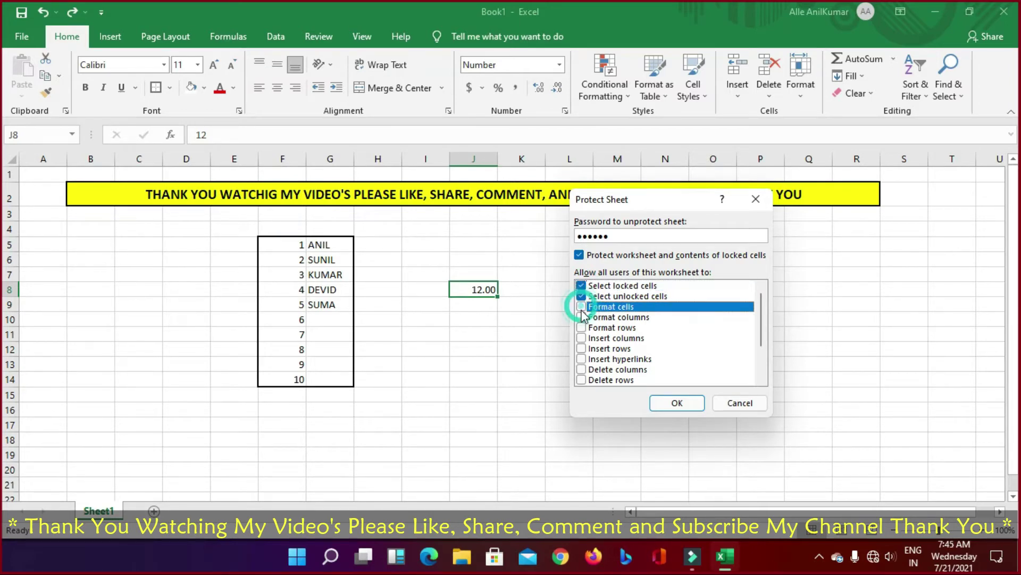
Step: Retype the sheet password, submit, and confirm it to protect the sheet
double_click(644, 236)
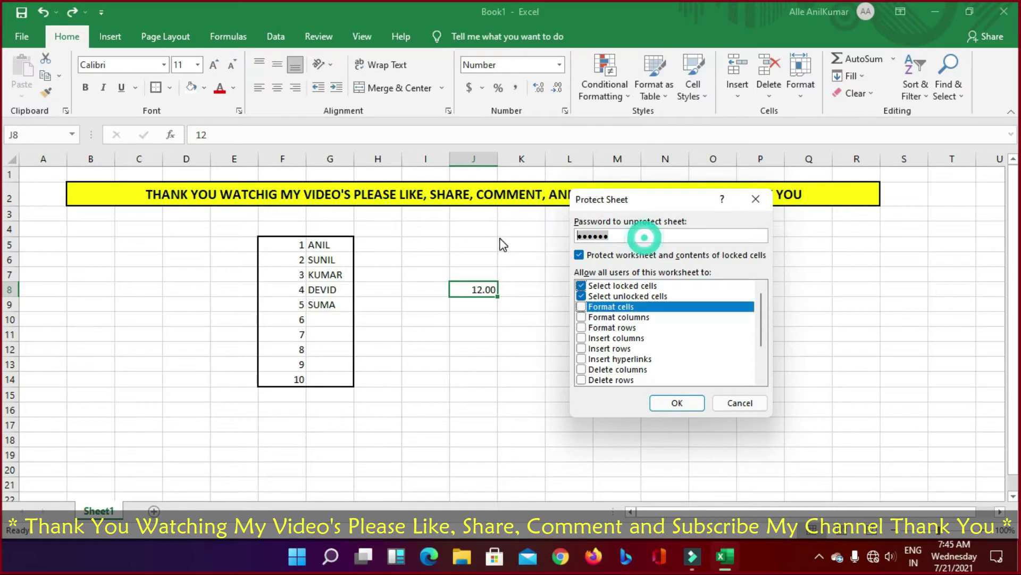
type("123456")
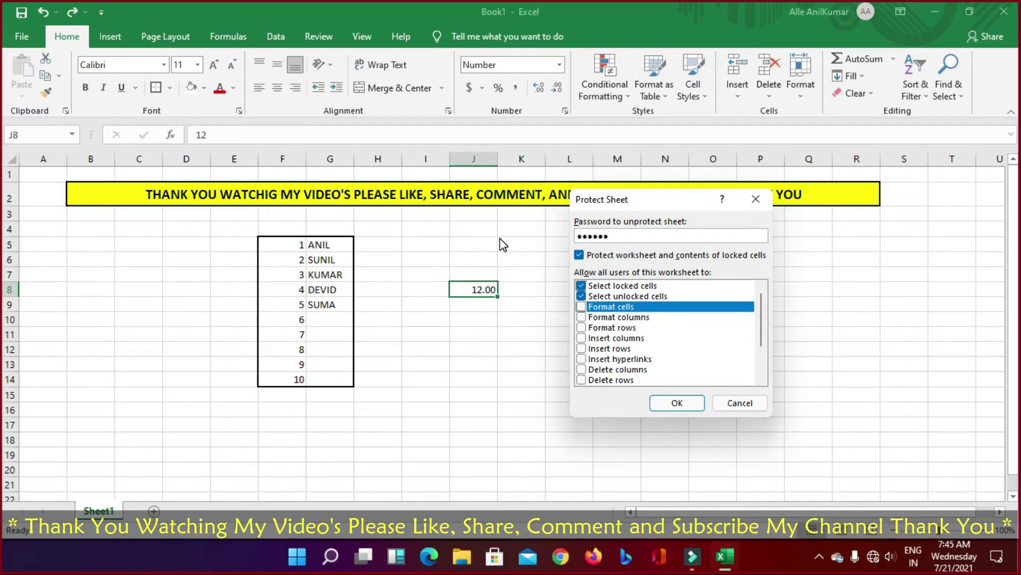
key("Return")
type("123")
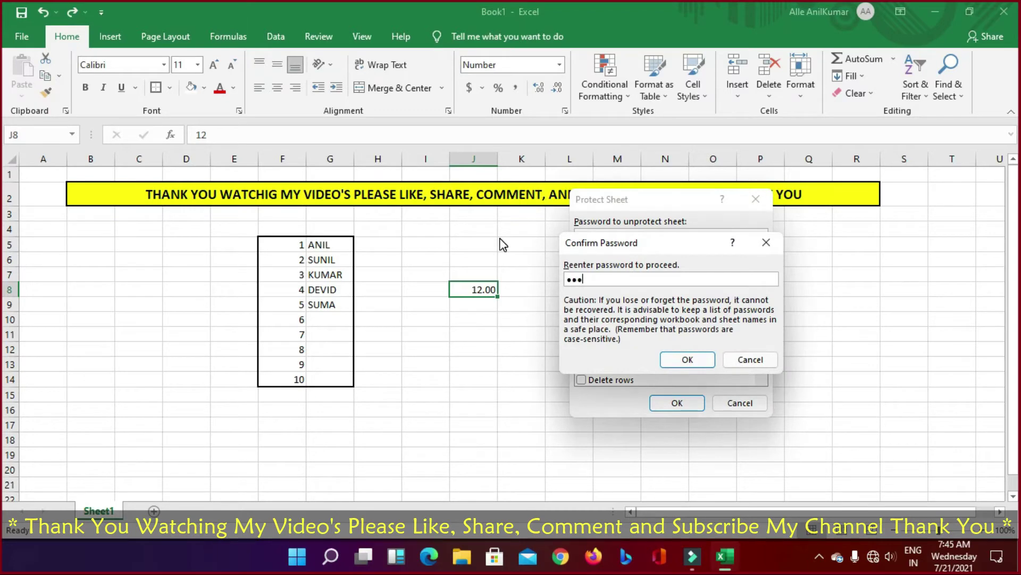
type("456")
key("Return")
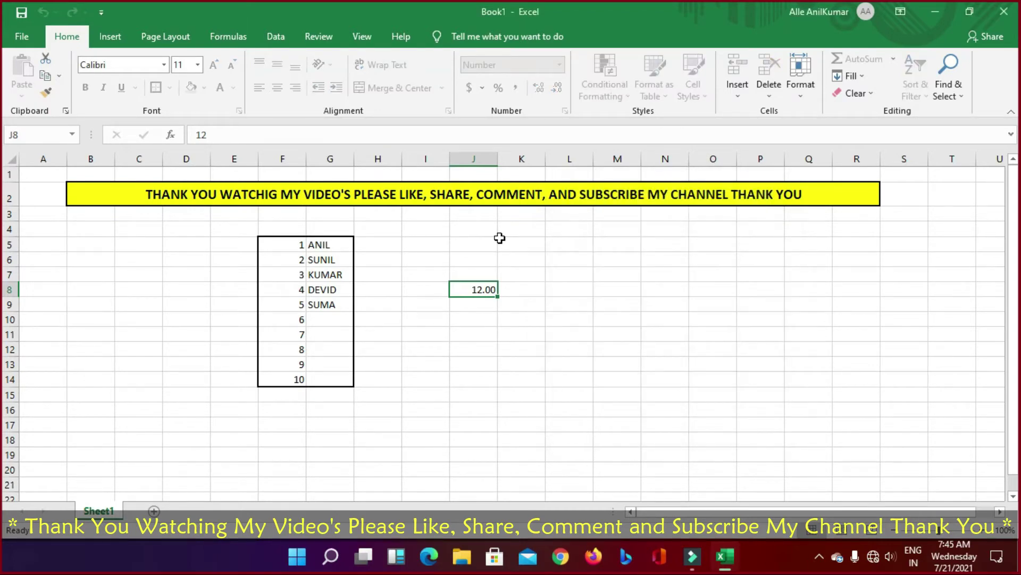
double_click(569, 304)
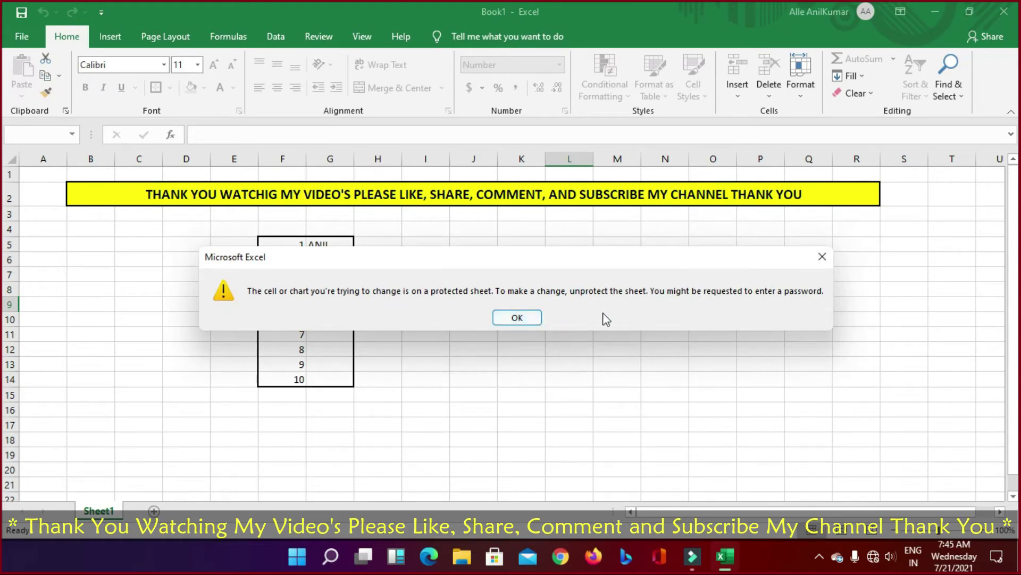
left_click(503, 320)
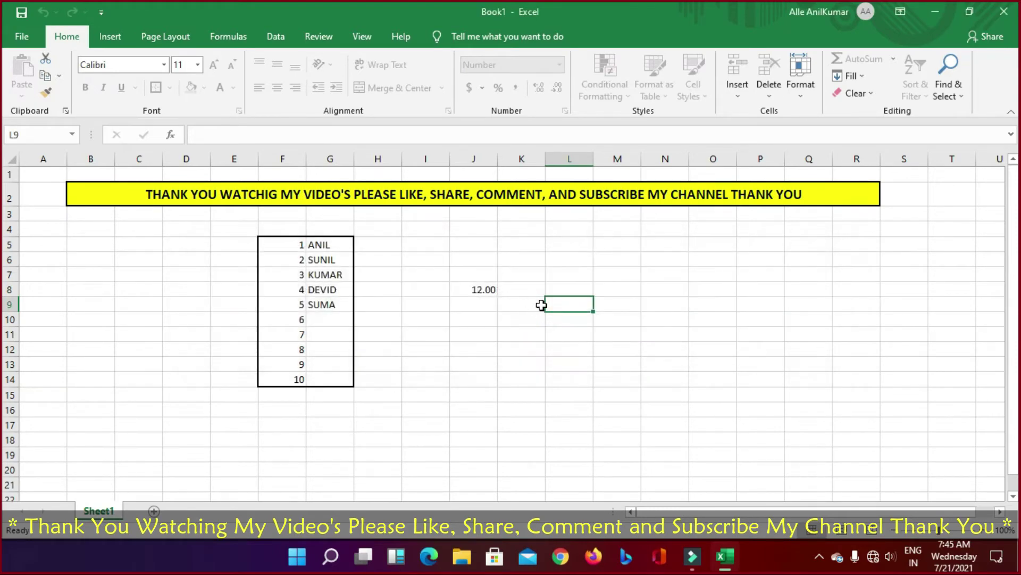
double_click(556, 303)
left_click(525, 318)
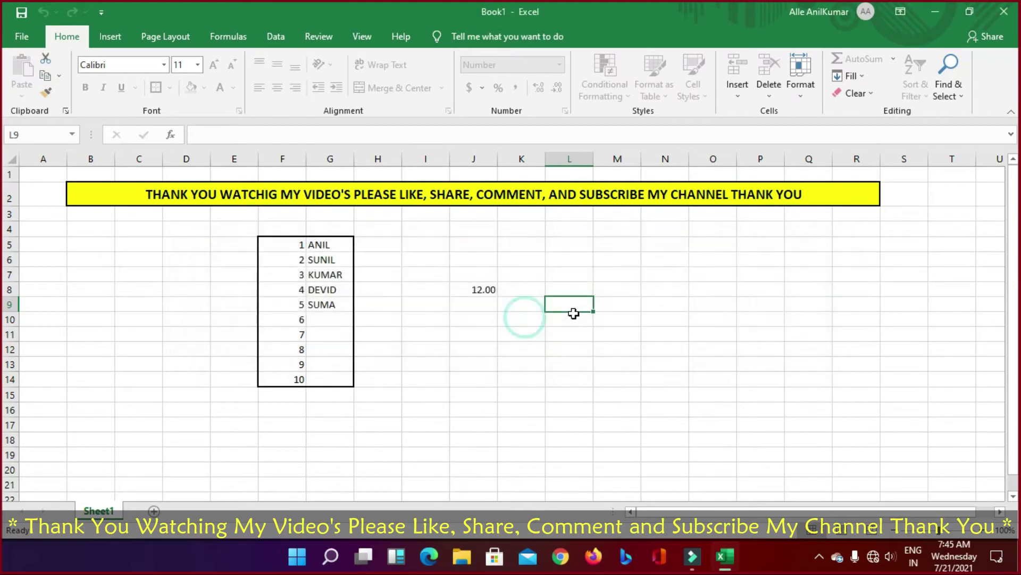
left_click_drag(179, 207, 541, 410)
left_click(676, 359)
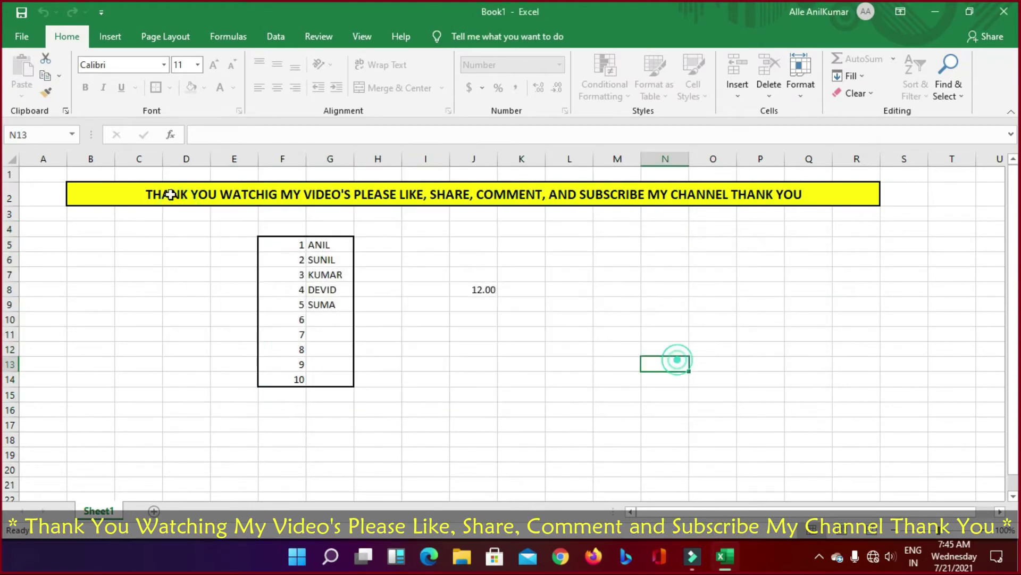
left_click_drag(170, 194, 766, 413)
left_click(605, 347)
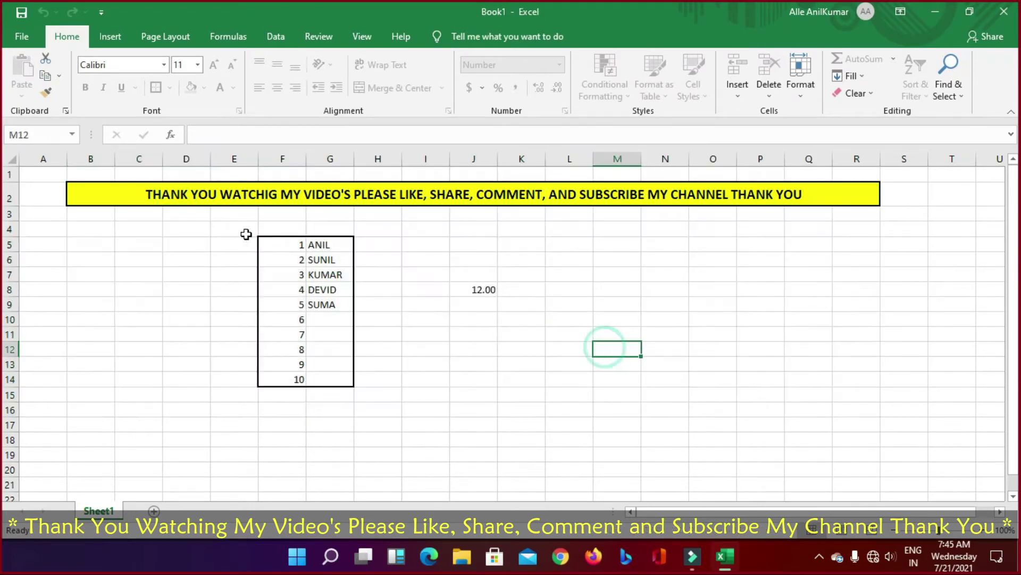
left_click(290, 246)
double_click(313, 245)
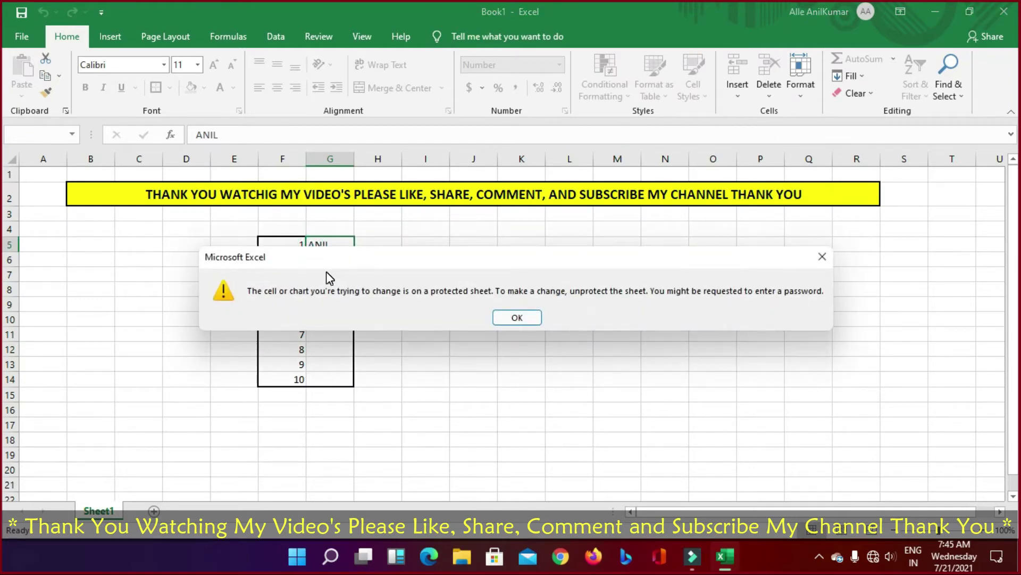
key("Return")
left_click(340, 252)
left_click(345, 256)
key("Return")
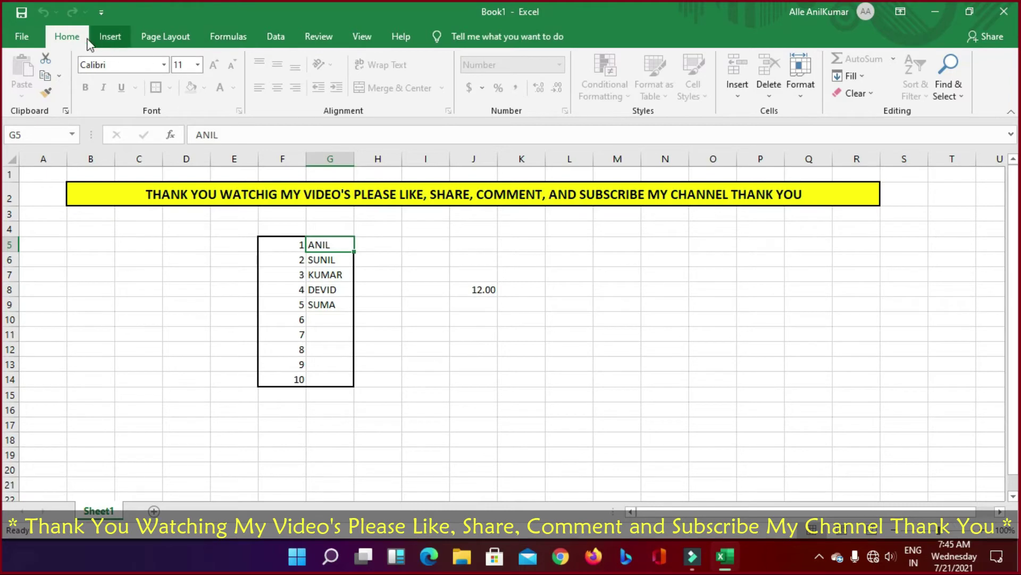
left_click(475, 276)
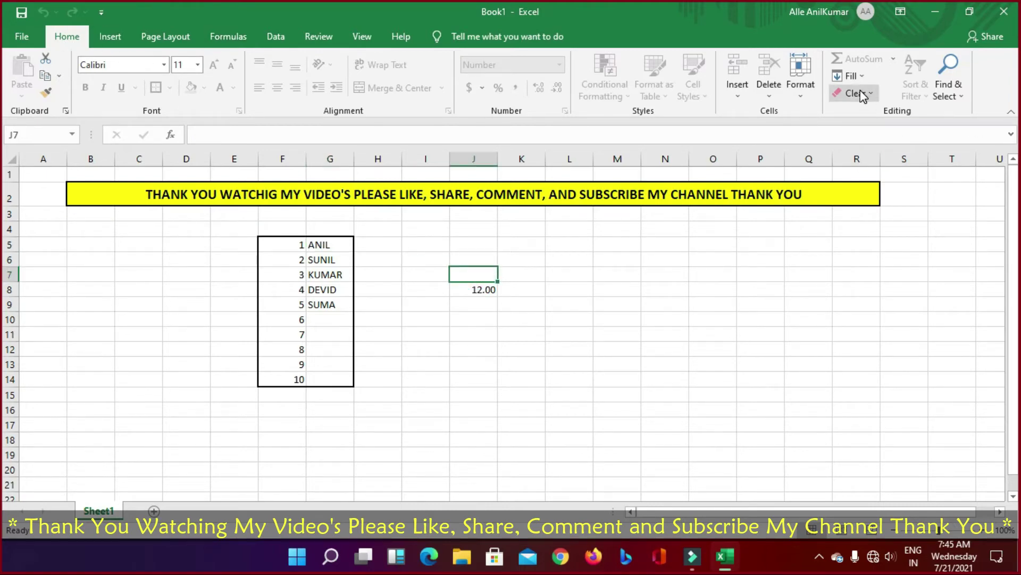
Step: Unprotect the sheet via Format > Unprotect Sheet, entering the sheet password
left_click(801, 95)
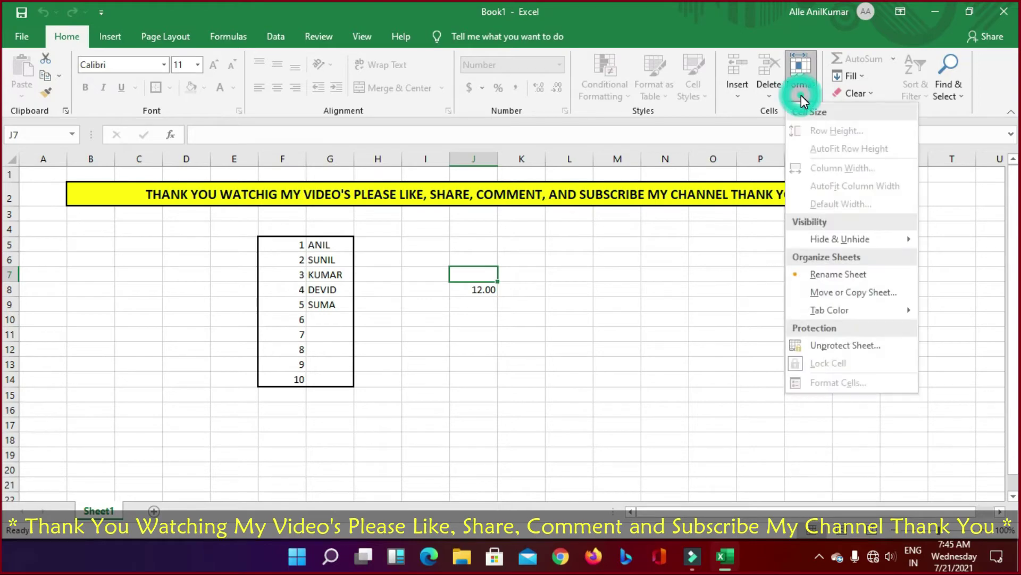
left_click(845, 345)
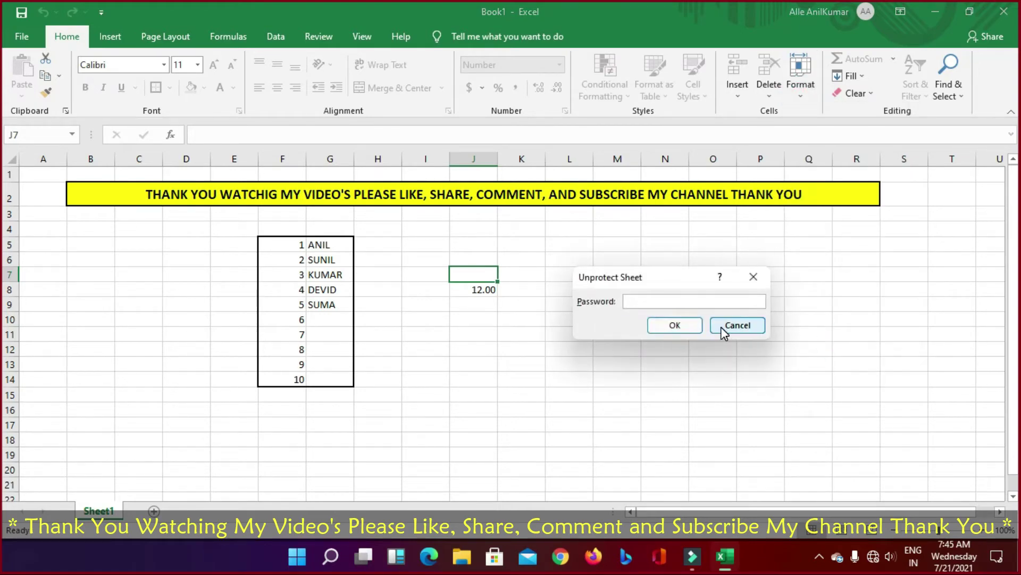
type("123456")
key("Return")
Step: Select cells G5, H8, G6, the yellow title and N8 to check they're accessible
left_click(331, 244)
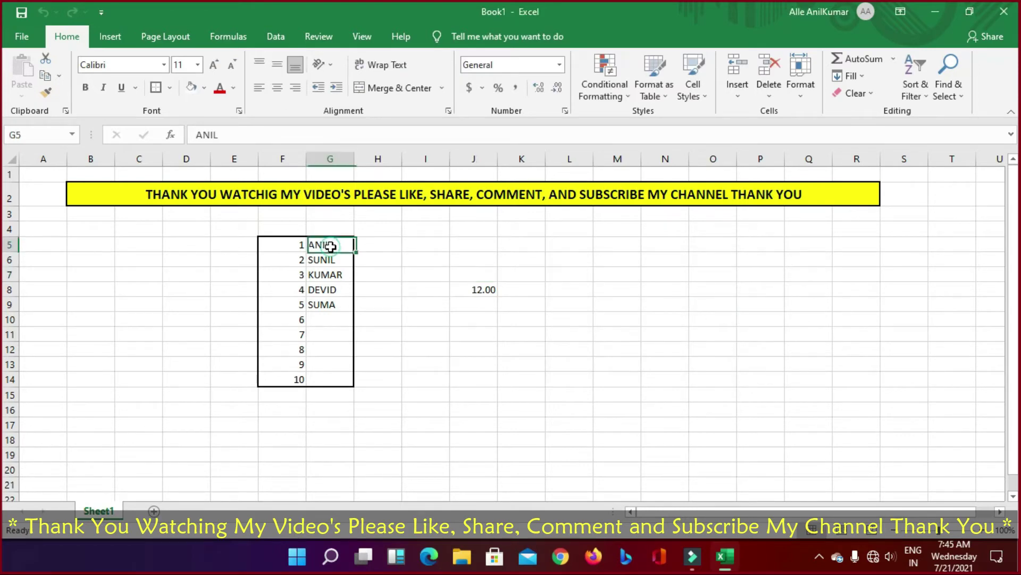
left_click(366, 286)
left_click(331, 243)
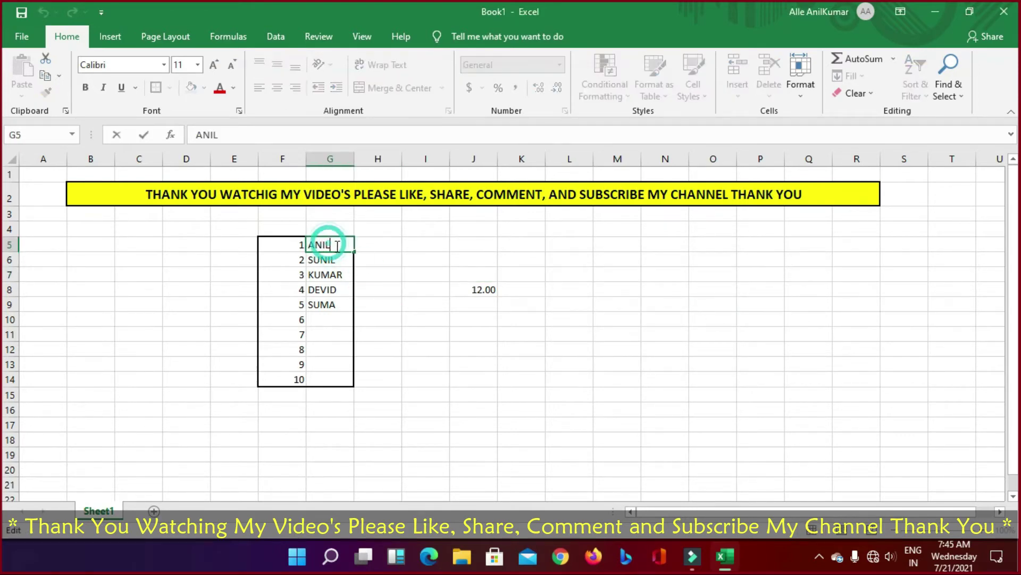
left_click(329, 261)
left_click(329, 196)
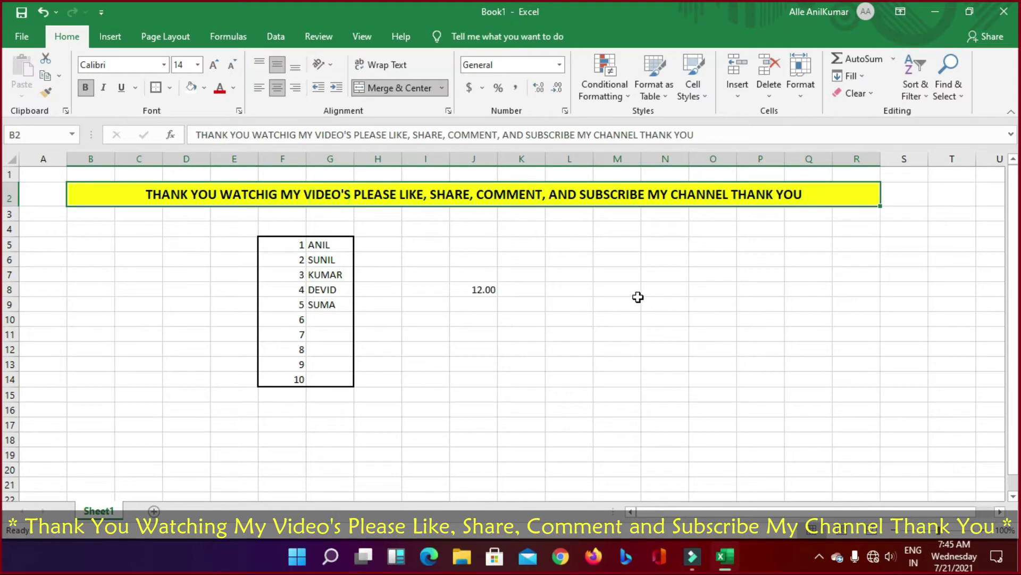
left_click(657, 293)
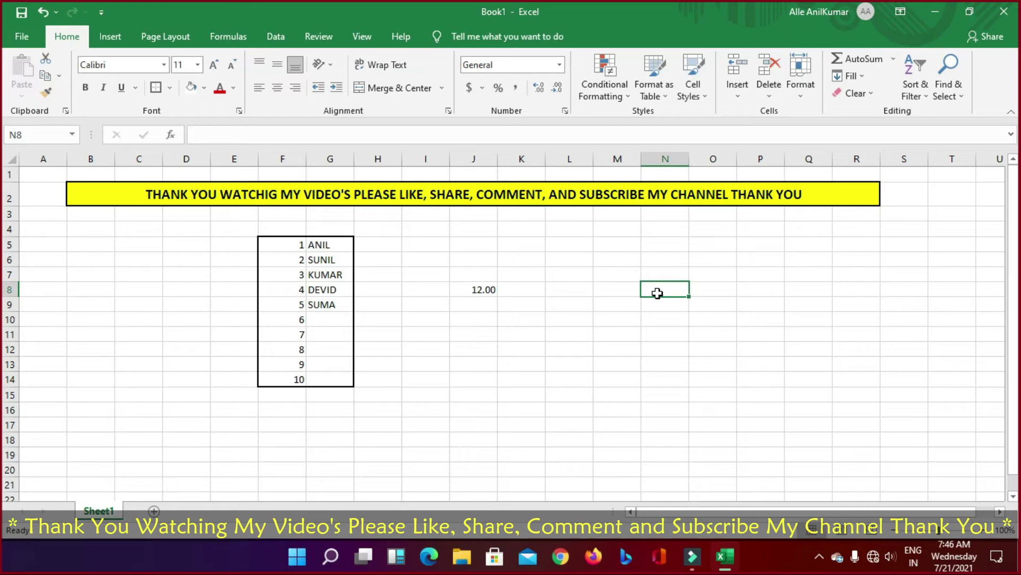
Step: Look through the Insert, Format and AutoSum dropdown options on the Home tab
left_click(738, 93)
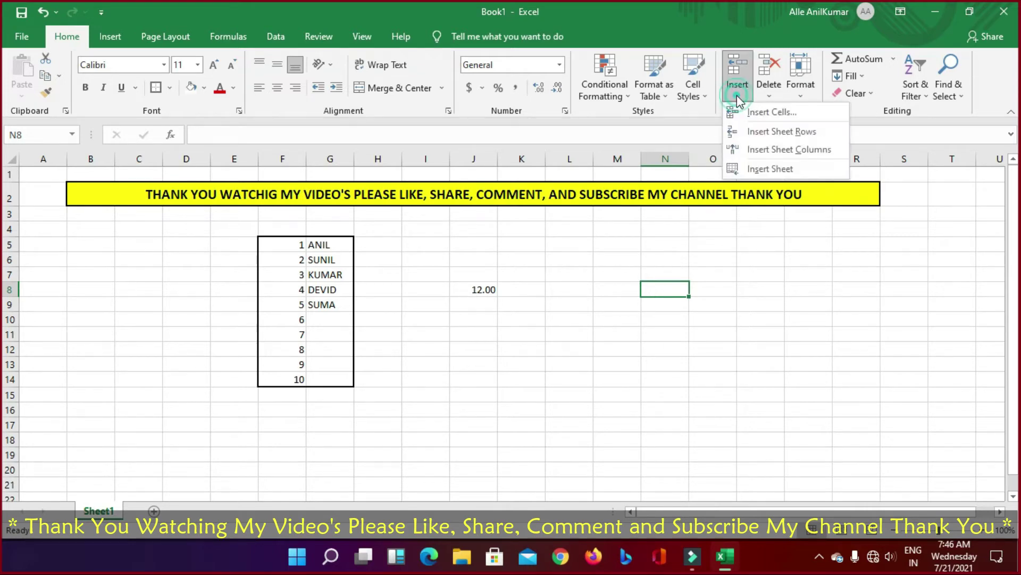
left_click(801, 91)
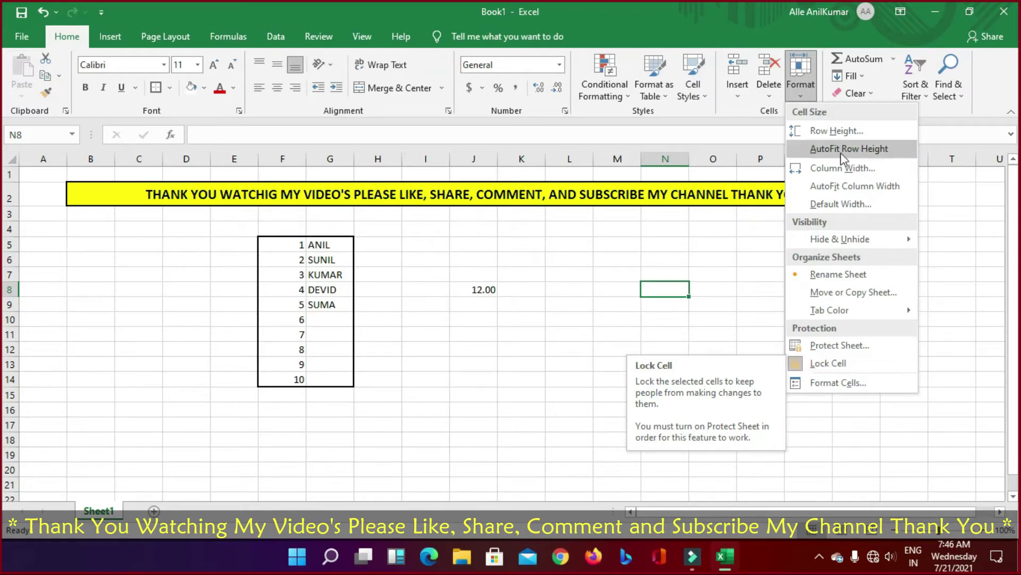
left_click(894, 61)
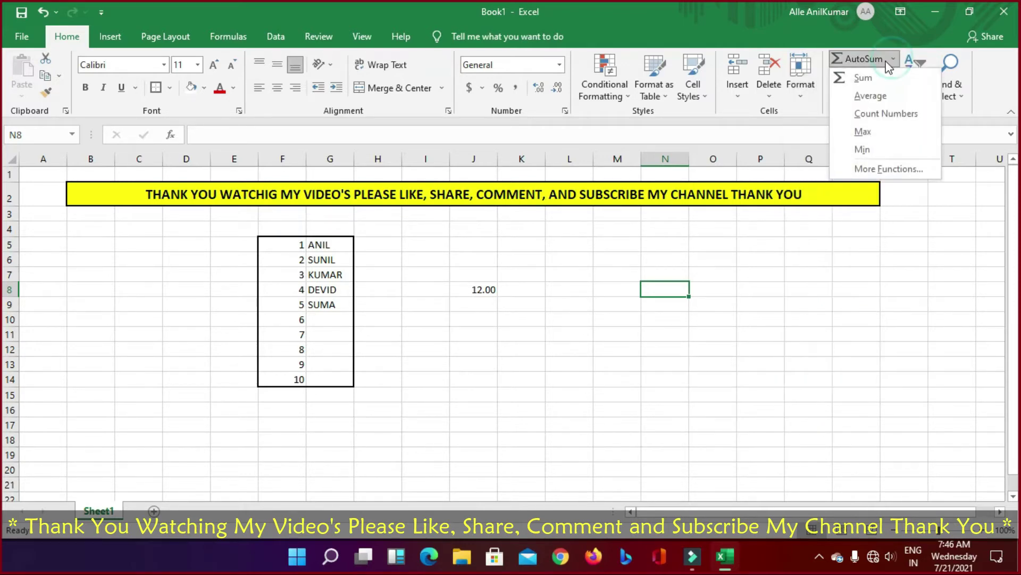
left_click(484, 366)
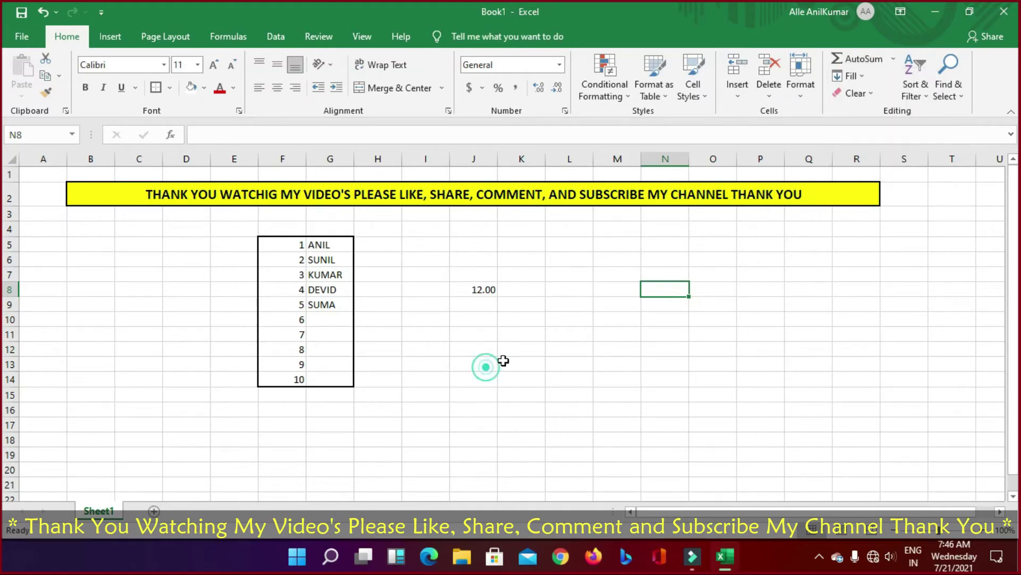
Step: Enter 11, 2, 5, 15 and 323 into J9 through J13 below 12.00
left_click(490, 289)
left_click(480, 307)
left_click(479, 307)
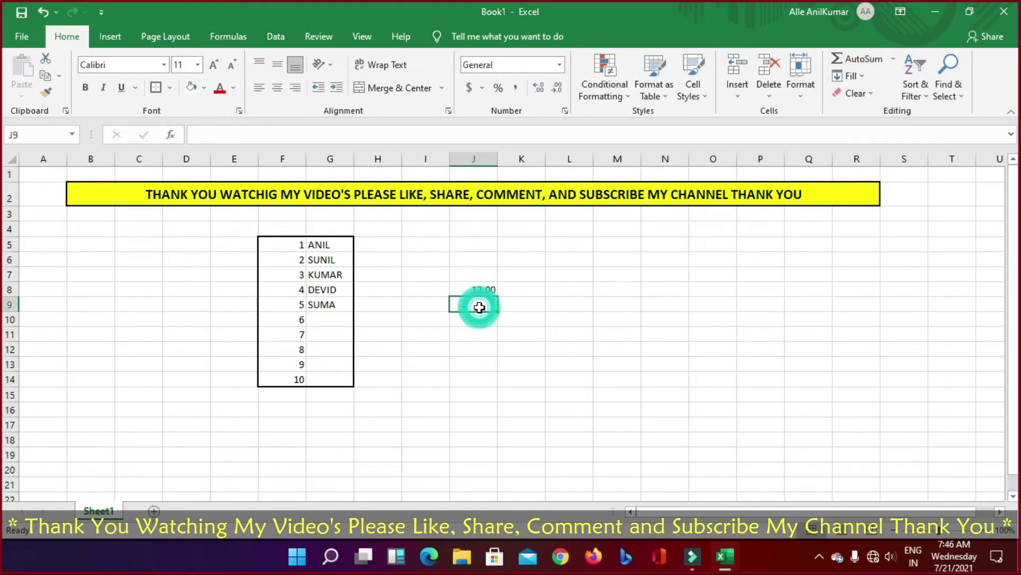
type("11")
key("Return")
type("2")
key("Return")
type("5")
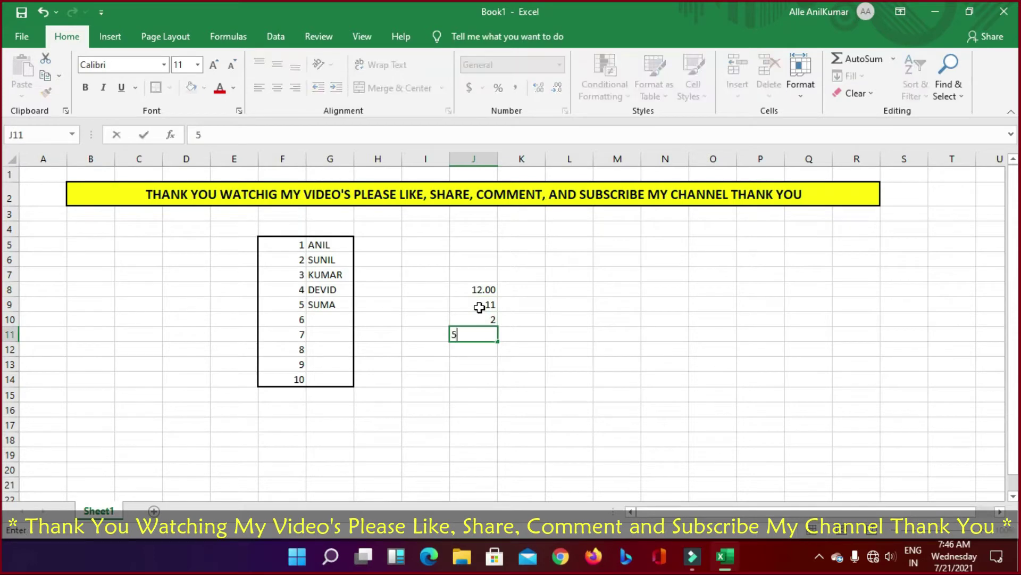
key("Return")
type("15")
key("Return")
type("323")
key("Return")
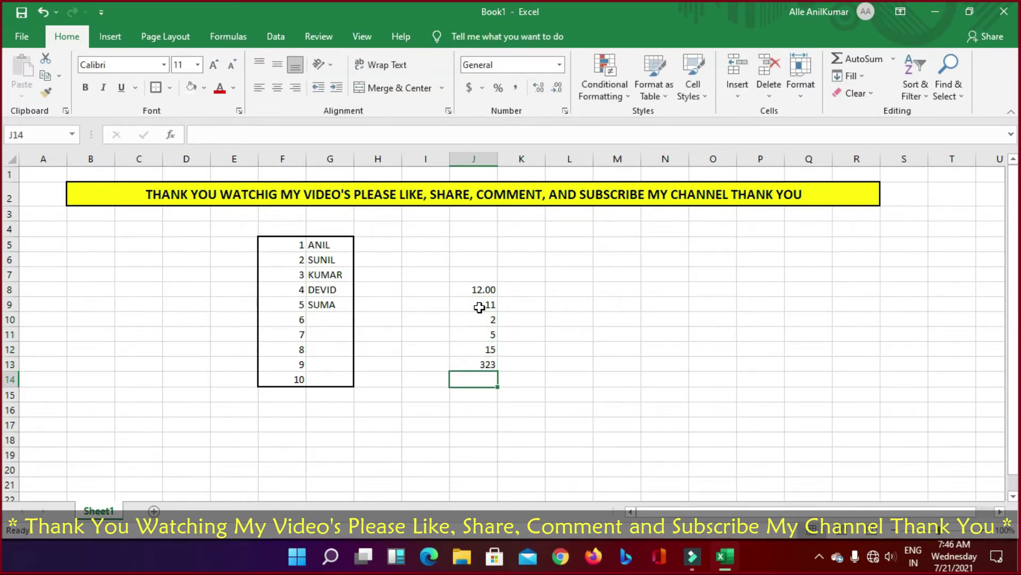
Step: Select J8:J14, AutoSum it to 368.00 in J14, then undo the total
left_click_drag(484, 290, 470, 384)
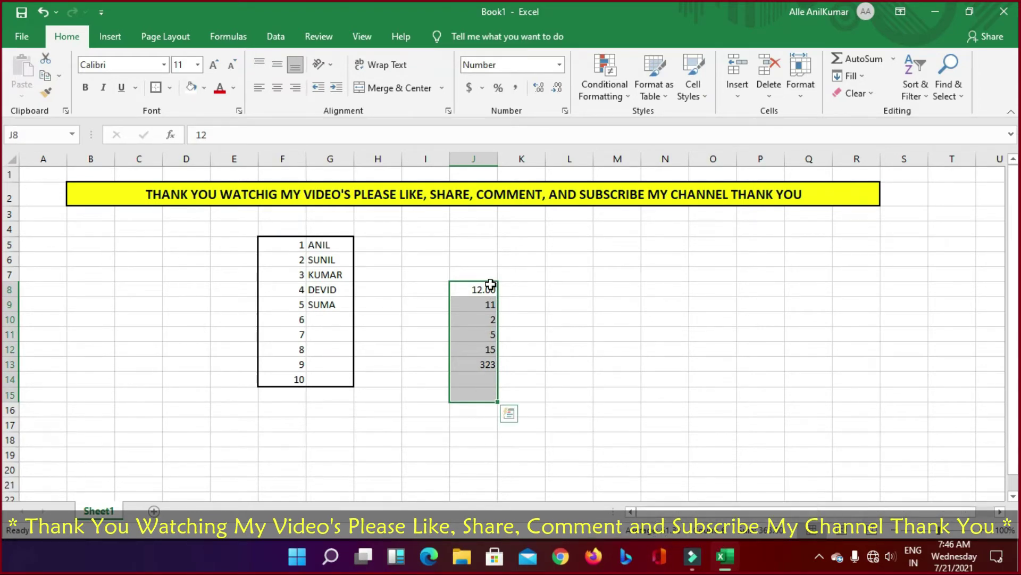
left_click_drag(490, 284, 484, 365)
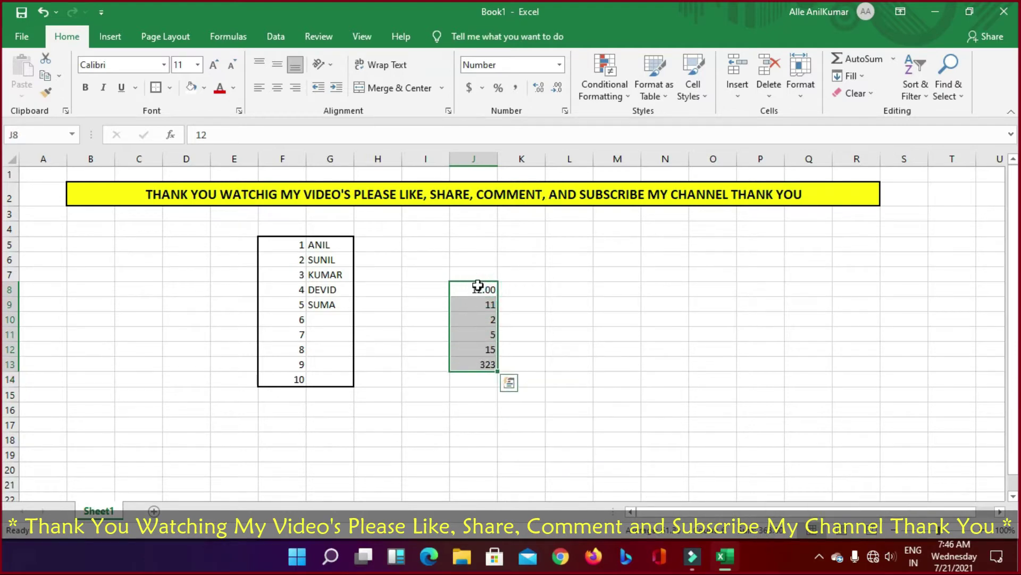
left_click_drag(478, 286, 483, 381)
left_click(854, 64)
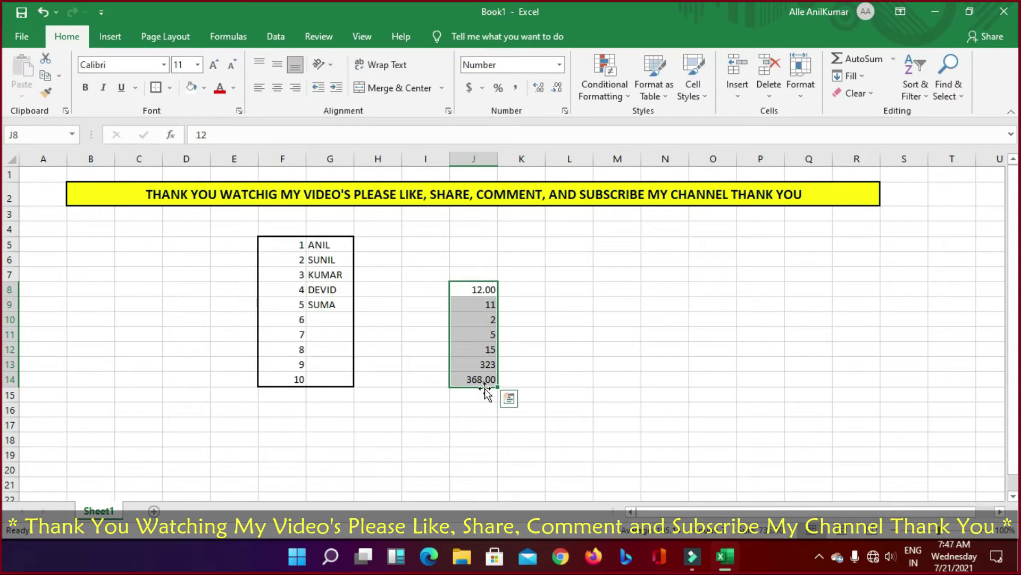
key("ctrl+z")
Step: Reselect the number column in J, then select cell M8
left_click(620, 375)
left_click_drag(486, 290, 481, 397)
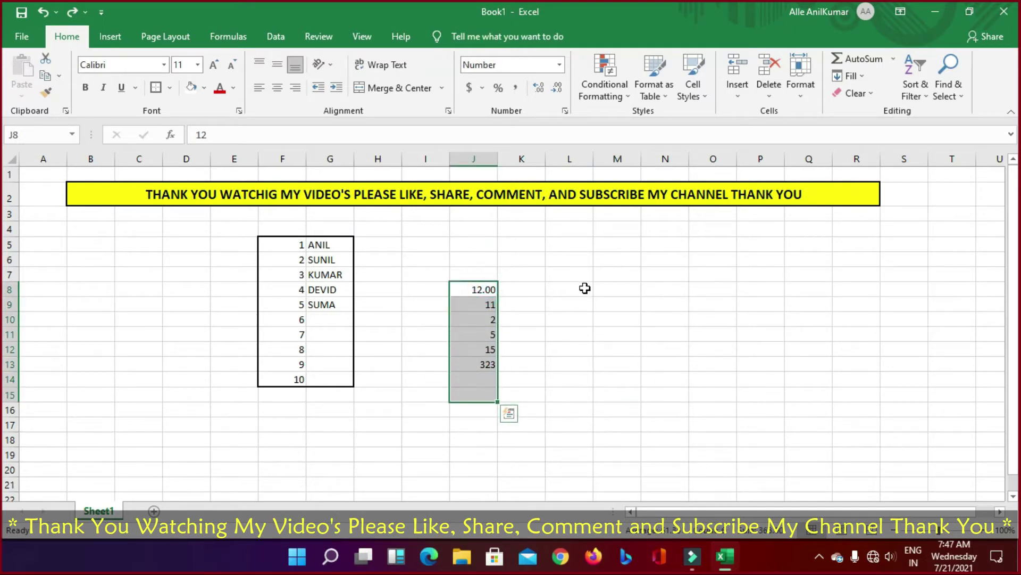
left_click(610, 292)
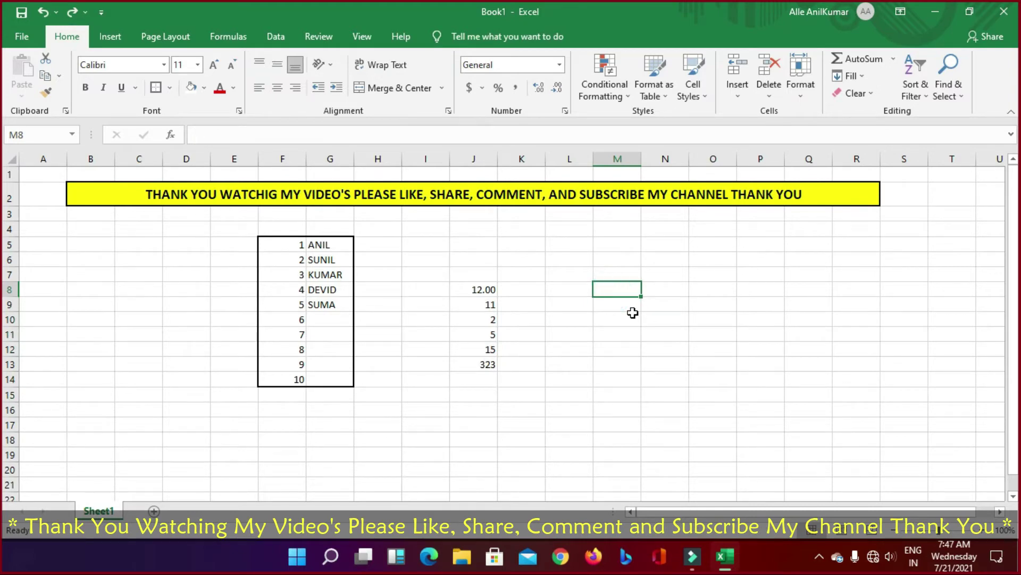
Step: Enter the formula =25*5 in M8
type("=")
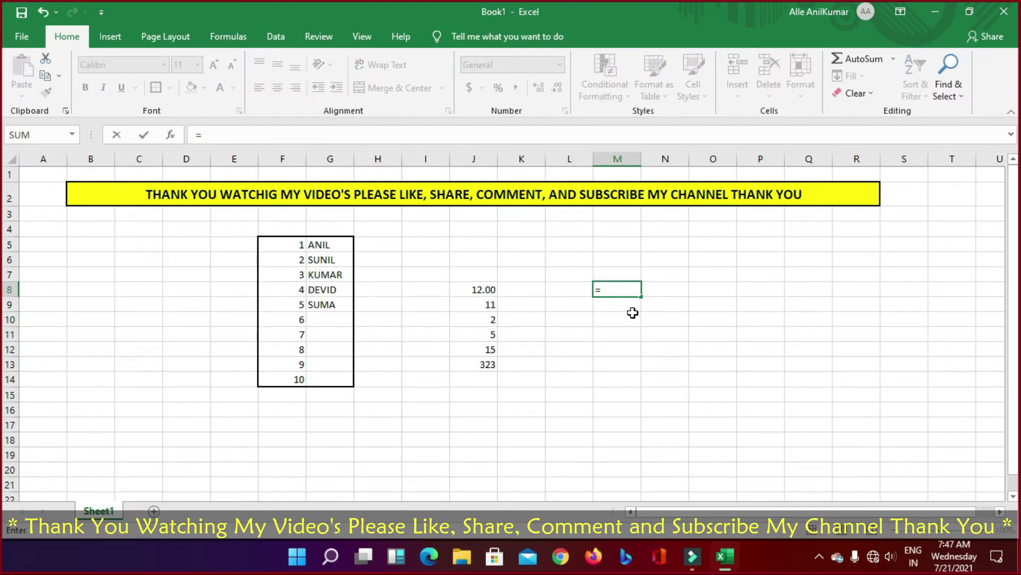
type("25*5")
key("Return")
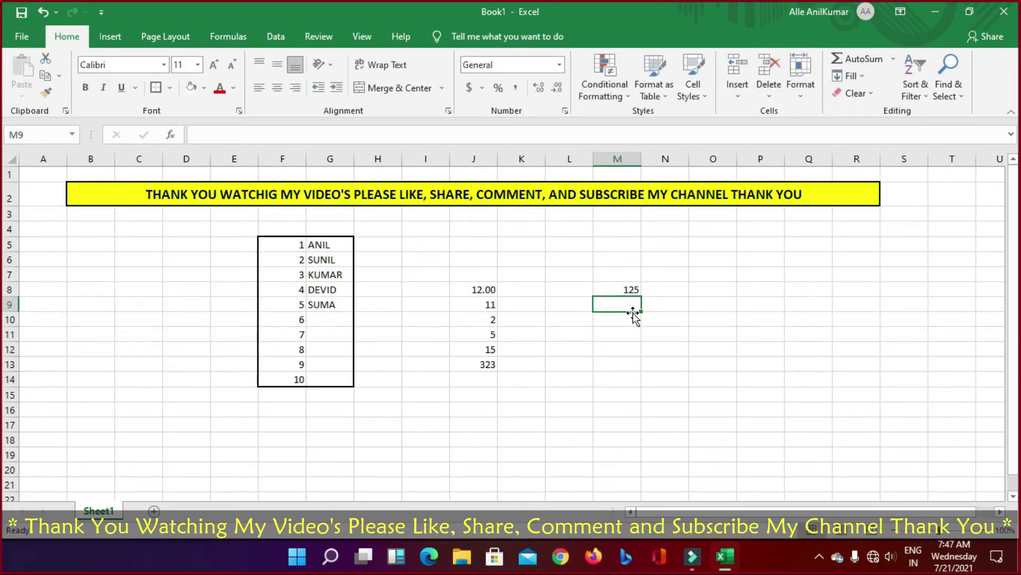
key("Up")
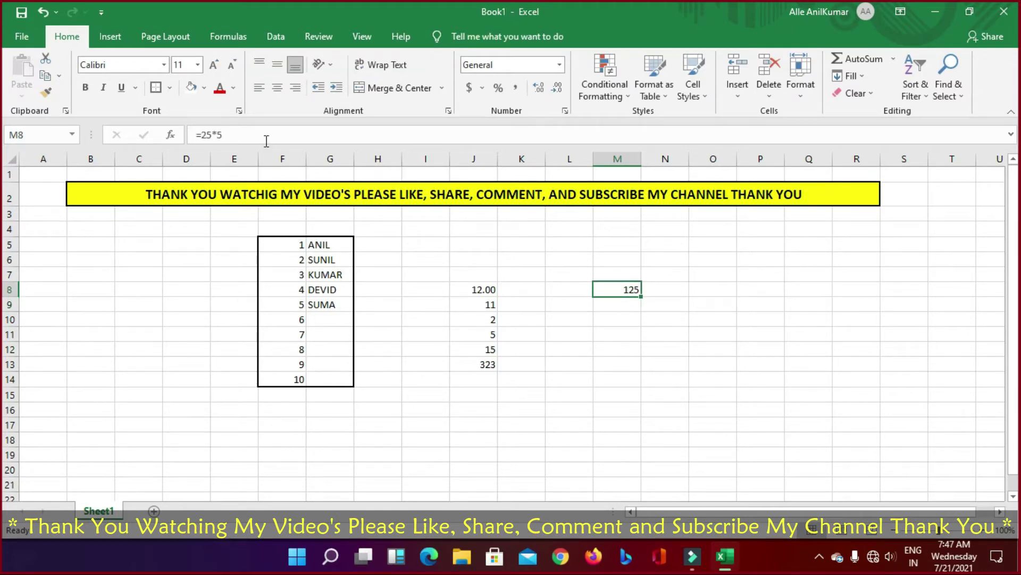
left_click(230, 134)
left_click_drag(198, 131, 224, 133)
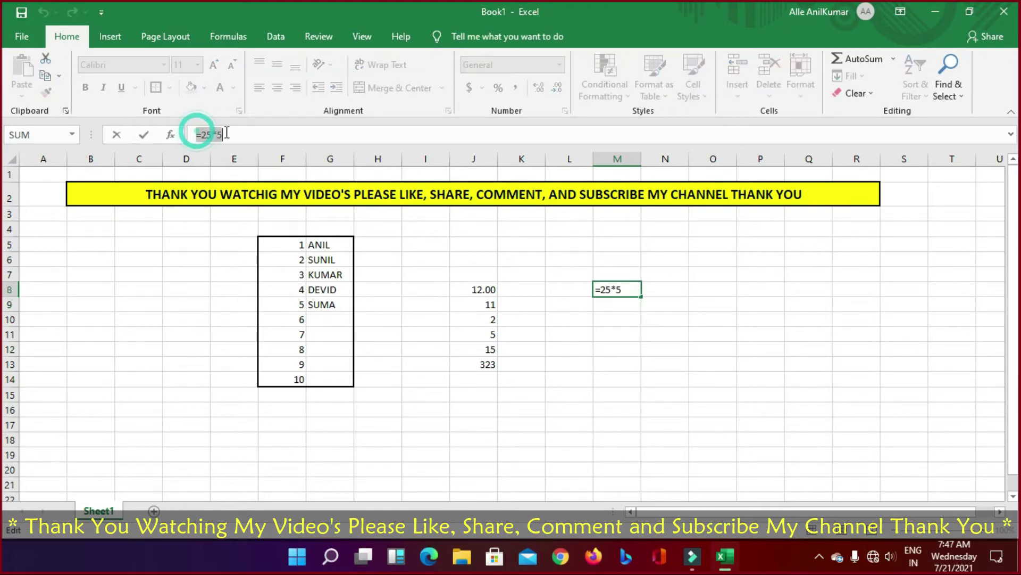
left_click(195, 134)
left_click_drag(194, 134, 228, 132)
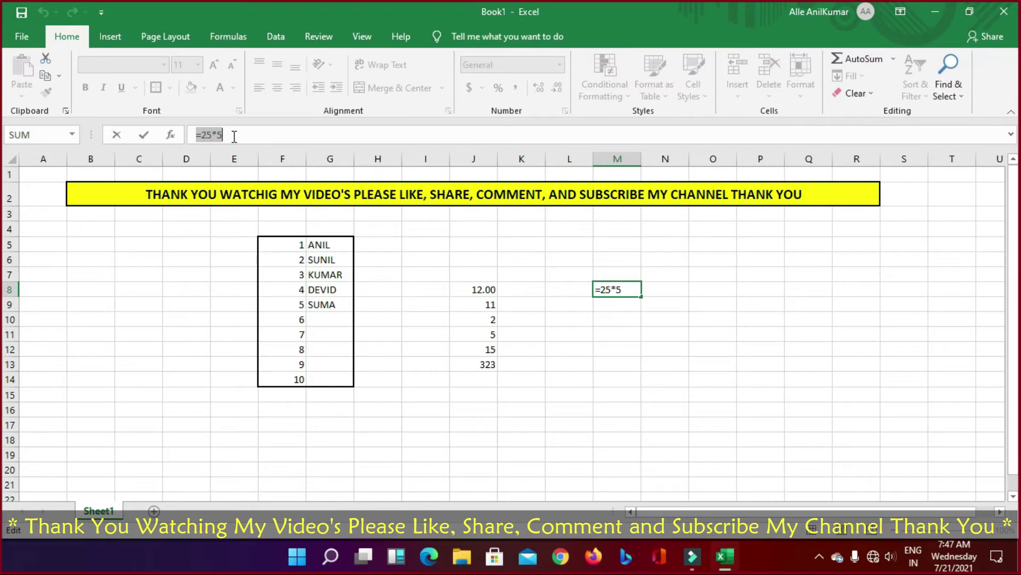
key("Return")
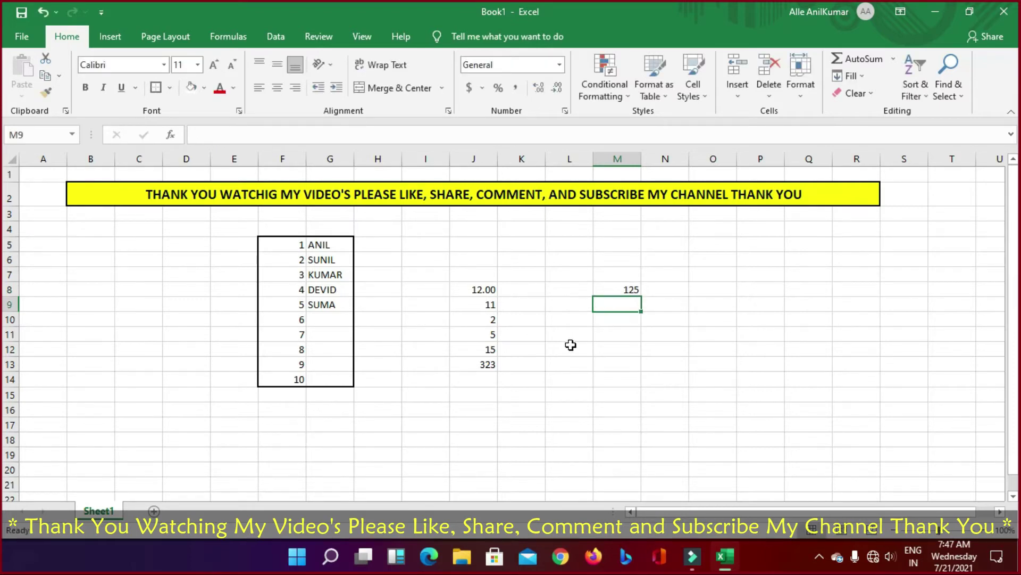
Step: Edit M8's formula to =25*5-5
key("Up")
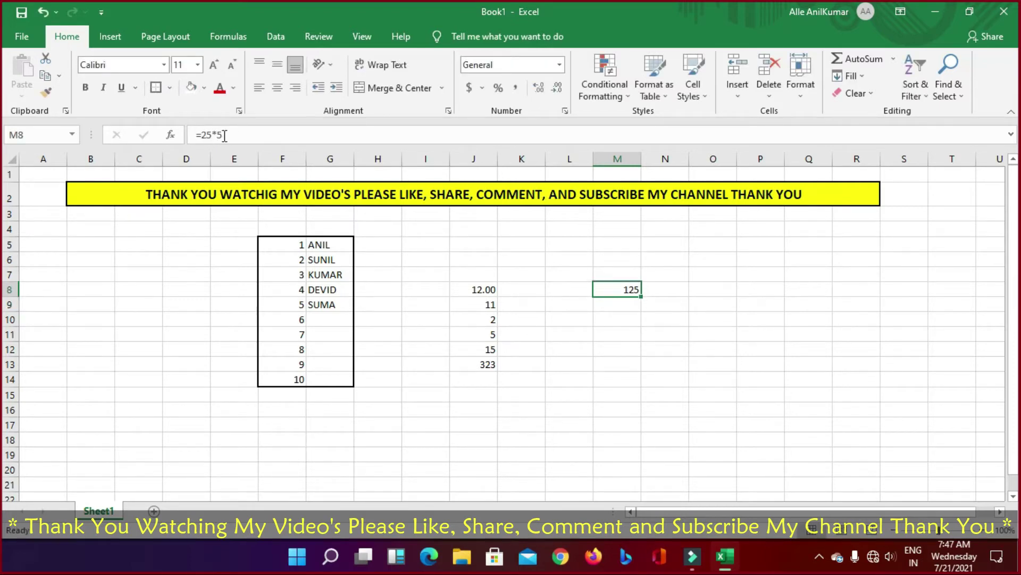
left_click(229, 135)
type("-5")
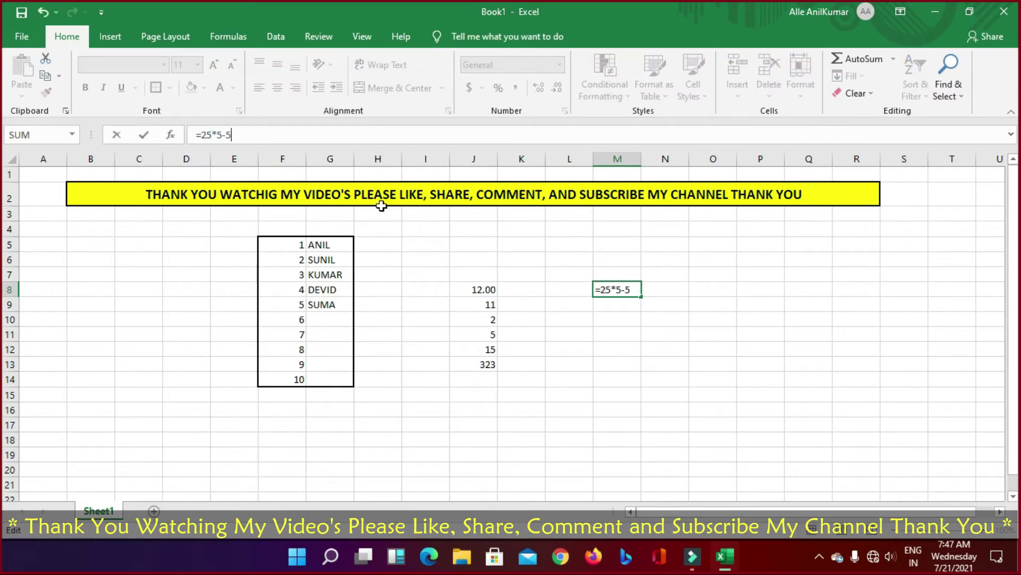
key("Return")
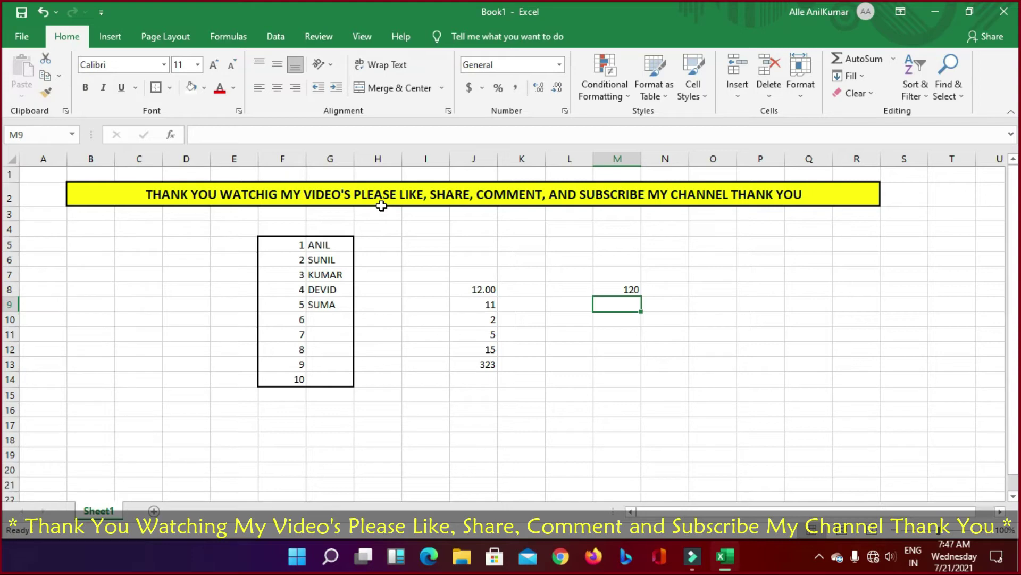
Step: Append +5 so M8 reads =25*5-5+5 and shows 125
key("Up")
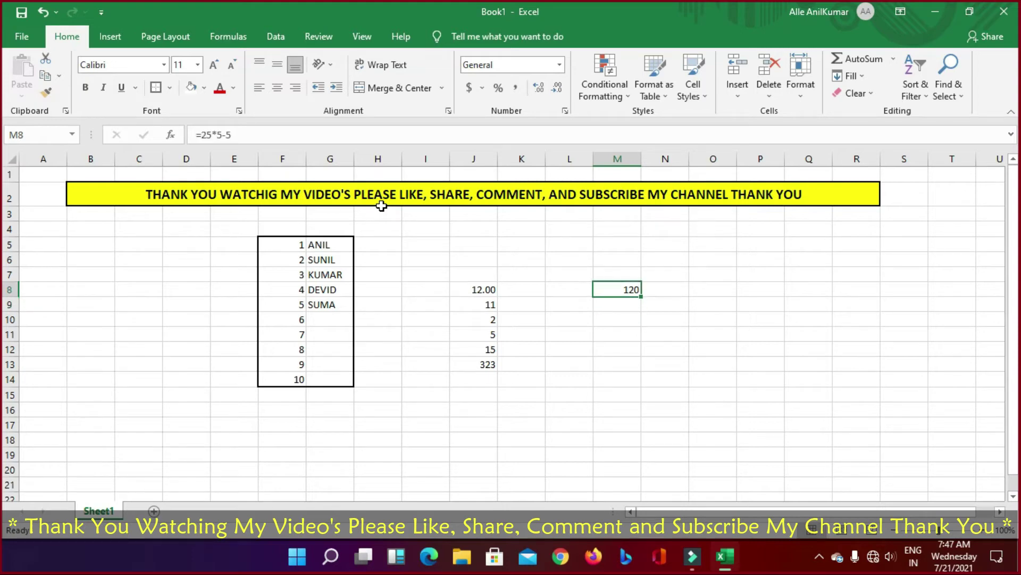
left_click(244, 138)
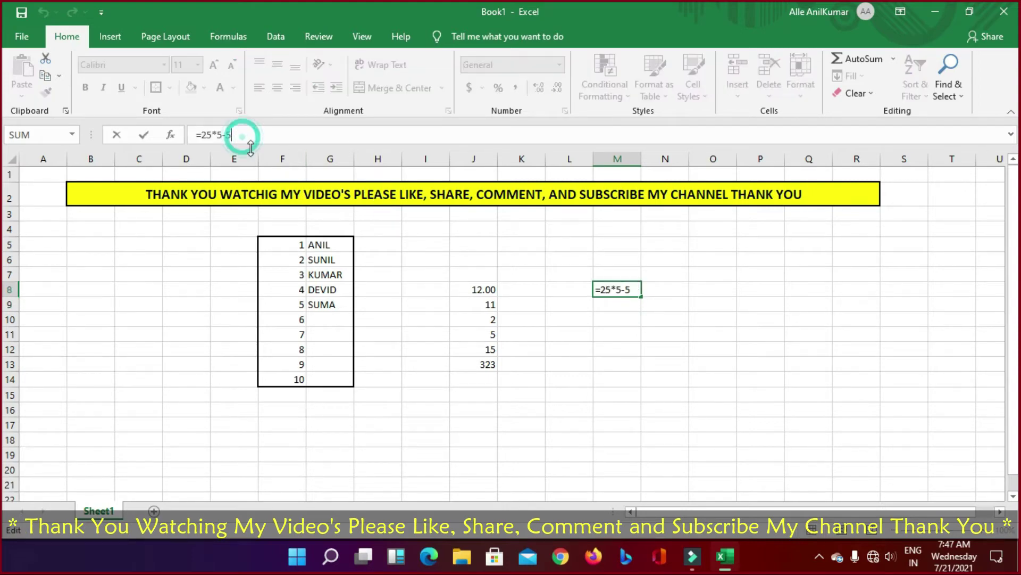
type("+5")
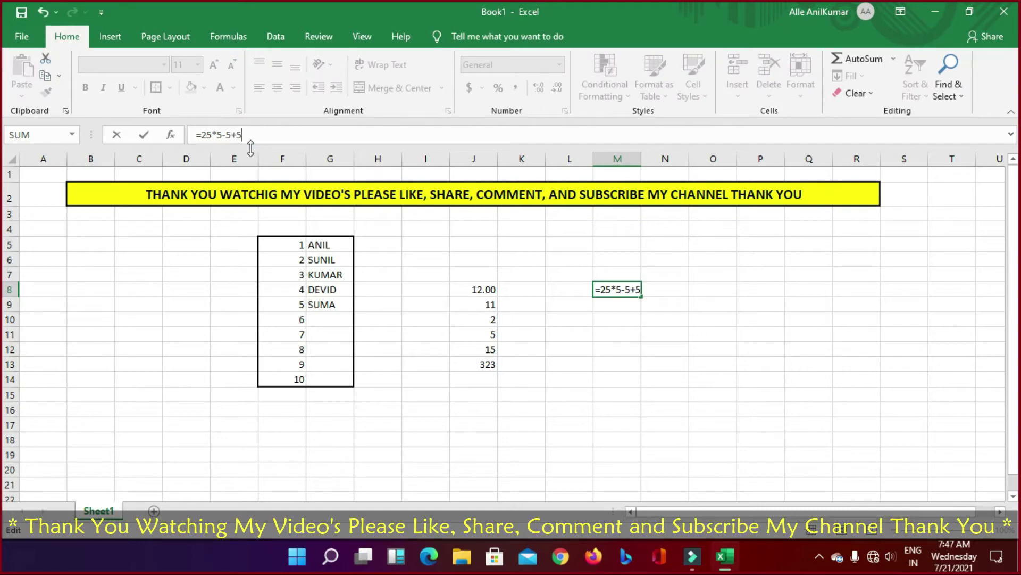
key("Return")
key("Up")
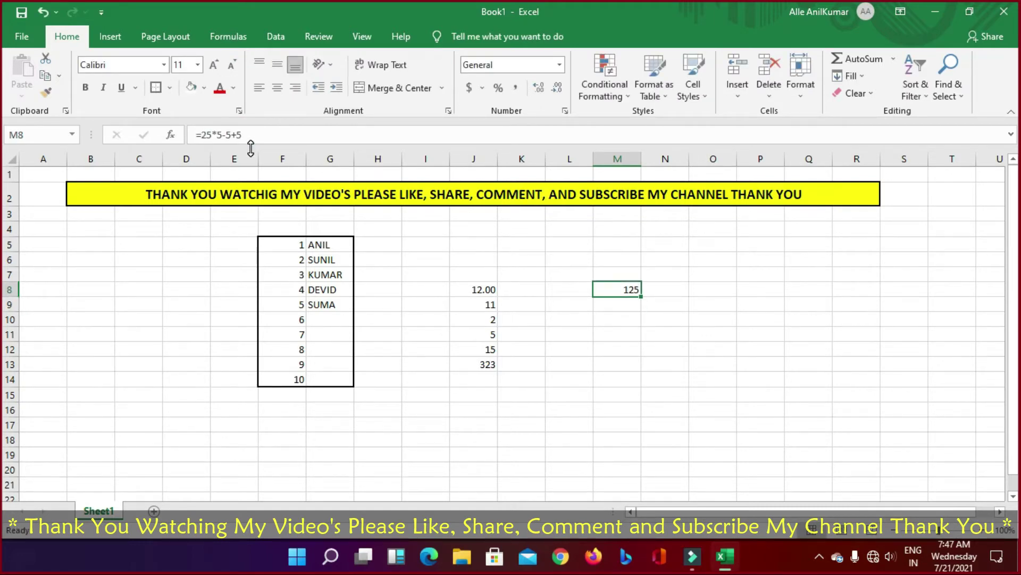
key("Left")
key("Right")
key("Left")
key("Right")
Step: Change M8's formula to =125*5, removing the -5+5 part
left_click(201, 134)
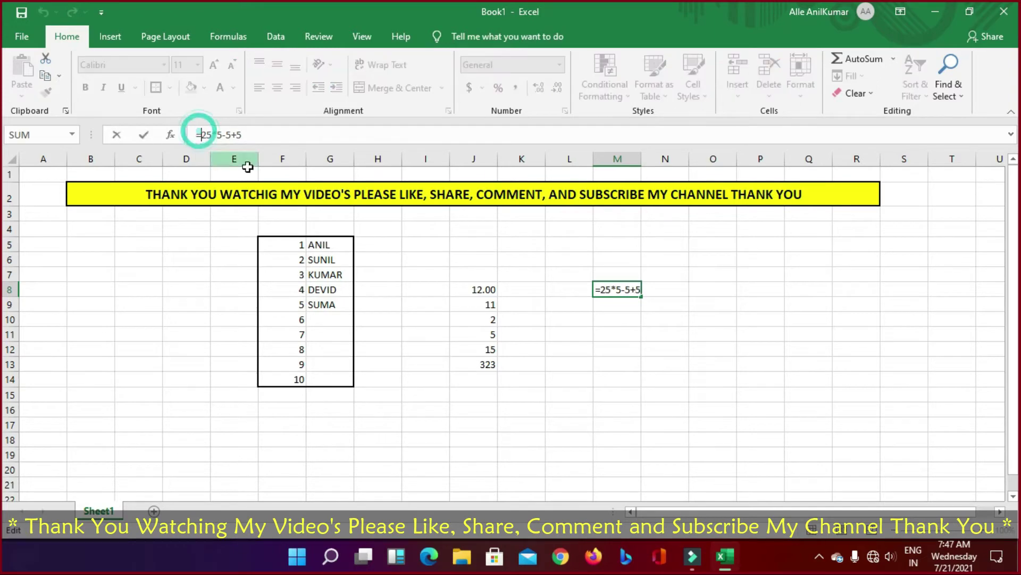
type("2")
key("Return")
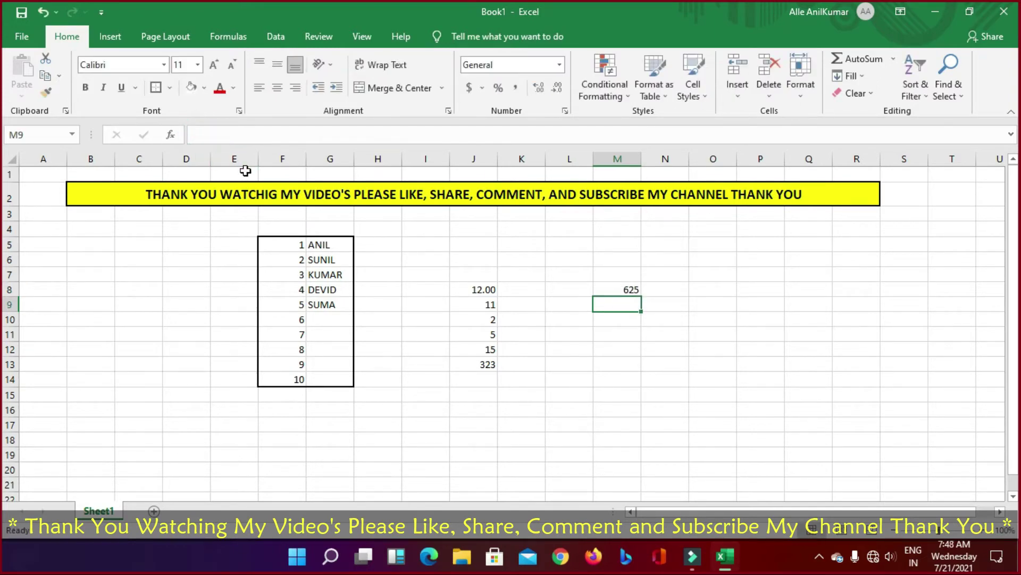
key("Up")
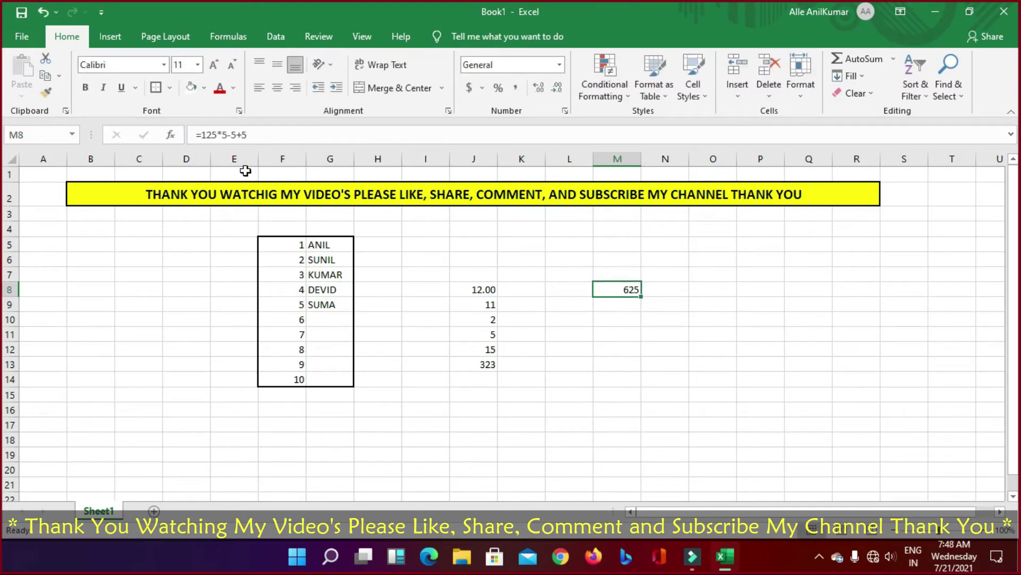
left_click_drag(228, 134, 248, 135)
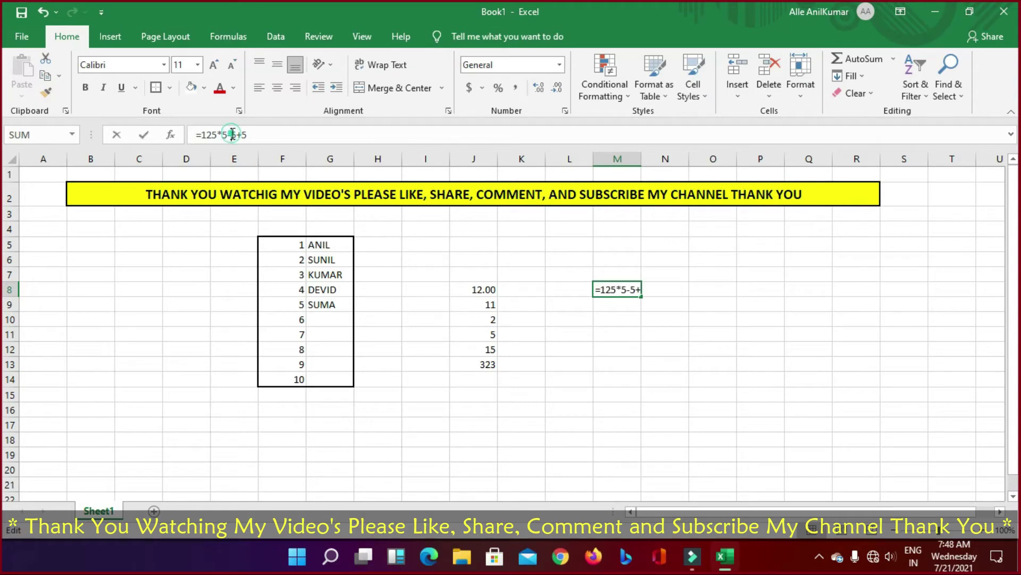
key("BackSpace")
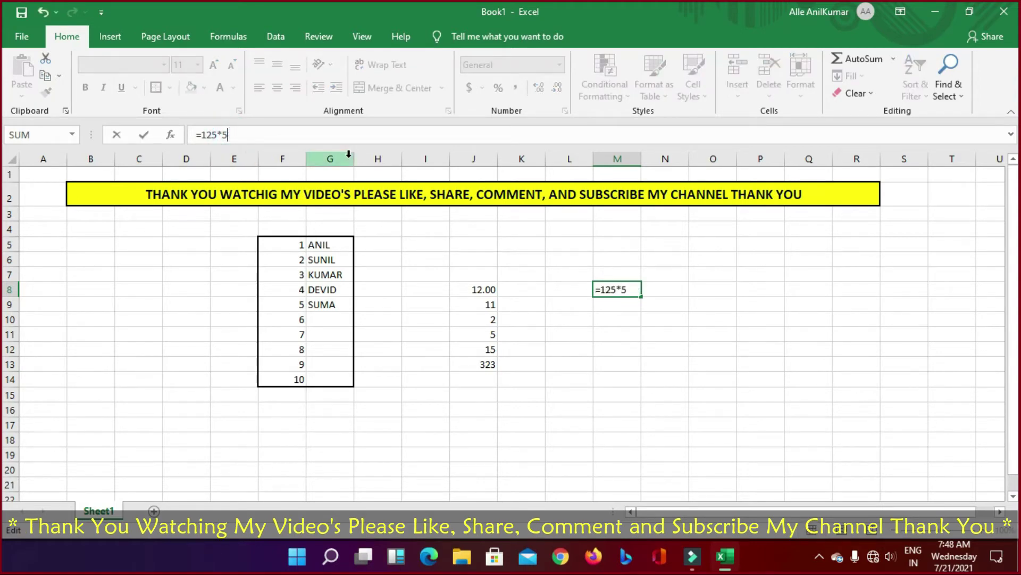
key("Return")
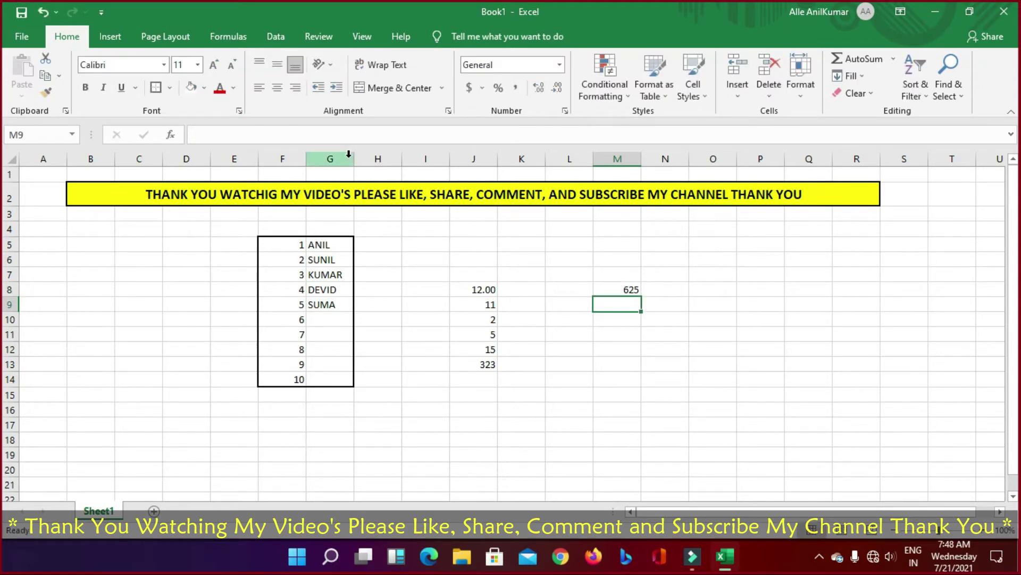
Step: Swap the multiplication for division so M8 reads =125/5
key("Up")
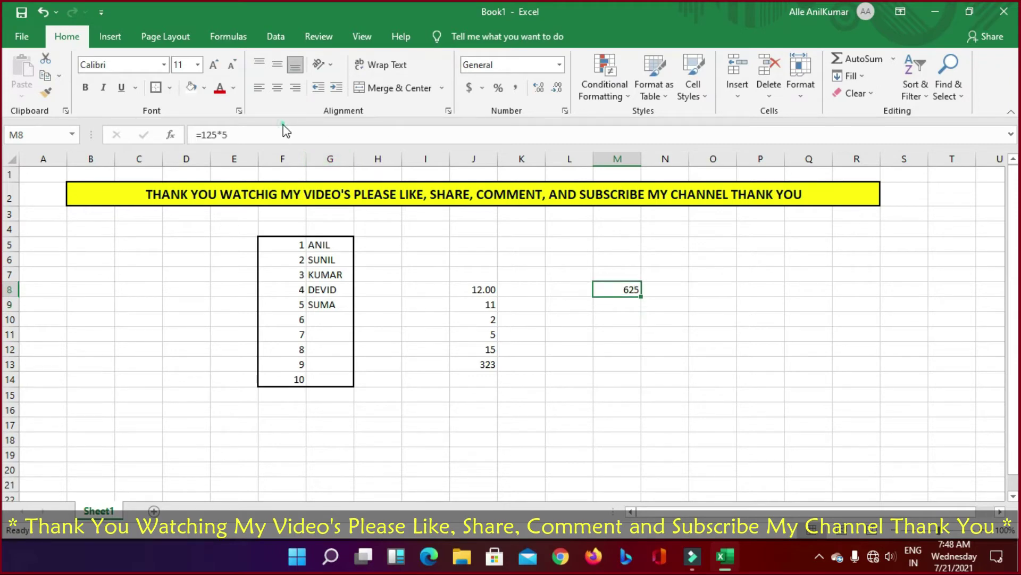
left_click(284, 138)
left_click(220, 134)
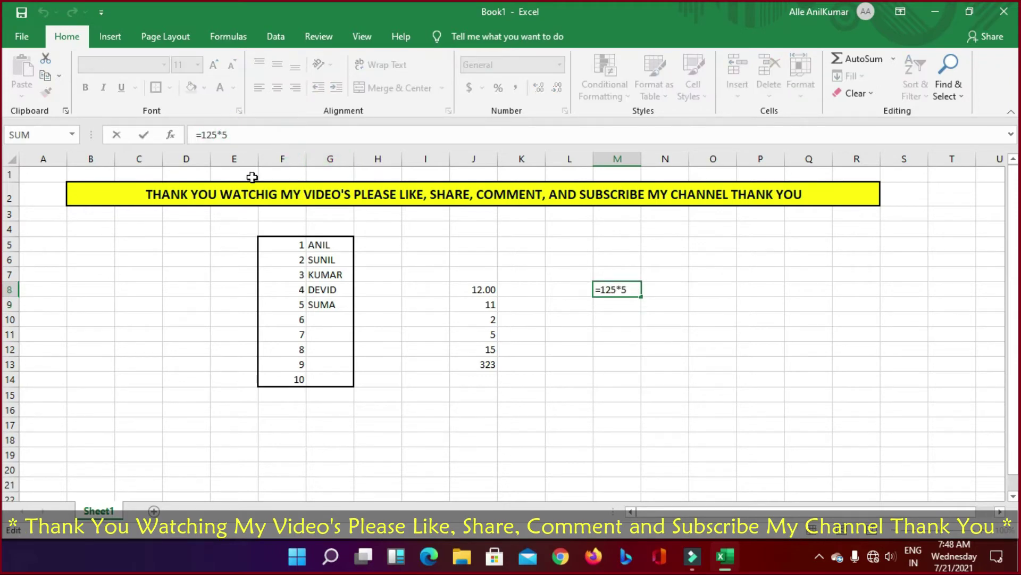
key("BackSpace")
type("/")
key("Return")
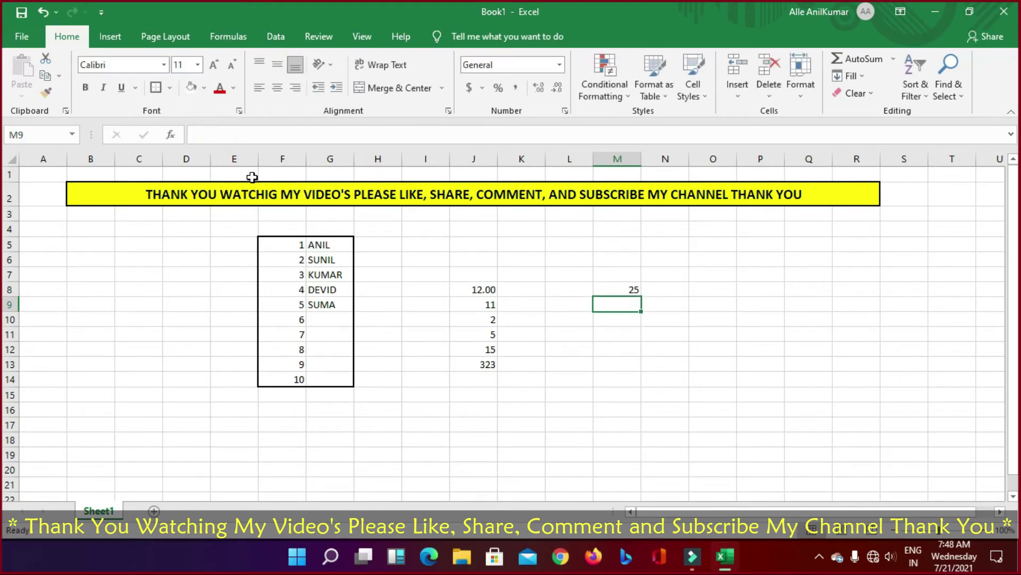
key("Up")
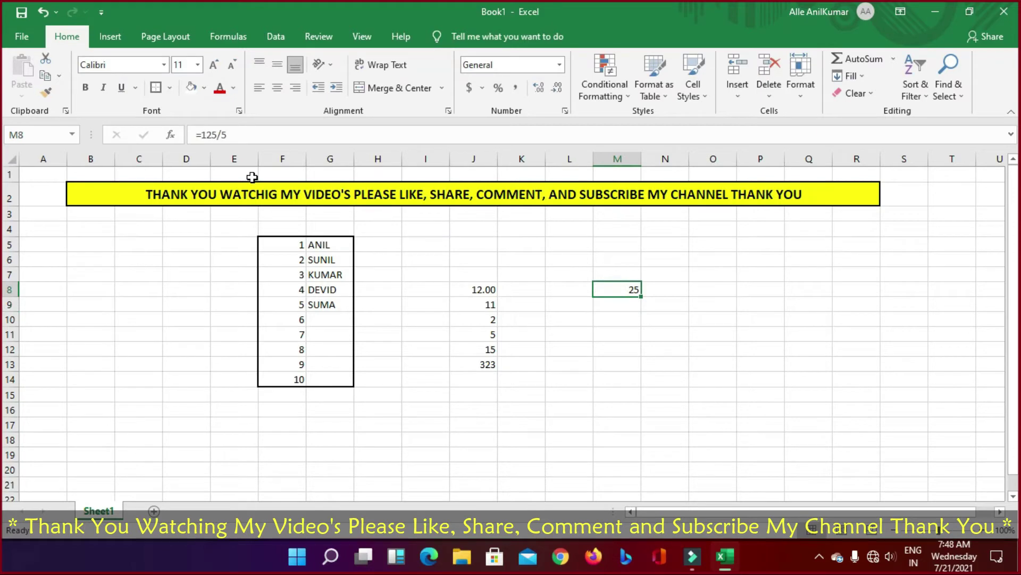
key("Down")
key("Up")
Step: Replace /5 with *5% so M8 holds =125*5% and shows 6.25
left_click(217, 135)
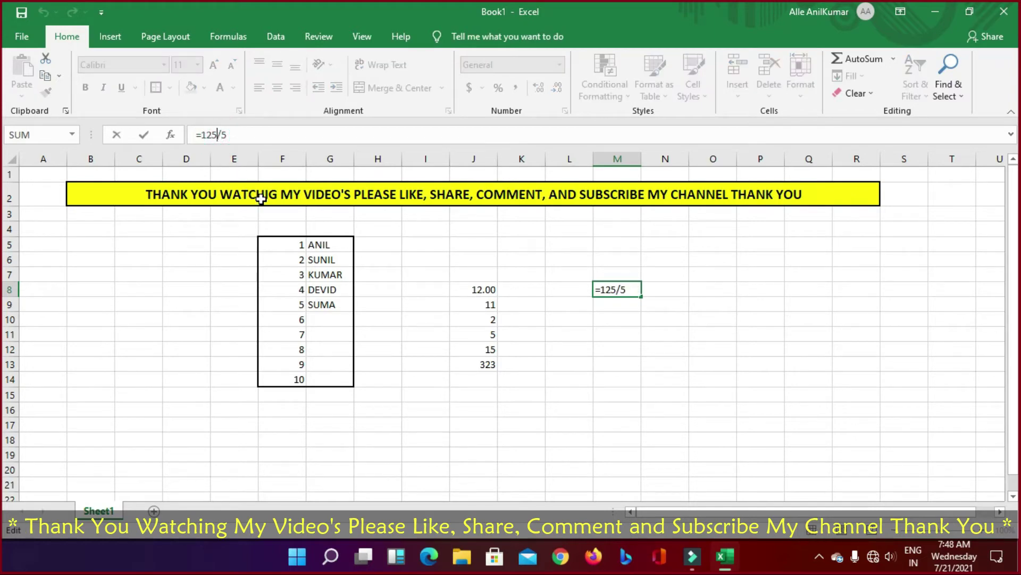
key("Delete")
key("Delete")
type("*5%")
key("Return")
key("Up")
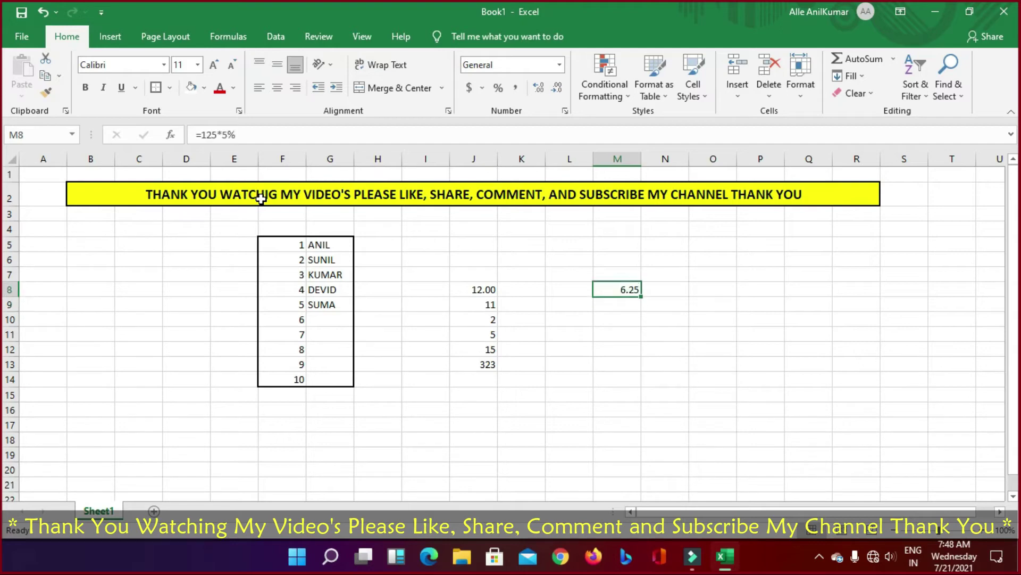
key("Down")
key("Up")
key("Down")
key("Up")
key("Down")
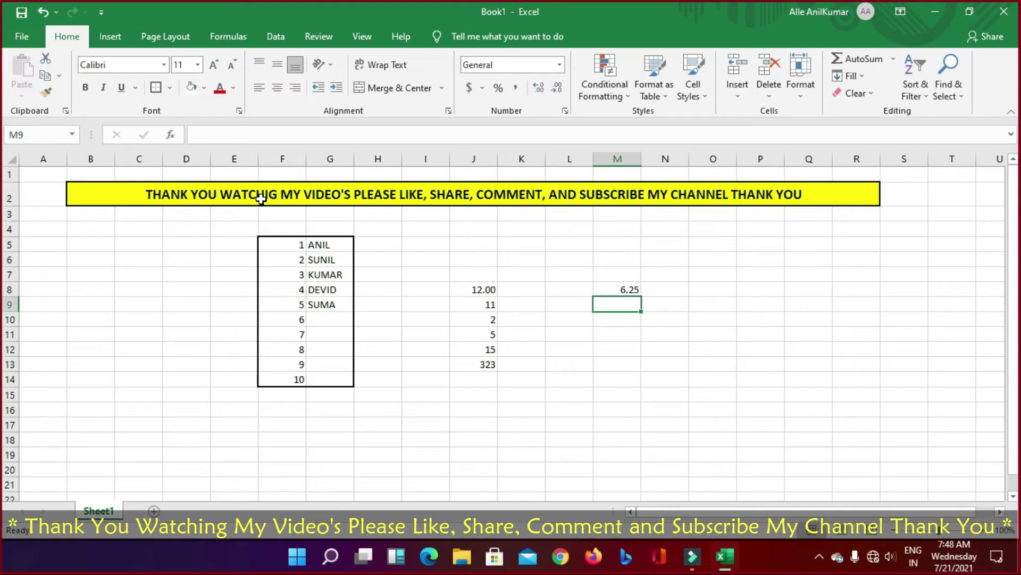
key("Up")
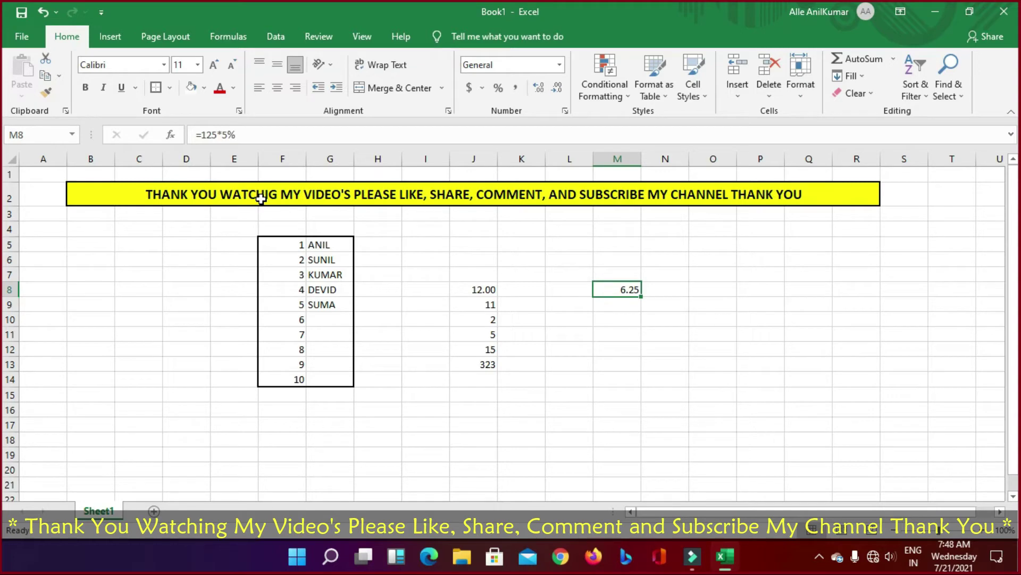
Step: Enter =SUM(J8:J13) in J14 to total column J to 368.00
left_click(477, 369)
left_click(481, 289)
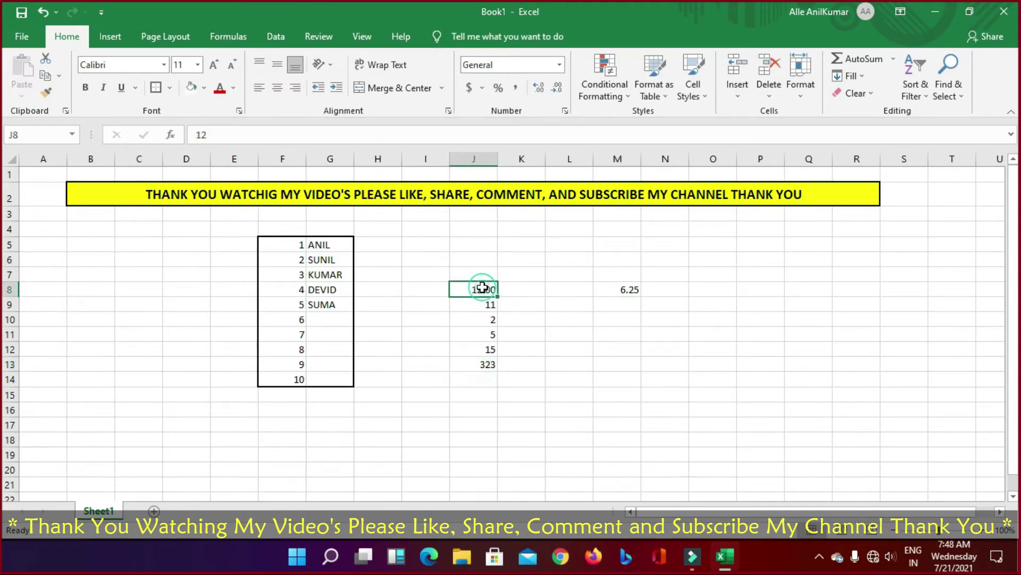
left_click(481, 379)
type("=")
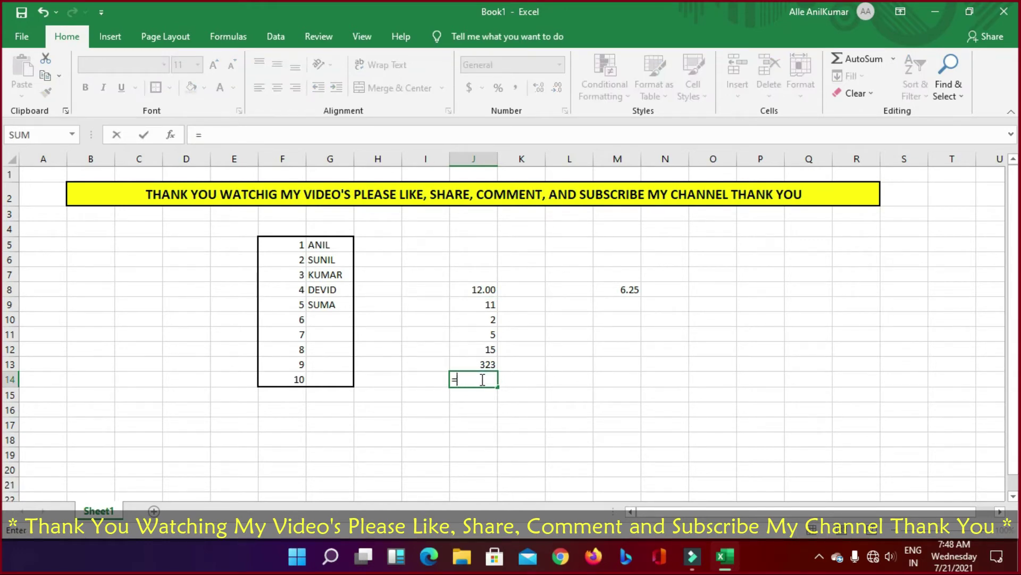
type("SUM")
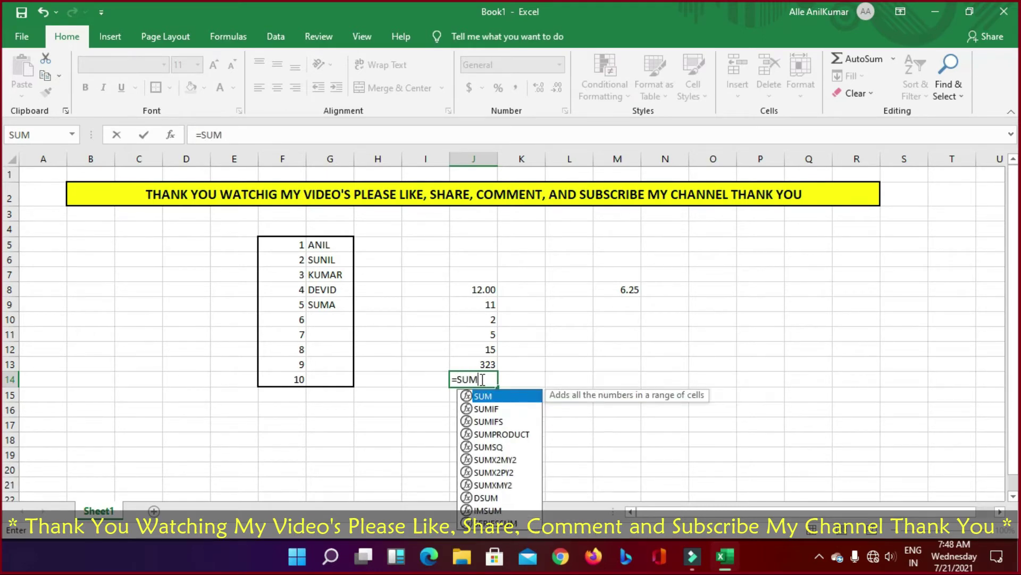
type("(")
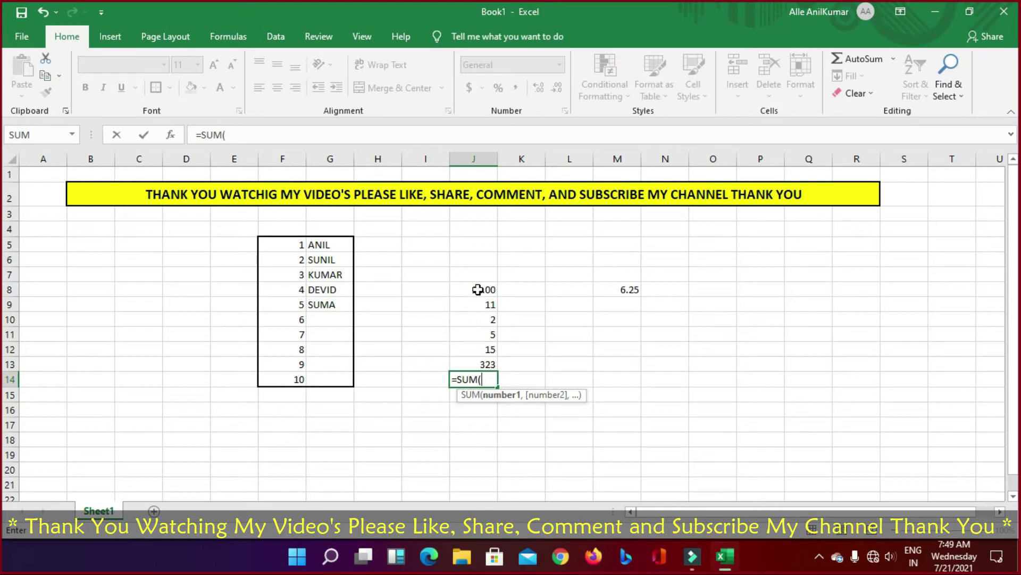
left_click_drag(481, 289, 484, 362)
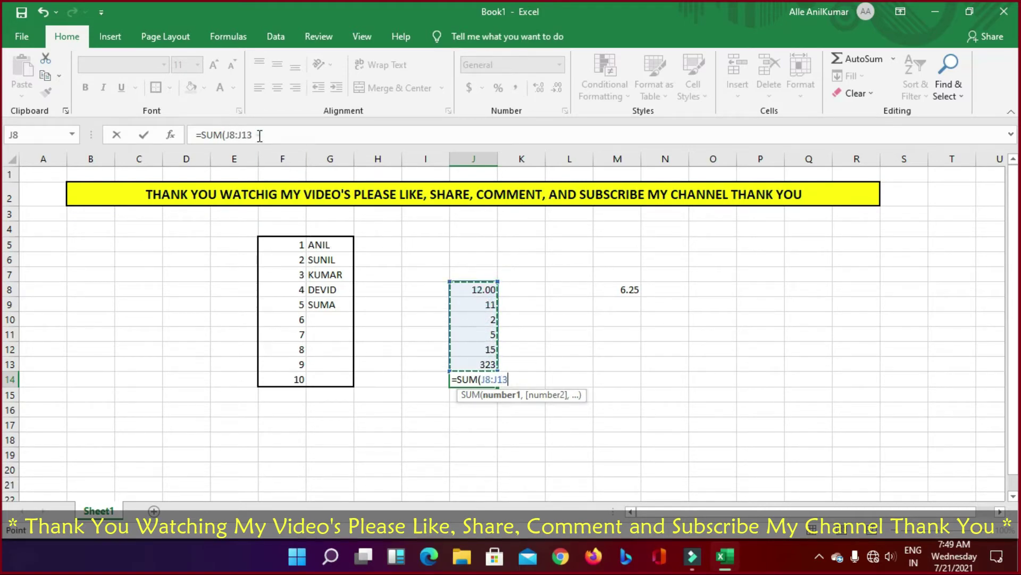
left_click(261, 135)
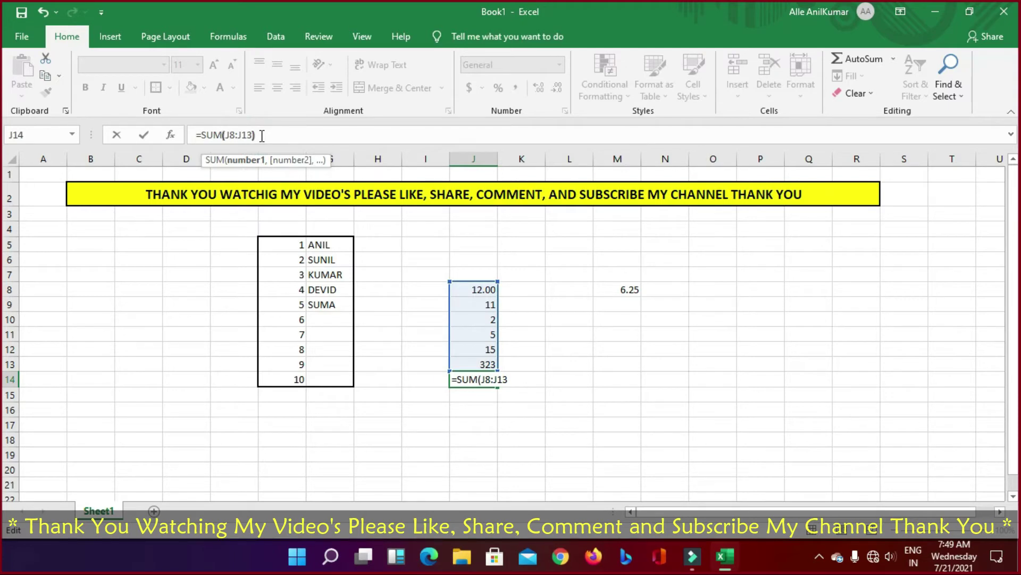
type(")")
key("Return")
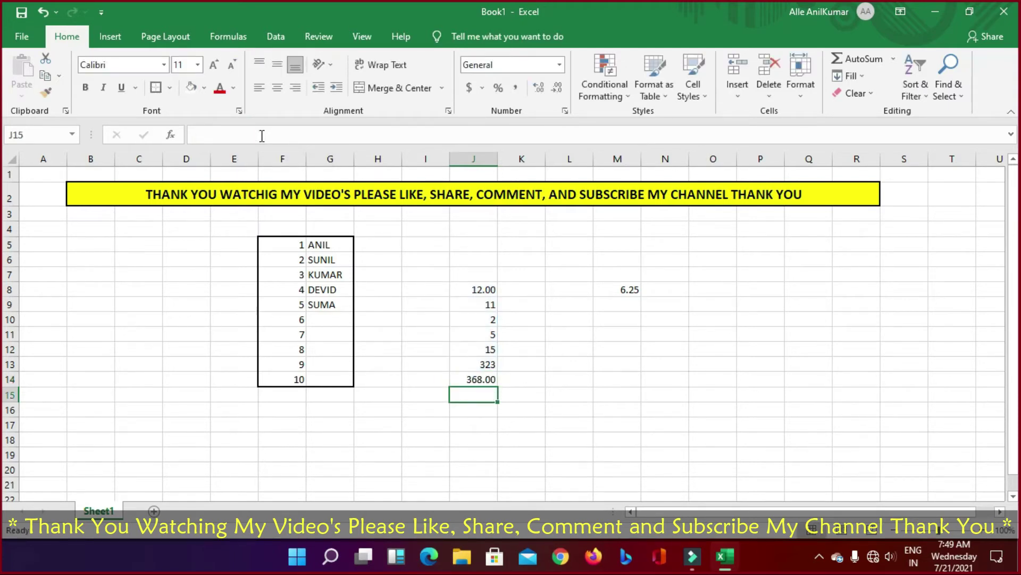
key("Up")
key("Up")
key("Up")
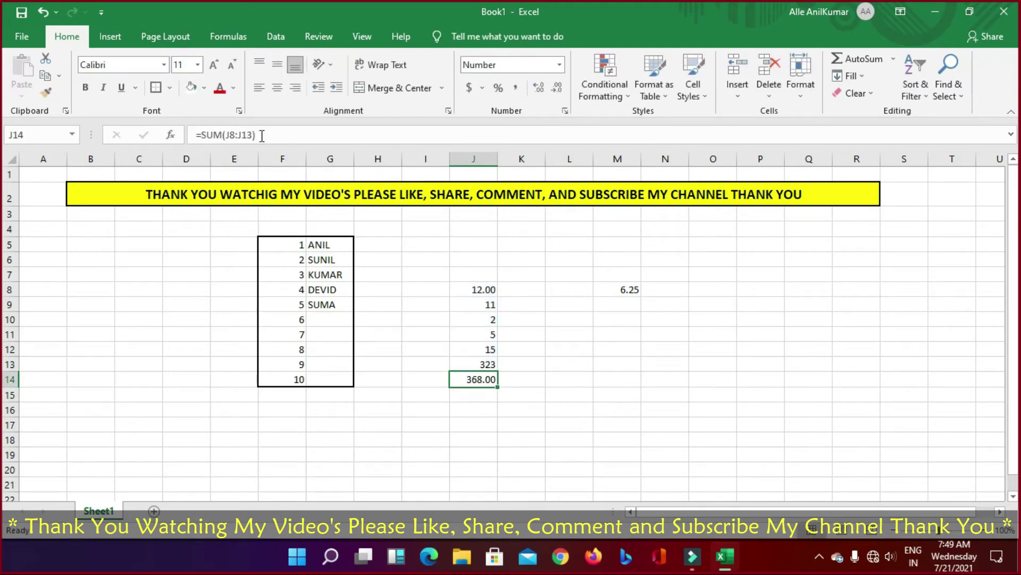
key("Down")
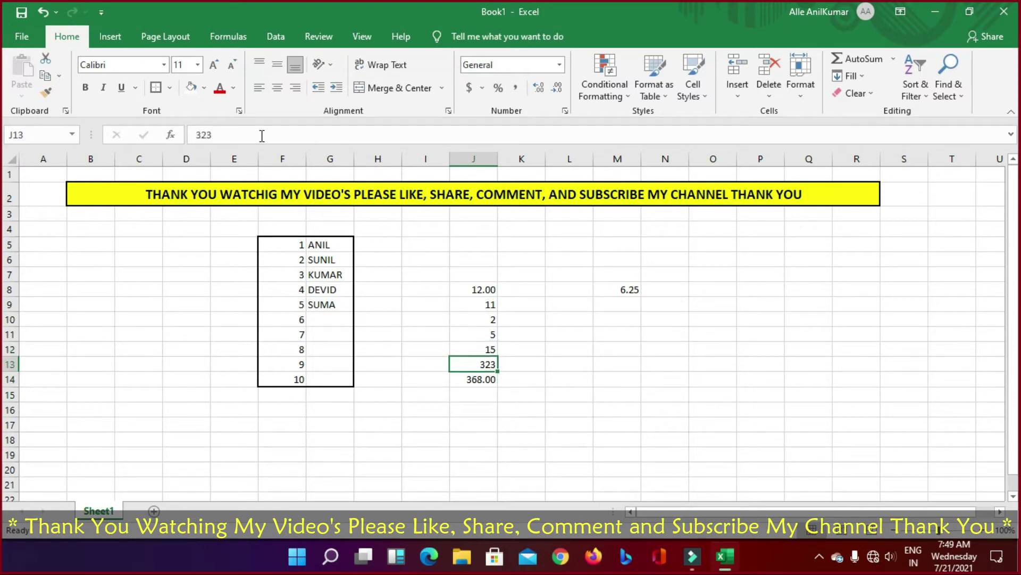
key("Up")
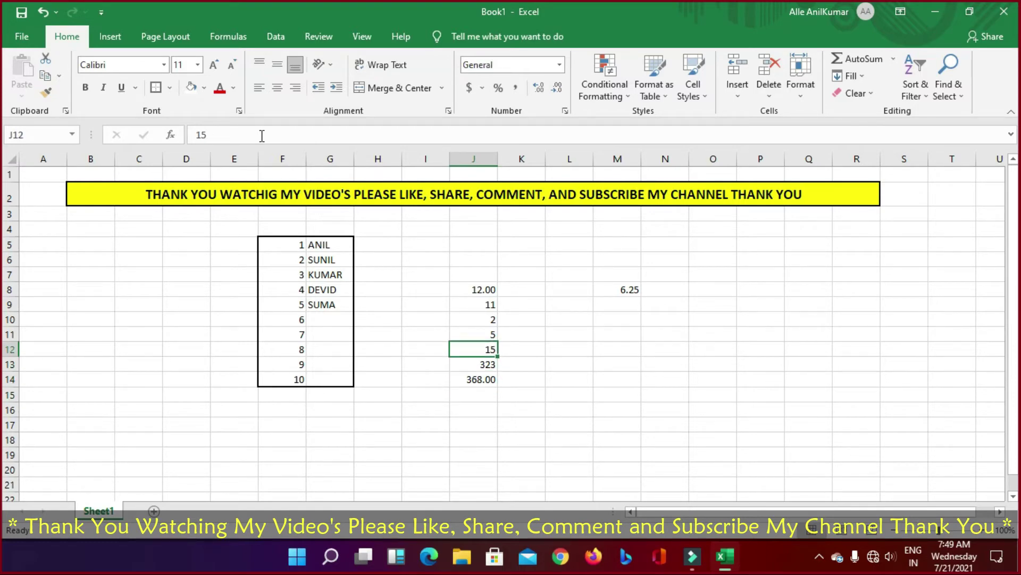
key("Delete")
key("Up")
key("Delete")
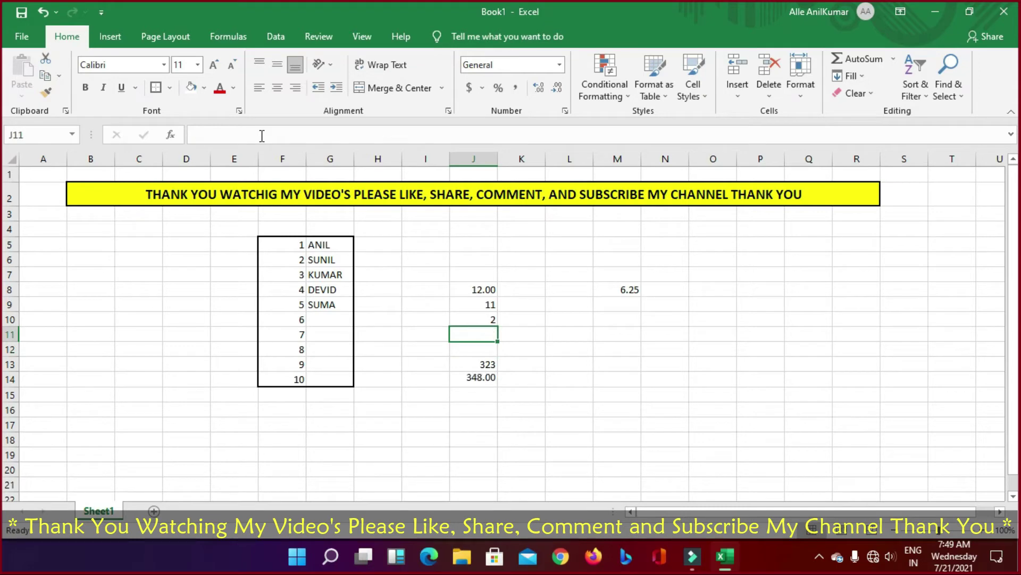
key("Up")
key("Delete")
key("Up")
key("Delete")
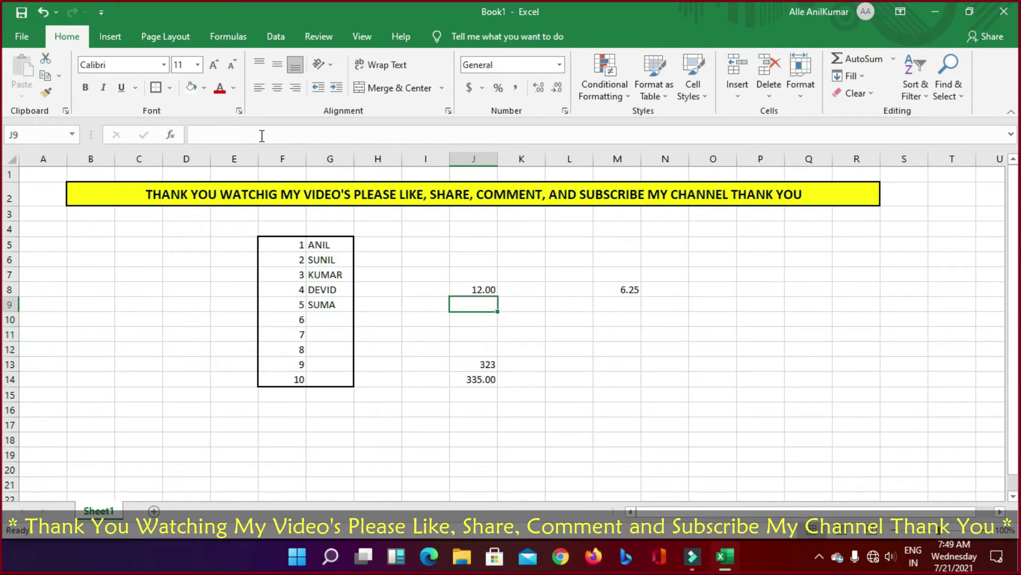
key("Up")
key("Delete")
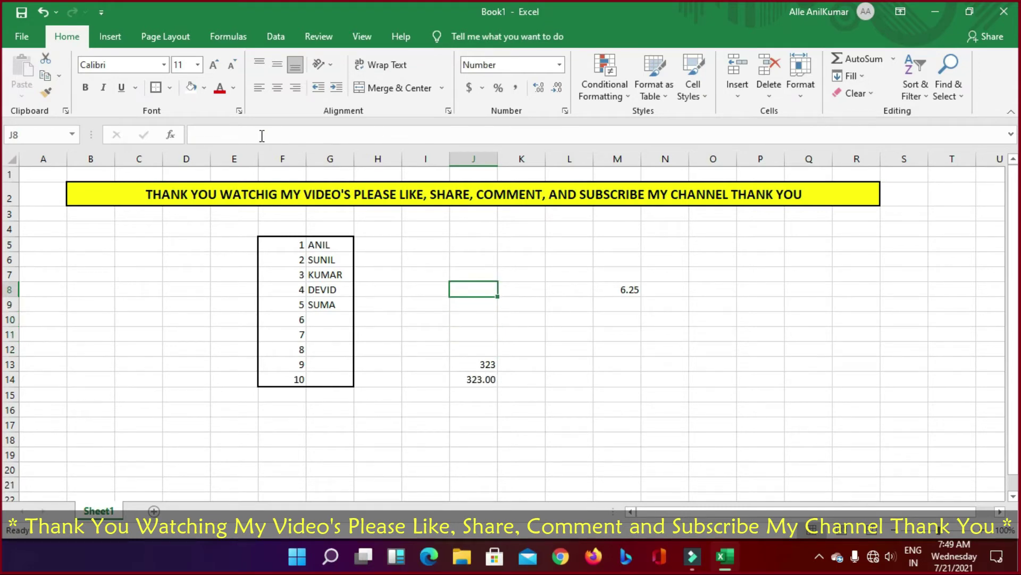
key("Down")
key("Down")
key("Down")
key("Down")
key("Down")
key("Delete")
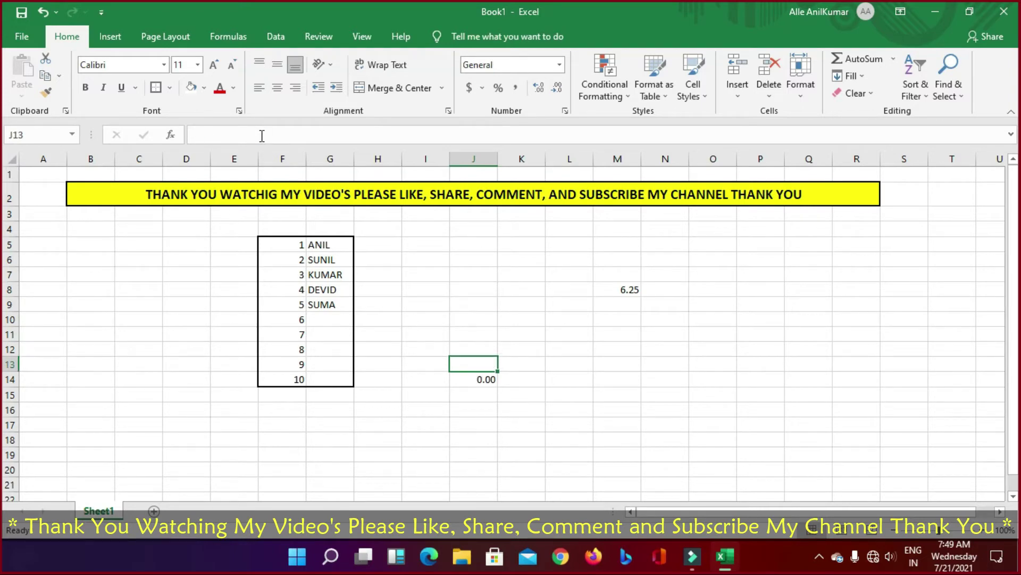
key("ctrl+z")
key("ctrl+z")
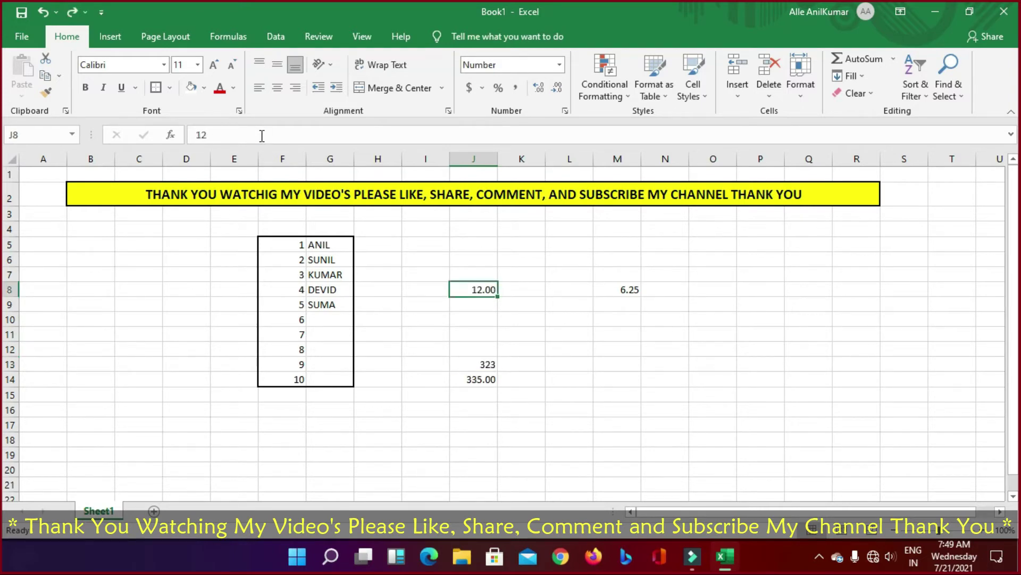
key("ctrl+z")
key("ctrl+z")
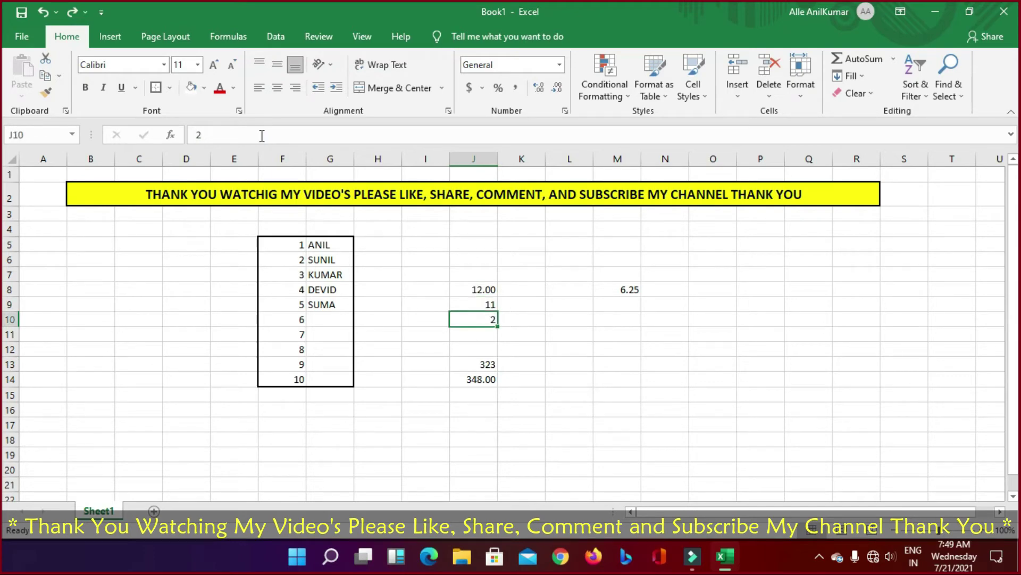
key("ctrl+z")
key("ctrl+z")
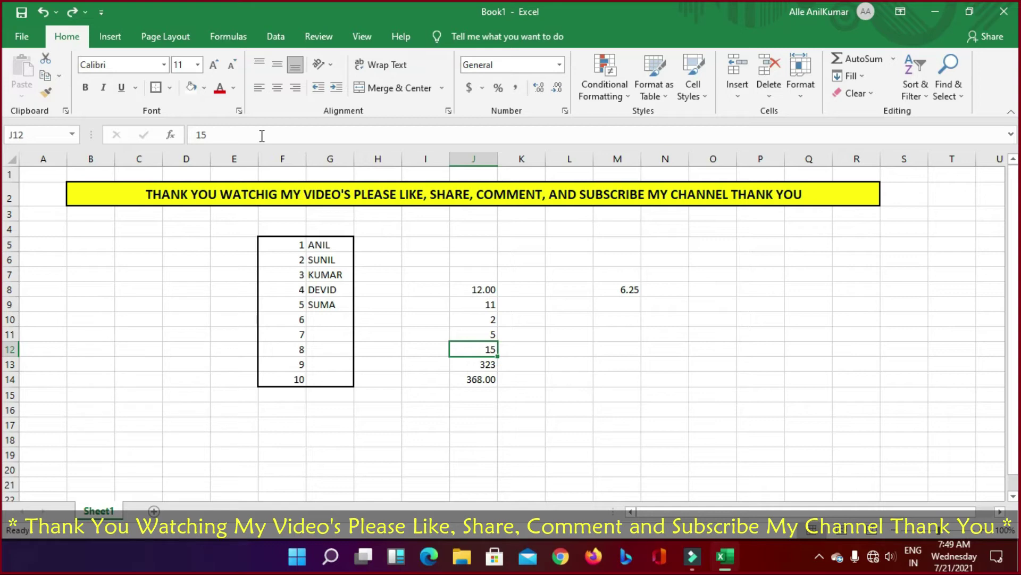
key("Up")
key("Up")
key("Up")
key("Up")
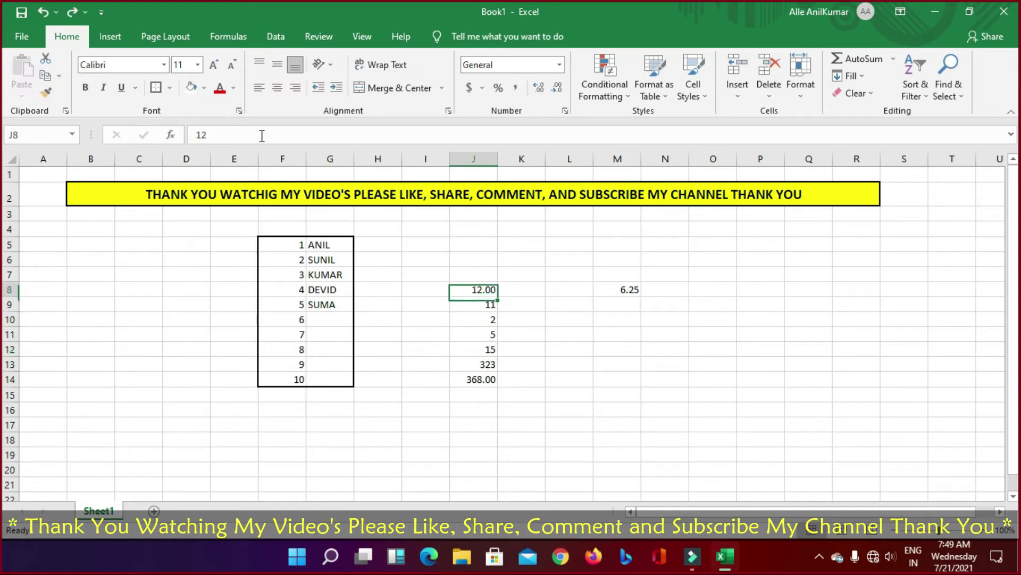
key("Down")
key("Down")
key("Down")
key("Down")
key("Down")
key("Down")
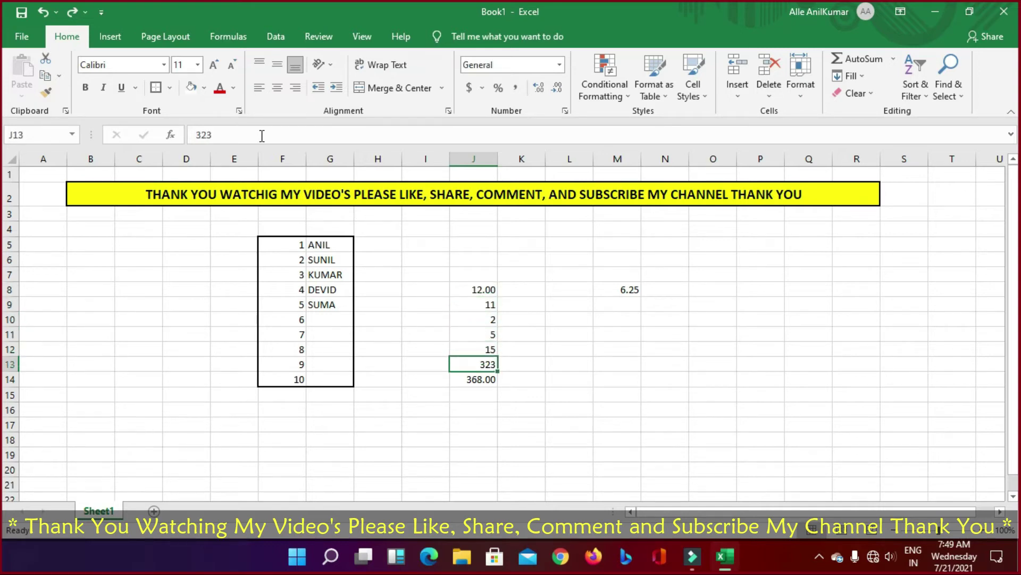
Step: Inspect J14's =SUM(J8:J13) formula, then select J8:J16 to see the status-bar Sum
left_click(262, 135)
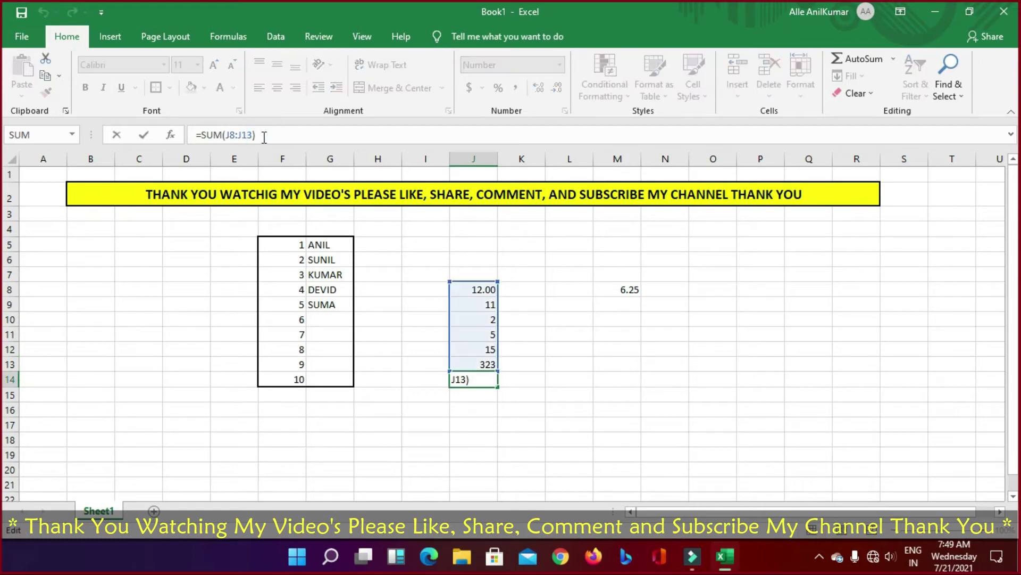
left_click_drag(196, 135, 298, 137)
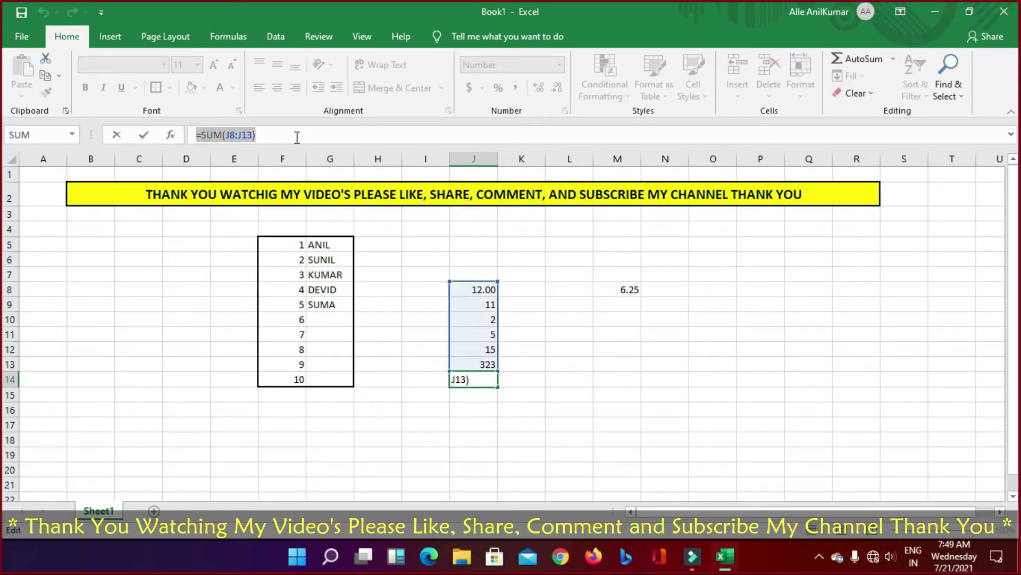
left_click(295, 138)
left_click_drag(196, 135, 301, 135)
left_click(301, 136)
left_click(653, 414)
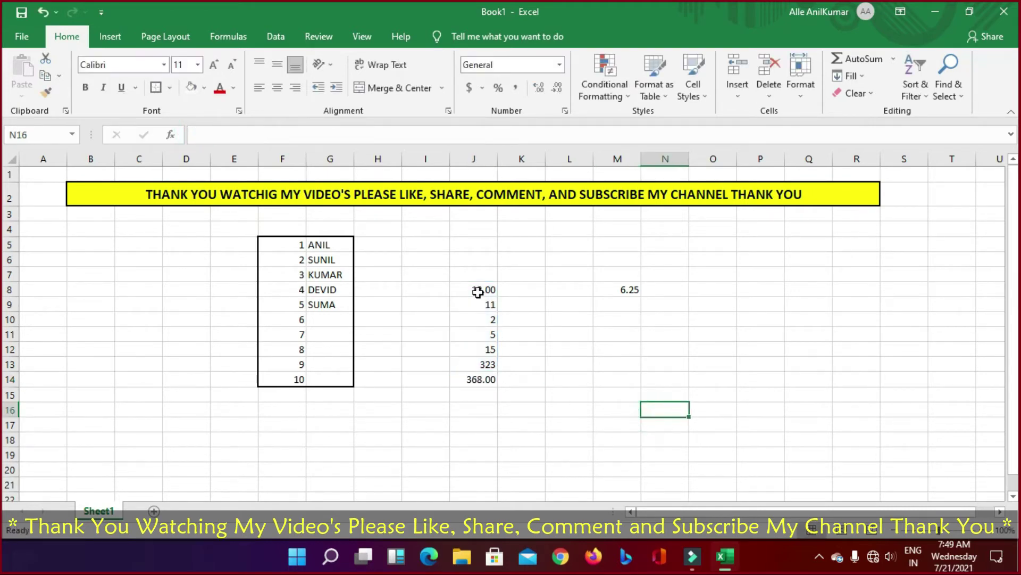
left_click_drag(478, 292, 480, 408)
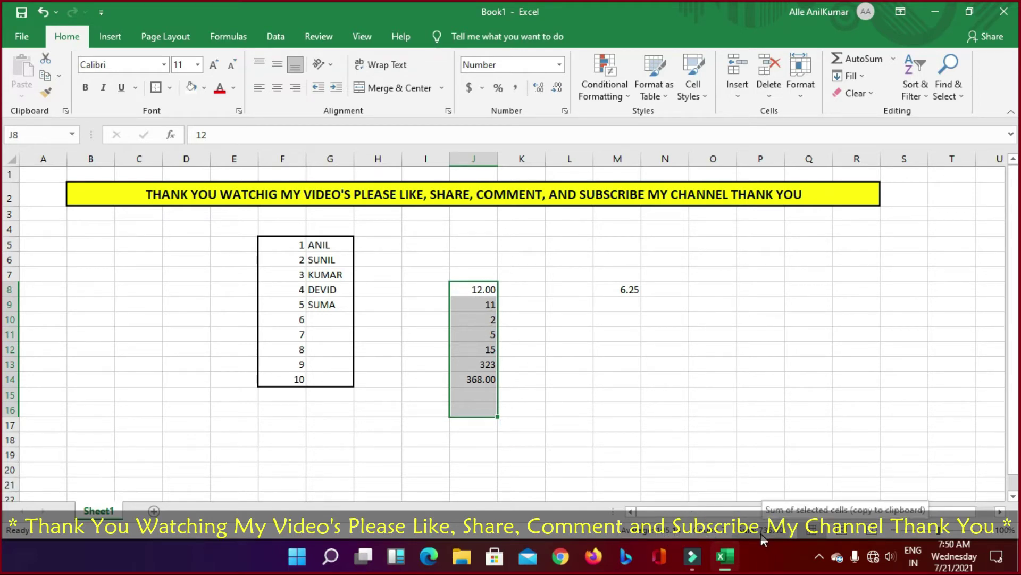
Step: Drag-select J8 down to J14, including the 368.00 total
left_click(670, 378)
left_click_drag(479, 289, 484, 374)
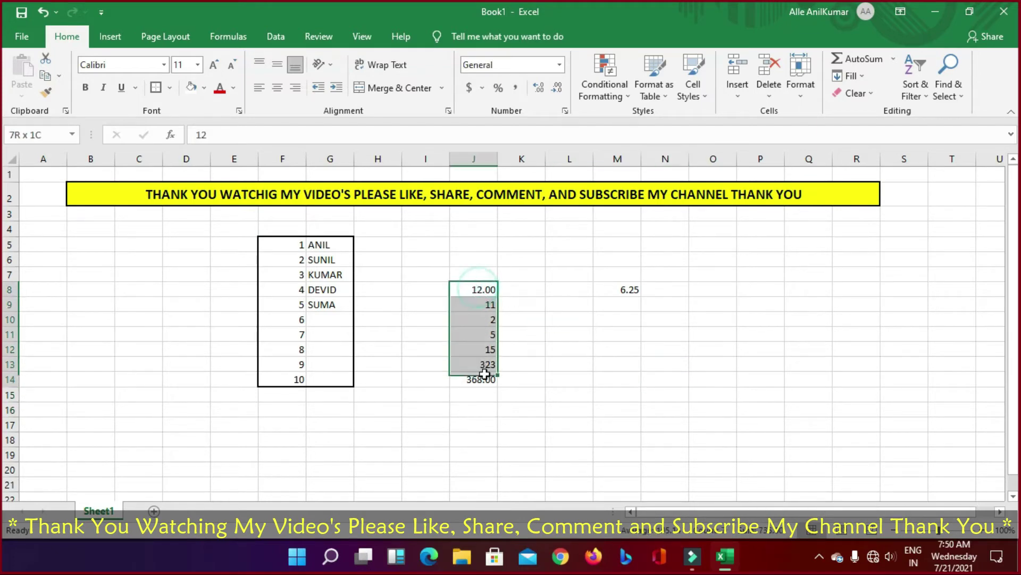
left_click(608, 378)
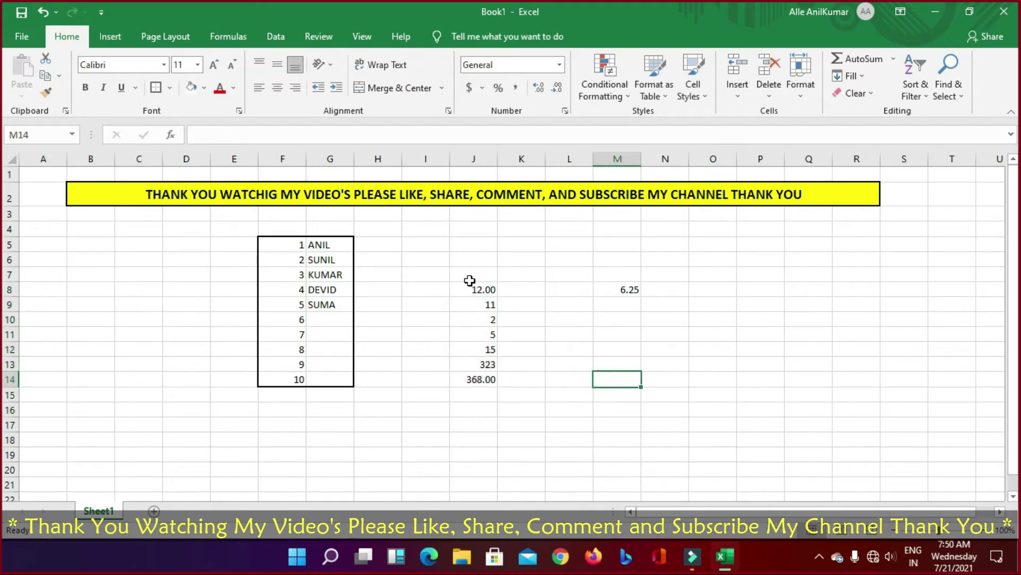
left_click_drag(473, 289, 481, 367)
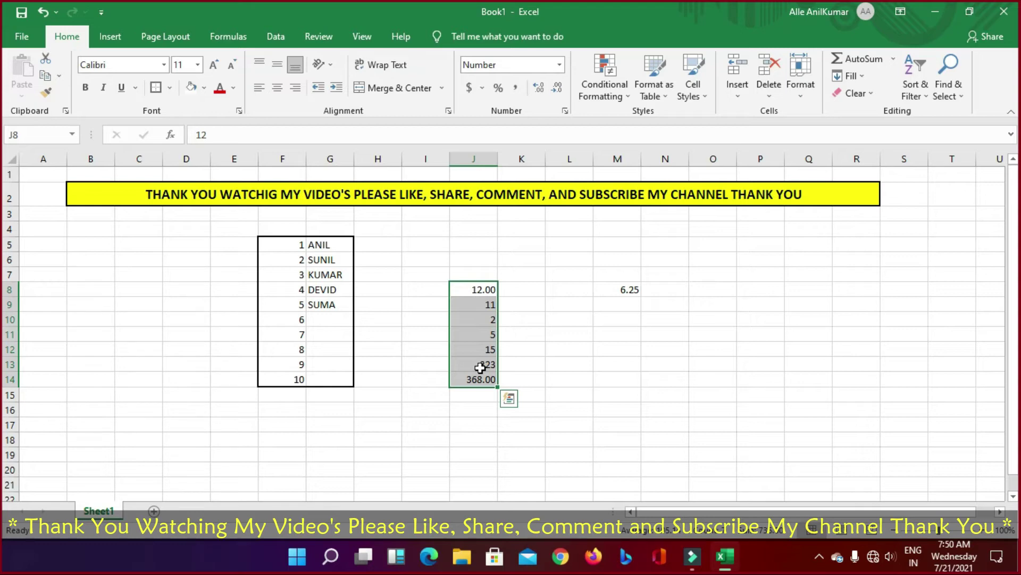
Step: Browse the AutoSum, Fill and Clear dropdowns on the Home tab
left_click(548, 375)
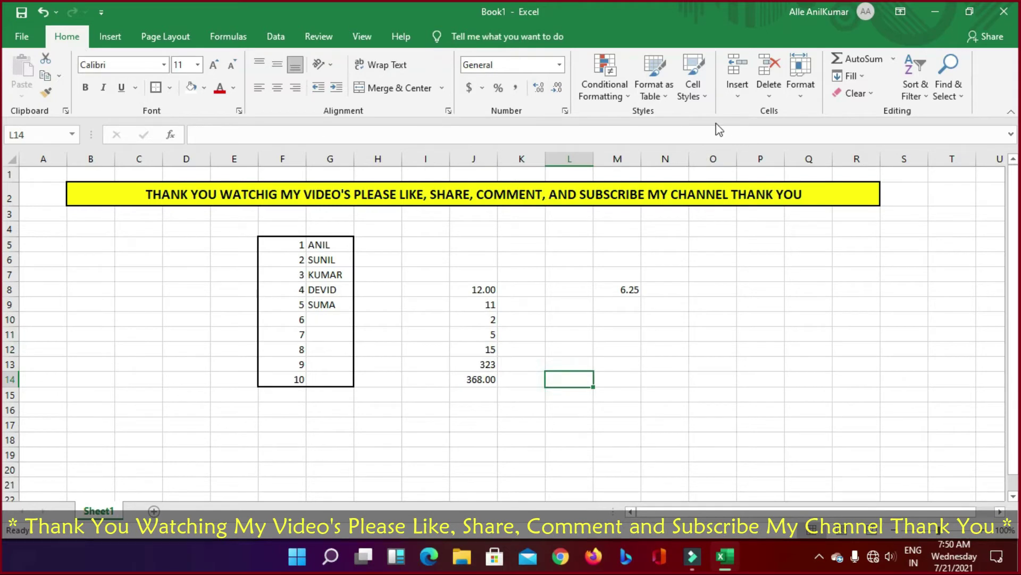
left_click(893, 59)
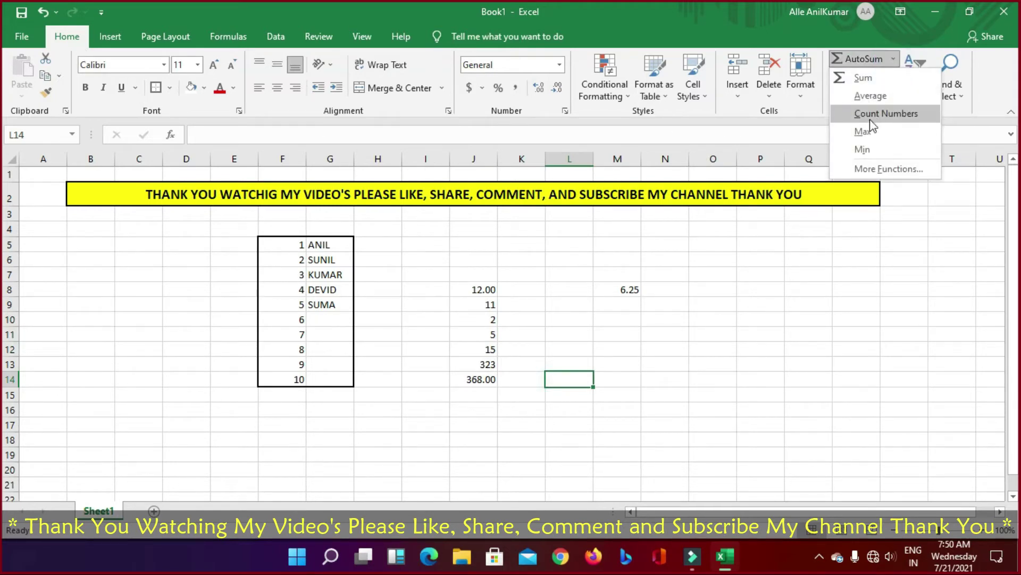
left_click(809, 278)
left_click(867, 77)
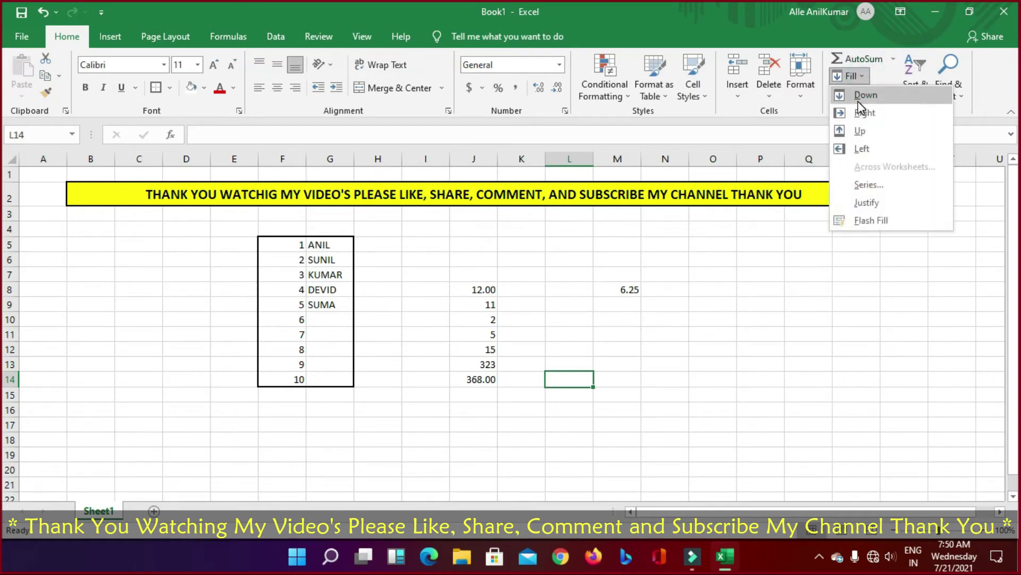
left_click(785, 267)
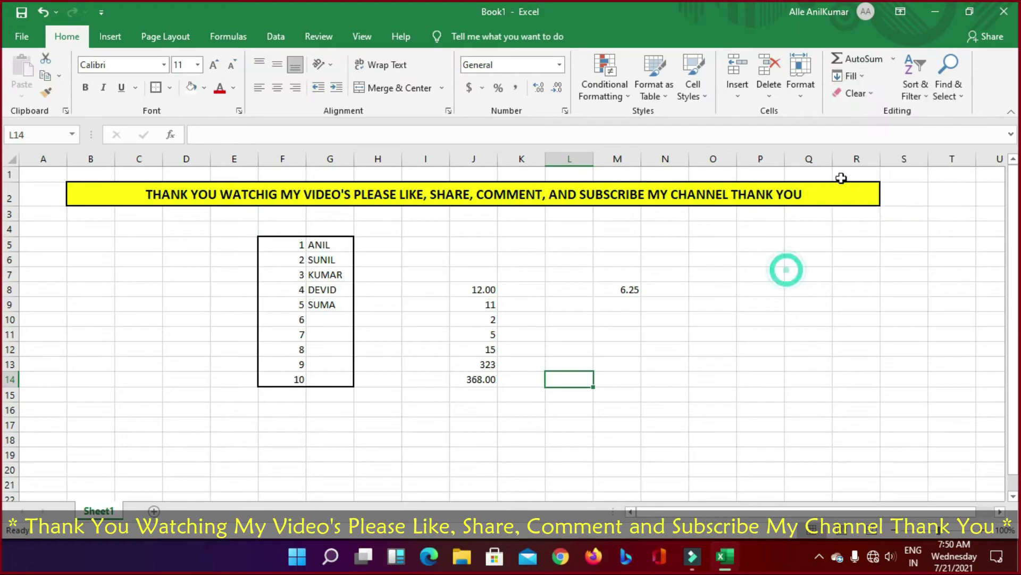
left_click(854, 93)
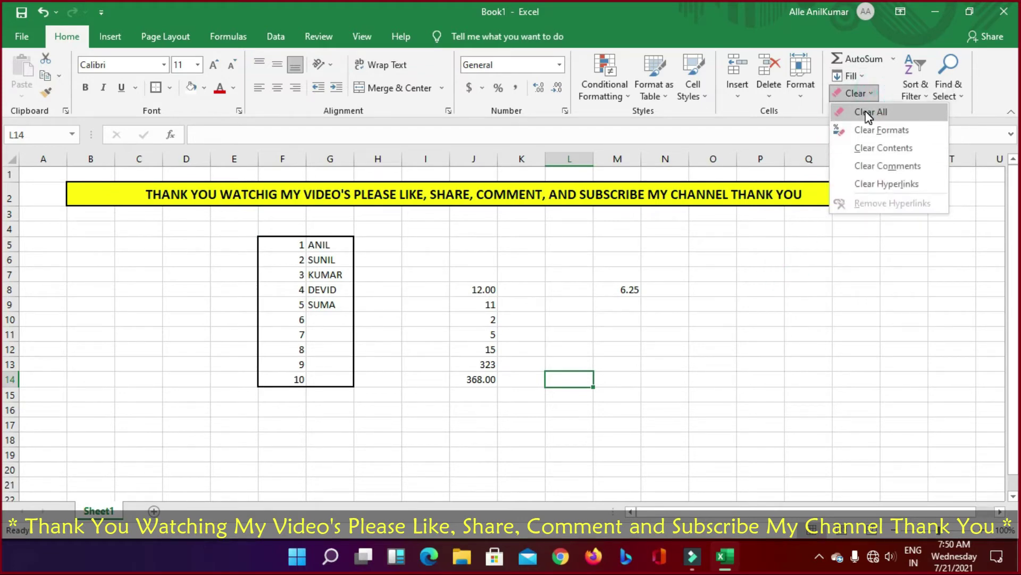
left_click(809, 324)
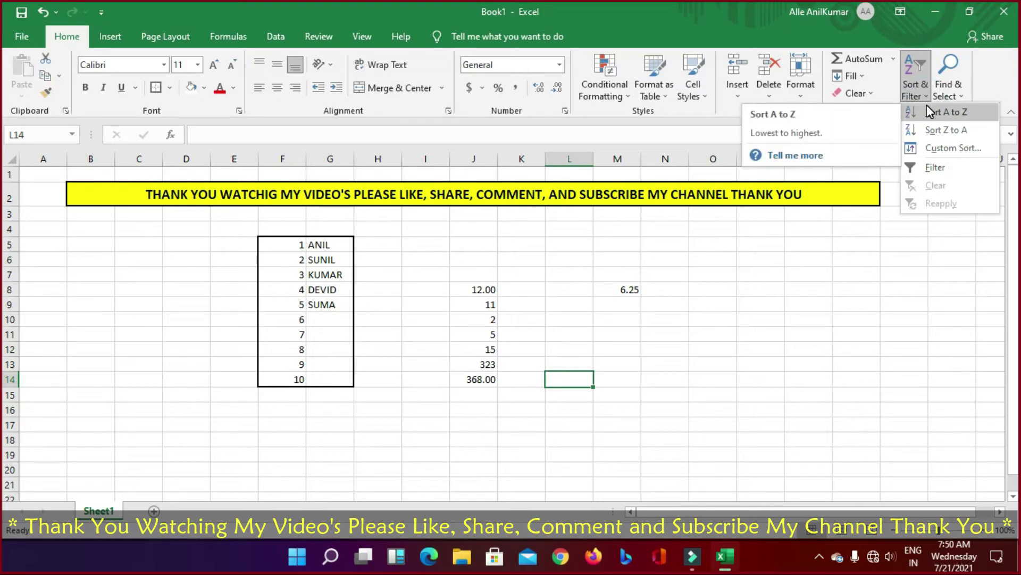
left_click(734, 428)
left_click_drag(481, 289, 480, 380)
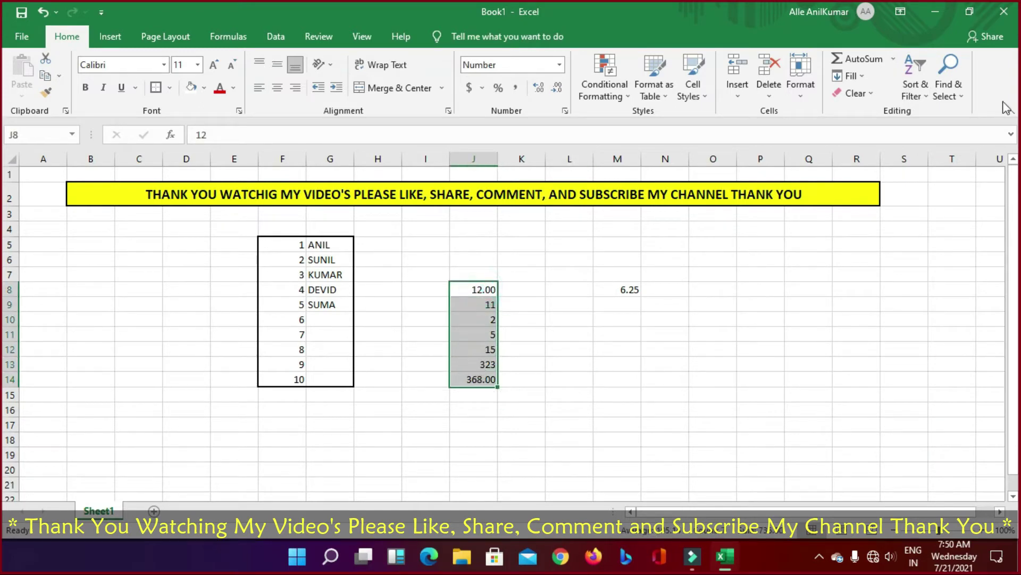
left_click(915, 85)
left_click(910, 112)
left_click(491, 304)
left_click(490, 303)
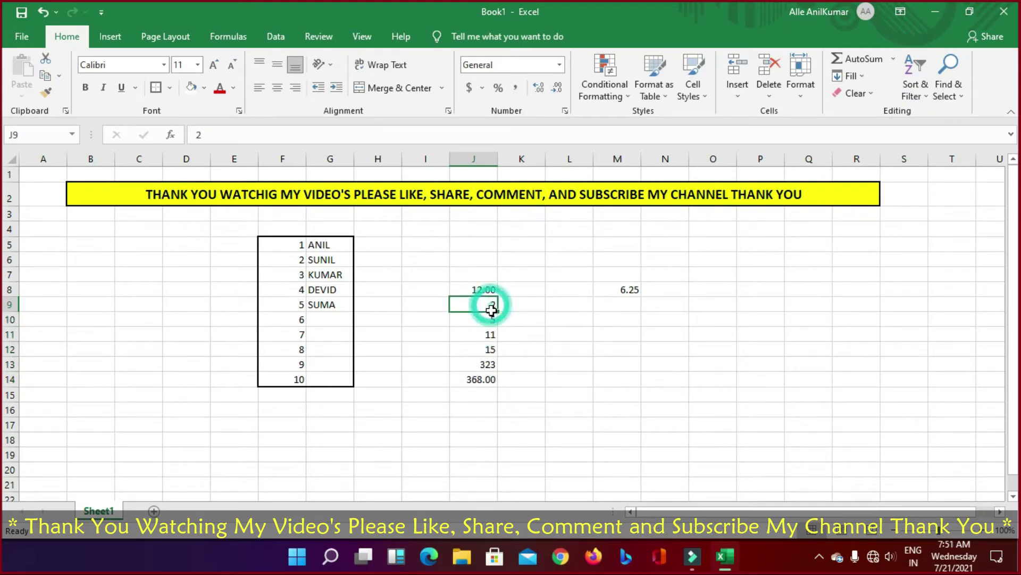
left_click(487, 318)
left_click(487, 336)
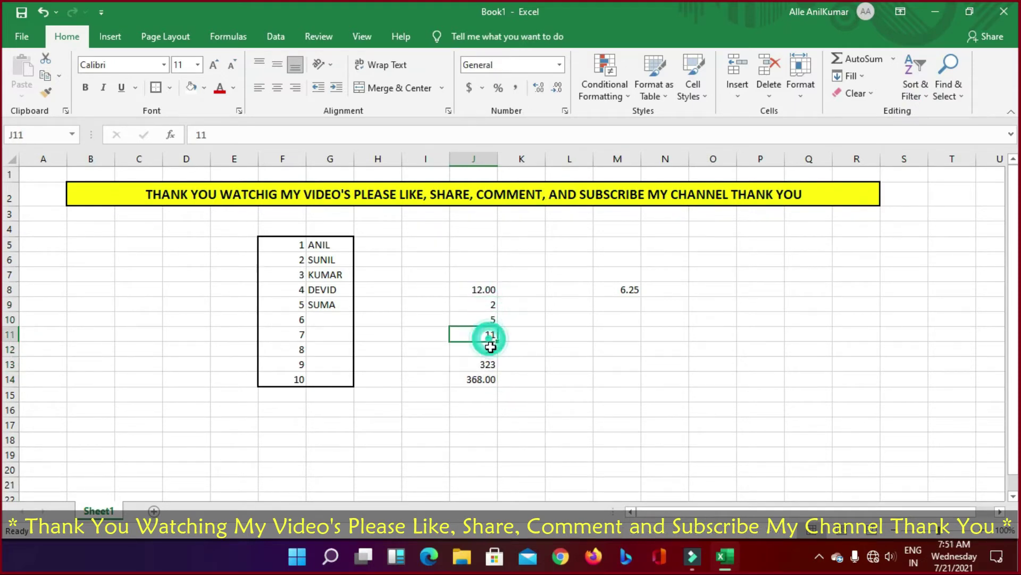
left_click(486, 349)
left_click(486, 364)
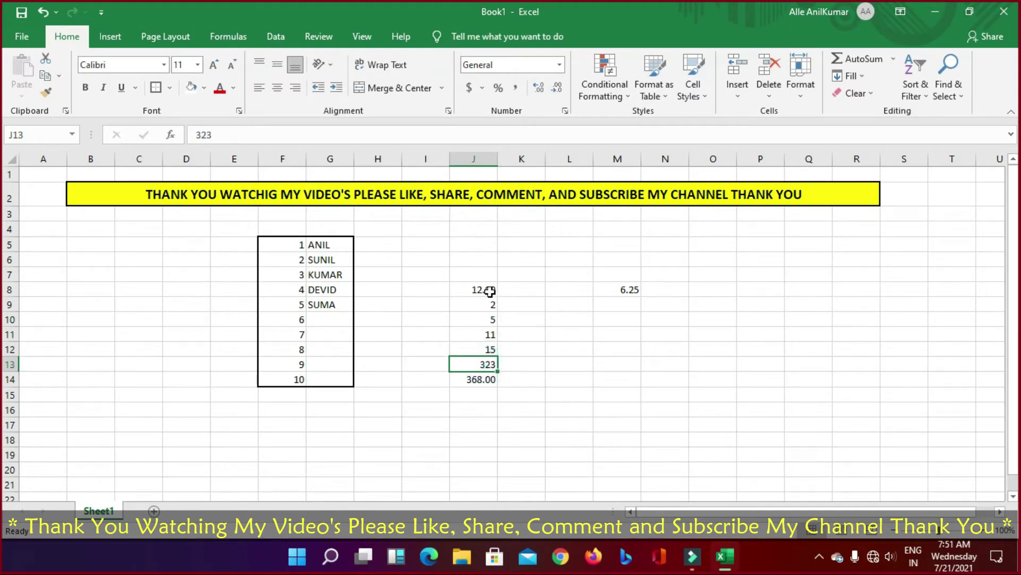
left_click_drag(487, 303, 486, 363)
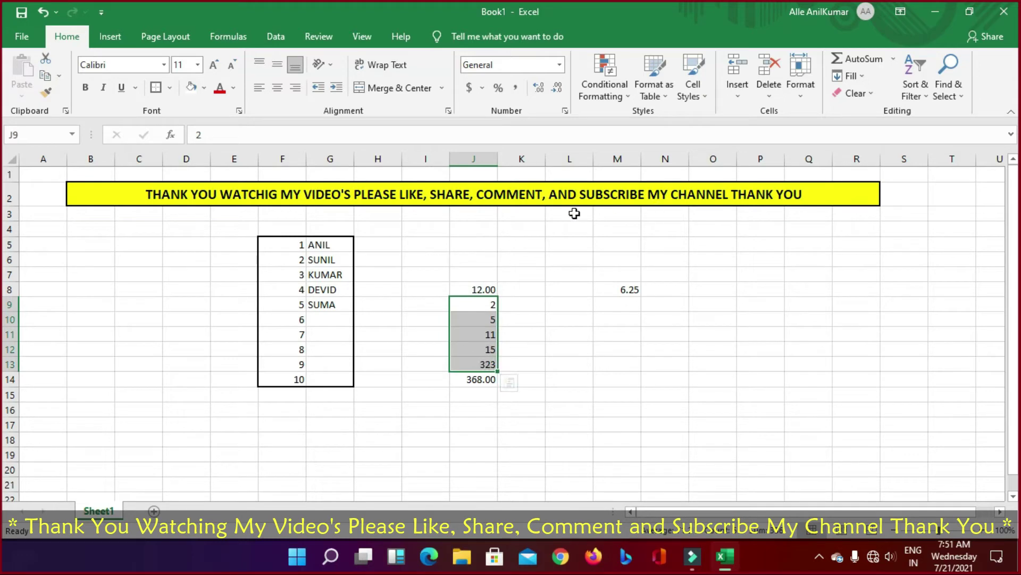
left_click(926, 101)
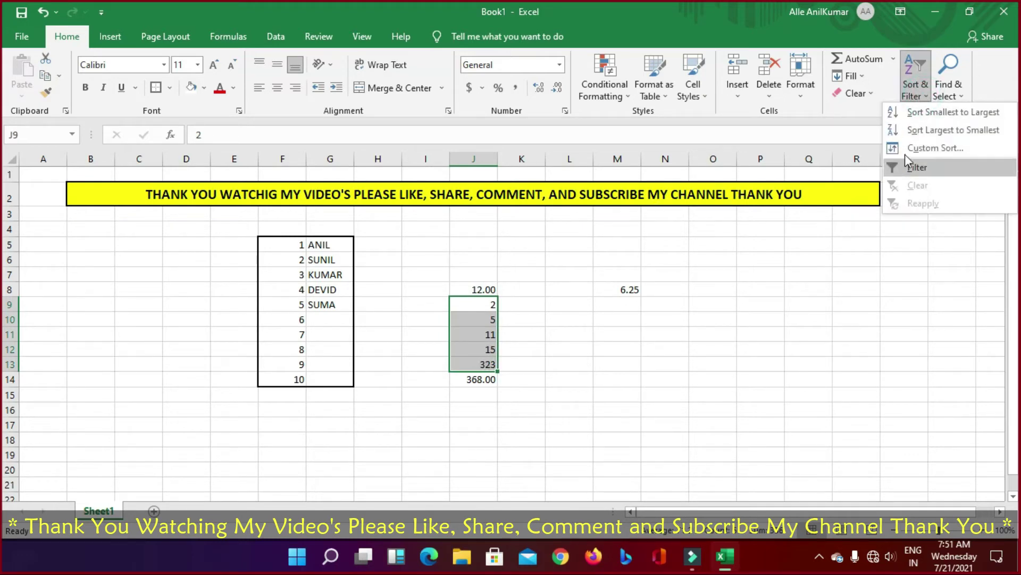
left_click(921, 130)
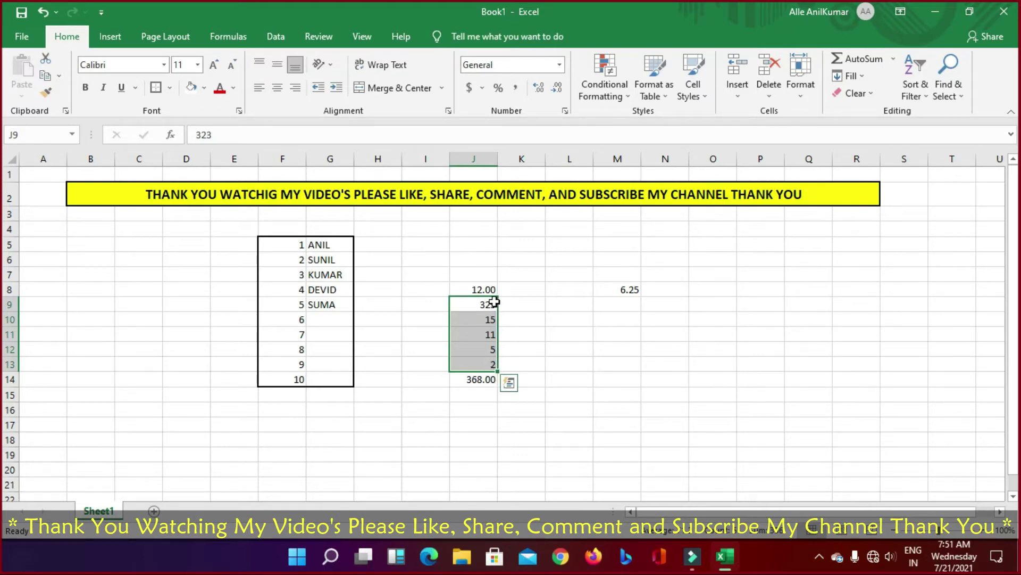
key("ctrl+z")
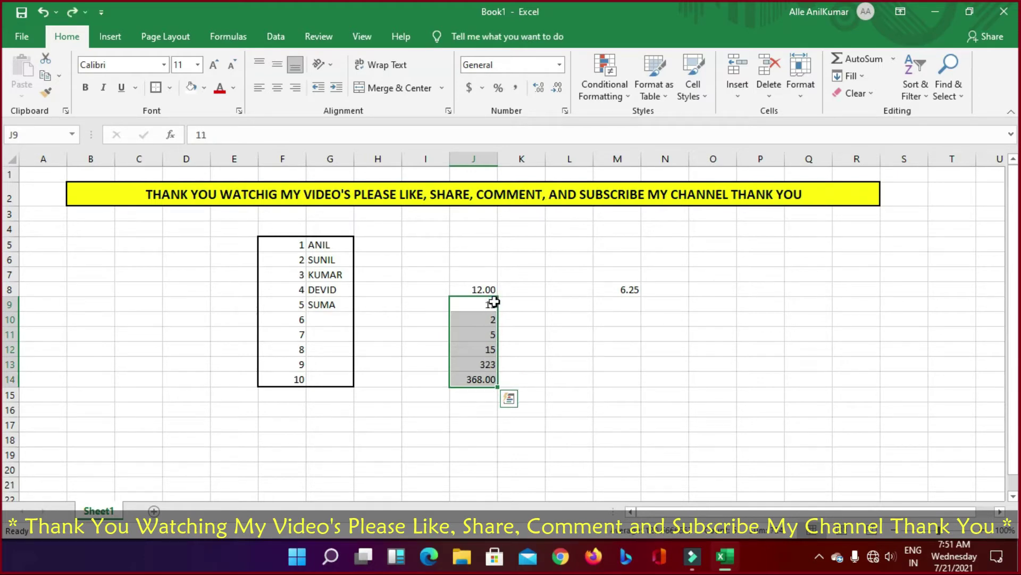
Step: Sort serial numbers F5:F14 largest to smallest, expanding the sort to the names
left_click_drag(293, 244, 276, 380)
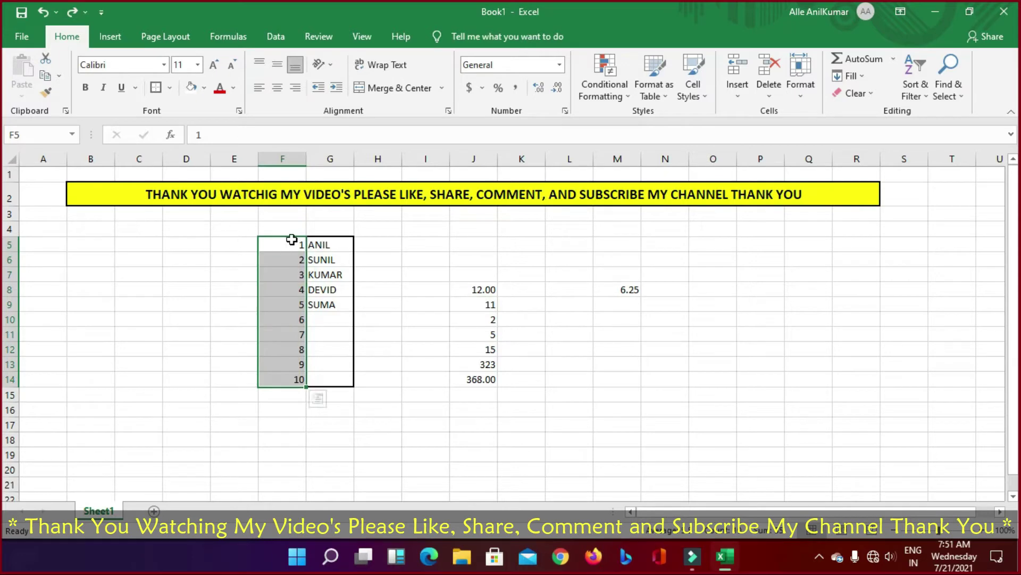
left_click_drag(285, 238, 278, 380)
left_click(915, 86)
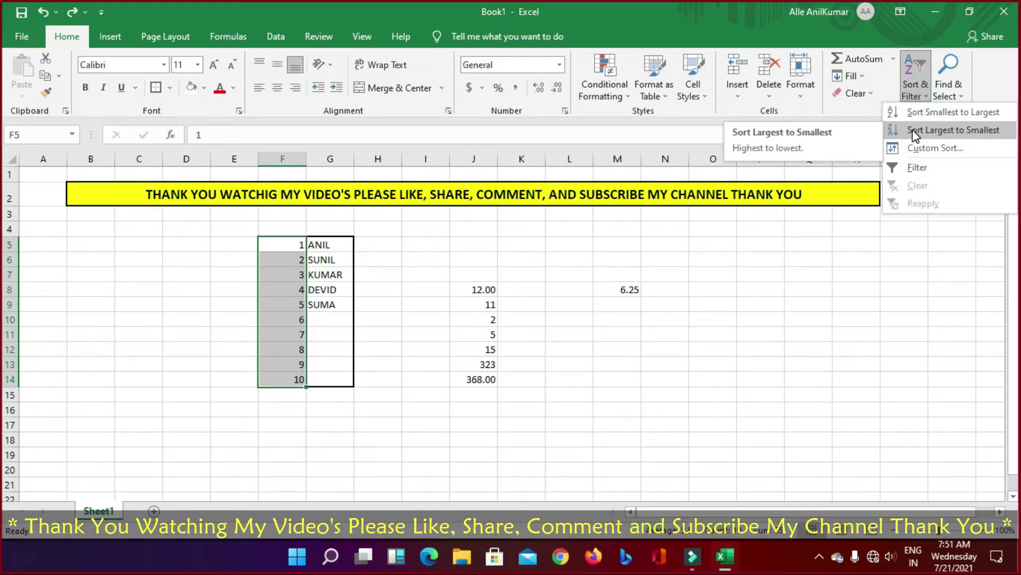
left_click(913, 130)
left_click(714, 354)
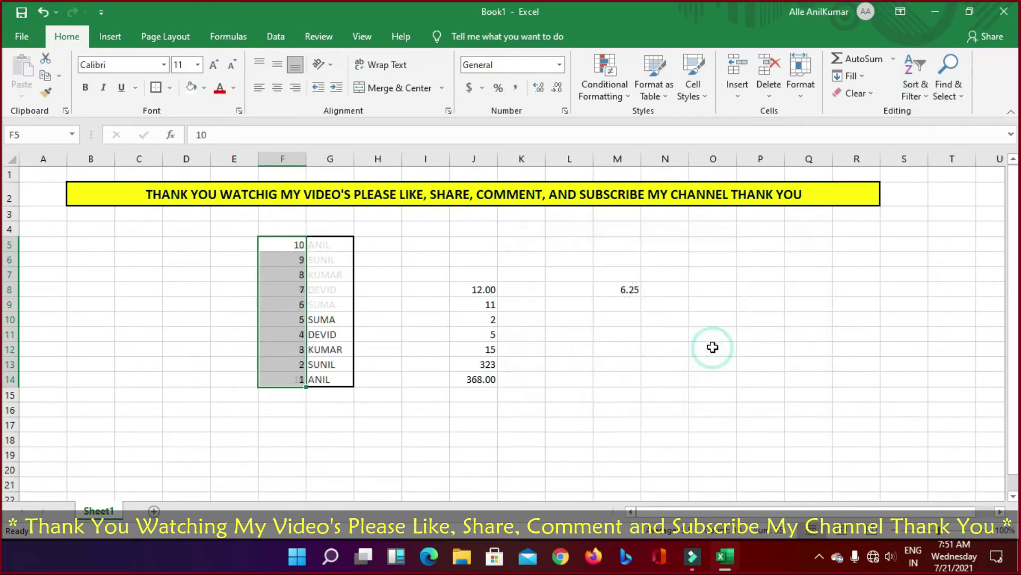
Step: Undo the descending sort to restore 1–10 order and show the Sort & Filter options
left_click(301, 248)
left_click_drag(301, 248, 294, 379)
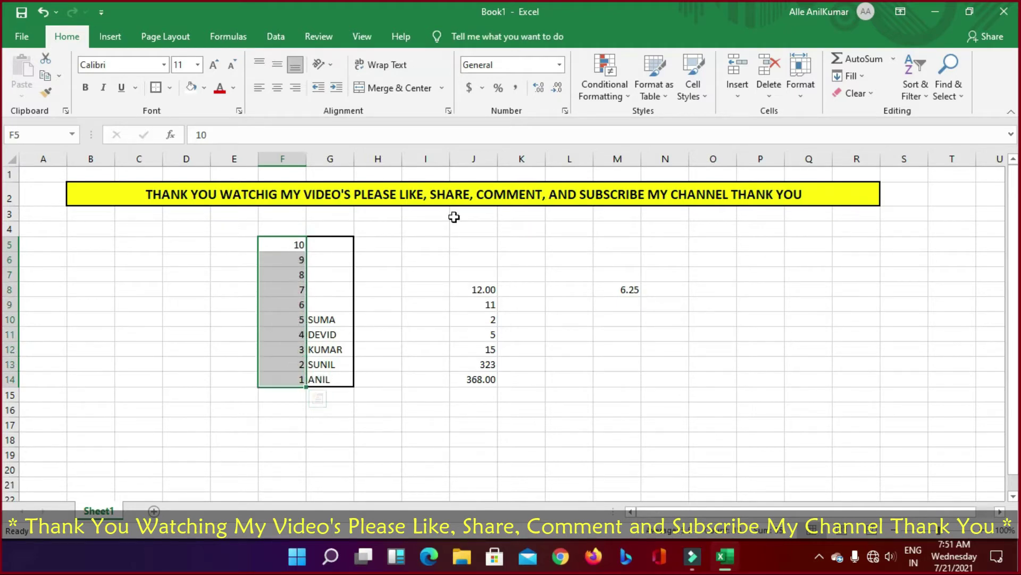
left_click(922, 101)
left_click(922, 101)
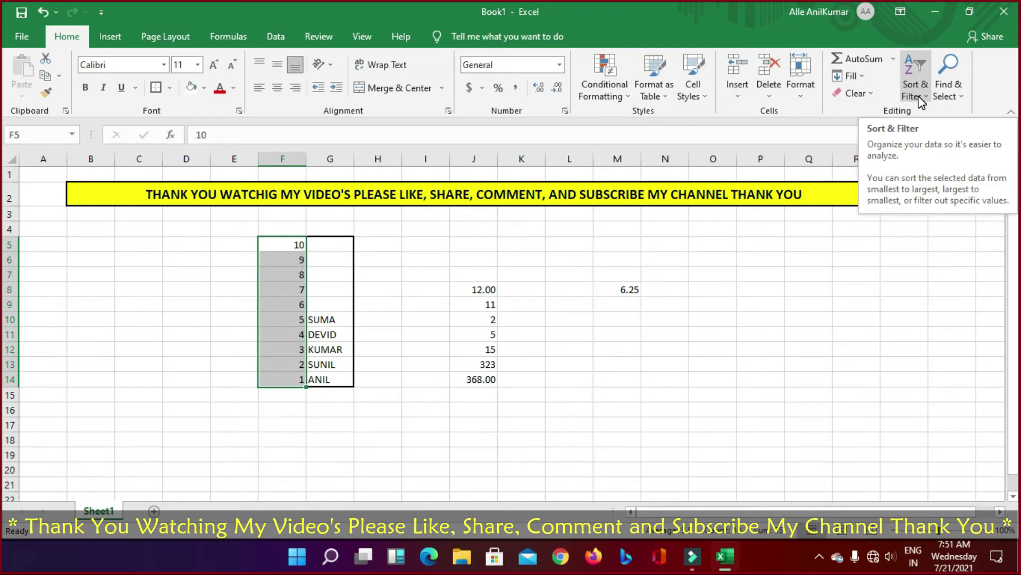
key("ctrl+z")
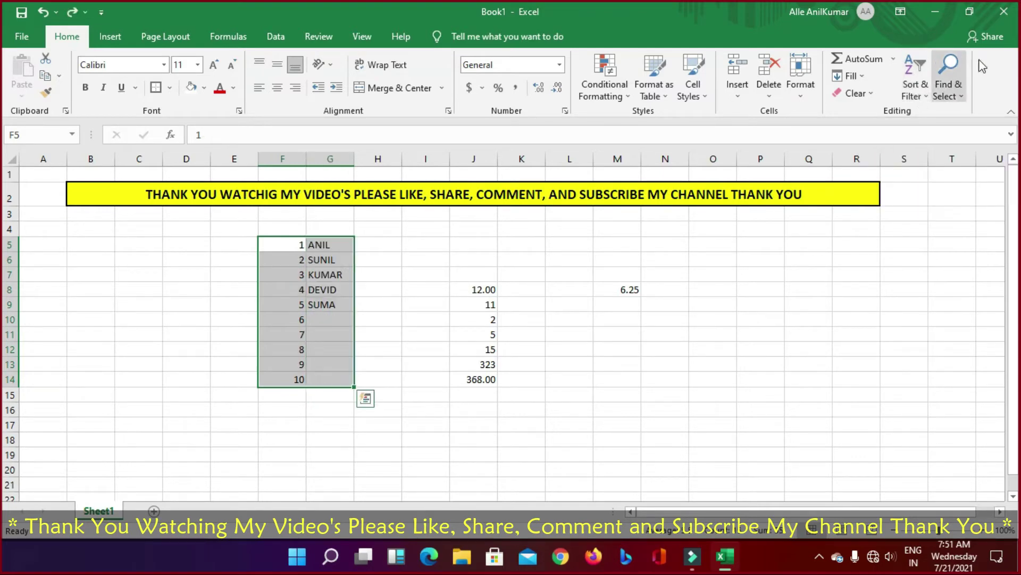
left_click(926, 97)
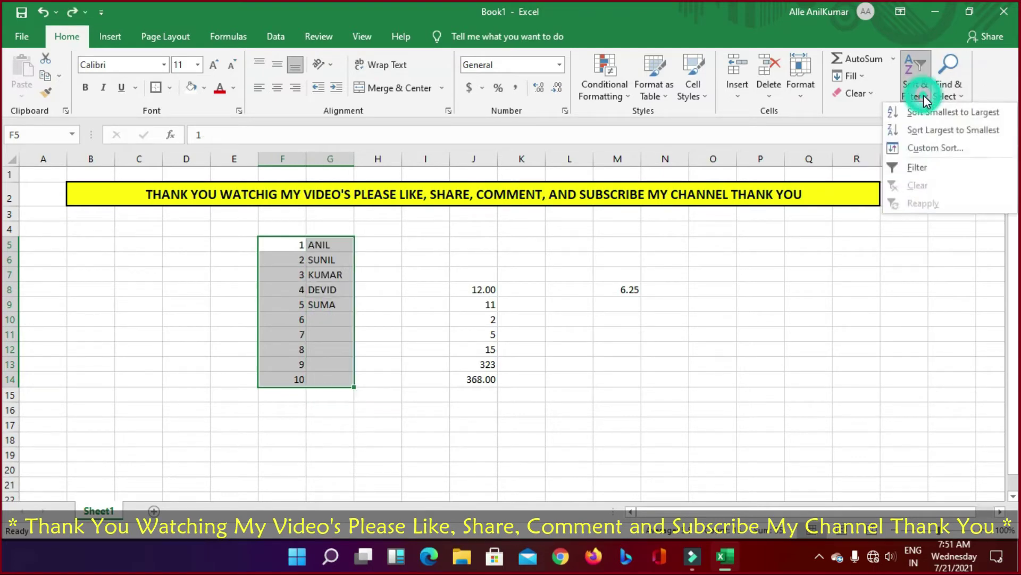
left_click(918, 168)
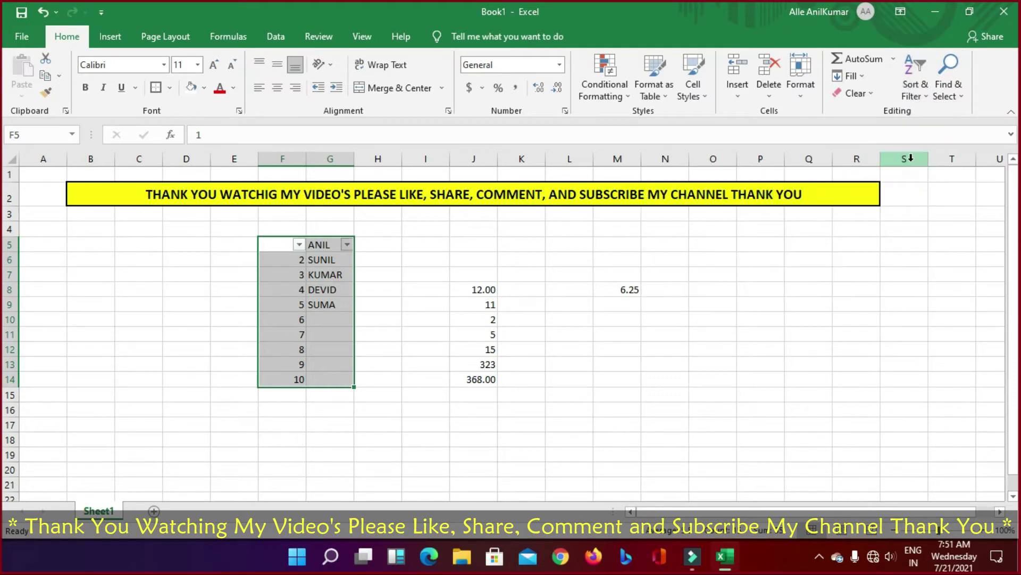
left_click(345, 245)
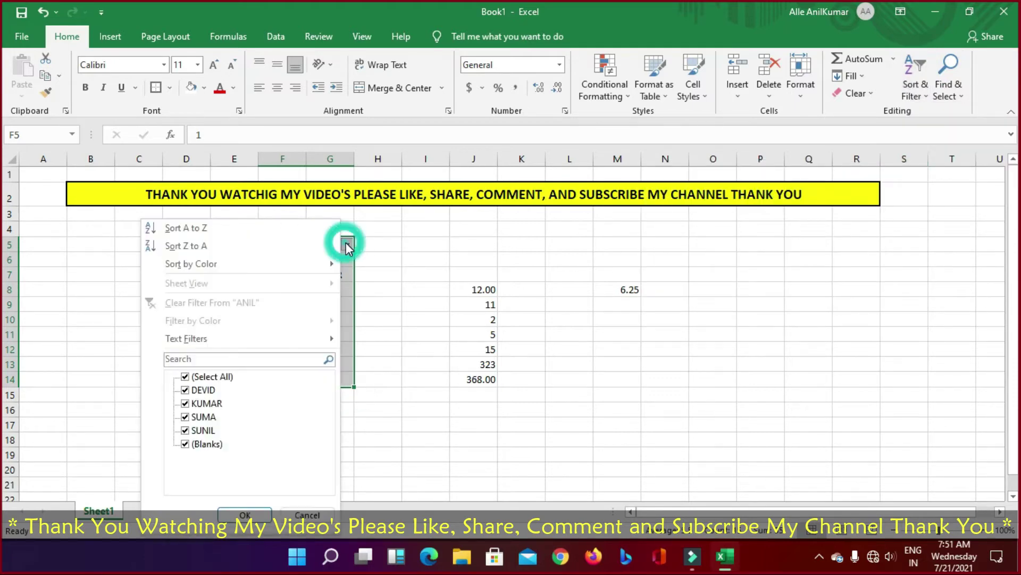
left_click(190, 378)
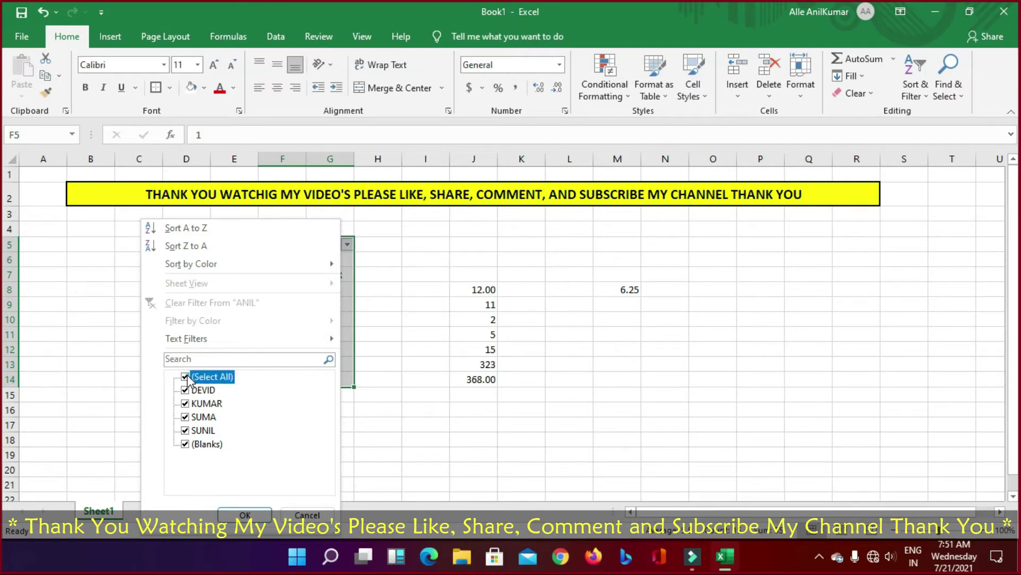
left_click(185, 430)
left_click(244, 514)
left_click(374, 379)
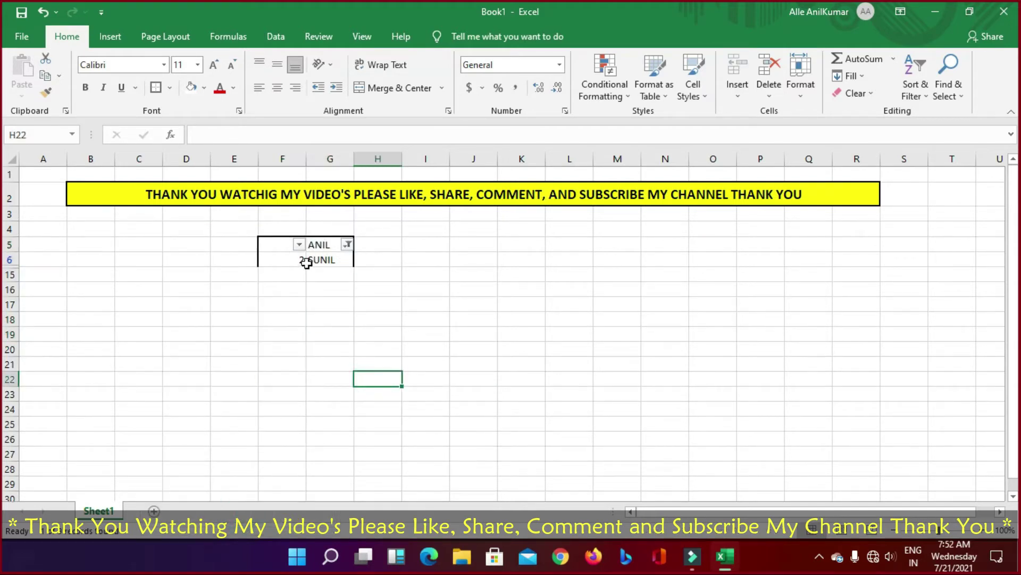
left_click_drag(285, 246, 798, 265)
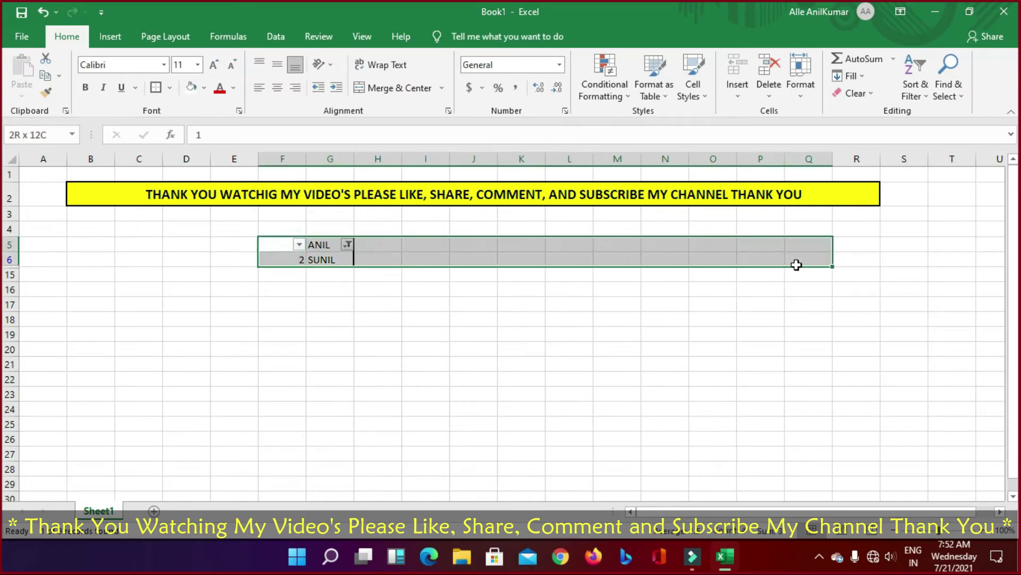
left_click(348, 244)
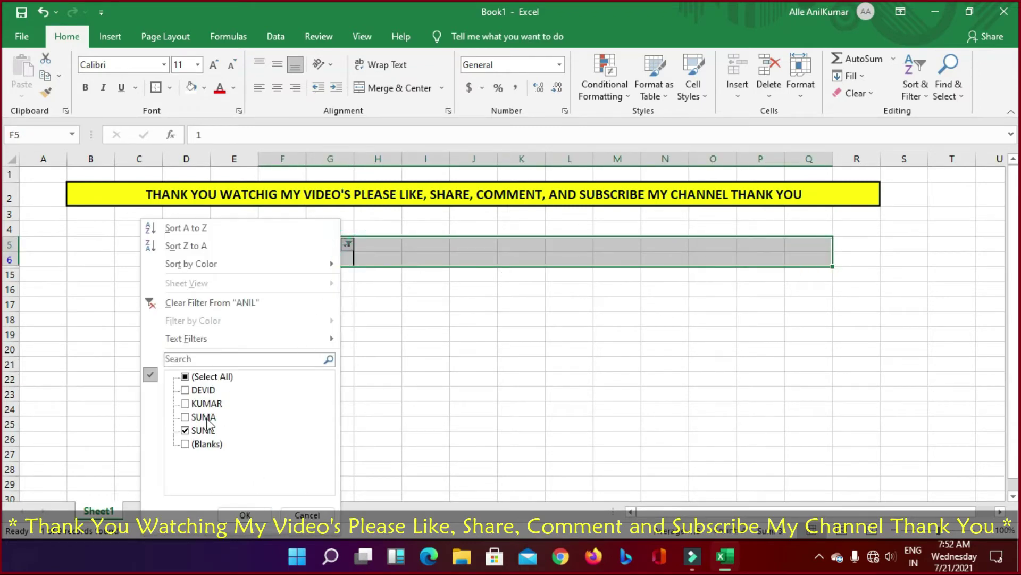
left_click(185, 430)
left_click(185, 417)
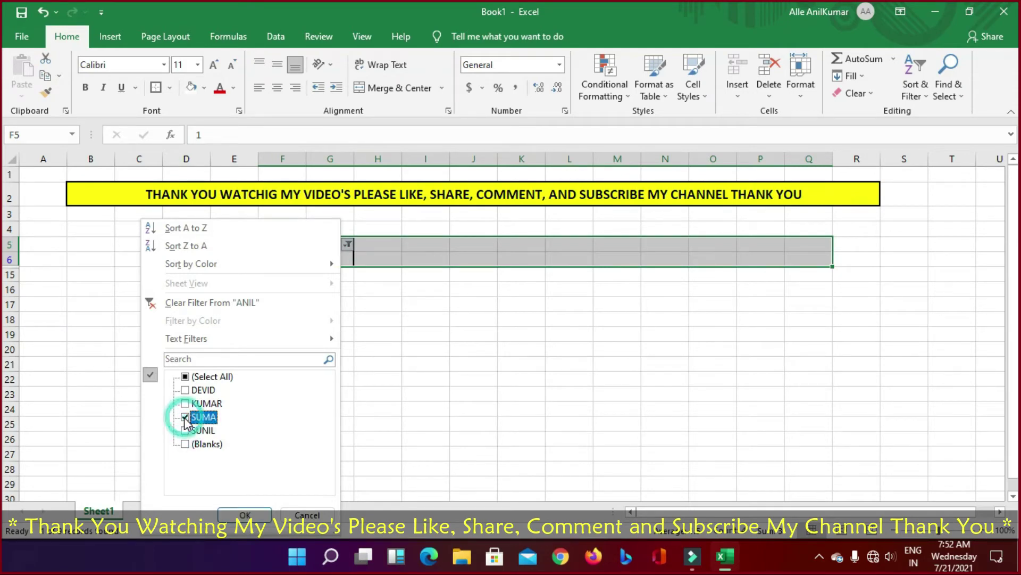
left_click(243, 514)
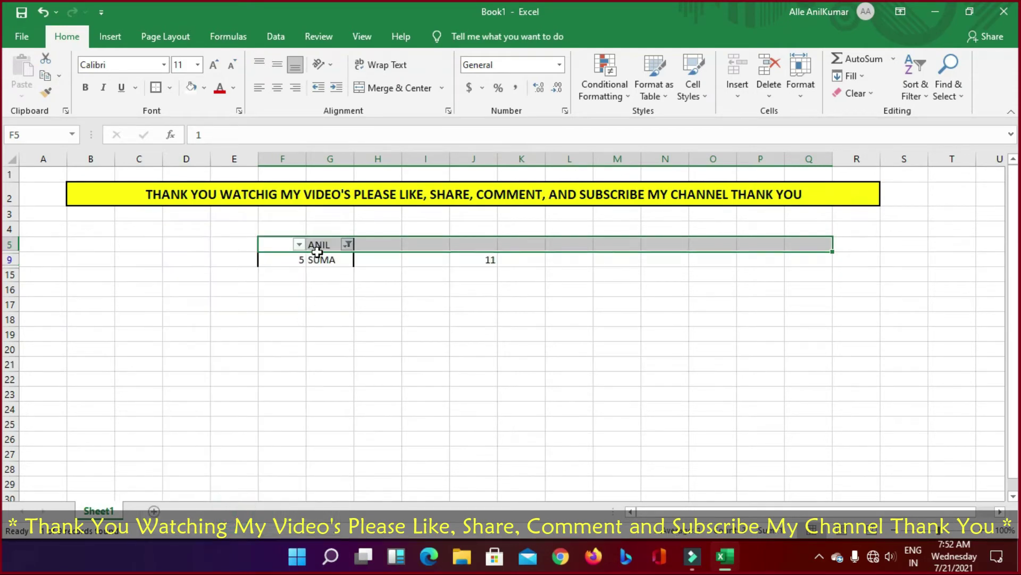
left_click(348, 246)
left_click(348, 246)
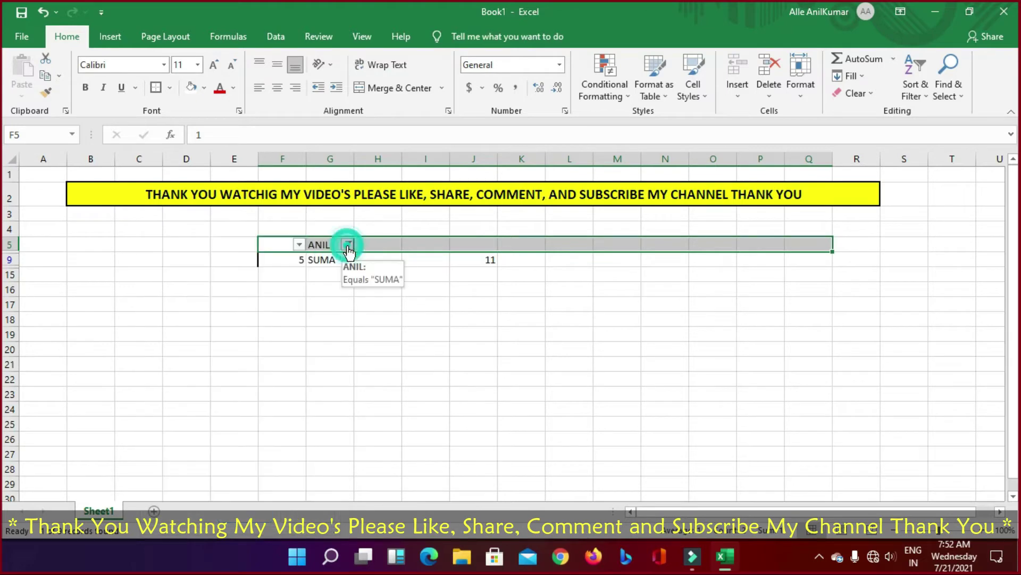
key("ctrl+z")
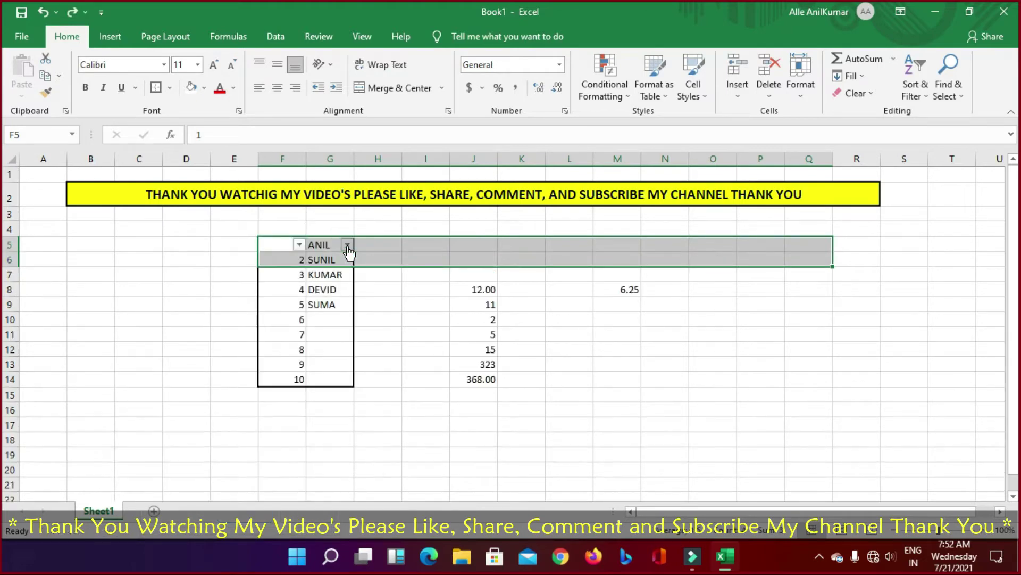
key("ctrl+z")
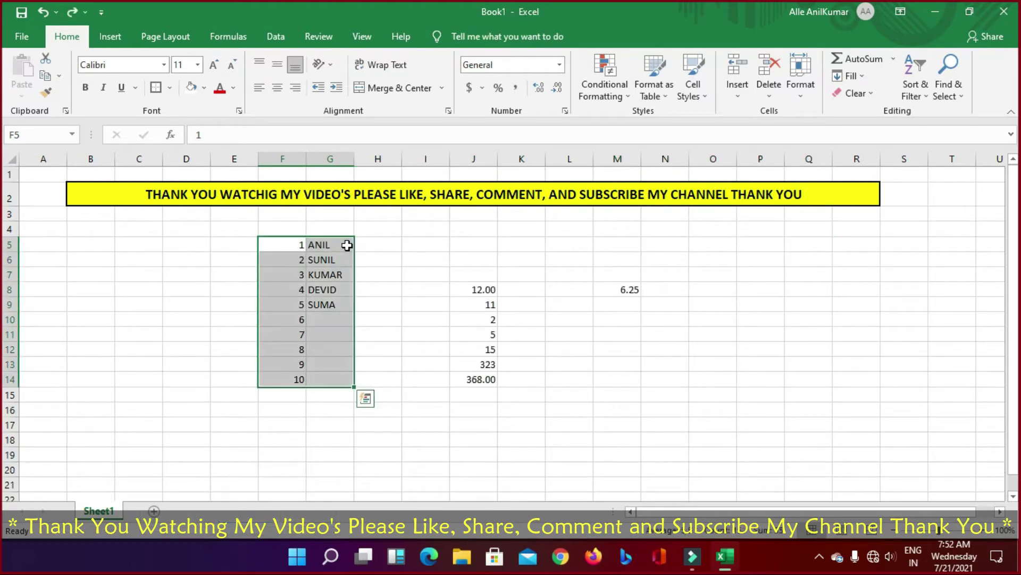
Step: Open the Custom Sort dialog and cancel it without sorting
left_click(926, 99)
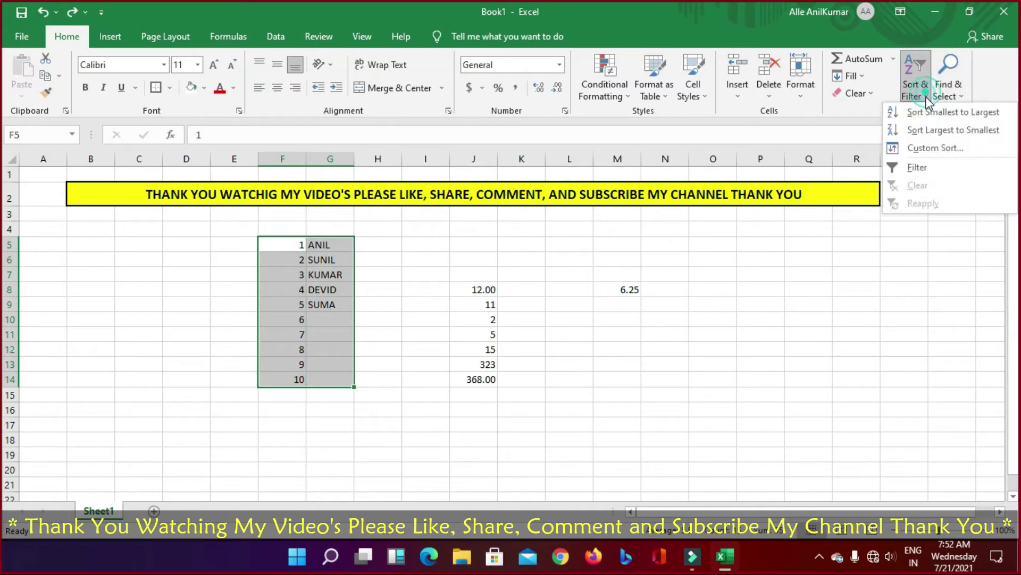
left_click(916, 151)
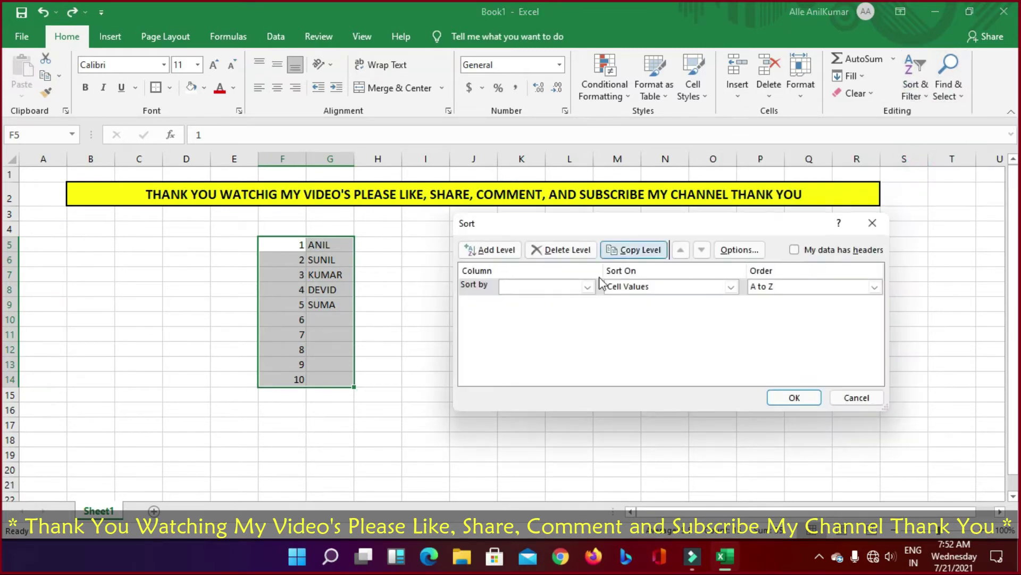
left_click(872, 402)
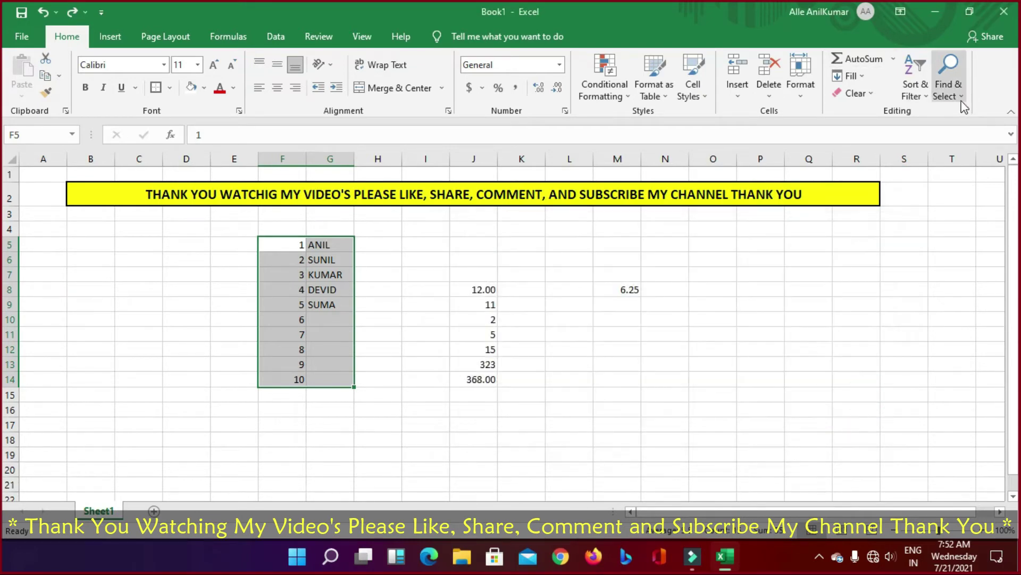
Step: Look at the Find & Select options, then switch to the Insert tab
left_click(947, 91)
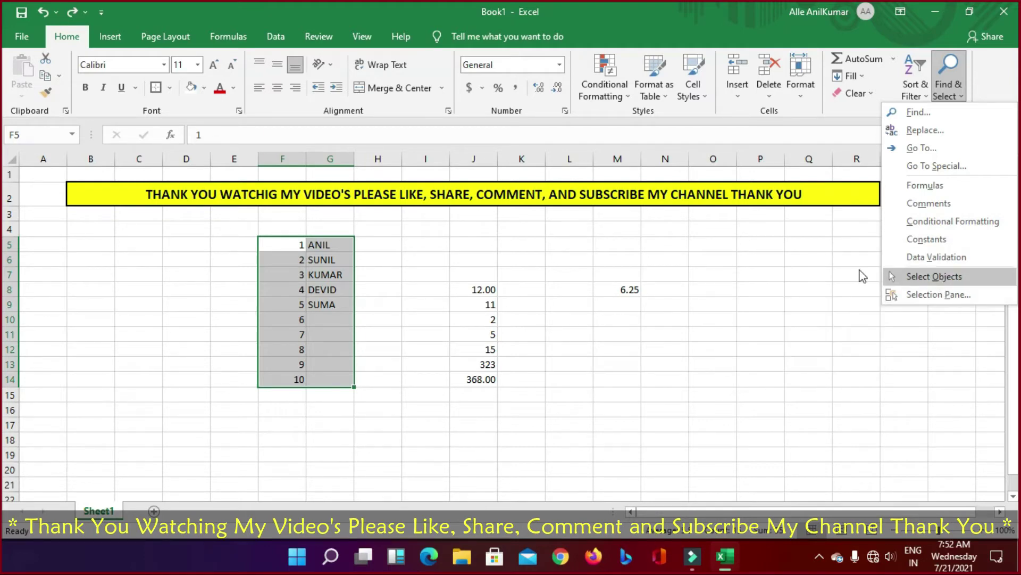
left_click(819, 269)
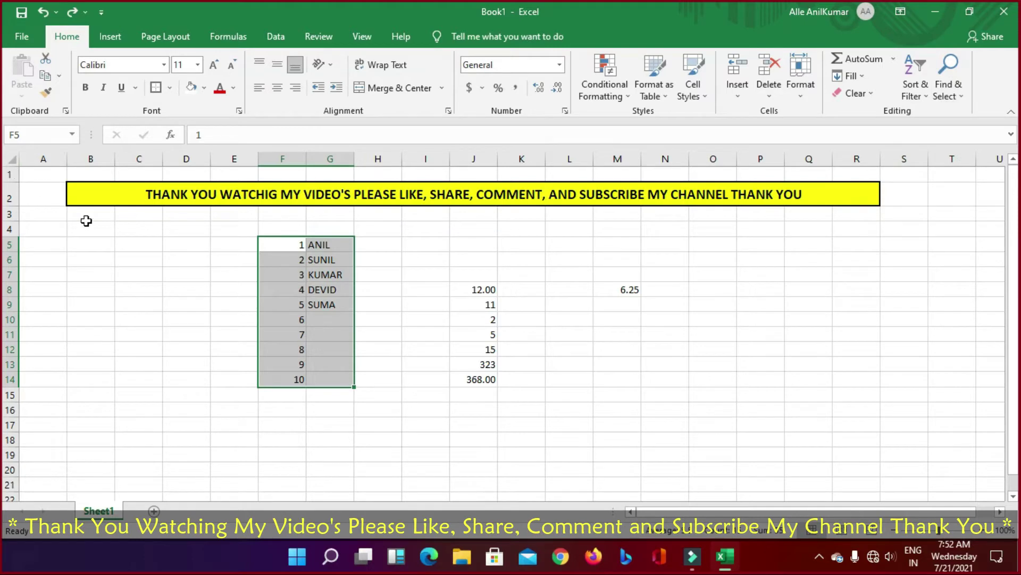
left_click(108, 43)
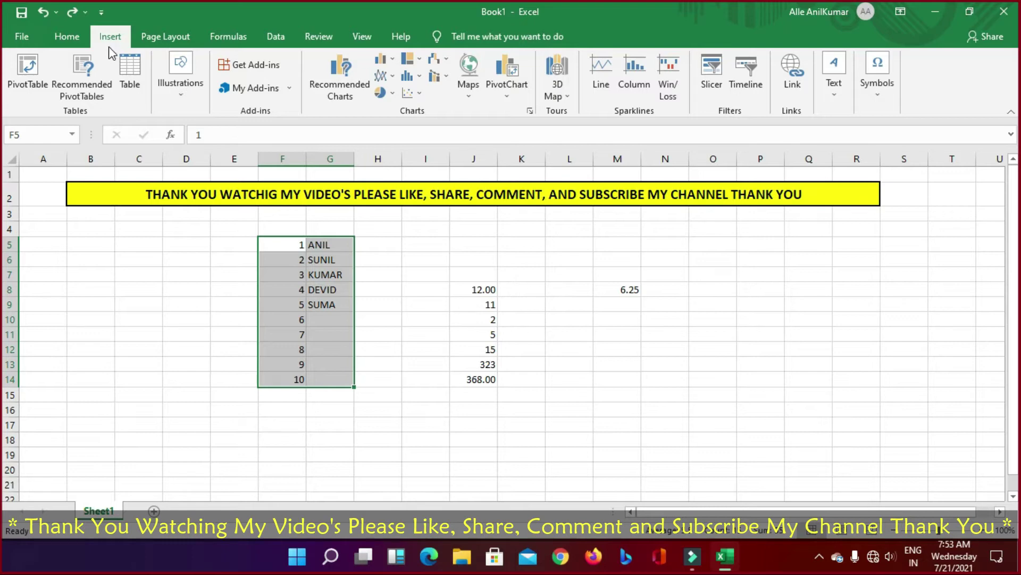
left_click(116, 348)
left_click(27, 79)
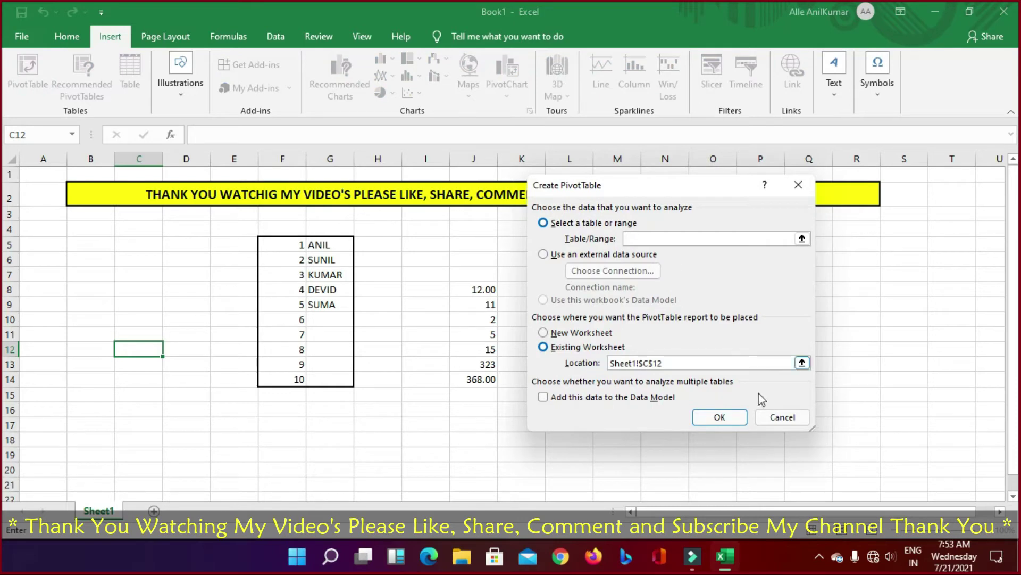
left_click(782, 417)
left_click(82, 91)
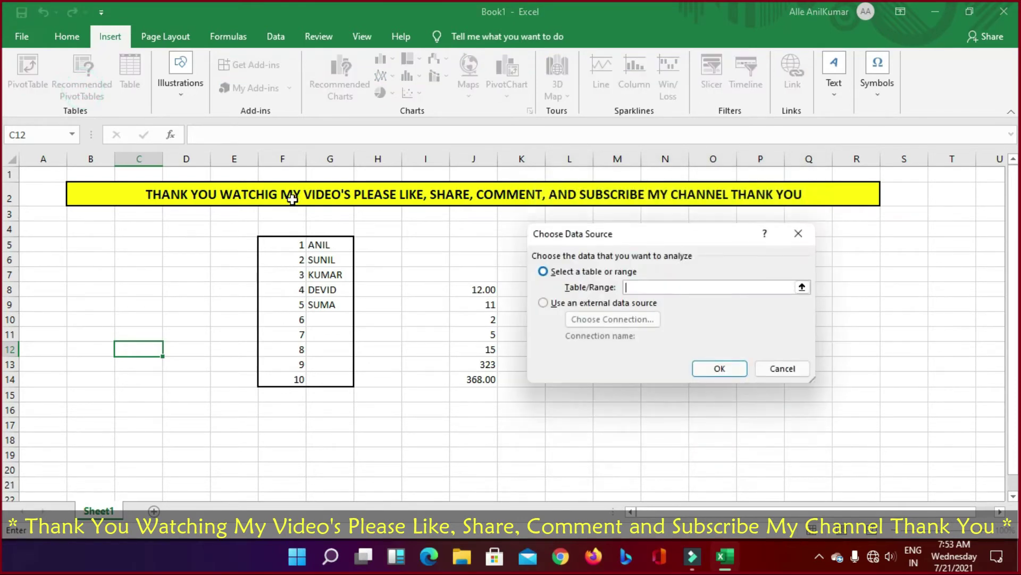
left_click(783, 368)
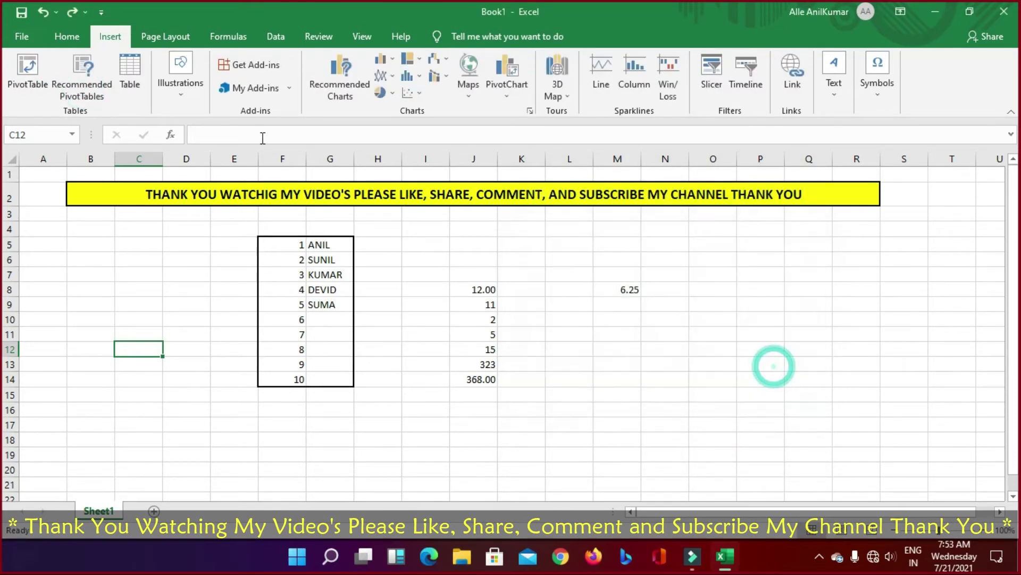
left_click(136, 84)
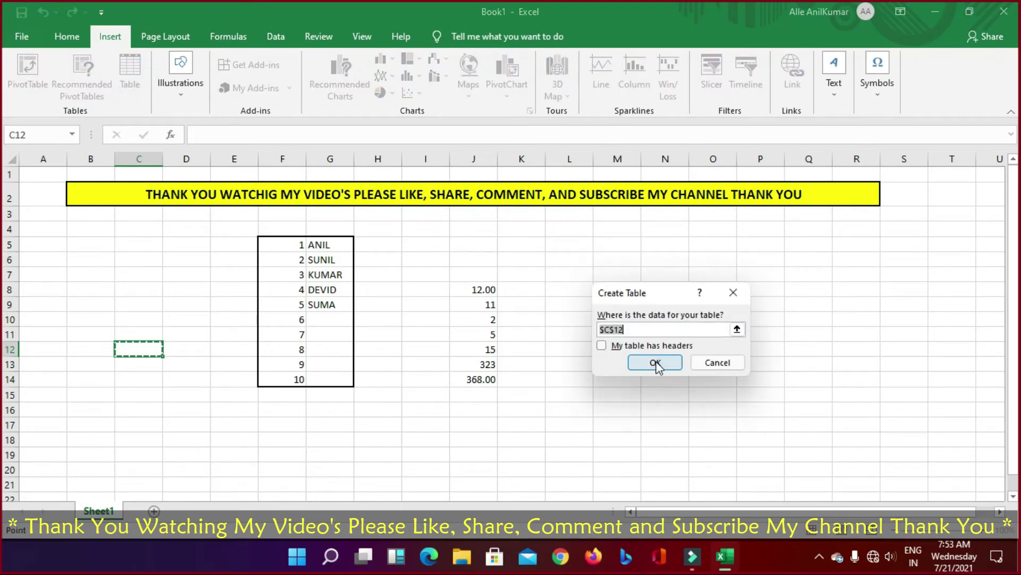
left_click(655, 361)
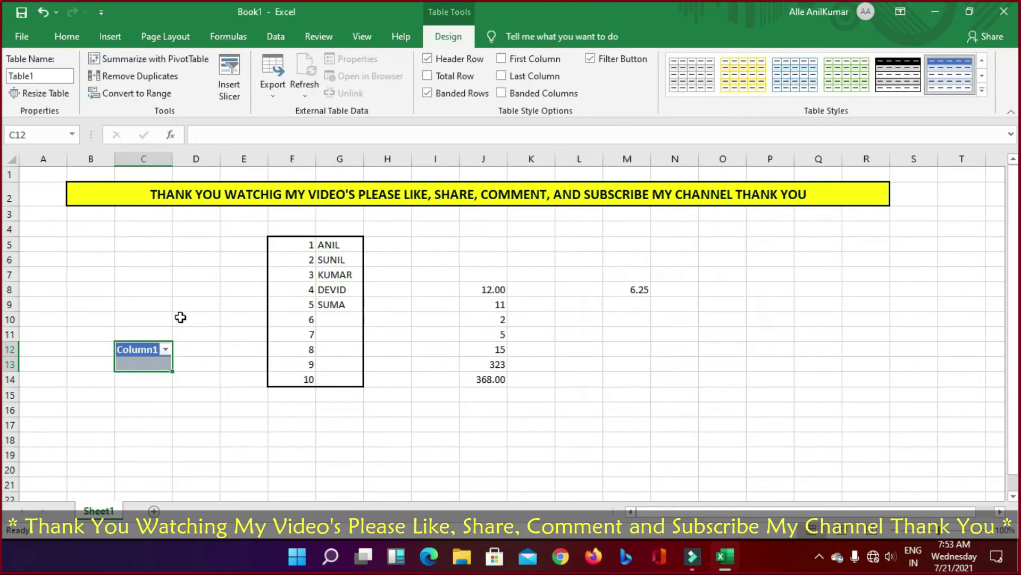
left_click(165, 349)
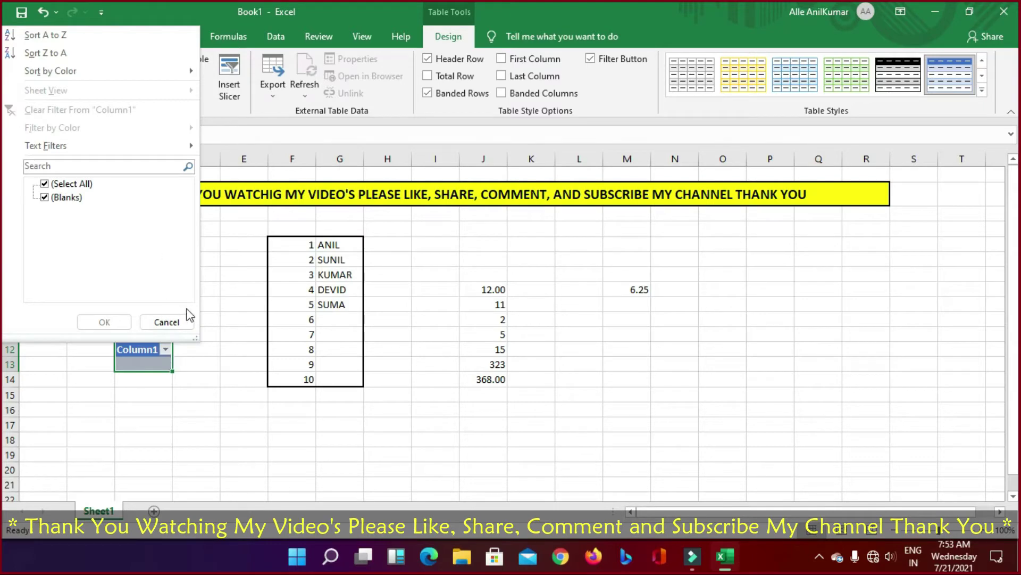
left_click(214, 298)
key("ctrl+z")
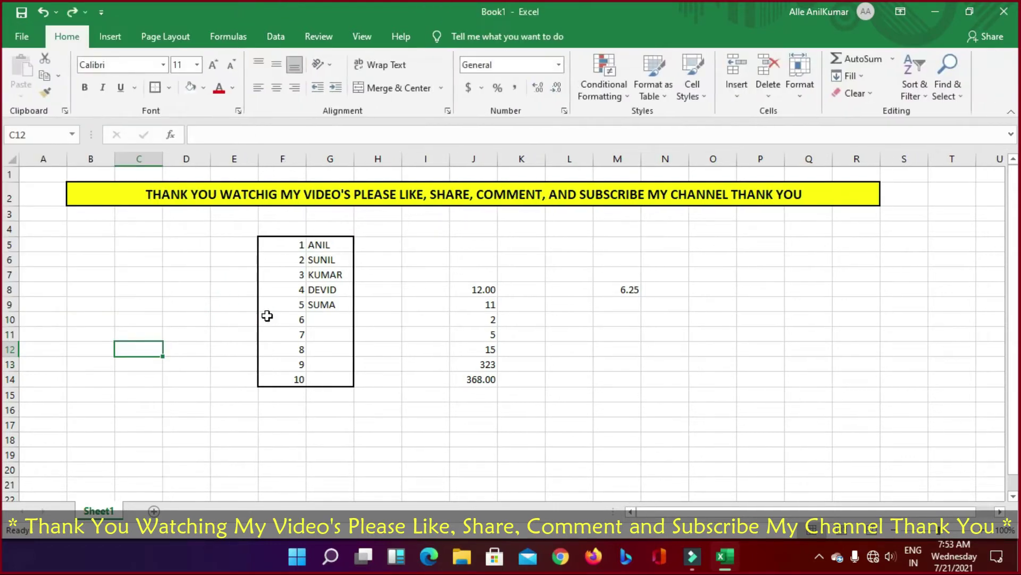
key("ctrl+z")
left_click(112, 37)
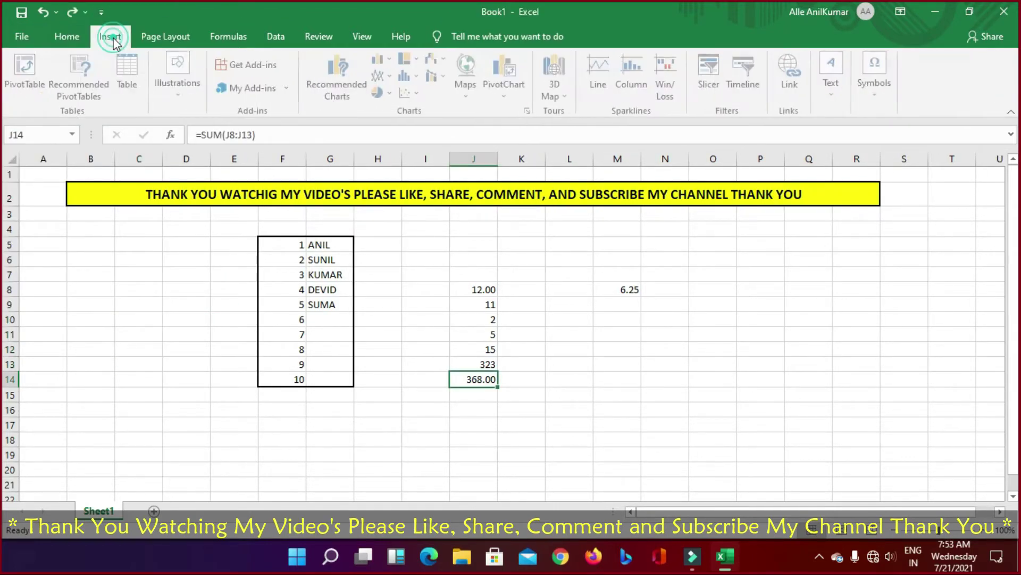
left_click(178, 98)
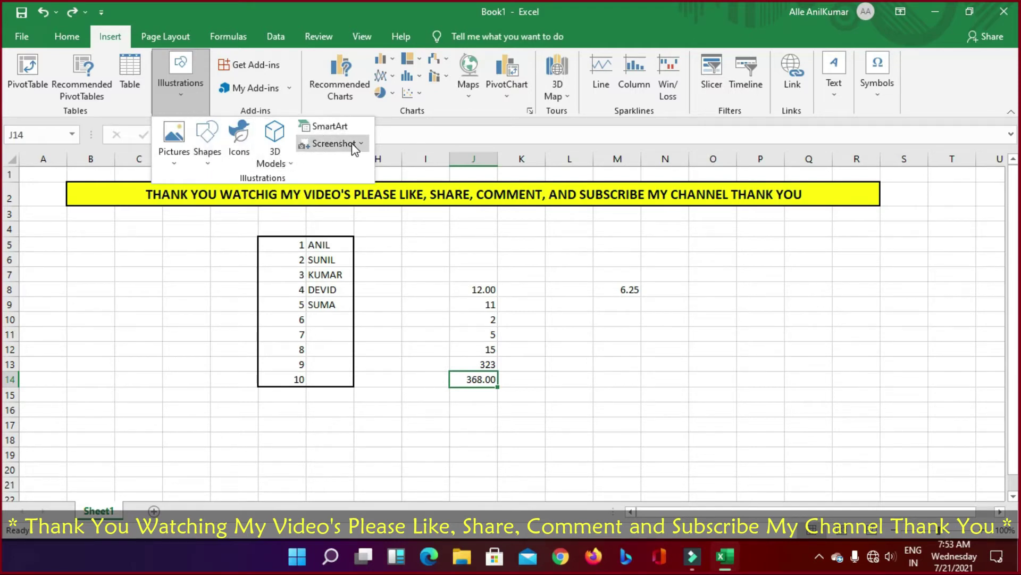
left_click(175, 147)
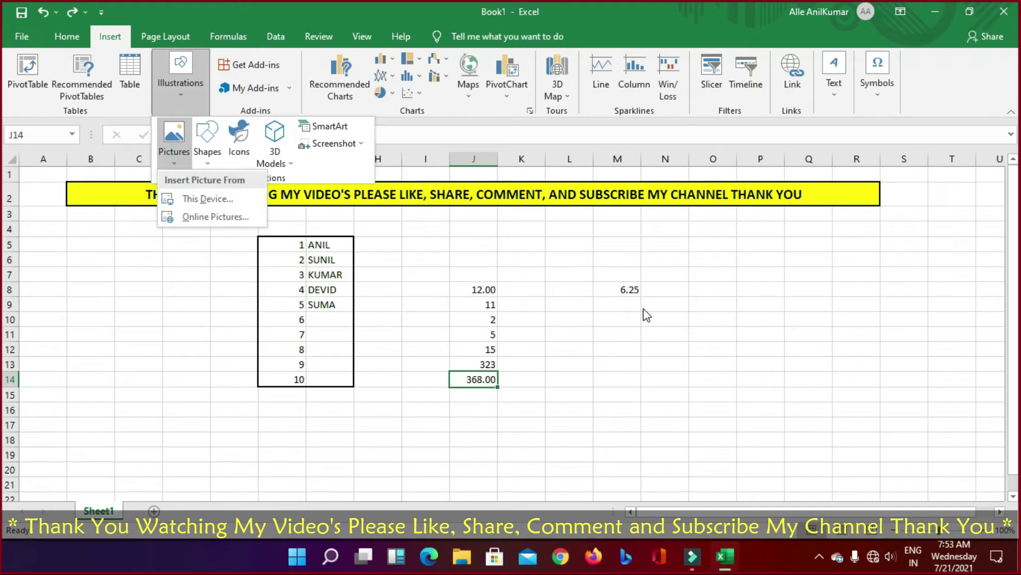
left_click(590, 296)
left_click(221, 246)
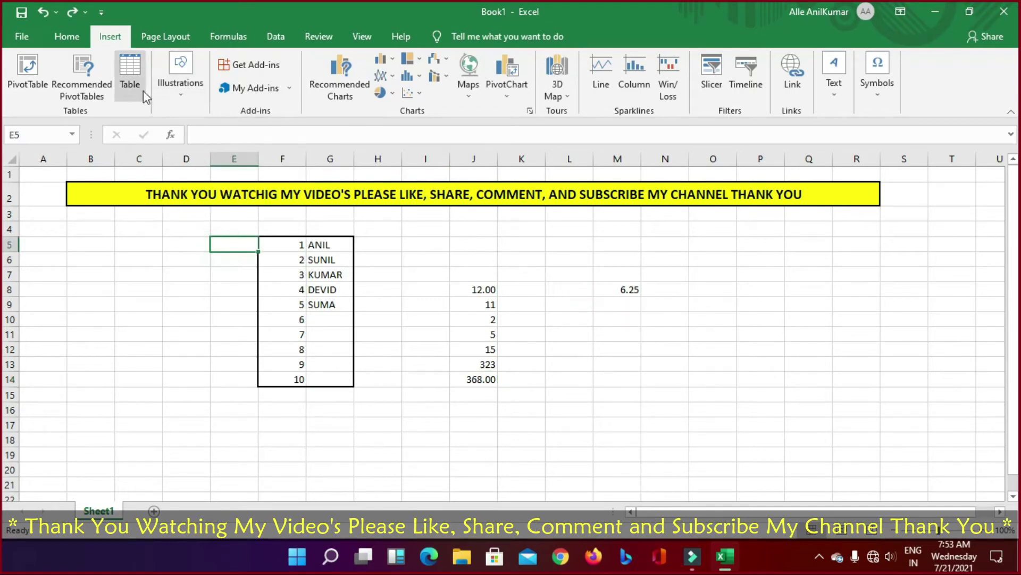
left_click(182, 98)
left_click(178, 153)
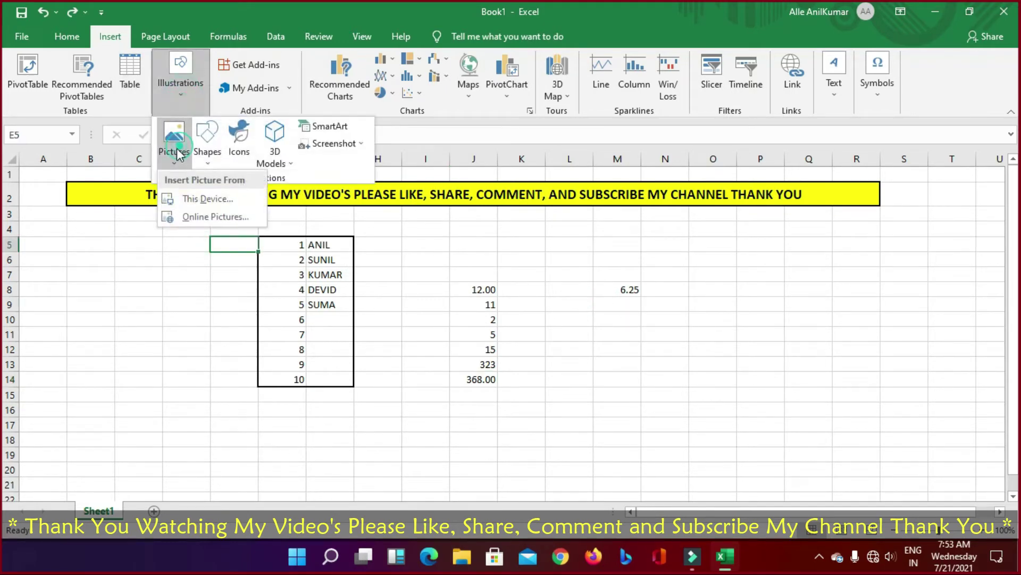
left_click(195, 199)
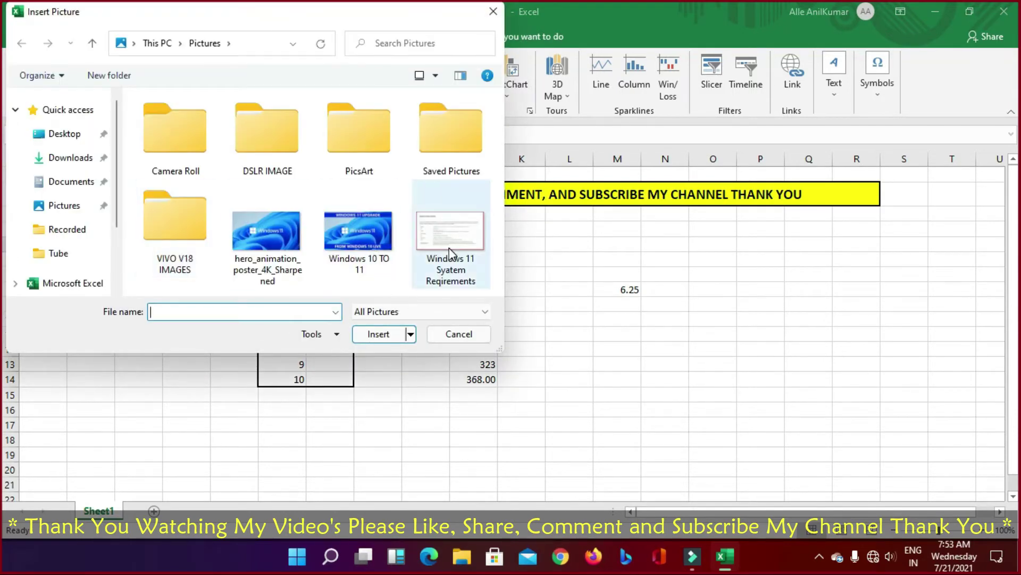
left_click(449, 248)
left_click(388, 334)
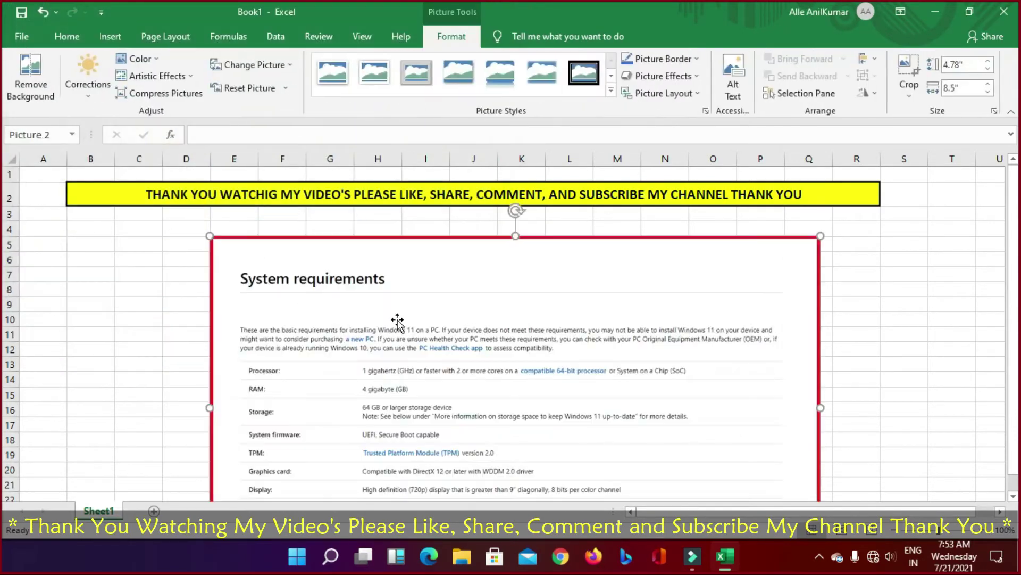
scroll(418, 321, "down", 6)
scroll(426, 319, "up", 3)
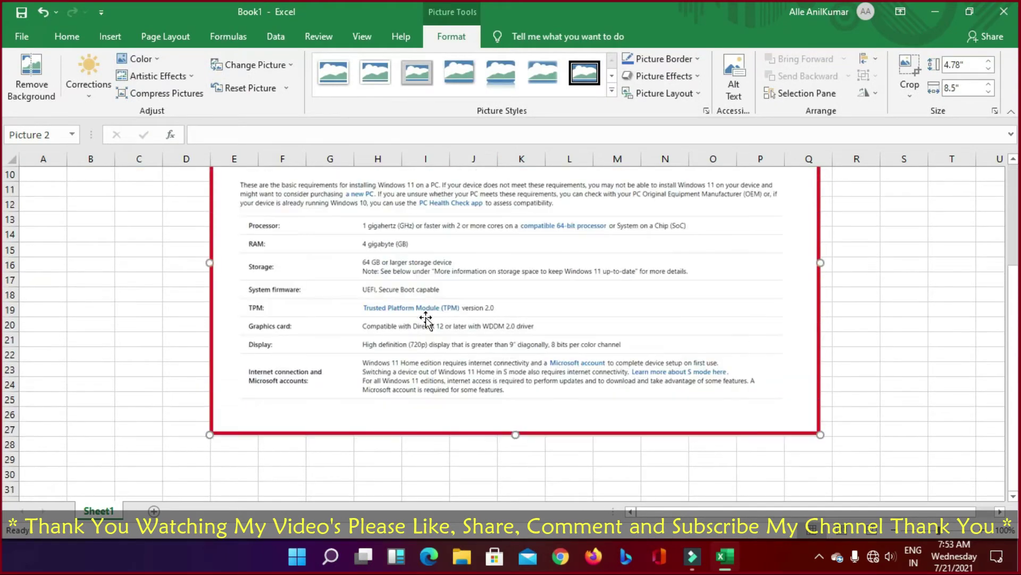
scroll(425, 318, "up", 3)
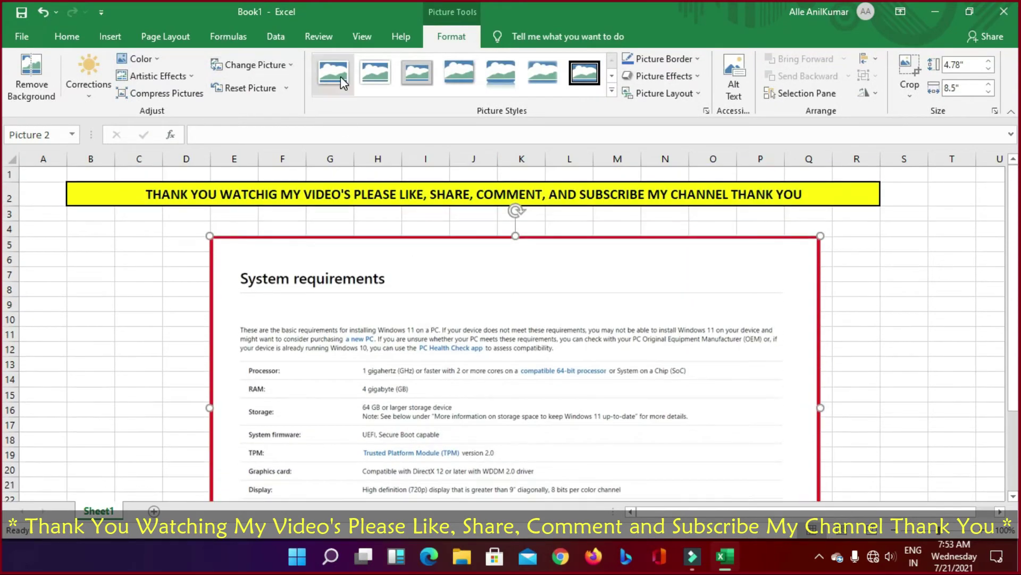
left_click(417, 78)
left_click(942, 270)
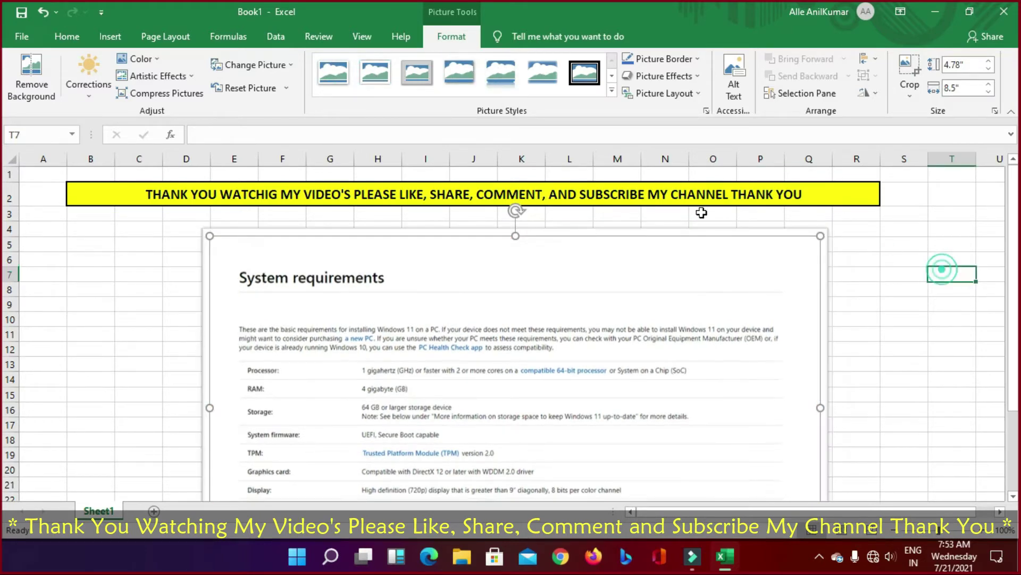
left_click(110, 36)
left_click(325, 278)
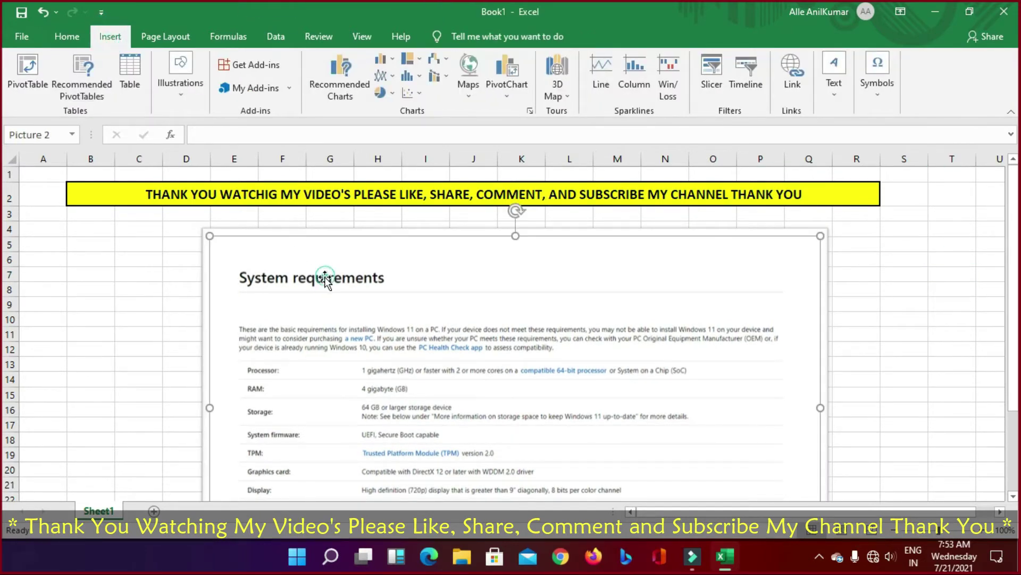
key("Delete")
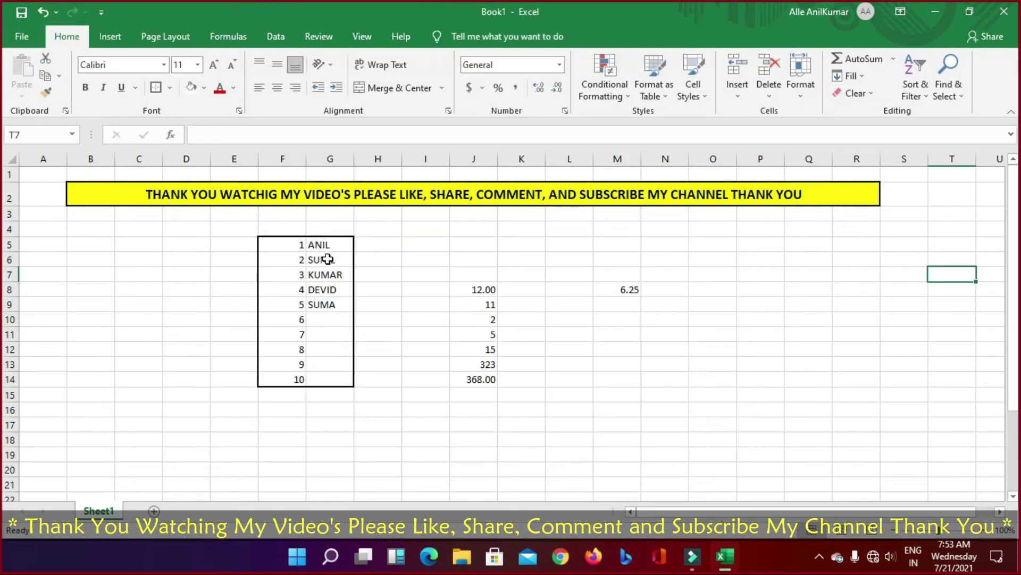
left_click(123, 33)
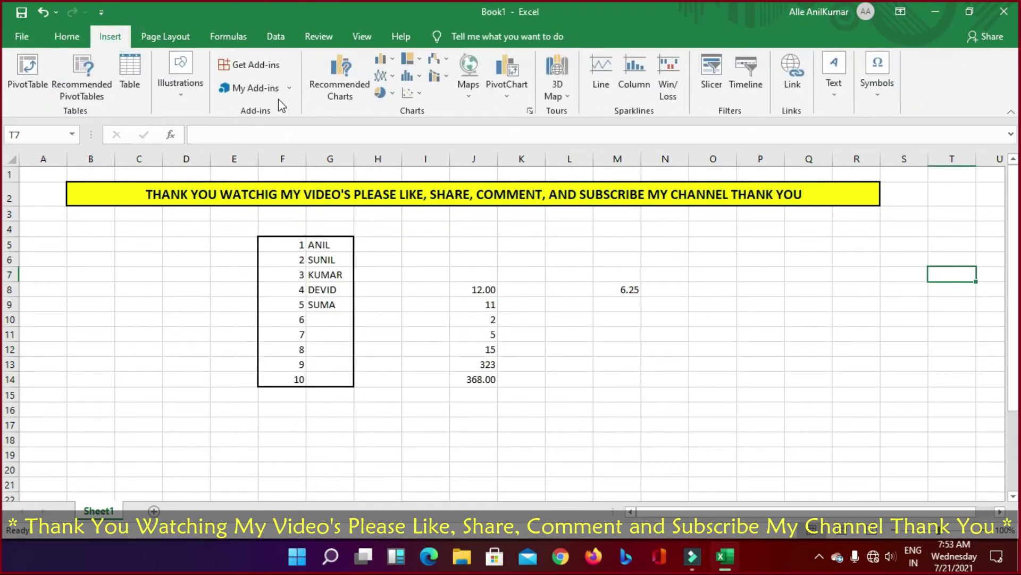
left_click(181, 97)
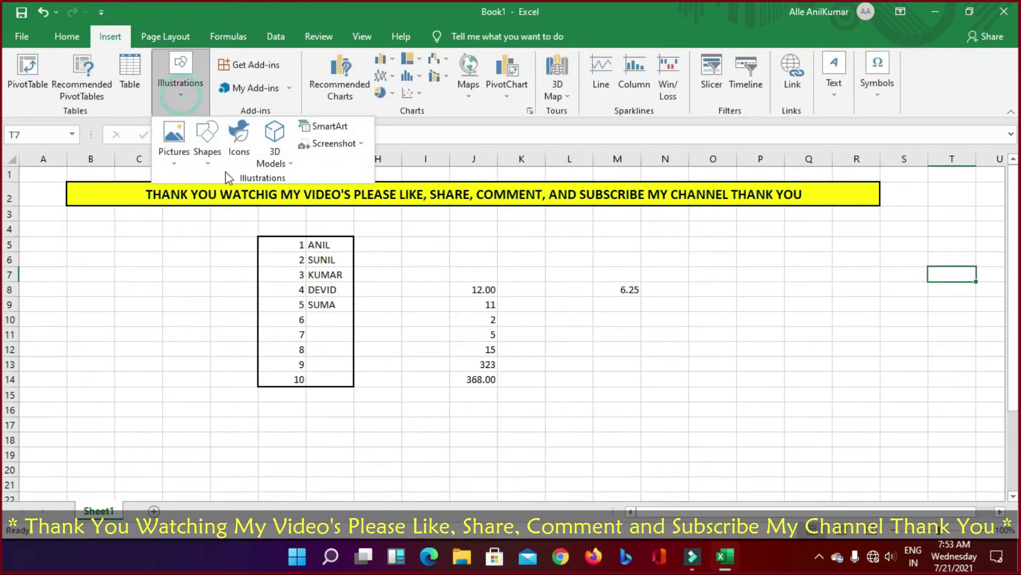
left_click(207, 152)
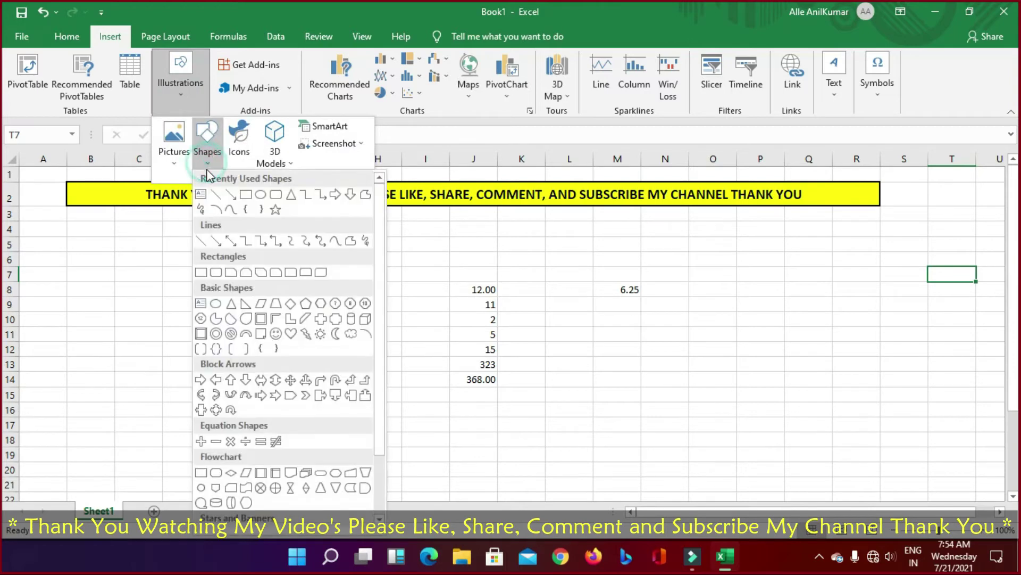
left_click(233, 198)
left_click_drag(82, 250, 226, 249)
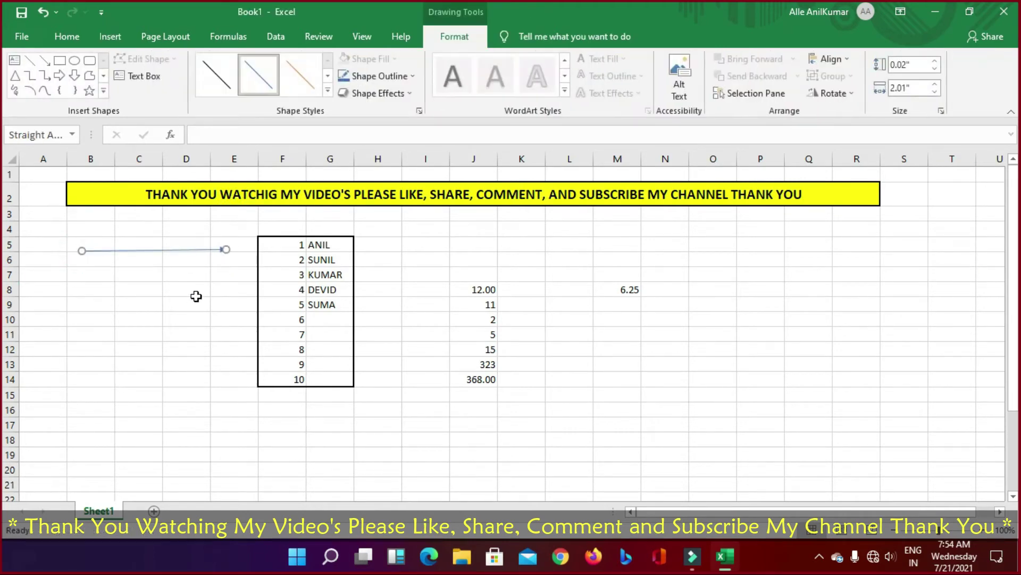
type("Z")
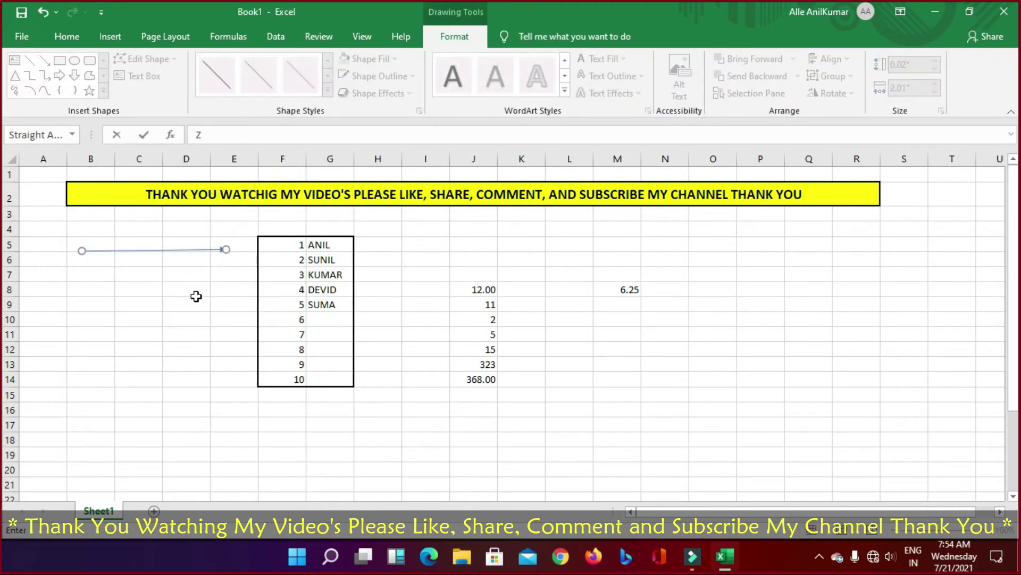
key("Escape")
key("ctrl+z")
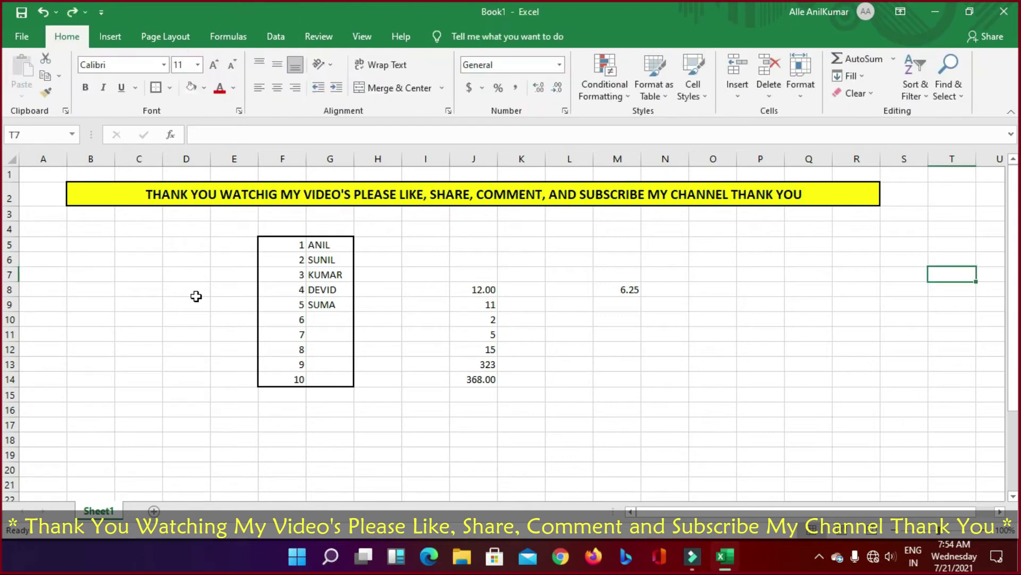
left_click(110, 37)
left_click(180, 92)
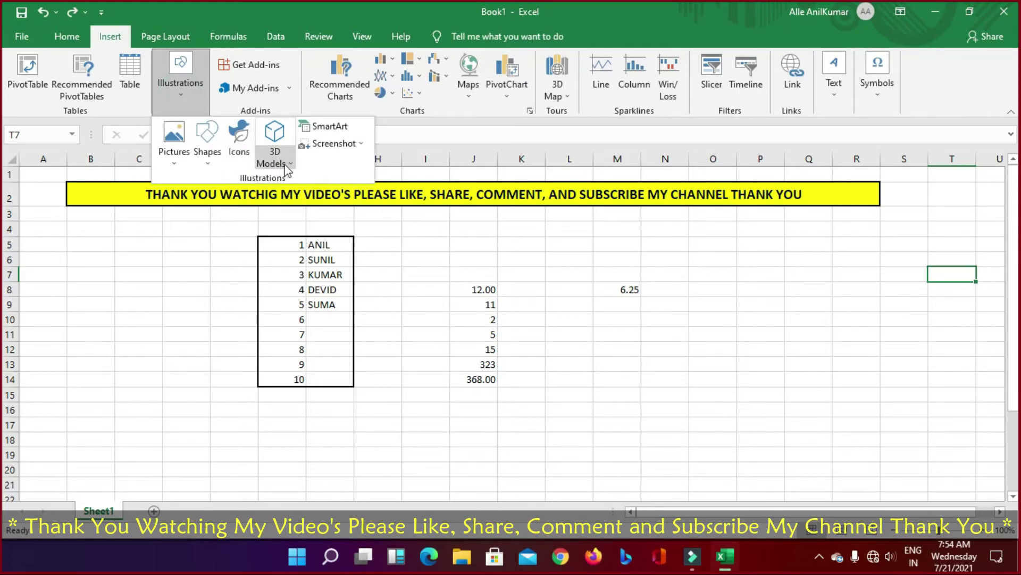
left_click(350, 128)
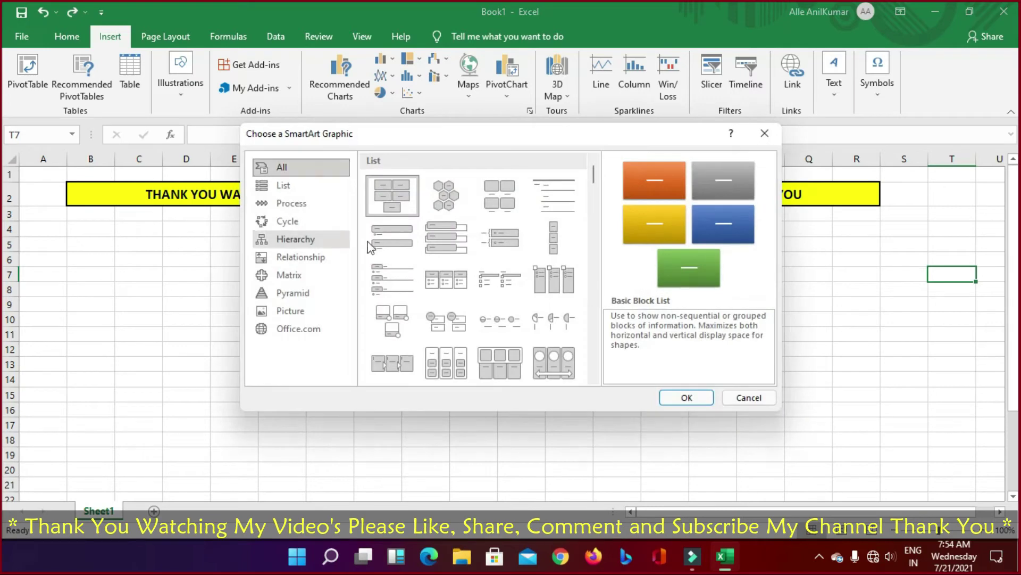
left_click(298, 185)
left_click(294, 203)
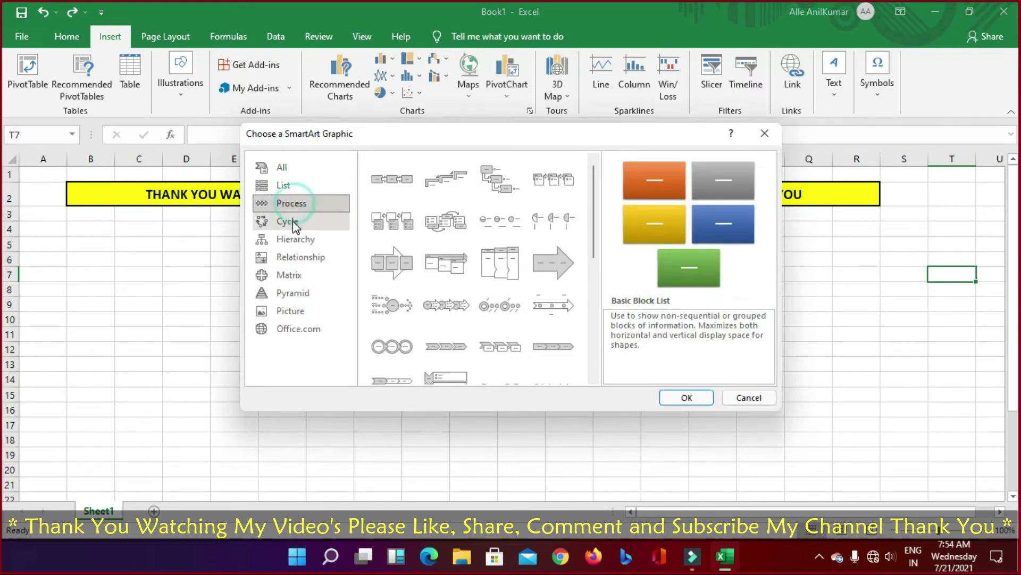
left_click(292, 234)
left_click(291, 275)
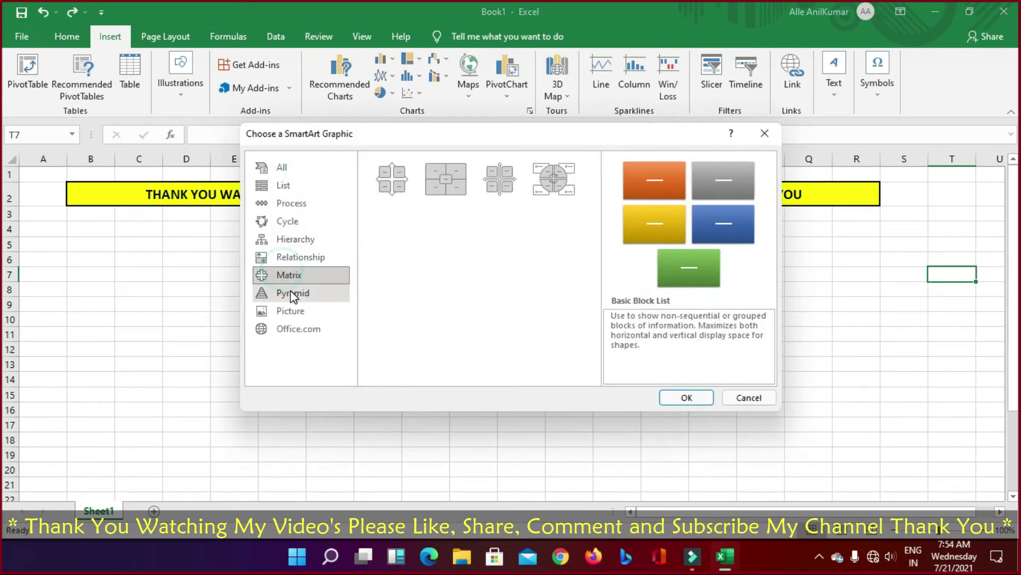
left_click(291, 294)
left_click(289, 310)
left_click(288, 329)
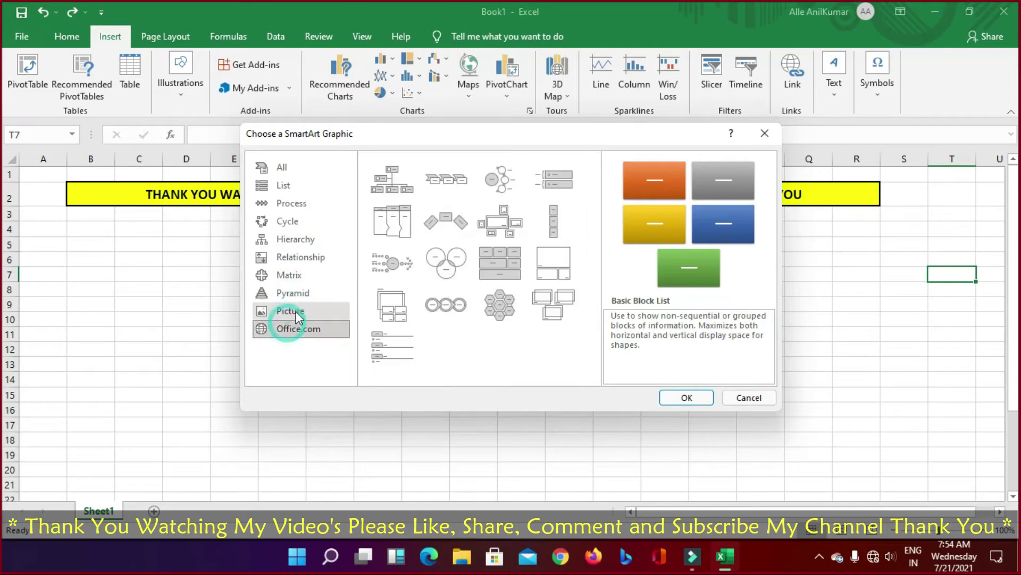
left_click(293, 312)
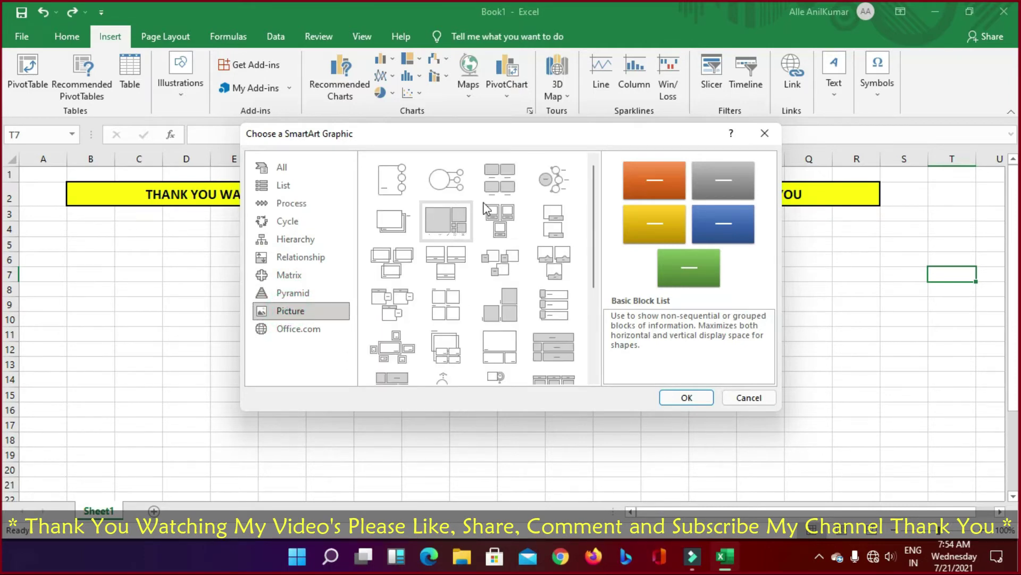
left_click(749, 397)
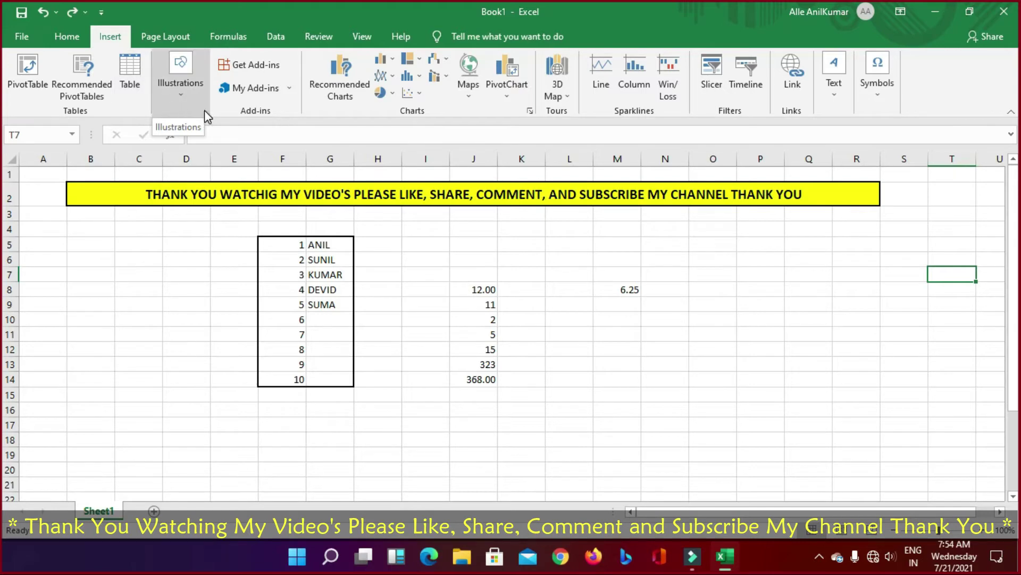
left_click(271, 67)
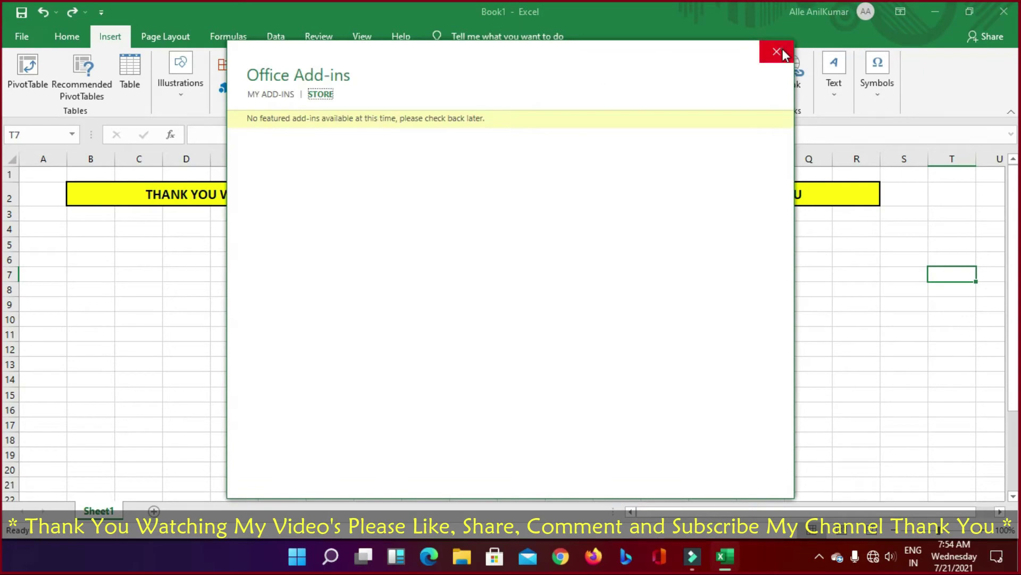
left_click(776, 51)
left_click(254, 89)
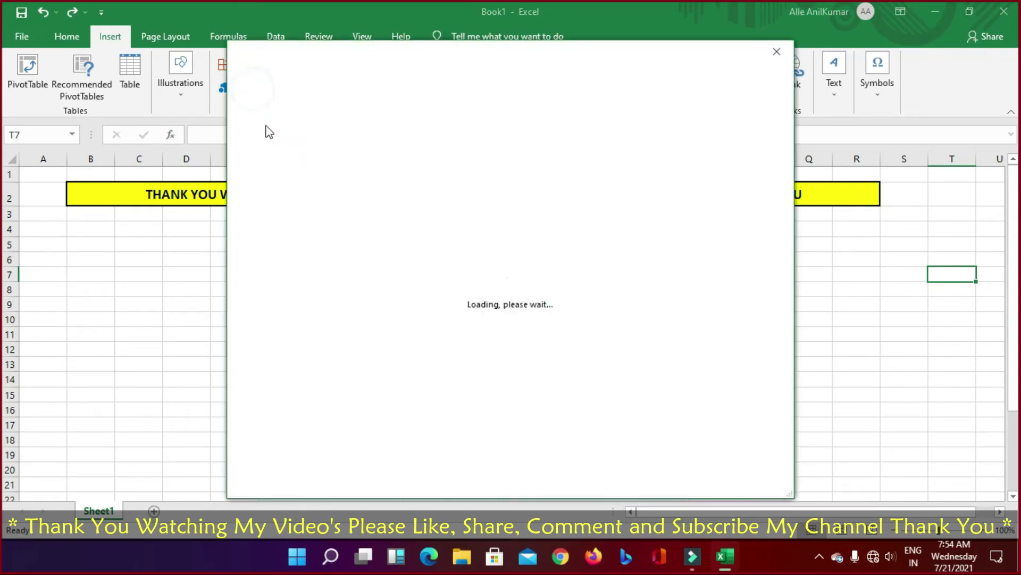
left_click(778, 51)
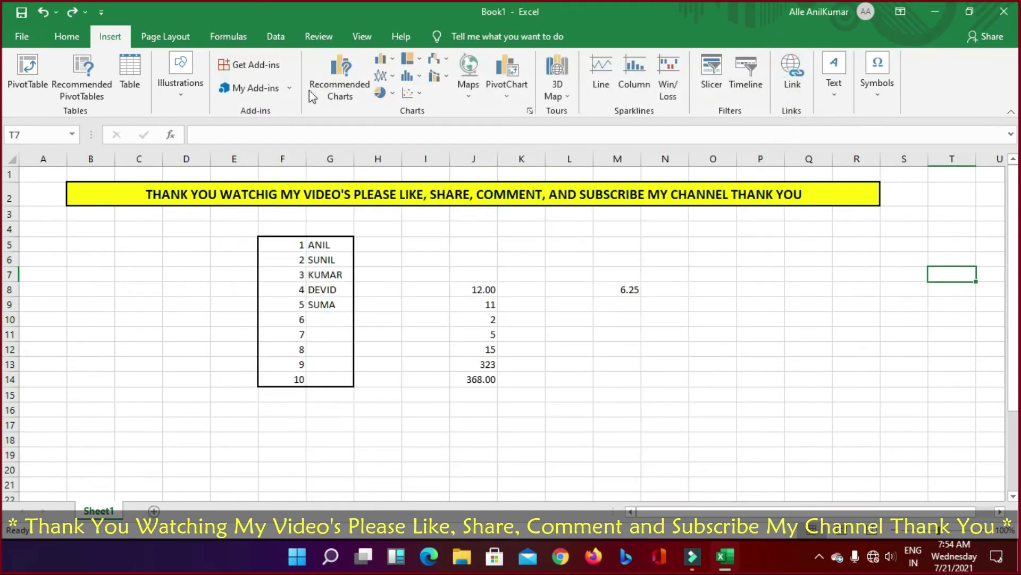
Step: Select F5:G14 and compare the Funnel and Pareto recommended chart previews
left_click(347, 86)
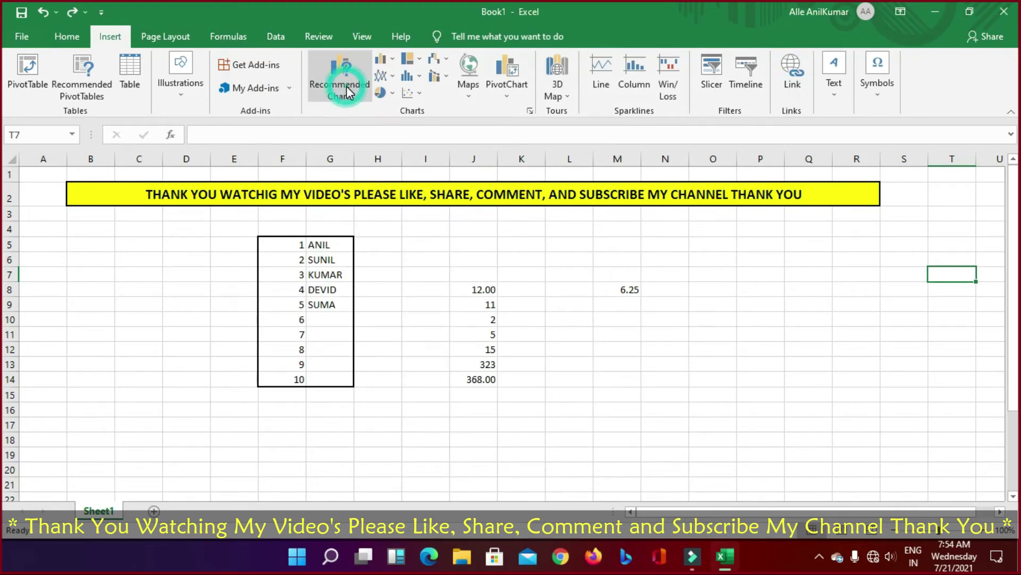
left_click(515, 318)
left_click(295, 275)
left_click_drag(290, 245, 319, 380)
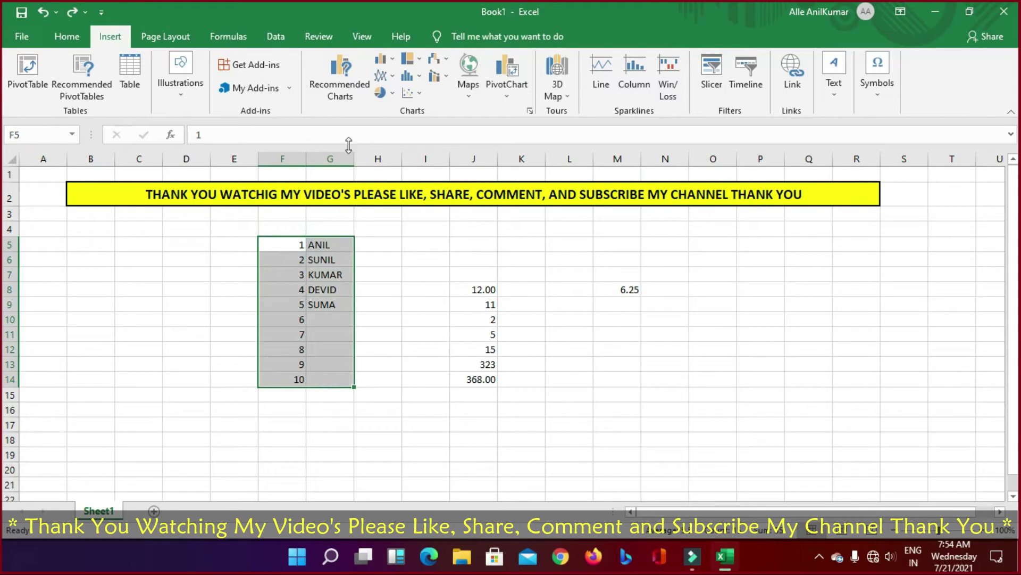
left_click(340, 97)
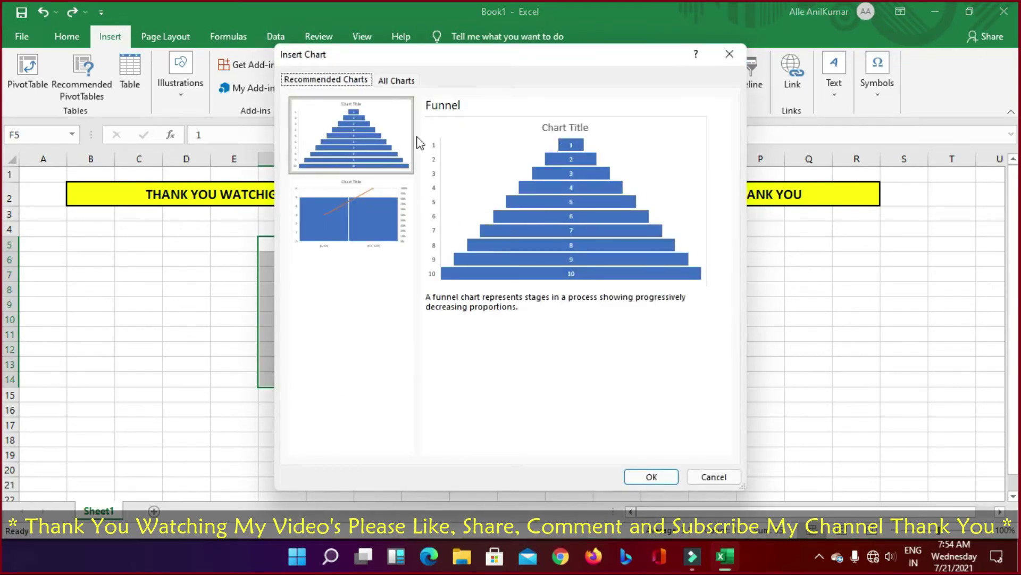
left_click(353, 222)
left_click(360, 157)
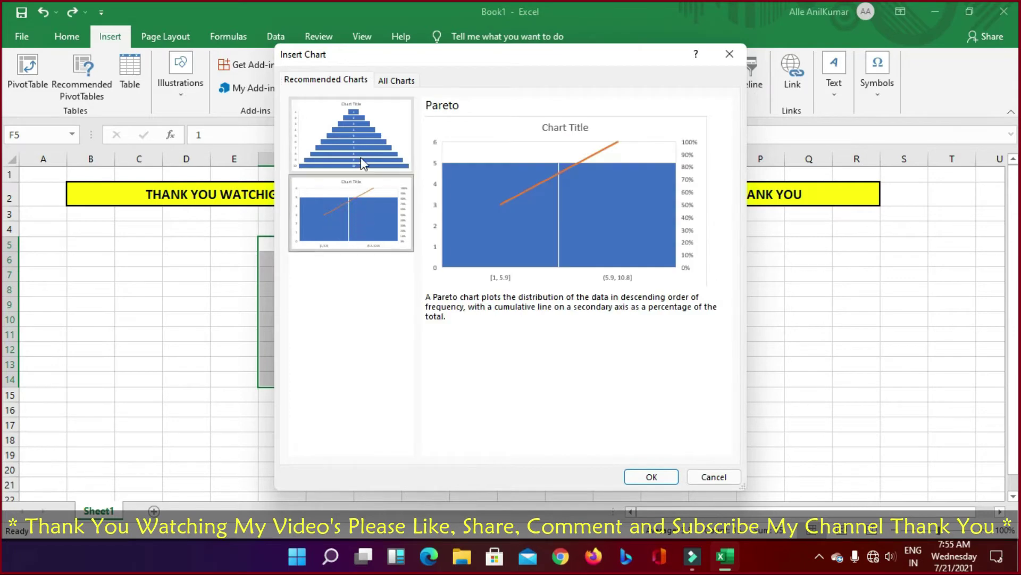
left_click(349, 207)
left_click(349, 140)
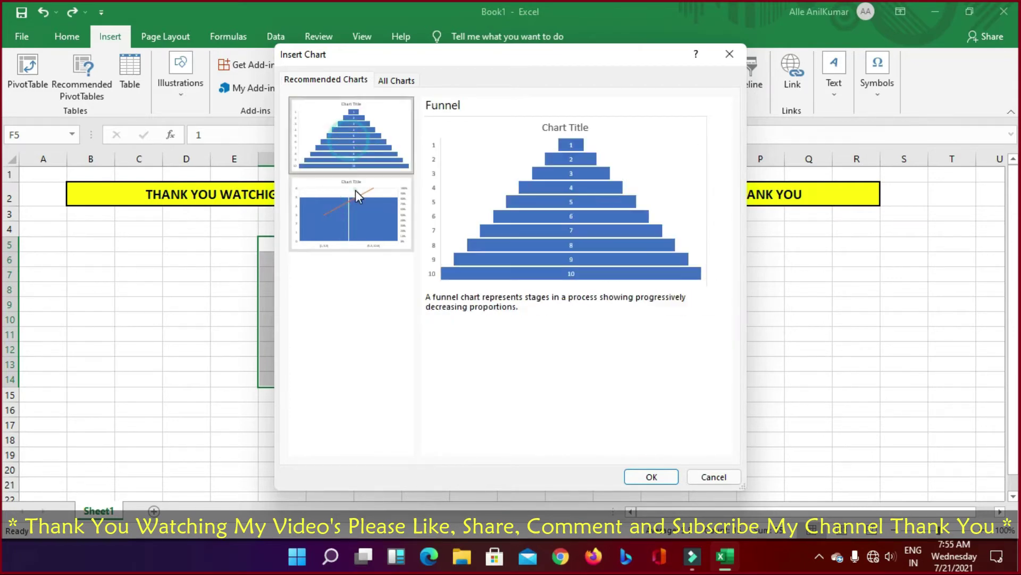
left_click(356, 190)
left_click(356, 148)
left_click(350, 205)
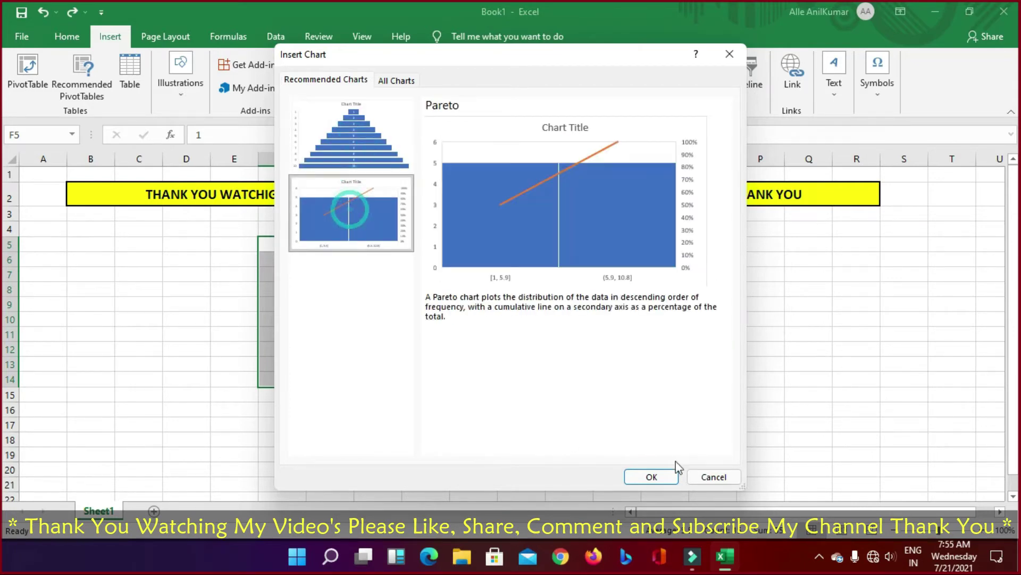
Step: Insert the Pareto chart, move it right of the list, then undo it
left_click(646, 476)
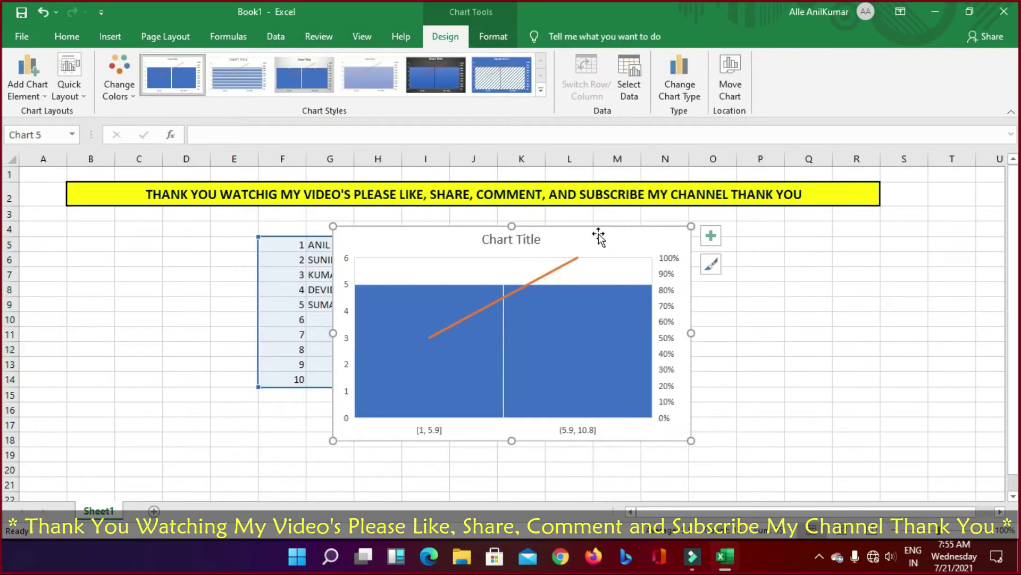
left_click_drag(599, 237, 689, 230)
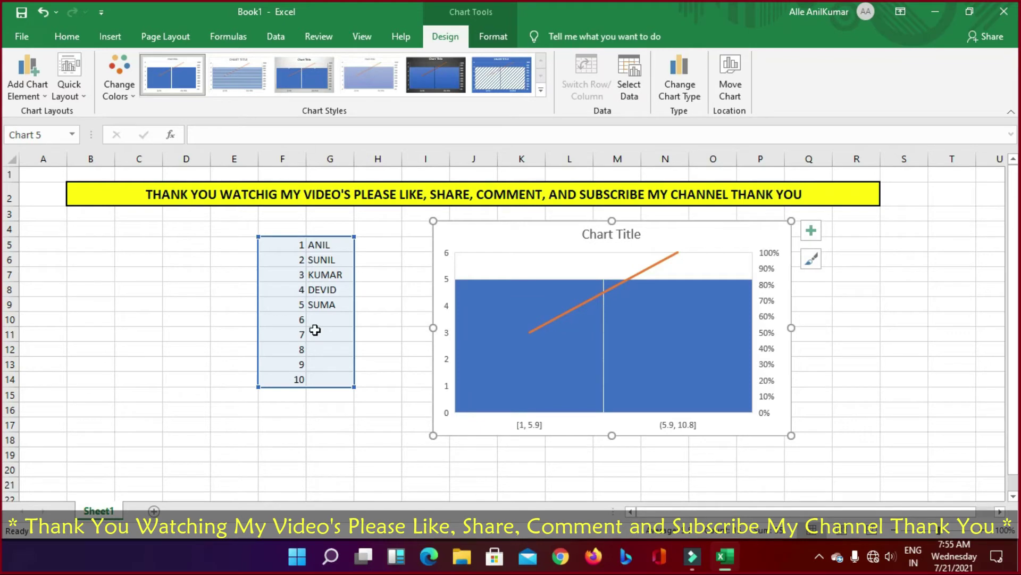
left_click(301, 279)
left_click_drag(291, 248, 327, 376)
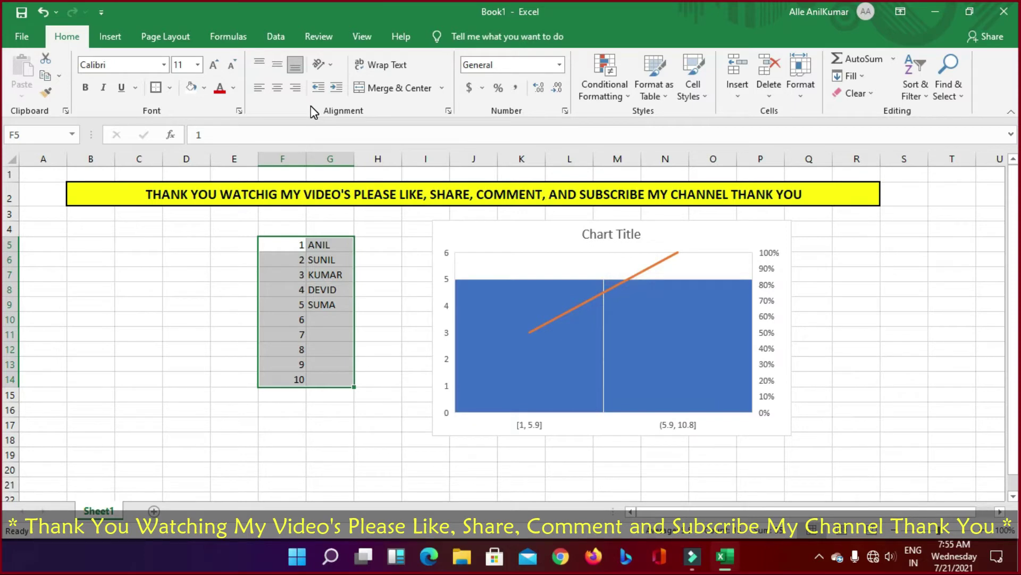
key("ctrl+z")
key("ctrl+z")
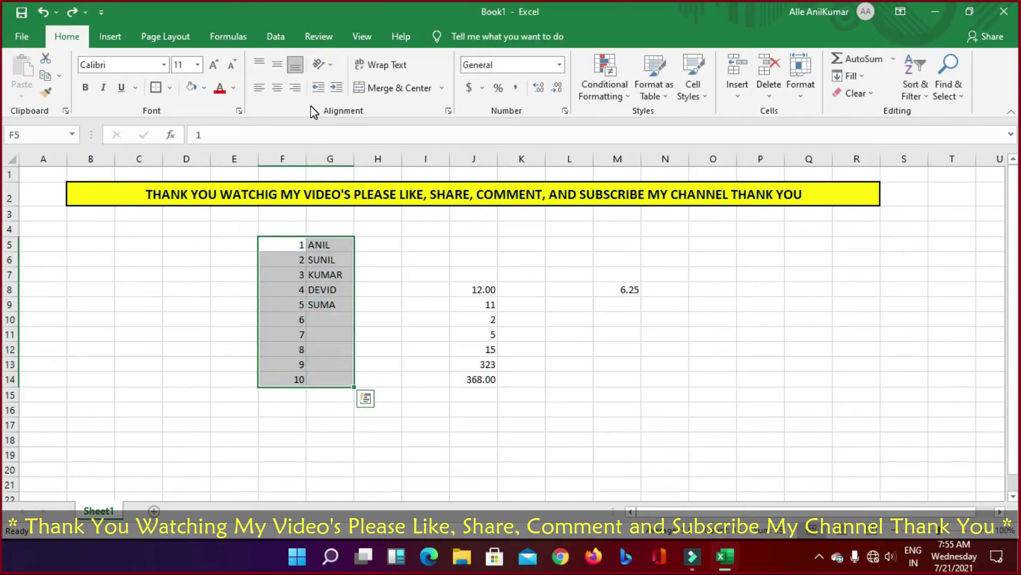
left_click(105, 42)
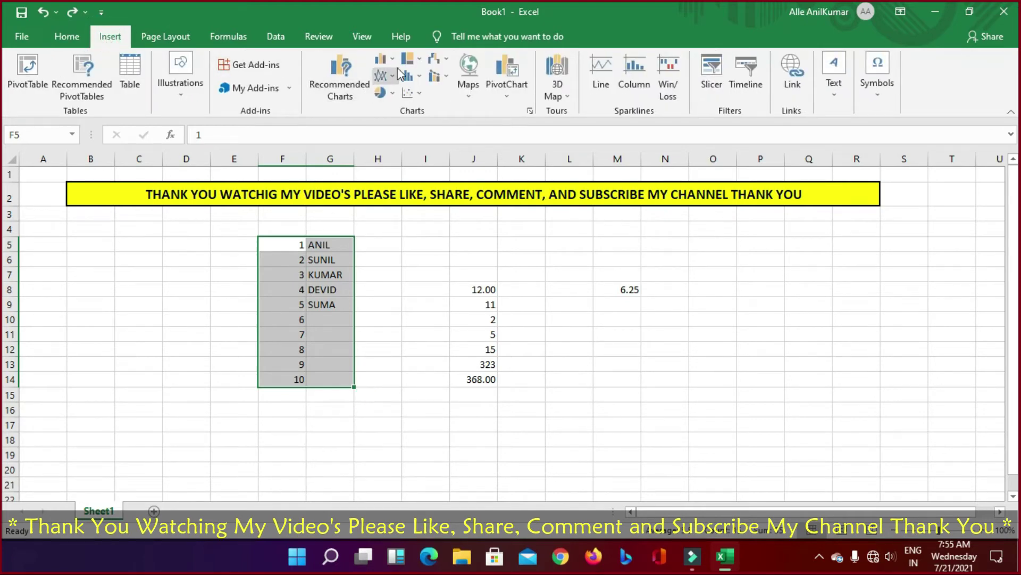
left_click(384, 59)
left_click(403, 114)
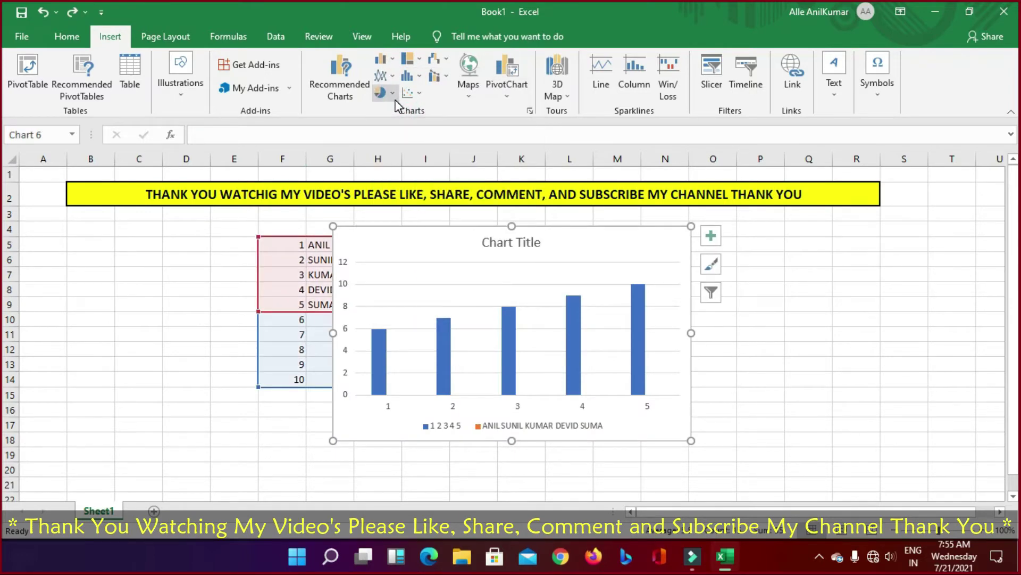
key("Delete")
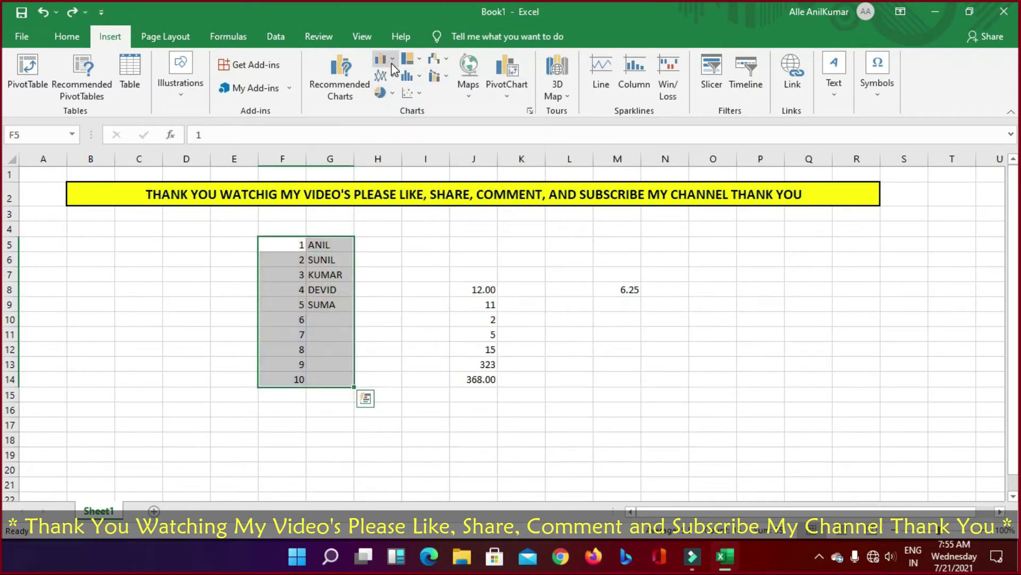
left_click(391, 62)
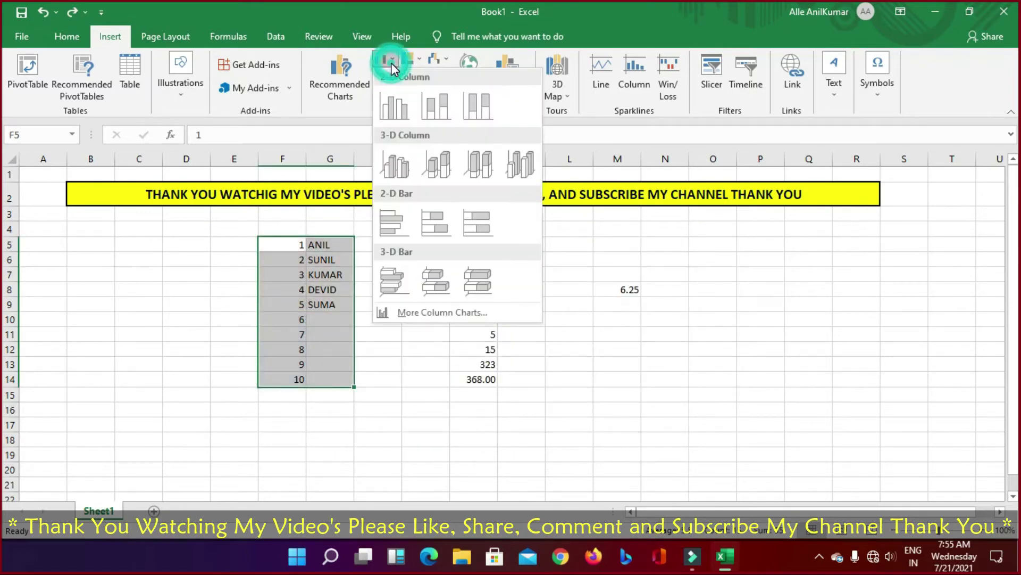
left_click(391, 114)
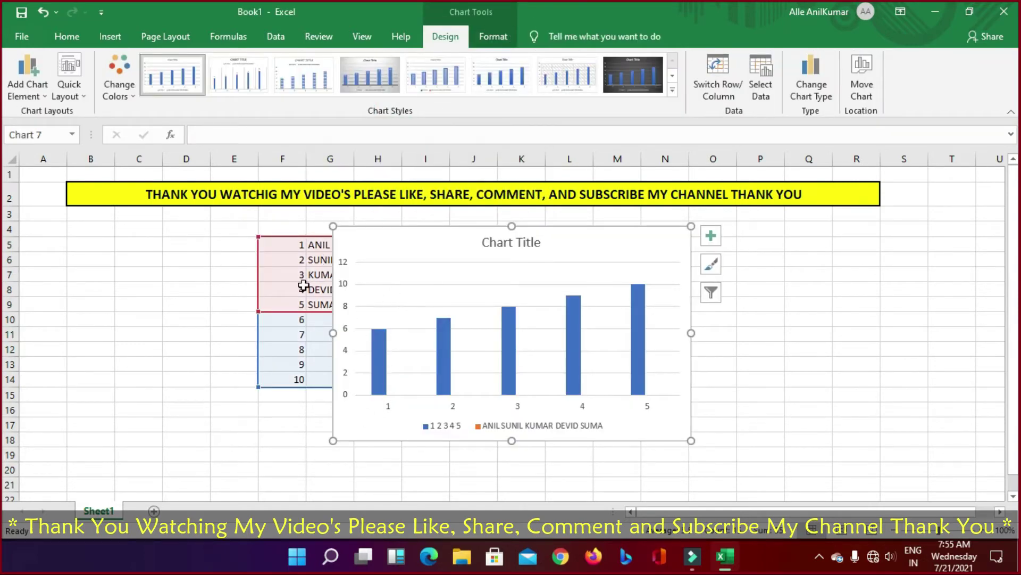
left_click(424, 293)
double_click(424, 292)
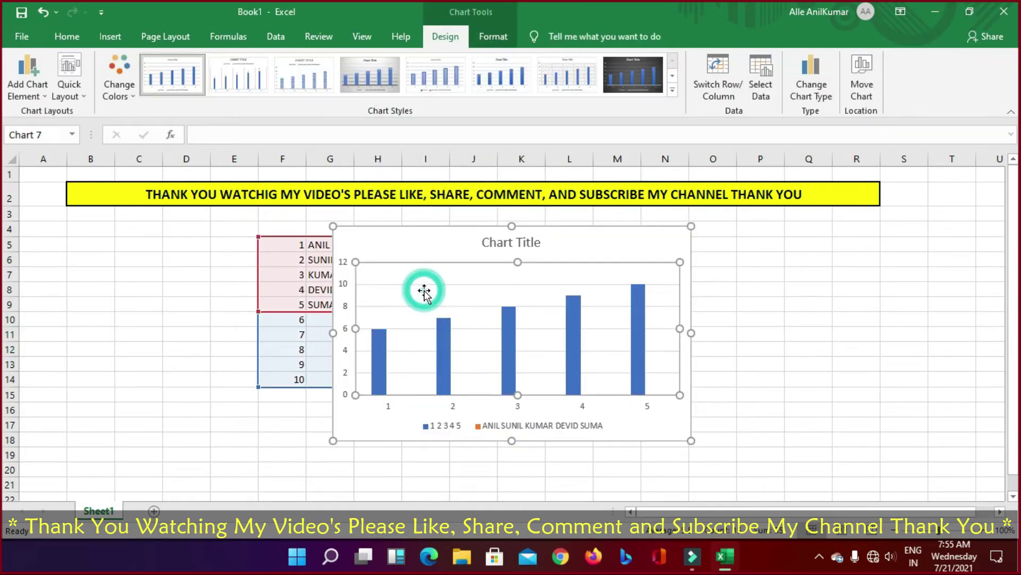
right_click(446, 296)
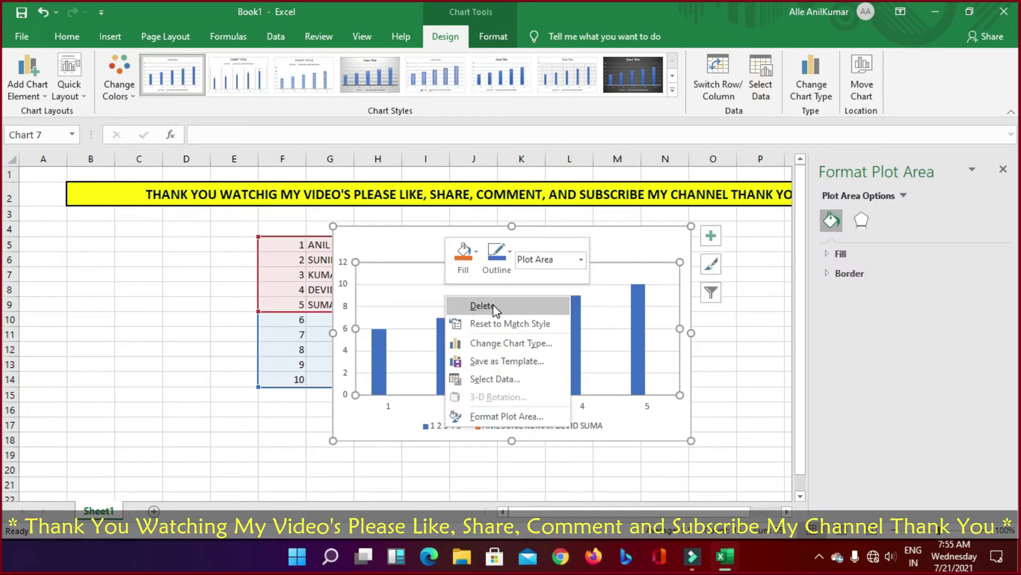
left_click(392, 298)
left_click(407, 307)
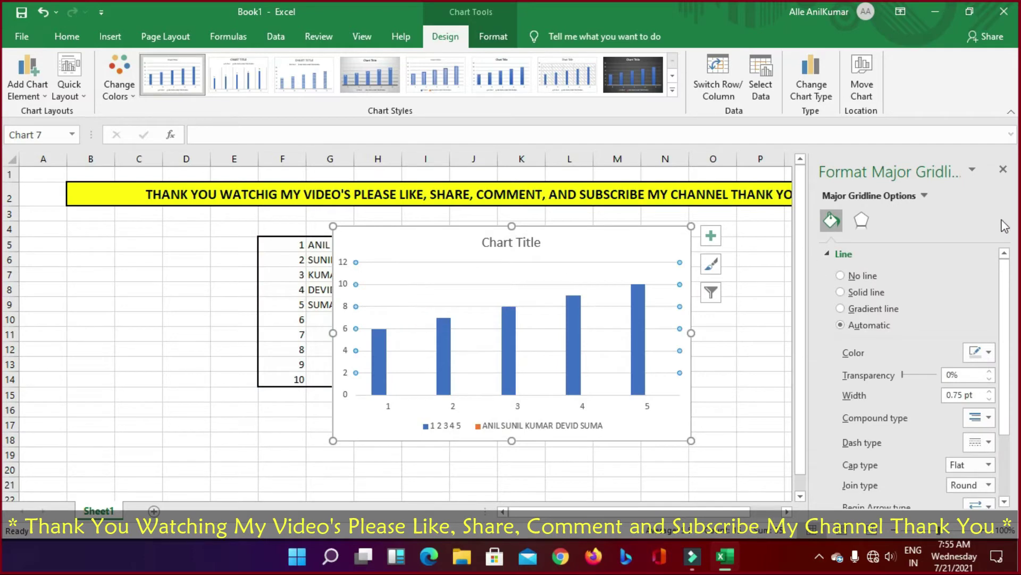
scroll(885, 274, "down", 3)
scroll(884, 277, "up", 3)
left_click(1004, 171)
left_click(319, 289)
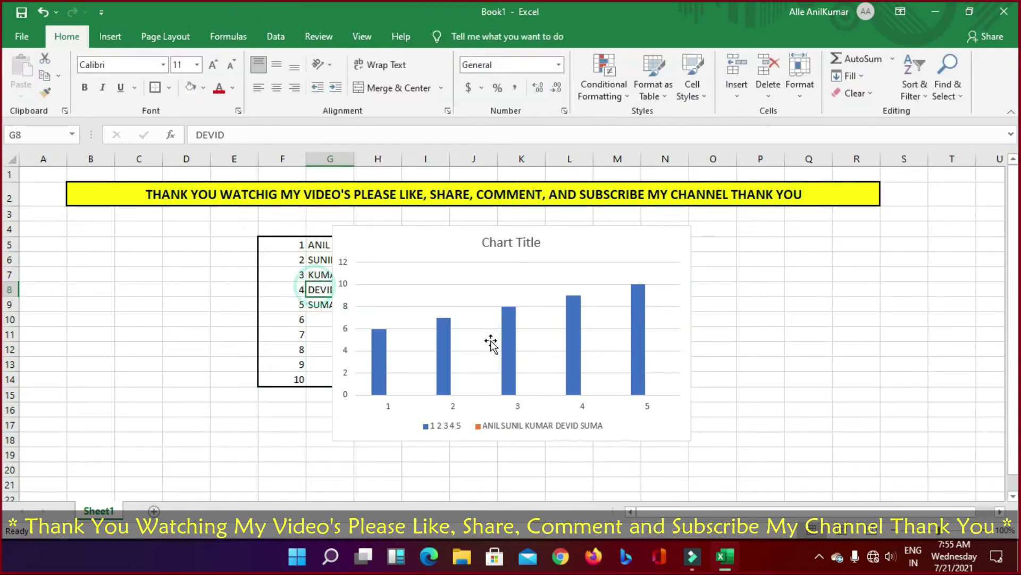
left_click(506, 318)
double_click(505, 317)
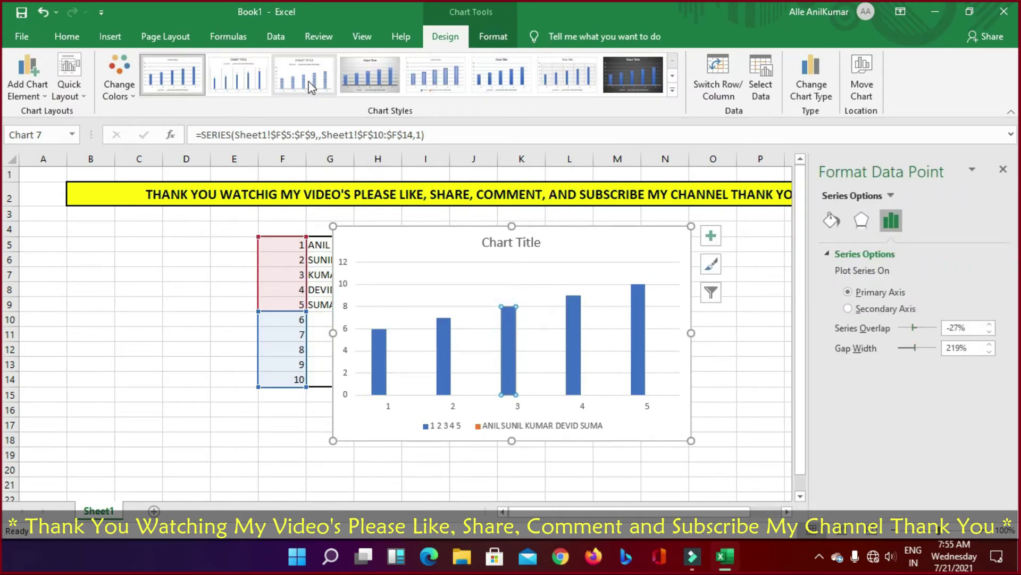
left_click(226, 83)
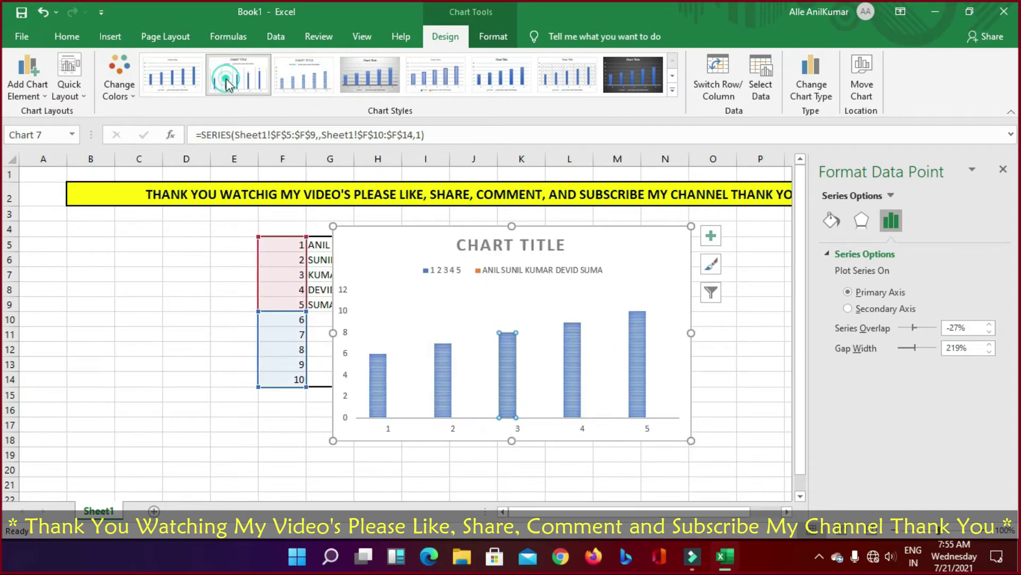
left_click(171, 78)
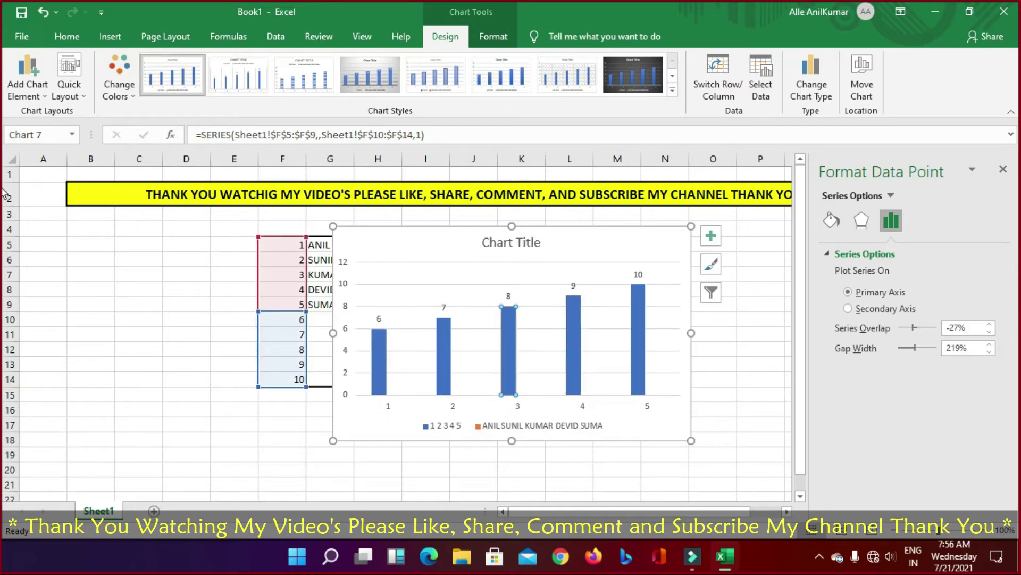
left_click(1007, 173)
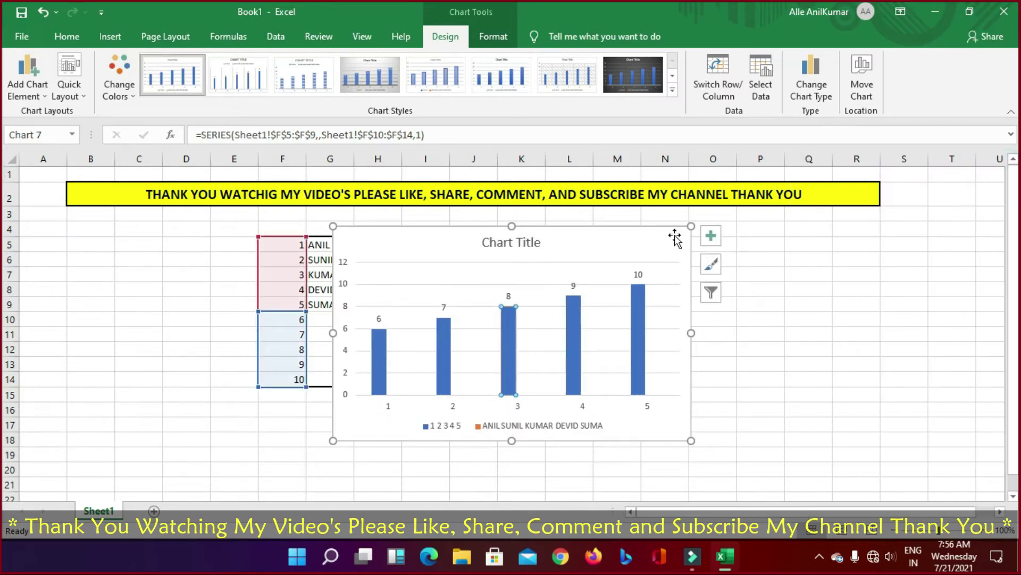
key("ctrl+z")
key("ctrl+z")
key("ctrl+z")
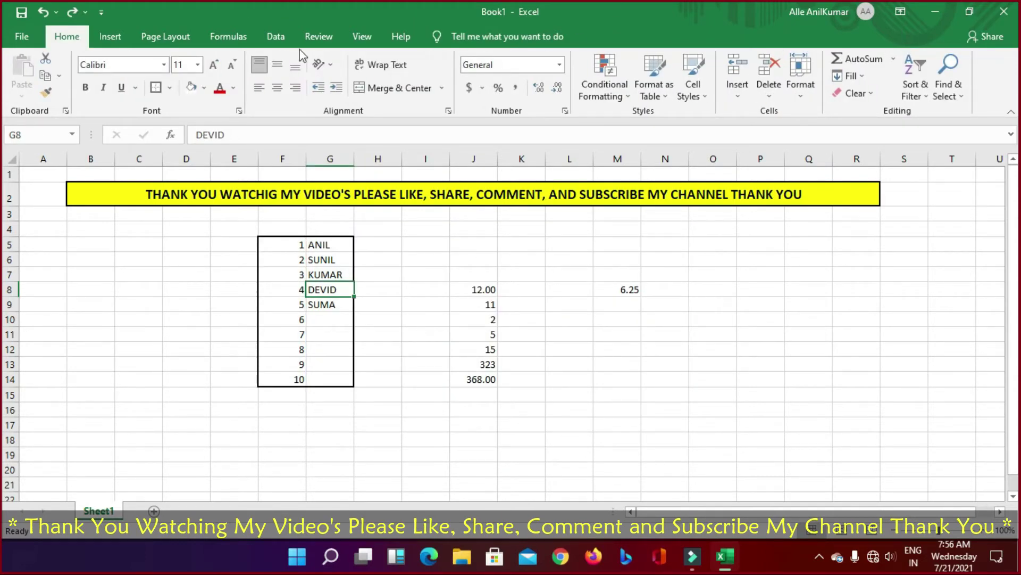
Step: Preview the Scatter chart types on the Insert tab without adding a chart
left_click(110, 36)
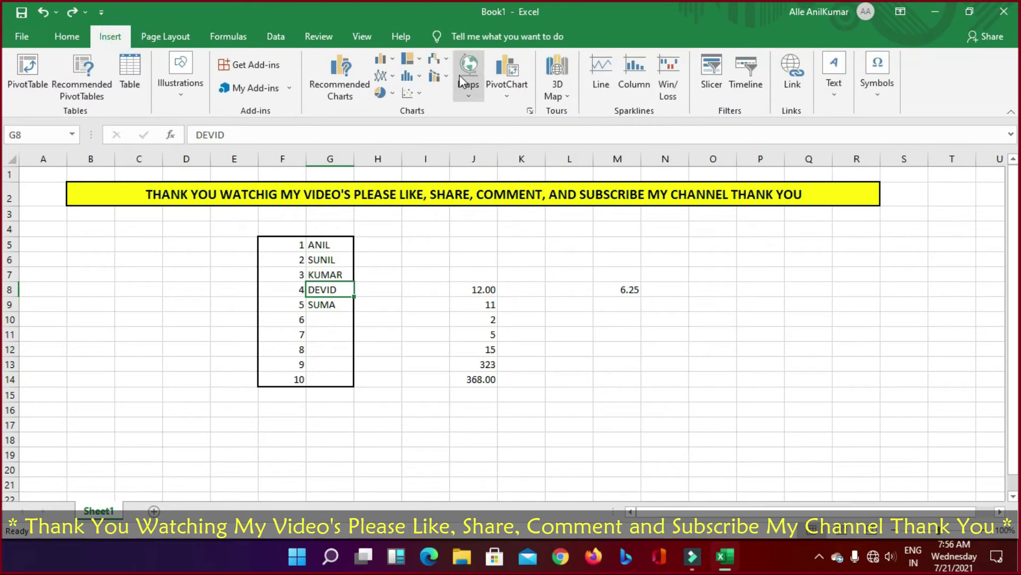
left_click(420, 93)
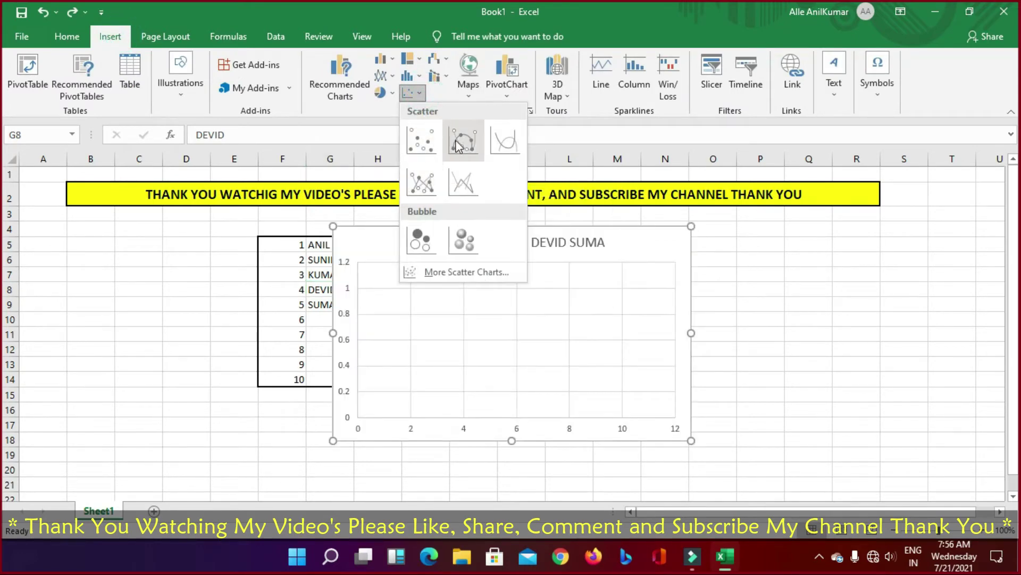
left_click(276, 244)
Step: Select F5:G14 and preview the Line, Statistic and Waterfall chart galleries without inserting any
left_click_drag(283, 242, 324, 381)
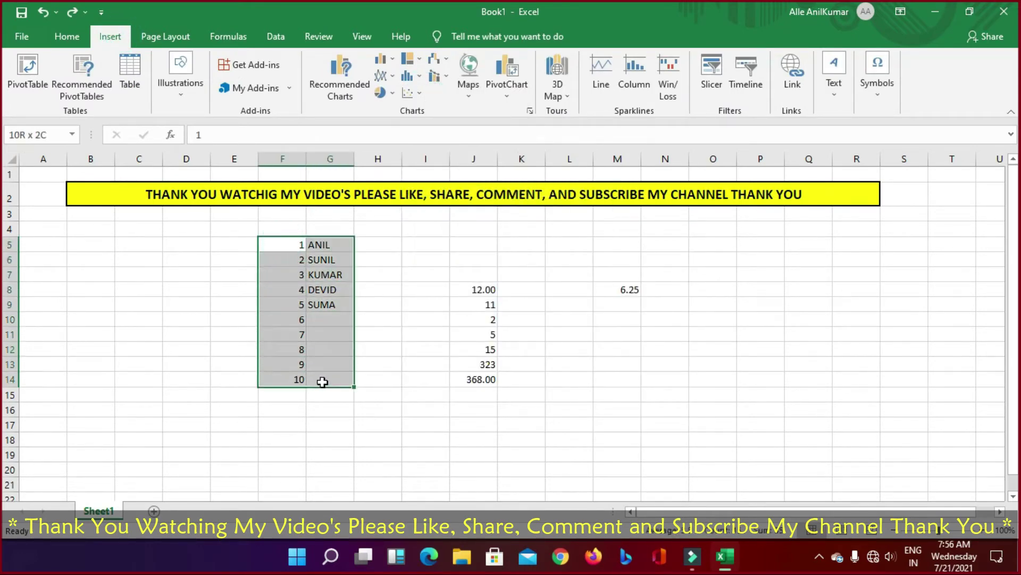
left_click(386, 76)
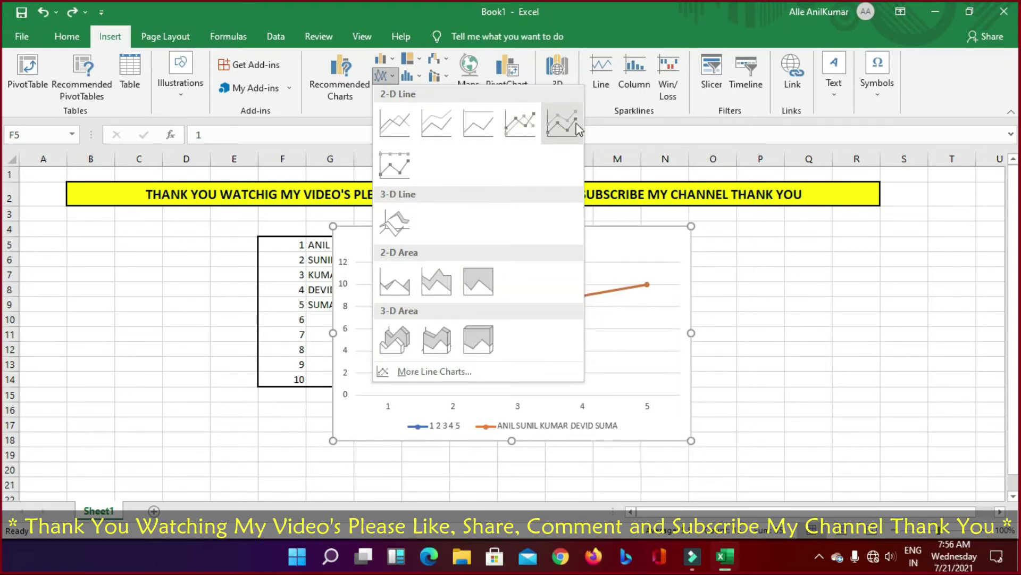
left_click(419, 75)
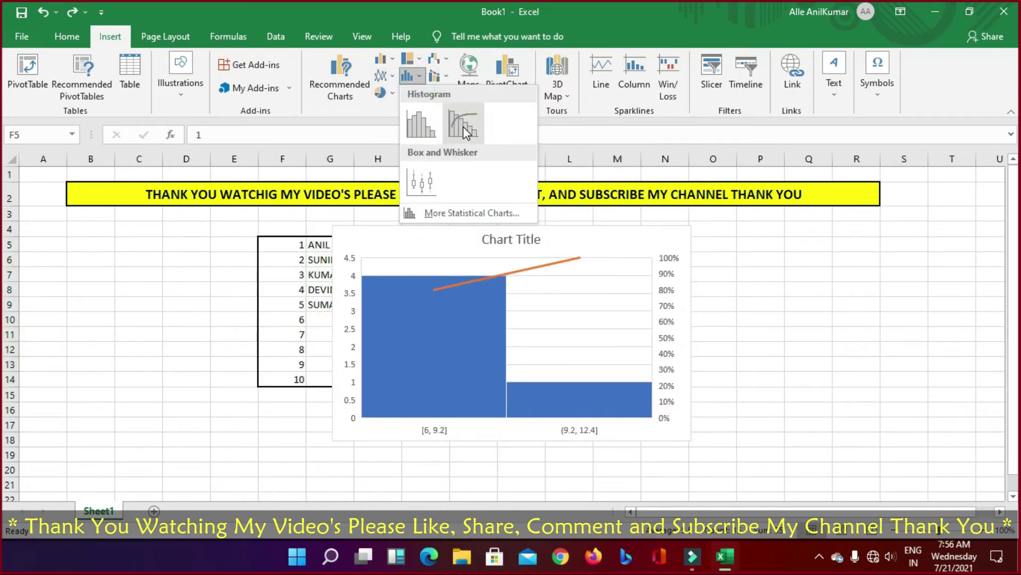
left_click(447, 61)
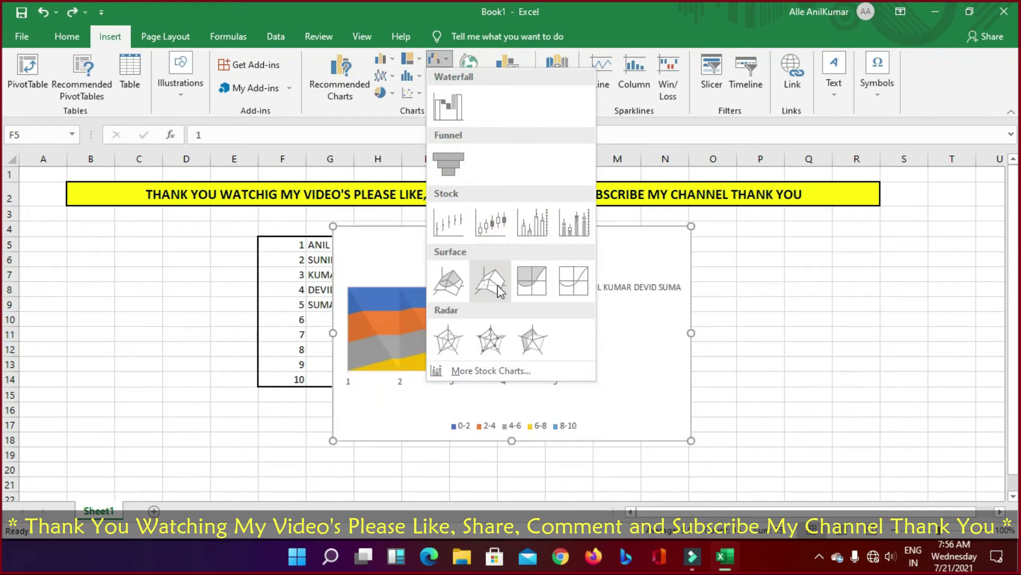
left_click(626, 29)
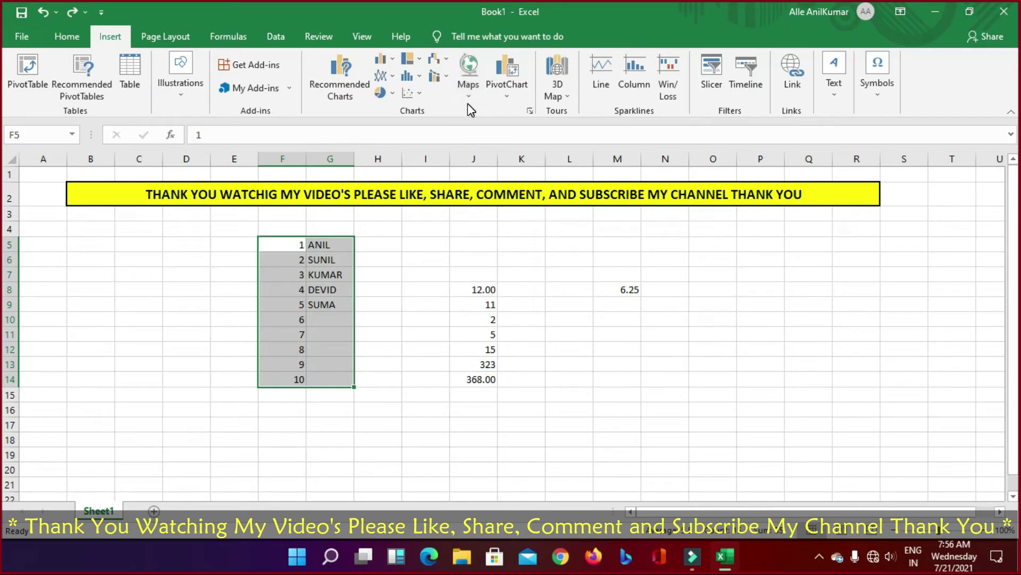
left_click(571, 98)
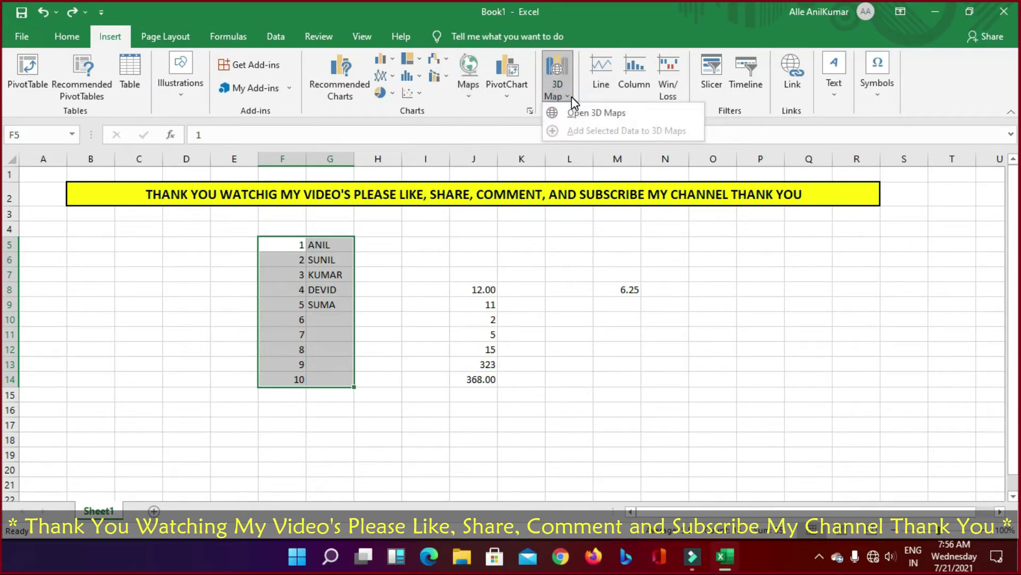
left_click(572, 96)
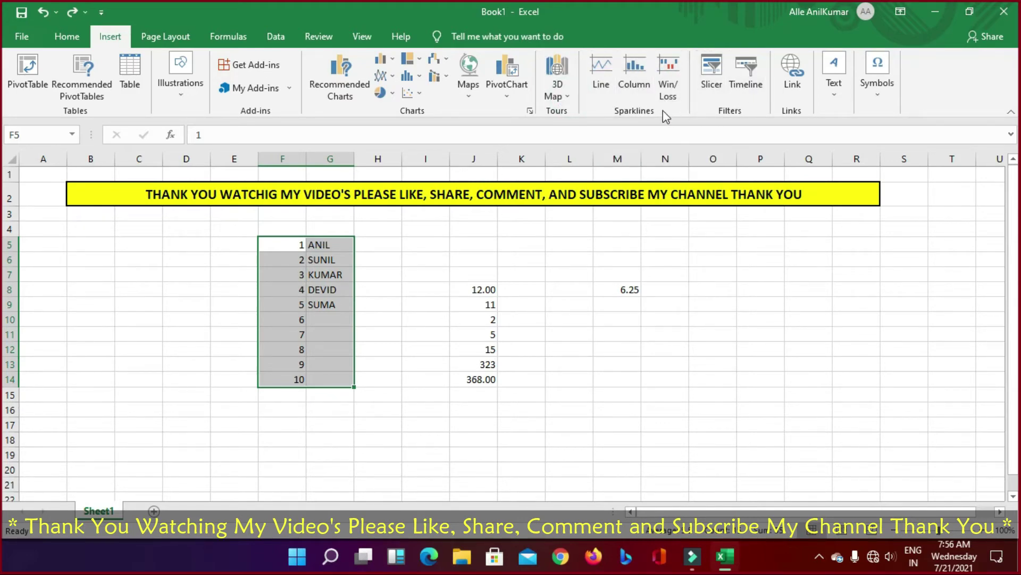
left_click(840, 68)
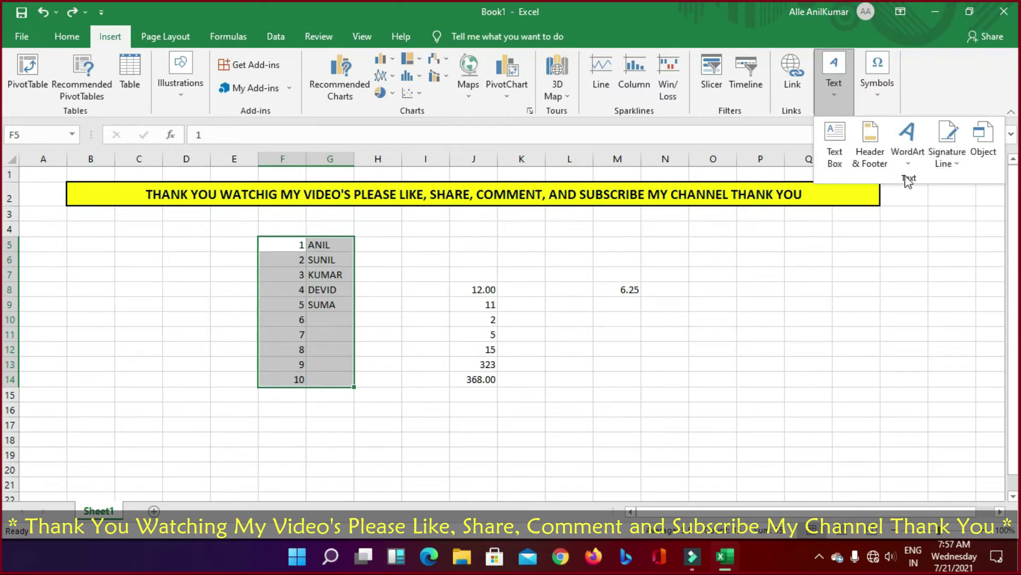
left_click(878, 96)
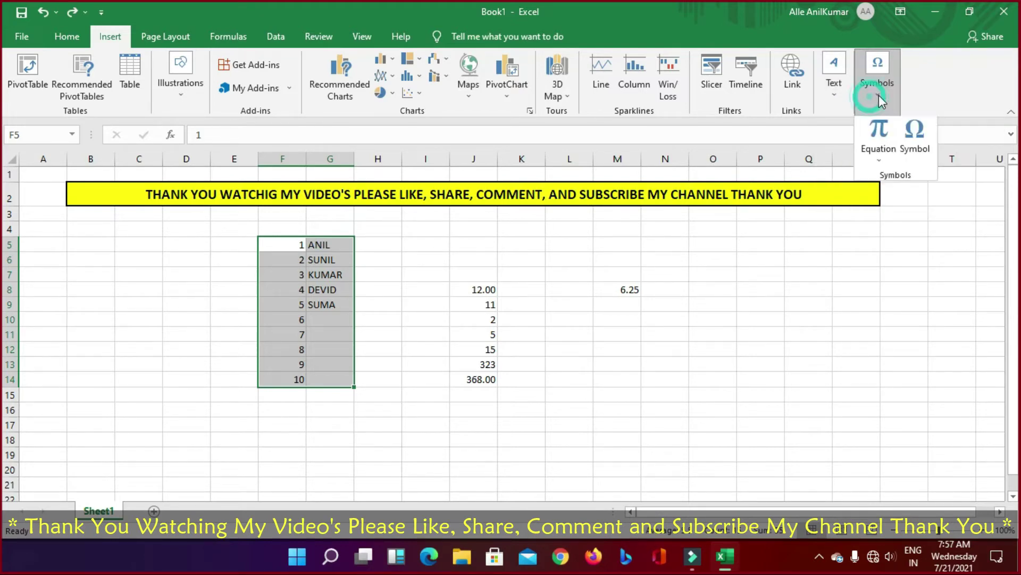
left_click(880, 100)
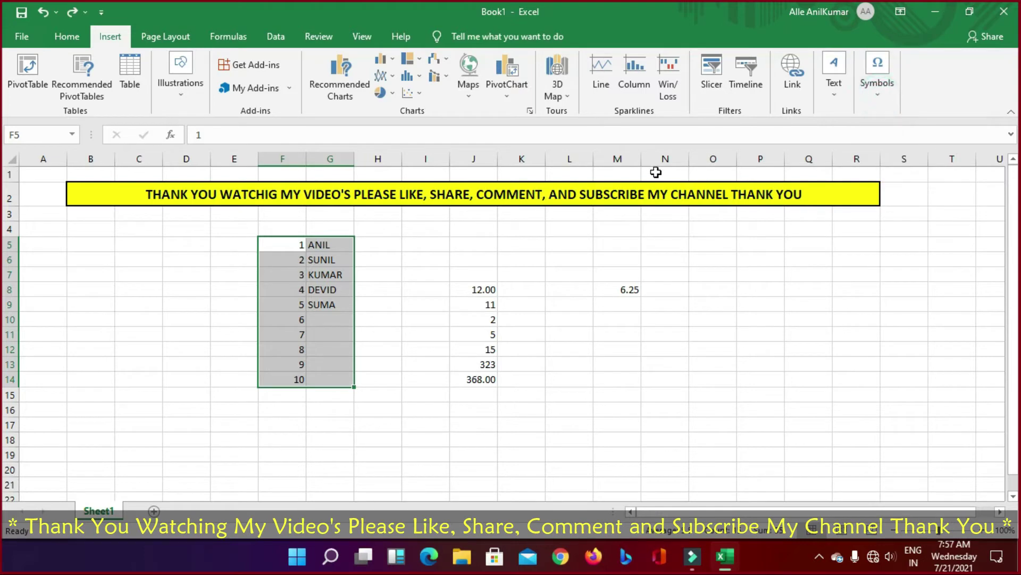
Step: Preview the Page Layout Themes, Colors, Fonts and Effects galleries, closing each without applying
left_click(173, 37)
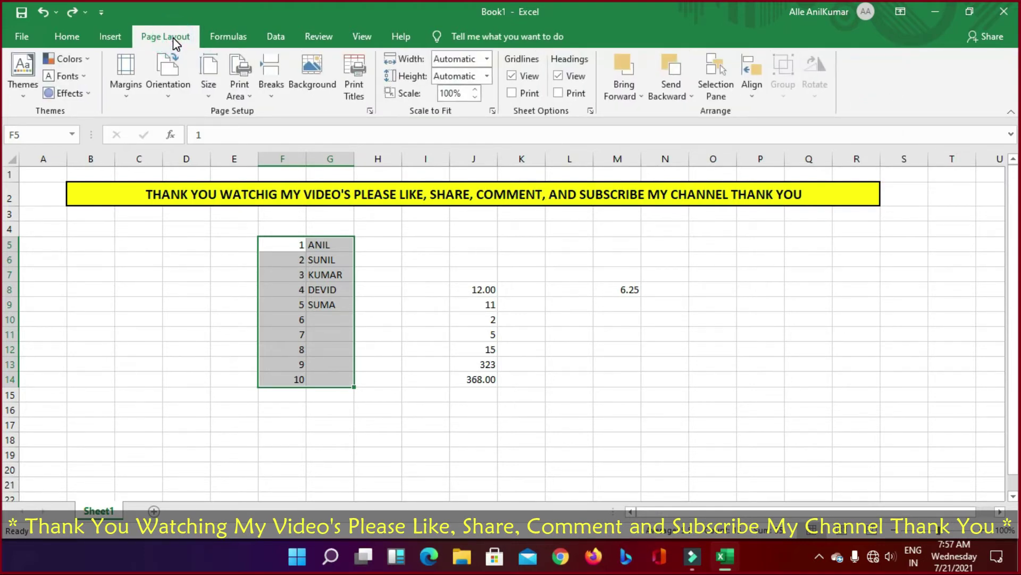
left_click(22, 92)
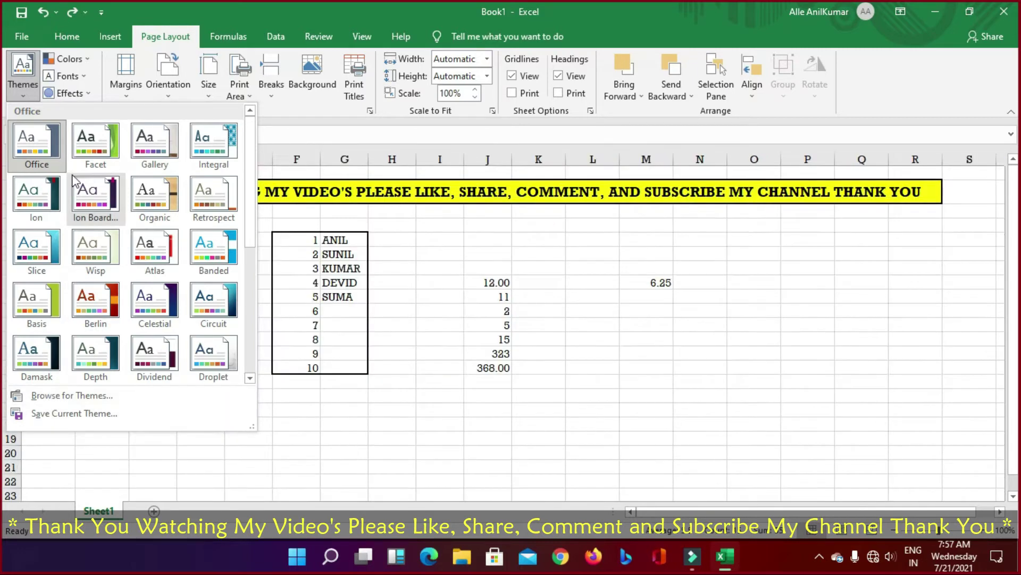
left_click(81, 59)
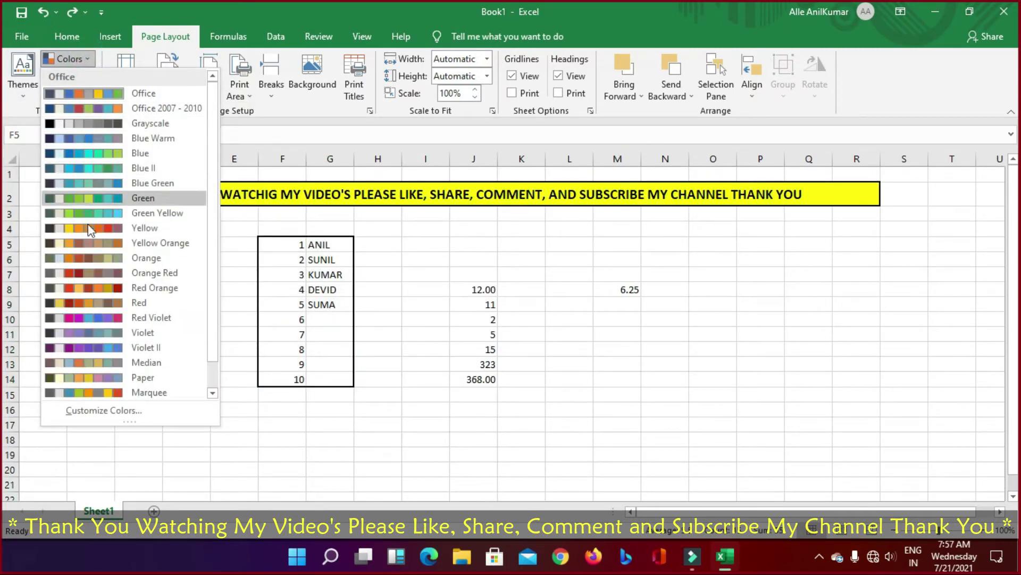
left_click(200, 24)
left_click(85, 76)
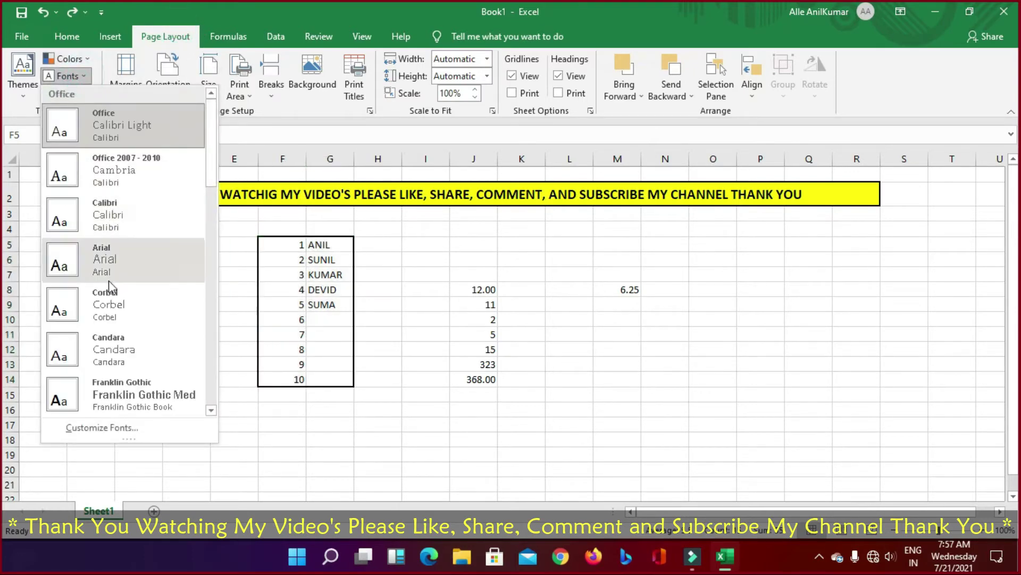
left_click(86, 77)
left_click(67, 93)
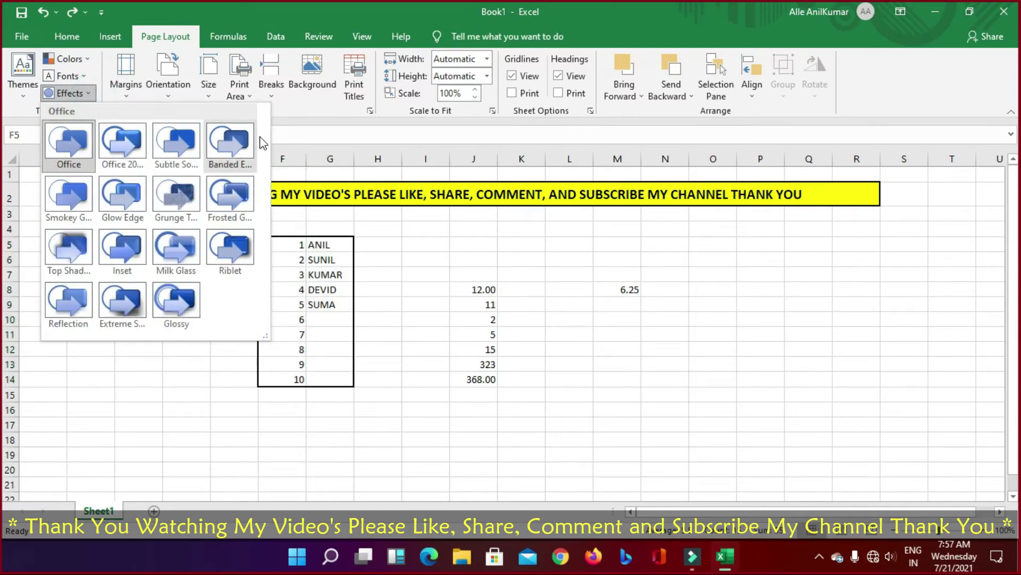
left_click(196, 406)
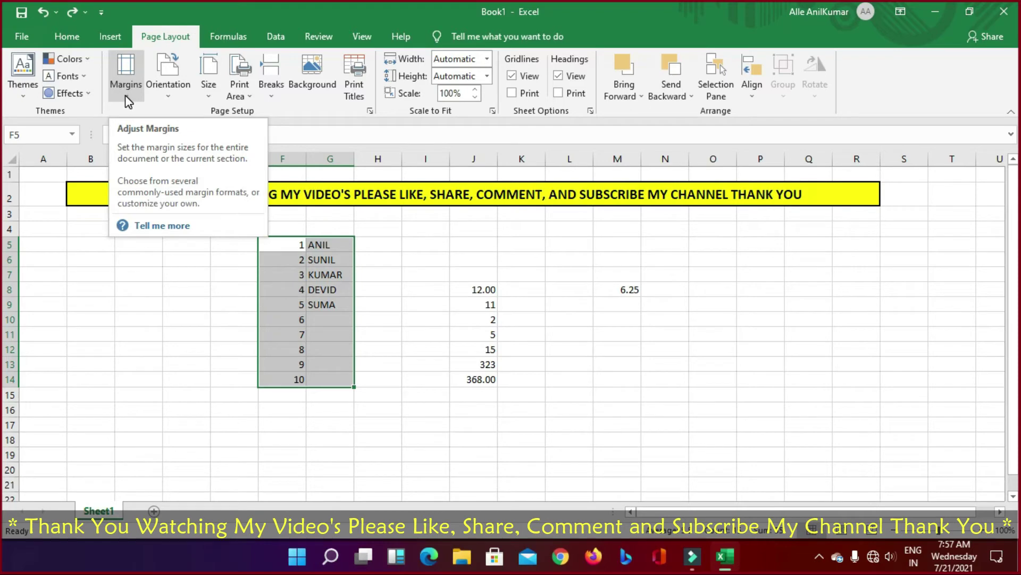
Step: Select B2:R17 and view the margin presets without changing them
left_click(125, 96)
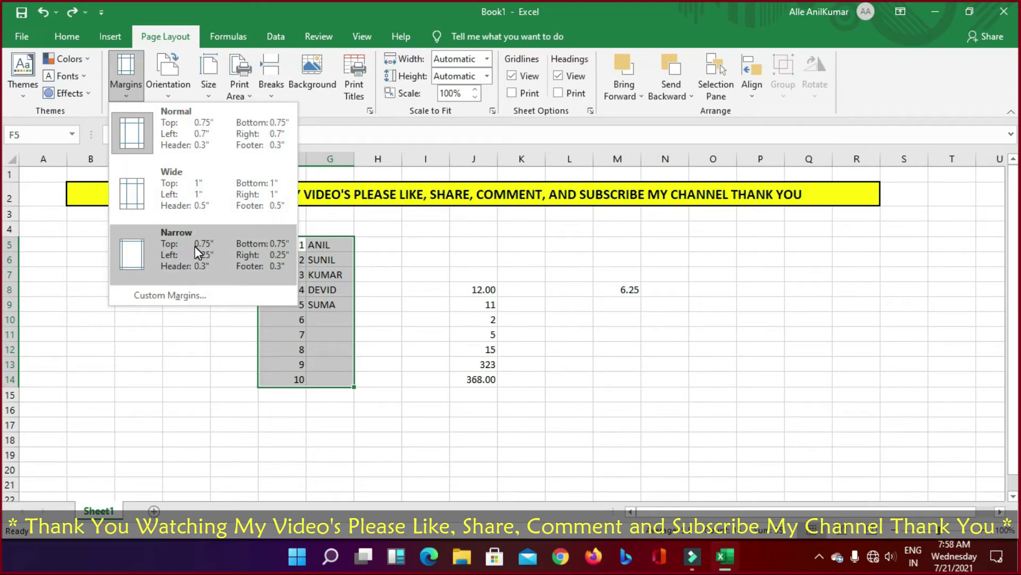
left_click(691, 373)
left_click_drag(92, 190, 809, 423)
left_click(130, 95)
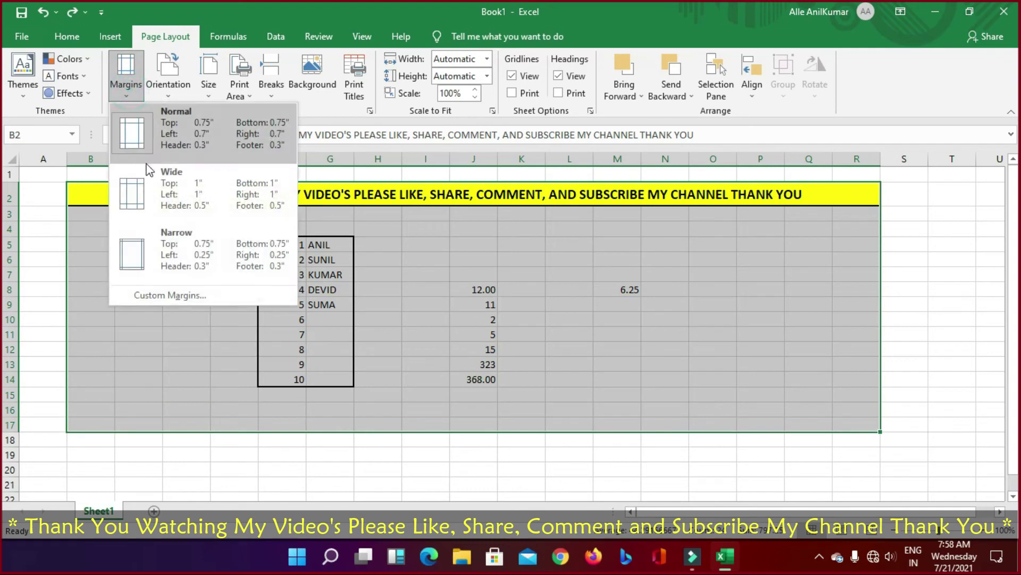
Step: Switch the page orientation to Landscape, then back to Portrait
left_click(184, 93)
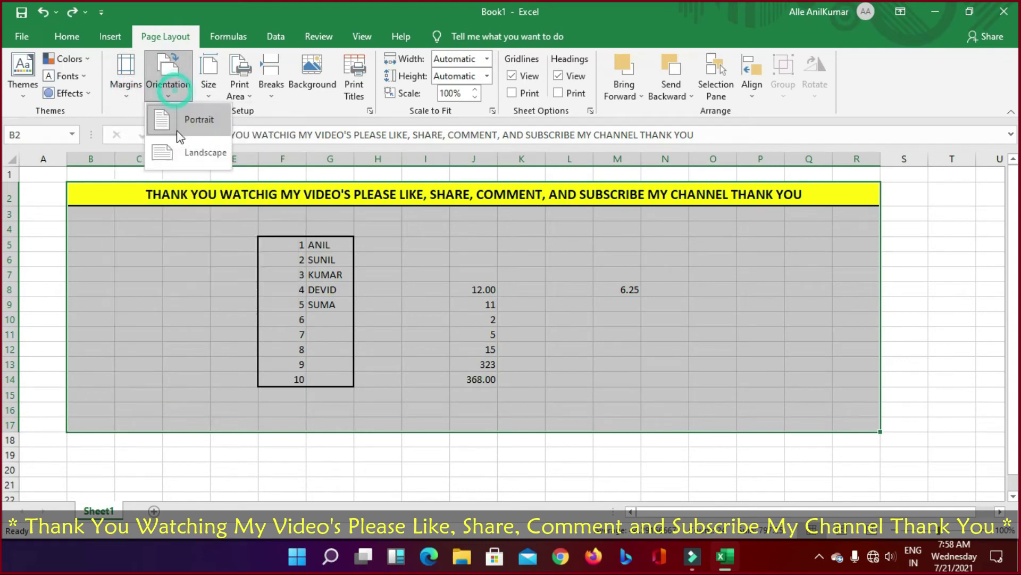
left_click(195, 159)
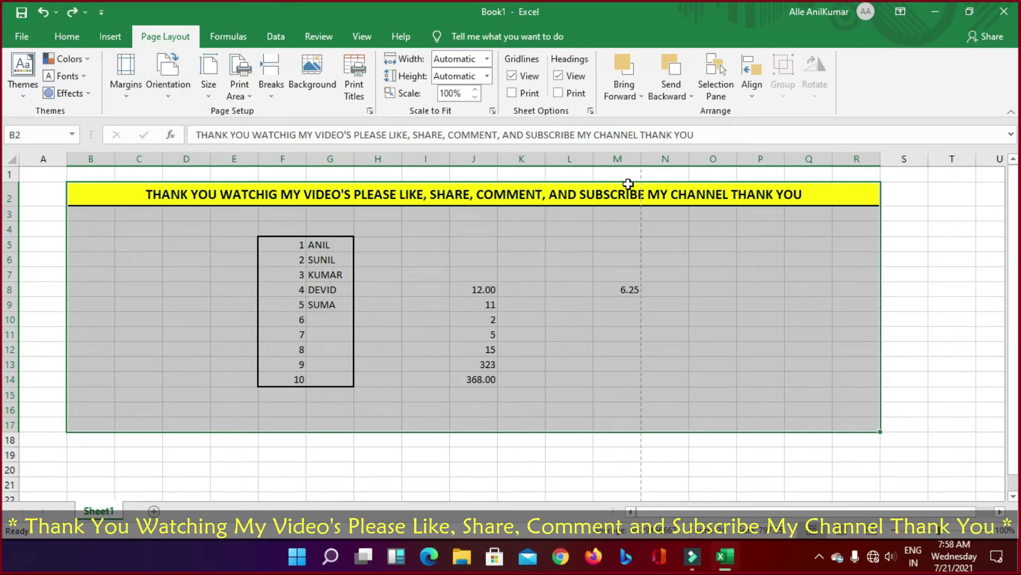
left_click(168, 96)
left_click(193, 124)
Step: Delete an accidentally pasted picture and view the orientation and paper size lists
key("ctrl+v")
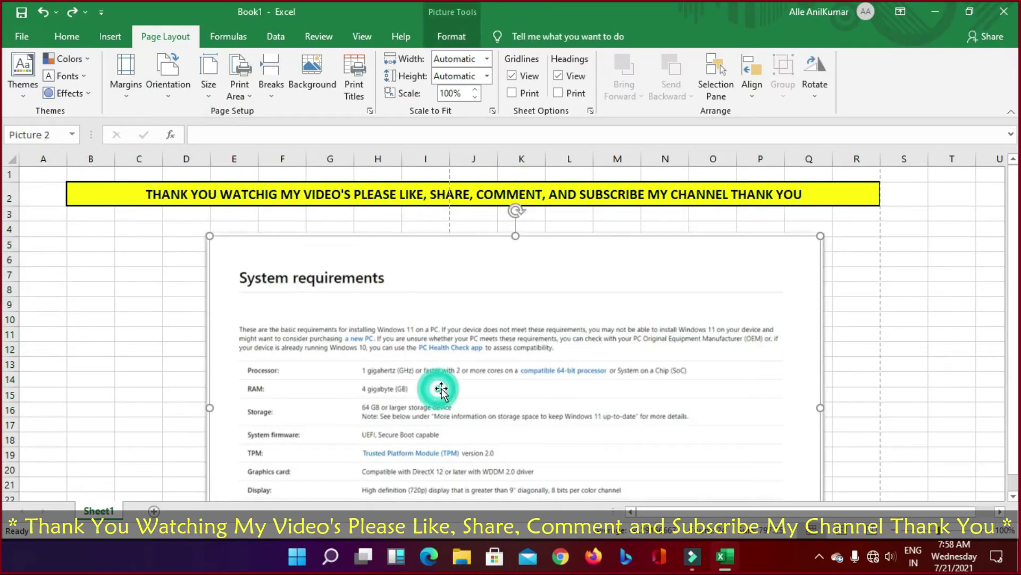
key("Delete")
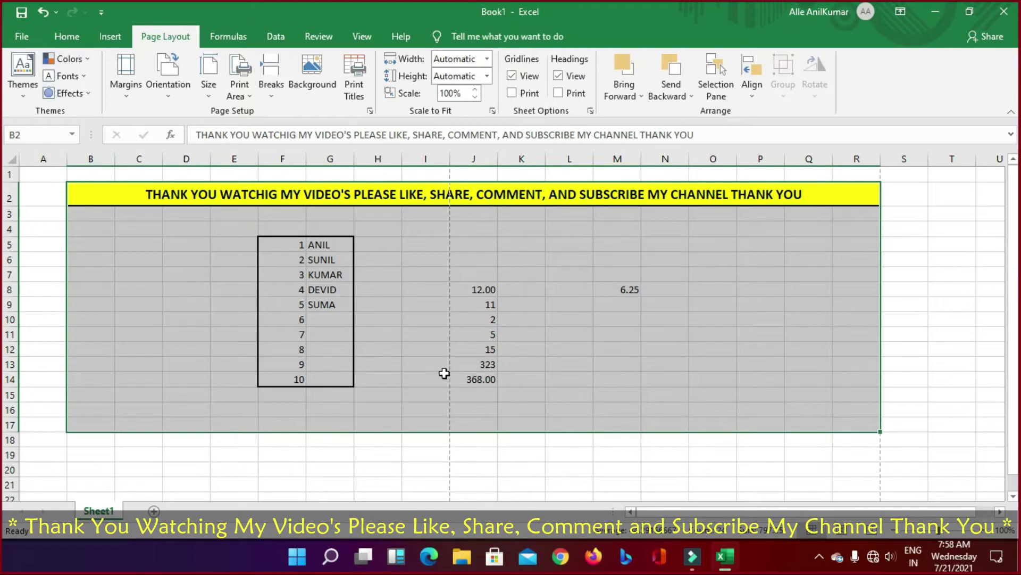
left_click(173, 101)
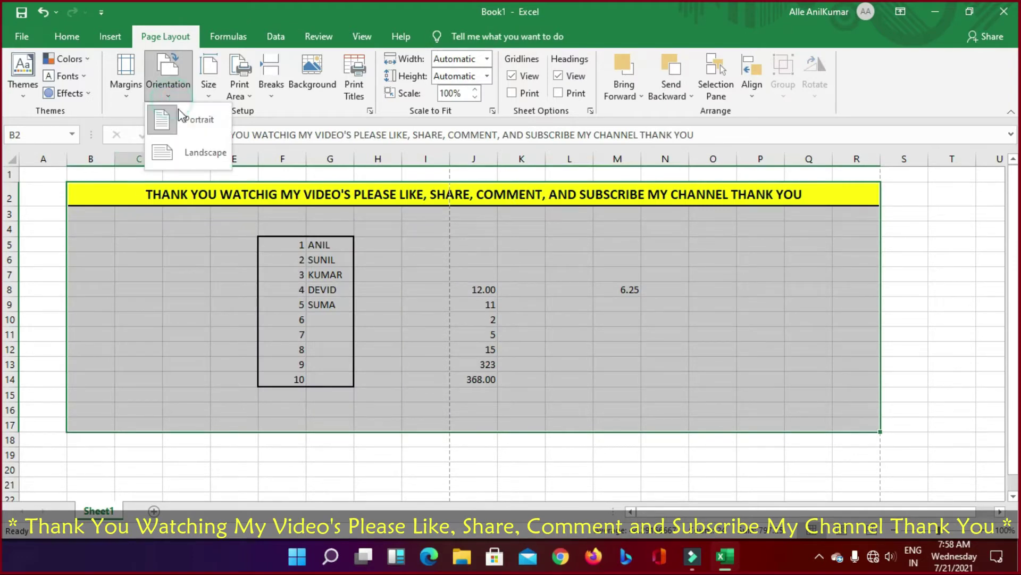
left_click(211, 97)
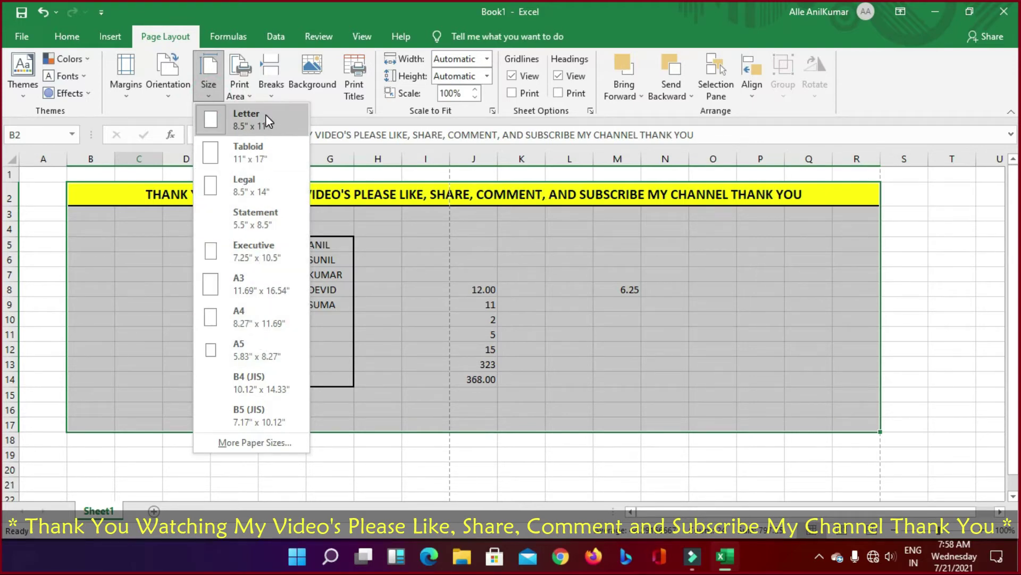
Step: Clear the sheet's print area
left_click(239, 88)
left_click(240, 87)
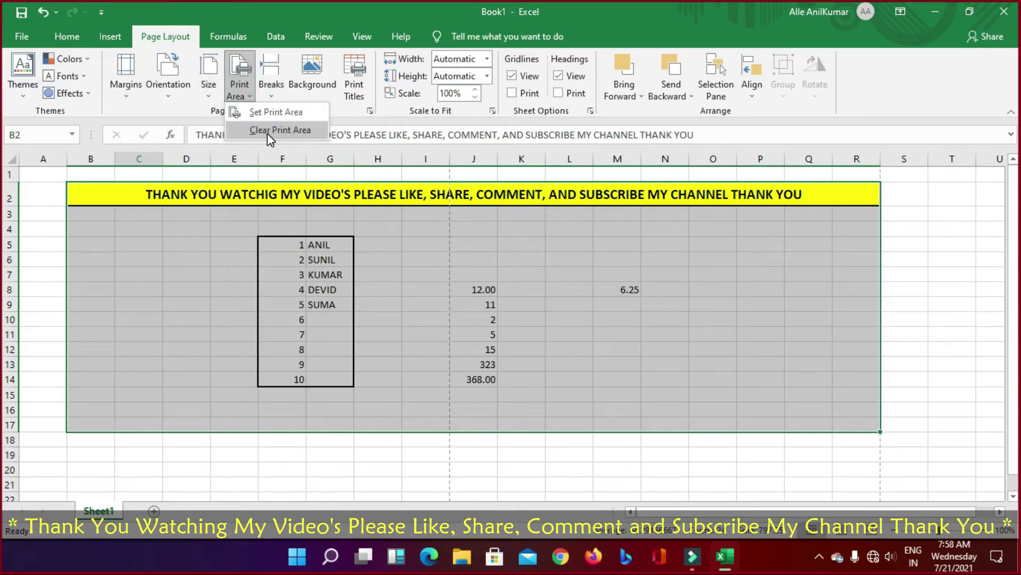
left_click(268, 132)
Step: Reset all page breaks to the automatic ones
left_click(272, 93)
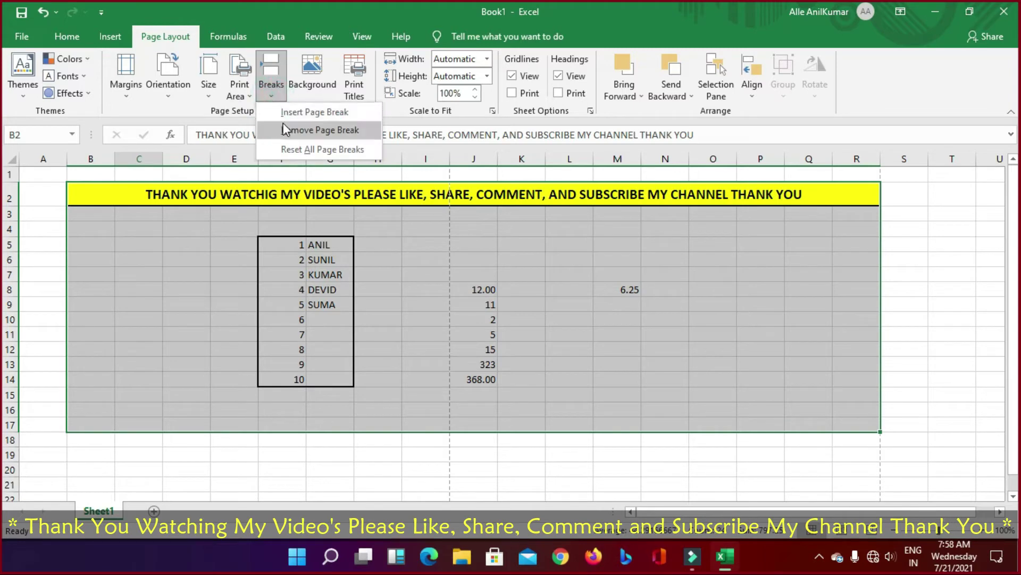
left_click(290, 150)
left_click(279, 93)
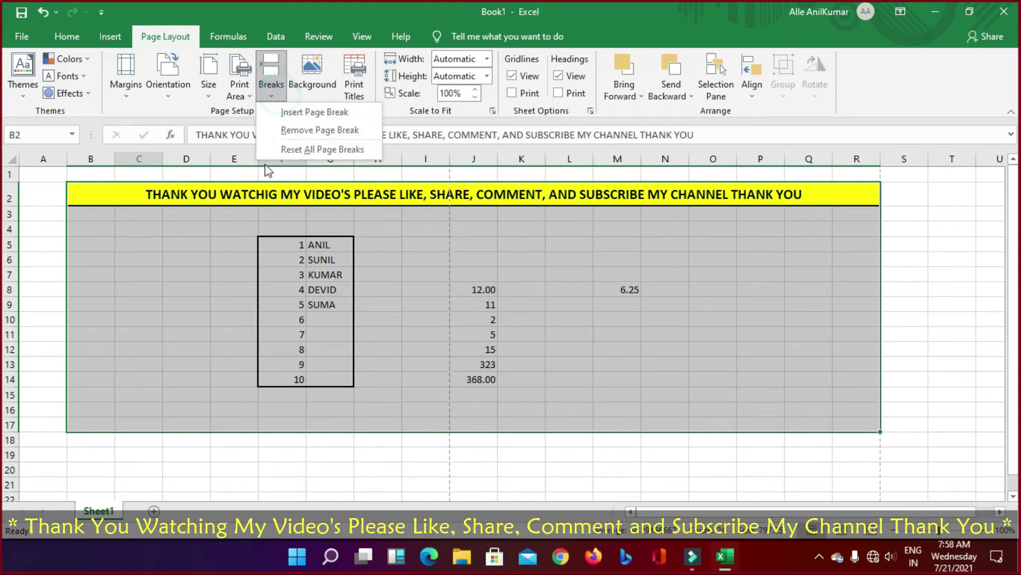
left_click(255, 360)
scroll(34, 268, "down", 3)
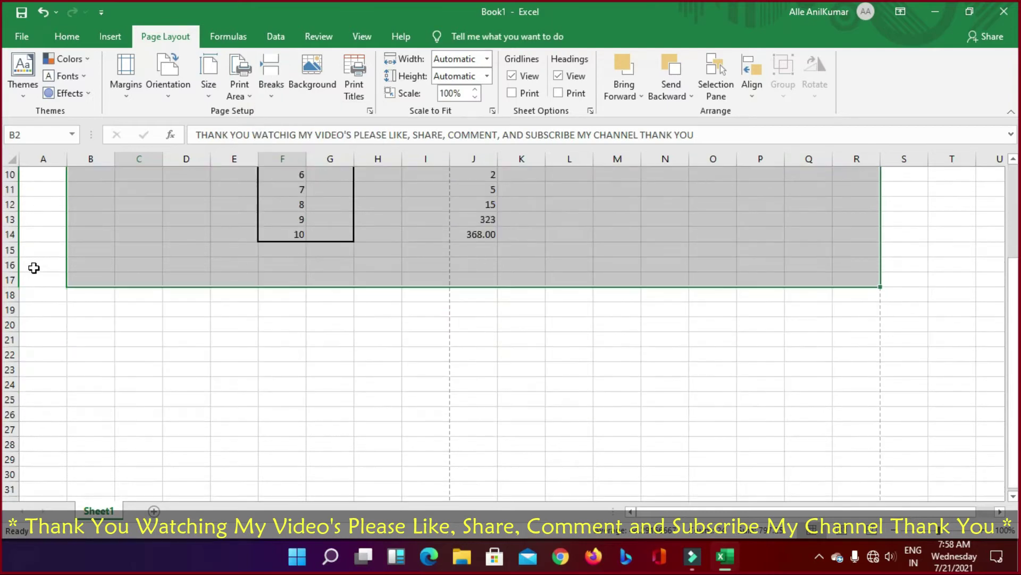
scroll(34, 268, "up", 3)
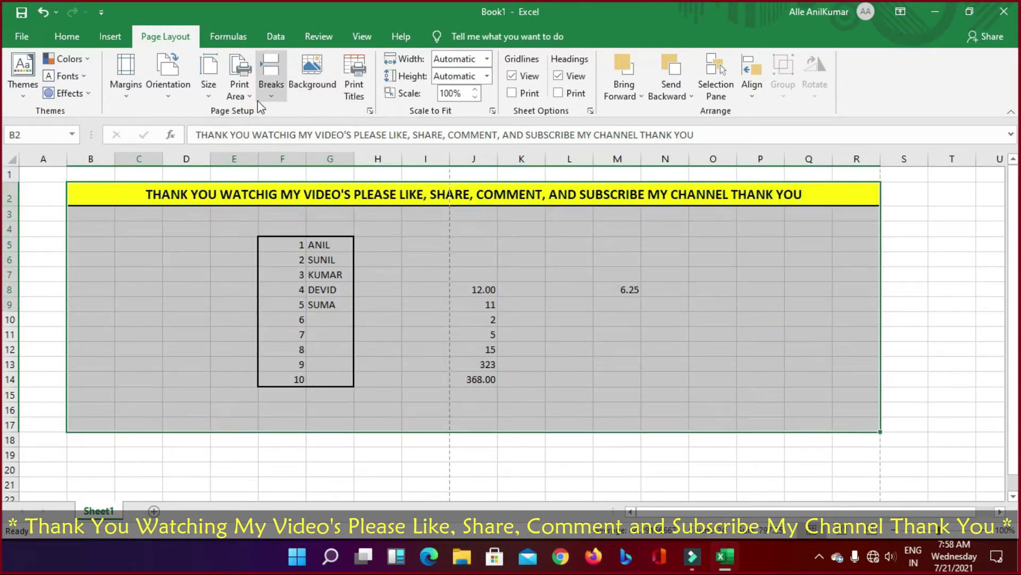
Step: Insert manual page breaks, remove them again, and reset all page breaks
left_click(280, 93)
left_click(315, 112)
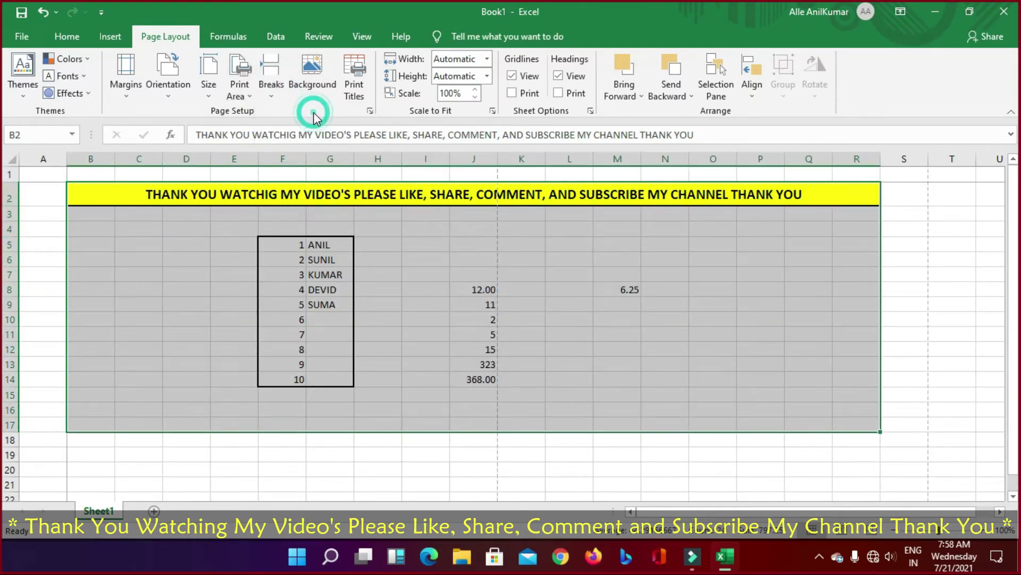
left_click(279, 96)
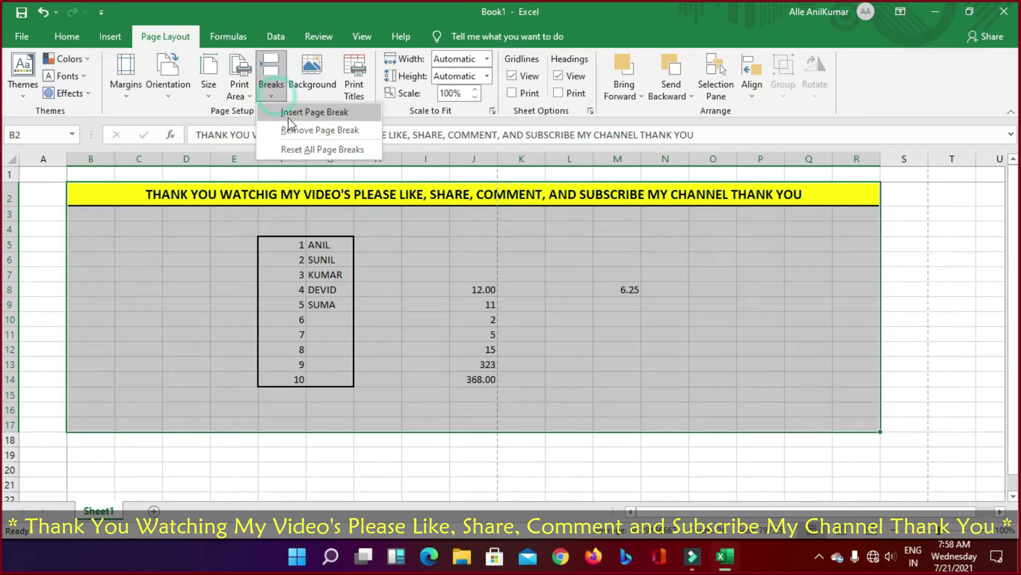
left_click(291, 115)
left_click(270, 96)
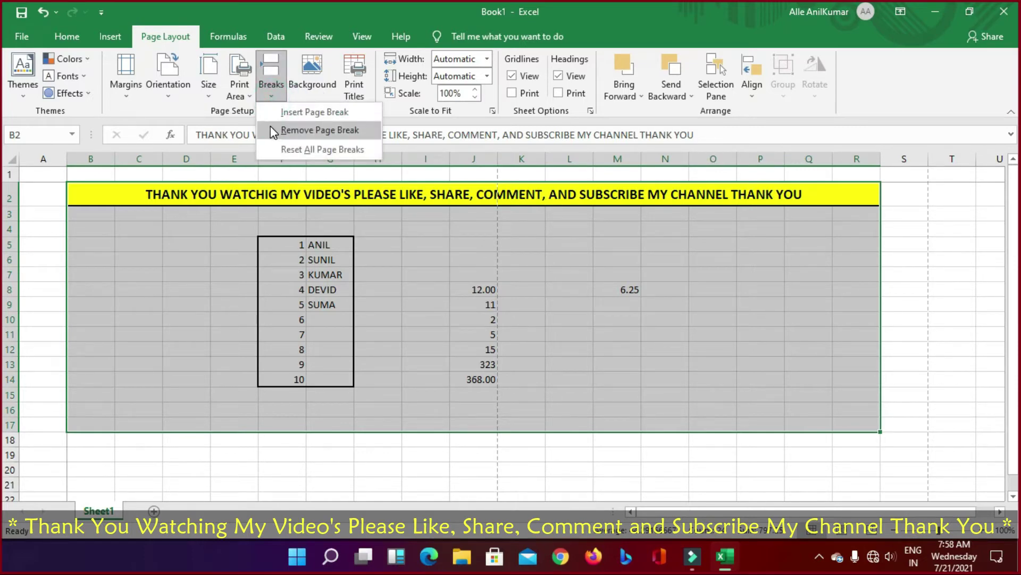
left_click(270, 126)
left_click(268, 97)
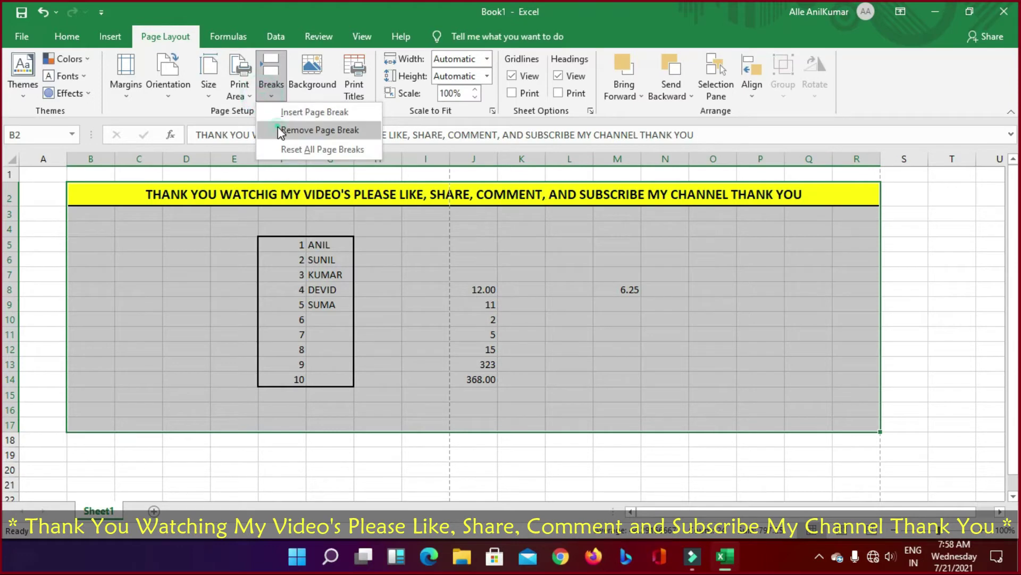
left_click(274, 126)
left_click(273, 96)
left_click(275, 144)
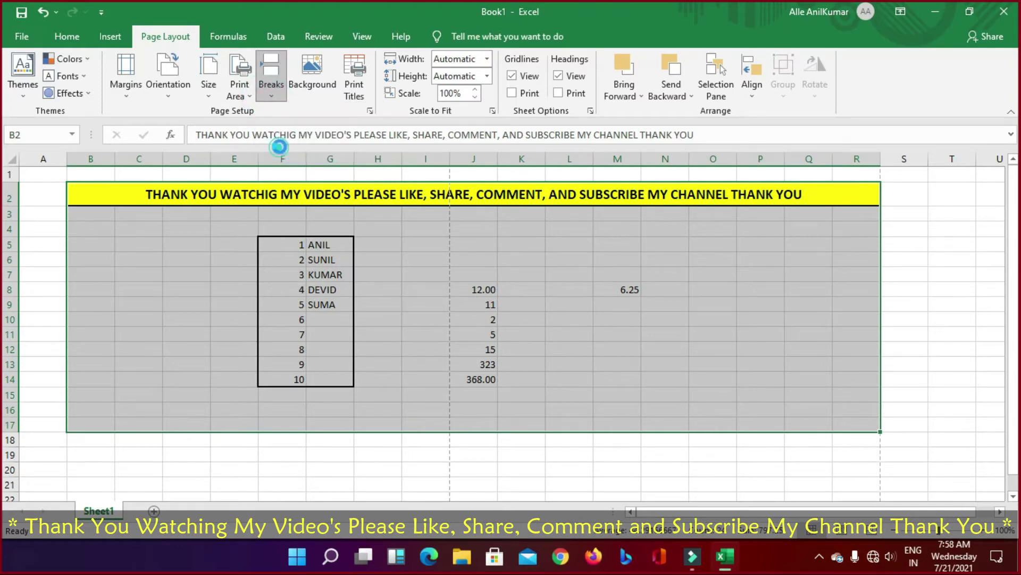
Step: Start adding a sheet background picture, then cancel it
left_click(274, 94)
left_click(314, 90)
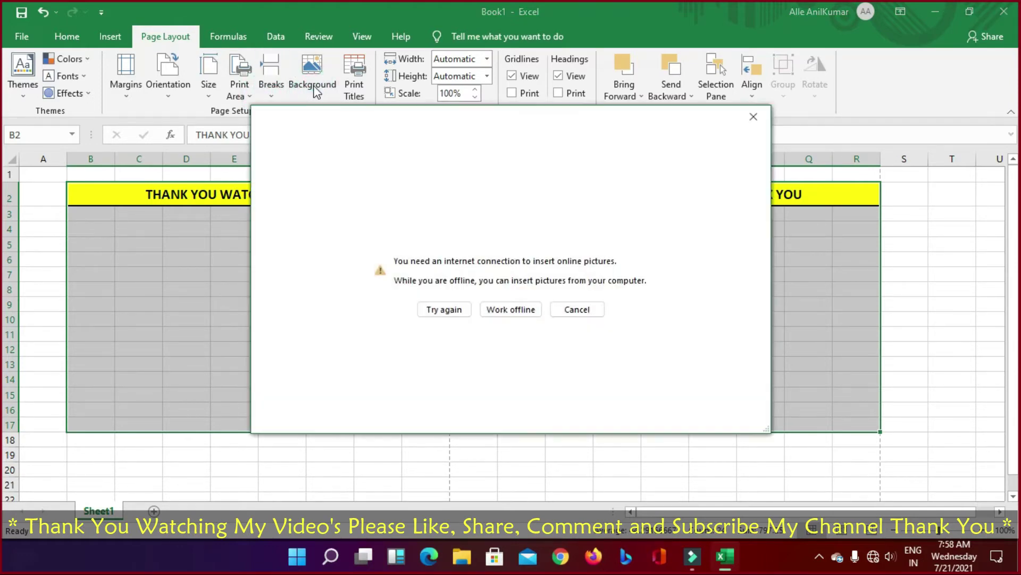
left_click(586, 312)
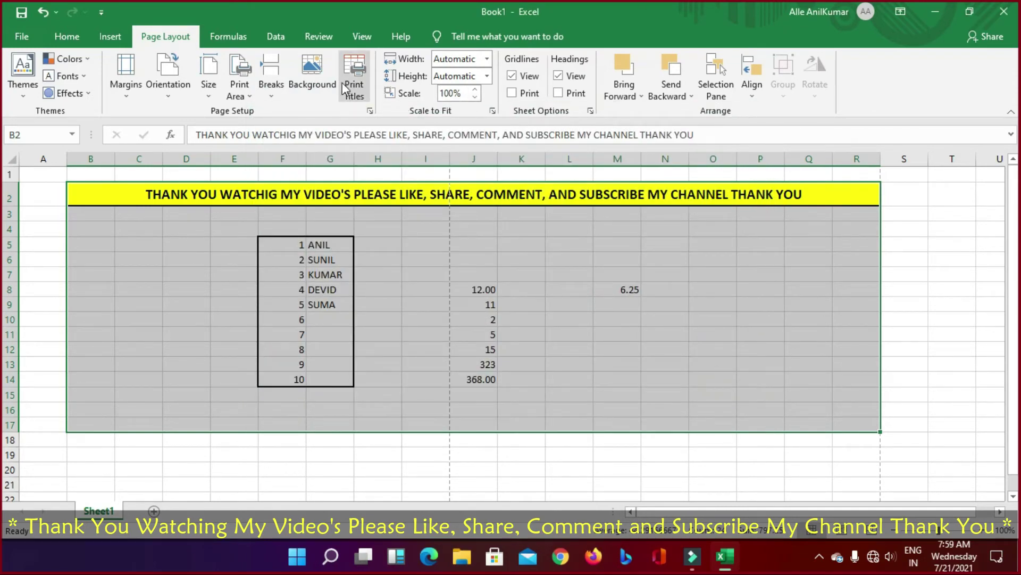
Step: Review Page Setup's Page, Margins, Header/Footer and Sheet tabs via Print Titles, then cancel
left_click(356, 94)
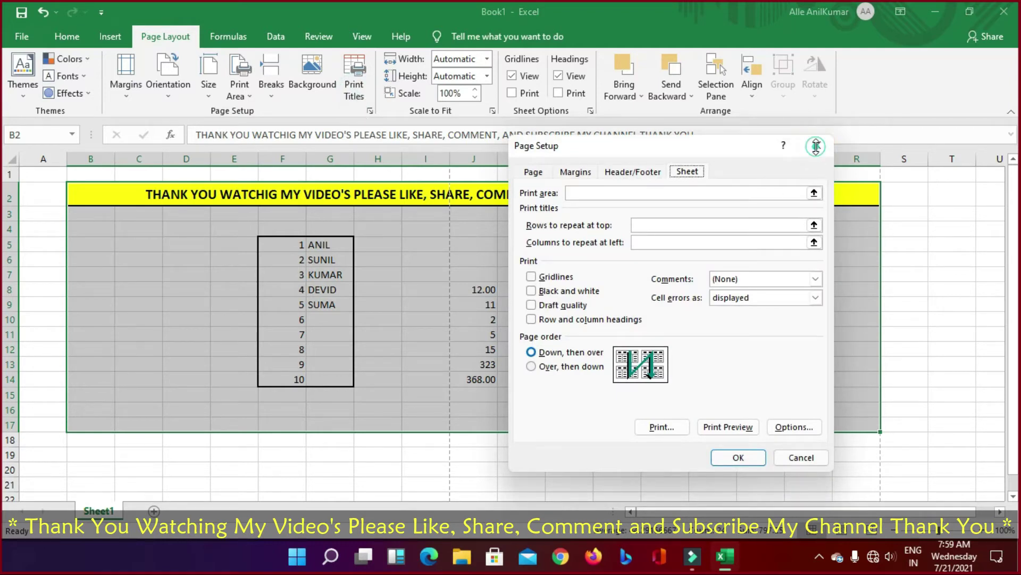
left_click(817, 145)
left_click(351, 100)
left_click(532, 171)
left_click(577, 172)
left_click(632, 172)
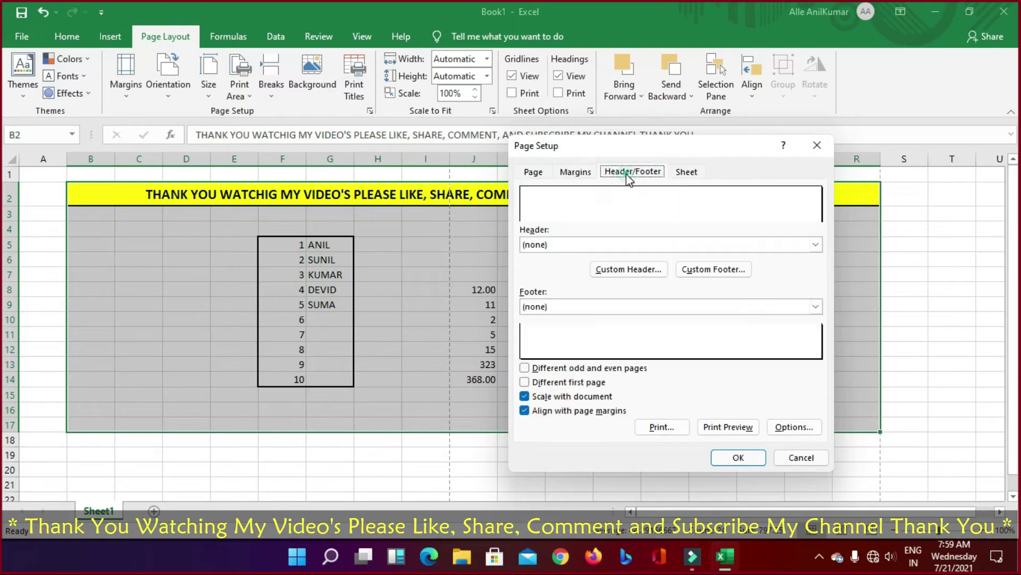
left_click(683, 172)
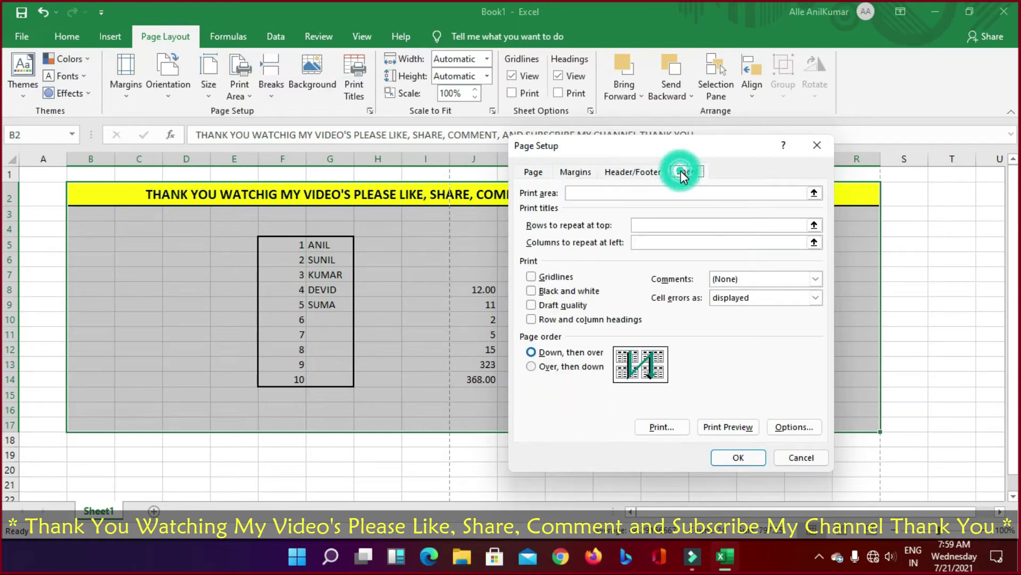
left_click(532, 172)
left_click(798, 458)
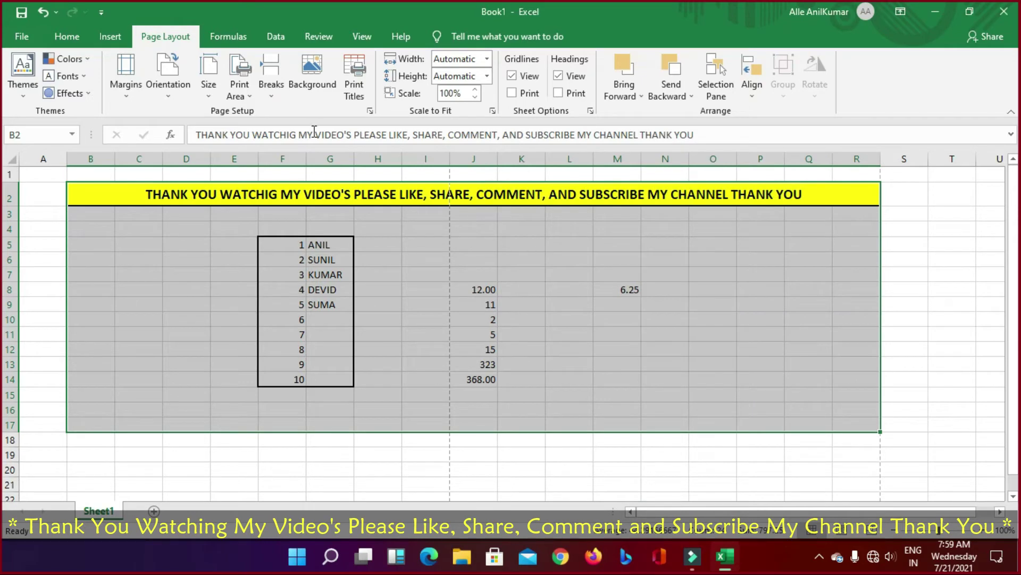
left_click(225, 36)
left_click(165, 37)
left_click(559, 76)
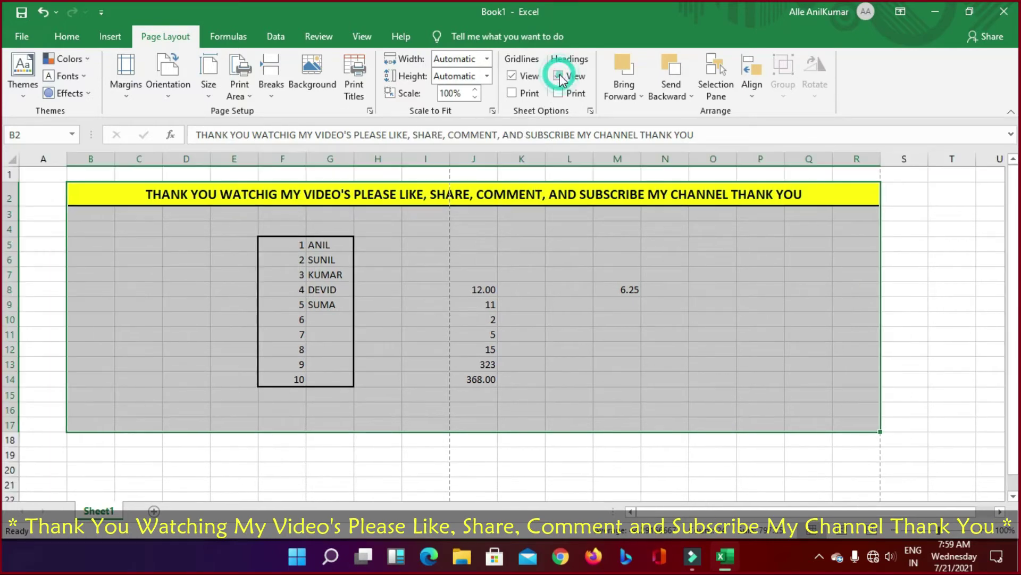
left_click(559, 76)
left_click(511, 76)
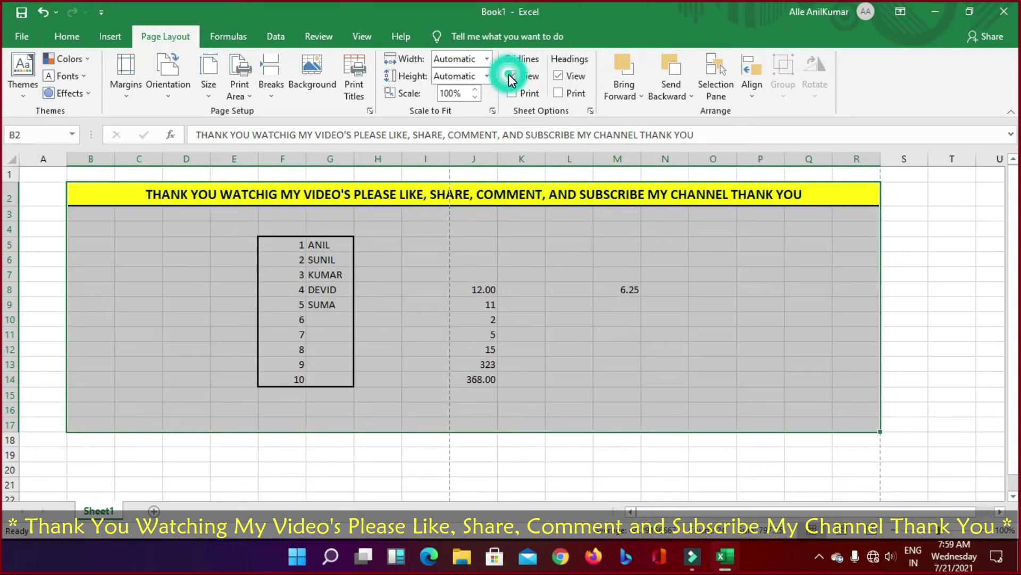
left_click(510, 76)
left_click(510, 76)
left_click(509, 76)
left_click(918, 364)
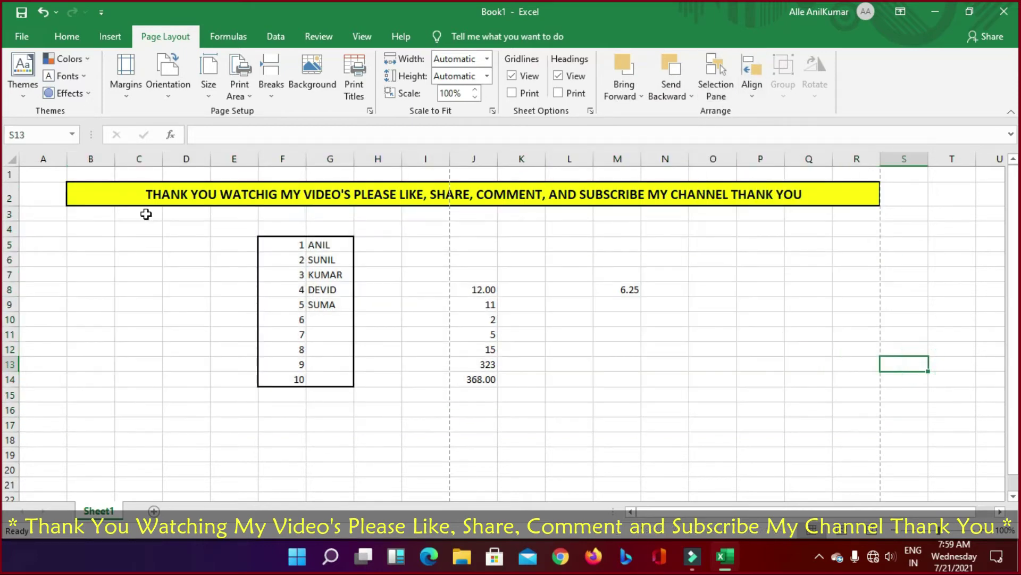
left_click_drag(107, 194, 783, 423)
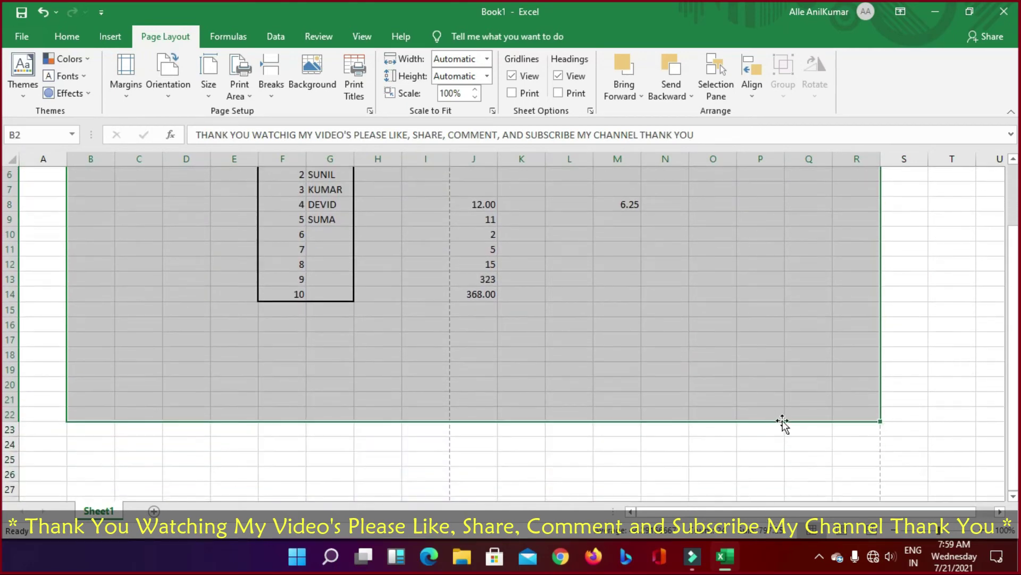
scroll(783, 423, "up", 2)
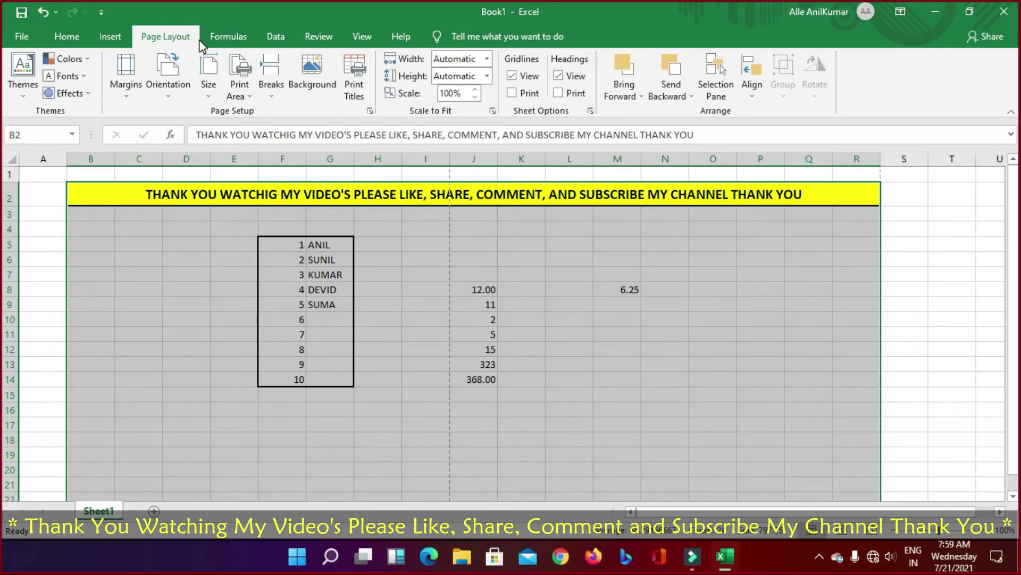
Step: Switch to the Formulas tab and select the range B2:R17
left_click(232, 46)
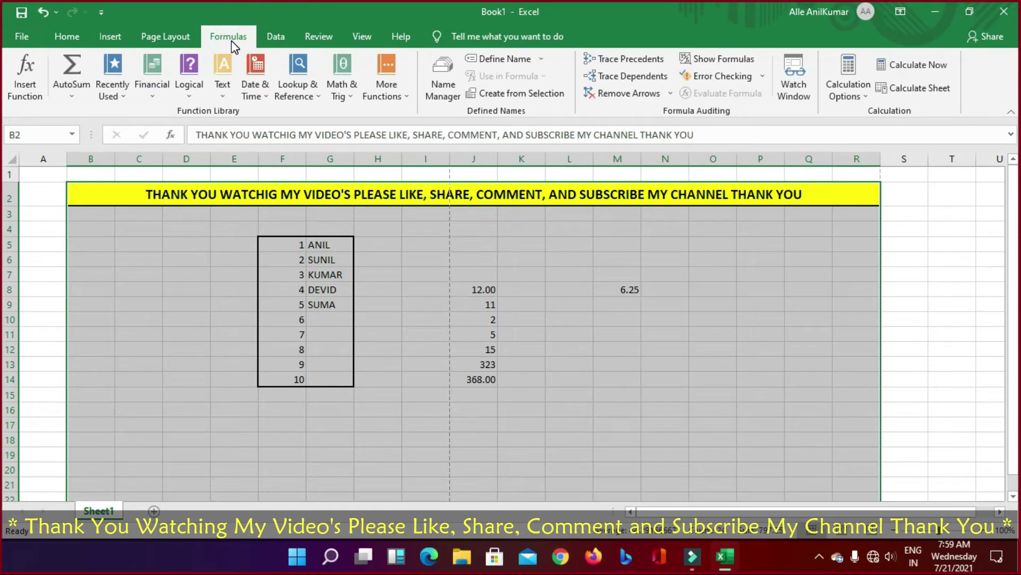
left_click(906, 259)
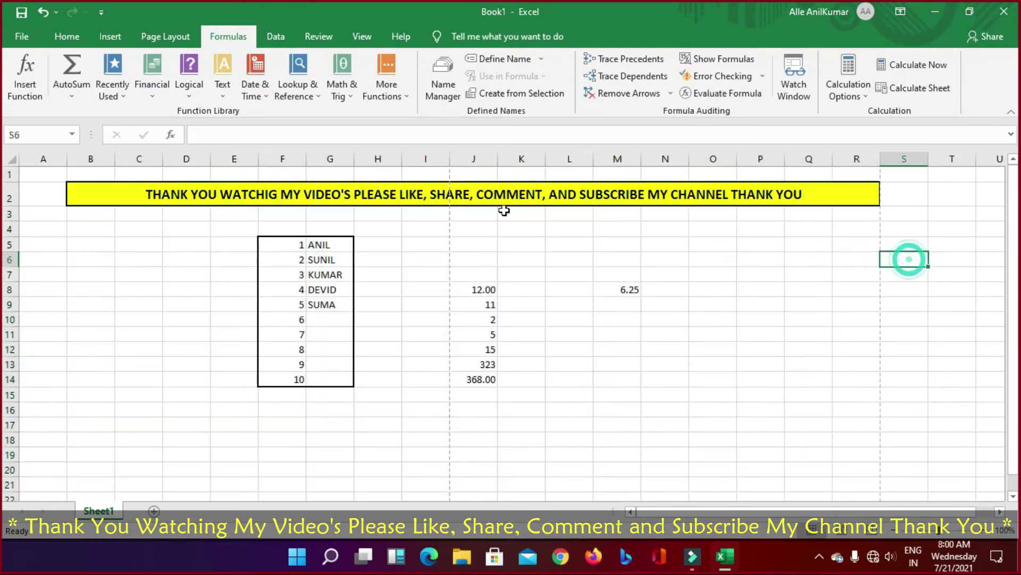
left_click_drag(86, 189, 474, 433)
left_click(891, 346)
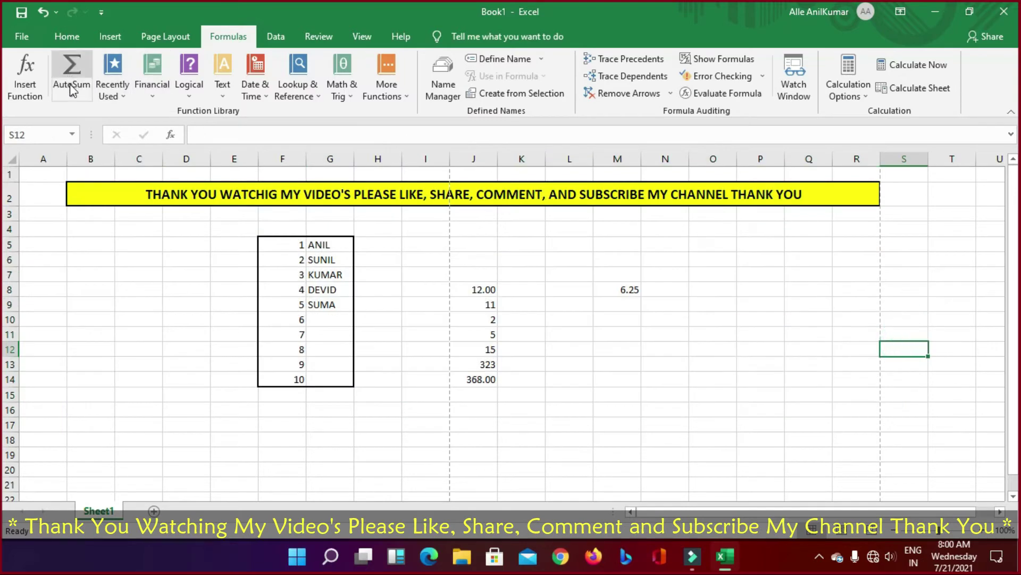
left_click_drag(104, 194, 212, 428)
Step: In Insert Function, preview AVERAGE, IF, HYPERLINK, COUNT, MAX and SIN, then select SUM
left_click(28, 95)
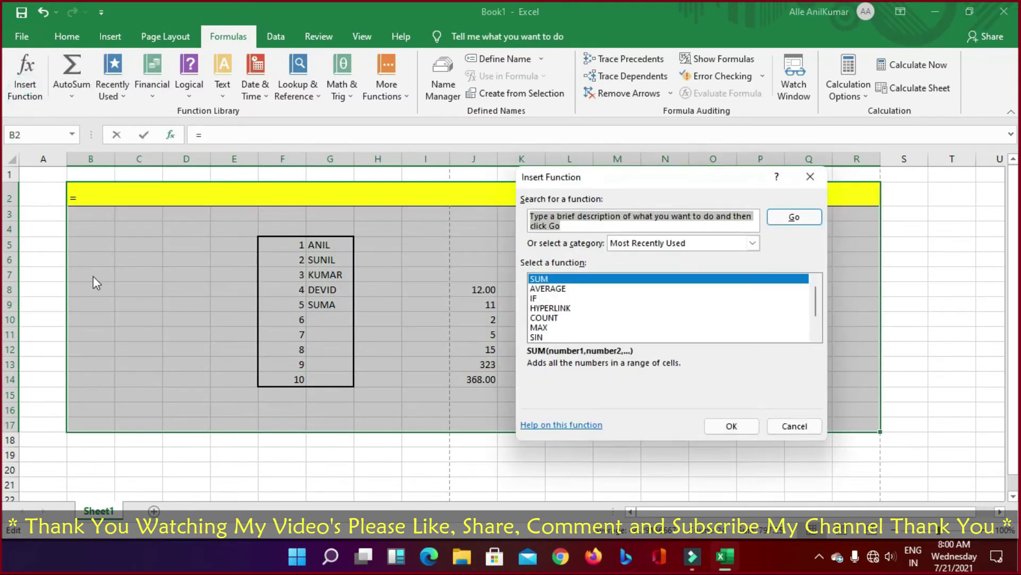
left_click(549, 292)
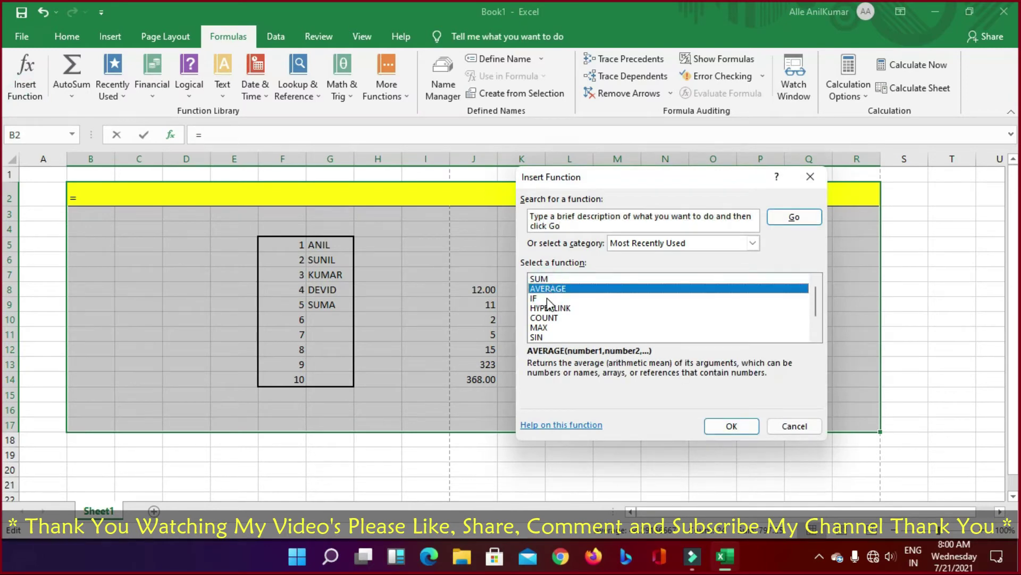
left_click(547, 299)
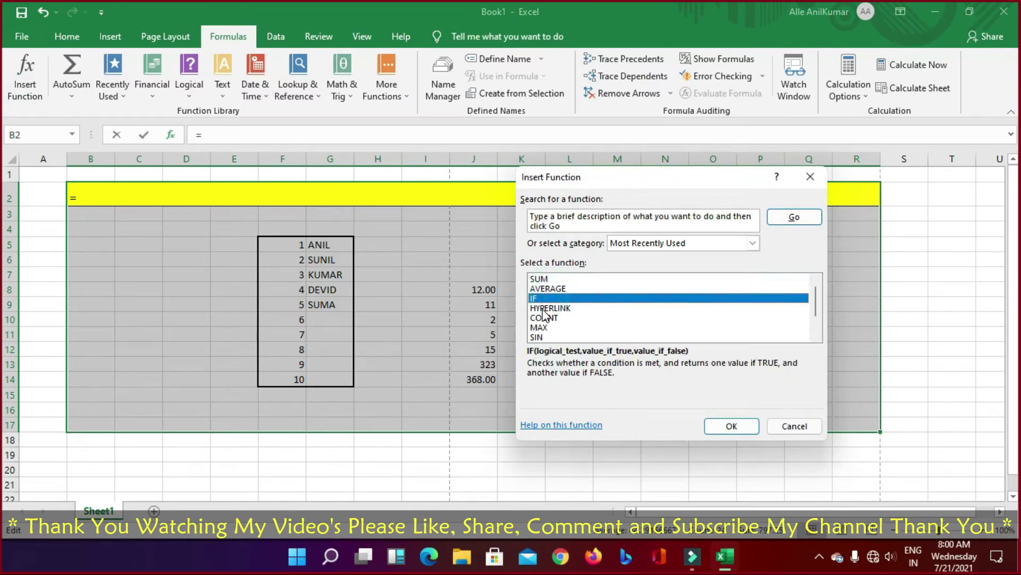
left_click(545, 309)
left_click(544, 318)
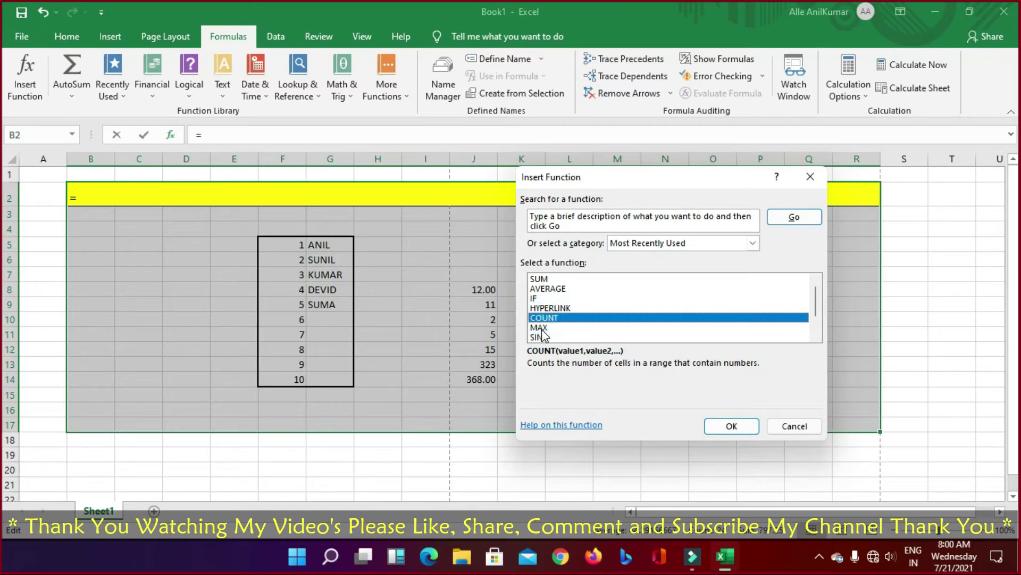
left_click(540, 328)
left_click(538, 337)
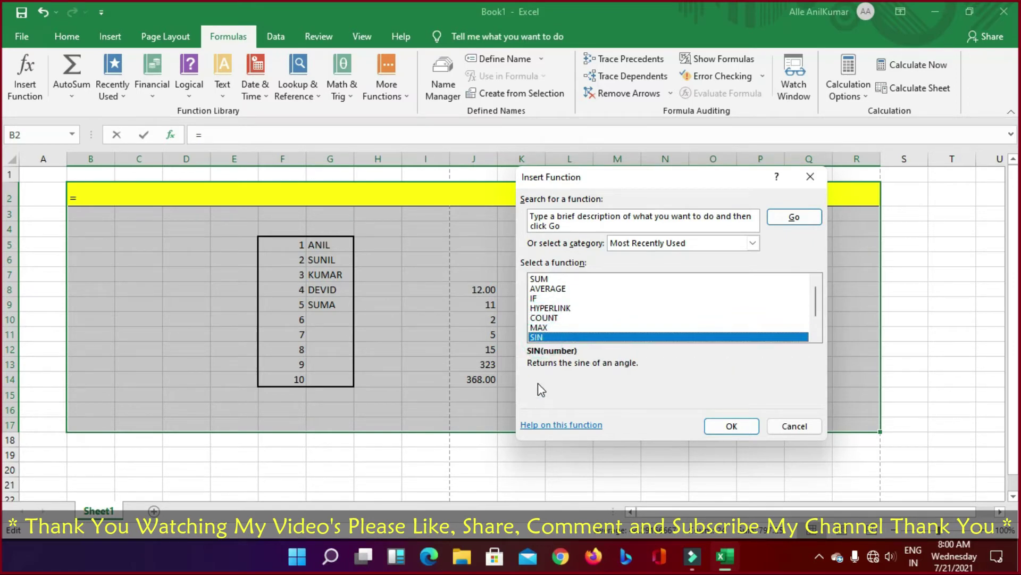
left_click(535, 281)
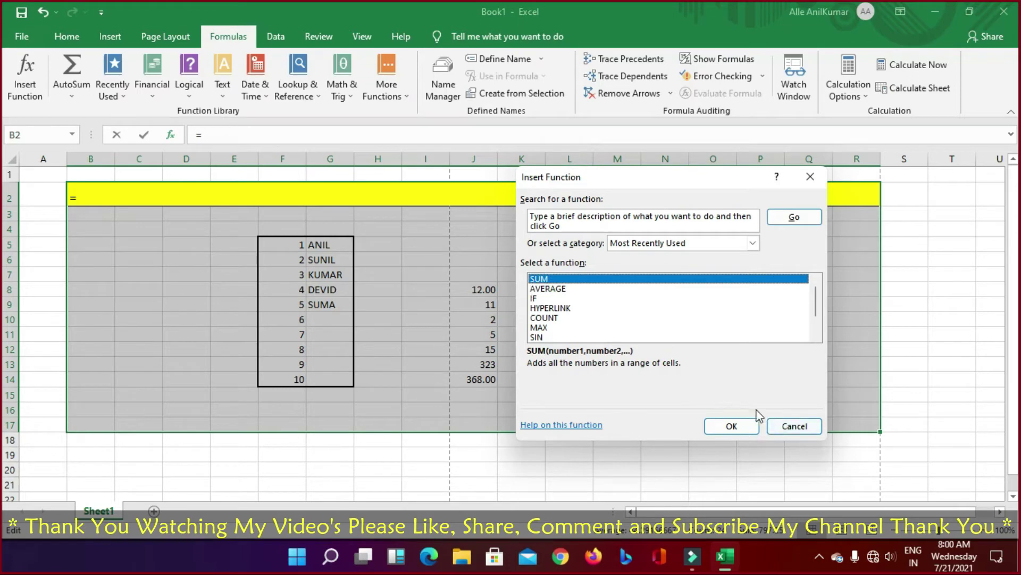
Step: Cancel Insert Function and browse the AutoSum, Recently Used, Financial and Logical lists
left_click(787, 426)
left_click(69, 96)
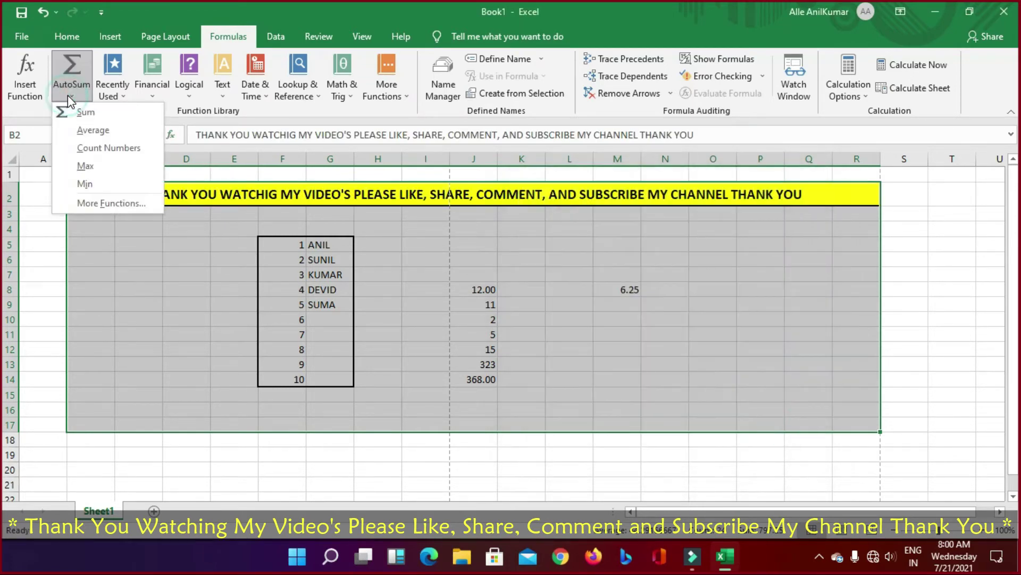
left_click(126, 96)
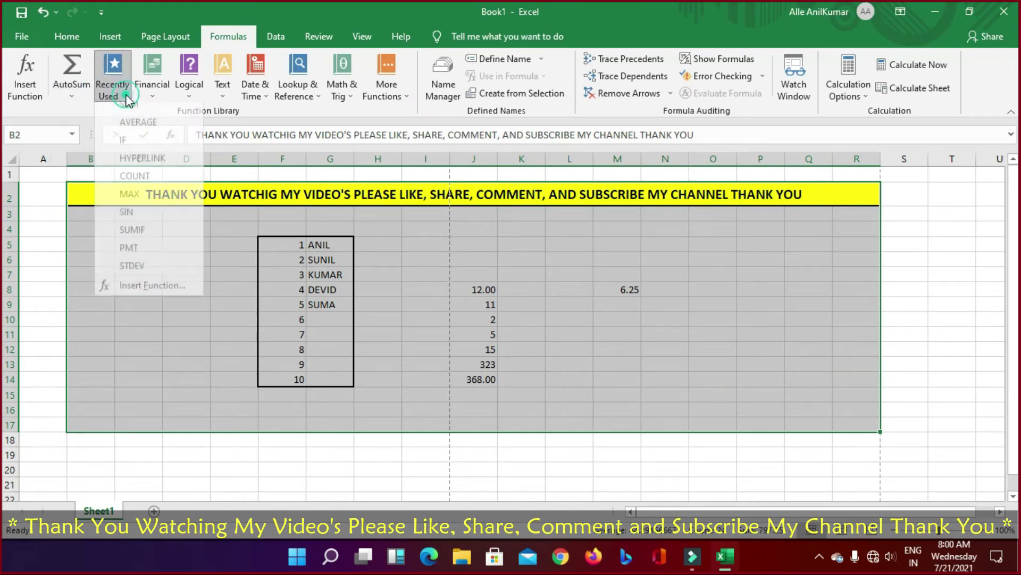
left_click(151, 94)
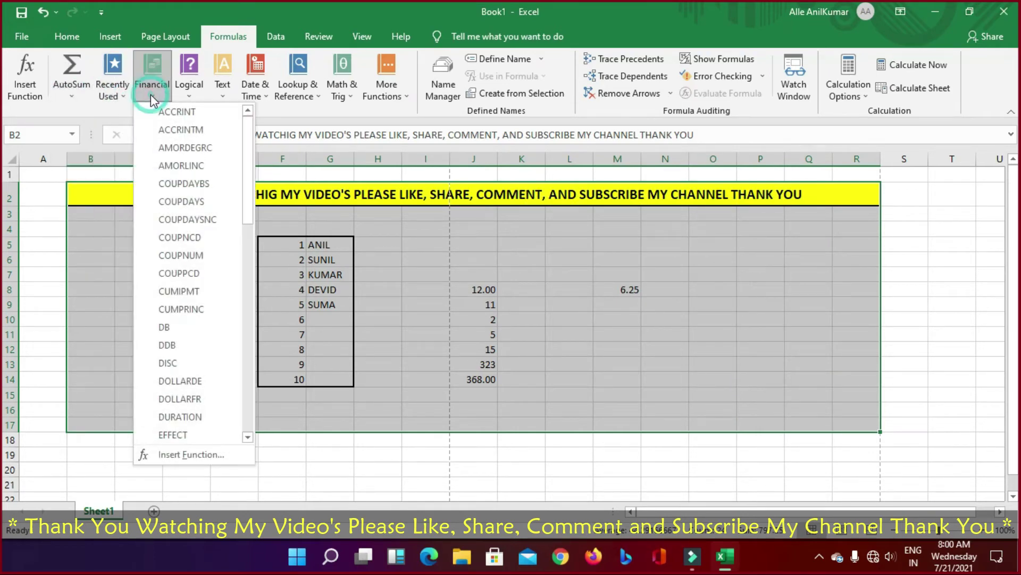
left_click(186, 95)
Step: Browse the Text, Date & Time, Lookup & Reference, Math & Trig and More Functions lists
left_click(223, 96)
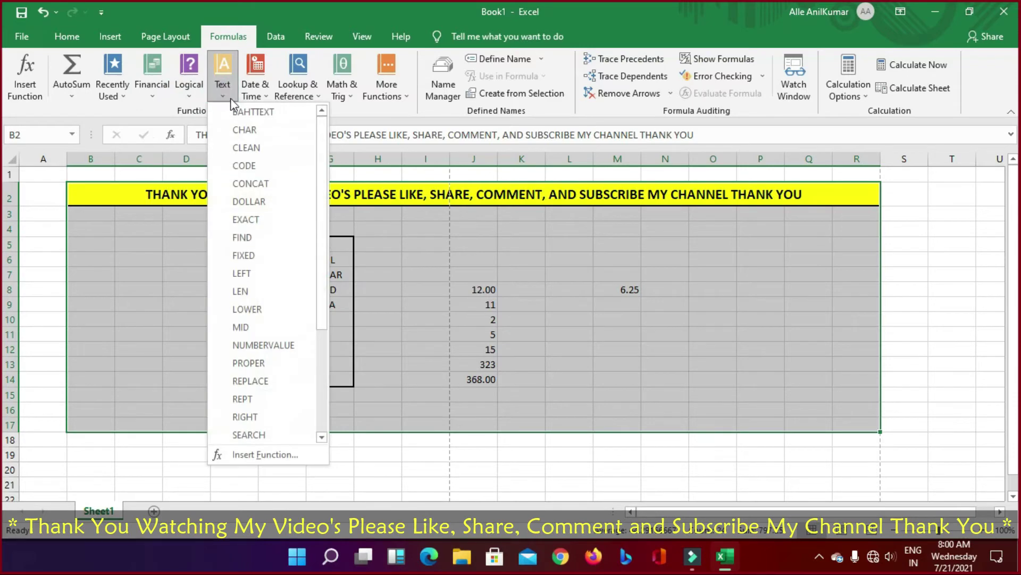
left_click(258, 95)
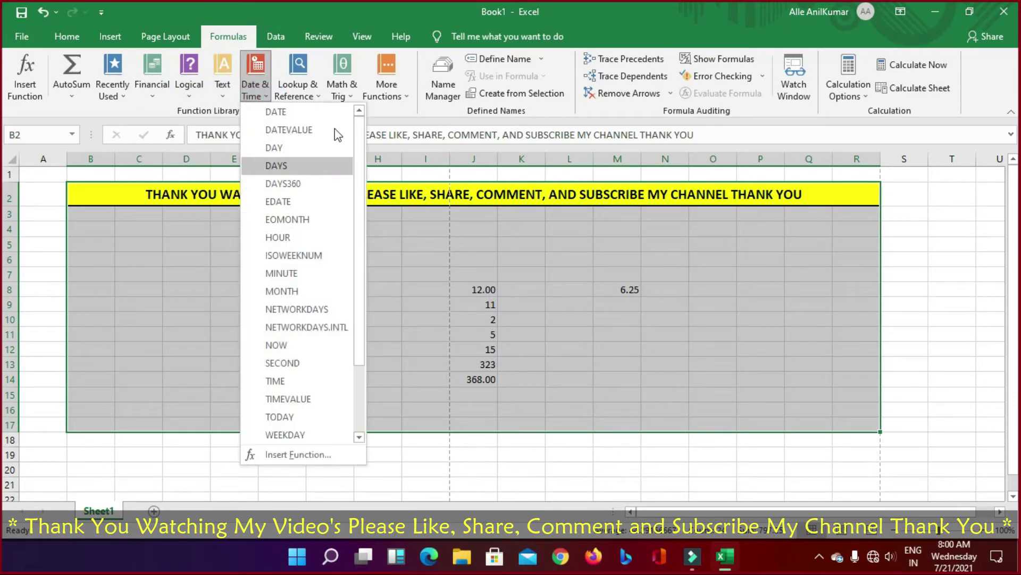
left_click(321, 97)
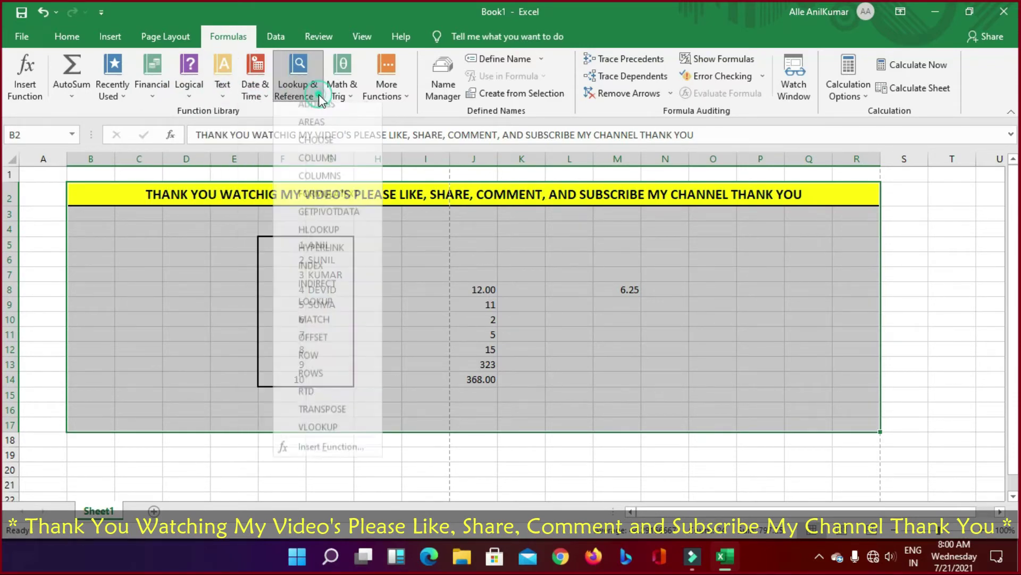
left_click(338, 92)
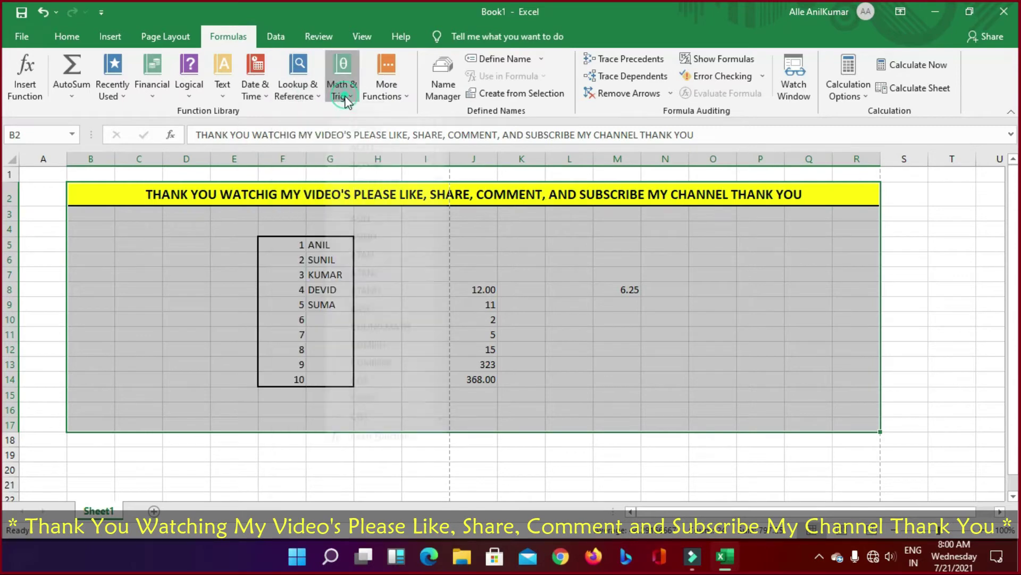
left_click(391, 95)
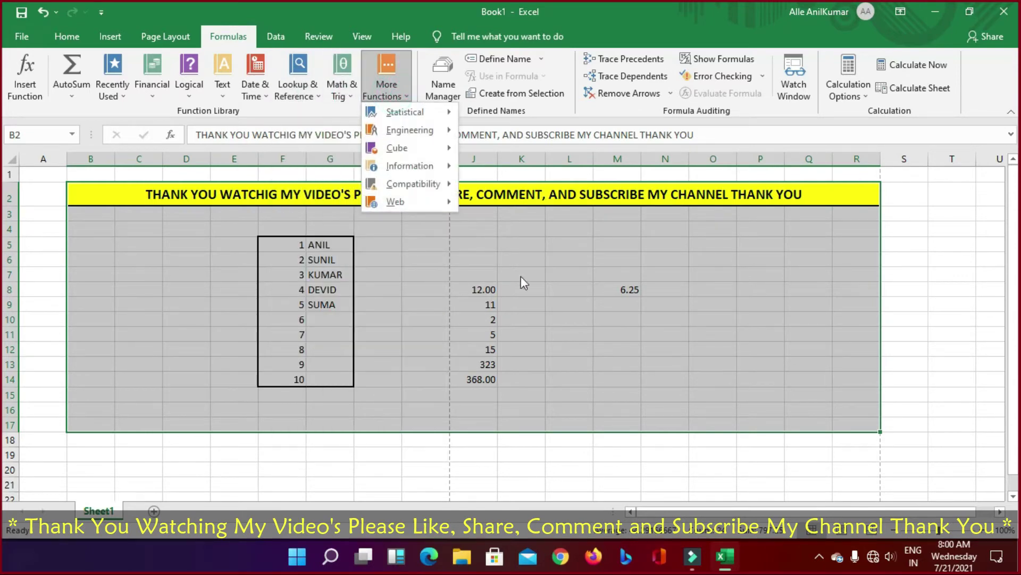
left_click(925, 339)
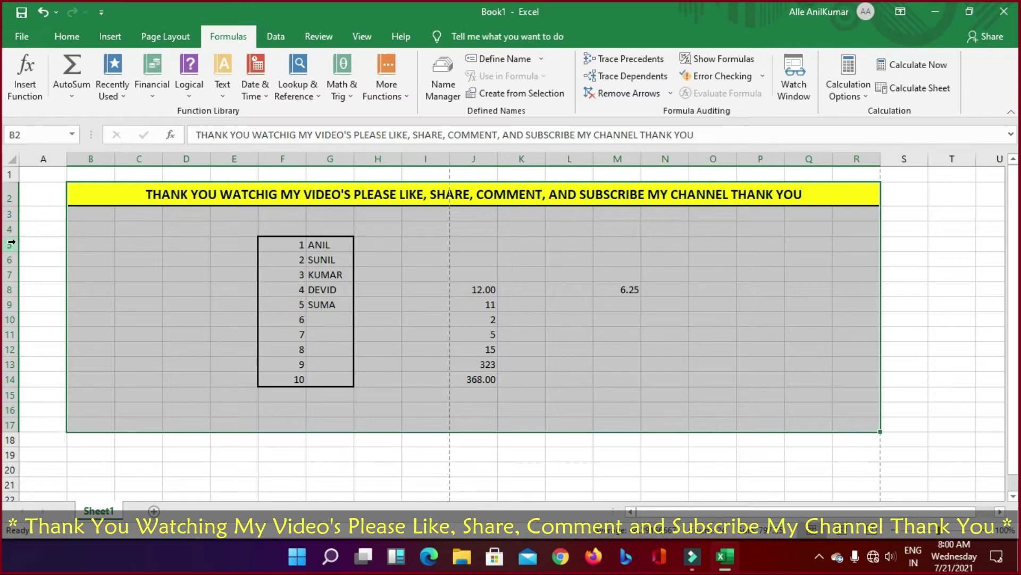
Step: AutoSum column J into J15 and select its =SUM(J14) formula for replacement
left_click_drag(474, 289, 471, 400)
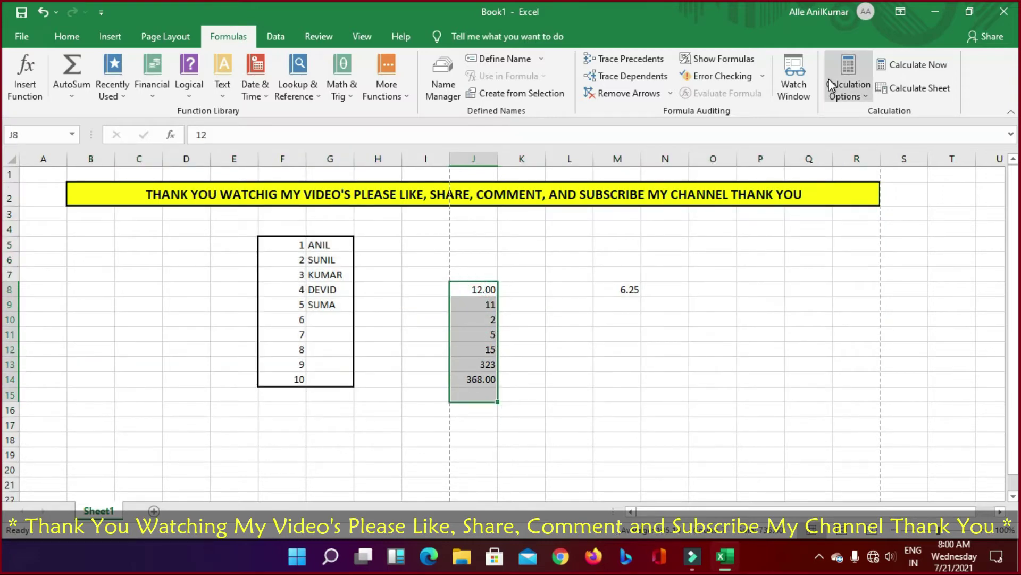
left_click(75, 68)
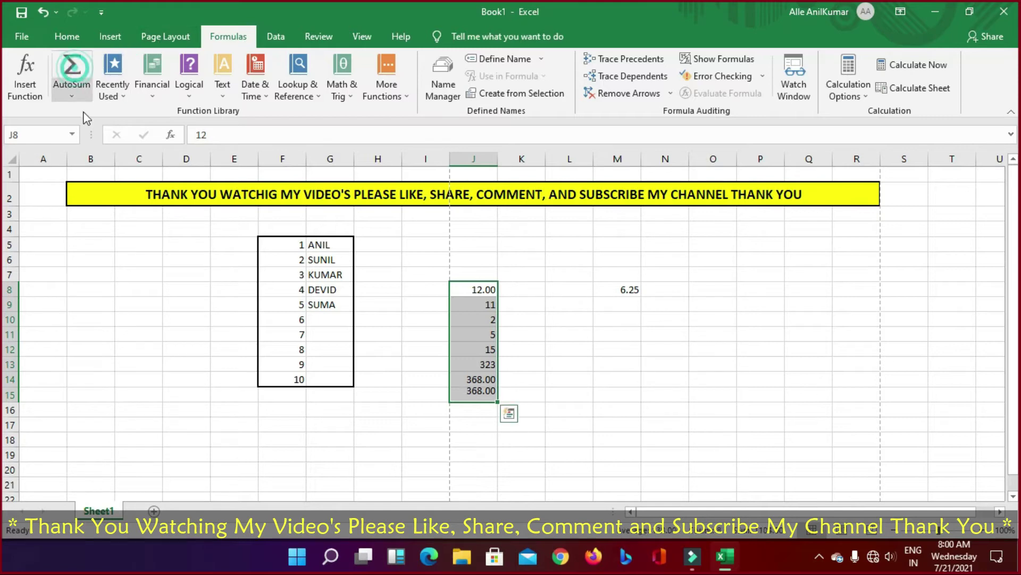
left_click(463, 395)
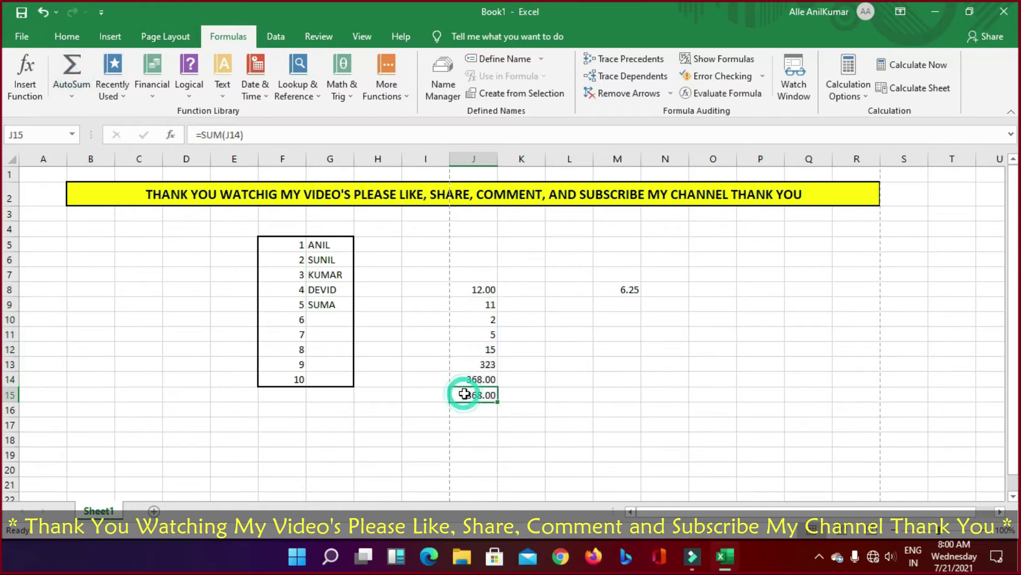
left_click(224, 135)
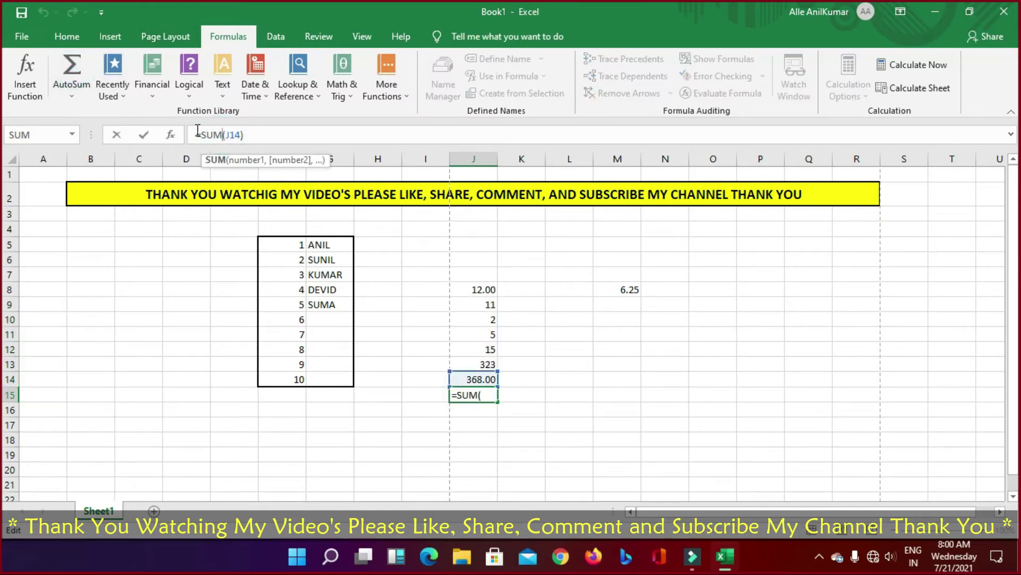
left_click_drag(196, 135, 245, 134)
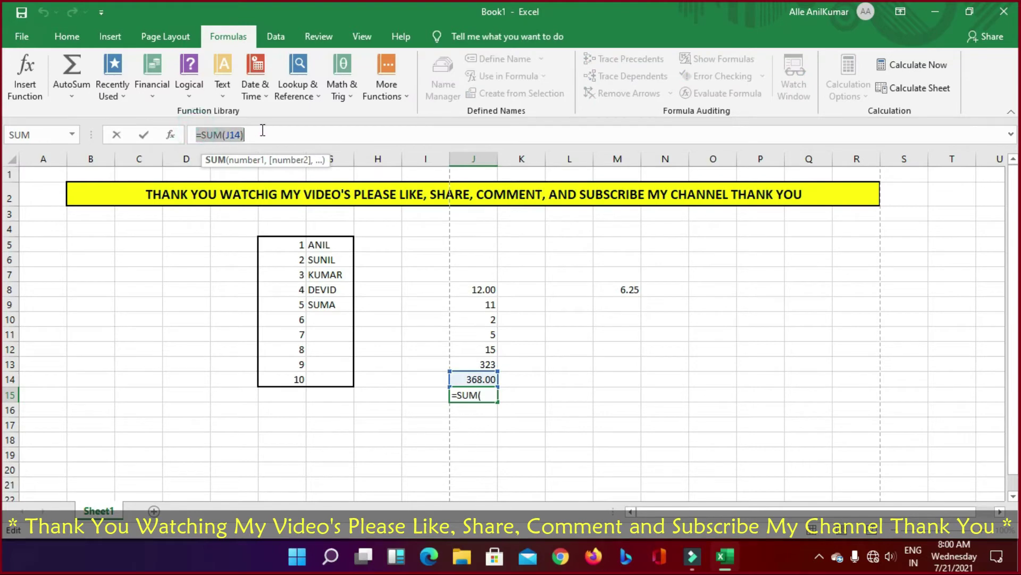
Step: Replace J15's formula with a plain reference to J14
type("=")
left_click(458, 384)
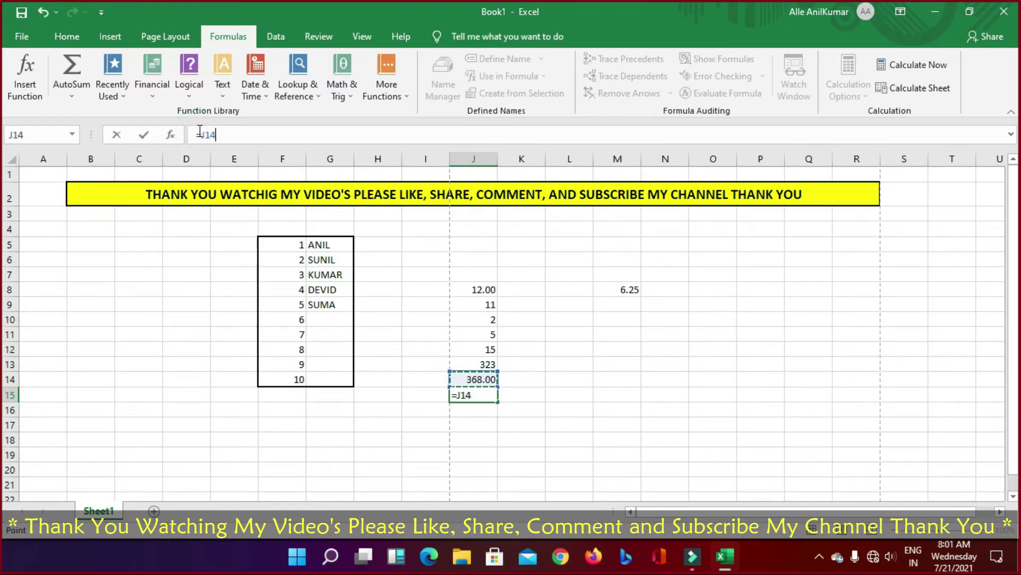
left_click_drag(196, 135, 218, 135)
left_click(472, 379)
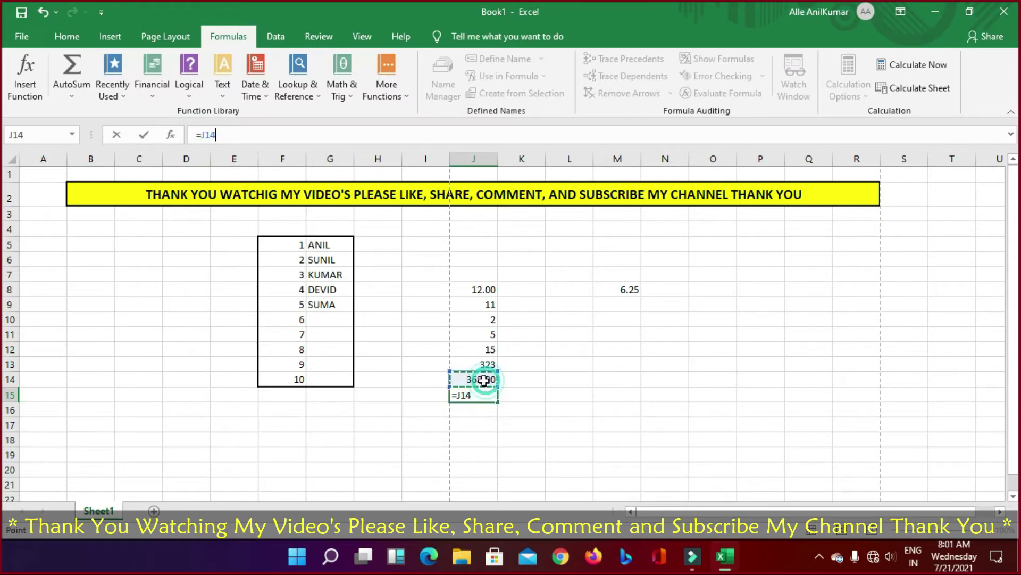
Step: Edit the reference digits through J13, J1 and J10, working toward J9
left_click(216, 136)
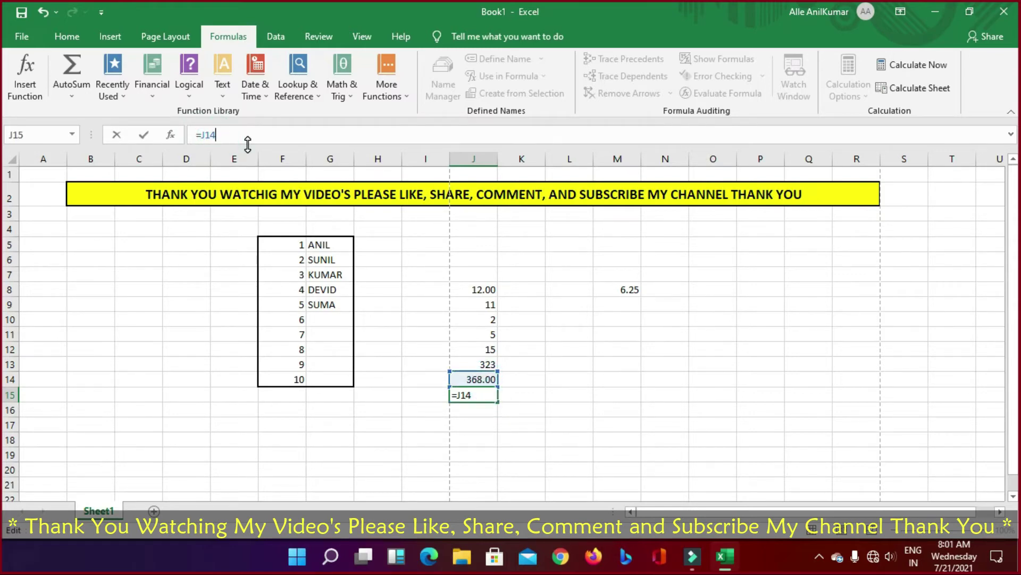
key("BackSpace")
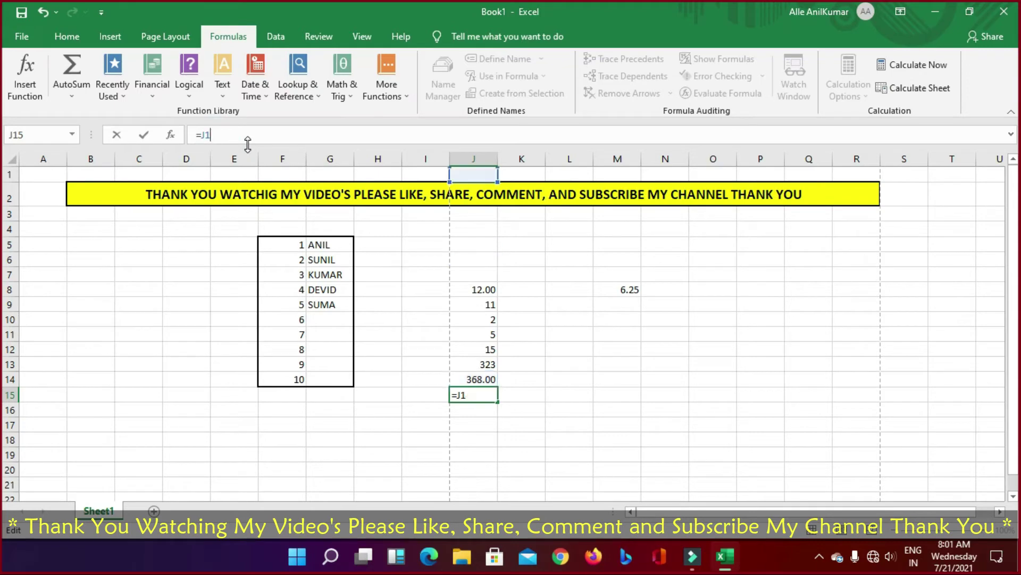
type("3")
key("BackSpace")
type("1")
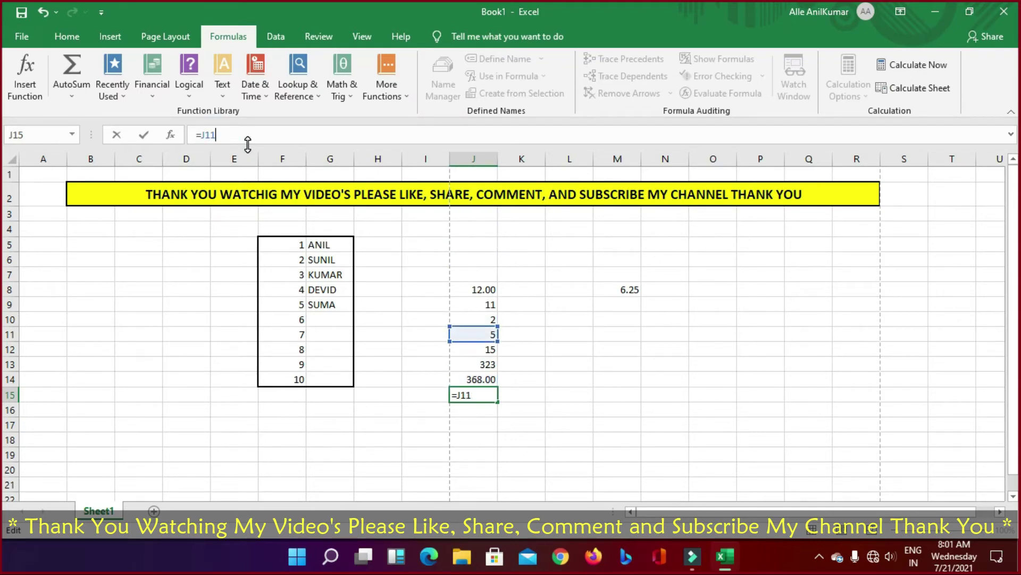
key("BackSpace")
type("0")
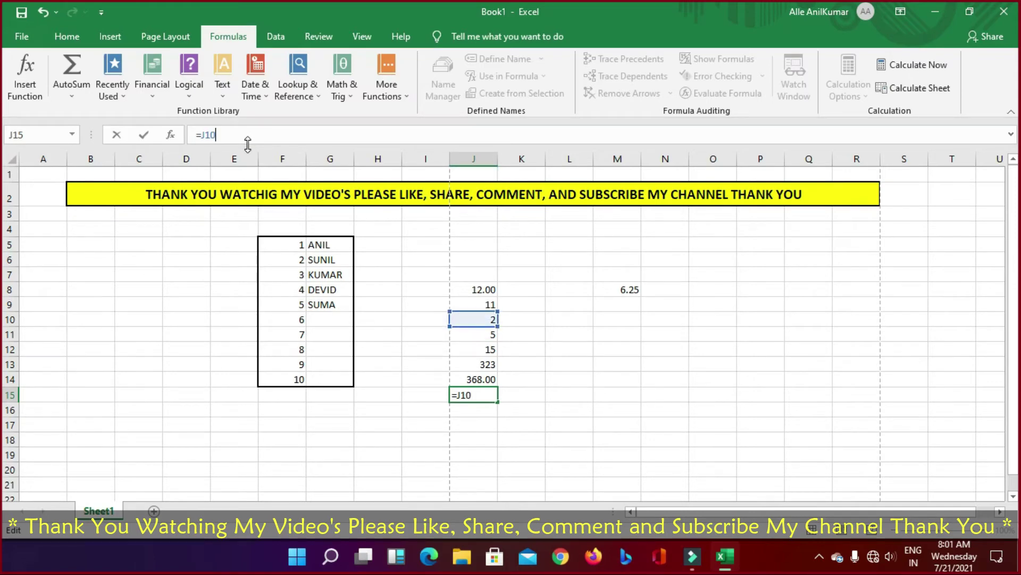
key("BackSpace")
key("BackSpace")
type("\\")
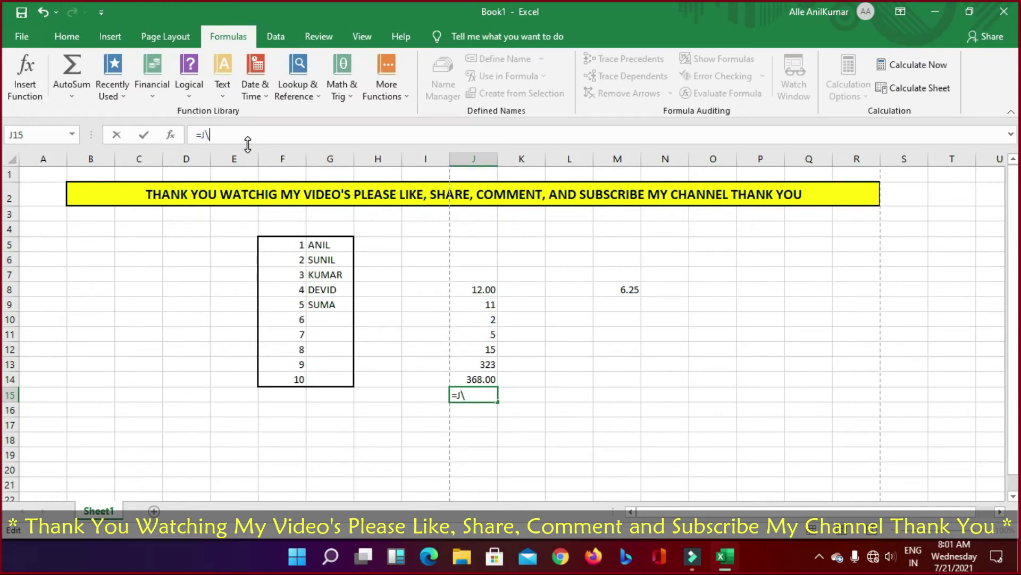
type("9")
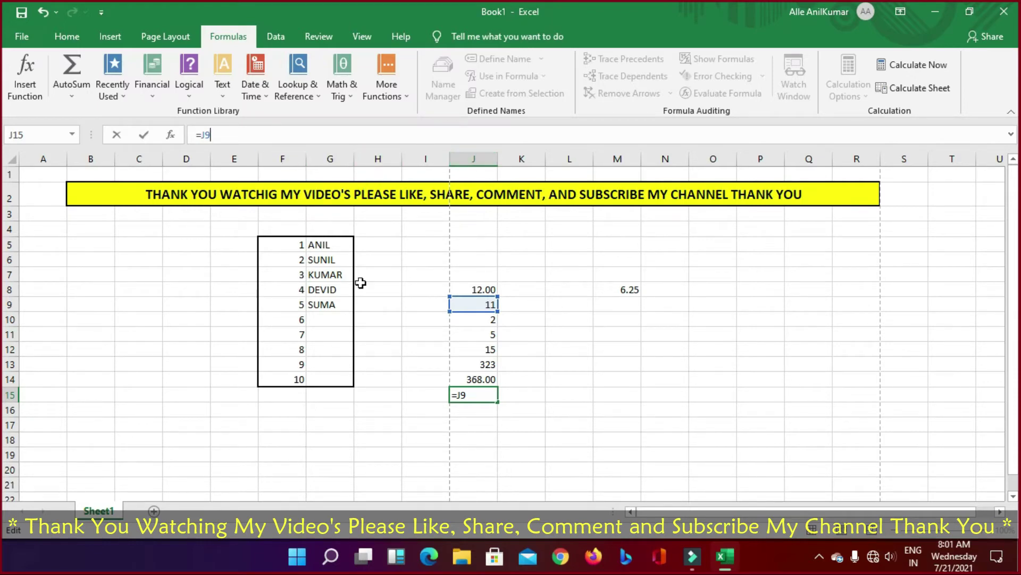
Step: Commit =J9 in J15, then inspect J14's =SUM(J8:J13) and commit it unchanged
left_click(11, 304)
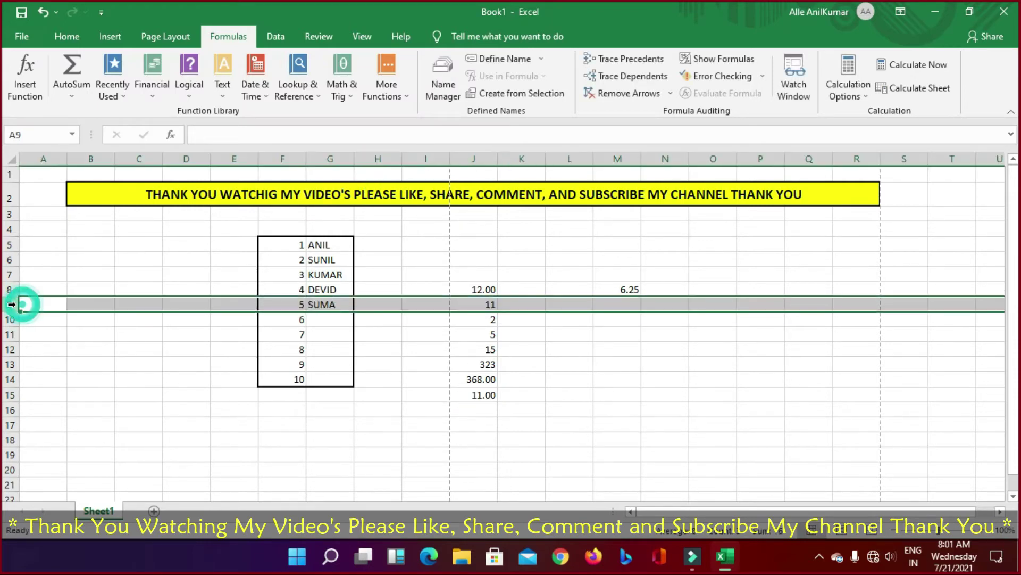
left_click(478, 158)
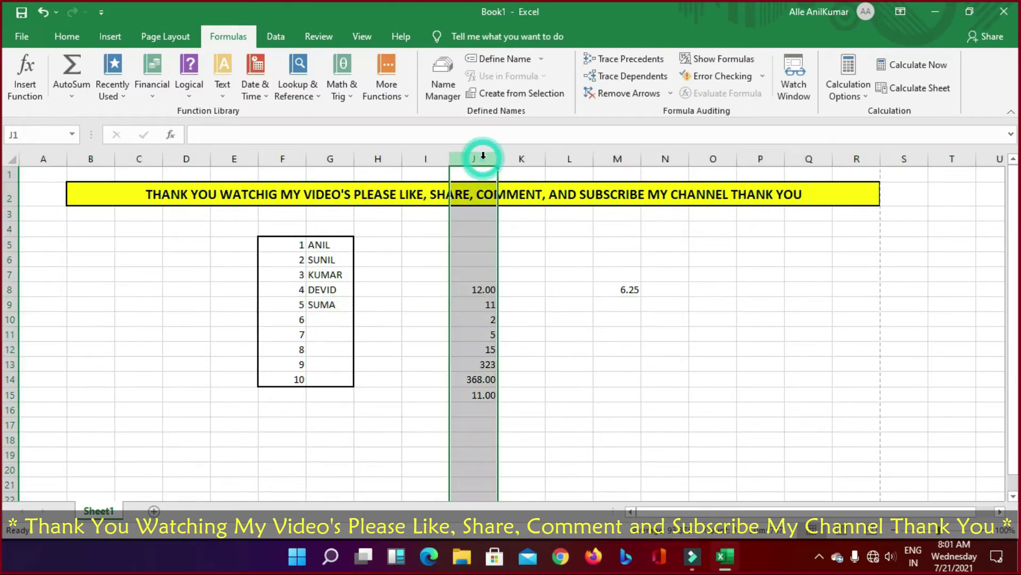
left_click(481, 383)
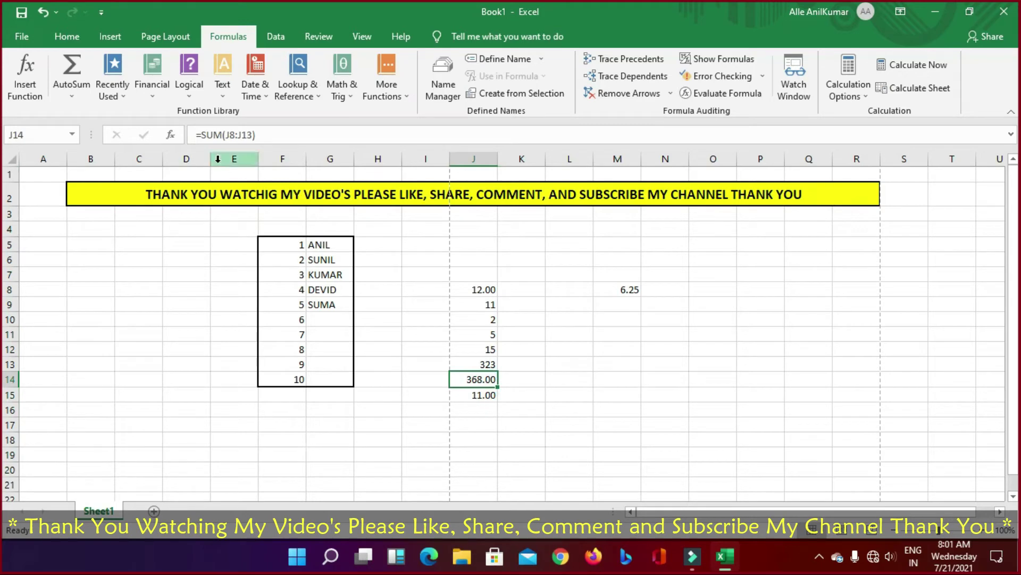
left_click(229, 135)
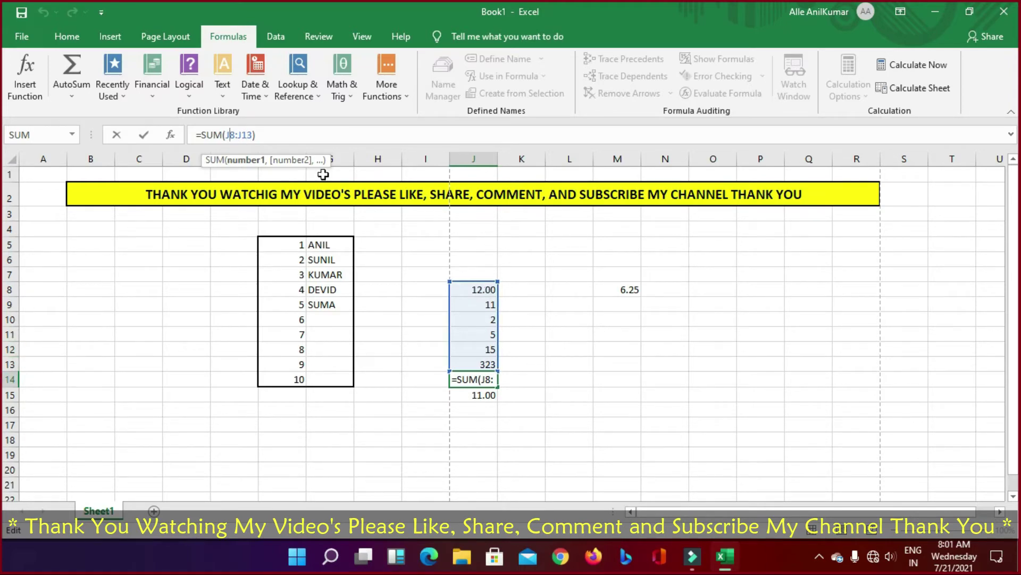
left_click(274, 136)
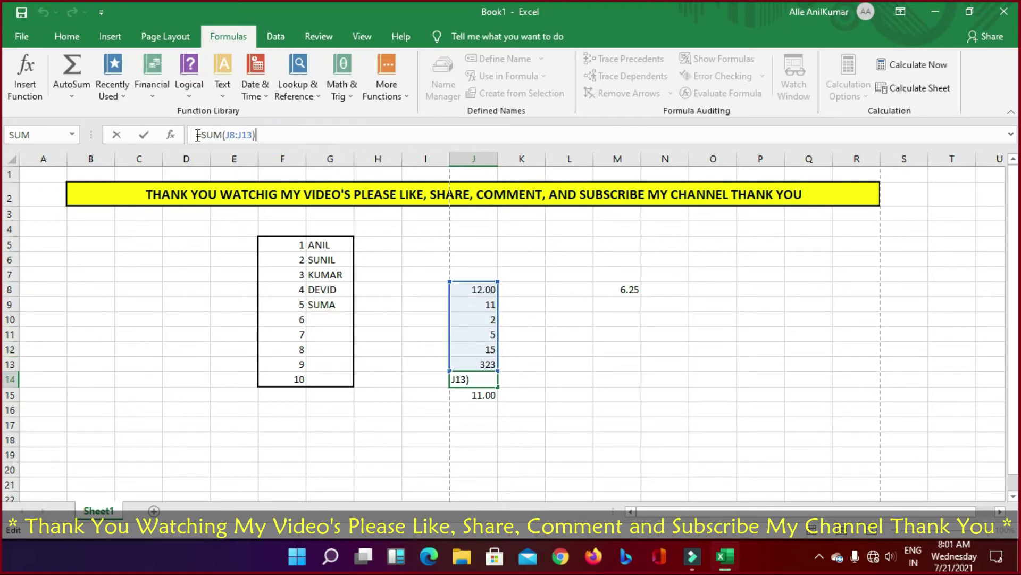
left_click_drag(197, 136, 272, 136)
left_click(245, 136)
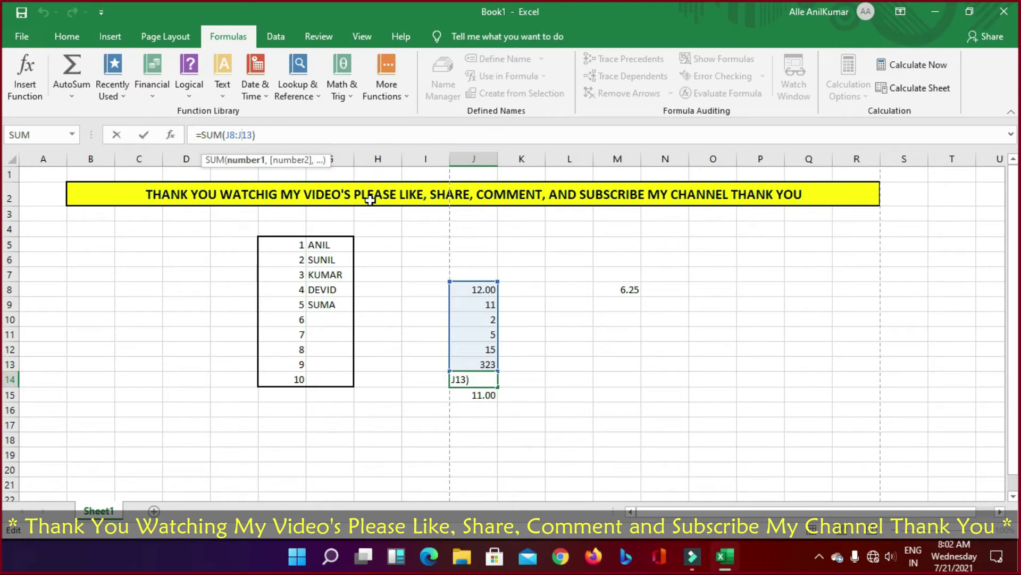
left_click(633, 331)
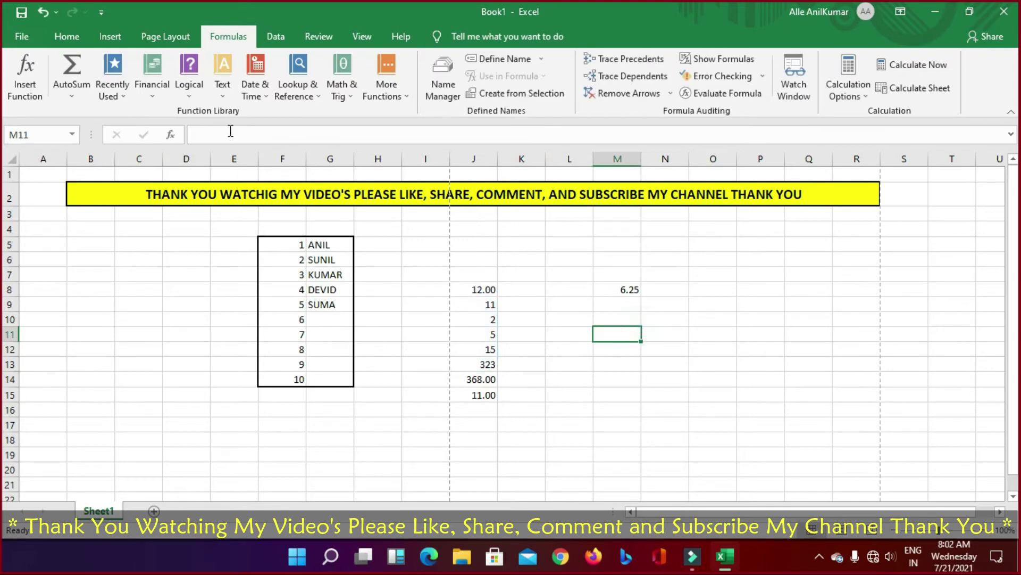
Step: Recheck J14's SUM formula once more and select J8:J15
left_click(458, 379)
left_click(275, 135)
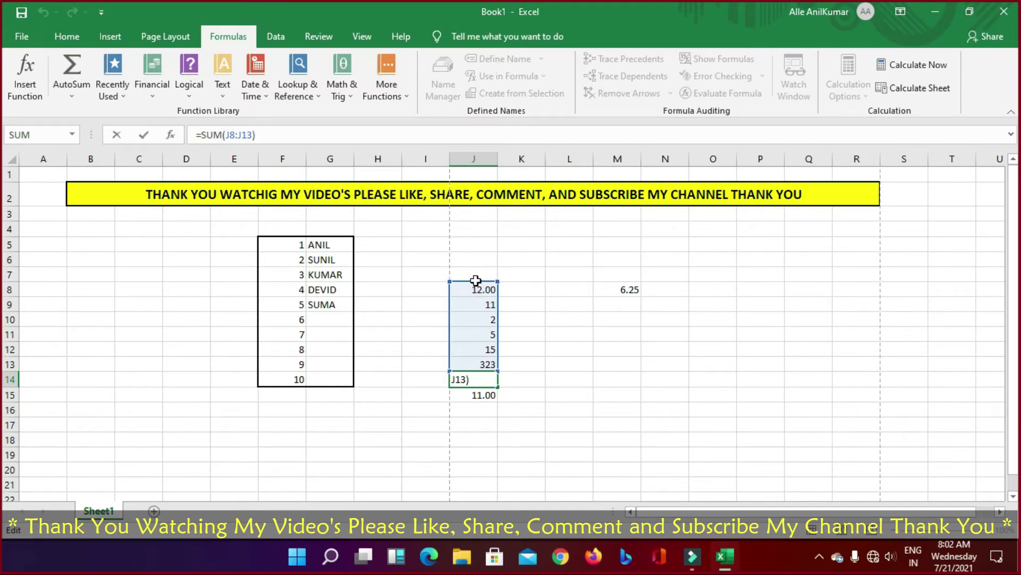
left_click(616, 407)
left_click(480, 276)
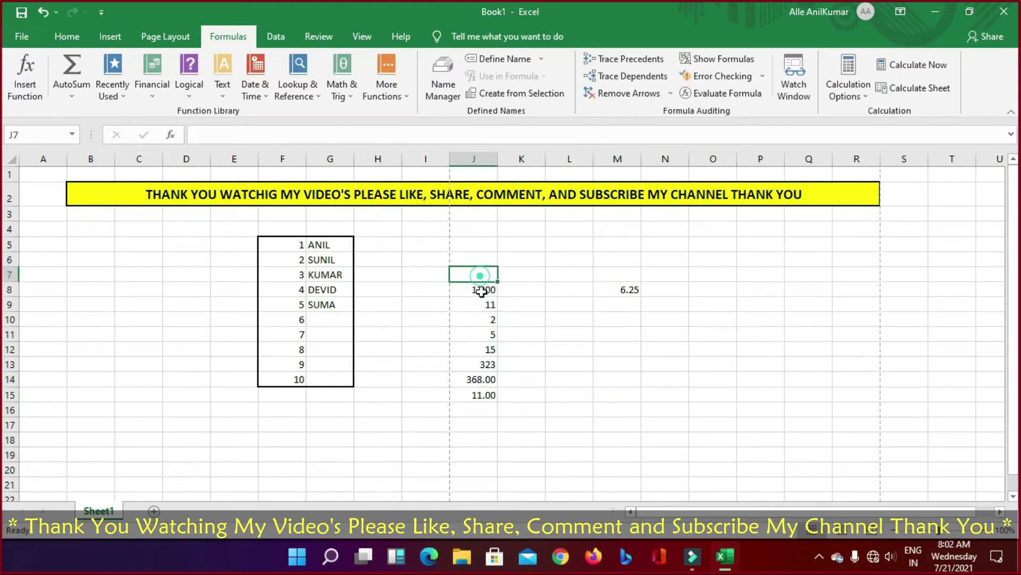
left_click_drag(482, 291, 483, 394)
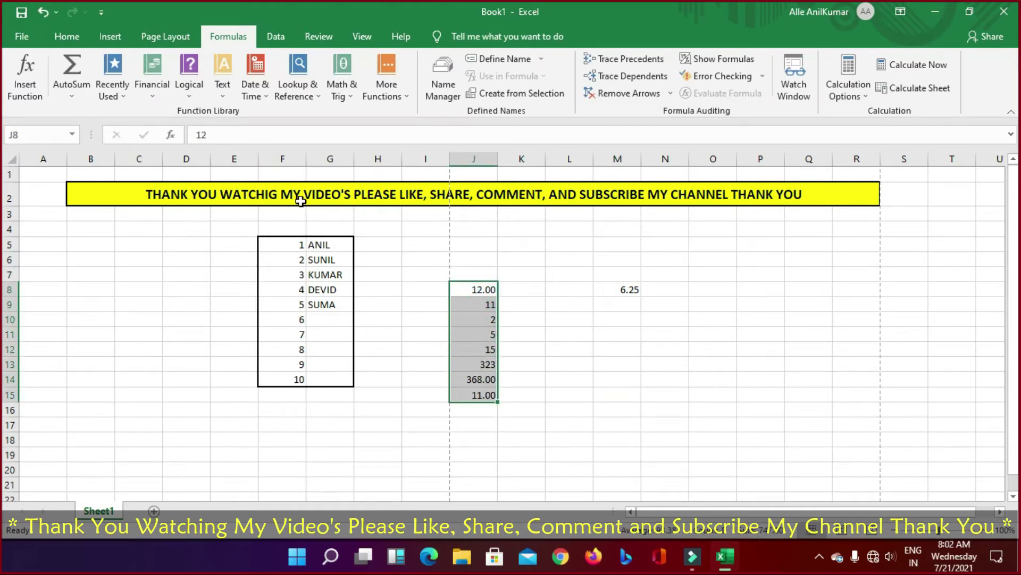
left_click(486, 410)
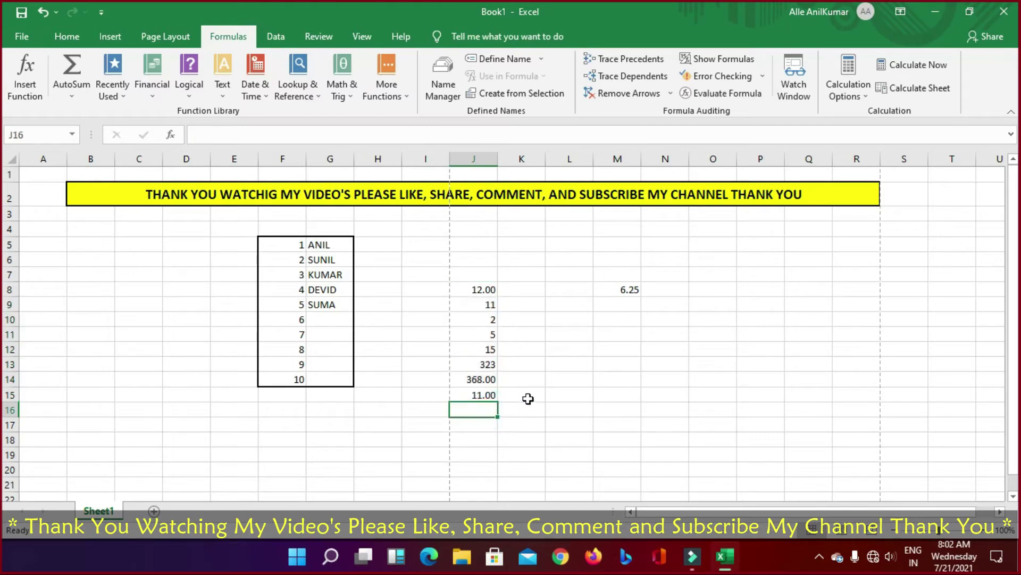
type("=")
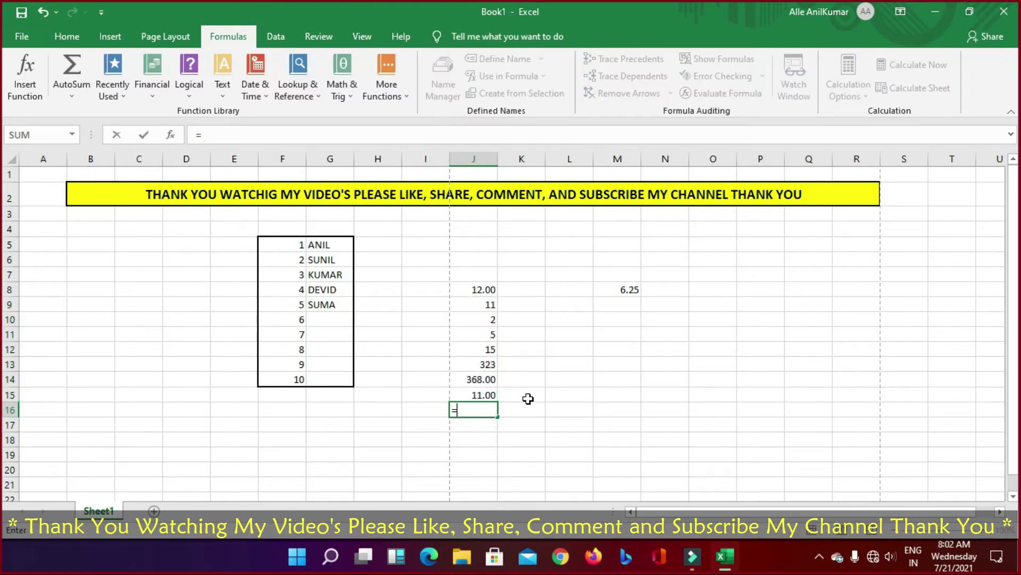
key("BackSpace")
left_click(526, 397)
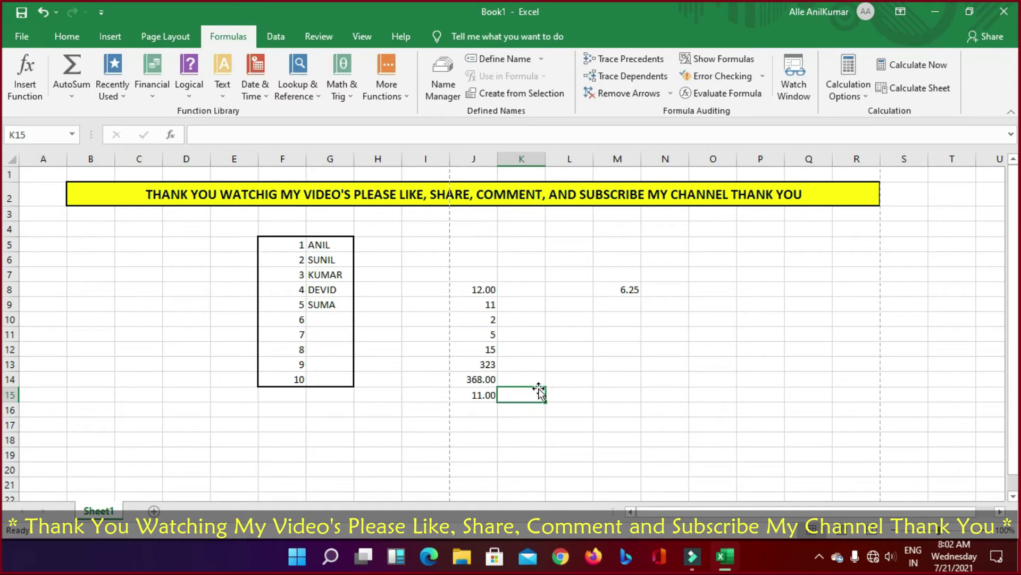
left_click(490, 290)
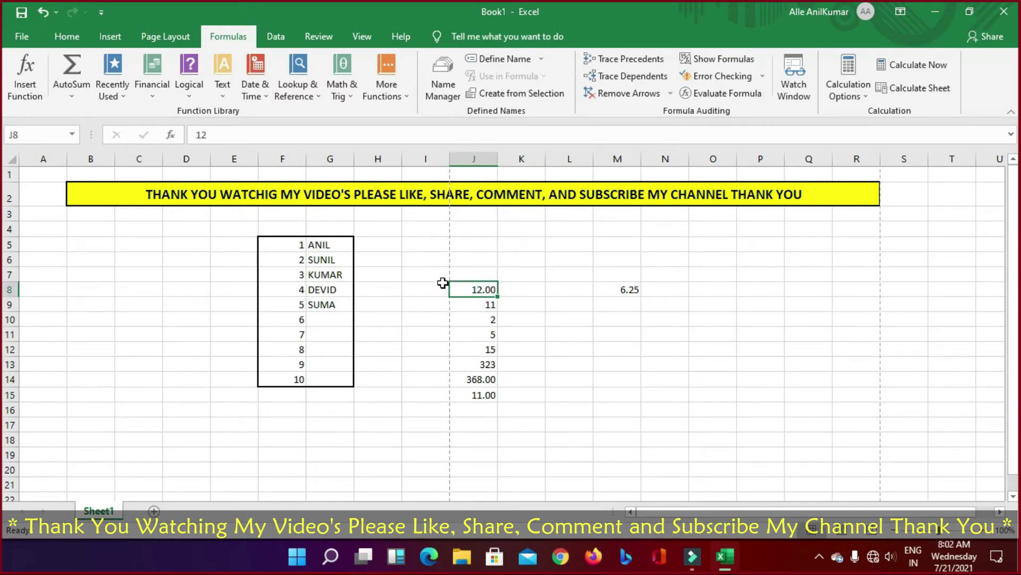
left_click(222, 101)
left_click(247, 98)
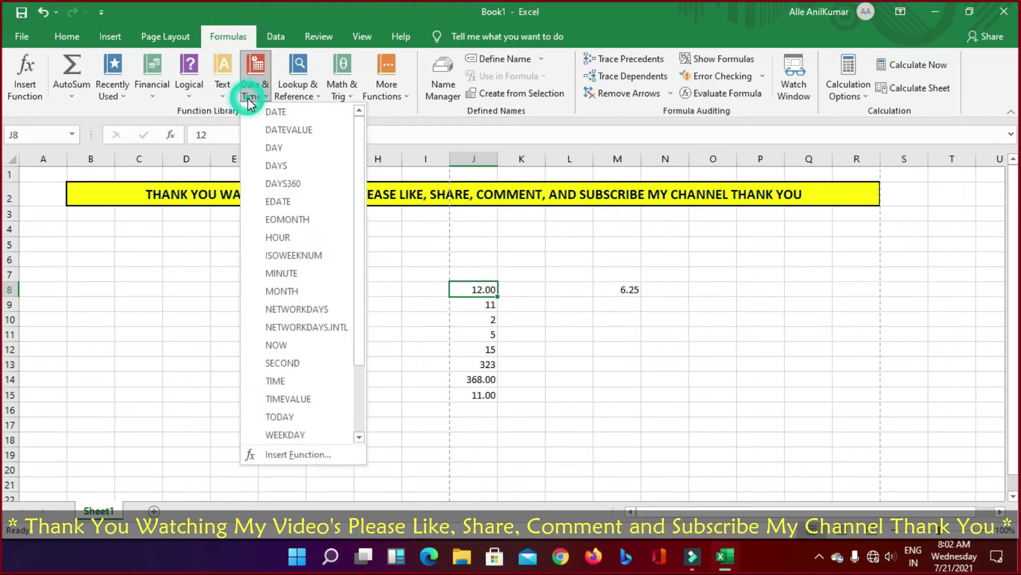
left_click(400, 113)
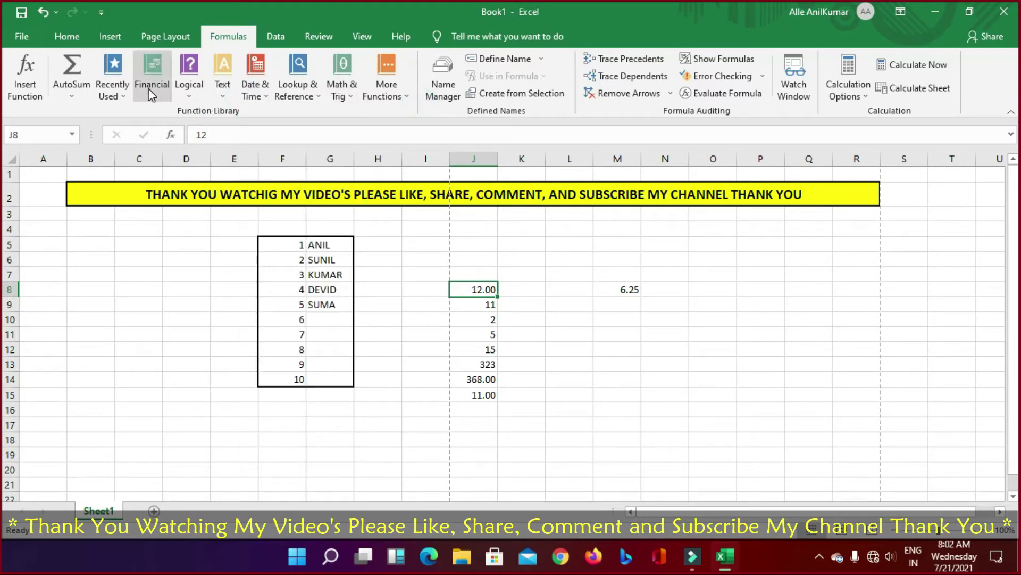
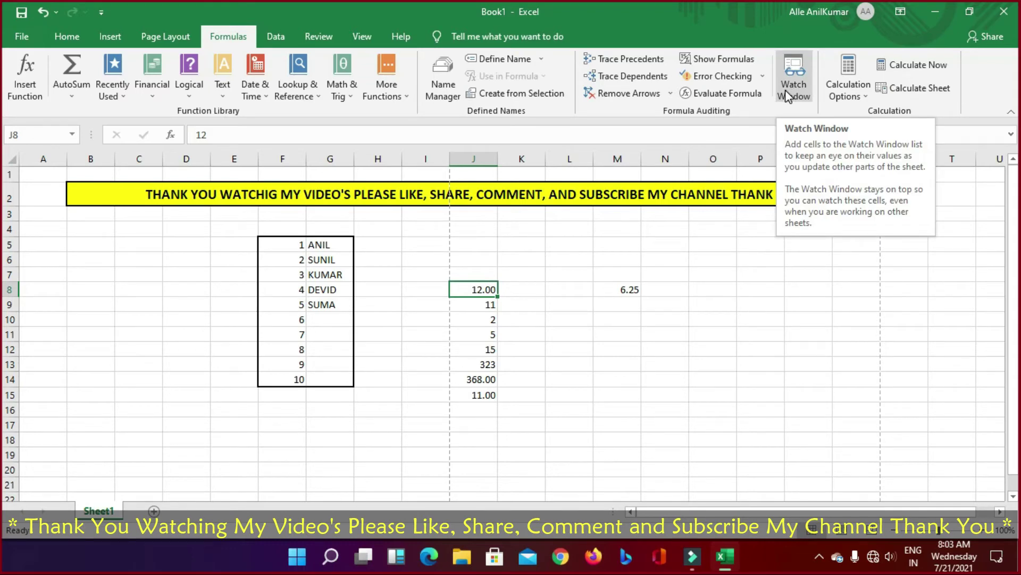
Step: Check the workbook's calculation mode setting, then switch to the Data tab's tools
left_click(849, 90)
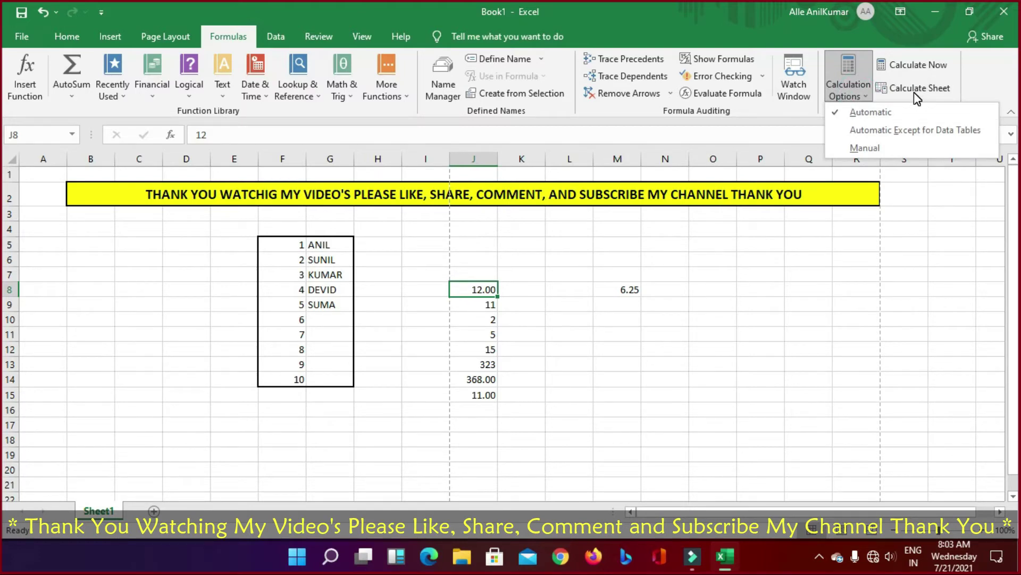
left_click(764, 343)
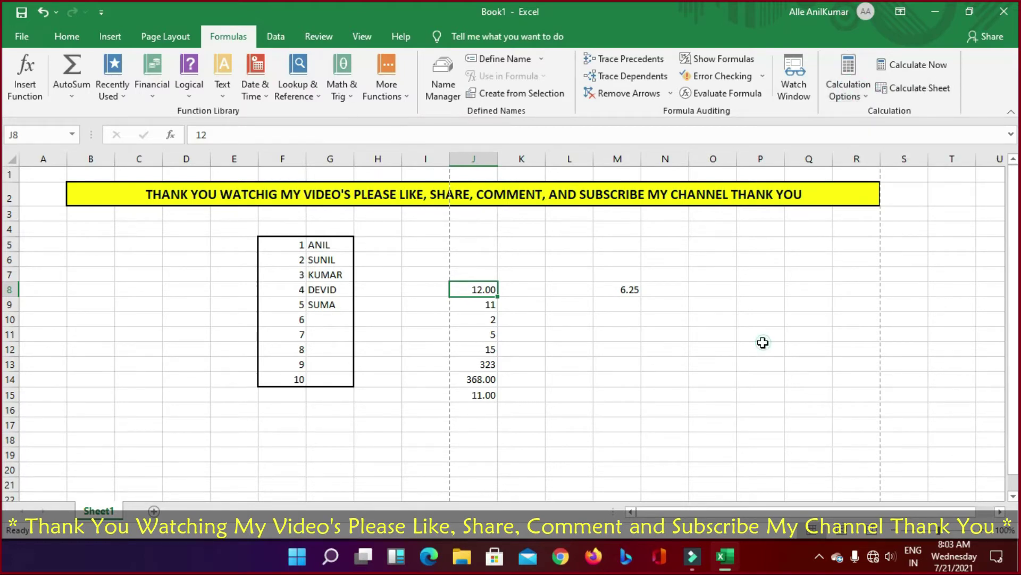
left_click(282, 38)
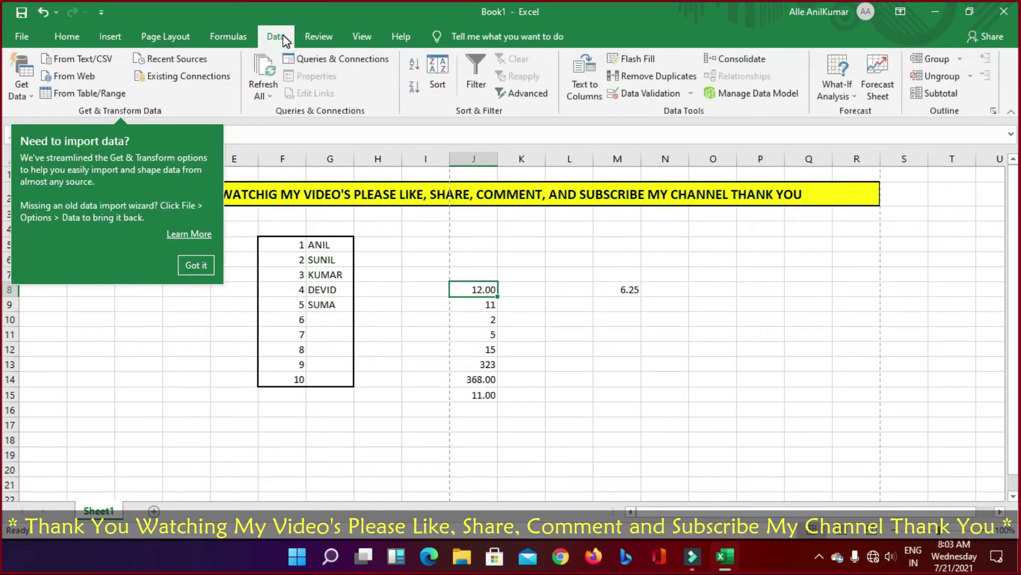
left_click(198, 264)
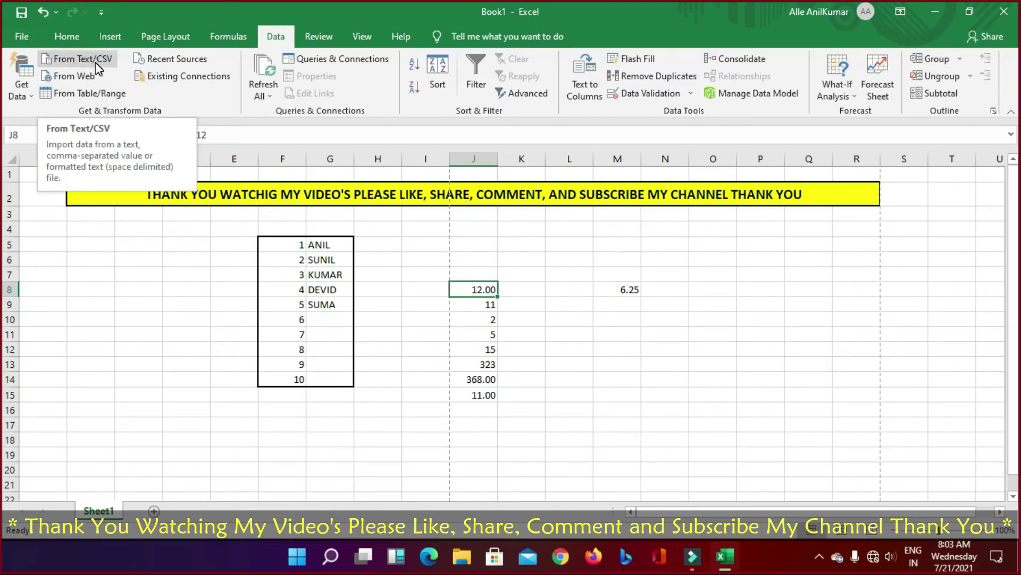
left_click(27, 92)
left_click(219, 284)
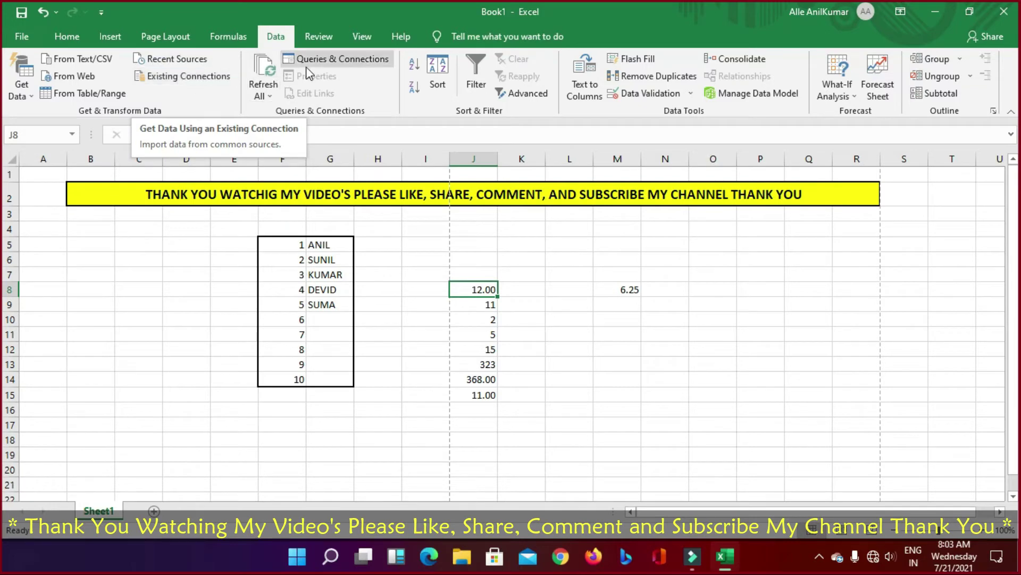
left_click(262, 95)
left_click(274, 113)
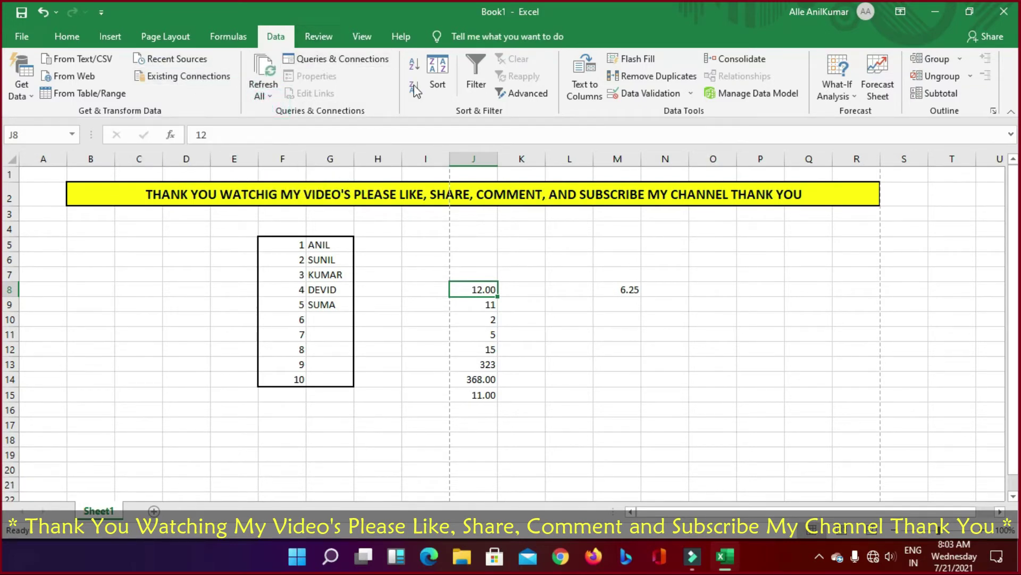
left_click(414, 248)
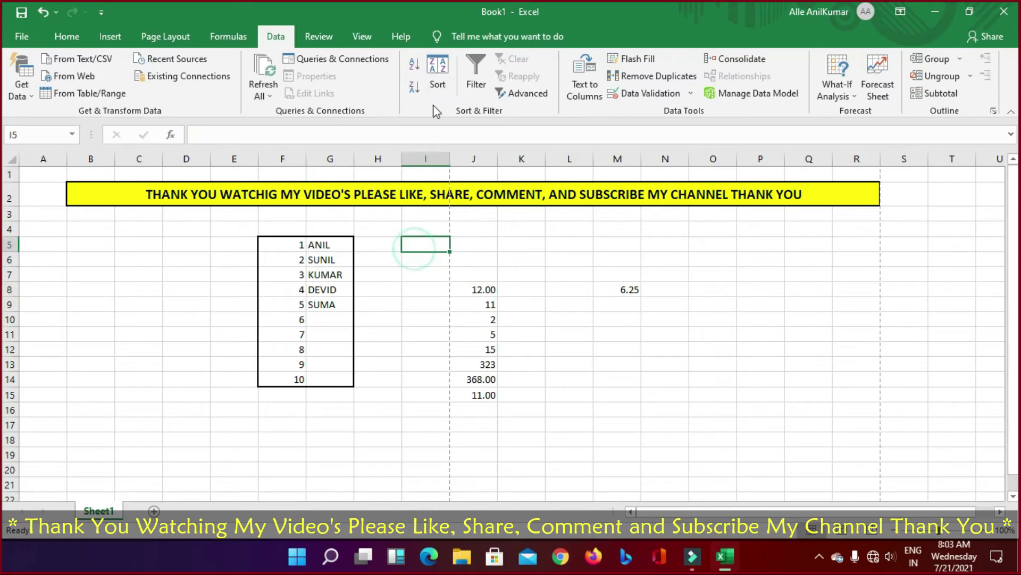
left_click_drag(94, 202, 559, 348)
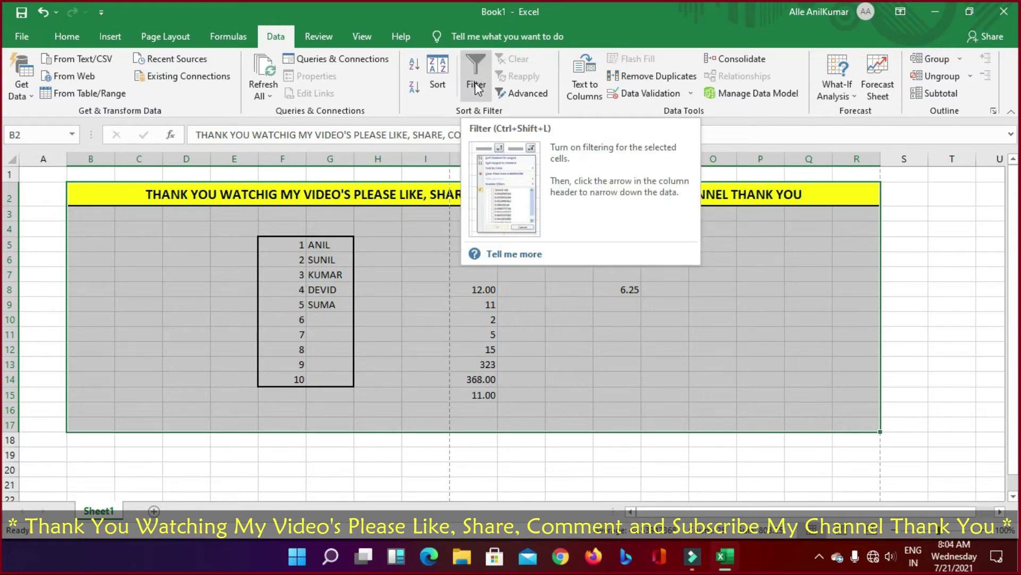
left_click(599, 288)
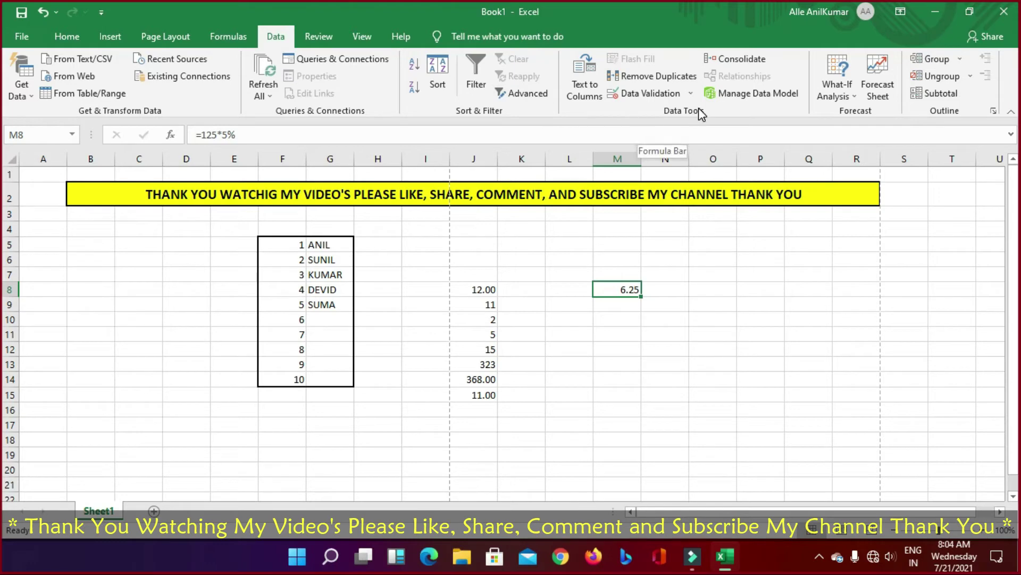
left_click(597, 79)
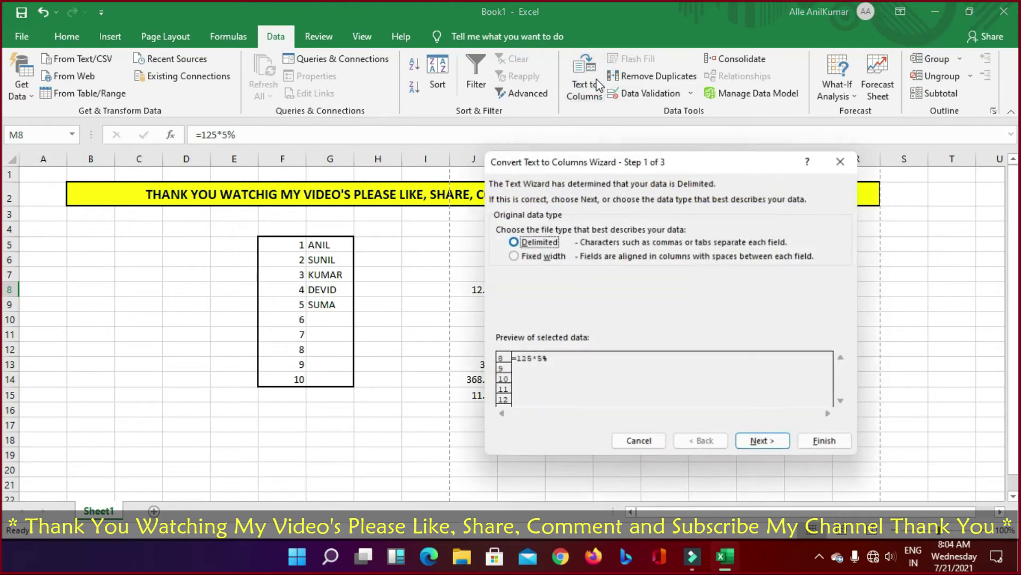
left_click(843, 160)
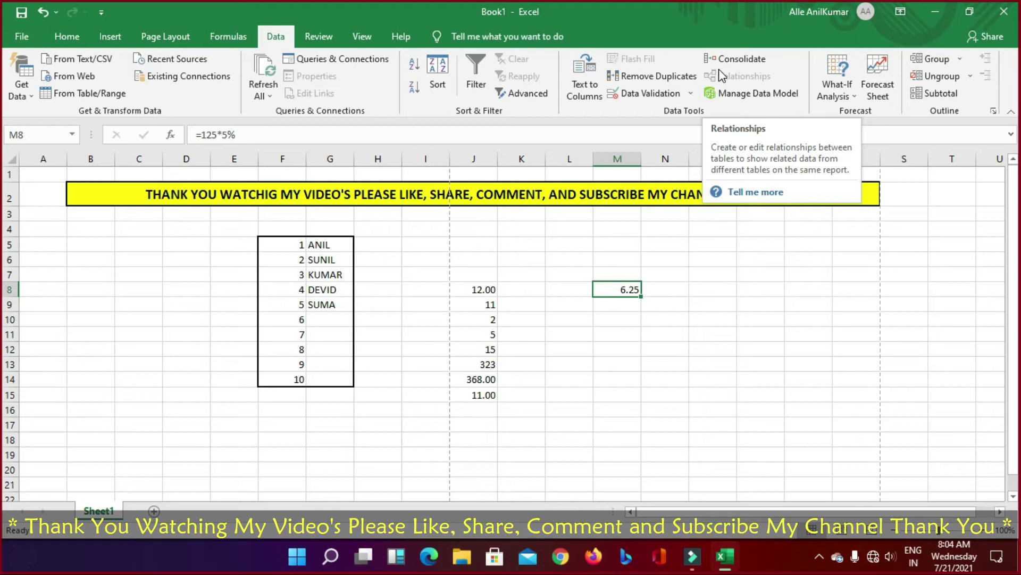
left_click(791, 270)
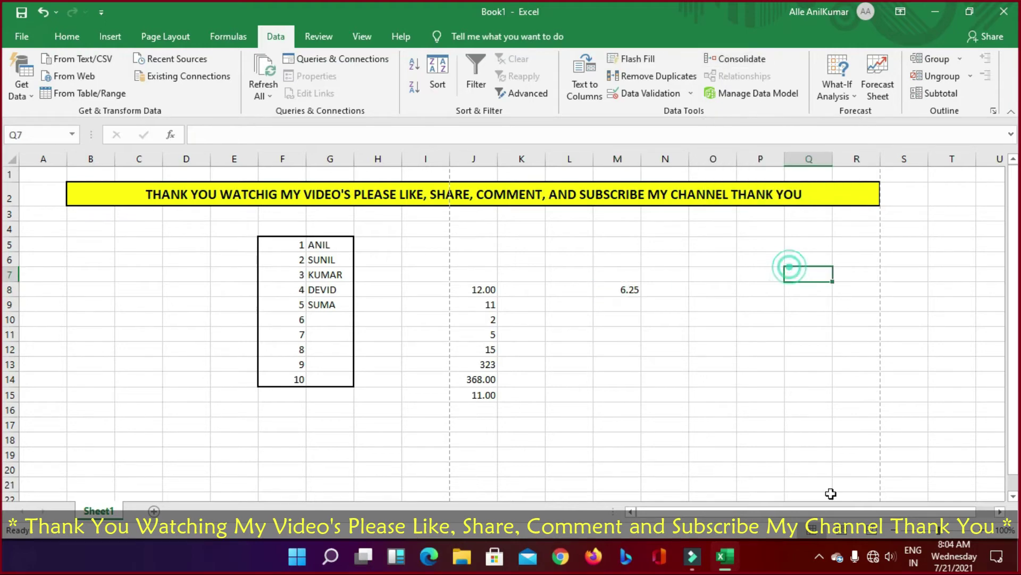
left_click(930, 58)
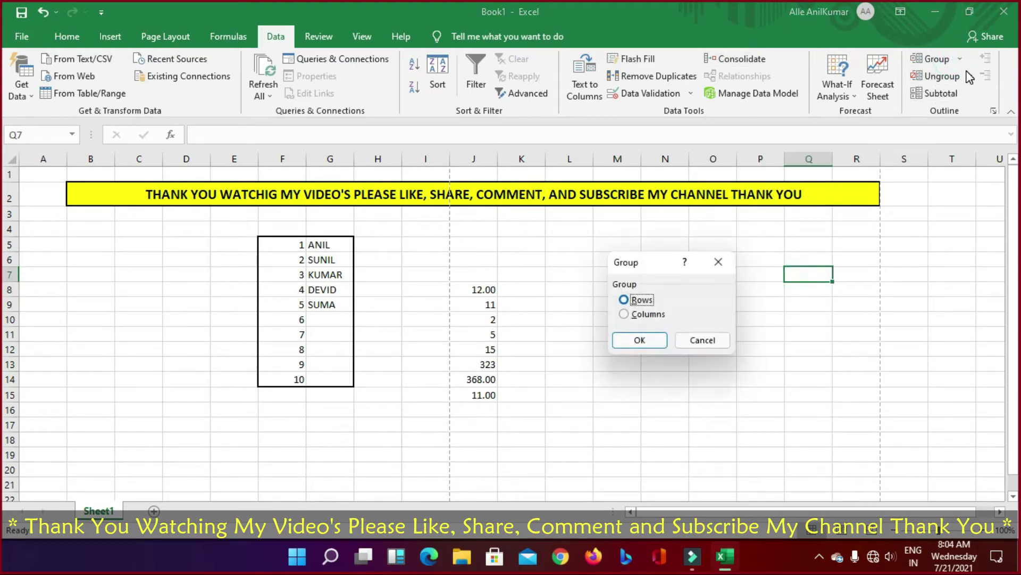
left_click(711, 342)
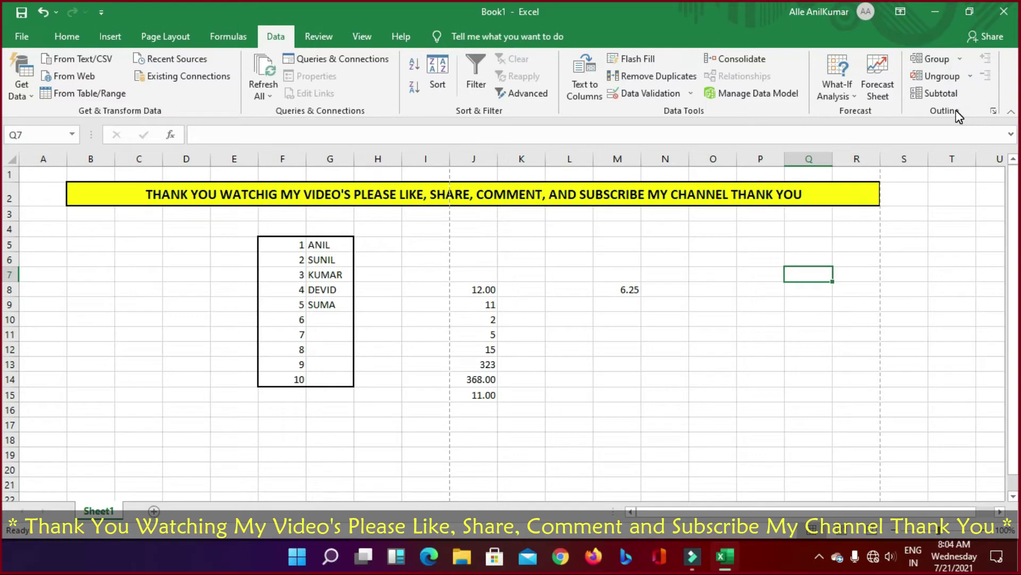
left_click(941, 347)
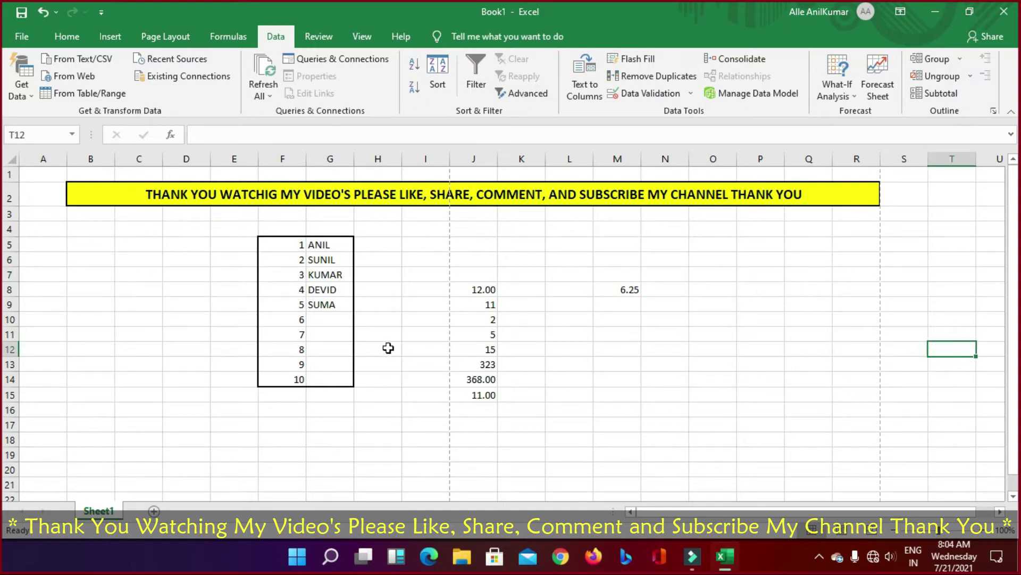
Step: On the Review tab, enter the test word GFHGFGY in cell C7
left_click(326, 38)
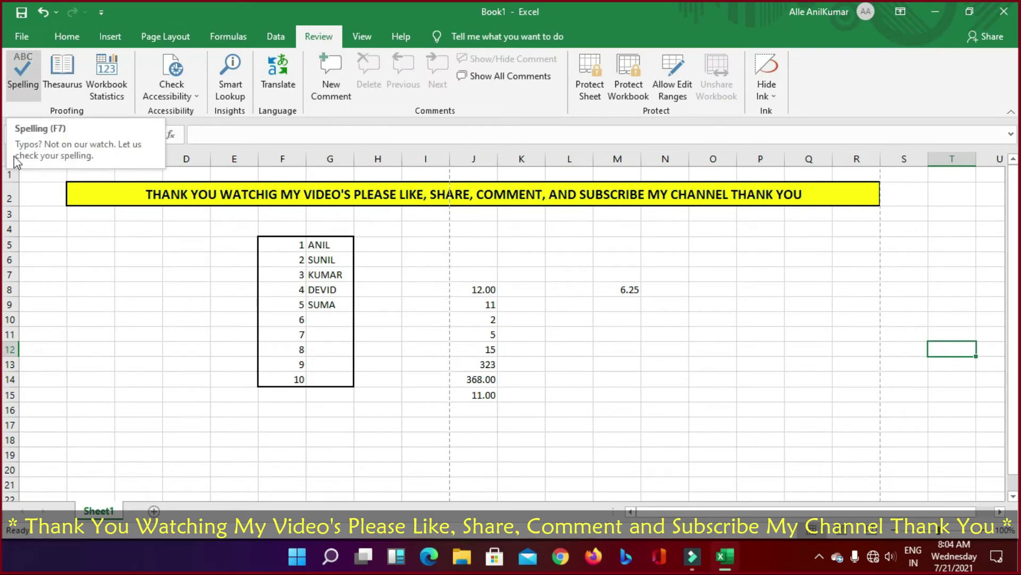
left_click(130, 275)
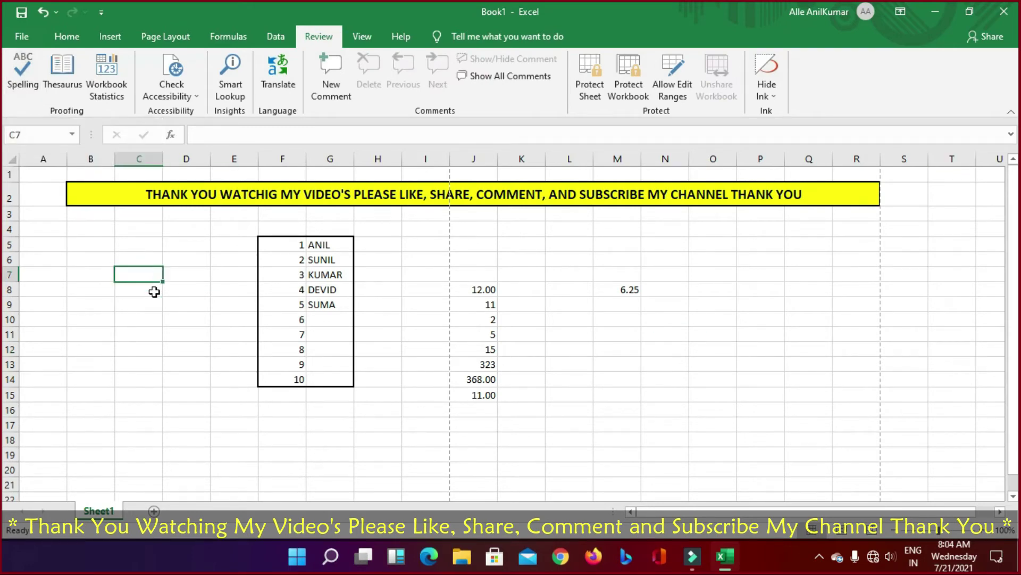
type("GFHGFGY")
left_click(164, 335)
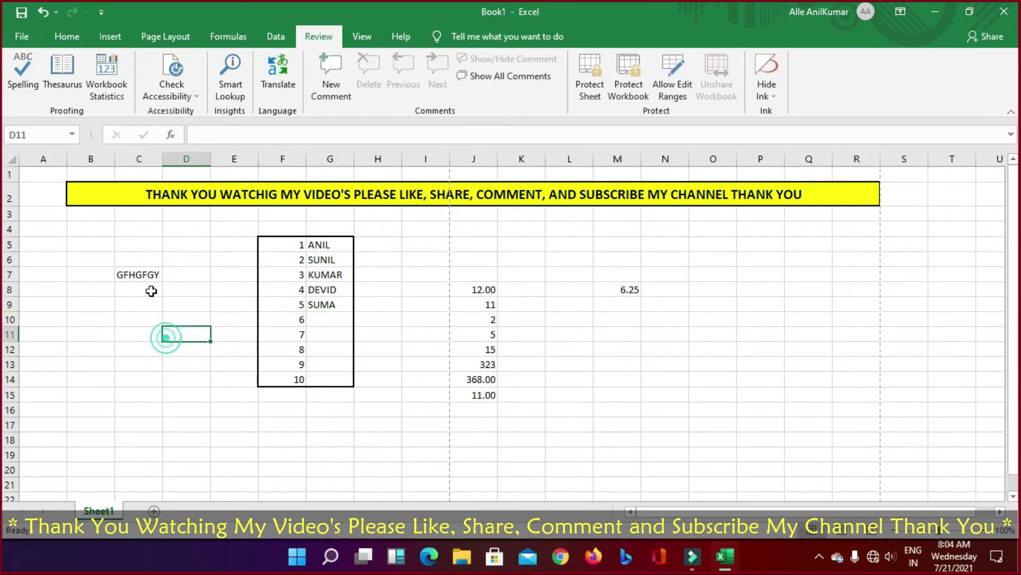
left_click(137, 272)
Step: Spell-check the sheet from the beginning until it reports completion
left_click(23, 74)
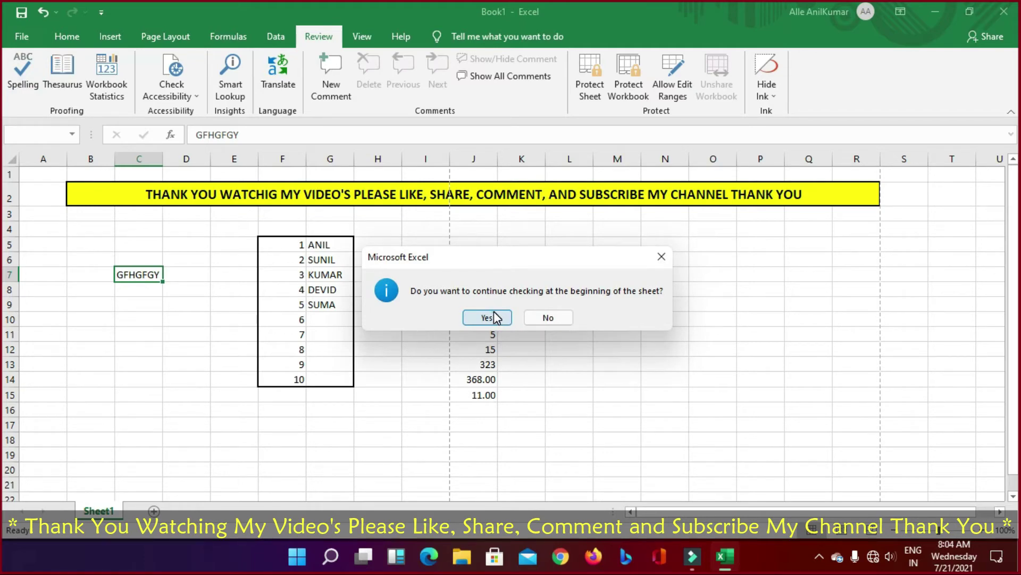
left_click(495, 317)
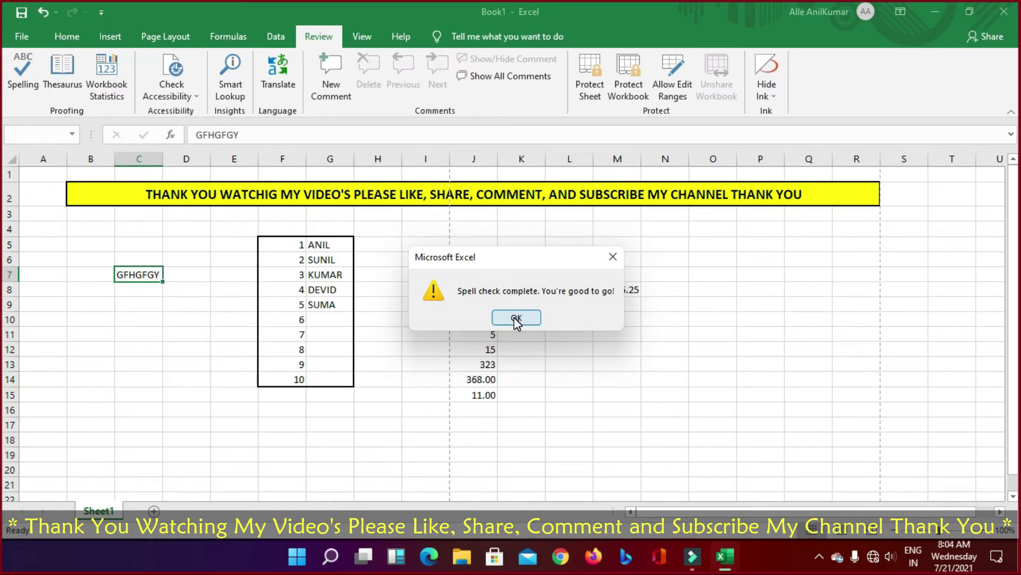
left_click(516, 318)
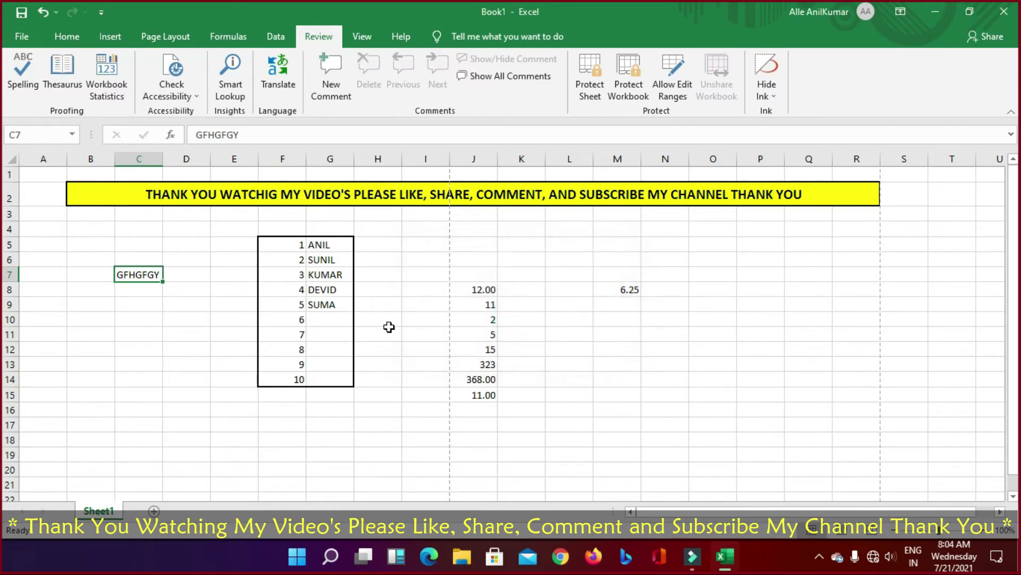
Step: Try Thesaurus, Workbook Statistics and Check Accessibility, then add a new comment to C7
left_click(73, 86)
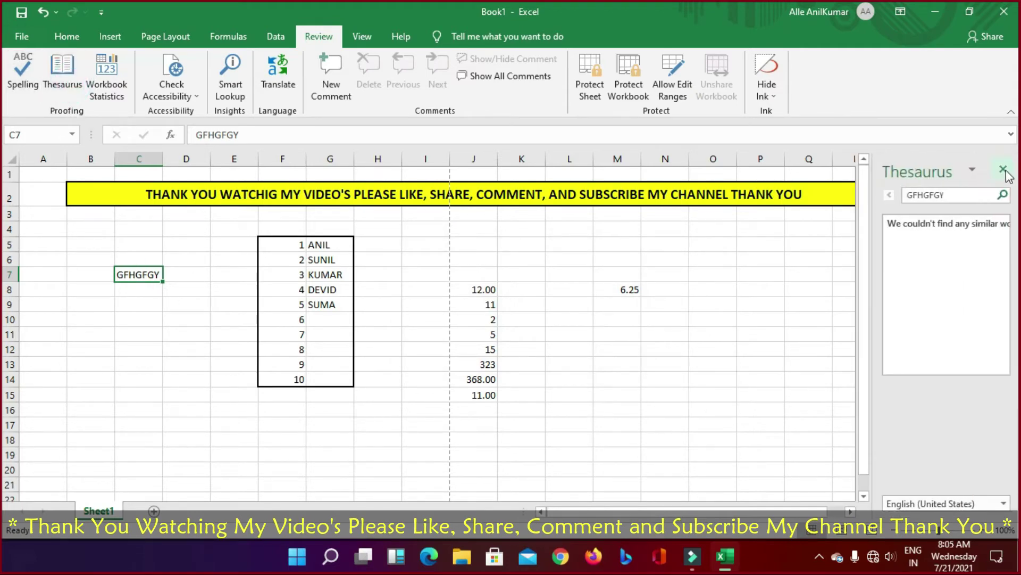
left_click(1004, 173)
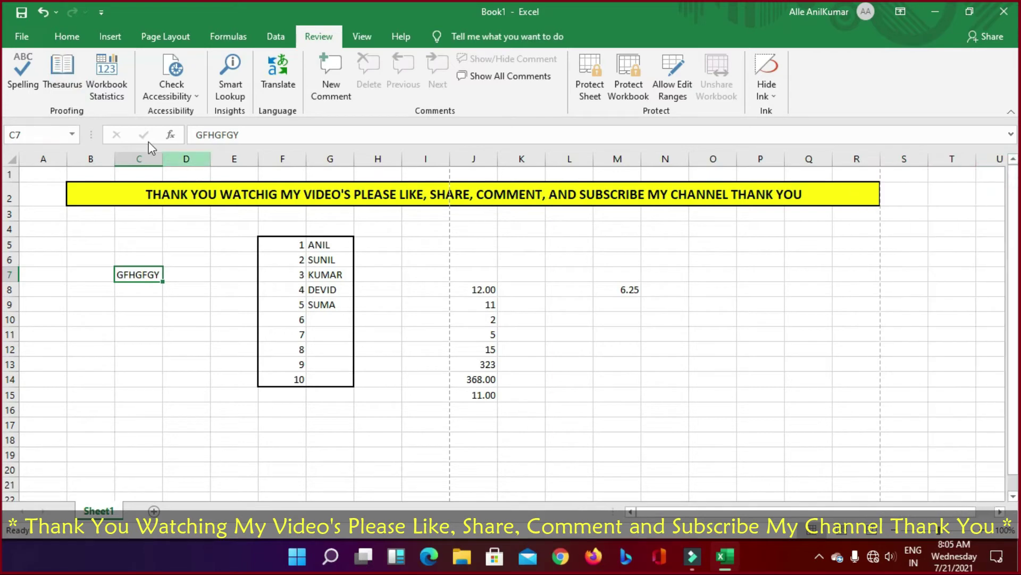
left_click(113, 92)
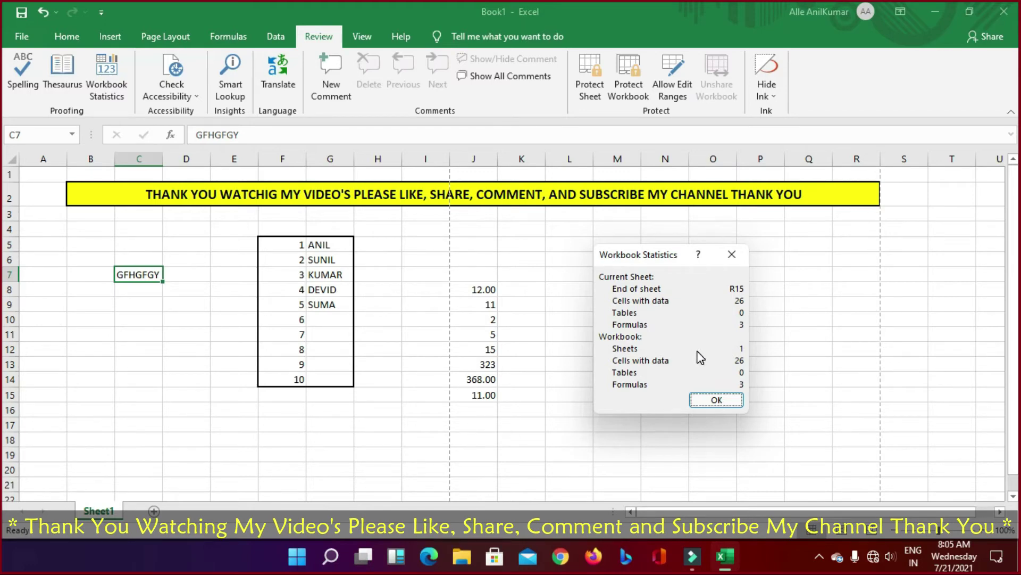
left_click(713, 401)
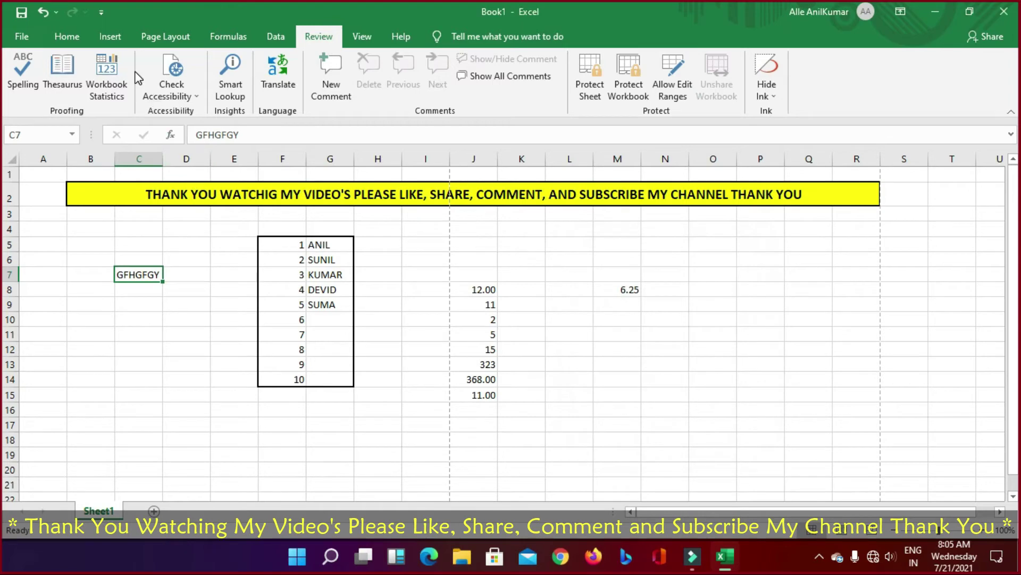
left_click(186, 97)
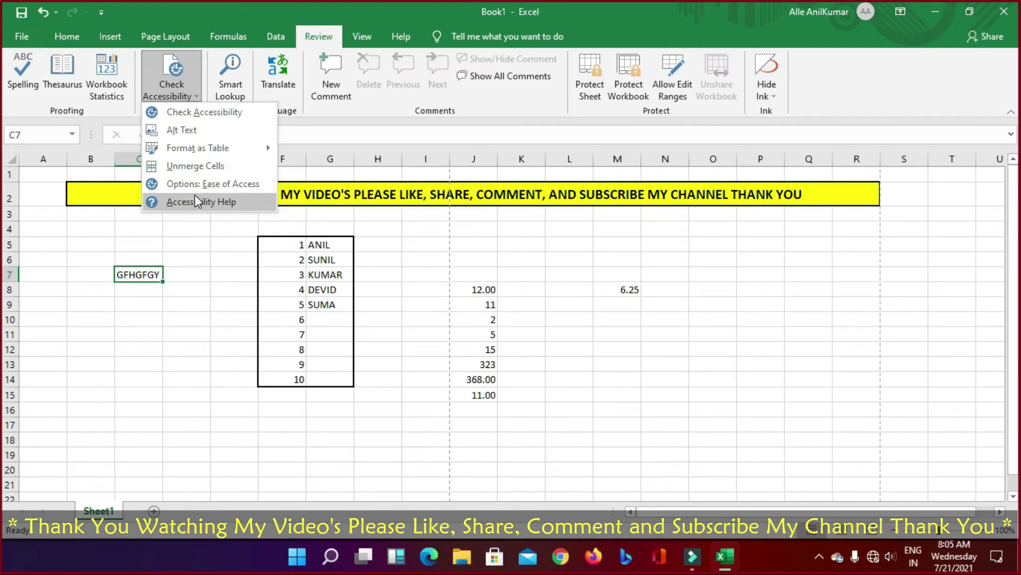
left_click(200, 97)
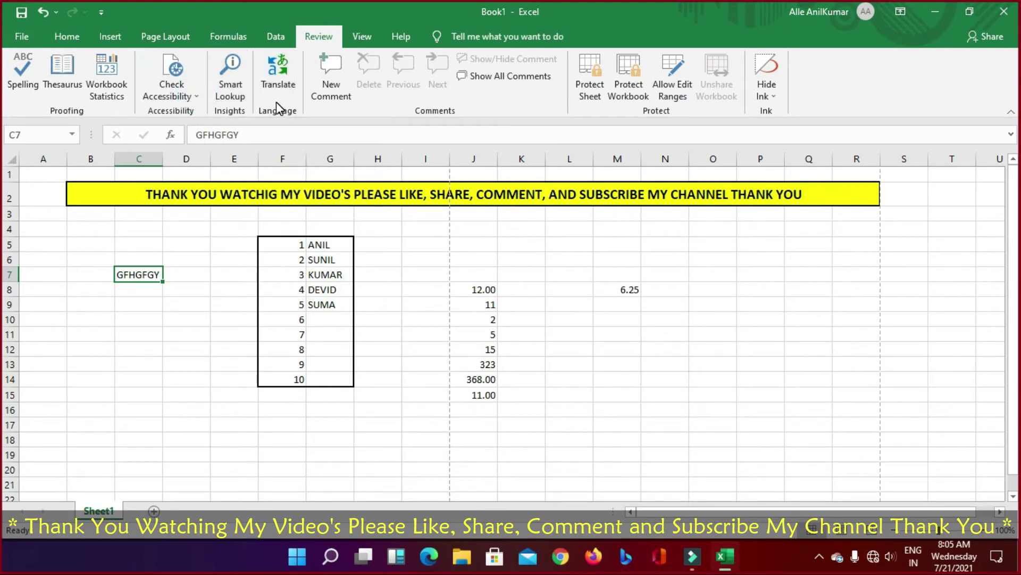
left_click(316, 92)
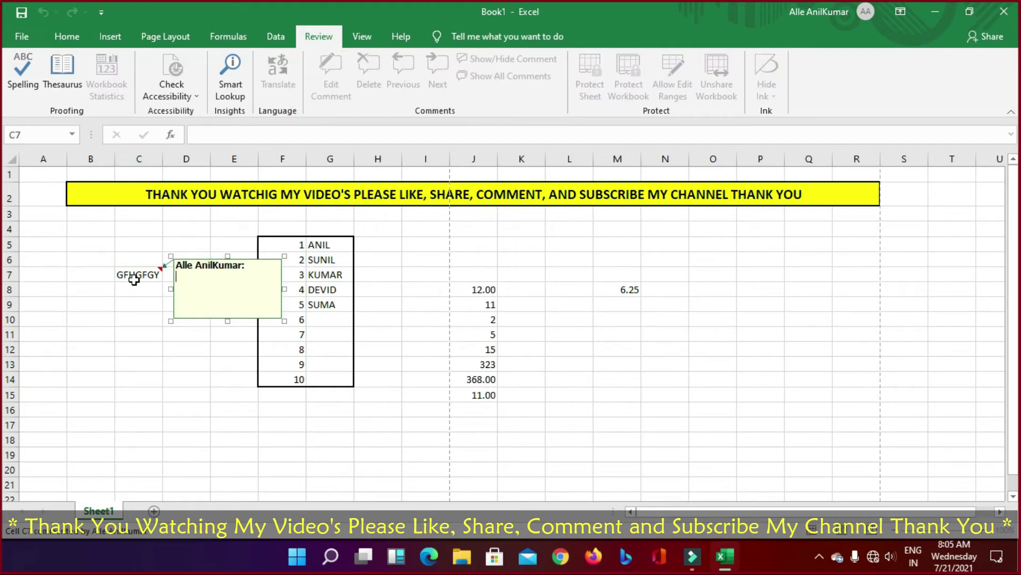
left_click(231, 290)
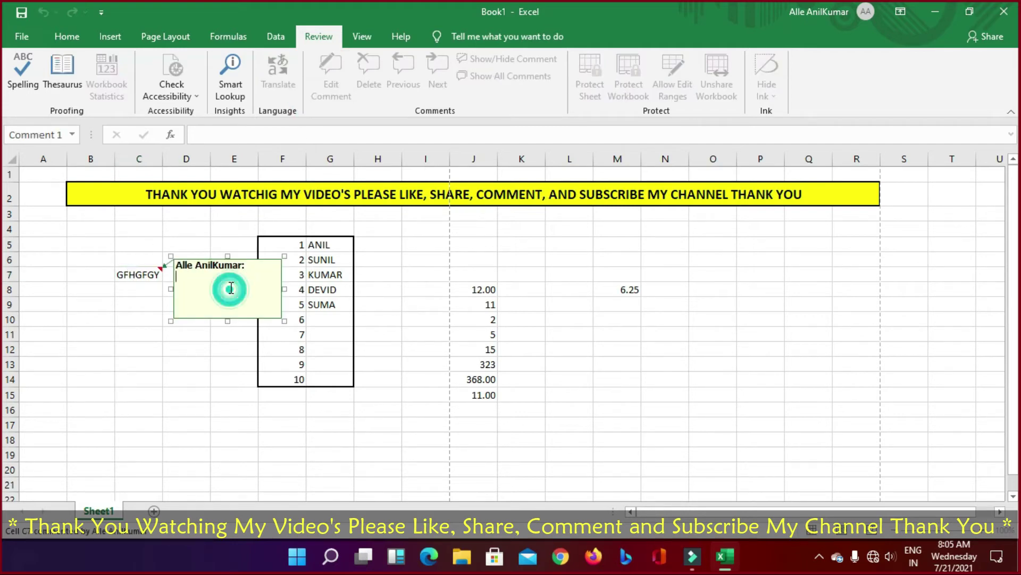
key("Escape")
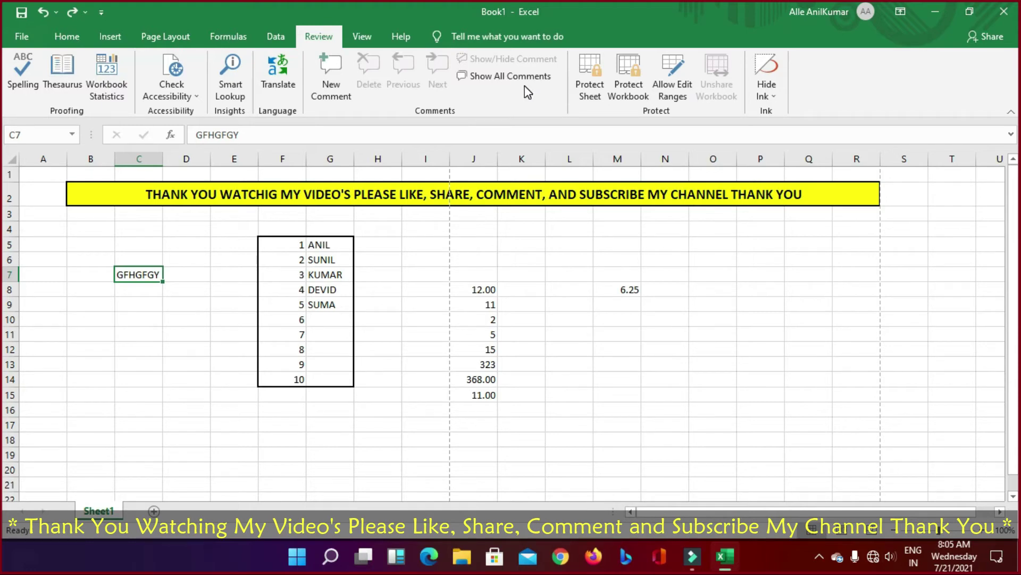
left_click(591, 94)
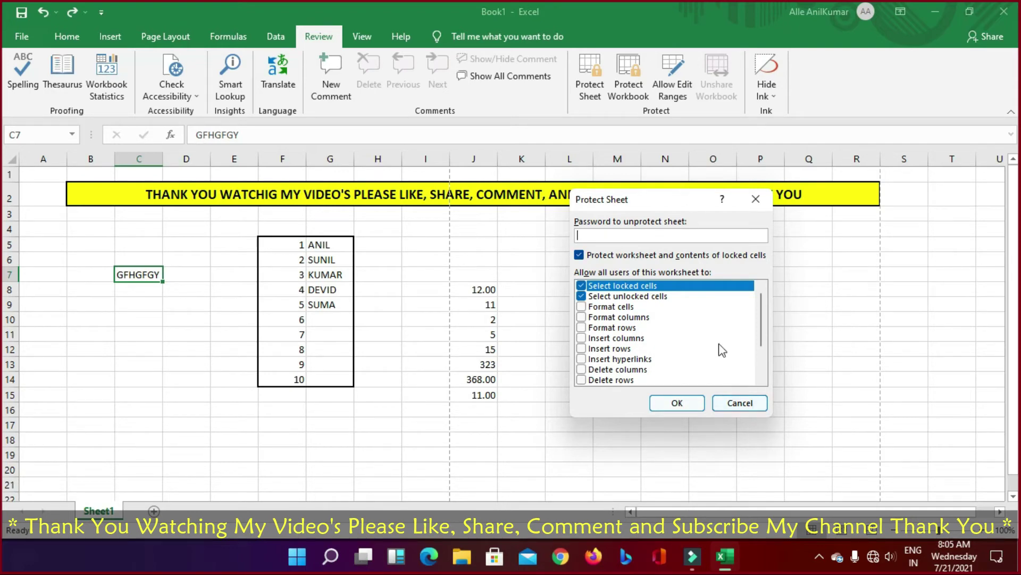
left_click(737, 403)
left_click(628, 95)
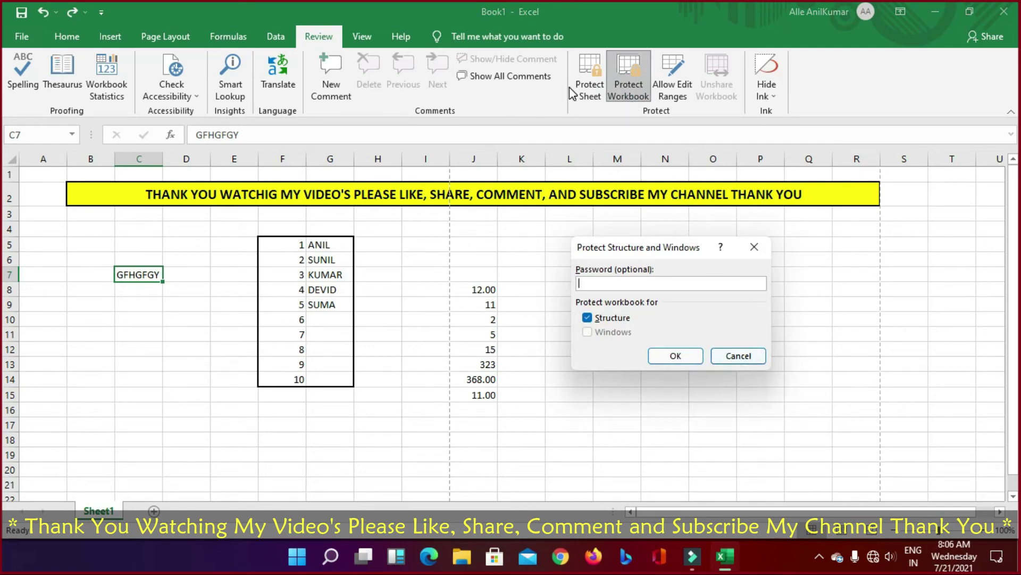
left_click(738, 356)
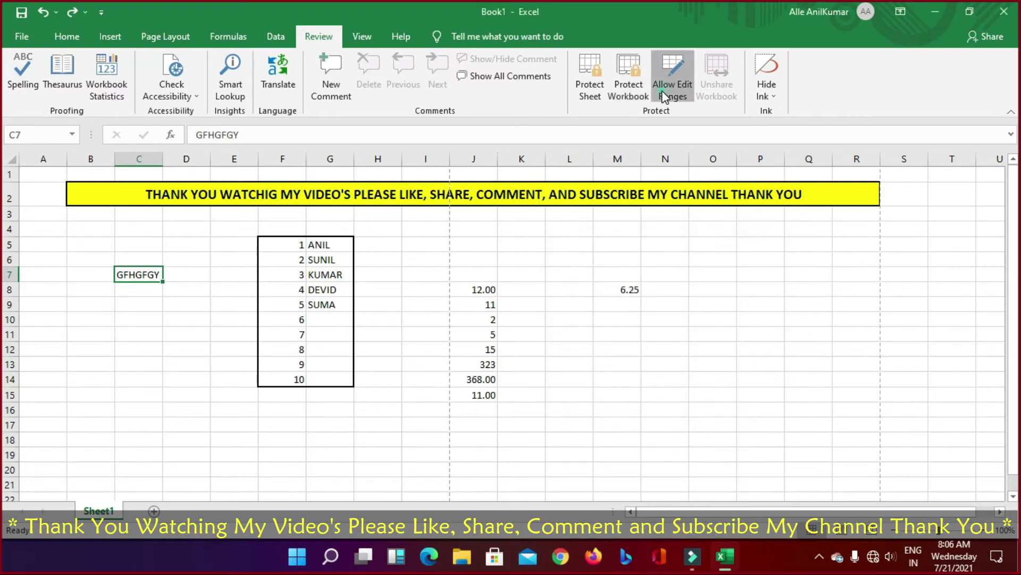
left_click(675, 91)
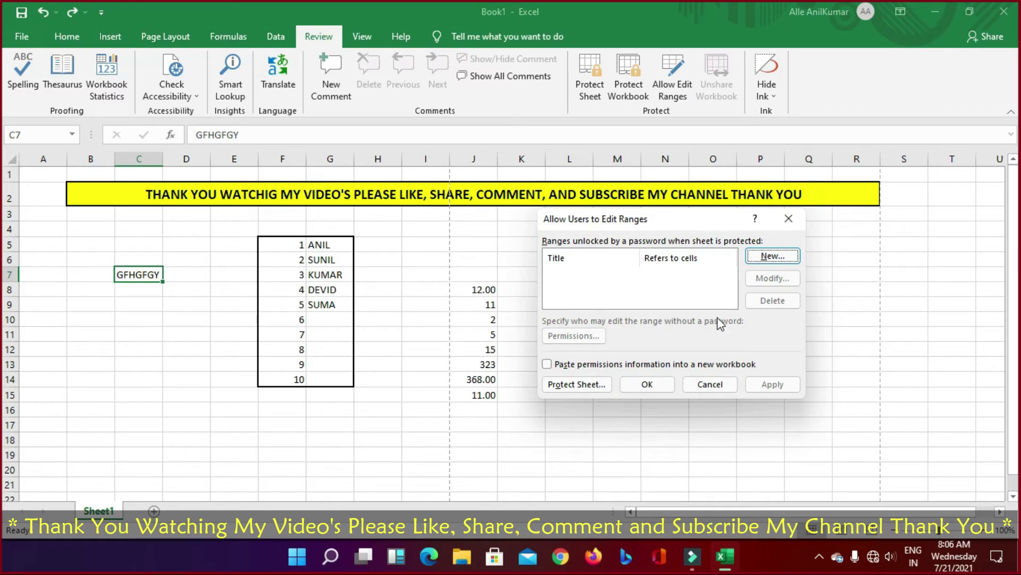
left_click(789, 218)
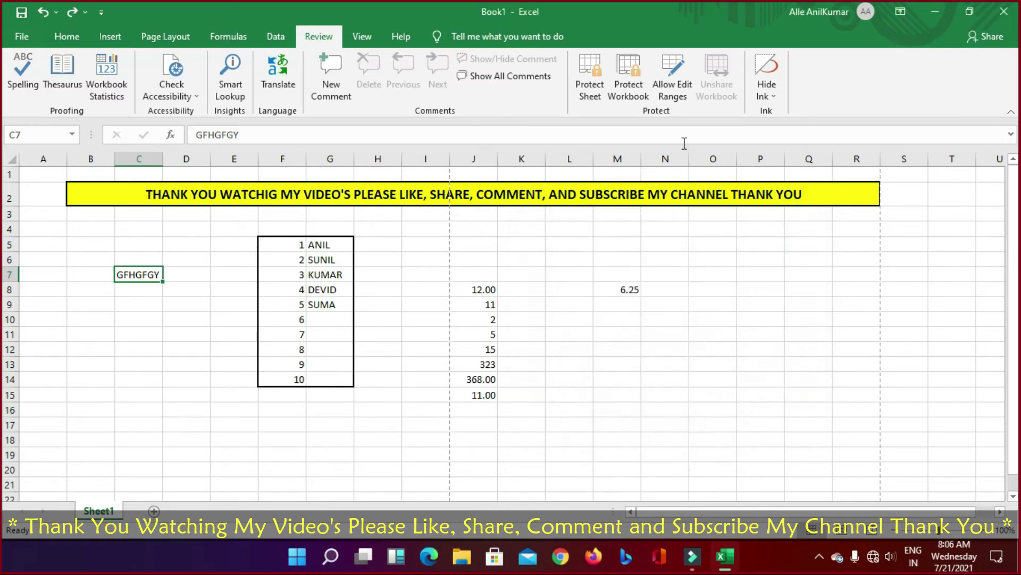
left_click(776, 98)
left_click(776, 98)
Step: Preview Page Break and Page Layout views and Custom Views, then return to Normal view
left_click(363, 36)
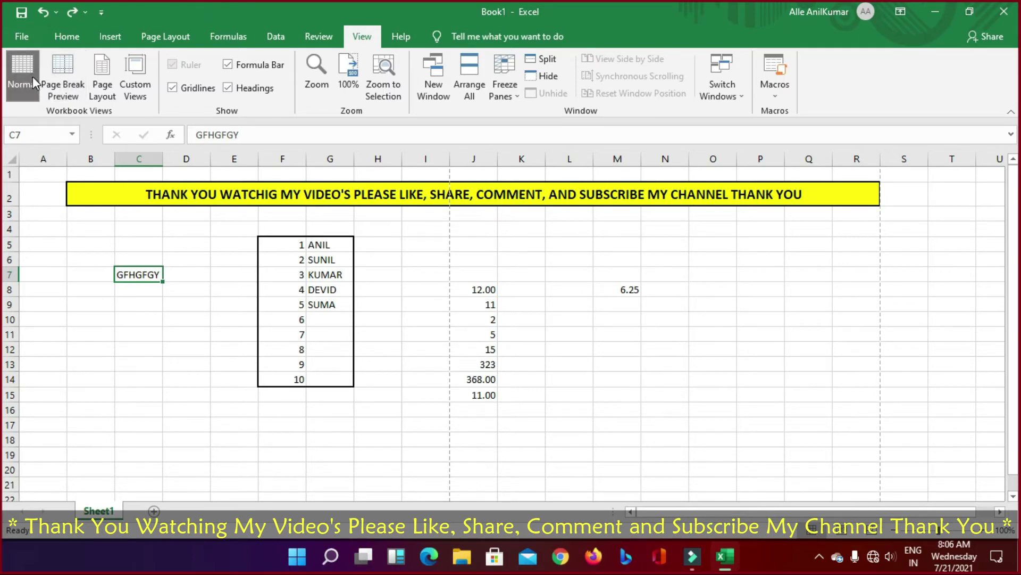
left_click(62, 76)
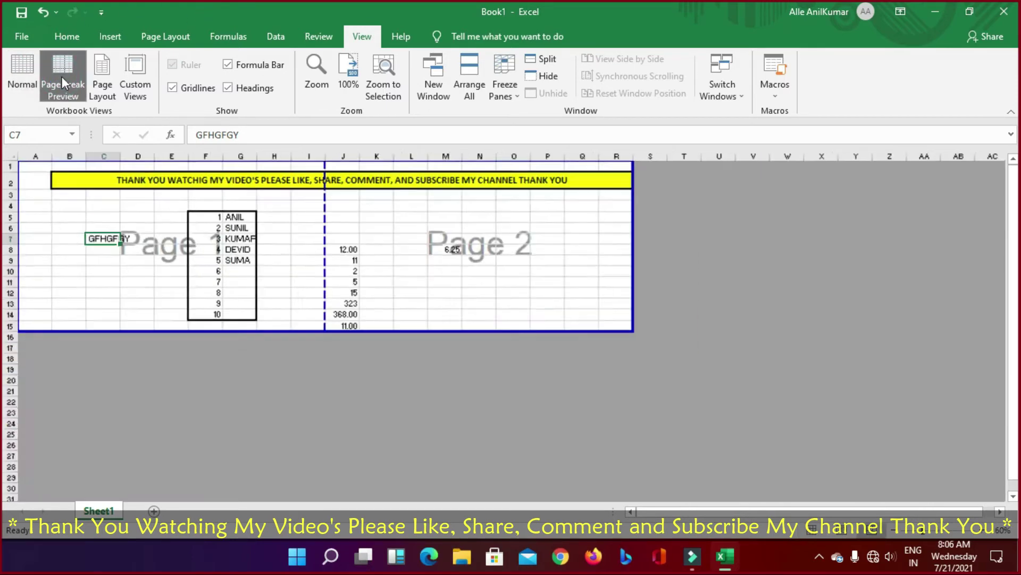
left_click(10, 80)
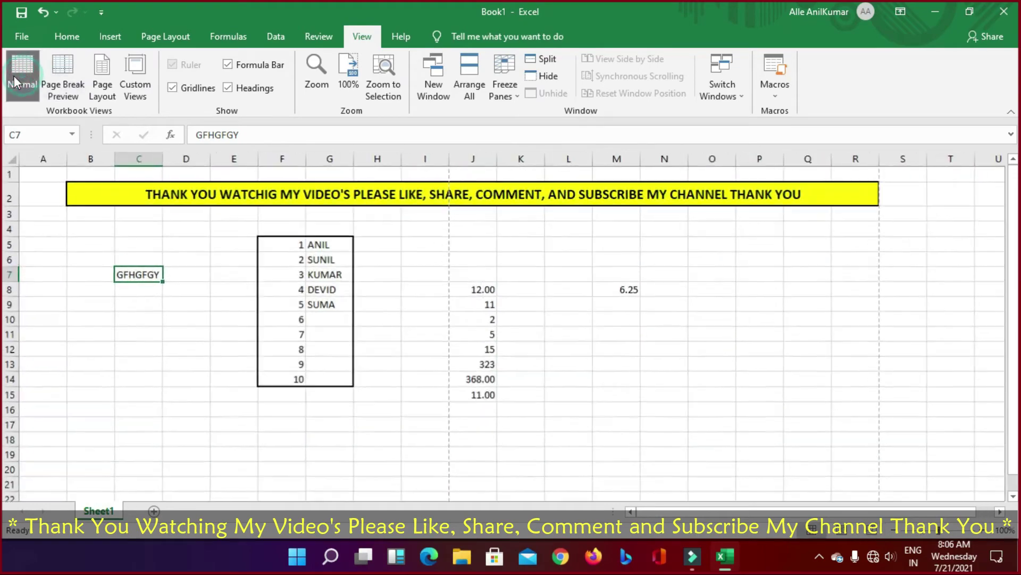
left_click(65, 75)
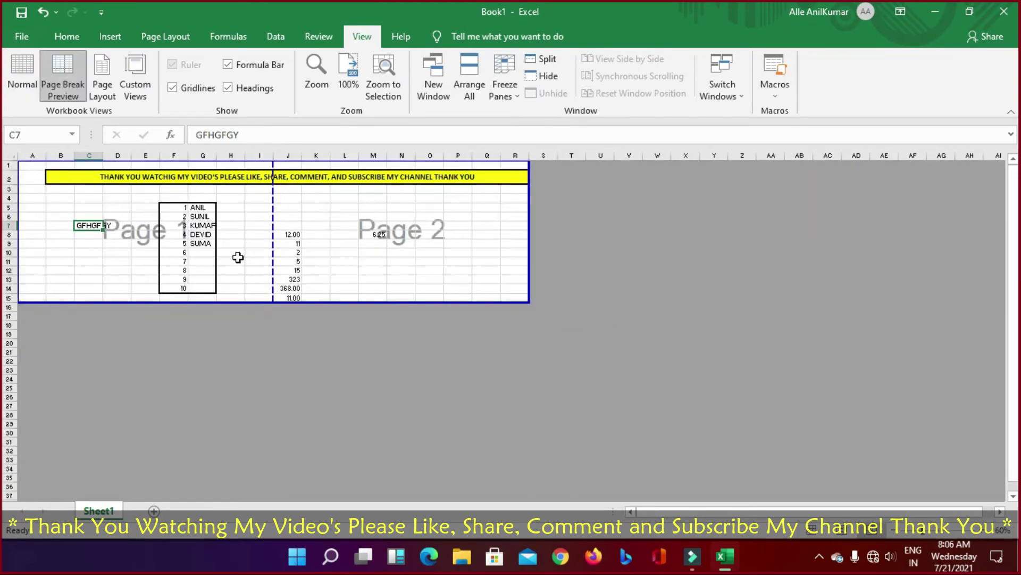
left_click(108, 77)
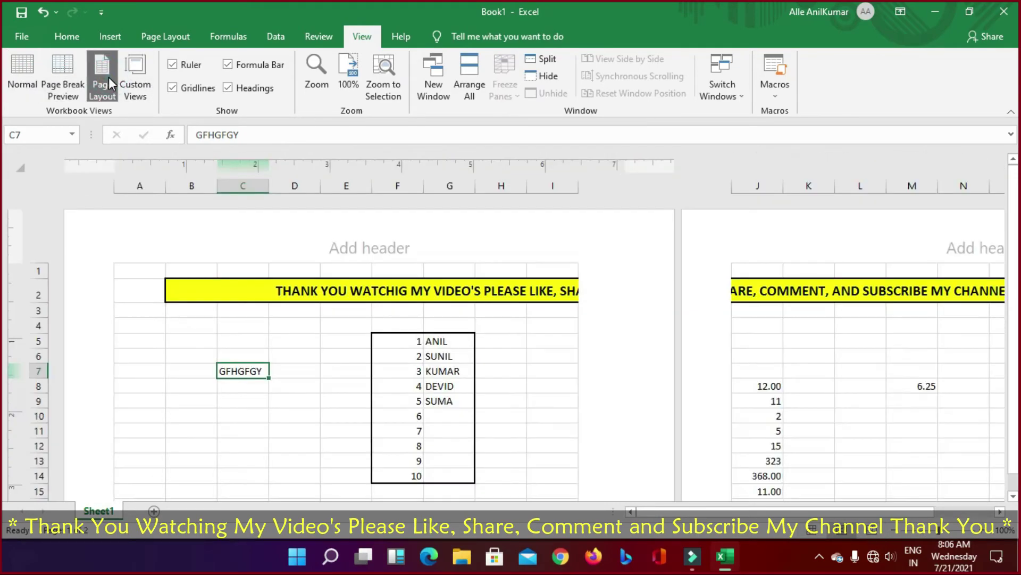
left_click(135, 77)
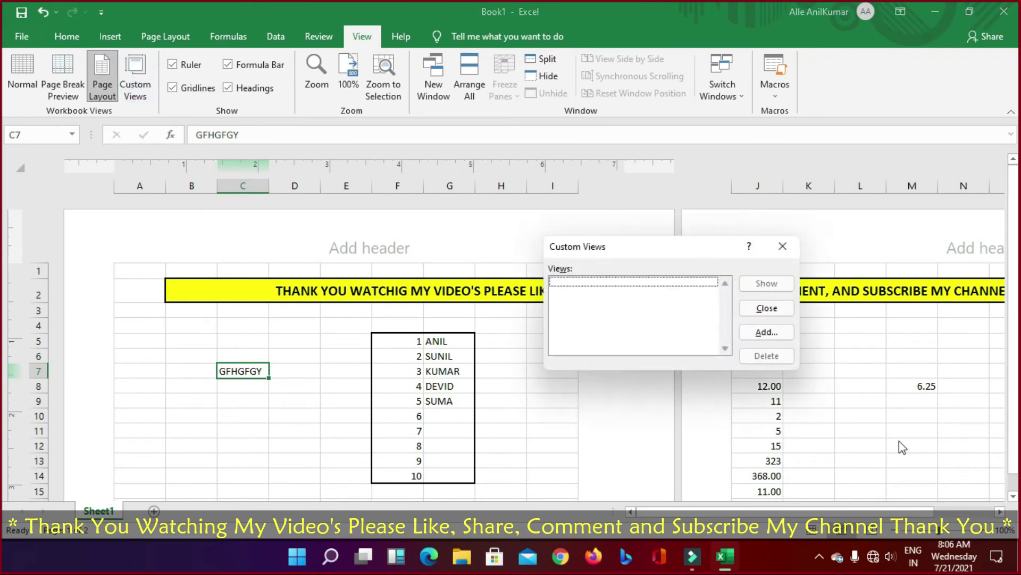
left_click(766, 308)
left_click(17, 66)
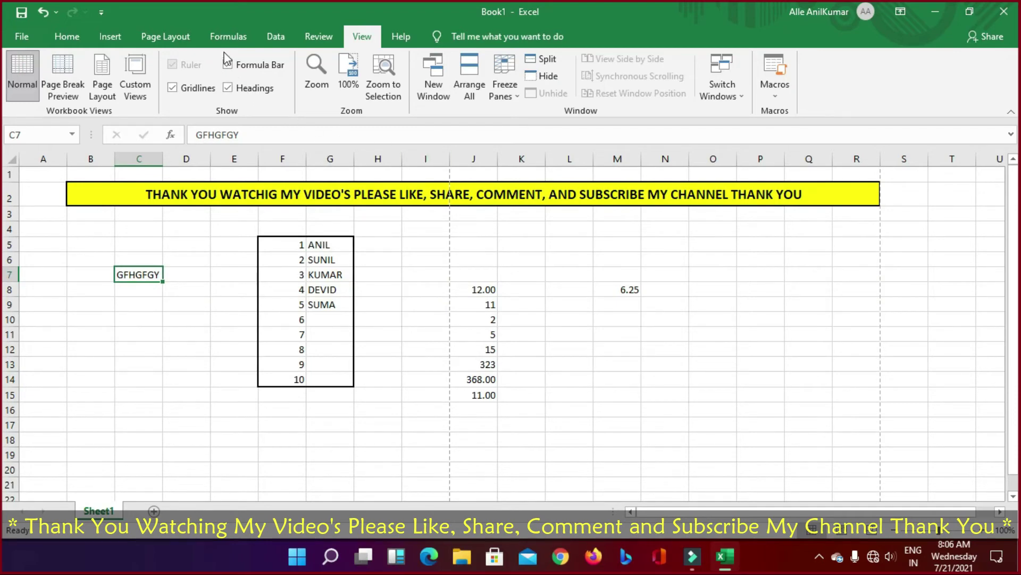
Step: Hide and restore the formula bar, row/column headings and gridlines
left_click(229, 65)
left_click(229, 65)
left_click(228, 88)
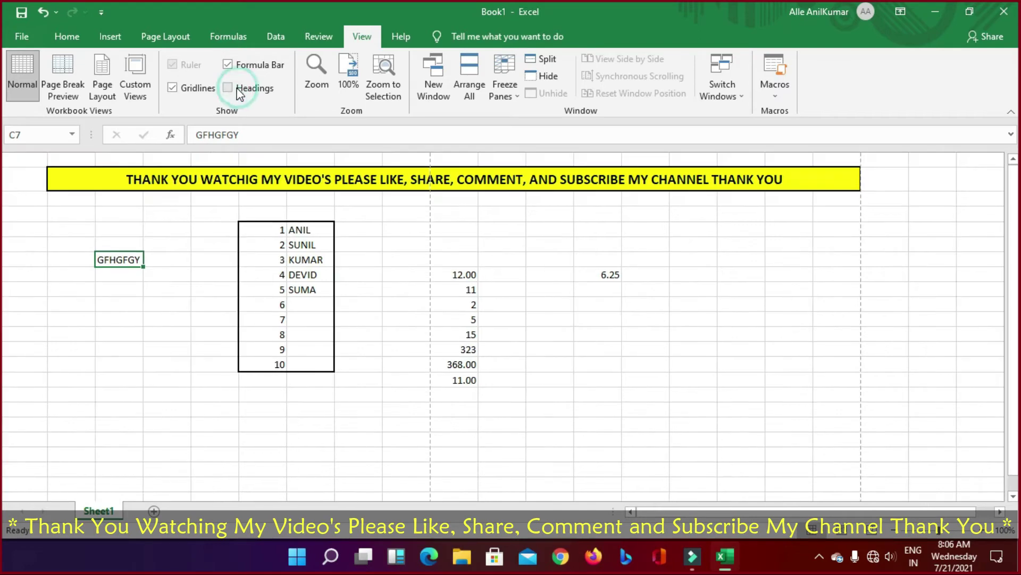
left_click(233, 89)
left_click(187, 90)
left_click(187, 89)
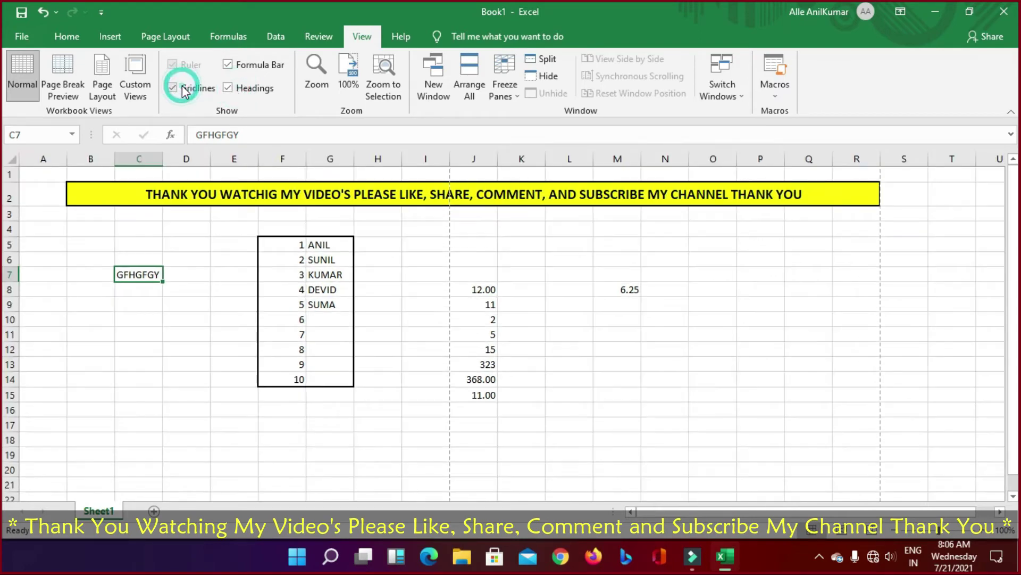
left_click(229, 65)
left_click(228, 64)
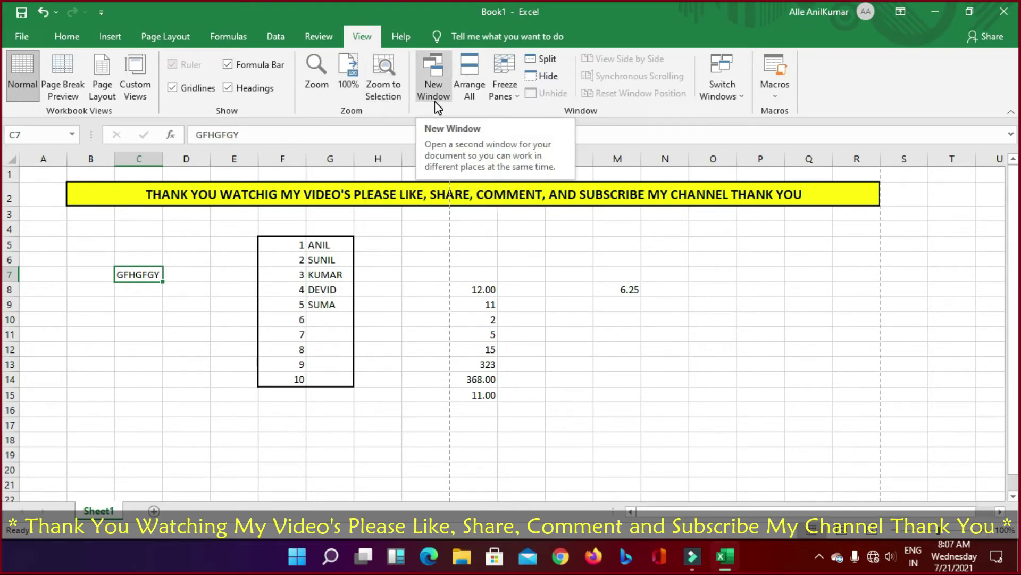
Step: Freeze panes at rows 1-6 and columns A-B and scroll to test it
left_click(509, 99)
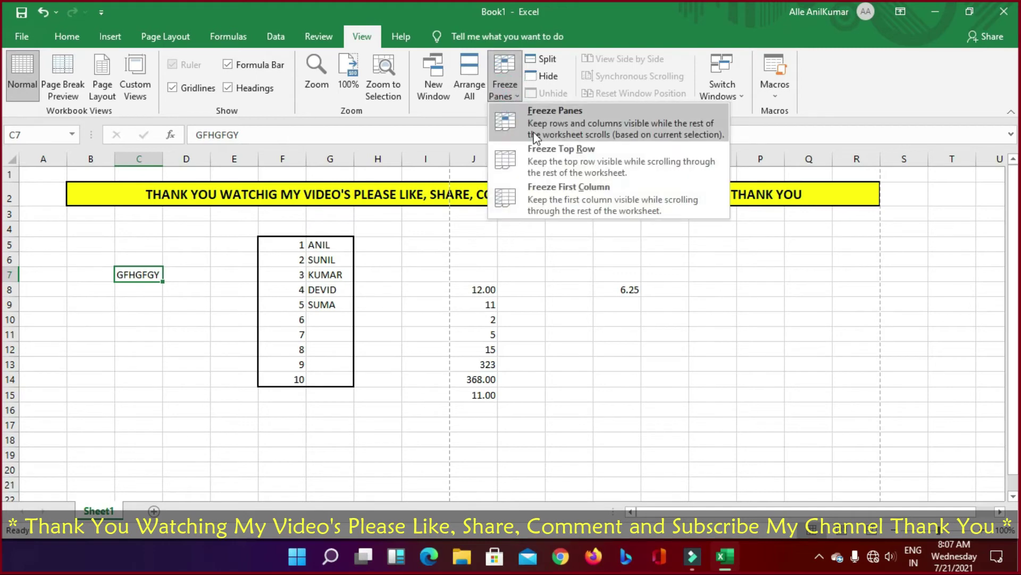
left_click(556, 125)
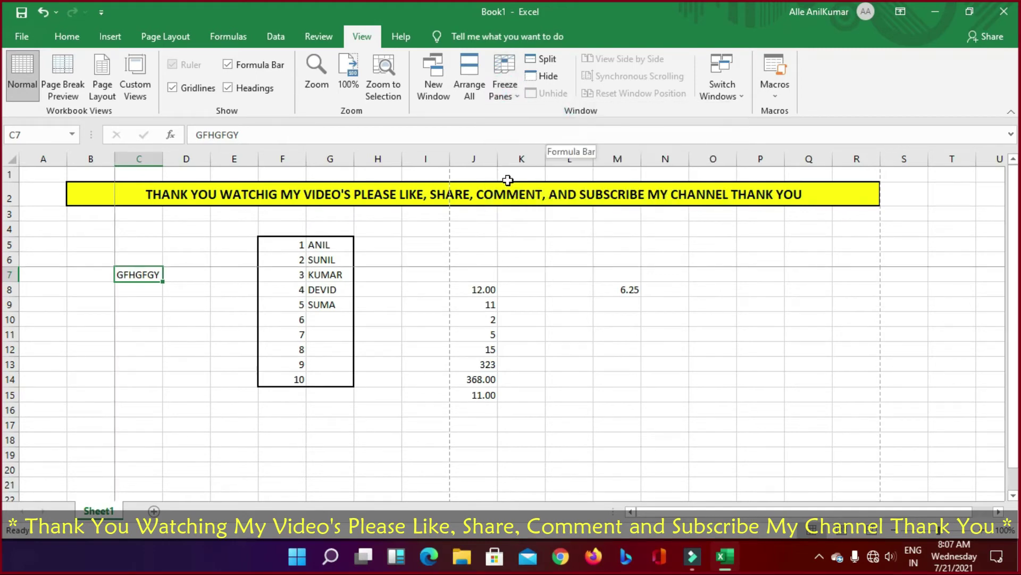
scroll(442, 302, "down", 3)
scroll(442, 301, "up", 3)
scroll(441, 298, "down", 4)
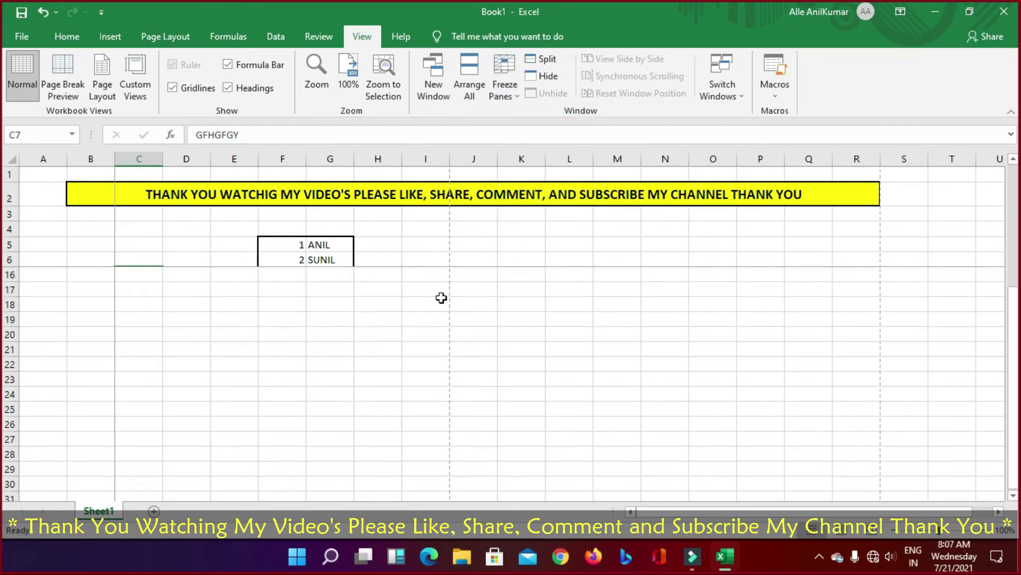
scroll(442, 298, "up", 4)
scroll(442, 298, "down", 5)
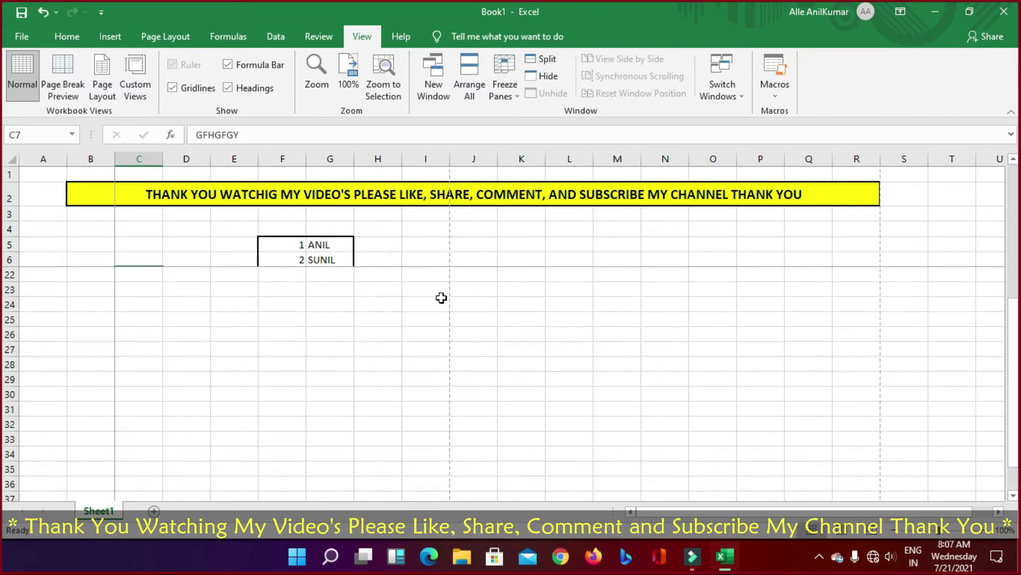
scroll(441, 298, "up", 5)
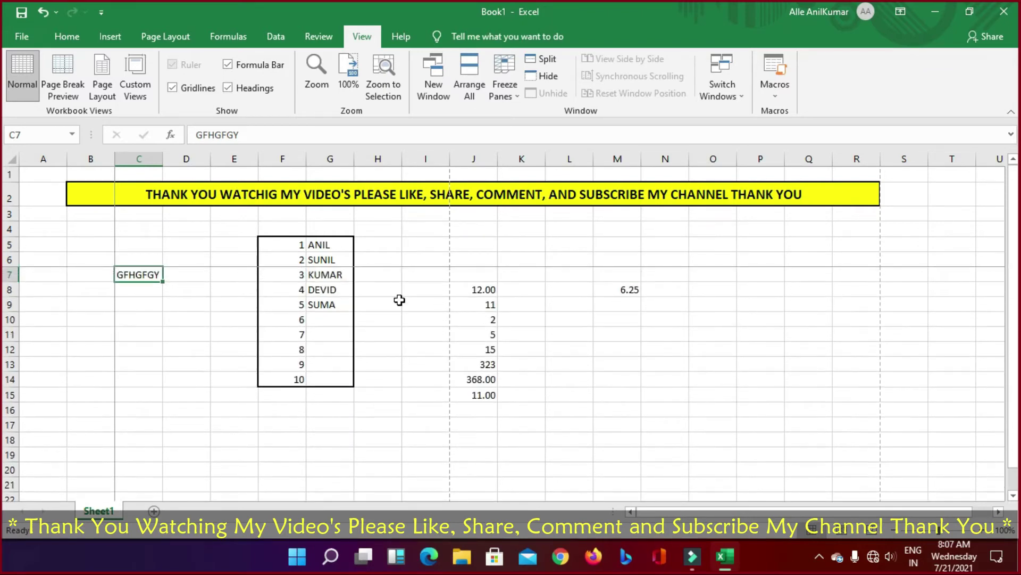
scroll(398, 294, "down", 4)
Step: Unfreeze the panes, leaving the sheet unfrozen
left_click(504, 85)
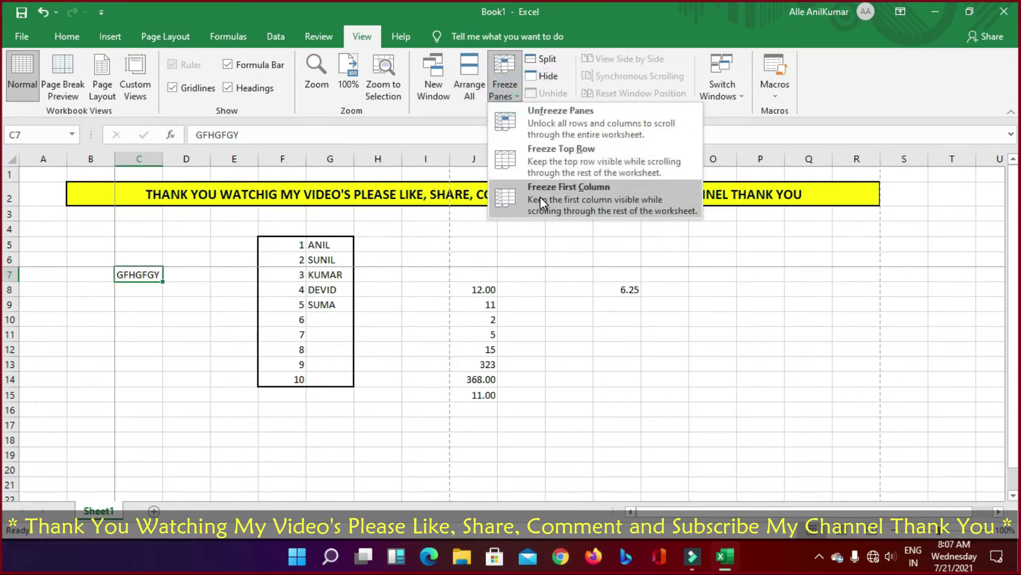
left_click(544, 149)
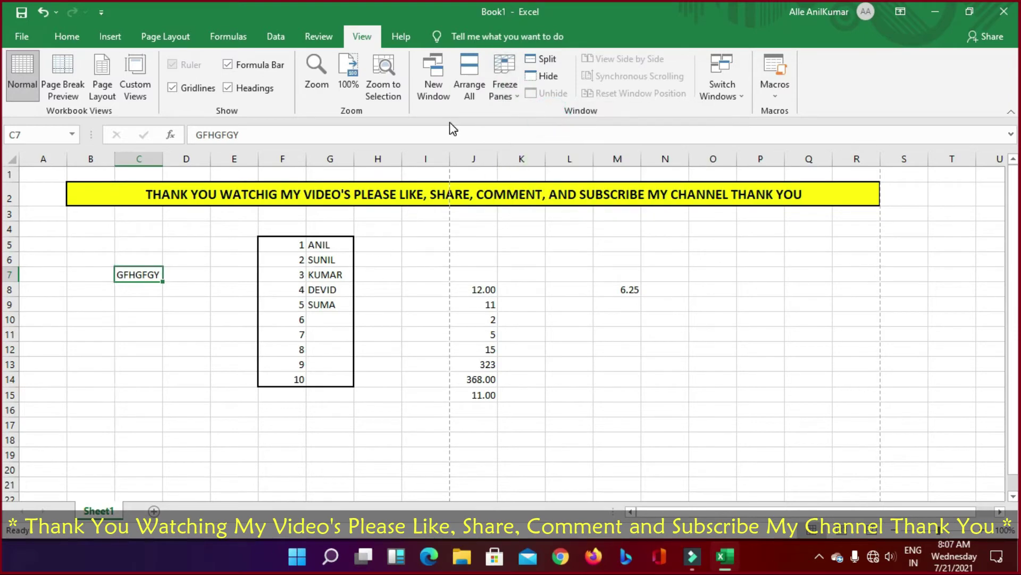
left_click(503, 88)
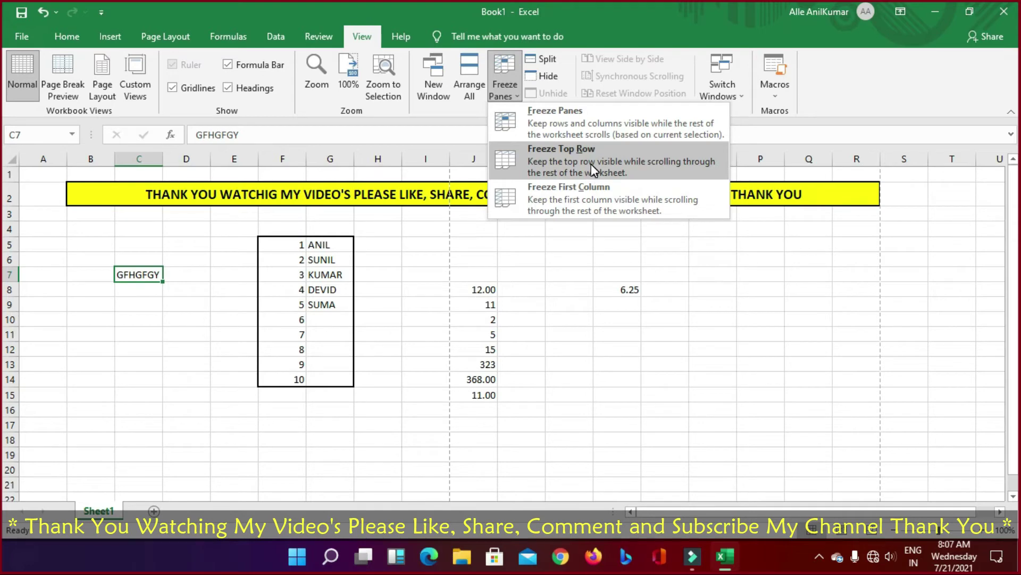
left_click(590, 261)
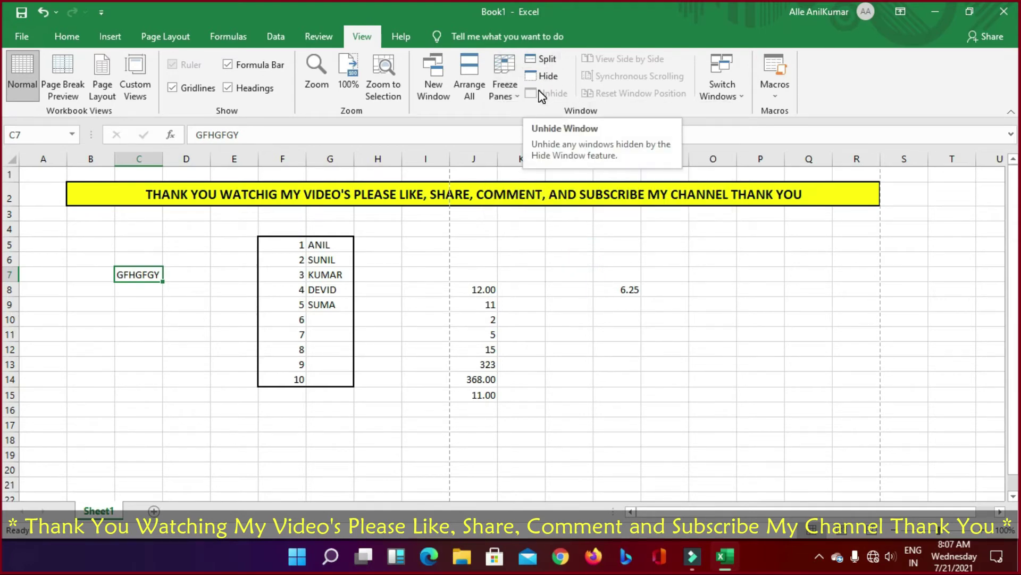
Step: Check the open windows list and macro options without recording, then show the Help tab
left_click(737, 87)
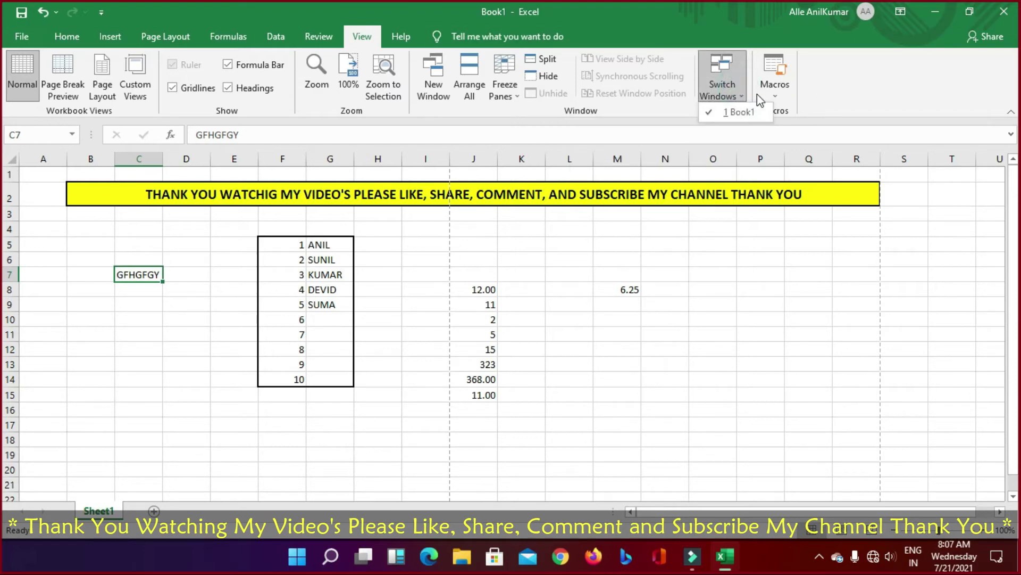
left_click(781, 91)
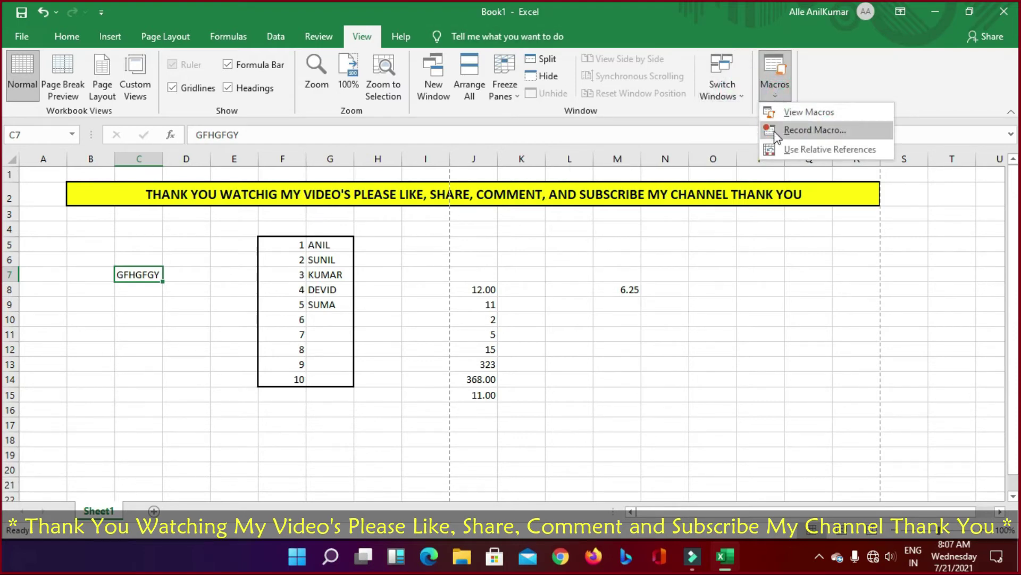
left_click(775, 80)
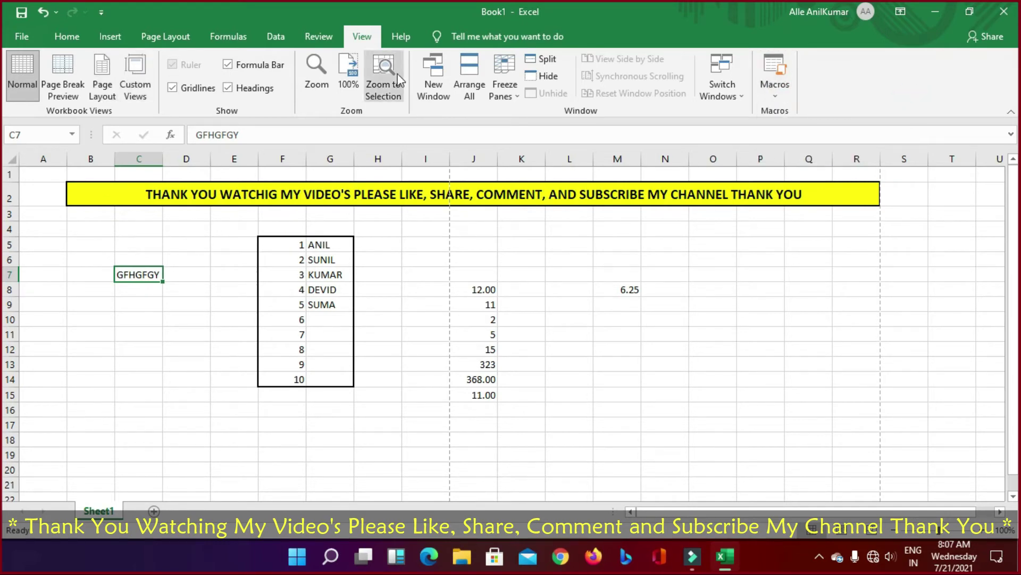
left_click(399, 37)
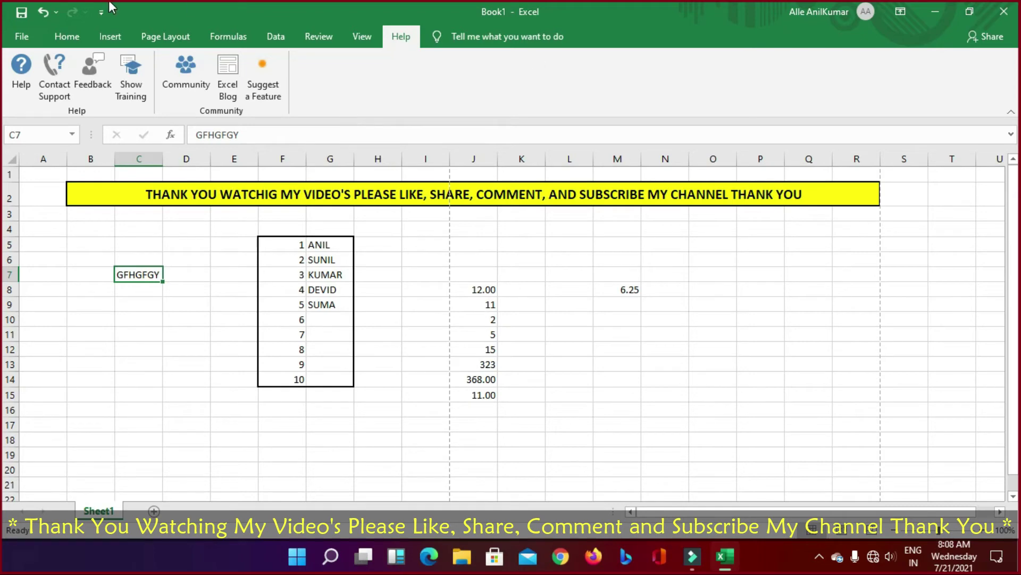
Step: Clear C5:N17 and undo it, then add Sheet2 and select cell B3
left_click(39, 38)
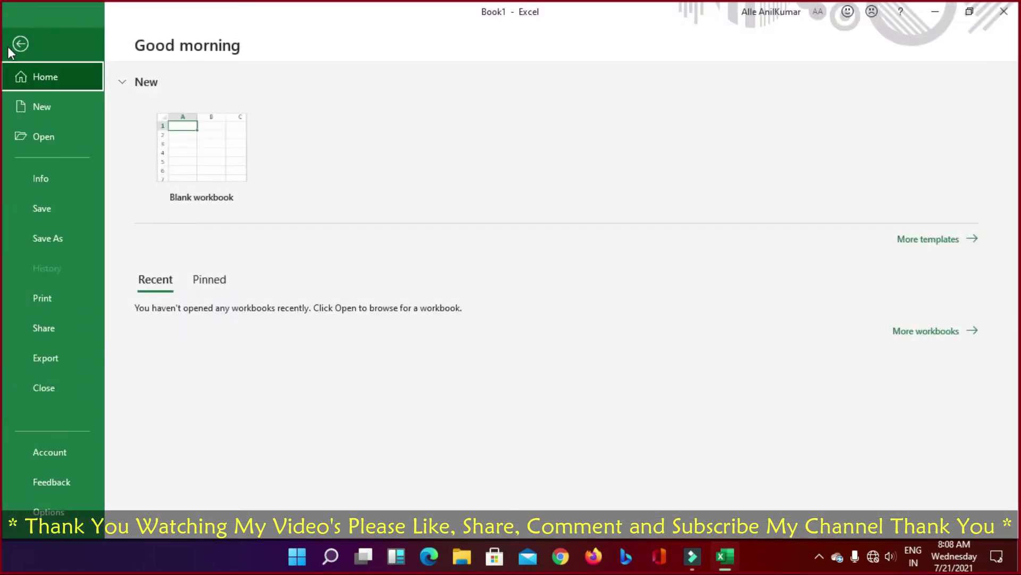
left_click(10, 46)
left_click(787, 418)
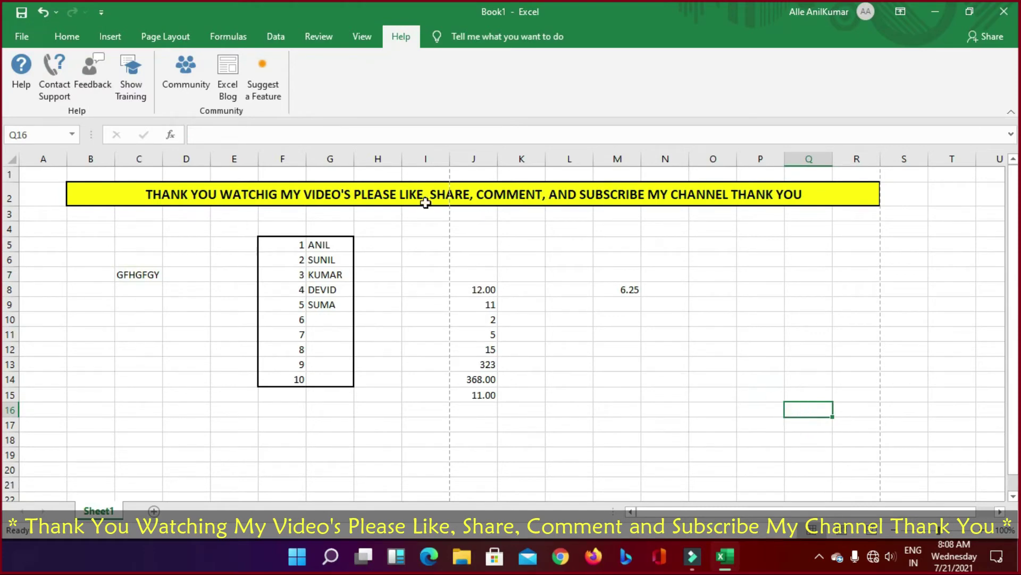
left_click_drag(149, 248, 673, 420)
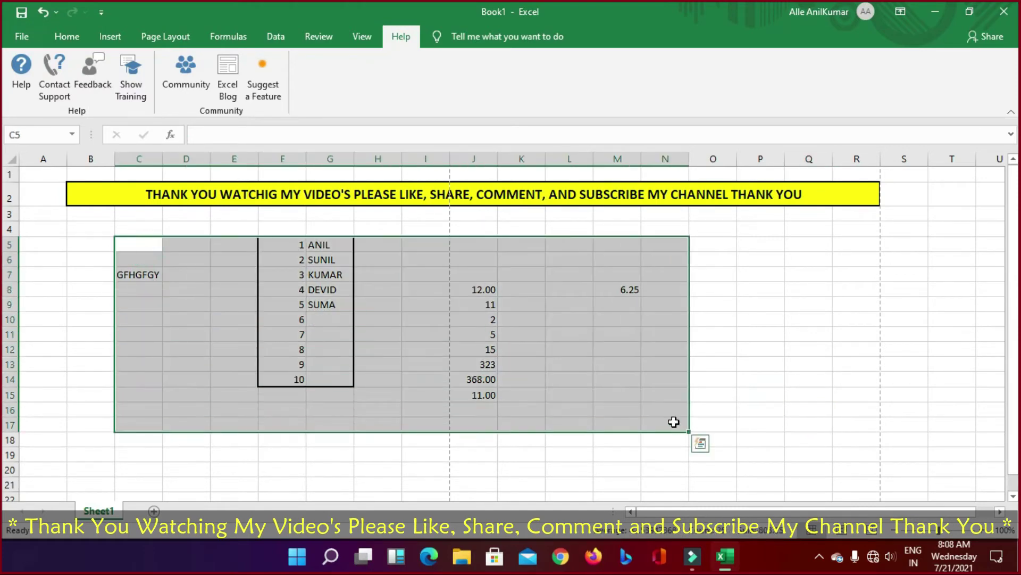
key("Delete")
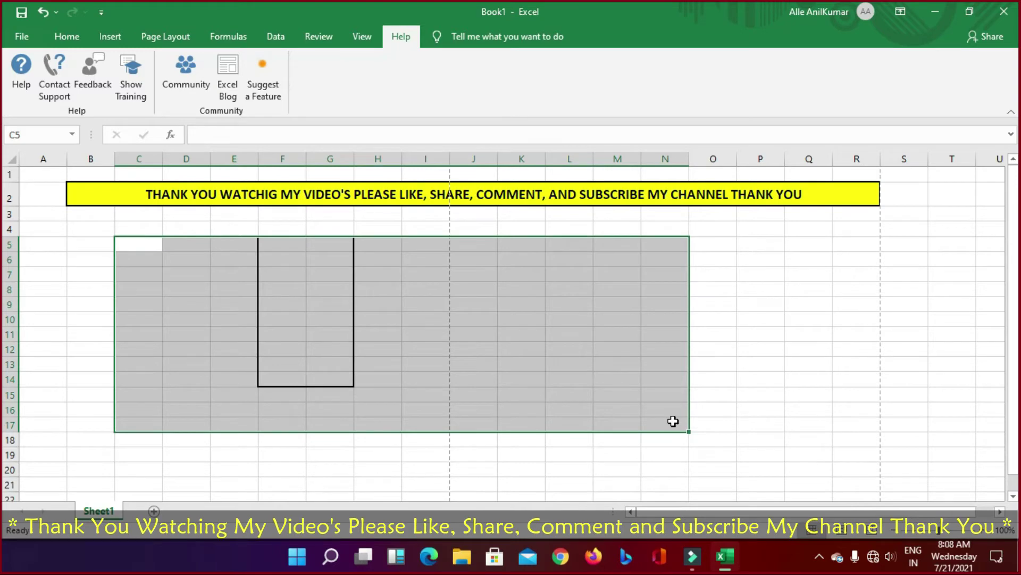
key("ctrl+z")
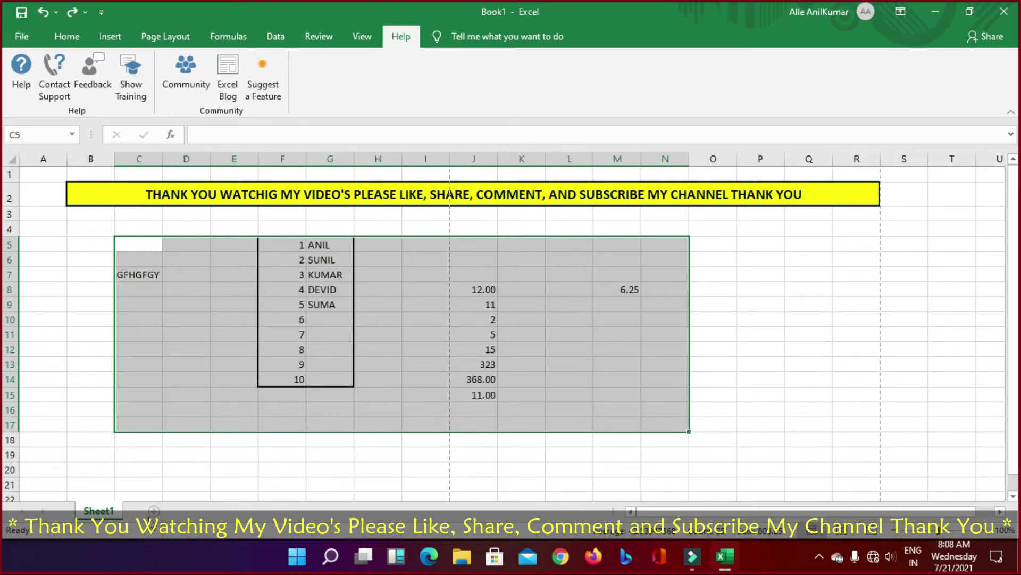
left_click(154, 511)
left_click(85, 204)
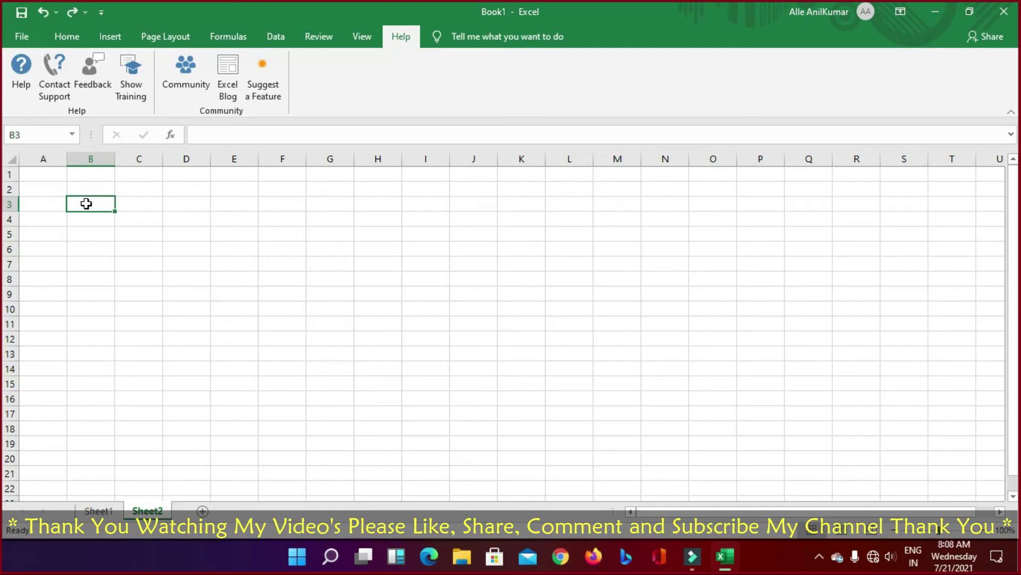
Step: Enter the headings S.NO, NAME and DATE in B3:D3
type("S.NO")
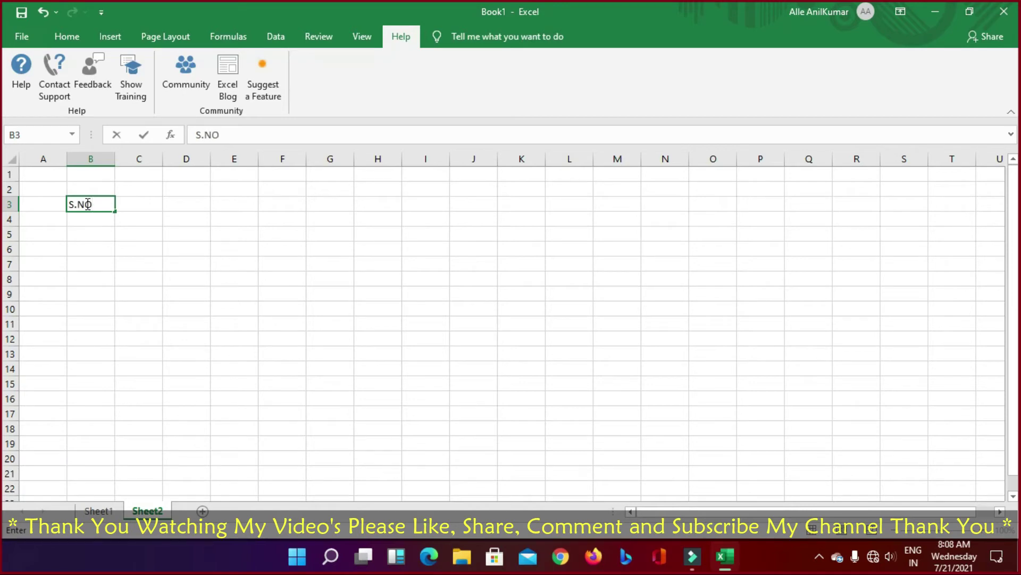
key("Return")
left_click(85, 203)
key("Right")
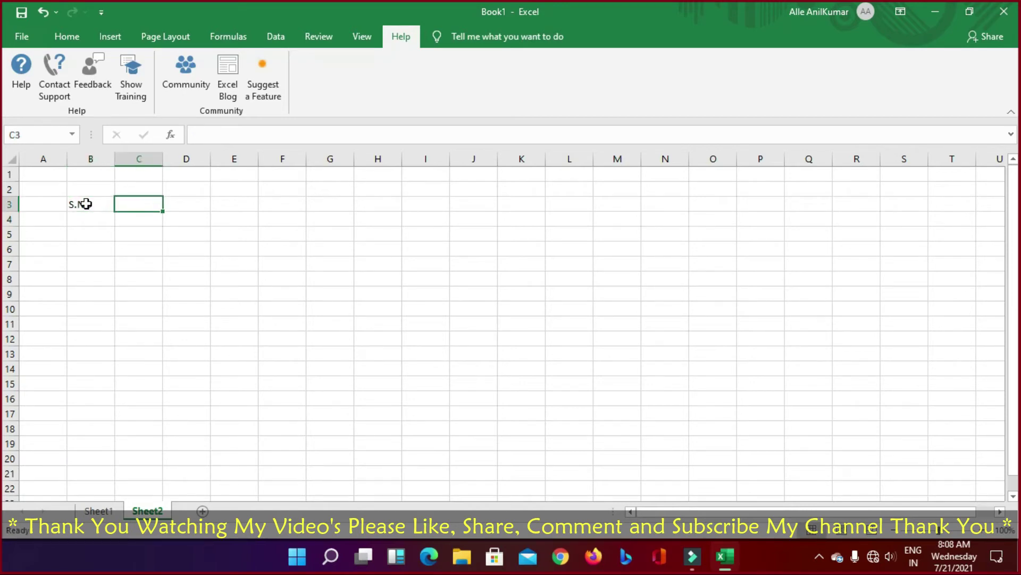
type("NAME")
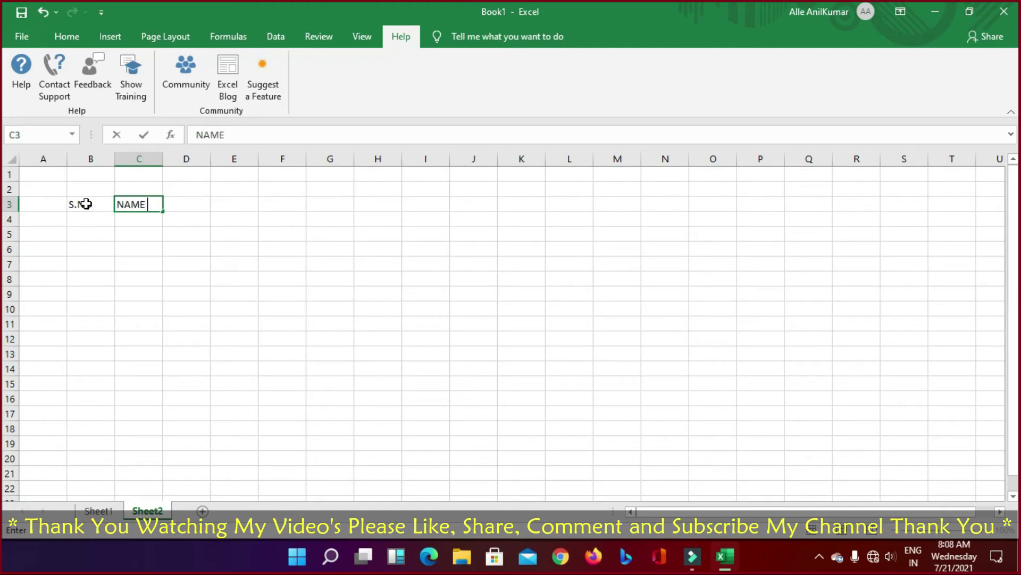
key("Right")
type("DATE")
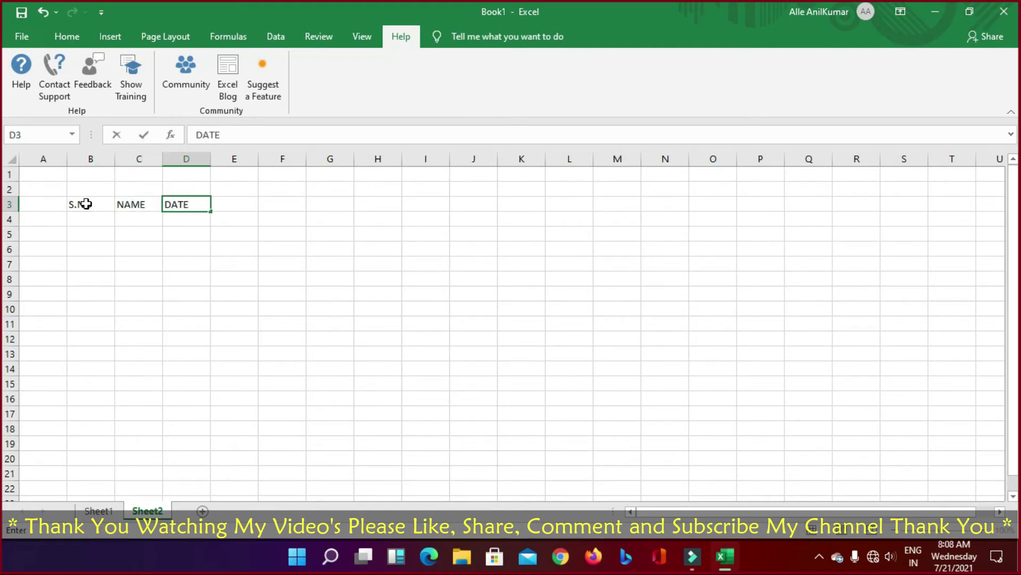
key("Return")
Step: Enter 1, 2, 3 in B4:B6 and fill the serial numbers down column B
key("Left")
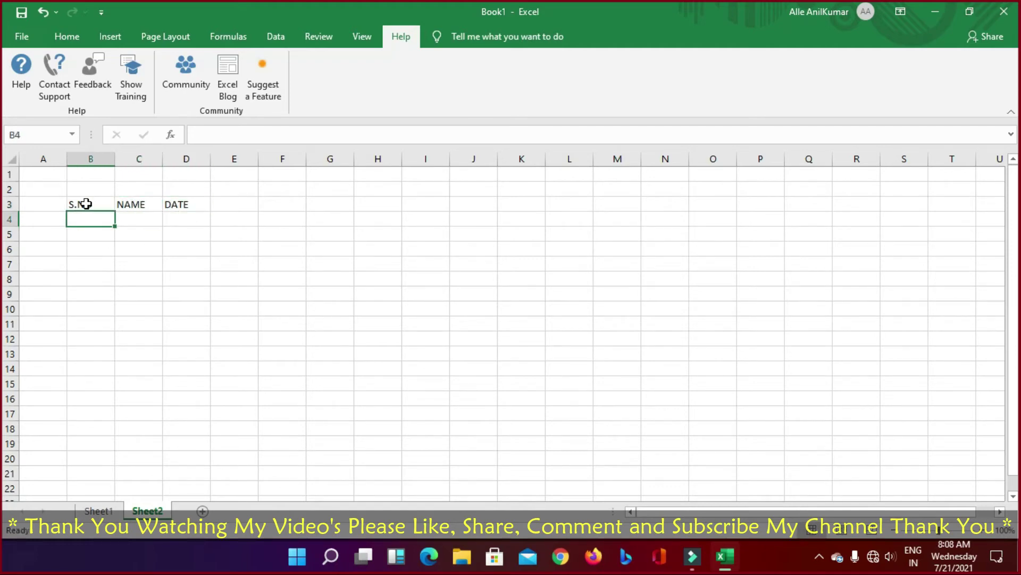
type("1")
key("Return")
type("2")
key("Return")
type("3")
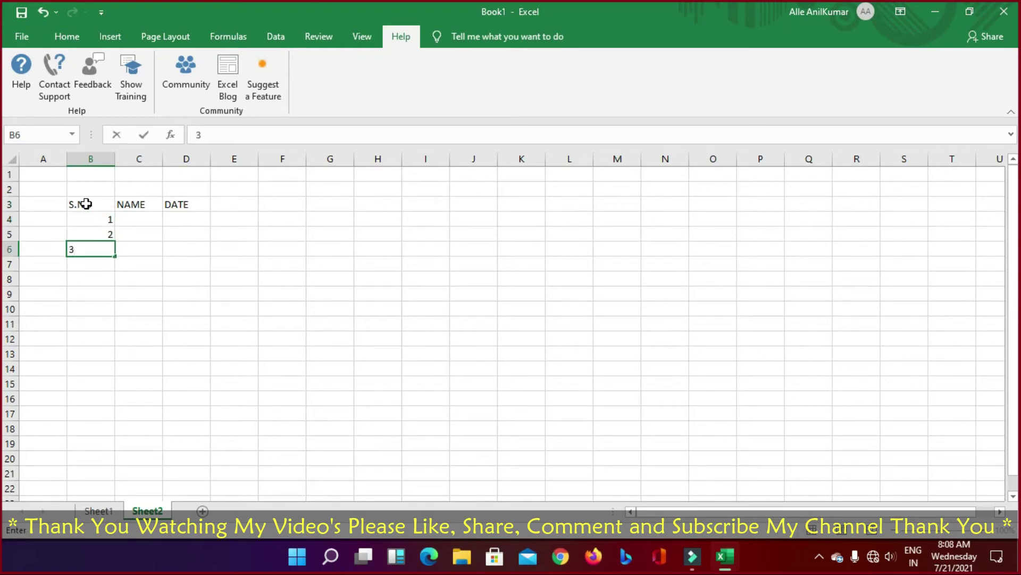
key("Up")
key("shift+Down")
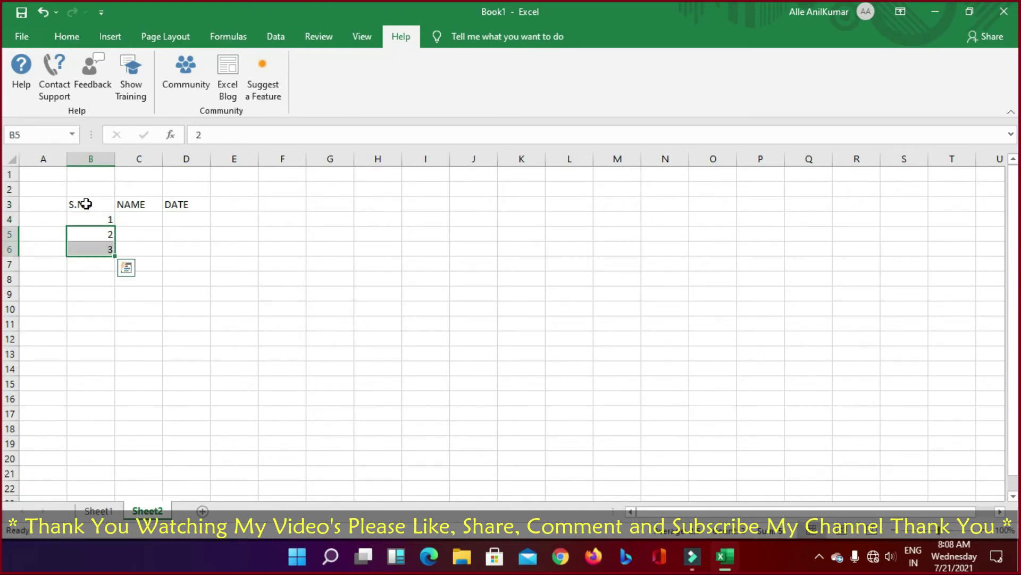
left_click_drag(115, 256, 114, 466)
Step: Finish the serial numbers to 17 and enter the first nine student names in C4:C12
left_click(243, 431)
left_click(139, 219)
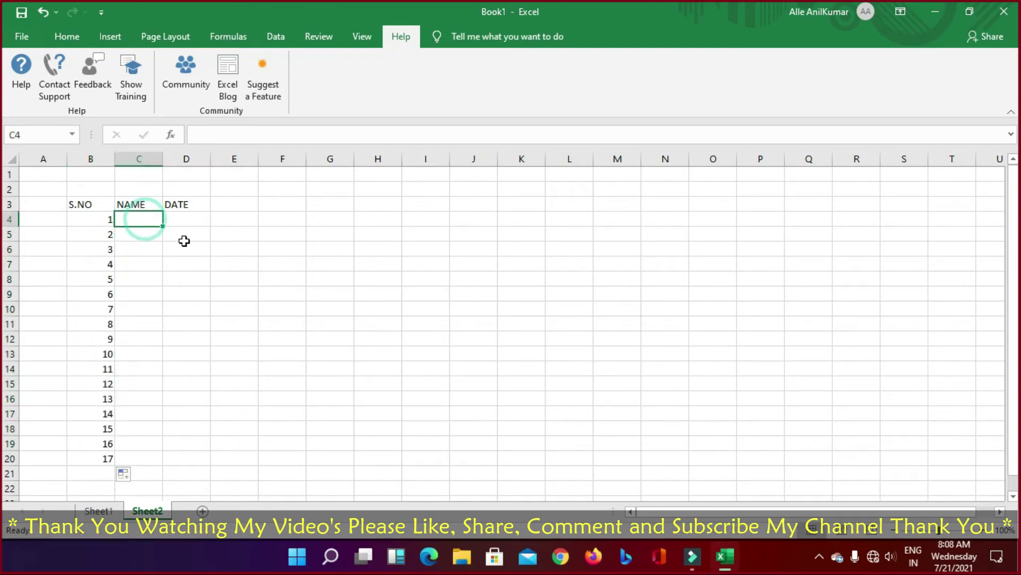
type("ANIL")
key("Return")
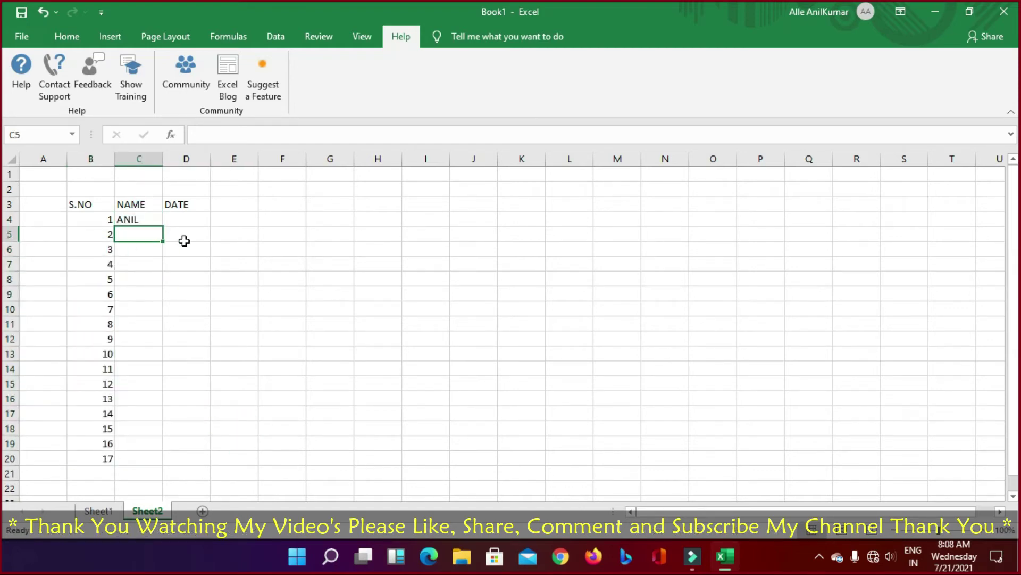
type("SUNIL")
key("Return")
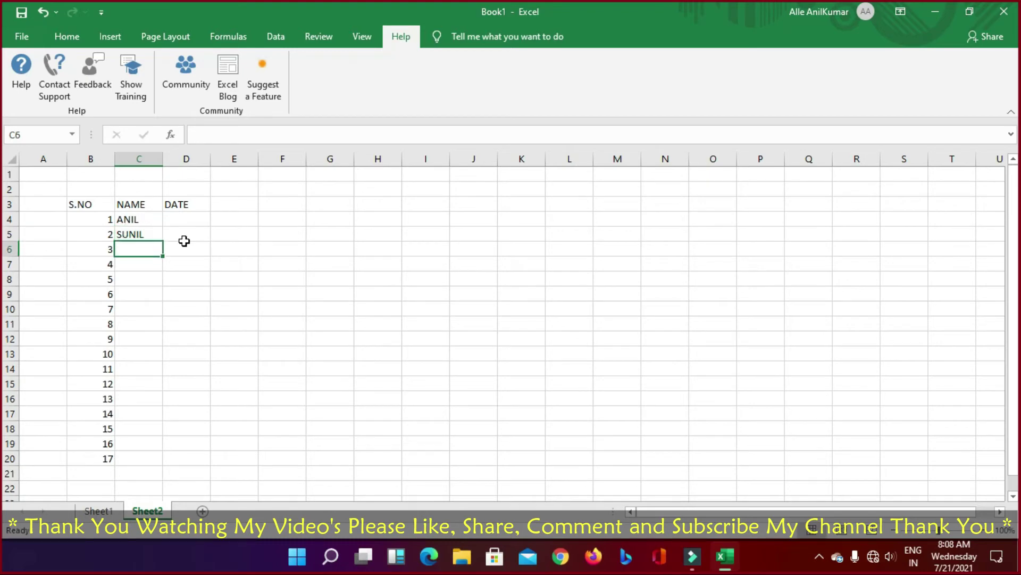
type("GANEL")
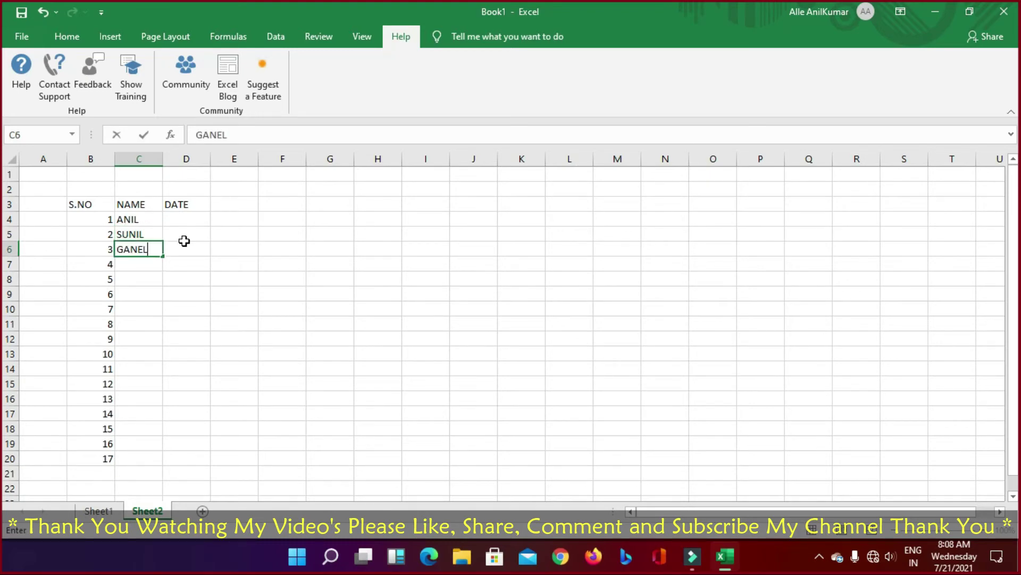
key("Return")
type("DANI")
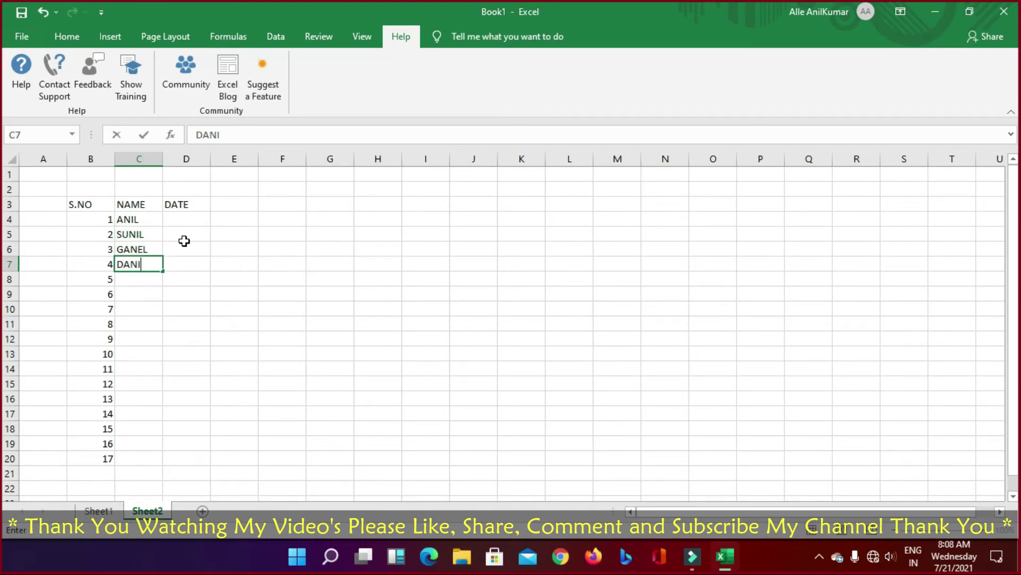
key("Return")
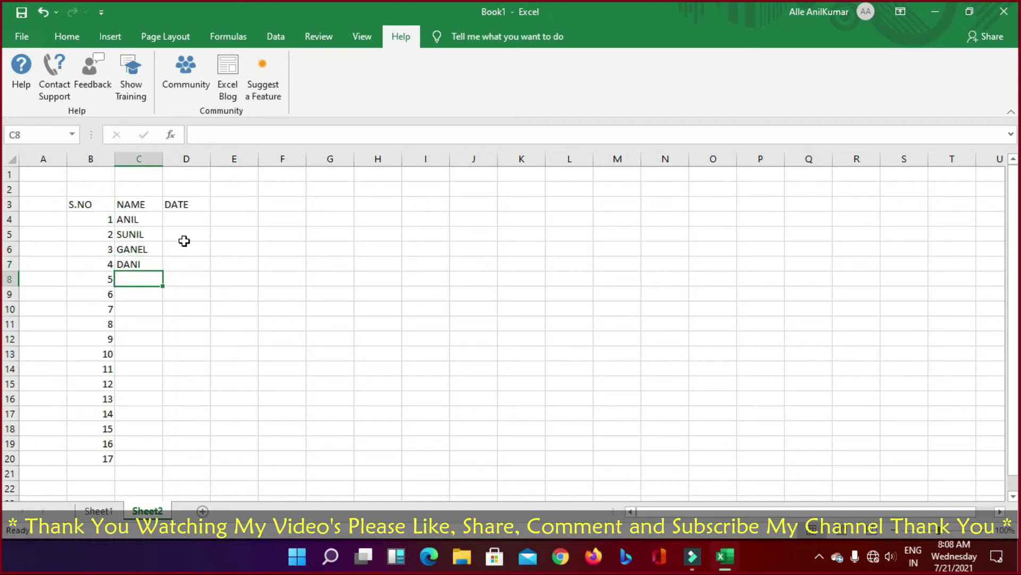
type("KUMAR")
key("Return")
type("R")
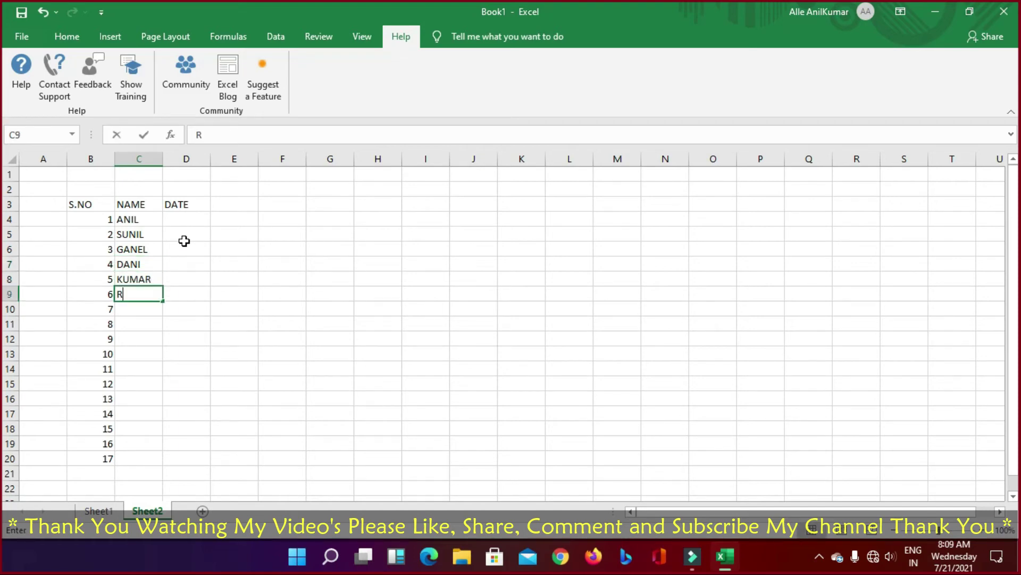
type("ANI")
key("Return")
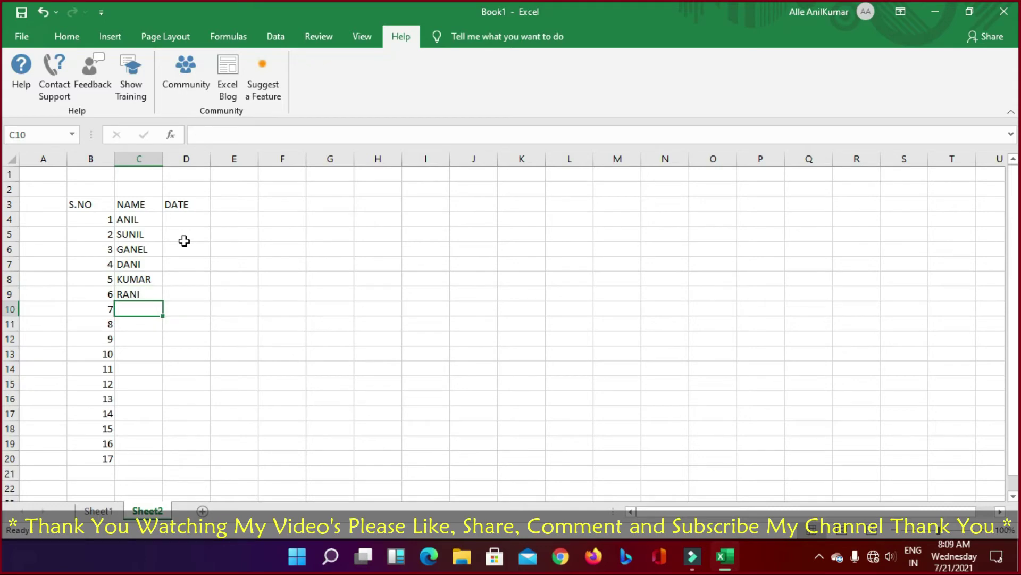
type("KUMARI")
key("Return")
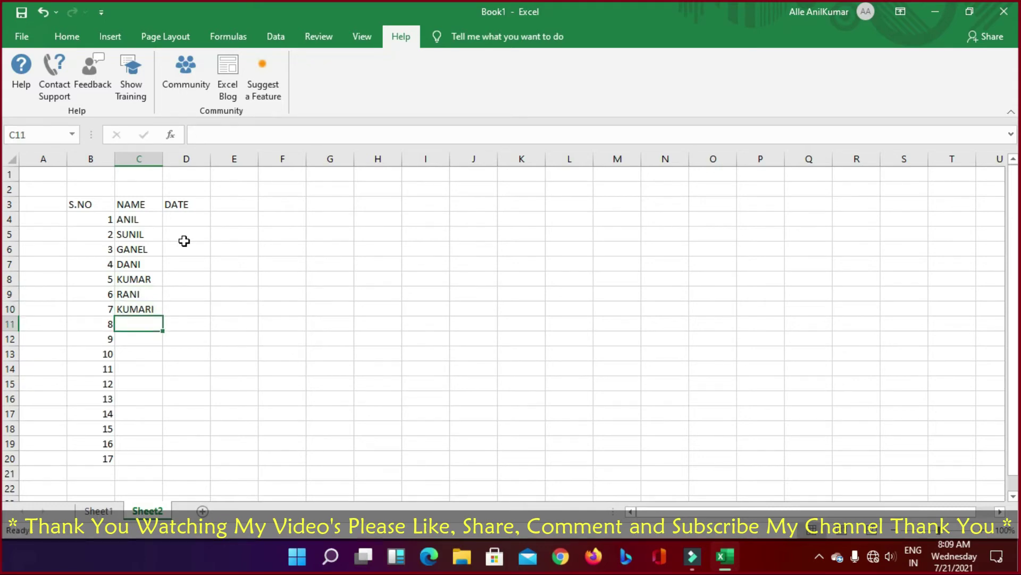
type("LARI")
key("Return")
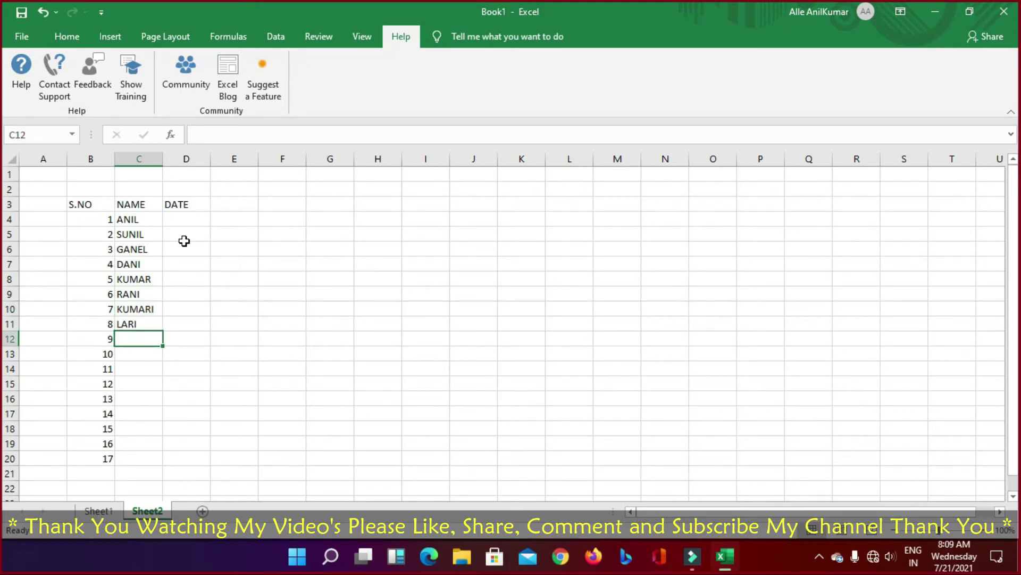
type("GORI")
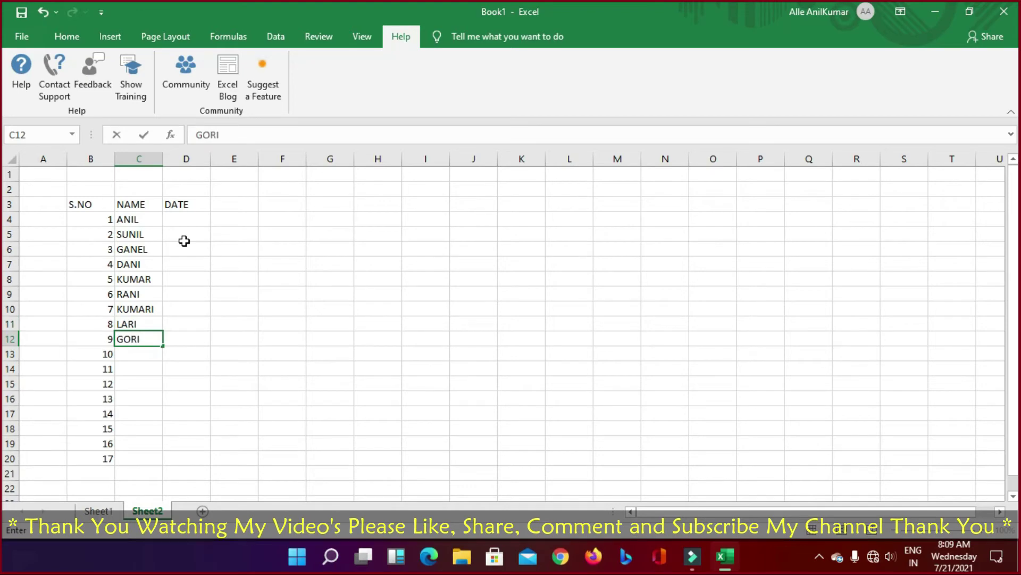
type("GA")
key("Return")
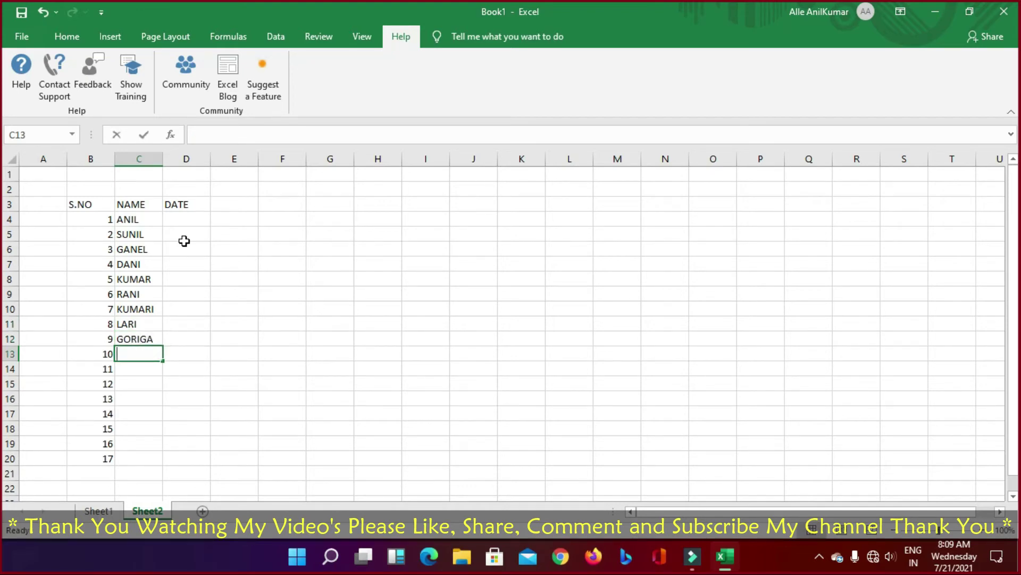
Step: Enter the next four student names in C13:C16, accepting AutoComplete for one
type("LADDU")
key("Return")
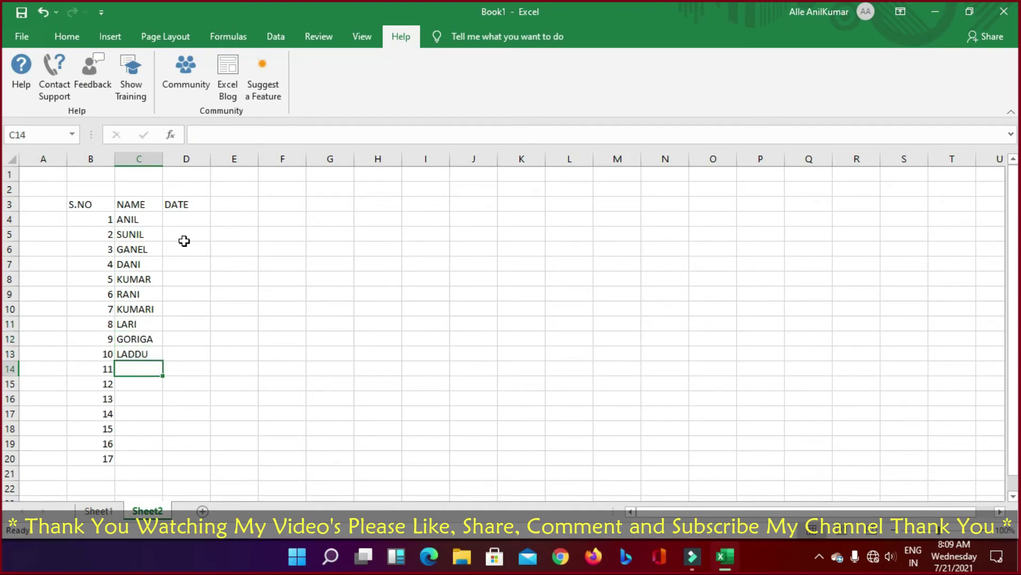
type("GO")
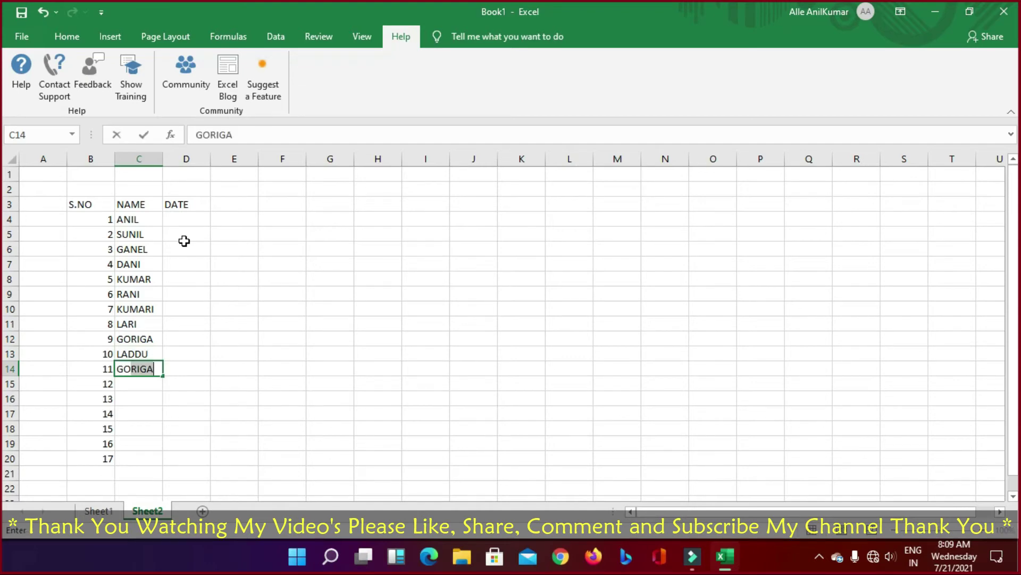
key("Return")
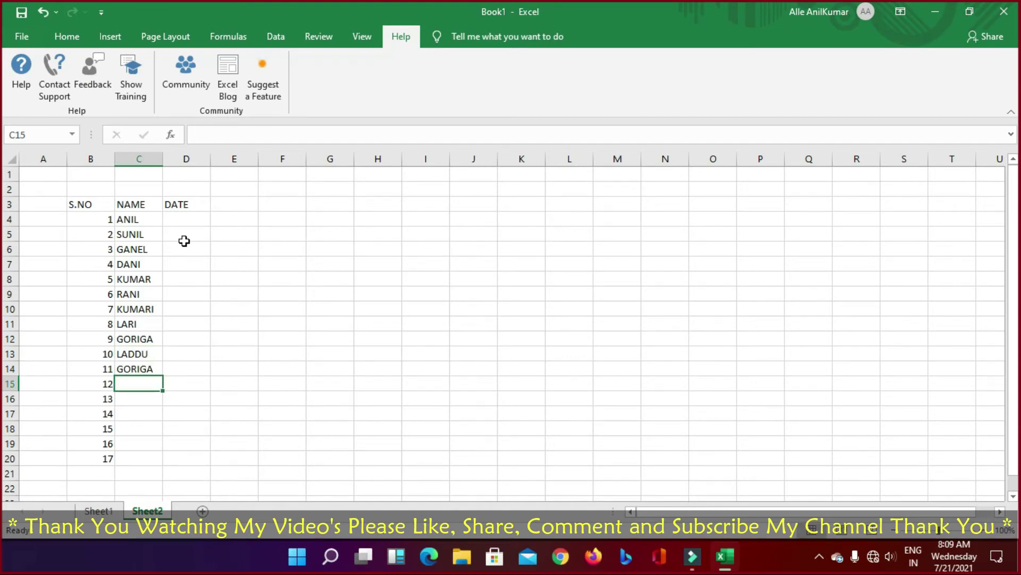
type("MUNNA")
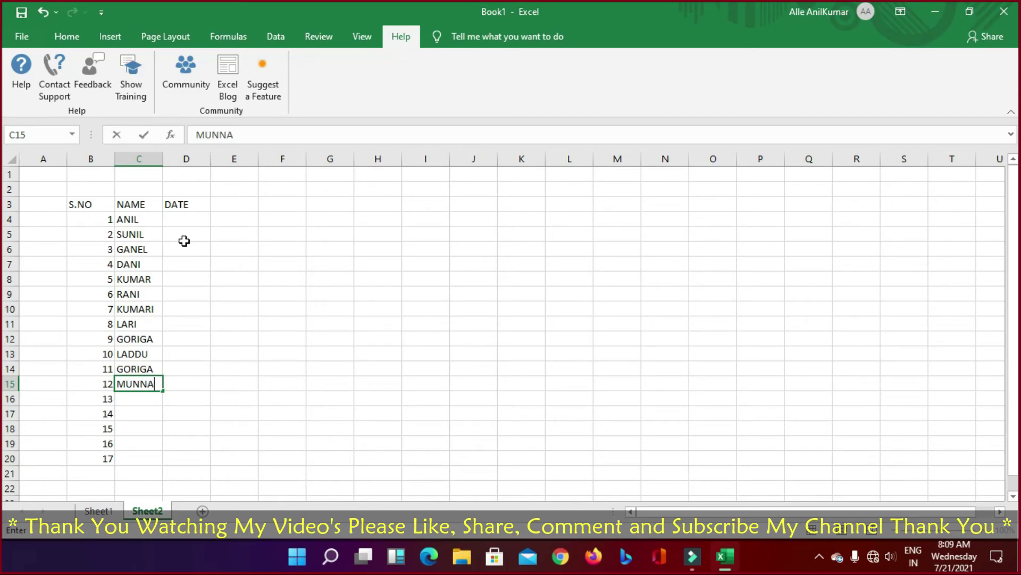
key("Return")
type("G")
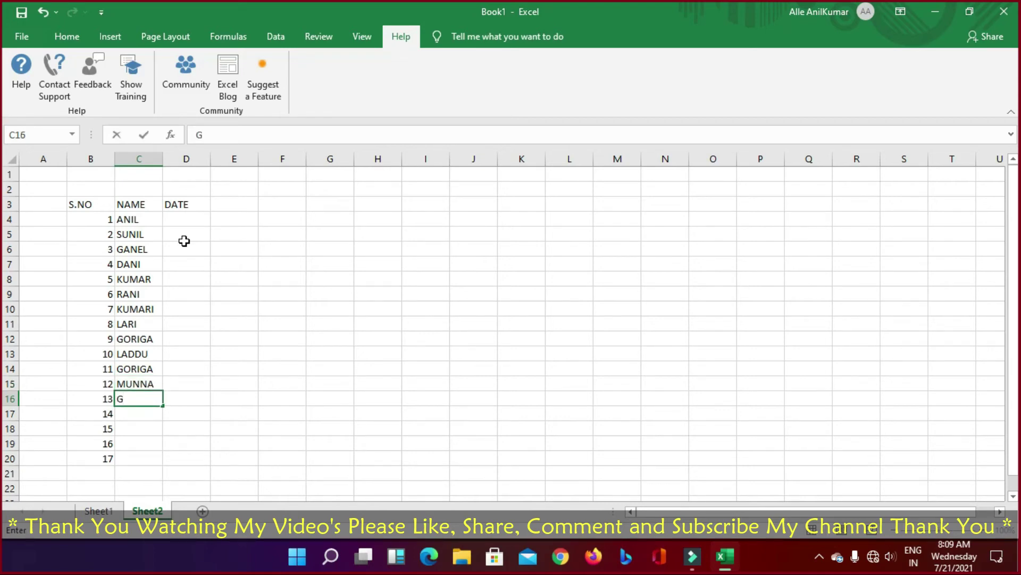
type("URU")
key("Return")
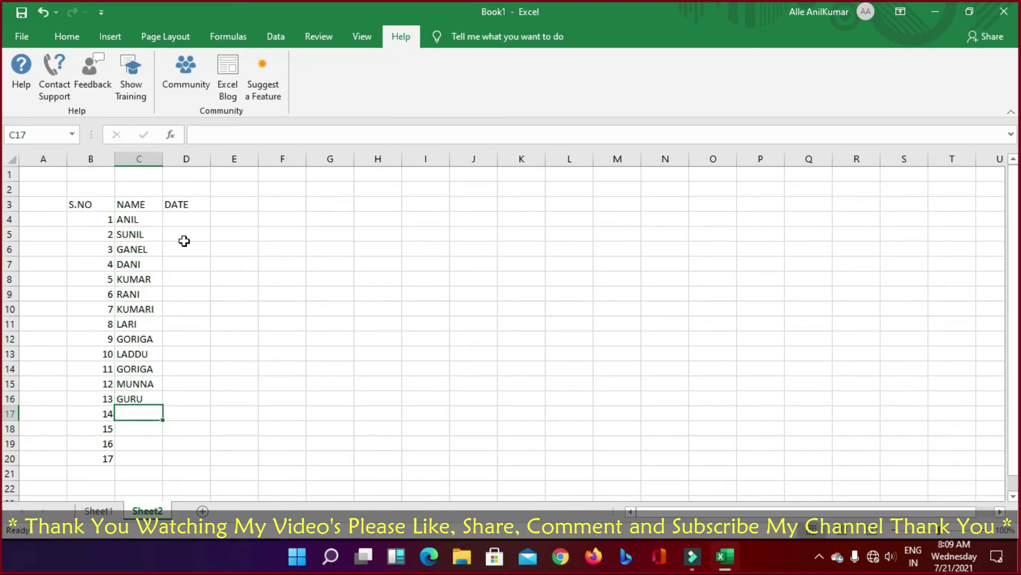
Step: Enter the last four student names in C17:C20, fixing typos along the way
type("EL")
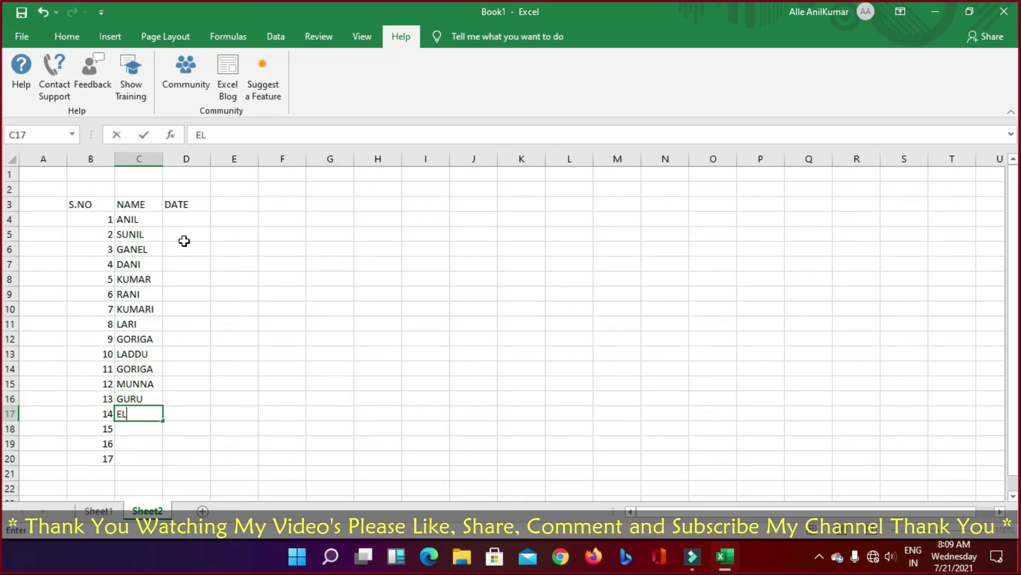
type("EDUG")
key("Return")
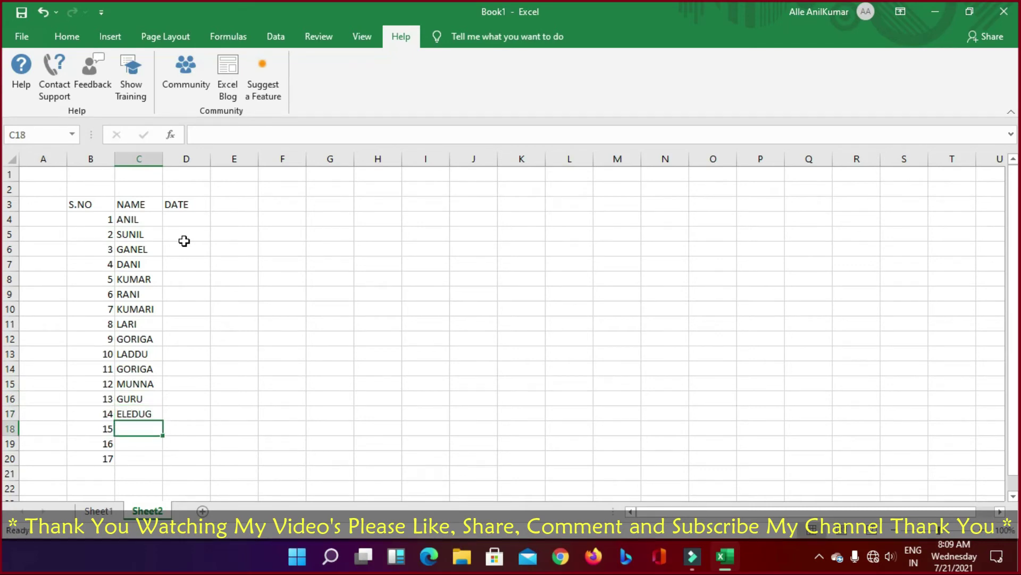
type("MAAD")
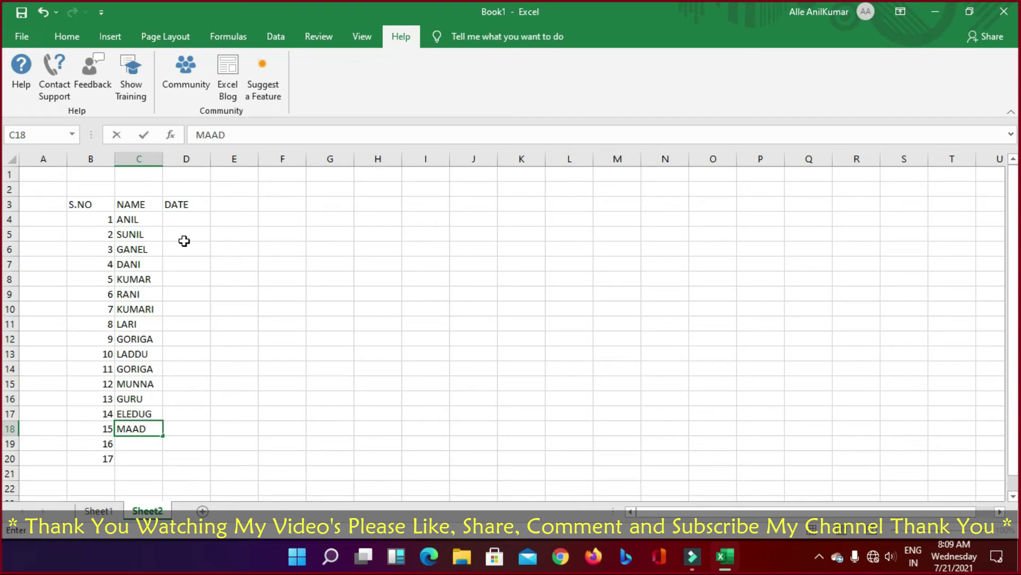
key("BackSpace")
type("D")
key("Return")
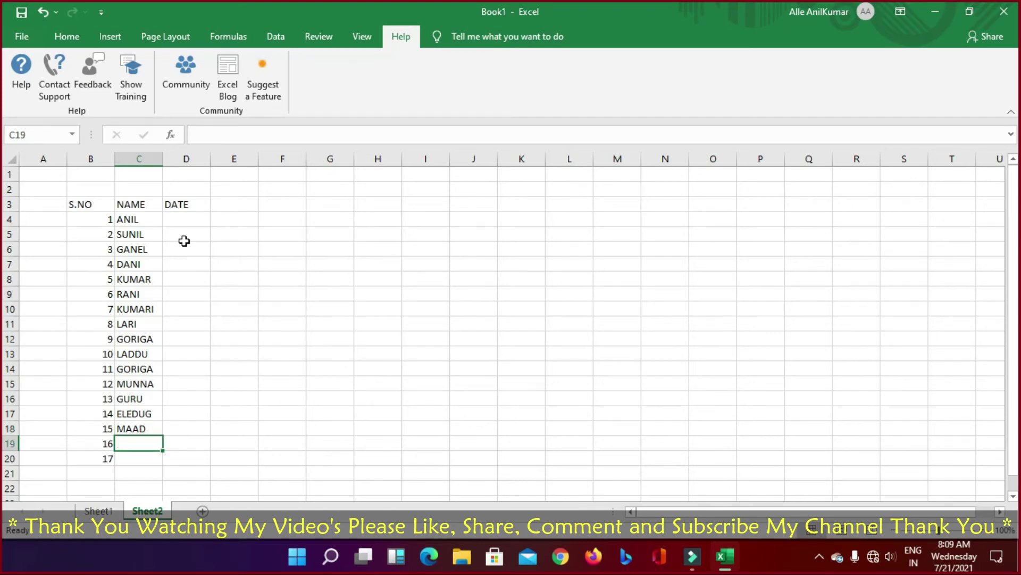
type("RA")
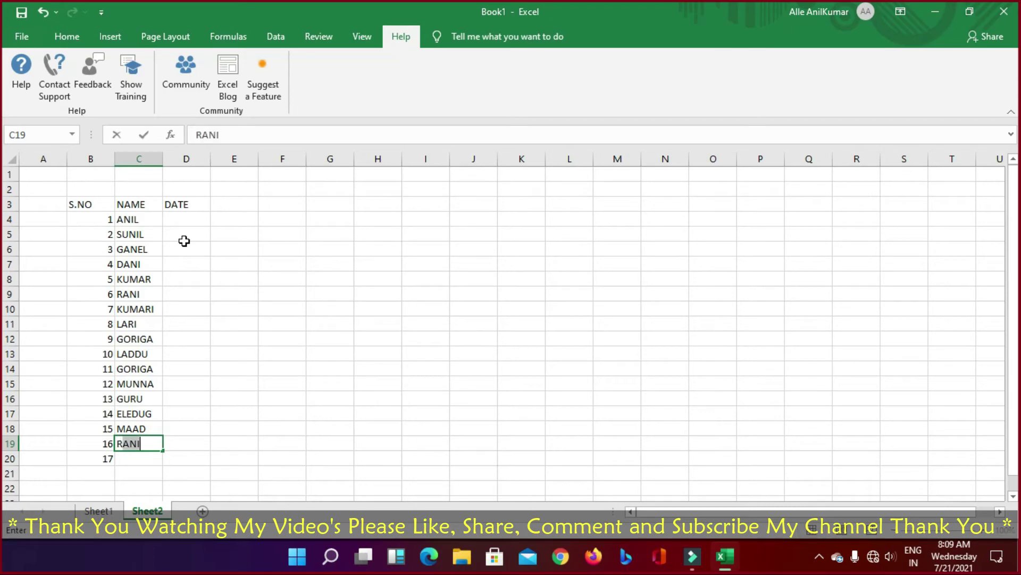
type("TTI")
key("Return")
type("ORRIT")
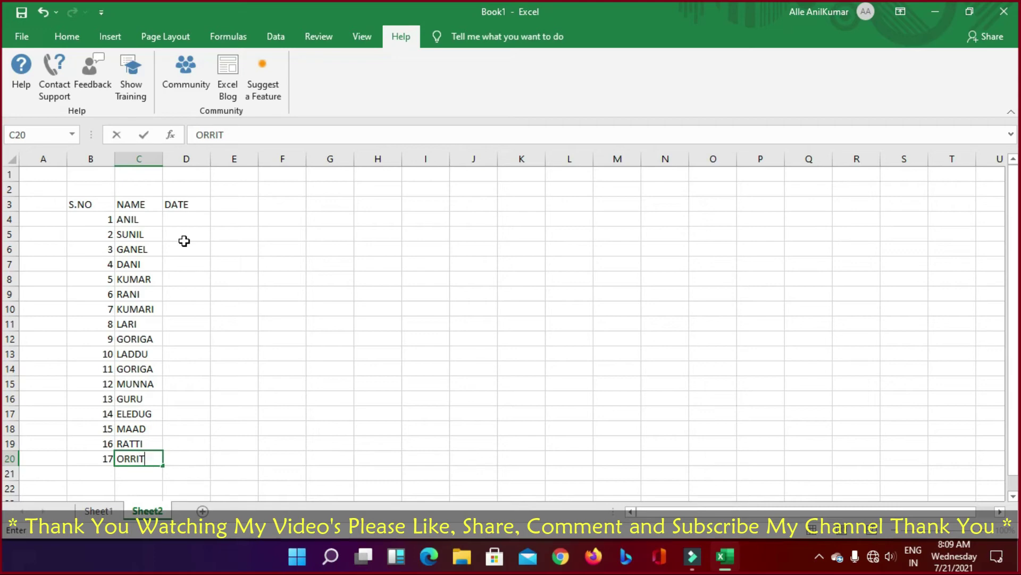
key("BackSpace")
key("Return")
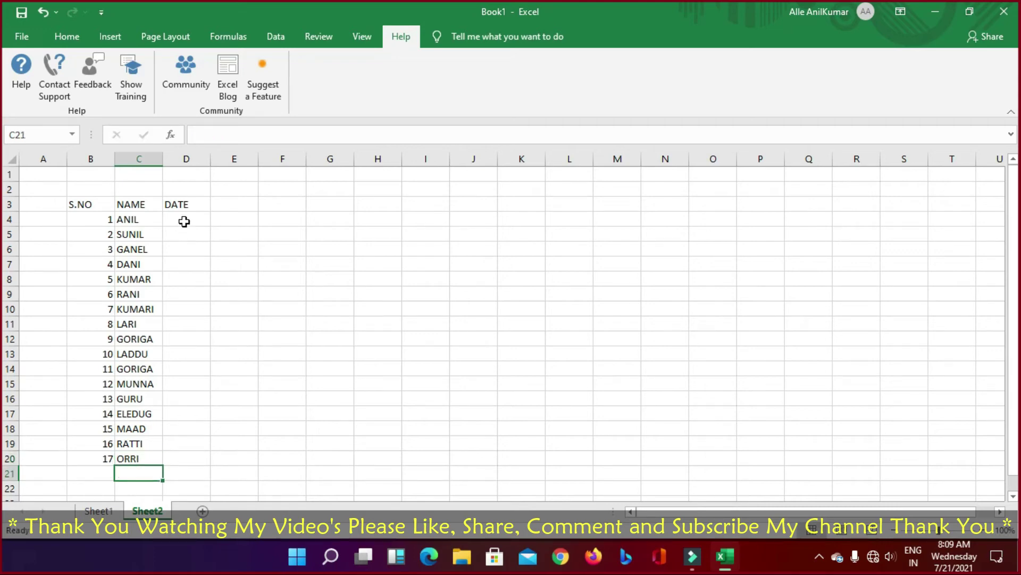
Step: Enter a trial value of 1 in D4, then clear it again
left_click(183, 219)
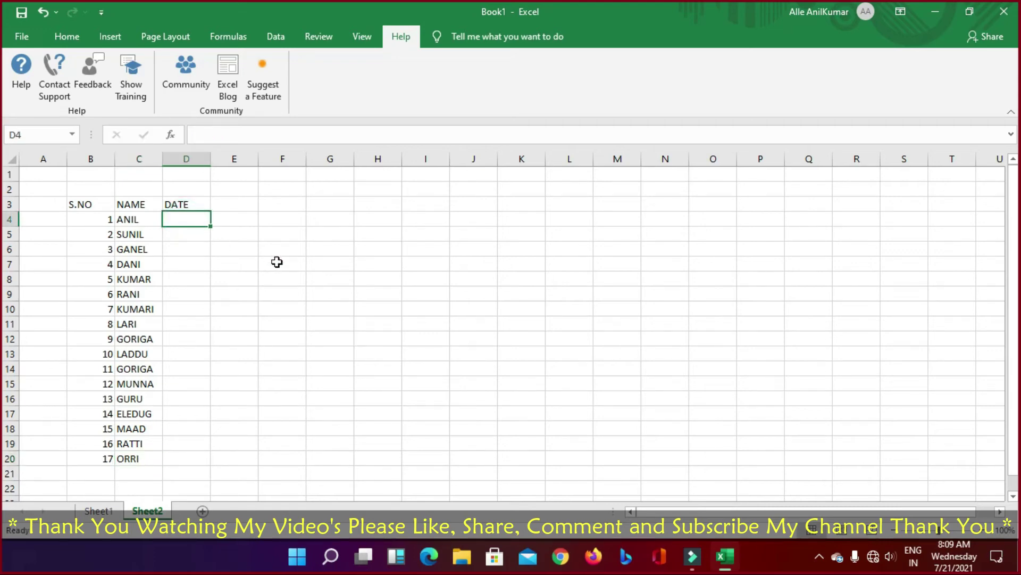
type("1")
key("Return")
type("2")
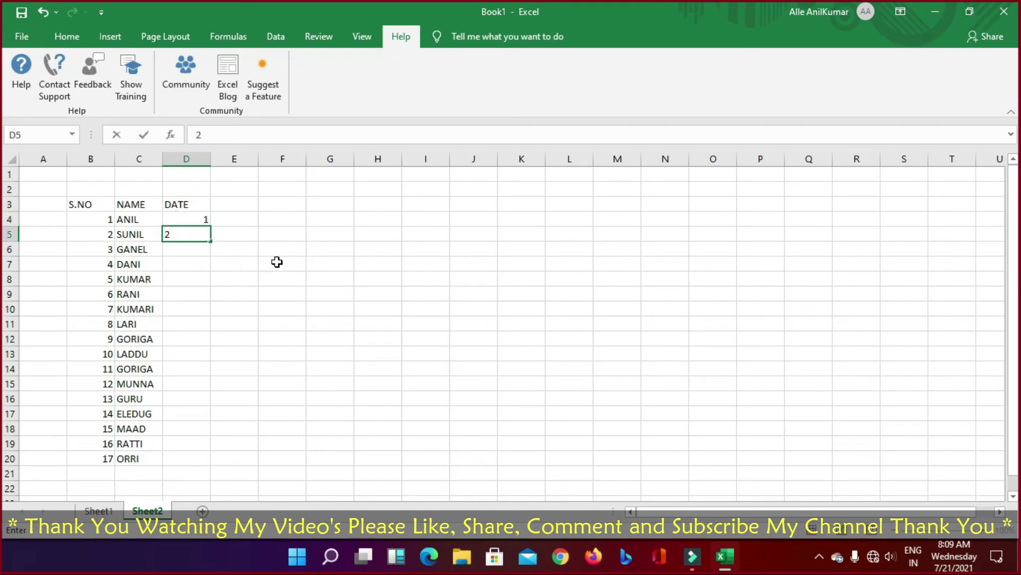
key("BackSpace")
key("Up")
key("Delete")
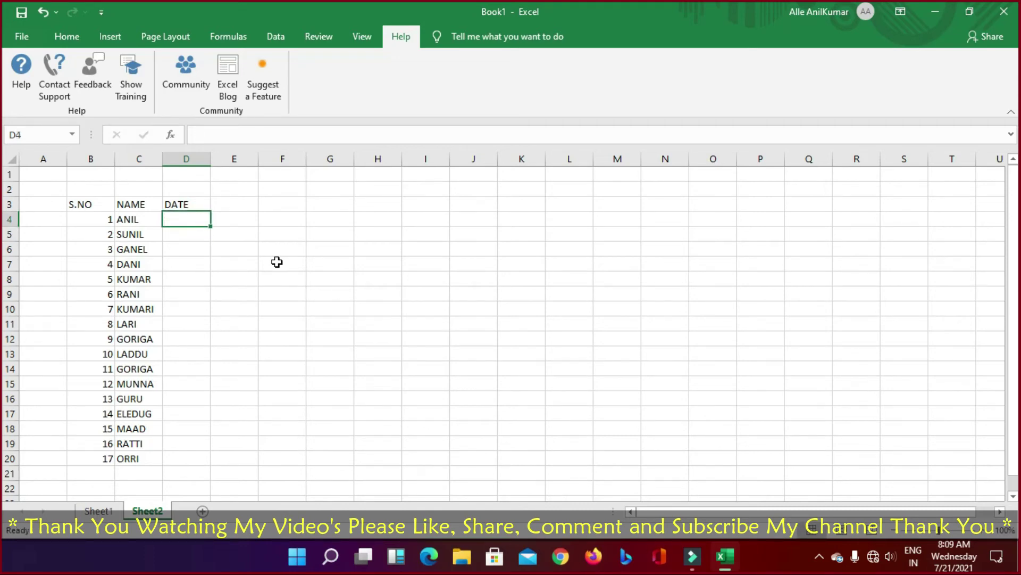
key("alt")
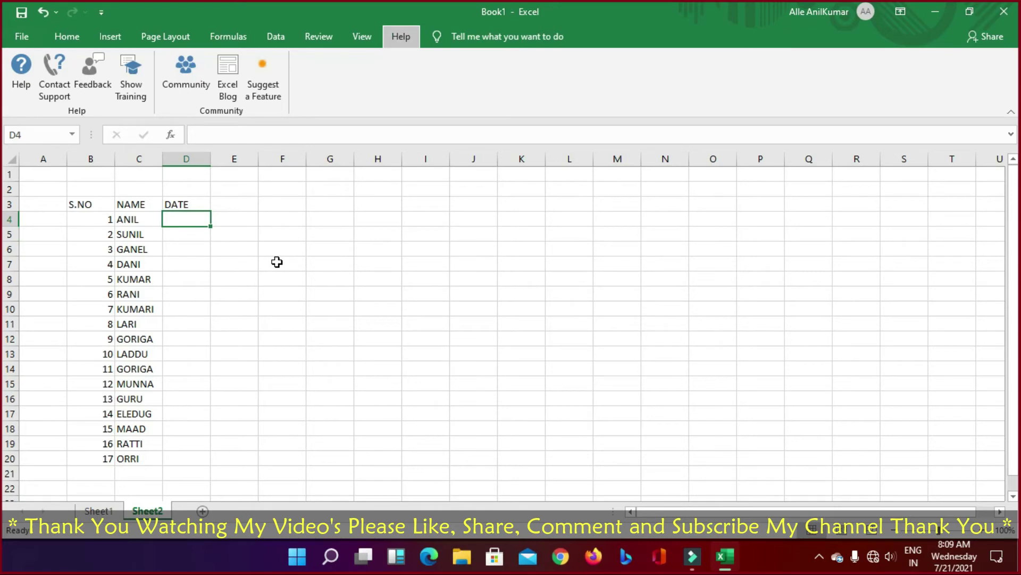
Step: Enter the dates 1/2/2021 in D4 and 2/2/2021 in D5
double_click(181, 217)
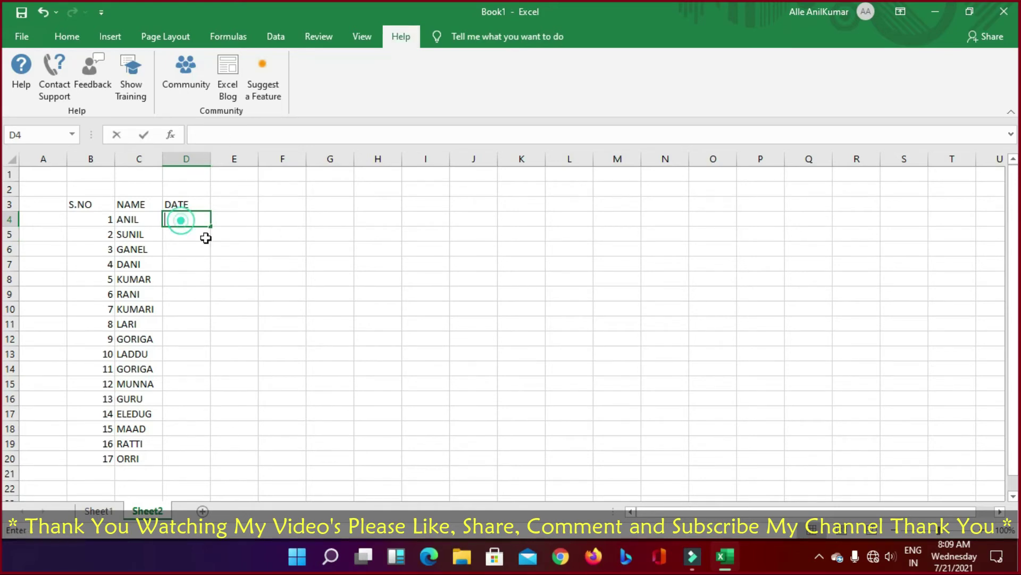
type("1/02")
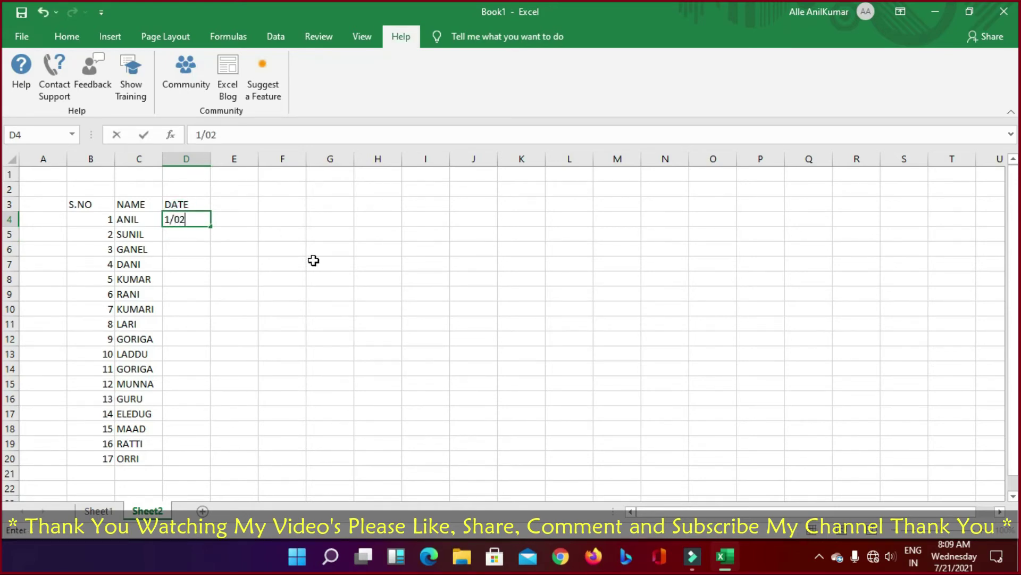
type("/19")
key("BackSpace")
key("BackSpace")
type("2021")
key("Return")
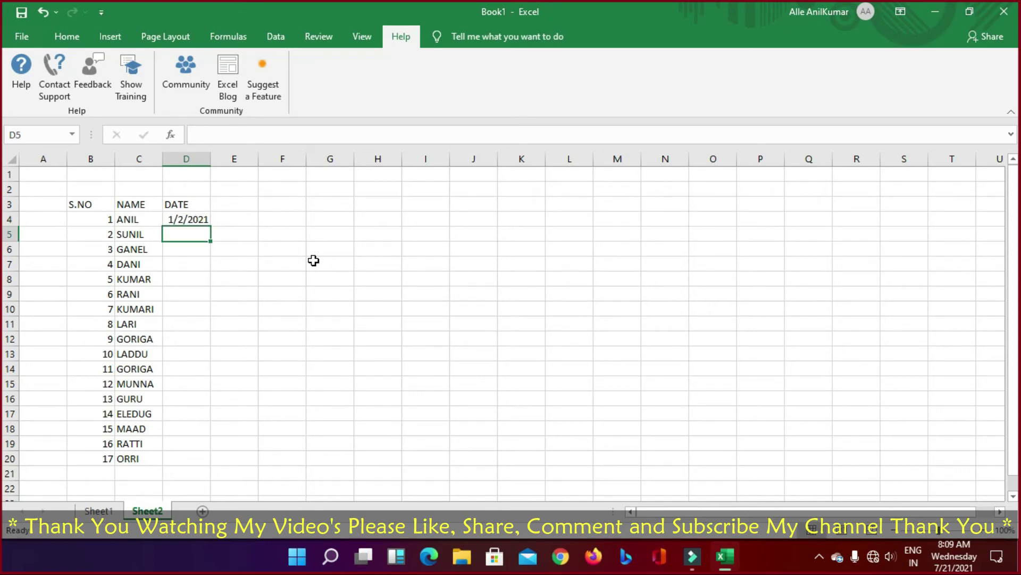
key("Up")
key("Down")
type("2")
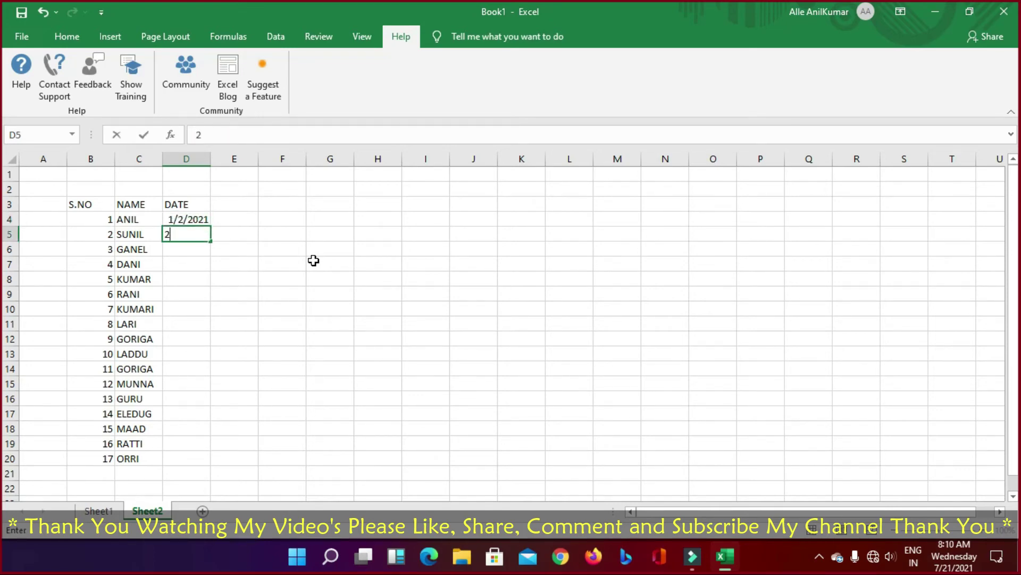
type("/02/2021")
key("Return")
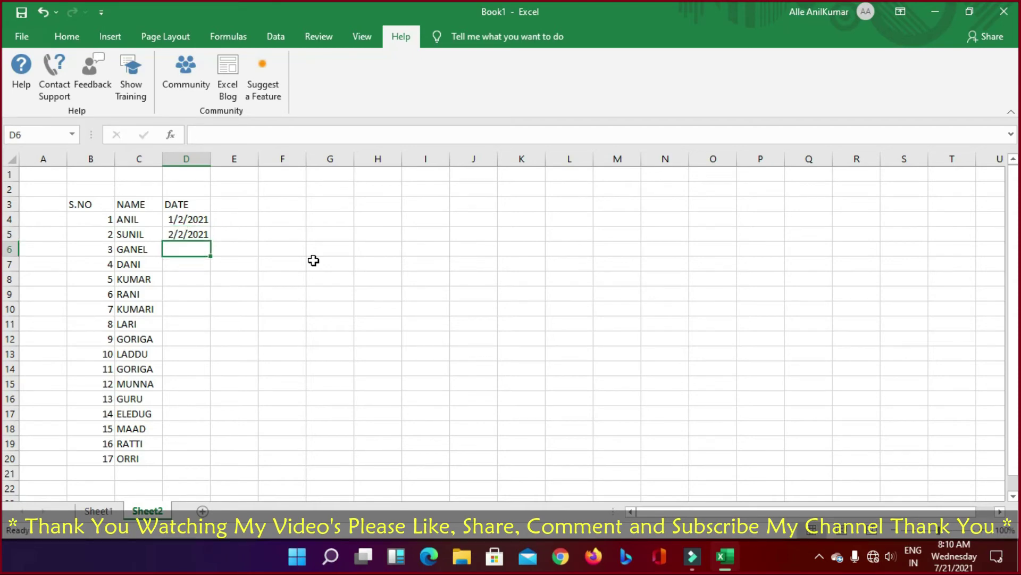
key("Up")
key("Up")
Step: Fill the date series down to row 20 and autofit column D, then undo both
key("shift+Down")
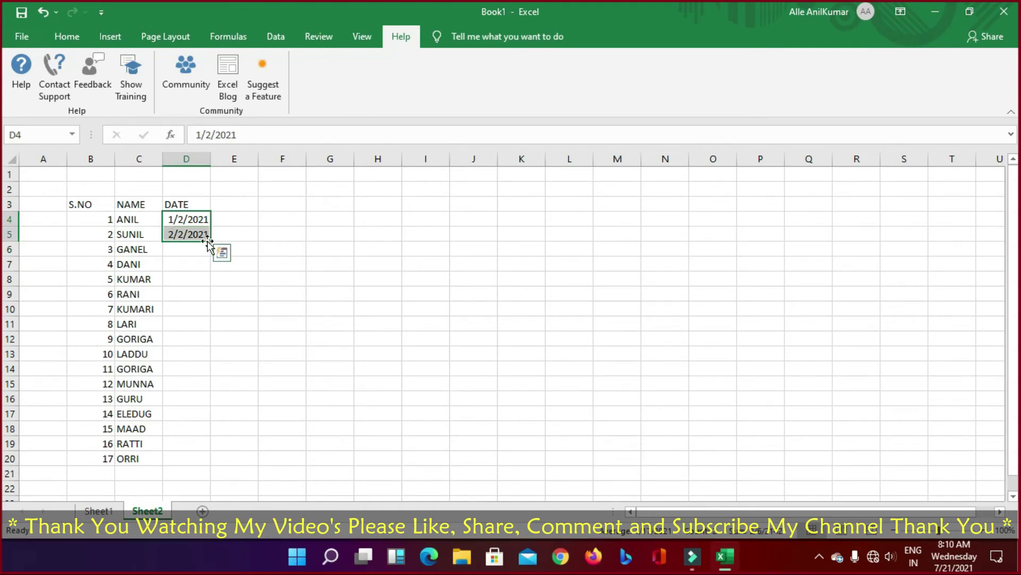
left_click_drag(208, 241, 204, 464)
left_click(298, 439)
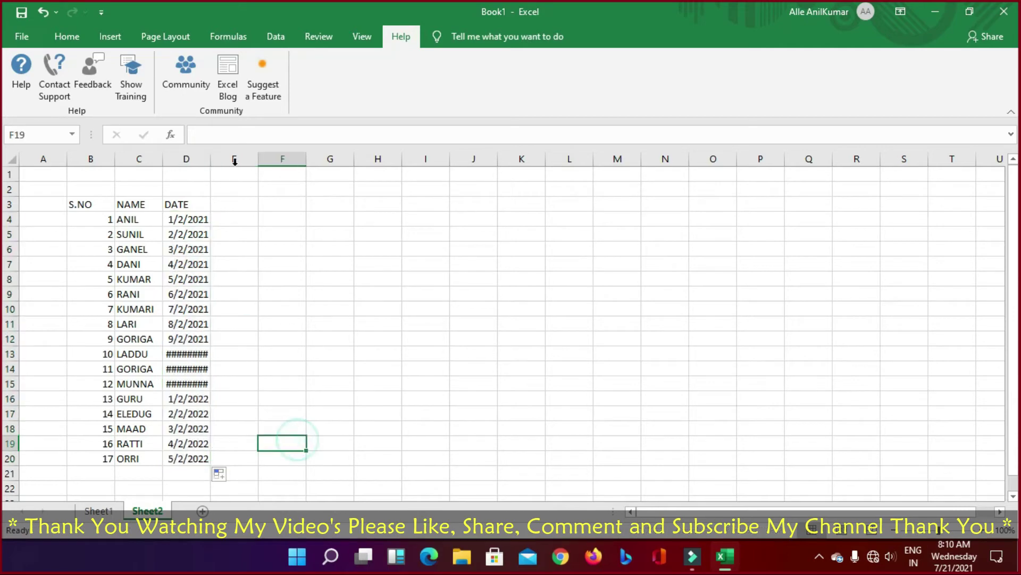
double_click(210, 159)
left_click(311, 292)
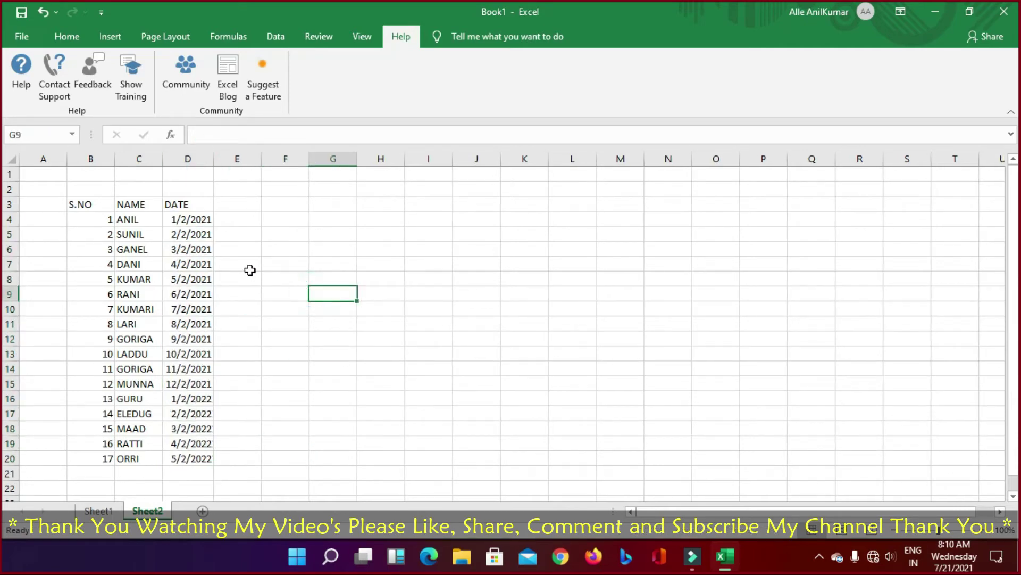
key("ctrl+z")
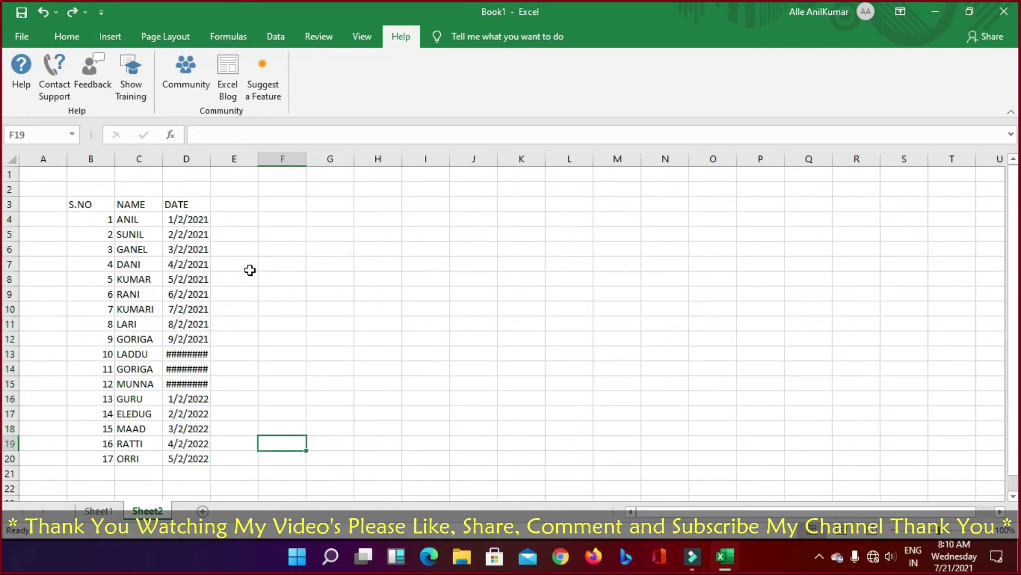
key("ctrl+z")
key("ctrl+z")
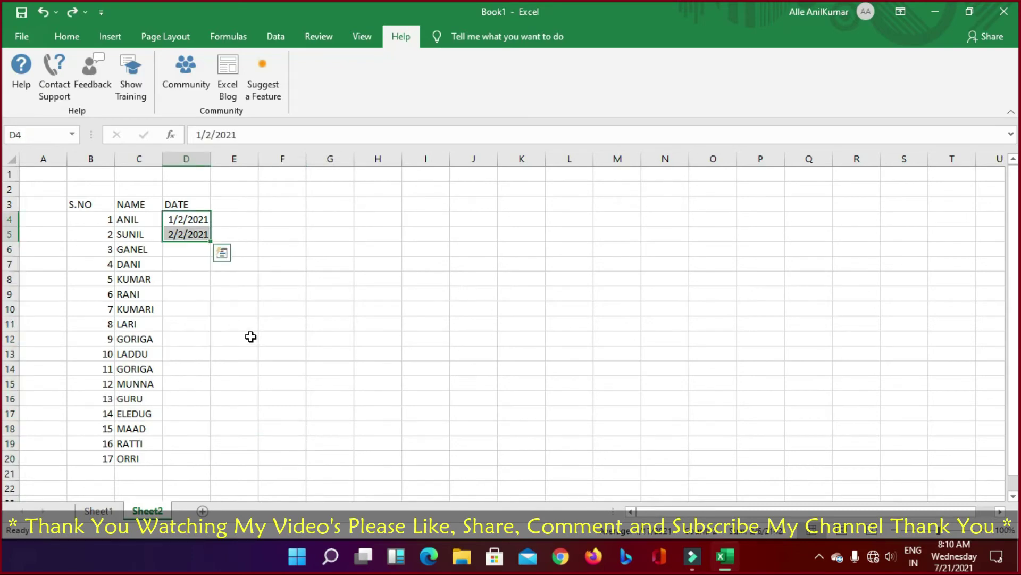
Step: Fill the date series through D15, ending at 12/2/2021, and widen column D
left_click_drag(211, 237, 207, 393)
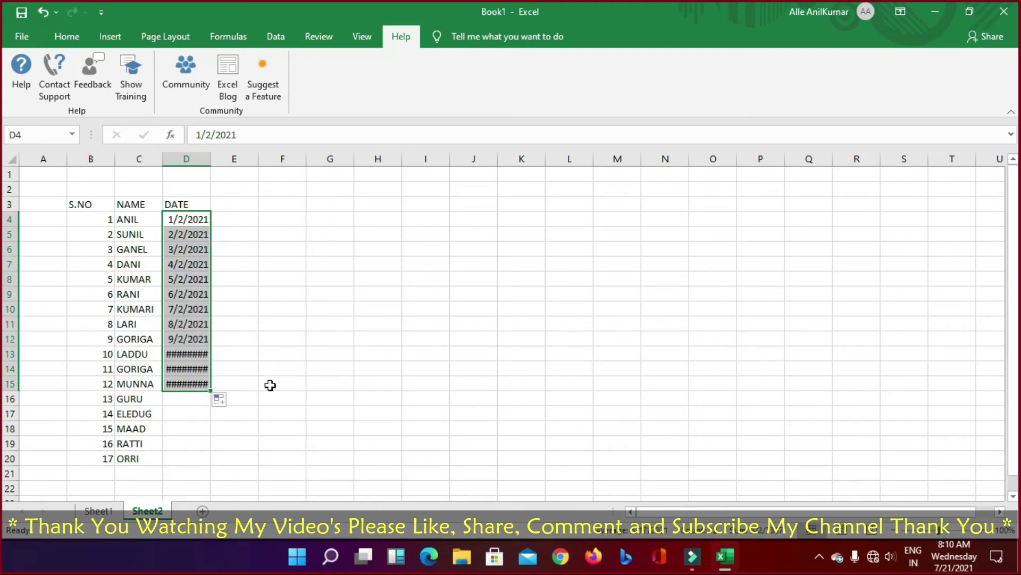
left_click_drag(207, 159, 213, 160)
left_click(271, 295)
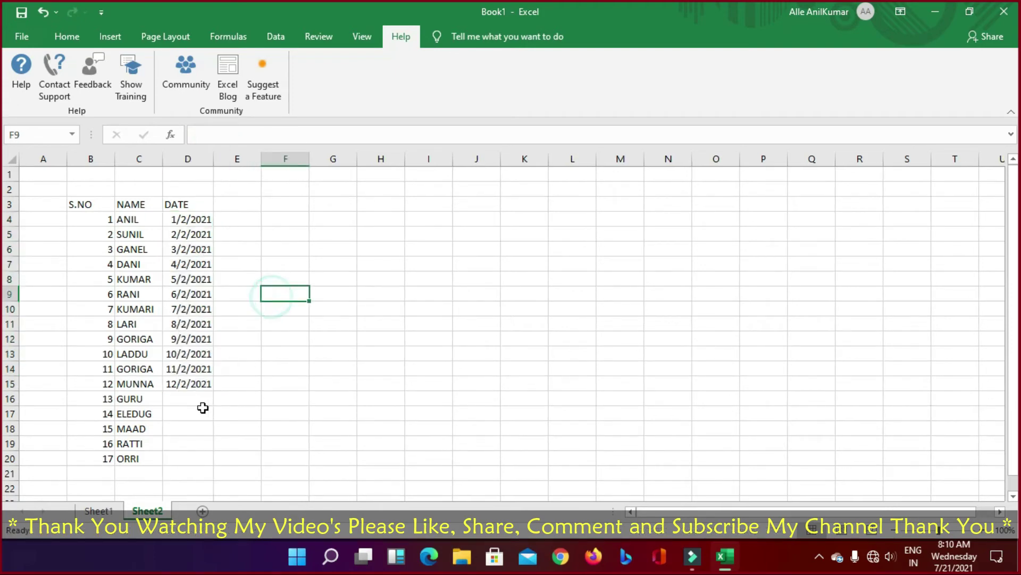
left_click(191, 381)
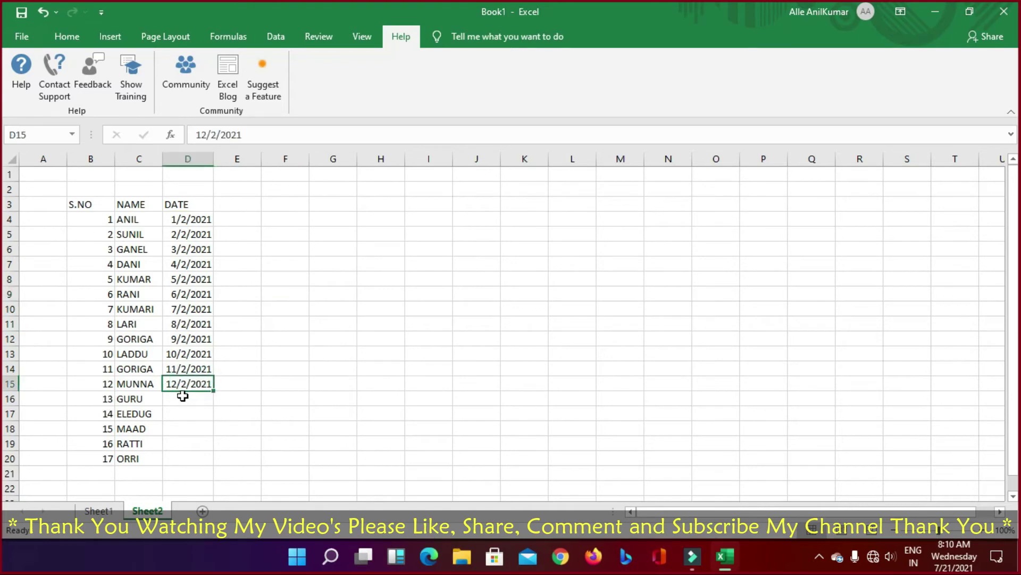
left_click(183, 399)
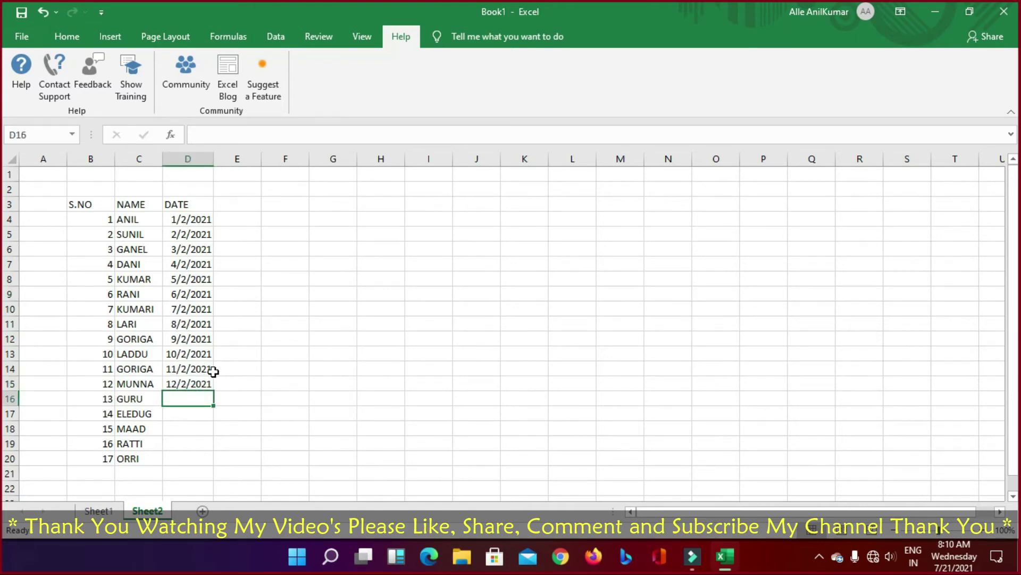
left_click_drag(192, 369, 214, 390)
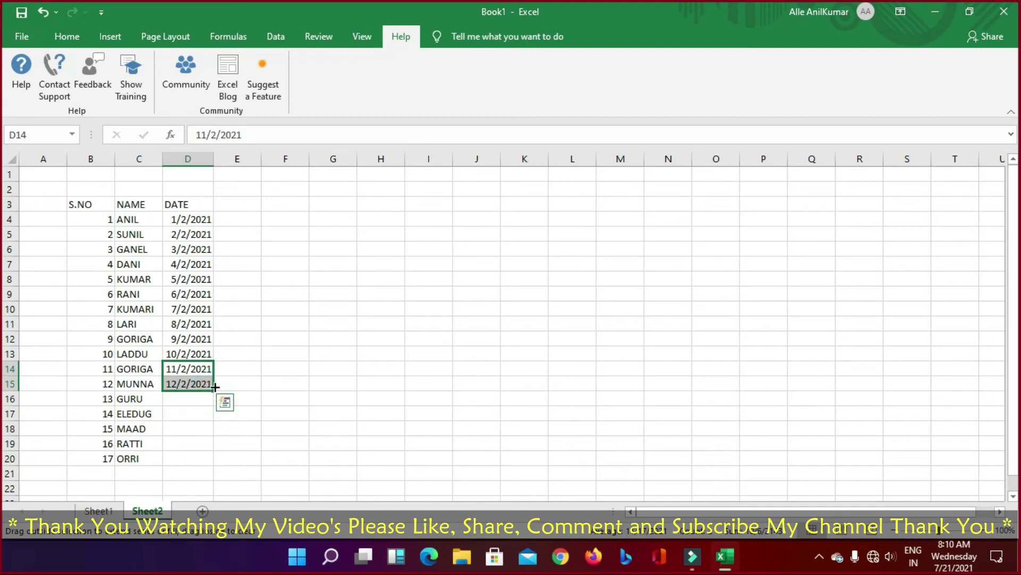
left_click(297, 385)
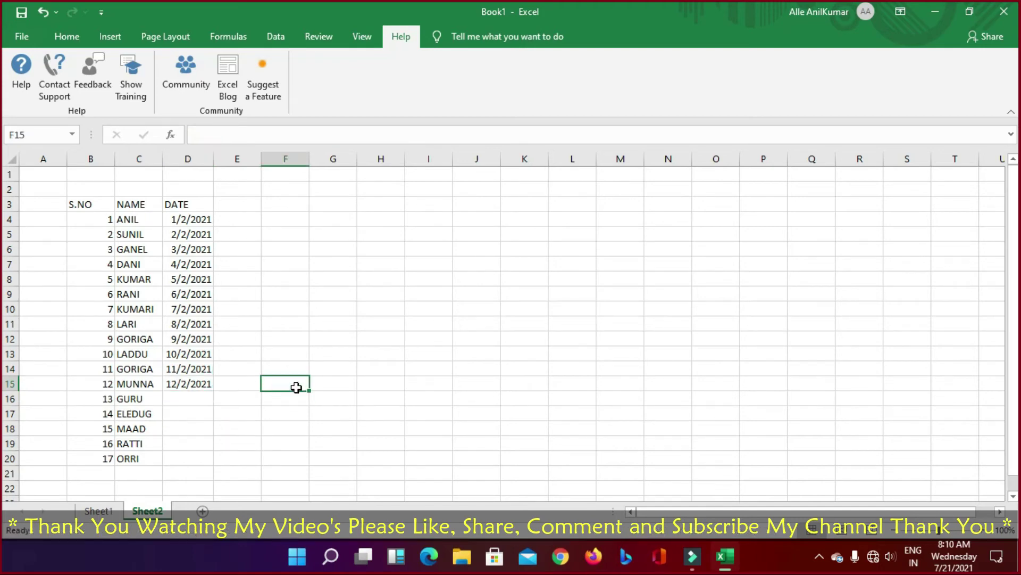
left_click(172, 380)
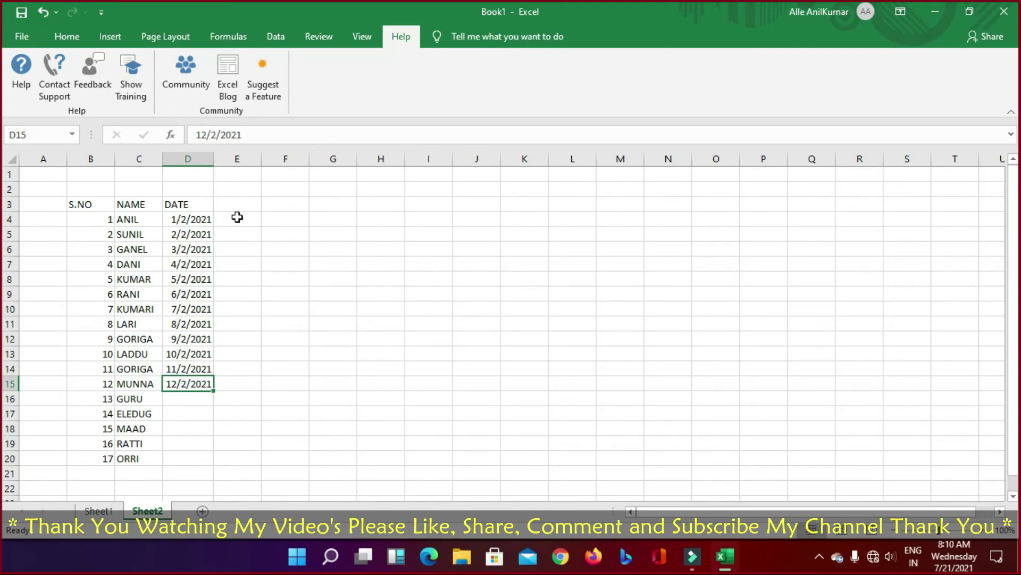
Step: Select D4:D17 and delete the dates
left_click(237, 217)
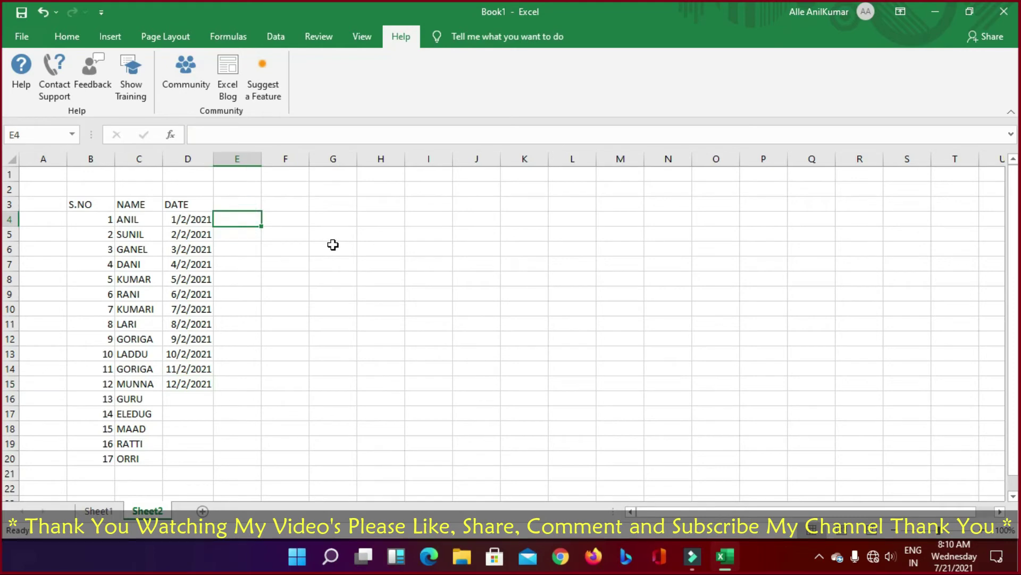
key("Left")
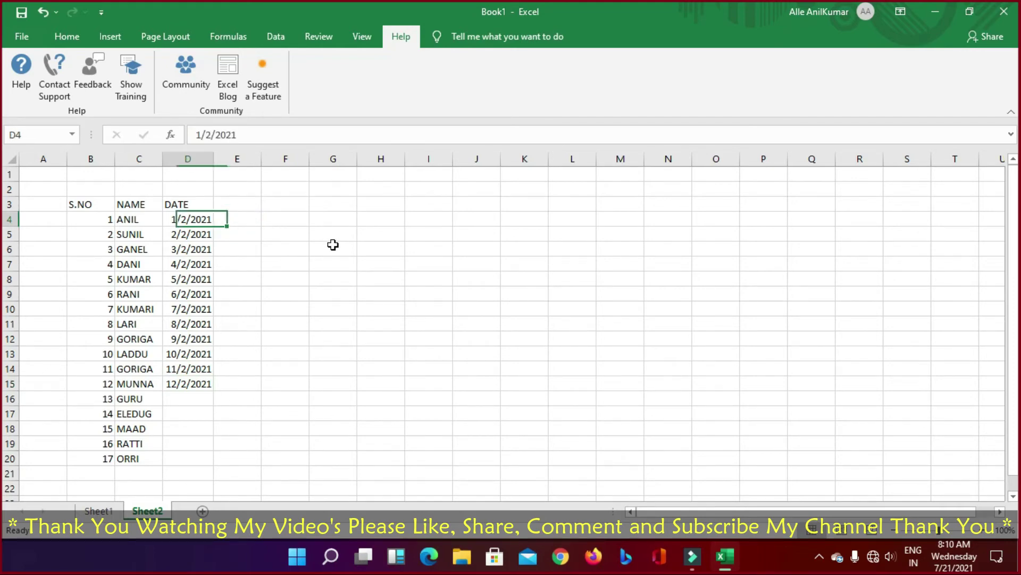
key("shift+Down")
key("shift+Down")
key("shift+Down")
key("shift+Down")
key("shift+Down")
key("shift+Down")
key("shift+Down")
key("shift+Down")
key("shift+Down")
key("shift+Down")
key("shift+Down")
key("shift+Down")
key("shift+Down")
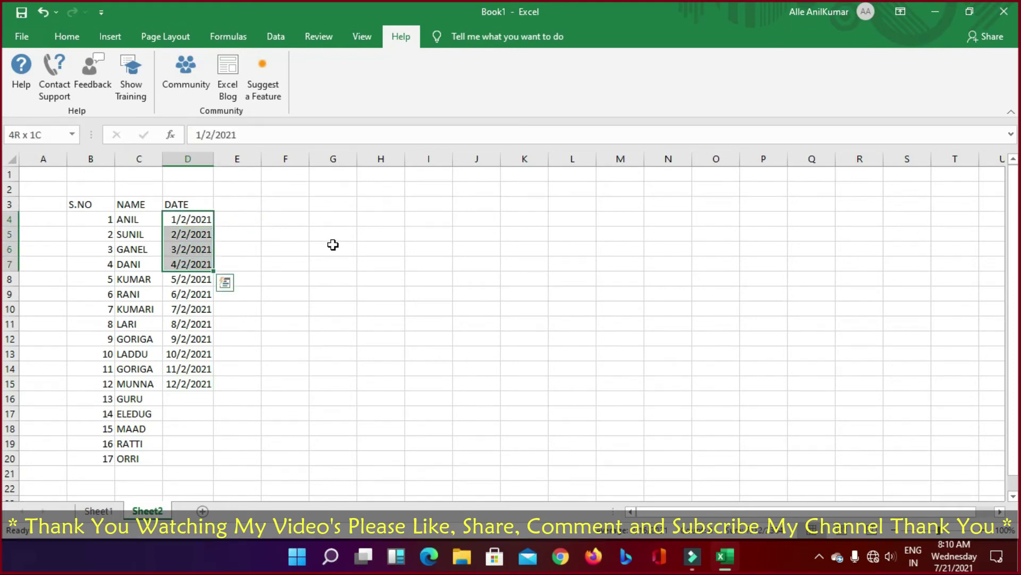
key("Delete")
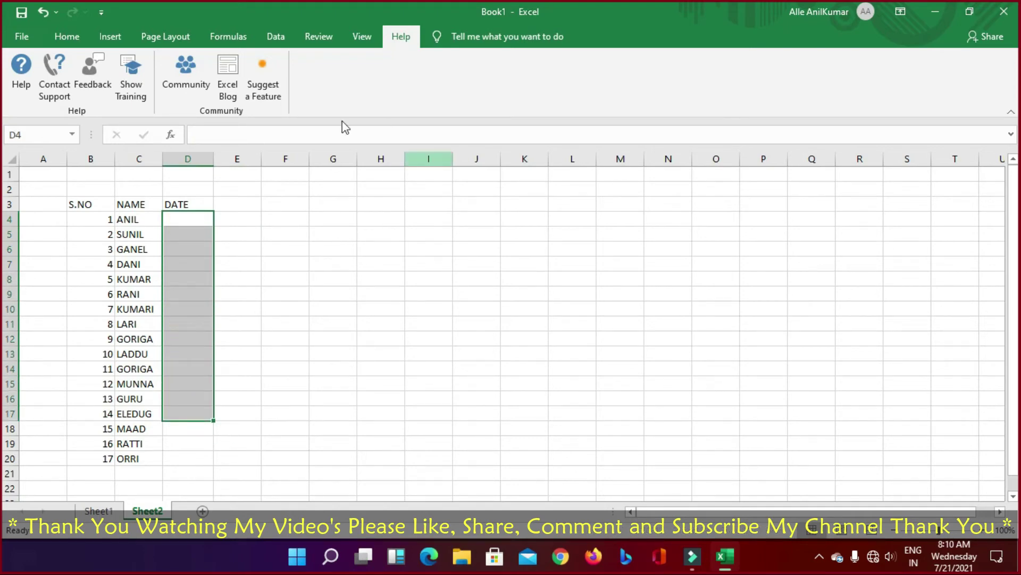
Step: Enter the header dates 1/2/2021 in D3 and 2/2/2021 in E3
left_click(182, 203)
type("1/")
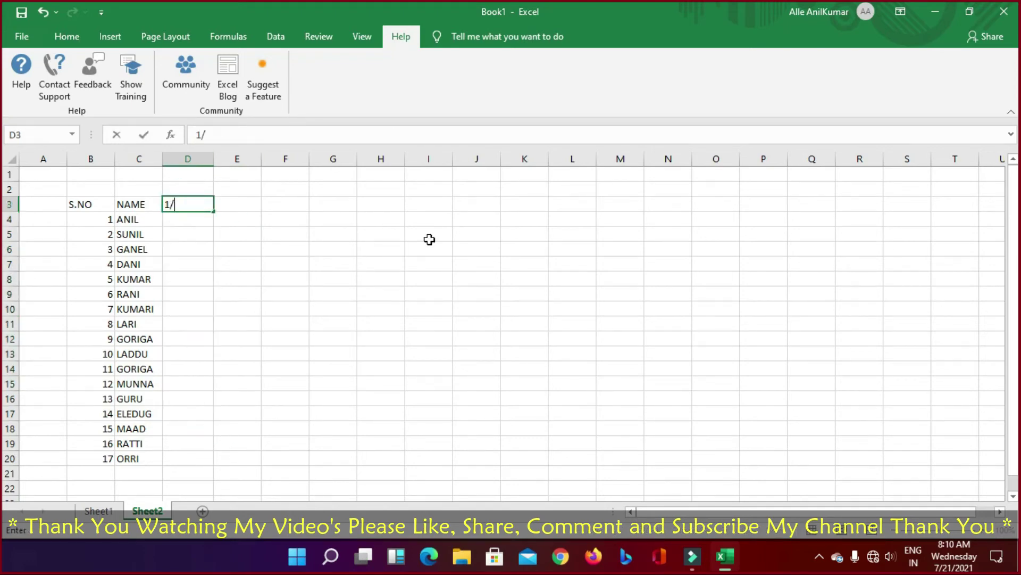
type("02/2021")
key("Return")
key("Up")
key("Right")
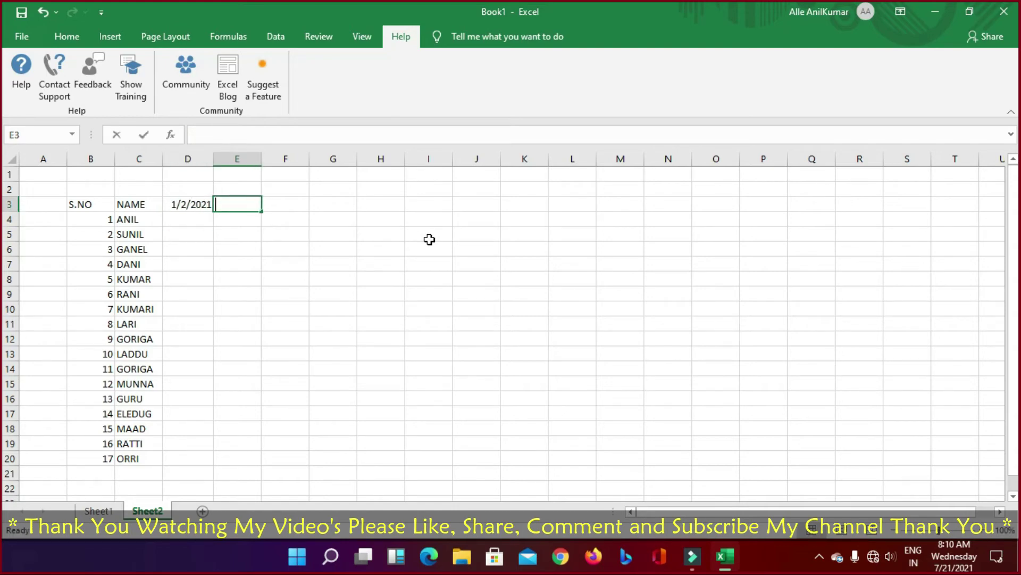
type("2/02/2021")
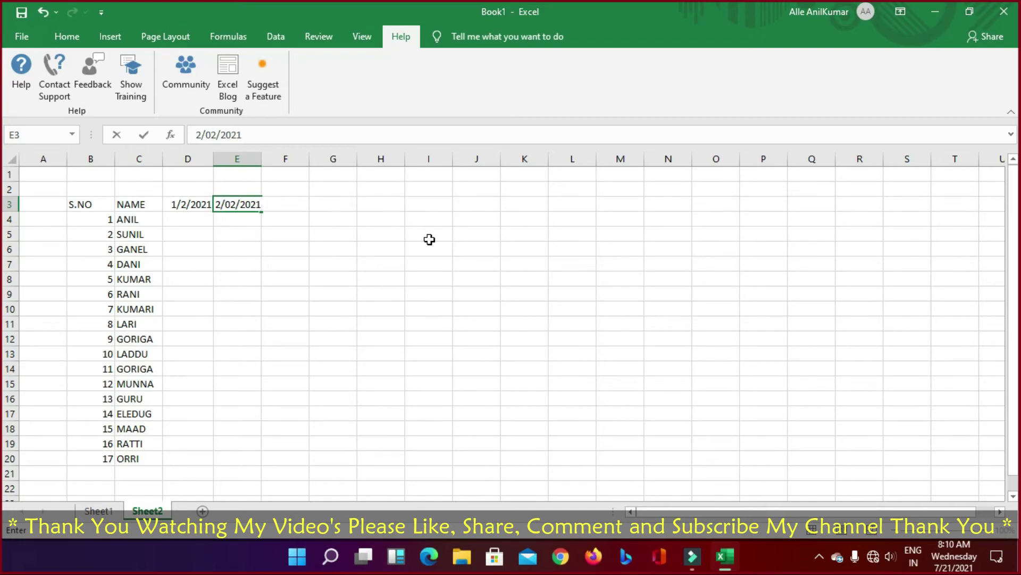
key("Tab")
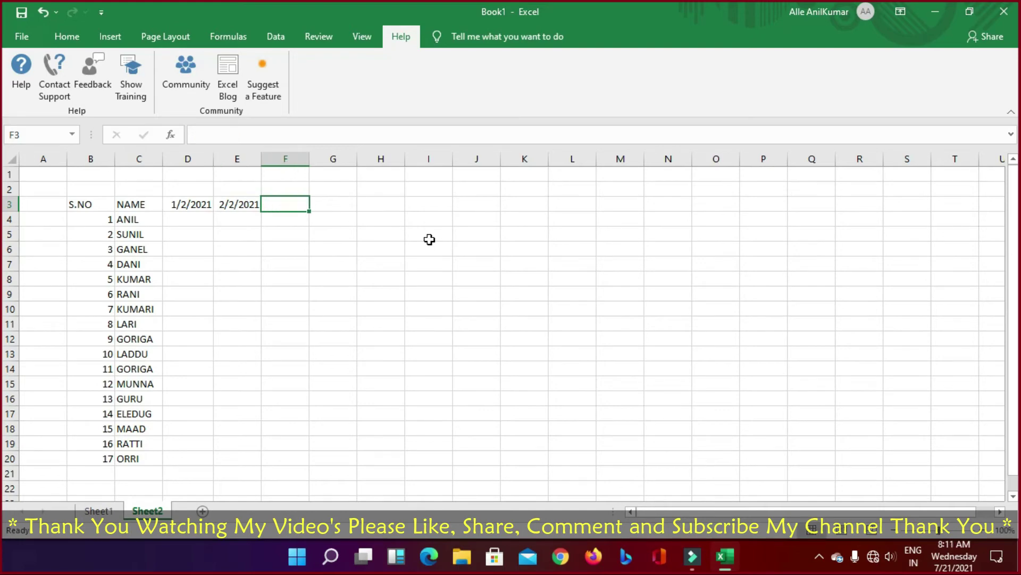
Step: Enter day headers 3, 4, 5 and 6 in F3:I3
type("3")
key("Return")
key("Up")
key("Right")
type("4")
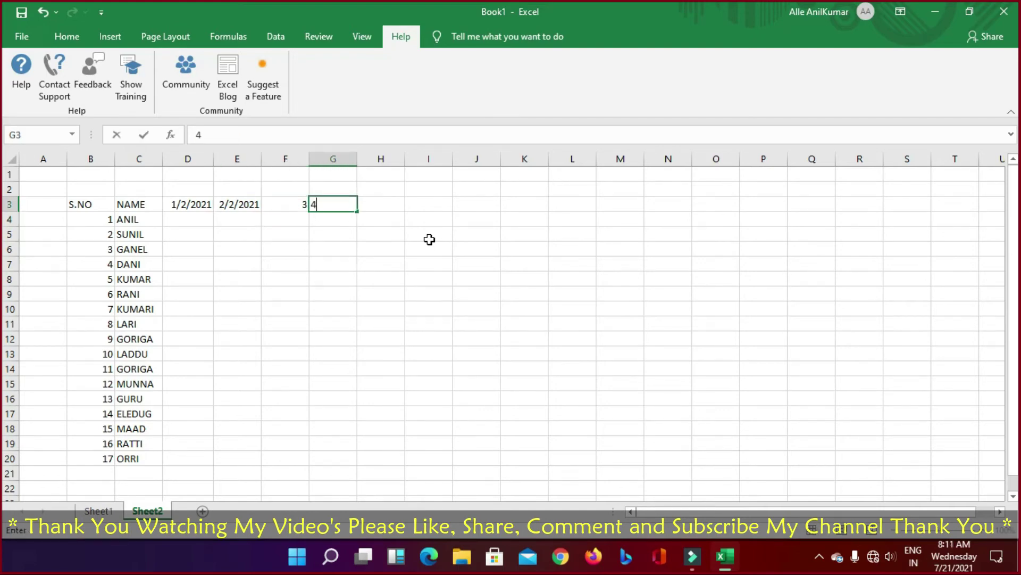
key("Tab")
type("5")
key("Tab")
type("6")
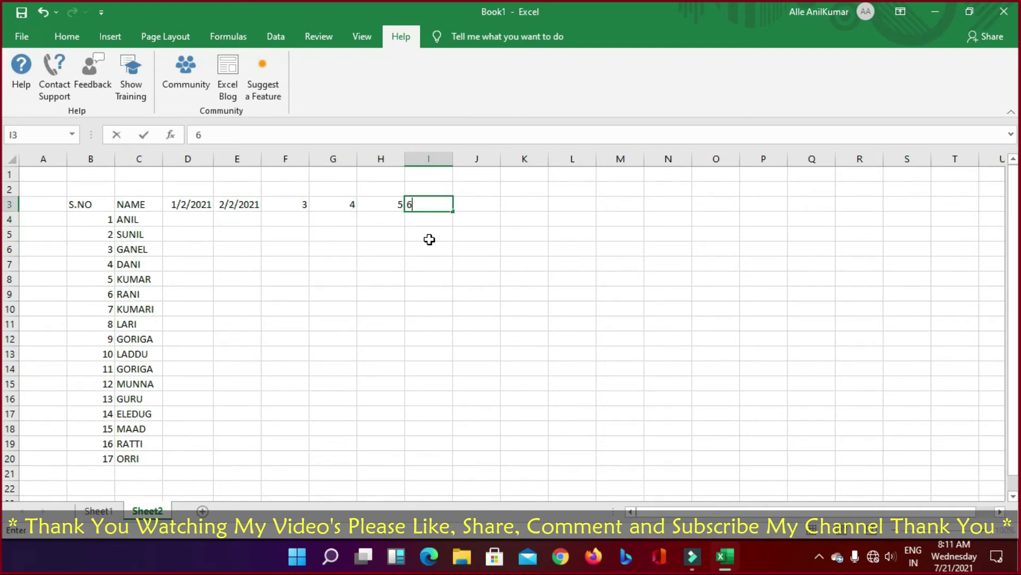
key("Tab")
Step: Enter day headers 7 through 10 in J3:M3, then return to D4
type("7")
key("Tab")
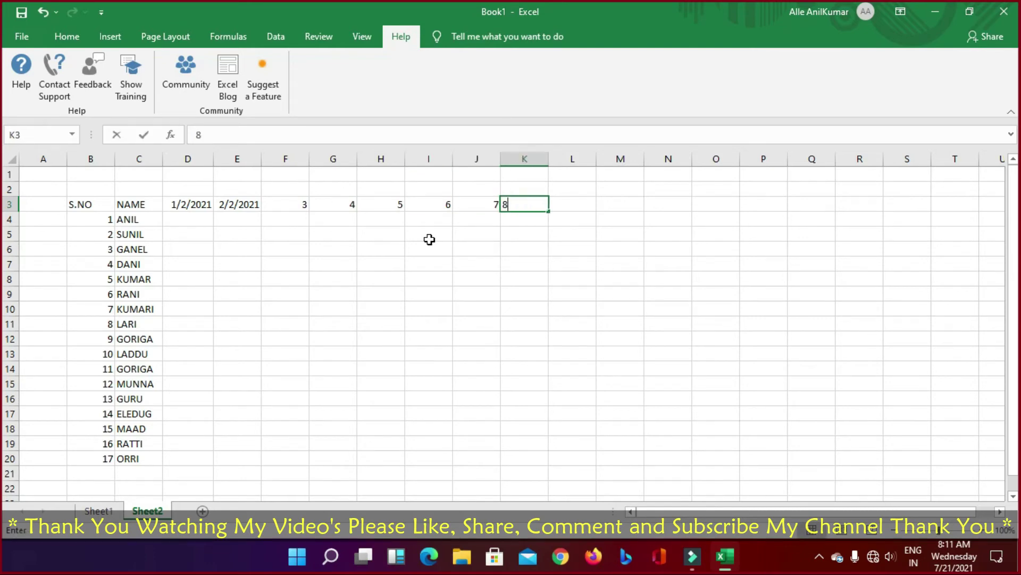
key("Tab")
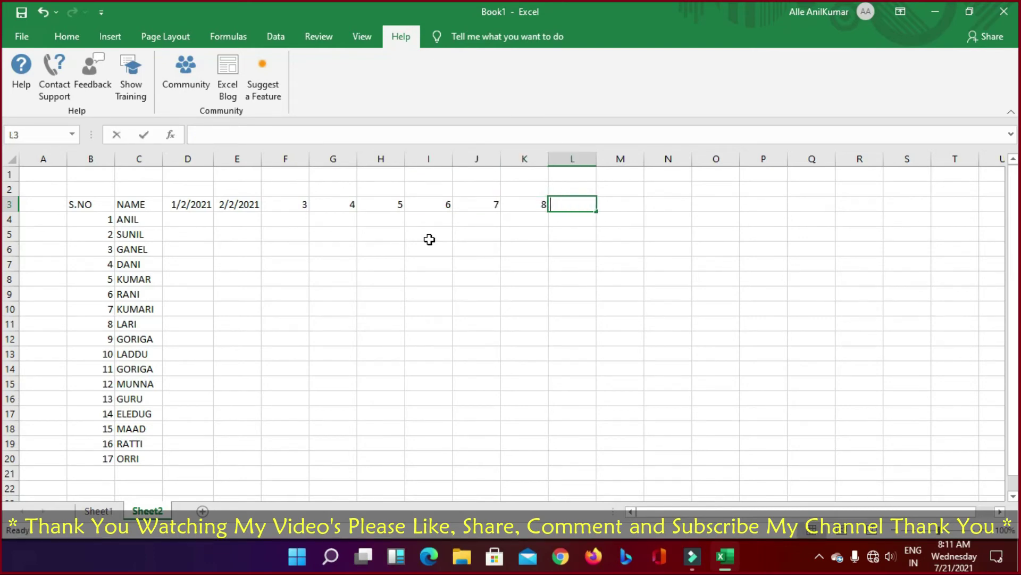
type("9")
key("Tab")
type("10")
key("Return")
key("Left")
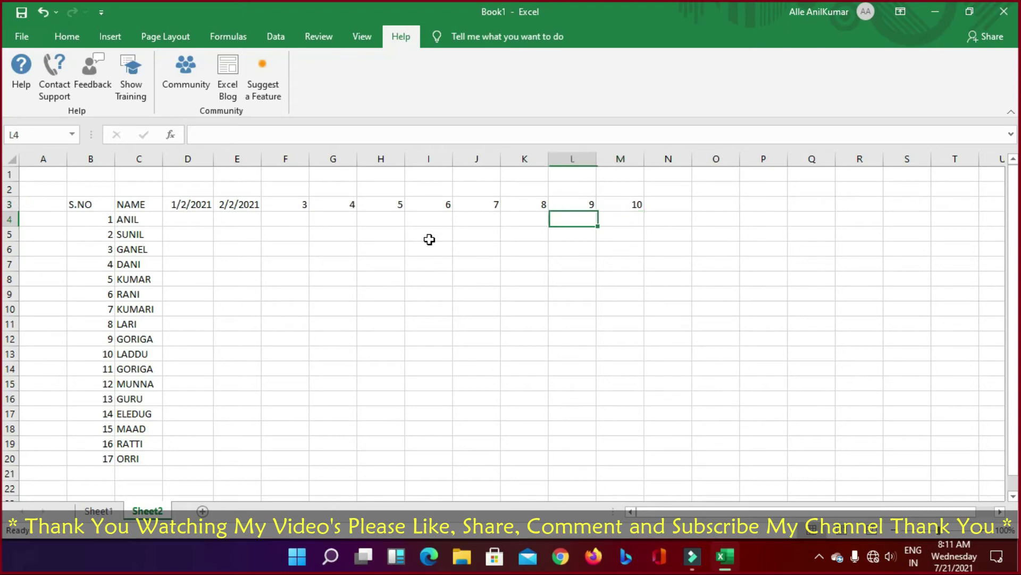
key("Left")
key("Left")
key("Left")
key("Left")
key("Left")
key("Left")
key("Left")
key("Left")
key("Left")
key("Left")
key("Left")
key("Right")
key("Right")
key("Right")
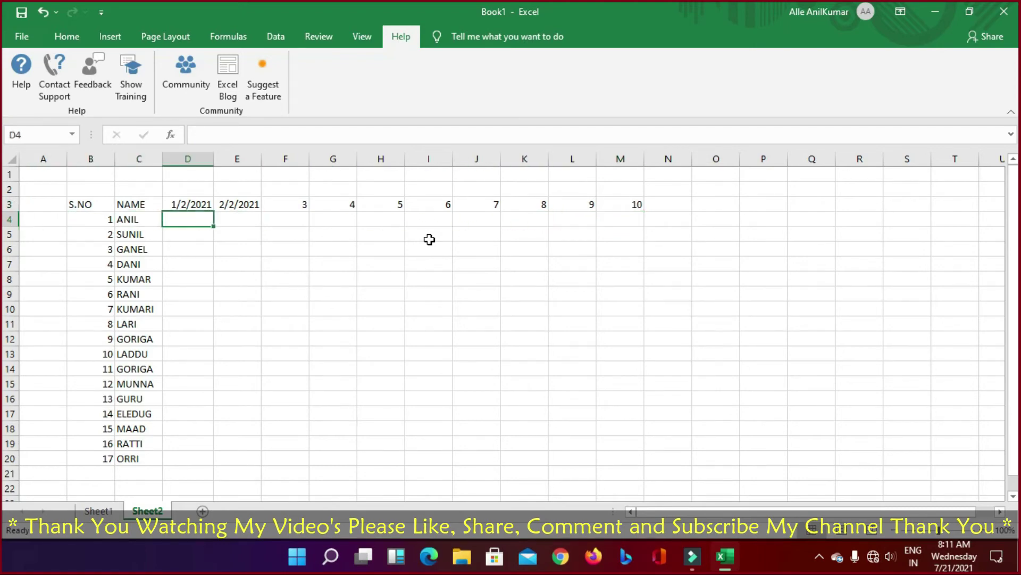
Step: Enter ANIL's first values in D4:E4 and set those cells to General format
type("1")
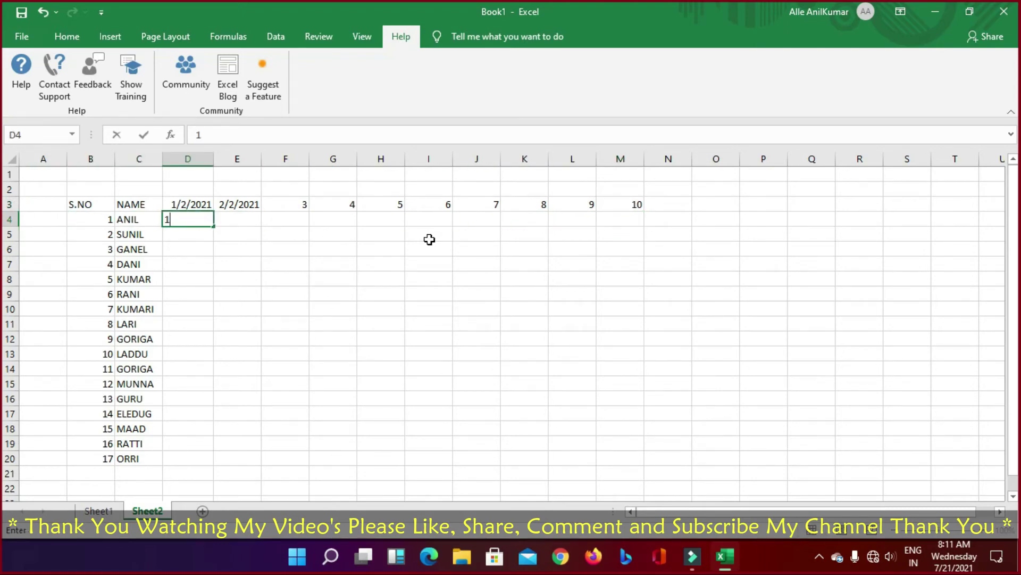
key("Tab")
type("2")
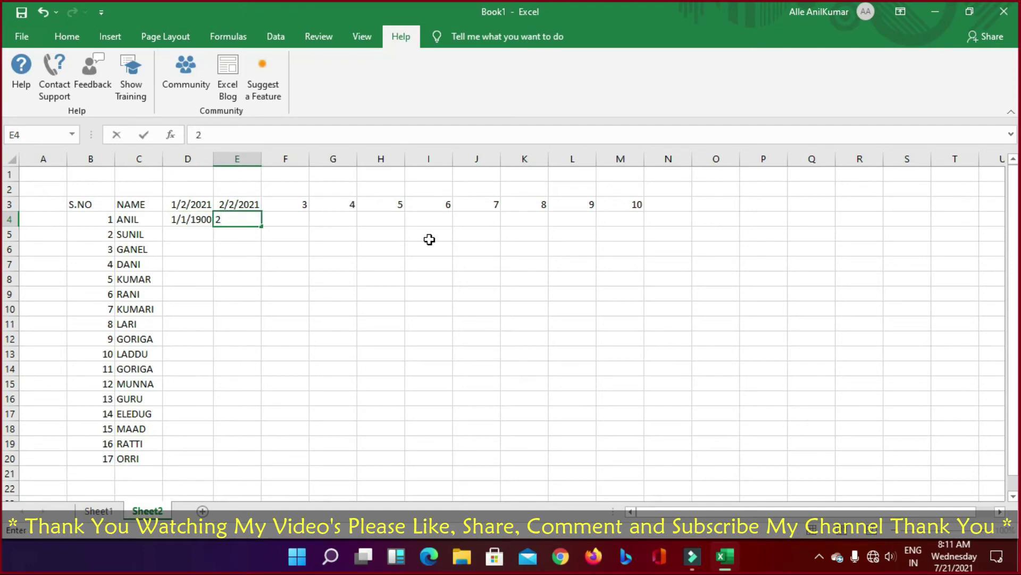
key("shift+Tab")
key("shift+Right")
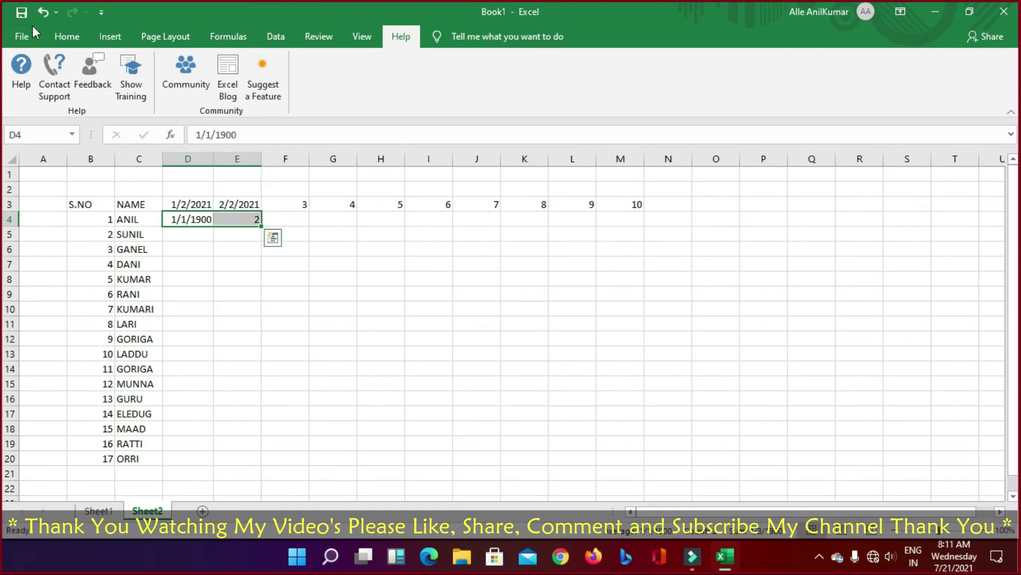
left_click(87, 38)
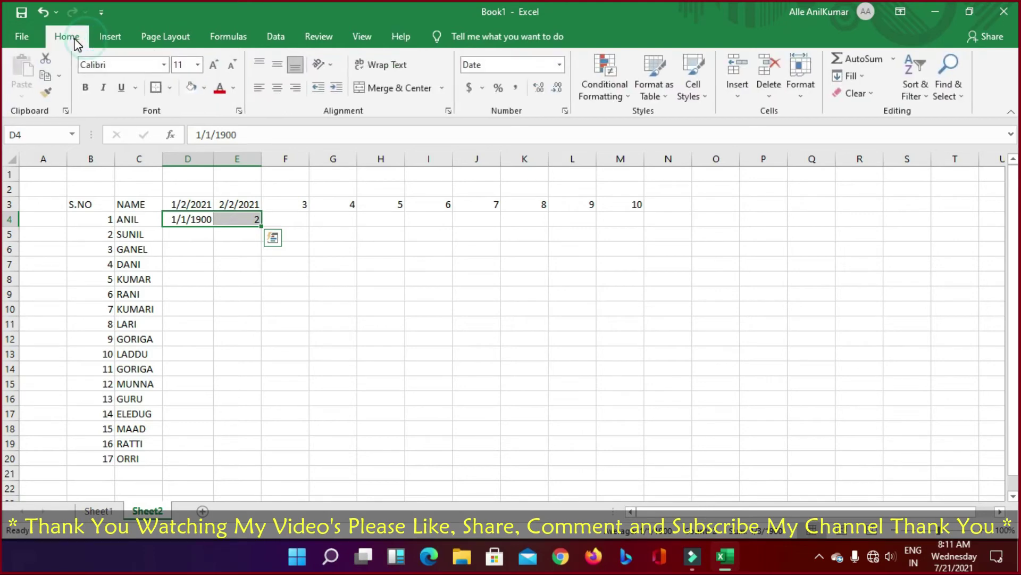
left_click(493, 64)
left_click(559, 64)
left_click(506, 86)
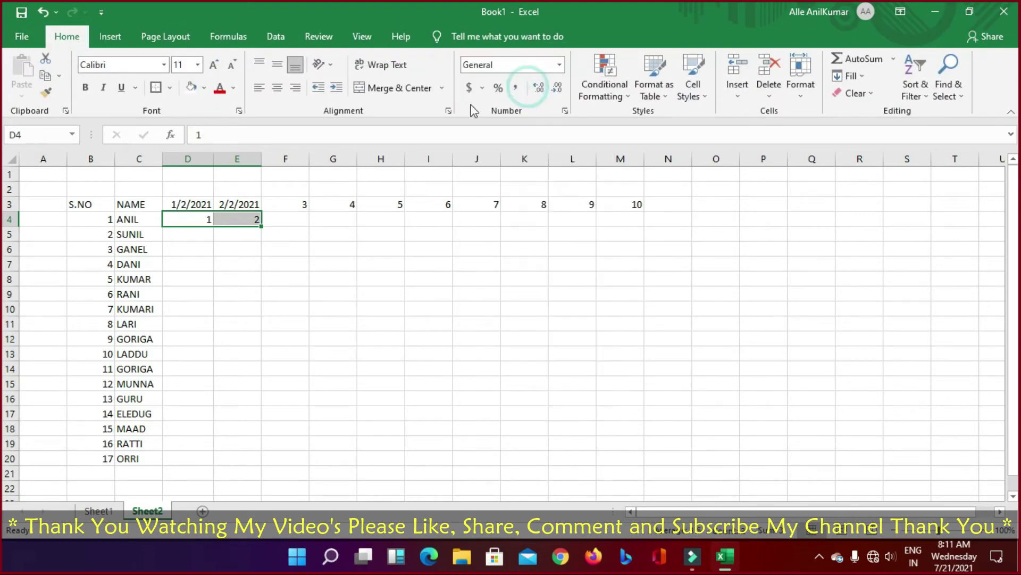
left_click(266, 267)
Step: Mark ANIL present with 1s in each day cell through H4
left_click(292, 218)
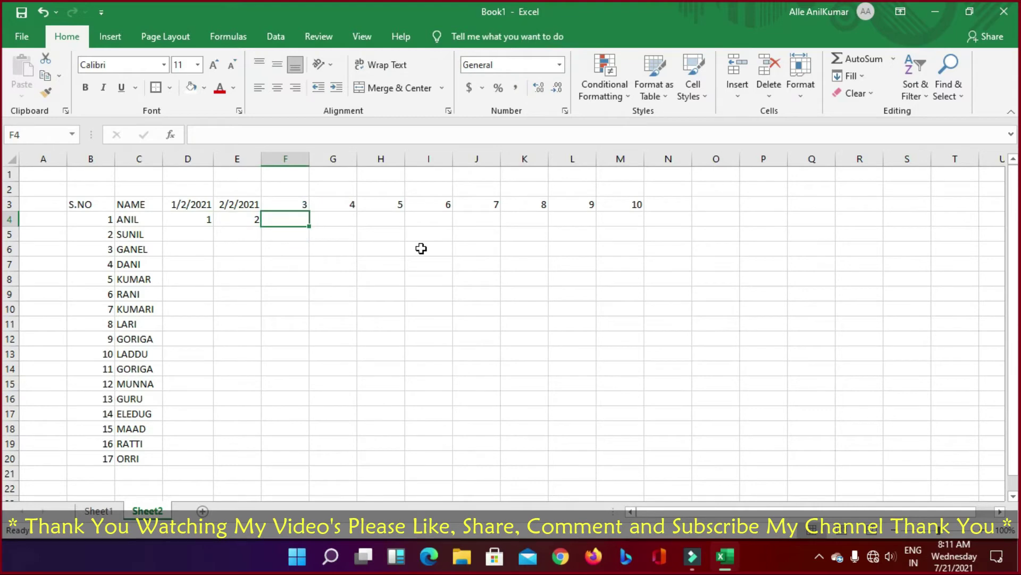
type("3")
key("Tab")
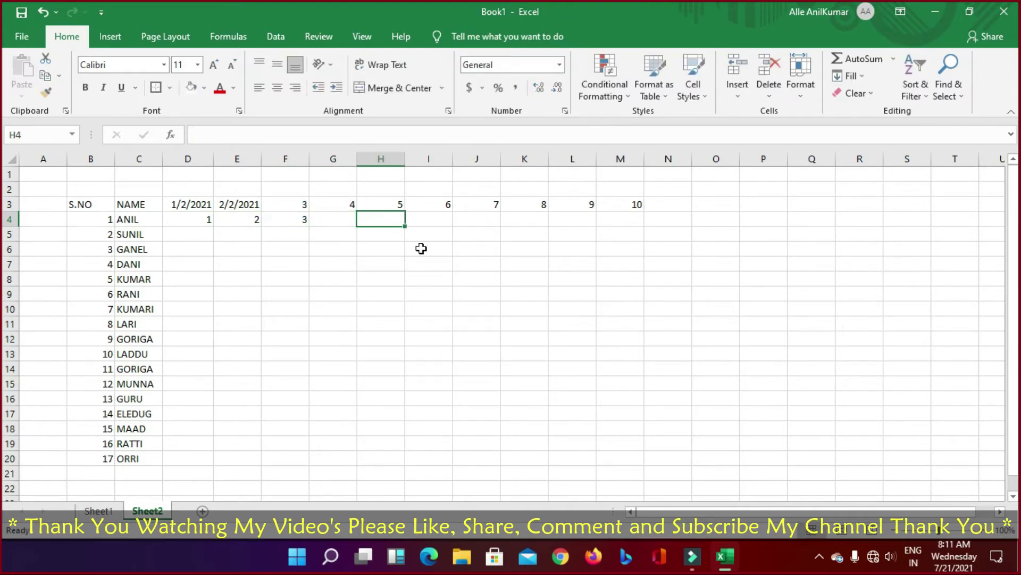
key("Left")
key("Left")
key("Right")
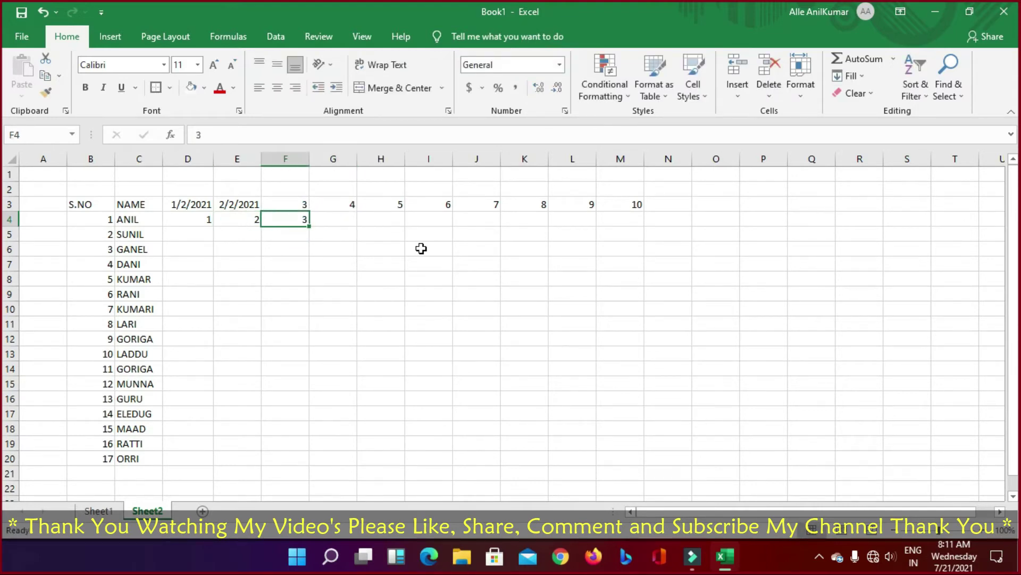
key("Left")
type("1")
key("Tab")
key("BackSpace")
key("Tab")
type("11")
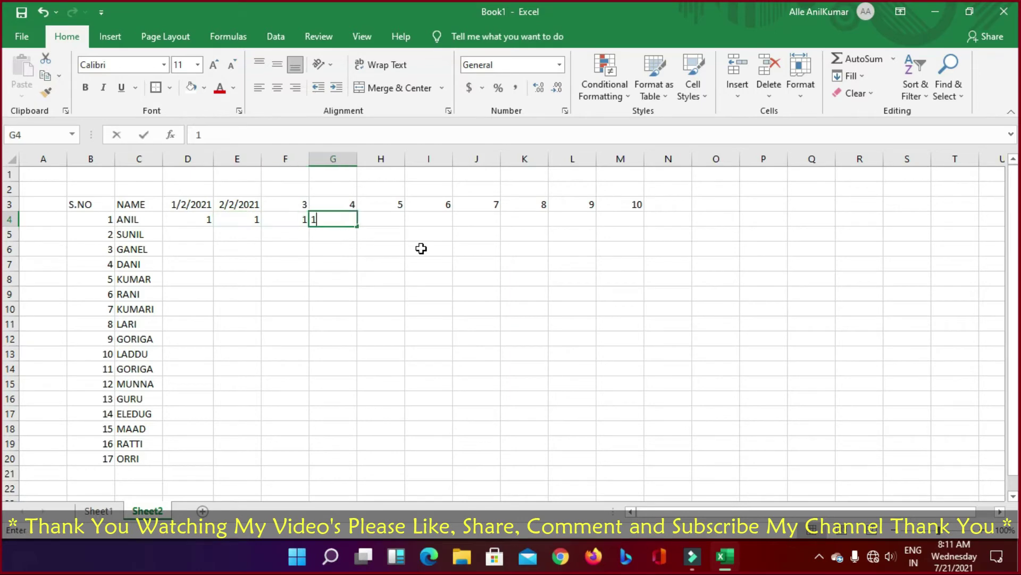
key("Tab")
type("1")
key("Return")
Step: Enter SUNIL's 1 in D5 and 0 in E5, and set D5 to General format
key("Left")
key("Left")
key("Left")
key("Left")
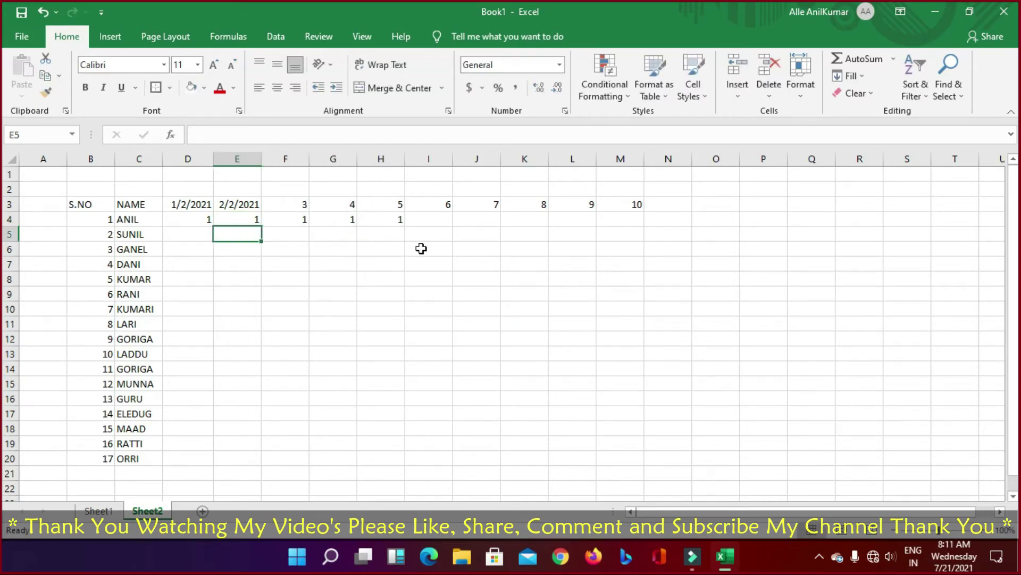
type("1")
key("Tab")
type("0")
key("Tab")
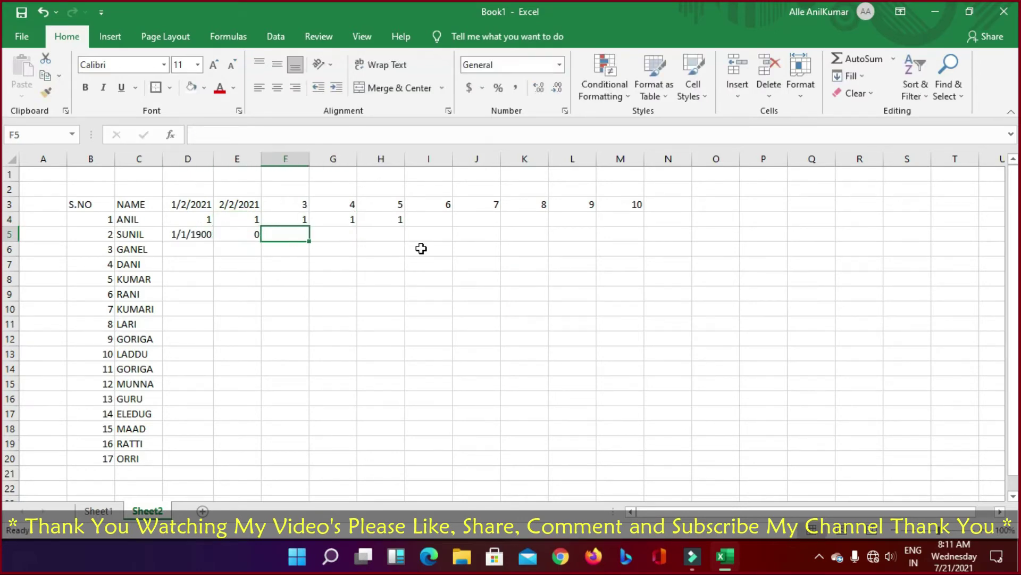
key("Left")
key("Left")
left_click(510, 64)
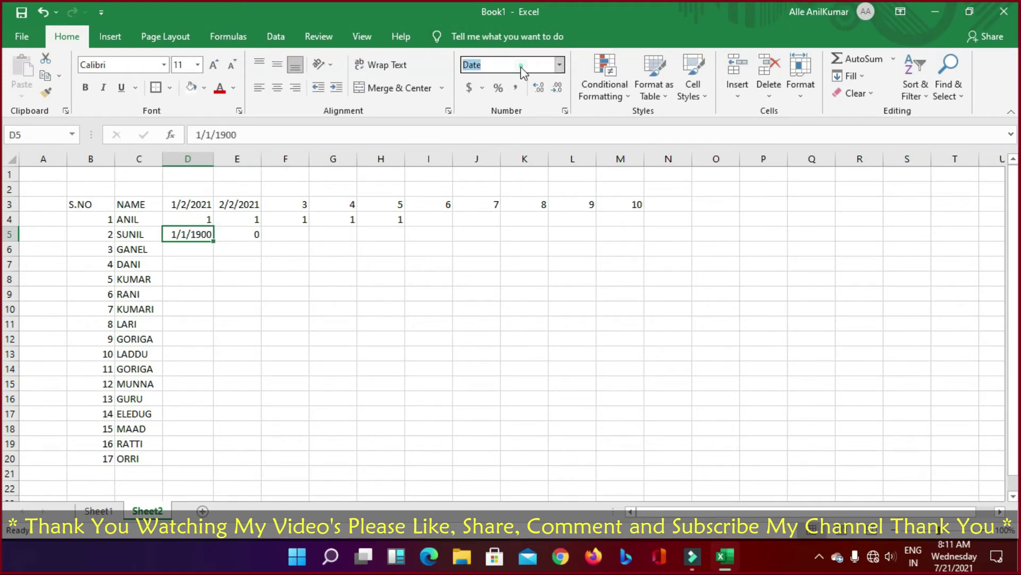
left_click(559, 65)
left_click(509, 94)
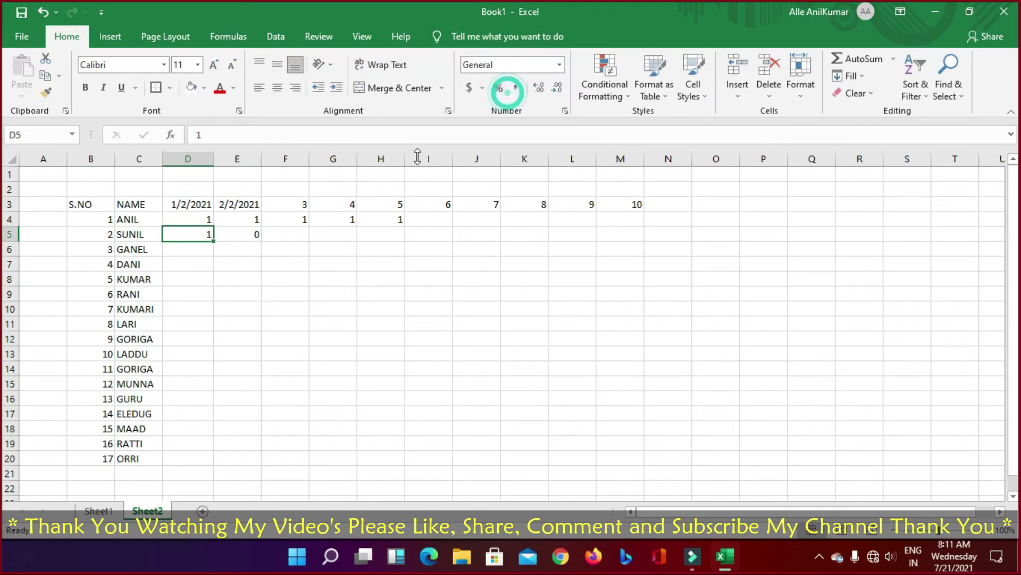
Step: Enter 0 for GANEL's first day in D6
left_click(206, 250)
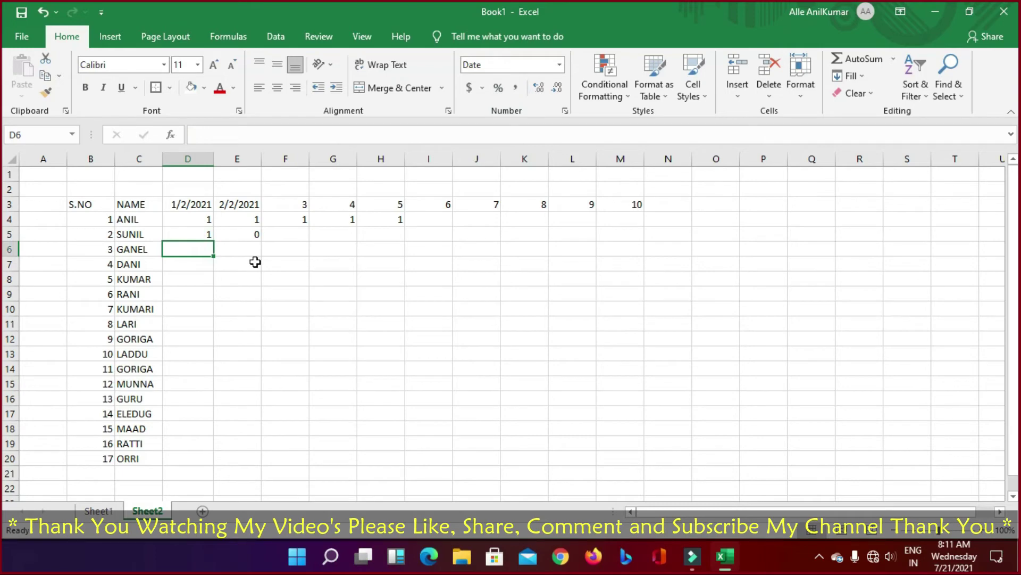
type("0")
key("Tab")
key("Left")
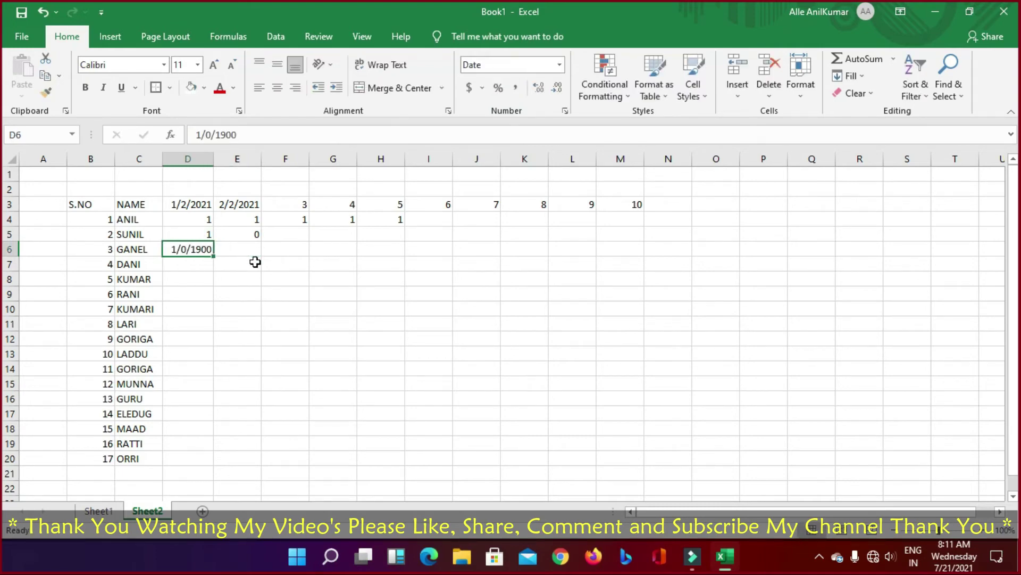
Step: Select the attendance grid D6:M20 and apply the General number format
key("shift+Down")
key("shift+Down")
key("shift+Down")
key("shift+Down")
key("shift+Down")
key("shift+Down")
key("shift+Down")
key("shift+Down")
key("shift+Down")
key("shift+Down")
key("shift+Down")
key("shift+Down")
key("shift+Down")
key("shift+Down")
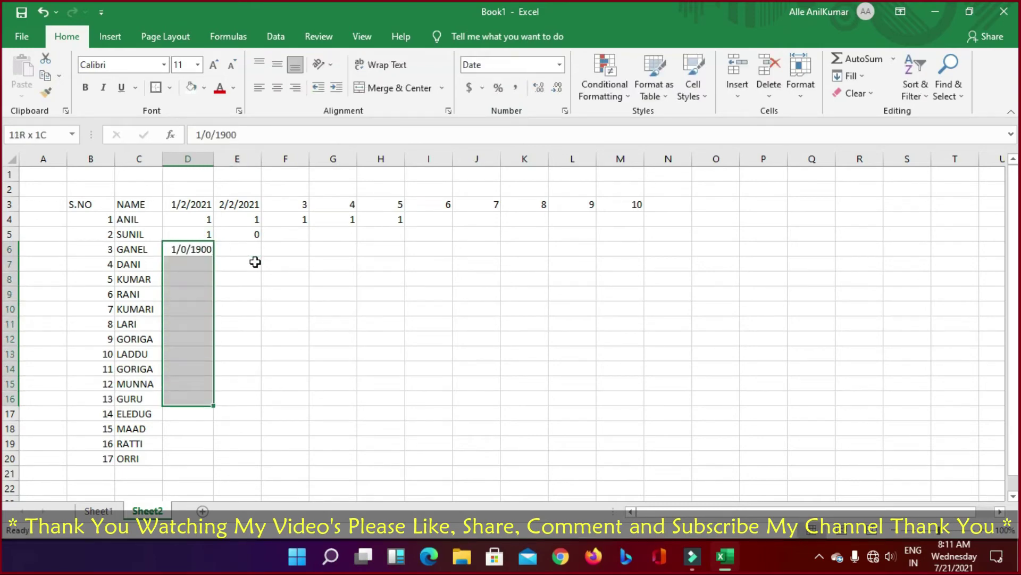
key("ctrl+shift+Right")
key("ctrl+shift+Left")
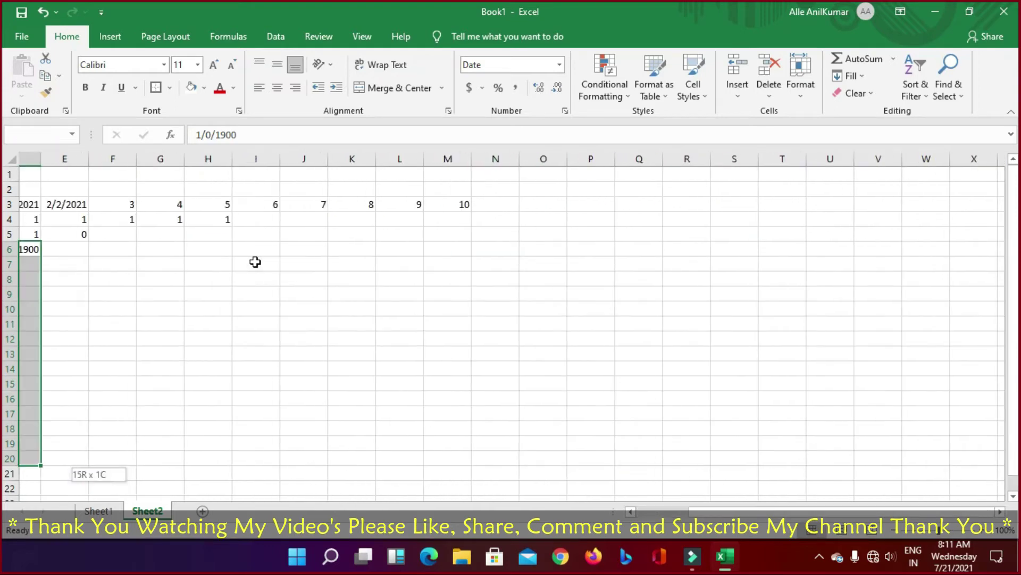
key("ctrl+shift+Right")
key("ctrl+shift+Left")
key("shift+Right")
key("shift+Right")
key("shift+Right")
key("shift+Right")
key("shift+Right")
key("shift+Right")
key("shift+Right")
key("shift+Right")
key("shift+Right")
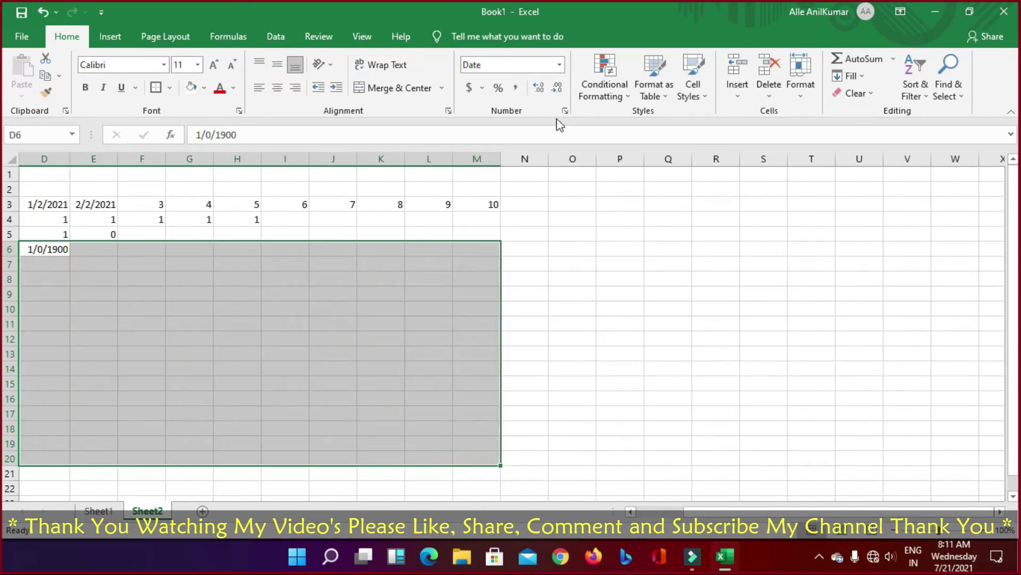
left_click(559, 64)
left_click(516, 94)
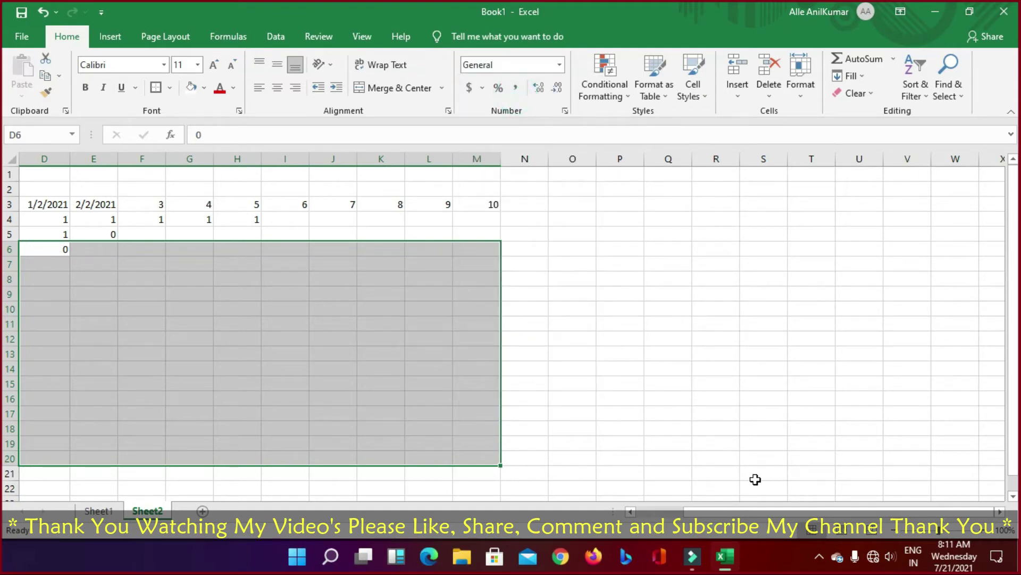
left_click_drag(755, 511, 525, 506)
Step: Enter GANEL's first days in row 6: 1 in E6, 0 in F6 (correcting a 5), 1 in G6
left_click(199, 264)
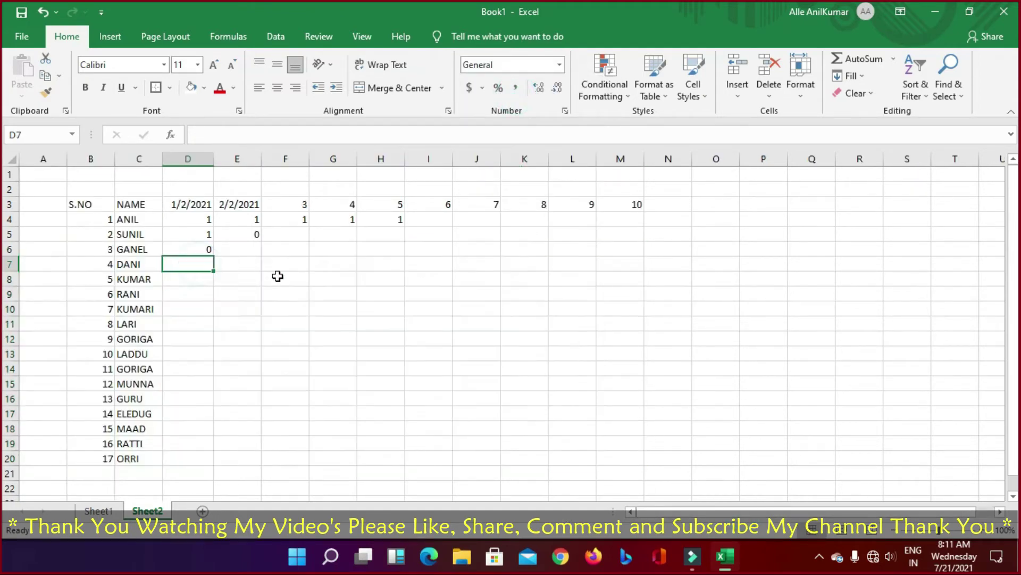
key("Up")
key("Right")
type("1")
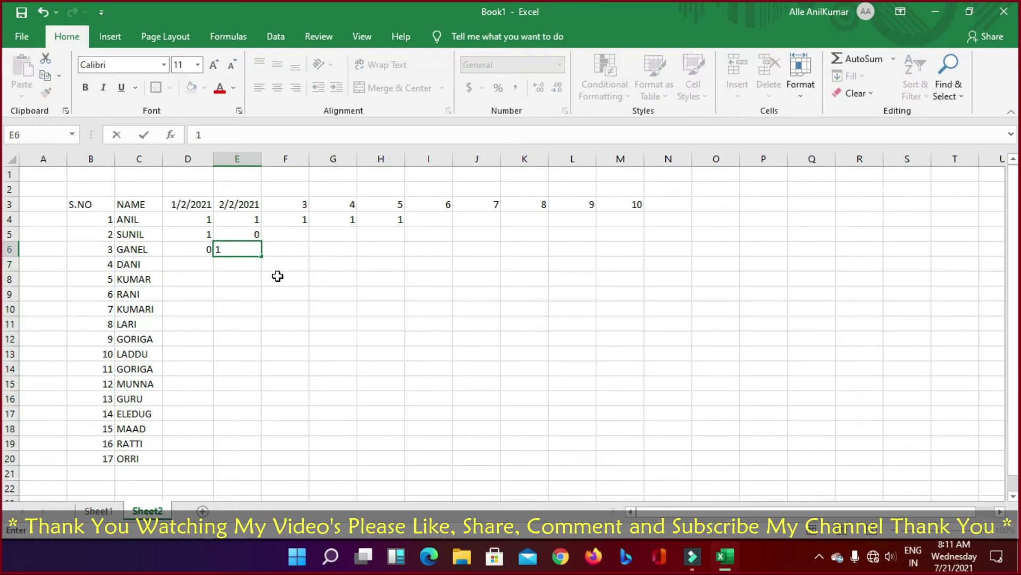
key("Right")
type("5")
key("Right")
key("Left")
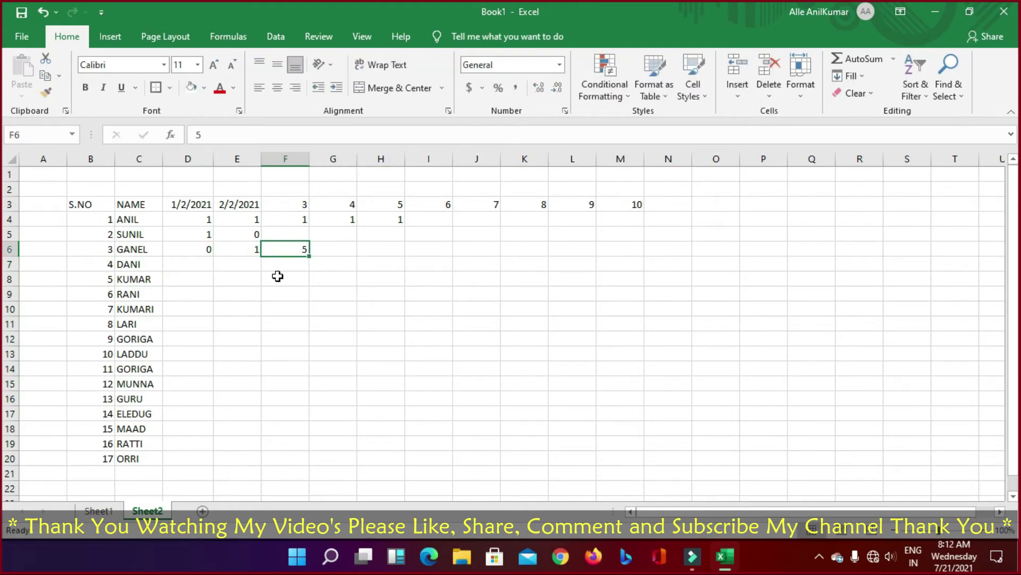
type("0")
key("Right")
type("1")
key("Up")
Step: Put 0 in SUNIL's G5, H5 and I5, and 0 in GANEL's H6
key("Right")
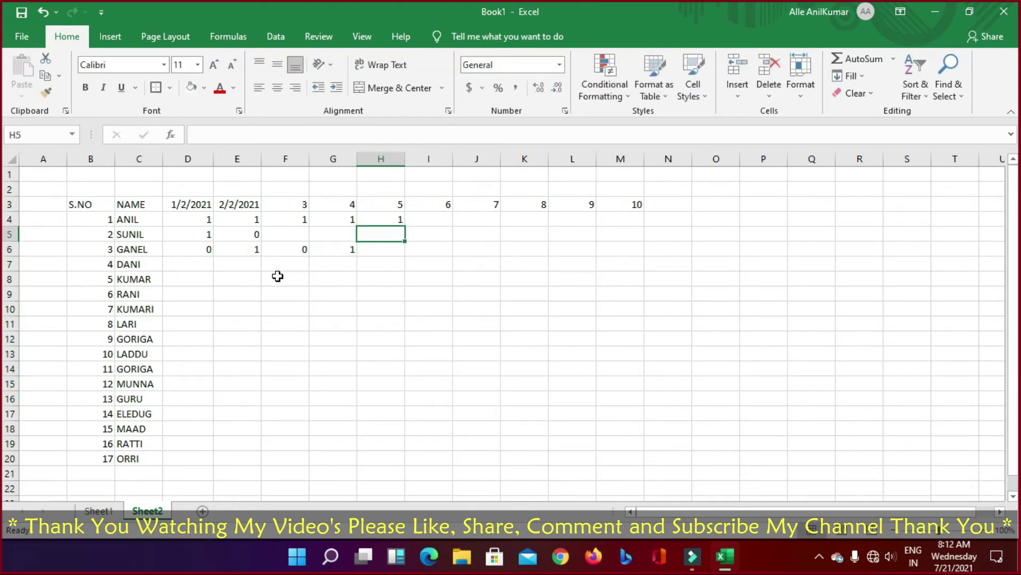
type("0")
key("Left")
type("0")
key("Right")
key("Right")
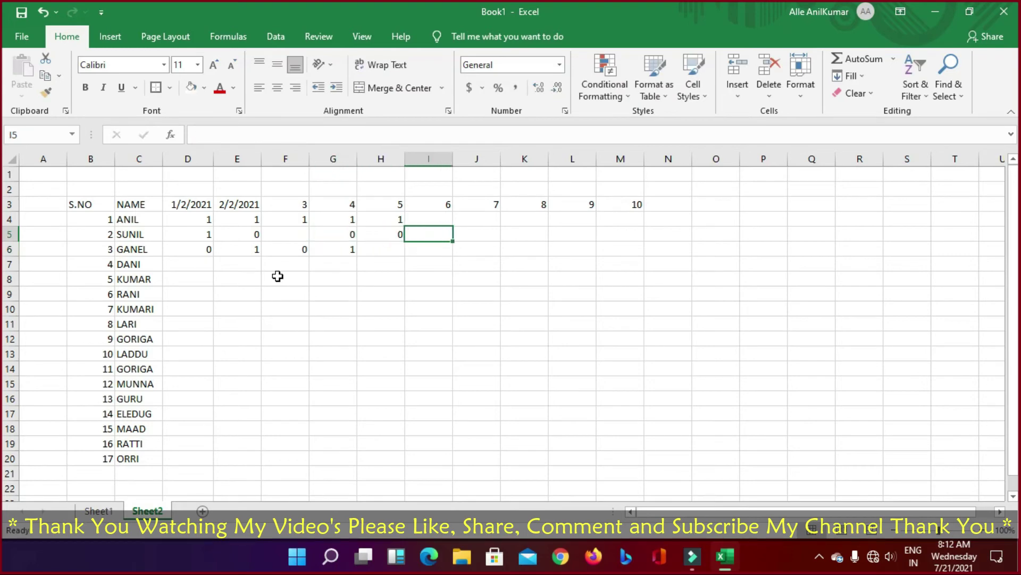
type("0")
key("Down")
key("Left")
type("0")
key("Right")
key("Right")
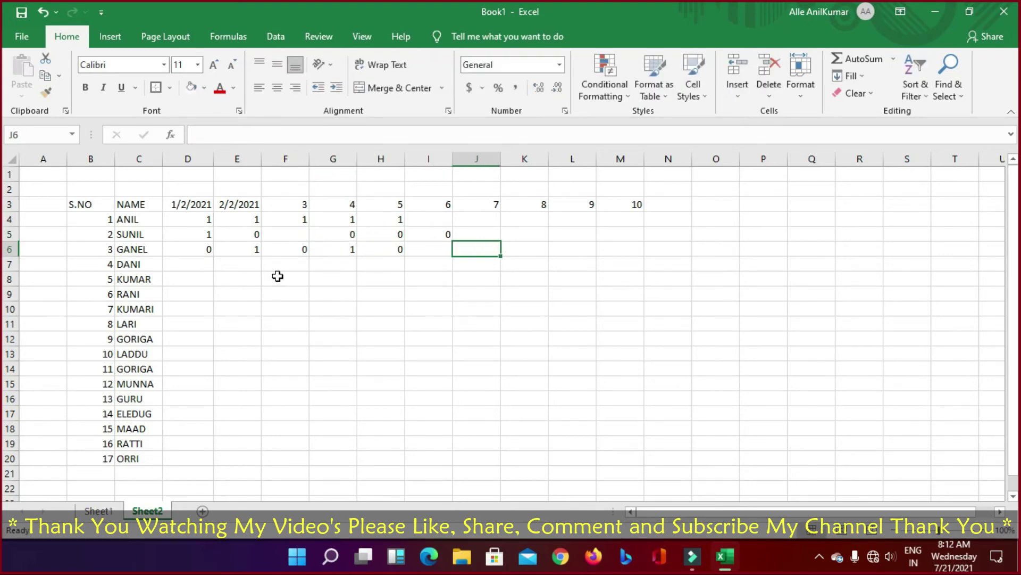
Step: Enter 1 in I6 and fill SUNIL's J5:M5 with 0, 1, 1, 1
key("Left")
type("1")
key("Right")
key("Up")
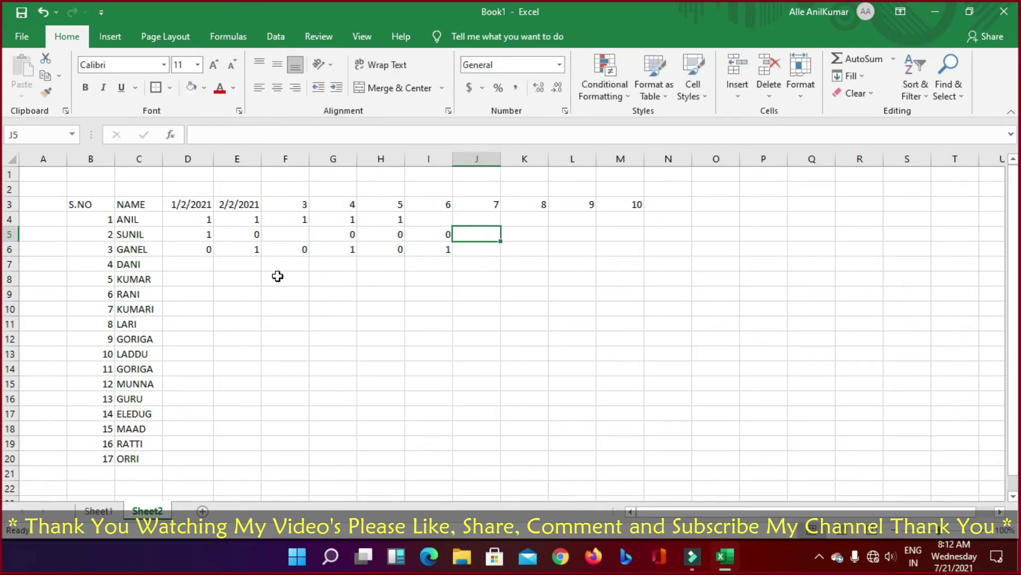
type("0")
key("Right")
type("1")
key("Right")
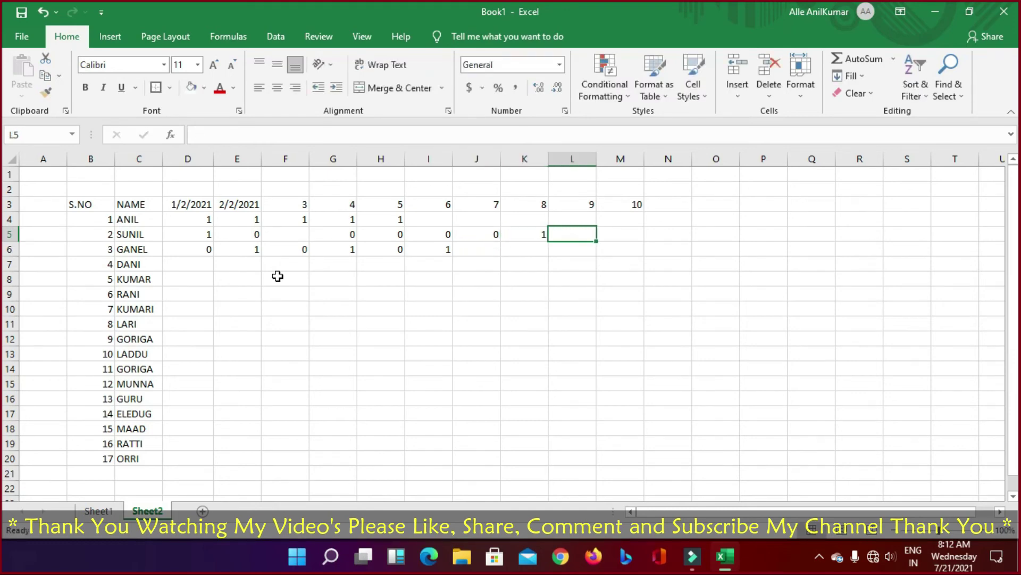
type("1")
key("Right")
key("Down")
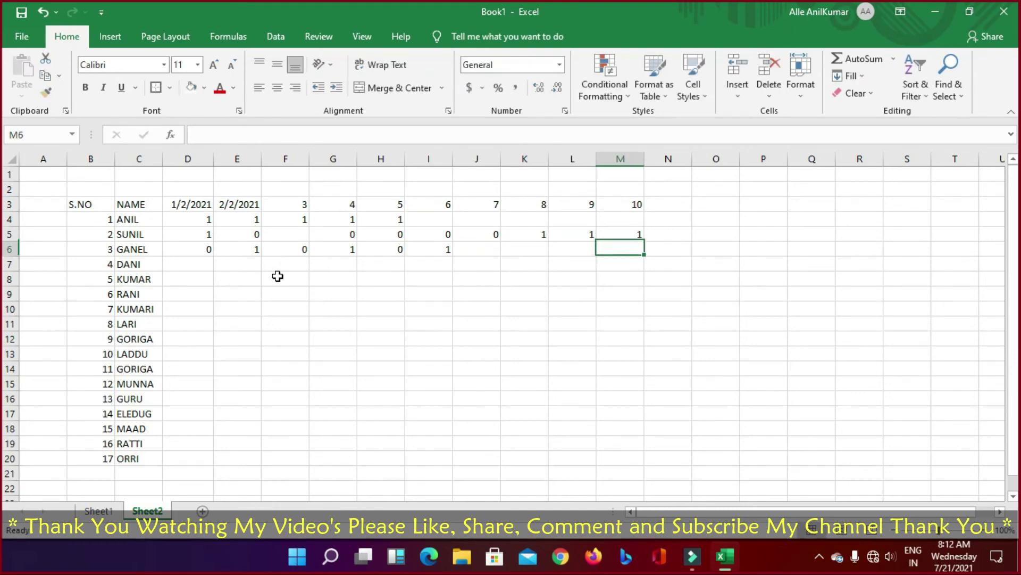
Step: Finish GANEL's row with 0, 1, 0, 0 in J6:M6
key("Left")
key("Left")
key("Left")
type("0")
key("Right")
type("1")
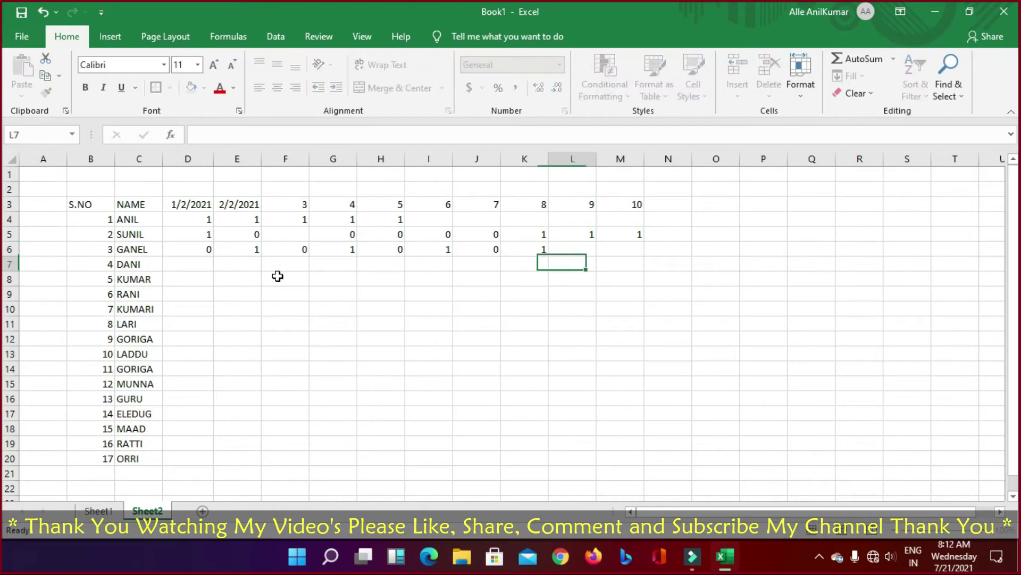
key("Right")
key("Right")
key("Left")
type("0")
key("Right")
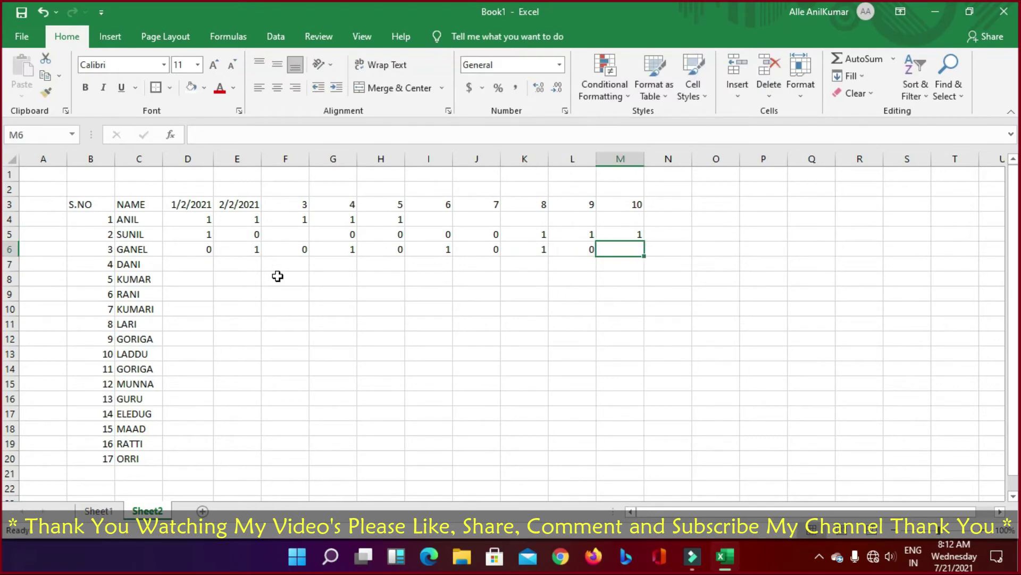
type("0")
key("Down")
key("Left")
key("Left")
key("Left")
key("Left")
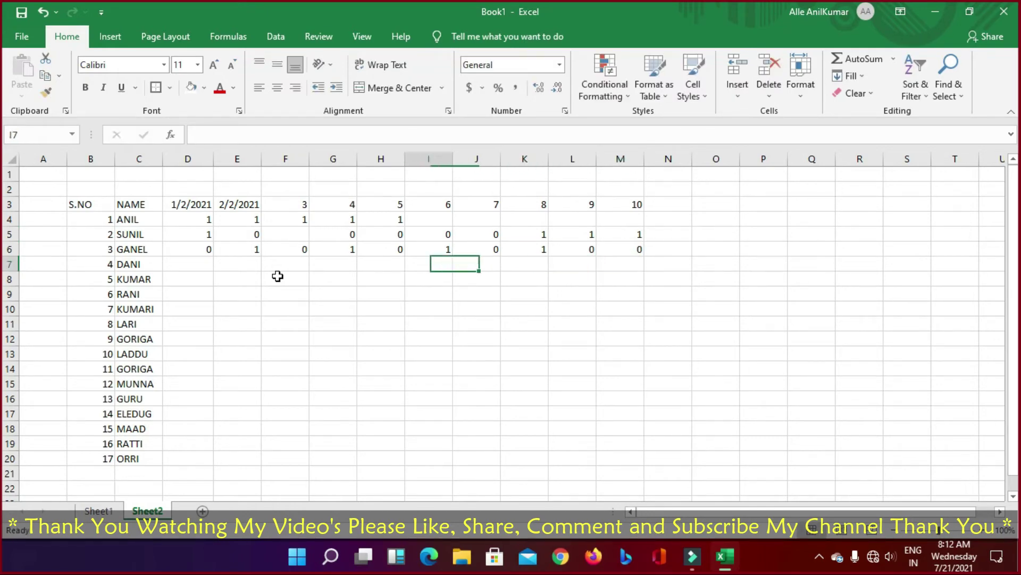
Step: Extend a selection from D6 up over the filled attendance cells to row 4
key("ctrl+Left")
key("Up")
key("Right")
key("shift+Up")
key("shift+Right")
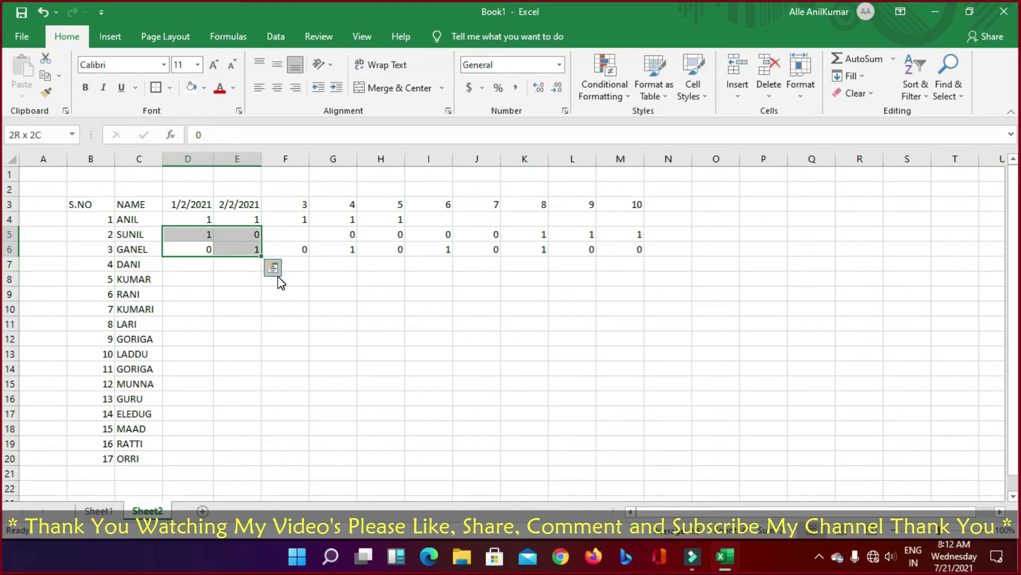
key("shift+Up")
key("shift+Right")
key("shift+Right")
key("shift+Right")
key("shift+Right")
key("shift+Right")
Step: Fill ANIL's remaining row 4 days with 0 and 1 values, ending with 1 in M4
key("Up")
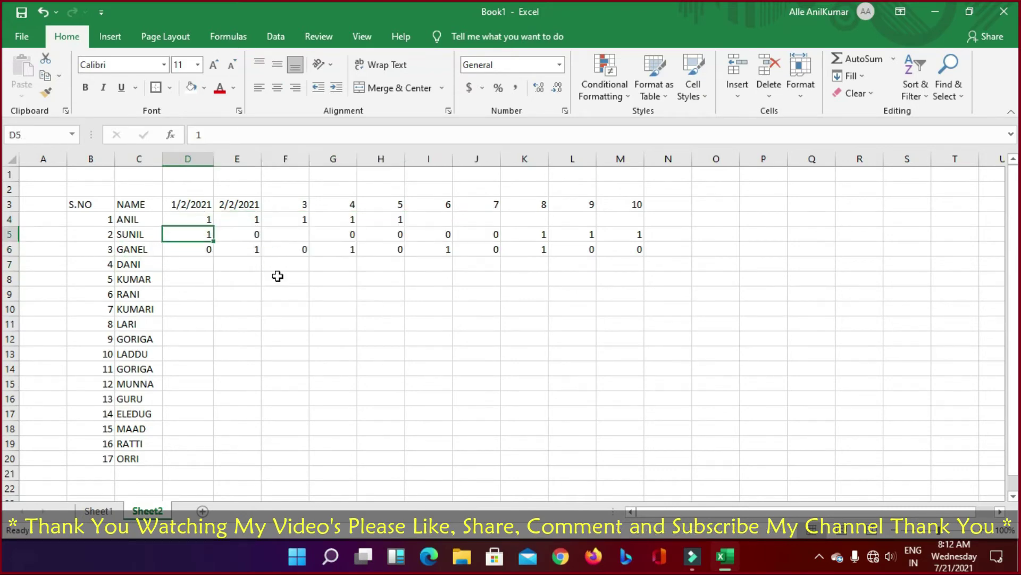
key("Right")
key("Right")
key("Right")
key("Right")
key("Up")
key("Right")
type("0")
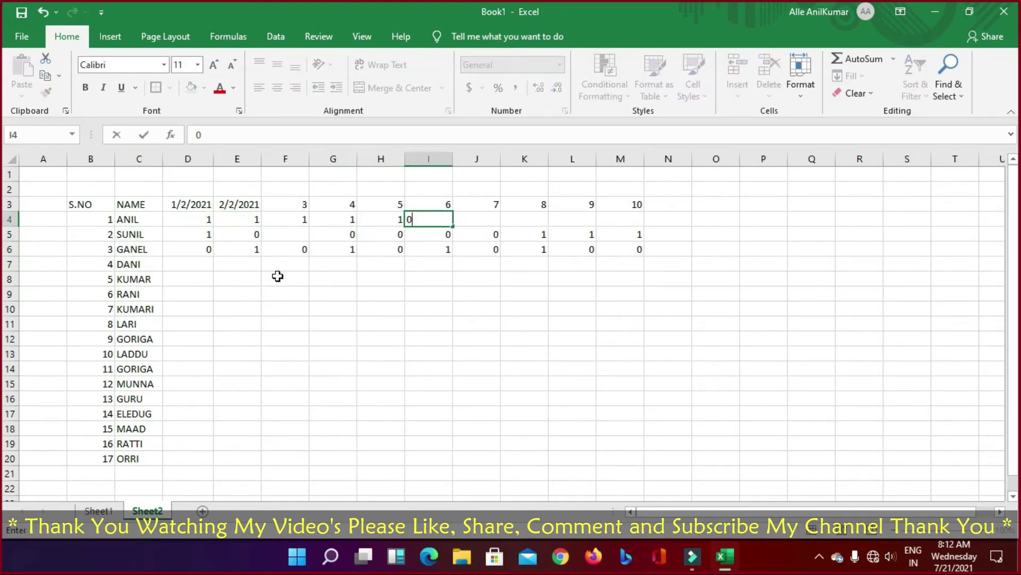
key("Right")
key("Right")
key("Left")
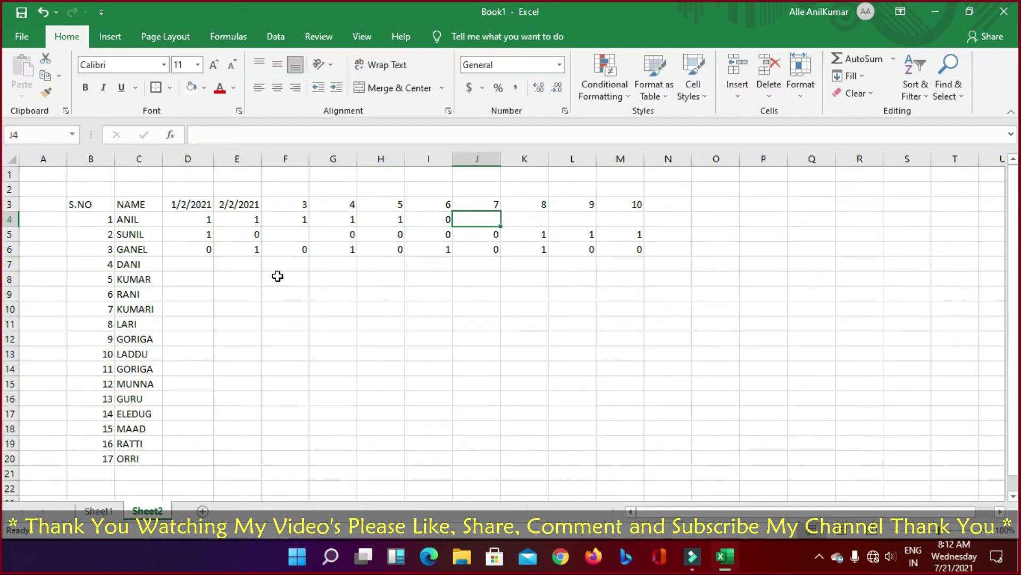
type("1")
key("Right")
type("1")
key("Right")
type("1")
key("Right")
type("1")
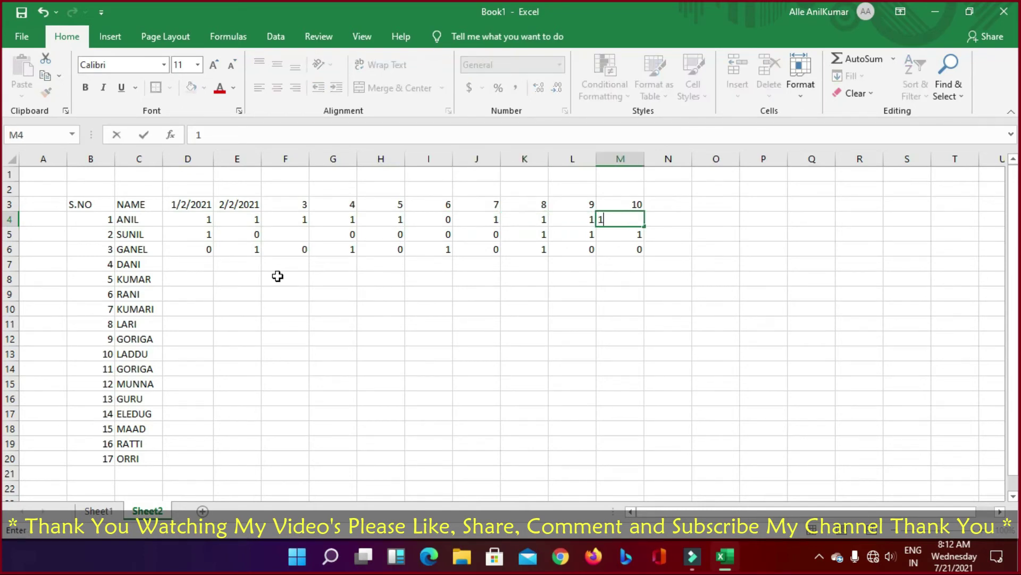
key("Return")
Step: Select the completed attendance block D4:M6
key("Up")
key("shift+Left")
key("shift+Left")
key("shift+Left")
key("shift+Left")
key("shift+Left")
key("shift+Left")
key("shift+Left")
key("shift+Left")
key("shift+Left")
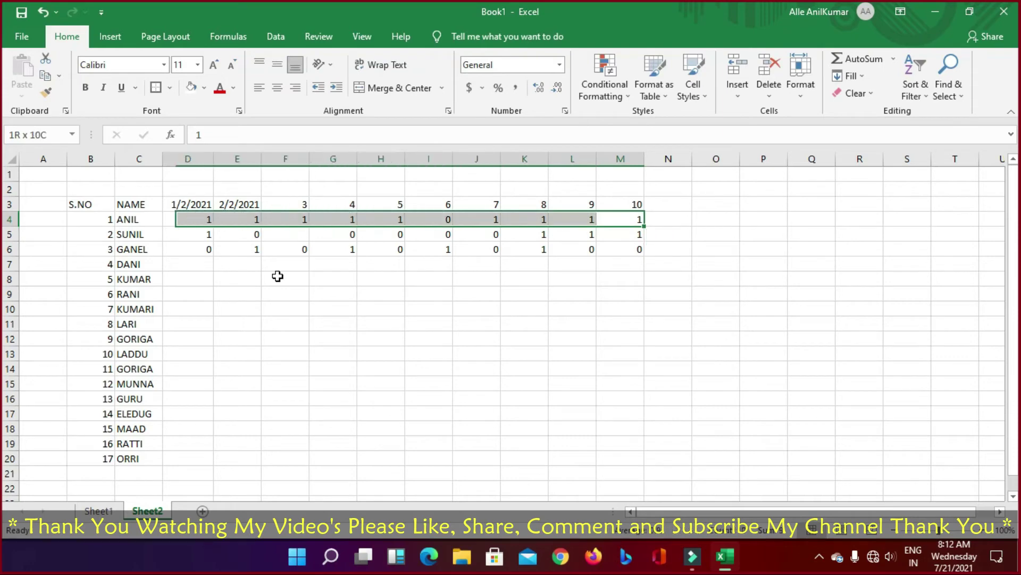
key("shift+Down")
key("shift+Down")
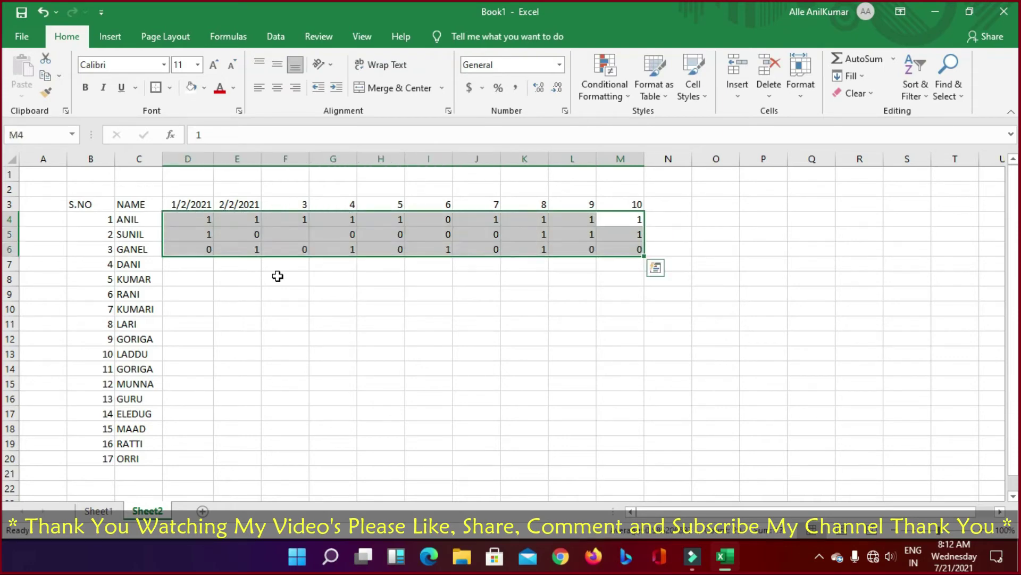
Step: Copy the D4:M6 attendance block and paste it at DANI's row, D7
key("ctrl+c")
key("Down")
key("Left")
key("Down")
key("Left")
key("Down")
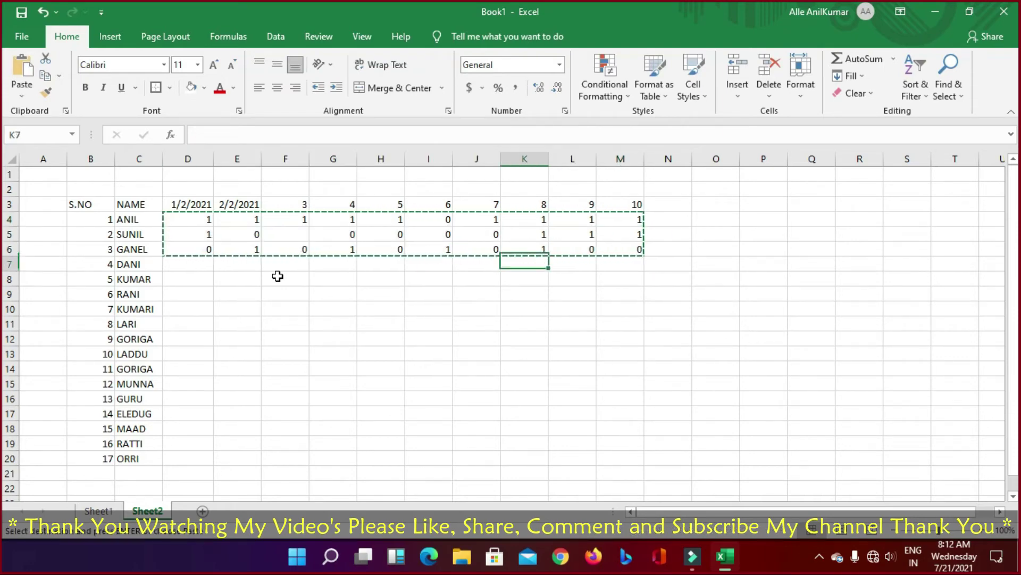
key("Left")
key("Left")
key("Left")
key("Left")
key("Left")
key("Left")
key("Left")
key("Left")
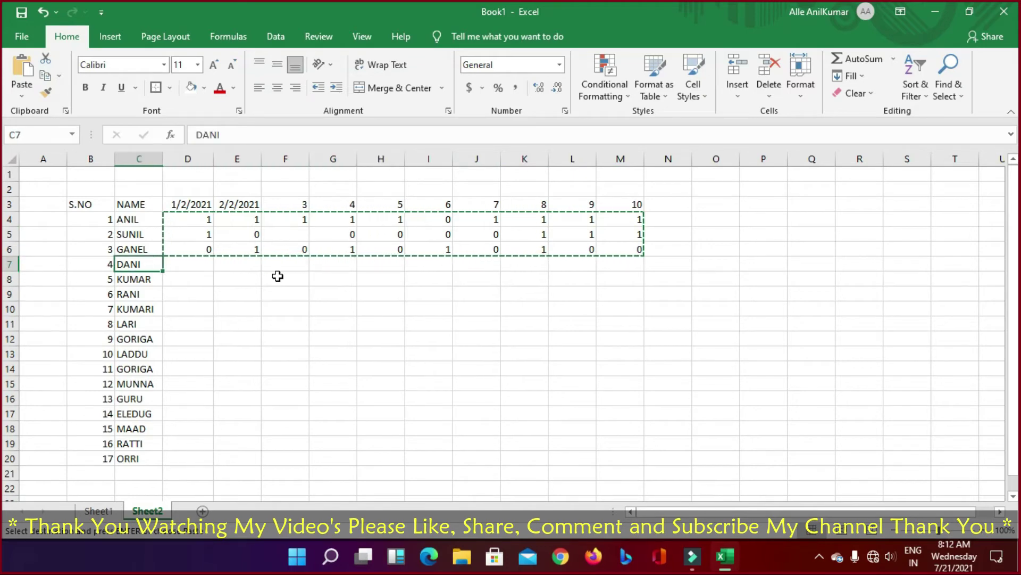
key("Right")
key("ctrl+v")
Step: Paste the same block again at D10, D13 and D17
key("Left")
key("Down")
key("Down")
key("Down")
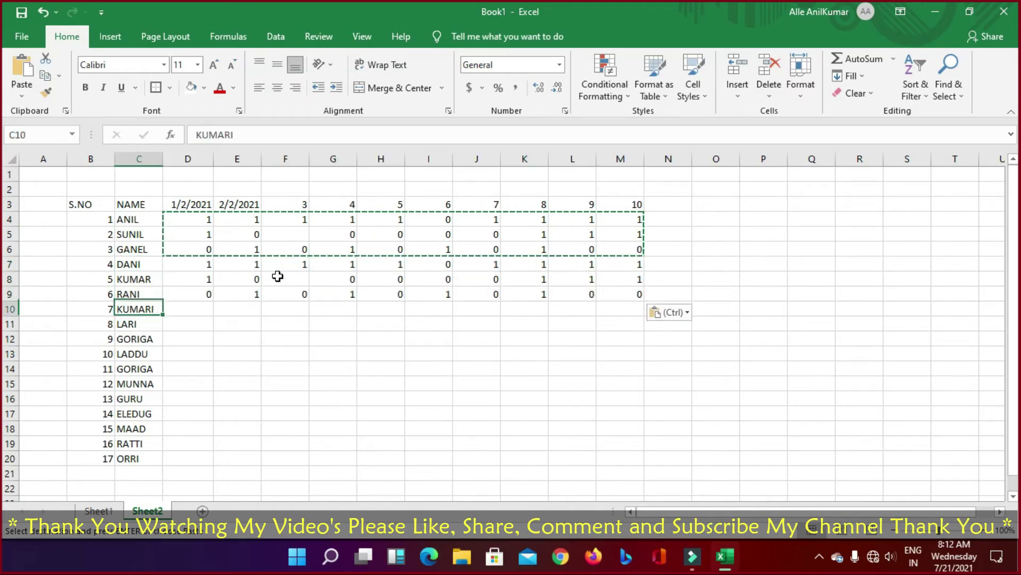
key("Right")
key("ctrl+v")
key("Down")
key("Down")
key("Down")
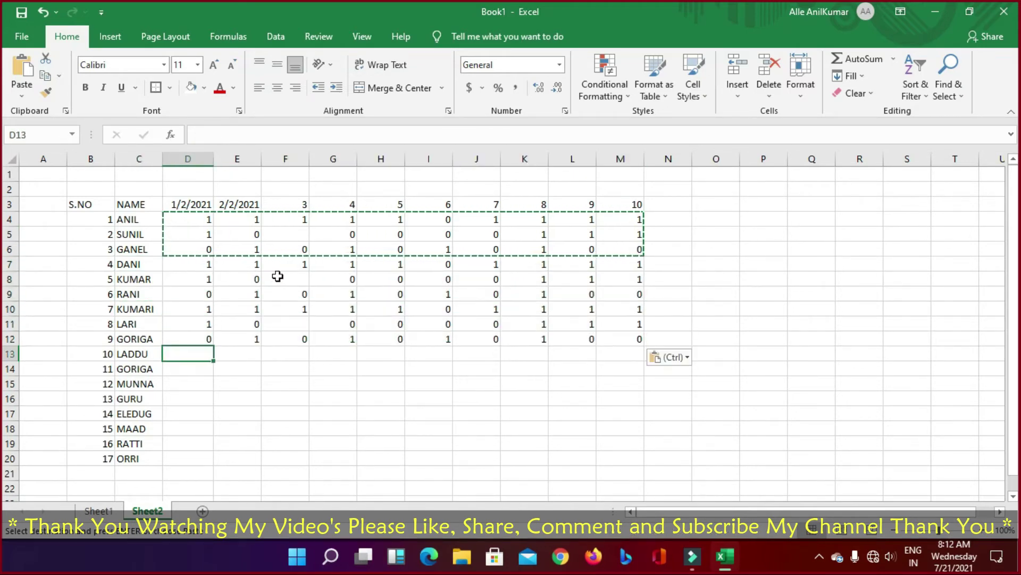
key("ctrl+v")
key("Down")
key("Down")
key("Down")
key("Down")
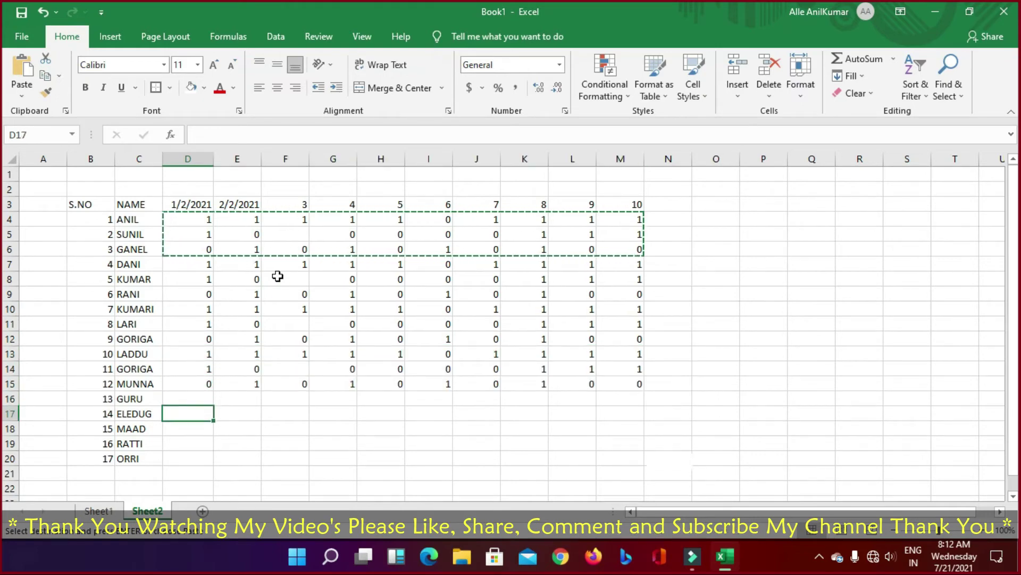
key("ctrl+v")
key("Down")
key("Down")
key("Down")
Step: Copy RATTI's attendance D19:M19 and paste it into ORRI's row at D20
key("Up")
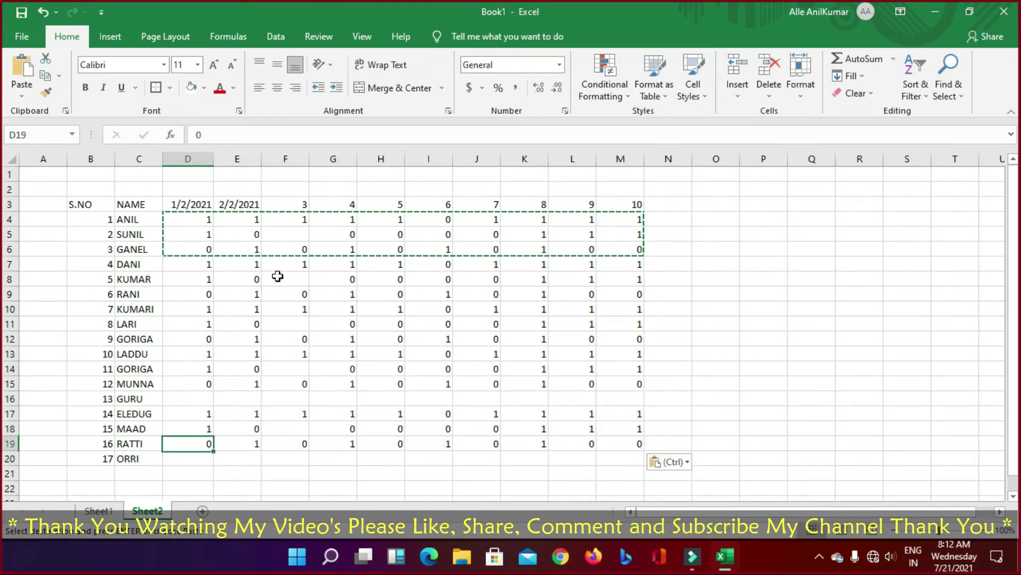
key("shift+Right")
key("shift+Right")
key("shift+Right")
key("shift+Right")
key("shift+Right")
key("shift+Right")
key("shift+Right")
key("shift+Right")
key("shift+Right")
key("shift+Right")
key("shift+Right")
key("shift+Right")
key("shift+Left")
key("shift+Left")
key("shift+Left")
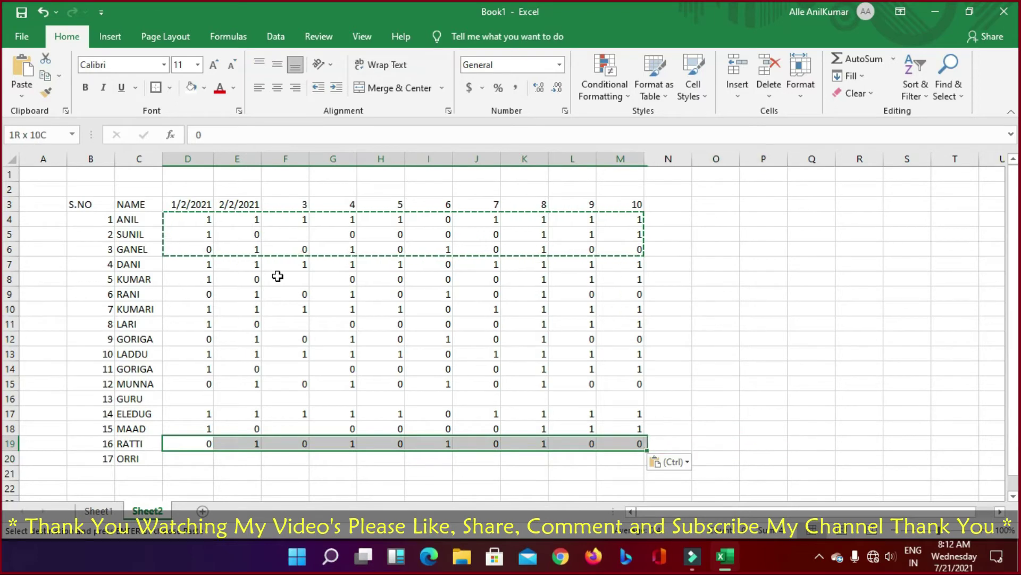
key("ctrl")
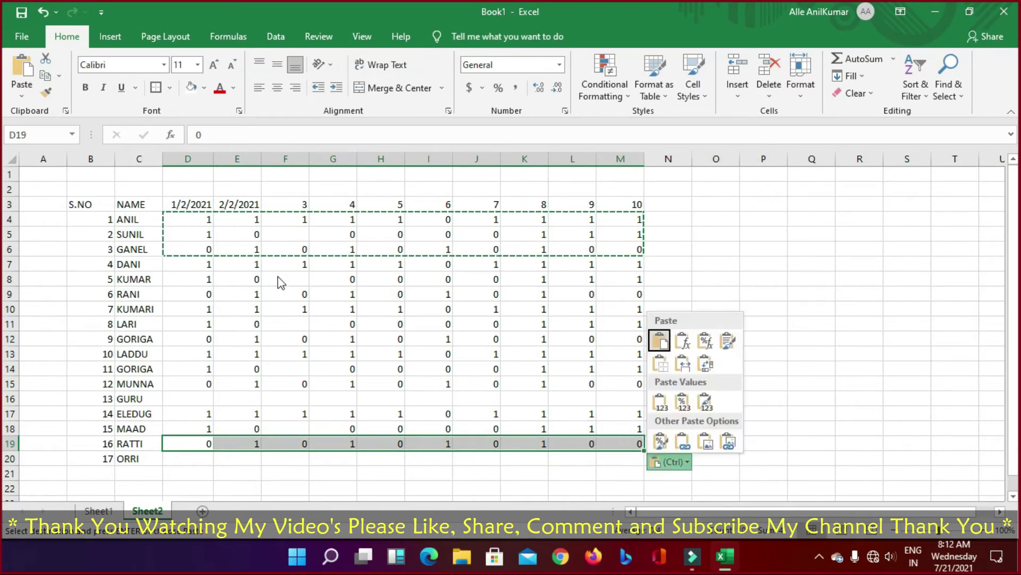
key("Escape")
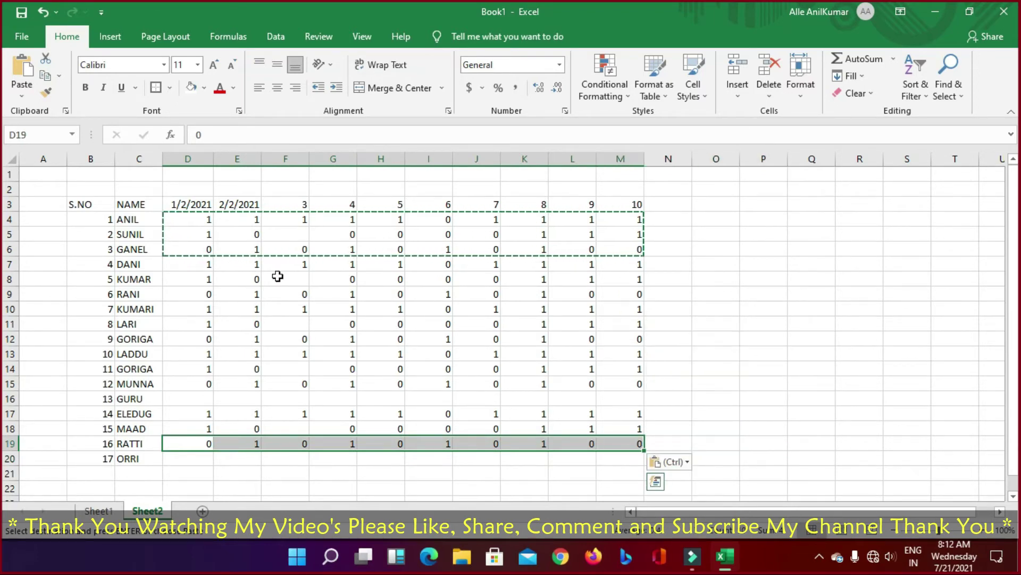
key("ctrl+c")
key("Down")
key("ctrl+v")
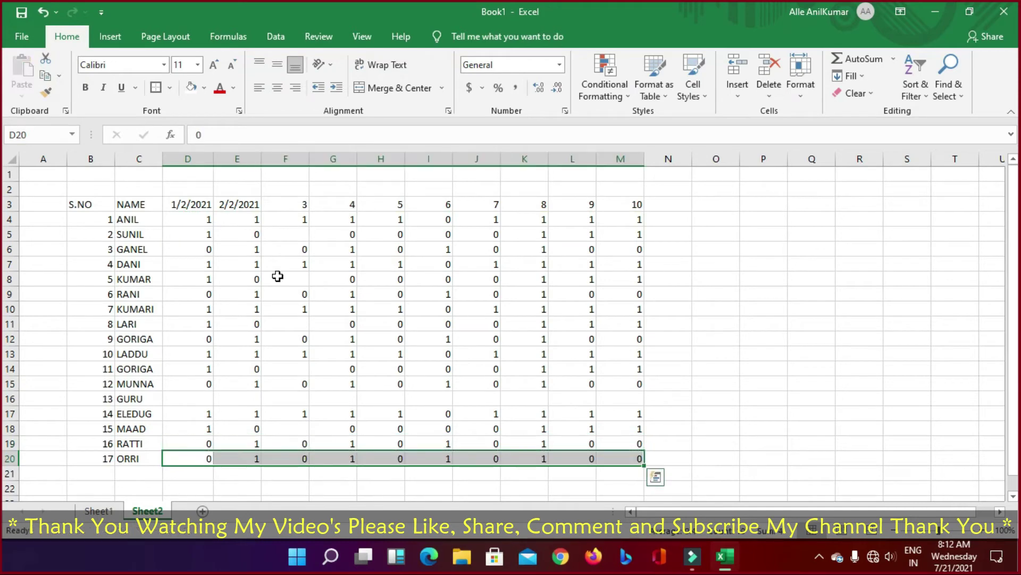
Step: Add the TOTAL heading in N3
left_click(678, 206)
type("TOTAL")
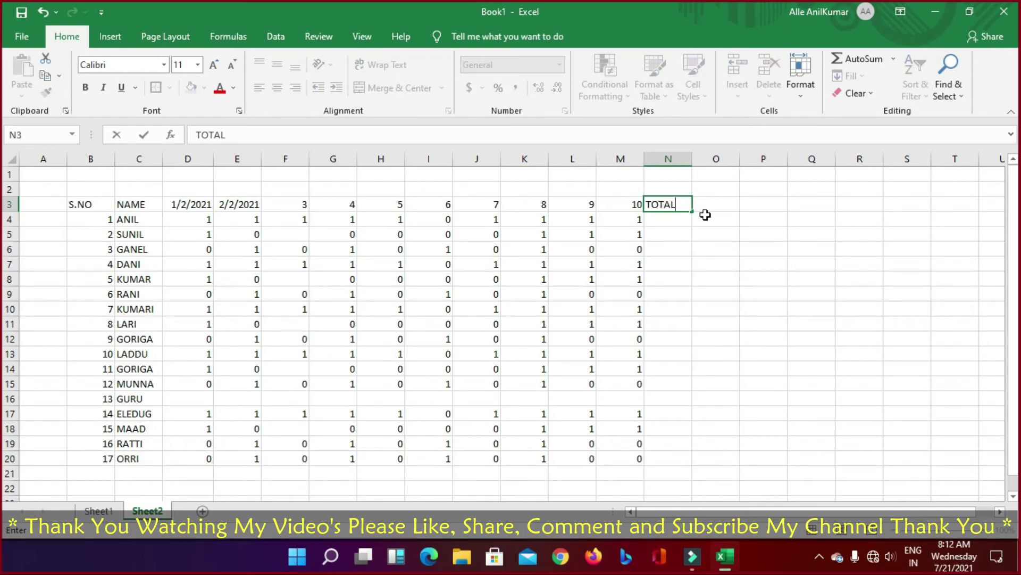
key("Return")
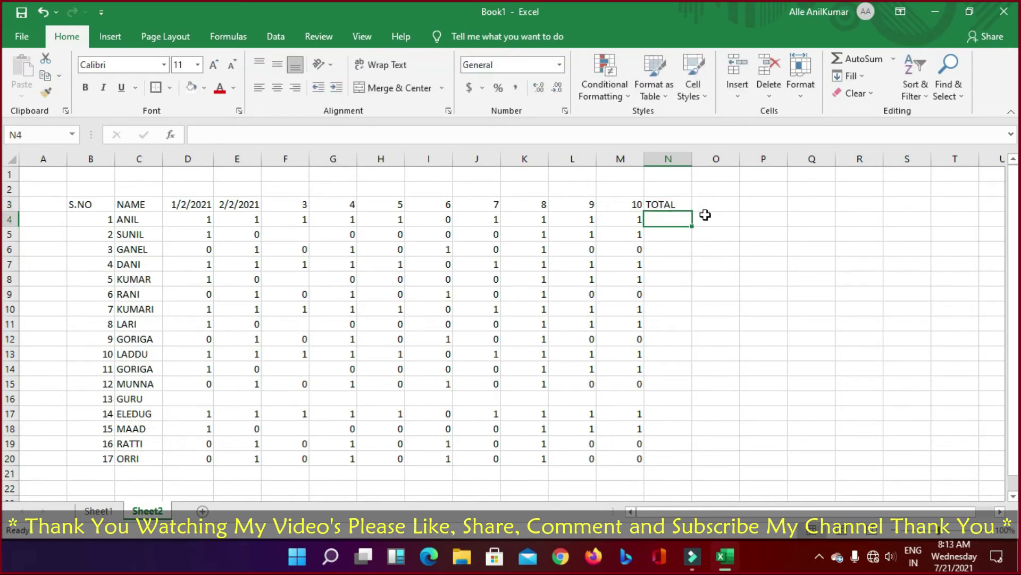
key("Left")
key("Left")
key("Left")
key("Left")
key("Left")
key("Left")
key("Left")
key("Left")
key("Left")
key("Left")
key("Left")
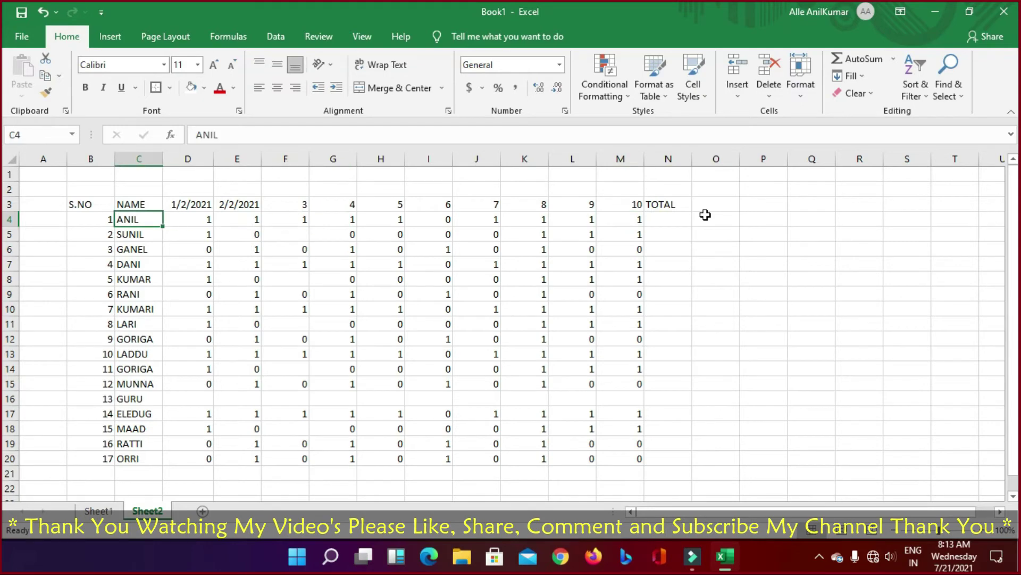
key("Right")
key("Right")
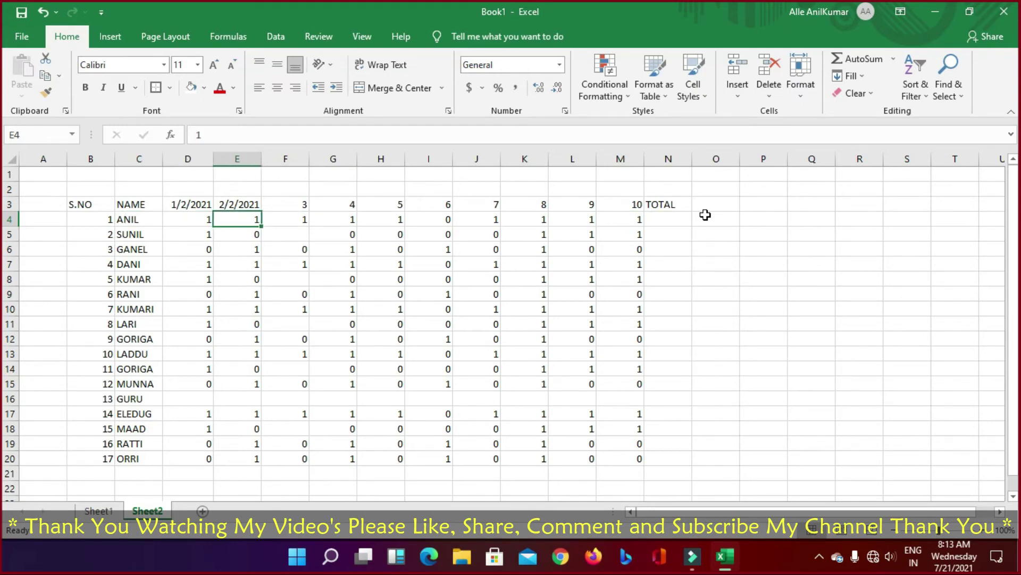
Step: Give the table B3:N20 All Borders plus a Thick Outside Border
mouse_move(78, 200)
left_mouse_down()
mouse_move(649, 463)
mouse_move(671, 461)
left_mouse_up()
left_click(169, 88)
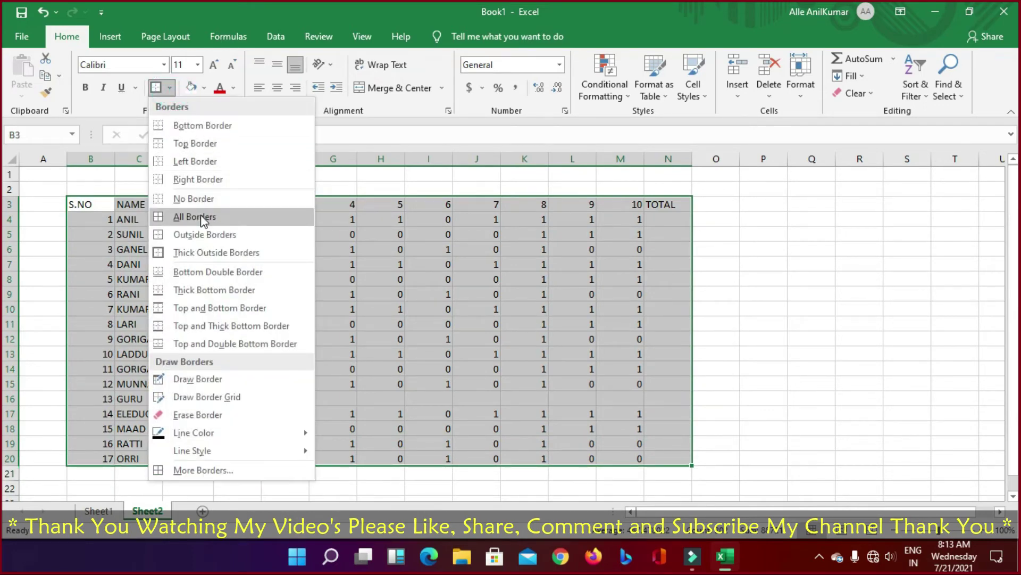
left_click(200, 215)
left_click(169, 87)
left_click(193, 247)
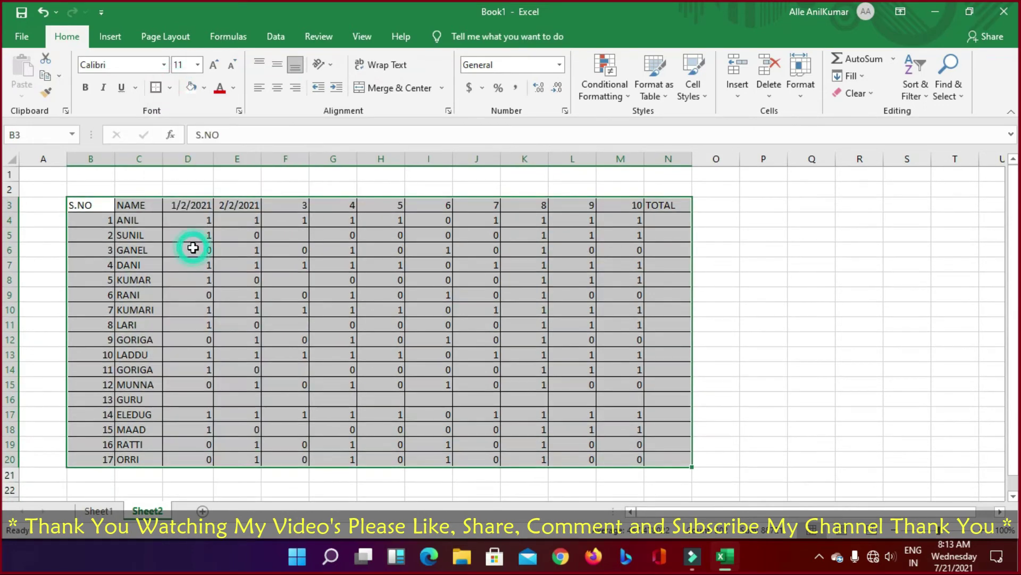
Step: Make the header row B3:N3 bold with black text and a yellow fill
left_click_drag(78, 205, 665, 206)
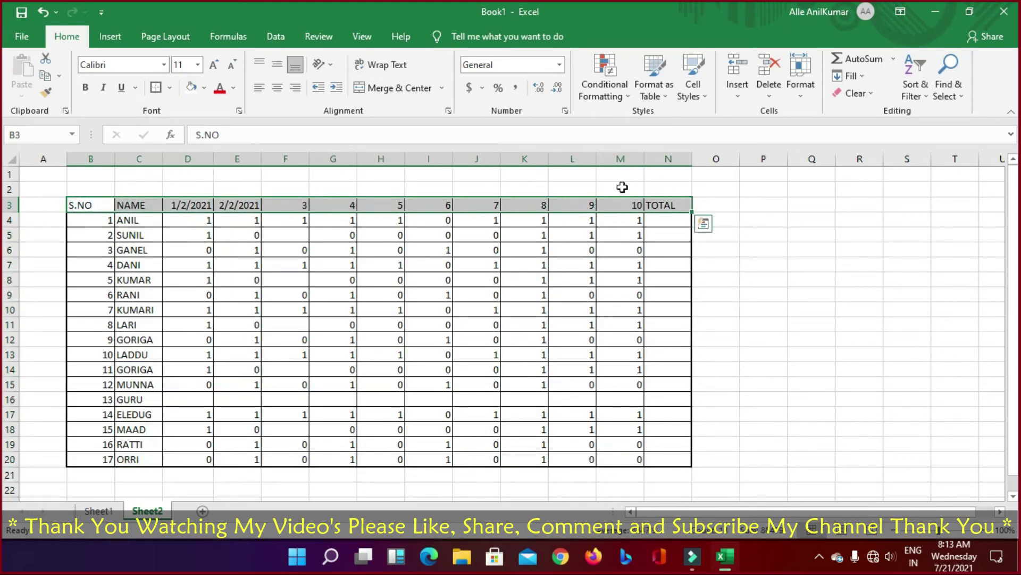
left_click(85, 87)
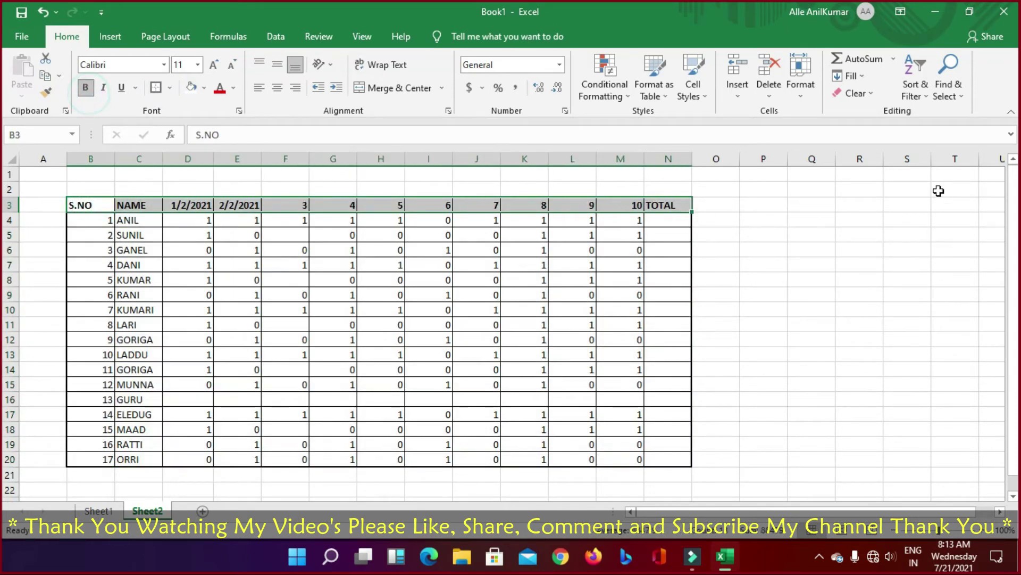
left_click(862, 219)
left_click_drag(84, 204, 665, 198)
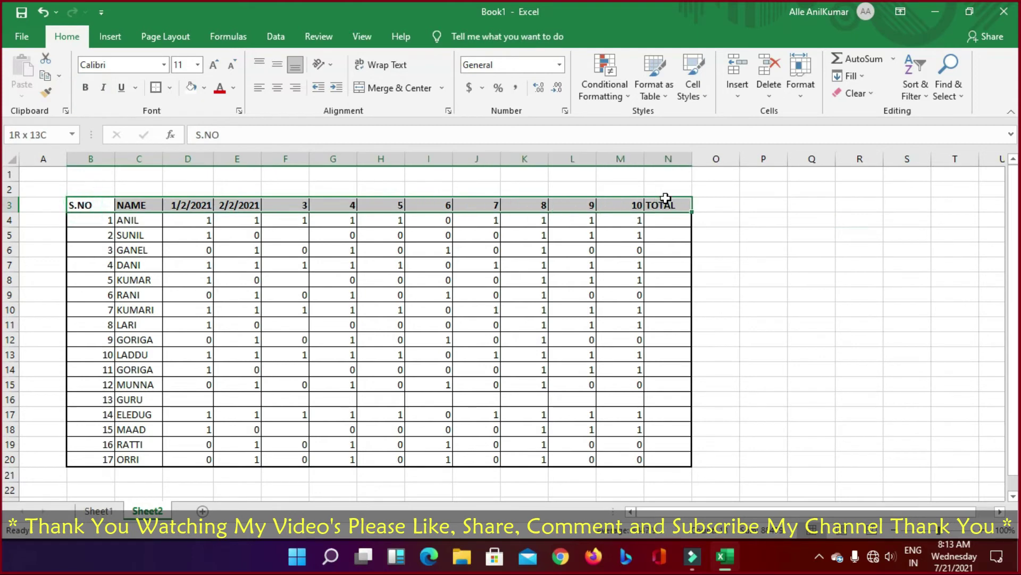
left_click(233, 87)
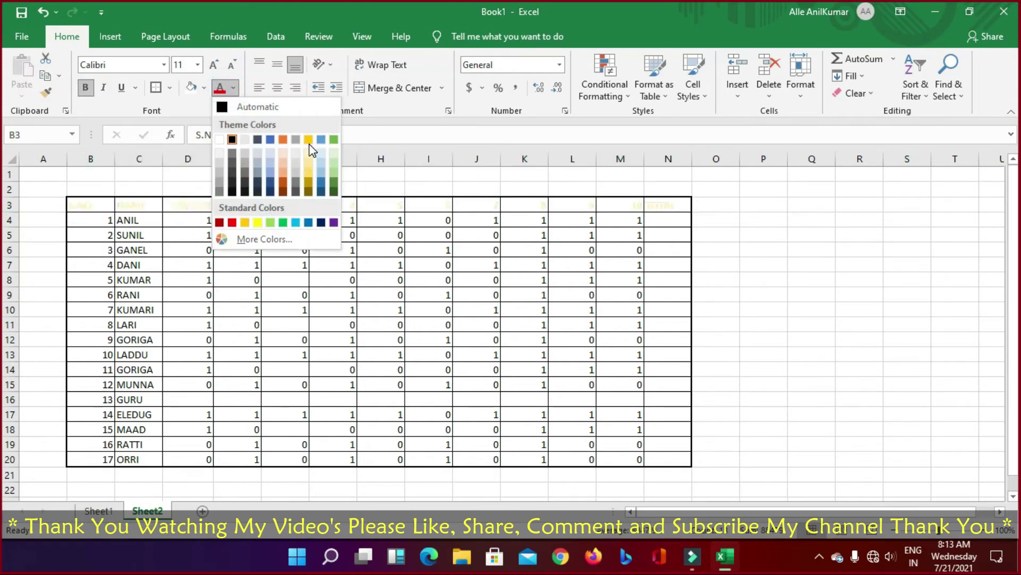
left_click(234, 106)
left_click(204, 88)
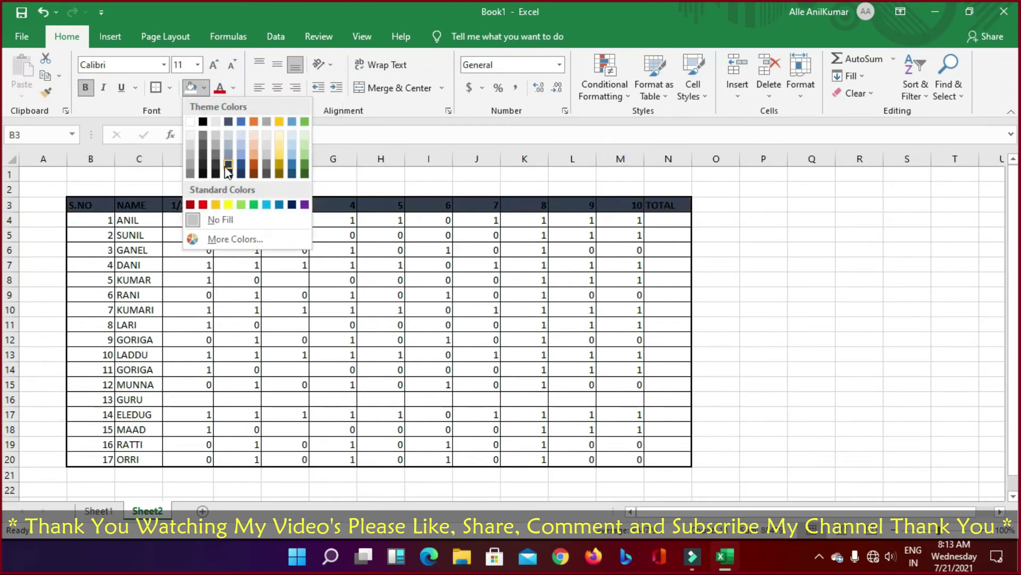
left_click(215, 205)
left_click(859, 264)
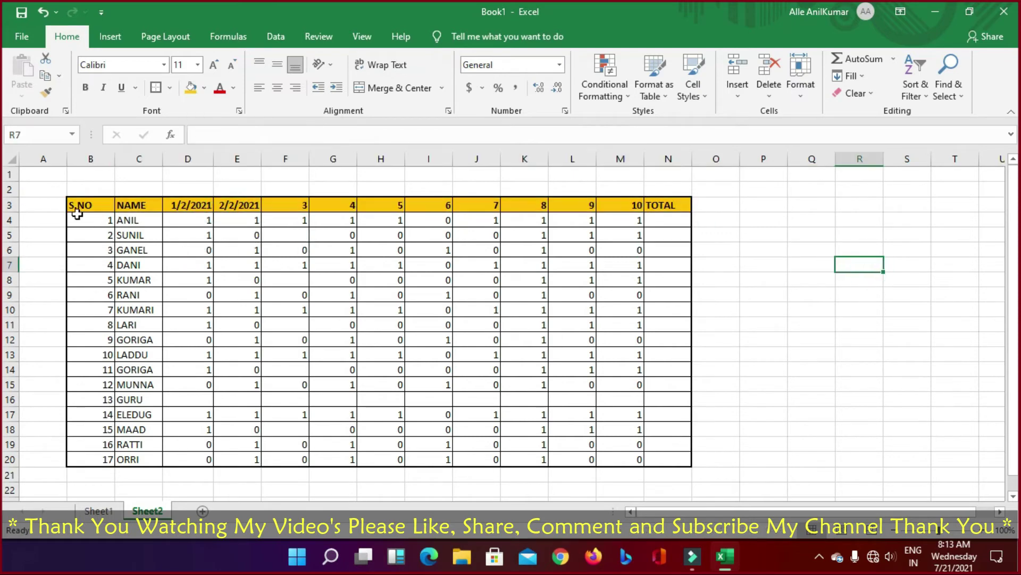
left_click_drag(77, 212, 673, 452)
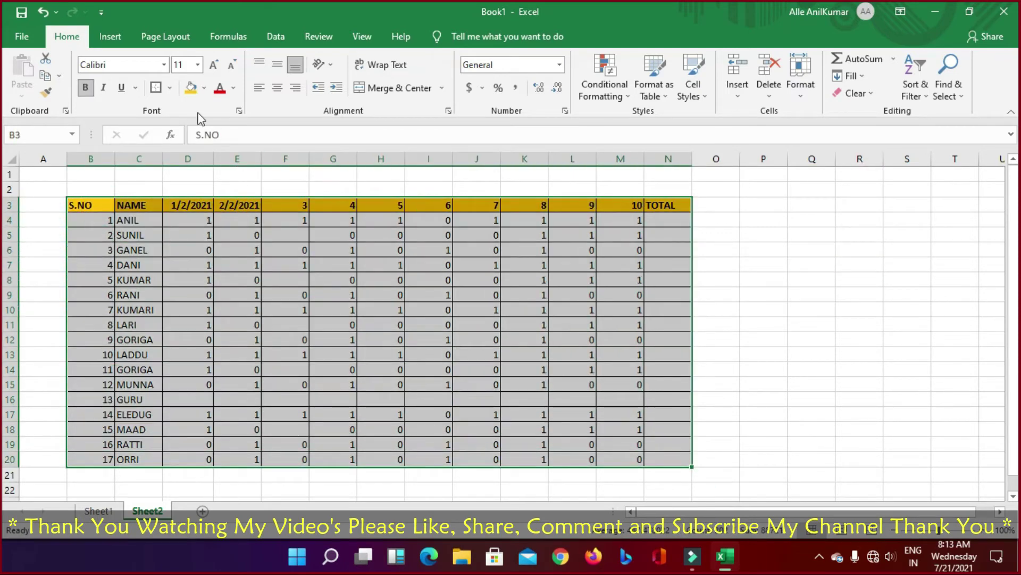
Step: Center all headings, names and 0/1 values in B3:N20, then review the date and name cells
left_click(277, 87)
left_click(865, 296)
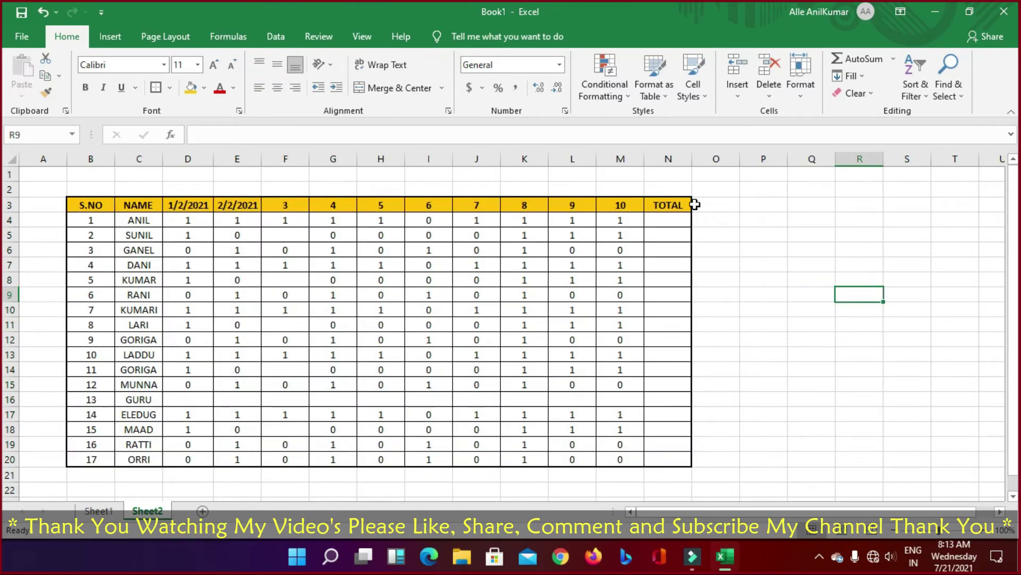
left_click(238, 201)
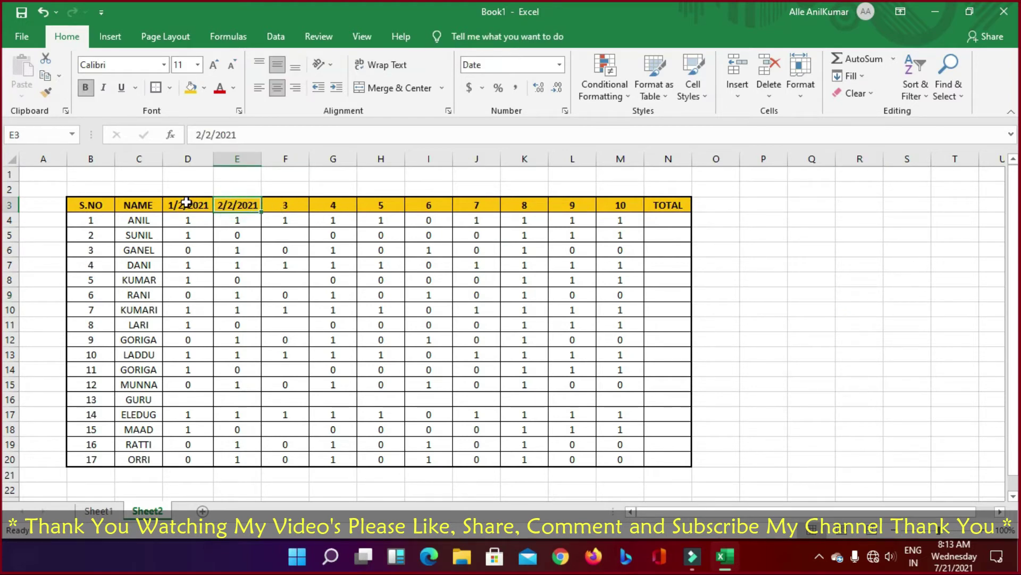
left_click_drag(187, 203, 612, 209)
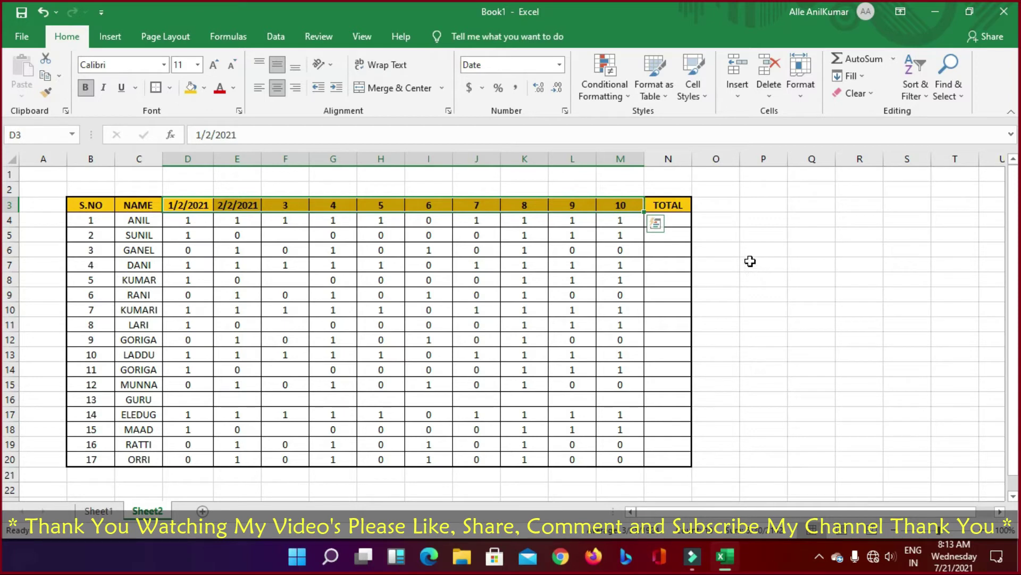
left_click(151, 219)
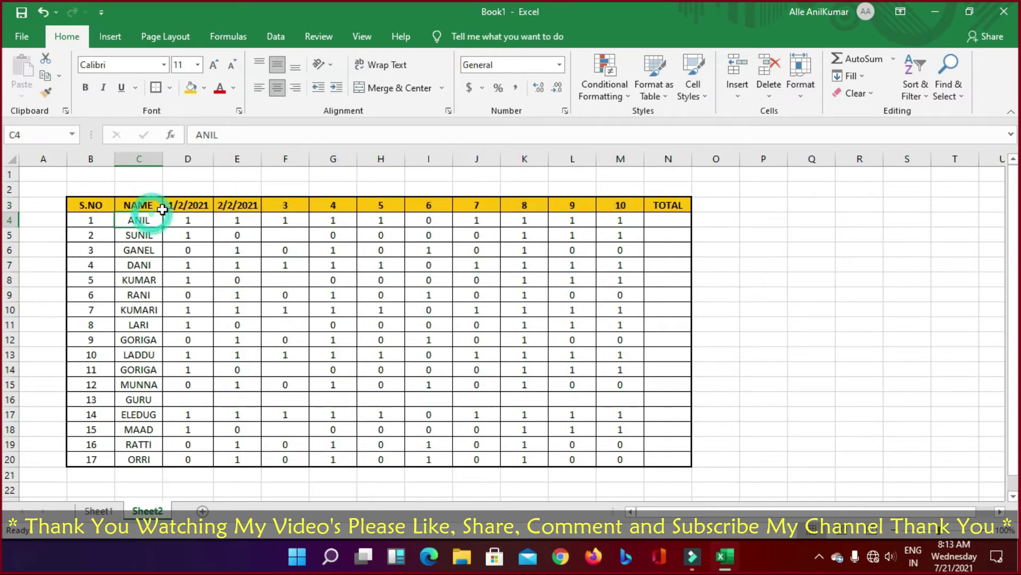
left_click_drag(150, 219, 149, 282)
left_click(197, 216)
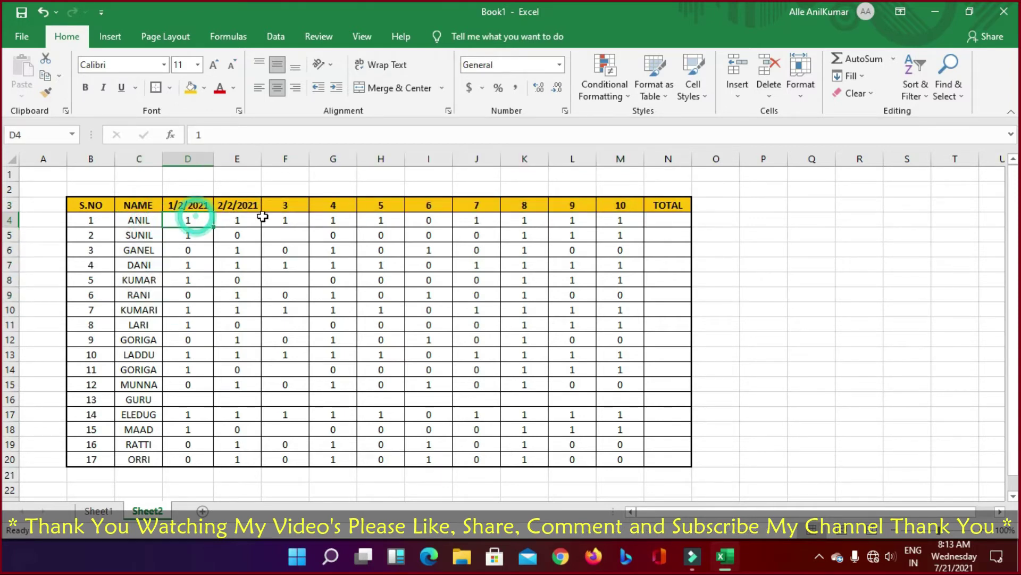
left_click(667, 219)
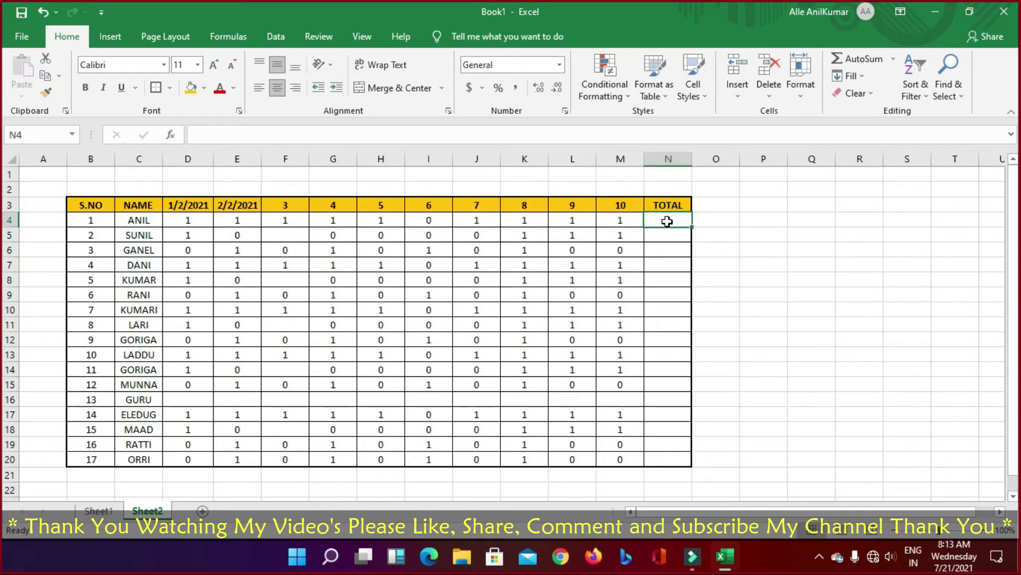
Step: Type a SUM formula over D4 to M4 into N4 and check its result
type("=")
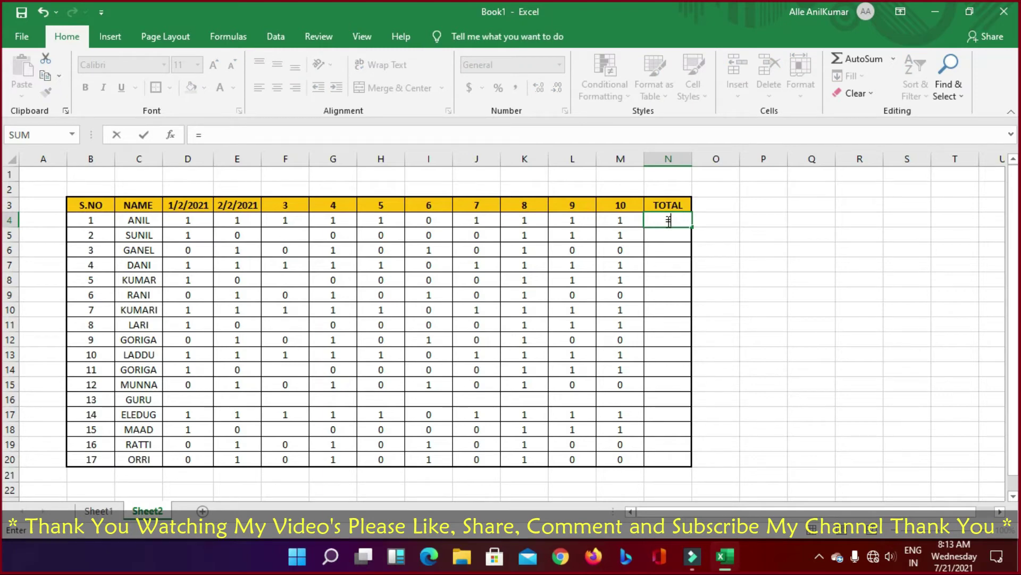
type("SUM")
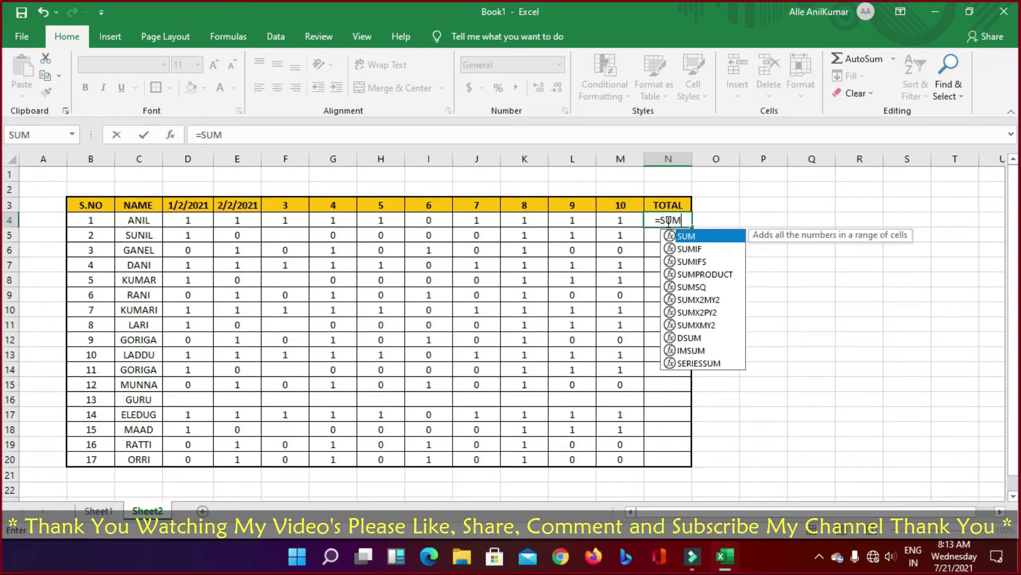
type("(")
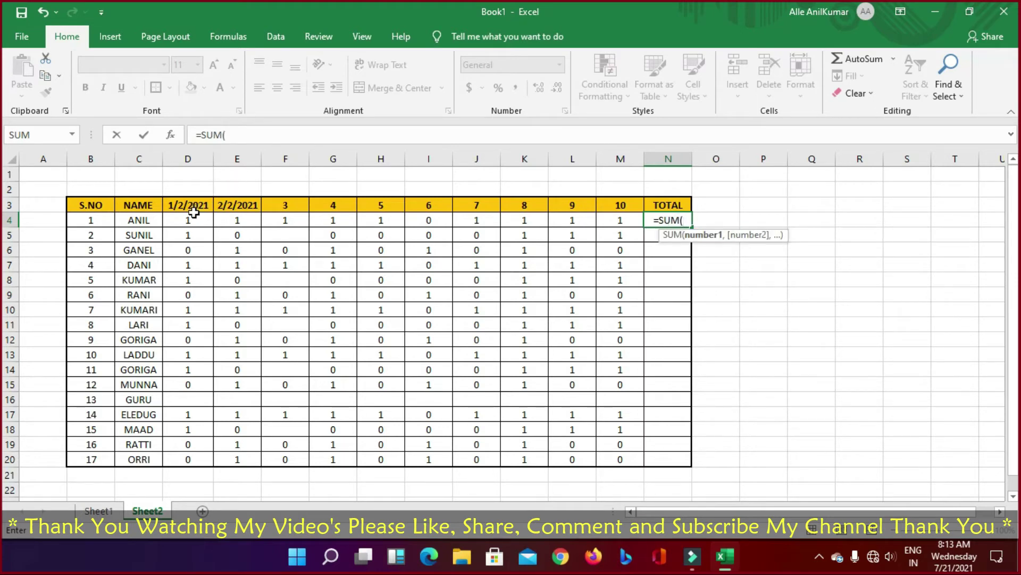
type("D4")
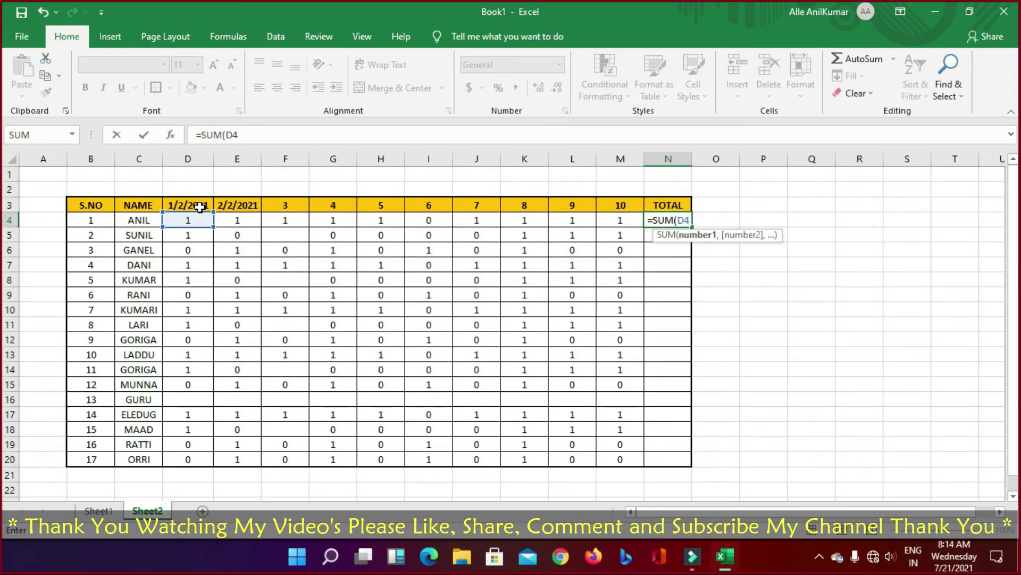
type("=")
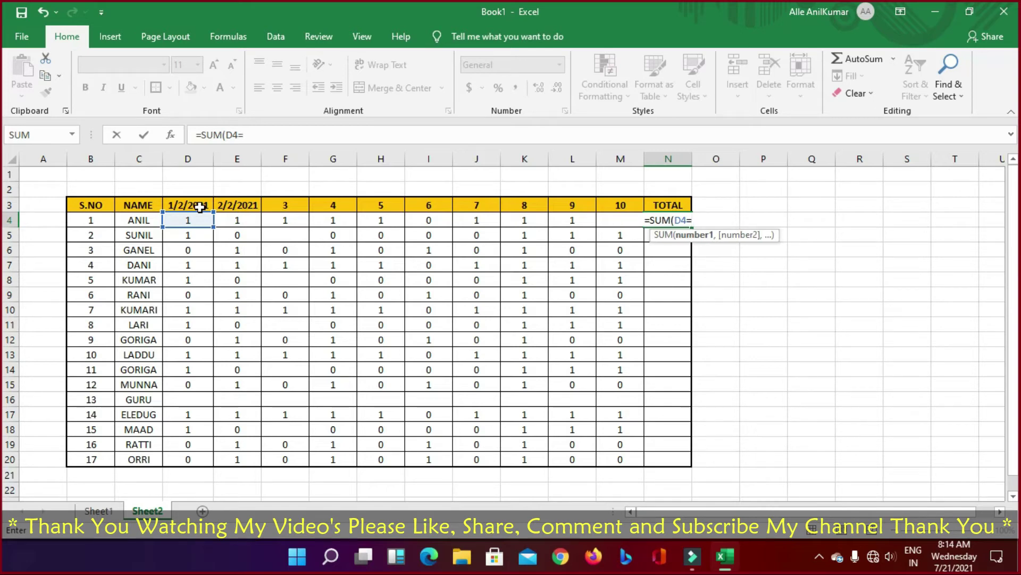
type("M4")
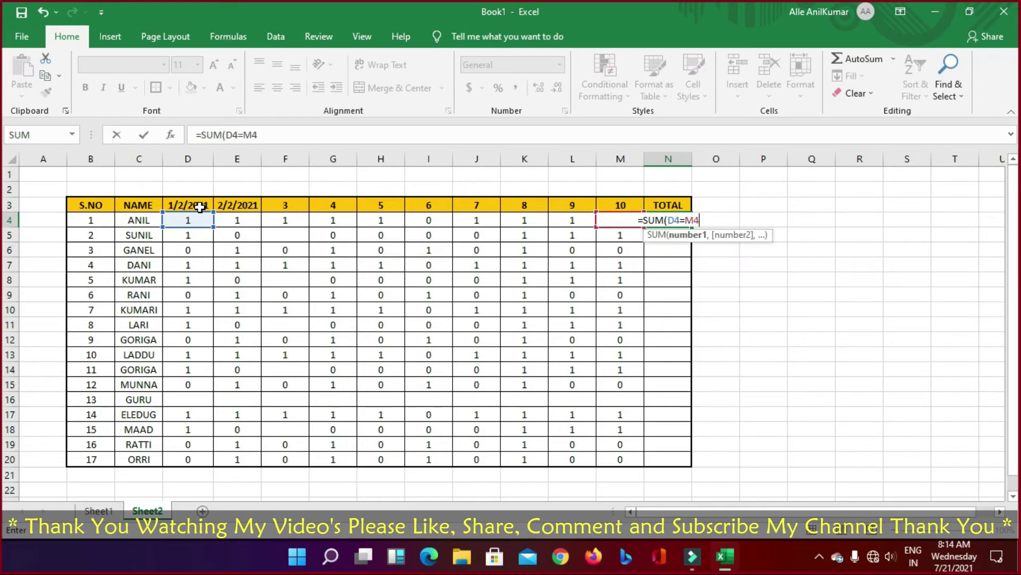
type(")")
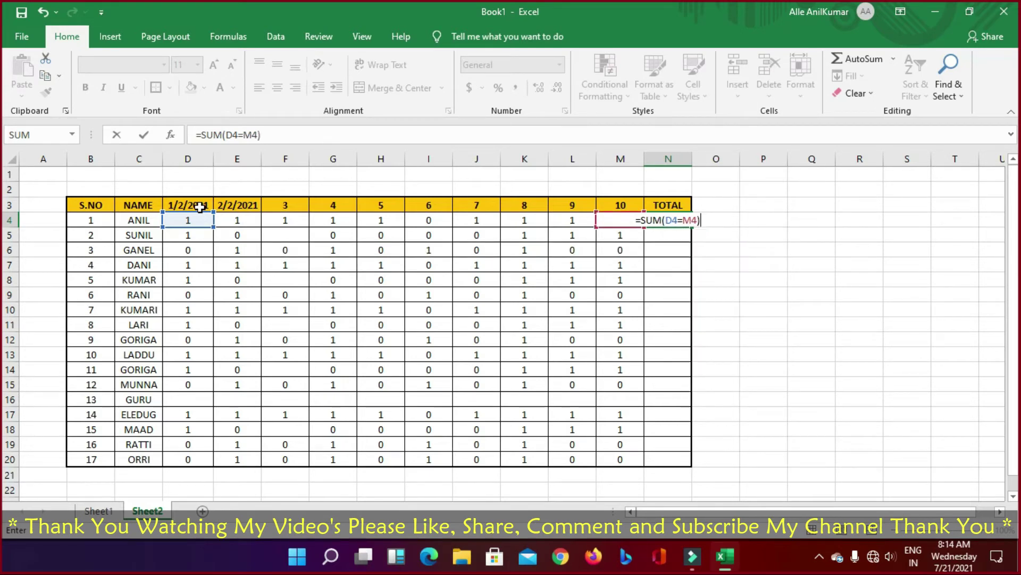
key("Return")
key("Up")
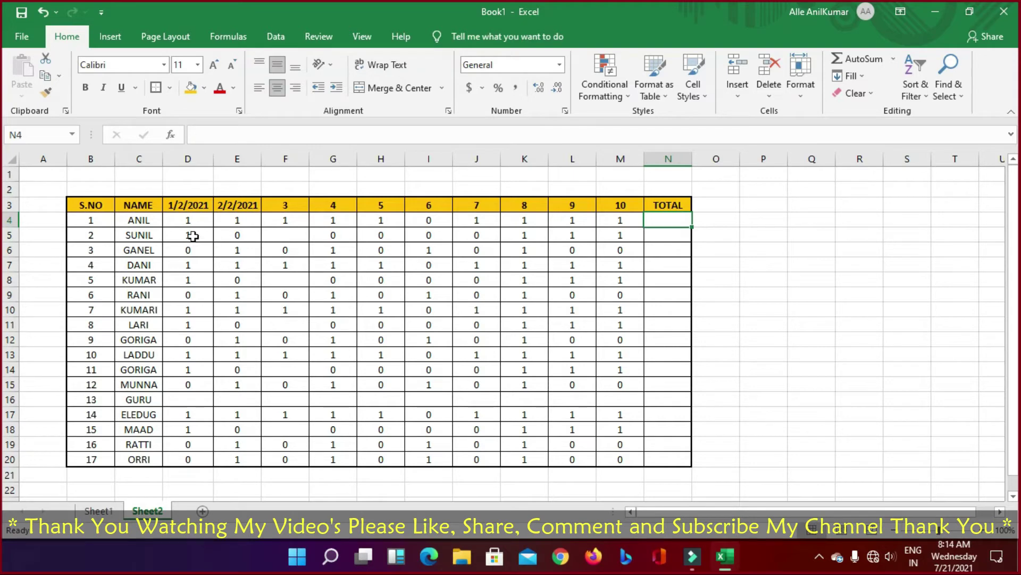
Step: Redo ANIL's total with AutoSum over D4:M4, giving =SUM(D4:M4) showing 9 in N4
left_click_drag(186, 224, 661, 229)
left_click(677, 223)
left_click_drag(170, 222, 660, 221)
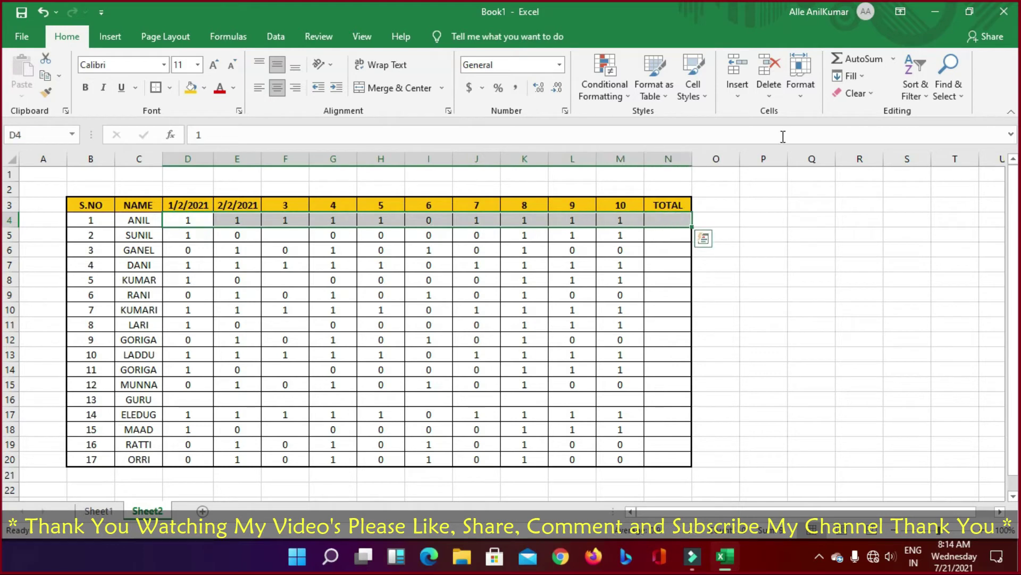
left_click(858, 54)
left_click(801, 220)
left_click(660, 221)
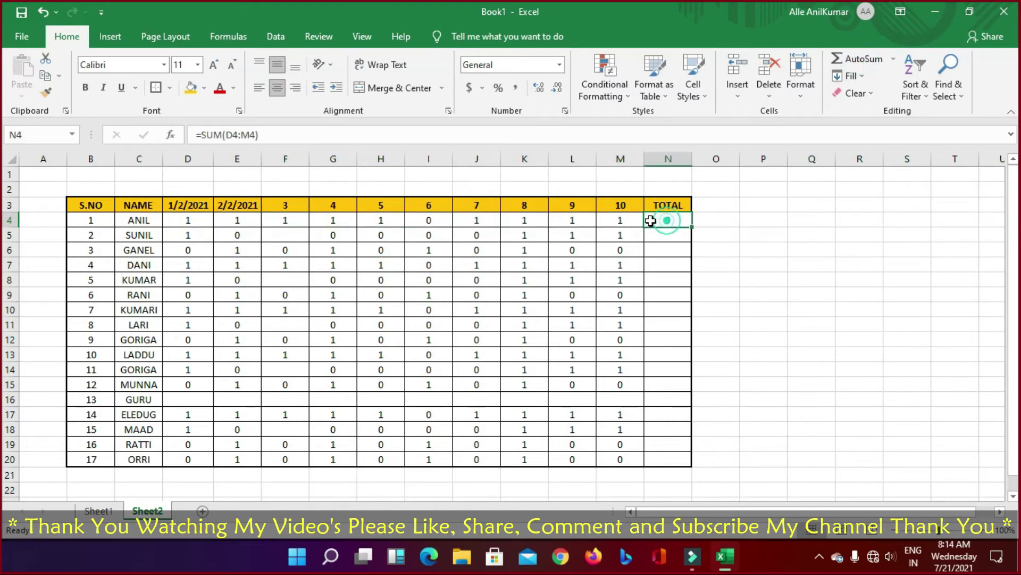
left_click(192, 221)
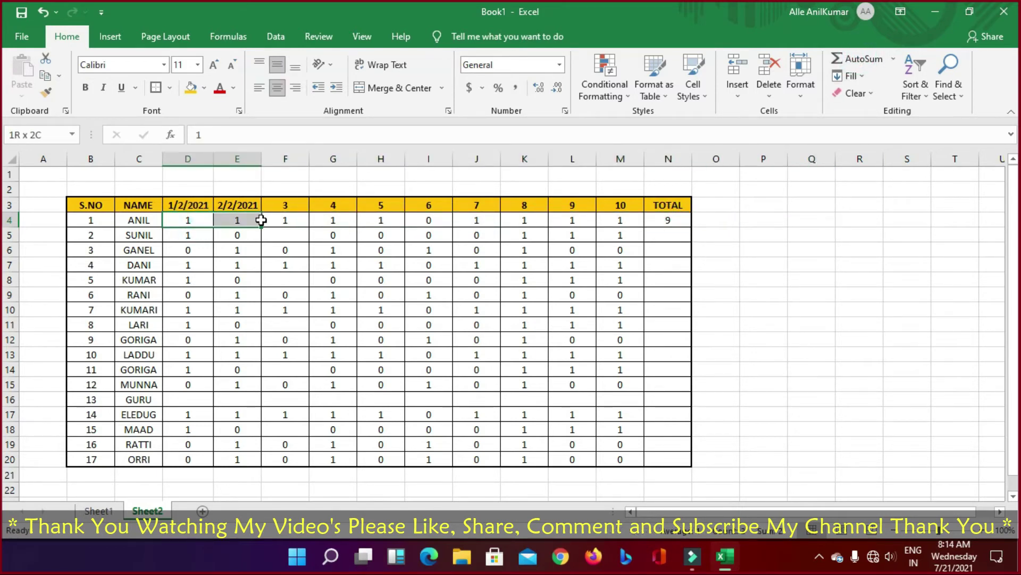
Step: Check ANIL's attendance values across row 4 up to the TOTAL cell N4
left_click(228, 225)
left_click(283, 222)
left_click(335, 221)
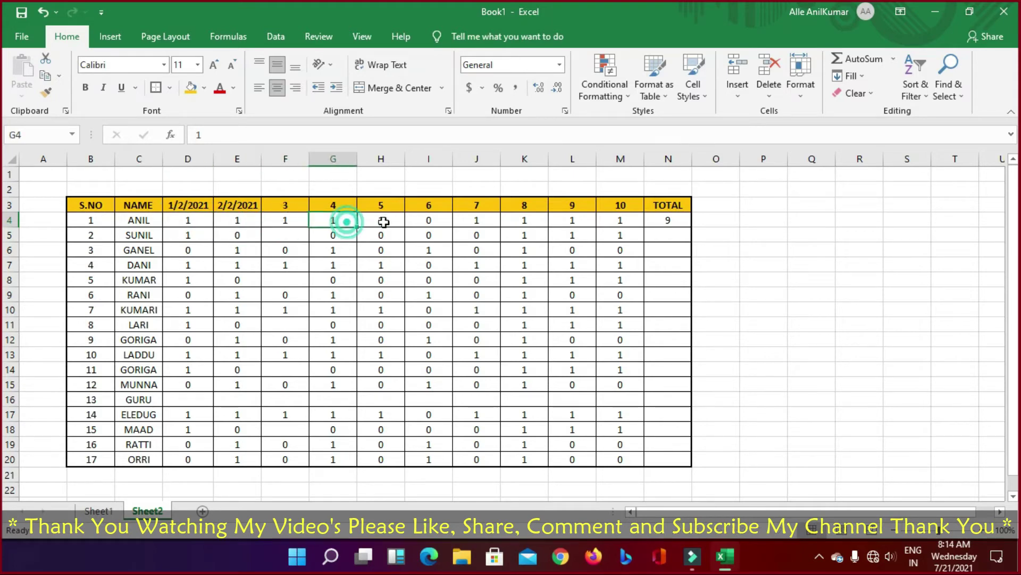
left_click(383, 221)
left_click(464, 221)
left_click(520, 220)
left_click(579, 221)
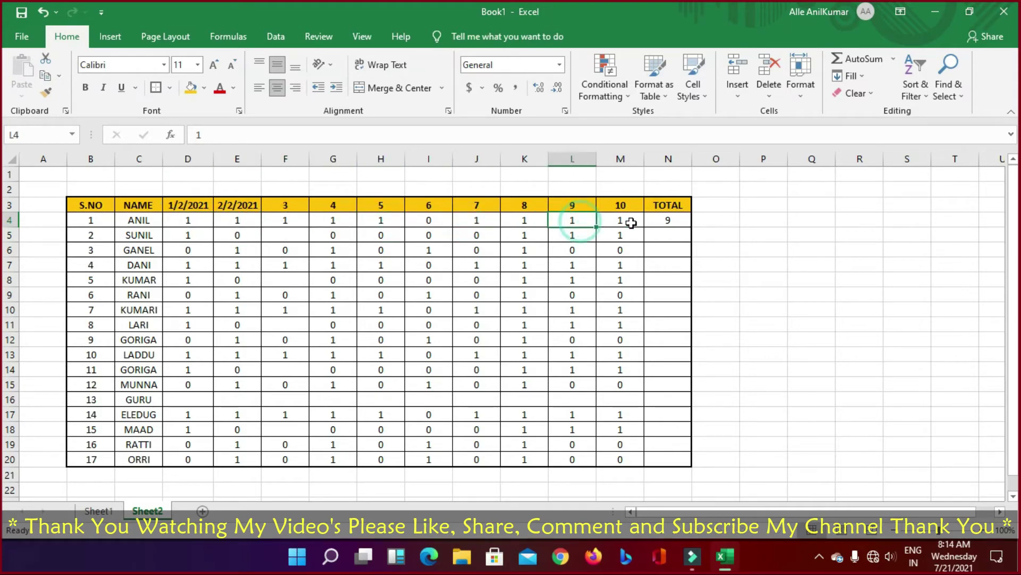
left_click(623, 220)
left_click(654, 219)
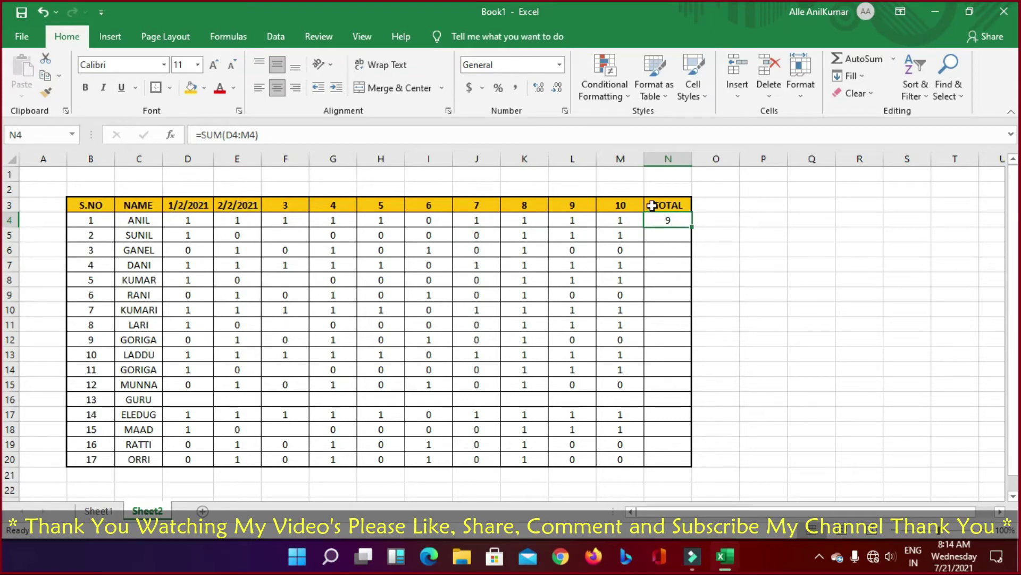
Step: Review the =SUM(D4:M4) formula in N4, which totals 9
left_click(739, 272)
left_click(661, 219)
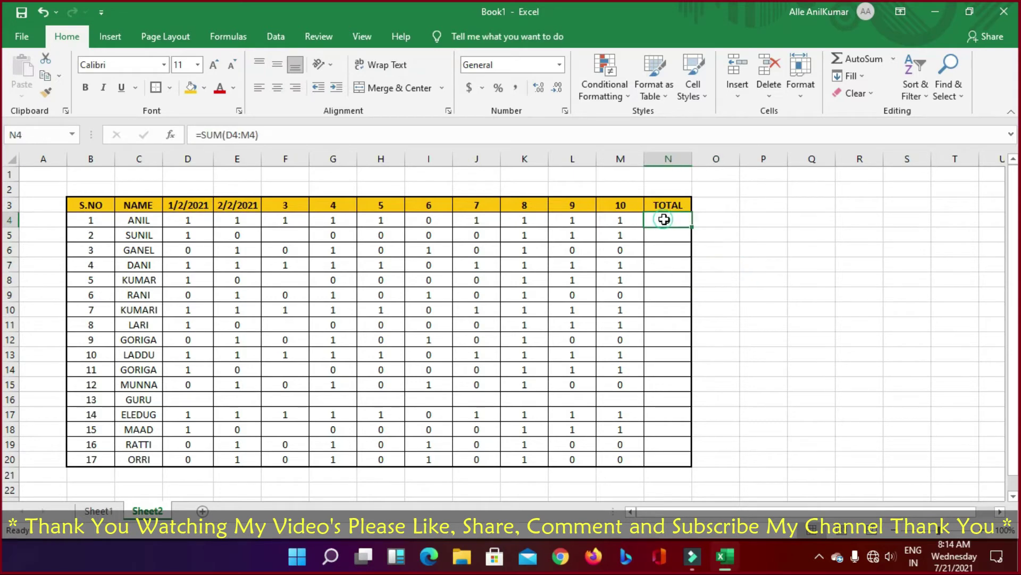
left_click(726, 248)
left_click(658, 220)
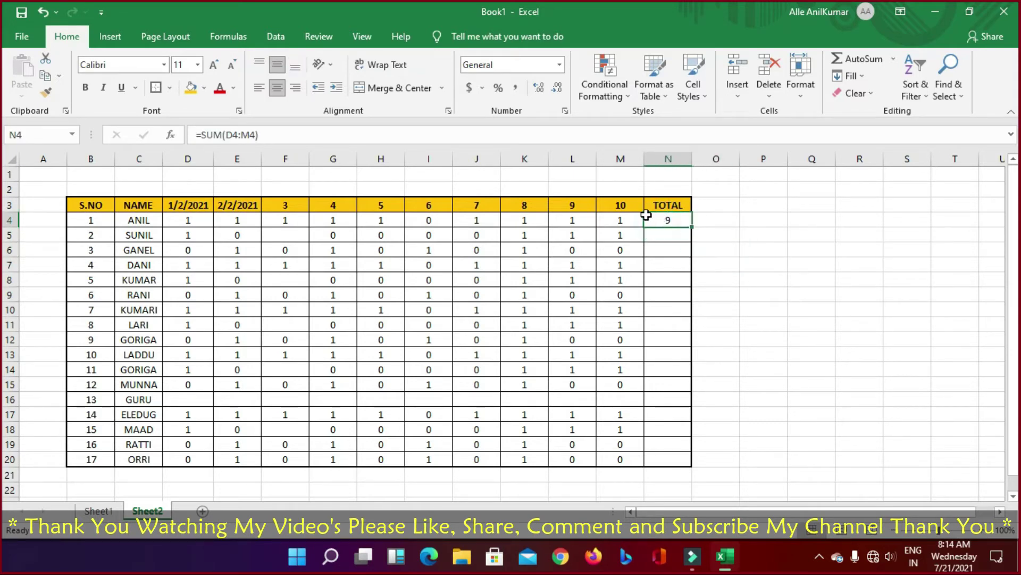
left_click(274, 133)
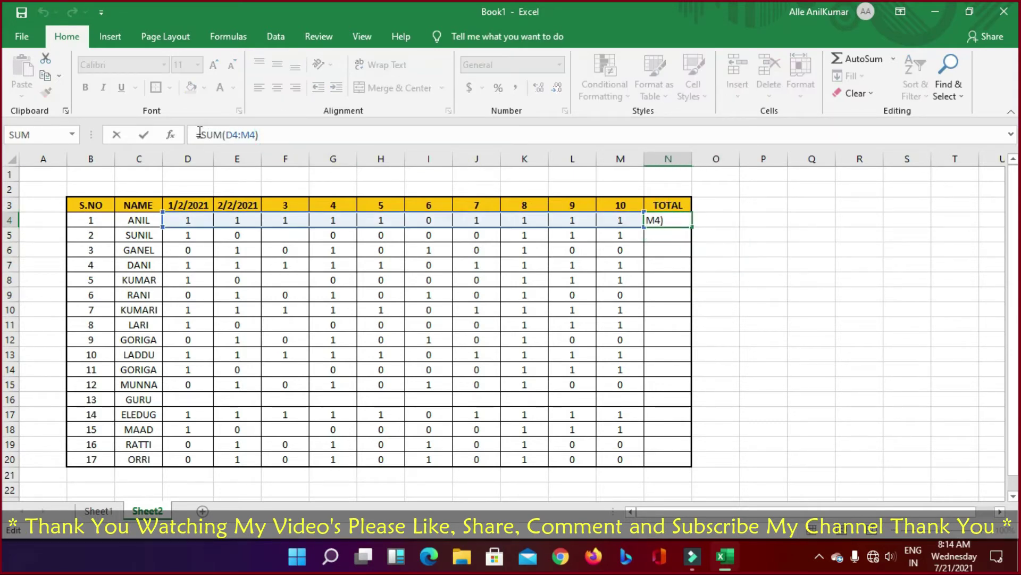
left_click(826, 271)
left_click(665, 231)
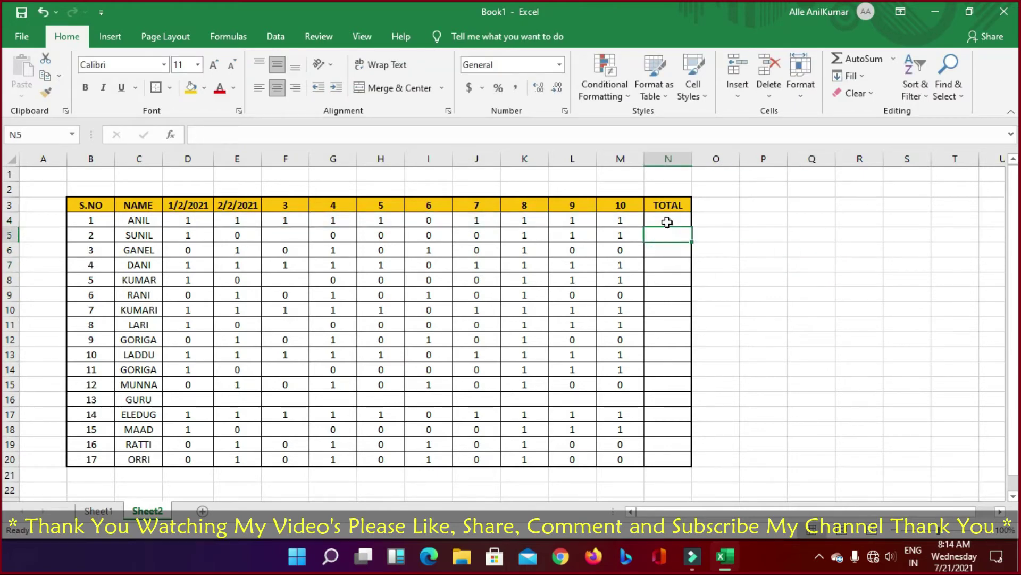
left_click(667, 223)
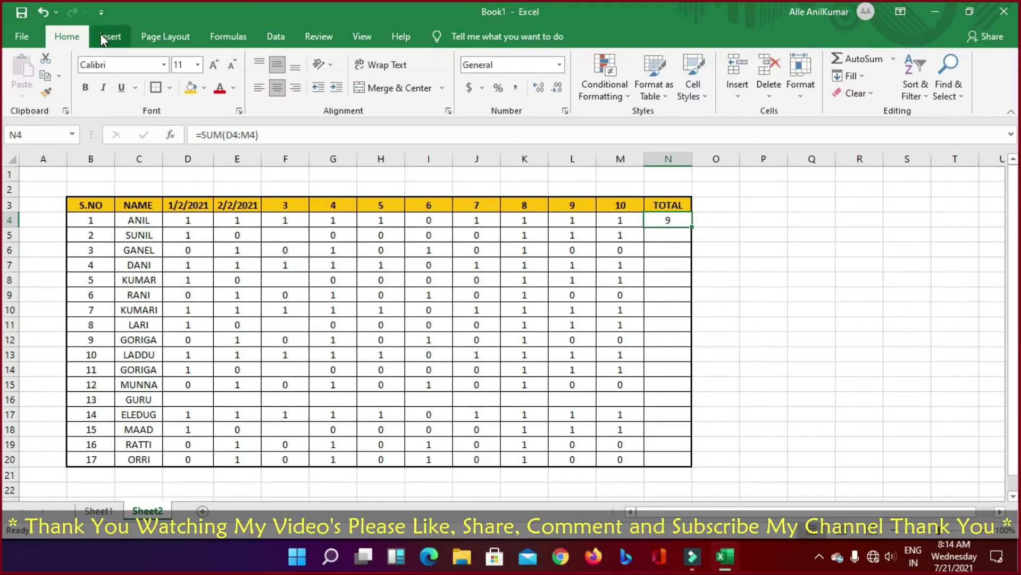
left_click(23, 37)
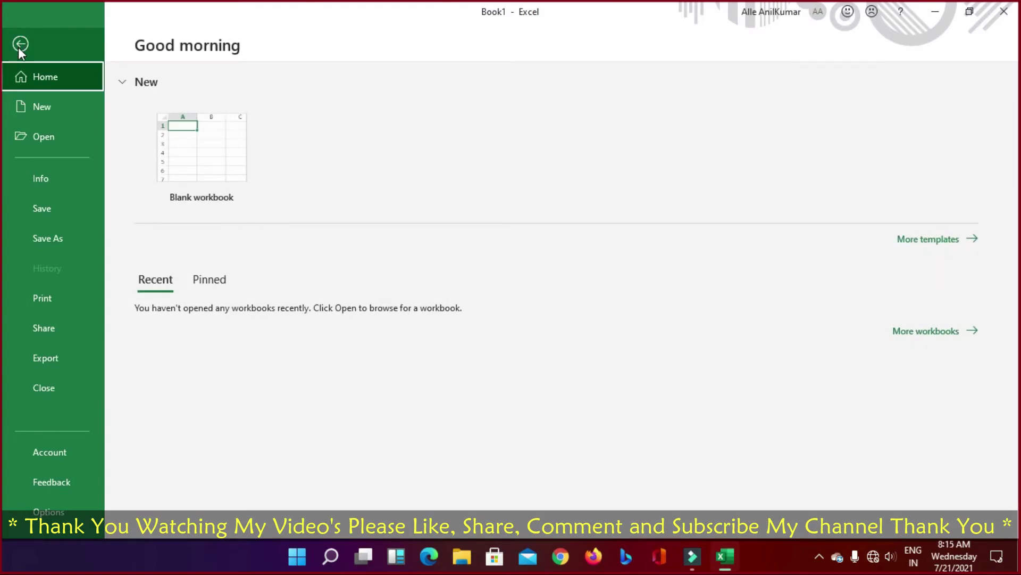
left_click(20, 43)
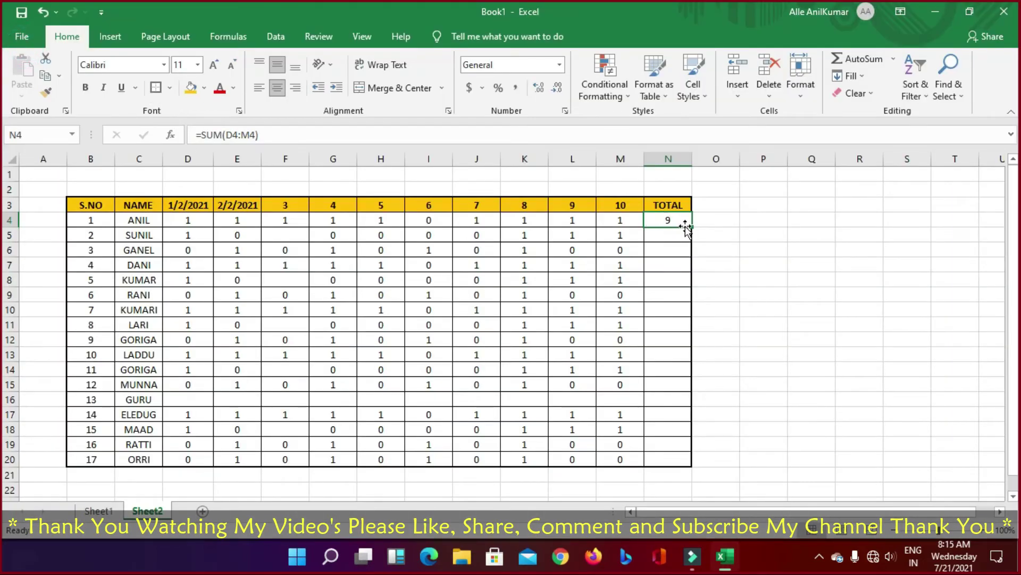
Step: Copy N4's SUM formula and paste it into N5:N20
key("ctrl+c")
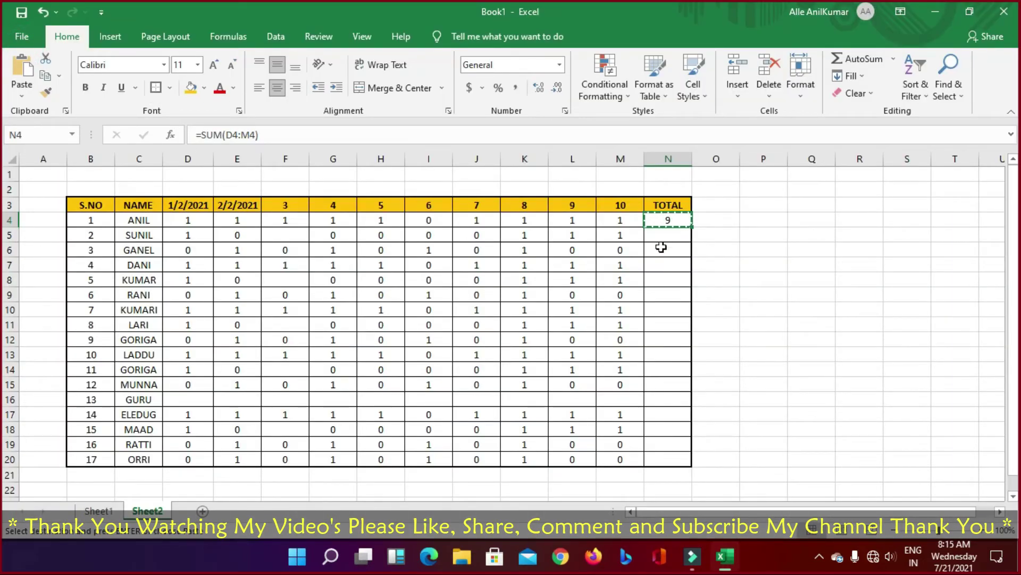
left_click_drag(665, 237, 657, 454)
key("Return")
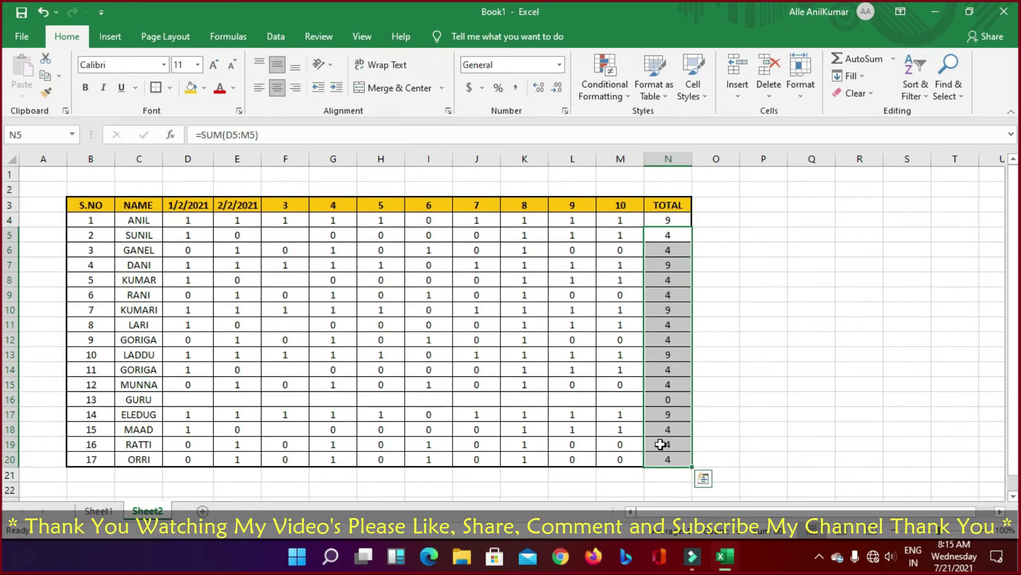
left_click(770, 414)
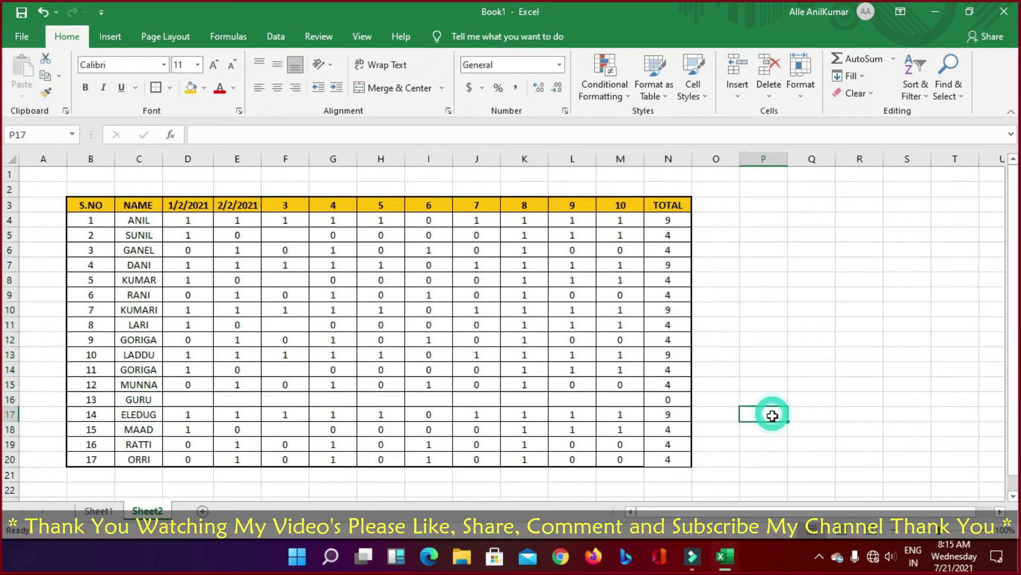
Step: Check SUNIL's row 5 values against the copied total formula in N5
left_click(190, 234)
left_click(532, 234)
left_click(582, 233)
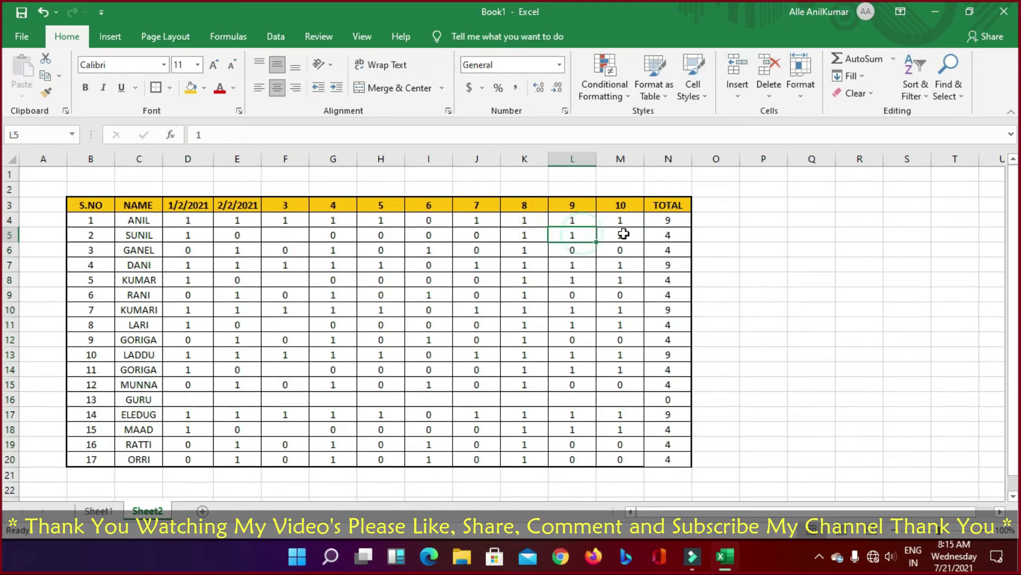
left_click(620, 233)
left_click(679, 233)
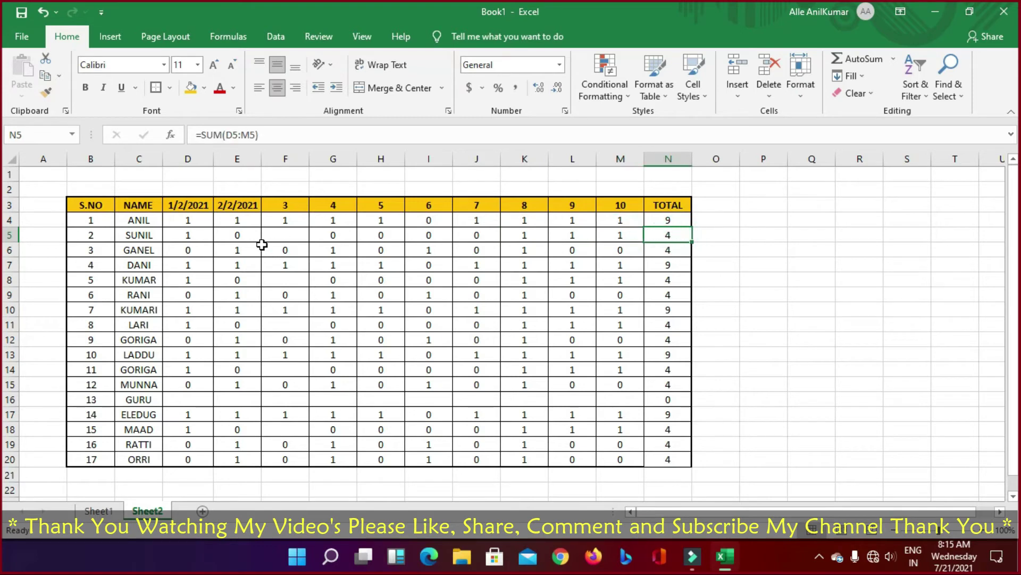
left_click(288, 234)
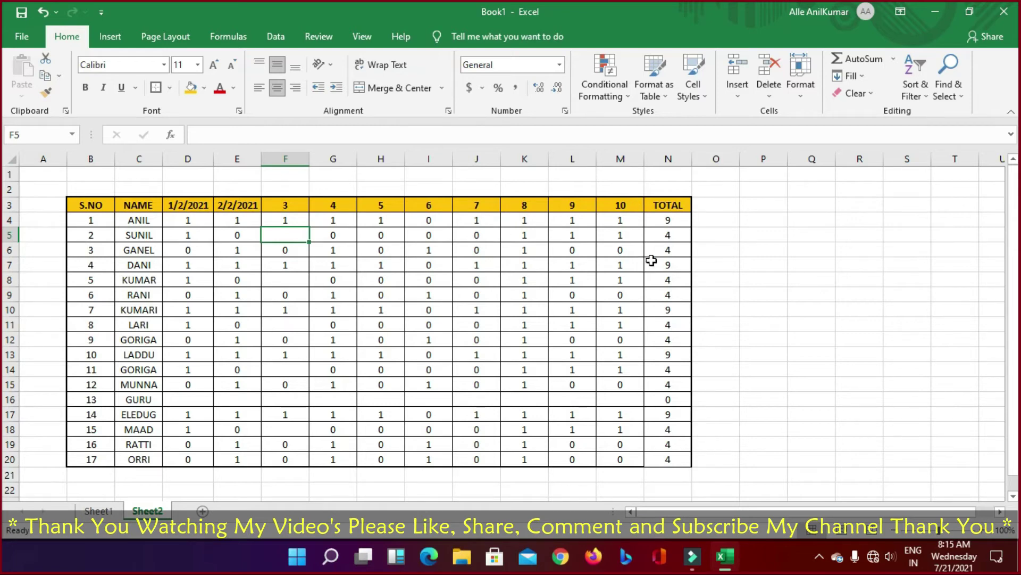
left_click(233, 234)
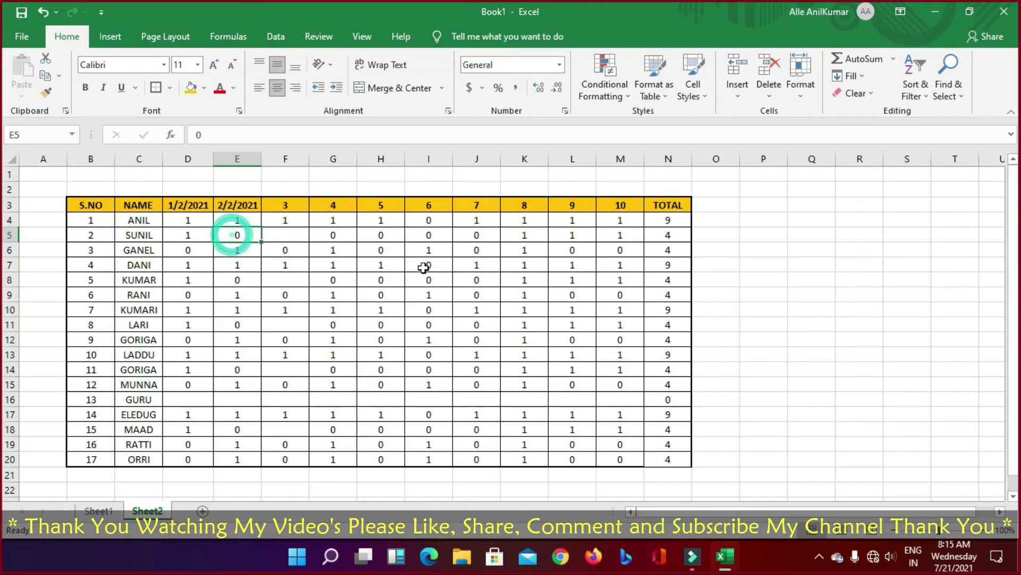
type("1")
key("Return")
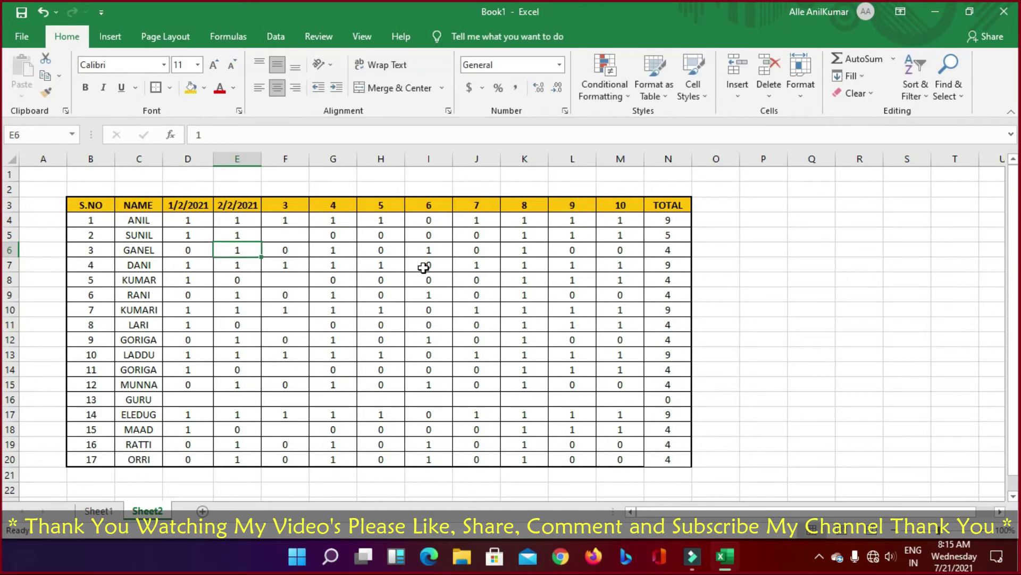
key("Up")
key("Right")
key("Right")
key("Right")
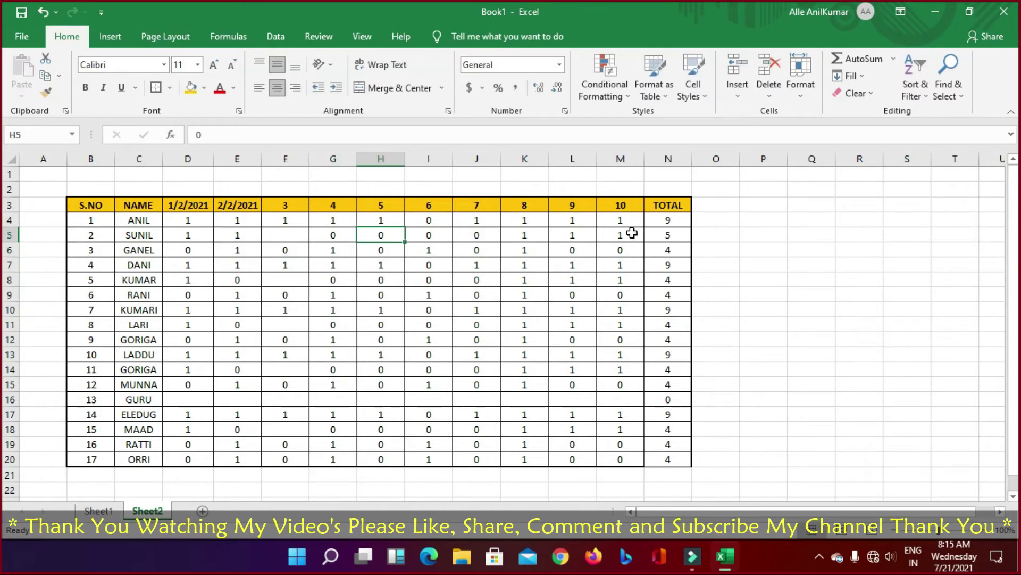
left_click(666, 232)
left_click(220, 238)
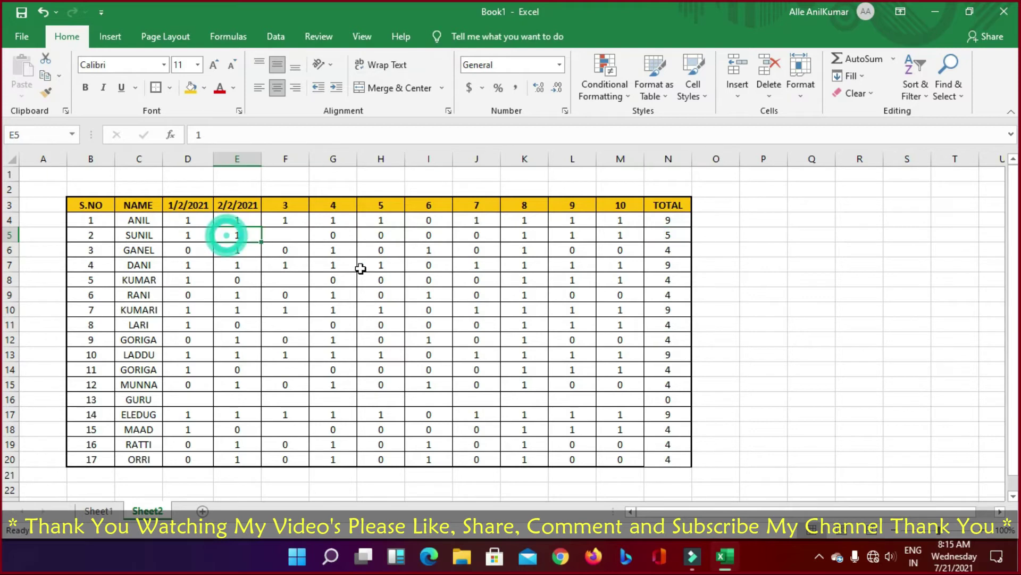
type("0")
key("Return")
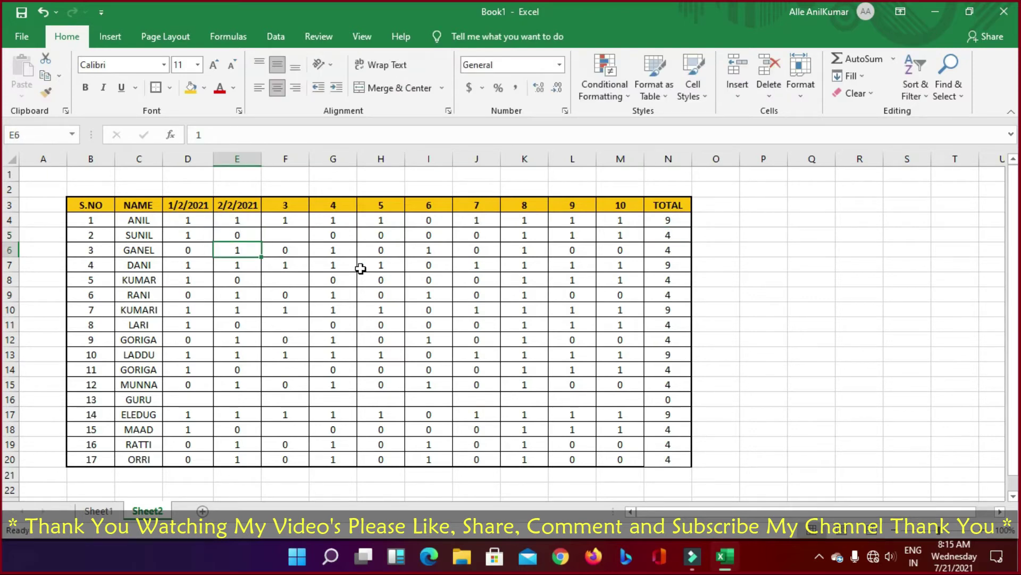
key("Down")
type("0")
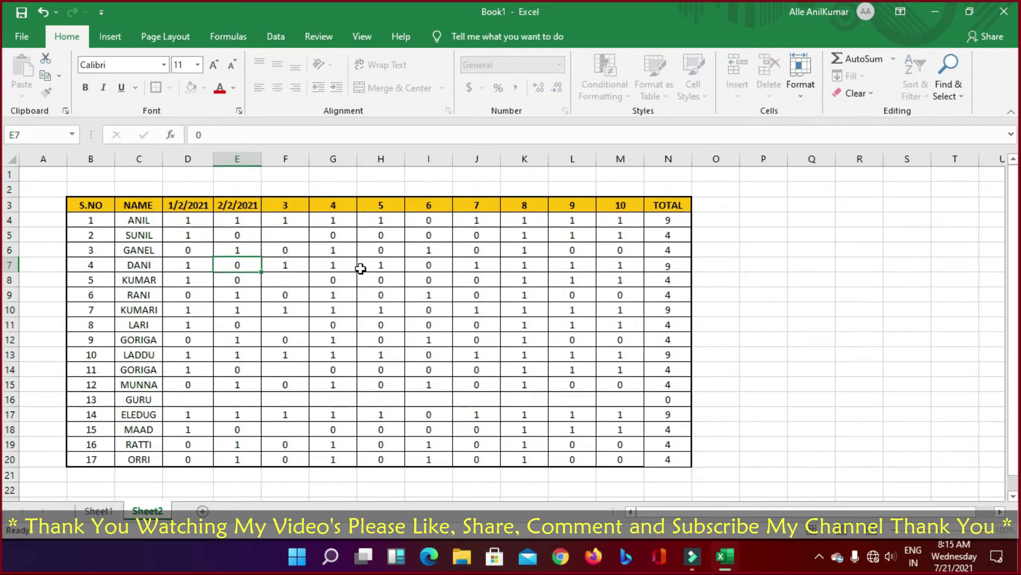
key("Return")
key("Up")
type("5")
key("Return")
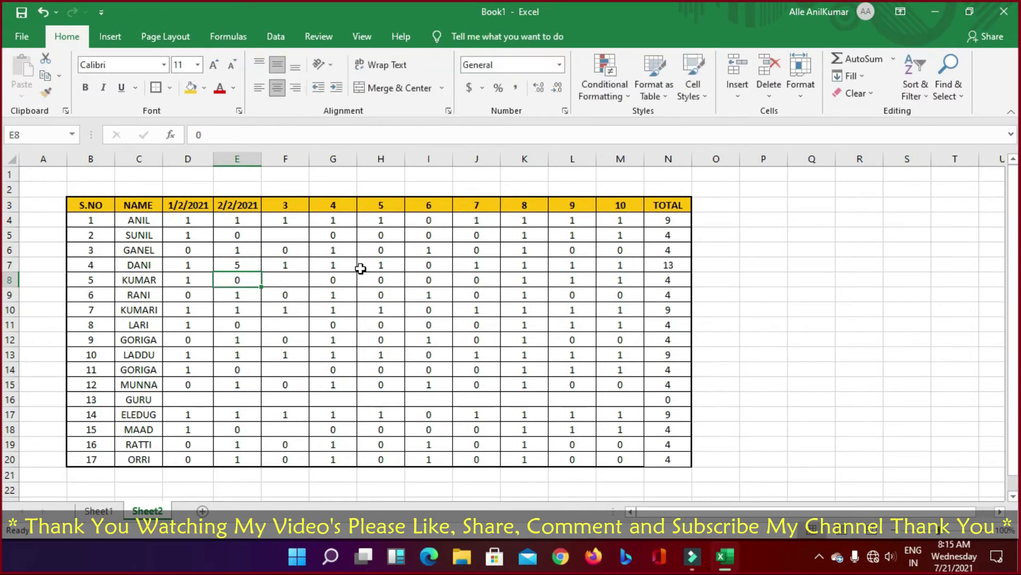
key("Up")
type("1")
key("Return")
key("Up")
type("15")
key("Return")
key("Up")
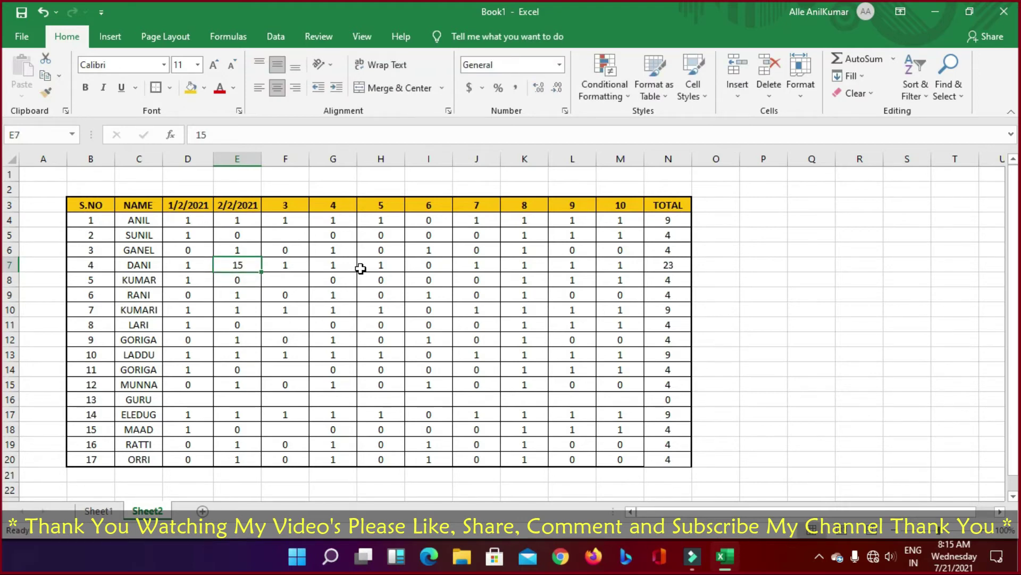
key("ctrl+z")
Step: AutoSum the row totals N4:N20 into a grand total in N21
left_click_drag(679, 223, 682, 477)
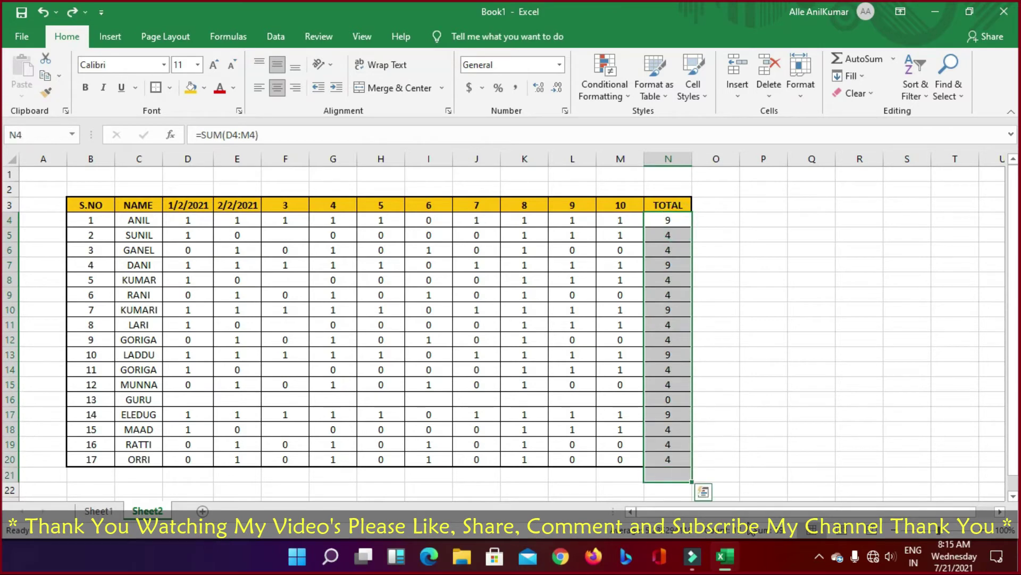
left_click(862, 59)
left_click(664, 475)
Step: Inspect the =SUM(N4:N20) formula in N21, totalling 89, and leave it unchanged
left_click(295, 134)
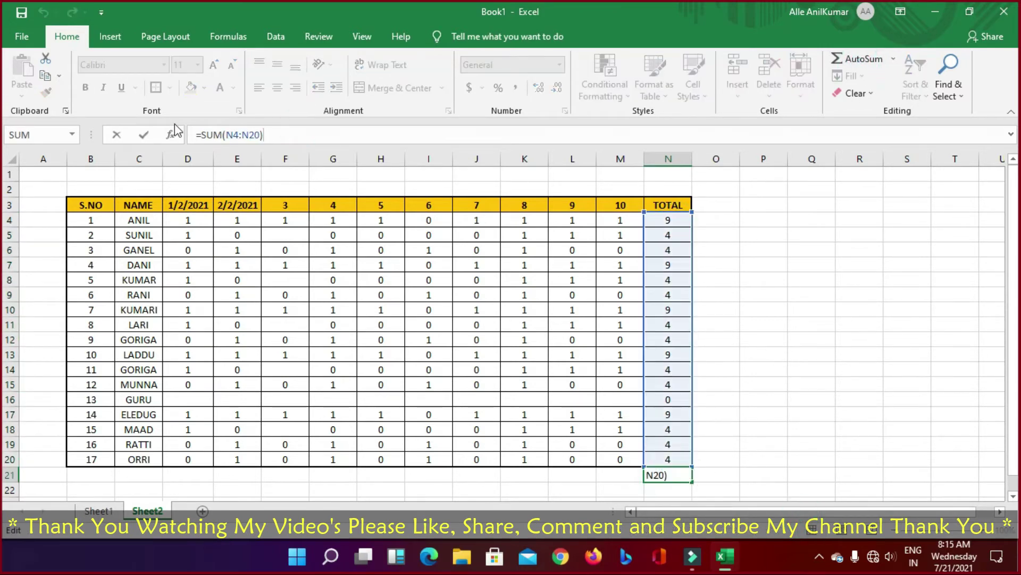
left_click_drag(199, 135, 278, 133)
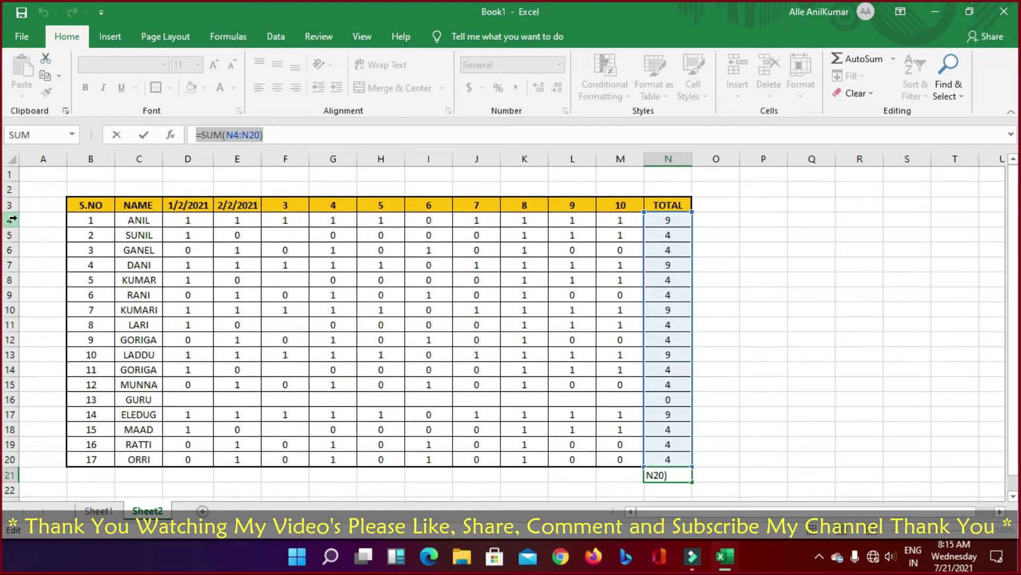
left_click(819, 472)
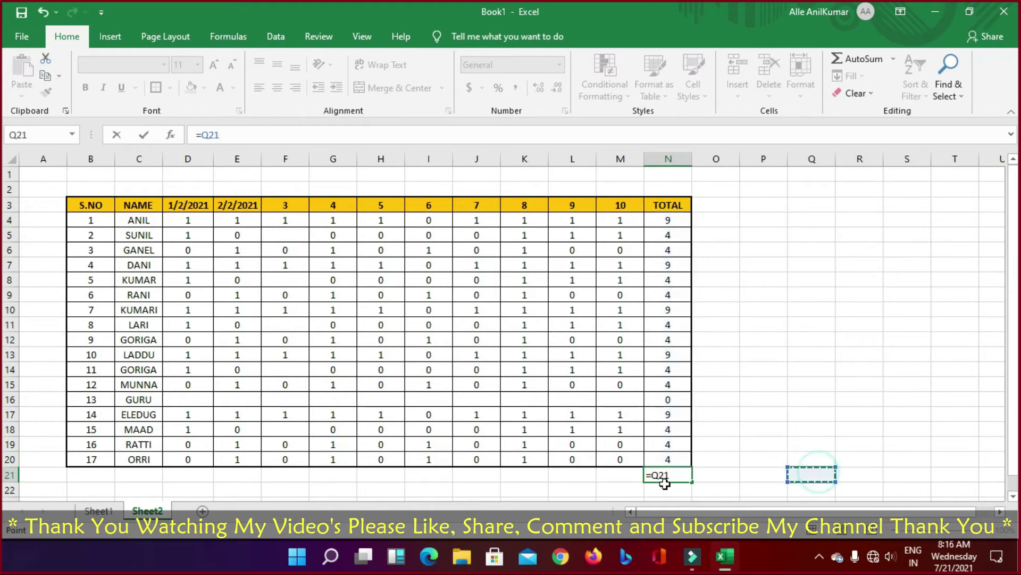
left_click(789, 383)
key("Escape")
key("Escape")
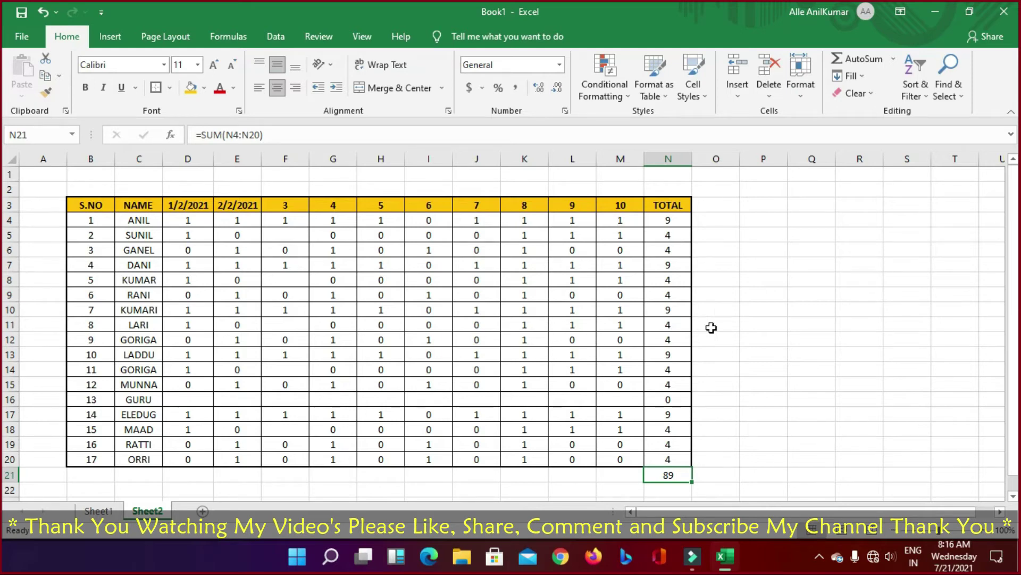
Step: Review the serial numbers, employee names and ANIL's attendance marks in row 4
left_click(734, 329)
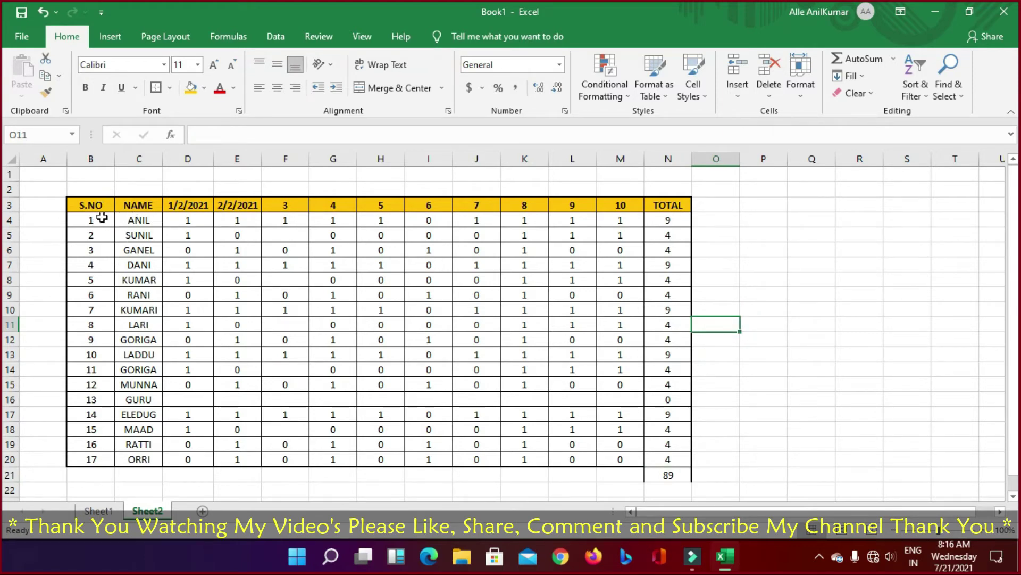
left_click_drag(101, 216, 91, 451)
left_click_drag(141, 220, 143, 440)
left_click_drag(189, 220, 307, 282)
mouse_move(192, 234)
left_mouse_down()
mouse_move(214, 207)
mouse_move(203, 222)
left_mouse_up()
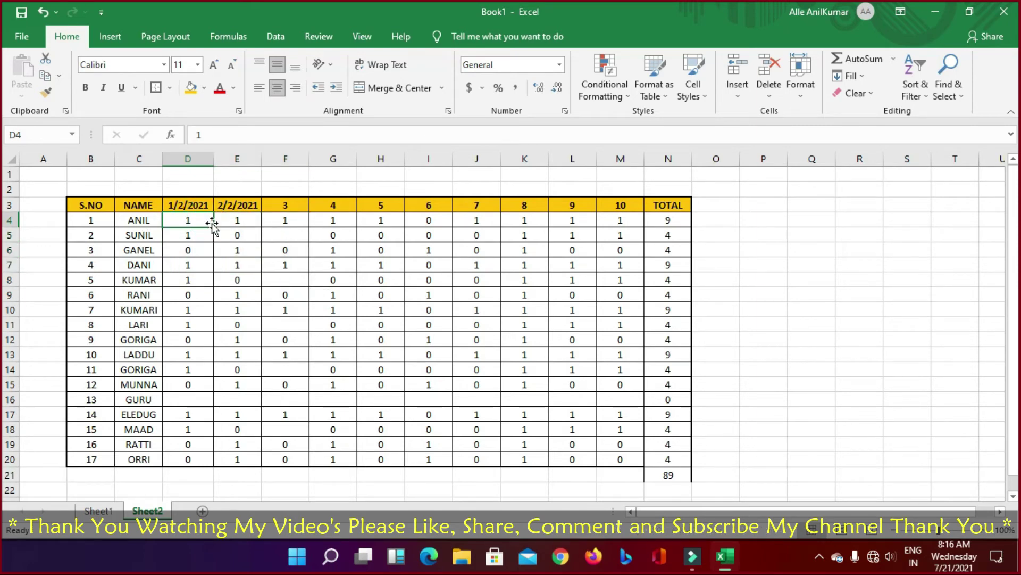
key("Right")
key("Right")
key("Right")
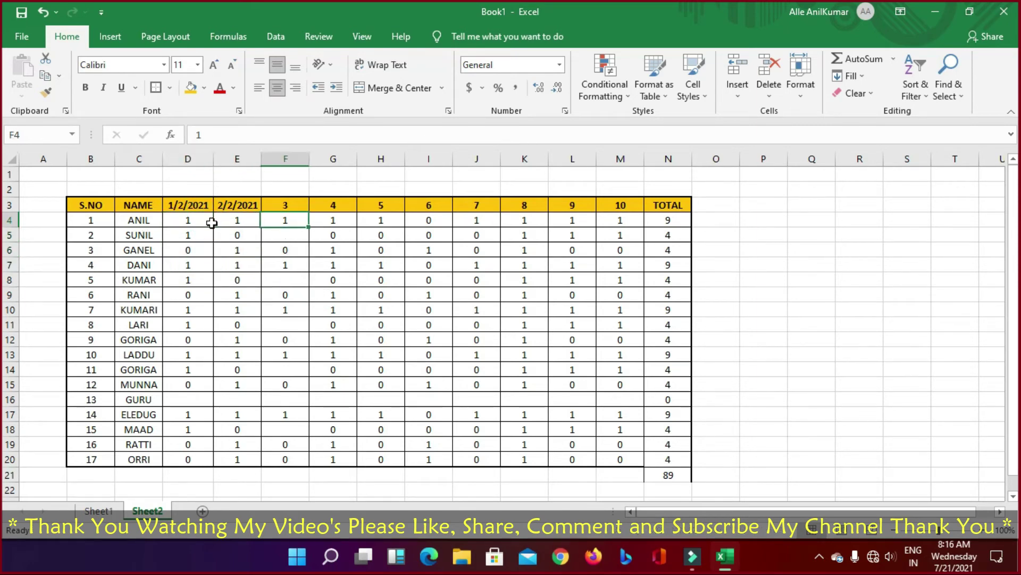
key("Left")
key("Left")
key("Left")
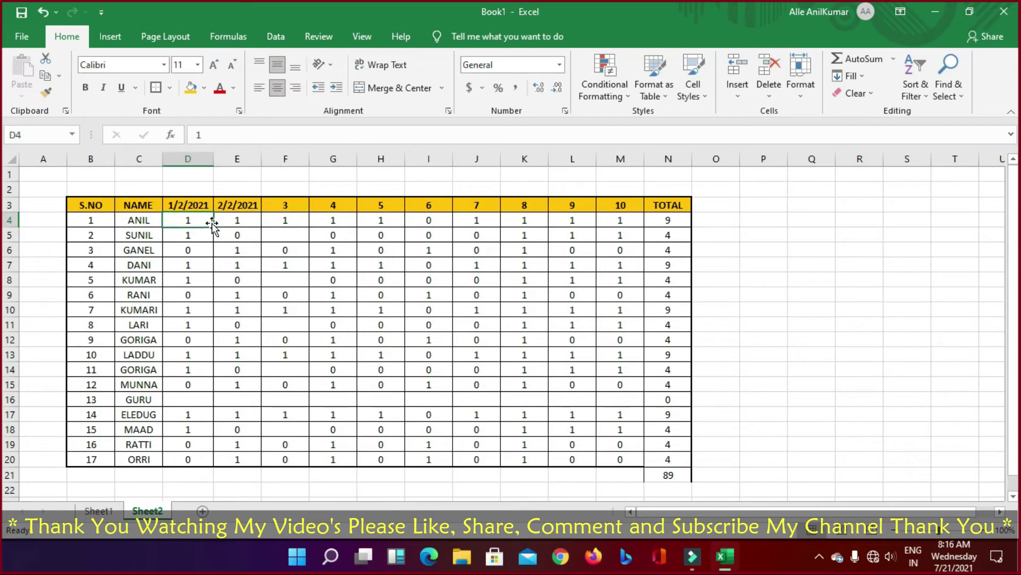
key("Right")
key("Right")
key("Right")
key("Right")
key("Right")
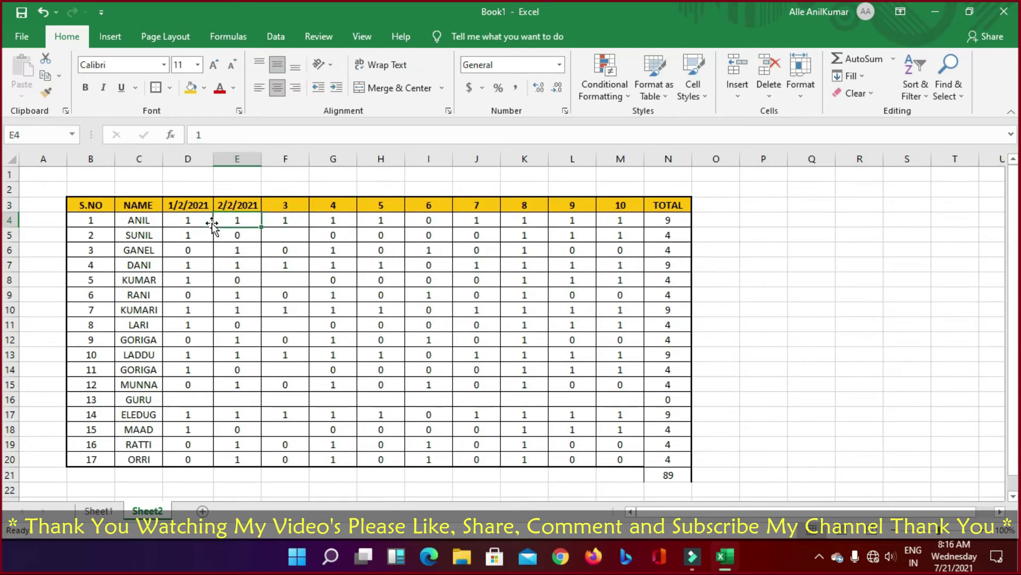
key("Right")
key("Right")
key("Right")
key("Right")
key("Right")
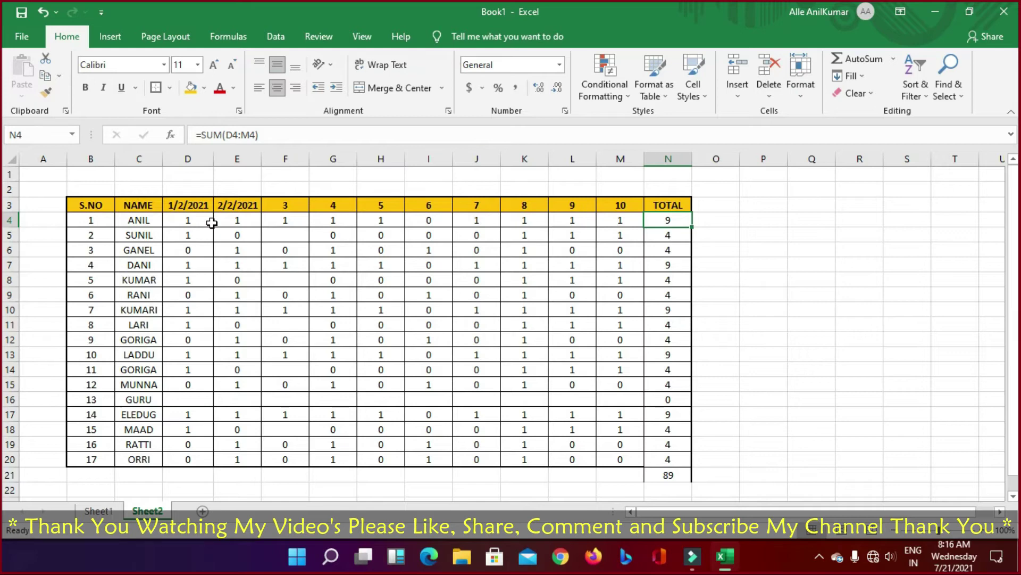
left_click(423, 223)
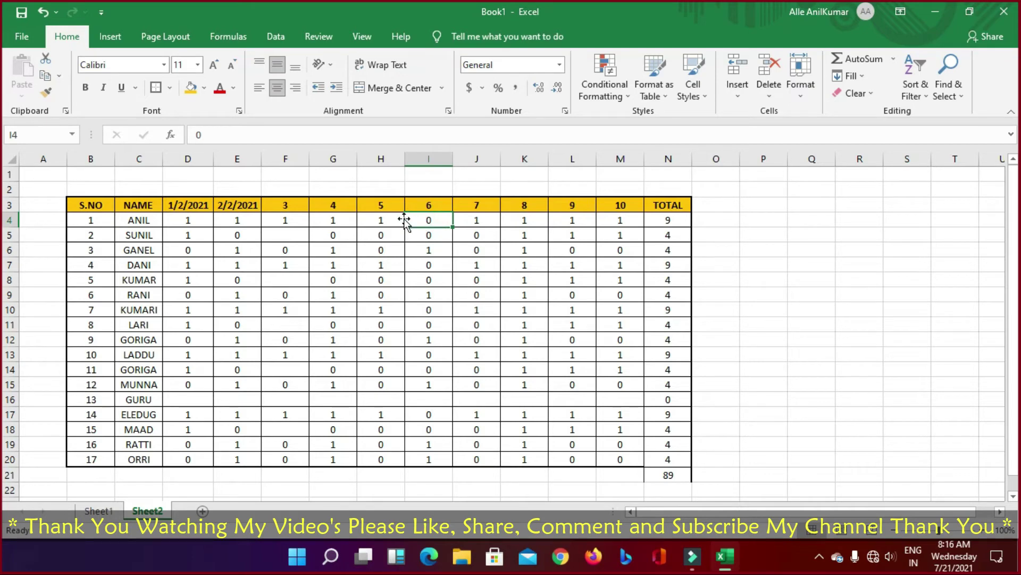
Step: Fill ANIL's TOTAL formula from N4 down to N6
left_click(671, 220)
left_click_drag(691, 227, 692, 253)
left_click(712, 218)
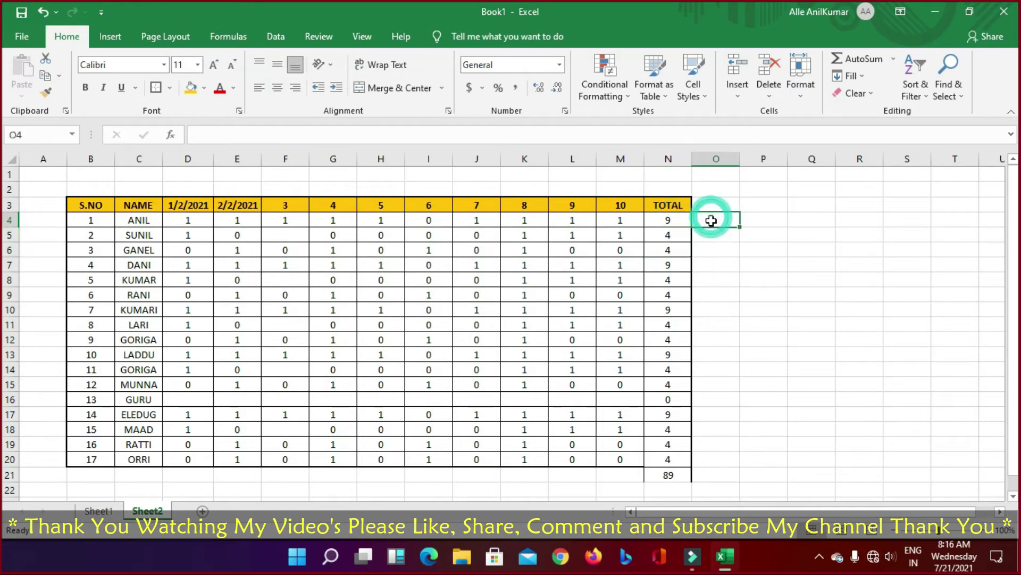
key("Left")
Step: Enter salaries 3000, 5000, 2000, 1000, 500, 1000, 200, 500, 300, 100 into O4:O13
left_click(716, 219)
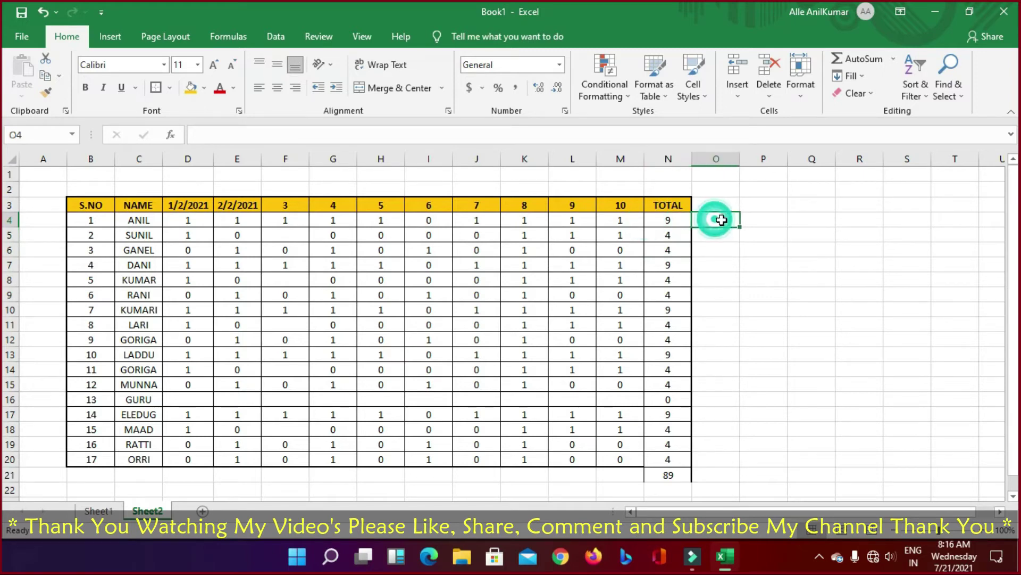
type("3")
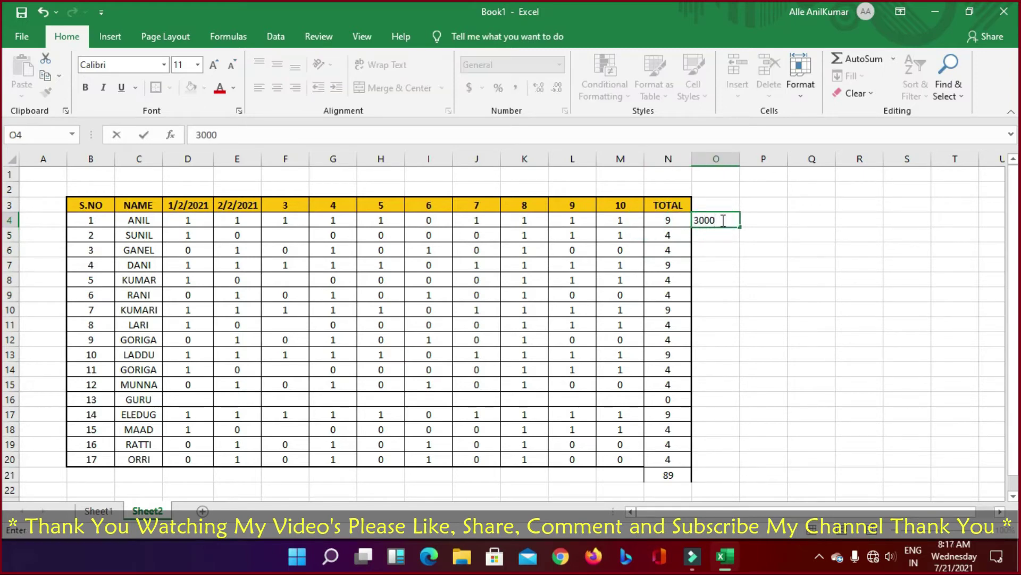
type("000")
key("Return")
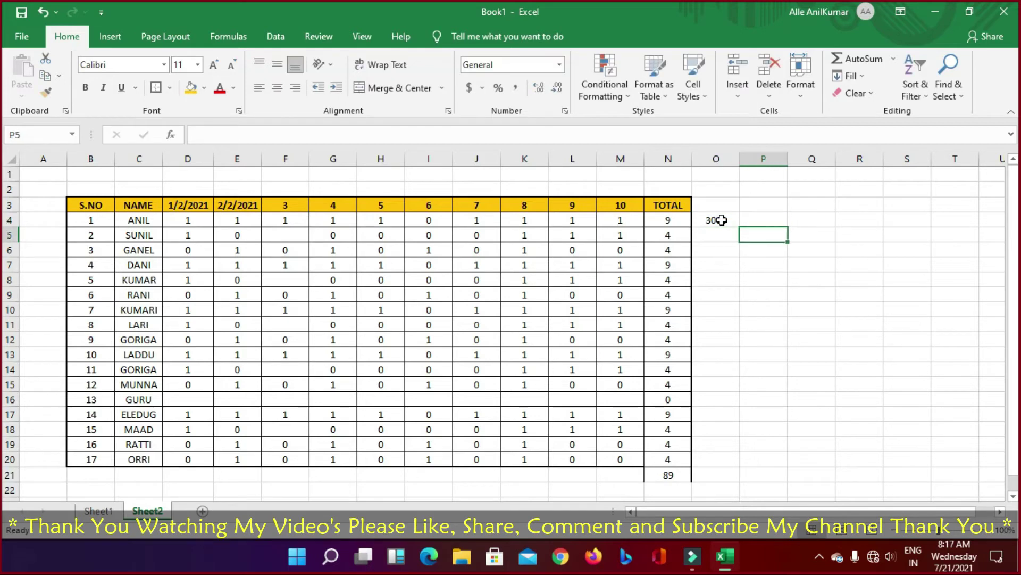
type("50")
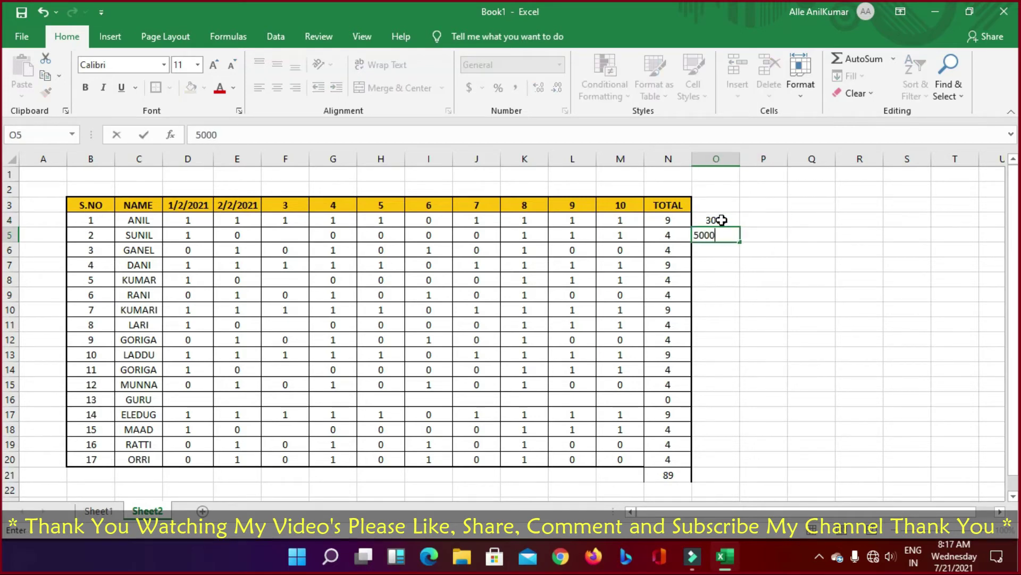
type("00")
key("Return")
type("2000")
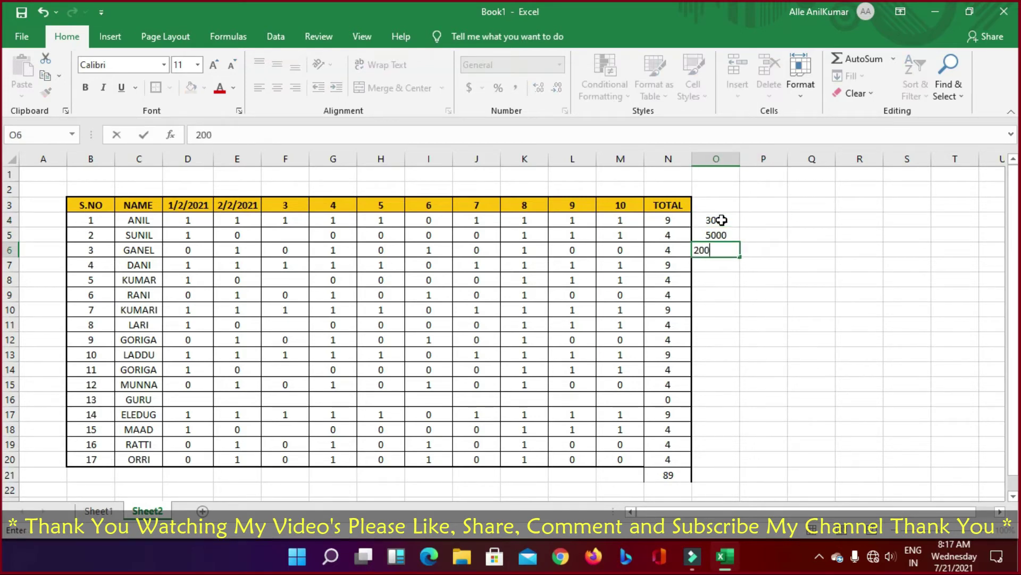
key("Return")
type("1000")
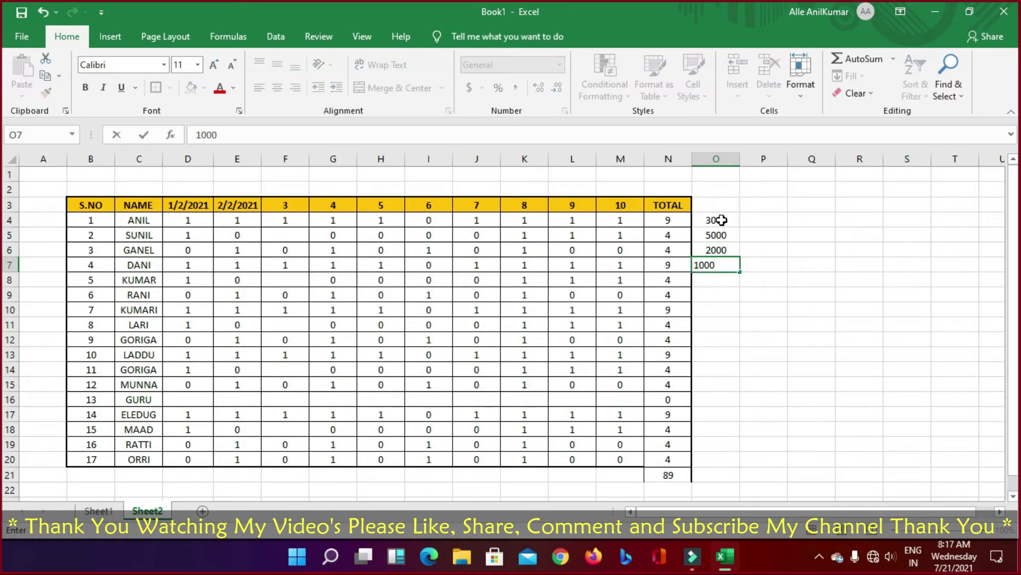
key("Return")
type("500")
key("Return")
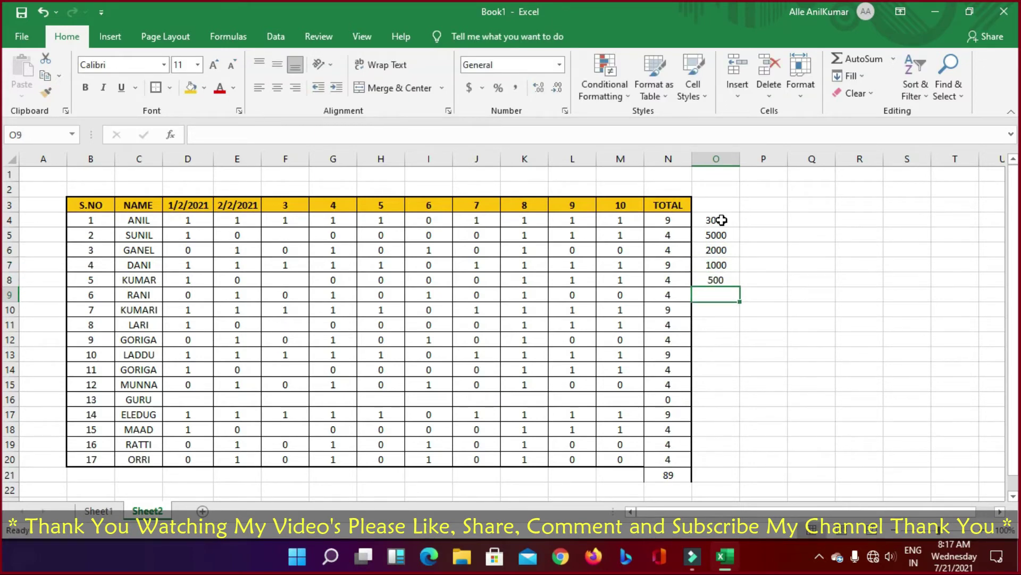
type("1000")
key("Return")
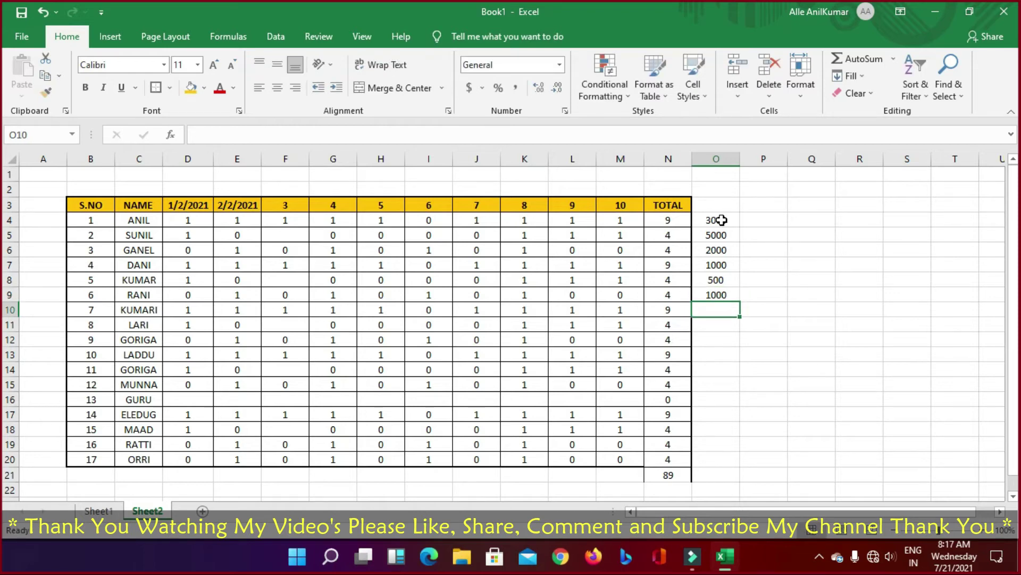
type("200")
key("Return")
type("500")
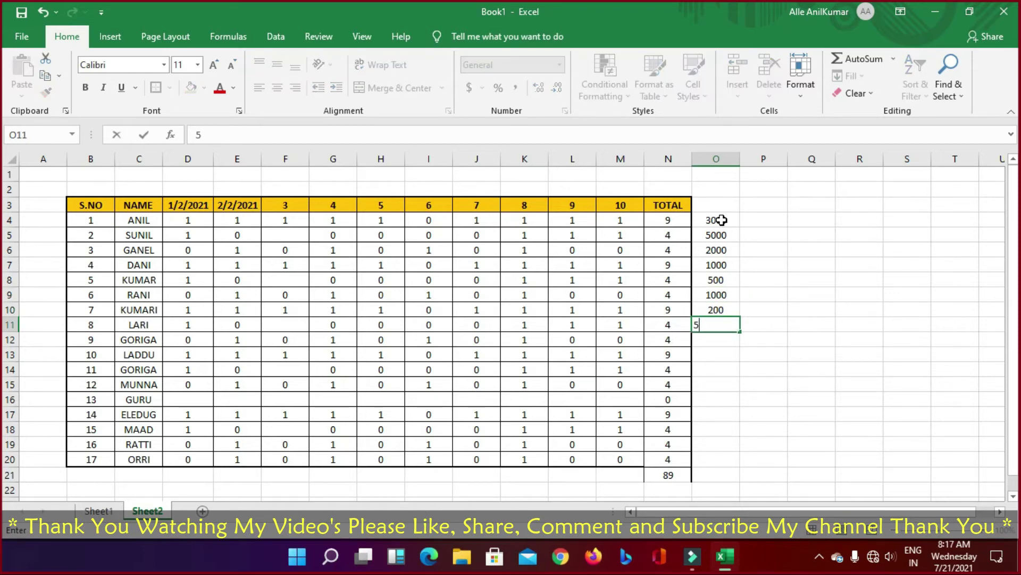
key("Return")
type("300")
key("Return")
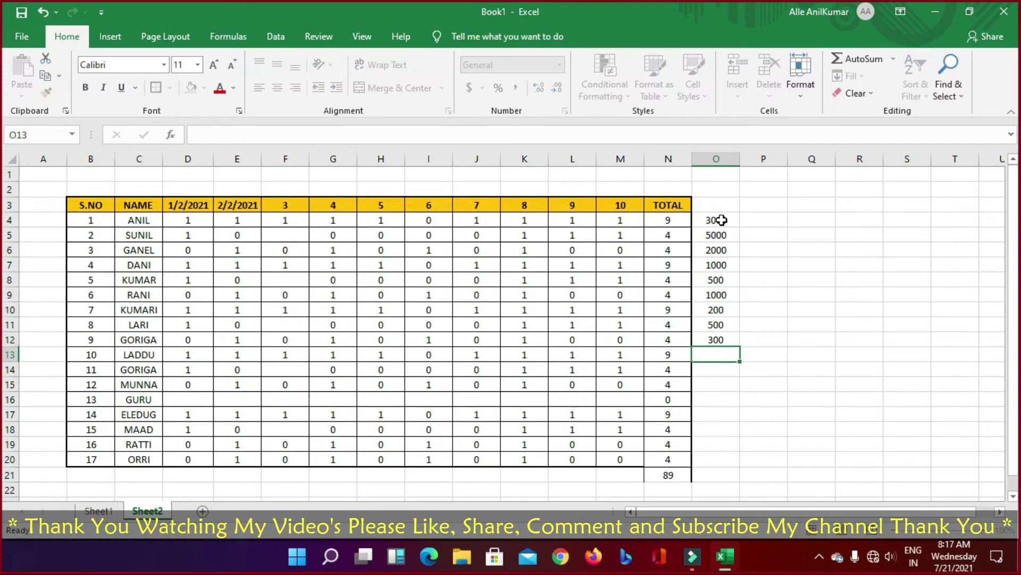
type("100")
key("Return")
Step: Copy O5:O13 into O14 onward and clear the overflow in O21:O22
key("Up")
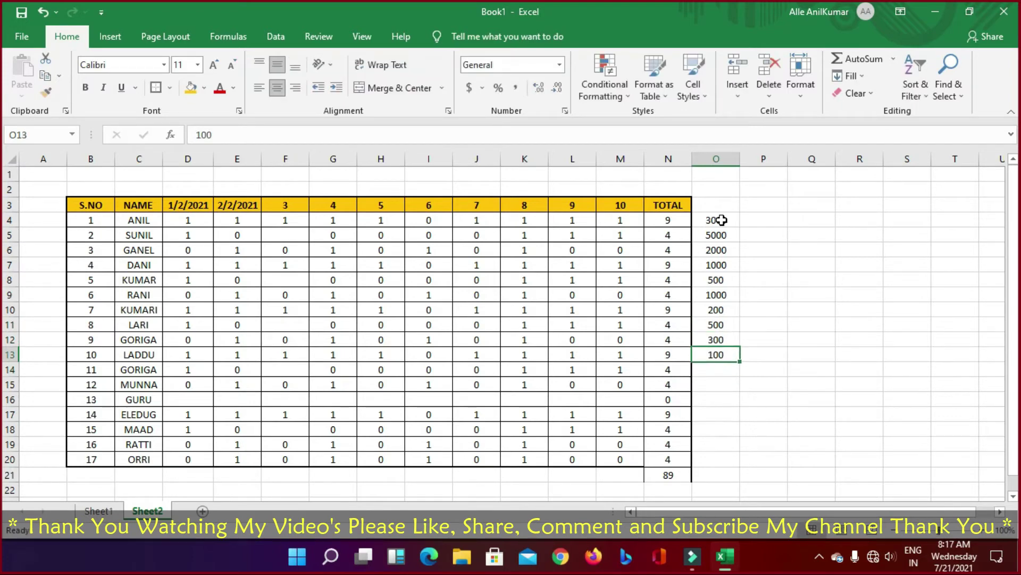
key("shift+Up")
key("shift+Up")
key("shift+Up")
key("shift+Up")
key("shift+Up")
key("shift+Up")
key("shift+Up")
key("shift+Up")
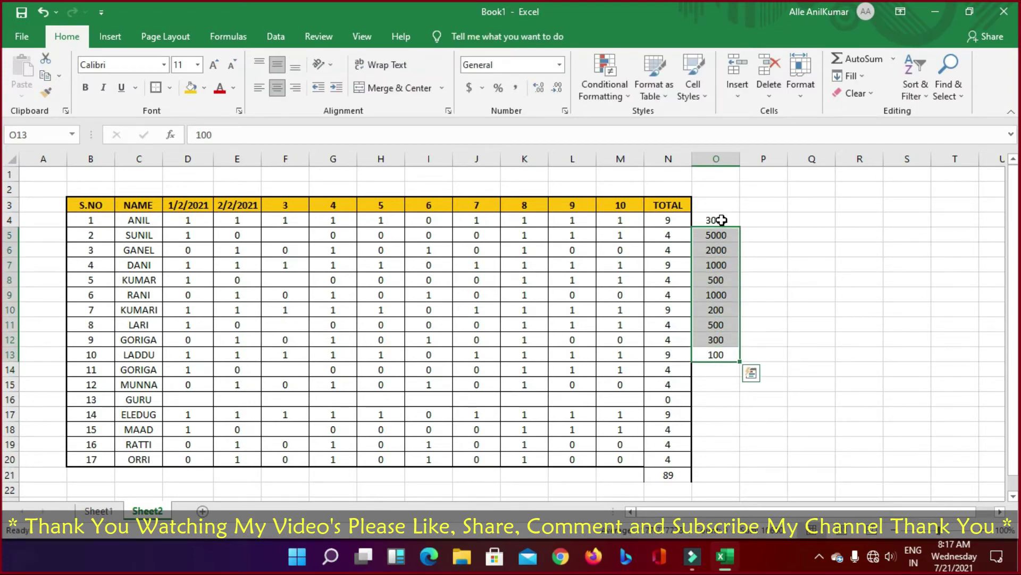
key("ctrl+c")
key("Down")
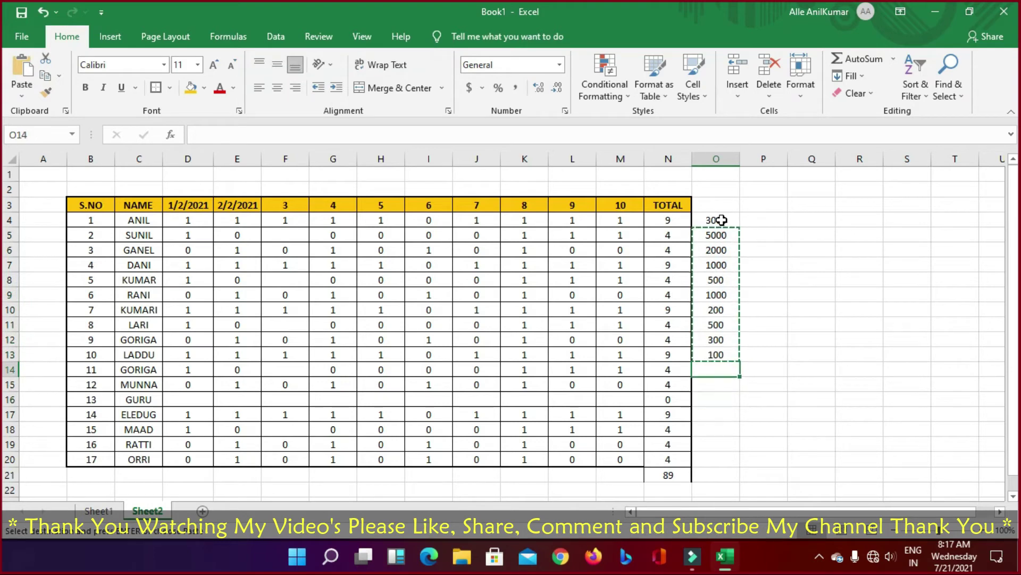
key("ctrl+v")
key("Down")
key("Down")
key("Down")
key("Down")
key("Down")
key("Down")
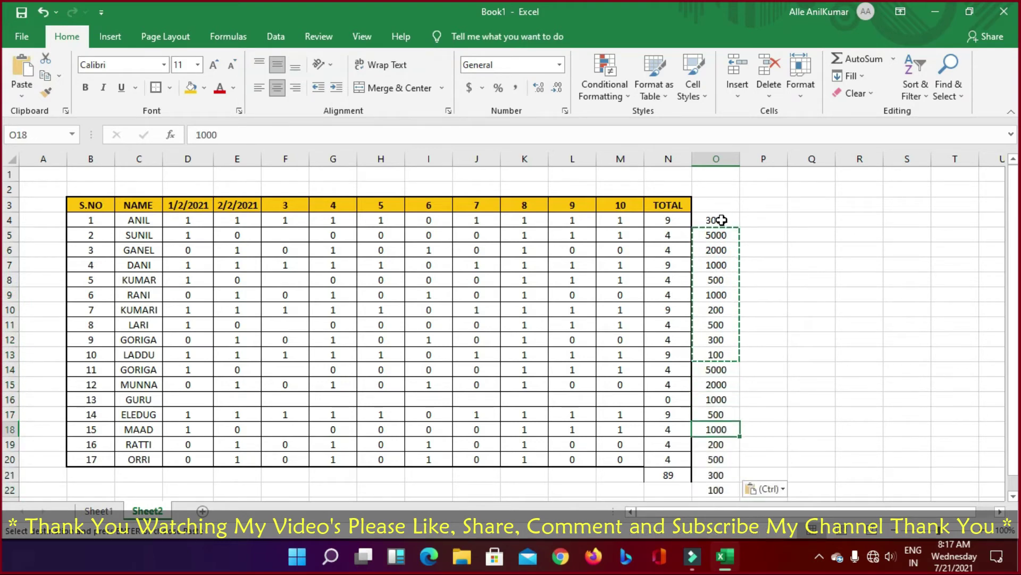
key("shift+Down")
key("Delete")
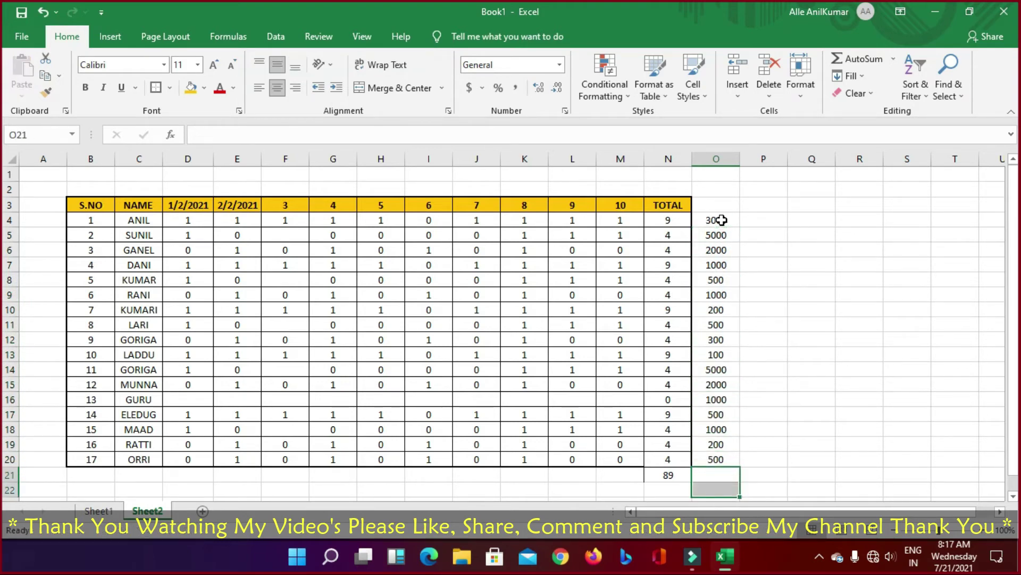
left_click(763, 206)
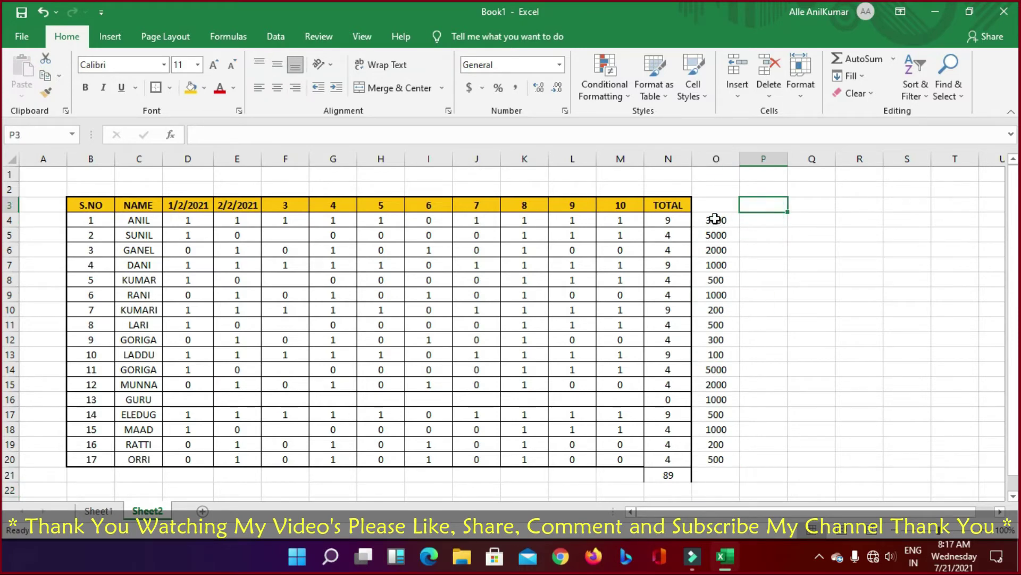
Step: Enter the per-day rate formula =O4/N4 in P4
left_click(757, 220)
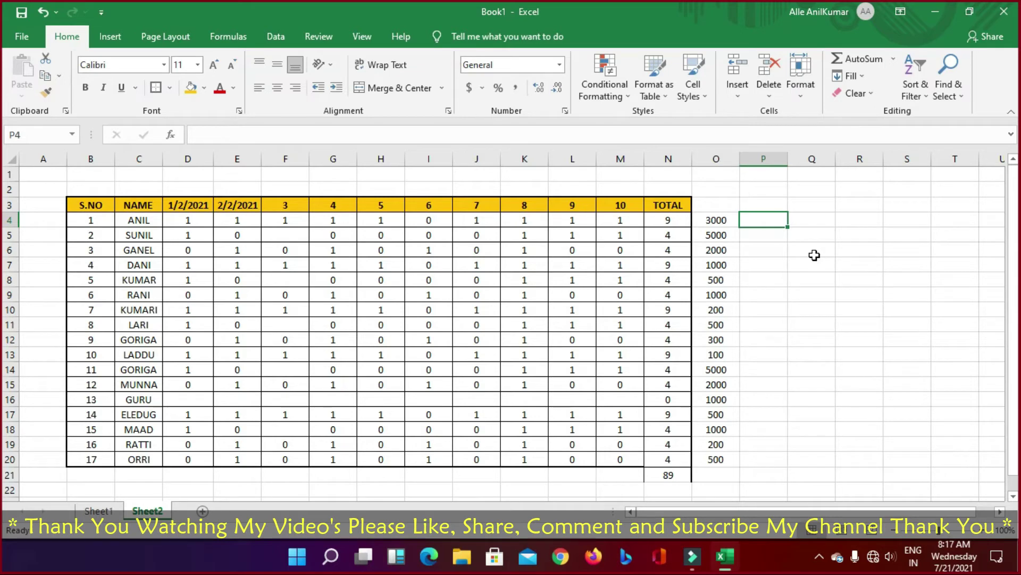
type("=")
key("Left")
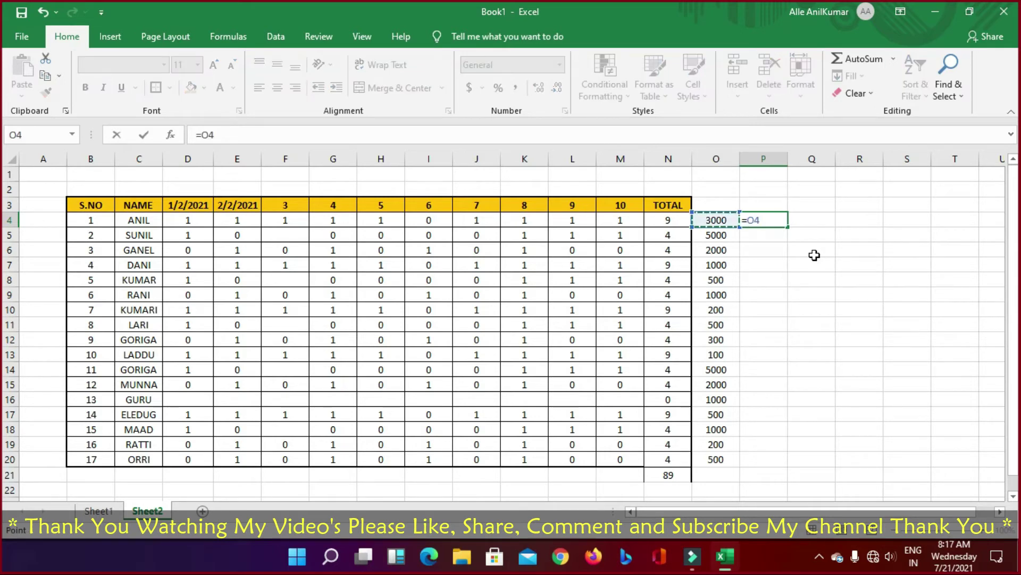
type("/")
key("Left")
key("Left")
key("Return")
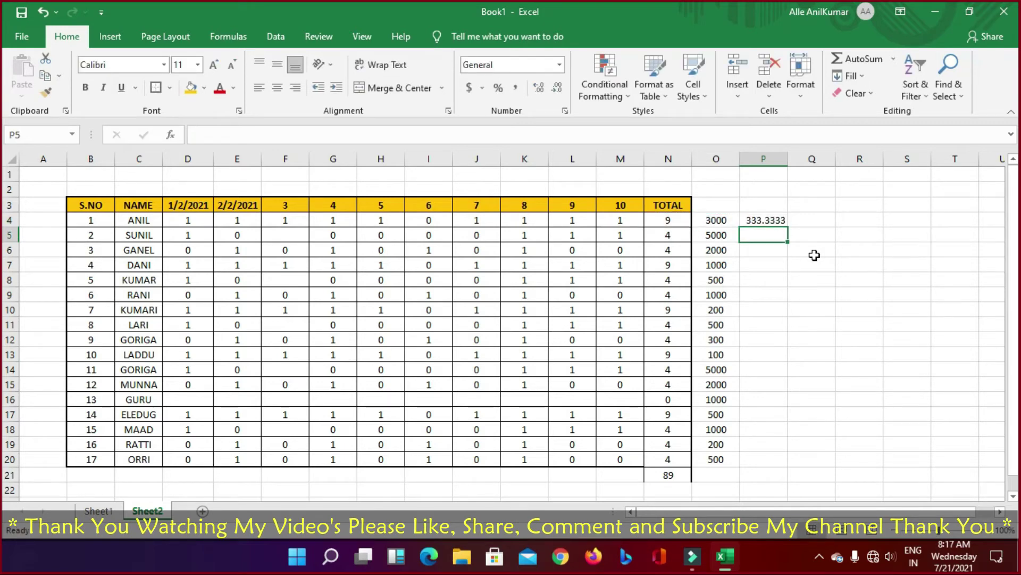
key("Up")
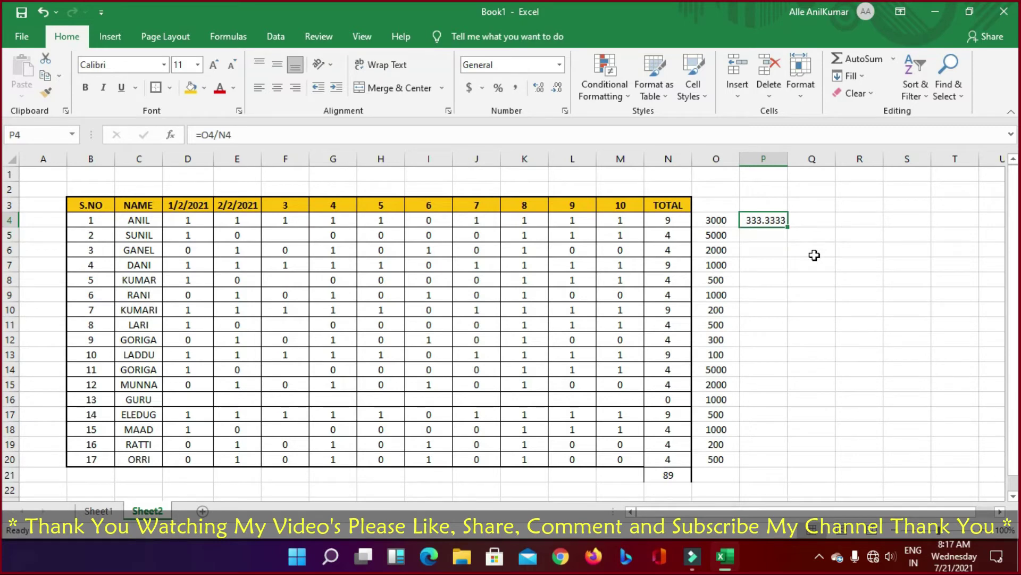
Step: Enter =P4*N4 in Q4 and review the row 4 formulas
key("Right")
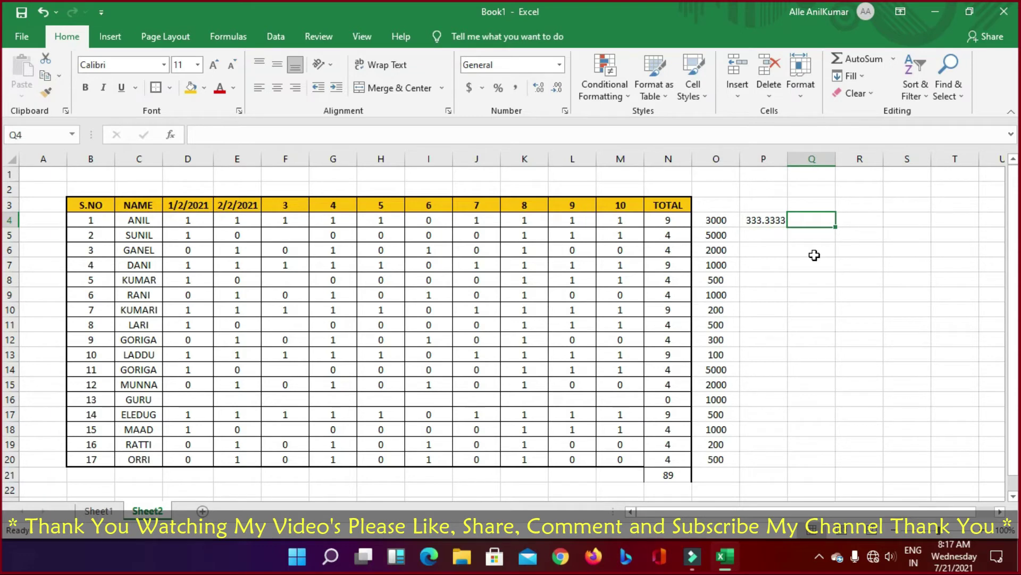
type("=")
key("Left")
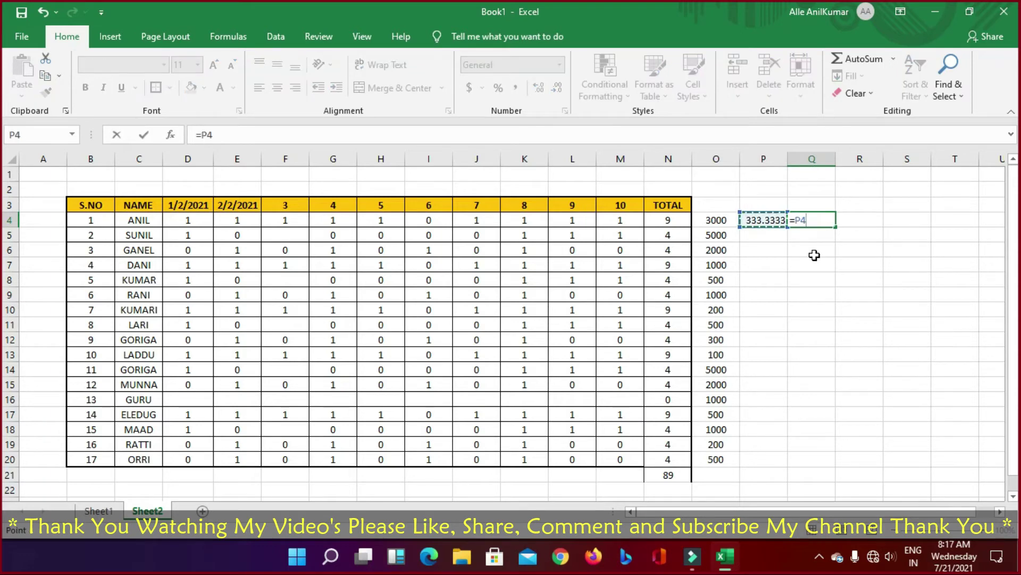
type("*")
key("Left")
key("Left")
key("Left")
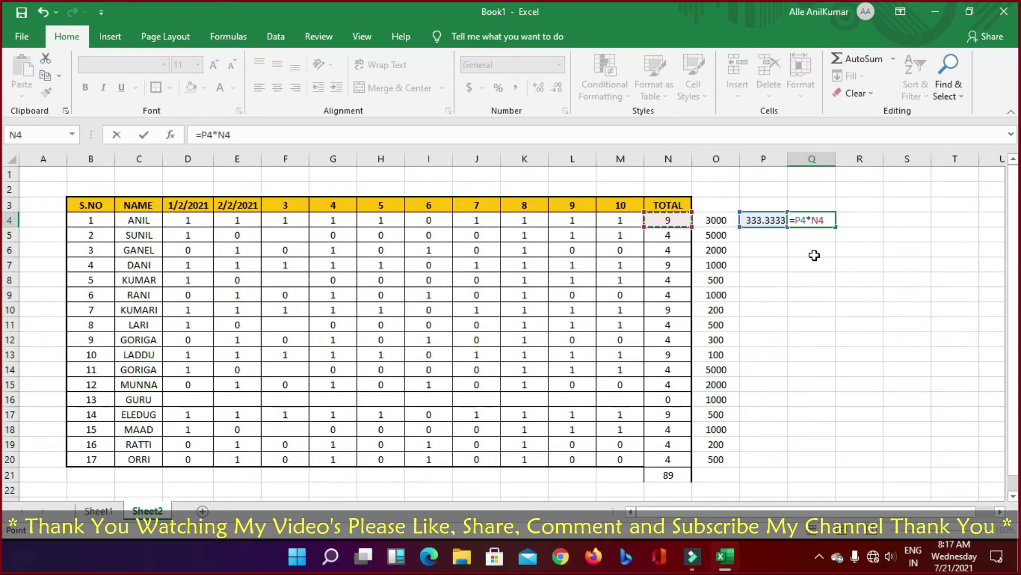
key("Return")
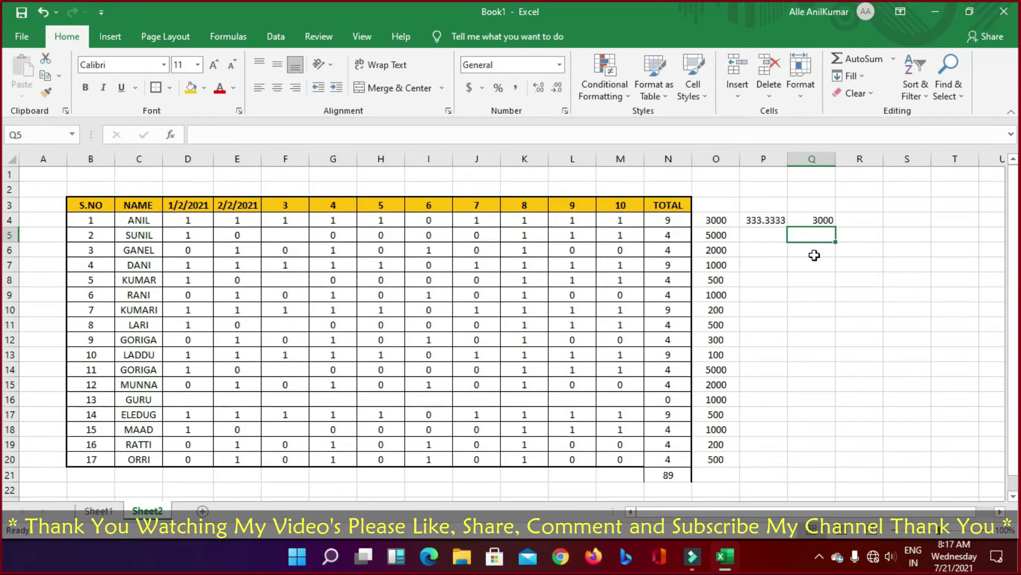
key("Up")
key("Left")
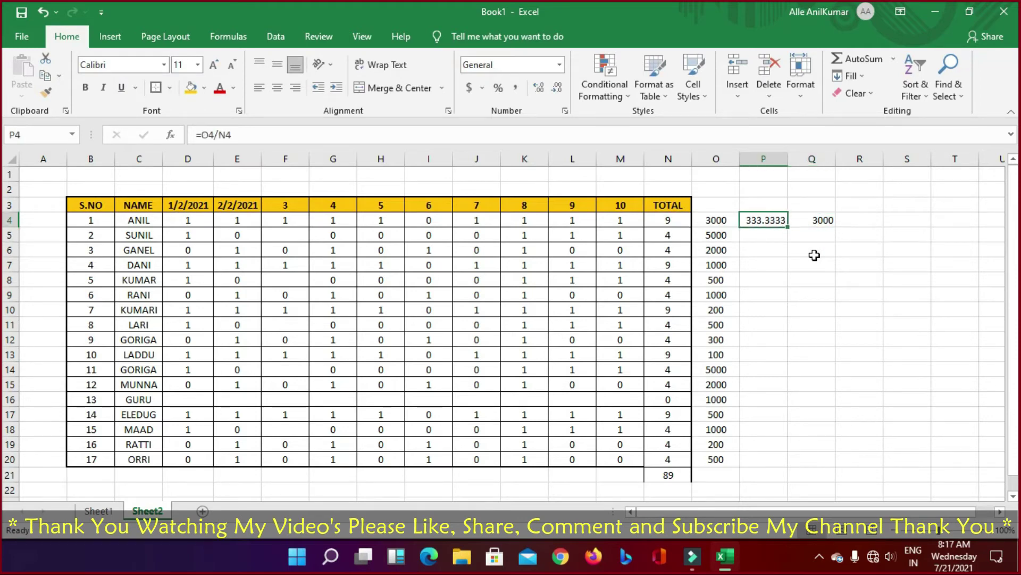
key("Left")
key("Right")
key("Right")
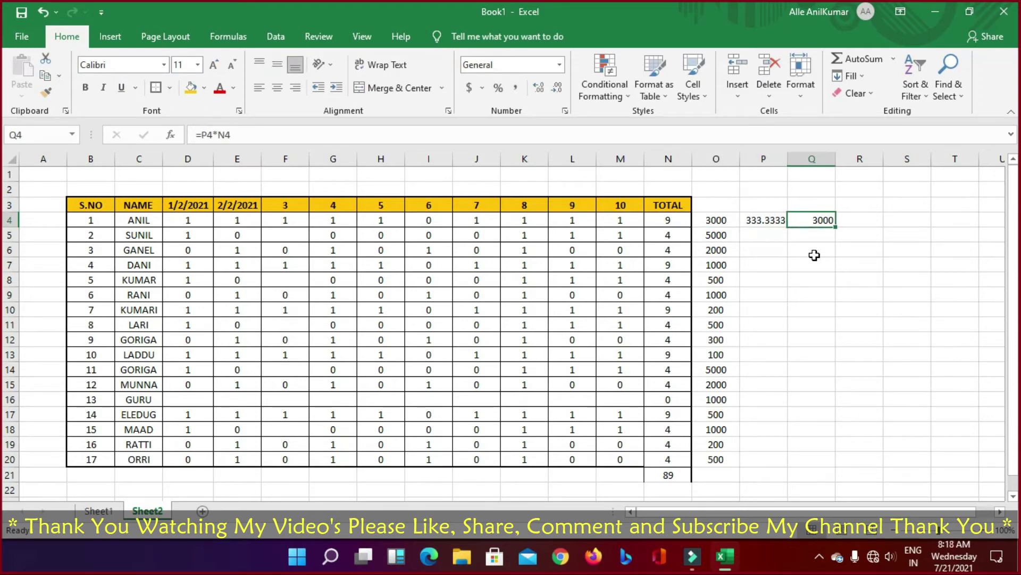
key("Left")
key("Left")
key("Left")
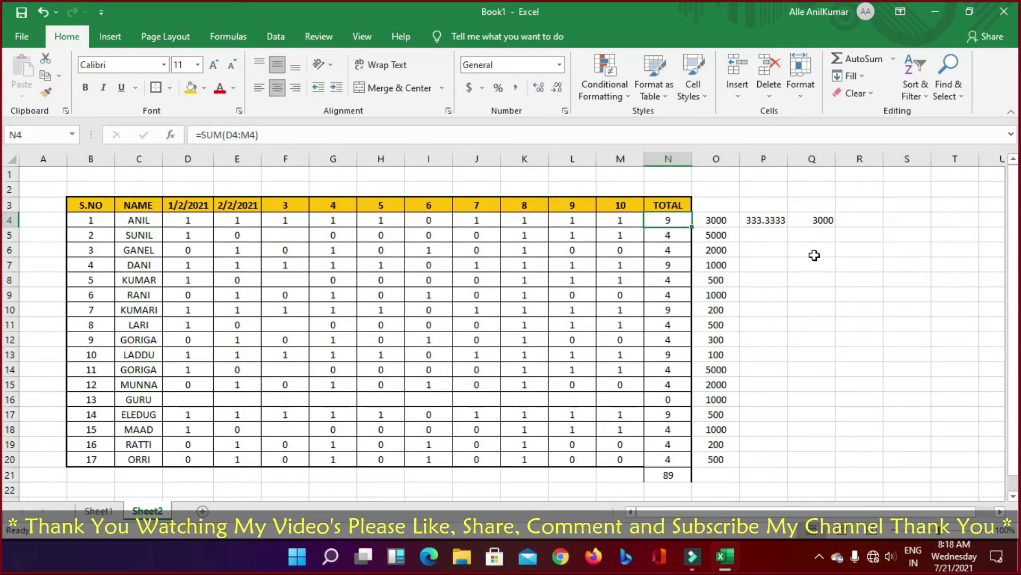
key("Right")
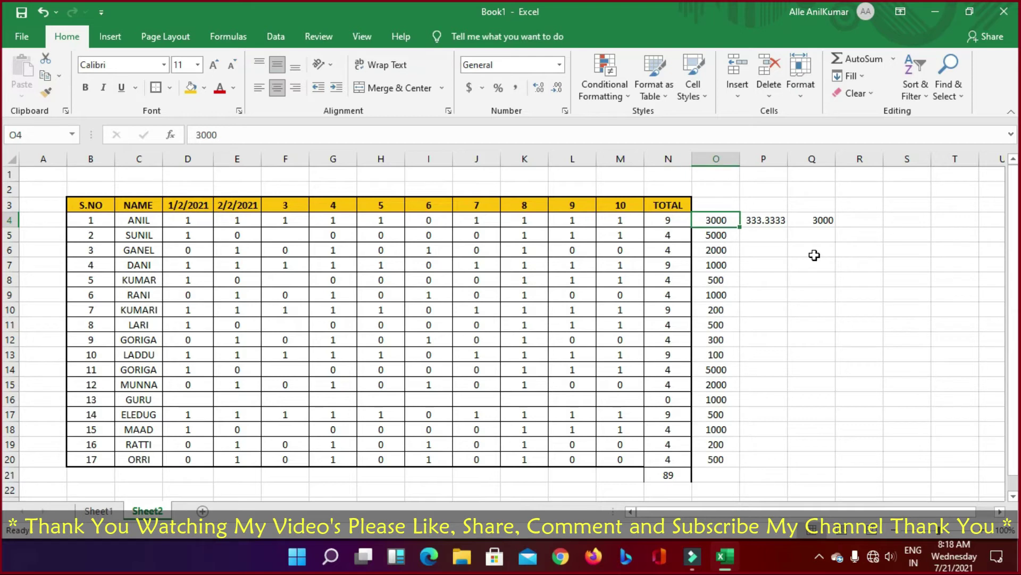
key("Left")
key("Left")
key("Left")
key("Left")
key("Left")
key("Left")
key("Left")
key("Left")
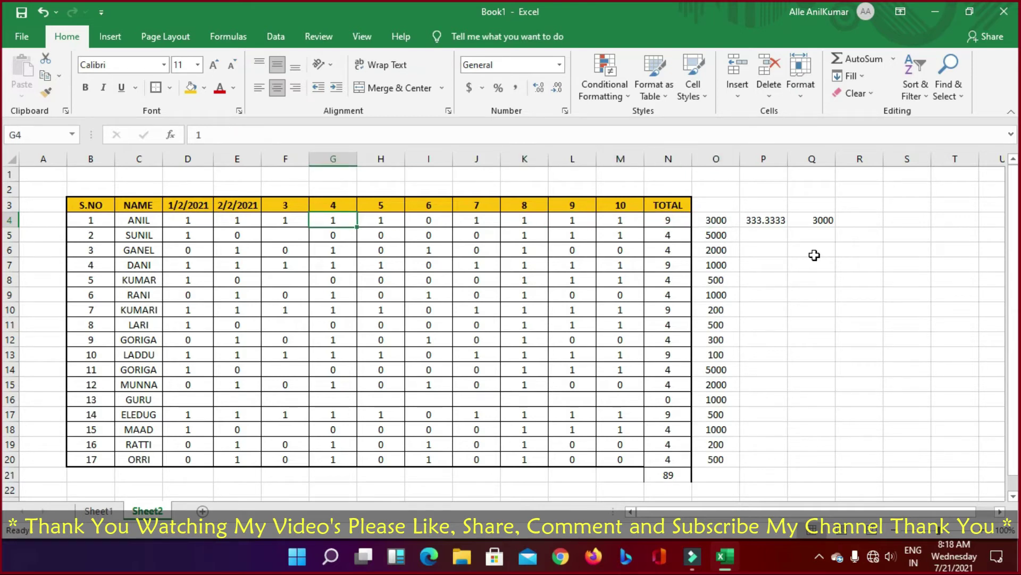
key("Right")
key("Right")
key("BackSpace")
type("1")
key("Return")
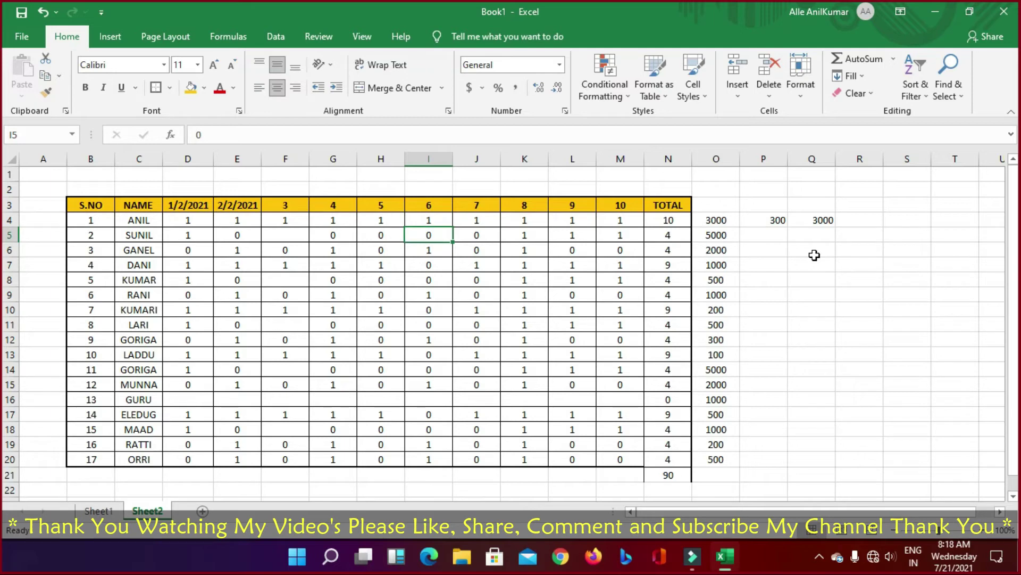
key("ctrl+z")
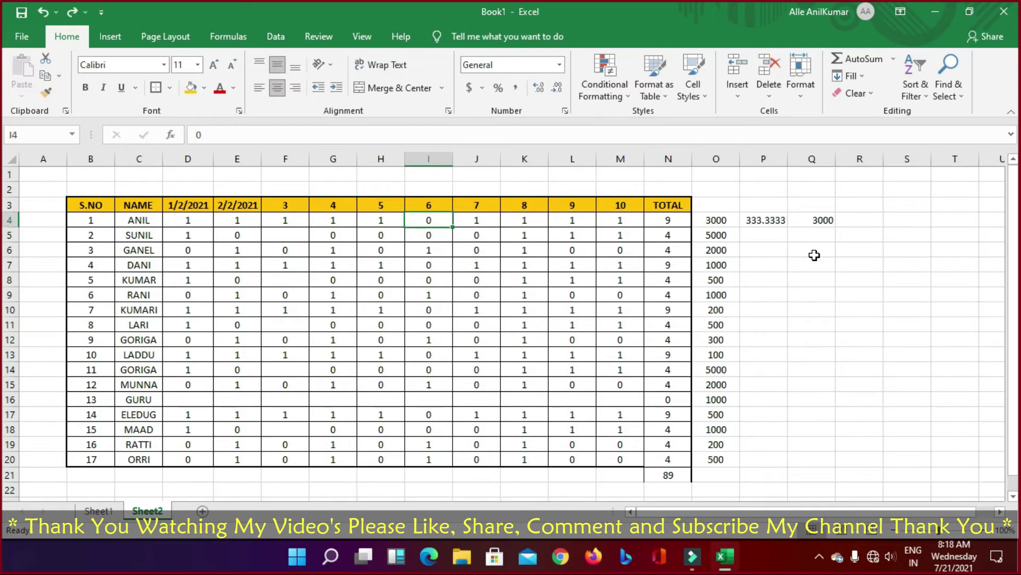
key("Right")
key("Right")
key("Right")
key("Right")
key("Right")
key("Right")
key("Right")
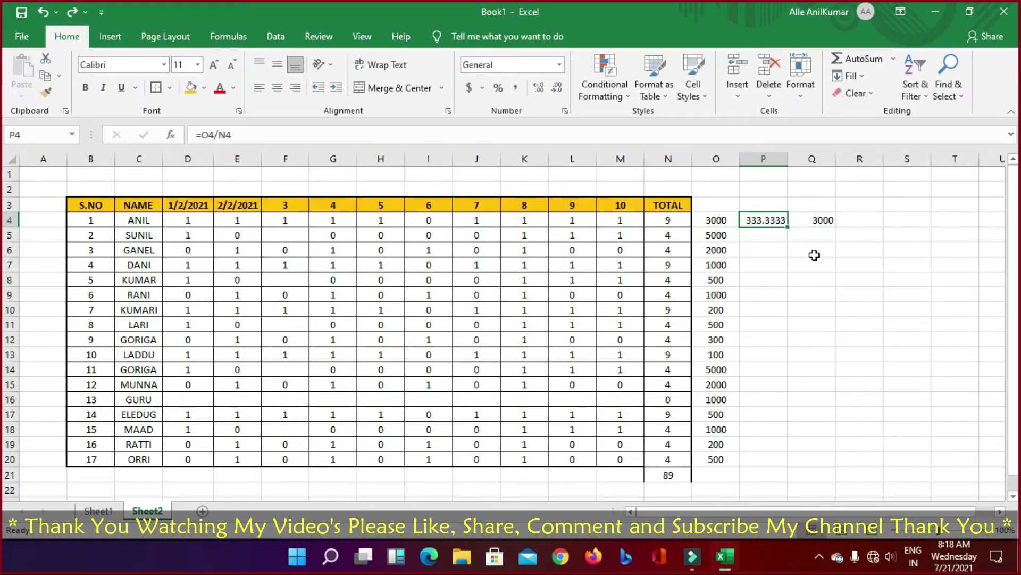
double_click(770, 218)
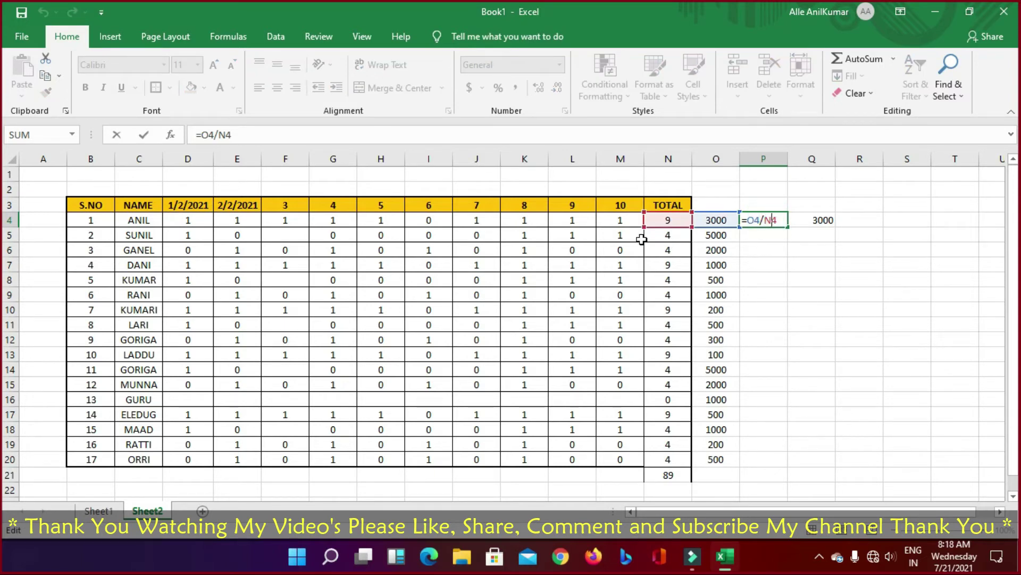
left_click(820, 261)
left_click(437, 222)
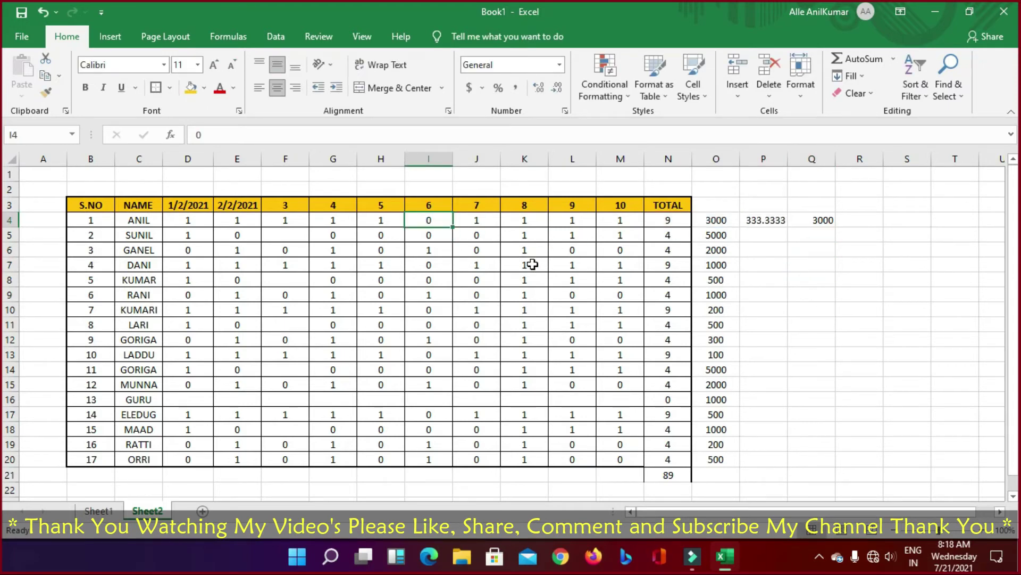
type("0")
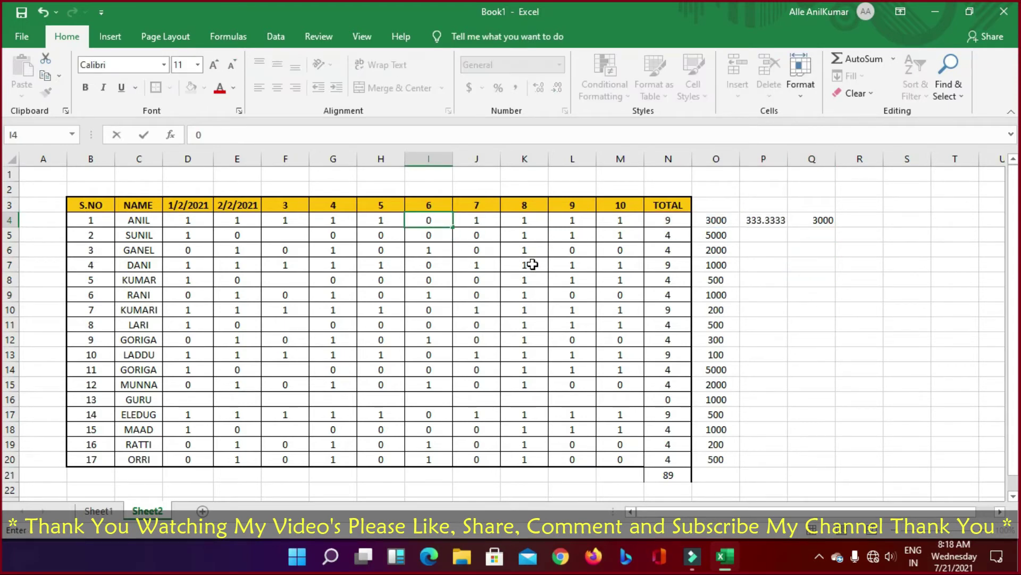
key("BackSpace")
type("1")
key("Return")
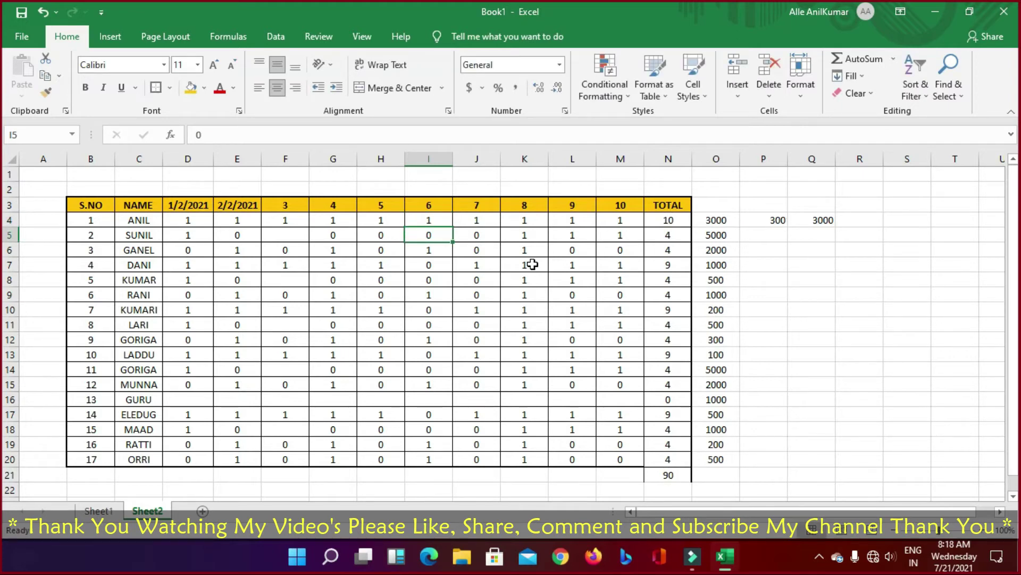
key("ctrl+z")
key("Up")
key("Right")
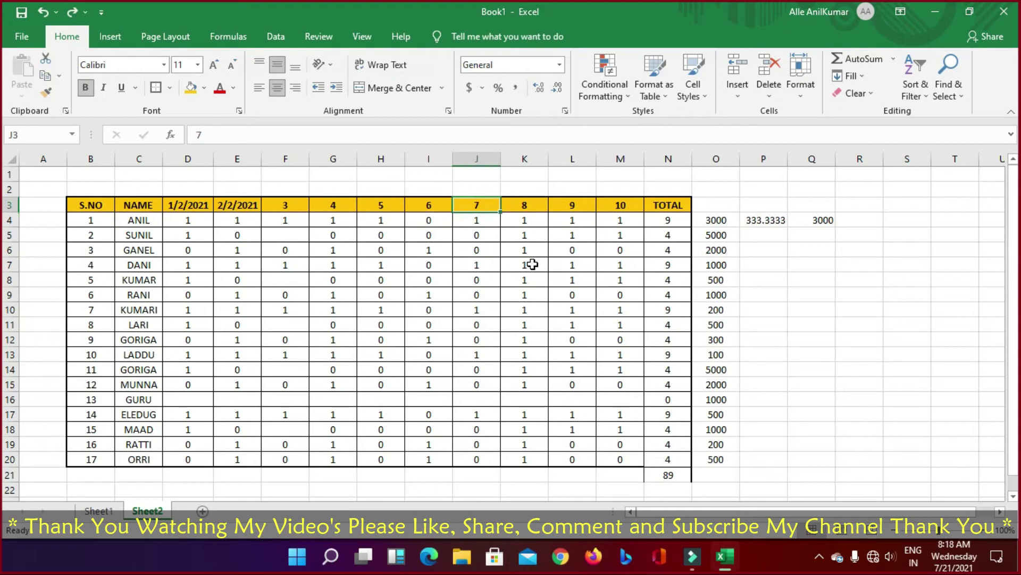
key("Down")
key("Right")
key("Right")
key("Right")
key("Right")
key("Right")
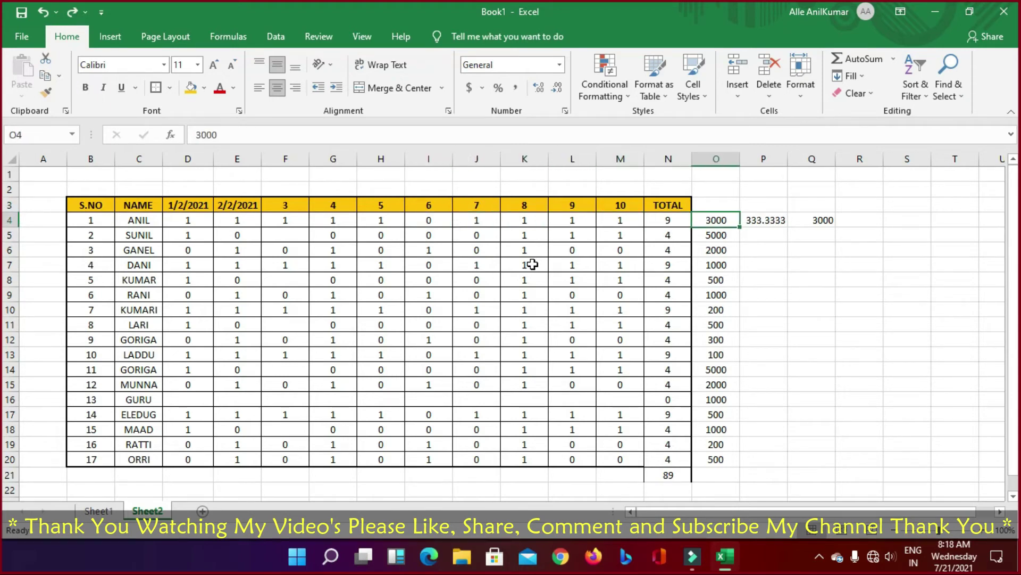
key("Down")
key("Right")
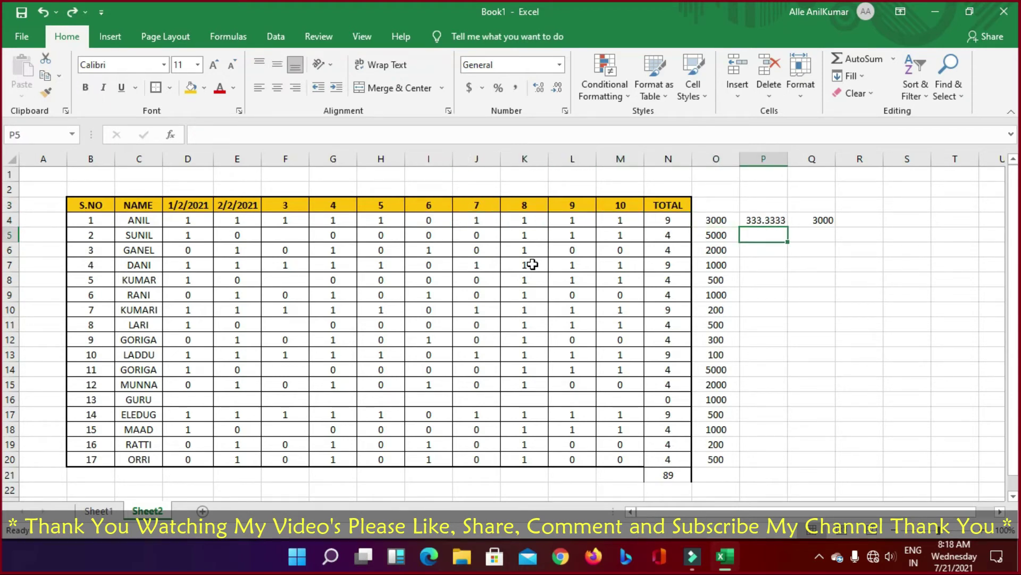
Step: Enter =O5/10 in P5, giving a 500 per-day rate
type("=")
key("Left")
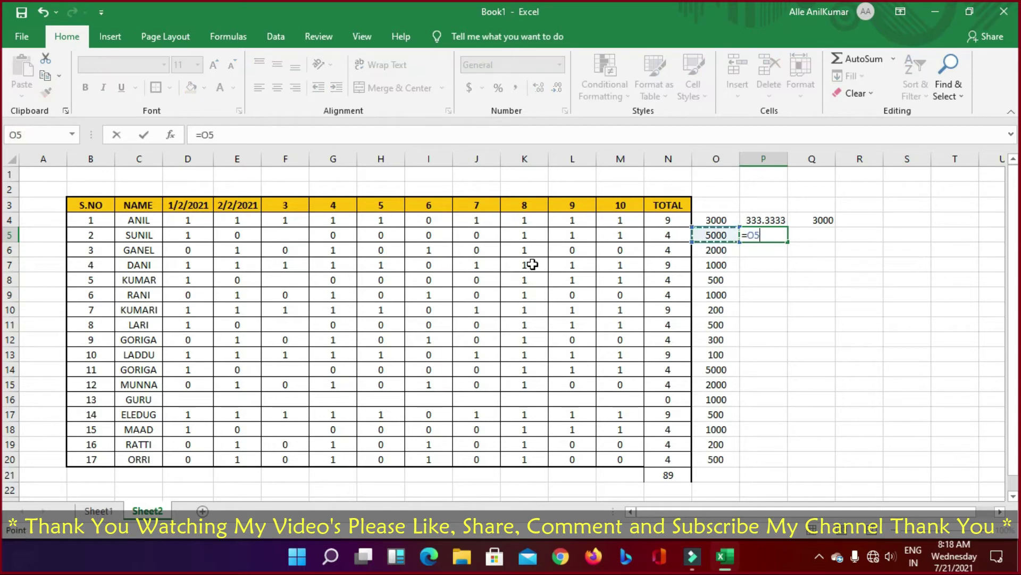
type("/")
key("Left")
key("Right")
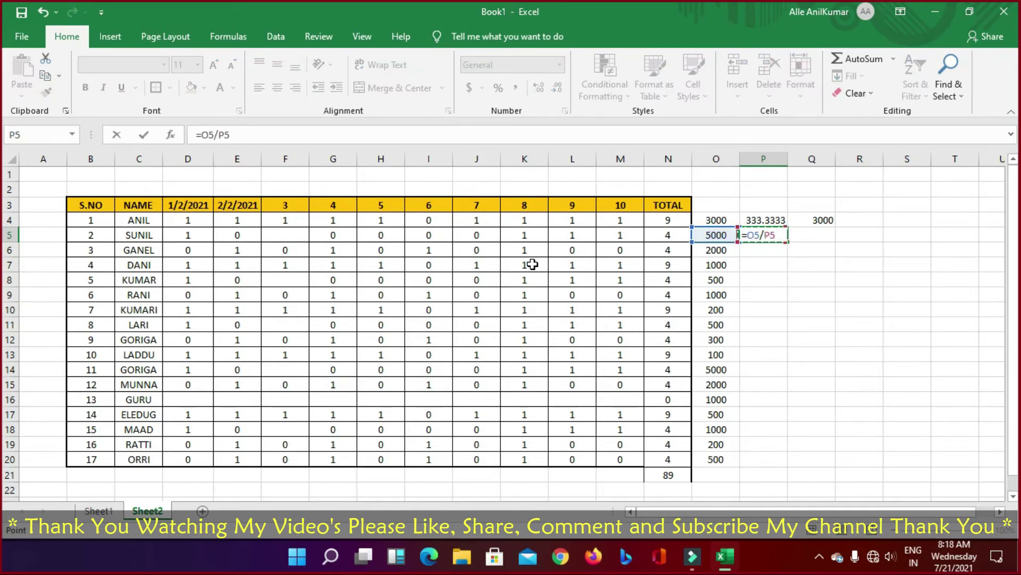
key("BackSpace")
key("BackSpace")
type("10")
key("Return")
key("Up")
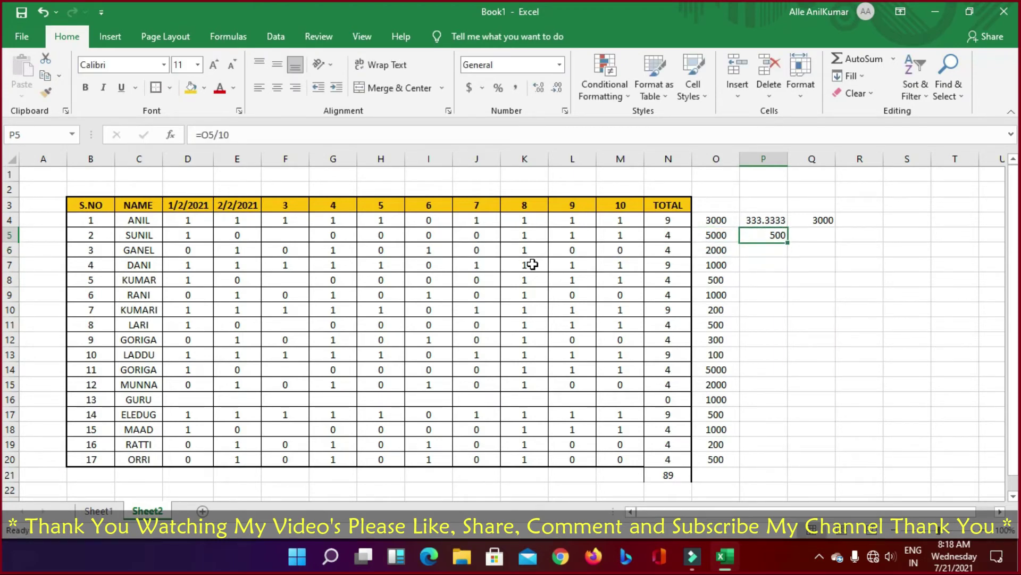
Step: Change P4's formula to =O4/10 so it shows 300
key("Up")
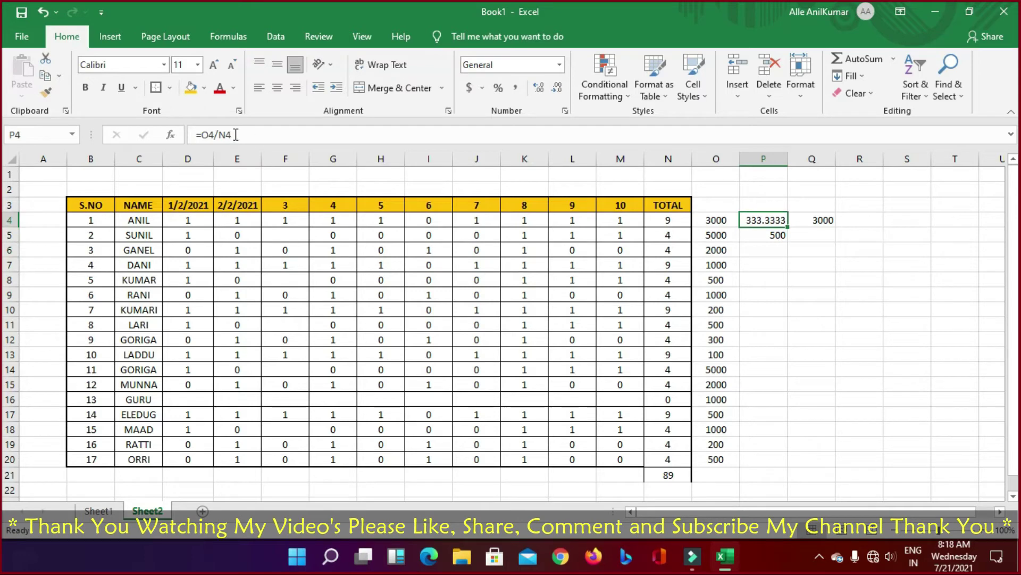
left_click(237, 135)
key("BackSpace")
key("BackSpace")
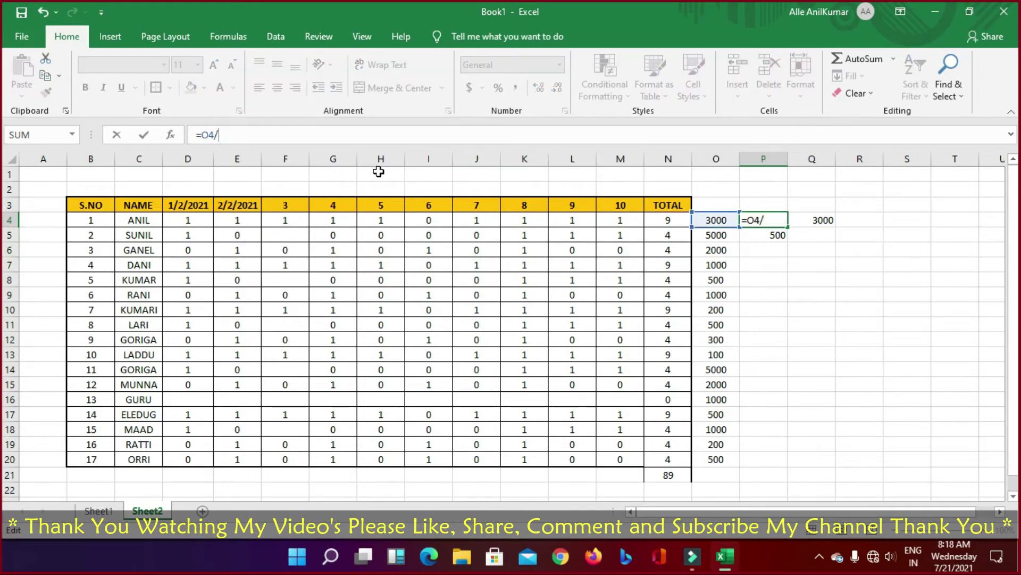
type("10")
key("Return")
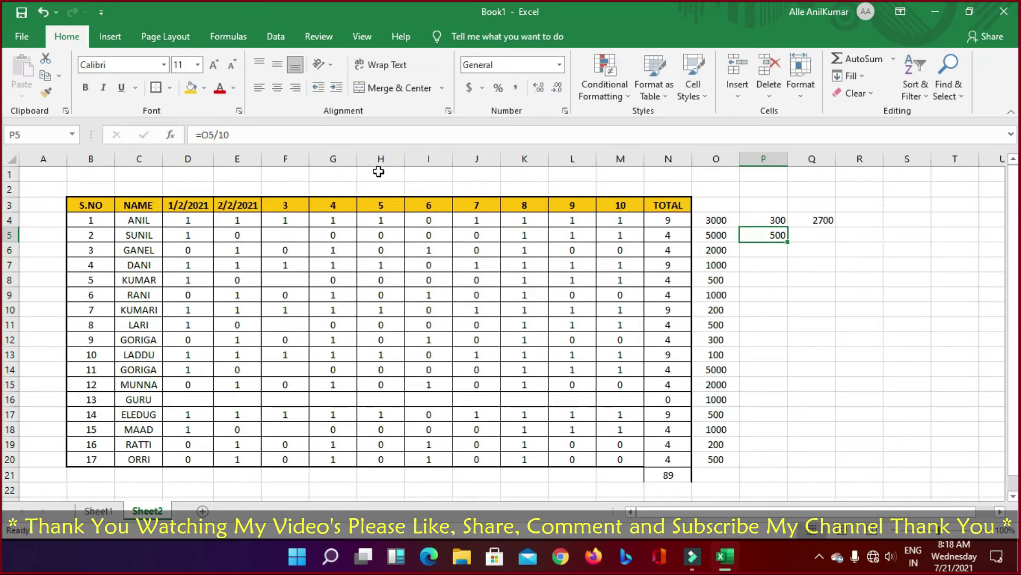
key("Up")
key("Left")
key("Left")
key("Left")
key("Left")
key("Left")
key("Left")
key("Left")
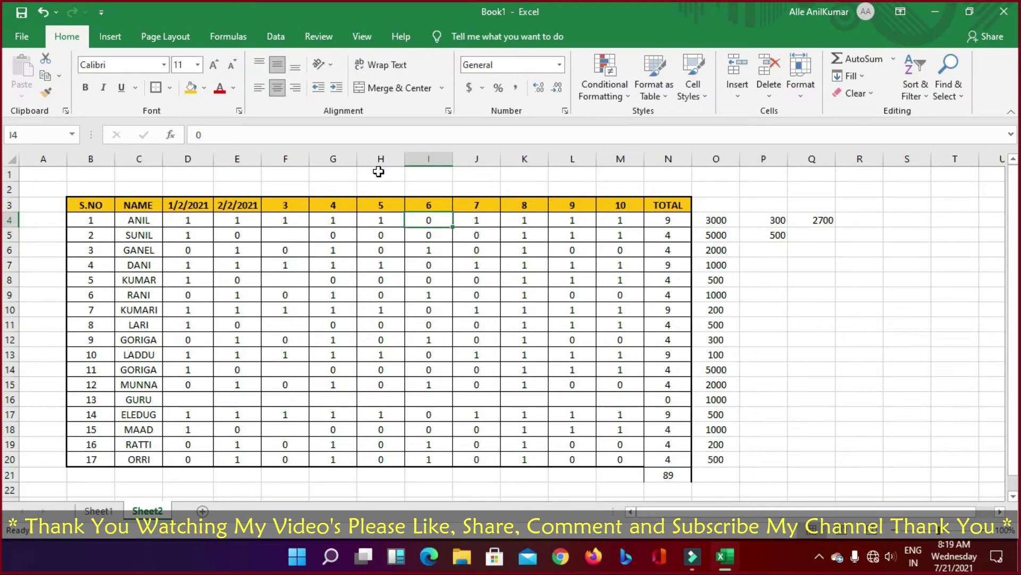
Step: Temporarily enter 1 in I4 to test ANIL's per-day and pay results
type("1")
key("Return")
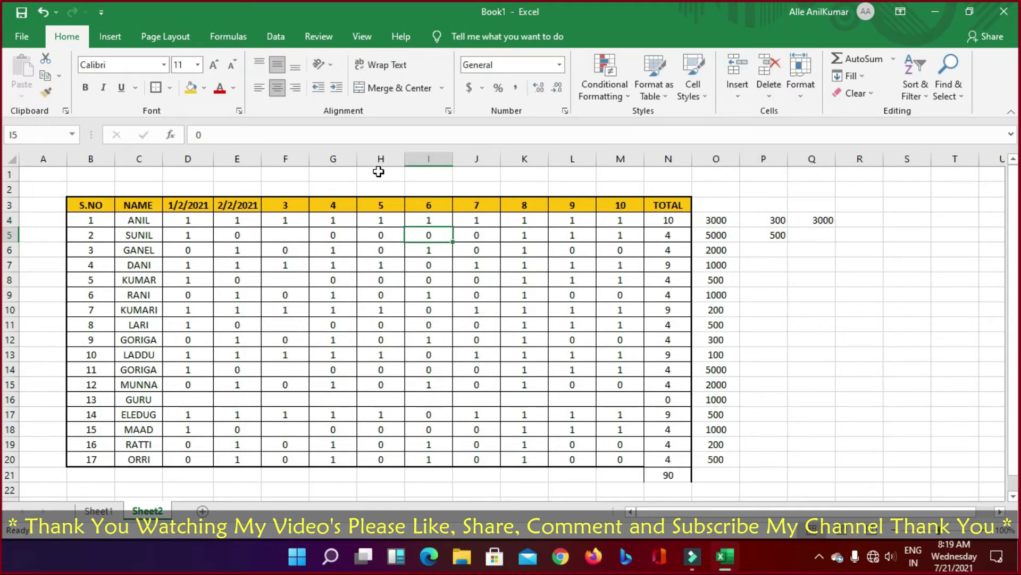
key("Up")
key("Right")
key("Right")
key("Right")
key("Right")
key("Right")
key("Right")
key("Right")
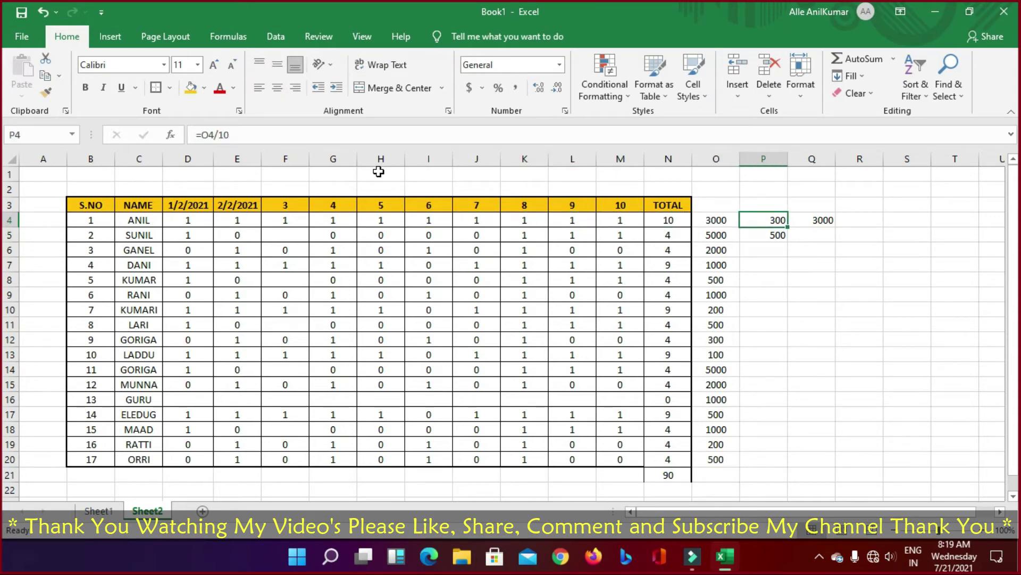
key("Left")
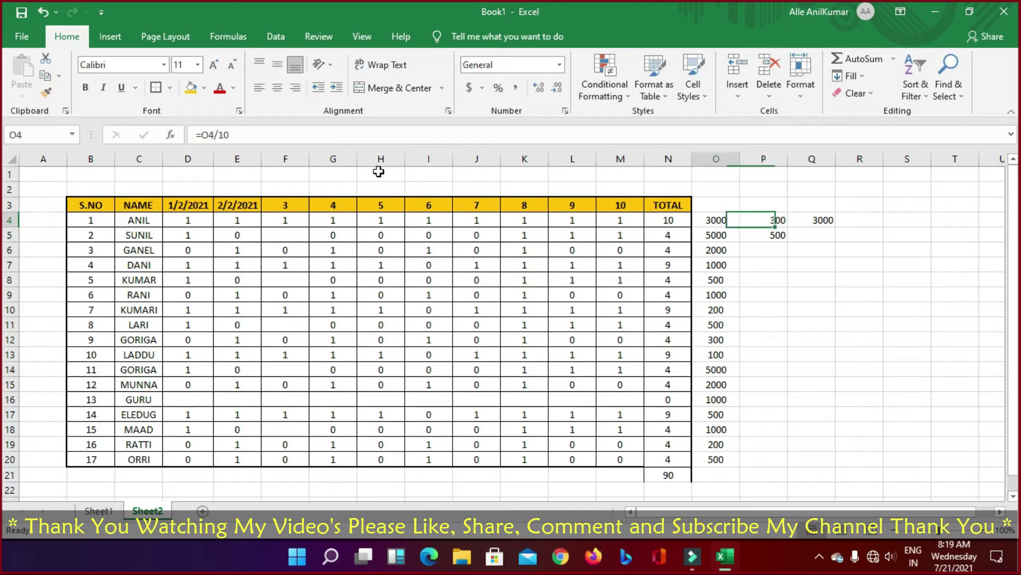
key("Right")
key("Right")
Step: Restore 0 in ANIL's day 6 cell I4 and select the P4:Q4 formulas
key("Left")
key("Left")
key("Left")
key("Left")
key("Left")
key("Left")
key("Left")
key("Left")
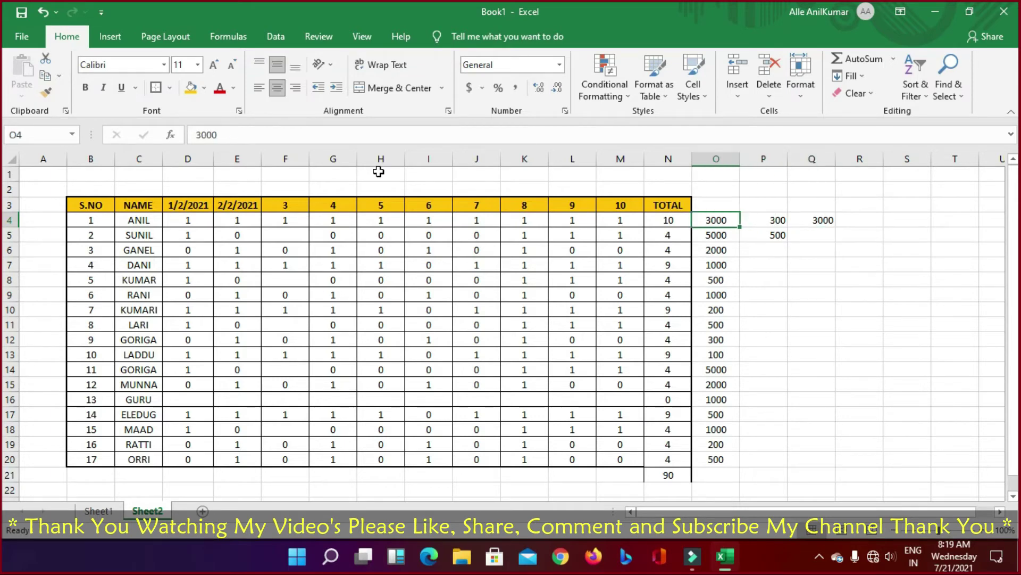
type("0")
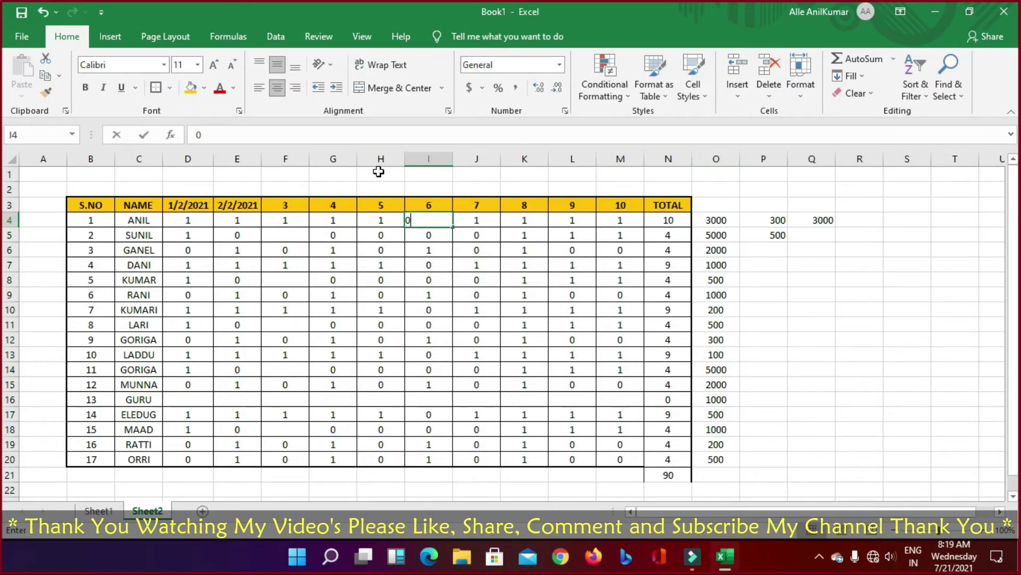
key("Return")
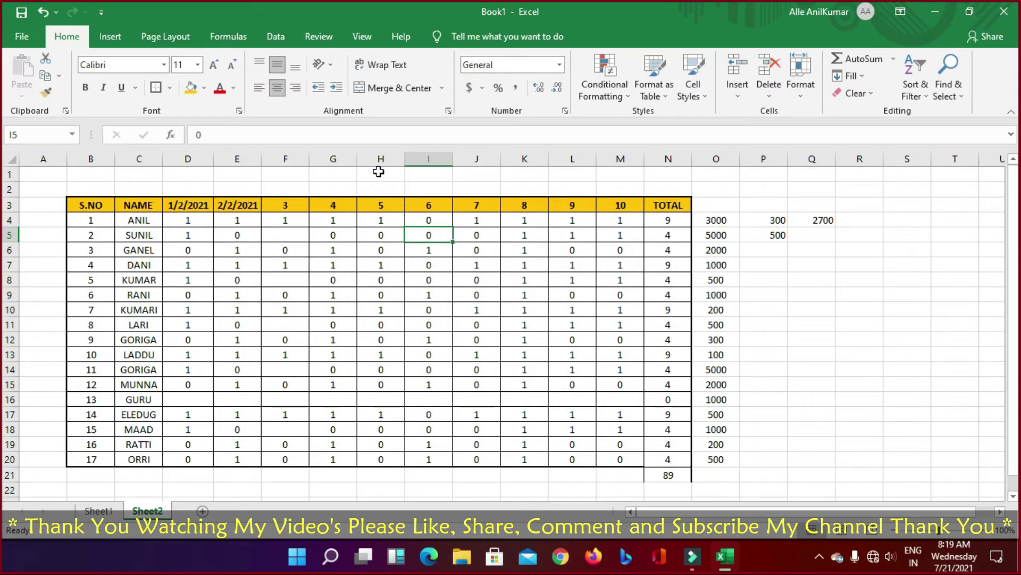
key("Right")
key("Right")
key("Right")
key("Up")
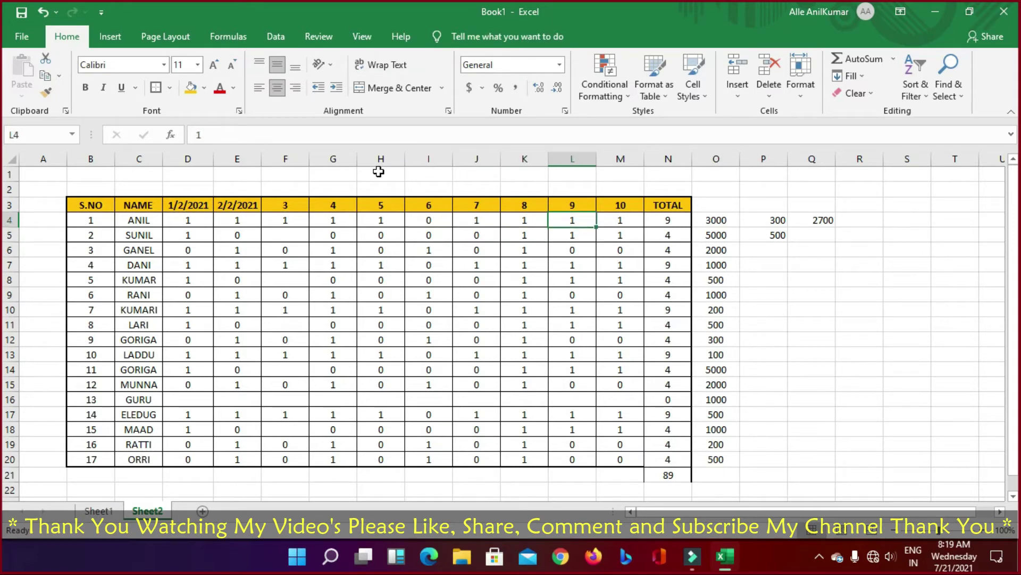
key("Right")
key("Right")
key("Right")
key("Right")
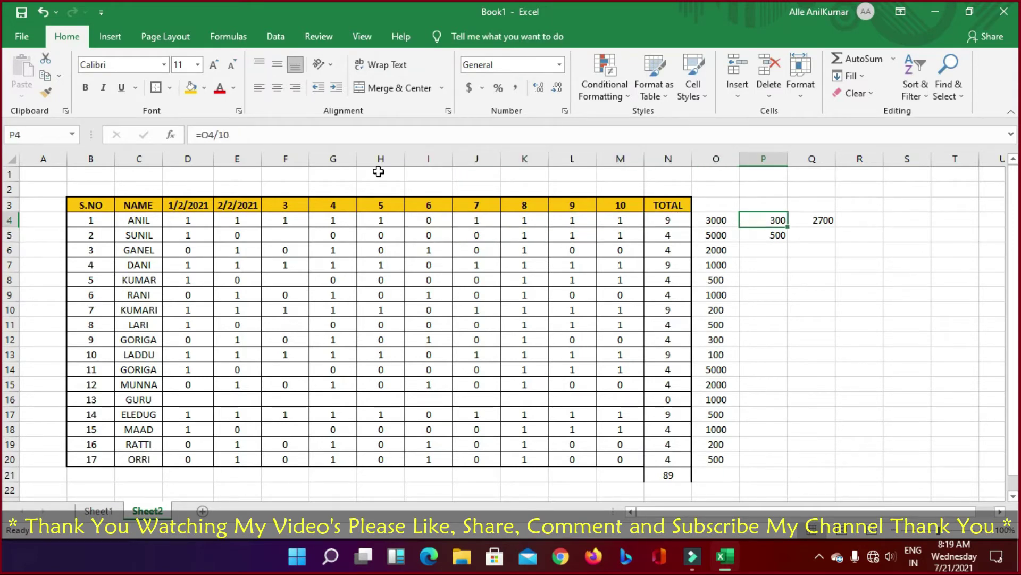
key("shift+Right")
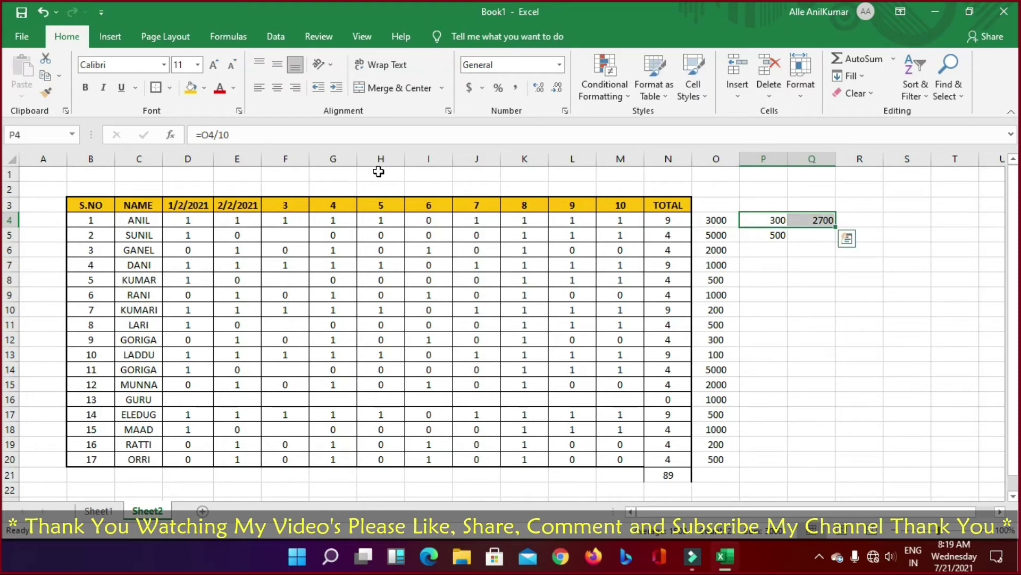
Step: Copy the P4:Q4 formulas into P5:Q20
key("ctrl+c")
key("Down")
key("shift+Right")
key("shift+Down")
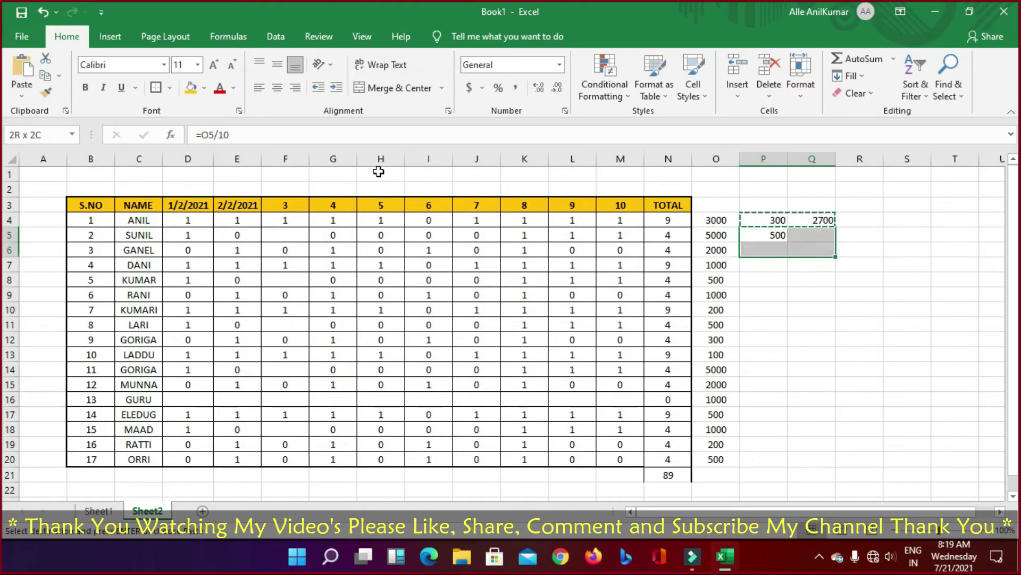
key("shift+Down")
key("shift+Down")
key("shift+Down")
key("shift+Down")
key("shift+Down")
key("shift+Down")
key("shift+Down")
key("shift+Down")
key("shift+Down")
key("shift+Down")
key("shift+Down")
key("shift+Down")
key("shift+Down")
key("shift+Down")
key("shift+Down")
key("shift+Up")
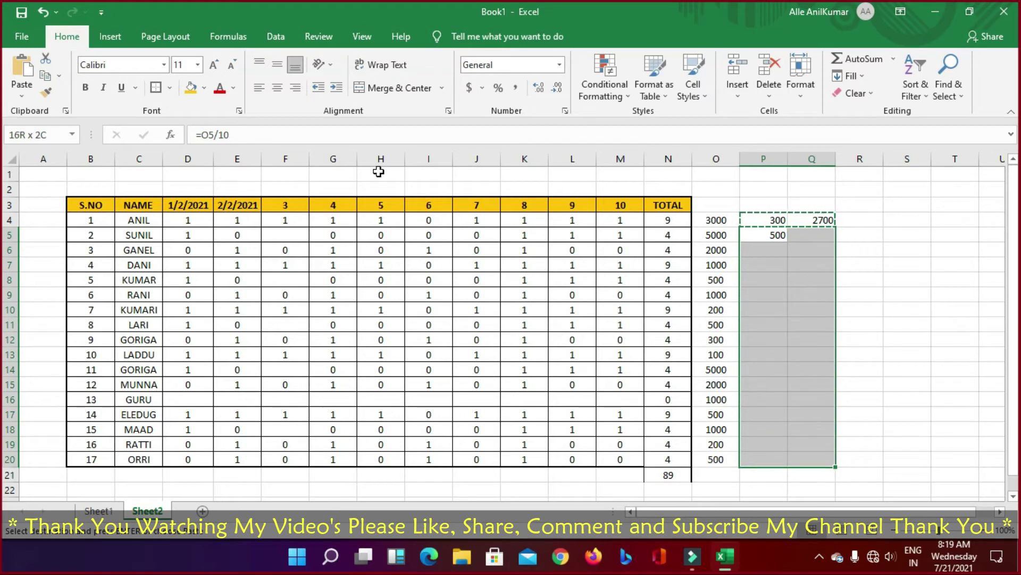
key("Return")
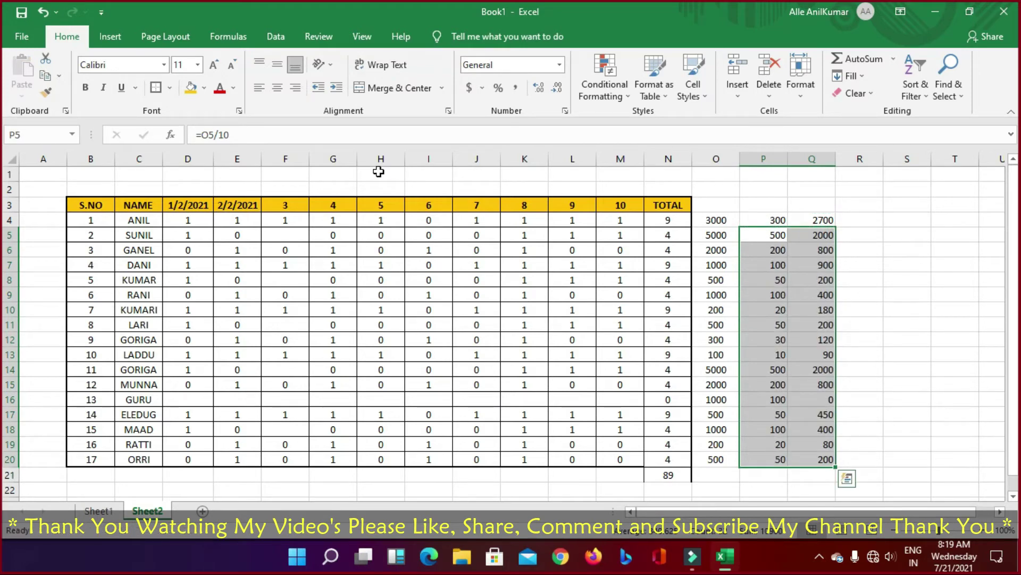
Step: Check the copied per-day and pay formulas in rows 5 and 6
left_click(894, 231)
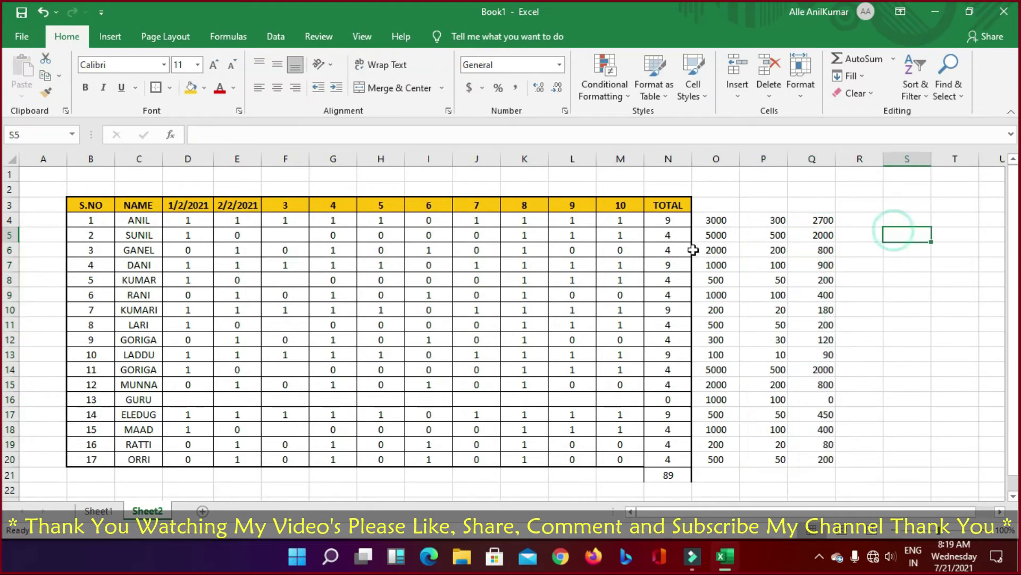
left_click(719, 235)
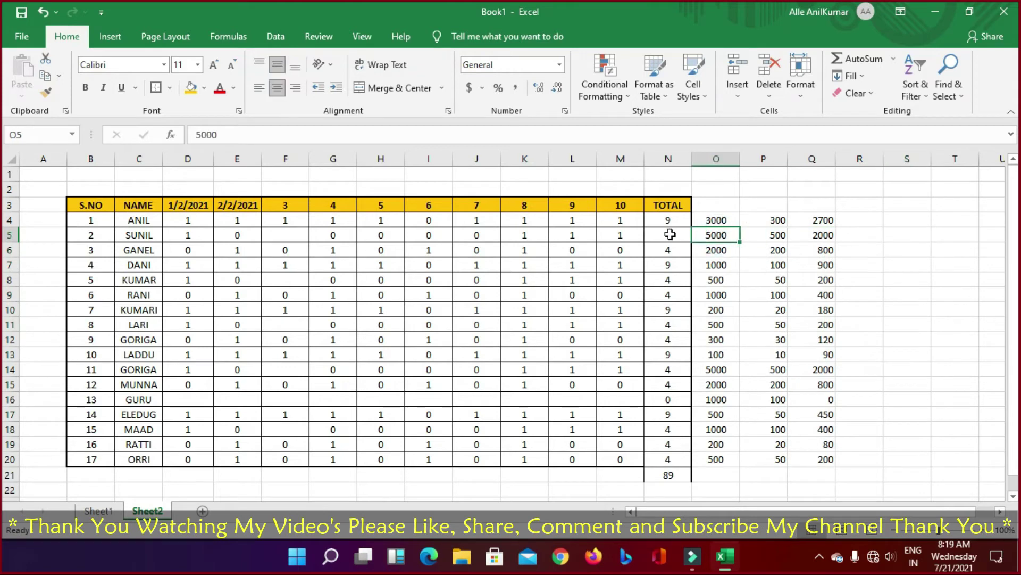
left_click(670, 234)
left_click(776, 234)
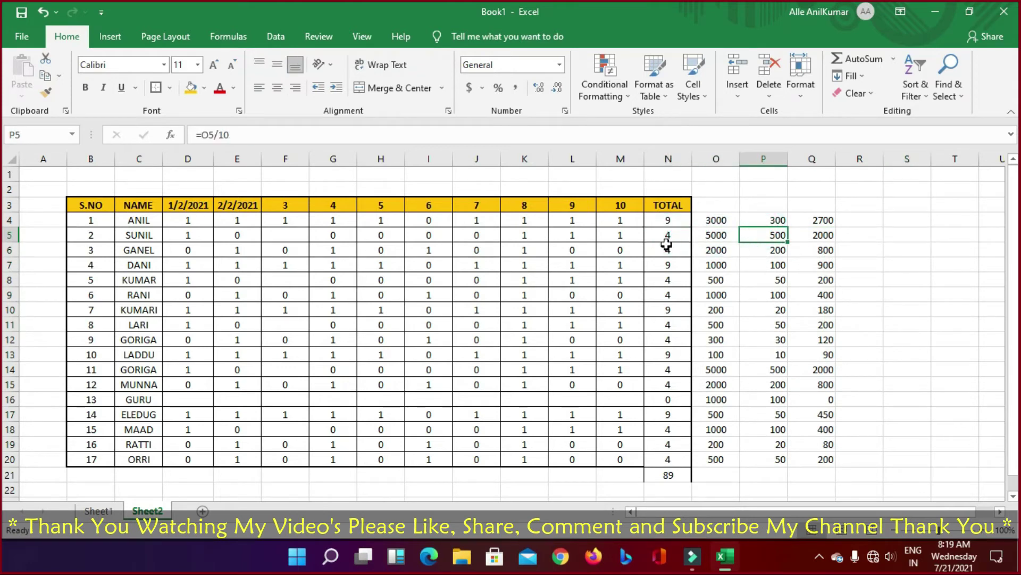
left_click(816, 235)
left_click(747, 252)
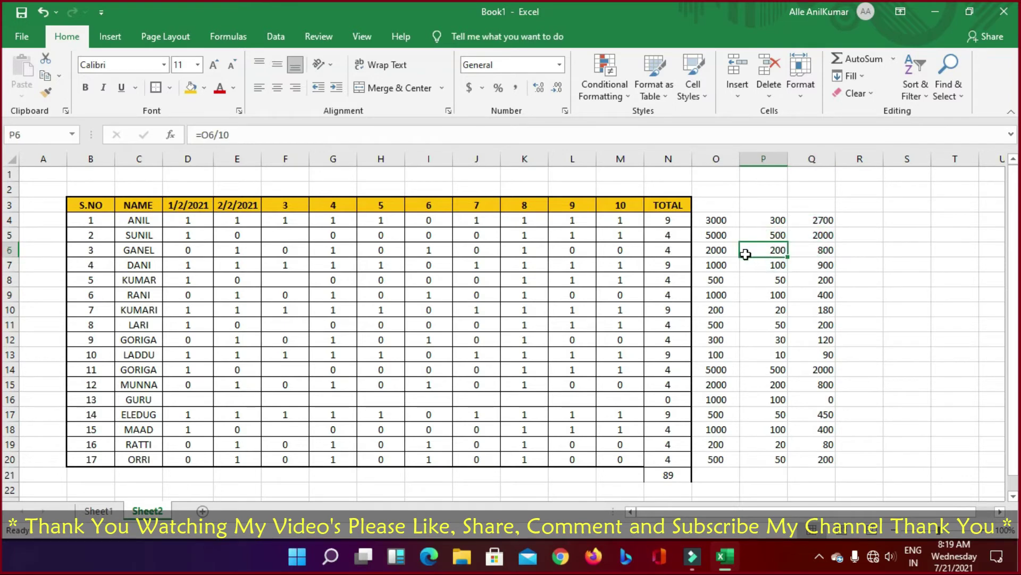
left_click(665, 254)
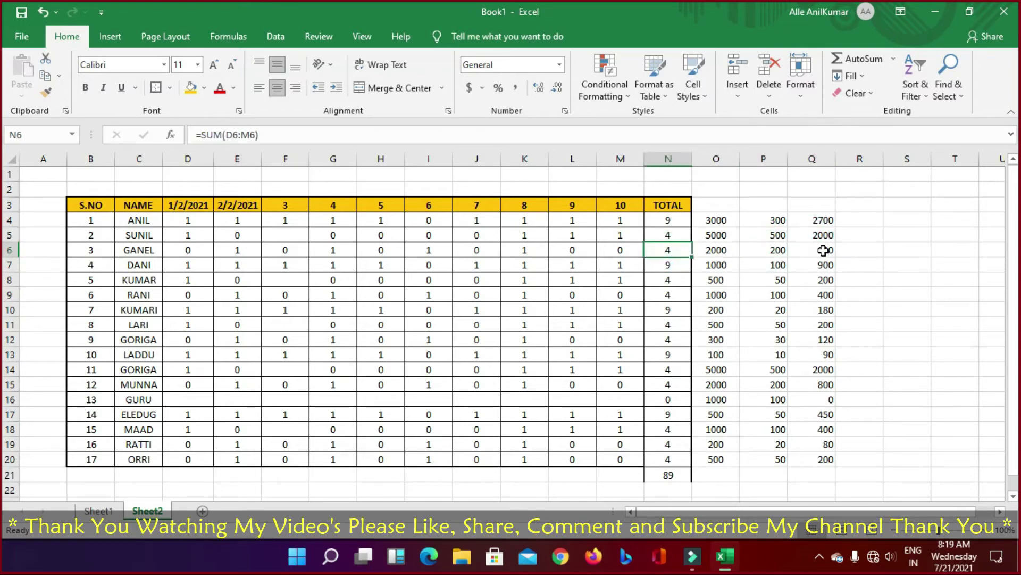
left_click(824, 250)
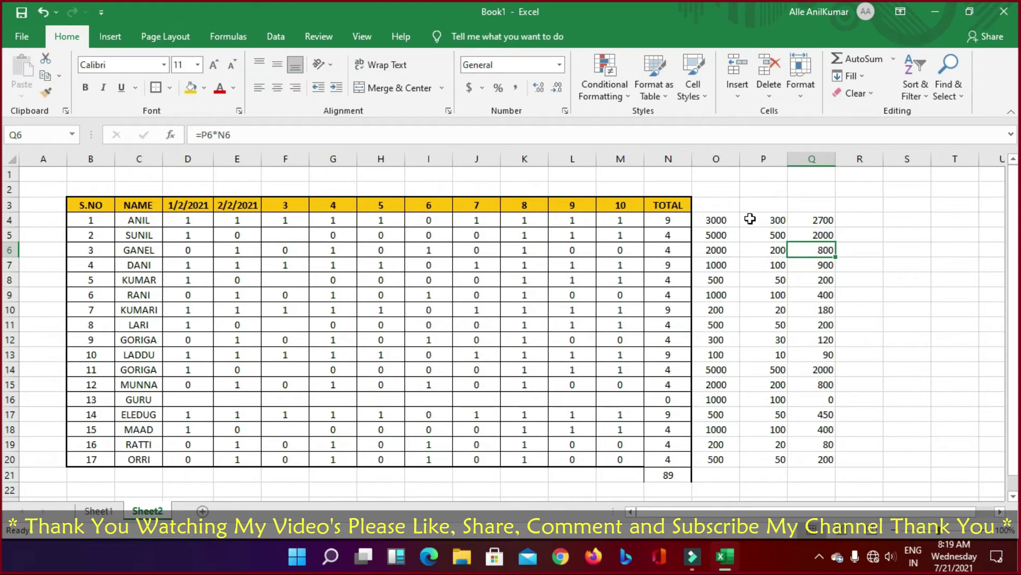
Step: AutoSum the pay column into Q21 as =SUM(Q4:Q20), totalling 11520
left_click_drag(719, 217, 833, 471)
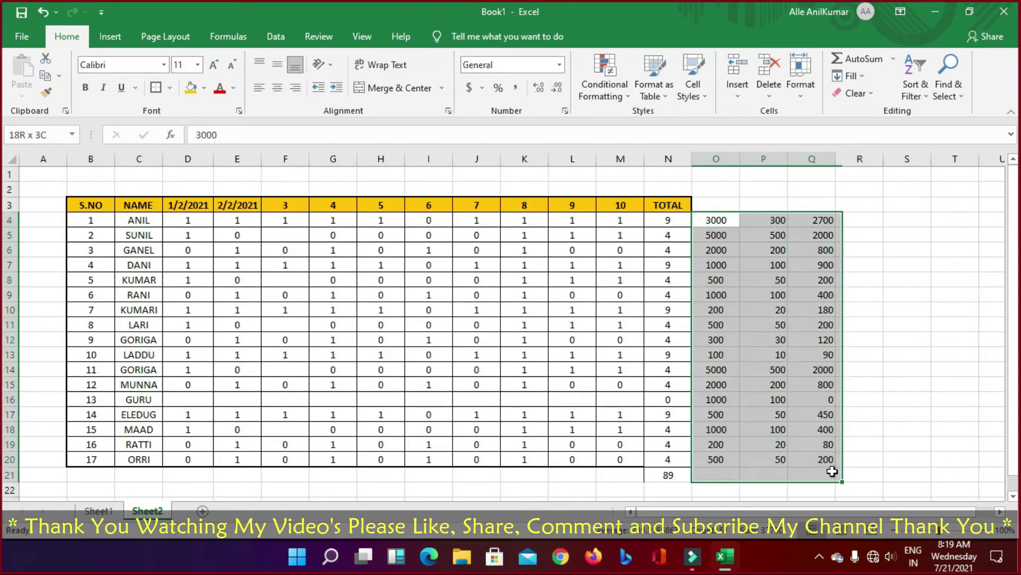
left_click_drag(817, 220, 809, 475)
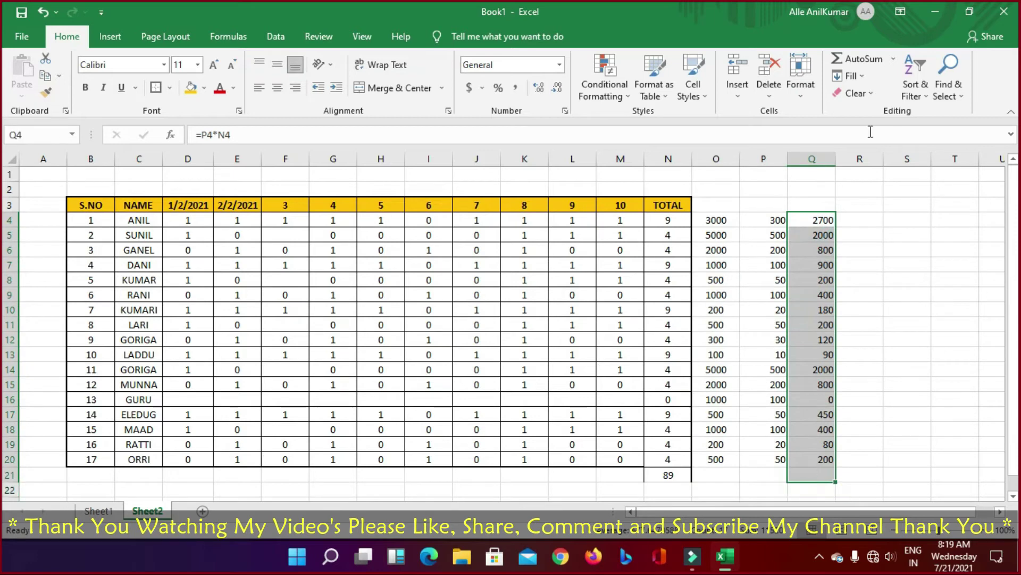
left_click(856, 59)
left_click(907, 340)
left_click(817, 475)
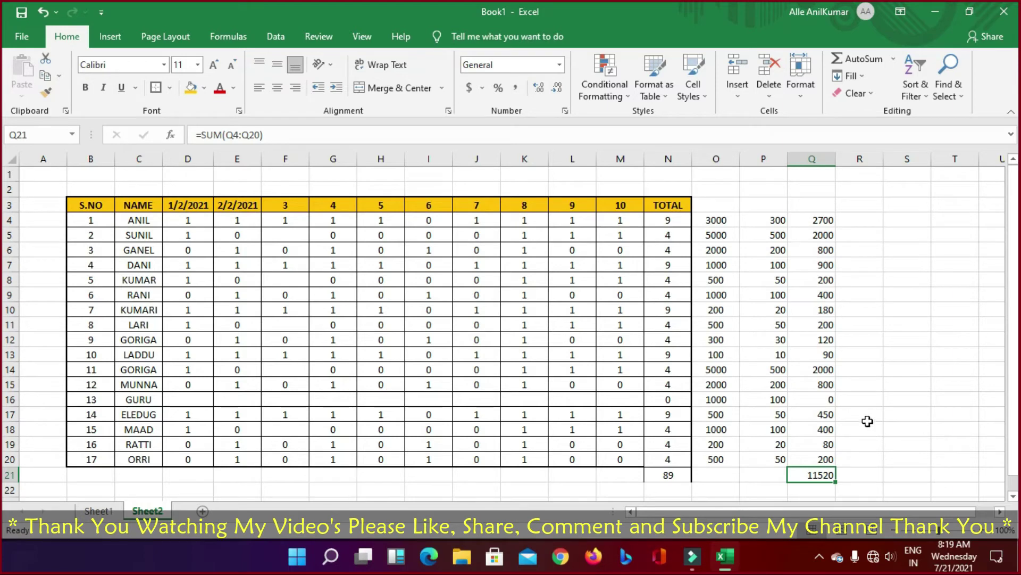
left_click(885, 306)
Step: Change DANI's 2/2/2021 attendance to 0
left_click(245, 265)
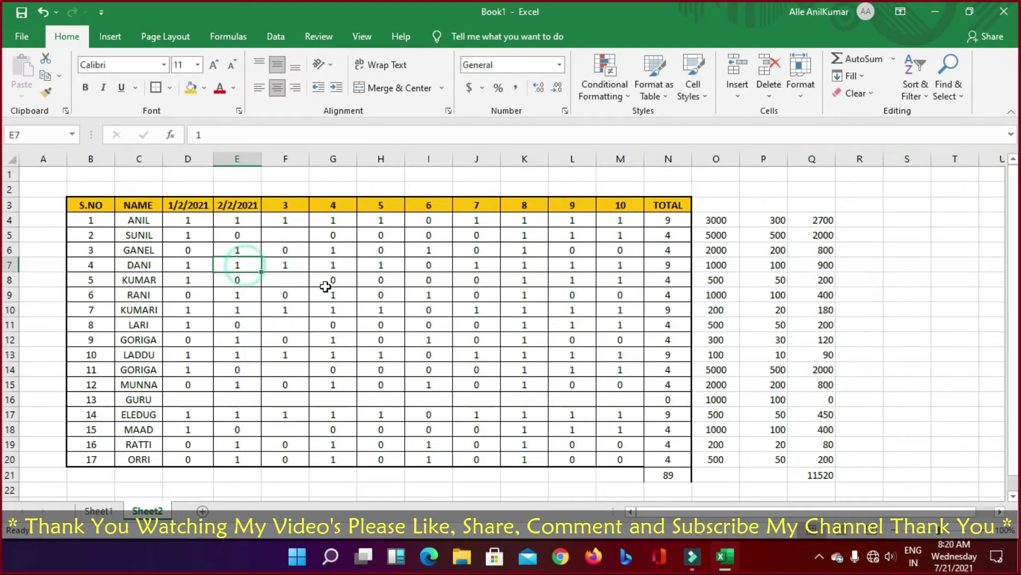
type("1")
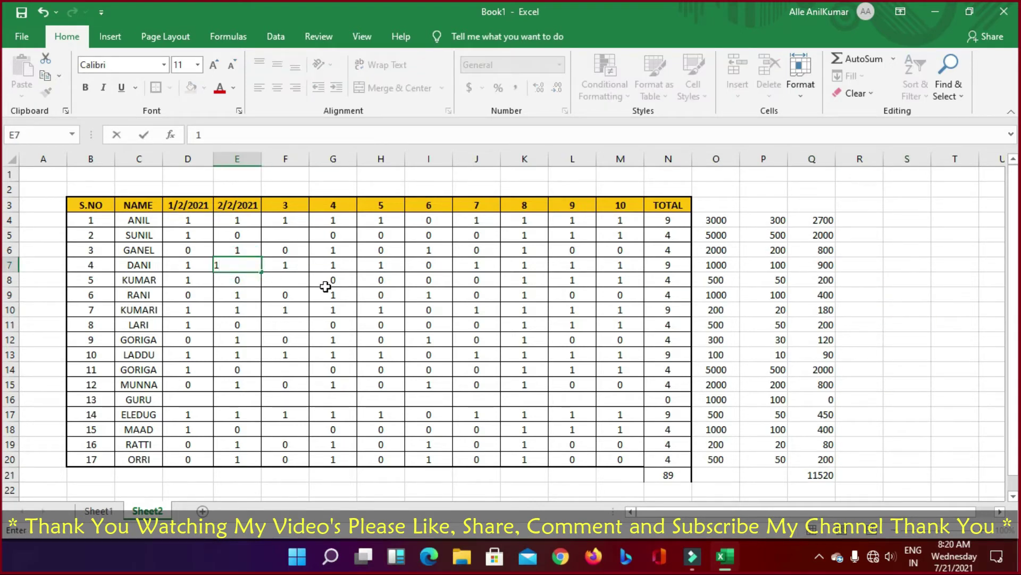
key("BackSpace")
type("0")
key("Return")
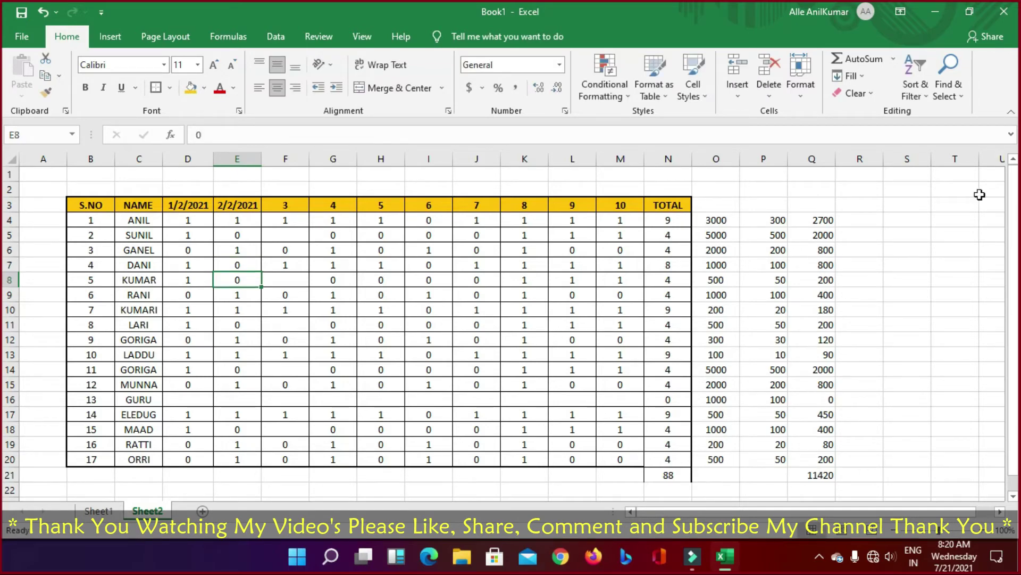
left_click_drag(824, 220, 91, 406)
scroll(506, 392, "up", 1)
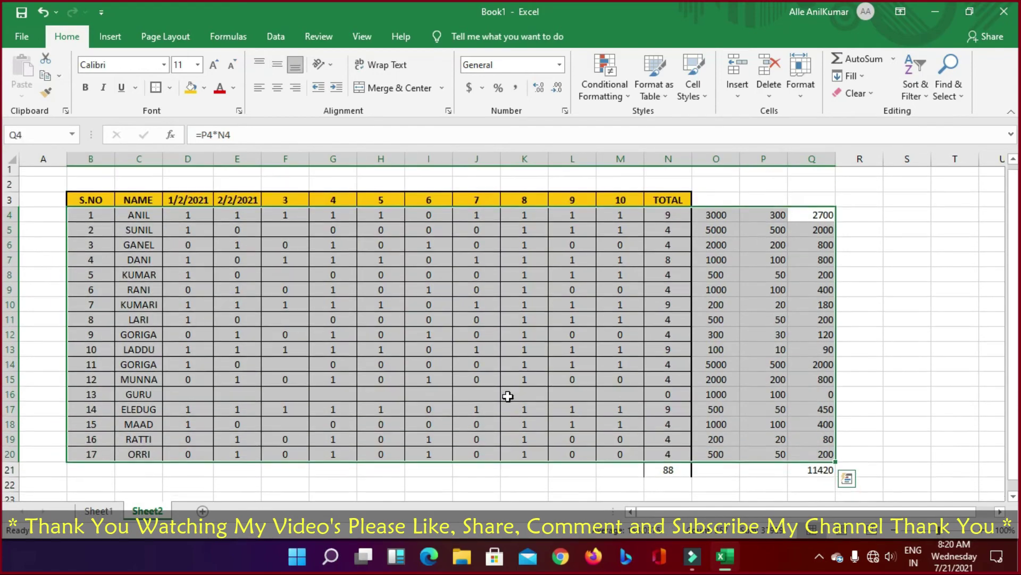
left_click(426, 377)
Step: Enter 2 in KUMAR's day-3 cell F8 and 5 in RANI's day-6 cell I9
left_click(285, 277)
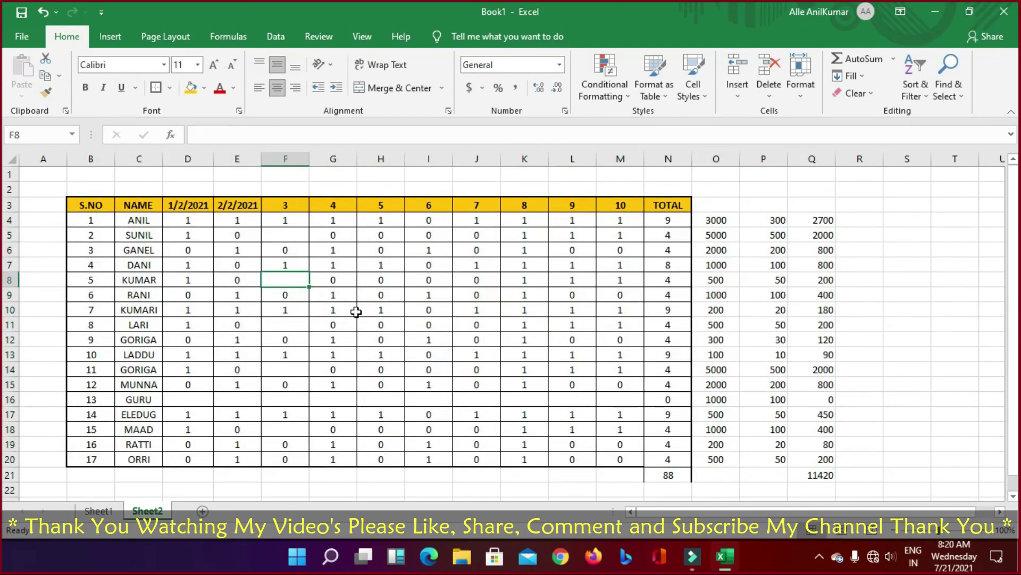
type("1")
key("Return")
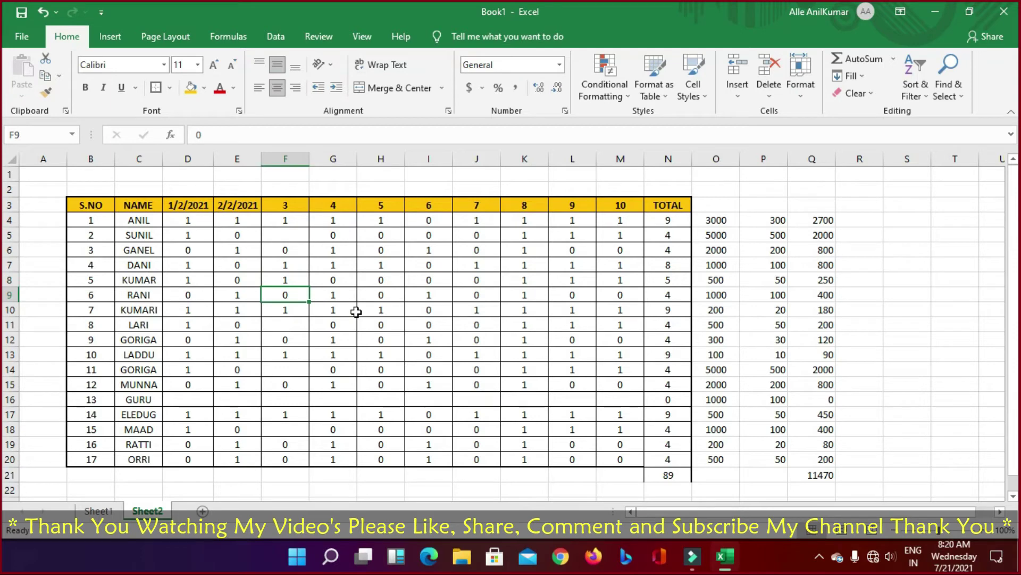
key("Up")
type("2")
key("Return")
key("Right")
key("Right")
key("Right")
type("5")
key("Return")
key("Up")
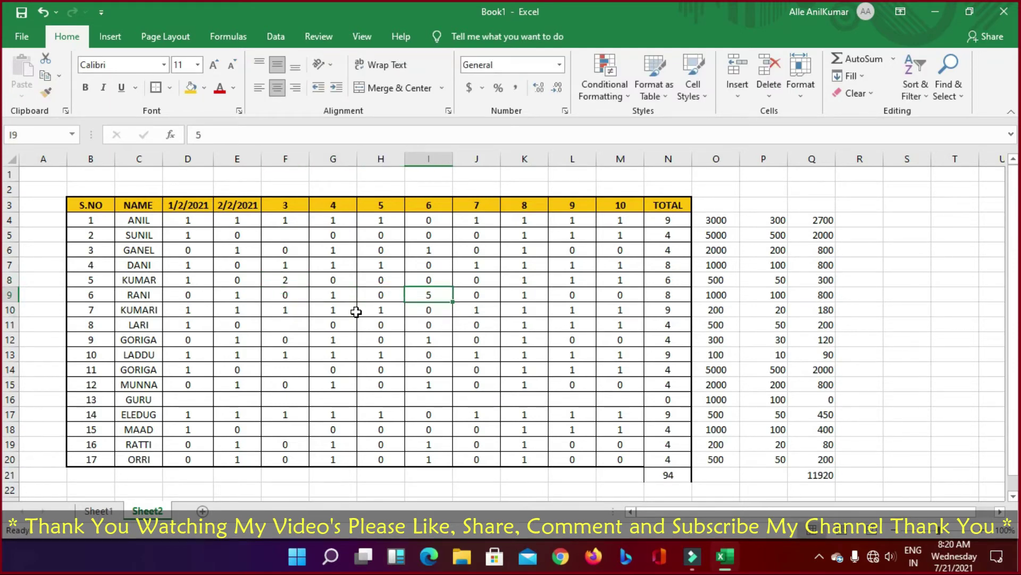
key("Up")
key("Up")
key("Up")
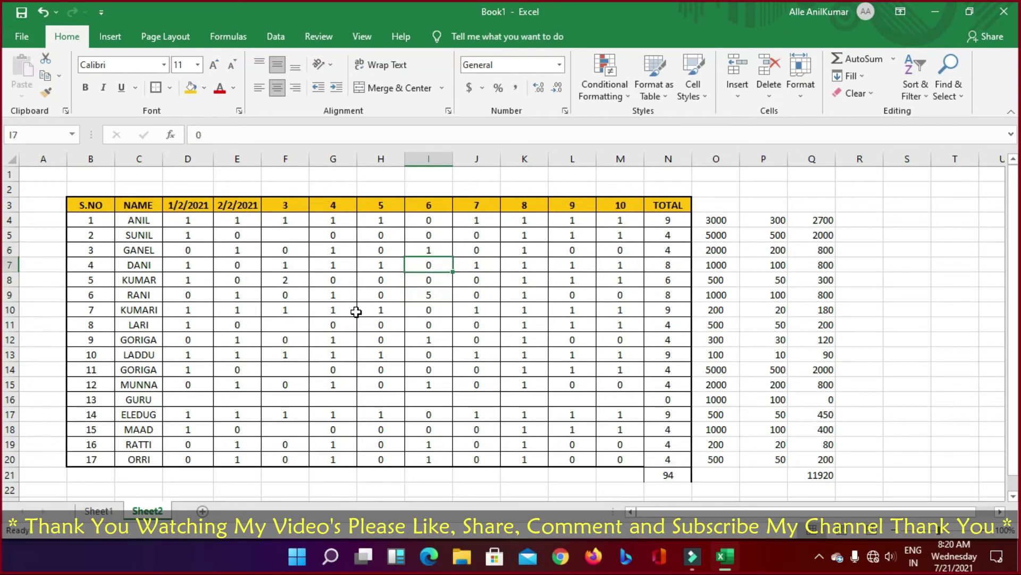
key("Right")
Step: Mark 1s for SUNIL and GANEL on day 7 (J5, J6) and in I7
type("0")
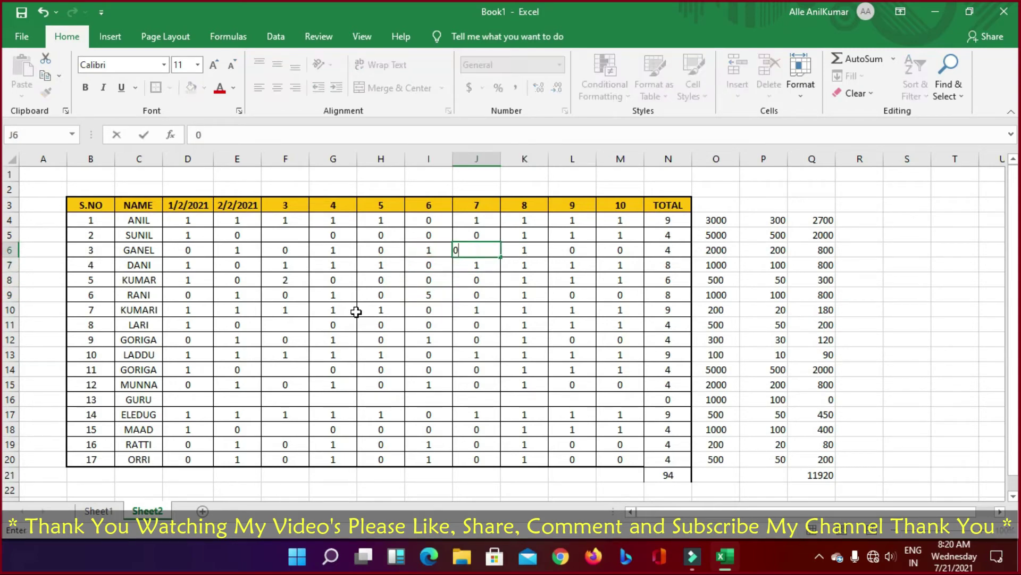
key("Up")
type("1")
key("Return")
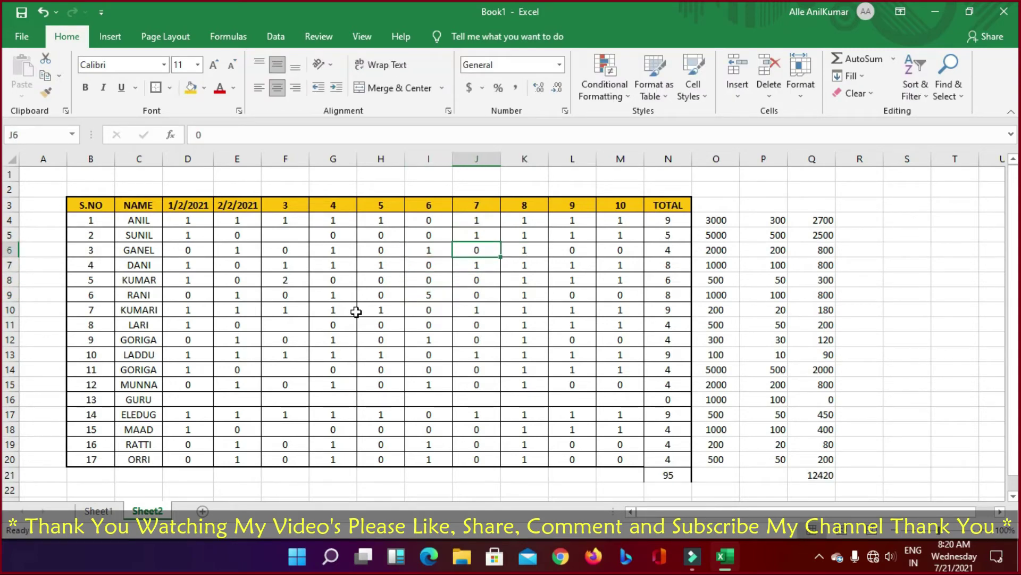
type("1")
key("Return")
key("Left")
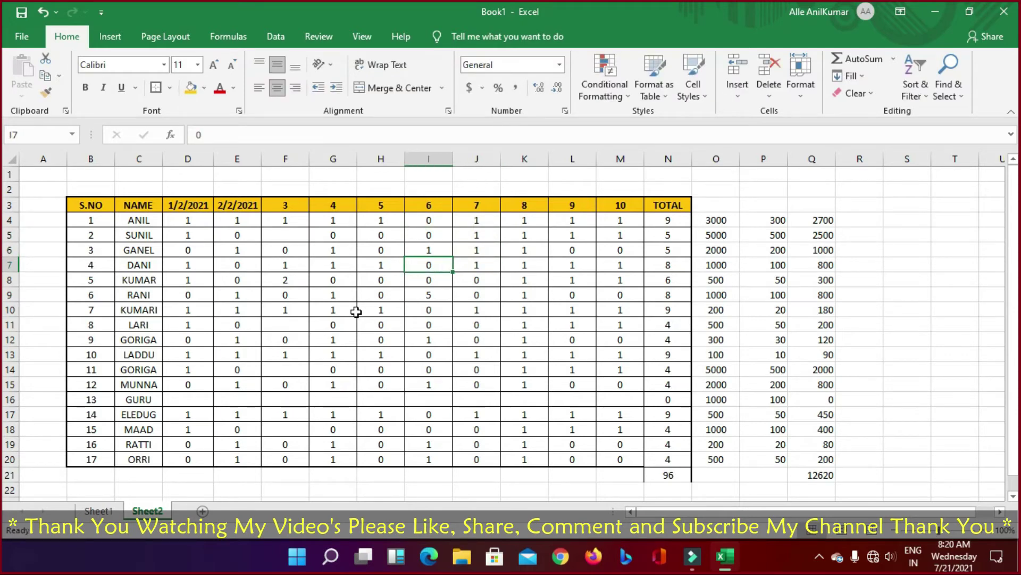
type("1")
key("Up")
key("Up")
type("1")
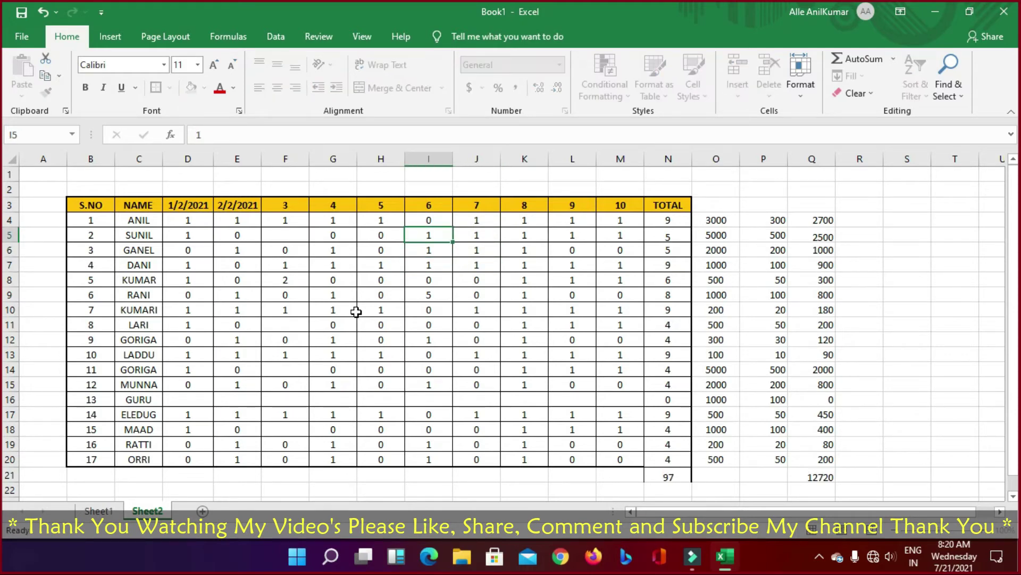
key("Up")
Step: Set day-3 attendance to 1 for SUNIL, LARI and GORIGA (F5, F11, F14)
key("Down")
key("Left")
key("Left")
key("Left")
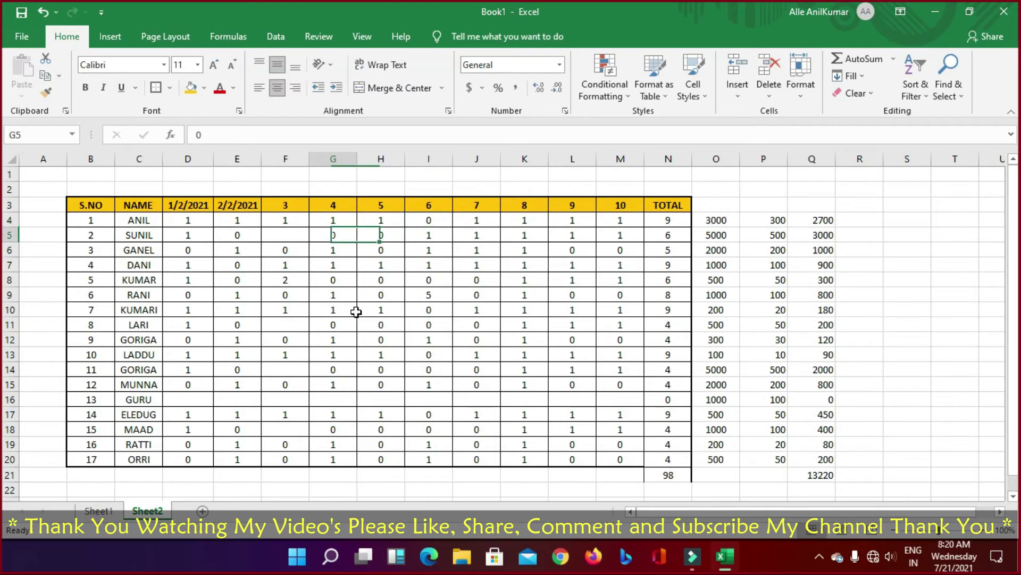
type("1")
key("Return")
key("Down")
key("Down")
key("Down")
key("Down")
key("Down")
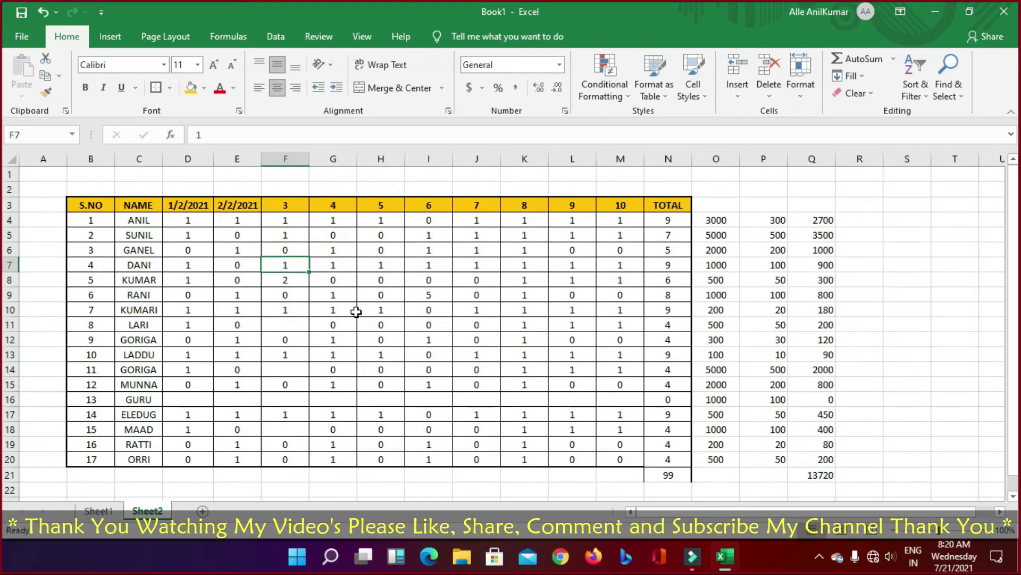
type("1")
key("Return")
key("Down")
key("Down")
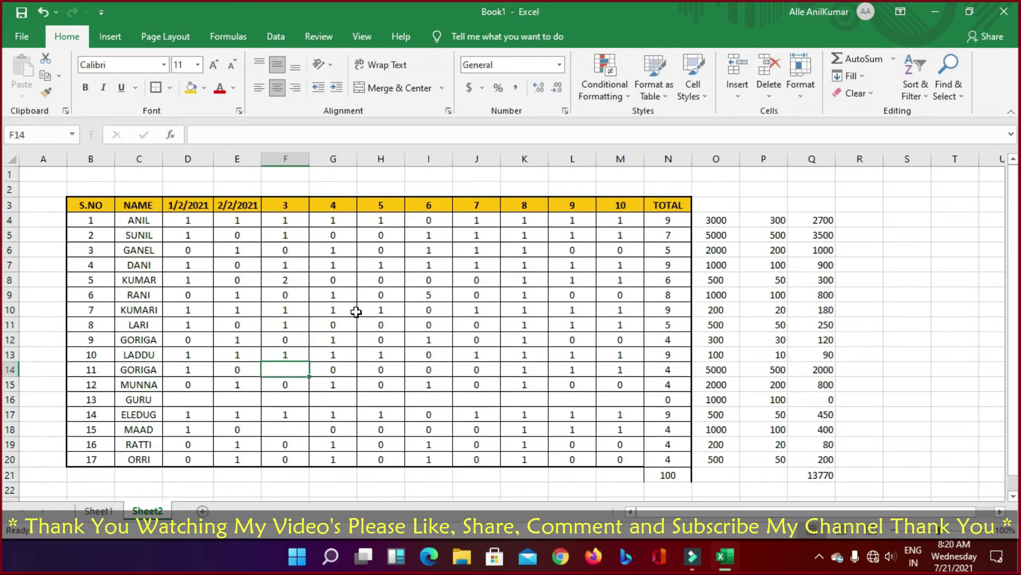
type("1")
key("Return")
key("Down")
Step: Enter GURU's row-16 attendance: 1s in D16 through F16, then 0s across to M16
type("1")
key("Left")
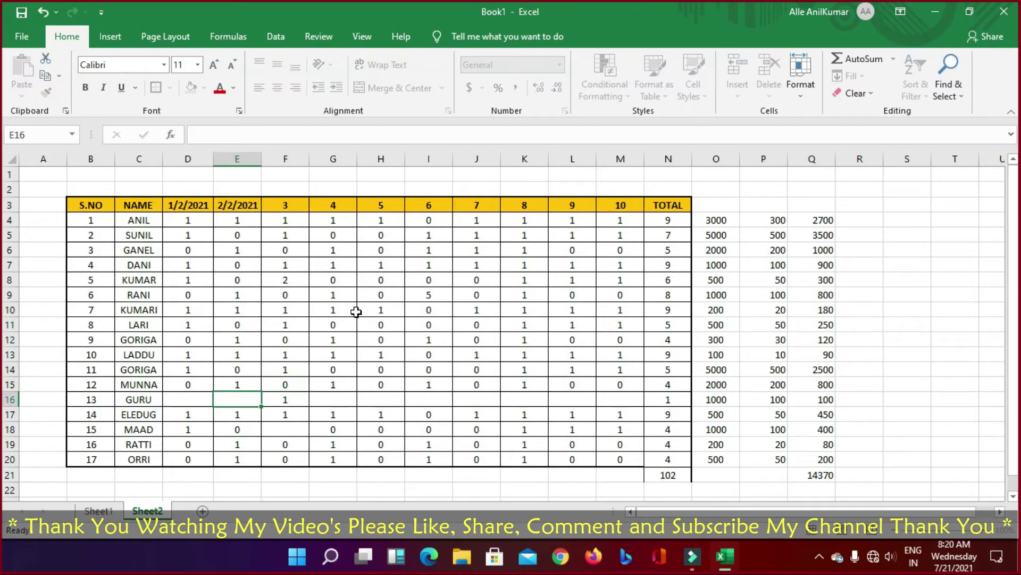
type("1")
key("Left")
type("1")
key("Right")
key("Right")
key("Right")
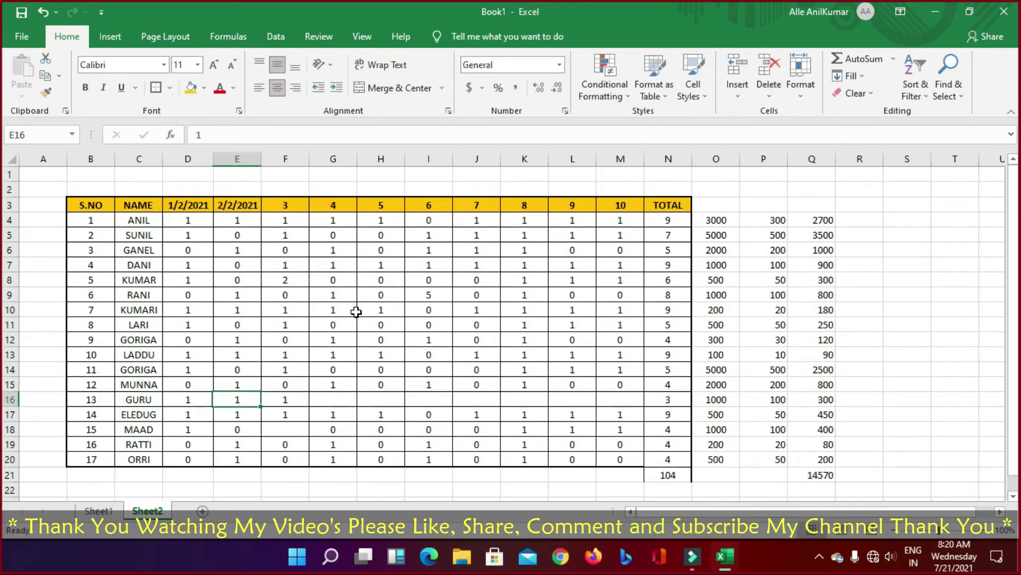
type("1")
key("Right")
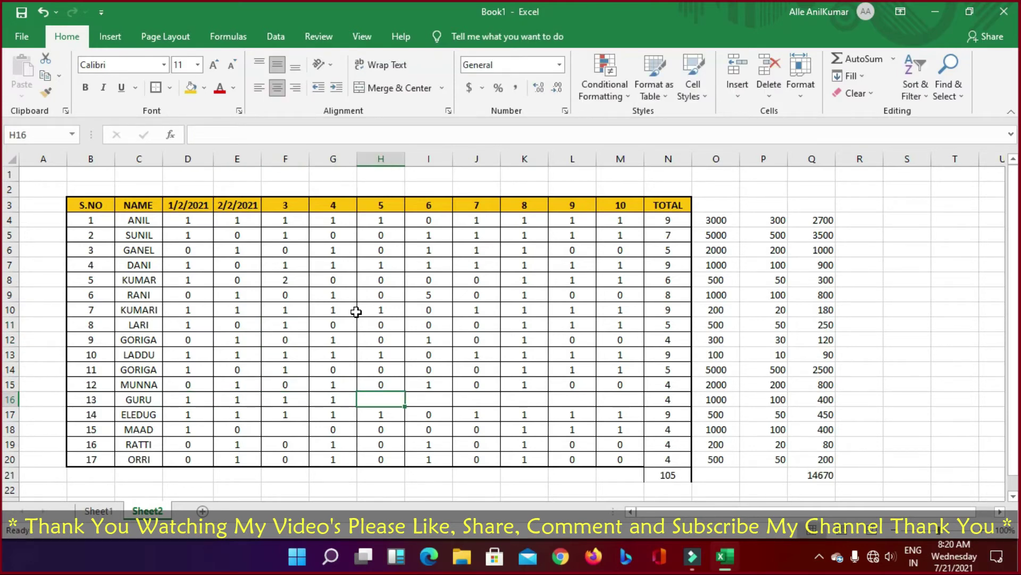
type("0")
key("Right")
type("0")
key("Right")
type("0")
key("Right")
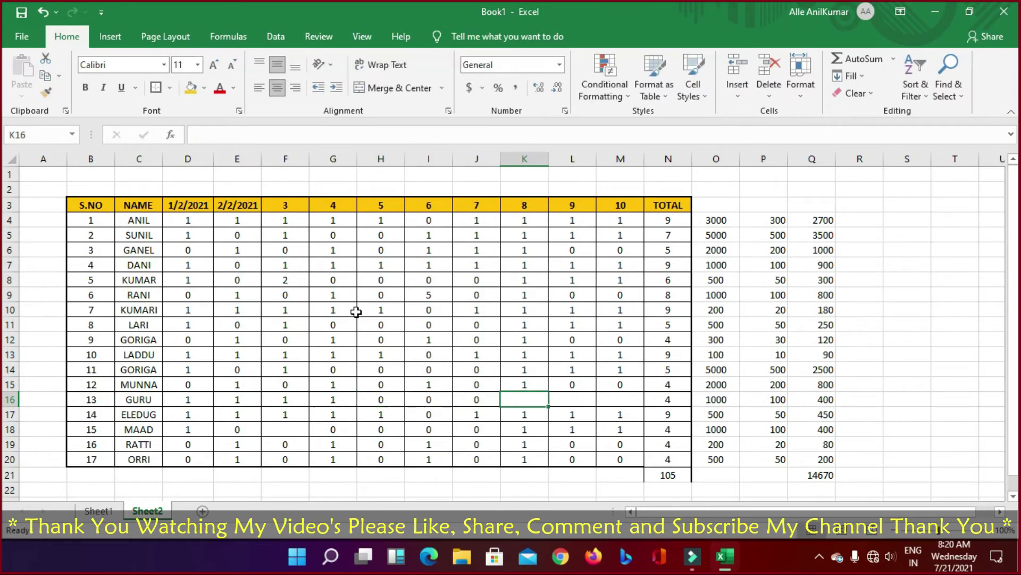
type("0")
key("Right")
type("0")
key("Right")
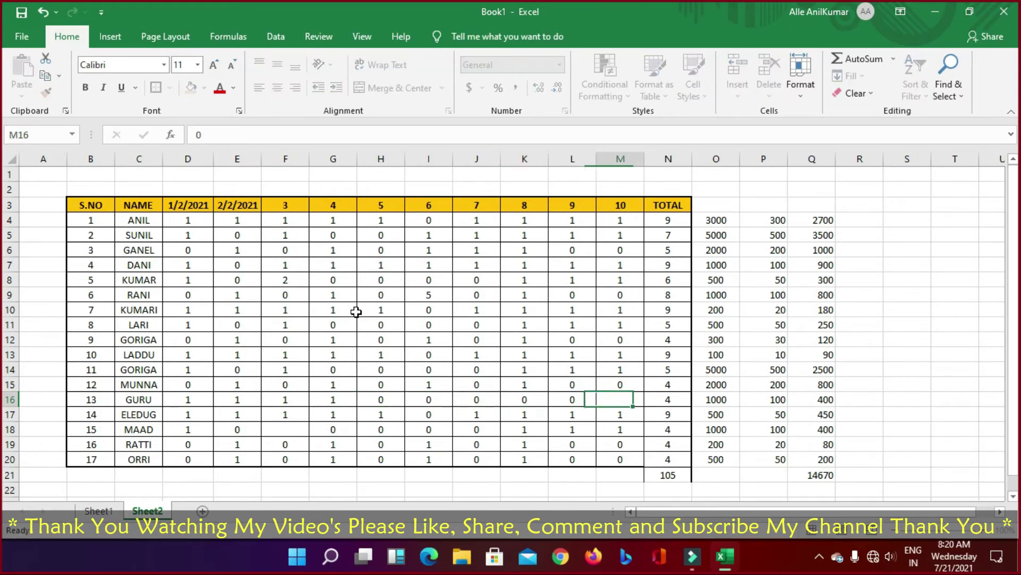
type("0")
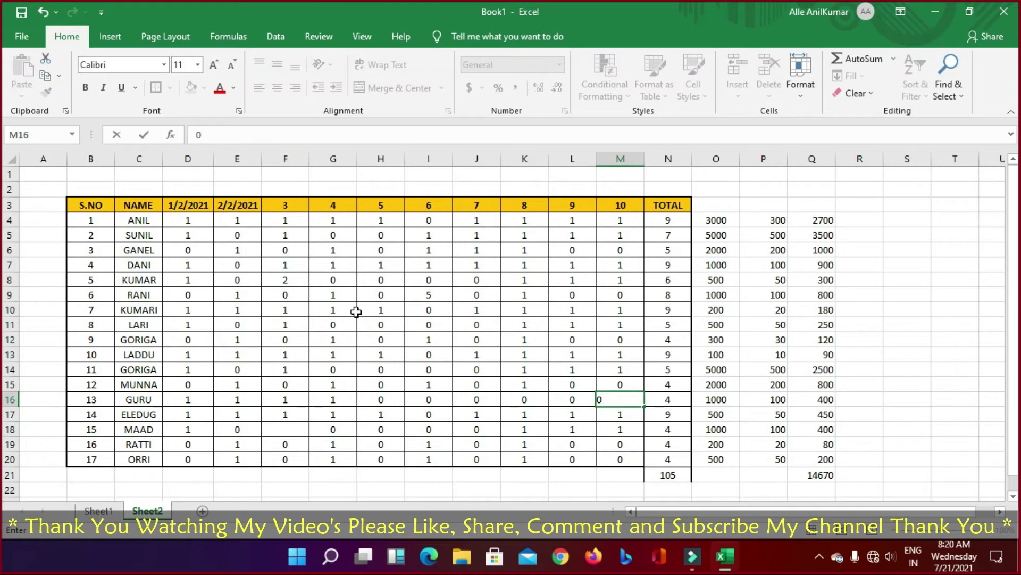
key("Tab")
Step: Change M16 and L16 to 1, bringing GURU's total to 6 and the grand total to 107
key("Left")
type("1")
key("Left")
type("1")
key("Left")
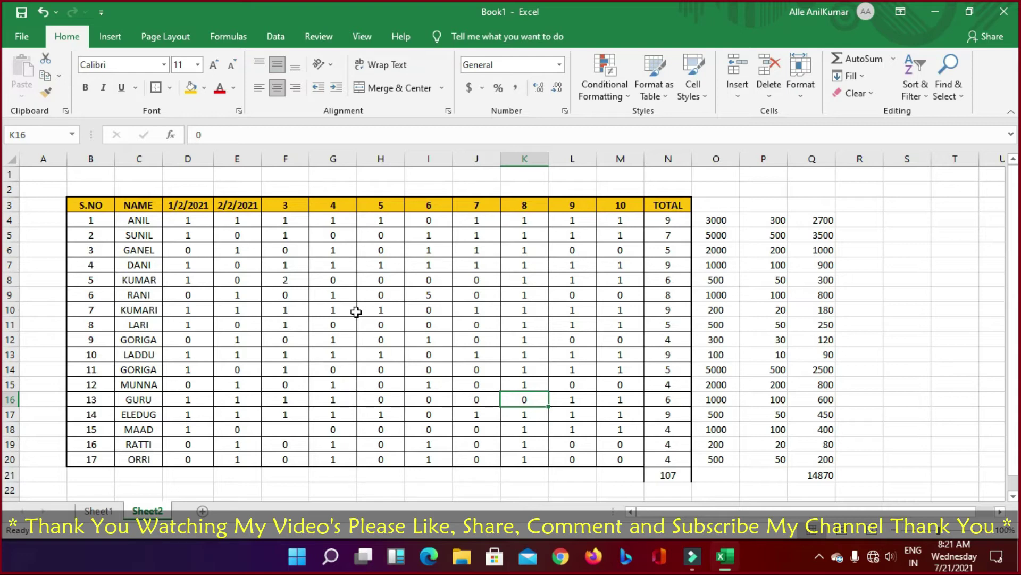
Step: Select the salary figures in columns O to Q to check them
left_click(973, 370)
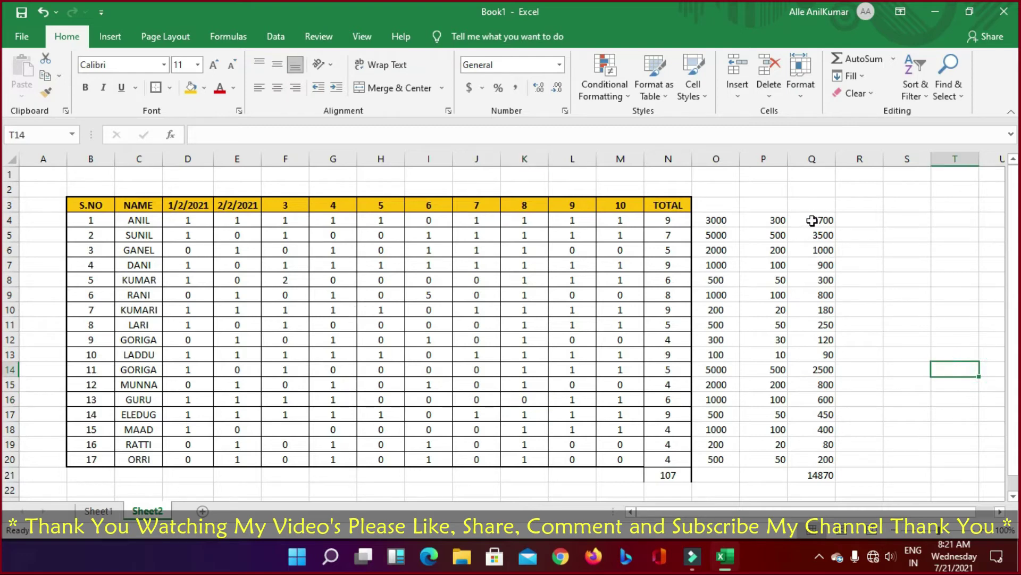
left_click_drag(812, 220, 734, 460)
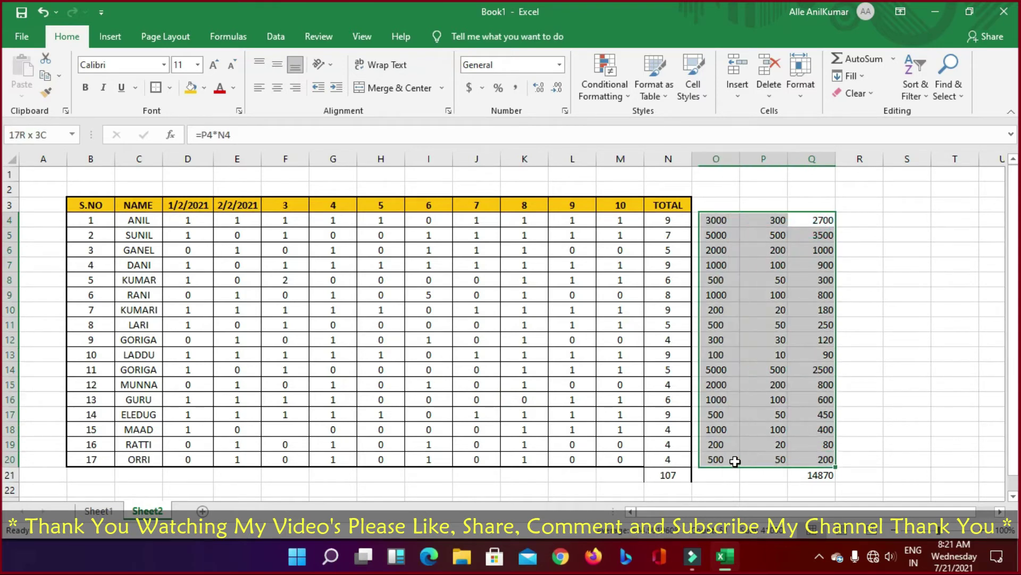
left_click(859, 443)
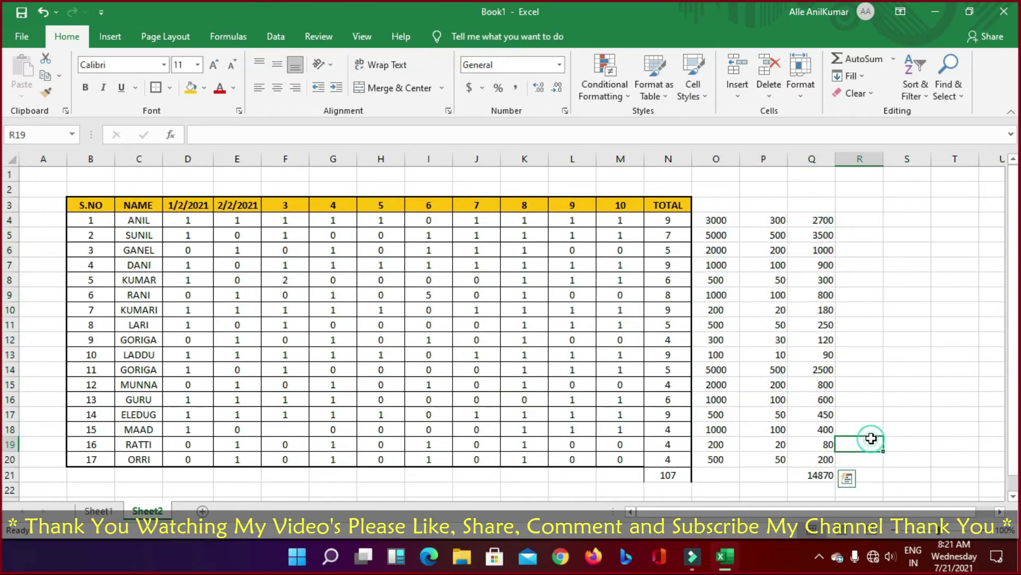
left_click(714, 216)
left_click_drag(714, 213, 807, 461)
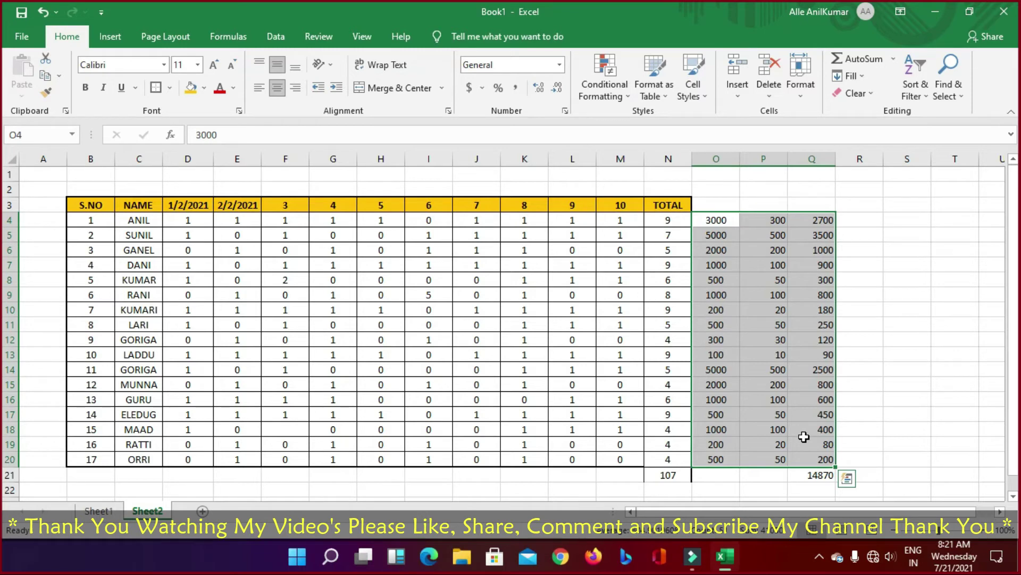
left_click(855, 324)
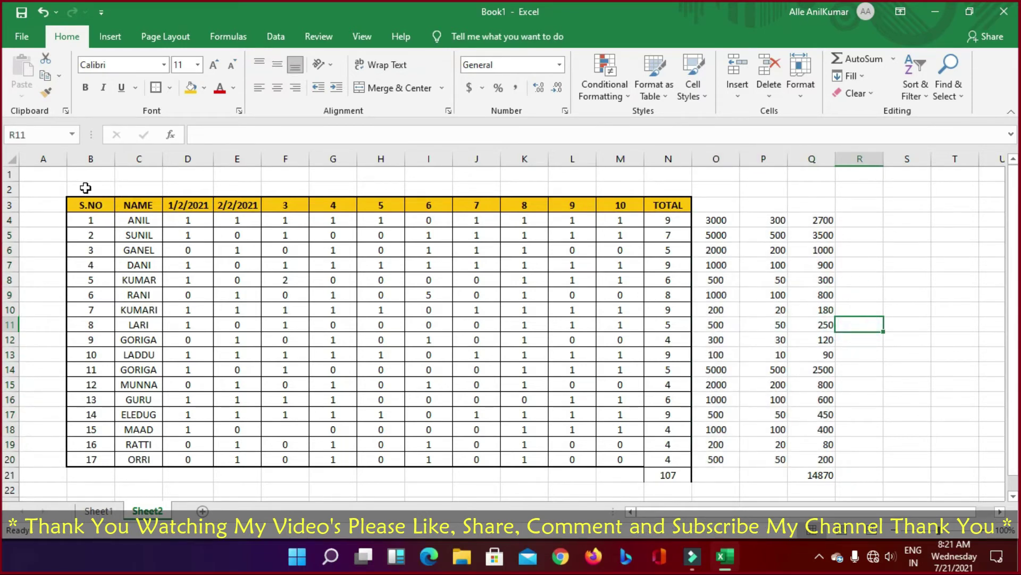
Step: Copy the yellow merged thank-you banner on Sheet1
left_click(104, 516)
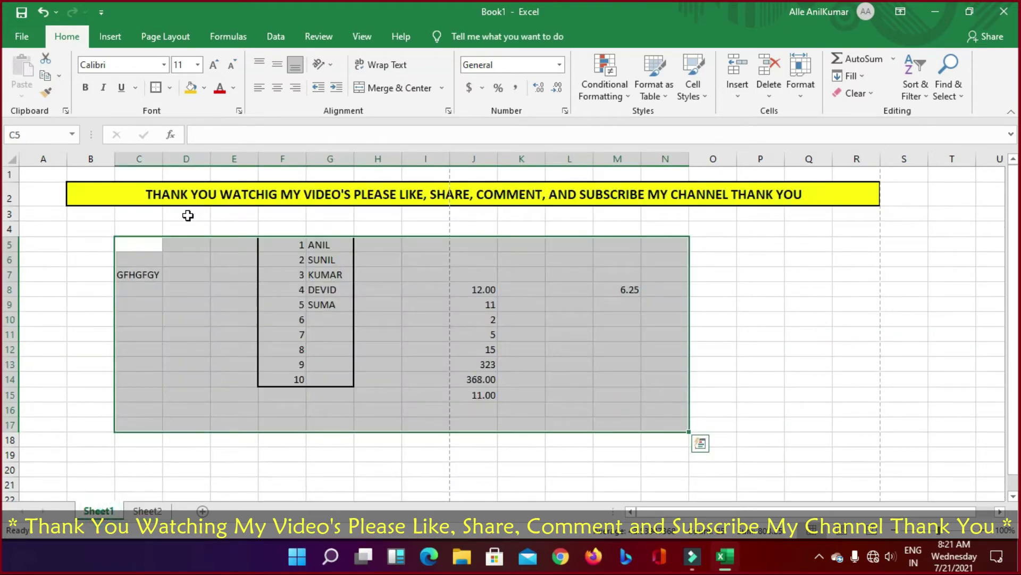
left_click(171, 193)
right_click(676, 205)
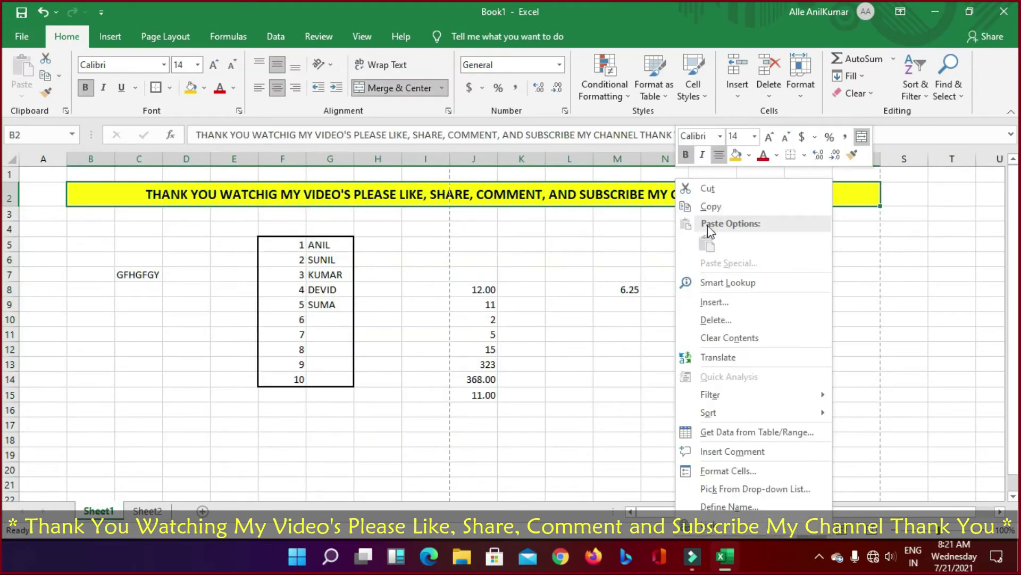
left_click(716, 208)
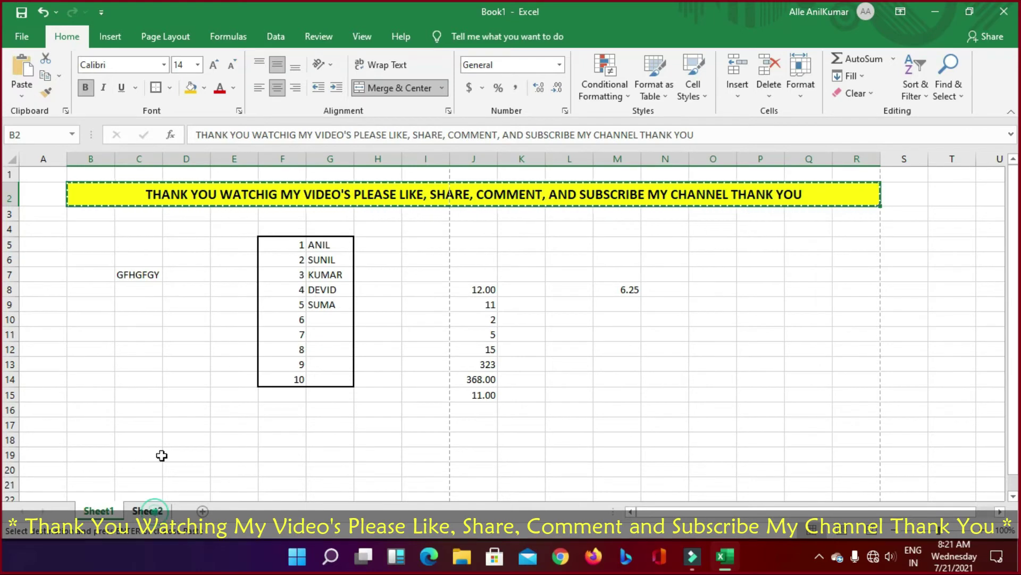
Step: Paste Special the banner into cell A1 of Sheet2
left_click(148, 511)
left_click(79, 175)
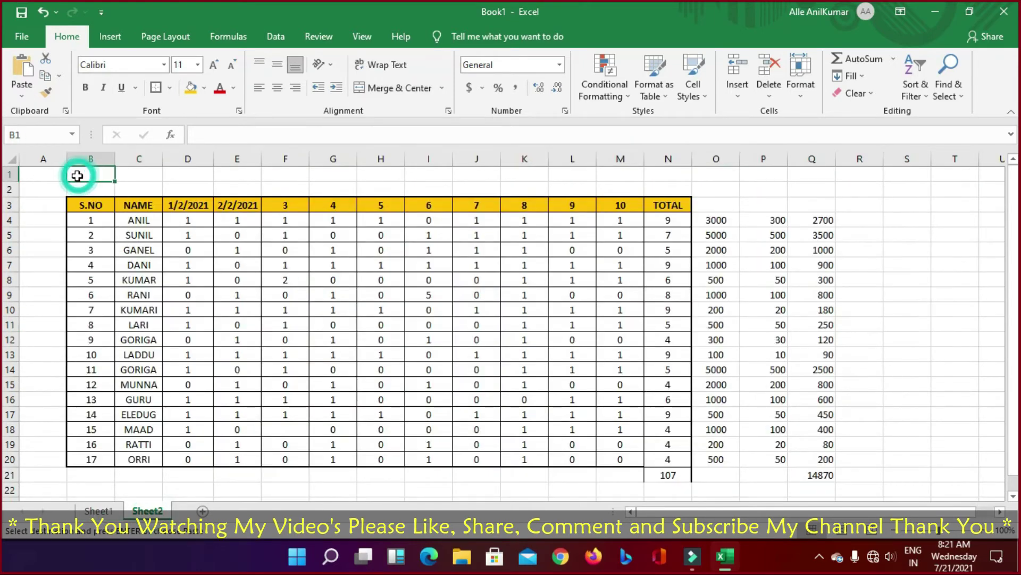
right_click(31, 173)
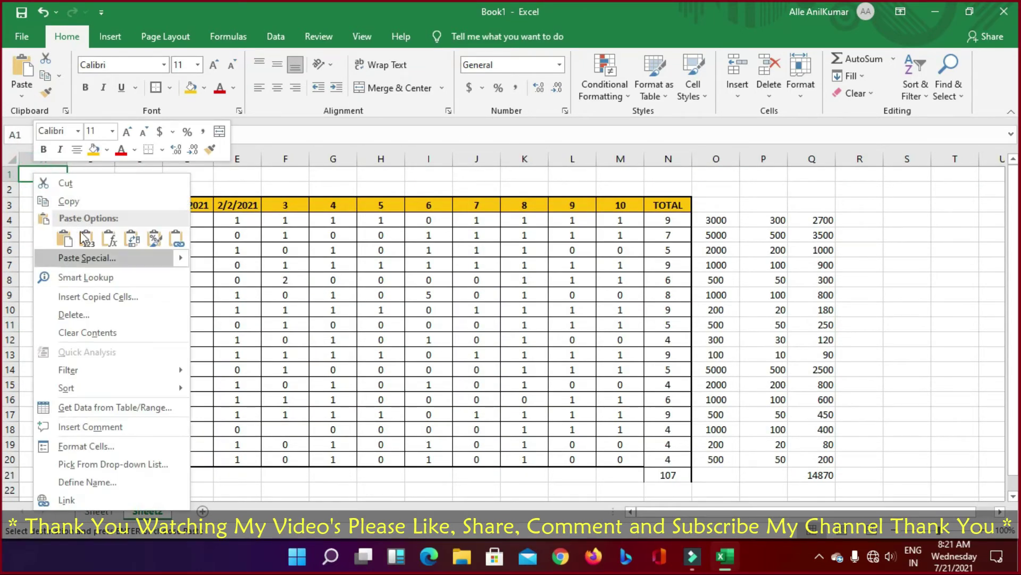
left_click(69, 258)
left_click(210, 353)
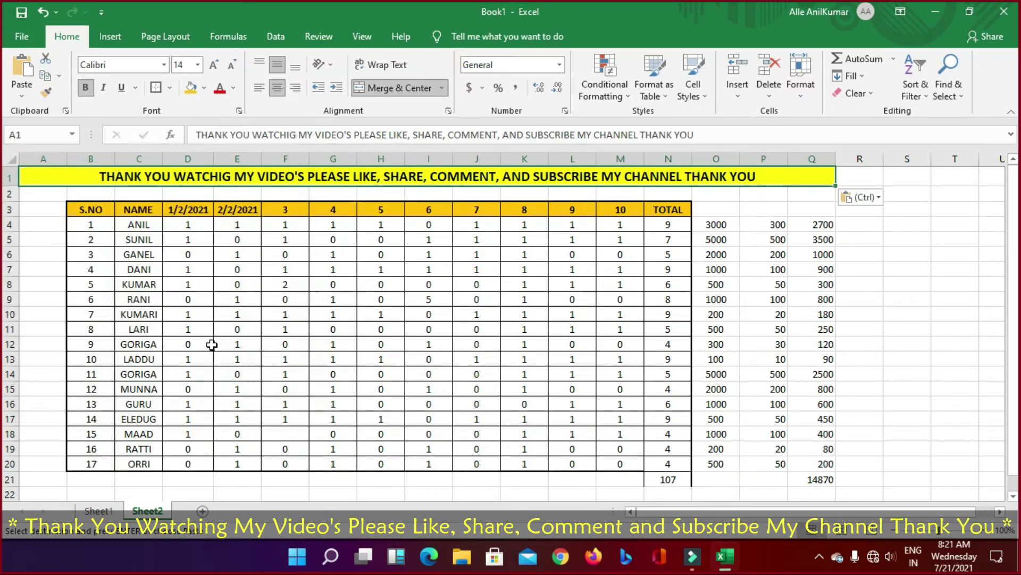
left_click(905, 238)
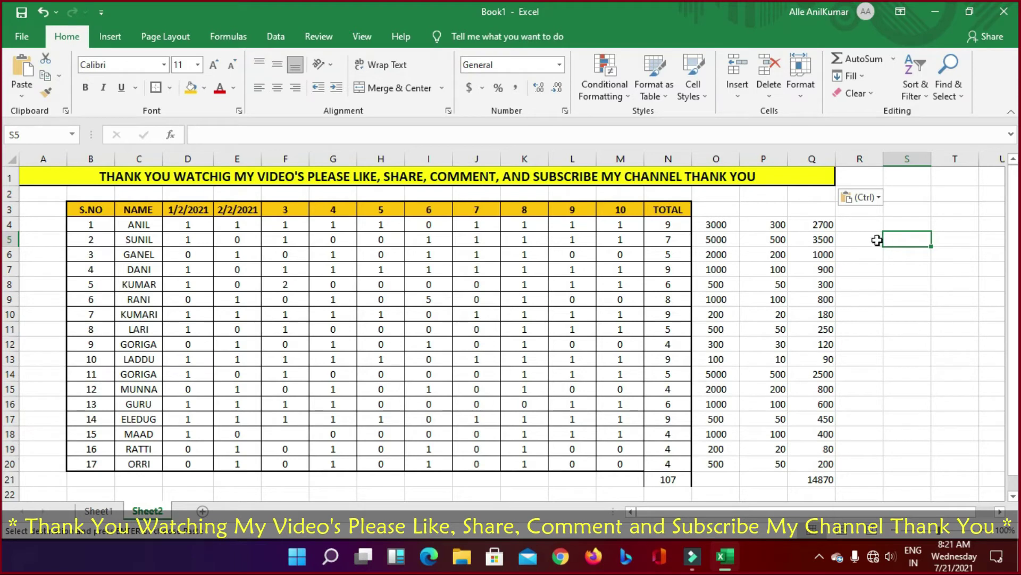
left_click(890, 254)
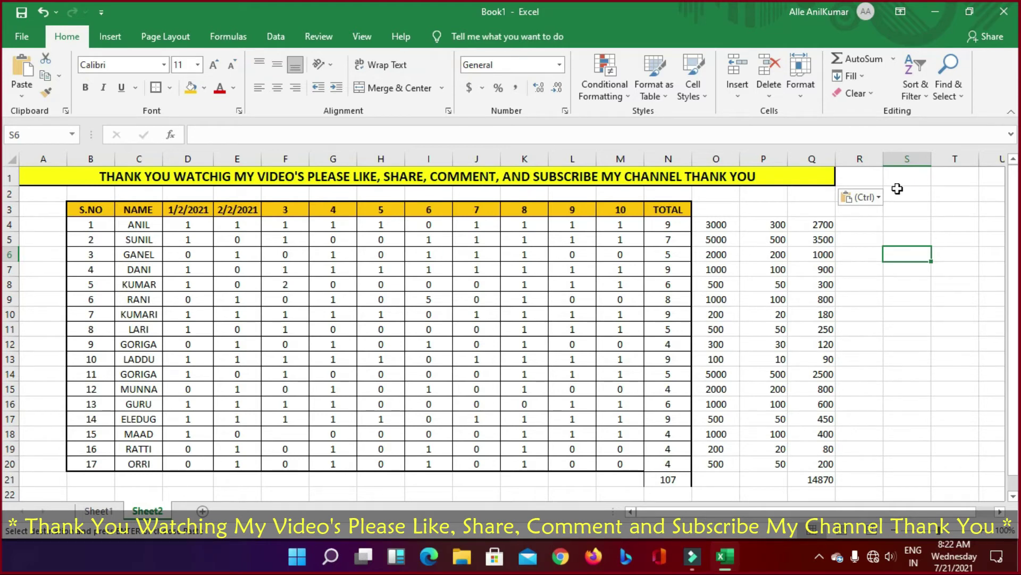
left_click(936, 297)
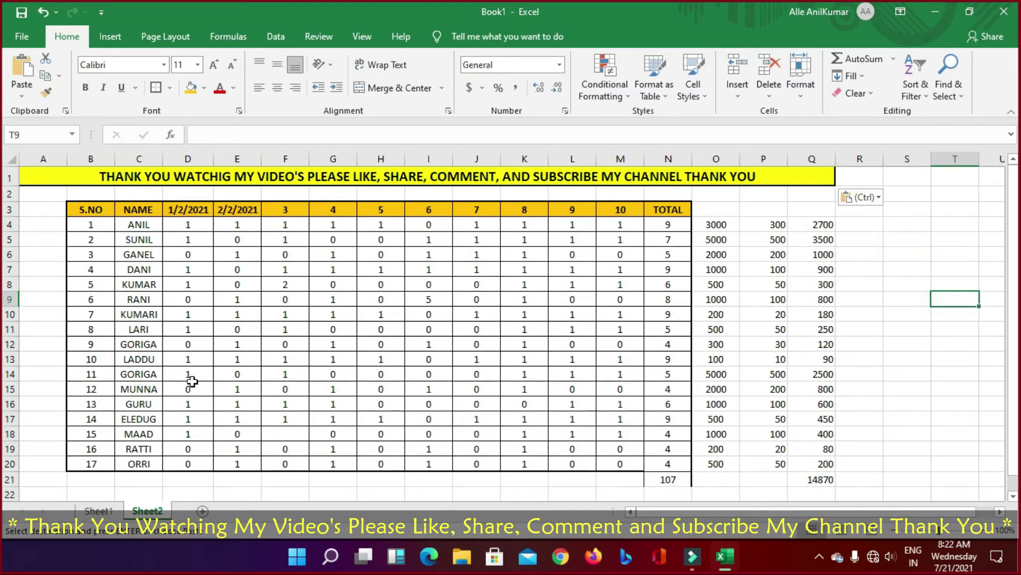
Step: Add filter buttons to the S.NO–TOTAL header row, then undo a 2/2/2021 filter that hid every row
left_click(982, 360)
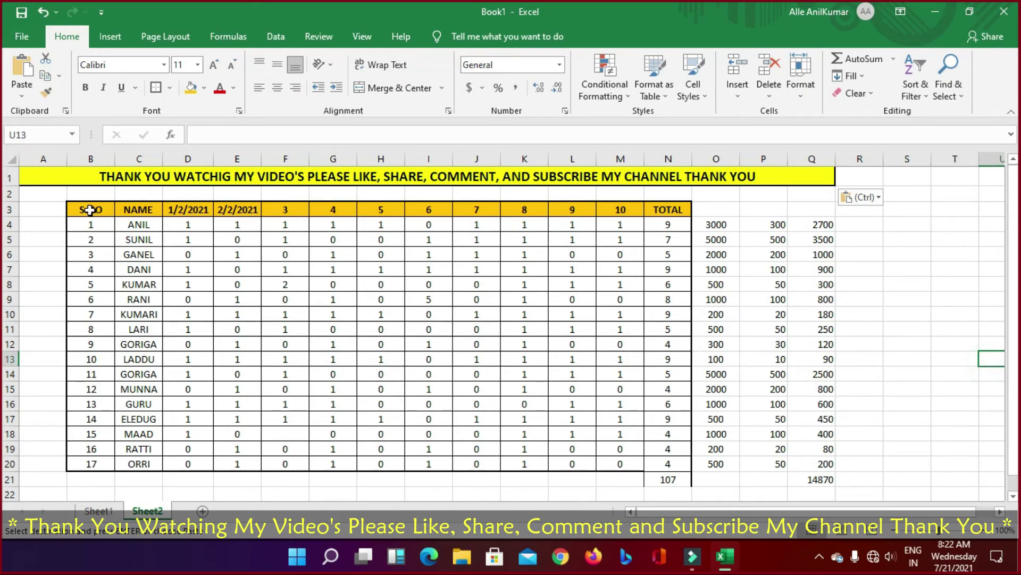
left_click_drag(84, 210, 662, 213)
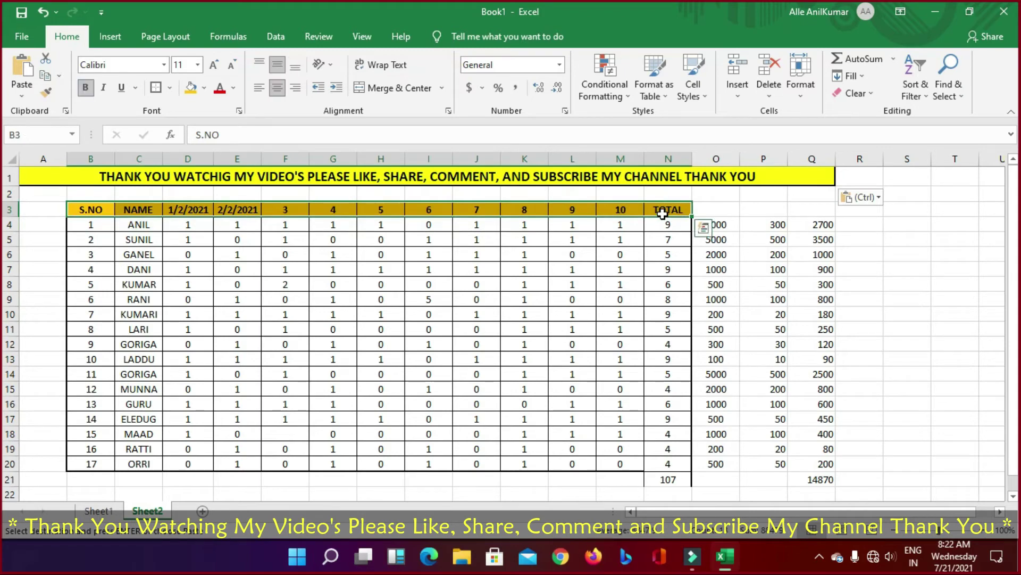
left_click(926, 100)
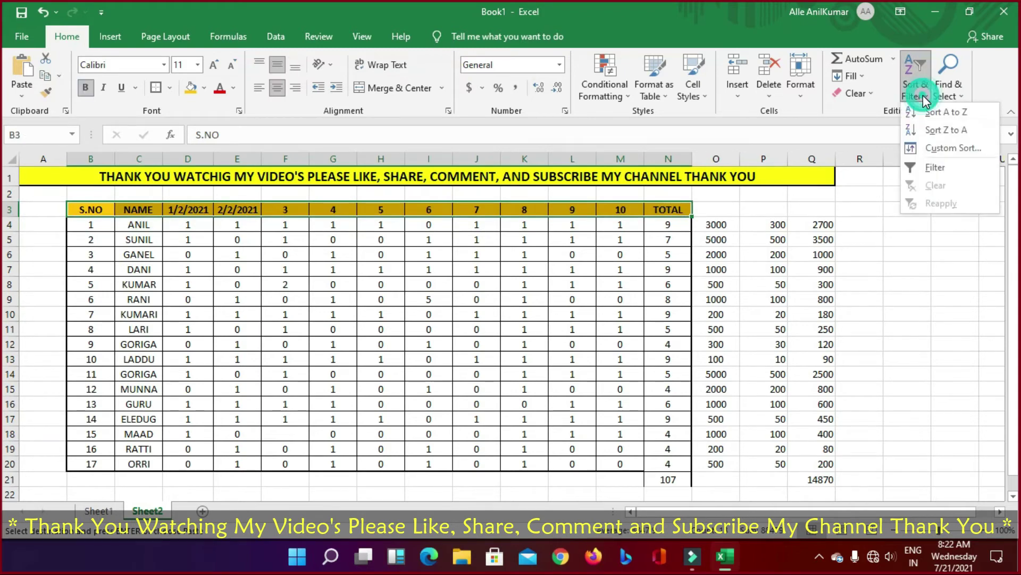
left_click(928, 167)
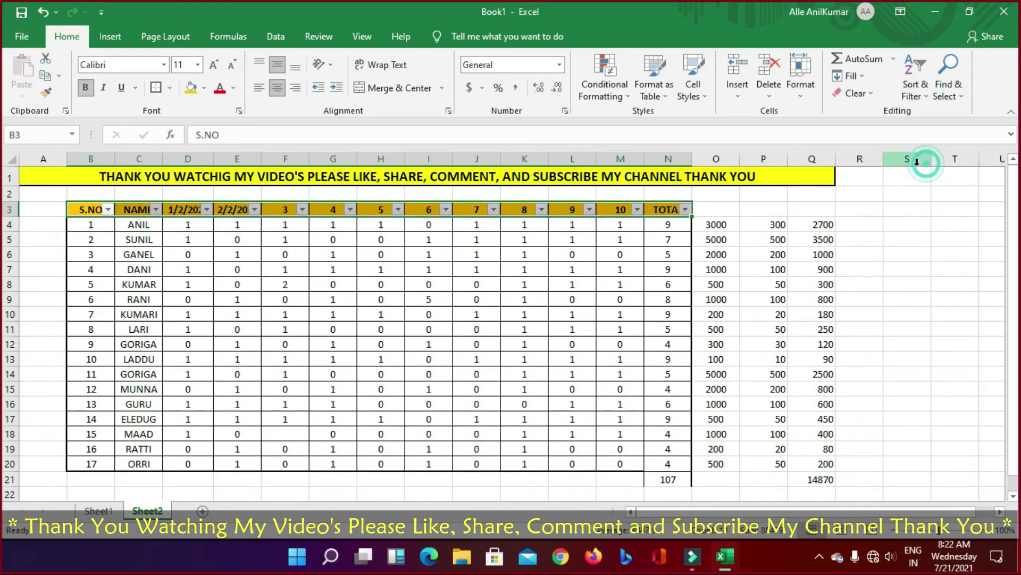
left_click(254, 210)
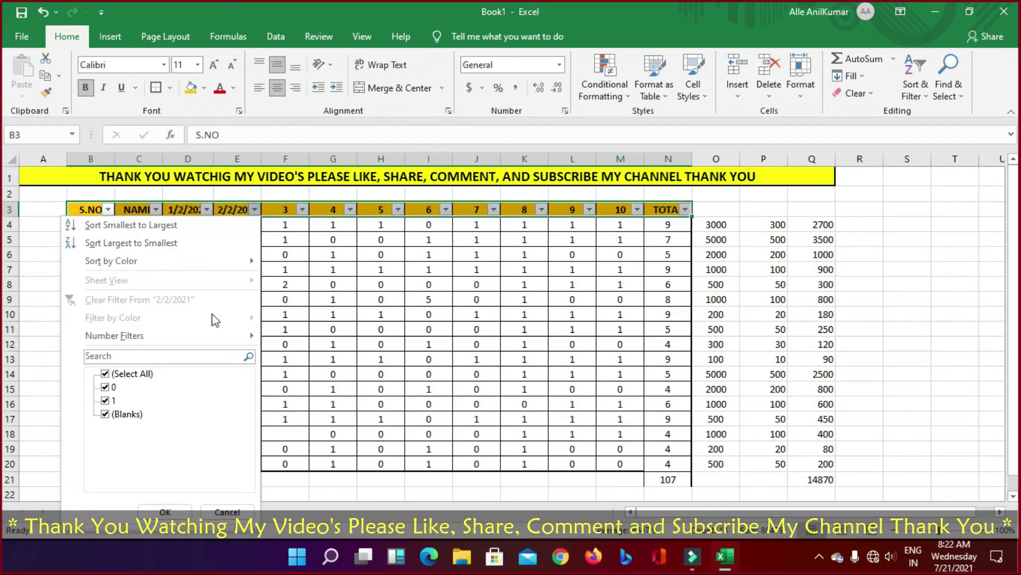
left_click(105, 387)
left_click(105, 400)
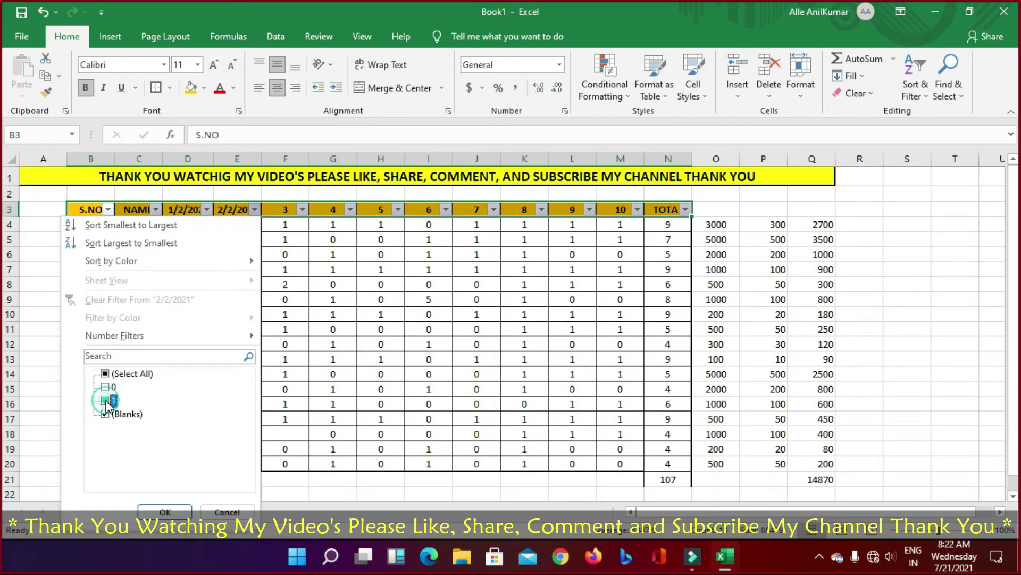
left_click(165, 511)
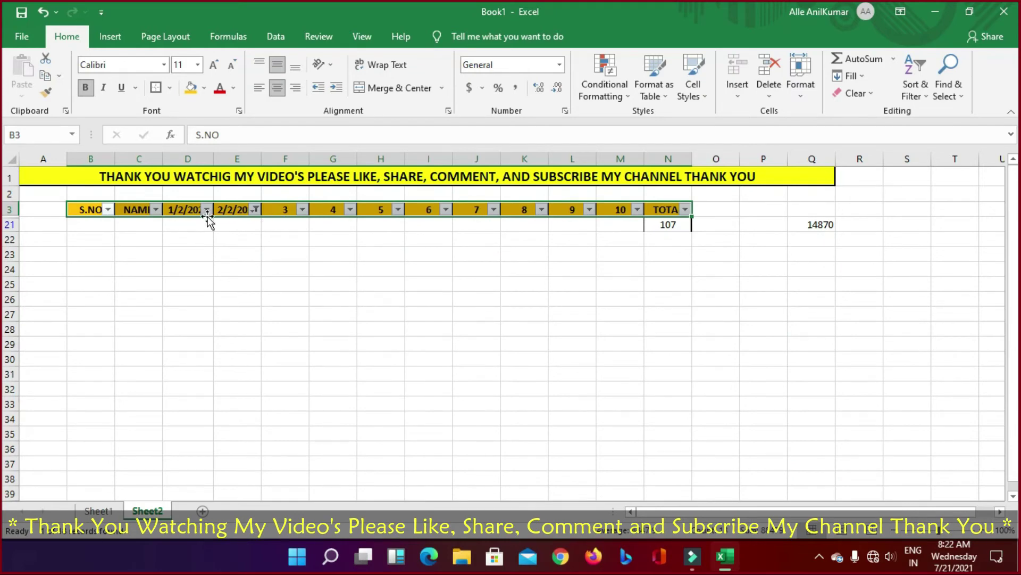
key("ctrl+z")
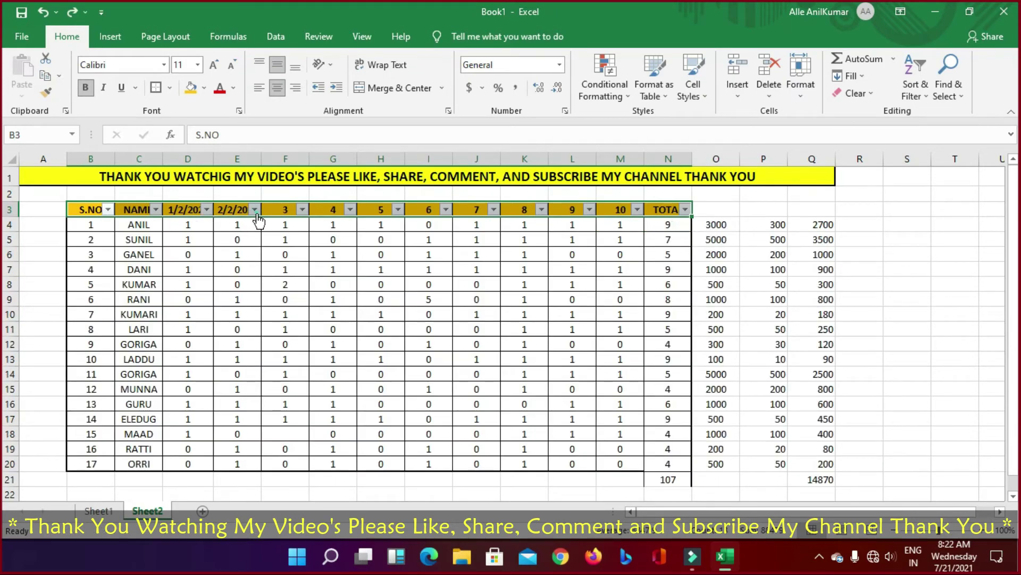
Step: Filter the 2/2/2021 column to value 1 only and review the visible attendance values
left_click(255, 209)
left_click(105, 374)
left_click(105, 400)
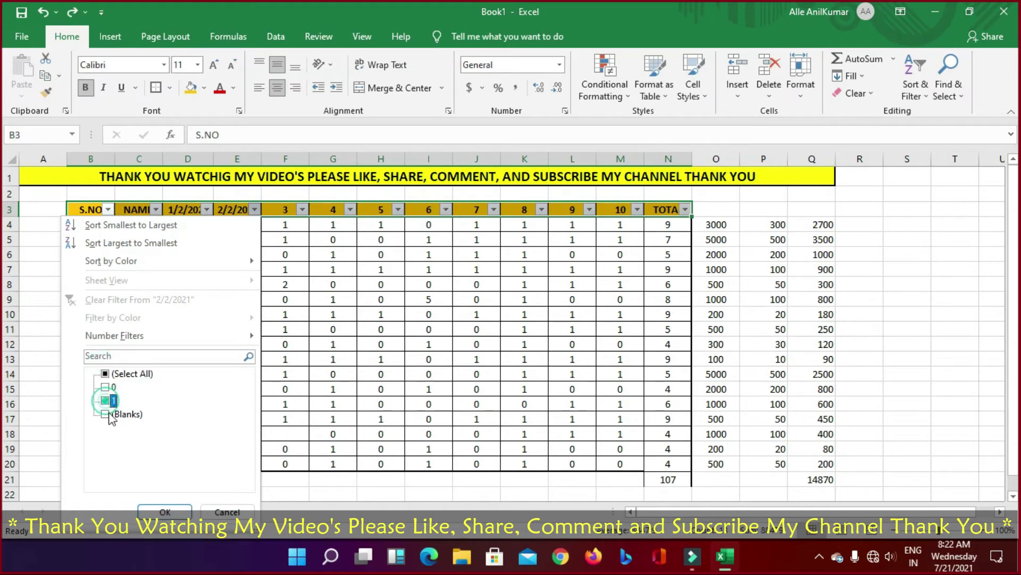
left_click(165, 512)
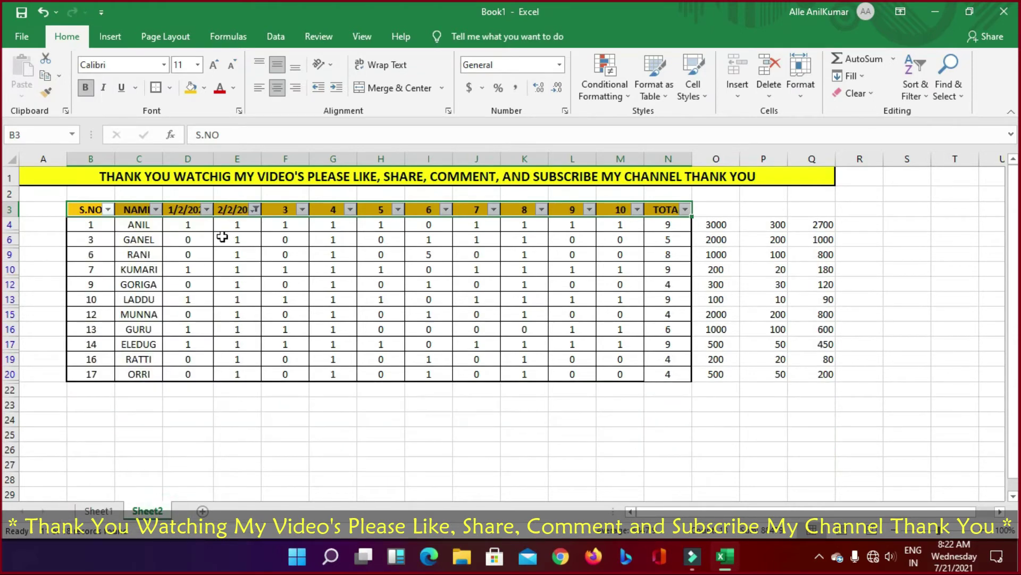
left_click_drag(241, 229, 228, 404)
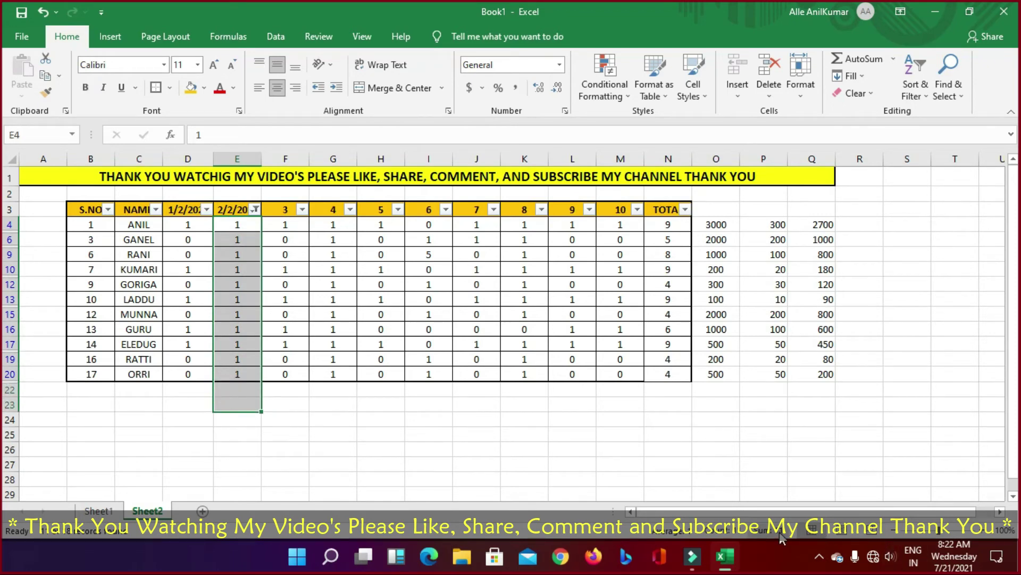
left_click_drag(236, 223, 219, 392)
left_click_drag(189, 226, 192, 374)
left_click_drag(197, 226, 243, 390)
left_click(243, 389)
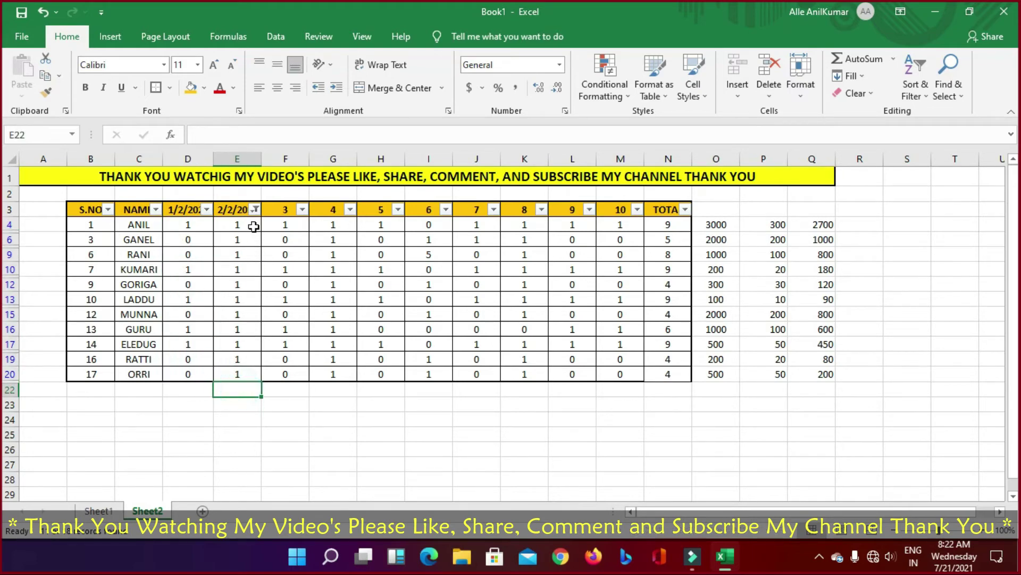
Step: Tick 0 in the 2/2/2021 filter, check G14 and Q10, and select A1:Q20
left_click(252, 209)
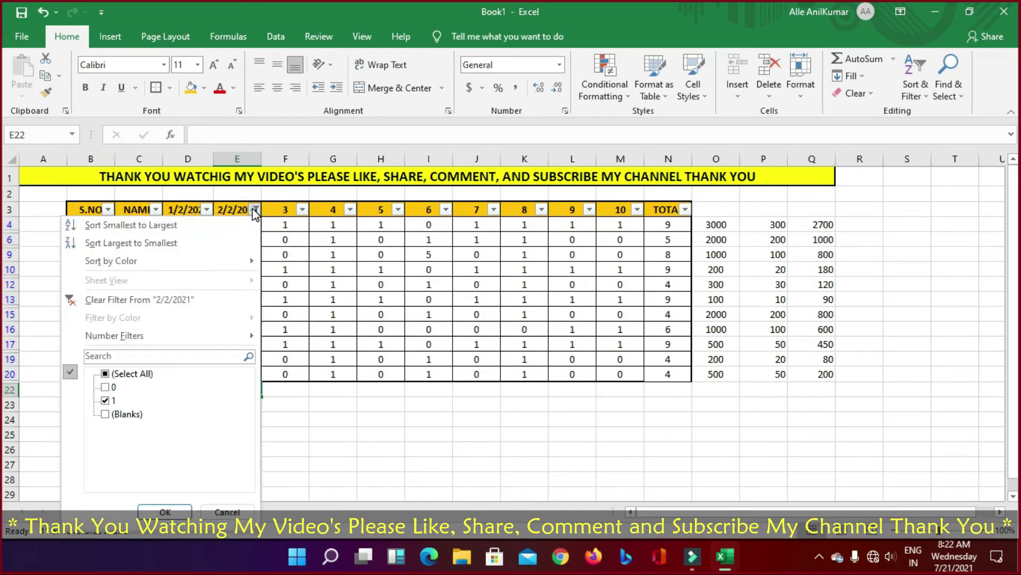
left_click(105, 386)
left_click(161, 511)
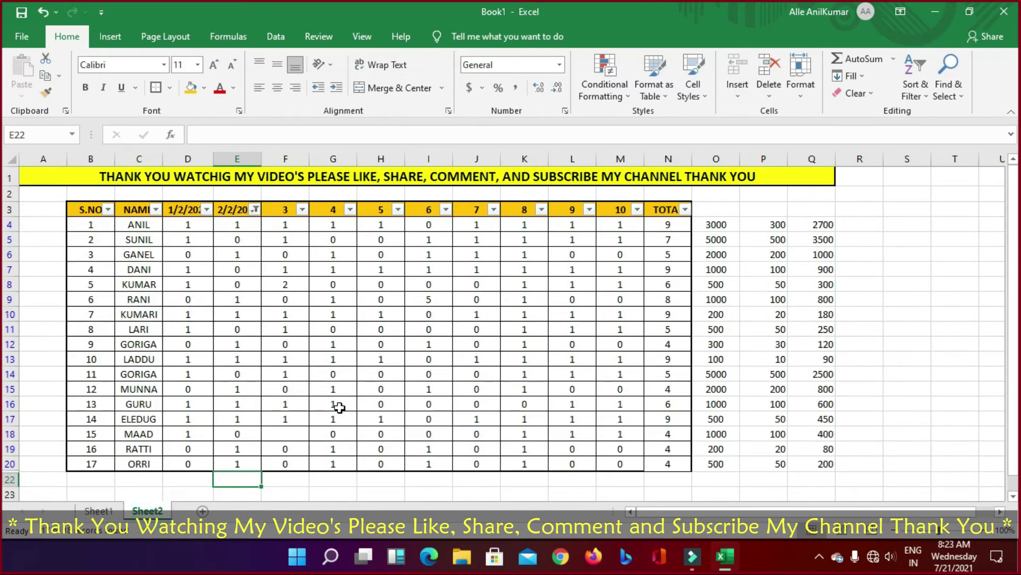
left_click(351, 376)
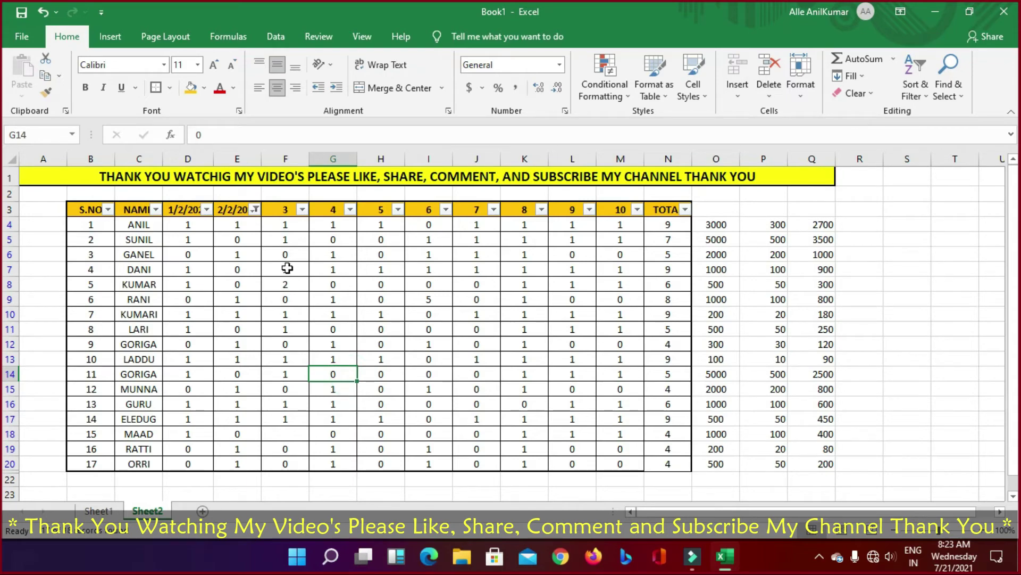
left_click(825, 315)
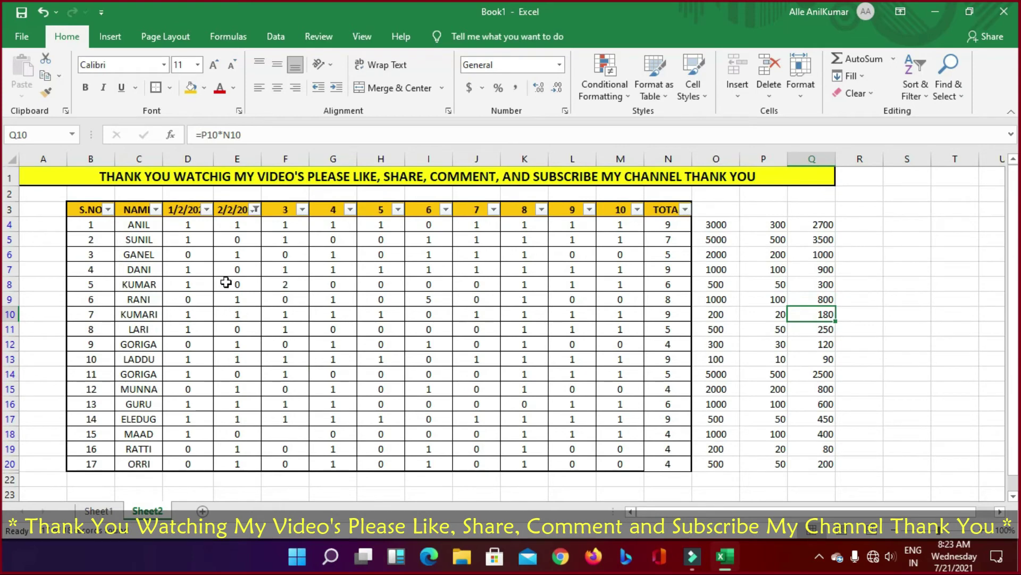
left_click_drag(62, 172, 787, 467)
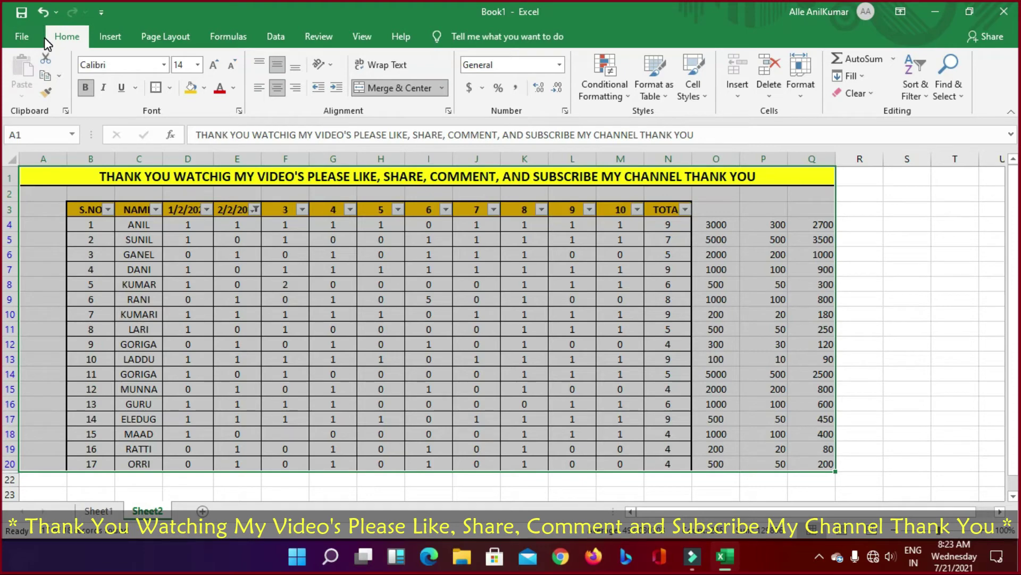
Step: Switch the print layout to Landscape Orientation in the Ctrl+P print preview
key("ctrl+p")
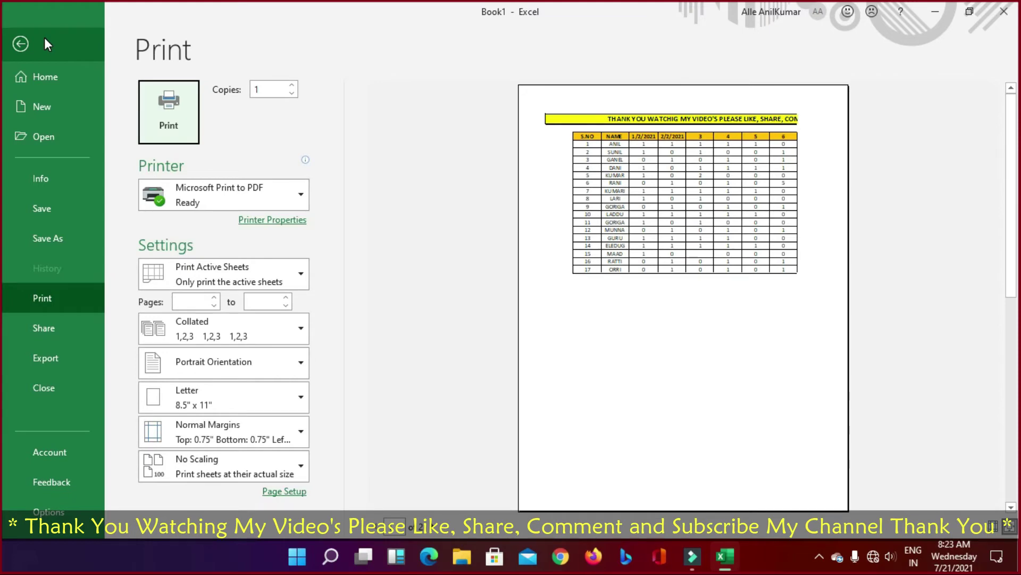
left_click(282, 361)
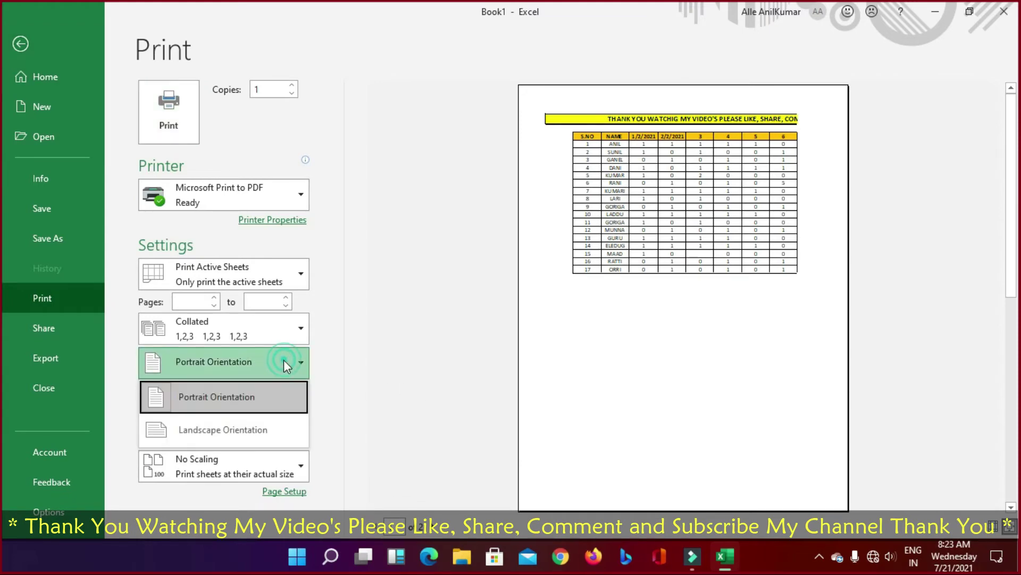
left_click(228, 434)
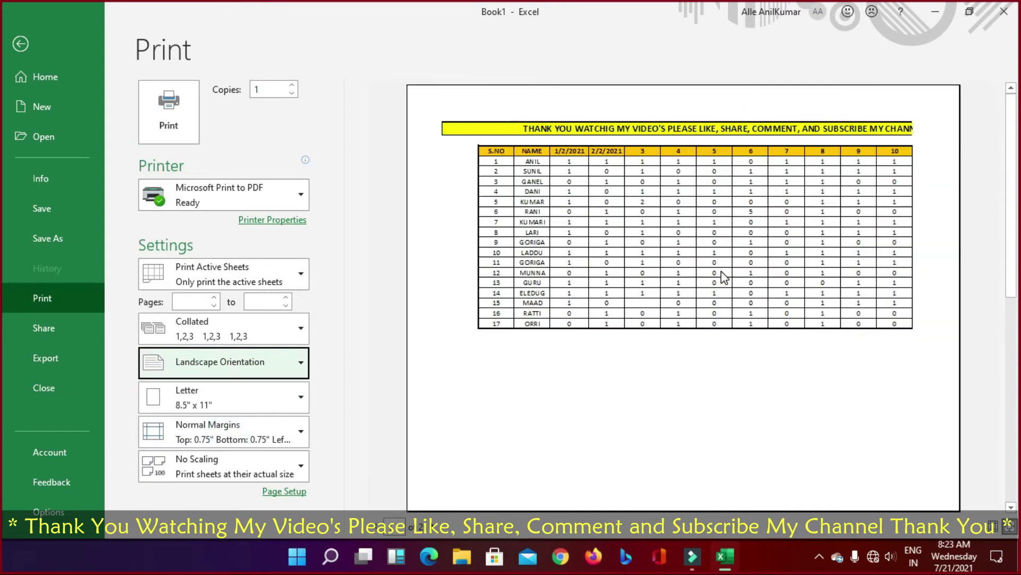
left_click(722, 274)
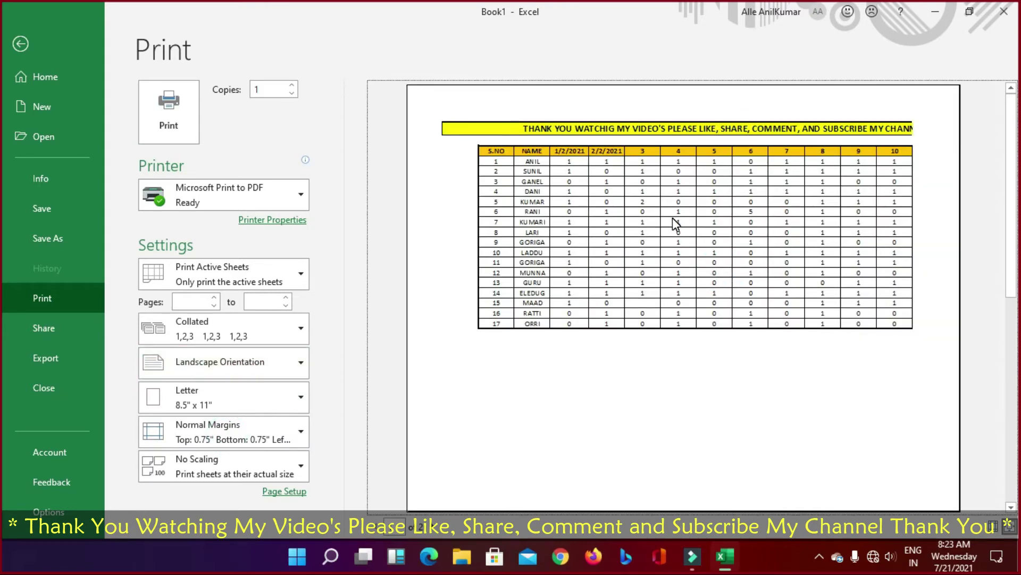
Step: Leave print preview without saving and undo to reapply the 0-hiding filter
left_click(1005, 12)
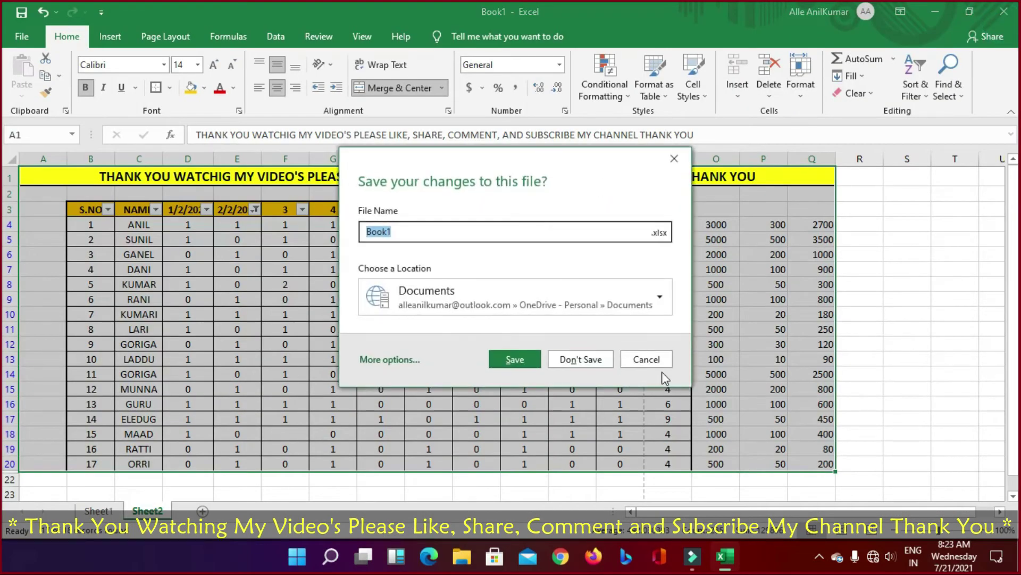
left_click(648, 362)
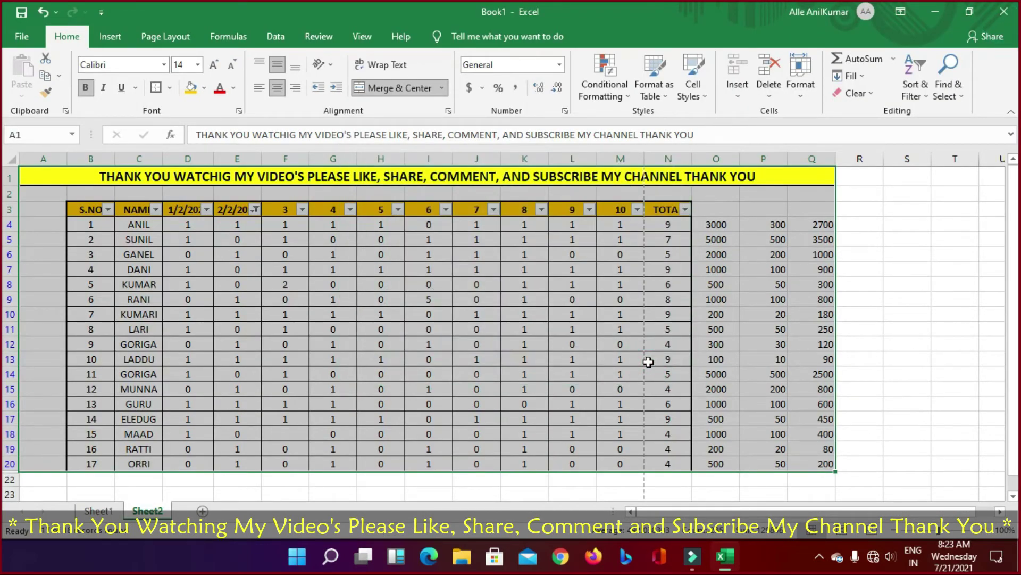
key("ctrl+z")
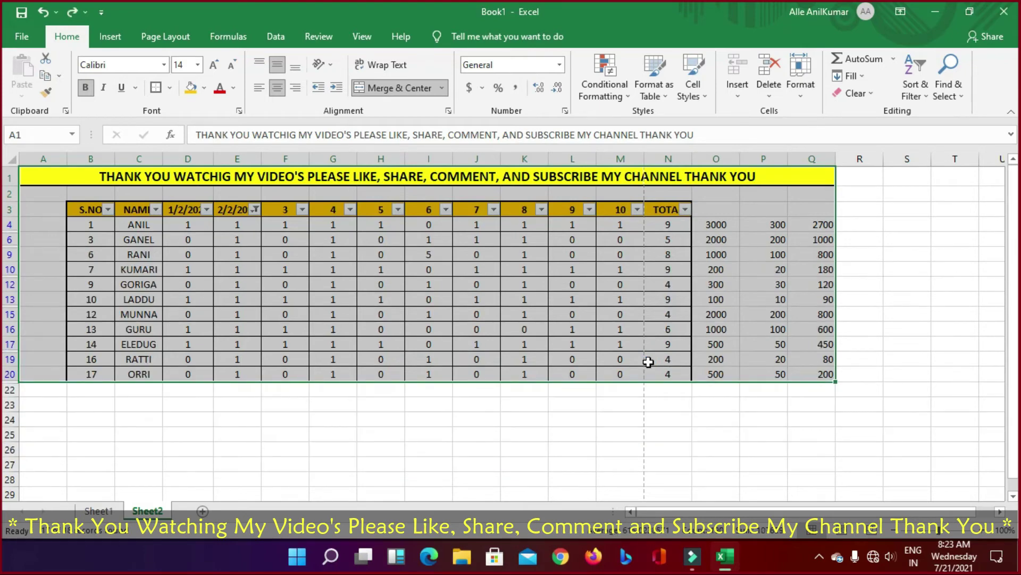
left_click(846, 448)
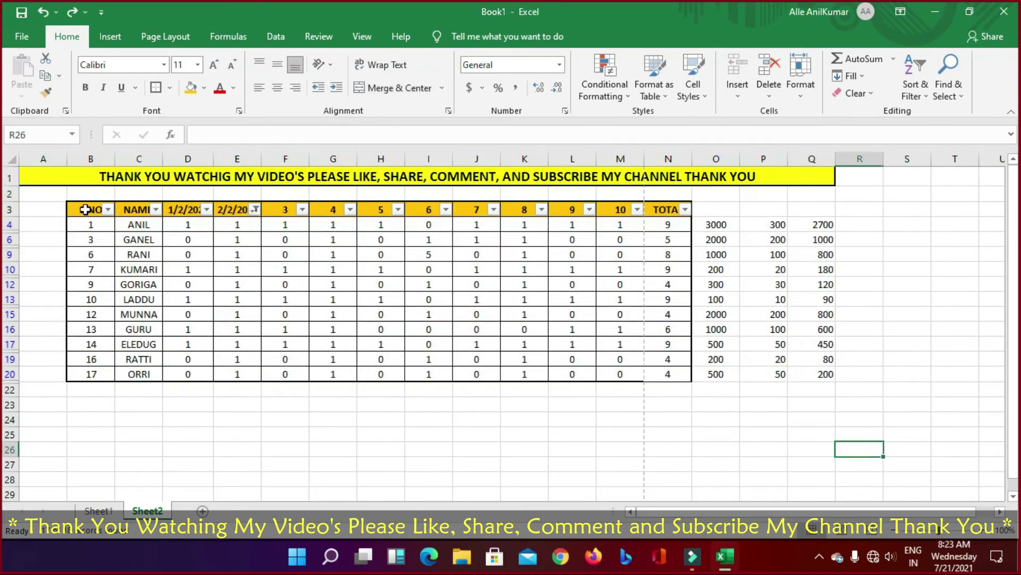
Step: Turn on Wrap Text for the merged thank-you banner in A1
left_click_drag(85, 209, 242, 240)
left_click(279, 174)
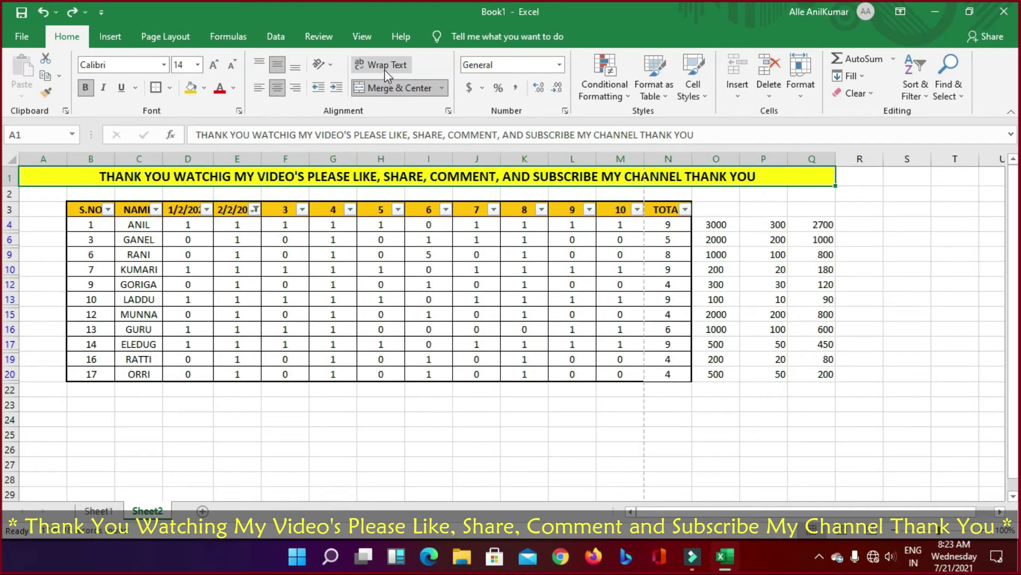
left_click(334, 177)
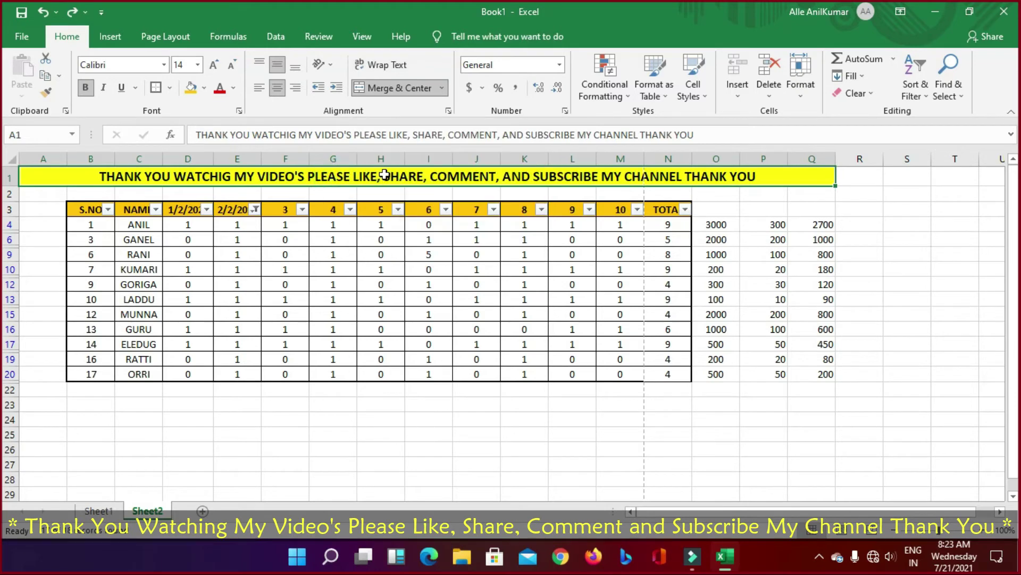
double_click(379, 178)
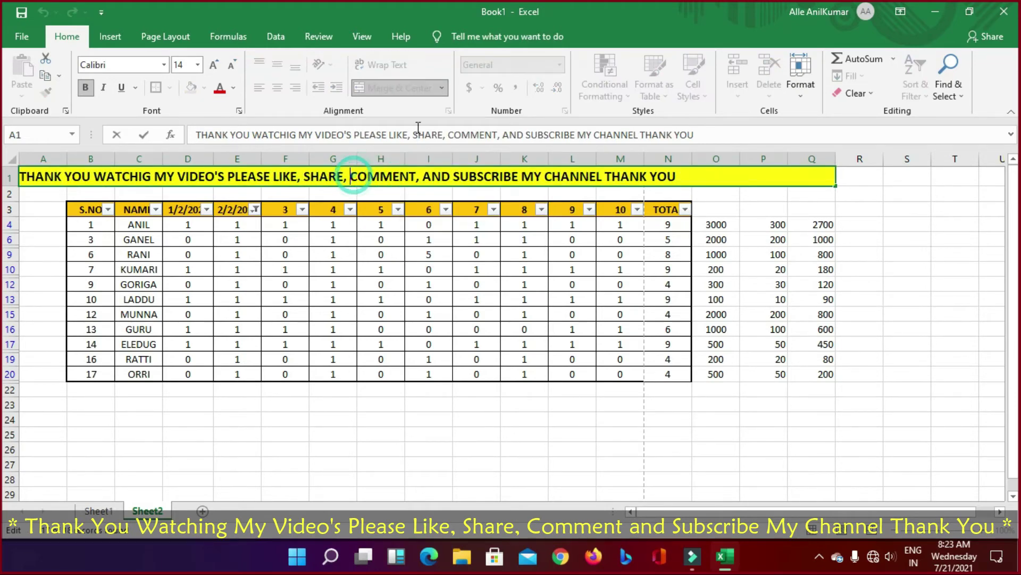
left_click(421, 224)
left_click(415, 181)
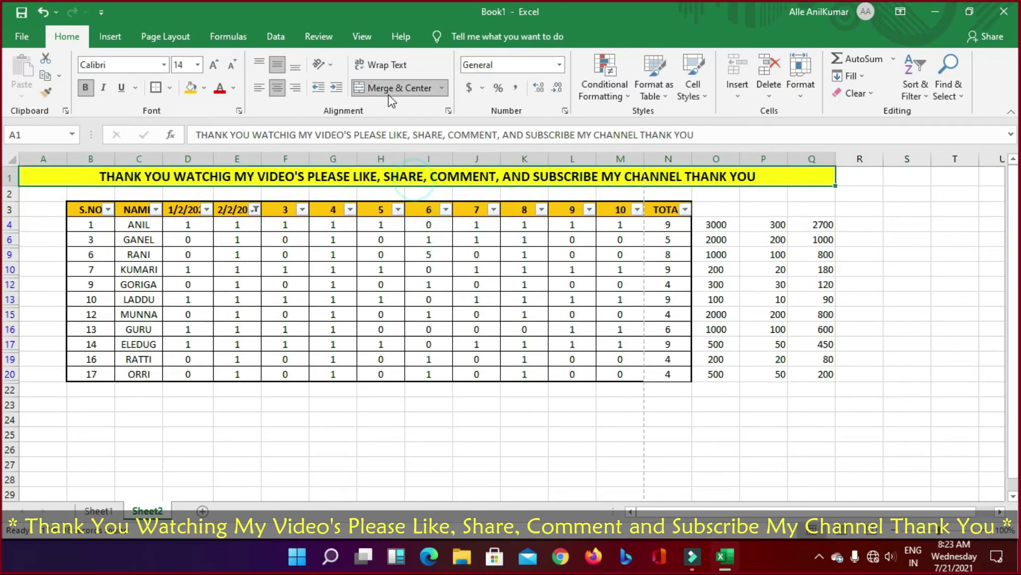
left_click(391, 61)
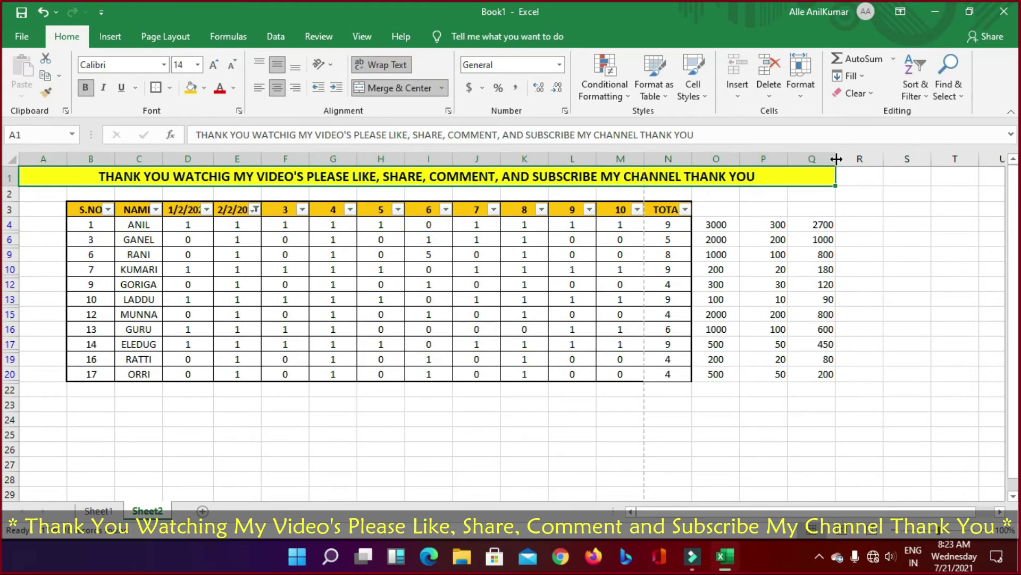
left_click_drag(835, 158, 596, 159)
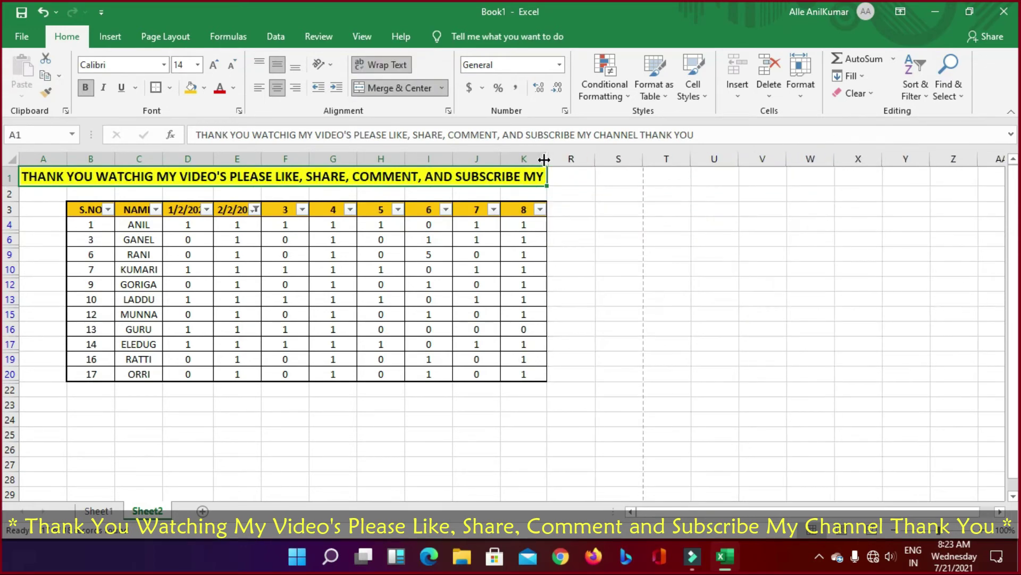
left_click(11, 184)
left_click_drag(11, 184, 12, 238)
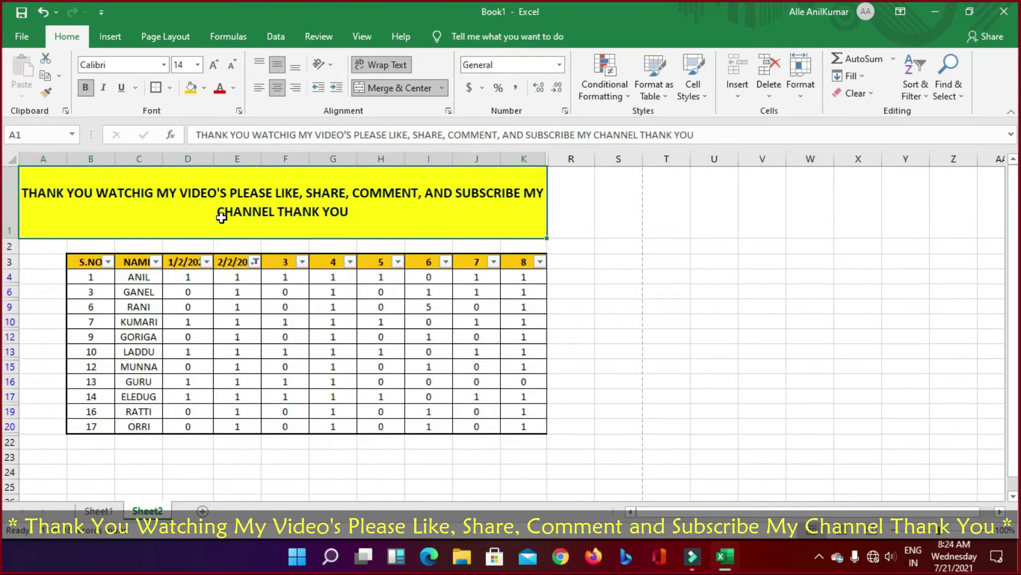
left_click(385, 64)
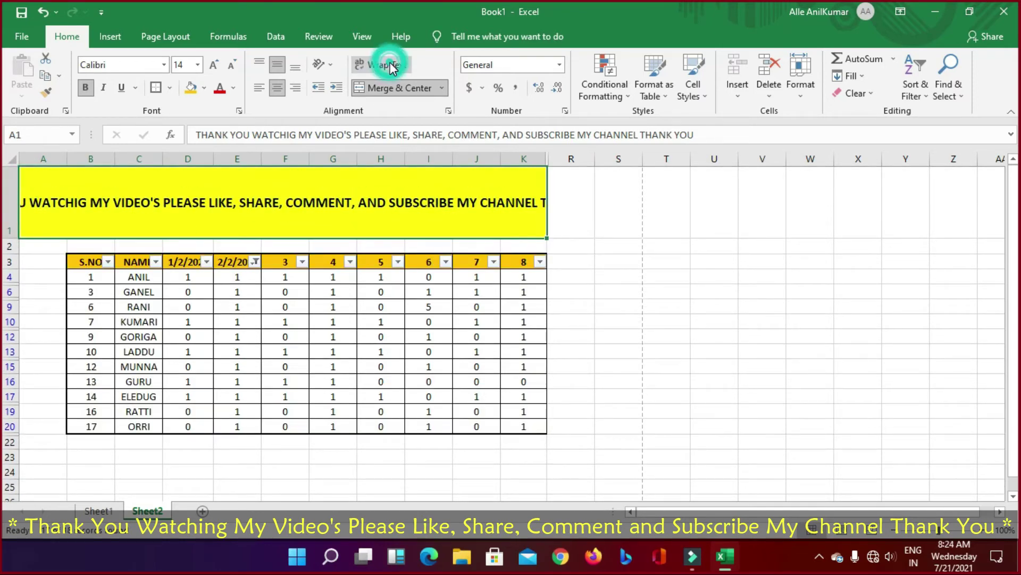
left_click_drag(12, 237, 11, 187)
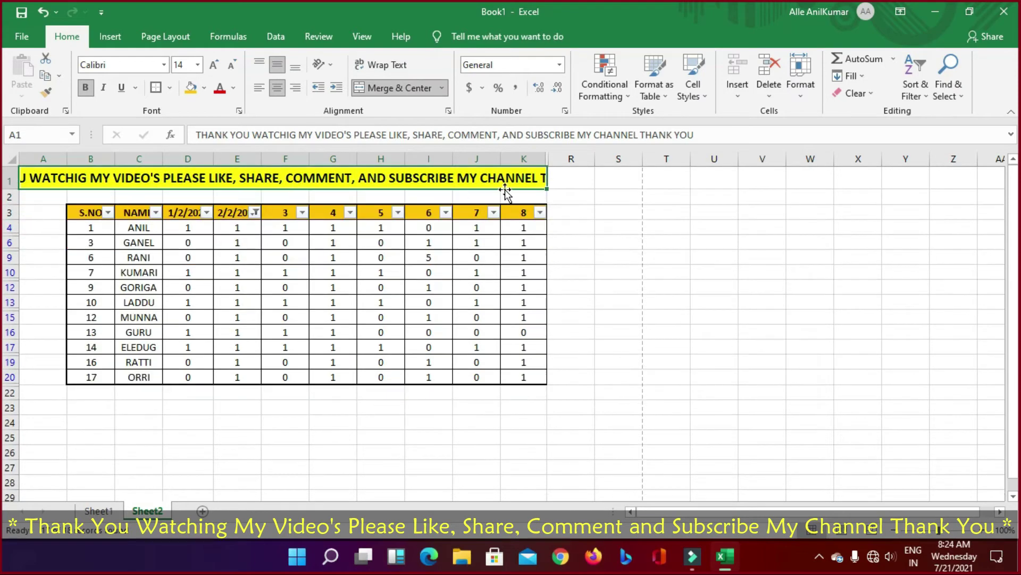
double_click(546, 159)
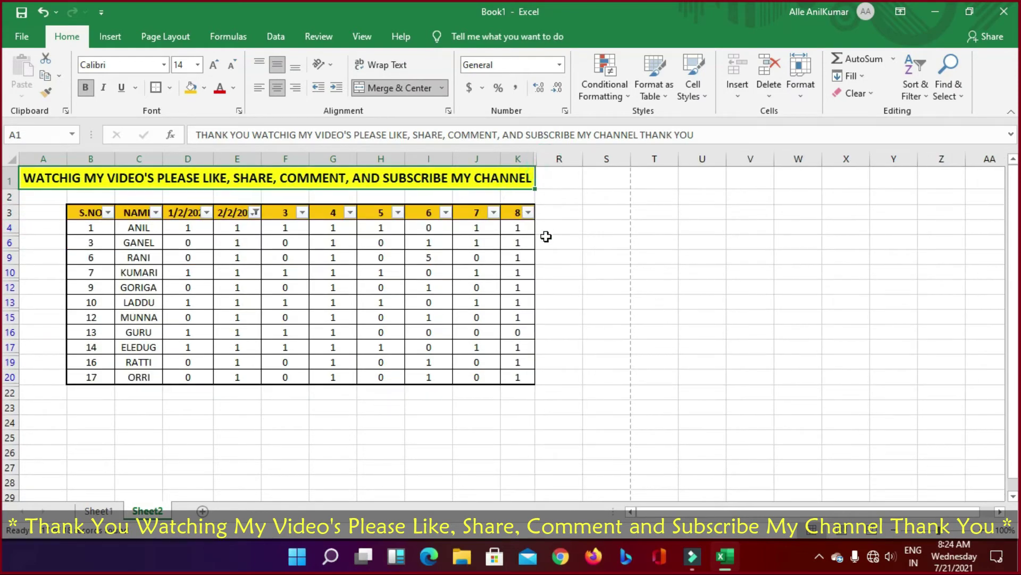
key("ctrl+z")
key("ctrl+z")
key("ctrl+z")
key("ctrl+z")
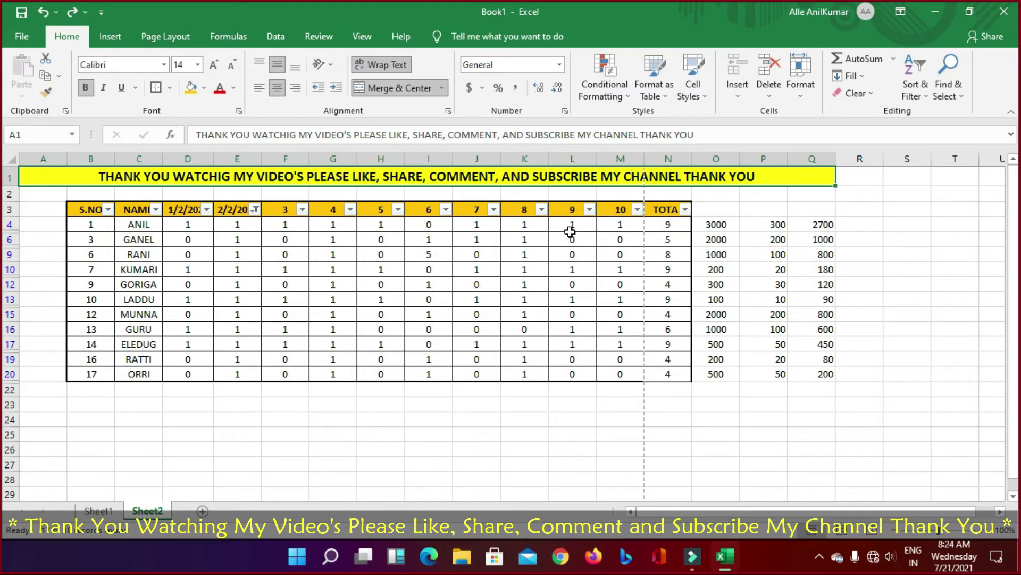
left_click_drag(719, 225, 827, 374)
left_click(538, 88)
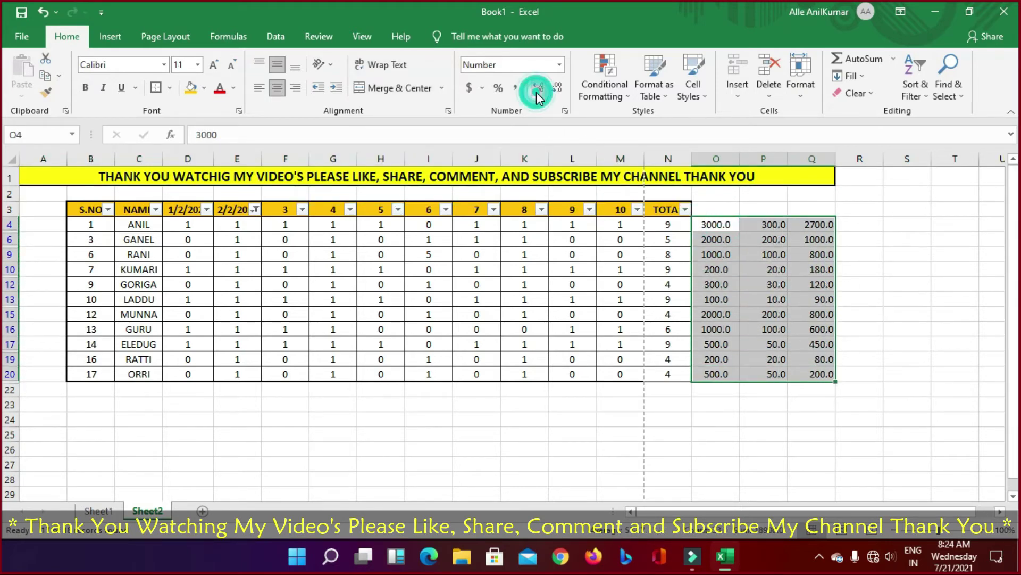
left_click(555, 89)
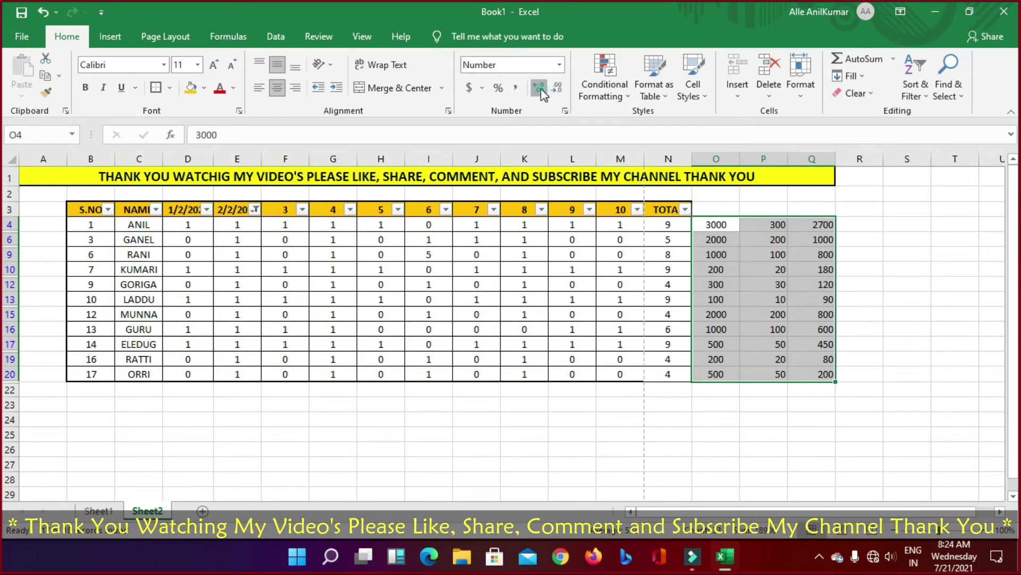
left_click(540, 88)
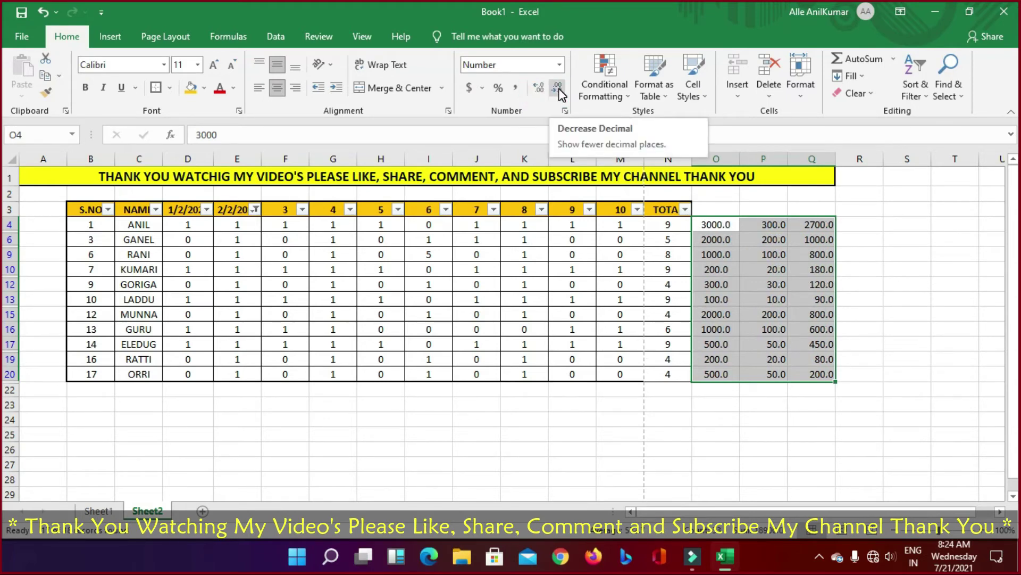
left_click(558, 89)
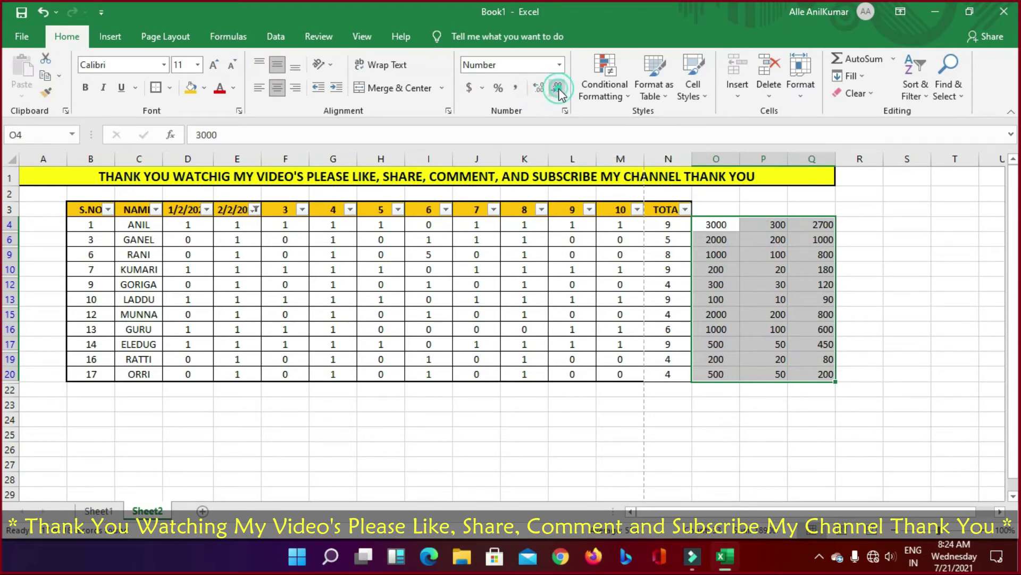
left_click(846, 451)
left_click_drag(730, 234, 800, 406)
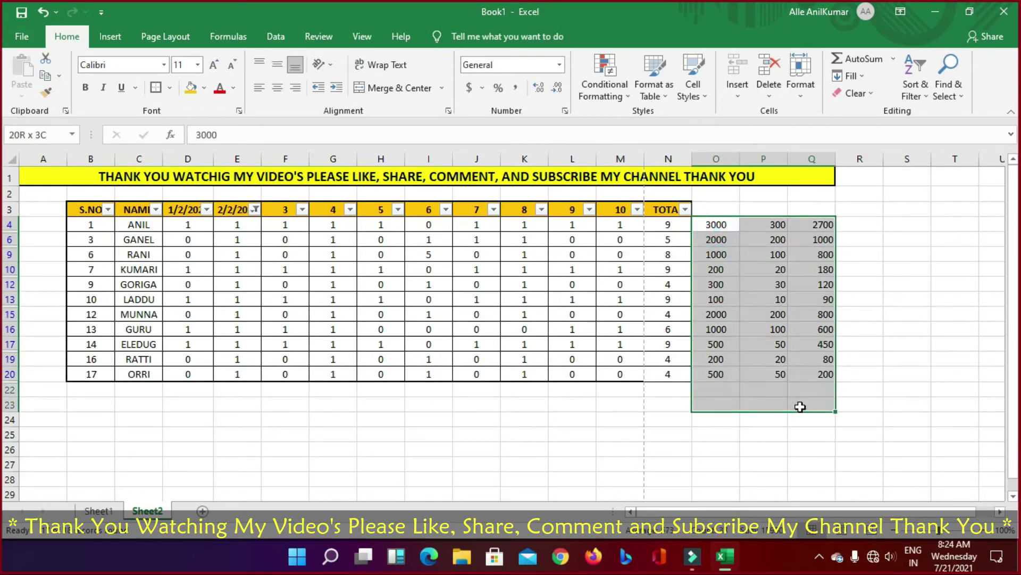
left_click(746, 408)
left_click_drag(713, 392, 818, 393)
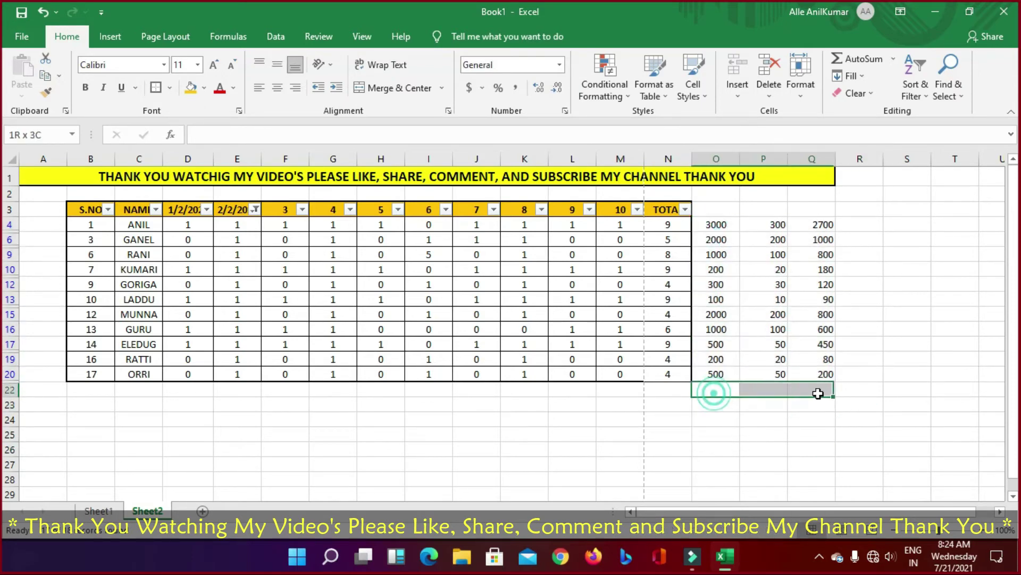
left_click(811, 434)
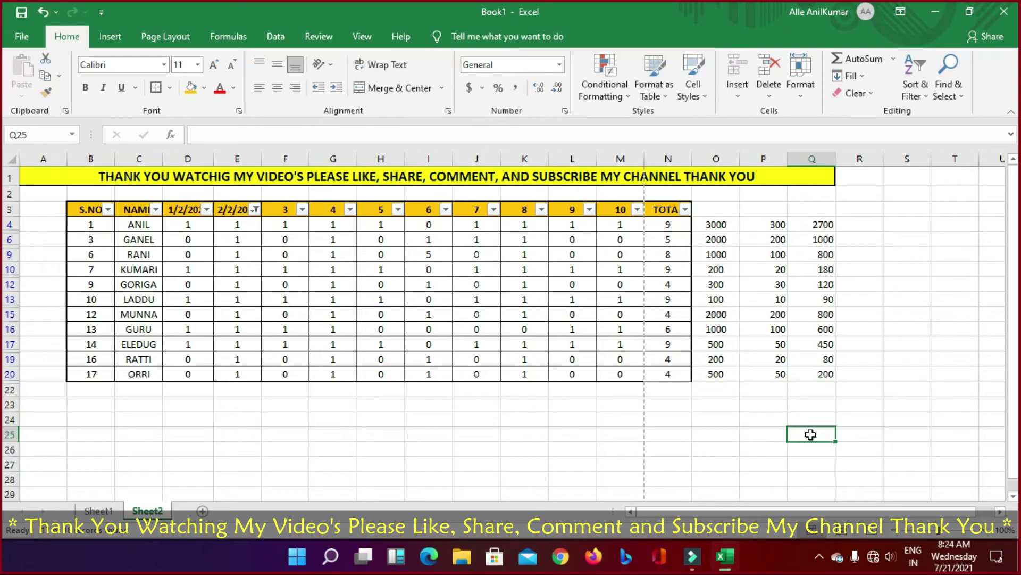
left_click(848, 292)
left_click_drag(729, 224, 803, 387)
left_click(885, 392)
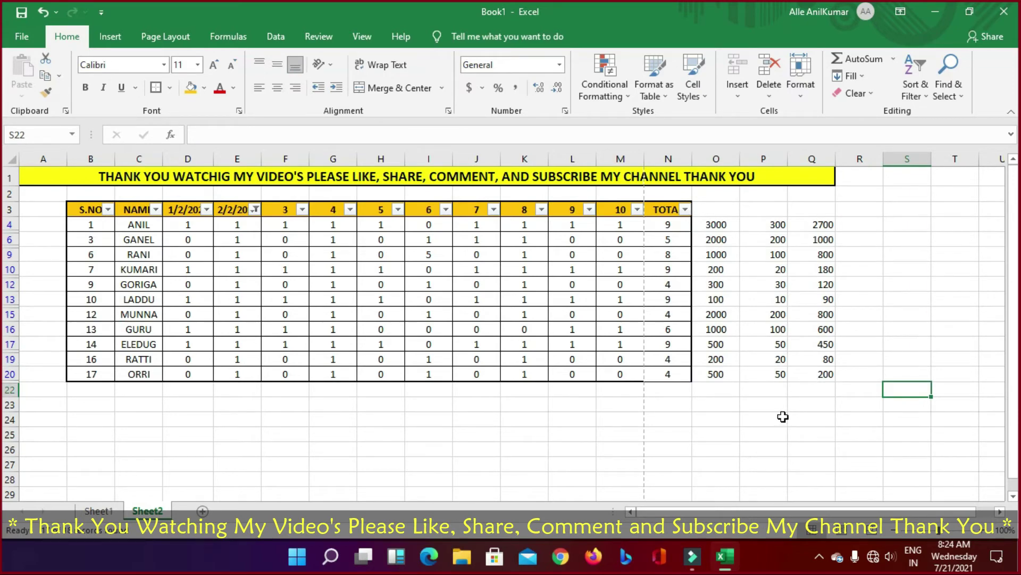
left_click(783, 417)
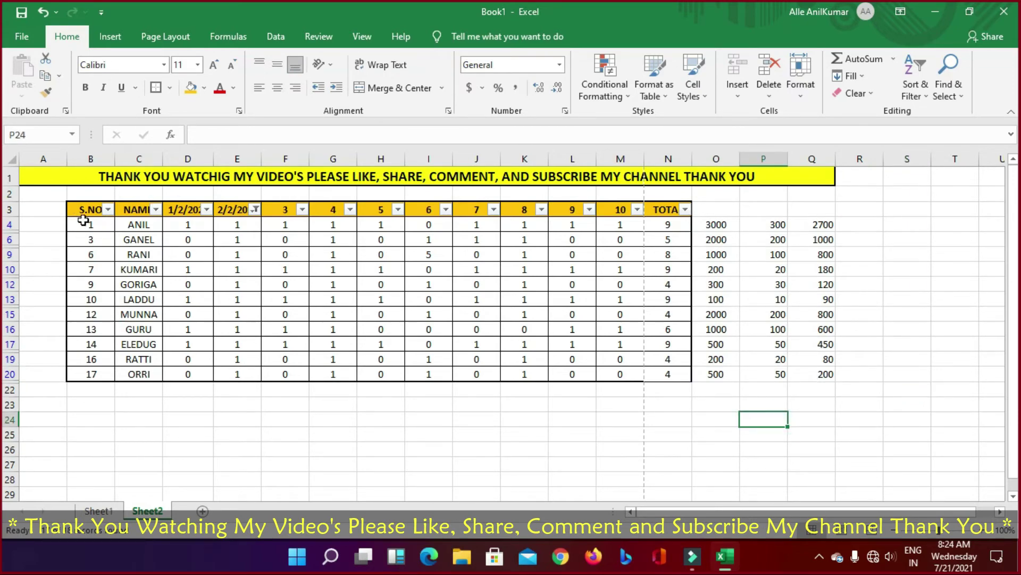
left_click_drag(86, 211, 695, 382)
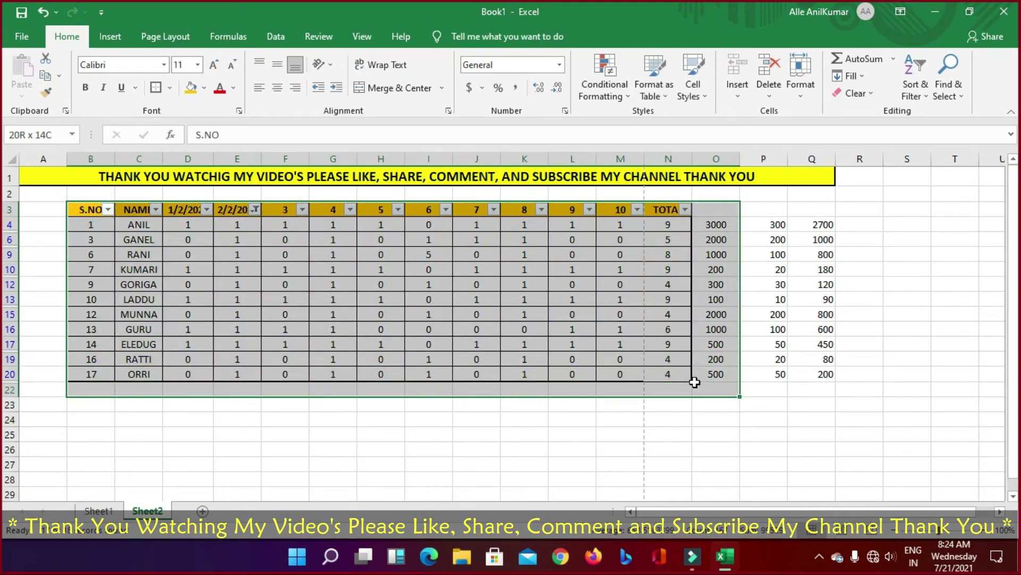
left_click(716, 327)
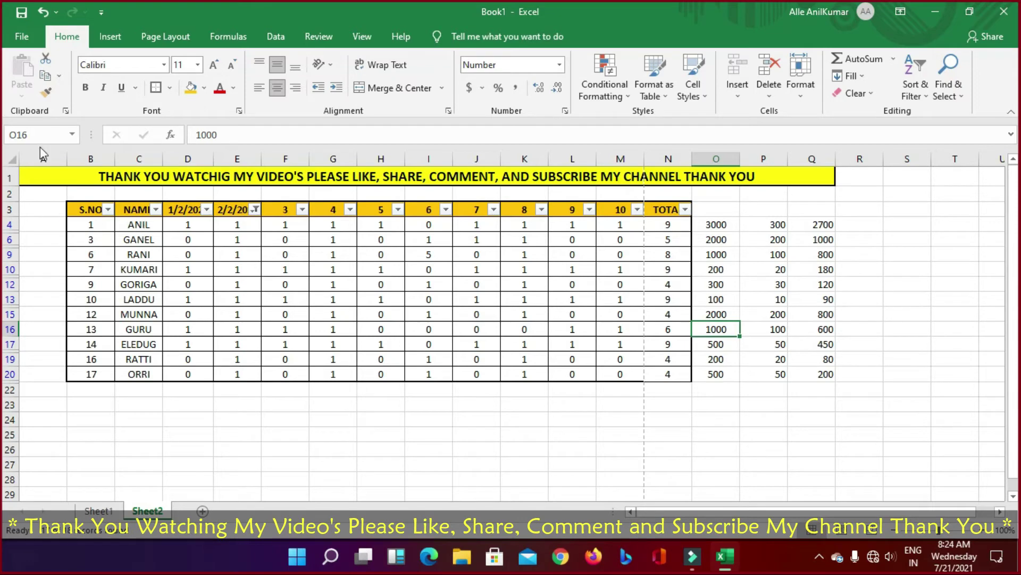
Step: Create SalesReport1 from the Sales Report template under File > New
left_click(14, 45)
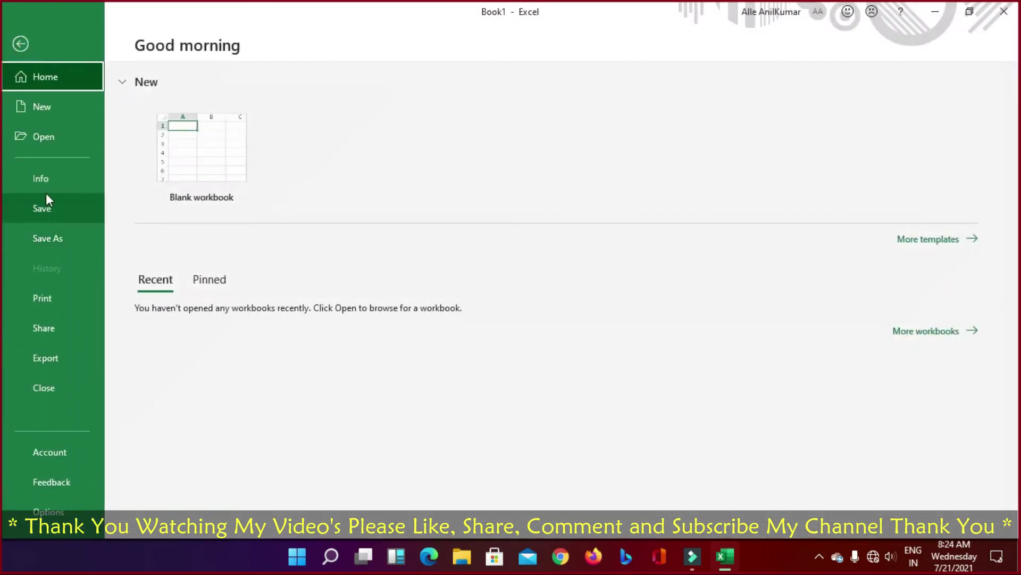
left_click(57, 107)
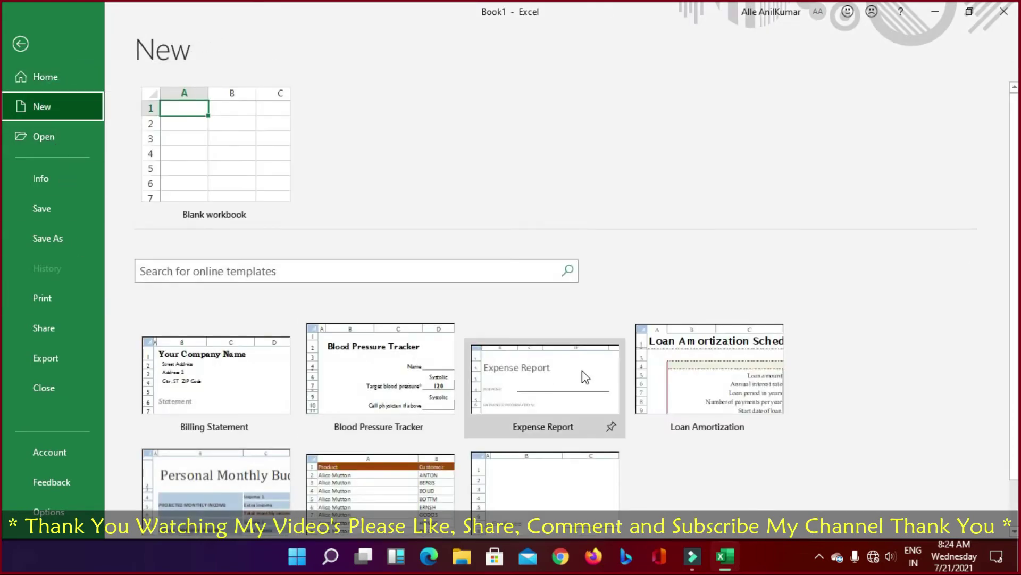
scroll(582, 367, "down", 1)
double_click(378, 437)
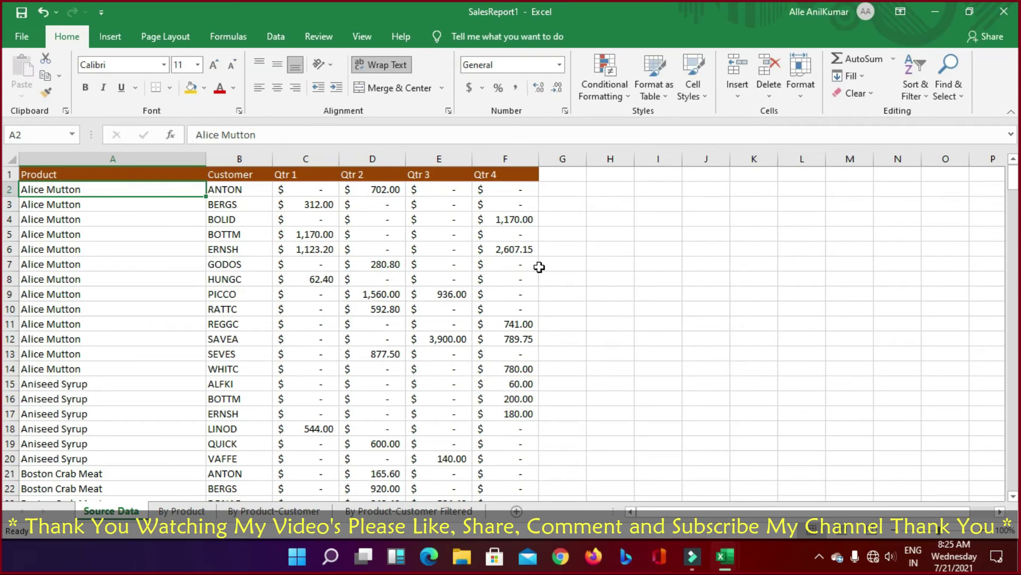
Step: Select the Source Data header cells Product, Customer and Qtr 1 through Qtr 4
left_click(234, 190)
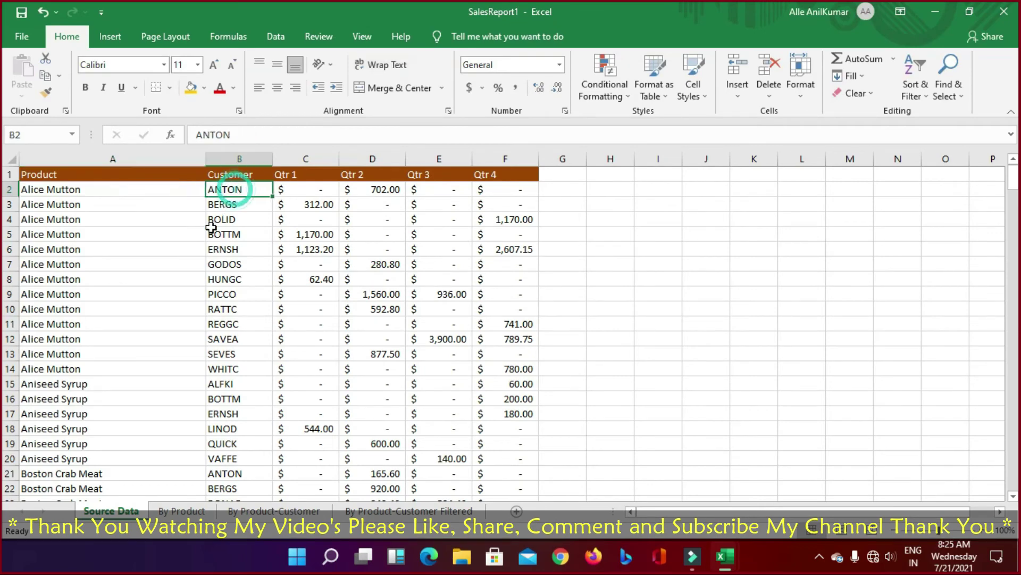
left_click(39, 173)
left_click(234, 174)
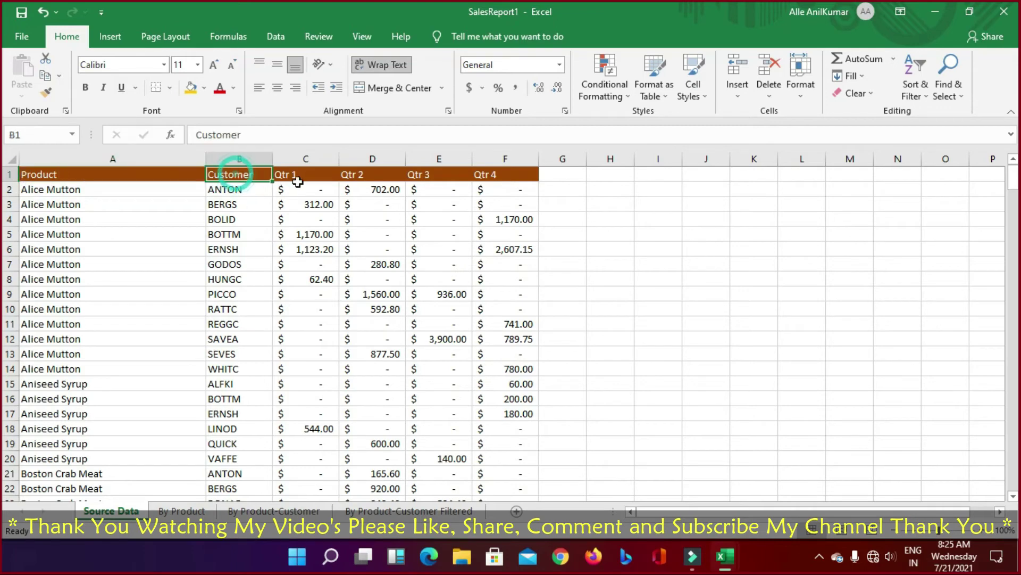
left_click(295, 175)
left_click(359, 175)
left_click(425, 175)
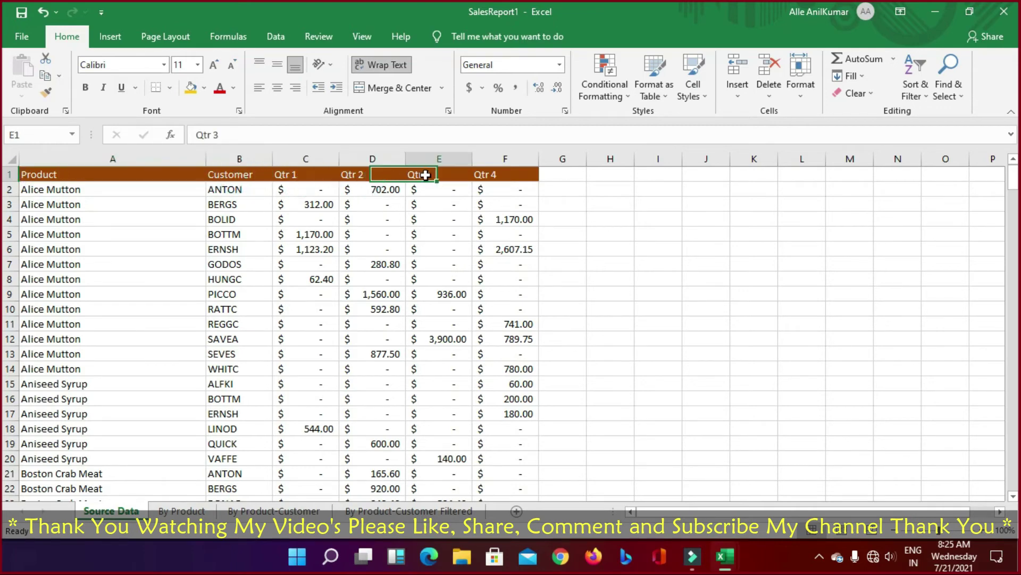
left_click(479, 175)
Step: Select the row 2 cells (Alice Mutton, ANTON, quarterly amounts), then go to the By Product pivot sheet
left_click(79, 194)
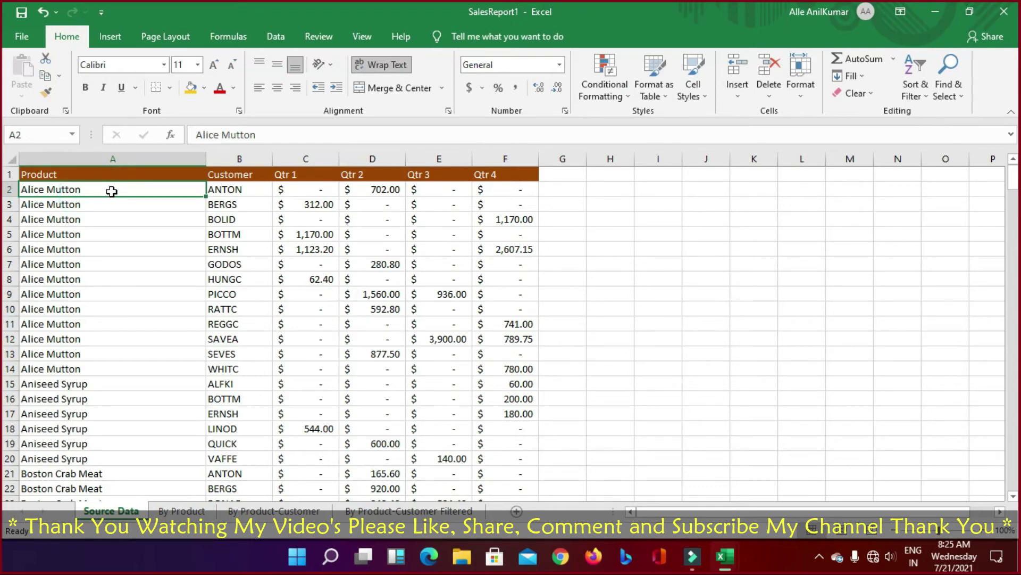
left_click(245, 190)
left_click(314, 189)
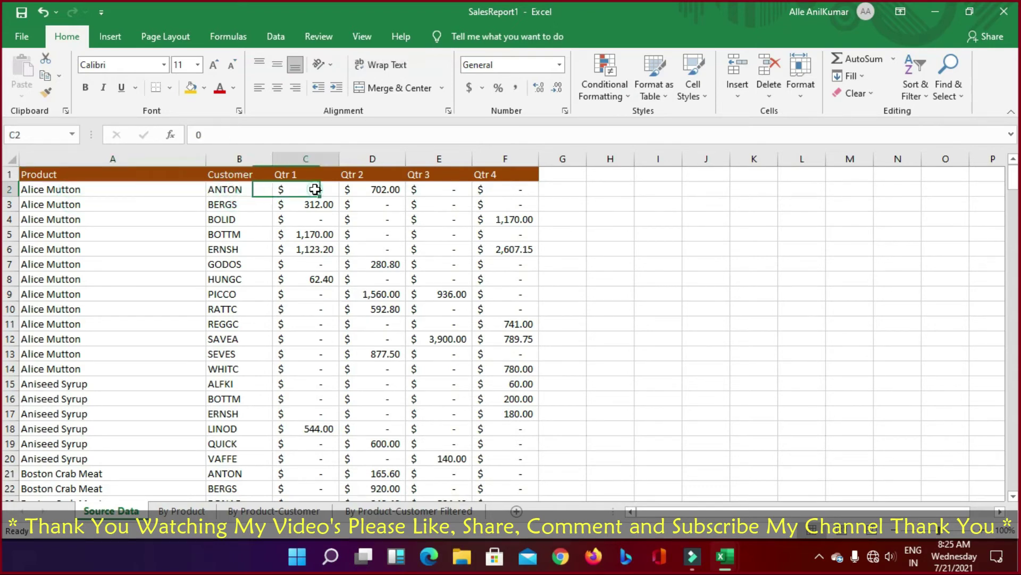
left_click(396, 190)
left_click(495, 188)
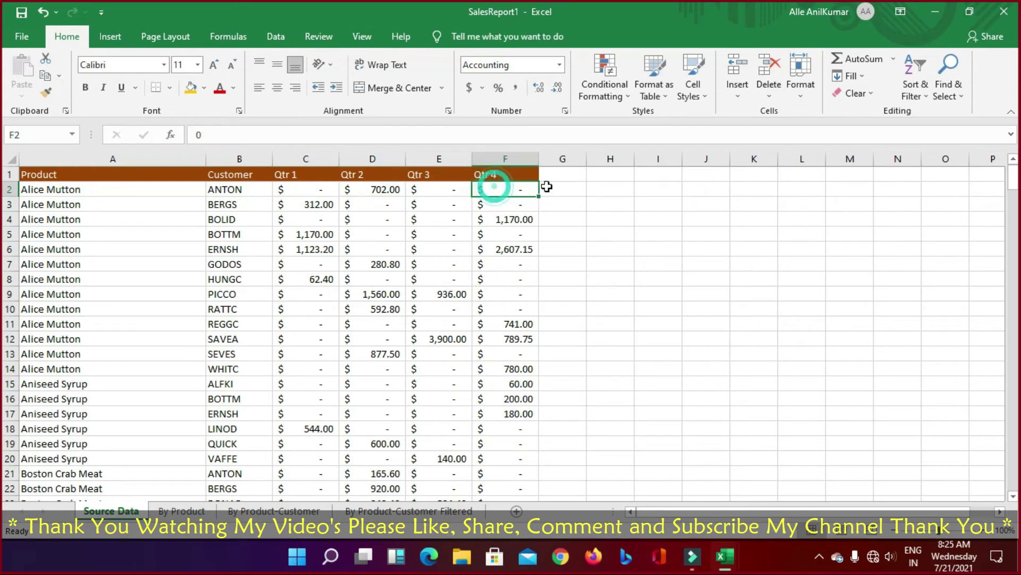
left_click(561, 189)
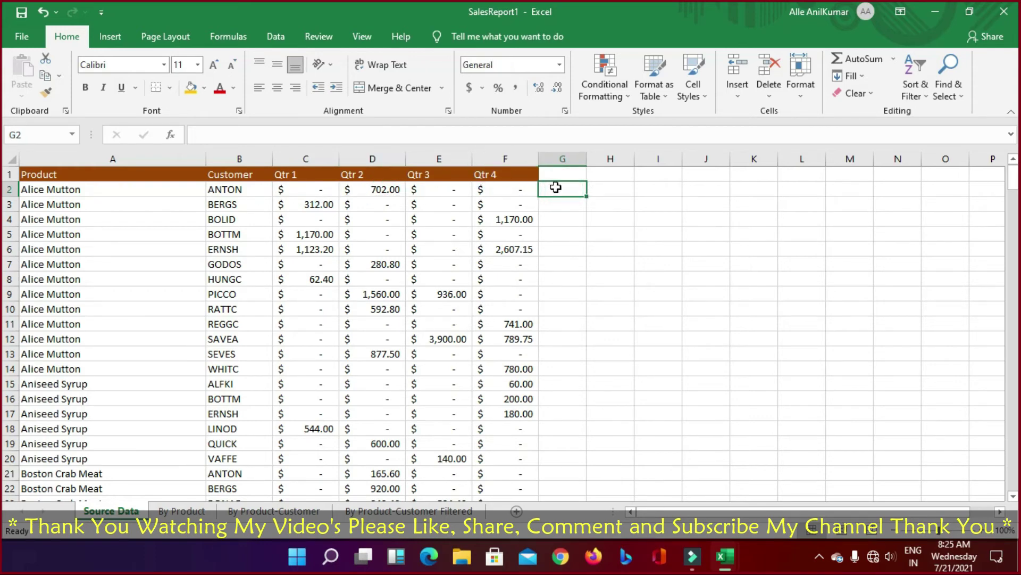
key("Down")
key("Down")
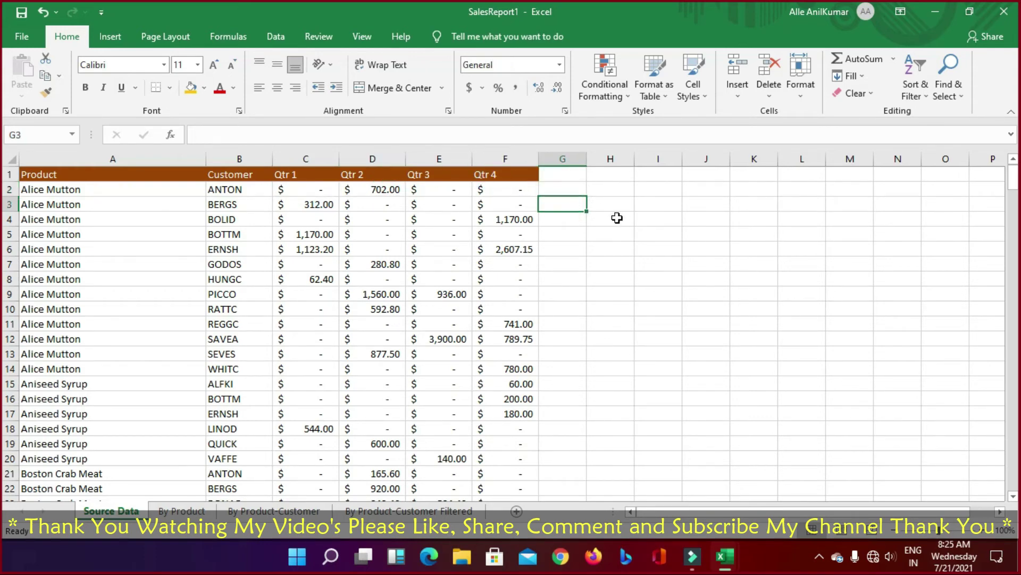
key("Left")
key("Left")
key("Left")
key("Left")
key("Left")
key("Left")
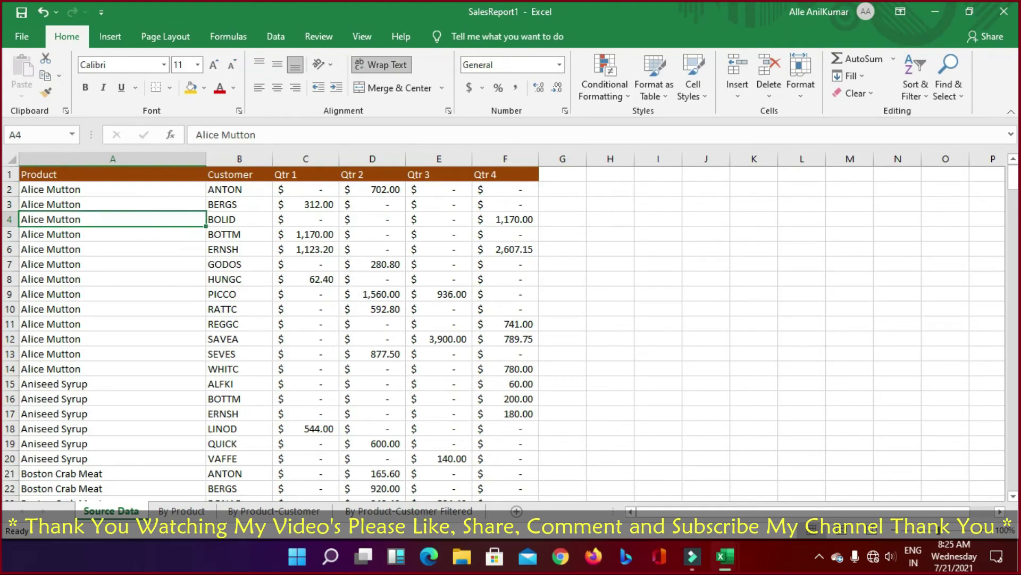
left_click(182, 511)
Step: Look over the By Product-Customer and By Product-Customer Filtered pivot sheets
scroll(408, 352, "down", 1)
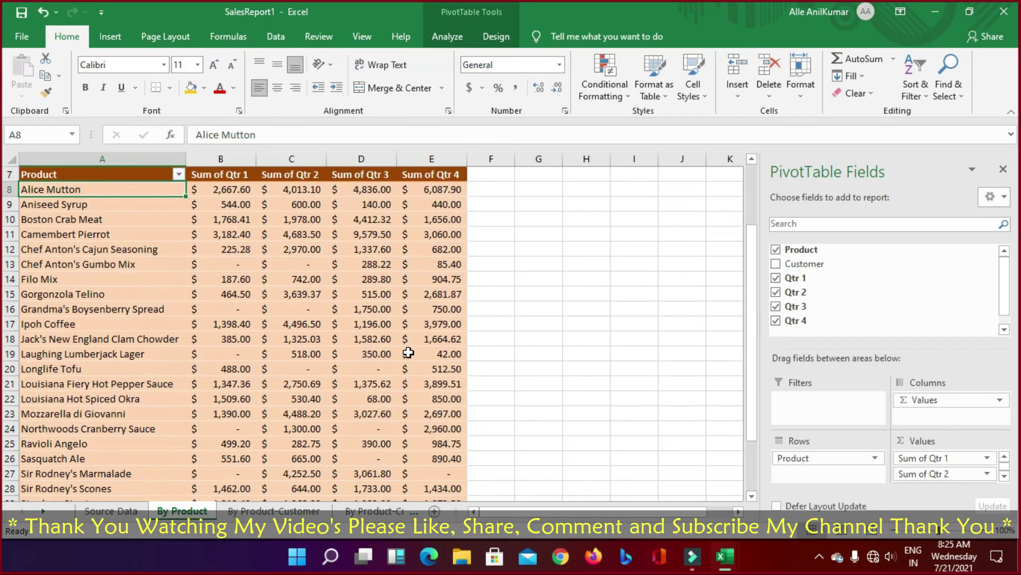
scroll(408, 353, "down", 2)
scroll(407, 355, "up", 2)
scroll(559, 213, "up", 2)
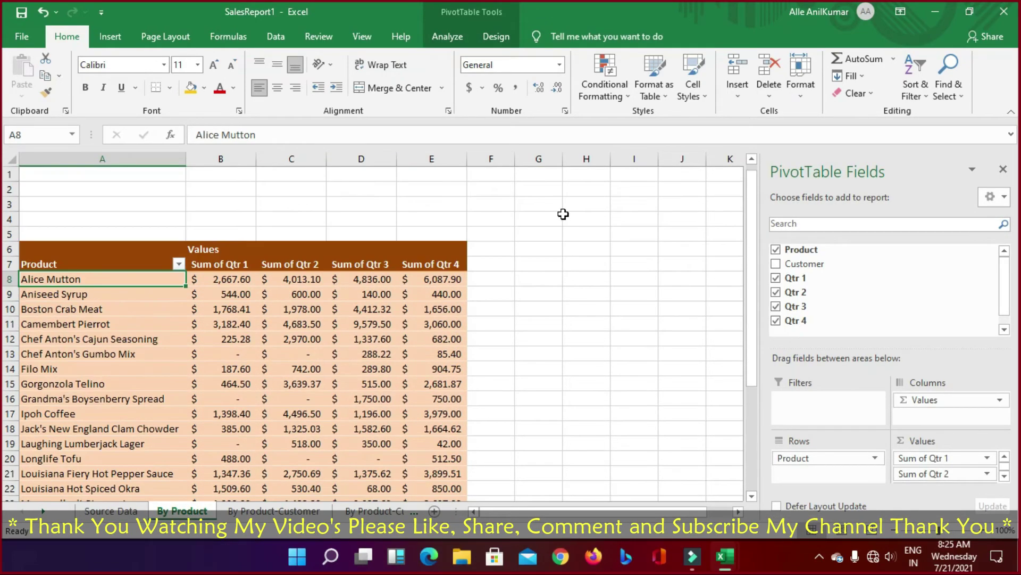
left_click(273, 511)
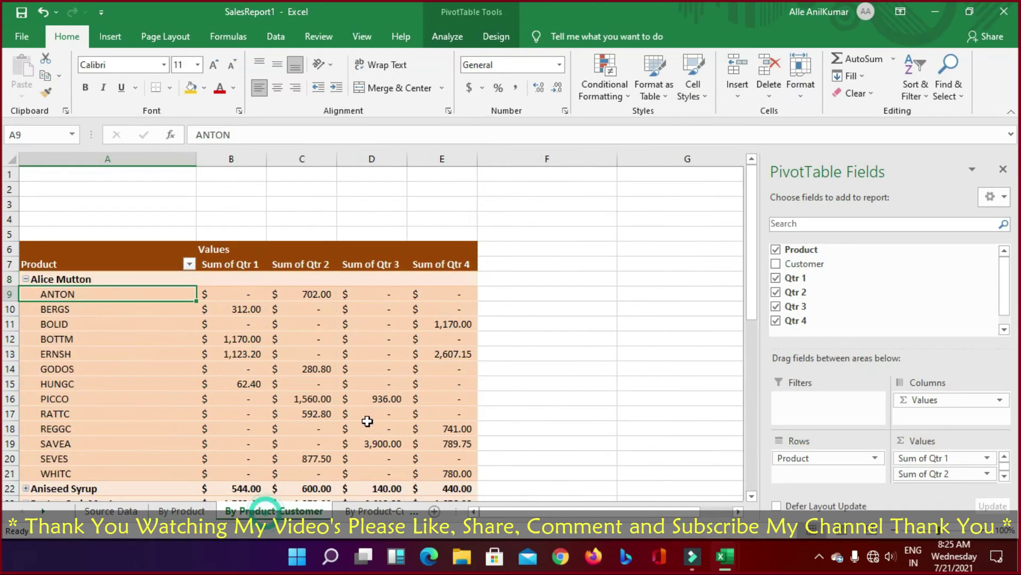
scroll(374, 404, "down", 1)
mouse_move(374, 404)
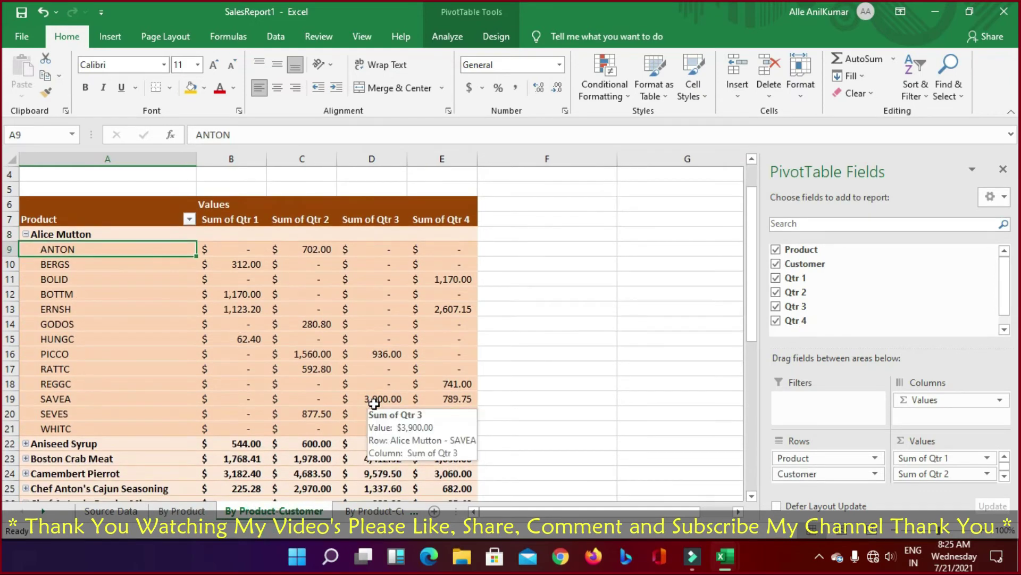
left_click(355, 511)
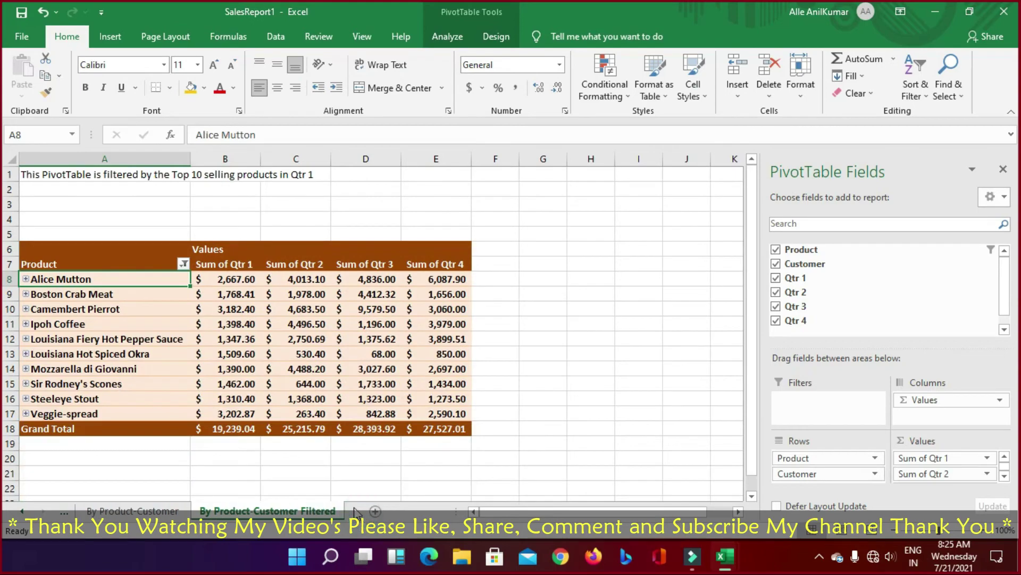
left_click(649, 356)
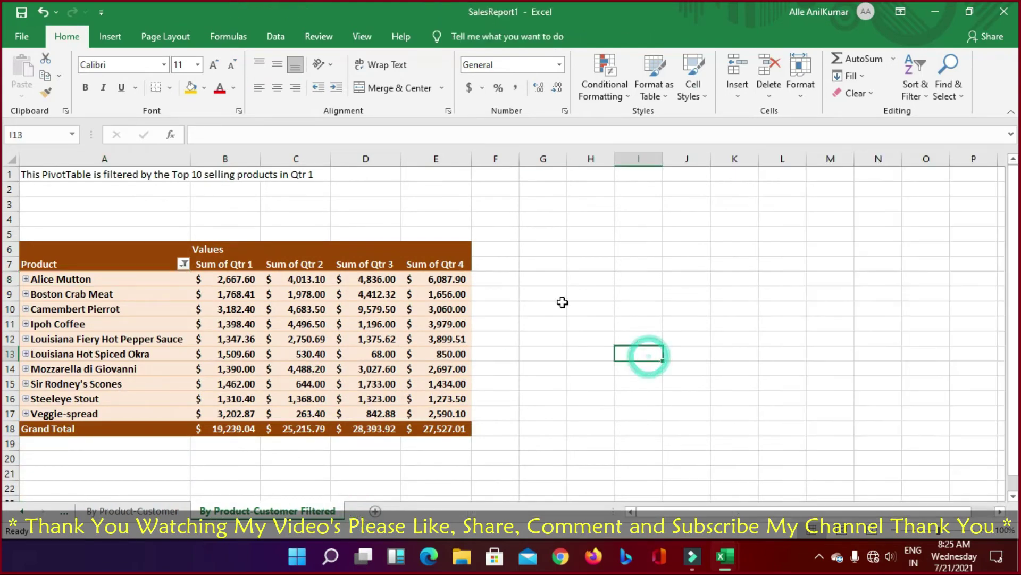
left_click(521, 309)
scroll(414, 441, "down", 7)
scroll(372, 453, "up", 2)
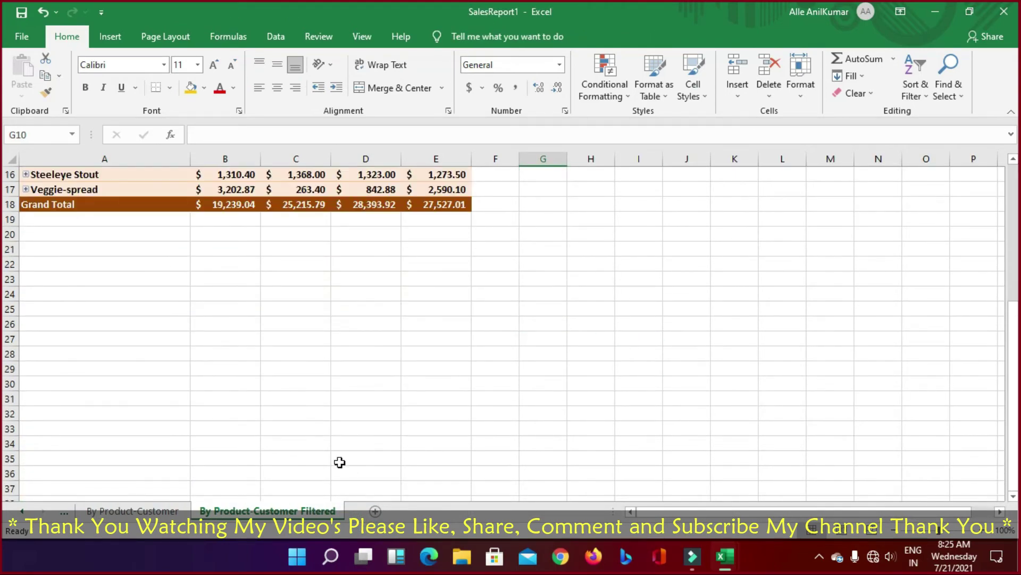
Step: Switch between the Source Data, By Product and By Product-Customer sheets, ending on By Product
left_click(141, 511)
left_click(61, 514)
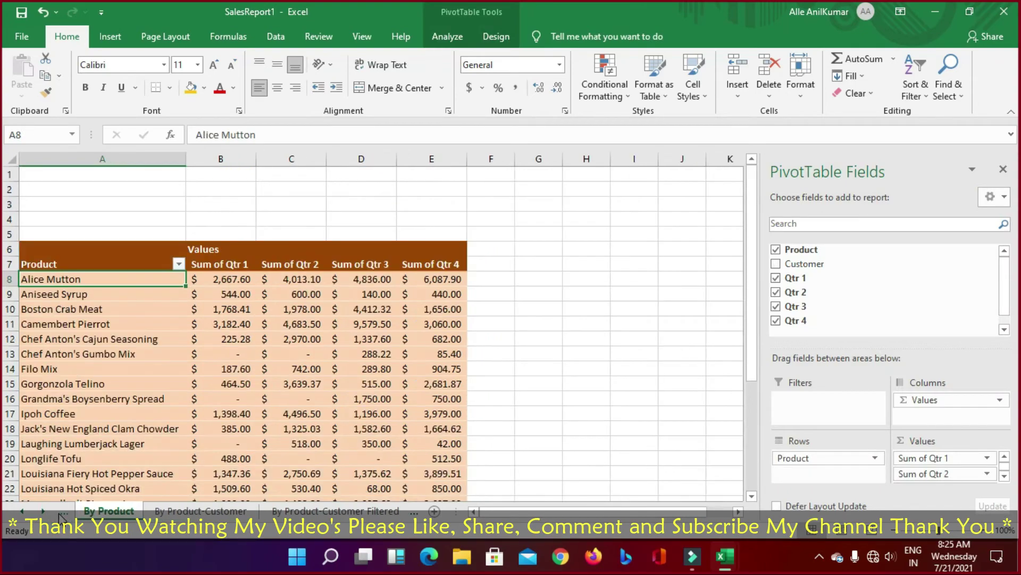
left_click(61, 514)
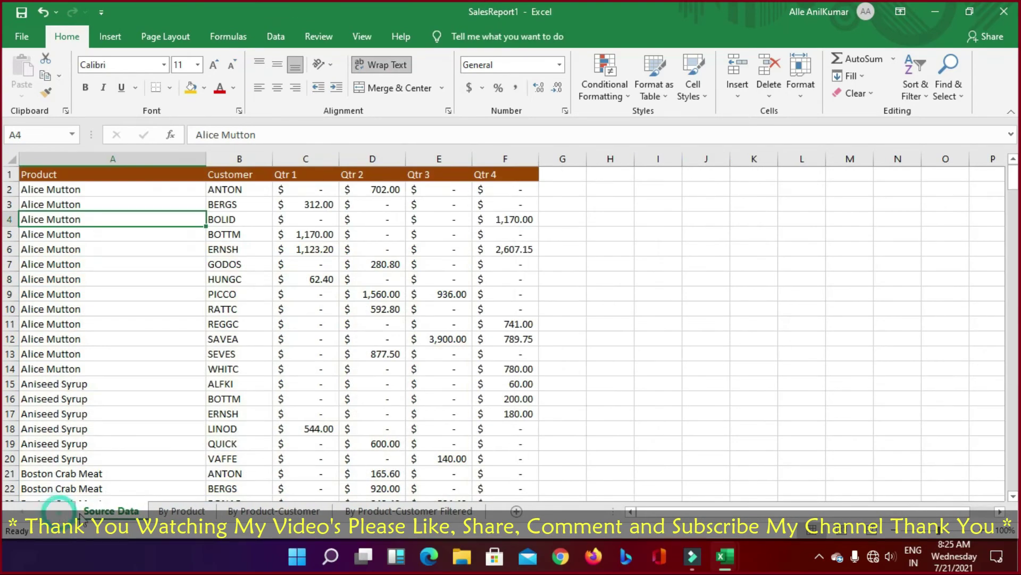
left_click(180, 511)
left_click(113, 512)
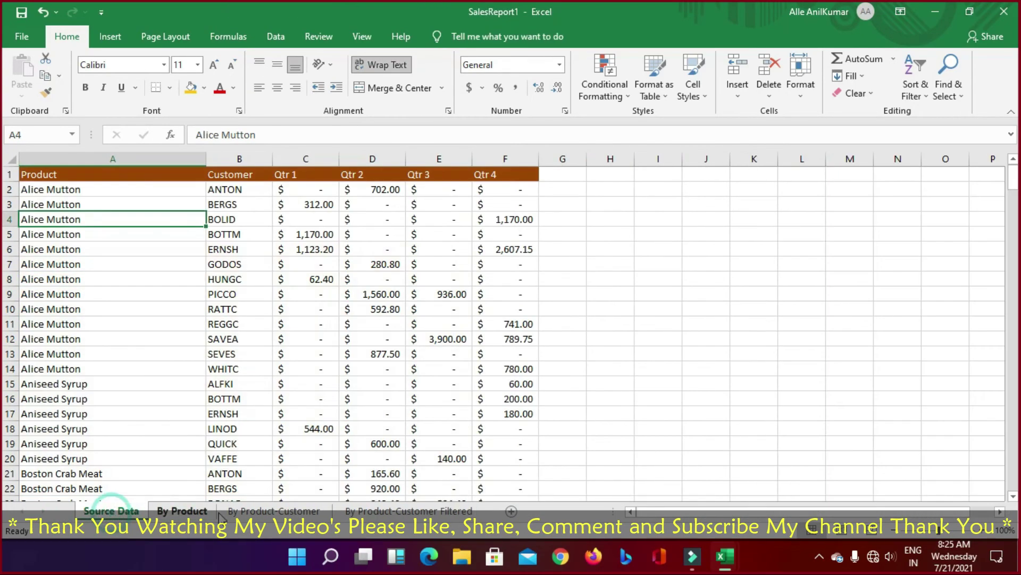
left_click(183, 512)
left_click(274, 512)
left_click(197, 511)
left_click(274, 512)
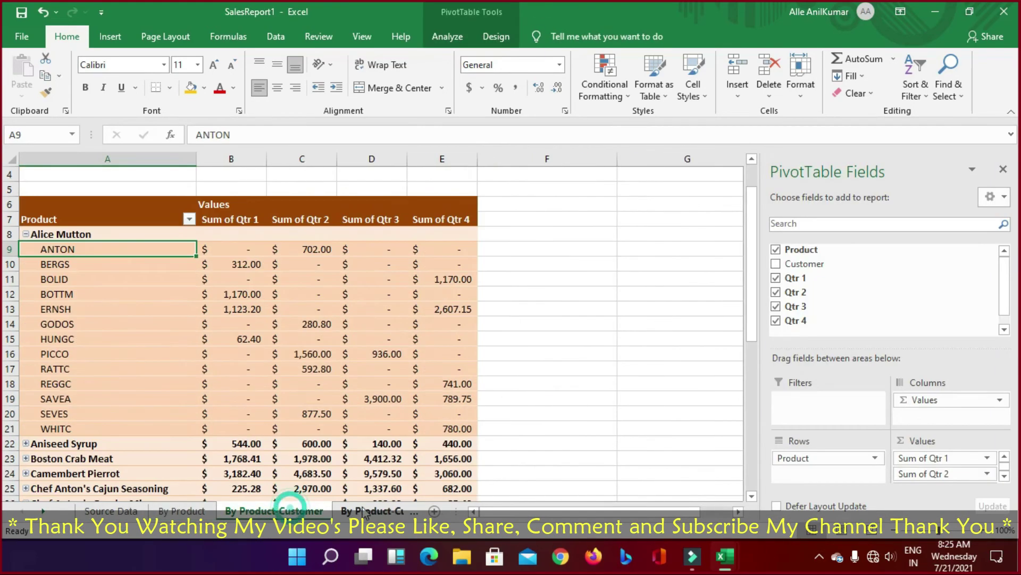
left_click(372, 512)
left_click(22, 512)
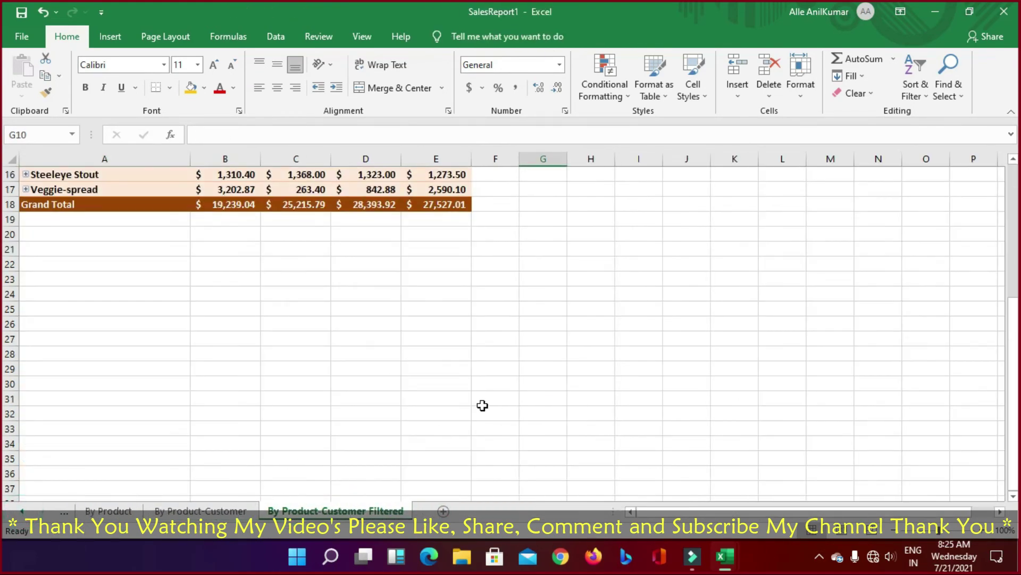
left_click(388, 388)
left_click(112, 512)
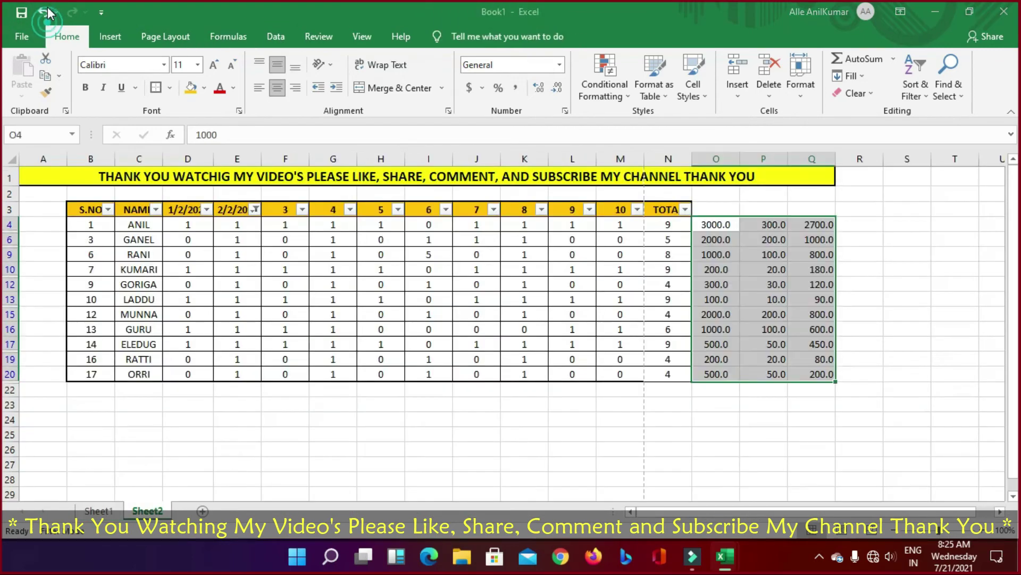
Step: Undo the last payroll change and close the SalesReport1 workbook
left_click(47, 13)
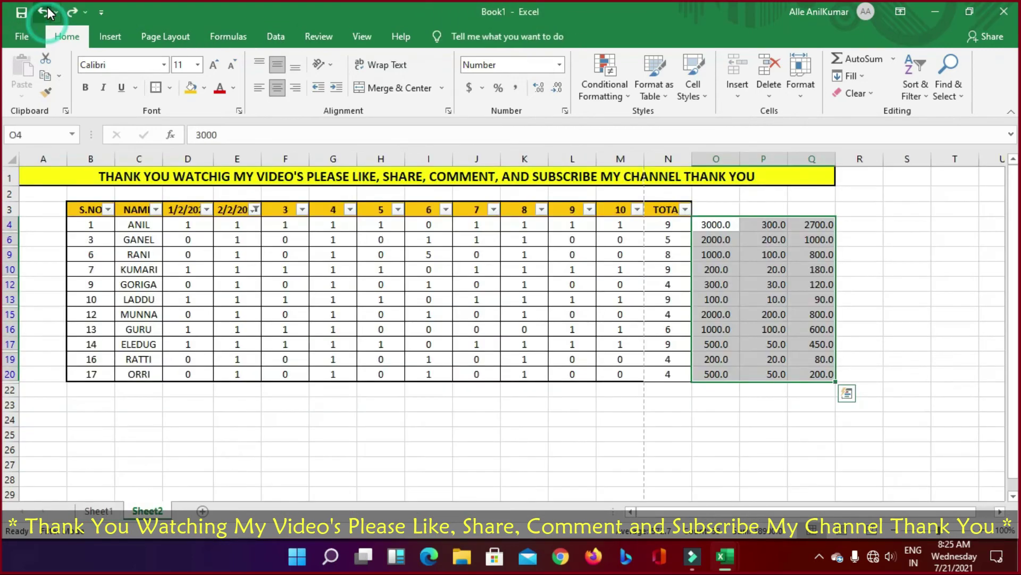
left_click(576, 418)
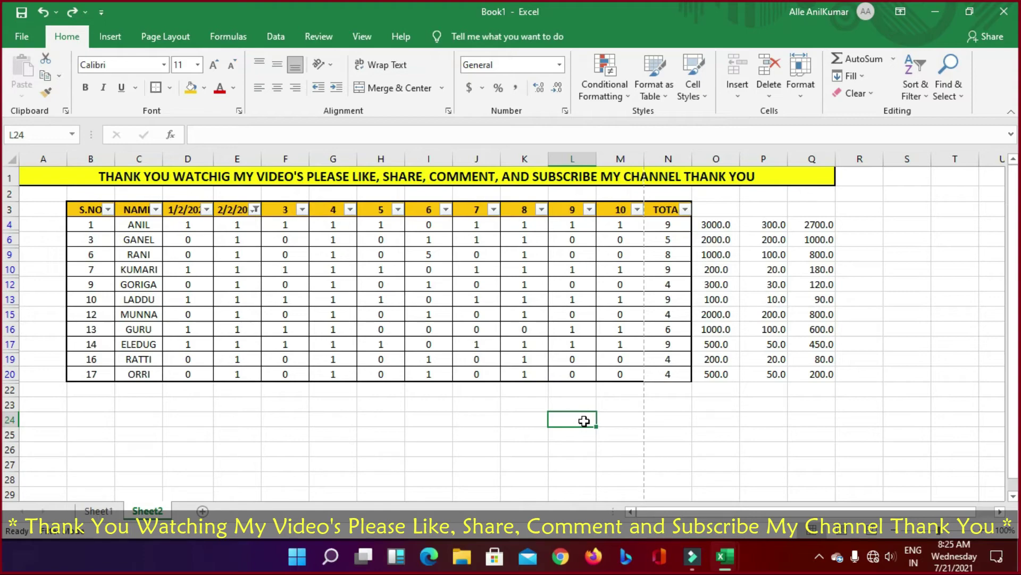
mouse_move(713, 564)
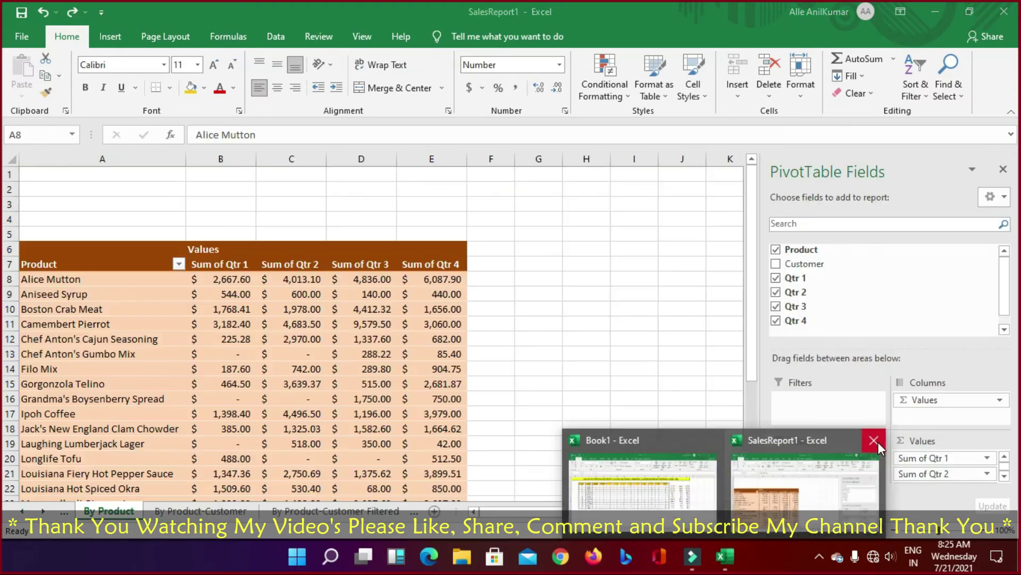
left_click(875, 441)
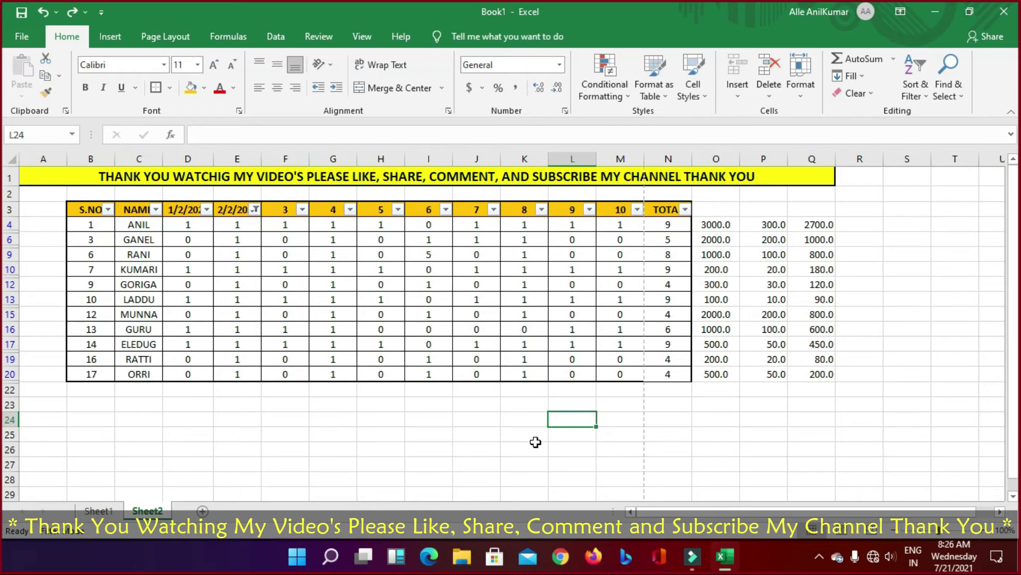
Step: Select the B2:S25 table block and try zoom levels up to 130%, returning to 100%
left_click_drag(92, 225, 844, 412)
left_click(856, 405)
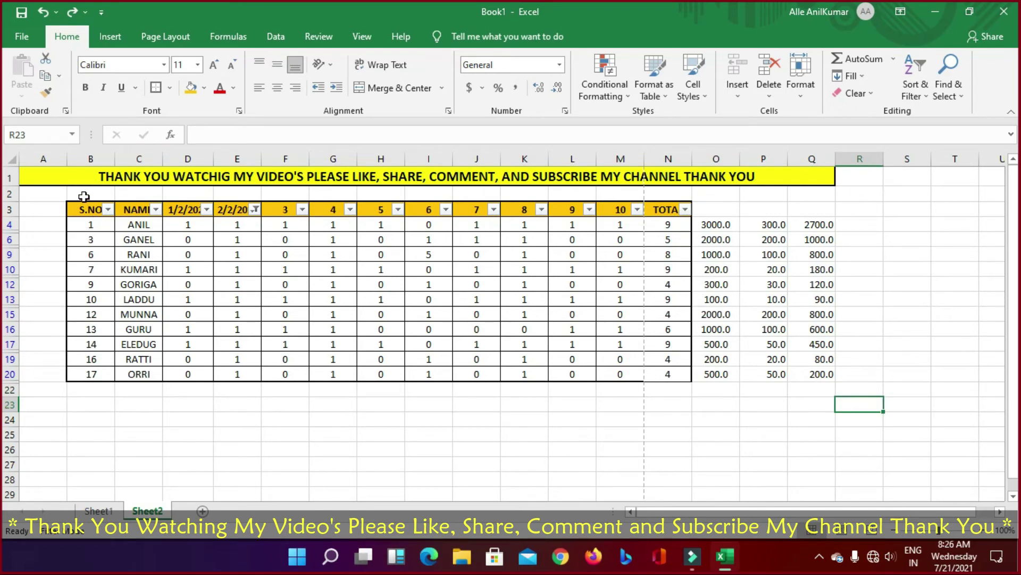
left_click_drag(85, 195, 908, 436)
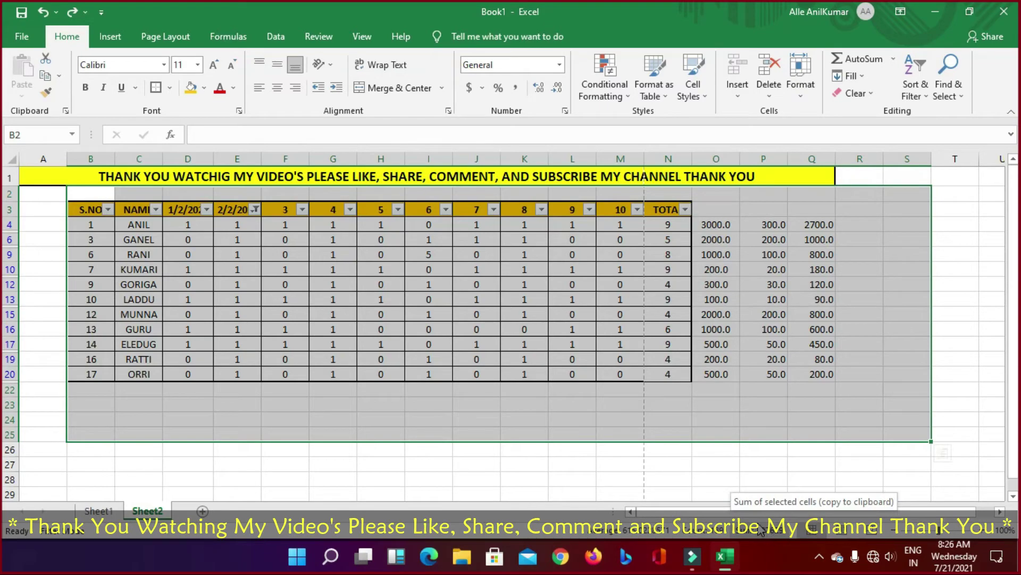
left_click(986, 530)
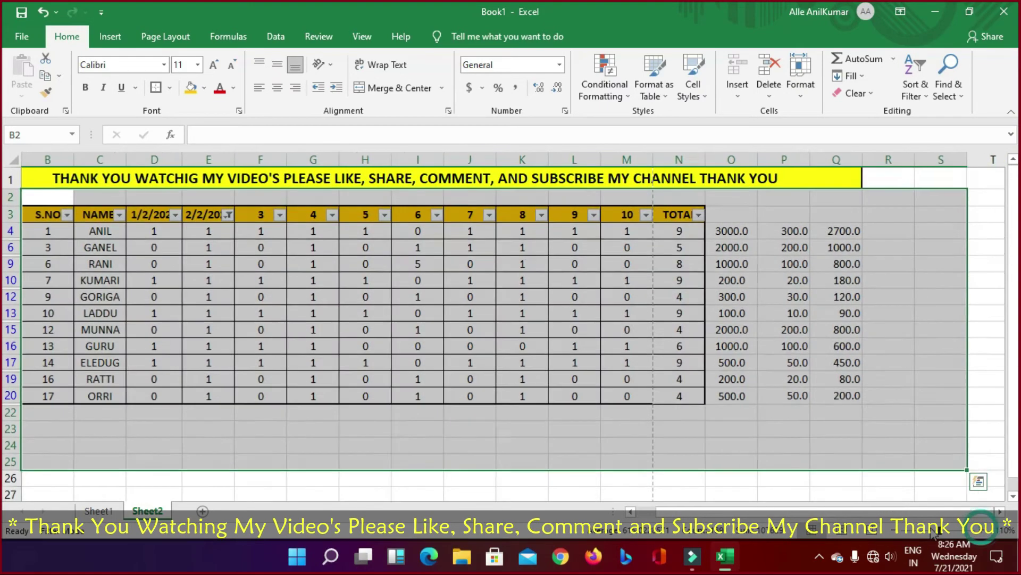
left_click(895, 537)
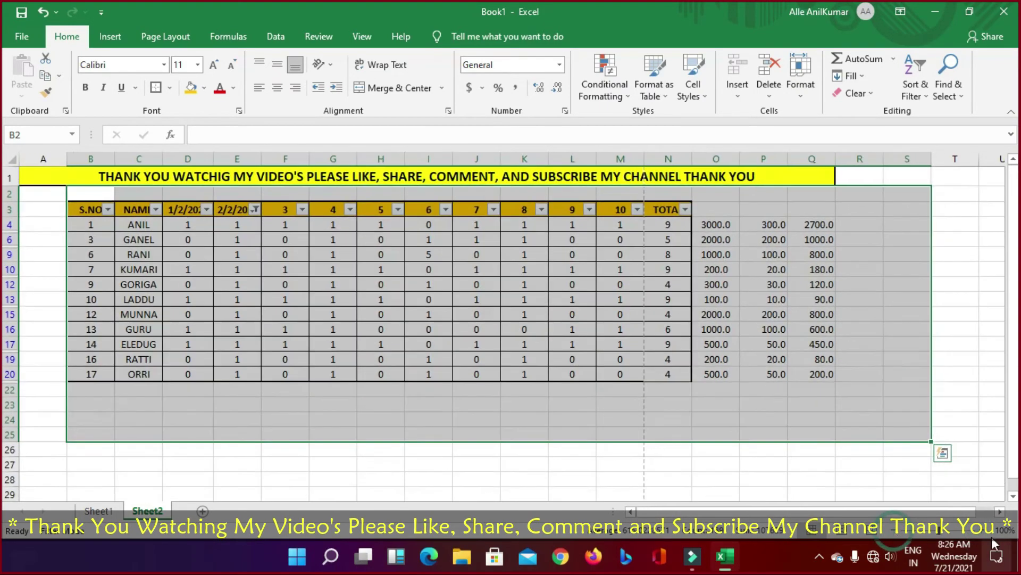
left_click(987, 532)
left_click(986, 531)
left_click(986, 532)
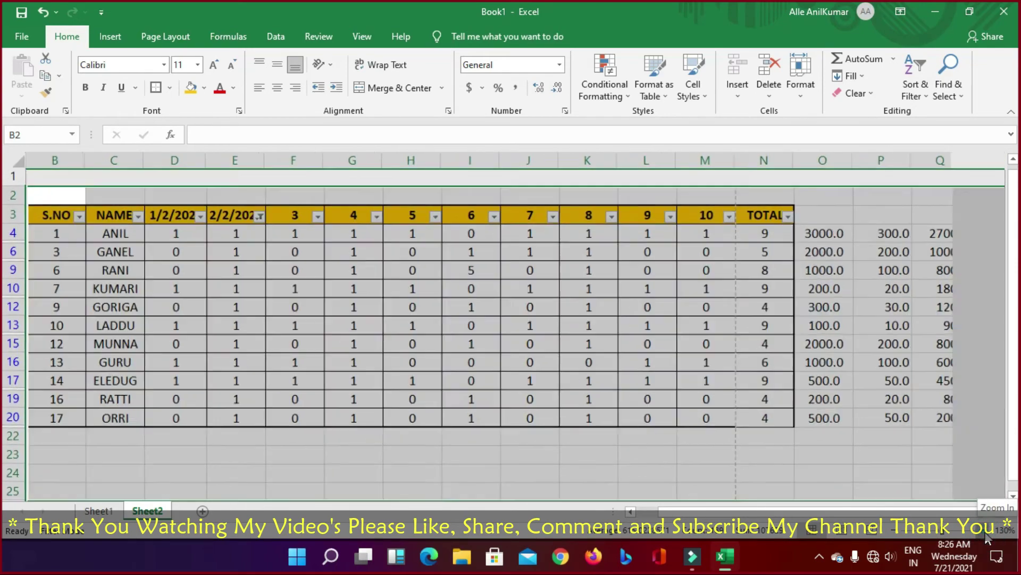
left_click(895, 536)
left_click(896, 537)
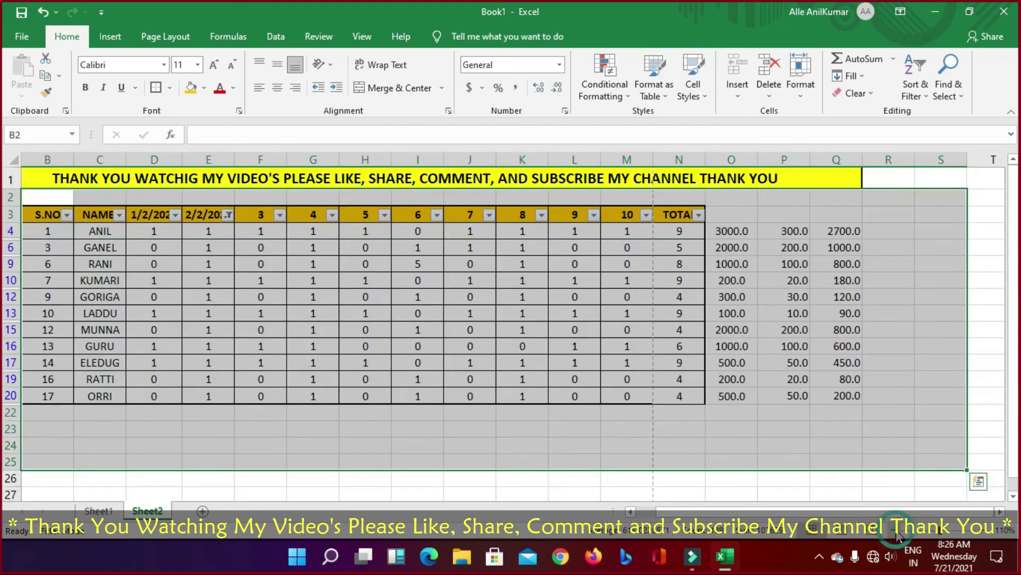
left_click(895, 537)
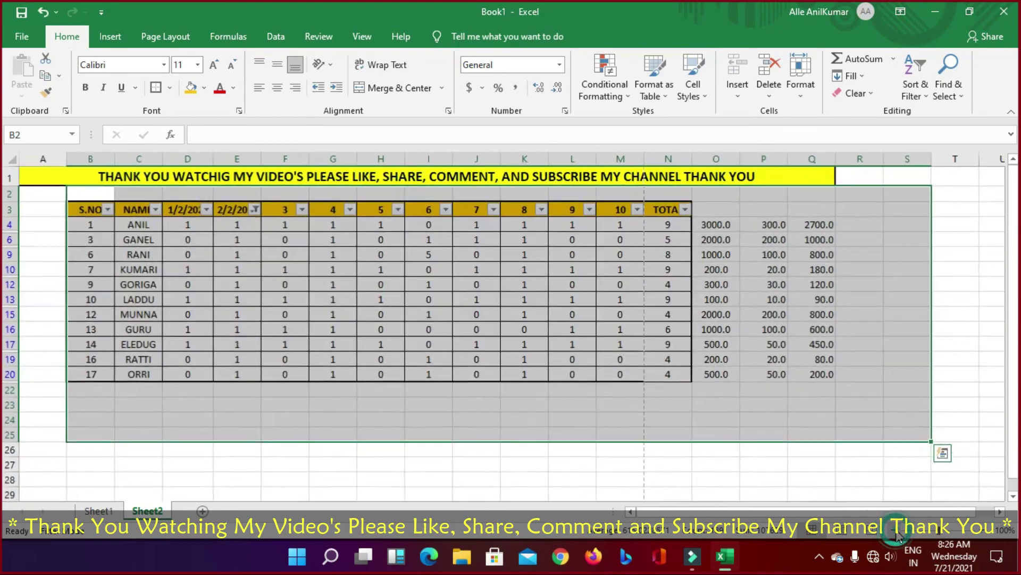
left_click(484, 467)
Step: Browse the Home and Insert ribbon commands, then select cell K23
left_click(67, 36)
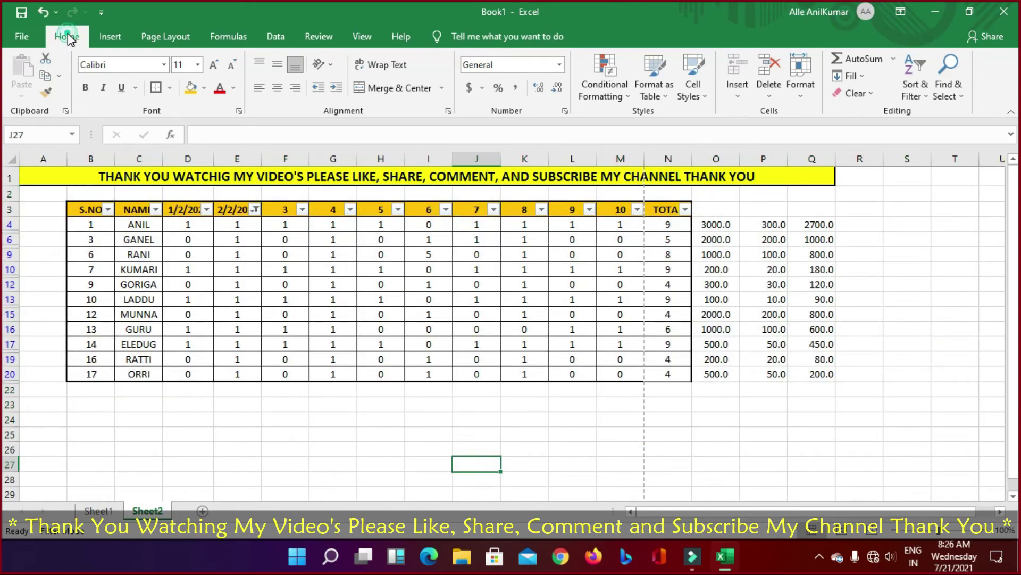
left_click(67, 36)
left_click(68, 39)
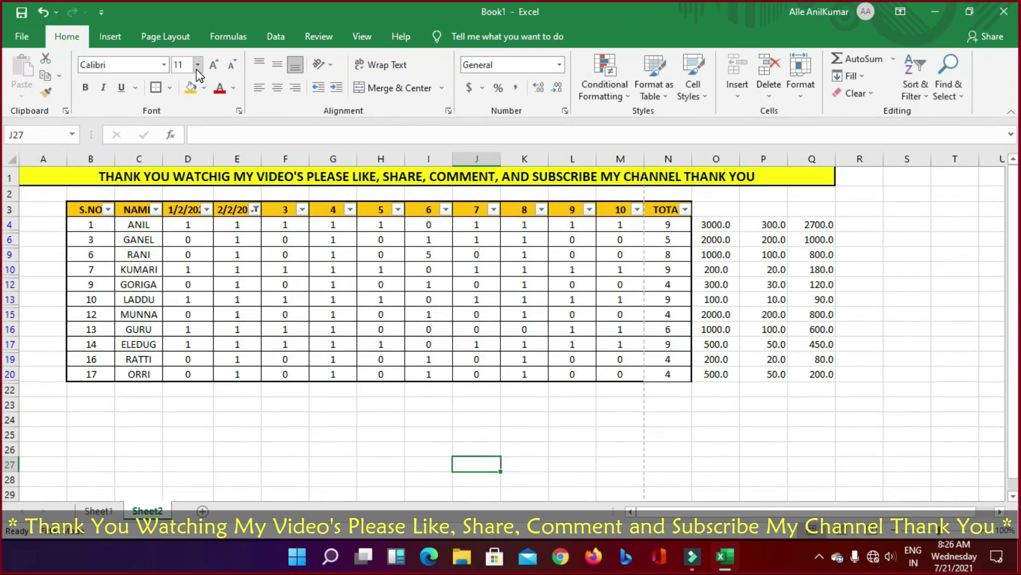
left_click(110, 36)
left_click(63, 37)
left_click(98, 38)
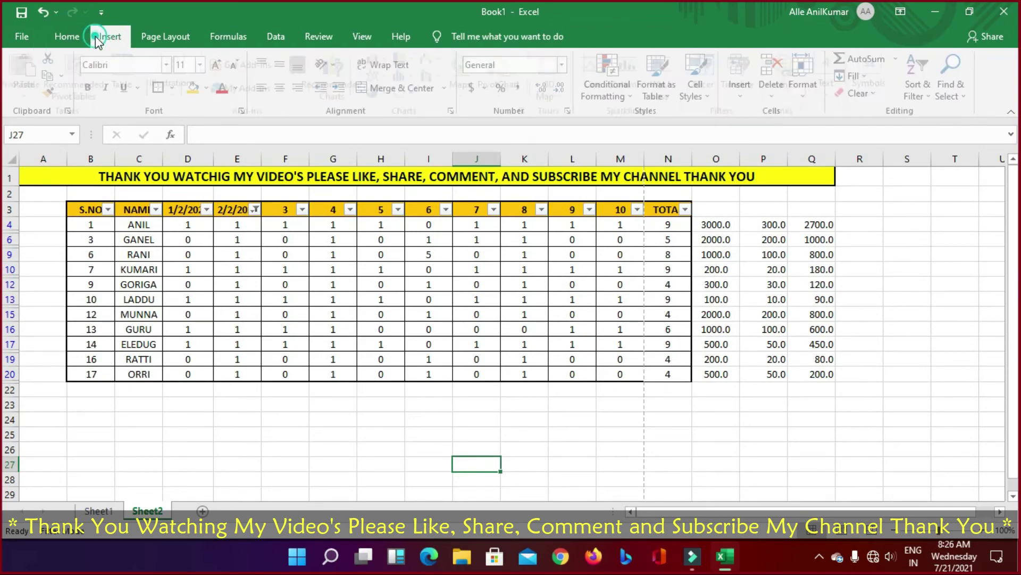
left_click(67, 36)
left_click(542, 411)
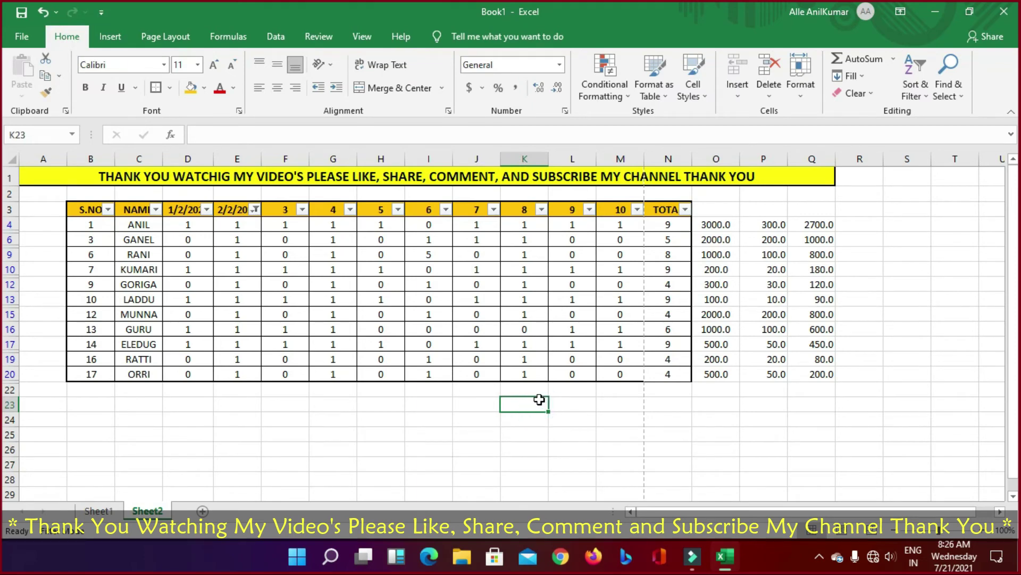
Step: Close Book1 without saving and refresh the desktop
left_click(1004, 11)
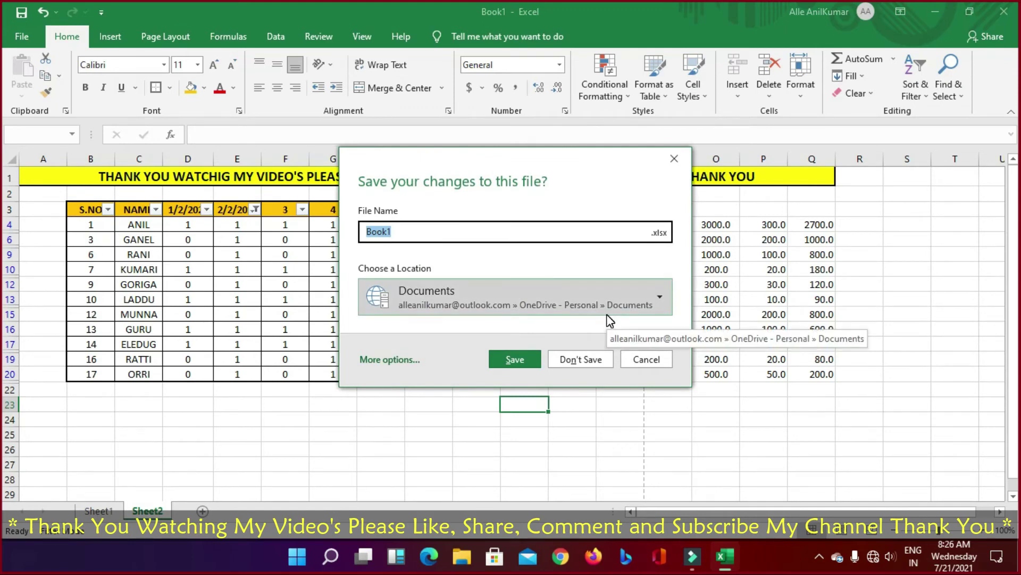
left_click(584, 359)
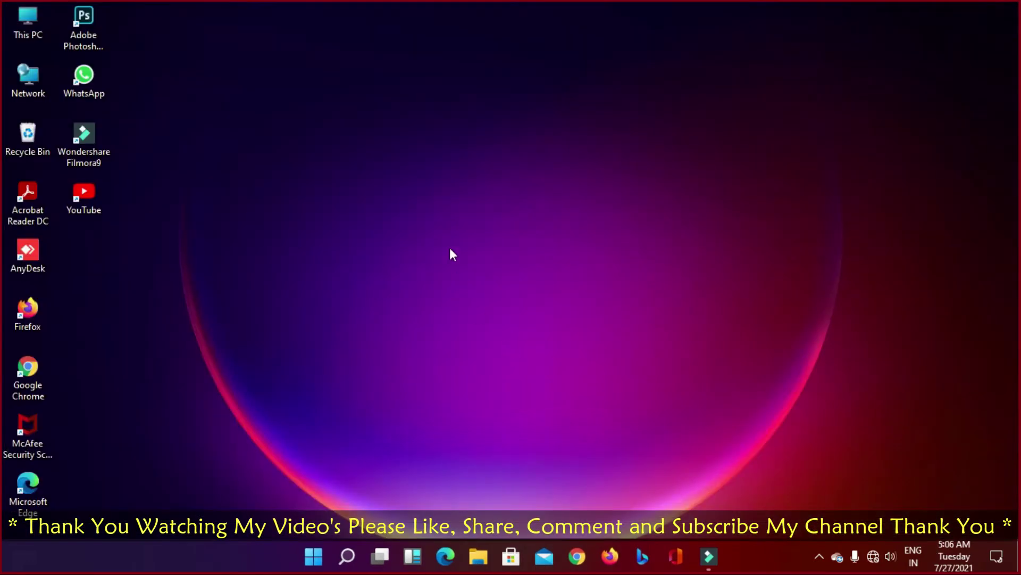
right_click(511, 287)
left_click(497, 292)
Step: Launch Excel from the Start menu and create a blank workbook
left_click(322, 562)
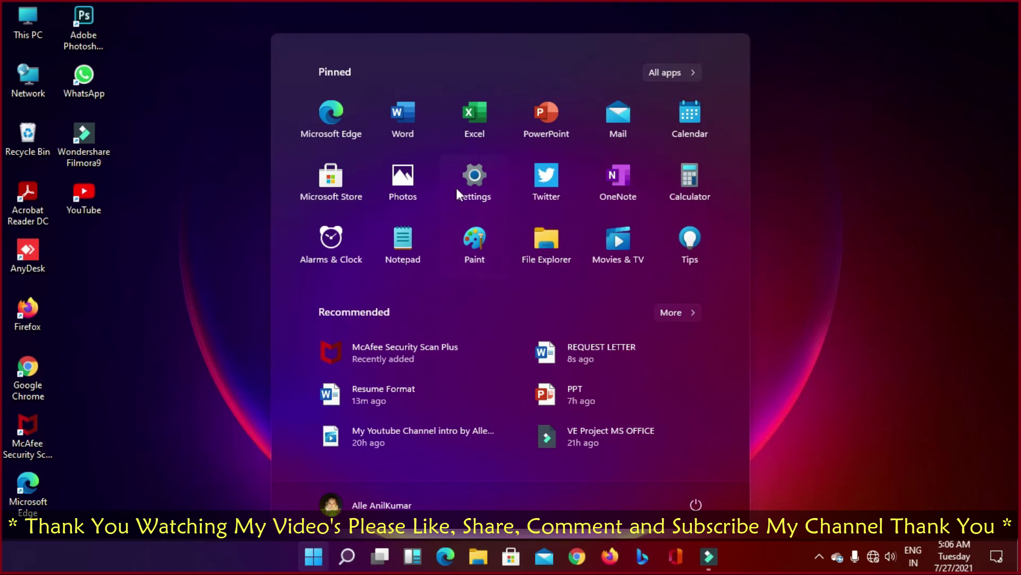
left_click(480, 127)
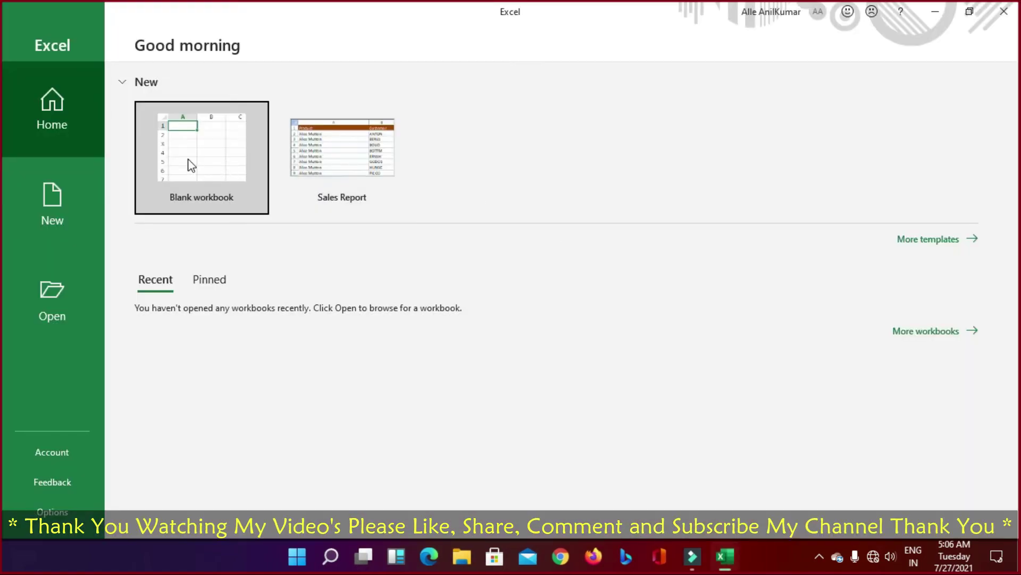
left_click(66, 205)
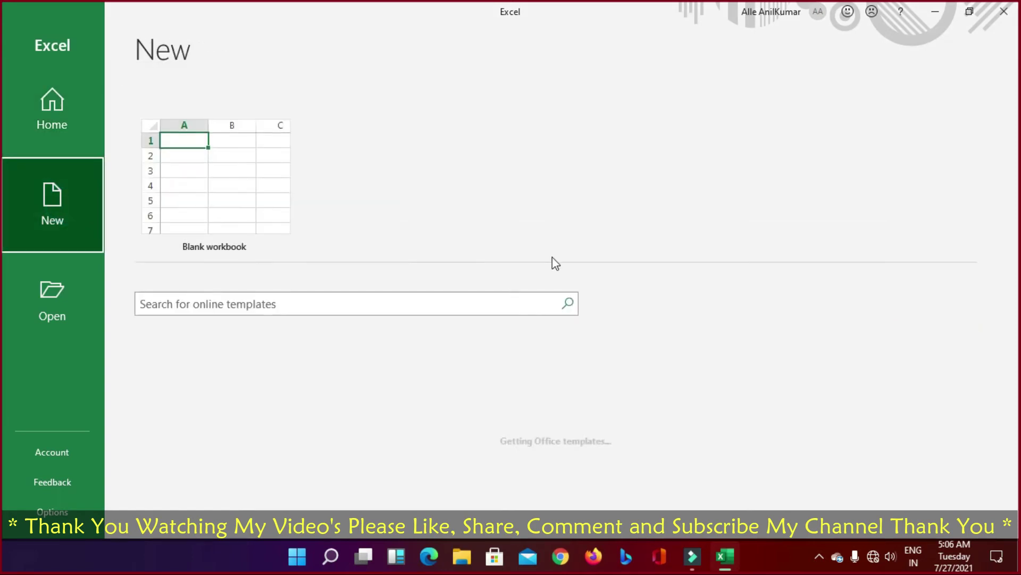
left_click(198, 180)
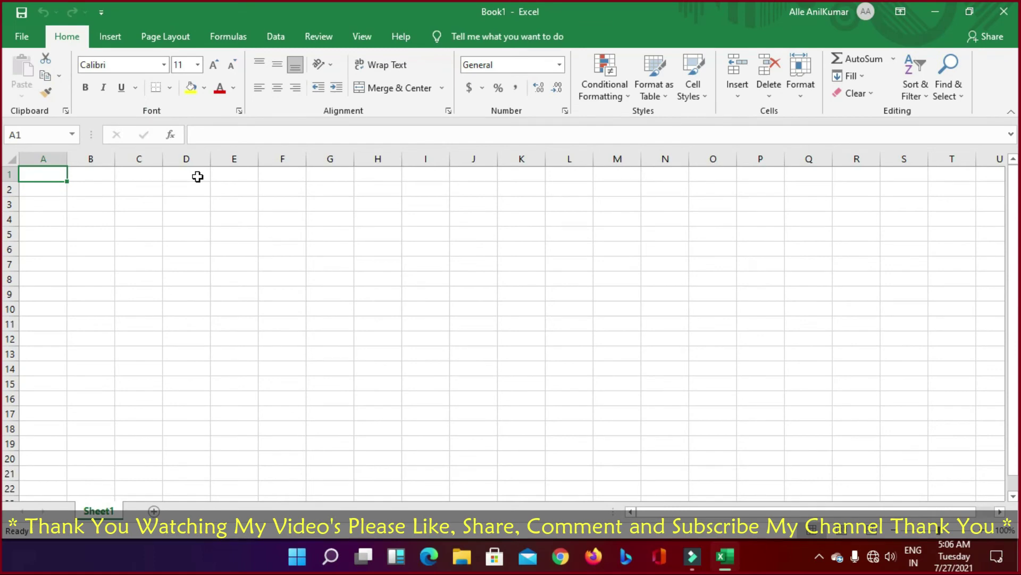
left_click(21, 37)
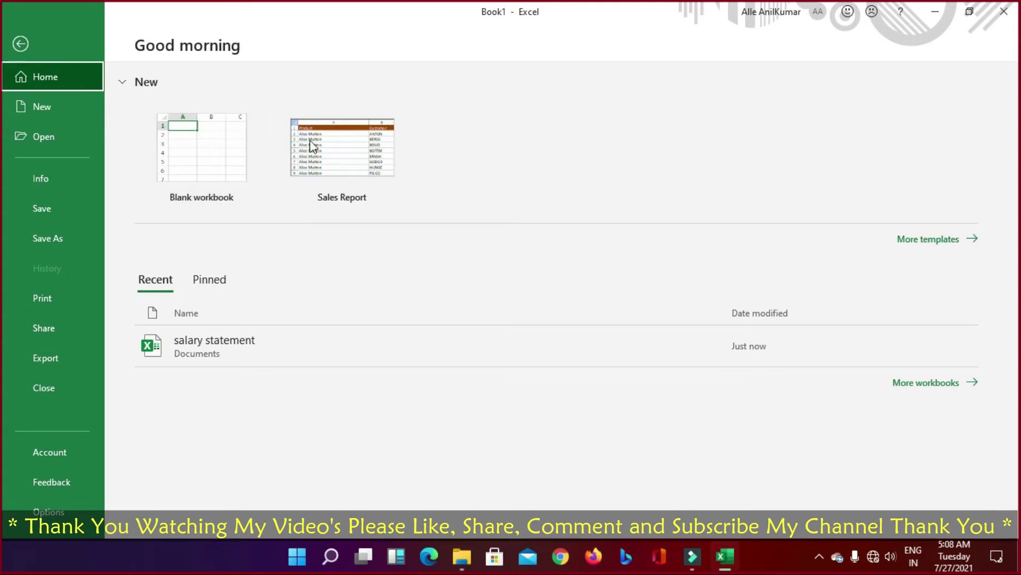
Step: Create blank workbook Book2 and Merge & Center cells A1 through T1
left_click(195, 166)
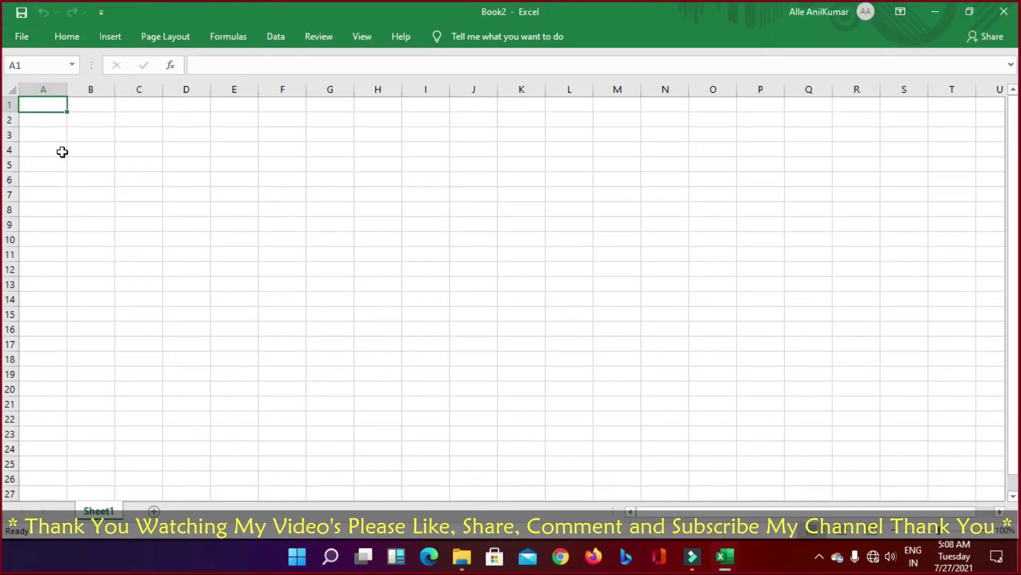
left_click_drag(32, 106, 947, 109)
left_click(141, 189)
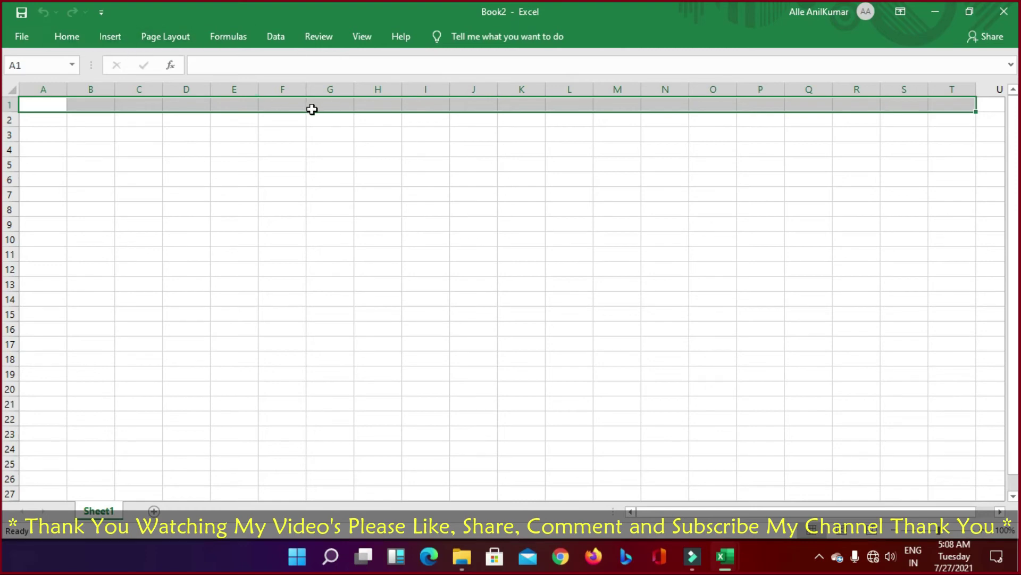
left_click(228, 38)
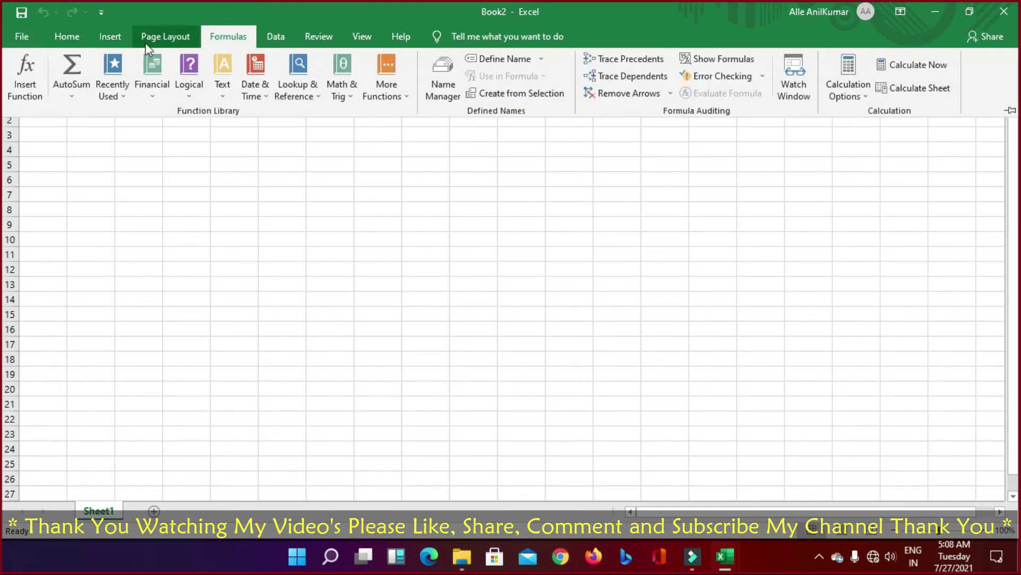
left_click(67, 37)
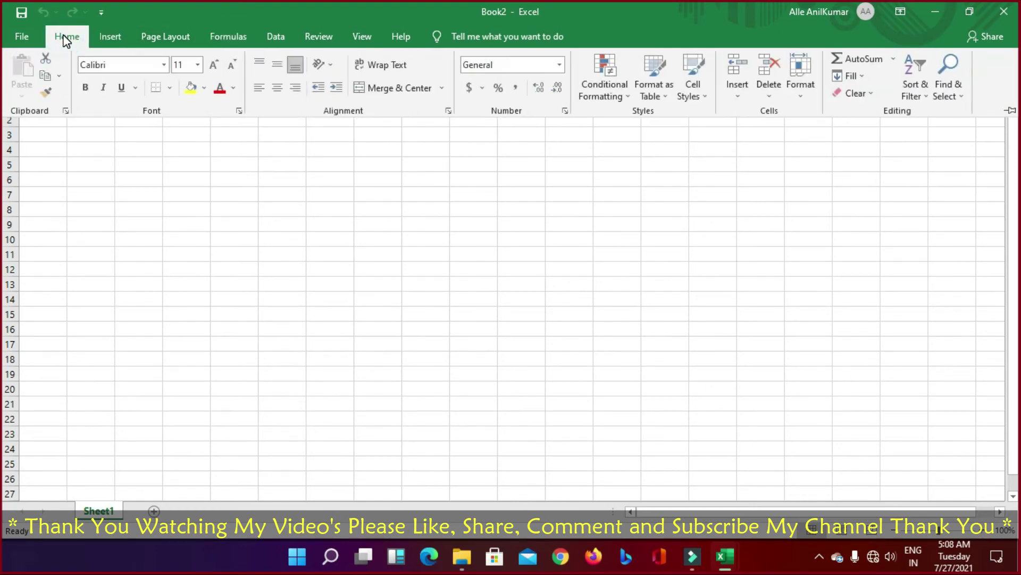
left_click(388, 89)
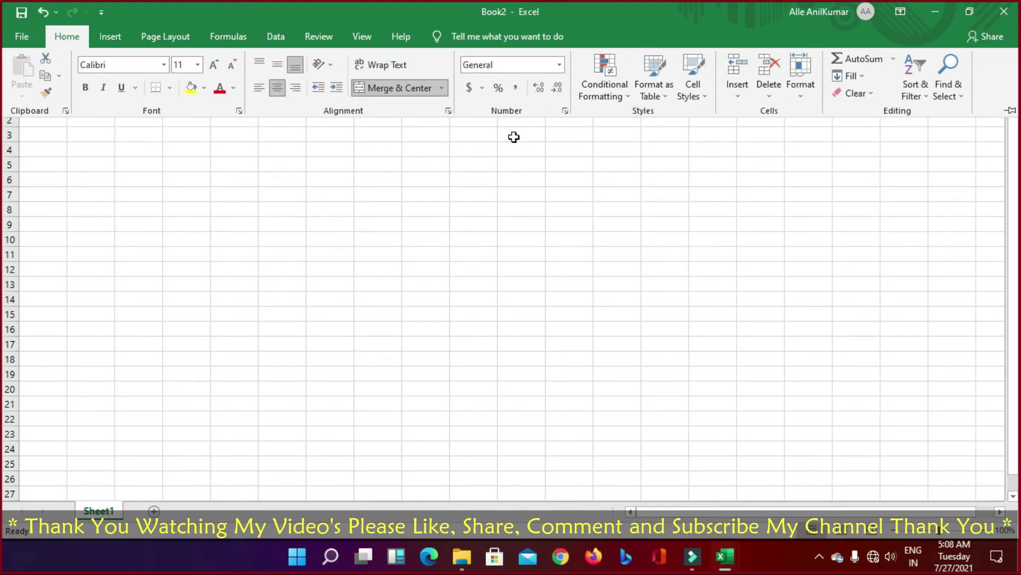
left_click(394, 161)
left_click(399, 105)
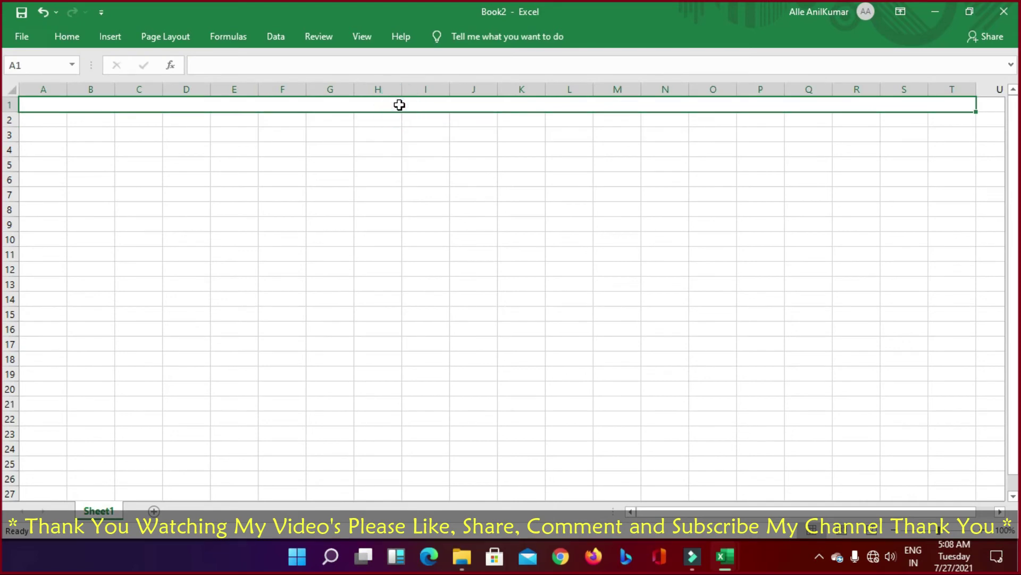
Step: Type the capitalised thank-you message in A1, ending 'COMMENT AND SUBSCRIBE MY CHANNEL THANK YOU'
type("W")
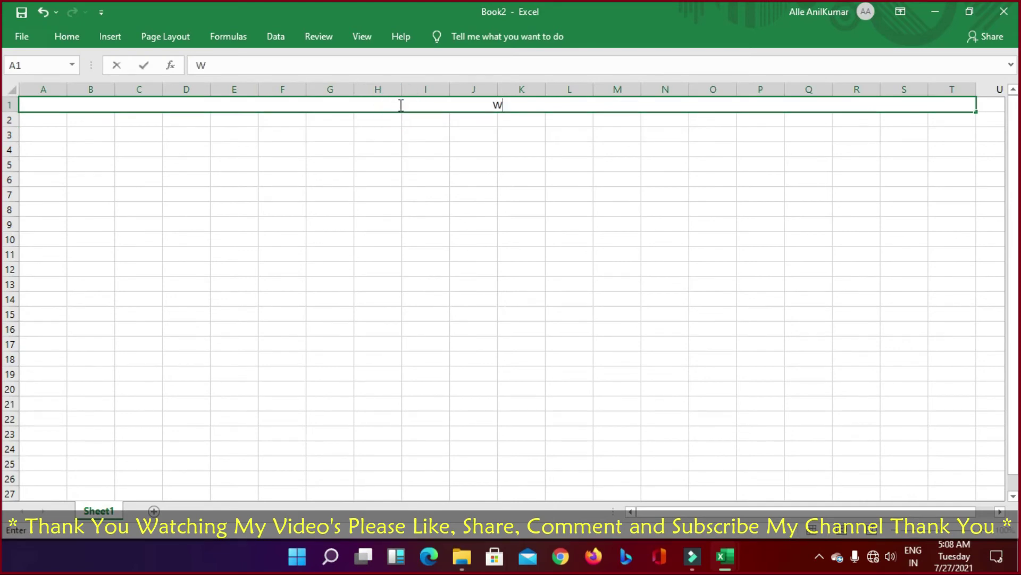
key("BackSpace")
type("THANK YU")
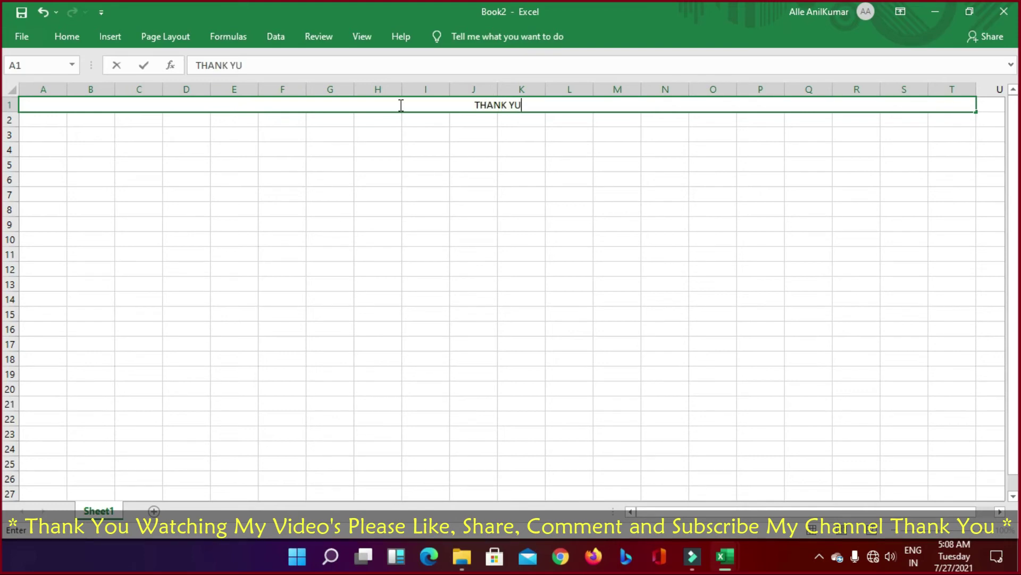
key("BackSpace")
type("OU WATCHING M")
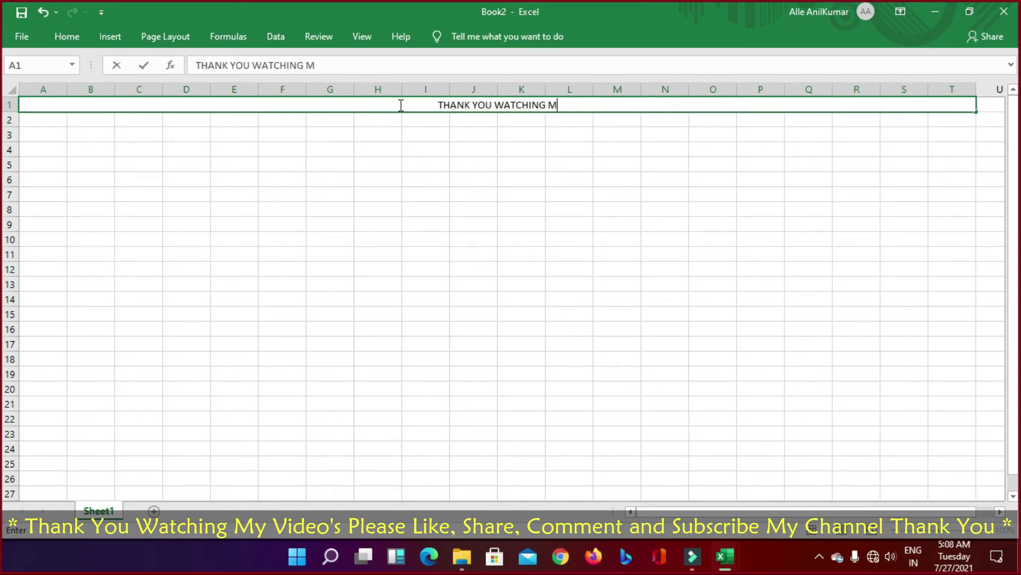
type("Y VIDEO")
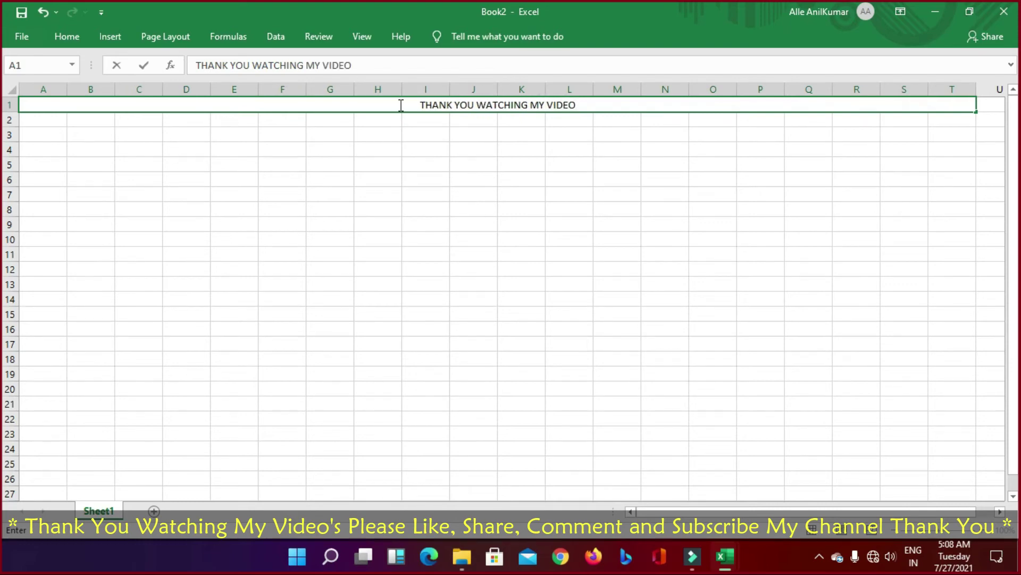
type("S PLEASE ")
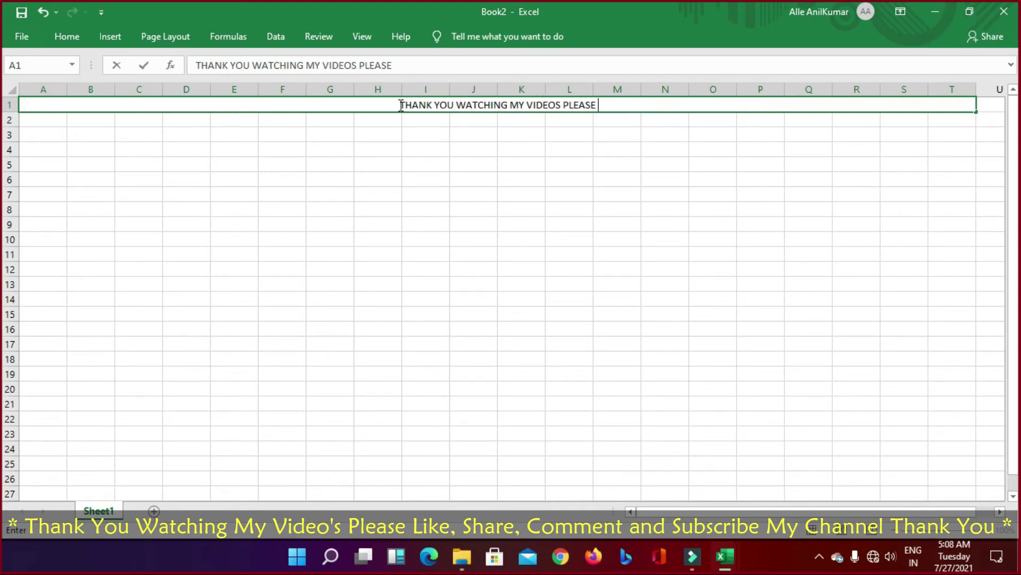
type("LIKE")
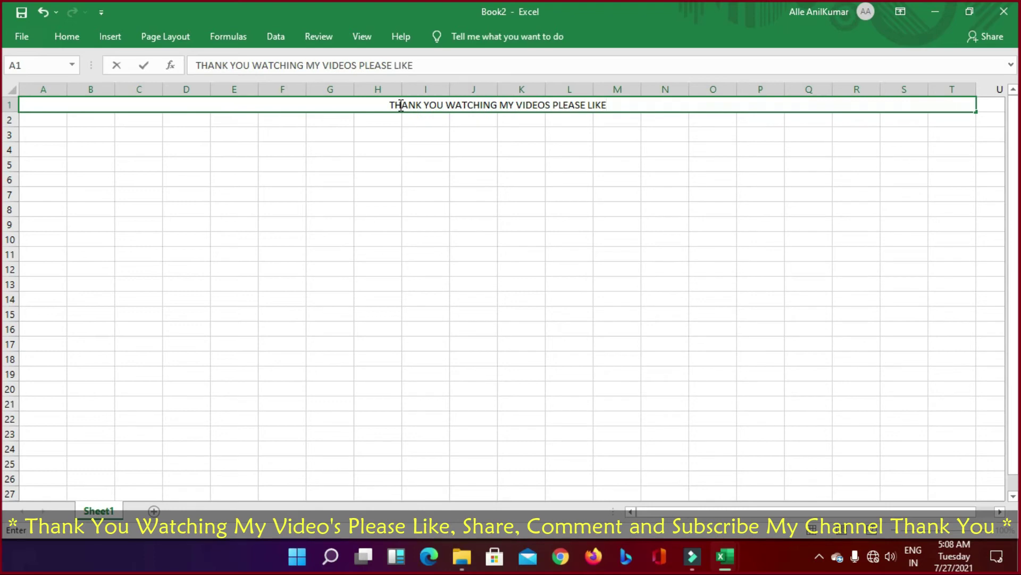
type(", SHARE, ")
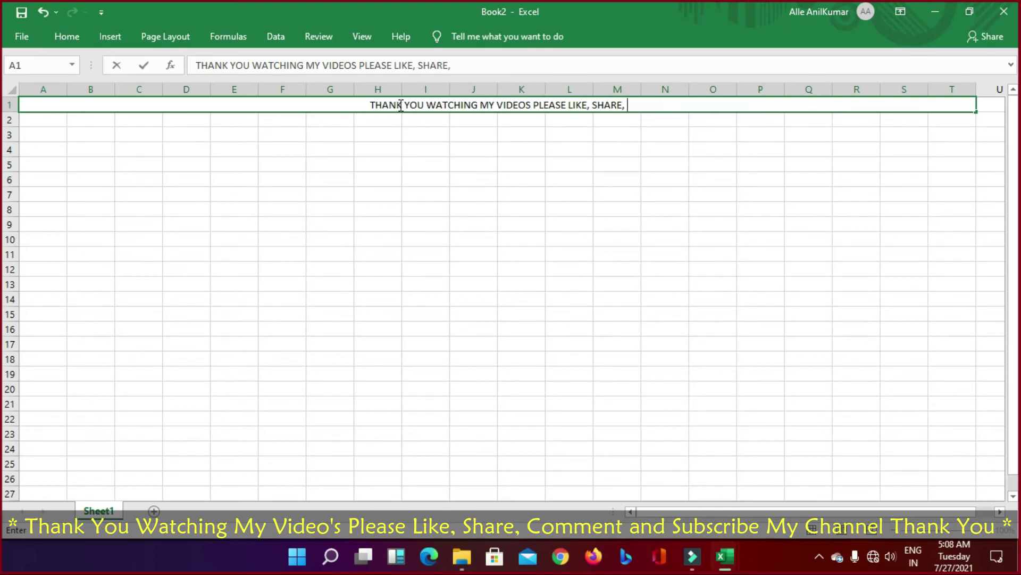
type("COMEMNT AND")
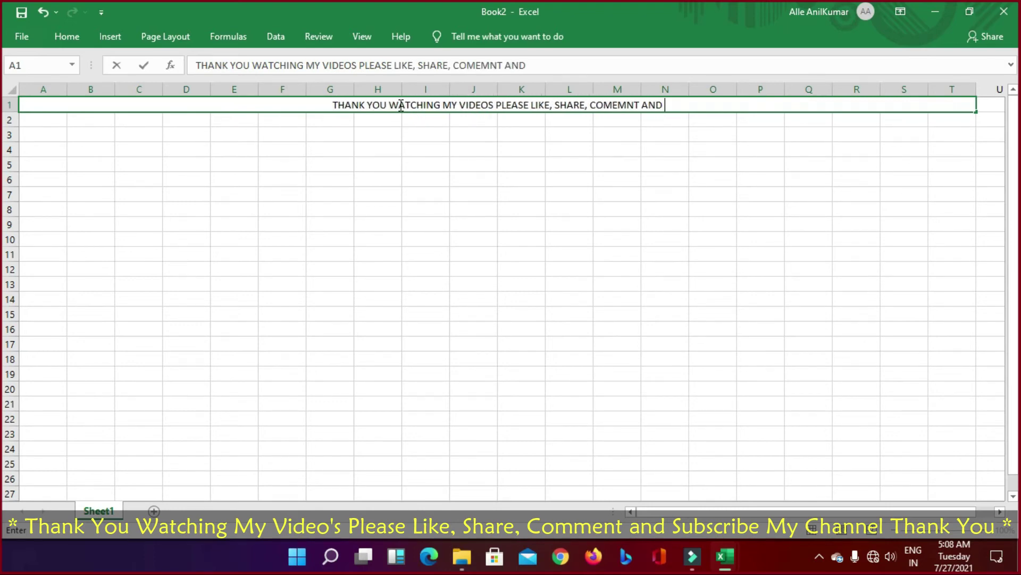
key("BackSpace")
key("BackSpace")
key("BackSpace")
key("BackSpace")
key("BackSpace")
key("BackSpace")
key("BackSpace")
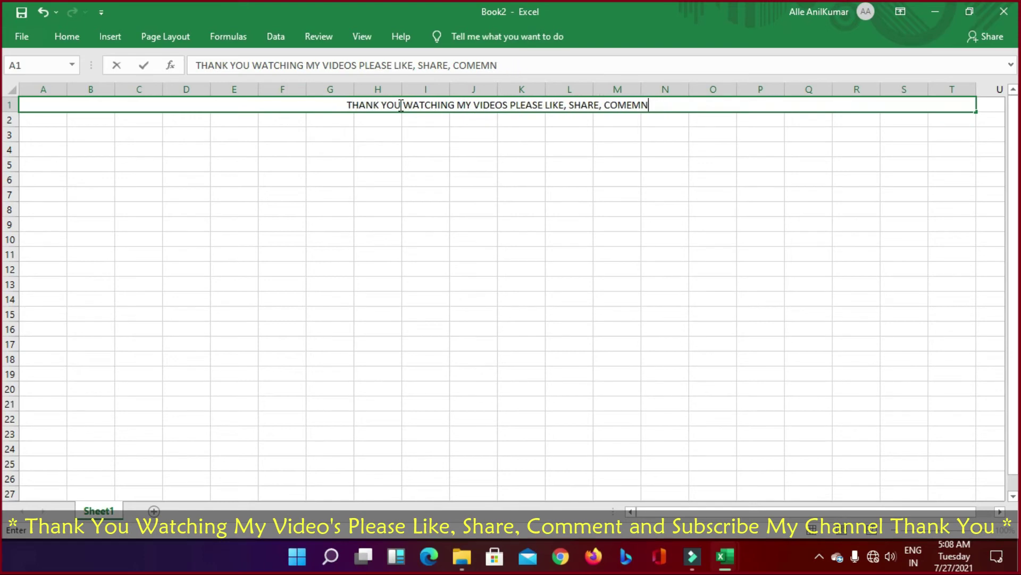
type("MENT ")
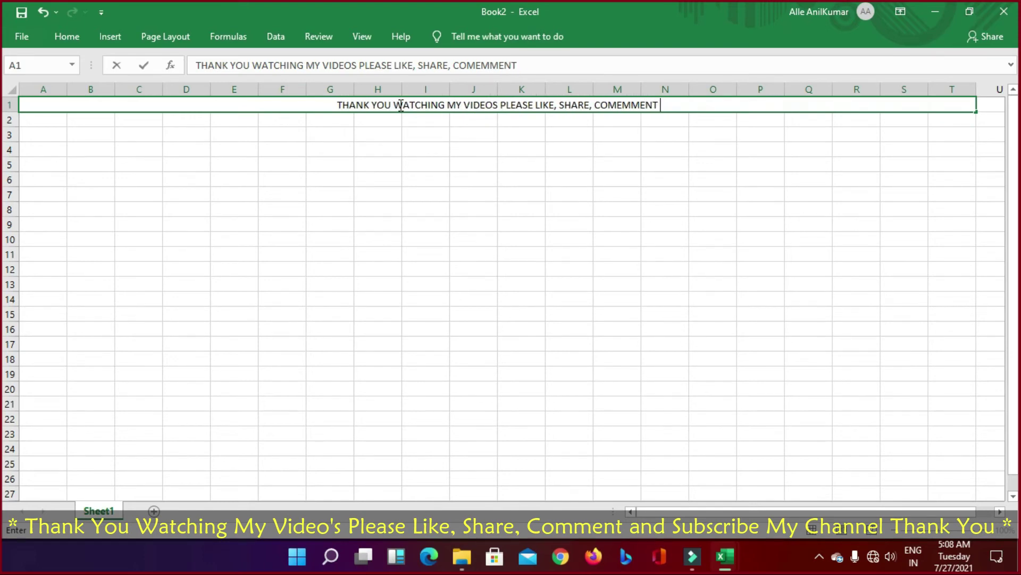
type("AND S")
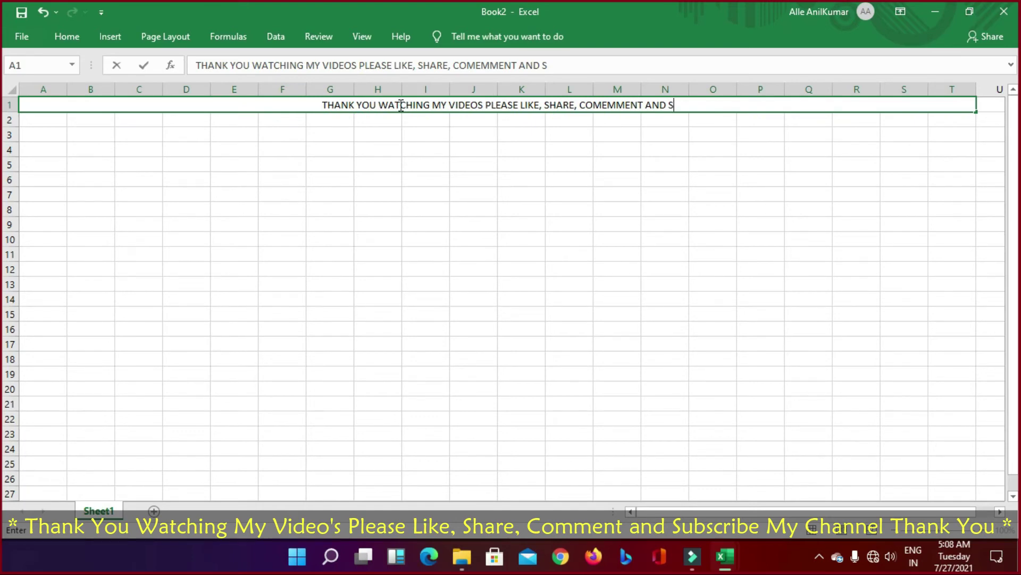
key("BackSpace")
key("BackSpace")
key("BackSpace")
key("BackSpace")
key("BackSpace")
key("BackSpace")
key("BackSpace")
key("BackSpace")
key("BackSpace")
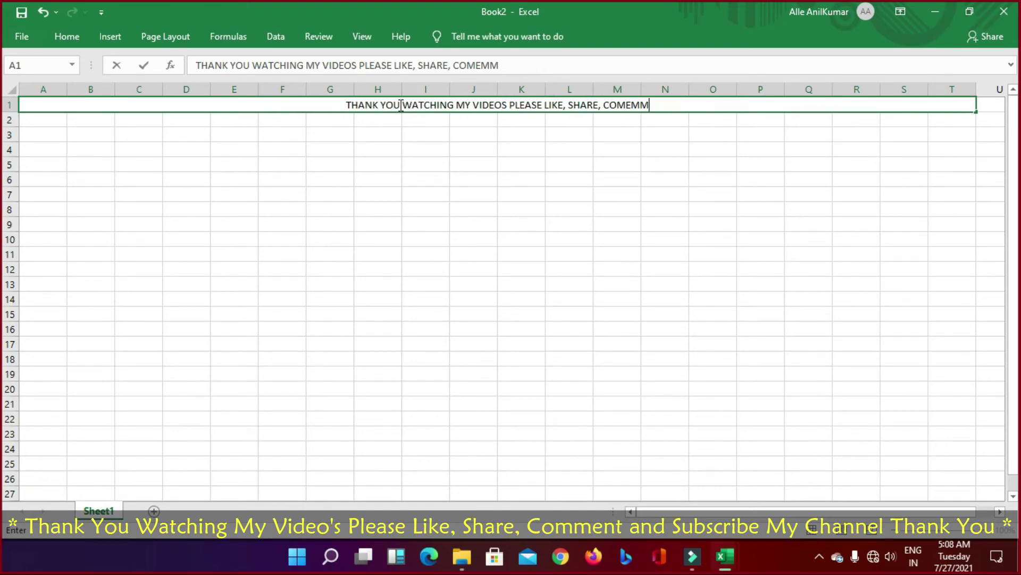
key("BackSpace")
key("BackSpace")
key("BackSpace")
type("ME")
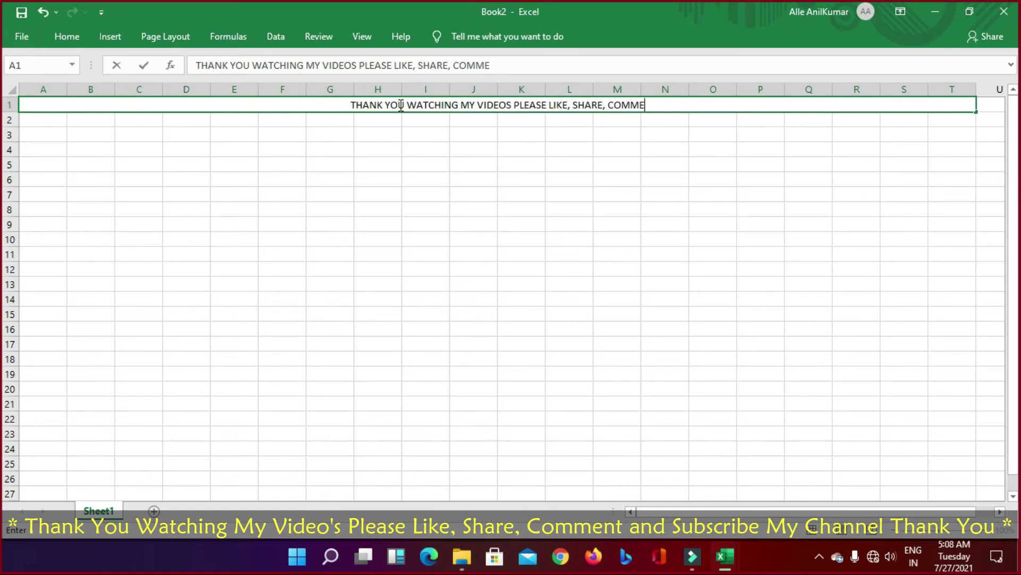
type("NT ,")
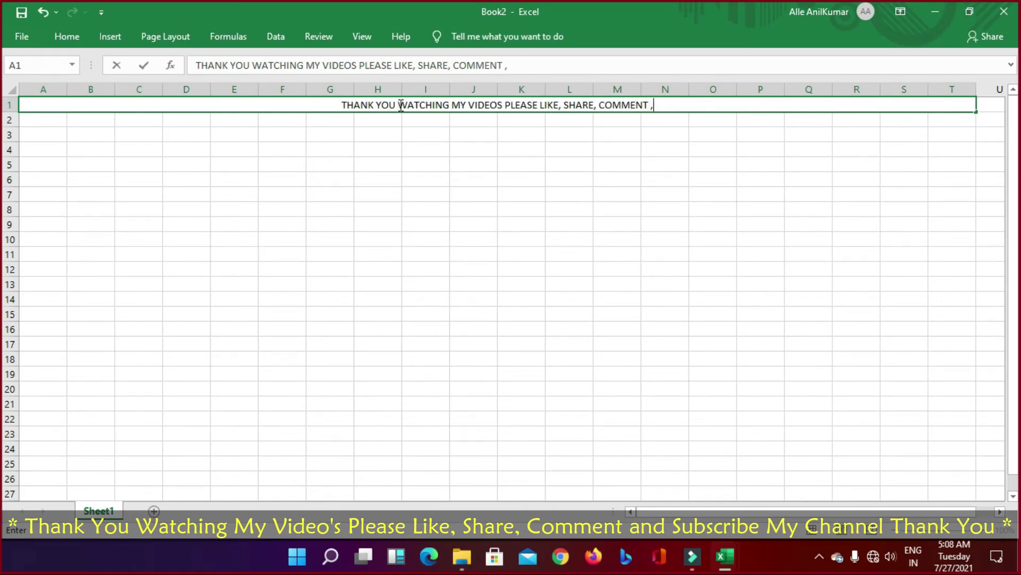
key("BackSpace")
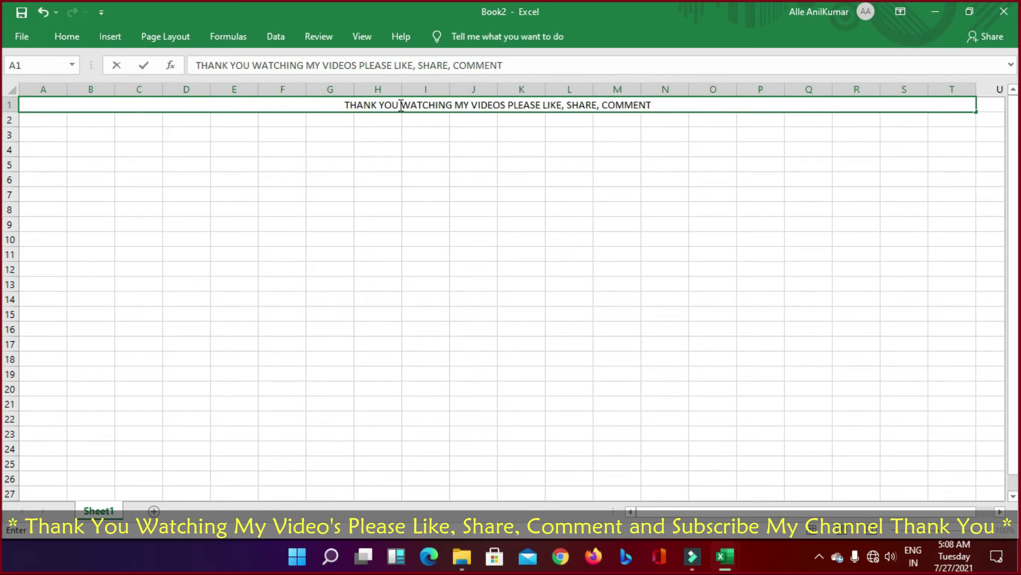
type("AND SUB")
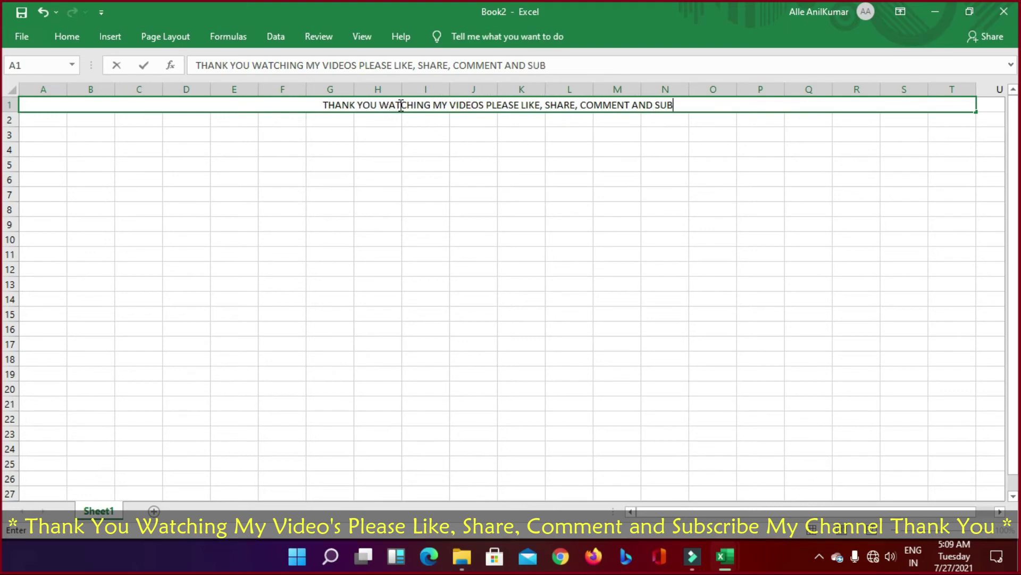
type("SCRIBE M")
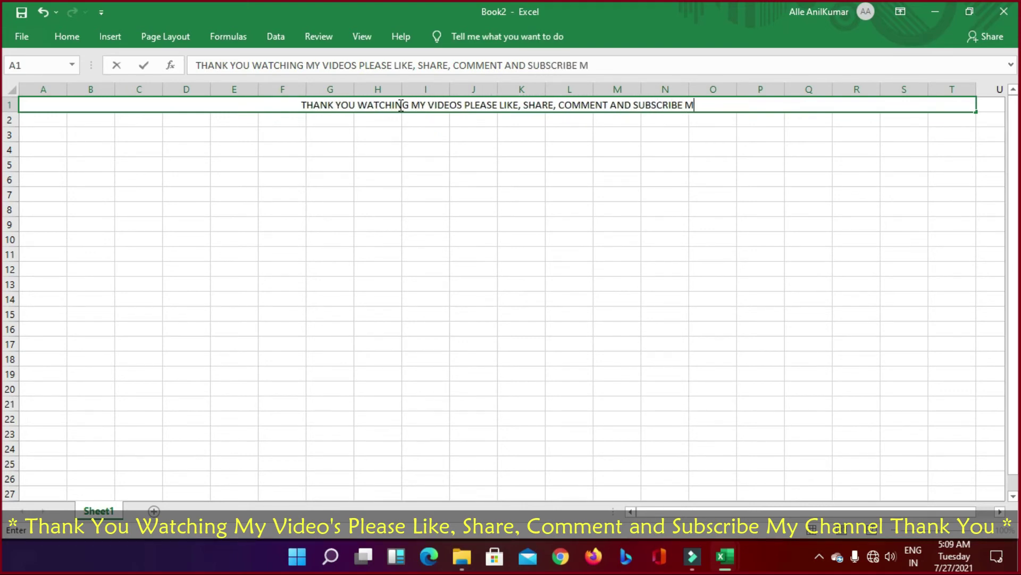
type("Y CHANNEL")
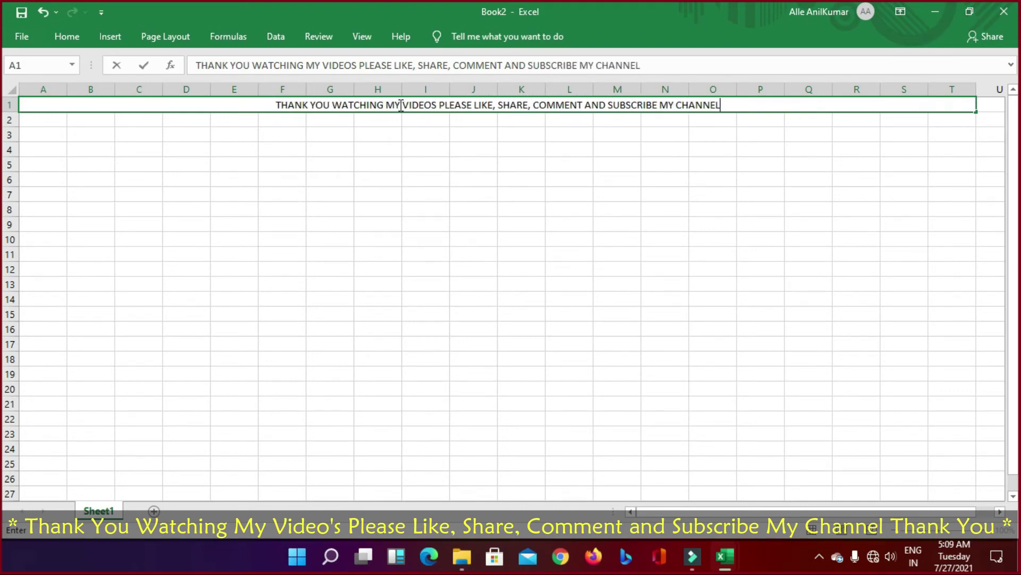
type(" THANK YOU")
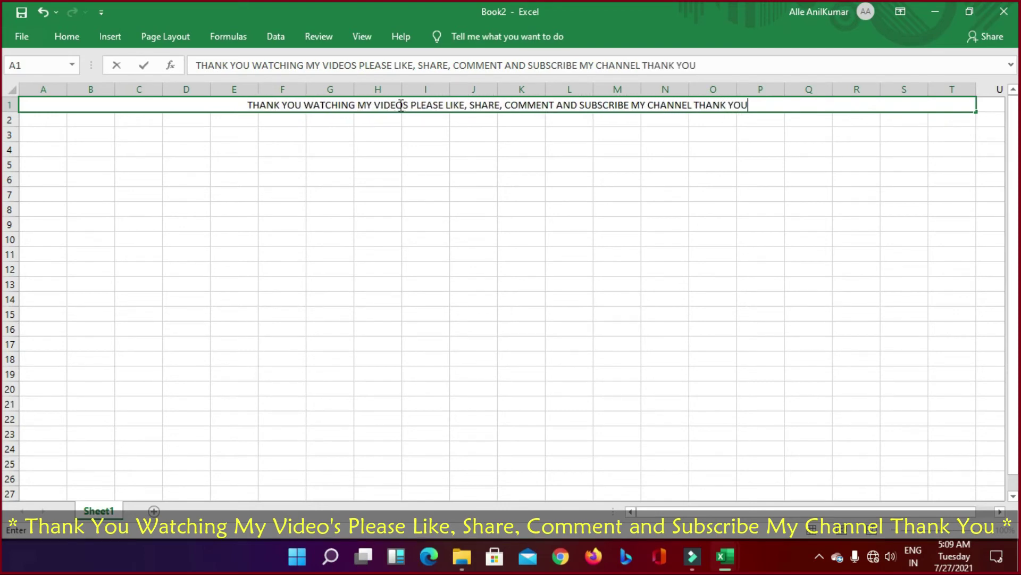
Step: Give the merged A1 banner a yellow fill
left_click(376, 234)
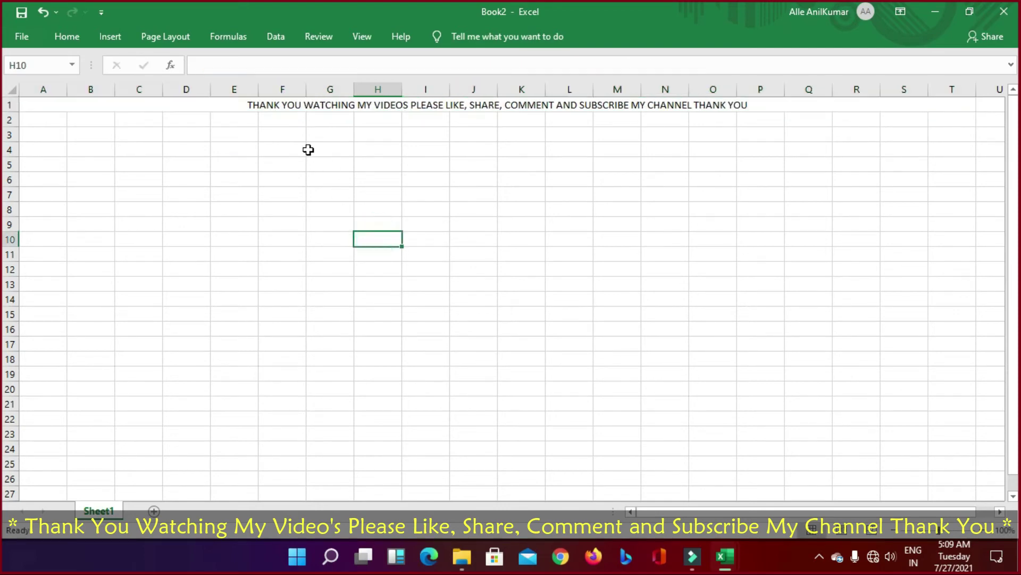
left_click(254, 104)
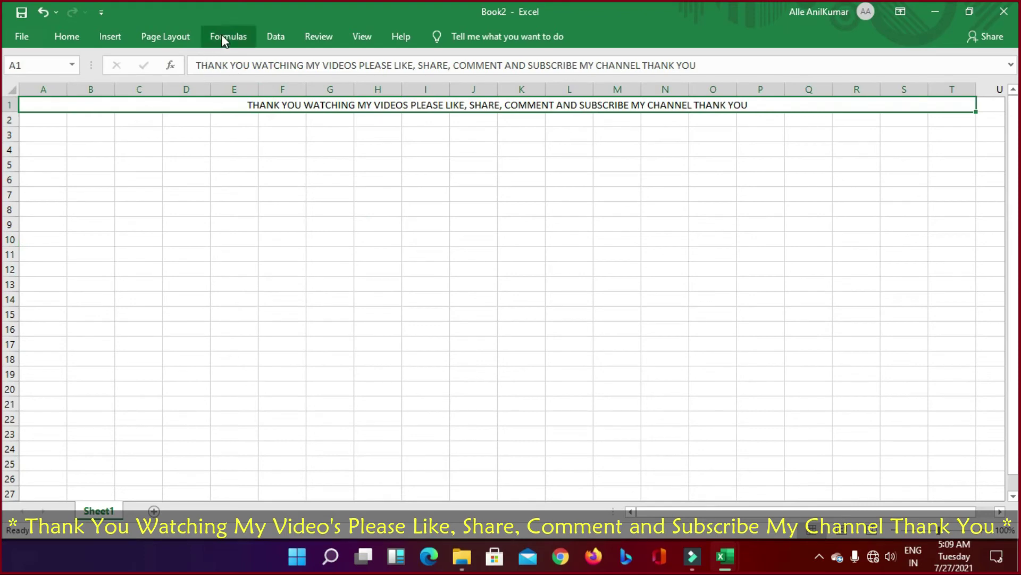
left_click(65, 38)
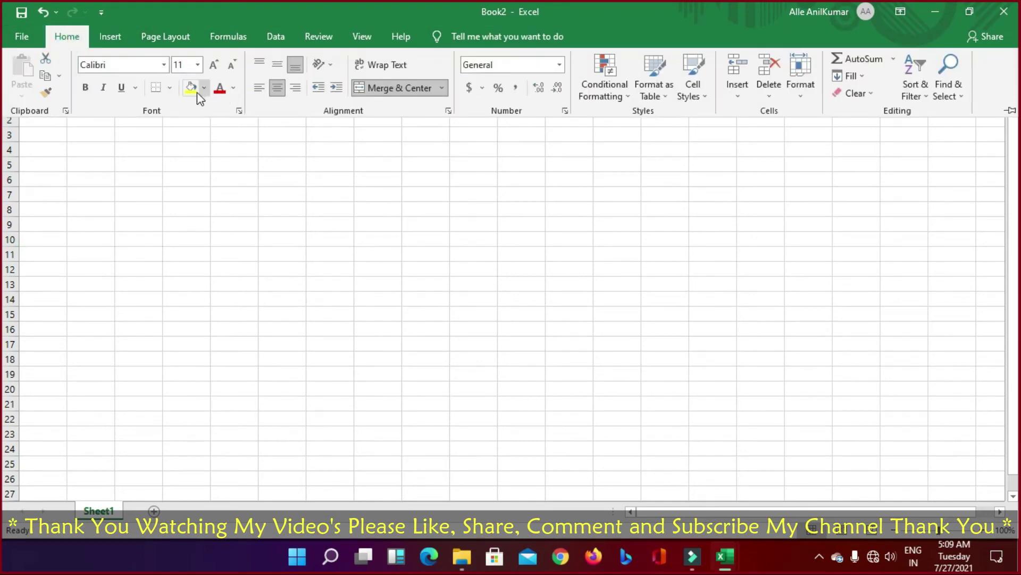
left_click(229, 201)
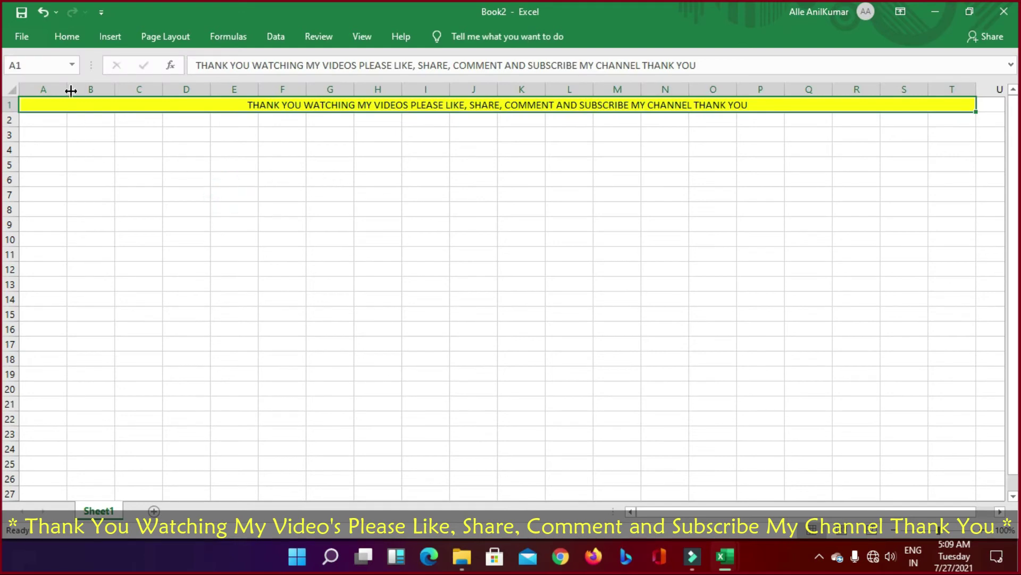
Step: Merge and centre A2:T2 and enter the title 'SALARY STSTEMENT FOR THIS MONTH'
double_click(110, 36)
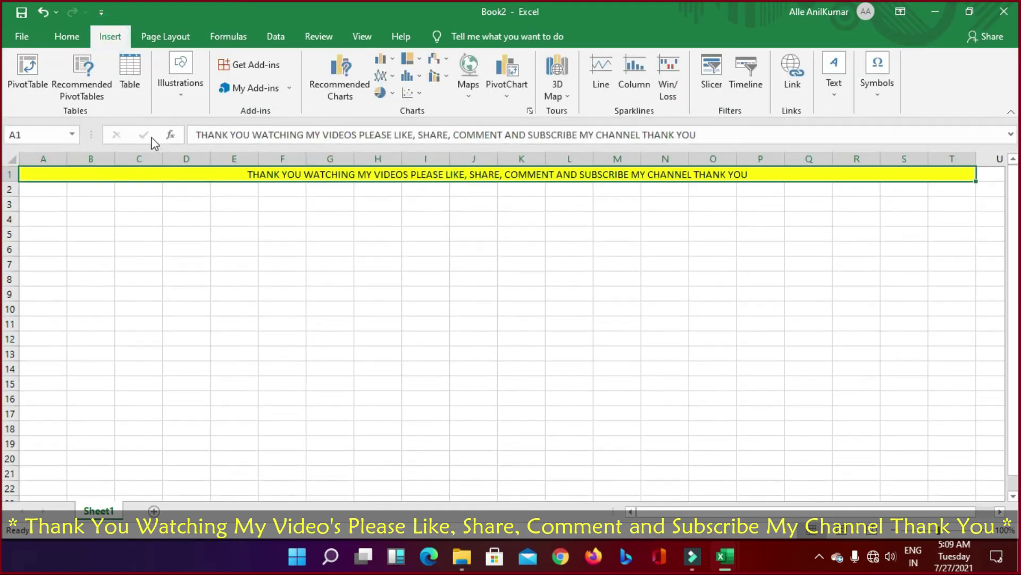
left_click(202, 262)
left_click(242, 173)
left_click(52, 188)
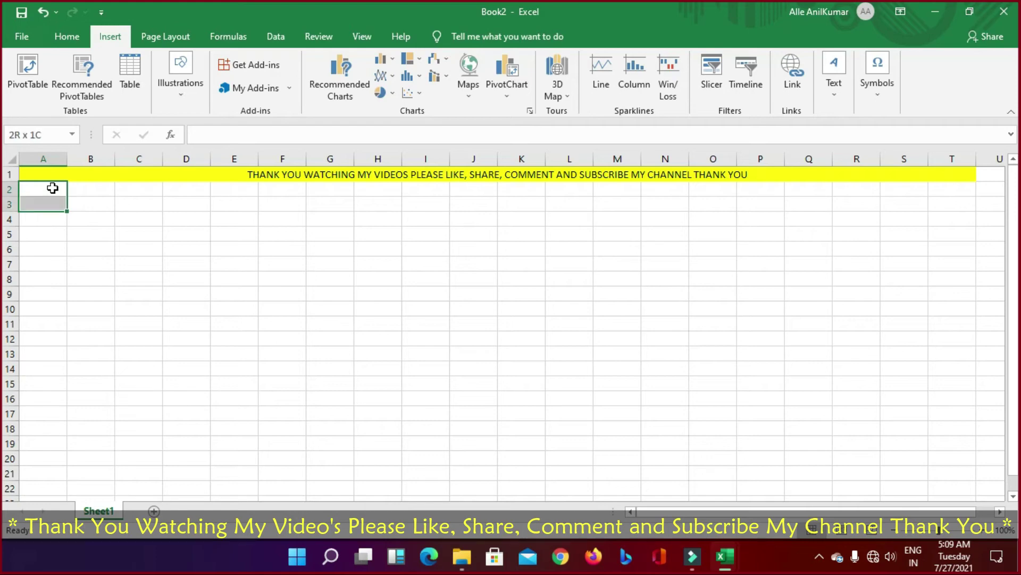
left_click(49, 189)
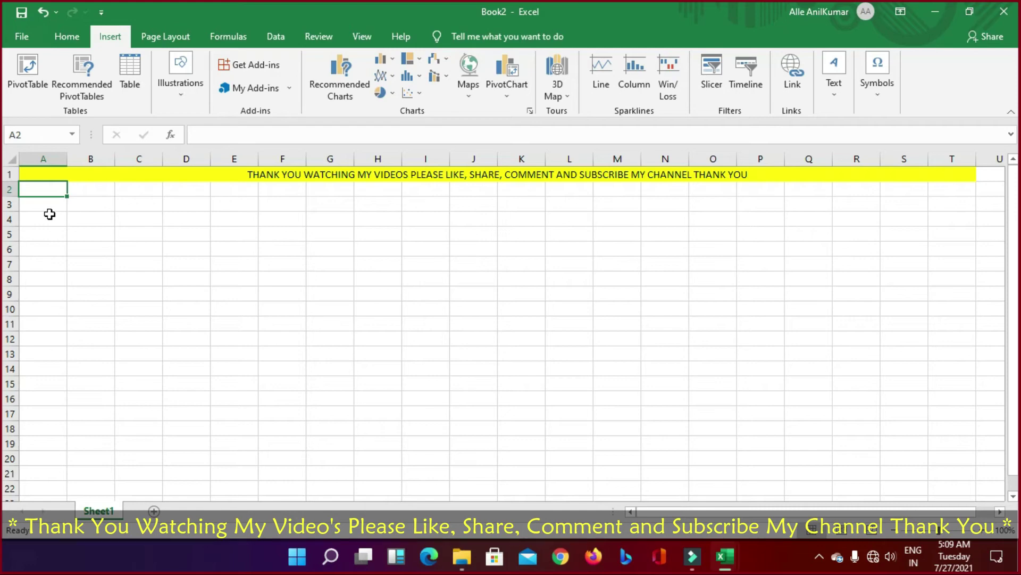
key("shift+Right")
key("shift+Right")
key("shift+Right")
key("shift+Right")
key("shift+Right")
key("shift+Right")
key("shift+Right")
key("shift+Right")
key("shift+Right")
key("shift+Right")
key("shift+Right")
key("shift+Right")
key("shift+Right")
key("shift+Right")
key("shift+Right")
key("shift+Right")
key("shift+Right")
key("shift+Right")
key("shift+Right")
key("shift+Right")
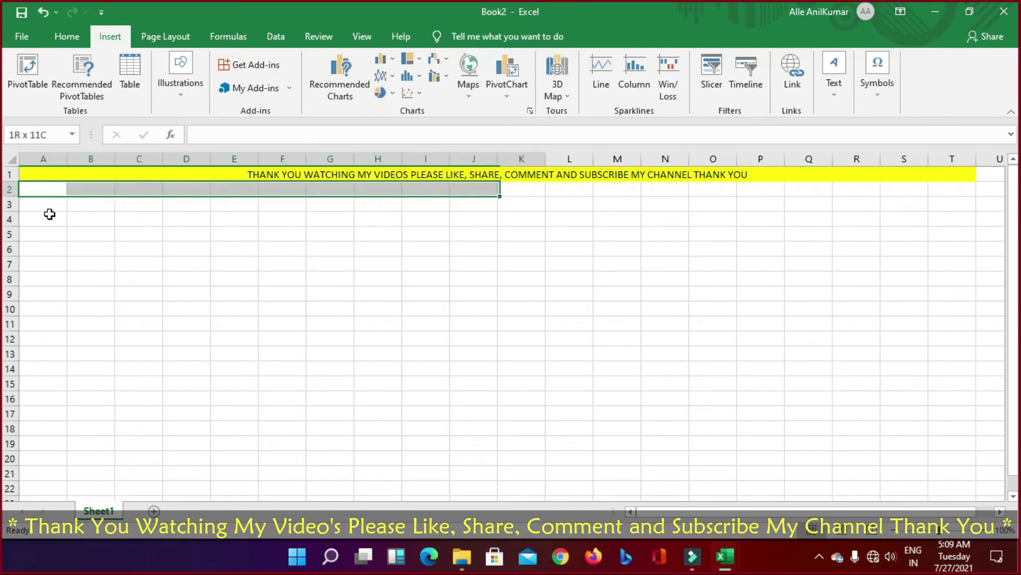
key("shift+Left")
key("shift+Left")
key("shift+Left")
key("shift+Left")
key("shift+Left")
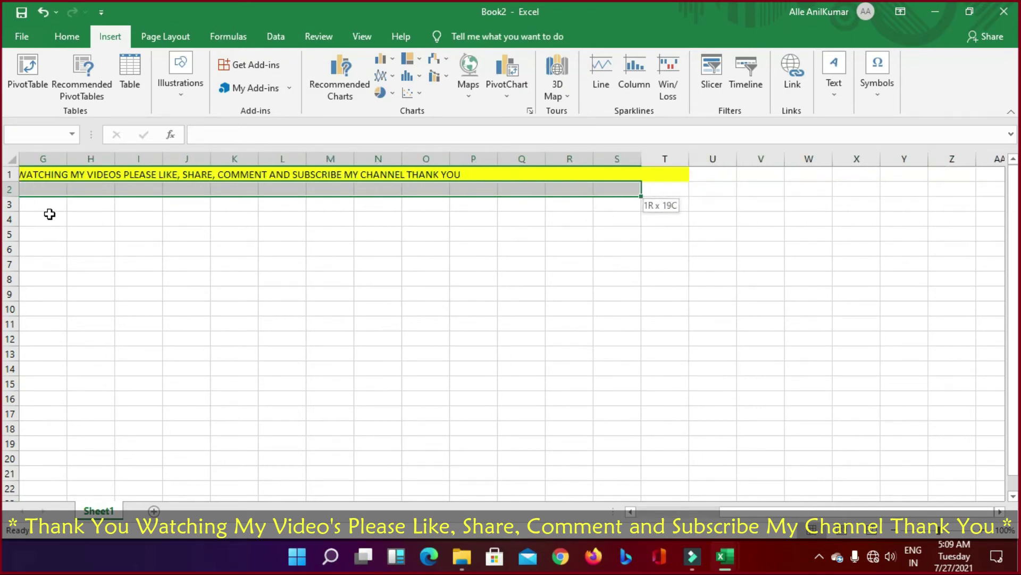
key("shift+Right")
key("shift+Right")
key("shift+Left")
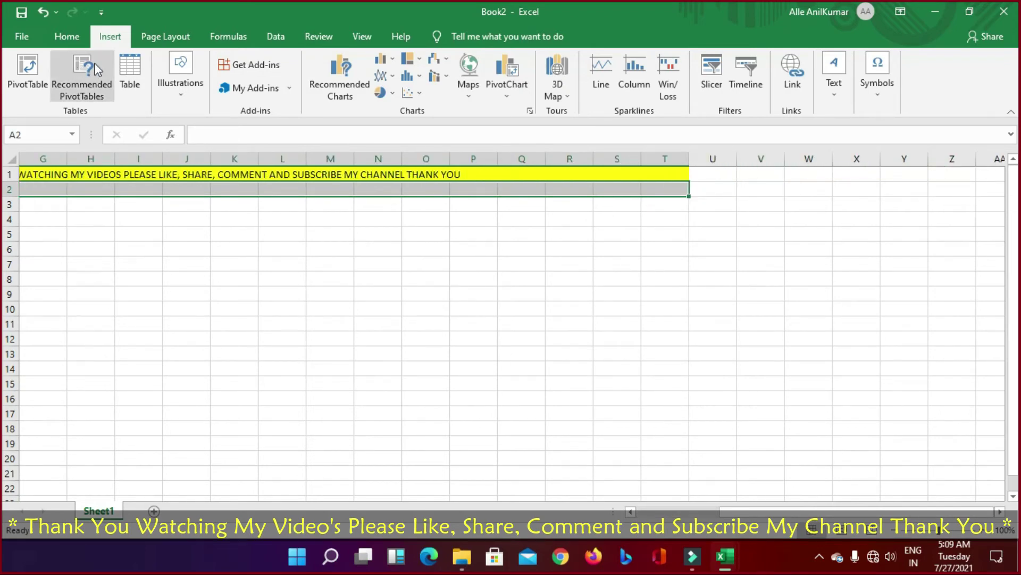
left_click(68, 39)
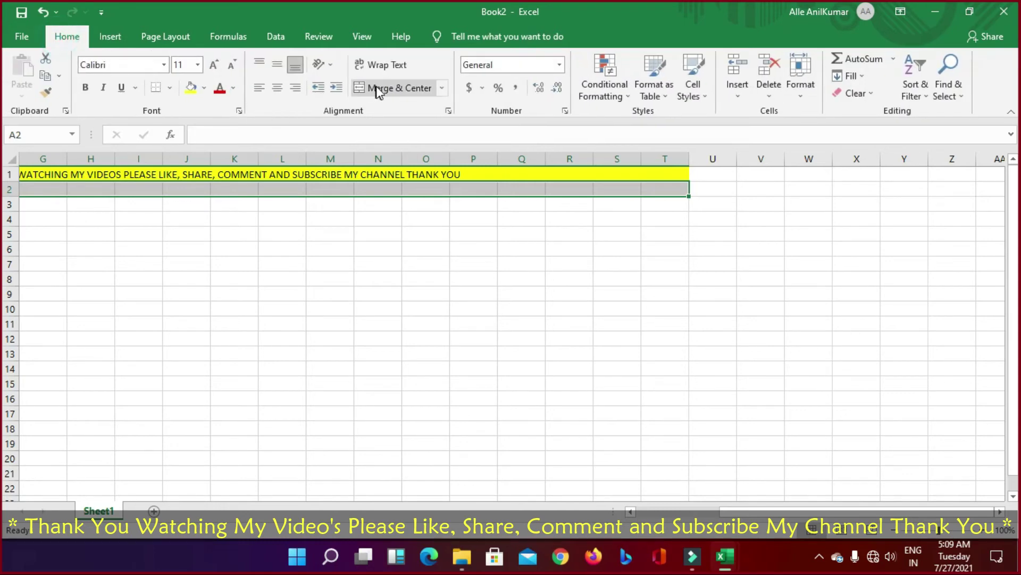
left_click(379, 89)
type("S")
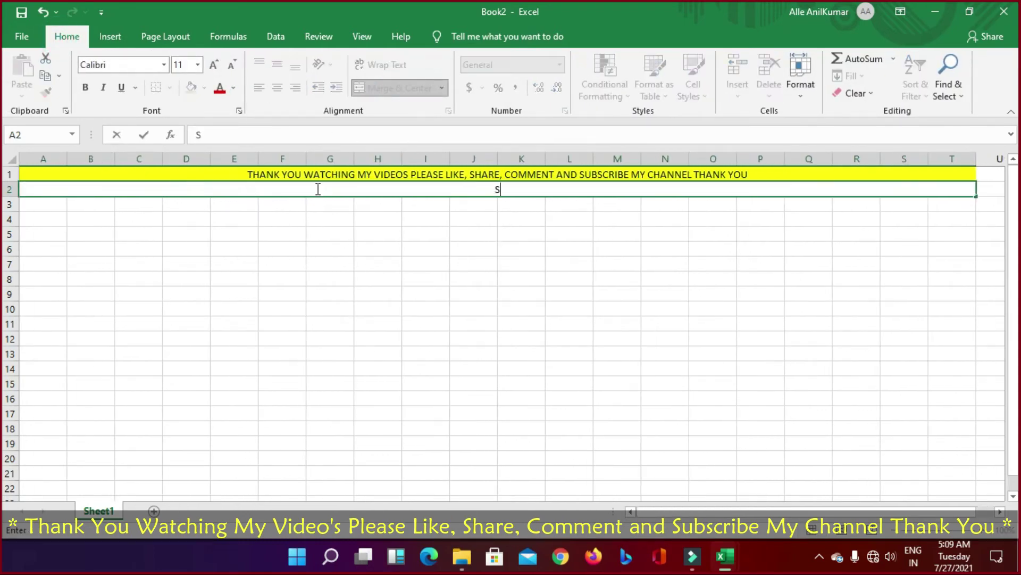
type("ALARY STSTEM")
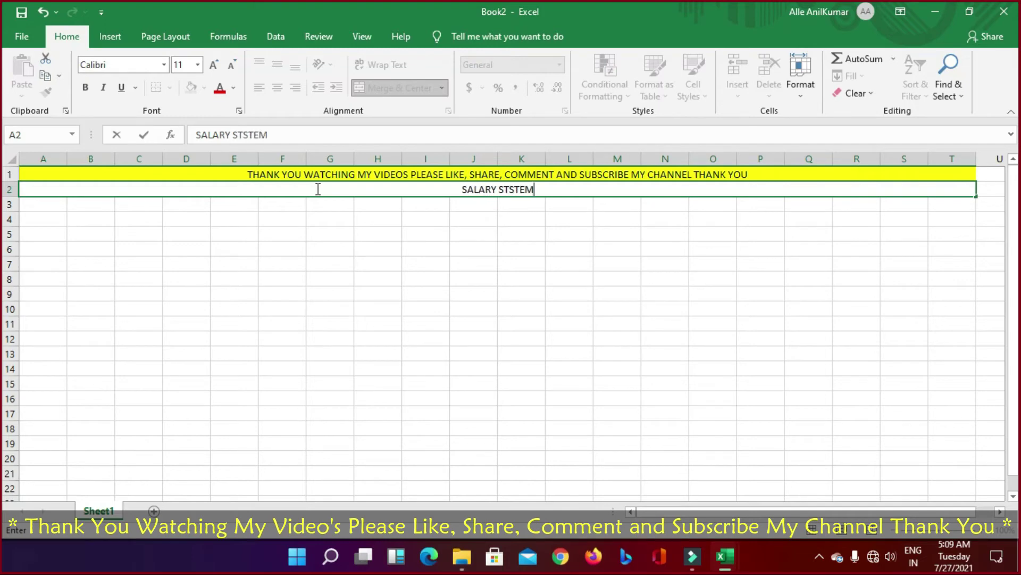
type("ENT FOR")
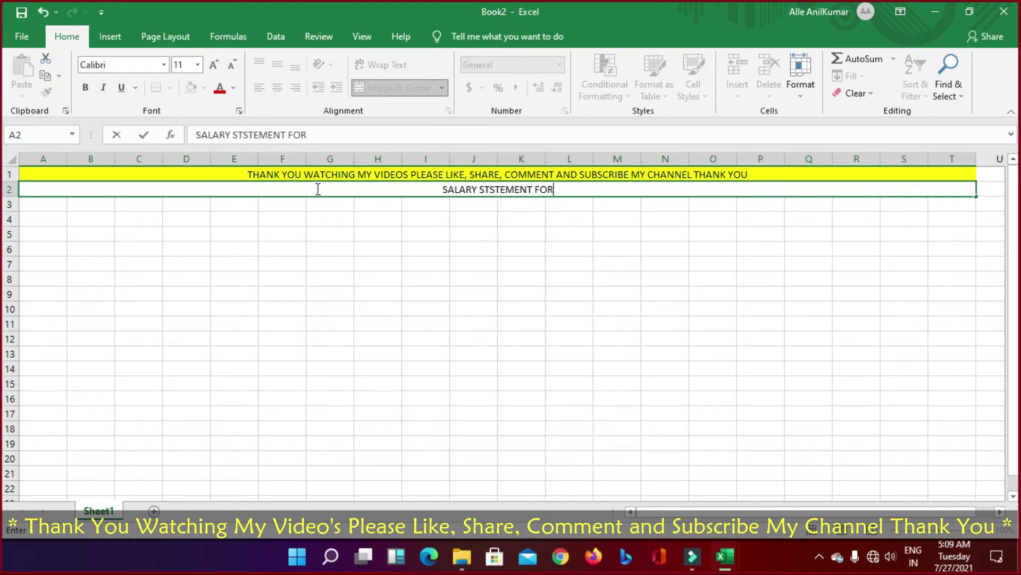
type(" THIS MONTH")
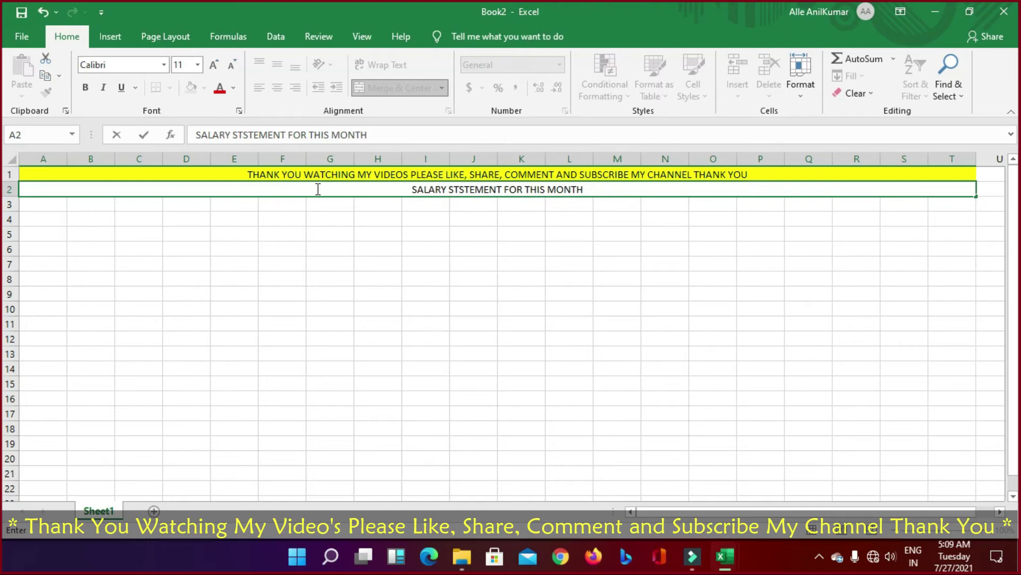
key("Return")
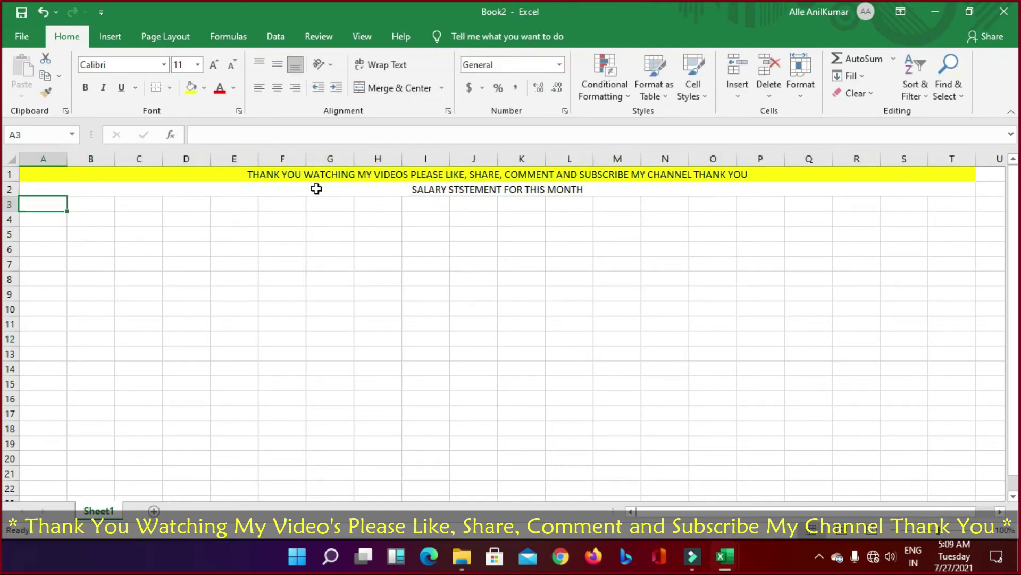
Step: Enter headers S.NO, NAME, DESIGNATION, BASIC SALARY and NO. OF DAYS across A3:E3
type("S.NO")
key("Tab")
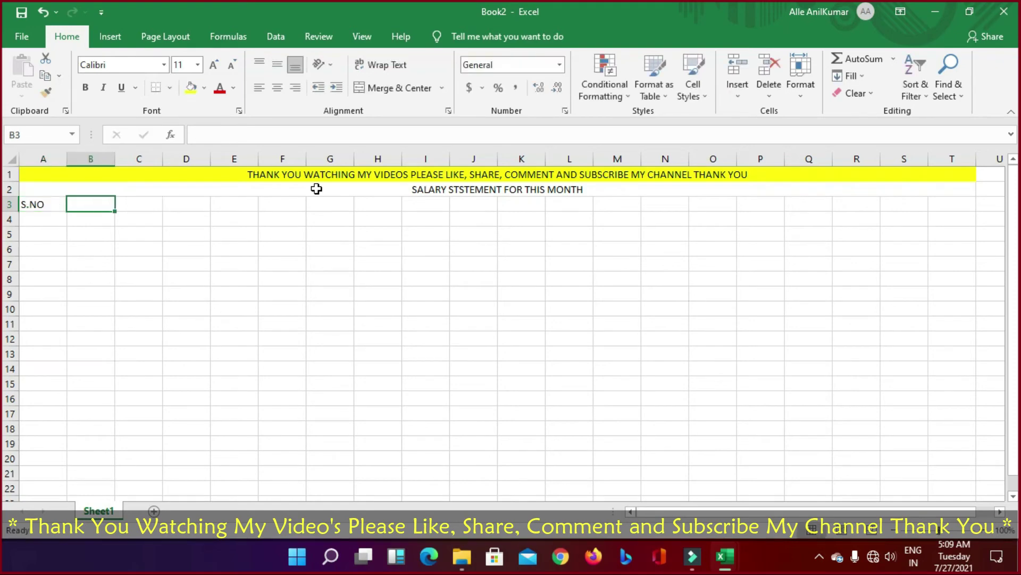
type("NAME")
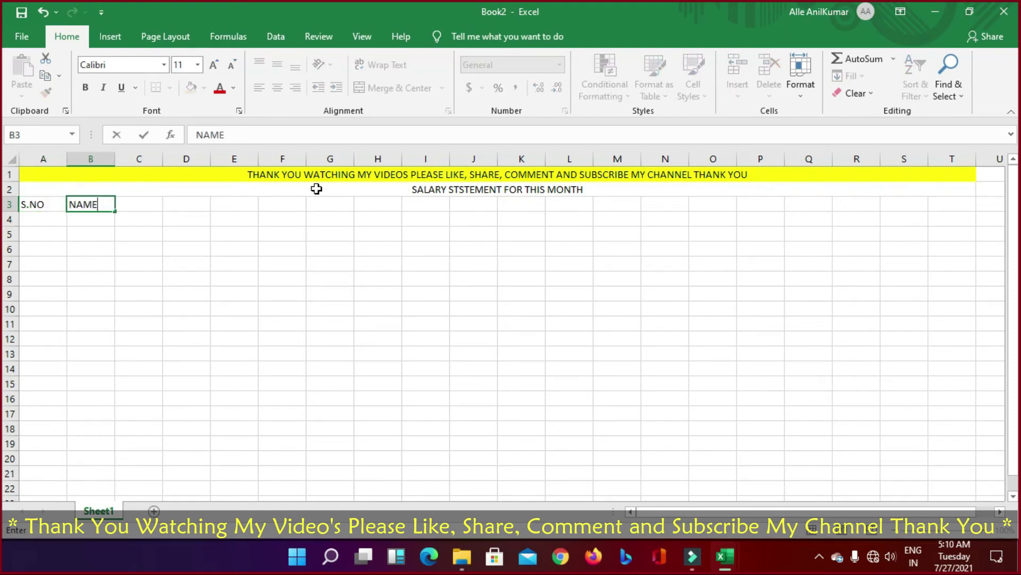
key("Tab")
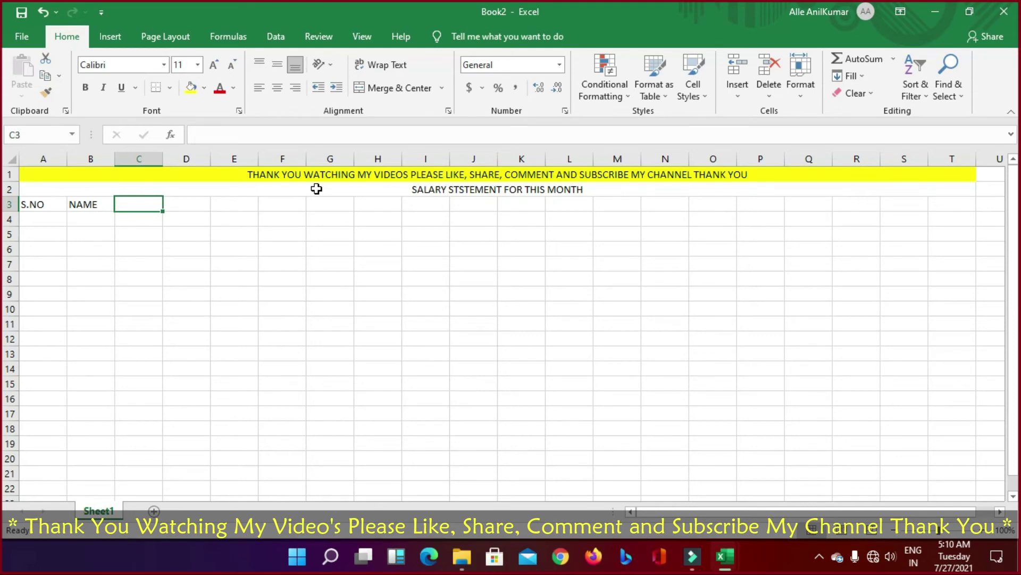
type("DESI")
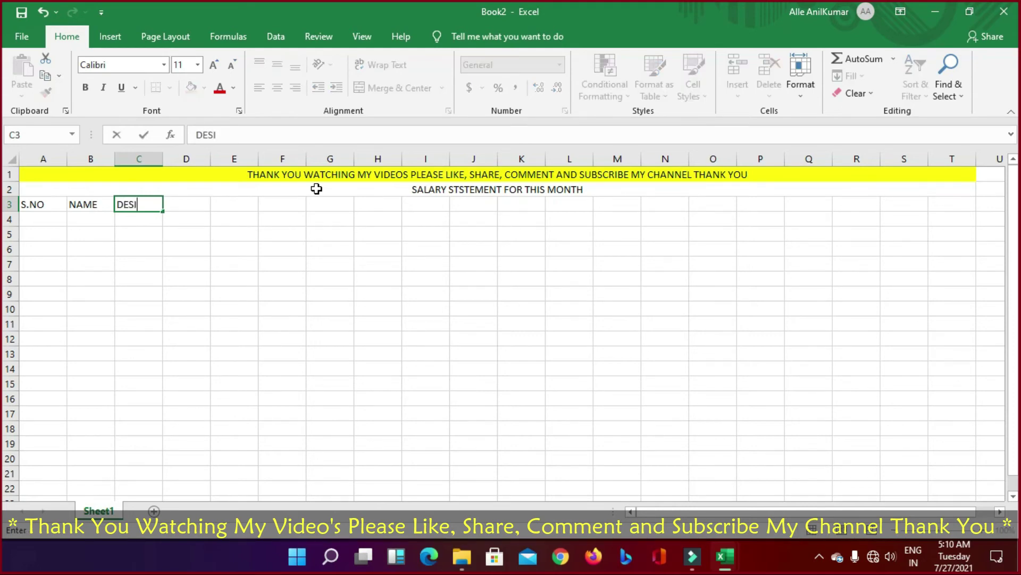
type("GNATION")
key("Tab")
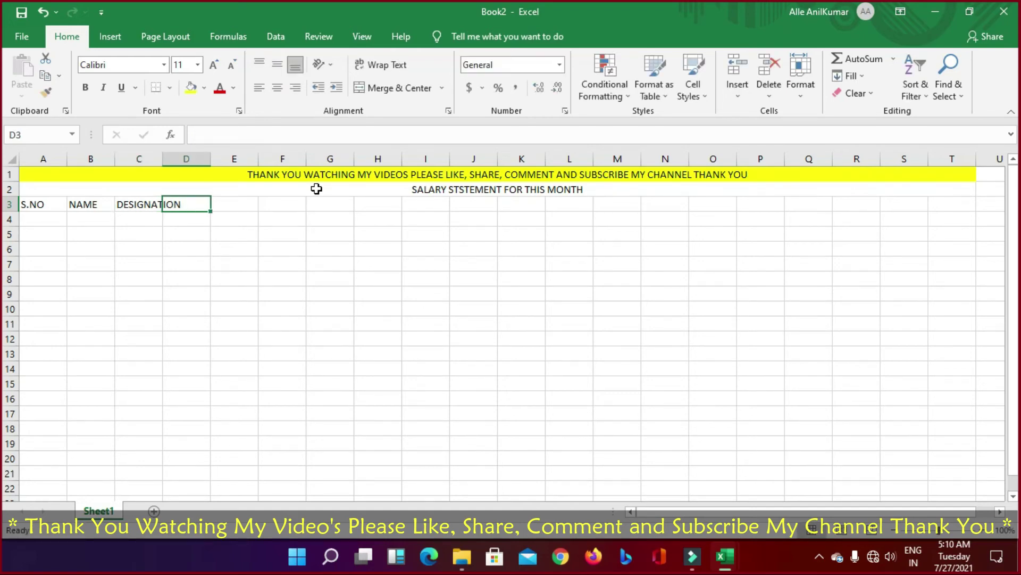
type("BASIC SALARY")
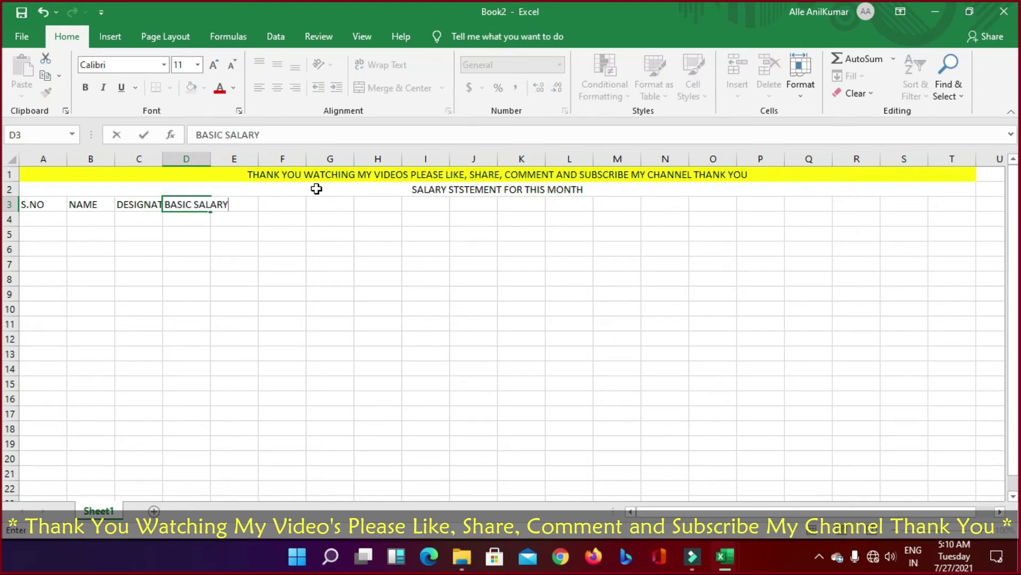
key("Tab")
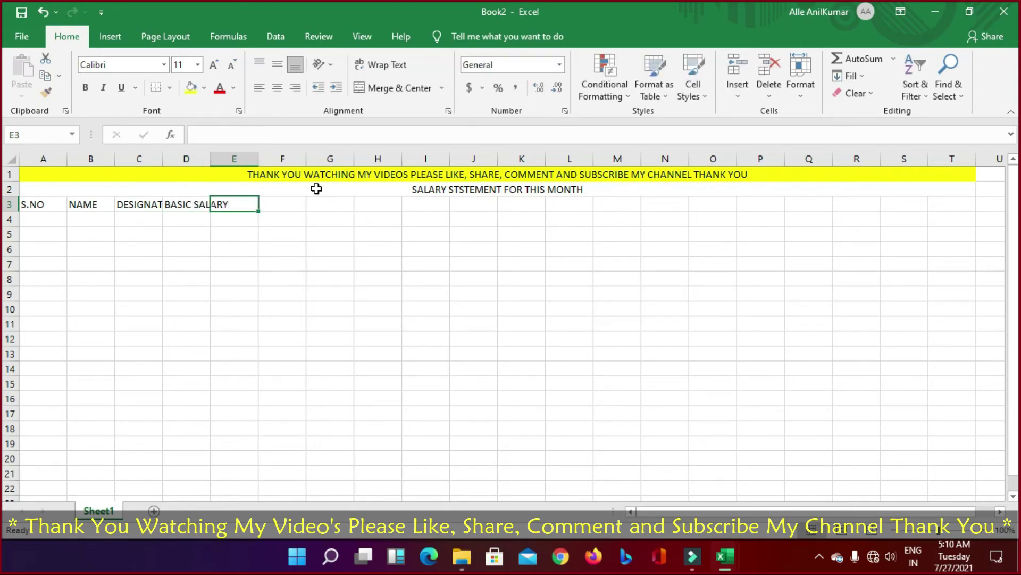
type("NO.")
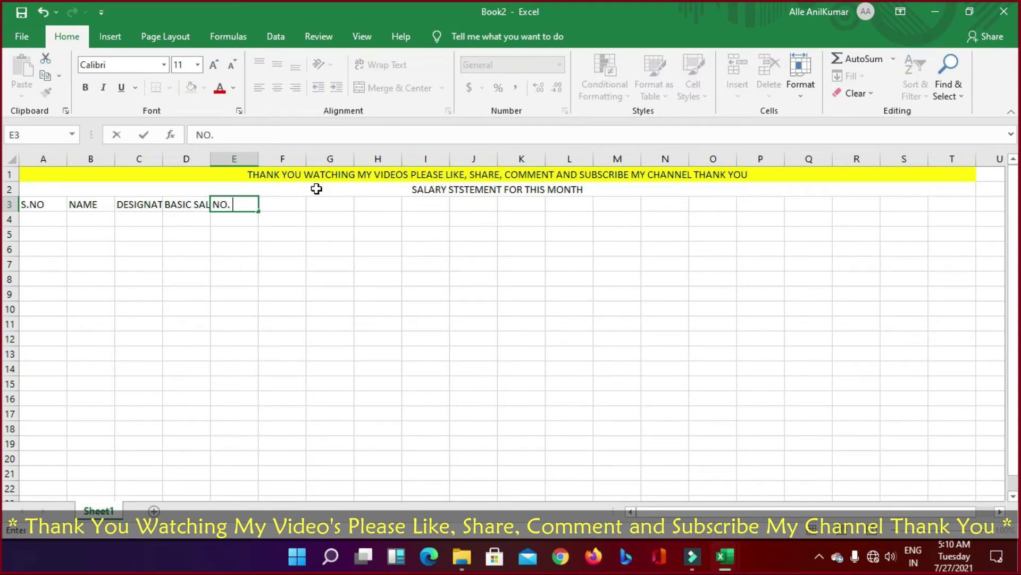
type(" OF DAYS")
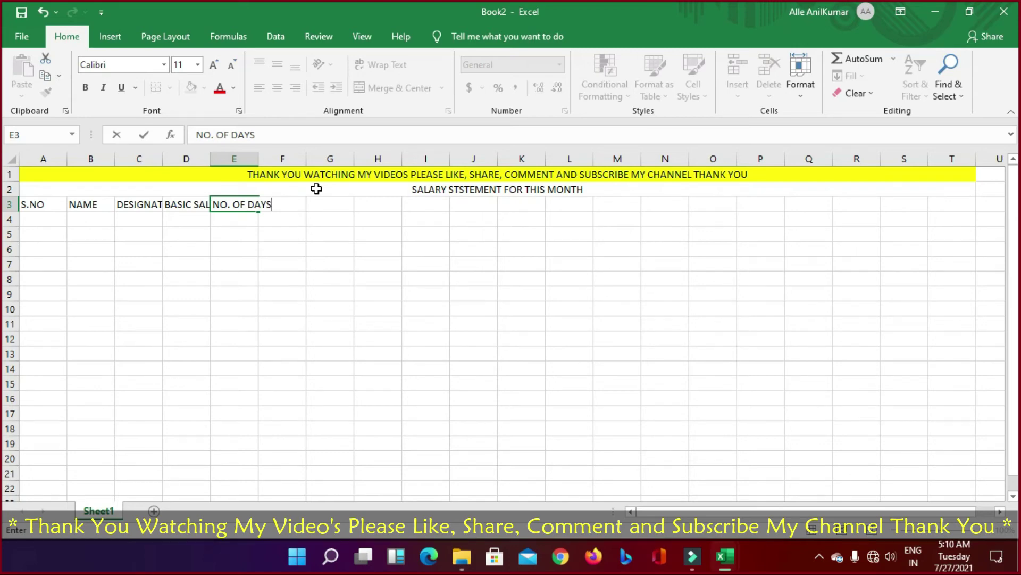
key("Tab")
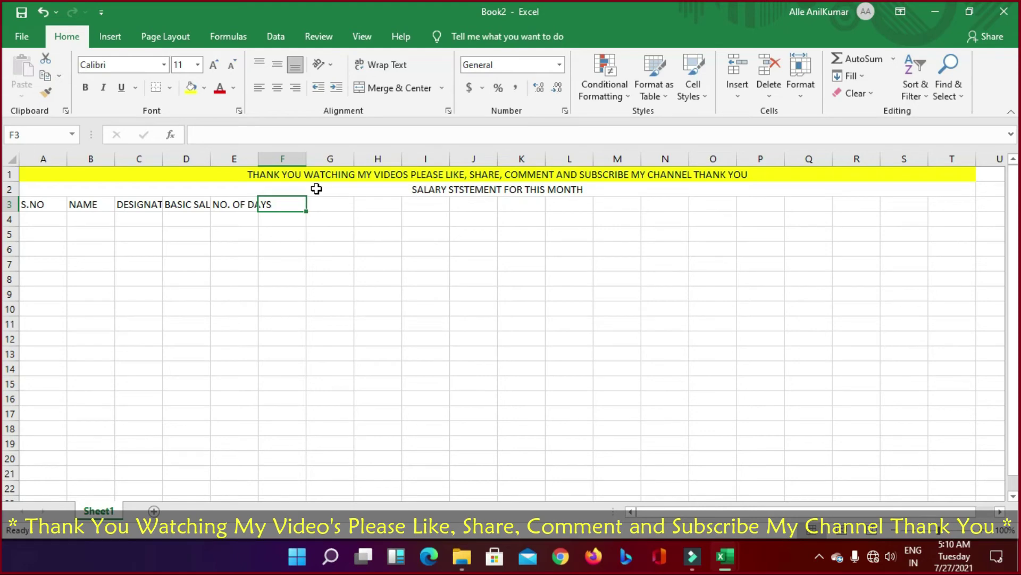
Step: Start the F3 header as 'SALARY', correcting the typing mistakes
type("SAL")
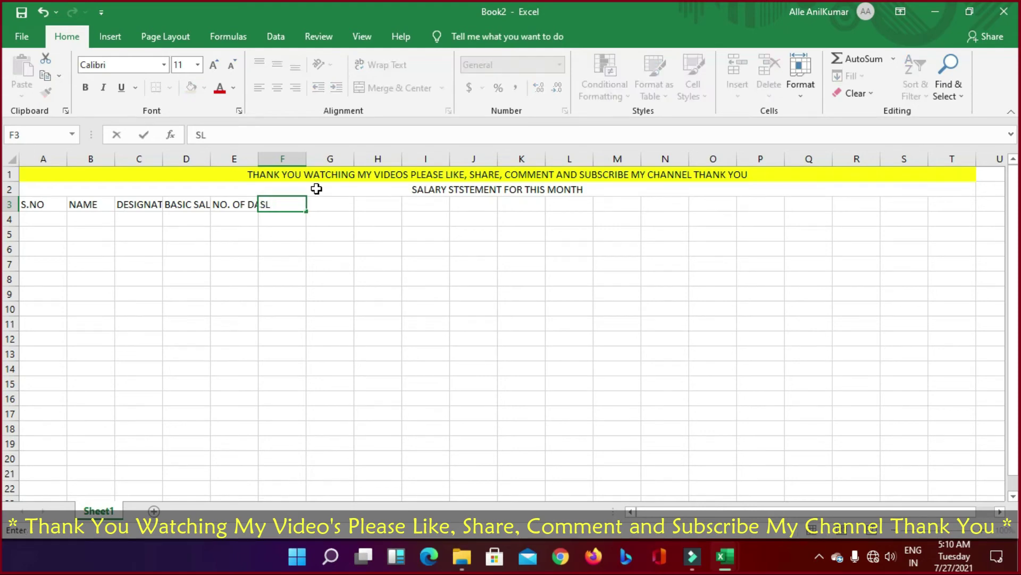
type("A")
key("BackSpace")
key("BackSpace")
type("ALARY FOR")
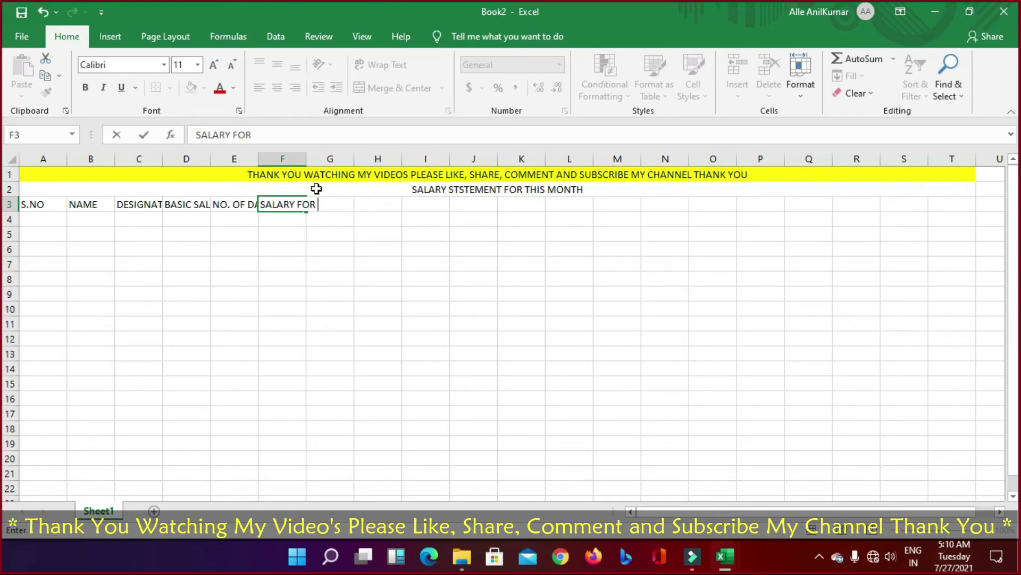
key("BackSpace")
key("BackSpace")
key("BackSpace")
key("BackSpace")
Step: Enter the headers SALARY PER DAY, NO OF DAYS PRESENT and GROSS SALARY in F3:H3
type("PER DAY")
key("Tab")
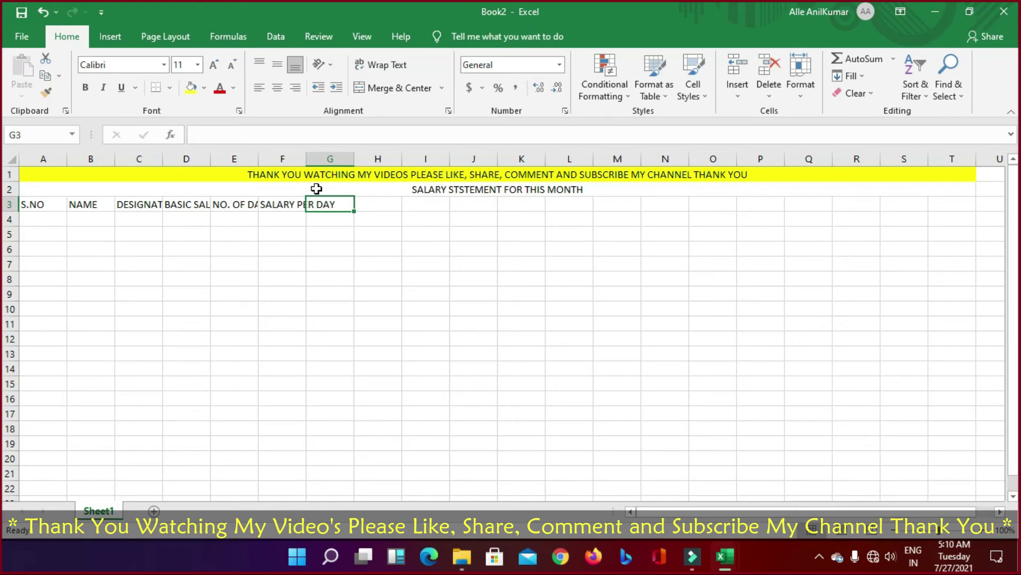
type("NO O")
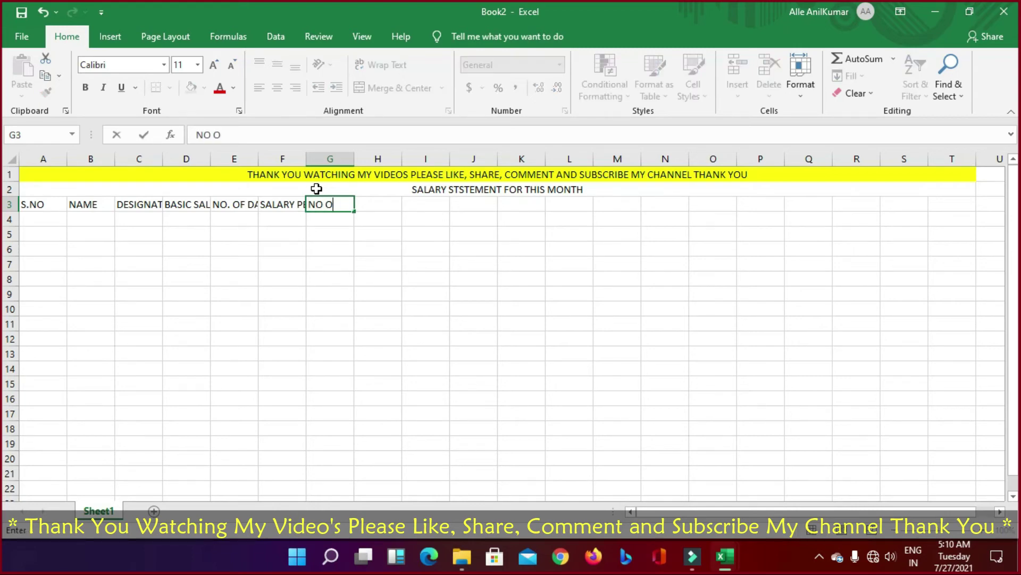
type("D")
key("BackSpace")
type("F DAYS PR")
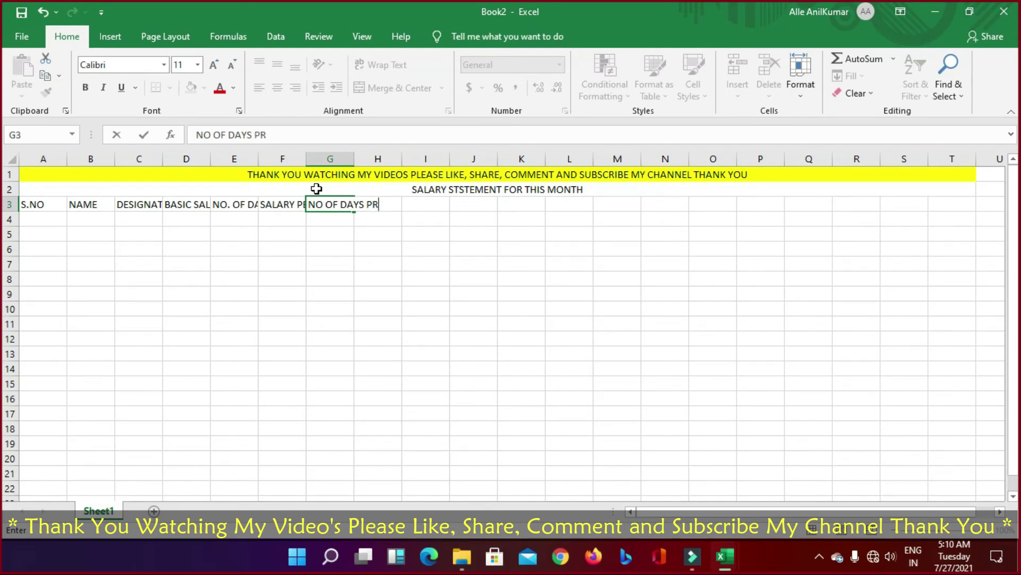
type("ESENT")
key("Tab")
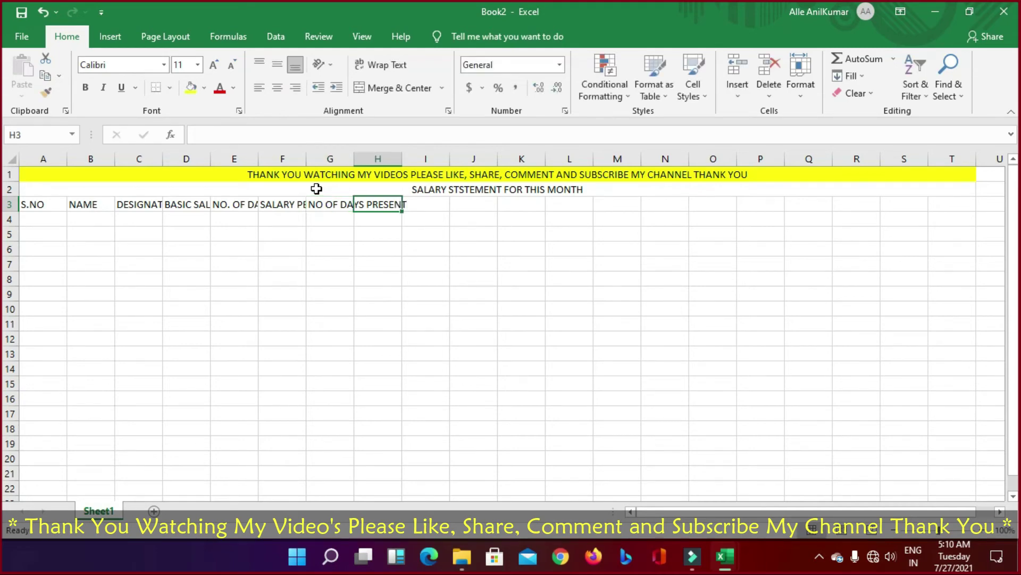
type("GR")
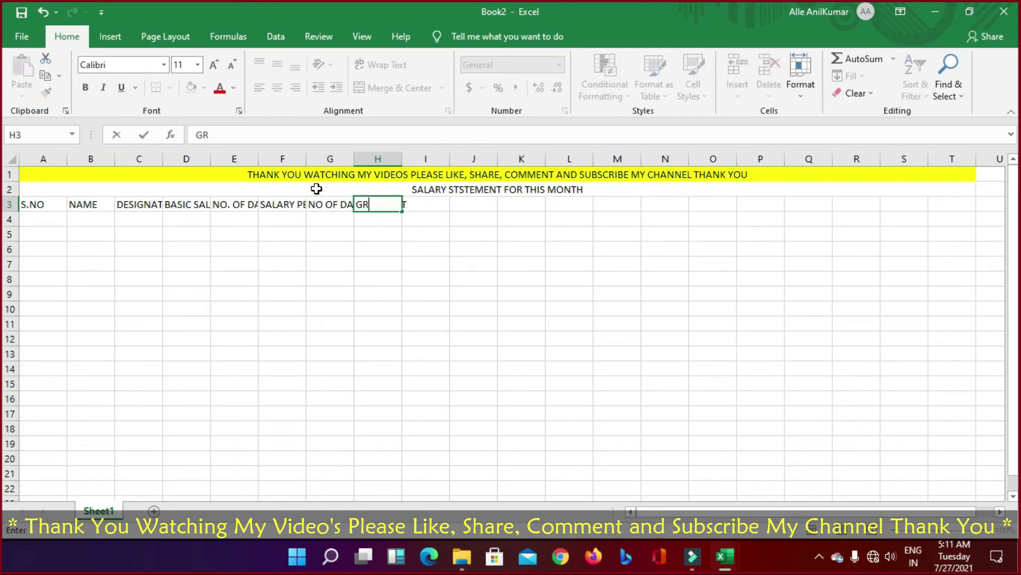
type("OSS SALARY")
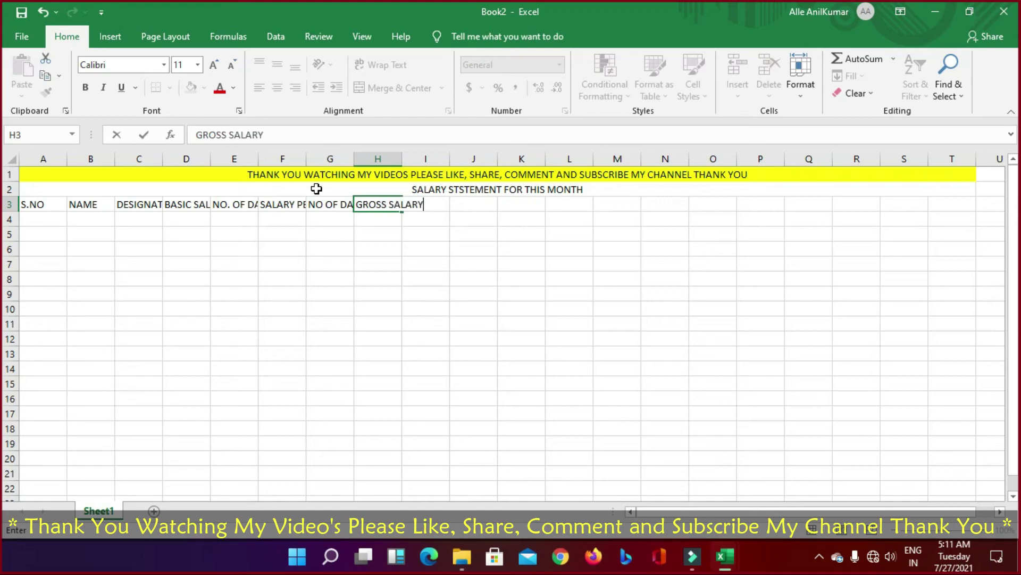
key("Tab")
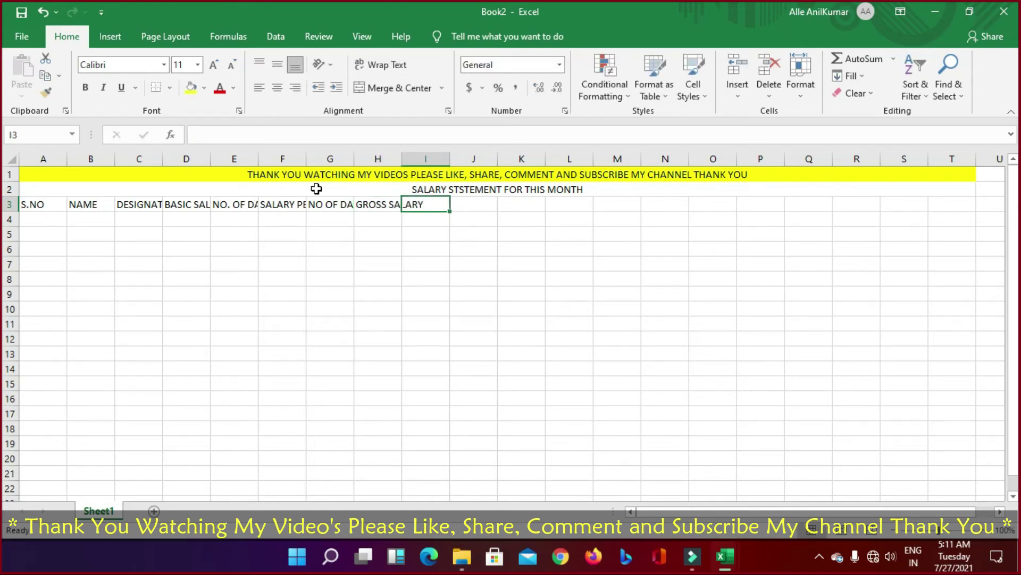
Step: Enter ADVANCE, PF and ESI as the headers in I3:K3
type("ADV")
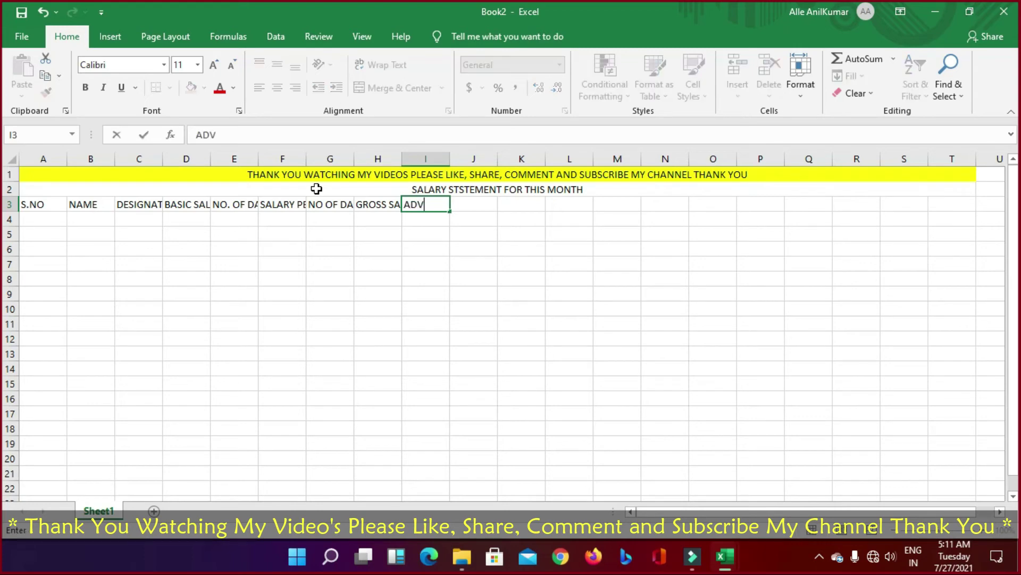
key("Tab")
key("Left")
type("A")
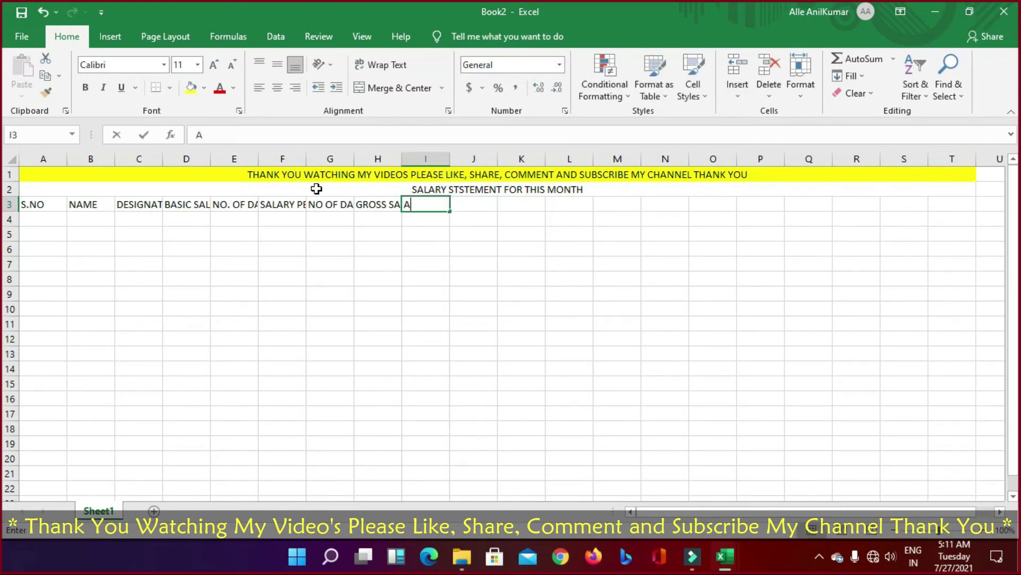
type("DVANCE")
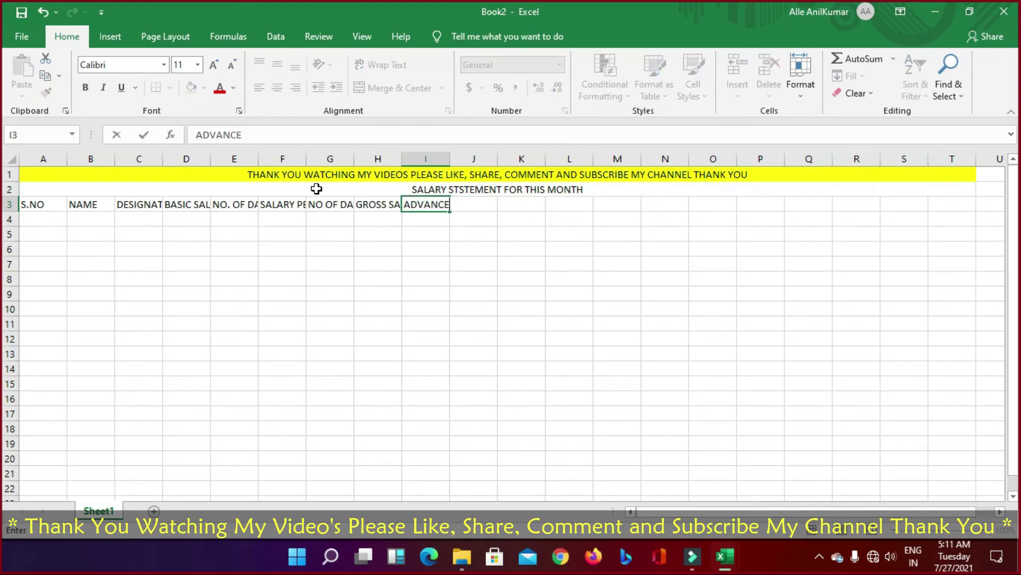
key("Tab")
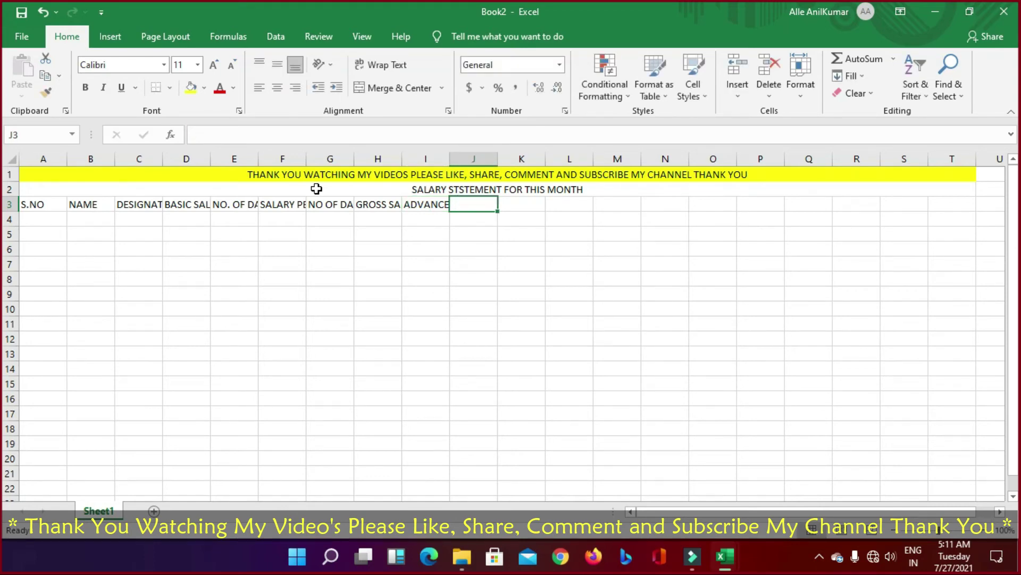
type("PF")
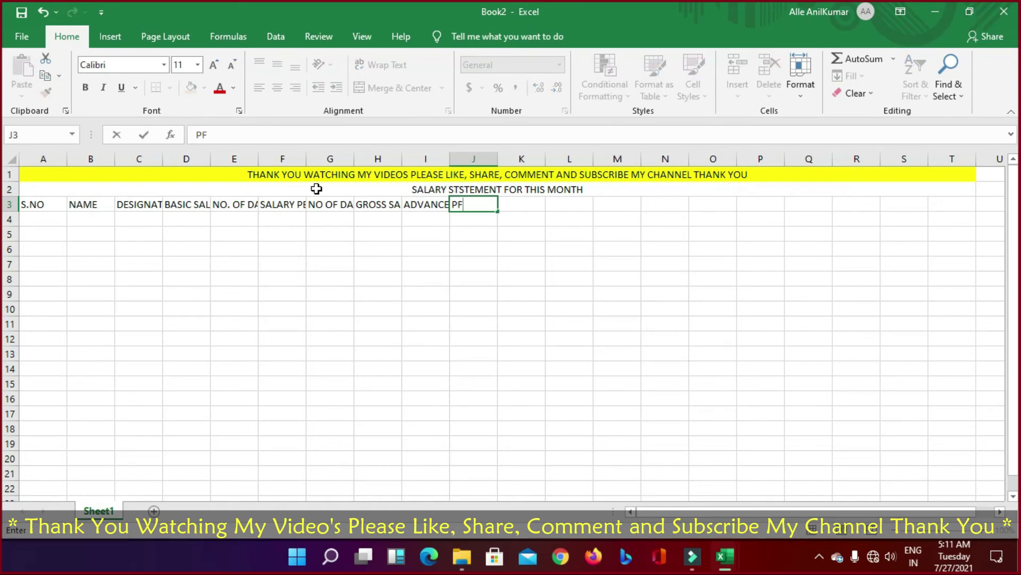
key("Tab")
type("ES")
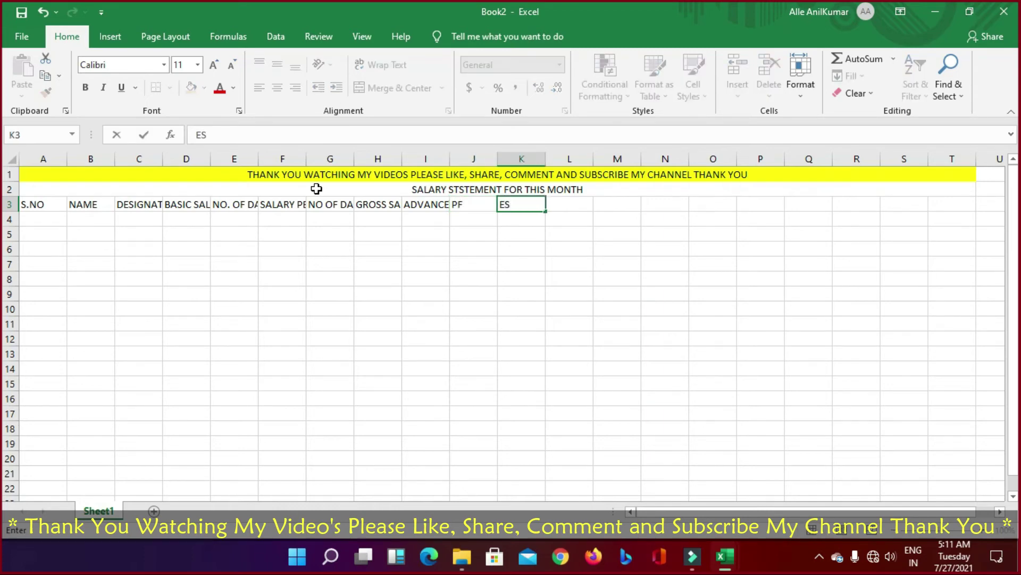
type("I")
key("Tab")
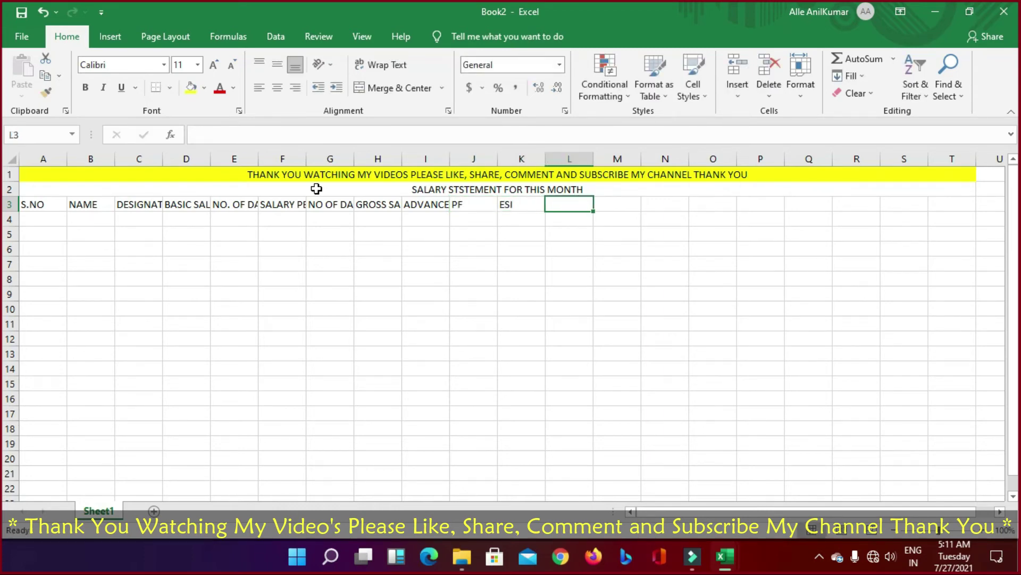
Step: Enter PT in L3 and NET SALARY in M3
type("PT")
key("Tab")
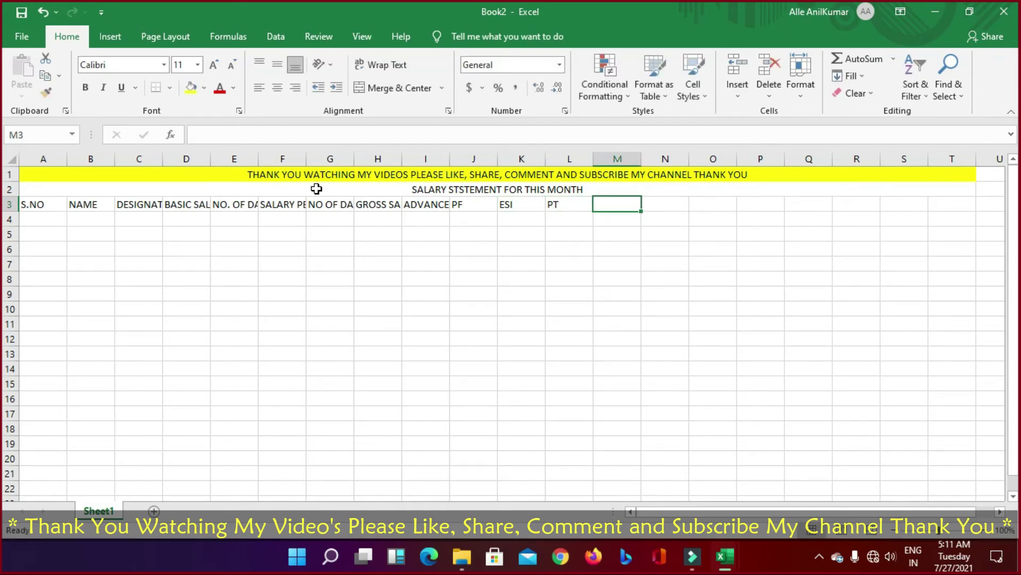
type("M")
key("BackSpace")
type("ET")
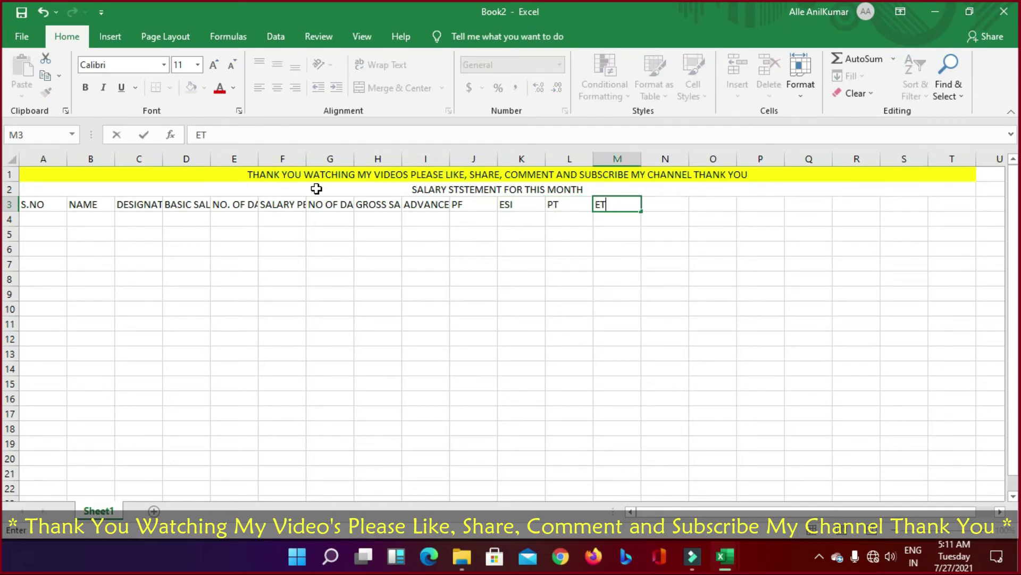
key("BackSpace")
key("BackSpace")
type("NET SALARY")
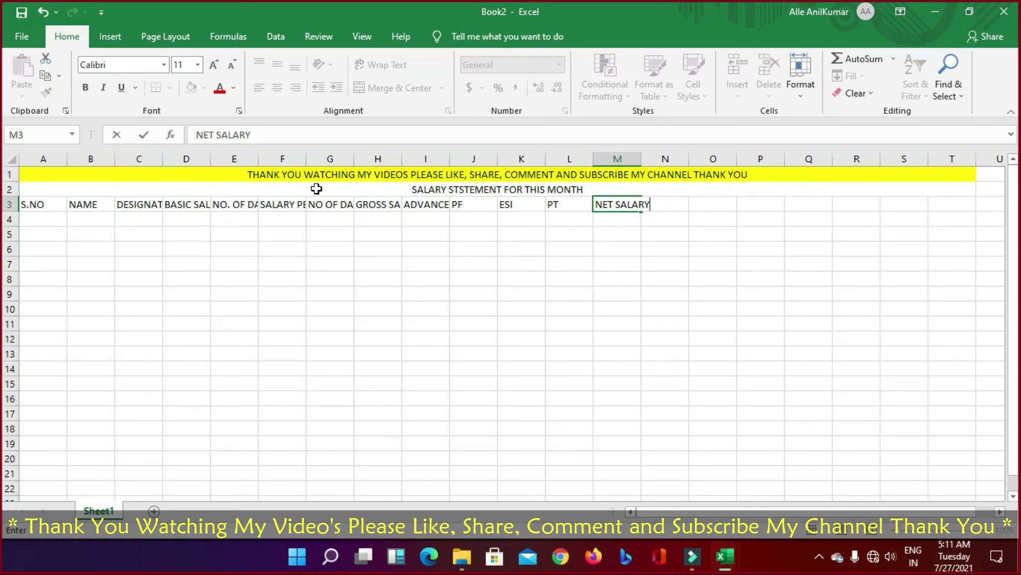
Step: AutoFit columns C and D, then all columns, so the headings S.NO through NET SALARY show in full
key("Left")
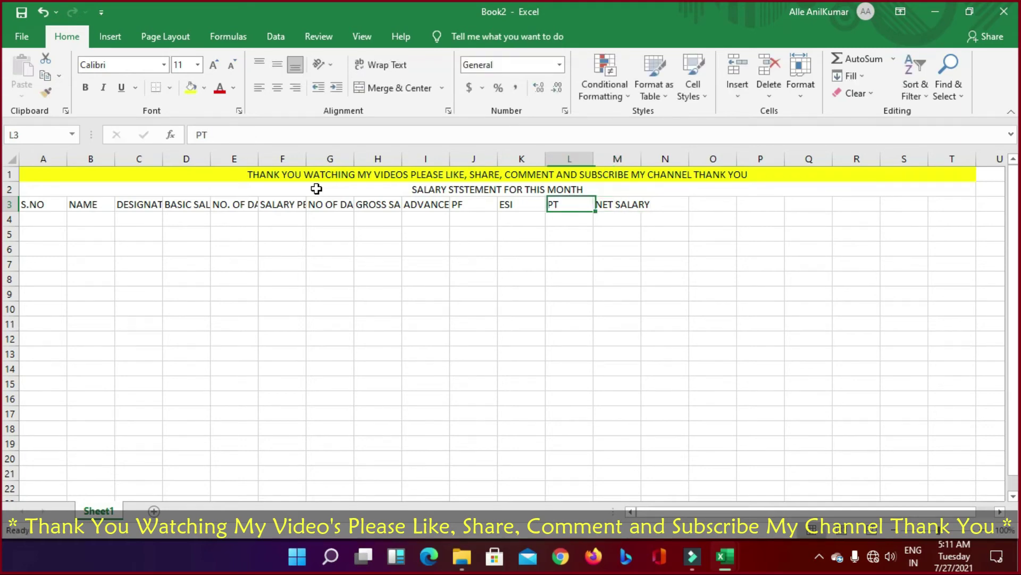
key("Right")
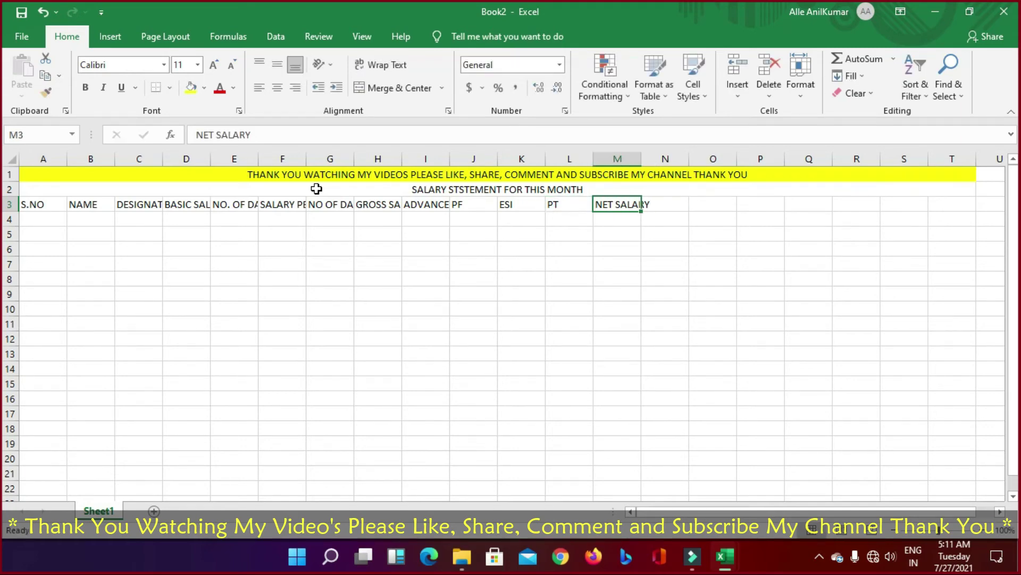
key("Right")
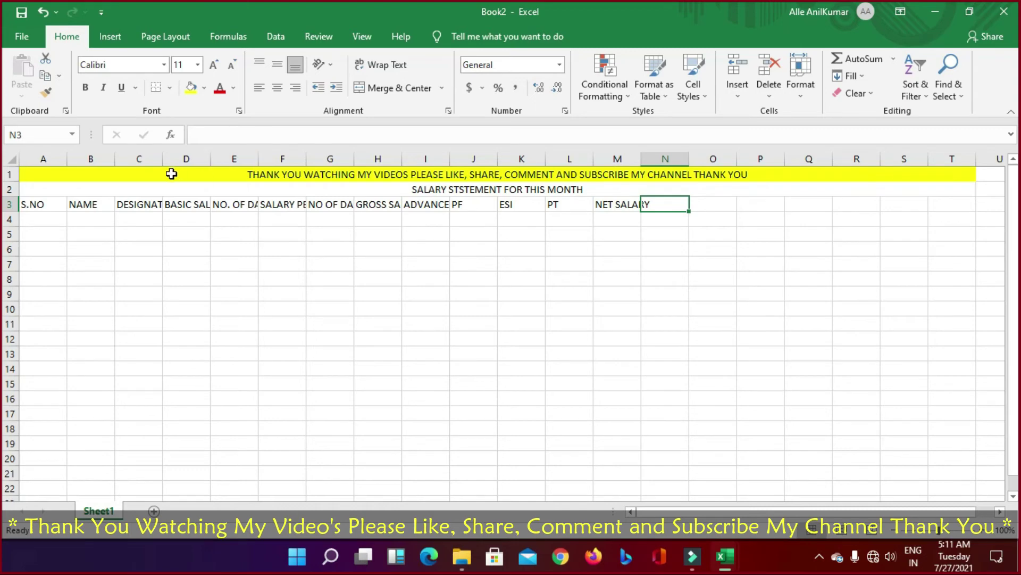
double_click(163, 159)
double_click(233, 159)
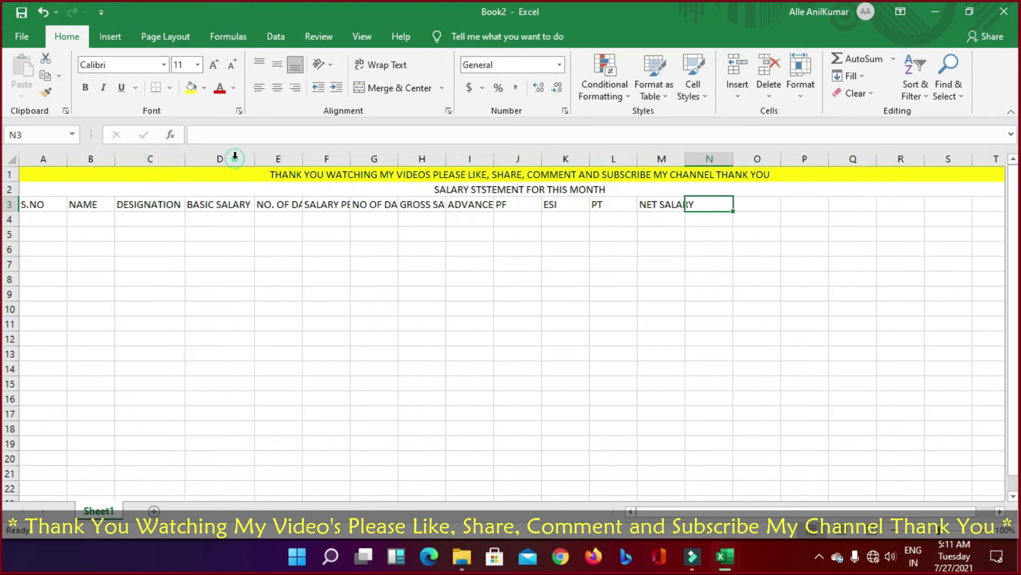
left_click(12, 158)
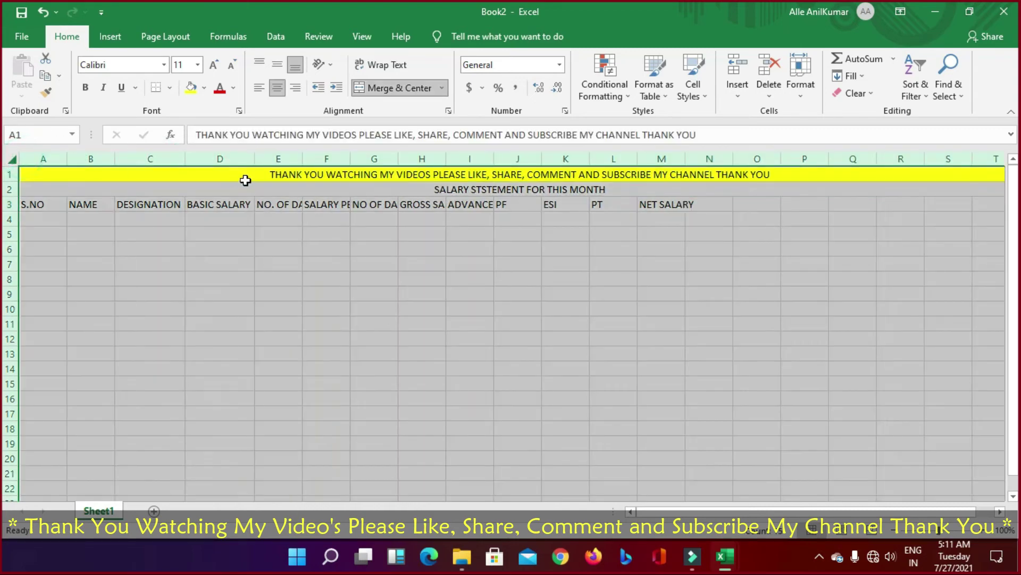
double_click(302, 158)
left_click(383, 308)
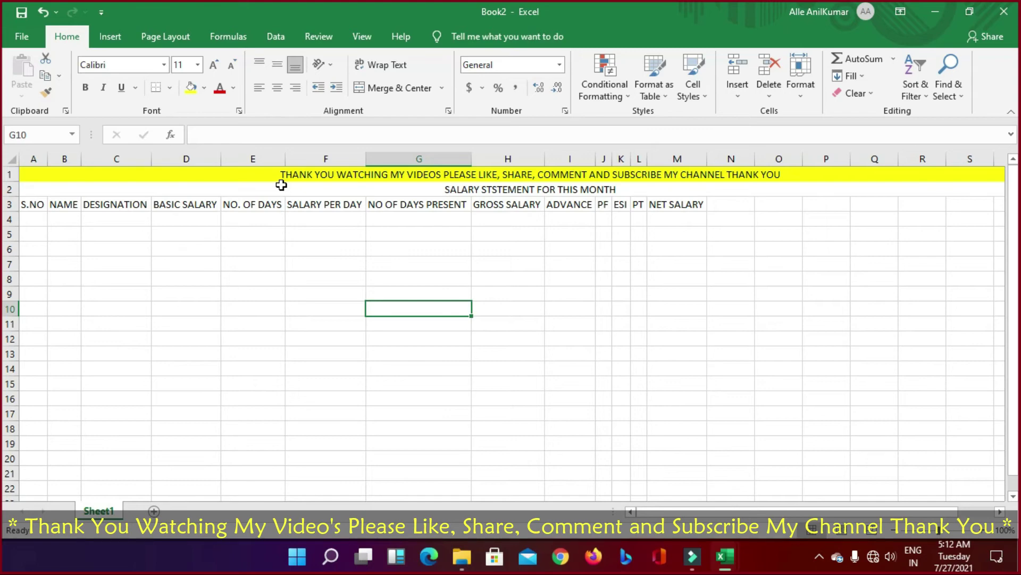
Step: Enter 1 and 2 in A4:A5 and fill the series down to 15 in A18
left_click(34, 218)
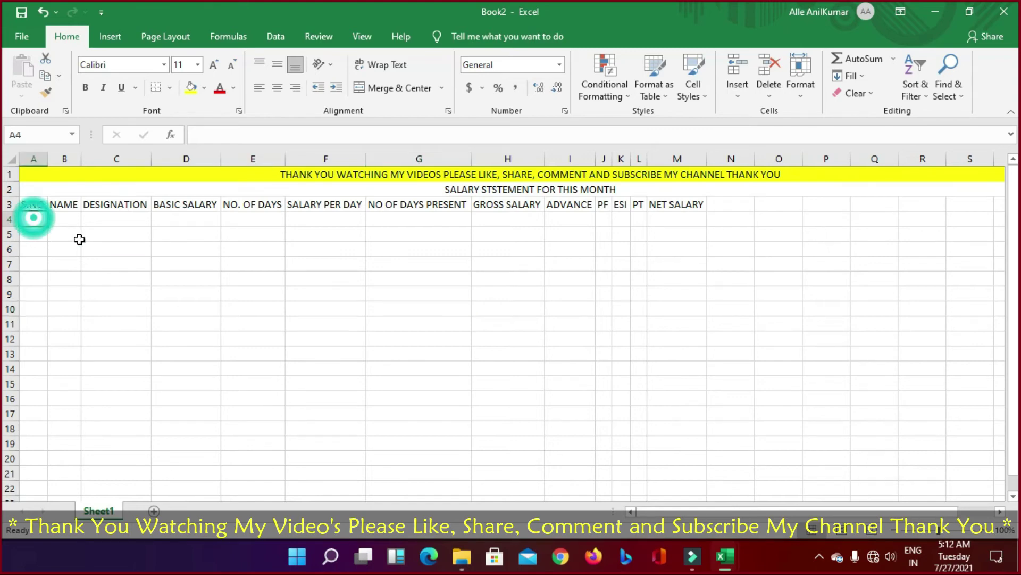
type("1")
key("Return")
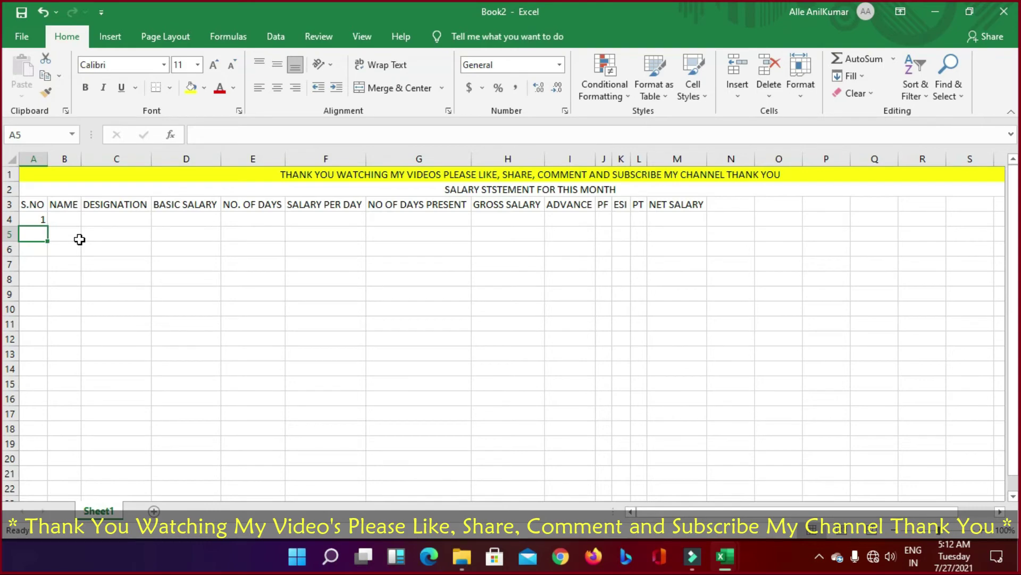
type("2")
key("Return")
left_click_drag(42, 219, 38, 435)
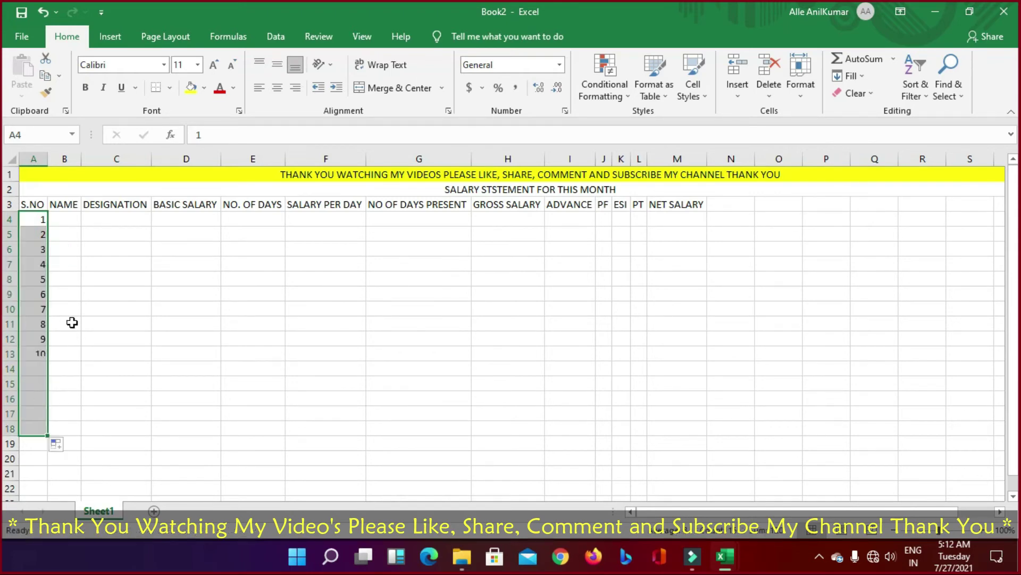
left_click(62, 221)
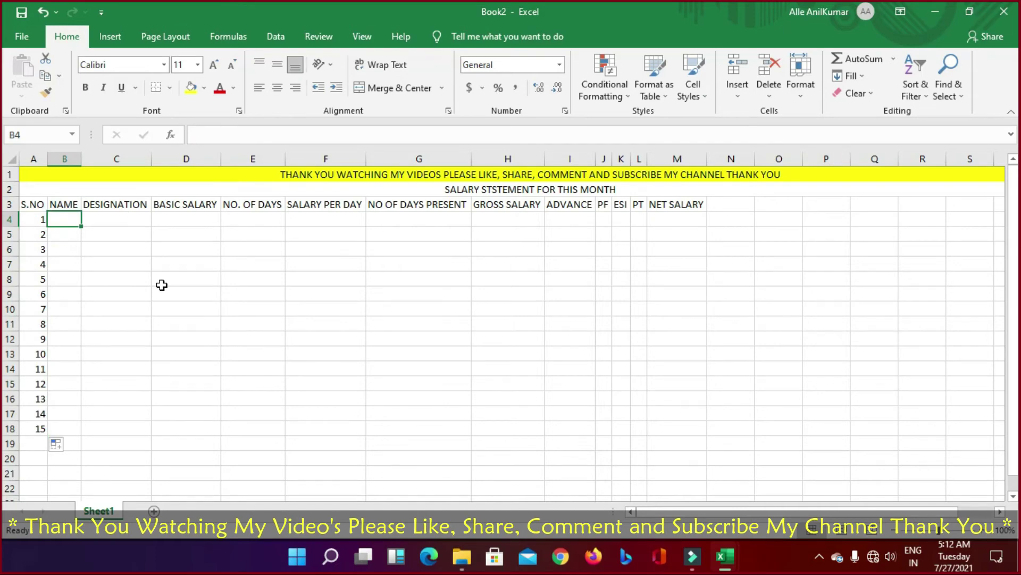
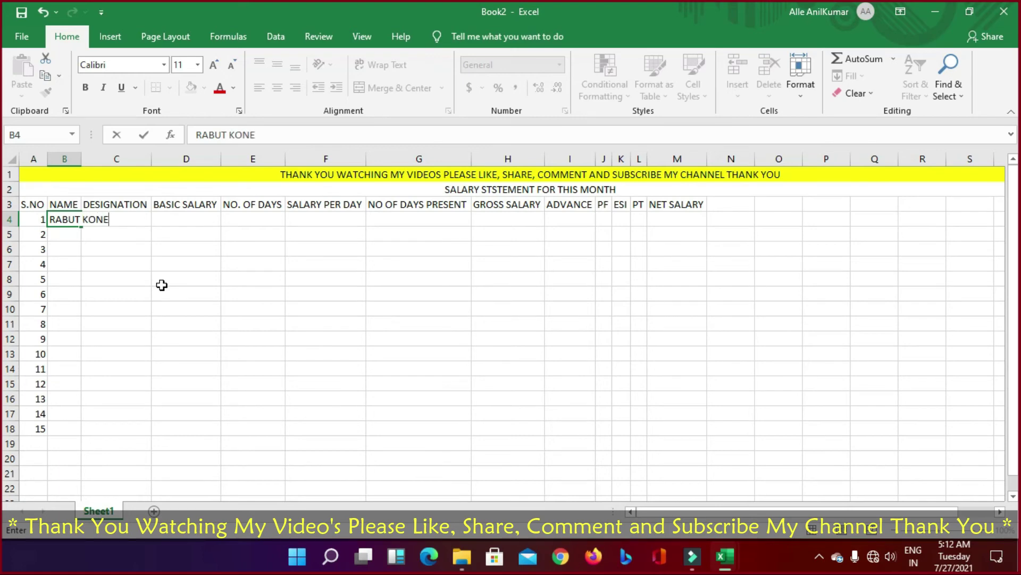
Step: Type the first eight employee names into B4:B11
key("Return")
type("KUMAR")
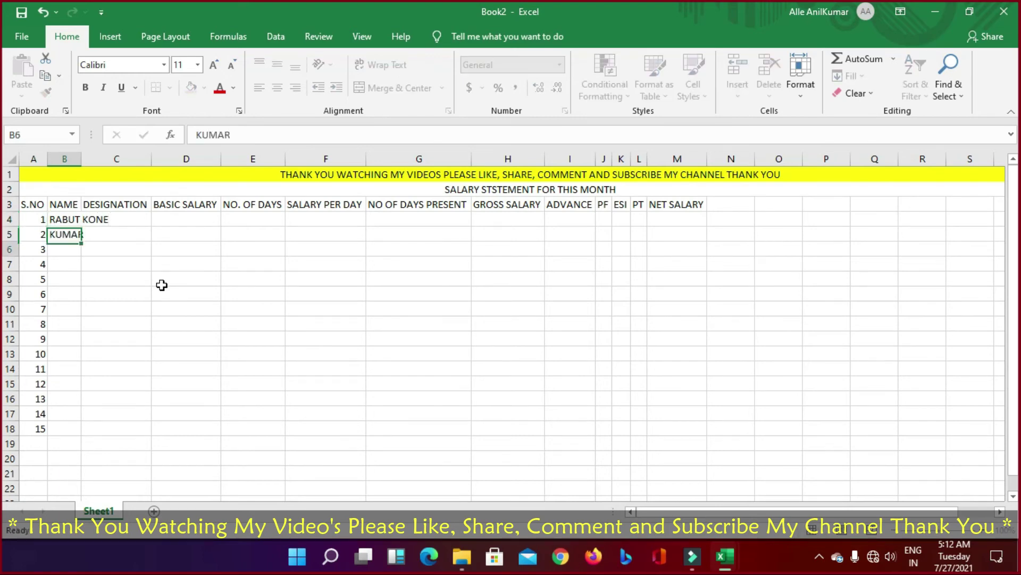
key("Return")
type("JOHON")
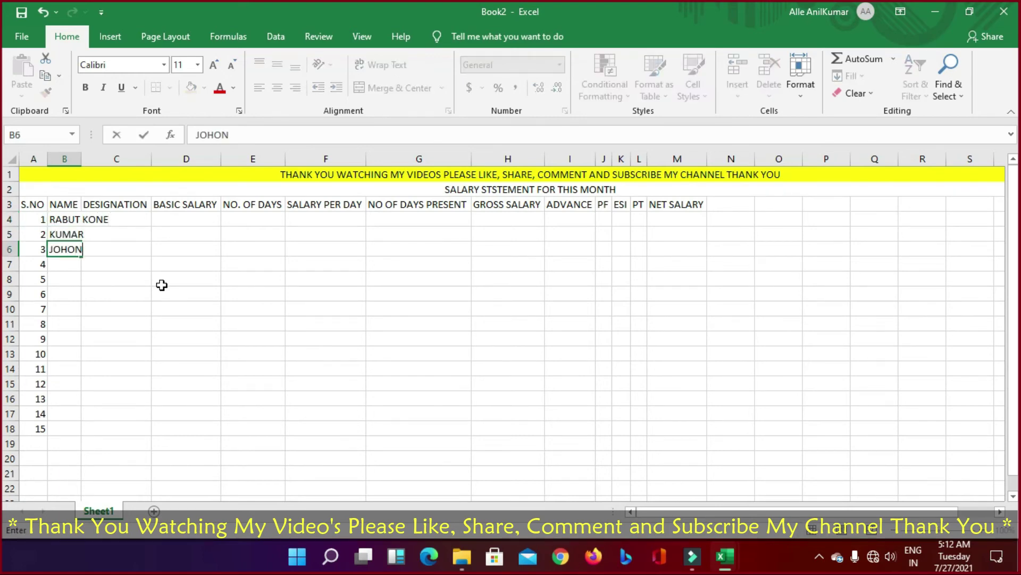
key("Return")
type("WESLY")
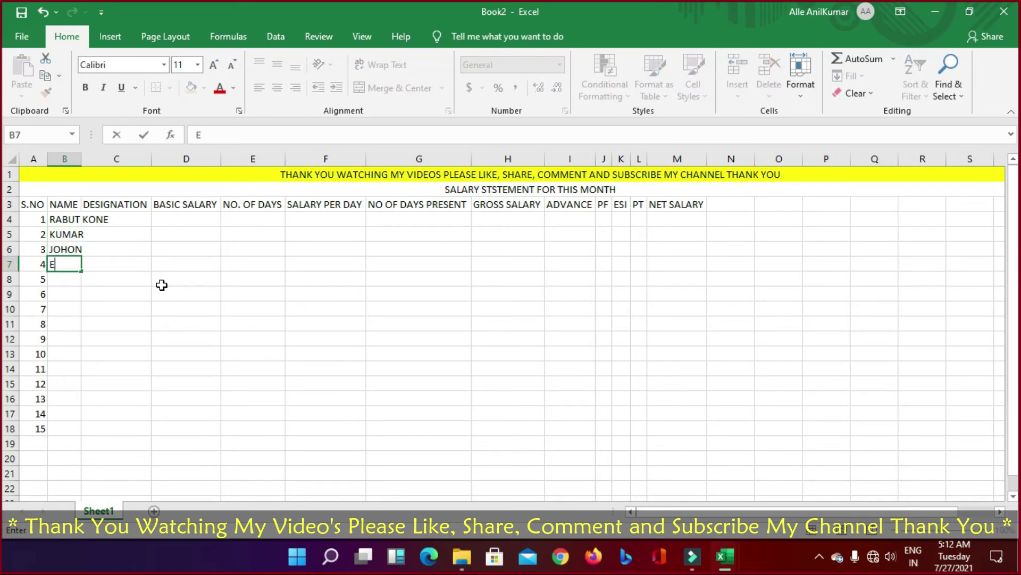
key("Return")
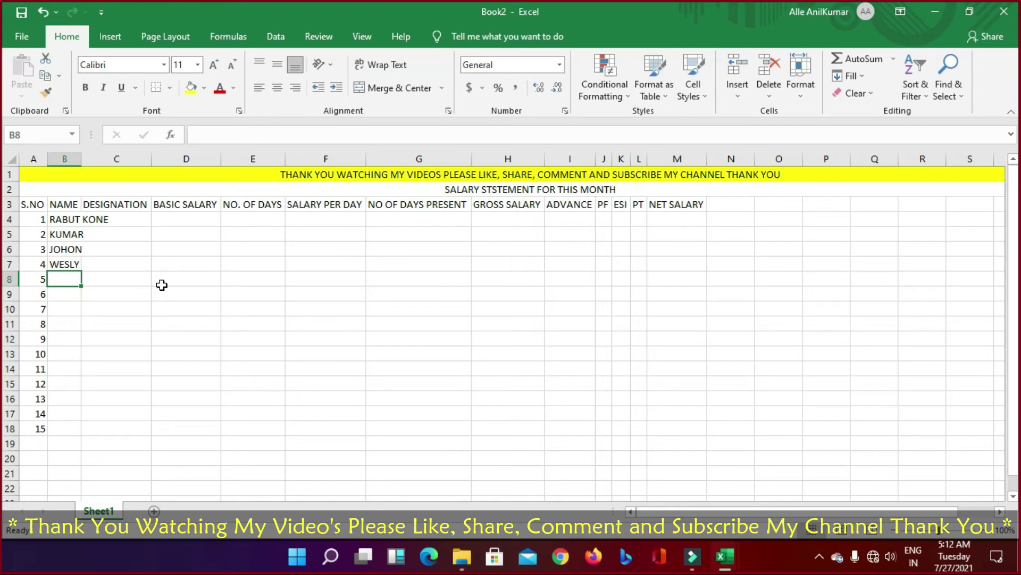
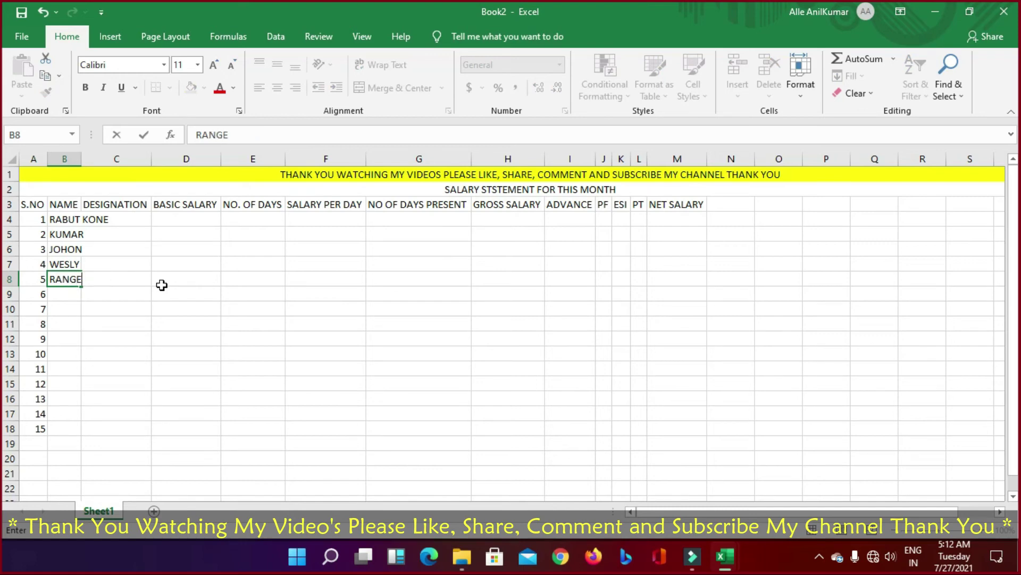
key("Return")
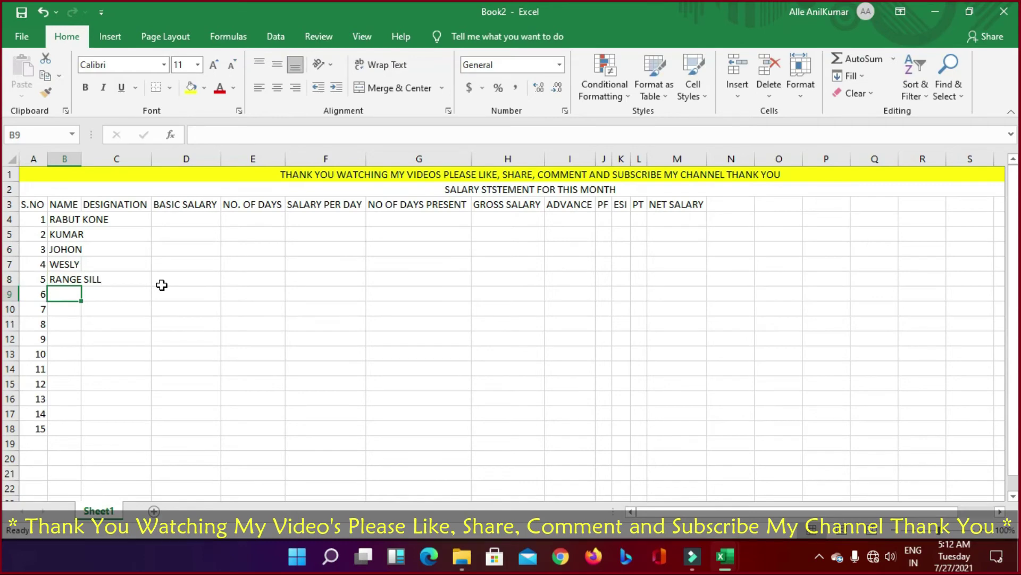
type("ROCK")
key("Return")
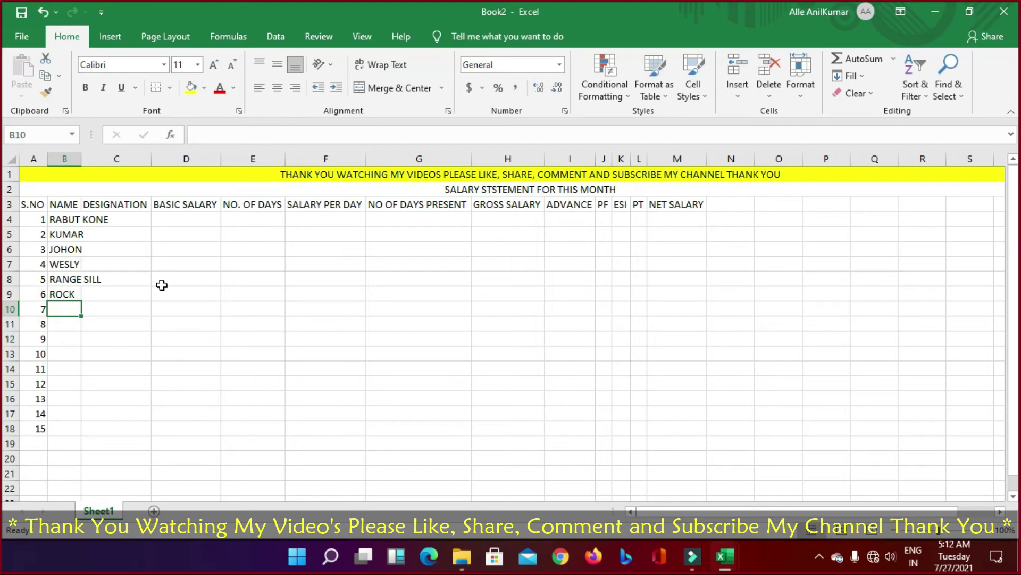
type("SS")
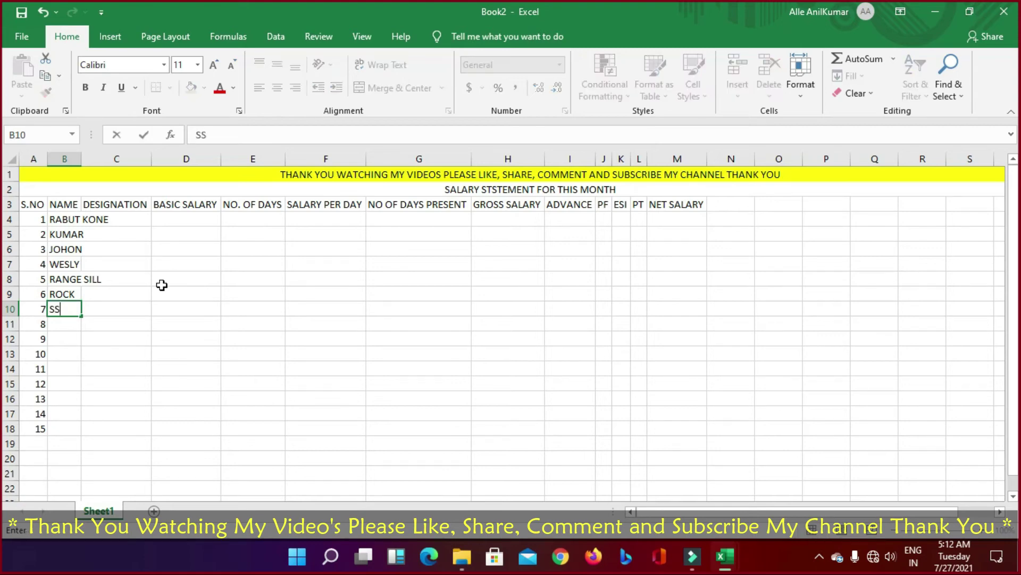
type(" KUMAR")
key("Return")
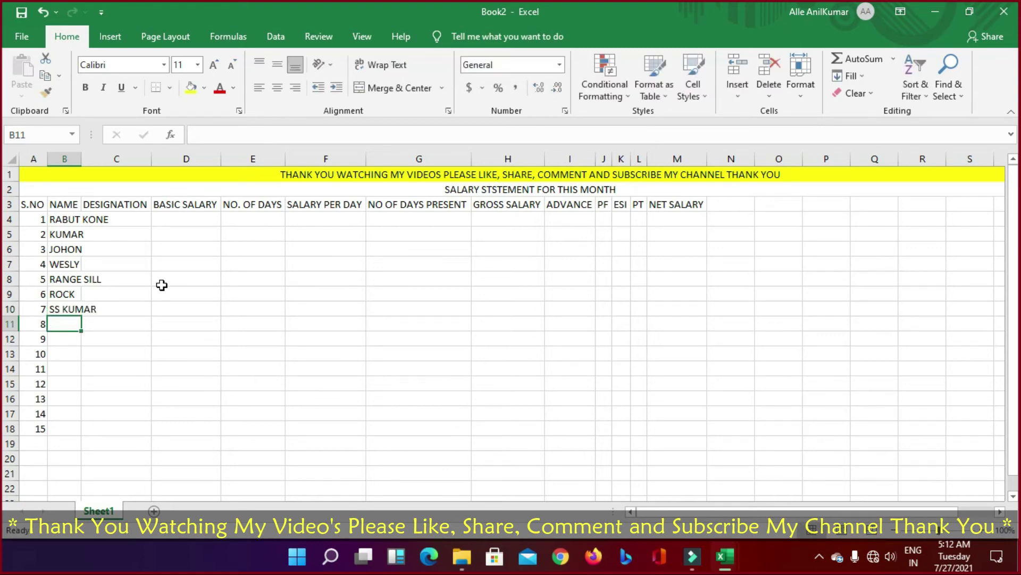
type("ANIL")
key("Return")
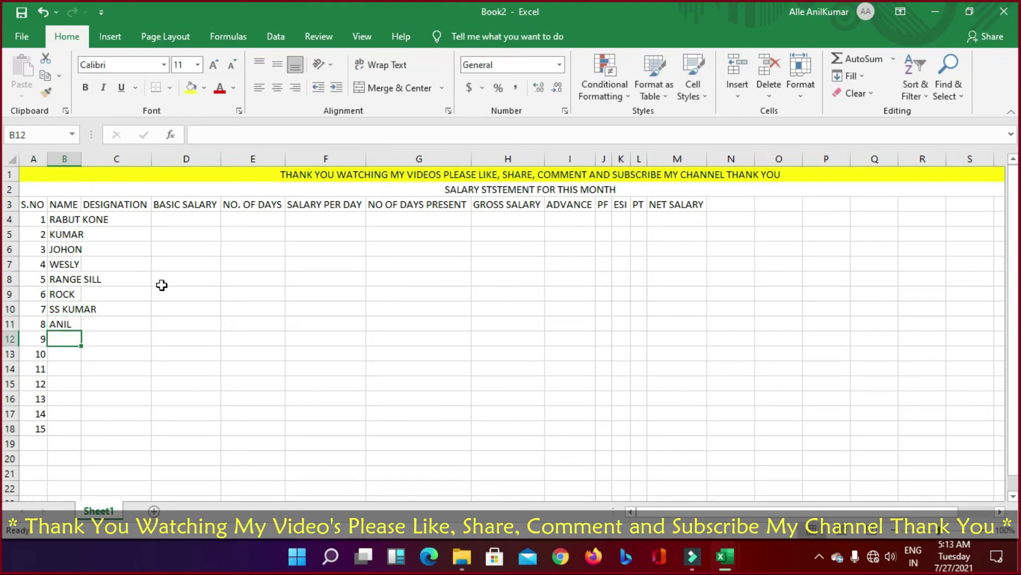
Step: Type the remaining seven employee names into B12:B18, correcting typos along the way
type("JORJ")
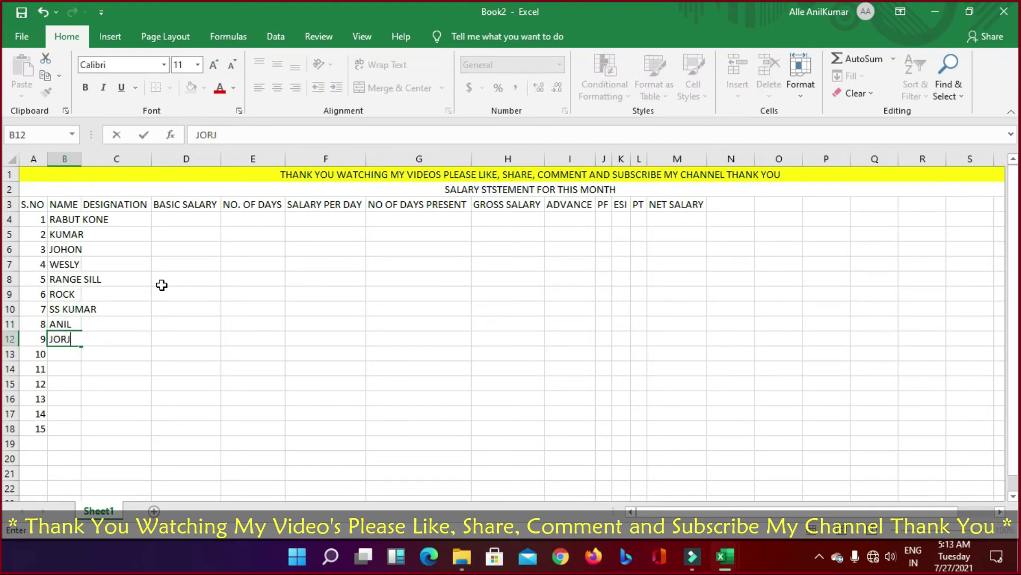
key("Return")
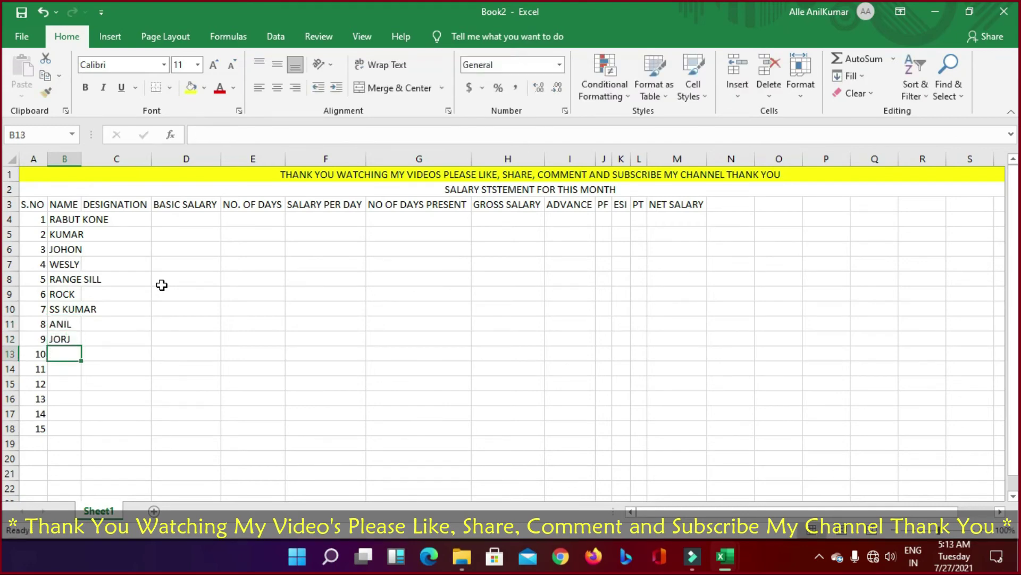
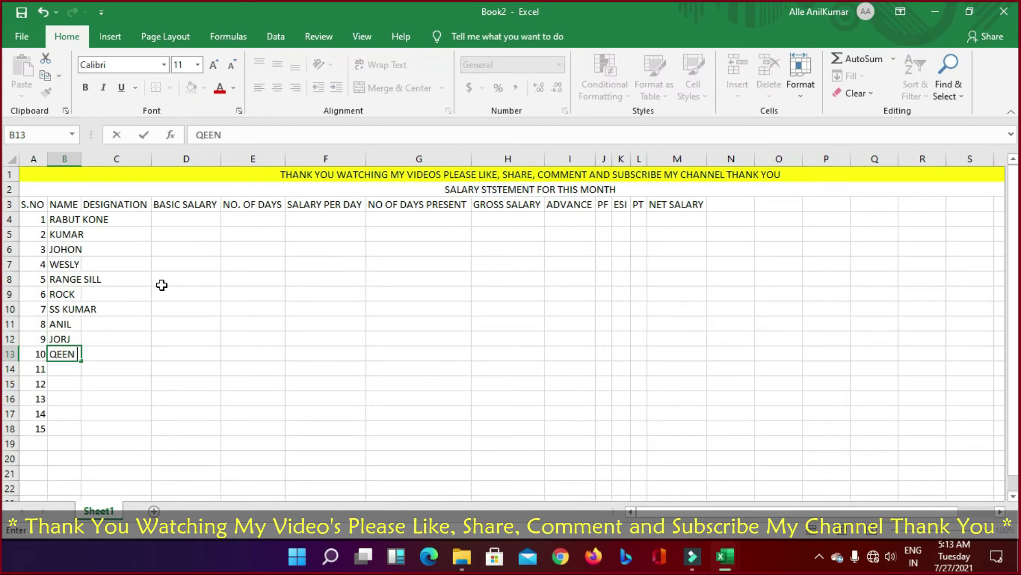
key("Return")
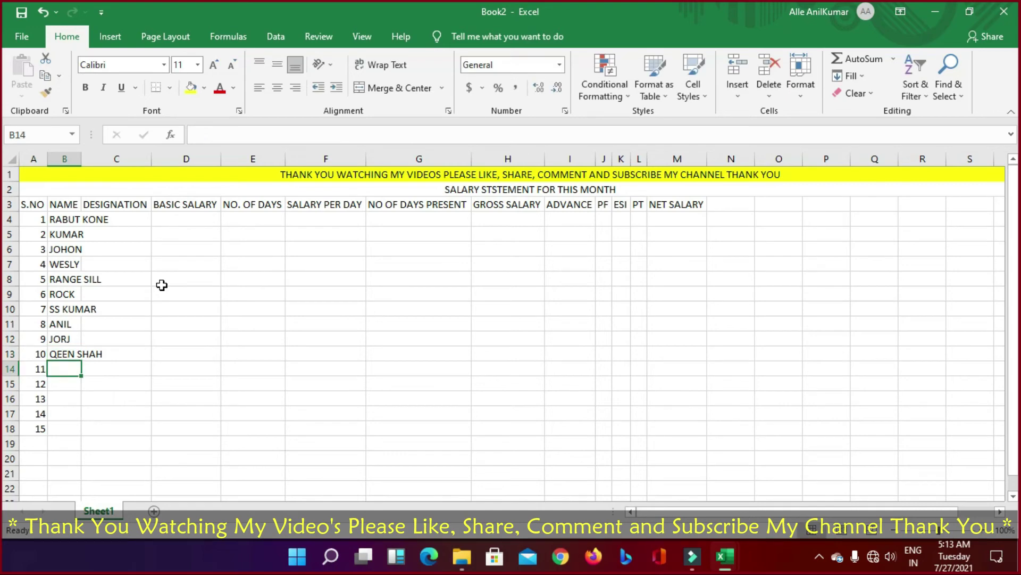
type("MOHA")
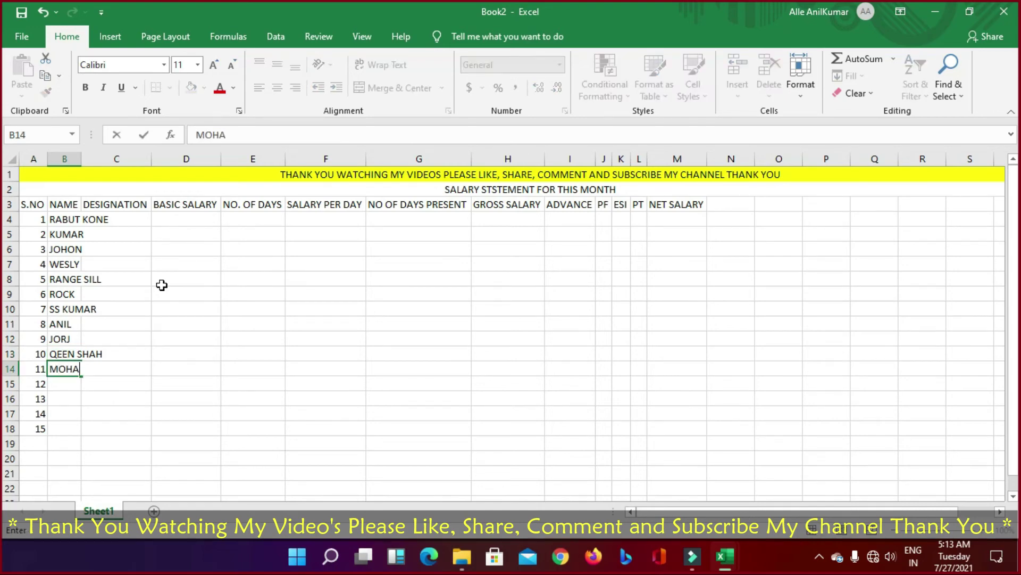
key("Return")
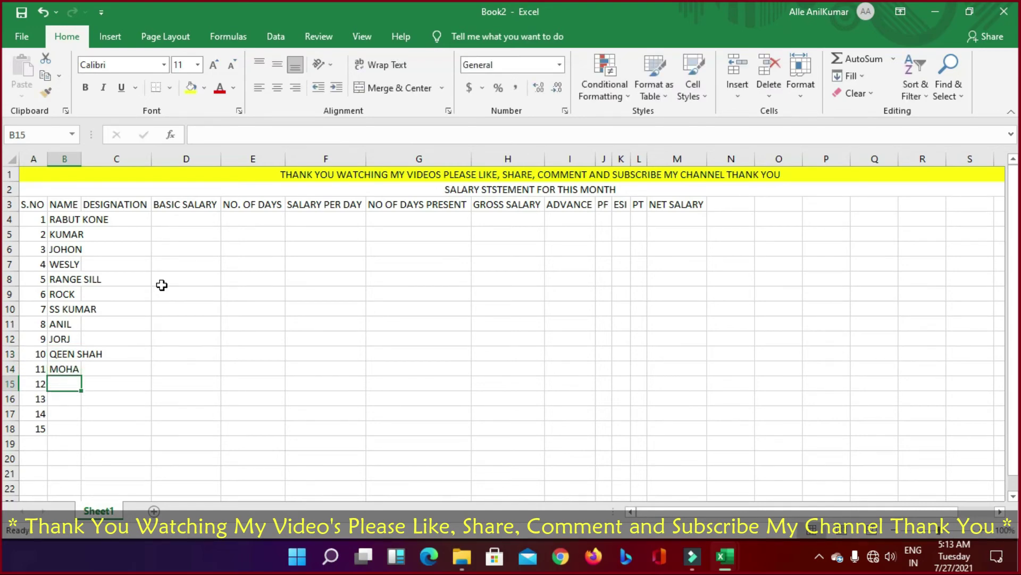
type("SINGH")
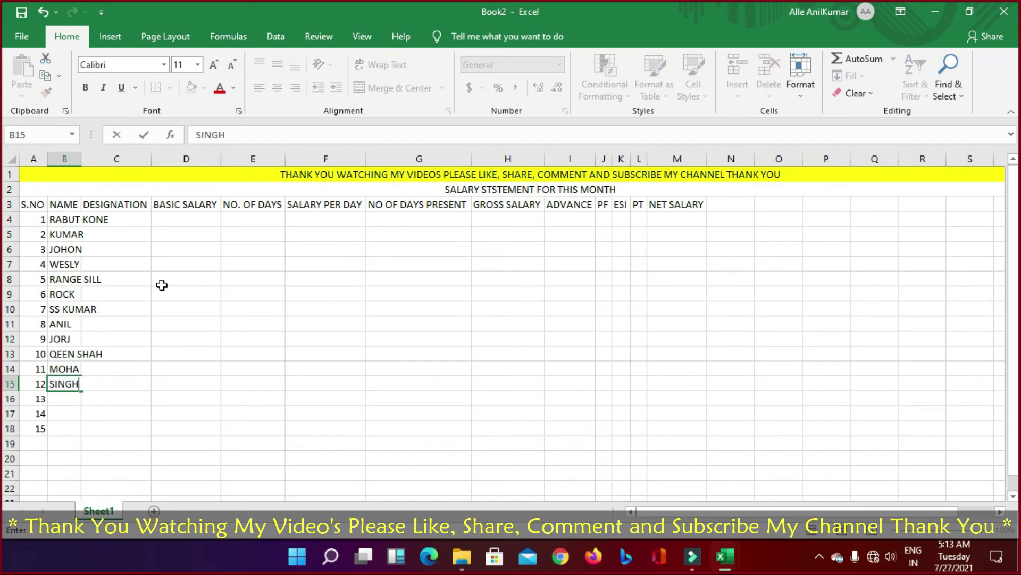
key("Return")
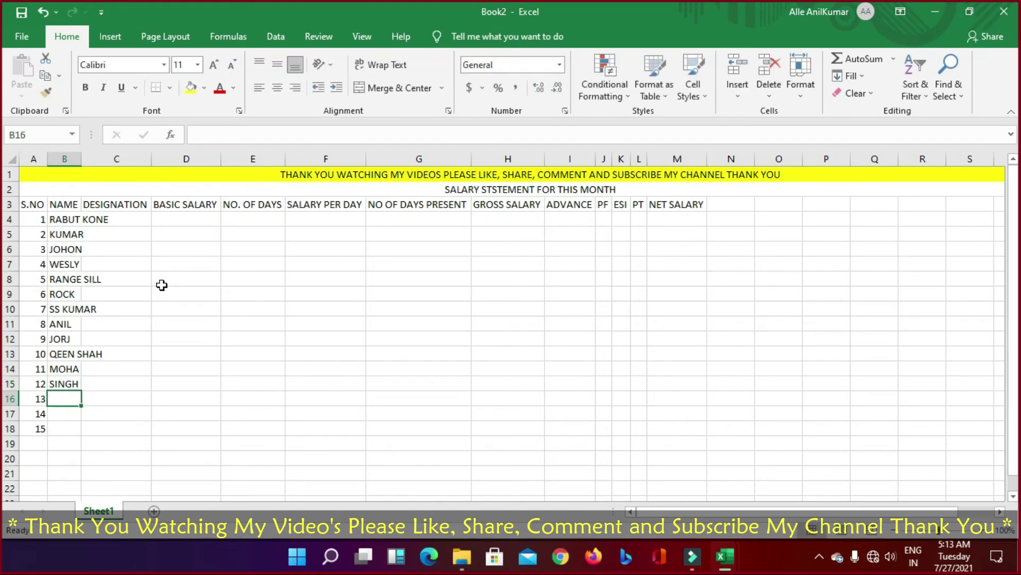
type("MD.")
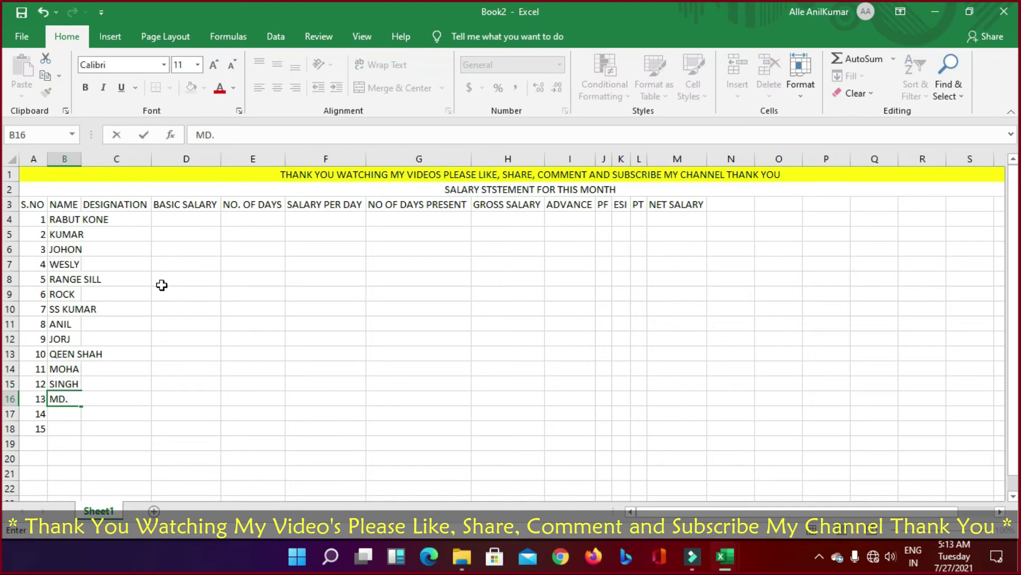
type("RAJZX")
key("BackSpace")
key("Return")
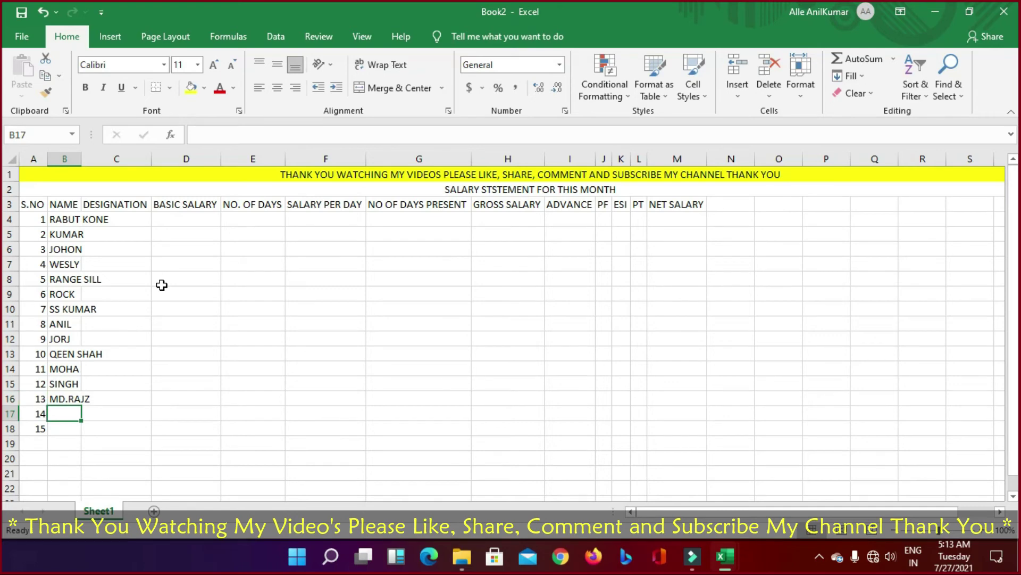
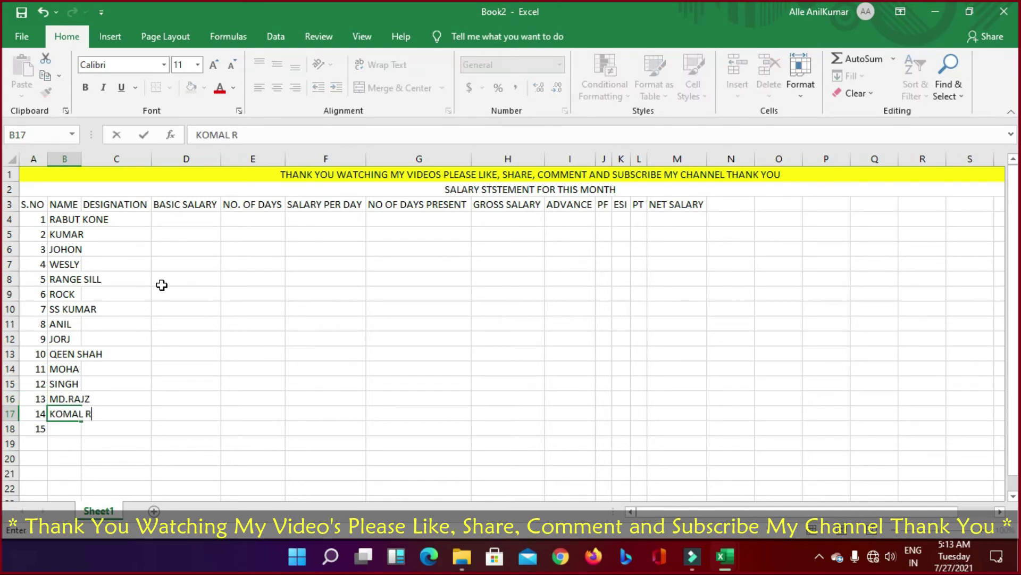
key("Return")
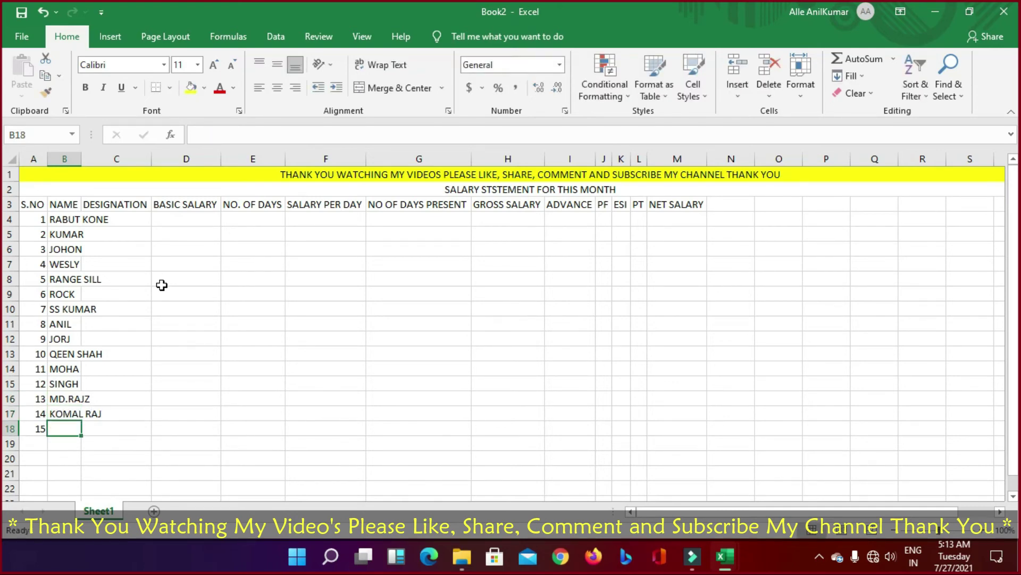
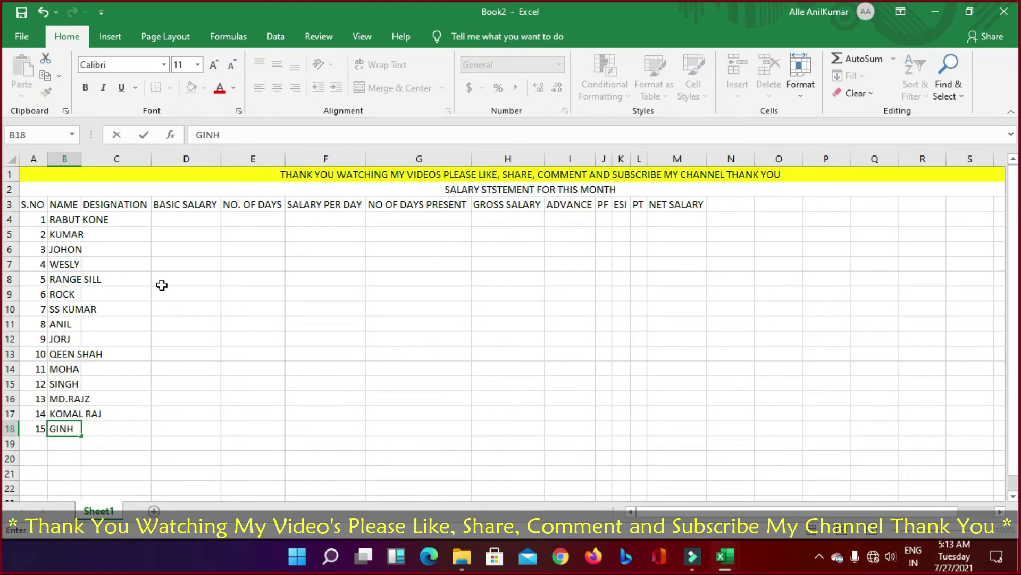
key("Return")
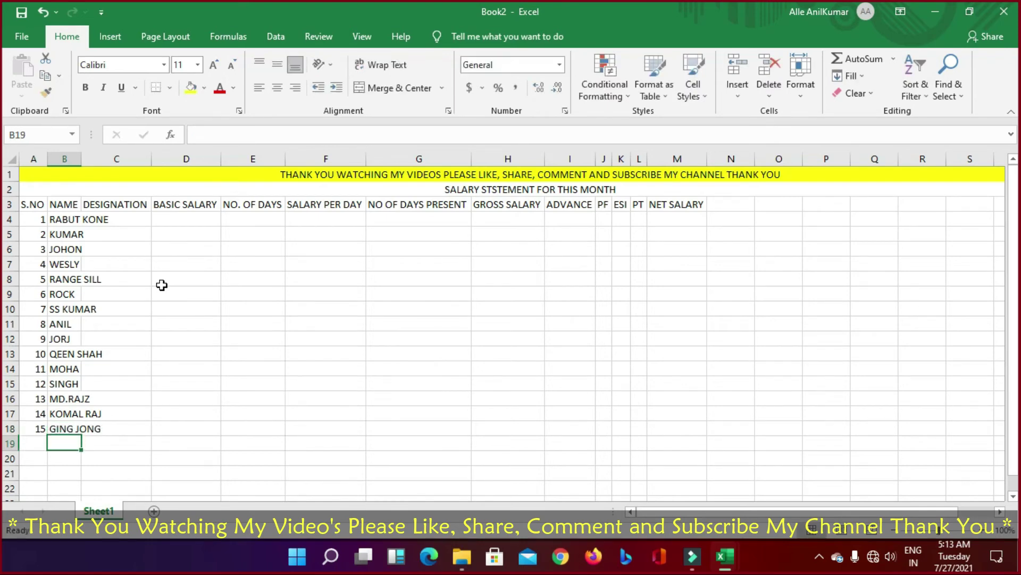
Step: AutoFit column B, then enter MANAGER, CASHIER, SUPERVISOR, SUPERVISOR and PIKER in C4:C8
double_click(81, 158)
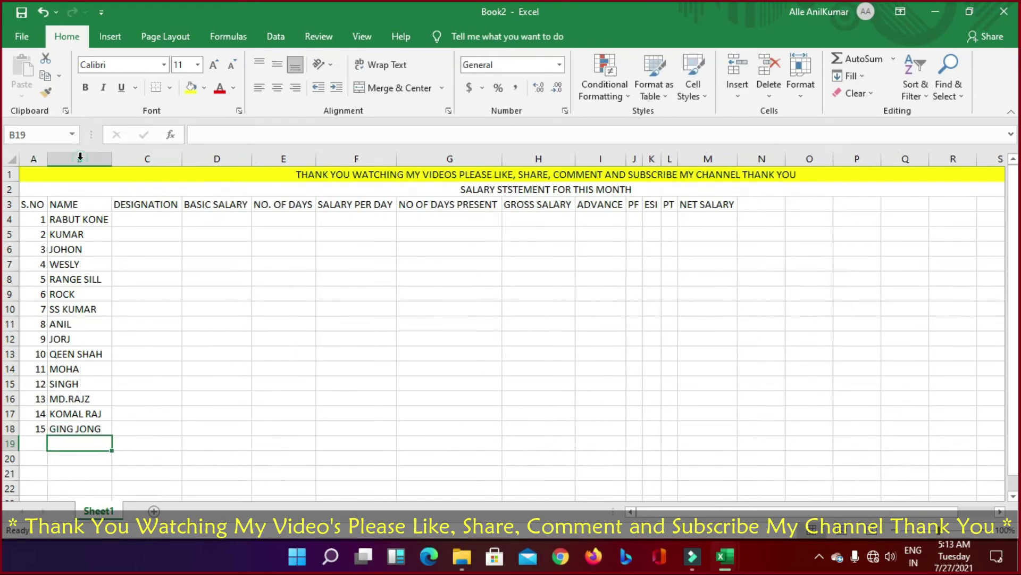
left_click(145, 219)
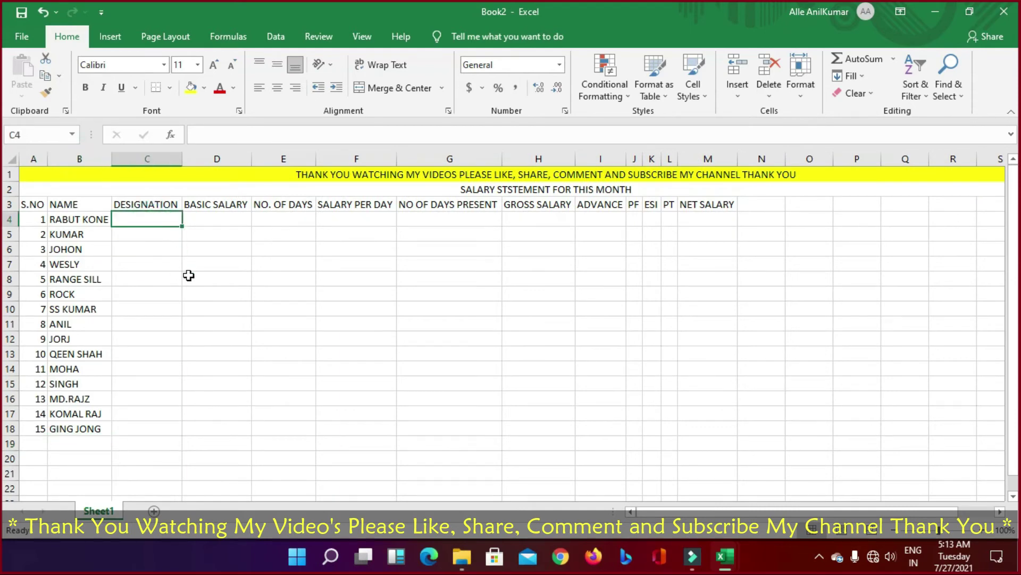
type("MANAGER")
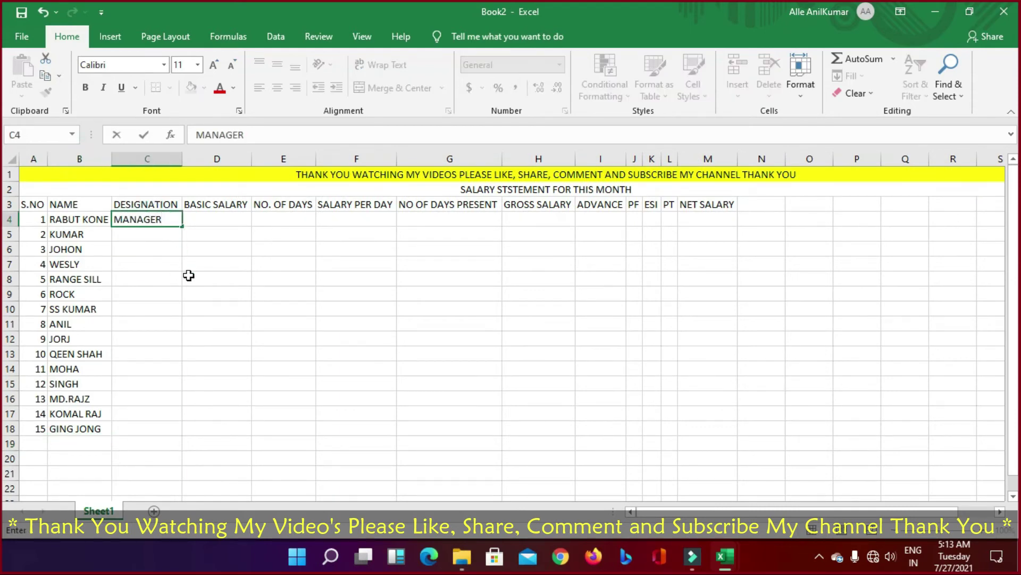
key("Return")
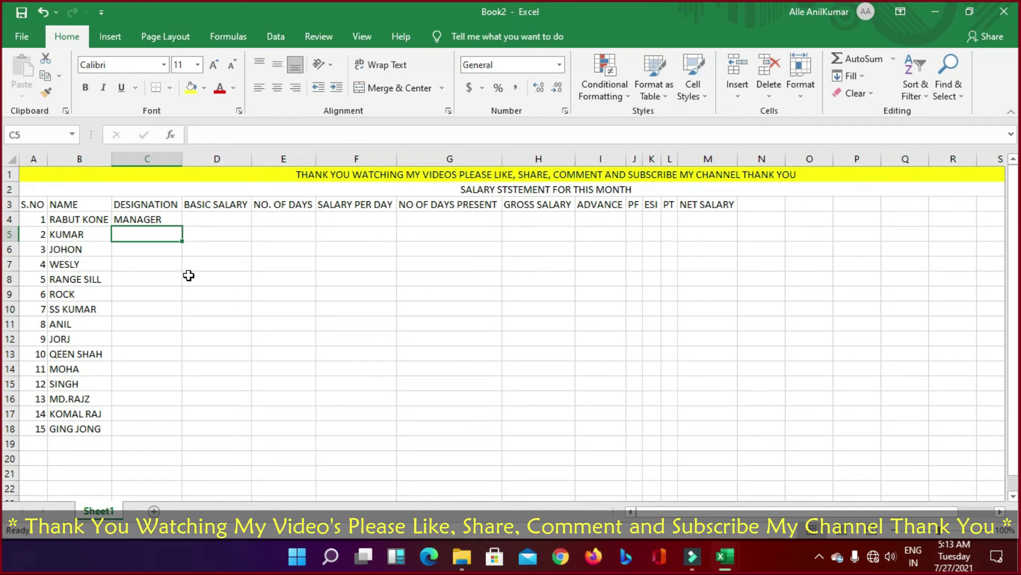
type("CASHIER")
key("Return")
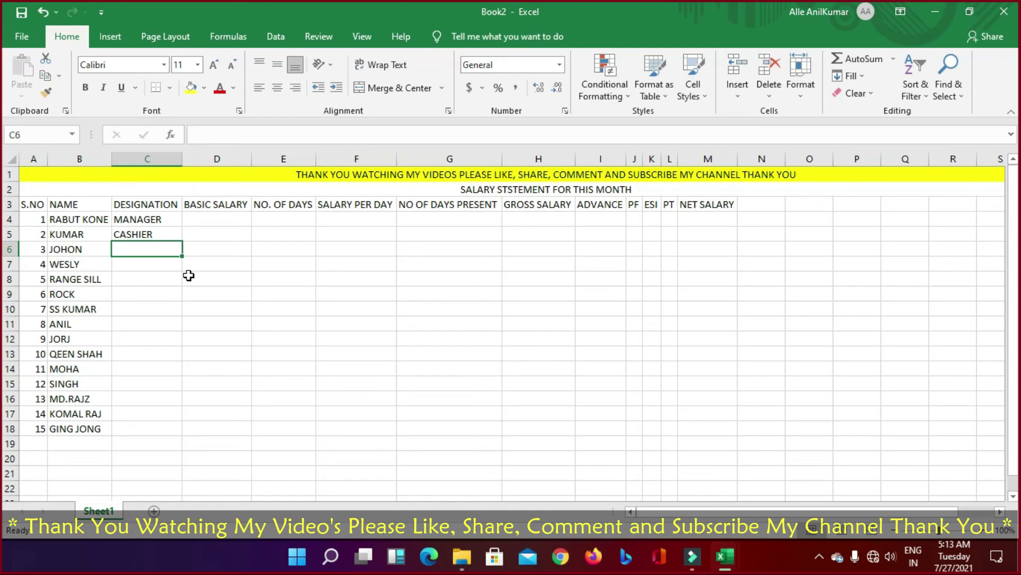
type("SU")
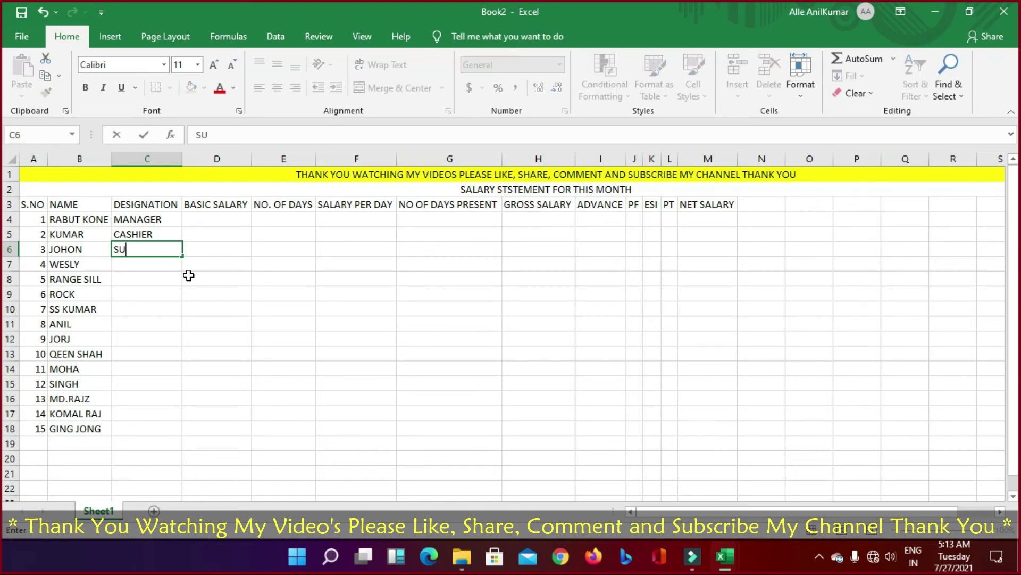
type("PERVISOR")
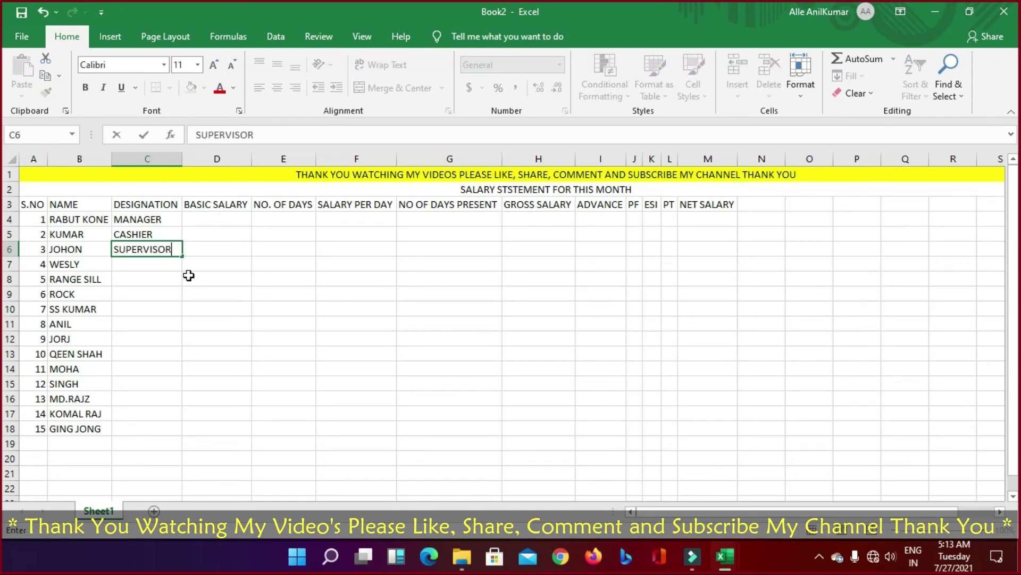
key("Return")
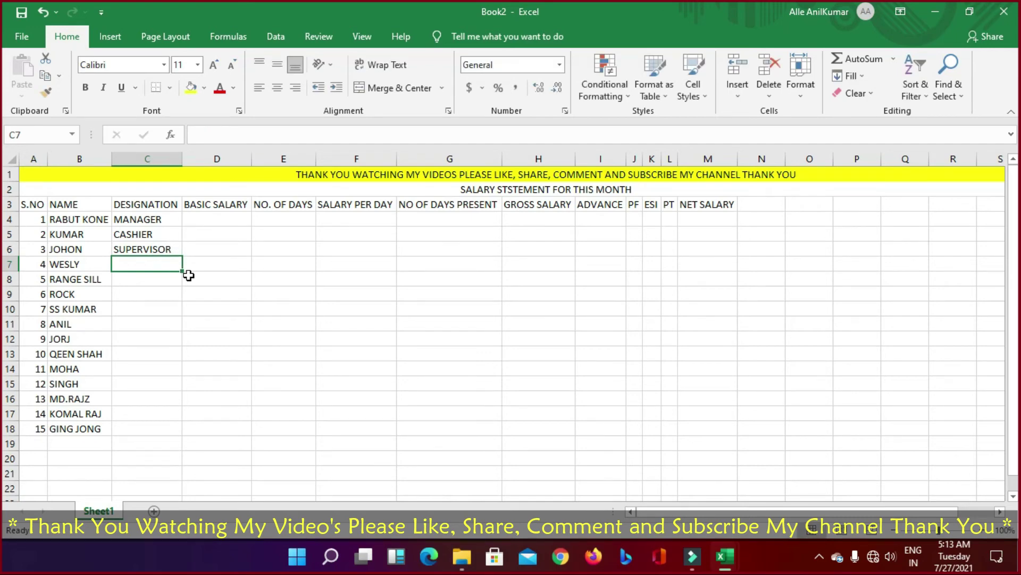
type("SUPERVISOR")
key("Return")
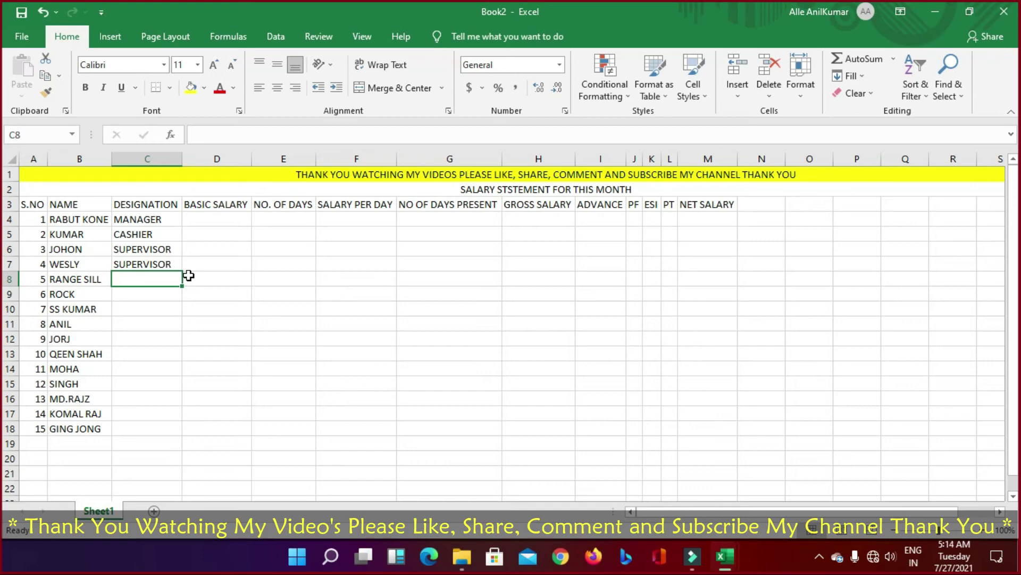
type("PI")
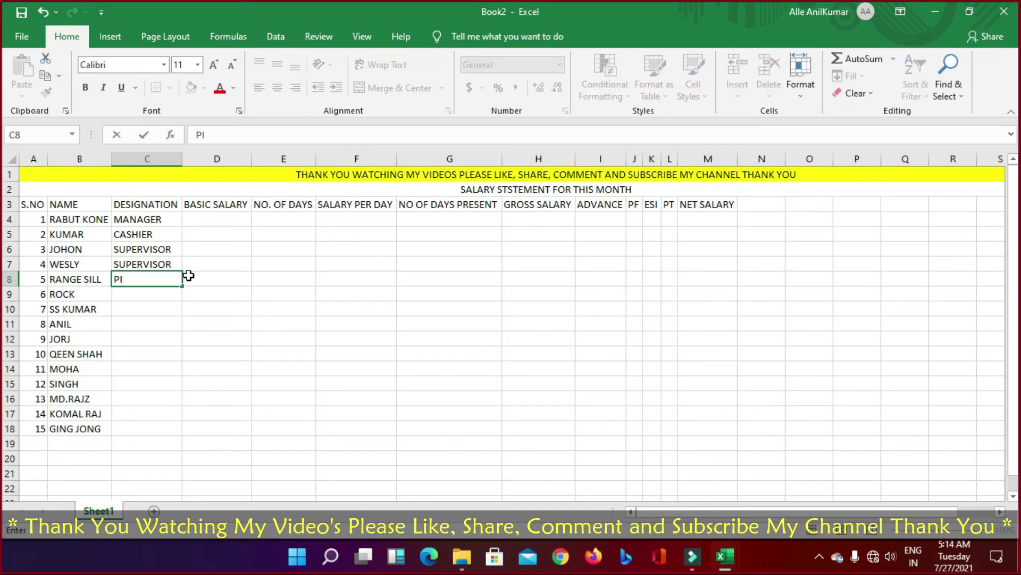
type("KER")
key("Return")
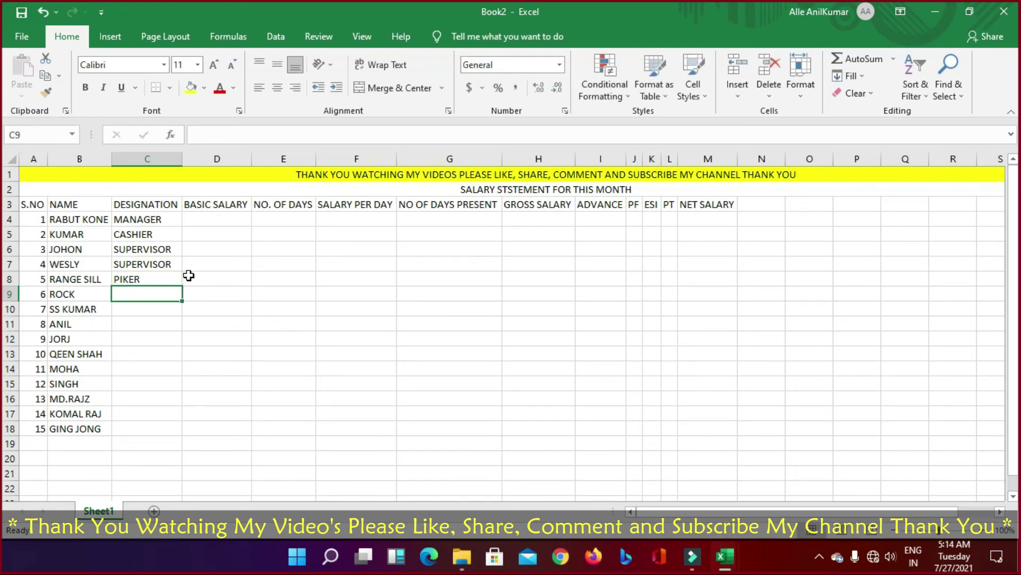
Step: Enter PIKER in C9 and SALES MEN in C10 through C15 using AutoComplete
type("PIKER")
key("Return")
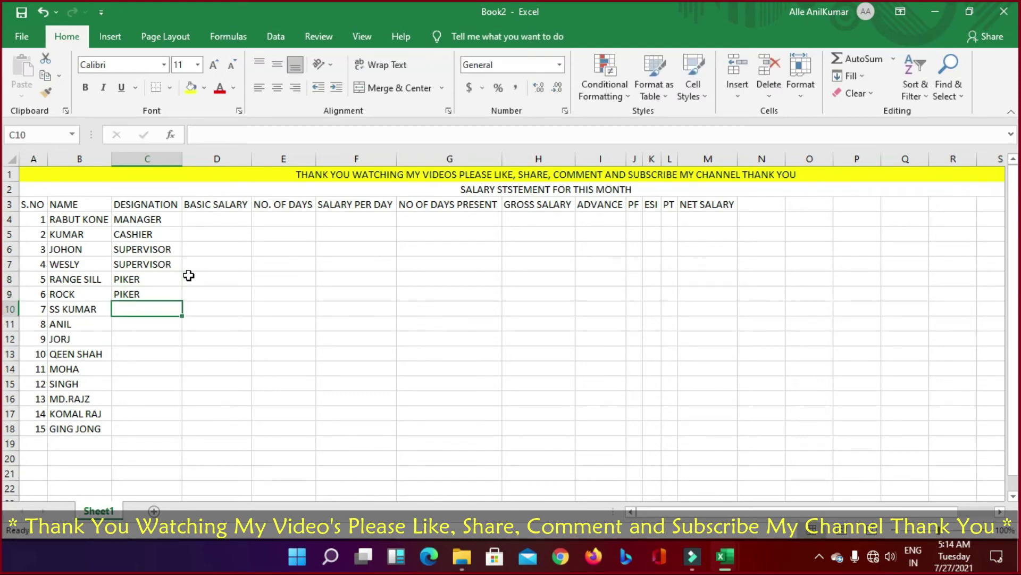
type("Sel")
key("BackSpace")
key("BackSpace")
key("BackSpace")
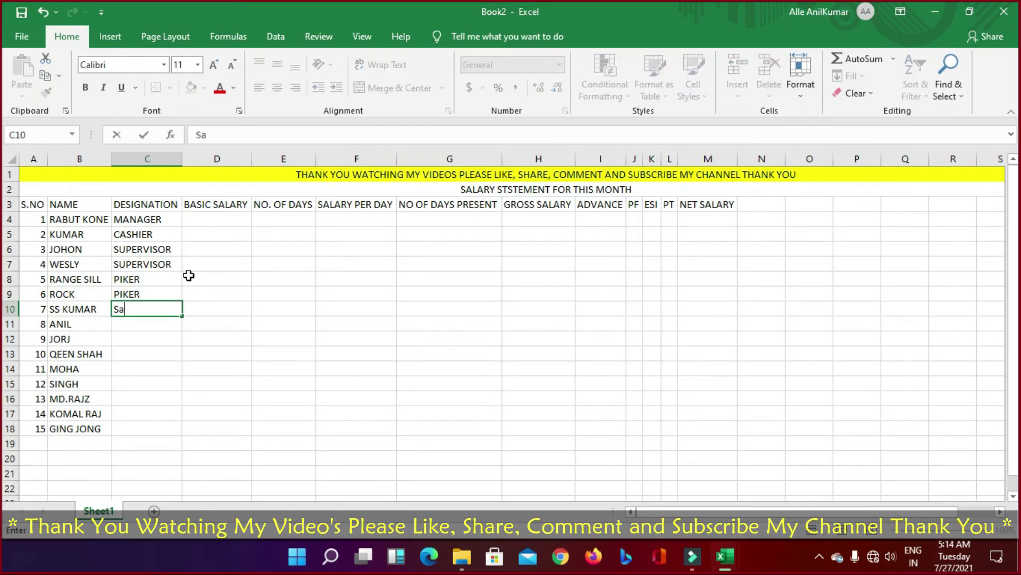
type("S")
key("BackSpace")
key("BackSpace")
type("SALES MEN")
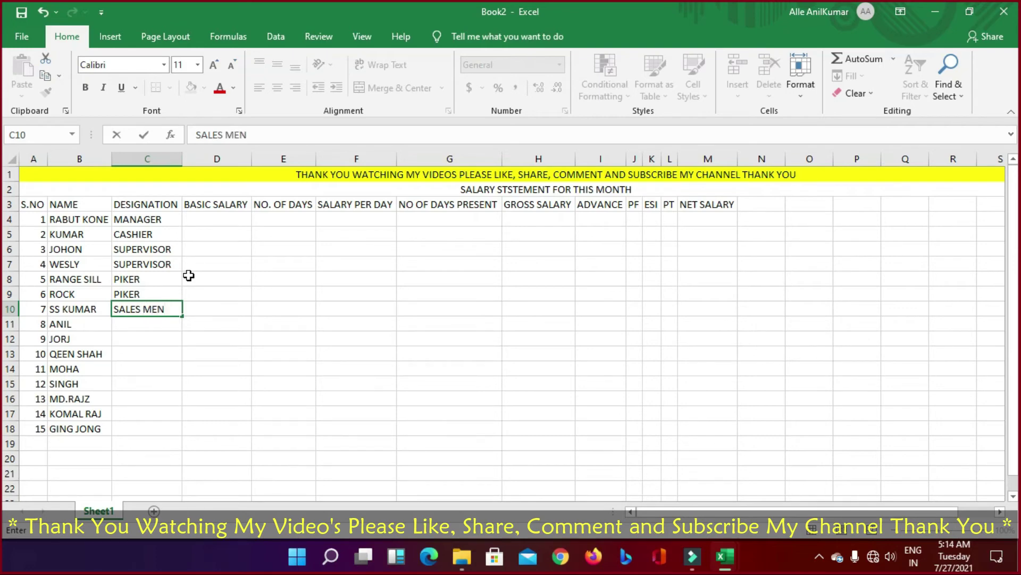
key("Return")
type("S")
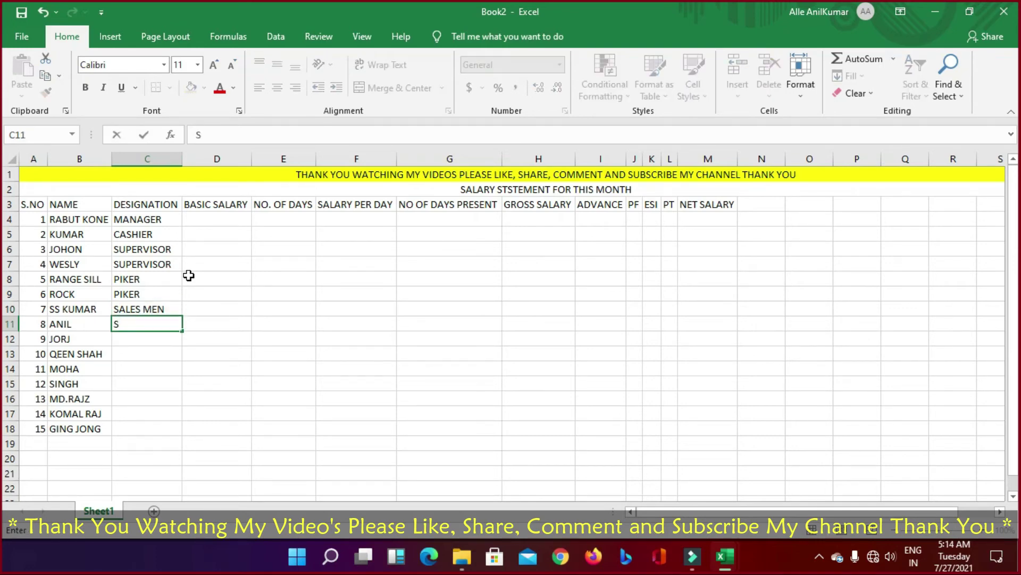
type("ALES MEN")
key("Return")
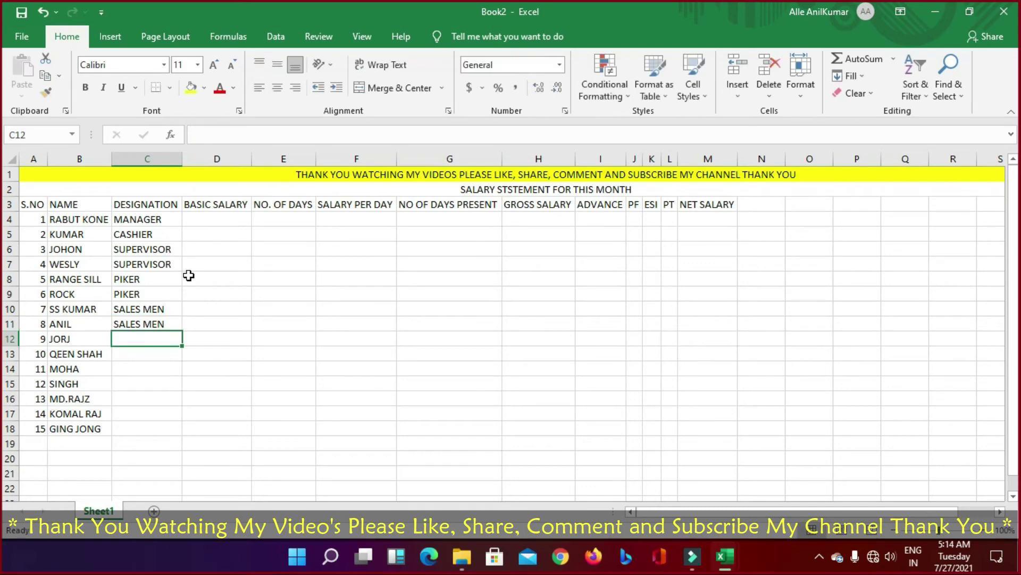
type("SAL")
key("Return")
type("S")
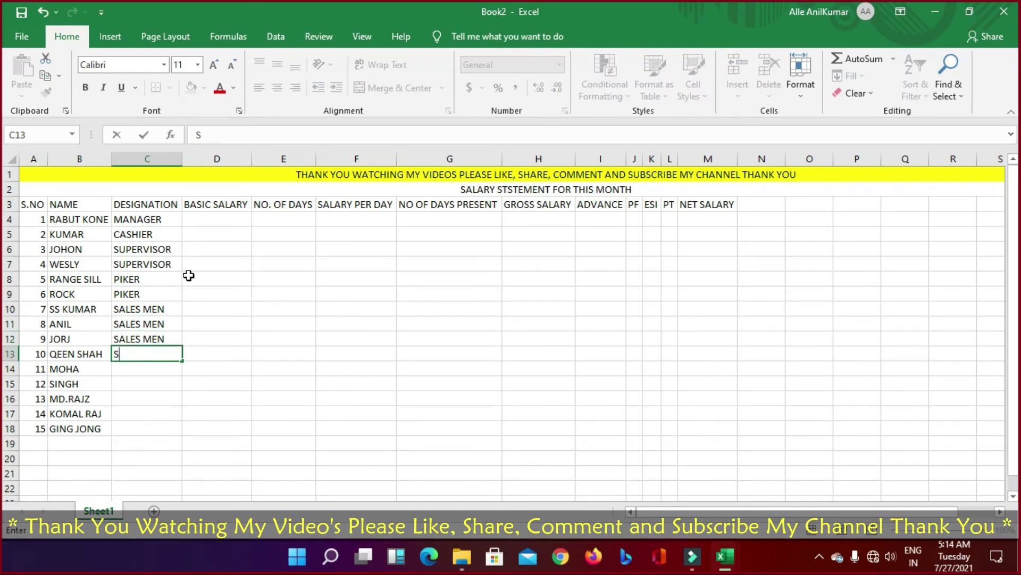
type("ALES MEN")
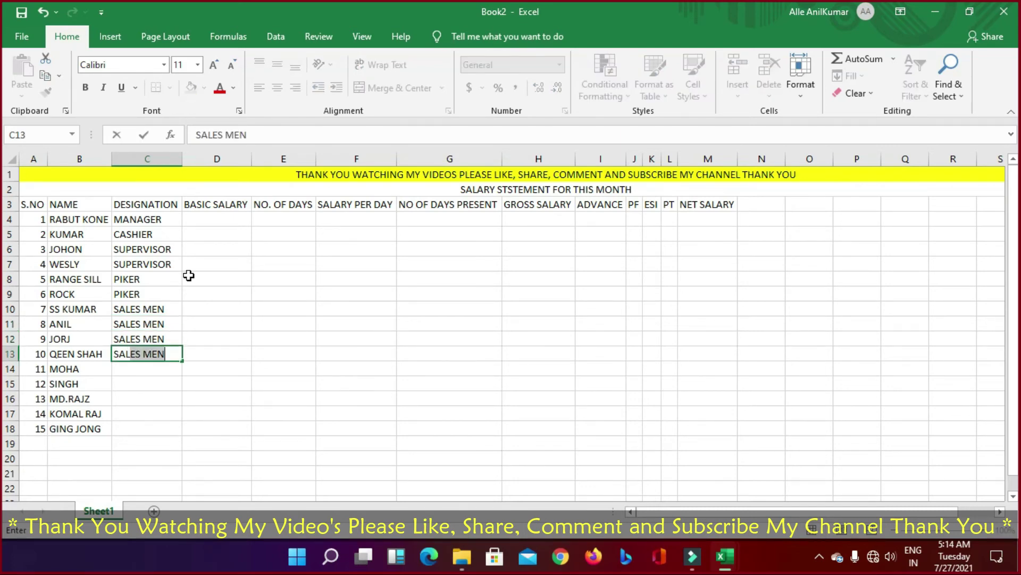
key("Return")
type("SALES MEN")
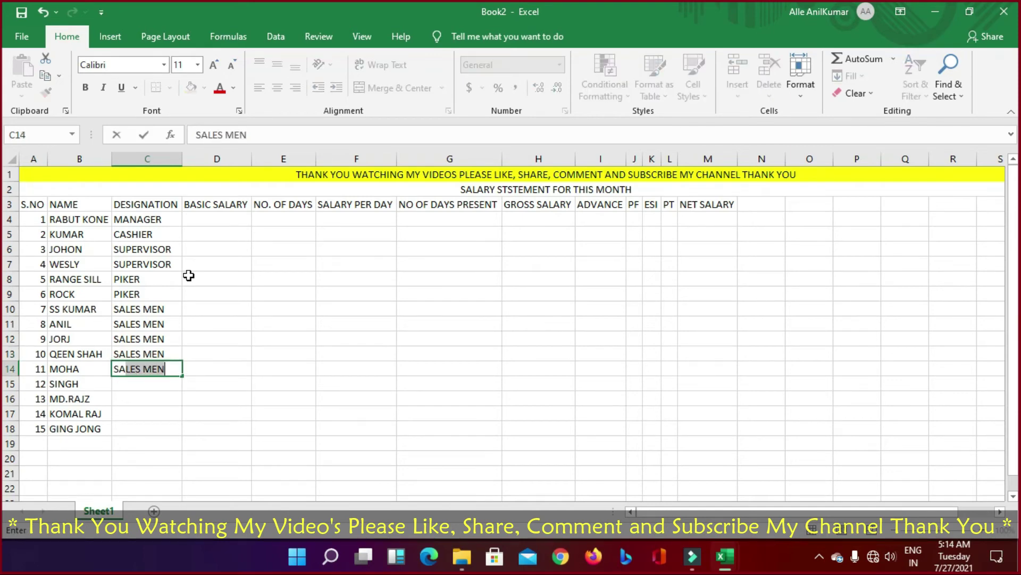
key("Return")
type("SALES MEN")
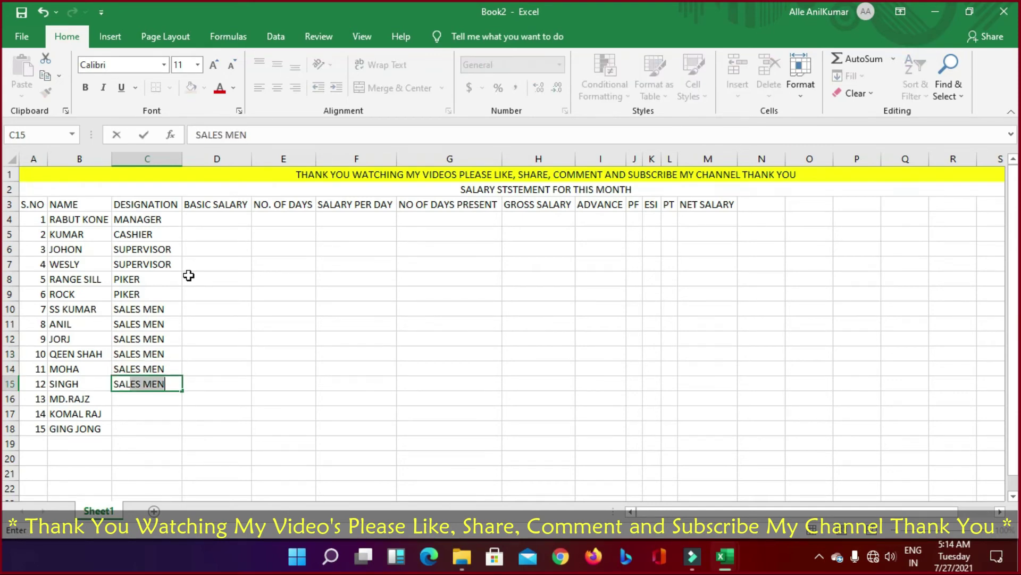
key("Return")
Step: Enter HOUSING KEEPER in C16 and SECURTIY in C17 and C18
type("EE")
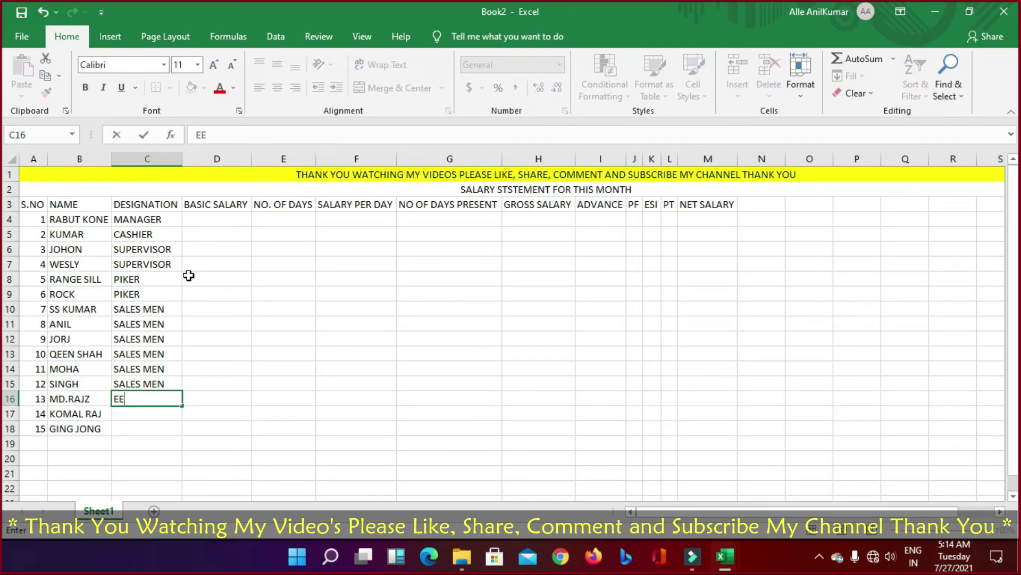
key("BackSpace")
key("BackSpace")
type("EE")
key("BackSpace")
key("BackSpace")
type("HOS")
key("BackSpace")
type("USING ")
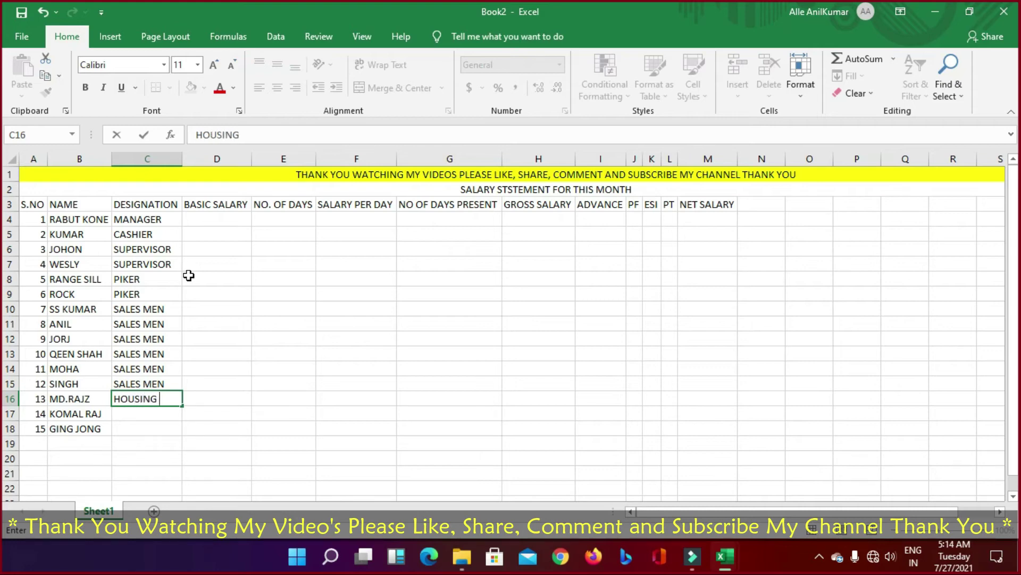
type("KEEPER")
key("Return")
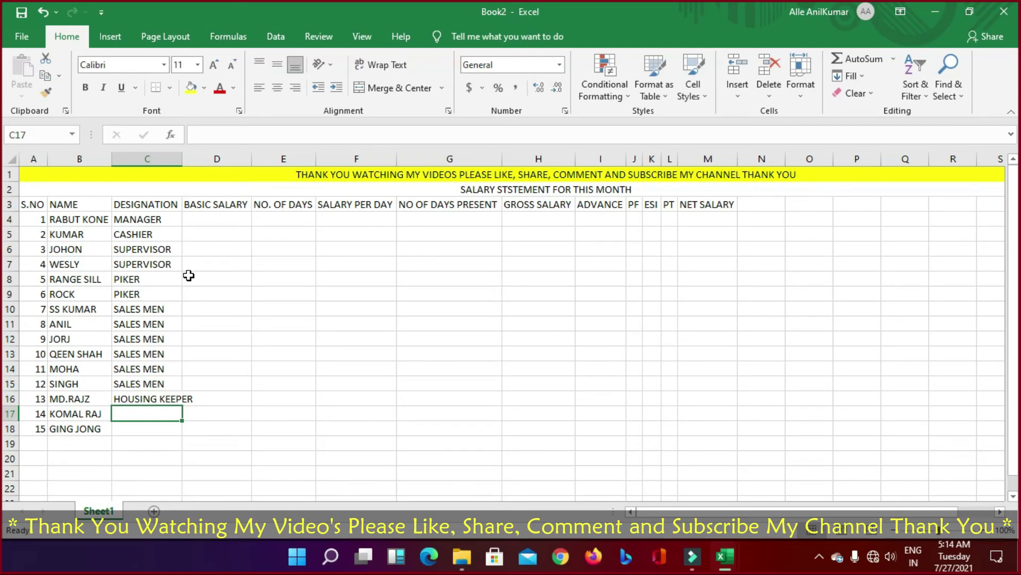
type("SECURTIY")
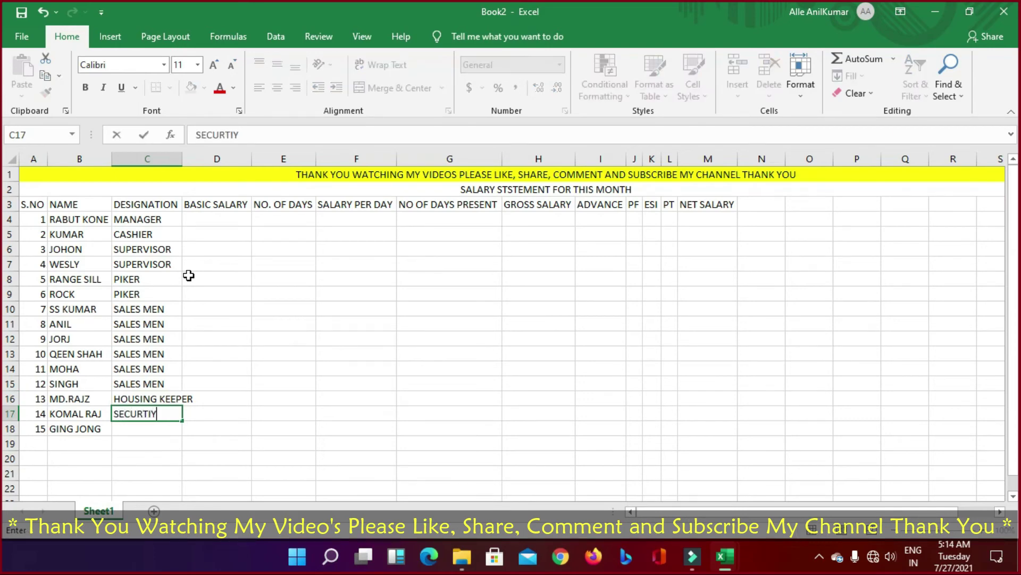
key("Return")
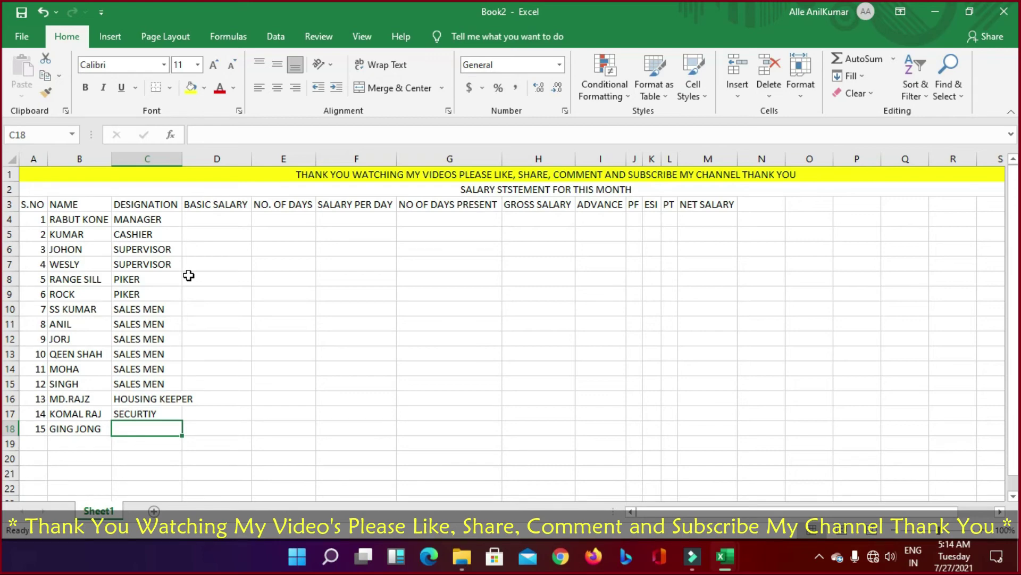
type("S")
key("Return")
key("Up")
type("SE")
key("Return")
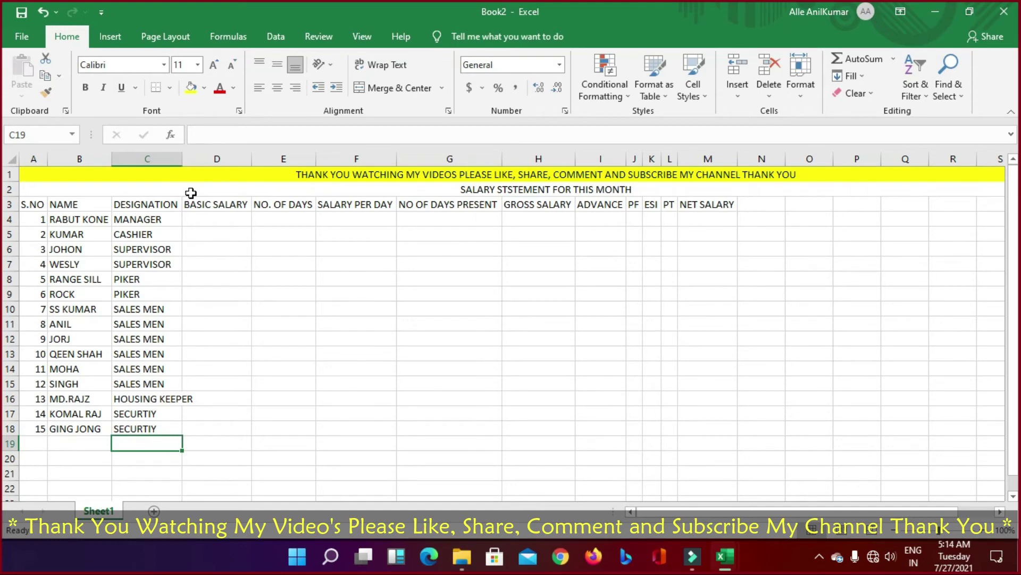
Step: AutoFit column C and enter basic salaries 20000, 12000, 5000, 7000, 5000, 5000 in D4:D9
double_click(183, 158)
left_click(217, 303)
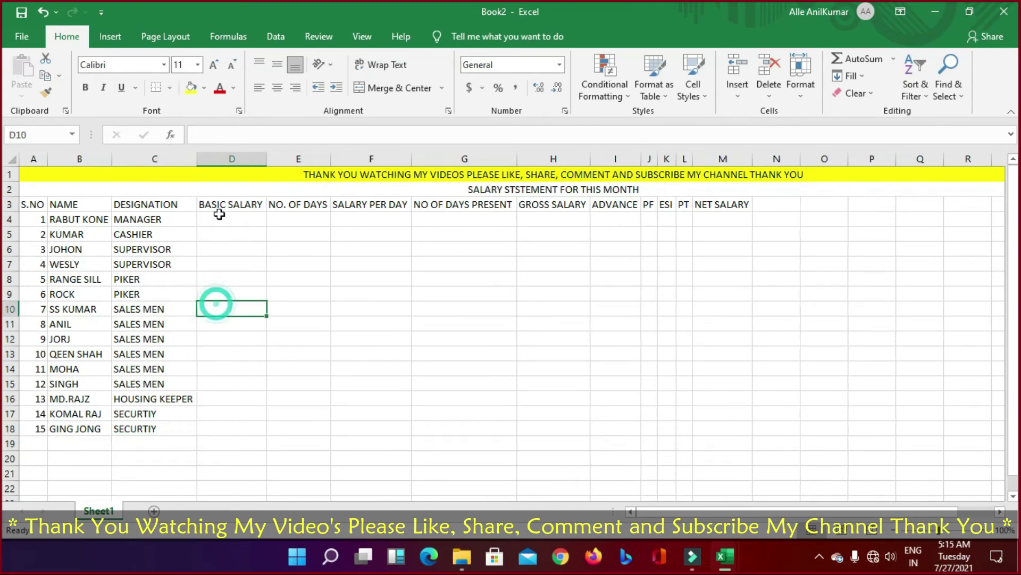
key("Up")
key("Up")
key("Up")
key("Up")
key("Up")
key("Up")
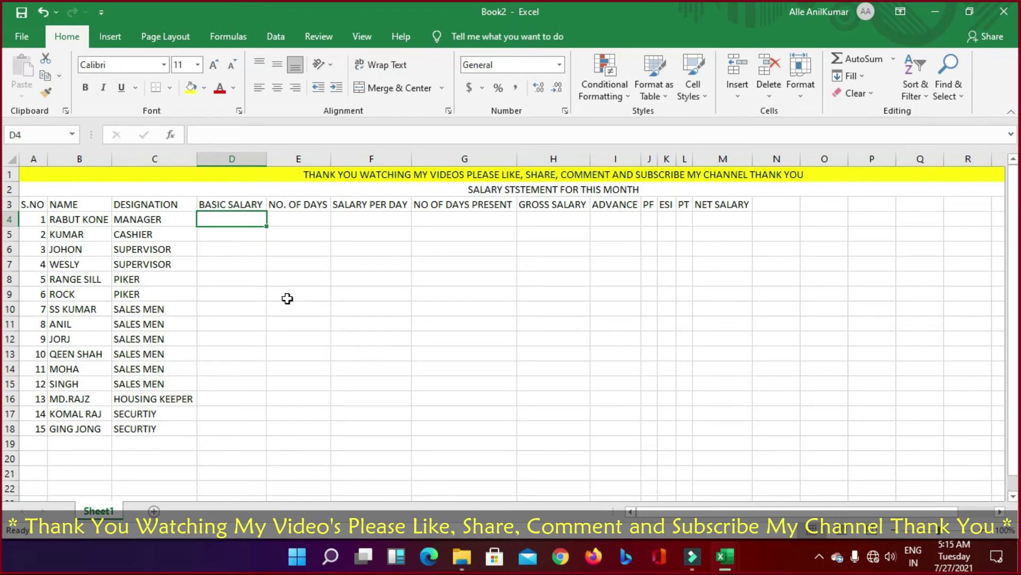
type("20000")
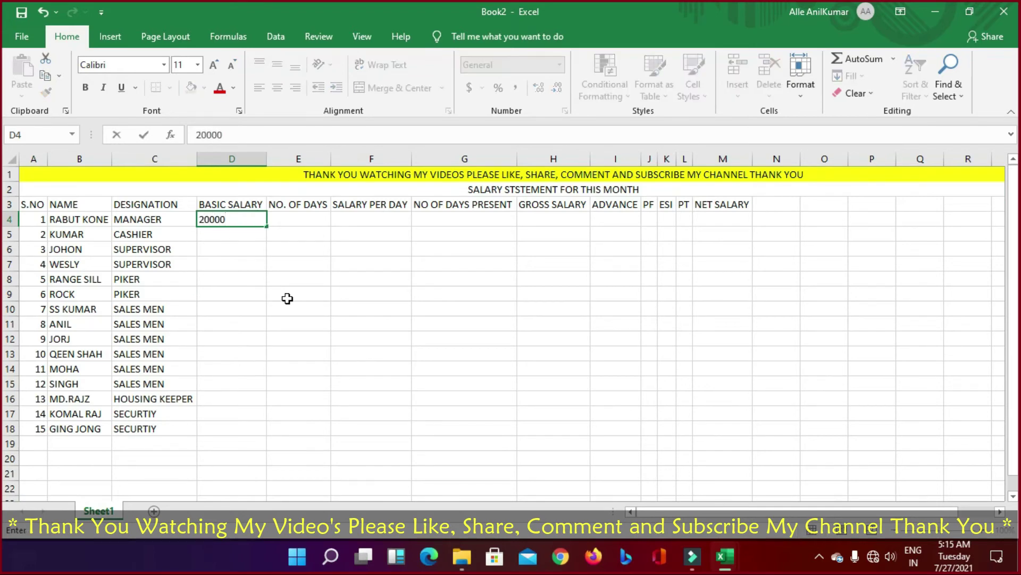
key("Return")
type("12000")
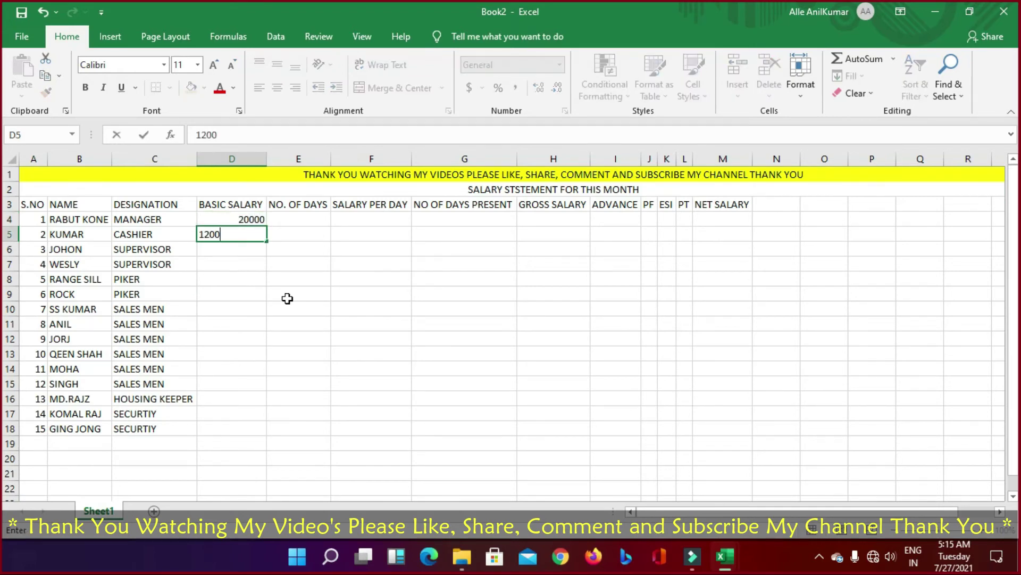
key("Return")
type("5000")
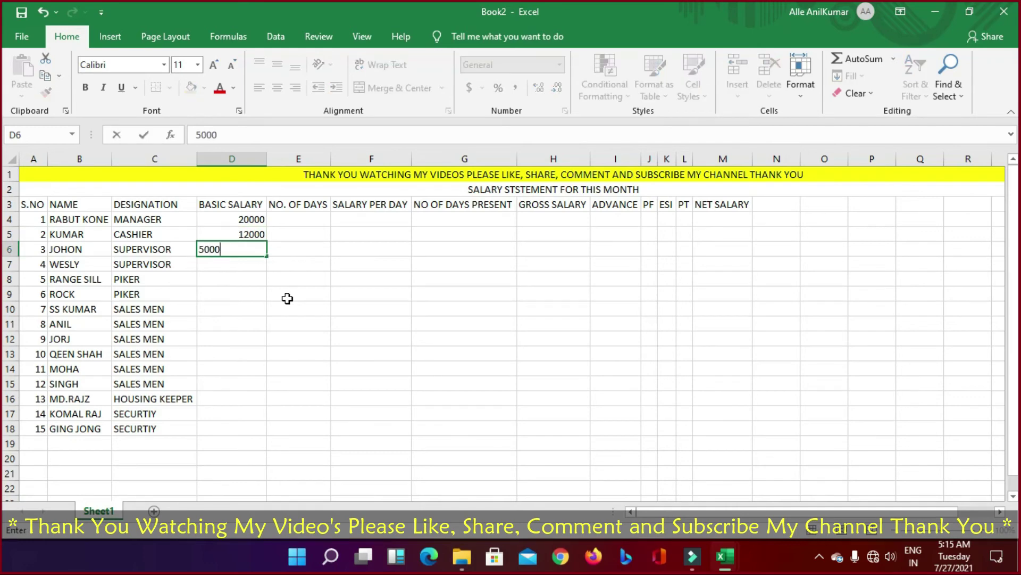
key("Return")
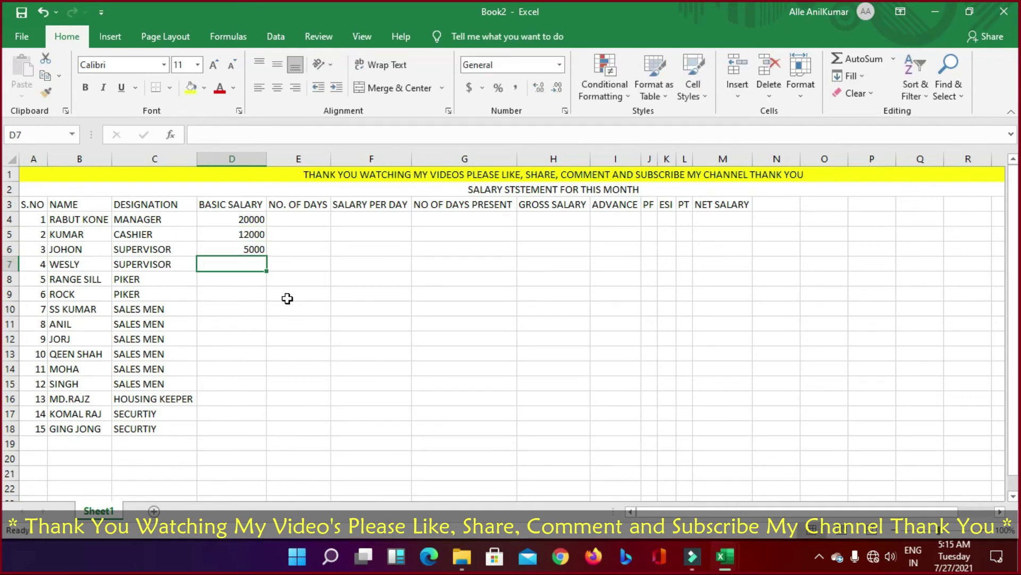
type("70000")
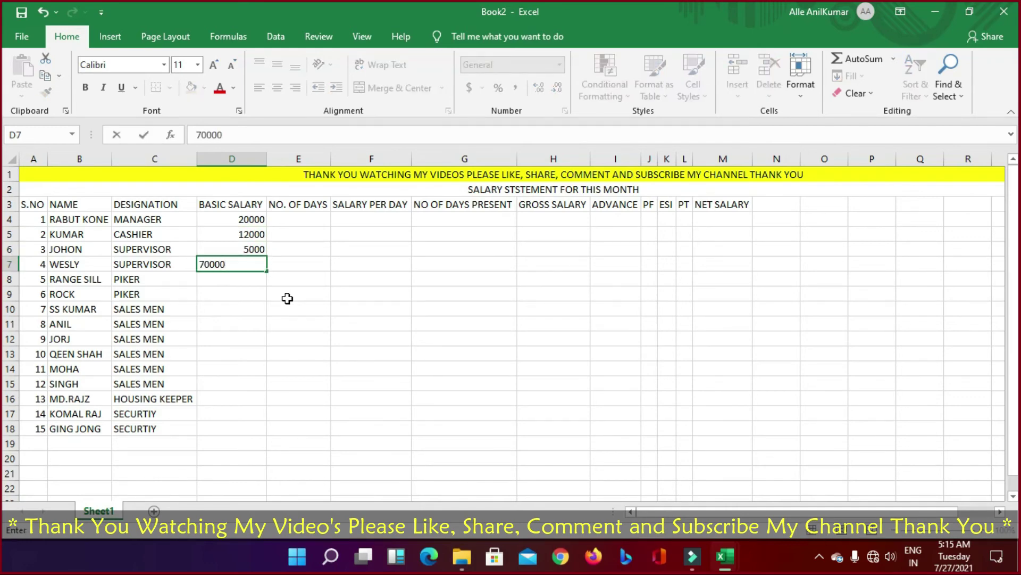
key("BackSpace")
key("Return")
type("5000")
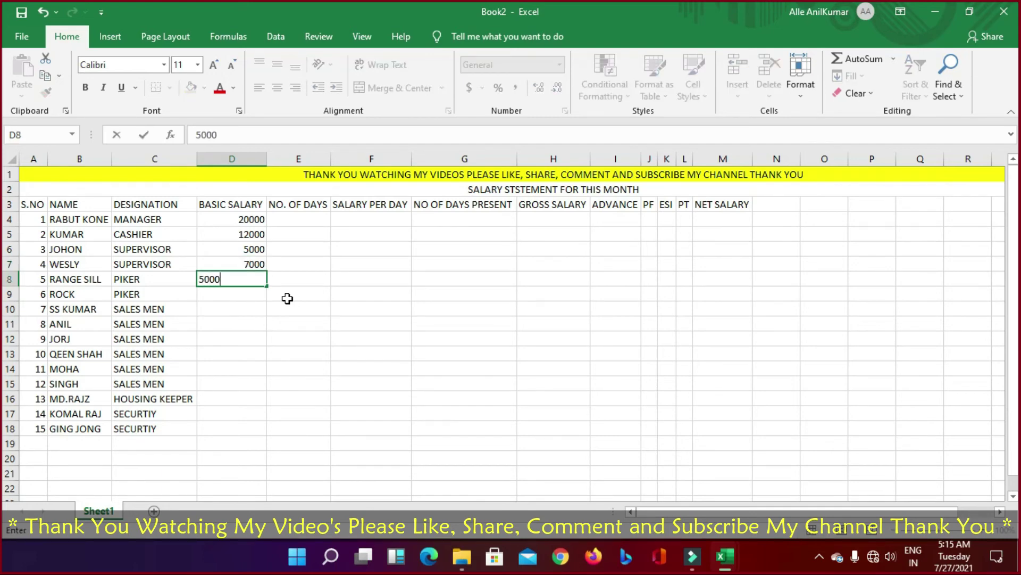
key("Return")
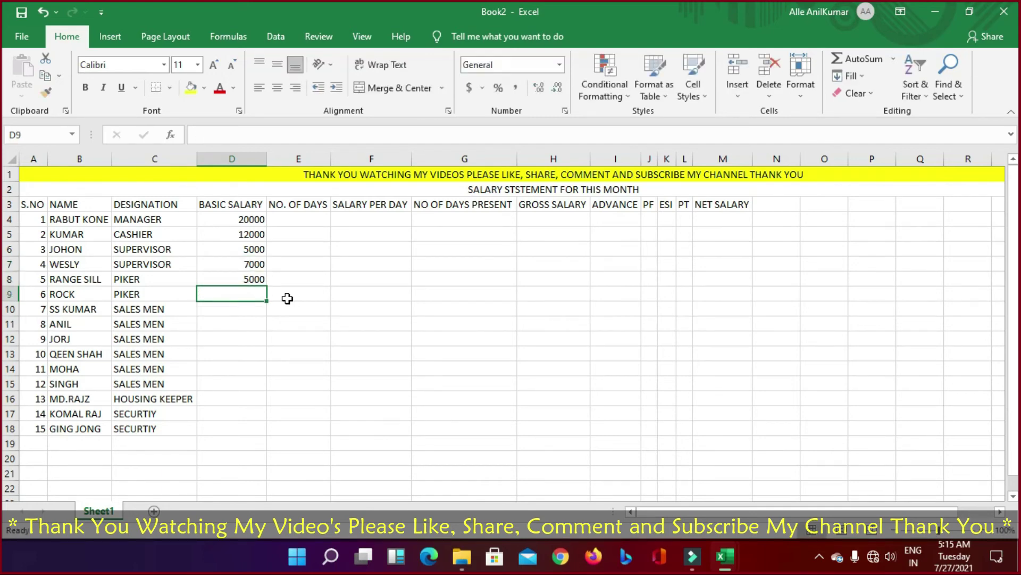
type("50000")
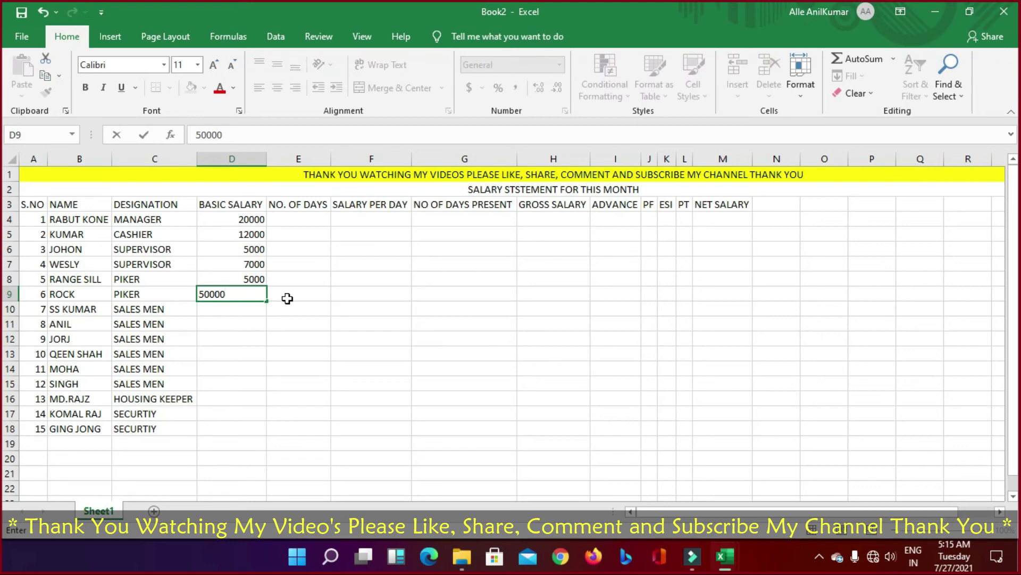
key("BackSpace")
key("Return")
Step: Enter 8000 as the basic salary in D10 through D15, filling down with Ctrl+D
type("800")
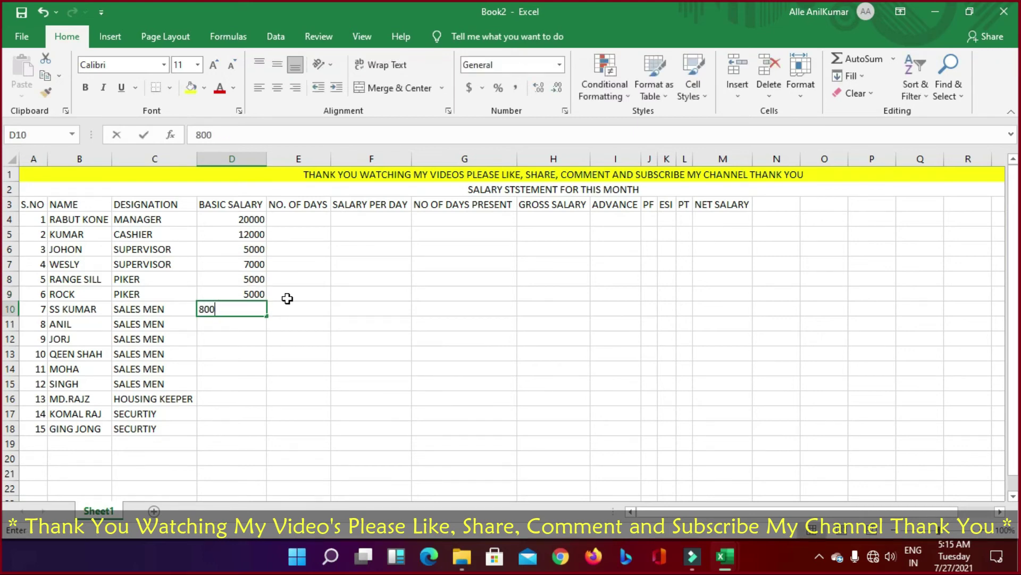
type("00")
key("Return")
key("Up")
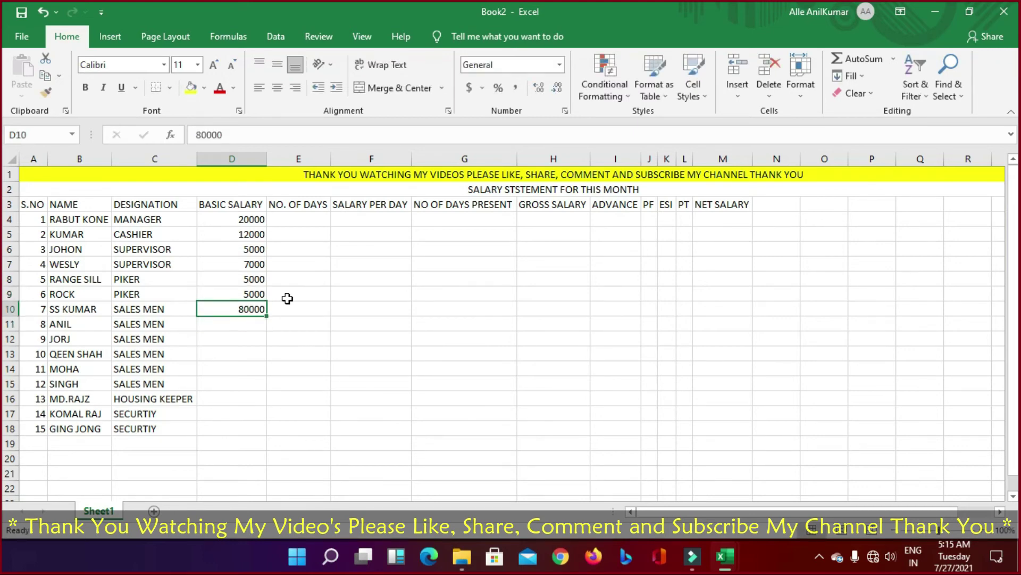
key("F2")
key("BackSpace")
key("Return")
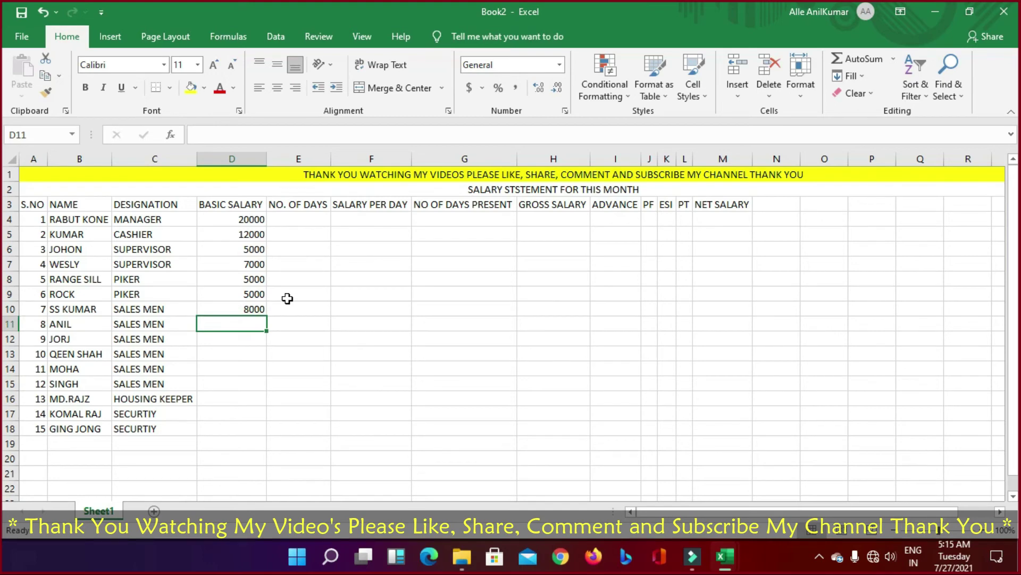
type("8000")
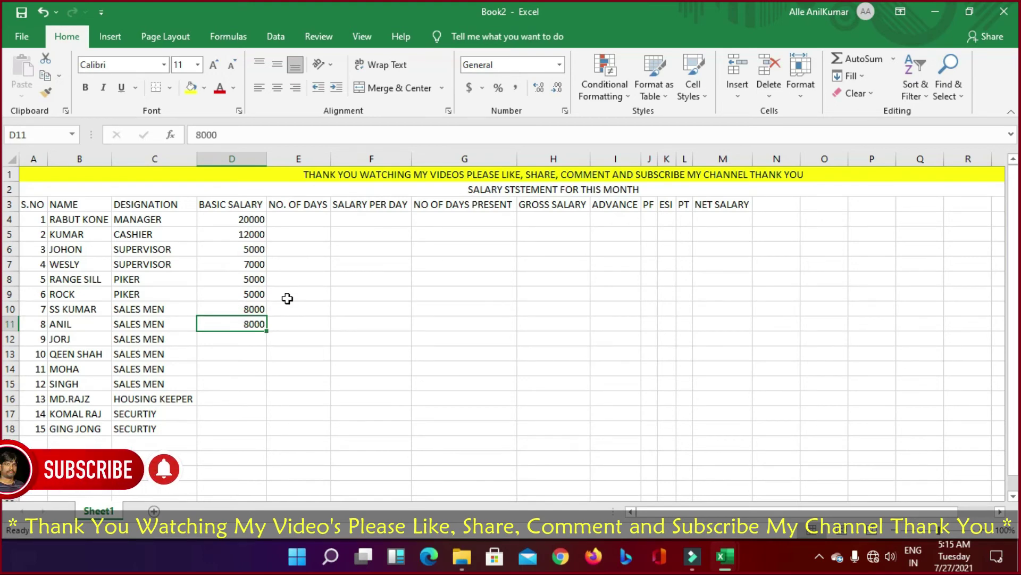
key("Return")
key("ctrl+d")
key("Return")
key("ctrl+d")
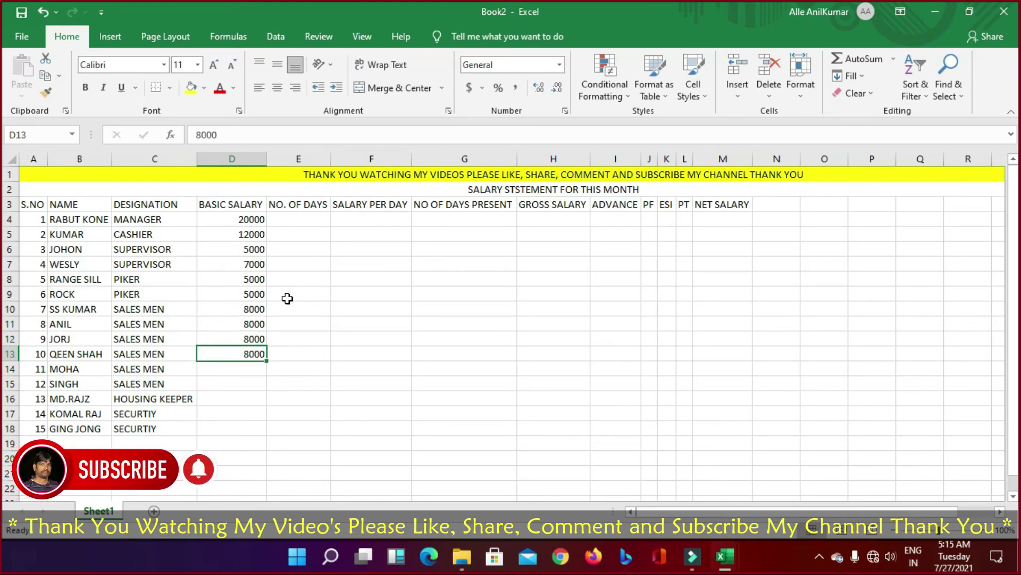
key("Return")
key("ctrl+d")
key("Return")
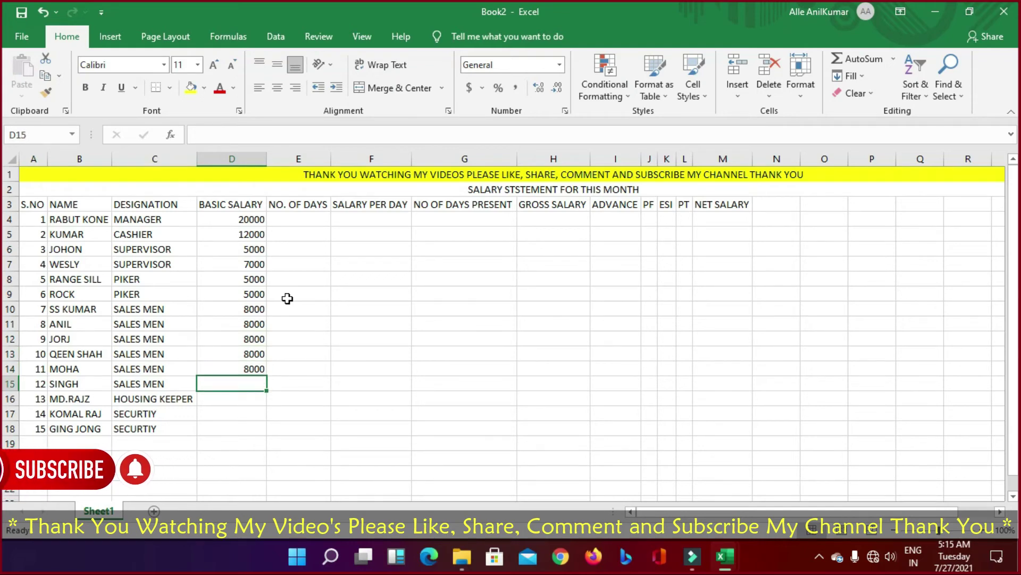
key("ctrl+d")
key("Return")
Step: Enter basic salaries 7500, 3000 and 3000 in D16:D18
type("7500")
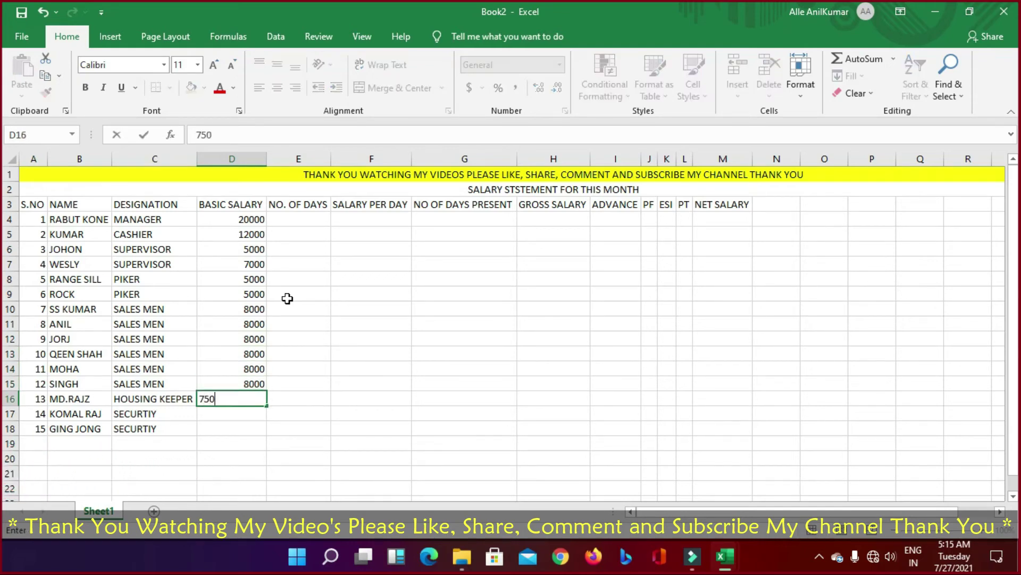
key("Return")
type("3000")
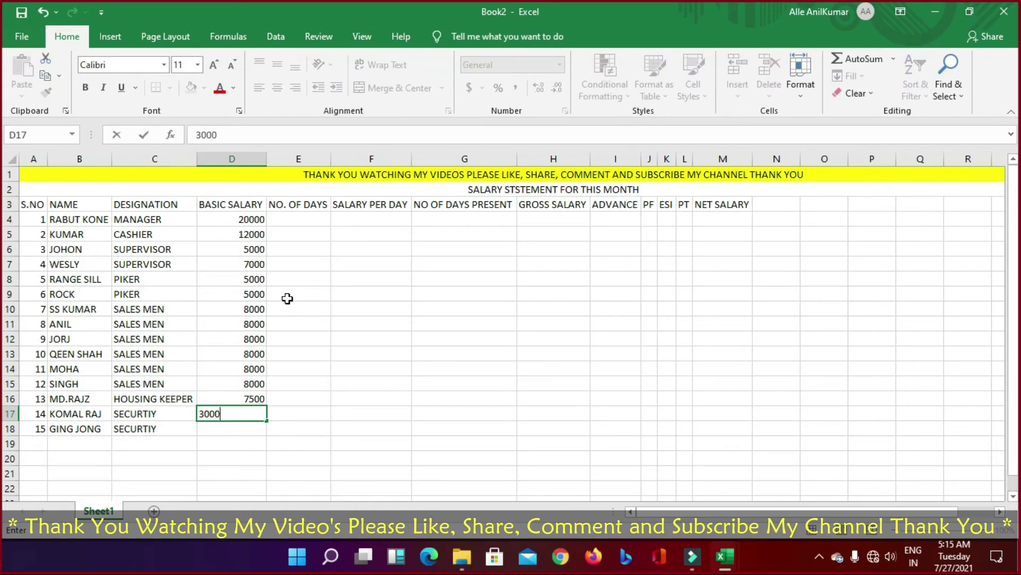
key("Return")
type("3000")
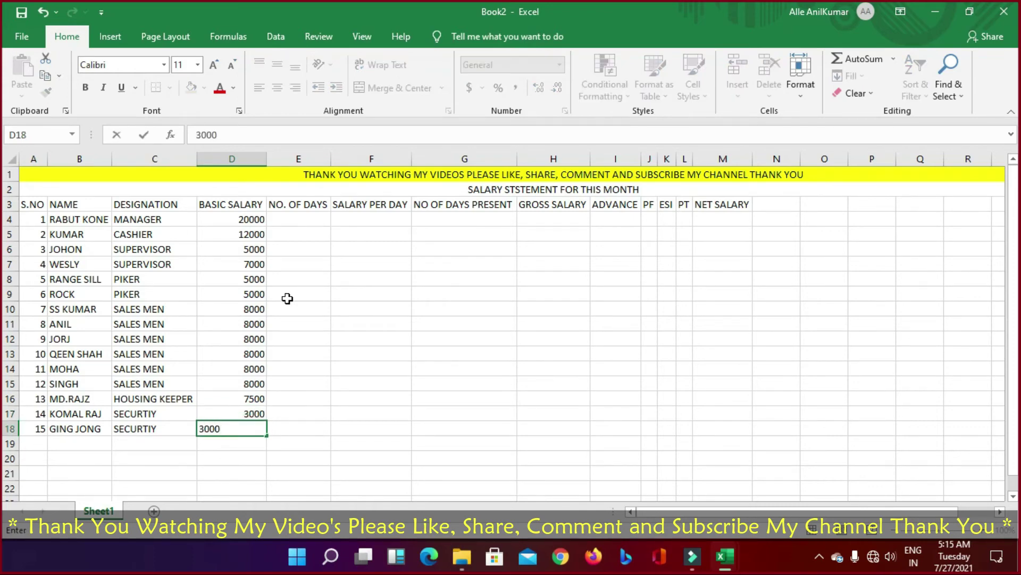
key("Return")
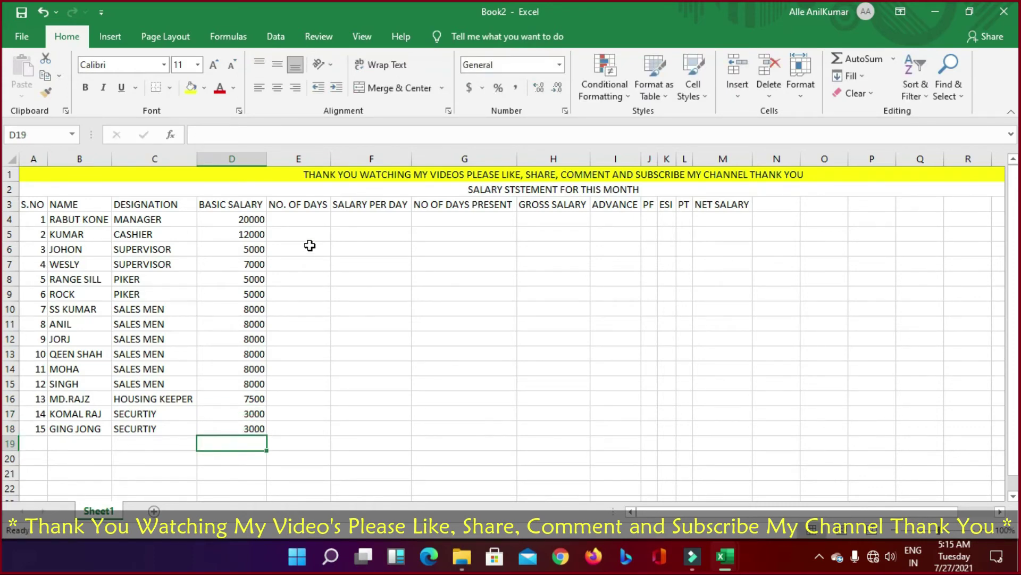
Step: Enter day counts 30, 28, 17, 20, 25, 27 and 15 into E4:E10, correcting E9 to 27
left_click(312, 216)
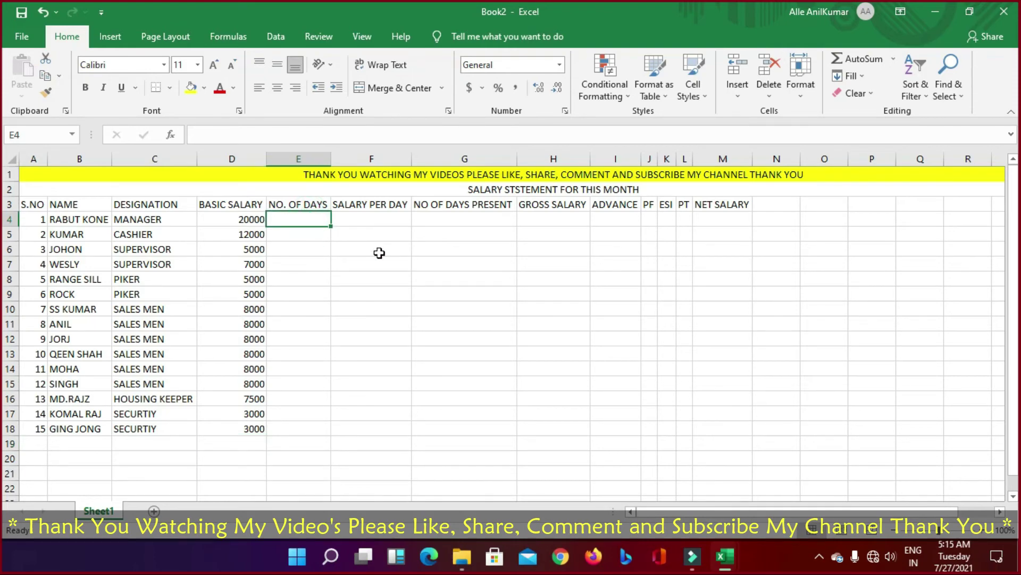
type("30")
key("Return")
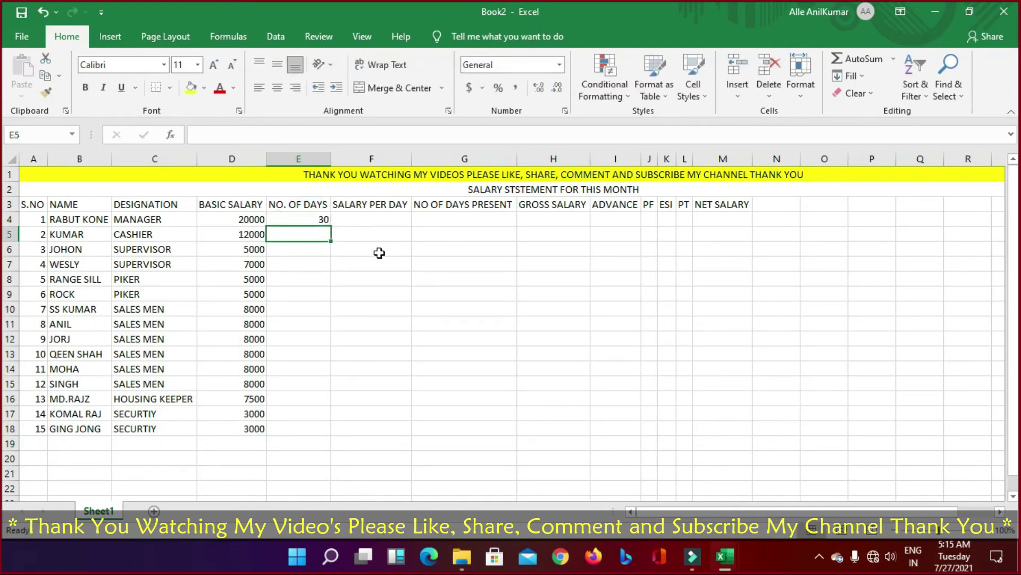
type("28")
key("Return")
type("17")
key("Return")
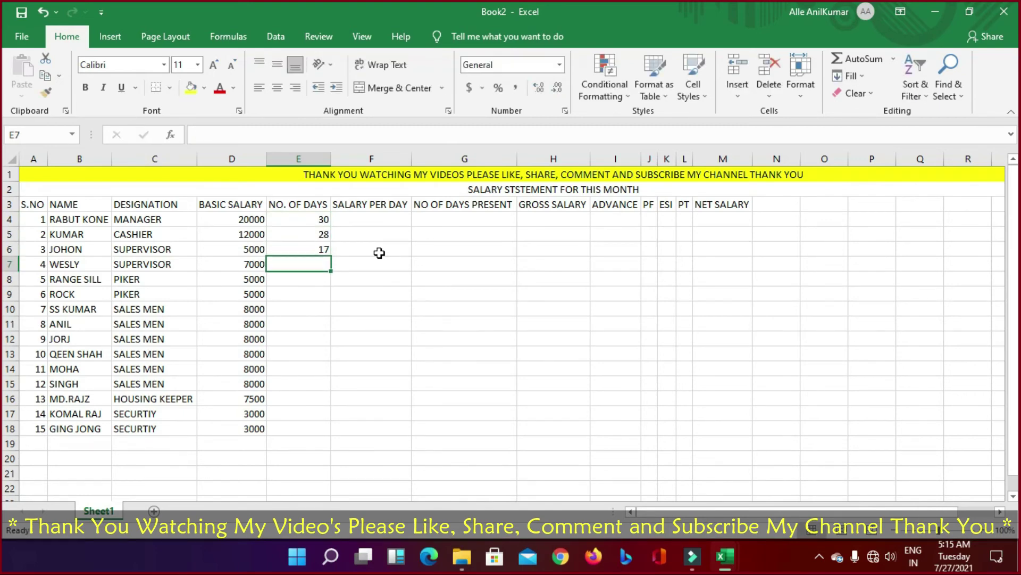
type("20")
key("Return")
type("25")
key("Return")
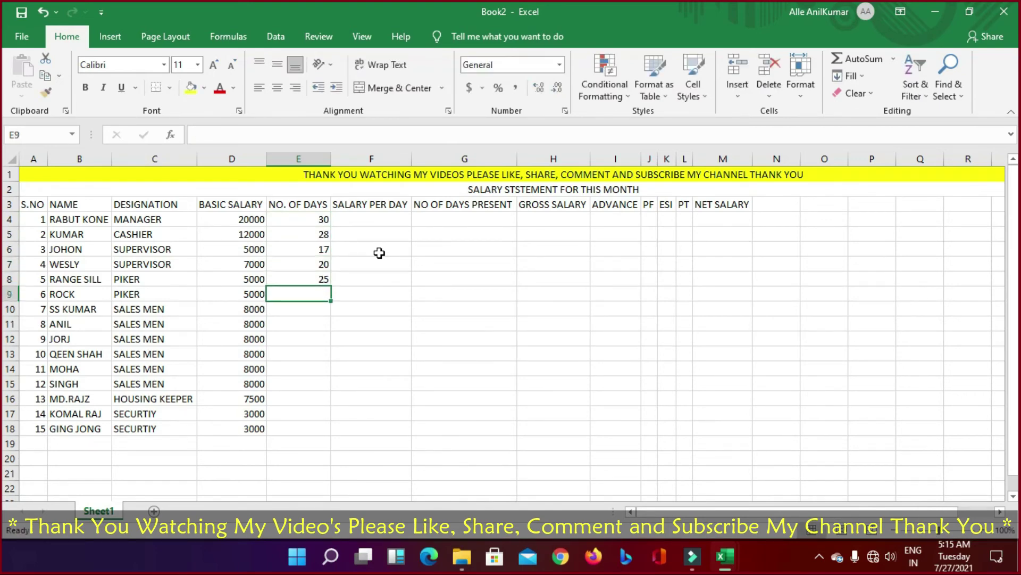
type("25")
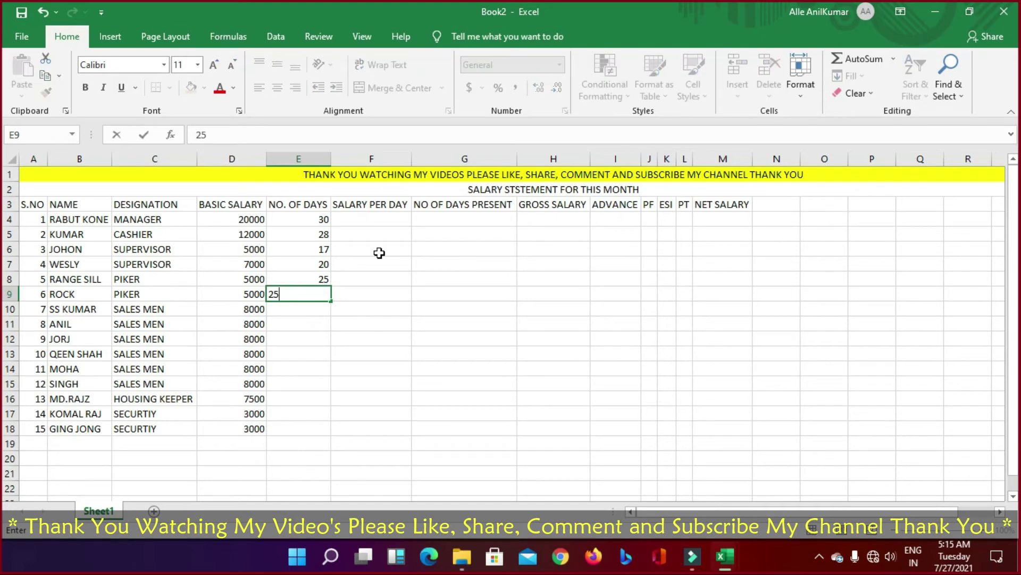
key("BackSpace")
type("7")
key("Return")
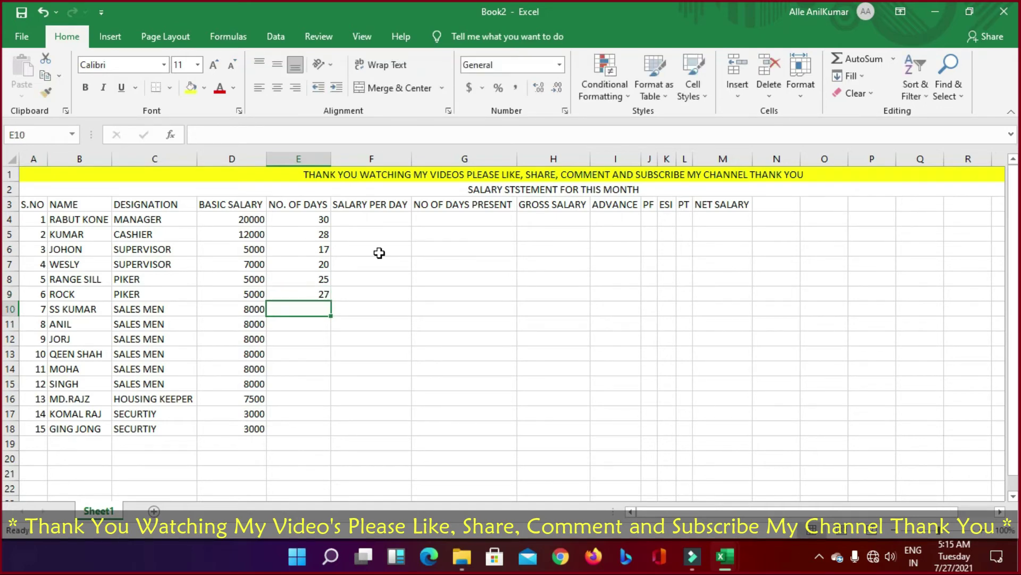
type("15")
key("Return")
Step: Enter day counts 30, 28, 29, 10, 18, 30, 17 and 22 into E11:E18
type("3")
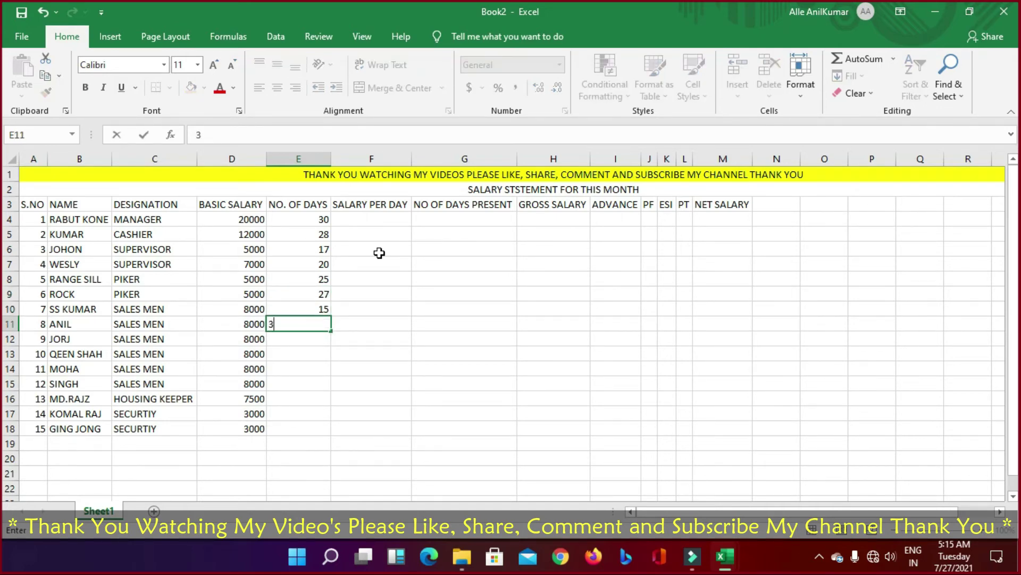
type("0")
key("Return")
type("28")
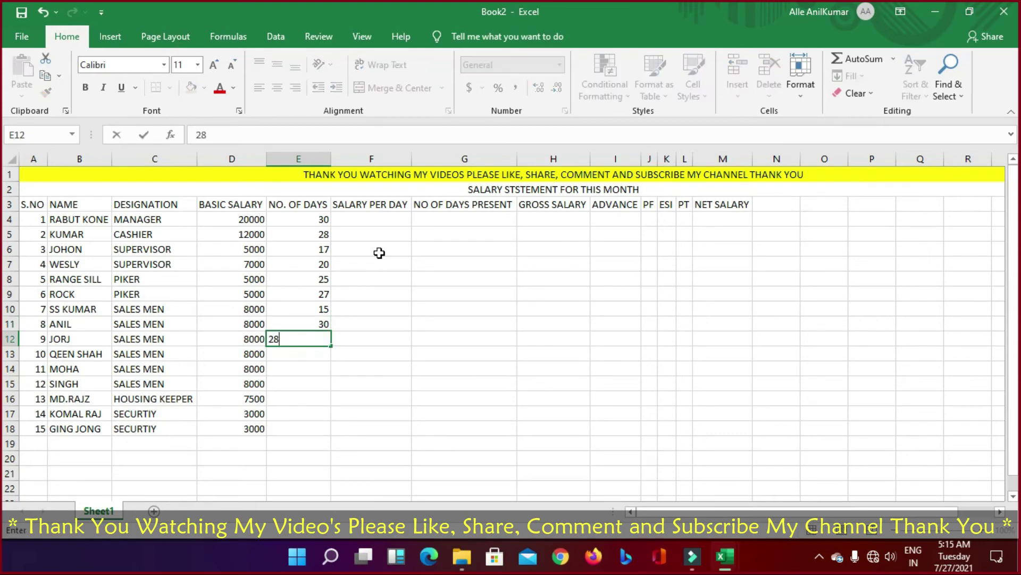
key("Return")
type("29")
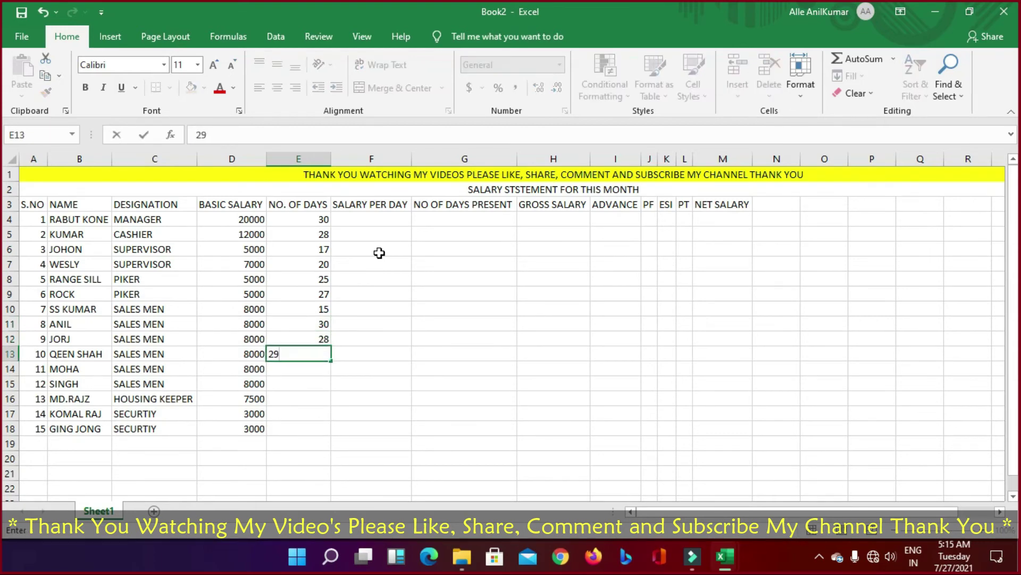
key("Return")
type("10")
key("Return")
type("18")
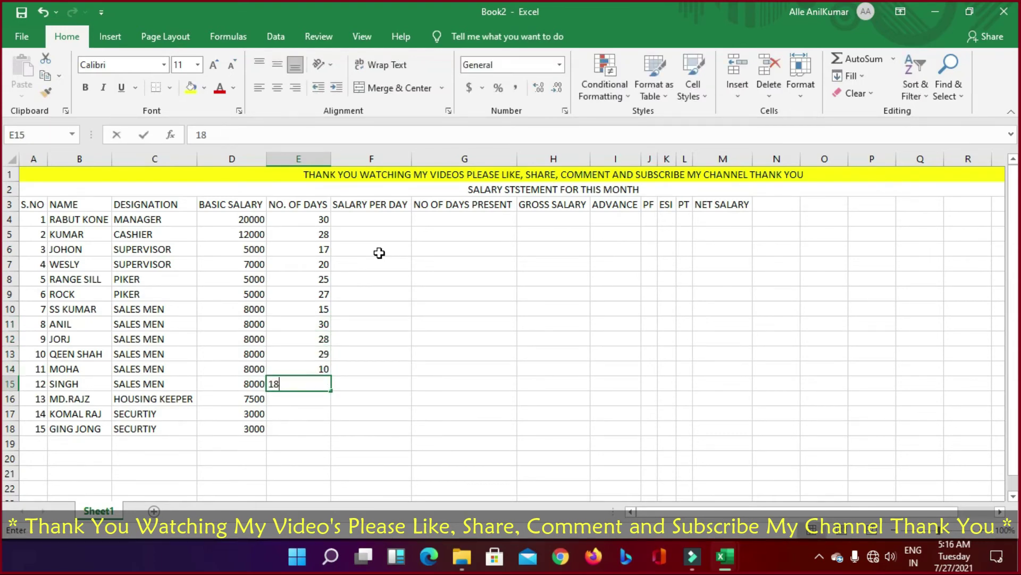
key("Return")
type("35")
key("BackSpace")
type("0")
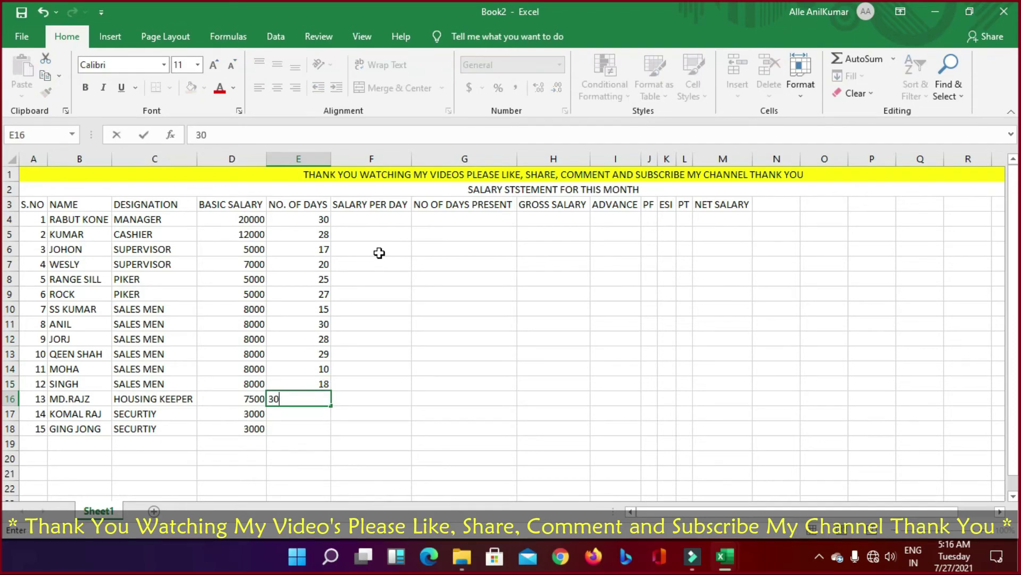
key("Return")
type("17")
key("Return")
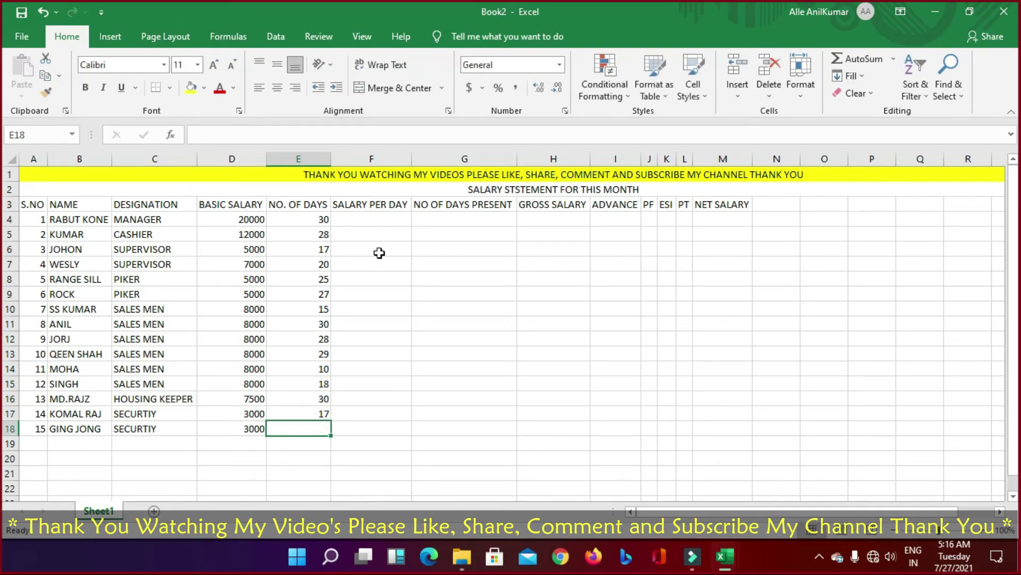
type("22")
key("Return")
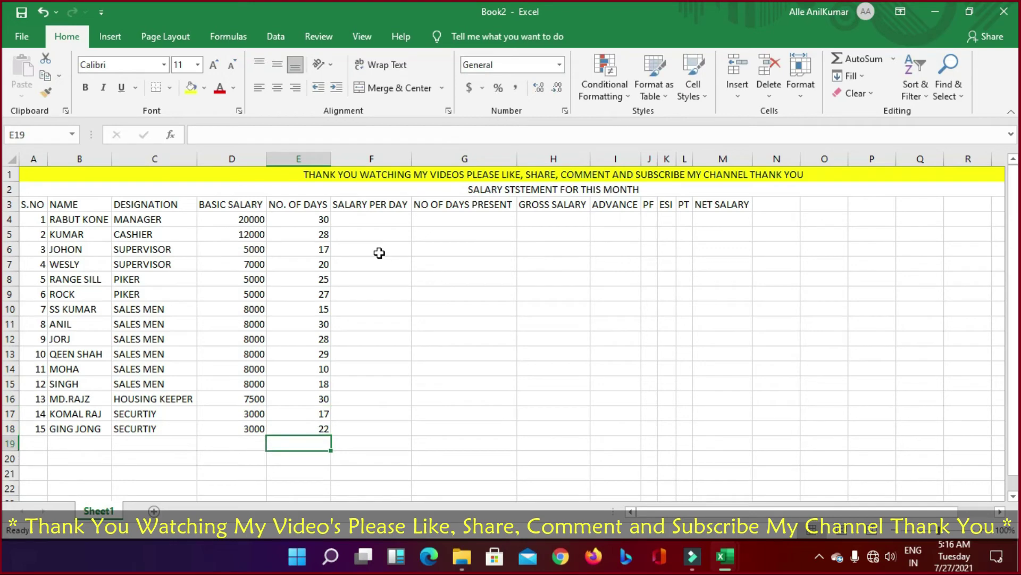
left_click(387, 219)
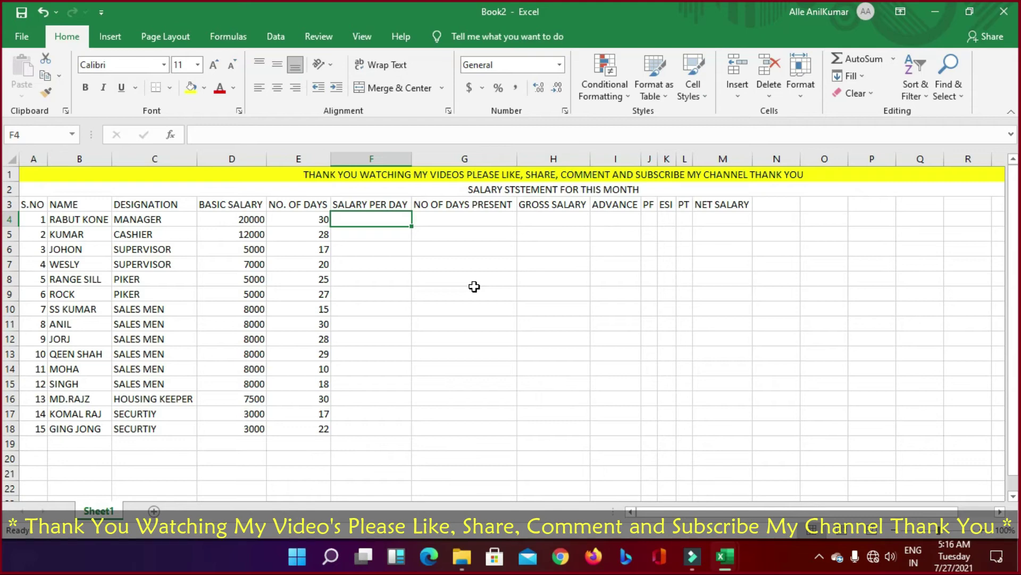
type("=")
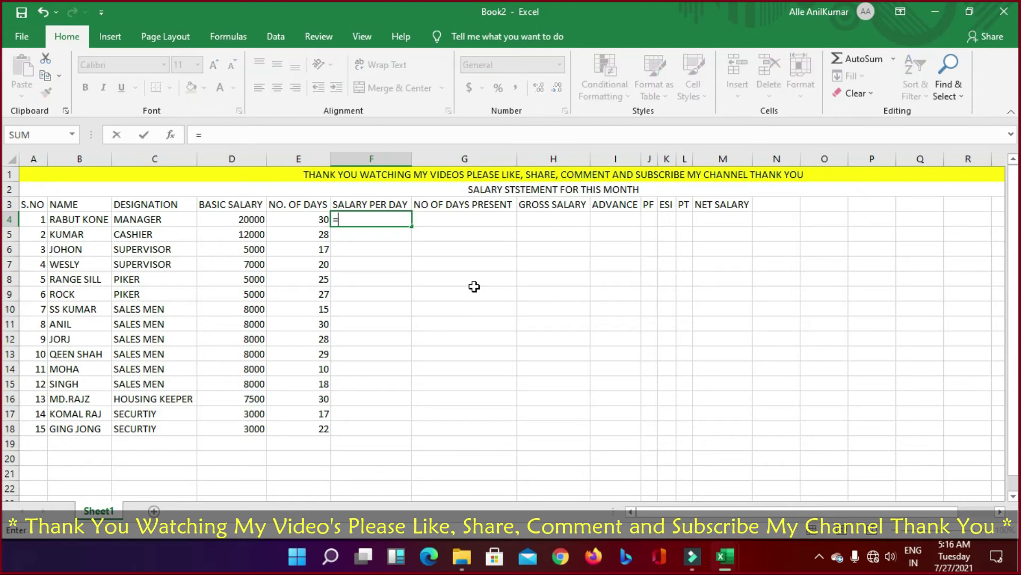
key("Left")
key("Left")
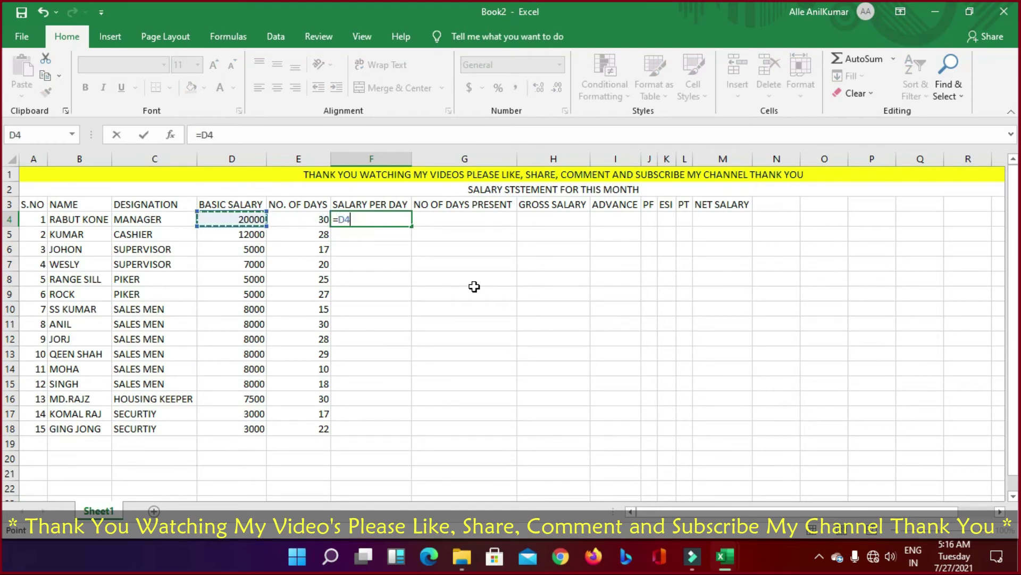
type("/")
key("Left")
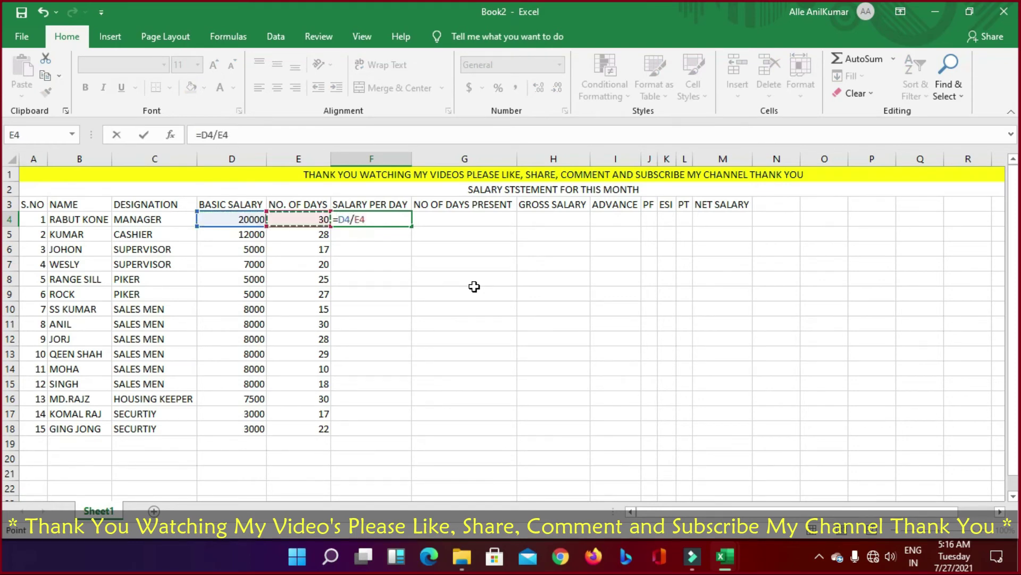
key("Return")
key("Up")
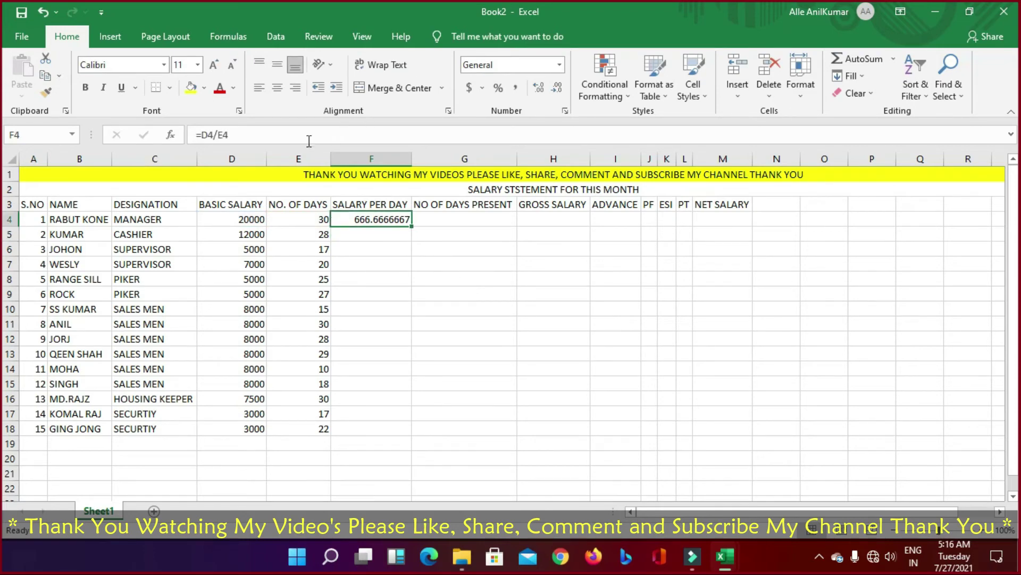
left_click(238, 133)
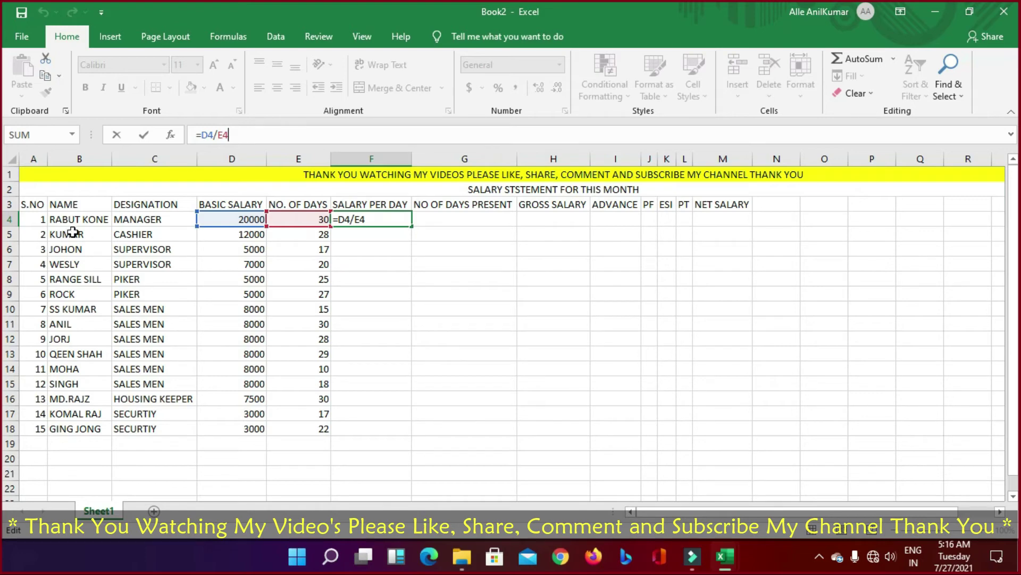
left_click(513, 399)
left_click(374, 222)
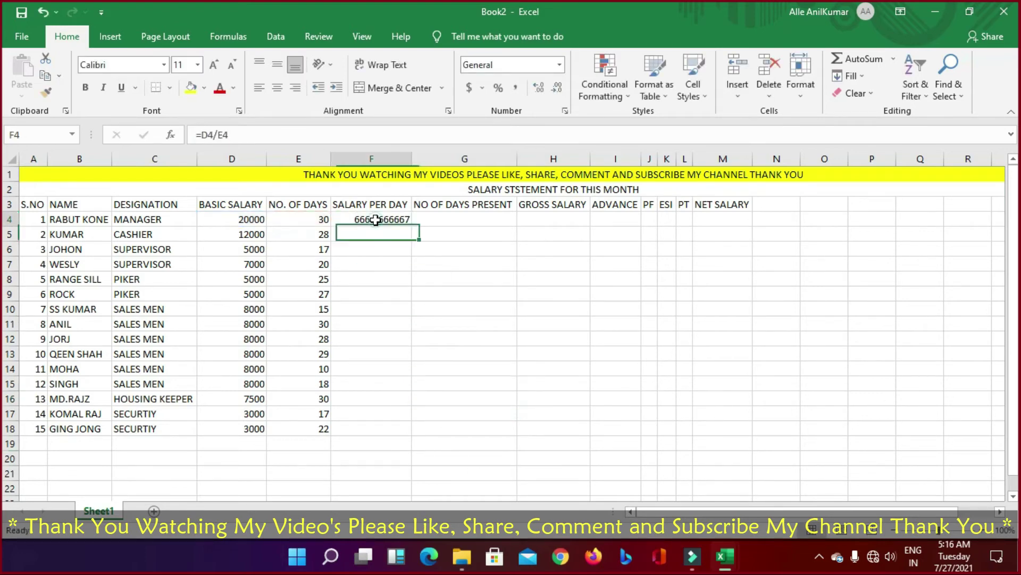
key("ctrl+c")
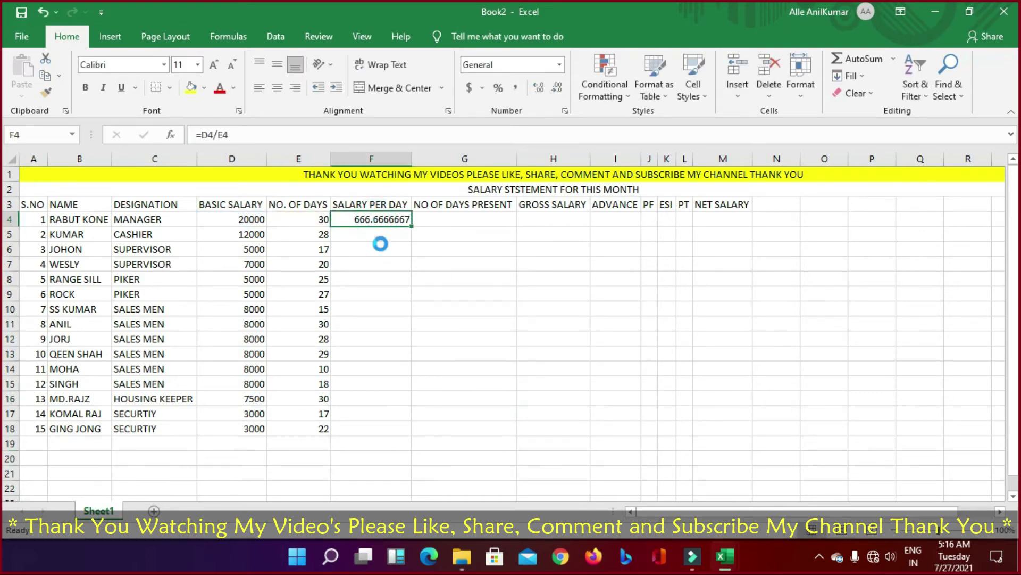
key("Down")
key("shift+Down")
key("shift+Down")
key("shift+Down")
key("shift+Down")
key("shift+Down")
key("shift+Down")
key("shift+Down")
key("shift+Down")
key("shift+Down")
key("shift+Down")
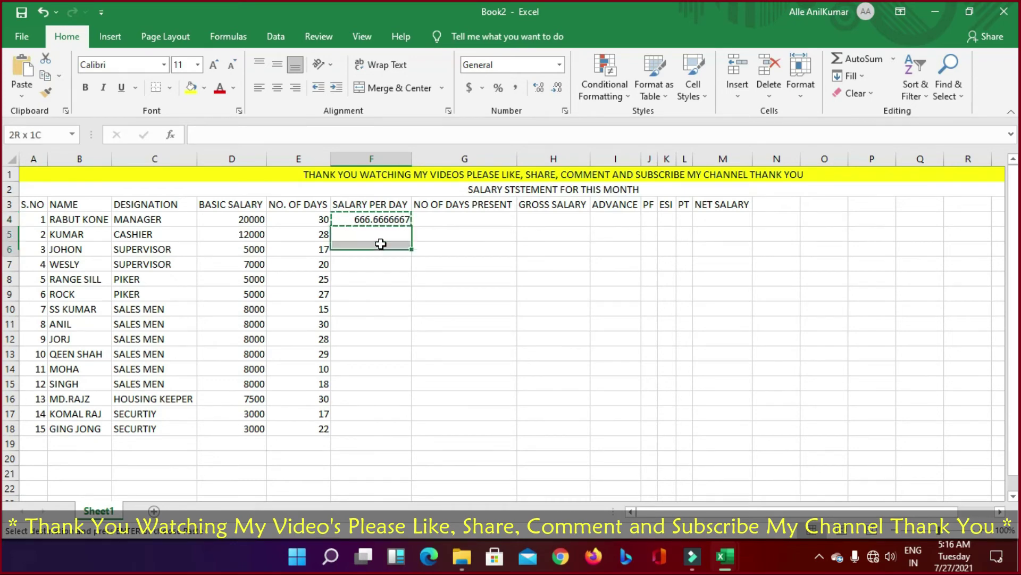
key("shift+Down")
key("shift+Down")
key("shift+Down")
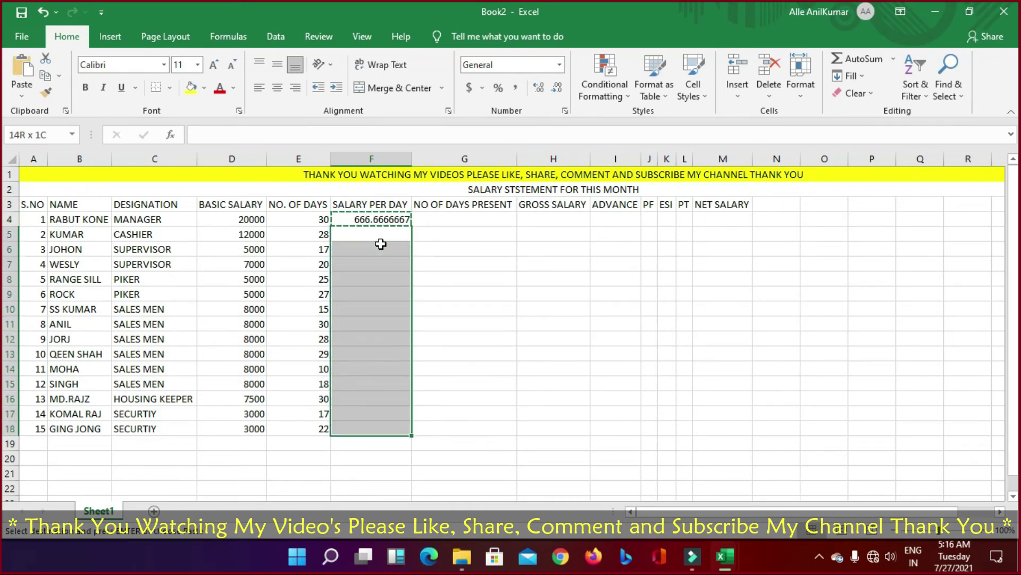
key("Return")
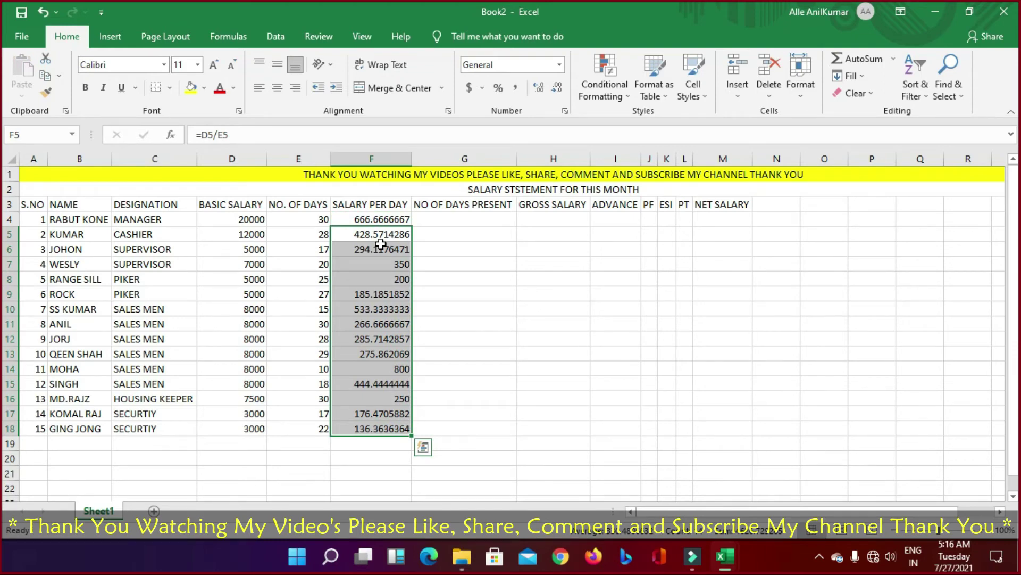
key("ctrl+z")
key("Up")
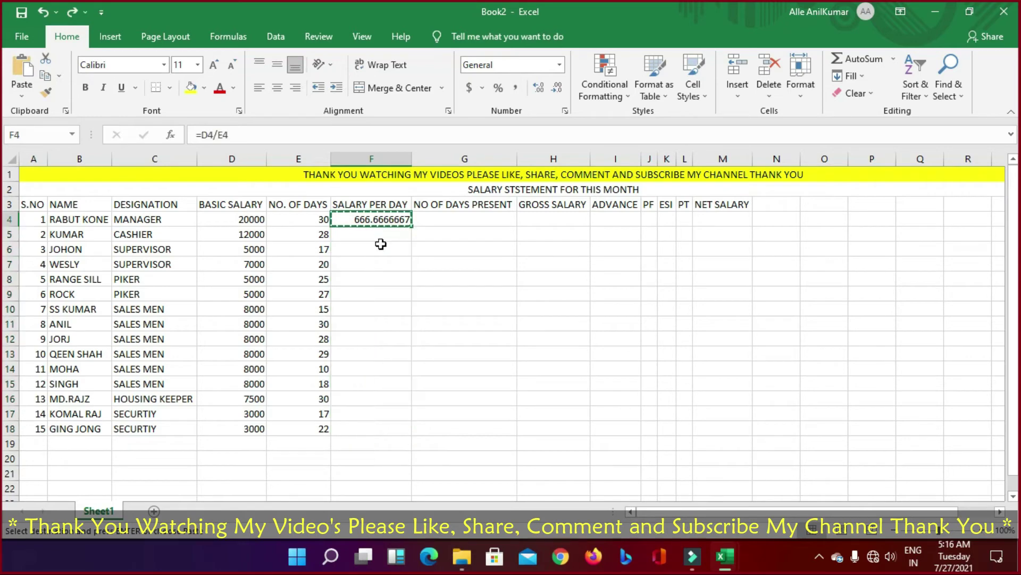
key("ctrl+z")
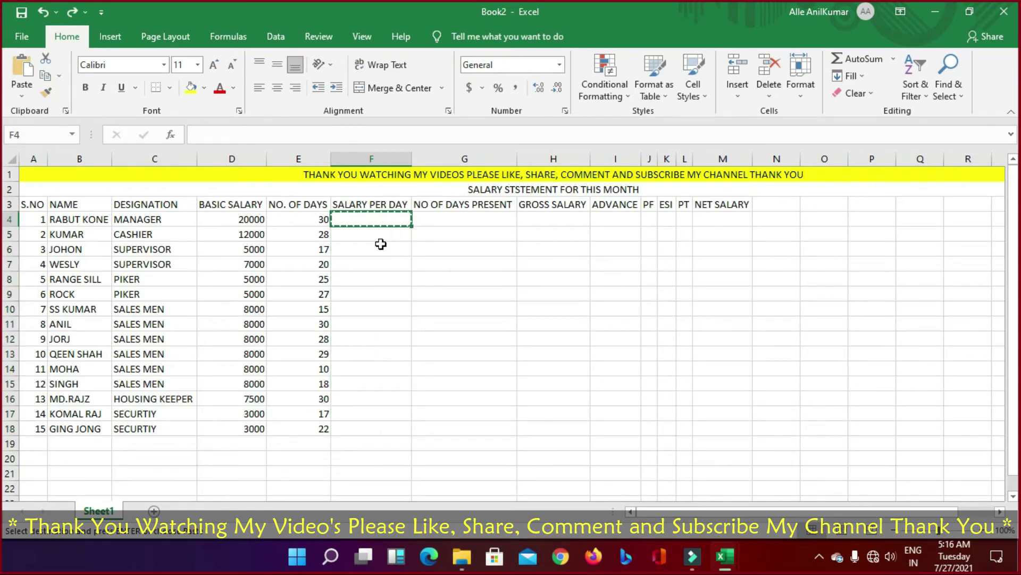
Step: Change E5 to 30 and copy it into E6:E18 so every employee shows 30 days
left_click(381, 244)
left_click(407, 312)
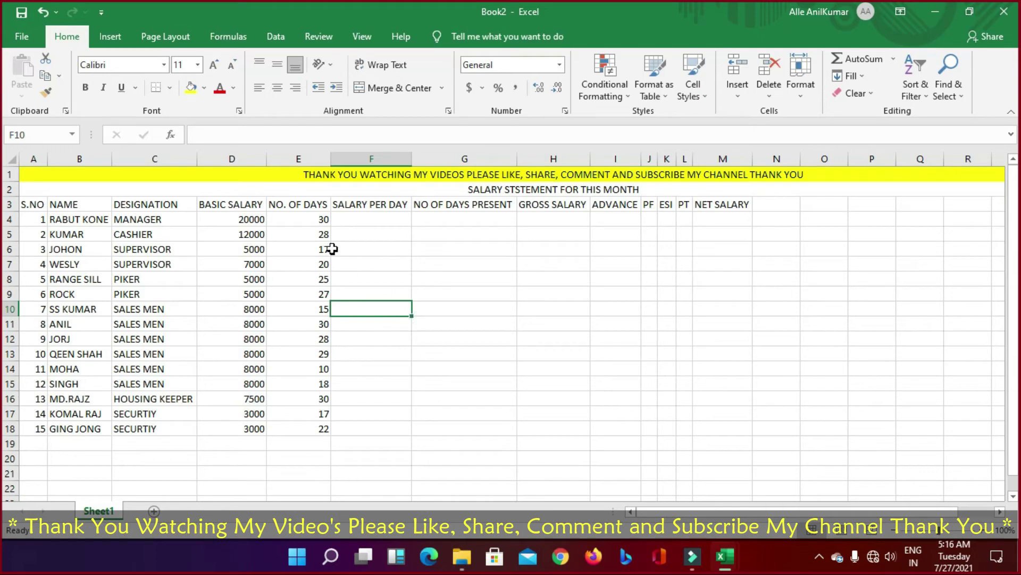
left_click(323, 234)
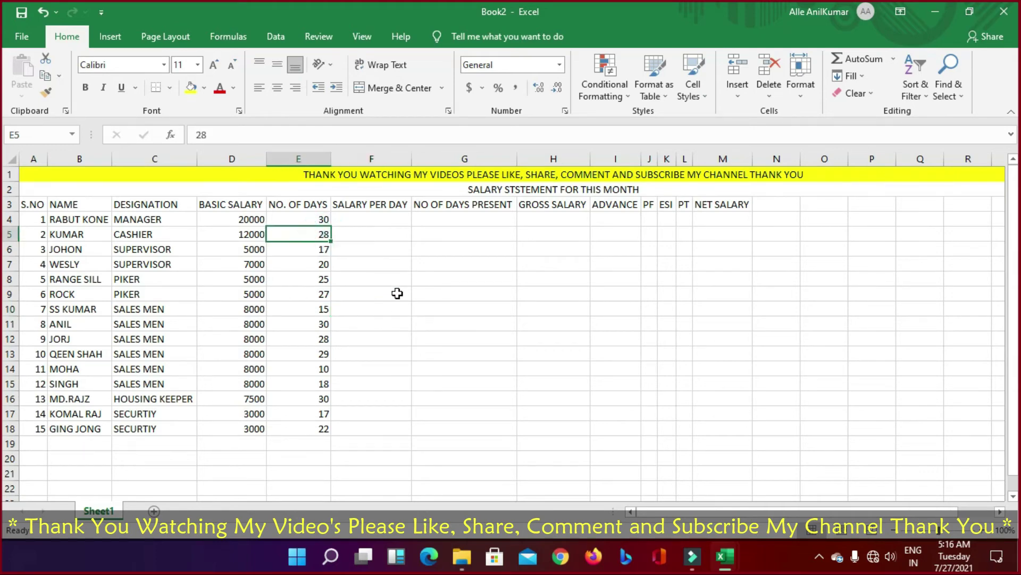
type("30")
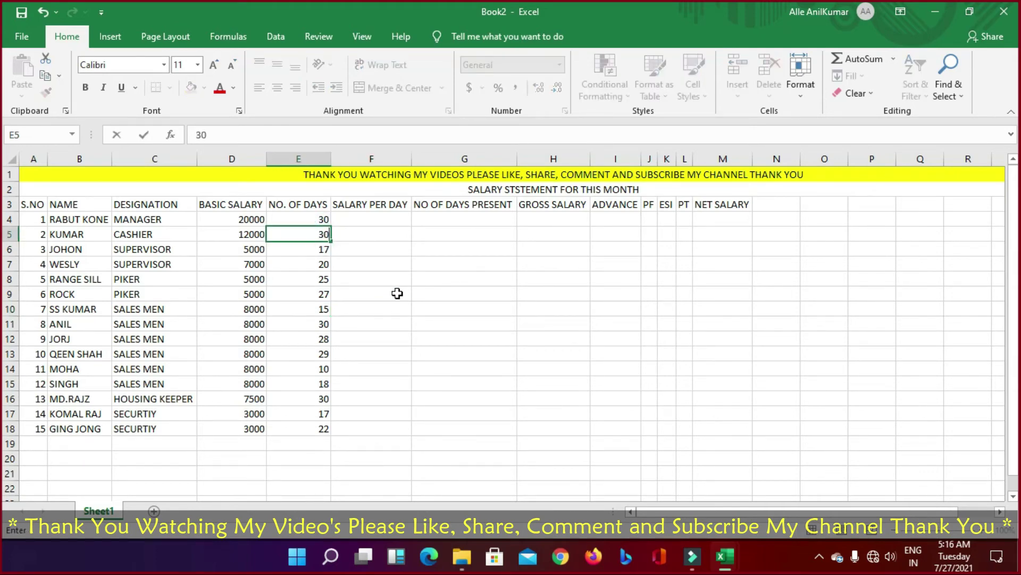
key("Return")
key("Up")
key("ctrl+c")
key("Down")
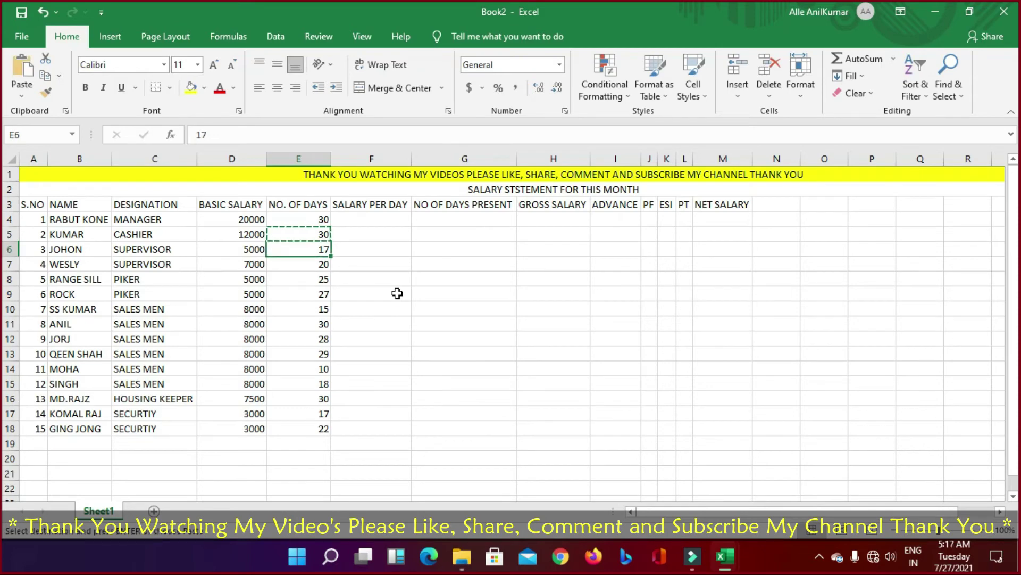
key("shift+Down")
key("shift+Down")
key("shift+Down")
key("shift+Down")
key("shift+Down")
key("shift+Down")
key("shift+Down")
key("shift+Down")
key("shift+Down")
key("shift+Down")
key("shift+Down")
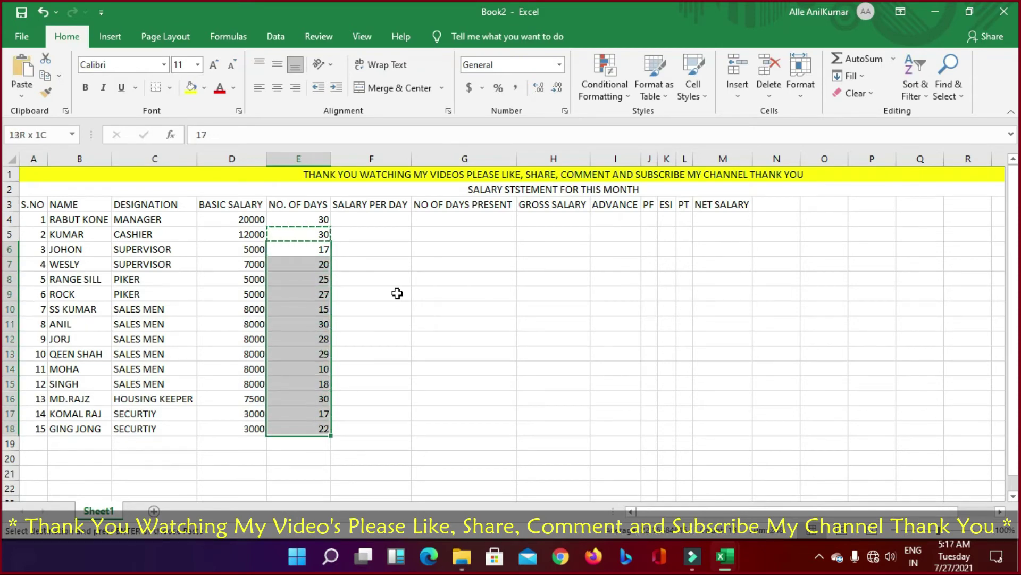
key("ctrl+v")
left_click(366, 205)
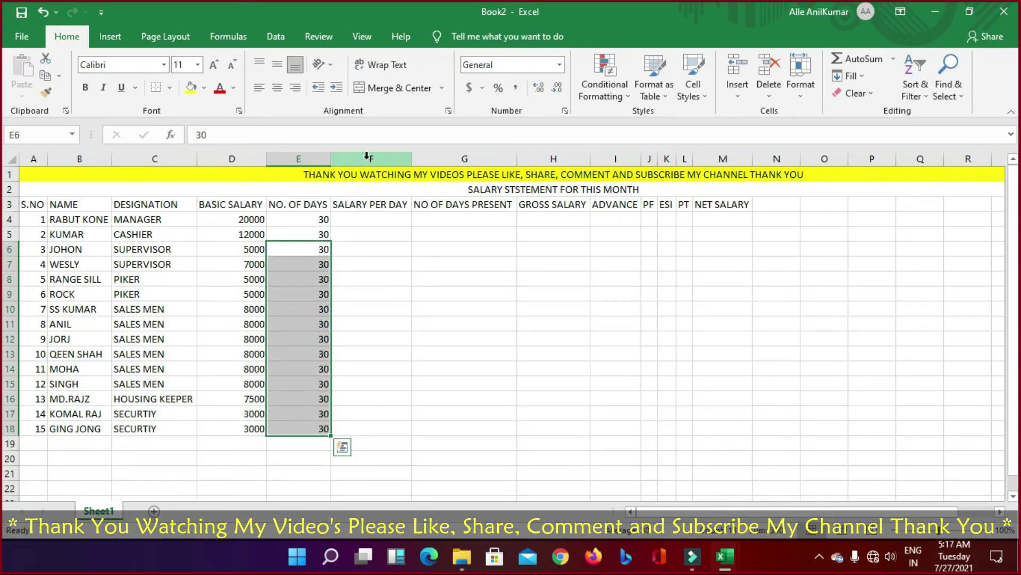
key("ctrl+space")
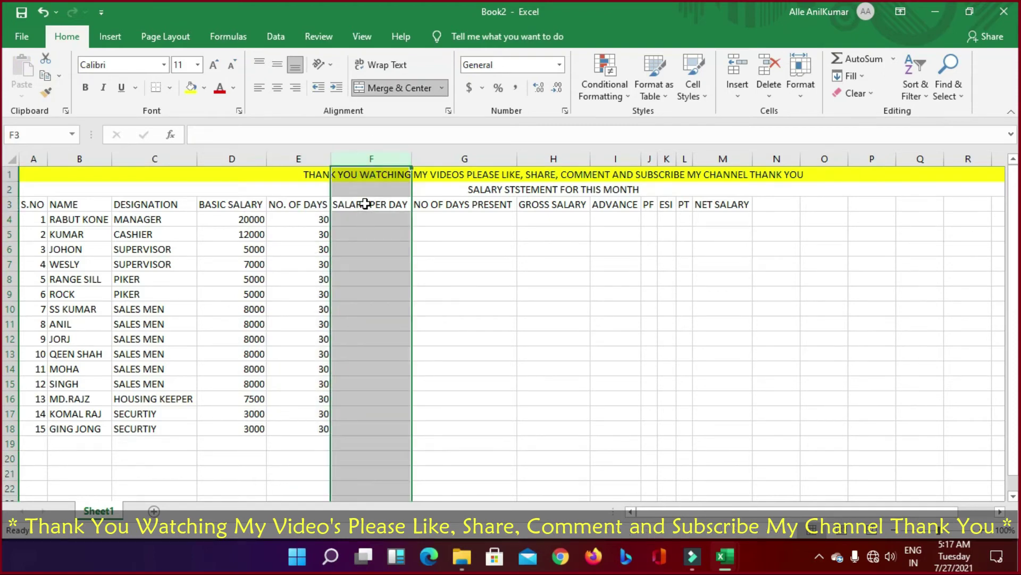
Step: Insert cells in F3:F22, shifting SALARY PER DAY one column right
left_click_drag(366, 208, 344, 494)
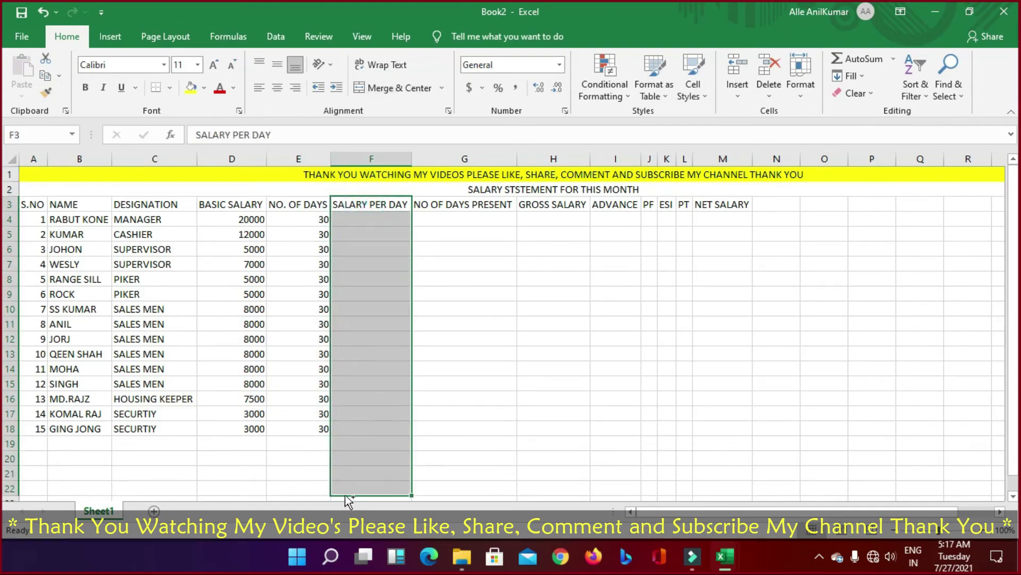
key("ctrl+shift+plus")
key("Return")
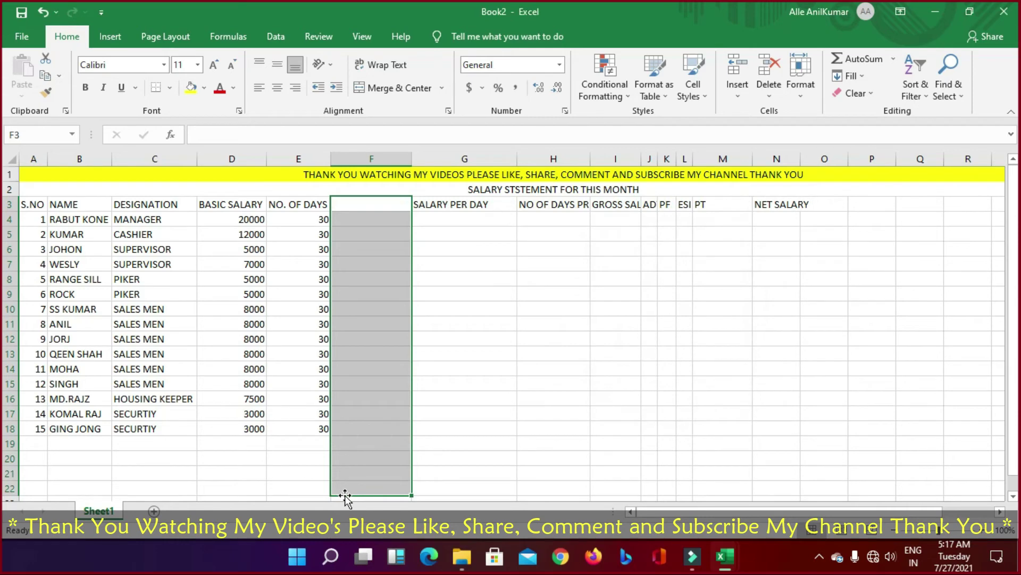
Step: Type the heading 'NO. OF DAYS PRASENT' in F3 and autofit column F to it
left_click(378, 203)
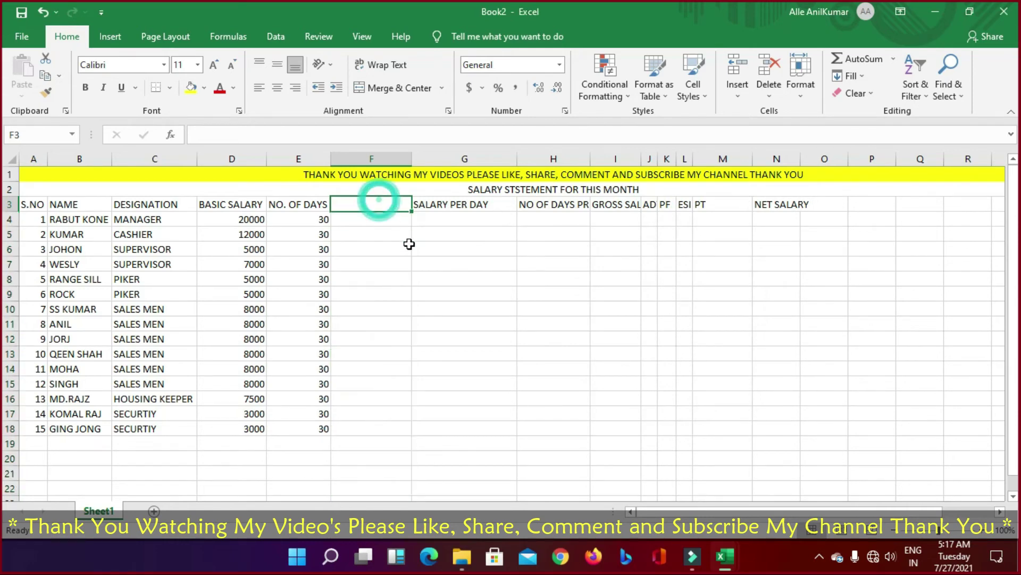
type("NO")
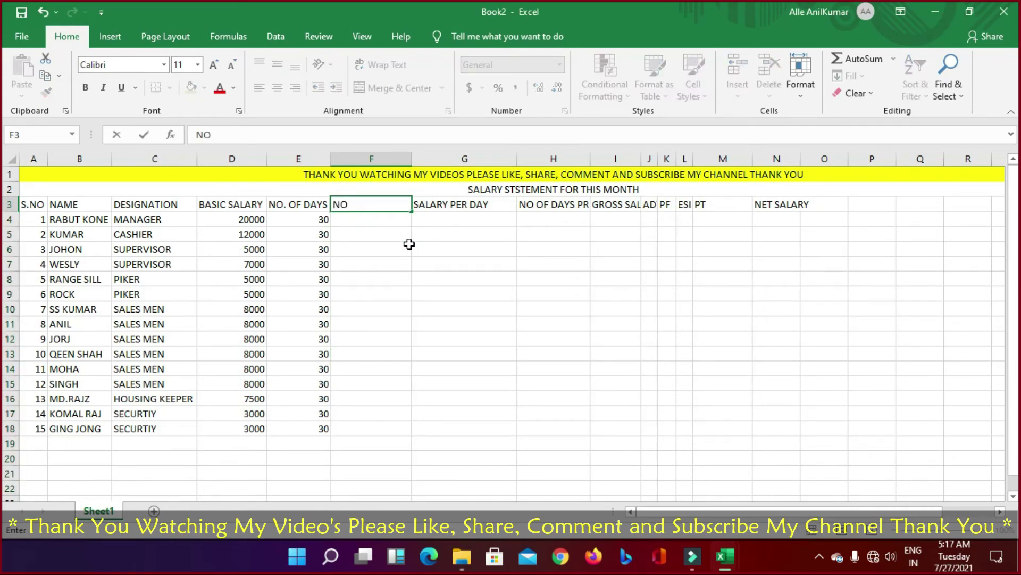
type(". OF DAYS PRASENT")
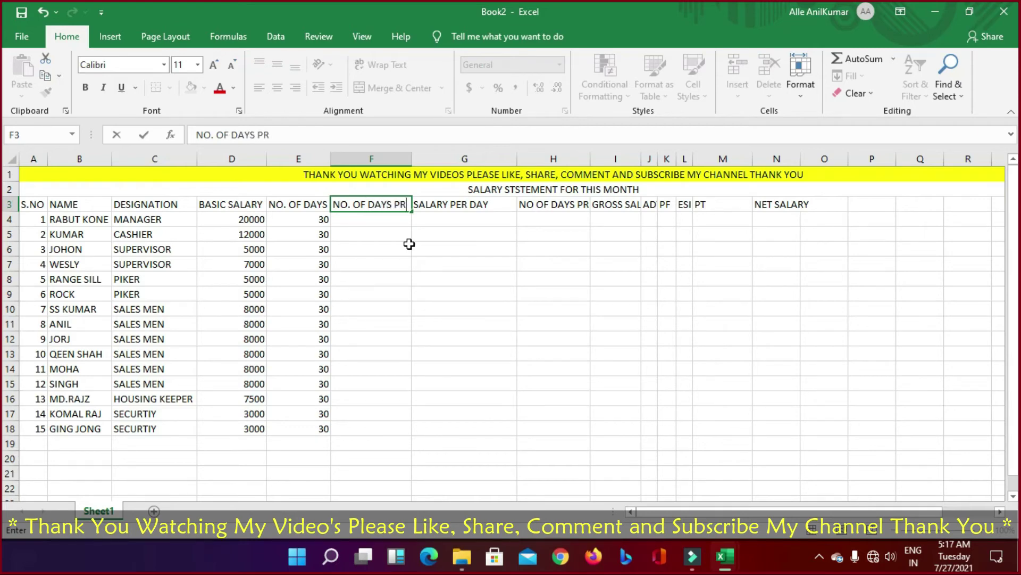
key("Return")
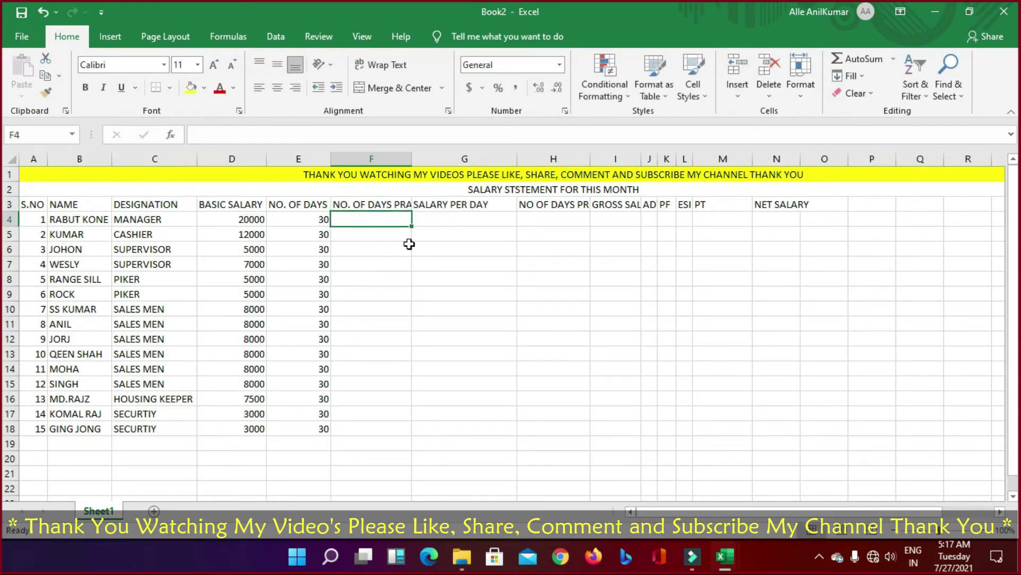
double_click(412, 159)
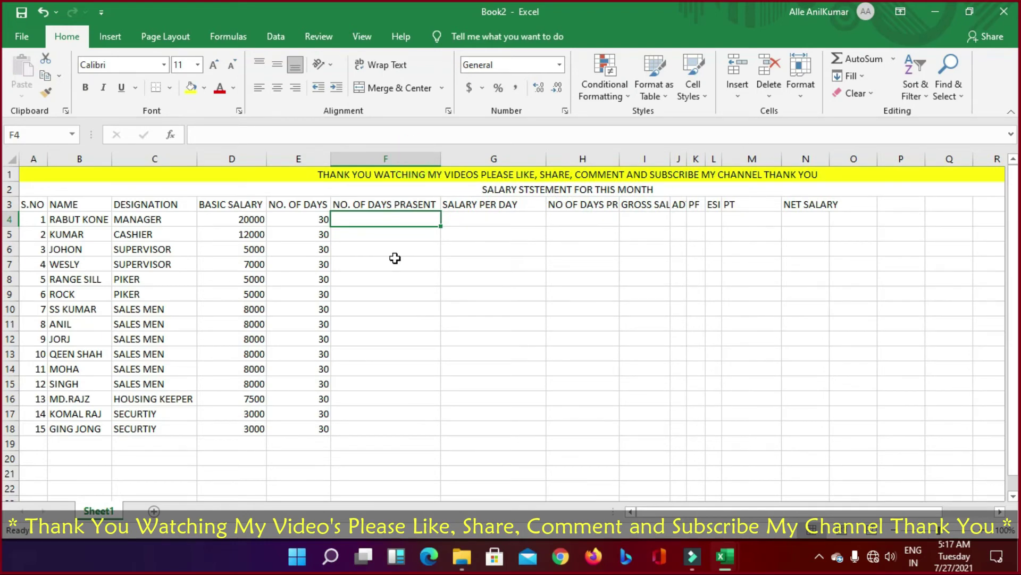
Step: Enter days present 30, 25, 17, 27, 28 and 30 for the first employees, fixing a mistyped 35
type("3000")
key("BackSpace")
key("BackSpace")
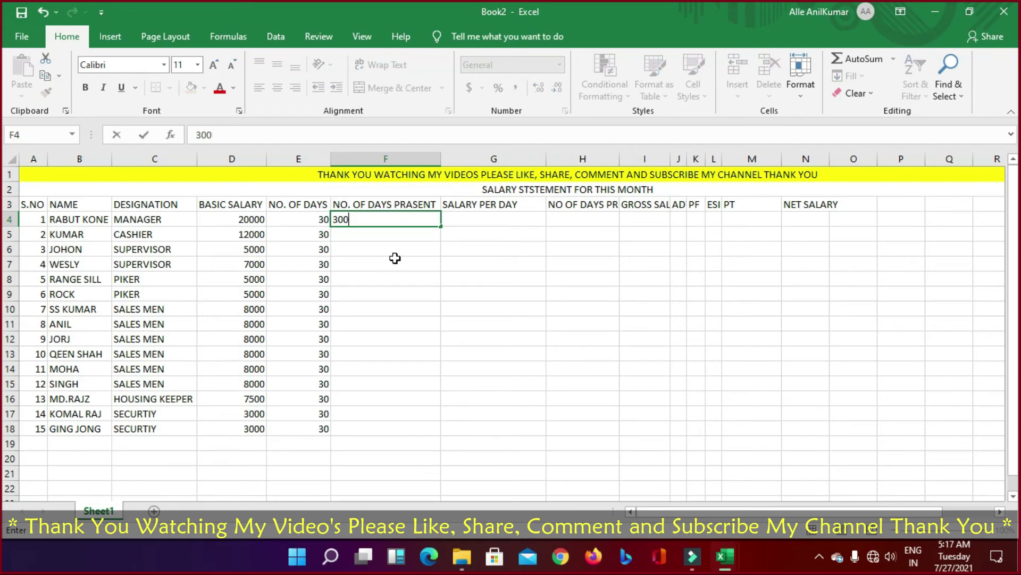
key("Return")
type("25")
key("Return")
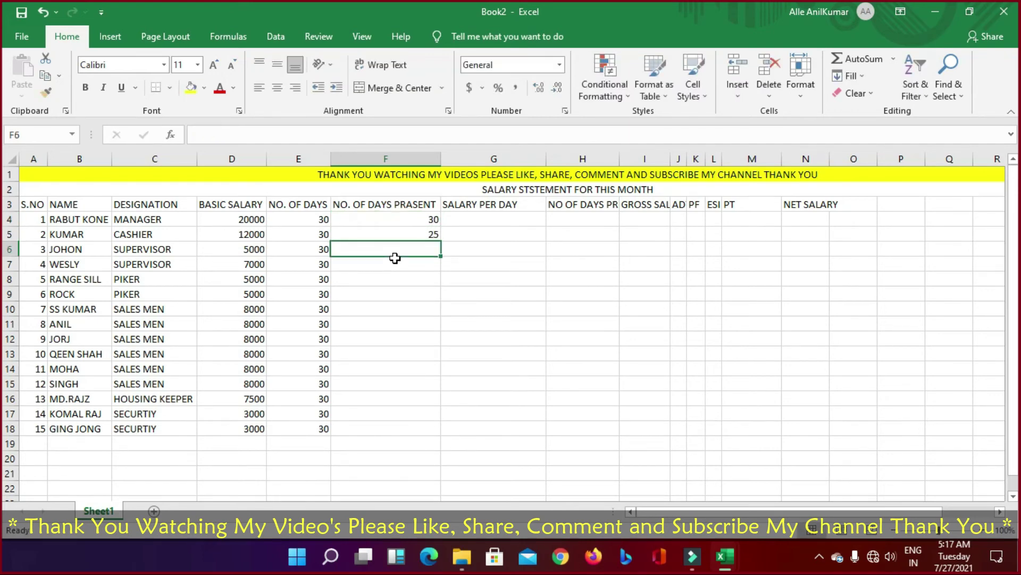
type("17")
key("Return")
type("2")
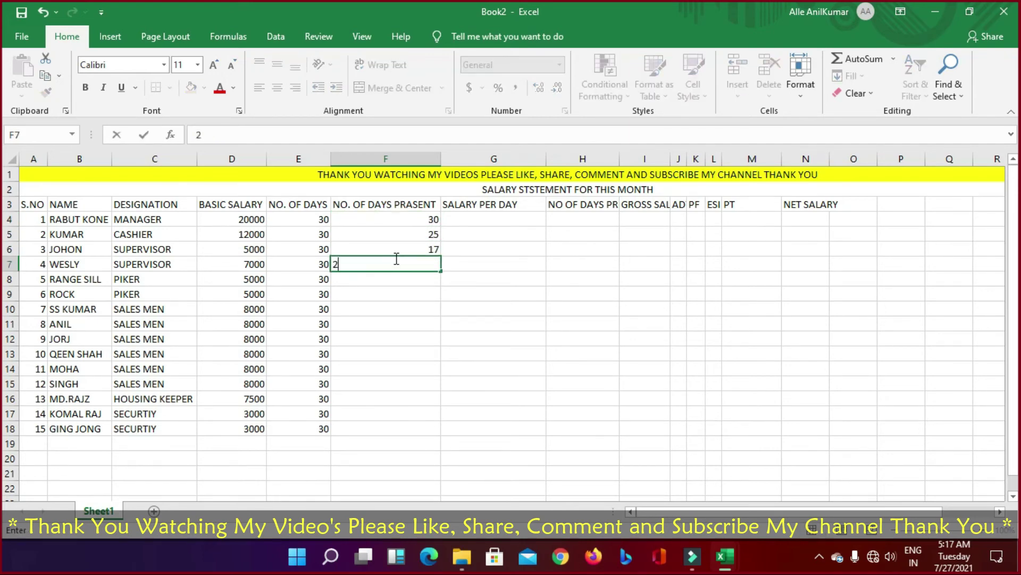
type("7")
key("Return")
type("28")
key("Return")
type("35")
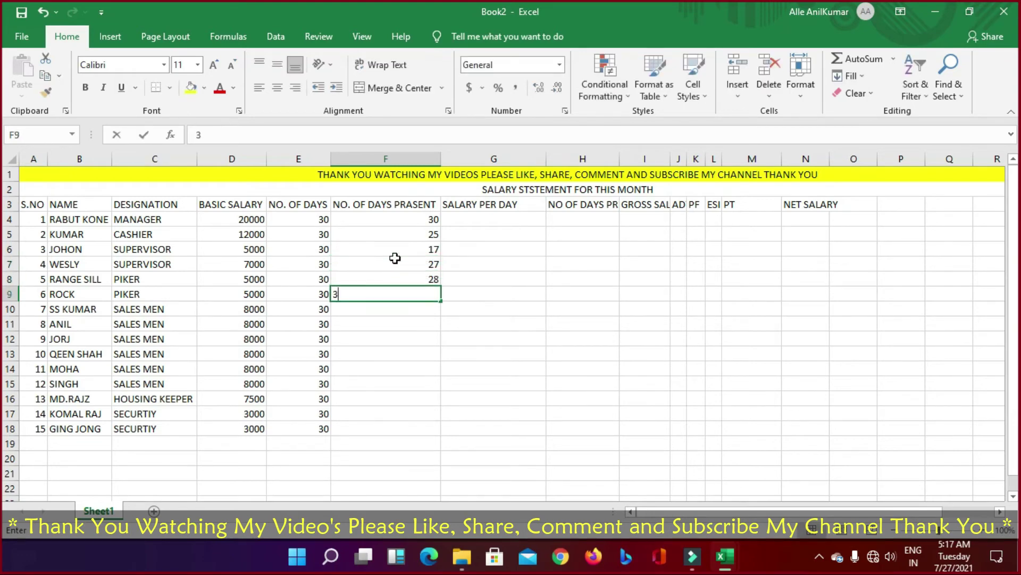
key("Return")
key("Up")
type("30")
key("Return")
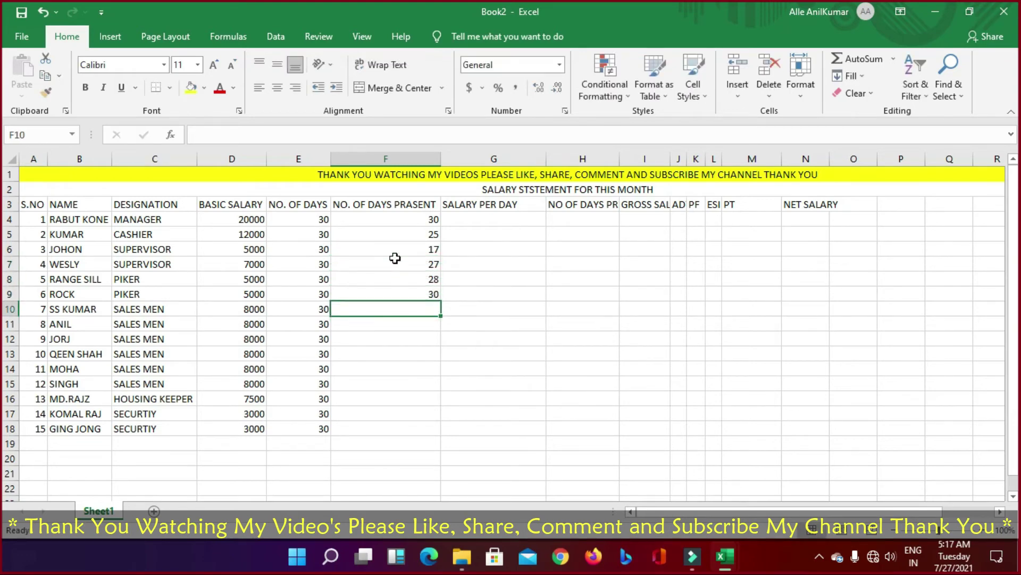
Step: Enter days present 20, 15, 28, 27, 30, 30, 27 and 29 for the remaining employees
type("20")
key("Return")
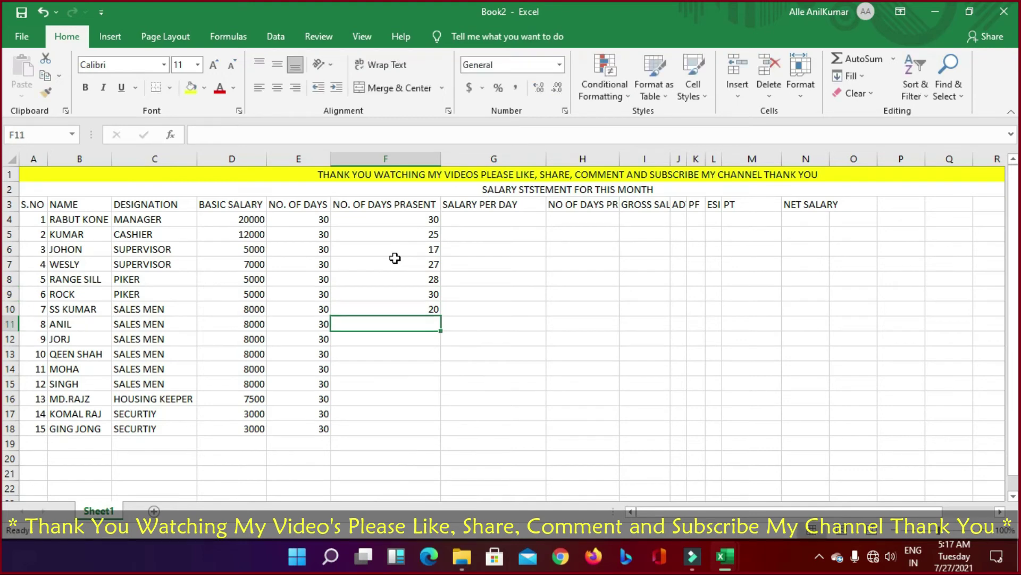
type("15")
key("Return")
type("28")
key("Return")
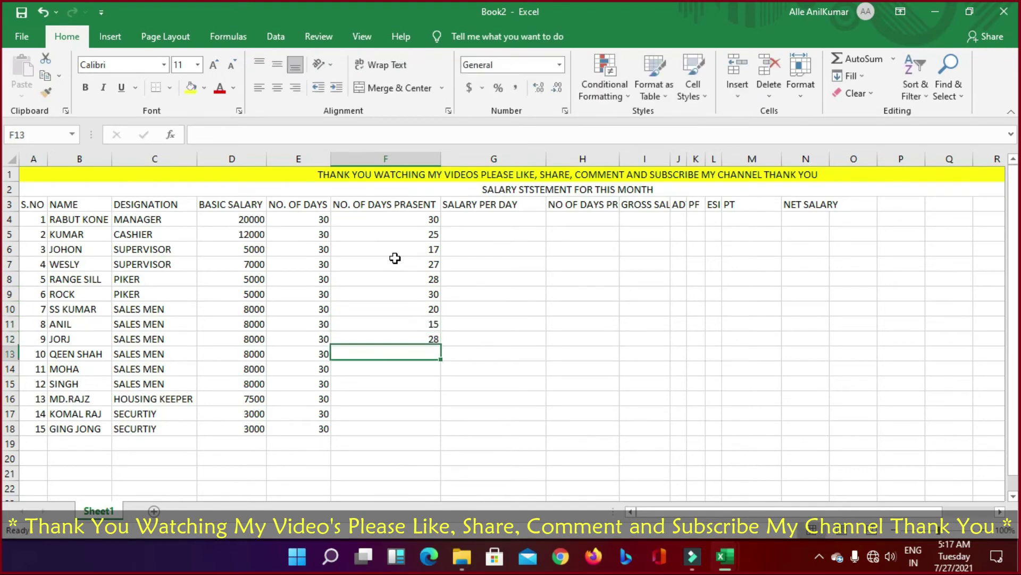
type("27")
key("Return")
type("30")
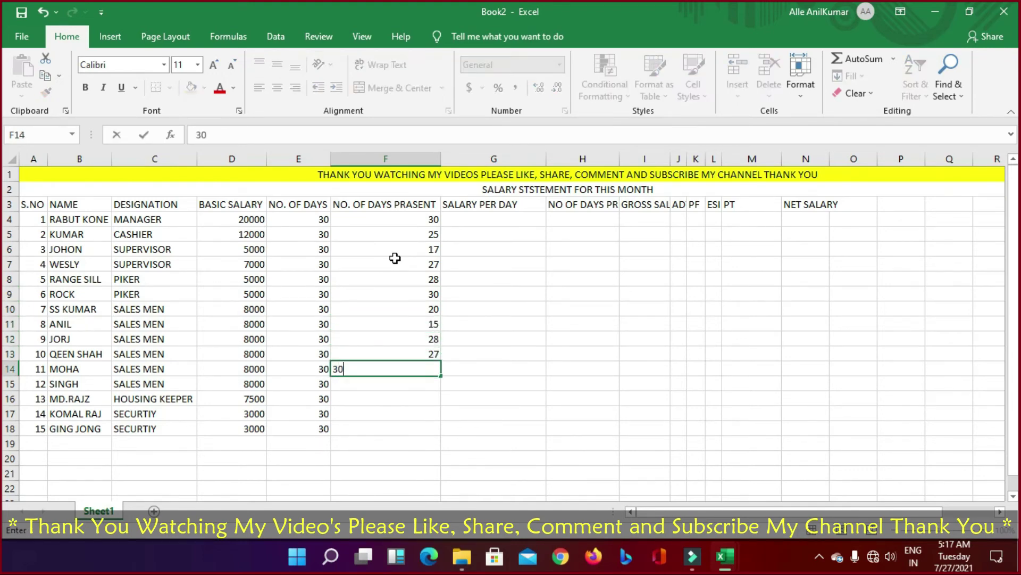
key("Return")
type("30")
key("Return")
type("27")
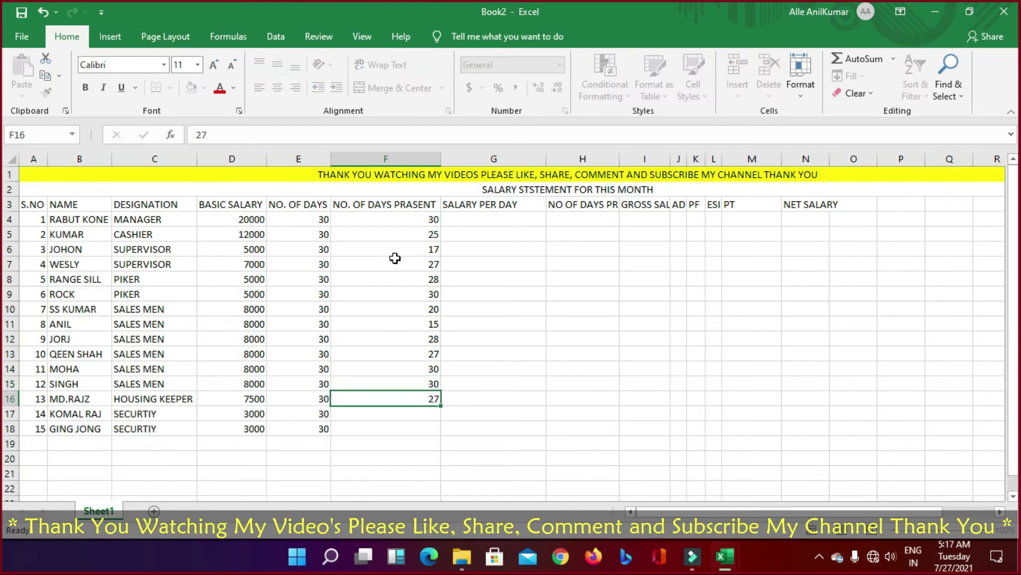
key("Return")
key("Return")
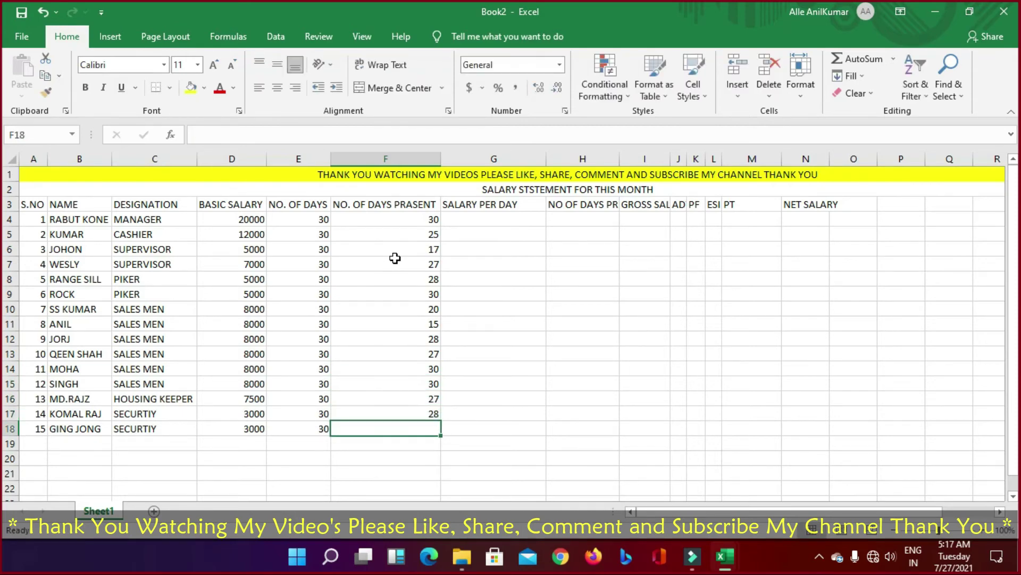
type("29")
key("Return")
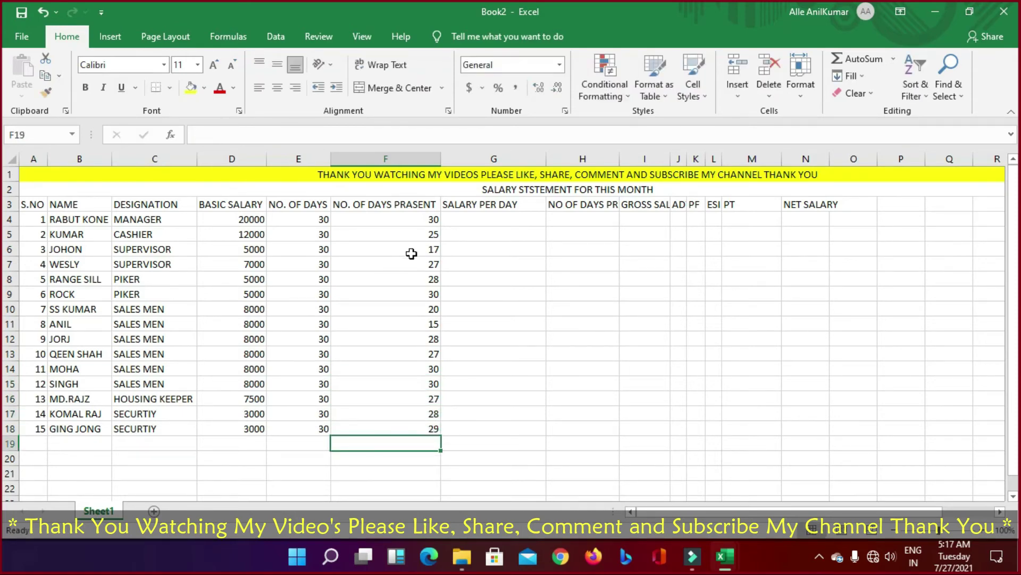
Step: Enter =D4/E4 in G4 and copy the formula down to G5:G18
left_click(495, 215)
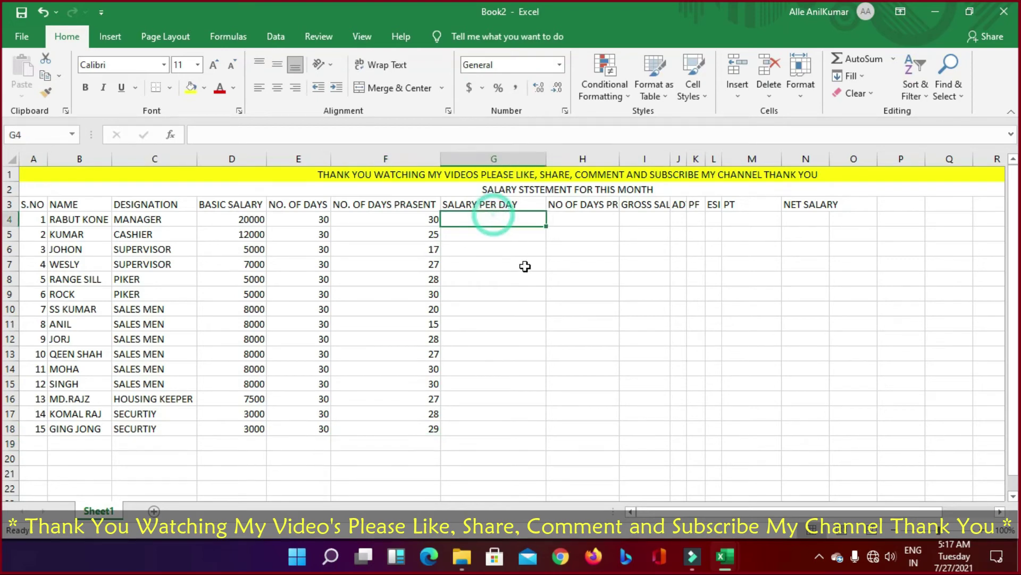
type("=")
key("Left")
key("Left")
key("Left")
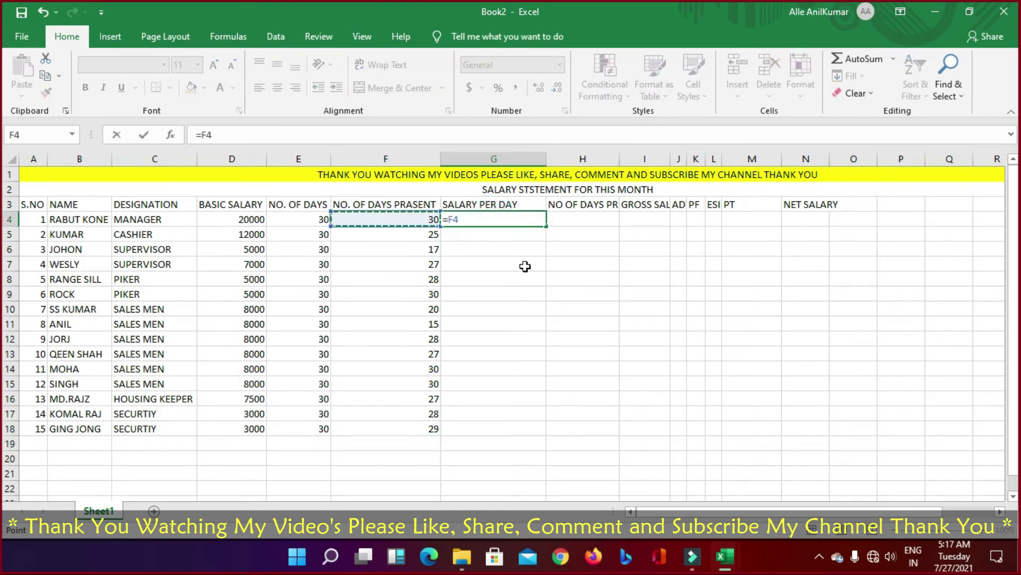
type("/")
key("Left")
key("Left")
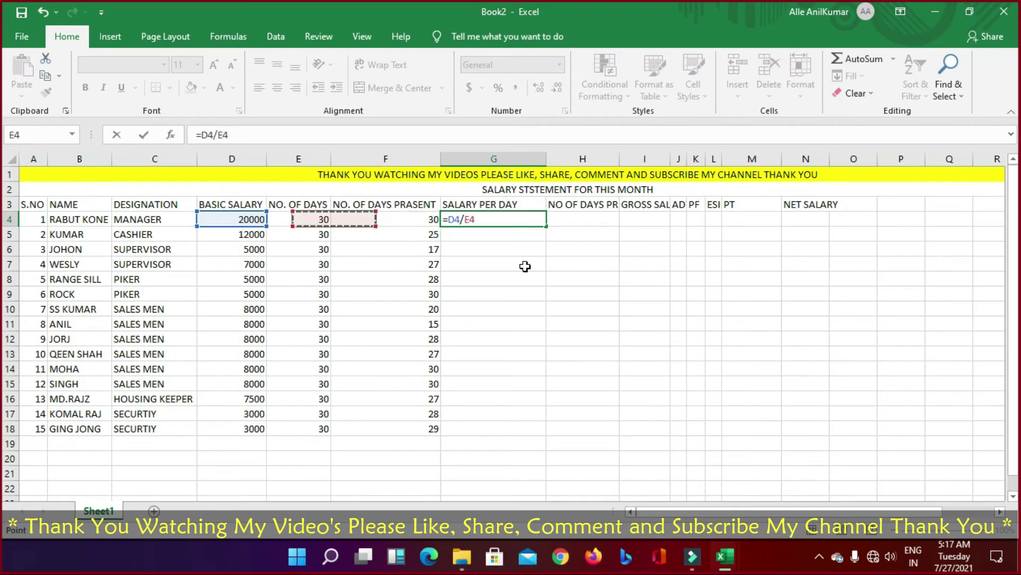
key("Return")
key("Up")
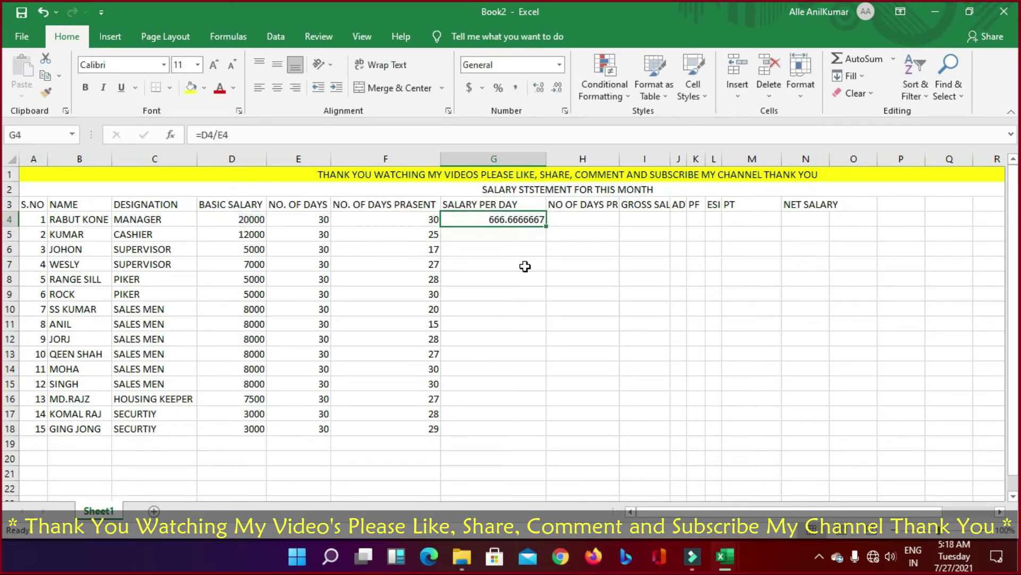
key("ctrl+c")
key("Down")
key("shift+Down")
key("shift+Down")
key("shift+Down")
key("shift+Down")
key("shift+Down")
key("shift+Down")
key("shift+Down")
key("shift+Down")
key("shift+Down")
key("shift+Down")
key("shift+Down")
key("shift+Down")
key("shift+Down")
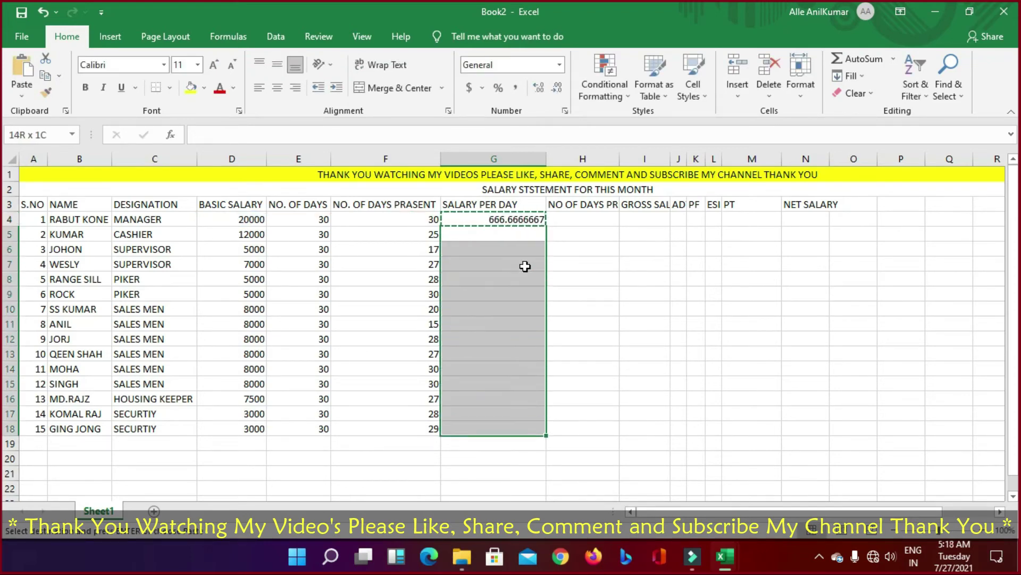
key("Return")
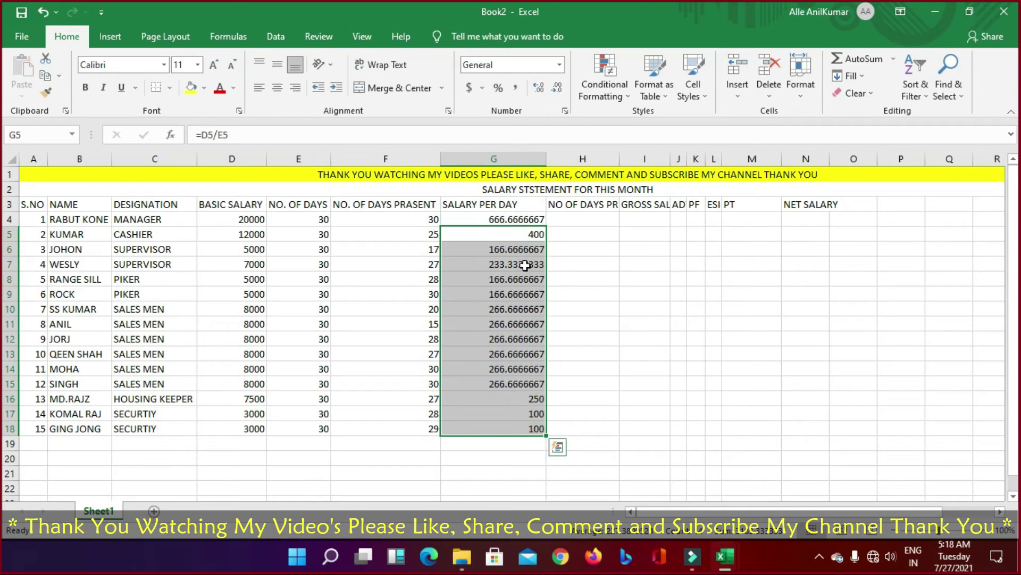
Step: Format G4:G18 so the per-day salaries display as whole numbers with no decimals
left_click_drag(501, 218, 499, 429)
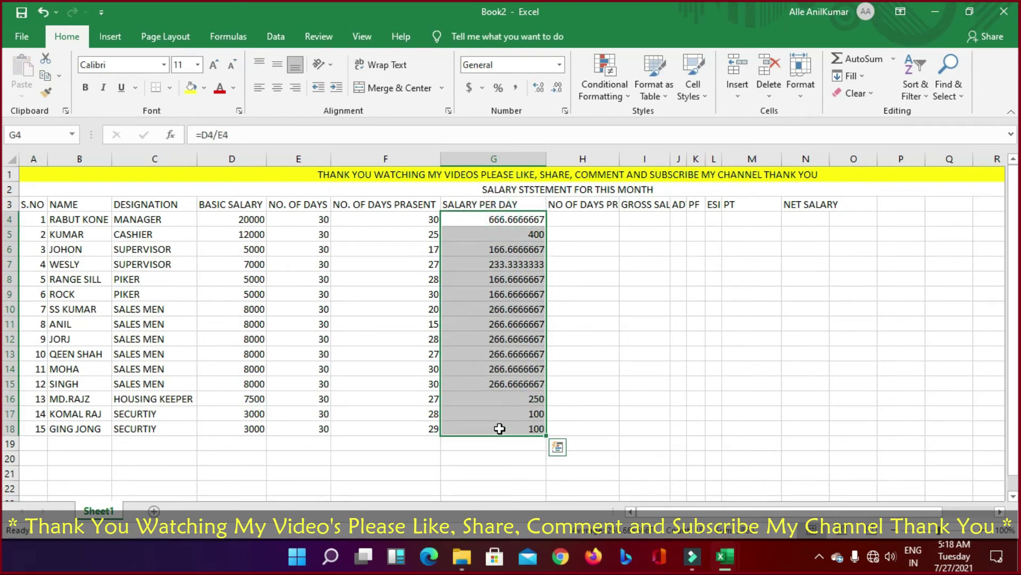
left_click(541, 95)
left_click(556, 90)
left_click(556, 89)
left_click(557, 90)
left_click(557, 91)
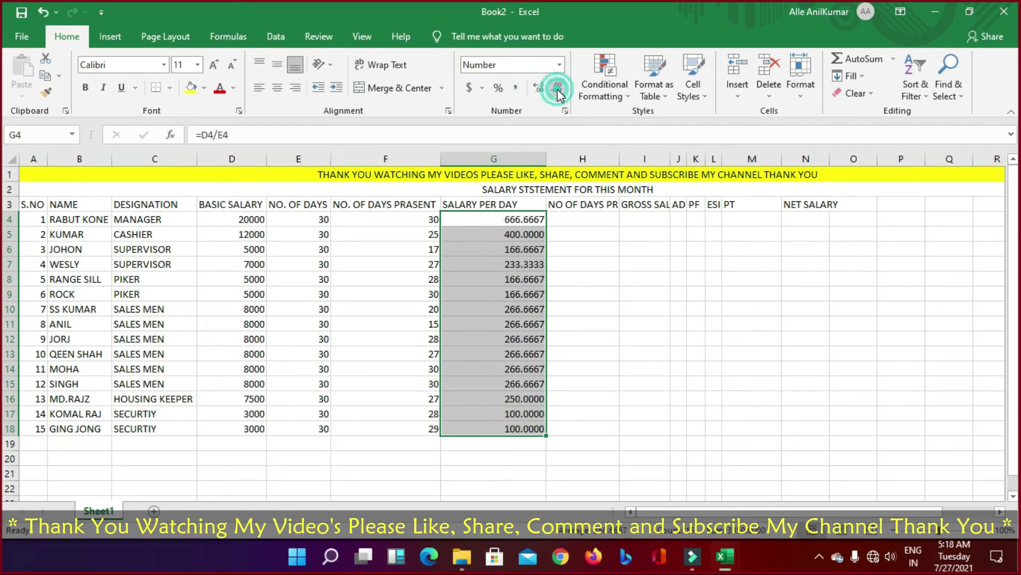
left_click(558, 92)
left_click(557, 92)
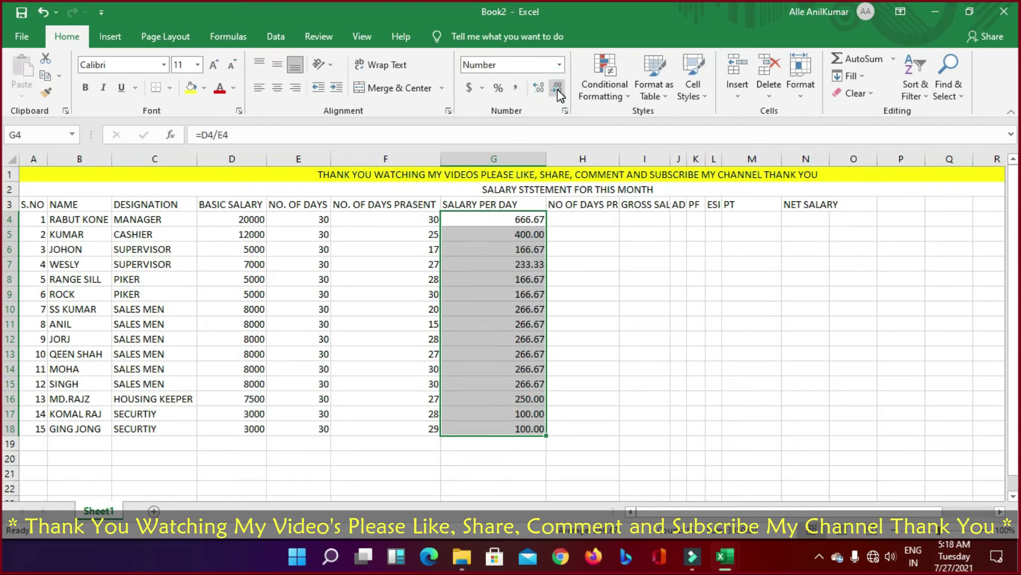
left_click(557, 92)
left_click(558, 92)
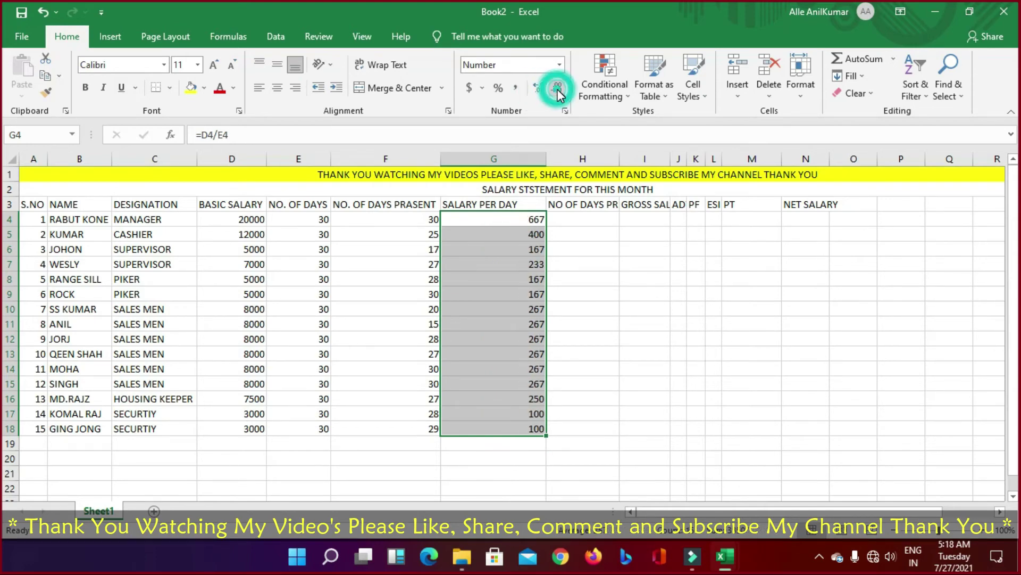
left_click(554, 416)
left_click(588, 224)
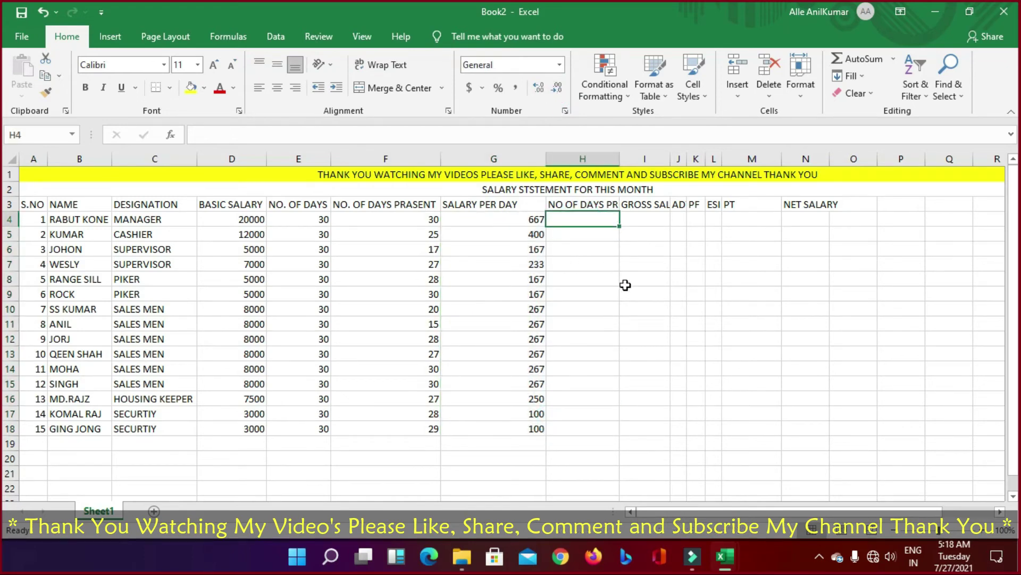
Step: Calculate earned pay in H4 as days present times salary per day, and copy it to all employees
type("=")
key("Left")
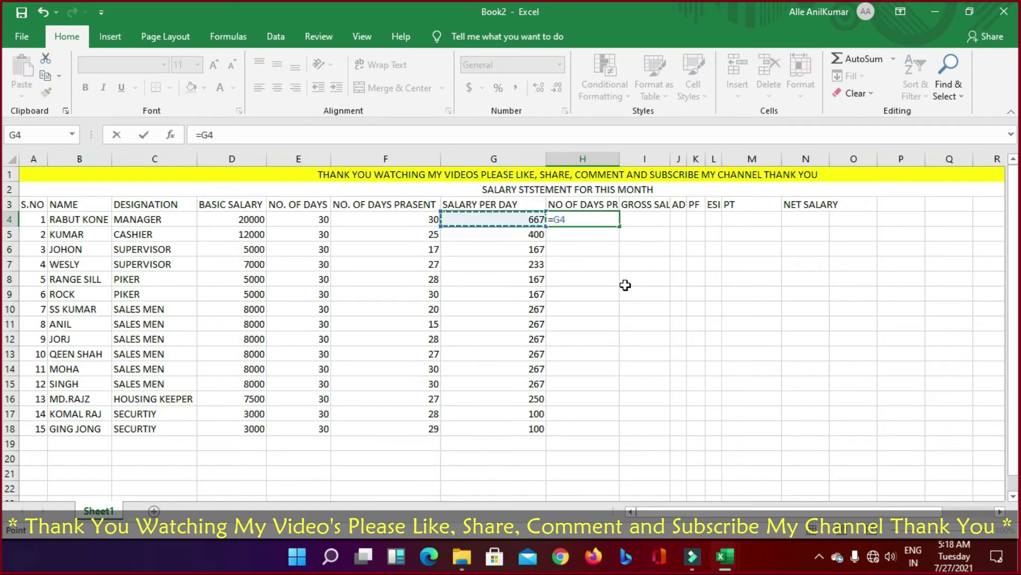
type("*")
key("Left")
key("Left")
key("Return")
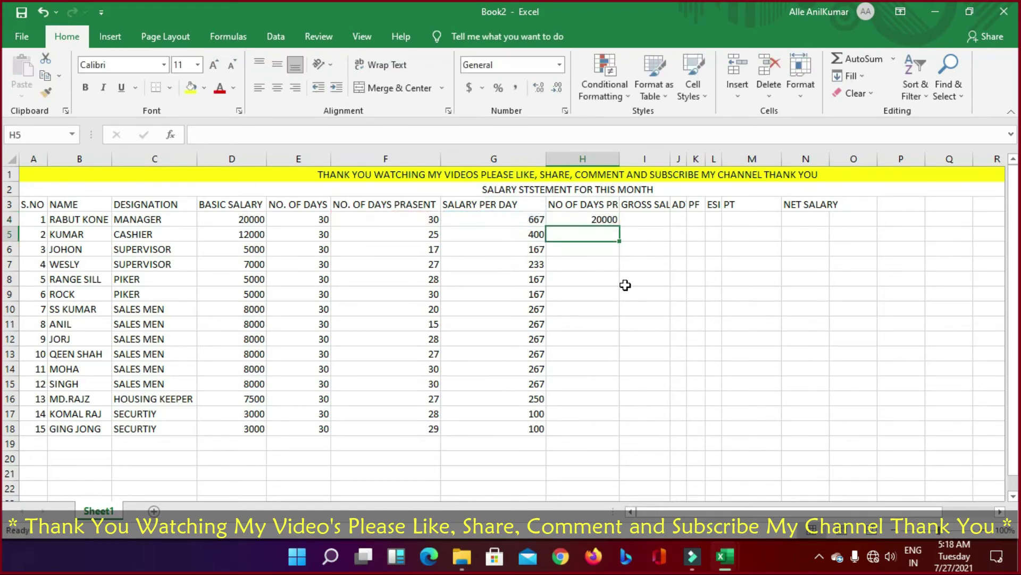
key("Up")
key("ctrl+c")
key("Down")
key("shift+Down")
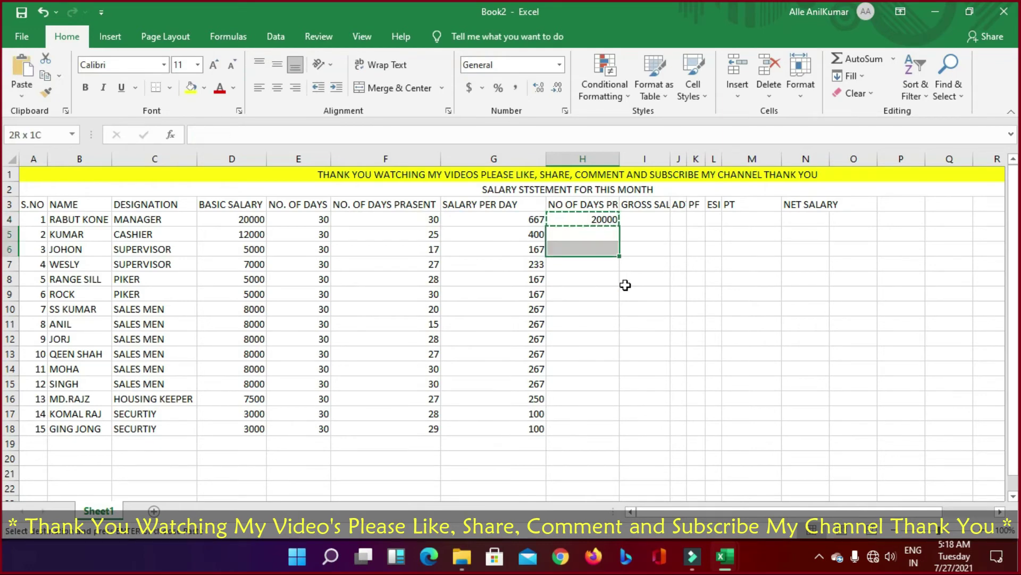
key("shift+Down")
key("shift+Down")
key("shift+Down")
key("shift+Down")
key("shift+Down")
key("shift+Down")
key("shift+Down")
key("shift+Down")
key("shift+Down")
key("shift+Down")
key("shift+Down")
key("shift+Down")
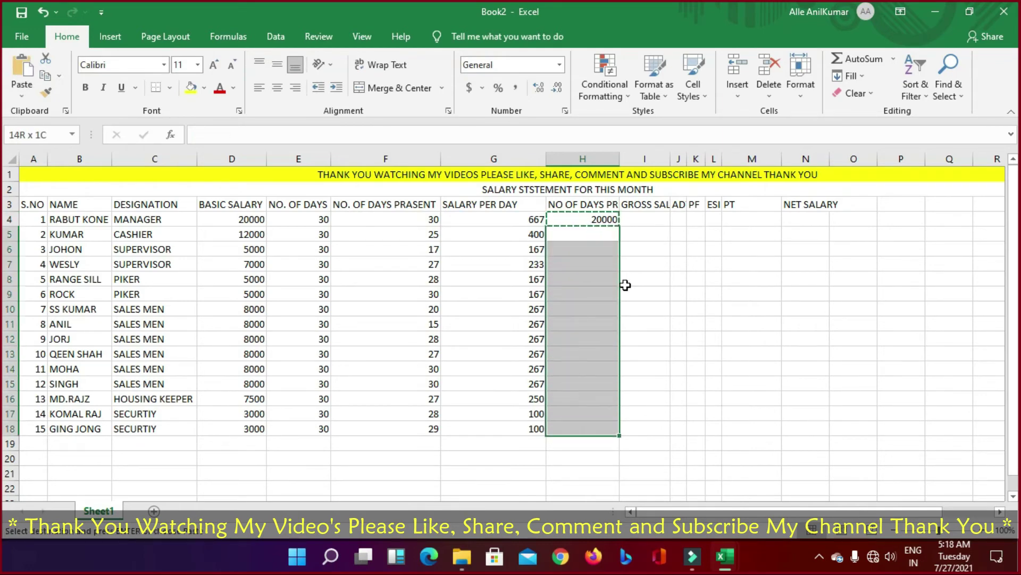
key("Return")
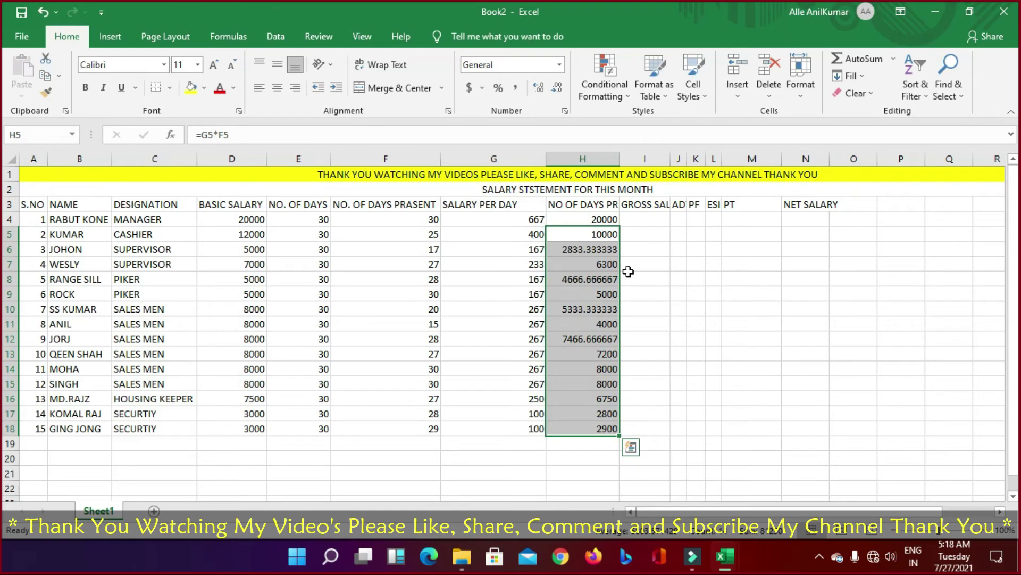
Step: Show the earned-pay values as whole numbers with Decrease Decimal
left_click(556, 88)
left_click(556, 88)
left_click(556, 89)
left_click(556, 90)
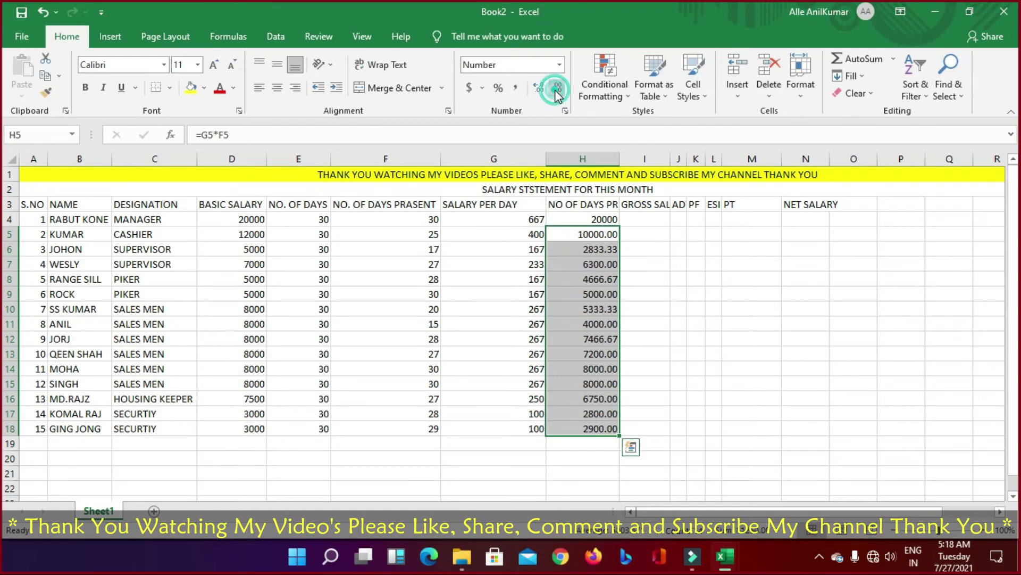
left_click(557, 89)
left_click(557, 89)
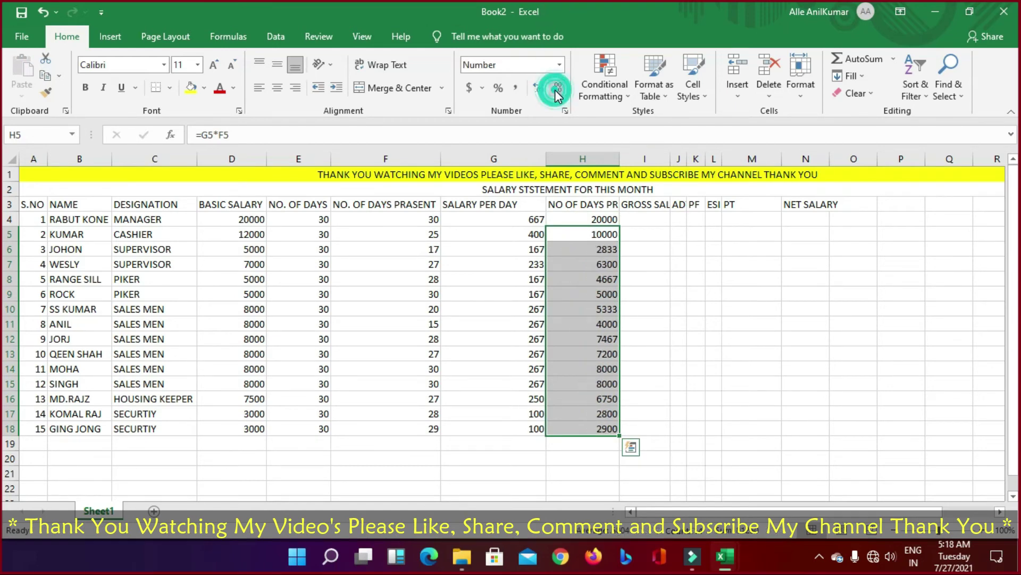
left_click(762, 343)
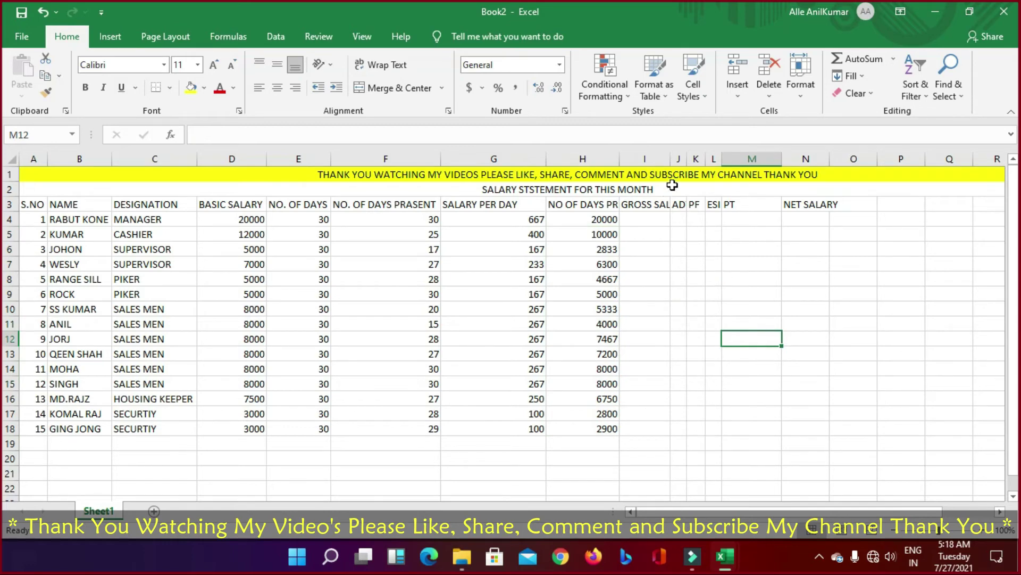
Step: Widen column I and fill GROSS SALARY I4:I18 with =H4 copied down the column
double_click(670, 158)
left_click(660, 219)
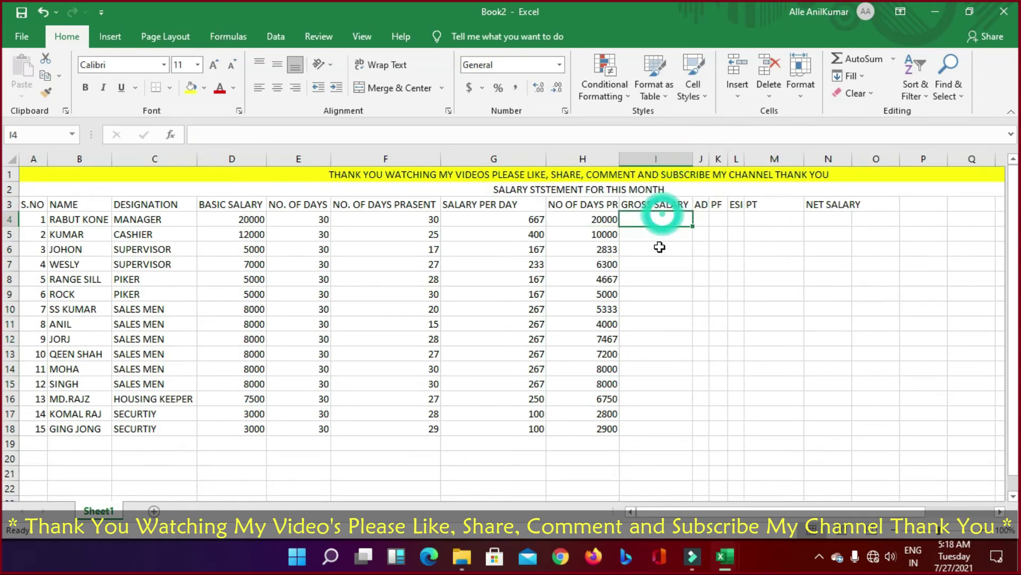
type("=H4")
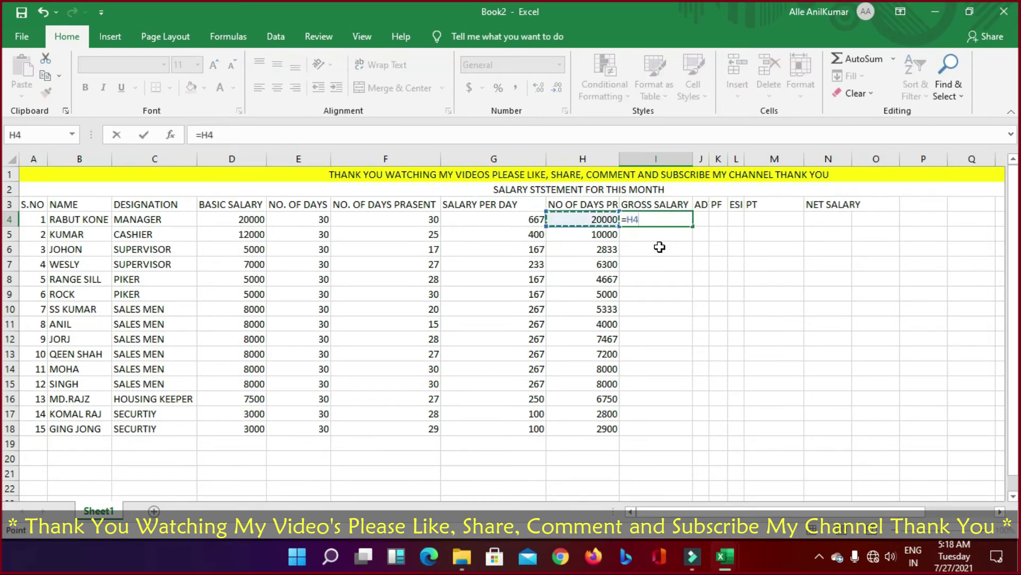
key("Return")
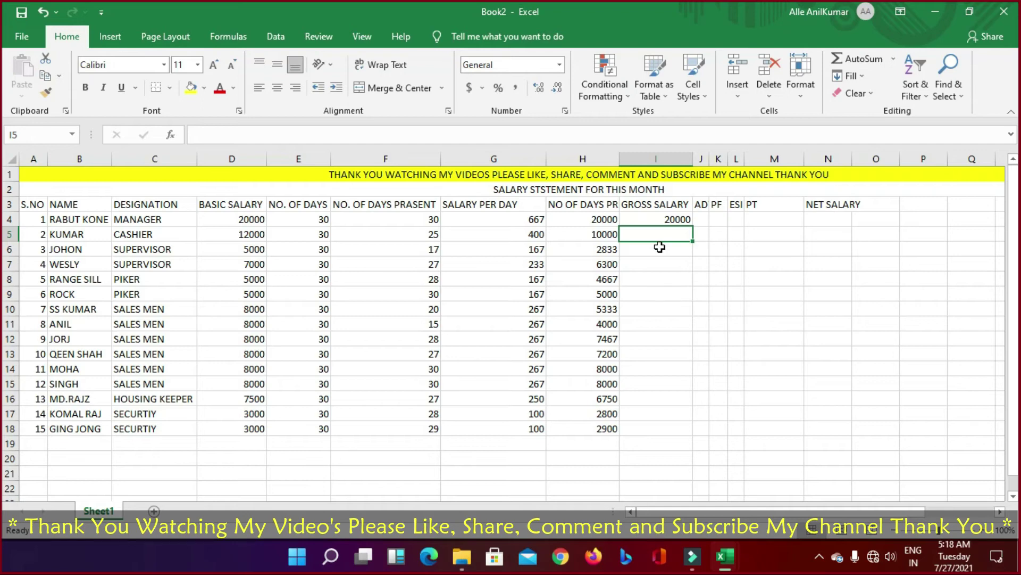
key("Up")
key("Down")
key("ctrl+c")
key("ctrl+v")
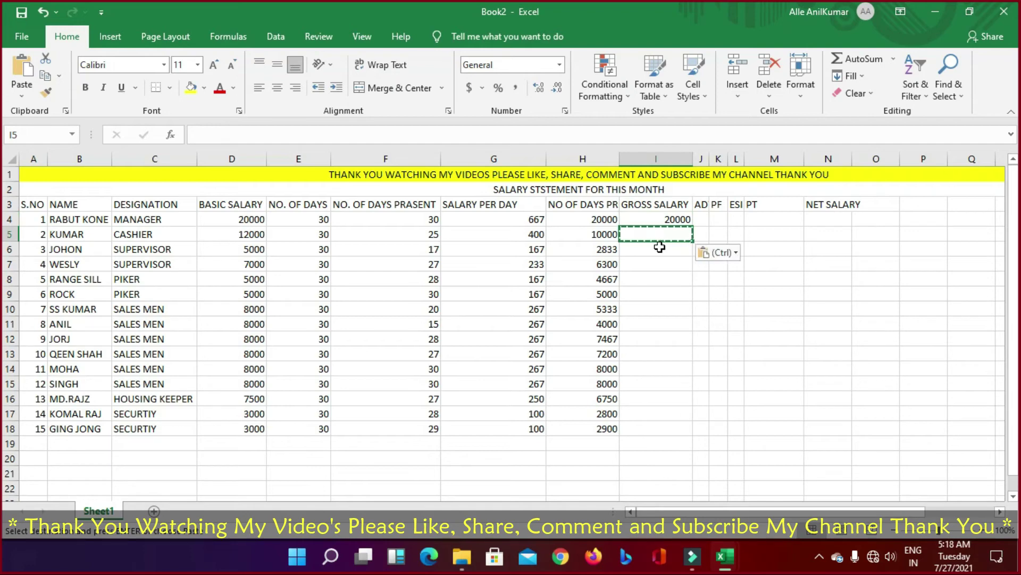
key("Up")
key("ctrl+c")
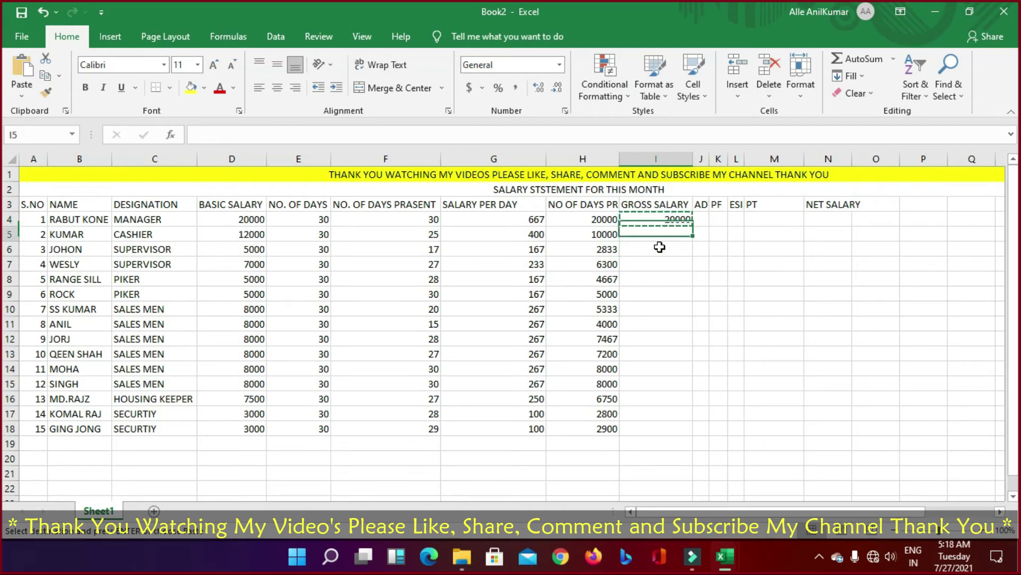
key("Down")
key("shift+Down")
key("shift+Down")
key("shift+Down")
key("shift+Down")
key("shift+Down")
key("shift+Down")
key("shift+Down")
key("shift+Down")
key("shift+Down")
key("shift+Down")
key("shift+Down")
key("shift+Down")
key("shift+Down")
key("shift+Down")
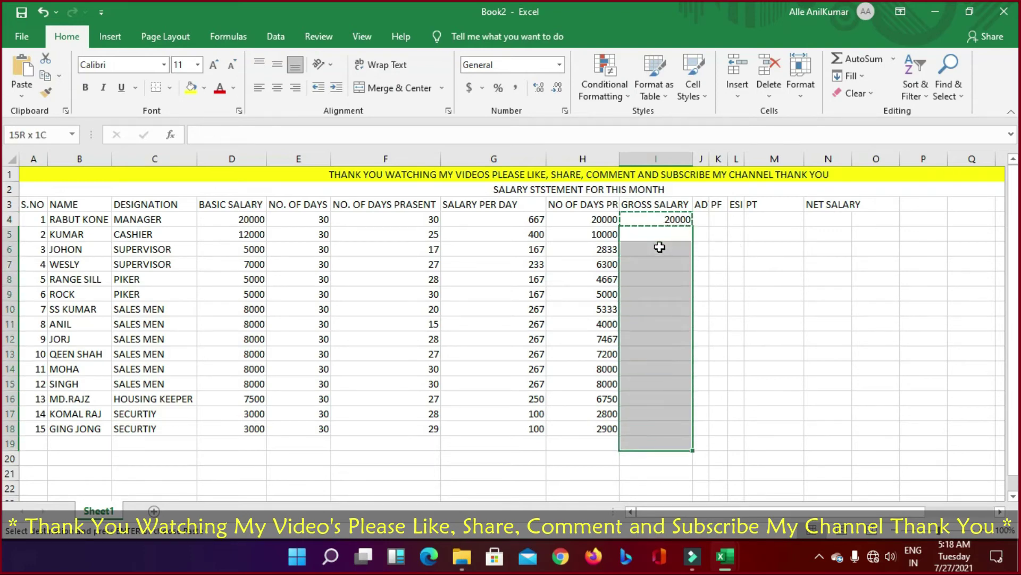
key("shift+Up")
key("Return")
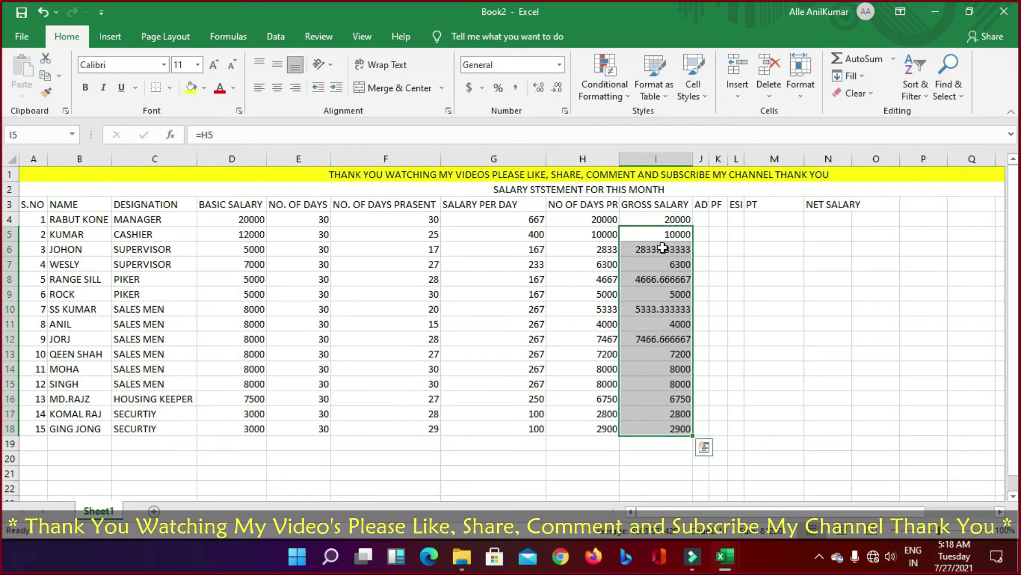
Step: Remove the decimals so the gross salaries show as whole numbers
left_click(557, 88)
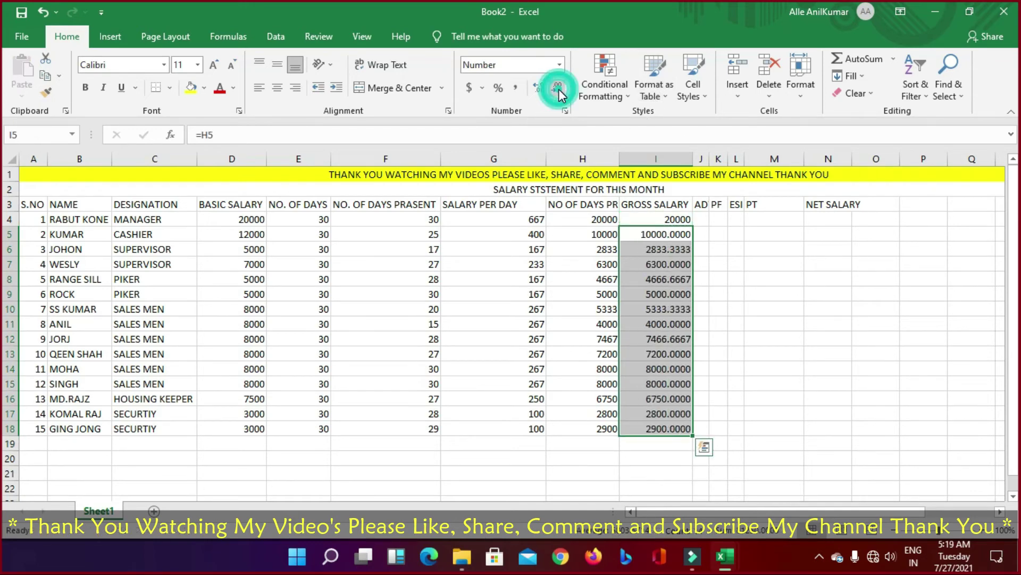
left_click(557, 88)
left_click(558, 91)
left_click(558, 90)
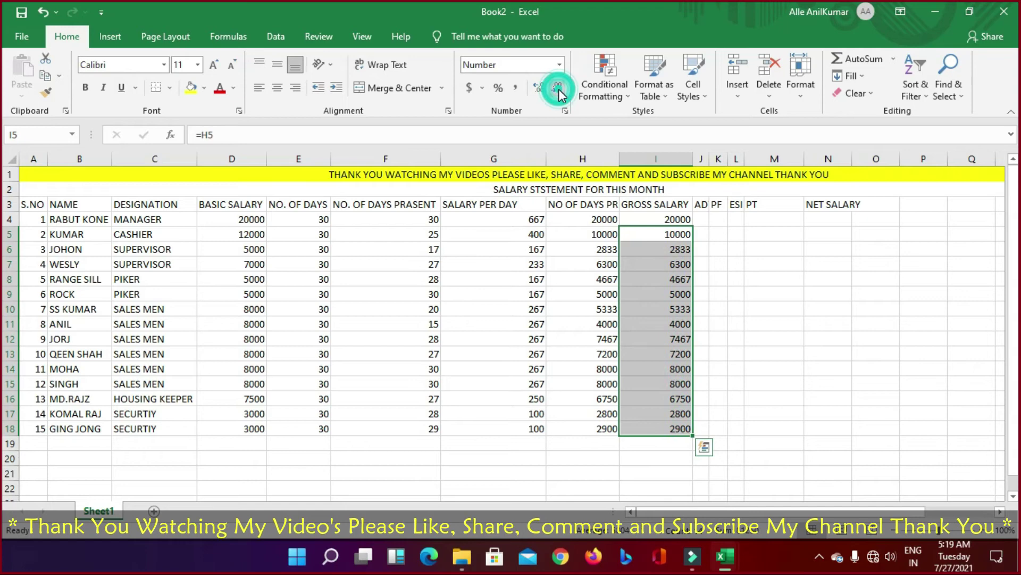
left_click(846, 328)
Step: Widen column J and enter advances 500 in J4, 1000 in J5, and 0 for J6–J10
double_click(711, 158)
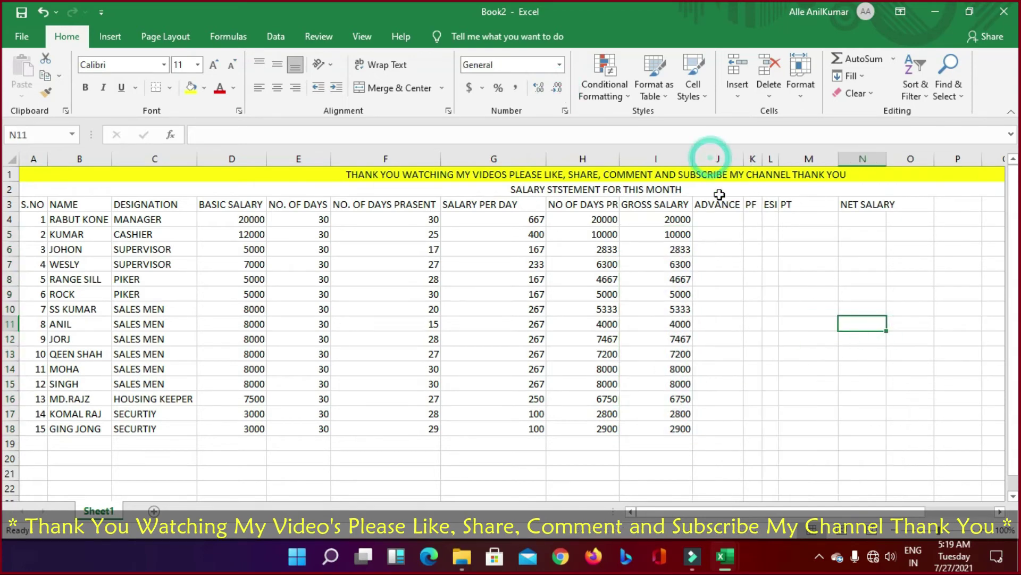
left_click(730, 218)
type("5")
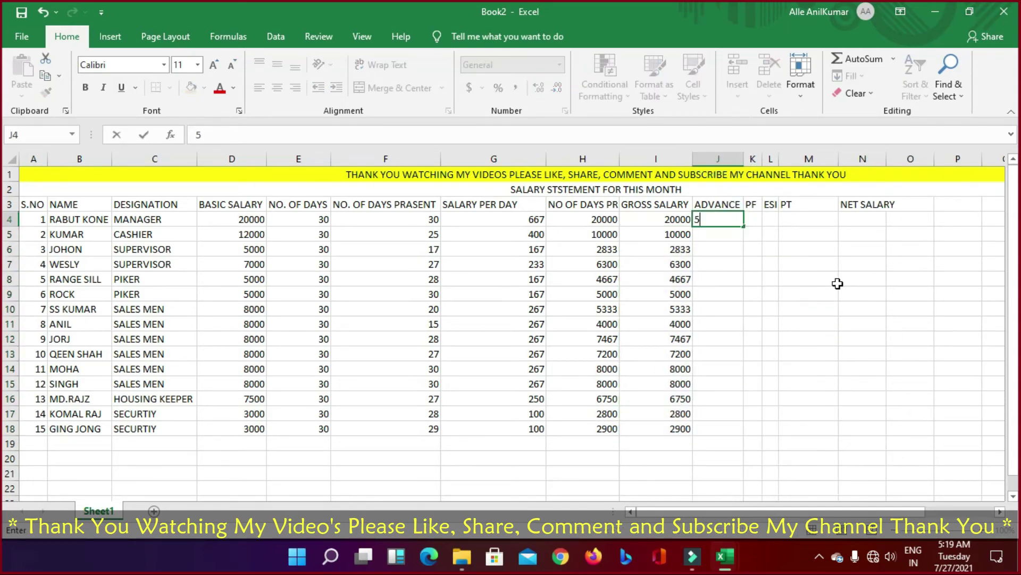
type("00")
key("Return")
type("1")
key("Return")
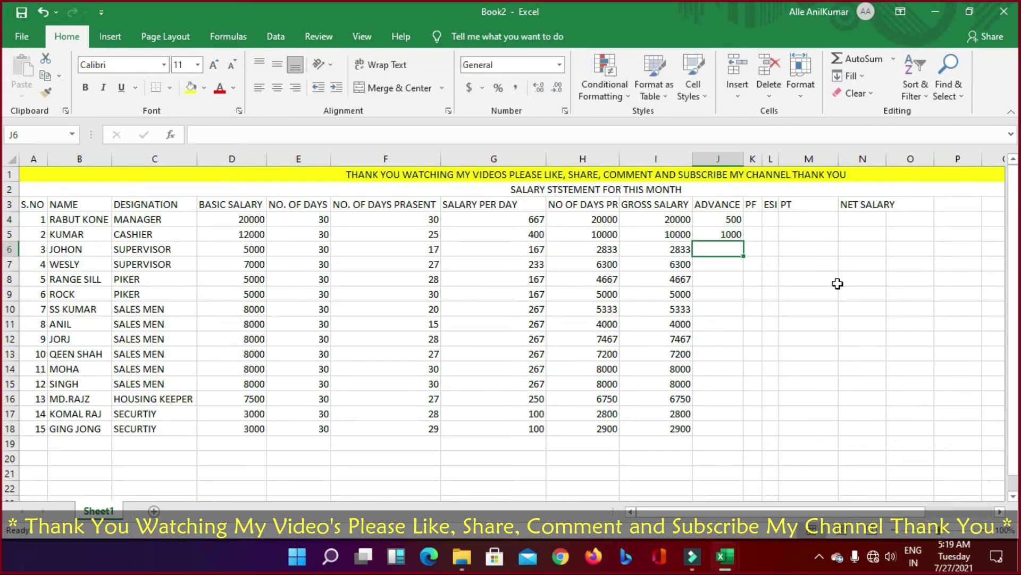
type("0")
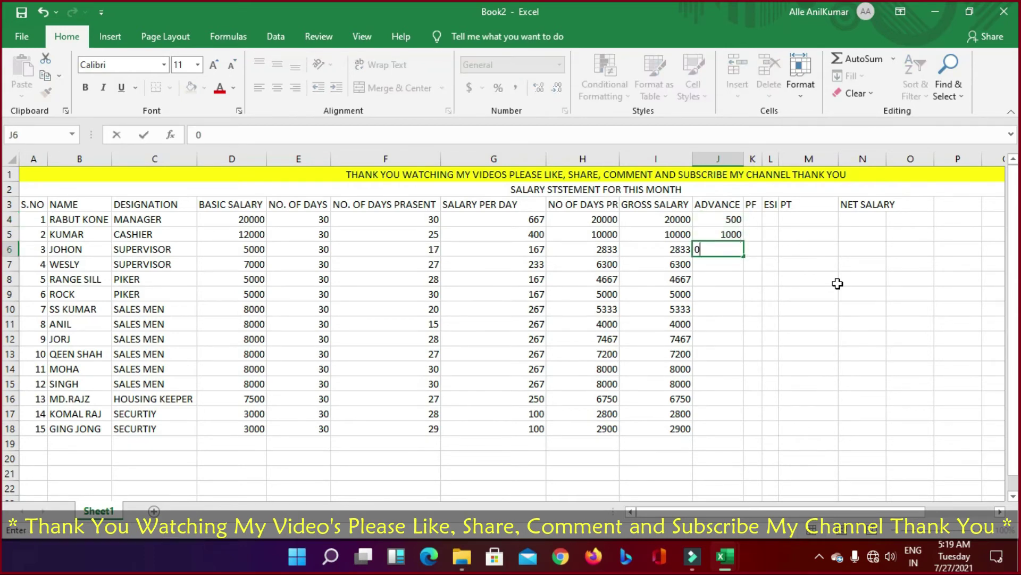
key("Return")
type("0")
key("Return")
type("0")
key("Return")
type("0")
key("Return")
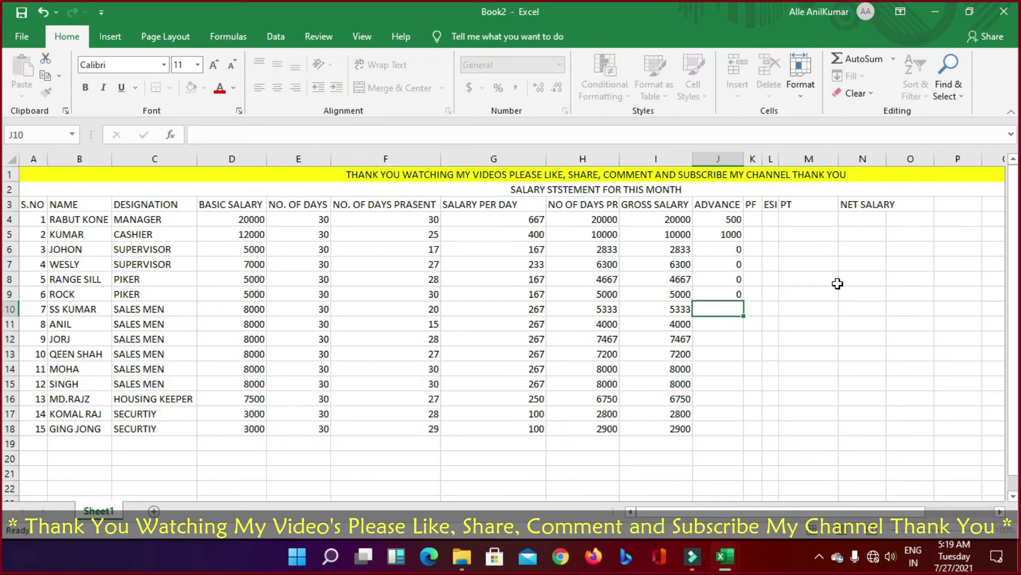
type("0")
key("Return")
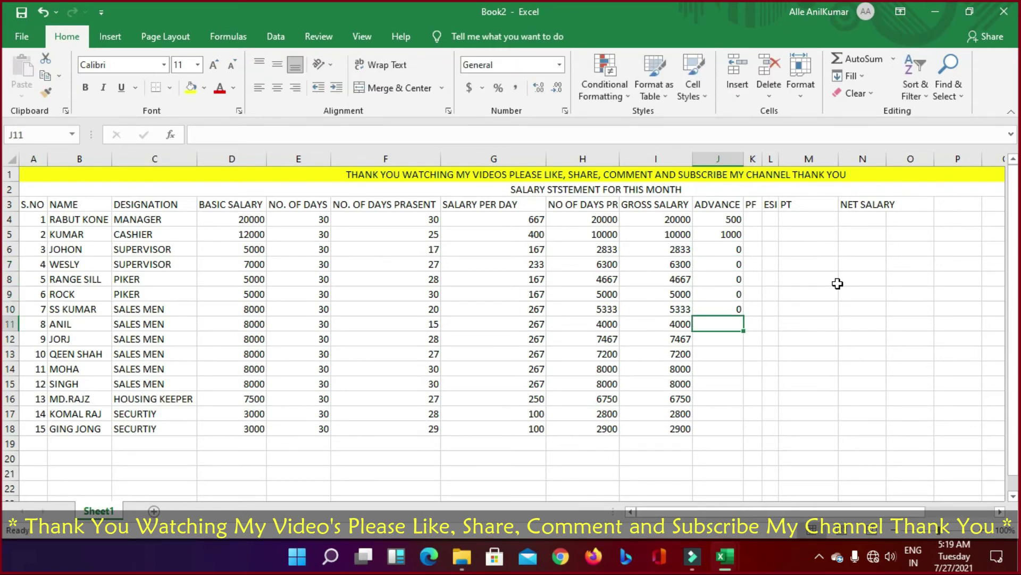
Step: Enter advances 500 in J11, 0 for J12–J15, 200 in J16, and 0 for J17–J18
type("500")
key("Return")
type("0")
key("Return")
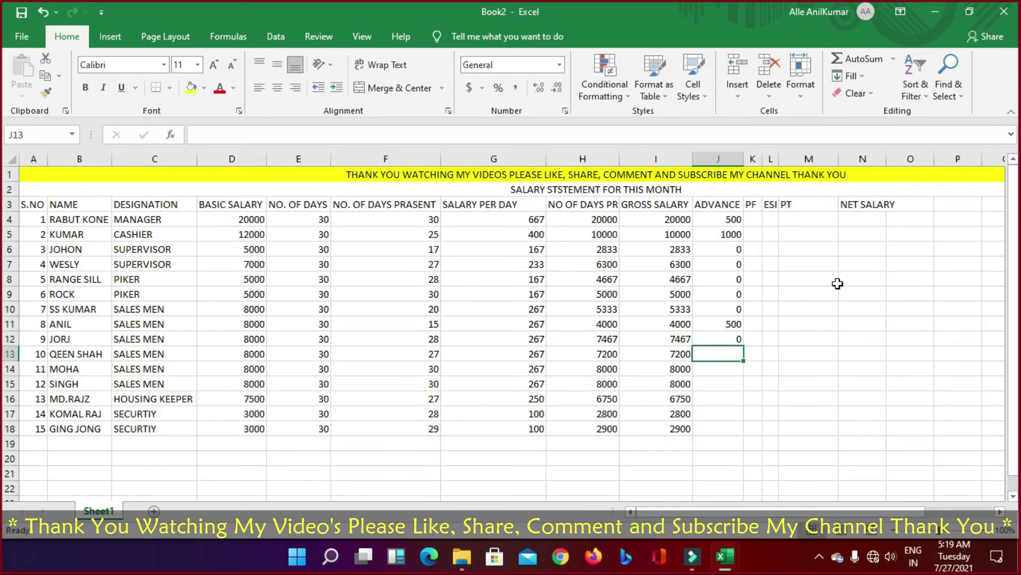
type("0")
key("Return")
type("0")
key("Return")
type("0")
key("Return")
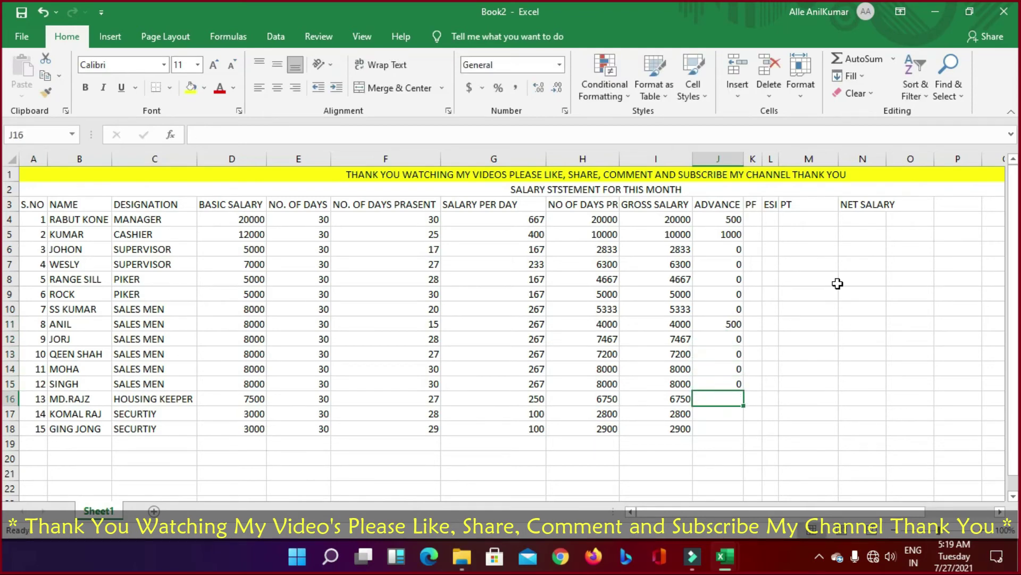
type("200")
key("Return")
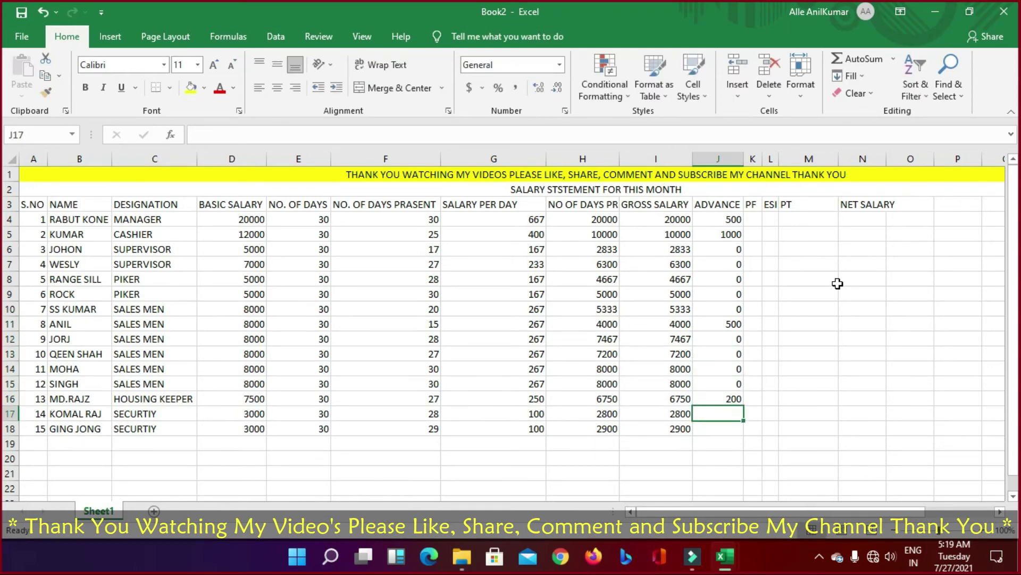
type("0")
key("Return")
type("0")
key("Return")
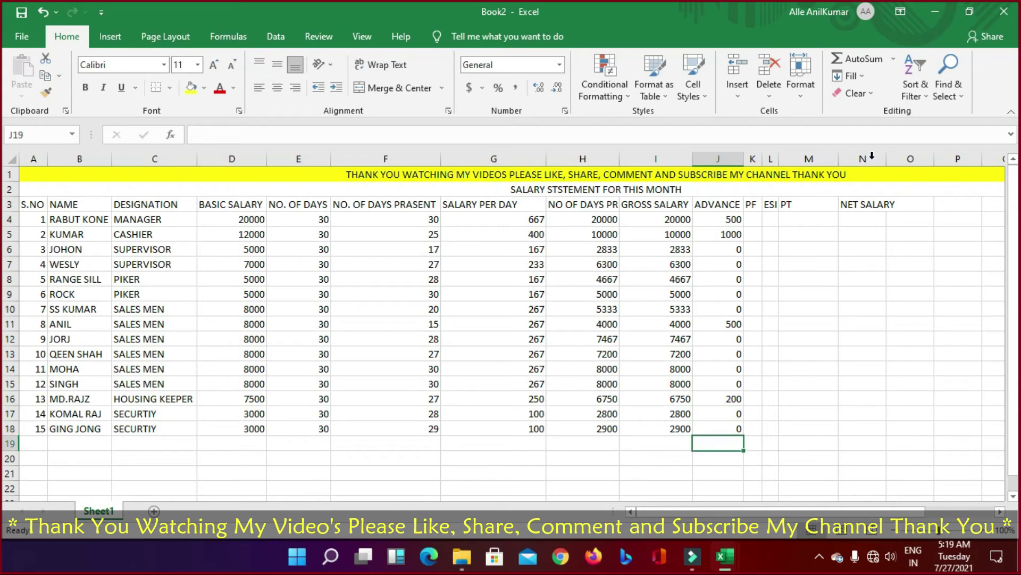
Step: Start the PF formula in K4 as gross salary I4 times 12%
left_click_drag(753, 158, 800, 158)
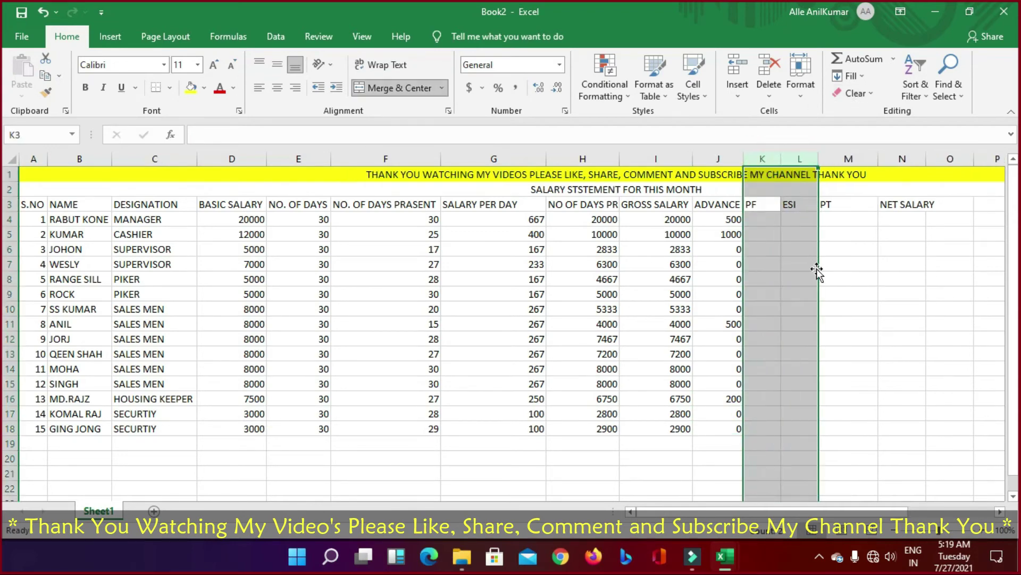
left_click(798, 219)
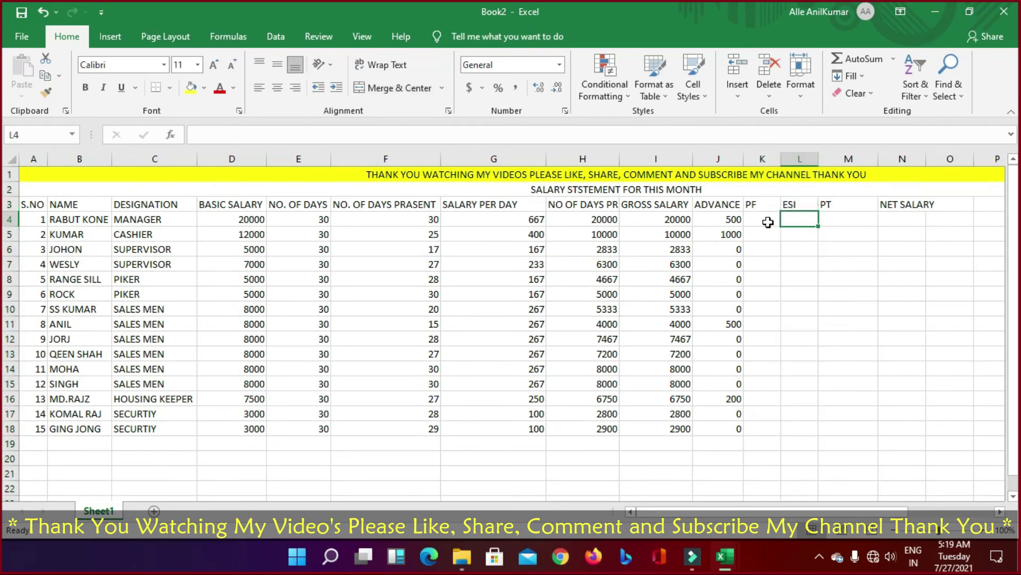
left_click(762, 219)
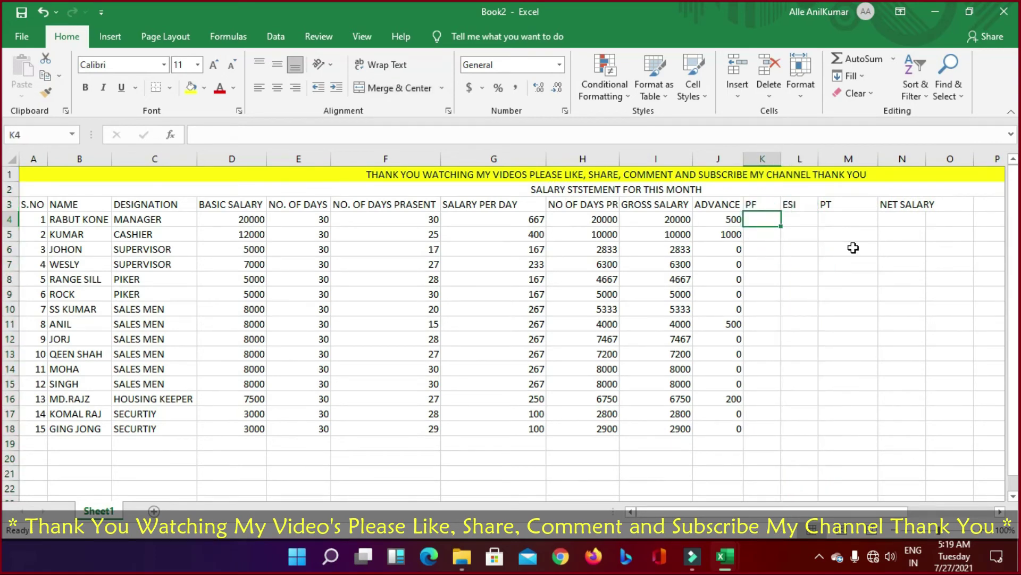
type("=")
key("Left")
key("Left")
key("Left")
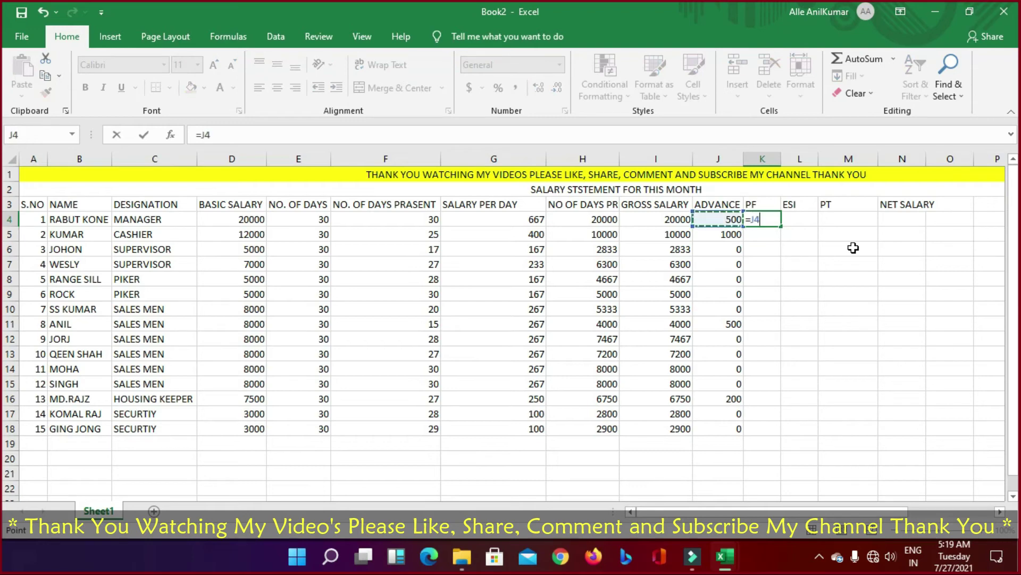
key("Left")
key("Left")
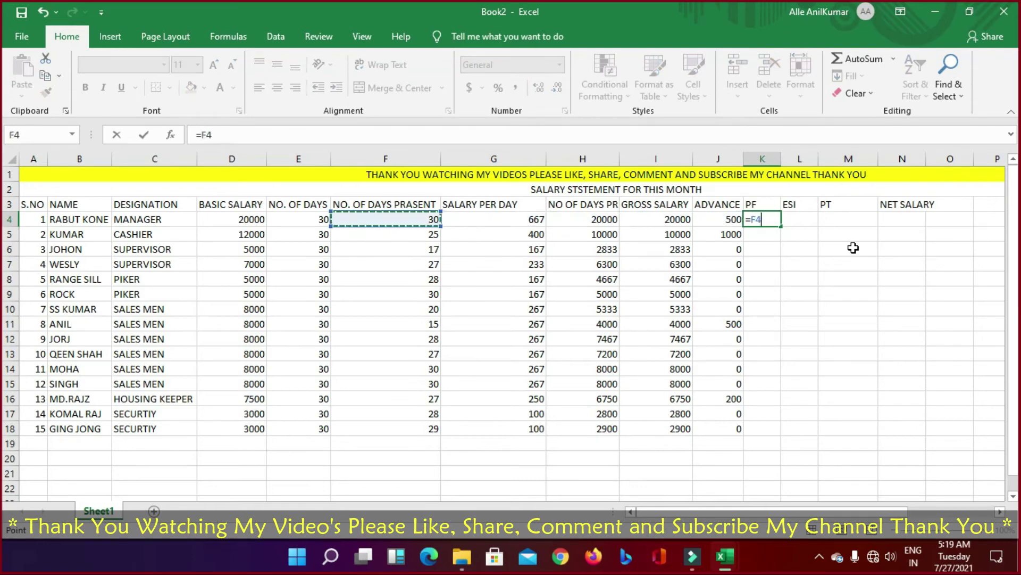
key("Right")
key("Right")
key("Right")
key("Right")
key("Left")
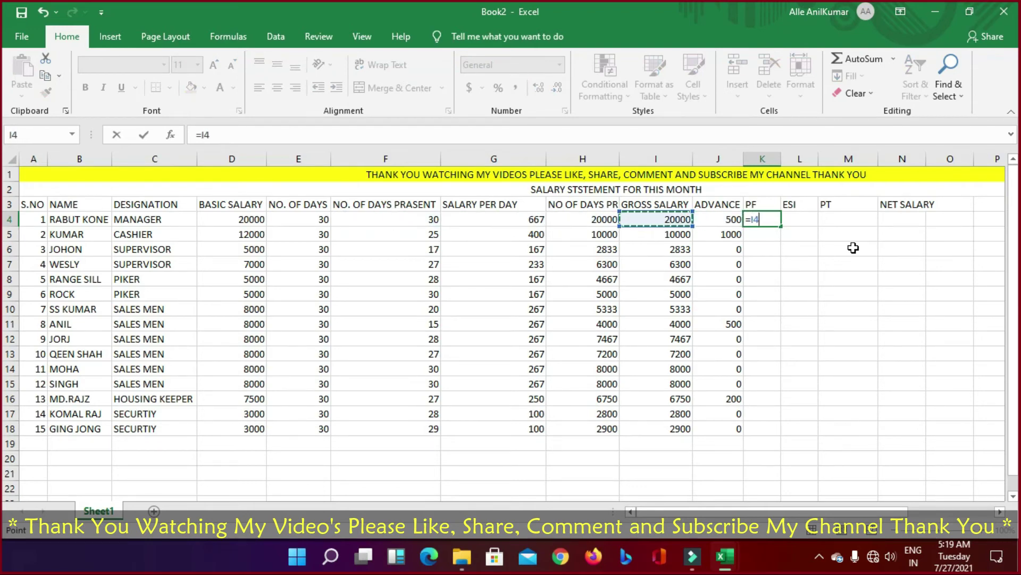
type("*12%")
key("Return")
Step: Revise the K4 PF formula toward 2% of gross salary
key("Up")
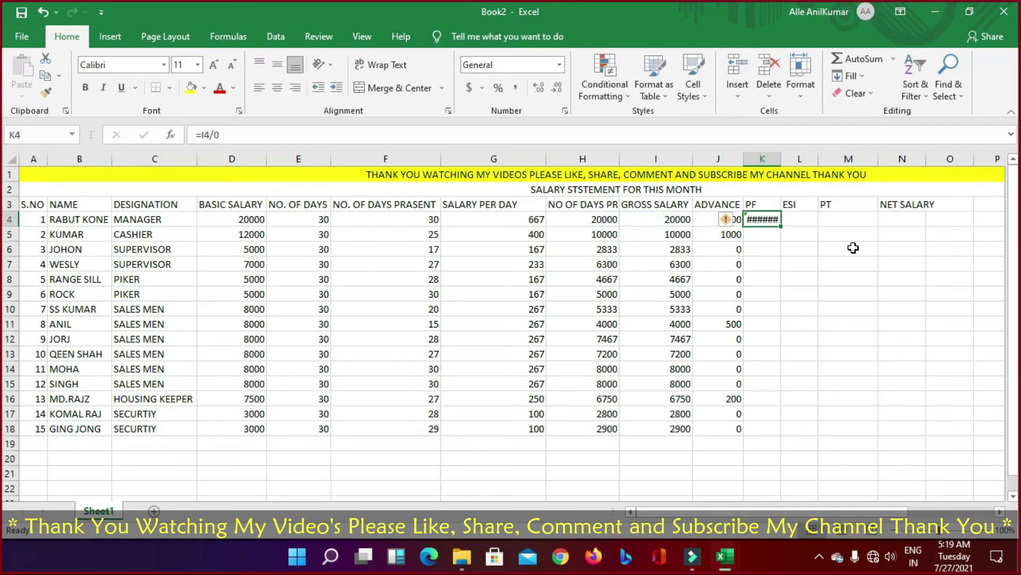
left_click(249, 133)
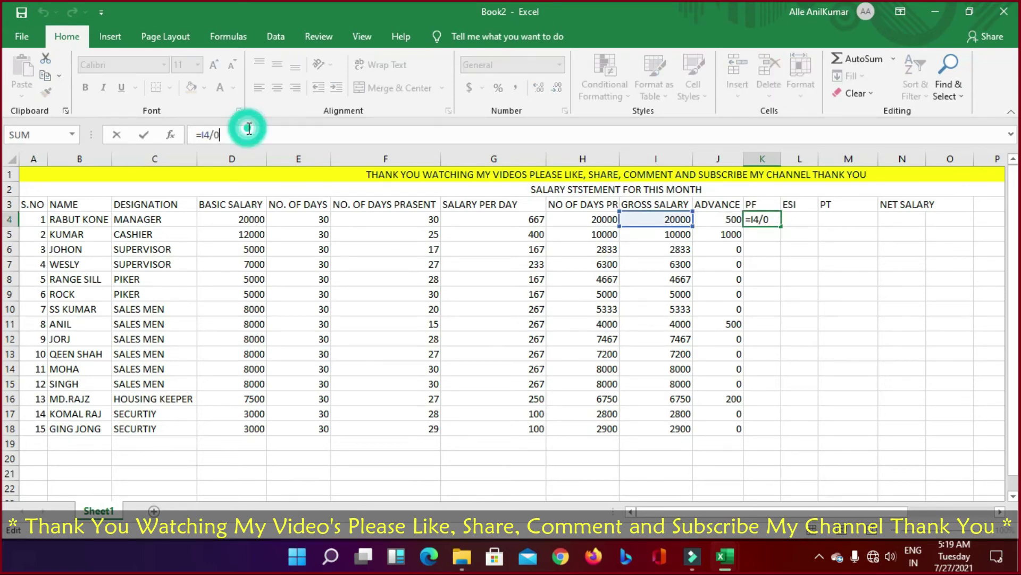
key("BackSpace")
type("2")
key("Return")
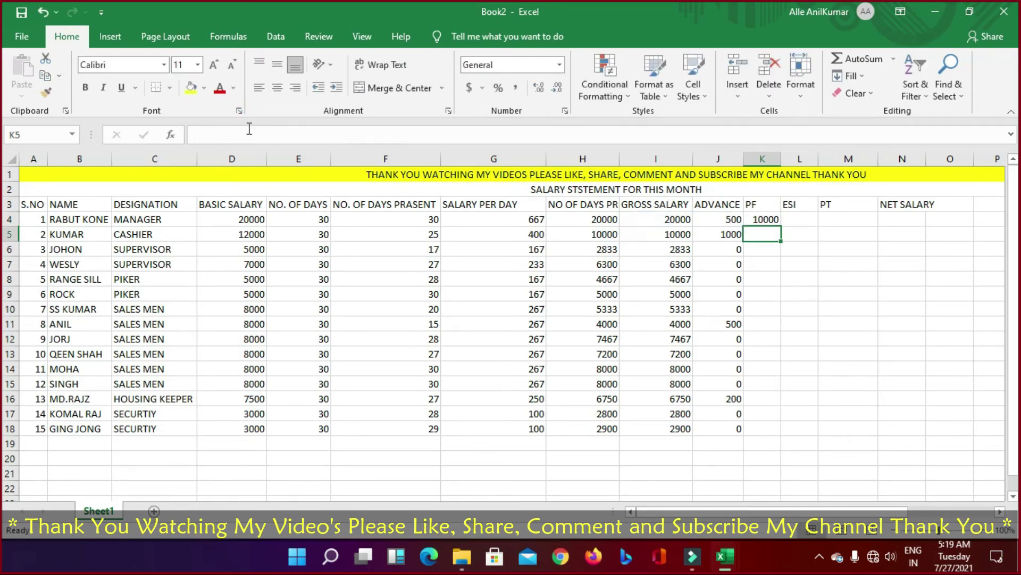
key("Up")
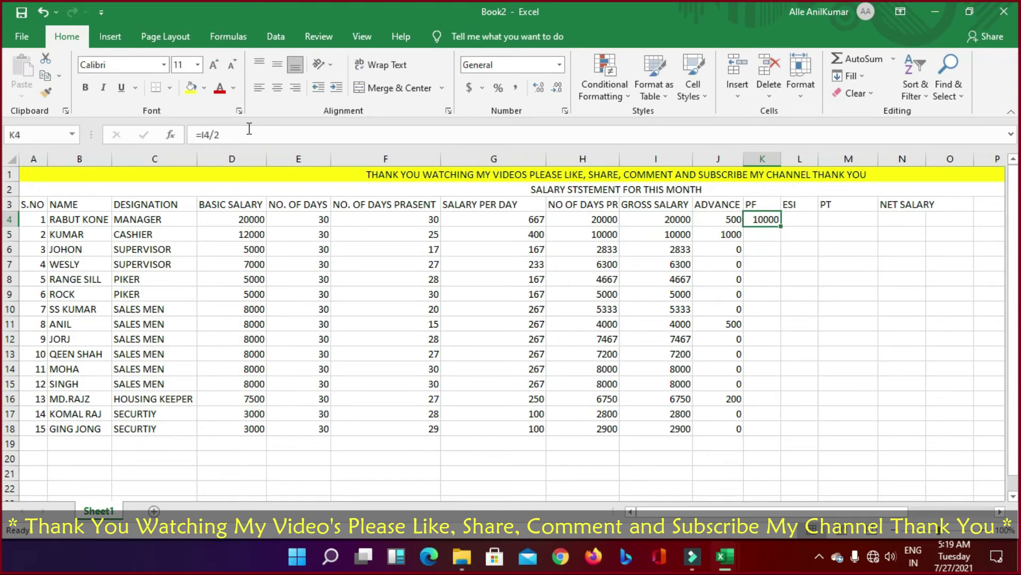
left_click(213, 135)
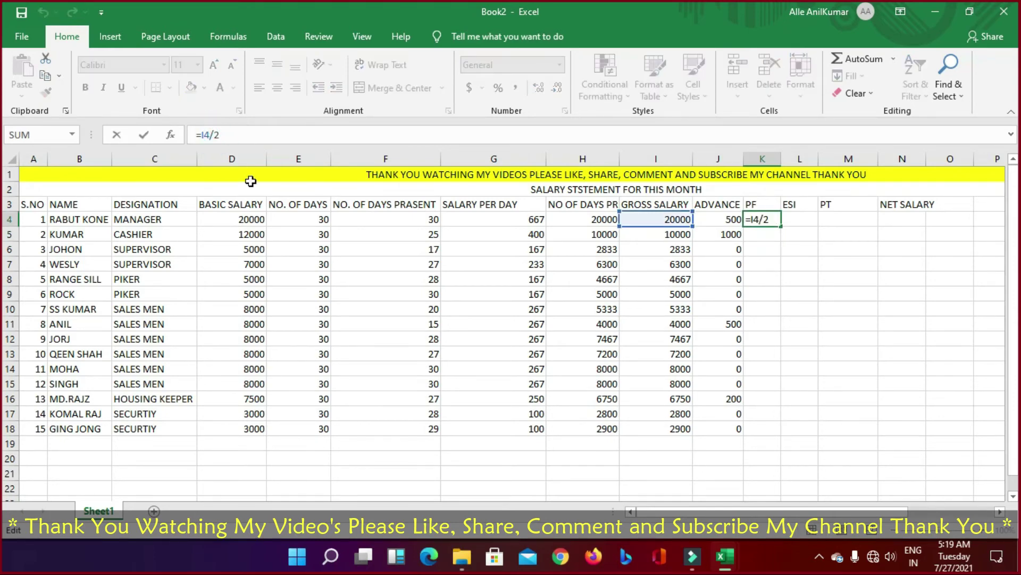
key("BackSpace")
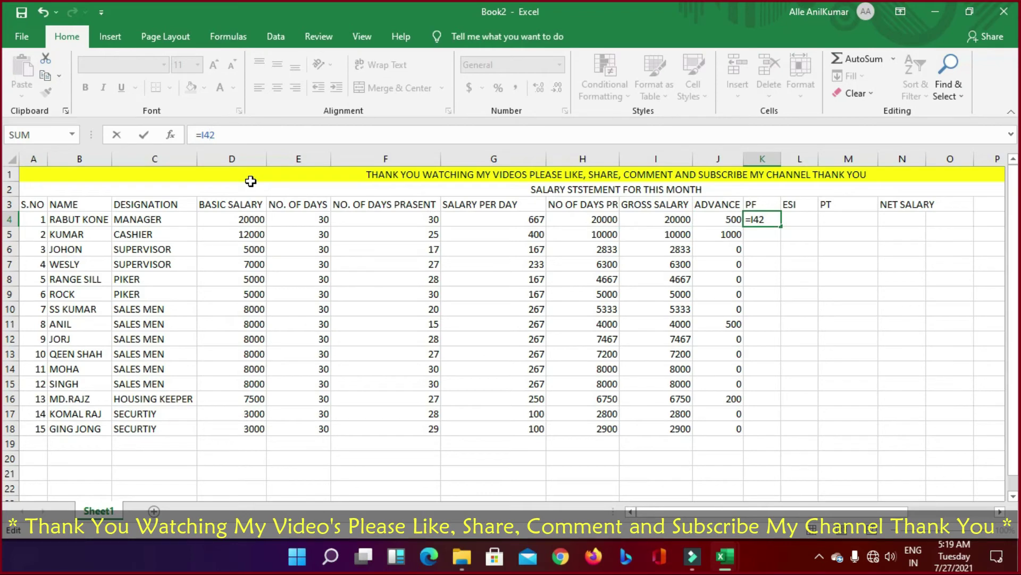
type("%")
key("Return")
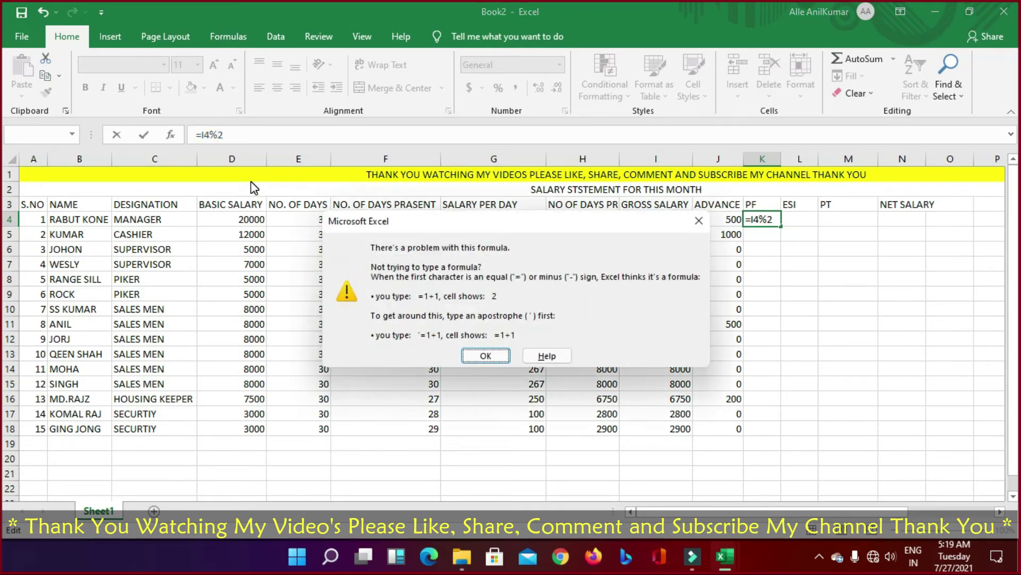
Step: Dismiss the formula error and finalize K4 as =I4*2%, giving a PF of 400
key("Tab")
key("Tab")
key("Return")
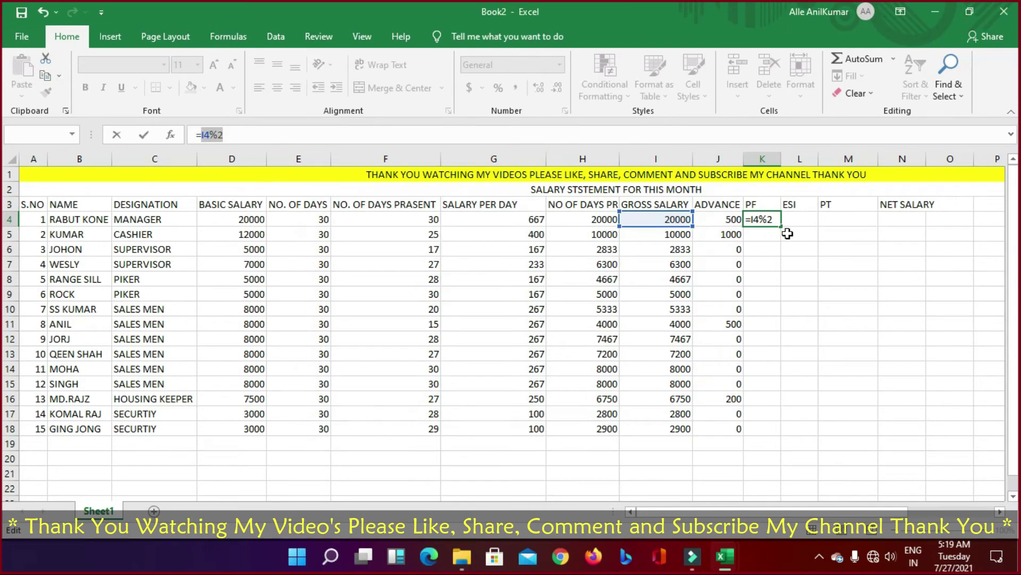
left_click(207, 134)
key("Delete")
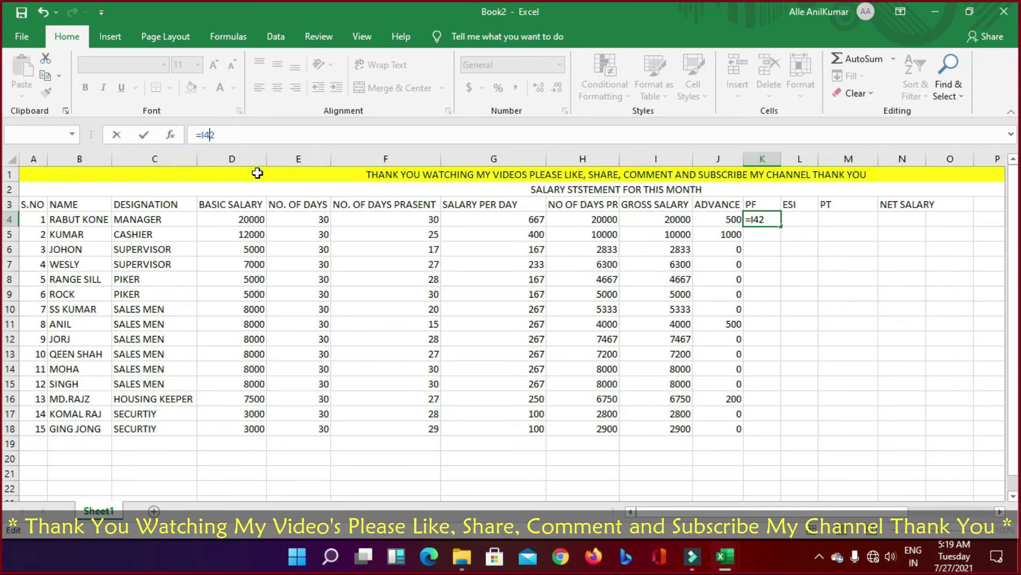
type("/")
key("BackSpace")
type("*")
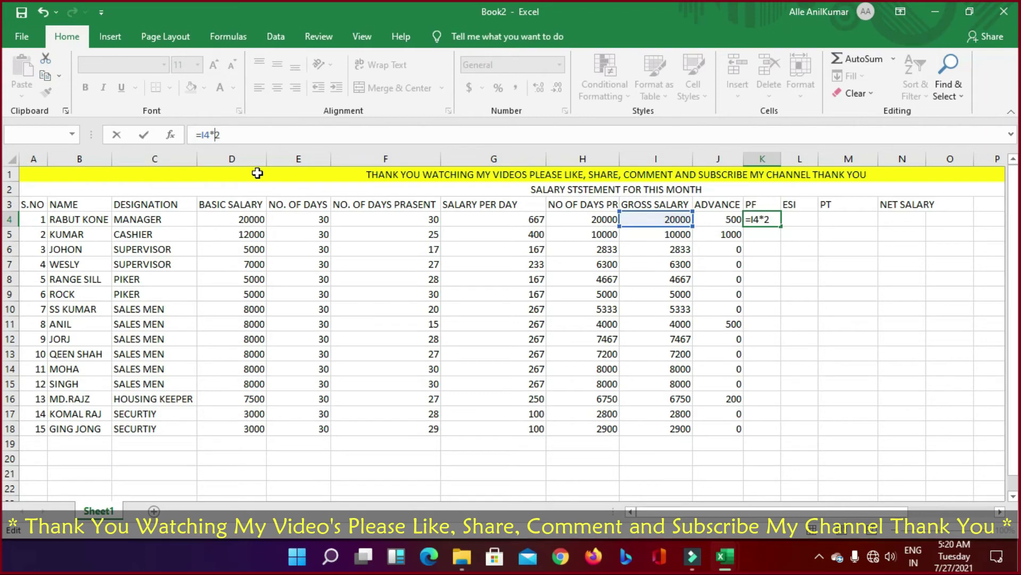
key("Return")
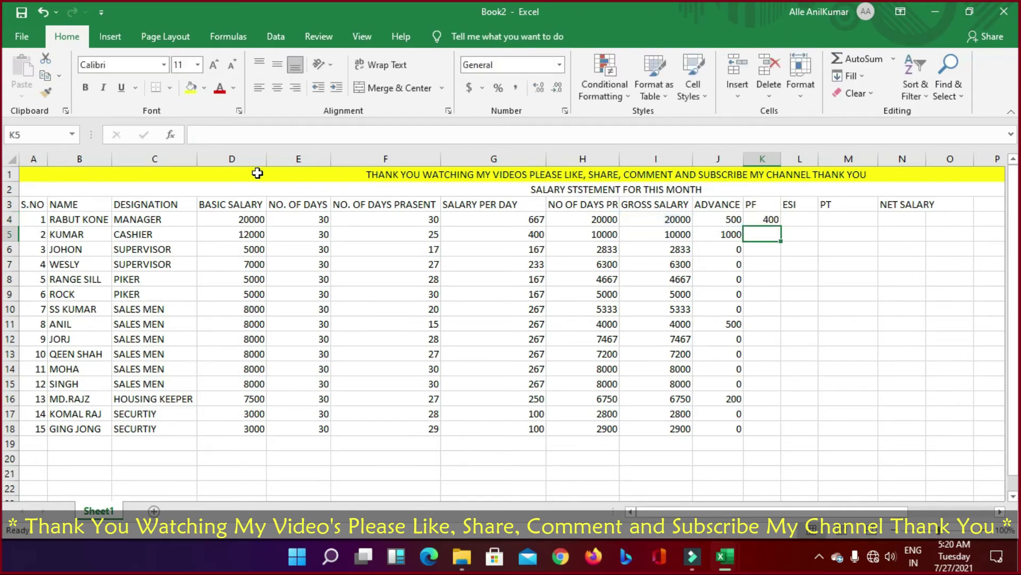
Step: Copy the PF formula to L4 and change it to =J4*1% for an ESI of 5
key("Up")
key("Right")
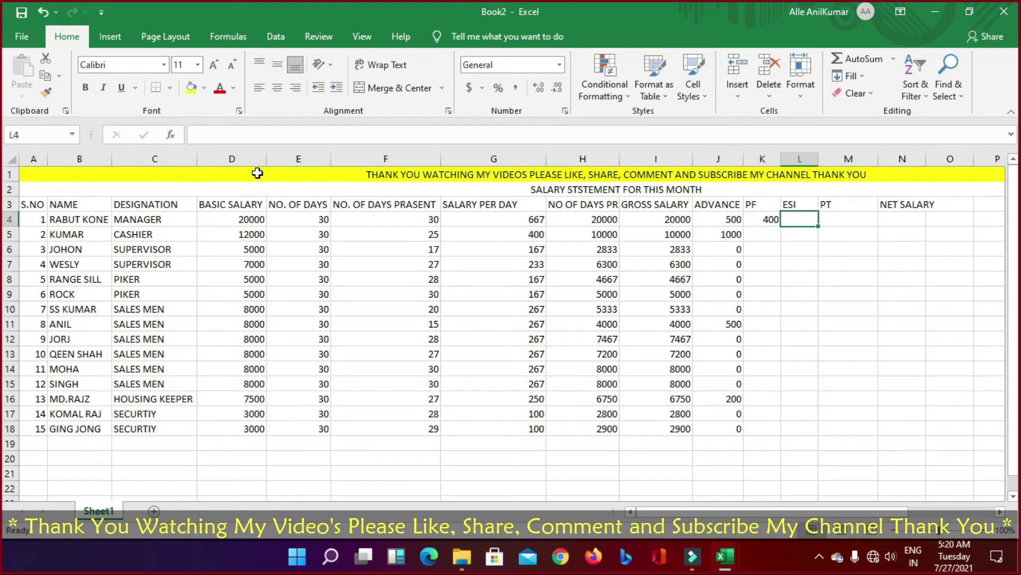
key("Left")
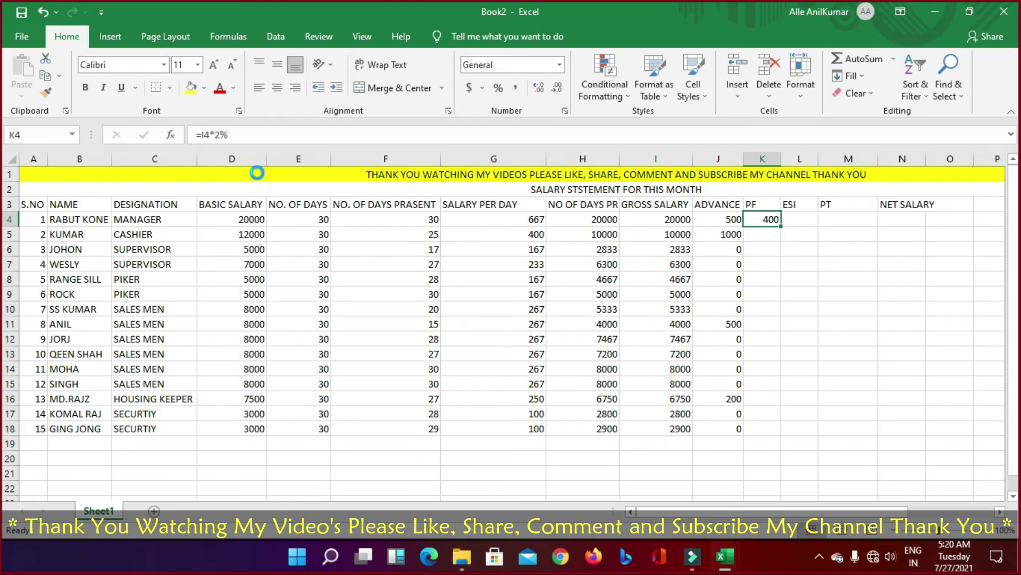
key("ctrl+c")
key("Right")
key("ctrl+v")
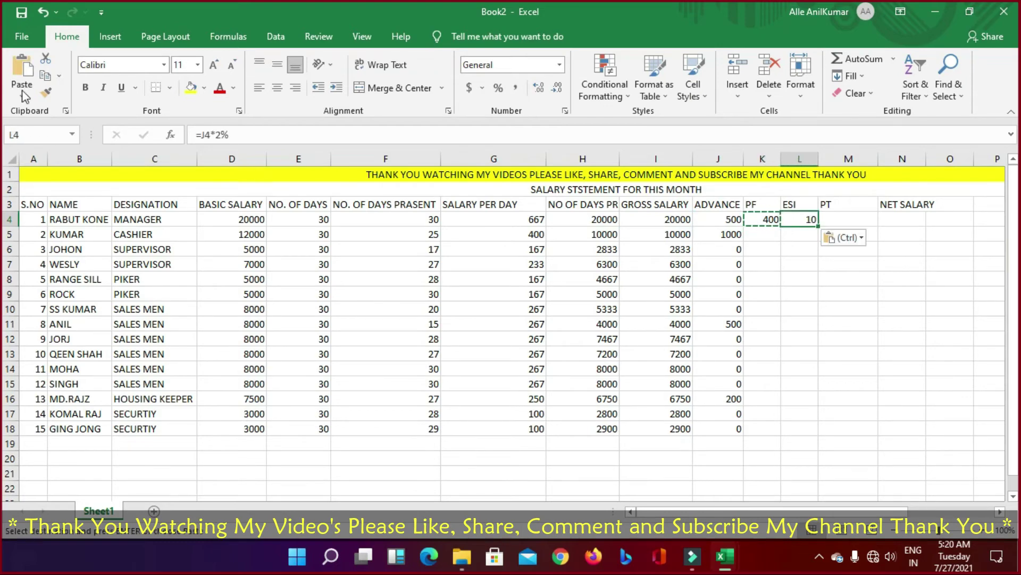
left_click(217, 137)
key("BackSpace")
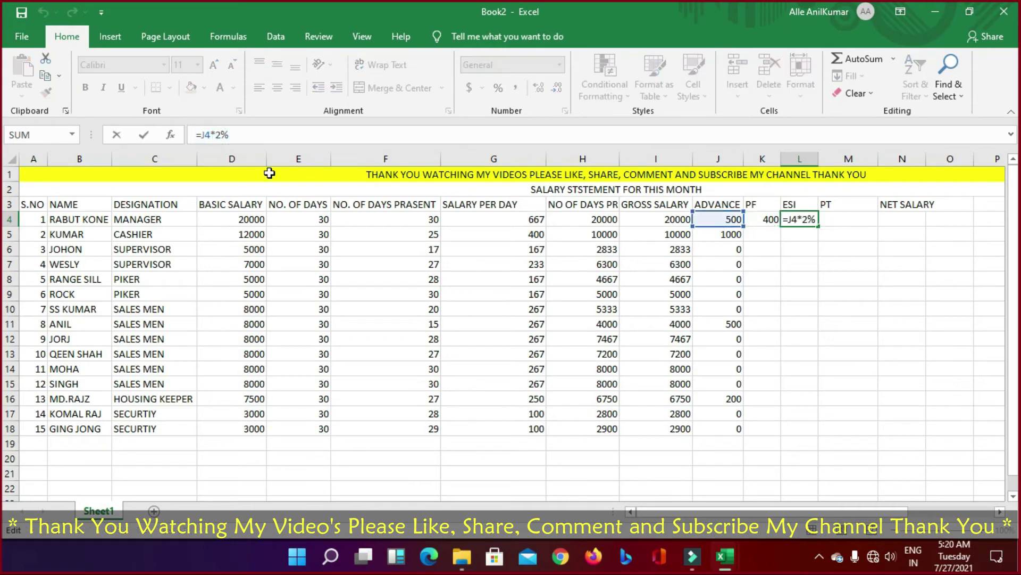
type("1")
key("Return")
key("Up")
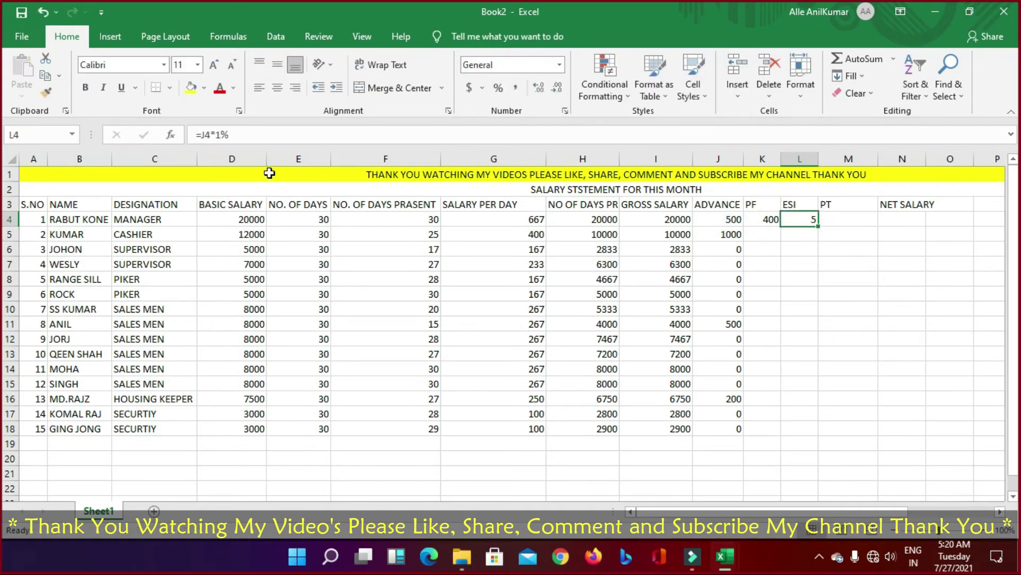
key("Right")
Step: Enter PT 0 in M4, then set N4 to =I4-M4-L4-K4-J4, giving 19095
type("0")
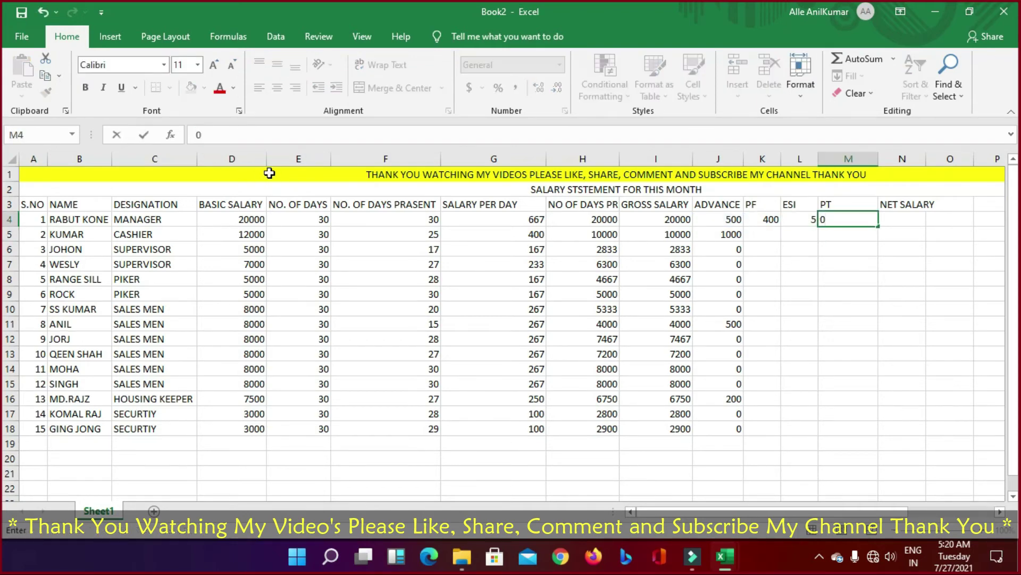
key("Tab")
type("=")
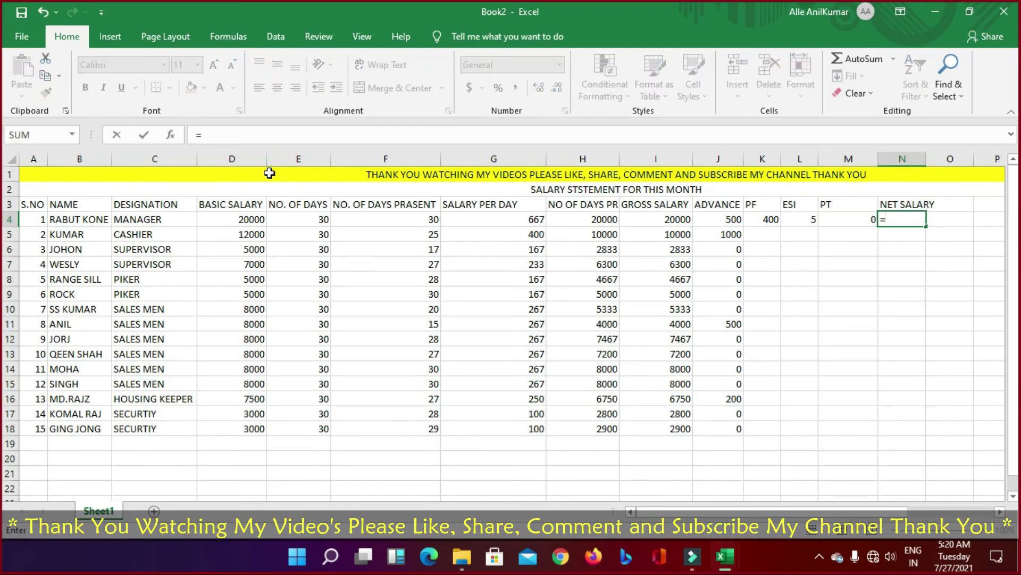
key("Left")
key("Left")
key("Left")
key("Left")
key("Left")
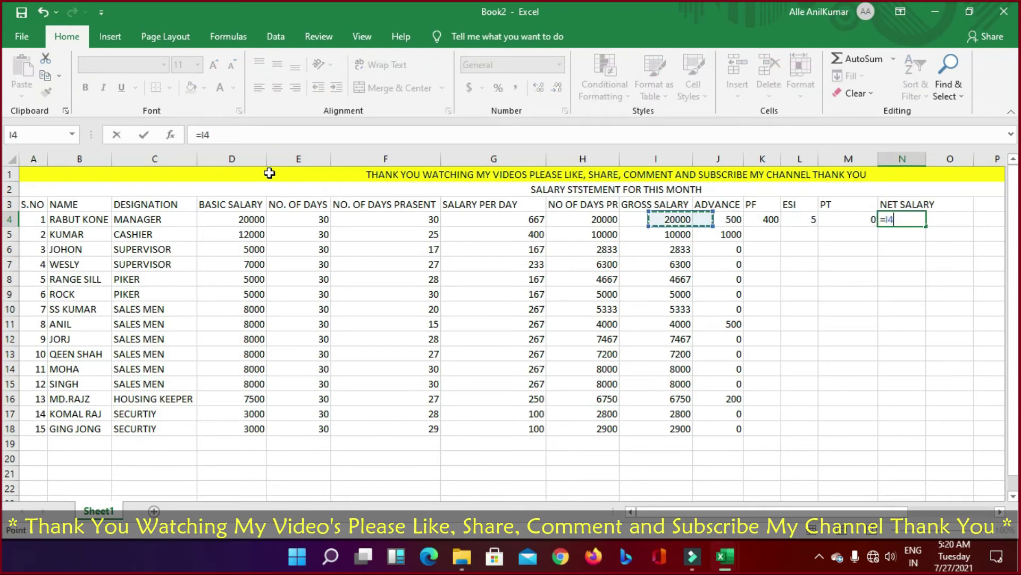
type("-")
key("Left")
key("Left")
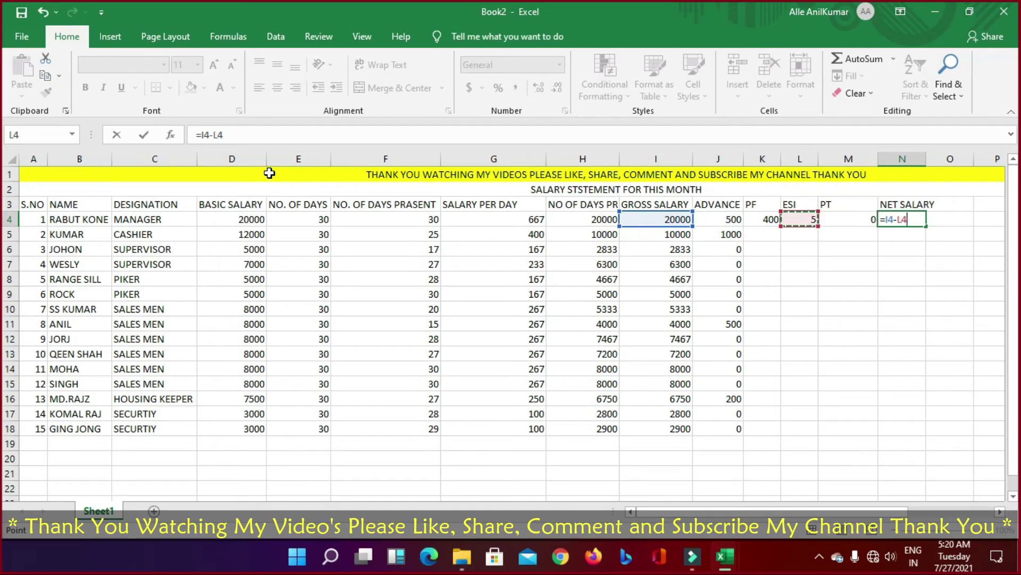
key("Right")
type("-")
key("Left")
key("Left")
type("-")
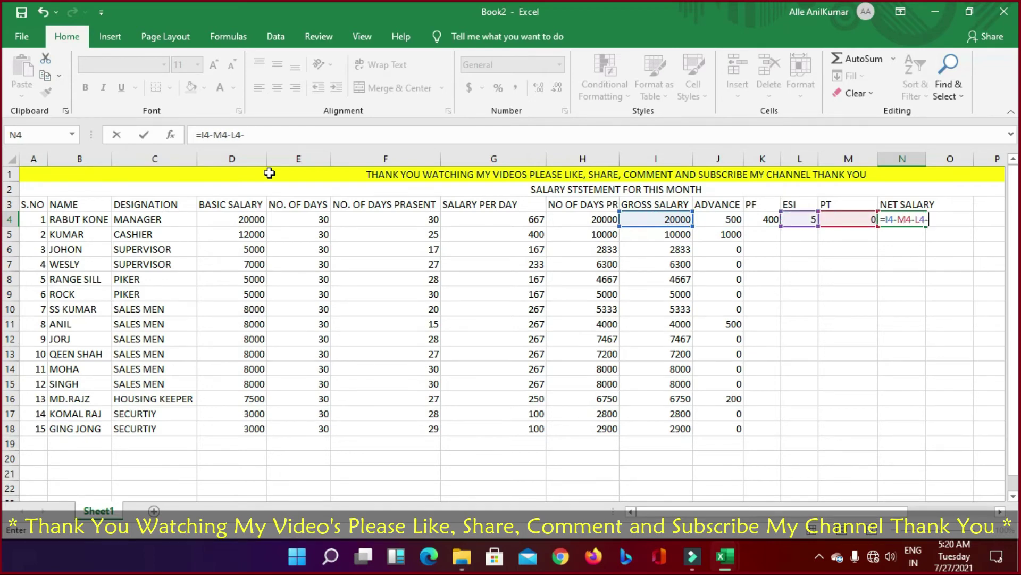
key("Left")
key("Left")
key("Left")
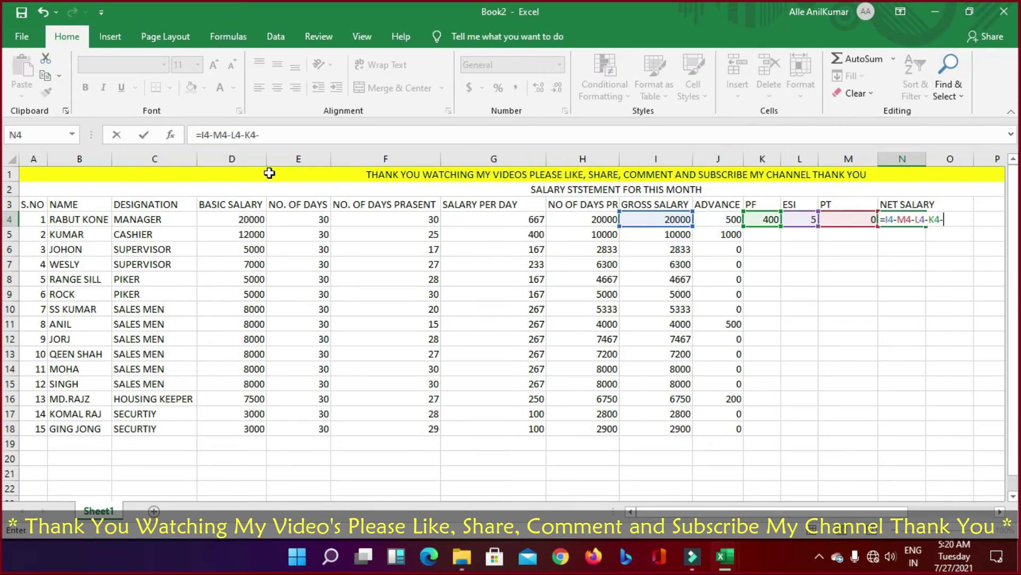
type("-")
key("Left")
key("Left")
key("Left")
key("Left")
type("-")
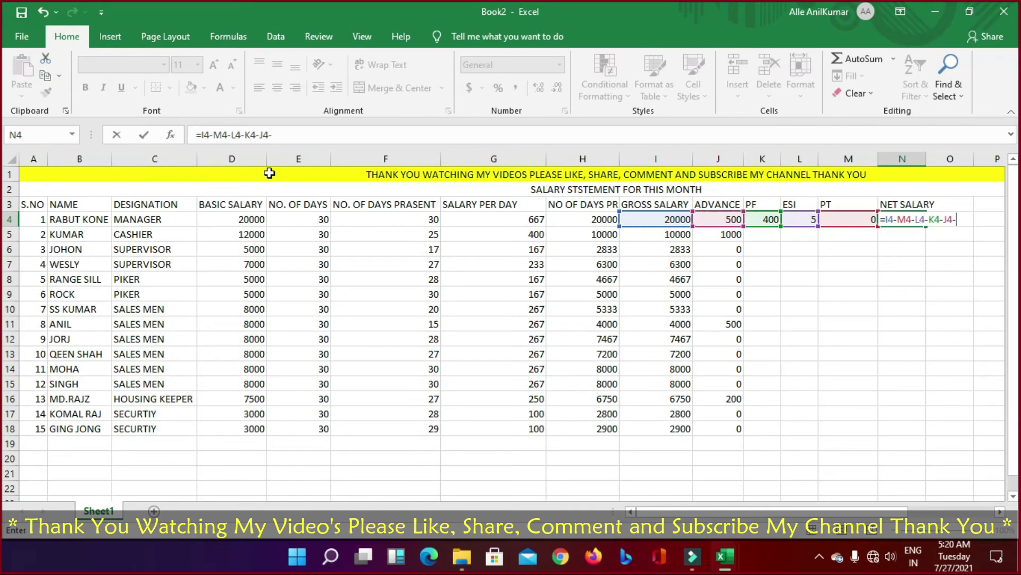
key("Return")
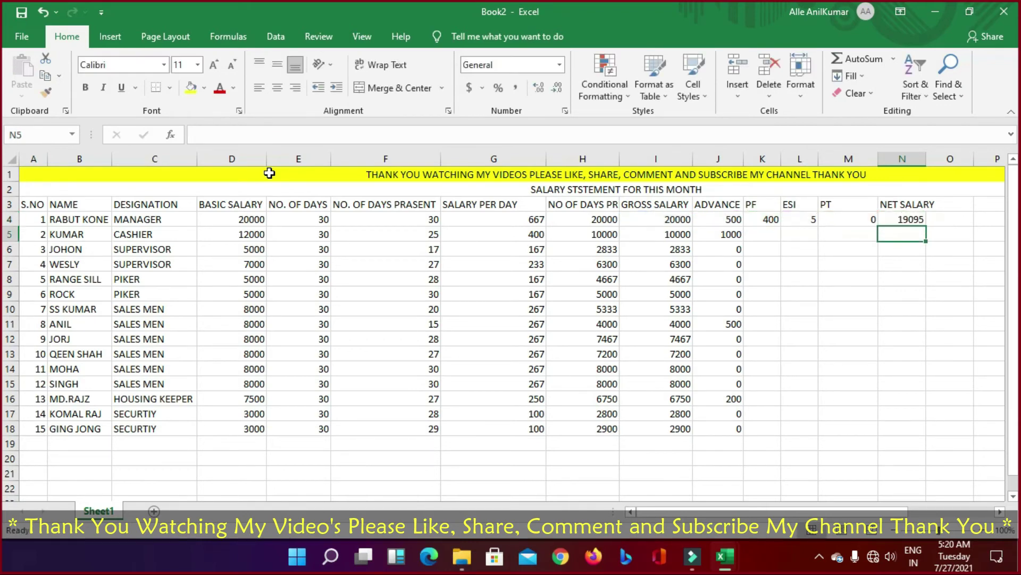
key("Up")
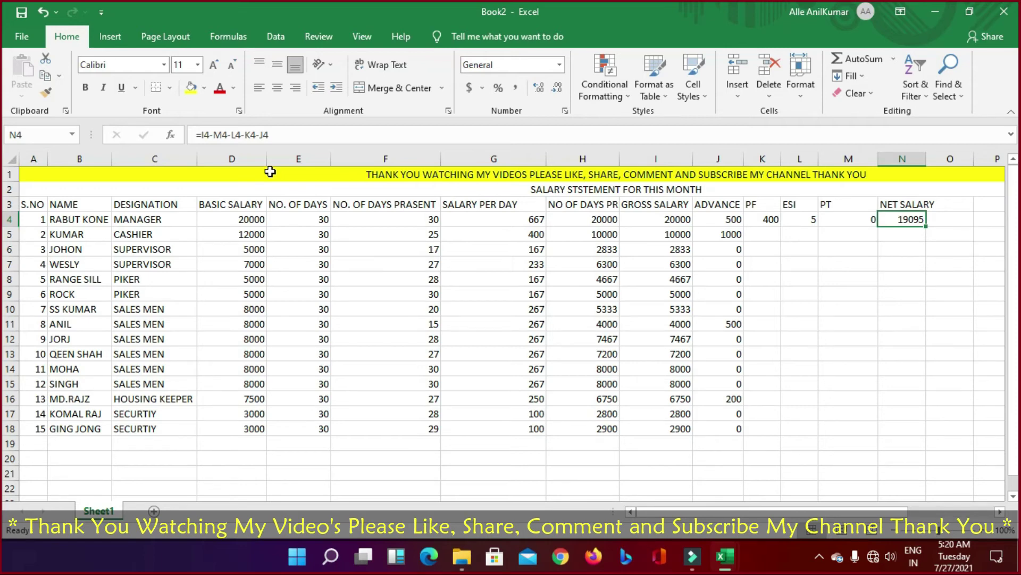
Step: Copy the PF, ESI and PT formulas from K4:M4 into K5:M18
left_click_drag(772, 219, 851, 222)
left_click(770, 218)
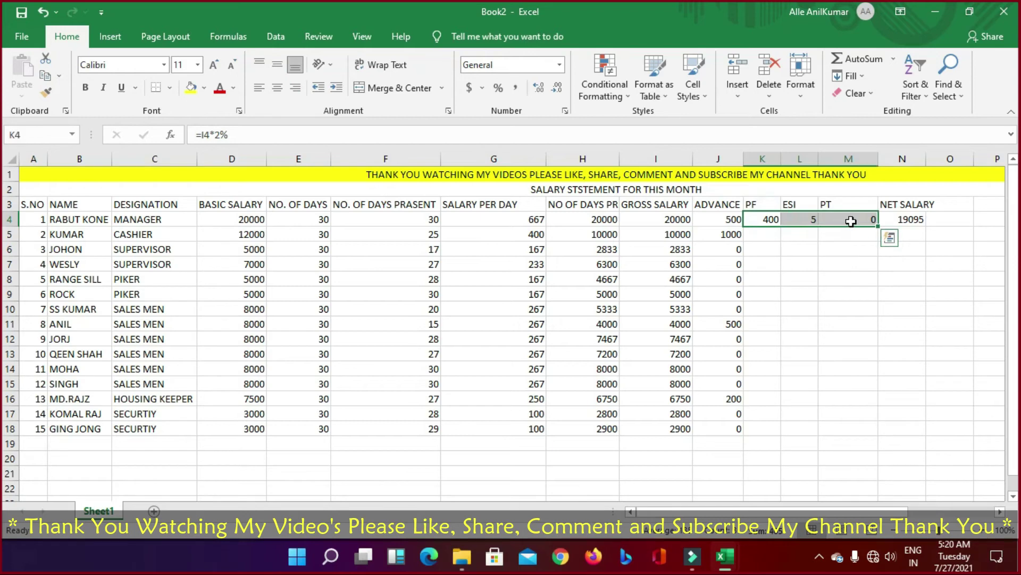
key("ctrl+c")
key("Down")
key("Left")
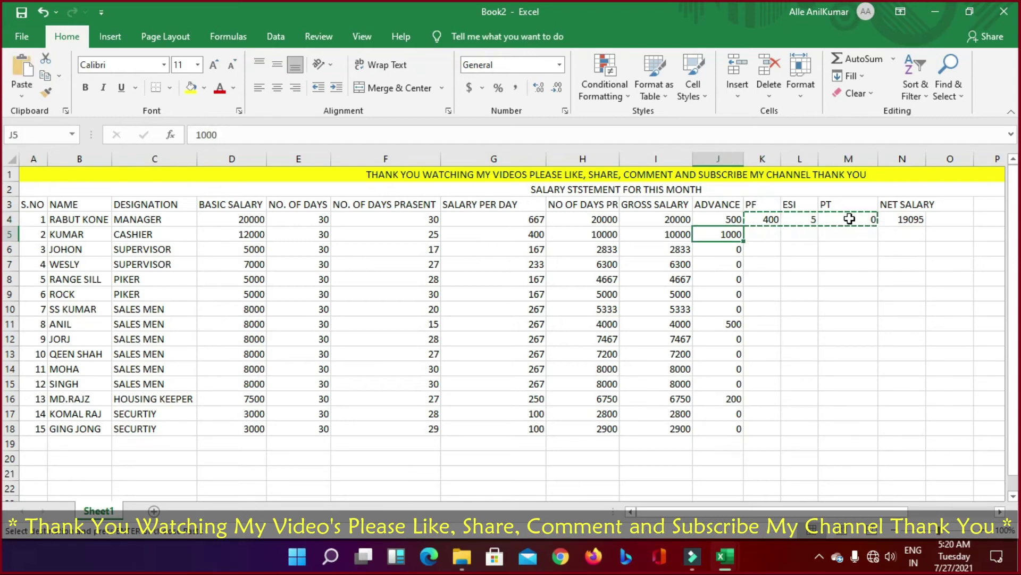
key("Right")
key("shift+Down")
key("shift+Down")
key("shift+Down")
key("shift+Down")
key("shift+Down")
key("shift+Down")
key("shift+Down")
key("shift+Down")
key("shift+Down")
key("shift+Down")
key("shift+Down")
key("shift+Down")
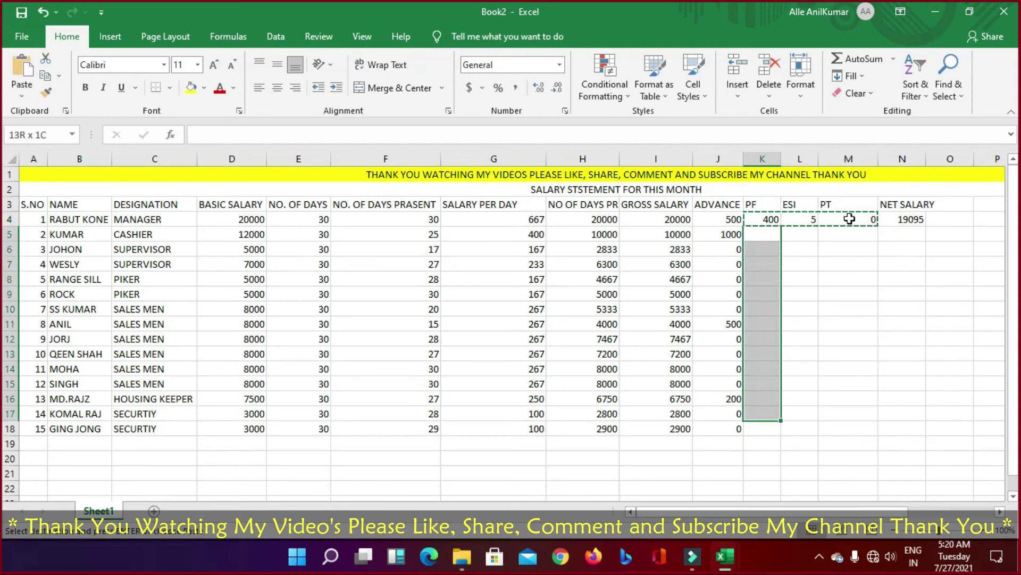
key("shift+Right")
key("shift+Down")
key("shift+Right")
key("Return")
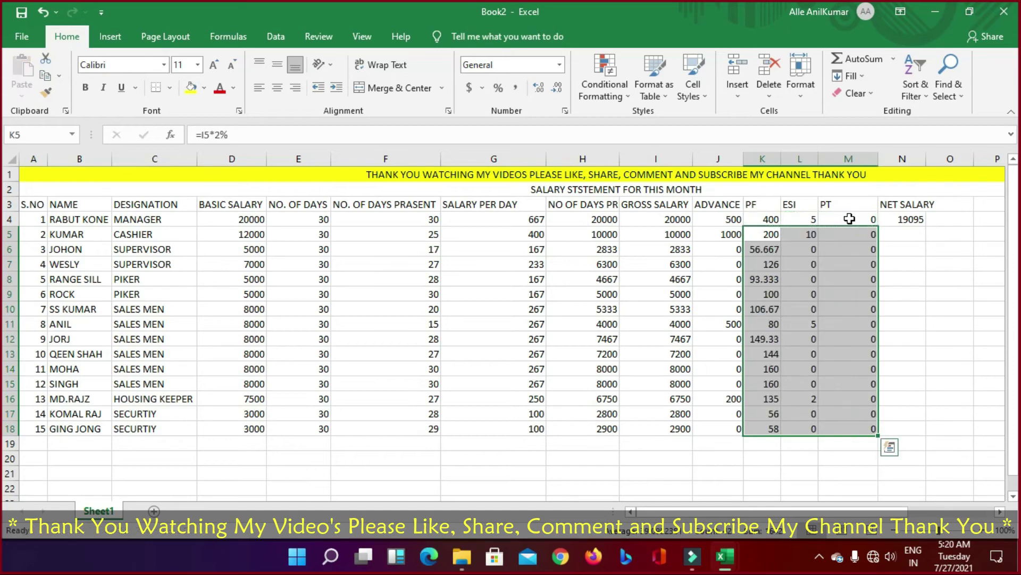
Step: Copy the net salary formula from N4 down through N5:N18
left_click(903, 234)
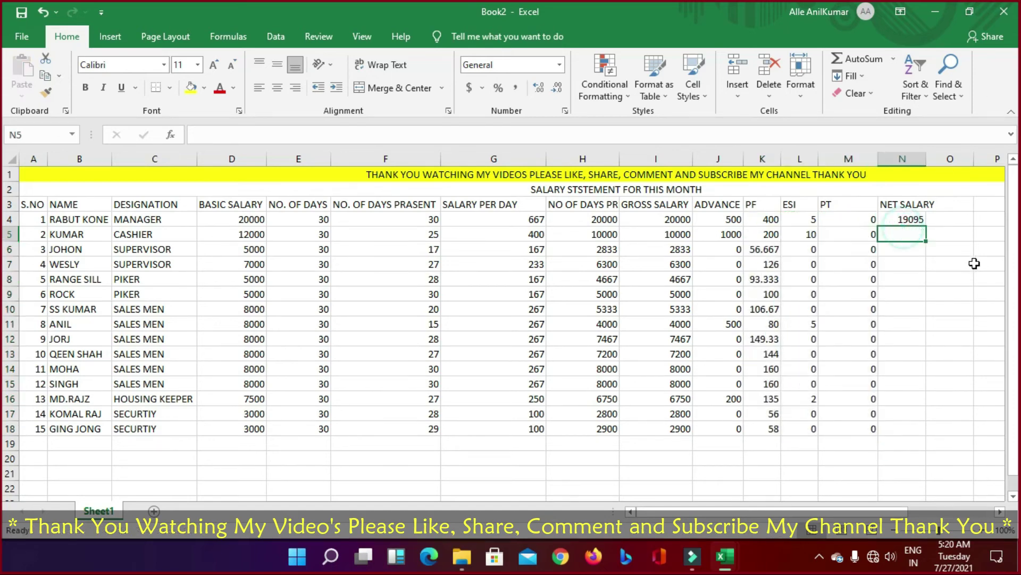
key("Up")
key("ctrl+c")
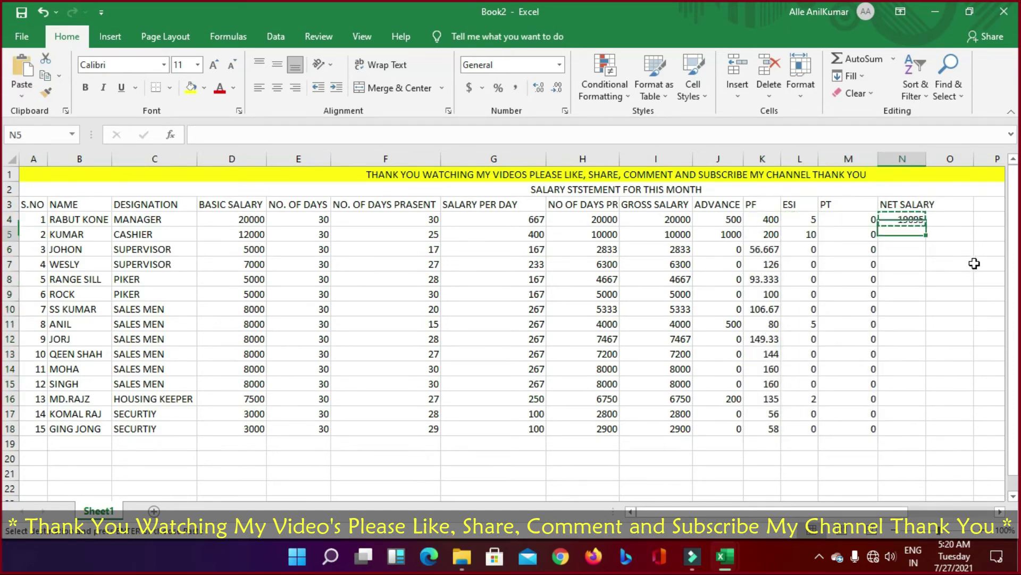
key("Down")
key("shift+Down")
key("shift+Down")
key("shift+Down")
key("shift+Down")
key("shift+Down")
key("shift+Down")
key("shift+Down")
key("shift+Down")
key("shift+Down")
key("shift+Down")
key("shift+Down")
key("shift+Down")
key("shift+Down")
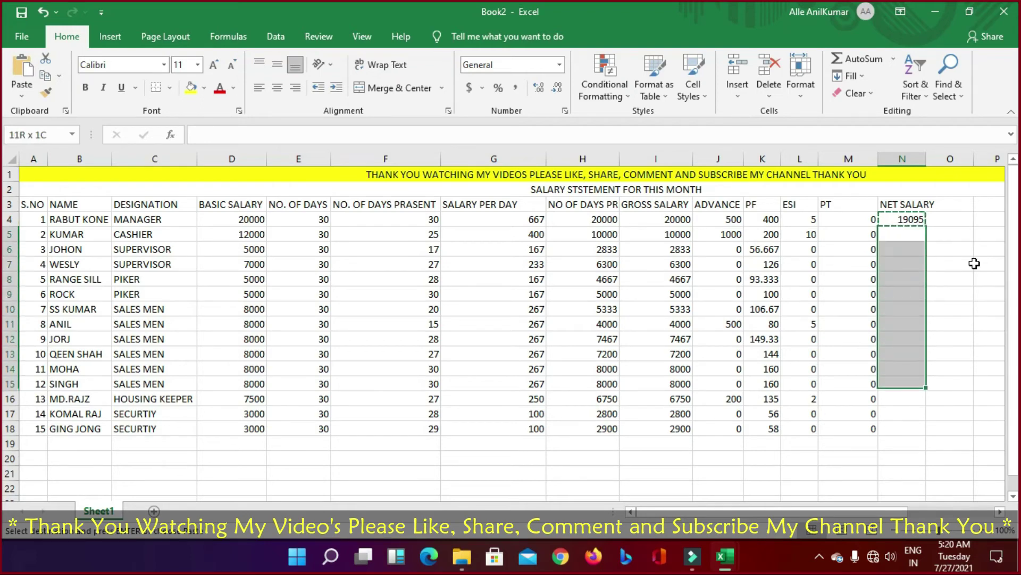
key("Return")
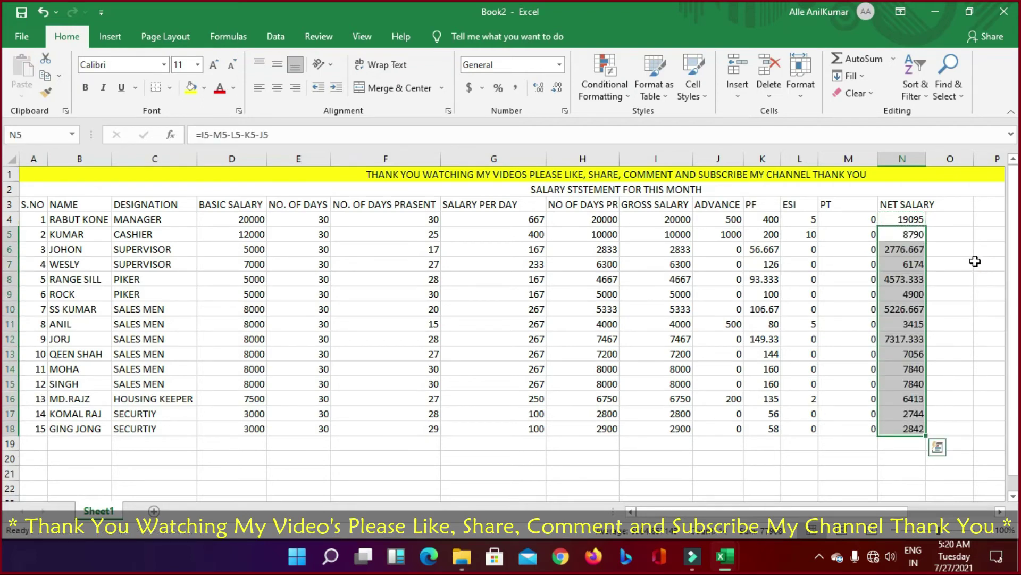
Step: Reduce the net salaries to whole numbers with Decrease Decimal
left_click(555, 88)
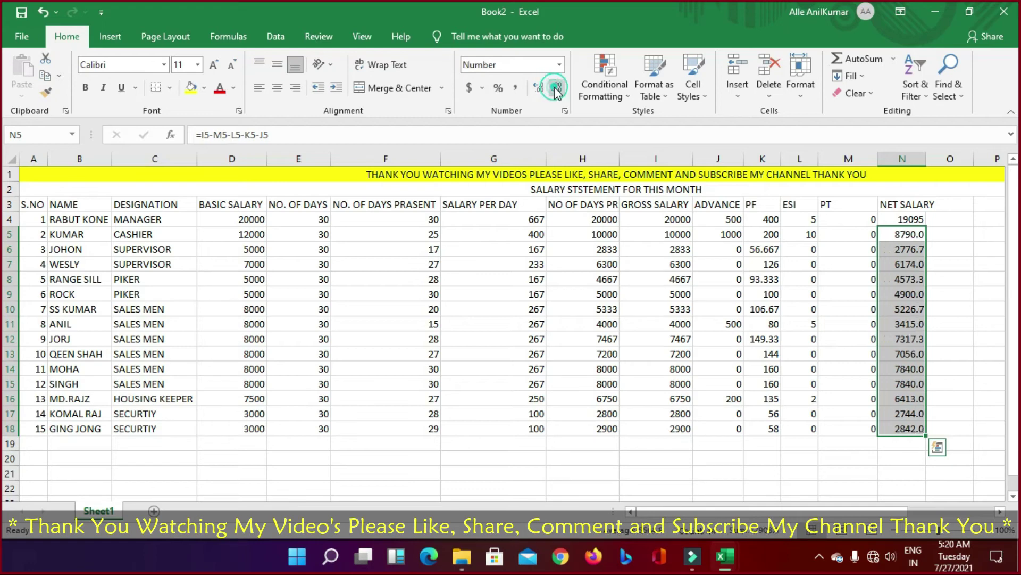
left_click(556, 88)
left_click(903, 473)
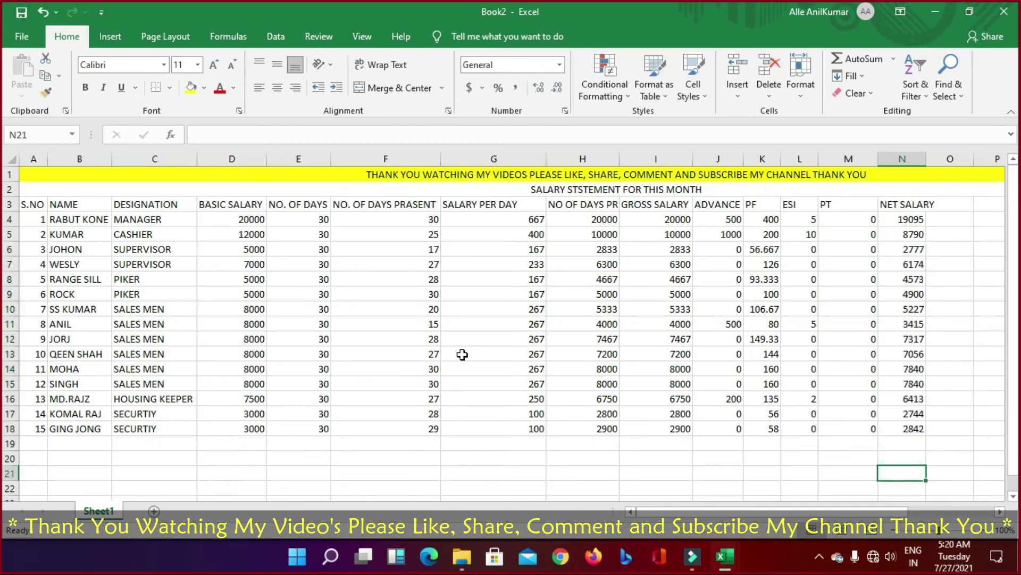
Step: Fill the row 2 SALARY STSTEMENT title light blue and make the row 1 title bold
left_click_drag(32, 205, 851, 219)
left_click(955, 185)
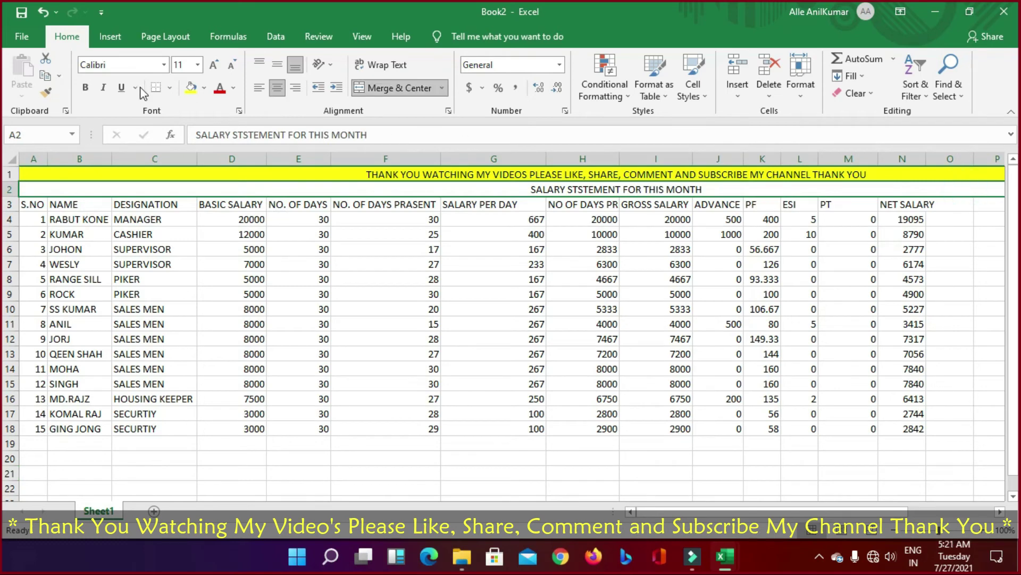
left_click(204, 87)
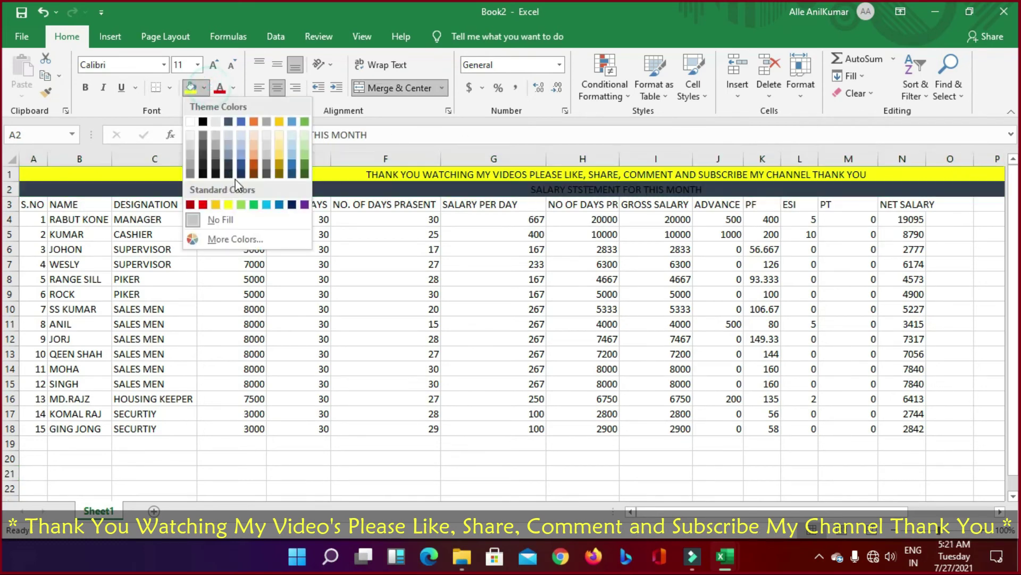
left_click(241, 135)
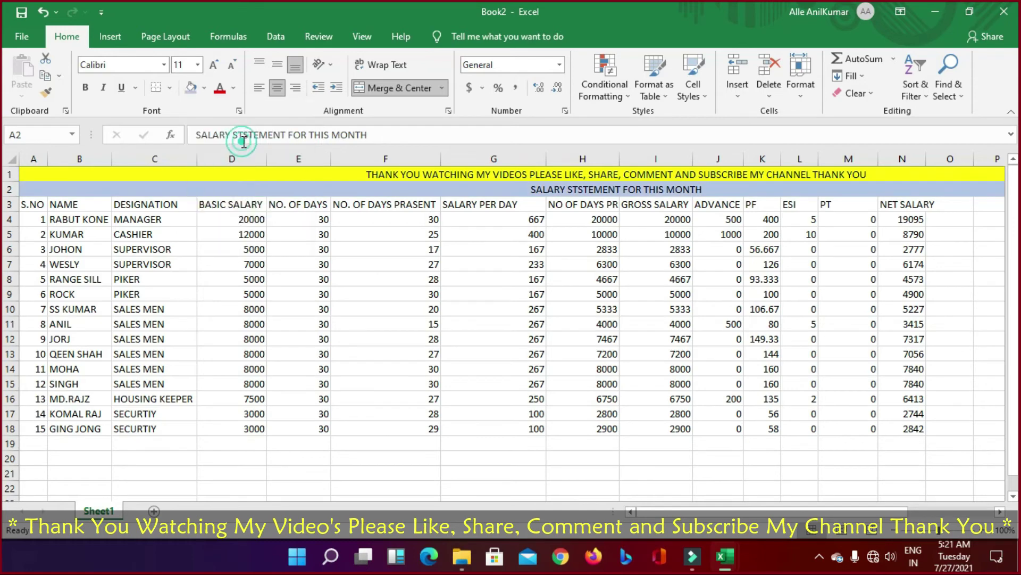
left_click(439, 174)
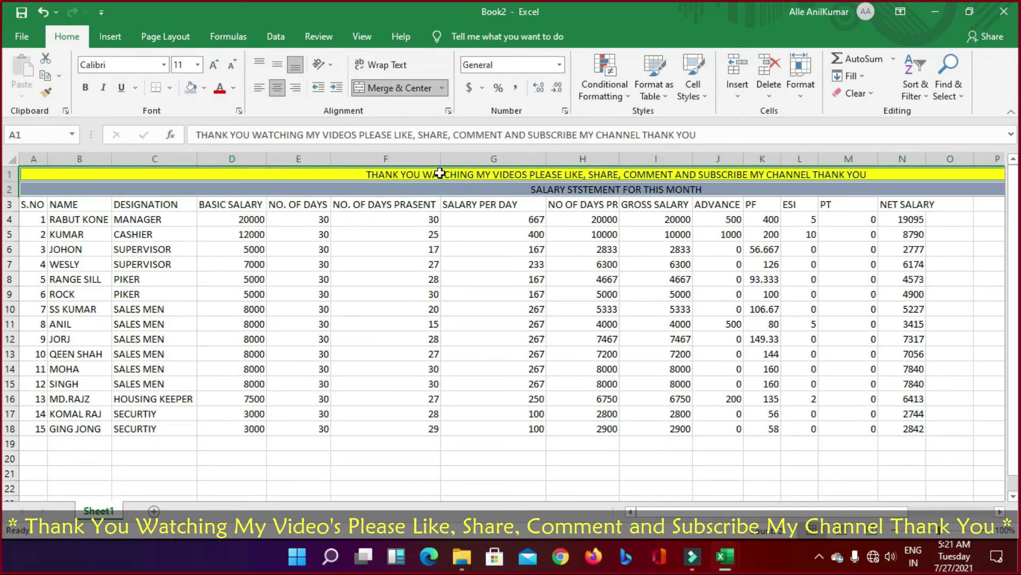
key("ctrl+b")
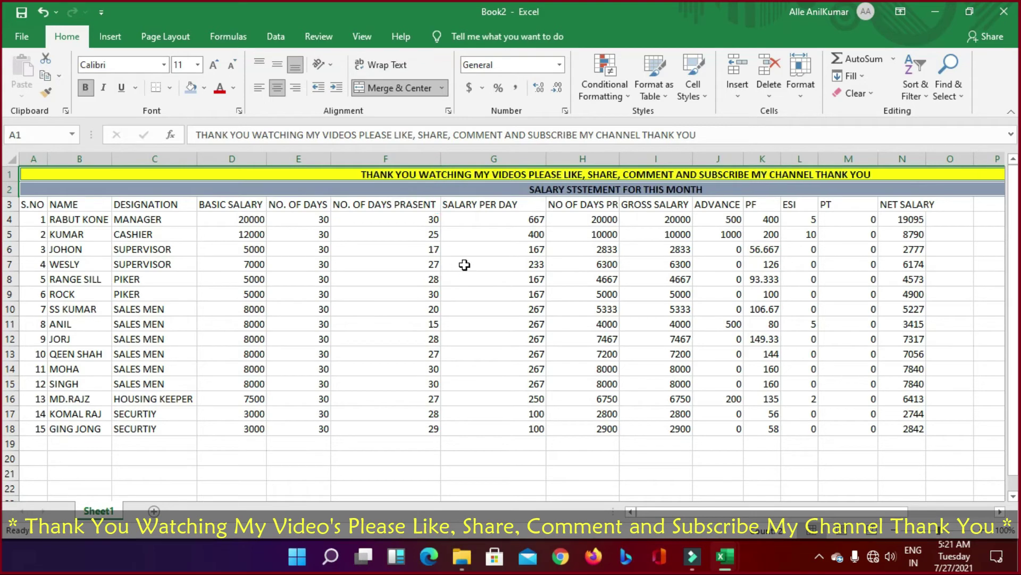
Step: Remove the extra columns P through T so both title banners end at column O
left_click(465, 264)
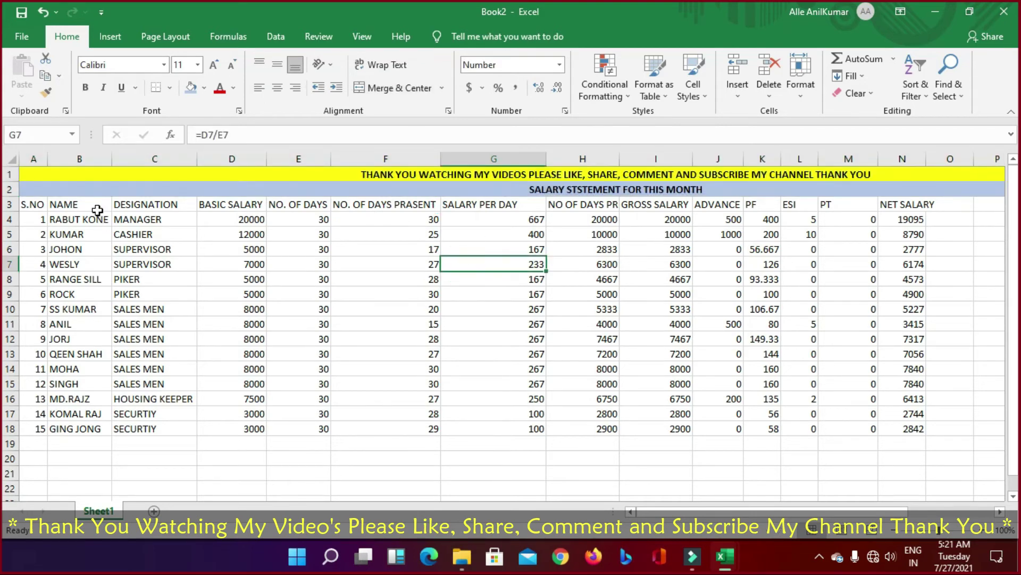
left_click_drag(41, 205, 886, 208)
left_click_drag(671, 161, 882, 158)
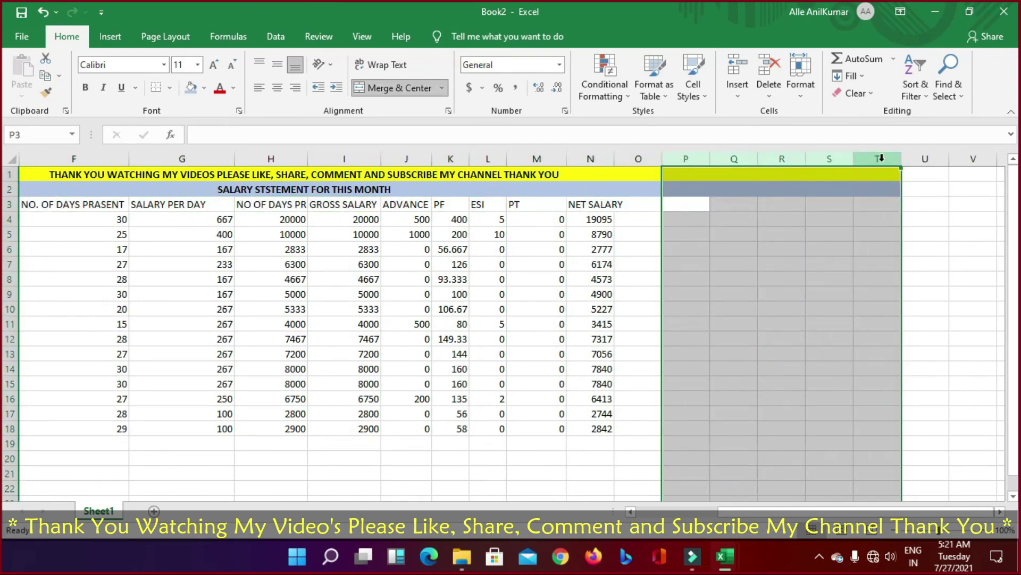
key("ctrl+z")
left_click_drag(856, 510, 774, 511)
left_click(533, 475)
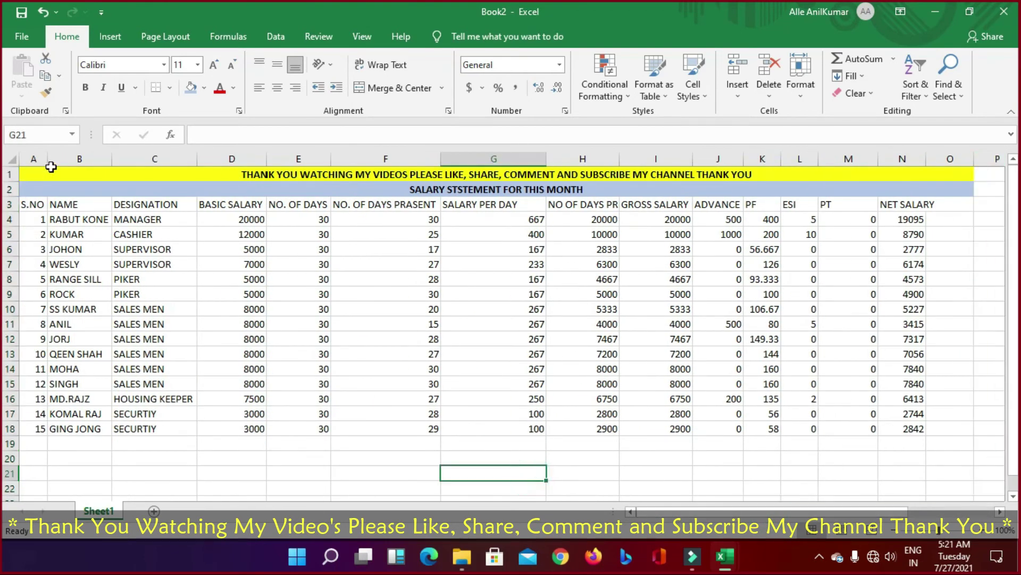
Step: Apply All Borders to A1:O18 and a Thick Outside Border around the table
left_click_drag(48, 175, 67, 428)
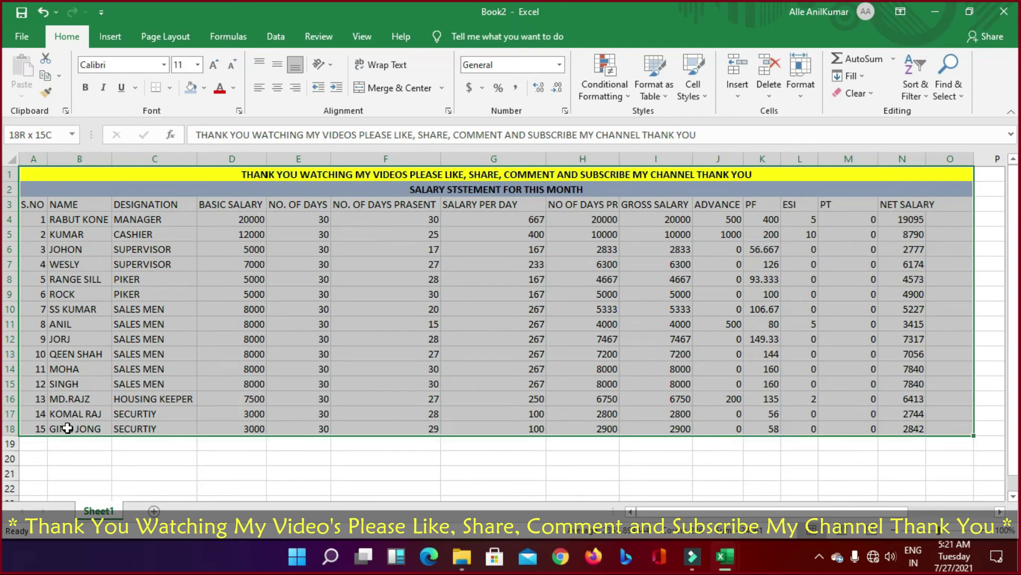
left_click(166, 91)
left_click(190, 218)
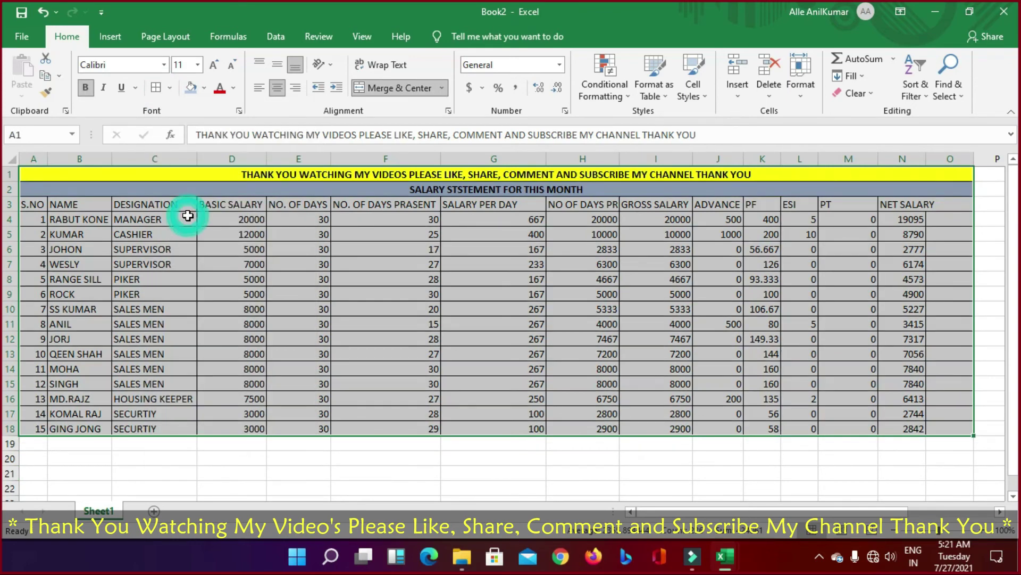
left_click(161, 173)
left_click(169, 88)
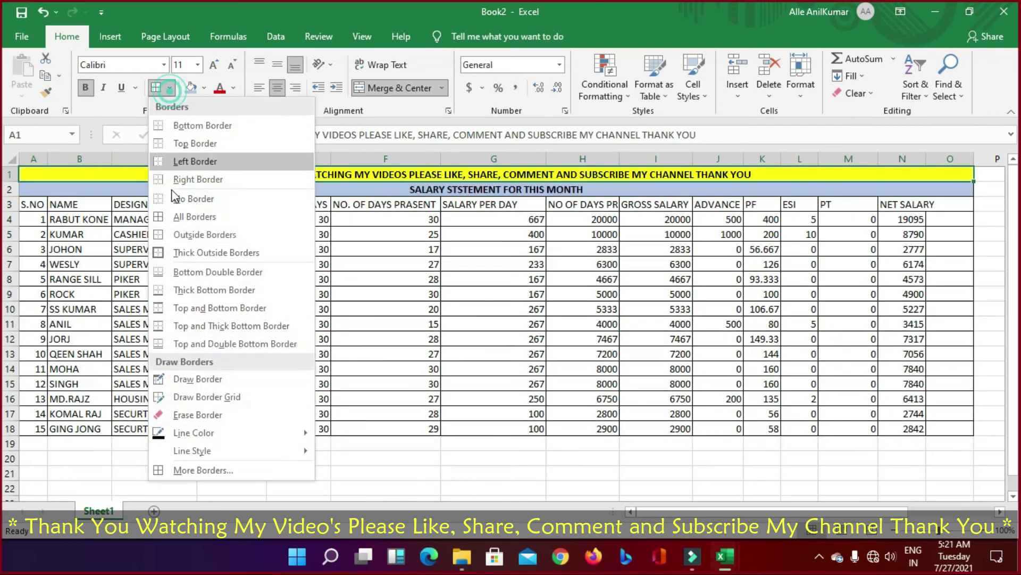
left_click(164, 253)
left_click(163, 193)
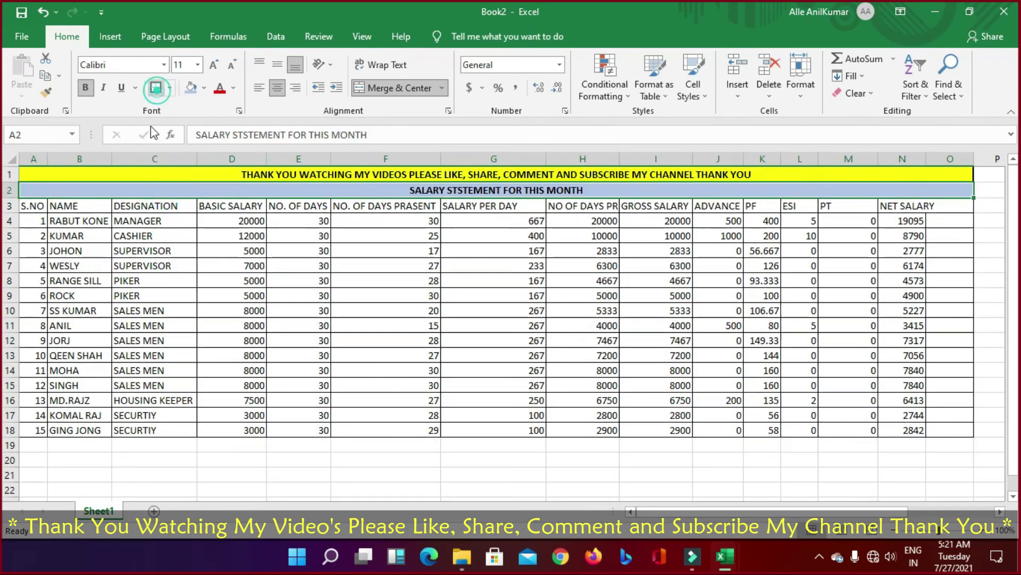
left_click_drag(41, 170, 58, 431)
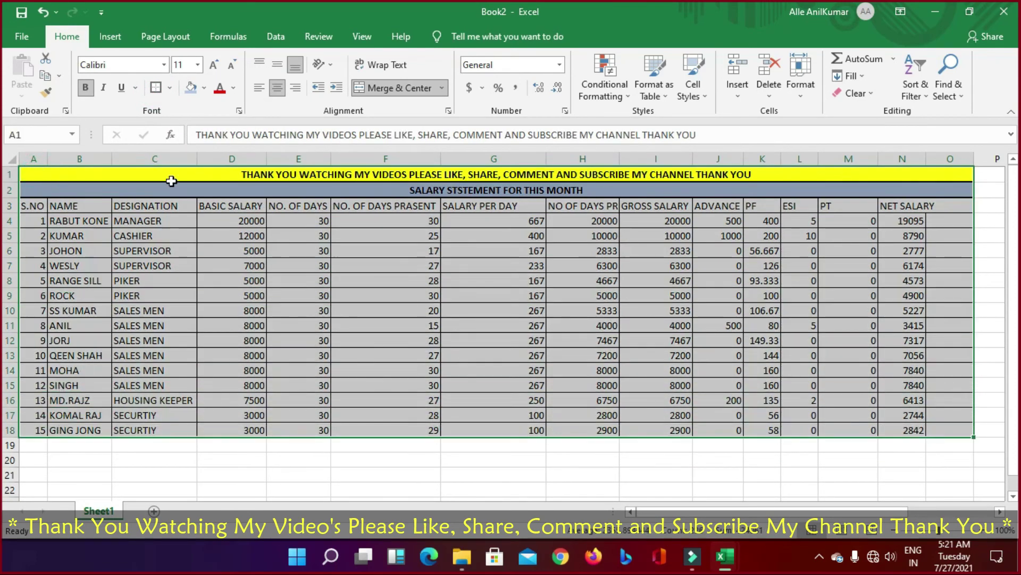
left_click(156, 88)
left_click(215, 414)
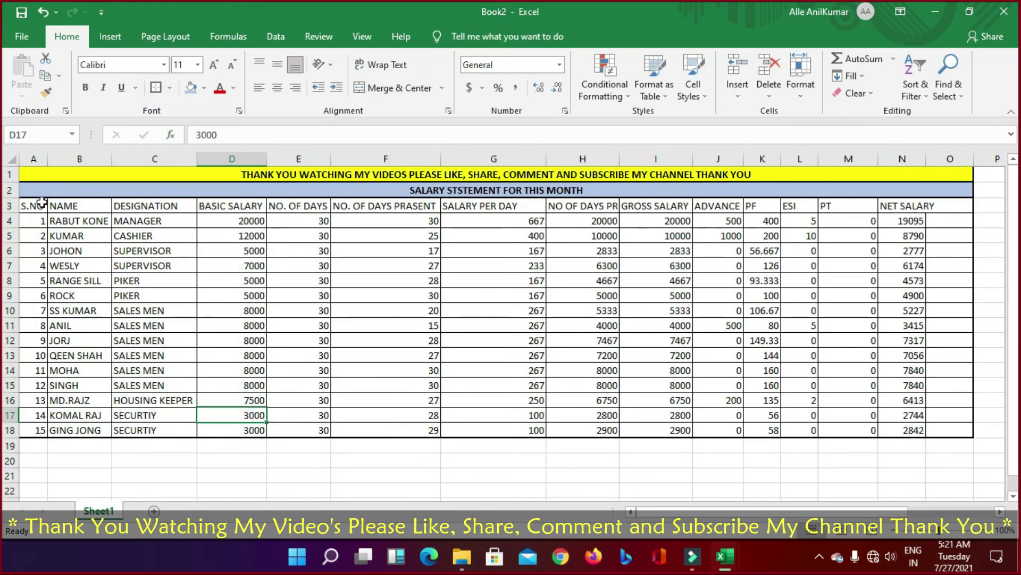
Step: Centre the S.NO values in column A
left_click(33, 158)
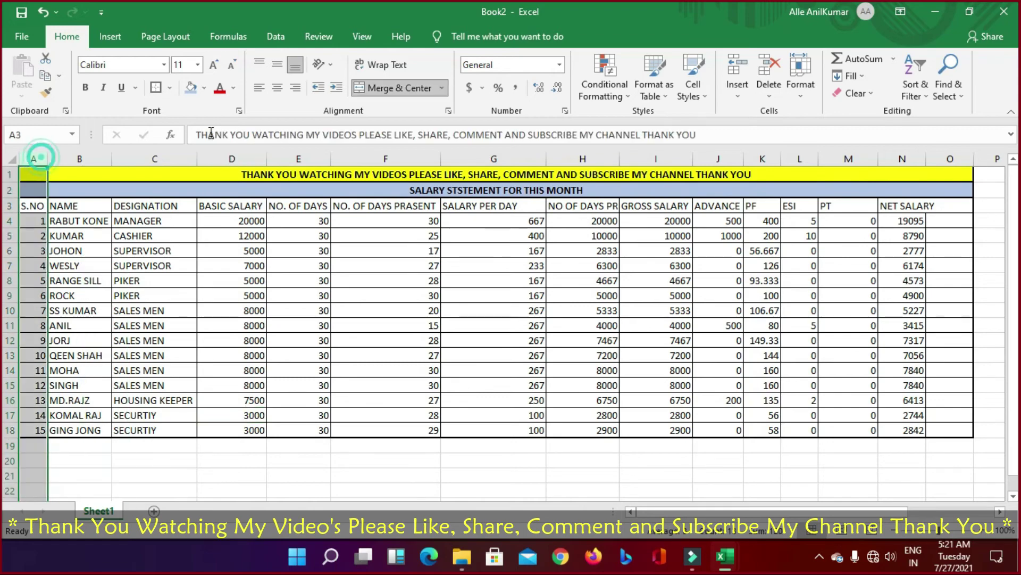
left_click(277, 88)
left_click(245, 415)
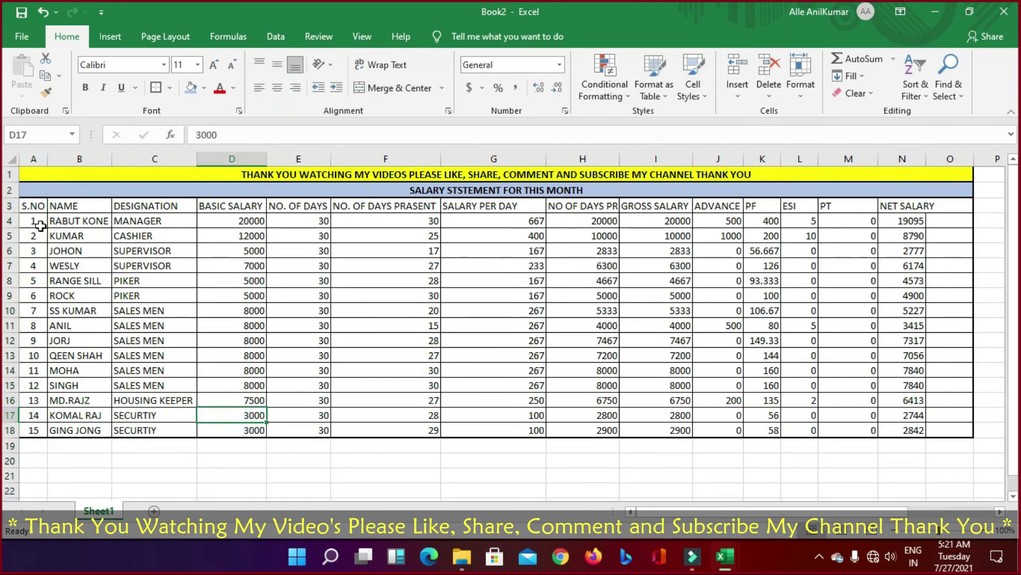
left_click_drag(10, 210, 12, 221)
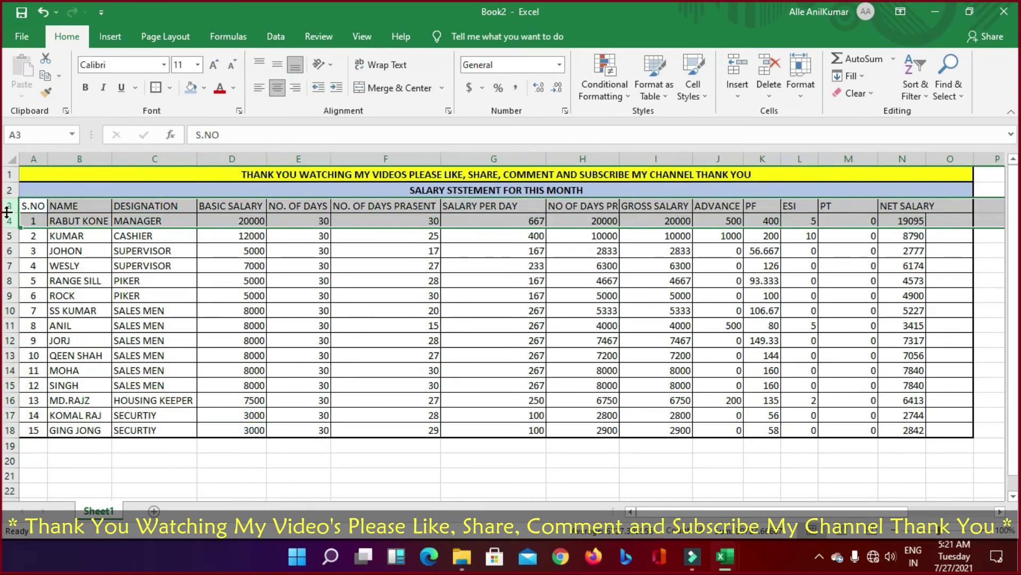
Step: Make header row 3 taller and middle-align its text
left_click_drag(7, 212, 11, 220)
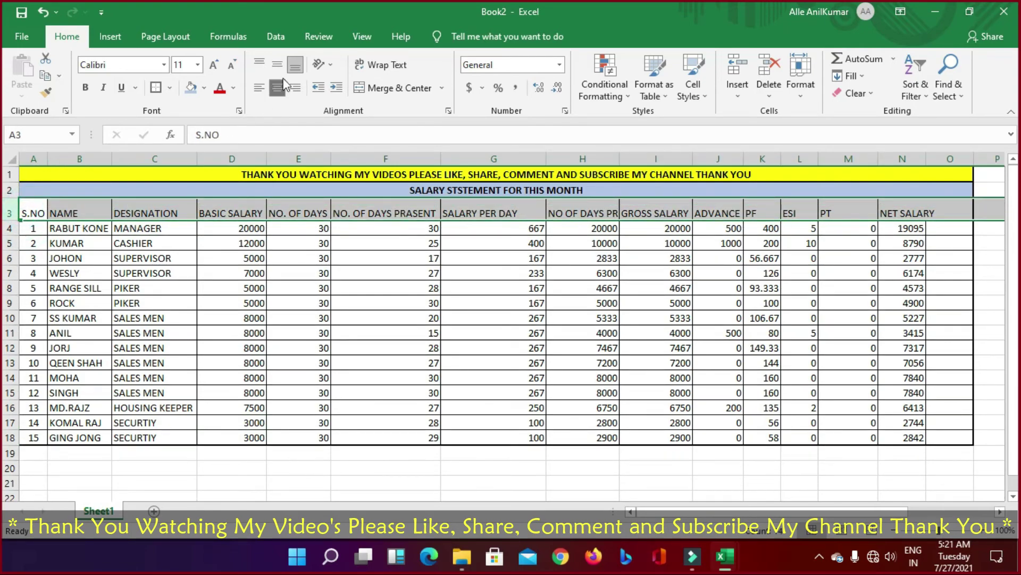
left_click(276, 64)
left_click(396, 482)
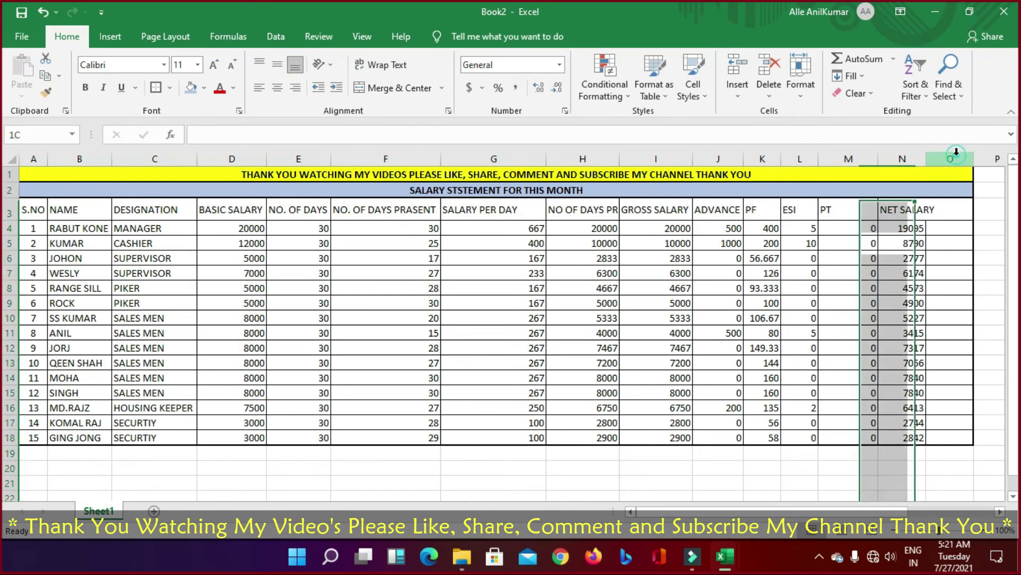
Step: Delete the empty column O and autofit column N to fit NET SALARY
left_click(956, 154)
key("ctrl+minus")
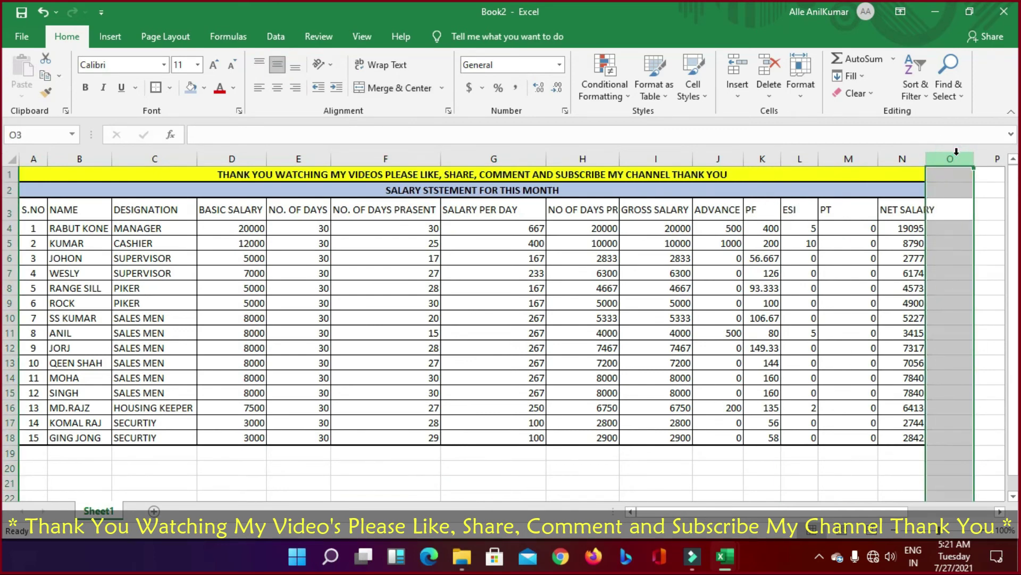
left_click(947, 334)
double_click(926, 154)
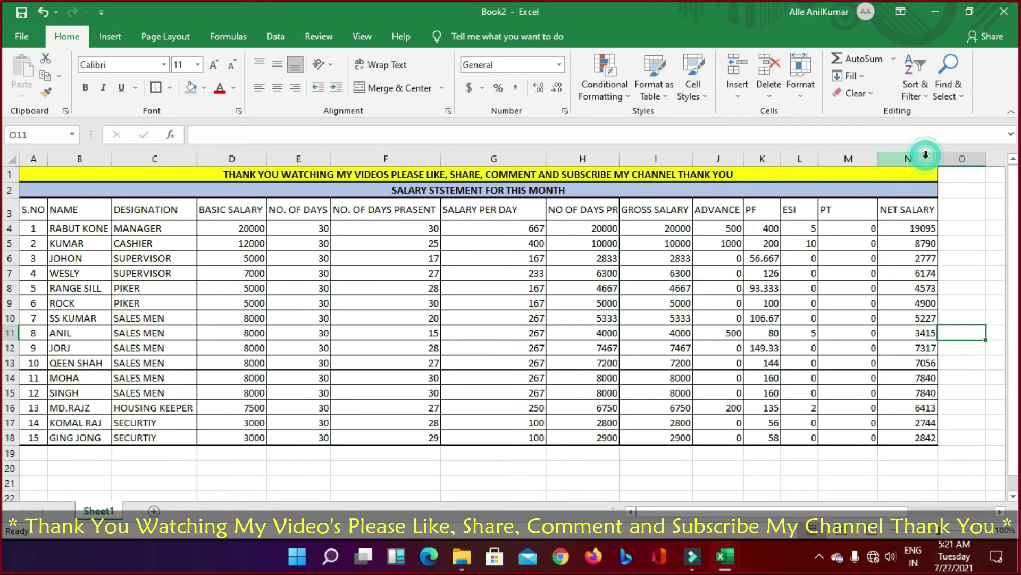
left_click(918, 467)
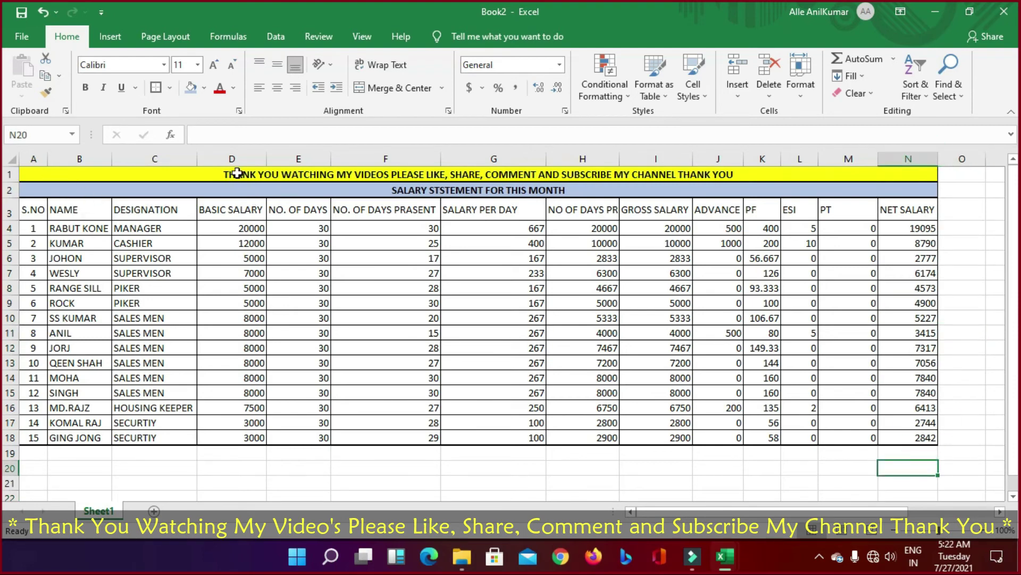
Step: Fill the column header row A3:N3 light green
left_click_drag(240, 214, 867, 318)
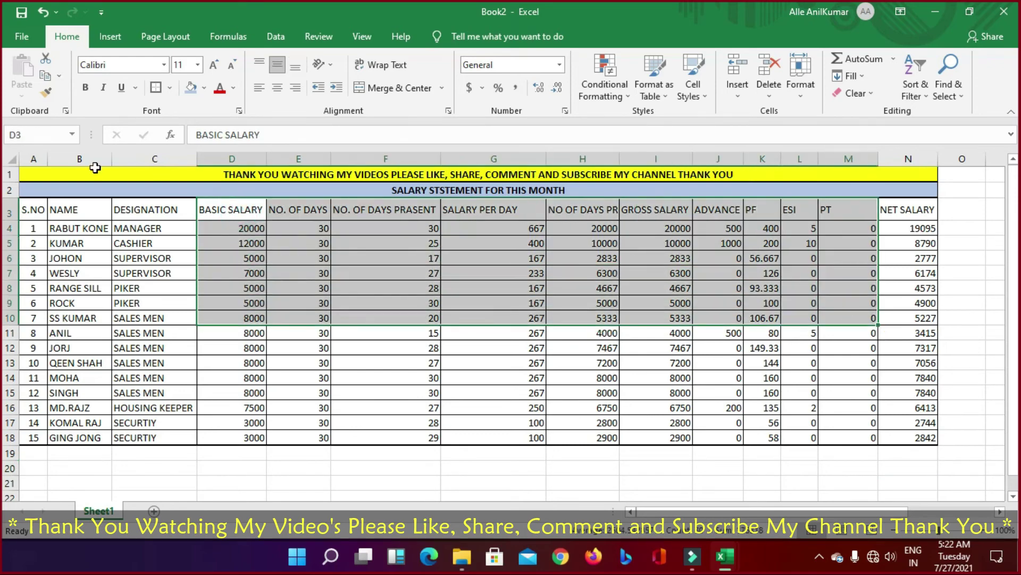
left_click_drag(39, 208, 911, 207)
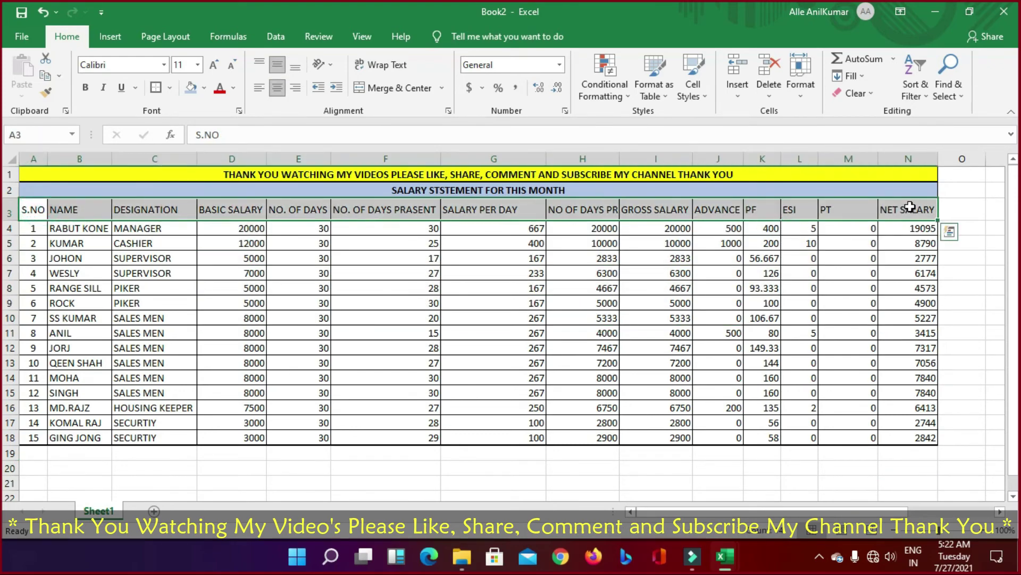
left_click(848, 303)
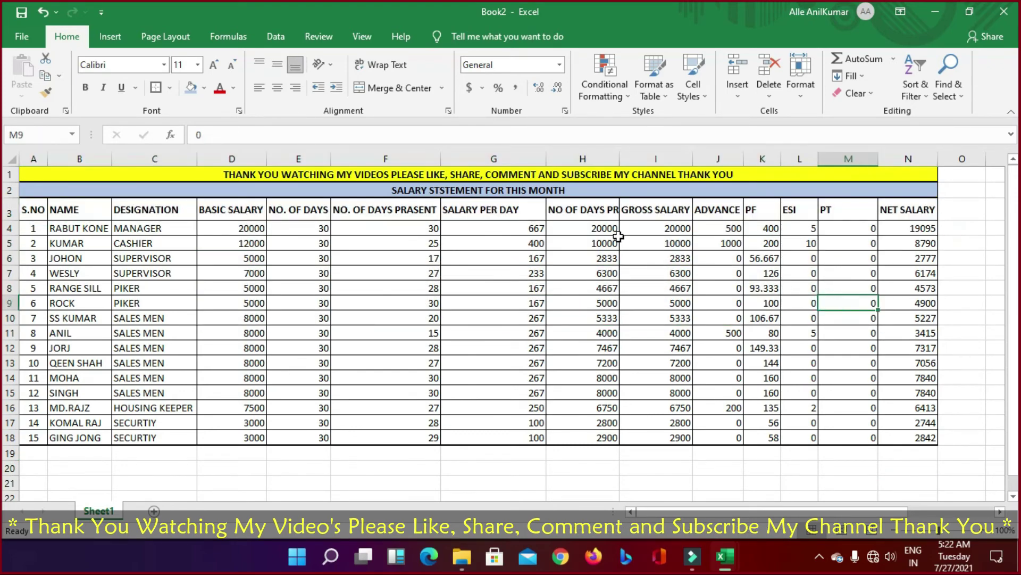
left_click_drag(35, 204, 926, 213)
left_click(204, 88)
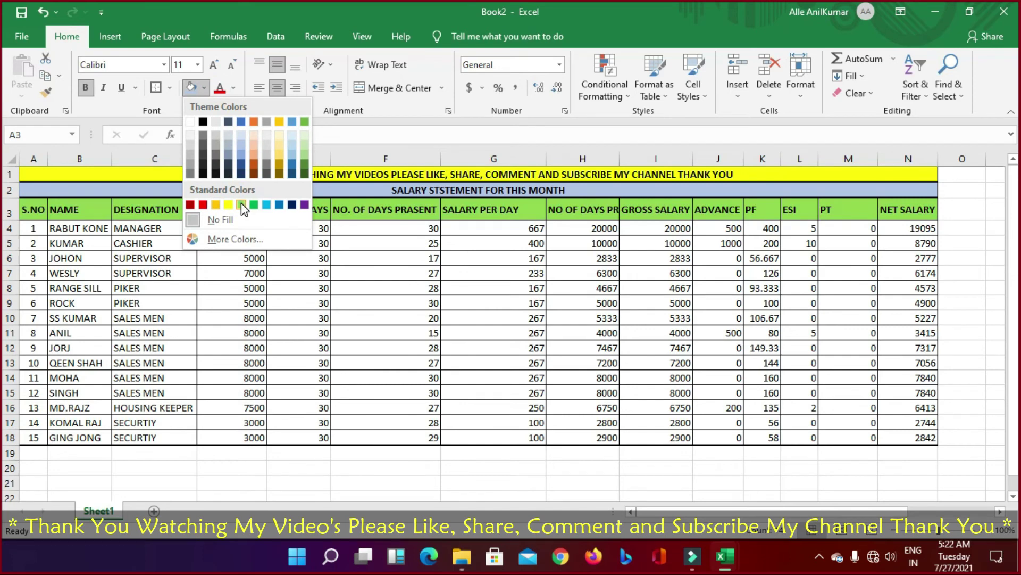
left_click(241, 204)
left_click(342, 303)
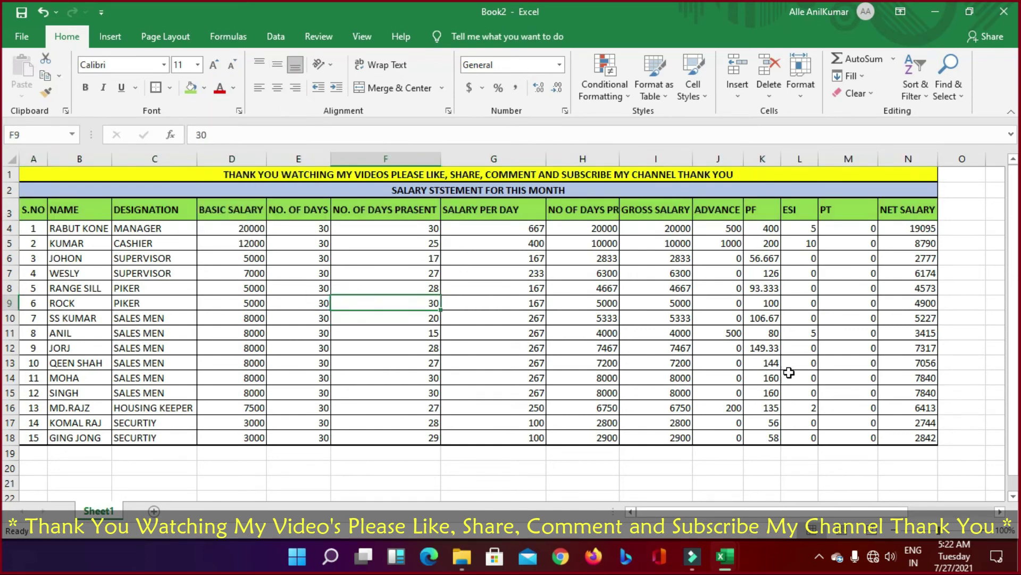
Step: Centre the figures in D4:N18
left_click_drag(224, 228, 934, 438)
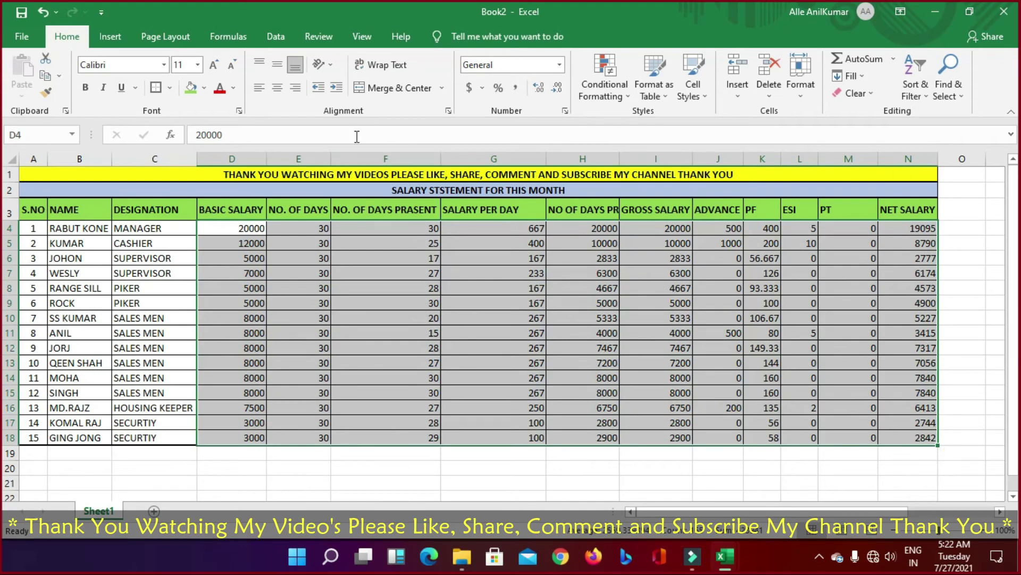
left_click(277, 88)
left_click(452, 335)
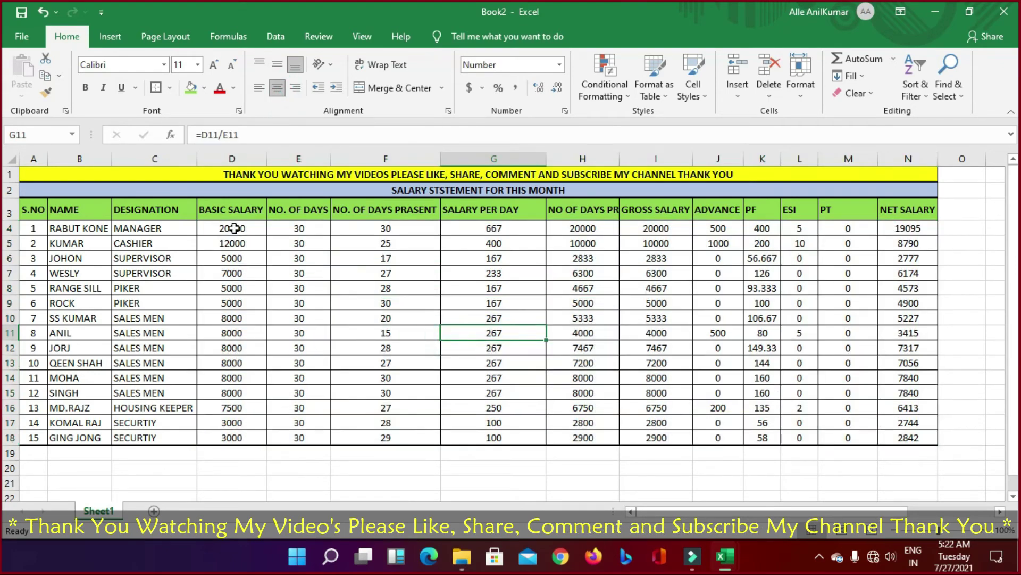
Step: Add AutoSum totals for columns D to N in row 19
left_click_drag(234, 227, 915, 457)
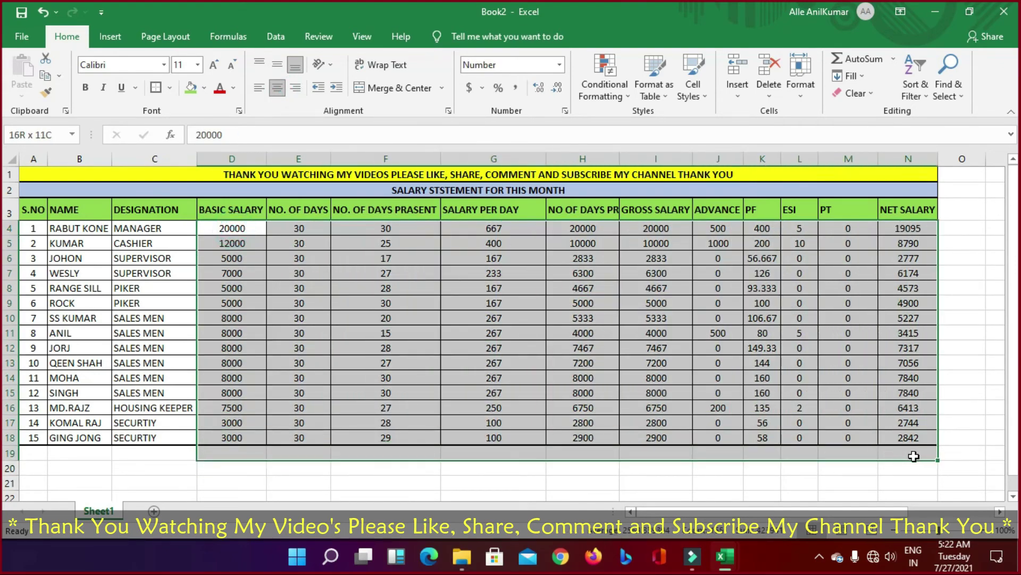
left_click(853, 62)
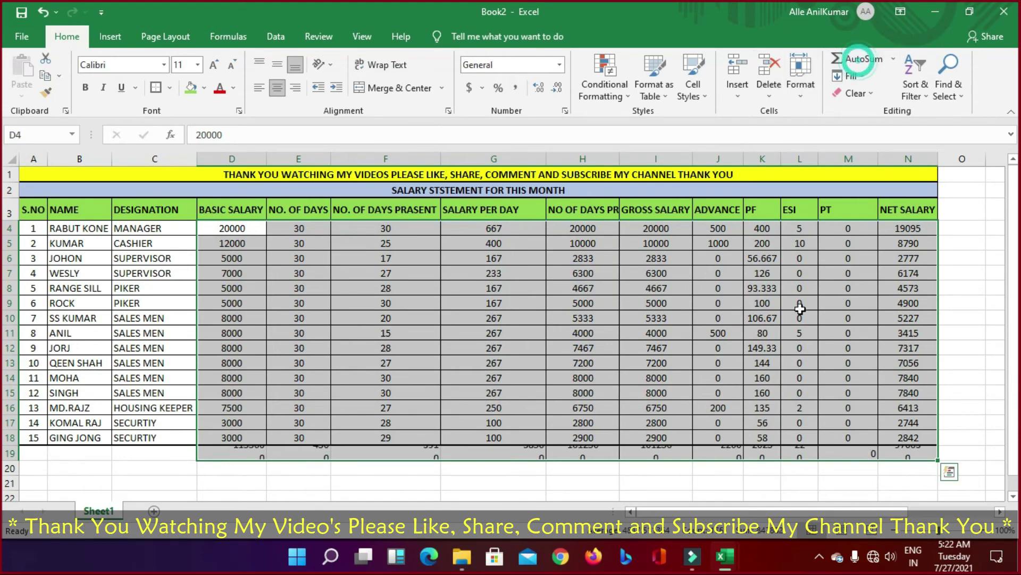
left_click(750, 474)
Step: Give the totals row D19:N19 all borders and a thick outline
left_click_drag(239, 450, 935, 455)
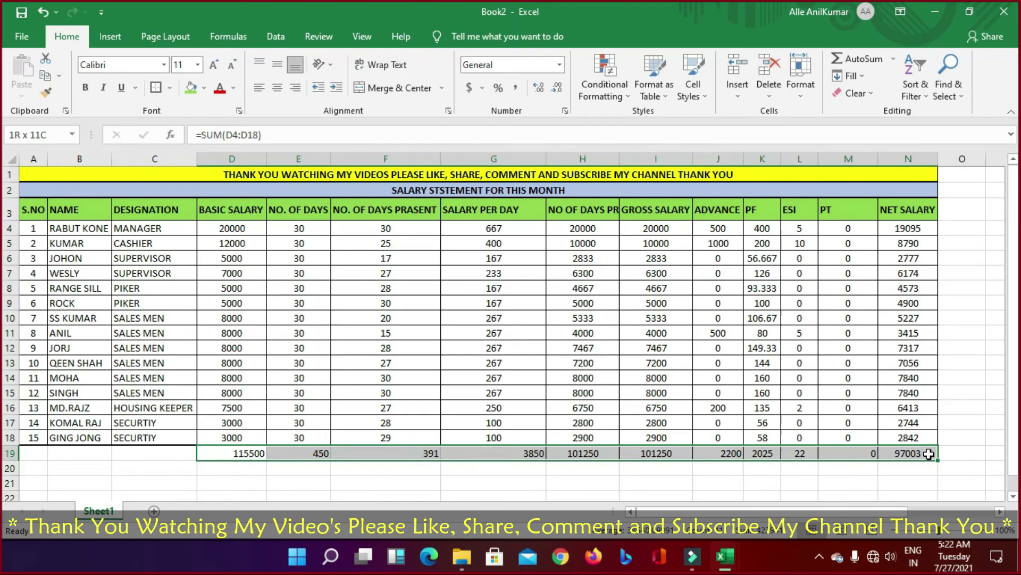
left_click(168, 94)
left_click(194, 217)
left_click(169, 91)
left_click(178, 254)
left_click(774, 482)
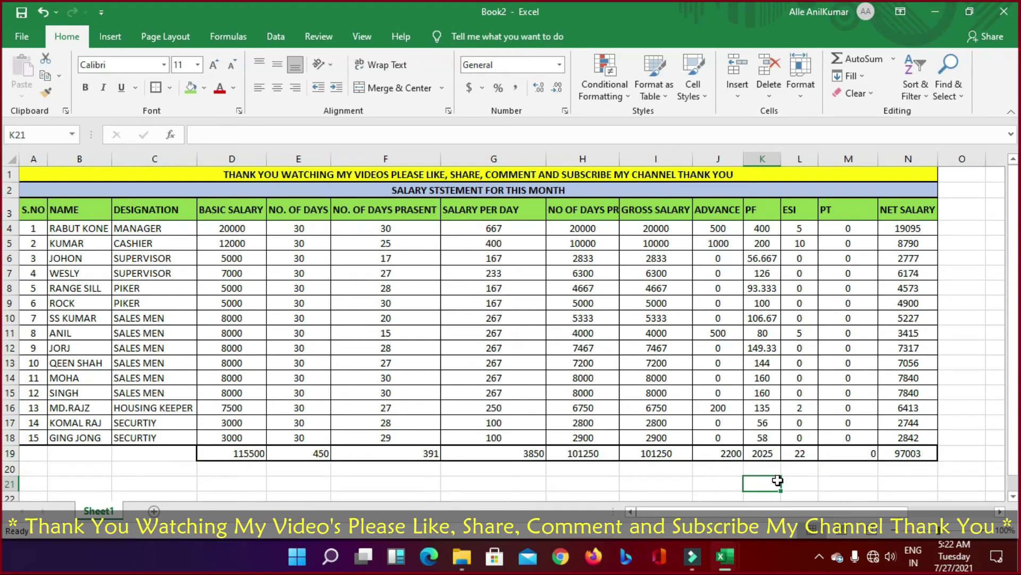
Step: Centre the 115500 basic salary total in D19
left_click(240, 454)
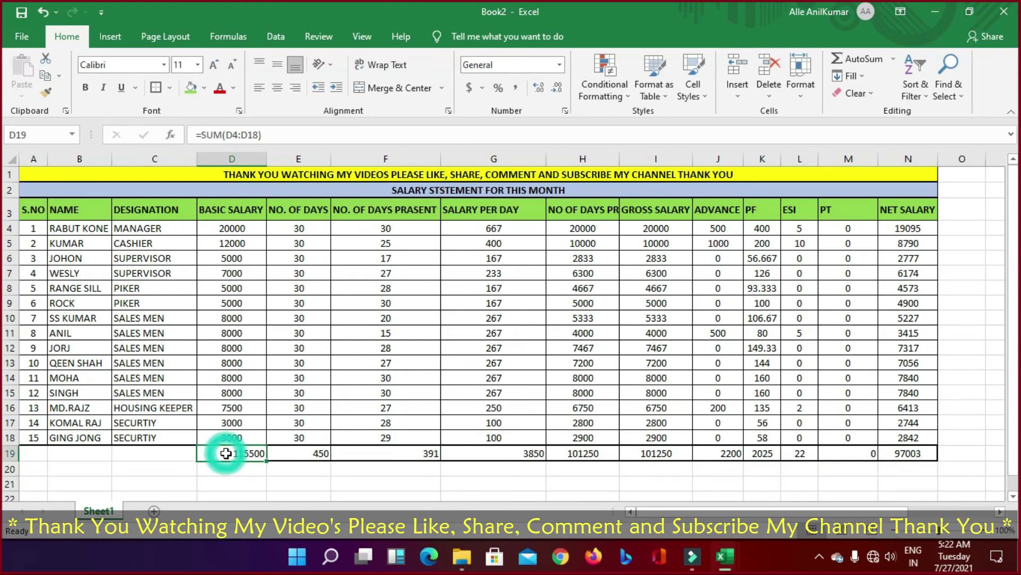
left_click(276, 87)
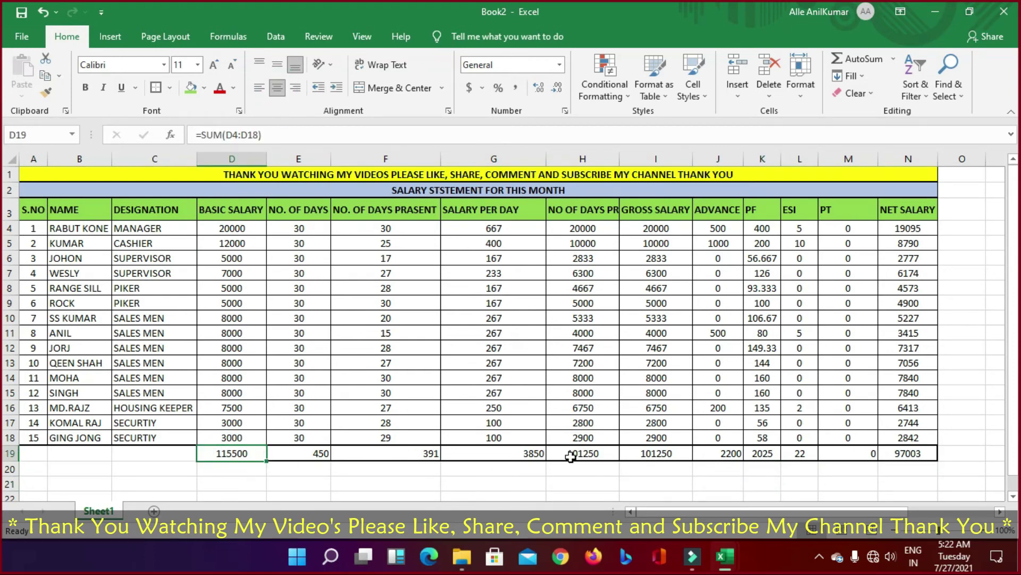
left_click_drag(240, 453, 907, 453)
left_click(799, 483)
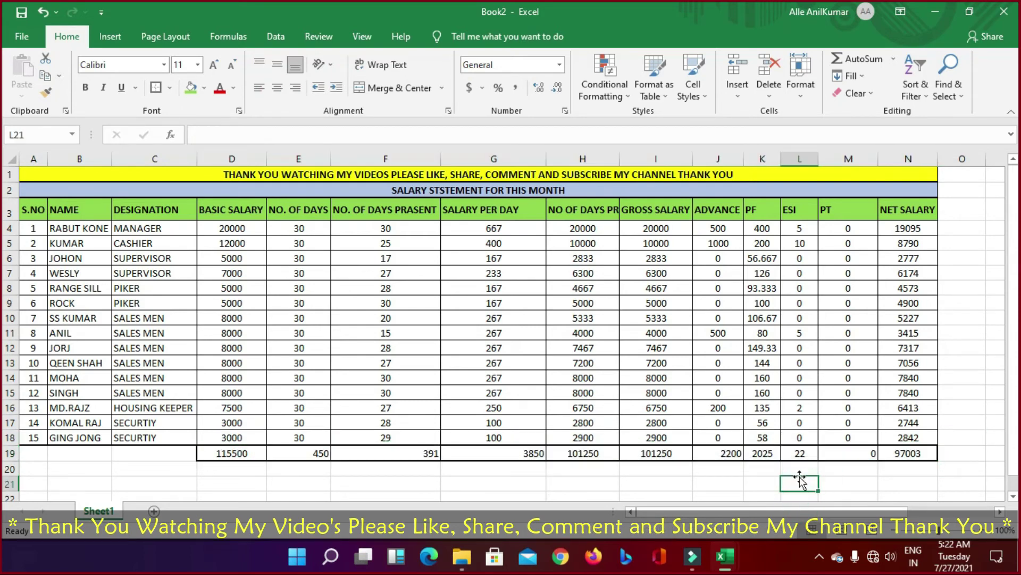
left_click_drag(246, 449, 907, 456)
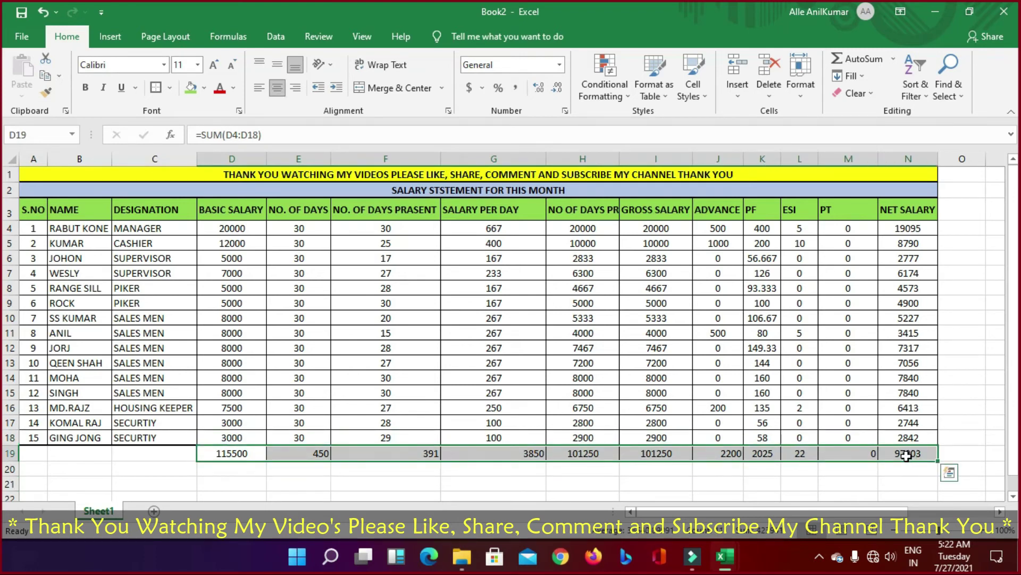
left_click(856, 488)
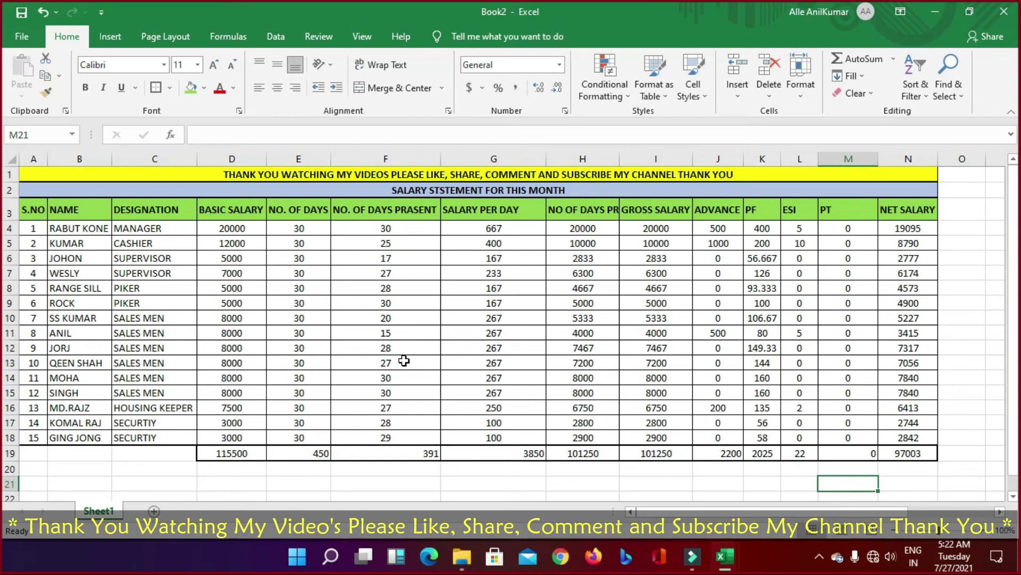
Step: Check the Page Layout tab's Print Area options, then open the print preview with Ctrl+P
left_click(25, 36)
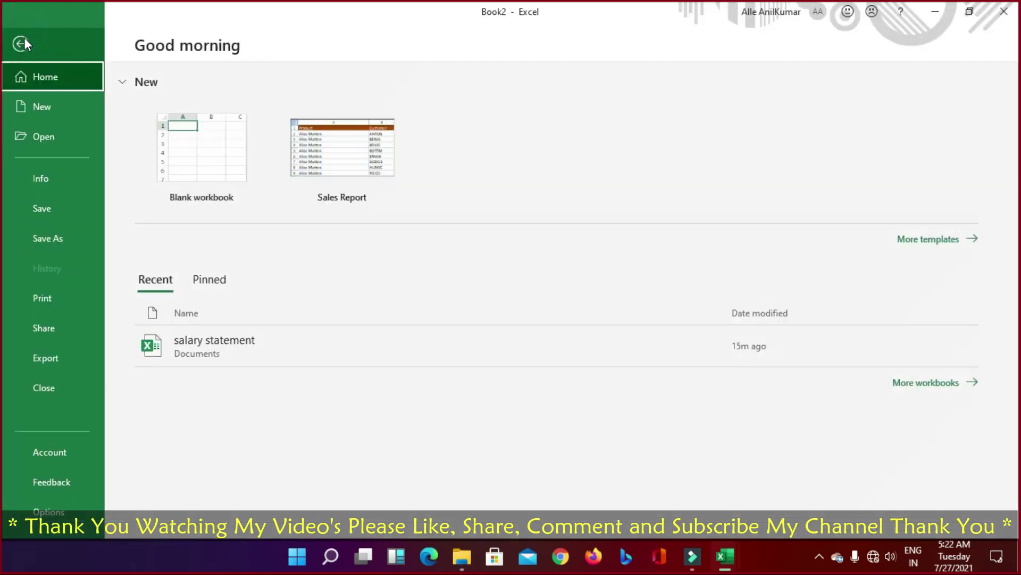
left_click(21, 42)
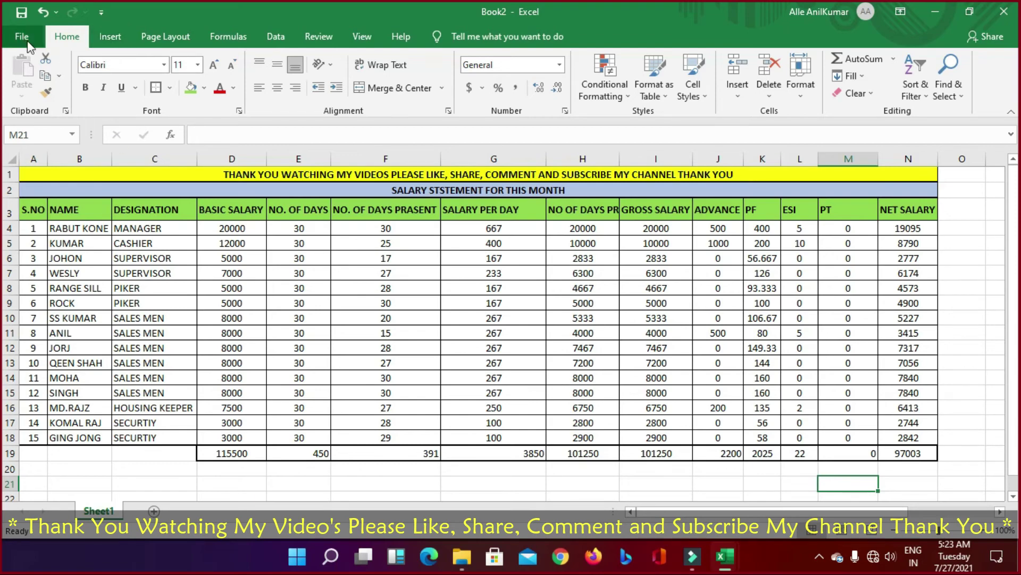
left_click(109, 39)
left_click(149, 37)
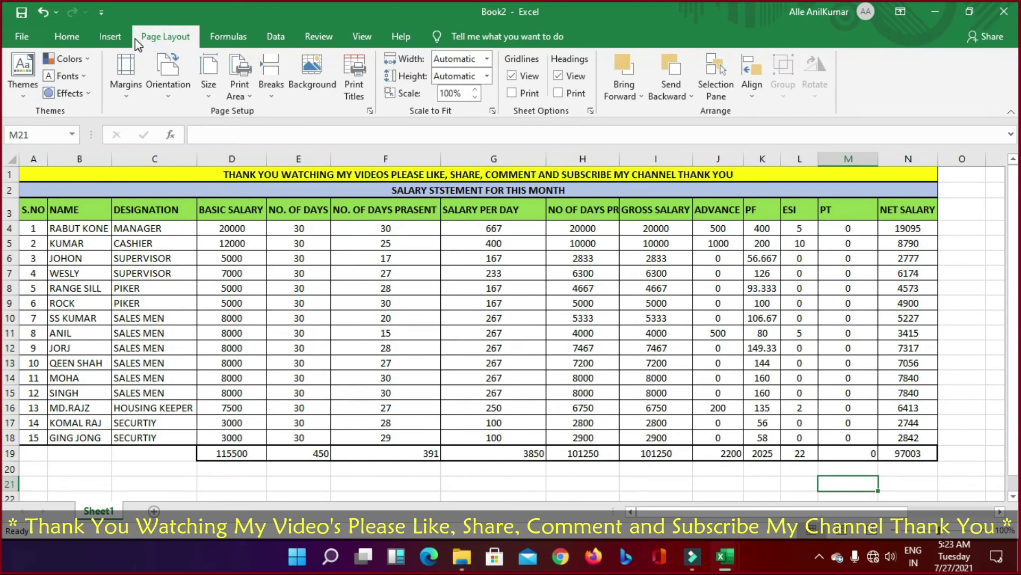
left_click(248, 98)
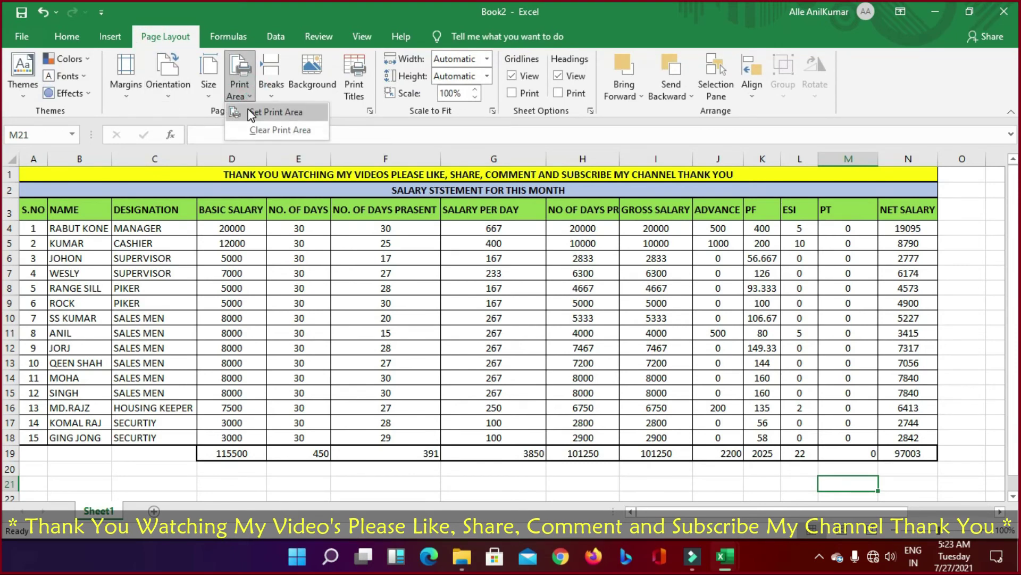
left_click(251, 99)
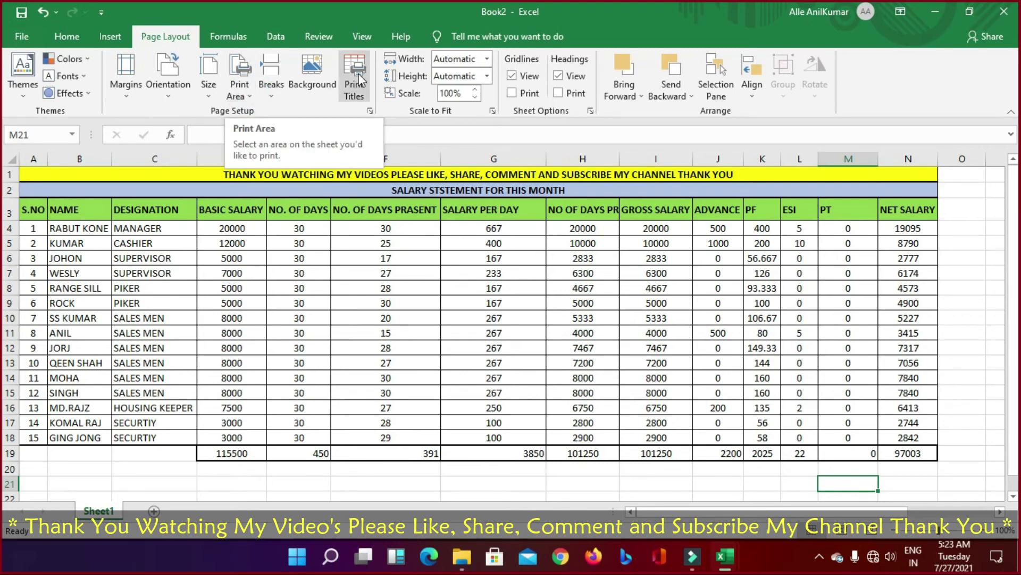
left_click(358, 351)
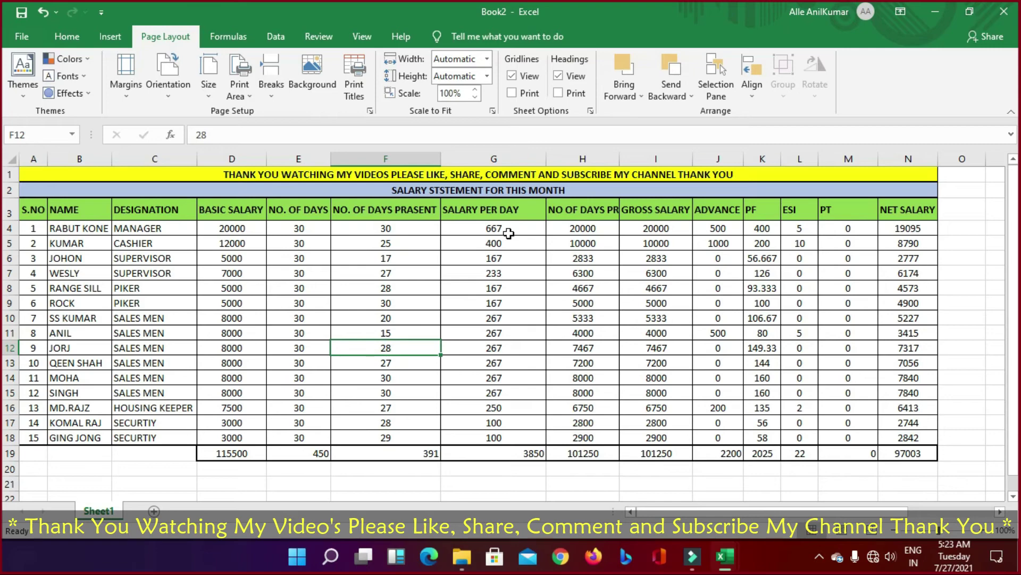
key("ctrl+p")
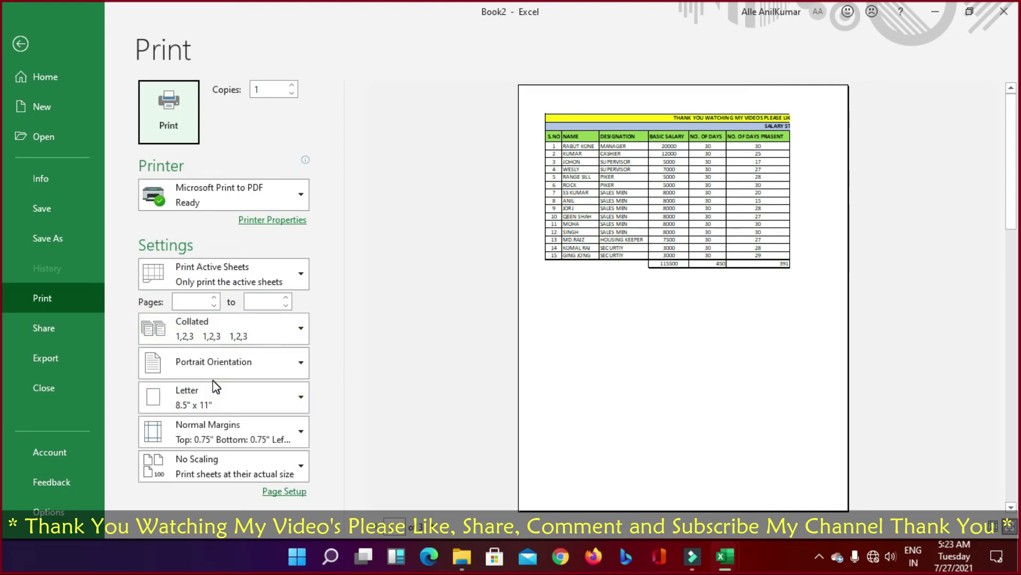
Step: Set the printout to Landscape orientation with Narrow margins
left_click(229, 366)
left_click(202, 426)
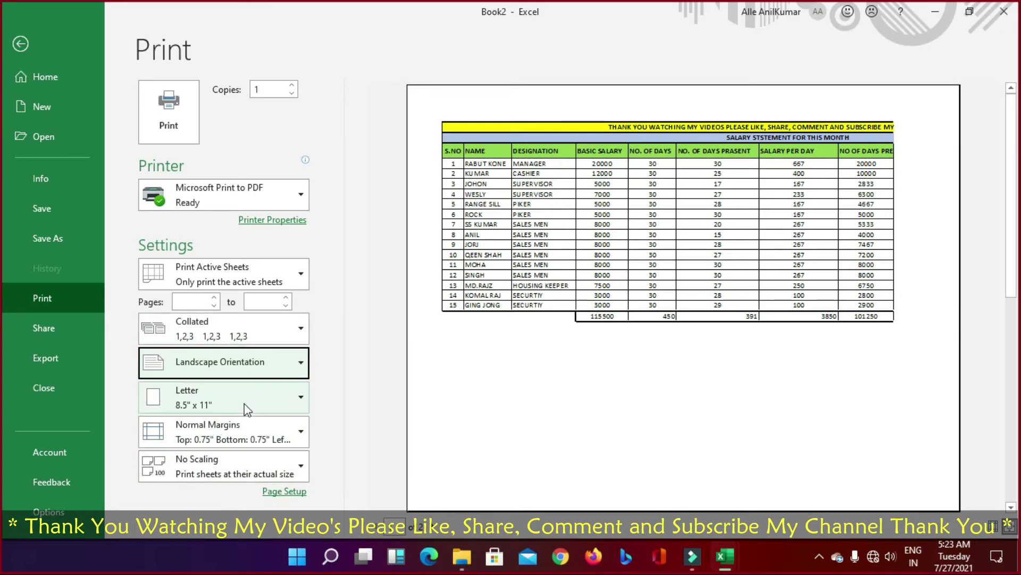
left_click(239, 437)
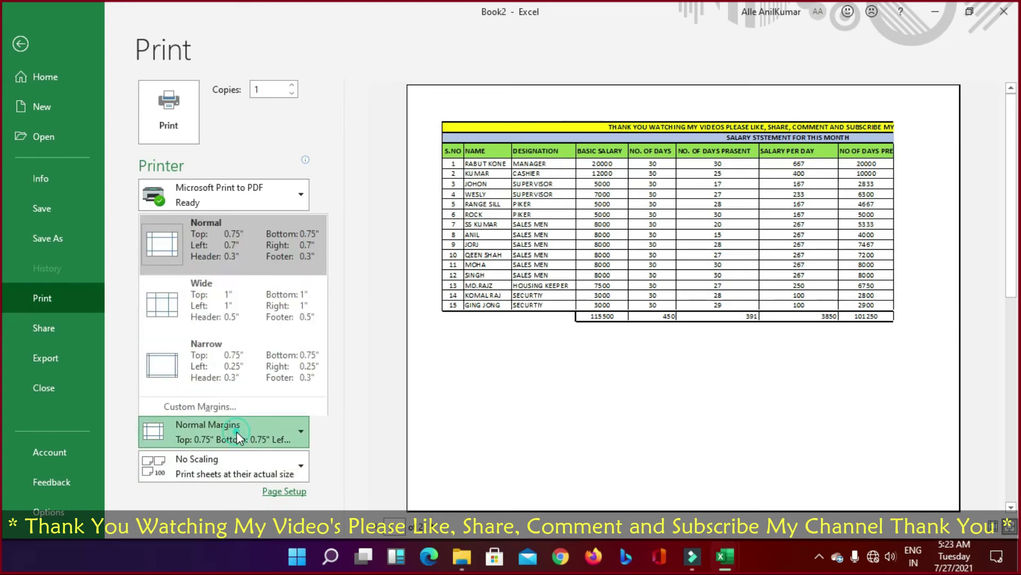
left_click(190, 372)
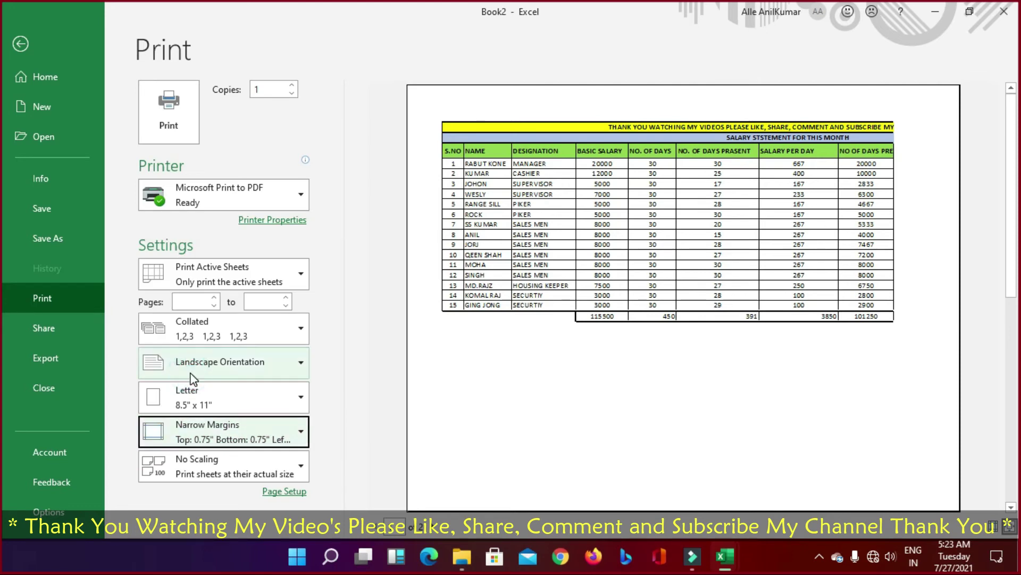
Step: Scale the salary sheet with Fit Sheet on One Page so all columns print together
left_click(755, 281)
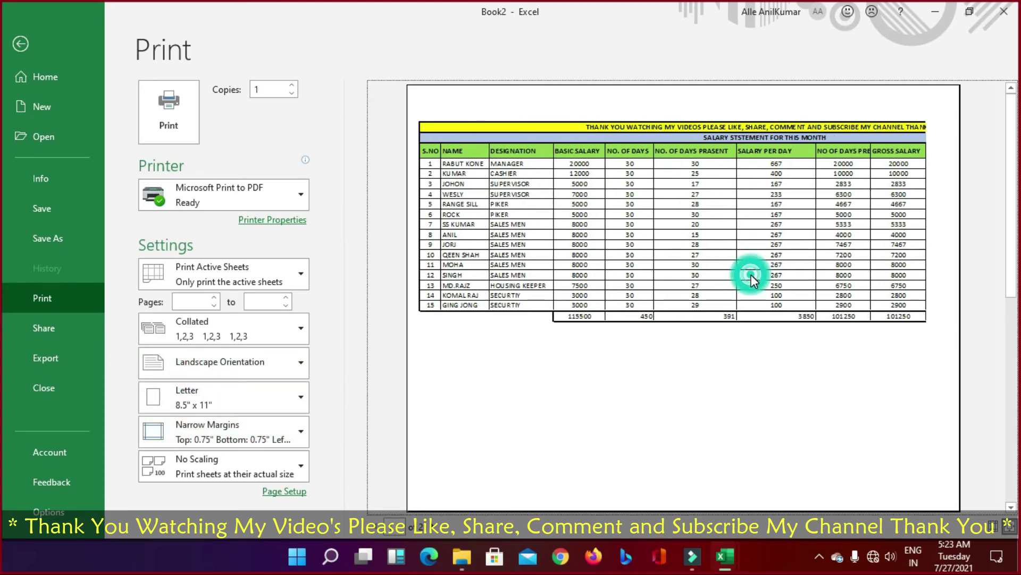
left_click(439, 522)
left_click(375, 532)
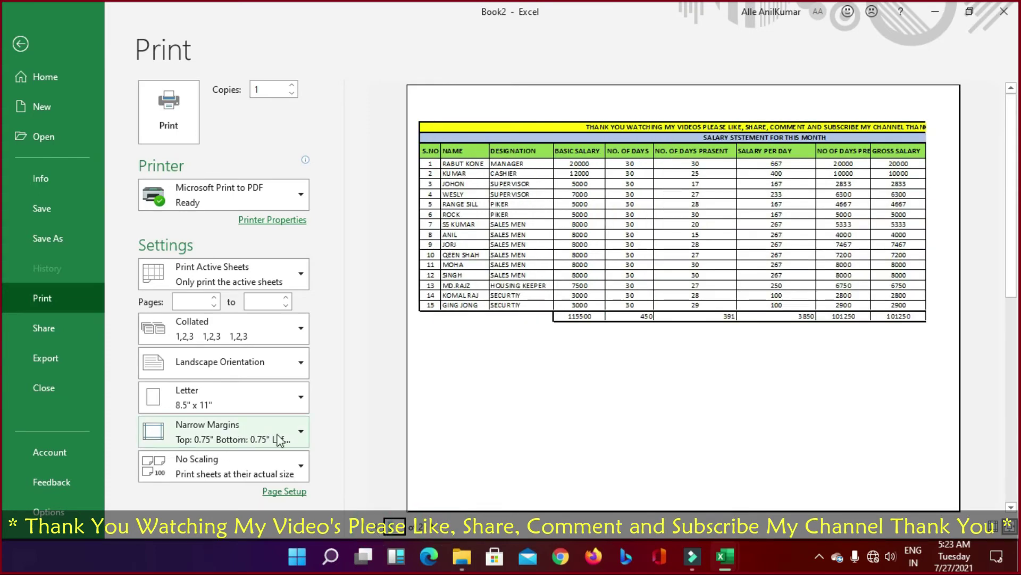
left_click(298, 467)
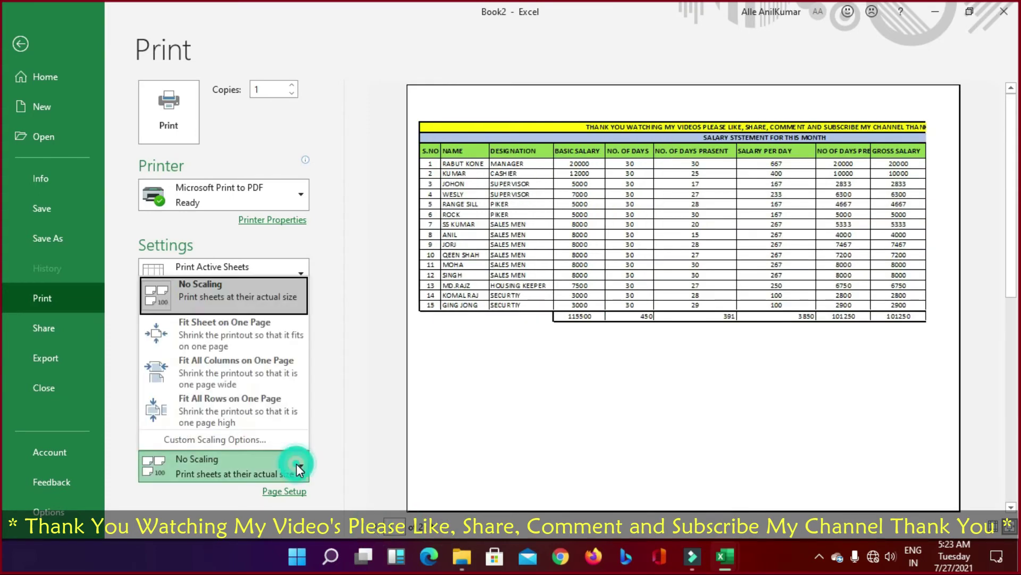
left_click(252, 334)
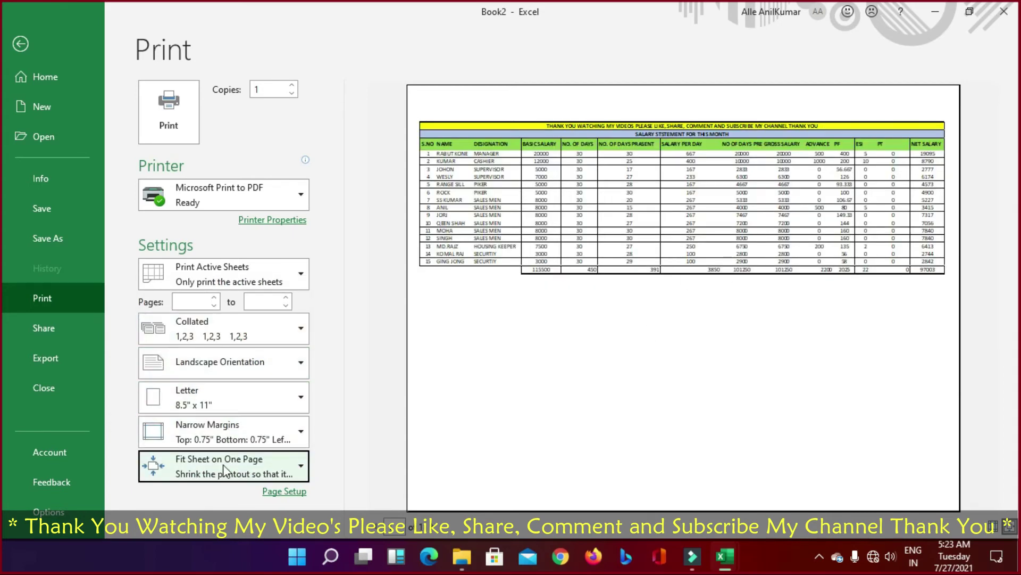
left_click(776, 232)
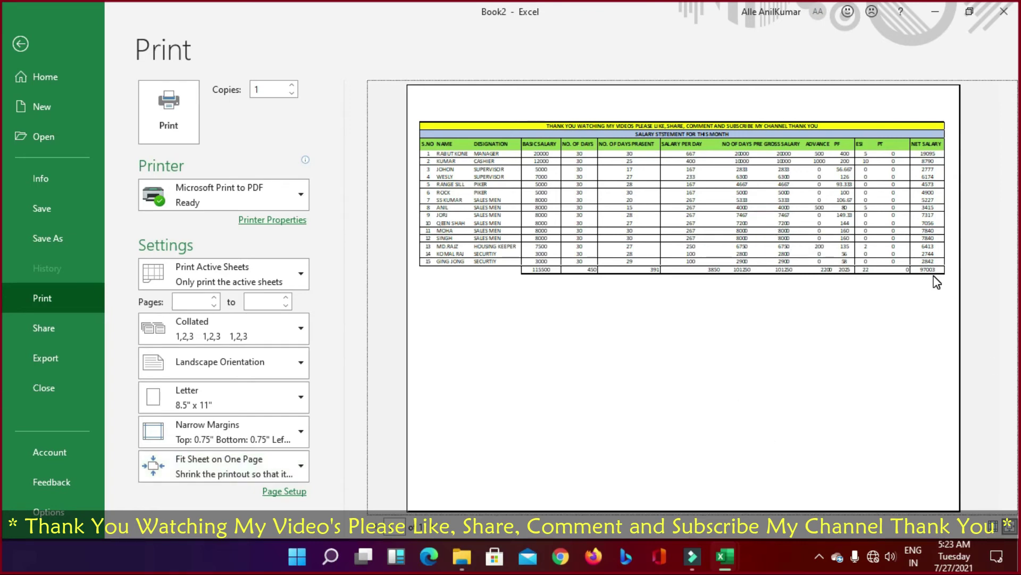
left_click(20, 44)
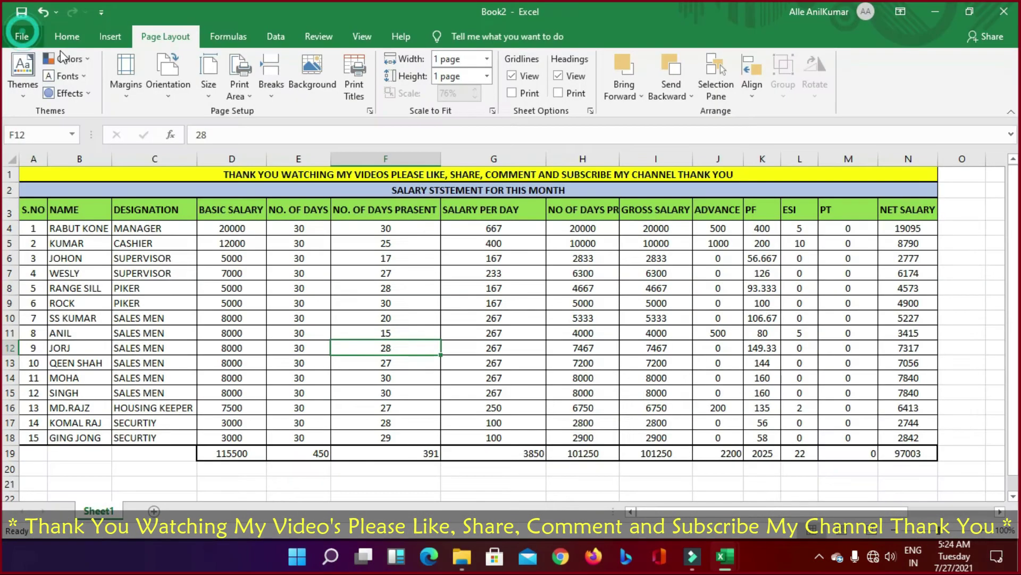
Step: Collapse the ribbon and insert a thin blank column A and blank row 1 before the table
left_click(23, 38)
double_click(146, 42)
left_click(504, 428)
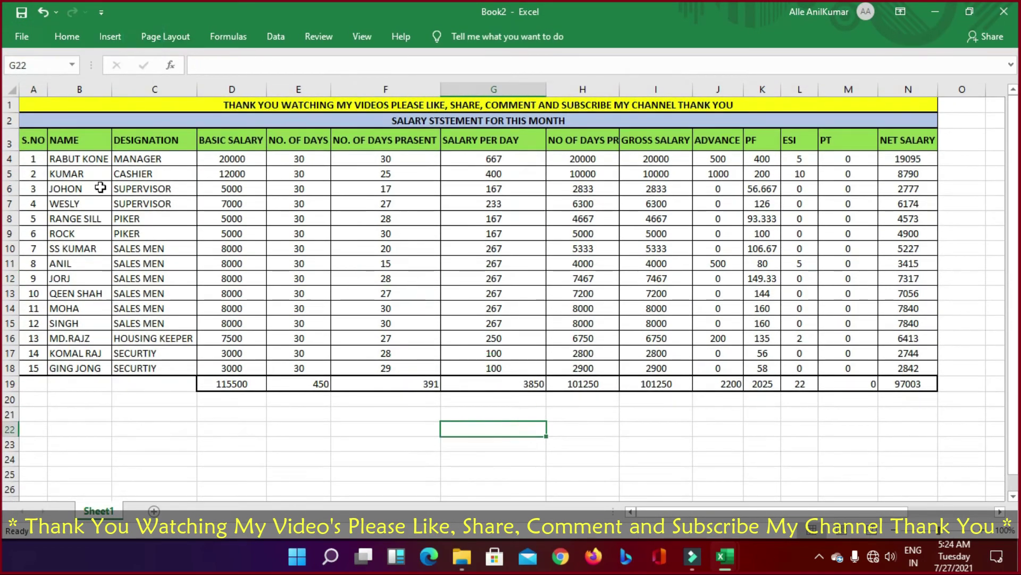
left_click(33, 90)
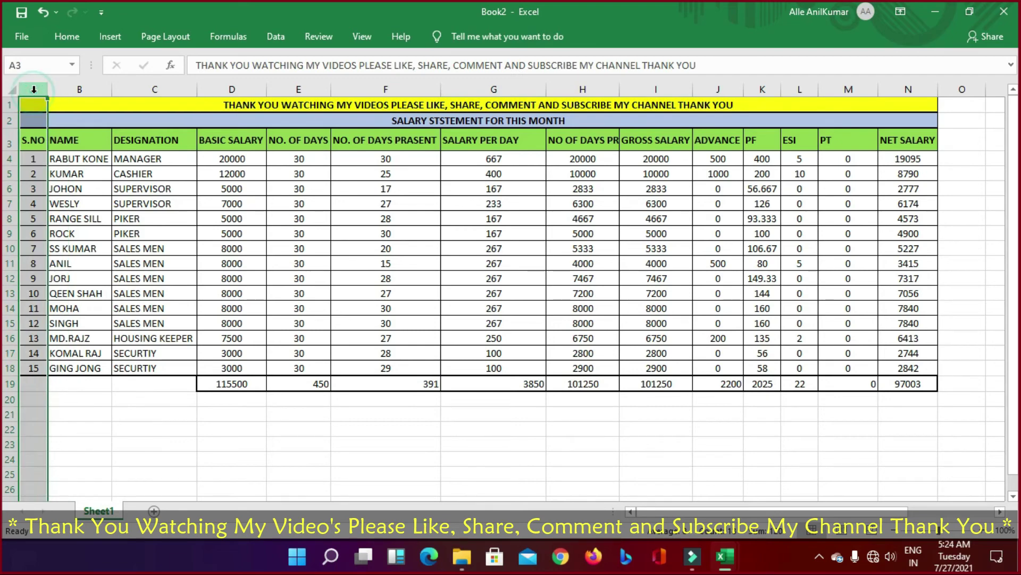
key("ctrl+shift+plus")
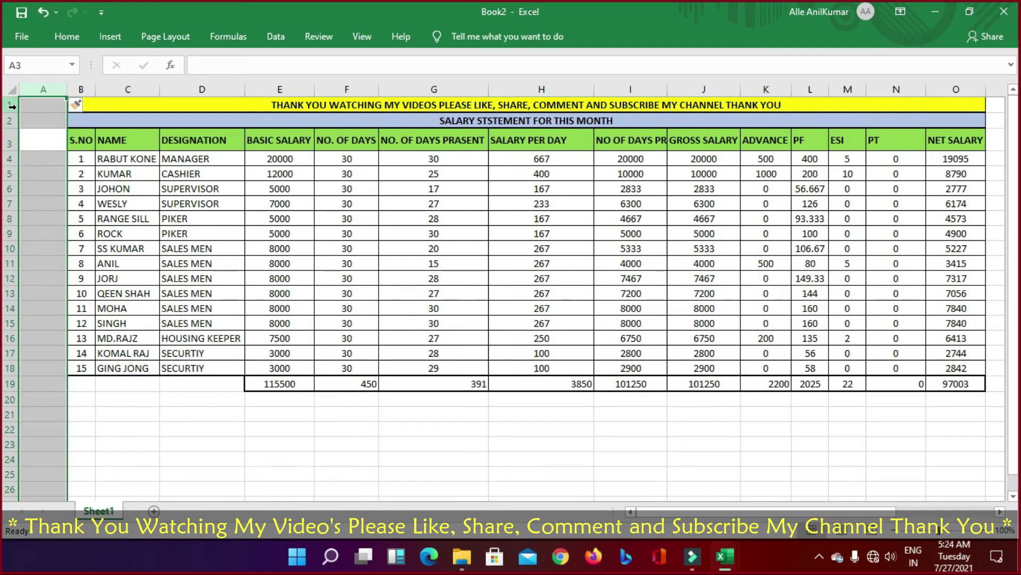
left_click(12, 106)
key("ctrl+shift+plus")
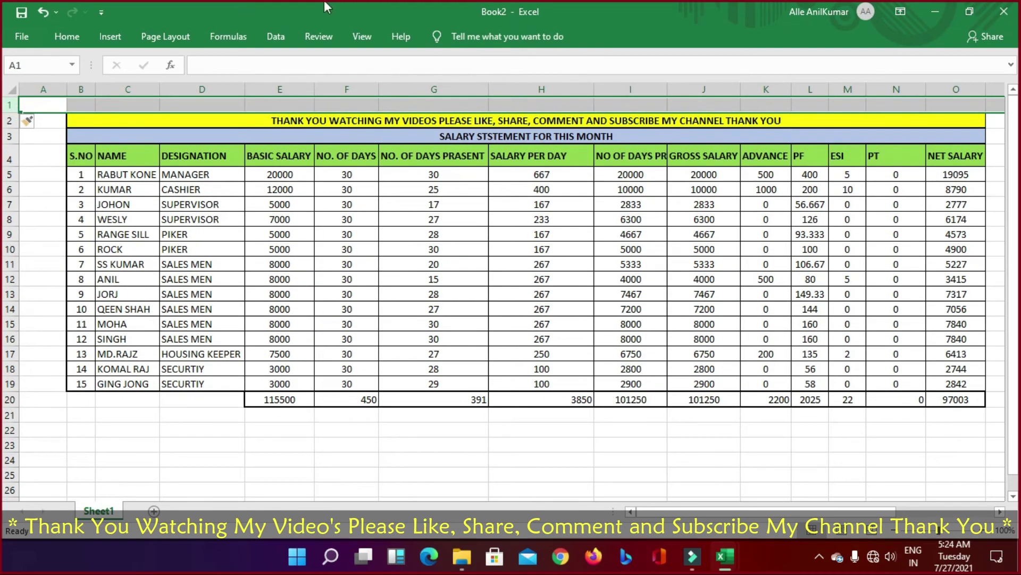
left_click_drag(68, 85, 7, 96)
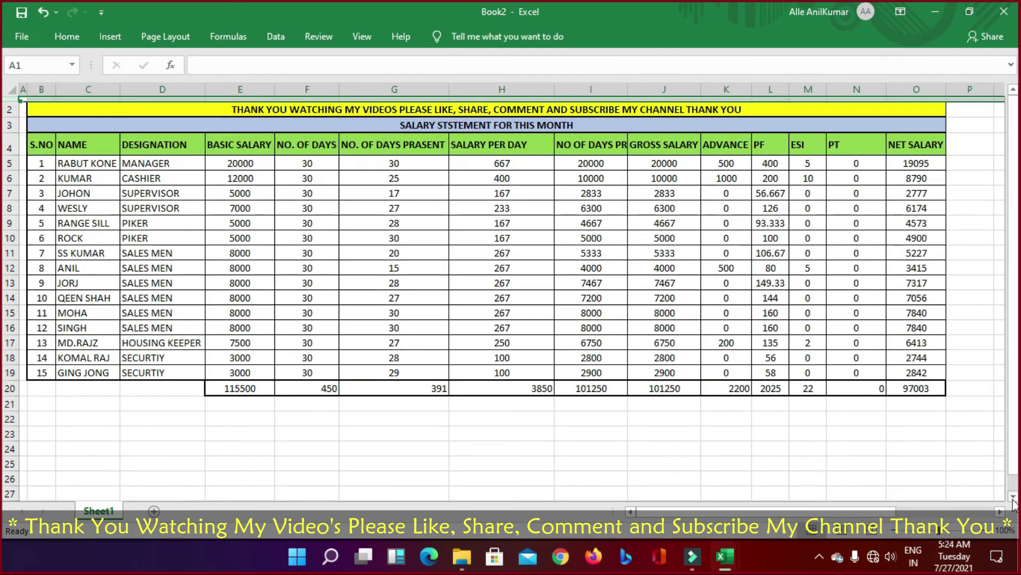
left_click(968, 451)
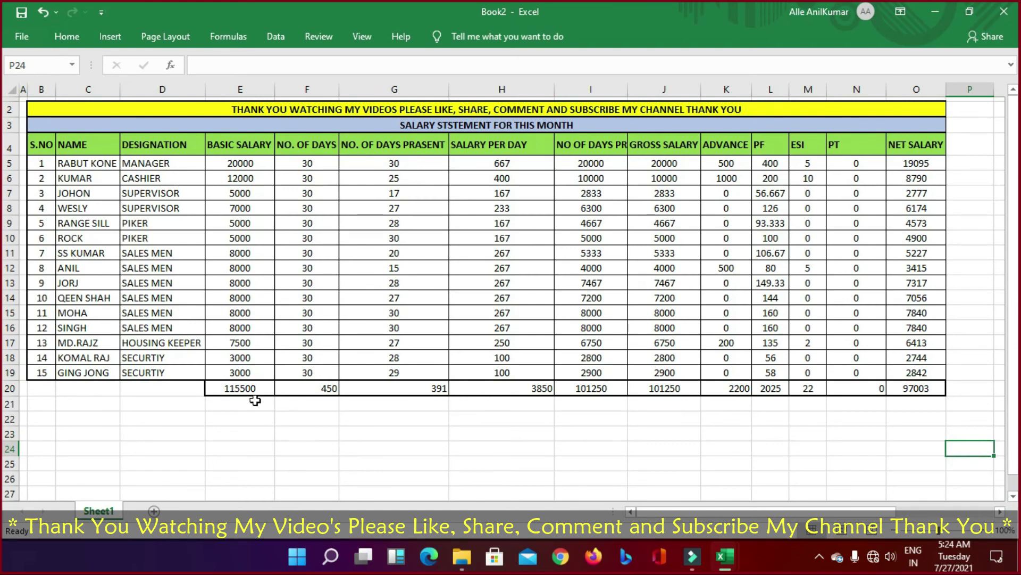
Step: Make the totals in row 20 bold
left_click_drag(252, 386, 904, 385)
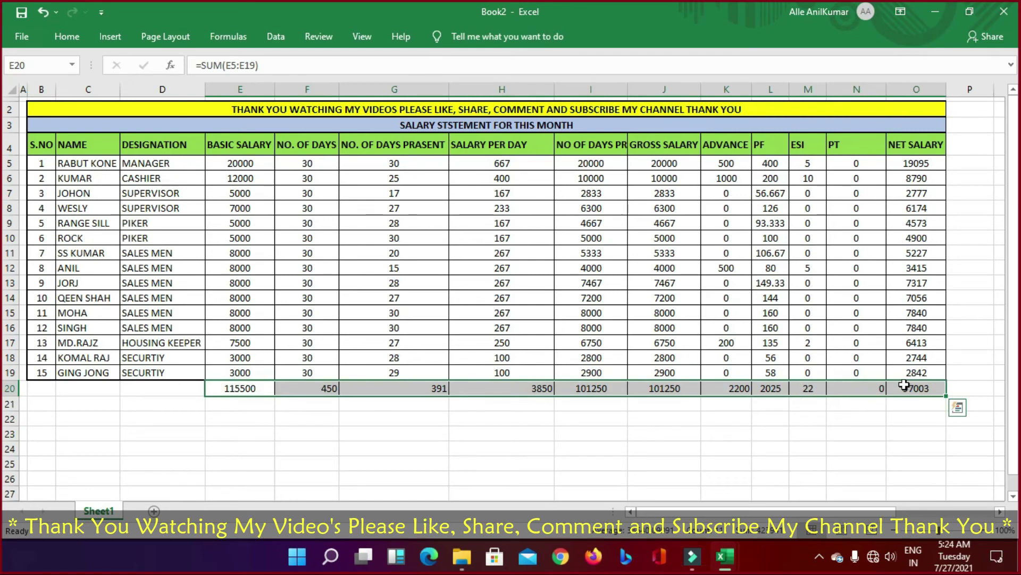
key("ctrl+b")
left_click(681, 461)
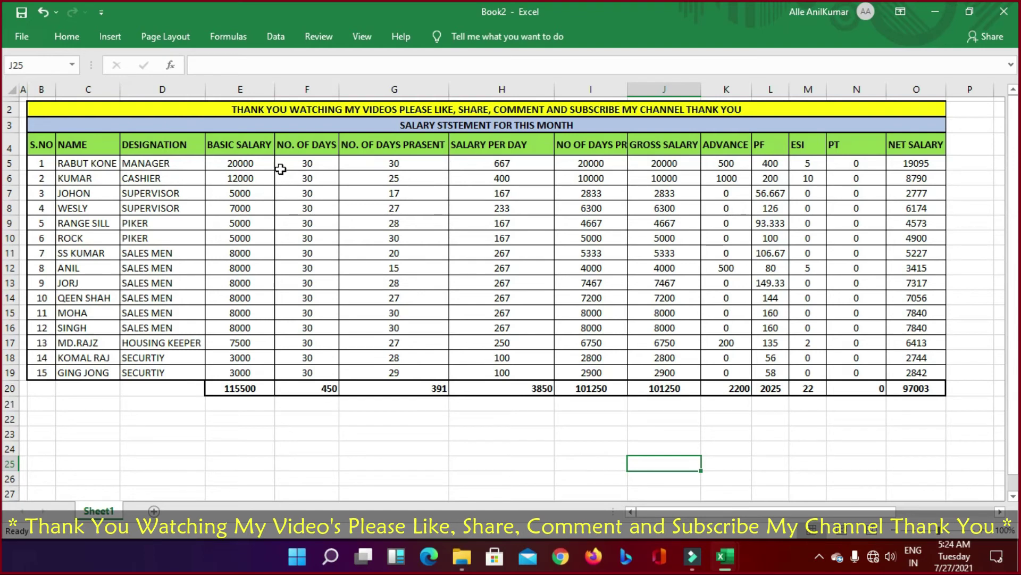
Step: Enter days present of 28, 22, 20 and 30 in cells G5:G8
left_click(398, 163)
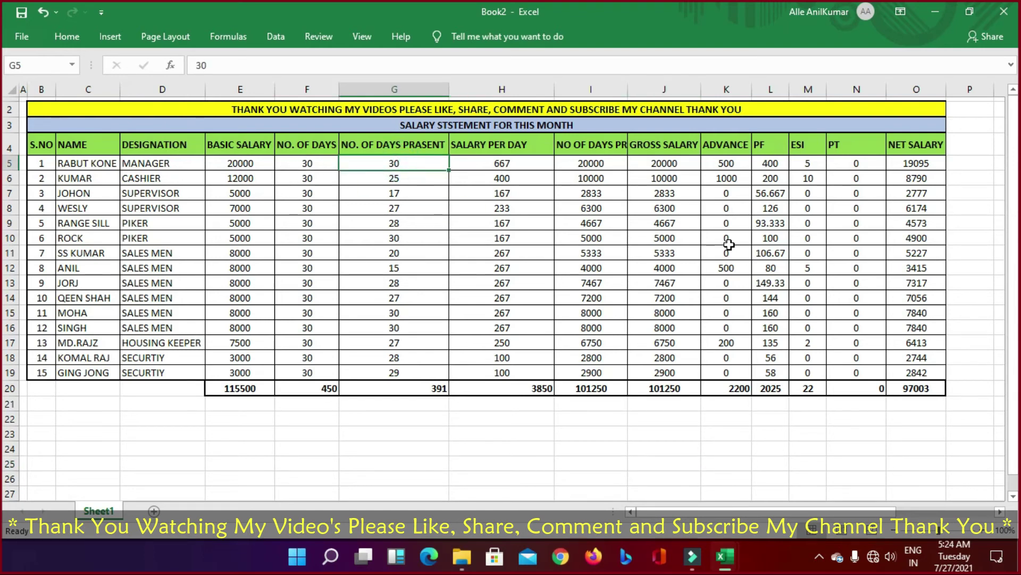
type("28")
key("Return")
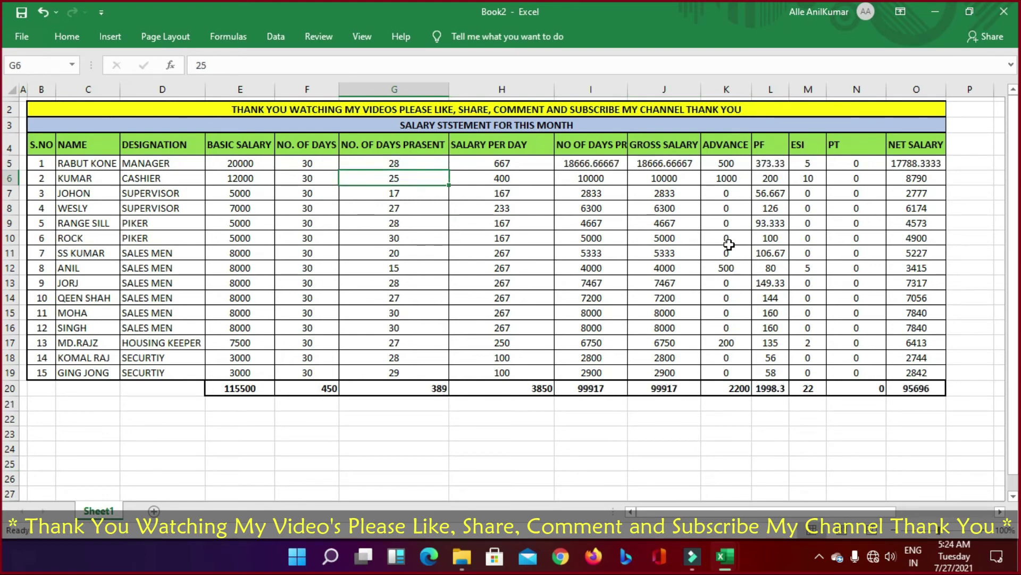
key("ctrl+z")
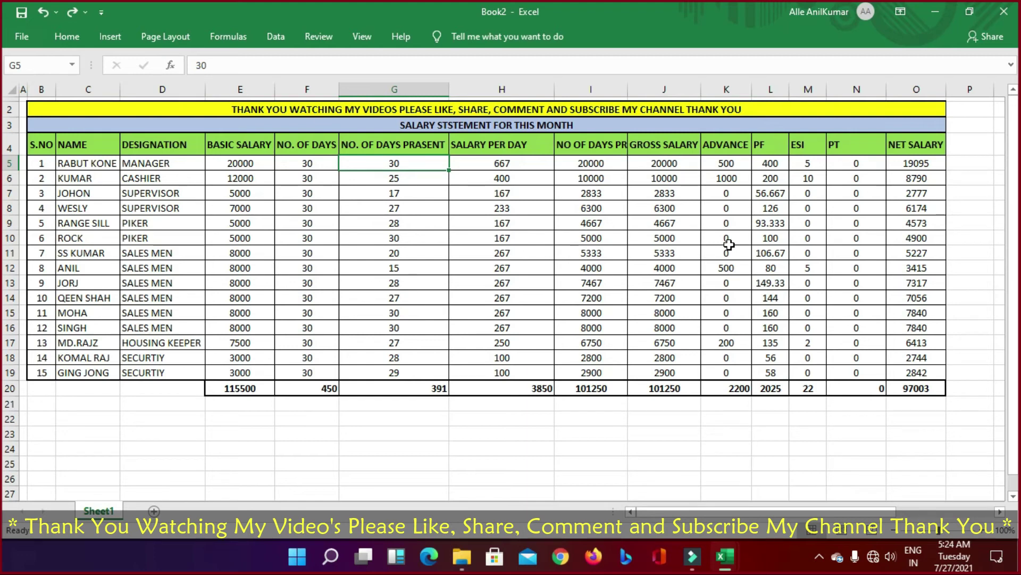
type("28")
key("Return")
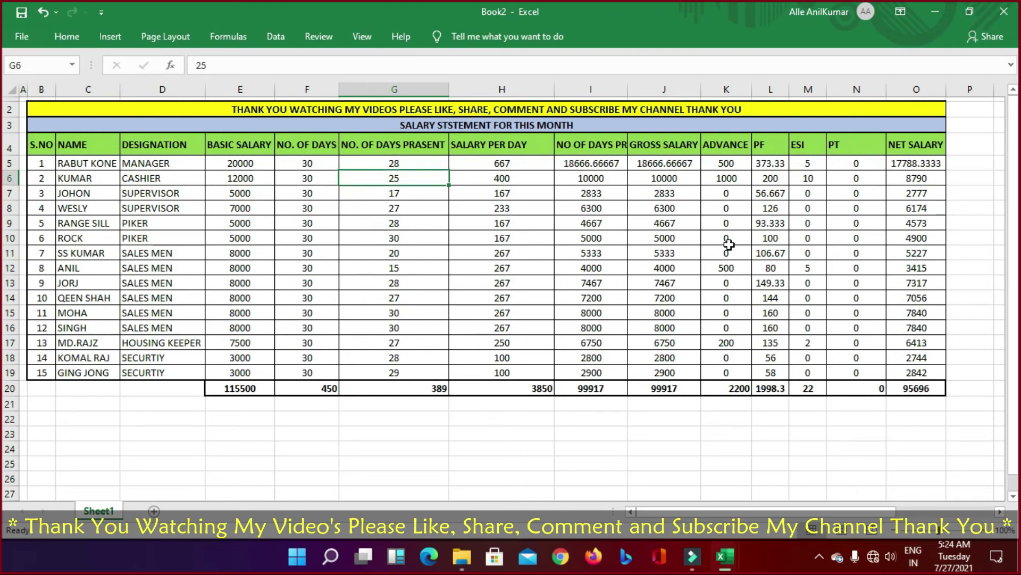
type("22")
key("Return")
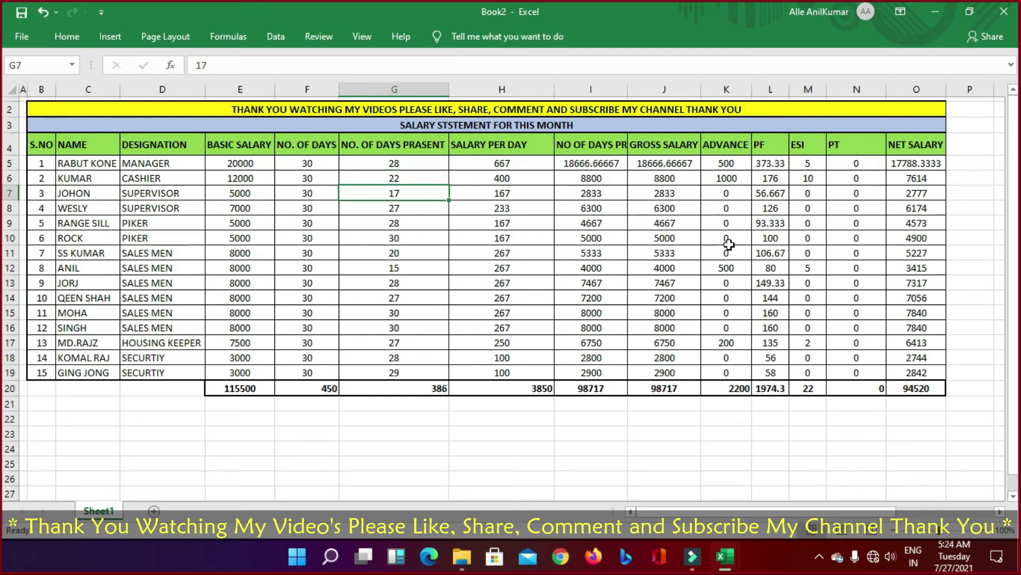
type("20")
key("Return")
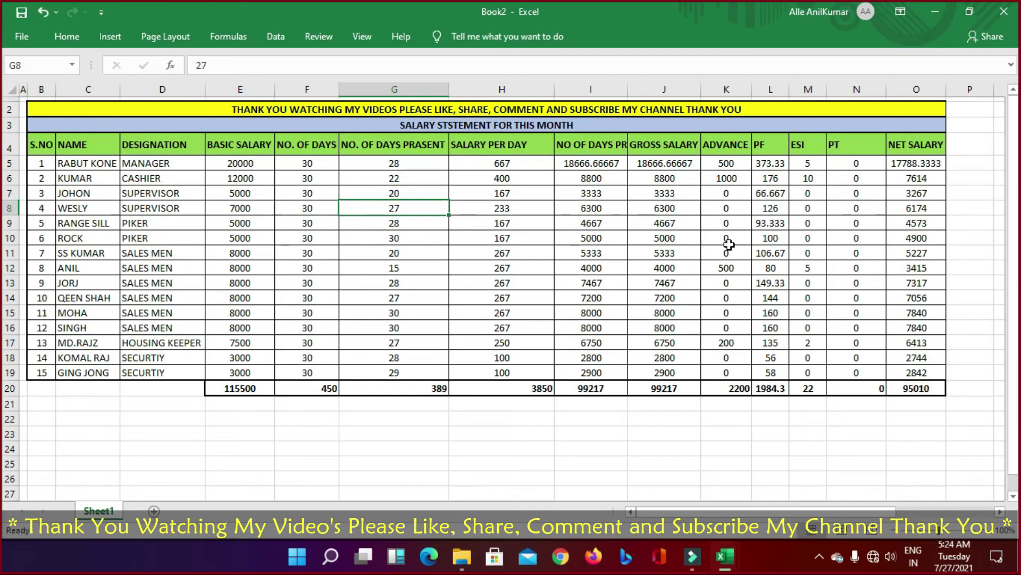
type("30")
key("Return")
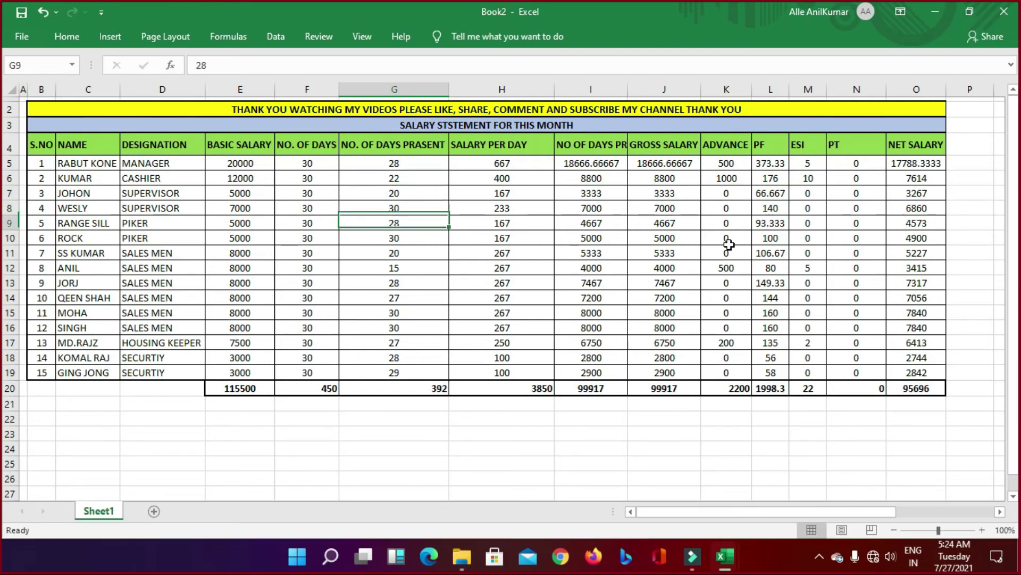
Step: Enter days present of 15, 17, 30 and 28 in cells G9:G12
type("15")
key("Return")
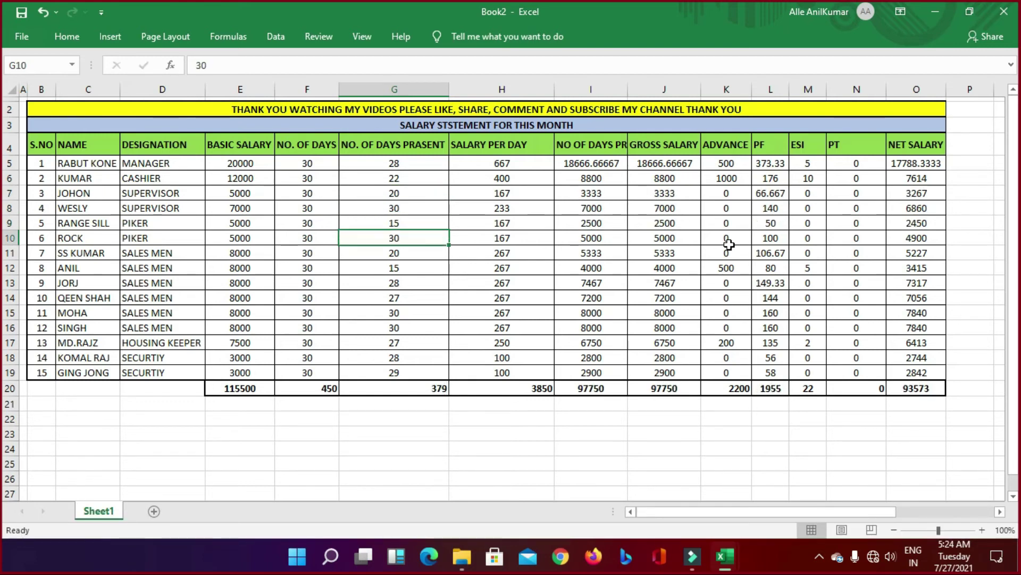
type("17")
key("Return")
type("30")
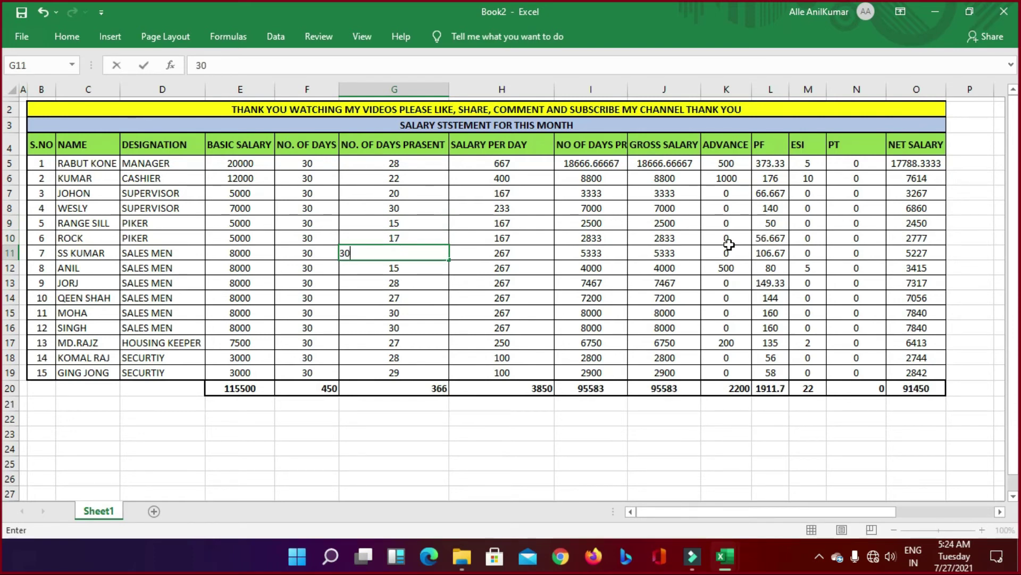
key("Return")
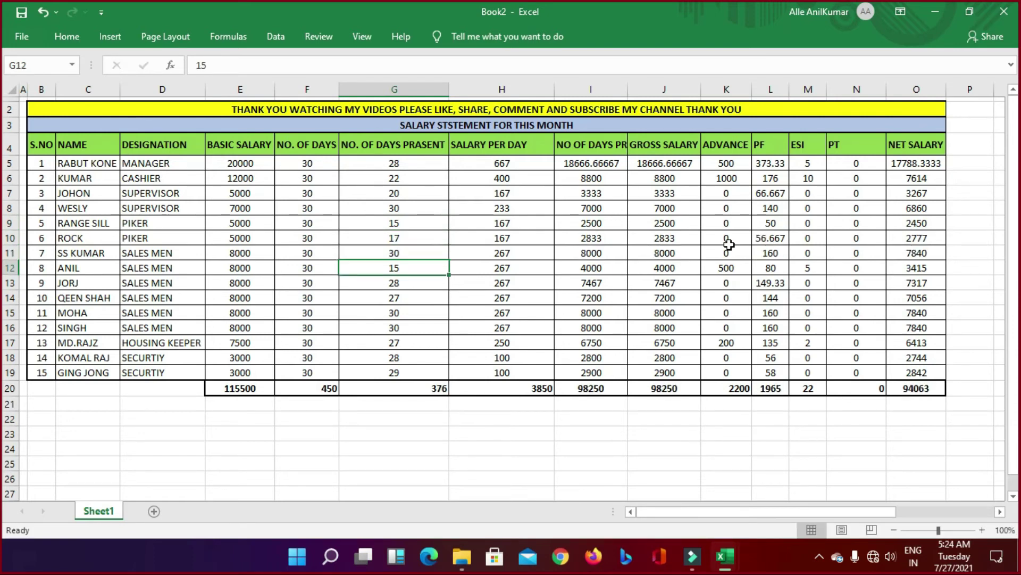
type("28")
key("Return")
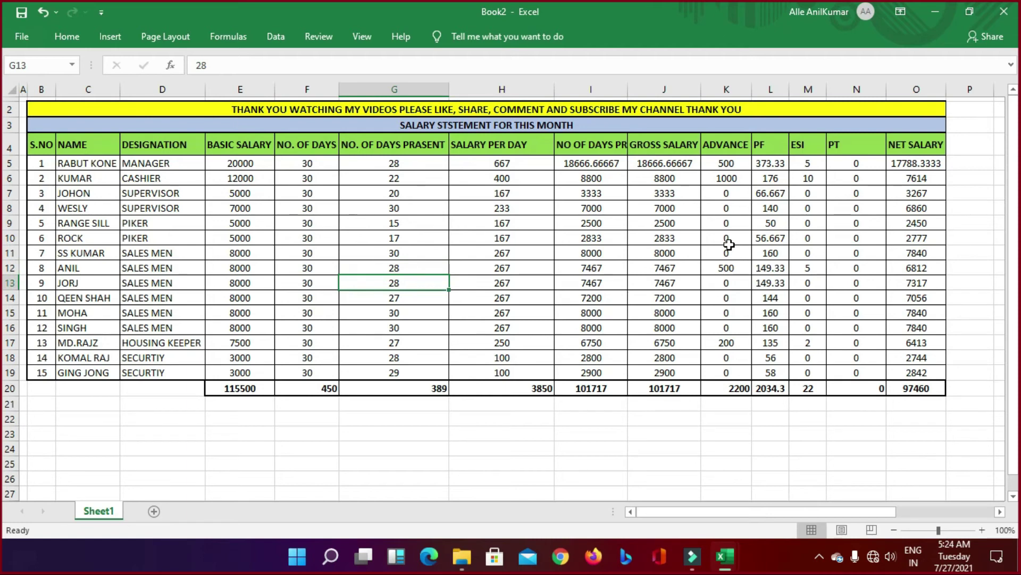
Step: Set the housing keeper's basic salary in E17 to 8000
key("Down")
key("Down")
key("Down")
key("Down")
key("Down")
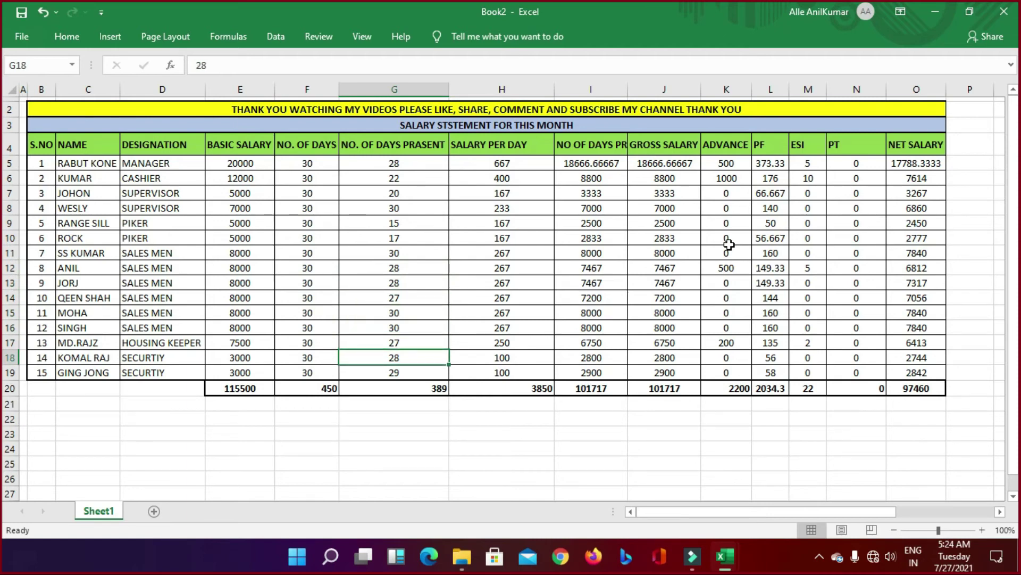
key("Left")
key("Up")
key("Left")
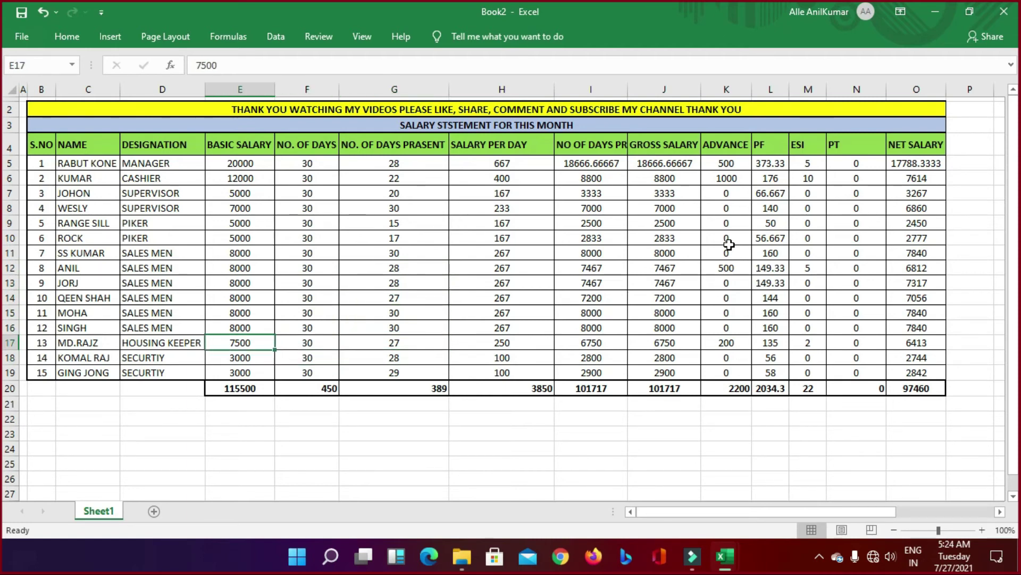
type("8000")
key("Return")
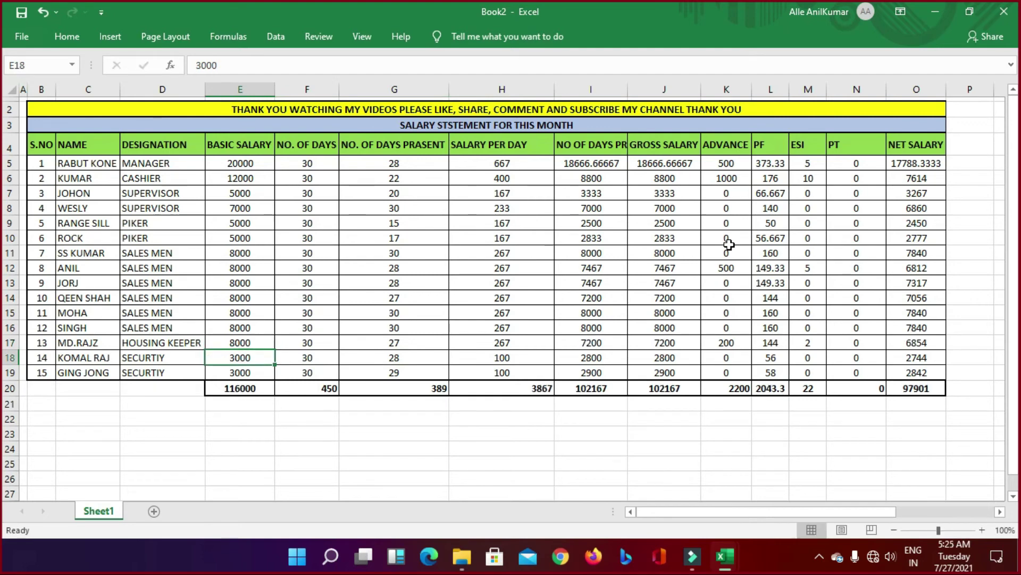
key("Up")
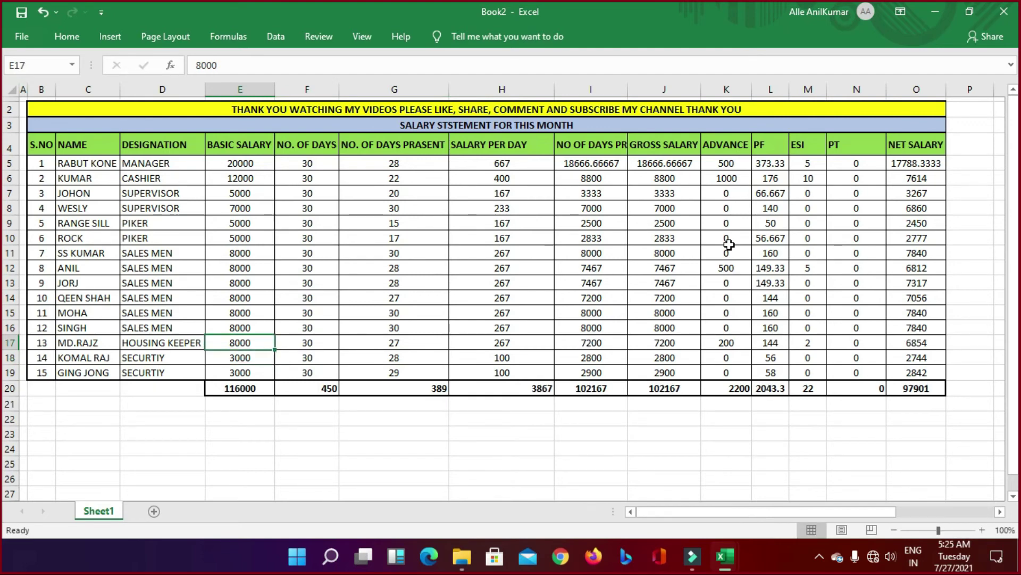
Step: Save the workbook to Documents as 'SALARY STATEMENT THIS MONTH' and close Excel
left_click(22, 11)
left_click(524, 298)
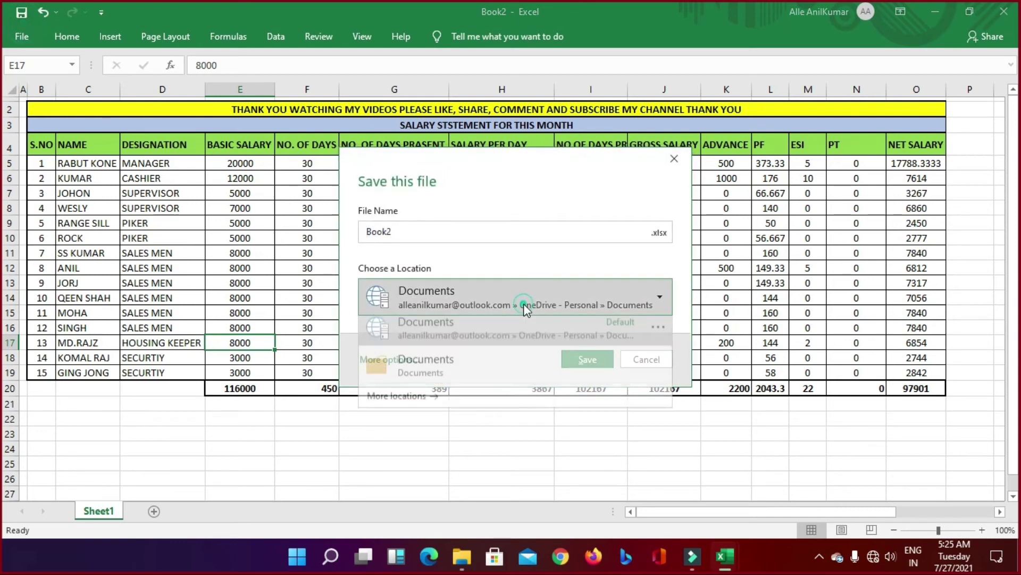
left_click(481, 373)
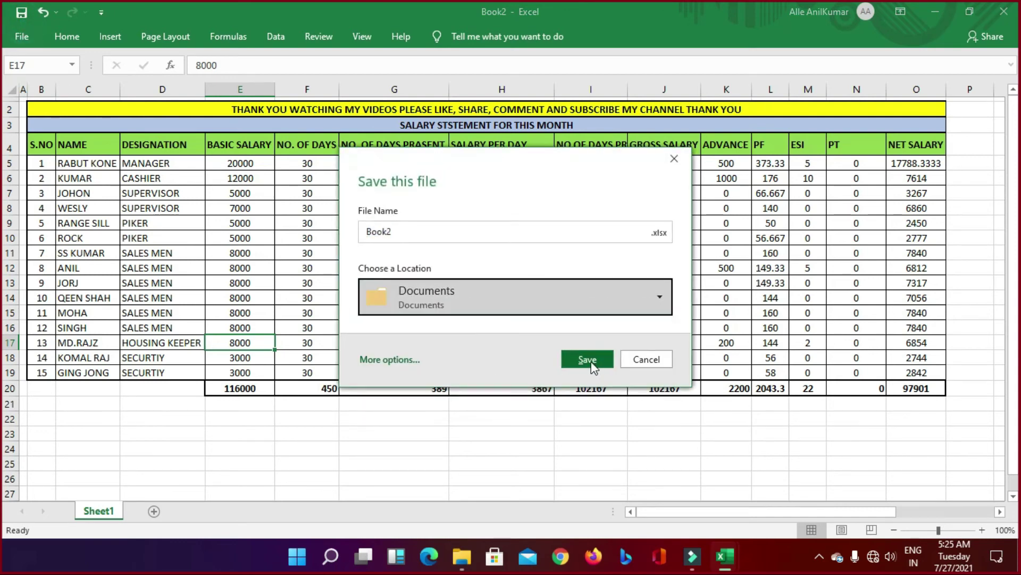
left_click(424, 229)
double_click(424, 229)
type("SL")
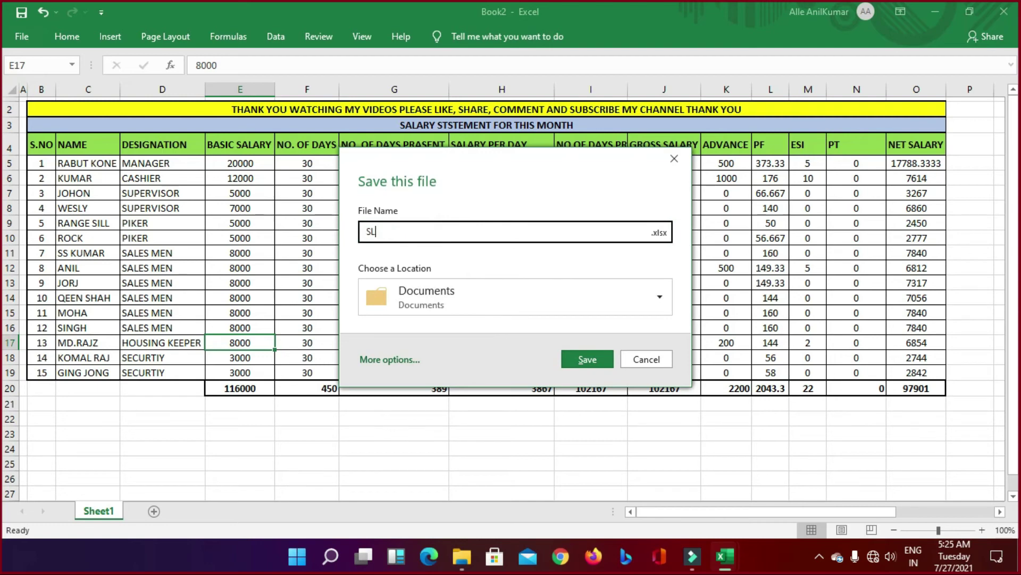
type("ARY S")
type("A")
left_click(405, 231)
type("T")
key("BackSpace")
type("TATEMENT")
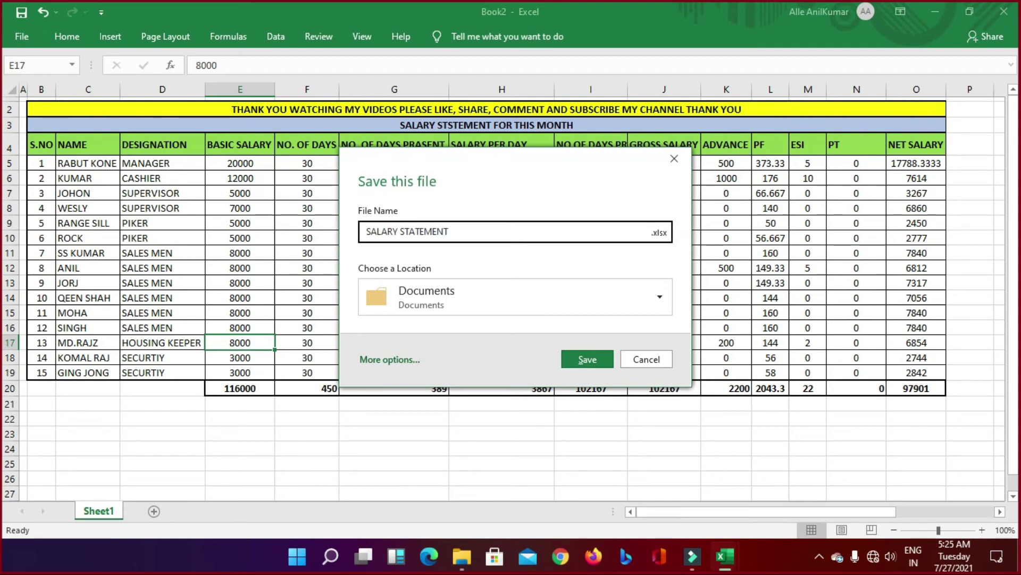
type(" THIS MONTH")
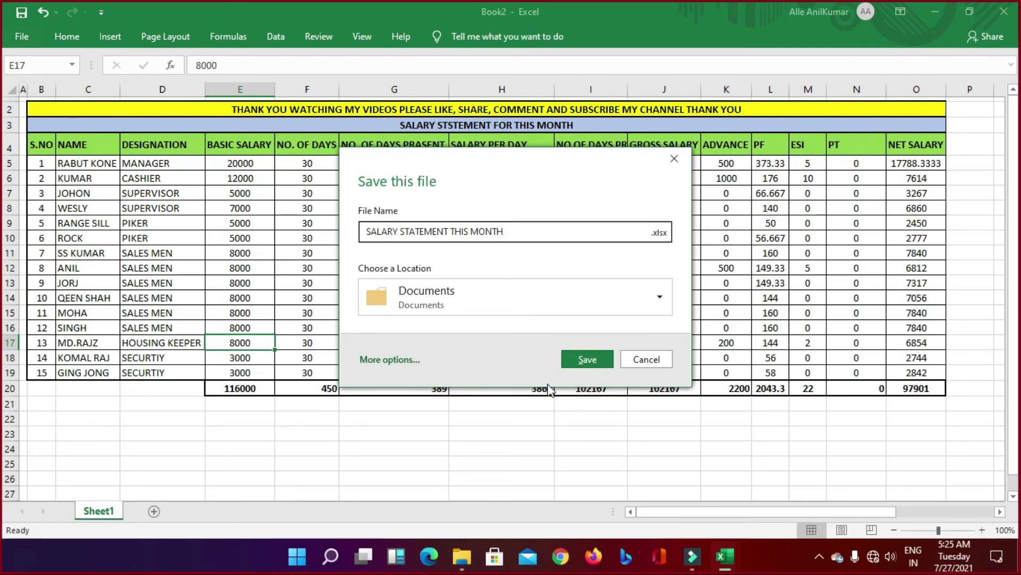
left_click(583, 362)
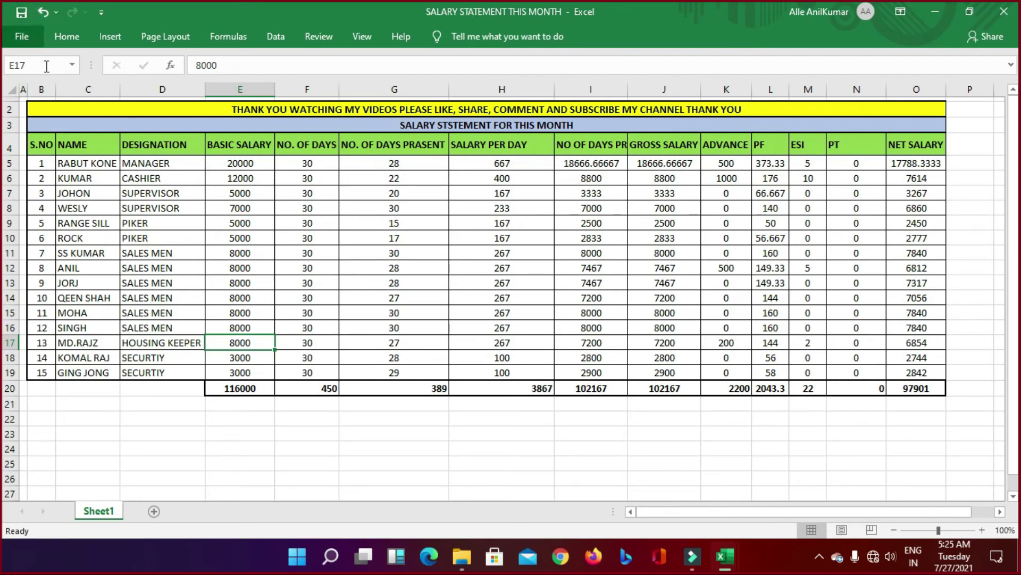
left_click(1004, 12)
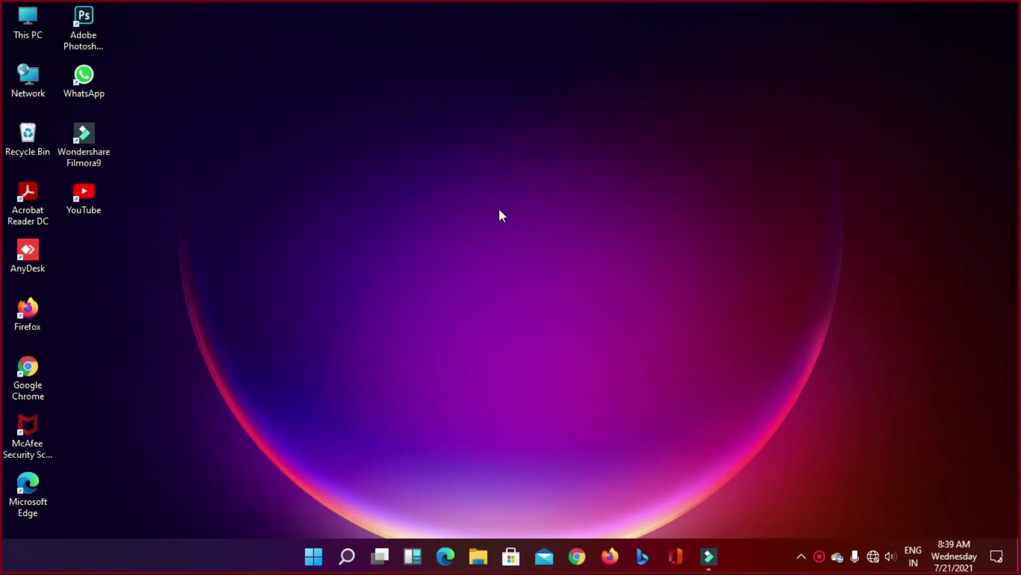
right_click(408, 216)
left_click(451, 264)
right_click(378, 237)
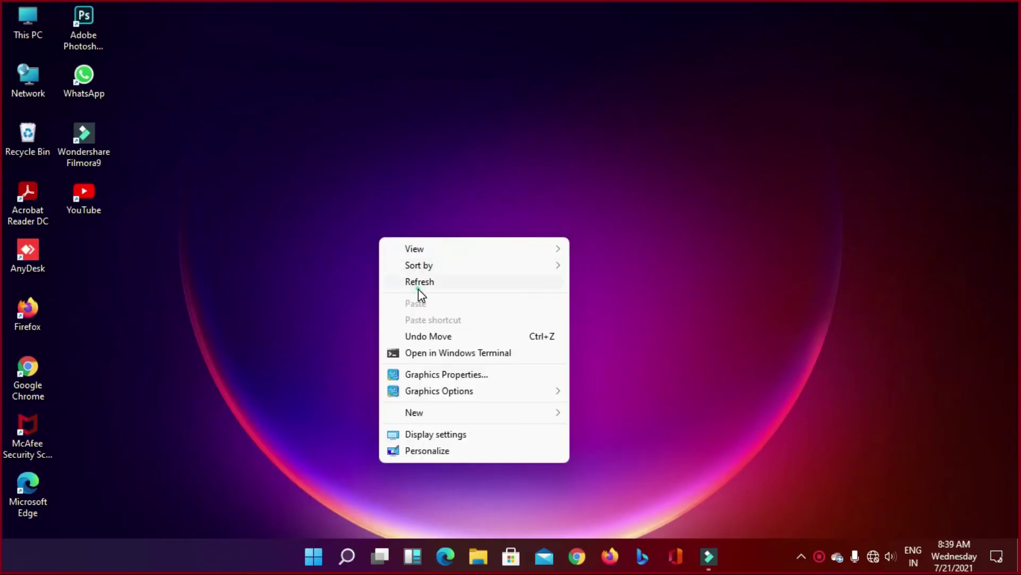
left_click(418, 287)
right_click(355, 230)
left_click(398, 271)
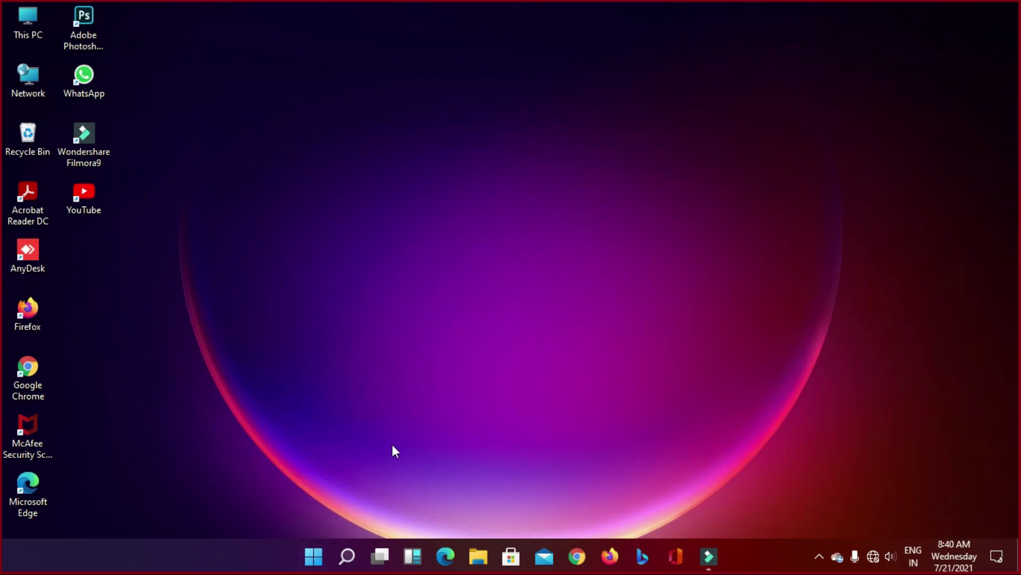
right_click(391, 319)
left_click(399, 326)
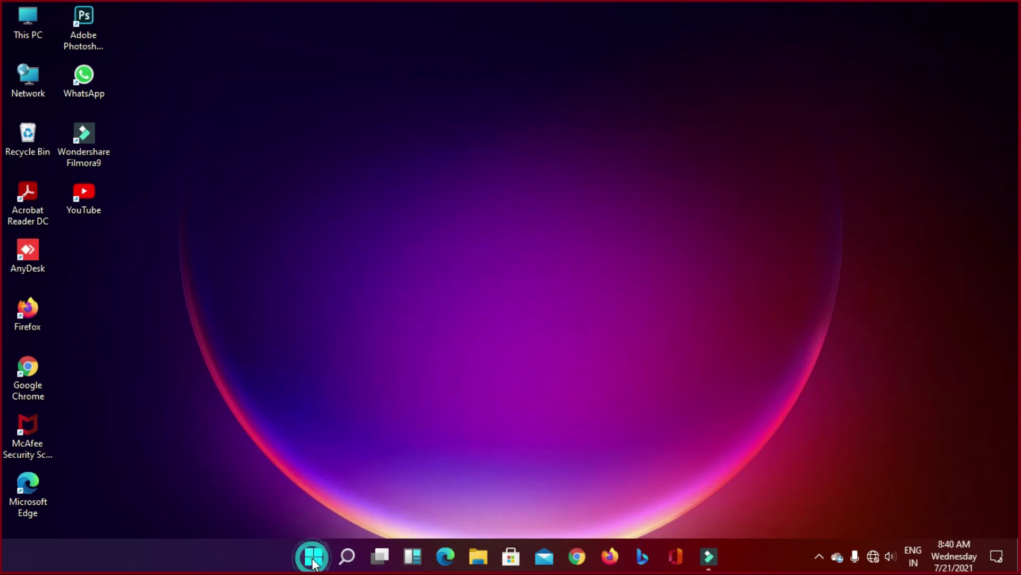
Step: Launch PowerPoint from the Start menu's pinned apps
left_click(314, 556)
left_click(314, 557)
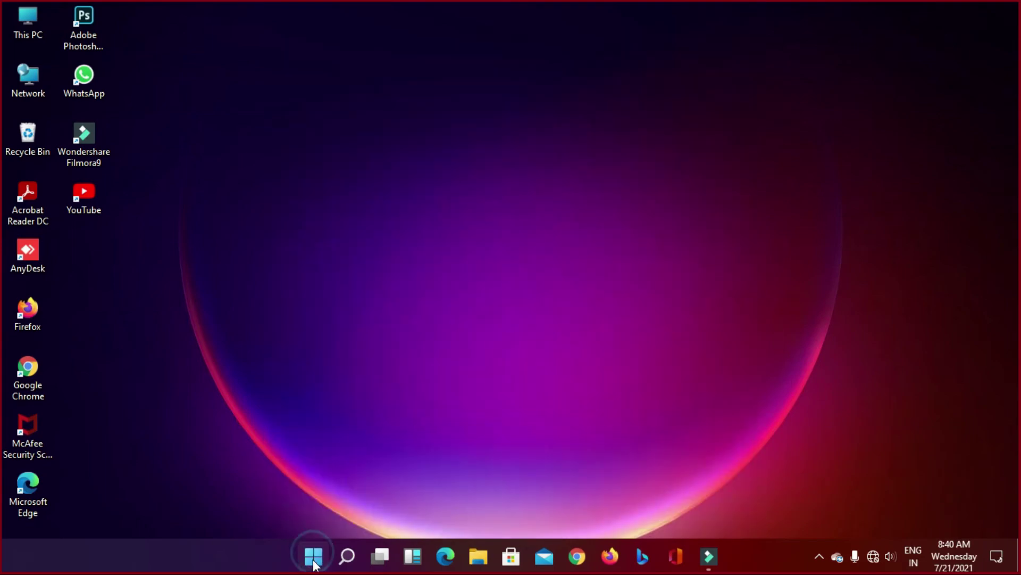
left_click(315, 561)
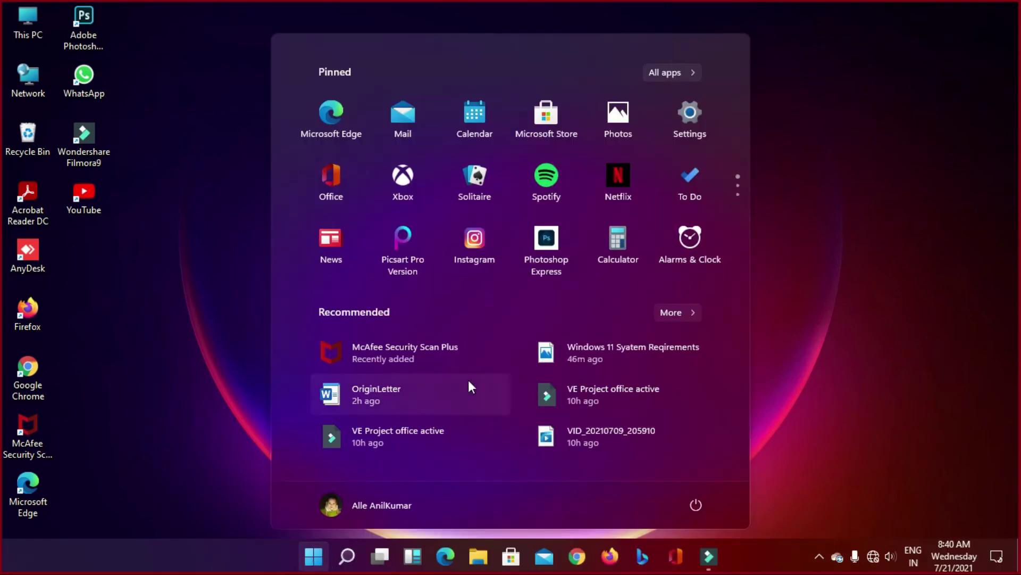
scroll(466, 209, "down", 2)
scroll(466, 215, "down", 1)
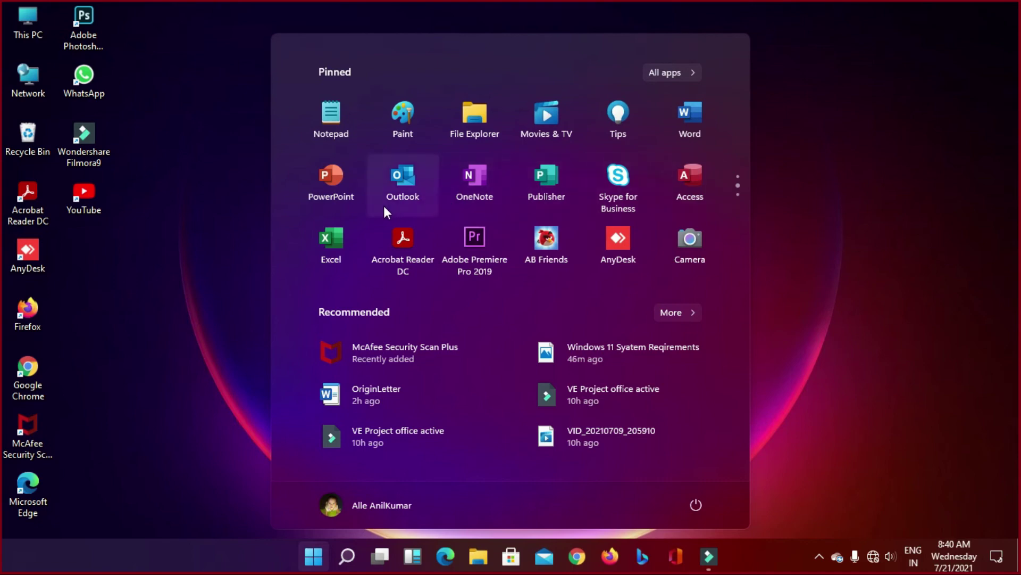
left_click(338, 197)
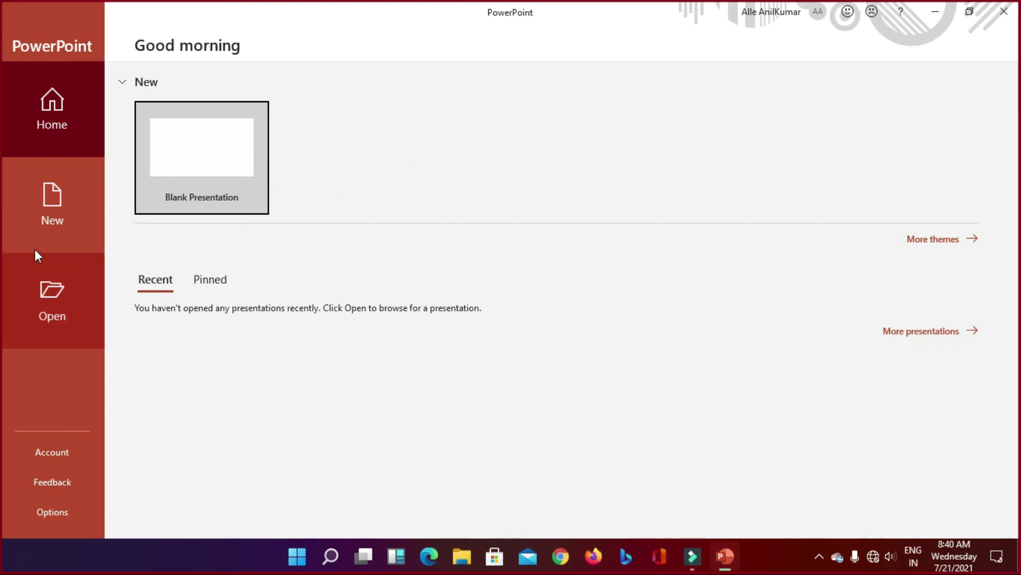
Step: Create a Blank Presentation from PowerPoint's start screen after browsing the theme list
left_click(51, 217)
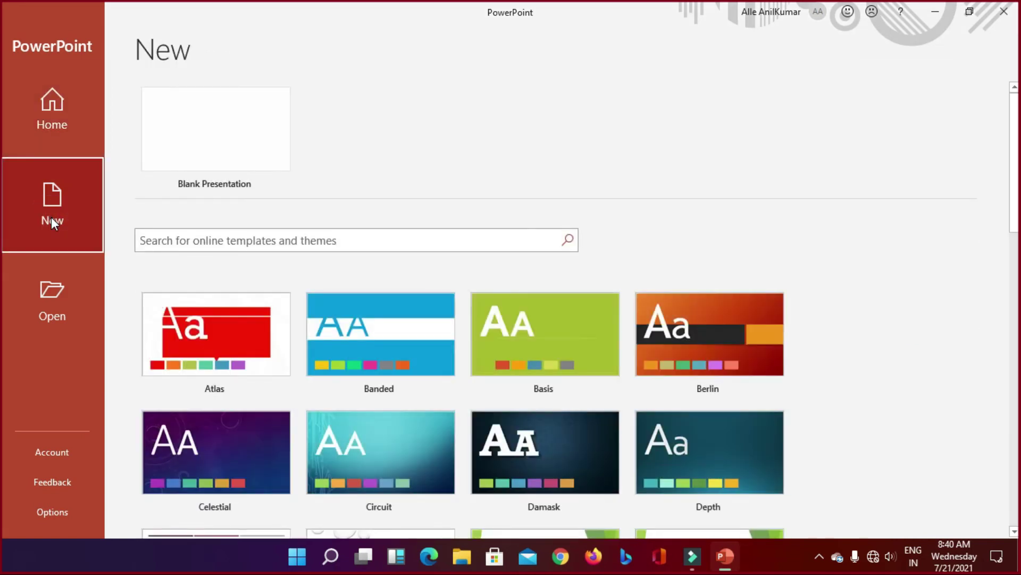
scroll(372, 452, "down", 3)
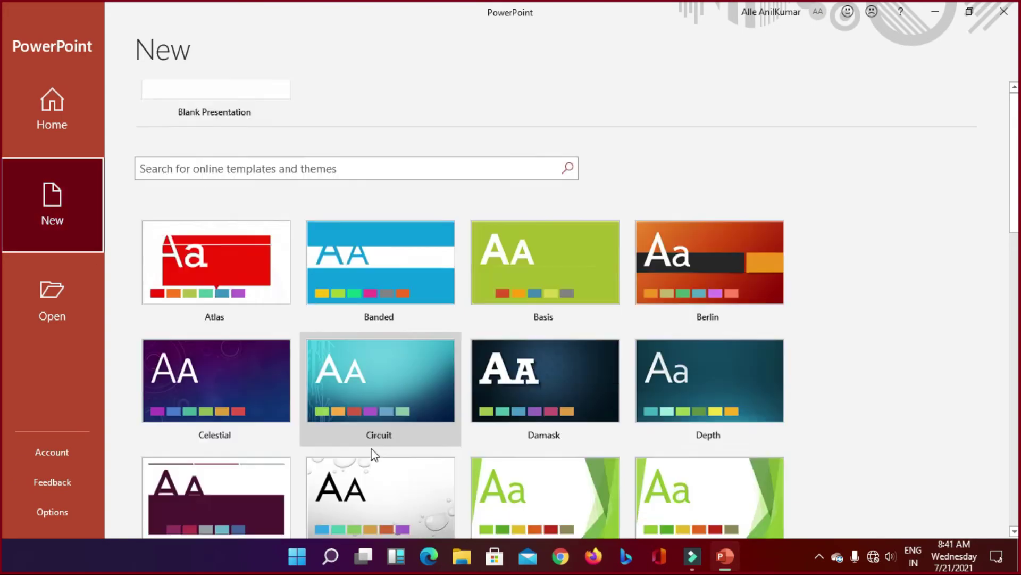
scroll(438, 425, "down", 10)
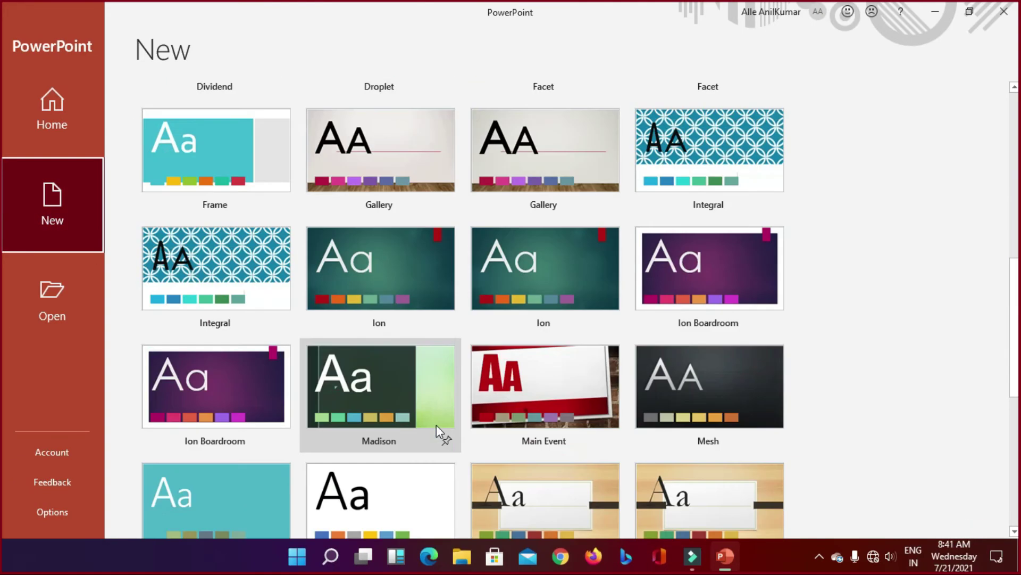
scroll(436, 430, "up", 15)
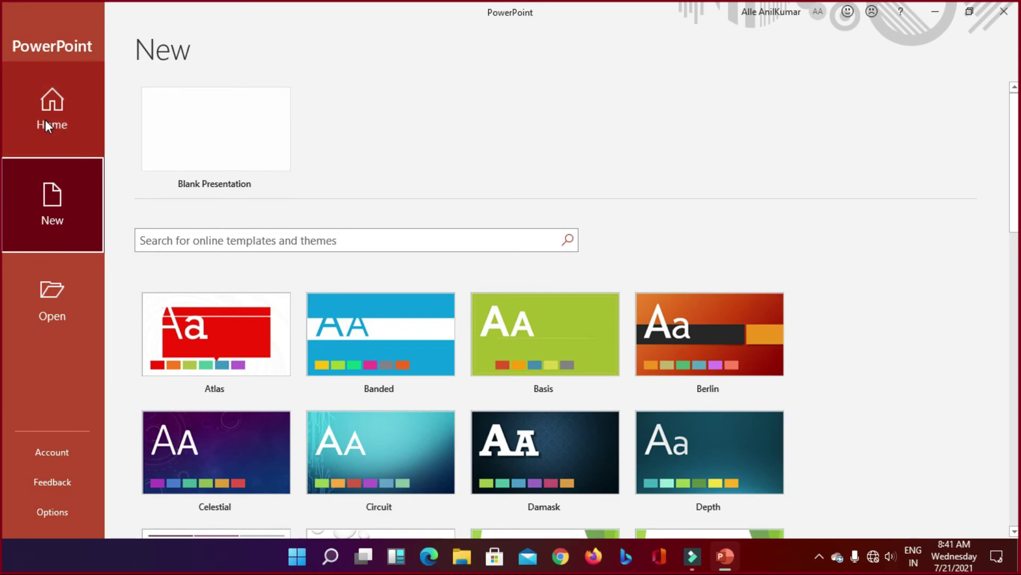
left_click(46, 120)
left_click(213, 165)
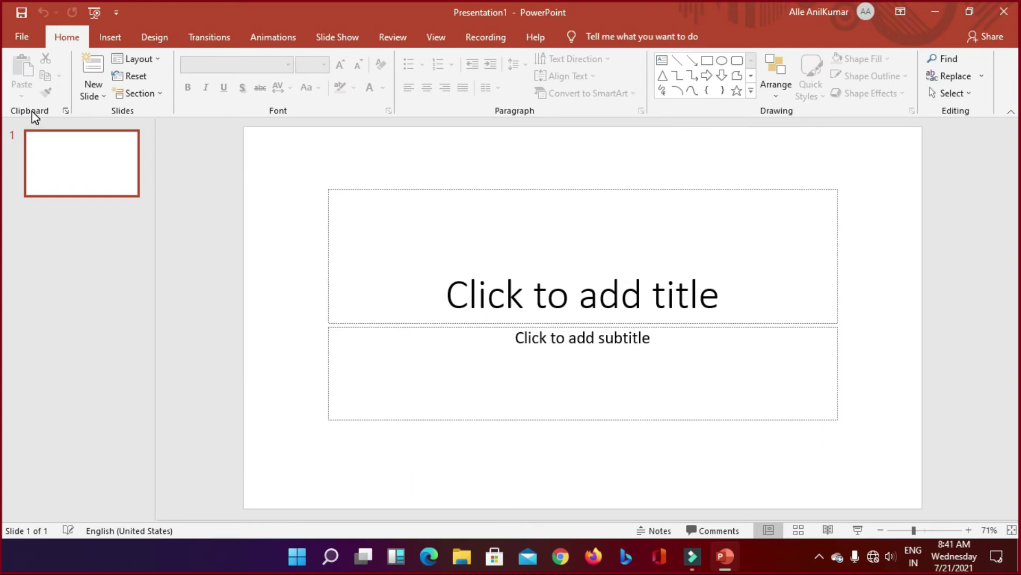
Step: Add Title and Content, Section Header, Two Content and Comparison slides
left_click(101, 94)
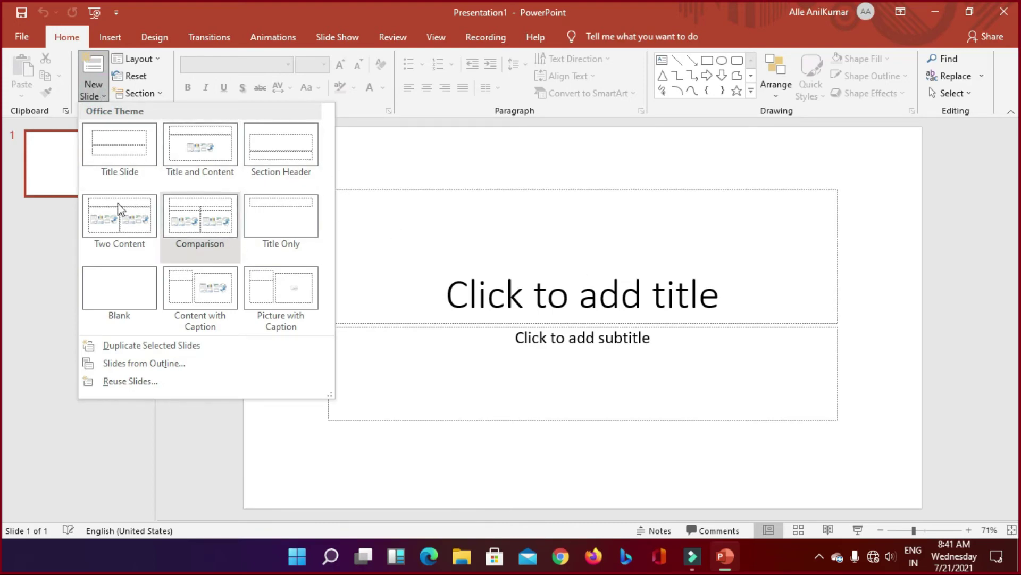
left_click(203, 150)
left_click(95, 98)
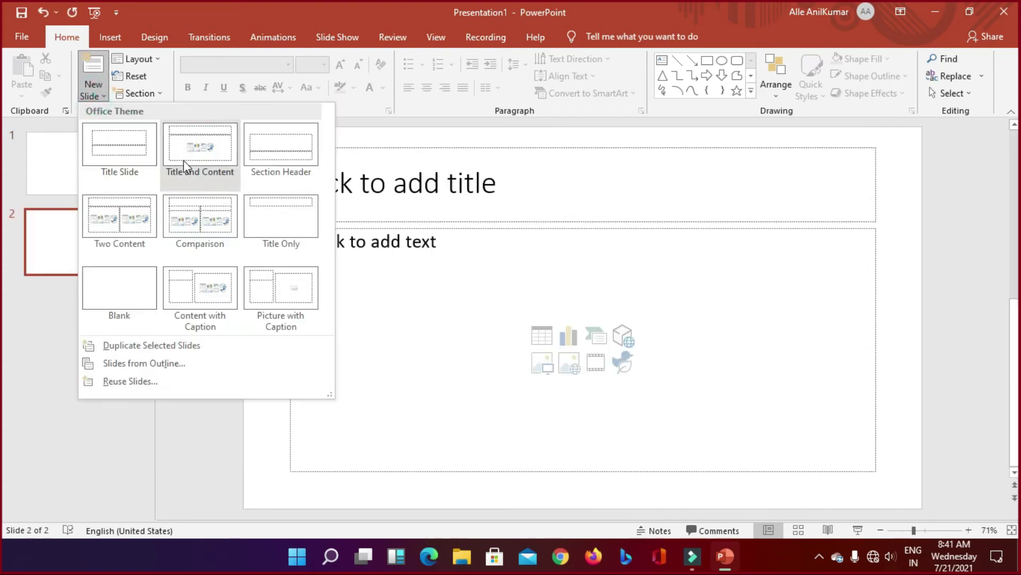
left_click(263, 157)
left_click(107, 99)
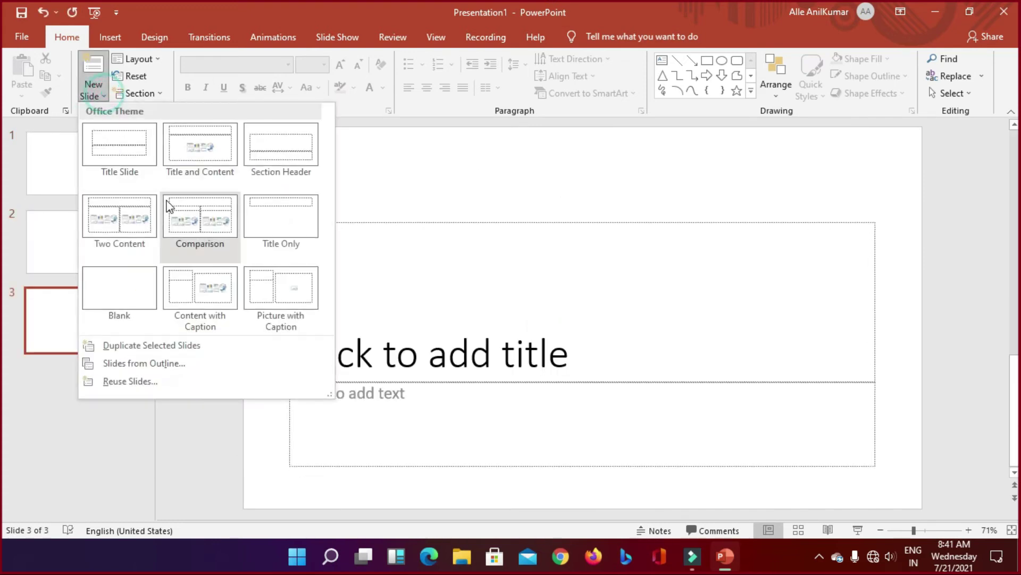
left_click(133, 213)
left_click(93, 100)
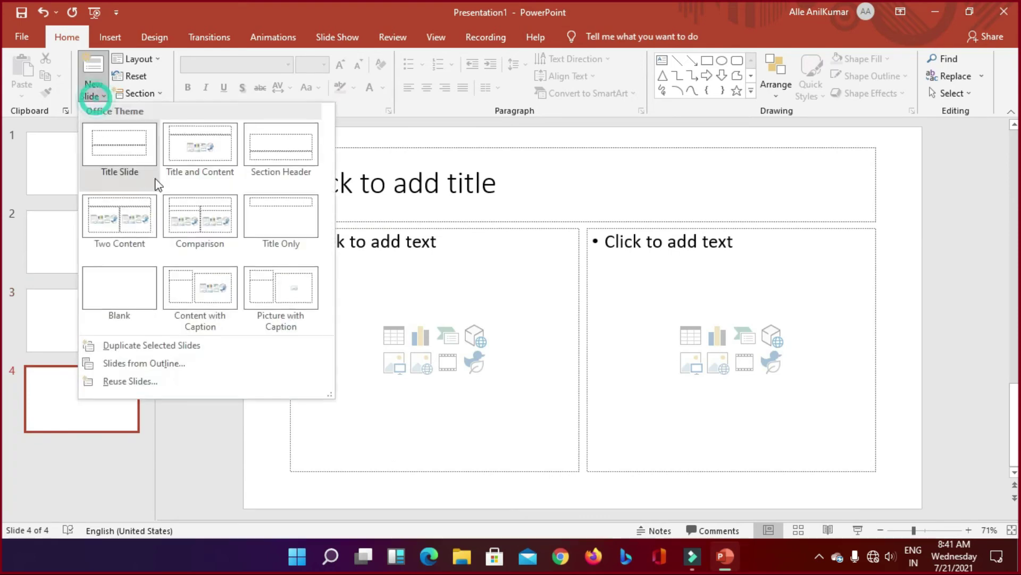
left_click(182, 210)
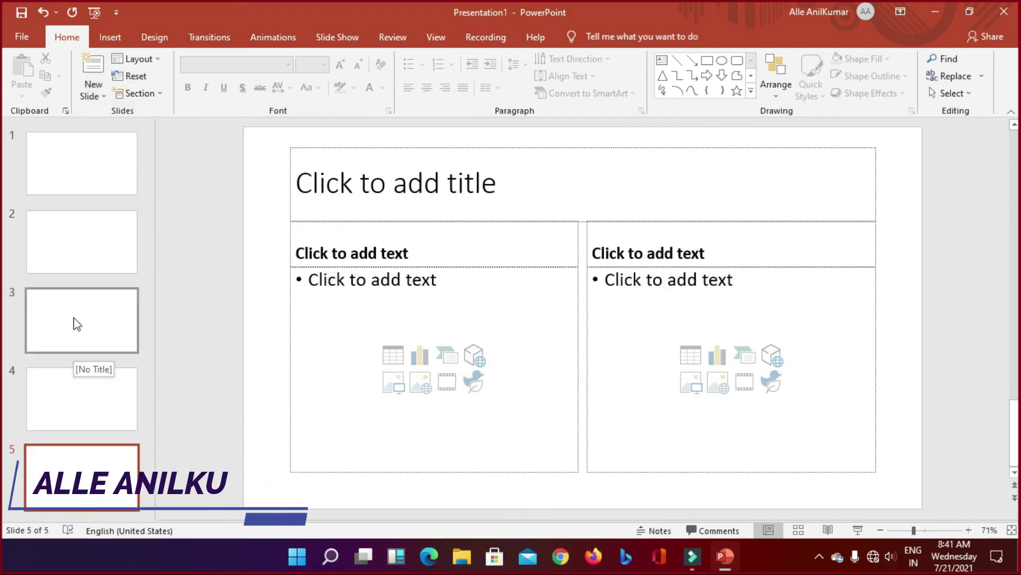
Step: Review all five slide thumbnails, ending on slide 2
left_click(67, 158)
left_click(75, 250)
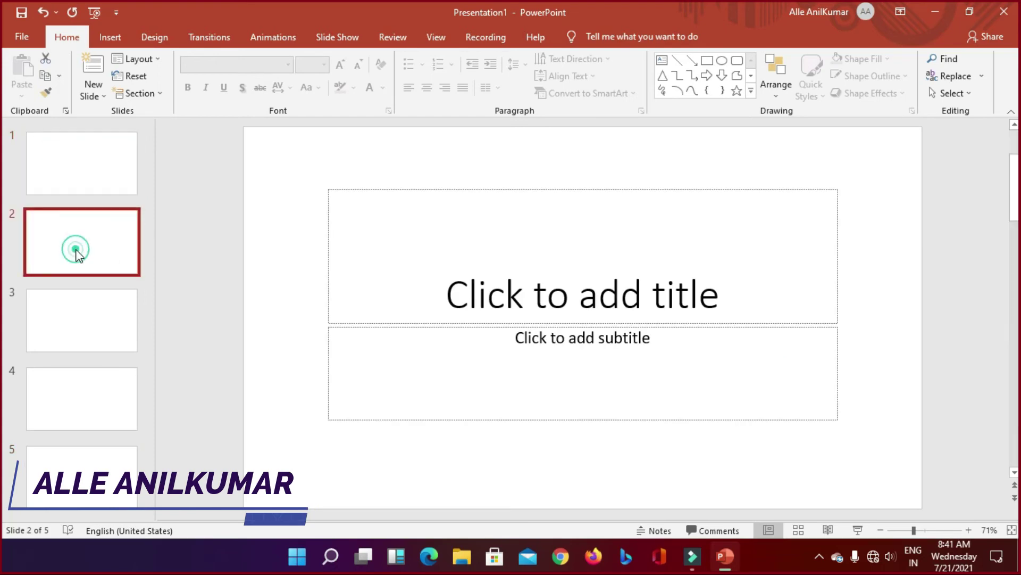
left_click(86, 317)
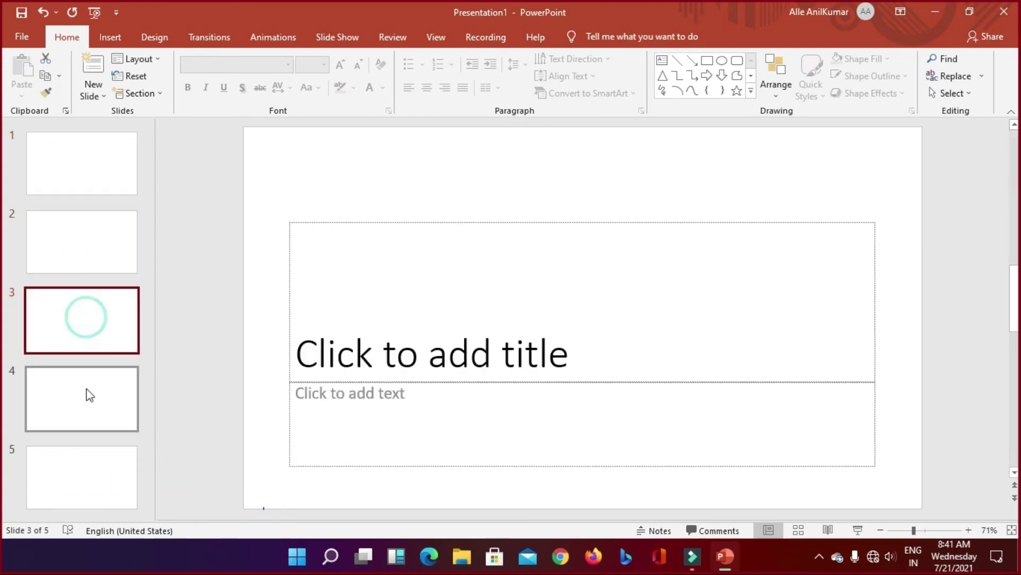
left_click(88, 417)
left_click(84, 473)
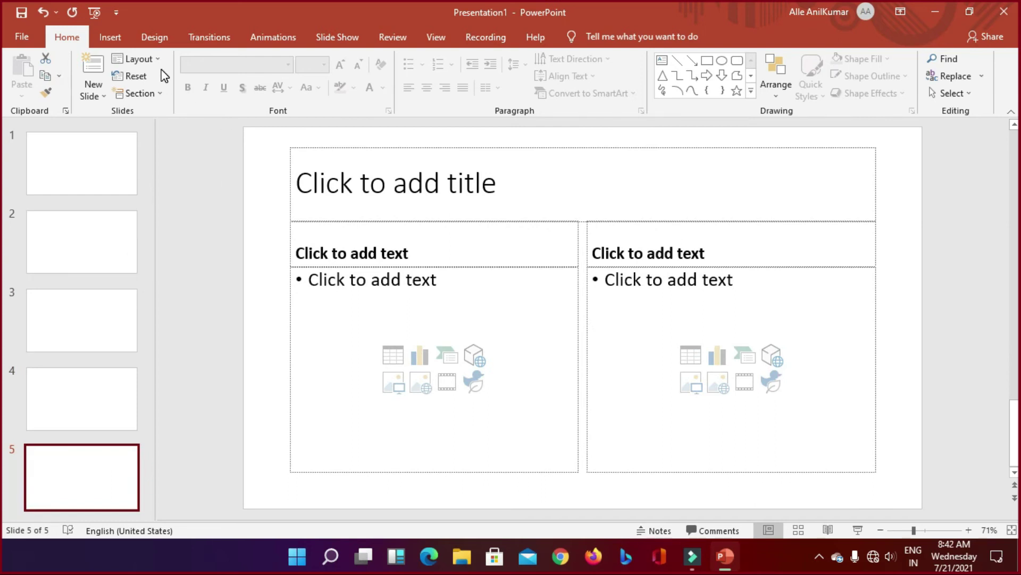
left_click(144, 94)
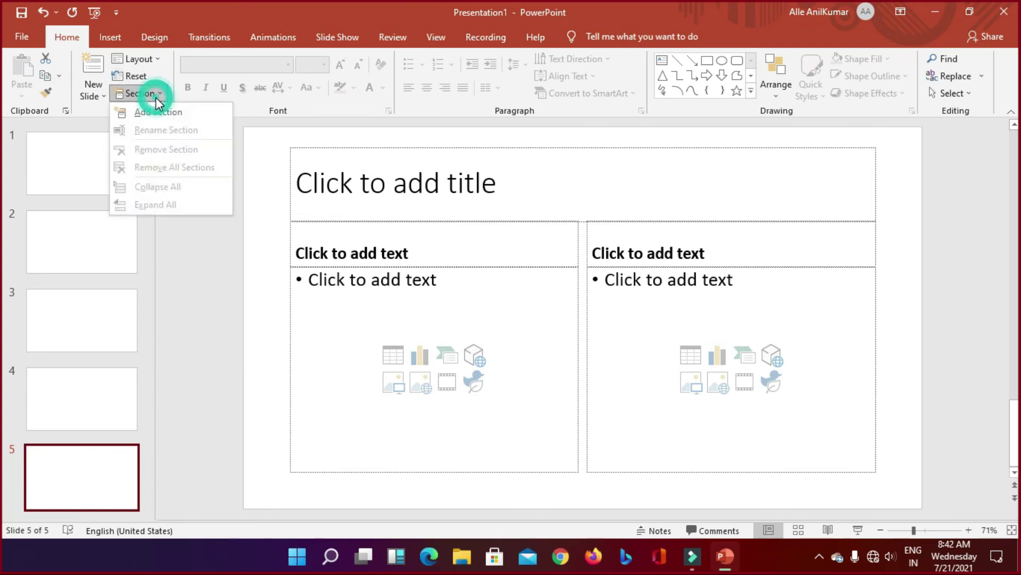
left_click(171, 249)
left_click(73, 171)
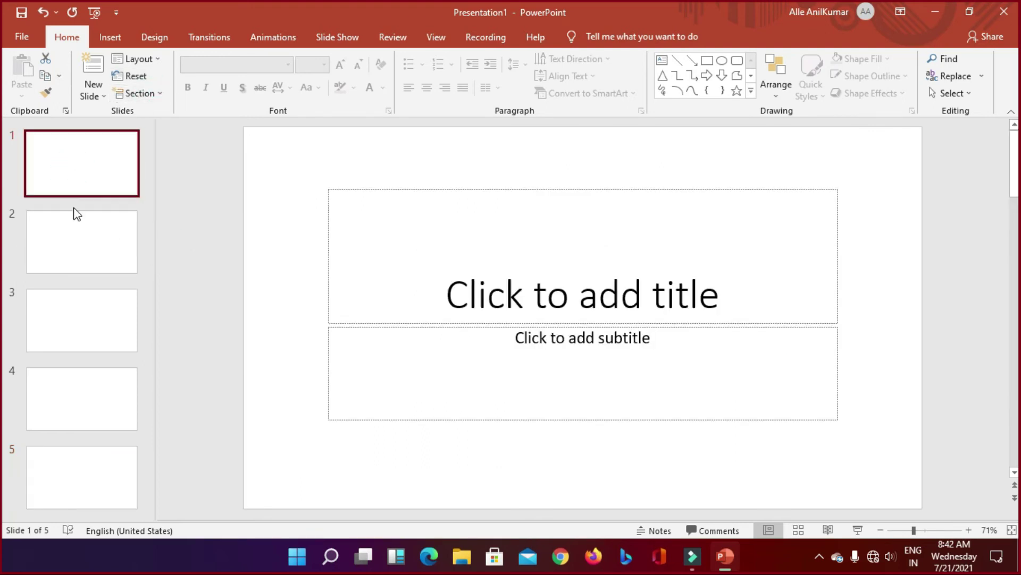
left_click(76, 236)
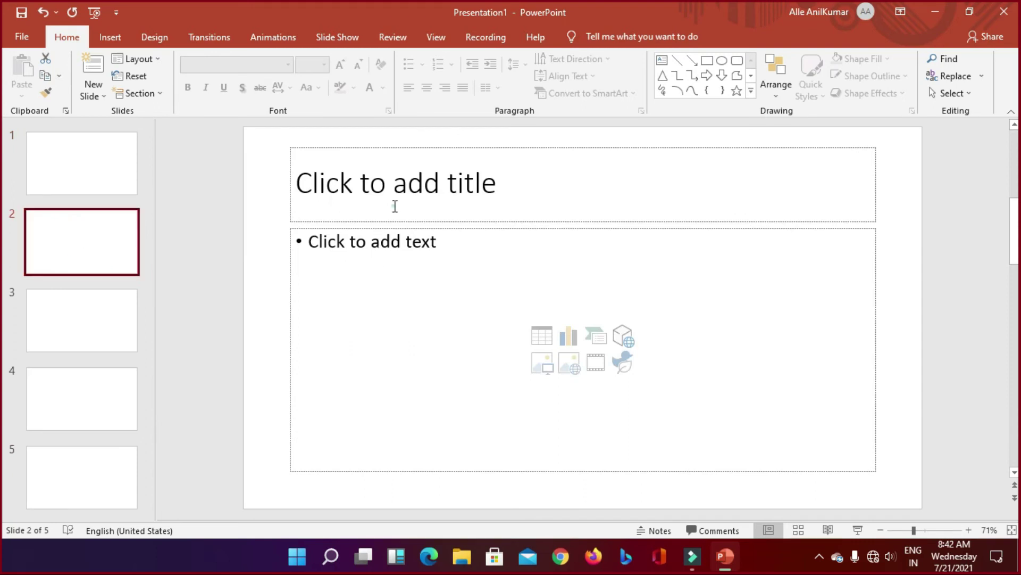
Step: Title slide 2 with the presenter's name, centred and bold
left_click(394, 207)
type("A")
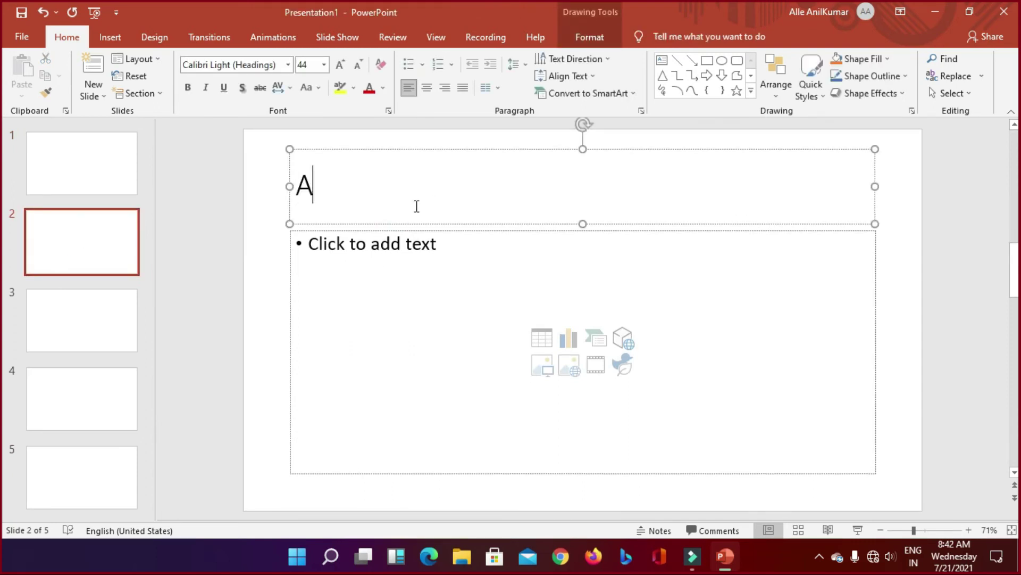
type("LLE AN")
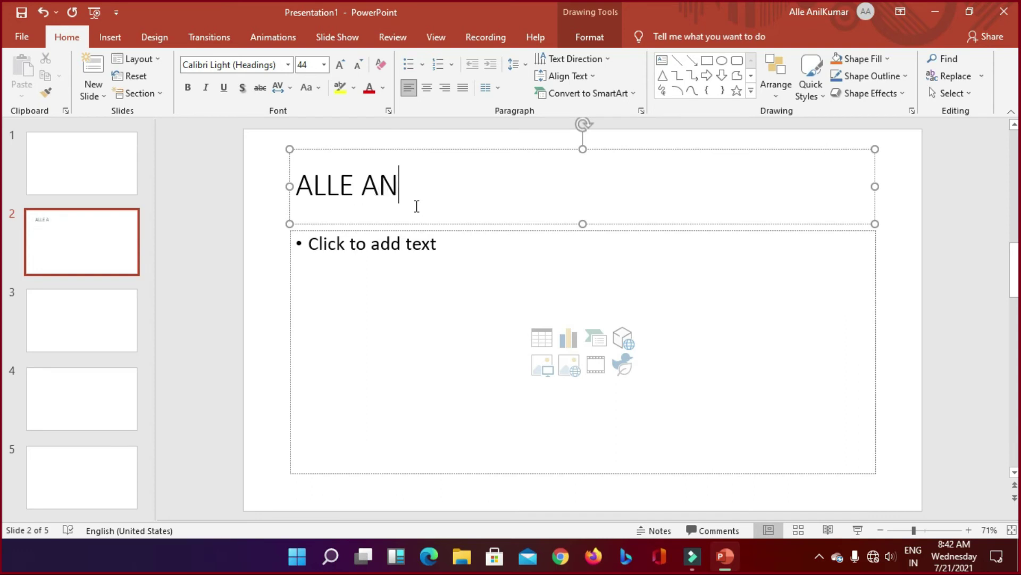
type("ILKUMAR")
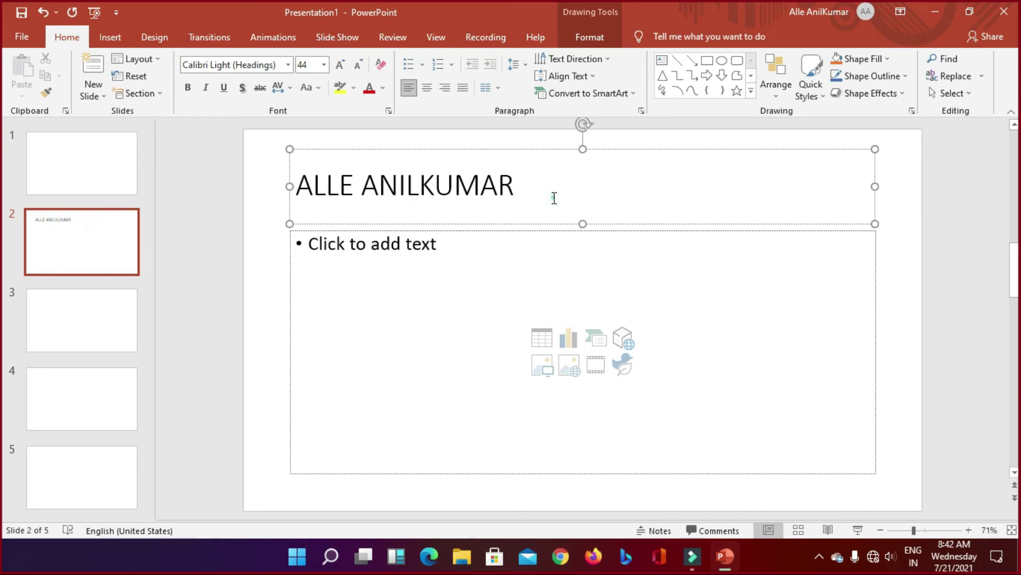
left_click_drag(553, 198, 213, 189)
left_click(426, 89)
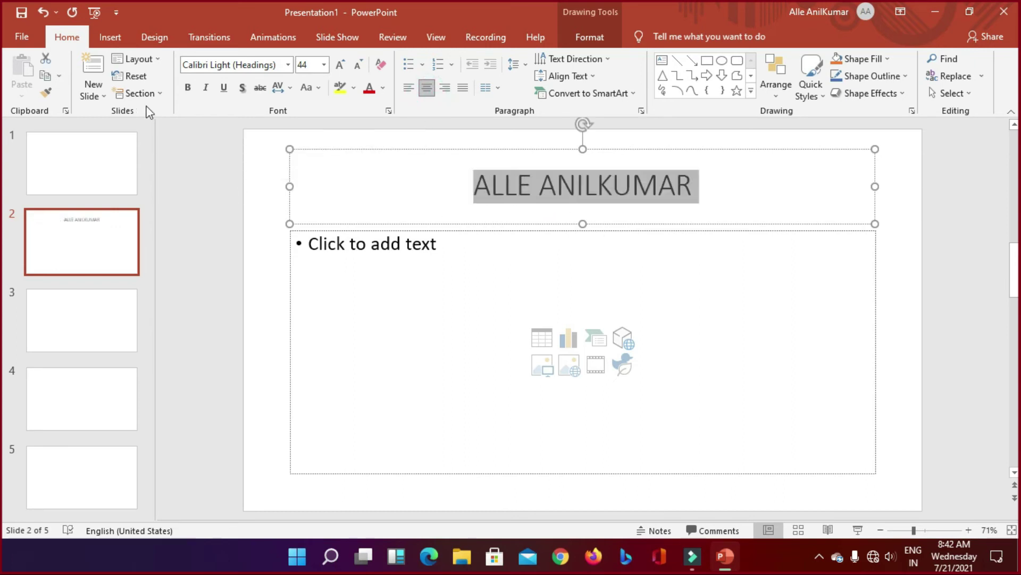
left_click(188, 87)
Step: Insert the system requirements screenshot from this device into slide 2
left_click(586, 309)
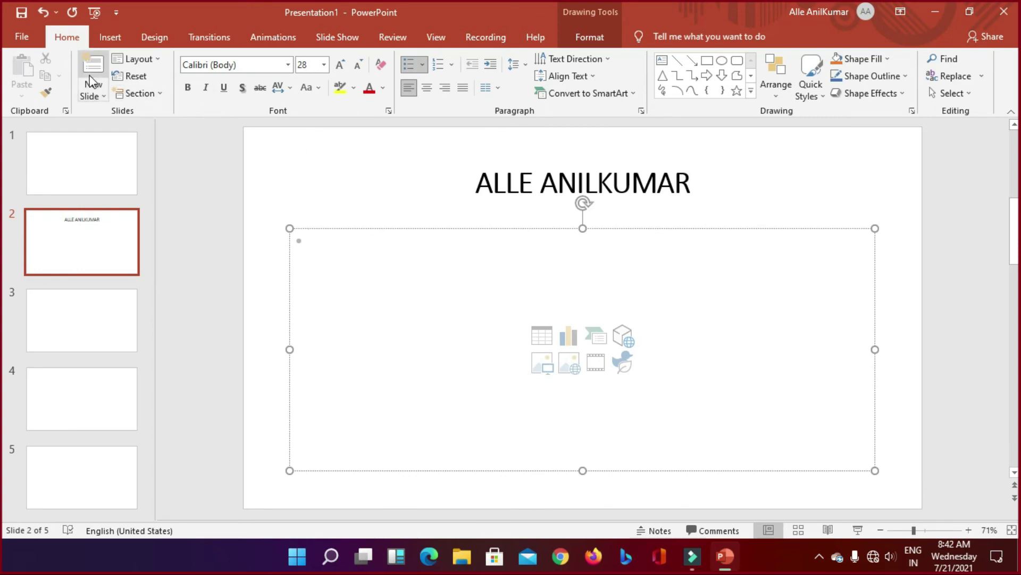
left_click(110, 38)
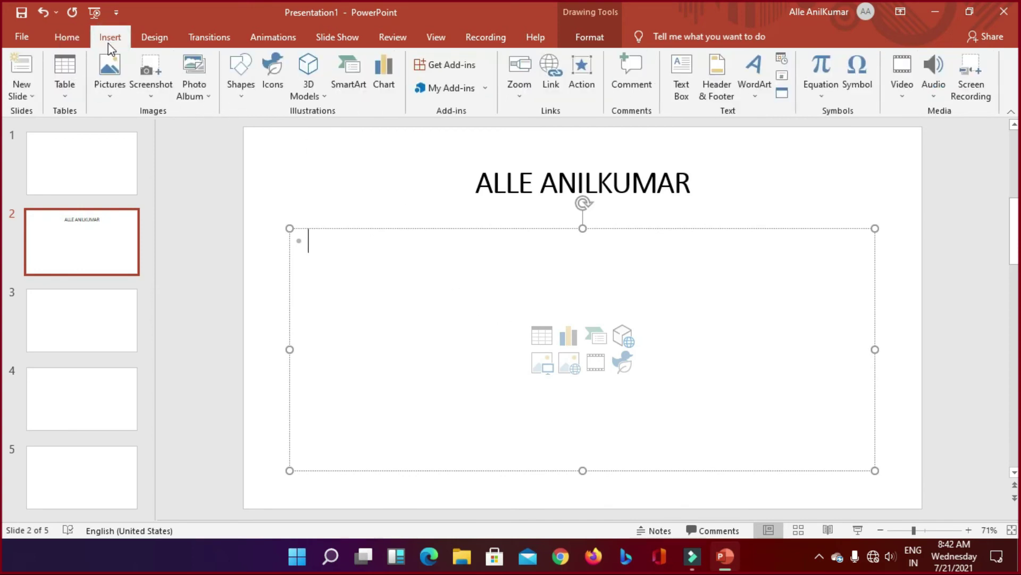
left_click(106, 84)
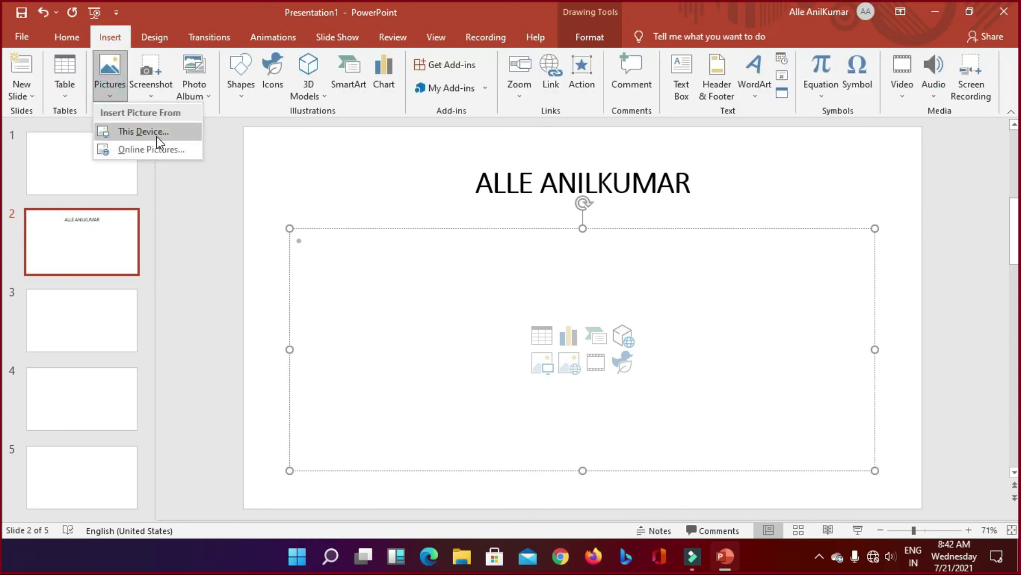
left_click(153, 133)
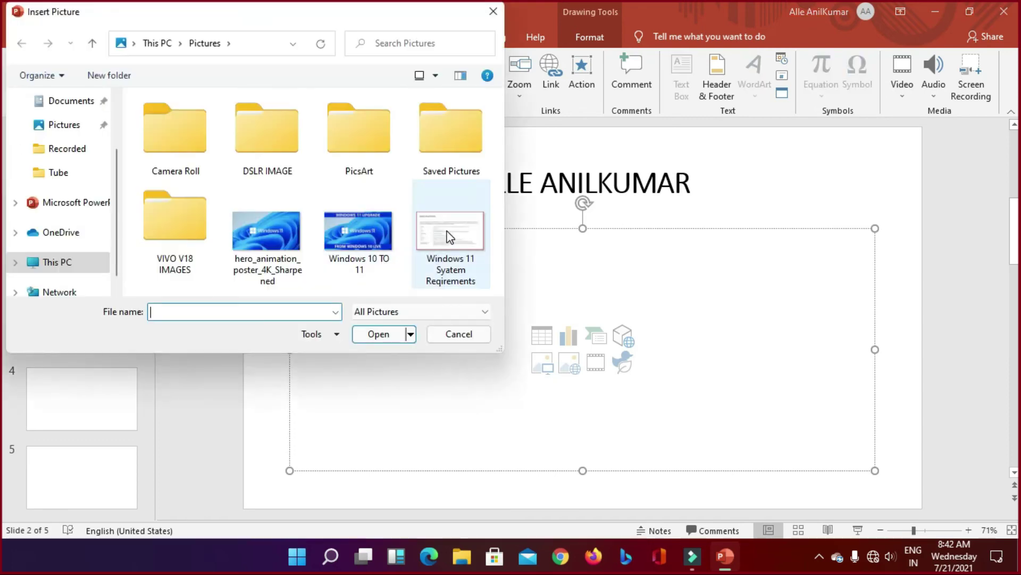
left_click(448, 234)
left_click(374, 329)
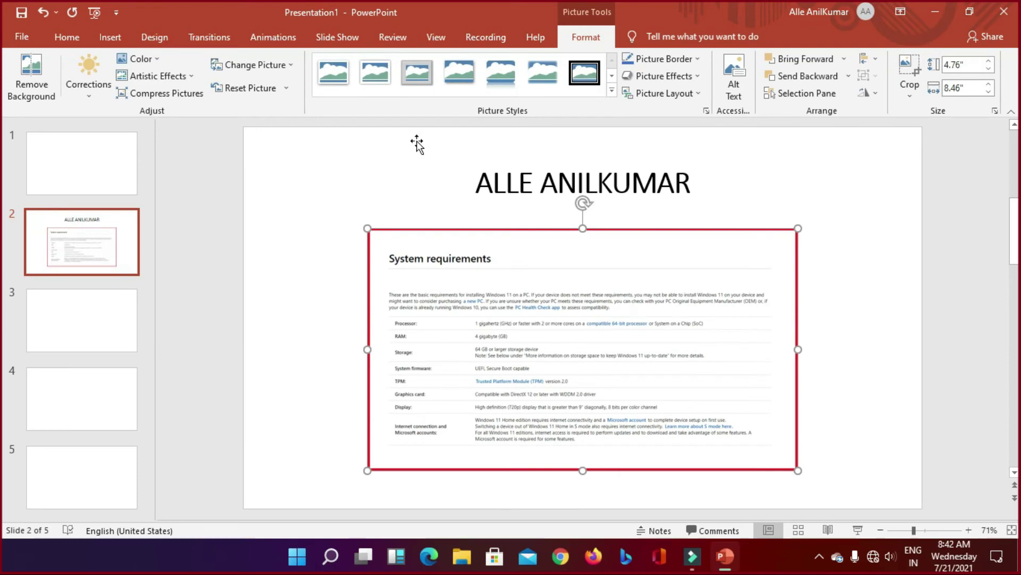
Step: Check the File and New Slide menus and picture format options, then go to slide 1
left_click(22, 36)
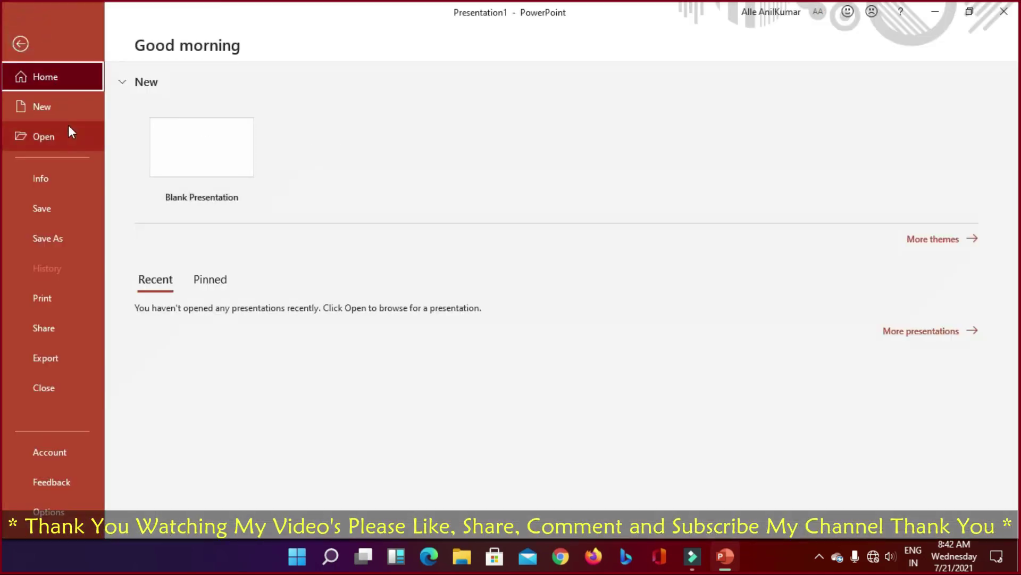
left_click(20, 44)
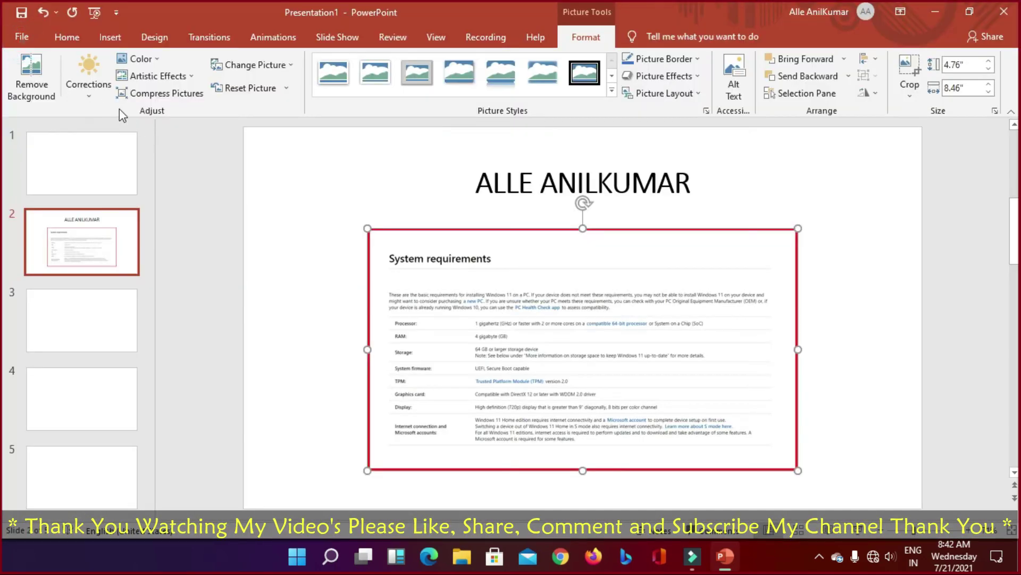
left_click(66, 37)
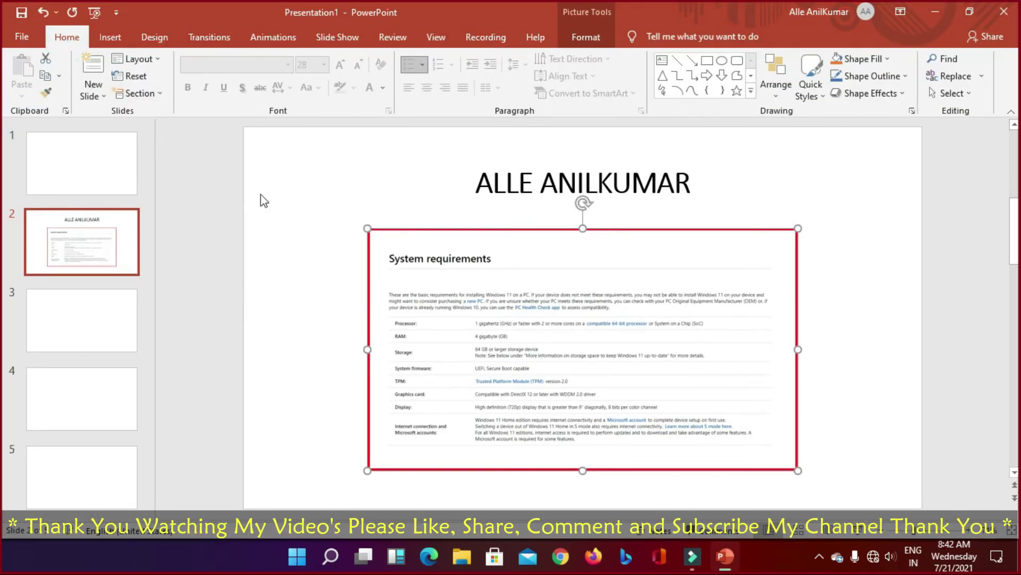
left_click(103, 99)
left_click(447, 148)
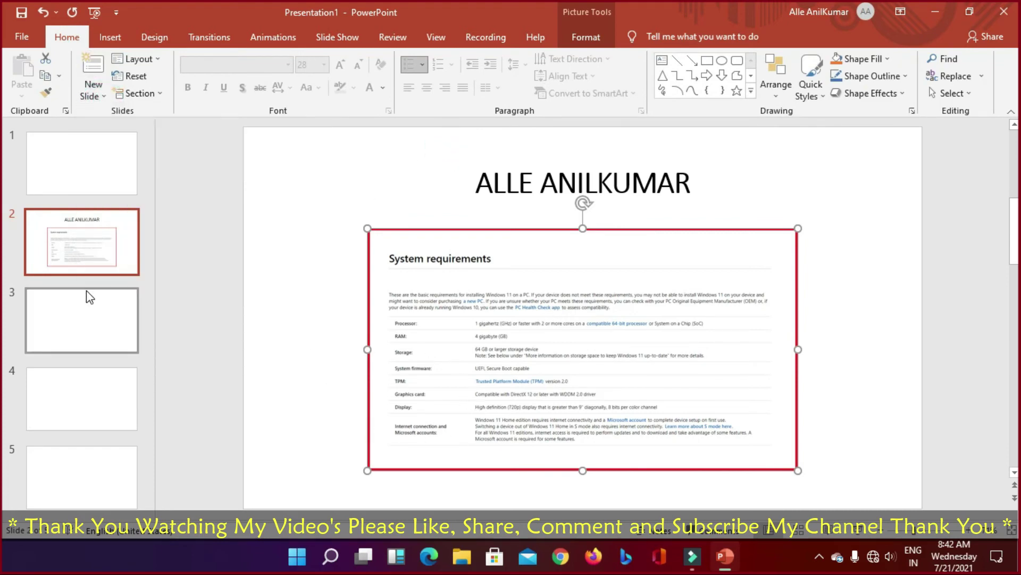
double_click(562, 326)
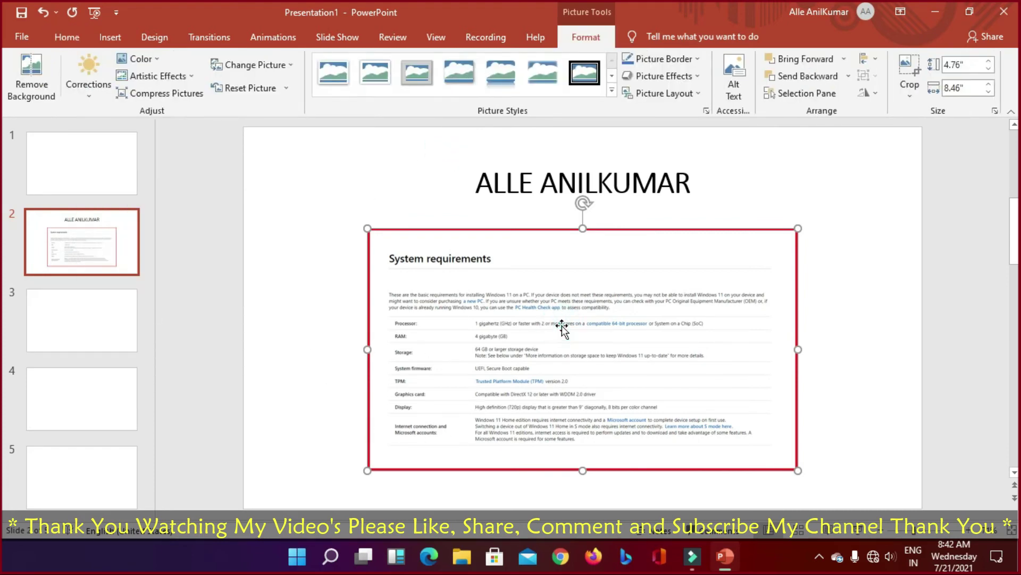
key("Page_Up")
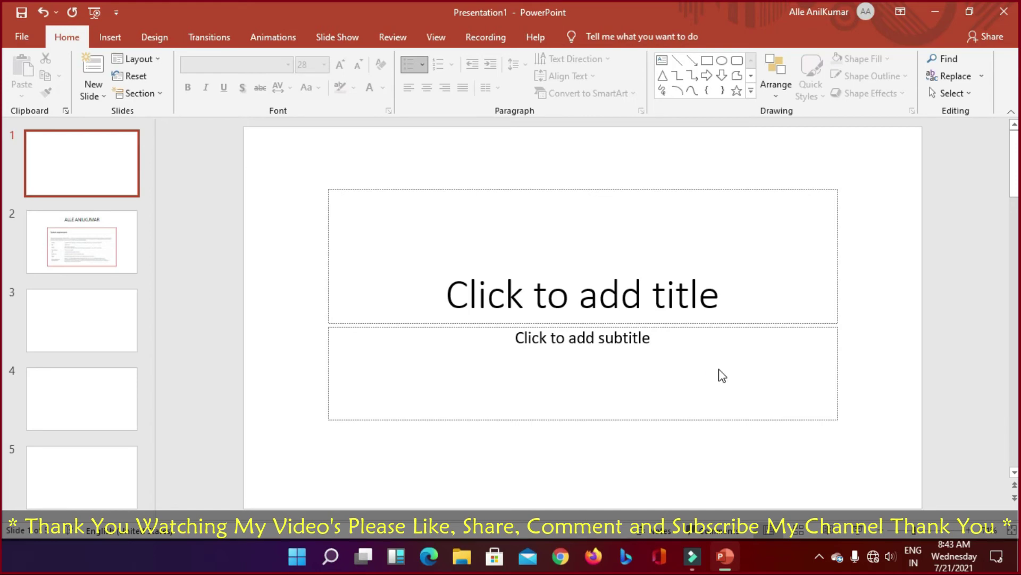
Step: Run the slide show from slide 1 through the first two slides, then exit
key("F5")
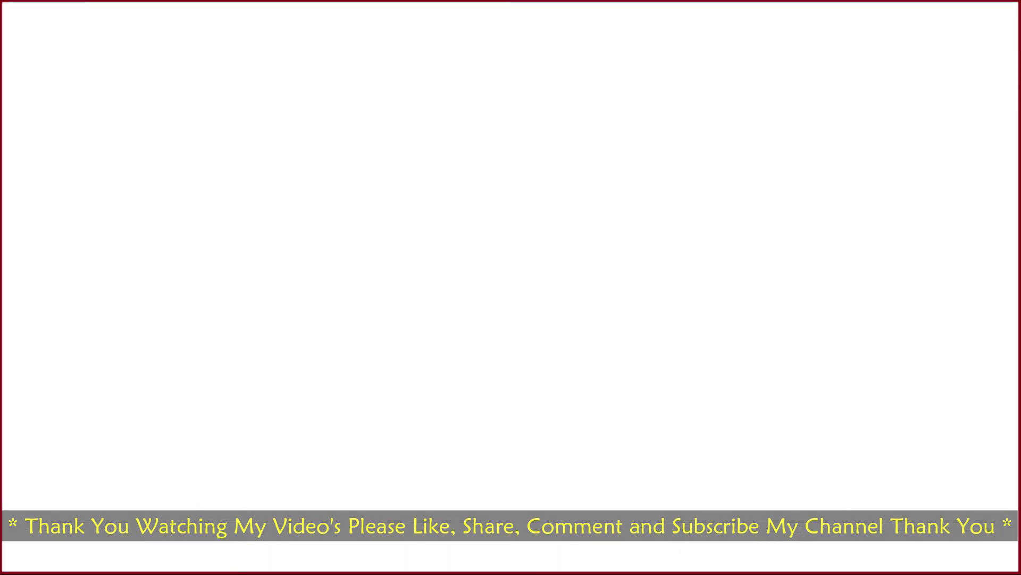
key("Right")
key("Left")
key("Right")
key("Left")
key("Right")
key("Escape")
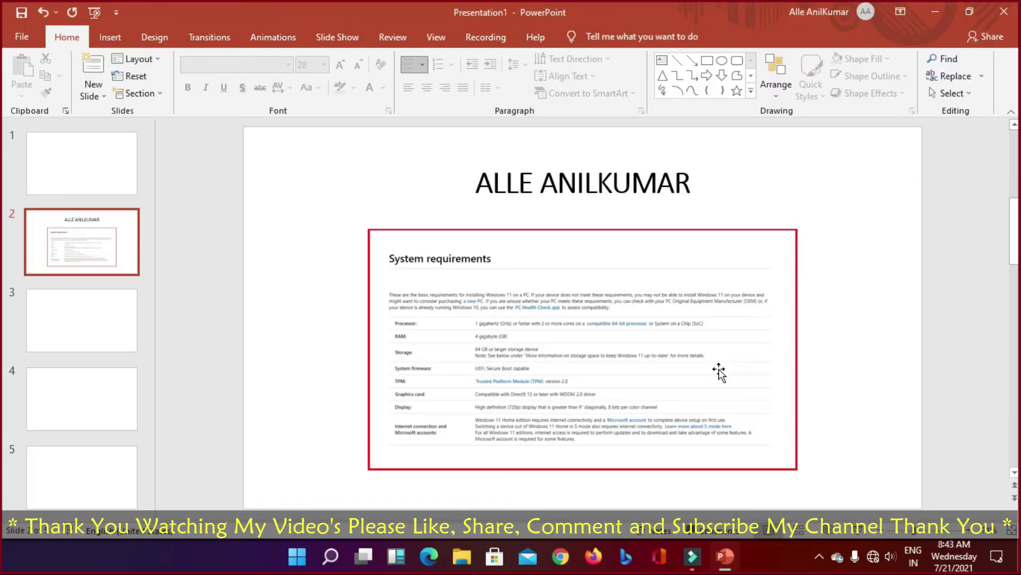
Step: Type the presenter's surname as slide 3's title and centre it
left_click(70, 313)
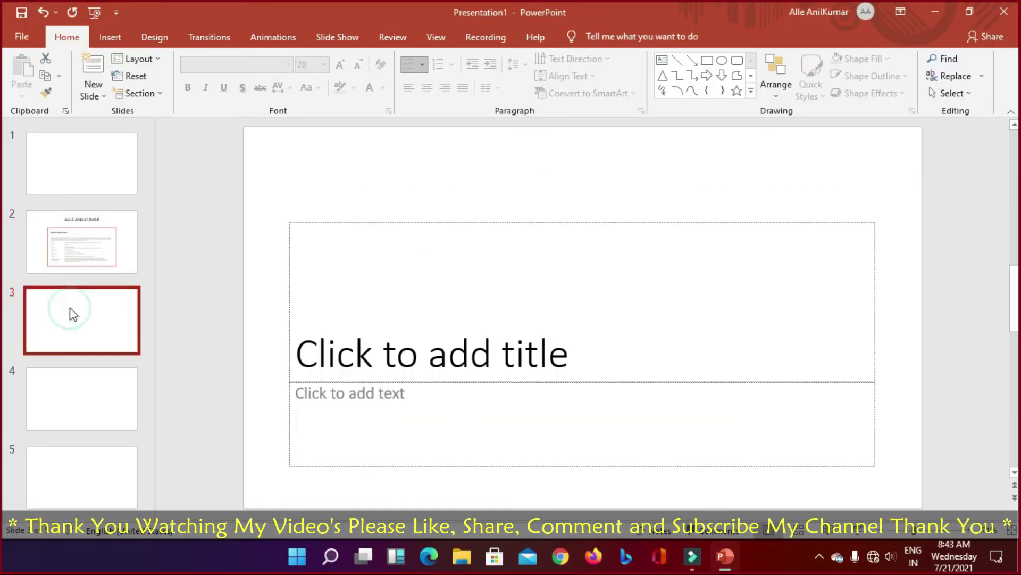
left_click(454, 330)
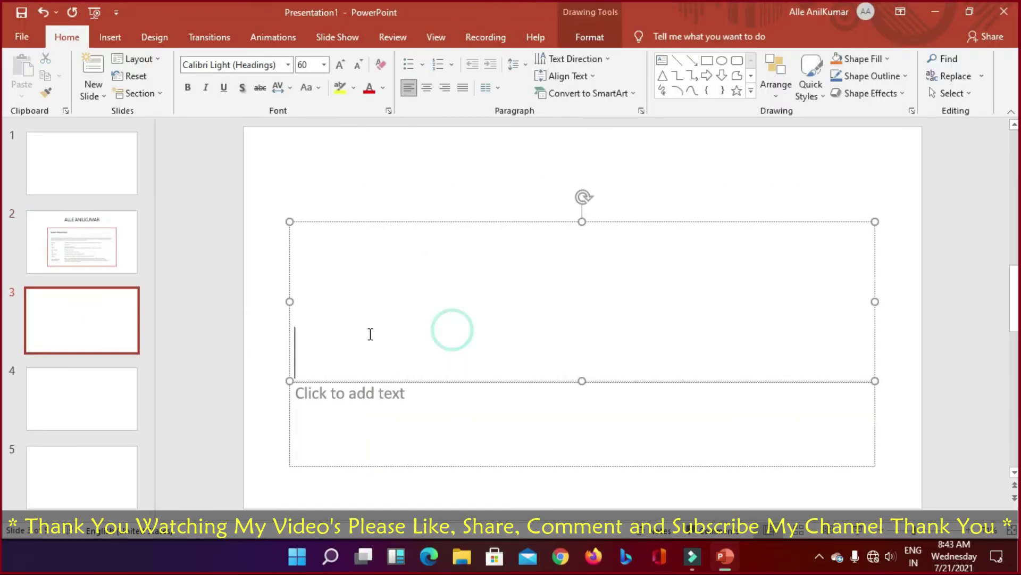
left_click(390, 321)
type("A")
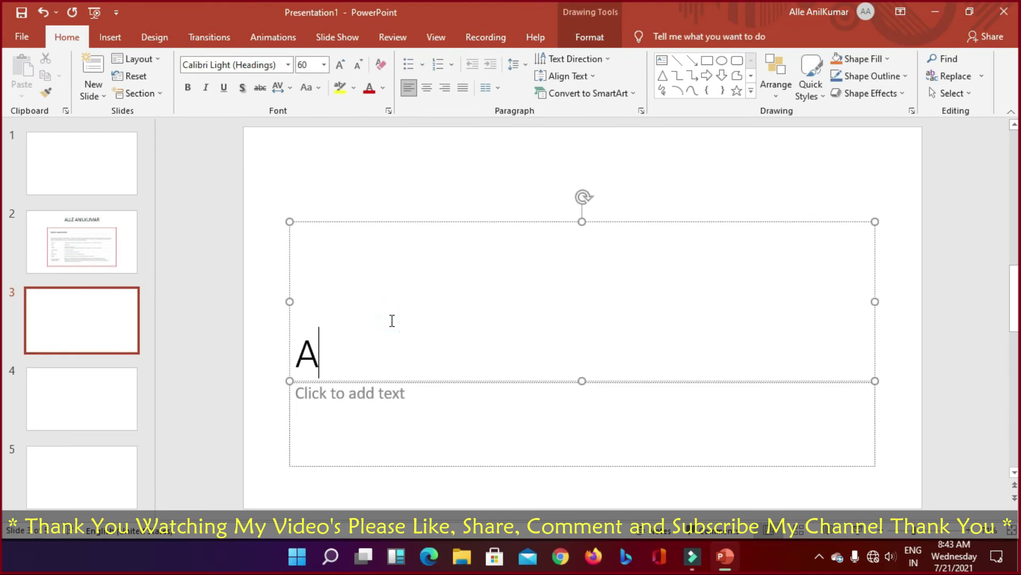
type("NI")
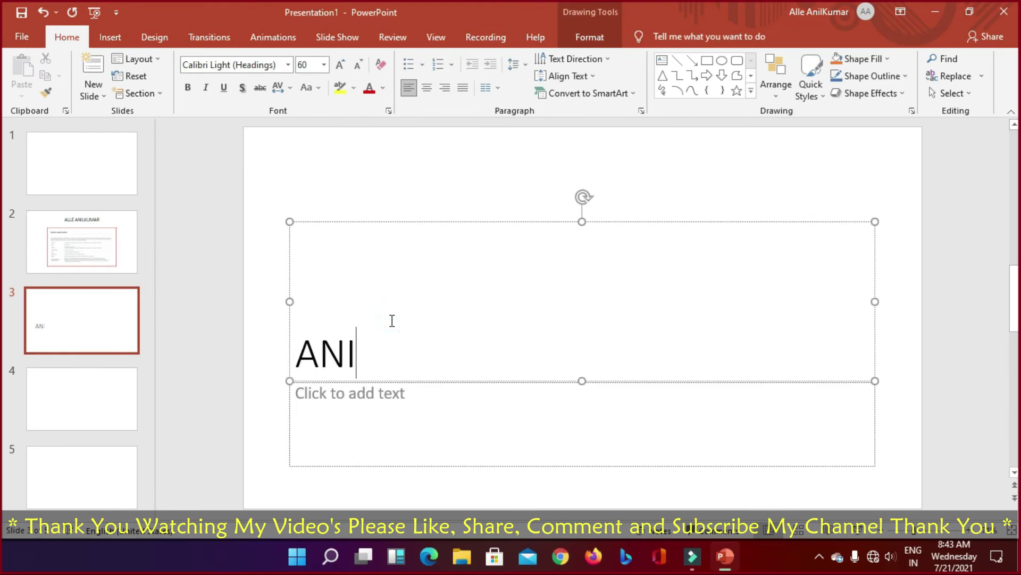
type("LKUMAR")
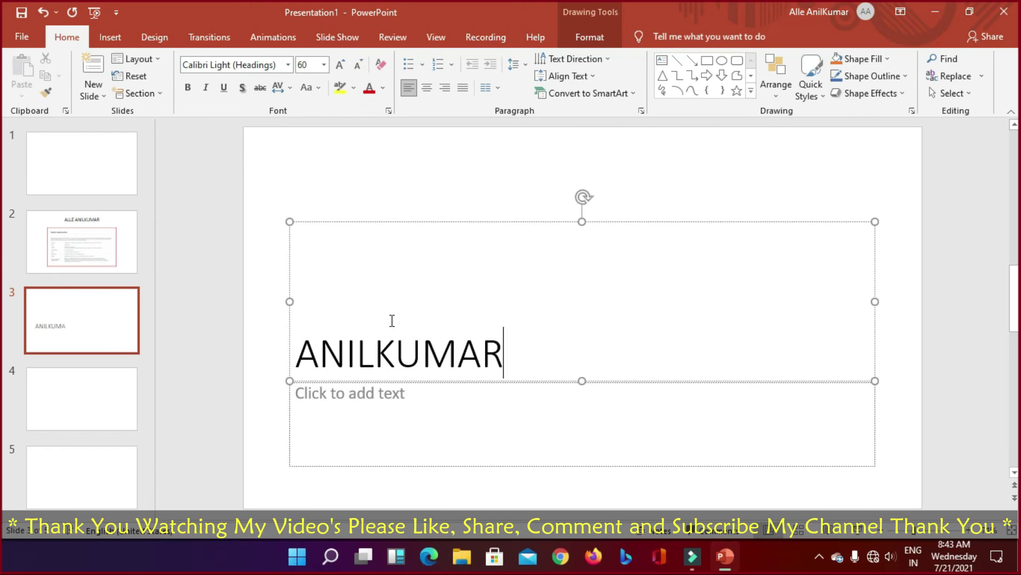
left_click(458, 411)
left_click(515, 365)
left_click(529, 355)
double_click(410, 356)
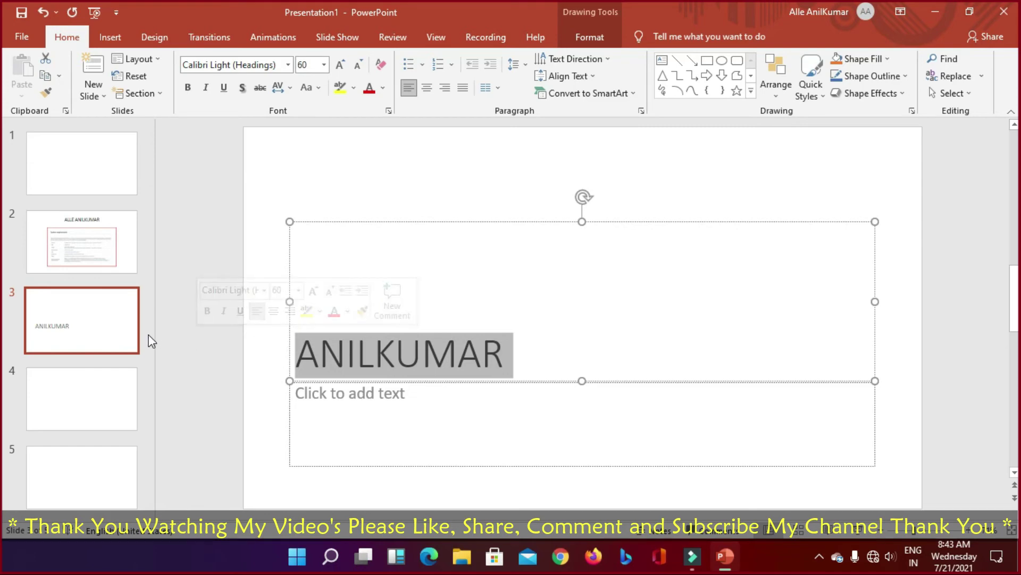
left_click(425, 88)
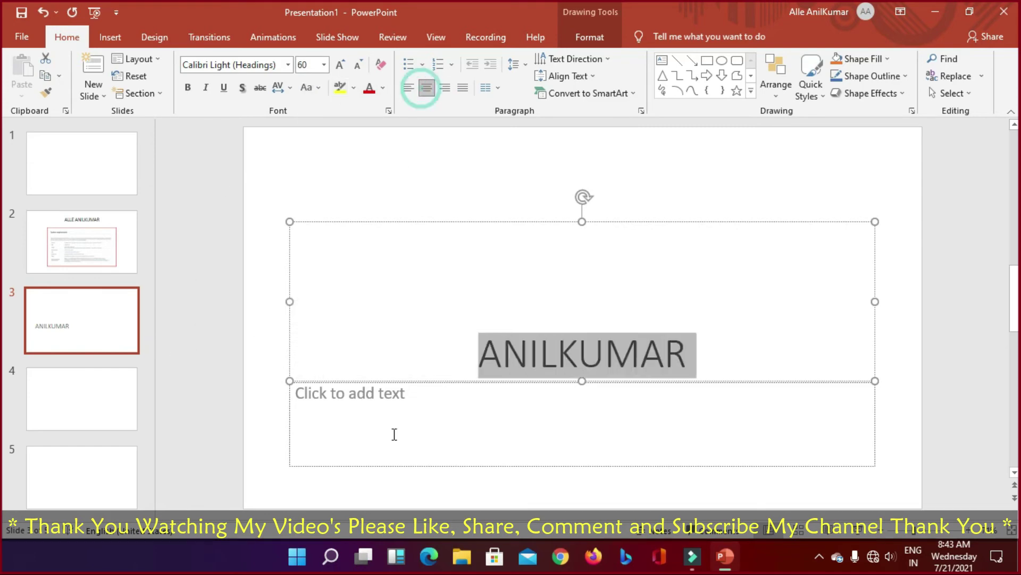
left_click(387, 420)
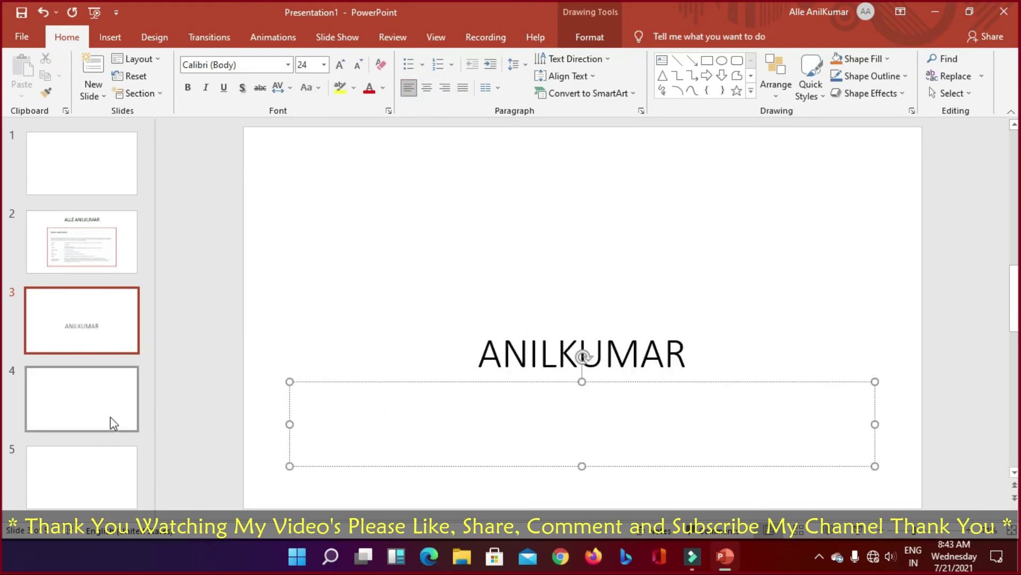
left_click(99, 407)
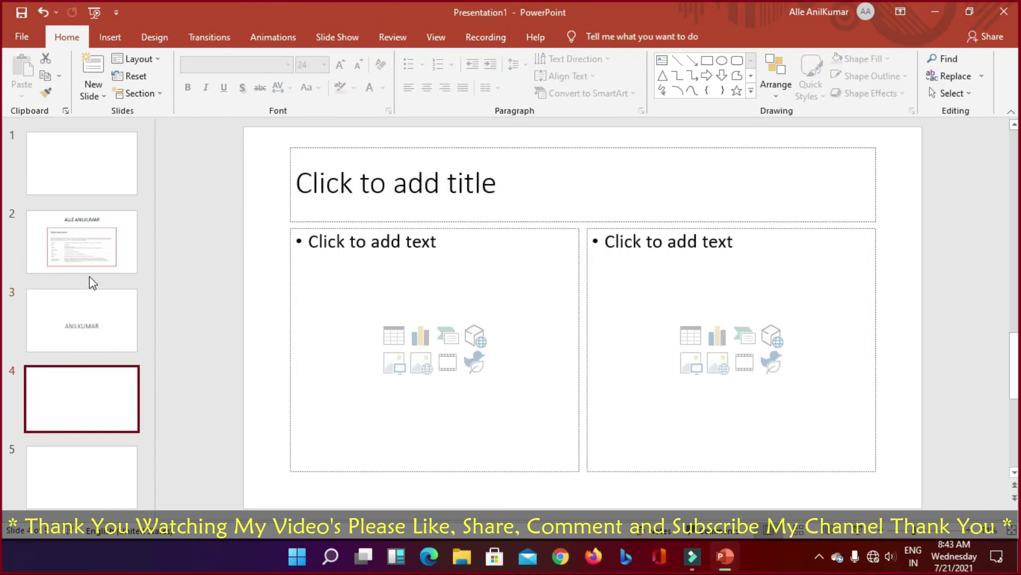
Step: Insert a Clustered Column chart into slide 4's left content placeholder
left_click(110, 37)
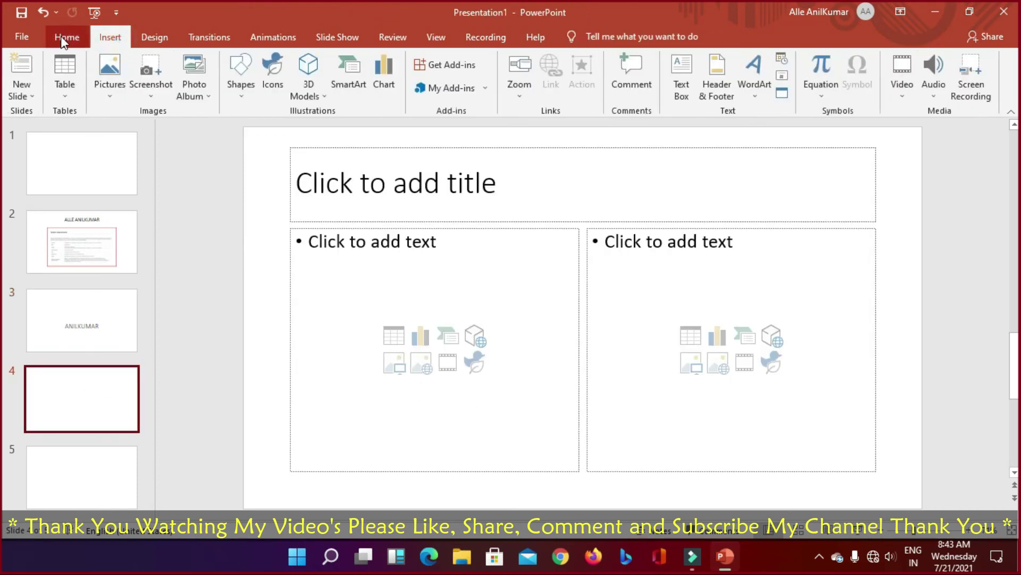
left_click(66, 36)
left_click(116, 39)
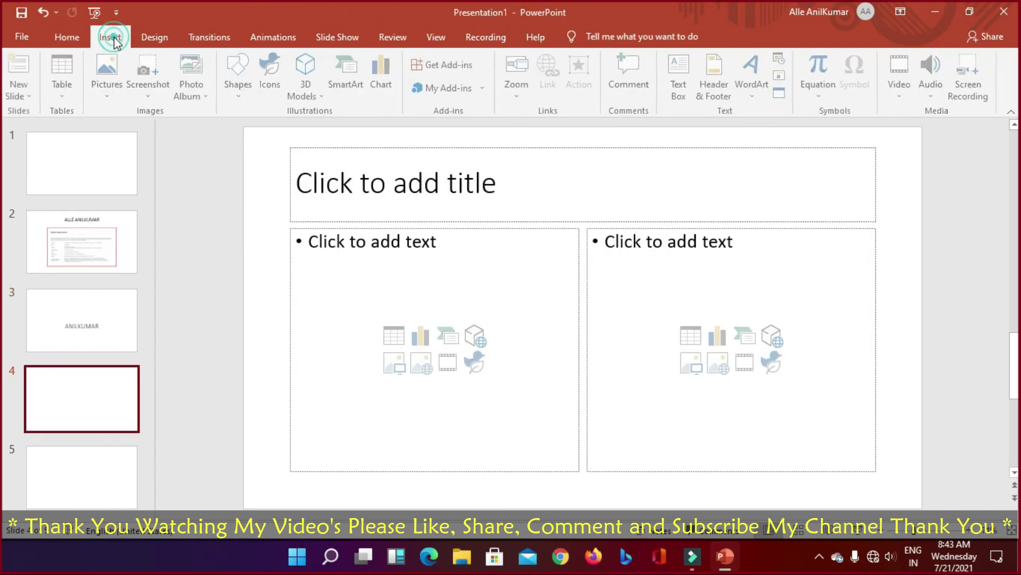
left_click(63, 37)
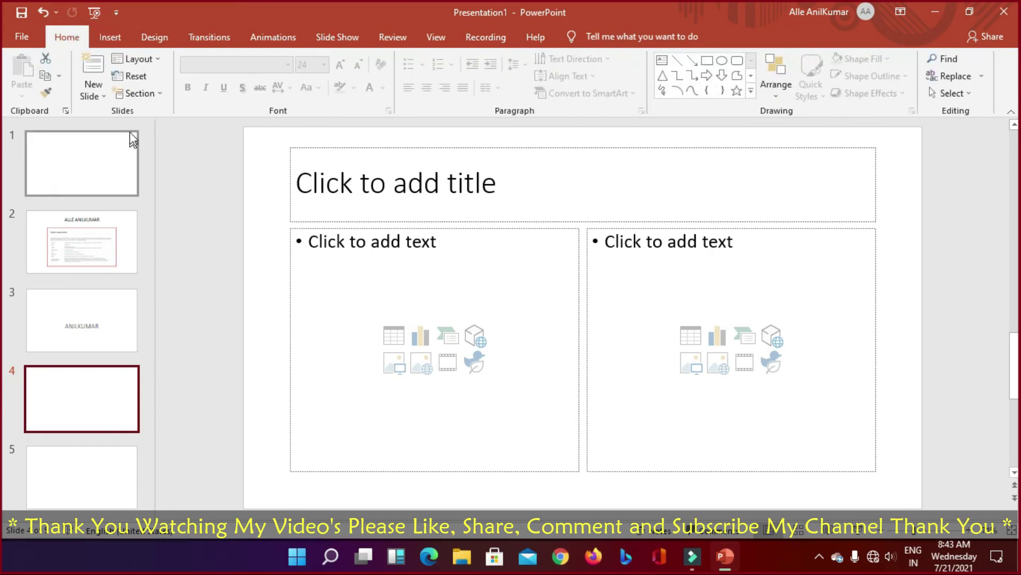
left_click(421, 337)
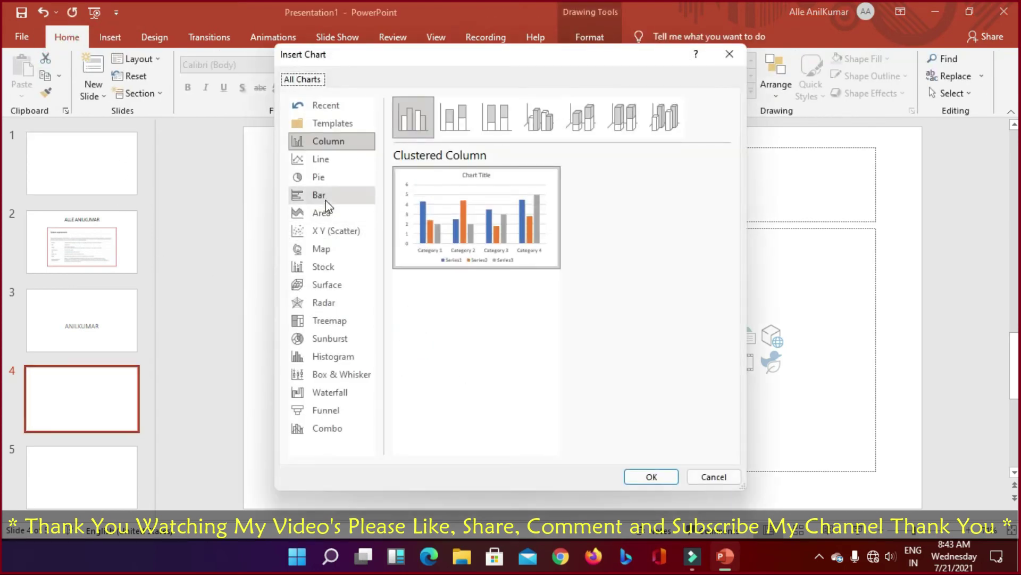
left_click(451, 225)
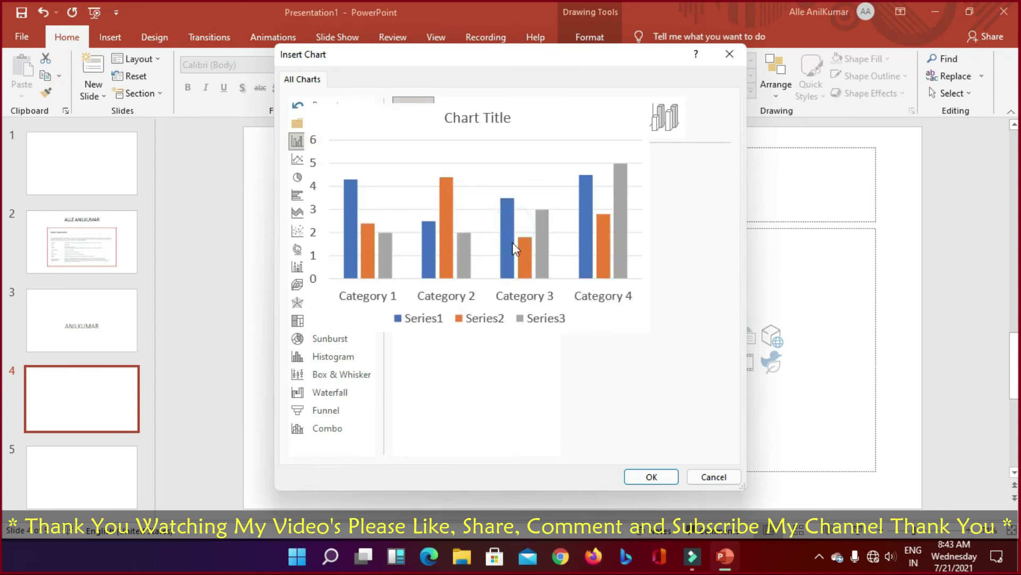
left_click(652, 481)
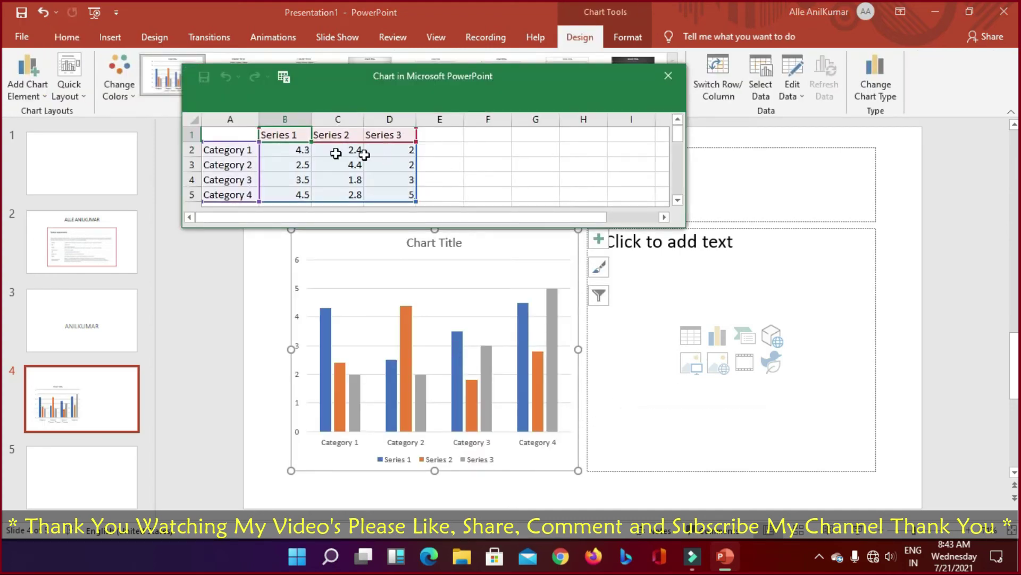
Step: Enter Series 1 values 5, 3, 4 and 7 for Categories 1–4
left_click(246, 150)
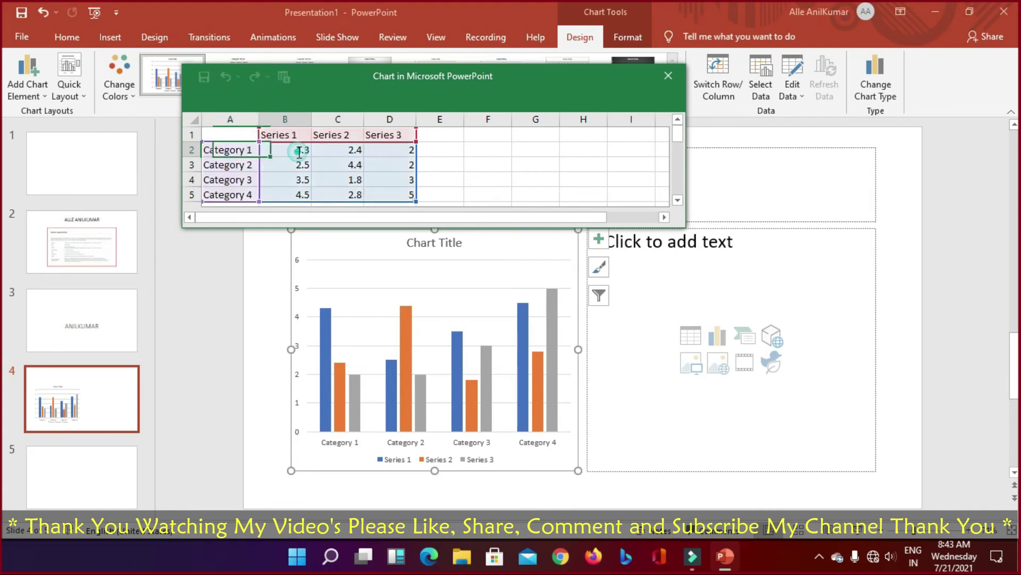
left_click(296, 151)
type("5")
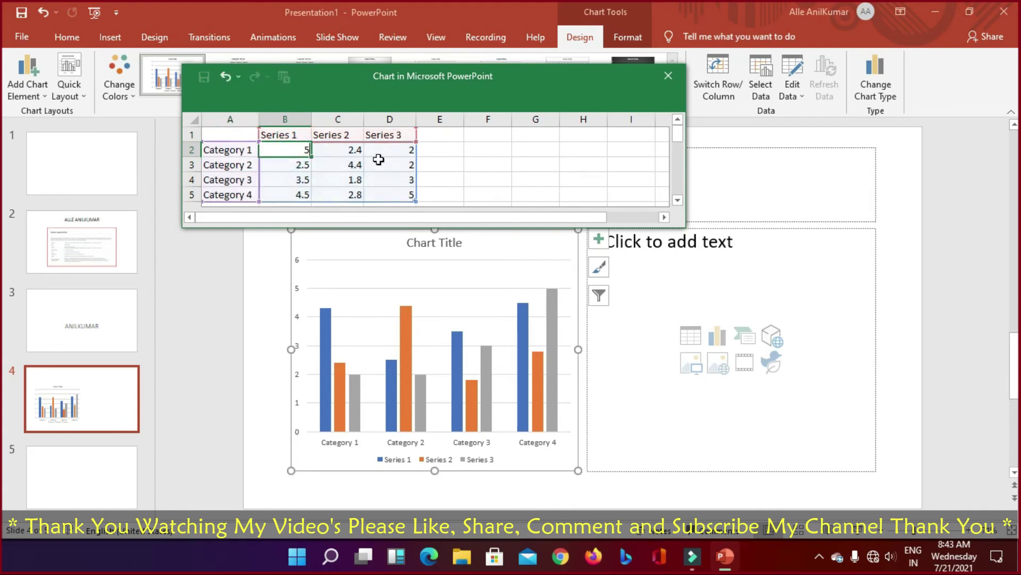
key("Return")
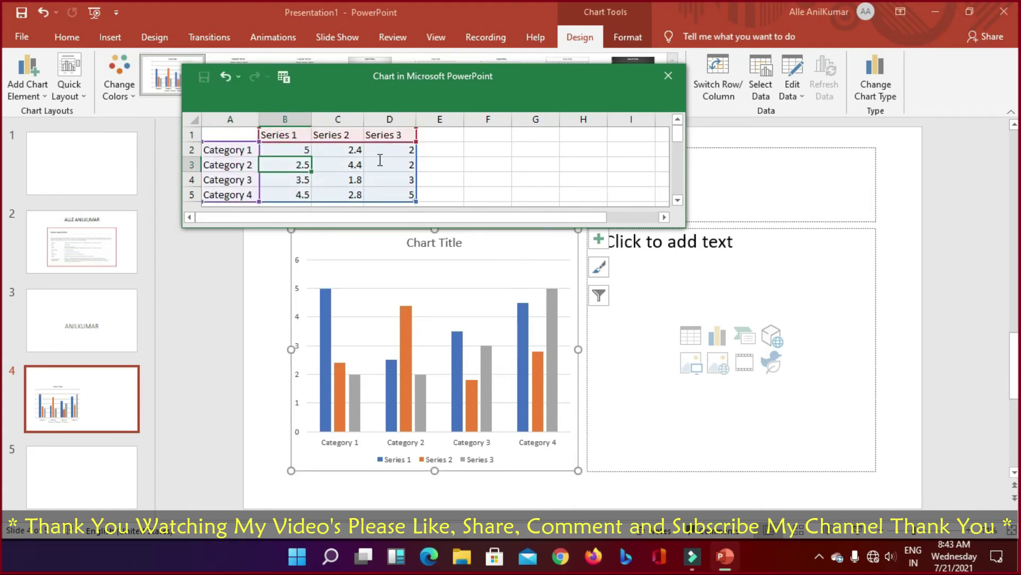
type("3")
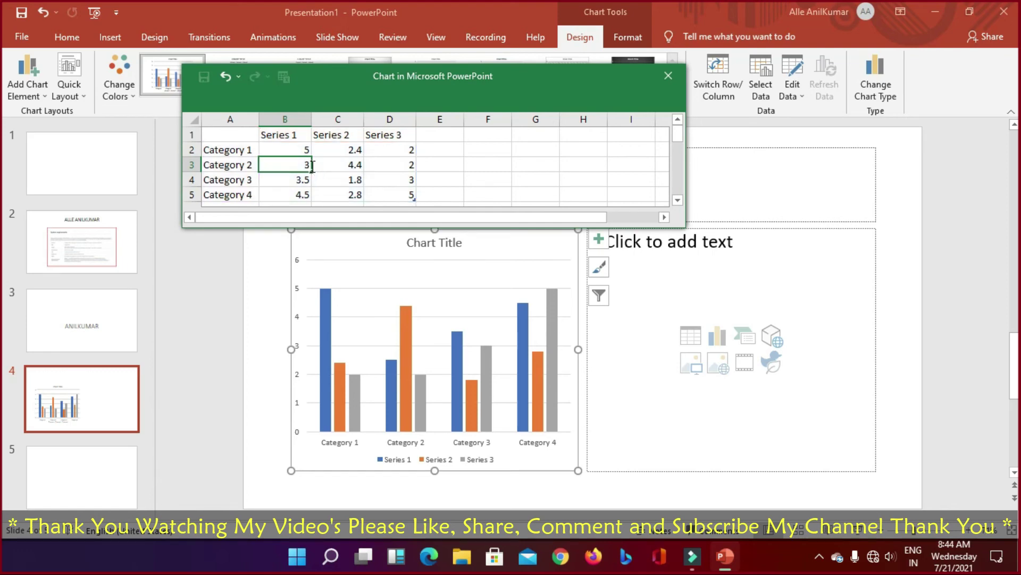
key("Return")
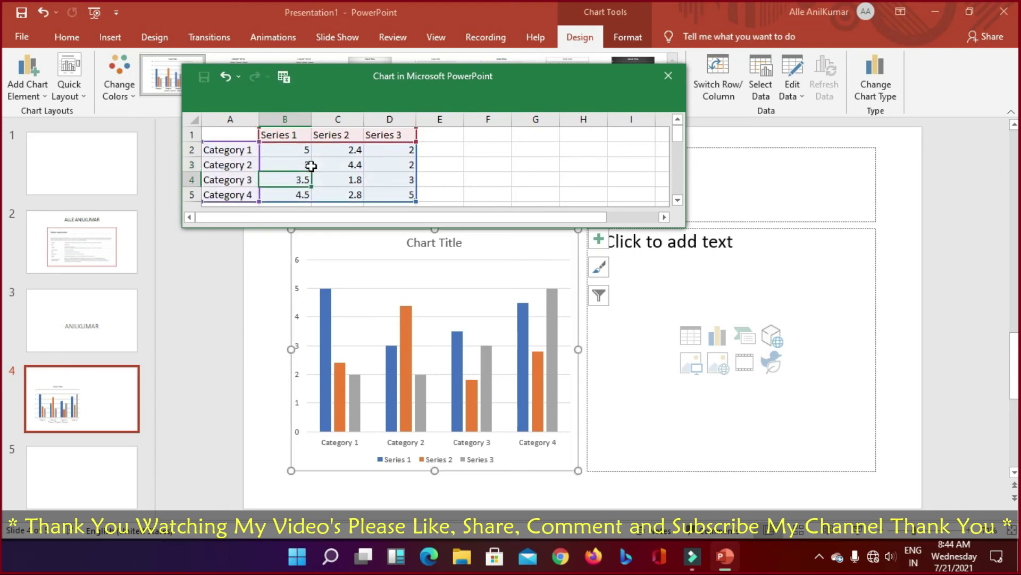
type("4")
key("Return")
type("7")
key("Return")
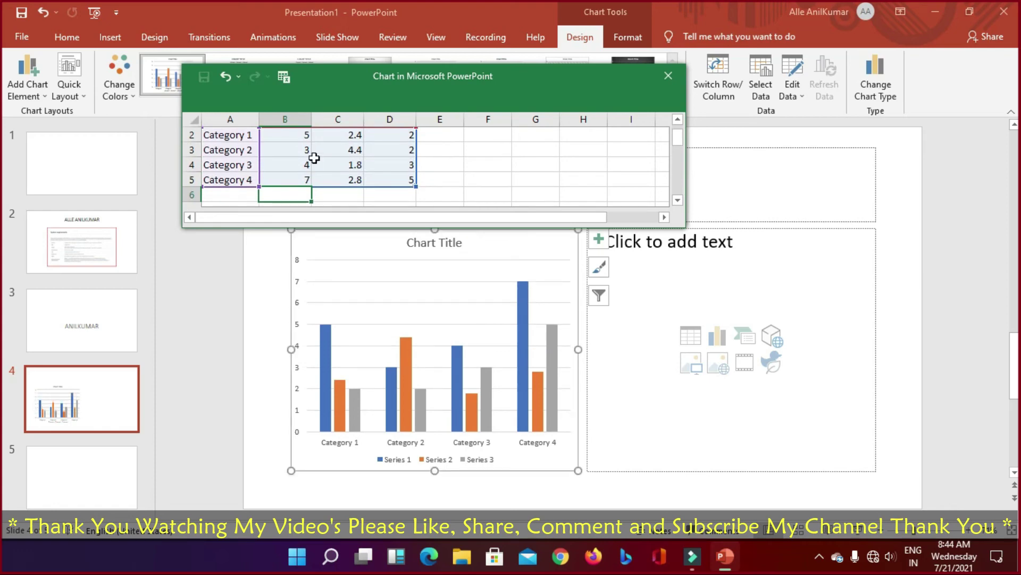
Step: Revise Series 1 values to 10, 5 and 0 for Categories 1–3
left_click(231, 136)
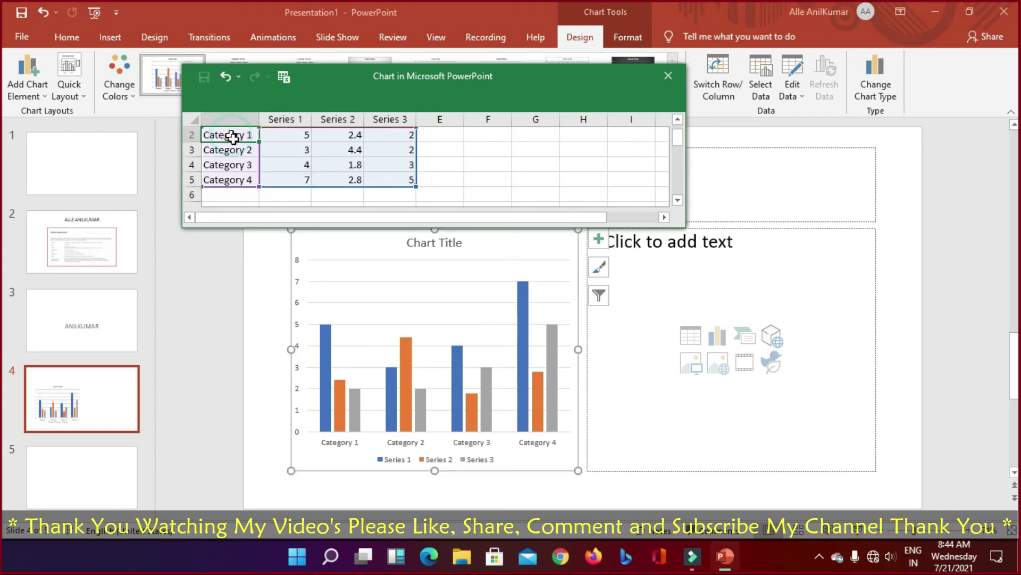
left_click(295, 137)
type("10")
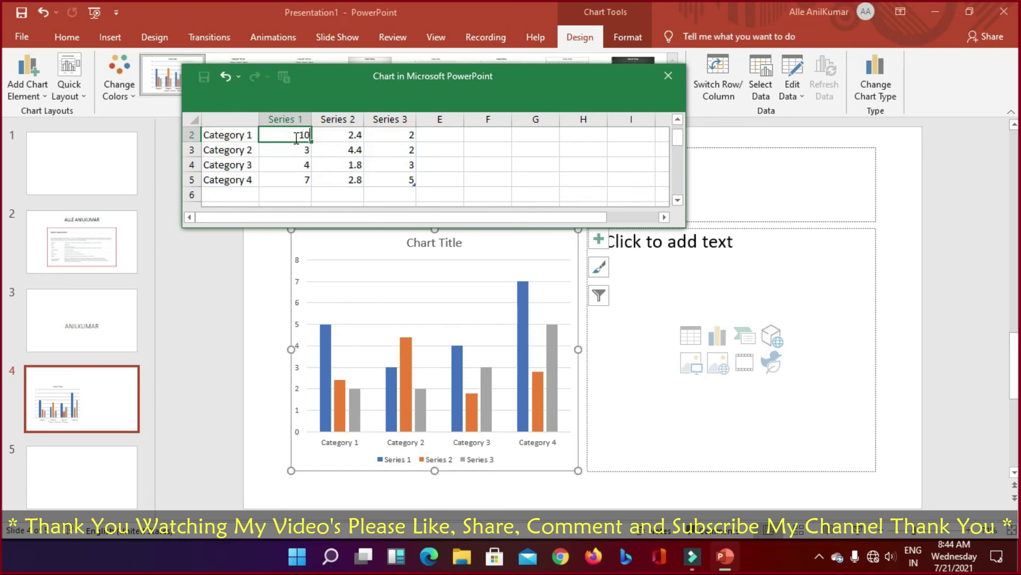
key("Return")
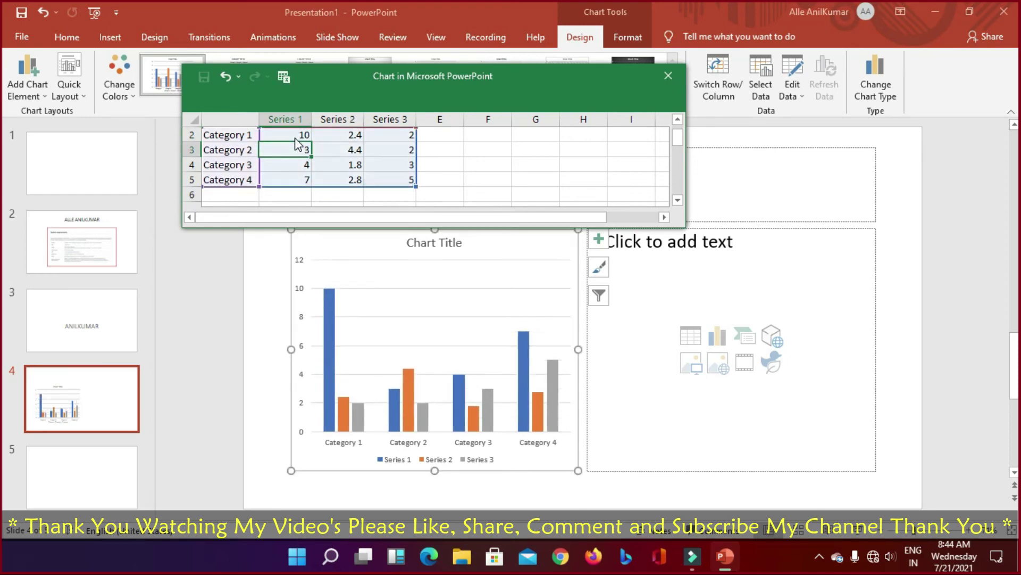
left_click(241, 150)
left_click(300, 150)
type("5")
key("Return")
type("0")
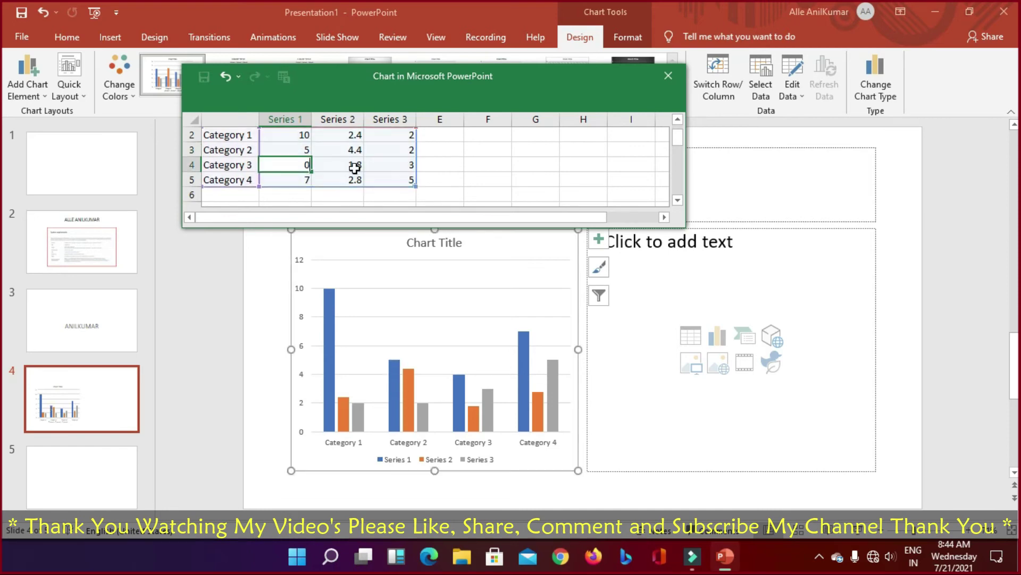
key("Return")
key("Return")
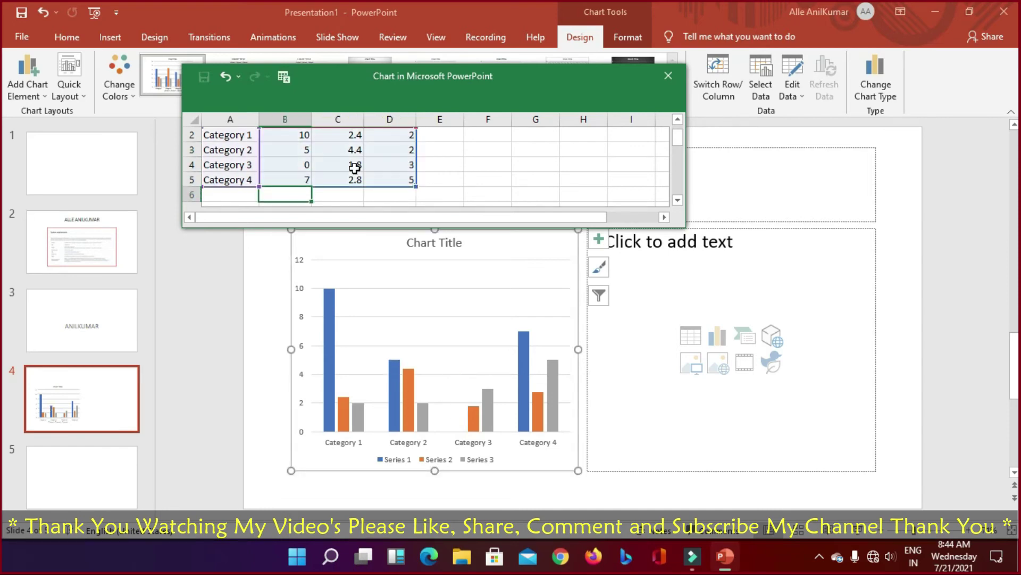
Step: Dismiss the Go To dialog and close the chart's data sheet
key("ctrl+g")
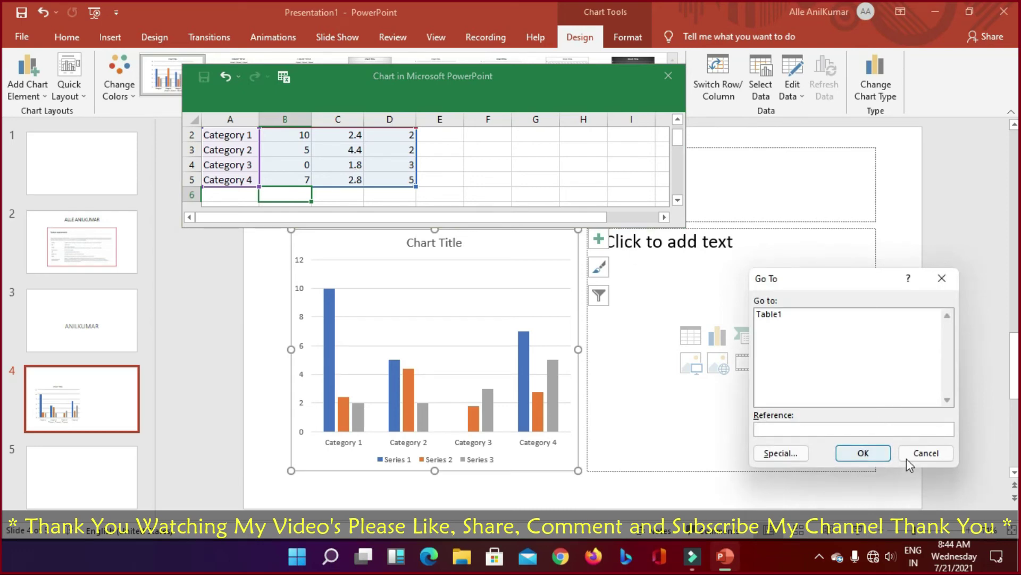
left_click(924, 453)
double_click(307, 276)
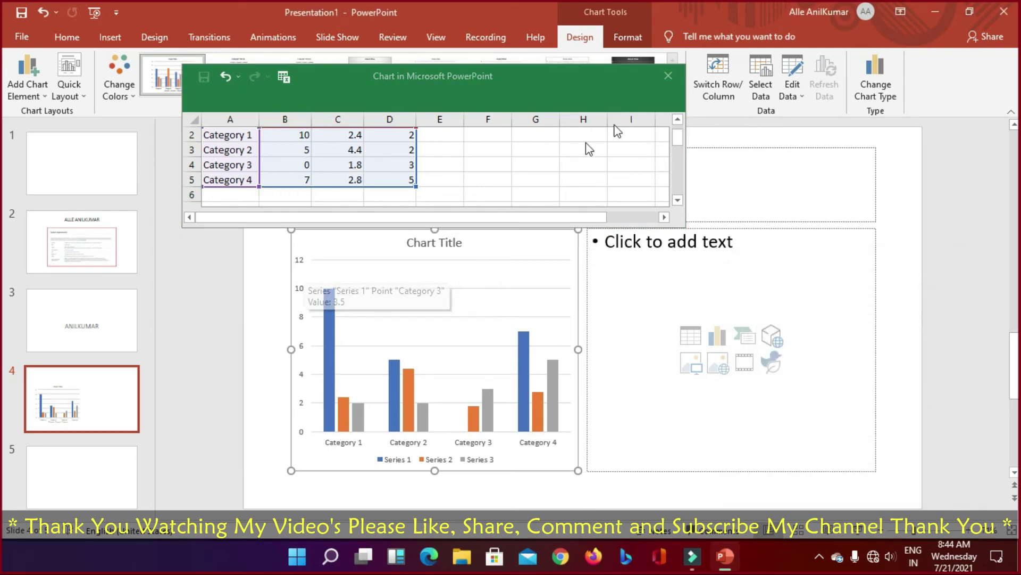
left_click(668, 76)
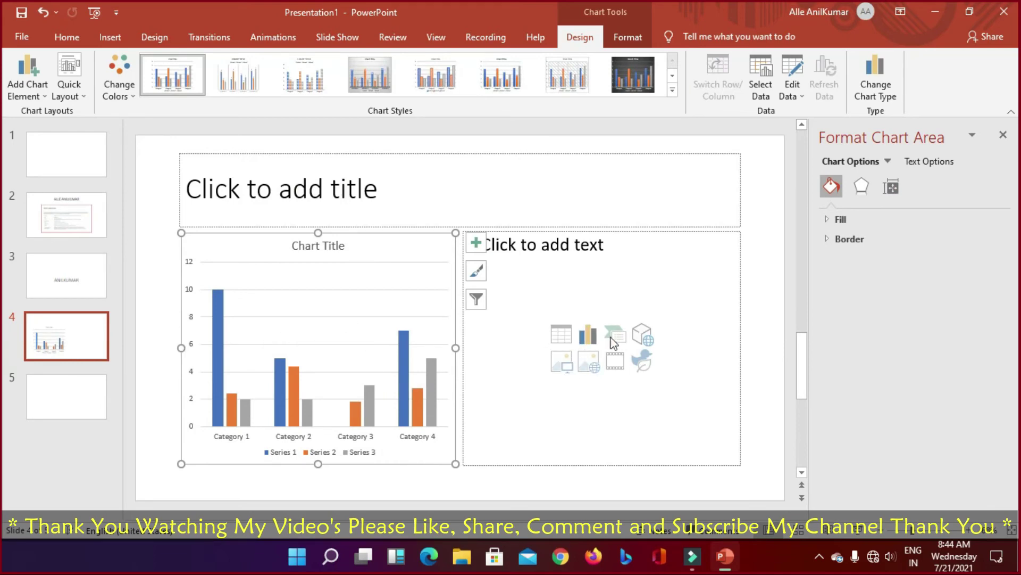
Step: Insert a five-column, two-row table in the placeholder and apply the orange table style
left_click(563, 334)
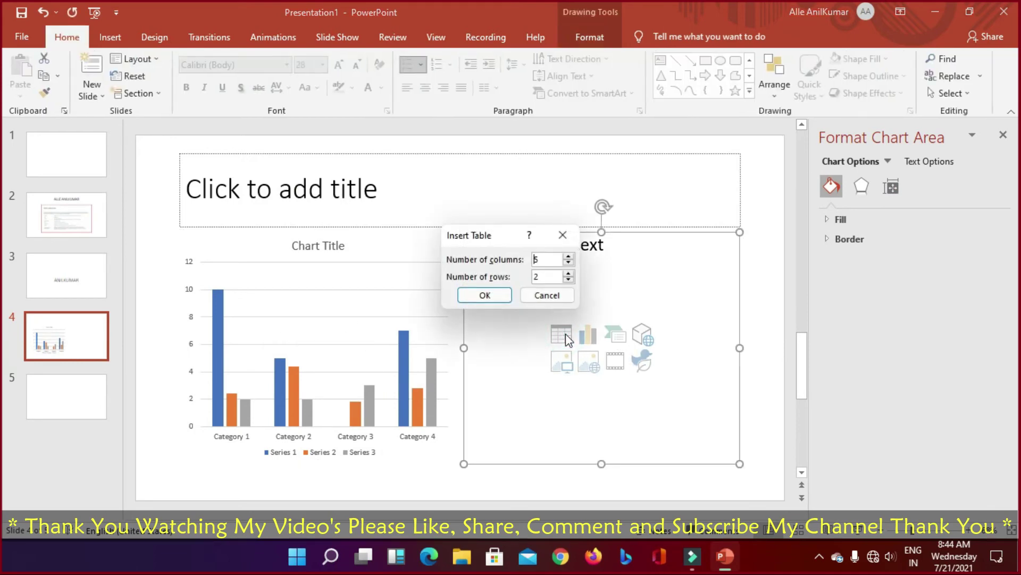
left_click(475, 299)
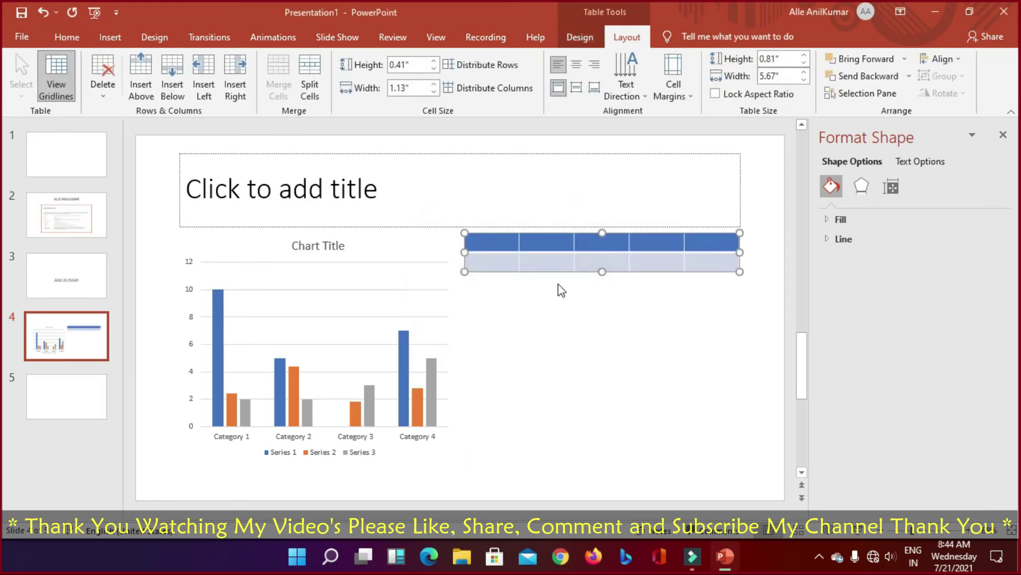
left_click(617, 256)
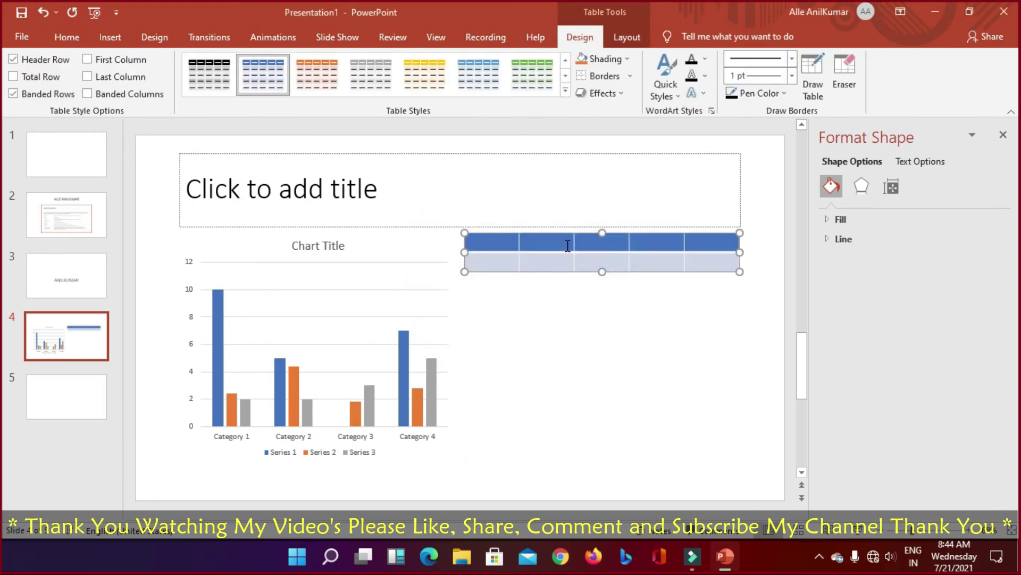
left_click(330, 63)
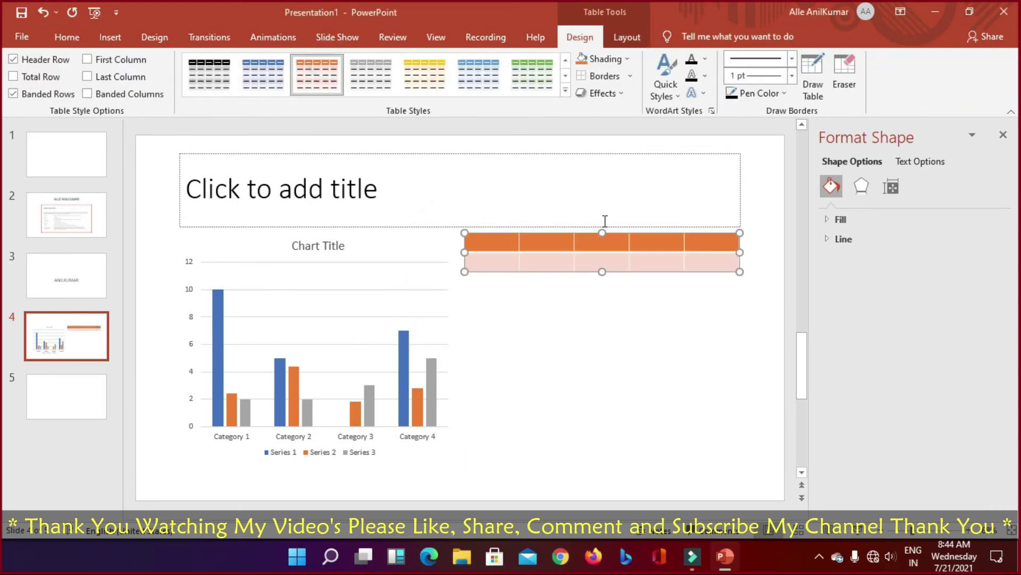
Step: Move the table down beside the chart and give it a blue gradient fill
left_click(623, 245)
left_click_drag(622, 269, 630, 381)
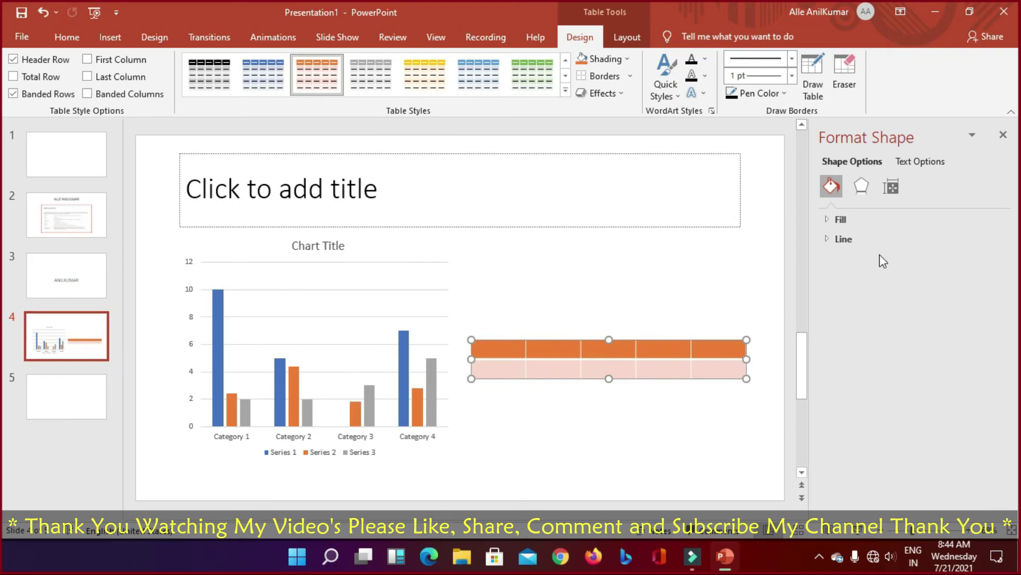
left_click(843, 223)
left_click(840, 242)
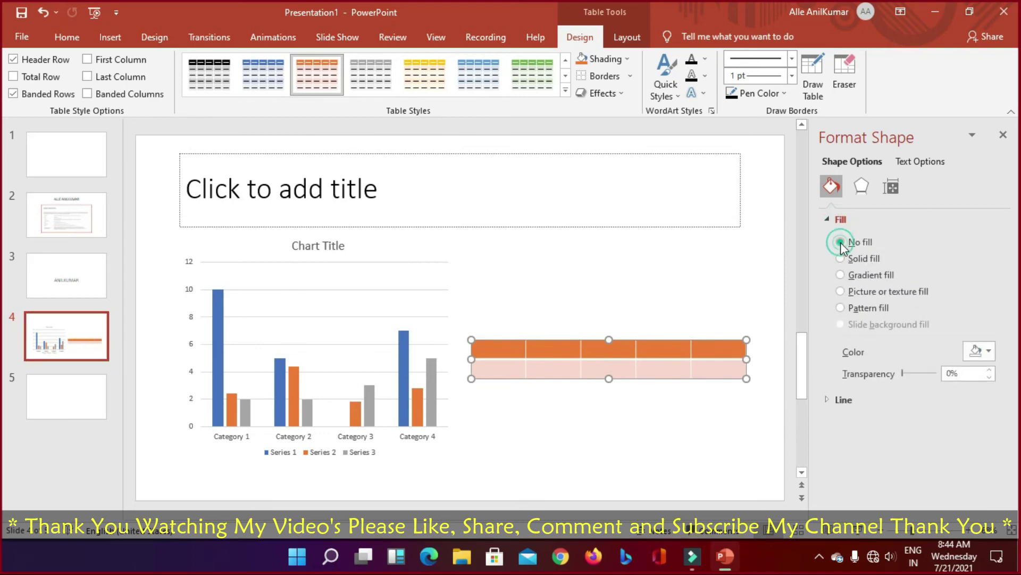
left_click(840, 272)
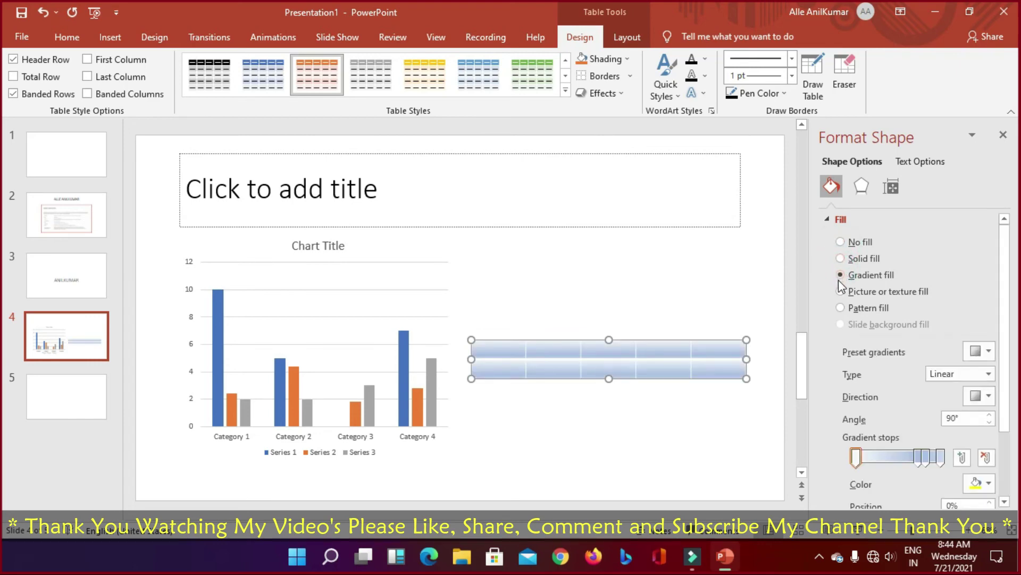
left_click(839, 278)
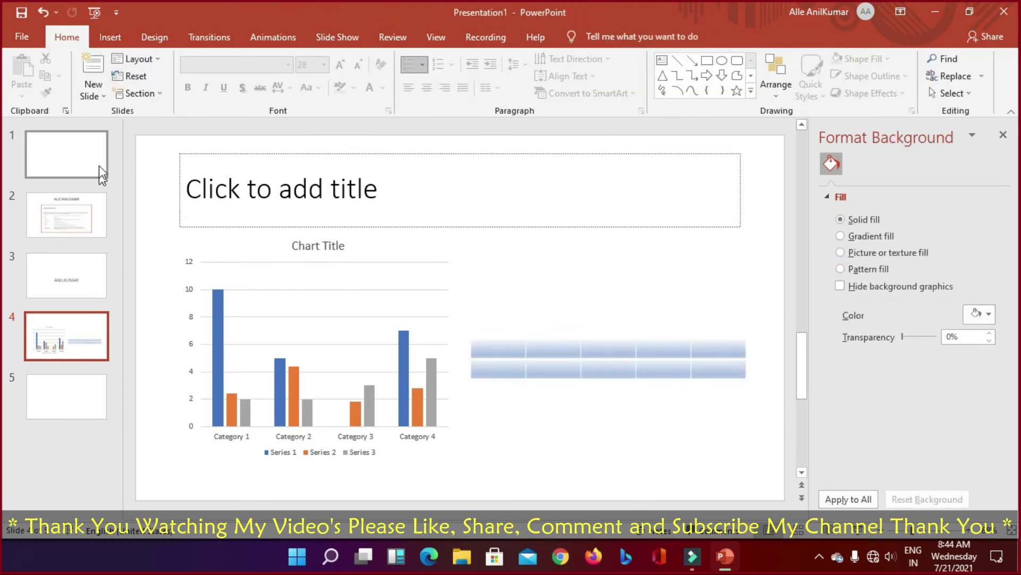
Step: Dismiss the slide layout list and select the chart's Series 1 bars on slide 4
left_click(102, 97)
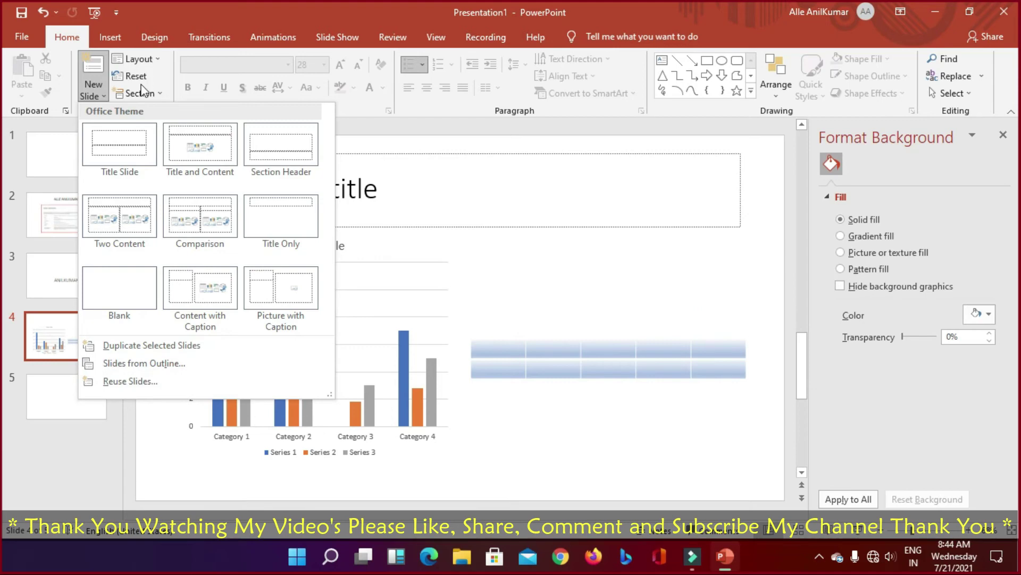
left_click(389, 358)
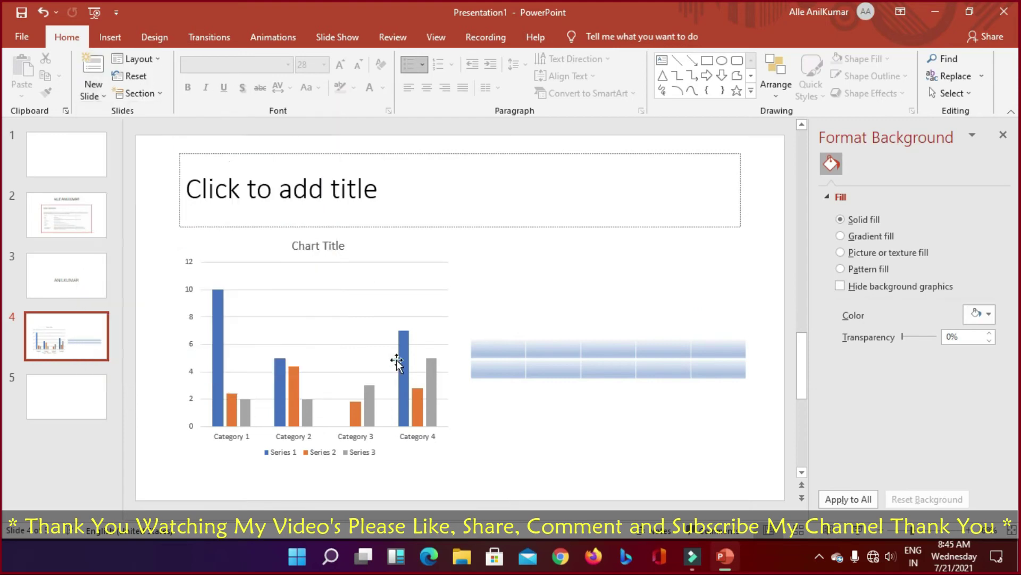
left_click(429, 367)
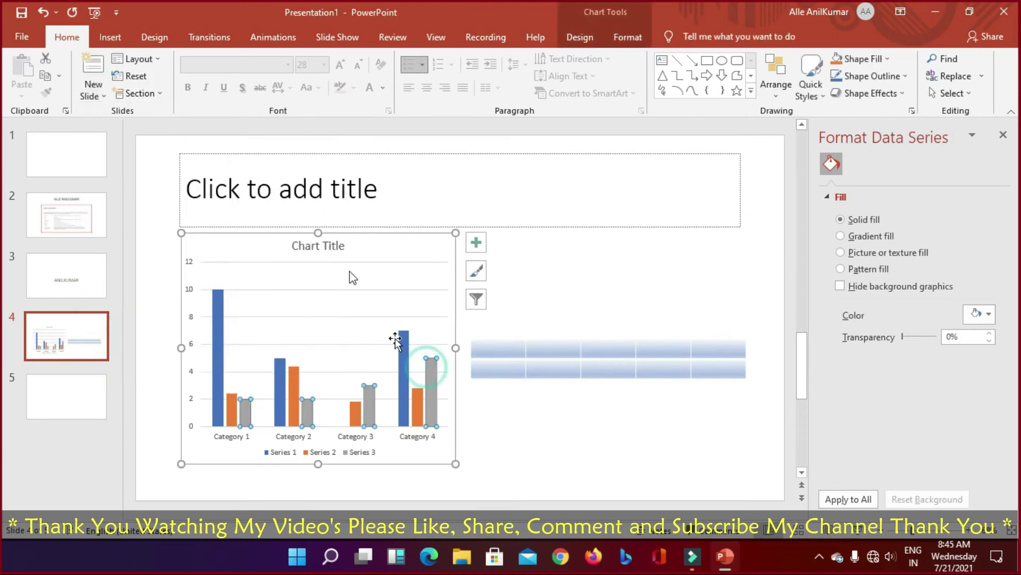
left_click(403, 394)
Step: Try the white and dark chart styles, then settle on the grey gradient style with data labels
left_click(580, 36)
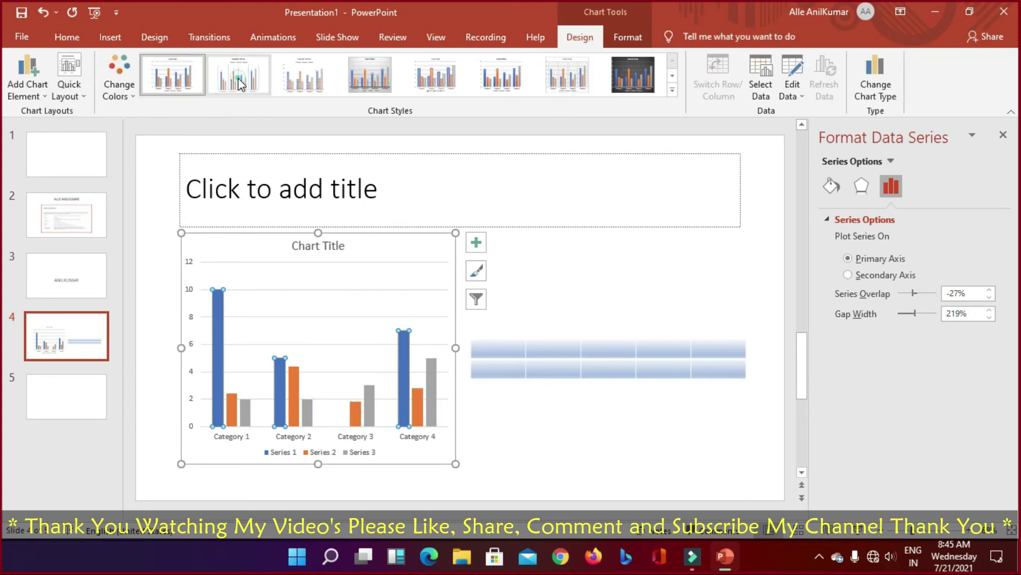
left_click(351, 94)
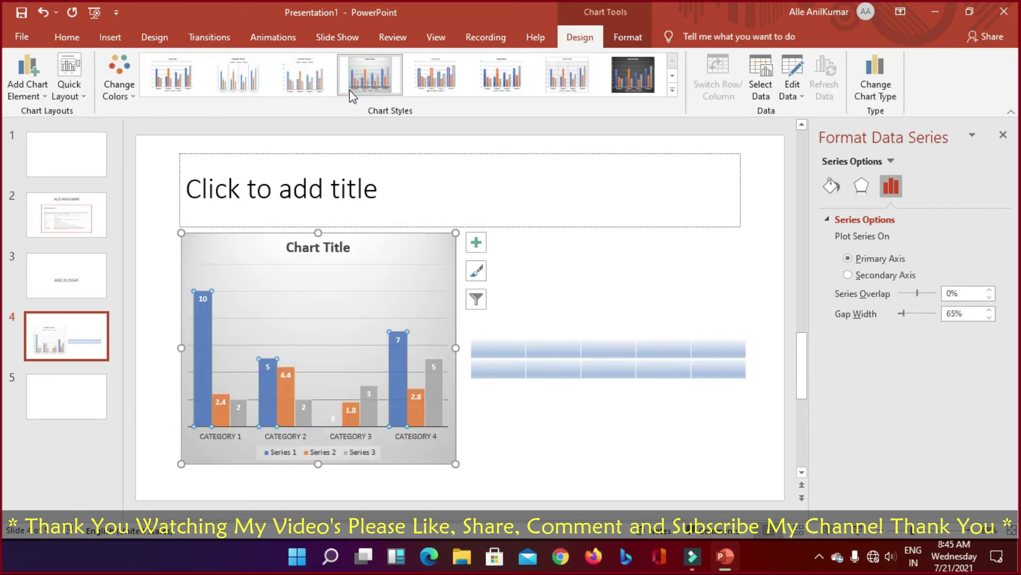
left_click(479, 78)
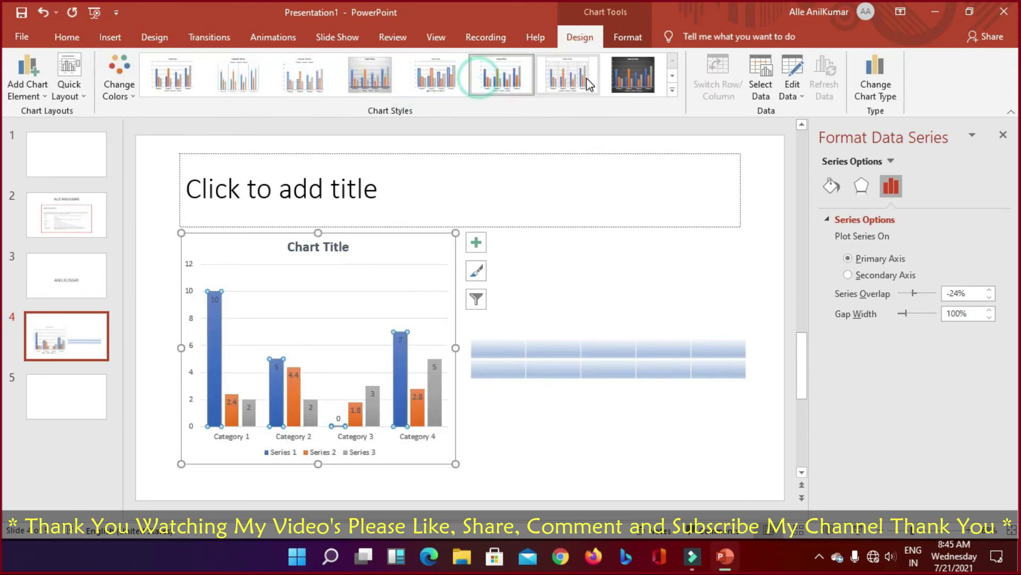
left_click(635, 77)
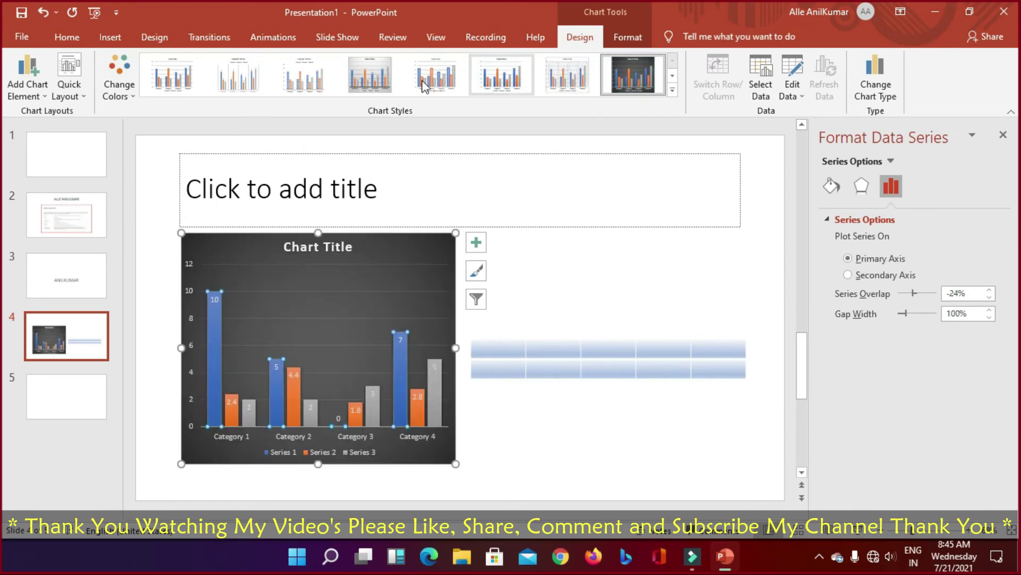
left_click(370, 77)
Step: Deselect the chart, select its plot area, and return to the Home tab
left_click(638, 298)
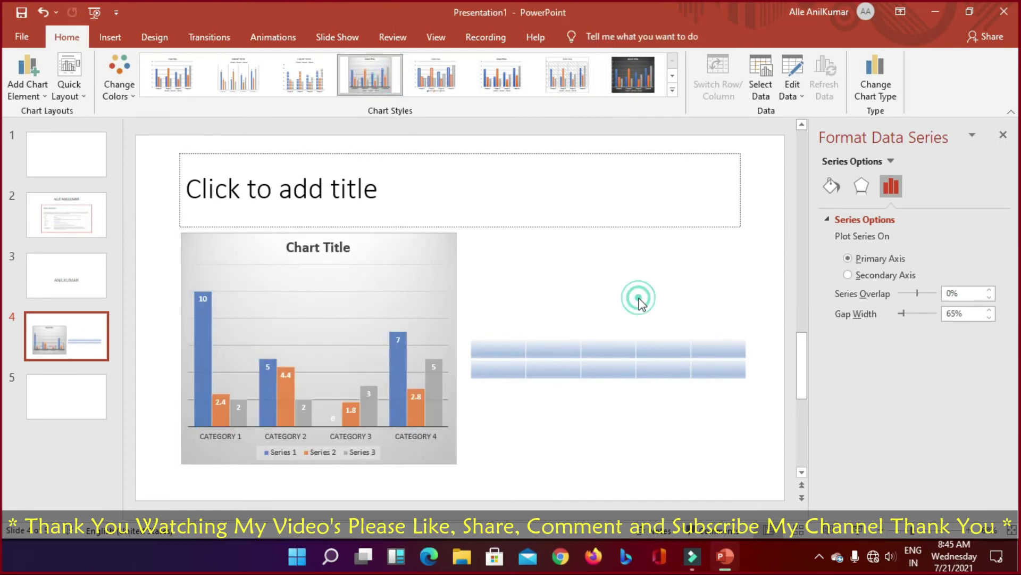
left_click(241, 272)
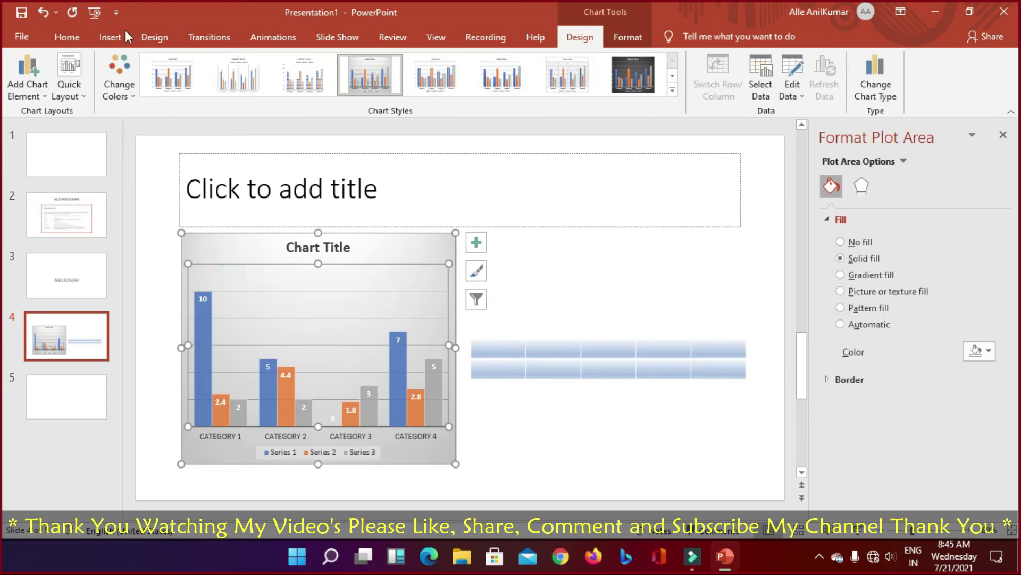
left_click(67, 37)
left_click(110, 37)
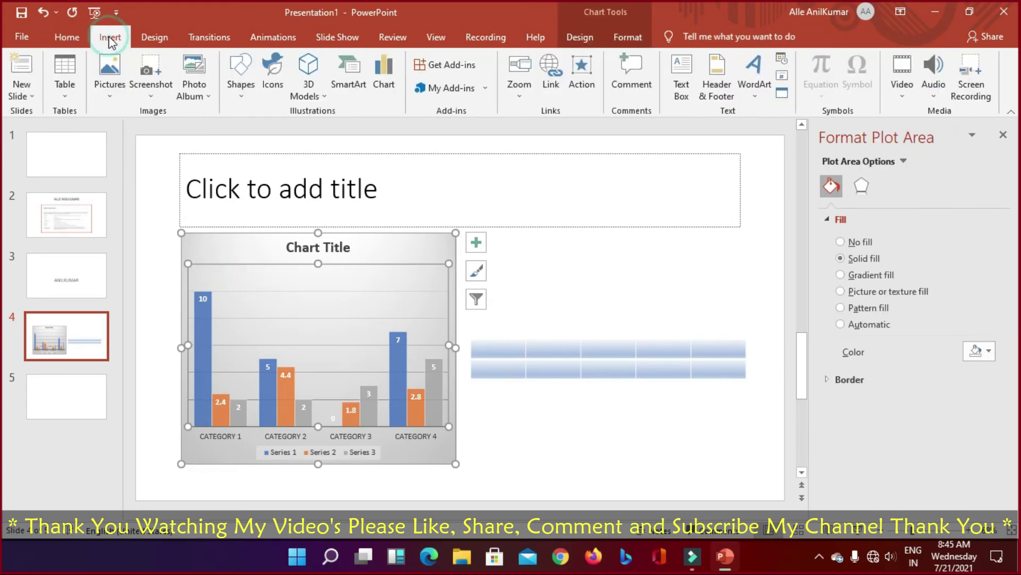
left_click(67, 37)
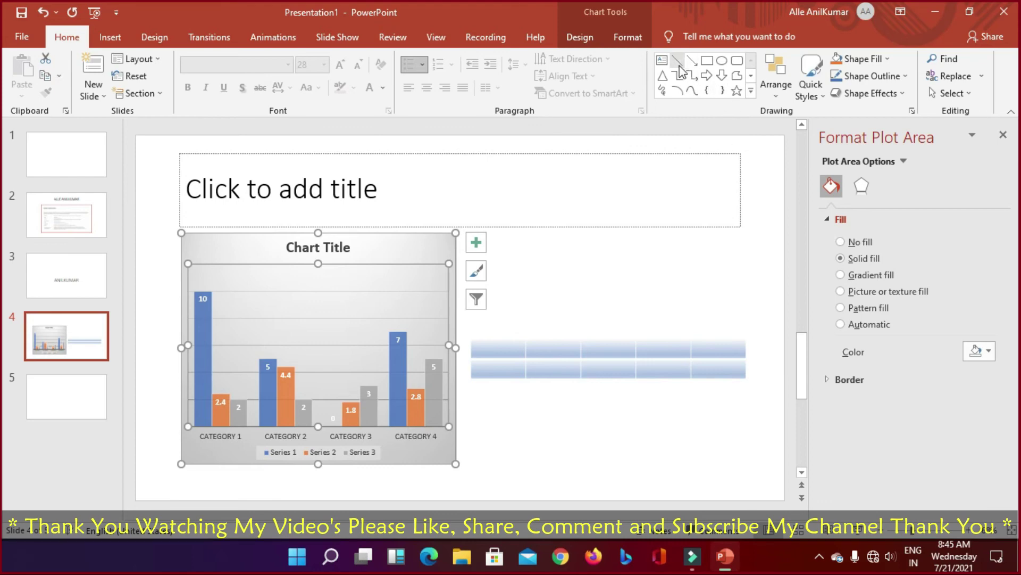
left_click(707, 60)
left_click_drag(554, 261, 648, 368)
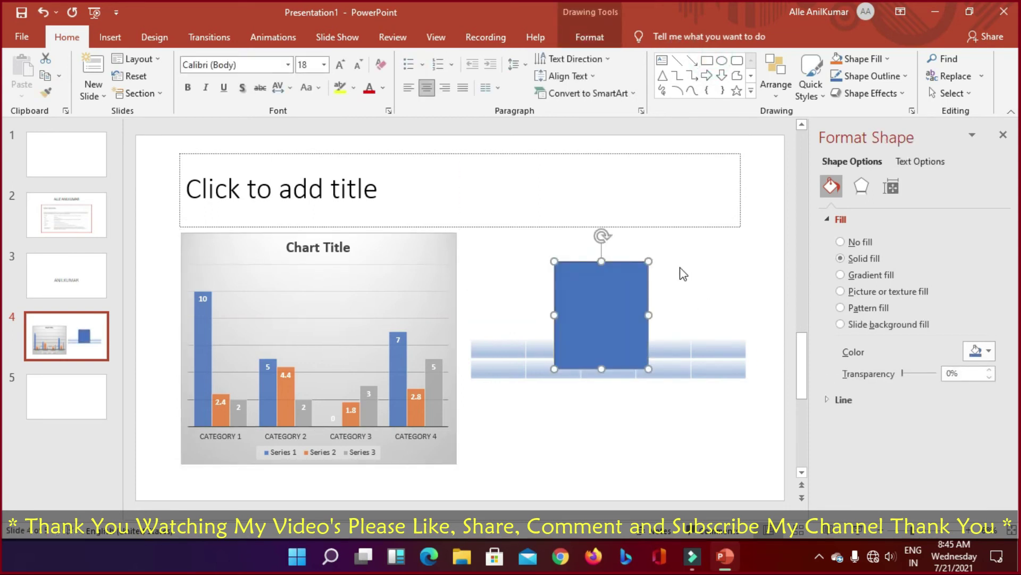
key("ctrl+z")
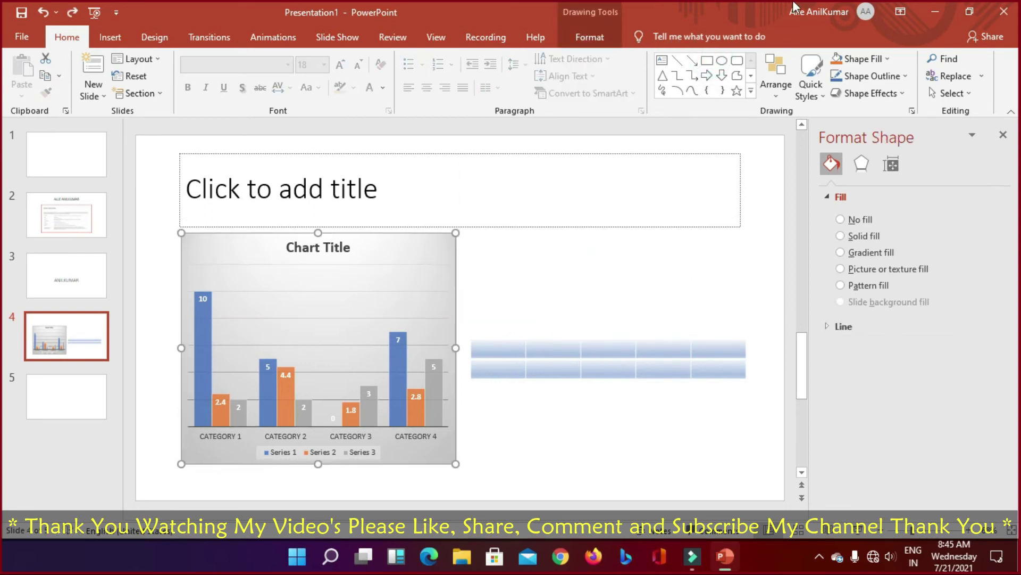
left_click(722, 75)
mouse_move(528, 290)
left_mouse_down()
mouse_move(474, 298)
mouse_move(466, 317)
mouse_move(477, 342)
mouse_move(489, 339)
left_mouse_up()
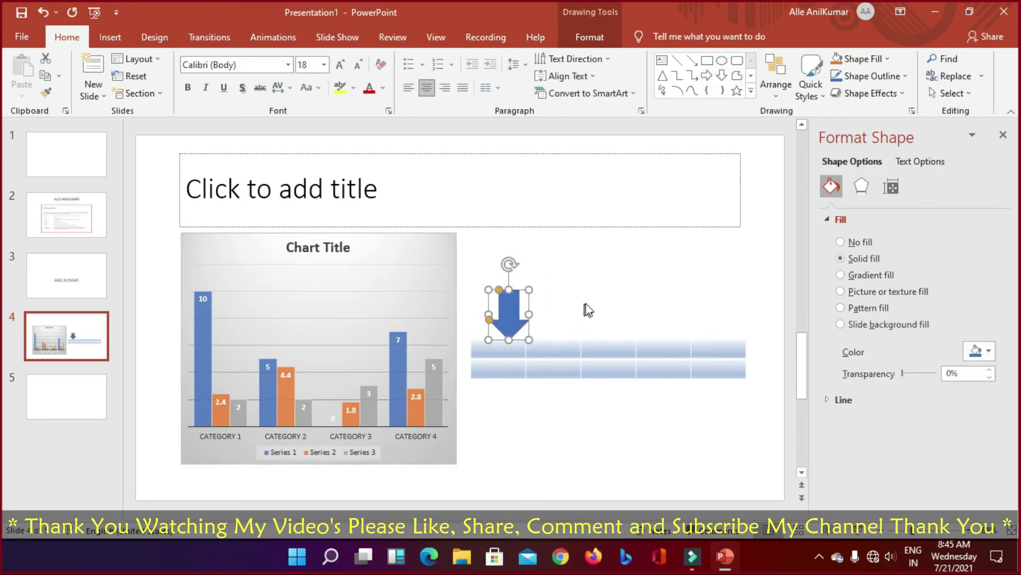
key("ctrl+z")
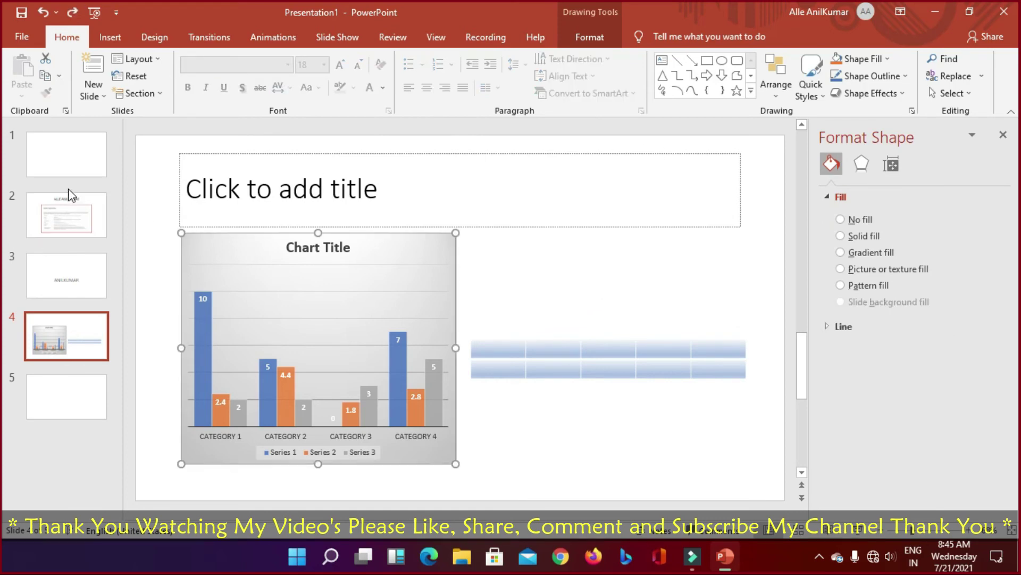
Step: Insert a Clustered Bar chart into slide 5's left content placeholder
left_click(86, 402)
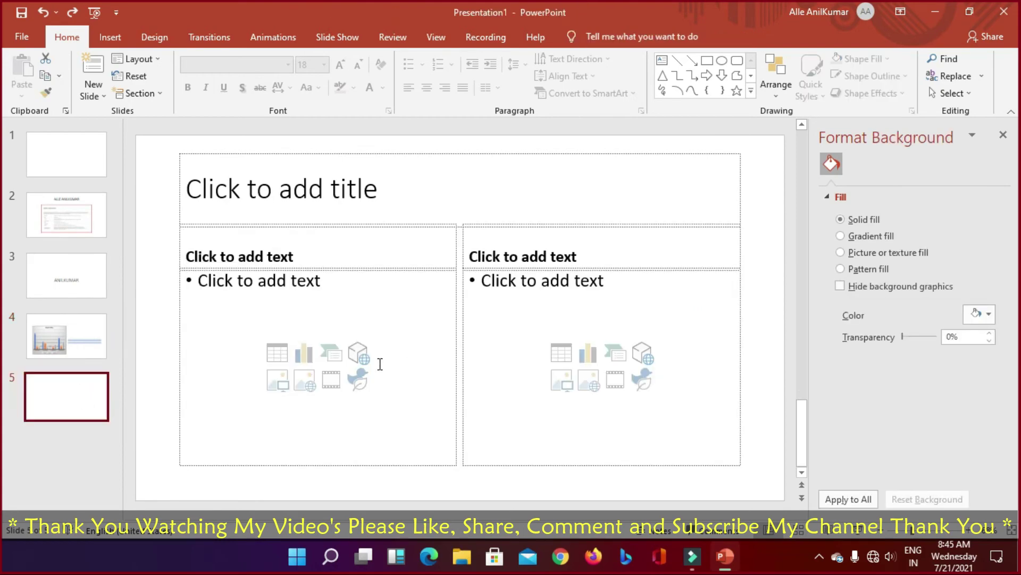
left_click(304, 352)
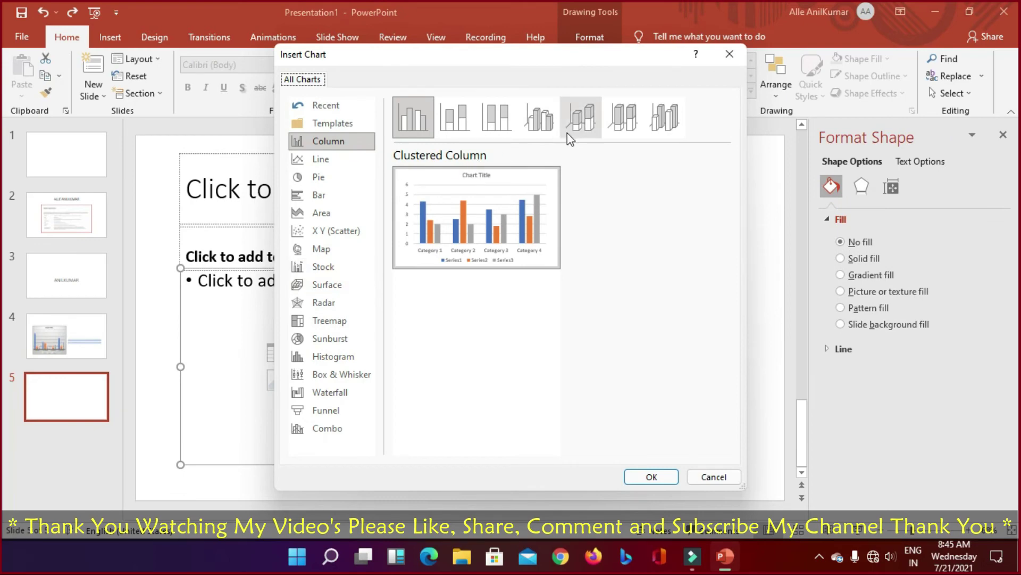
left_click(544, 126)
left_click(316, 198)
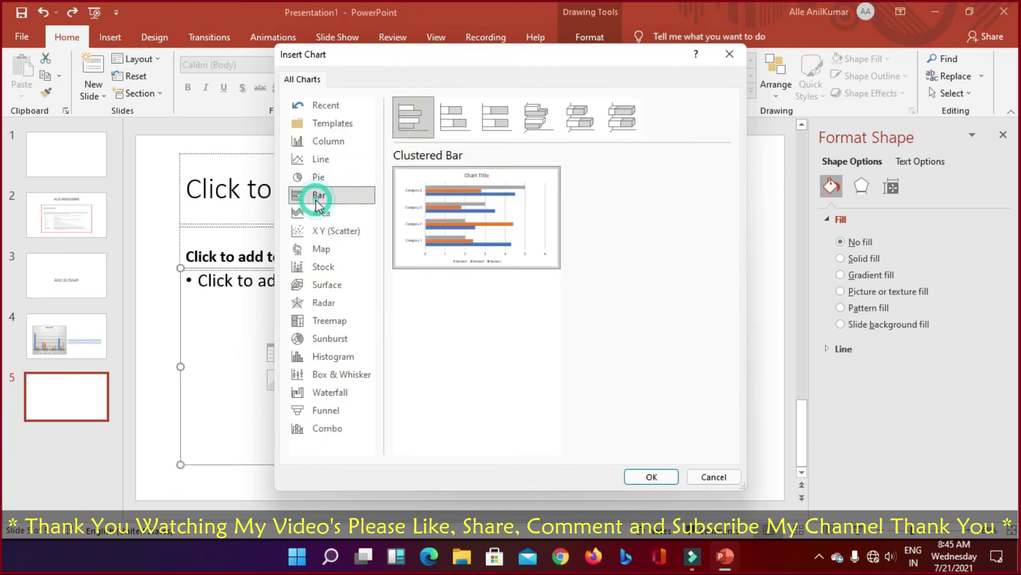
mouse_move(490, 287)
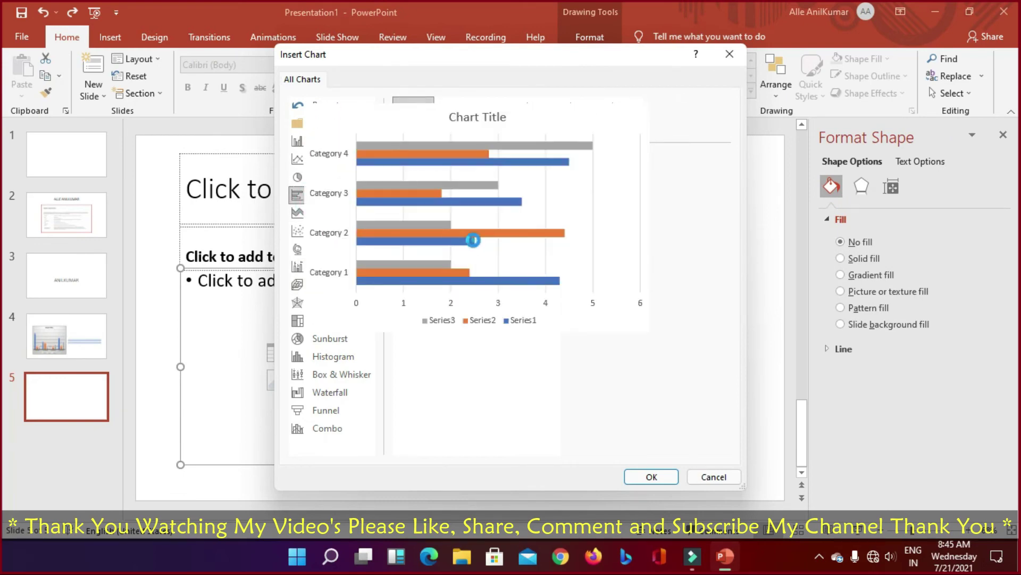
double_click(473, 240)
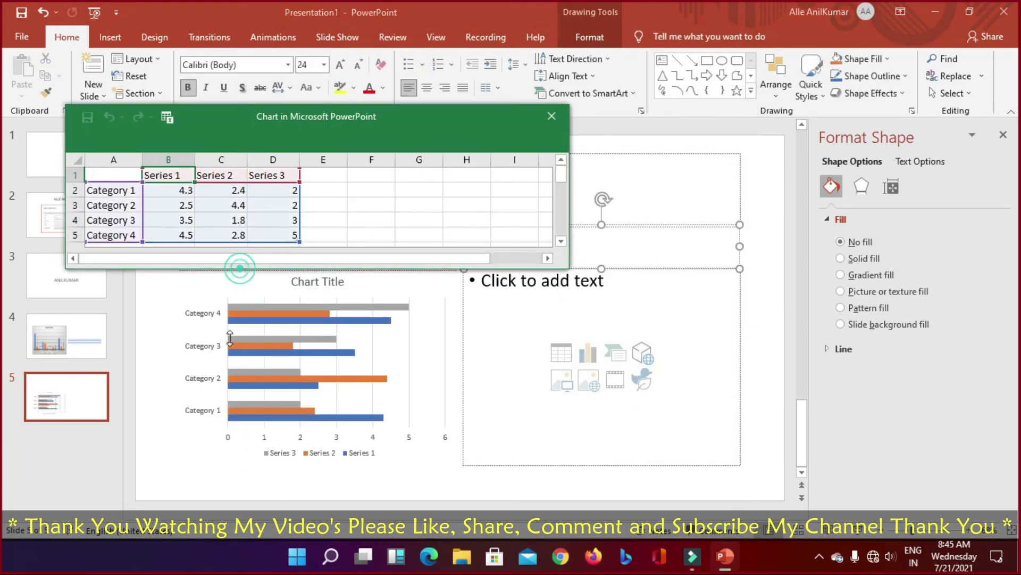
Step: Extend the chart data to row 9 by pasting the Category 3 and 4 rows into rows 6–9
left_click_drag(137, 267, 137, 398)
left_click_drag(123, 190, 278, 230)
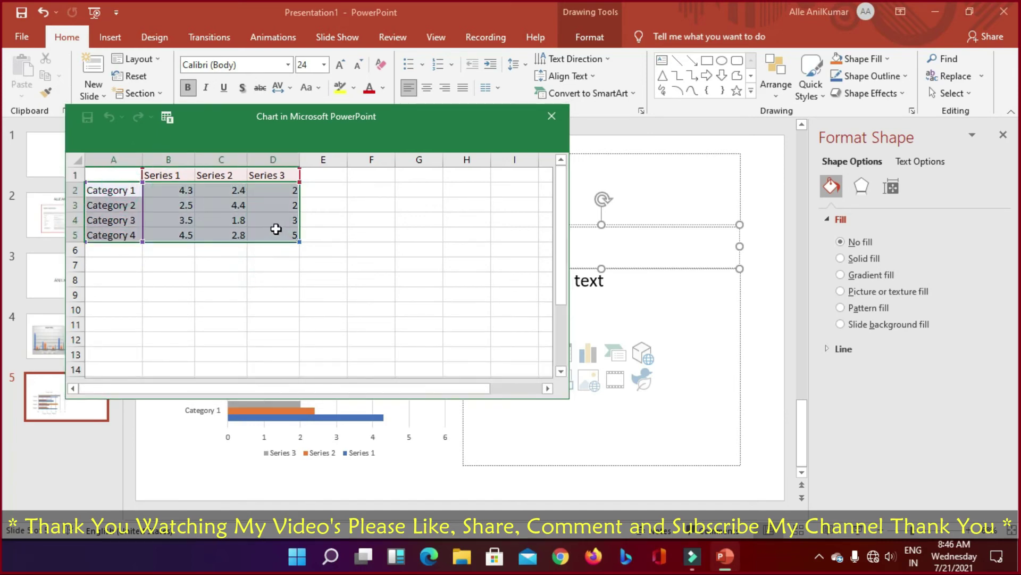
key("ctrl+c")
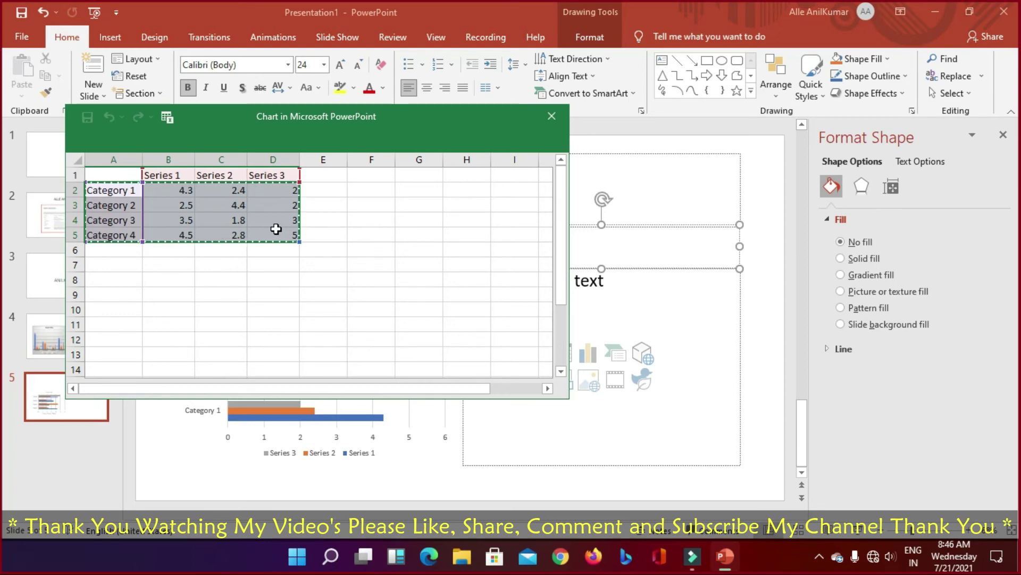
left_click_drag(114, 222, 155, 287)
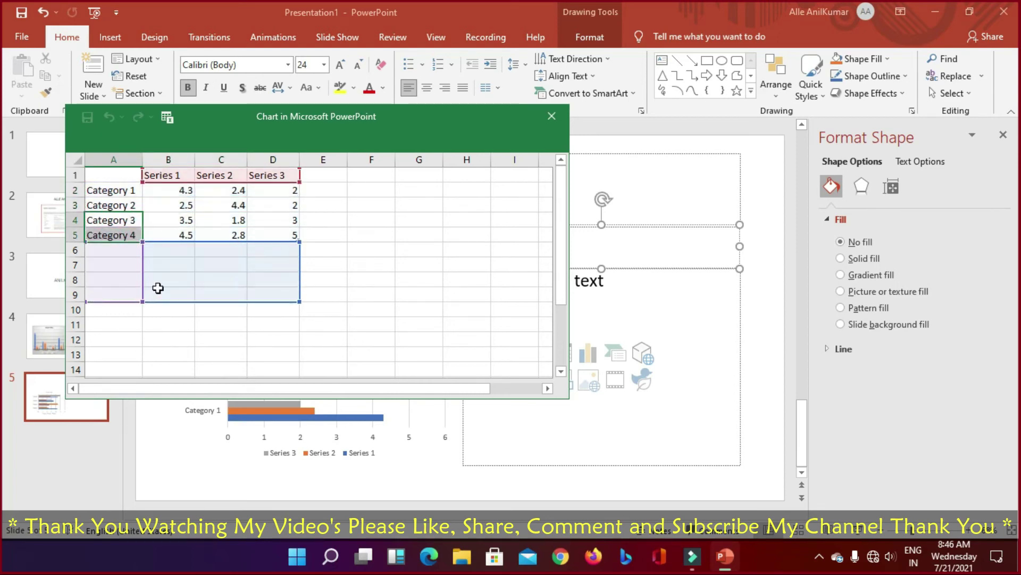
left_click(344, 283)
left_click(122, 219)
left_click_drag(142, 241, 137, 298)
left_click(373, 285)
left_click_drag(112, 220, 291, 243)
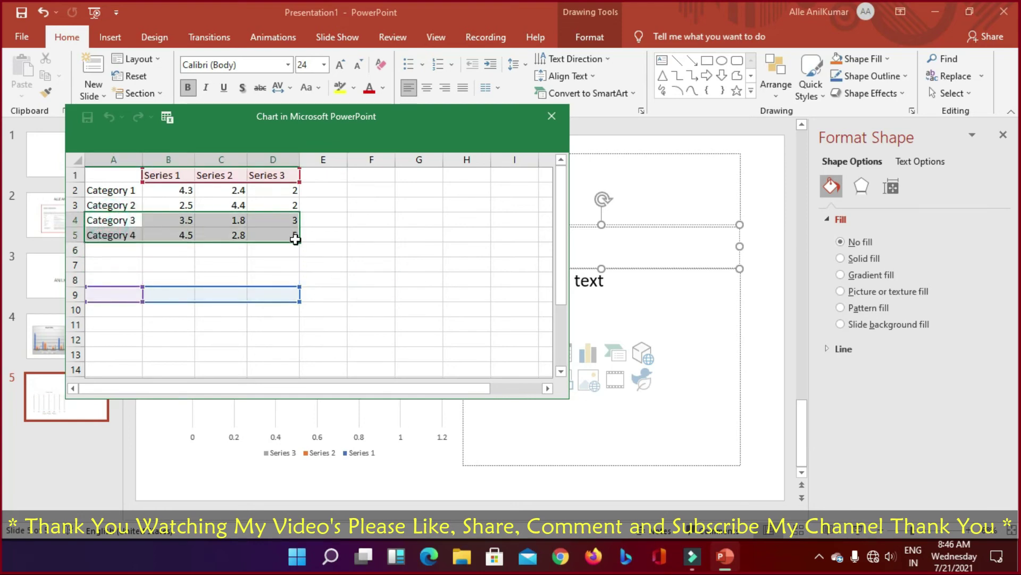
key("Down")
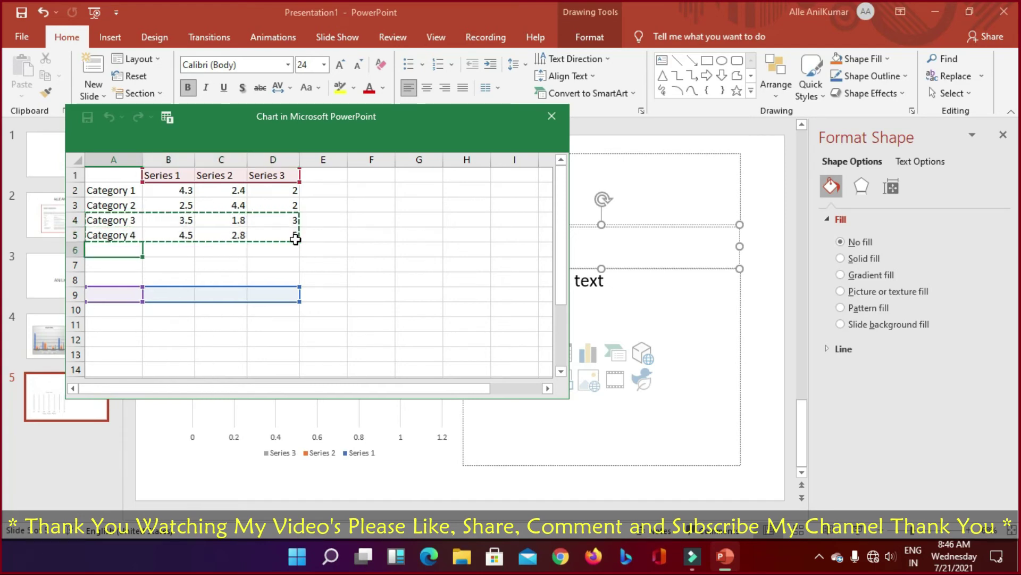
key("ctrl+v")
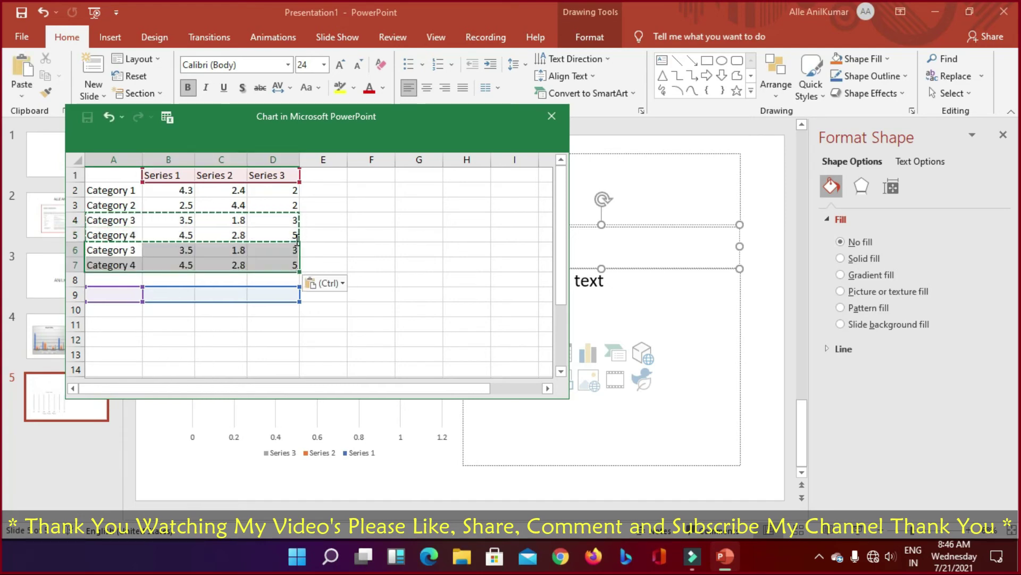
key("Down")
key("ctrl+v")
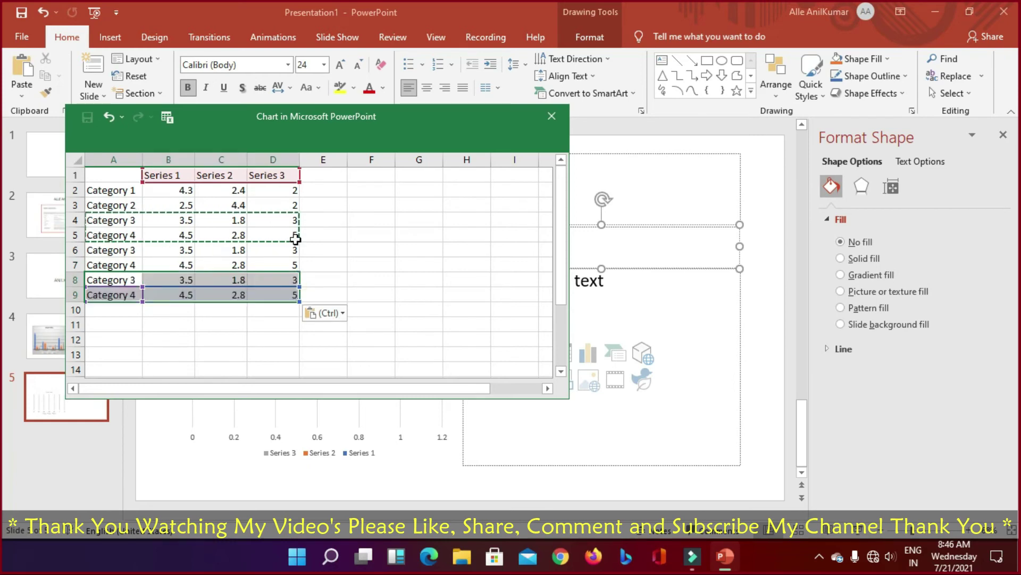
left_click(344, 252)
Step: Enter Series 1 values 5, 10, 11, 12, 15, 16, 12, 22 in B2:B9
left_click(181, 189)
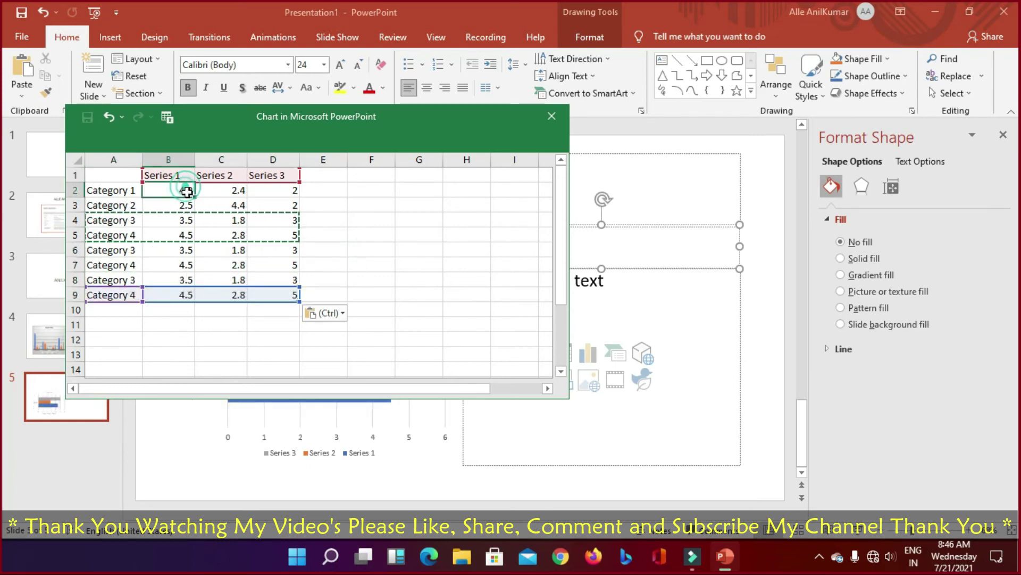
type("5")
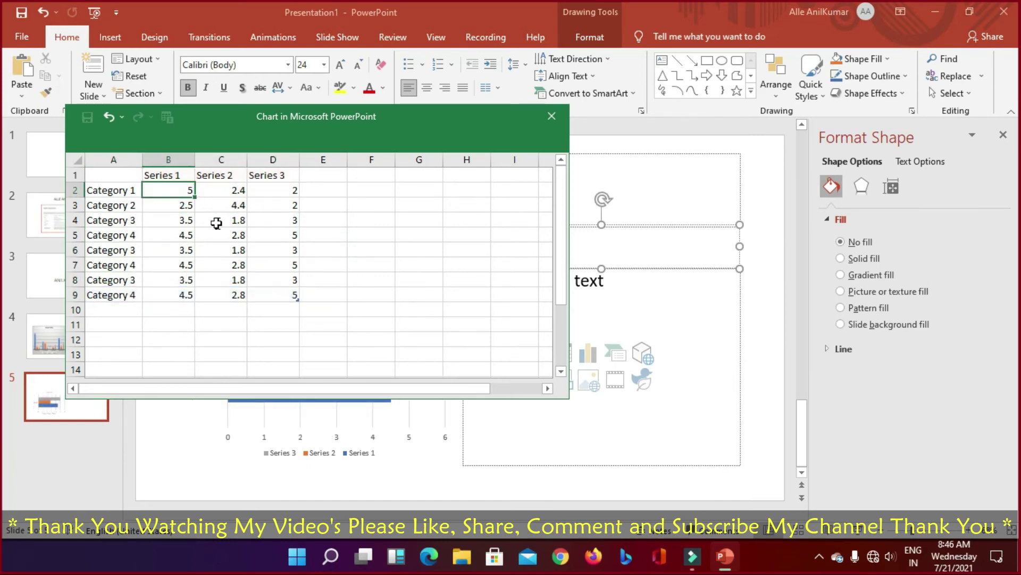
key("Return")
type("10")
key("Return")
type("11")
key("Return")
type("12")
key("Return")
type("15")
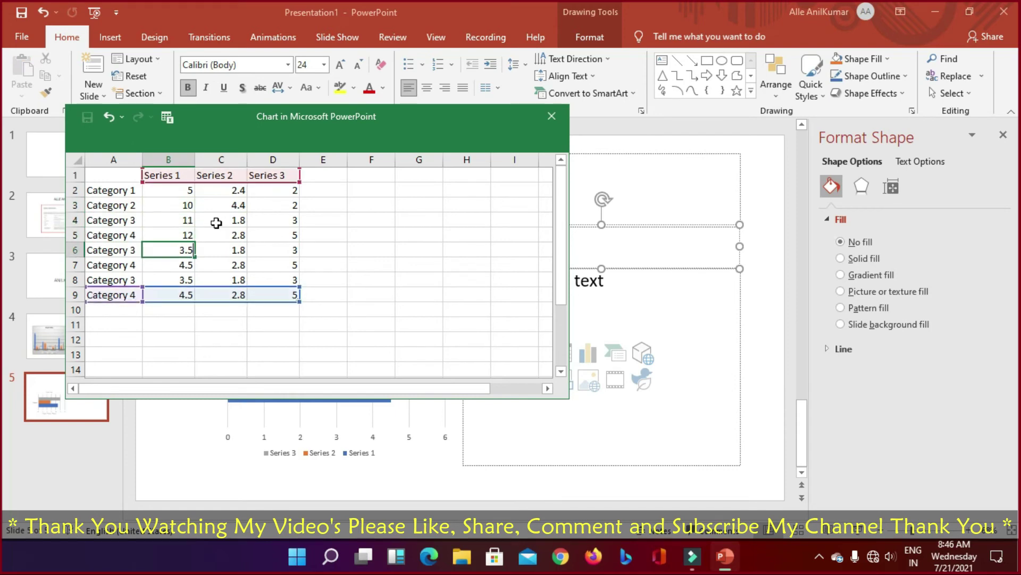
key("Return")
type("16")
key("Return")
type("12")
key("Return")
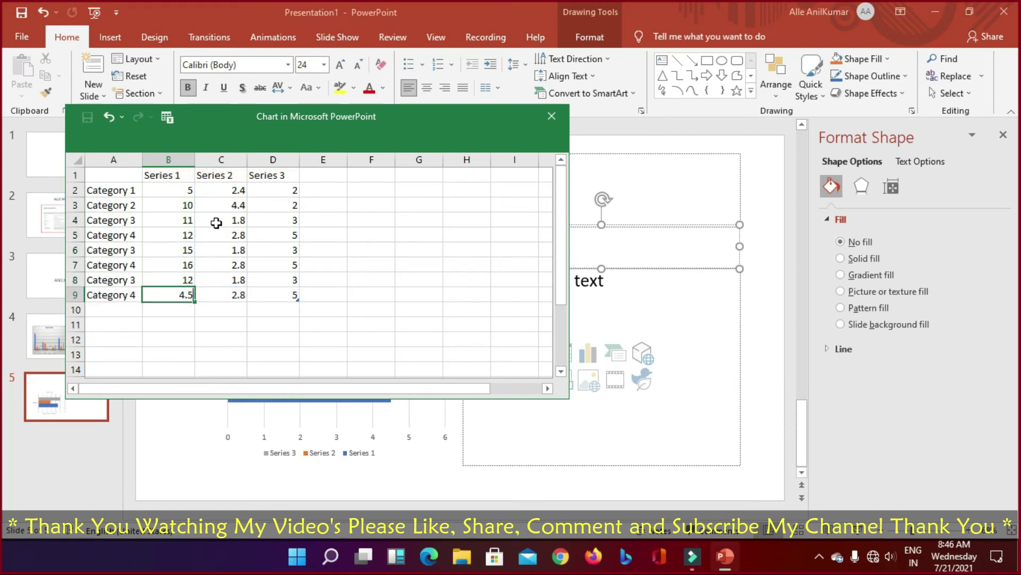
type("22")
key("Return")
left_click_drag(504, 127, 820, 98)
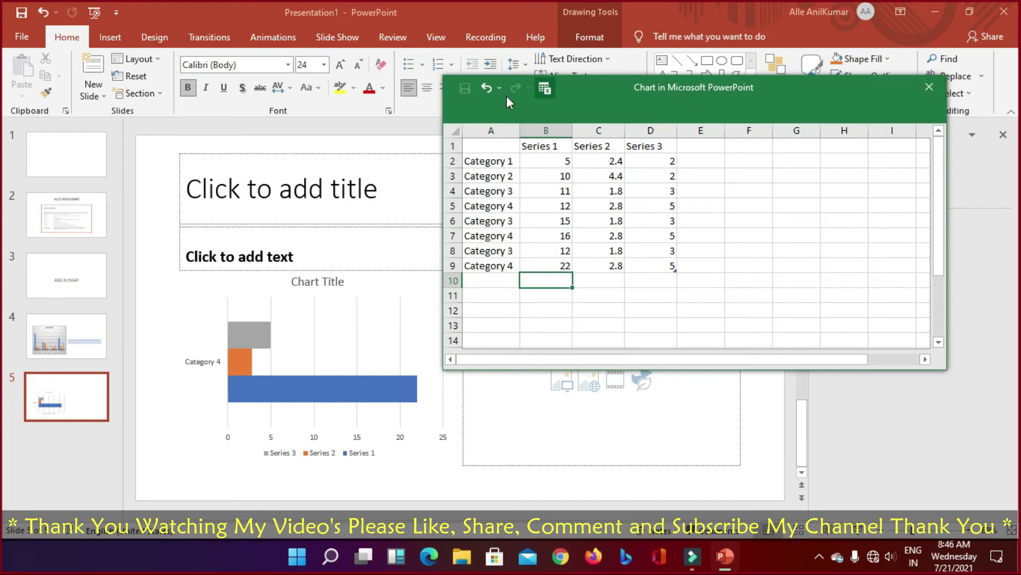
Step: Close the data sheet and apply the pattern-filled chart style with a top legend
left_click(928, 88)
left_click(283, 364)
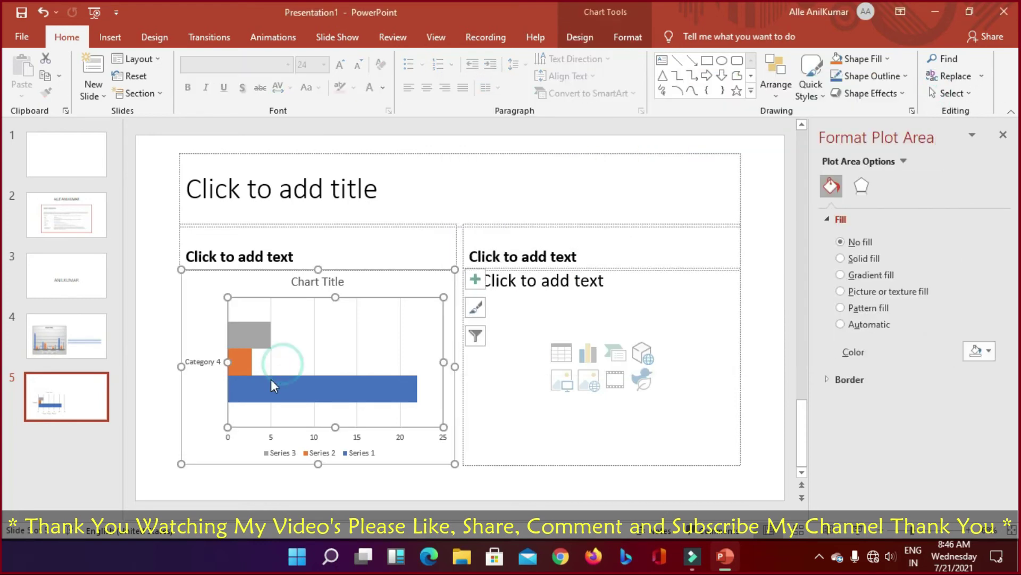
left_click(271, 378)
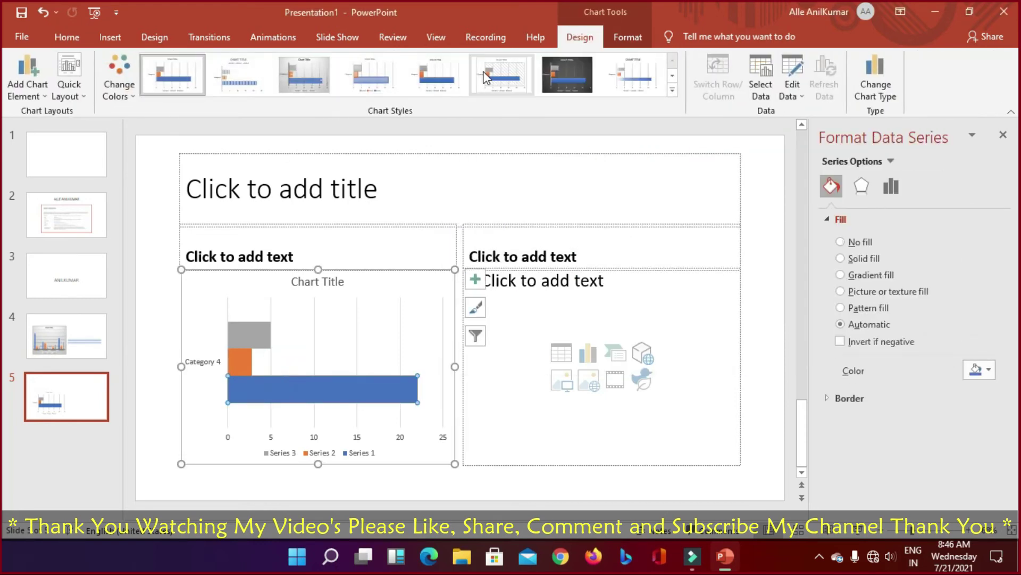
left_click(503, 74)
left_click(226, 74)
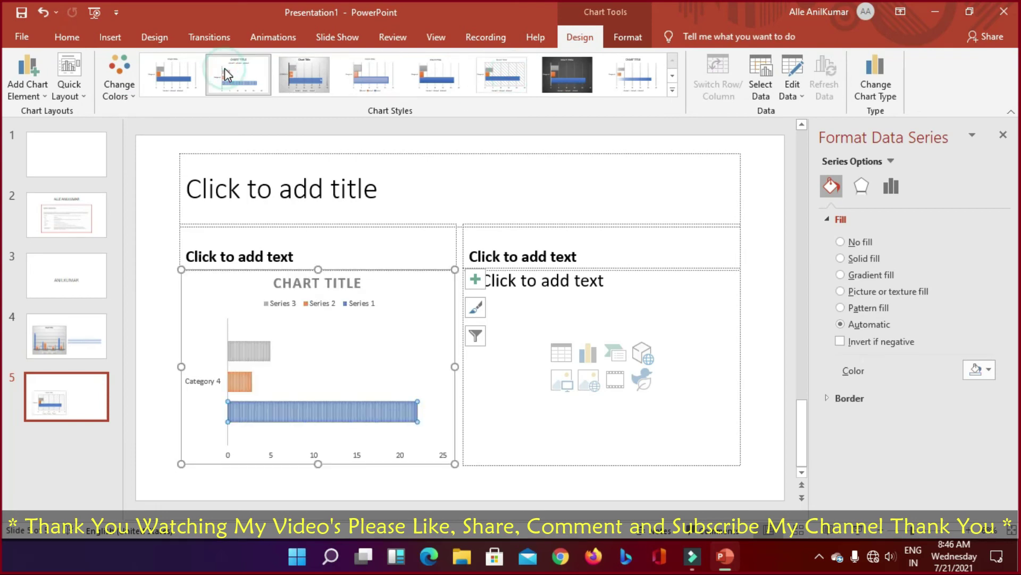
Step: Begin inserting a table in the right content placeholder
left_click(655, 257)
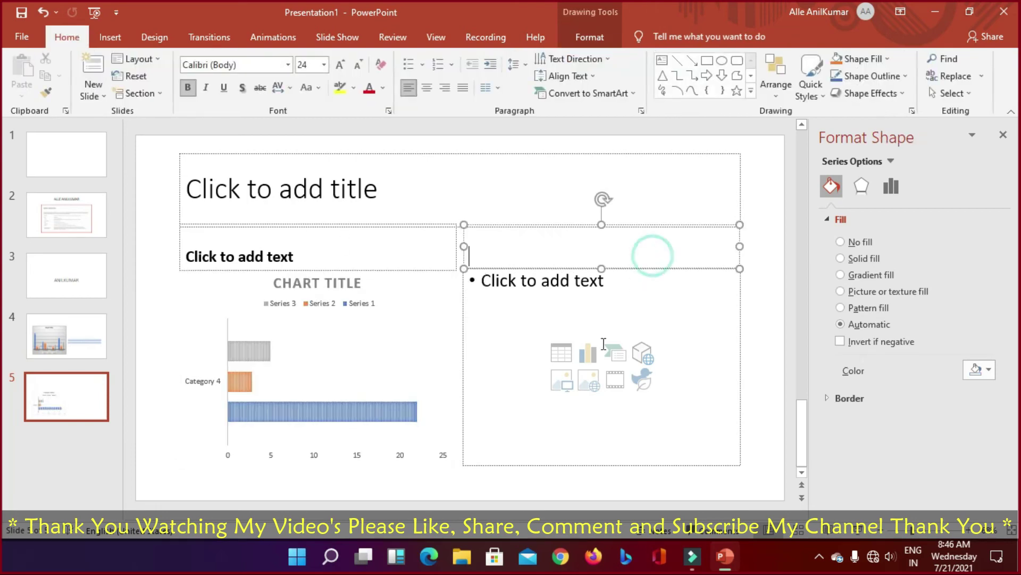
left_click(600, 344)
left_click(561, 353)
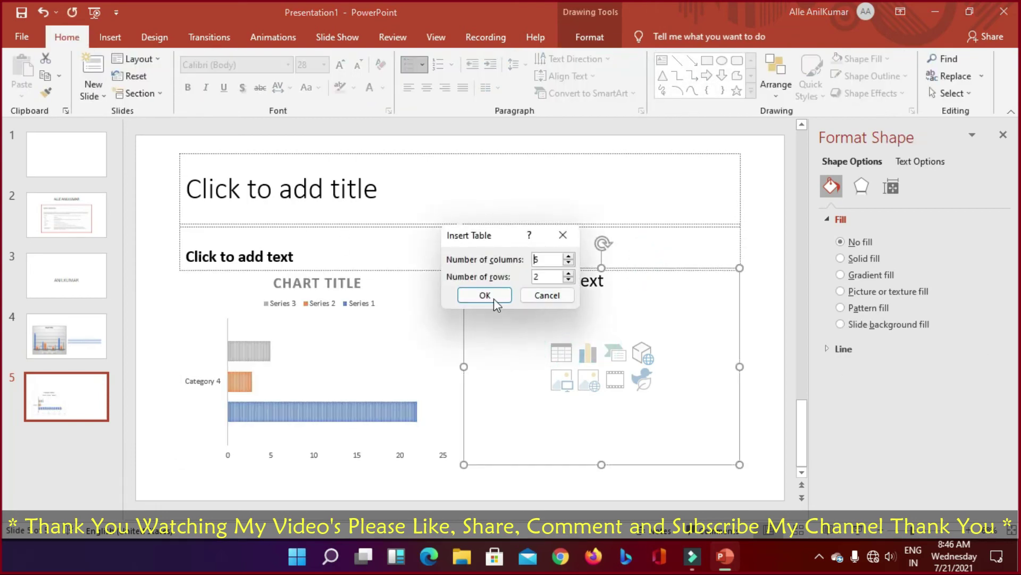
Step: Insert the 5-column, 2-row table and browse the Shapes gallery without adding a shape
left_click(492, 297)
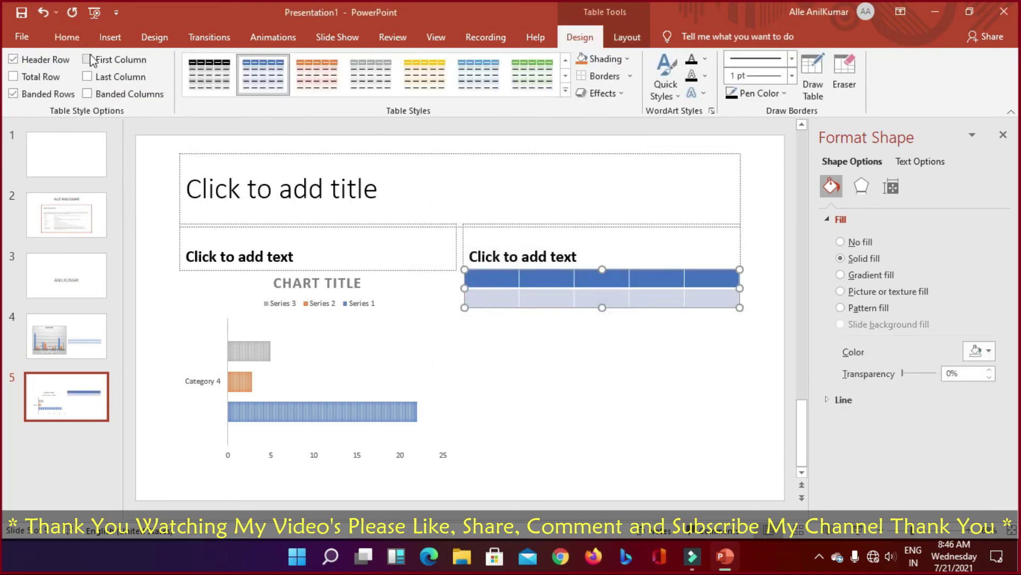
left_click(109, 37)
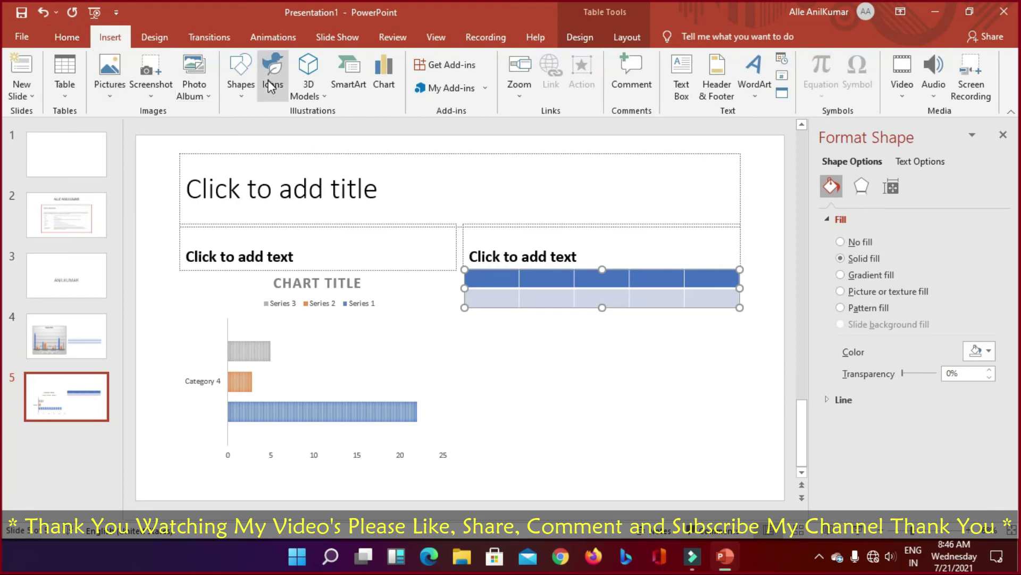
left_click(241, 94)
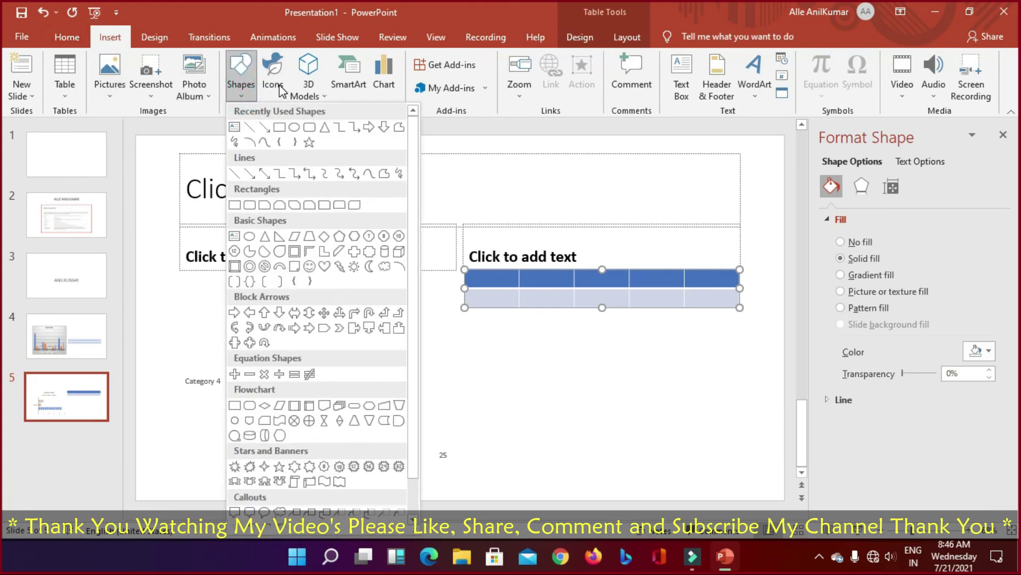
left_click(67, 38)
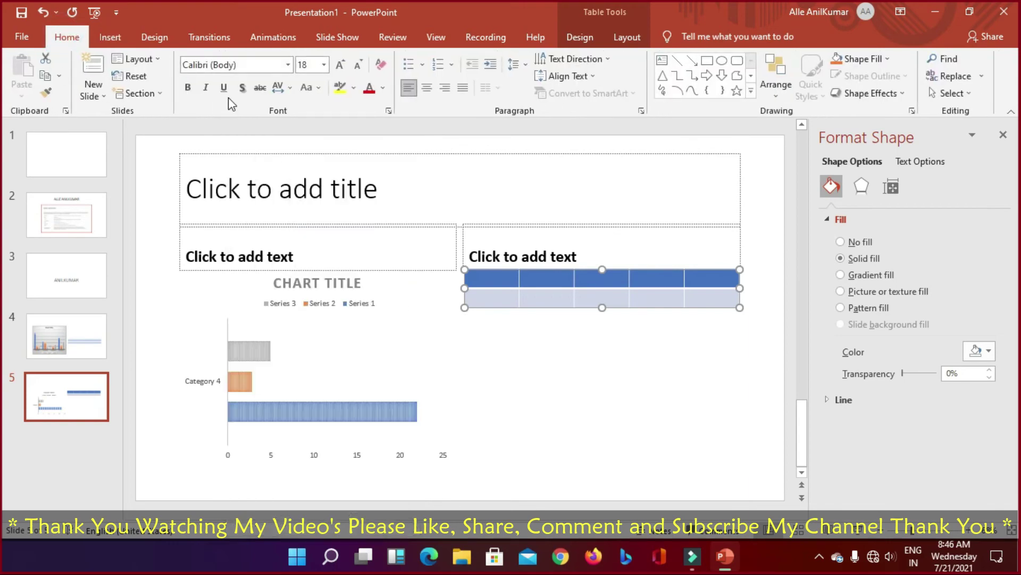
Step: Open and close the font list, then switch between the Insert and Home tabs
left_click(287, 65)
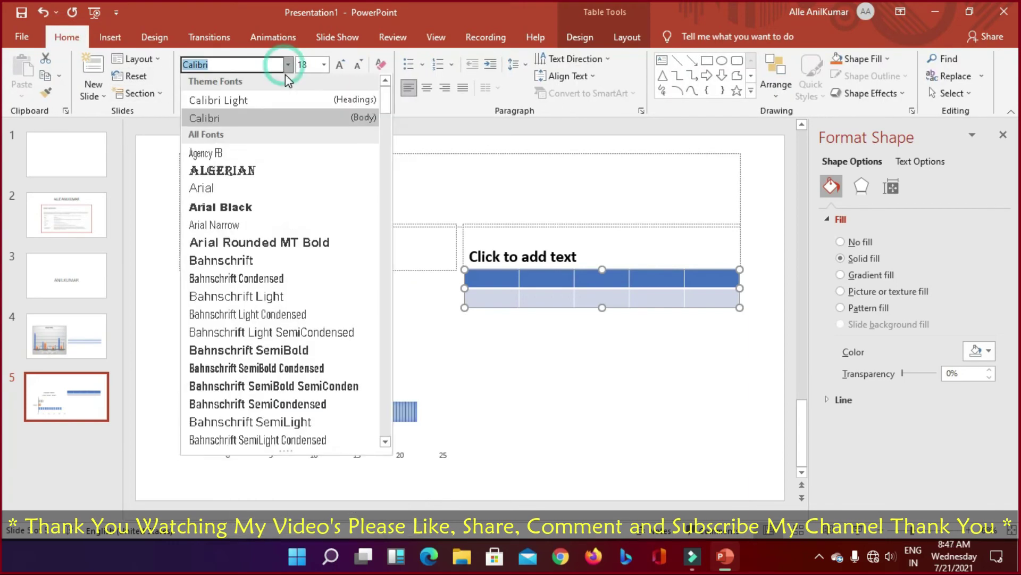
left_click(288, 64)
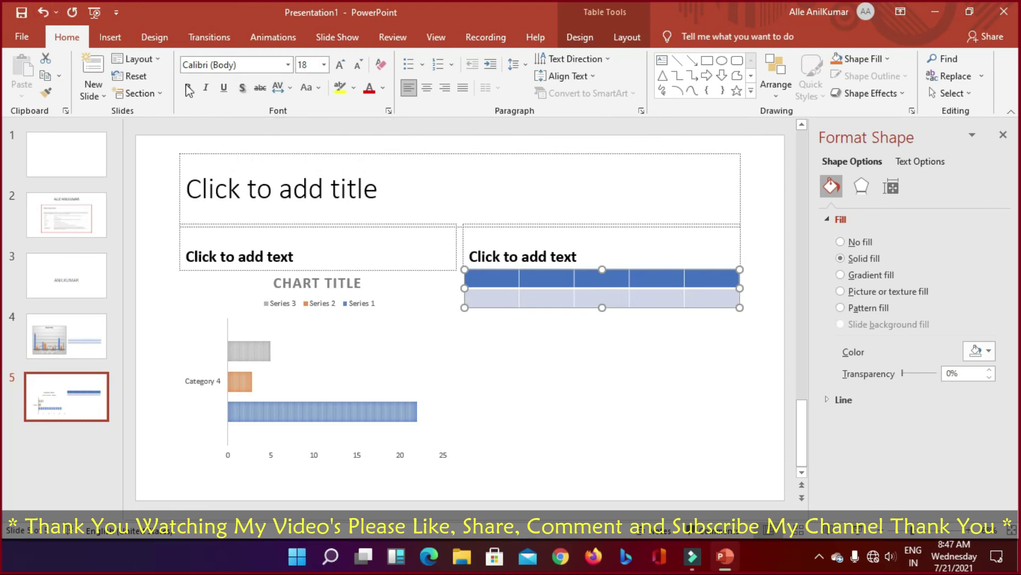
left_click(109, 36)
left_click(68, 36)
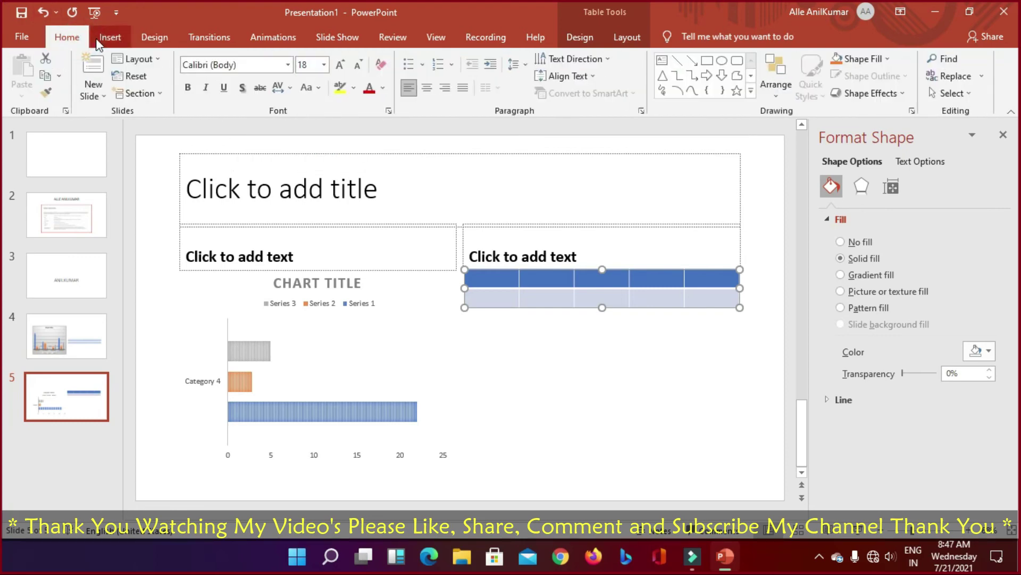
left_click(98, 40)
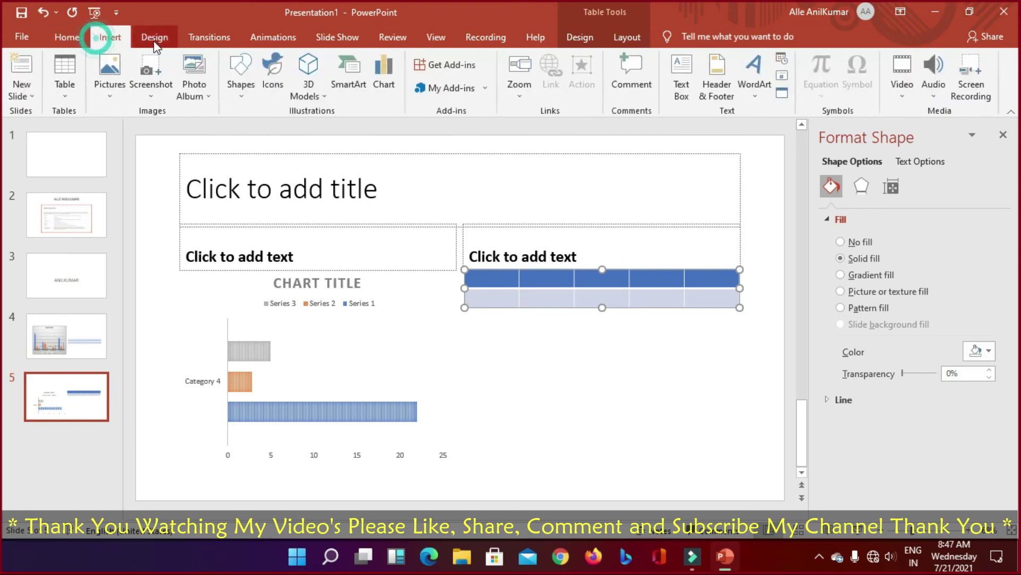
left_click(67, 36)
left_click(391, 205)
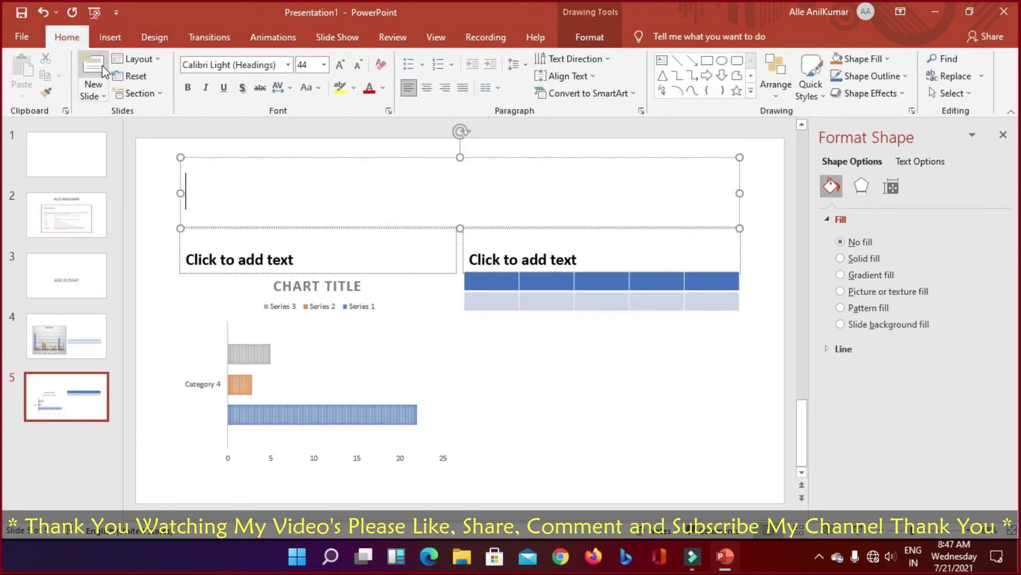
left_click(109, 38)
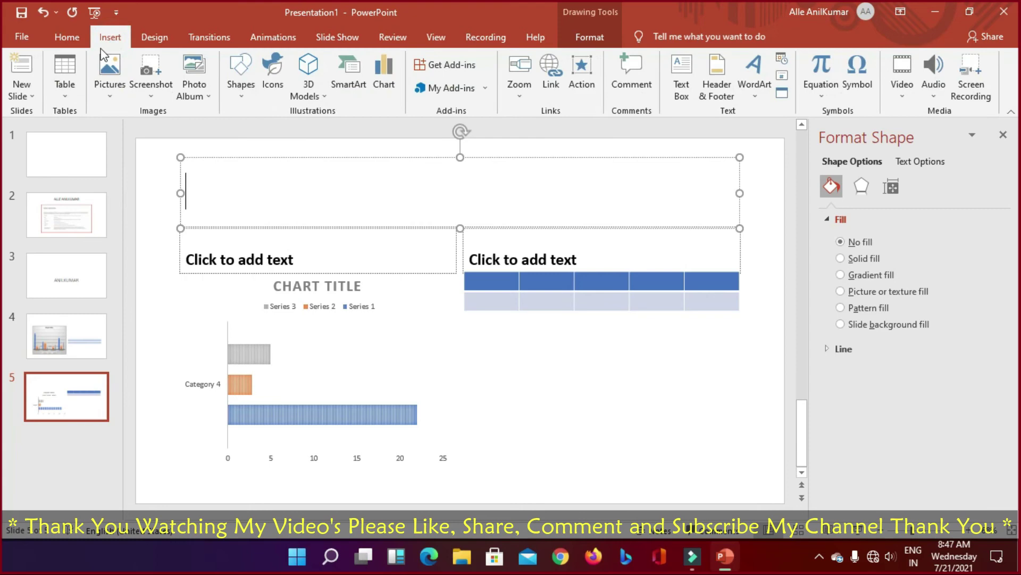
left_click(66, 36)
left_click(318, 88)
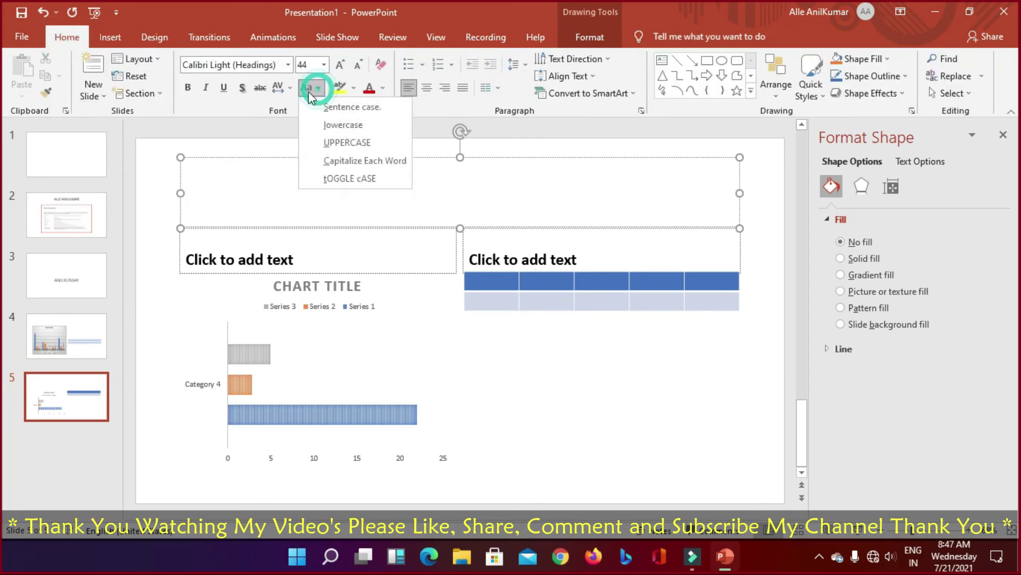
left_click(348, 67)
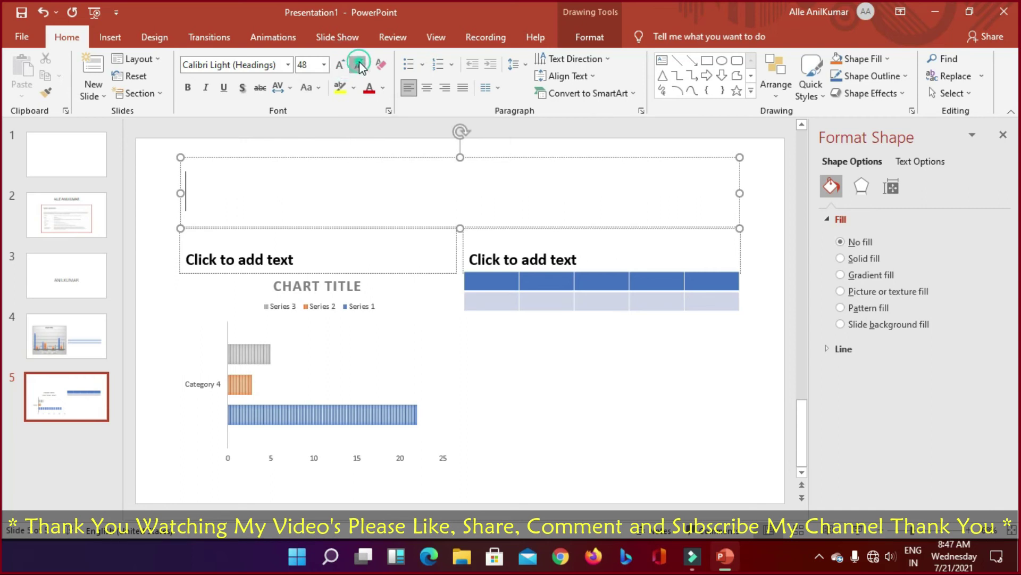
left_click(353, 89)
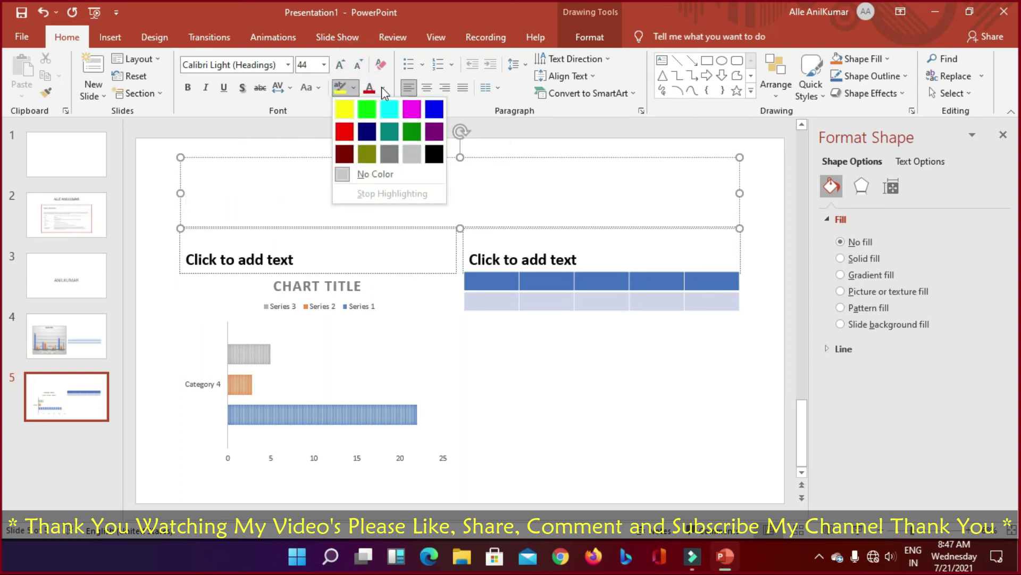
left_click(383, 90)
left_click(422, 65)
left_click(452, 64)
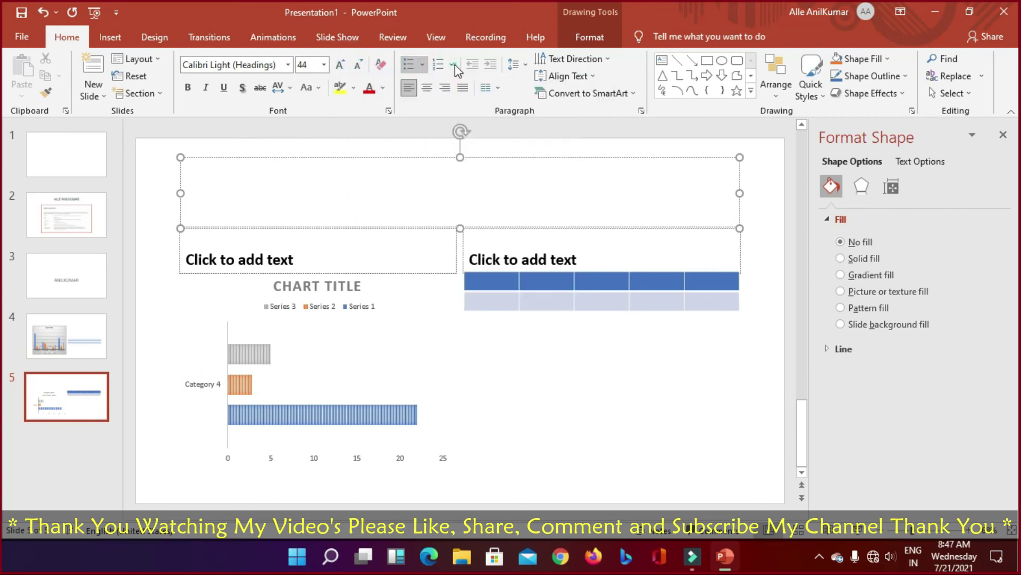
left_click(452, 64)
left_click(632, 60)
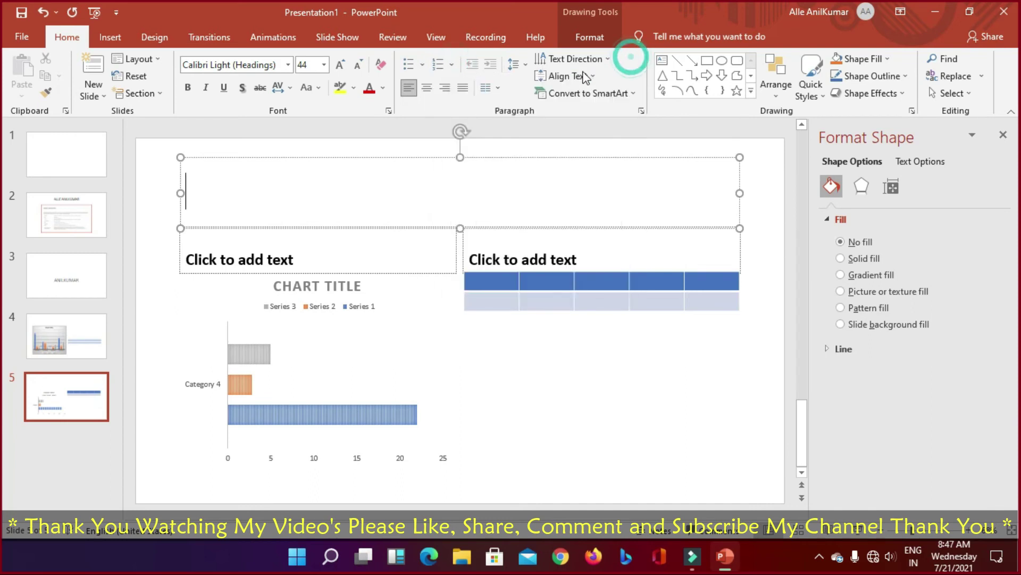
left_click(594, 75)
left_click(609, 61)
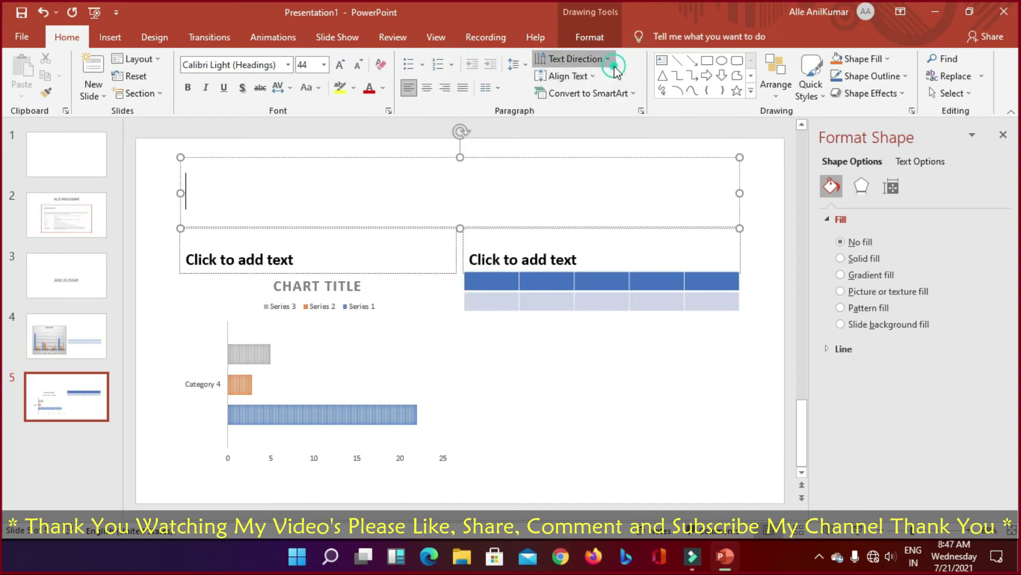
left_click(607, 58)
left_click(605, 57)
left_click(599, 73)
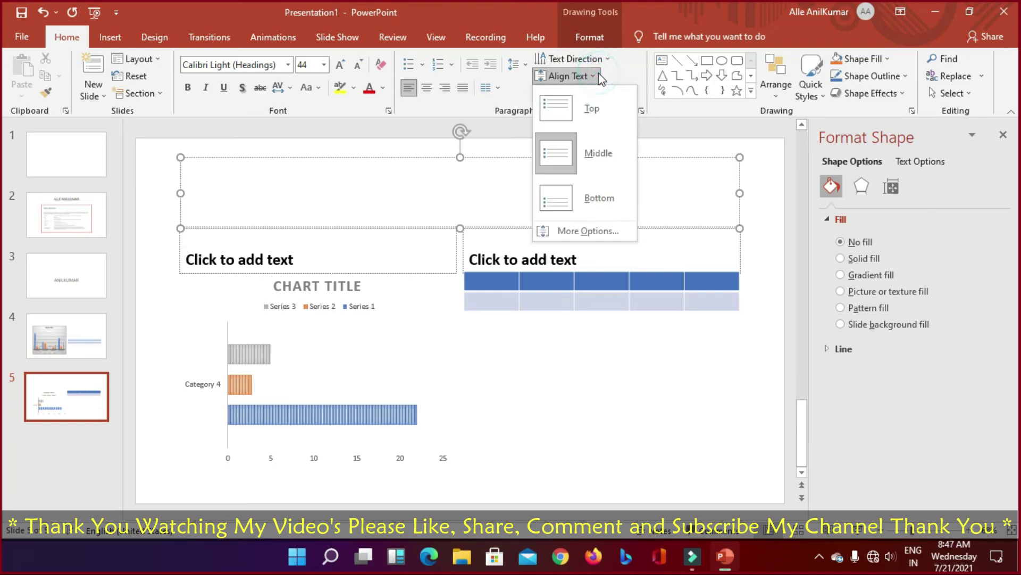
left_click(601, 74)
left_click(632, 90)
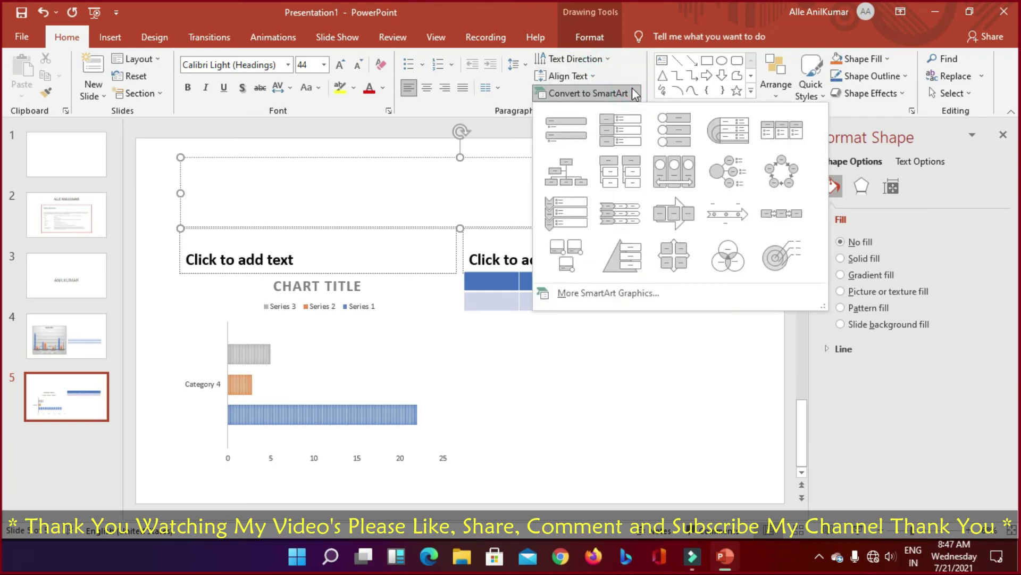
left_click(632, 87)
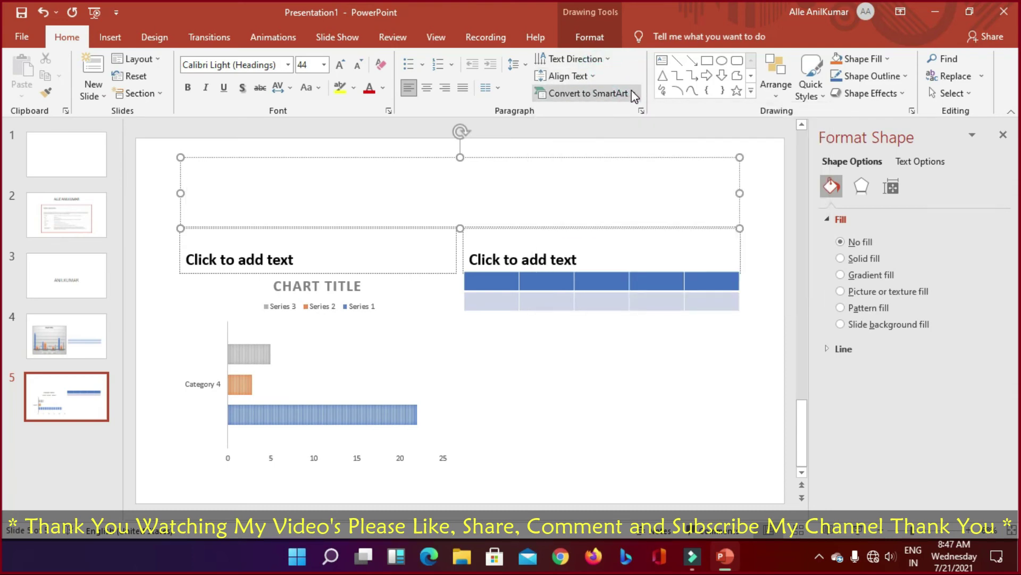
left_click(608, 347)
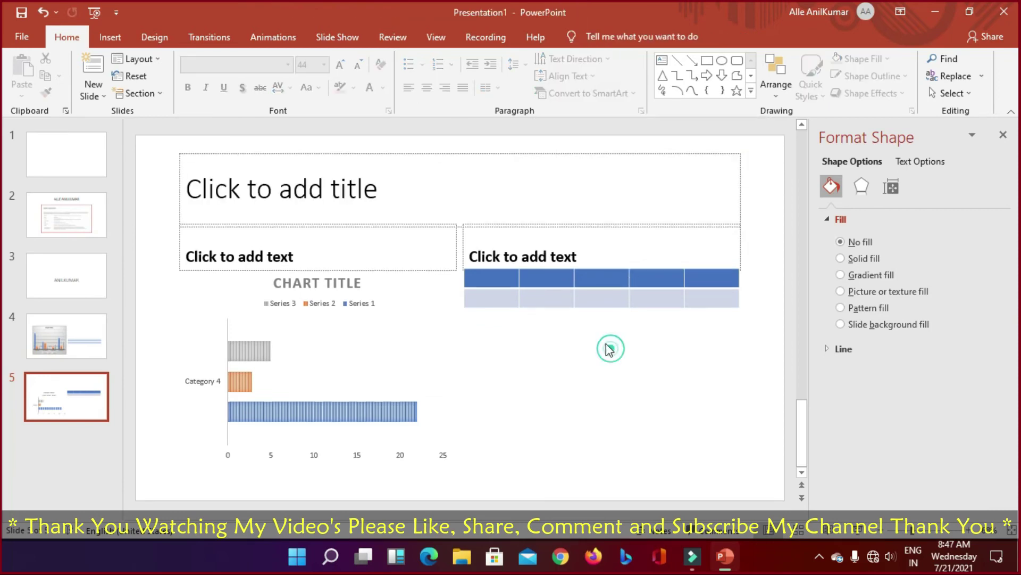
Step: Select the slide 5 table and browse its Shape Fill choices, leaving the blue fill unchanged
left_click(570, 292)
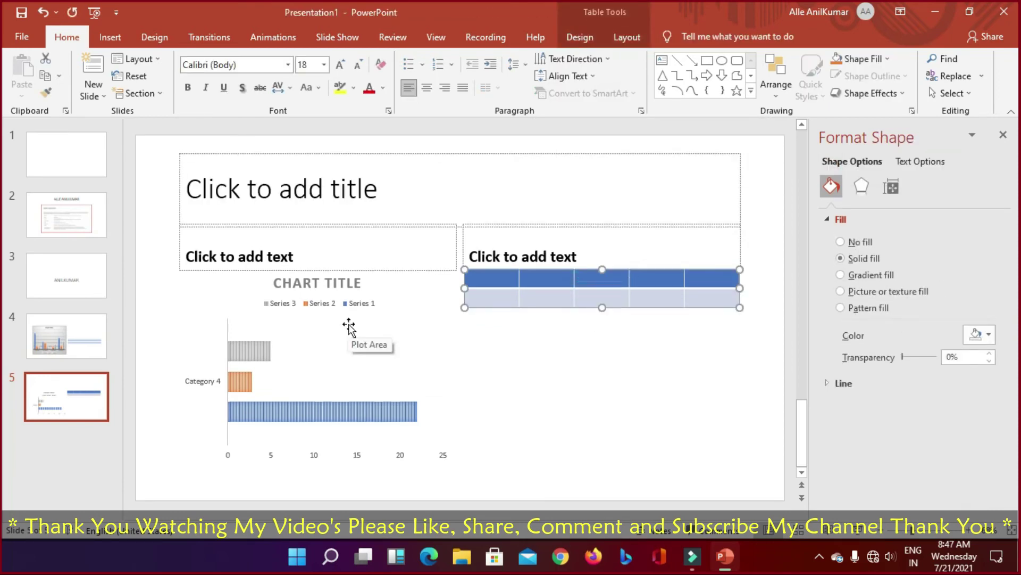
left_click(110, 37)
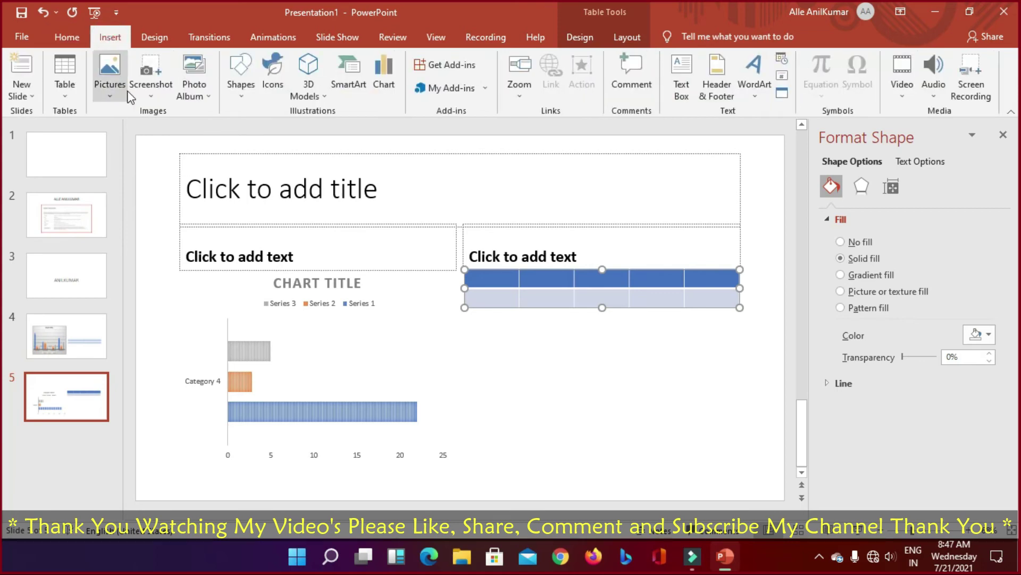
left_click(67, 37)
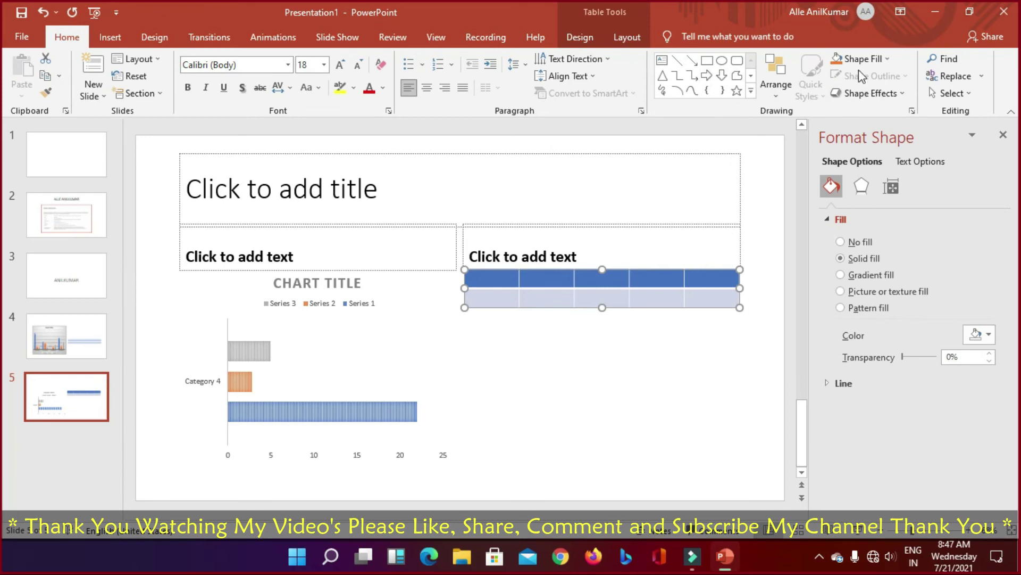
left_click(886, 59)
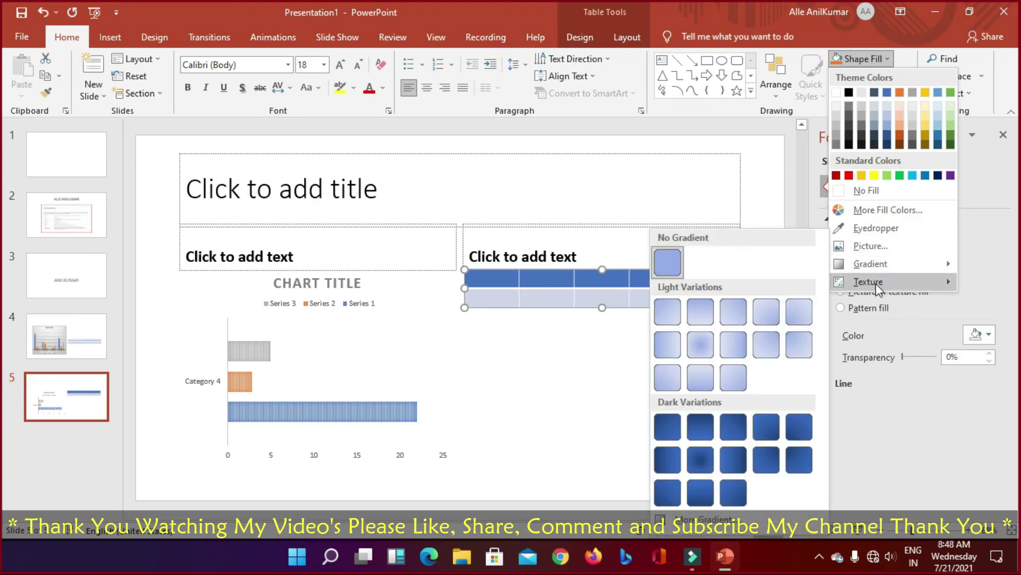
mouse_move(877, 287)
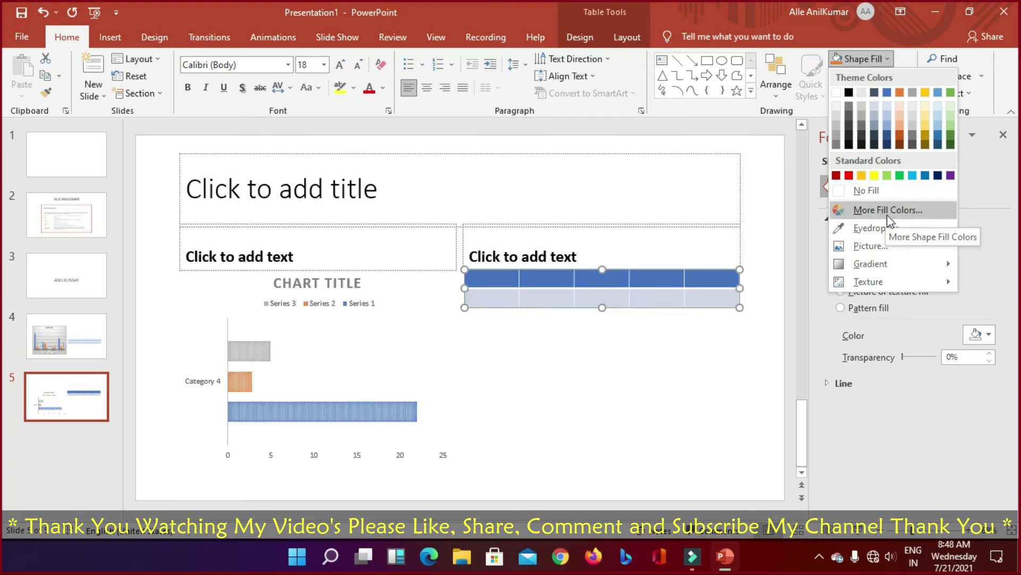
left_click(906, 59)
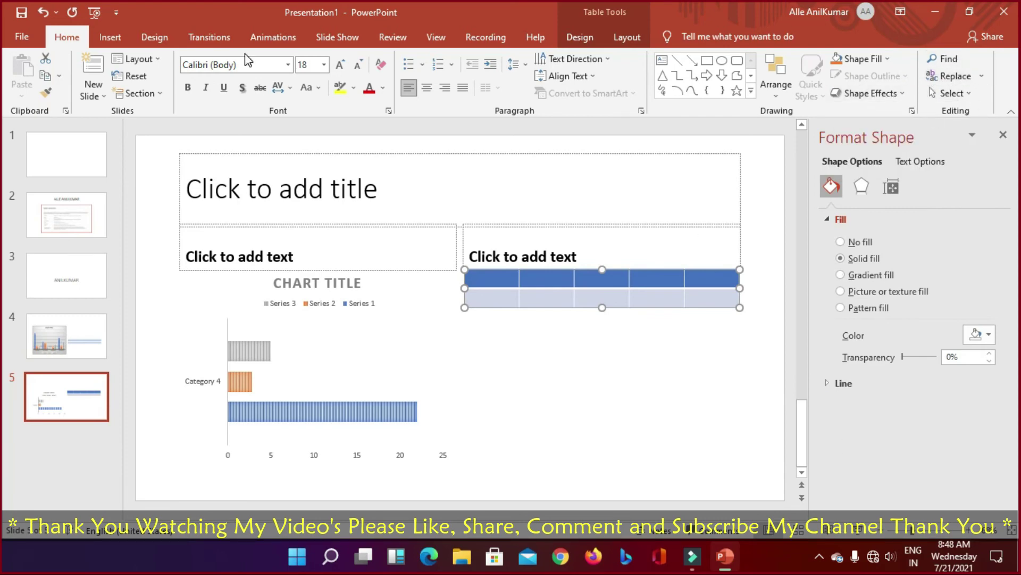
left_click(106, 36)
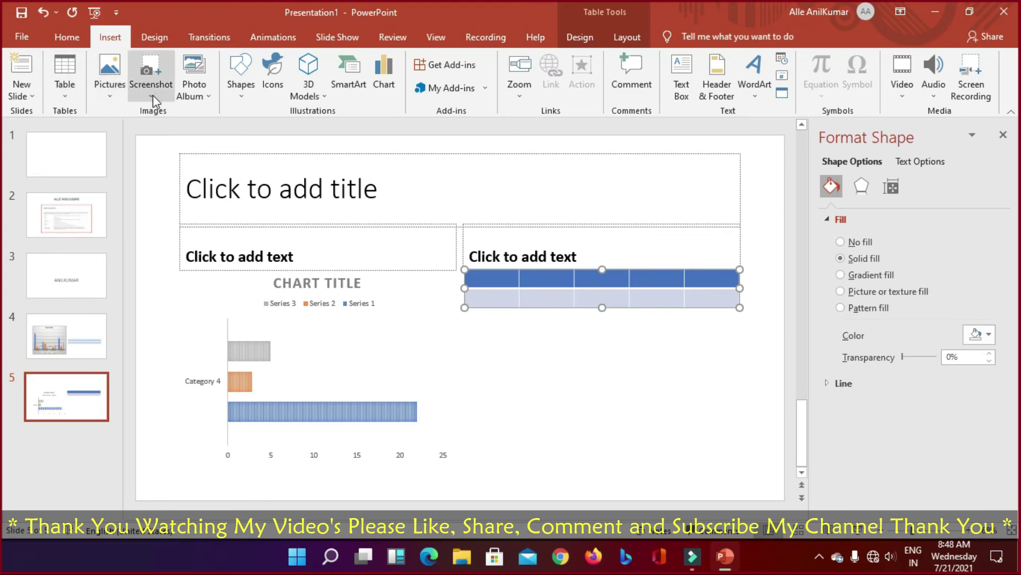
Step: Start a new photo album and add the Windows 10 TO 11 picture from Pictures
left_click(195, 95)
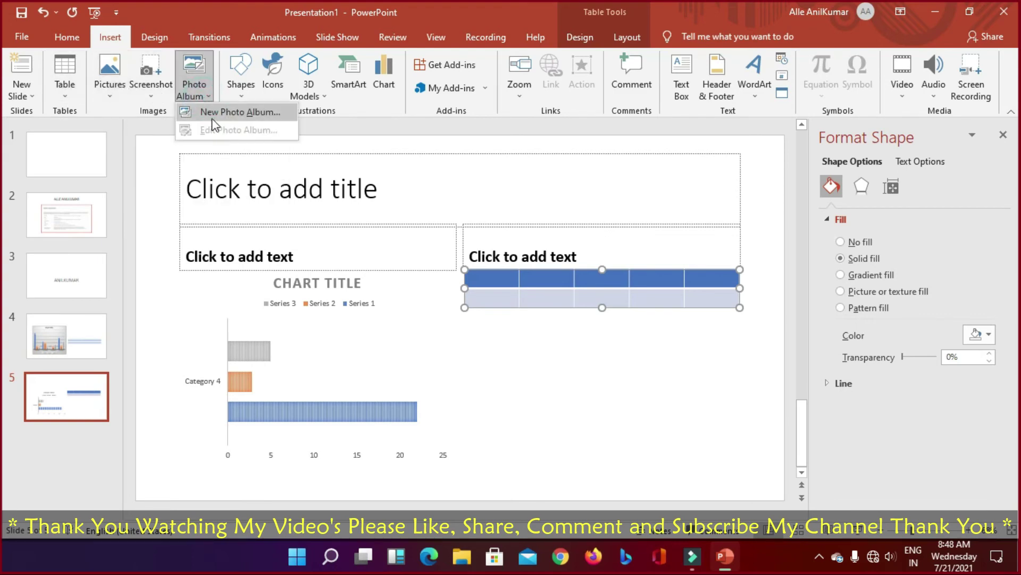
left_click(250, 118)
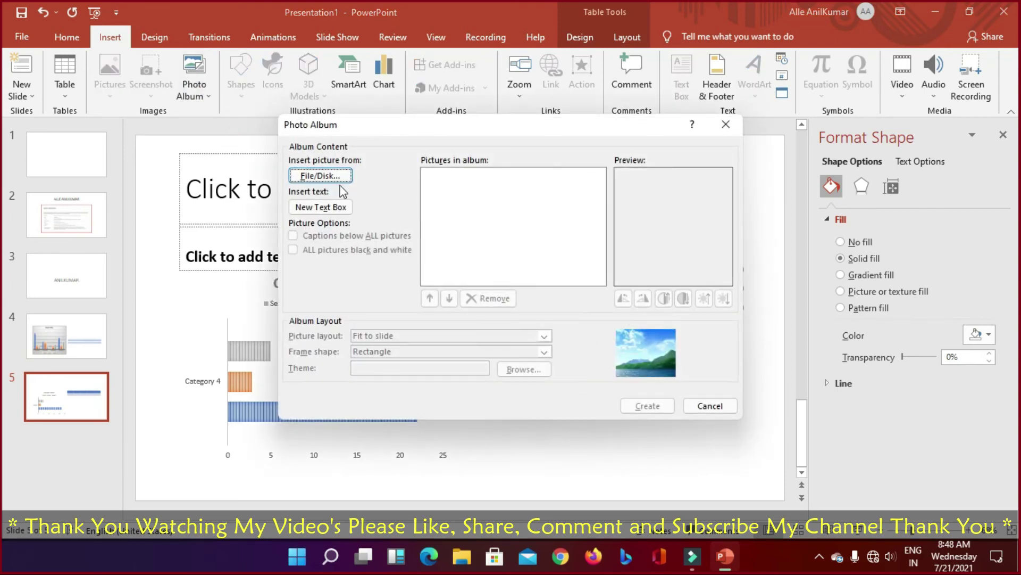
left_click(314, 178)
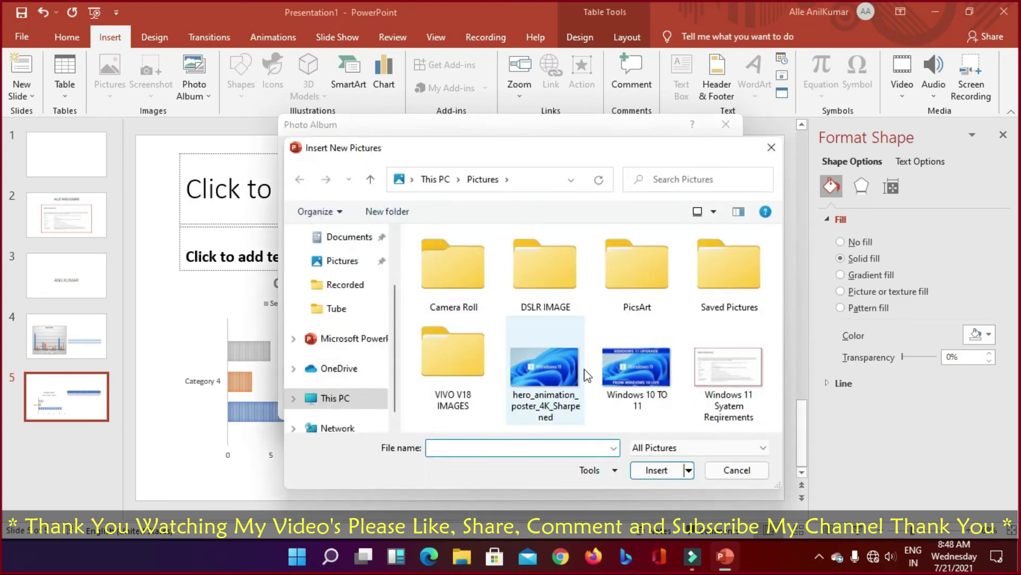
left_click(532, 368)
left_click(642, 391)
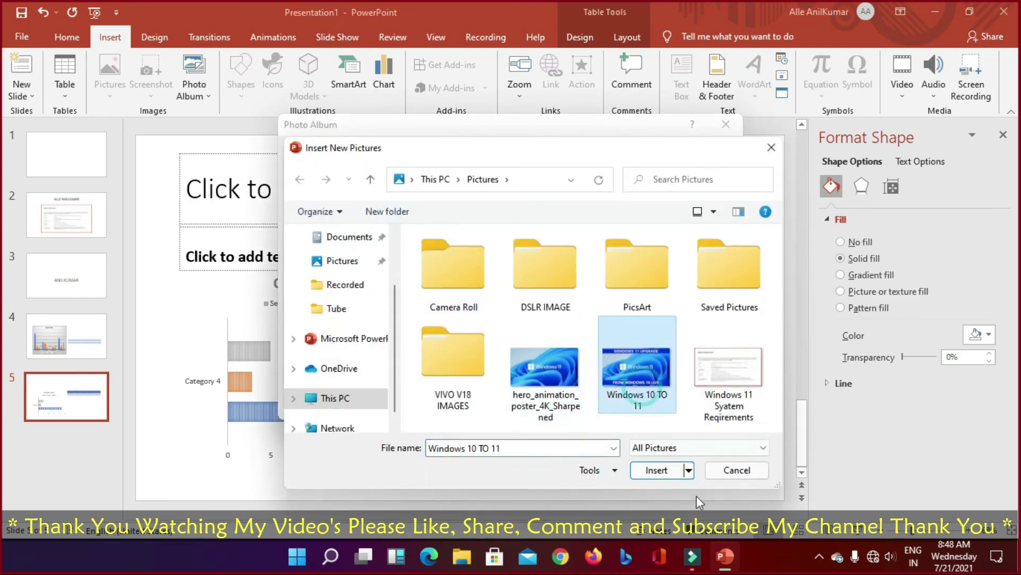
left_click(663, 470)
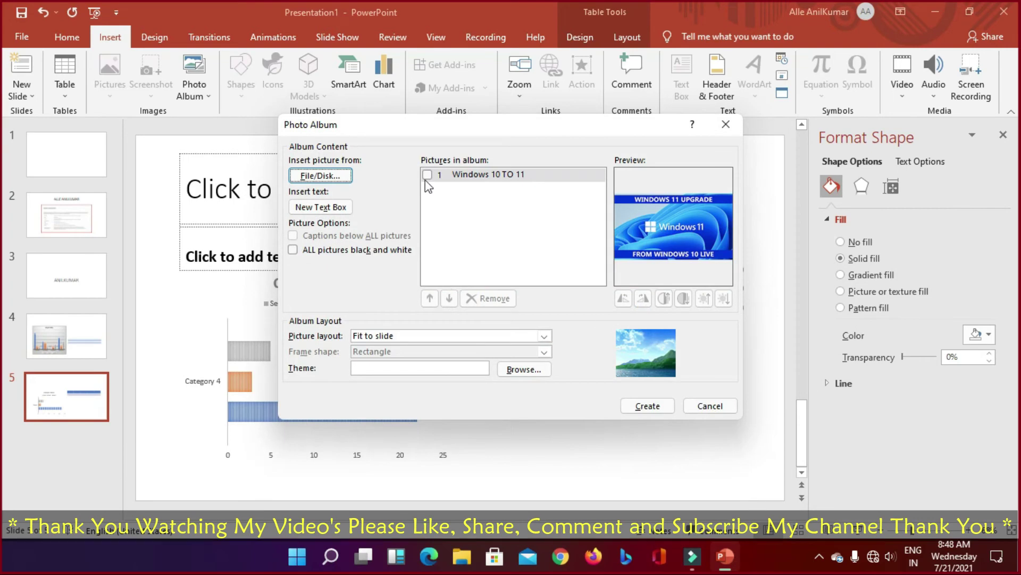
Step: Add the Windows 11 system requirements screenshot and create the album
left_click(321, 176)
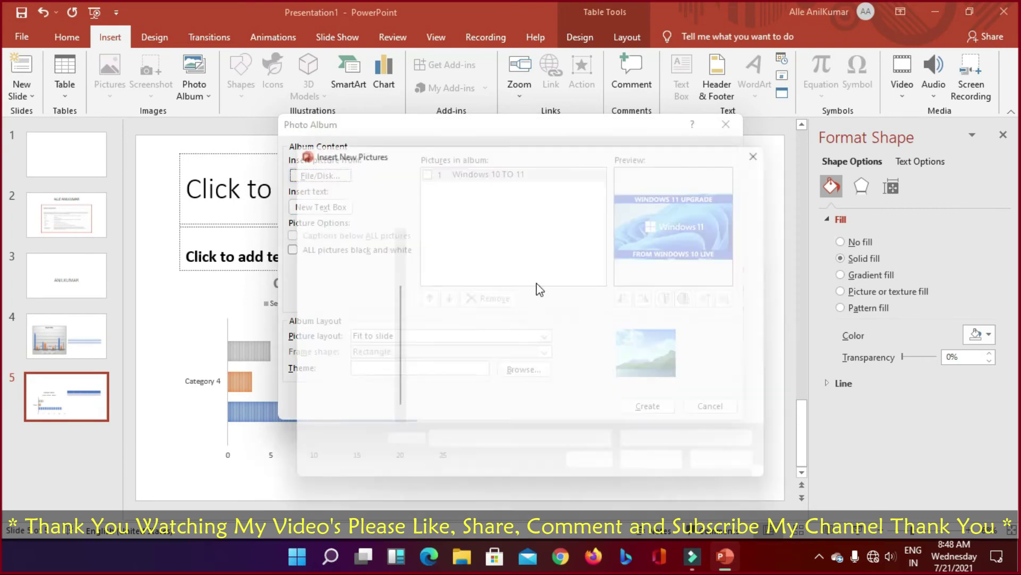
left_click(728, 367)
left_click(656, 471)
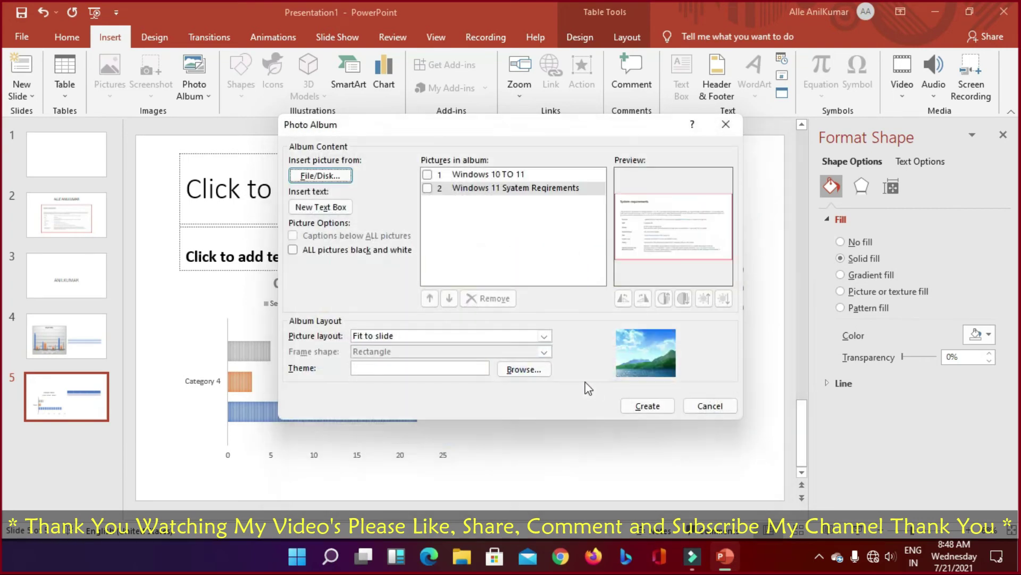
left_click(649, 405)
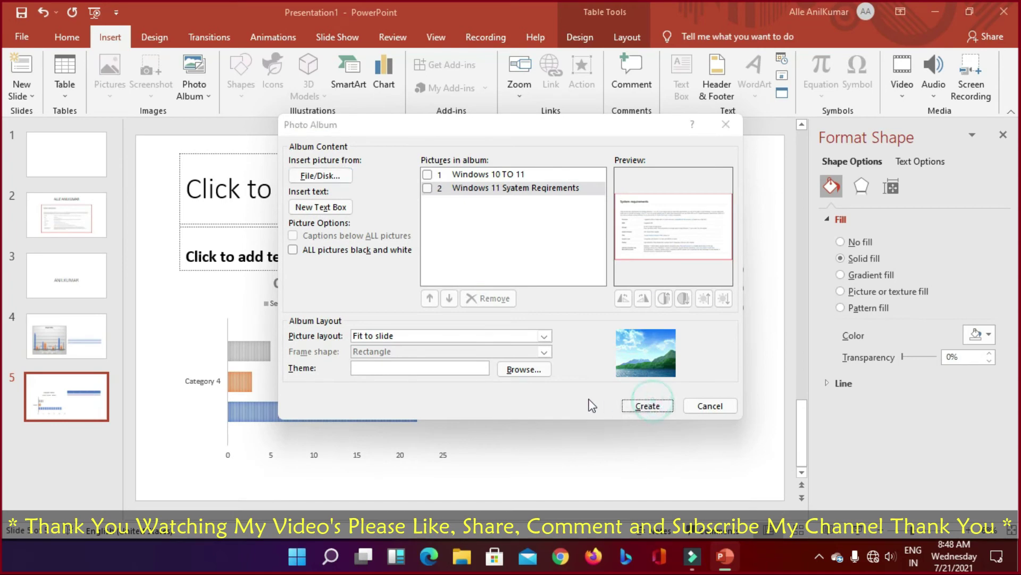
Step: Review the album's picture slides, ending on the Photo Album title slide
left_click(91, 251)
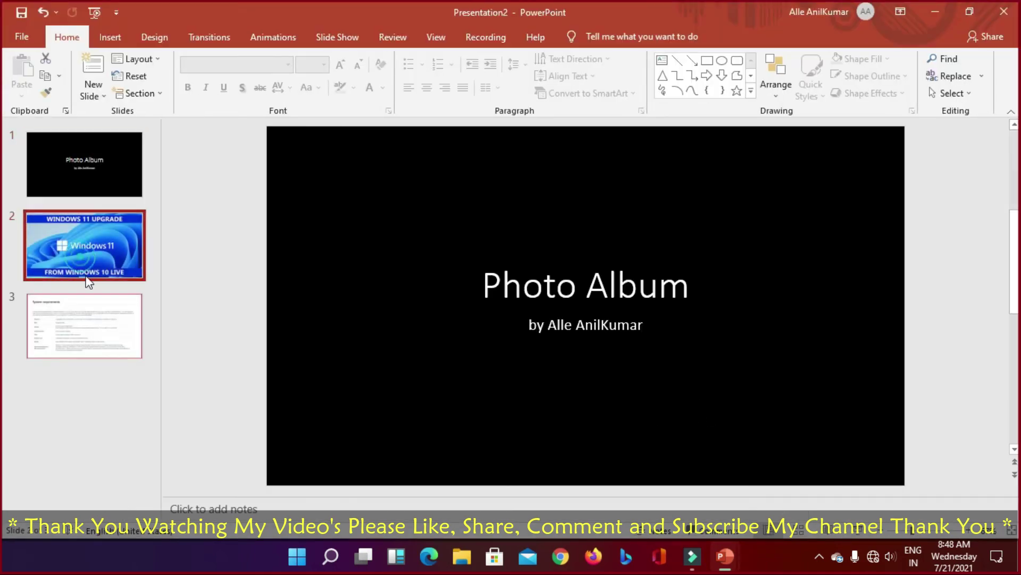
left_click(94, 329)
left_click(95, 246)
left_click(79, 155)
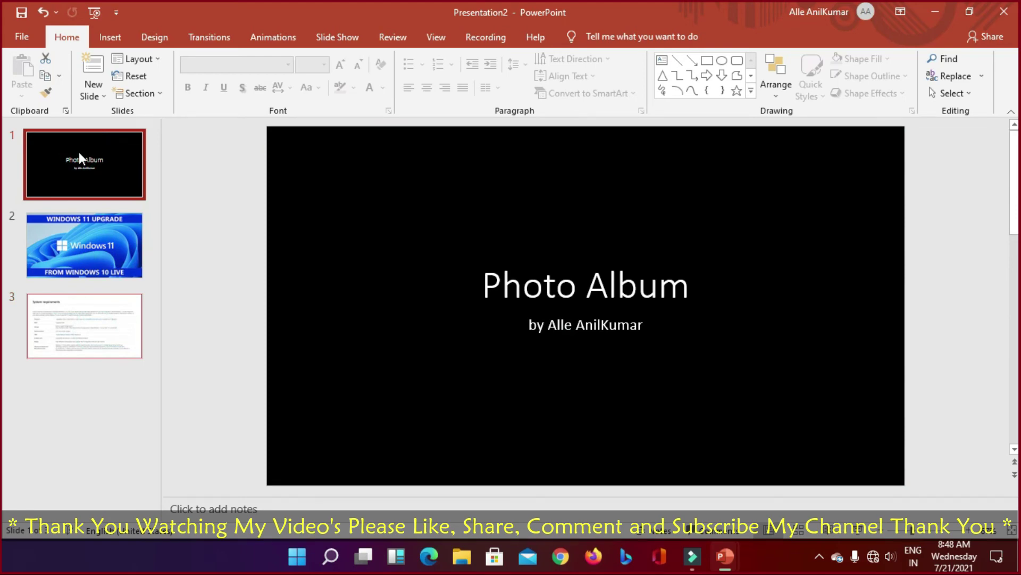
Step: Run the slide show with F5, step through the slides, then end it
key("F5")
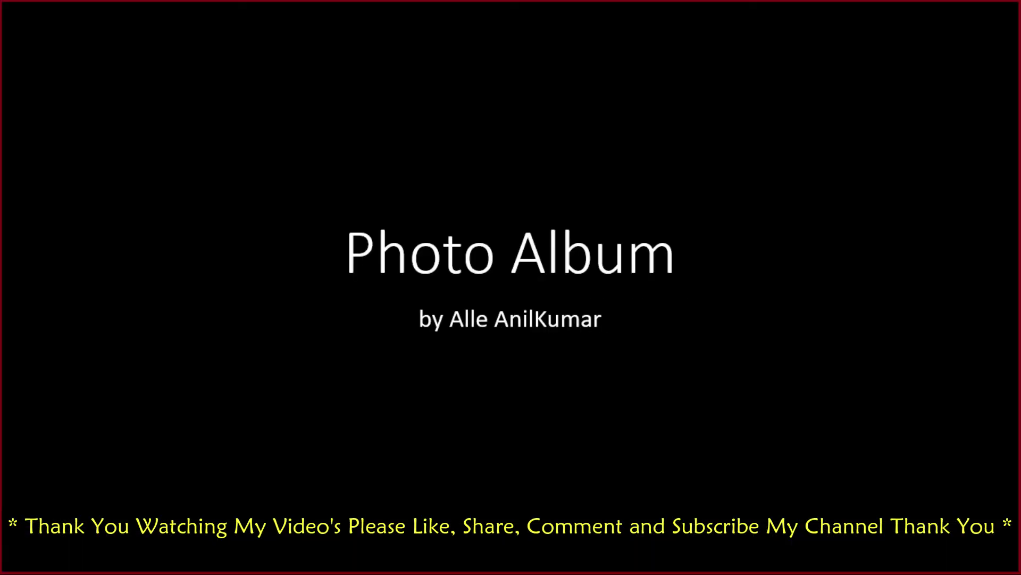
key("Right")
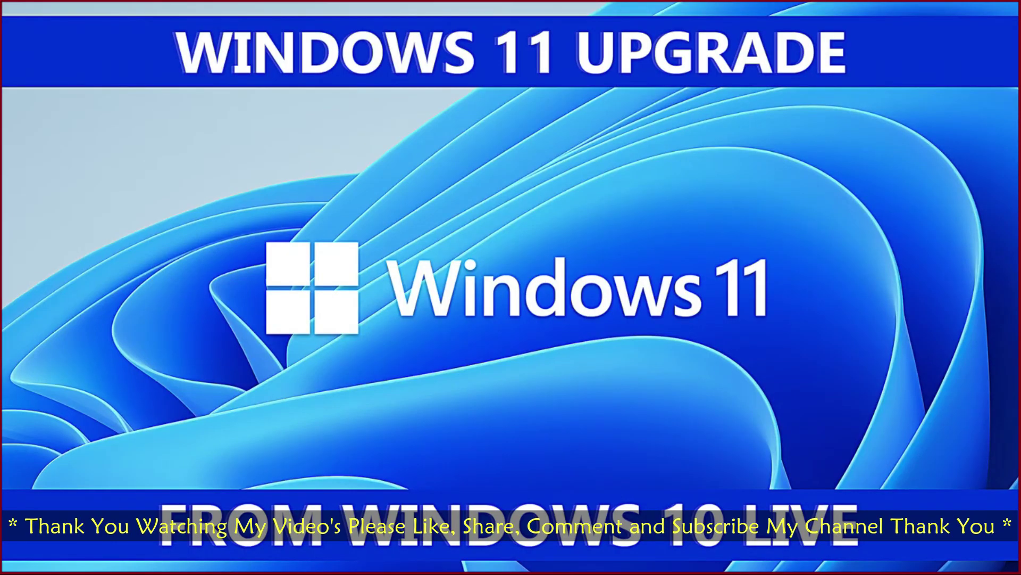
key("Right")
key("Left")
key("Left")
key("Right")
key("Right")
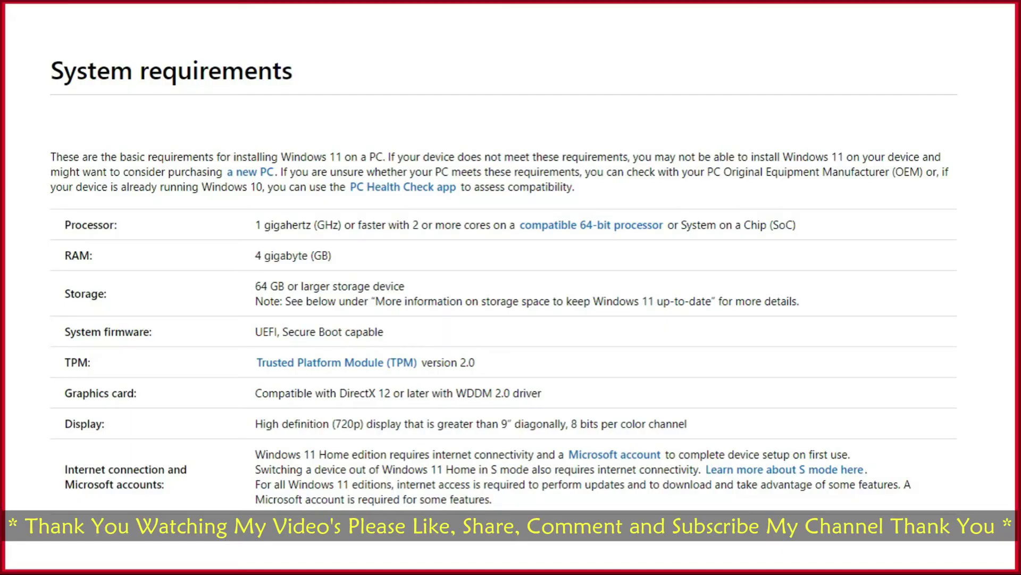
key("Escape")
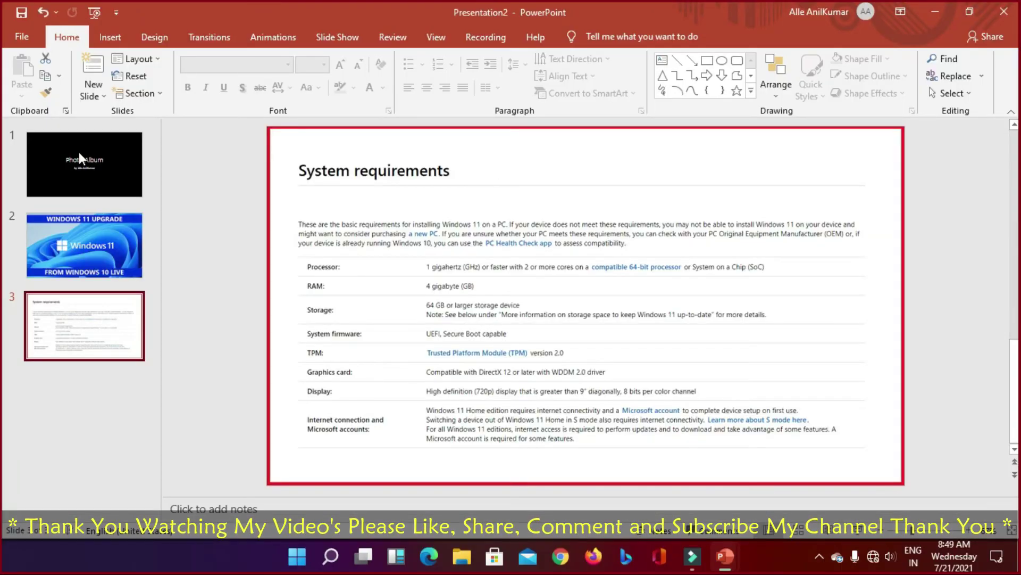
Step: Edit the photo album and add the HD 4K picture from Saved Pictures
left_click(108, 38)
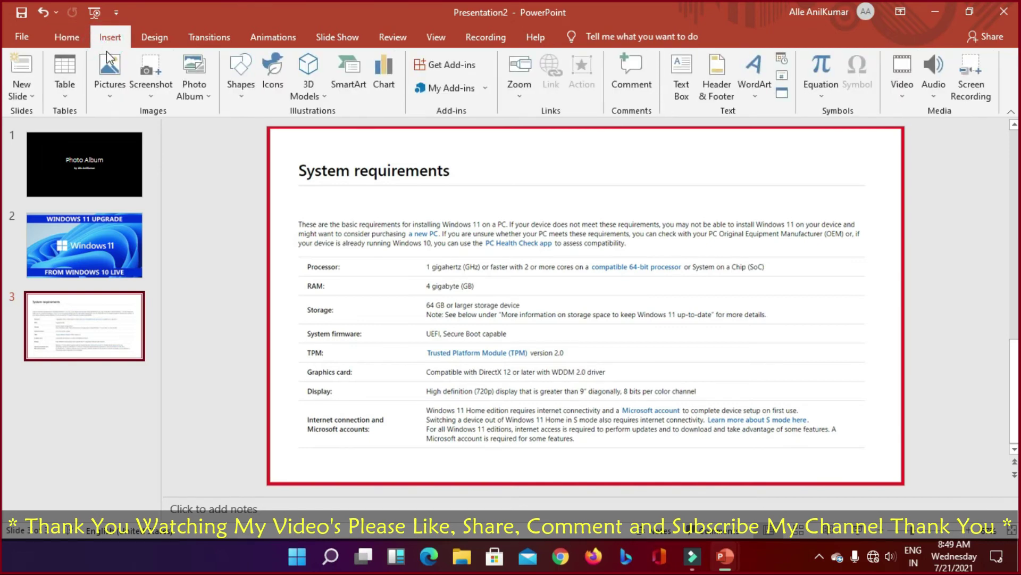
left_click(196, 91)
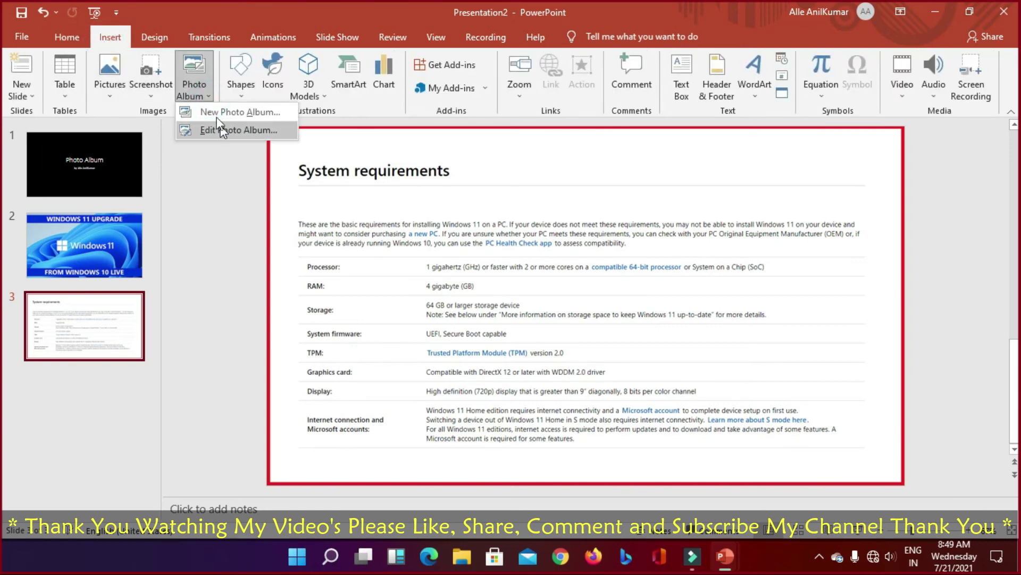
left_click(219, 130)
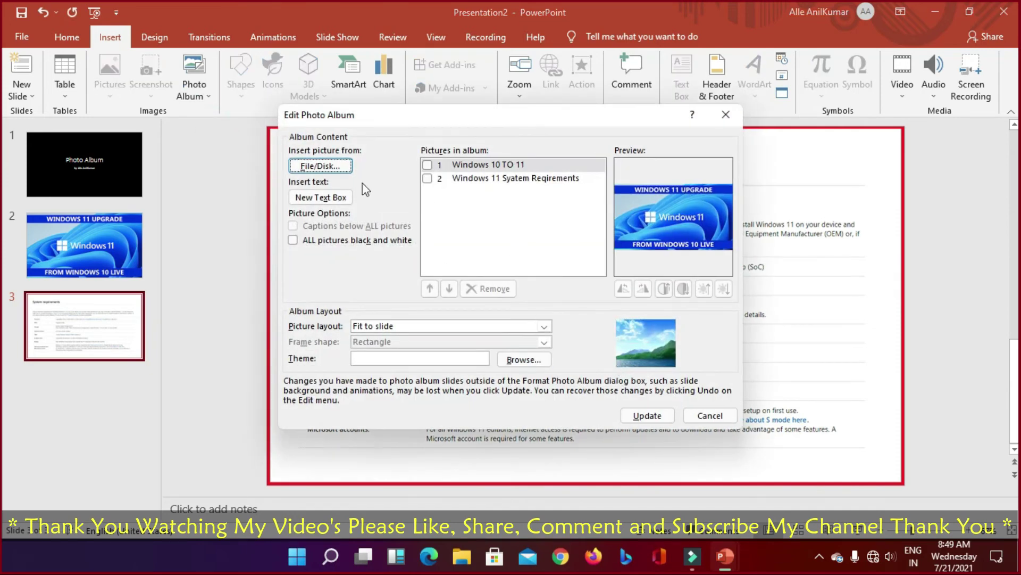
left_click(320, 166)
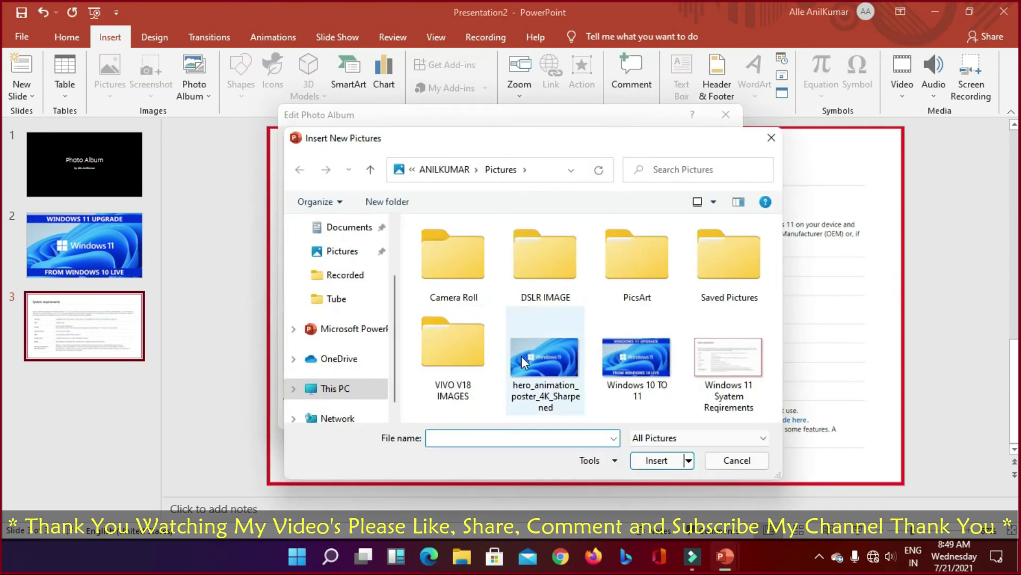
double_click(737, 284)
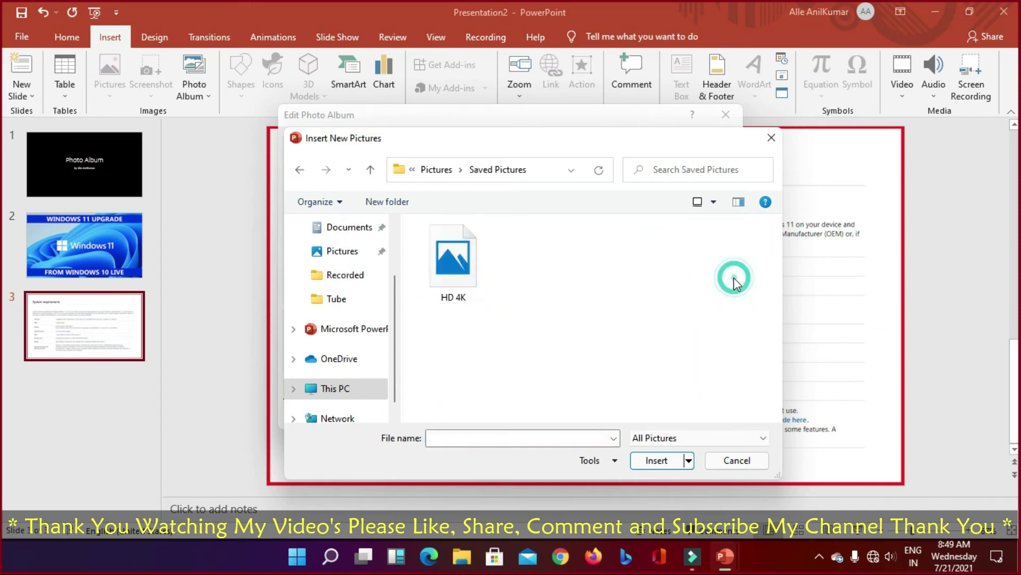
left_click(482, 295)
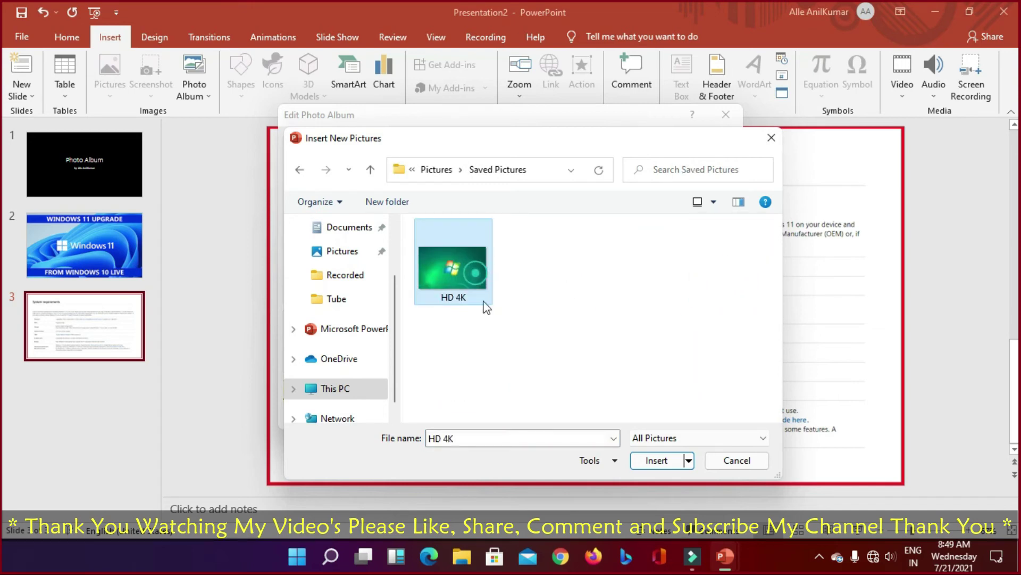
left_click(665, 459)
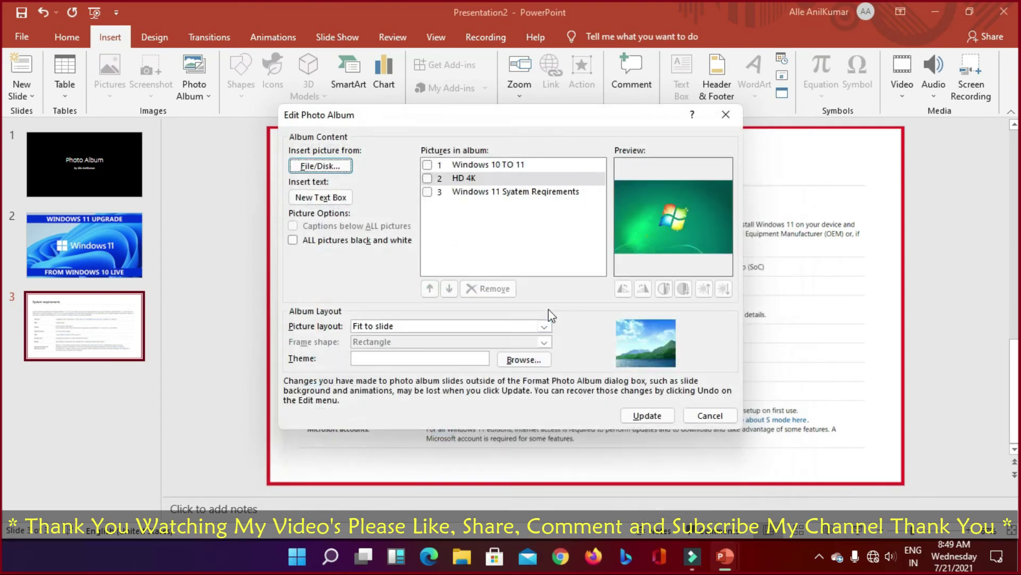
Step: Add hero_animation_poster_4K_Sharpened and the crawling baby photo from the PicsArt folder
left_click(322, 166)
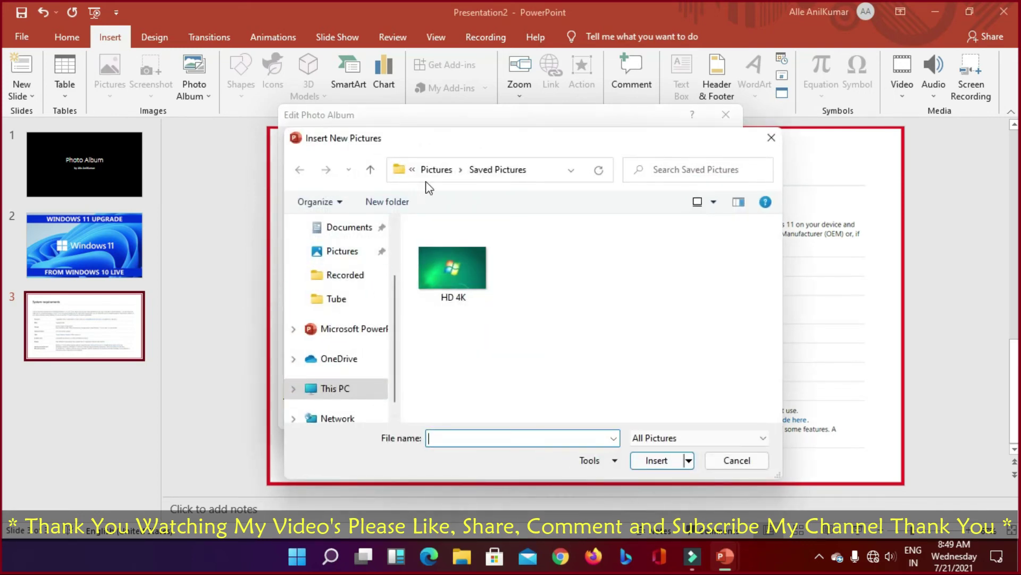
left_click(435, 168)
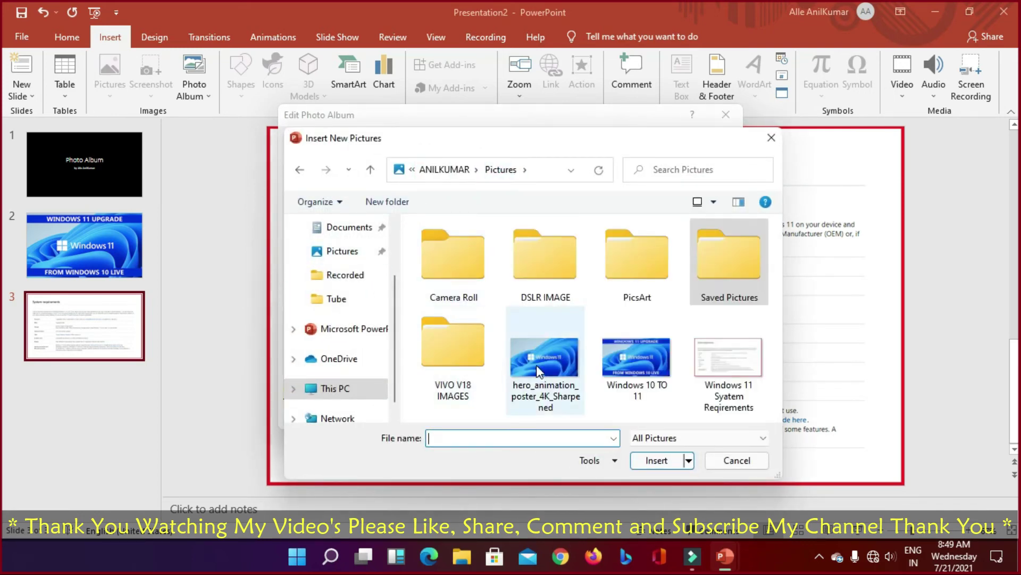
left_click(538, 371)
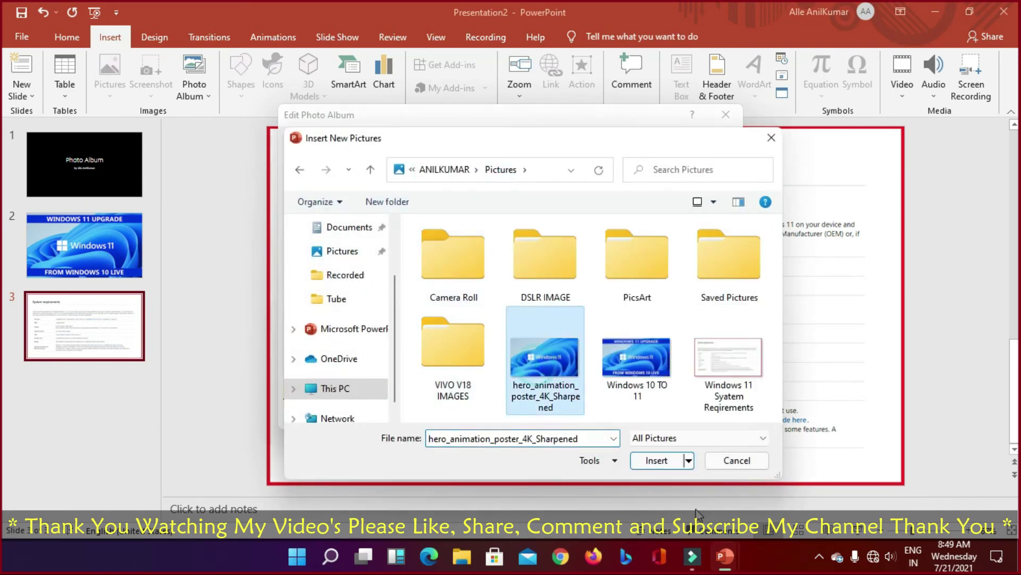
left_click(660, 460)
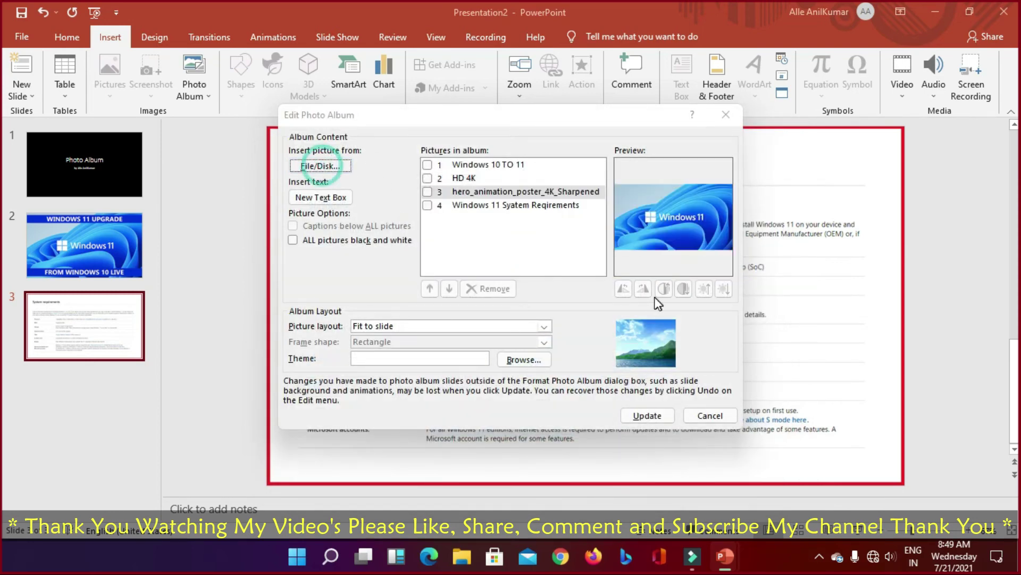
left_click(321, 166)
double_click(649, 276)
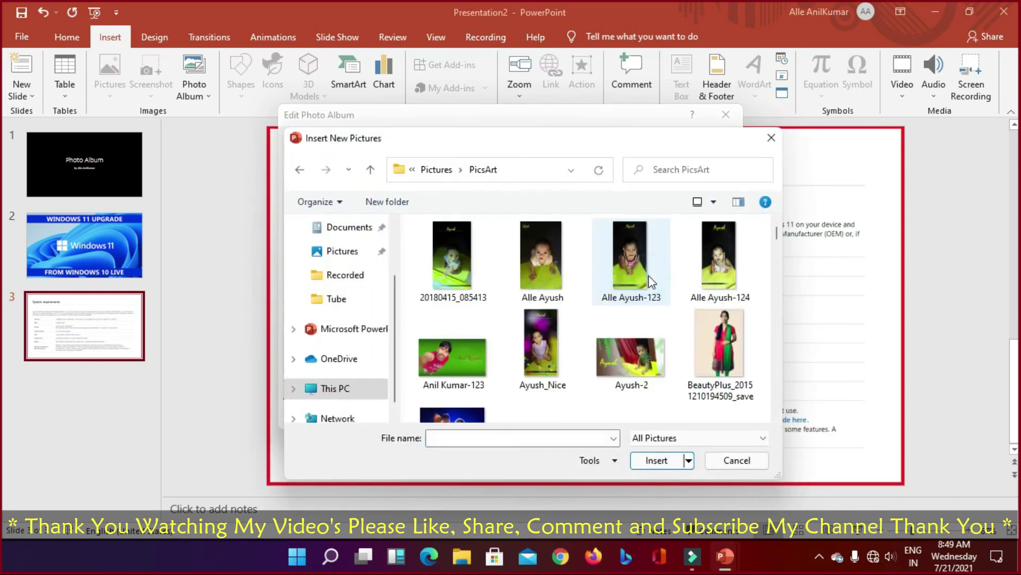
left_click(538, 268)
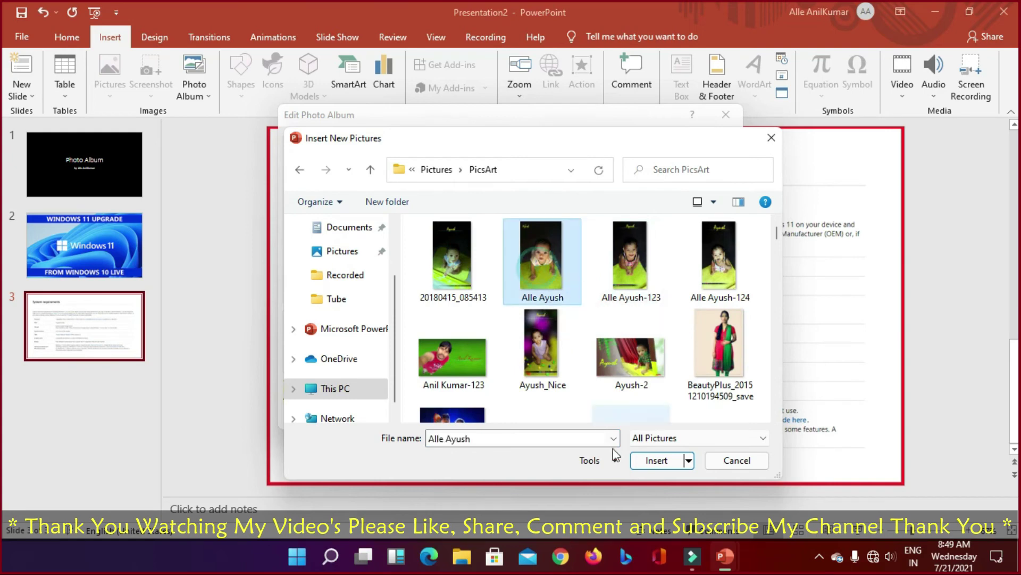
left_click(656, 461)
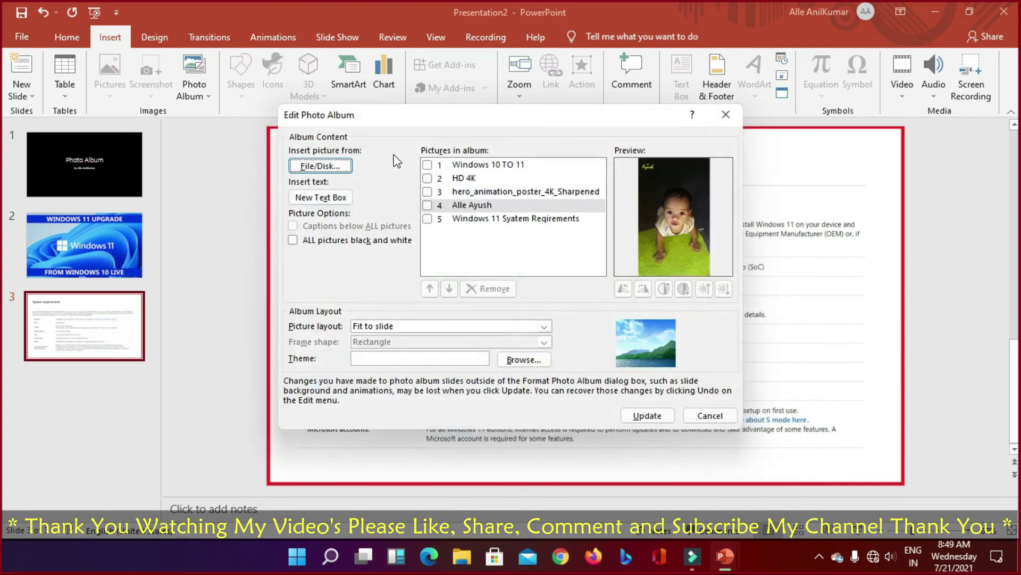
Step: Rebuild the photo album as six slides with the three new pictures and start the slide show
left_click(649, 416)
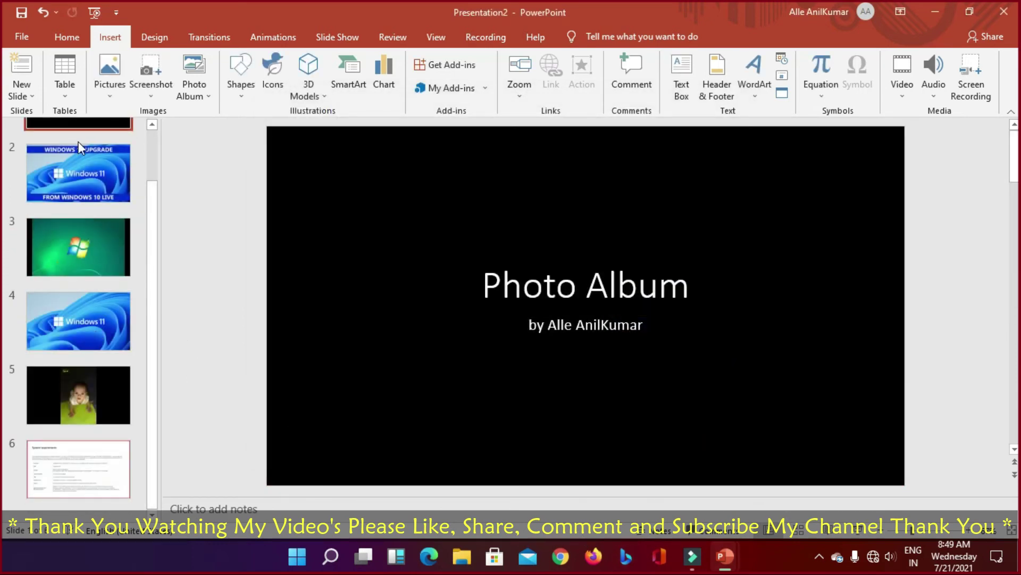
scroll(79, 146, "up", 1)
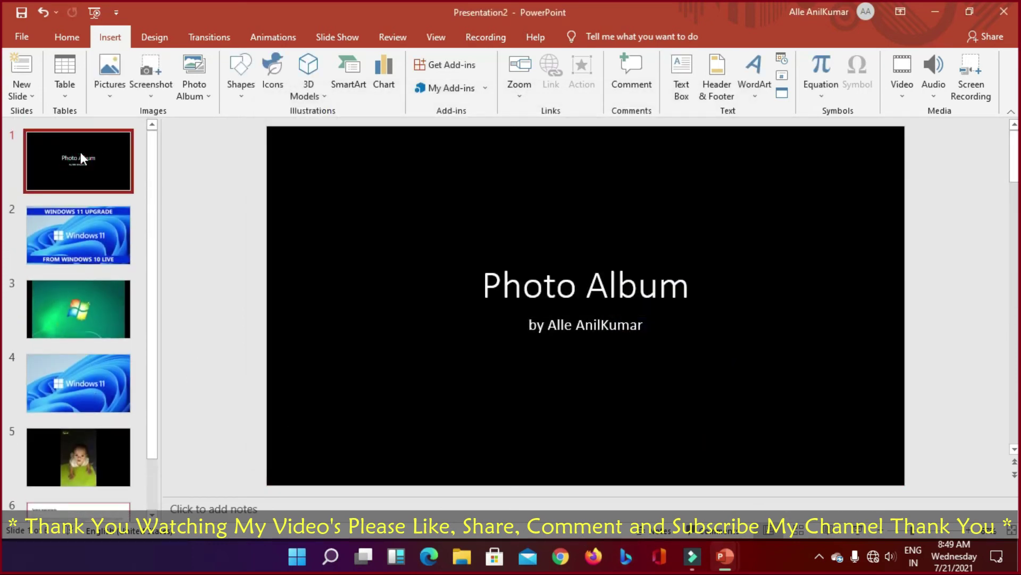
key("F5")
Step: Step through the slides from the title to System requirements, then end the show
key("Right")
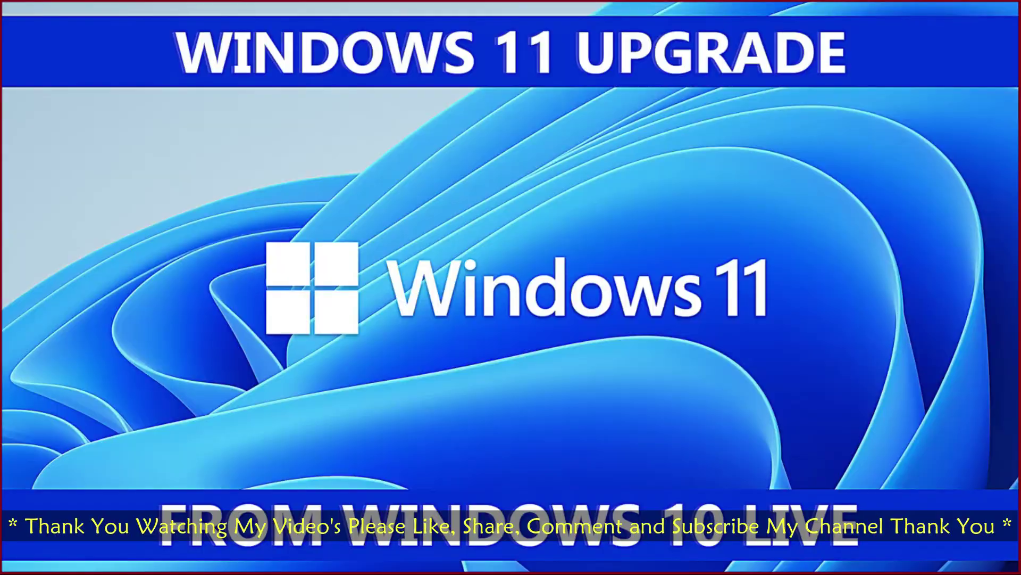
key("Left")
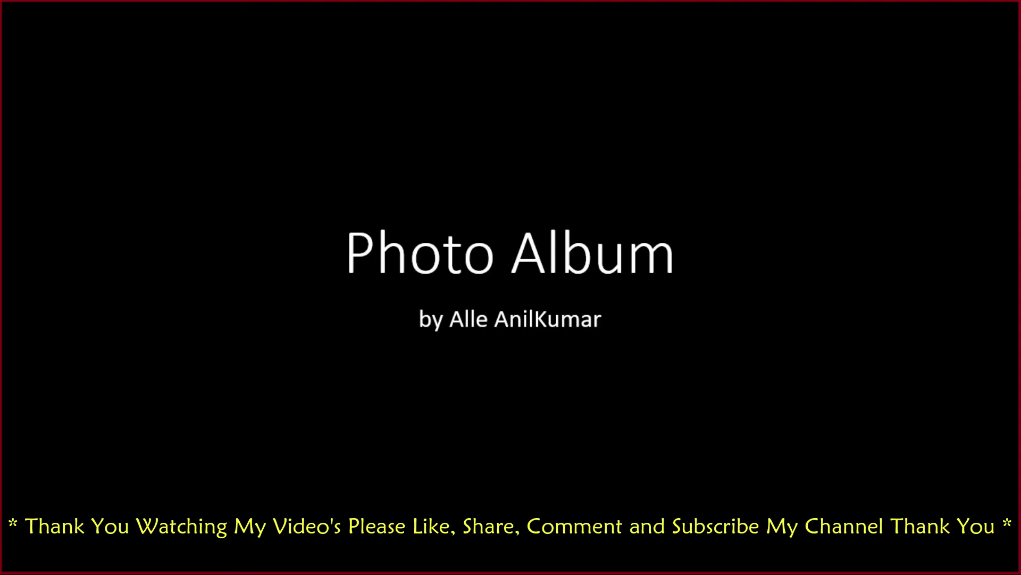
key("Right")
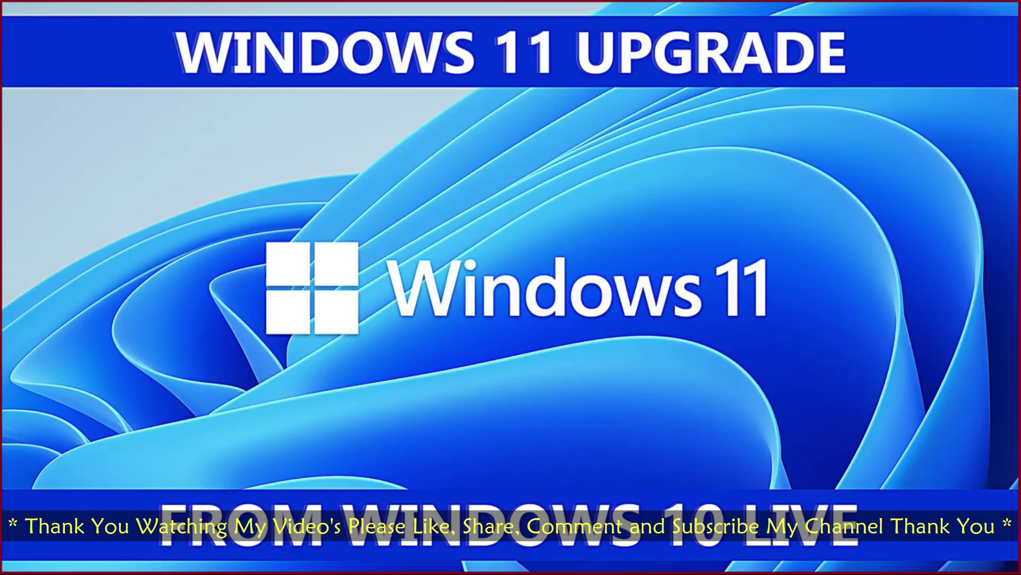
key("Left")
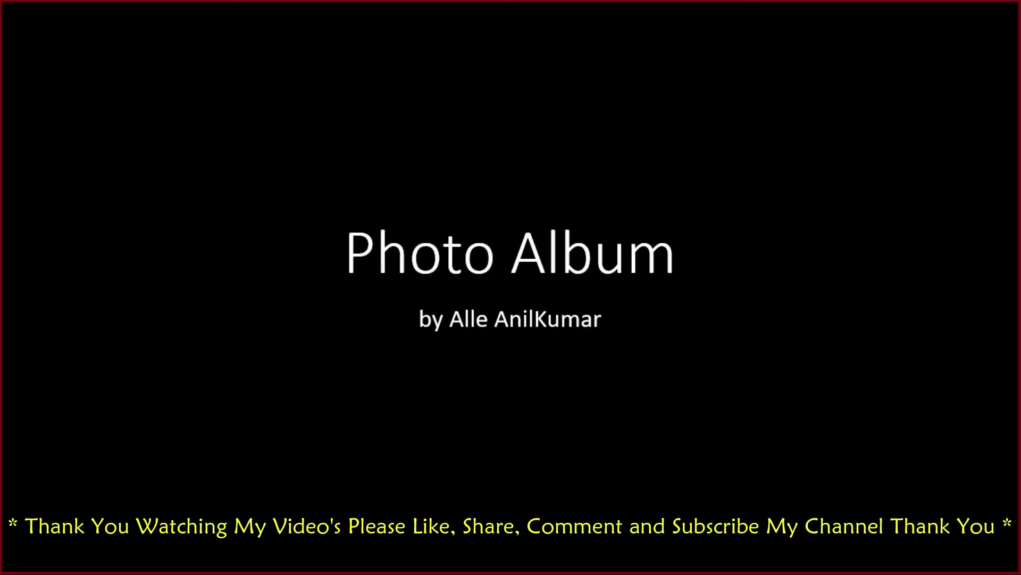
key("Right")
key("Right")
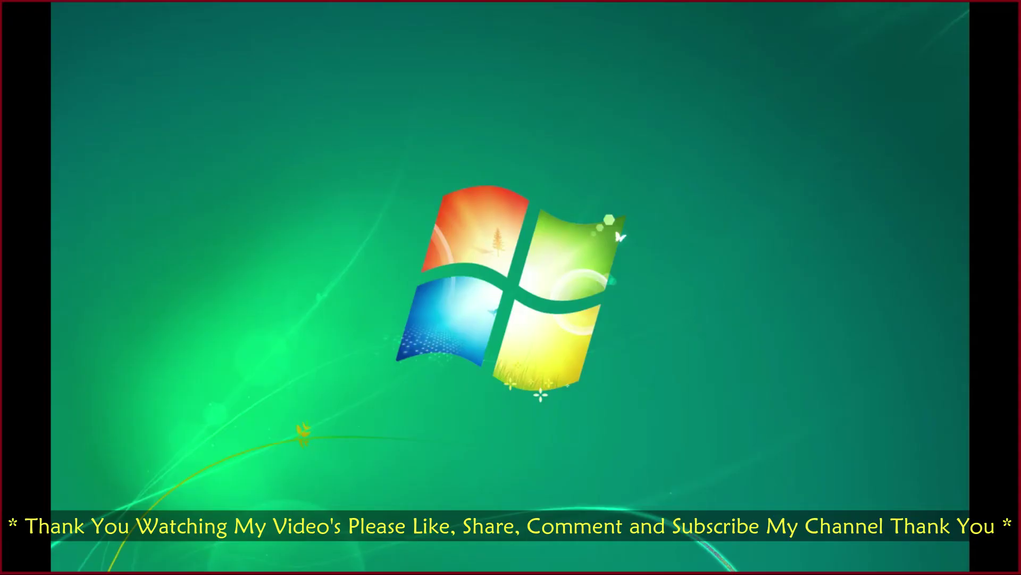
key("Right")
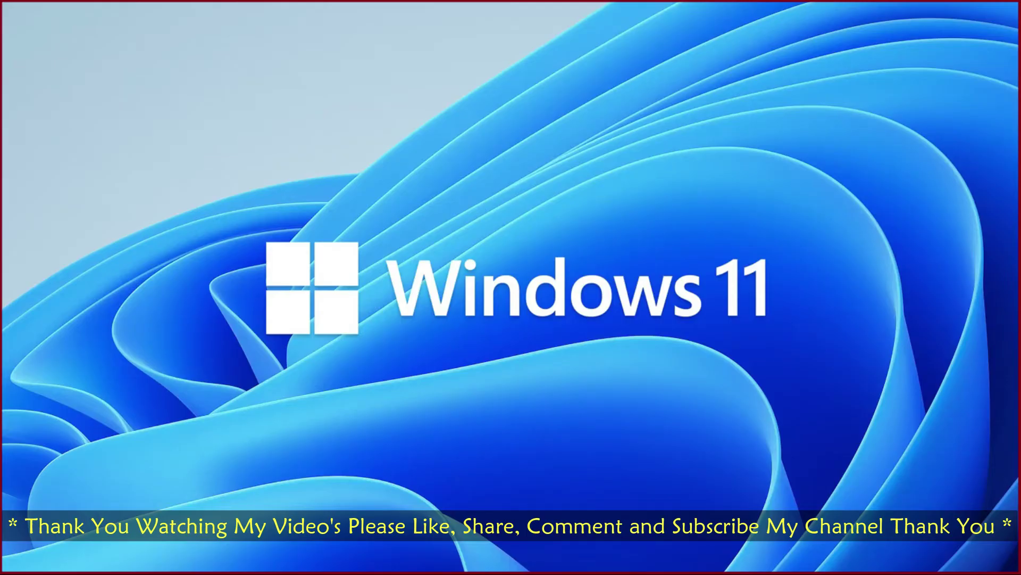
key("Right")
key("Right")
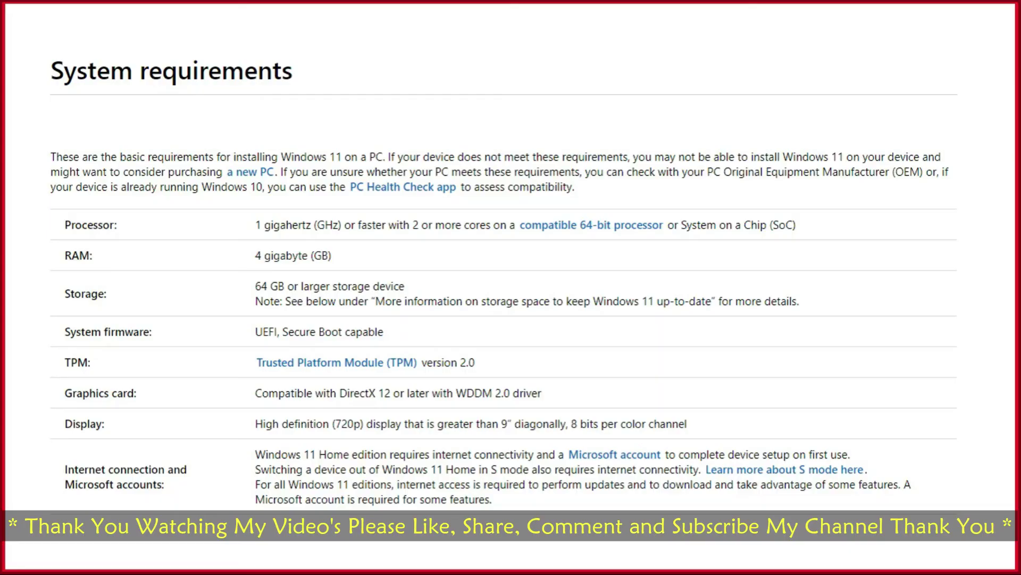
key("Right")
key("Left")
key("Escape")
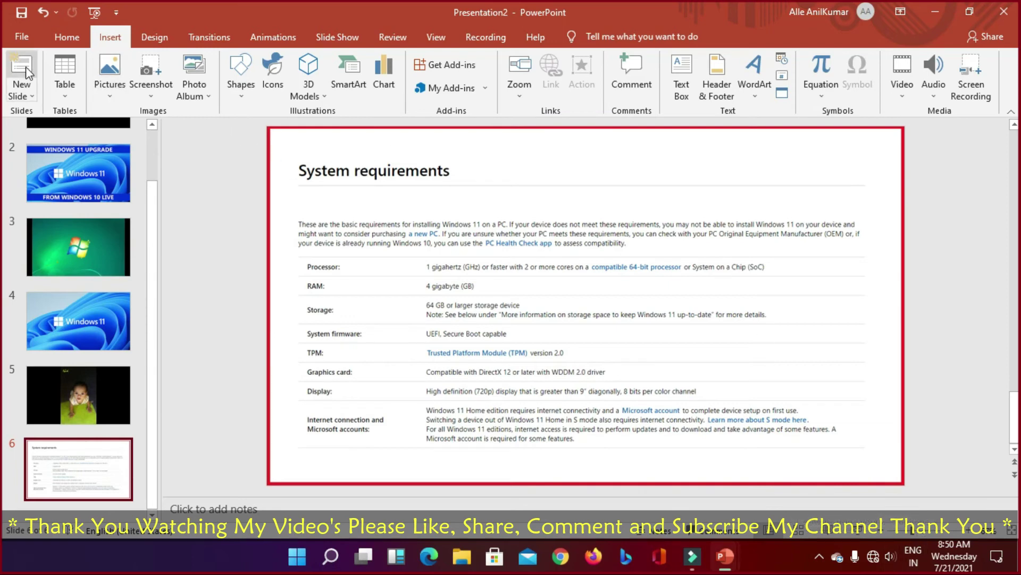
Step: Create a new blank presentation, Presentation3
left_click(67, 37)
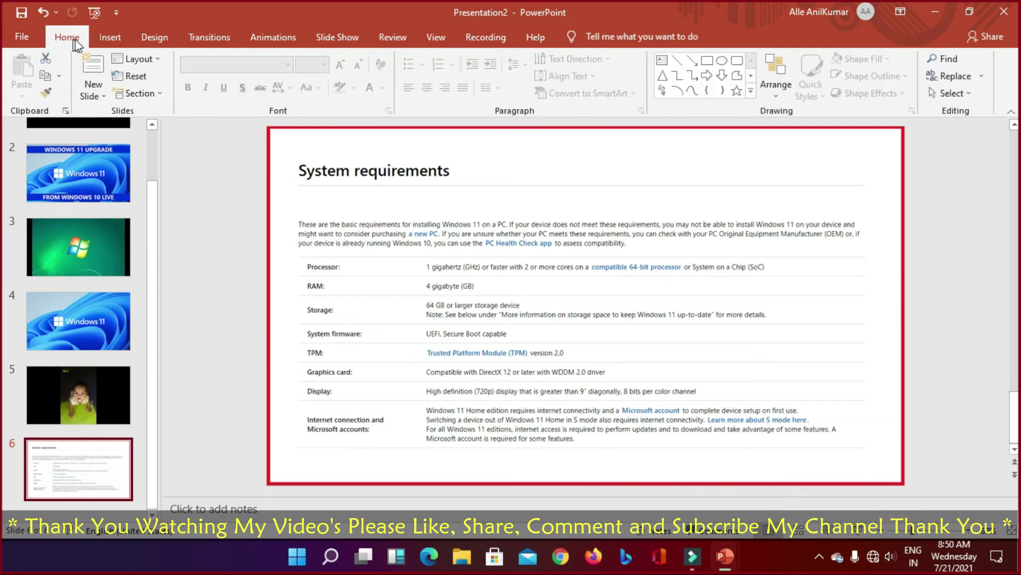
left_click(20, 37)
left_click(220, 176)
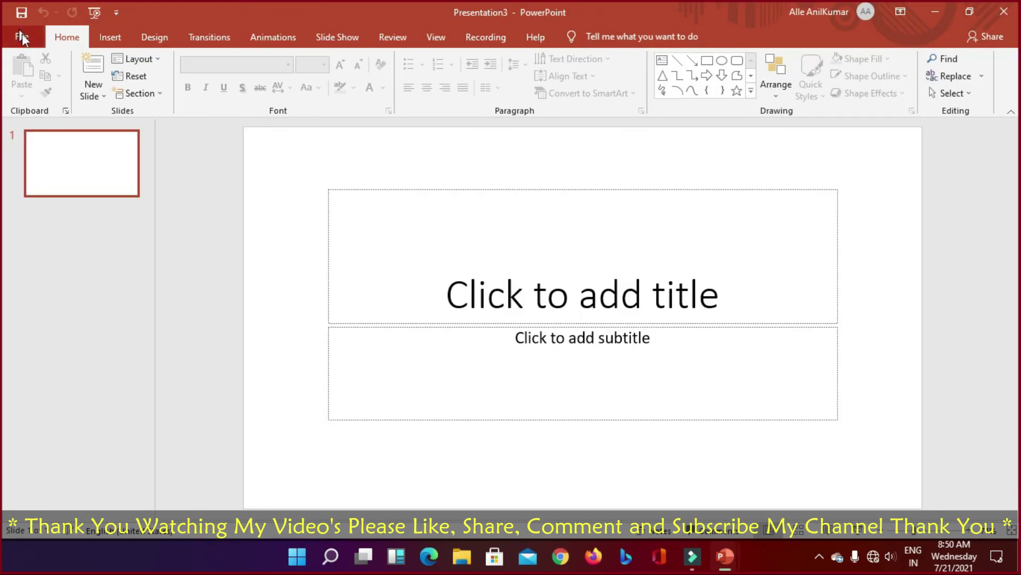
Step: Return to the Presentation1 window showing slide 5's bar chart and table
left_click(16, 39)
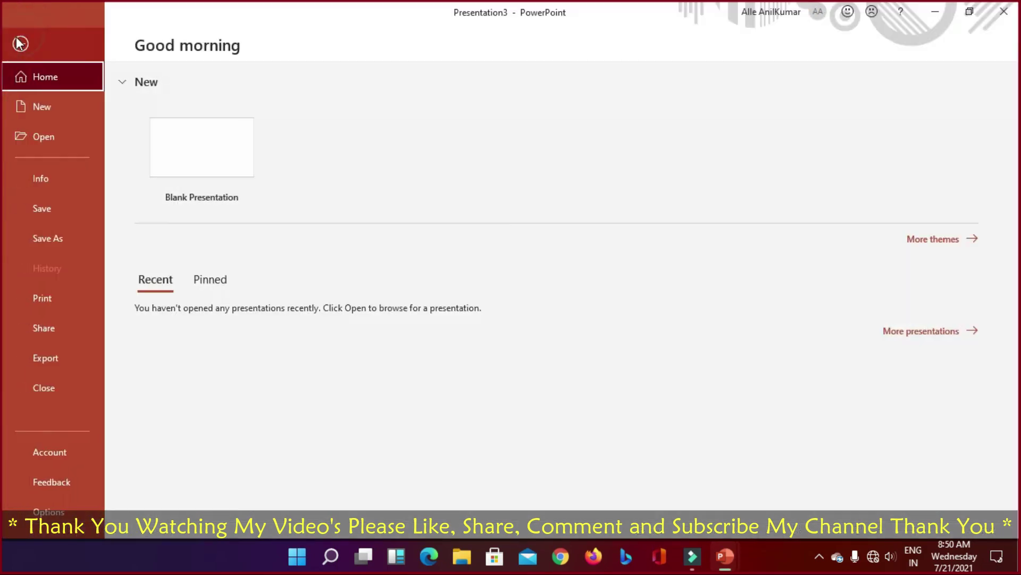
left_click(23, 42)
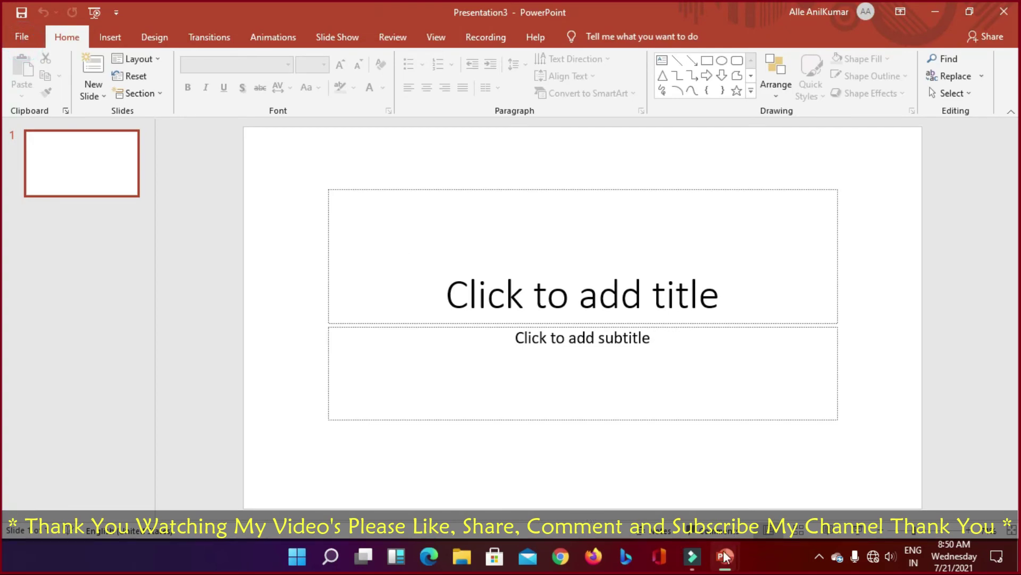
mouse_move(725, 556)
left_click(551, 484)
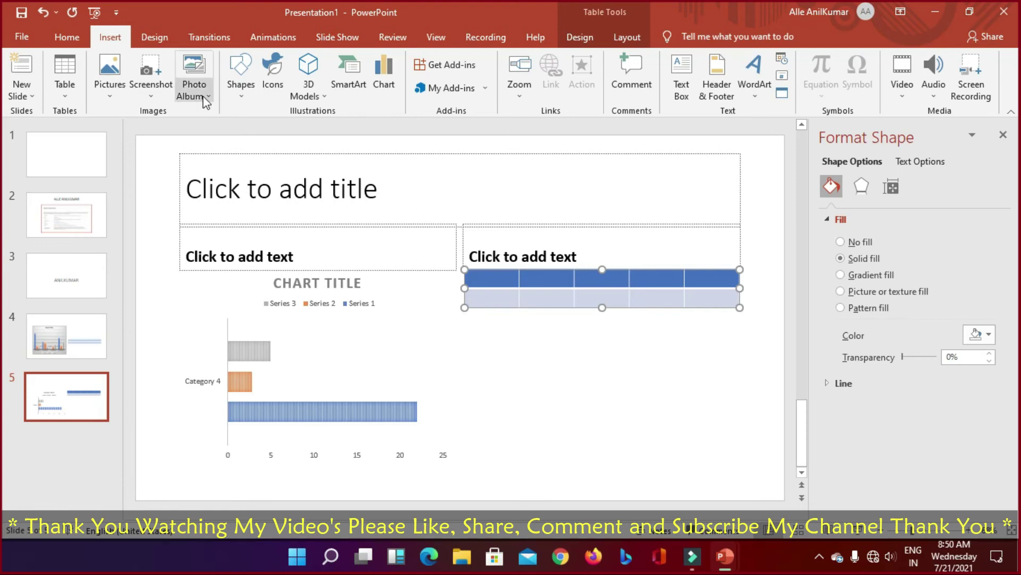
Step: Browse the Insert tab's Shapes, 3D Models, Chart, WordArt and Video menus, then show the Design themes
left_click(240, 78)
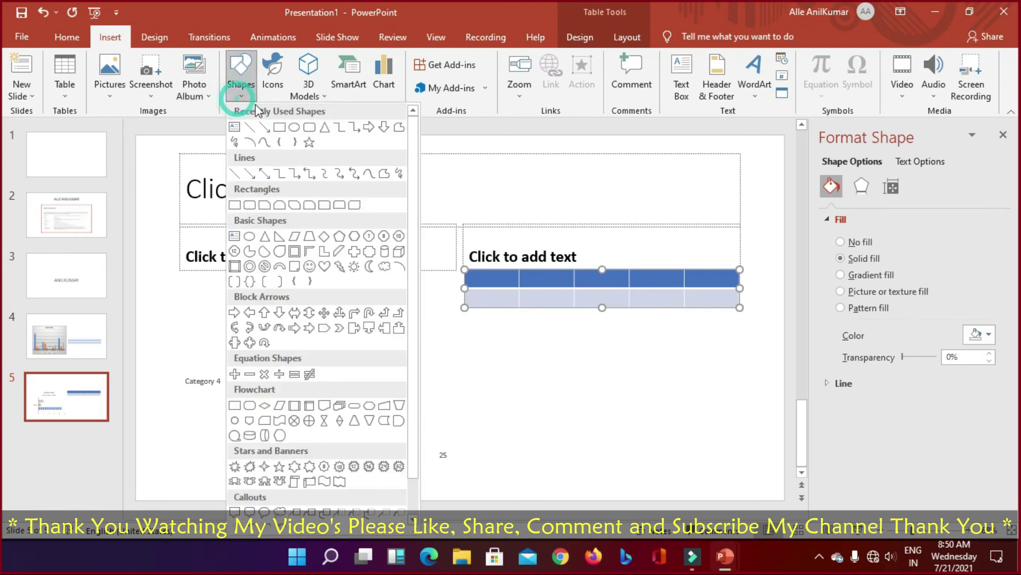
left_click(318, 95)
left_click(383, 71)
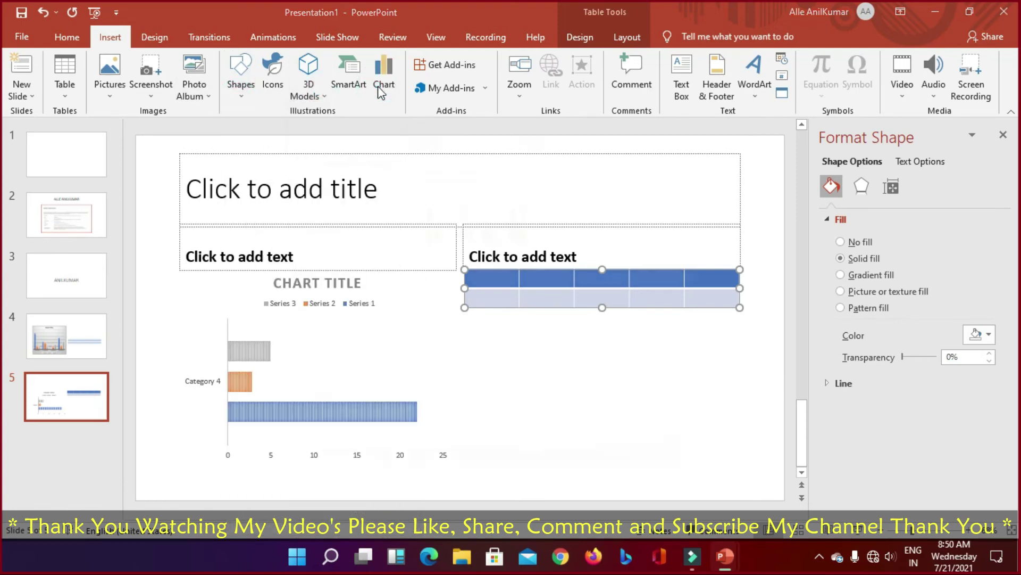
left_click(729, 54)
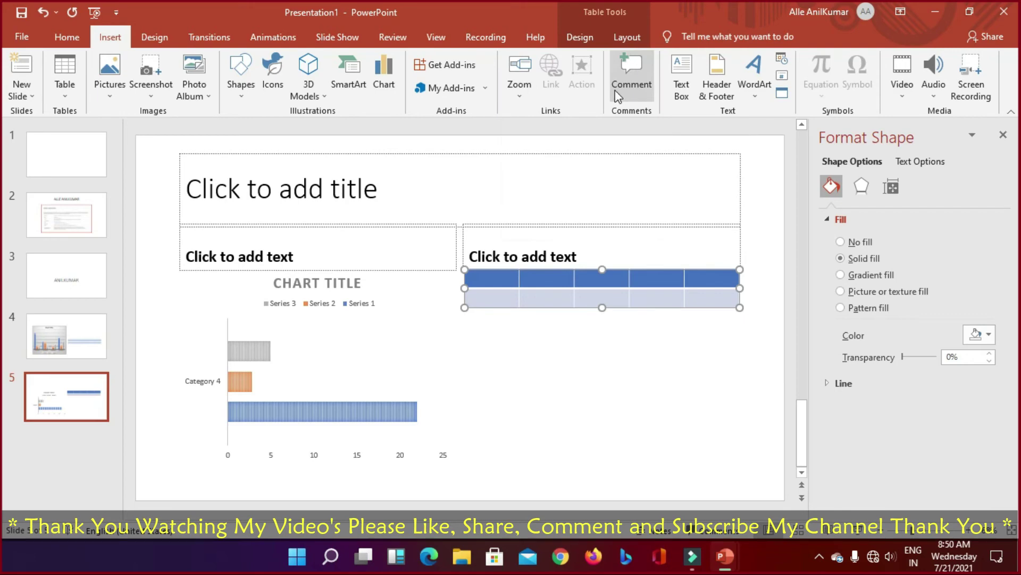
left_click(692, 90)
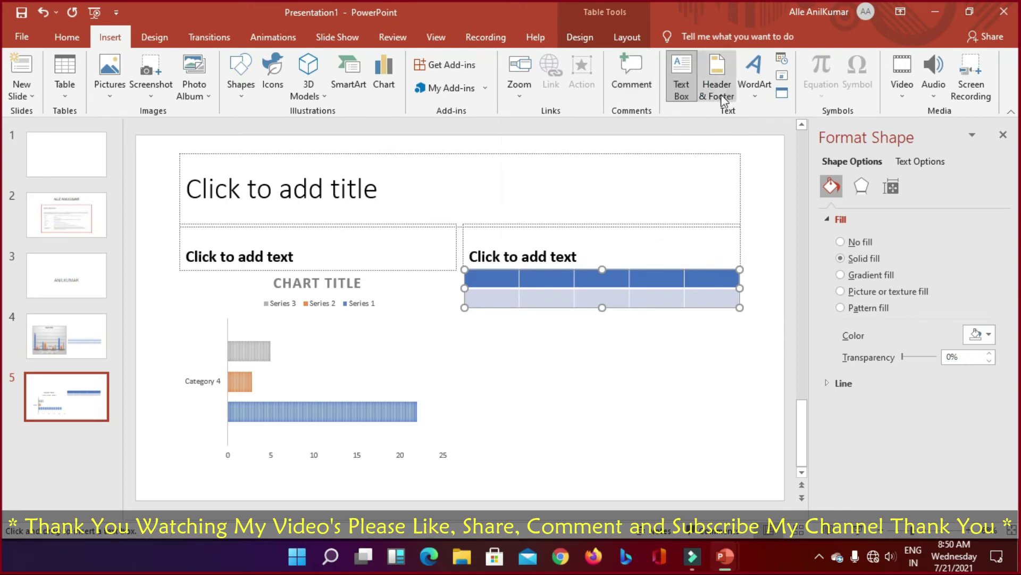
left_click(754, 94)
left_click(758, 100)
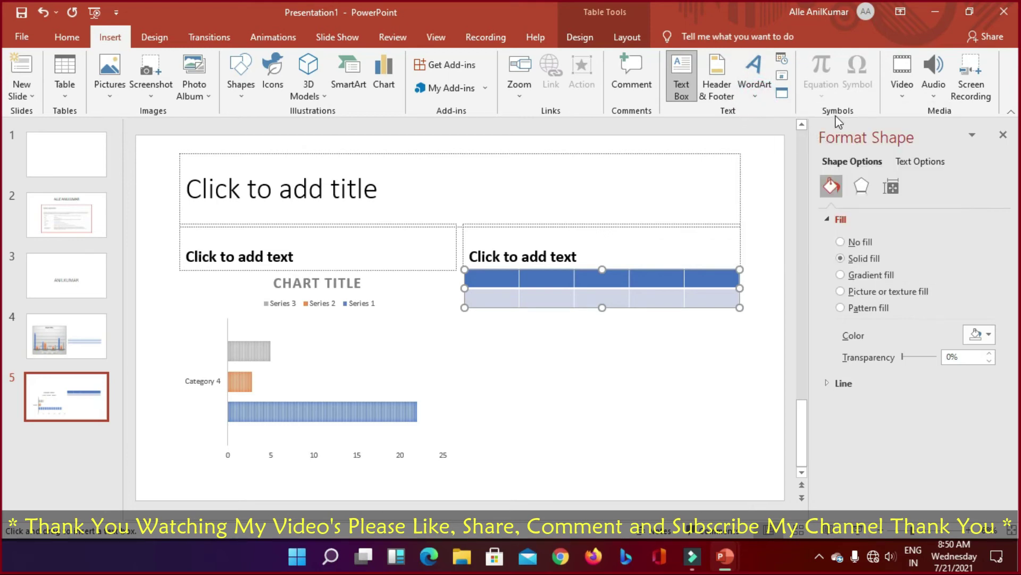
left_click(902, 97)
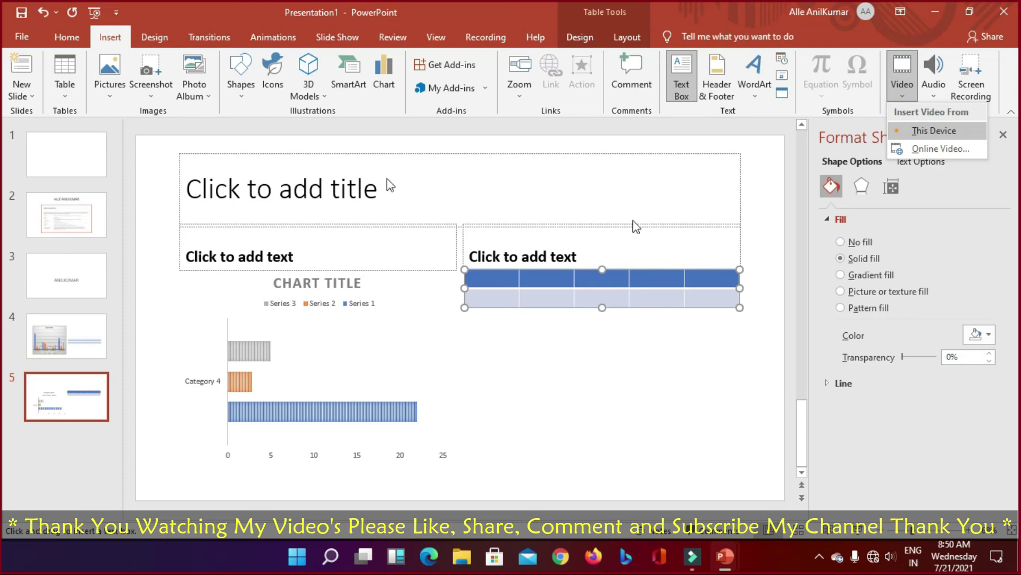
left_click(160, 38)
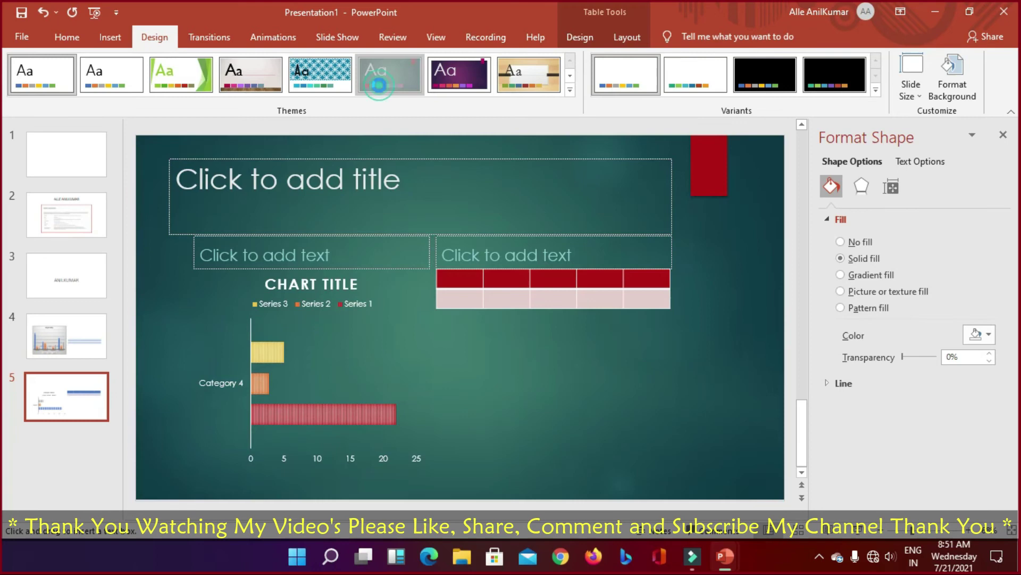
Step: Apply the teal theme, try the purple and red variants, then return to the teal variant
left_click(379, 85)
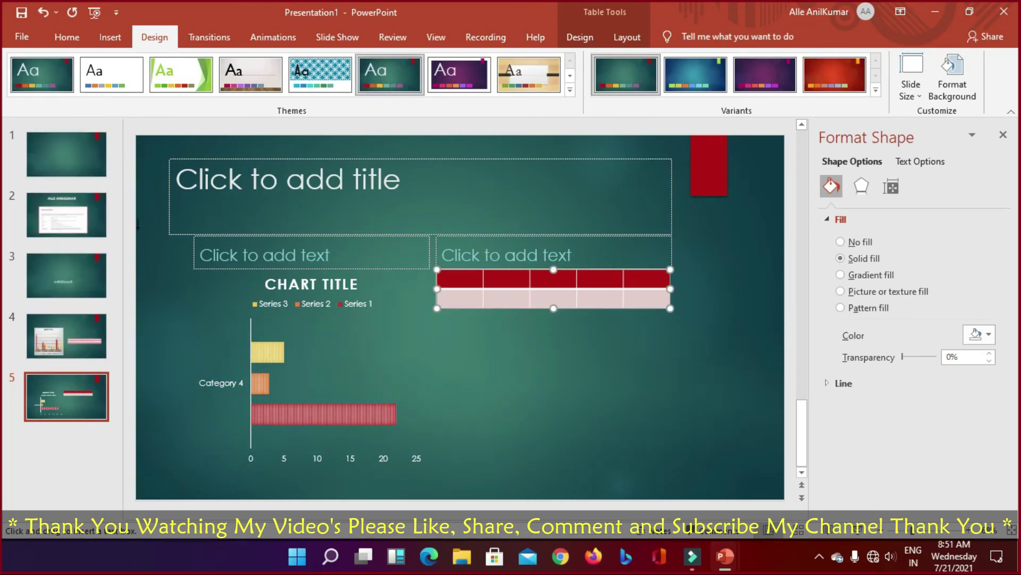
left_click(764, 72)
left_click(853, 73)
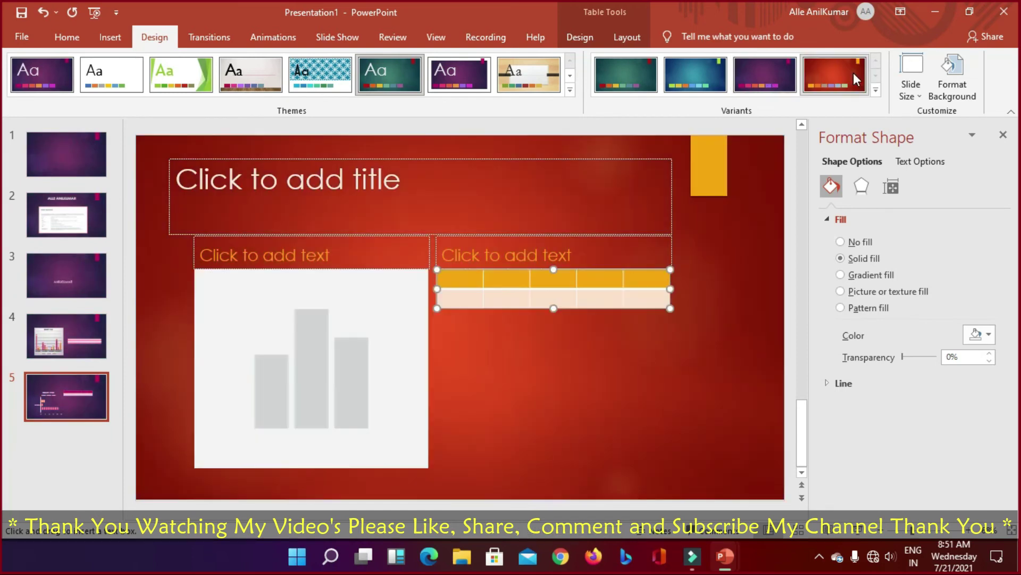
left_click(640, 64)
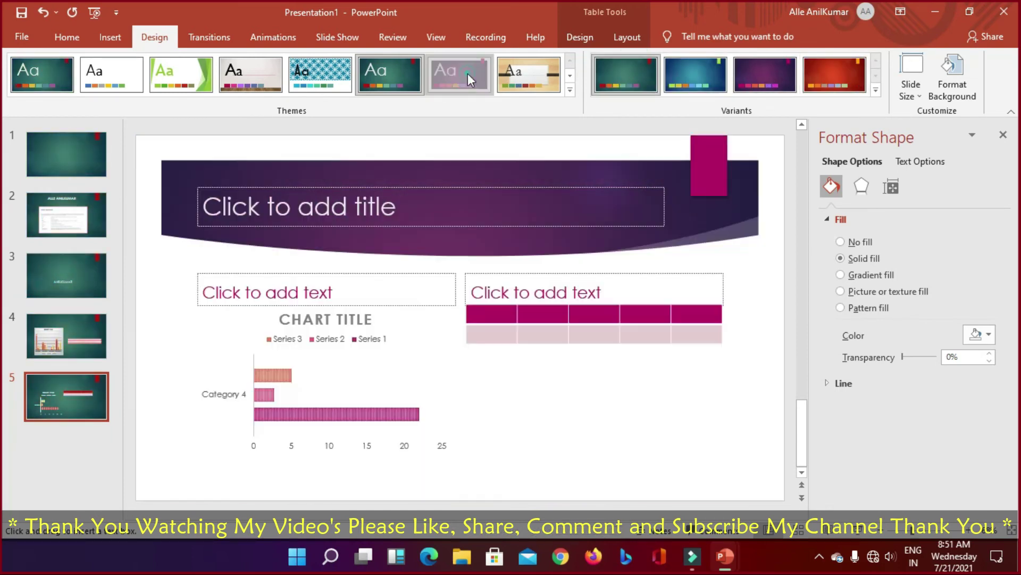
left_click(462, 75)
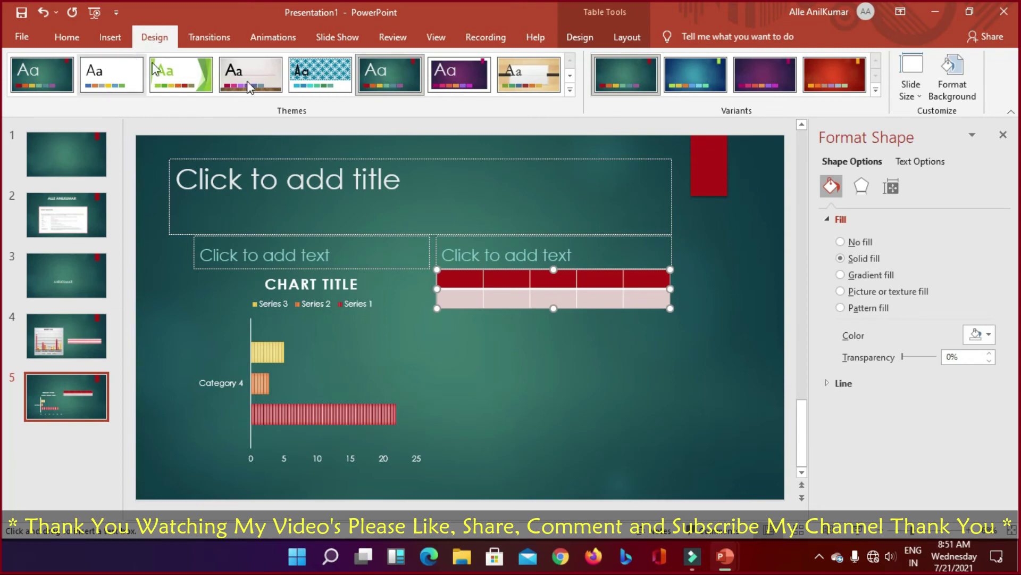
Step: Glance at the Slide Size options and close the Format Shape pane
left_click(923, 98)
left_click(923, 99)
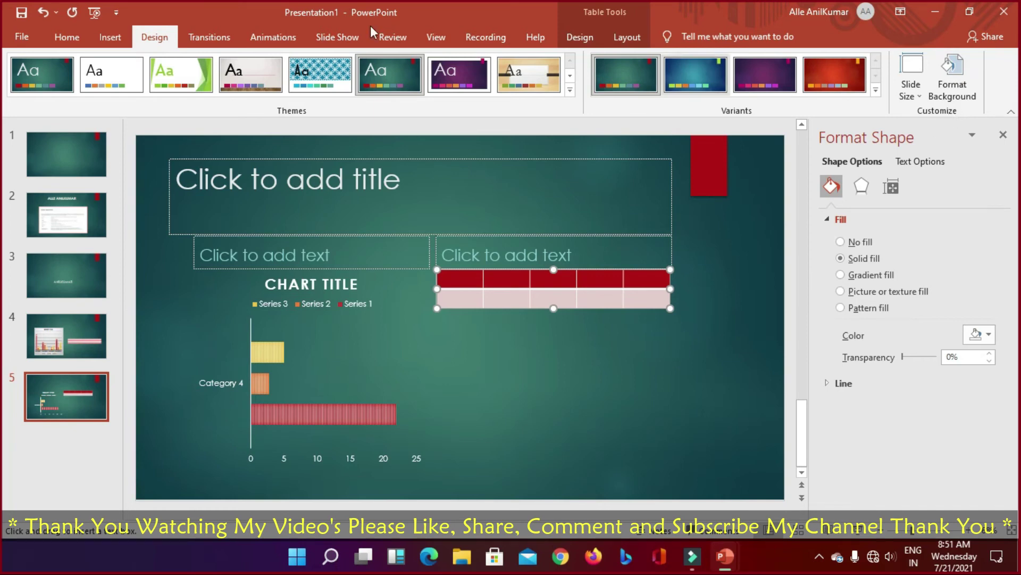
left_click(1003, 136)
Step: Preview Morph, Fade, Push, Wipe and Split on slide 5, then settle on Reveal at 03.40 seconds
left_click(203, 36)
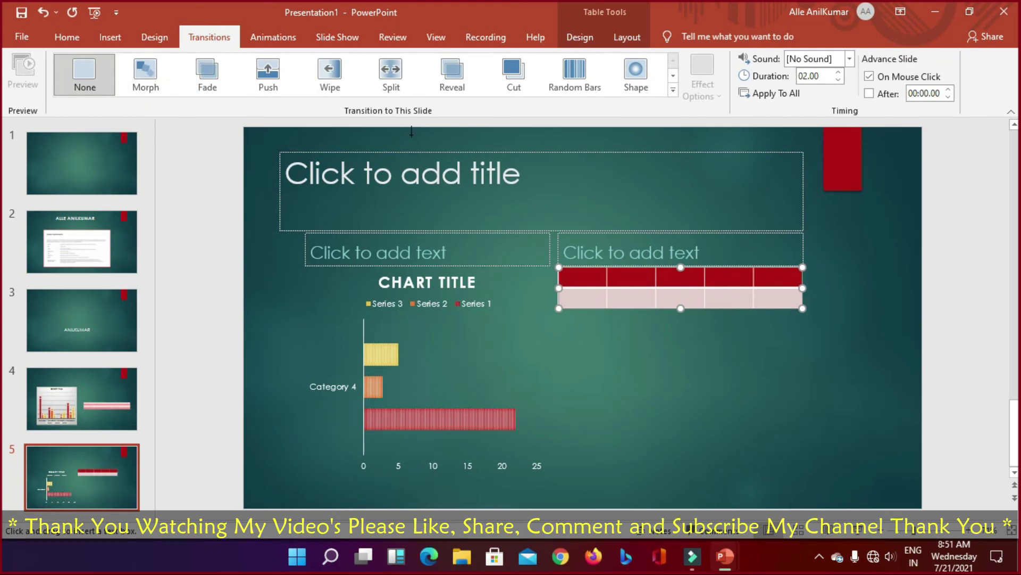
left_click(140, 80)
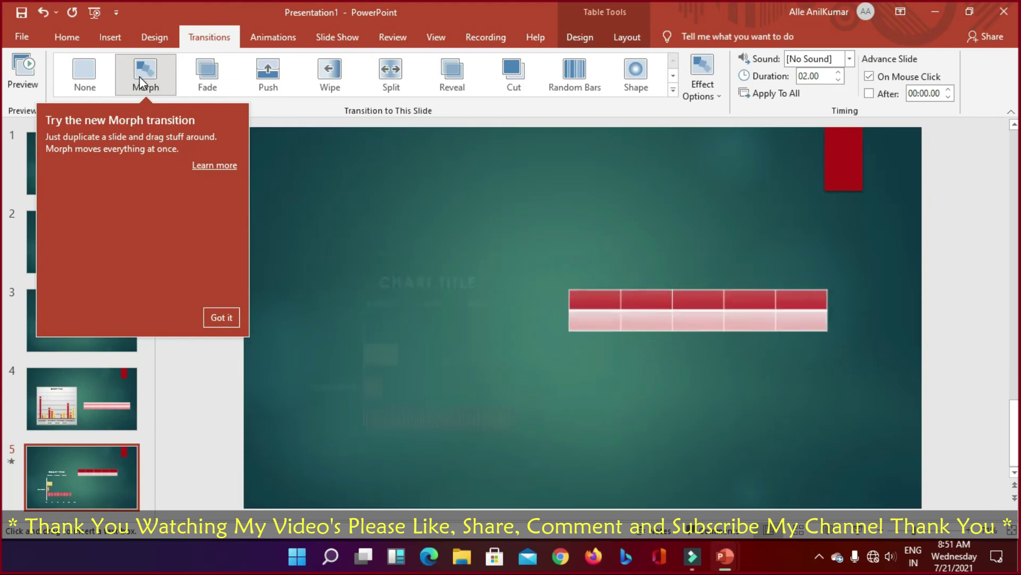
left_click(213, 79)
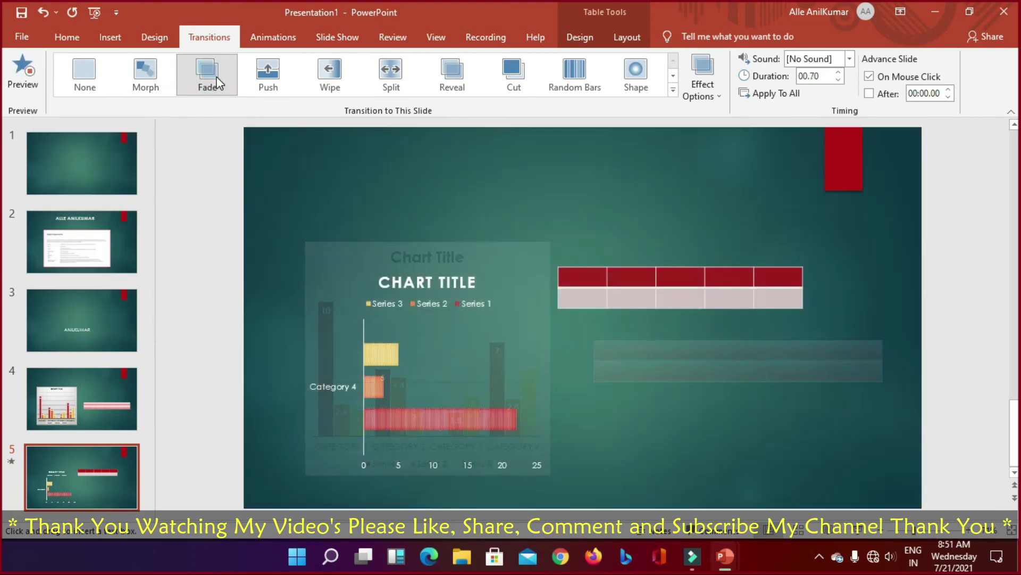
left_click(267, 81)
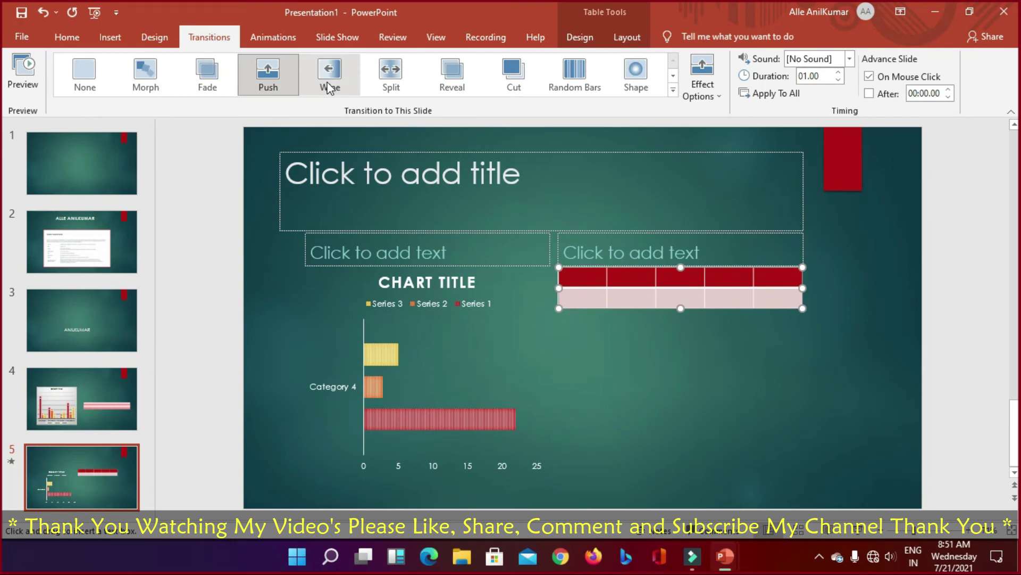
left_click(328, 84)
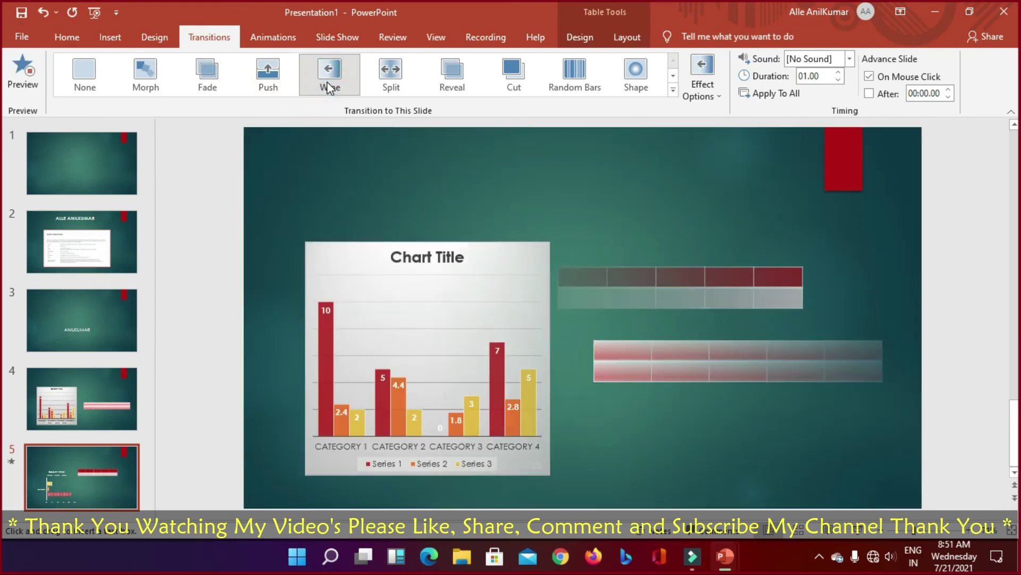
left_click(388, 75)
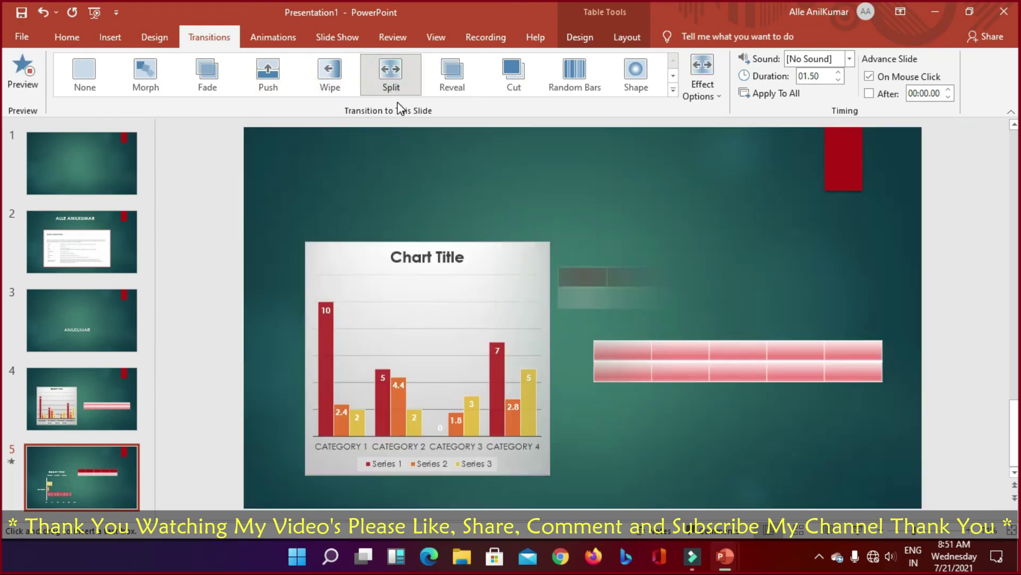
left_click(444, 76)
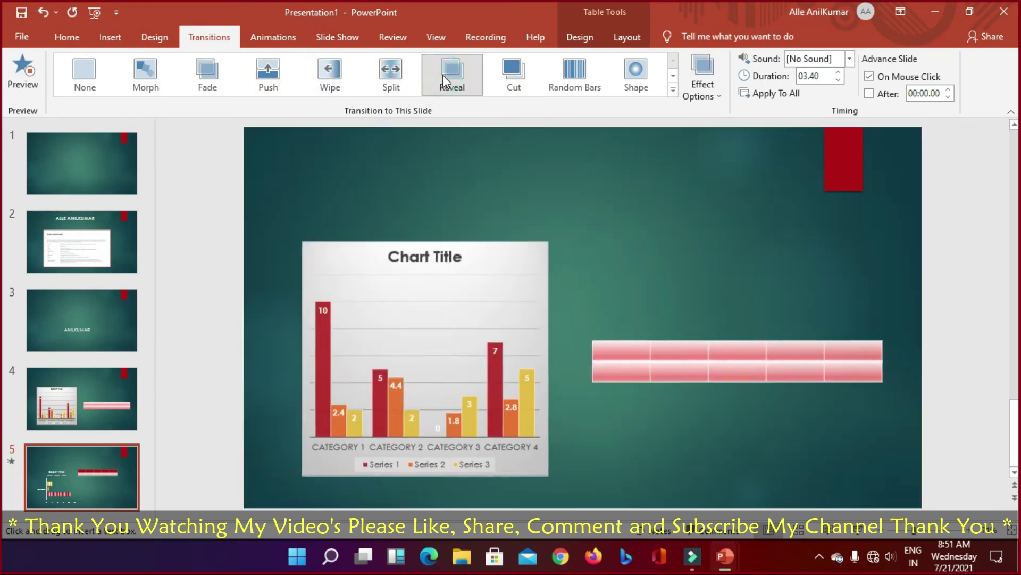
Step: Switch slide 5 to the Push transition at 01.00 seconds and run the deck as a slide show
left_click(267, 80)
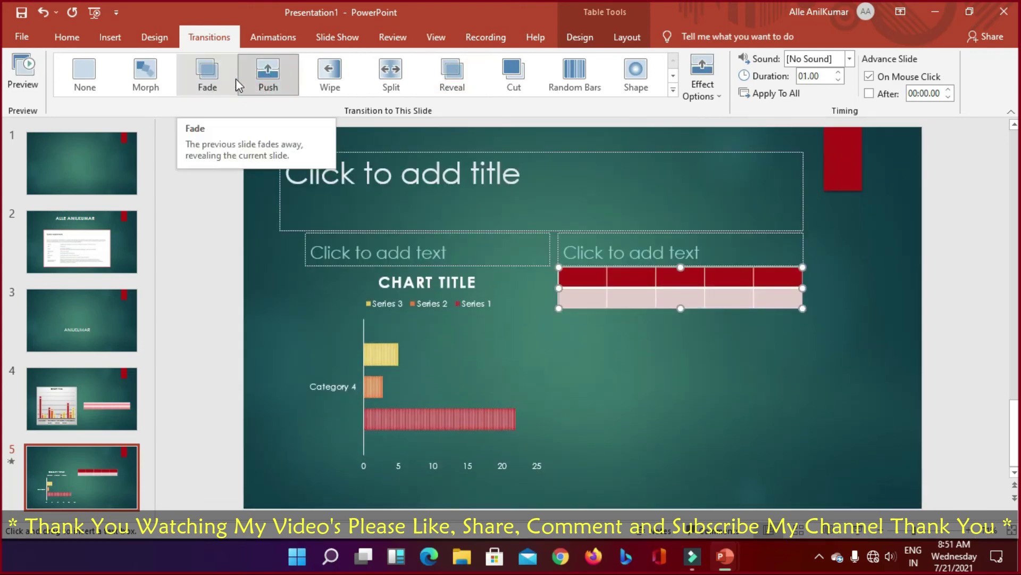
key("F5")
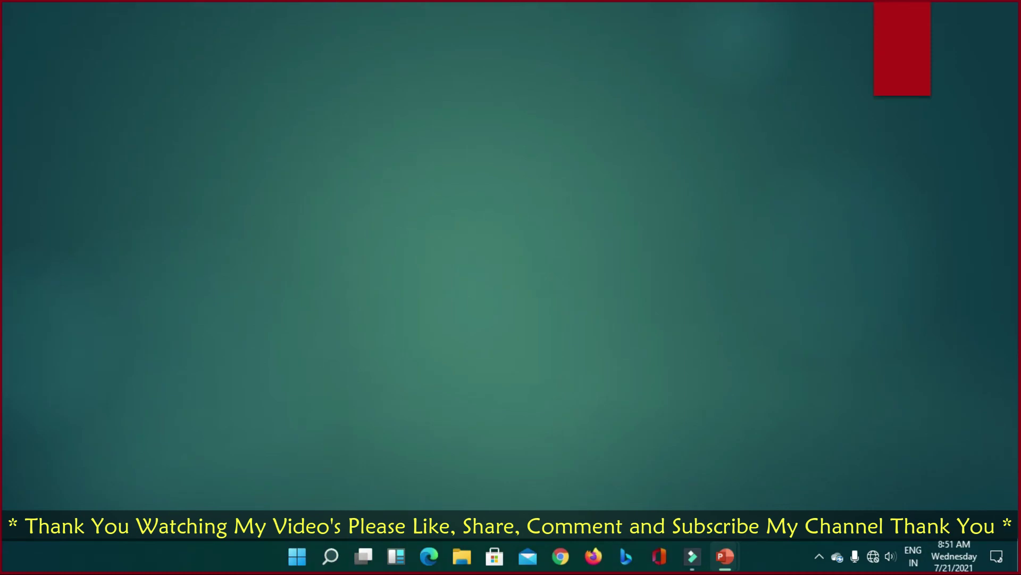
key("Right")
key("Right")
key("Right")
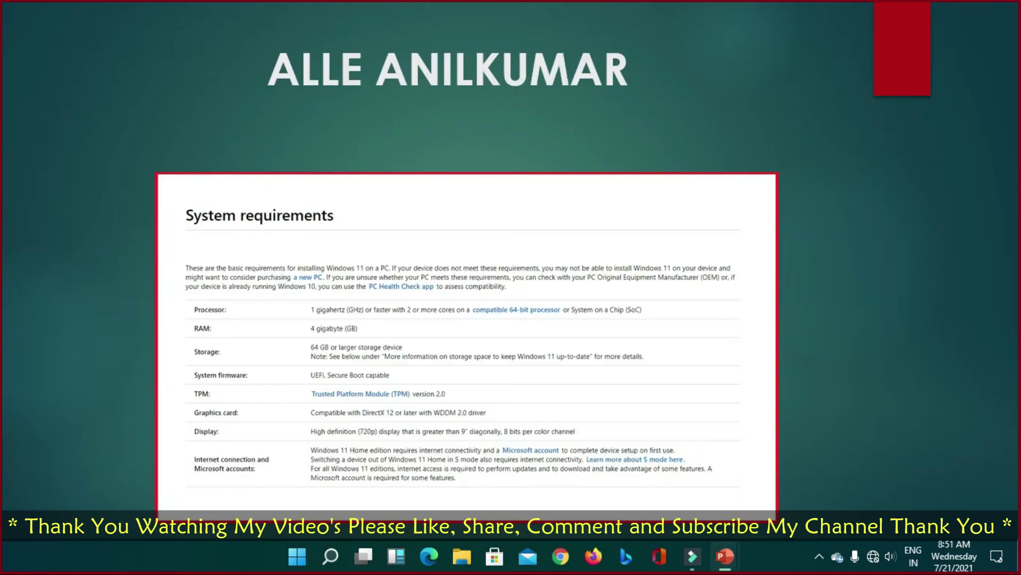
key("Right")
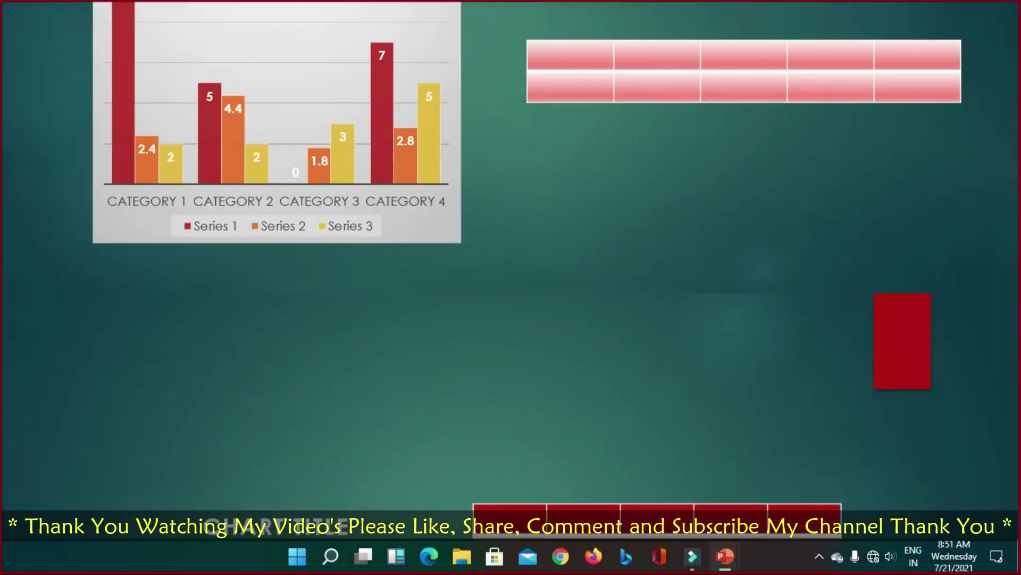
key("Right")
key("Left")
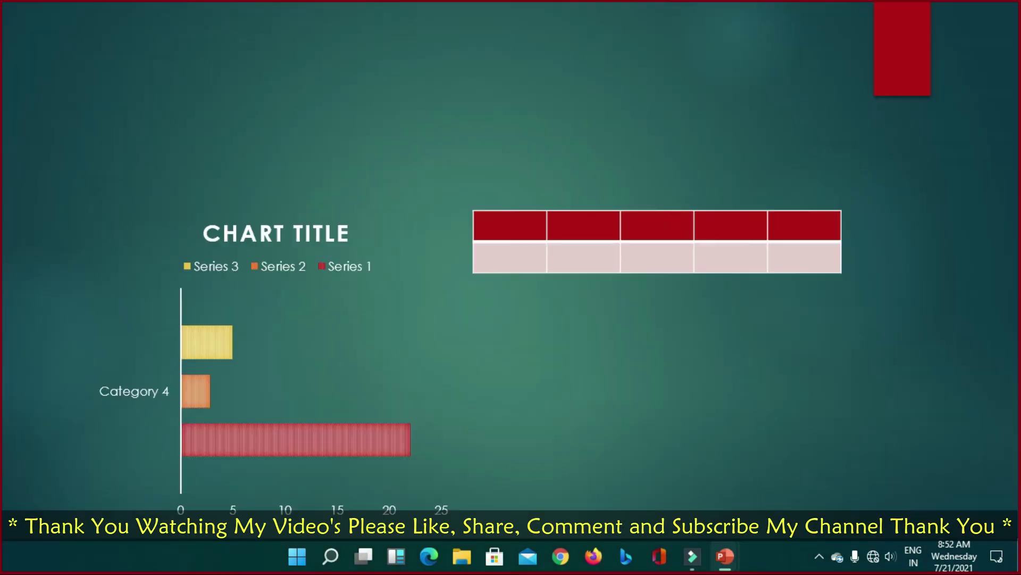
key("Escape")
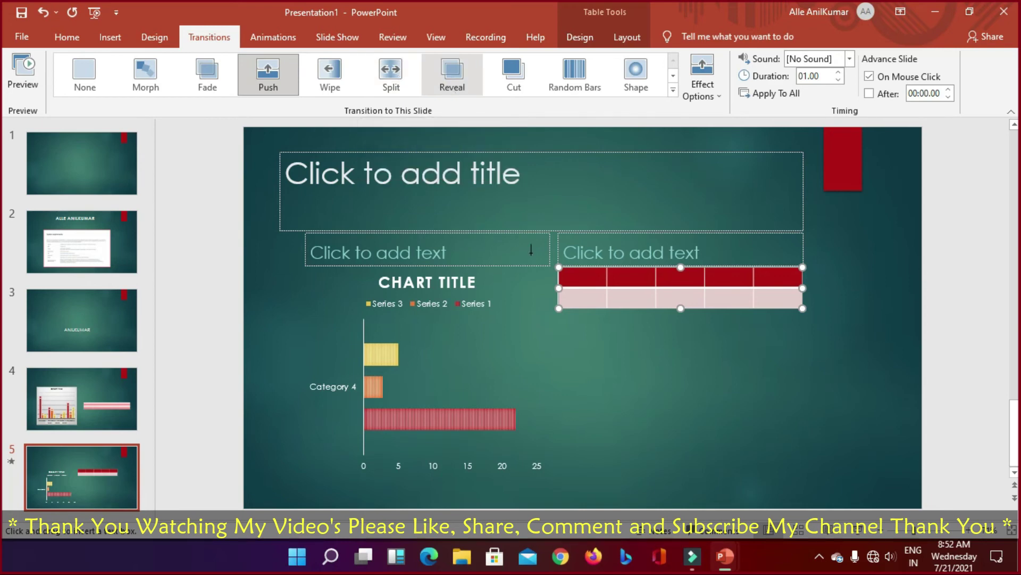
Step: Try Shape, Random Bars, Cut and Reveal on slide 5, keeping no sound and a 02.00-second duration
left_click(636, 77)
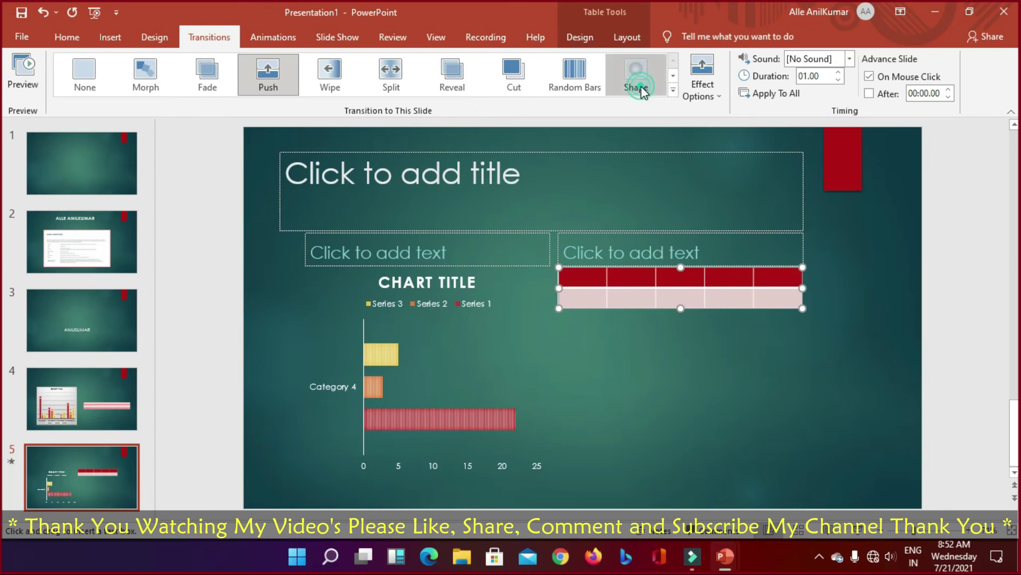
left_click(575, 91)
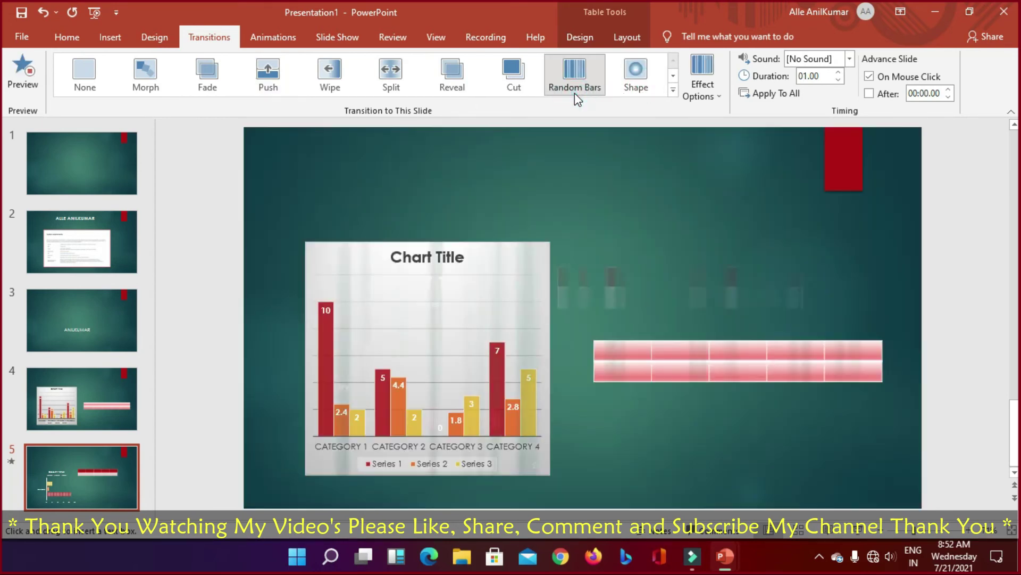
left_click(521, 78)
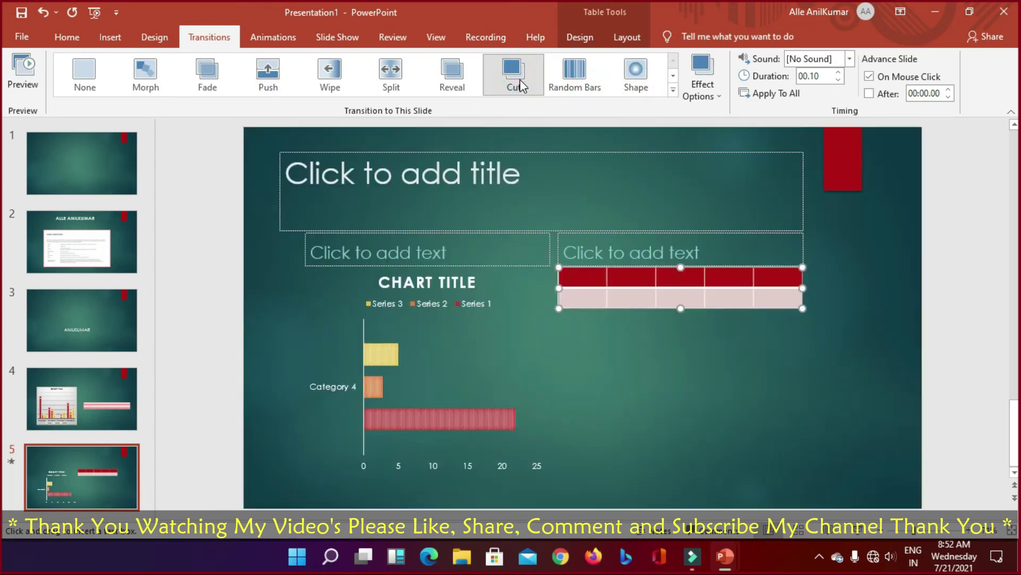
left_click(461, 83)
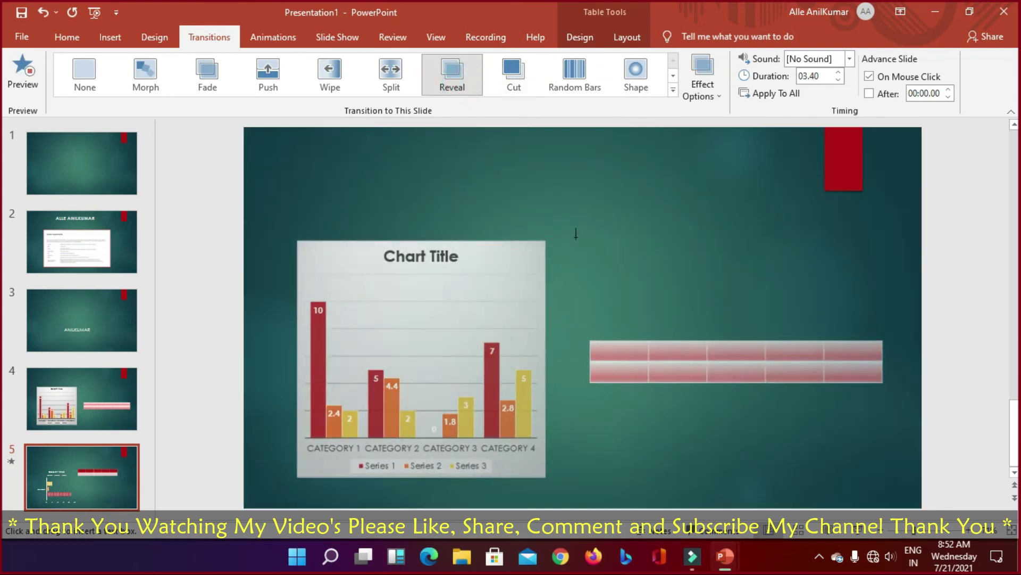
left_click(849, 59)
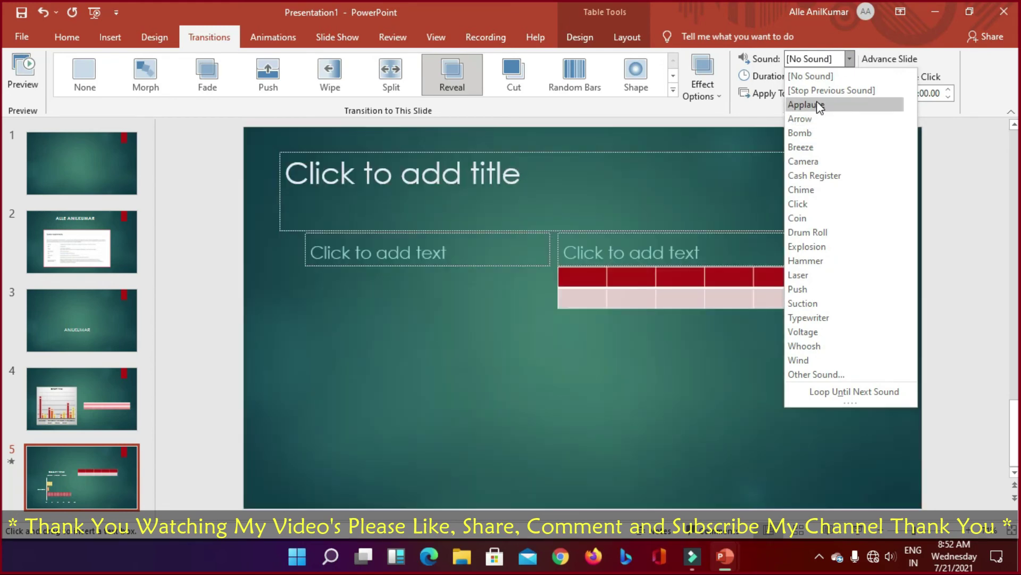
left_click(849, 58)
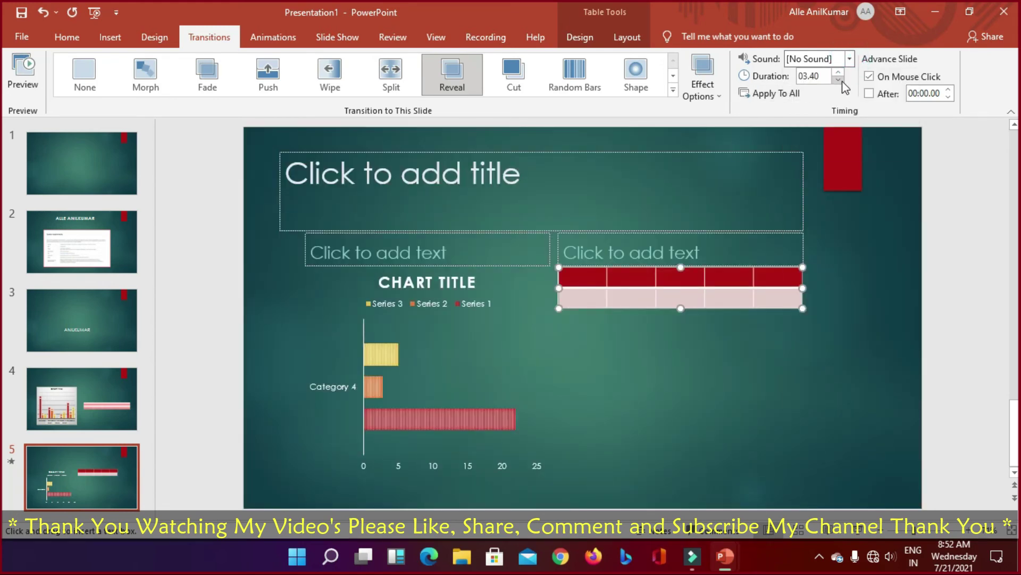
left_click(821, 78)
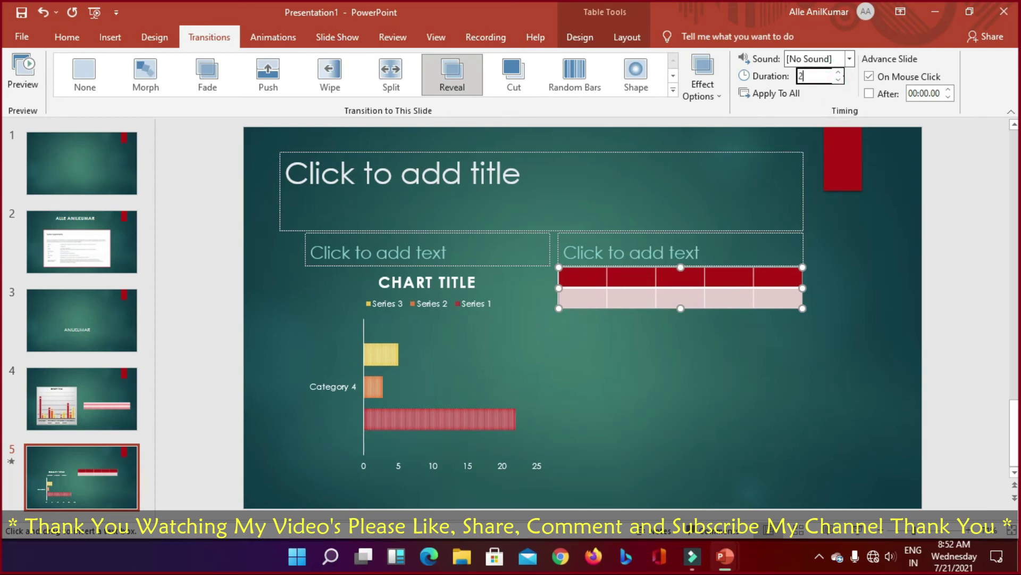
key("Return")
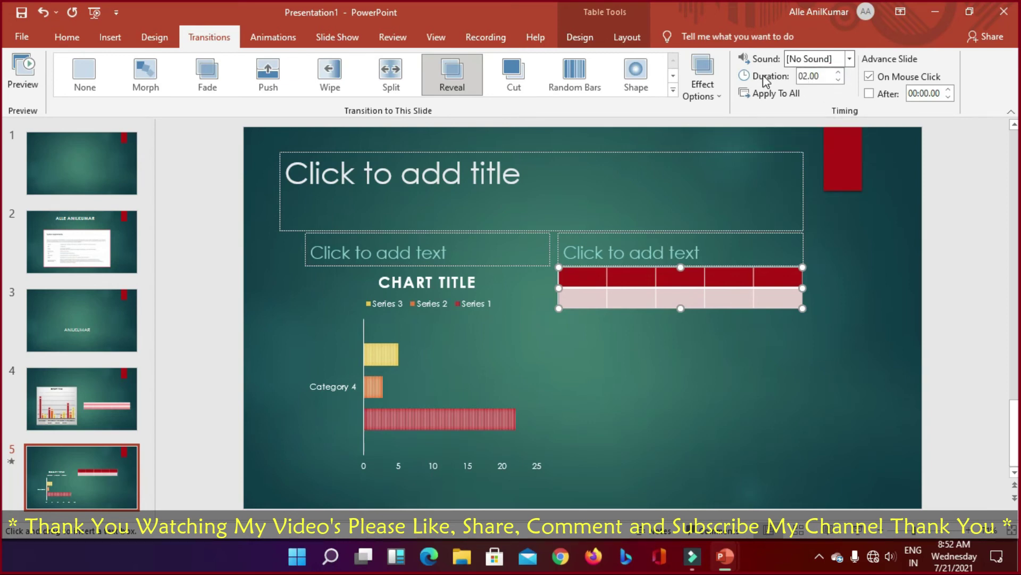
Step: Try Wipe, then settle on Push for slide 5 and preview it
left_click(333, 75)
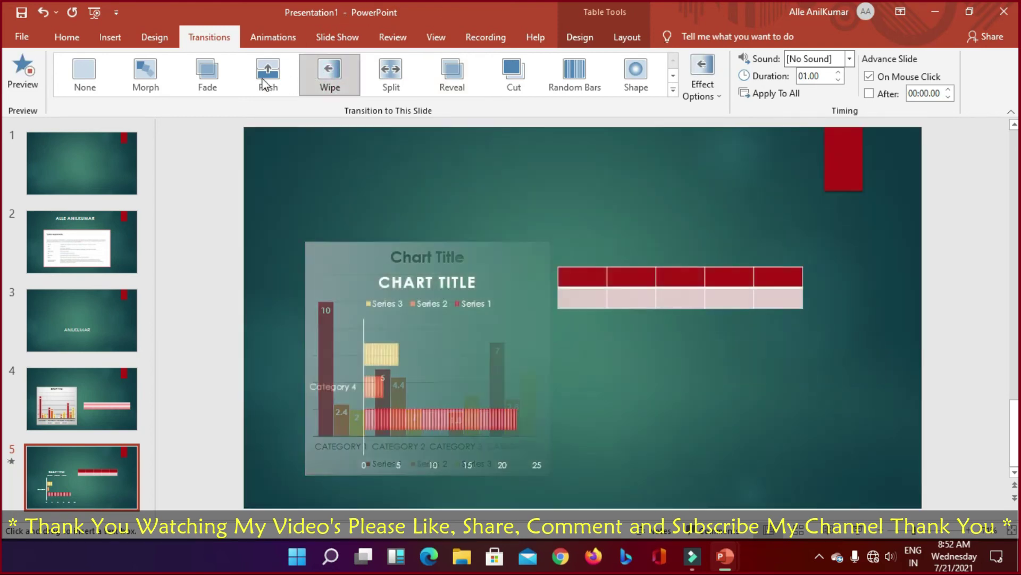
left_click(262, 79)
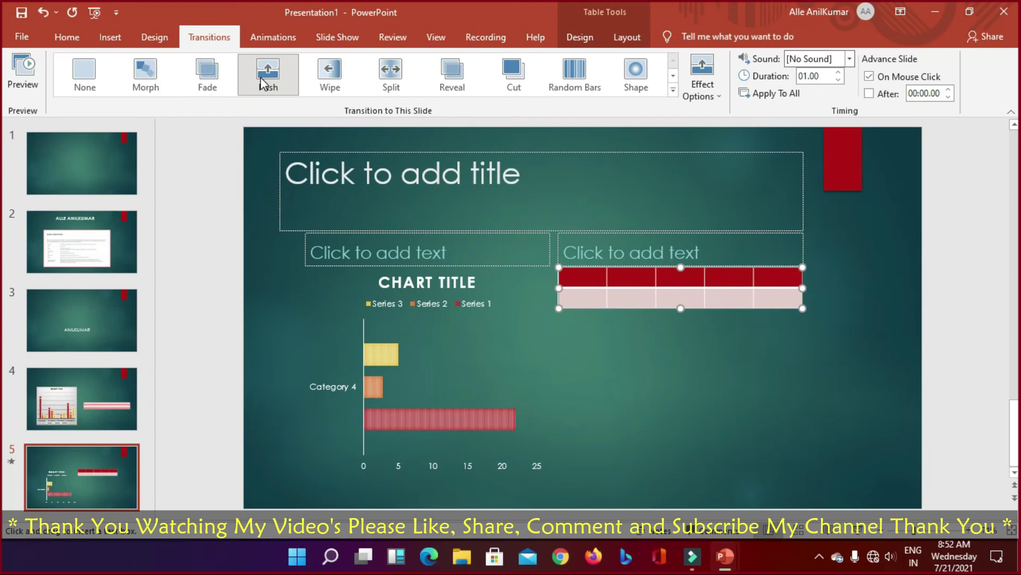
left_click(21, 74)
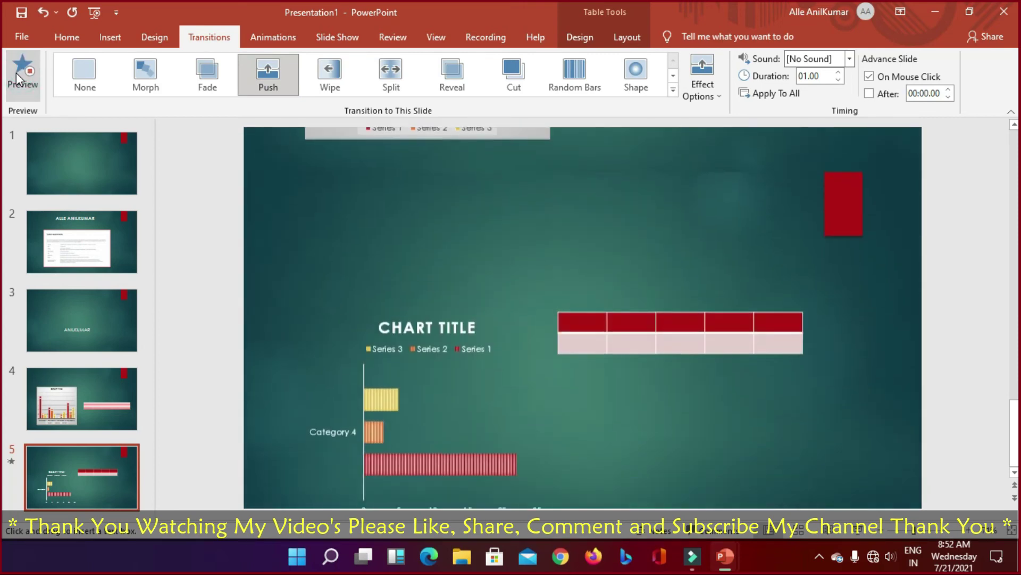
Step: Preview Appear, Fade, Fly In, Float In, Split and Wipe entrances, then apply a 2-second Shape entrance
left_click(272, 38)
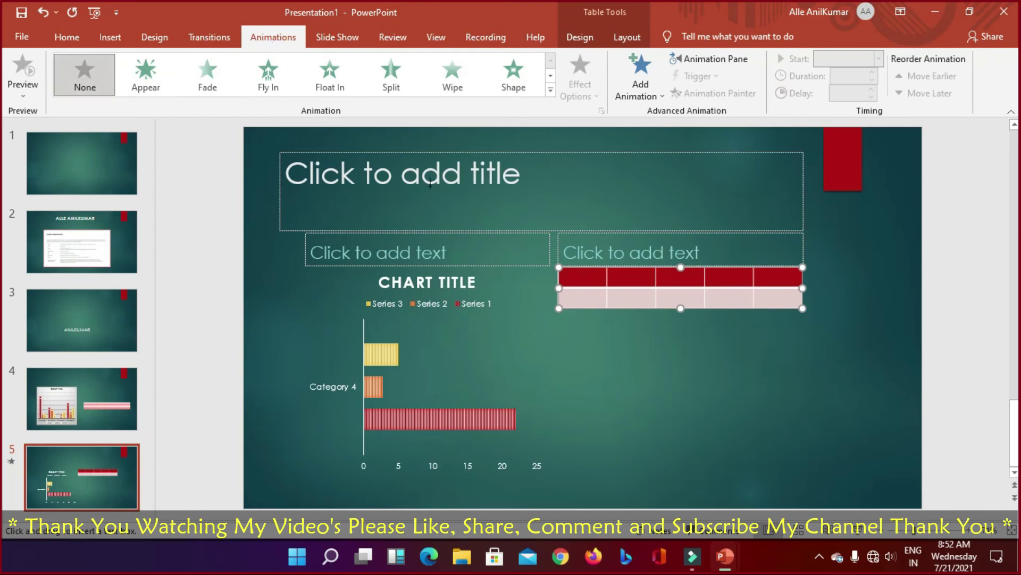
left_click(147, 90)
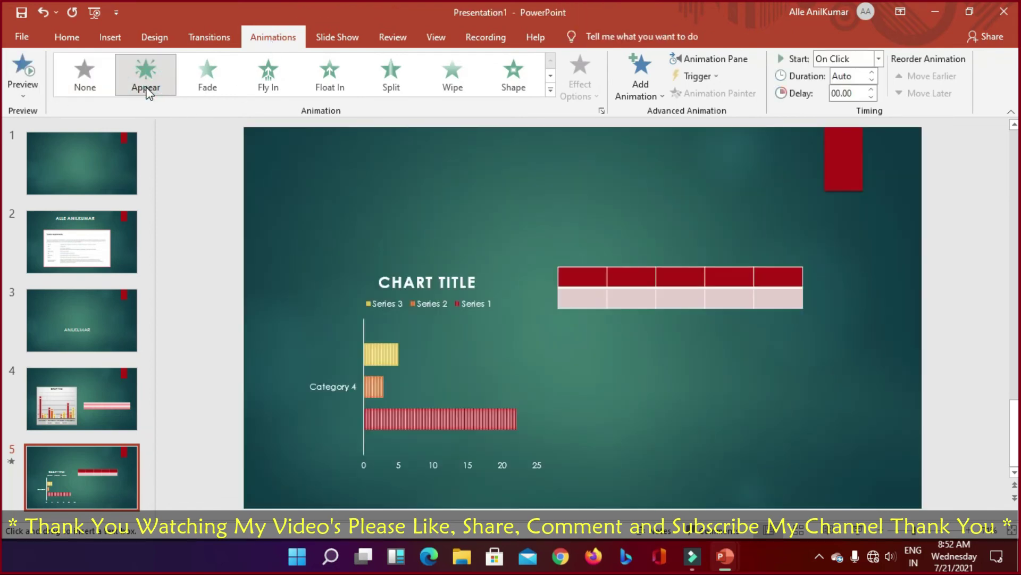
left_click(149, 93)
left_click(220, 89)
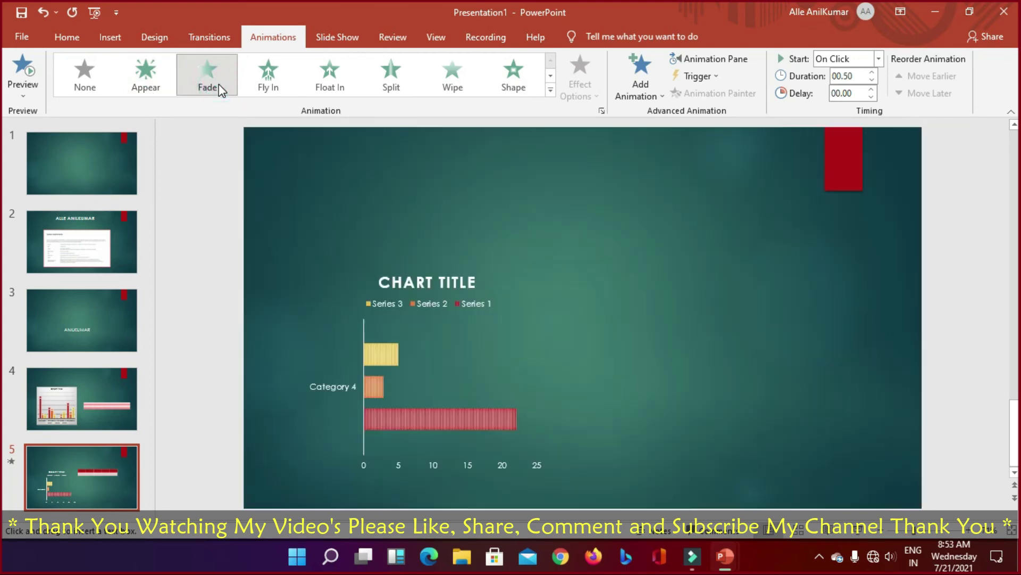
left_click(269, 88)
left_click(322, 84)
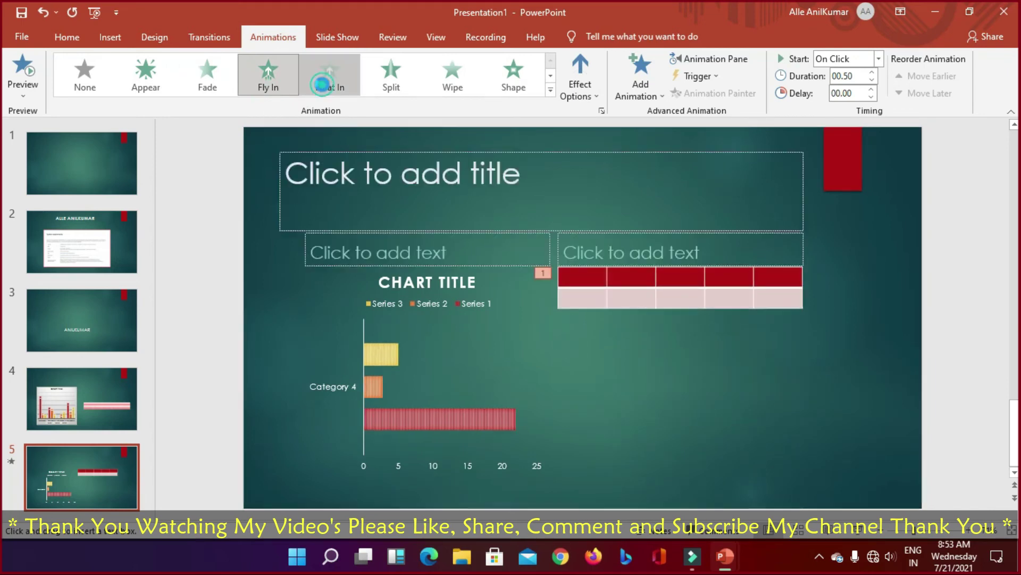
left_click(397, 87)
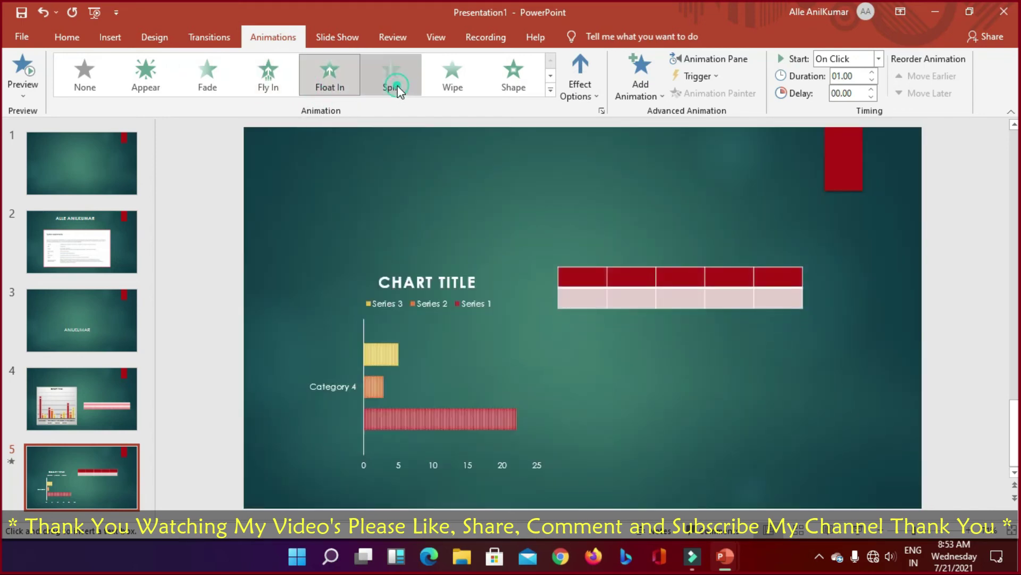
left_click(458, 86)
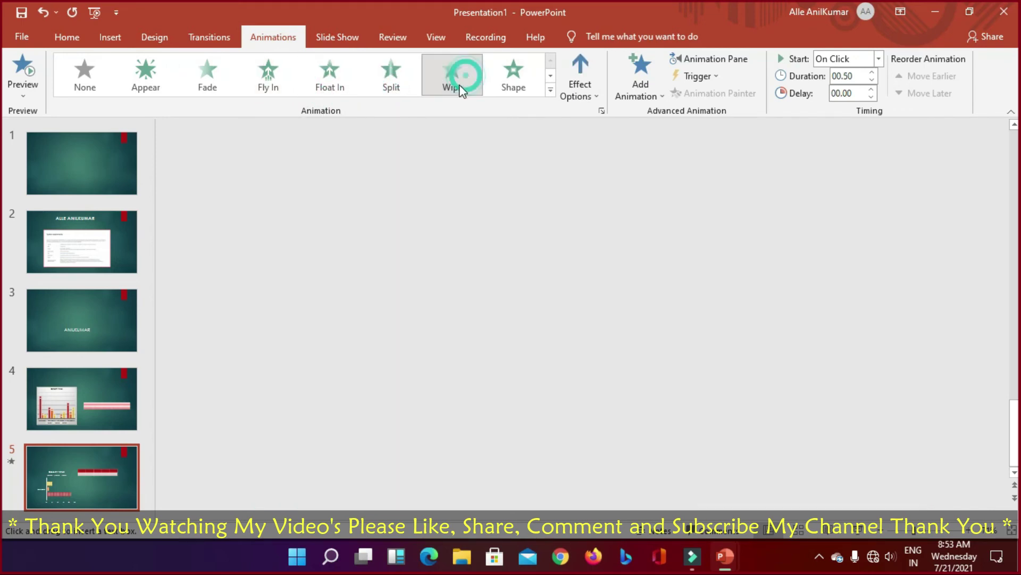
left_click(505, 88)
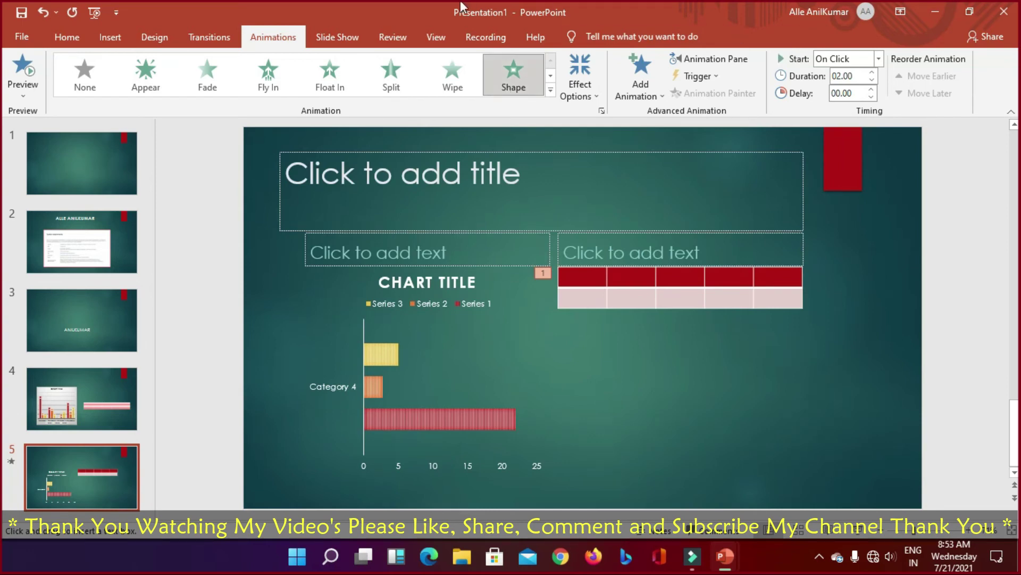
Step: Set the Shape entrance's Effect Options to Box
left_click(589, 88)
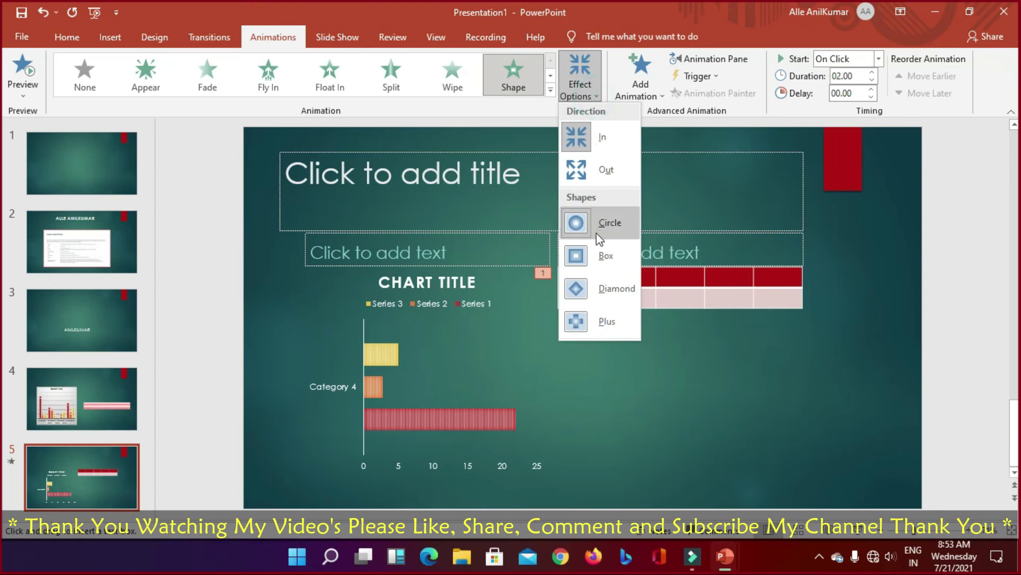
left_click(596, 258)
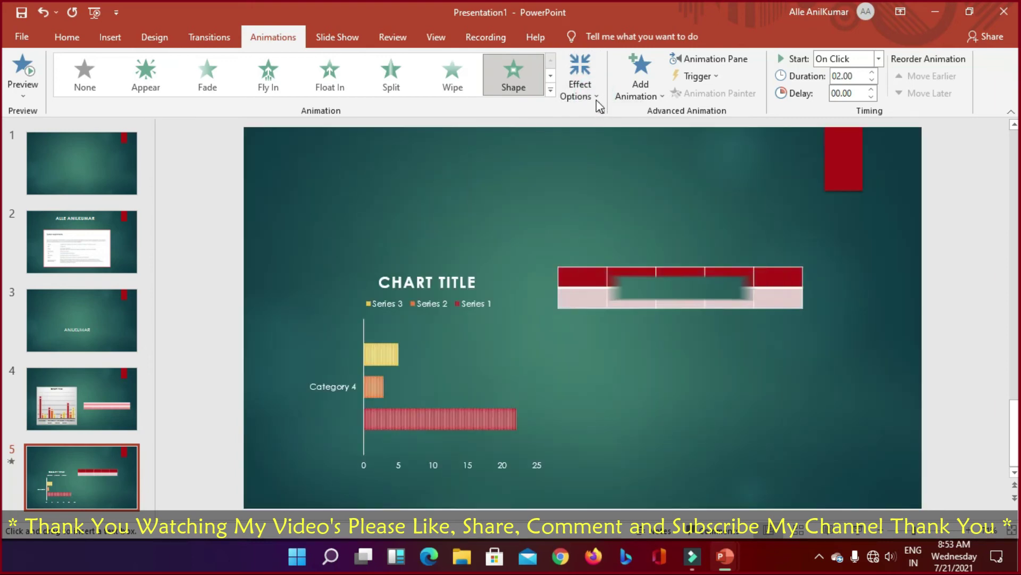
left_click(595, 98)
left_click(596, 168)
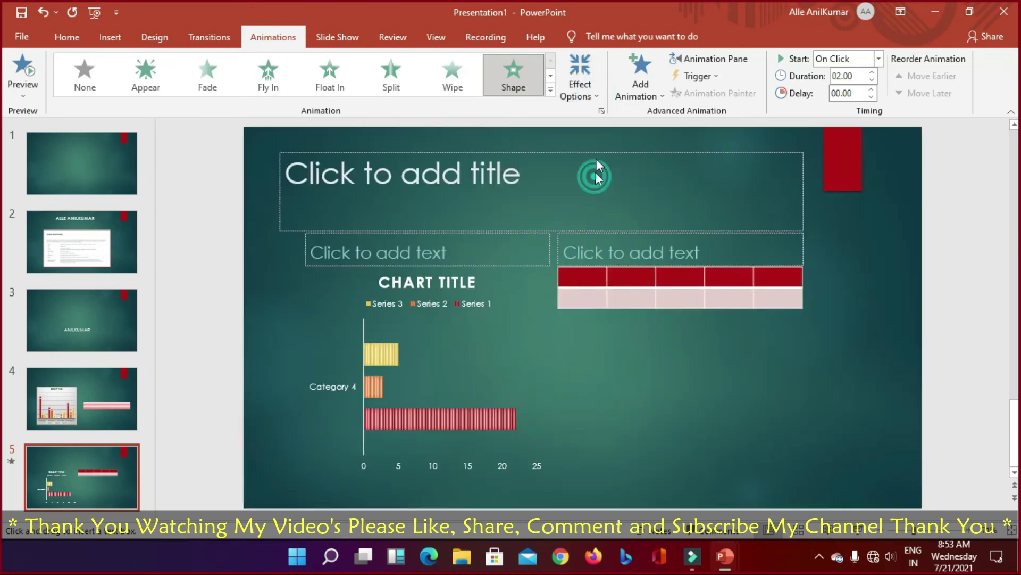
left_click(593, 90)
left_click(604, 255)
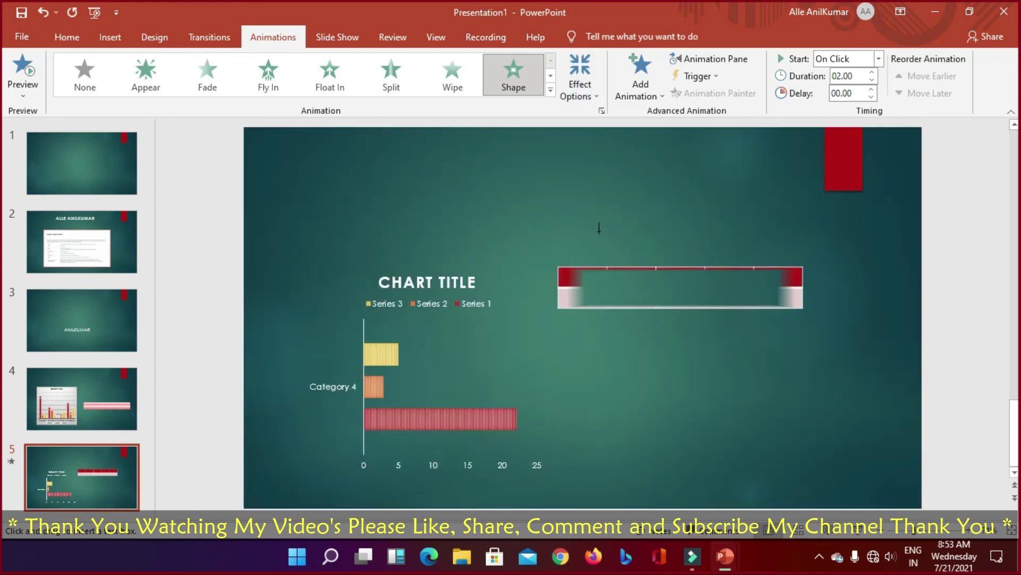
left_click(596, 94)
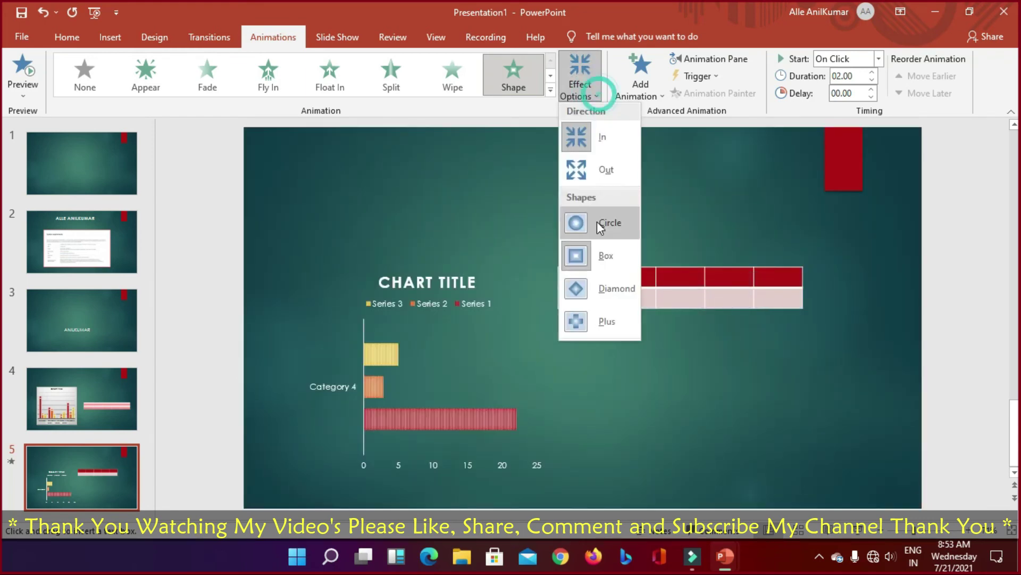
left_click(598, 255)
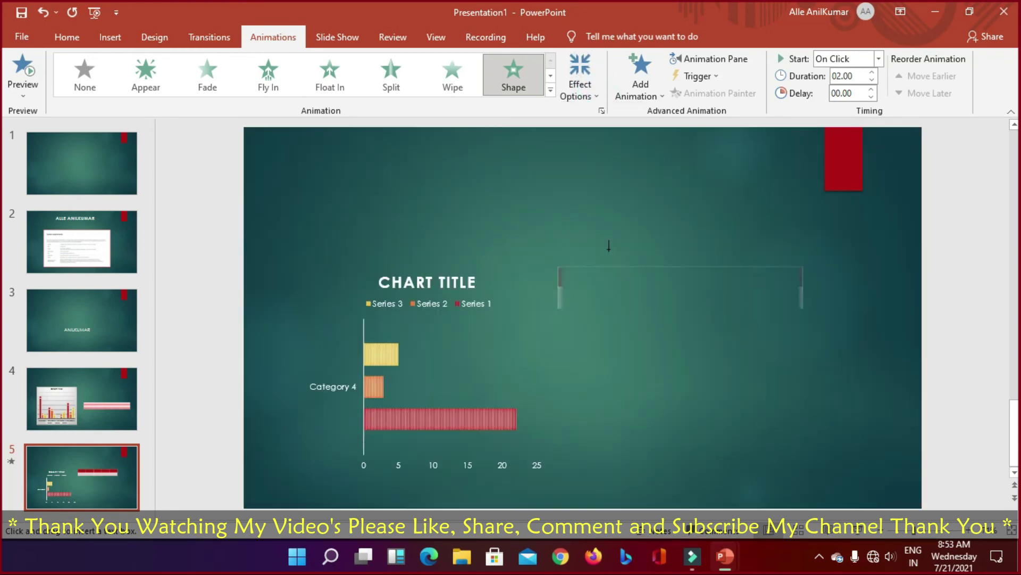
left_click(599, 95)
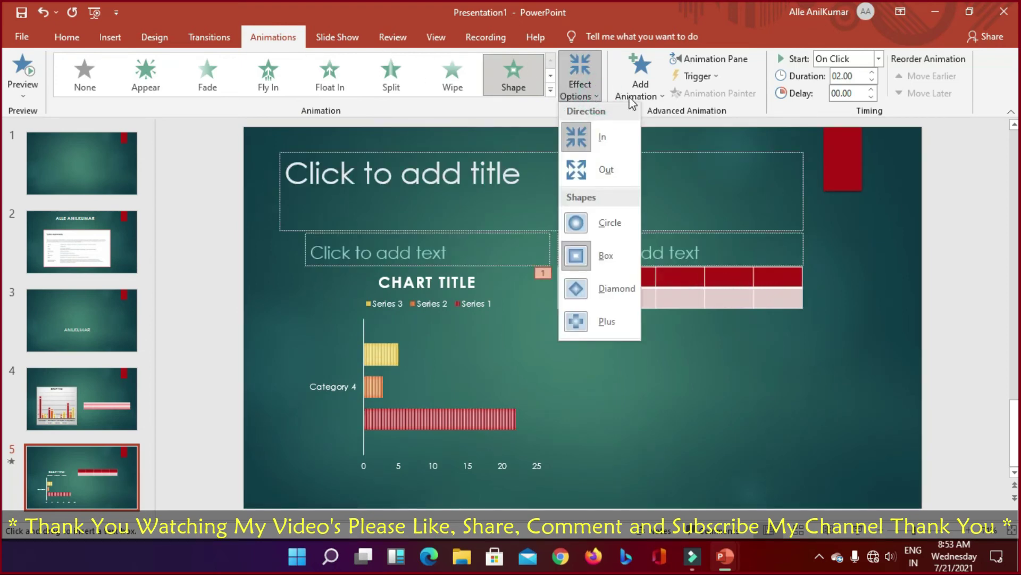
Step: Add a second animation, a 00.50-second Fade, stacked after the Shape entrance
left_click(657, 97)
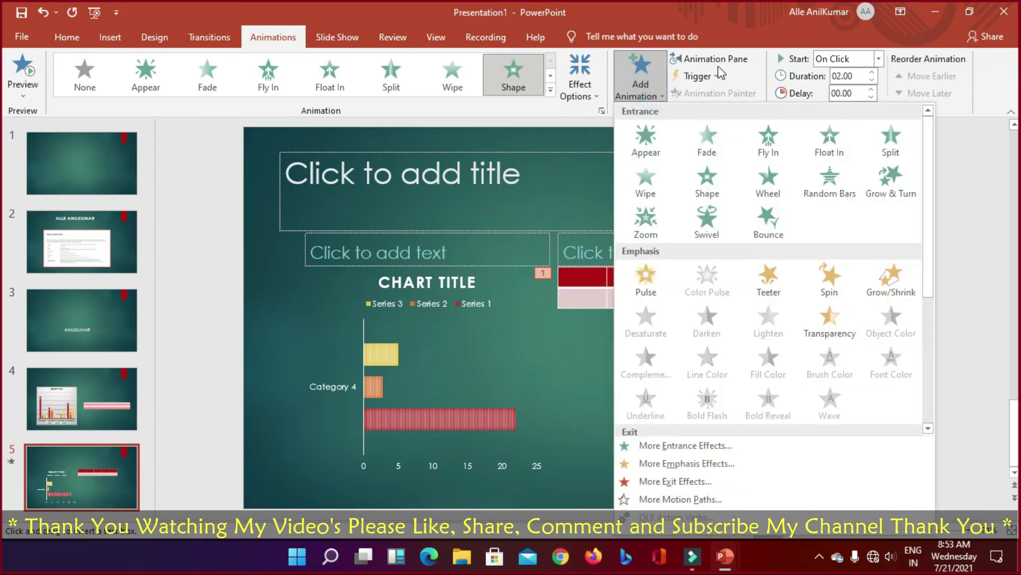
left_click(655, 139)
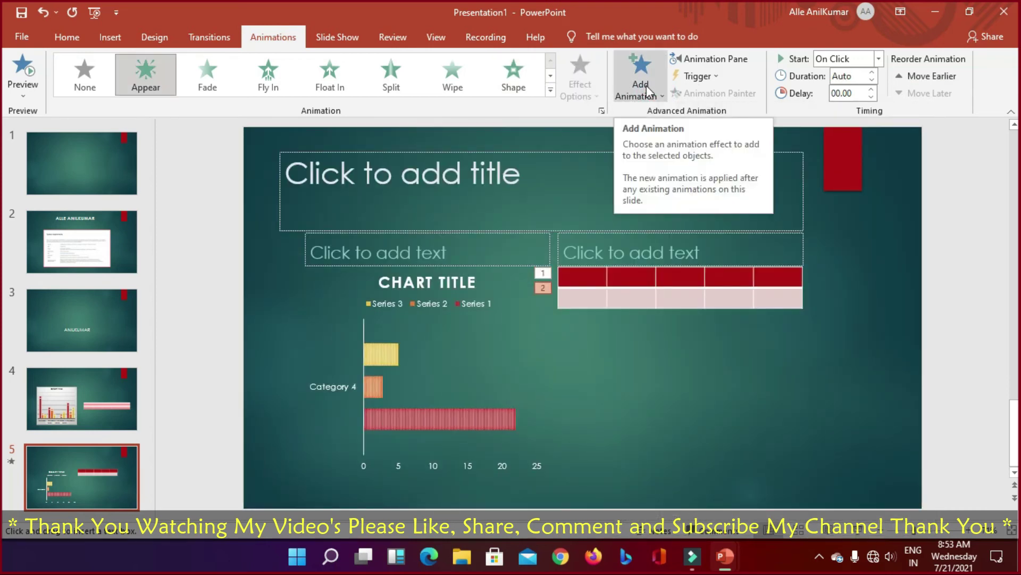
left_click(659, 100)
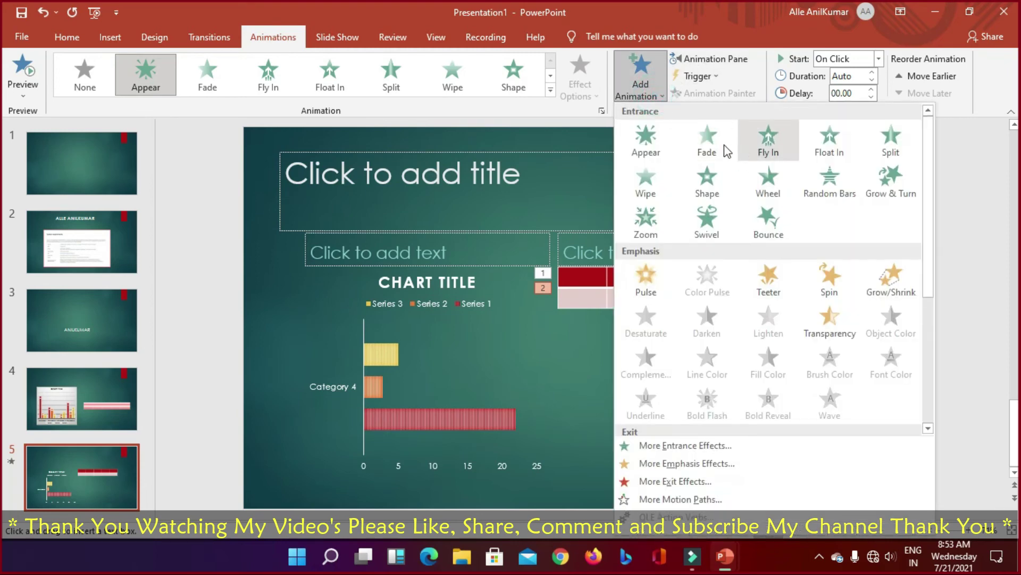
left_click(721, 143)
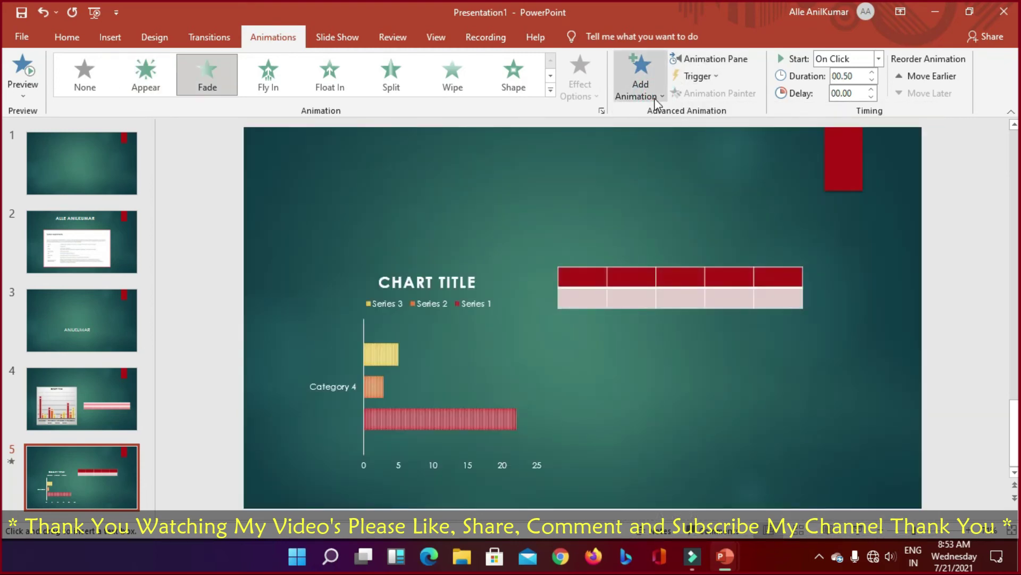
left_click(654, 98)
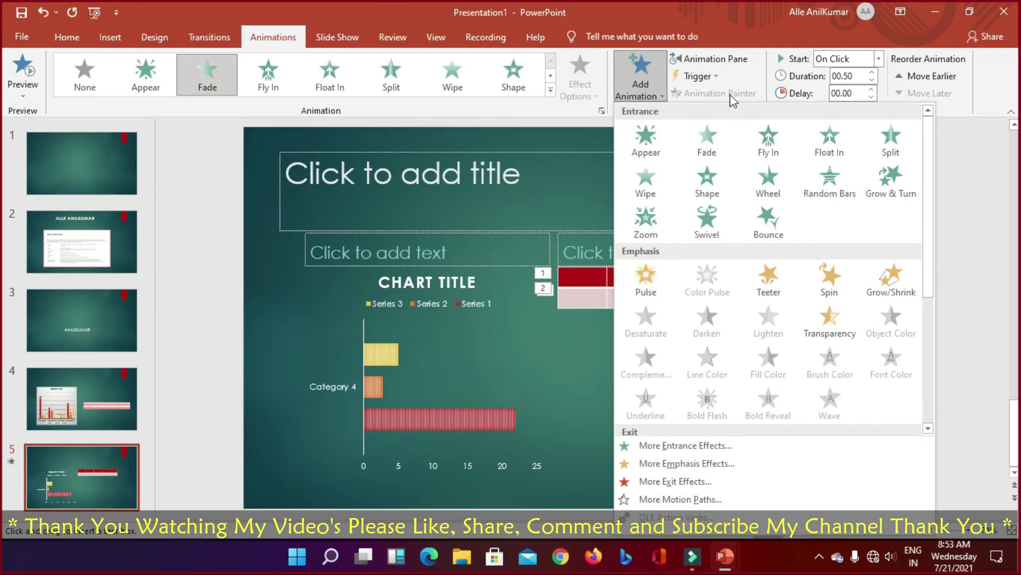
left_click(727, 32)
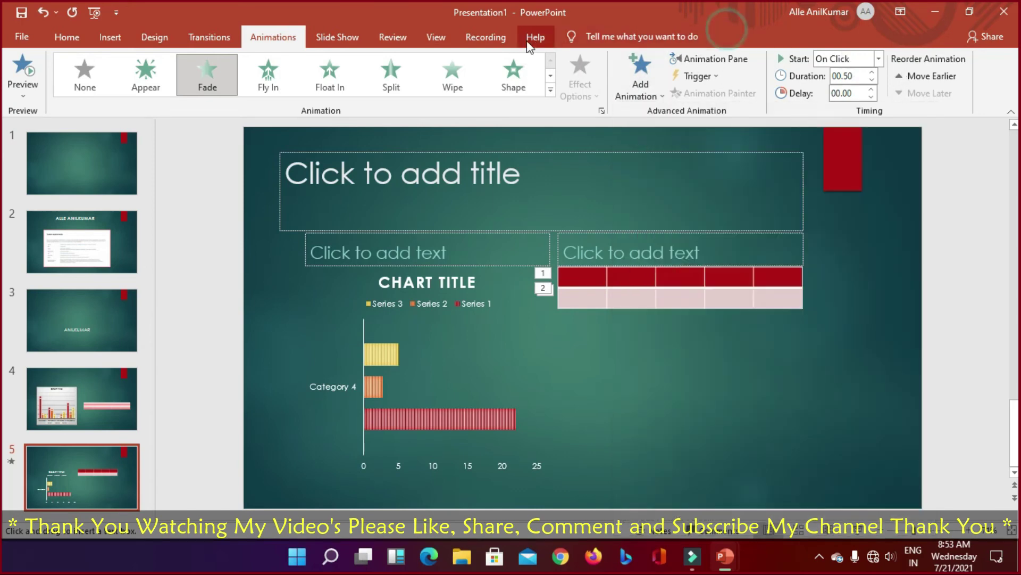
Step: Run the slide show From Current Slide at slide 5, advance past the end and exit
left_click(352, 41)
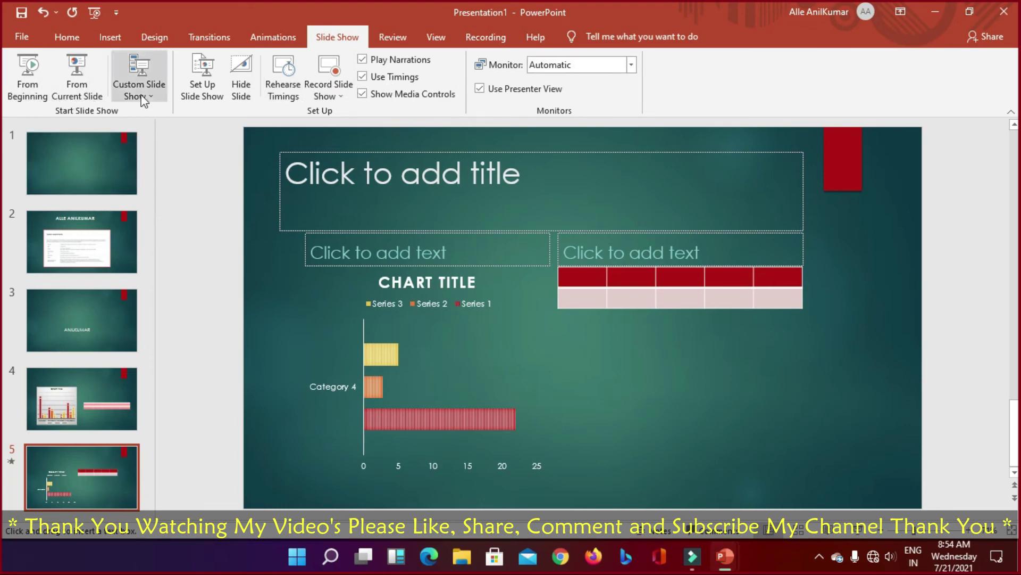
left_click(75, 96)
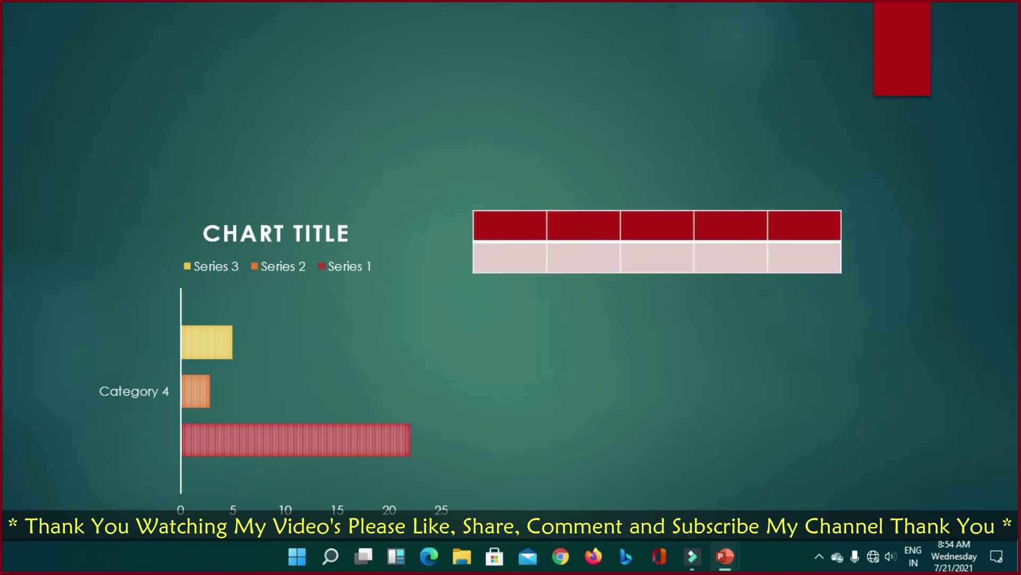
key("Right")
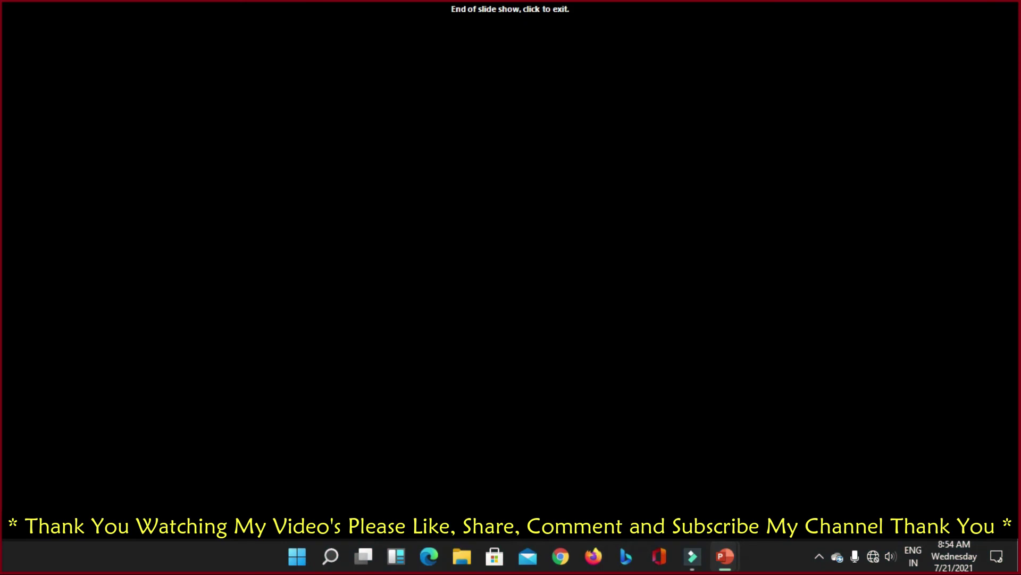
key("Right")
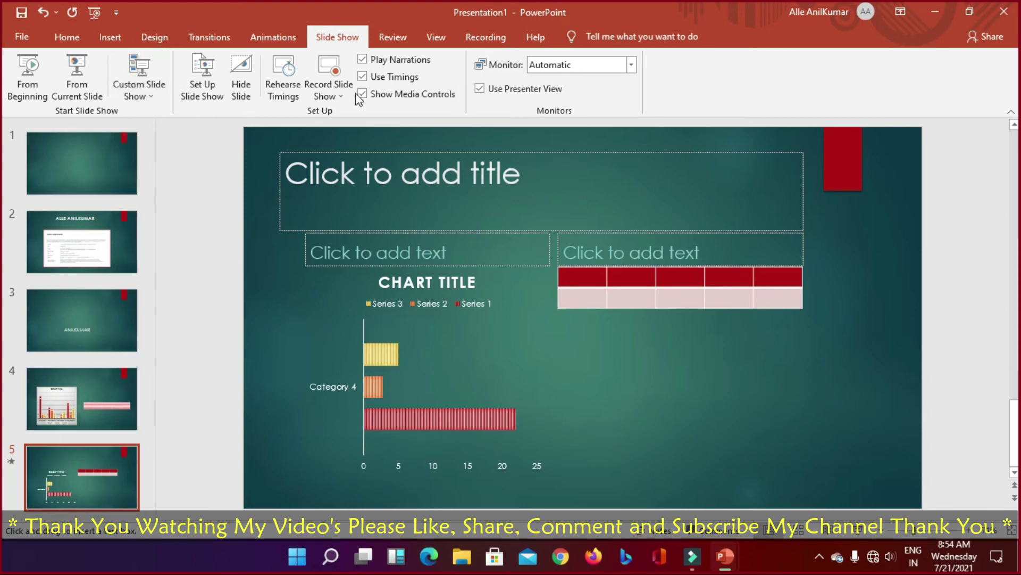
Step: Go through the Review tab to the View tab to show the Presentation Views group
left_click(394, 37)
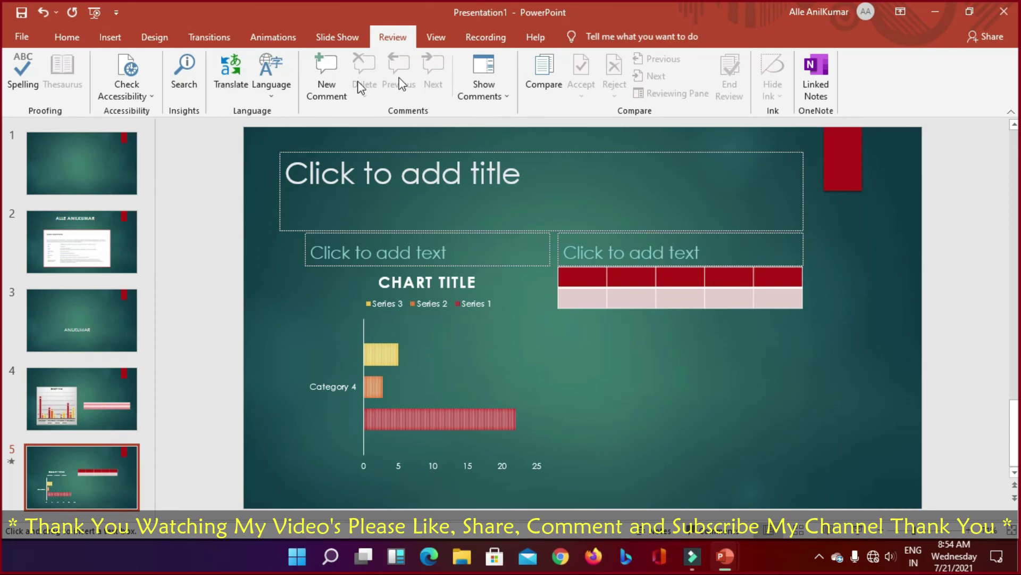
left_click(436, 36)
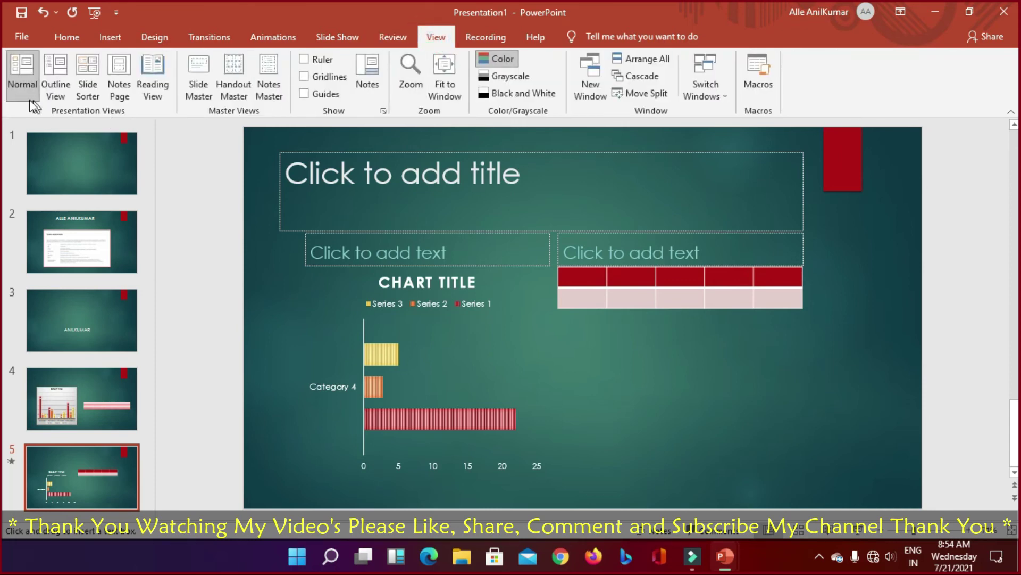
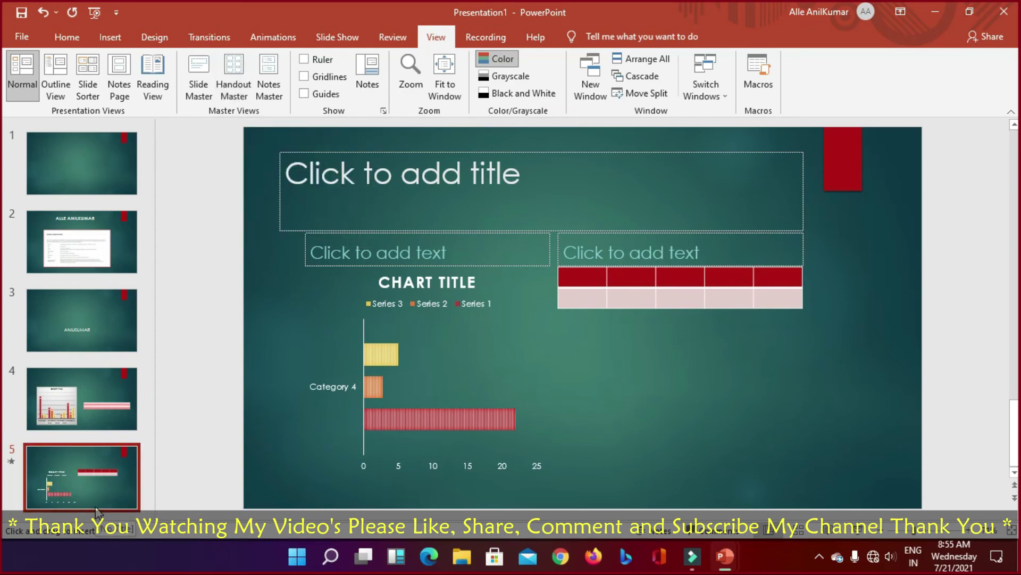
Step: Take the guided tour of the Recording features and dismiss its final tip
left_click(484, 39)
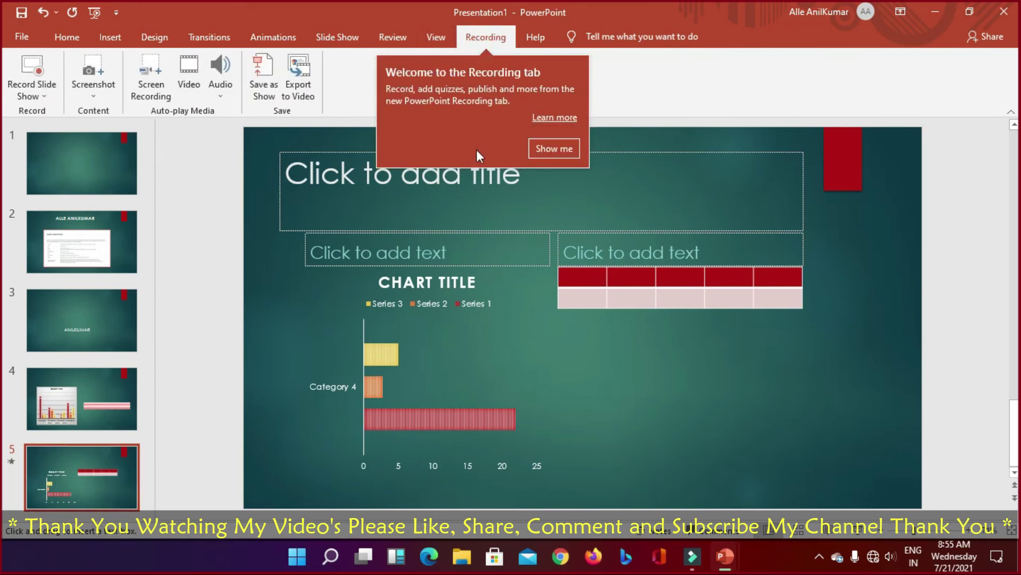
left_click(542, 150)
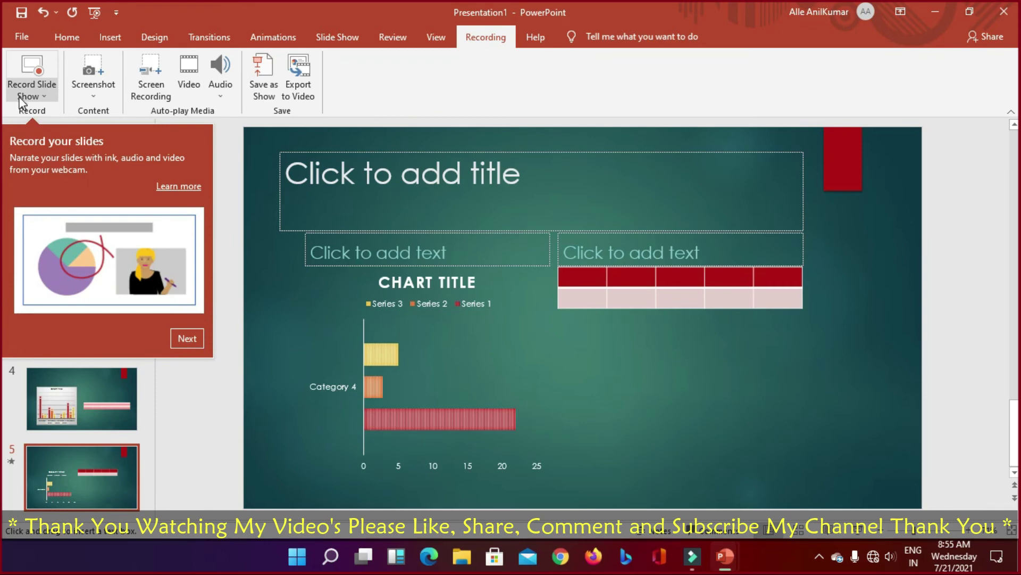
left_click(187, 340)
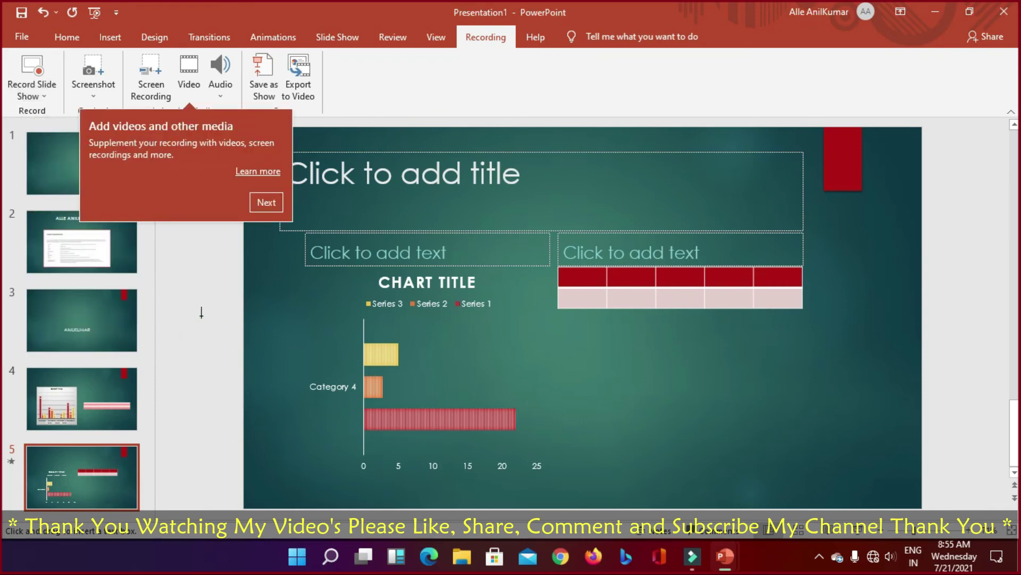
left_click(268, 202)
left_click(407, 149)
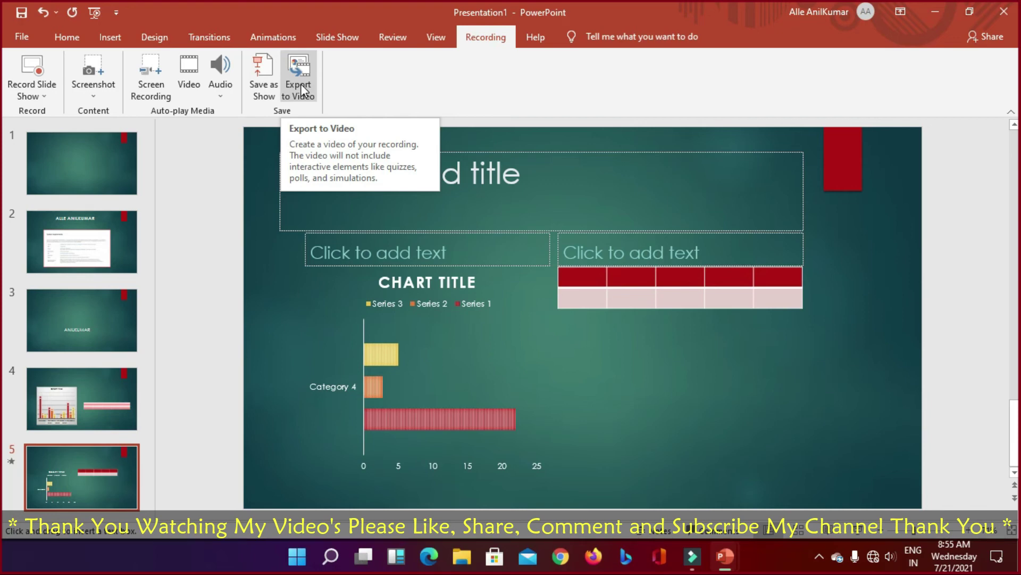
Step: Look through Help and feature search, then glance at the File backstage view and return
left_click(538, 37)
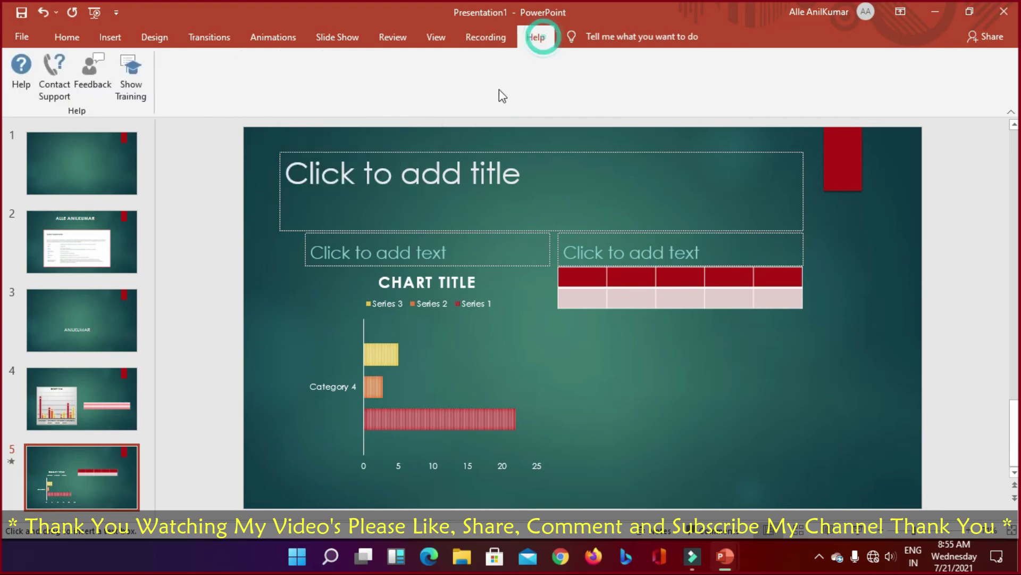
left_click(607, 39)
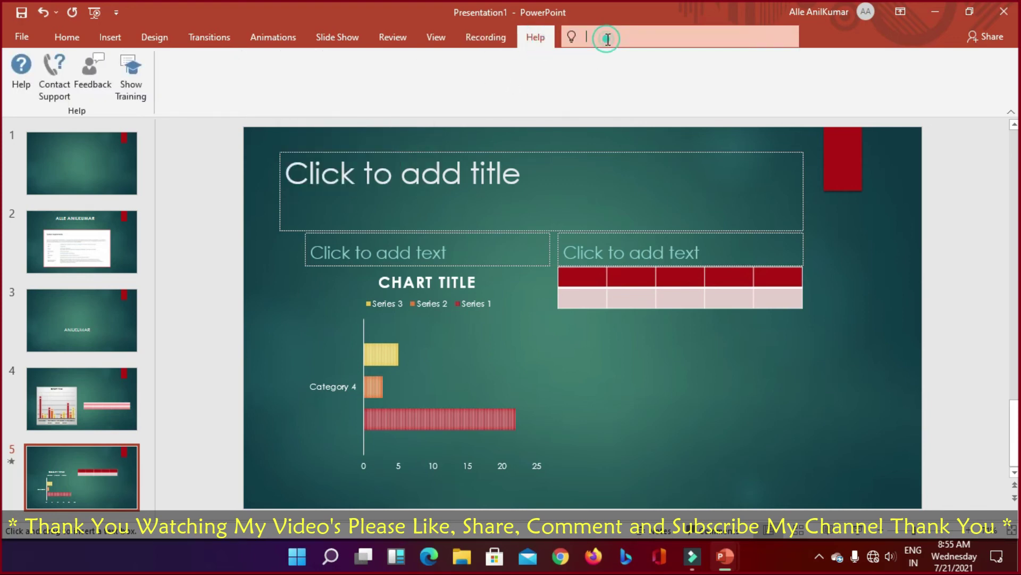
left_click(310, 99)
left_click(20, 36)
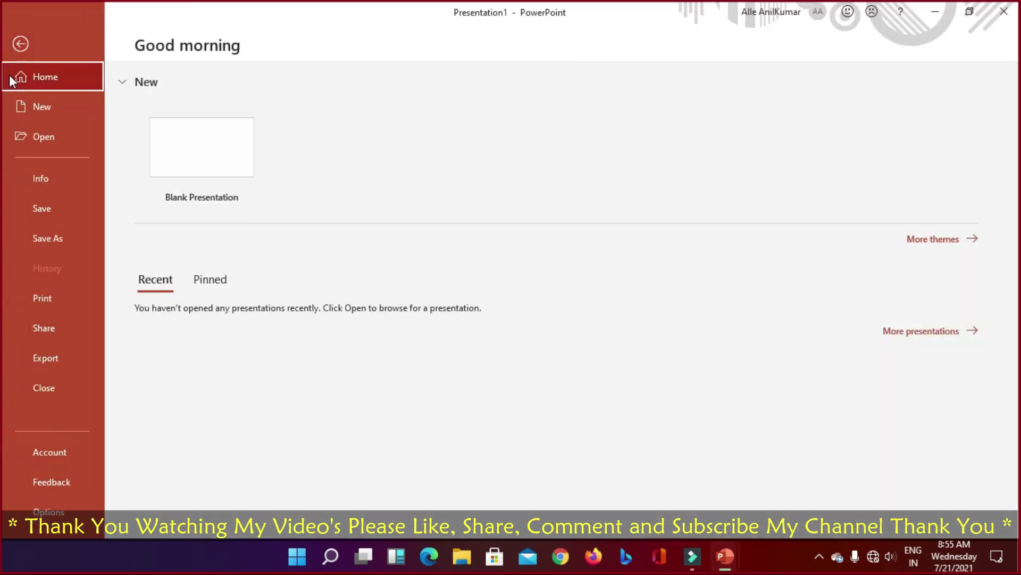
left_click(20, 44)
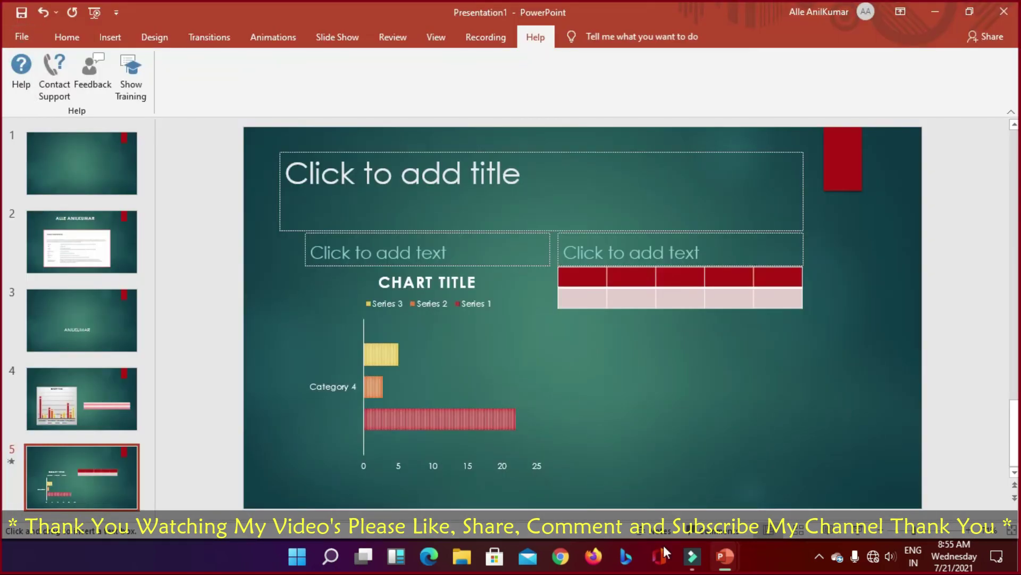
Step: In Presentation2, move the Photo Album slide to position 3 and the baby photo slide to position 4
mouse_move(722, 565)
left_click(774, 490)
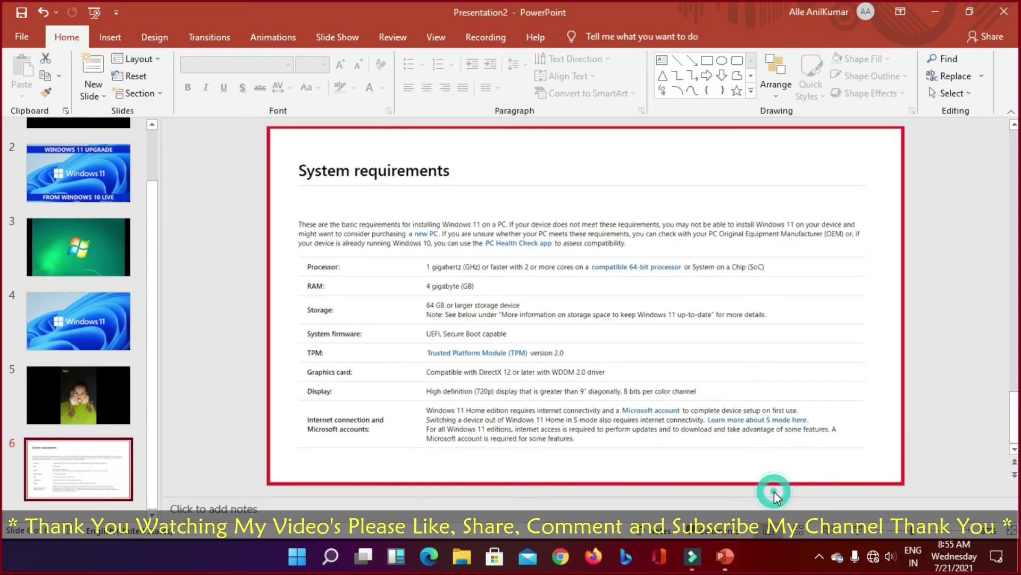
scroll(87, 176, "up", 2)
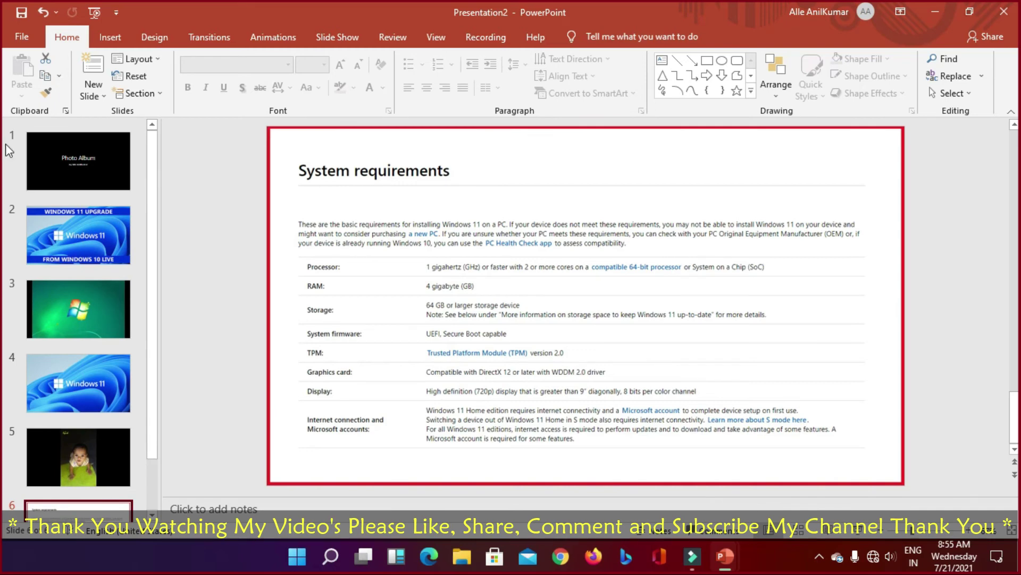
left_click_drag(4, 153, 69, 128)
left_click_drag(81, 449, 98, 368)
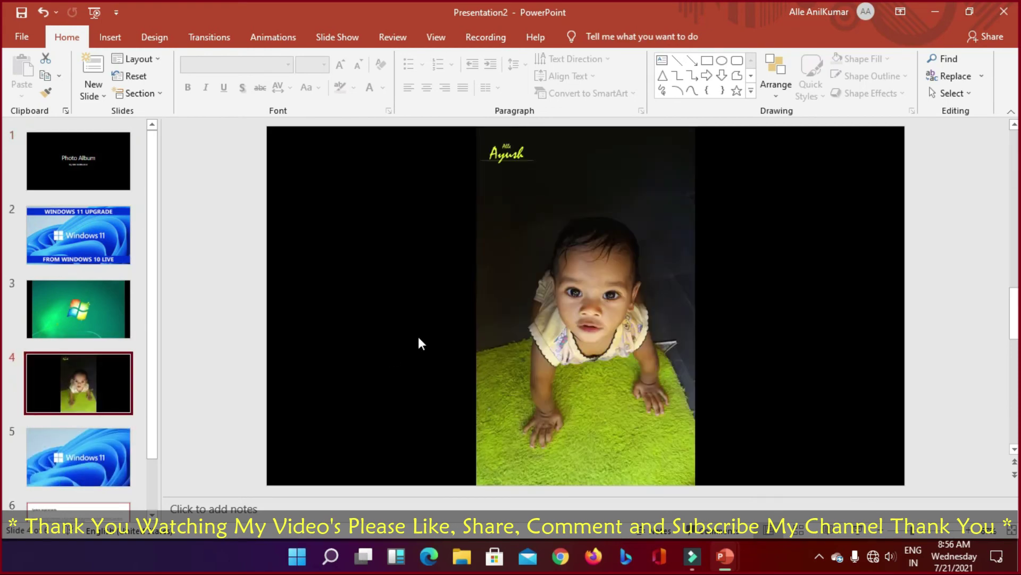
Step: Play the slide show from the Photo Album title slide for one slide, then end it
left_click(71, 165)
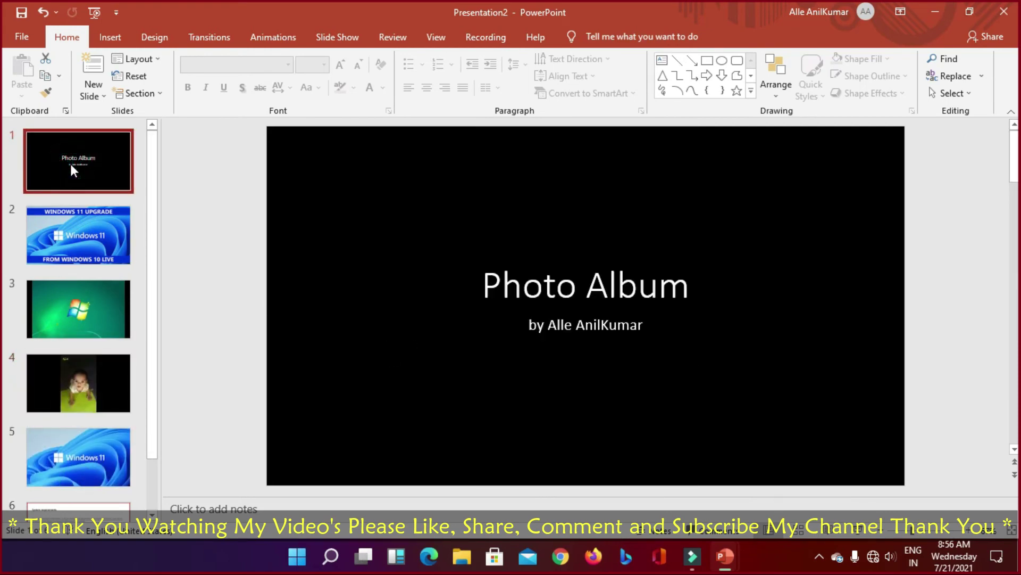
key("F5")
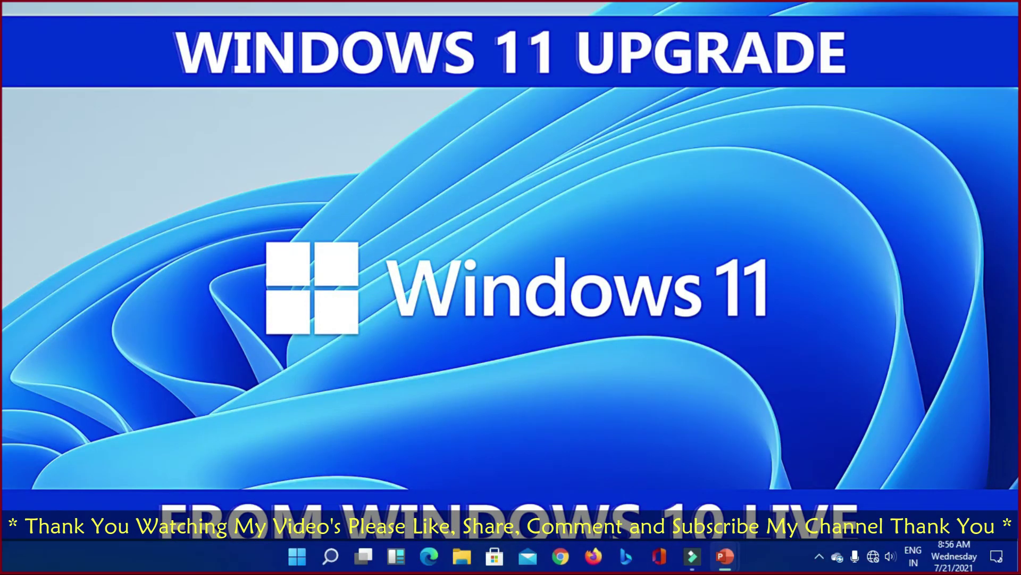
key("Right")
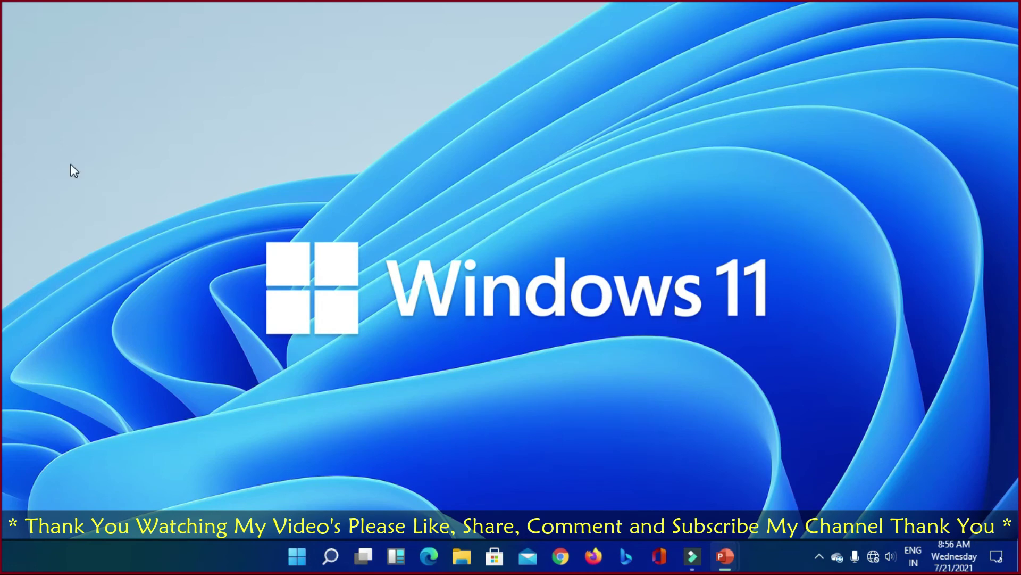
key("Escape")
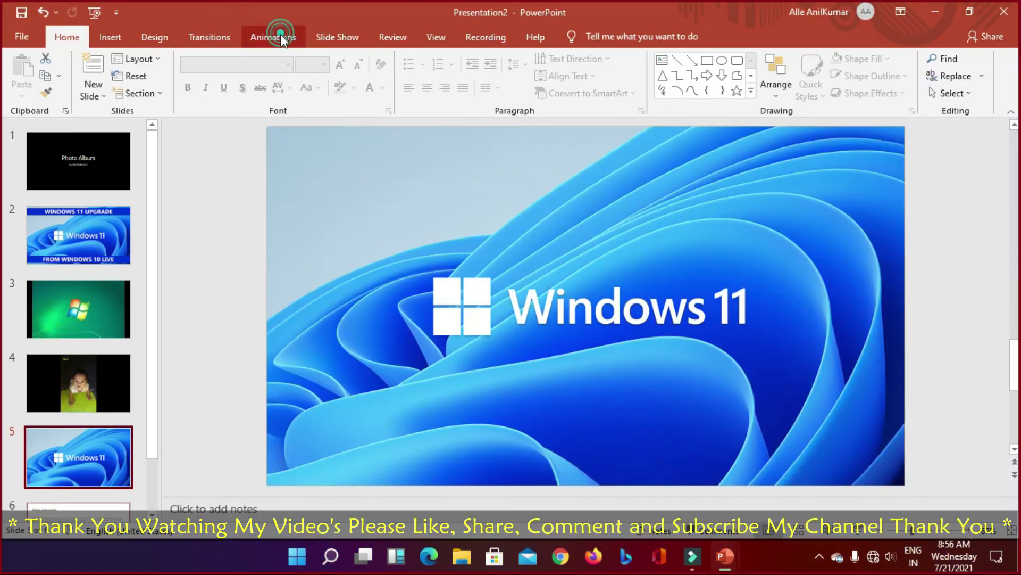
Step: Review the Photo Album, Windows 11 Upgrade, Windows 7 wallpaper and baby photo slides, then return to Presentation1
left_click(274, 36)
left_click(75, 161)
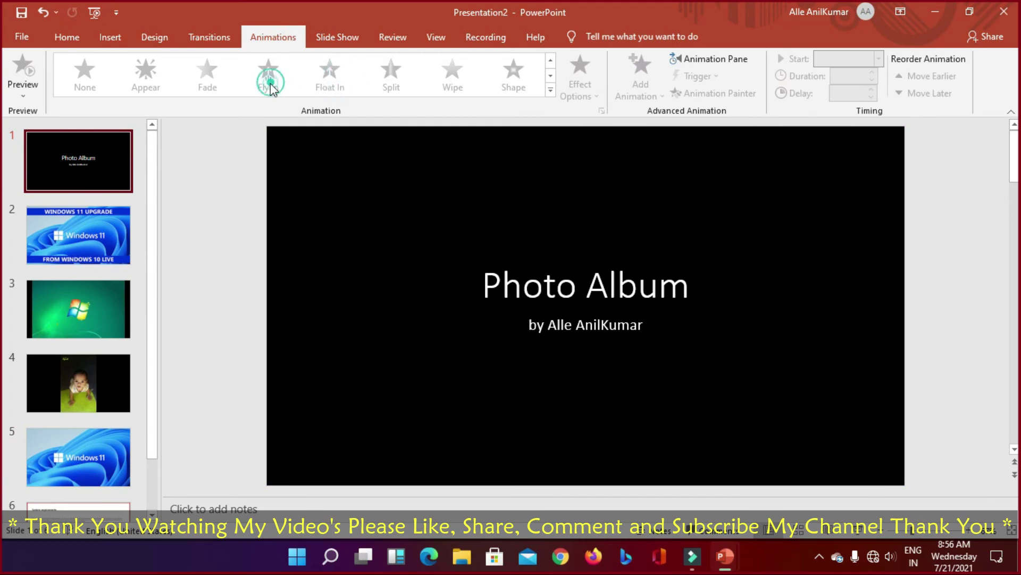
left_click(371, 292)
left_click(88, 154)
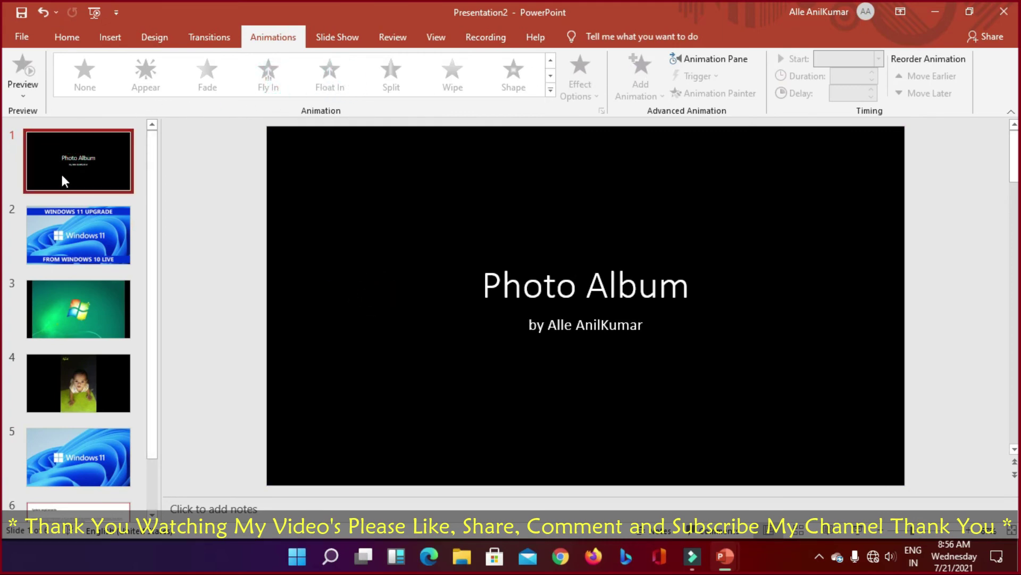
left_click(55, 234)
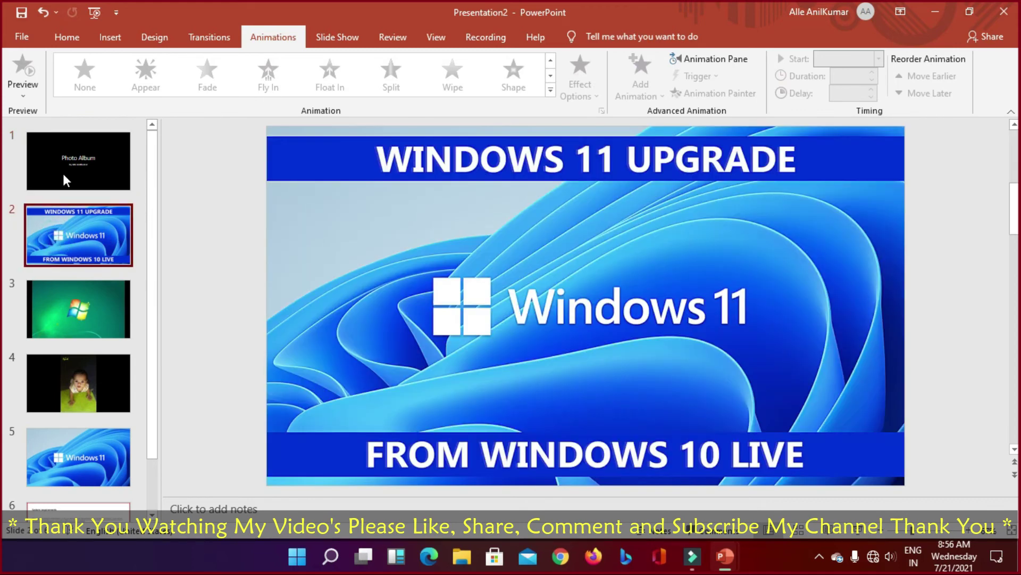
left_click(72, 158)
left_click(49, 239)
left_click(79, 338)
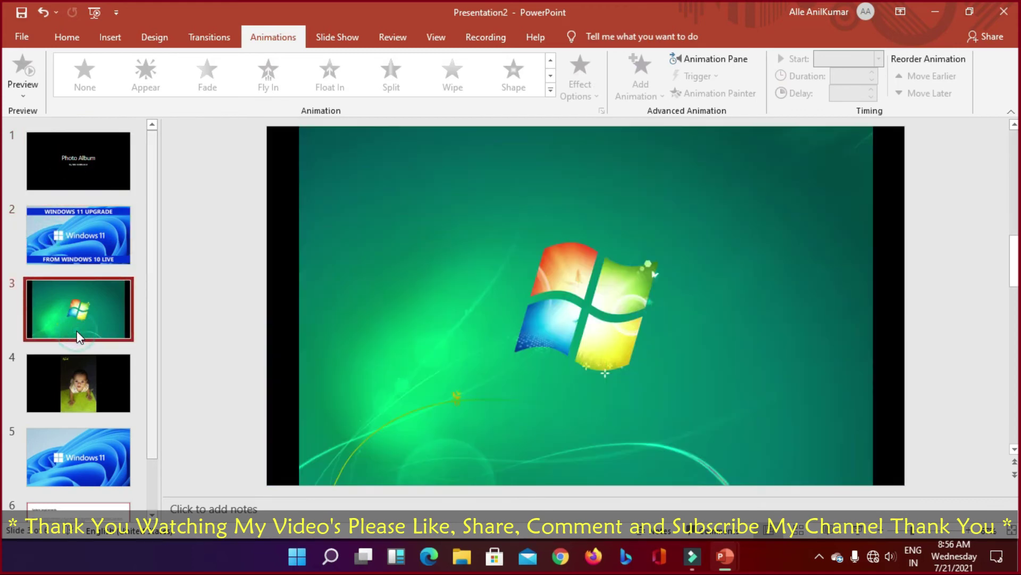
left_click(92, 368)
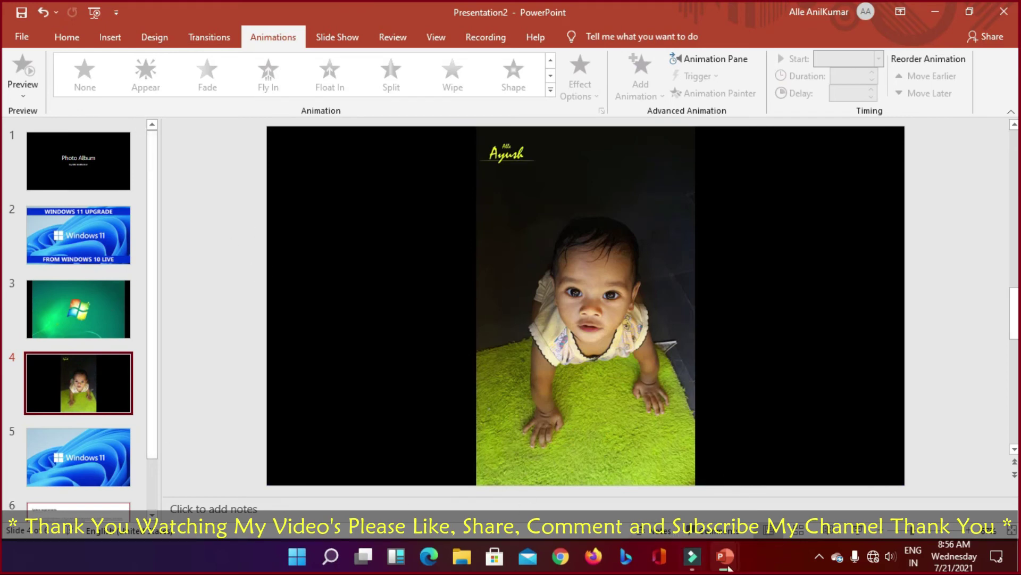
mouse_move(724, 556)
left_click(590, 512)
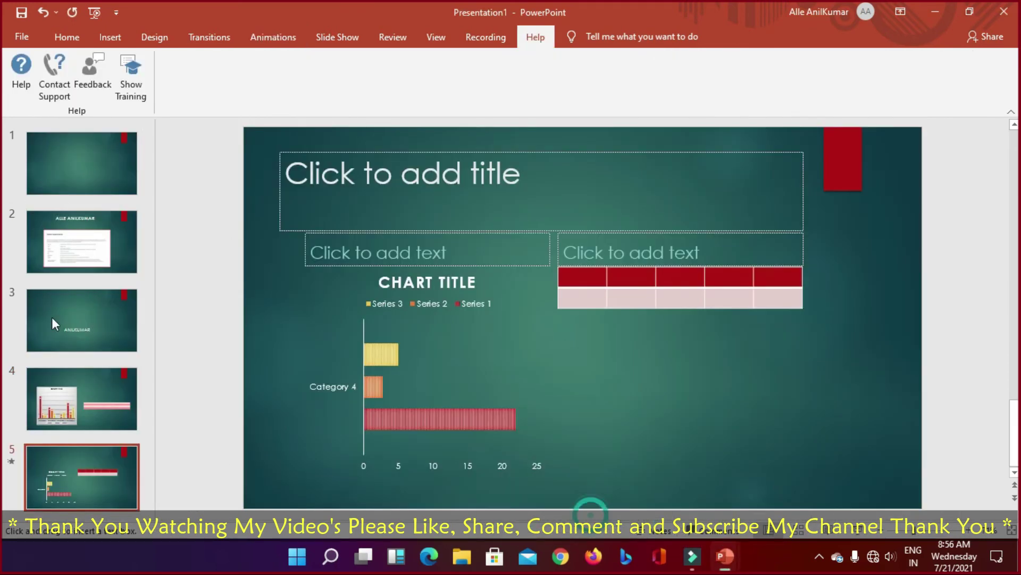
Step: Give the system requirements picture a Split entrance and move the presenter's name slide to second position
left_click(61, 170)
left_click(59, 263)
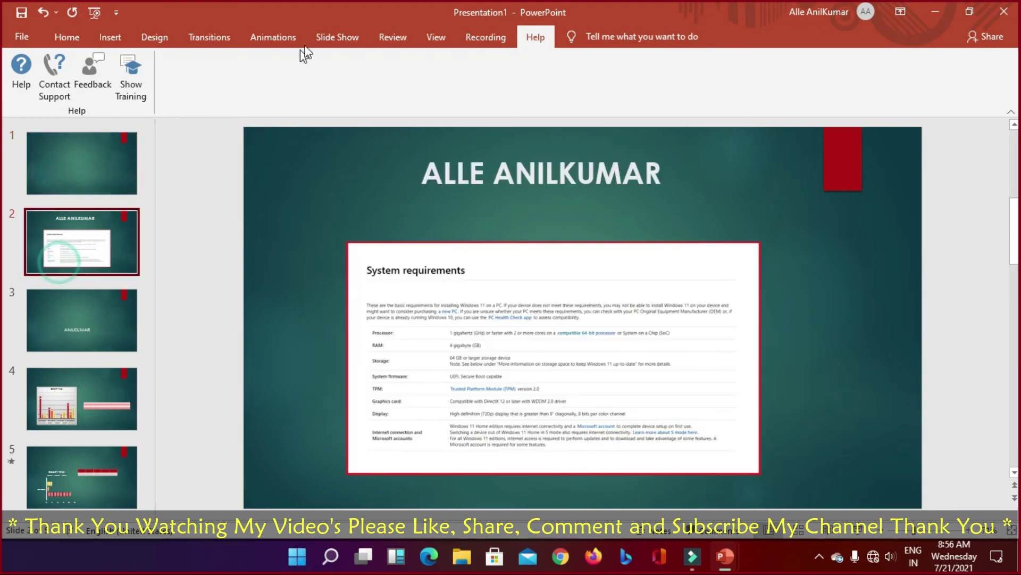
left_click(278, 37)
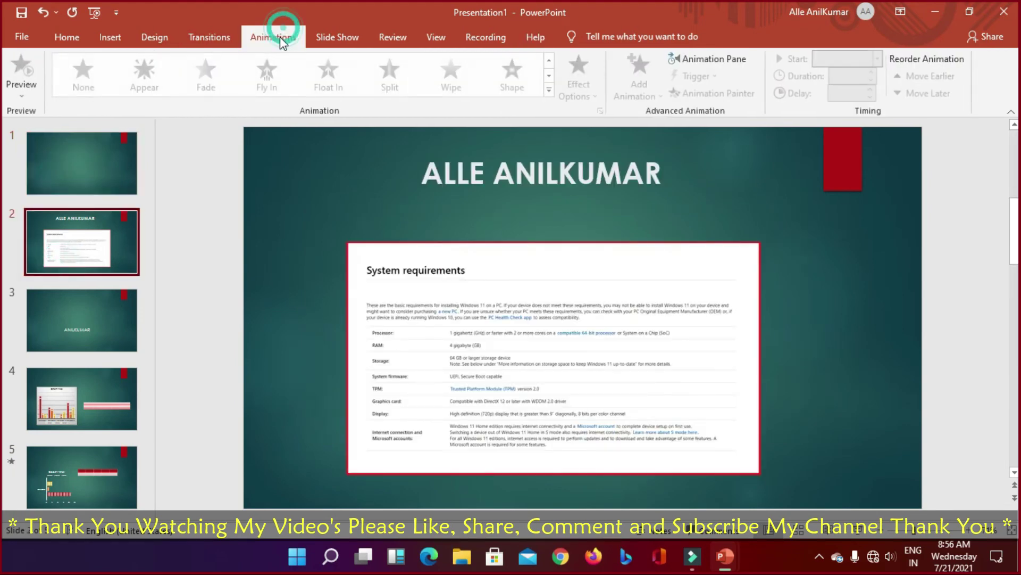
left_click(481, 304)
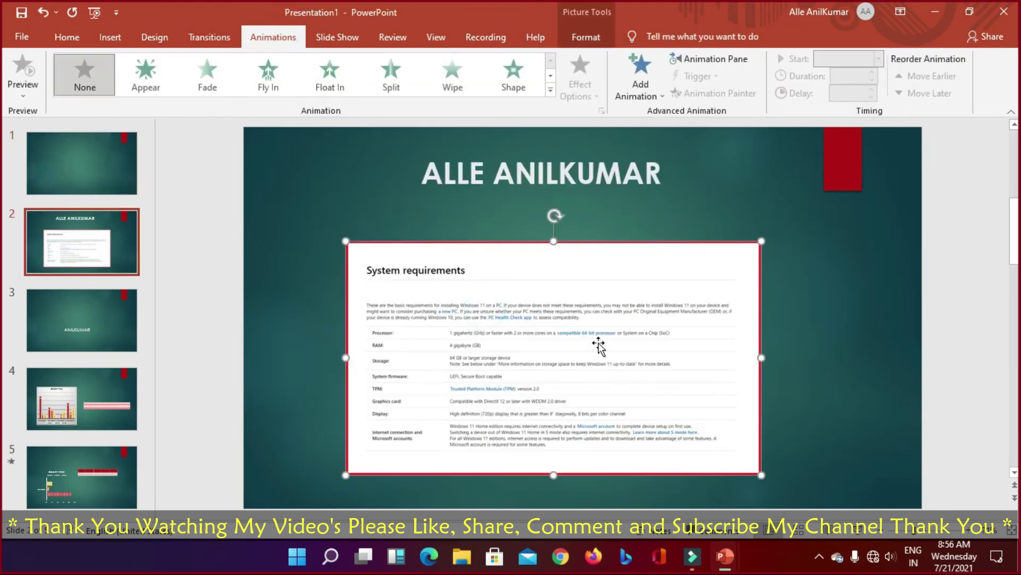
left_click(391, 85)
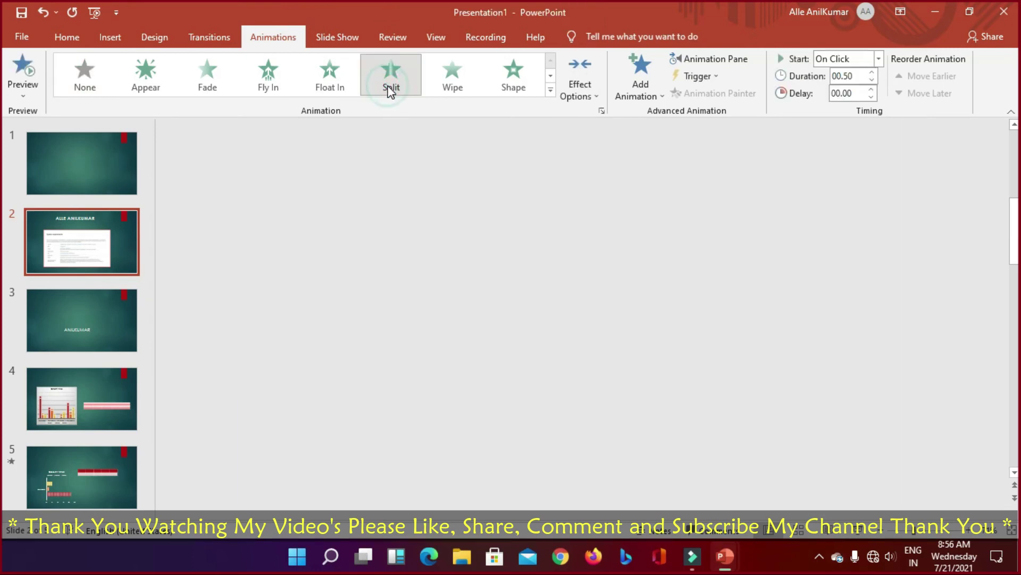
left_click(102, 332)
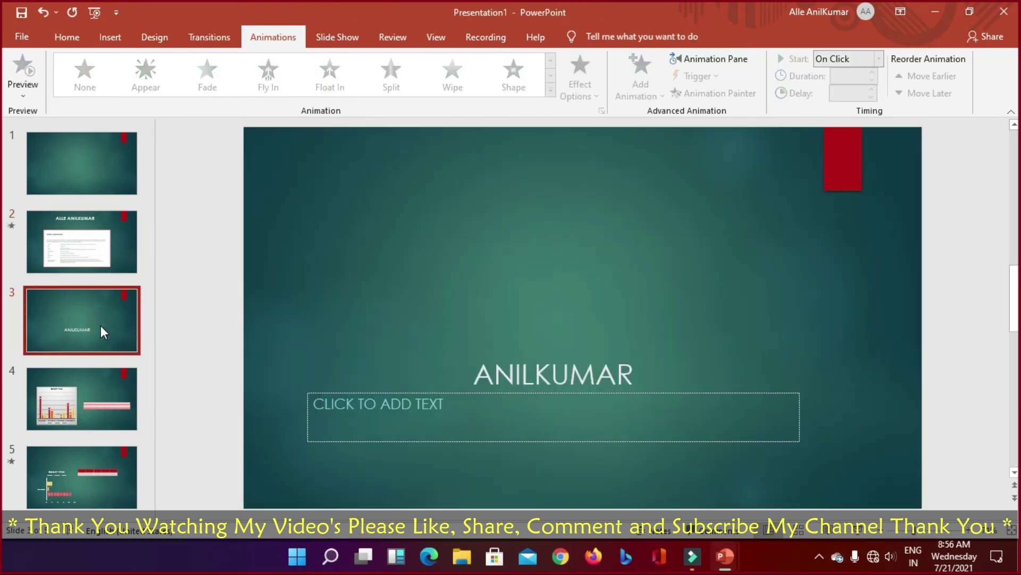
left_click_drag(100, 324, 106, 203)
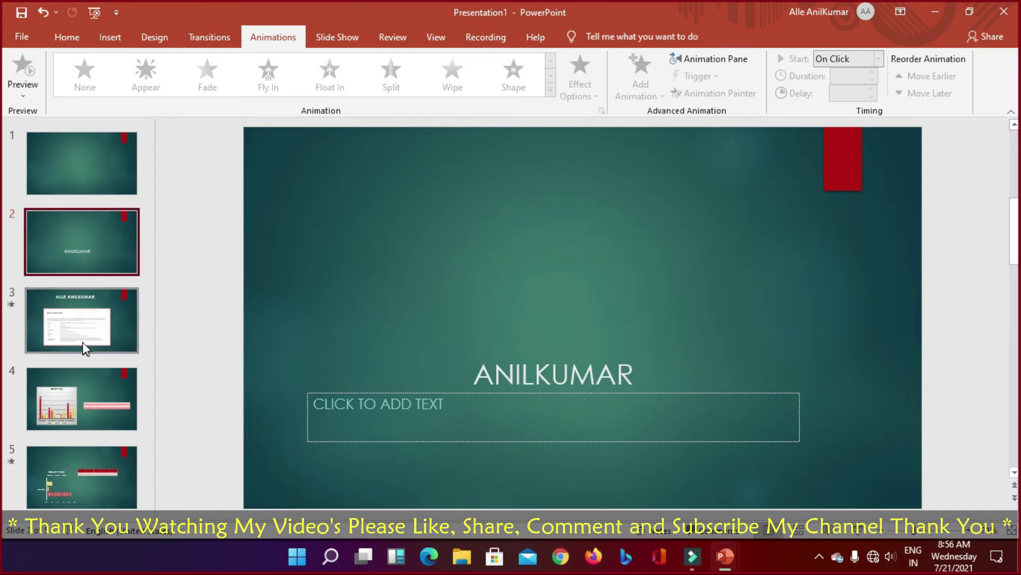
Step: Give the slide 4 bar chart a Fly In entrance animation
left_click(92, 414)
double_click(481, 359)
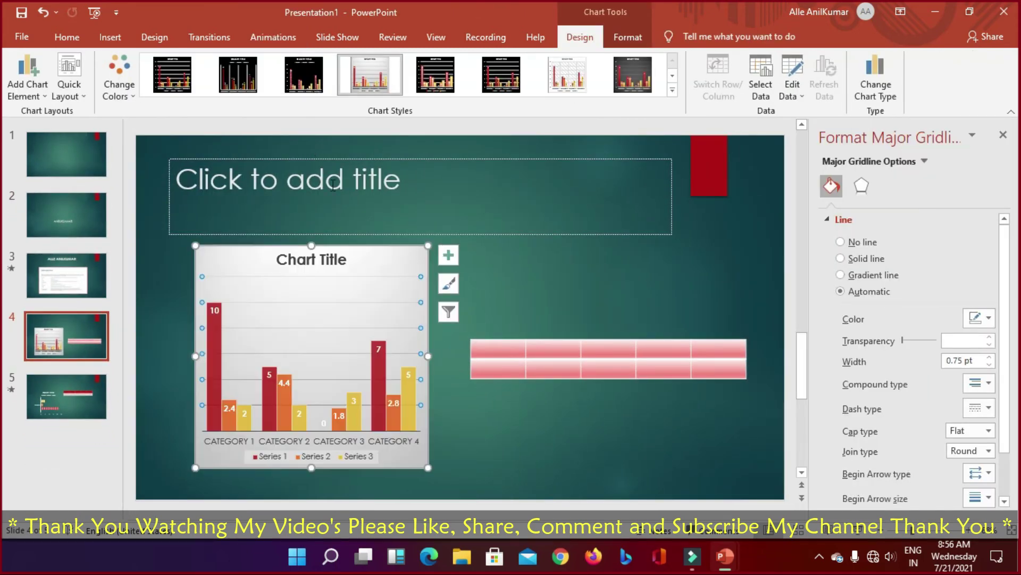
left_click(63, 336)
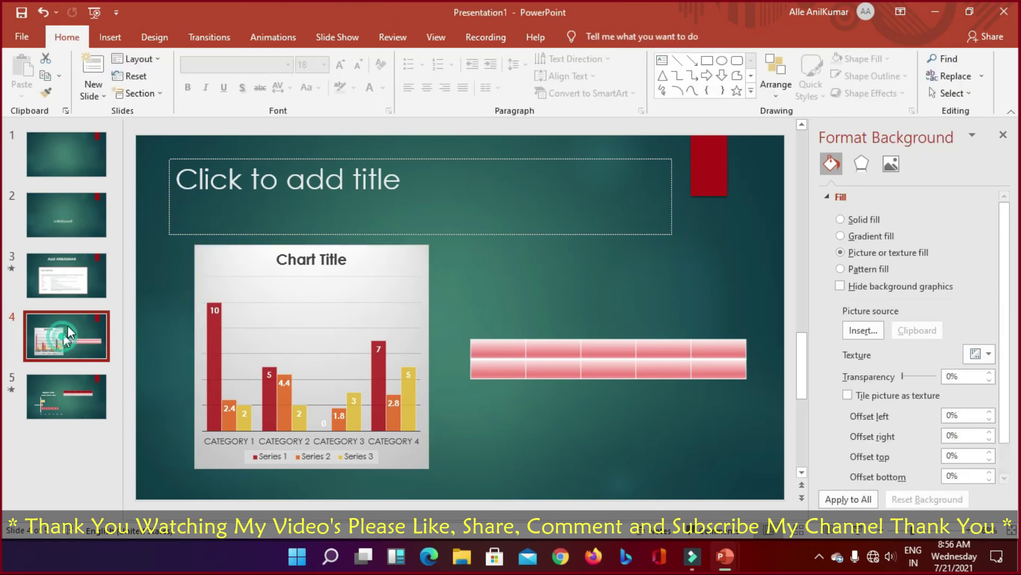
left_click(245, 38)
left_click(285, 364)
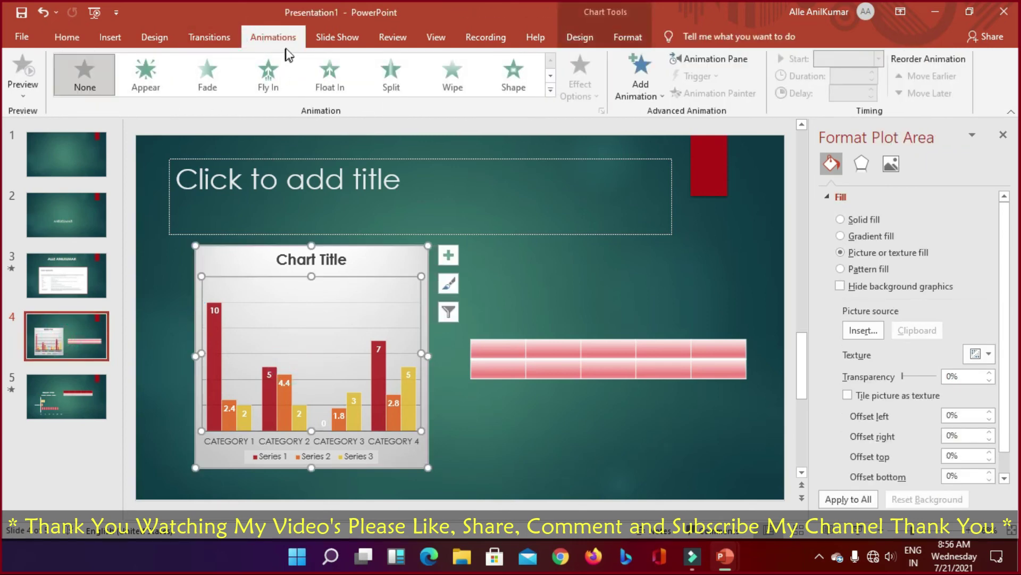
left_click(279, 83)
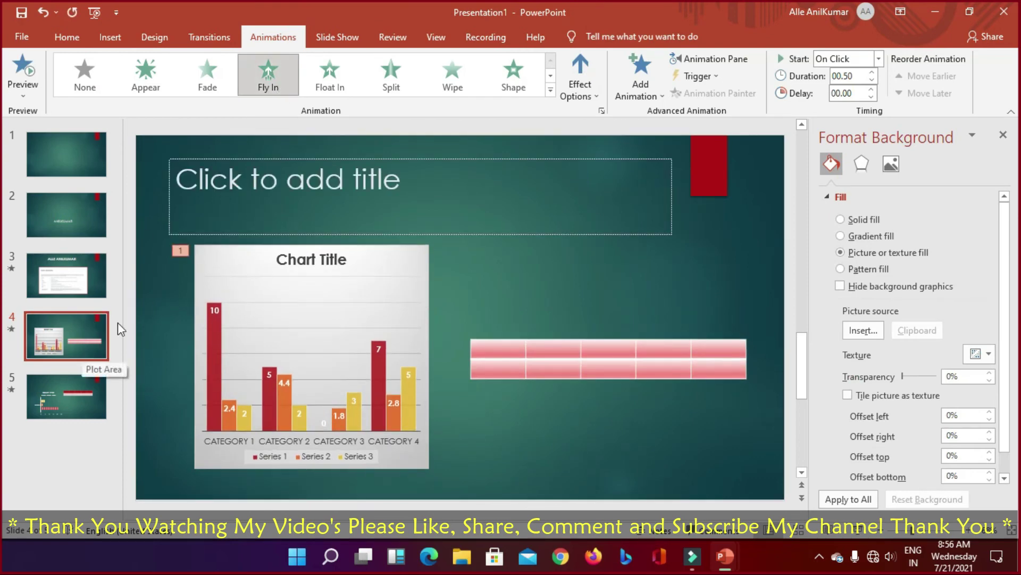
Step: Animate slide 5's chart with Wipe and its table with Appear, then return to slide 1
left_click(83, 382)
left_click(288, 353)
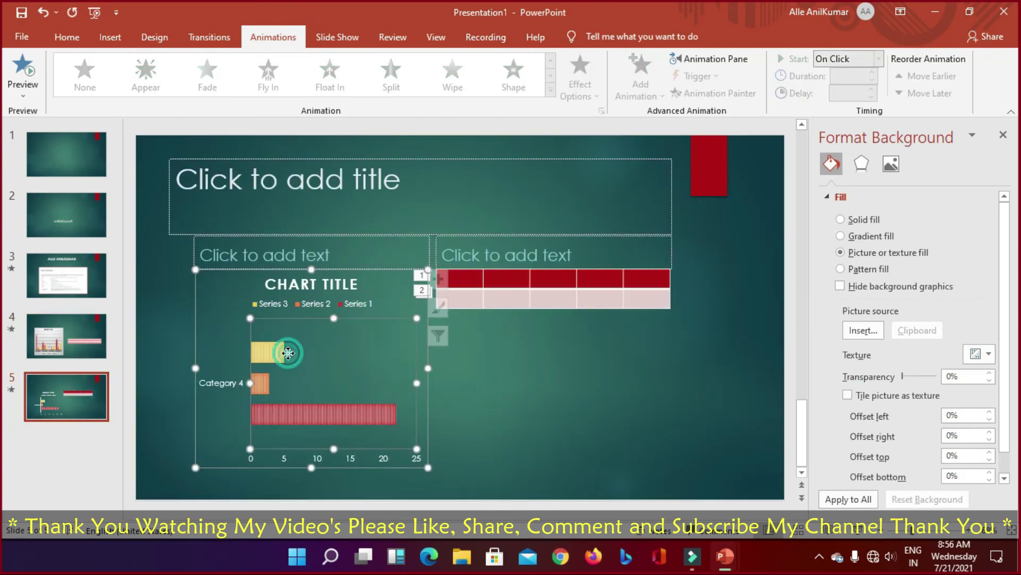
left_click(451, 78)
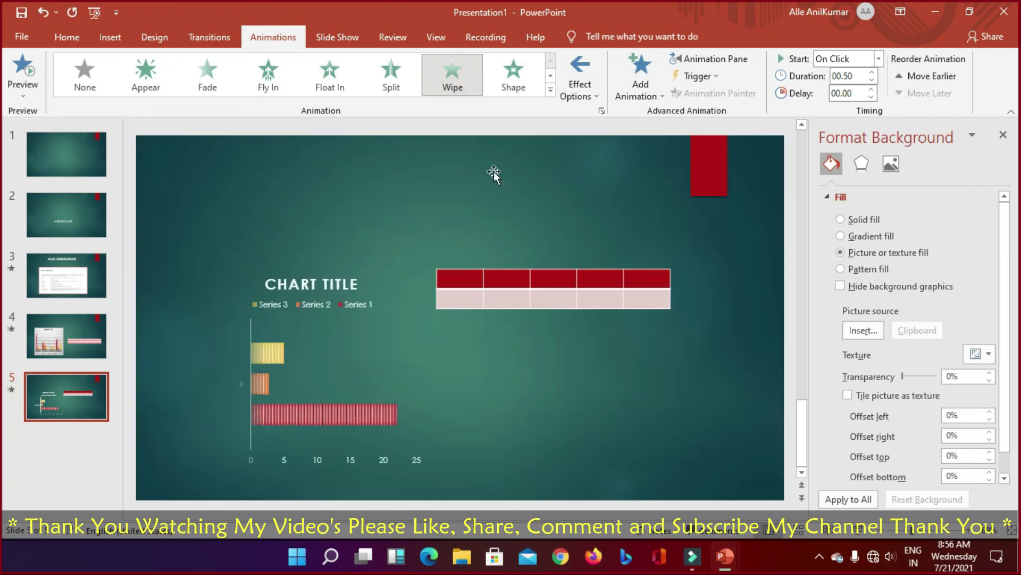
left_click(531, 296)
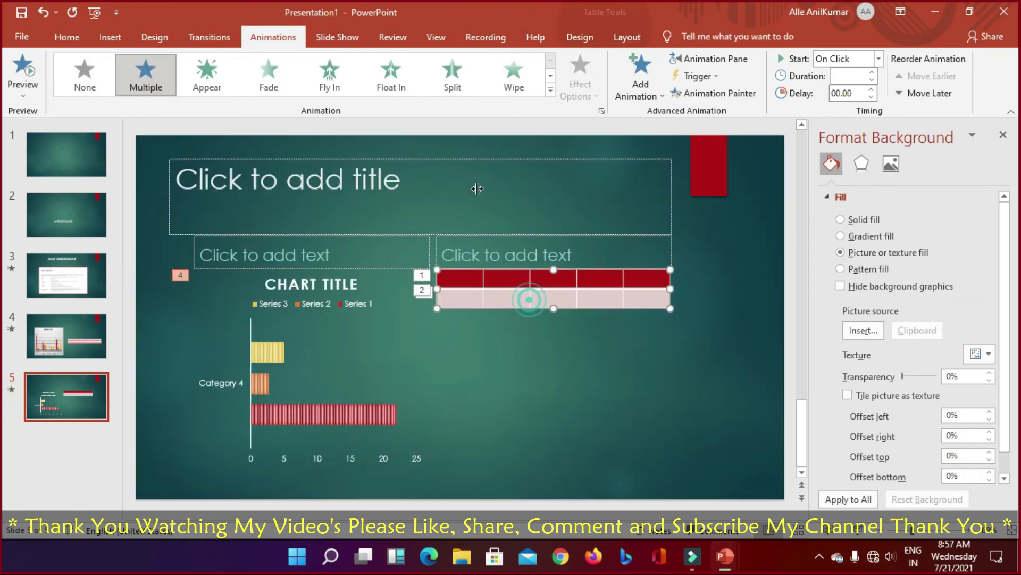
left_click(209, 77)
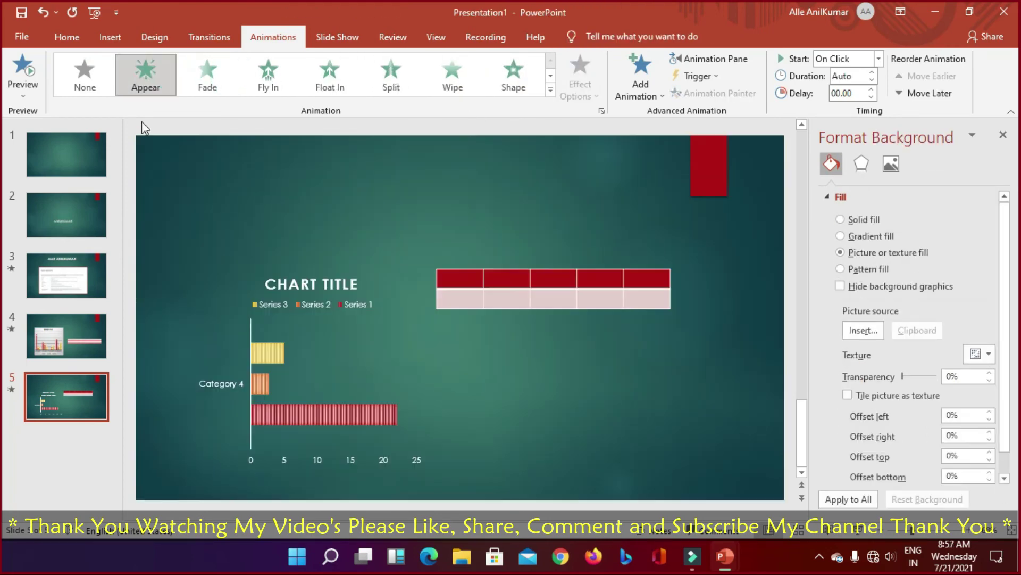
left_click(73, 142)
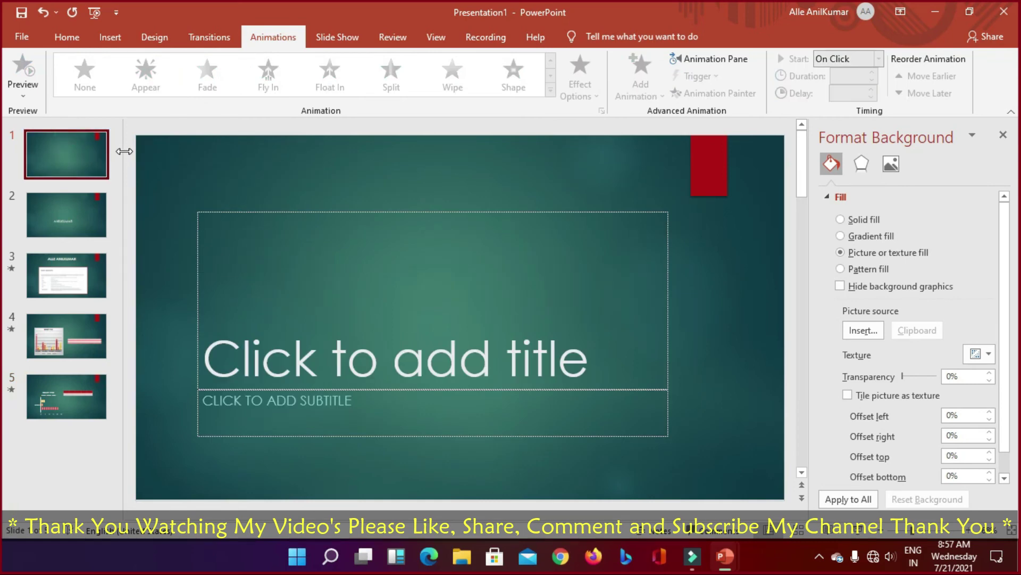
Step: Run the full slide show from slide 1 through to the end screen and exit
key("F5")
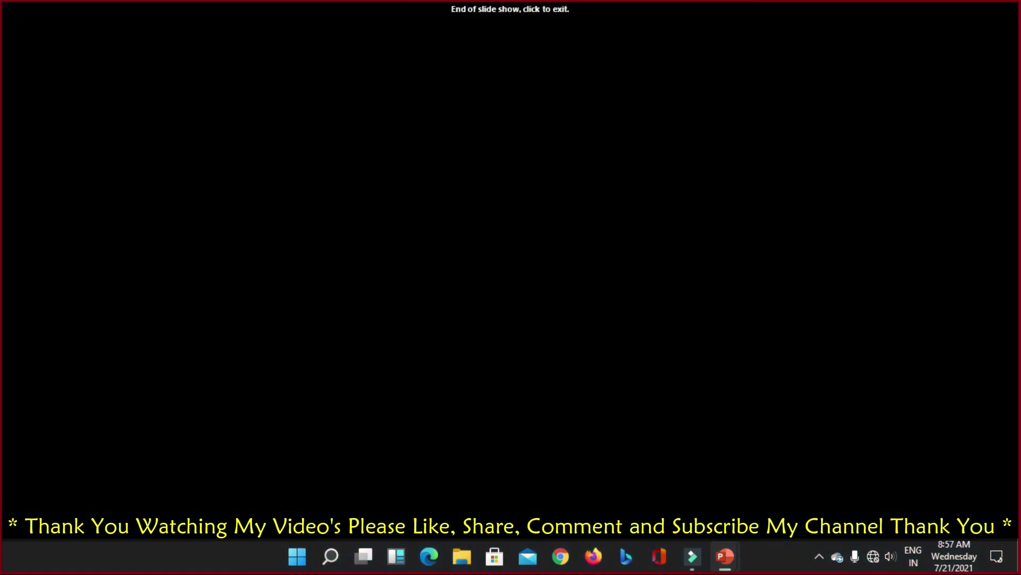
left_click(124, 151)
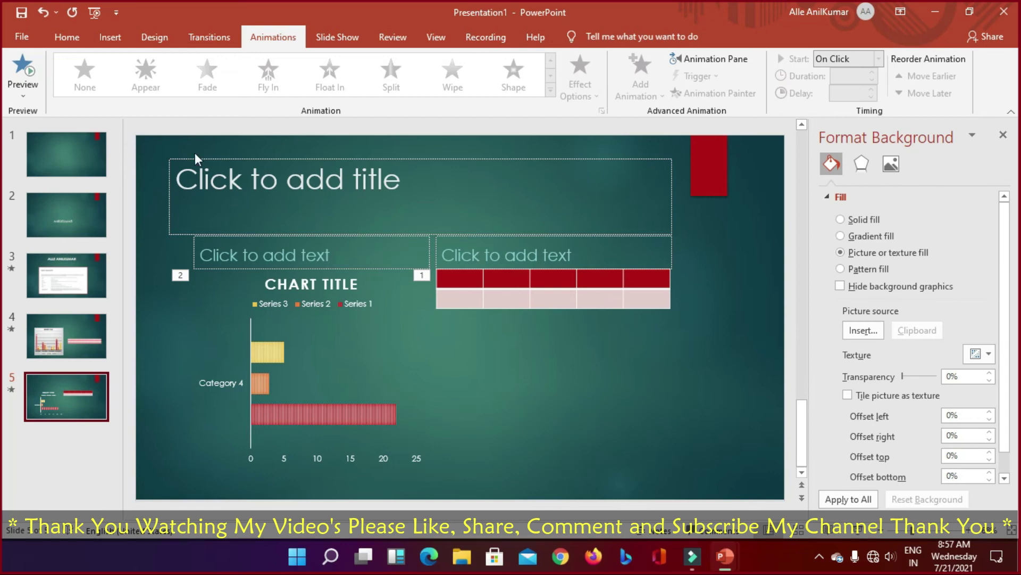
Step: Title slide 5 with the presenter's name and caption the left placeholder 'YOUTUBE', fixing typos
left_click(355, 195)
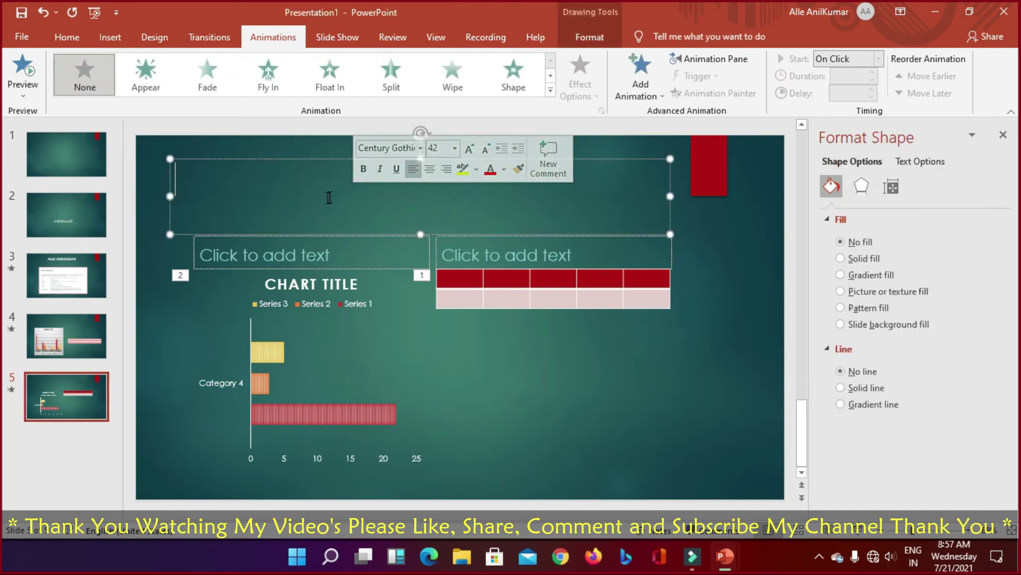
type("A")
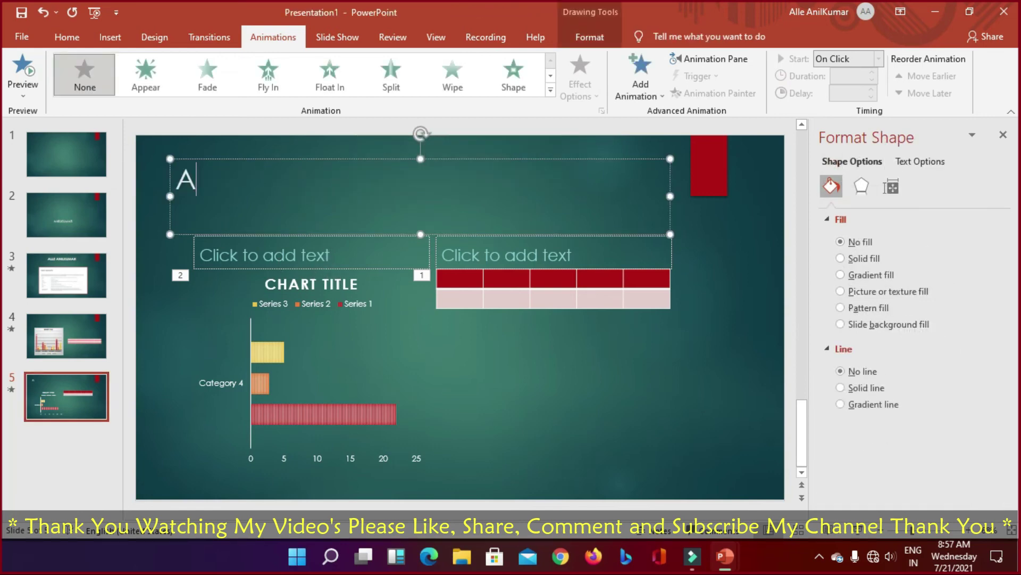
type("LLE A")
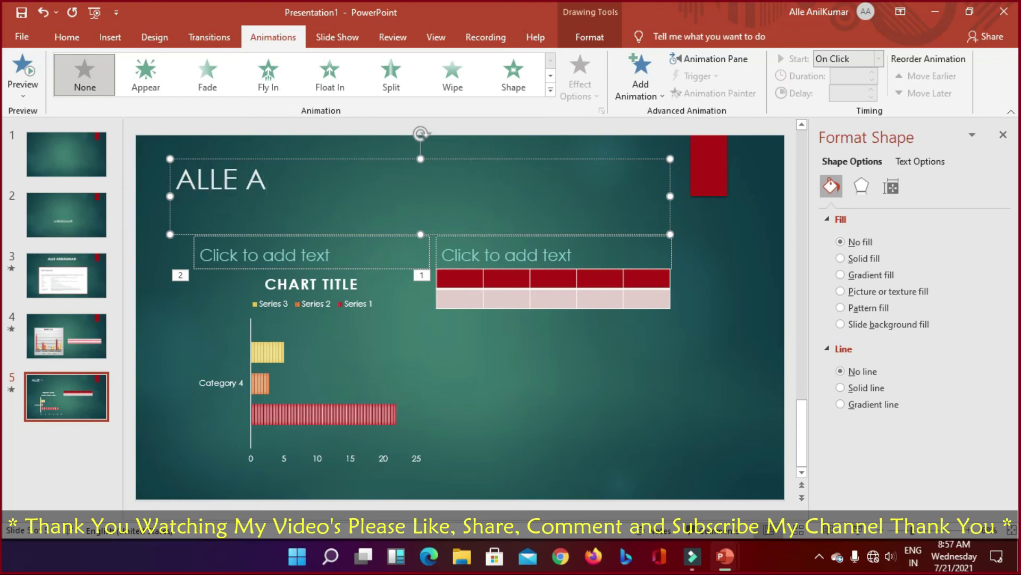
type("NILKUMAR")
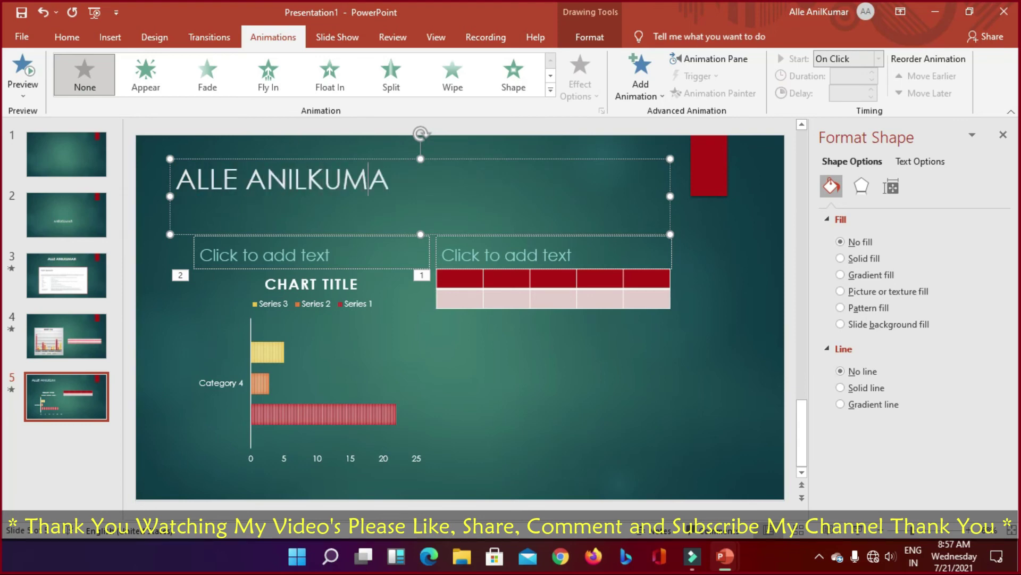
left_click(253, 245)
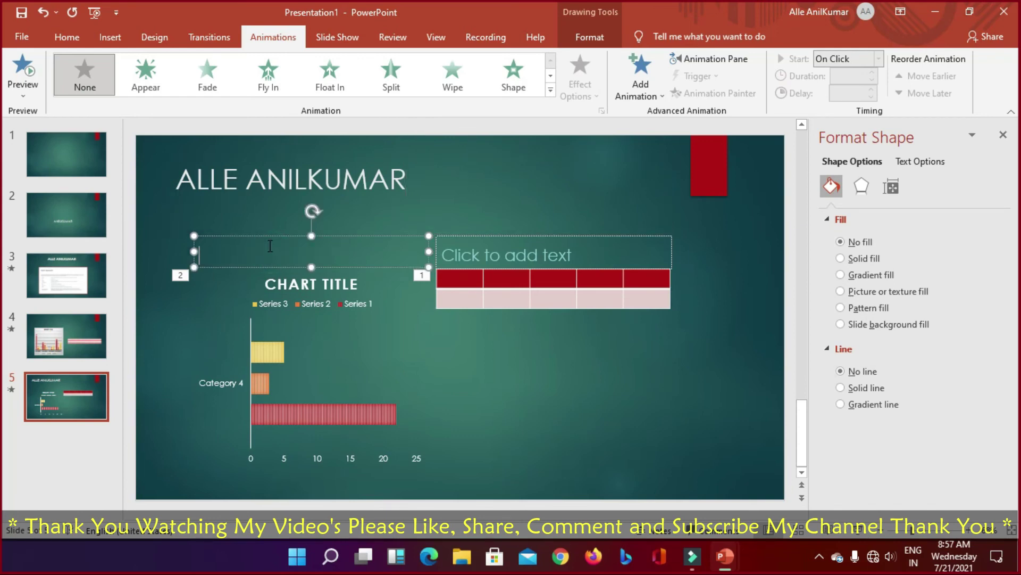
type("YOTUBE")
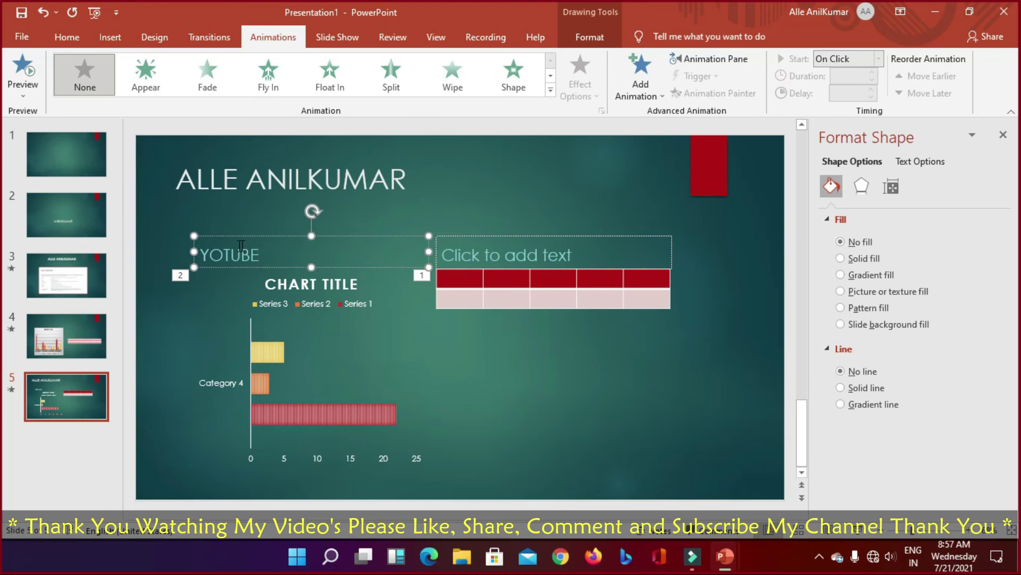
left_click(219, 256)
type("U")
left_click(597, 270)
Step: Type 'SUBSCRIBE MY CHANNEL' in the right placeholder, correcting the misspelled SUBSCRIBE
left_click(593, 253)
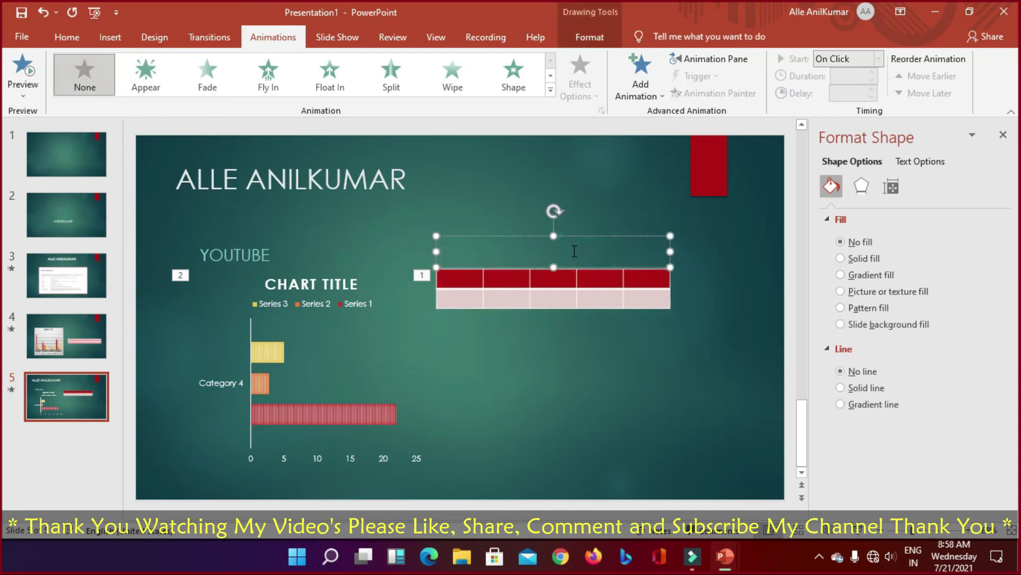
type("SUBCRIBR")
type("M")
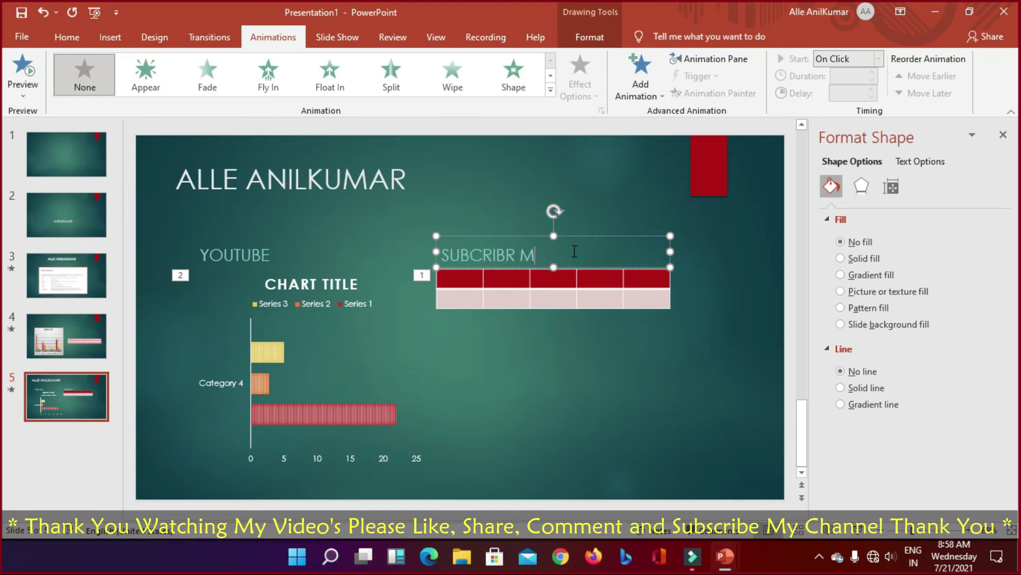
type("Y CHANNEL")
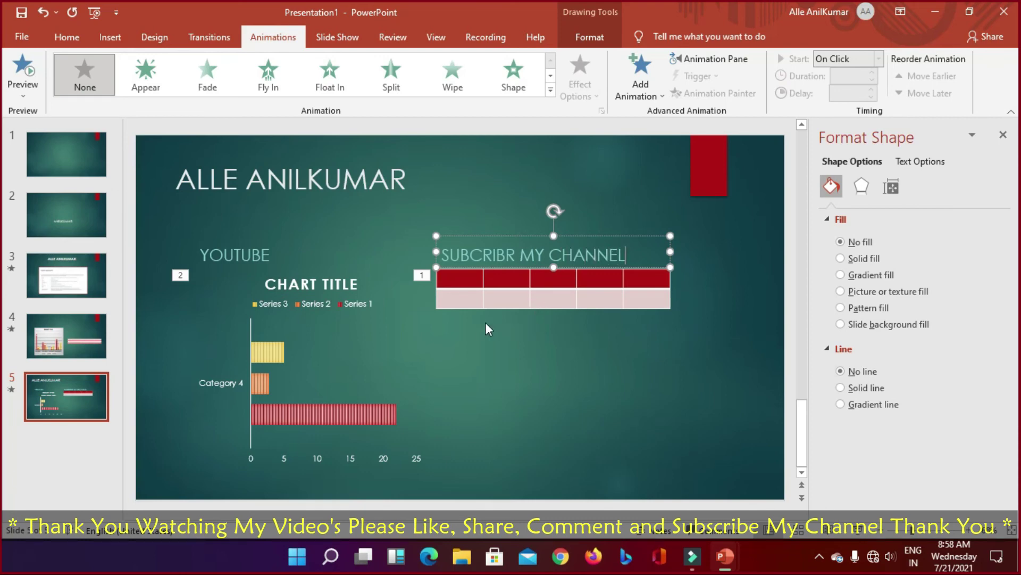
left_click(506, 255)
key("Delete")
type("E")
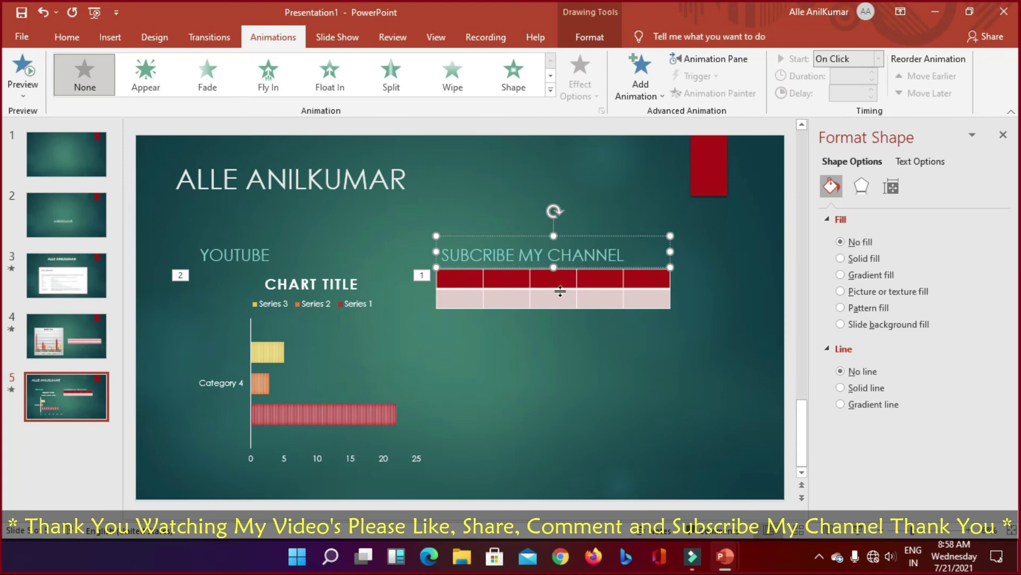
left_click_drag(519, 255, 420, 257)
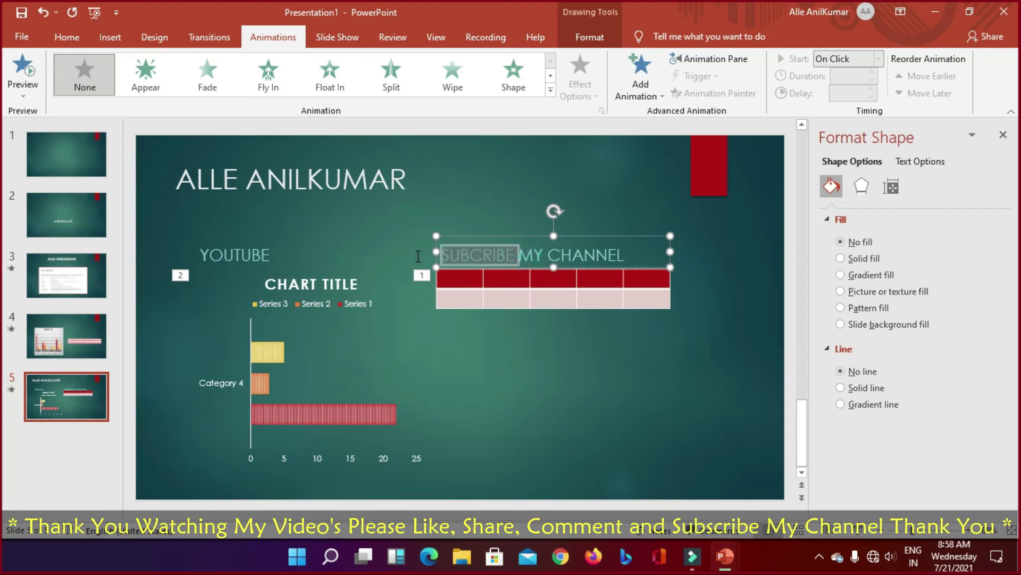
type("SUB")
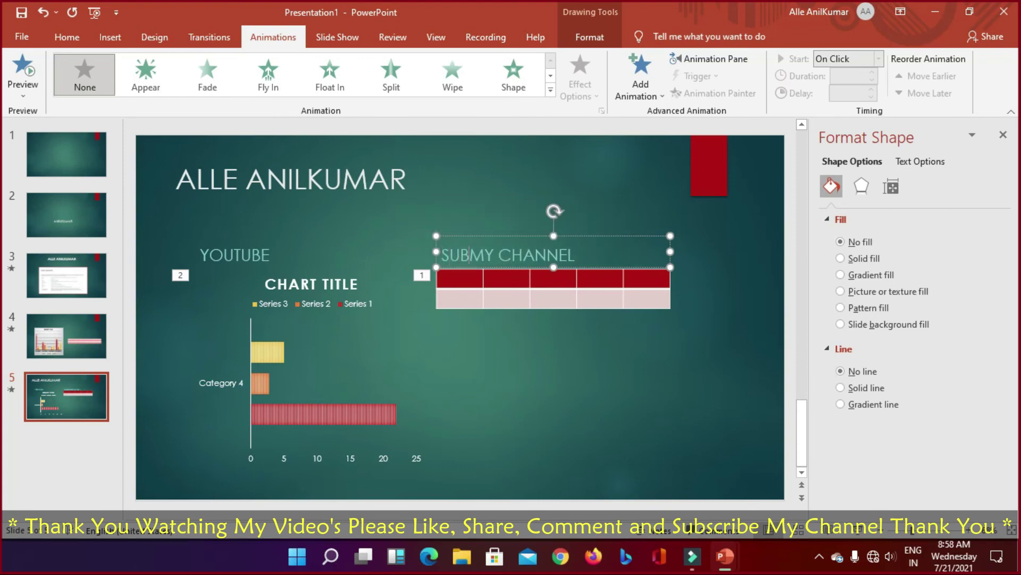
type("SCRIBE")
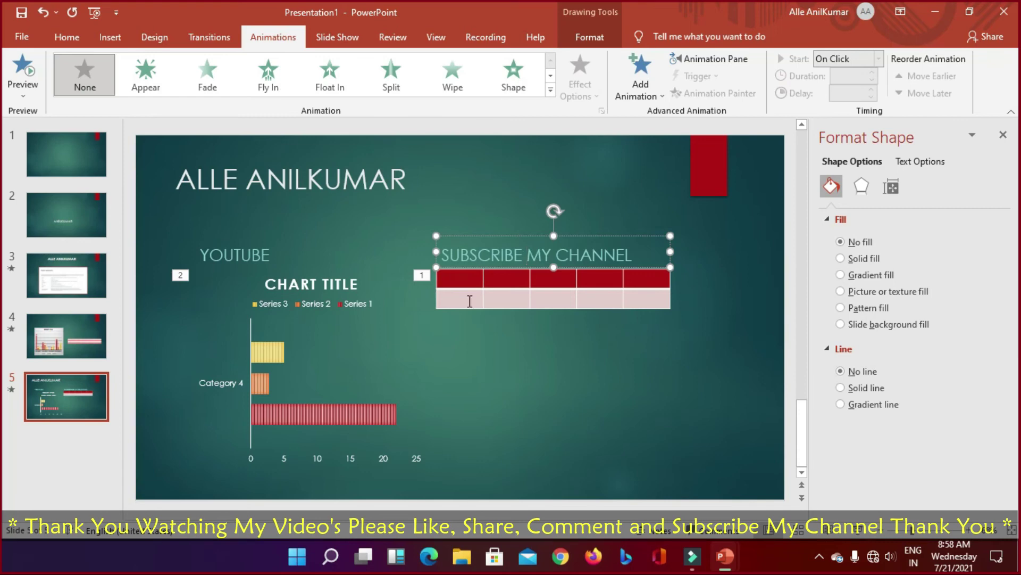
Step: Fill the table's header row with 1, 2, 3, 4 and 5
left_click(465, 286)
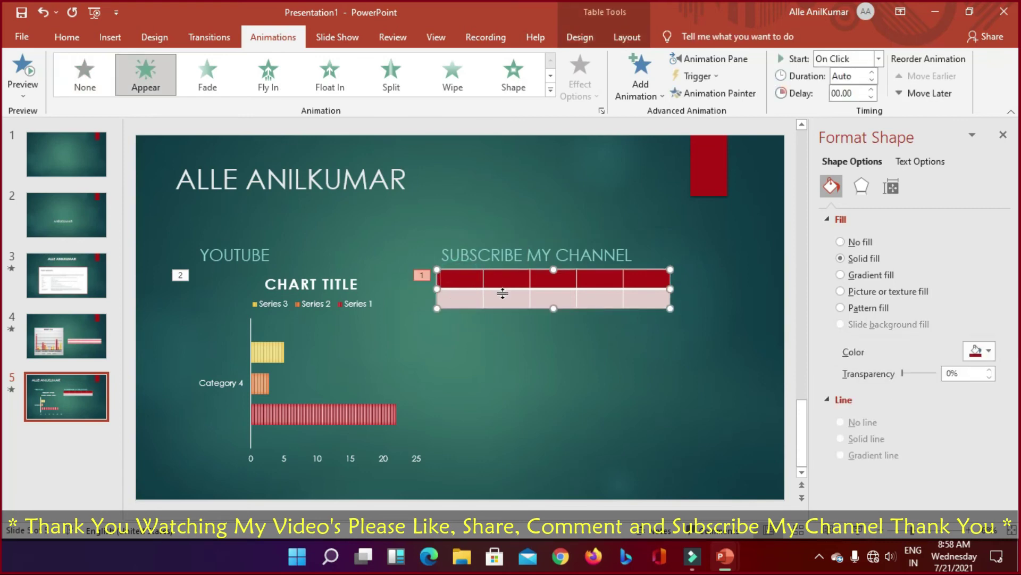
type("1")
left_click(514, 282)
type("2")
left_click(556, 280)
type("3")
left_click(592, 280)
type("4")
left_click(630, 278)
type("5")
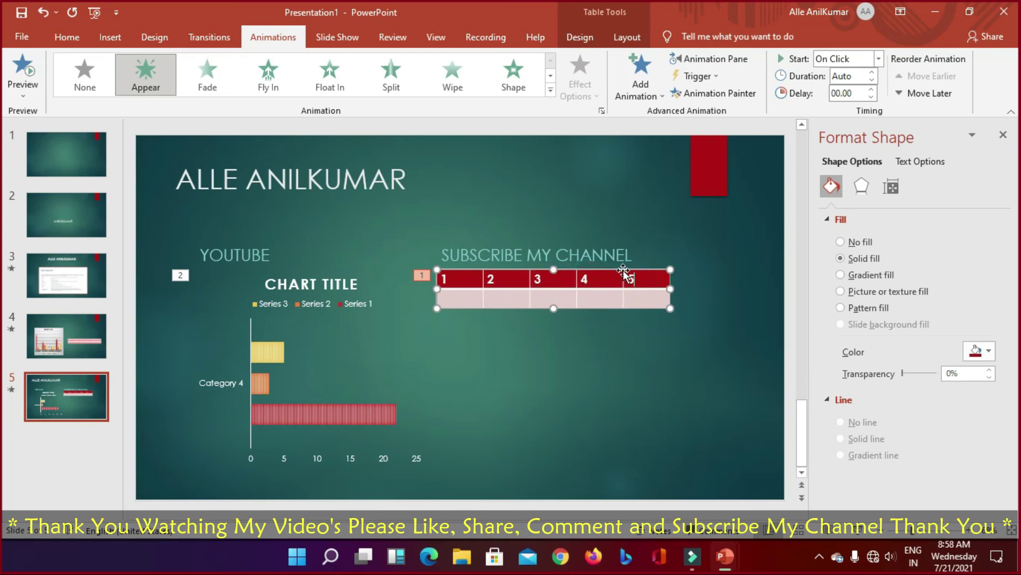
Step: Fill the table's second row with SITE, GRO, LIP, RIPT and TOP
left_click(466, 297)
type("S")
type("l")
type("T")
type("E")
left_click(491, 298)
type("GROW")
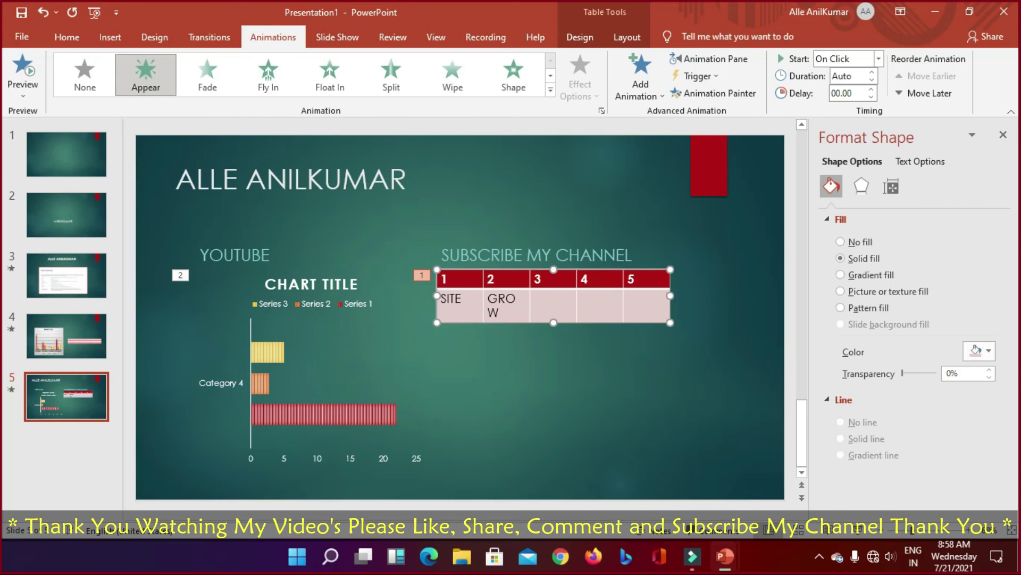
key("BackSpace")
key("Tab")
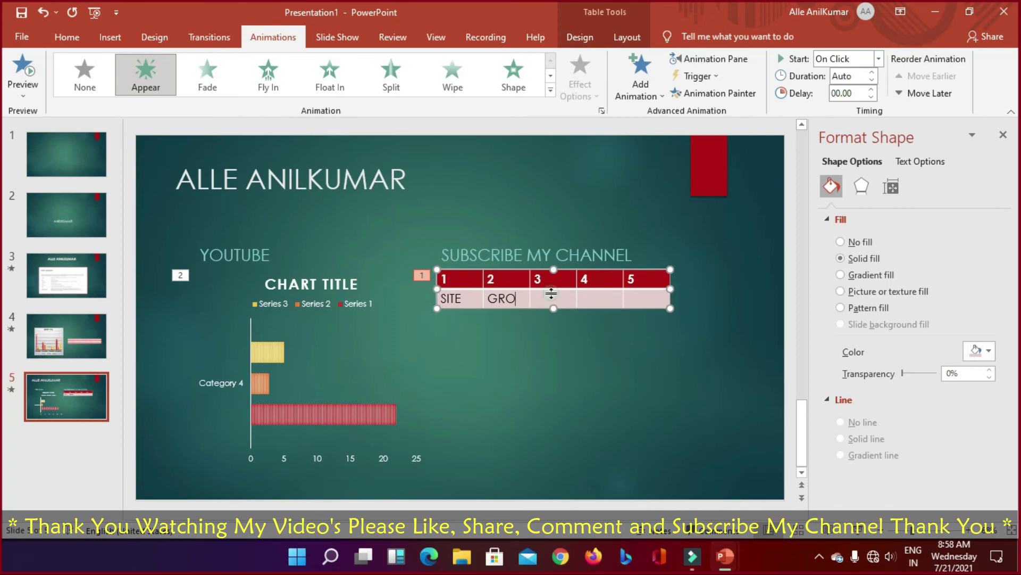
left_click(556, 296)
type("LIP")
left_click(599, 296)
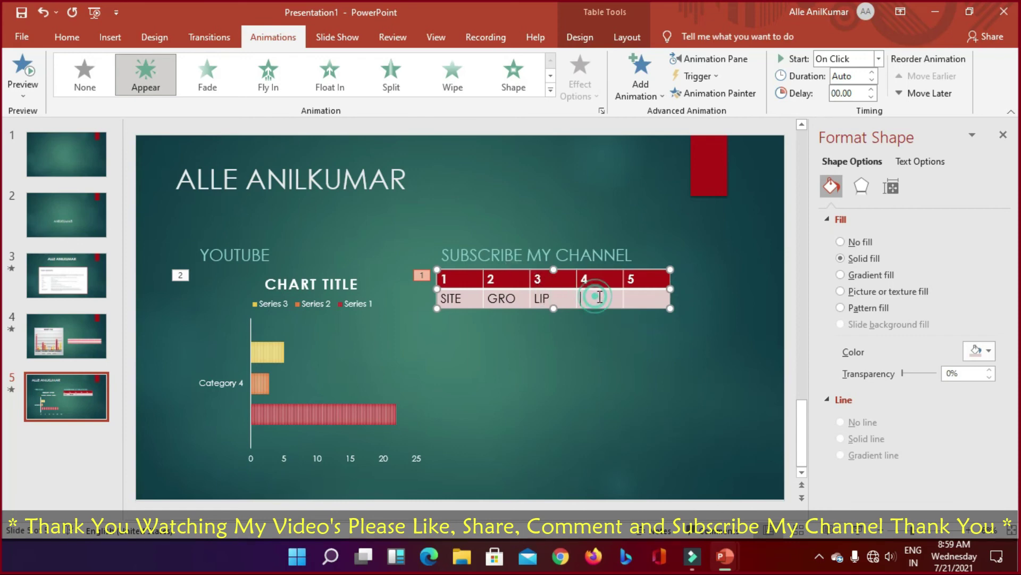
type("R")
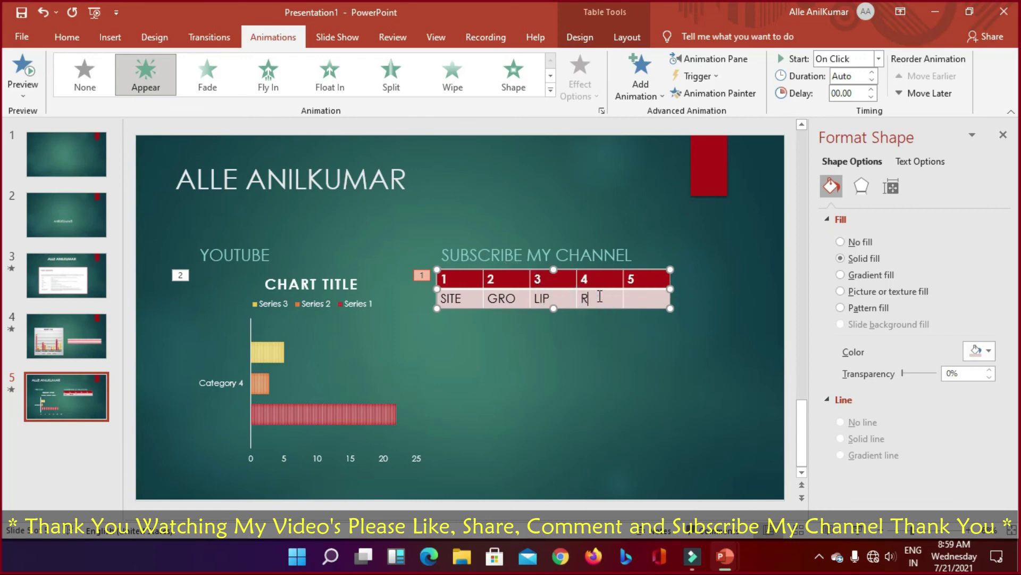
type("IP")
left_click(639, 296)
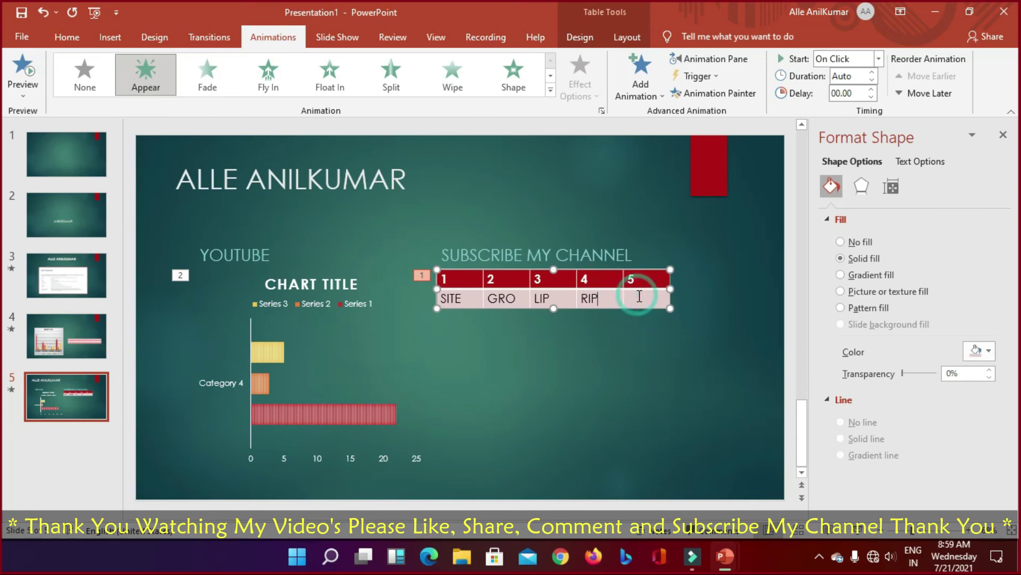
type("T")
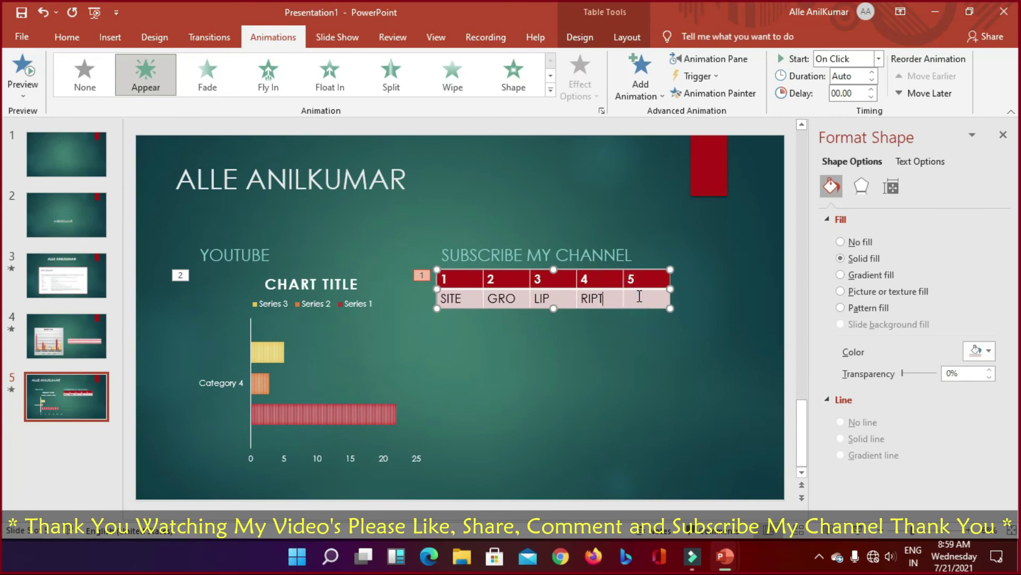
key("Tab")
type("TOP")
Step: Apply the light grey chart style to the slide 5 bar chart and preview it in a slide show
left_click(267, 351)
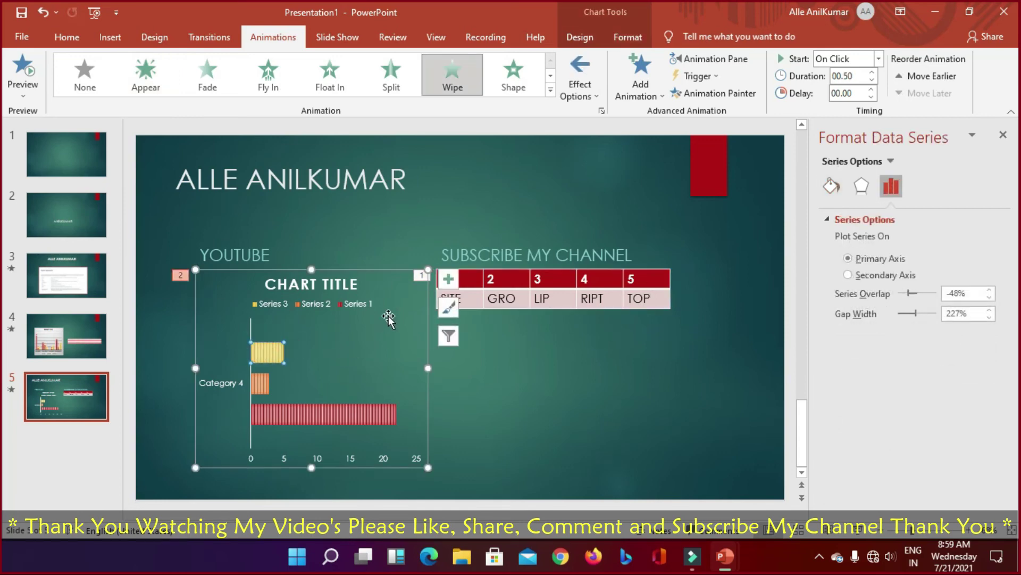
left_click(448, 309)
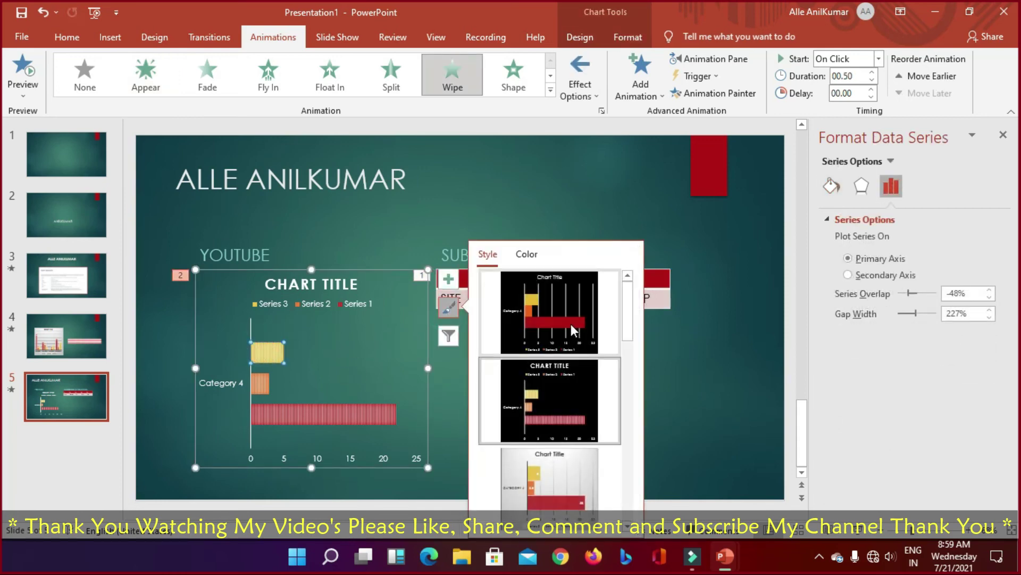
left_click(548, 479)
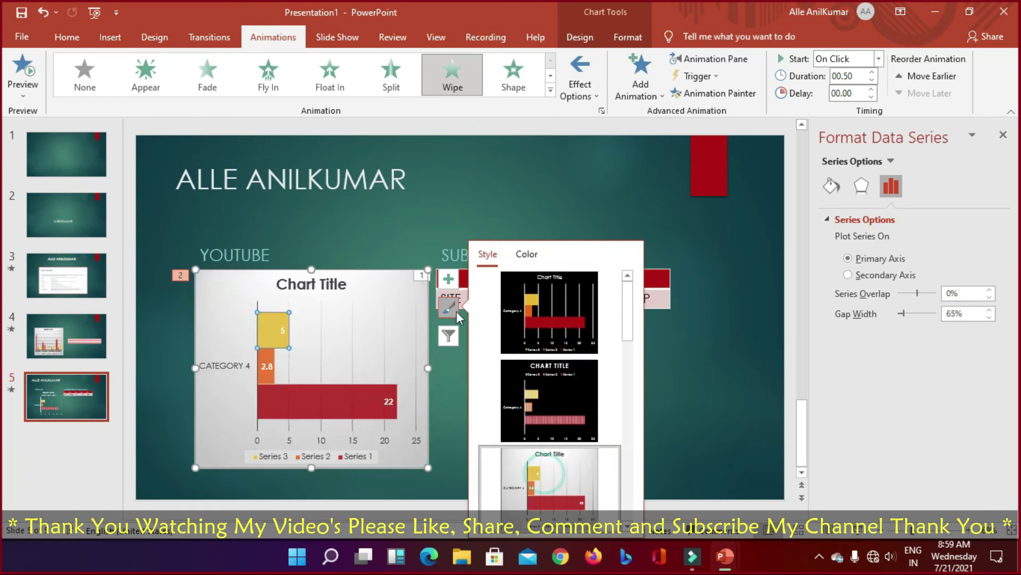
left_click(538, 396)
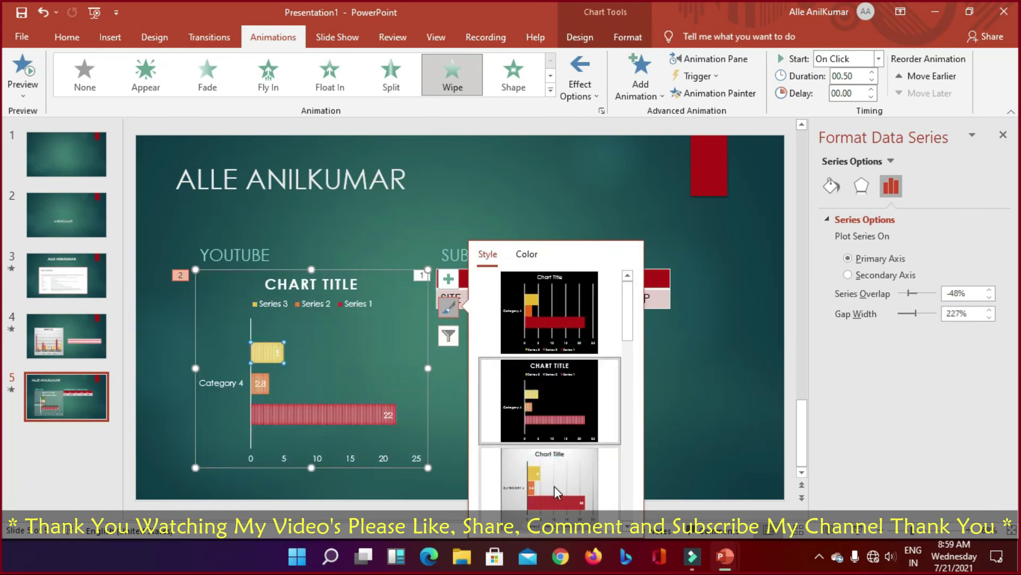
left_click(542, 468)
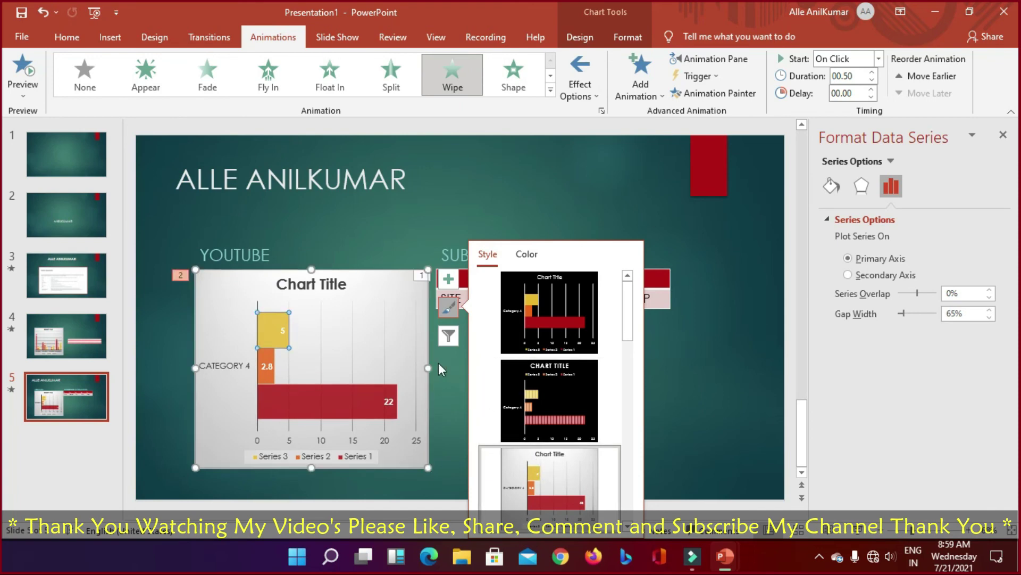
key("shift+F5")
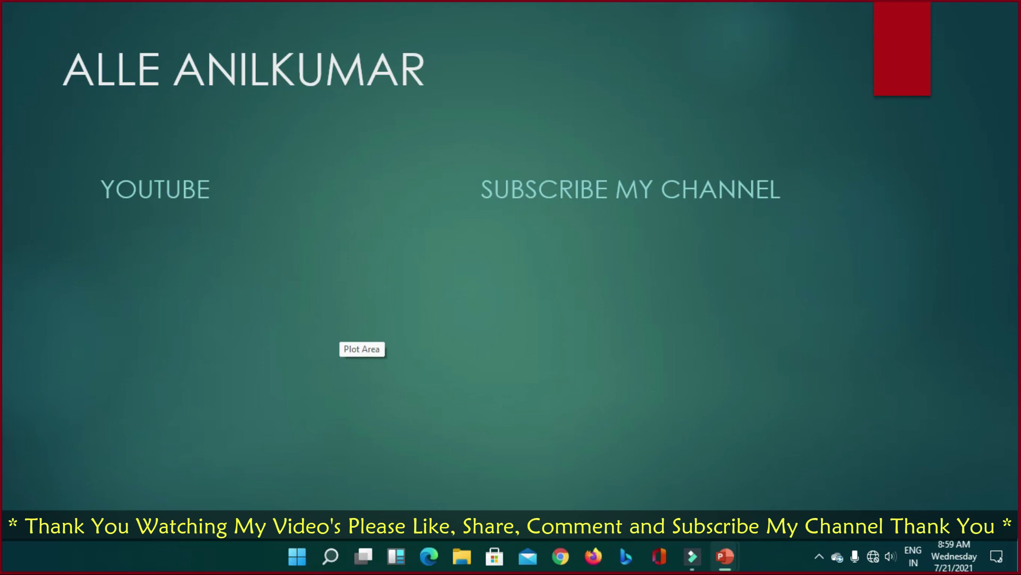
key("Escape")
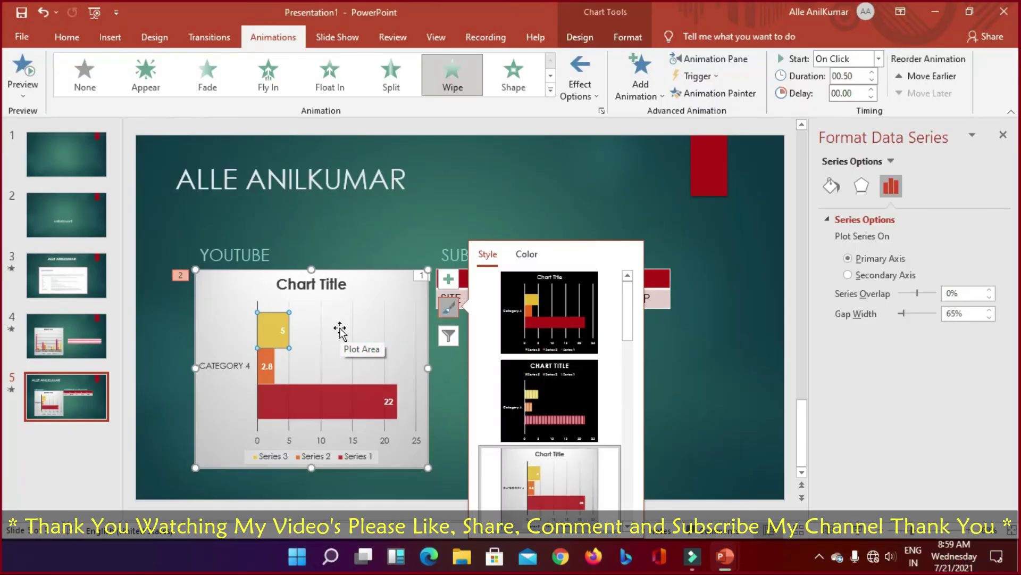
Step: Write 'PLEASE ' SUBSCRIBE MY CHANNEL THANK YOU WATCHING' as slide 2's subtitle and start the slide show
left_click(46, 213)
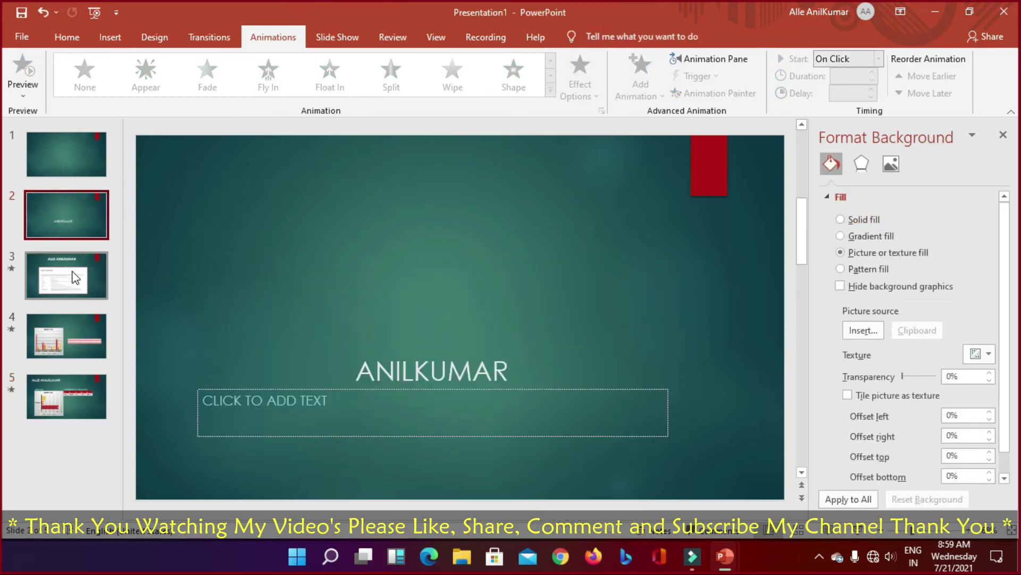
left_click(446, 390)
left_click(381, 413)
left_click(364, 408)
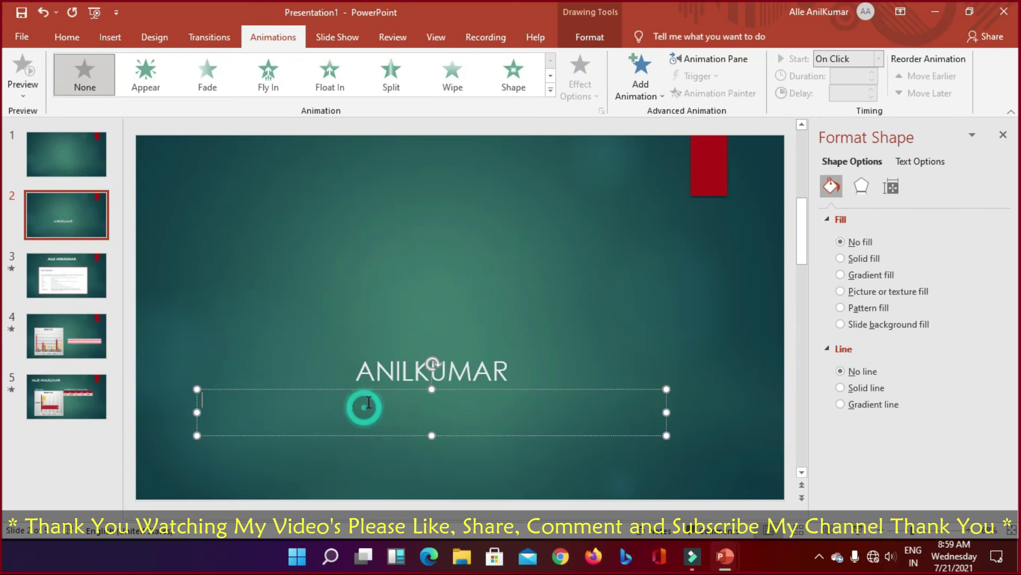
type("P")
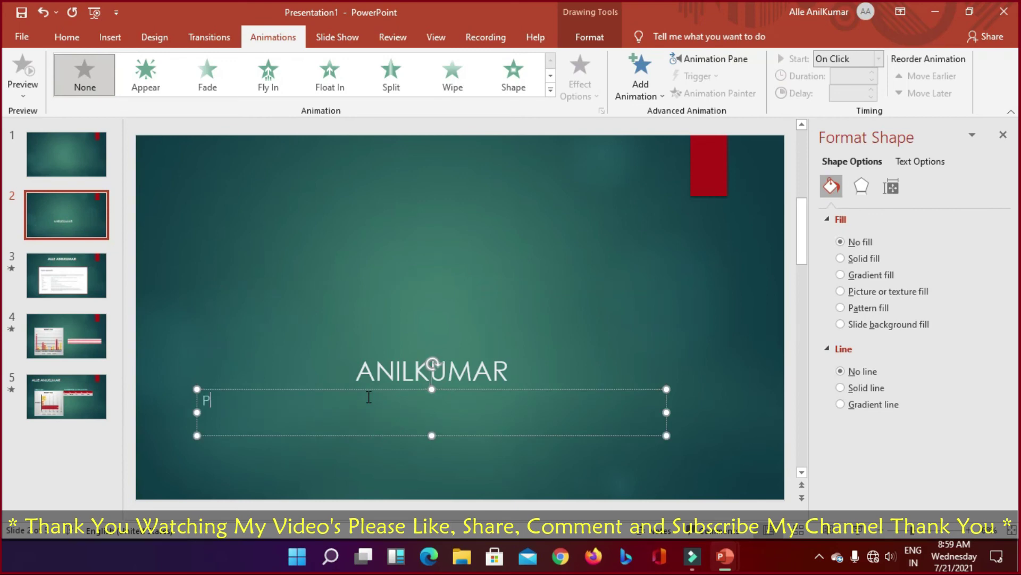
type("LEASD")
key("BackSpace")
type("E ' SUBSCRIBE ")
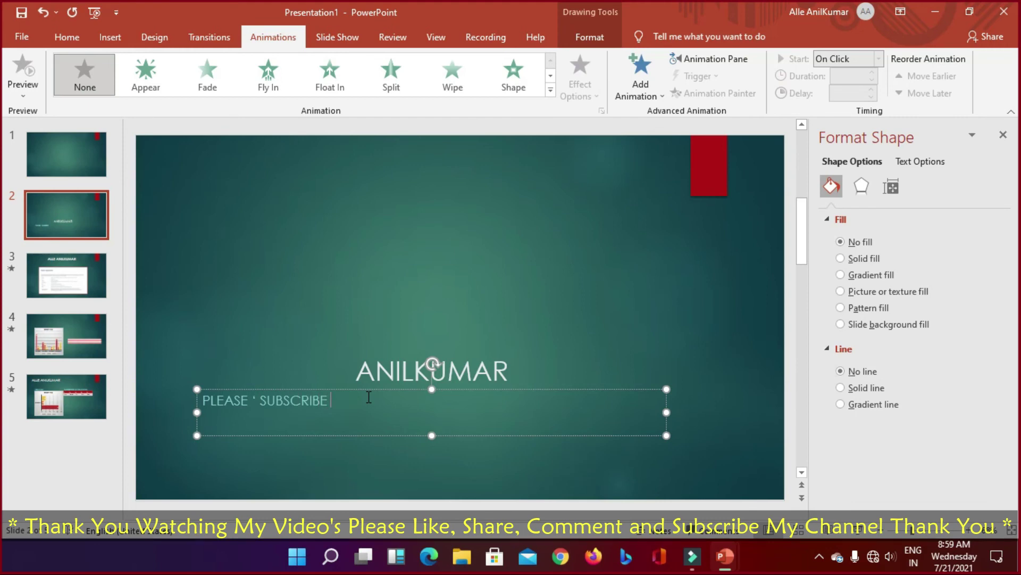
type("MY CHANNEL THANK ")
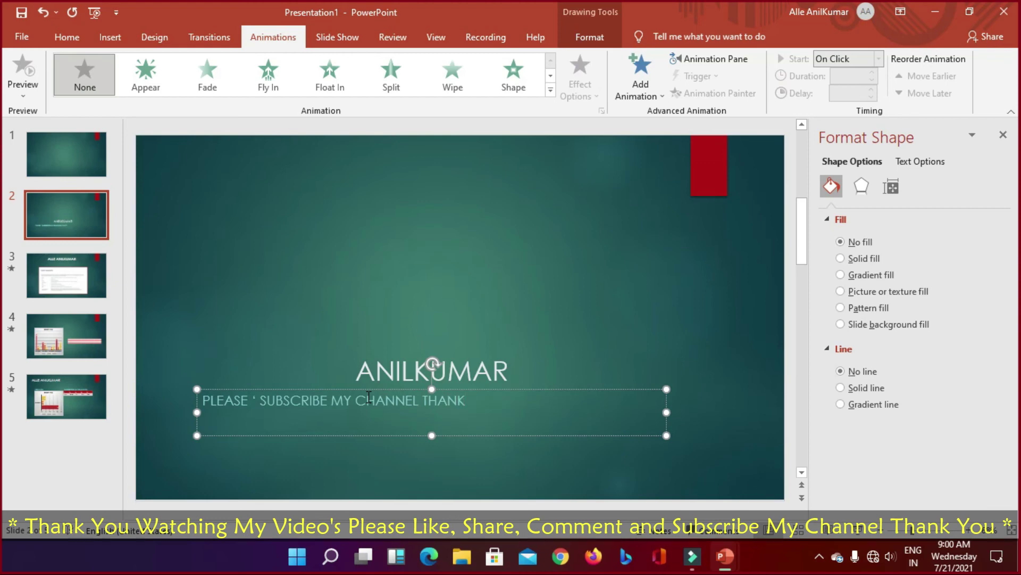
type("YOU WATCHING")
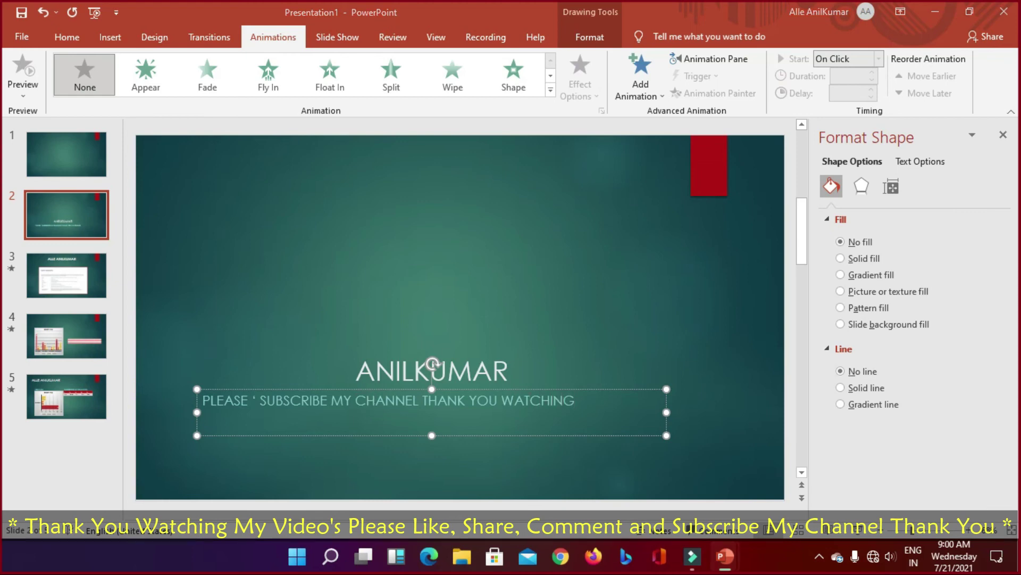
key("F5")
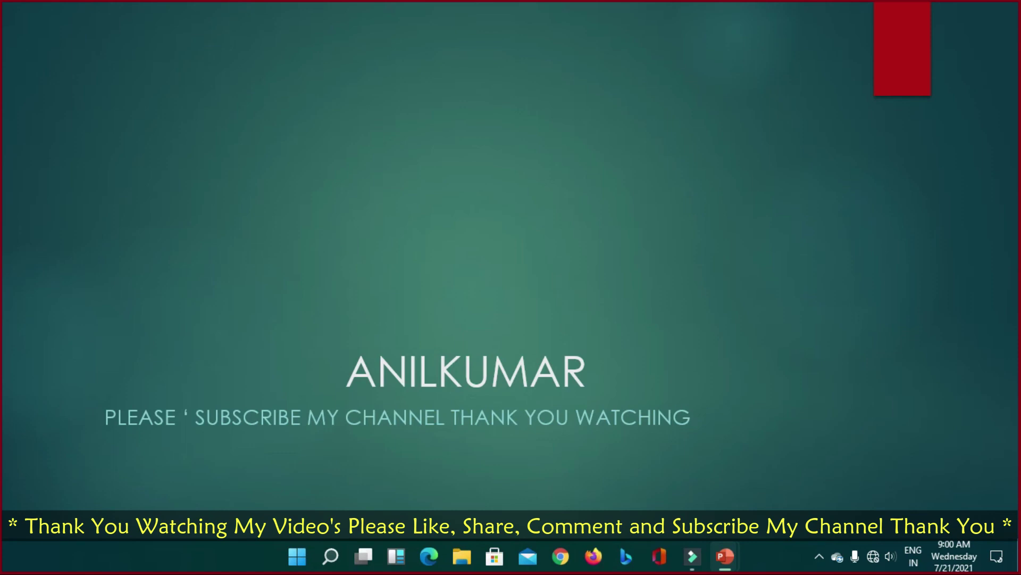
Step: Step forward and back through the slides to the System requirements screenshot, then end the show
key("Right")
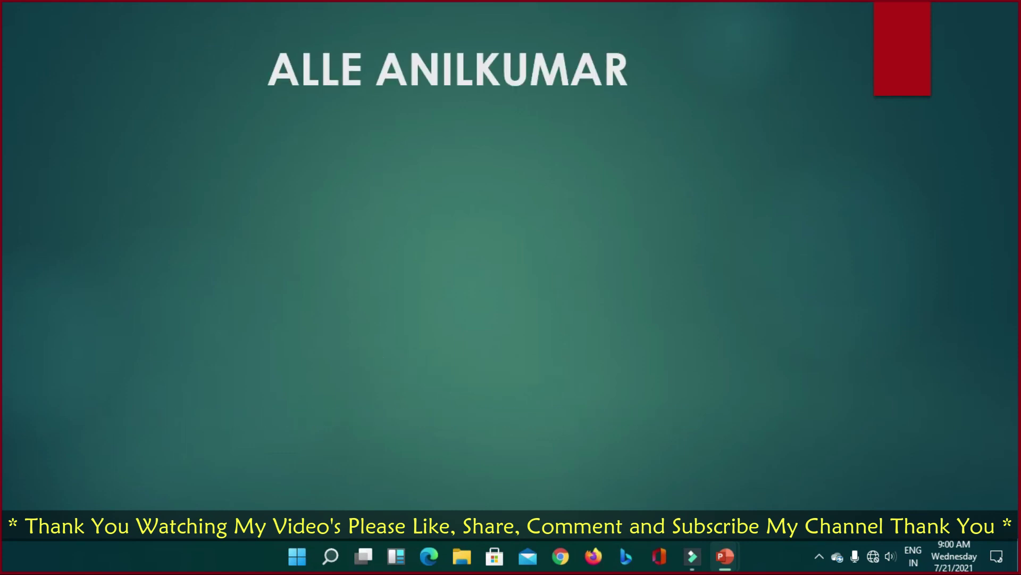
key("Left")
key("Right")
key("Right")
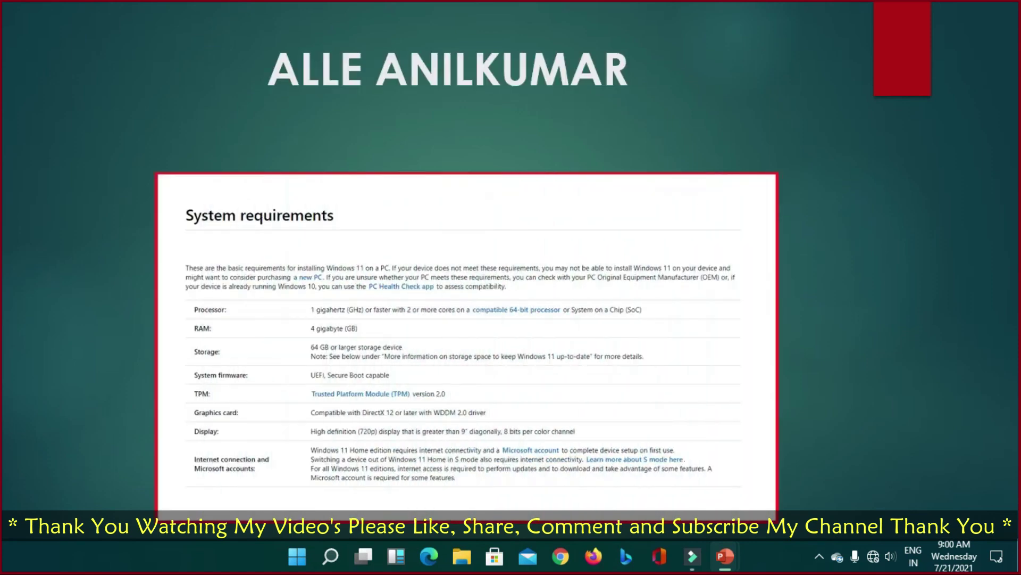
key("Right")
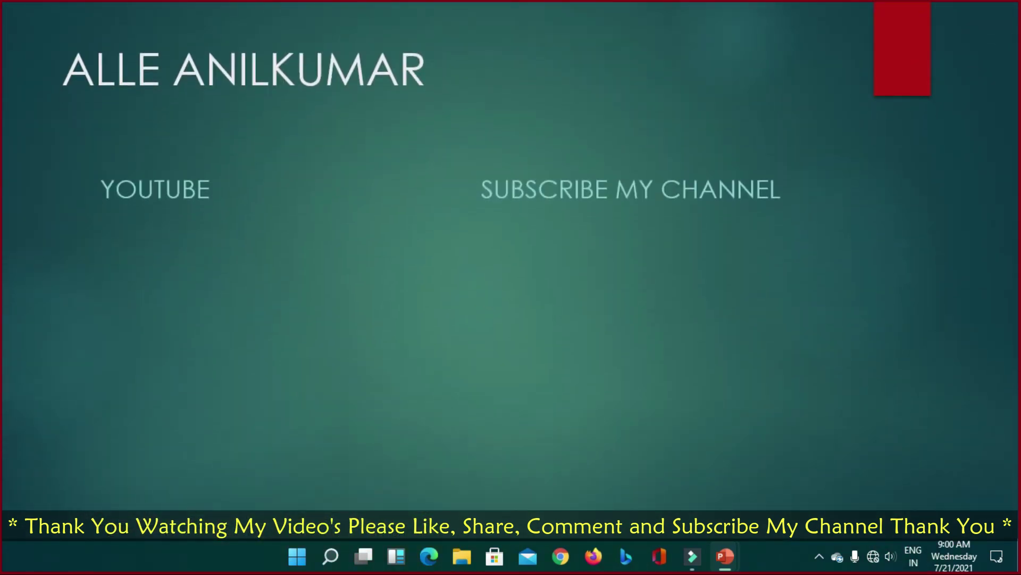
key("Escape")
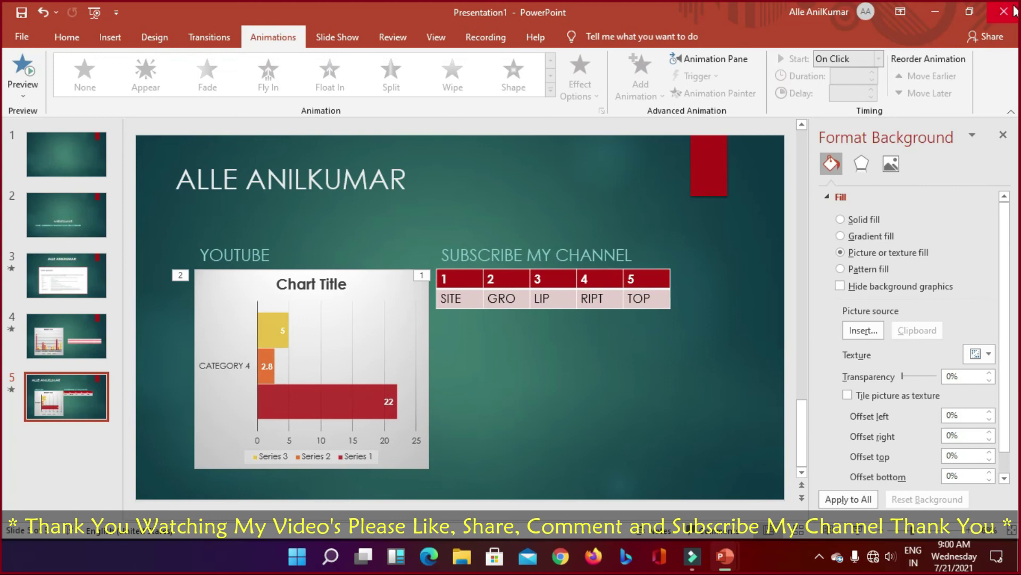
Step: Close Presentation1, Photo Album and the blank presentation without saving, then refresh the desktop
key("alt+F4")
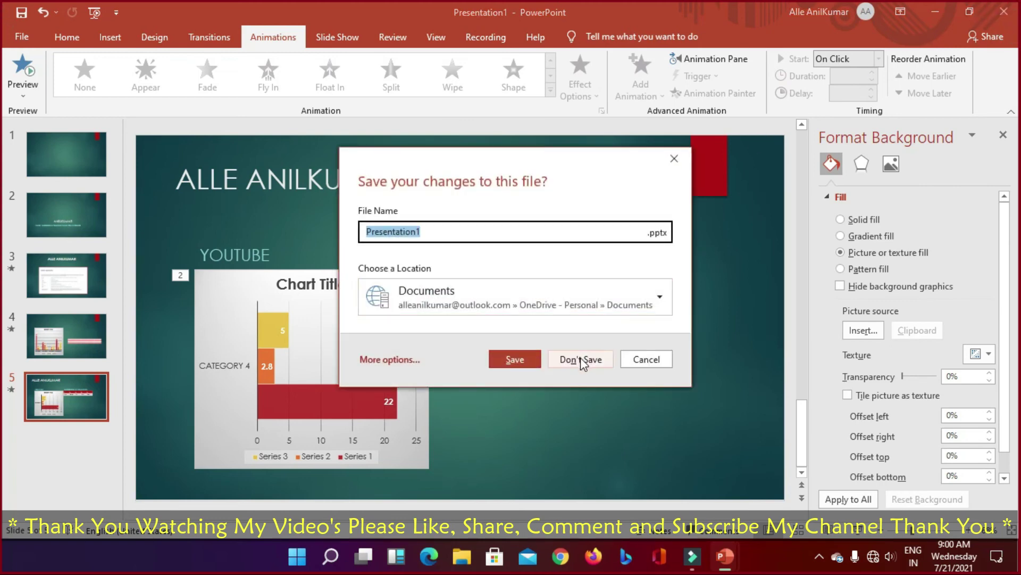
left_click(585, 361)
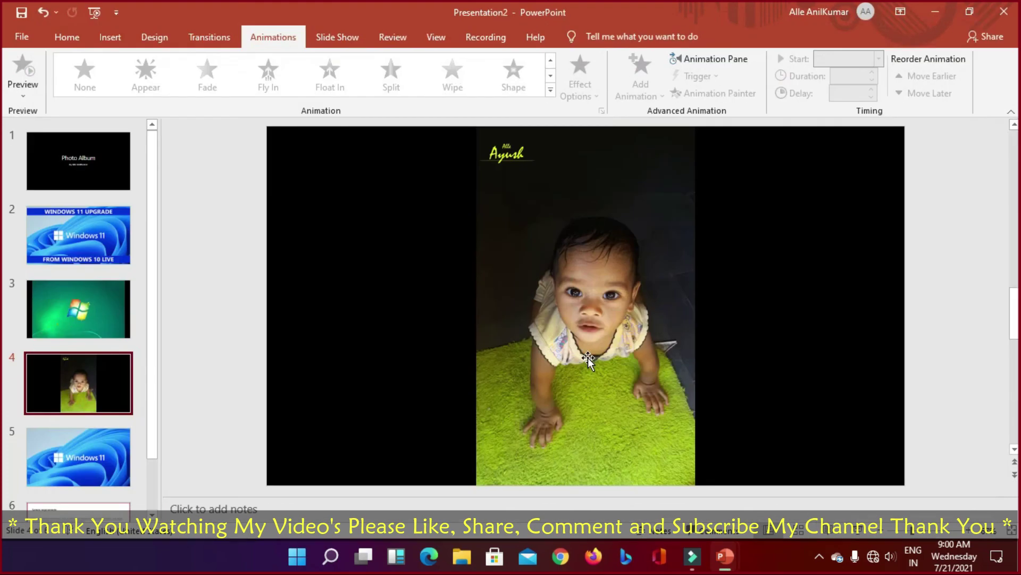
key("alt+F4")
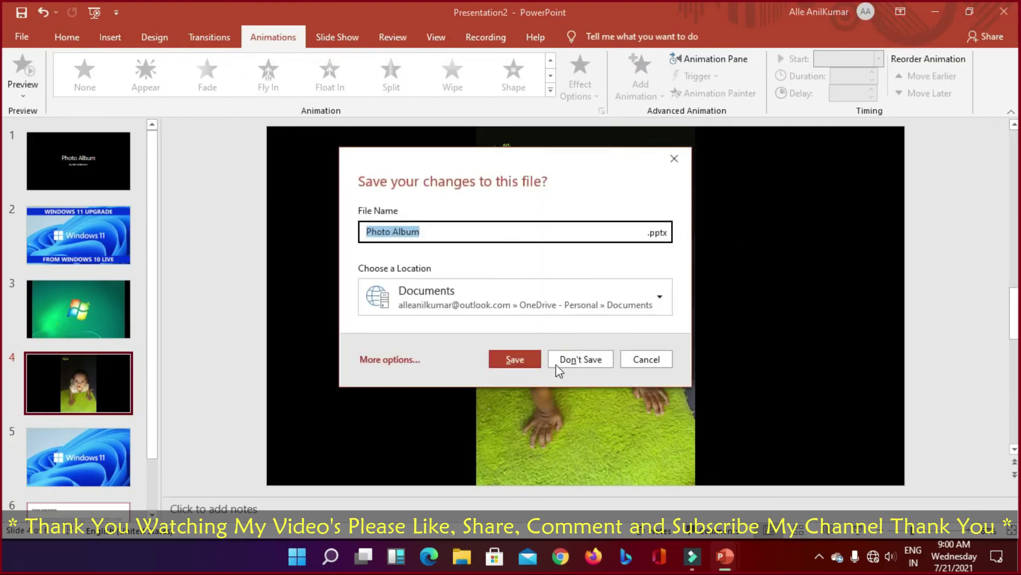
left_click(579, 358)
key("alt+F4")
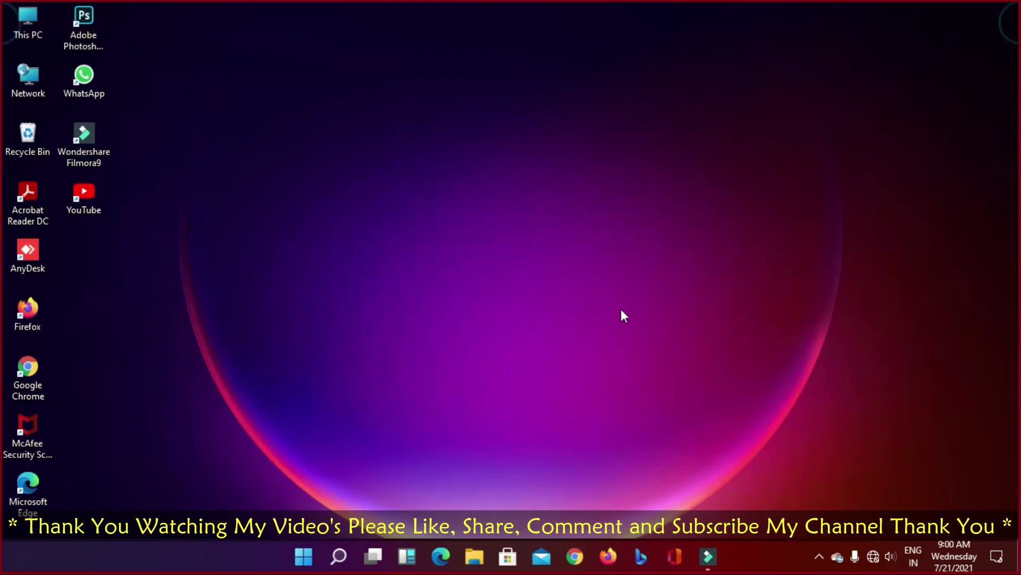
right_click(529, 257)
left_click(567, 298)
Step: Refresh the desktop several times, then launch PowerPoint from the Start menu
right_click(506, 239)
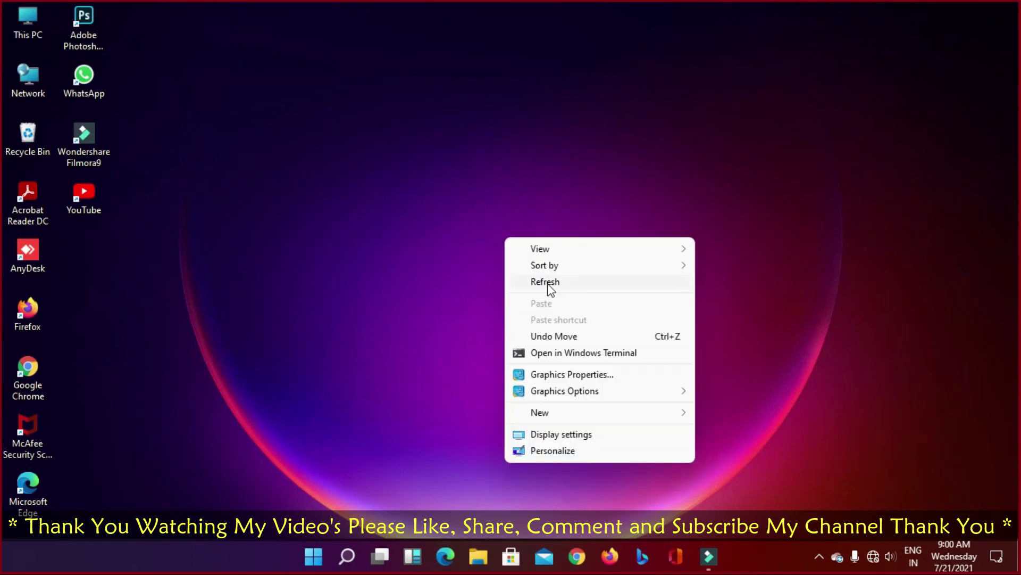
left_click(547, 284)
right_click(437, 234)
left_click(486, 277)
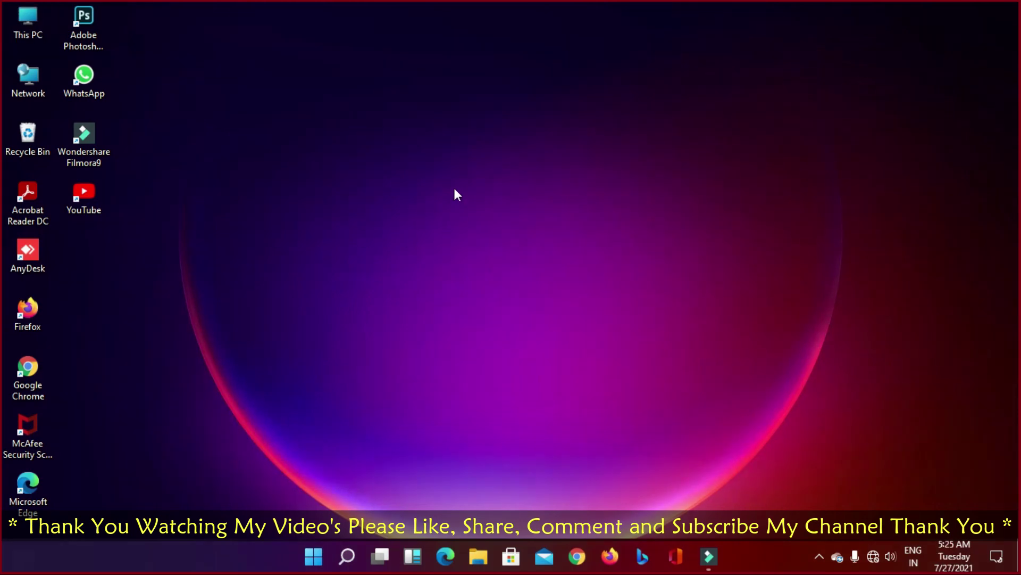
right_click(380, 130)
left_click(433, 169)
right_click(333, 143)
left_click(385, 181)
left_click(313, 556)
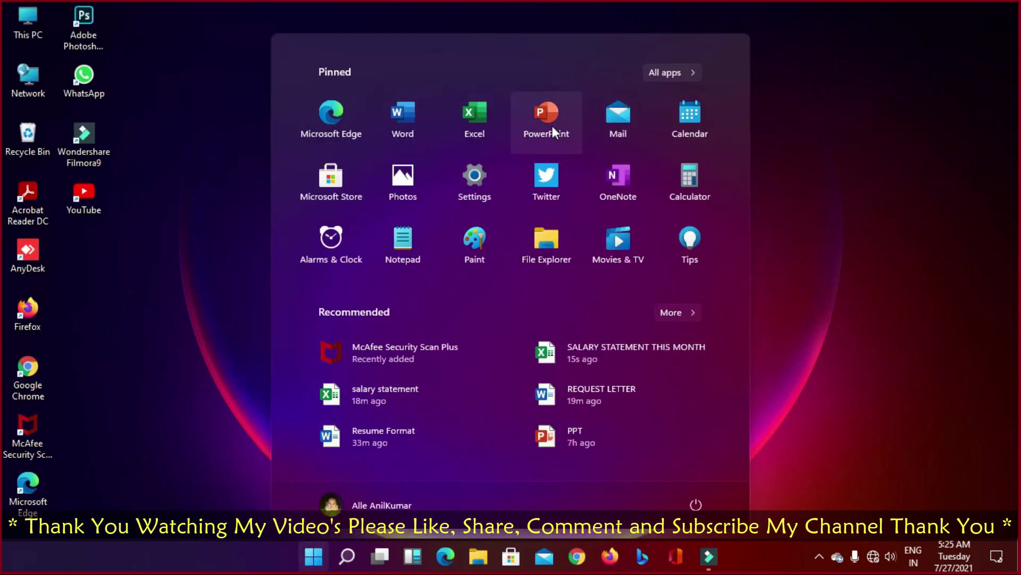
left_click(552, 125)
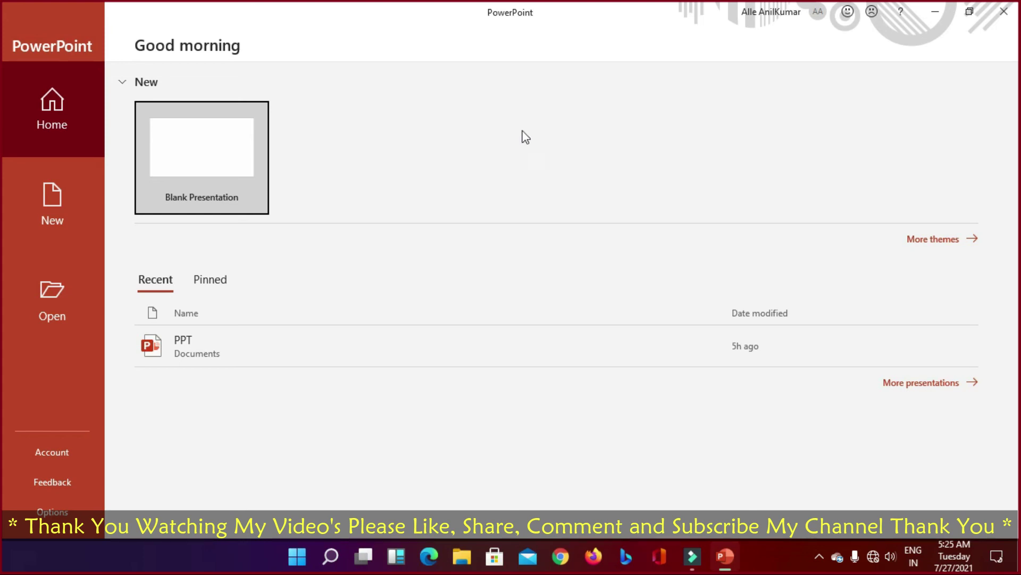
Step: Create a new presentation from the teal Ion theme in the New gallery
left_click(46, 209)
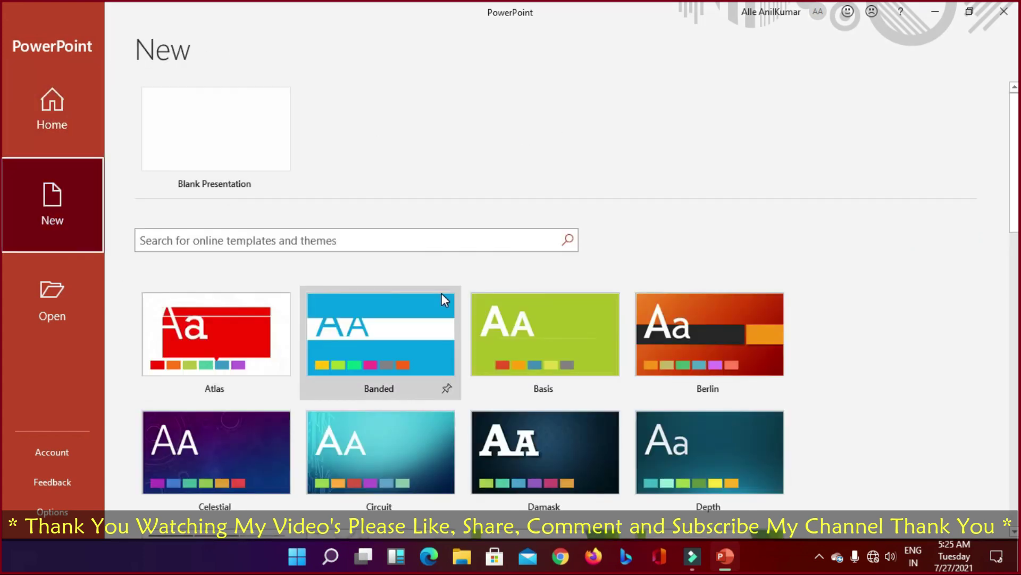
scroll(432, 335, "down", 5)
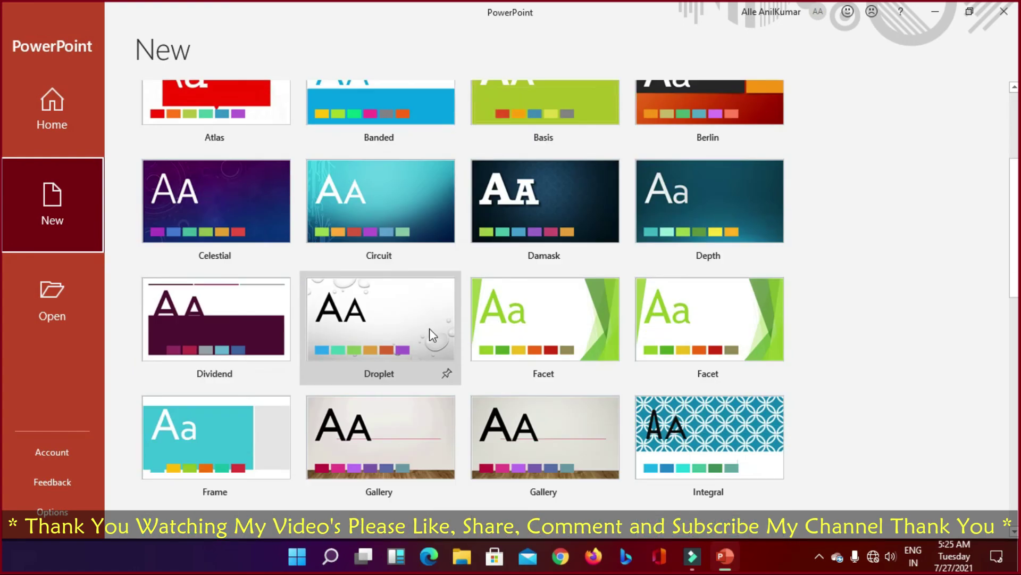
scroll(431, 334, "down", 2)
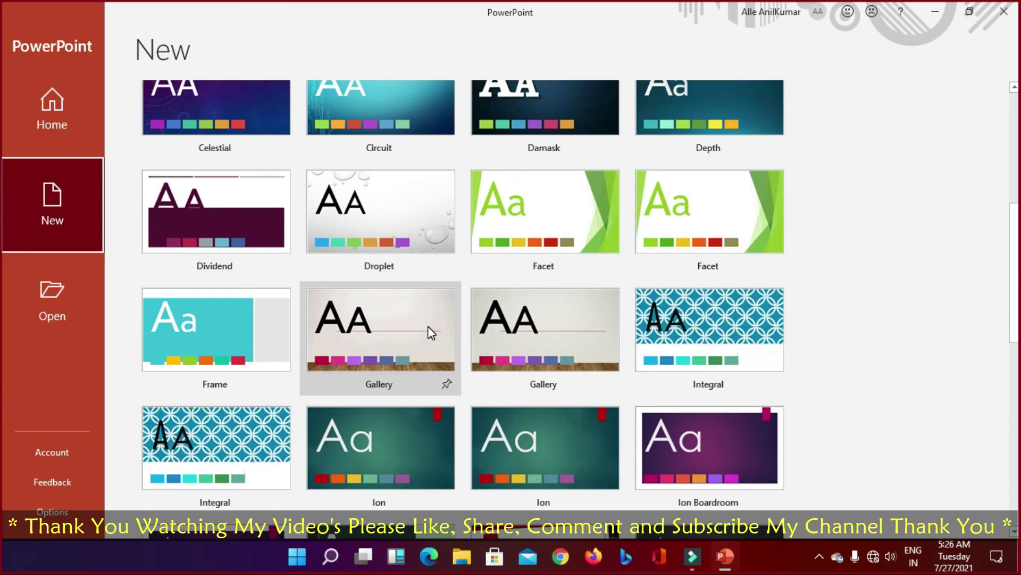
scroll(431, 333, "down", 4)
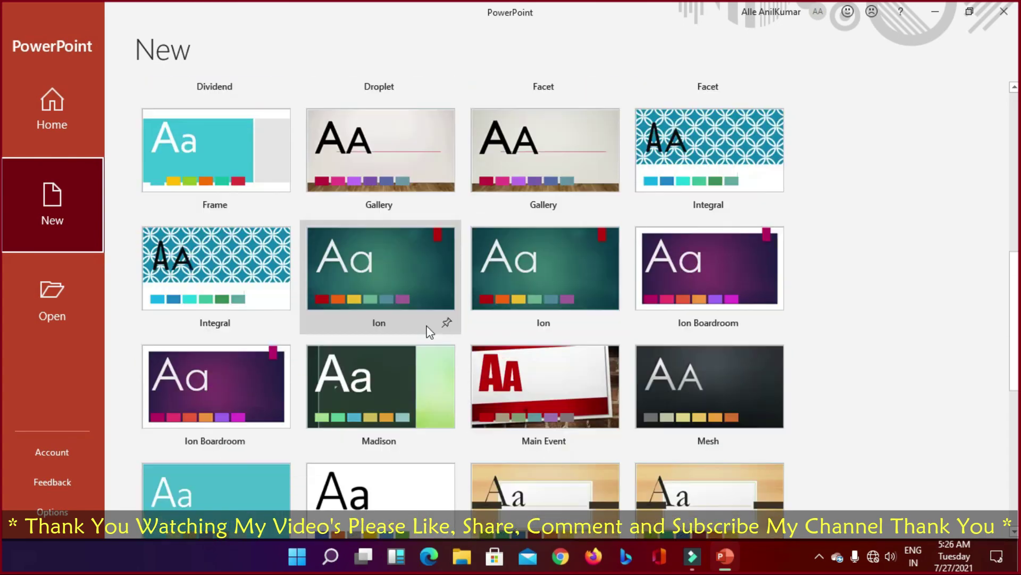
scroll(431, 333, "down", 1)
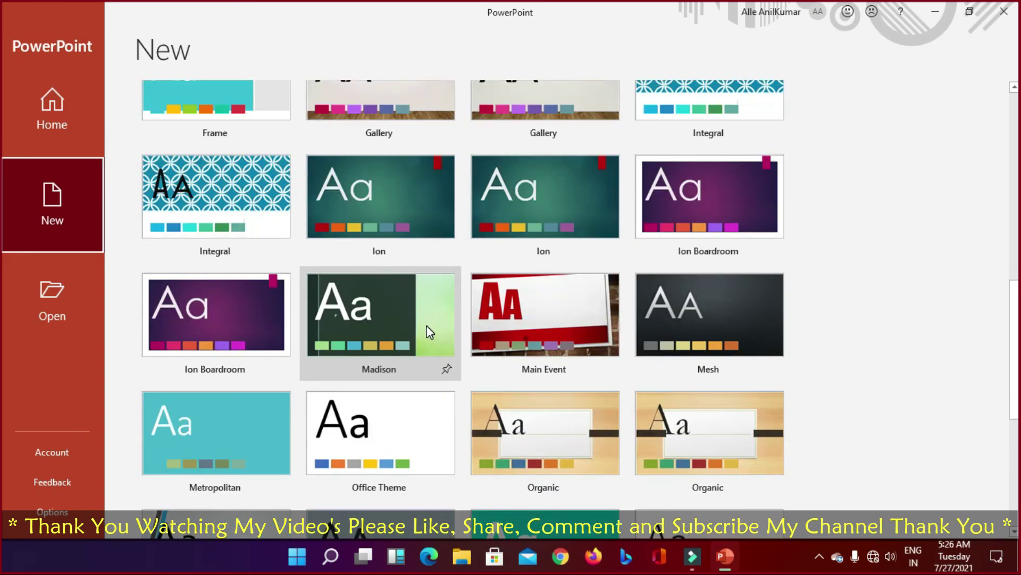
scroll(430, 332, "down", 4)
scroll(430, 333, "down", 2)
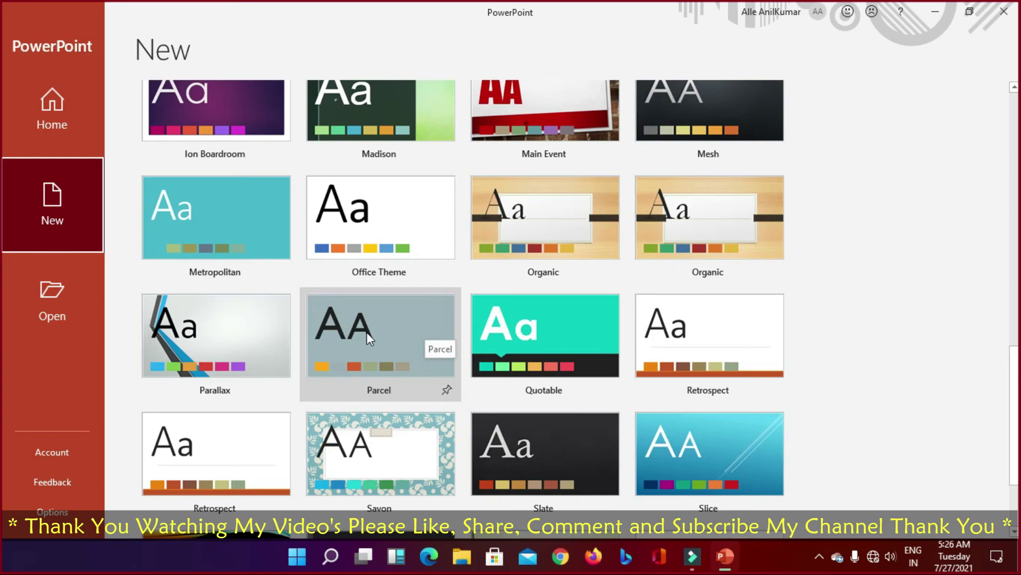
scroll(559, 333, "up", 5)
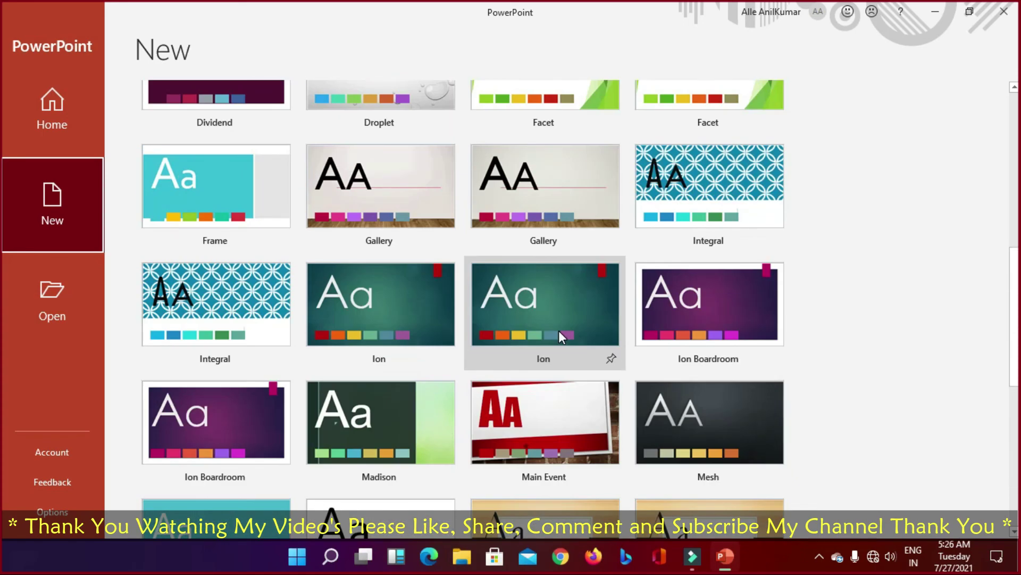
left_click(392, 299)
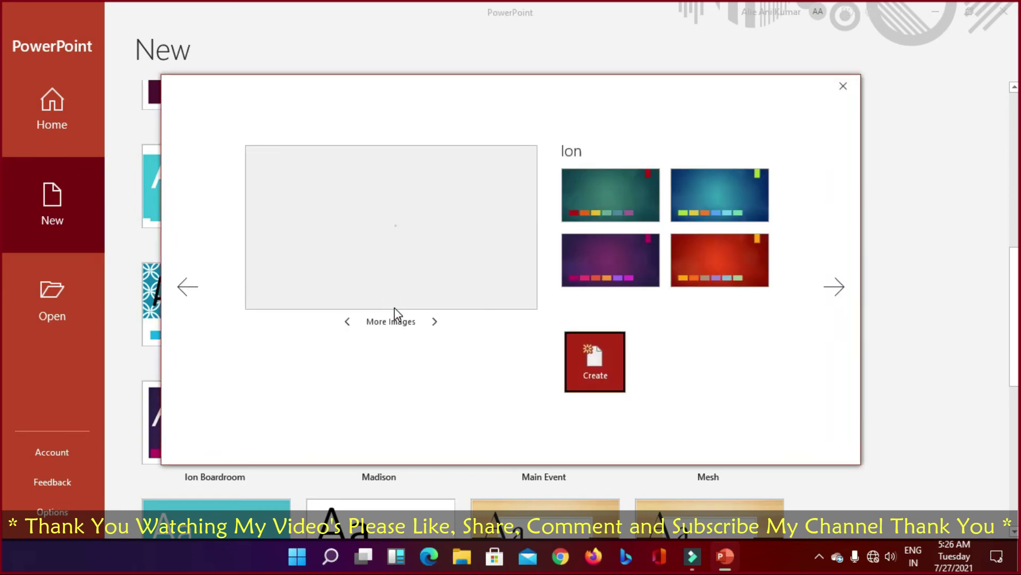
left_click(607, 379)
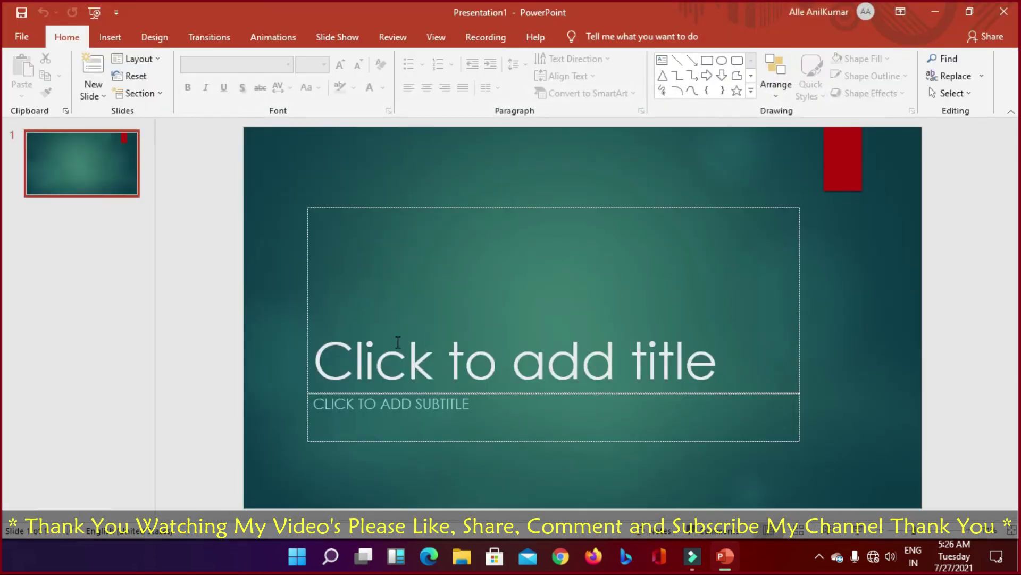
Step: Enter the presenter's name as the title slide's title, correcting the typo
left_click(448, 359)
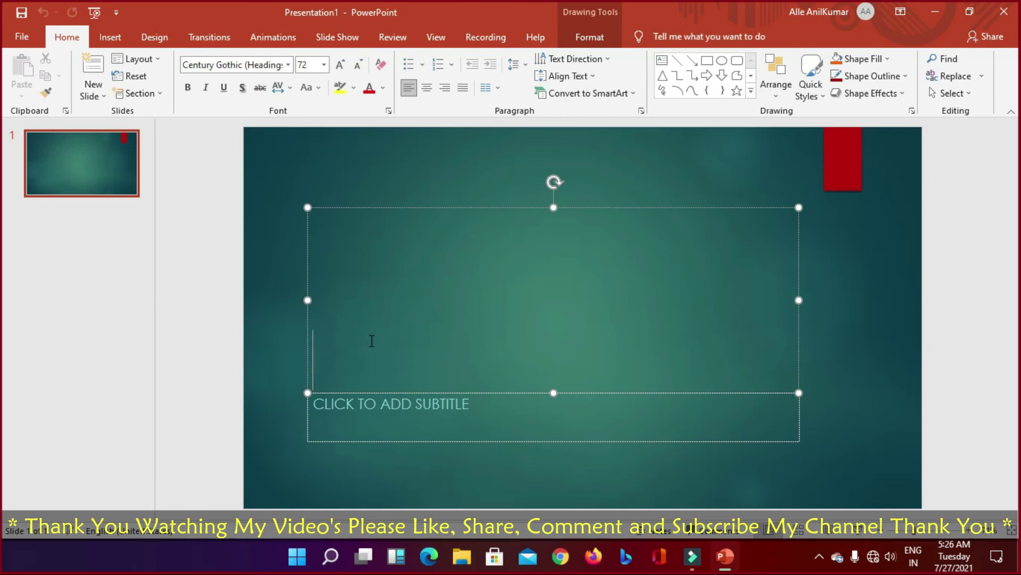
type("AL")
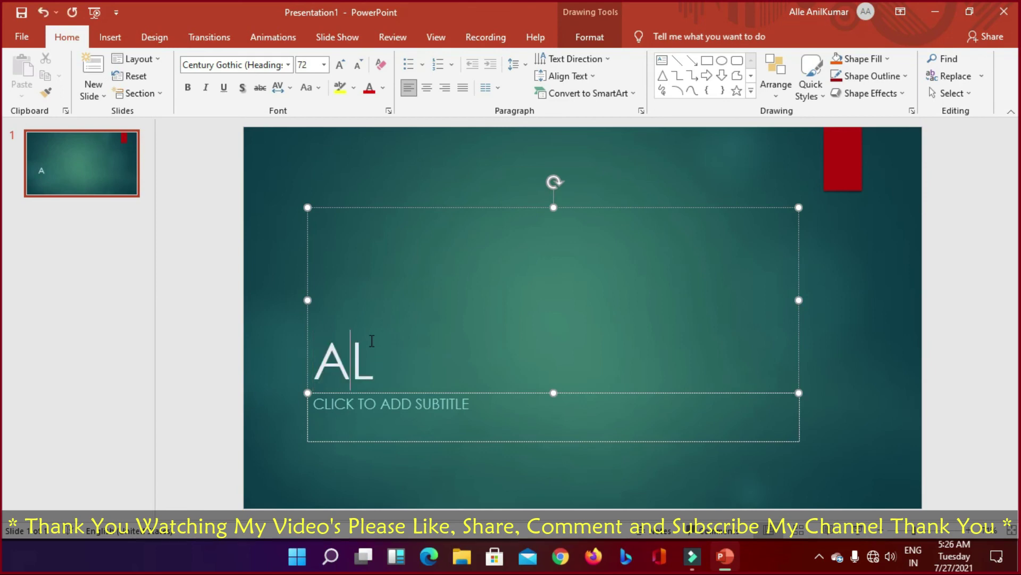
type("LE ANLUM")
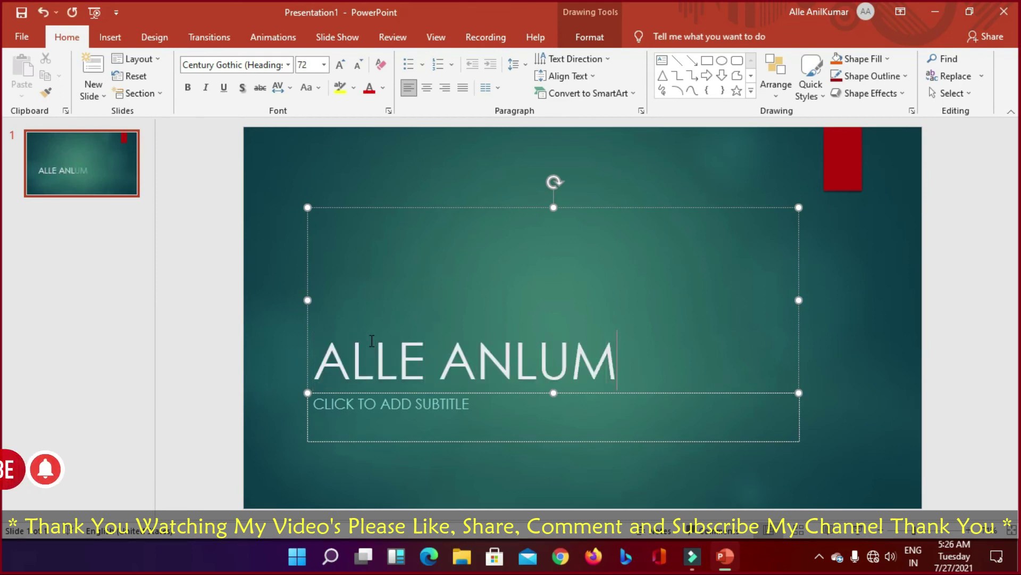
key("BackSpace")
key("BackSpace")
key("BackSpace")
type("IL")
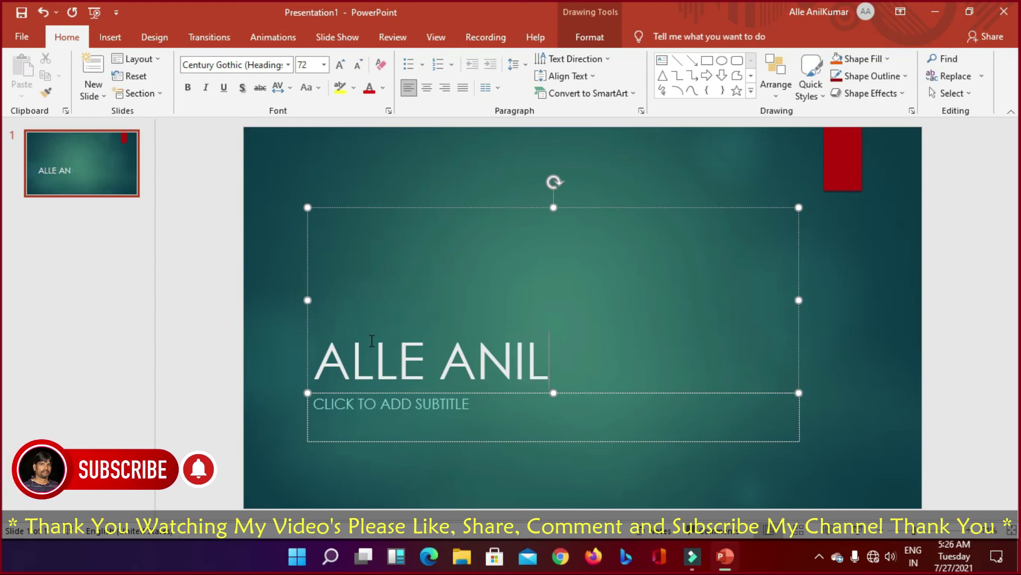
type(" UM")
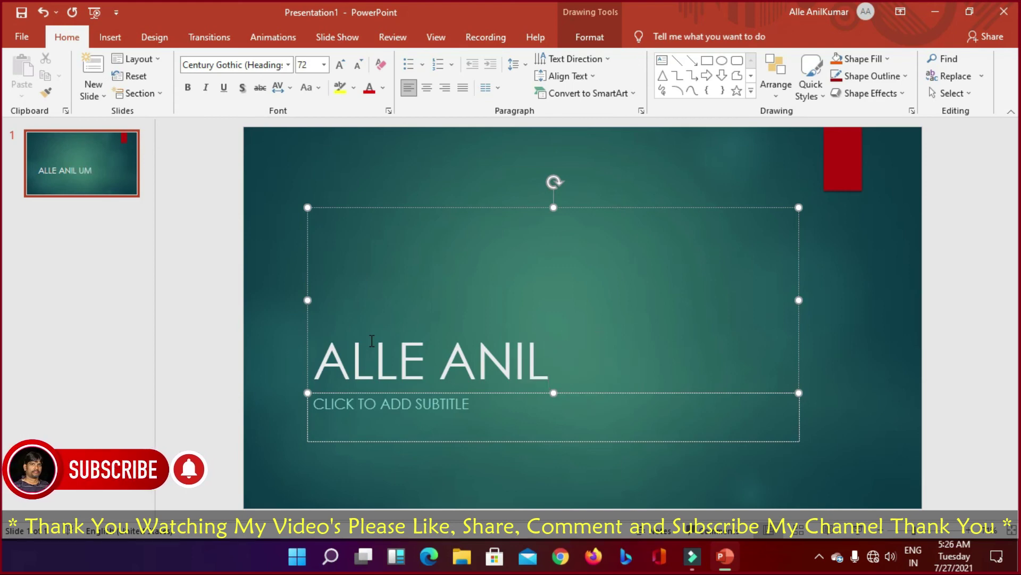
type("N")
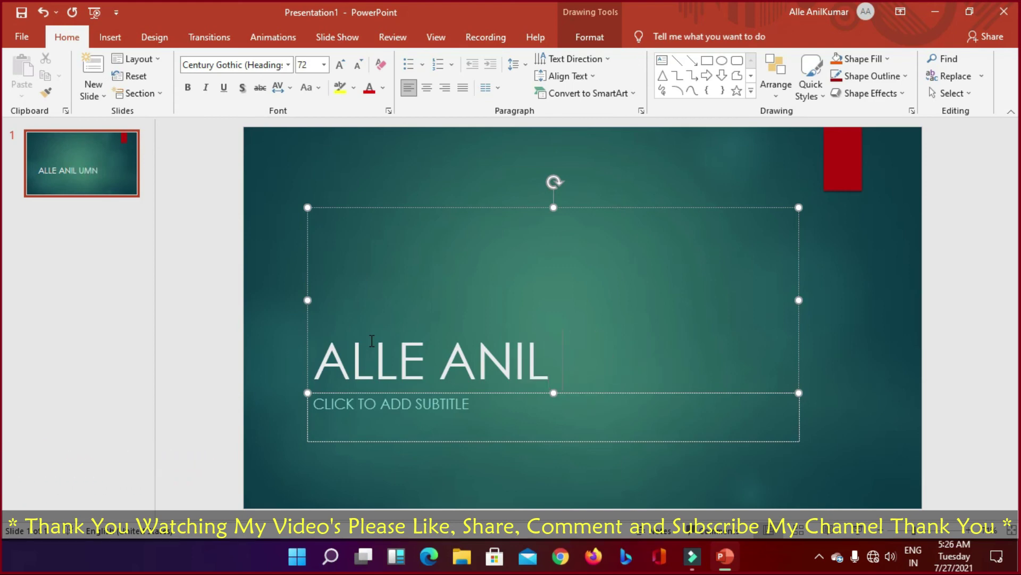
type("K")
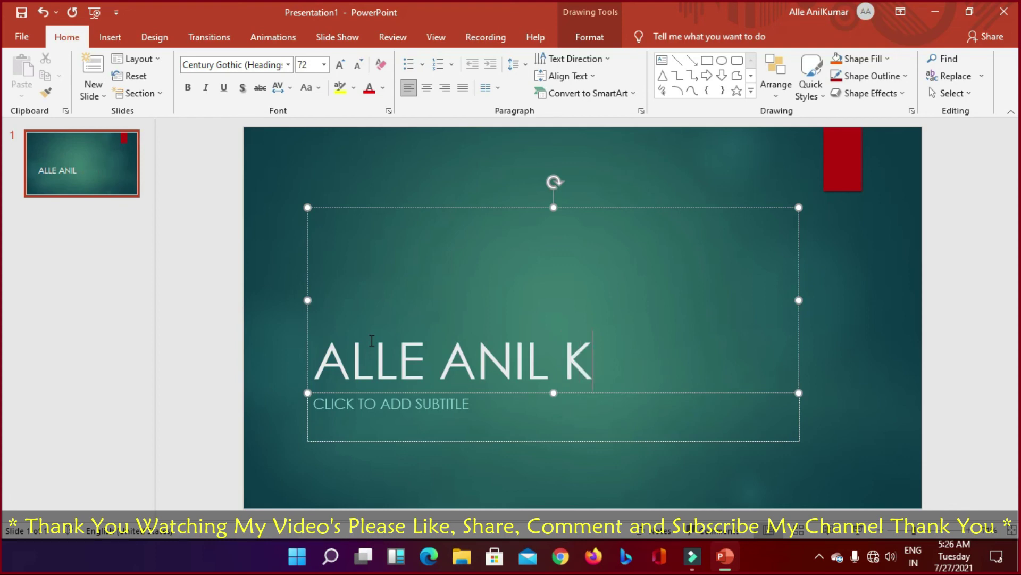
type("UMAR")
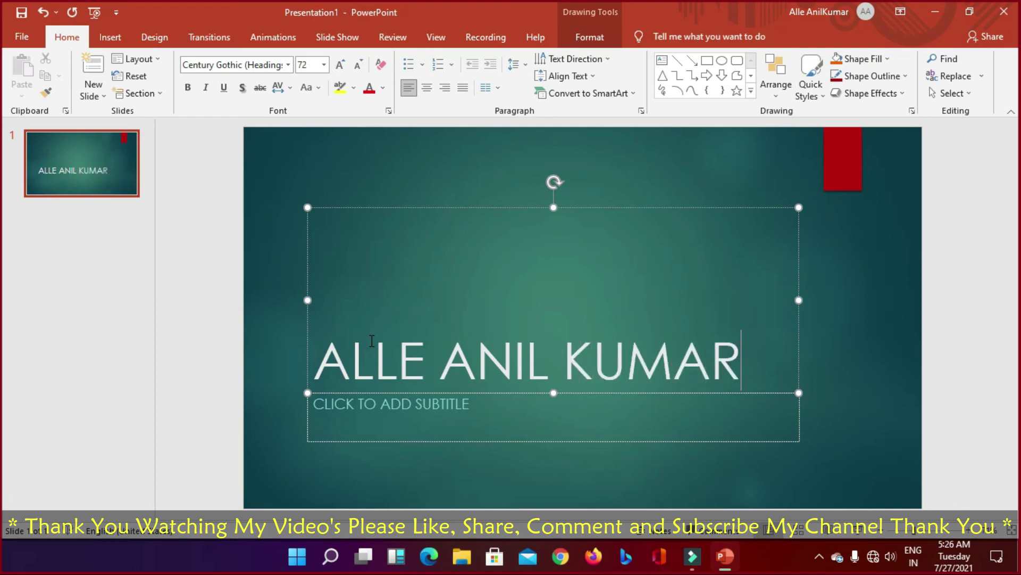
Step: Type the subtitle 'WELCOME TO MY CHANNEL PLEASE LIKE, SHARE, COMMENT AND SUBSCRIBE MY CHANNEL THANK YOU'
left_click(490, 415)
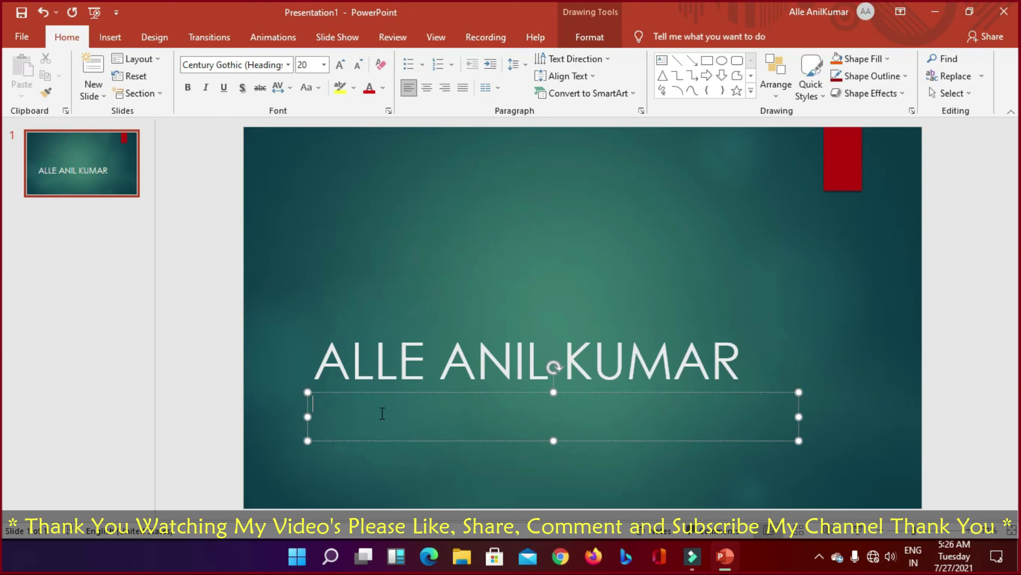
type("WELCOME TO MY ")
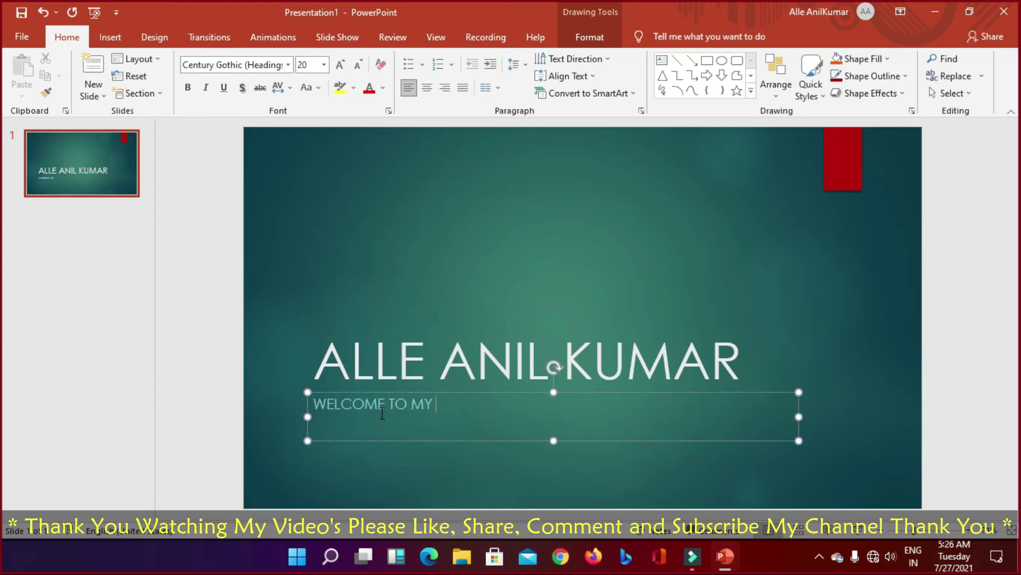
type("CHANNEL PLE")
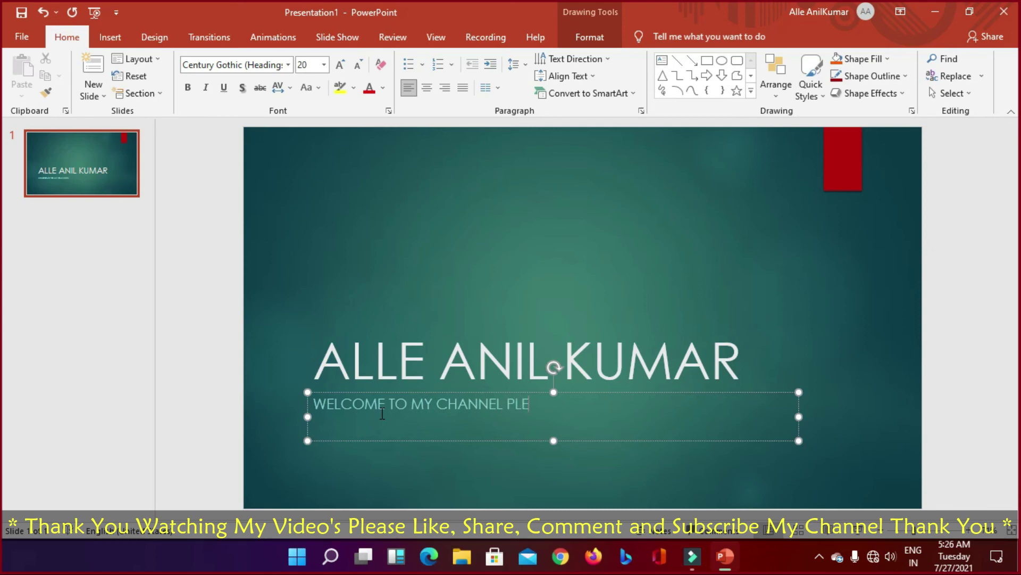
type("ASE")
type("LIKE, SHARE")
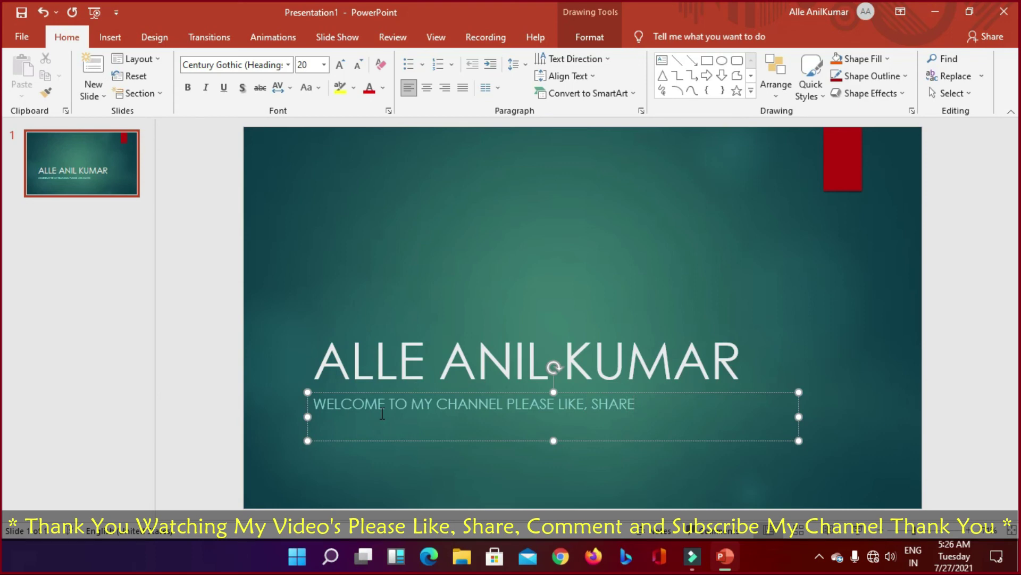
type(", COMMENT AND ")
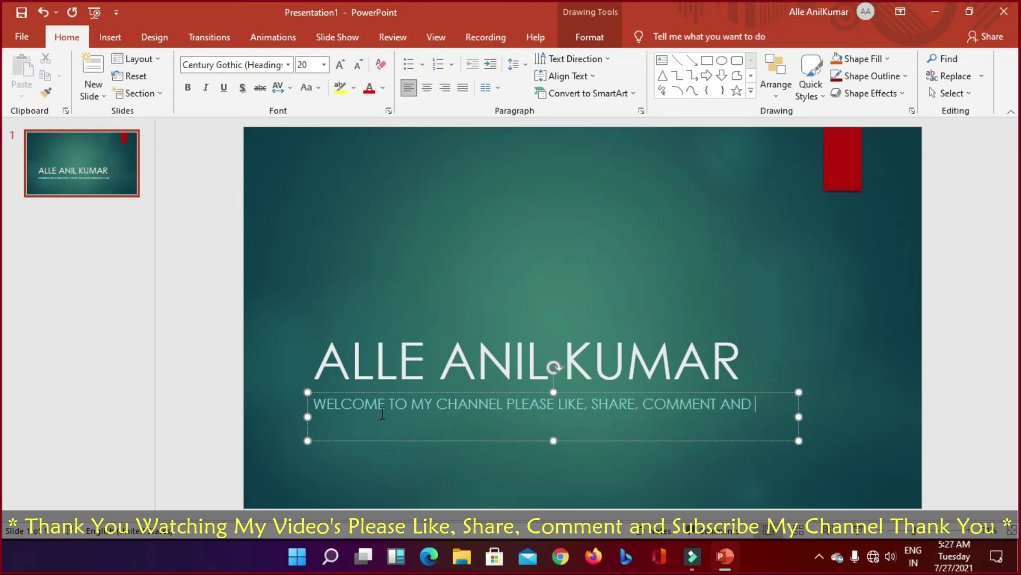
type("SUBSCRIBE MY CHANNEL")
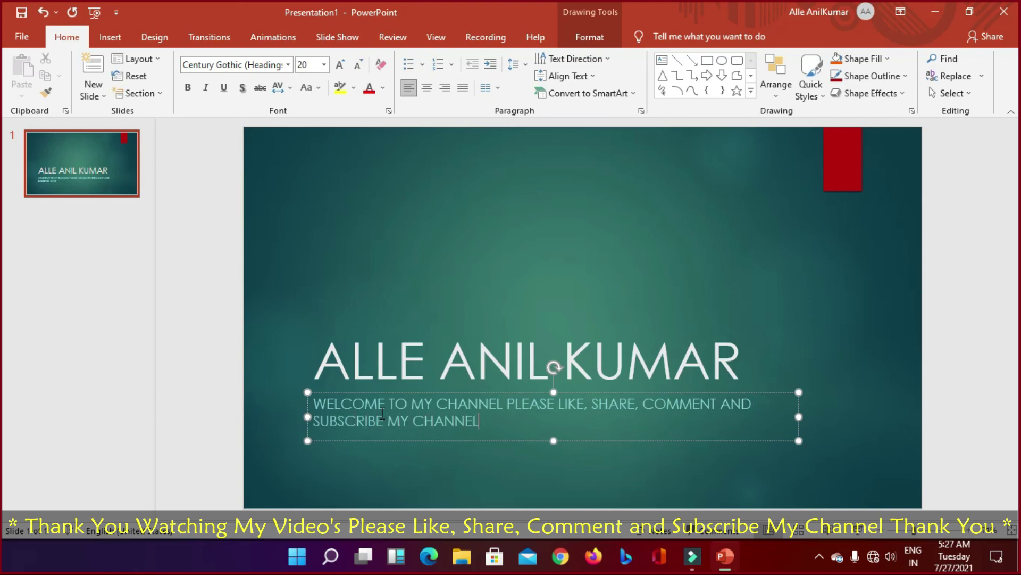
type(" THAN YOUK")
Step: Move the title box up toward the slide middle and make the title bold
left_click(599, 355)
left_click_drag(551, 206, 639, 270)
triple_click(353, 296)
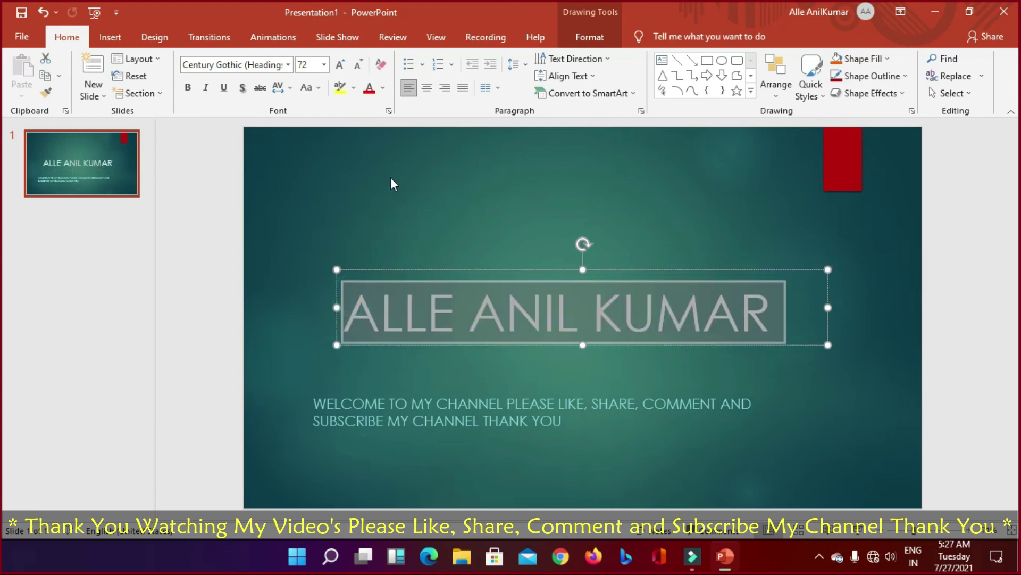
left_click(187, 87)
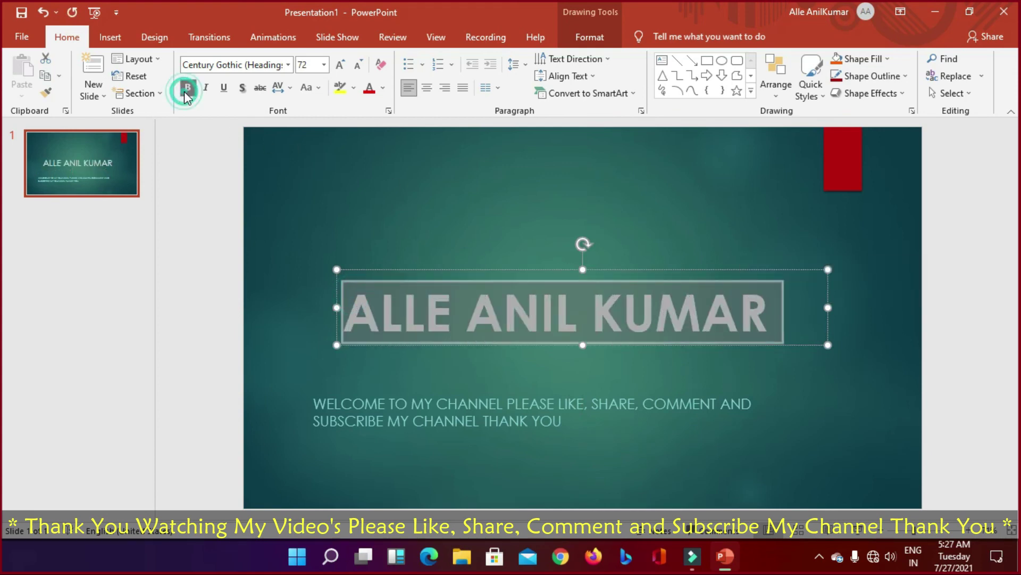
Step: Centre the subtitle text, widen its box on both sides and shift it up
left_click(608, 406)
triple_click(318, 401)
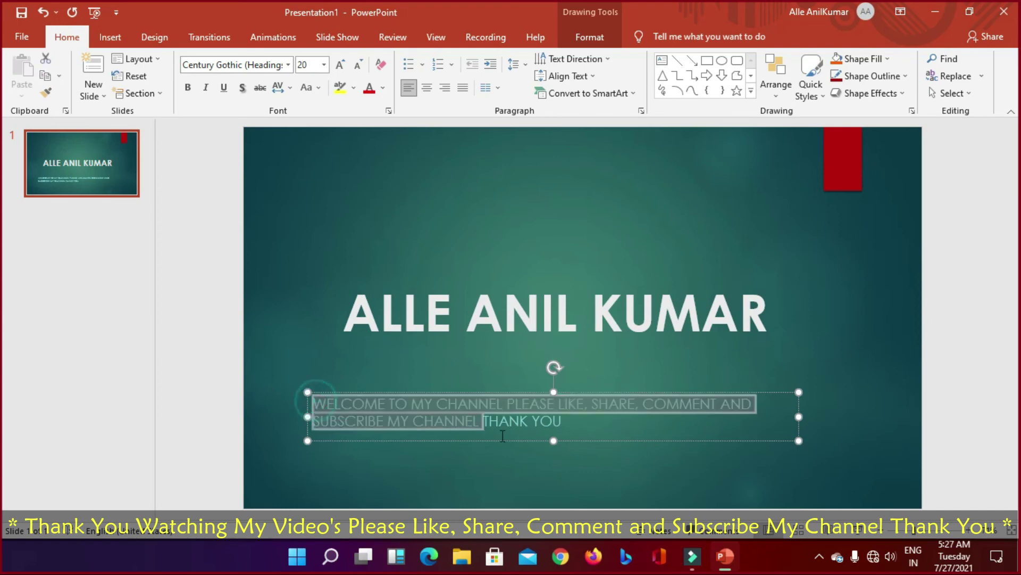
left_click(427, 88)
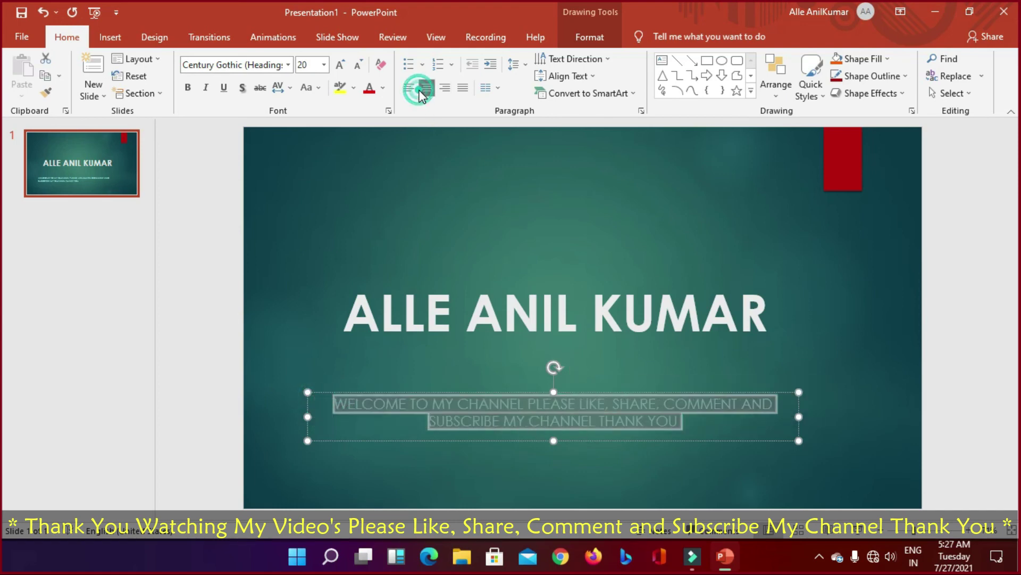
left_click_drag(799, 416, 906, 416)
left_click_drag(304, 406, 253, 405)
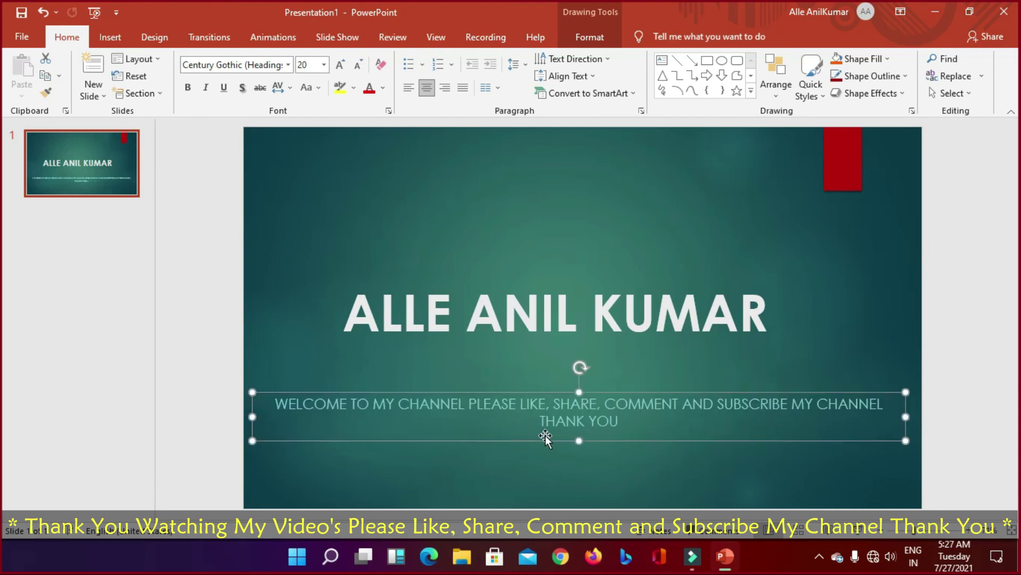
mouse_move(627, 392)
left_mouse_down()
mouse_move(645, 367)
mouse_move(646, 390)
mouse_move(647, 347)
mouse_move(641, 376)
mouse_move(629, 376)
left_mouse_up()
Step: Resize the title box and centre it on the slide above the subtitle
left_click(626, 315)
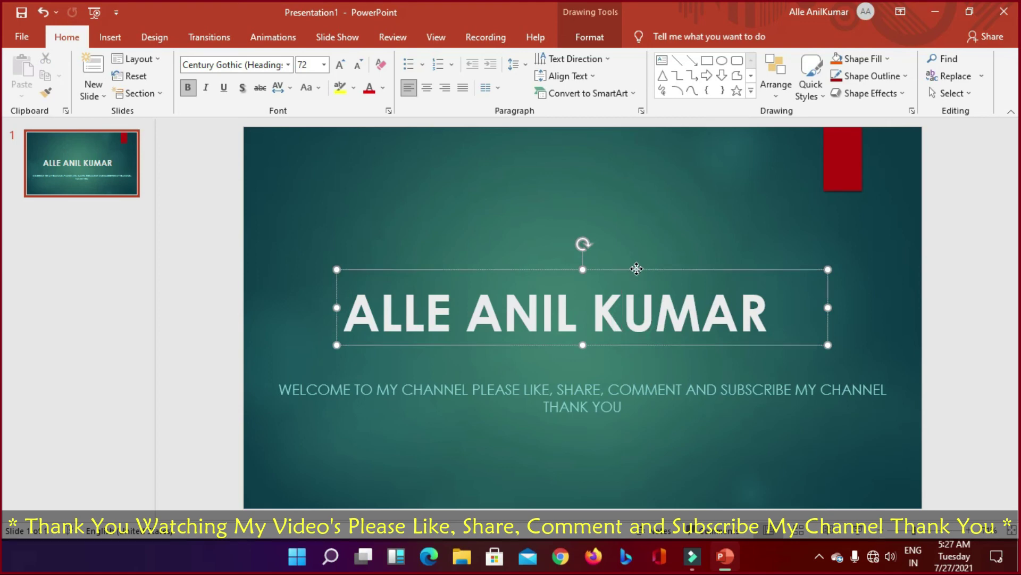
mouse_move(637, 269)
left_mouse_down()
mouse_move(664, 248)
mouse_move(641, 235)
mouse_move(631, 281)
left_mouse_up()
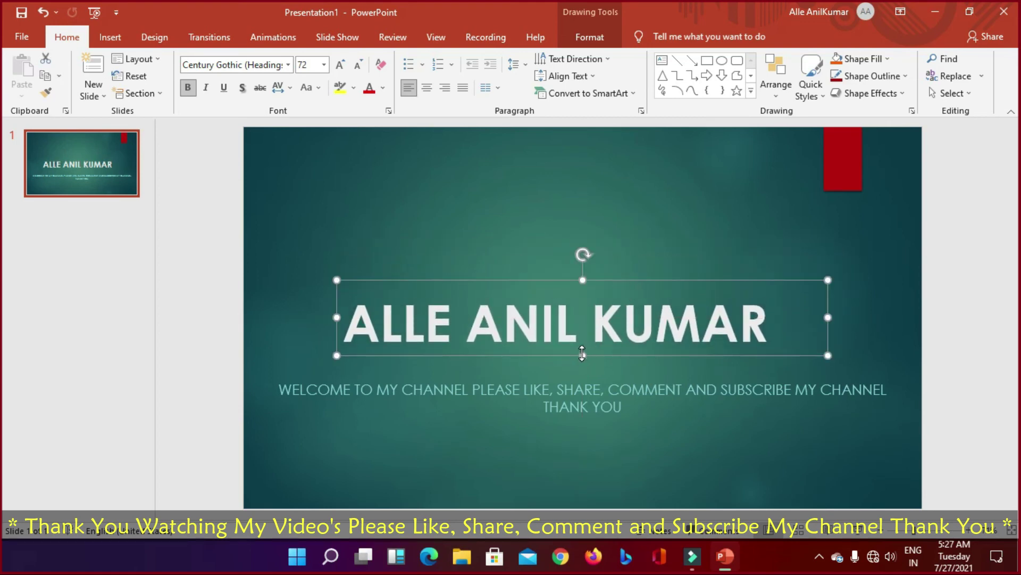
left_click_drag(583, 354, 586, 342)
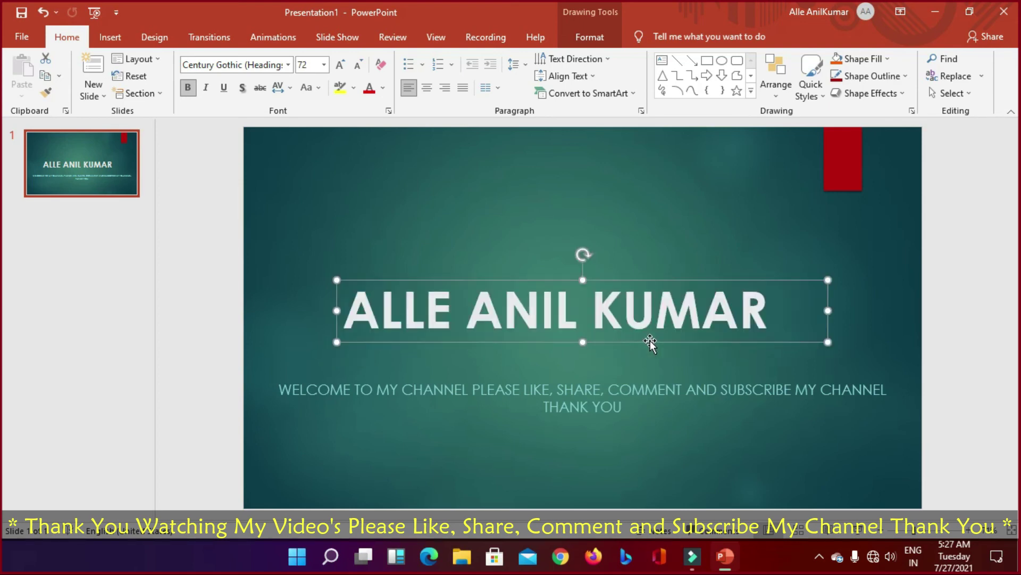
left_click_drag(828, 309, 779, 310)
left_click_drag(599, 280, 619, 282)
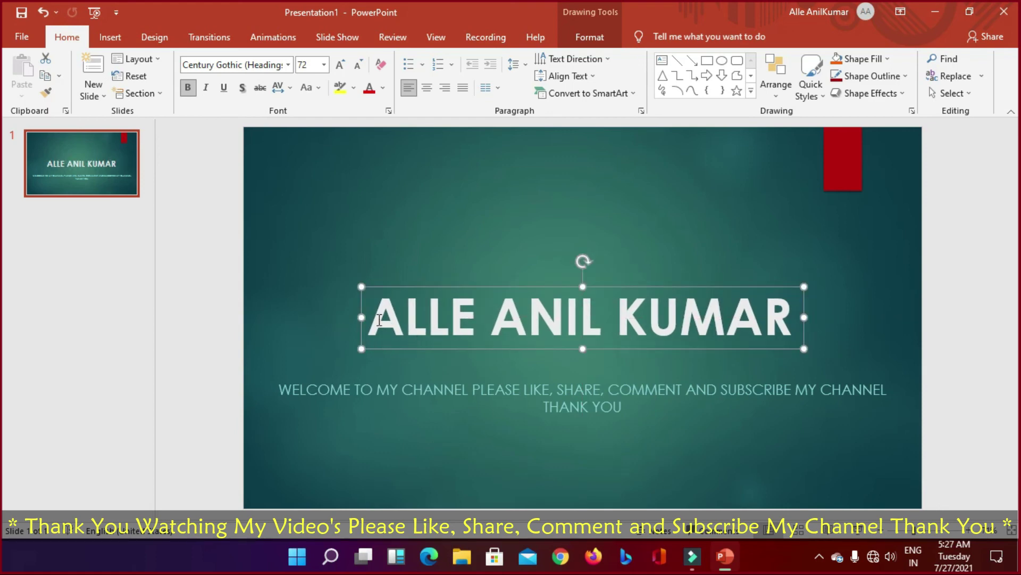
left_click_drag(372, 304, 786, 335)
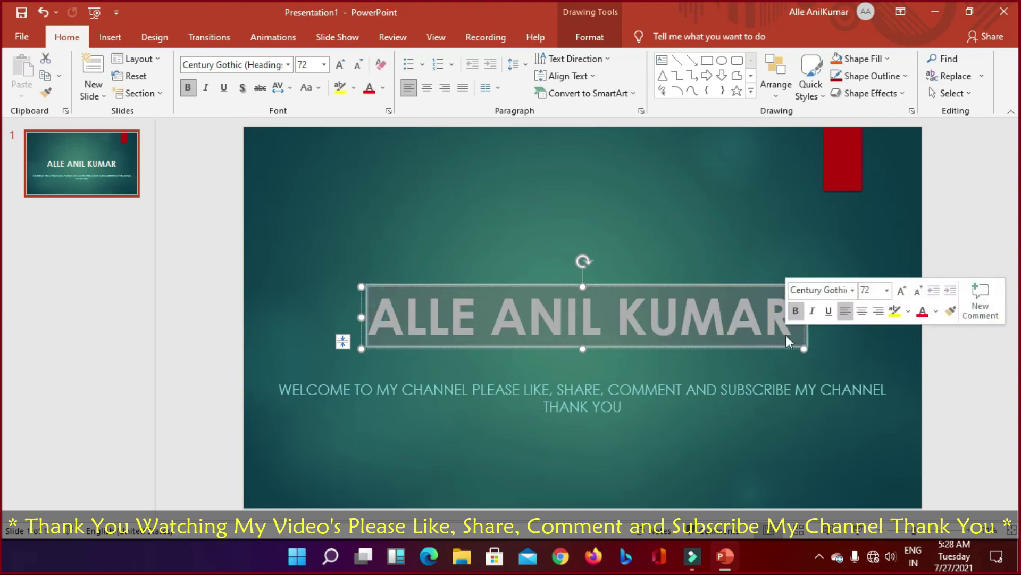
Step: Colour the title text yellow and the subtitle text white
left_click(383, 87)
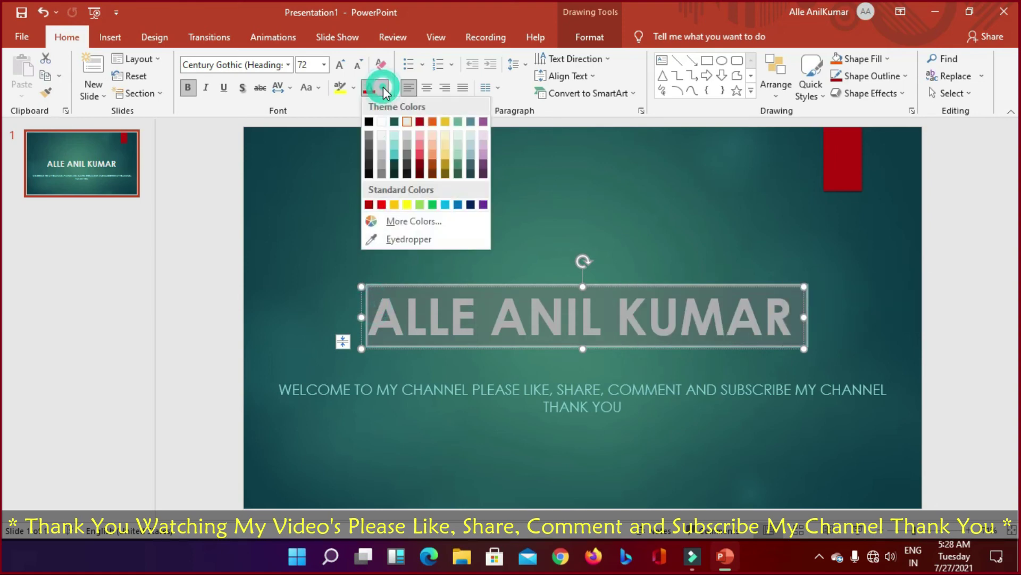
left_click(407, 205)
left_click(436, 396)
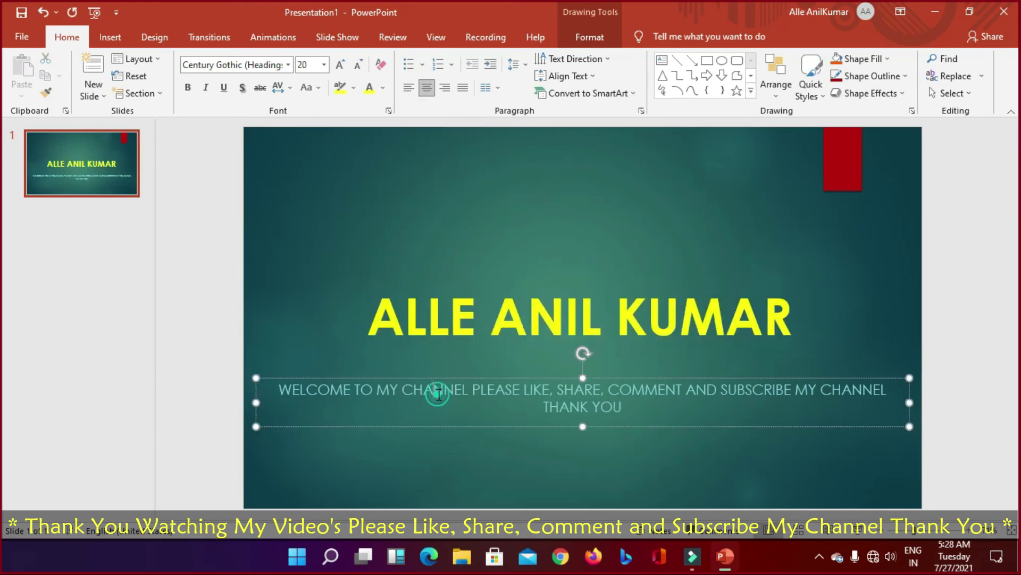
left_click_drag(276, 385, 627, 410)
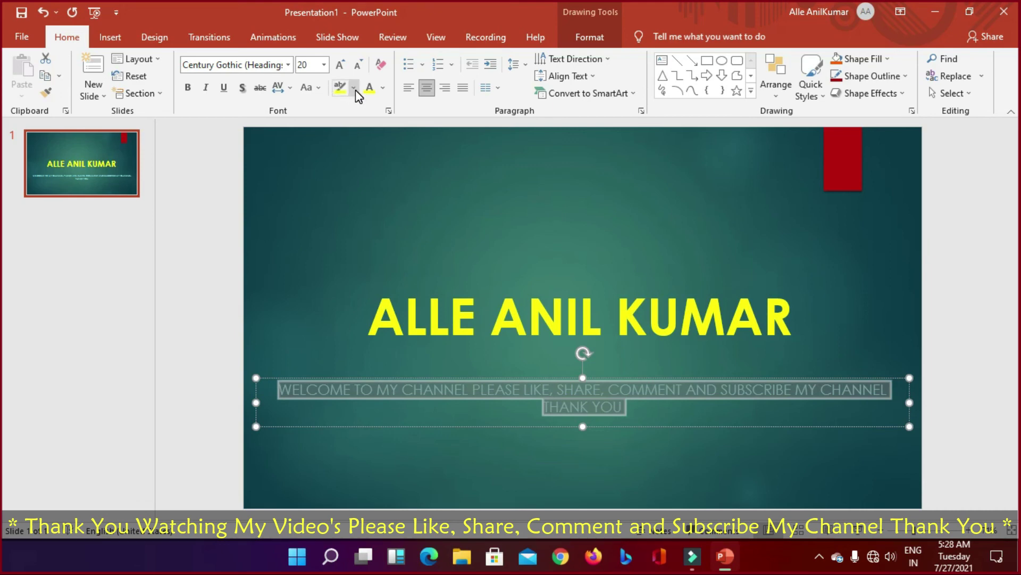
left_click(383, 88)
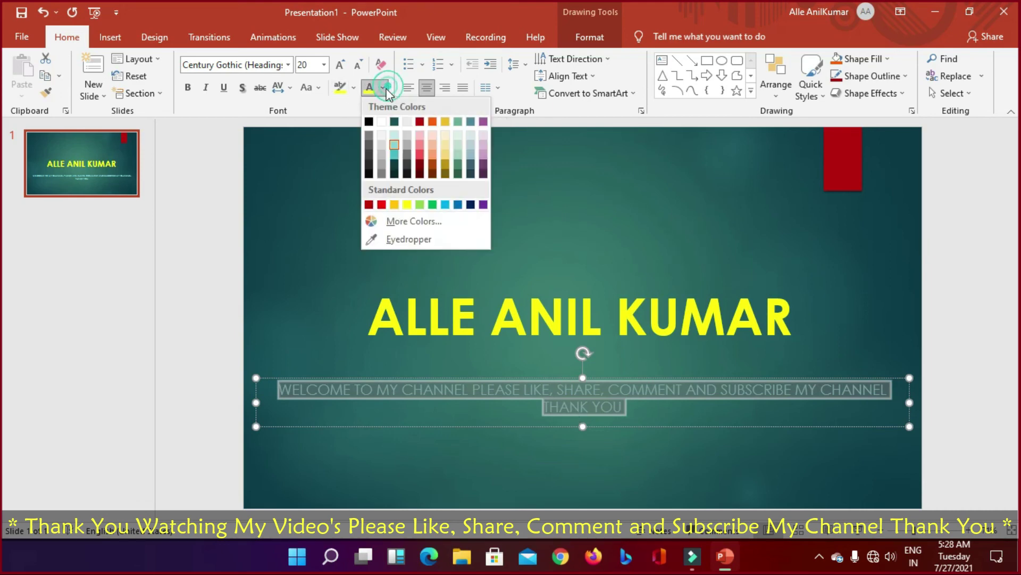
left_click(385, 121)
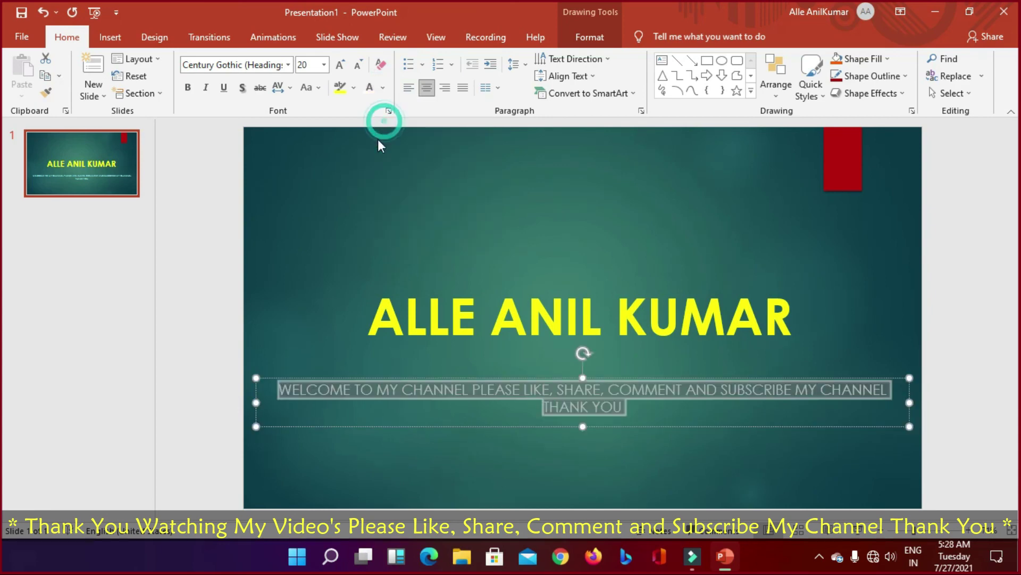
left_click(657, 416)
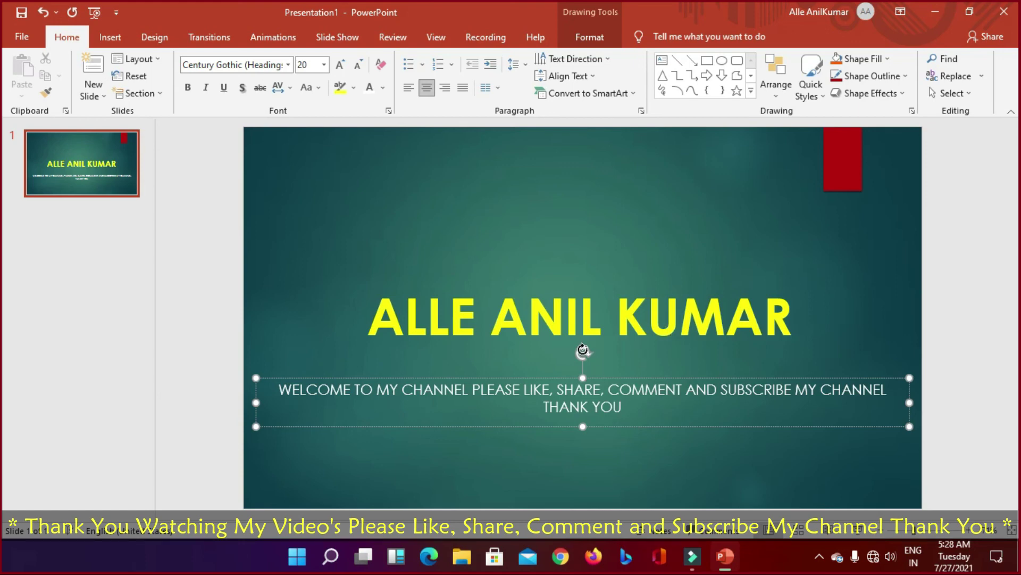
mouse_move(583, 351)
left_mouse_down()
mouse_move(600, 353)
mouse_move(583, 351)
left_mouse_up()
Step: Add a new slide with the Two Content layout
left_click(648, 306)
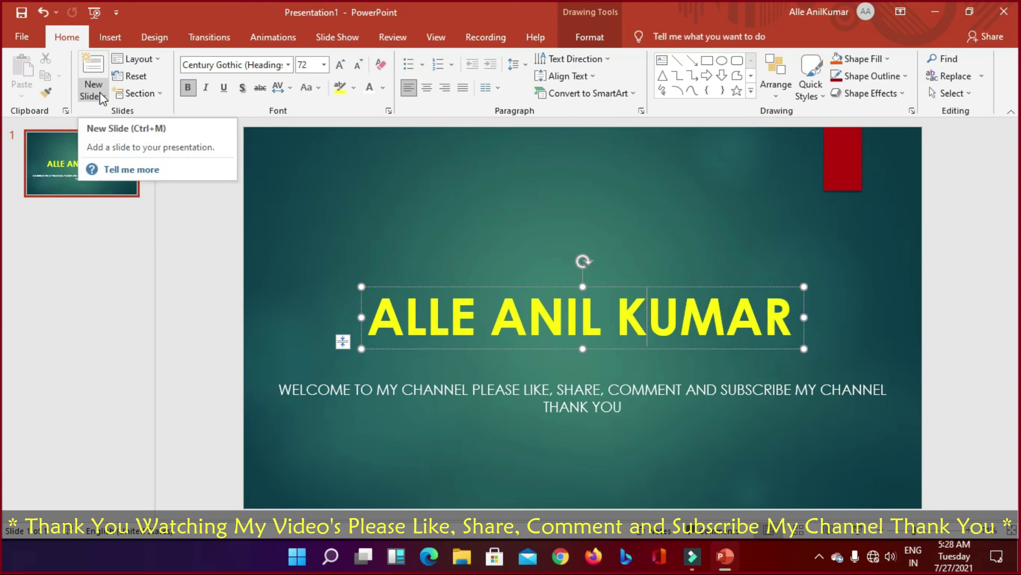
left_click(101, 97)
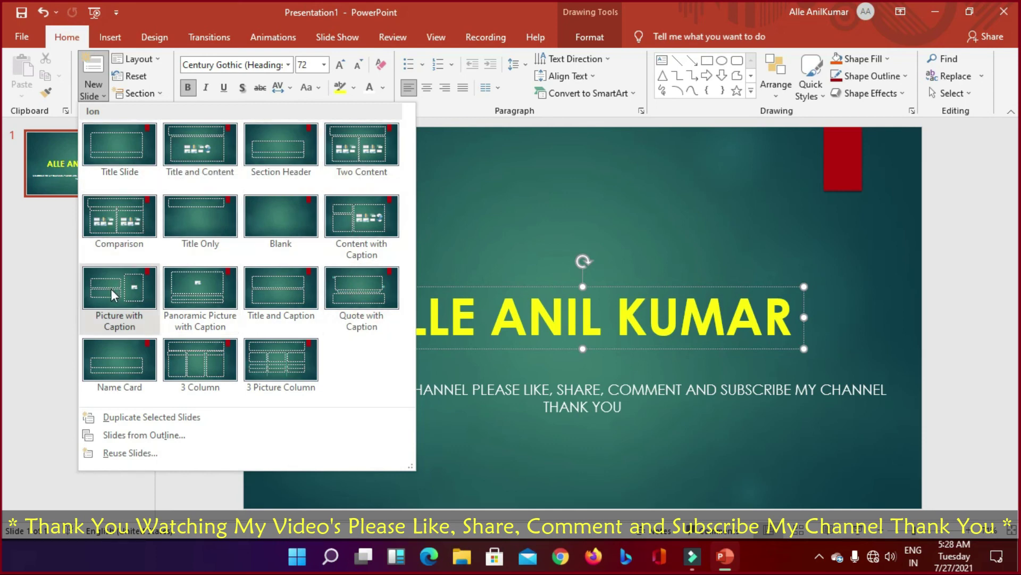
left_click(337, 153)
Step: Title the new slide 'SALE GRAFF', fixing the typo
left_click(497, 198)
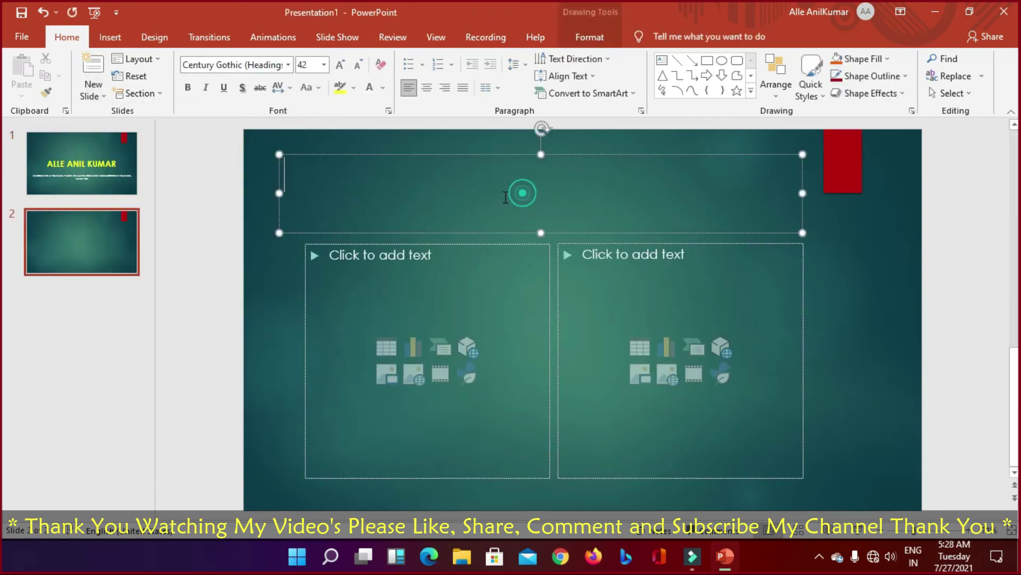
type("SA")
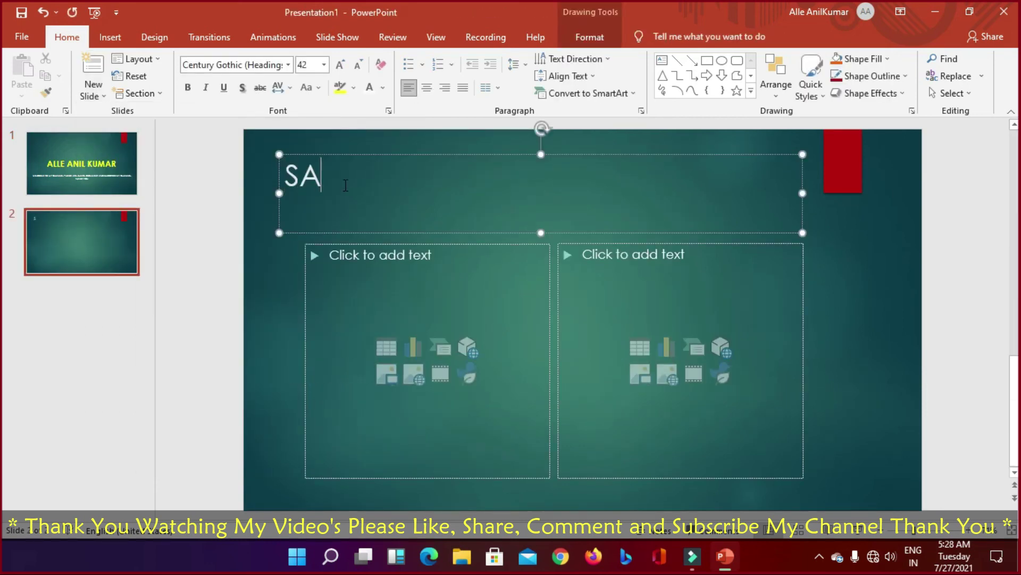
type("LE GRASS")
key("BackSpace")
key("BackSpace")
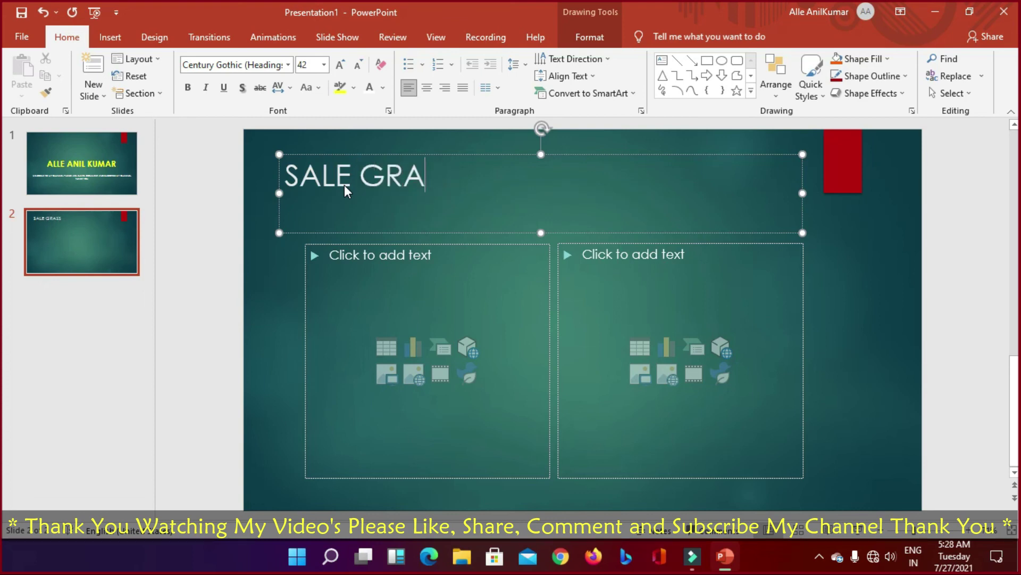
type("FF")
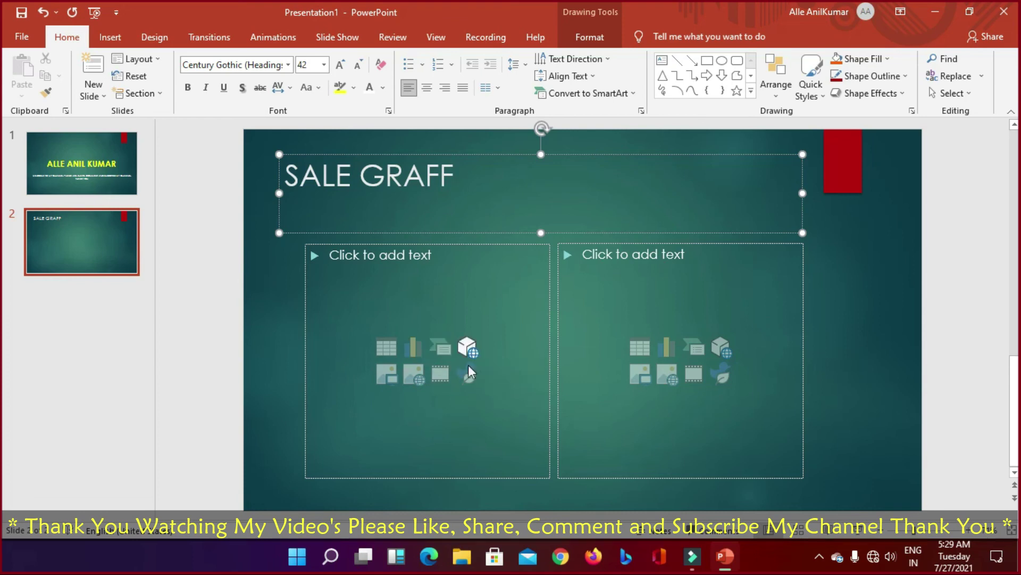
Step: Insert a Clustered Column chart in the left content placeholder
left_click(411, 347)
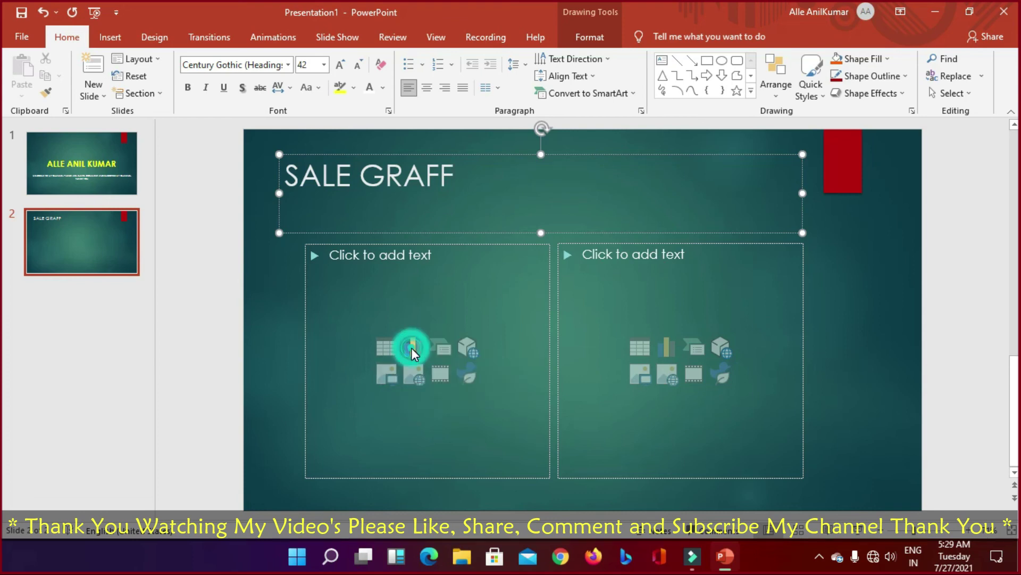
mouse_move(483, 207)
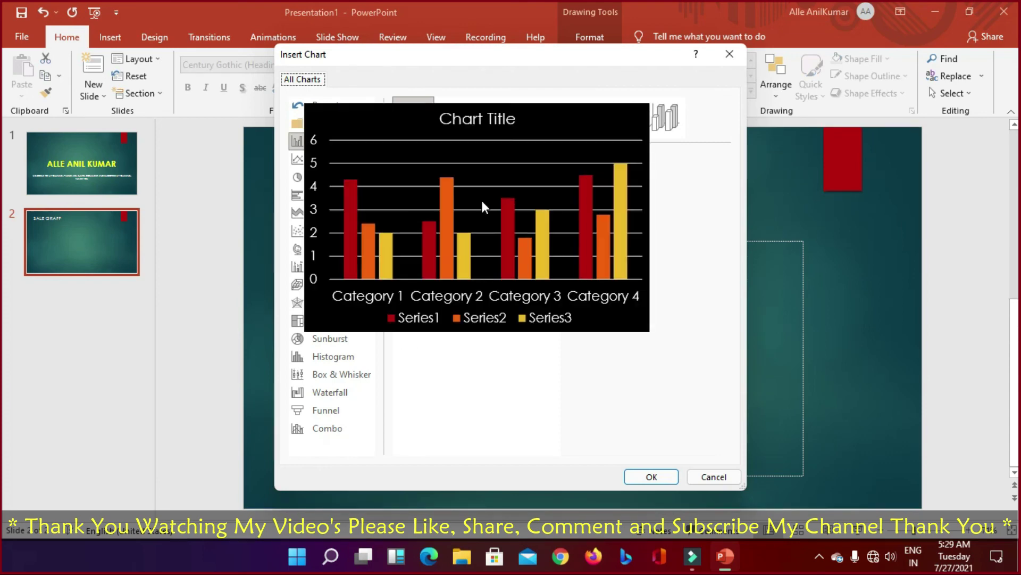
left_click(474, 211)
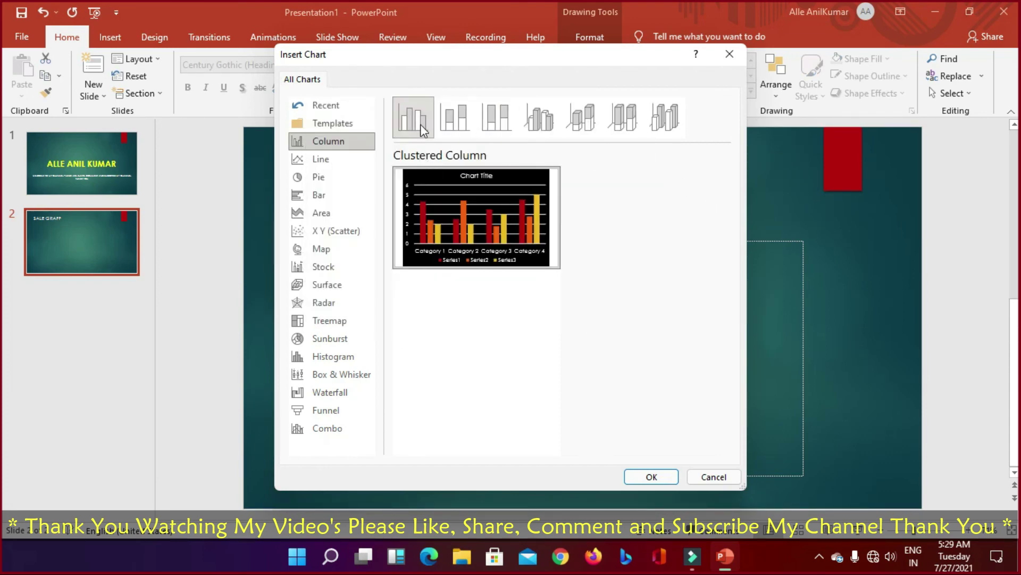
left_click(652, 476)
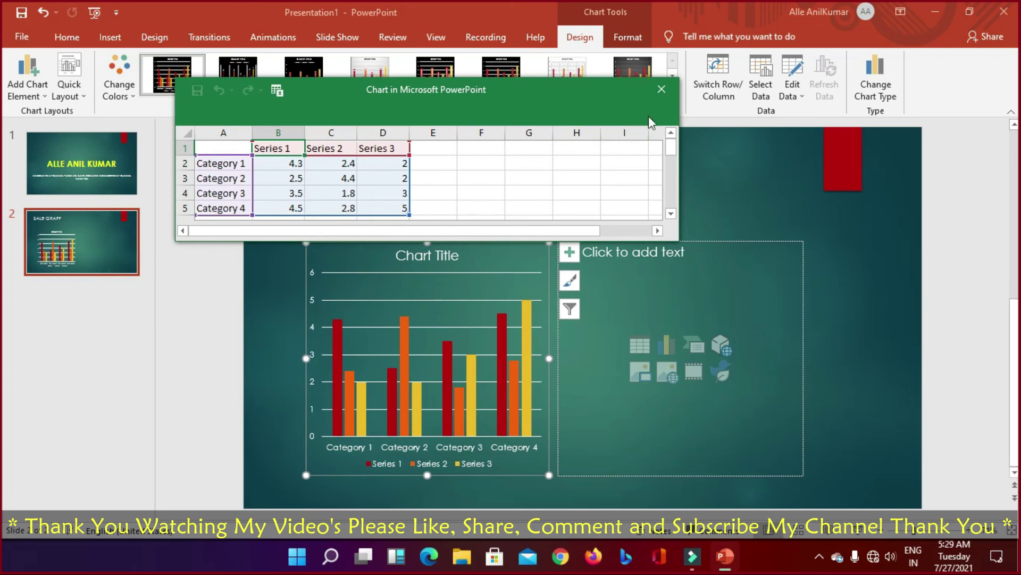
Step: Rename the chart categories in A2:A5 to SAMPLE-1, SAMPLE-2, SAMPLE-3 and SAMPLE-4
left_click_drag(614, 240, 636, 432)
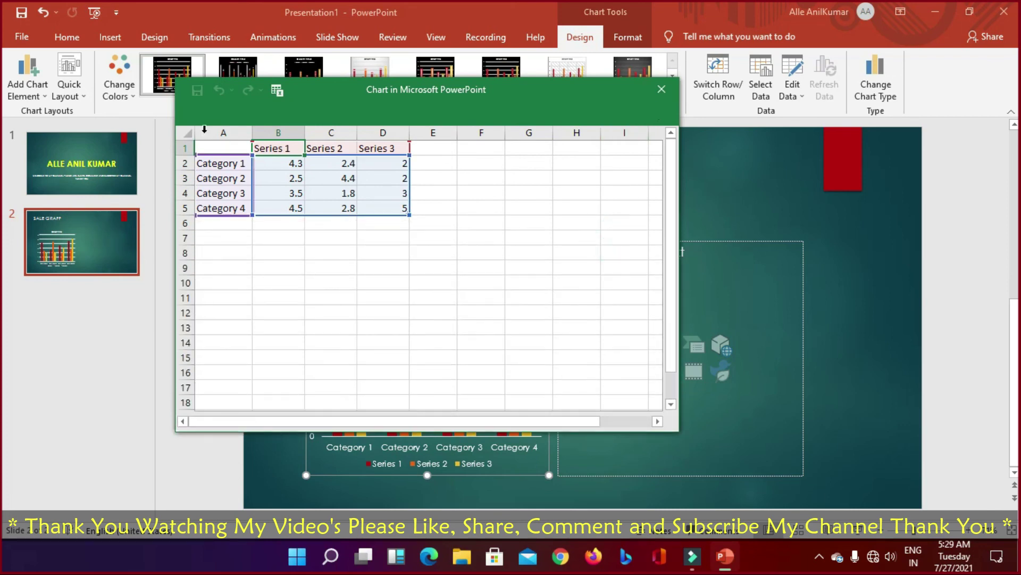
left_click(234, 163)
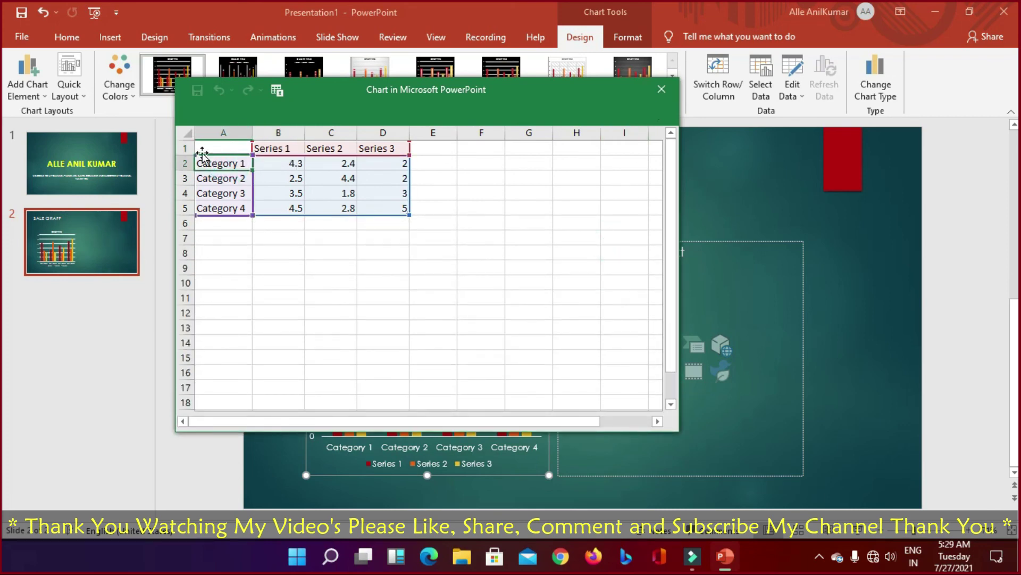
left_click(200, 144)
left_click(237, 168)
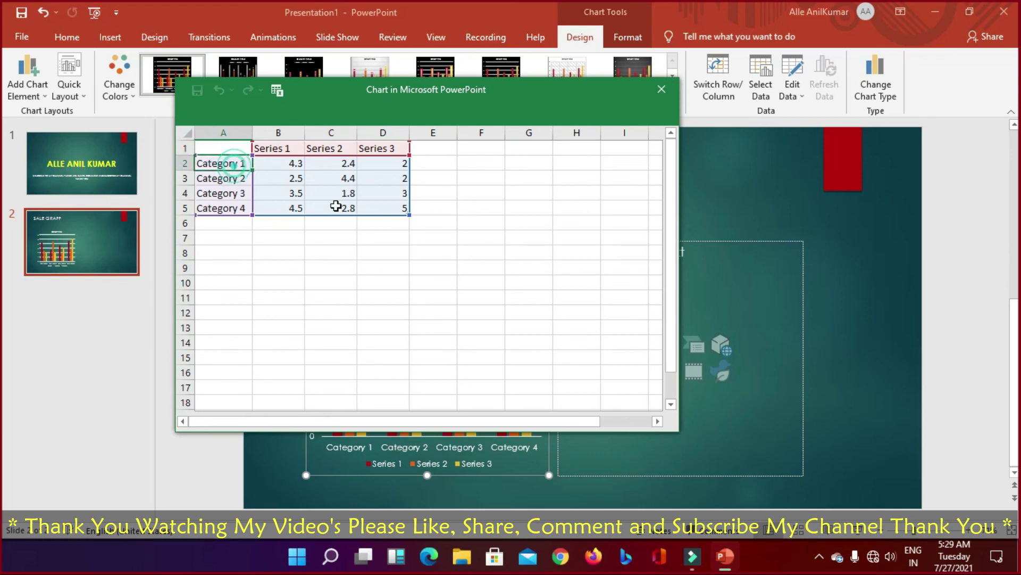
type("AMPLE-1")
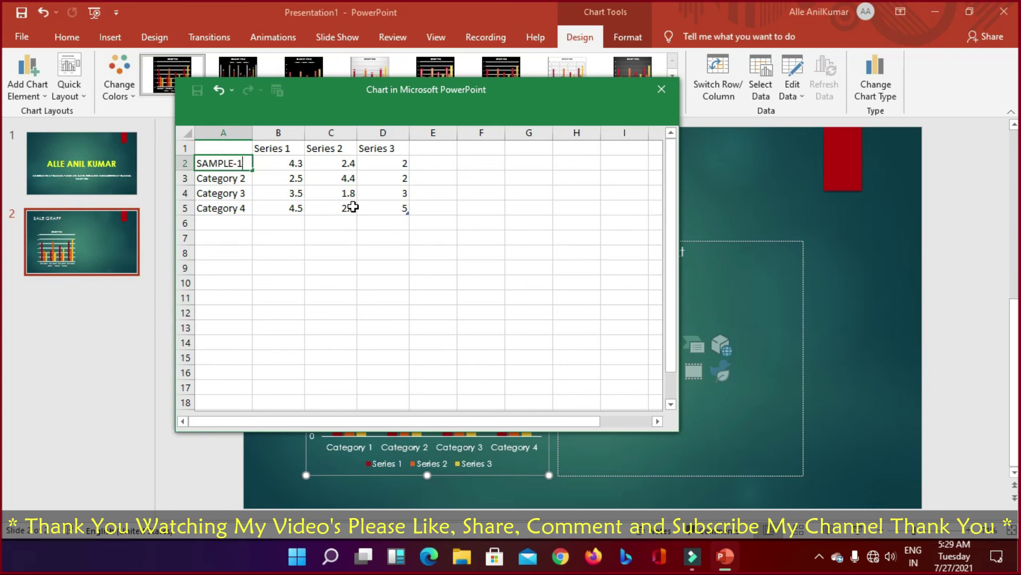
key("Return")
type("SAMP")
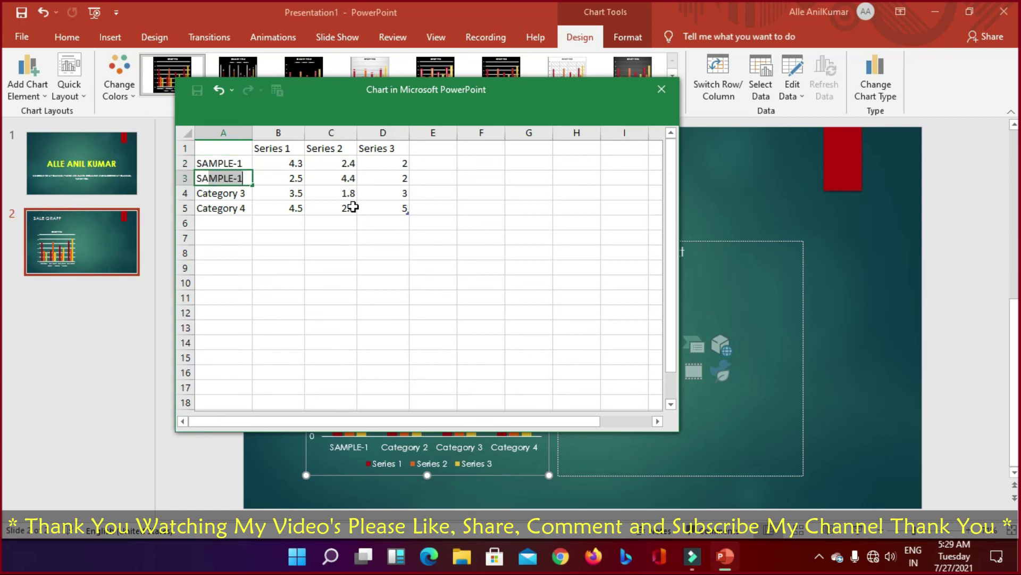
type("LE-2")
key("Return")
type("SAM")
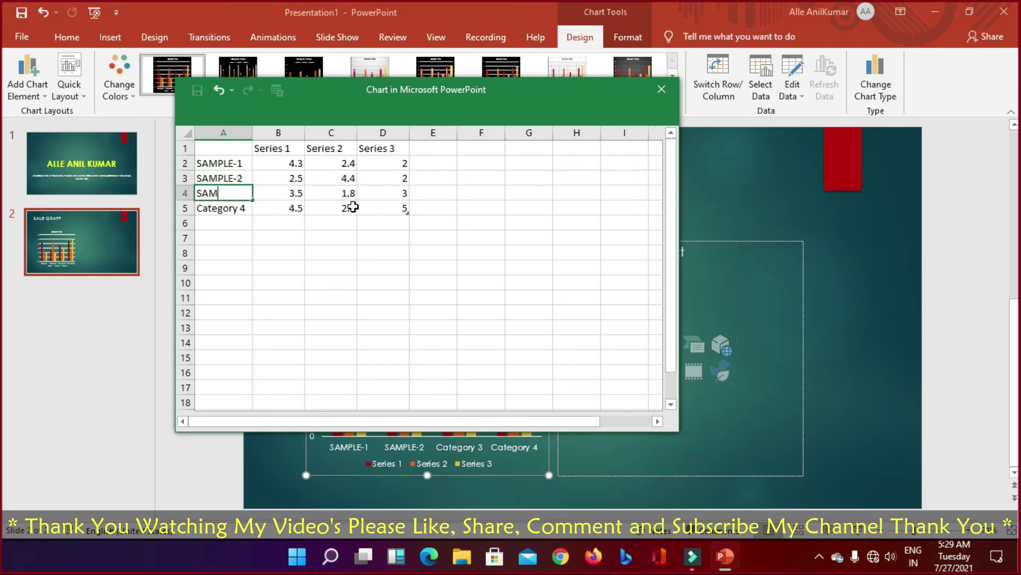
type("PLE-3")
key("Return")
type("SAMP")
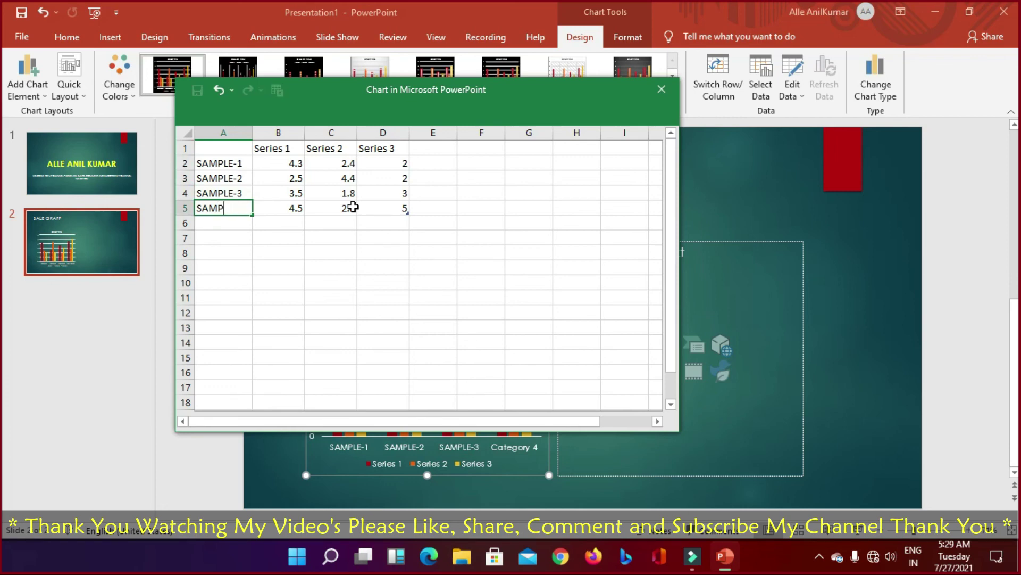
type("LE-4")
key("Return")
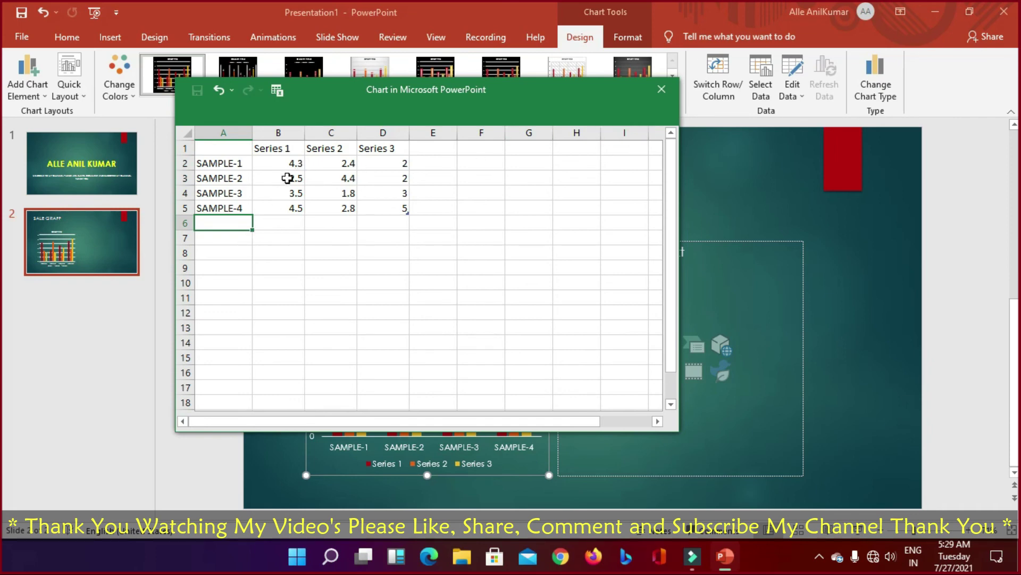
Step: Select the 4.3 value in cell B2 of the chart data sheet
left_click(292, 164)
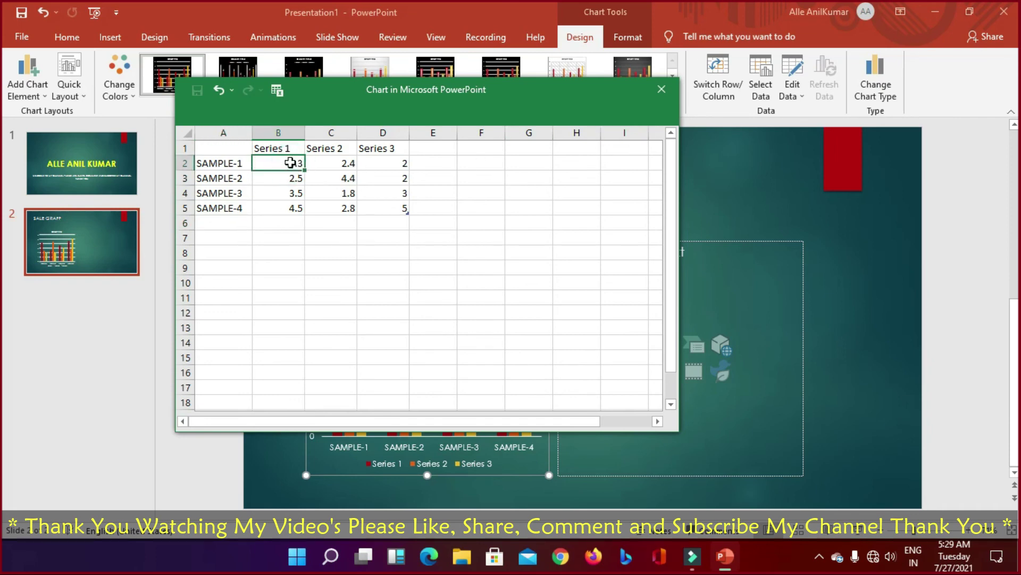
left_click(291, 163)
left_click(279, 148)
left_click(335, 148)
left_click(373, 149)
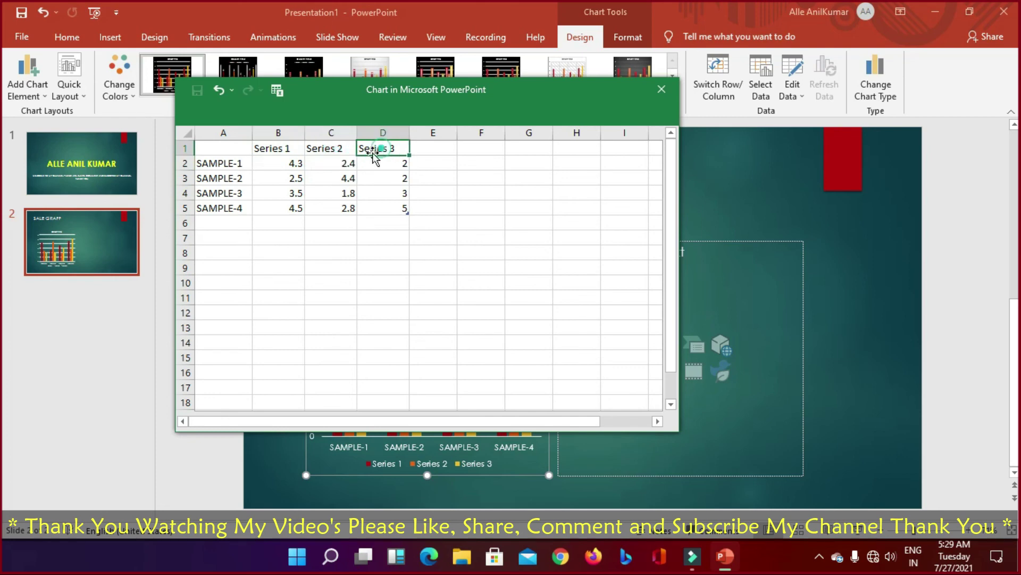
left_click(283, 164)
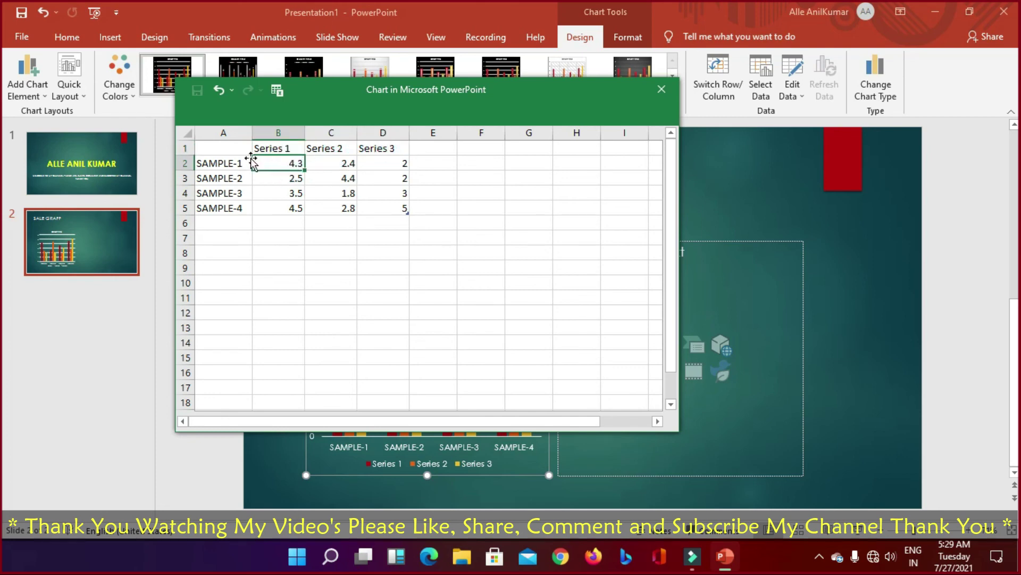
Step: Replace the categories in A2:A5 with JAN, FEB, MARCH and APRIL
left_click_drag(228, 163, 228, 208)
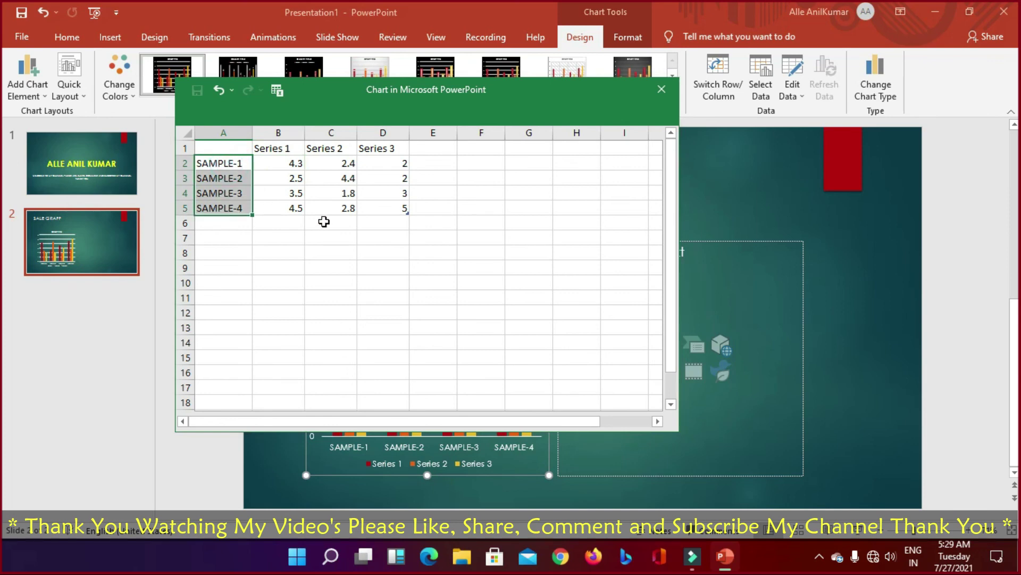
type("JAN")
key("Return")
type("FE")
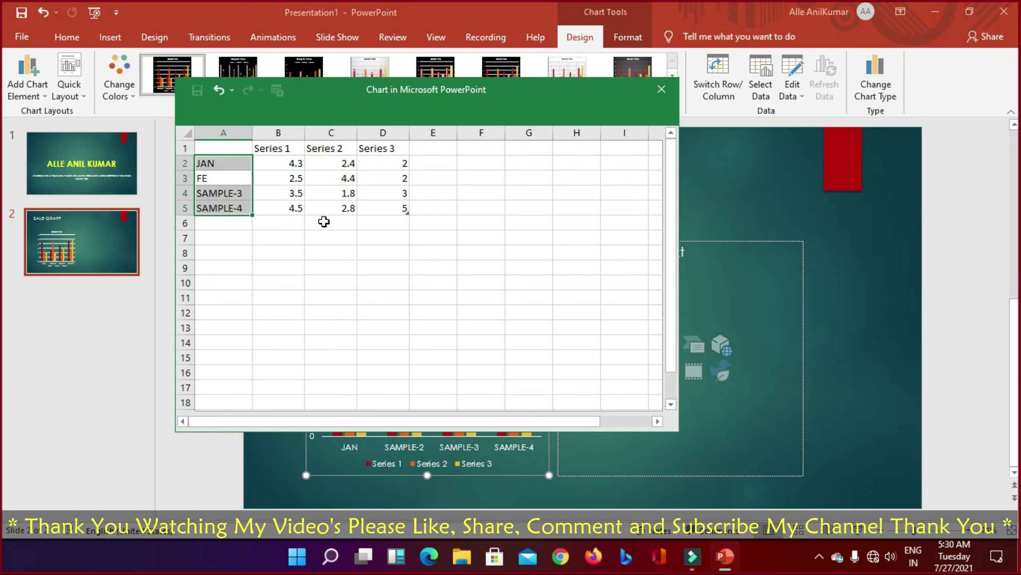
type("B")
key("Return")
type("MARCH")
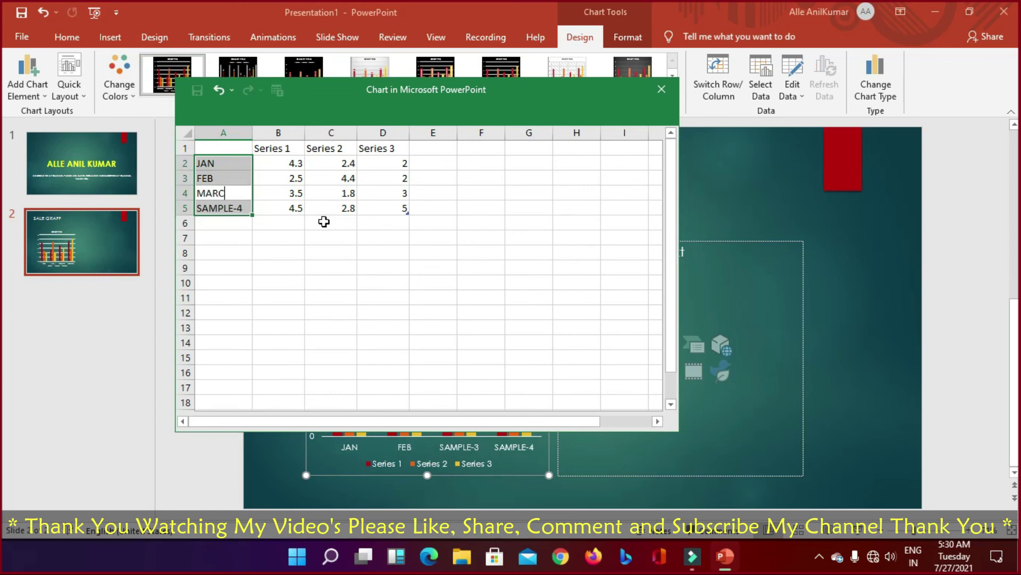
key("Return")
type("APR")
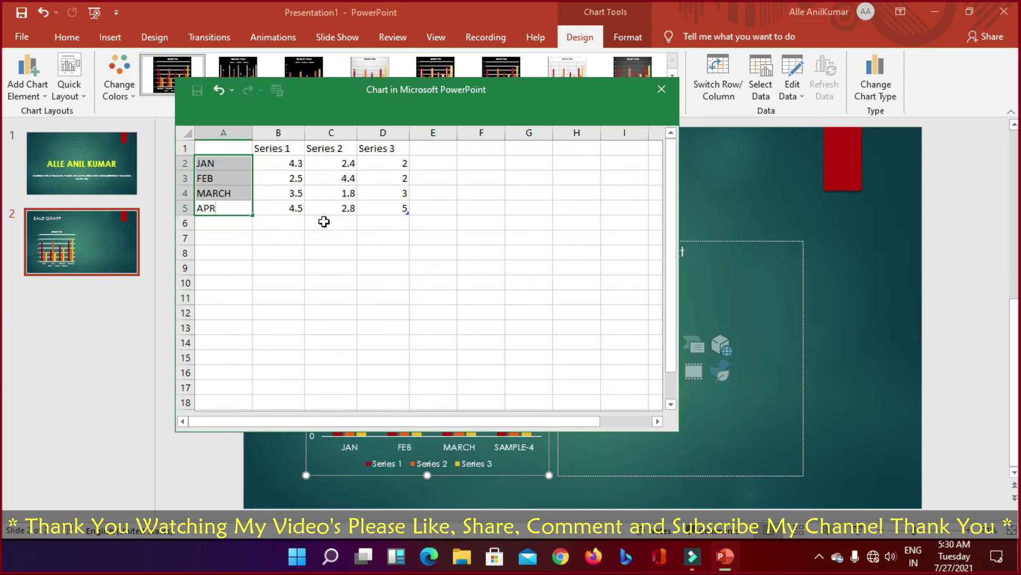
type("IL")
key("Return")
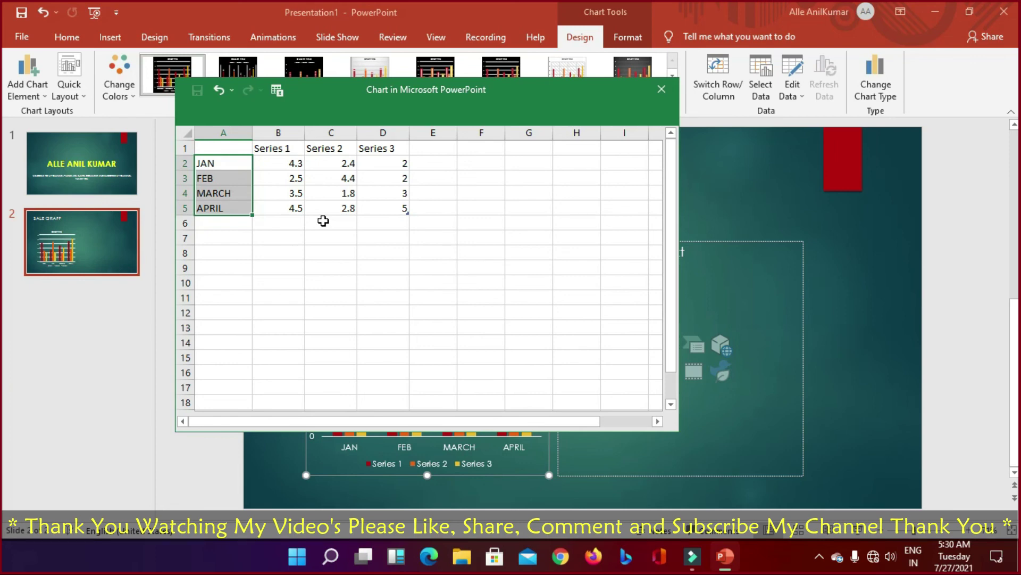
Step: Add the months MAY, JUN, JULY, AUG, SEP, OCT, NOV and DEC from A6 down
left_click(227, 221)
type("MAY")
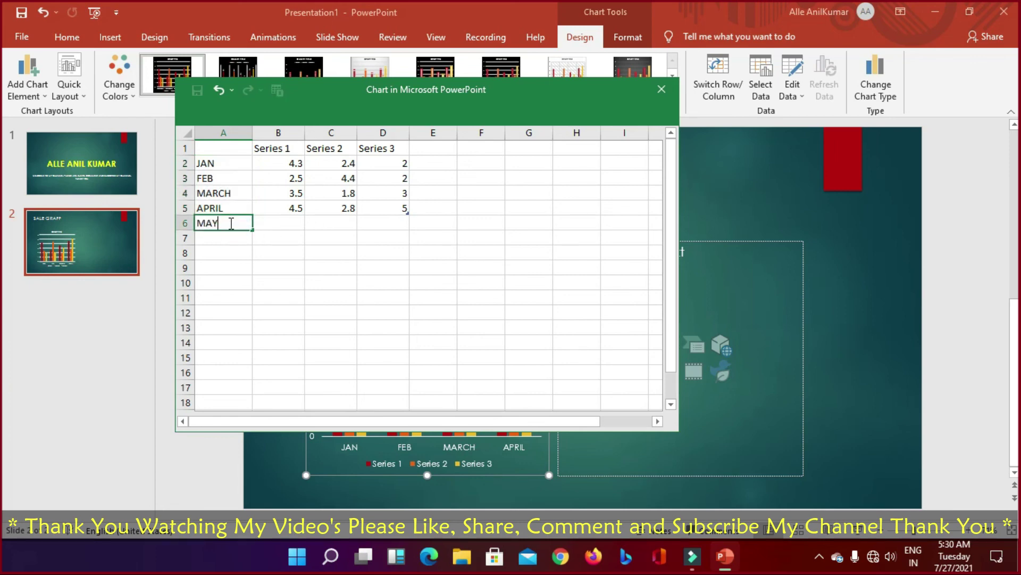
key("Return")
type("JU")
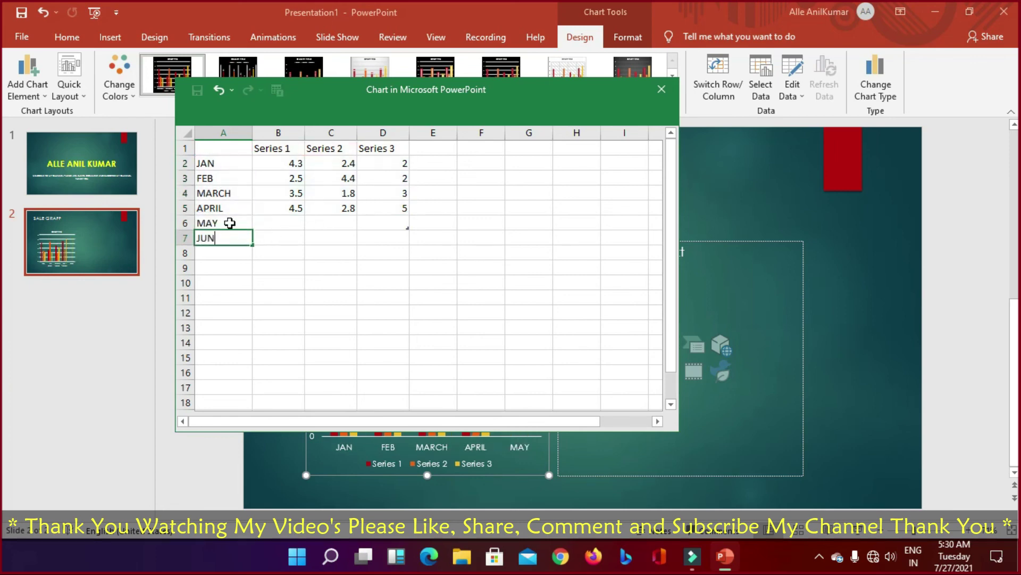
type("N")
key("Return")
type("JULY")
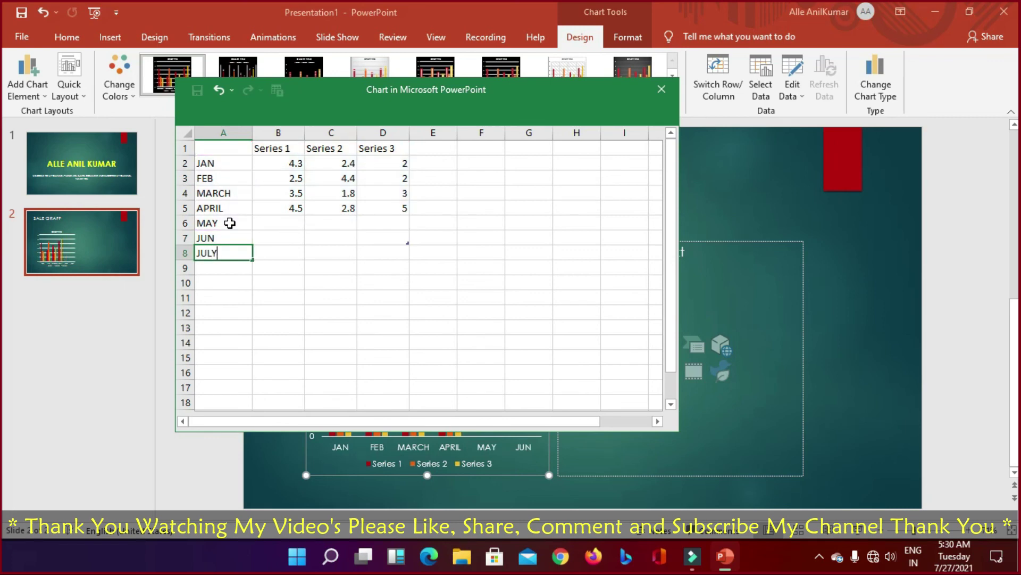
key("Return")
type("u")
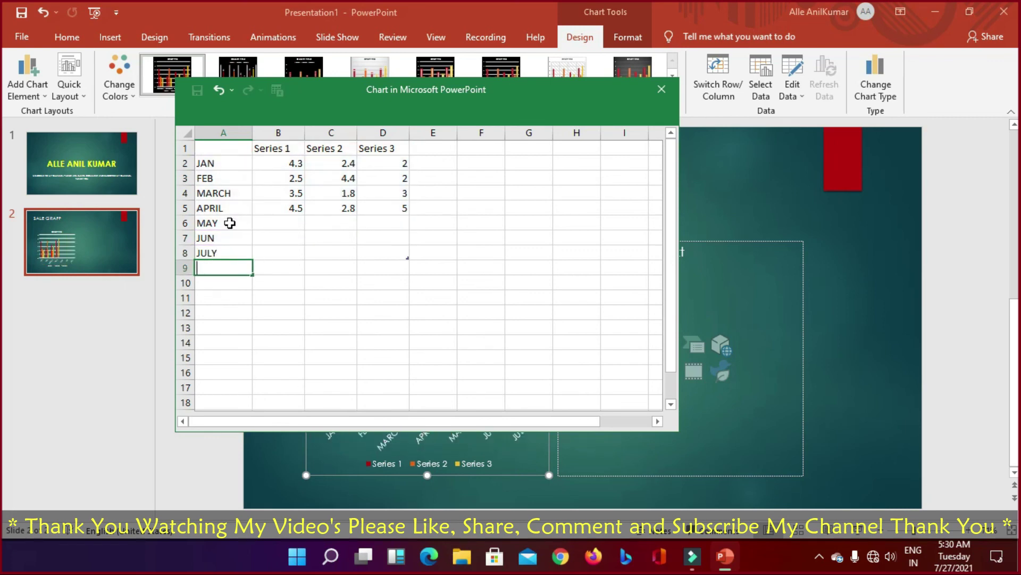
type("AUG")
key("Return")
type("S")
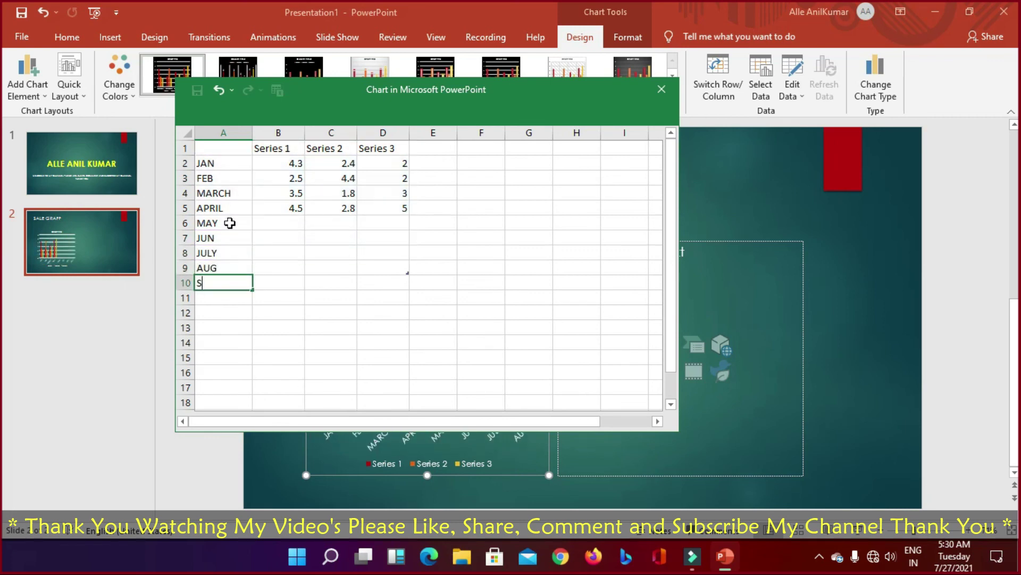
type("EP")
key("Return")
type("O")
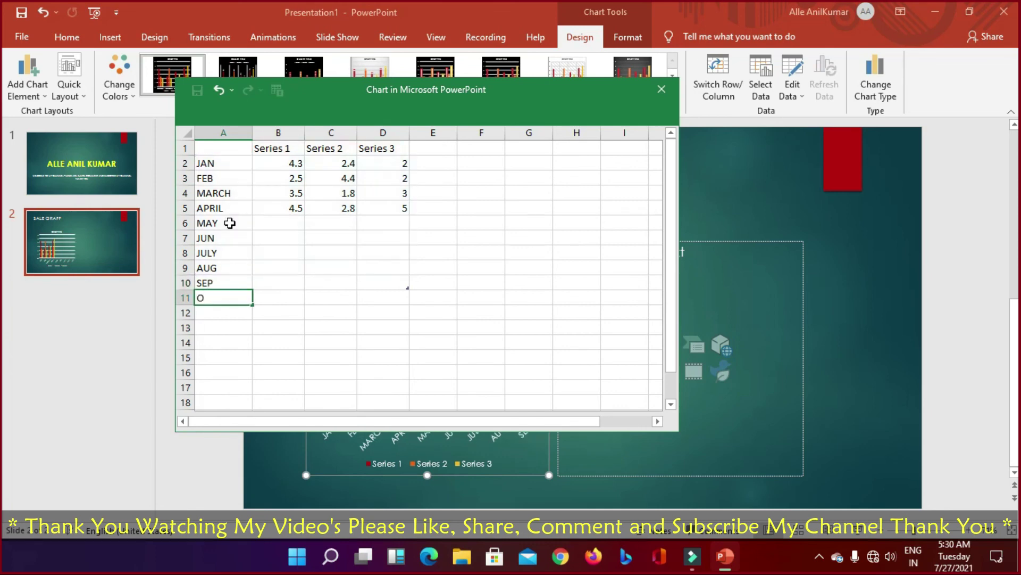
type("CT")
key("Return")
type("NOT")
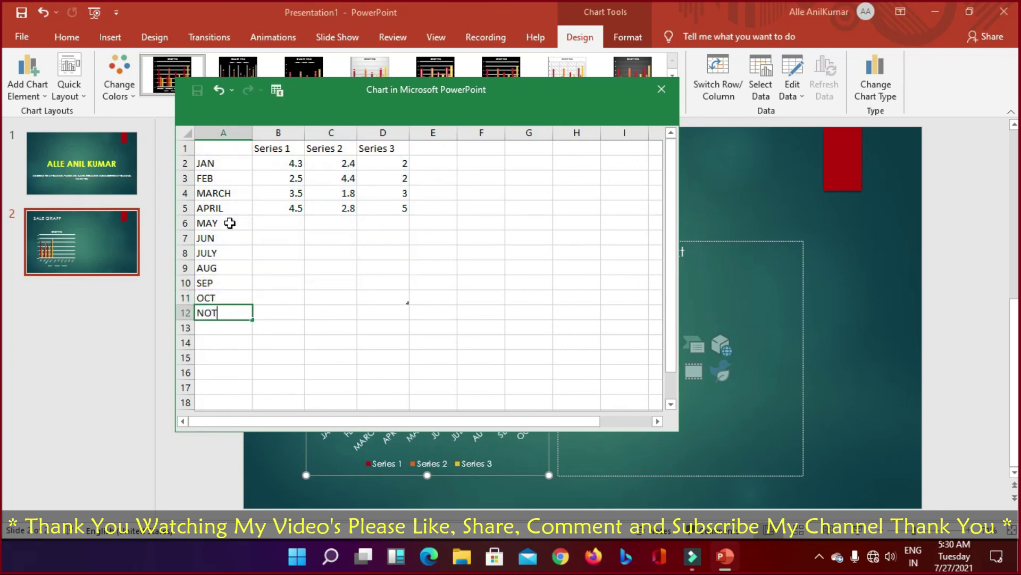
key("Return")
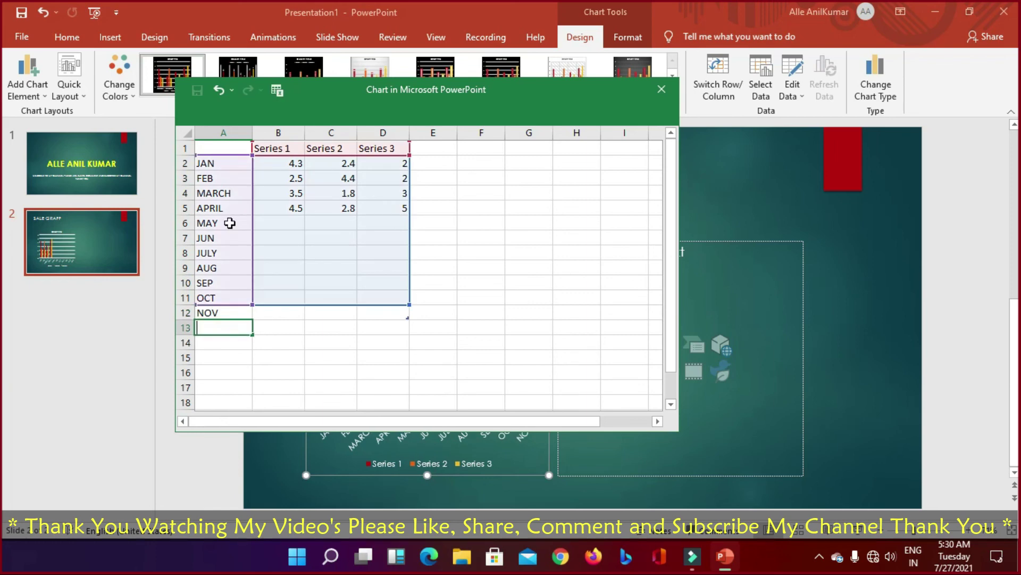
type("DEC")
key("Return")
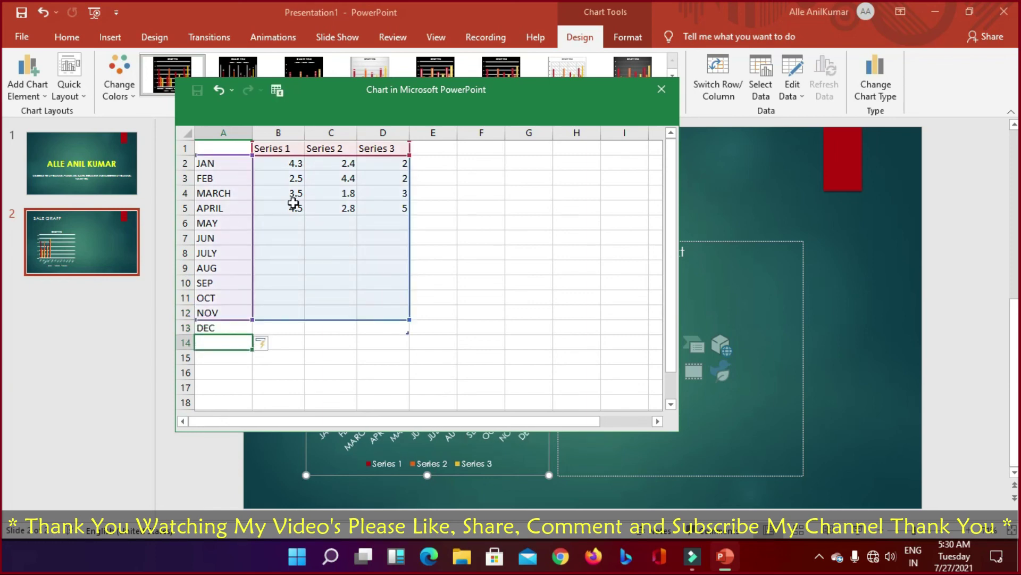
Step: Select the first three Series 1 values and move the data window off the chart
left_click(318, 342)
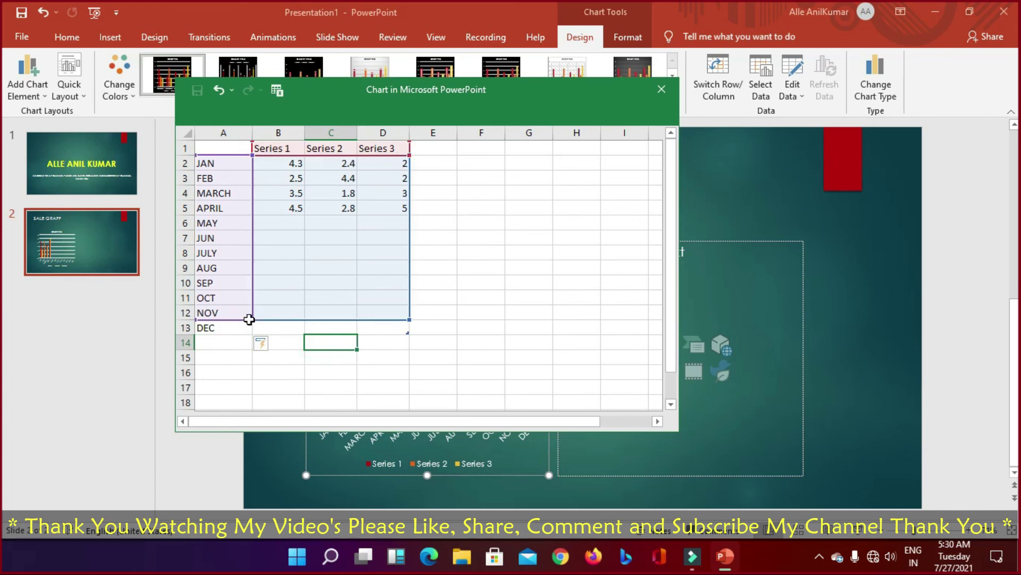
left_click(292, 255)
left_click_drag(303, 161, 299, 196)
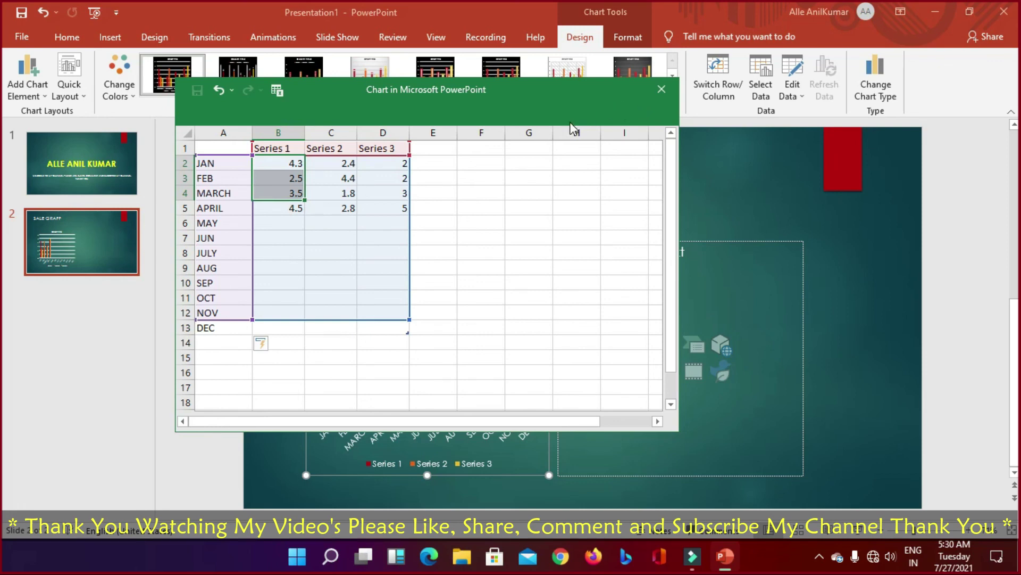
left_click_drag(557, 108, 644, 59)
Step: Enter Series 1 values for MAY–DEC: 2, 5, 7, 10, 10.5, 8, 3, 75
left_click(378, 174)
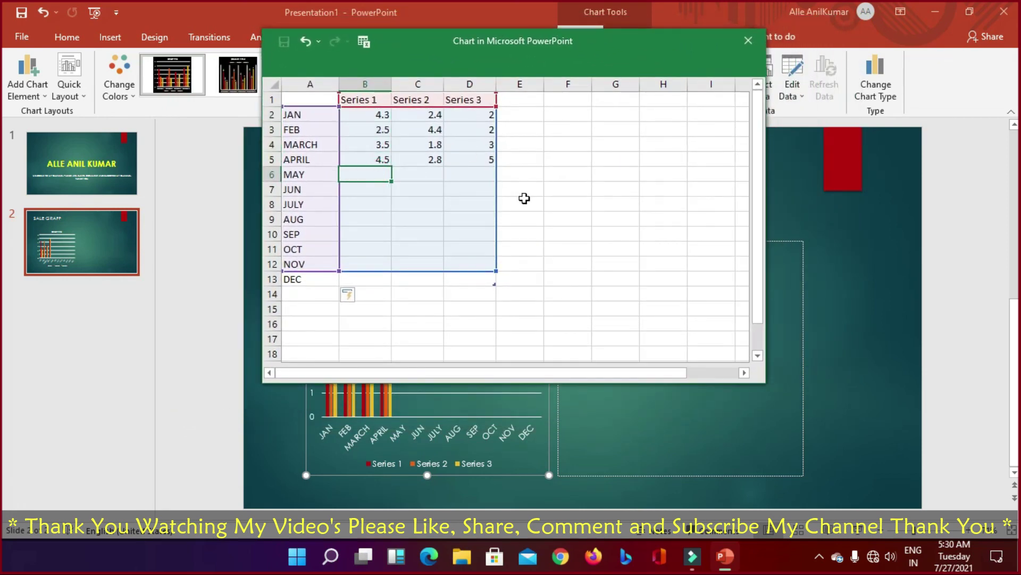
type("2")
key("Return")
type("5")
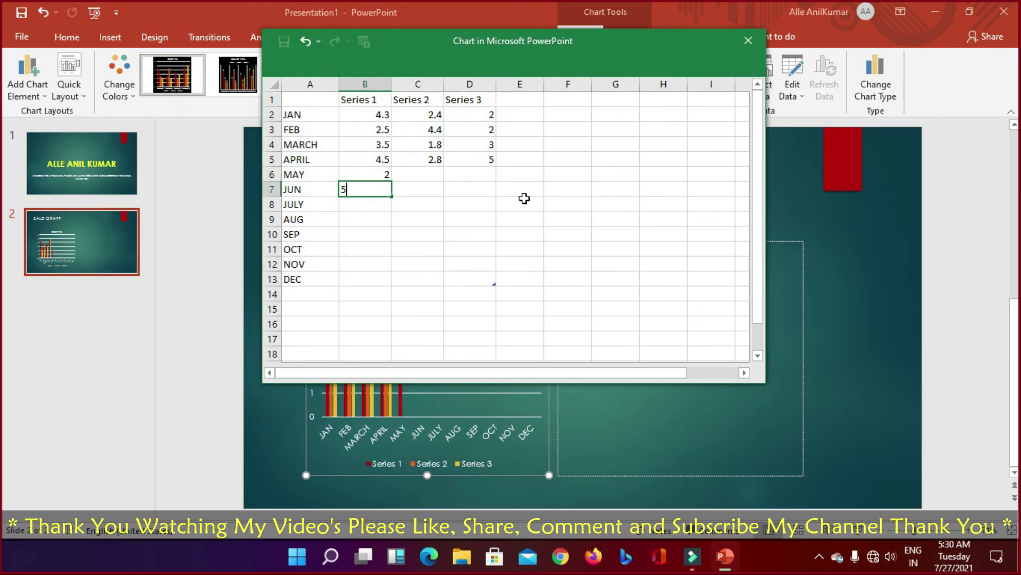
key("Return")
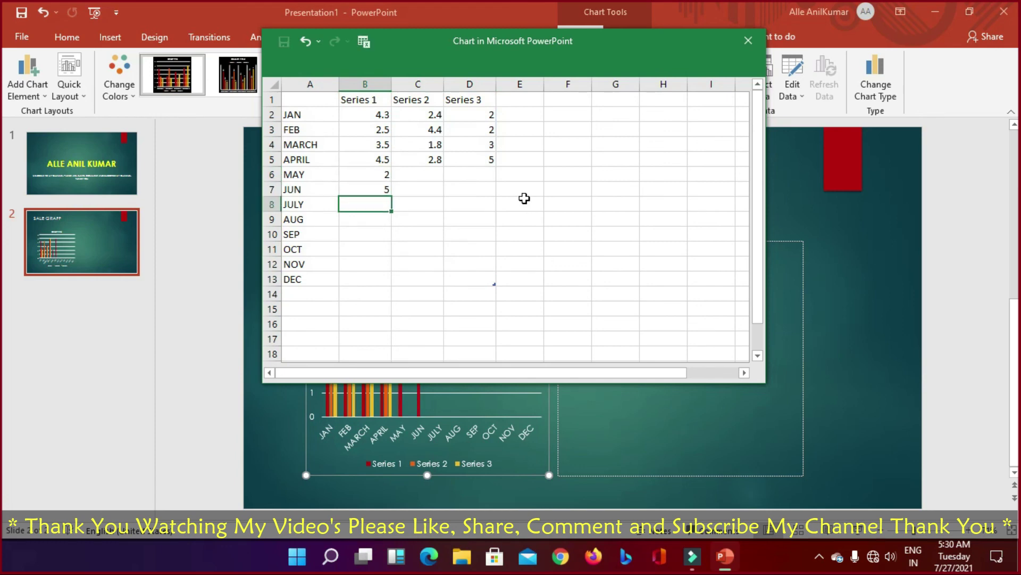
type("7")
key("Return")
type("10")
key("Return")
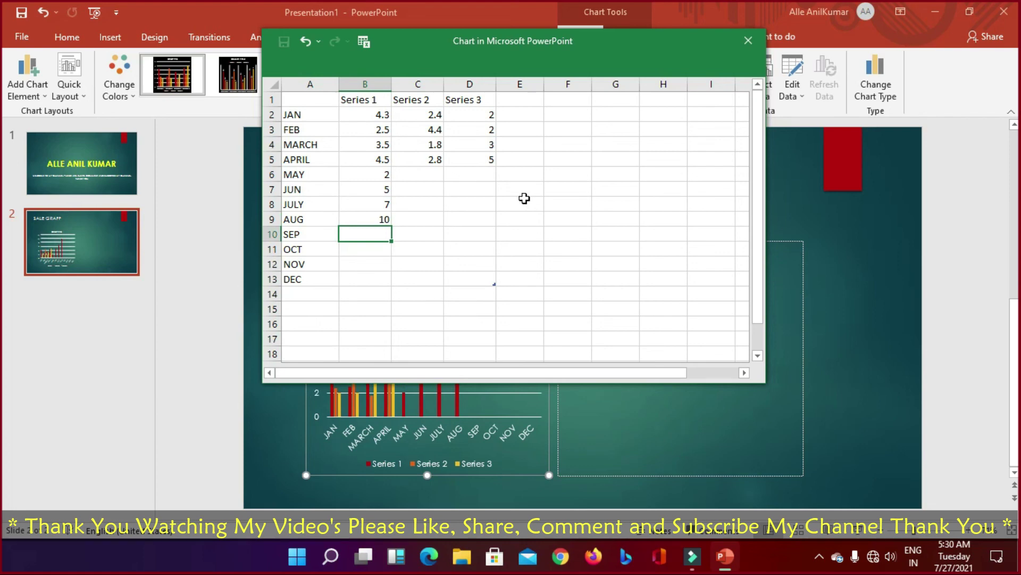
type("10.5")
key("Return")
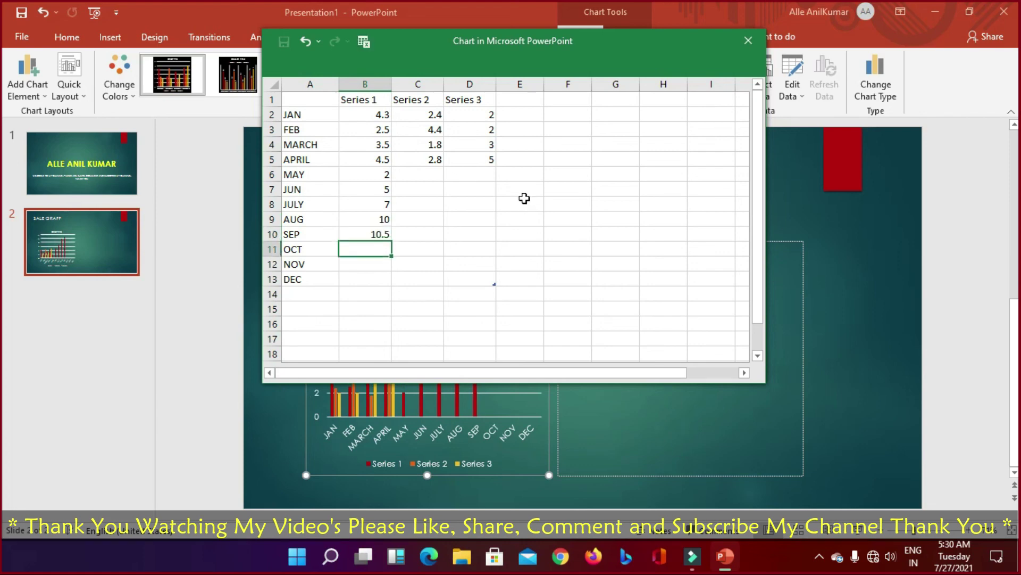
type("8")
key("Return")
type("3")
key("Return")
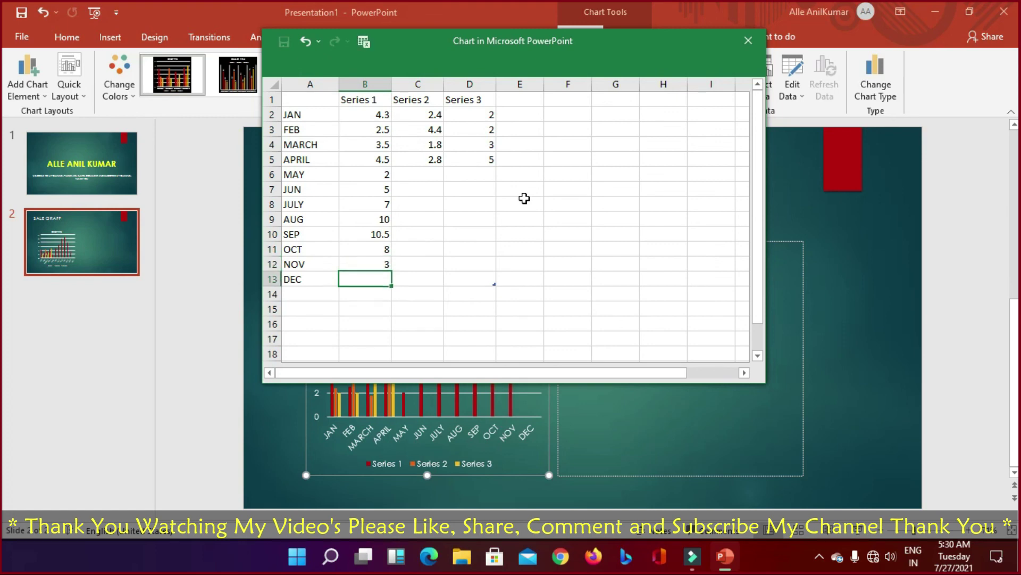
type("75")
key("Return")
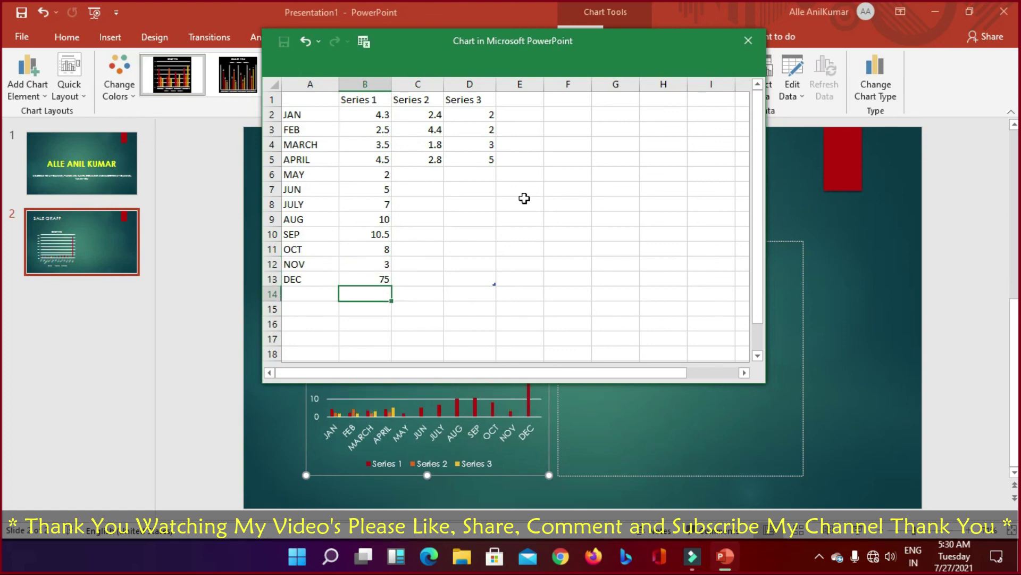
Step: Enter Series 2 values for JAN–JUN: 235, 400, 1000, 1255, 750, 800
key("Up")
key("Up")
key("Right")
key("Up")
key("Up")
key("Up")
key("Up")
key("Up")
key("Up")
key("Up")
key("Up")
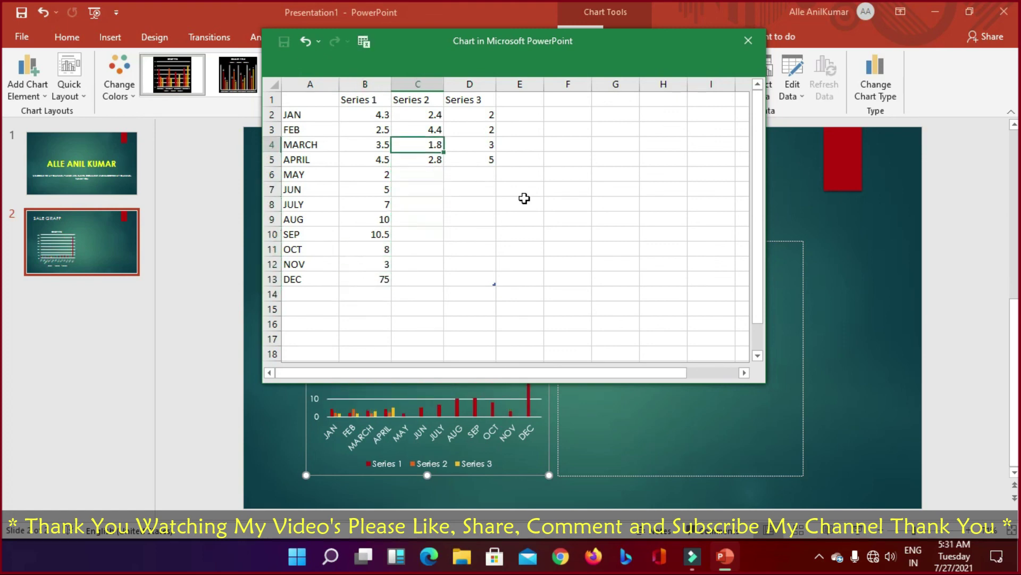
key("Up")
key("Up")
type("10")
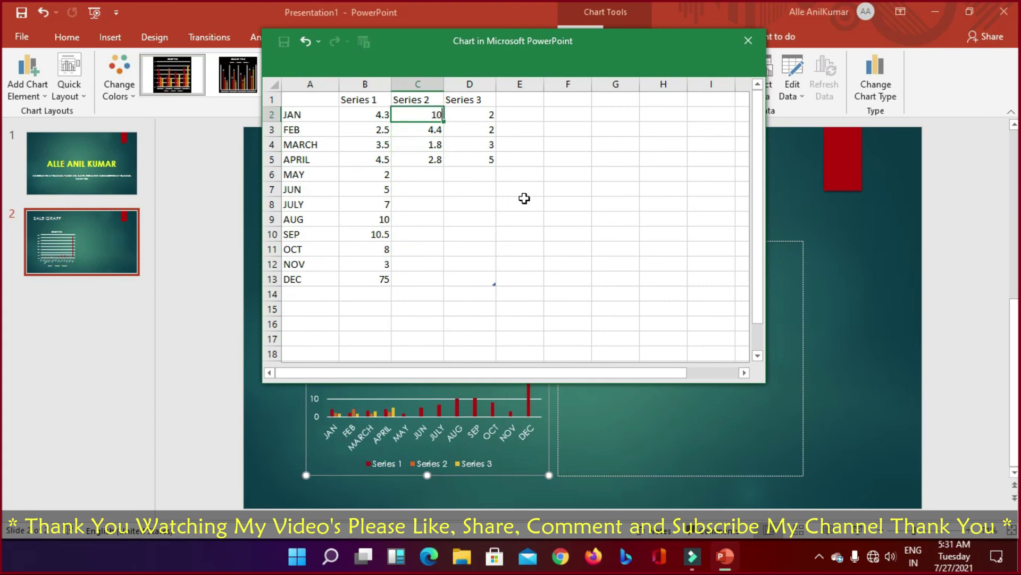
key("BackSpace")
key("BackSpace")
type("235")
key("Return")
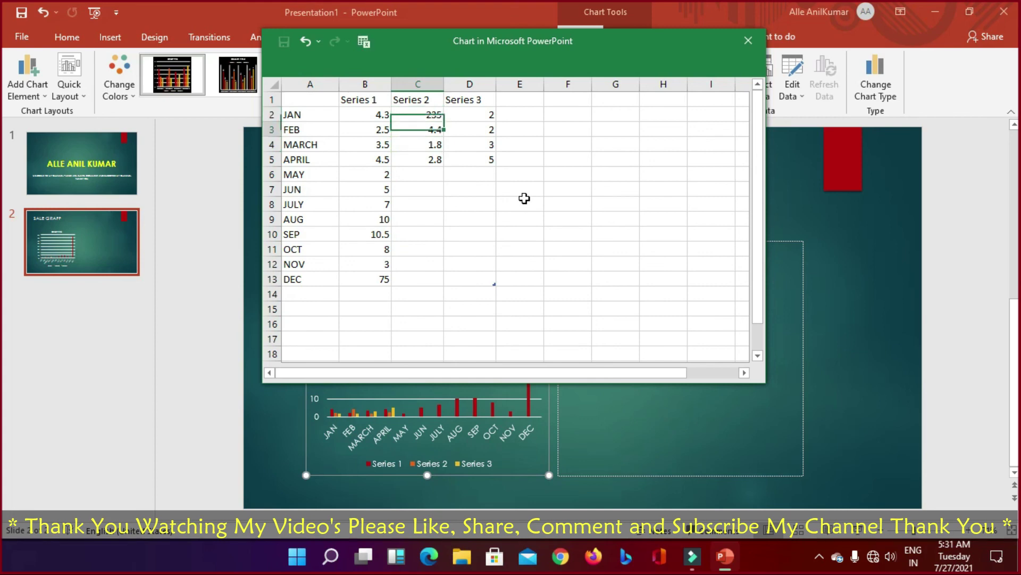
type("400")
key("Return")
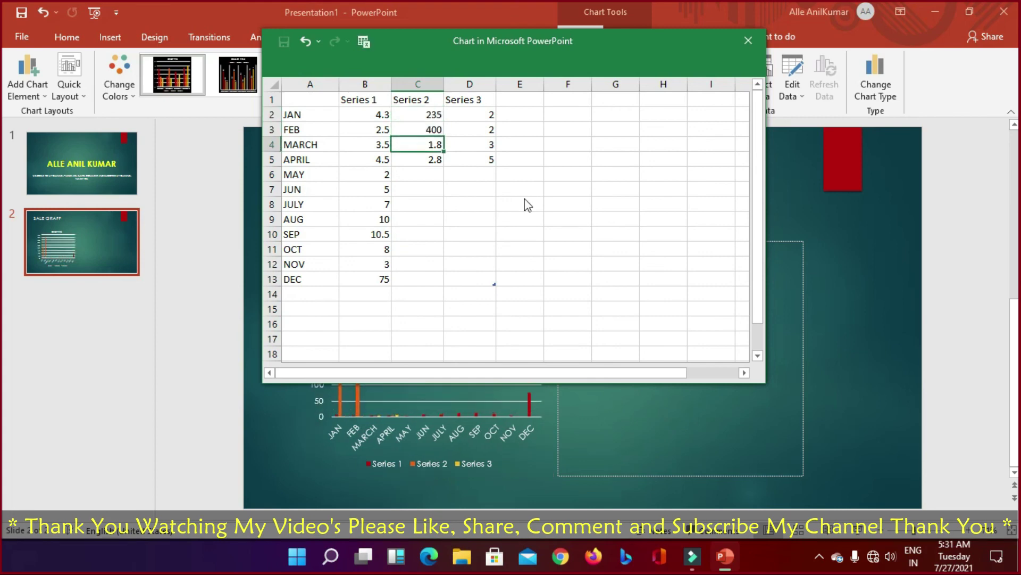
type("1000")
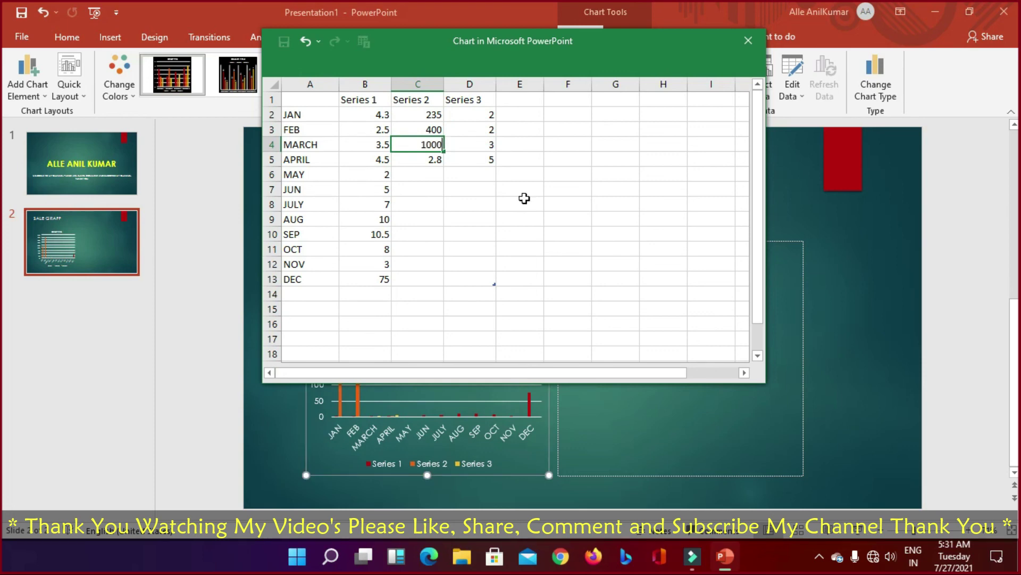
key("Return")
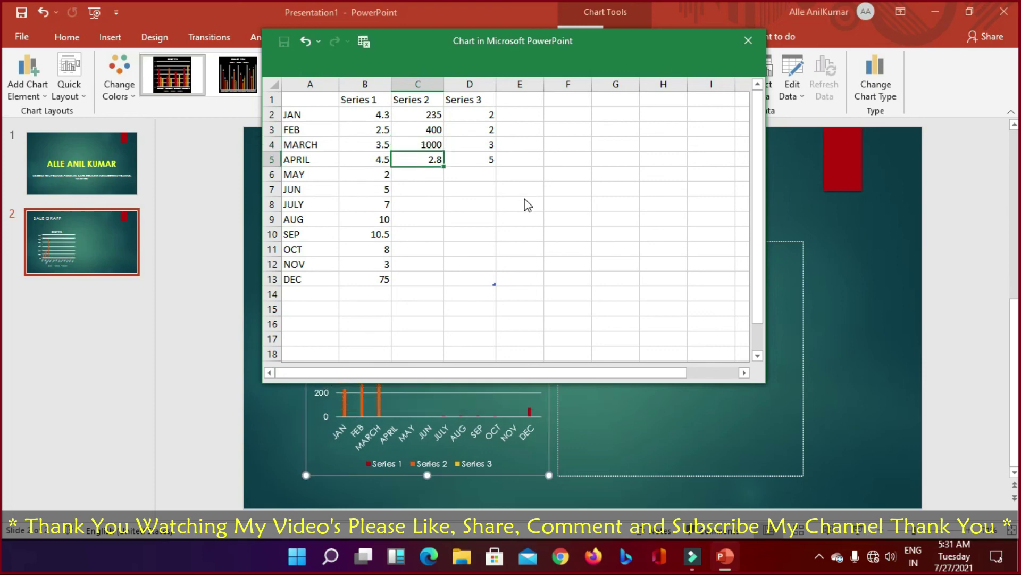
type("2300")
key("Return")
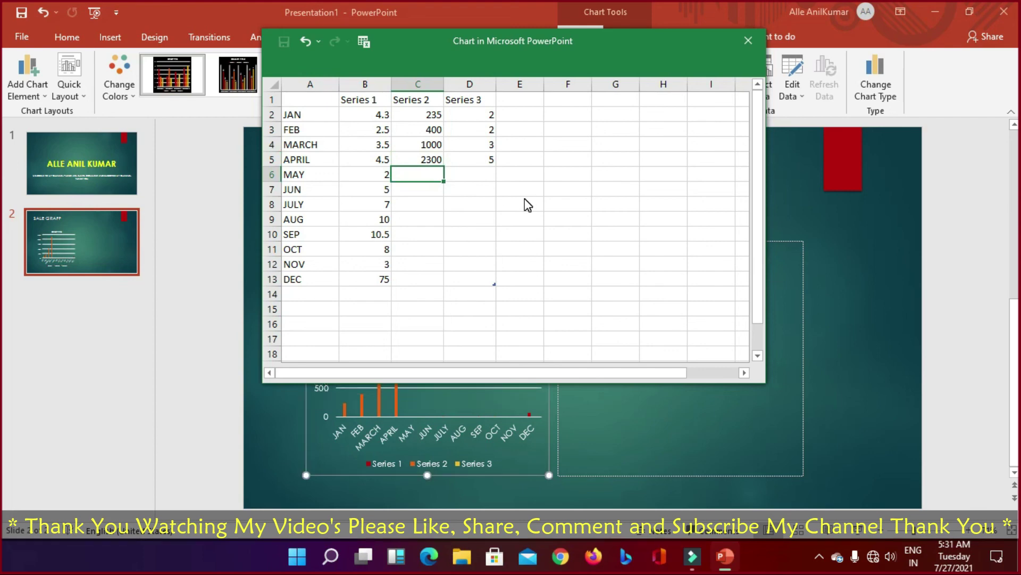
key("Up")
type("1255")
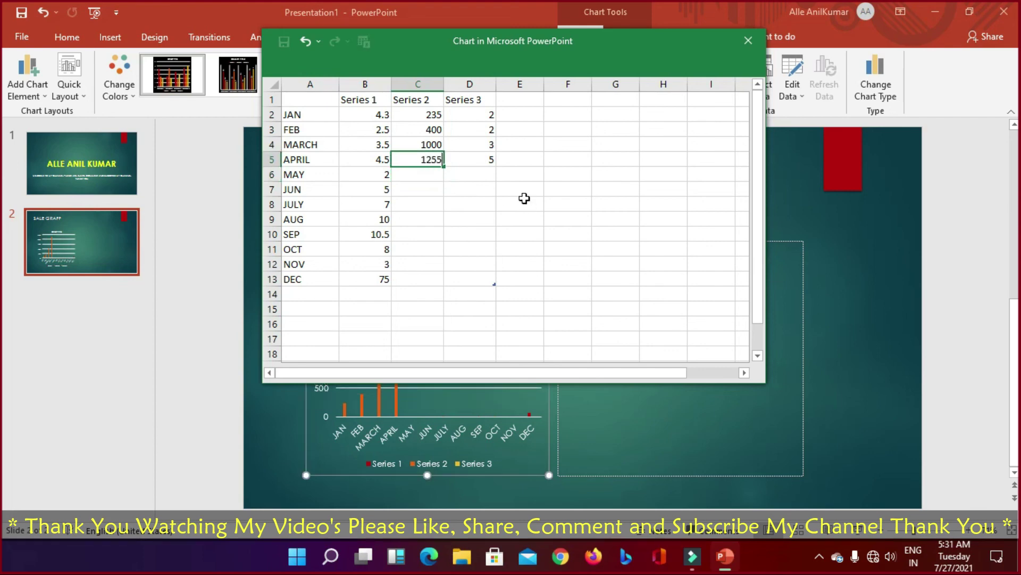
key("Return")
type("75")
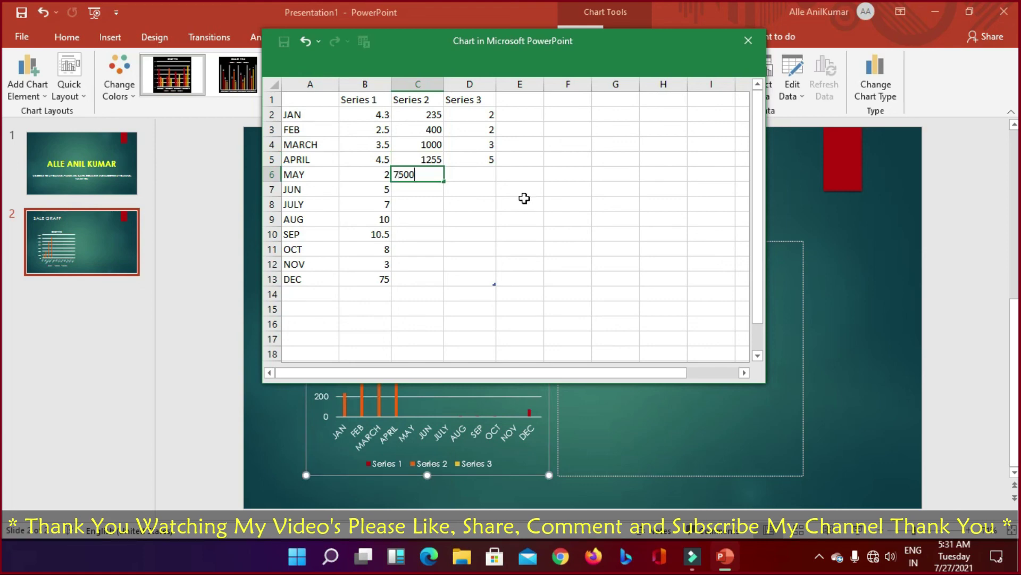
type("00")
key("Return")
key("Up")
type("750")
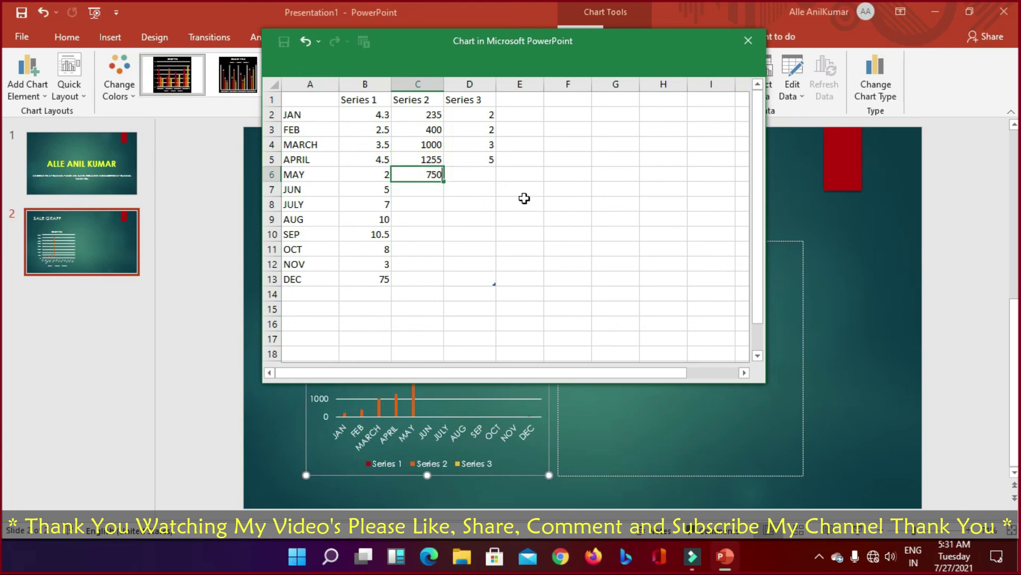
key("Return")
type("800")
key("Return")
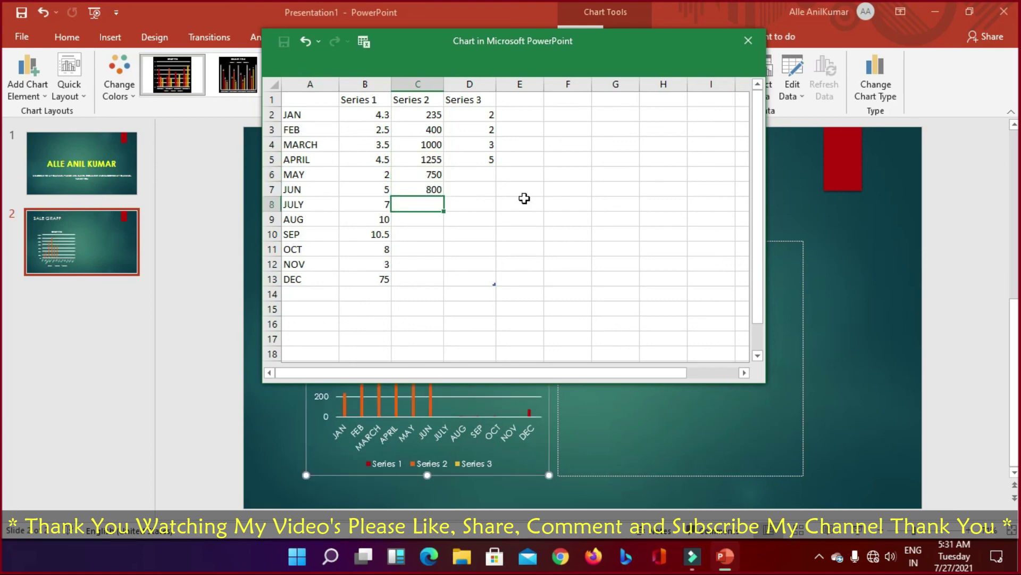
Step: Enter Series 2 values for JULY–DEC: 233, 257, 750, 300, 750, 600
type("233")
key("Return")
type("25")
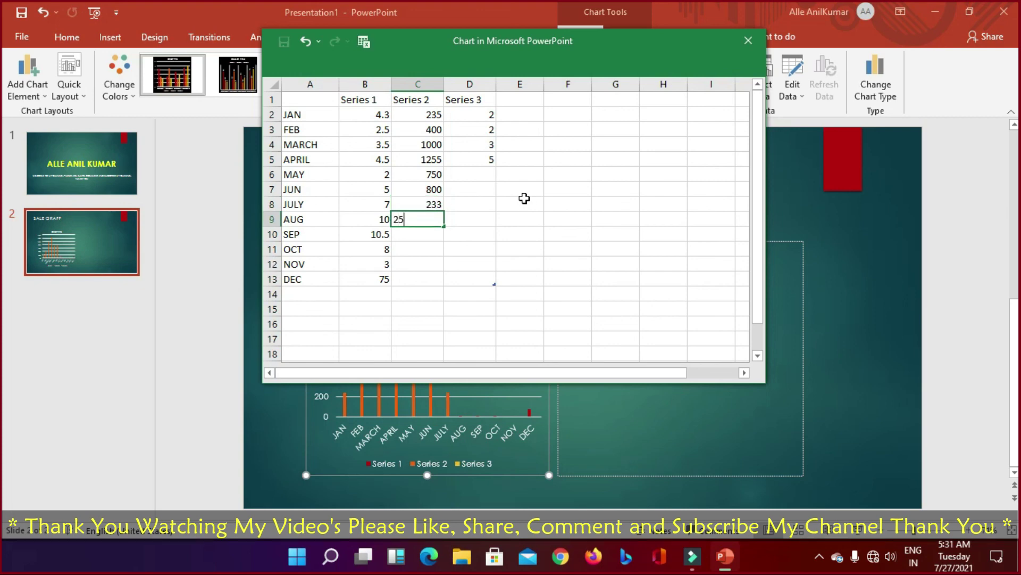
type("7")
key("Return")
type("750")
key("Return")
type("3")
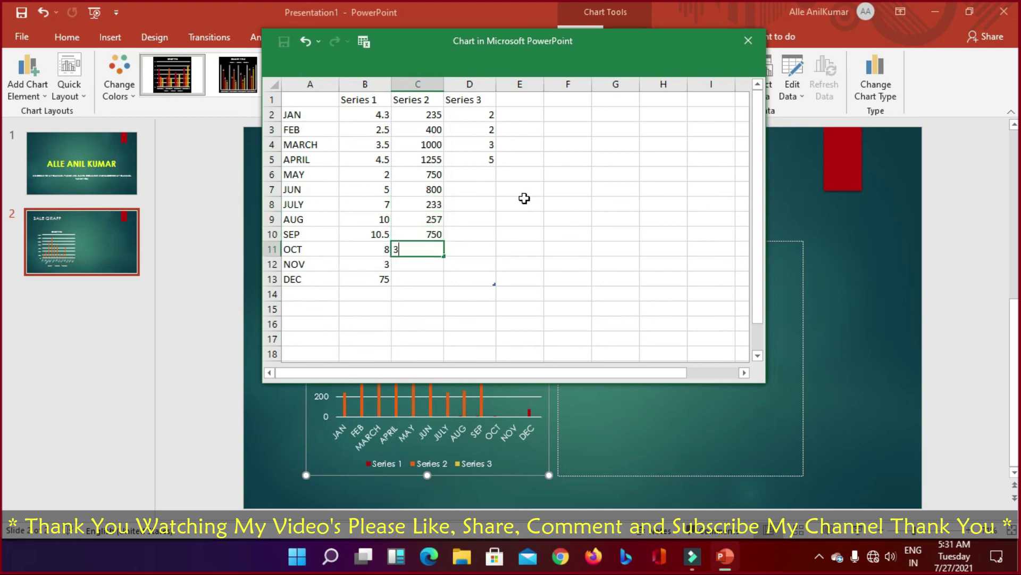
key("Return")
key("Up")
key("F2")
type("00")
key("Return")
type("750")
key("Return")
key("Up")
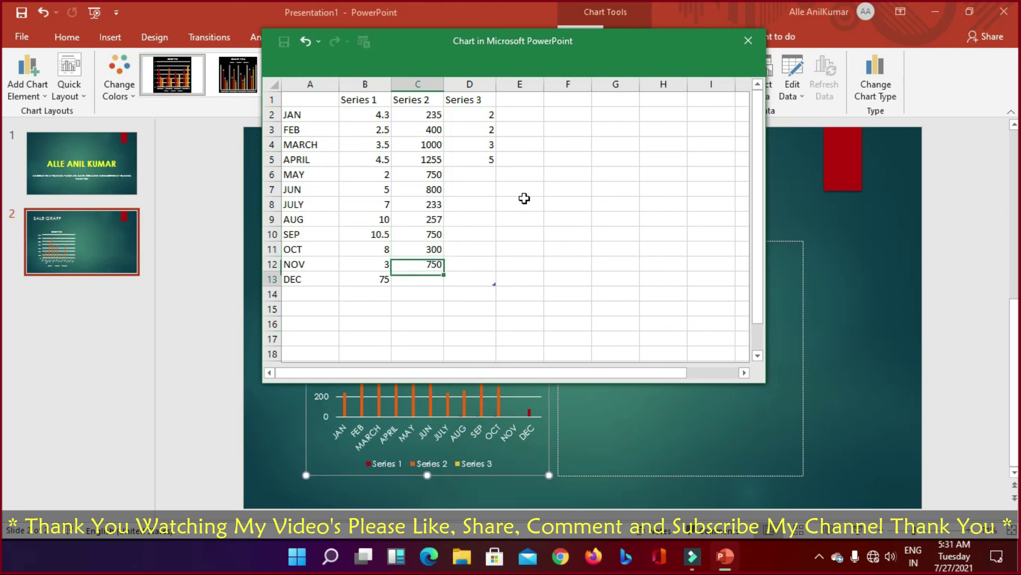
key("Return")
type("6")
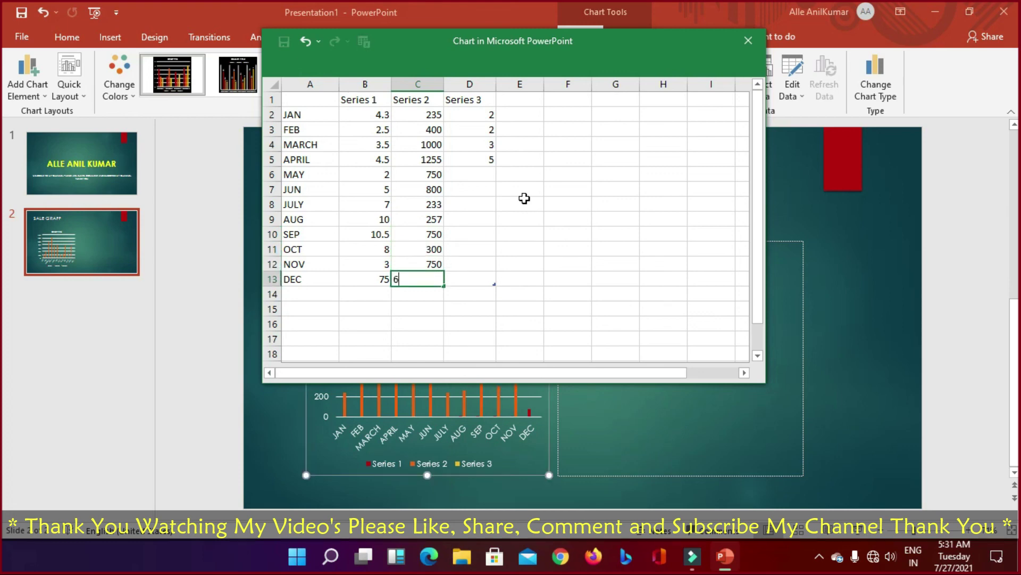
type("00")
key("Return")
key("Up")
key("Up")
Step: Fill Series 3 for MAY–DEC with 1, 2, 7, 6, 5, 3, 2, 1
key("Right")
key("Up")
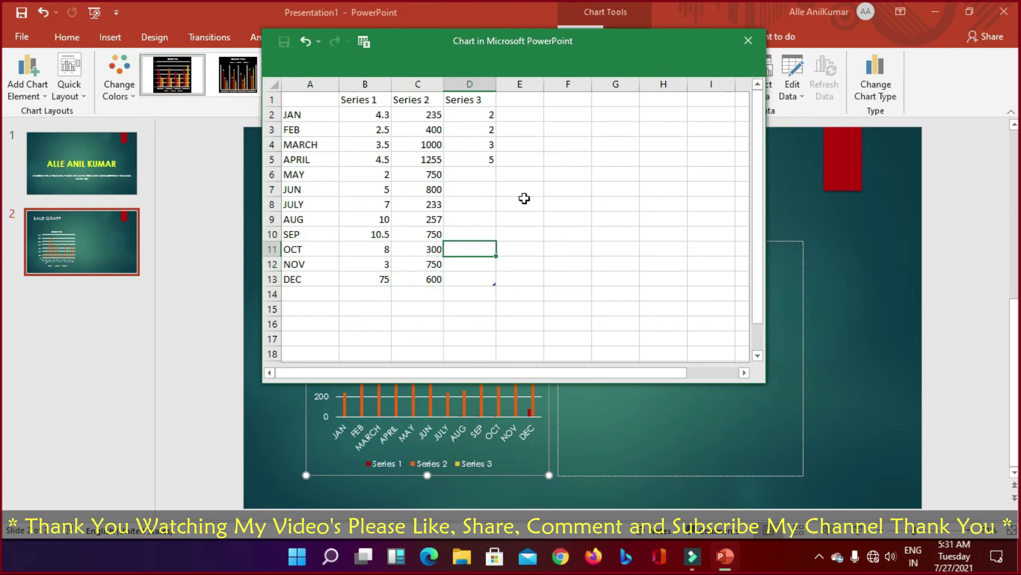
key("Up")
key("Up")
key("Up")
key("Up")
key("Up")
key("Up")
key("Left")
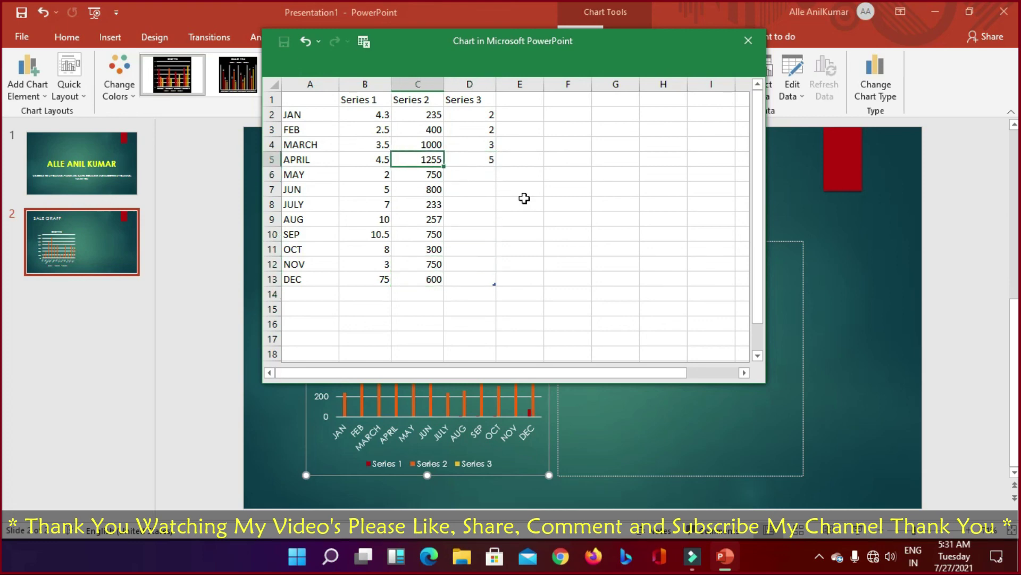
key("Right")
key("Down")
type("1")
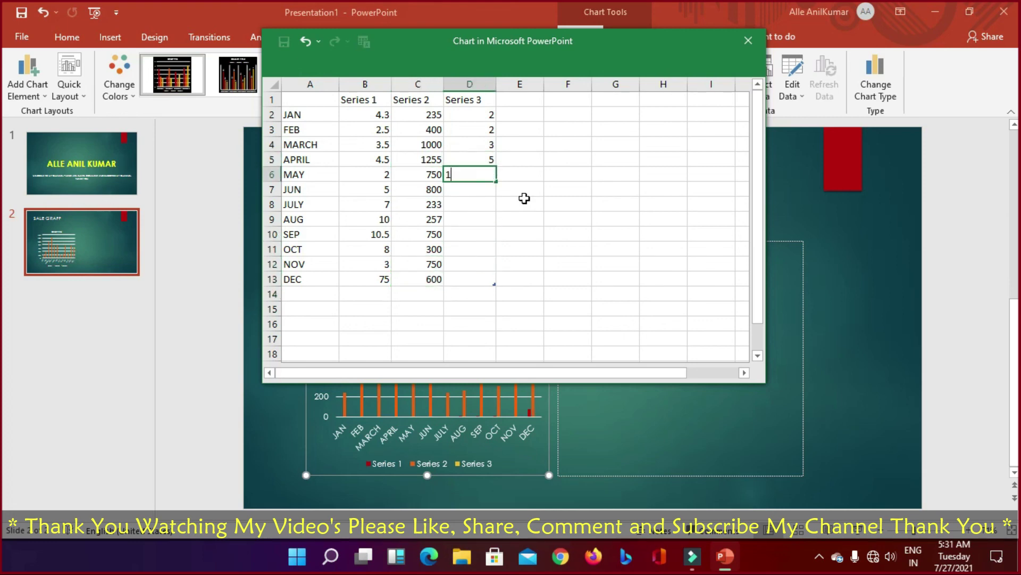
key("Return")
type("2")
key("Return")
type("7")
key("Return")
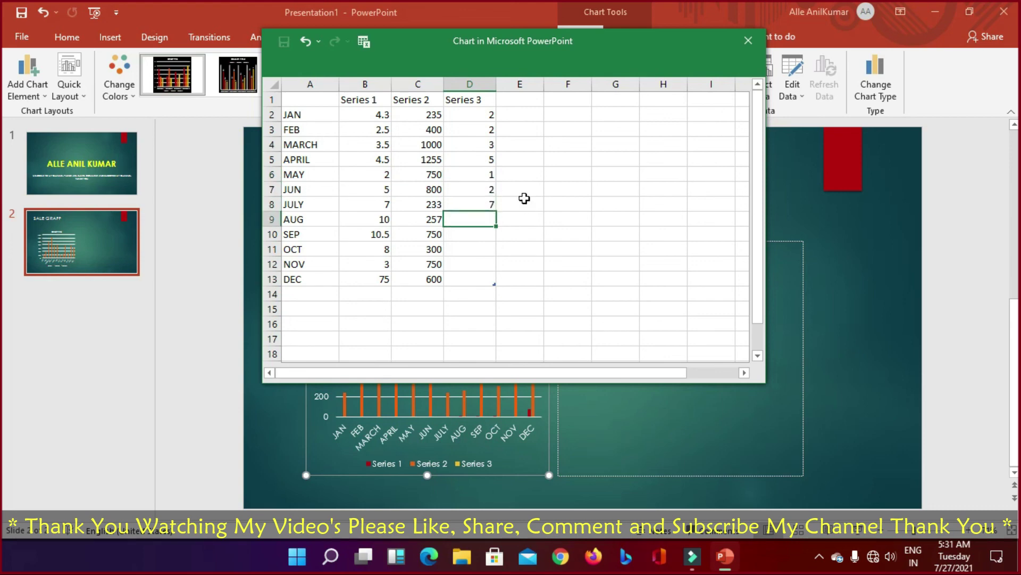
type("6")
key("Return")
type("5")
key("Return")
type("3")
key("Return")
type("2")
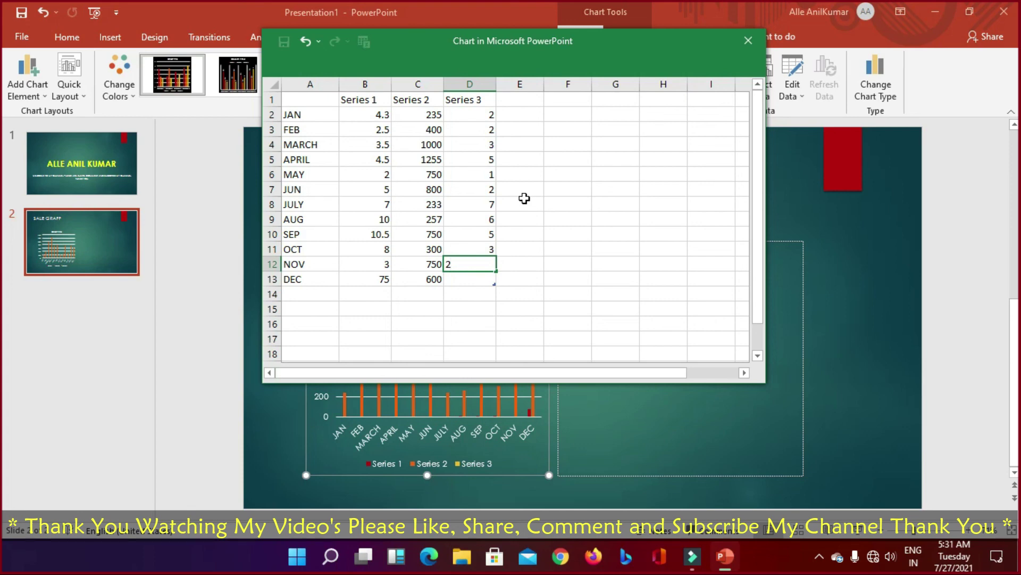
key("Return")
type("1")
key("Return")
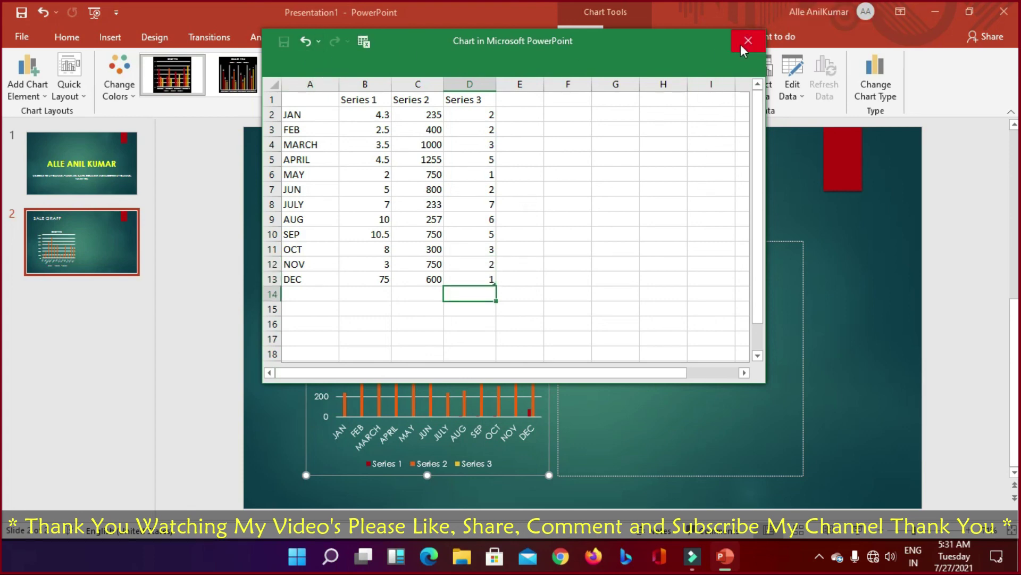
Step: Close the data sheet, then reopen the chart data via Edit Data on the plot area
left_click(748, 40)
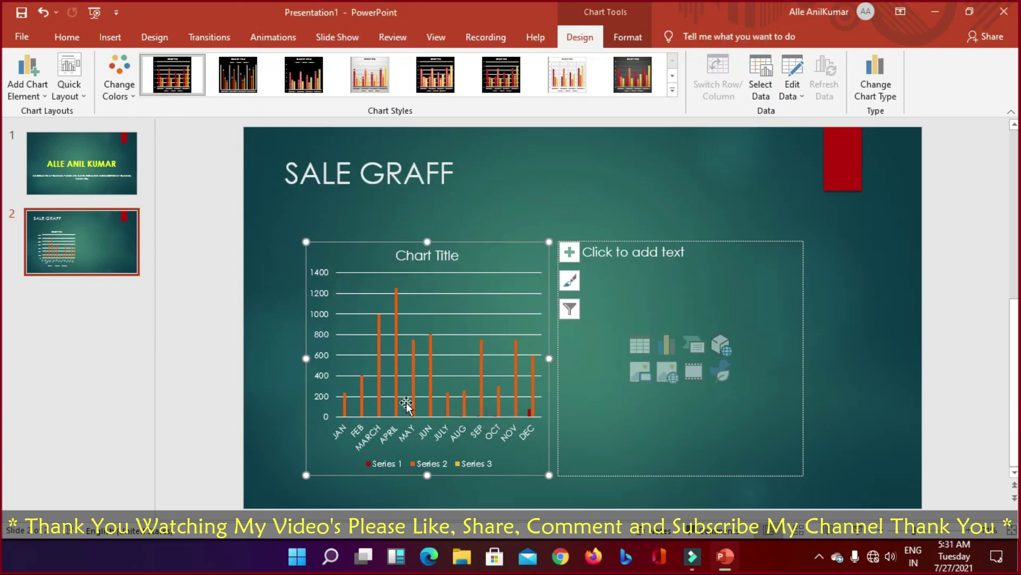
left_click(405, 380)
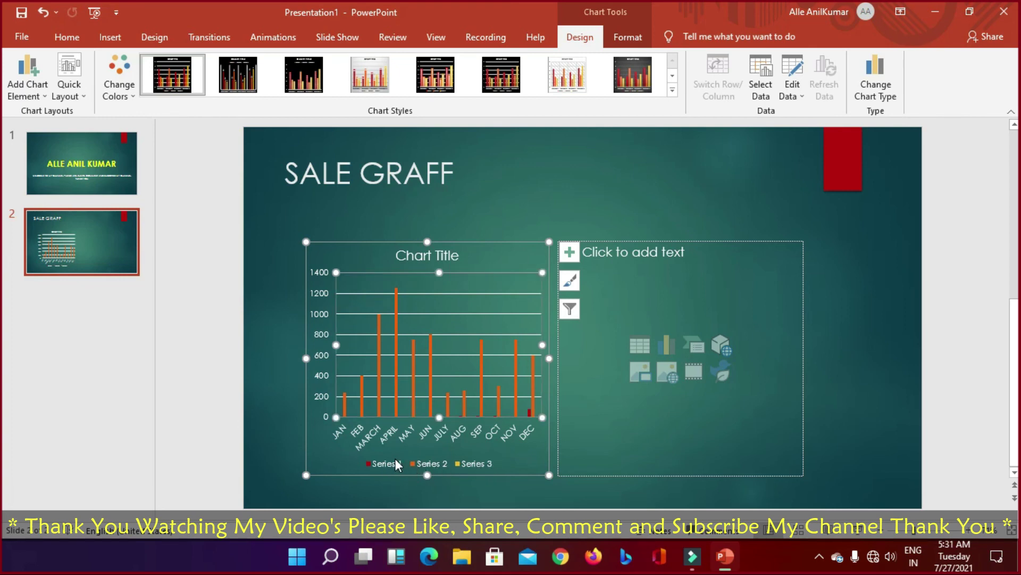
double_click(387, 461)
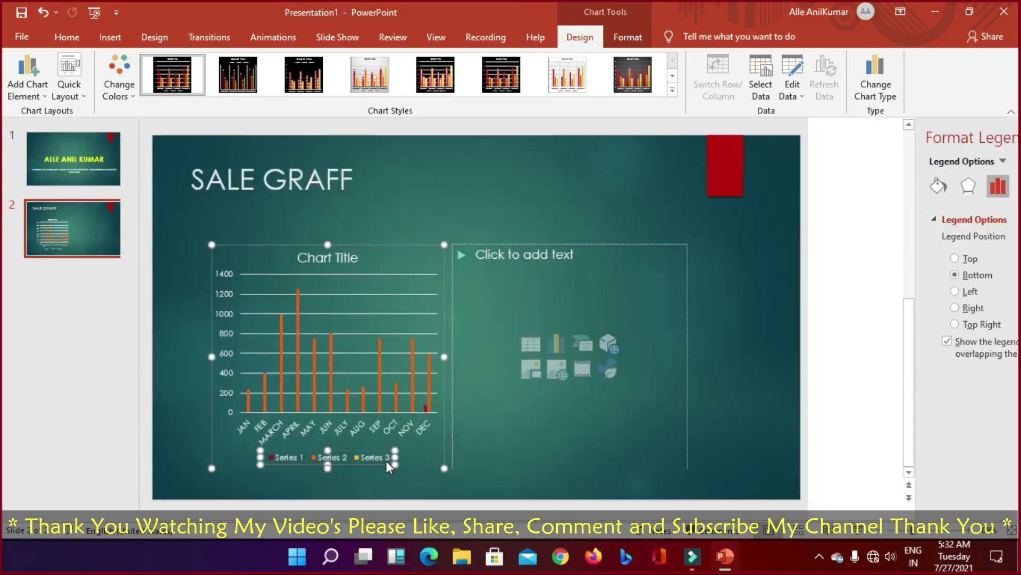
left_click(334, 365)
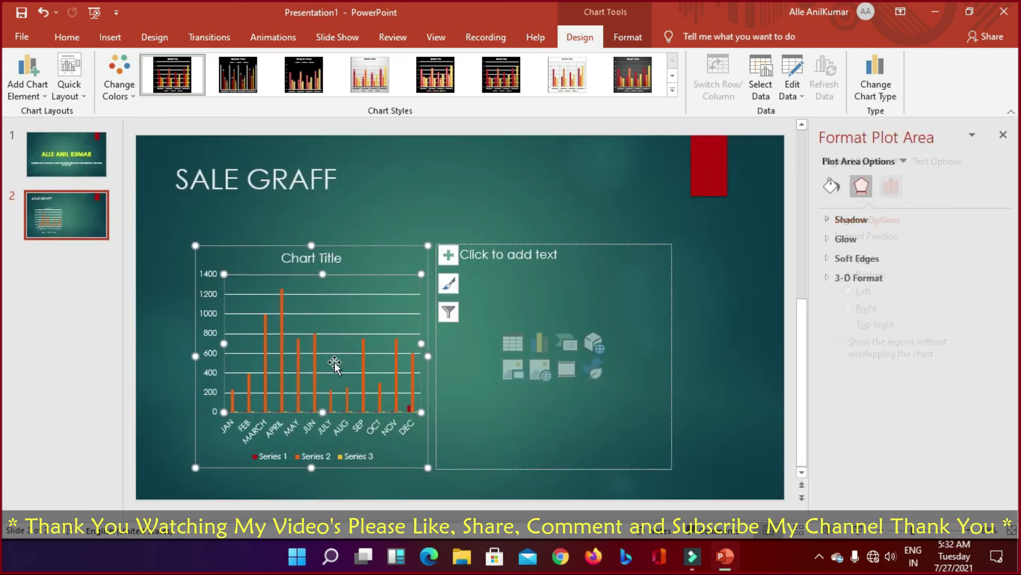
right_click(334, 363)
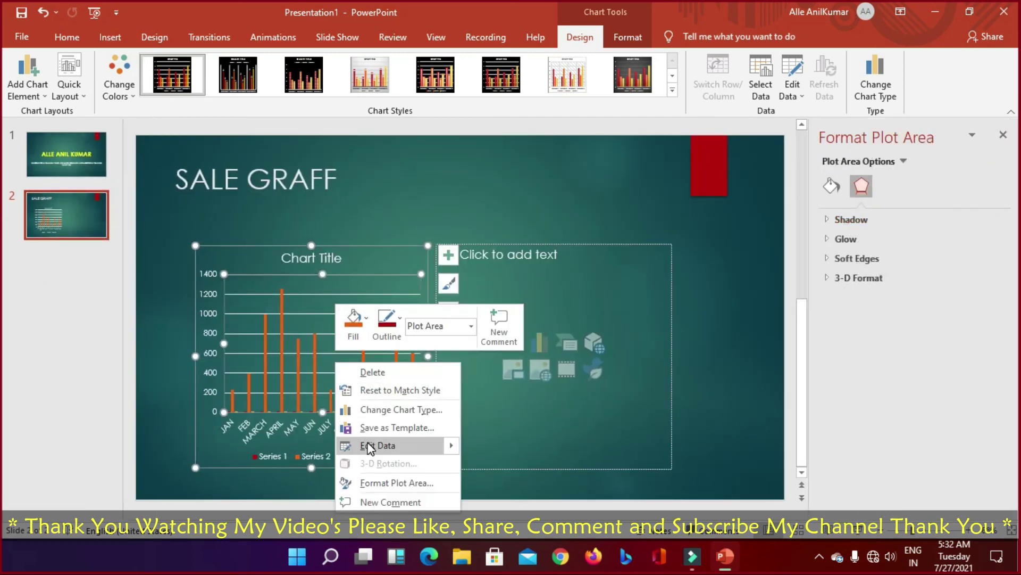
left_click(368, 446)
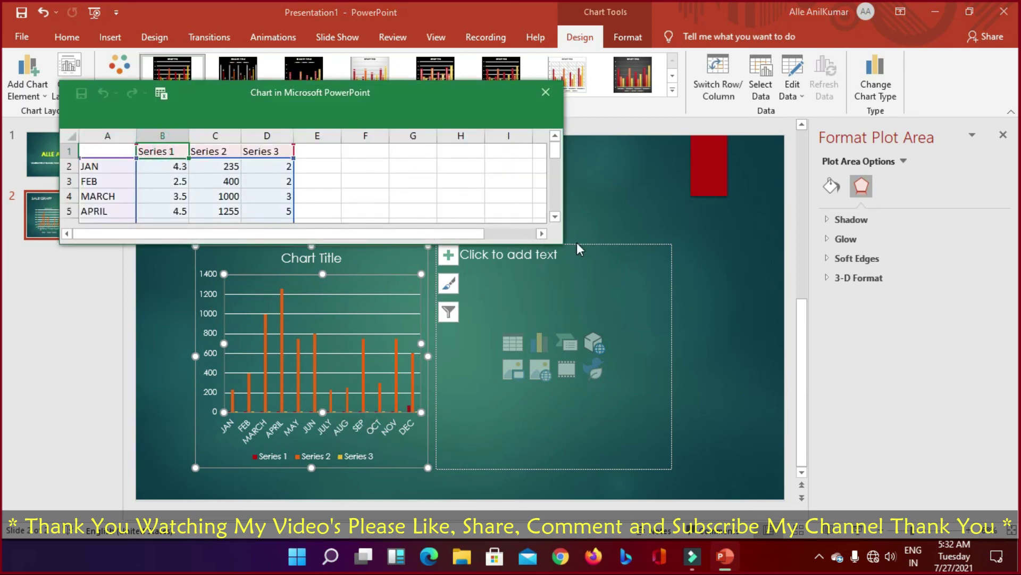
Step: Enlarge the data sheet and name the series headers TOMATO, BRINJAL and ONION
left_click_drag(563, 244, 707, 416)
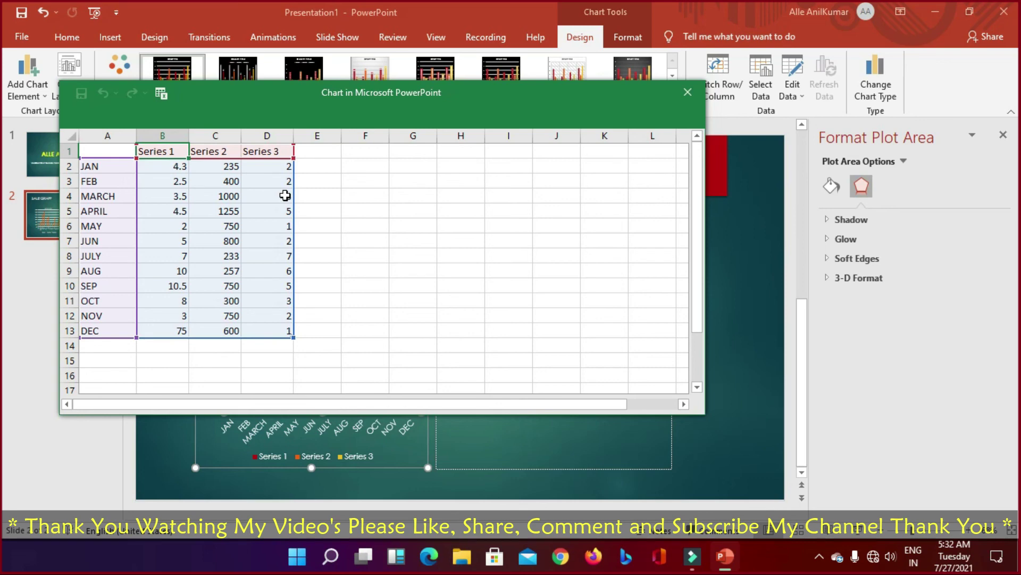
type("TO")
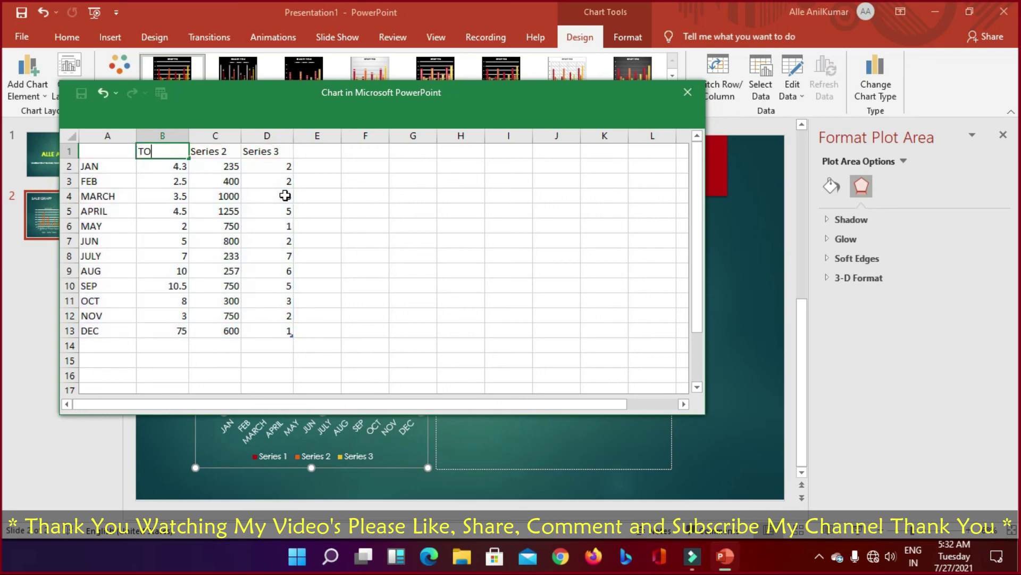
type("MATO")
key("Tab")
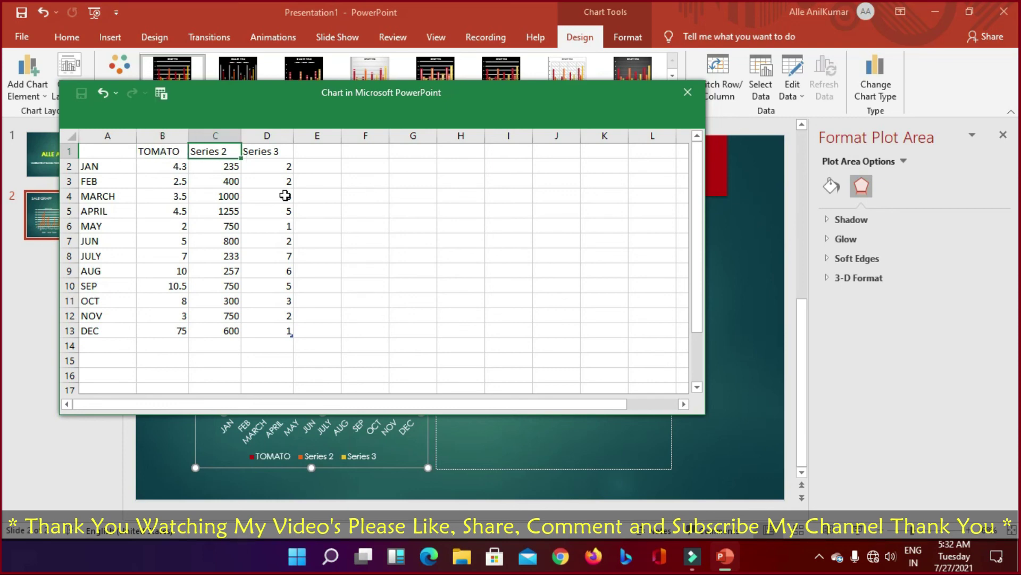
type("BRINJAL")
key("Tab")
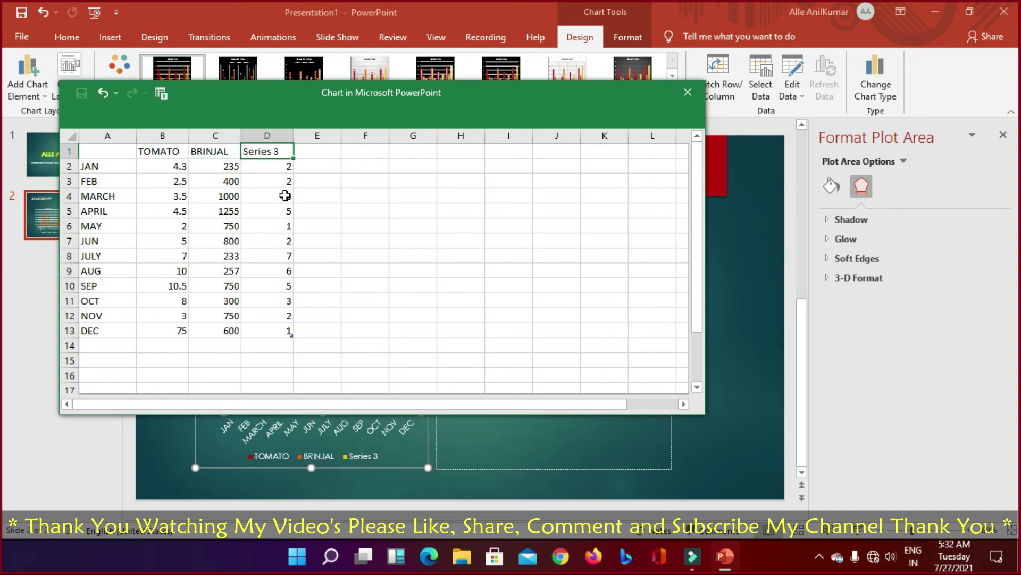
type("ONION")
key("Return")
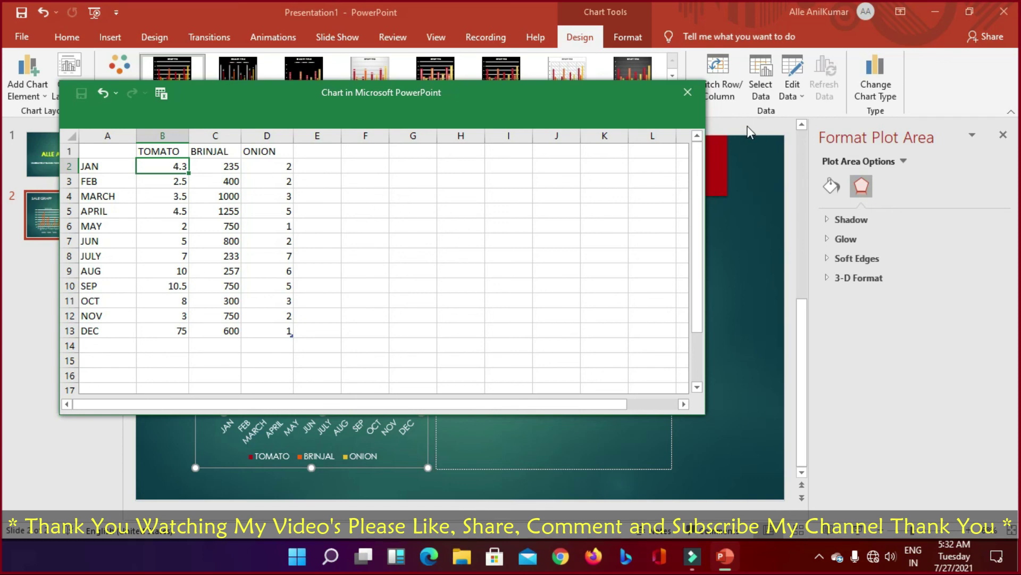
Step: Insert the Windows 11 system requirements image into the right placeholder, enlarged to 3.64" by 6.48"
left_click(686, 94)
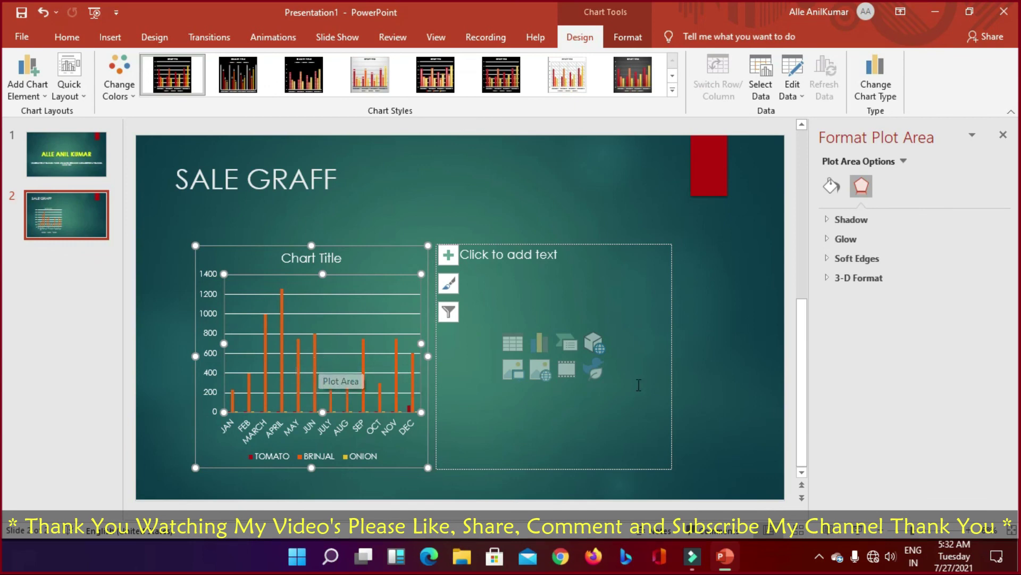
left_click(515, 369)
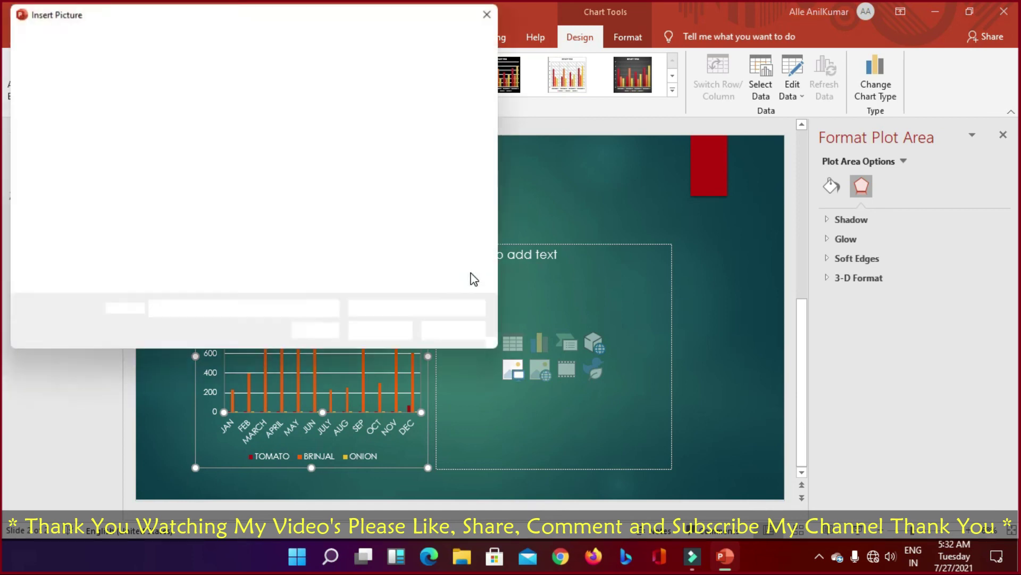
left_click(450, 231)
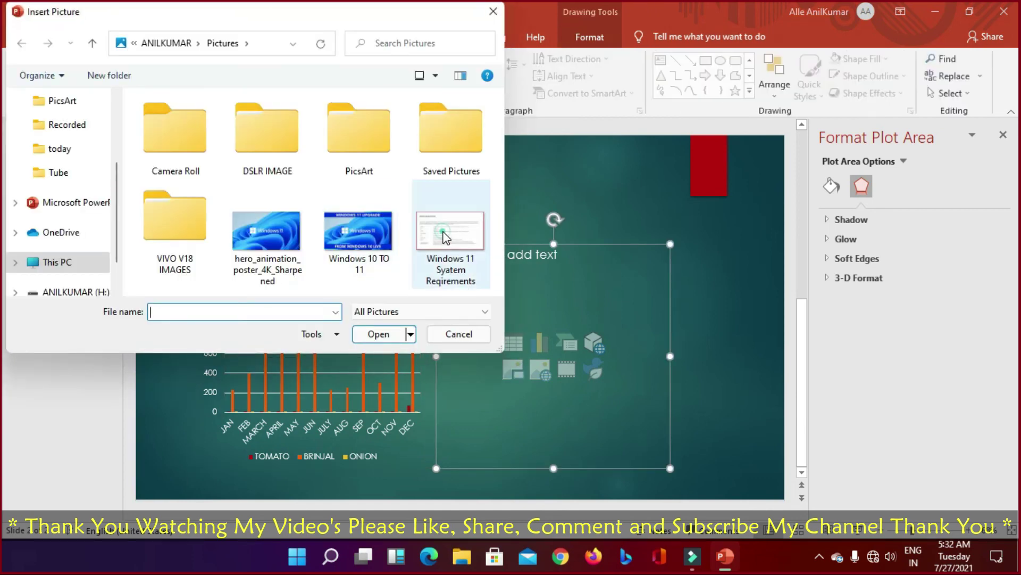
left_click(378, 333)
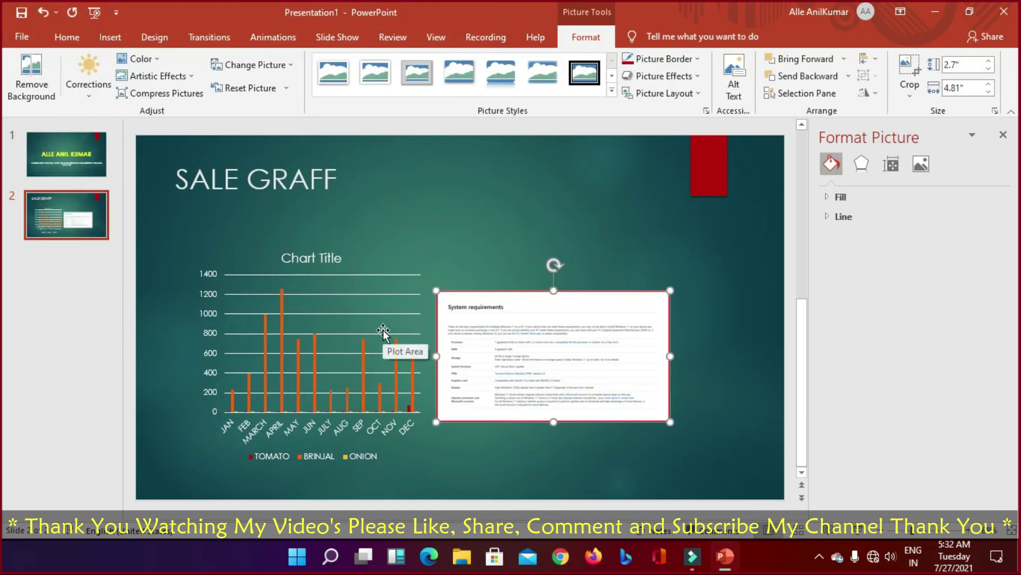
left_click_drag(670, 291, 750, 245)
left_click_drag(643, 340, 643, 348)
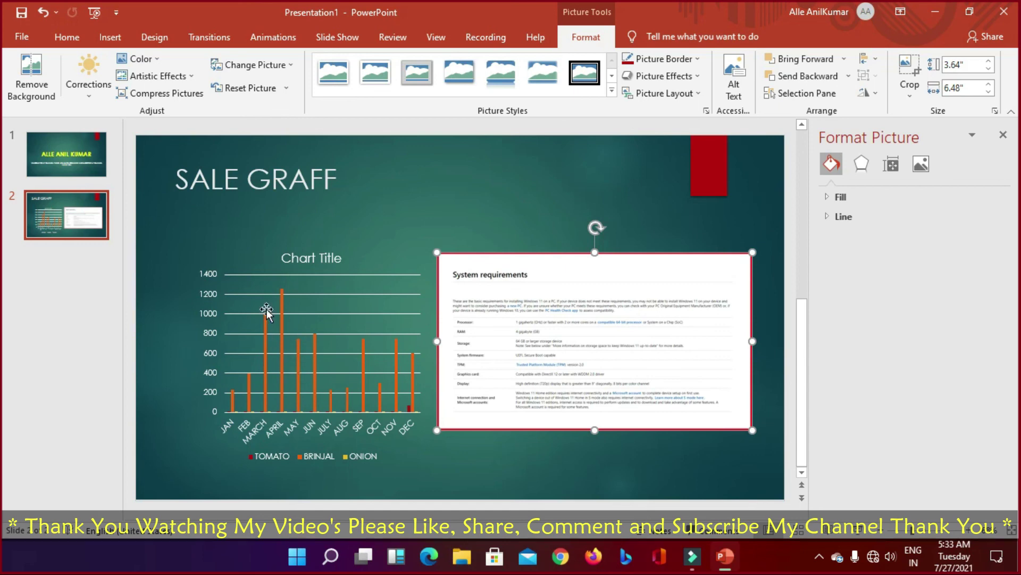
Step: Select the chart and show the Design tab's theme gallery to preview Organic
left_click(256, 352)
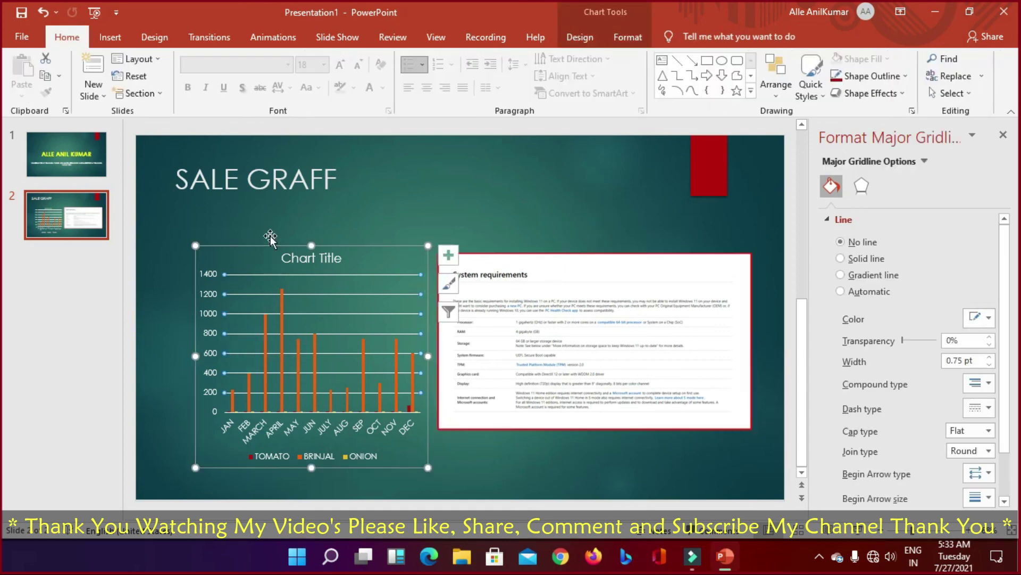
left_click(155, 37)
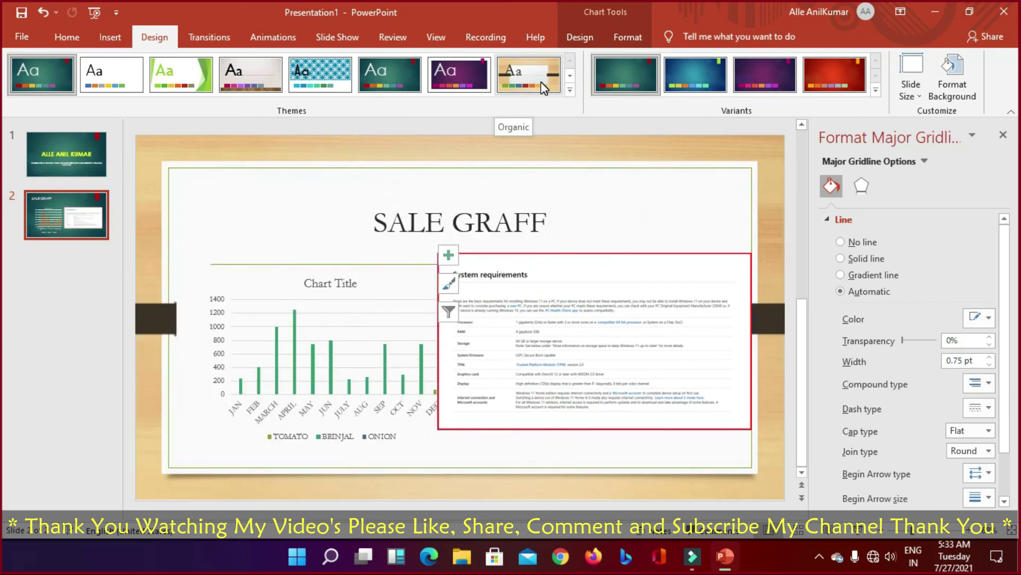
Step: Apply the Organic theme to the whole deck
left_click(541, 83)
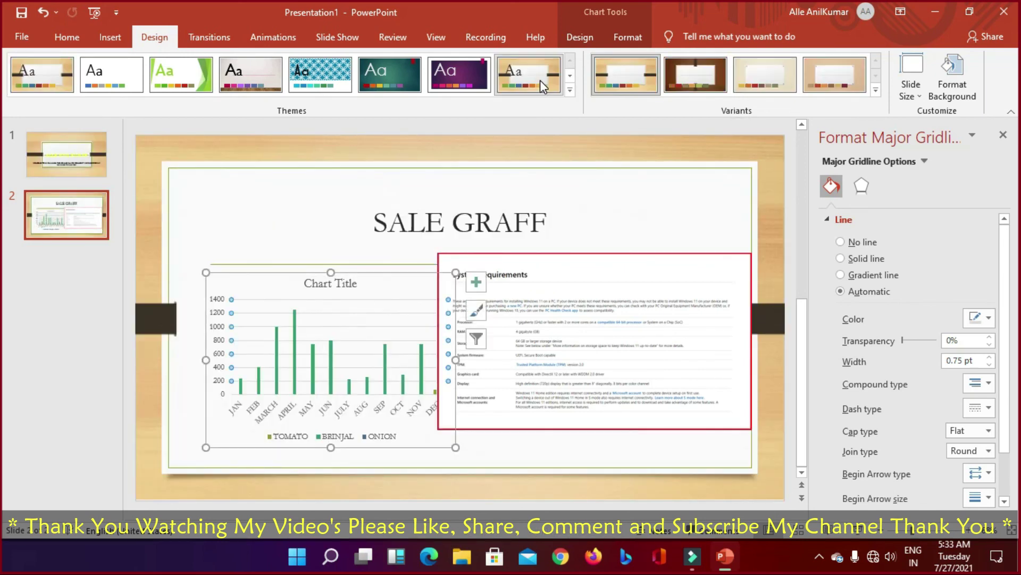
left_click(769, 162)
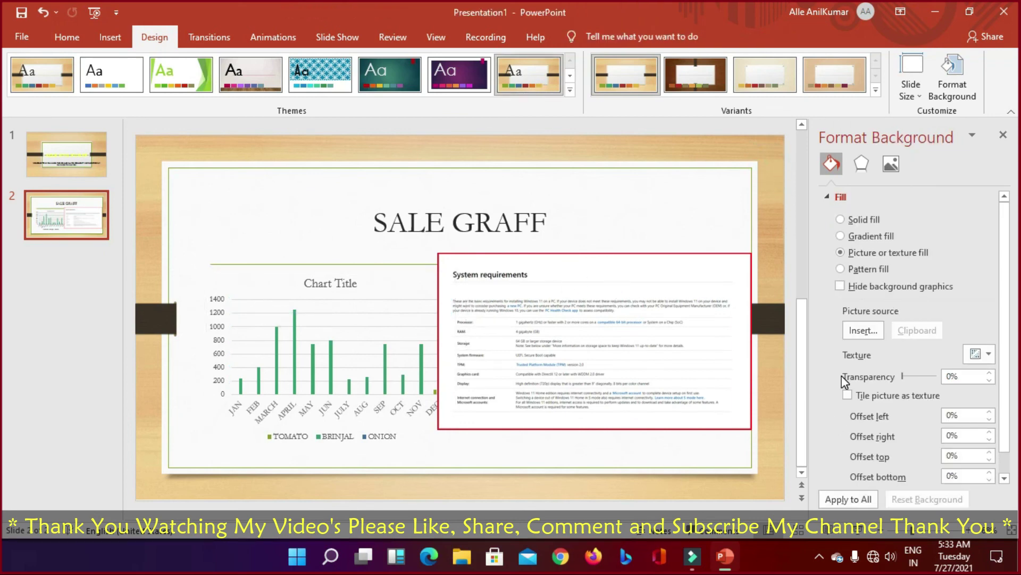
left_click(321, 372)
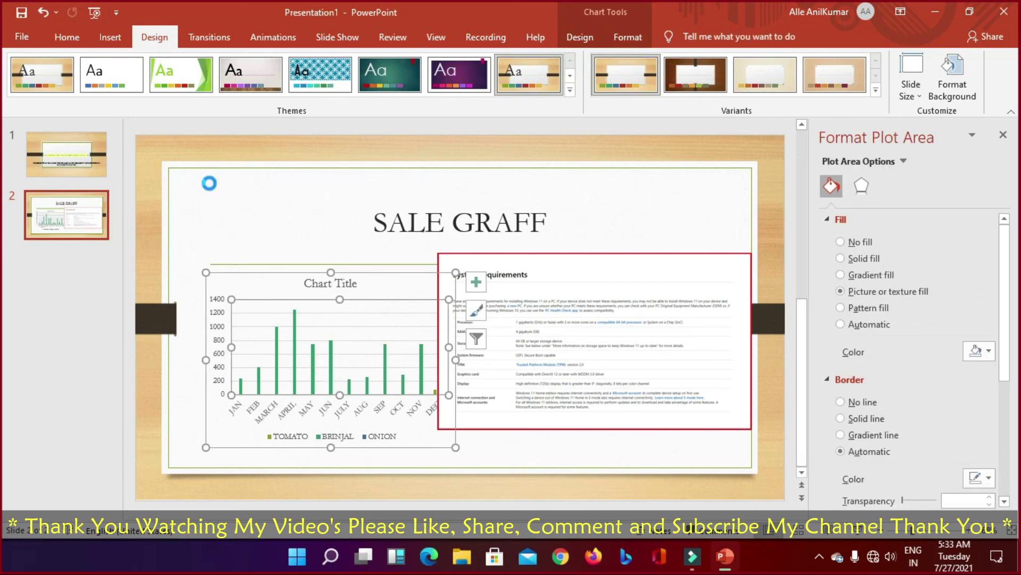
Step: Run the slide show from slide 1, step through both slides, and exit
key("F5")
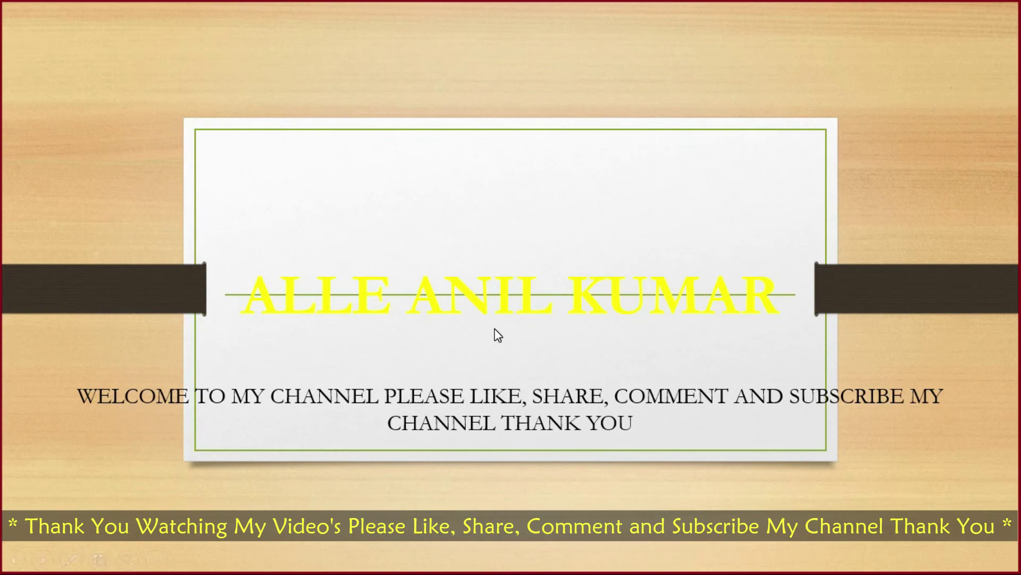
left_click(498, 335)
key("Left")
key("Right")
key("Left")
key("Escape")
Step: Make the slide 1 title text black
left_click(296, 321)
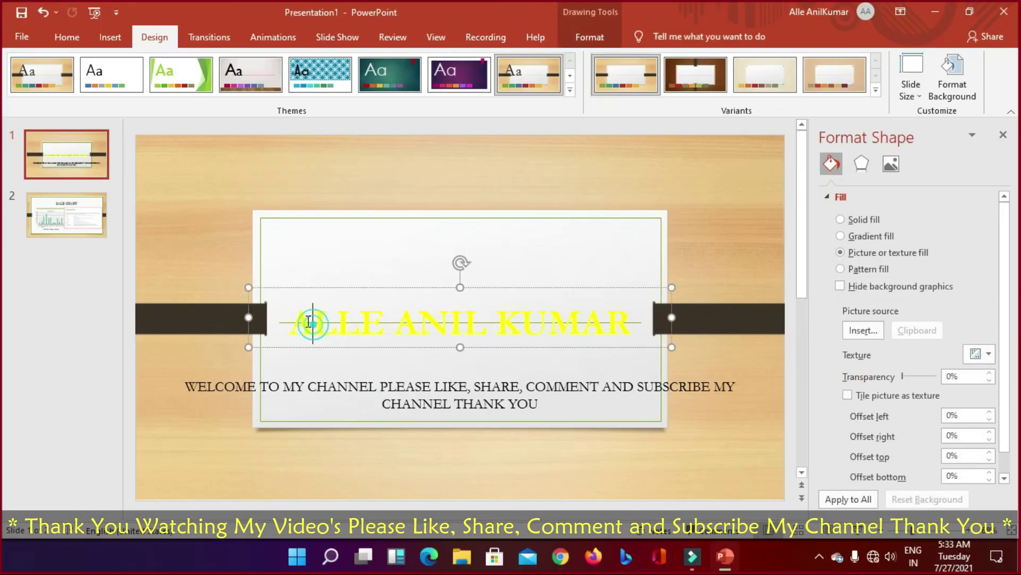
left_click_drag(296, 321, 639, 326)
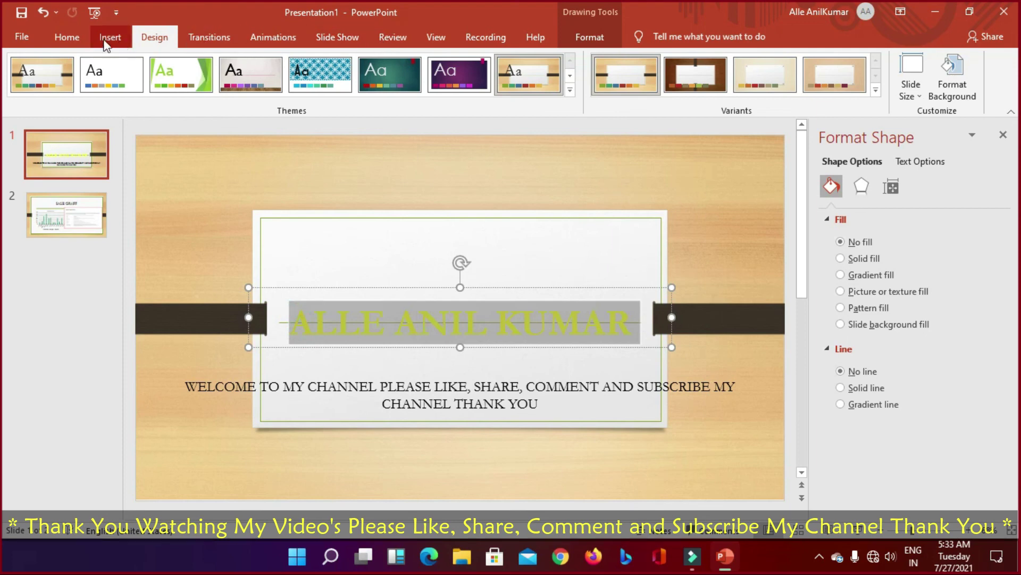
left_click(73, 35)
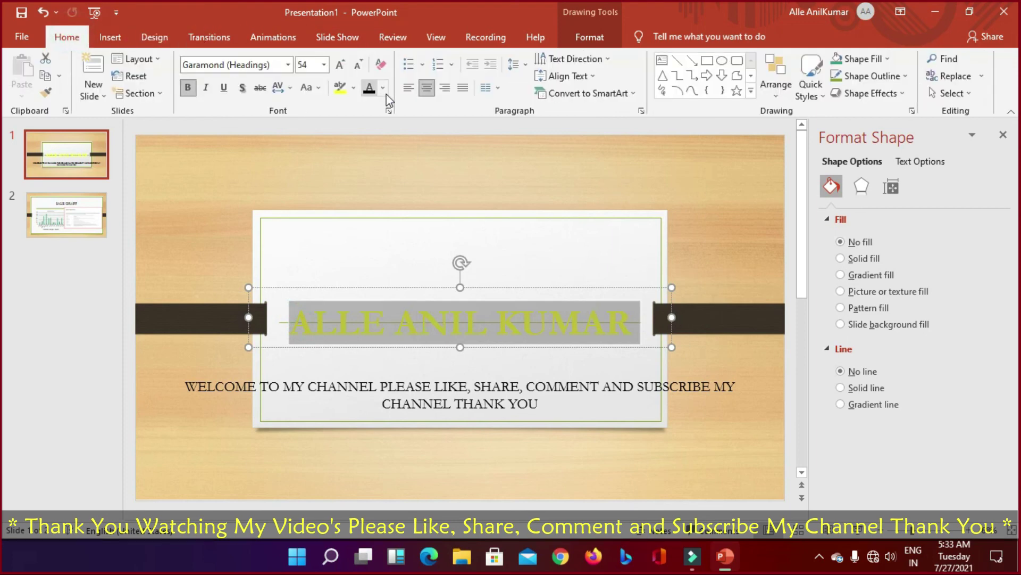
left_click(383, 88)
left_click(381, 126)
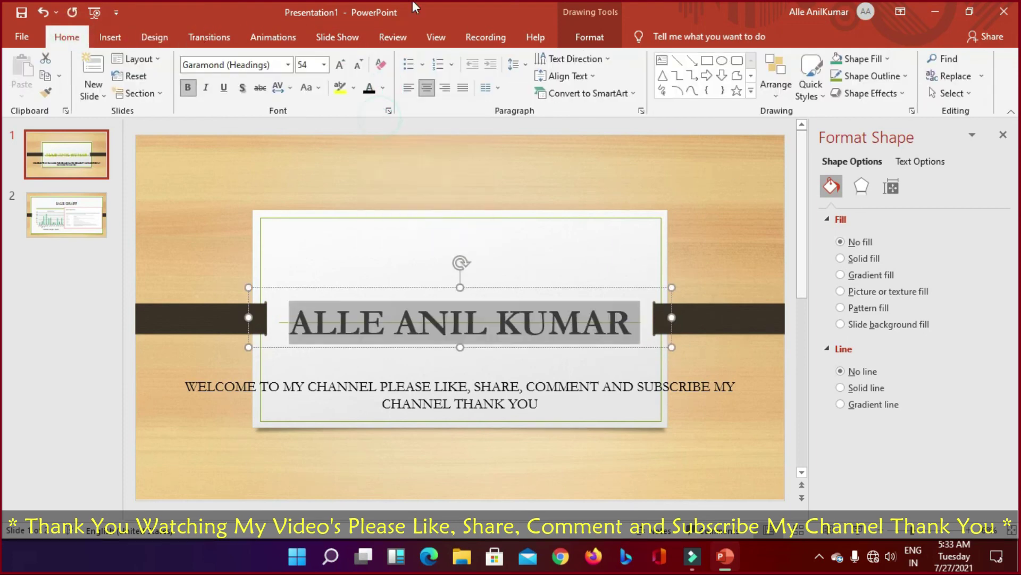
left_click(599, 190)
Step: Run the slide show through to the SALE GRAFF slide, then end it
key("F5")
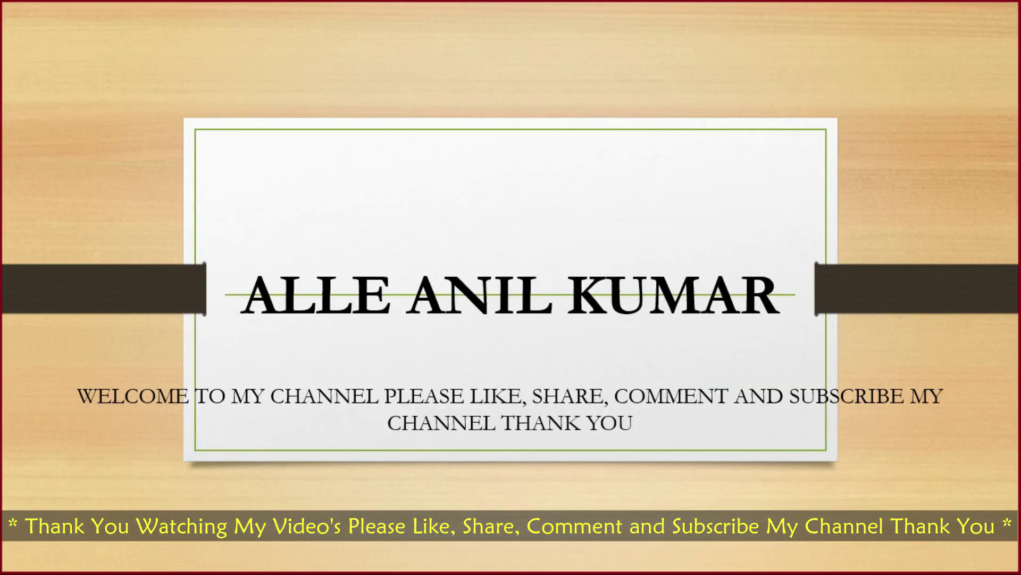
key("Right")
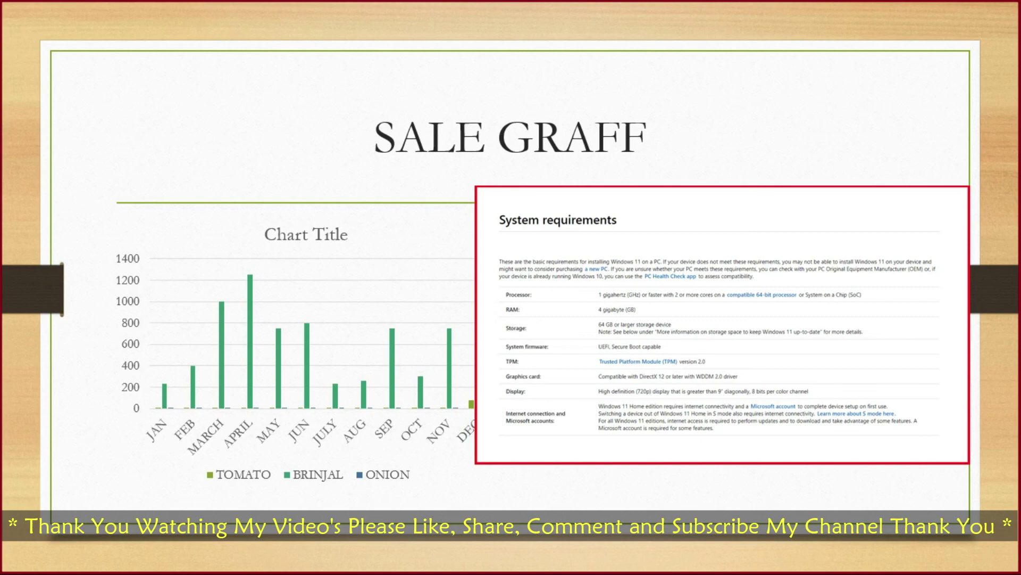
key("Escape")
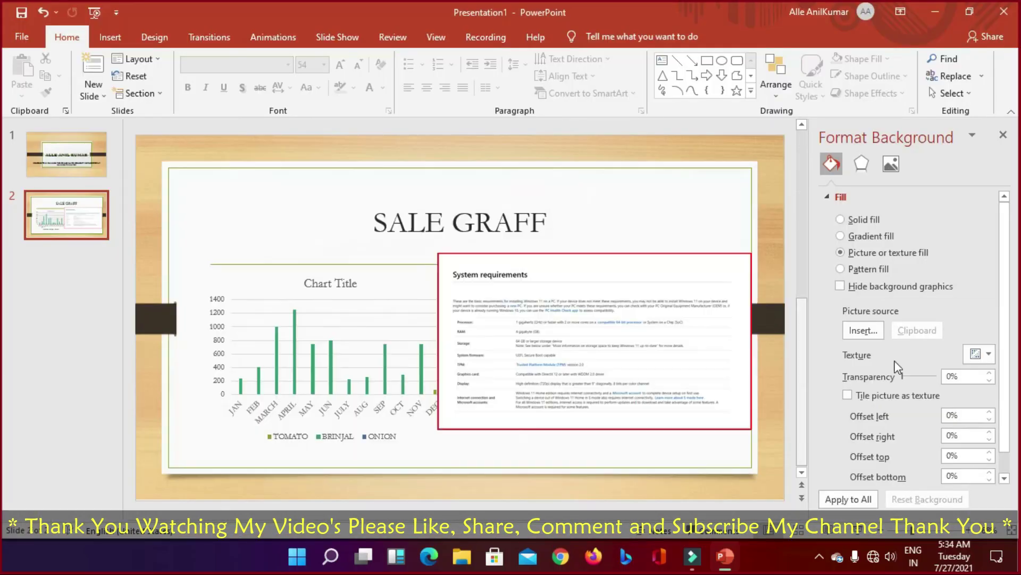
Step: On slide 2, replace the chart title 'Chart Title' with 'SALE (19-20)'
left_click(56, 213)
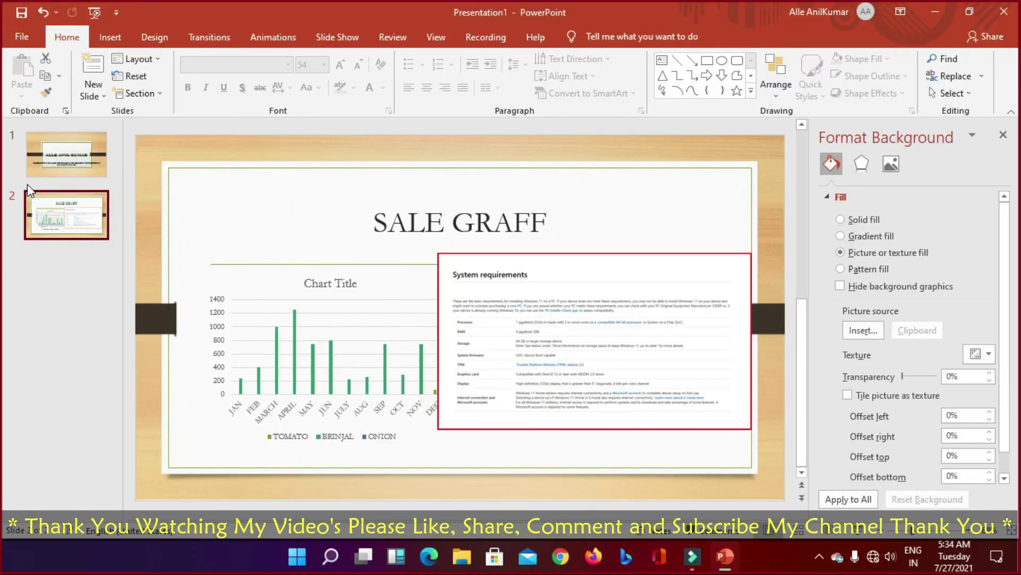
left_click(424, 224)
left_click(313, 286)
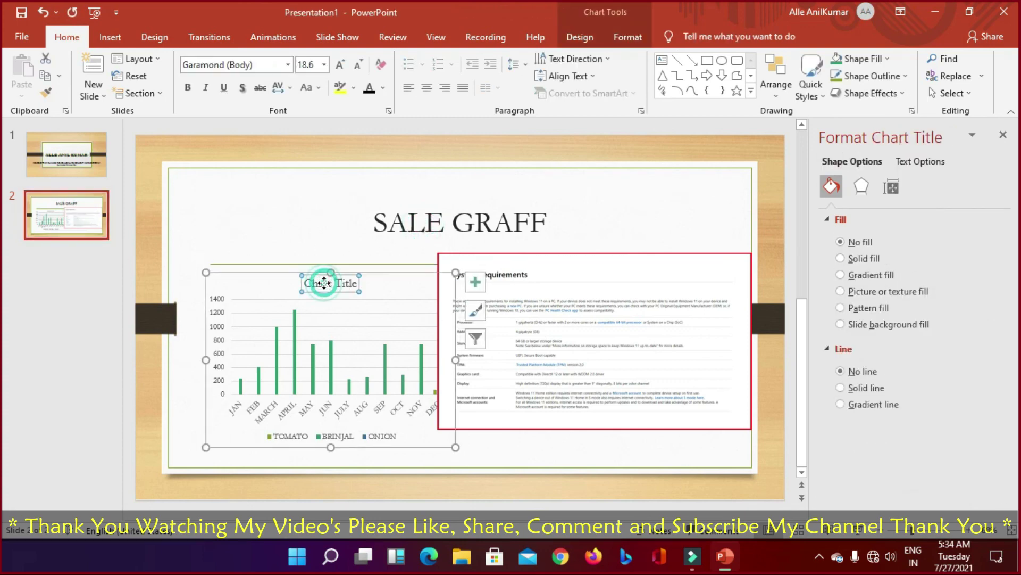
double_click(314, 284)
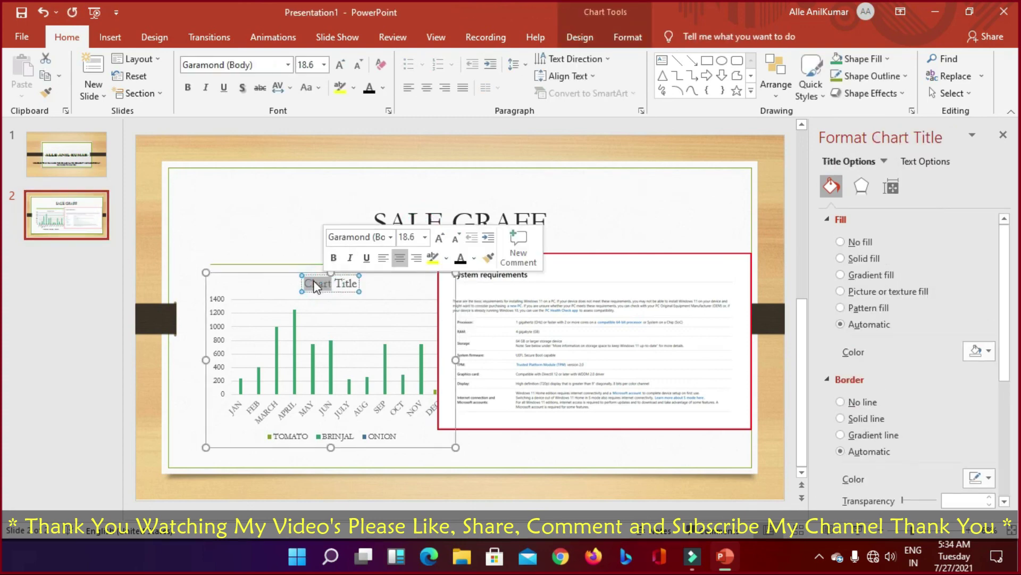
key("Delete")
key("Delete")
key("Delete")
key("Delete")
key("Delete")
key("Delete")
key("Delete")
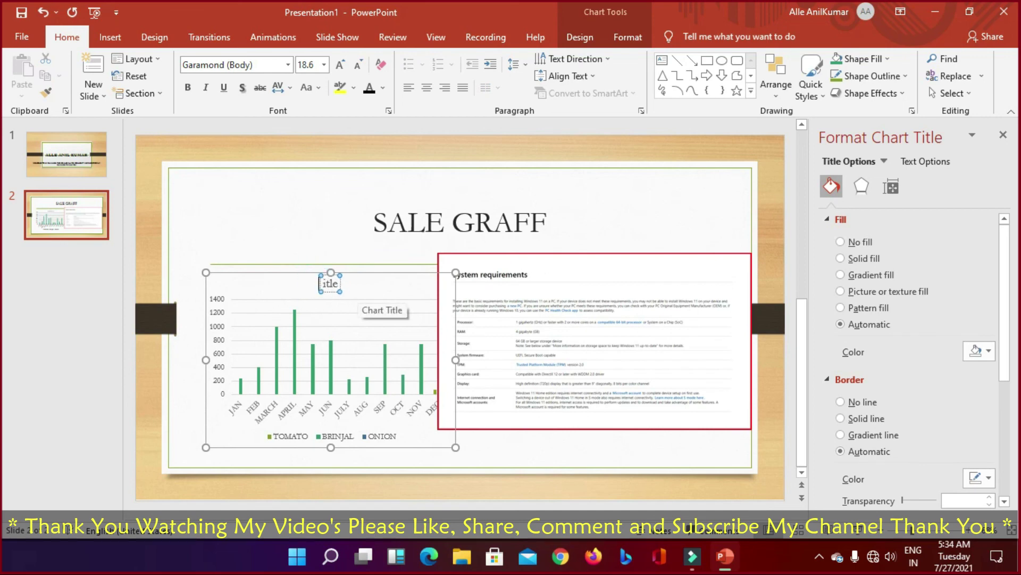
type("SALE")
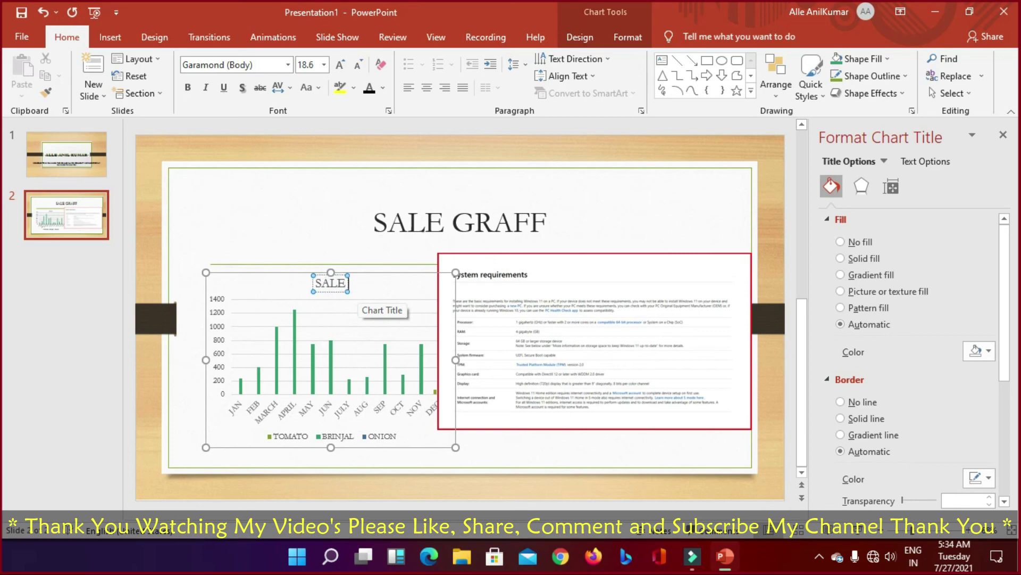
type(" (20")
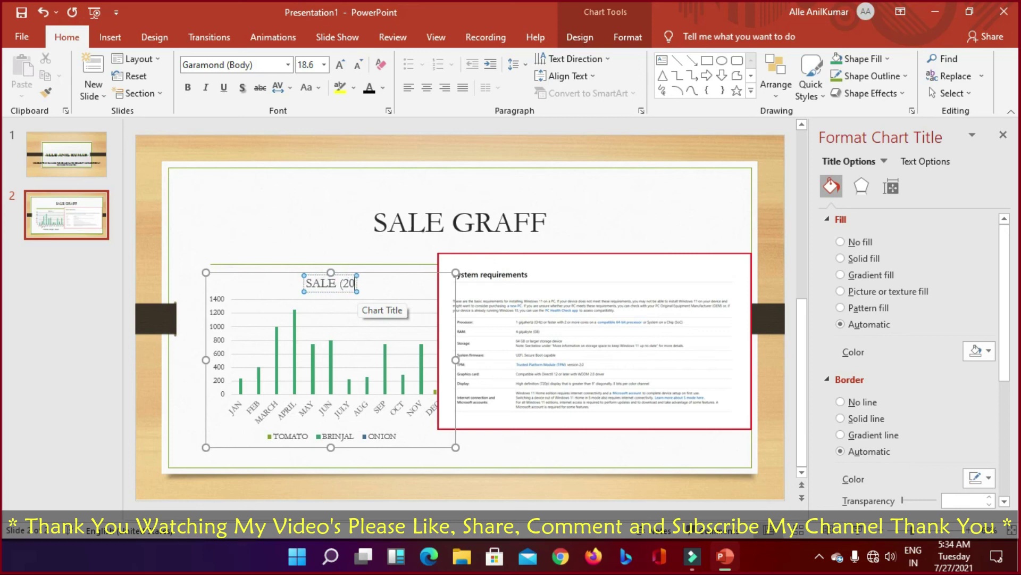
type("-202")
key("BackSpace")
key("BackSpace")
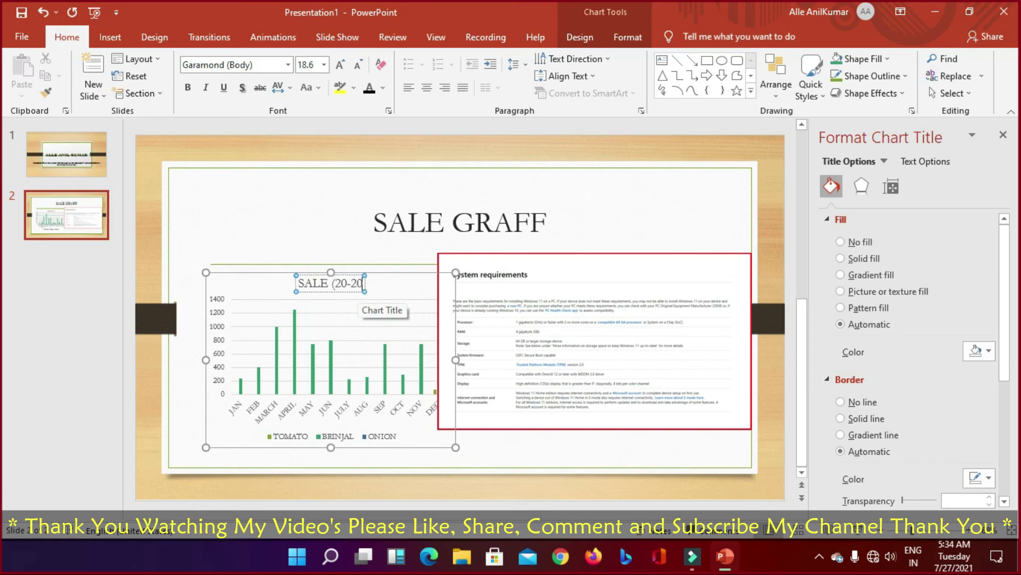
type("1)")
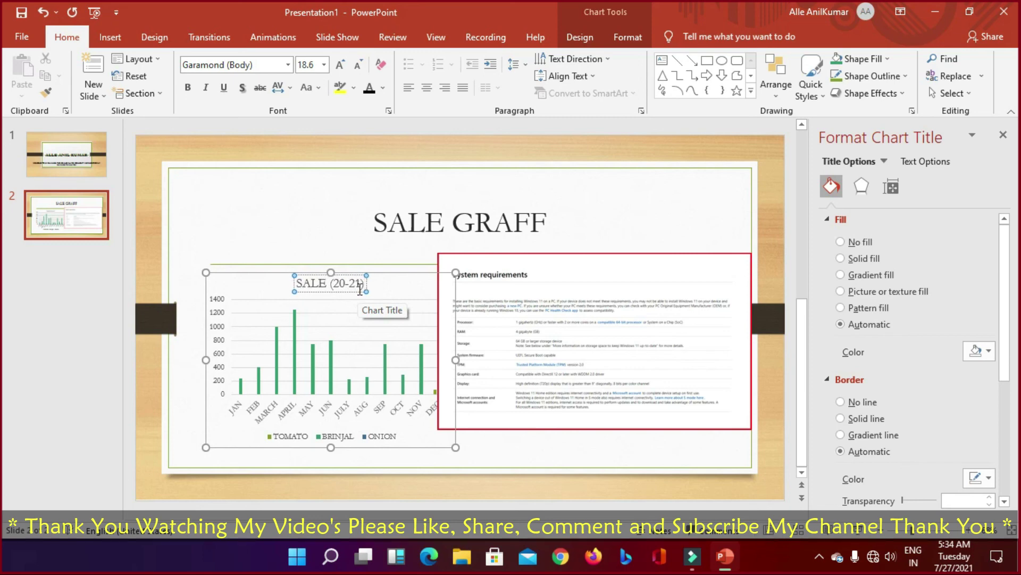
key("BackSpace")
key("BackSpace")
key("BackSpace")
key("BackSpace")
key("BackSpace")
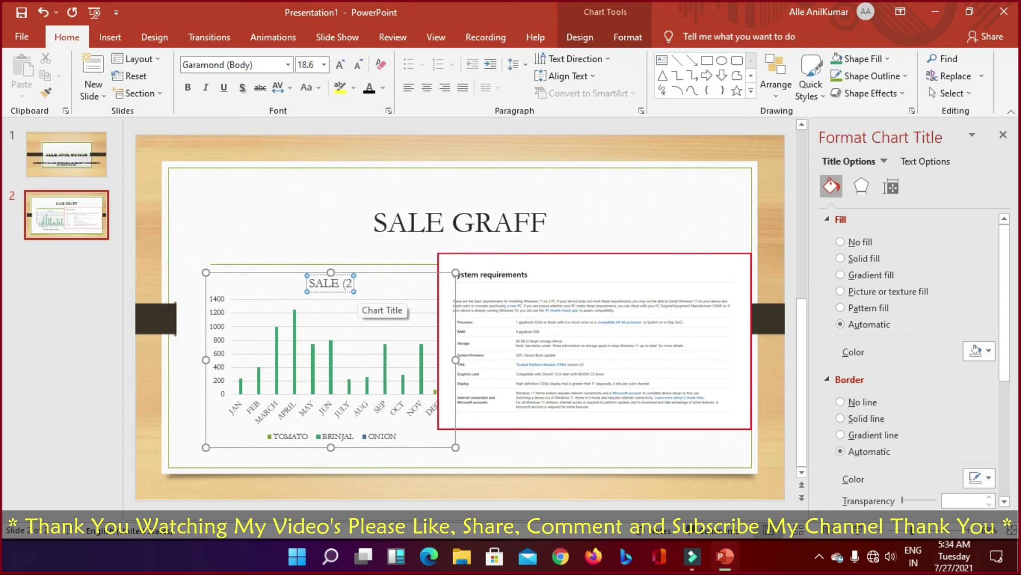
key("BackSpace")
type("19-")
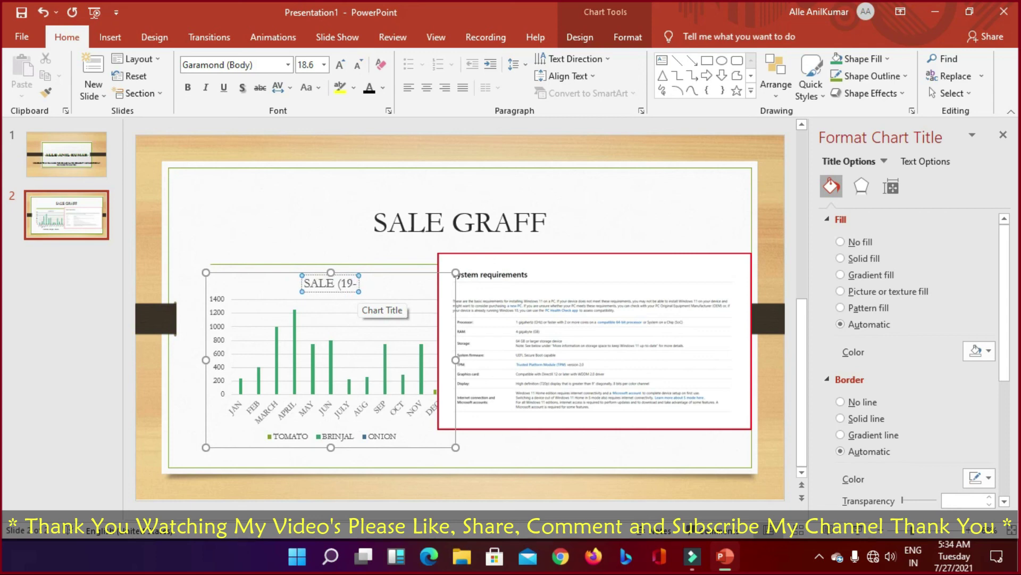
type("20)")
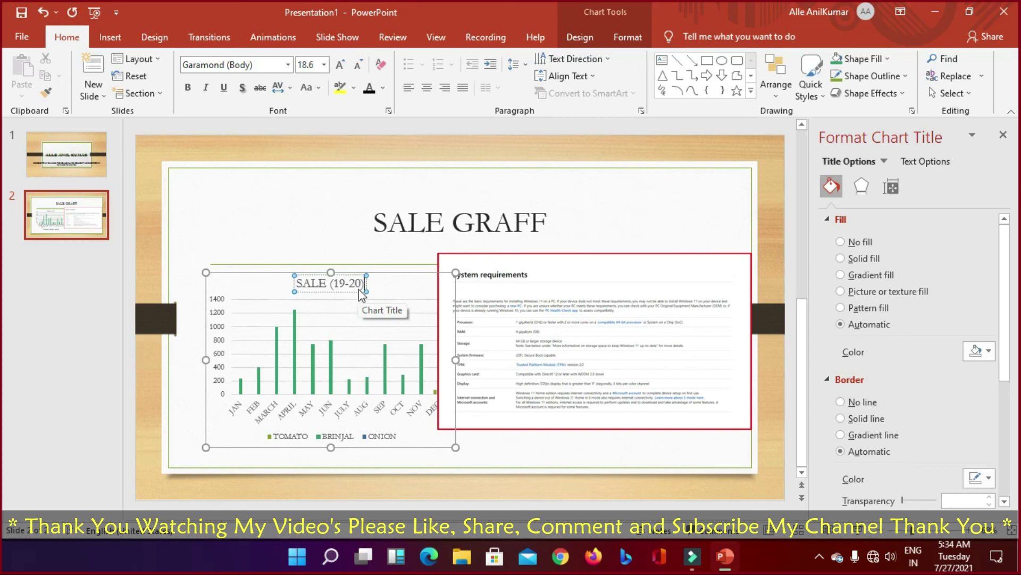
left_click(601, 220)
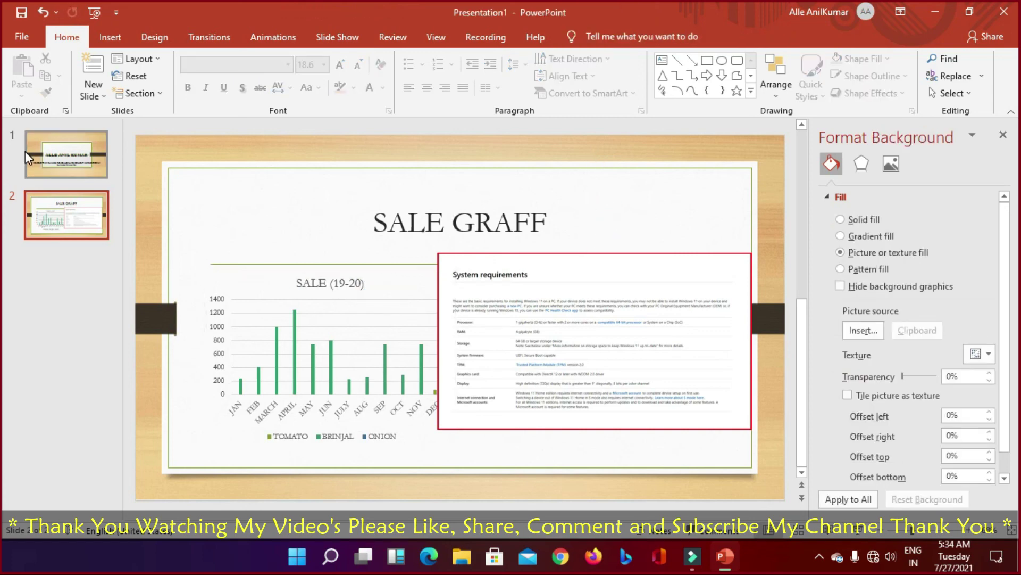
key("F5")
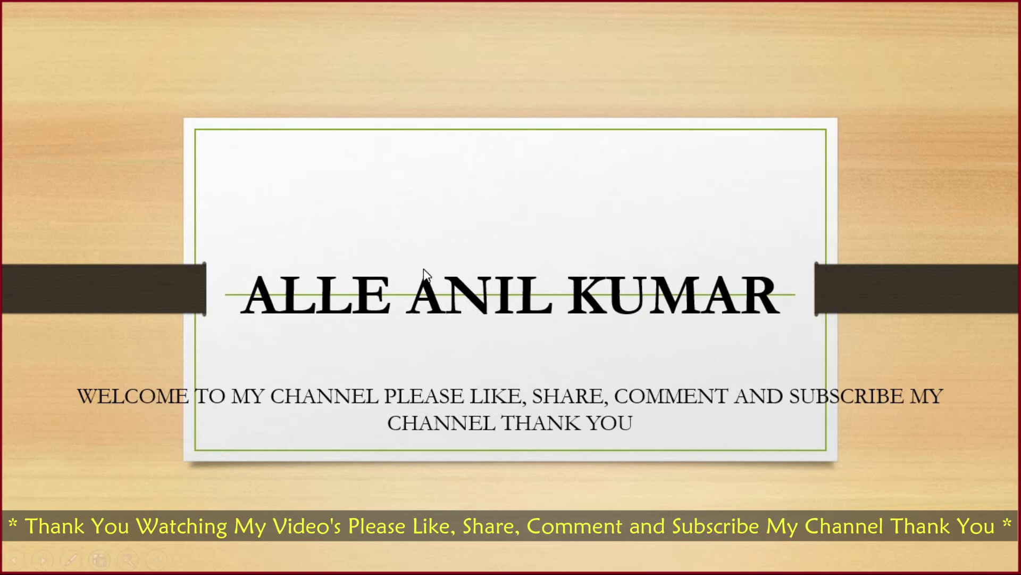
key("Right")
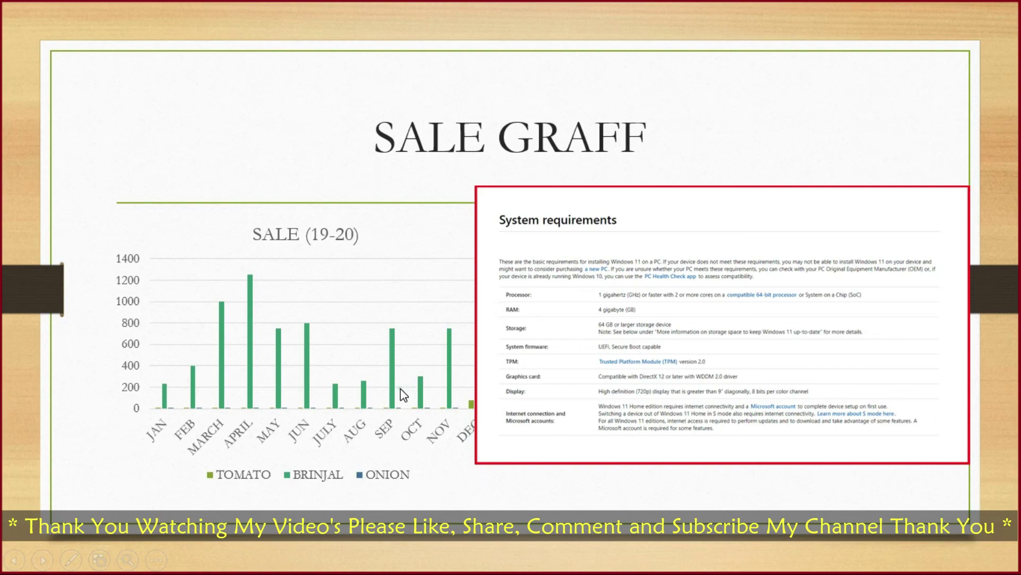
left_click(402, 393)
left_click(459, 382)
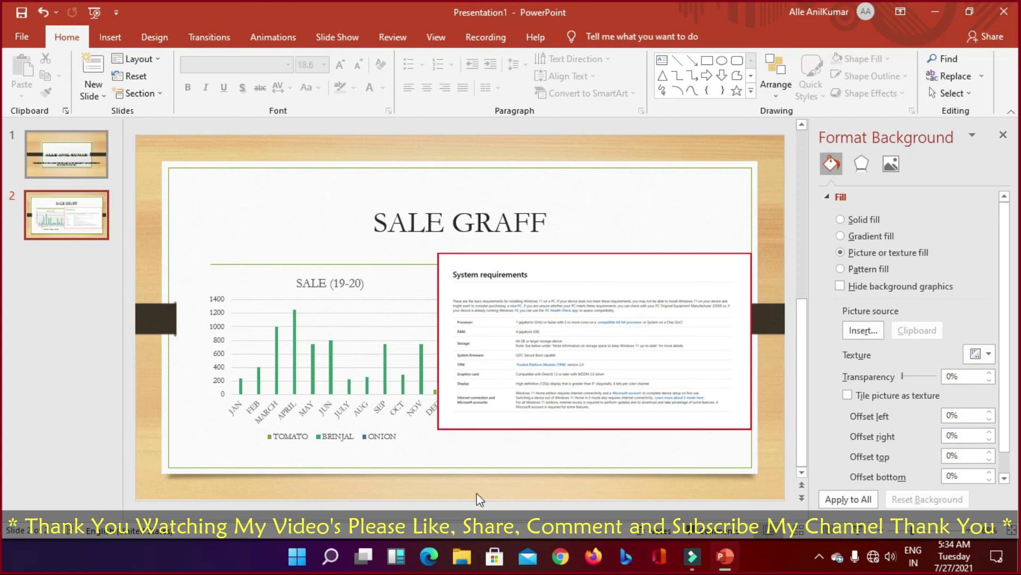
Step: Save the presentation as a .pptx in the local Documents folder
left_click(21, 15)
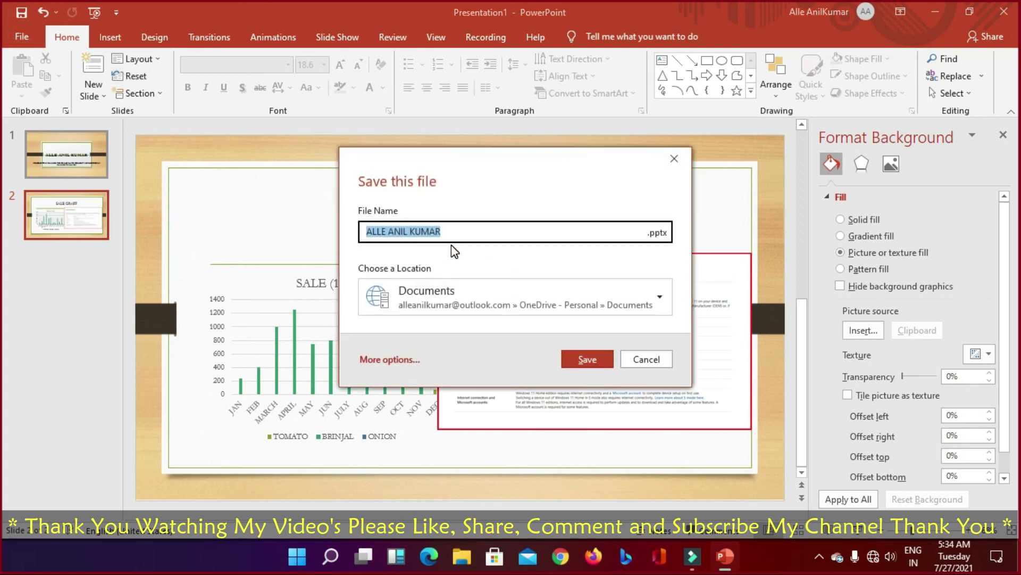
left_click(482, 293)
left_click(430, 372)
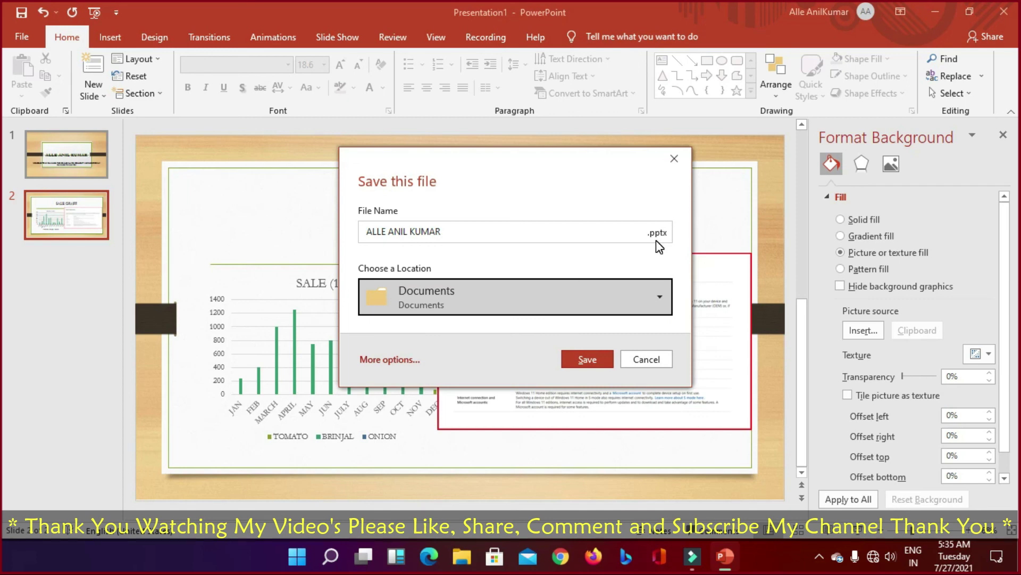
left_click(588, 358)
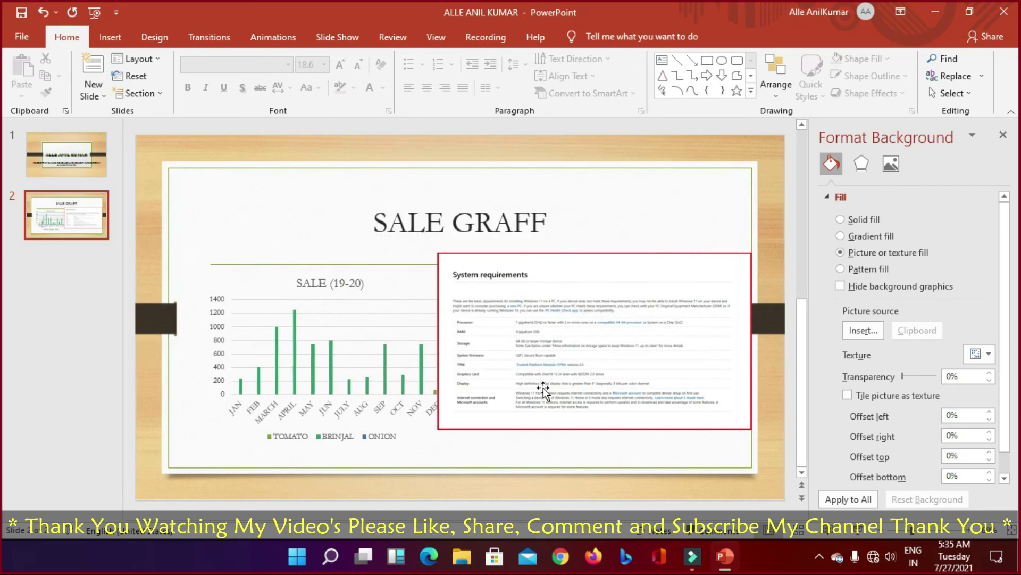
Step: Close PowerPoint and refresh the desktop
left_click(1005, 16)
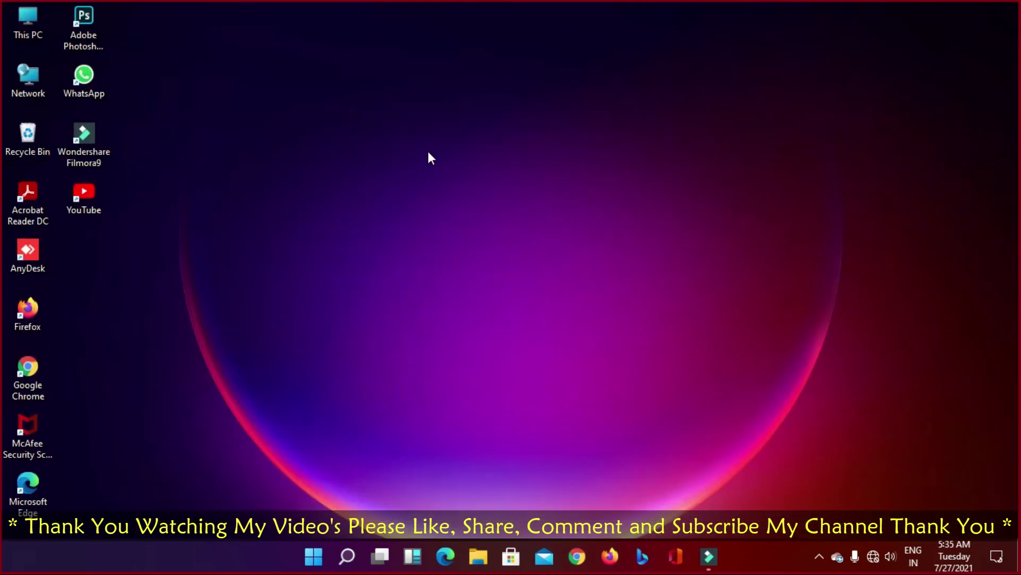
right_click(429, 152)
left_click(455, 196)
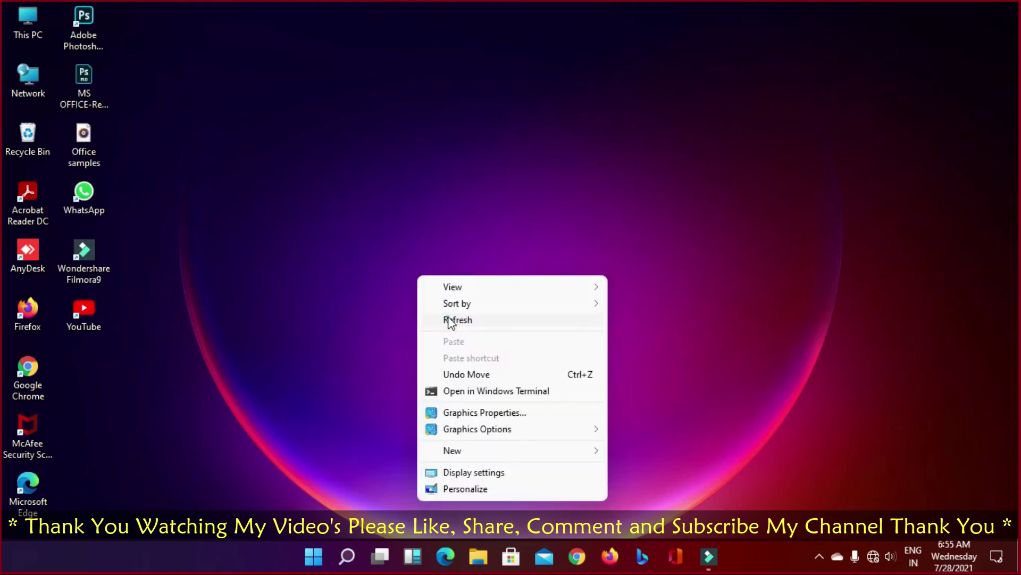
left_click(452, 319)
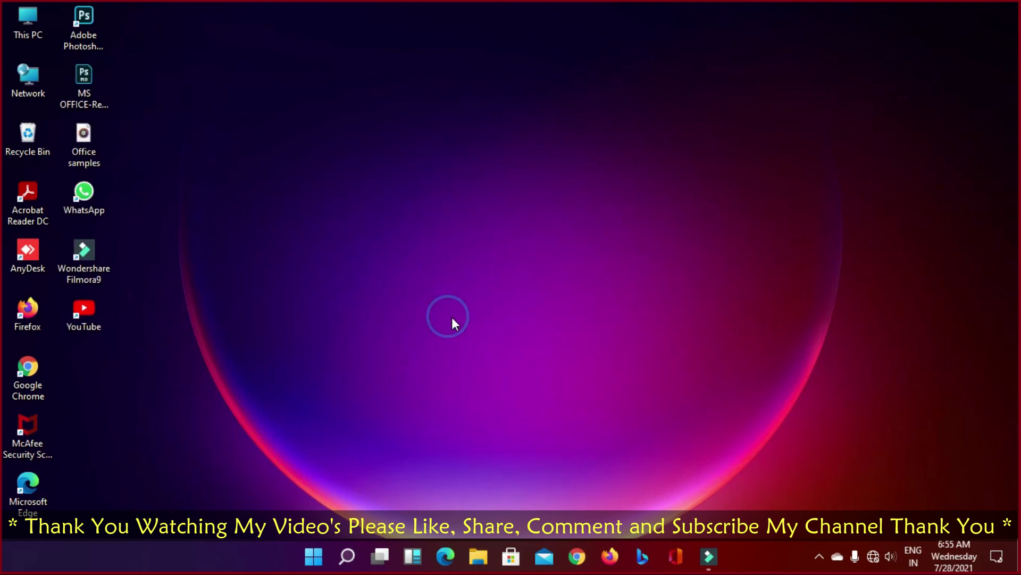
Step: Open the PPT presentation from the Documents folder via This PC
double_click(39, 27)
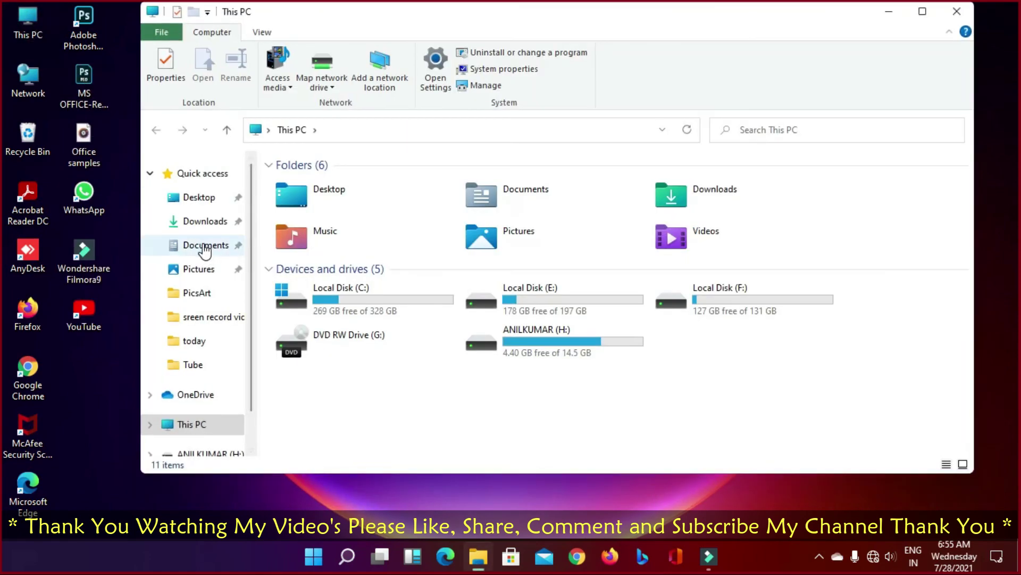
left_click(206, 246)
left_click(397, 304)
double_click(396, 306)
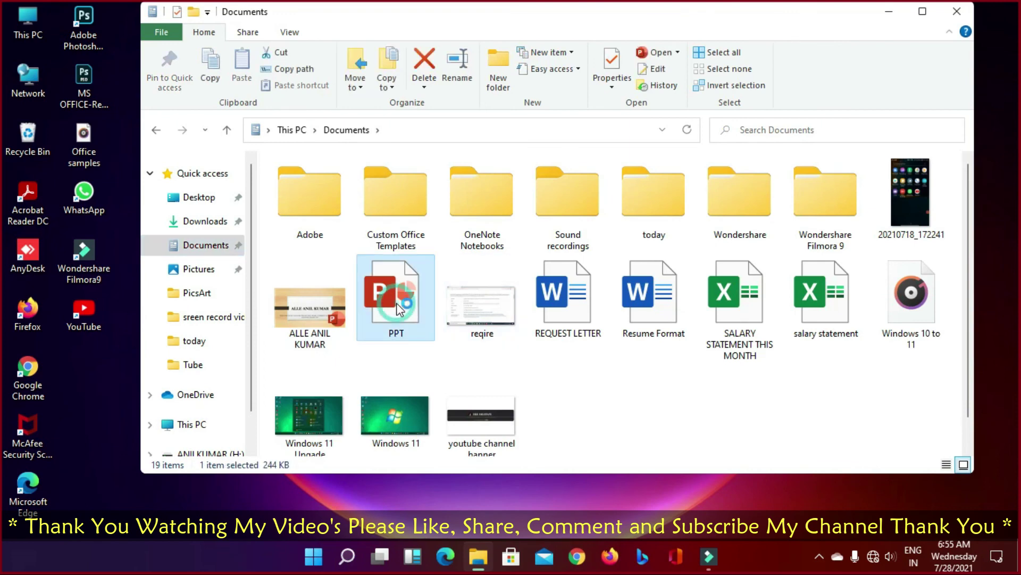
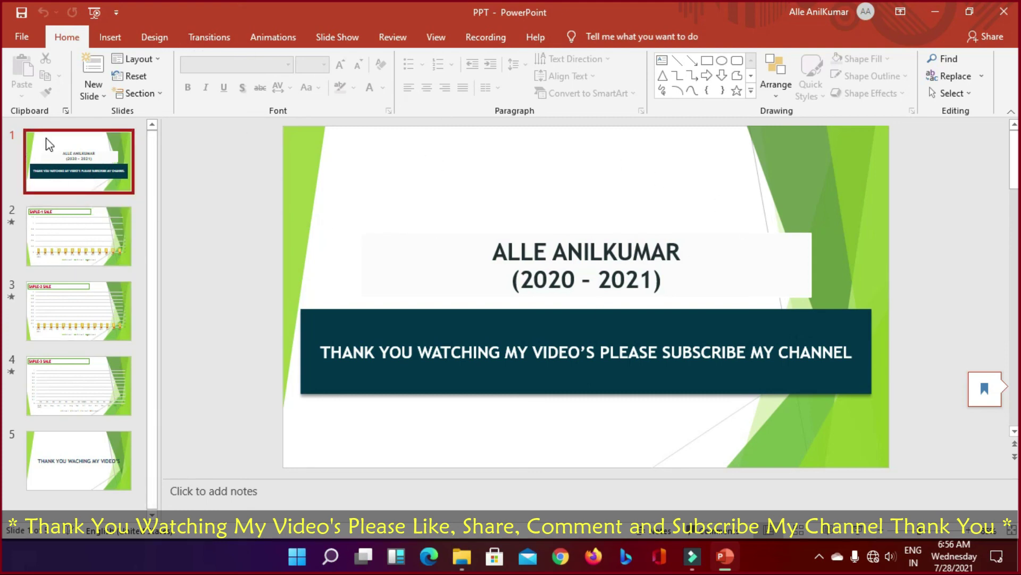
Step: Preview the new-slide layouts without adding one, then select slide 2's SAPLE-1 SALE title
left_click(105, 97)
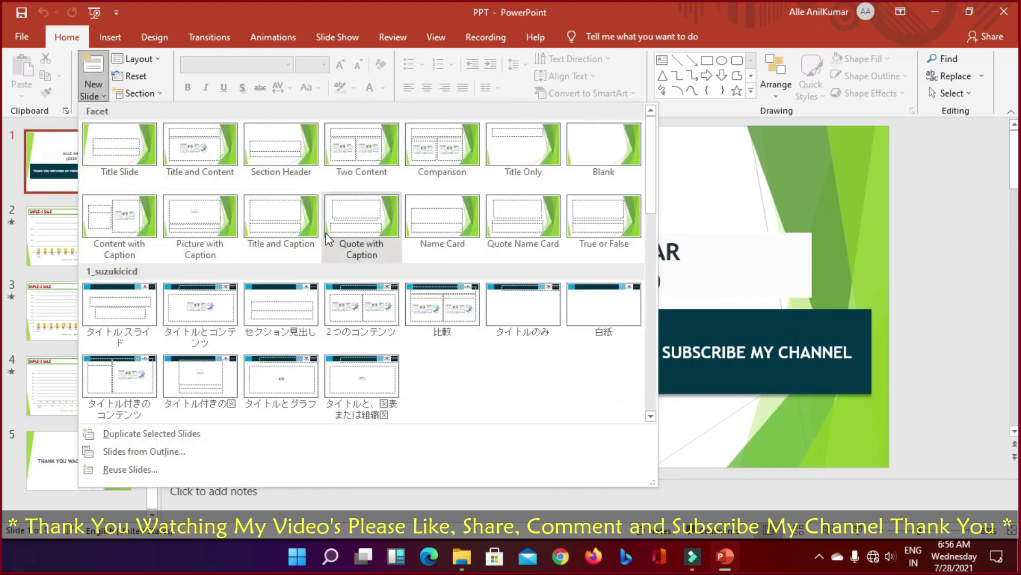
left_click(705, 117)
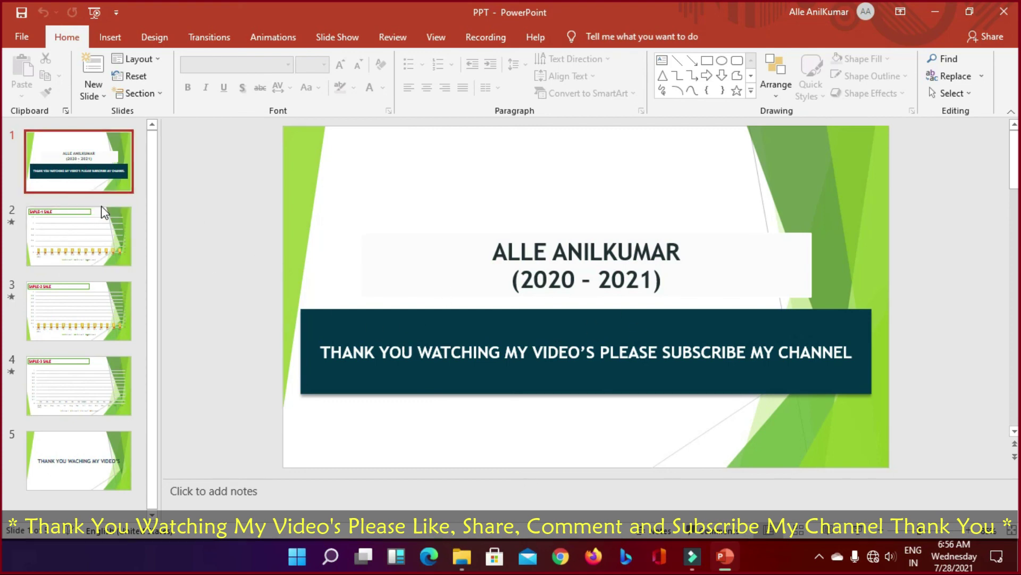
left_click(67, 235)
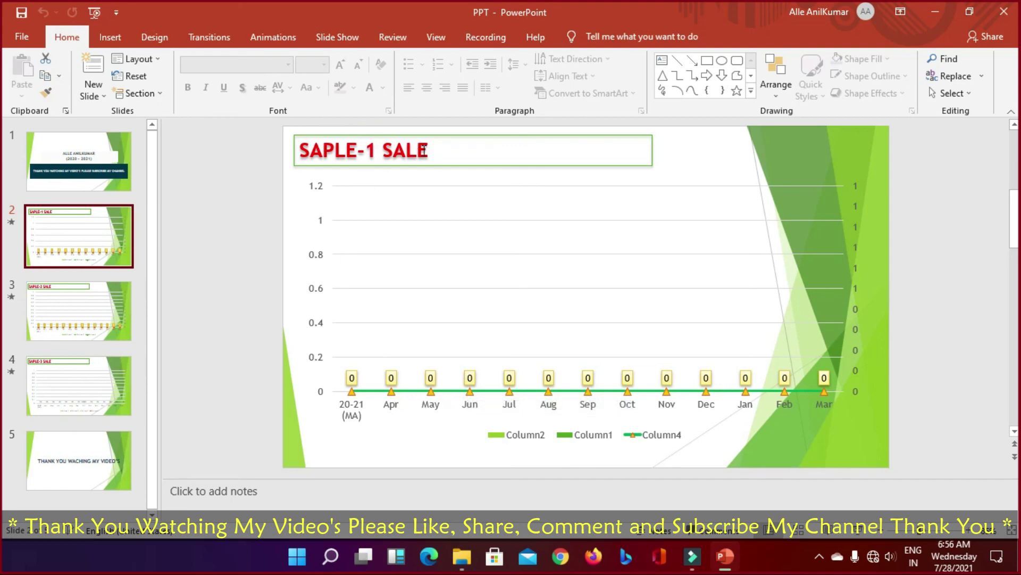
left_click(384, 151)
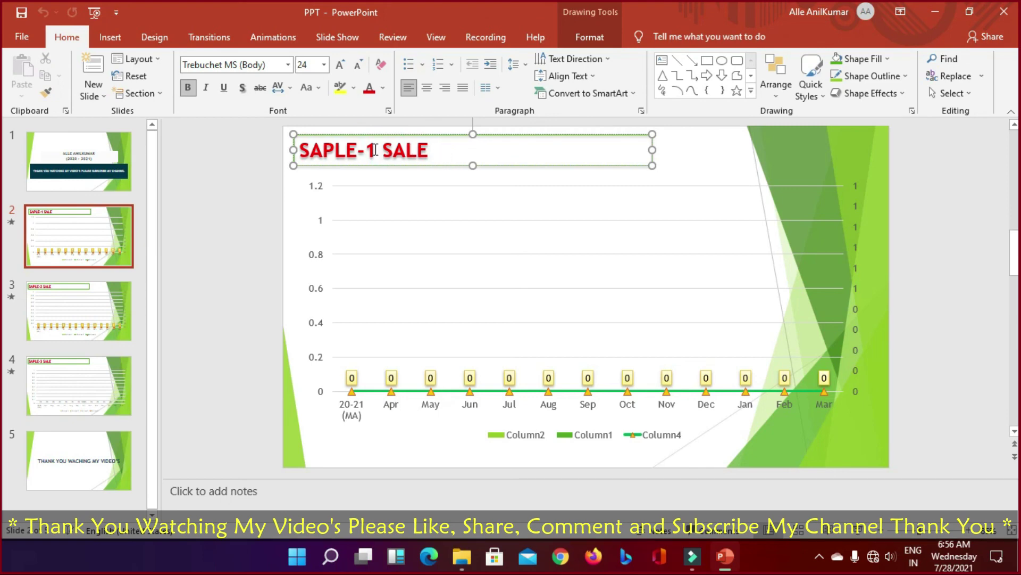
triple_click(459, 149)
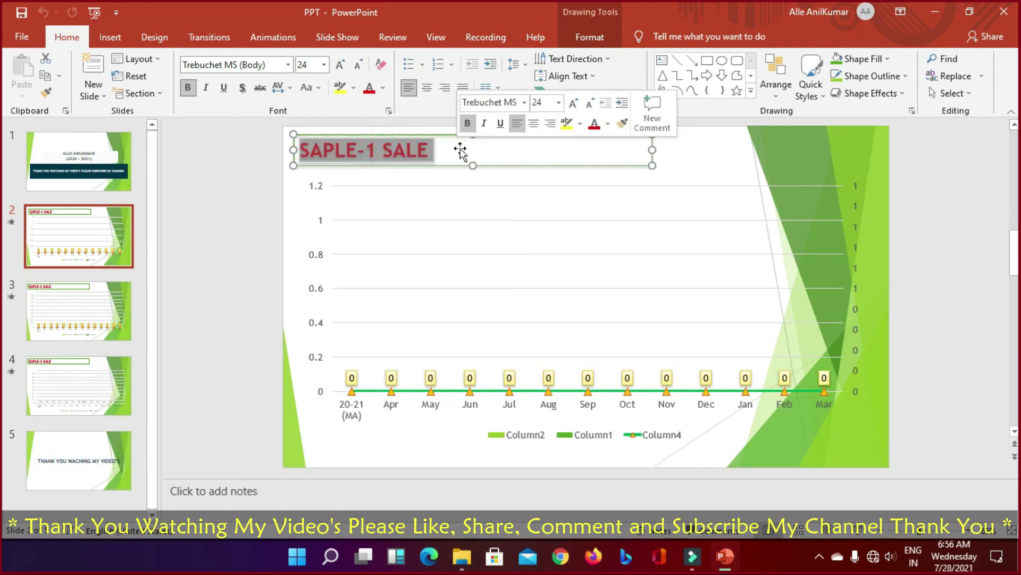
Step: Retype the title as 'VIEWS -01' and move to the SAPLE-2 SALE slide
type("vie")
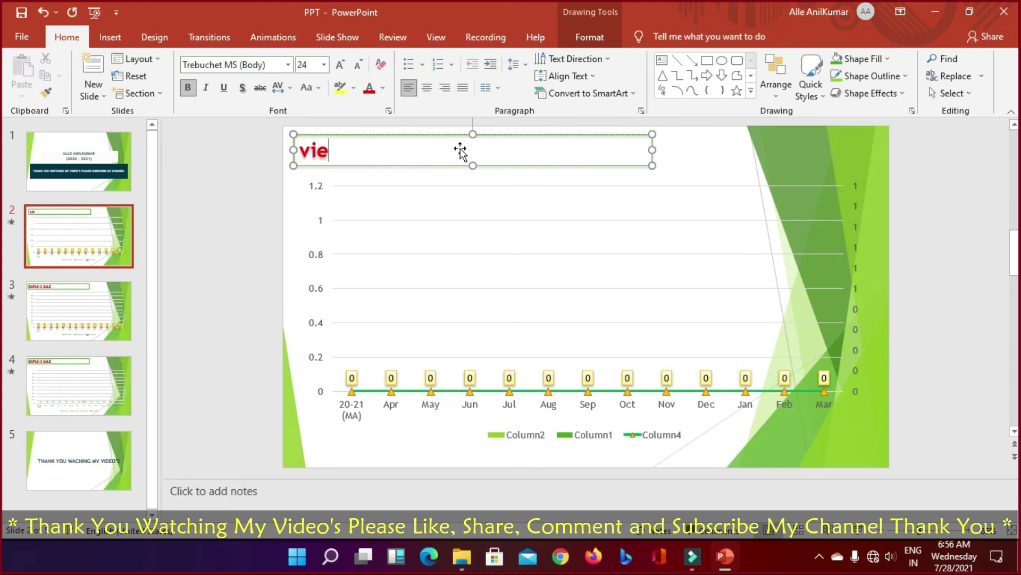
key("BackSpace")
key("BackSpace")
key("BackSpace")
type("VIES")
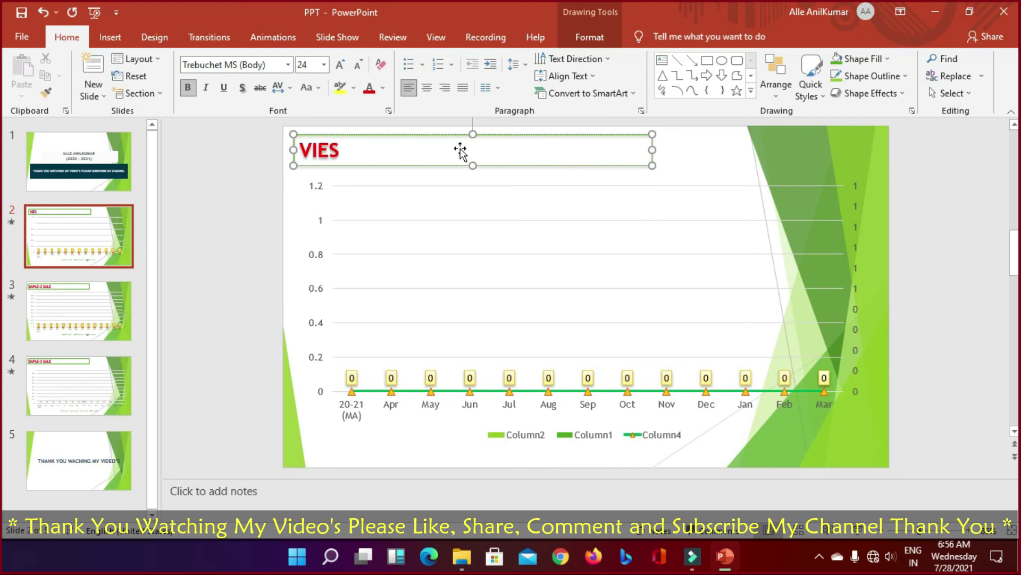
key("BackSpace")
key("BackSpace")
key("BackSpace")
key("BackSpace")
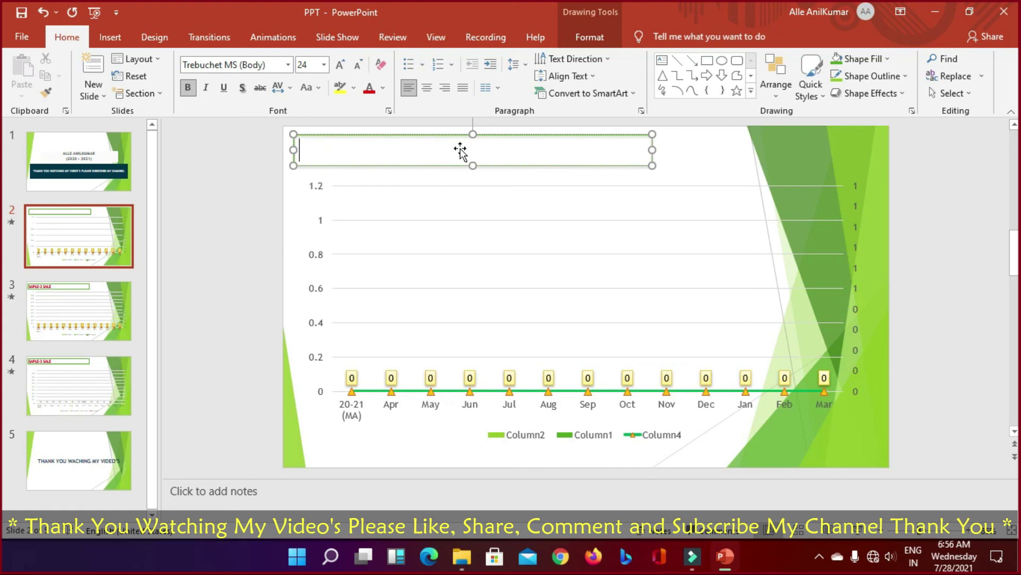
type("W")
key("BackSpace")
type("V")
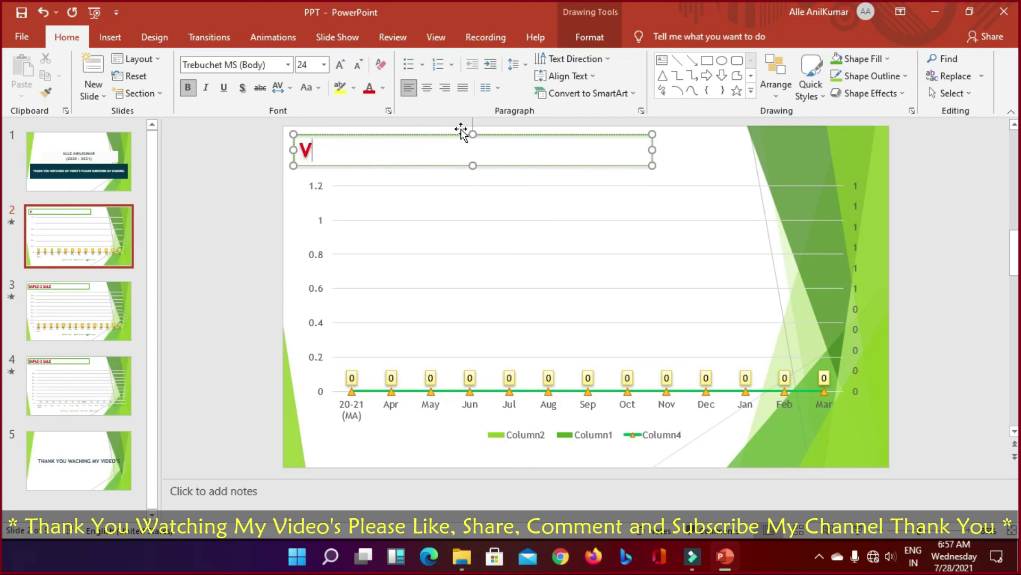
type("IEWS")
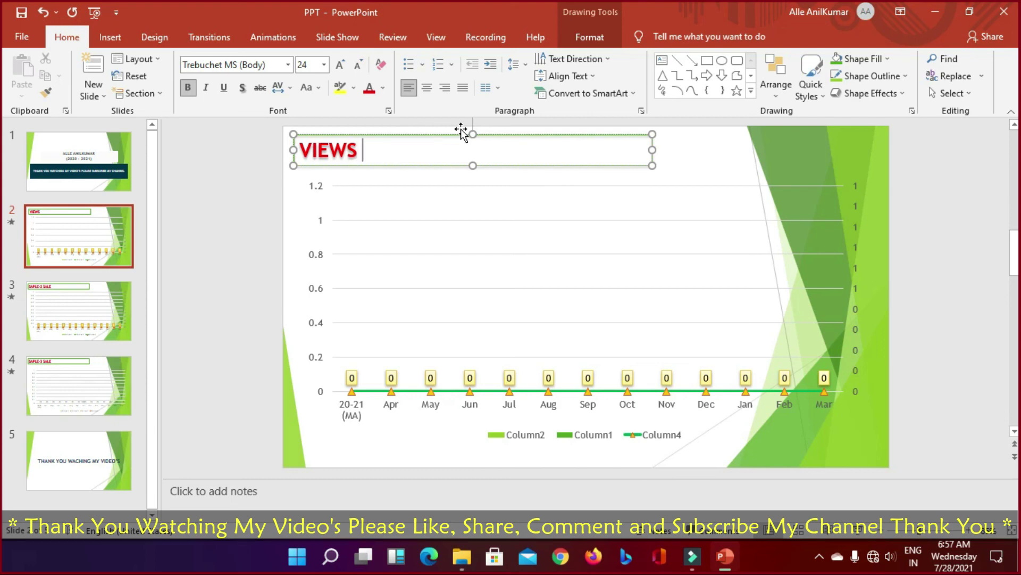
type(" -01")
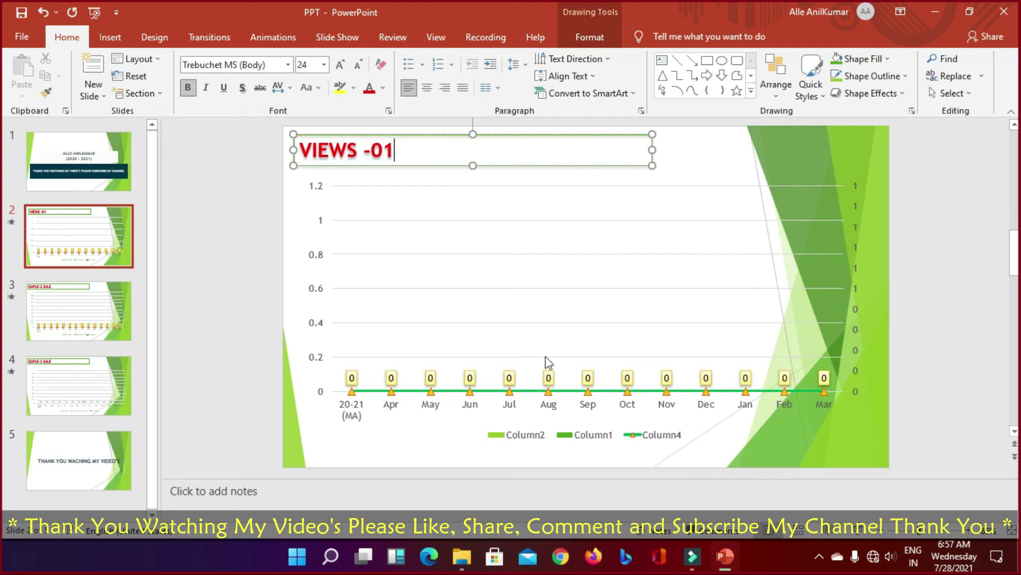
left_click(104, 306)
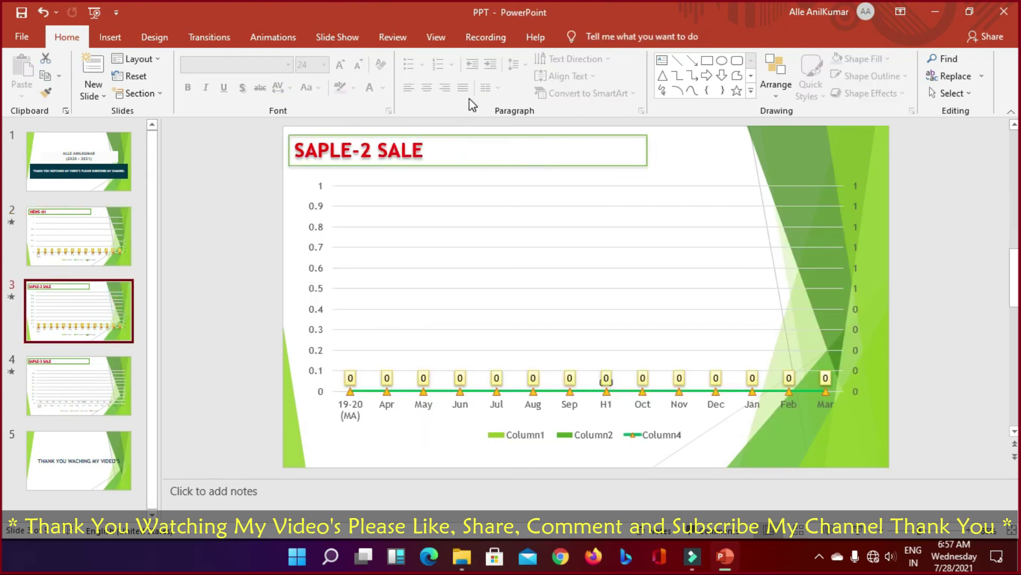
Step: Replace slide 3's SAPLE-2 SALE title with 'WATCH TIME-01'
left_click(344, 150)
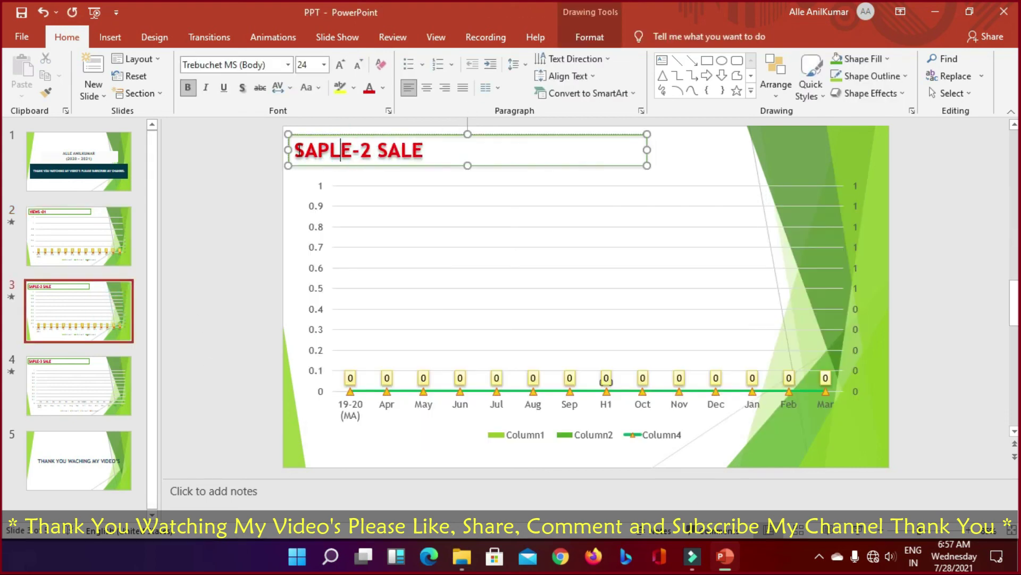
left_click_drag(292, 150, 458, 157)
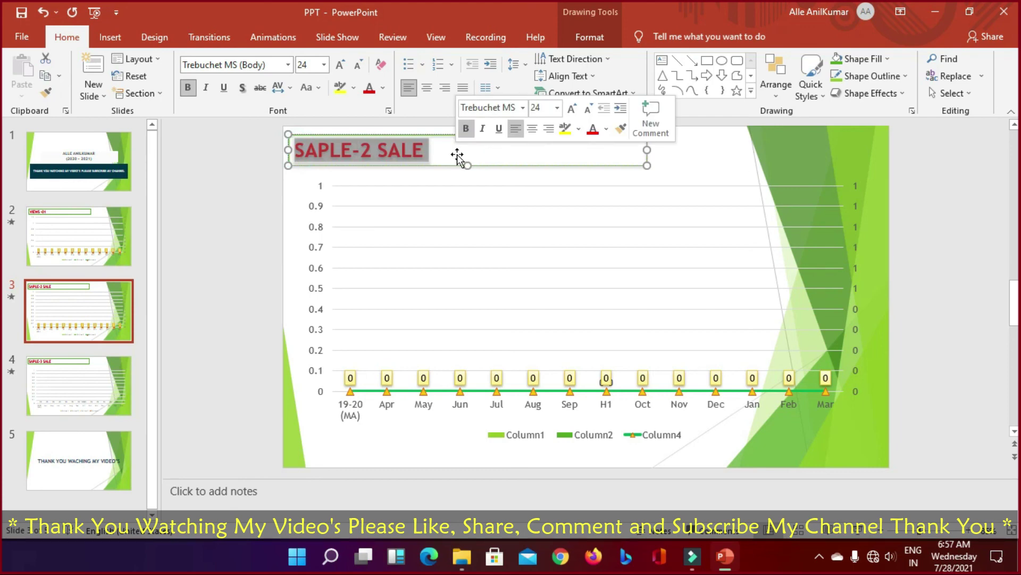
type("WA")
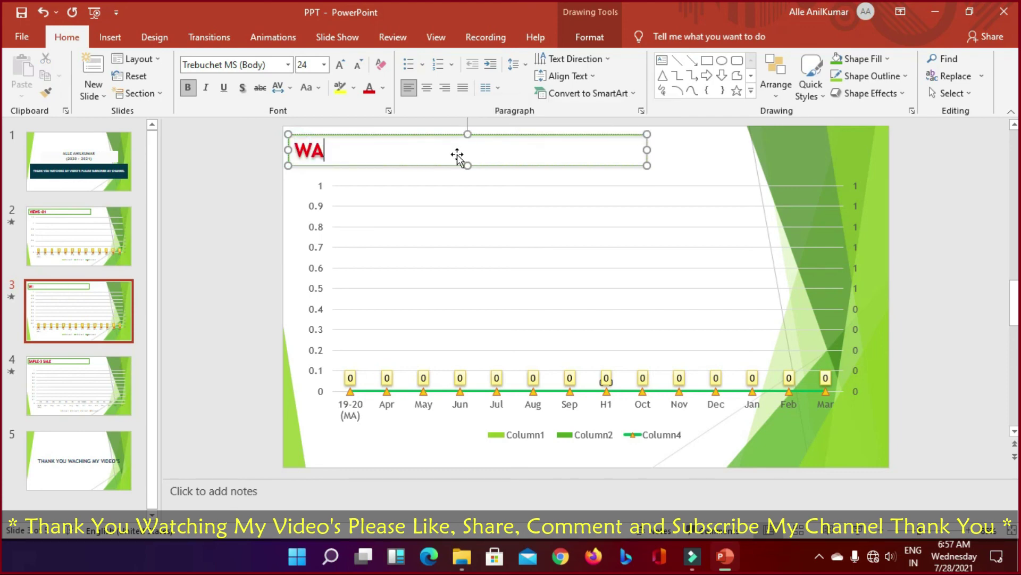
type("TCH T")
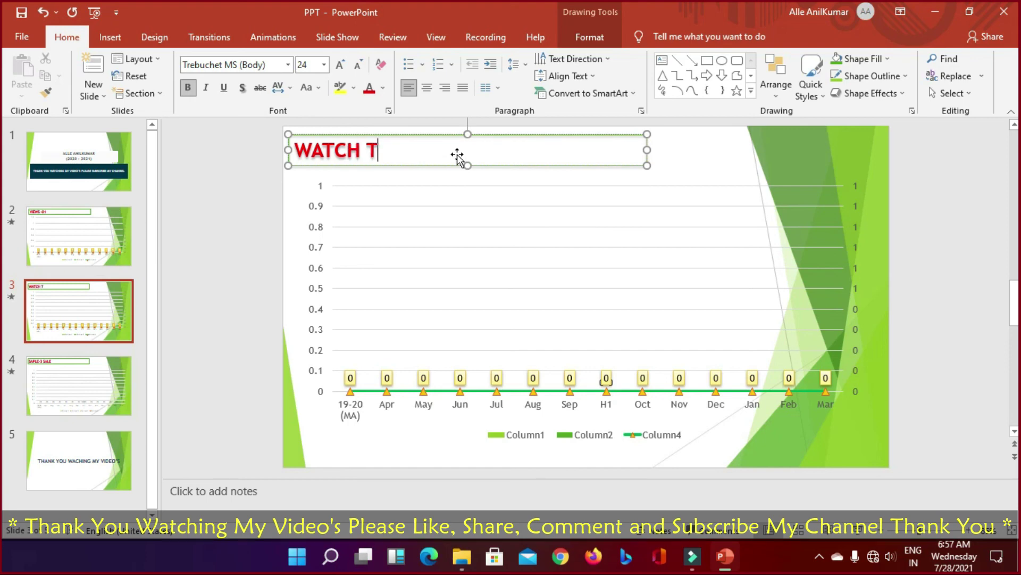
type("IME")
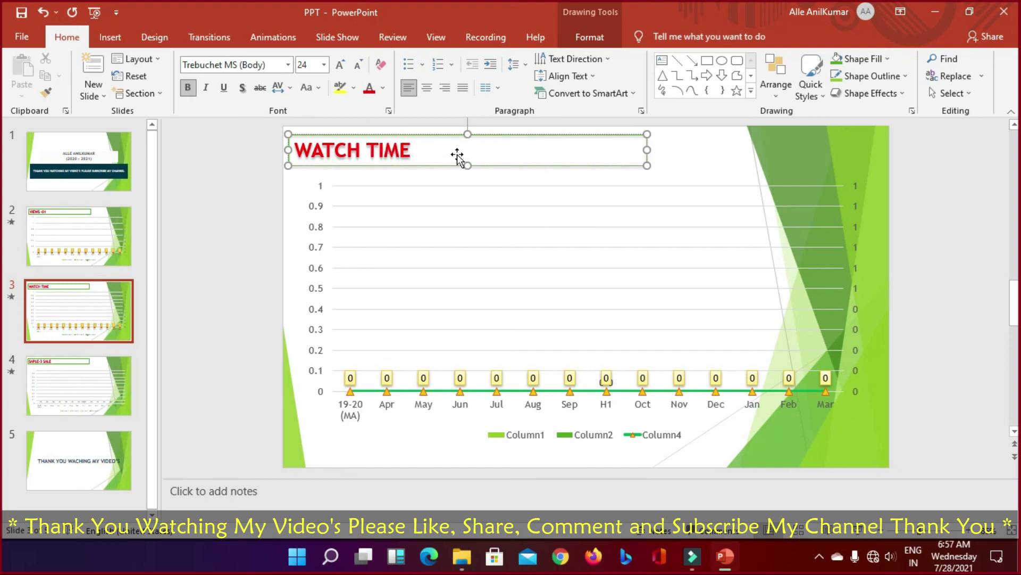
type("-01")
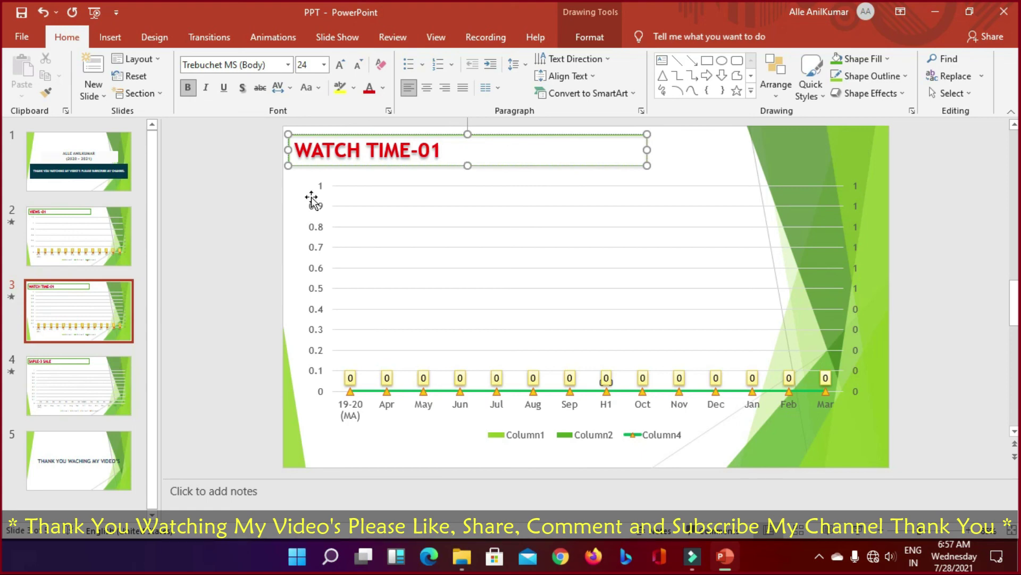
Step: Replace slide 4's SAPLE-3 SALE title with 'SUBCRIBERS-01' and return to slide 2
left_click(90, 388)
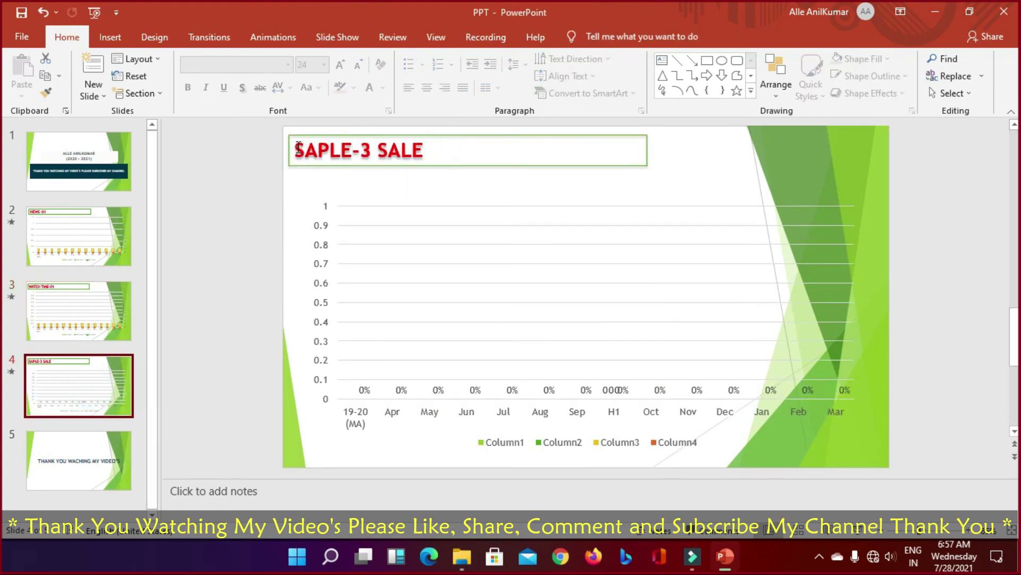
left_click_drag(296, 150, 426, 152)
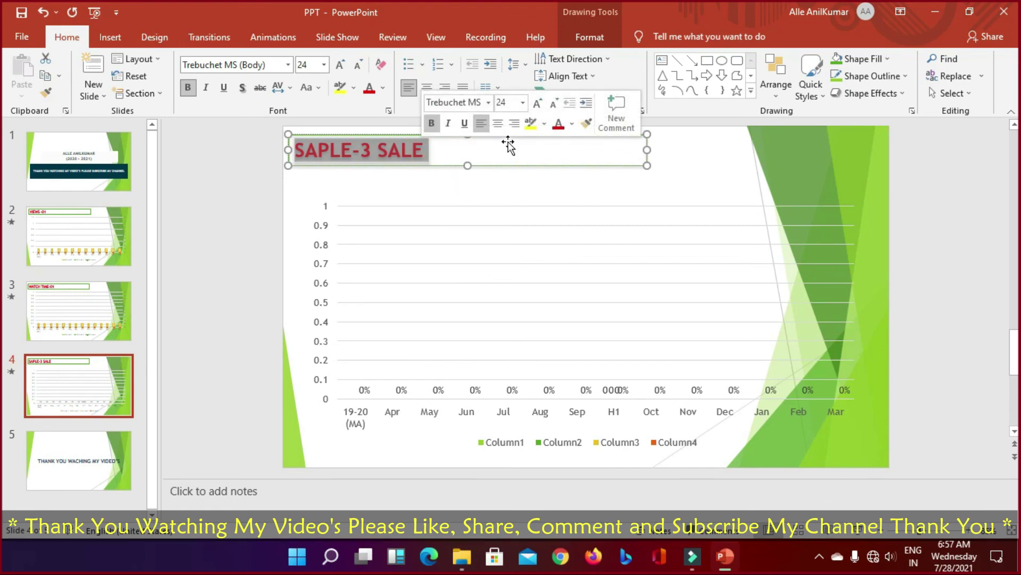
type("SU")
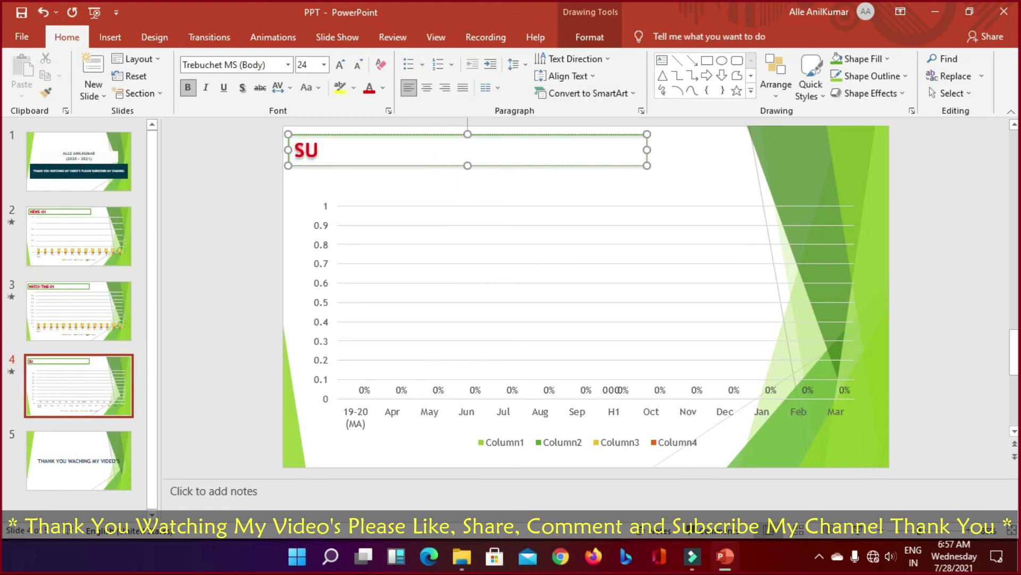
type("BCRI")
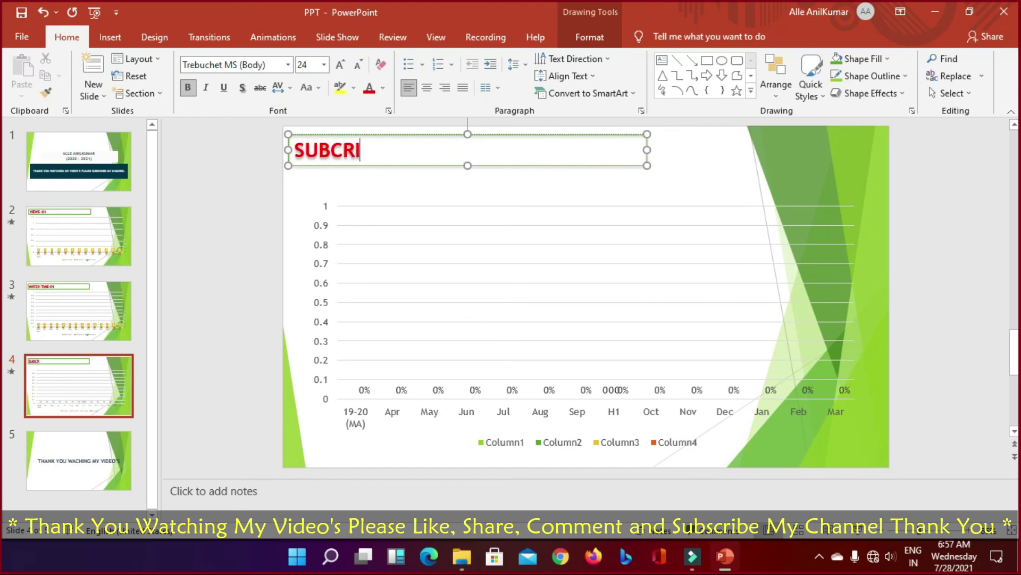
type("BERS-")
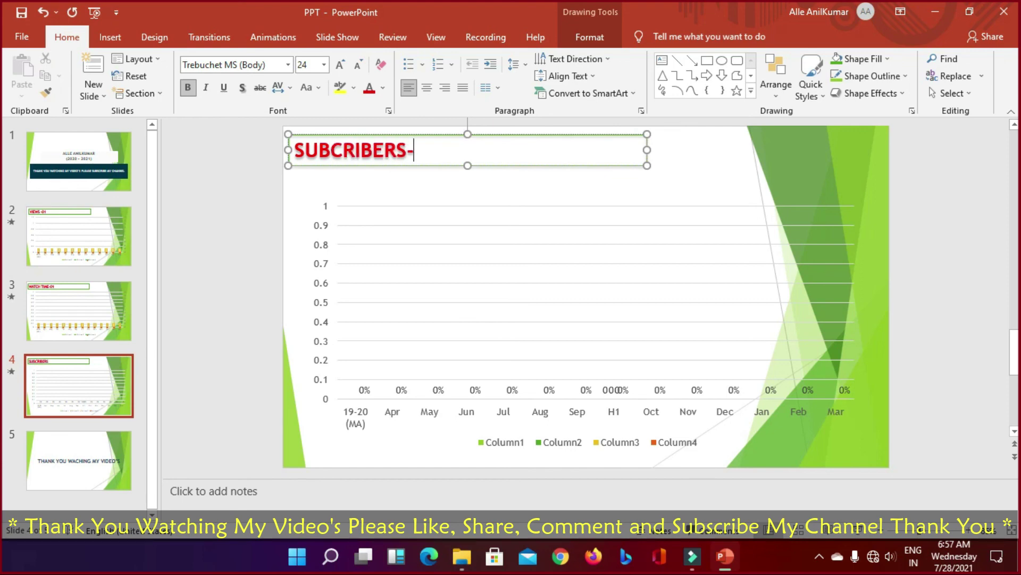
type("01")
left_click(108, 228)
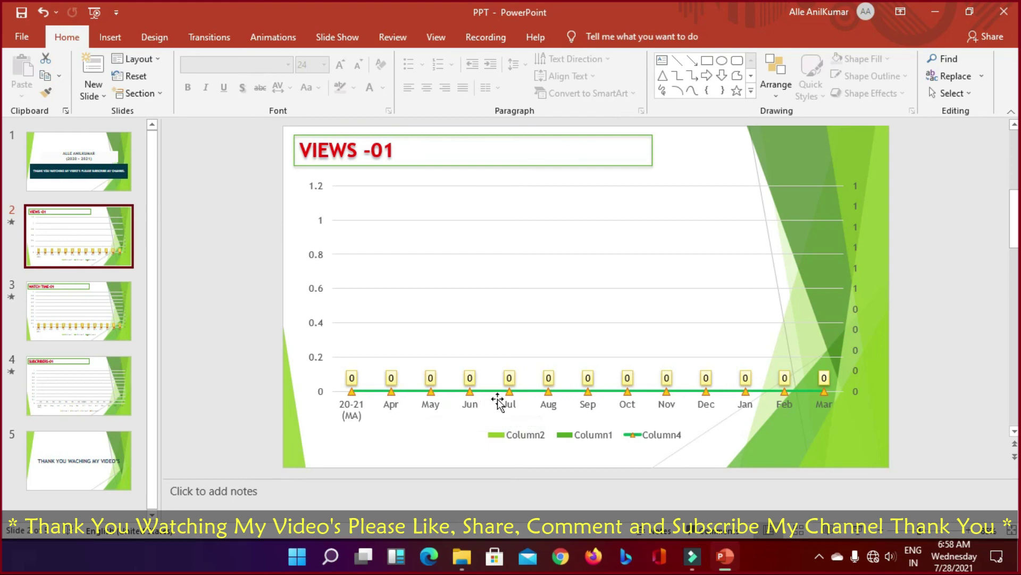
Step: Open the VIEWS -01 chart's data sheet, enlarged to show every month row
right_click(429, 259)
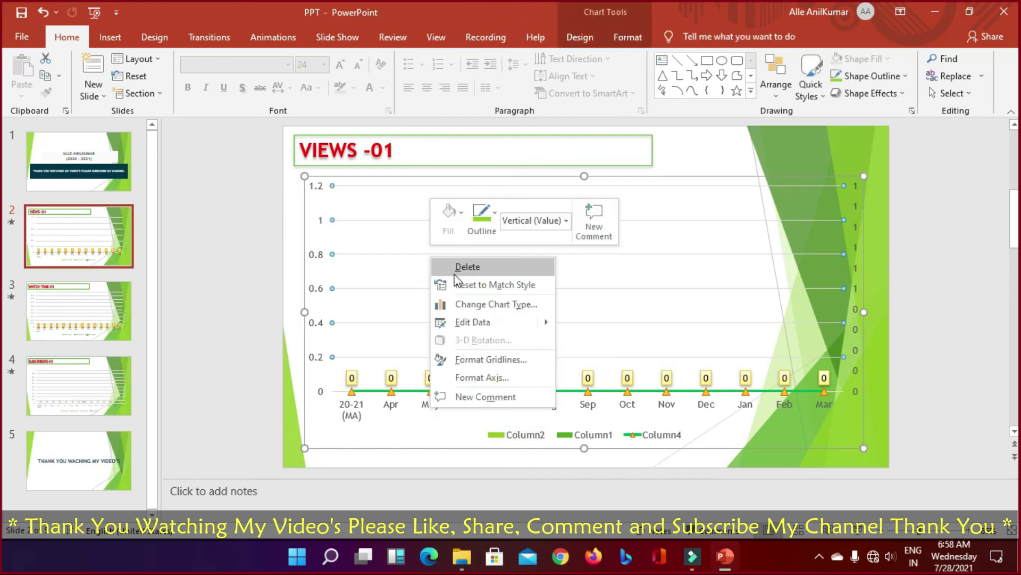
left_click(459, 321)
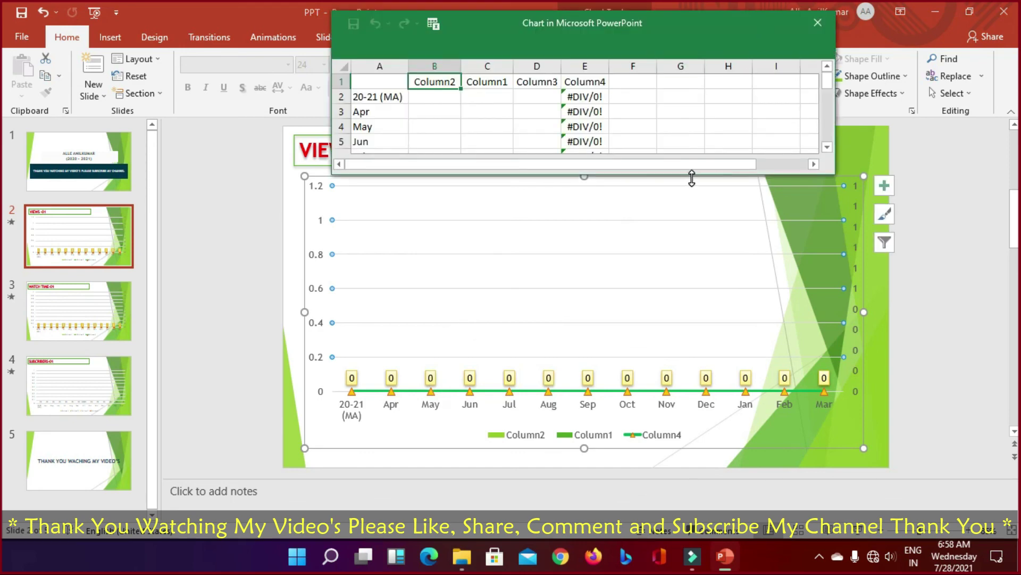
left_click_drag(691, 179, 680, 404)
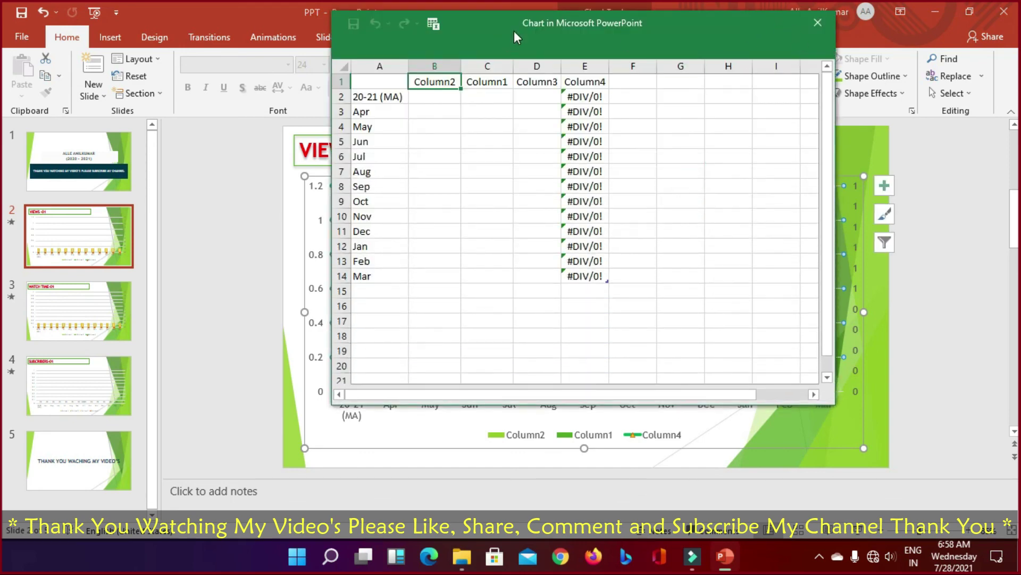
left_click_drag(514, 31, 442, 92)
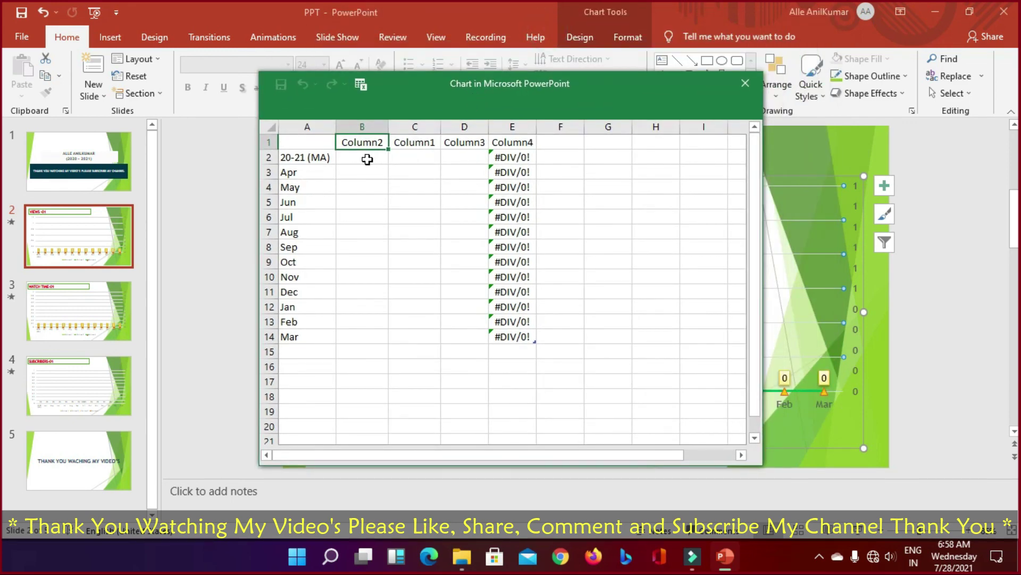
left_click(364, 159)
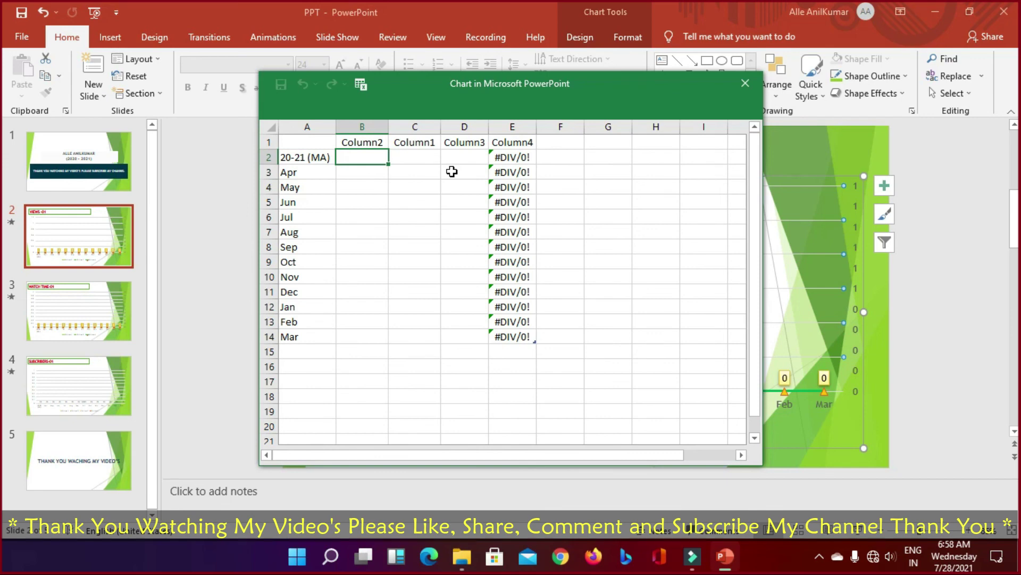
Step: Enter Apr–Sep values 100, 150, 200, 250, 300, 350 in Column2
key("Return")
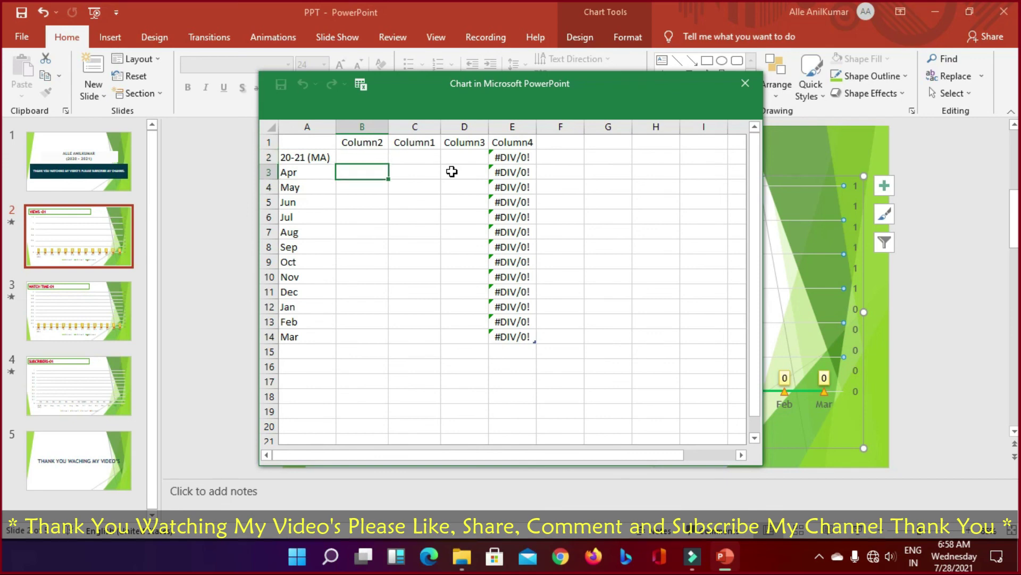
type("100")
key("Return")
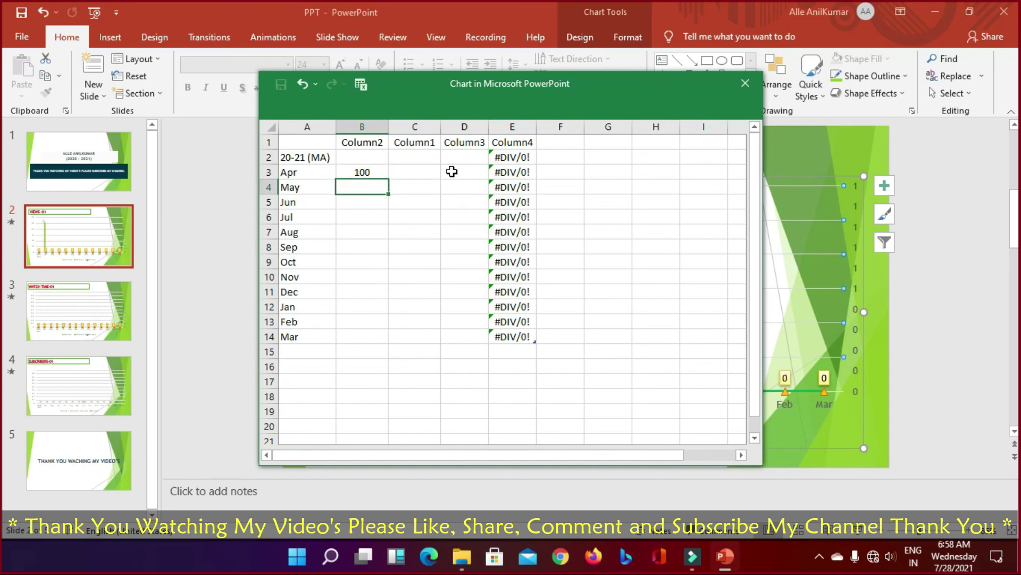
type("150")
key("Return")
type("200")
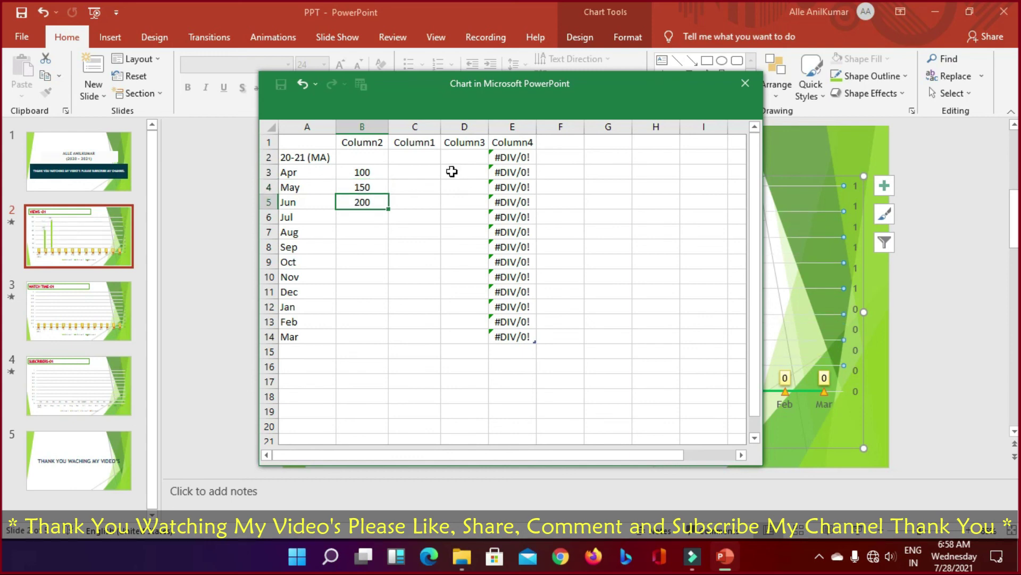
key("Return")
type("250")
key("Return")
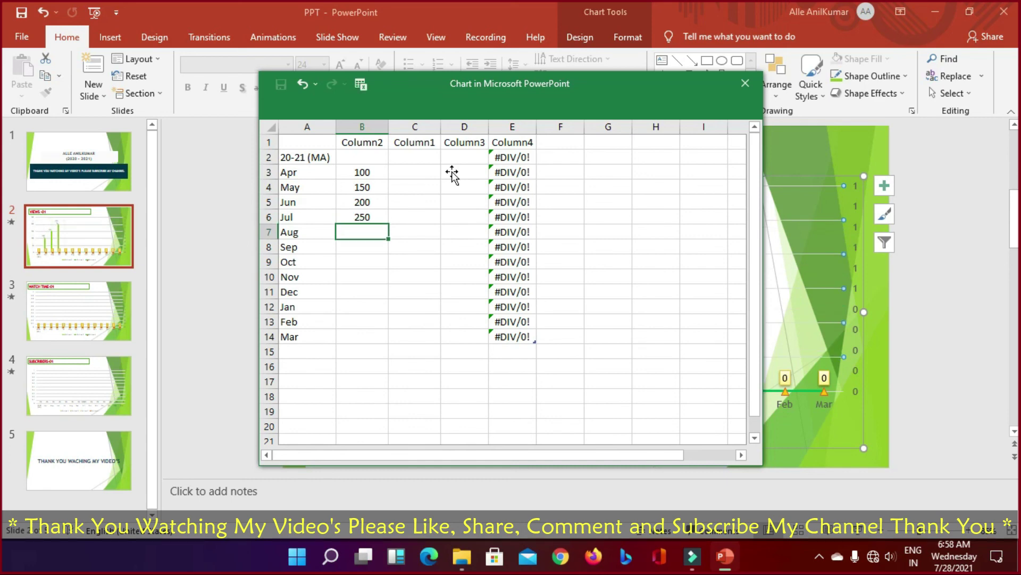
type("300")
key("Return")
type("350")
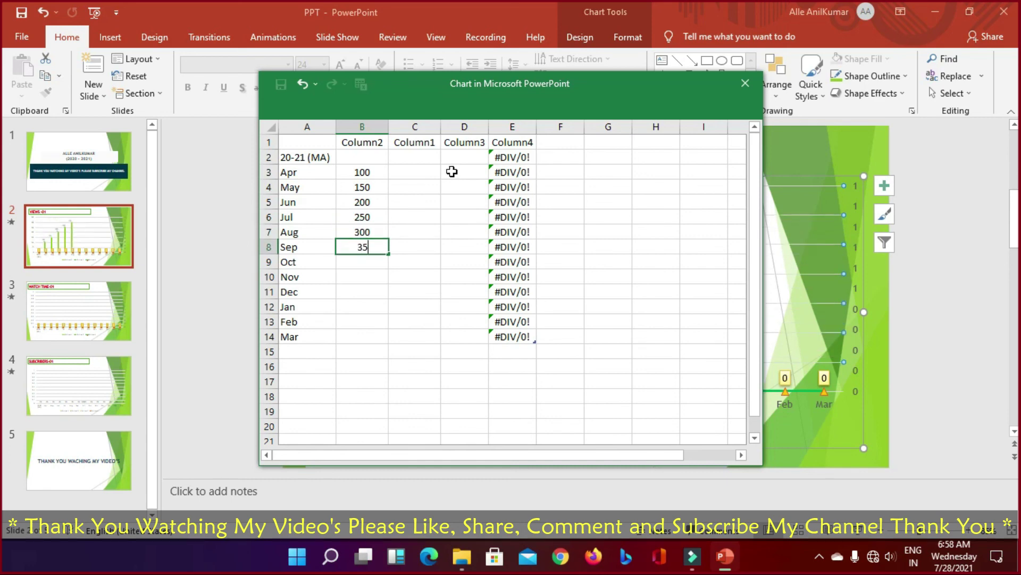
key("Return")
Step: Enter Oct–Feb values 400, 450, 500, 550, 600 and 65 for Mar
type("400")
key("Return")
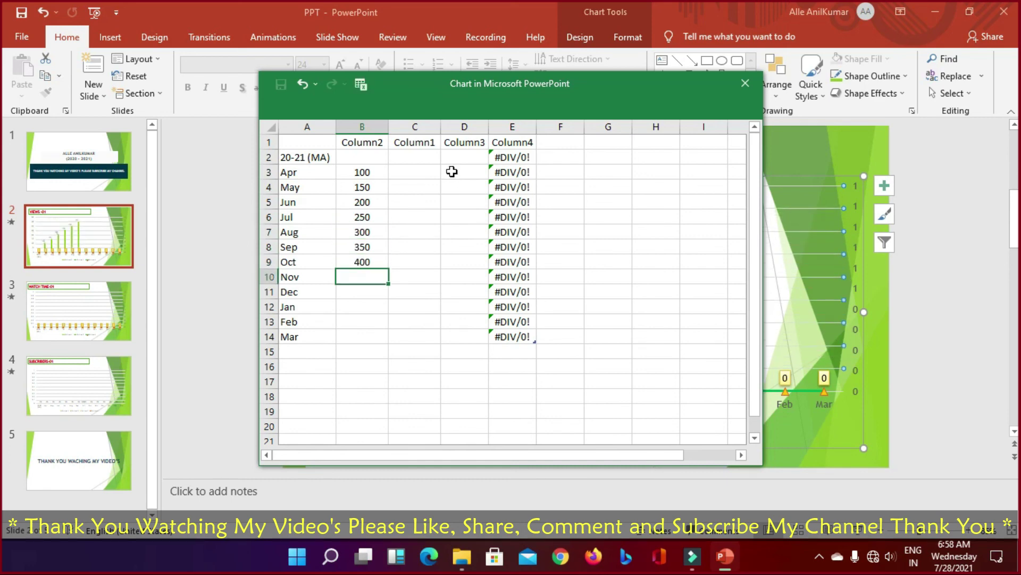
type("450")
key("Return")
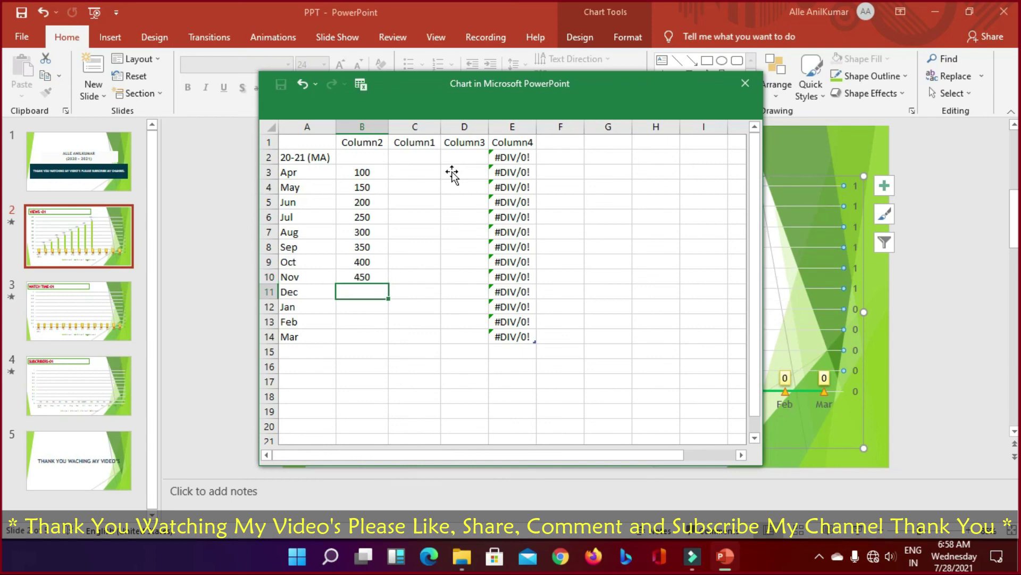
type("500")
key("Return")
type("550")
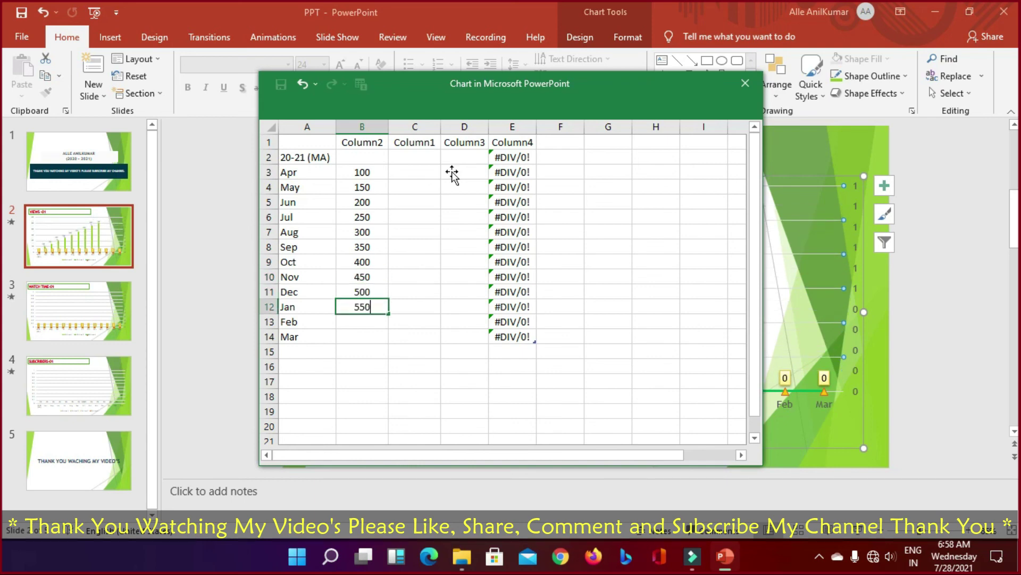
key("Return")
type("600")
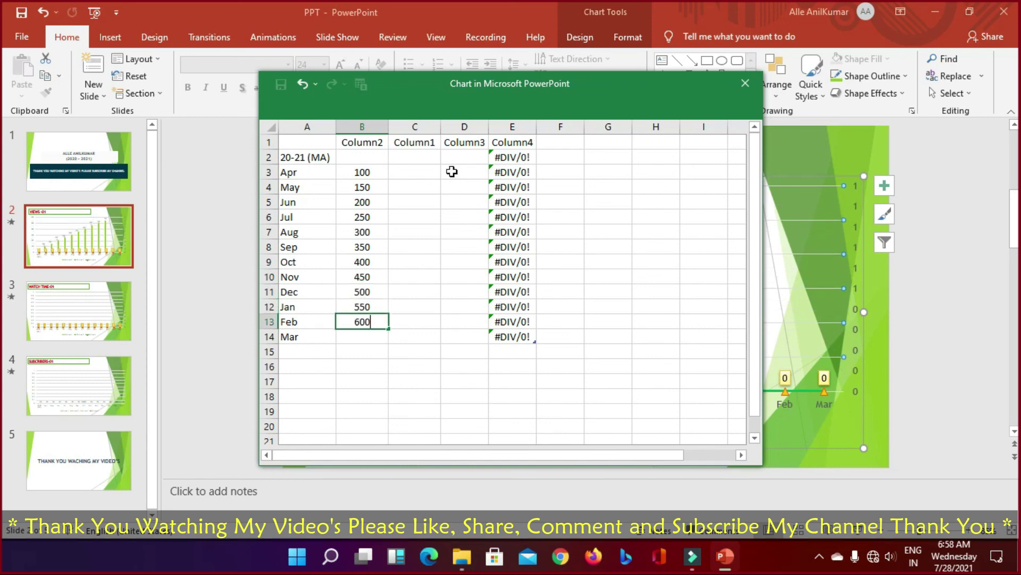
key("Return")
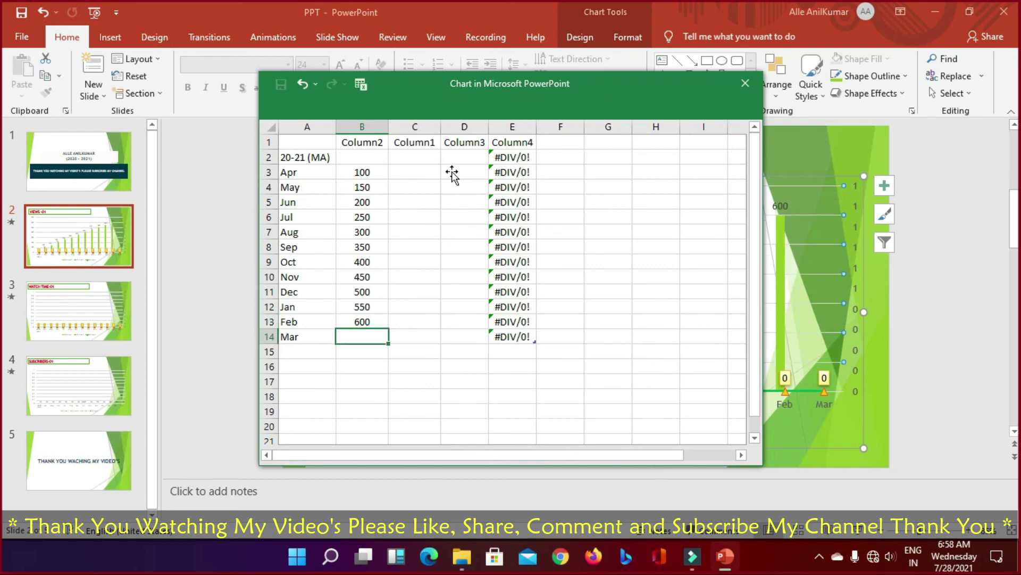
type("65")
key("Return")
key("Up")
key("Return")
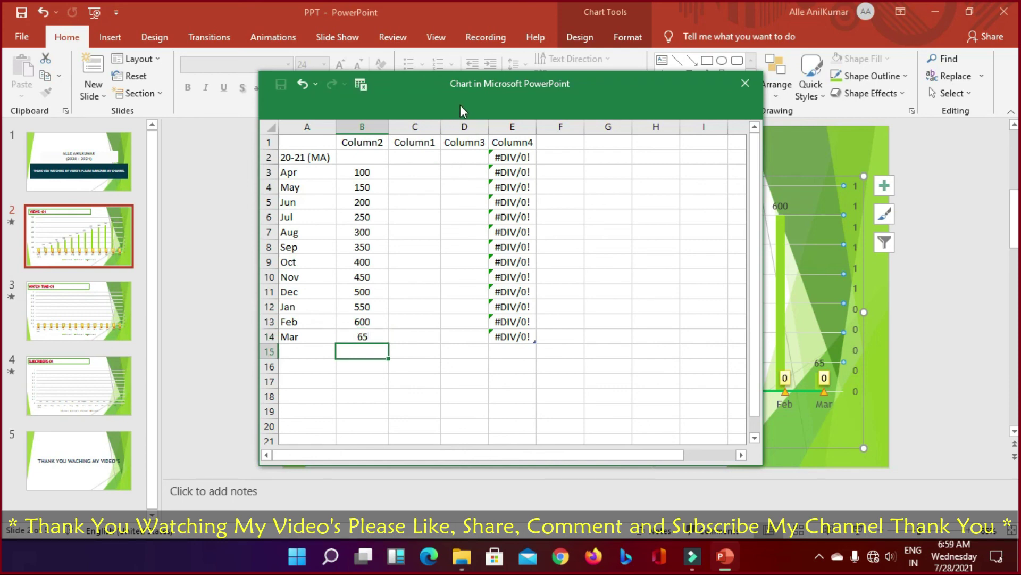
Step: Check the month labels up to 20-21 (MA) and close the data sheet
left_click_drag(461, 103, 417, 117)
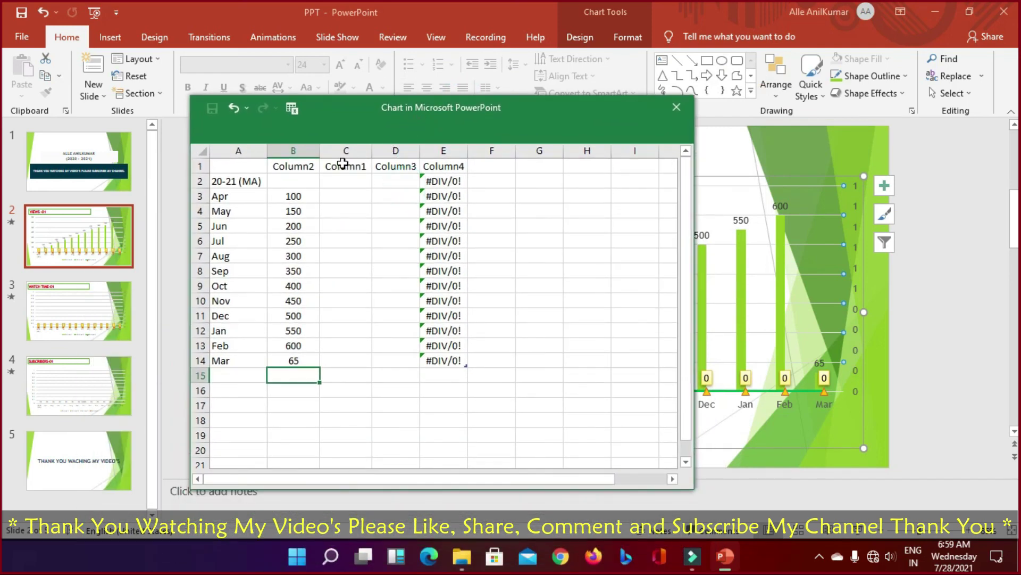
left_click(237, 218)
left_click(234, 196)
left_click(229, 181)
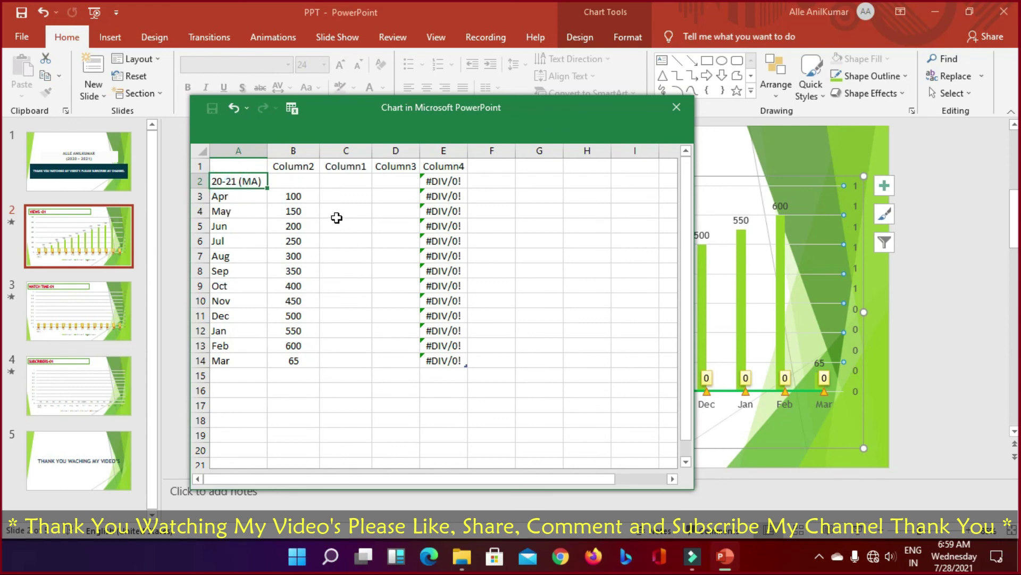
left_click(677, 107)
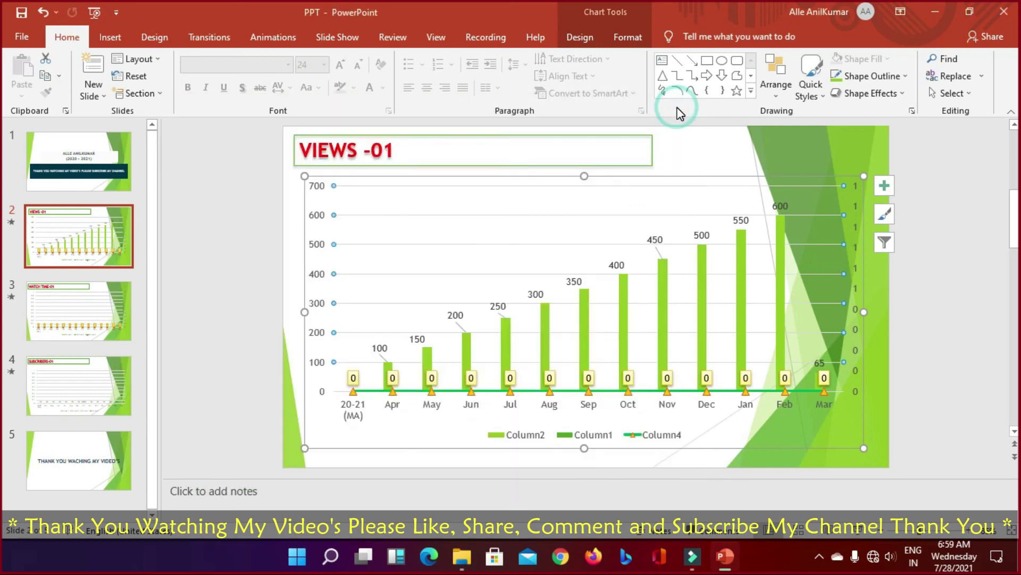
Step: Open the WATCH TIME-01 chart's data sheet, stretched to show all month rows, at the Apr cell
left_click(82, 304)
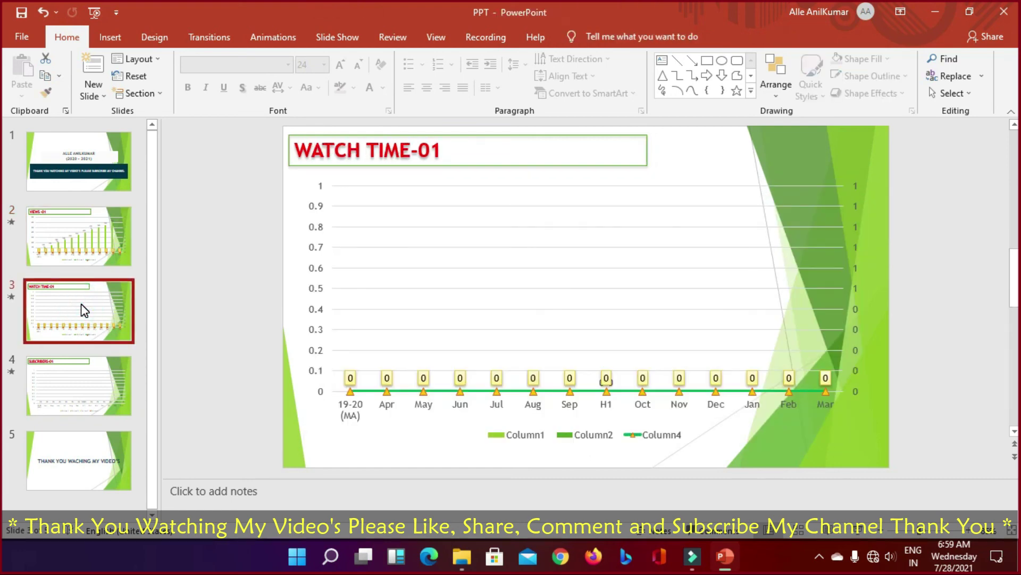
right_click(420, 267)
left_click(457, 331)
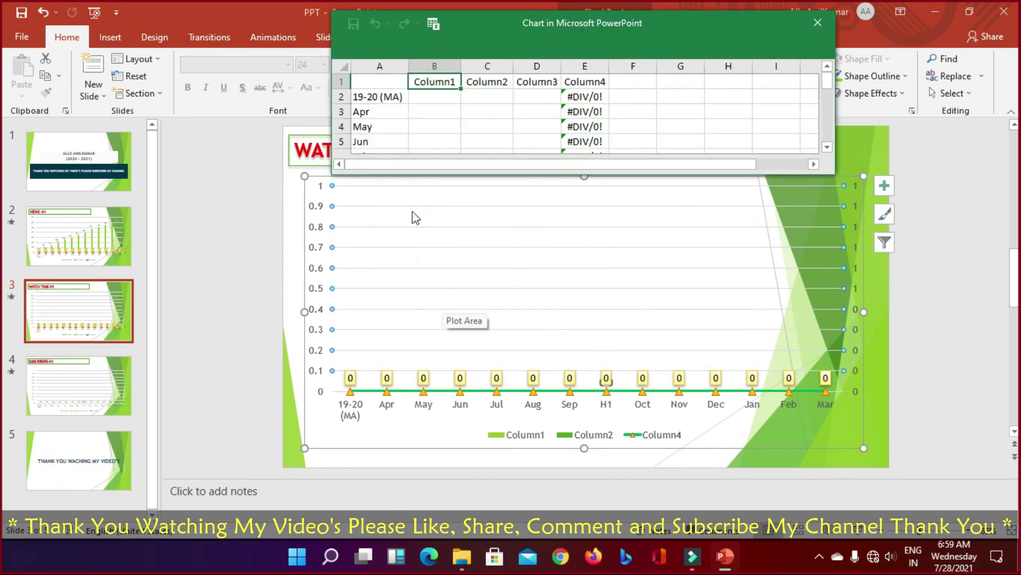
left_click_drag(673, 175, 649, 410)
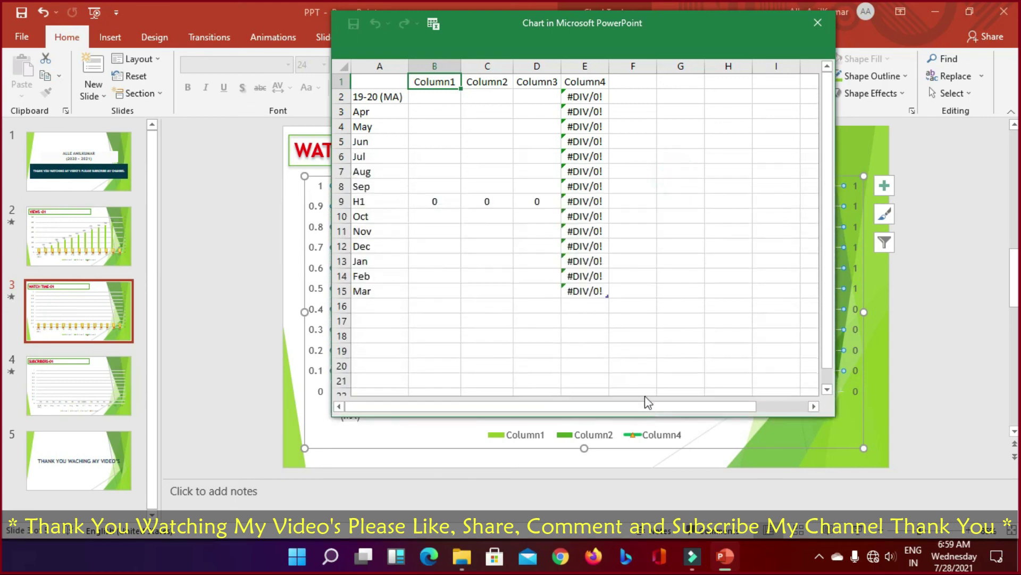
left_click(422, 112)
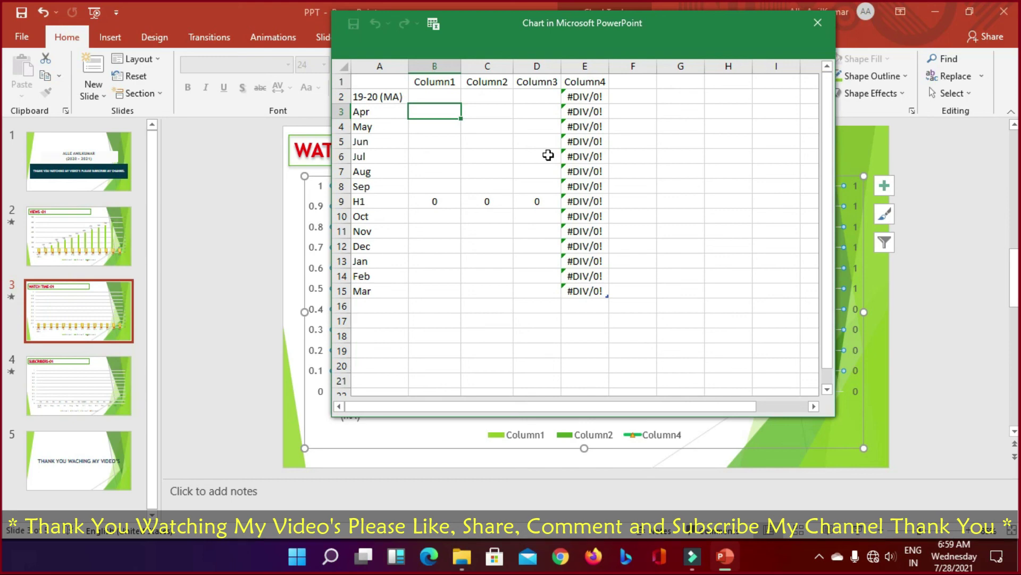
Step: Finish retyping slide 3's title as 'WATCH TIME-01'
type("5")
key("BackSpace")
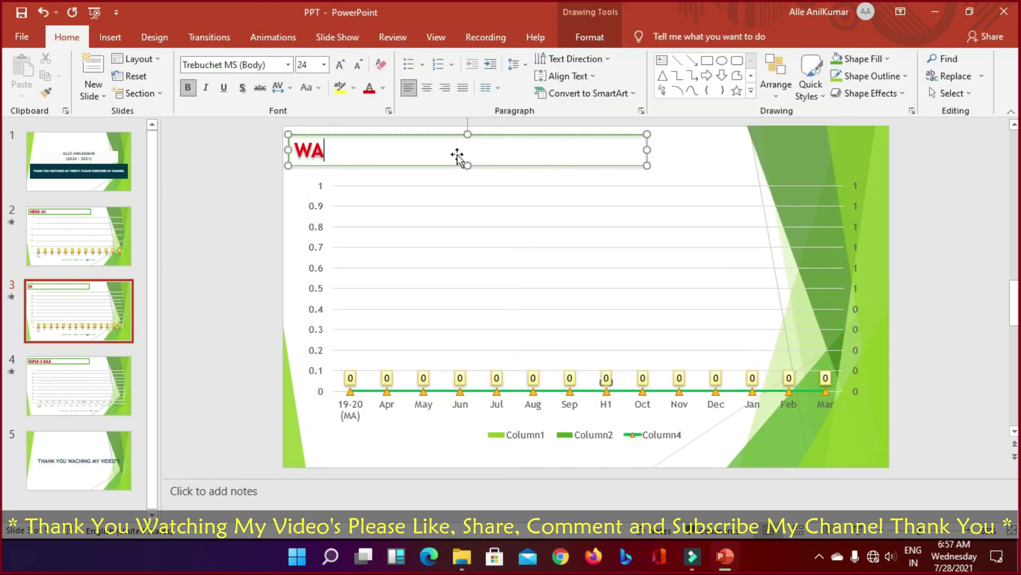
type("TCH TIME")
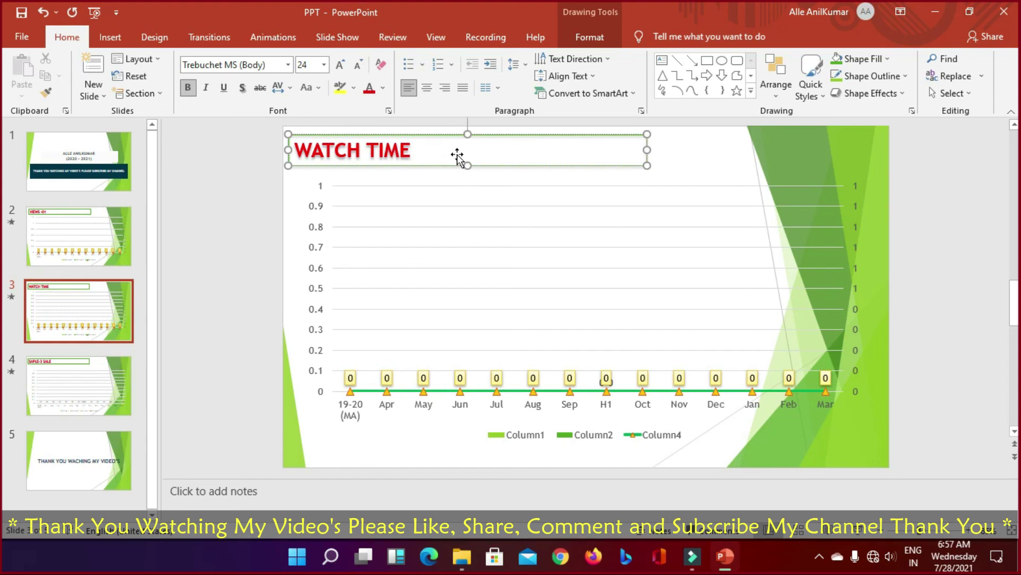
type("-01")
Step: Retitle slide 4 as 'SUBCRIBERS-01' and return to the VIEWS -01 slide
left_click(90, 387)
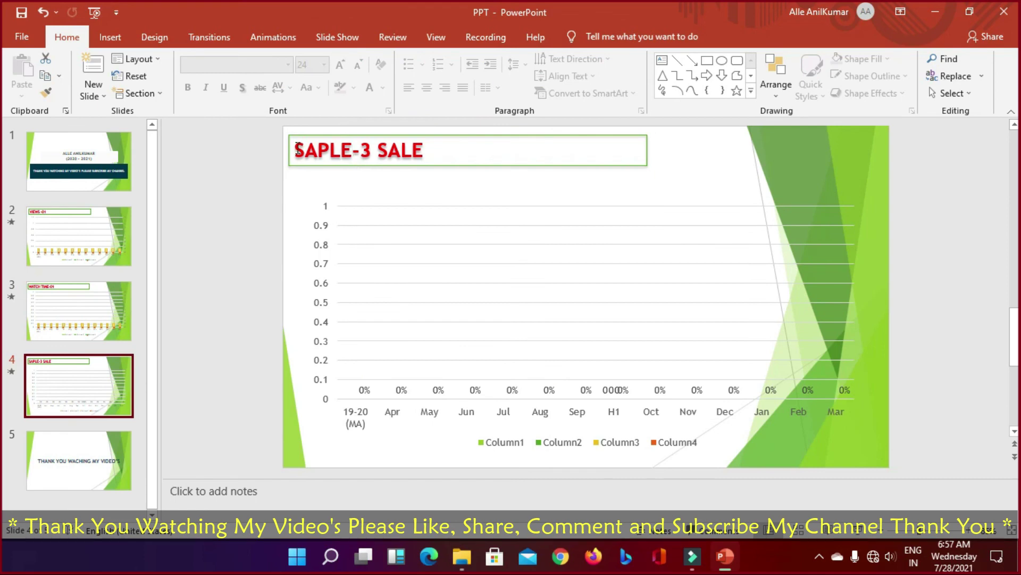
left_click_drag(298, 150, 425, 150)
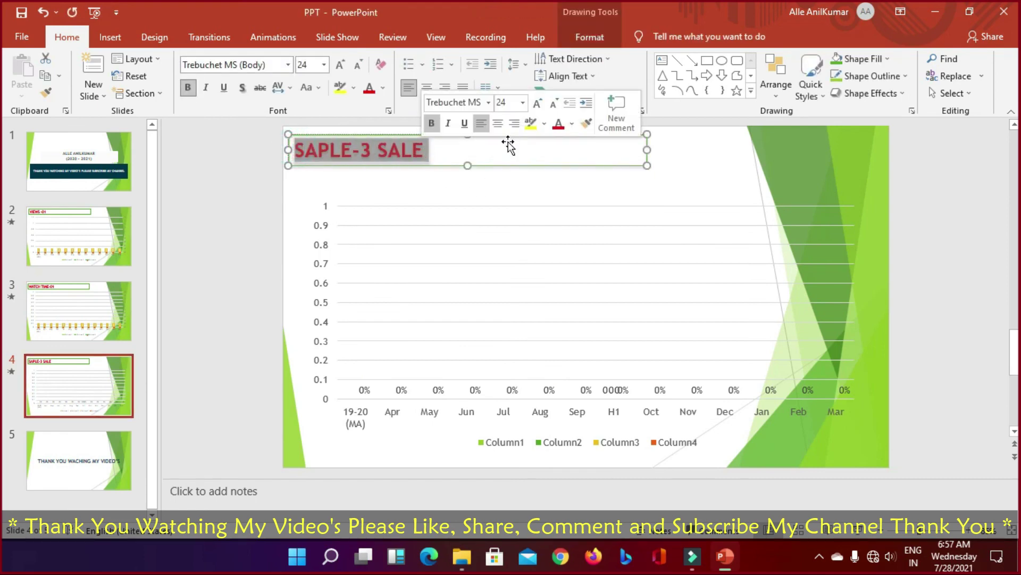
type("SU")
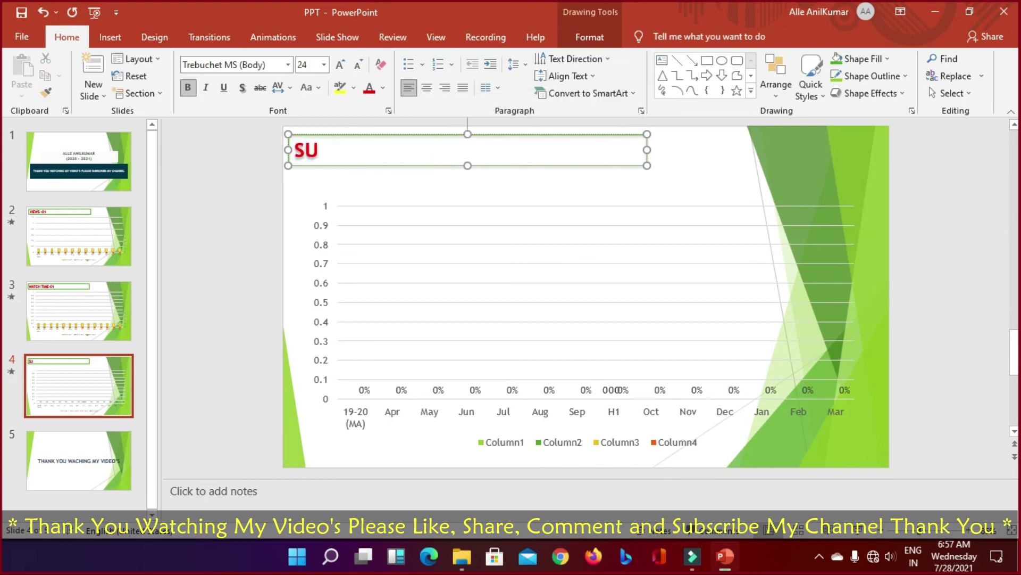
type("BCRI")
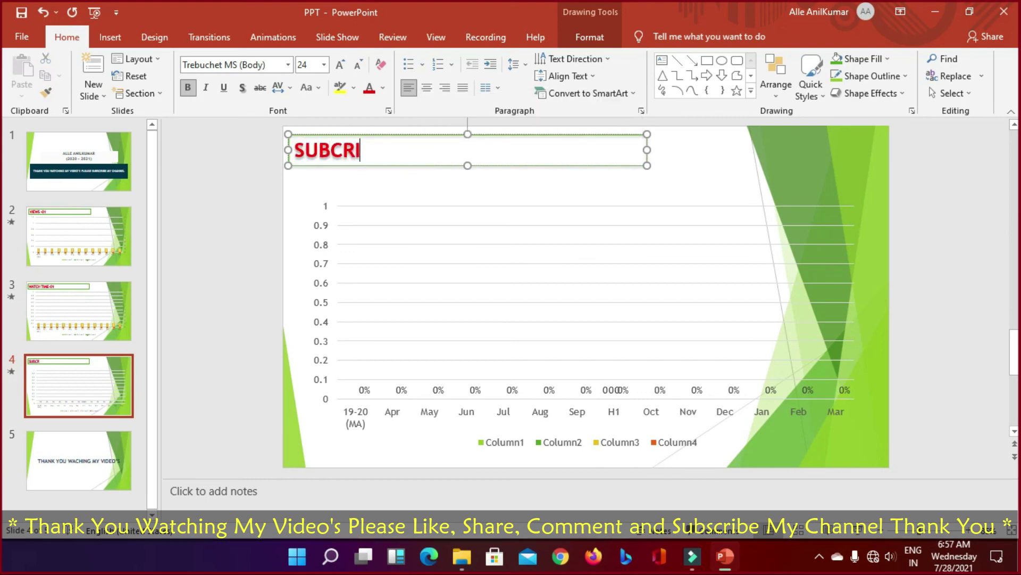
type("BERS-01")
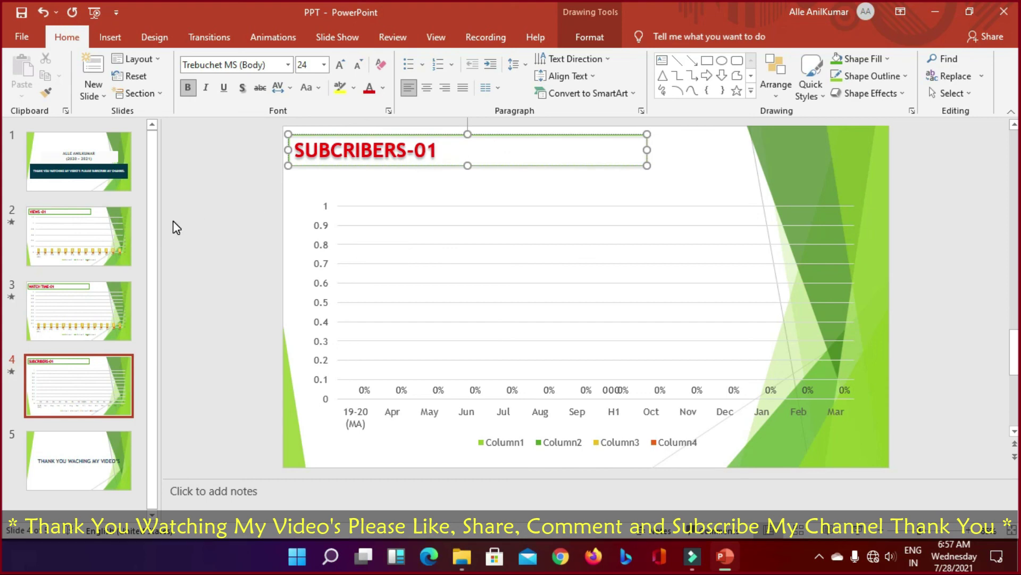
left_click(107, 224)
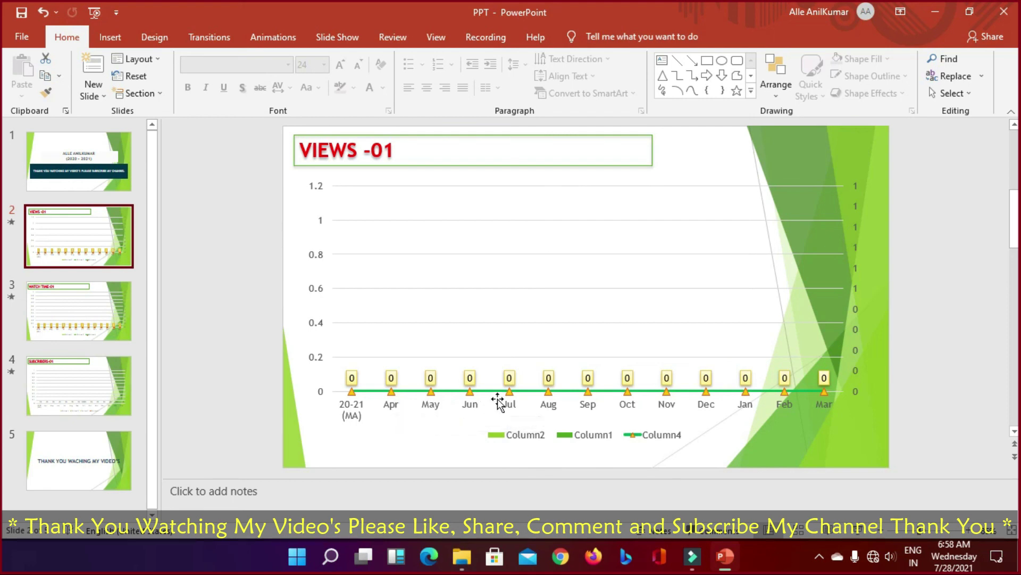
Step: Open the VIEWS chart's data sheet, enlarged to show all months, at cell B2
right_click(429, 258)
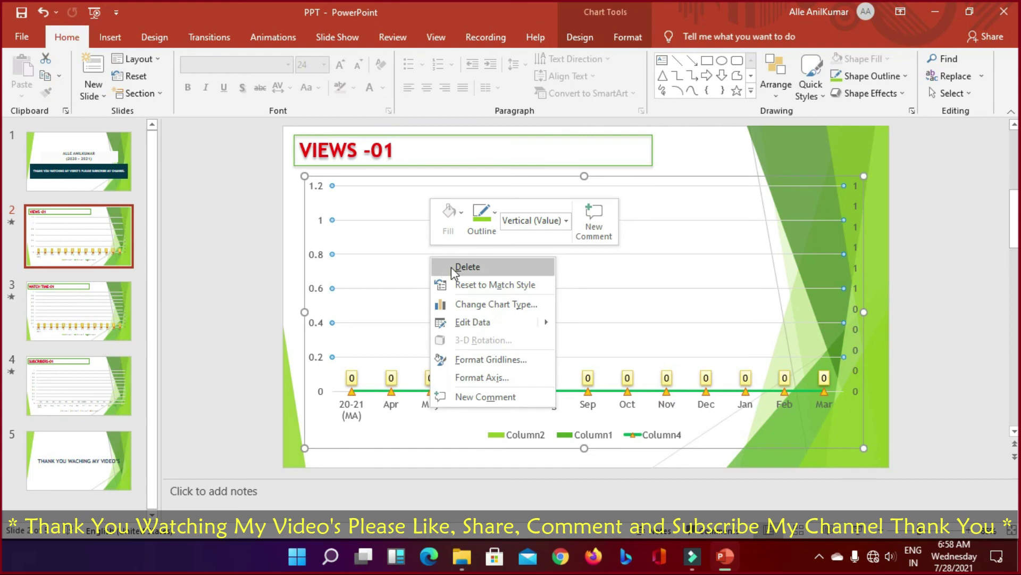
left_click(459, 321)
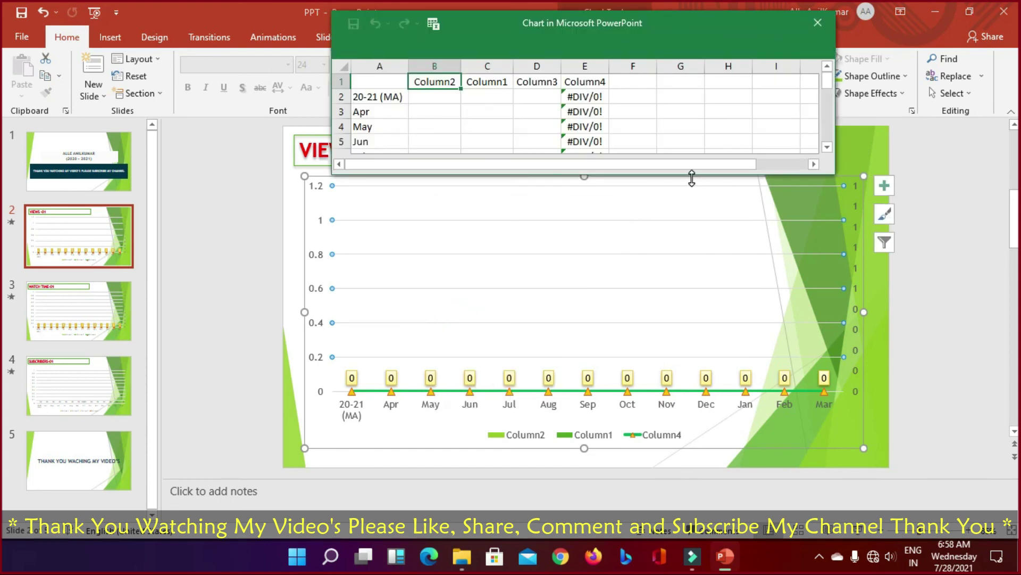
left_click_drag(691, 179, 691, 404)
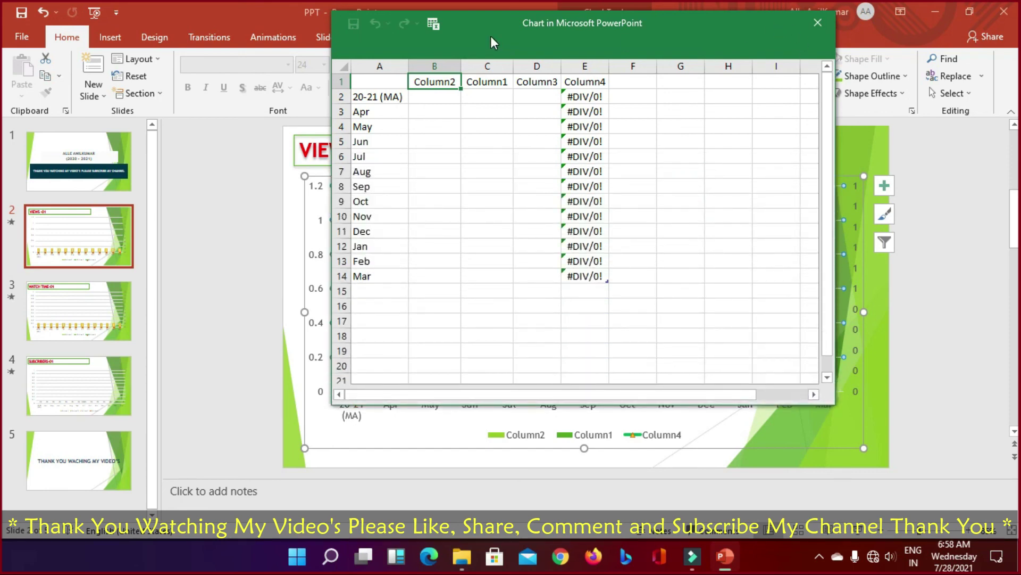
left_click_drag(538, 41, 466, 102)
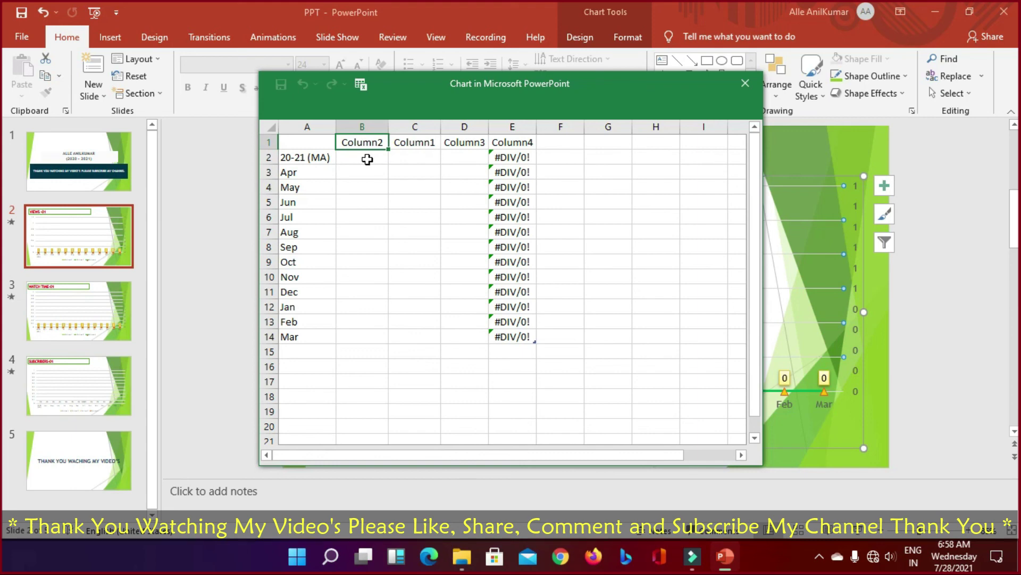
left_click(369, 160)
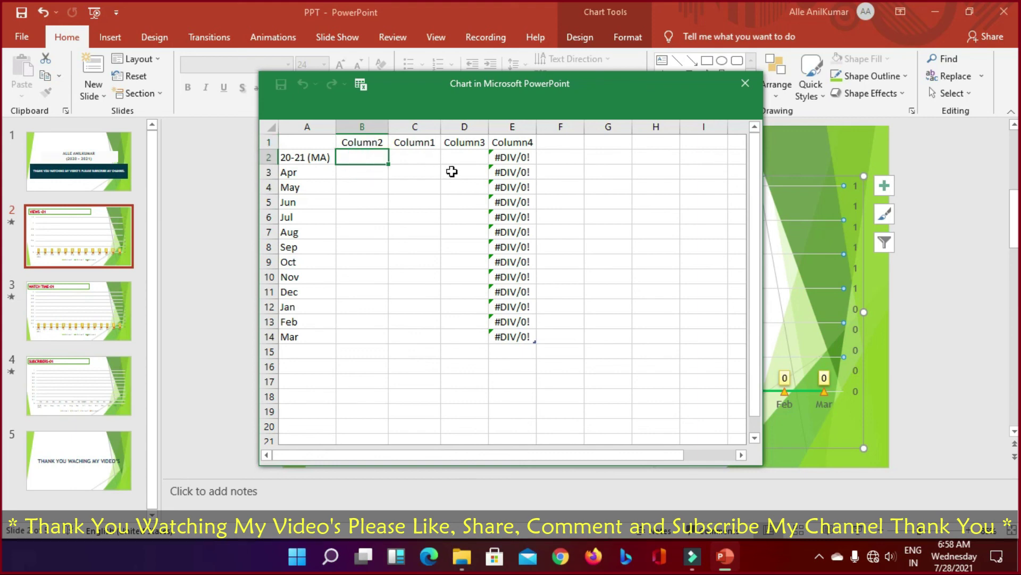
Step: Enter Apr–Sep values 100, 150, 200, 250, 300, 350 in Column2
key("Return")
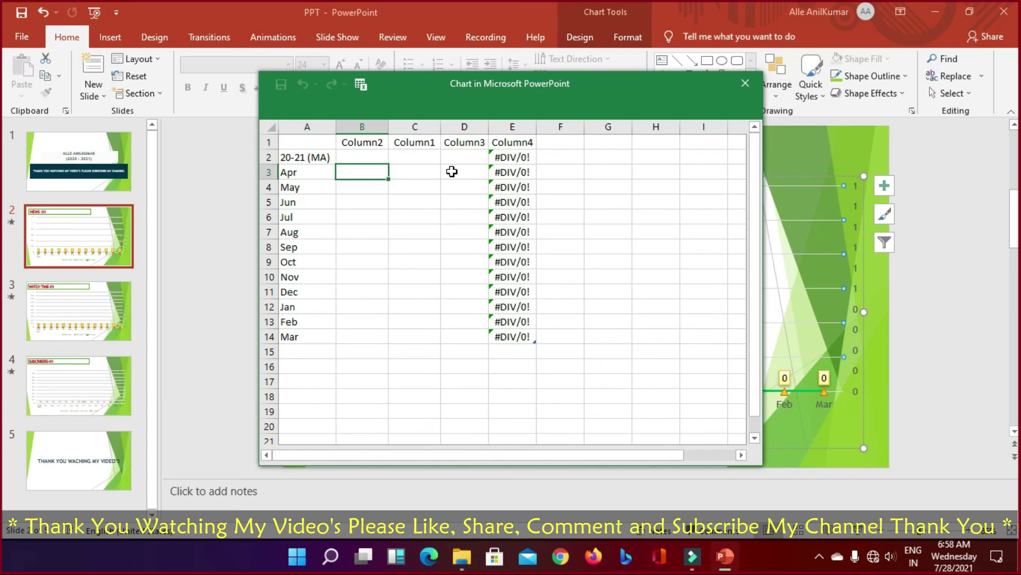
type("100")
key("Return")
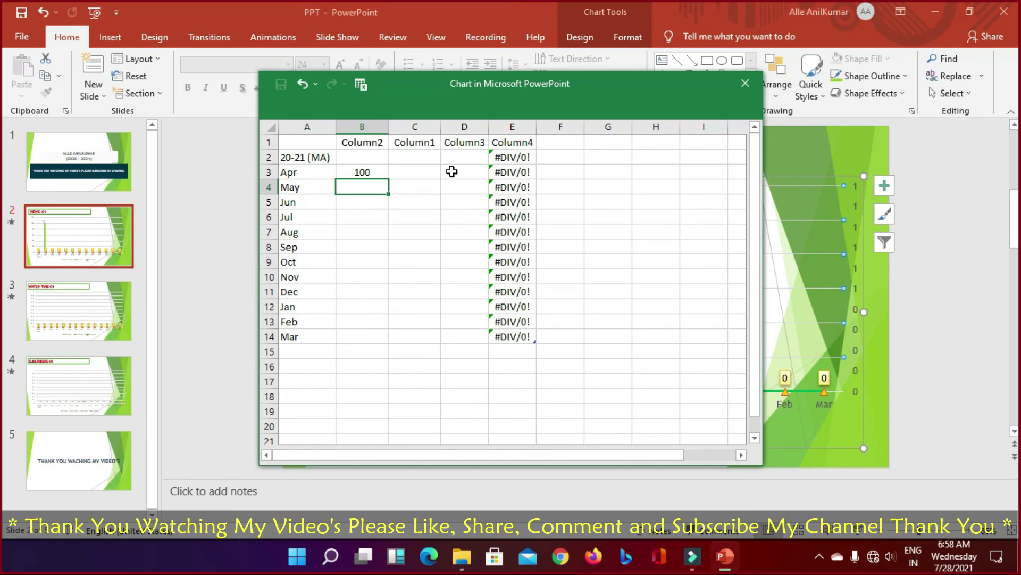
type("150")
key("Return")
type("200")
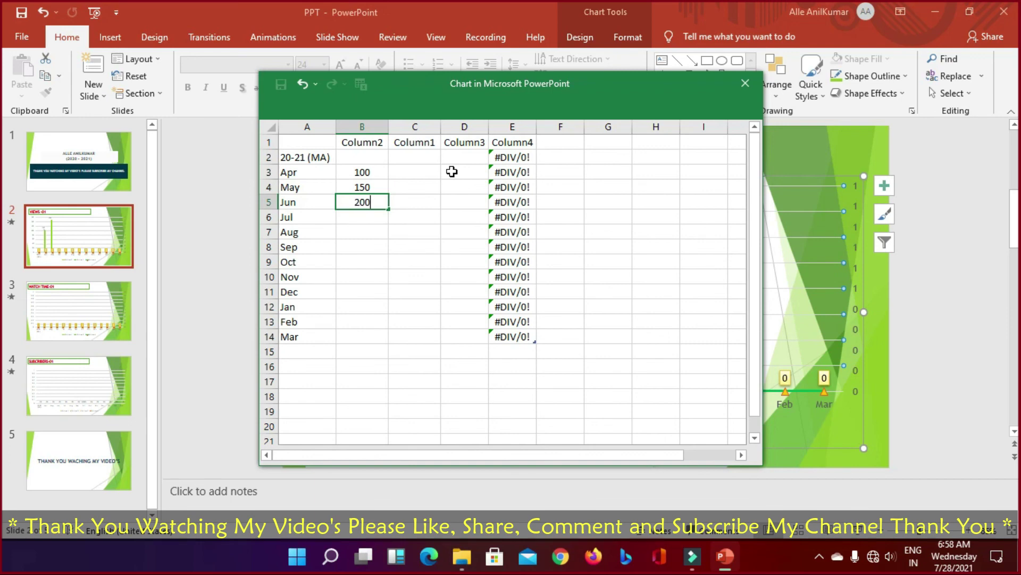
key("Return")
type("250")
key("Return")
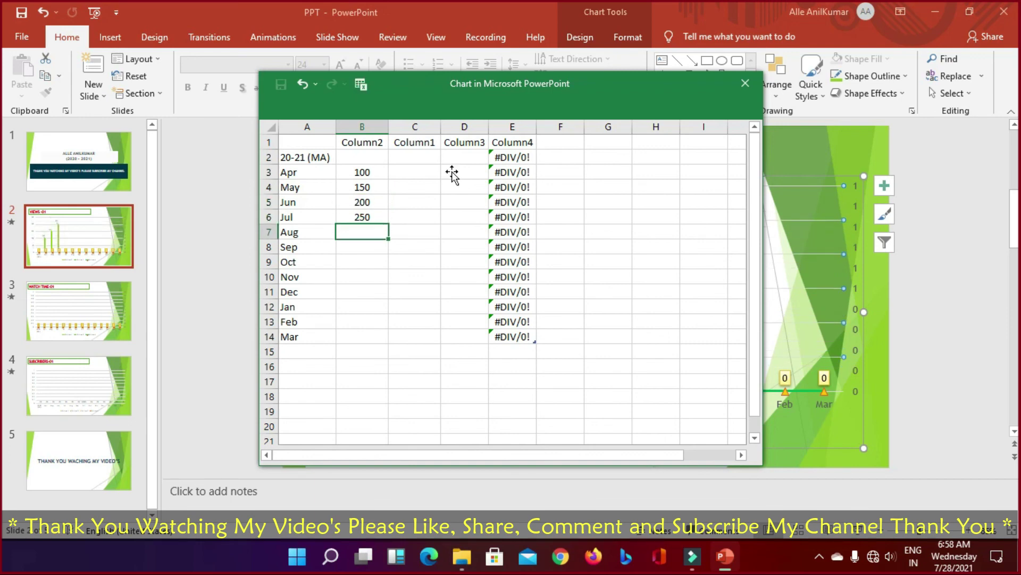
type("300")
key("Return")
type("350")
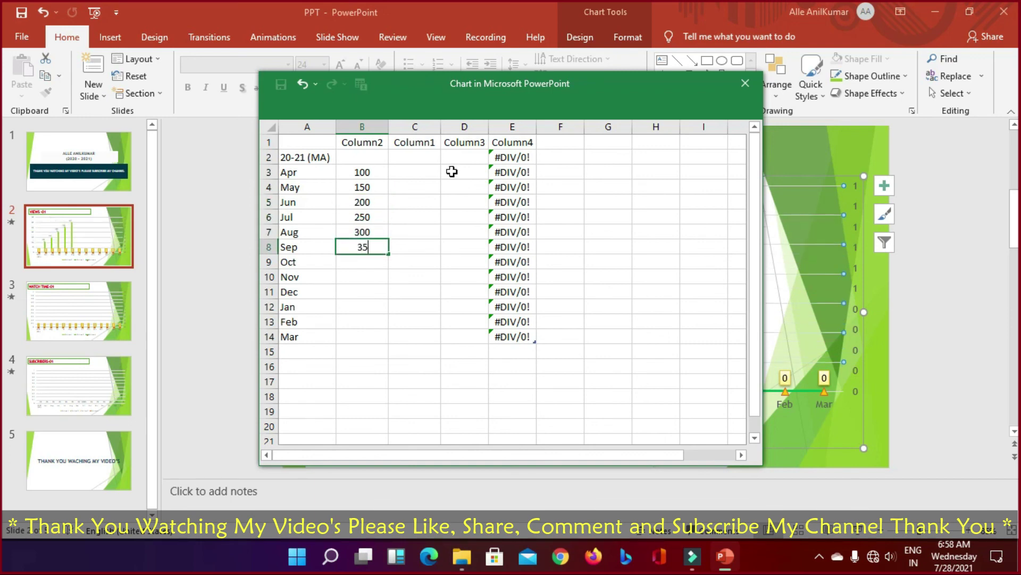
key("Return")
Step: Enter Oct–Feb values 400, 450, 500, 550, 600 and 65 for Mar
type("400")
key("Return")
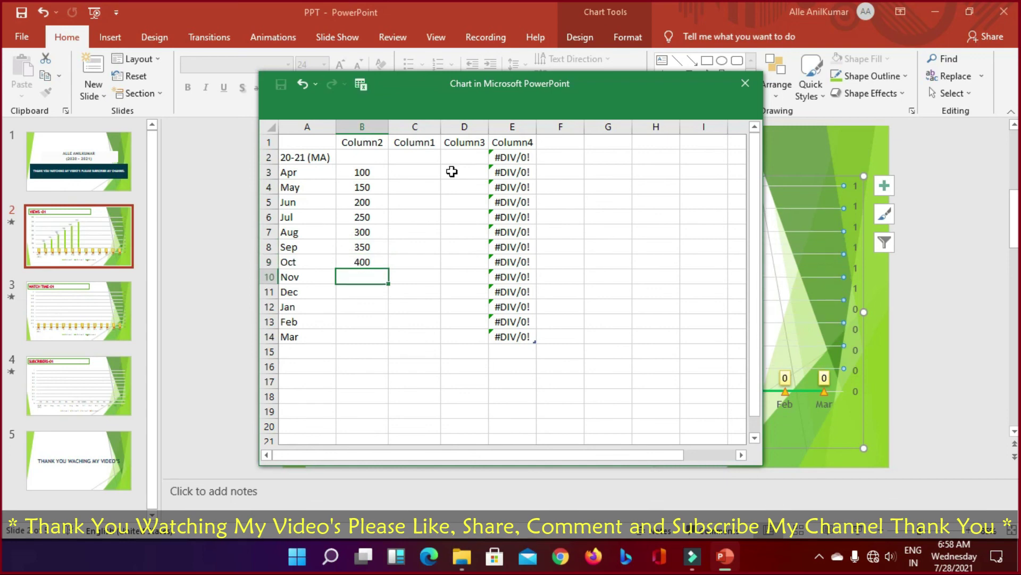
type("450")
key("Return")
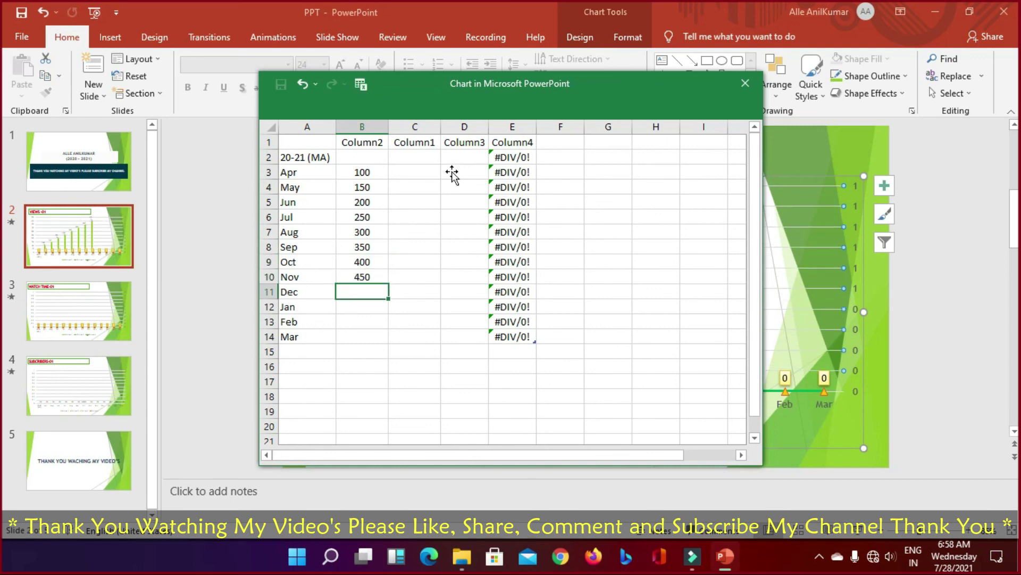
type("500")
key("Return")
type("550")
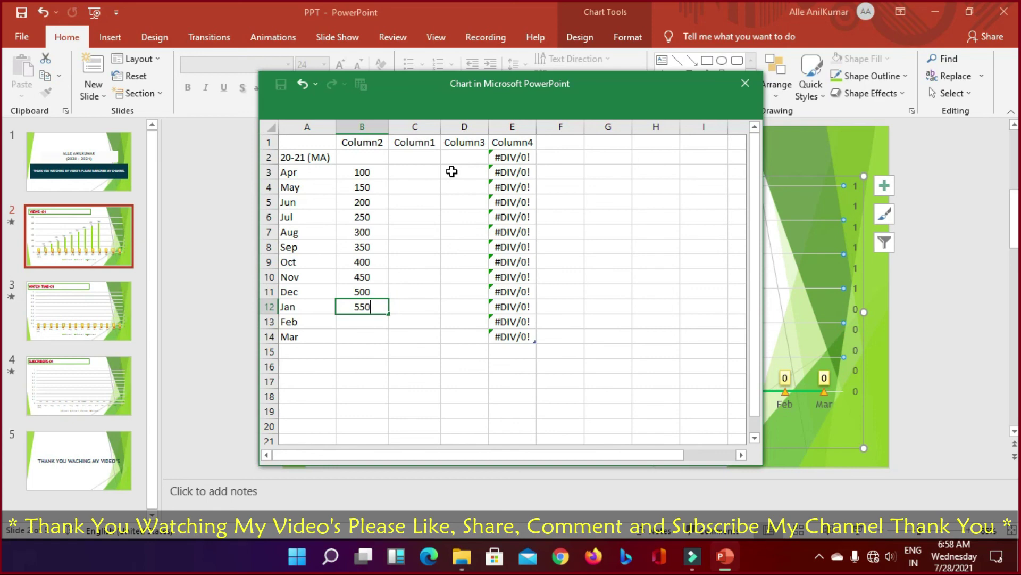
key("Return")
type("600")
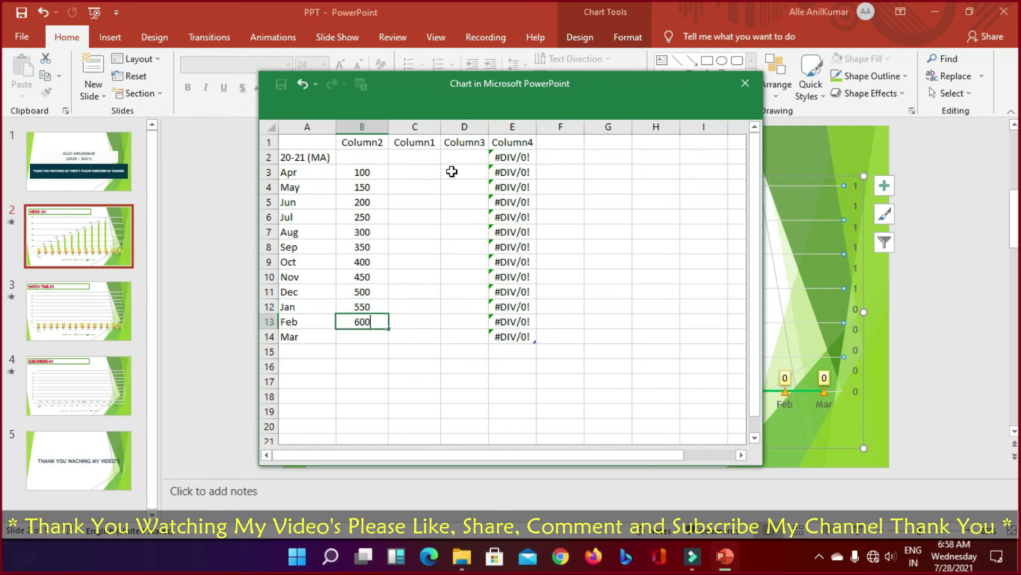
key("Return")
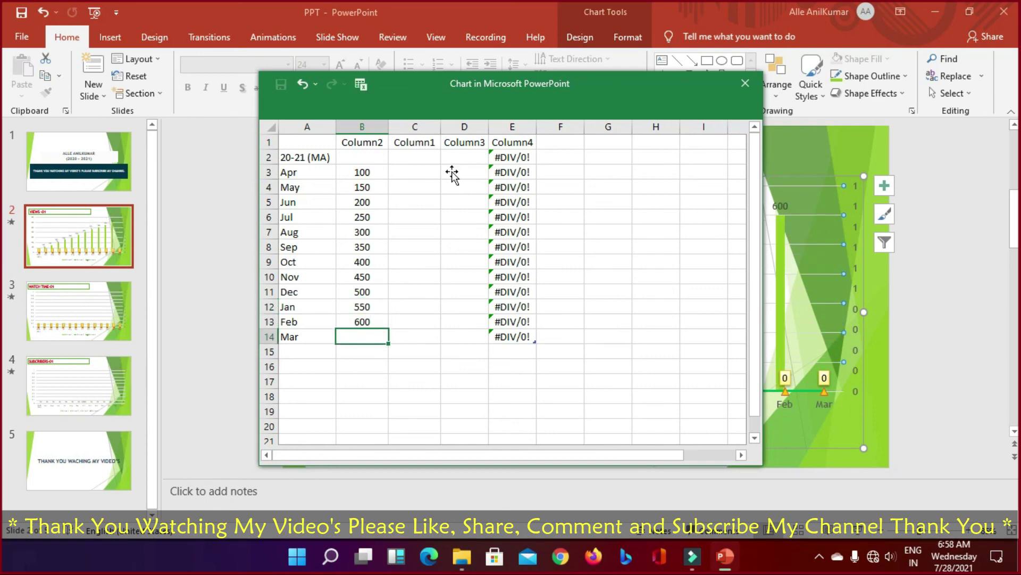
type("65")
key("Return")
key("Up")
key("Return")
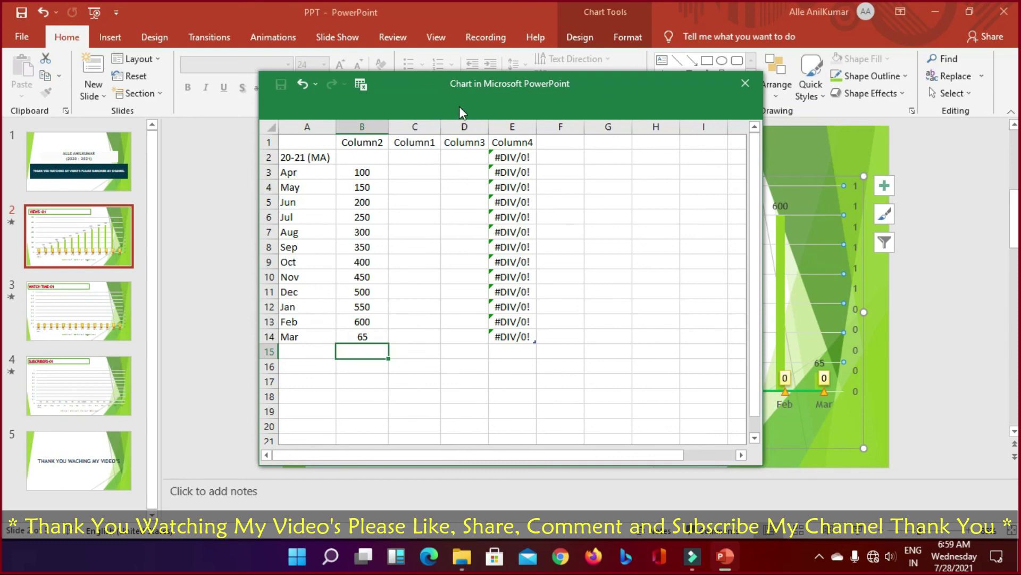
Step: Select the 20-21 (MA) label and close the data sheet
left_click_drag(459, 104, 418, 116)
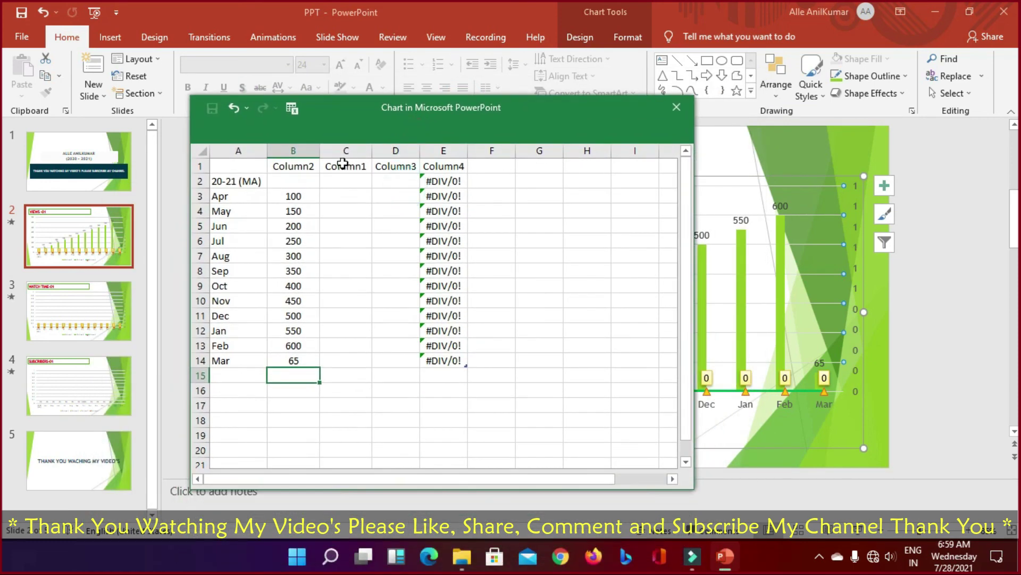
left_click(226, 198)
left_click(227, 181)
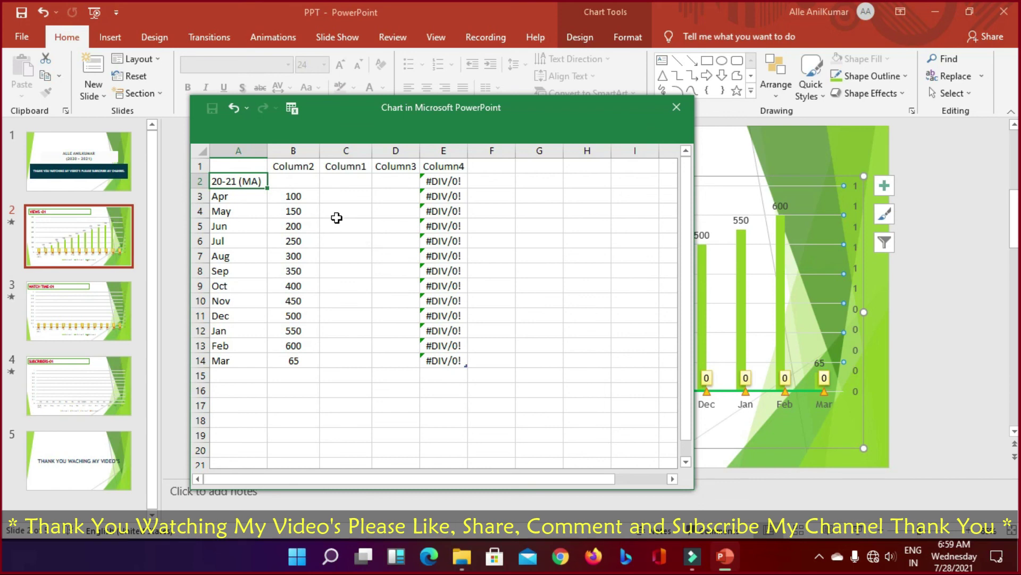
left_click(677, 107)
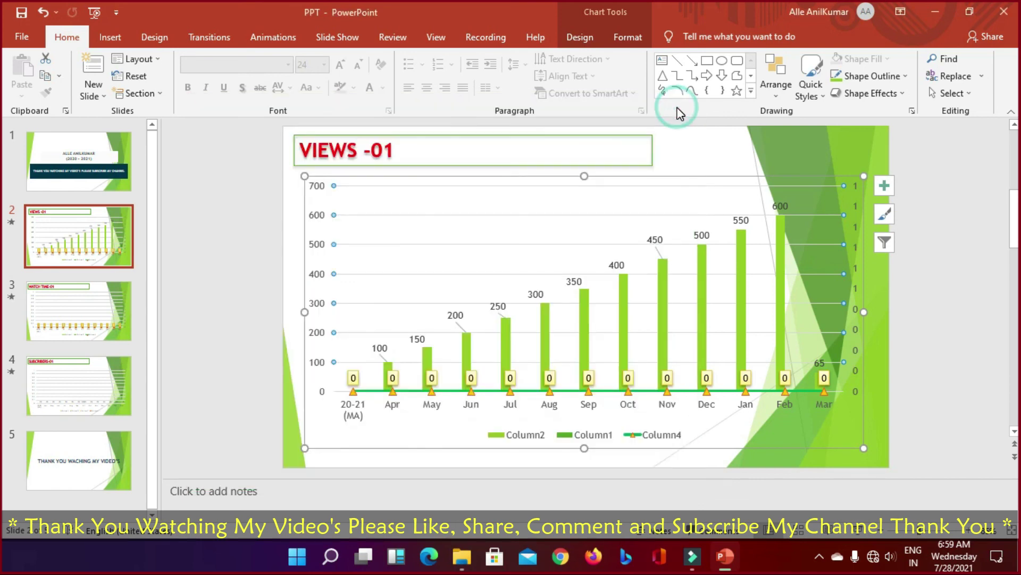
Step: Open the WATCH TIME-01 chart's data sheet, enlarged to show all months, at cell B3
left_click(81, 304)
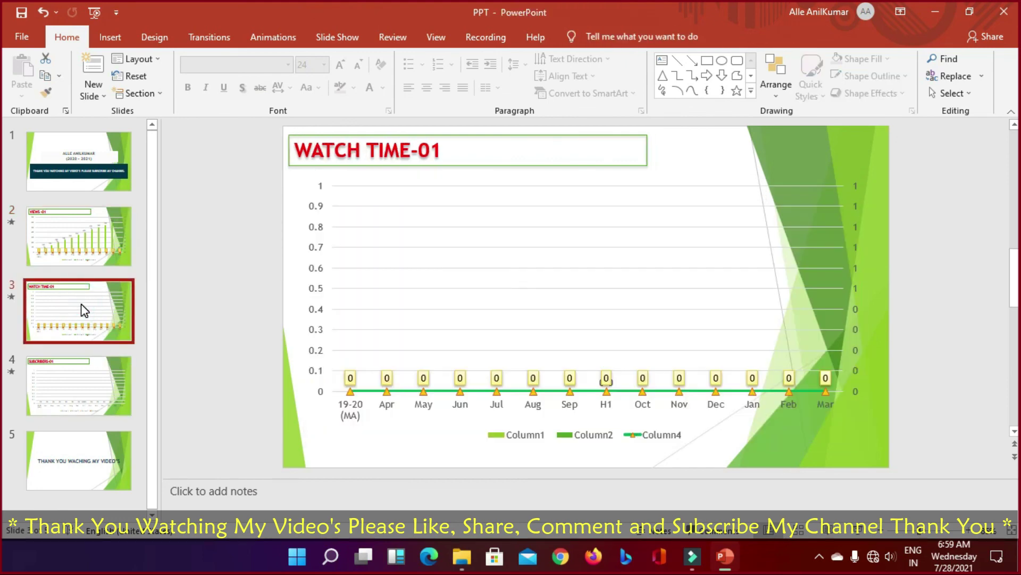
right_click(421, 267)
left_click(456, 329)
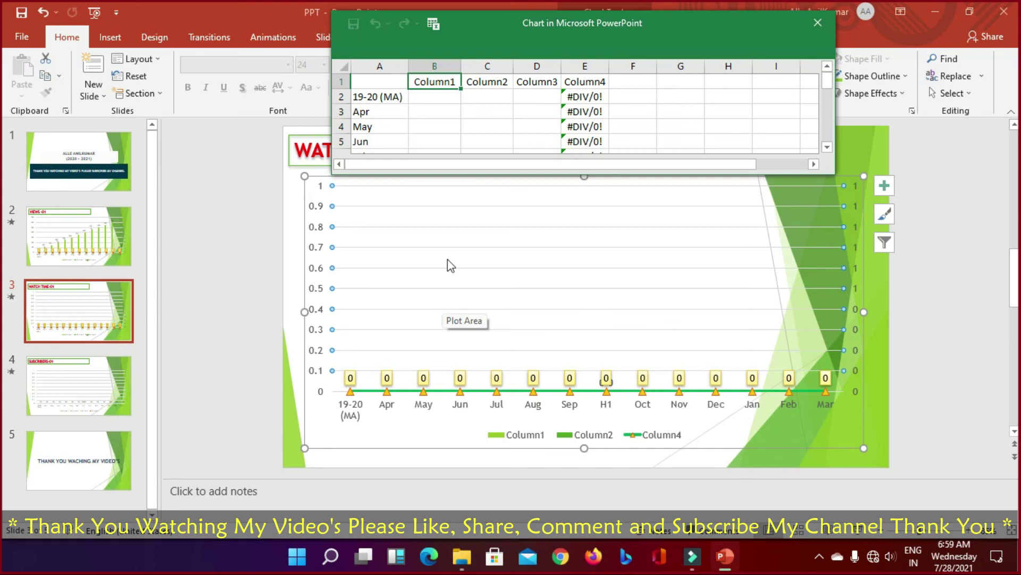
left_click_drag(673, 174, 655, 417)
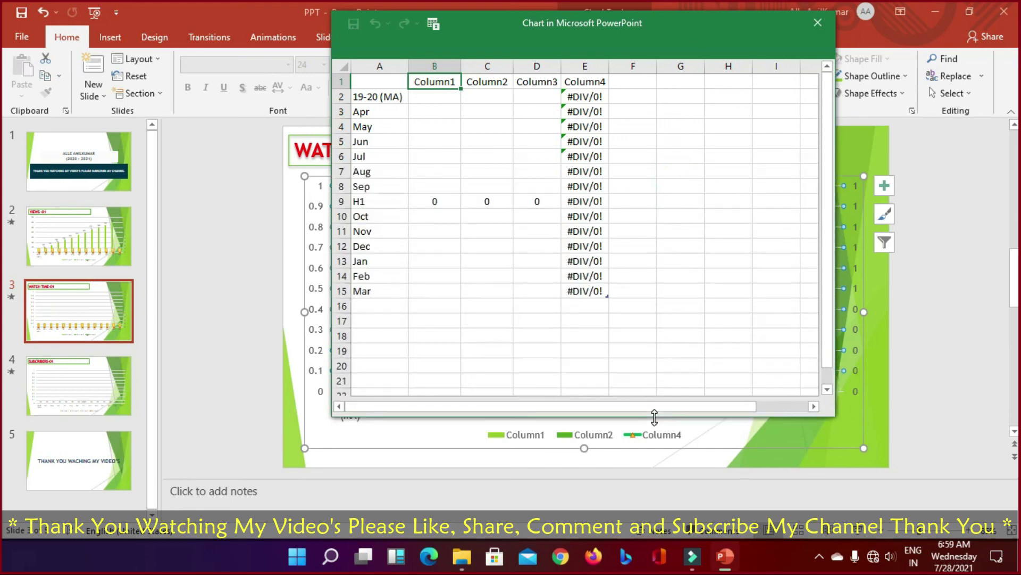
left_click(420, 113)
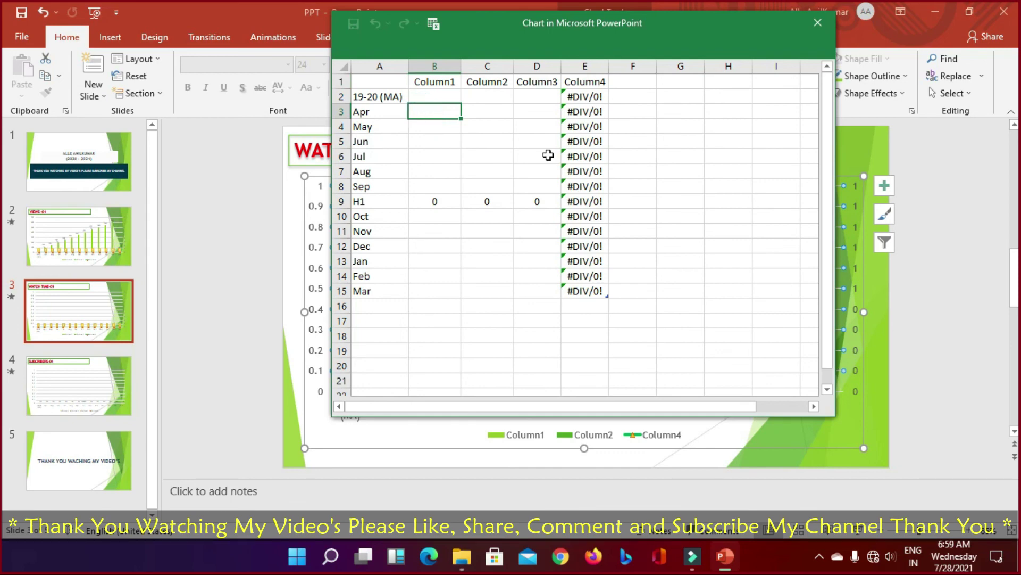
Step: Enter Apr–Sep values 10, 15, 20, 25, 10, 5 in Column1
type("5")
type("10")
key("Return")
type("15")
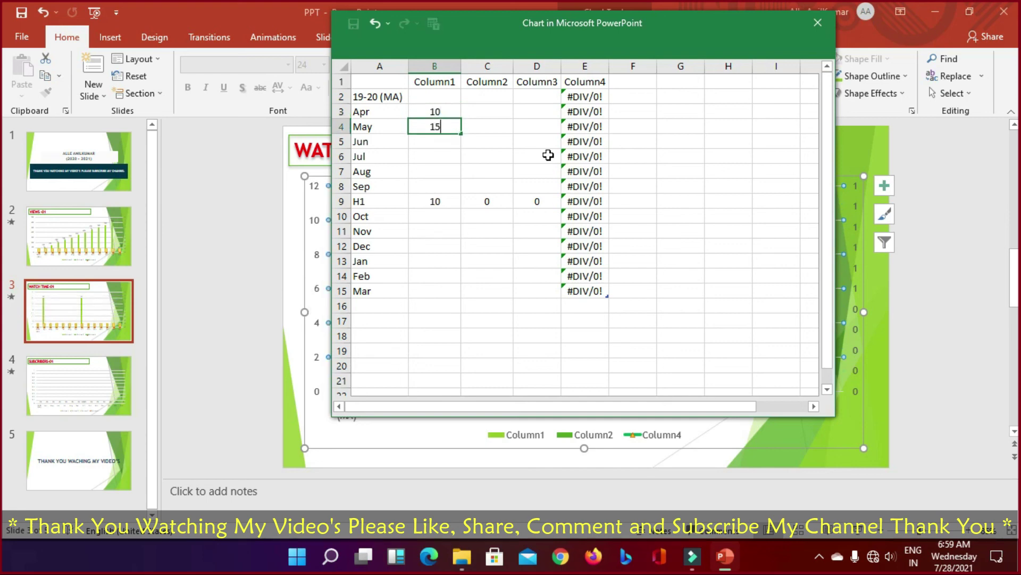
key("Return")
type("20")
key("Return")
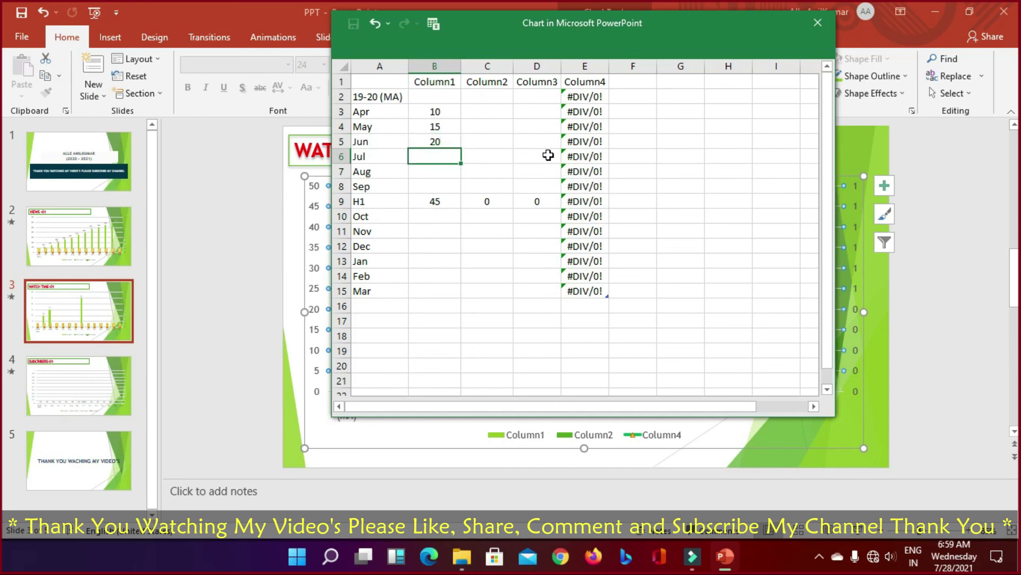
type("25")
key("Return")
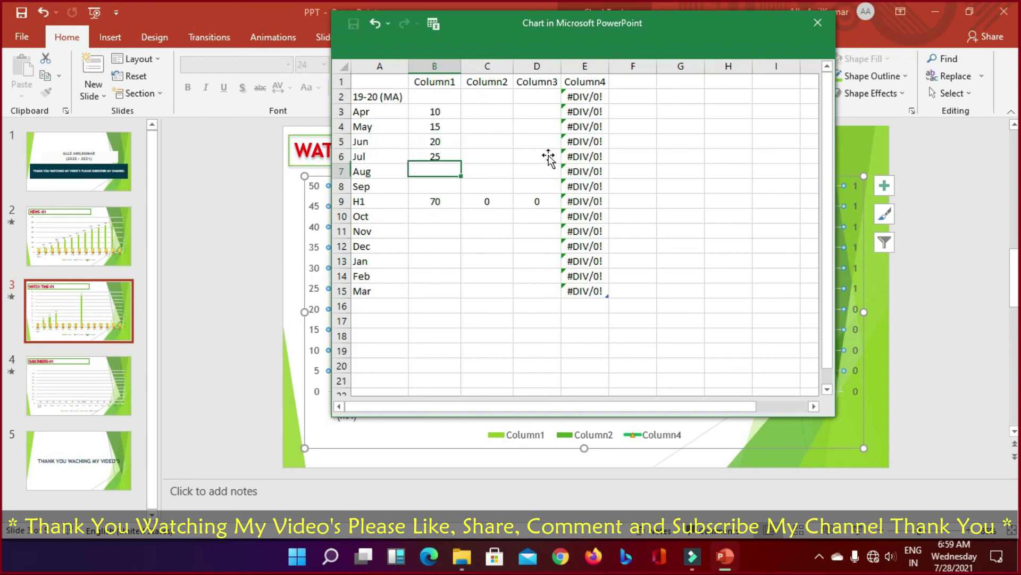
type("10")
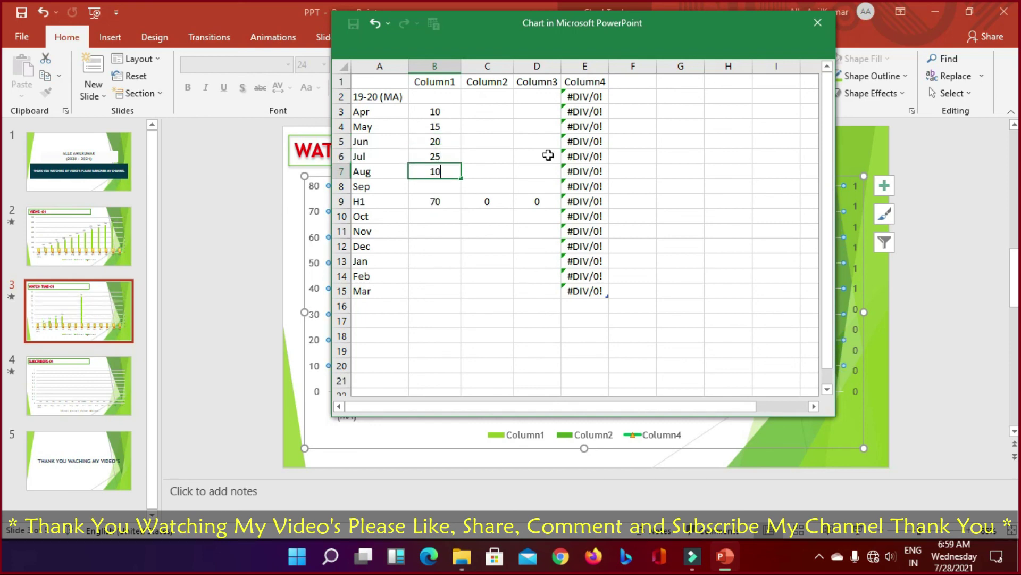
key("Return")
type("5")
key("Return")
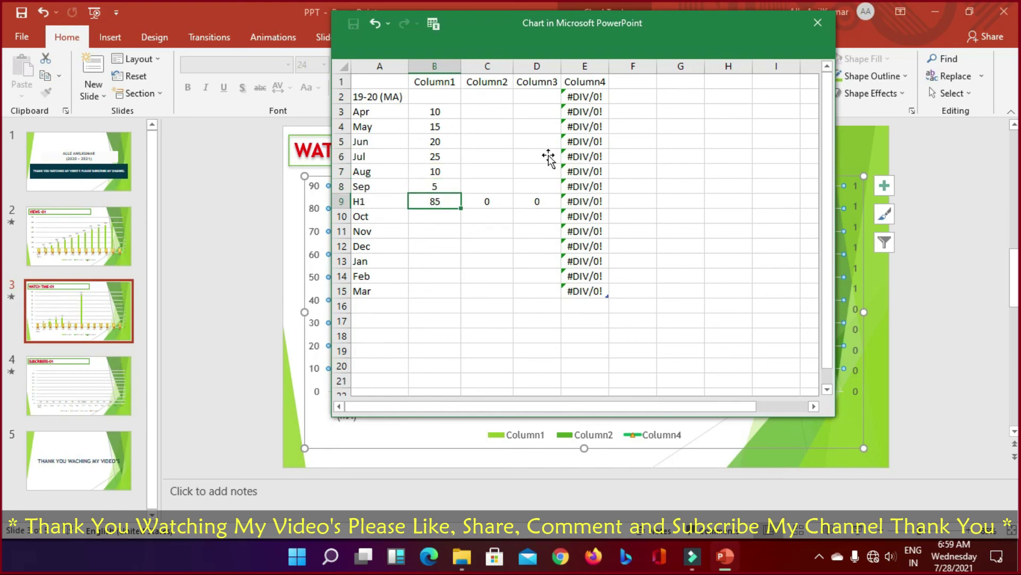
Step: Delete the H1 subtotal row and enter Oct–Mar values 0, 25, 30, 50, 100, 150
left_click(342, 201)
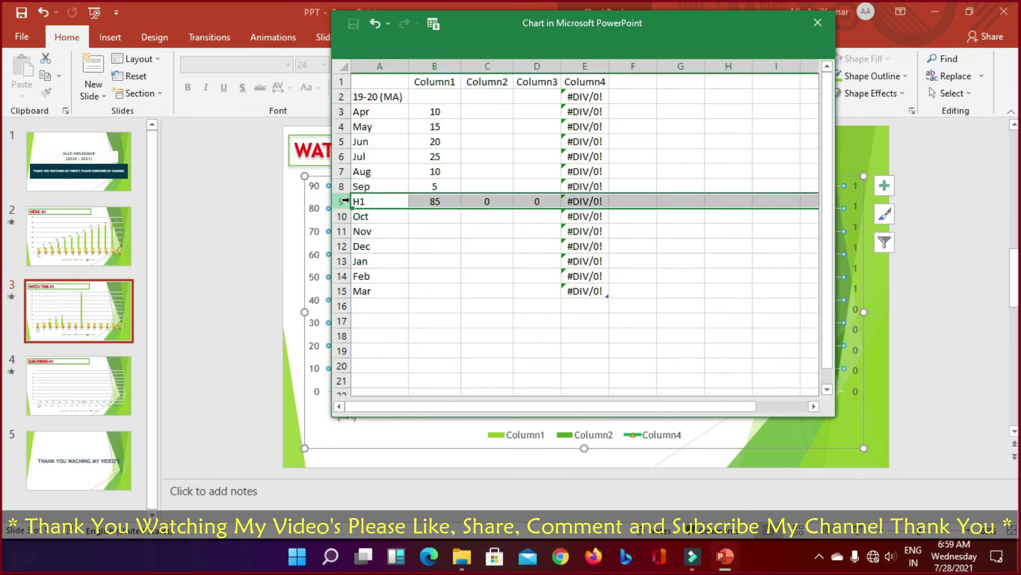
key("ctrl+minus")
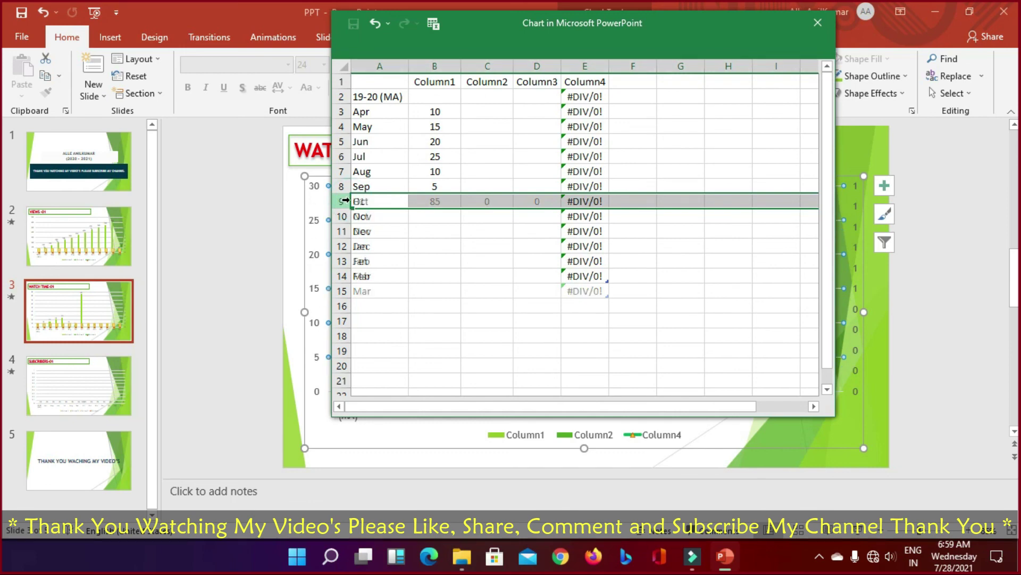
left_click(432, 200)
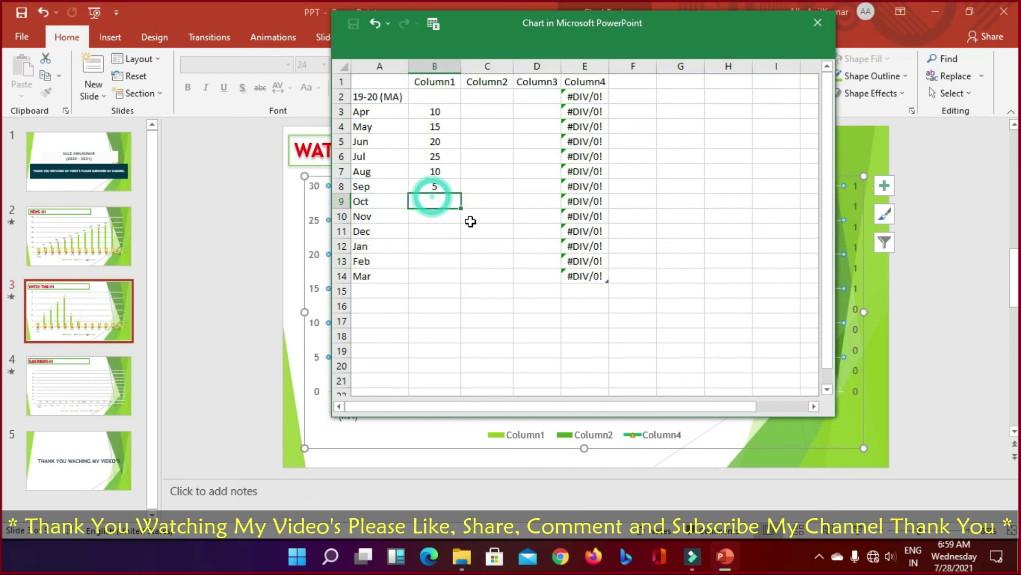
type("0")
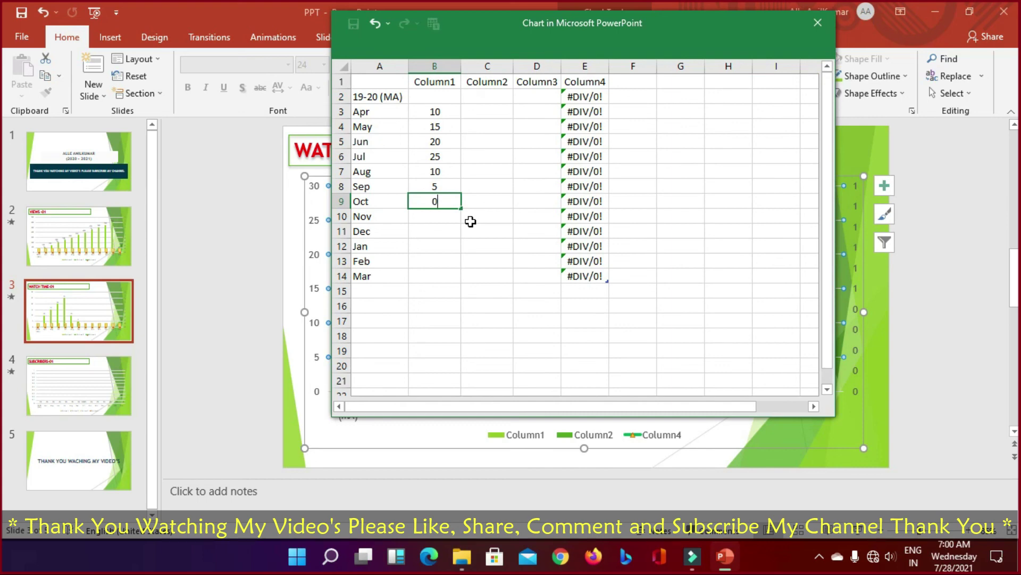
key("Return")
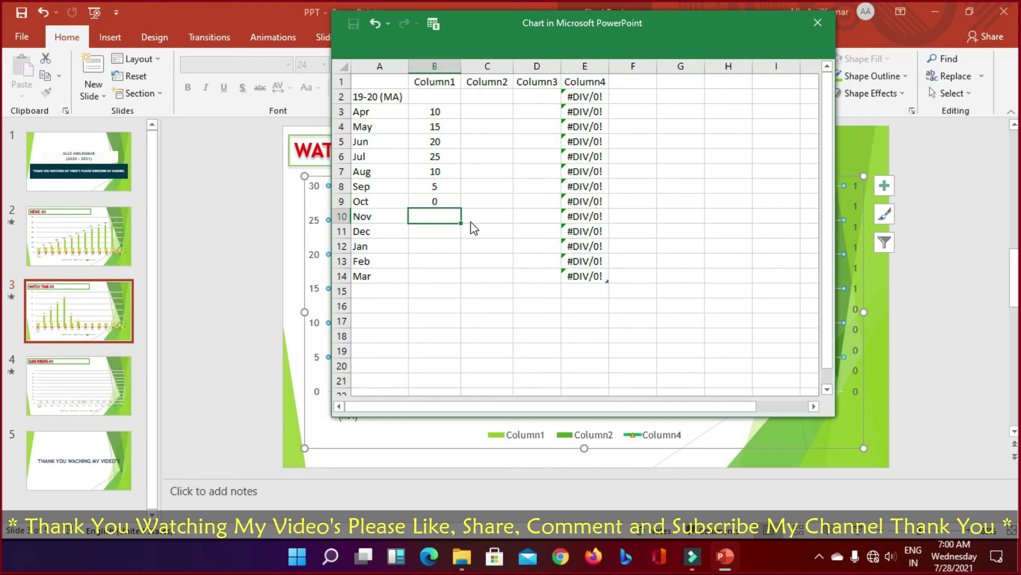
type("25")
key("Return")
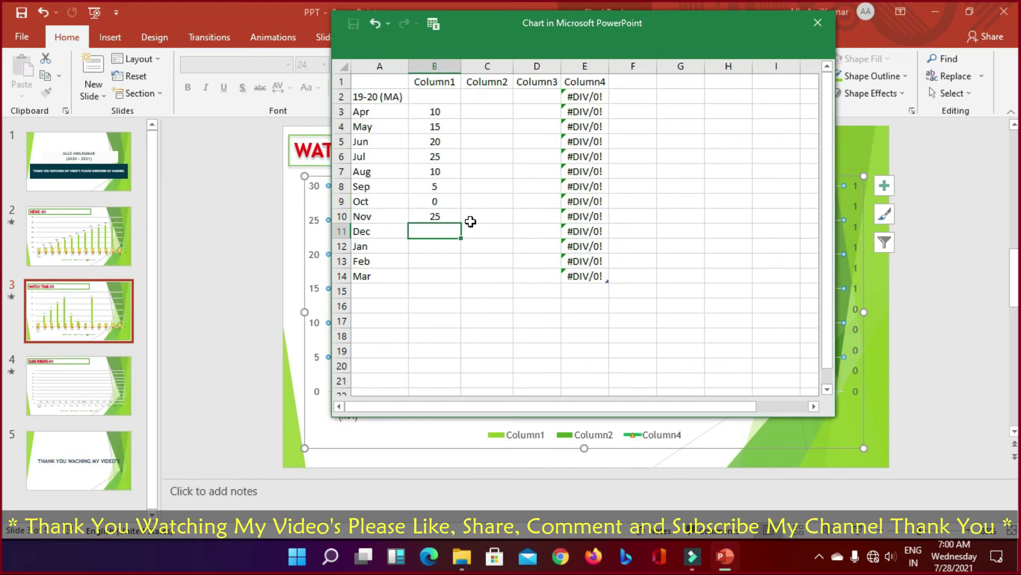
type("30")
key("Return")
type("50")
key("Return")
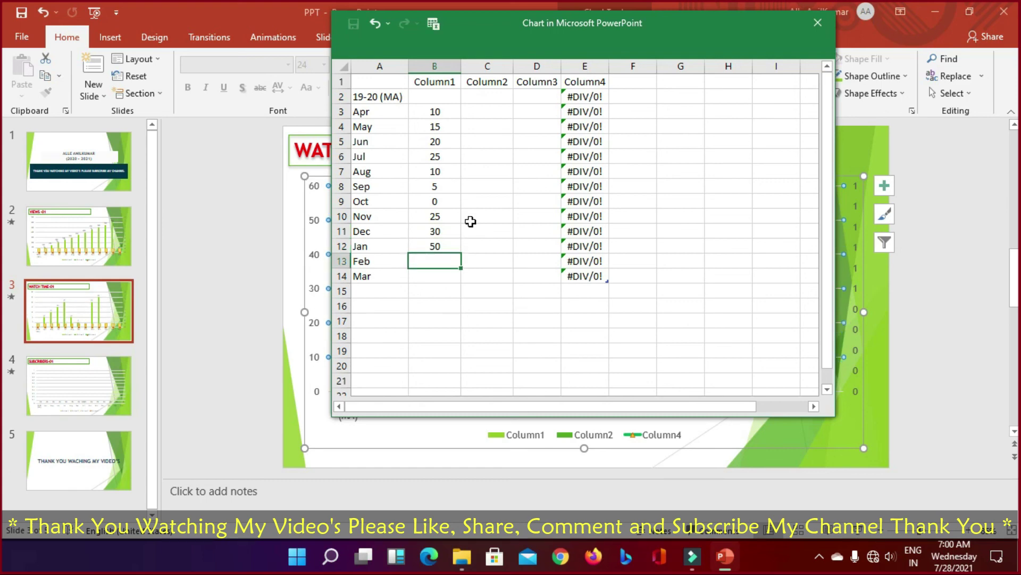
type("100")
key("Return")
type("150")
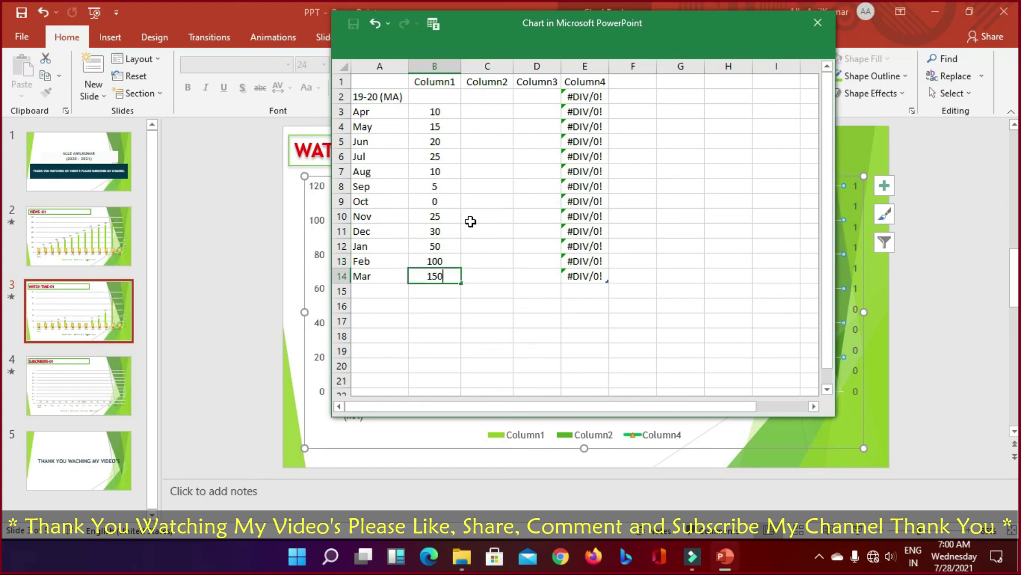
key("Return")
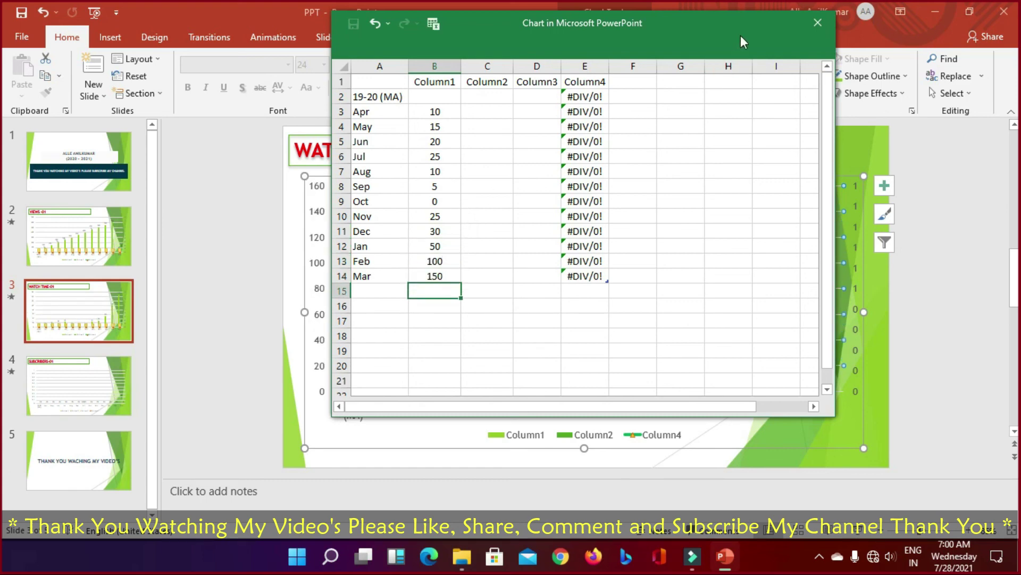
Step: Close the chart data, review the VIEWS and WATCH TIME slides, then go to the SUBCRIBERS-01 chart
left_click(816, 24)
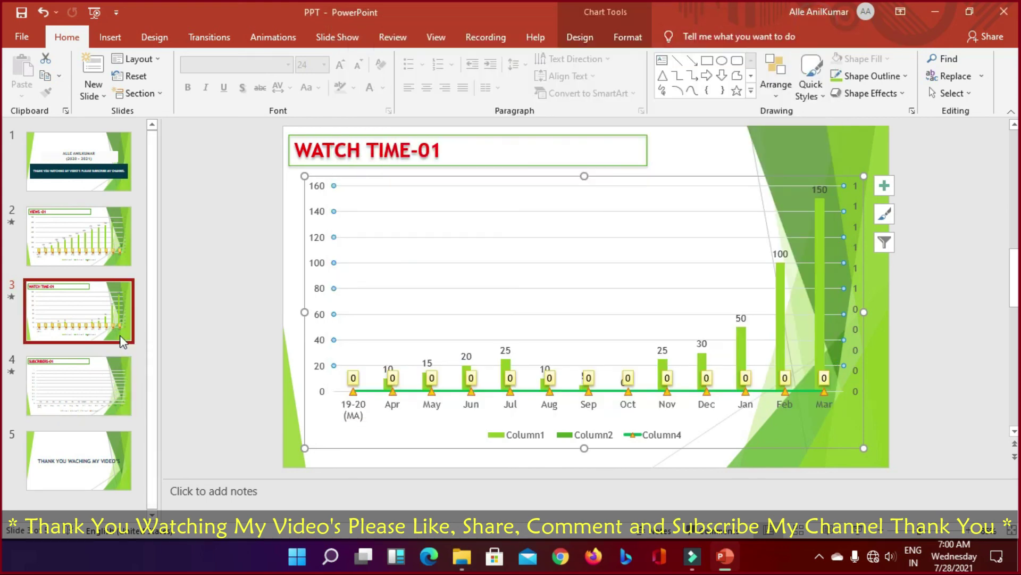
left_click(105, 241)
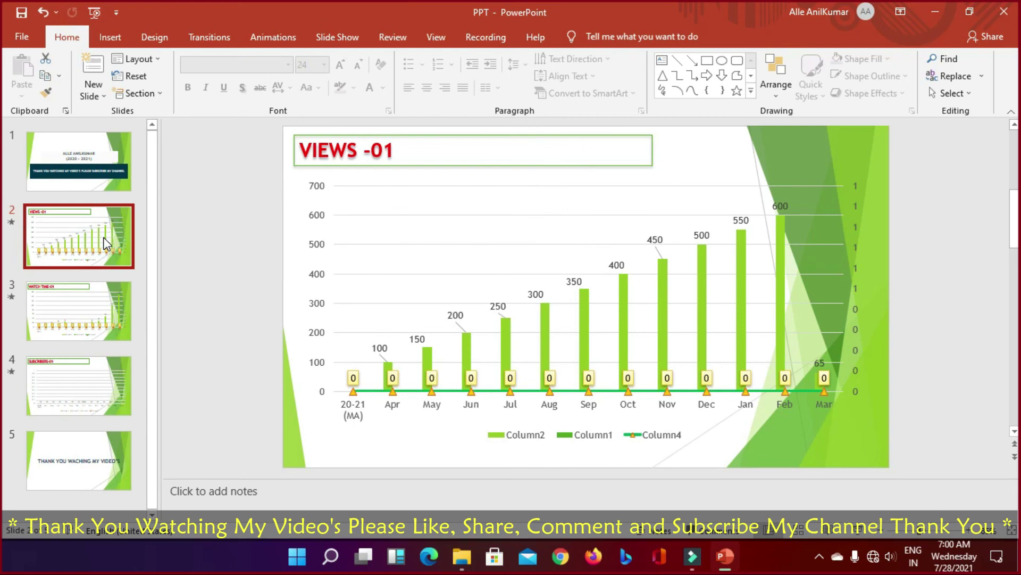
left_click(98, 320)
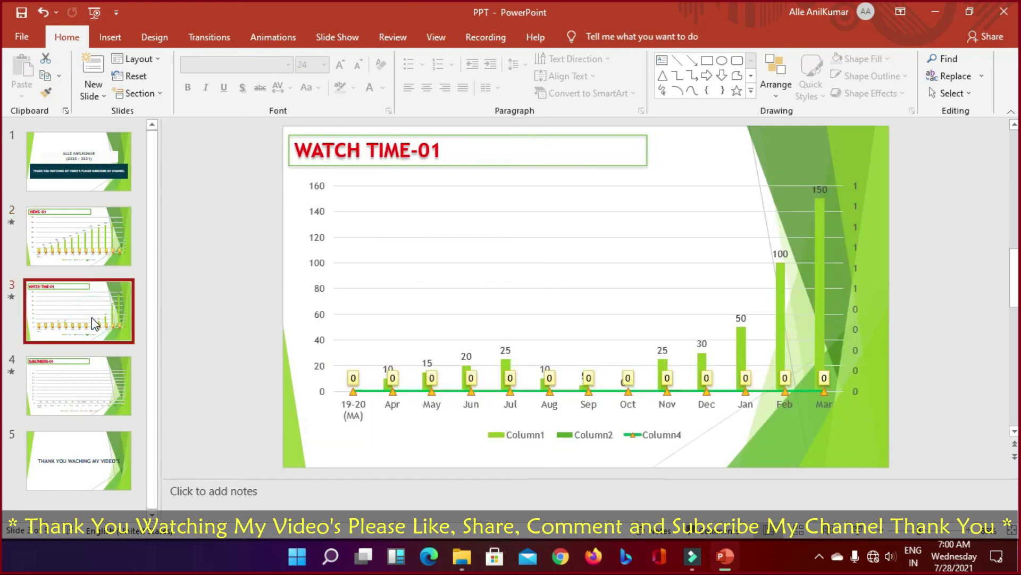
left_click(71, 373)
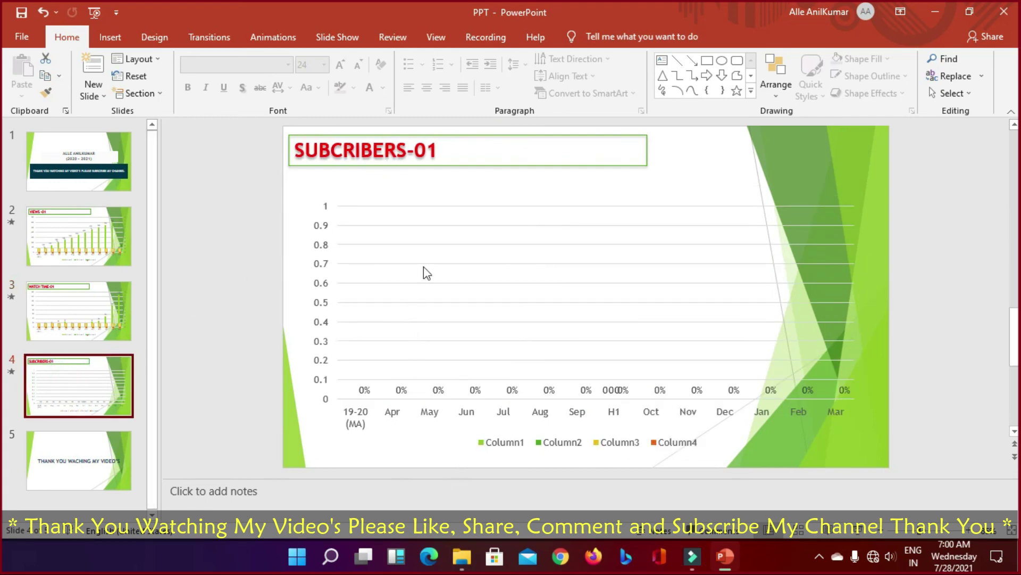
right_click(437, 250)
Step: Open the subscribers chart data sheet and delete the H1 row
left_click(464, 293)
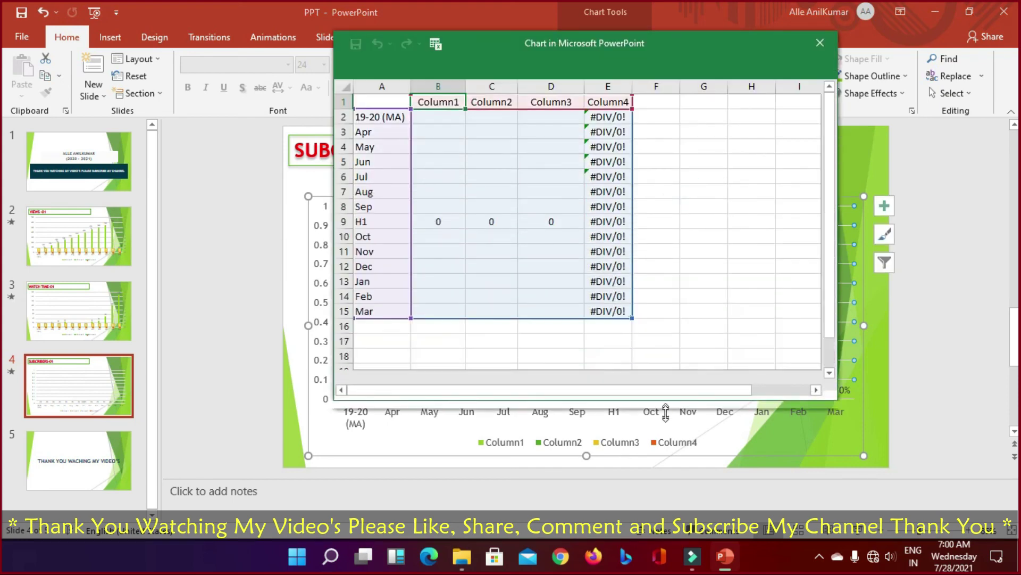
left_click(423, 121)
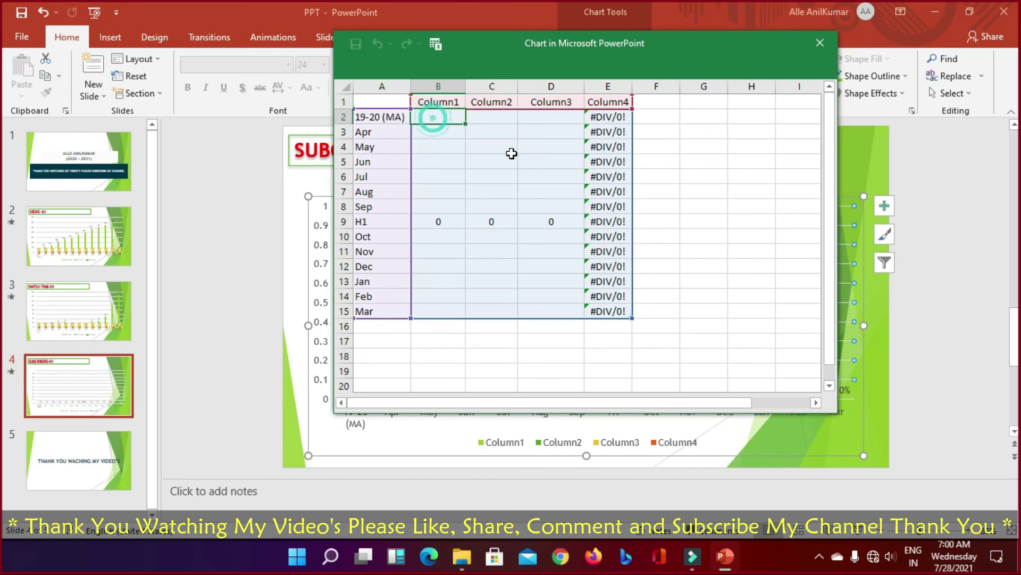
left_click(343, 221)
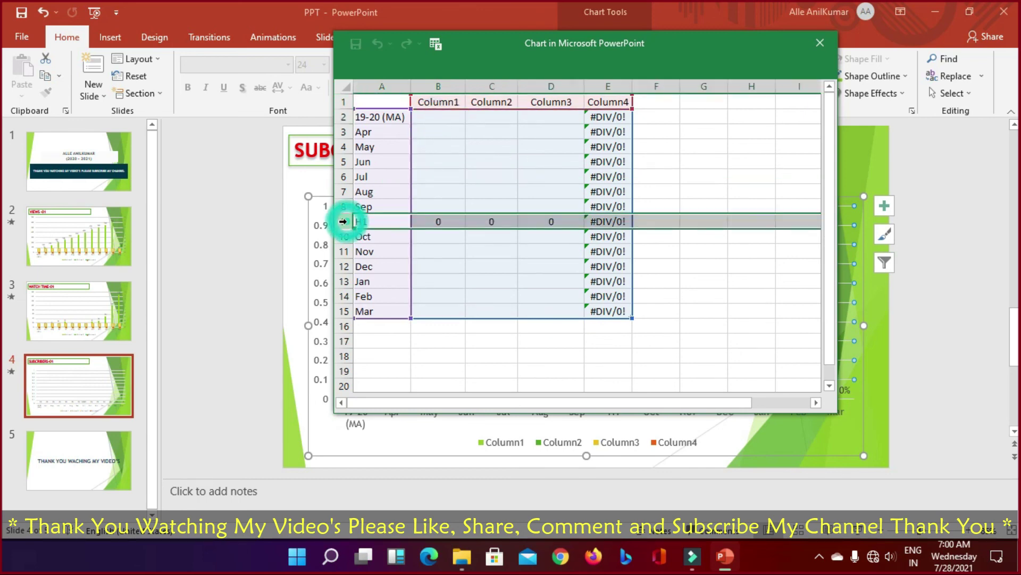
key("ctrl+minus")
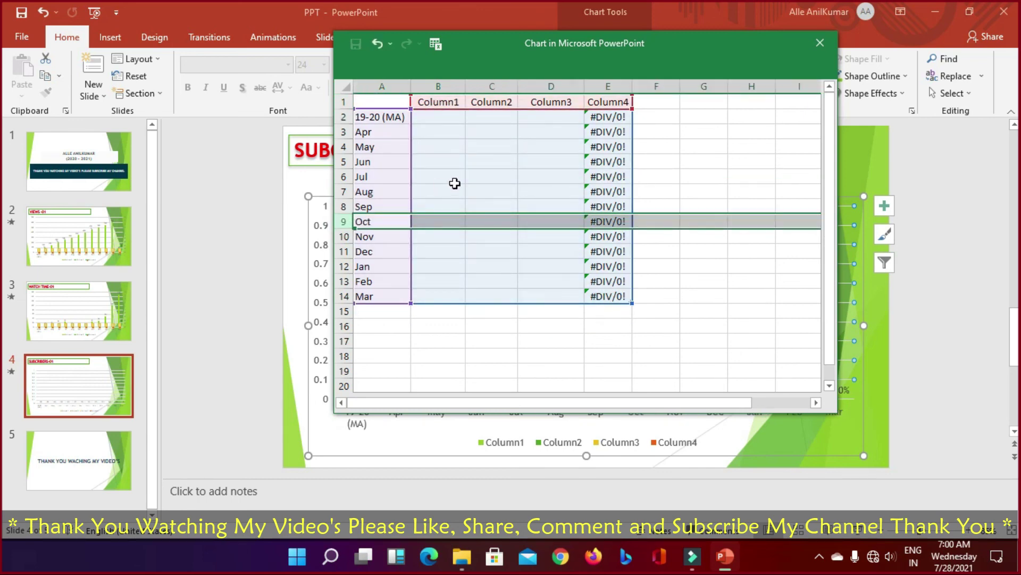
Step: Enter the Apr–Oct subscriber values: 10, 15, 20, 30, 0, 5, 50
left_click(450, 129)
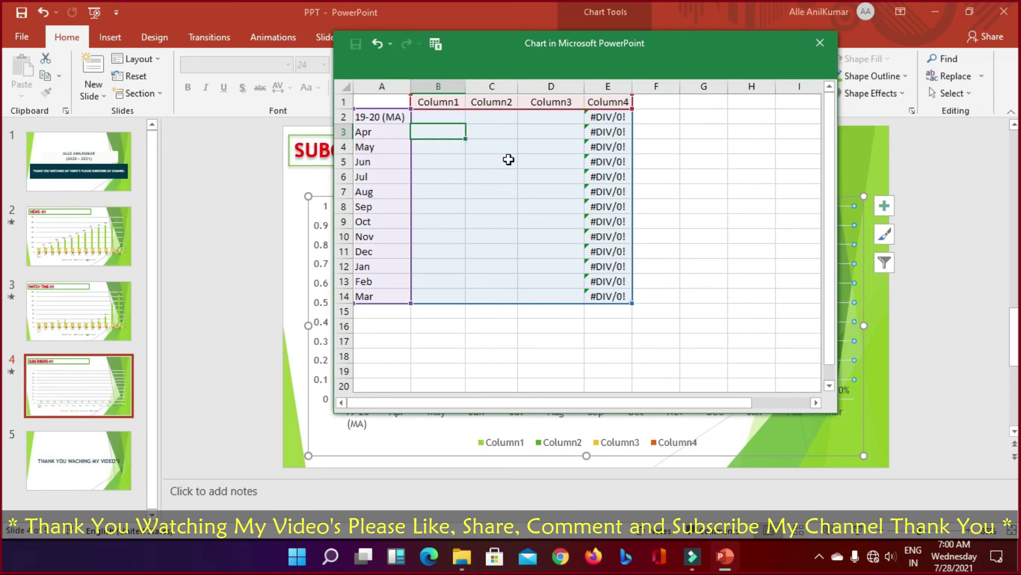
type("10")
key("Return")
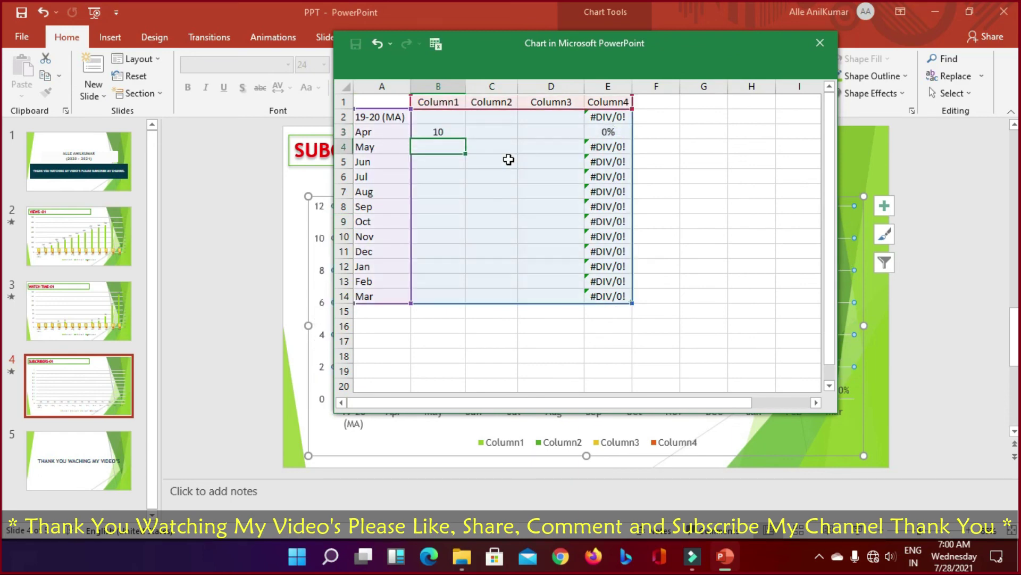
type("15")
key("Return")
type("20")
key("Return")
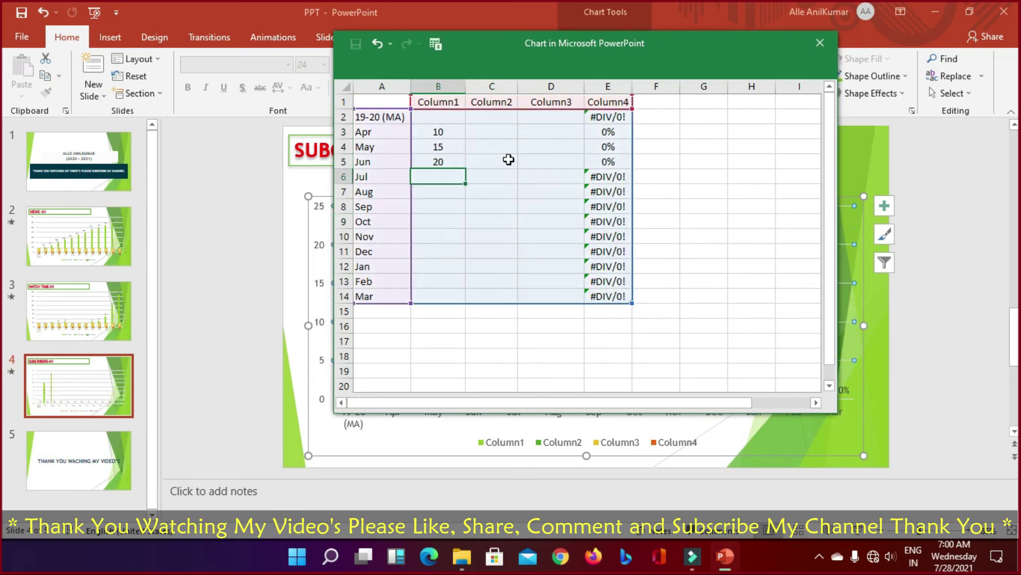
type("2")
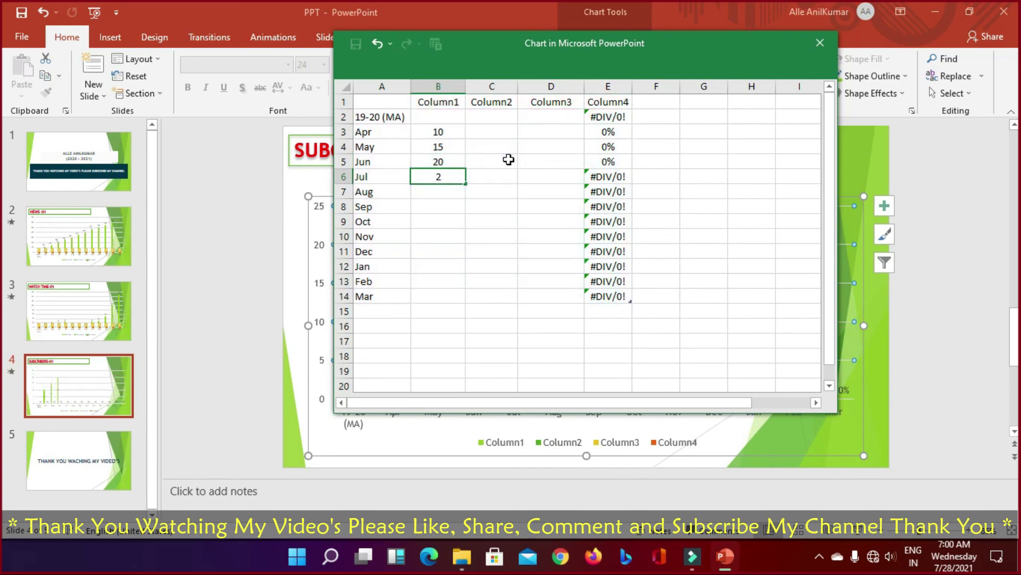
type("30")
key("Return")
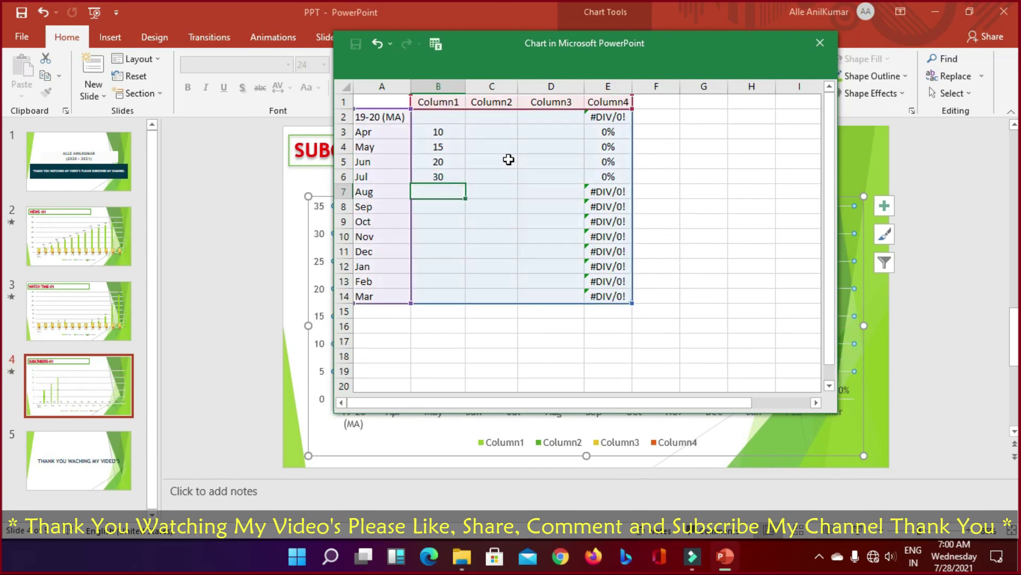
type("0")
key("Return")
type("5")
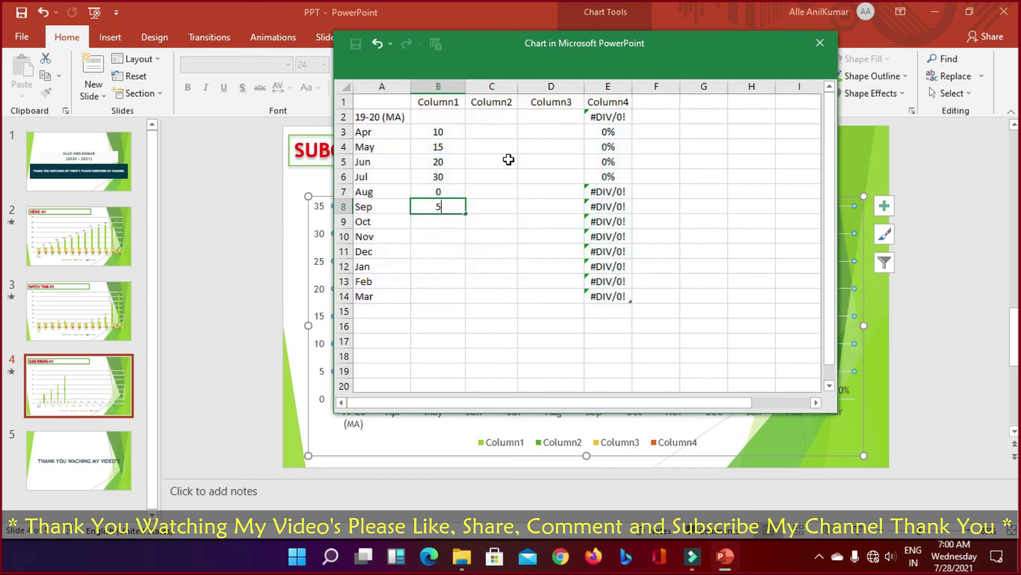
key("Return")
type("50")
key("Return")
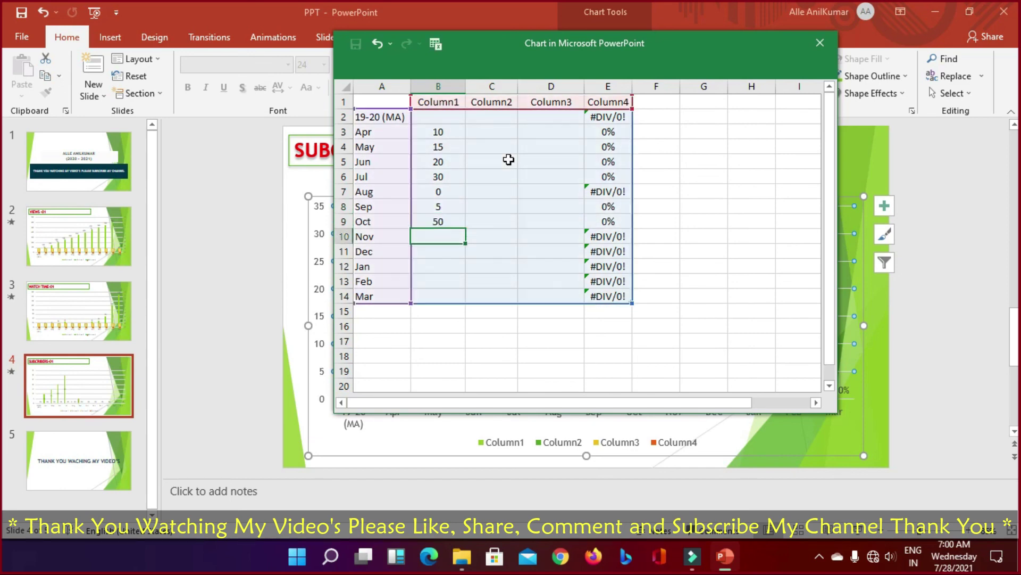
Step: Enter the Nov–Mar subscriber values: 100, 220 (correcting 150), 10, 15, 100
type("100")
key("Return")
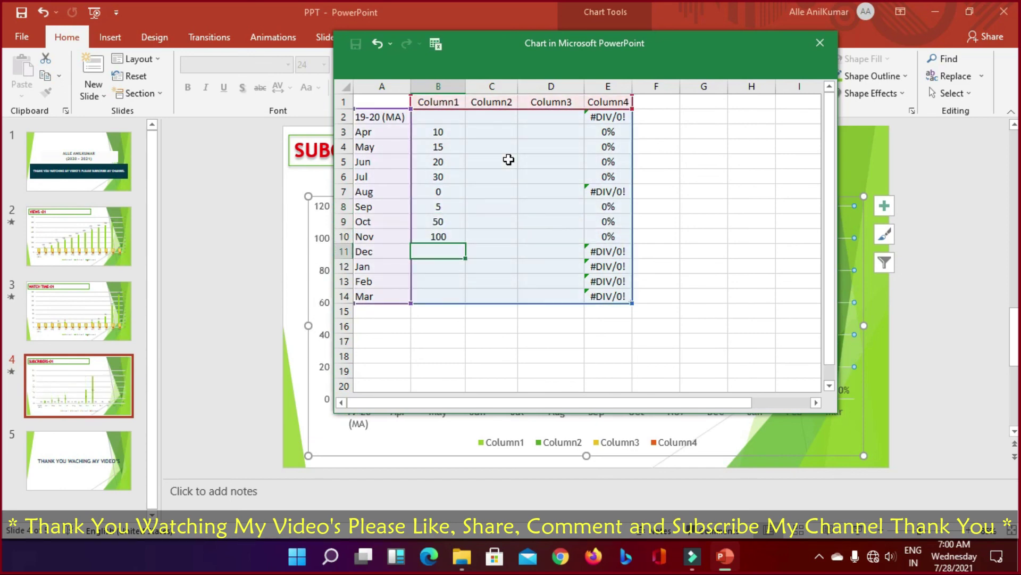
type("150")
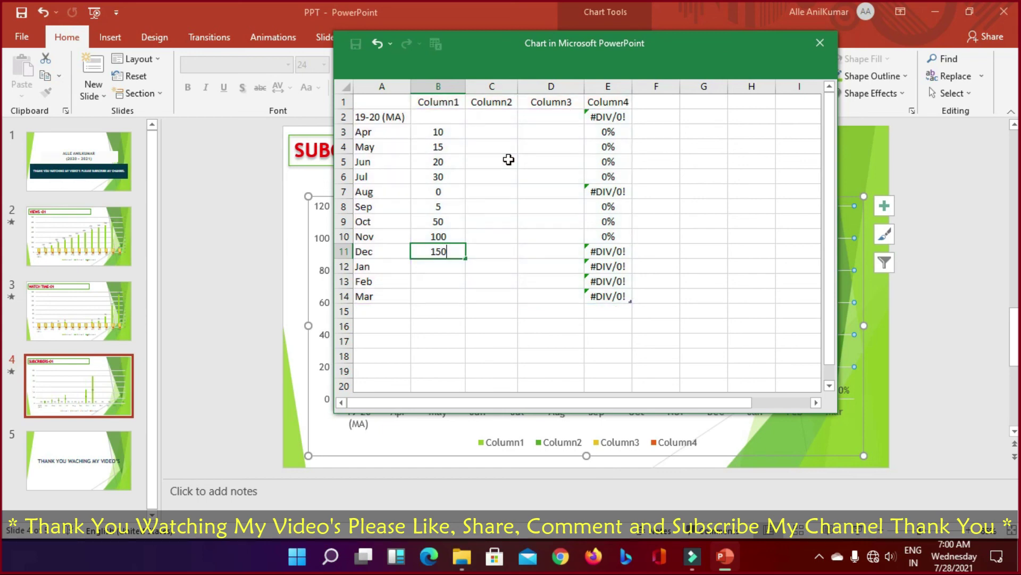
key("F2")
key("BackSpace")
key("BackSpace")
key("BackSpace")
type("220")
key("Return")
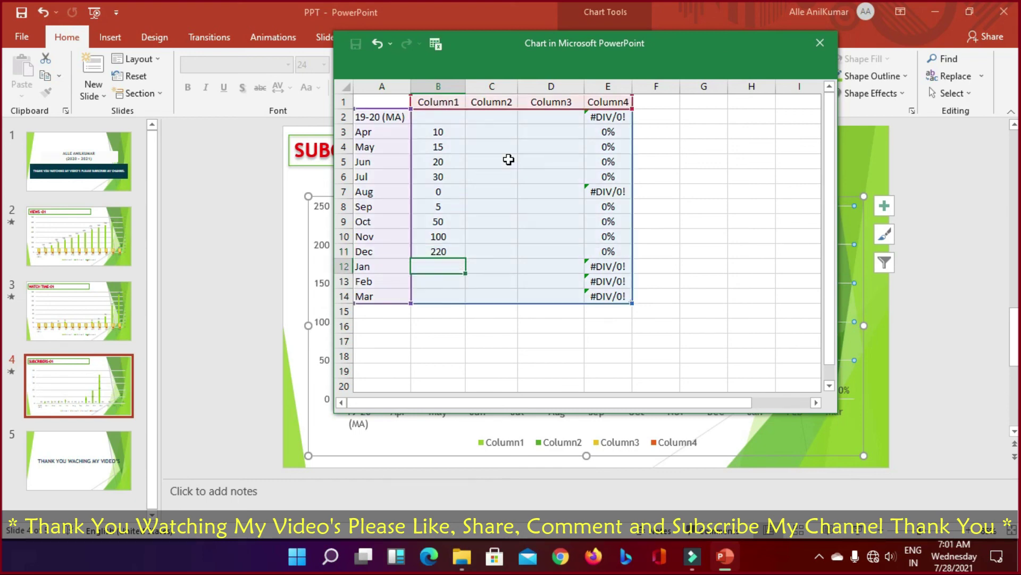
type("10")
key("Return")
type("15")
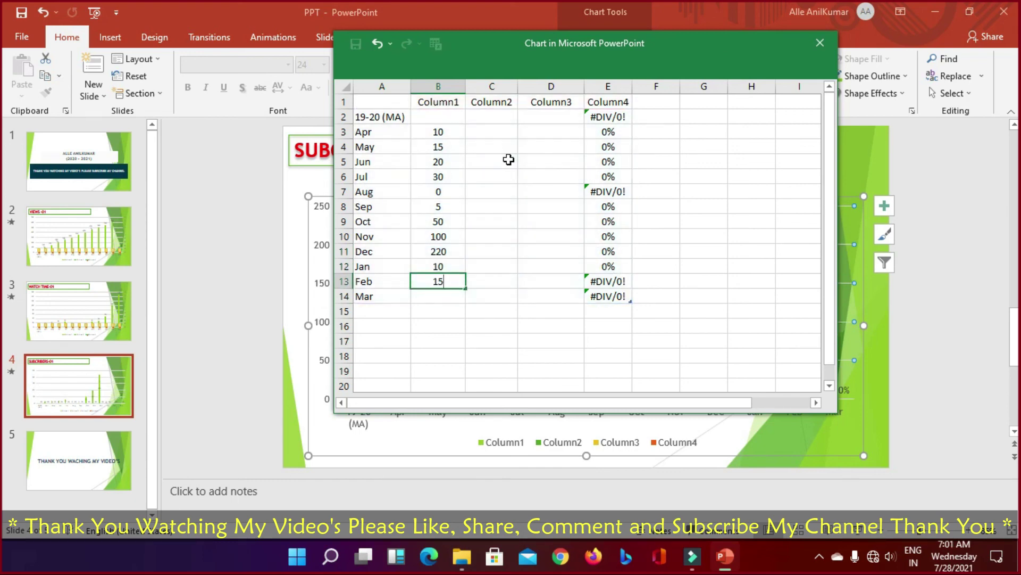
key("Return")
type("100")
key("Return")
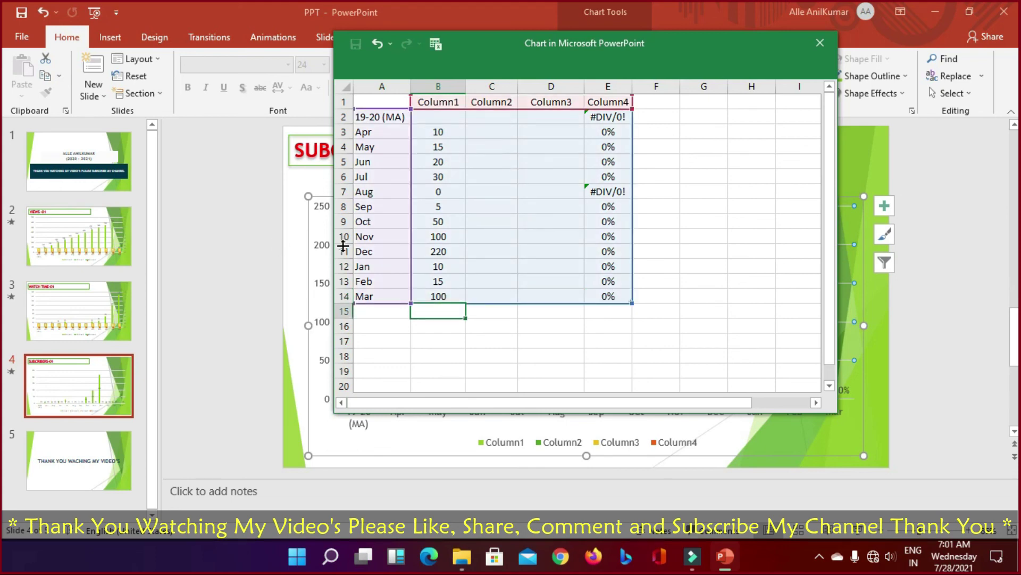
Step: Set the 19-20 (MA) value in cell B2 to 250
left_click(448, 192)
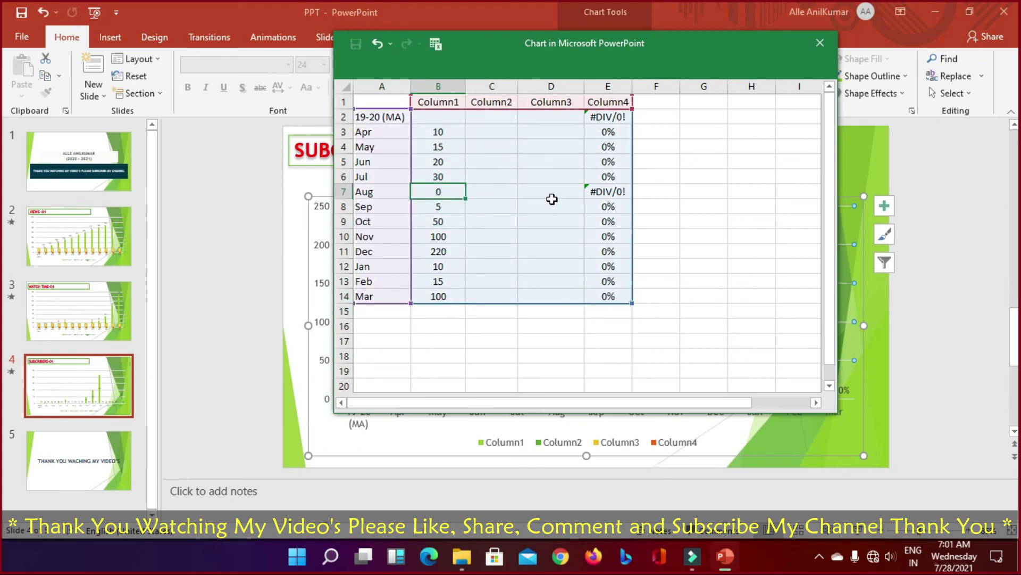
left_click(428, 120)
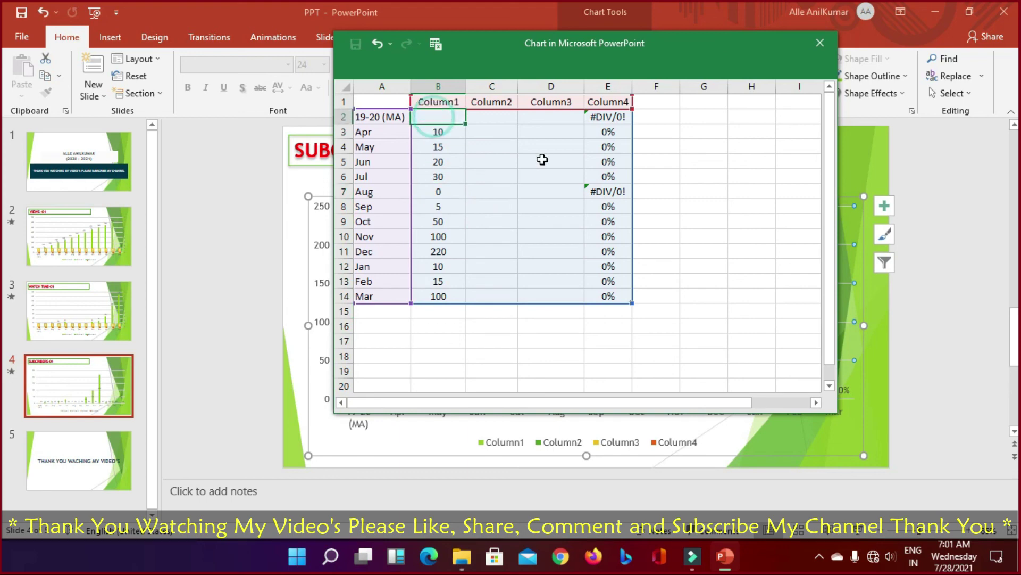
type("250")
key("Return")
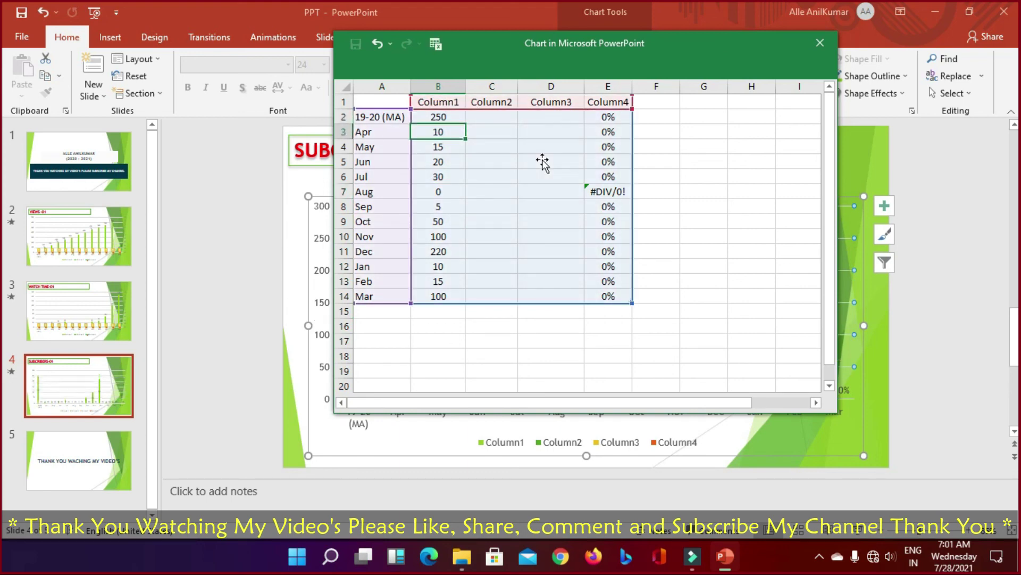
Step: Close the chart data sheet and present the deck from the first slide with F5
left_click(828, 43)
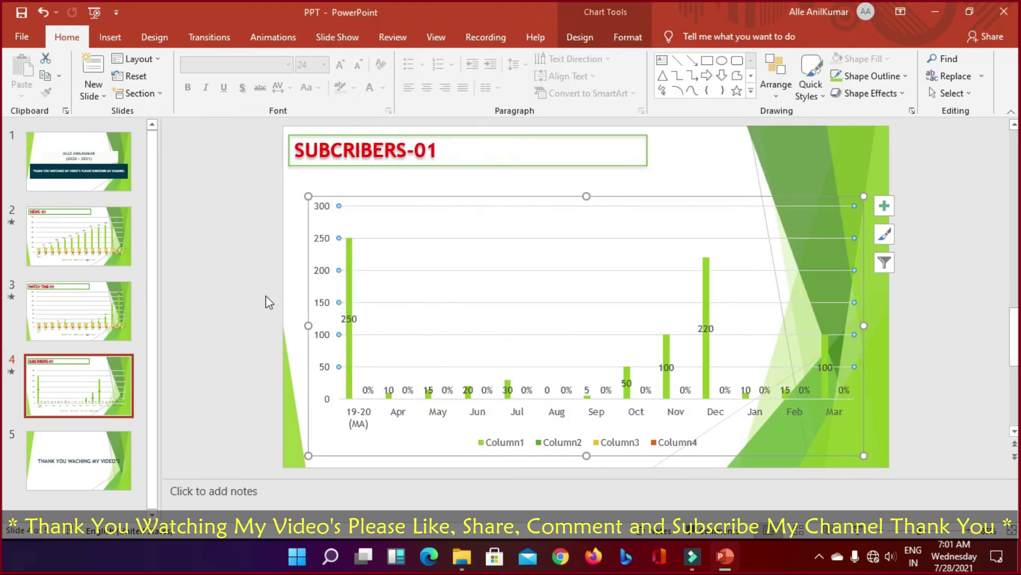
key("Home")
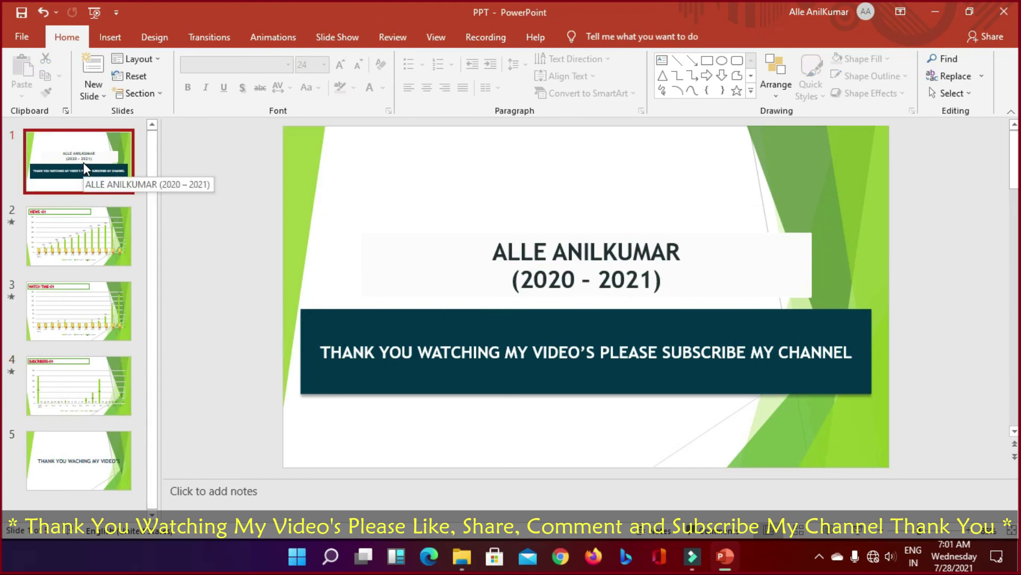
key("F5")
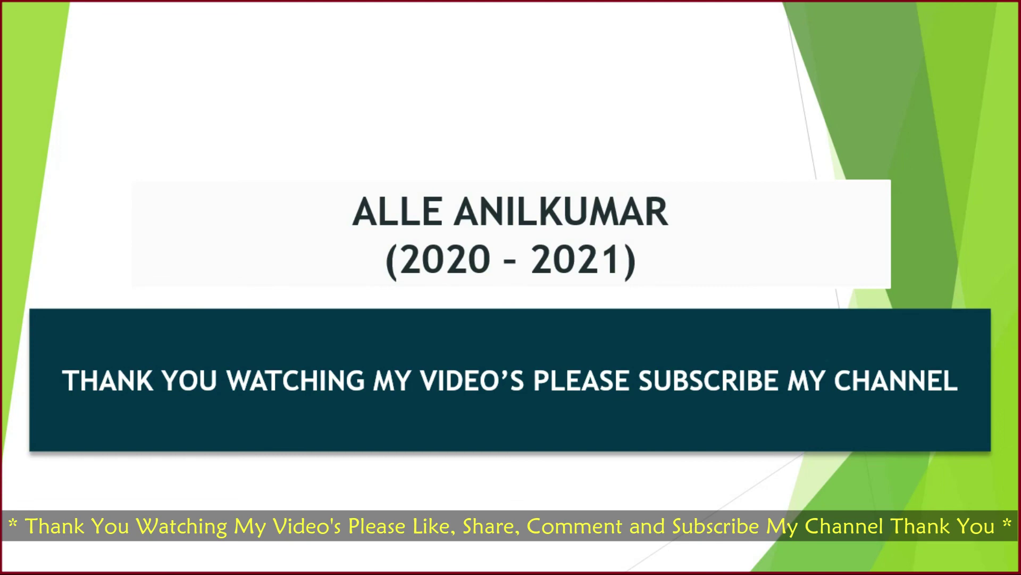
Step: Advance the slide show from the title slide to the VIEWS -01 chart
key("Right")
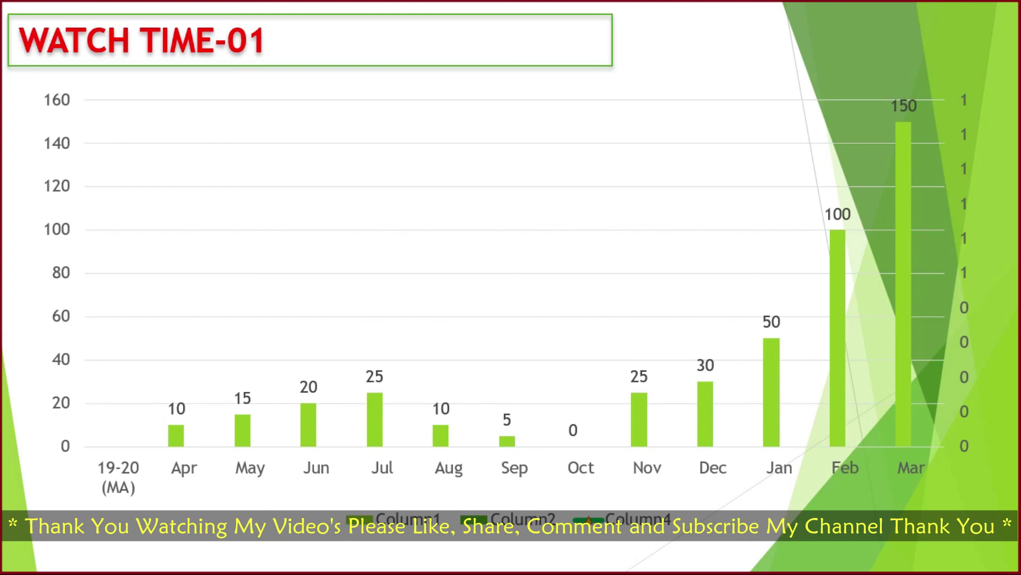
Step: Exit the show, check the VIEWS, WATCH TIME and SUBCRIBERS chart slides, then restart with F5
key("Escape")
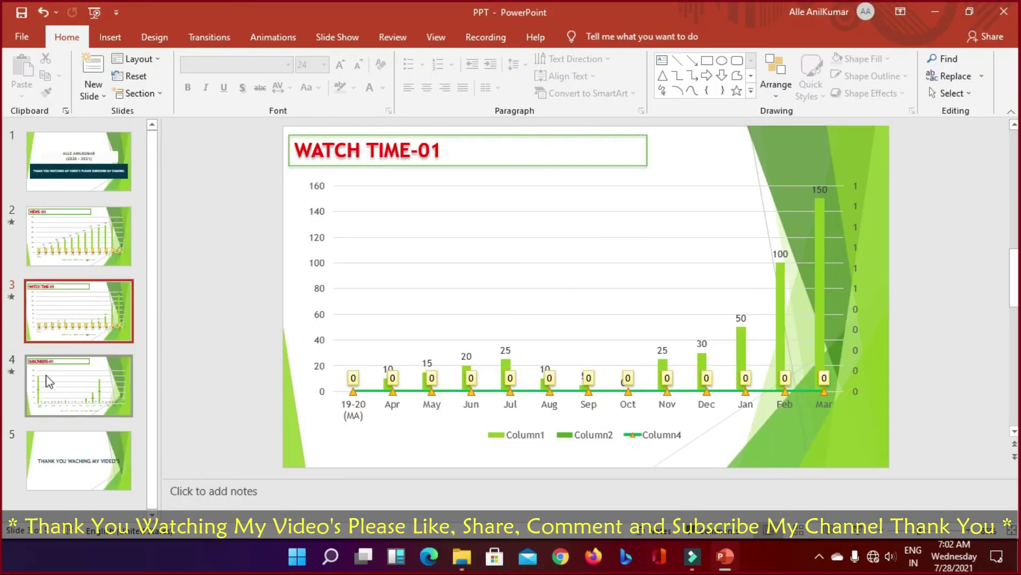
left_click(96, 242)
left_click(85, 312)
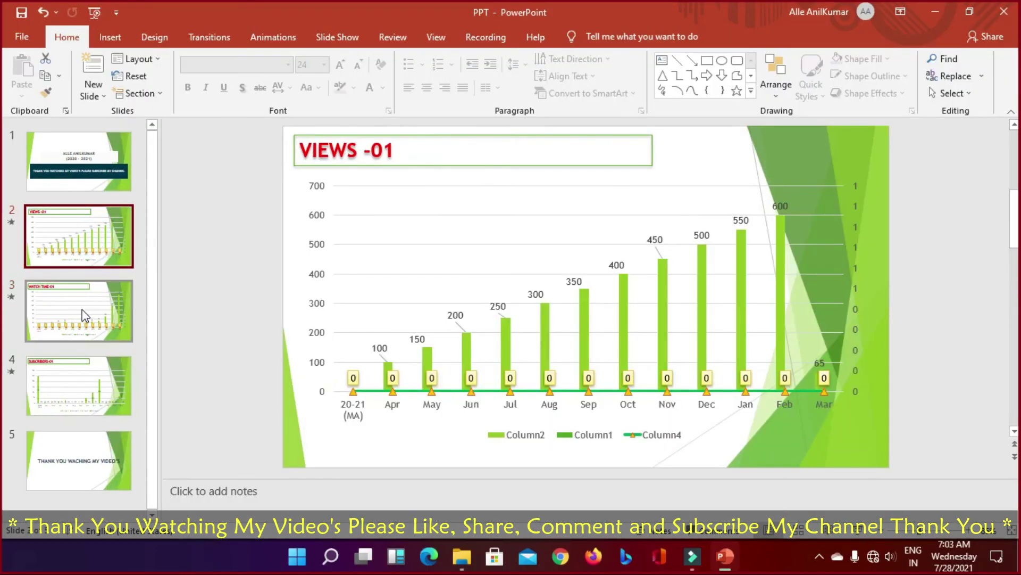
left_click(69, 373)
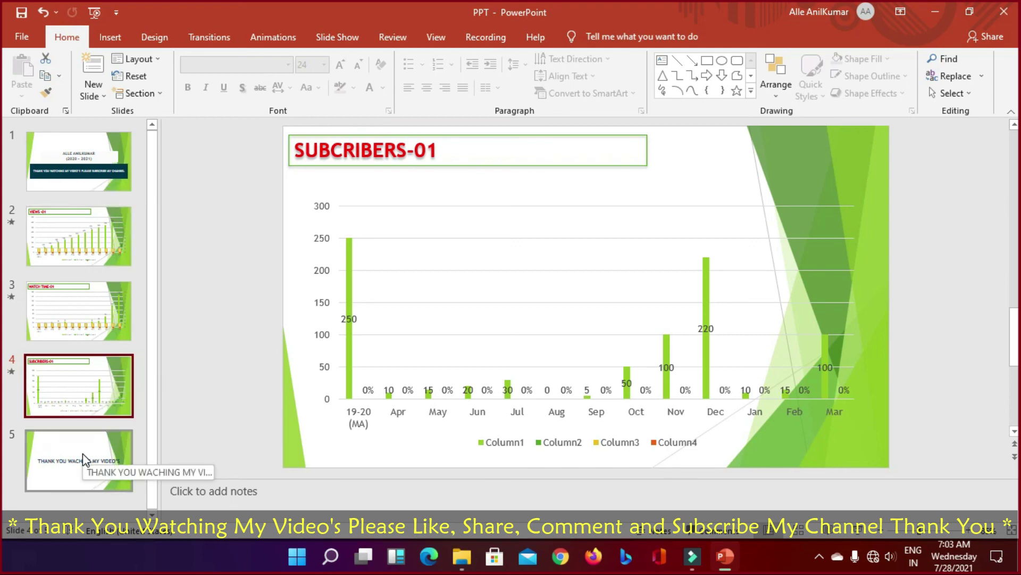
left_click(95, 375)
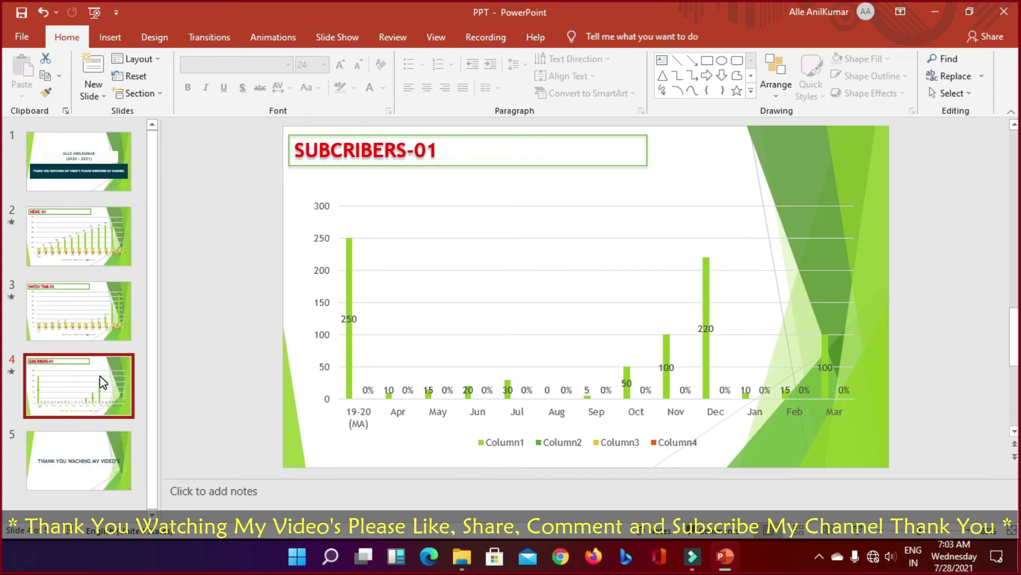
key("F5")
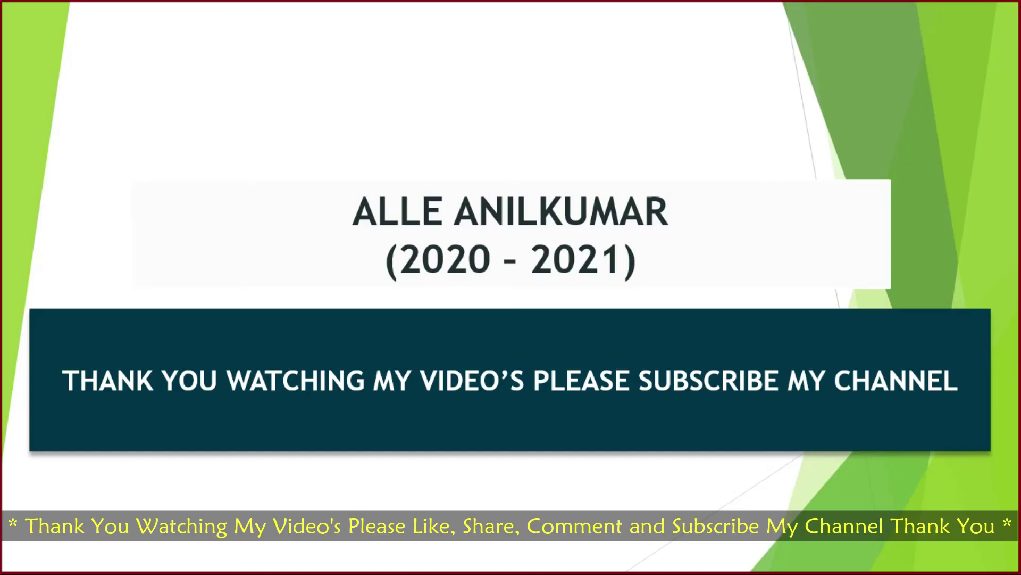
Step: Step through VIEWS, WATCH TIME and SUBCRIBERS to the thank-you slide, then end and restart the show
key("Right")
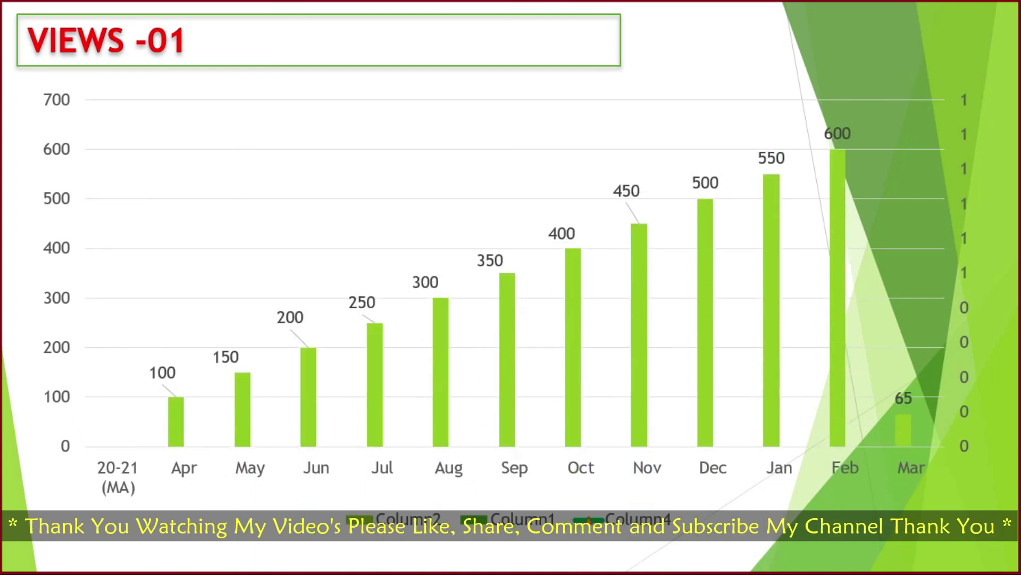
key("Right")
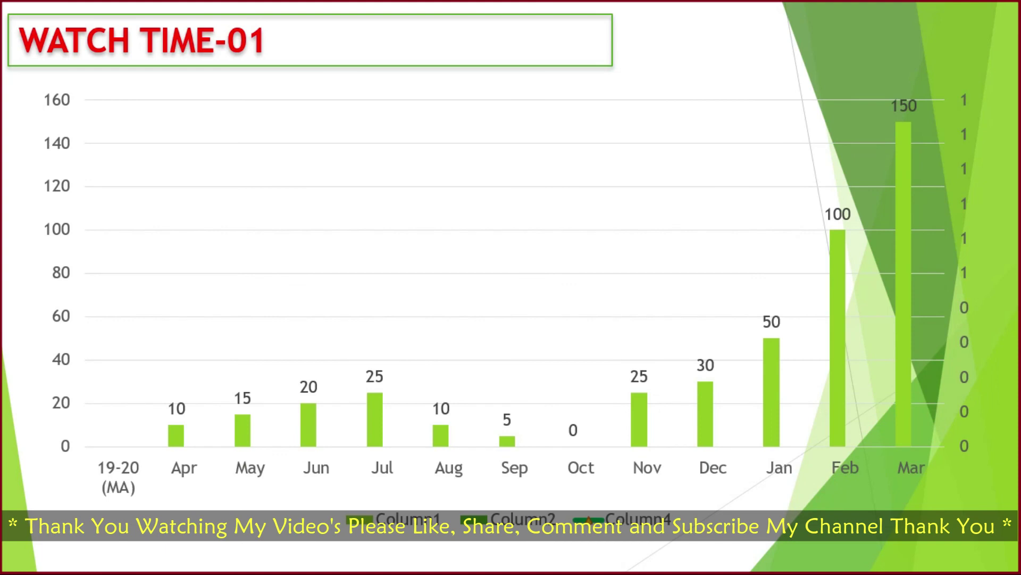
key("Right")
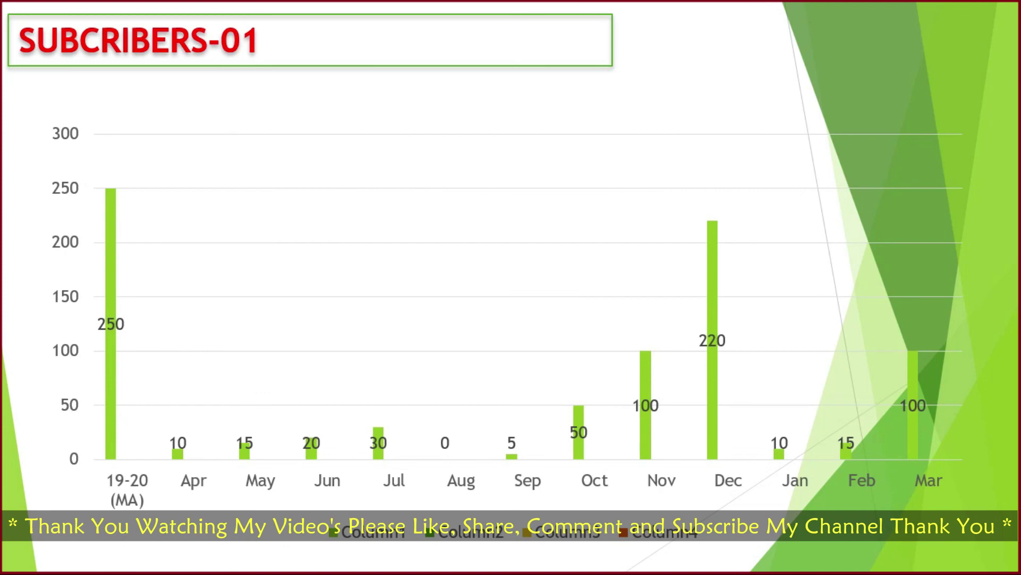
key("Right")
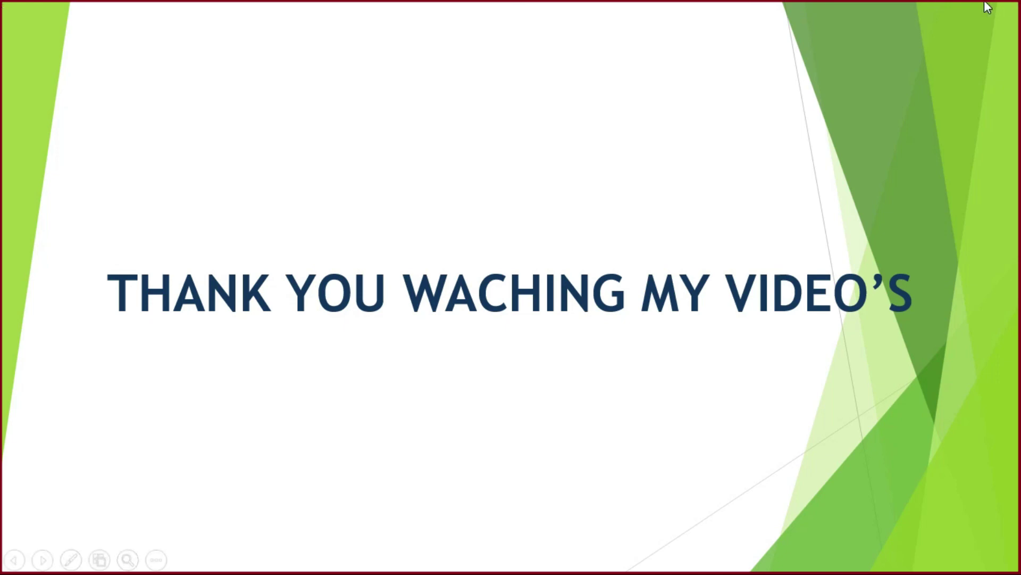
key("Escape")
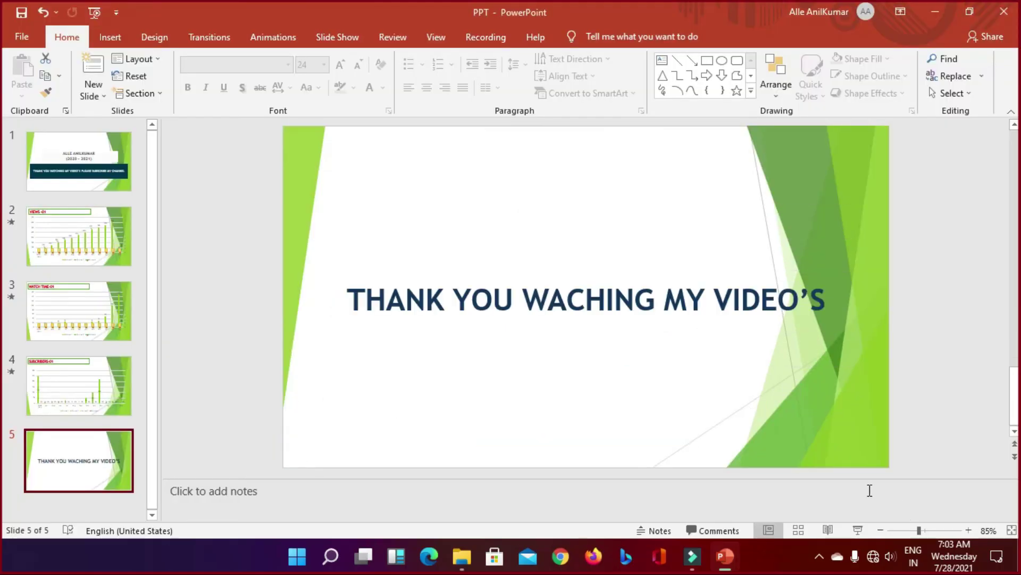
key("F5")
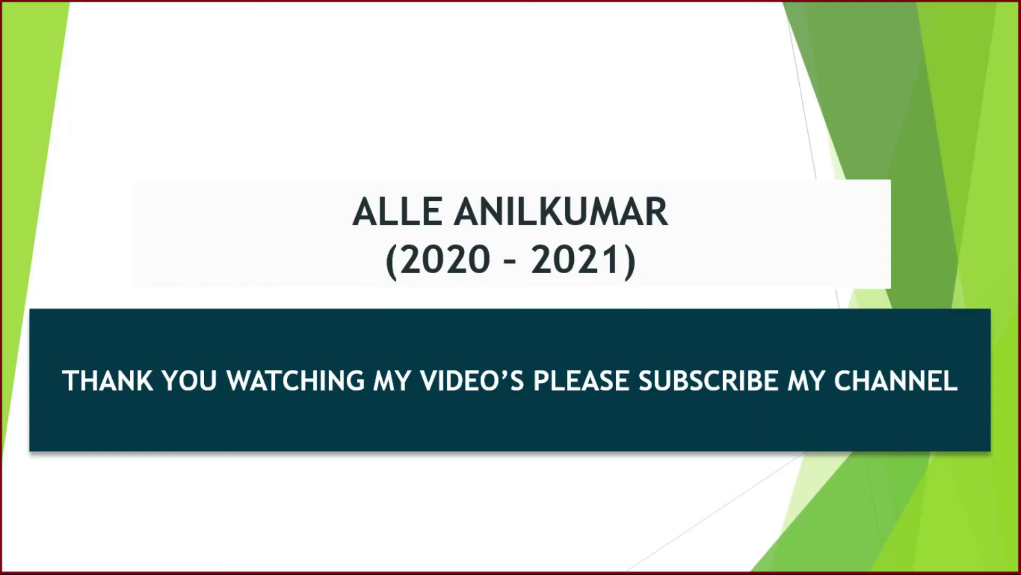